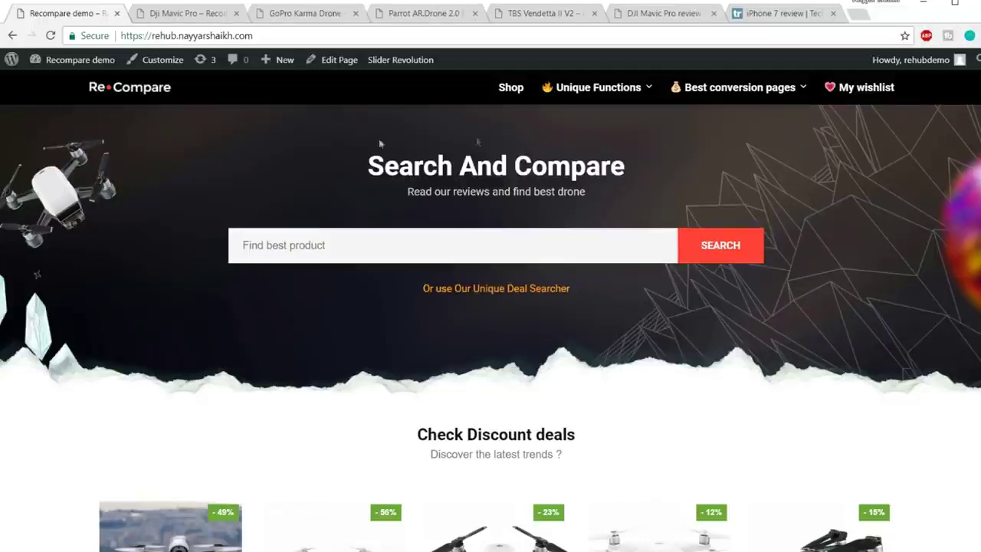
- Look over the Unique Functions and Best conversion menus, then focus the Find best product search box
{"action": "mouse_move", "coordinate": [735, 86]}
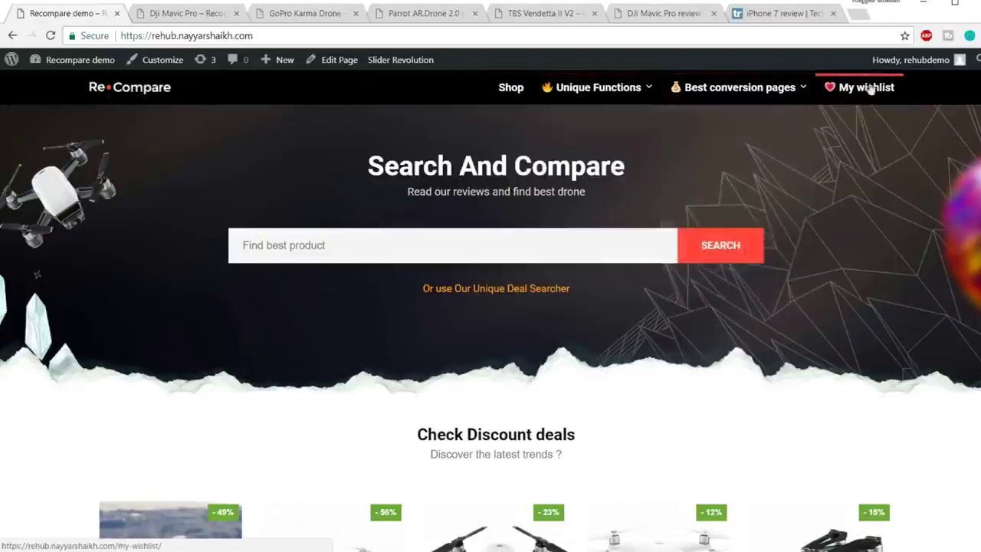
{"action": "mouse_move", "coordinate": [550, 90]}
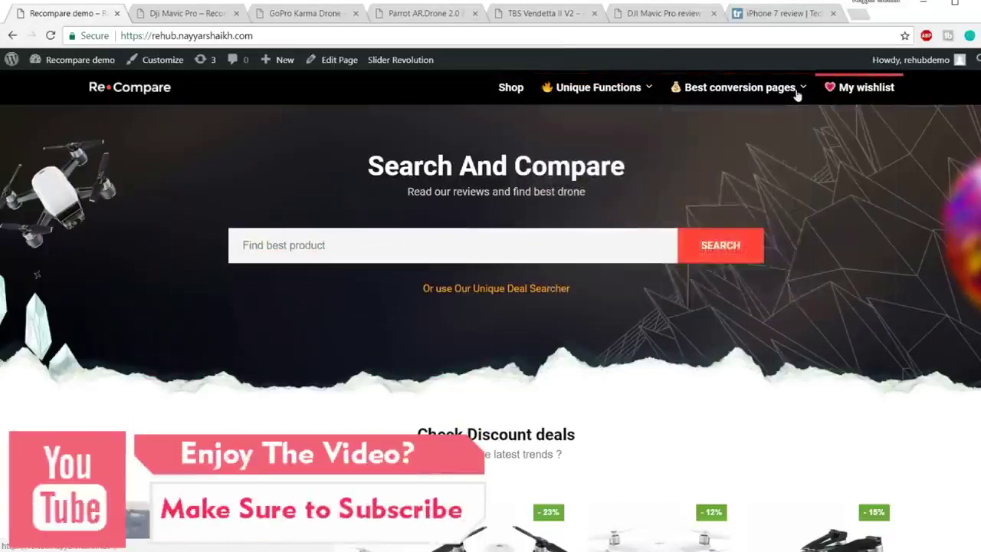
{"action": "mouse_move", "coordinate": [815, 140]}
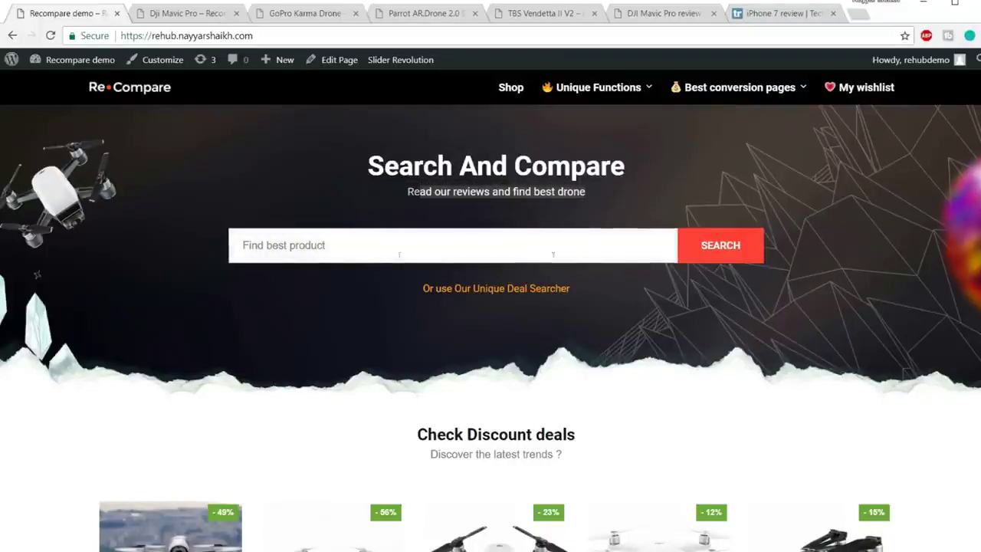
{"action": "left_click", "coordinate": [463, 248]}
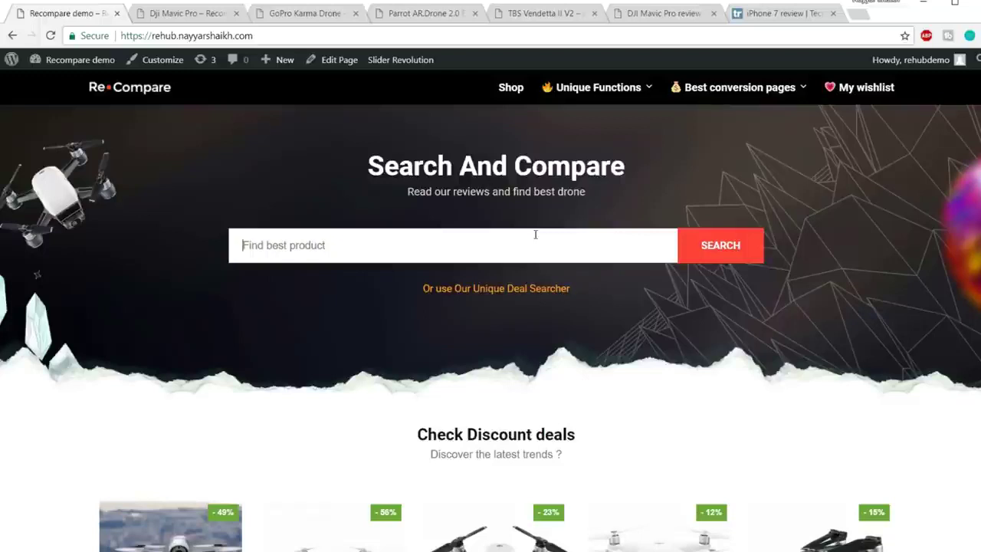
- Search 'drone' to preview live product suggestions, then clear the search box
{"action": "type", "text": "drone"}
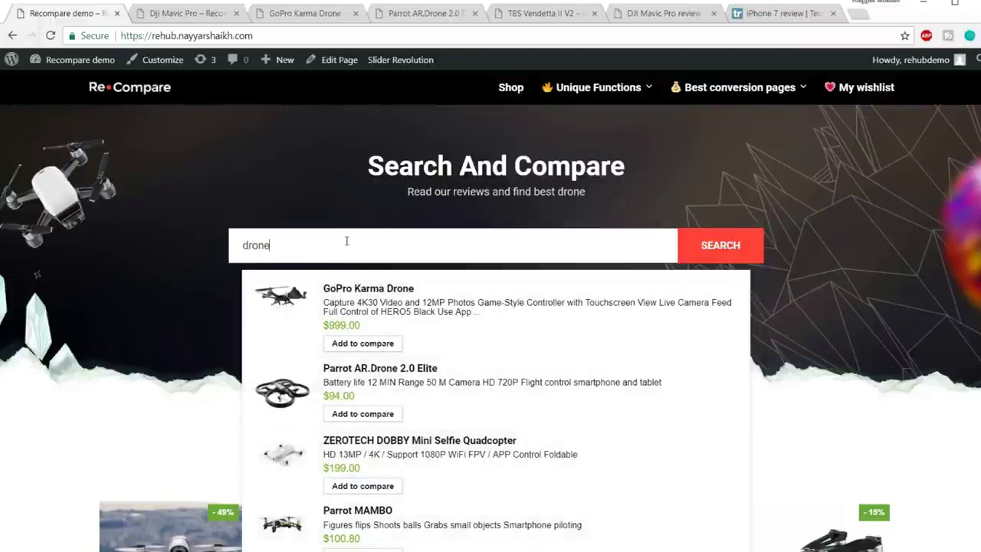
{"action": "key", "text": "ctrl+a"}
{"action": "key", "text": "BackSpace"}
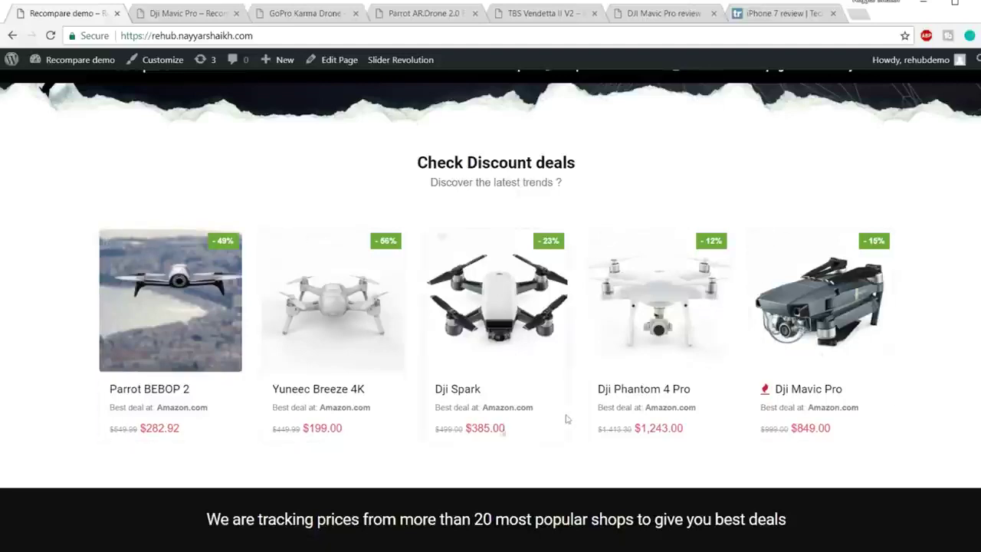
- Filter the Find Your Drone Now grid to Under $100, showing TBS Vendetta II V2 and Parrot MAMBO
{"action": "scroll", "coordinate": [875, 377], "scroll_direction": "down", "scroll_amount": 4}
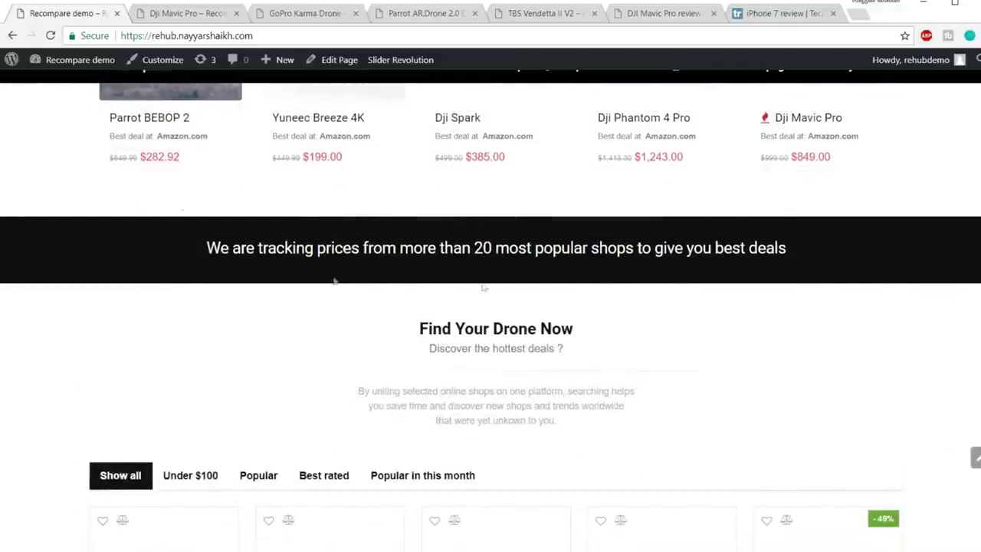
{"action": "left_click_drag", "start_coordinate": [221, 247], "coordinate": [436, 249]}
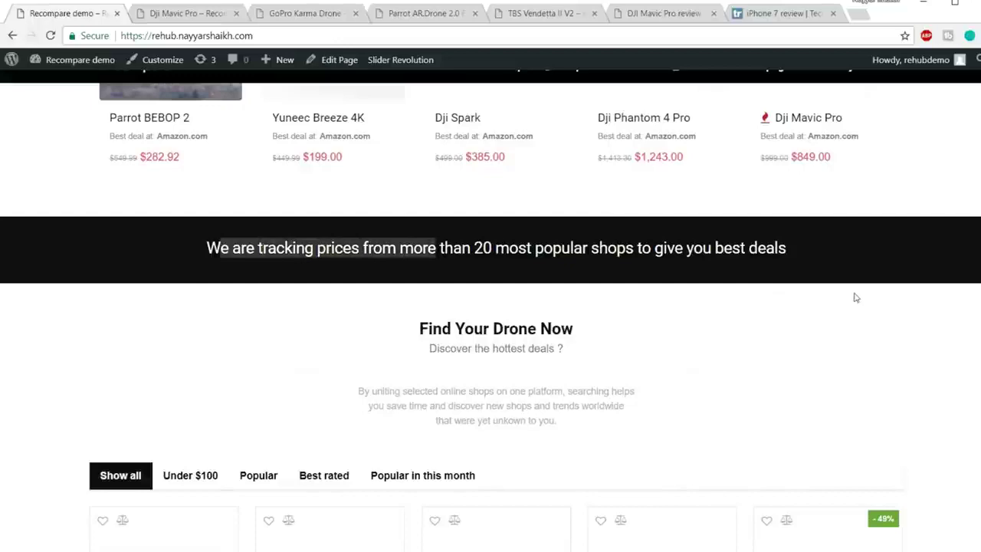
{"action": "scroll", "coordinate": [871, 312], "scroll_direction": "down", "scroll_amount": 3}
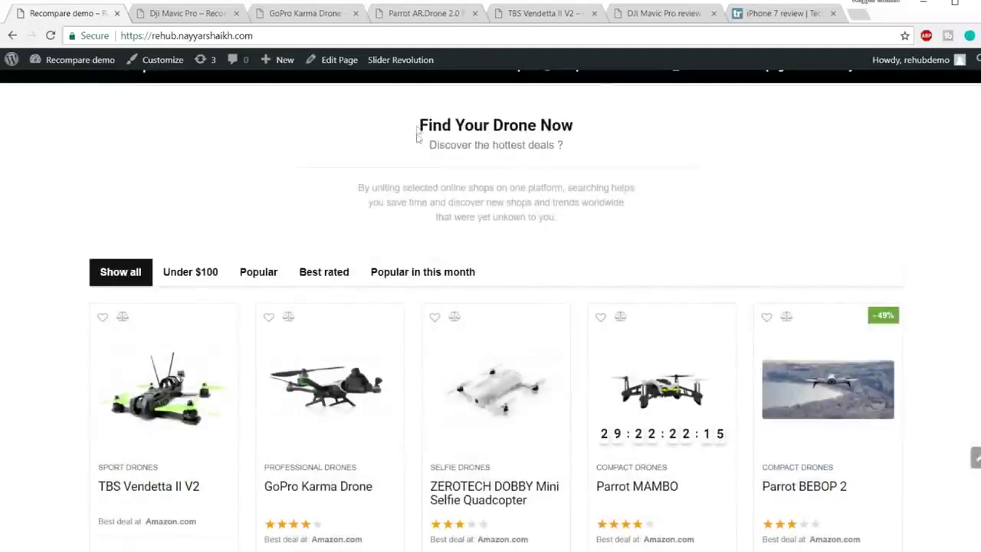
{"action": "scroll", "coordinate": [204, 190], "scroll_direction": "down", "scroll_amount": 2}
{"action": "left_click", "coordinate": [194, 140]}
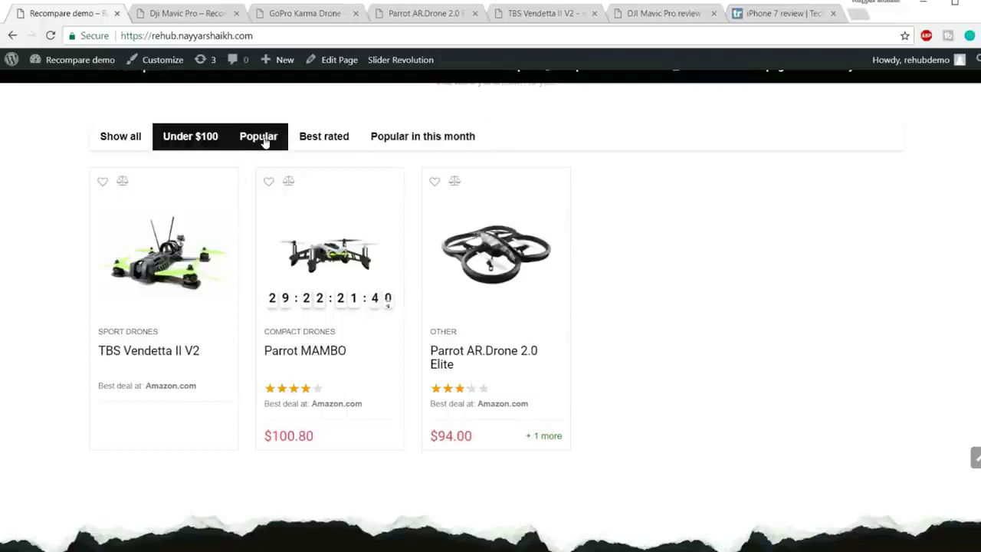
- Switch the drone grid through Popular, Best rated, Popular in this month, then Show all
{"action": "left_click", "coordinate": [261, 136]}
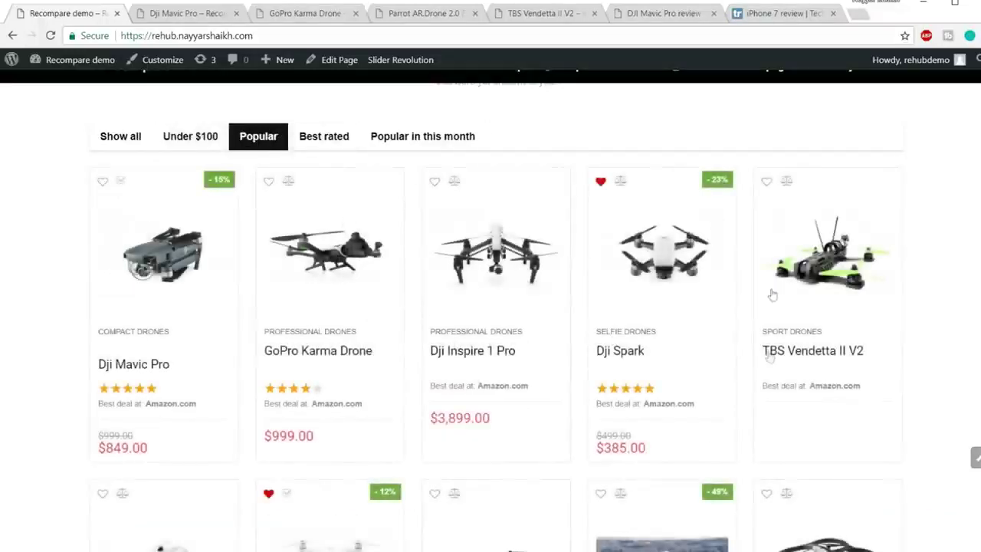
{"action": "left_click", "coordinate": [338, 141]}
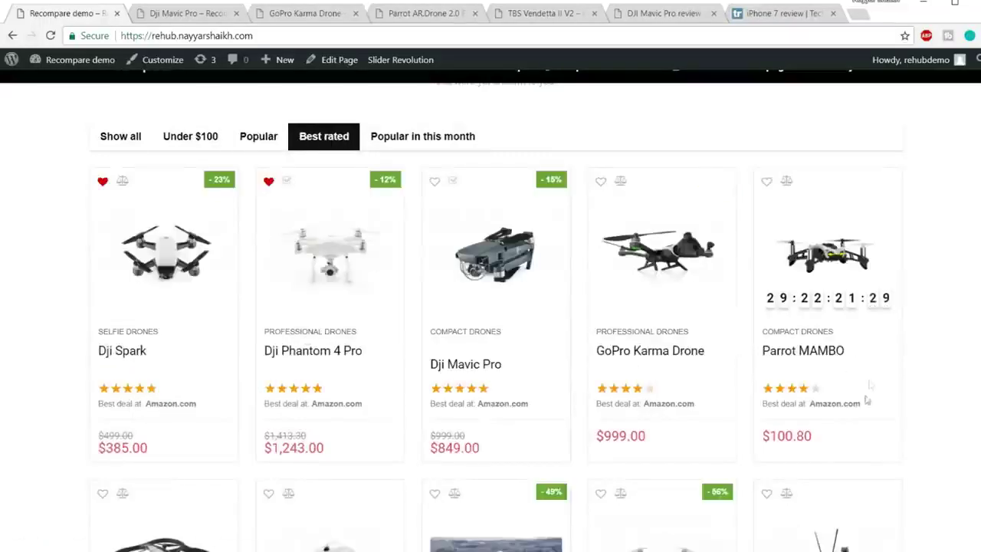
{"action": "left_click", "coordinate": [419, 135]}
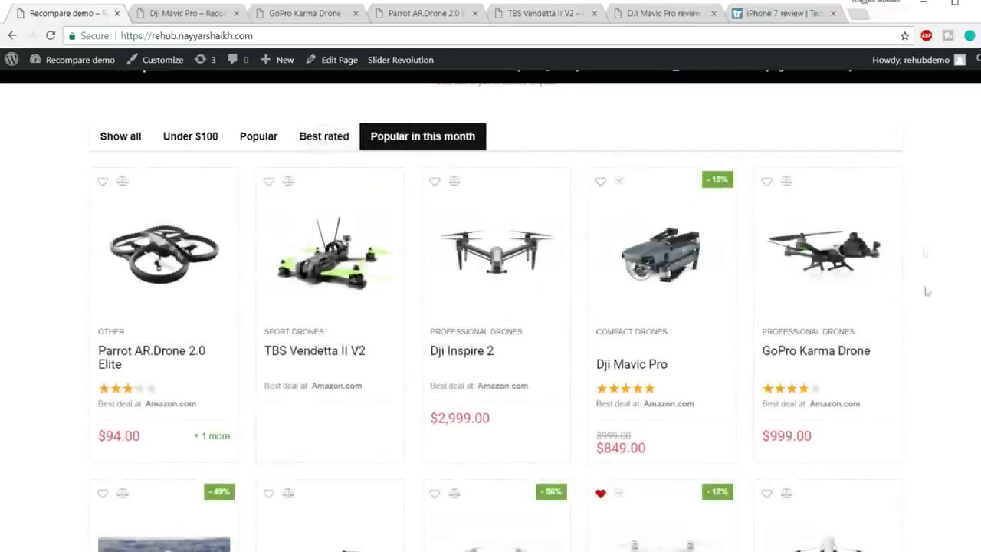
{"action": "left_click", "coordinate": [142, 142]}
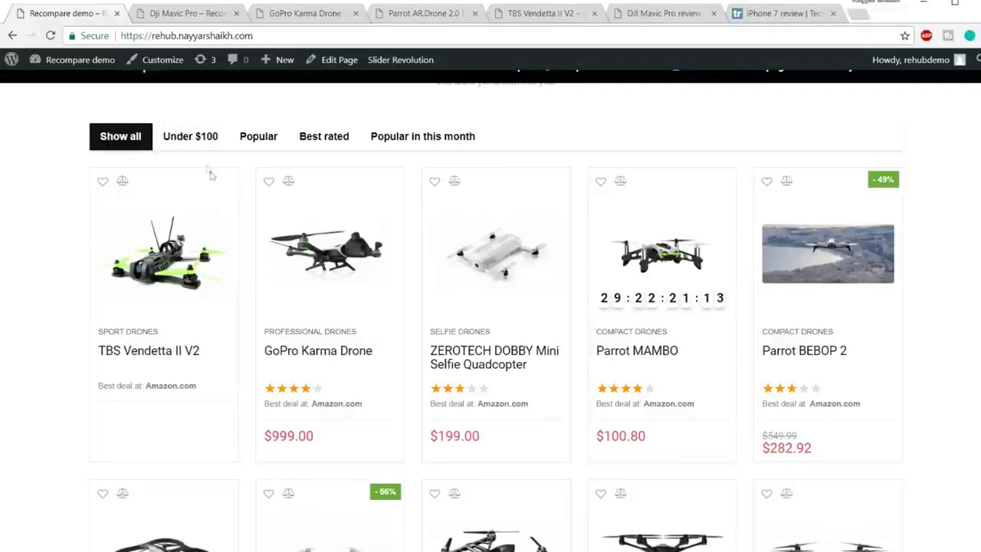
{"action": "scroll", "coordinate": [706, 291], "scroll_direction": "down", "scroll_amount": 10}
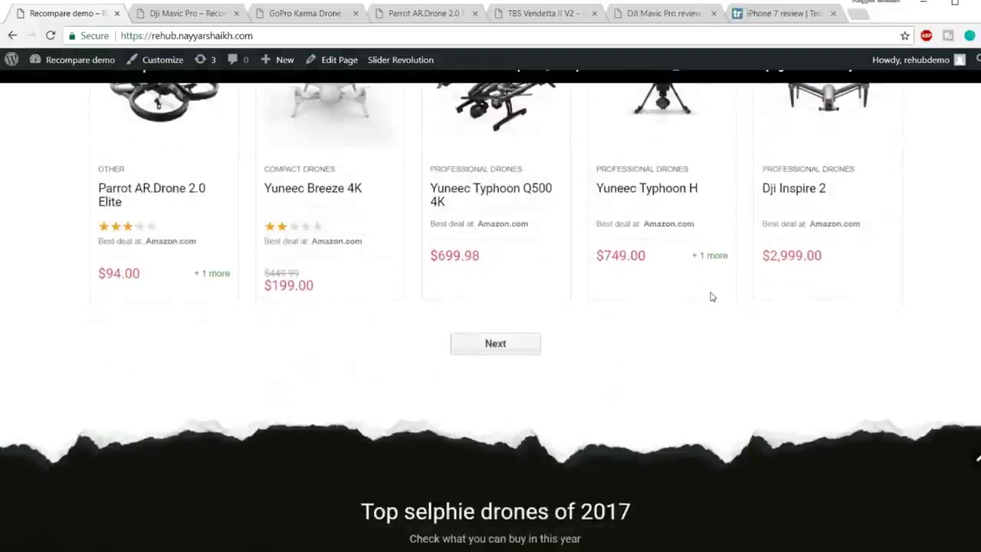
- Advance the drone video slider two slides and play the new drones for 2017 video
{"action": "scroll", "coordinate": [711, 297], "scroll_direction": "down", "scroll_amount": 2}
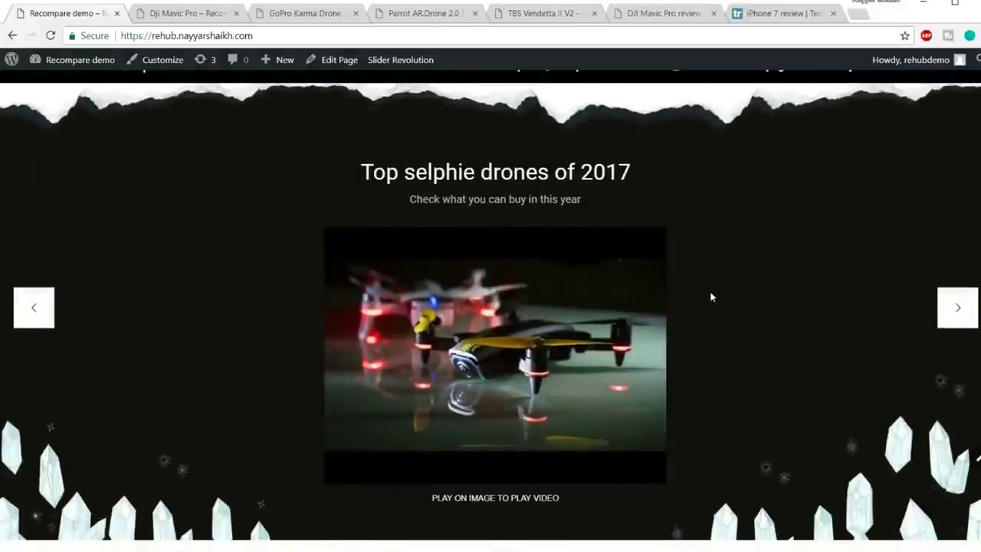
{"action": "left_click", "coordinate": [946, 314]}
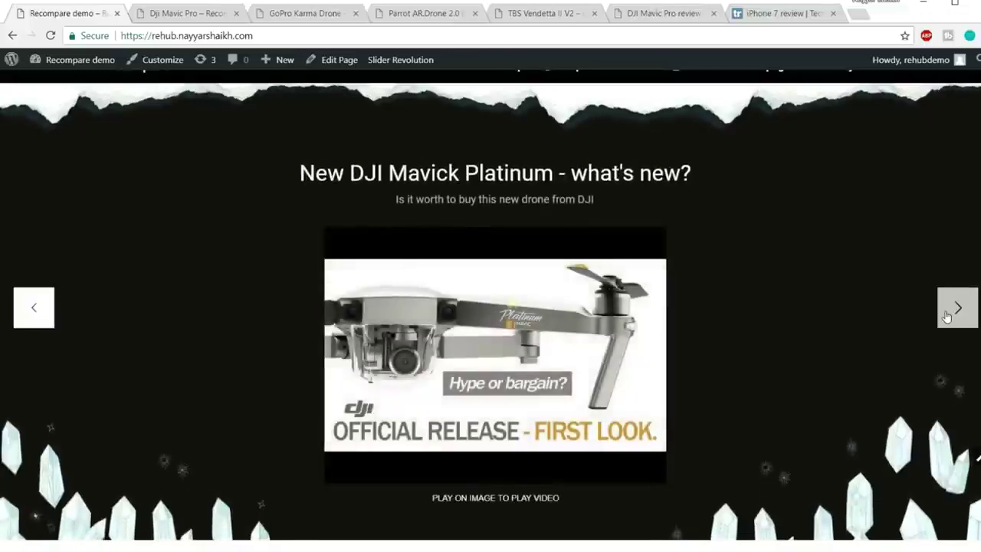
{"action": "left_click", "coordinate": [946, 314]}
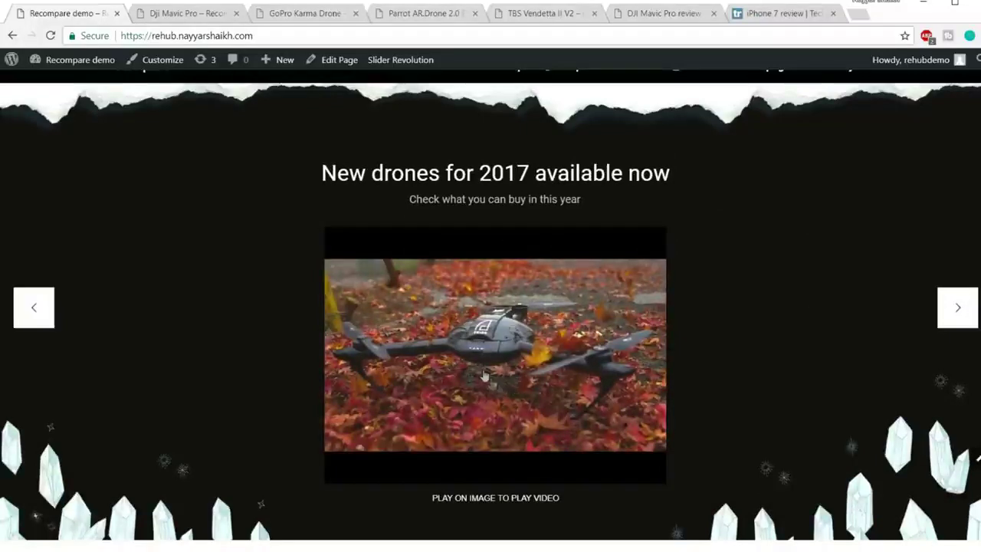
{"action": "left_click", "coordinate": [483, 375]}
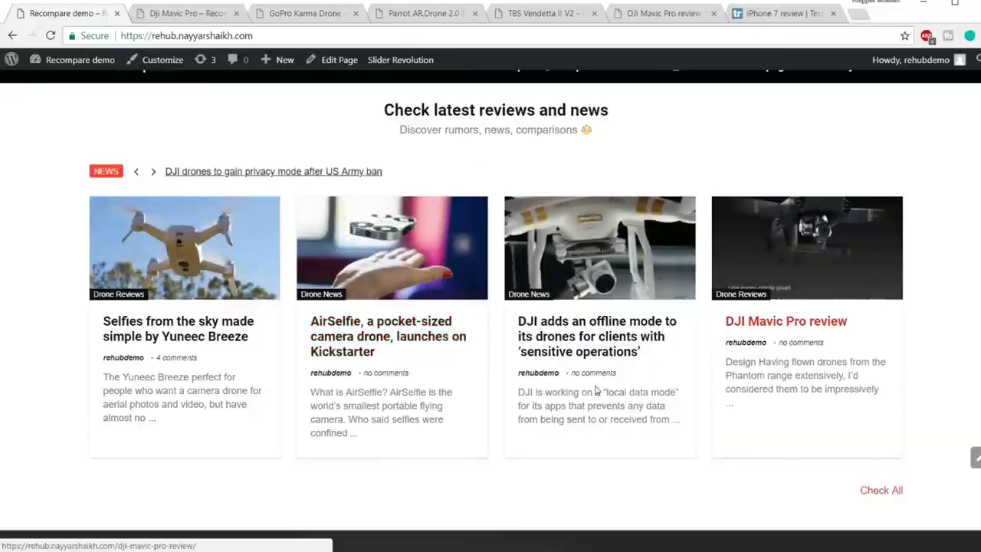
- Return to the top of the homepage and bring up the GoPro Karma Drone product page
{"action": "scroll", "coordinate": [688, 369], "scroll_direction": "down", "scroll_amount": 1}
{"action": "scroll", "coordinate": [687, 366], "scroll_direction": "down", "scroll_amount": 2}
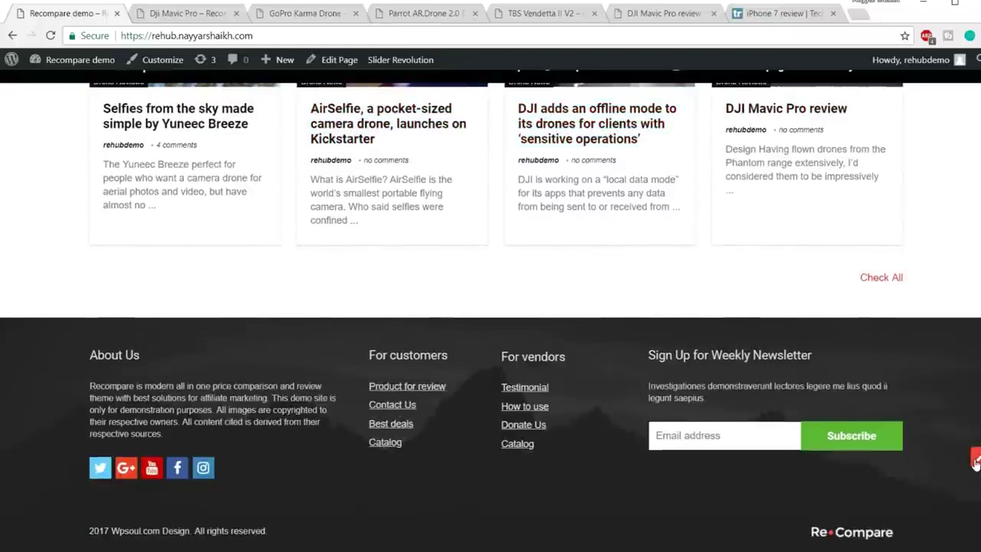
{"action": "left_click", "coordinate": [976, 460]}
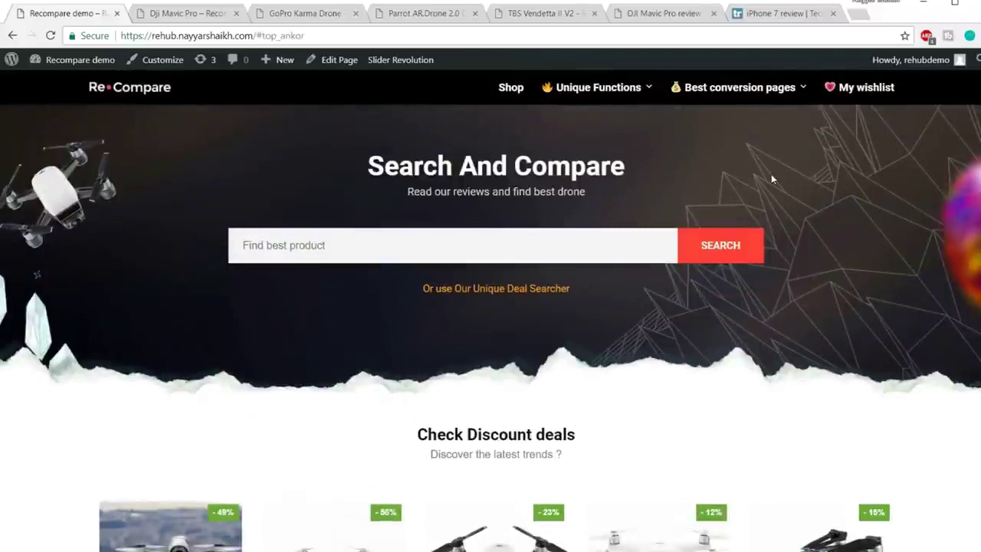
{"action": "left_click", "coordinate": [302, 13]}
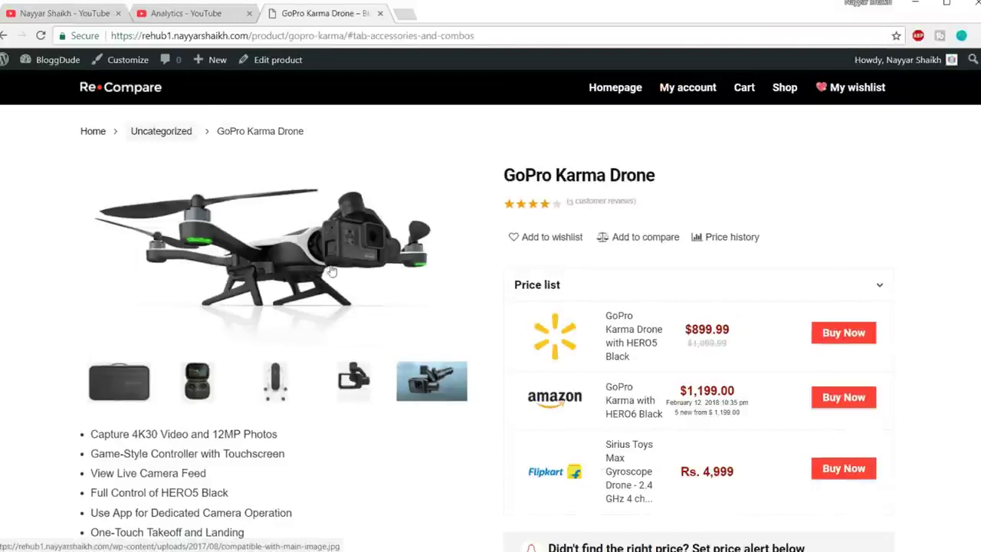
- Review the GoPro Karma Drone's feature list, title and Walmart, Amazon and Flipkart prices
{"action": "scroll", "coordinate": [328, 236], "scroll_direction": "down", "scroll_amount": 2}
{"action": "left_click_drag", "start_coordinate": [250, 416], "coordinate": [111, 331]}
{"action": "left_click", "coordinate": [111, 331]}
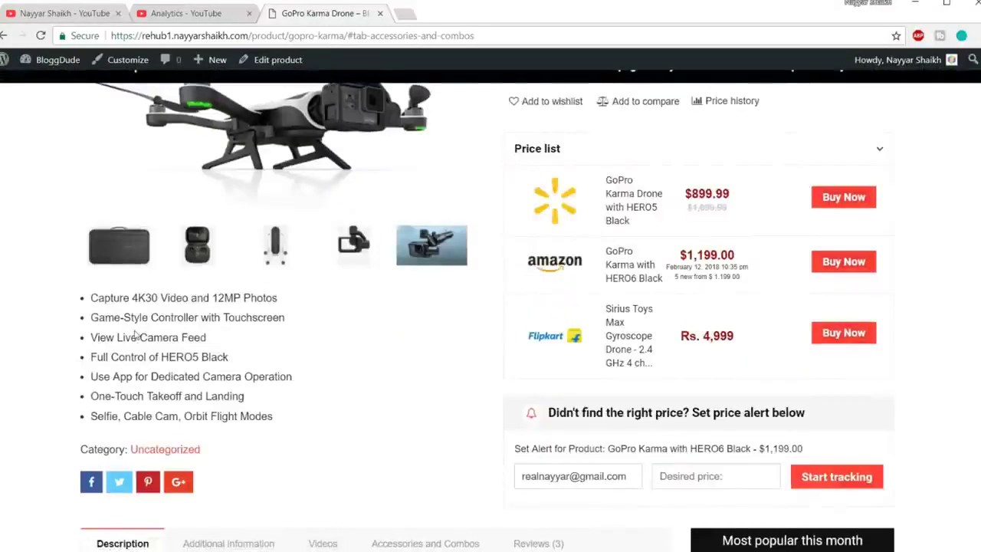
{"action": "scroll", "coordinate": [246, 371], "scroll_direction": "up", "scroll_amount": 2}
{"action": "left_click_drag", "start_coordinate": [502, 175], "coordinate": [677, 174]}
{"action": "left_click", "coordinate": [677, 174]}
{"action": "scroll", "coordinate": [709, 201], "scroll_direction": "down", "scroll_amount": 1}
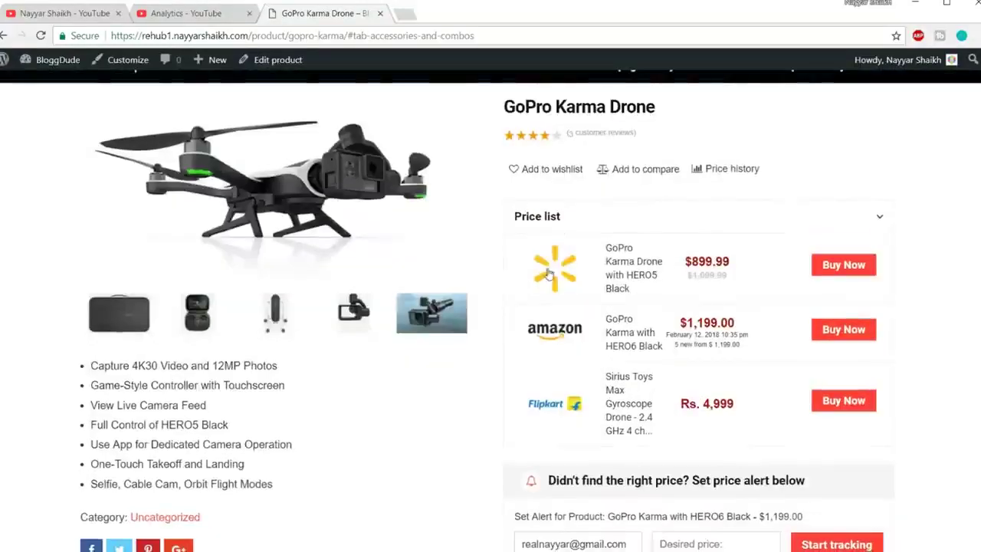
{"action": "scroll", "coordinate": [619, 273], "scroll_direction": "down", "scroll_amount": 1}
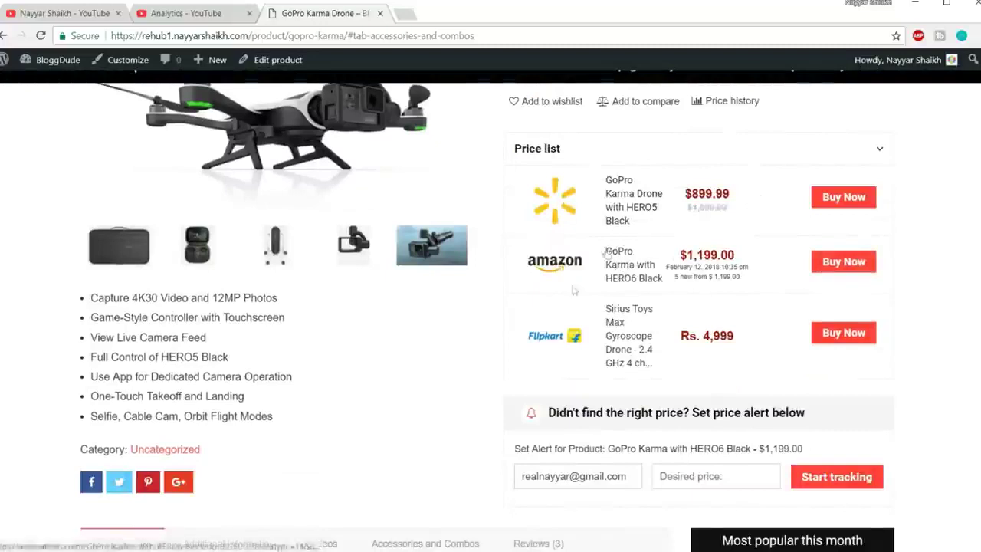
{"action": "left_click", "coordinate": [709, 339]}
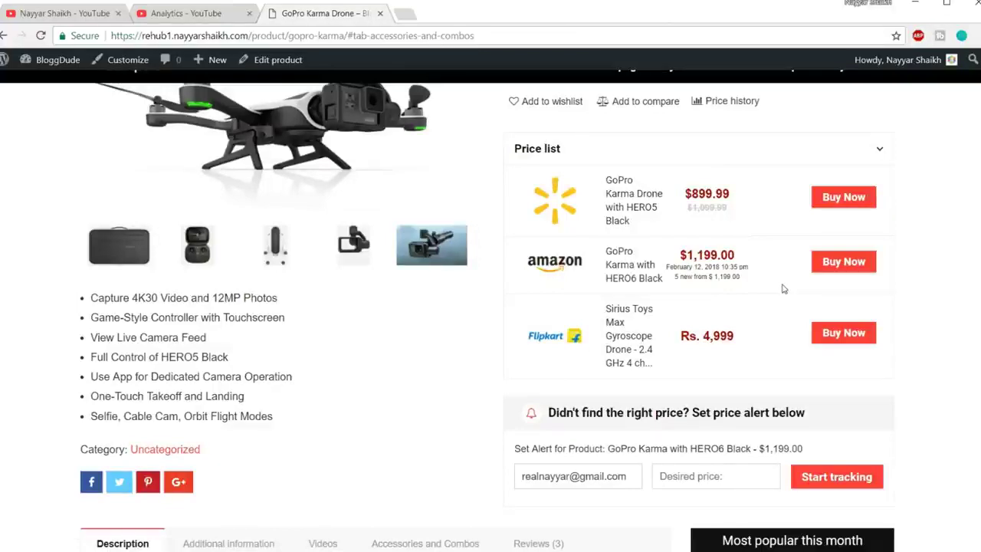
- Read the price alert prompt and focus its Desired price field
{"action": "scroll", "coordinate": [782, 288], "scroll_direction": "down", "scroll_amount": 2}
{"action": "left_click_drag", "start_coordinate": [540, 282], "coordinate": [828, 276]}
{"action": "left_click", "coordinate": [828, 275]}
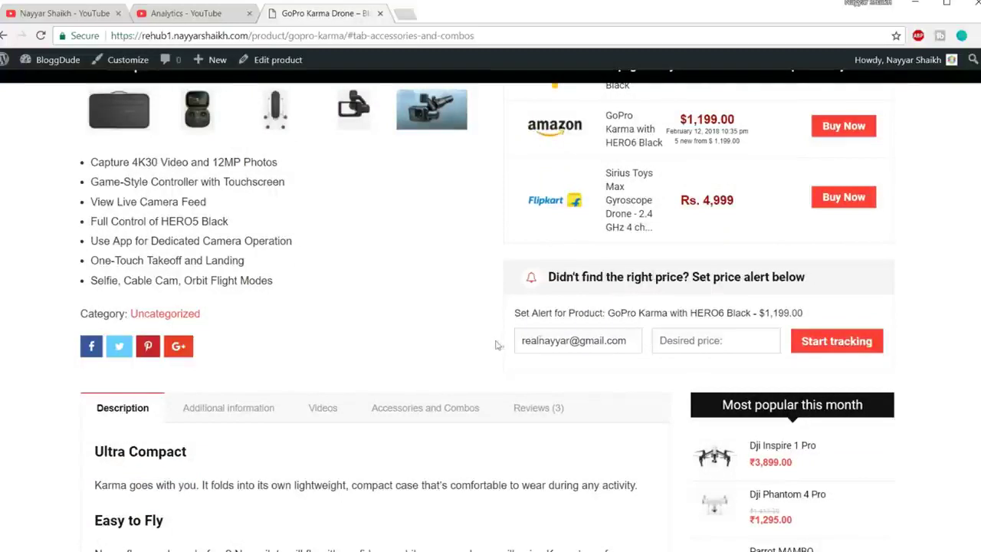
{"action": "left_click_drag", "start_coordinate": [498, 345], "coordinate": [542, 346]}
{"action": "left_click", "coordinate": [730, 341]}
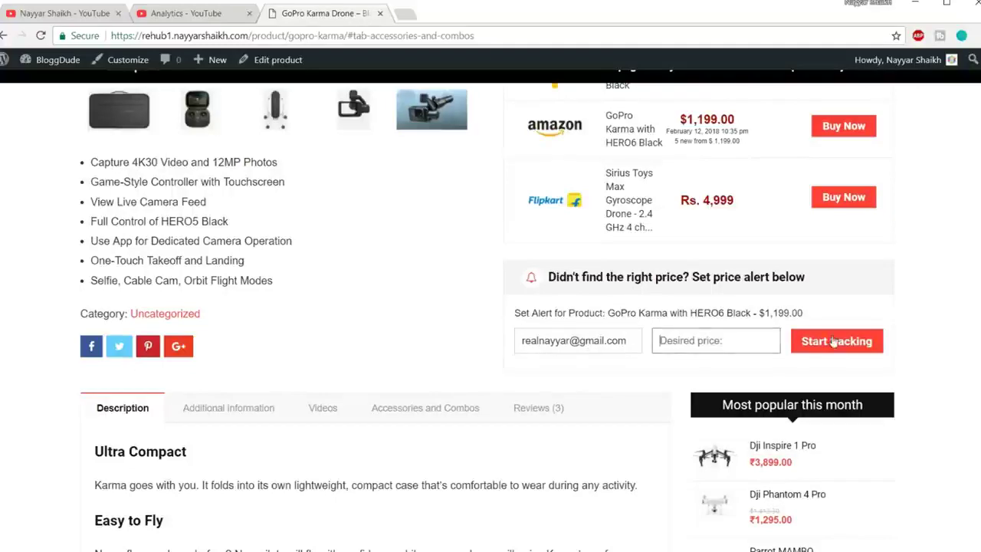
{"action": "scroll", "coordinate": [836, 341], "scroll_direction": "up", "scroll_amount": 4}
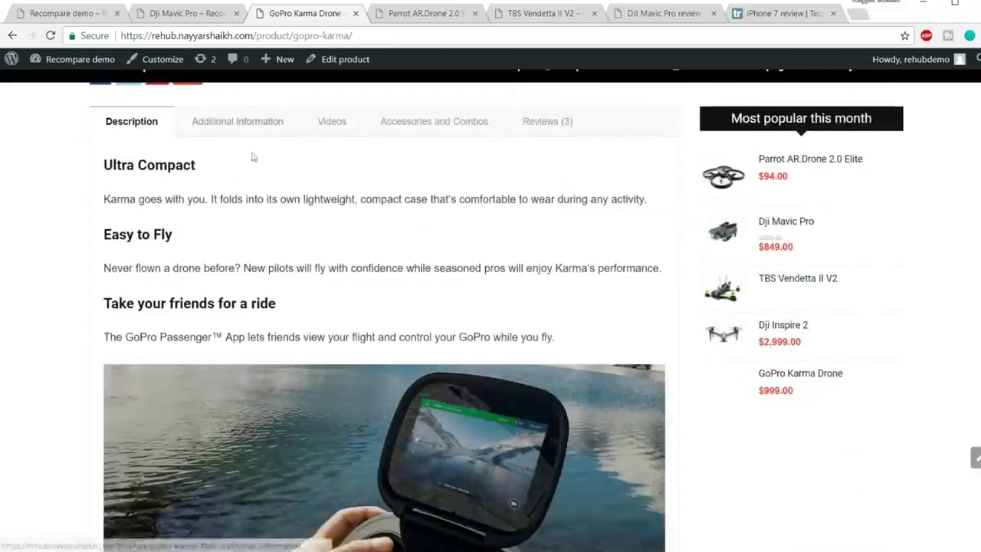
- View the GoPro Karma Drone's Additional information specification table and its product videos
{"action": "scroll", "coordinate": [233, 239], "scroll_direction": "down", "scroll_amount": 9}
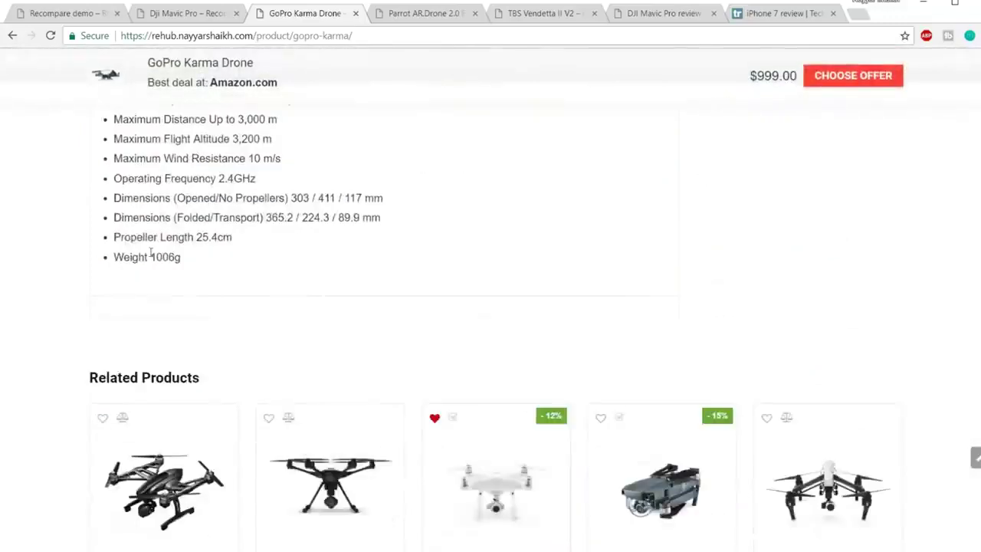
{"action": "scroll", "coordinate": [149, 254], "scroll_direction": "up", "scroll_amount": 3}
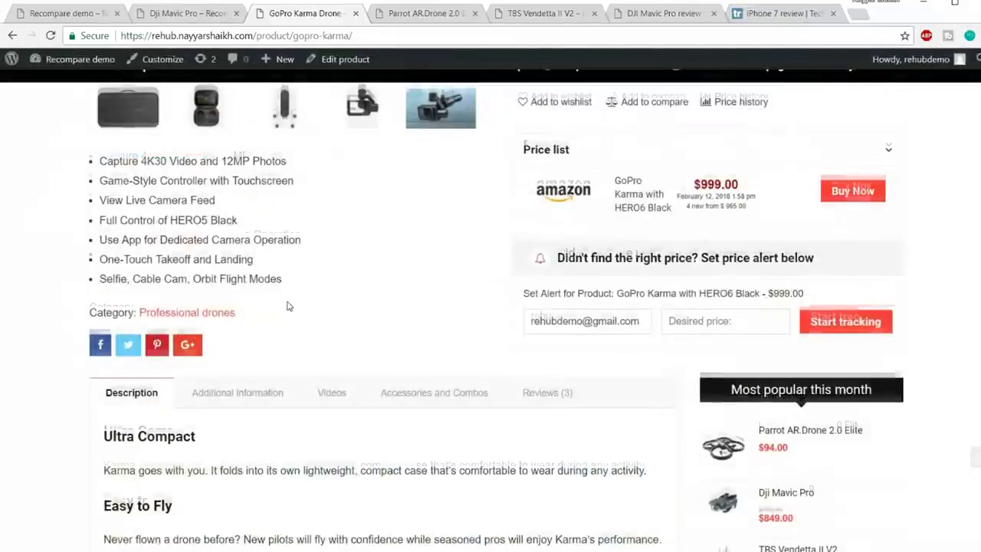
{"action": "scroll", "coordinate": [265, 254], "scroll_direction": "down", "scroll_amount": 3}
{"action": "left_click", "coordinate": [258, 190]}
{"action": "scroll", "coordinate": [427, 317], "scroll_direction": "down", "scroll_amount": 1}
{"action": "scroll", "coordinate": [426, 316], "scroll_direction": "down", "scroll_amount": 1}
{"action": "scroll", "coordinate": [406, 286], "scroll_direction": "up", "scroll_amount": 1}
{"action": "scroll", "coordinate": [406, 287], "scroll_direction": "down", "scroll_amount": 1}
{"action": "scroll", "coordinate": [391, 282], "scroll_direction": "up", "scroll_amount": 2}
{"action": "left_click", "coordinate": [348, 259]}
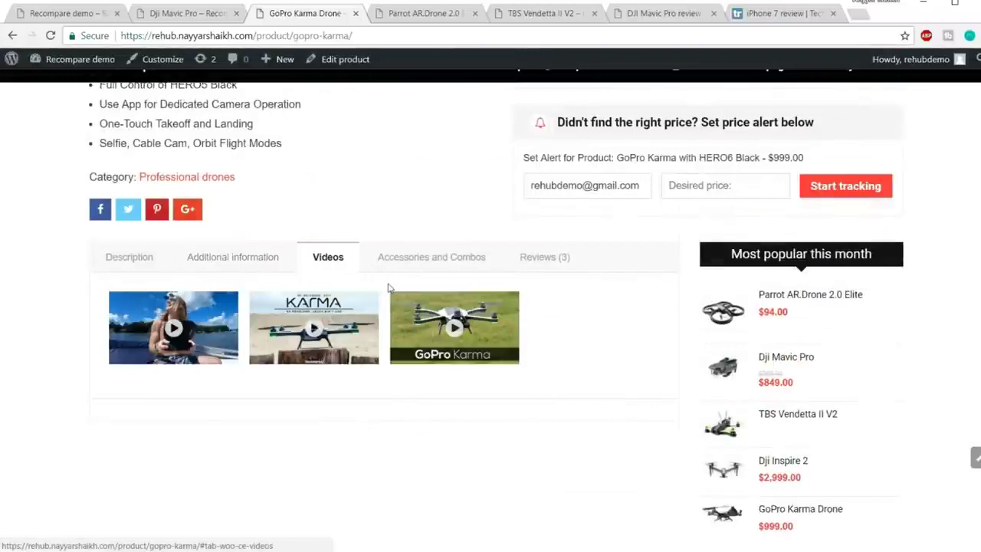
{"action": "scroll", "coordinate": [223, 292], "scroll_direction": "down", "scroll_amount": 1}
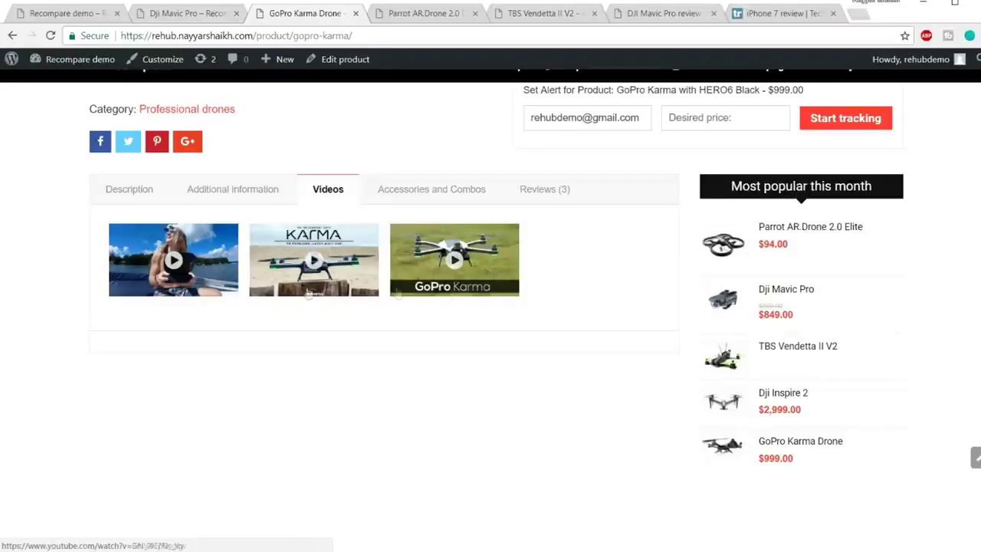
- Check Accessories and Combos and the 3 customer reviews, then switch to the Parrot AR.Drone 2.0 Elite page
{"action": "left_click", "coordinate": [446, 200]}
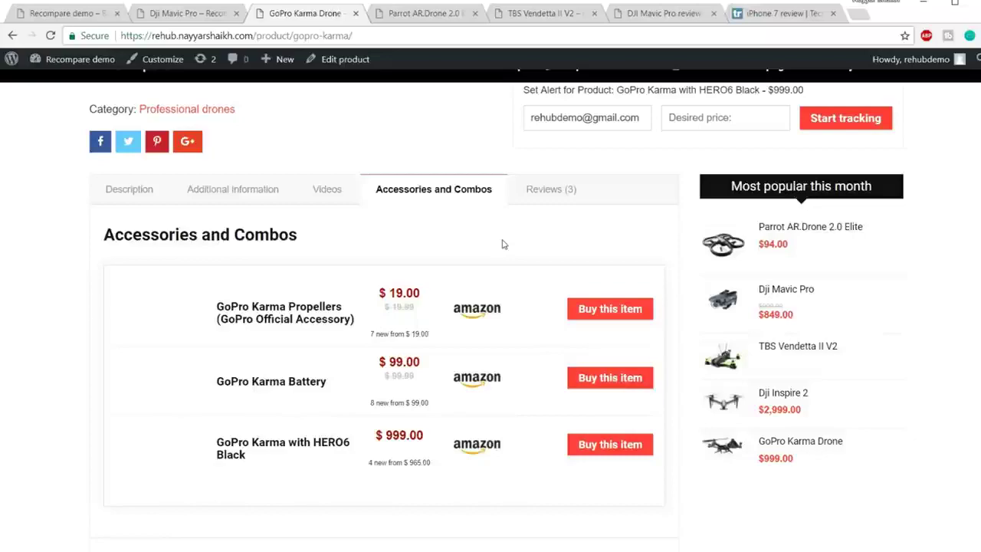
{"action": "left_click", "coordinate": [557, 203]}
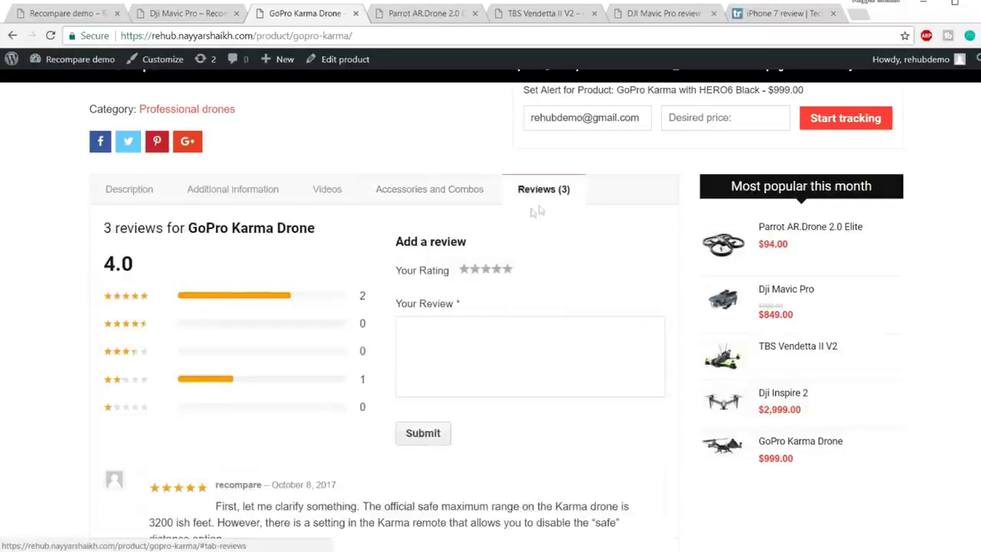
{"action": "scroll", "coordinate": [545, 421], "scroll_direction": "down", "scroll_amount": 4}
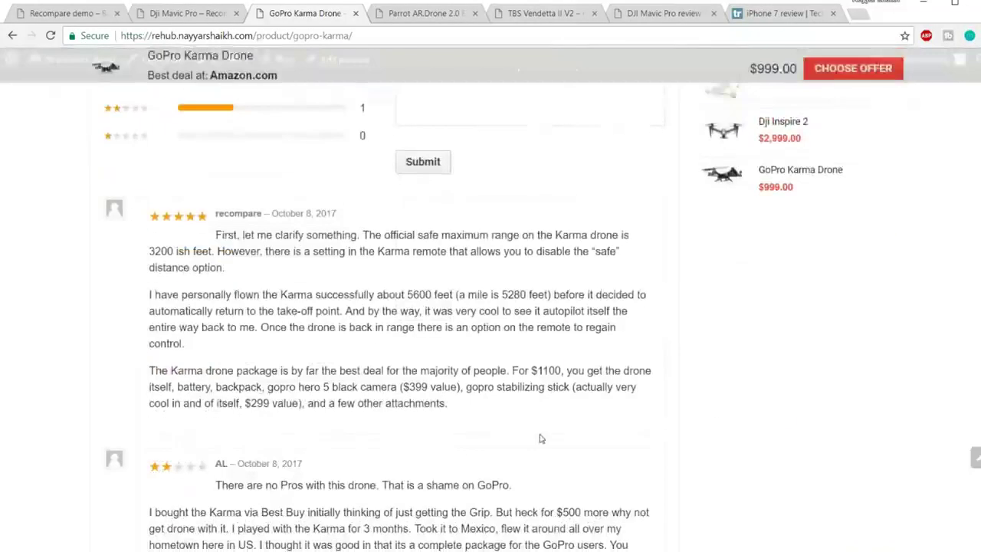
{"action": "scroll", "coordinate": [541, 436], "scroll_direction": "up", "scroll_amount": 8}
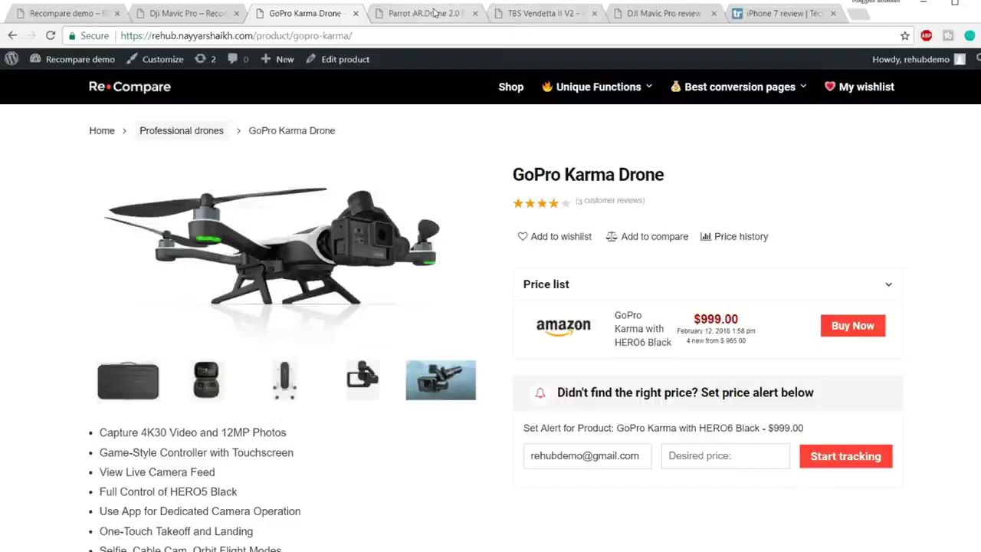
{"action": "left_click", "coordinate": [433, 13]}
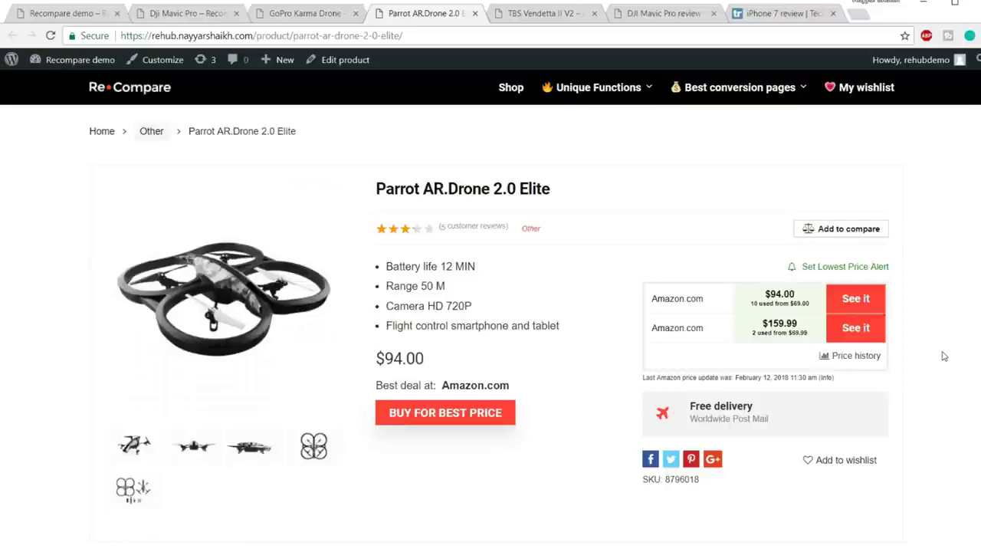
- Follow the Parrot AR.Drone 2.0 Elite's BUY FOR BEST PRICE button to its Amazon offer
{"action": "scroll", "coordinate": [944, 356], "scroll_direction": "down", "scroll_amount": 1}
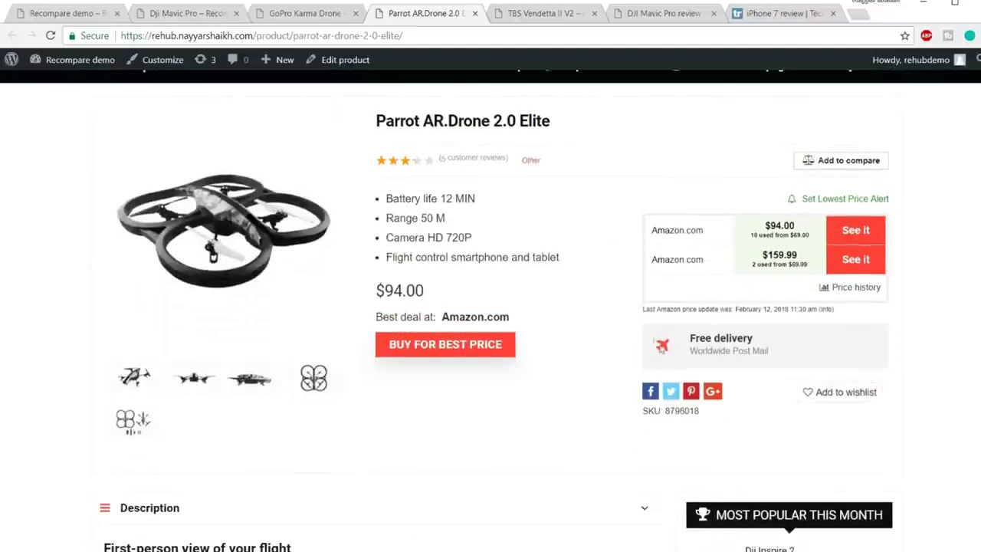
{"action": "left_click_drag", "start_coordinate": [671, 339], "coordinate": [797, 360]}
{"action": "left_click", "coordinate": [797, 361]}
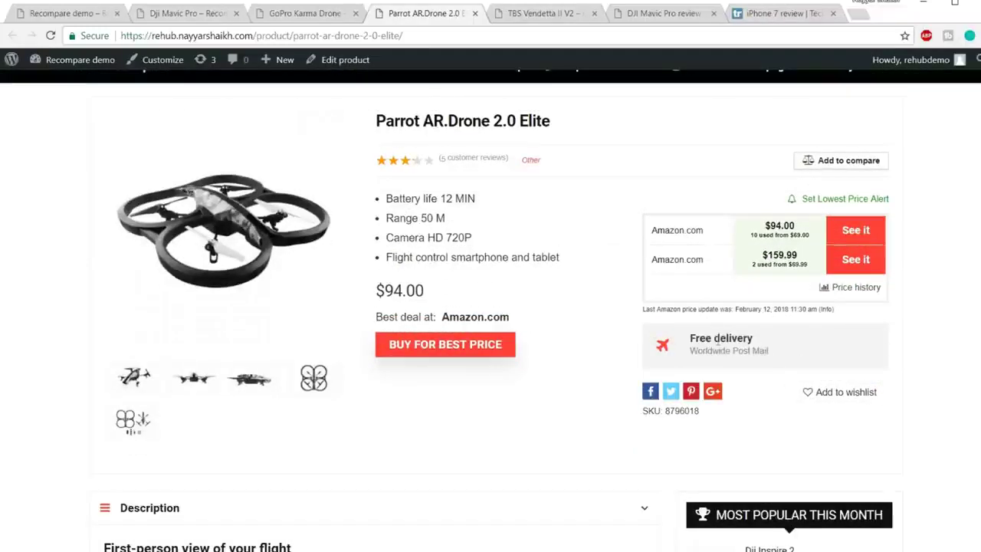
{"action": "scroll", "coordinate": [802, 347], "scroll_direction": "up", "scroll_amount": 1}
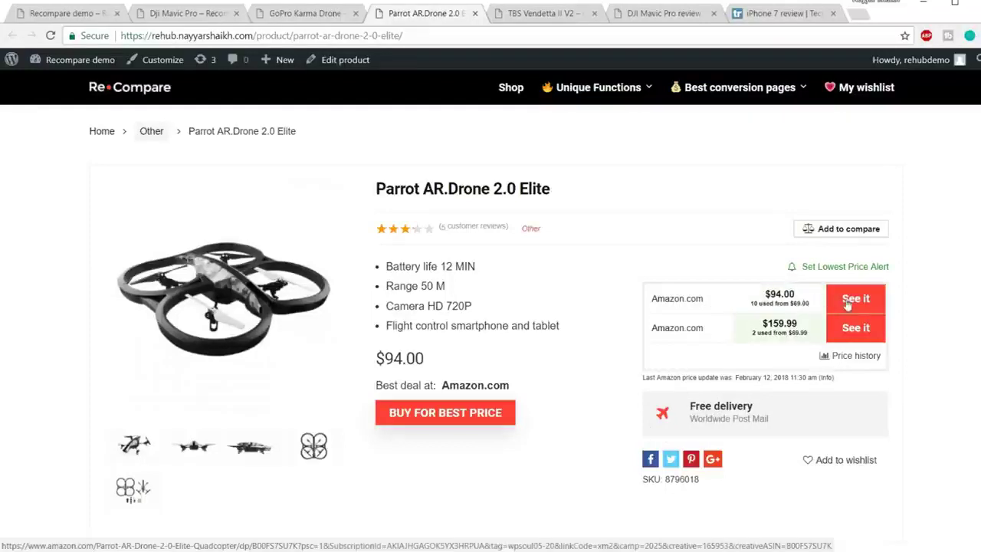
{"action": "left_click", "coordinate": [475, 418]}
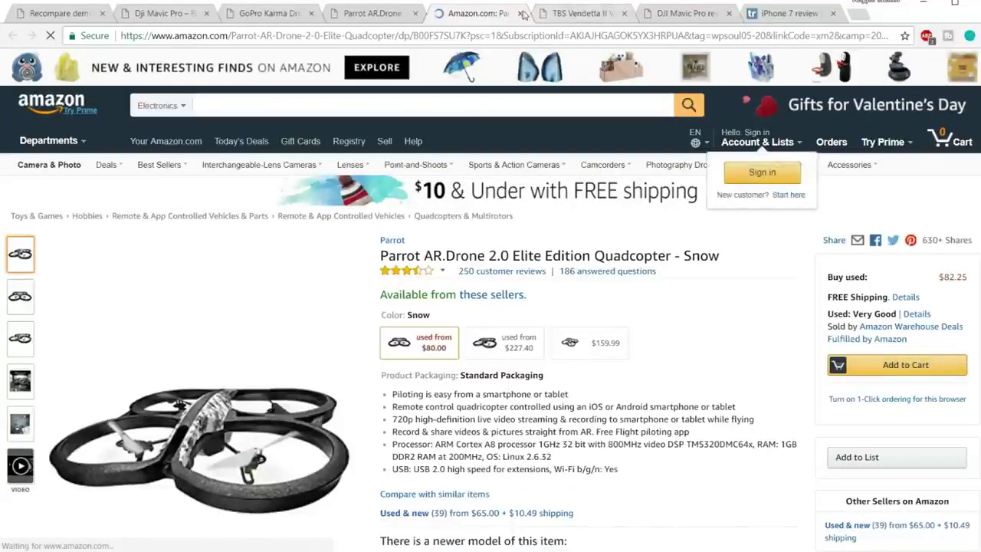
- Close the Amazon Parrot AR.Drone 2.0 Elite Edition listing tab
{"action": "left_click", "coordinate": [519, 13]}
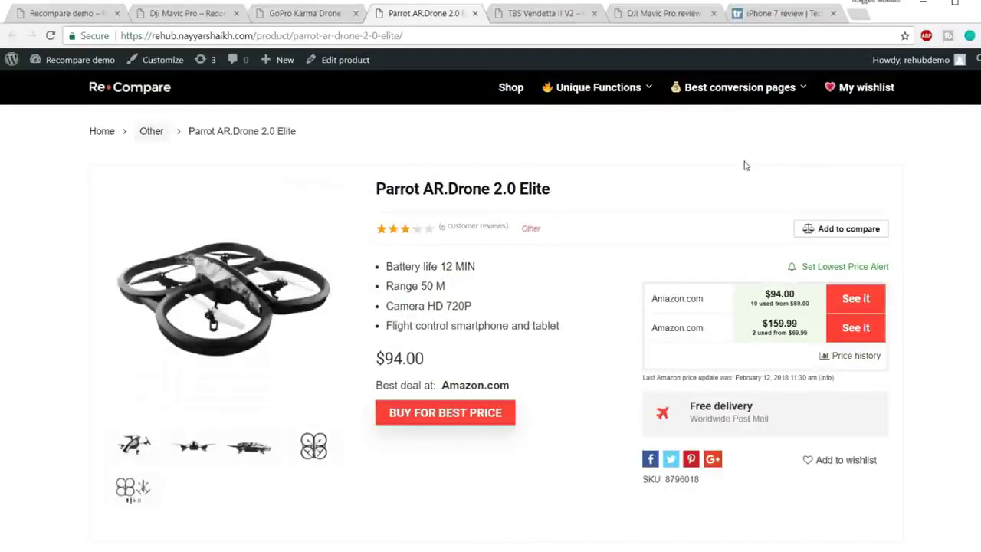
{"action": "scroll", "coordinate": [797, 170], "scroll_direction": "down", "scroll_amount": 3}
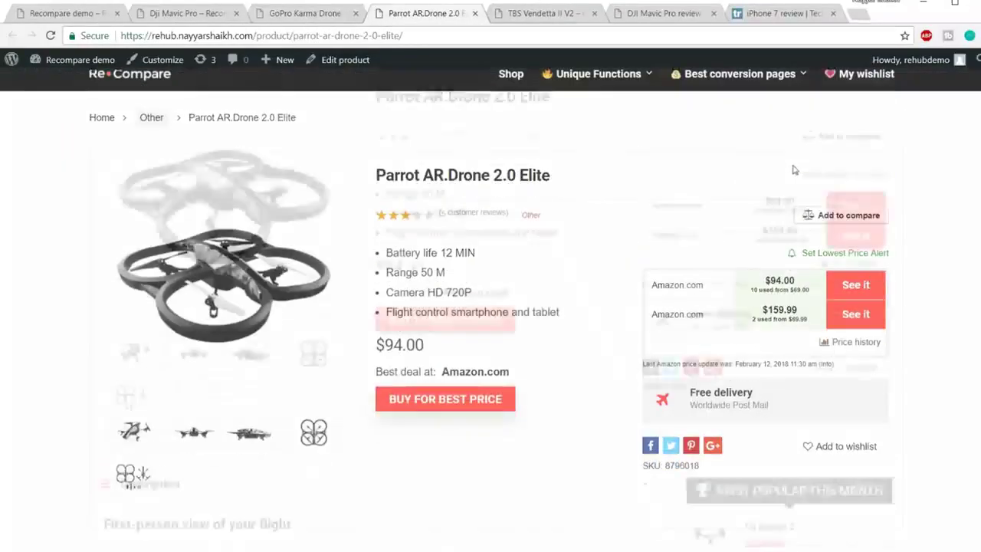
{"action": "scroll", "coordinate": [859, 211], "scroll_direction": "down", "scroll_amount": 2}
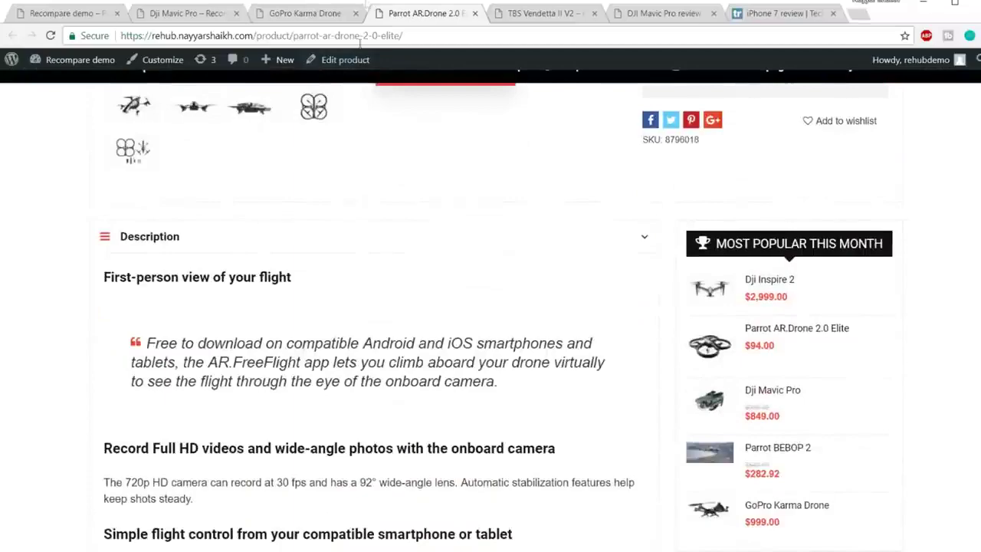
{"action": "left_click", "coordinate": [321, 9]}
{"action": "scroll", "coordinate": [162, 206], "scroll_direction": "down", "scroll_amount": 5}
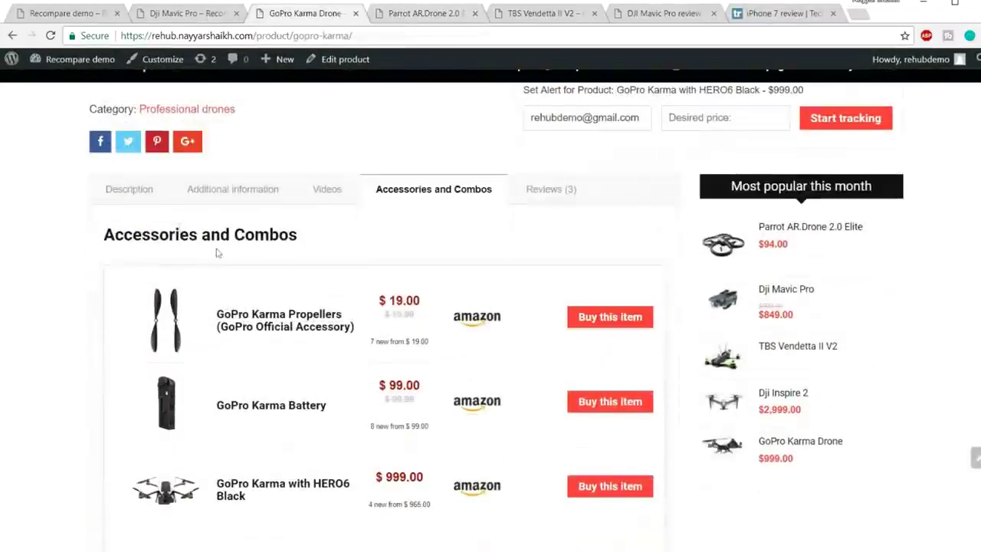
{"action": "left_click", "coordinate": [157, 198]}
{"action": "left_click", "coordinate": [232, 191]}
{"action": "left_click", "coordinate": [337, 194]}
{"action": "left_click", "coordinate": [432, 192]}
{"action": "left_click", "coordinate": [423, 13]}
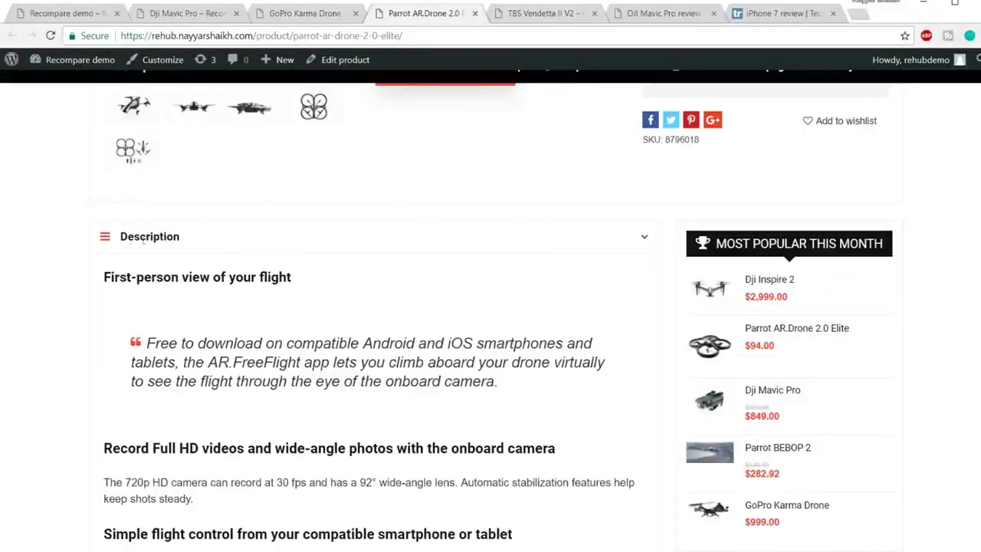
{"action": "scroll", "coordinate": [196, 253], "scroll_direction": "down", "scroll_amount": 15}
{"action": "scroll", "coordinate": [196, 253], "scroll_direction": "down", "scroll_amount": 2}
{"action": "scroll", "coordinate": [322, 243], "scroll_direction": "down", "scroll_amount": 5}
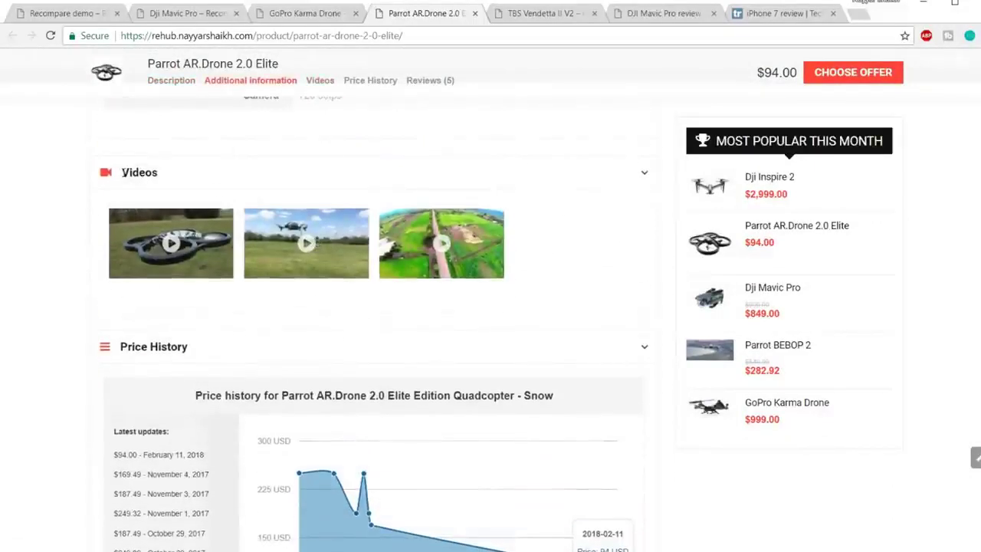
{"action": "scroll", "coordinate": [364, 308], "scroll_direction": "down", "scroll_amount": 3}
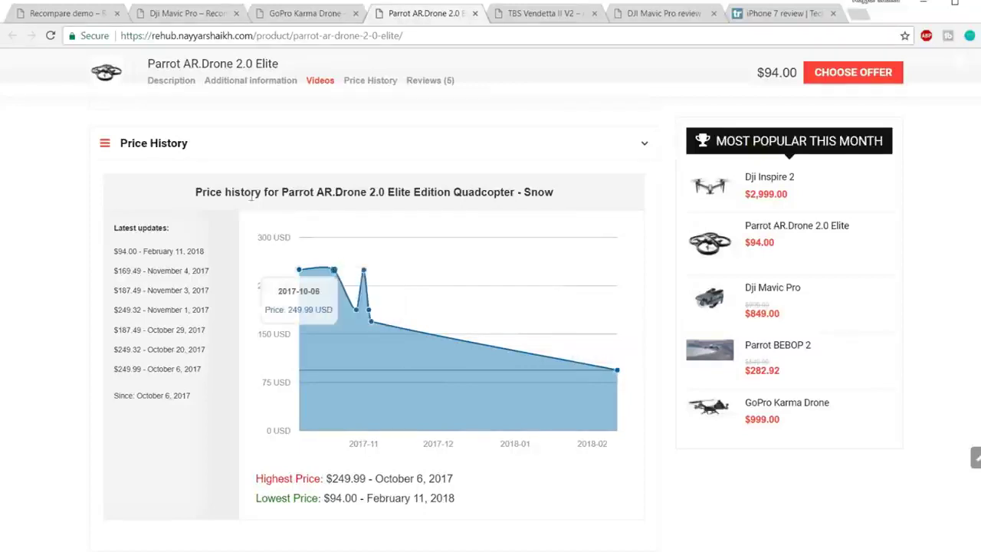
{"action": "scroll", "coordinate": [363, 329], "scroll_direction": "up", "scroll_amount": 4}
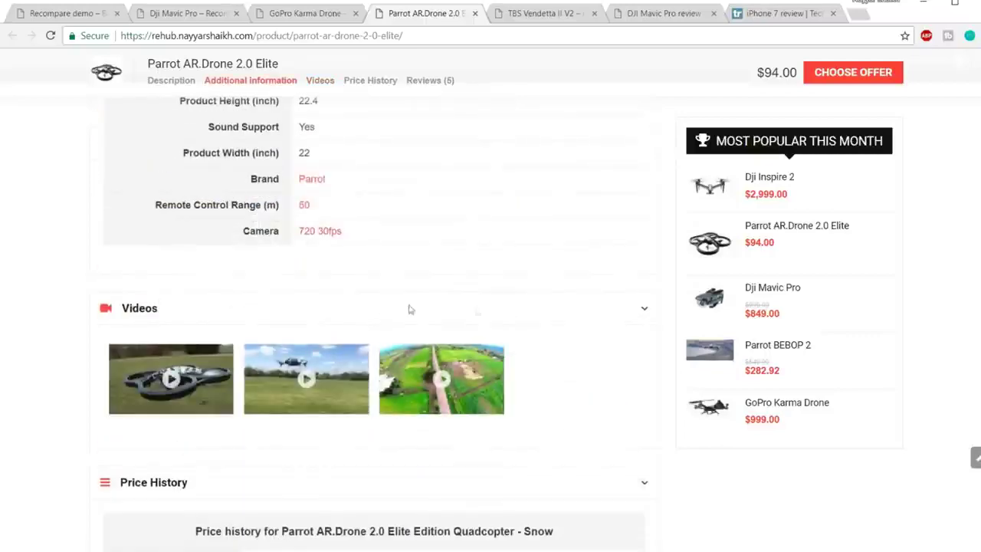
{"action": "scroll", "coordinate": [523, 358], "scroll_direction": "up", "scroll_amount": 1}
{"action": "scroll", "coordinate": [523, 358], "scroll_direction": "down", "scroll_amount": 5}
{"action": "scroll", "coordinate": [524, 358], "scroll_direction": "down", "scroll_amount": 3}
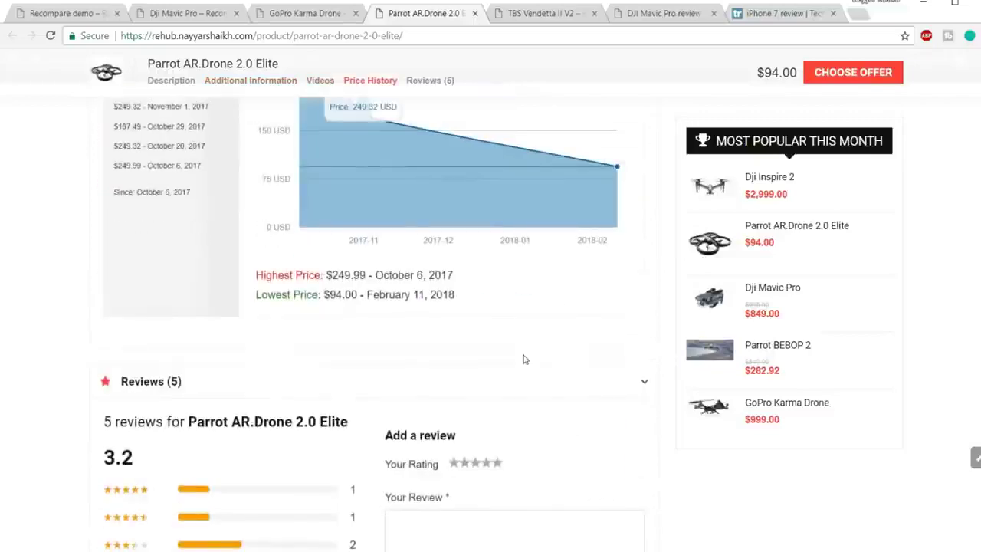
{"action": "scroll", "coordinate": [550, 355], "scroll_direction": "down", "scroll_amount": 2}
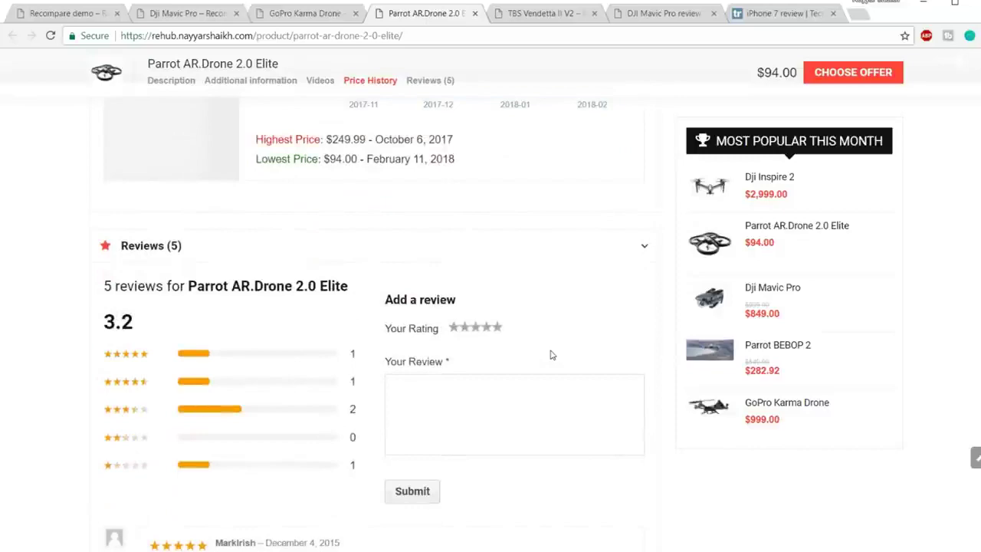
{"action": "scroll", "coordinate": [550, 355], "scroll_direction": "down", "scroll_amount": 5}
{"action": "scroll", "coordinate": [550, 355], "scroll_direction": "up", "scroll_amount": 20}
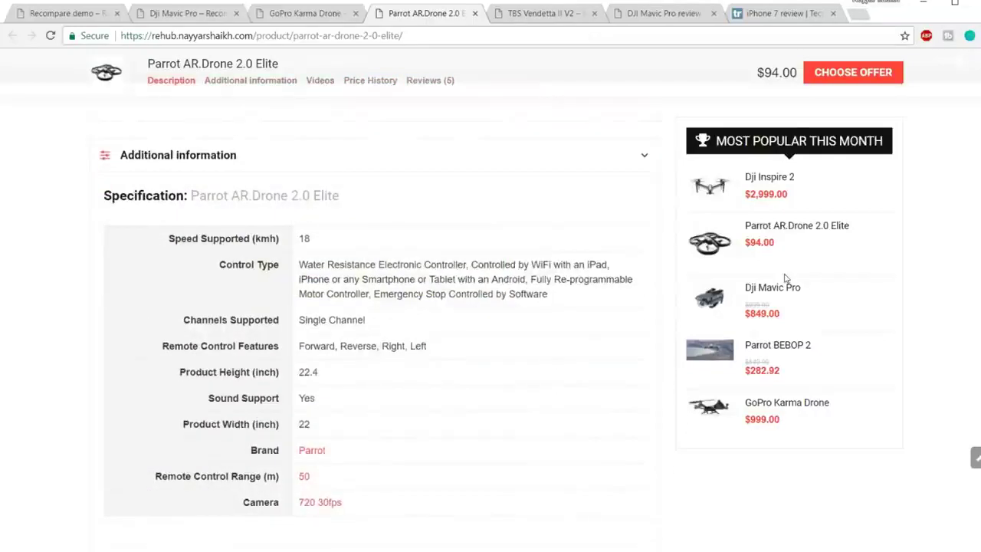
{"action": "scroll", "coordinate": [789, 260], "scroll_direction": "up", "scroll_amount": 3}
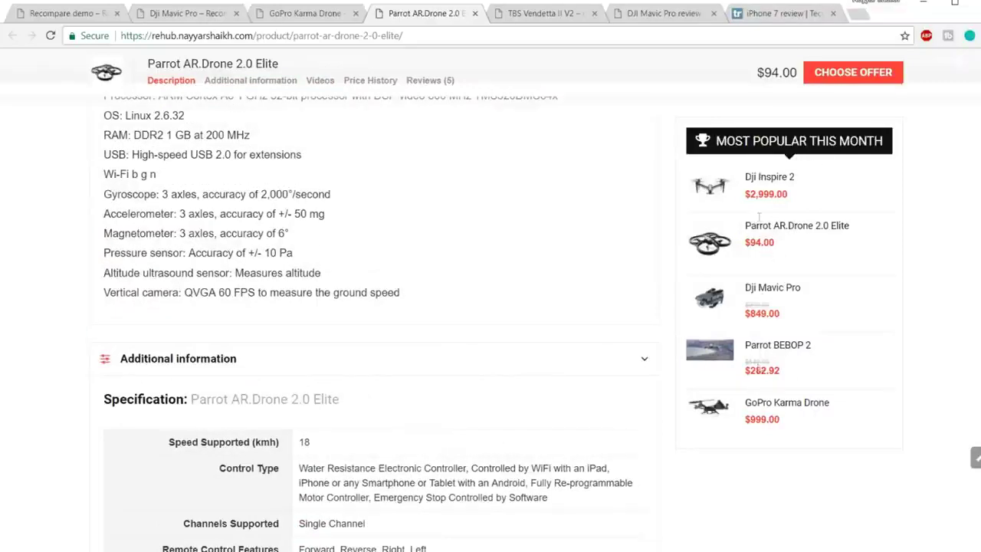
{"action": "scroll", "coordinate": [800, 353], "scroll_direction": "up", "scroll_amount": 8}
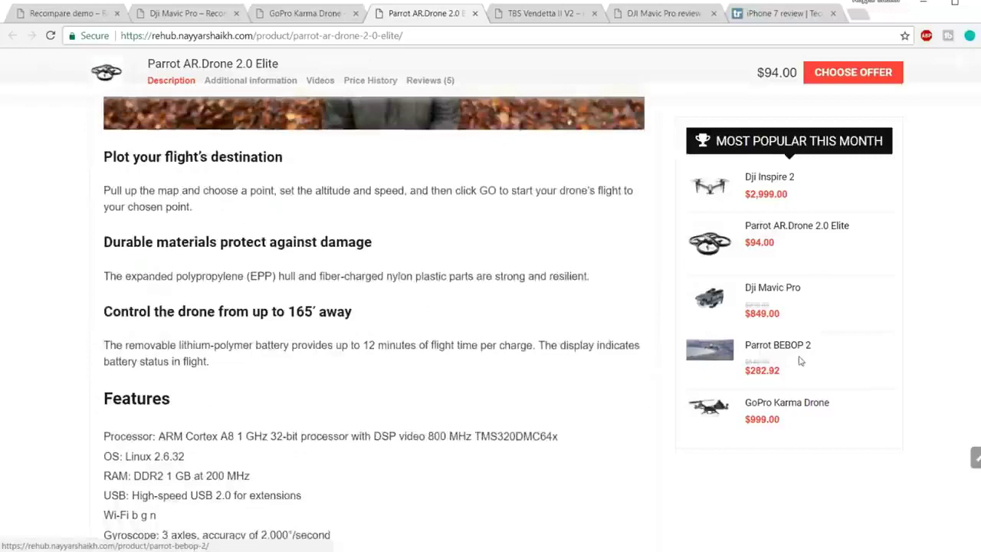
{"action": "scroll", "coordinate": [799, 367], "scroll_direction": "up", "scroll_amount": 10}
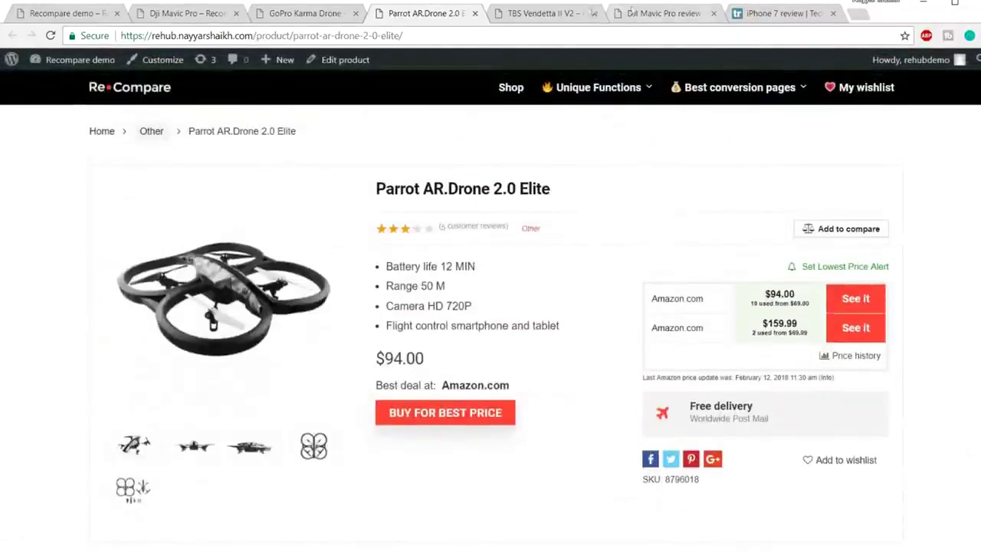
- Switch between the TBS Vendetta II V2 and Dji Mavic Pro pages, ending on Mavic Pro at $849.00
{"action": "left_click", "coordinate": [560, 13]}
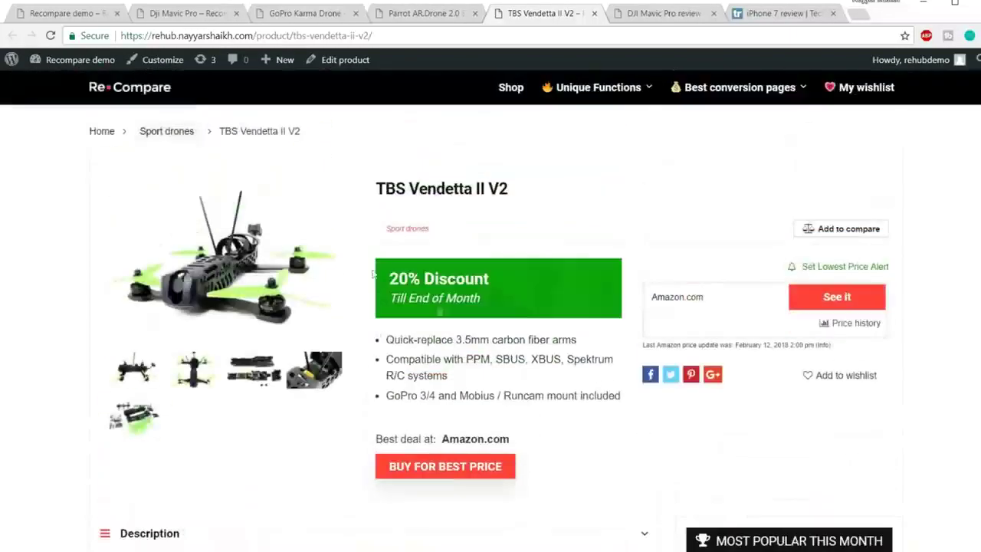
{"action": "left_click", "coordinate": [206, 14]}
{"action": "left_click", "coordinate": [552, 13]}
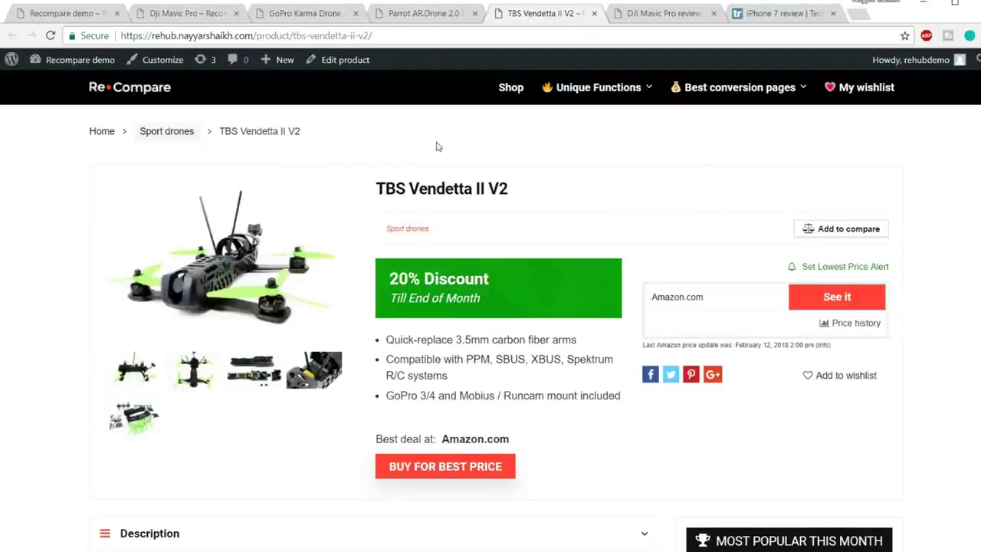
{"action": "left_click", "coordinate": [188, 13]}
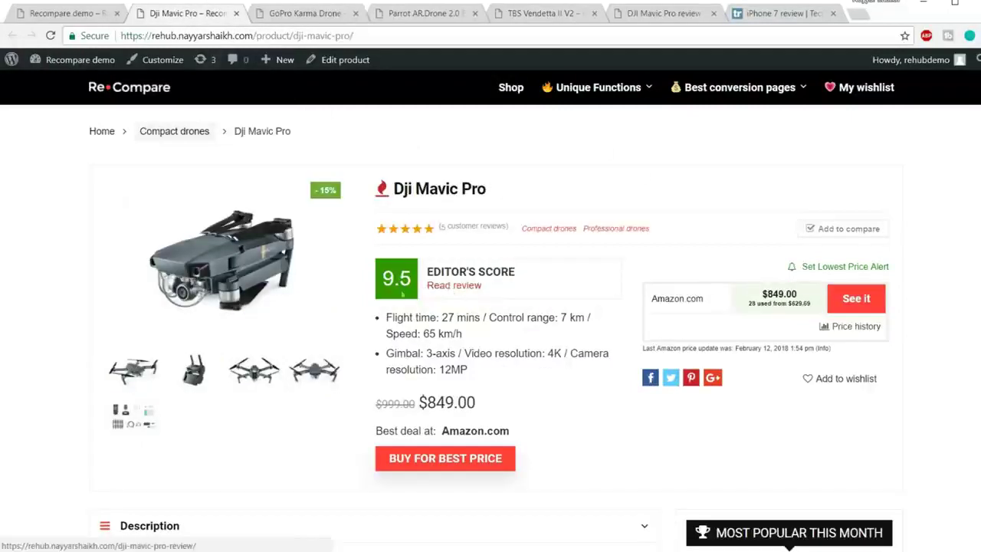
- Browse the Dji Mavic Pro product page, then switch to TechRadar's iPhone 7 review
{"action": "scroll", "coordinate": [531, 287], "scroll_direction": "down", "scroll_amount": 4}
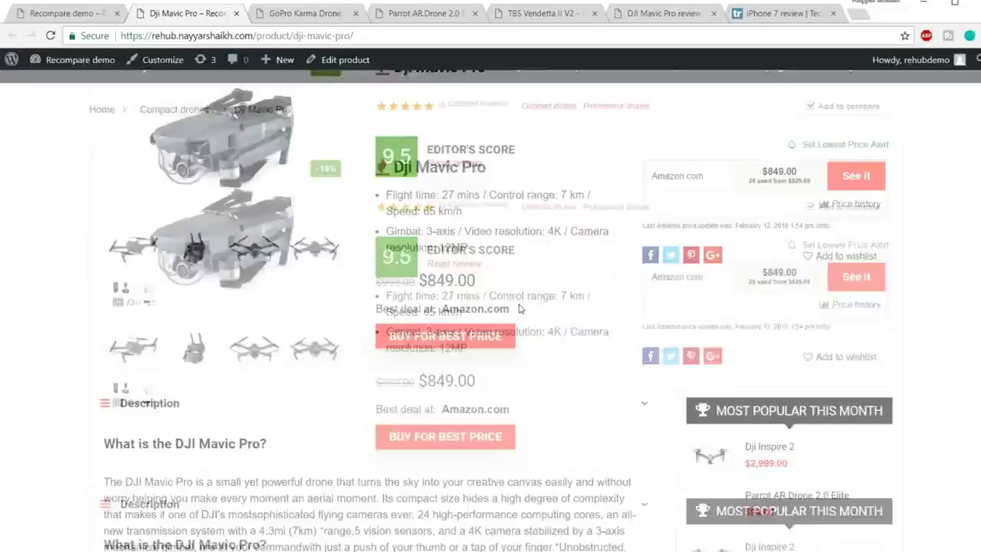
{"action": "scroll", "coordinate": [520, 308], "scroll_direction": "up", "scroll_amount": 4}
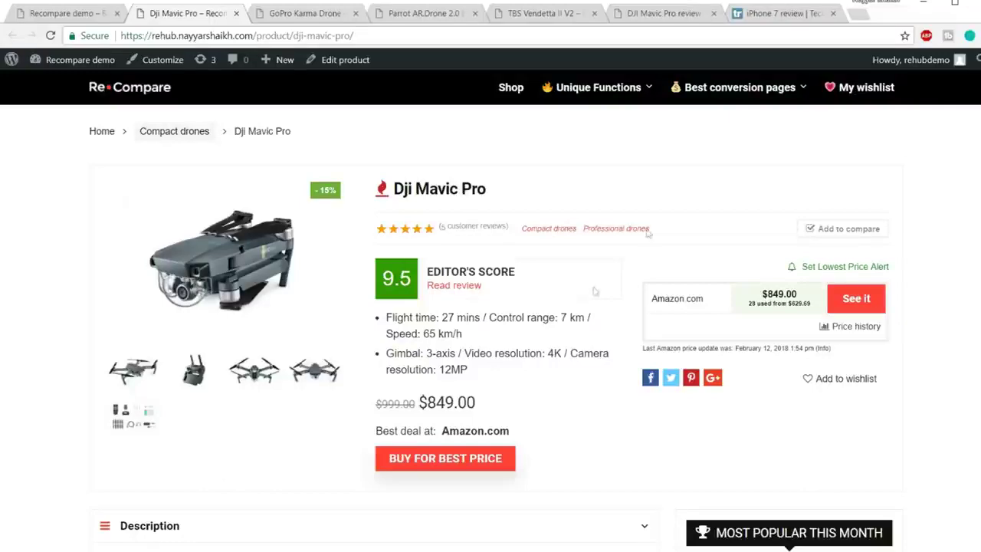
{"action": "left_click", "coordinate": [774, 13]}
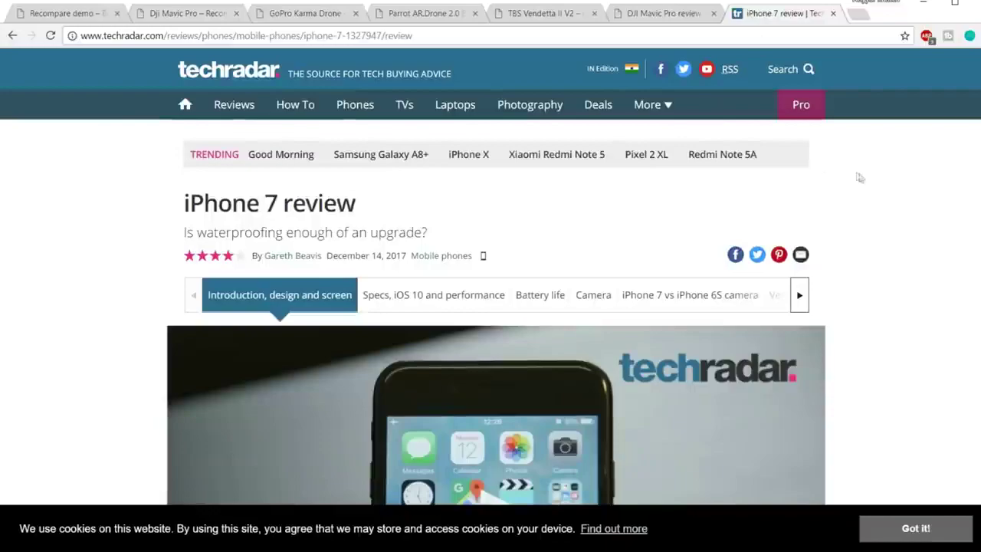
- Scroll to the iPhone 7 review's verdict and briefly highlight its opening text
{"action": "scroll", "coordinate": [888, 234], "scroll_direction": "down", "scroll_amount": 1}
{"action": "scroll", "coordinate": [887, 238], "scroll_direction": "down", "scroll_amount": 5}
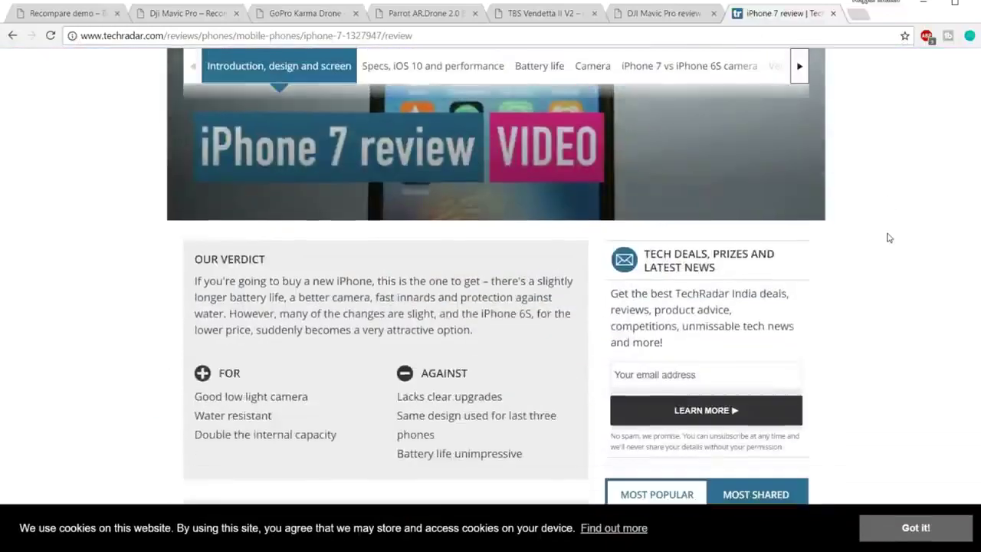
{"action": "scroll", "coordinate": [887, 239], "scroll_direction": "up", "scroll_amount": 6}
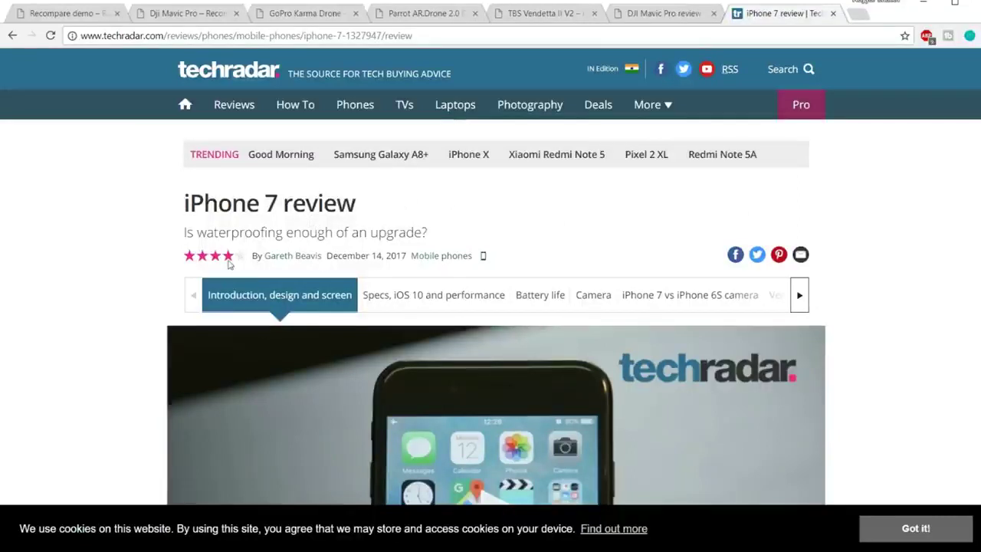
{"action": "scroll", "coordinate": [827, 226], "scroll_direction": "down", "scroll_amount": 7}
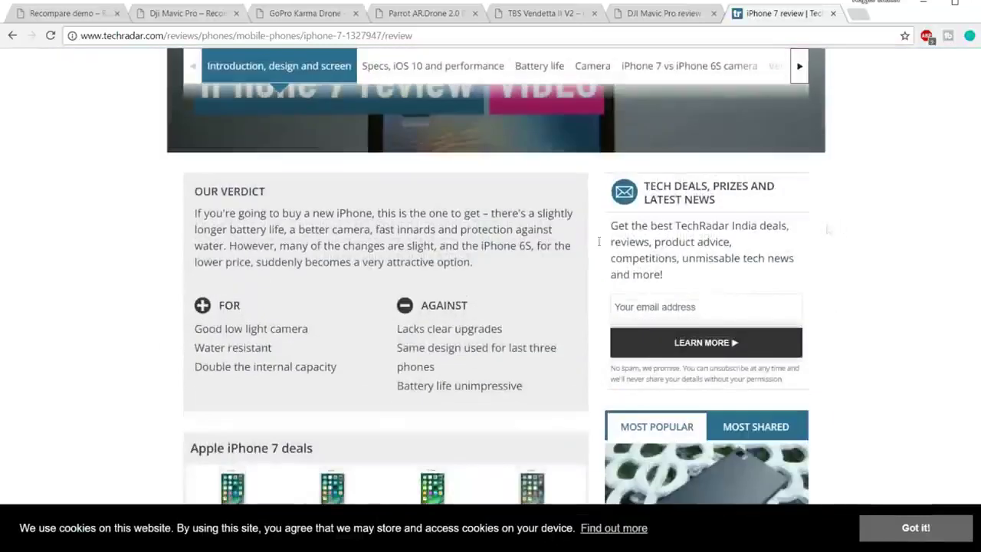
{"action": "left_click_drag", "start_coordinate": [193, 190], "coordinate": [372, 229]}
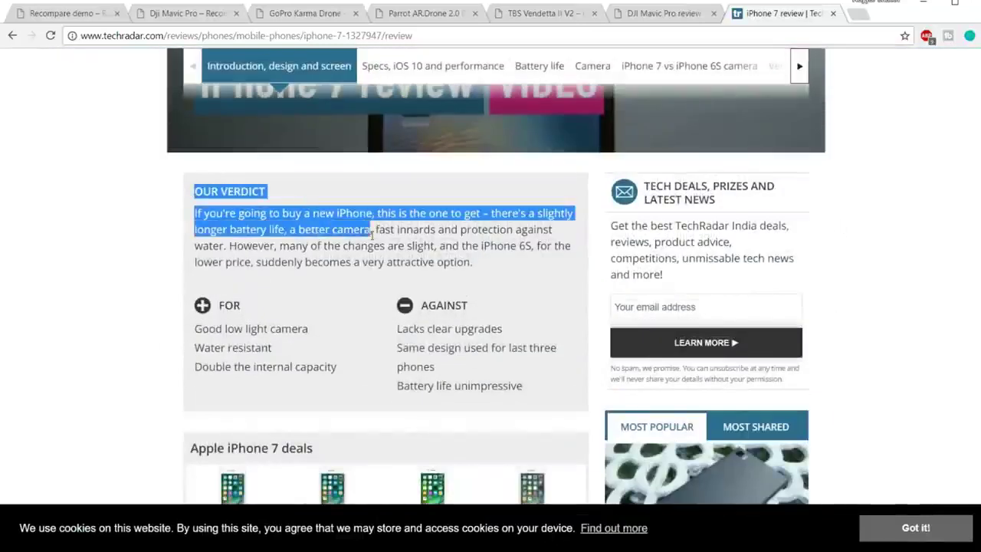
{"action": "left_click", "coordinate": [252, 222]}
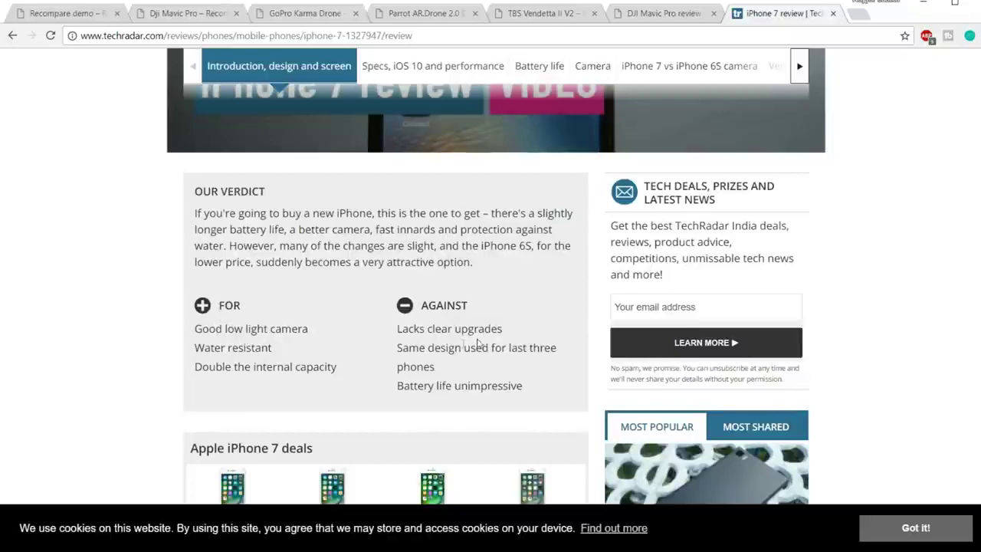
- Read the pros, cons and deals, then return to the Dji Mavic Pro product page
{"action": "scroll", "coordinate": [463, 345], "scroll_direction": "down", "scroll_amount": 3}
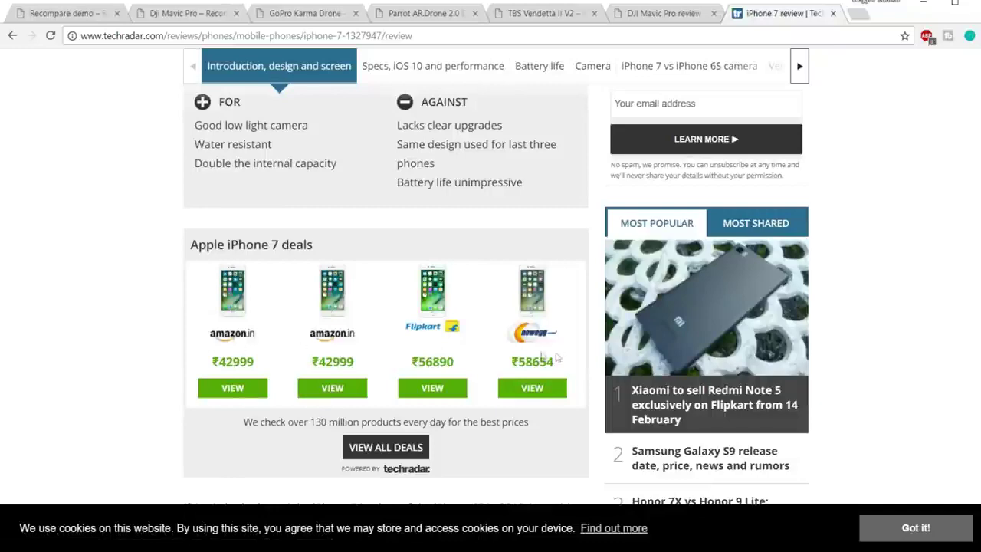
{"action": "scroll", "coordinate": [524, 368], "scroll_direction": "down", "scroll_amount": 2}
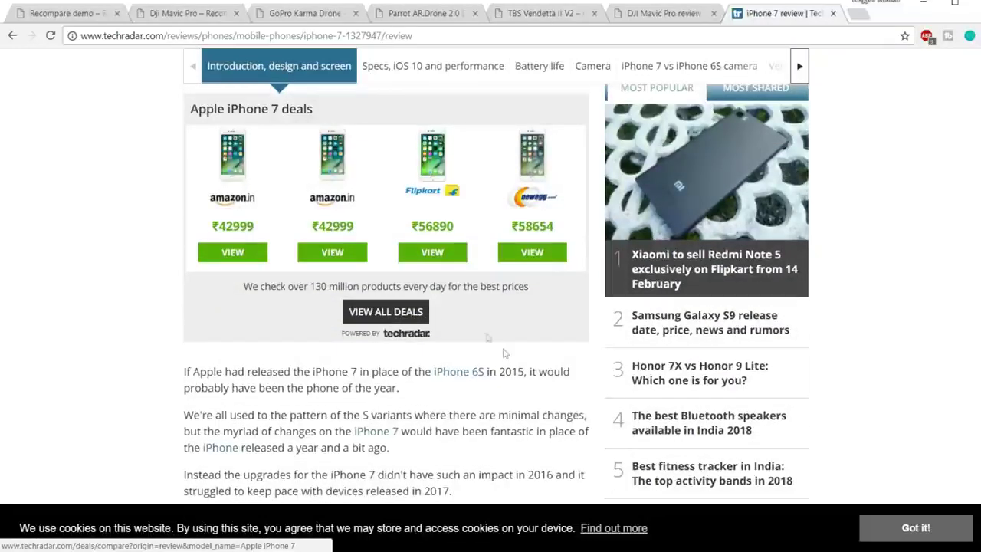
{"action": "scroll", "coordinate": [506, 341], "scroll_direction": "up", "scroll_amount": 2}
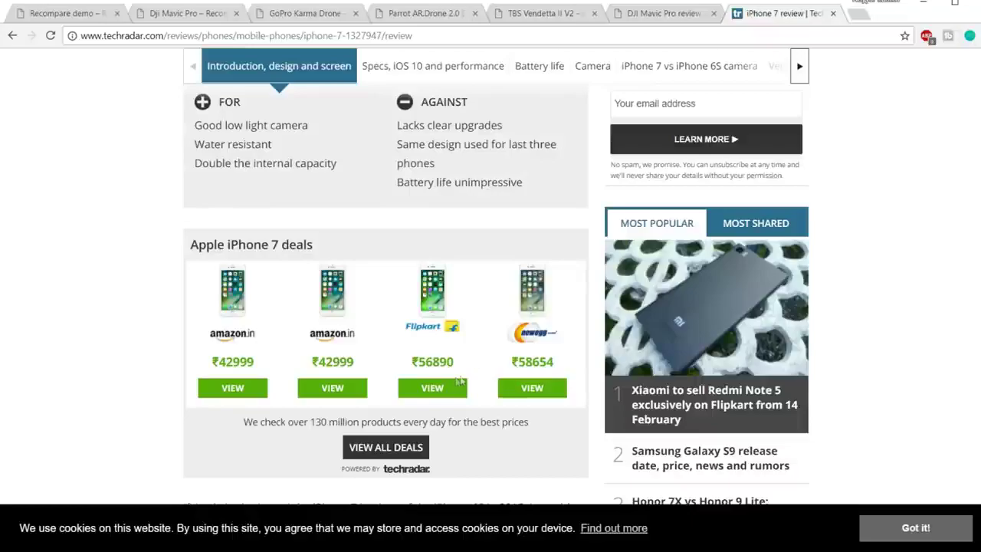
{"action": "scroll", "coordinate": [494, 370], "scroll_direction": "down", "scroll_amount": 4}
{"action": "scroll", "coordinate": [494, 370], "scroll_direction": "down", "scroll_amount": 15}
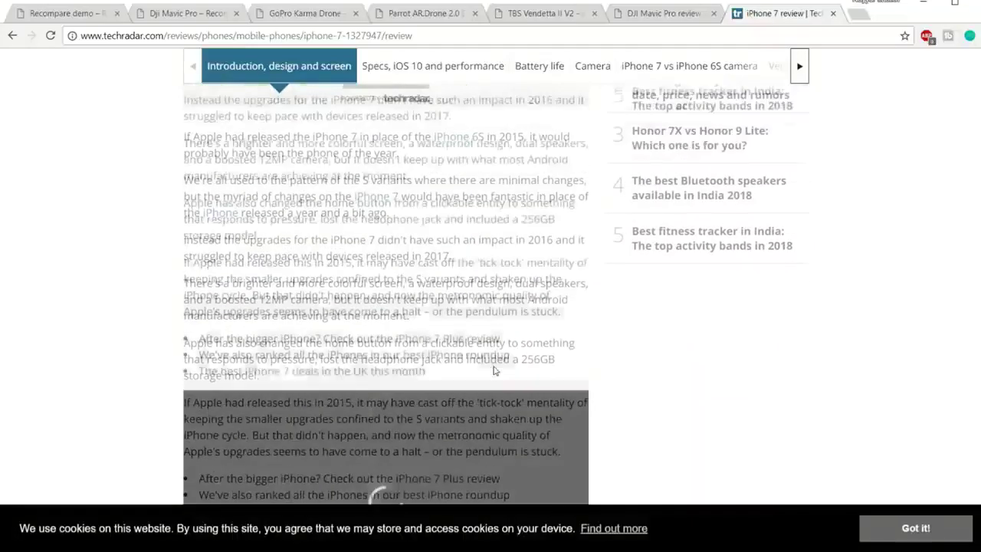
{"action": "scroll", "coordinate": [494, 366], "scroll_direction": "up", "scroll_amount": 15}
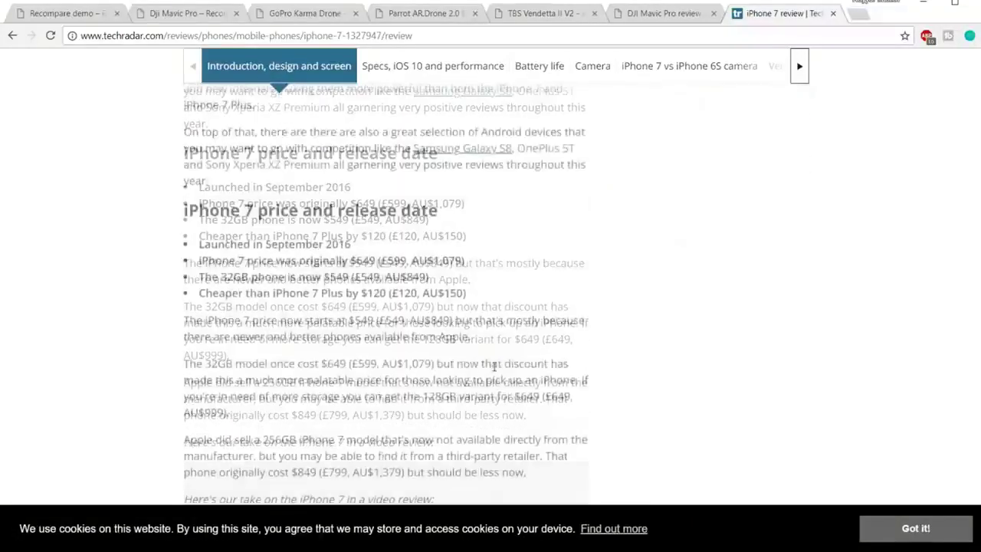
{"action": "scroll", "coordinate": [495, 371], "scroll_direction": "up", "scroll_amount": 5}
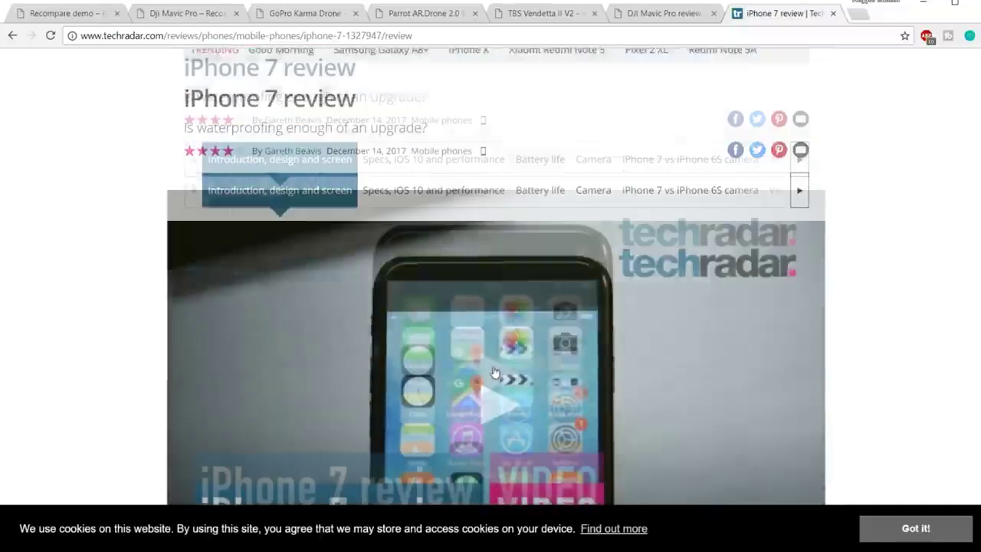
{"action": "left_click", "coordinate": [198, 15]}
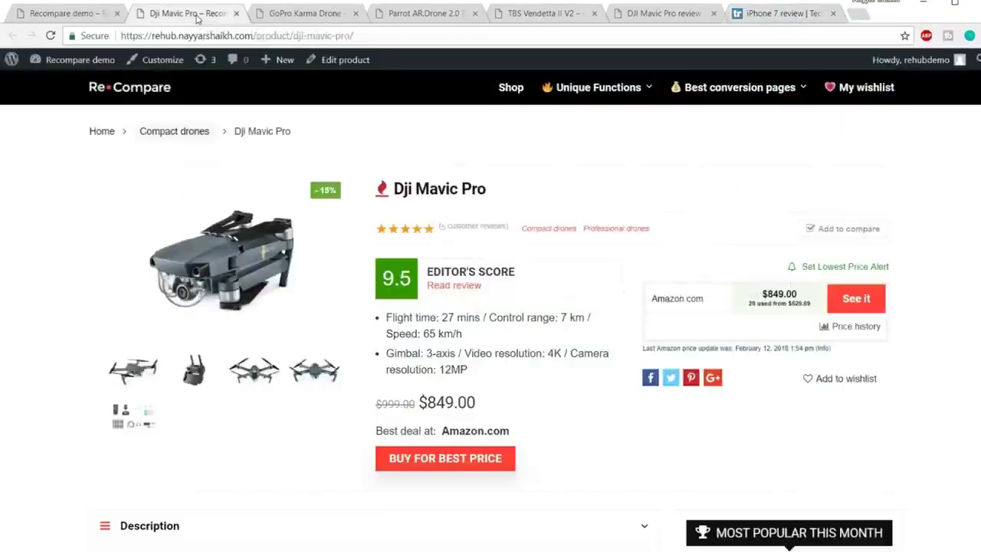
- Open the DJI Mavic Pro review via the 'Read review' link under Editor's Score
{"action": "left_click", "coordinate": [473, 289]}
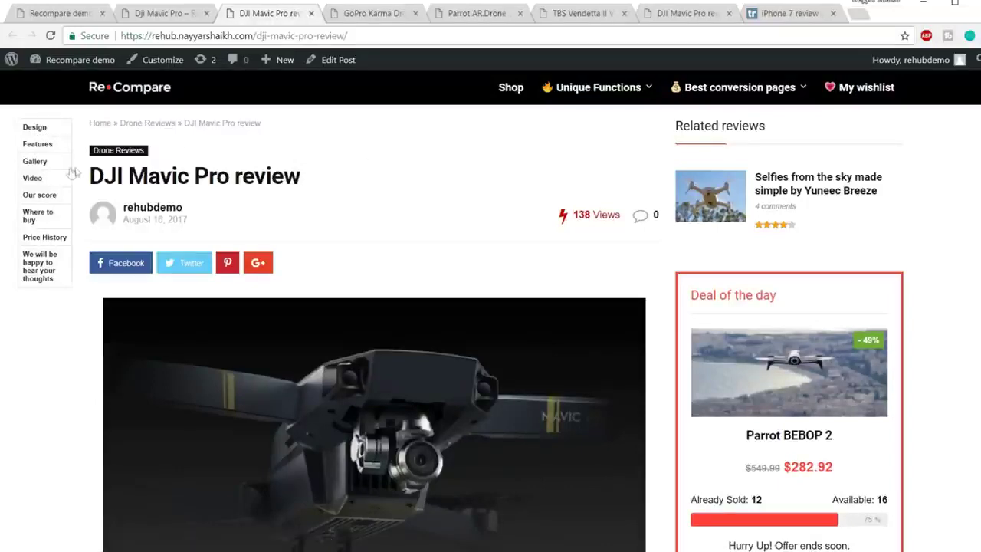
- Jump to the review's Video, then view the 9.5 score, $849.00 Amazon offer and $779.00 low
{"action": "left_click", "coordinate": [27, 184]}
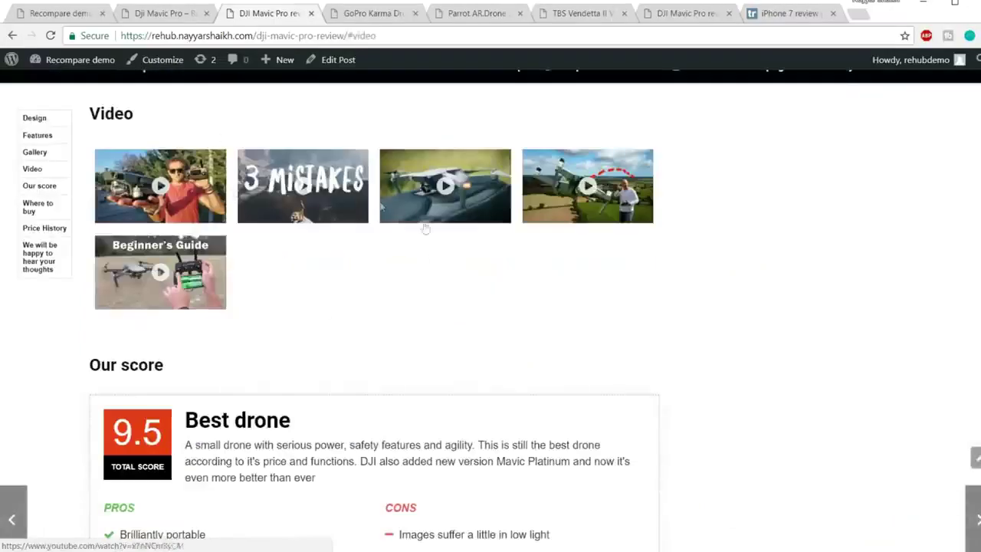
{"action": "scroll", "coordinate": [426, 228], "scroll_direction": "down", "scroll_amount": 2}
{"action": "scroll", "coordinate": [173, 302], "scroll_direction": "down", "scroll_amount": 1}
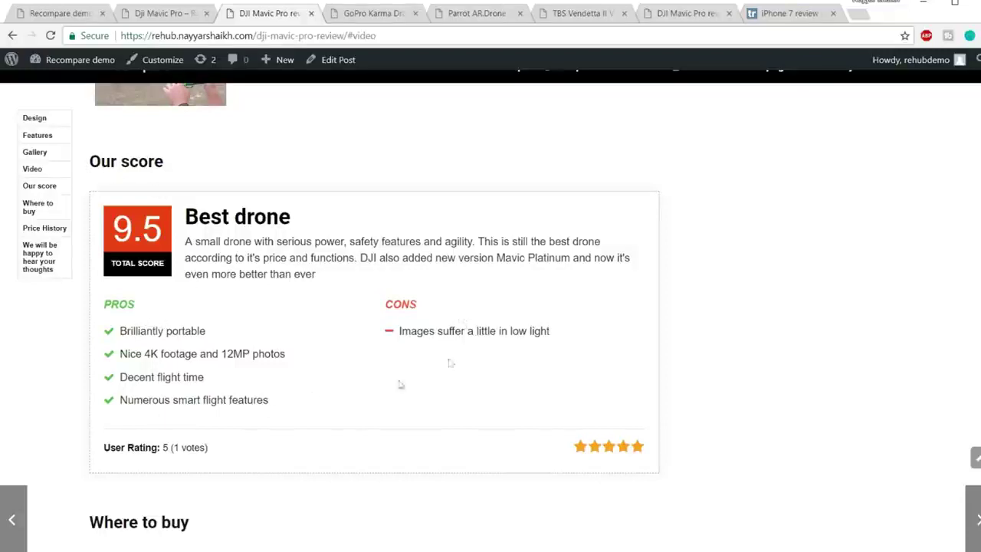
{"action": "scroll", "coordinate": [472, 388], "scroll_direction": "down", "scroll_amount": 5}
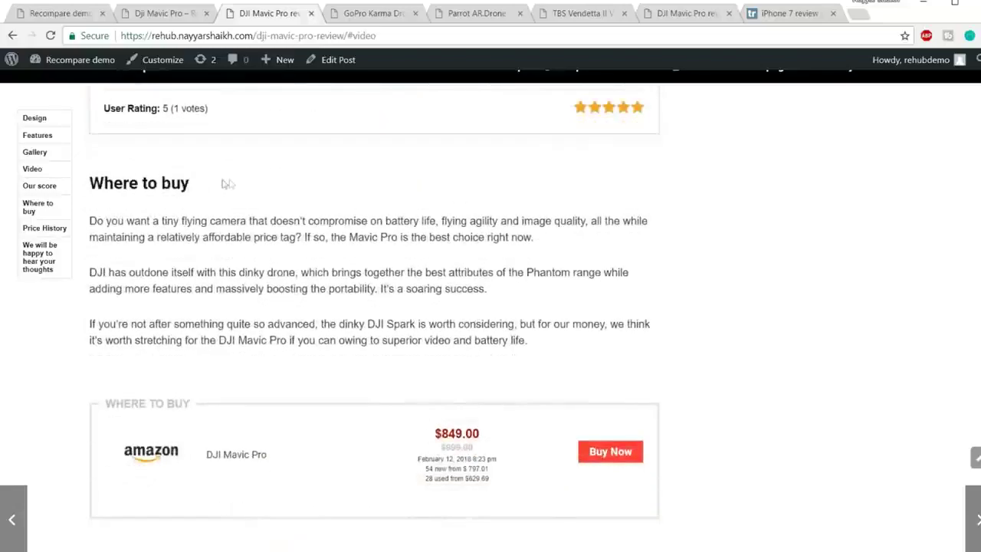
{"action": "scroll", "coordinate": [192, 237], "scroll_direction": "up", "scroll_amount": 3}
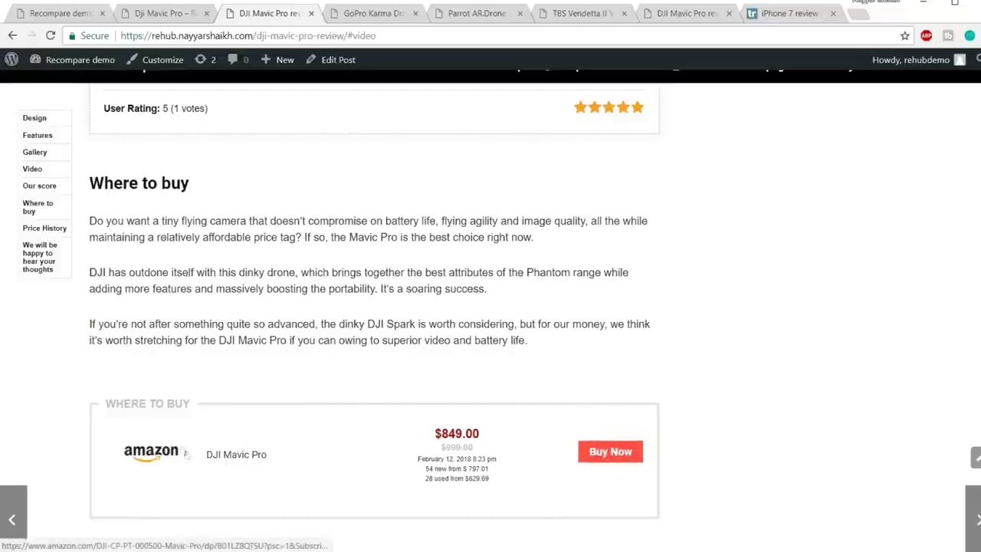
{"action": "scroll", "coordinate": [422, 407], "scroll_direction": "down", "scroll_amount": 5}
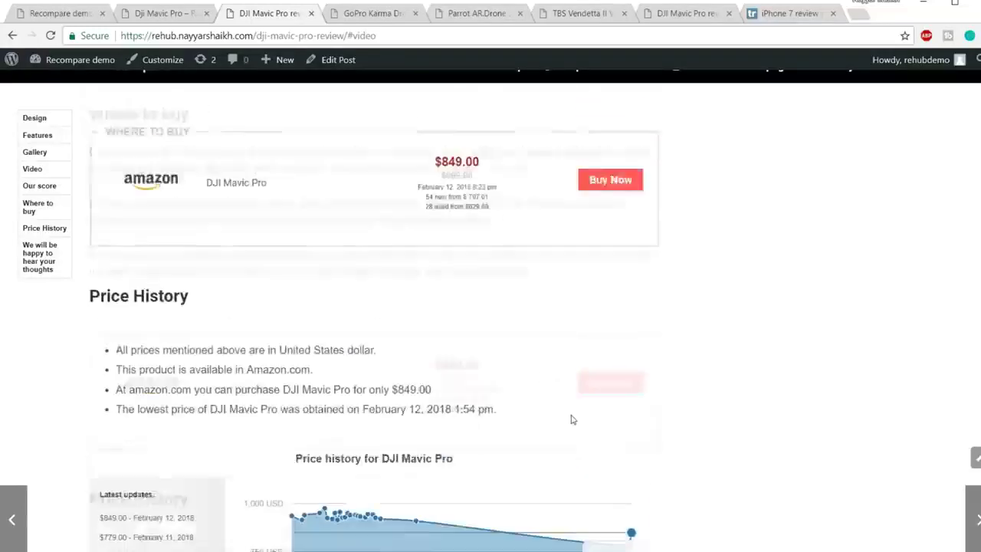
{"action": "scroll", "coordinate": [656, 396], "scroll_direction": "down", "scroll_amount": 3}
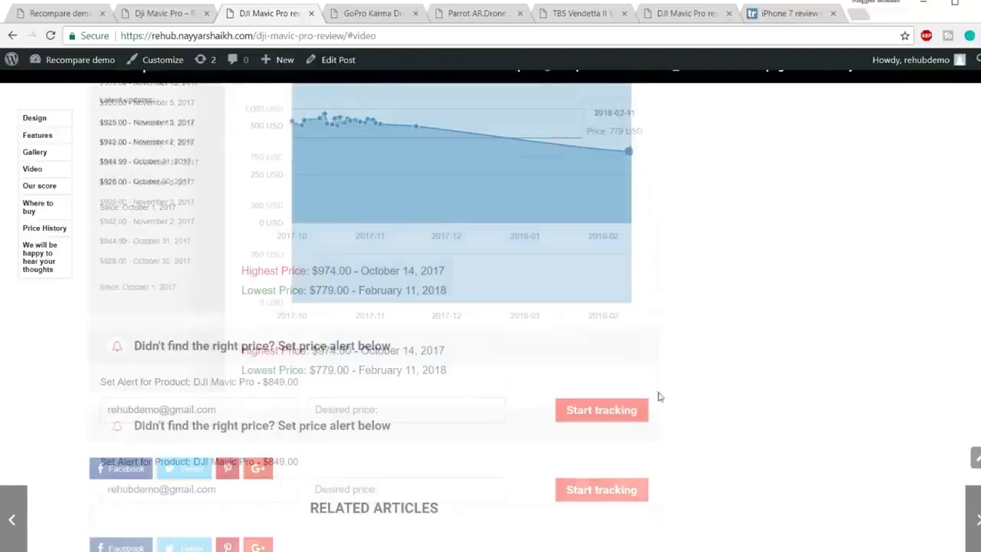
{"action": "scroll", "coordinate": [663, 401], "scroll_direction": "up", "scroll_amount": 10}
{"action": "scroll", "coordinate": [664, 403], "scroll_direction": "up", "scroll_amount": 15}
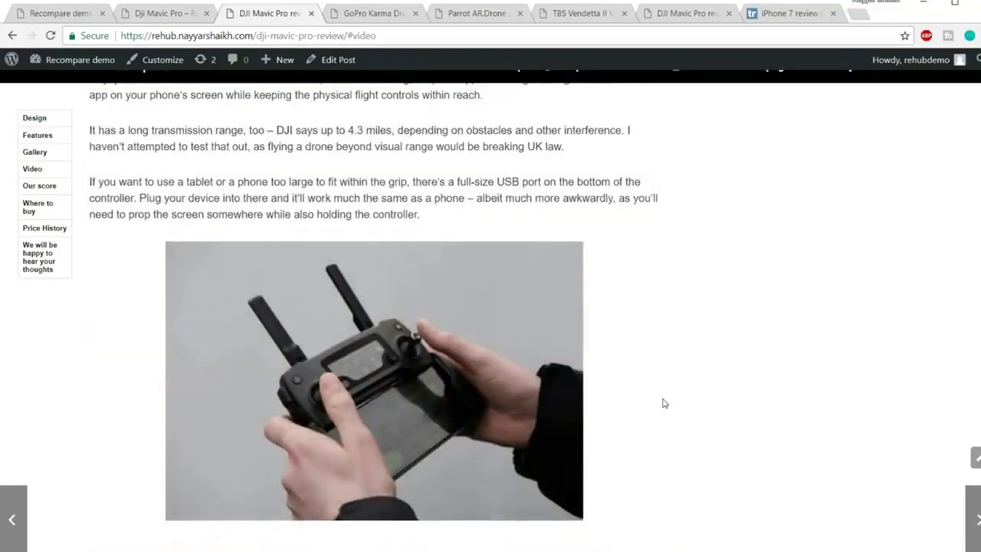
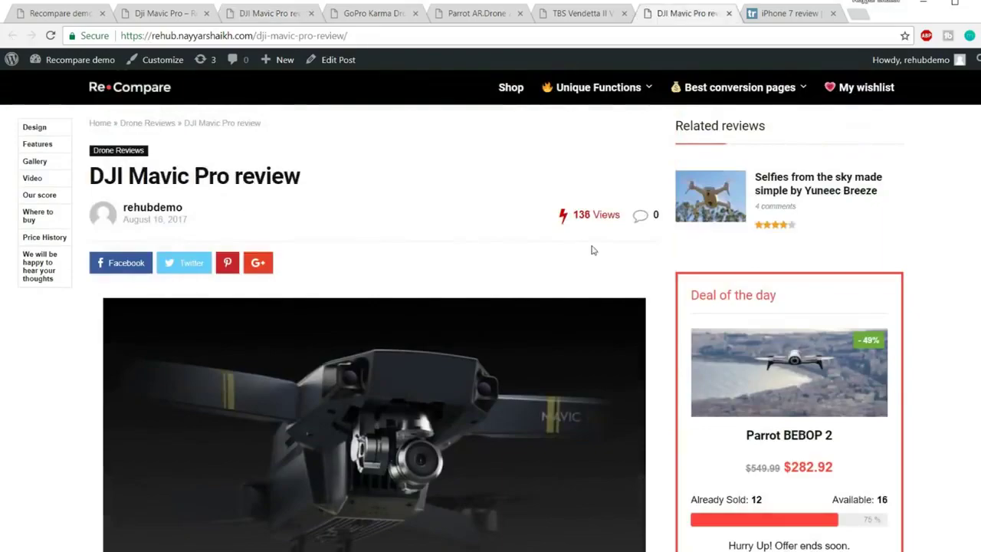
- Open the Rehub demo Shop page listing 14 drones with Price, Brand and Camera filters
{"action": "scroll", "coordinate": [610, 289], "scroll_direction": "up", "scroll_amount": 6}
{"action": "scroll", "coordinate": [609, 289], "scroll_direction": "up", "scroll_amount": 5}
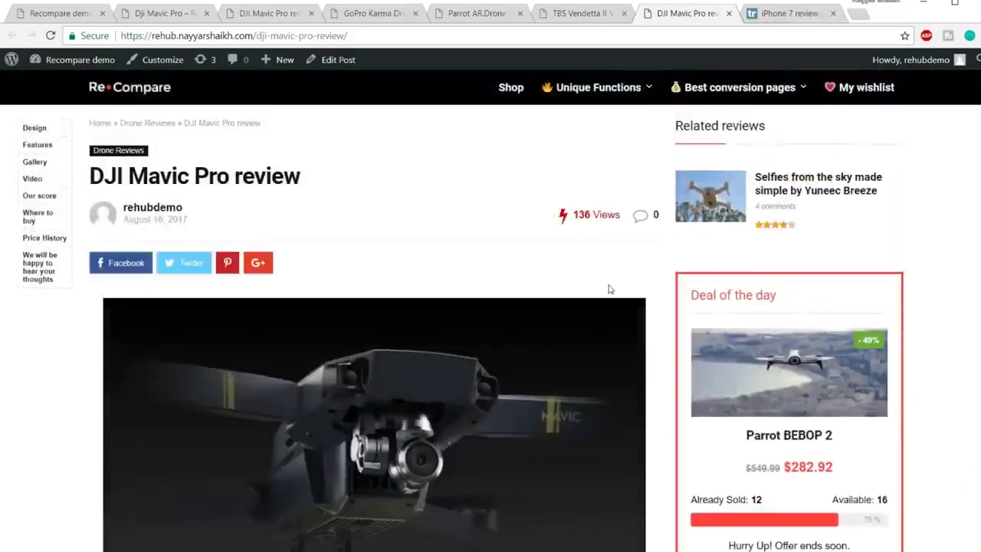
{"action": "left_click", "coordinate": [512, 90]}
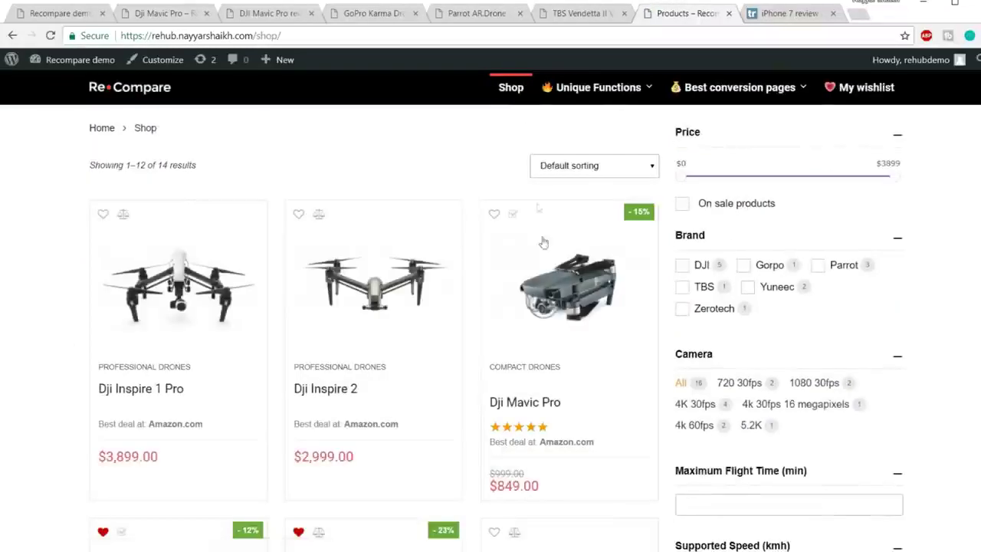
{"action": "scroll", "coordinate": [644, 245], "scroll_direction": "down", "scroll_amount": 4}
{"action": "scroll", "coordinate": [636, 311], "scroll_direction": "up", "scroll_amount": 4}
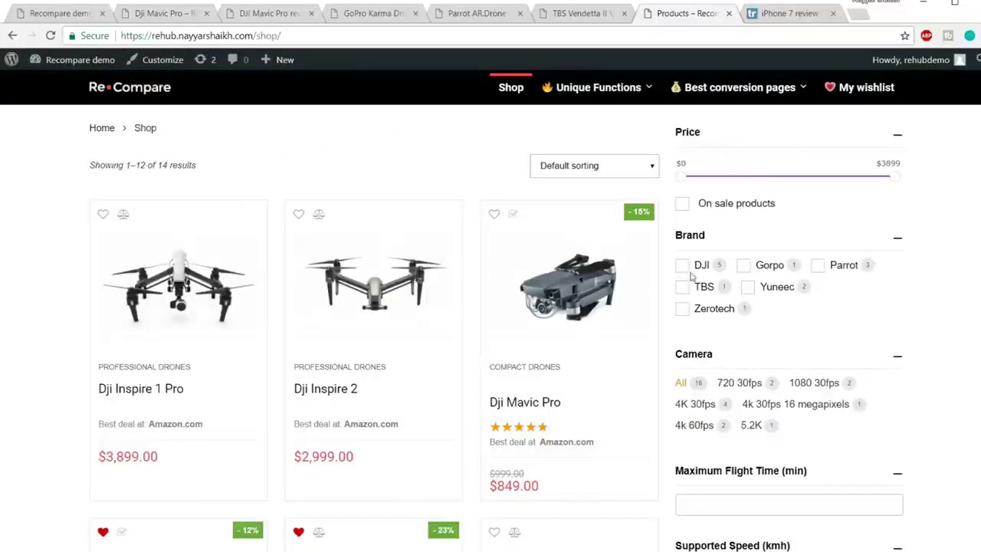
{"action": "scroll", "coordinate": [863, 249], "scroll_direction": "down", "scroll_amount": 1}
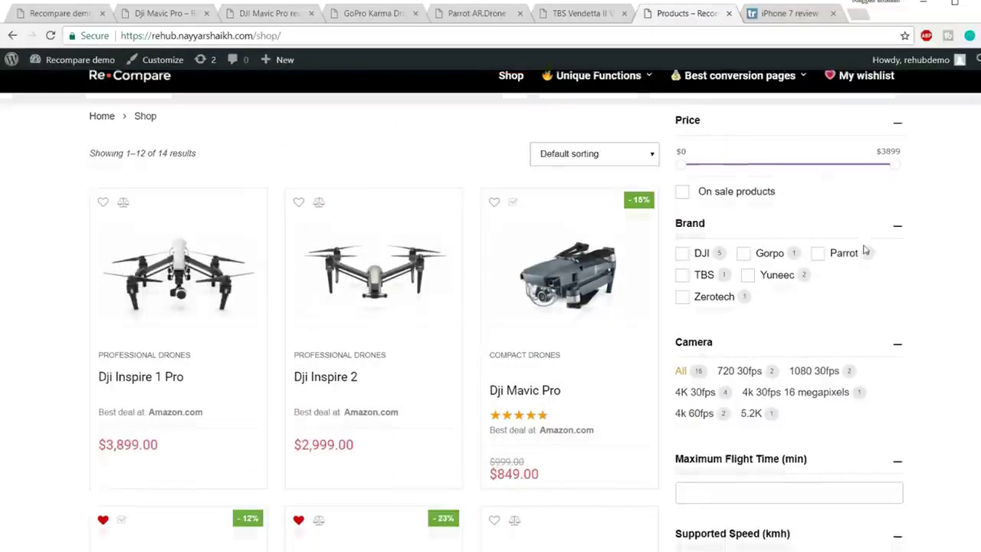
{"action": "scroll", "coordinate": [863, 253], "scroll_direction": "down", "scroll_amount": 1}
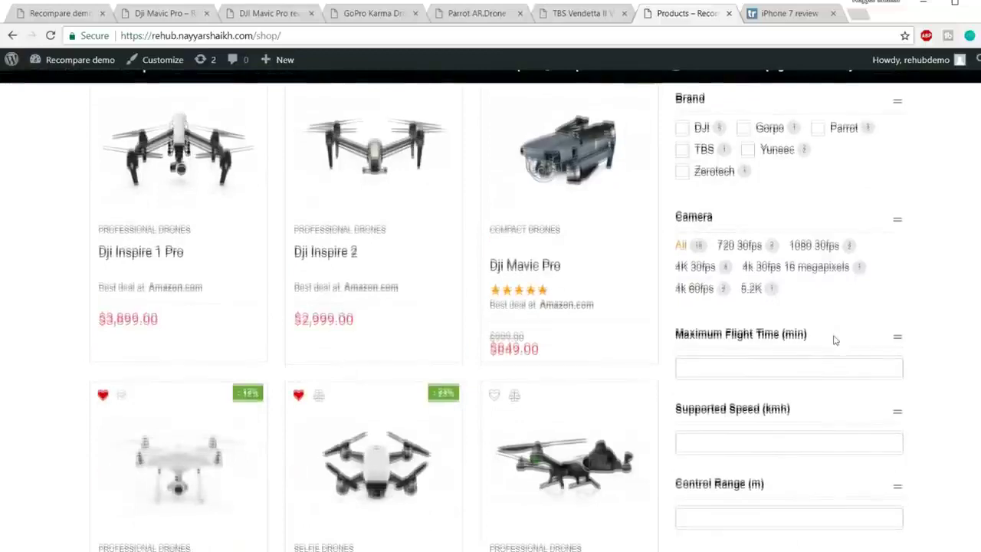
{"action": "scroll", "coordinate": [834, 337], "scroll_direction": "down", "scroll_amount": 1}
{"action": "scroll", "coordinate": [835, 321], "scroll_direction": "up", "scroll_amount": 2}
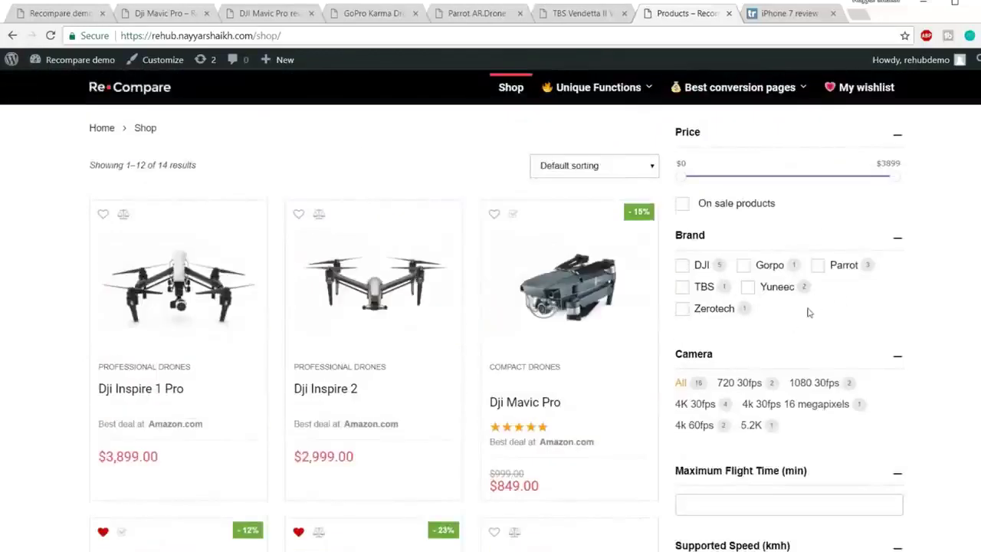
- Toggle the Gorpo brand filter on and off, then cap the price slider at $2438
{"action": "left_click", "coordinate": [748, 265]}
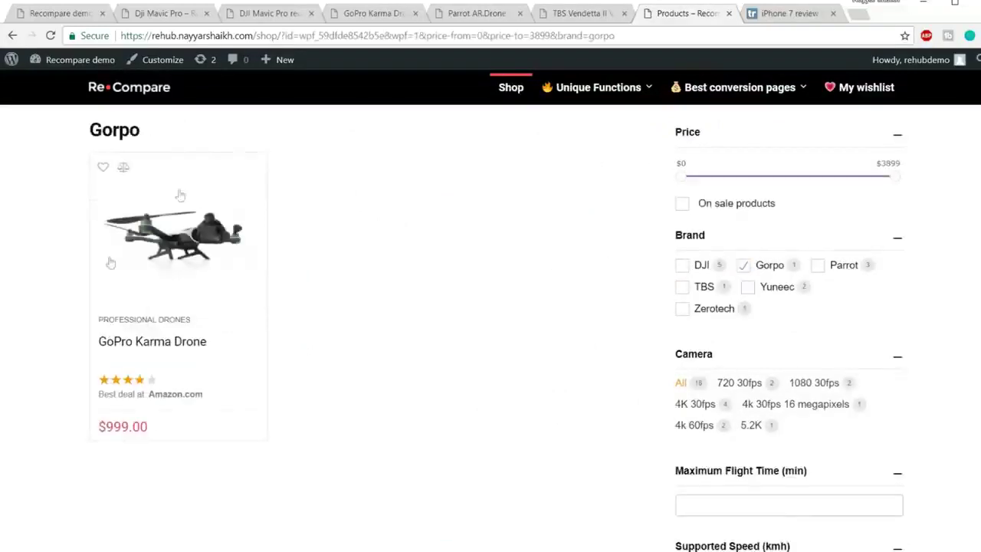
{"action": "left_click", "coordinate": [744, 267]}
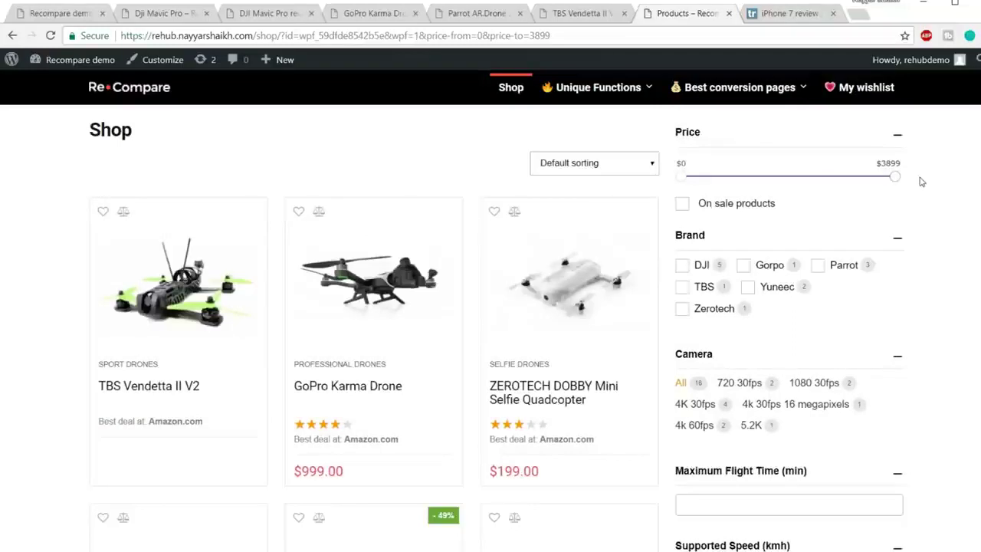
{"action": "left_click_drag", "start_coordinate": [897, 181], "coordinate": [816, 182]}
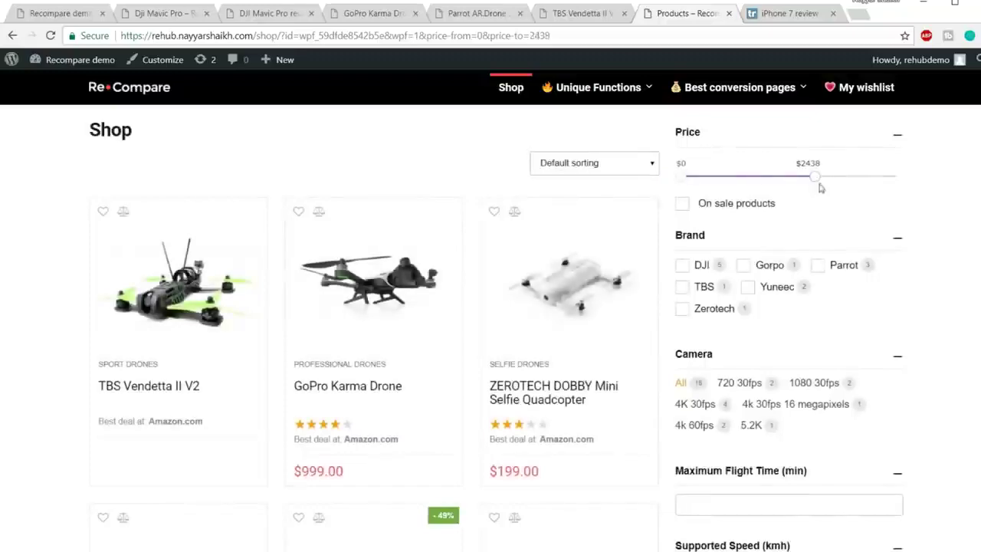
{"action": "scroll", "coordinate": [500, 322], "scroll_direction": "down", "scroll_amount": 5}
{"action": "scroll", "coordinate": [499, 329], "scroll_direction": "down", "scroll_amount": 2}
{"action": "scroll", "coordinate": [494, 332], "scroll_direction": "up", "scroll_amount": 7}
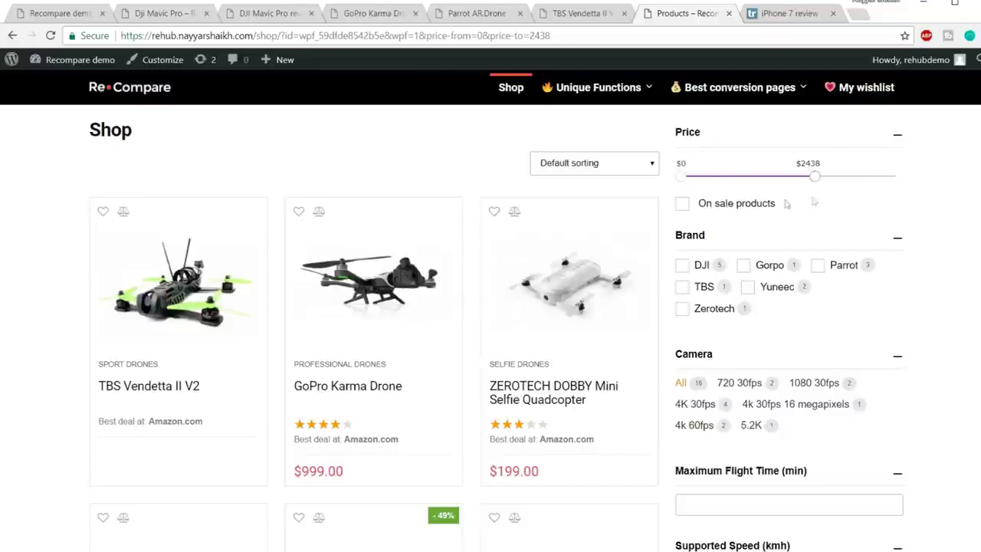
- Restrict the shop to on-sale products, leaving drones like Parrot BEBOP 2 and Dji Spark
{"action": "left_click", "coordinate": [697, 205]}
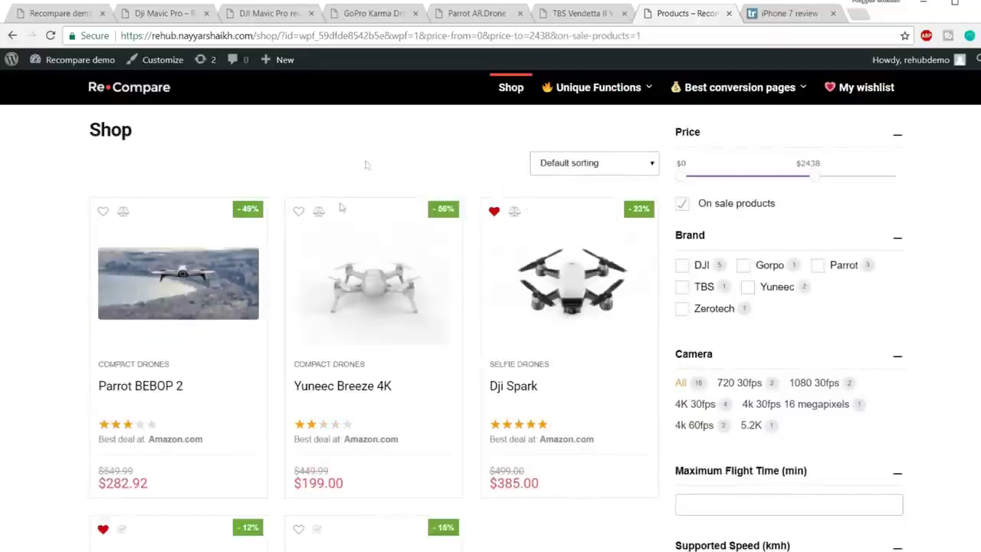
{"action": "scroll", "coordinate": [537, 258], "scroll_direction": "down", "scroll_amount": 4}
{"action": "scroll", "coordinate": [537, 257], "scroll_direction": "up", "scroll_amount": 4}
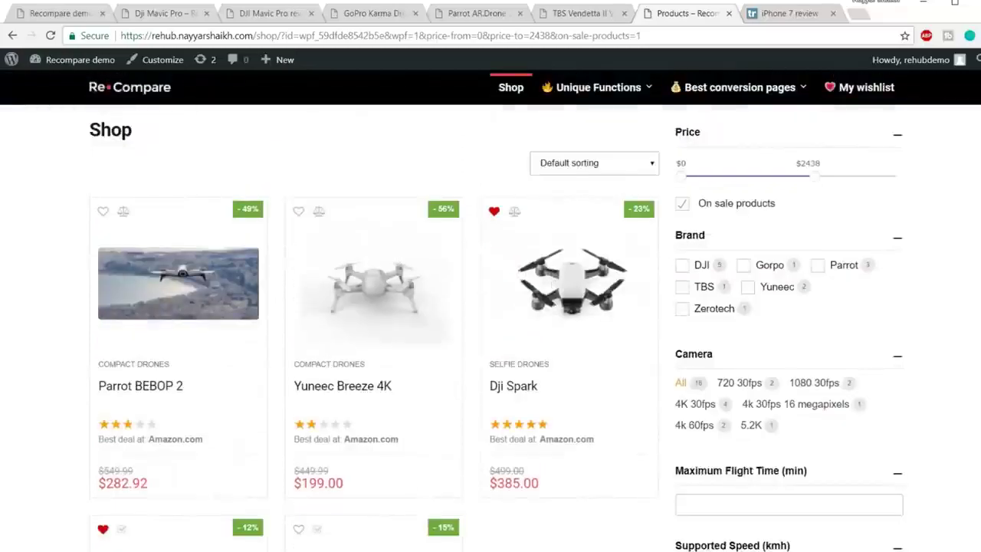
{"action": "scroll", "coordinate": [594, 215], "scroll_direction": "down", "scroll_amount": 3}
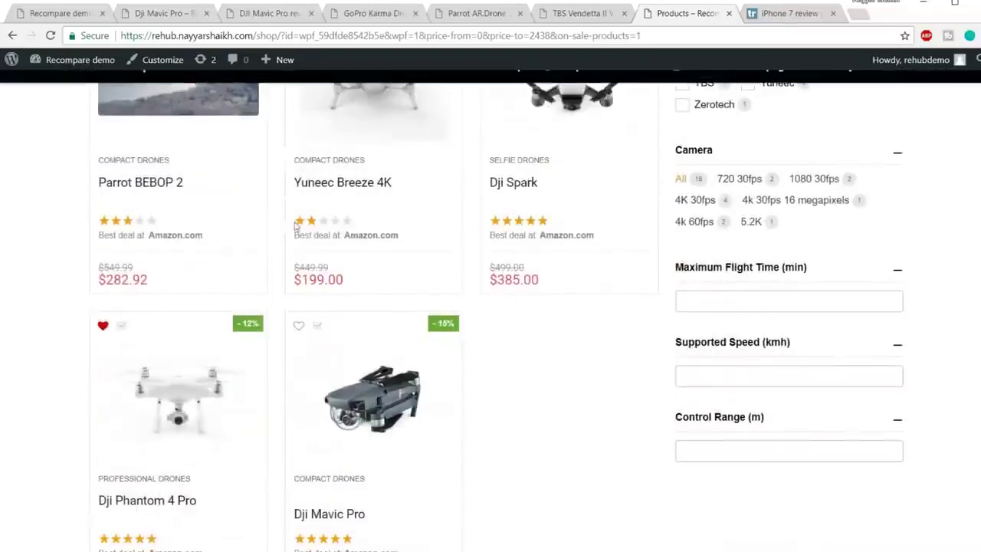
{"action": "scroll", "coordinate": [280, 452], "scroll_direction": "up", "scroll_amount": 3}
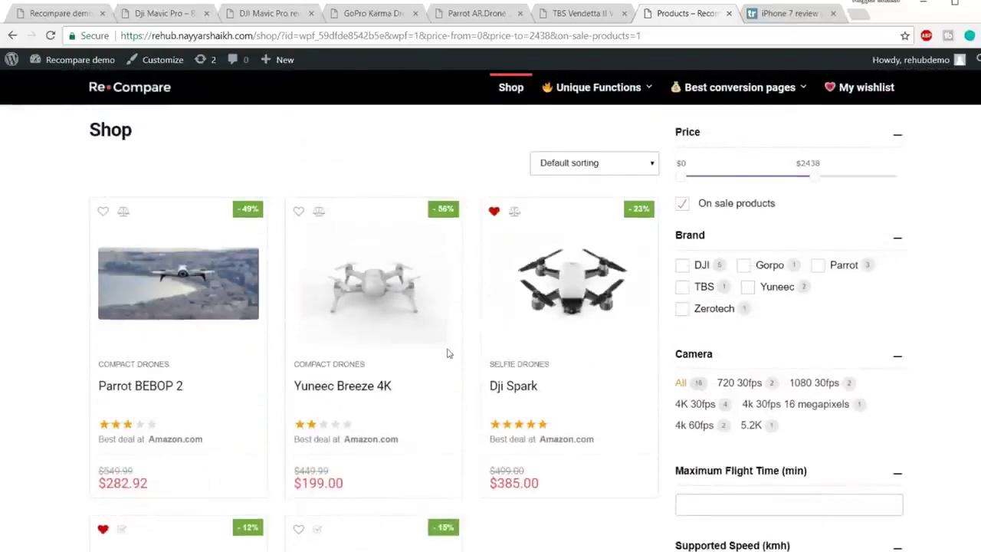
{"action": "scroll", "coordinate": [449, 337], "scroll_direction": "down", "scroll_amount": 1}
{"action": "scroll", "coordinate": [448, 353], "scroll_direction": "down", "scroll_amount": 3}
{"action": "scroll", "coordinate": [449, 352], "scroll_direction": "up", "scroll_amount": 4}
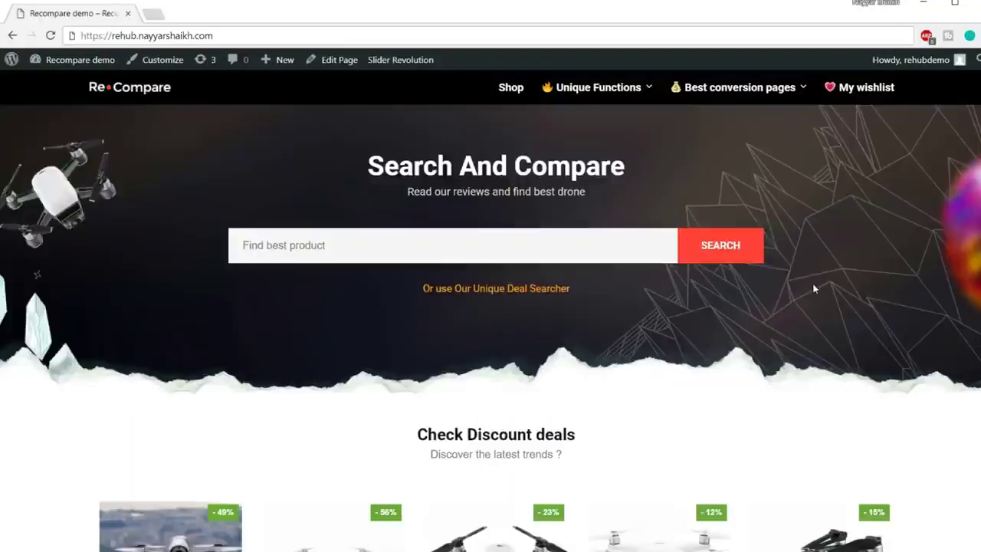
- Highlight the site's domain in the address bar, then clear the highlight
{"action": "left_click_drag", "start_coordinate": [238, 35], "coordinate": [109, 36]}
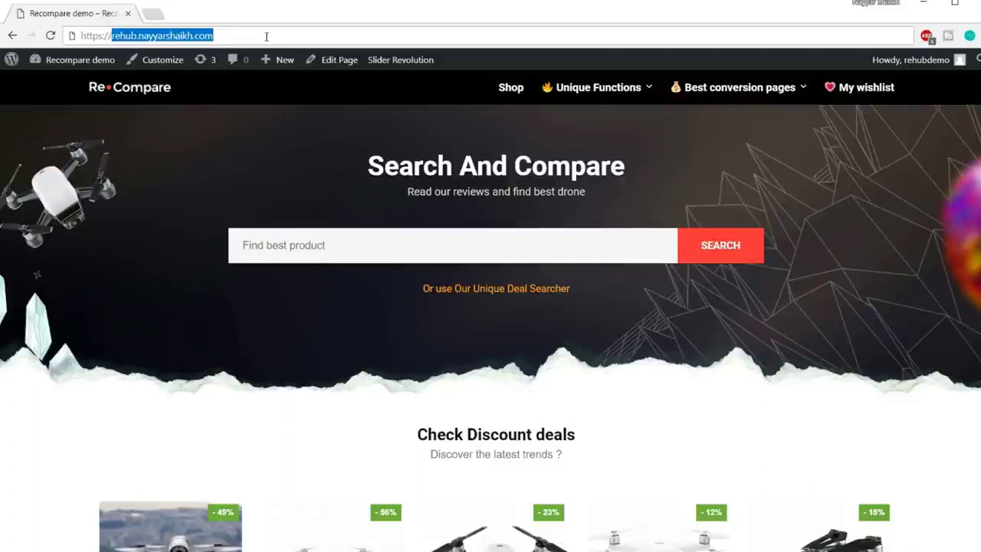
{"action": "left_click", "coordinate": [268, 103]}
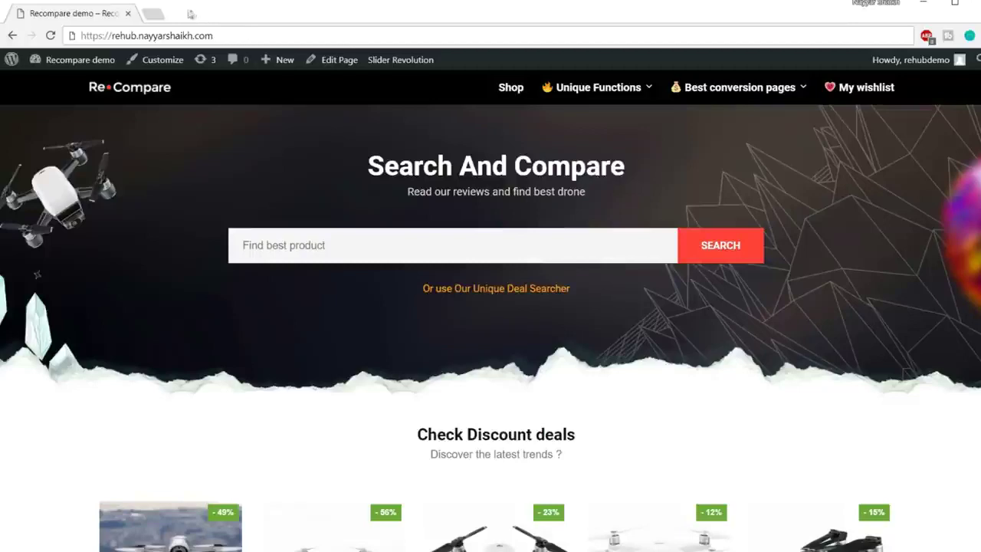
- Go to bloggdude.com/tmd in a new tab and reach TMDHosting's cloud hosting plans
{"action": "left_click", "coordinate": [157, 13]}
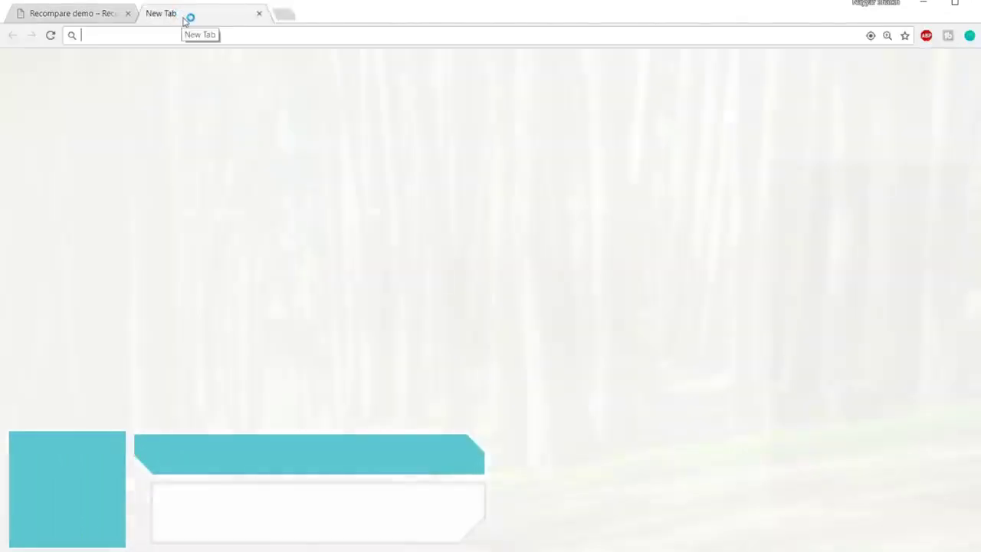
{"action": "type", "text": "bloggdude.com"}
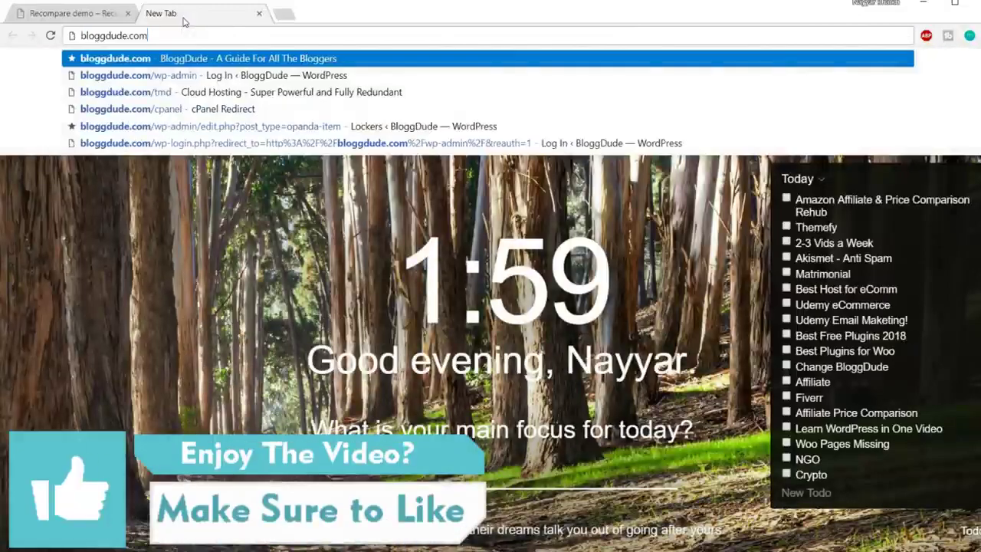
{"action": "type", "text": "/tmd"}
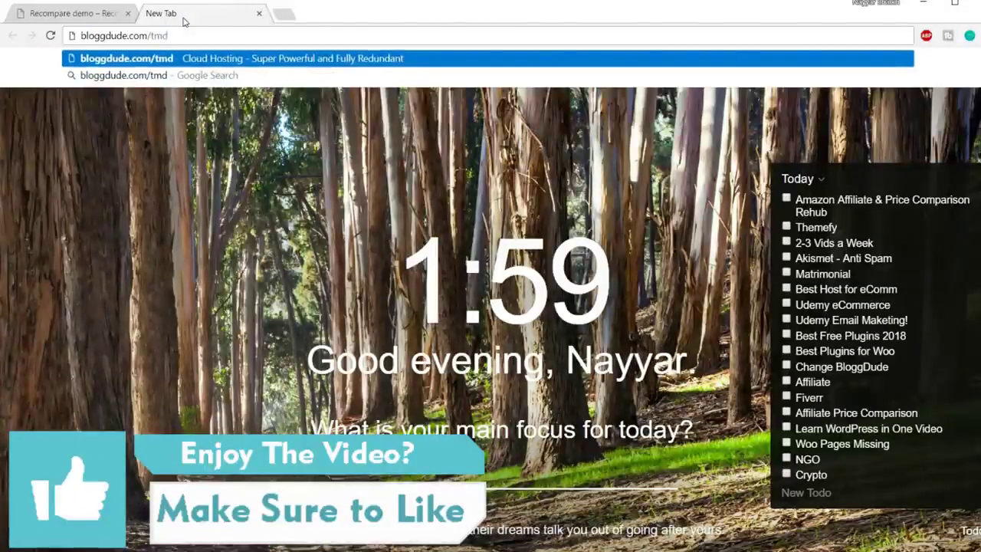
{"action": "key", "text": "Return"}
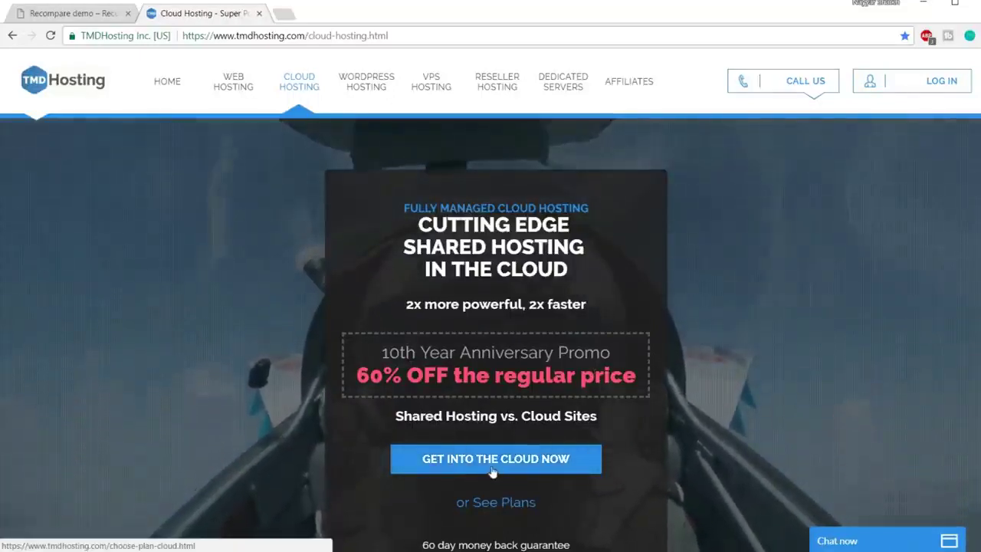
{"action": "left_click", "coordinate": [528, 466]}
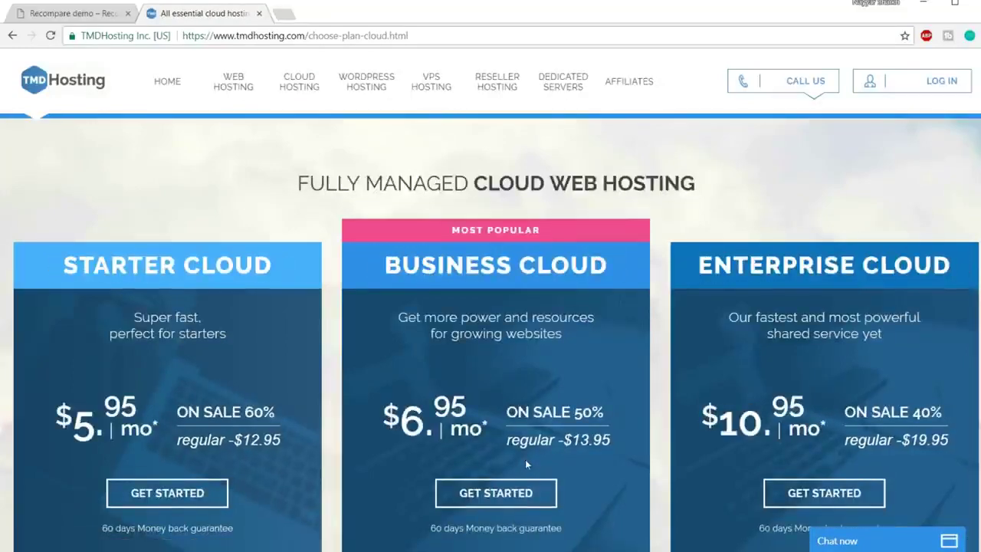
- Scroll to the cloud plan feature lists and briefly highlight Enterprise Cloud's 6 CPU Cores
{"action": "scroll", "coordinate": [693, 322], "scroll_direction": "down", "scroll_amount": 1}
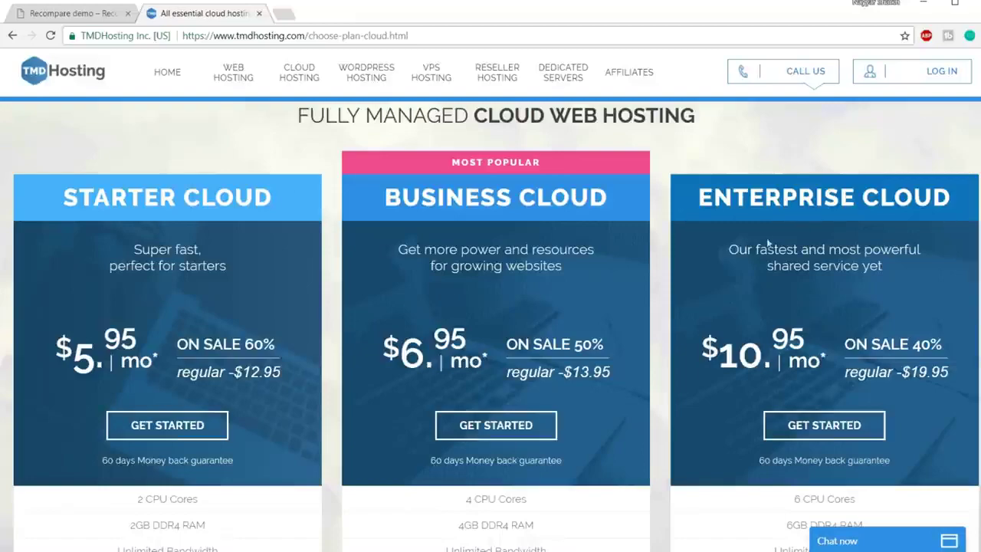
{"action": "scroll", "coordinate": [769, 247], "scroll_direction": "down", "scroll_amount": 4}
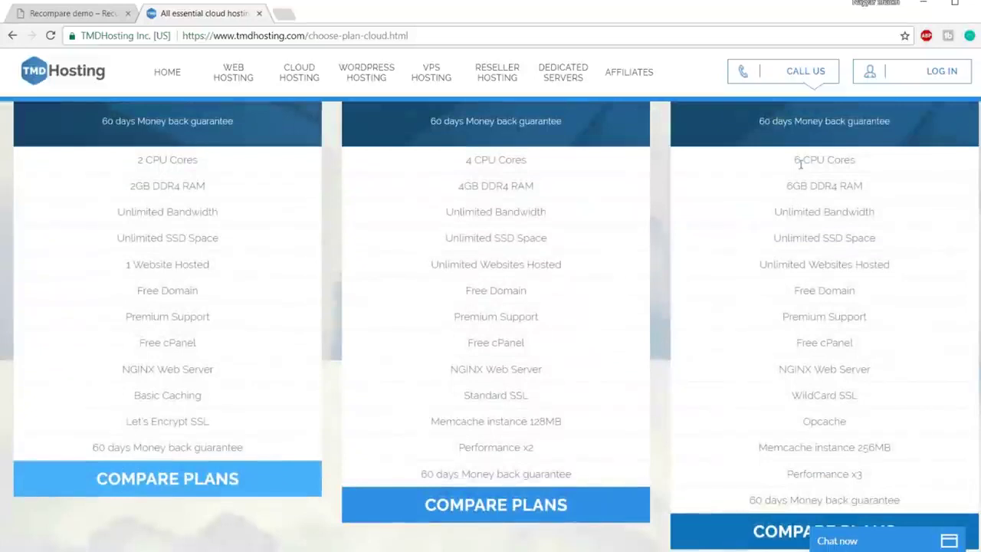
{"action": "left_click_drag", "start_coordinate": [794, 160], "coordinate": [861, 160]}
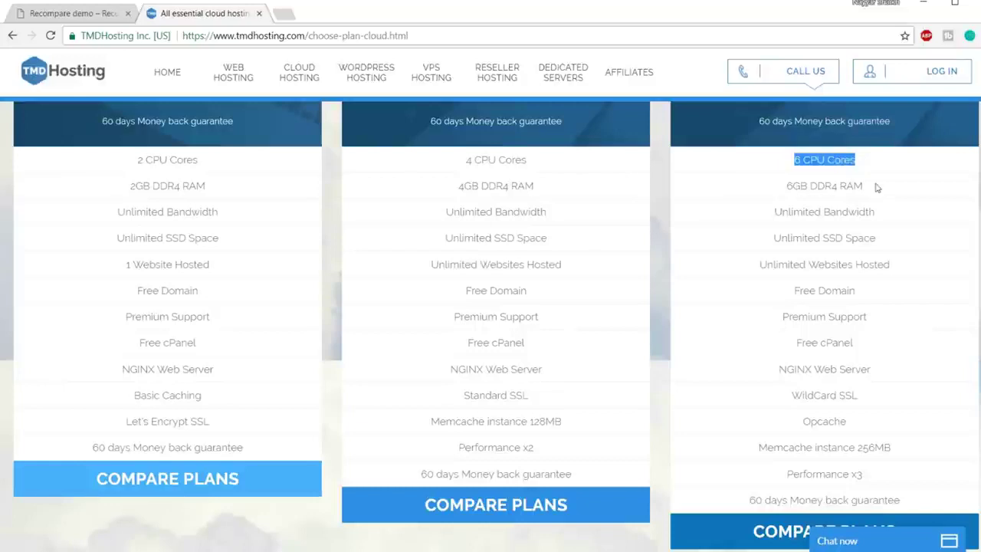
{"action": "left_click", "coordinate": [879, 188]}
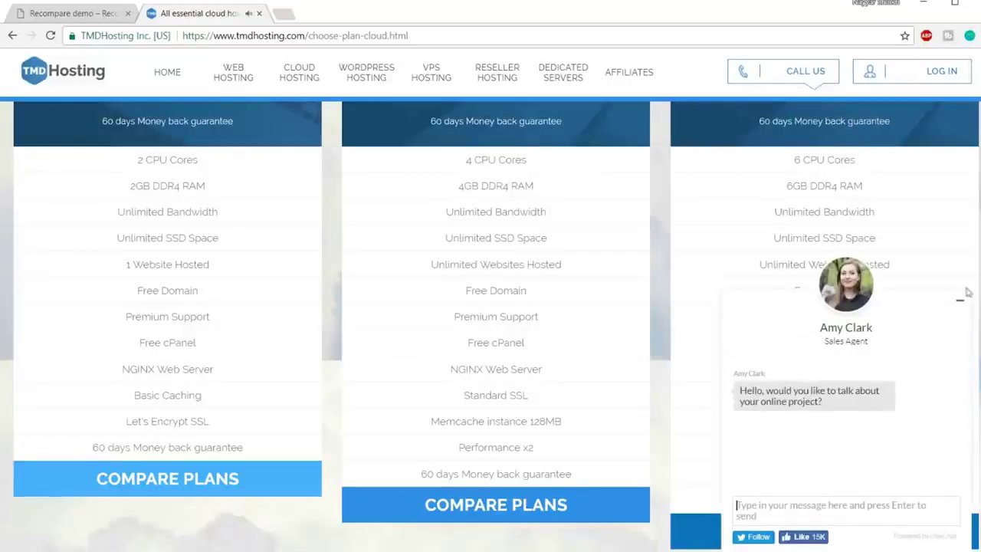
- Close the sales chat and highlight Enterprise Cloud's CPU, RAM, Unlimited Bandwidth and SSD Space lines
{"action": "left_click", "coordinate": [961, 302]}
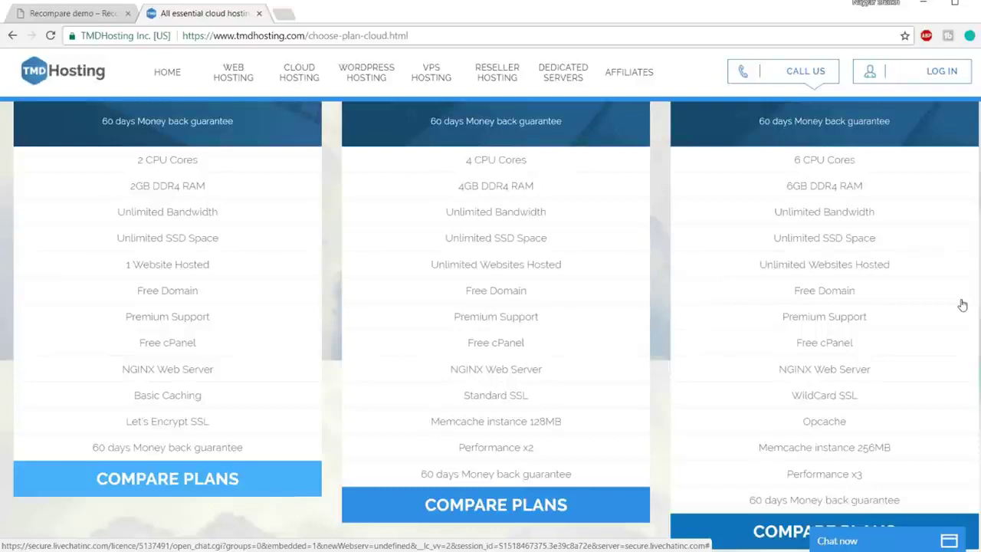
{"action": "left_click_drag", "start_coordinate": [881, 193], "coordinate": [792, 168]}
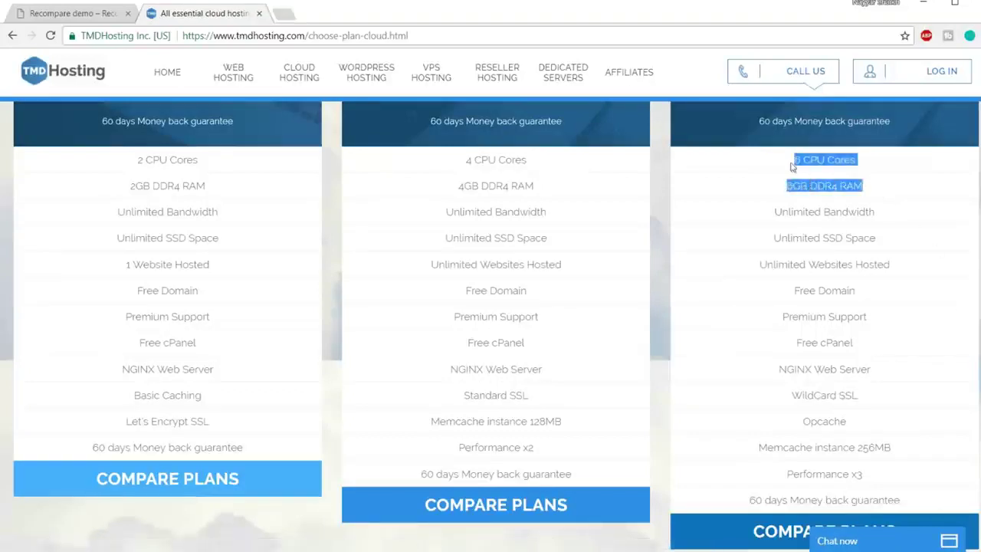
{"action": "left_click", "coordinate": [799, 175]}
{"action": "left_click_drag", "start_coordinate": [778, 207], "coordinate": [879, 218]}
{"action": "left_click", "coordinate": [880, 219]}
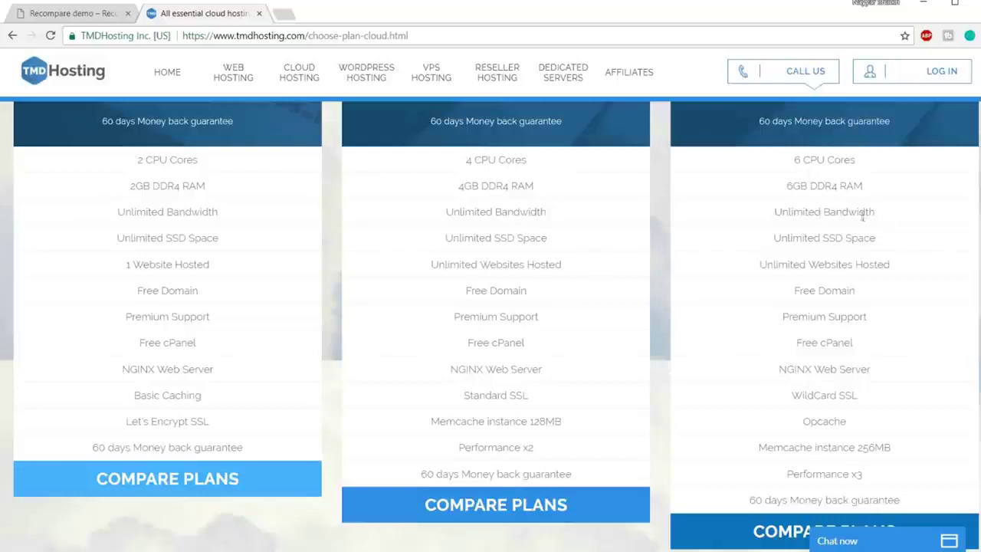
{"action": "left_click_drag", "start_coordinate": [773, 237], "coordinate": [887, 242]}
{"action": "left_click", "coordinate": [884, 240]}
- Search Google for 'ssd vs hdd web hosting' in a new tab
{"action": "left_click", "coordinate": [283, 13]}
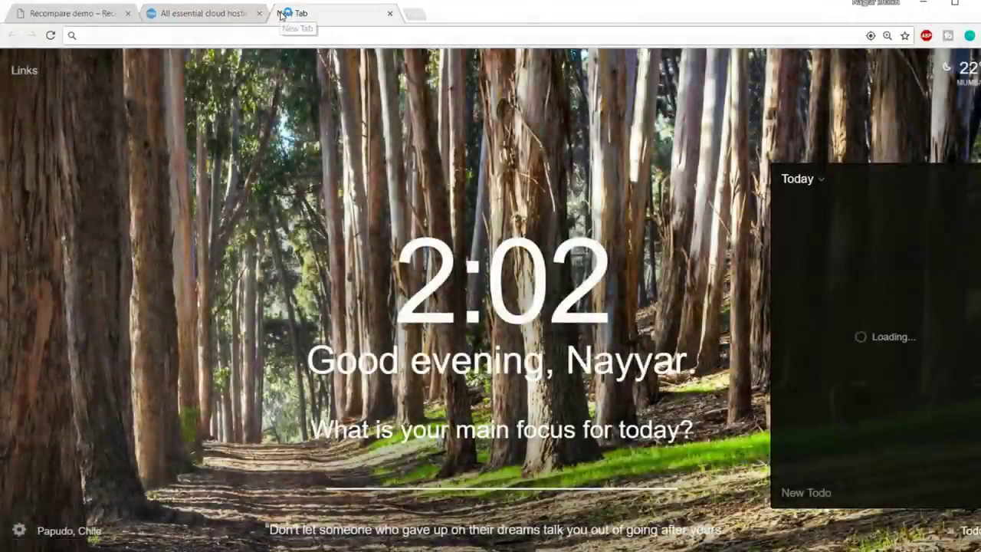
{"action": "type", "text": "ssd"}
{"action": "left_click", "coordinate": [171, 75]}
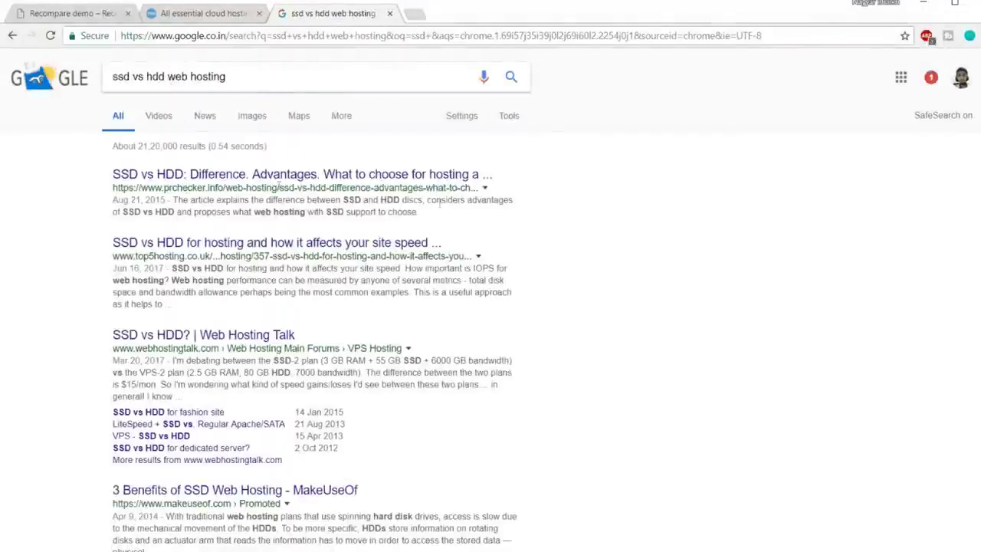
{"action": "scroll", "coordinate": [517, 302], "scroll_direction": "down", "scroll_amount": 6}
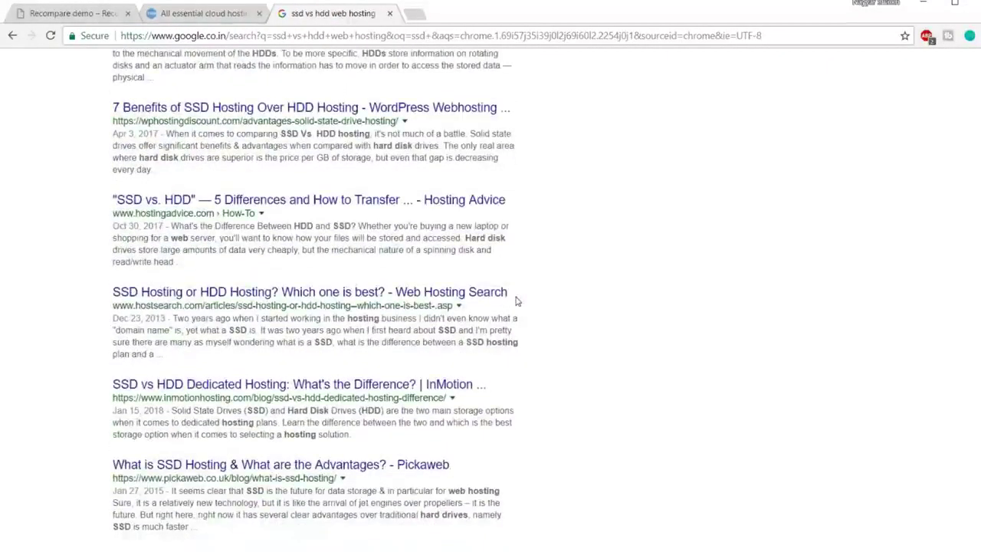
{"action": "scroll", "coordinate": [516, 301], "scroll_direction": "up", "scroll_amount": 6}
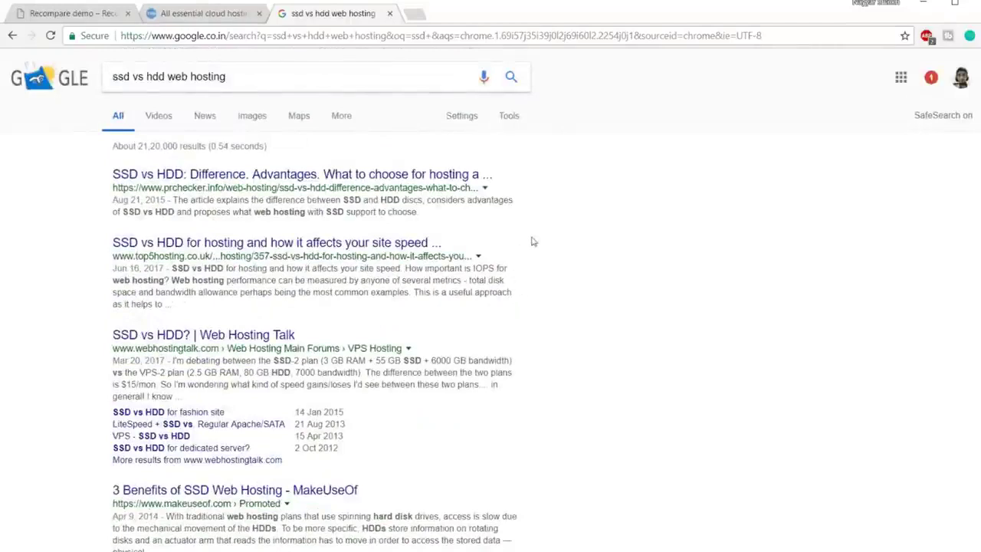
- Preview the first SSD vs HDD speed chart in image results, then close the search tab
{"action": "left_click", "coordinate": [264, 116]}
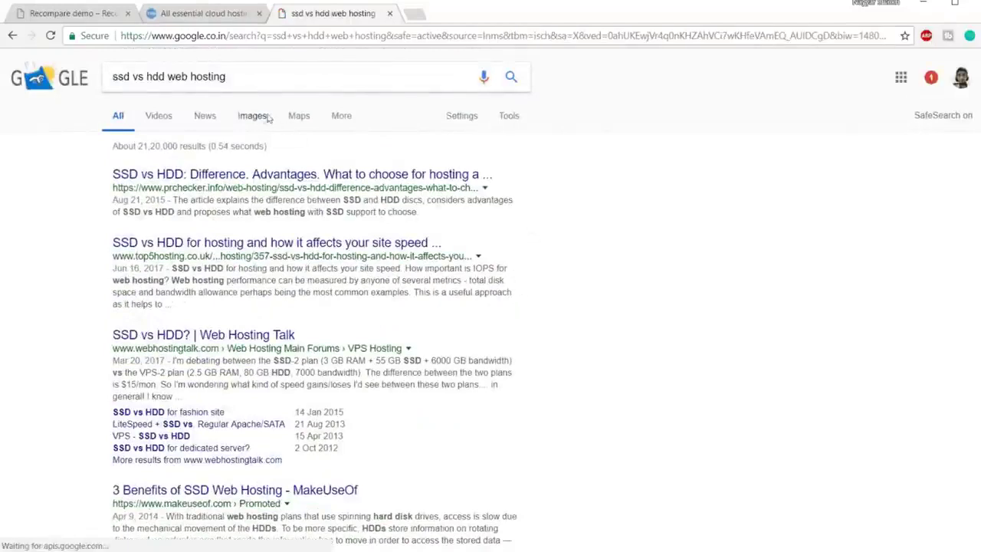
{"action": "left_click", "coordinate": [136, 225]}
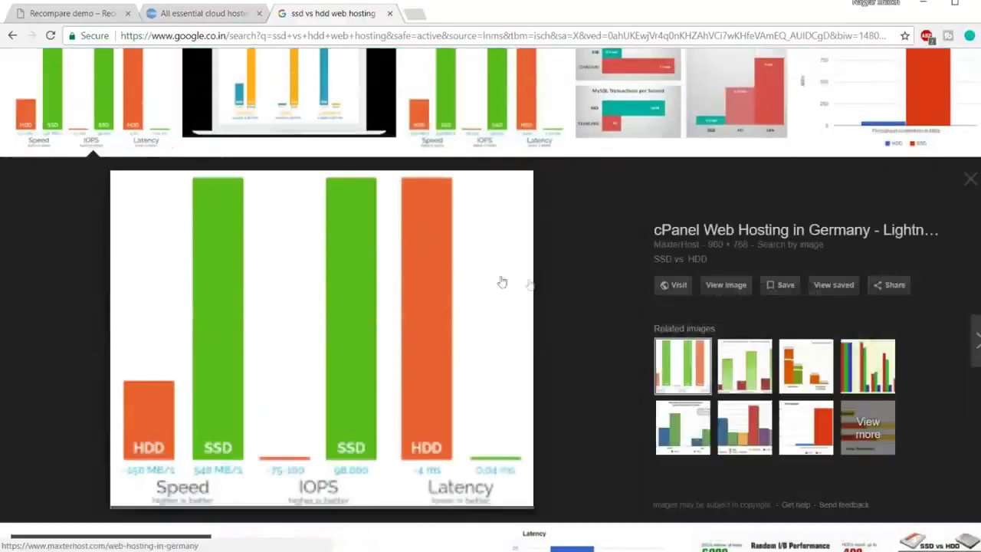
{"action": "scroll", "coordinate": [605, 281], "scroll_direction": "down", "scroll_amount": 1}
{"action": "scroll", "coordinate": [322, 263], "scroll_direction": "up", "scroll_amount": 3}
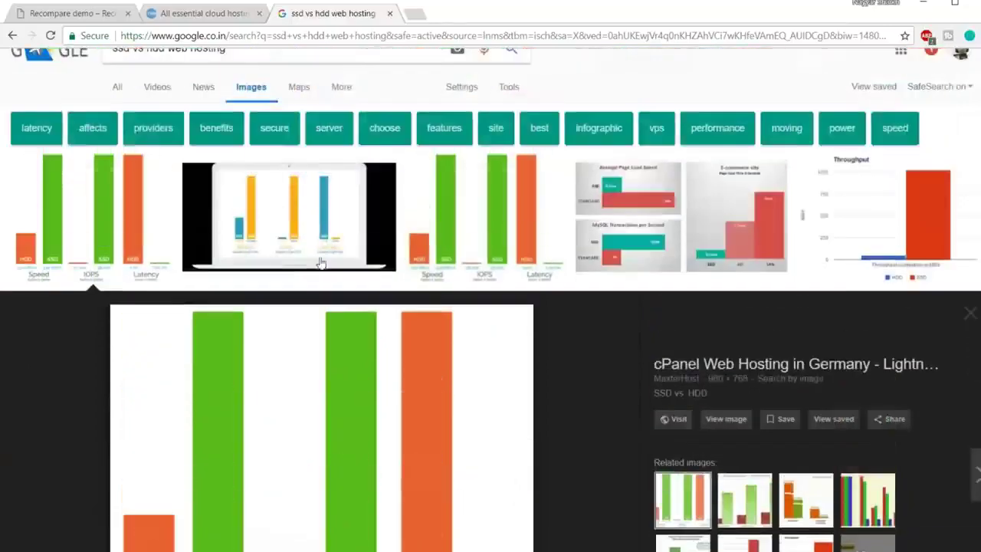
{"action": "scroll", "coordinate": [344, 285], "scroll_direction": "down", "scroll_amount": 2}
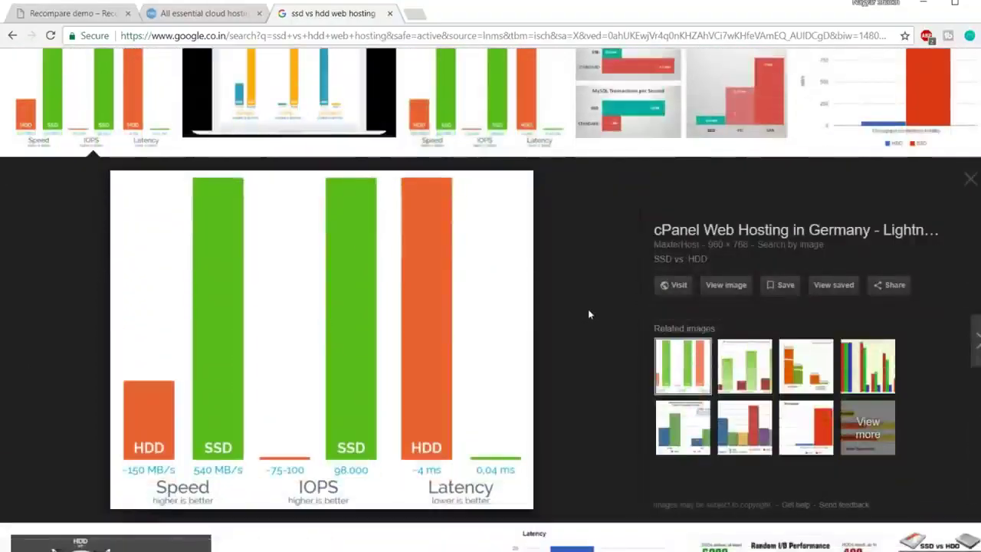
{"action": "scroll", "coordinate": [588, 311], "scroll_direction": "down", "scroll_amount": 1}
{"action": "scroll", "coordinate": [589, 311], "scroll_direction": "up", "scroll_amount": 1}
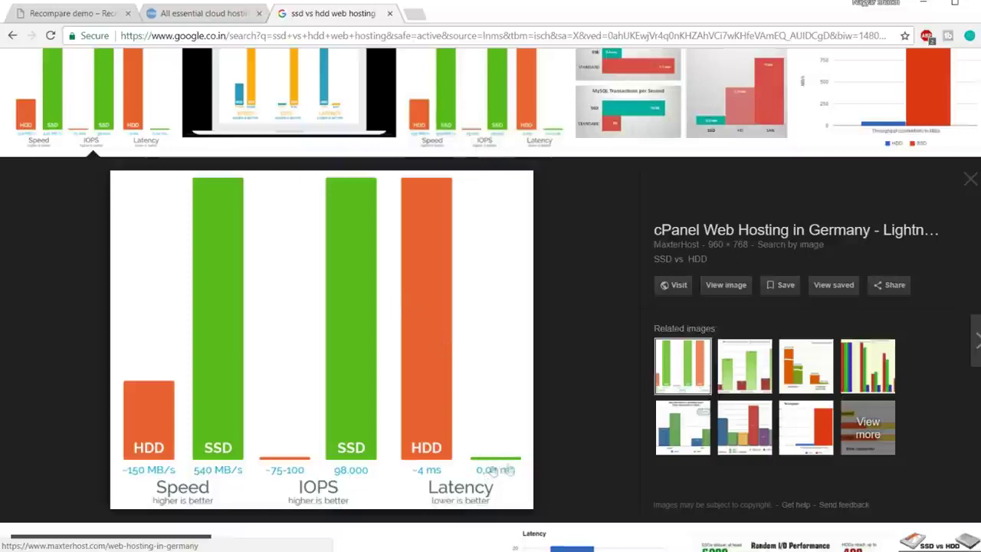
{"action": "left_click", "coordinate": [390, 13]}
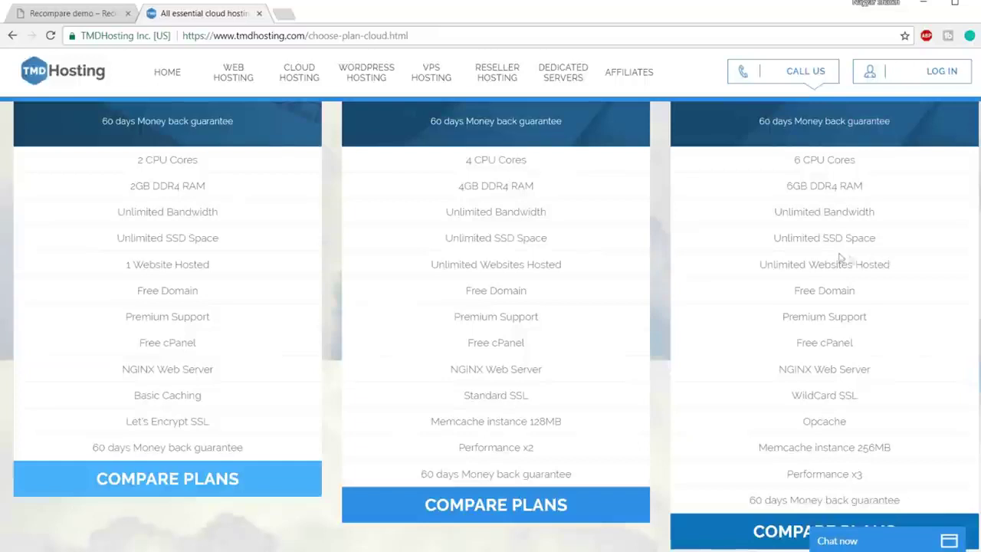
{"action": "left_click_drag", "start_coordinate": [772, 237], "coordinate": [891, 240]}
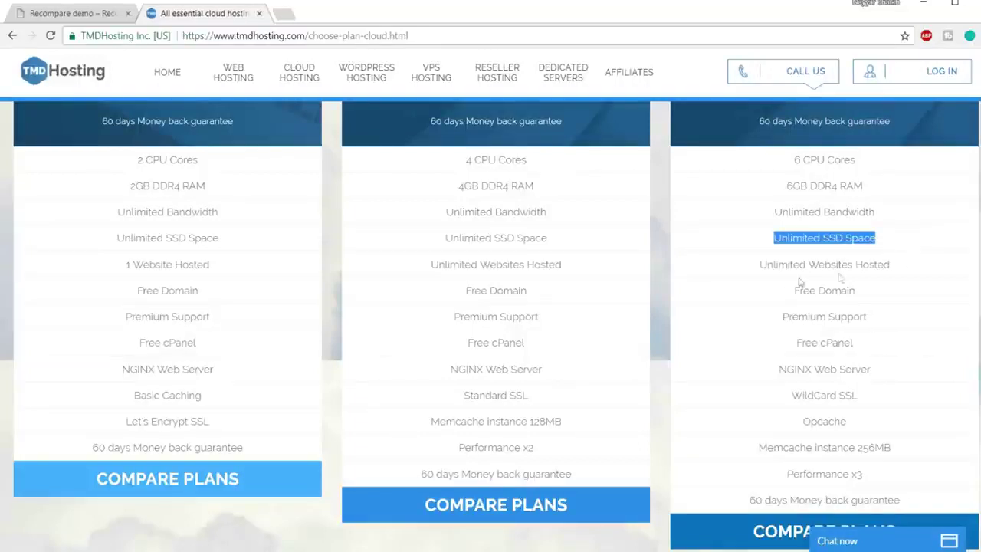
{"action": "left_click_drag", "start_coordinate": [758, 265], "coordinate": [913, 263]}
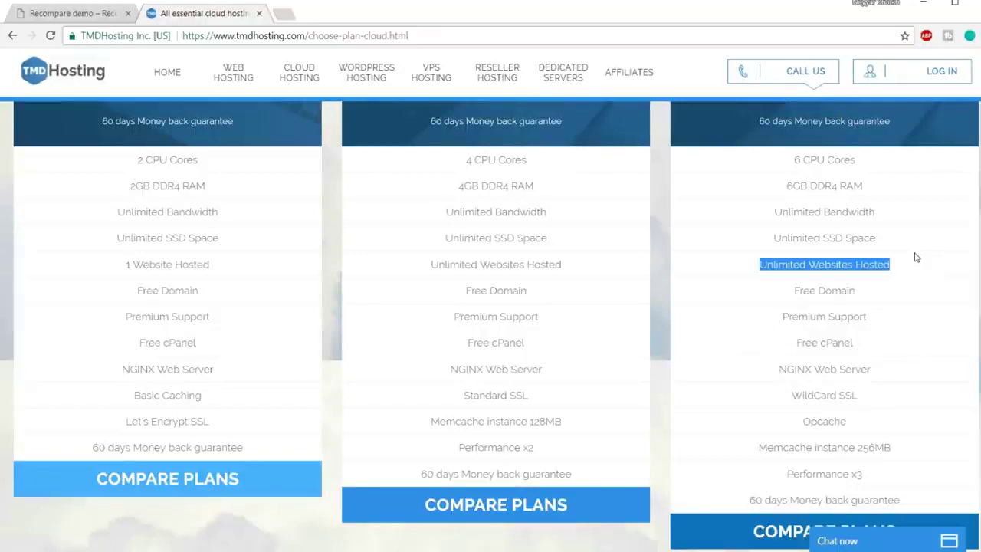
{"action": "left_click_drag", "start_coordinate": [796, 291], "coordinate": [876, 298]}
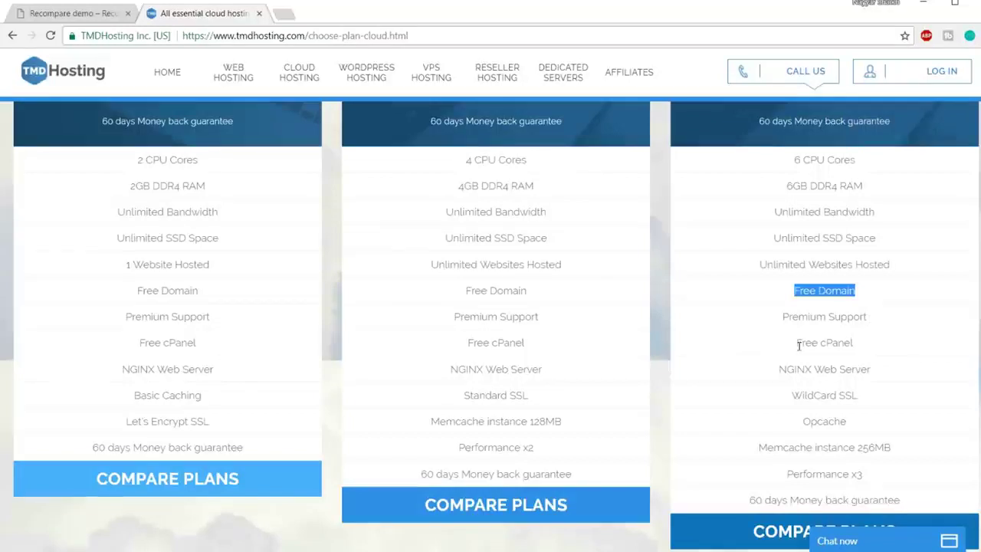
{"action": "left_click_drag", "start_coordinate": [792, 395], "coordinate": [839, 395]}
{"action": "left_click", "coordinate": [860, 397]}
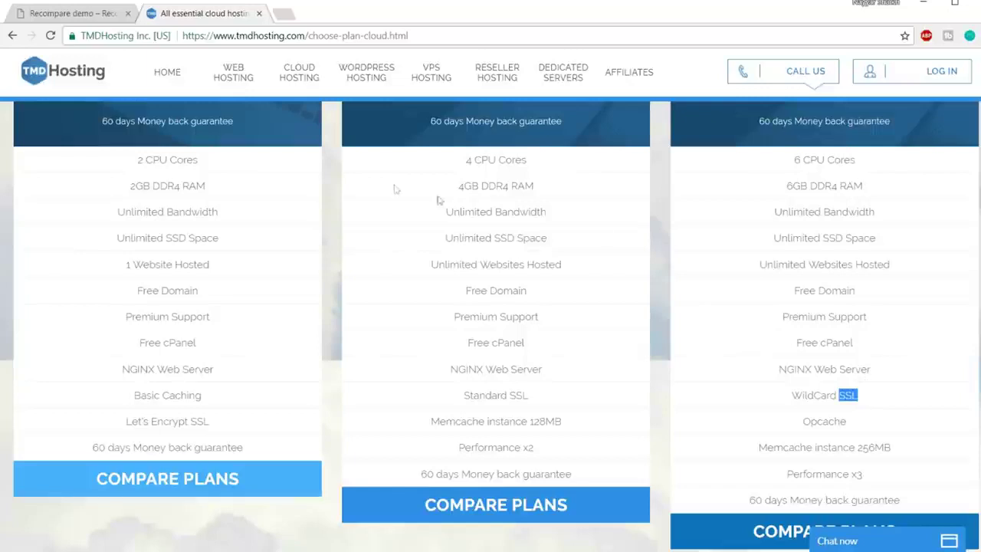
{"action": "left_click", "coordinate": [134, 45]}
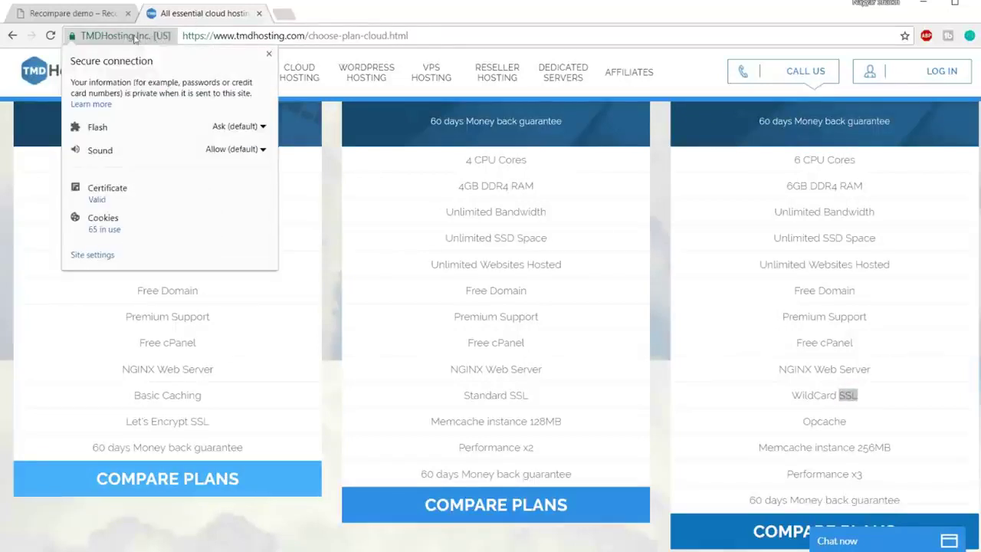
{"action": "left_click", "coordinate": [136, 39]}
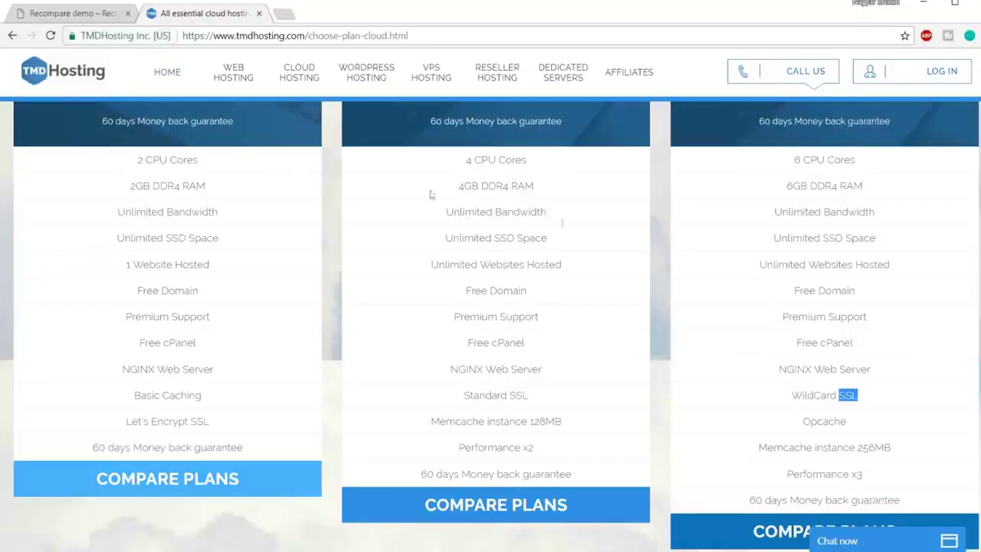
{"action": "left_click", "coordinate": [843, 397]}
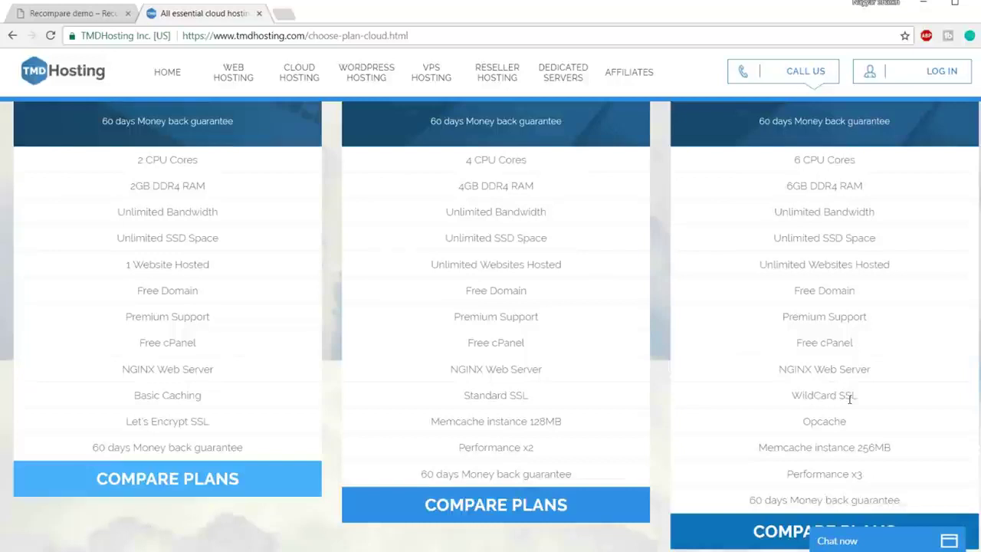
{"action": "left_click_drag", "start_coordinate": [792, 395], "coordinate": [878, 390]}
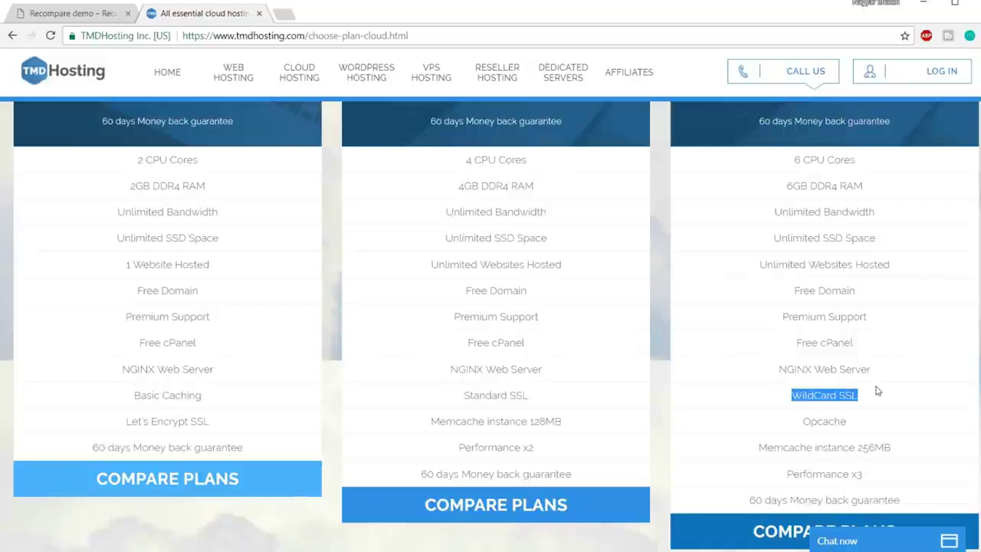
{"action": "left_click_drag", "start_coordinate": [803, 421], "coordinate": [808, 471]}
{"action": "left_click", "coordinate": [808, 471]}
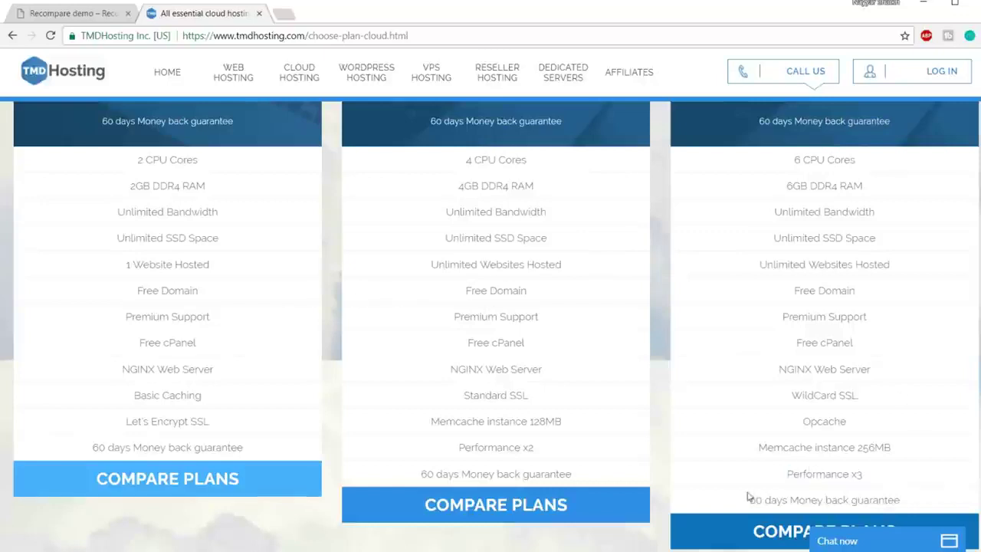
{"action": "left_click_drag", "start_coordinate": [748, 500], "coordinate": [911, 495]}
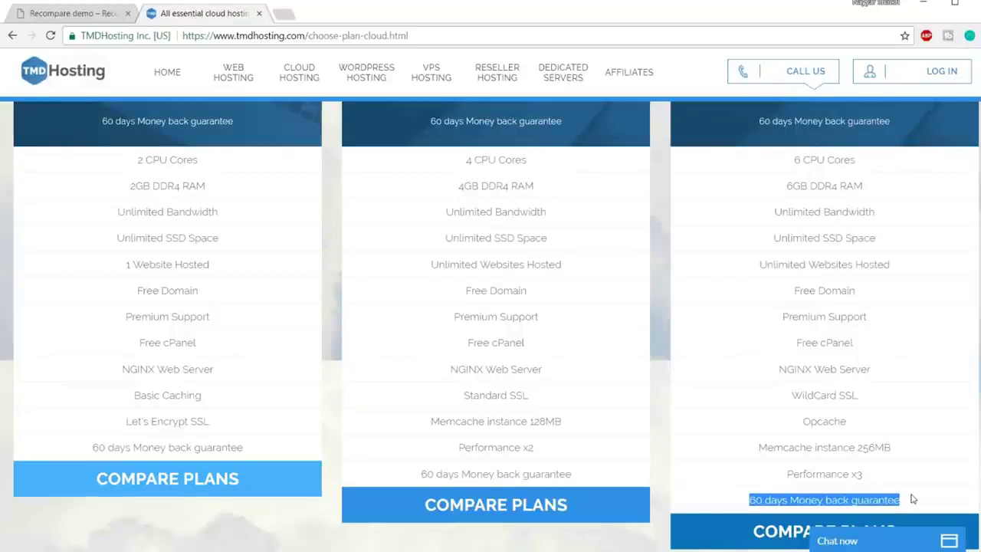
{"action": "scroll", "coordinate": [912, 499], "scroll_direction": "up", "scroll_amount": 5}
{"action": "scroll", "coordinate": [912, 499], "scroll_direction": "down", "scroll_amount": 1}
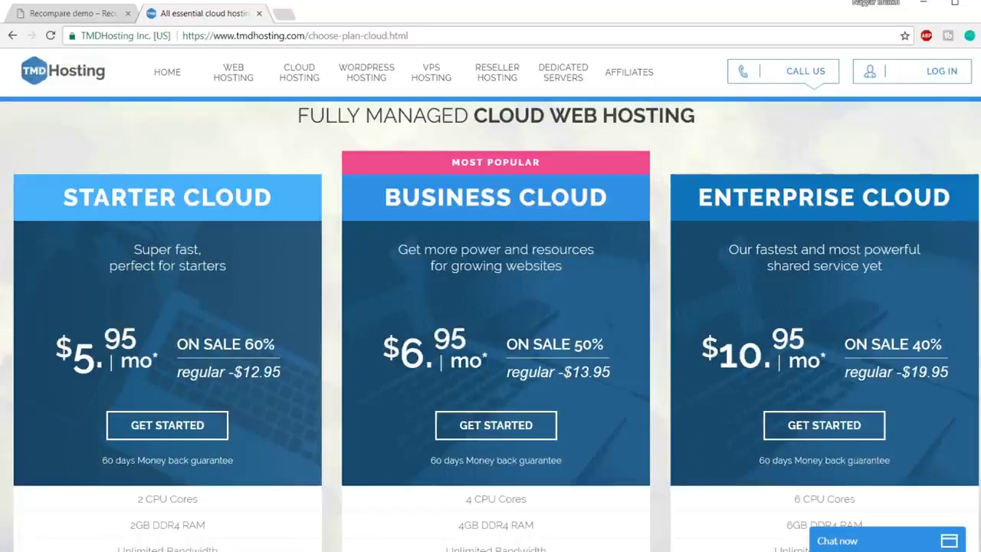
- Point out the Starter plan's 1 Website Hosted limit, then start the Enterprise Cloud order
{"action": "scroll", "coordinate": [239, 337], "scroll_direction": "down", "scroll_amount": 3}
{"action": "left_click_drag", "start_coordinate": [125, 405], "coordinate": [235, 403]}
{"action": "left_click", "coordinate": [234, 403]}
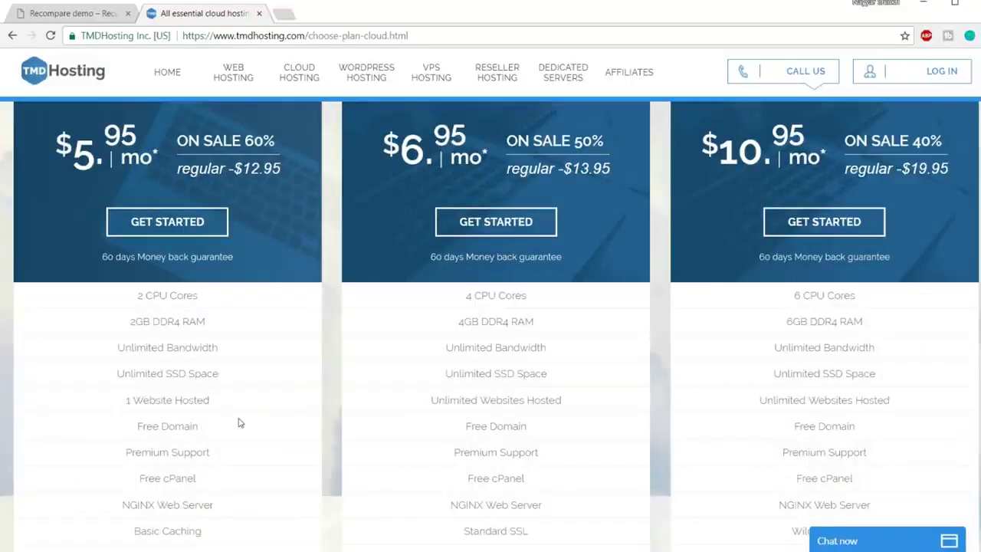
{"action": "scroll", "coordinate": [239, 423], "scroll_direction": "up", "scroll_amount": 4}
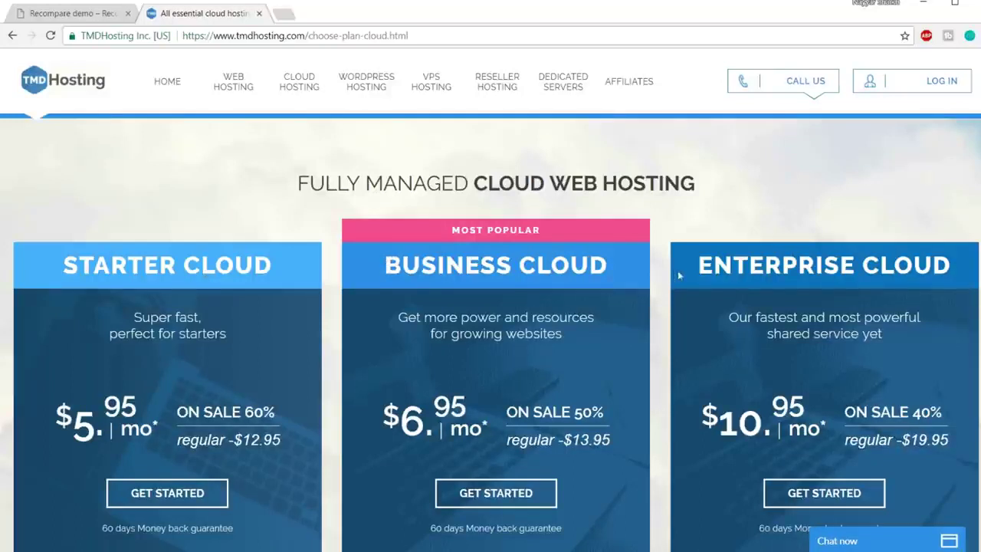
{"action": "scroll", "coordinate": [797, 272], "scroll_direction": "down", "scroll_amount": 1}
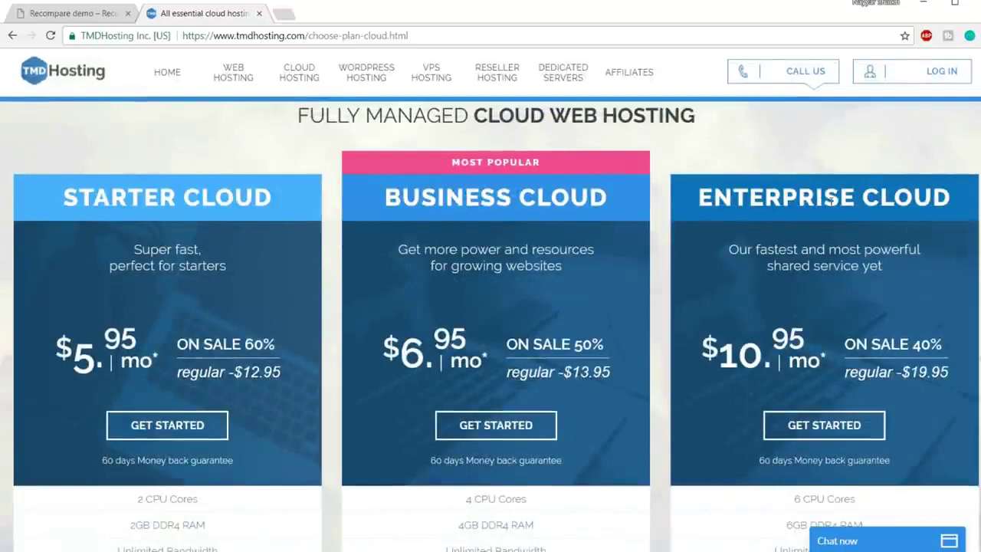
{"action": "scroll", "coordinate": [830, 201], "scroll_direction": "down", "scroll_amount": 1}
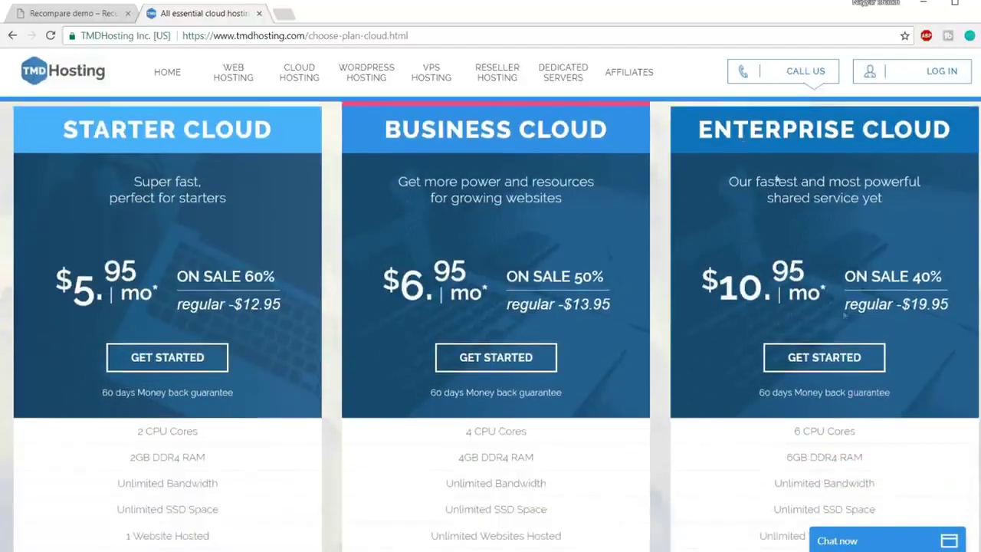
{"action": "left_click", "coordinate": [841, 365]}
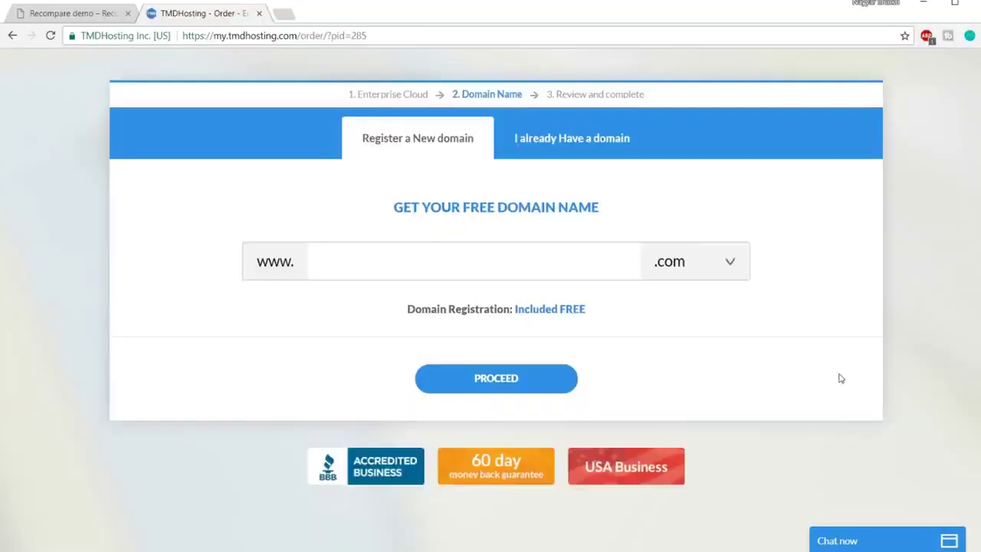
- Enter the desired domain name with the .com extension, after trying .org, and proceed
{"action": "left_click", "coordinate": [505, 264]}
{"action": "type", "text": "nayyarshaikh1"}
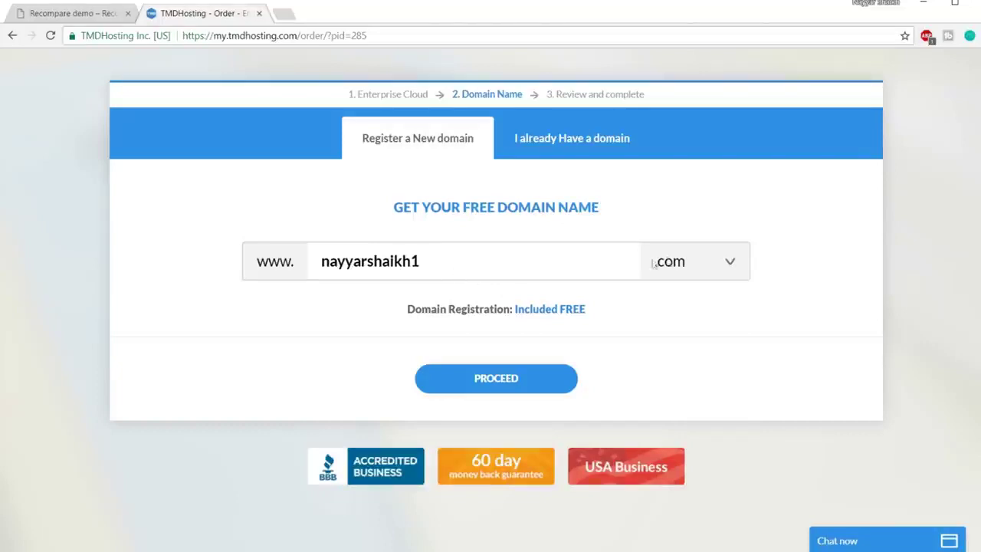
{"action": "left_click", "coordinate": [684, 262]}
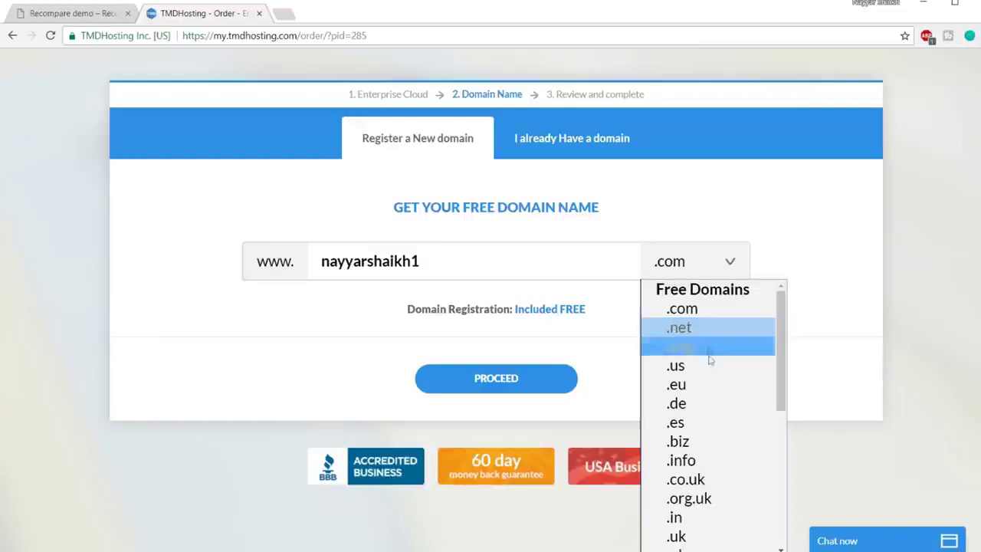
{"action": "left_click", "coordinate": [700, 348]}
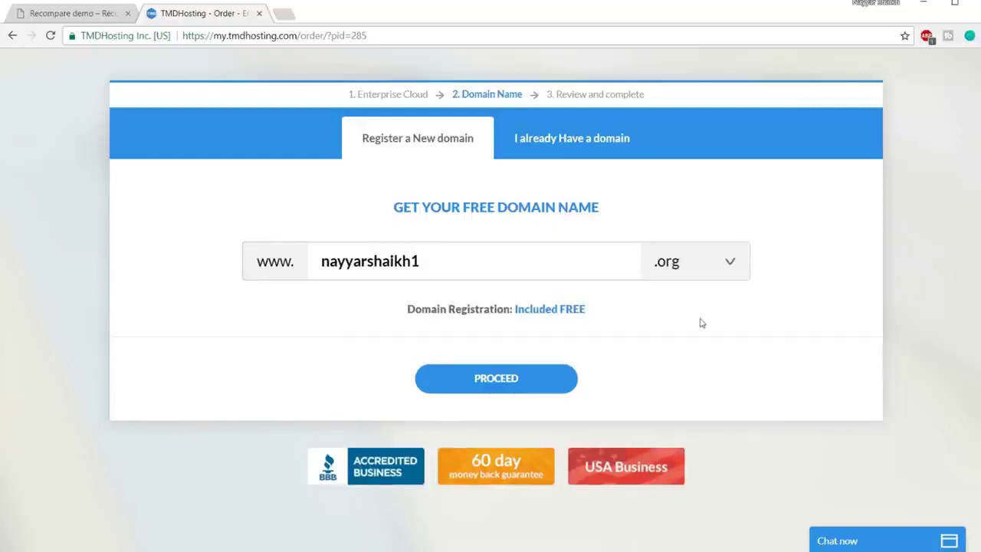
{"action": "left_click", "coordinate": [687, 267]}
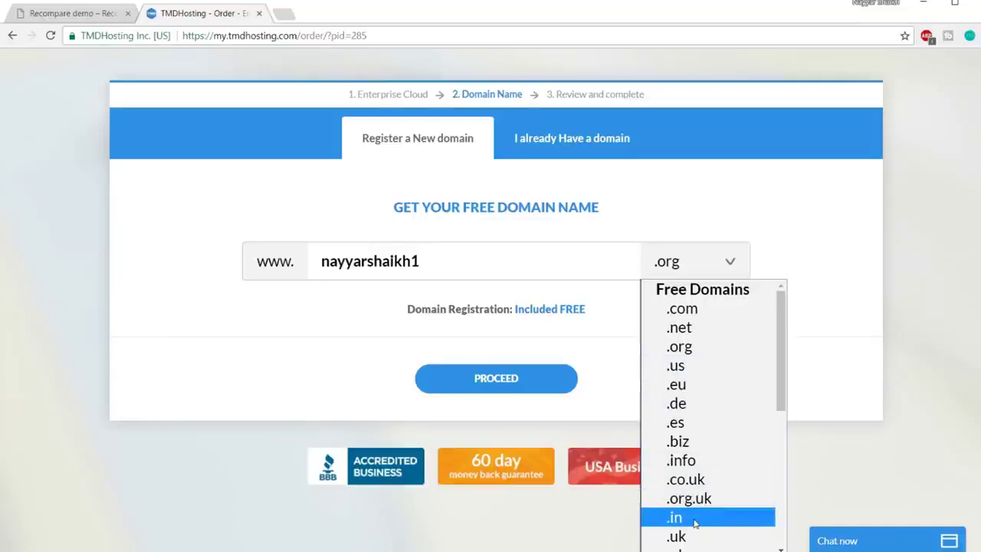
{"action": "left_click", "coordinate": [703, 313]}
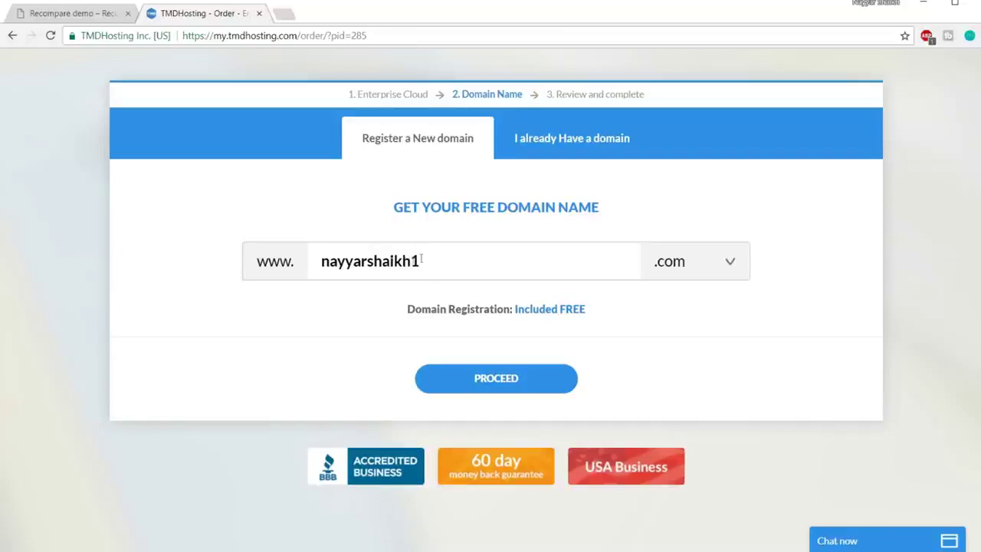
{"action": "left_click", "coordinate": [511, 379]}
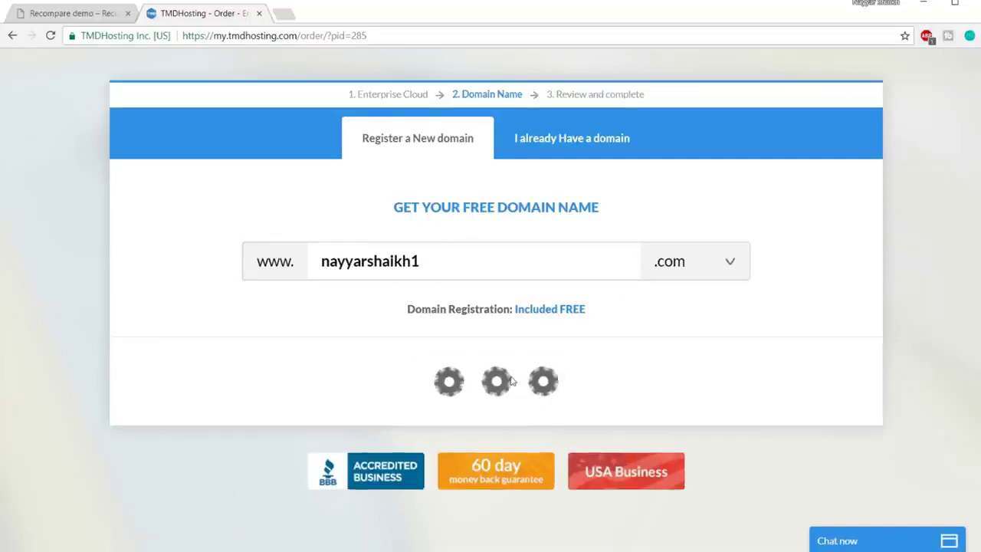
- Look through the card types without choosing one, then set the payment method to PayPal
{"action": "scroll", "coordinate": [905, 299], "scroll_direction": "down", "scroll_amount": 3}
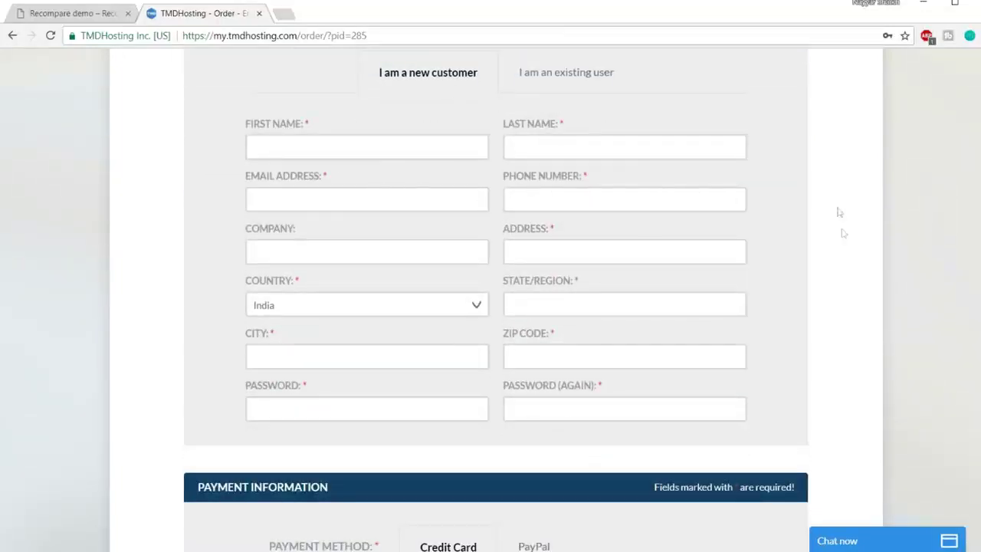
{"action": "scroll", "coordinate": [843, 236], "scroll_direction": "down", "scroll_amount": 4}
{"action": "scroll", "coordinate": [843, 235], "scroll_direction": "down", "scroll_amount": 2}
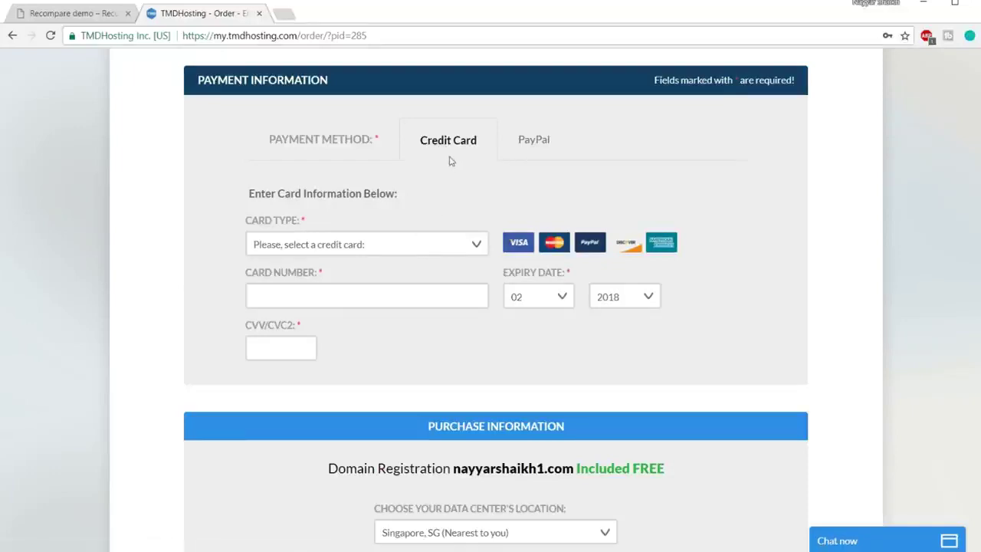
{"action": "left_click", "coordinate": [376, 252]}
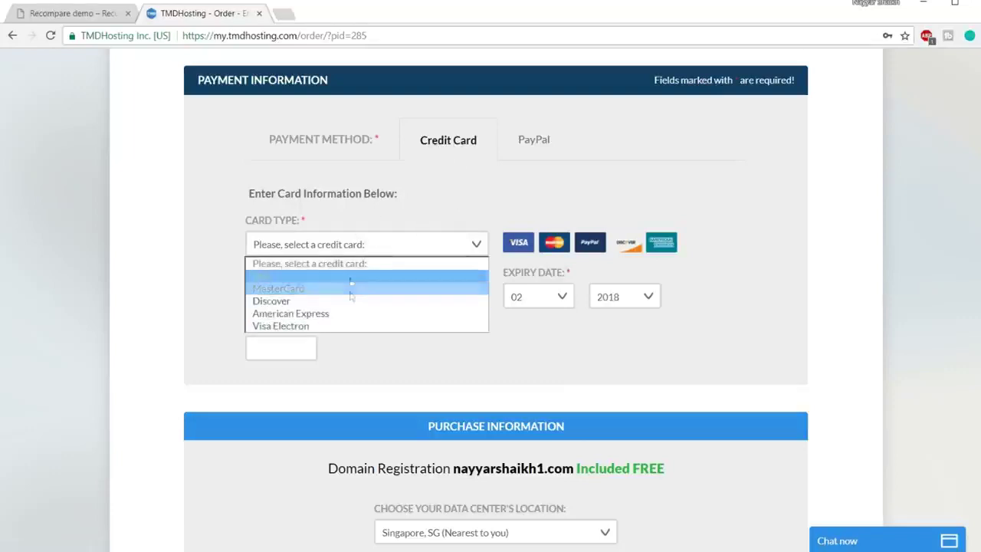
{"action": "left_click", "coordinate": [555, 214]}
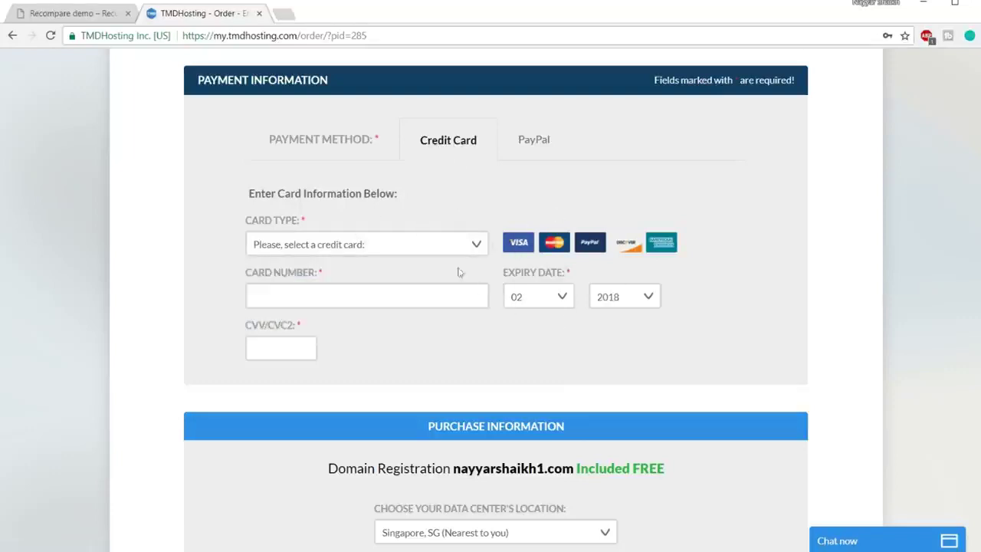
{"action": "left_click", "coordinate": [432, 249]}
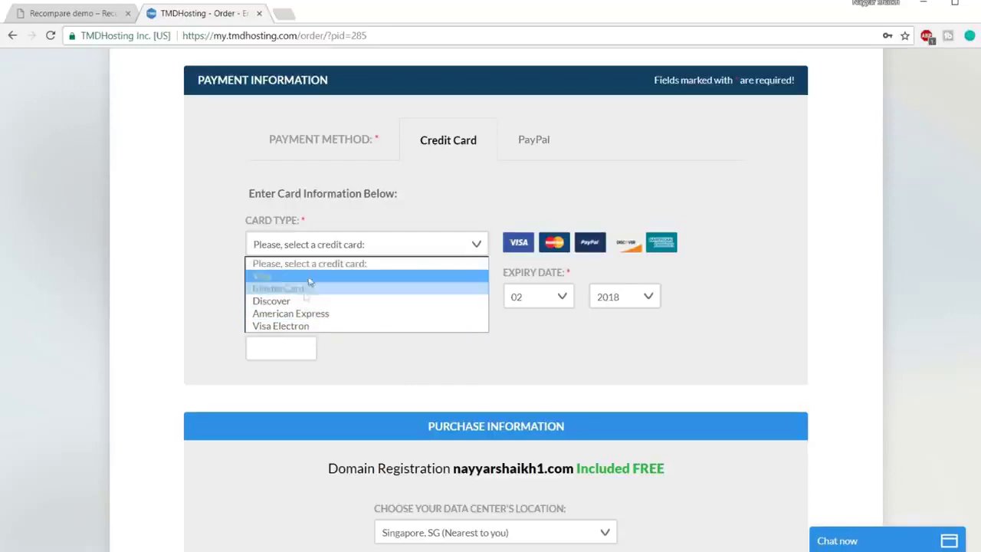
{"action": "left_click", "coordinate": [357, 242]}
{"action": "left_click", "coordinate": [526, 146]}
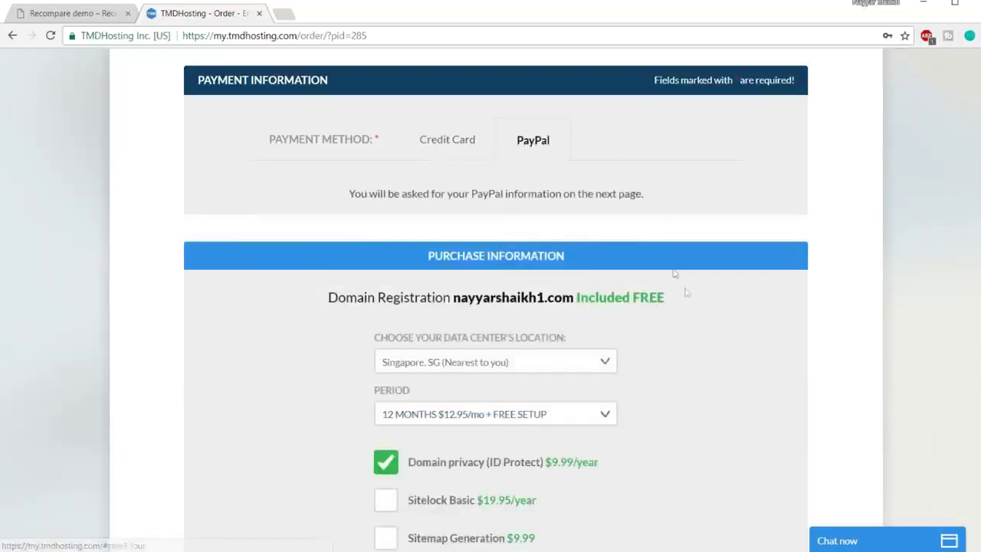
{"action": "scroll", "coordinate": [759, 282], "scroll_direction": "down", "scroll_amount": 2}
{"action": "scroll", "coordinate": [759, 283], "scroll_direction": "down", "scroll_amount": 1}
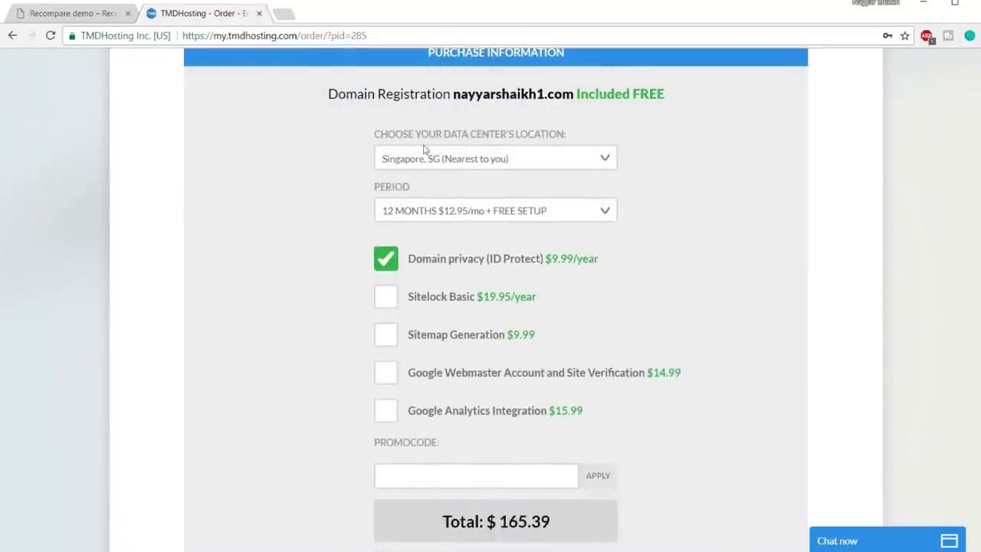
{"action": "left_click", "coordinate": [512, 162]}
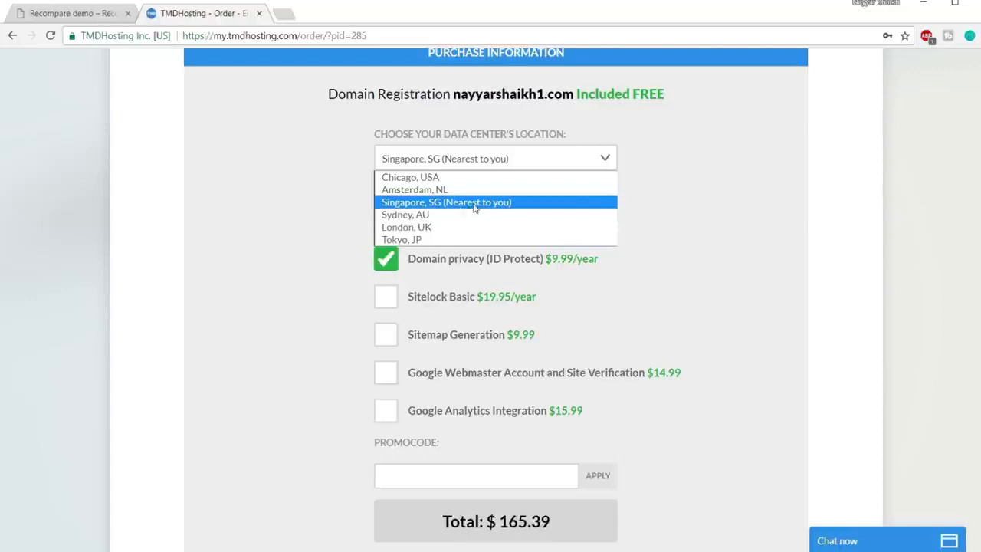
{"action": "left_click", "coordinate": [472, 204]}
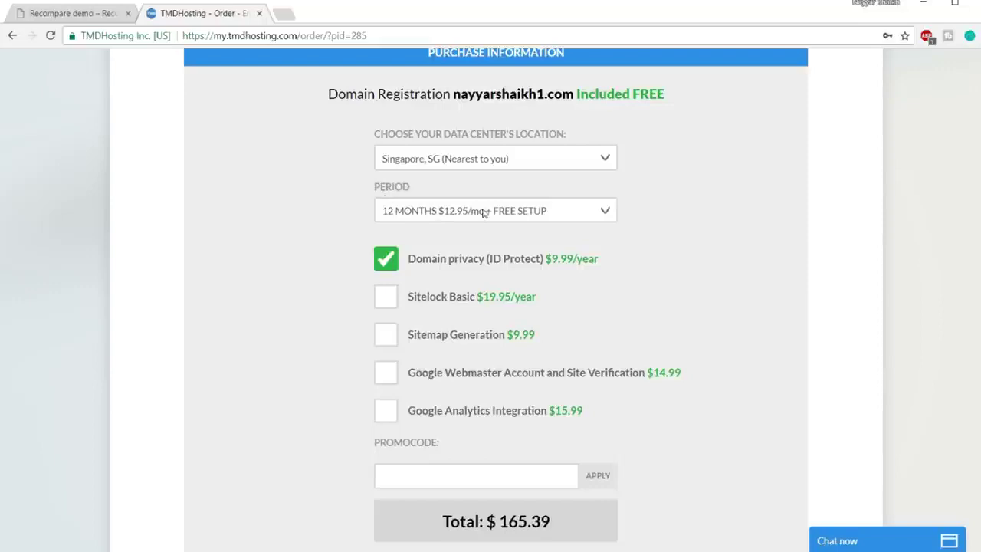
{"action": "left_click", "coordinate": [484, 214]}
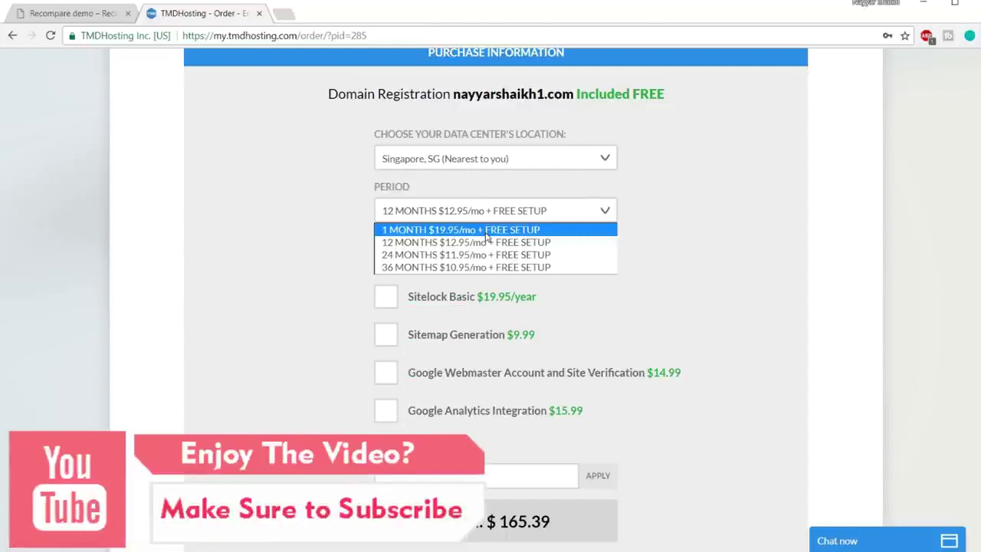
{"action": "left_click", "coordinate": [472, 244]}
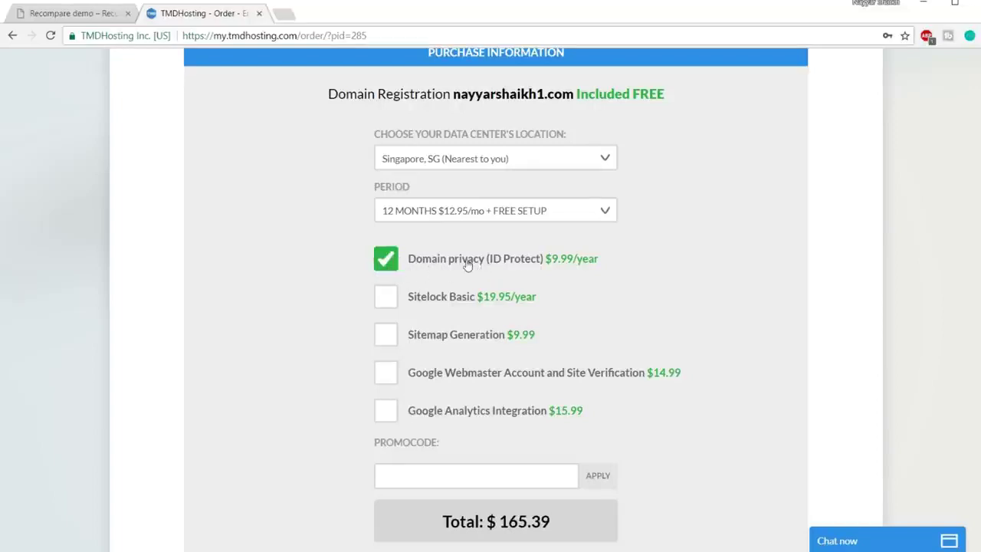
{"action": "scroll", "coordinate": [467, 265], "scroll_direction": "up", "scroll_amount": 1}
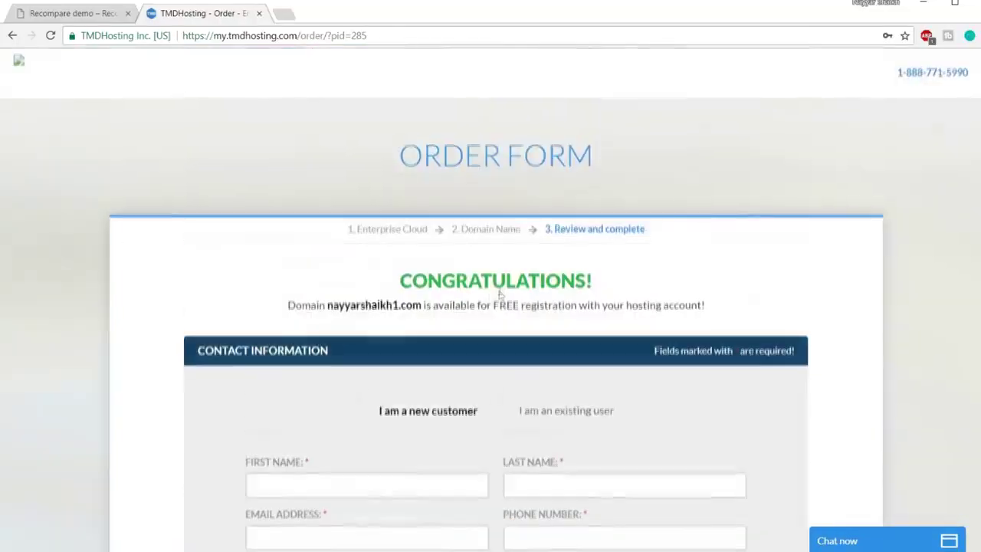
{"action": "scroll", "coordinate": [468, 298], "scroll_direction": "down", "scroll_amount": 4}
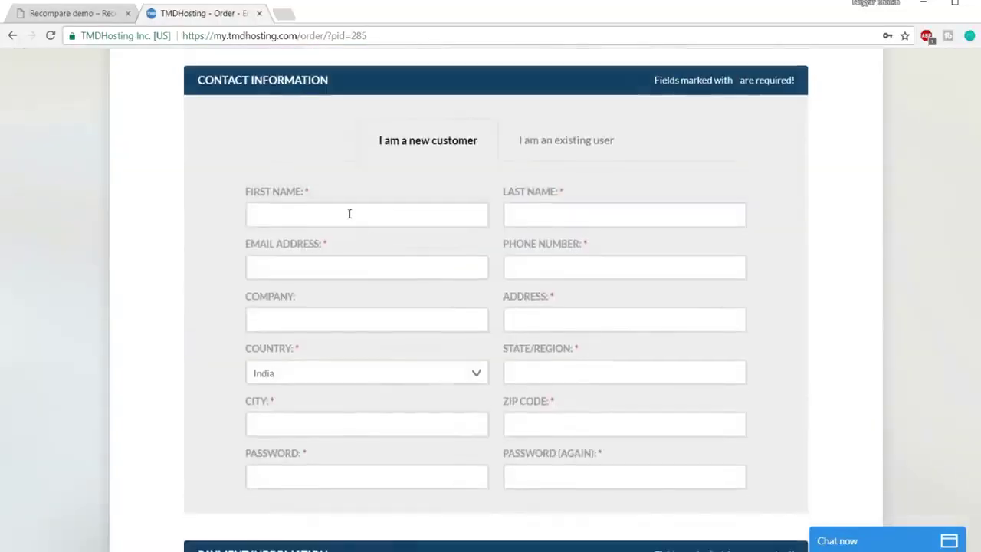
{"action": "scroll", "coordinate": [649, 285], "scroll_direction": "down", "scroll_amount": 10}
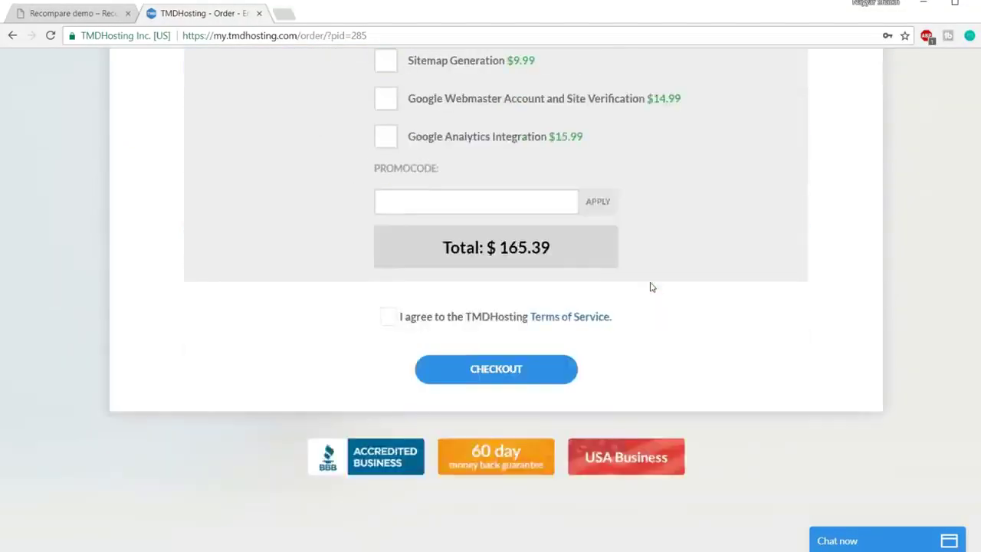
{"action": "scroll", "coordinate": [650, 287], "scroll_direction": "up", "scroll_amount": 4}
{"action": "scroll", "coordinate": [738, 332], "scroll_direction": "down", "scroll_amount": 3}
{"action": "scroll", "coordinate": [736, 329], "scroll_direction": "up", "scroll_amount": 2}
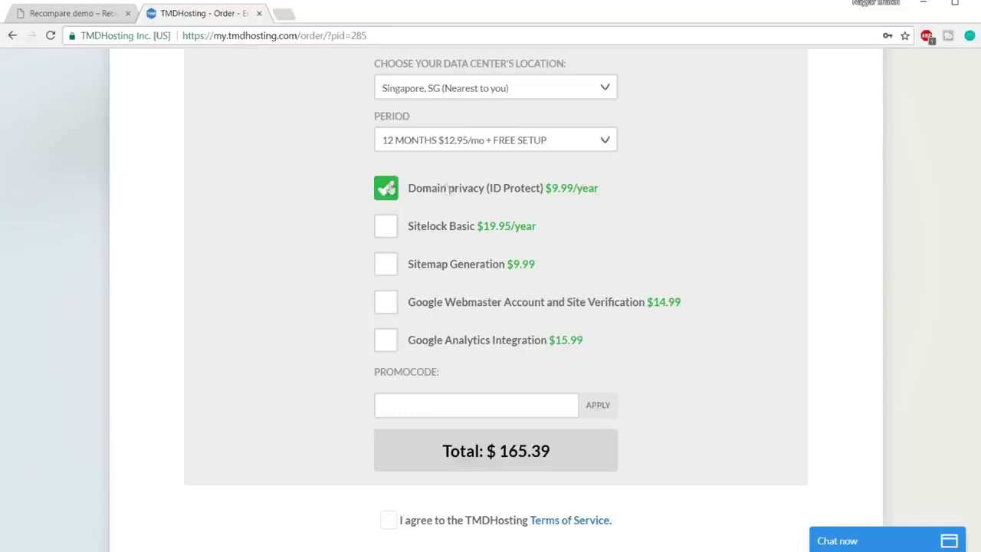
{"action": "scroll", "coordinate": [699, 210], "scroll_direction": "down", "scroll_amount": 2}
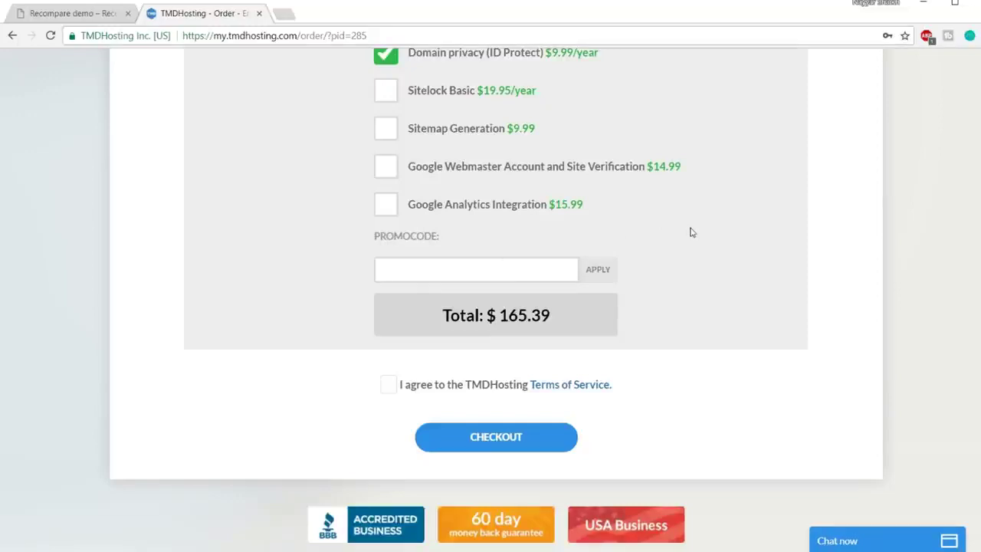
- Apply the promo code for a 7% discount ($154.51 total) and accept the Terms of Service
{"action": "type", "text": "NAYYAR7"}
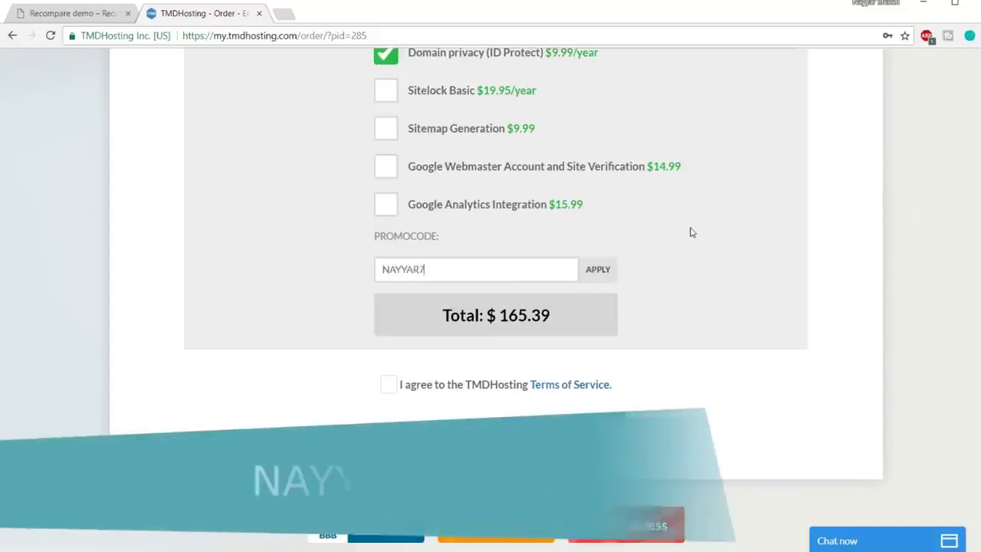
{"action": "left_click", "coordinate": [612, 270]}
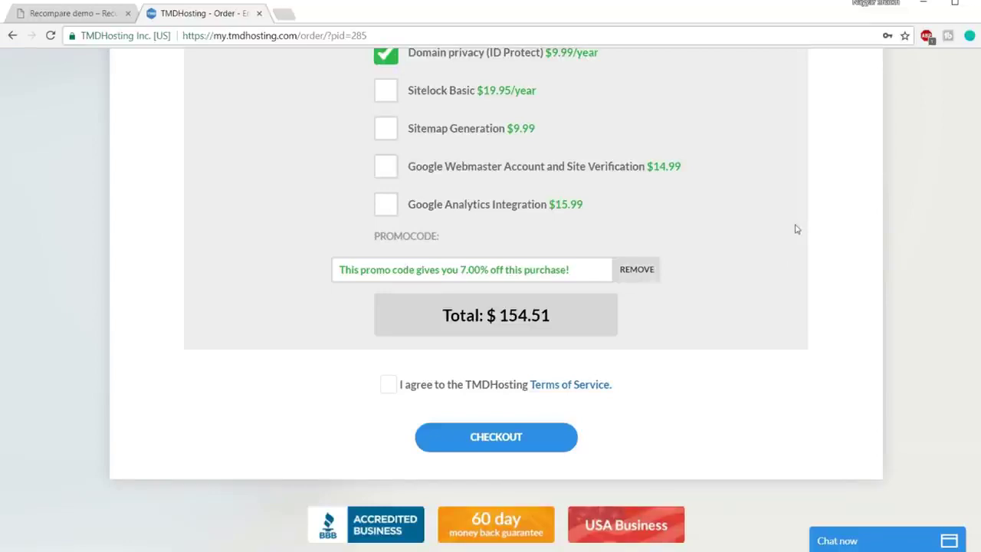
{"action": "left_click", "coordinate": [389, 386]}
{"action": "scroll", "coordinate": [819, 329], "scroll_direction": "down", "scroll_amount": 1}
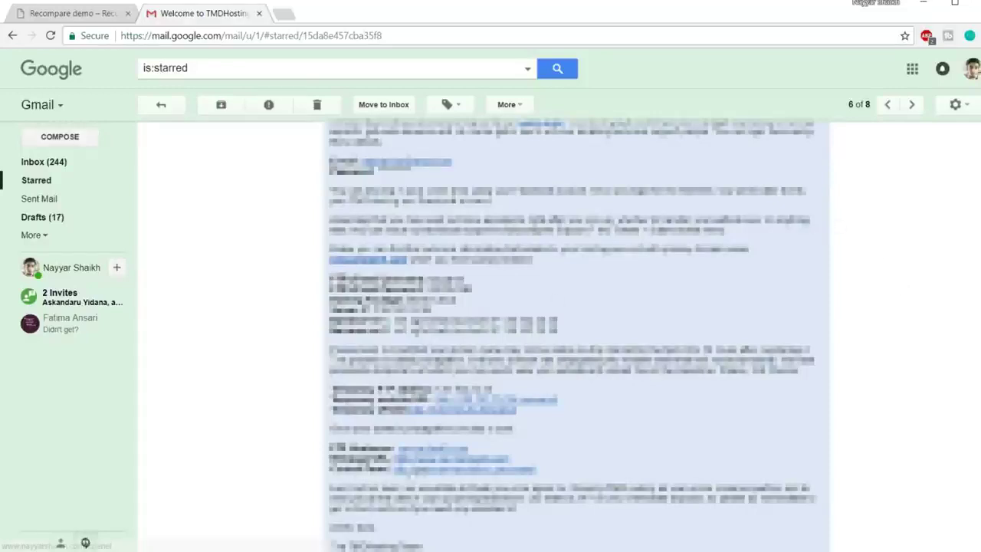
- Open the cPanel login from the welcome email and sign in with the autofilled credentials
{"action": "left_click", "coordinate": [457, 473]}
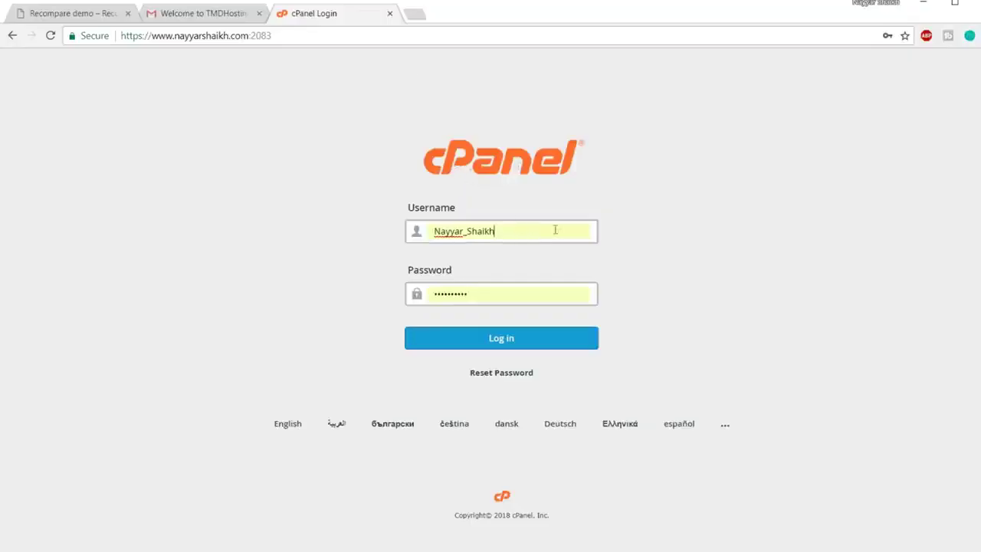
{"action": "double_click", "coordinate": [544, 231]}
{"action": "left_click", "coordinate": [529, 158]}
{"action": "left_click", "coordinate": [505, 345]}
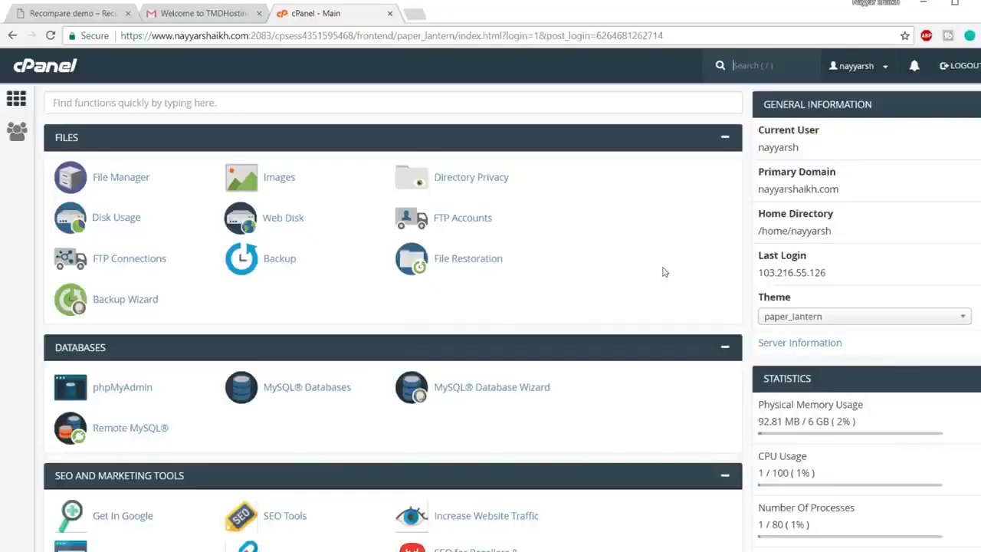
- Open the WordPress 4.9.4 installer from Softaculous Apps Installer
{"action": "scroll", "coordinate": [667, 267], "scroll_direction": "down", "scroll_amount": 15}
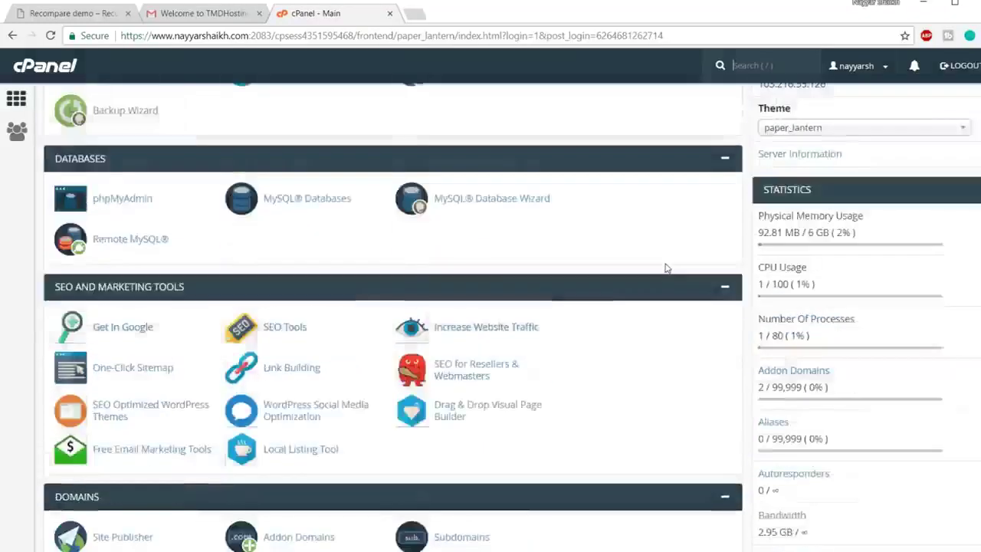
{"action": "scroll", "coordinate": [666, 267], "scroll_direction": "down", "scroll_amount": 5}
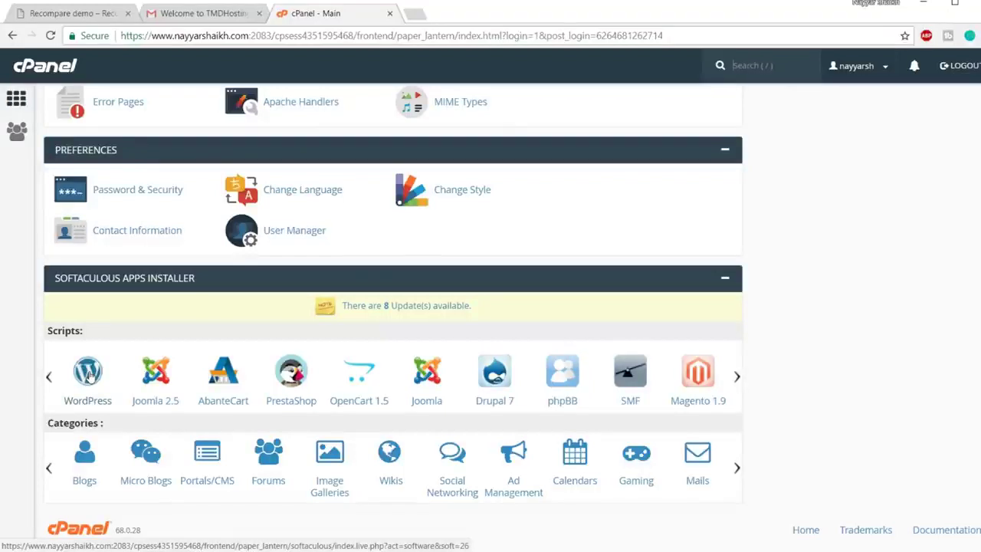
{"action": "left_click", "coordinate": [88, 374]}
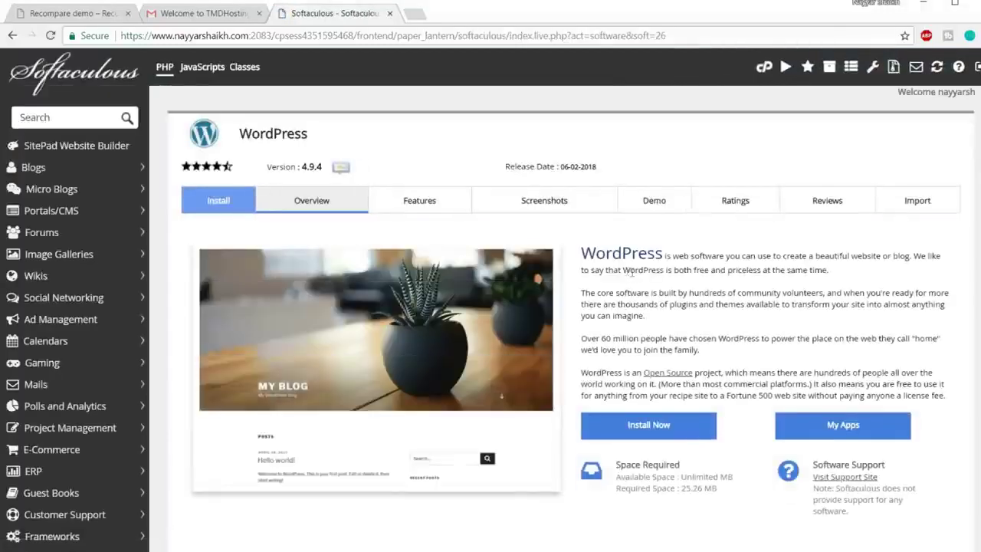
{"action": "left_click", "coordinate": [666, 426]}
{"action": "scroll", "coordinate": [675, 368], "scroll_direction": "down", "scroll_amount": 1}
{"action": "left_click", "coordinate": [602, 239]}
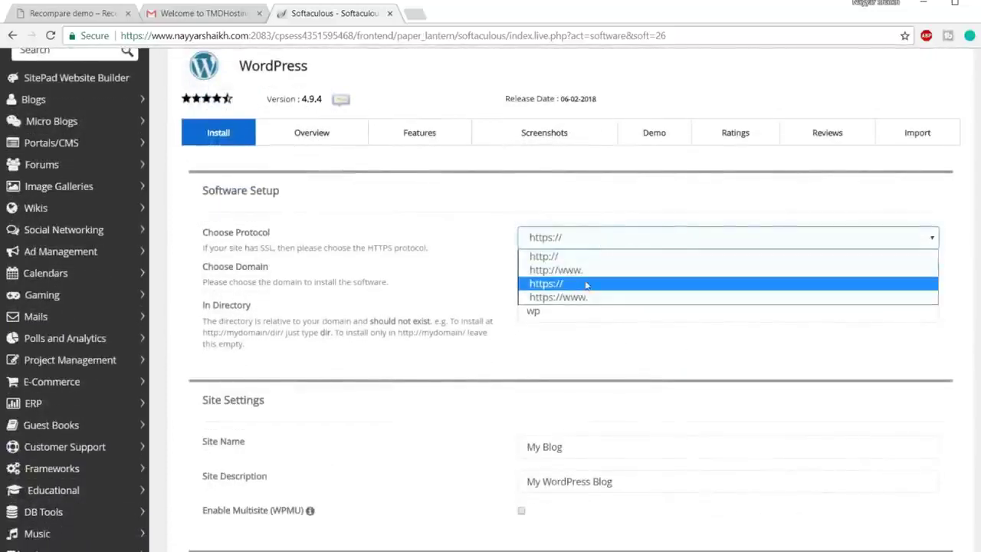
{"action": "left_click", "coordinate": [586, 285]}
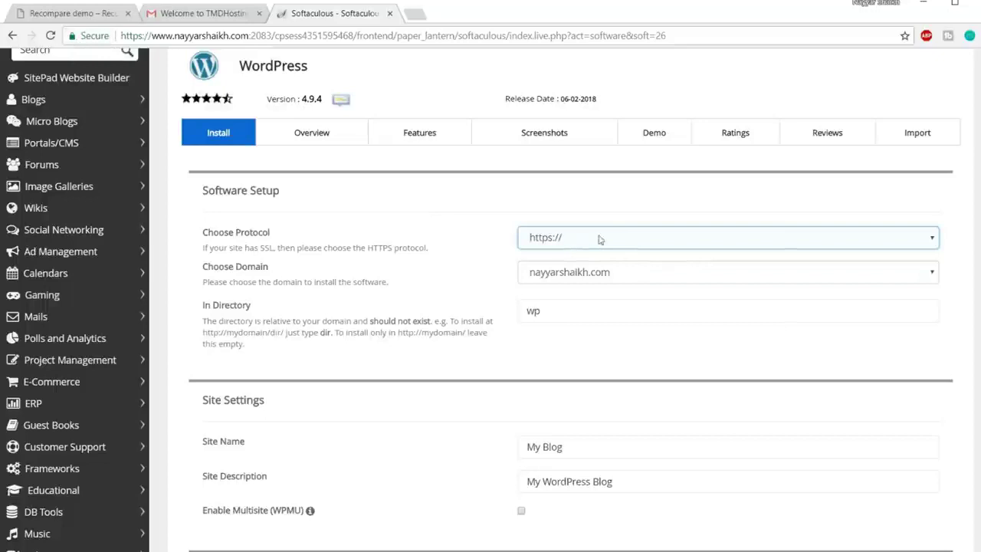
- Target the rehub1 subdomain and clear 'wp' from the In Directory field
{"action": "left_click", "coordinate": [619, 273]}
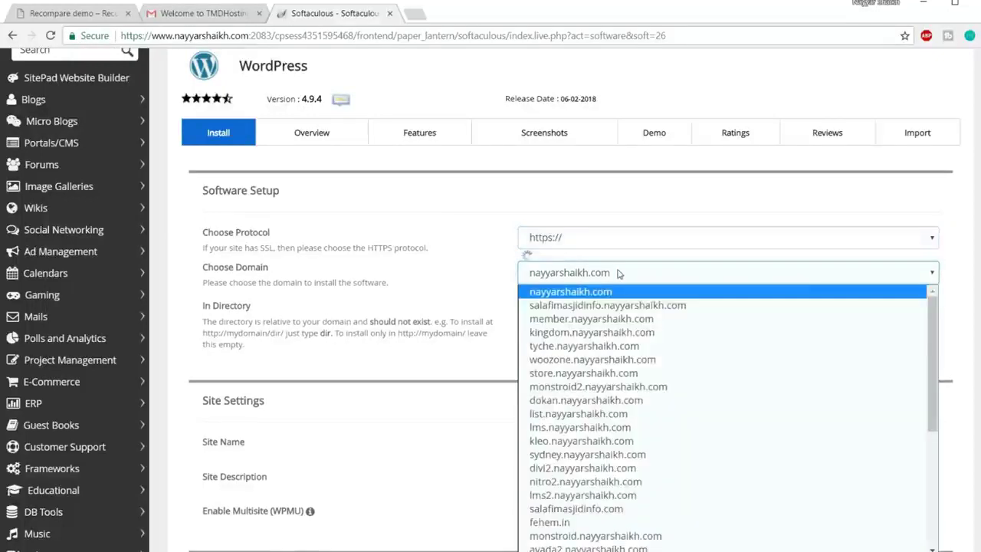
{"action": "type", "text": "rehub1."}
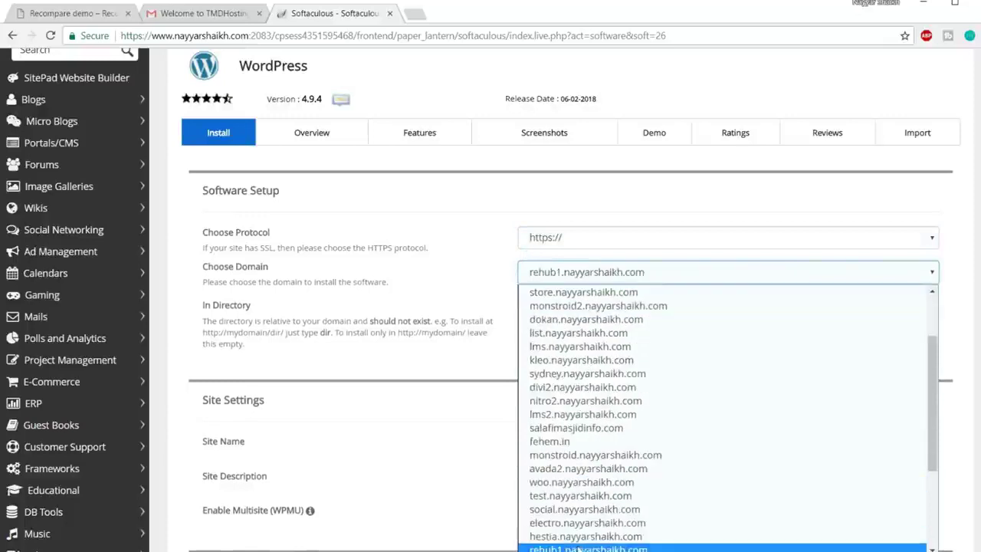
{"action": "key", "text": "Return"}
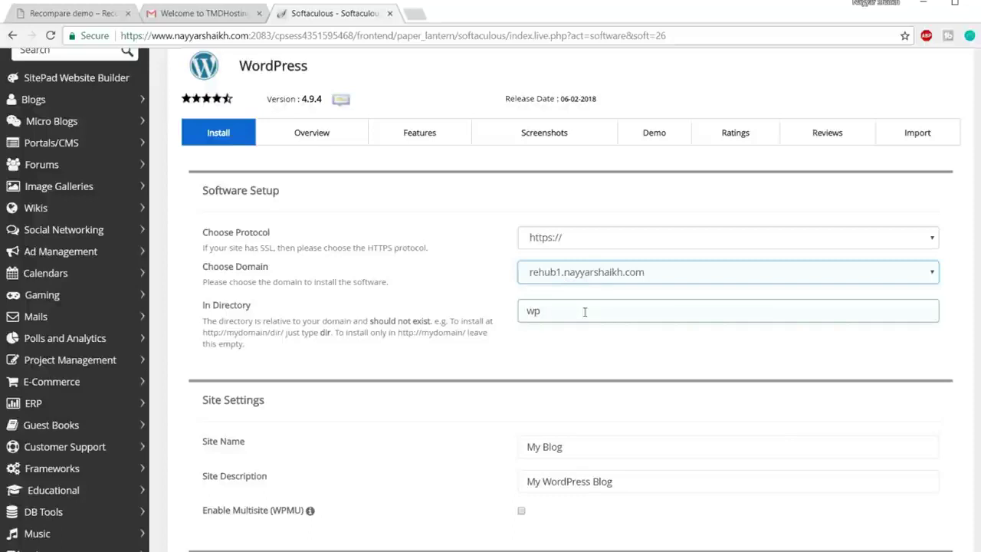
{"action": "double_click", "coordinate": [584, 312]}
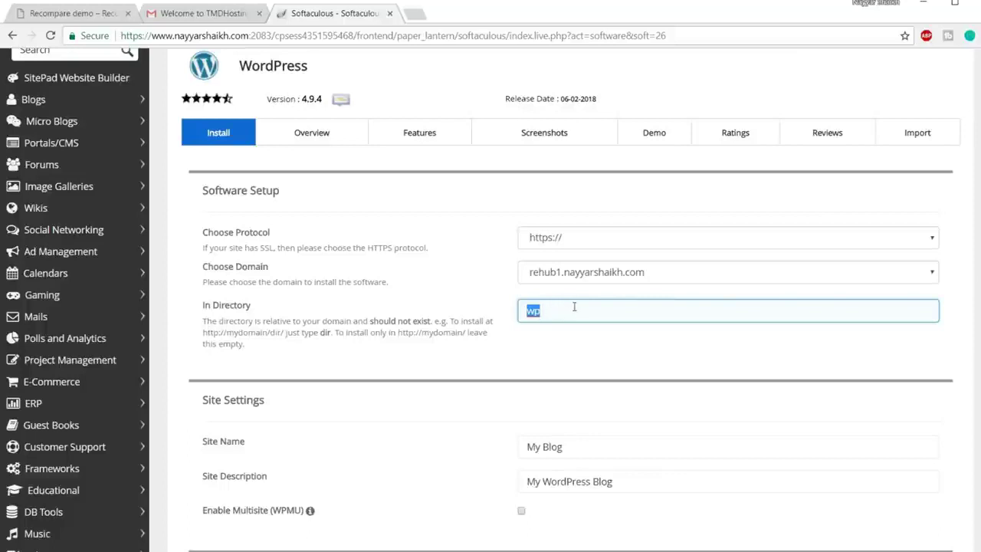
{"action": "key", "text": "BackSpace"}
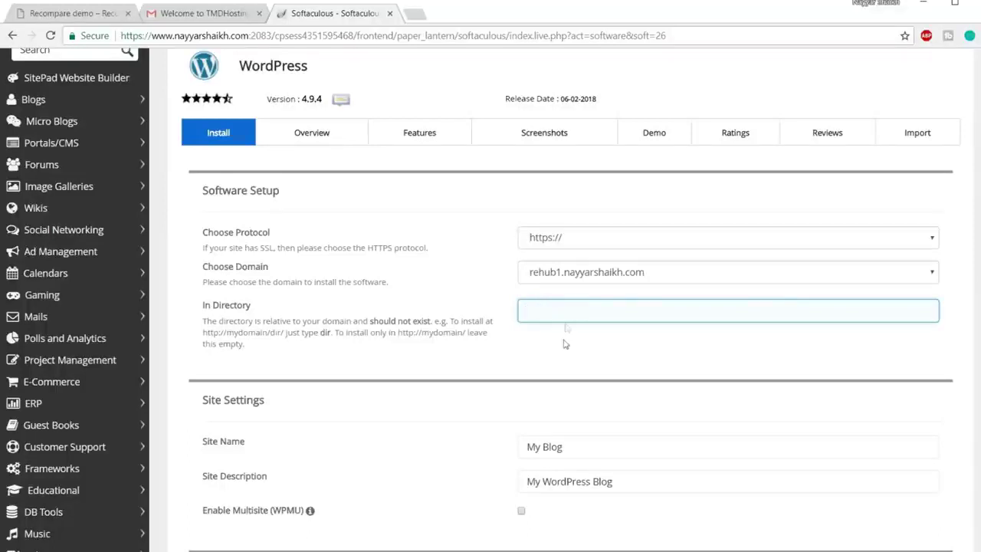
{"action": "left_click", "coordinate": [343, 308]}
{"action": "left_click", "coordinate": [518, 311]}
- Review the default Site Name and Site Description, leaving them unchanged
{"action": "scroll", "coordinate": [587, 321], "scroll_direction": "down", "scroll_amount": 3}
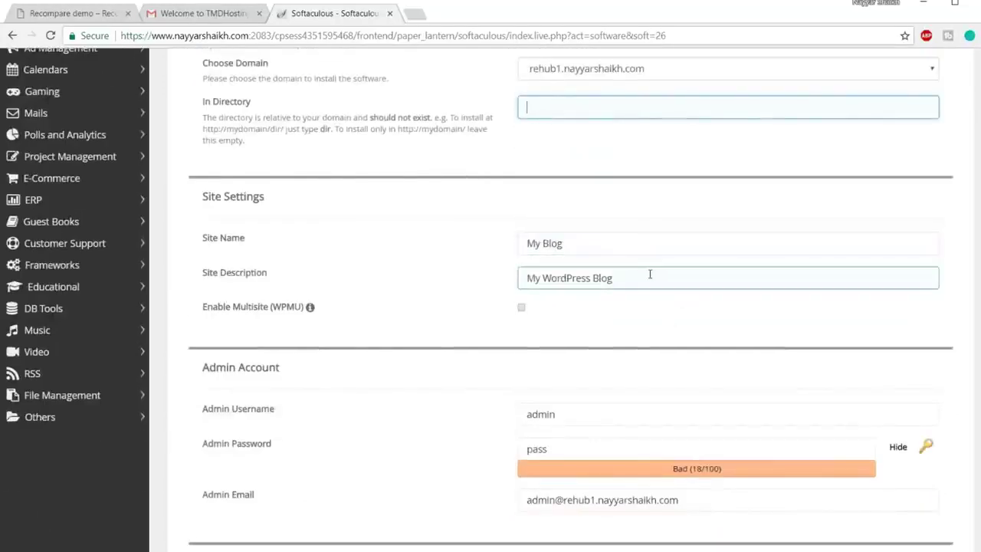
{"action": "triple_click", "coordinate": [587, 243]}
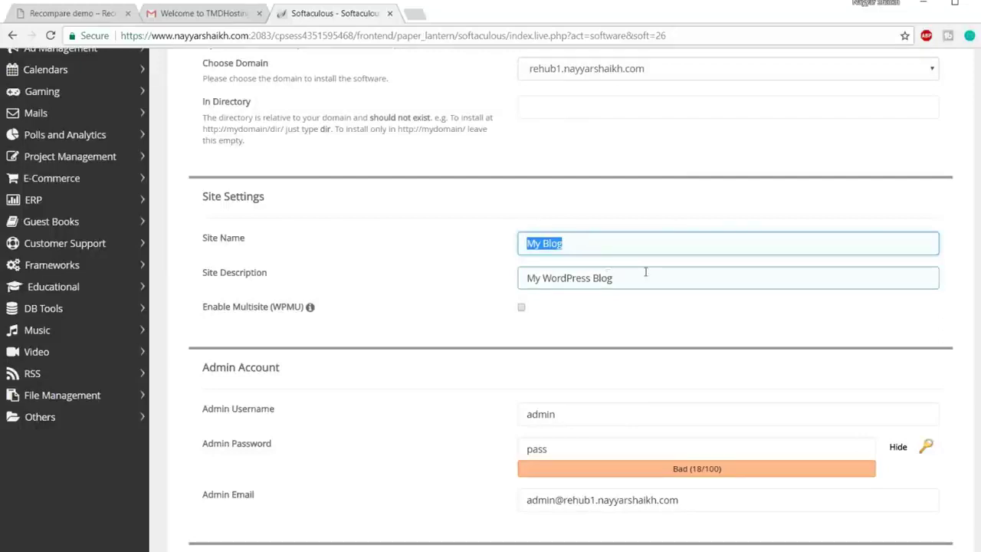
{"action": "left_click_drag", "start_coordinate": [643, 276], "coordinate": [524, 278]}
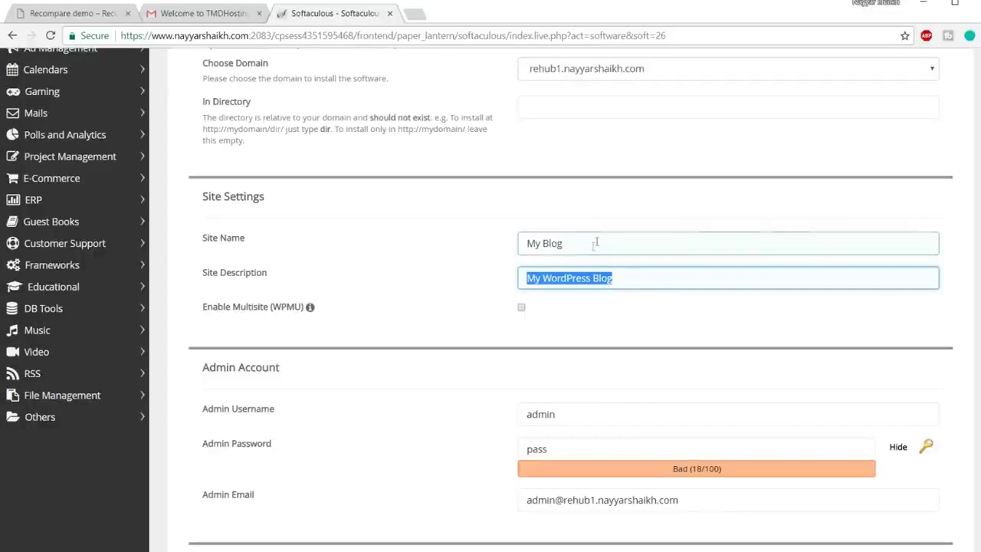
{"action": "left_click_drag", "start_coordinate": [595, 243], "coordinate": [509, 246]}
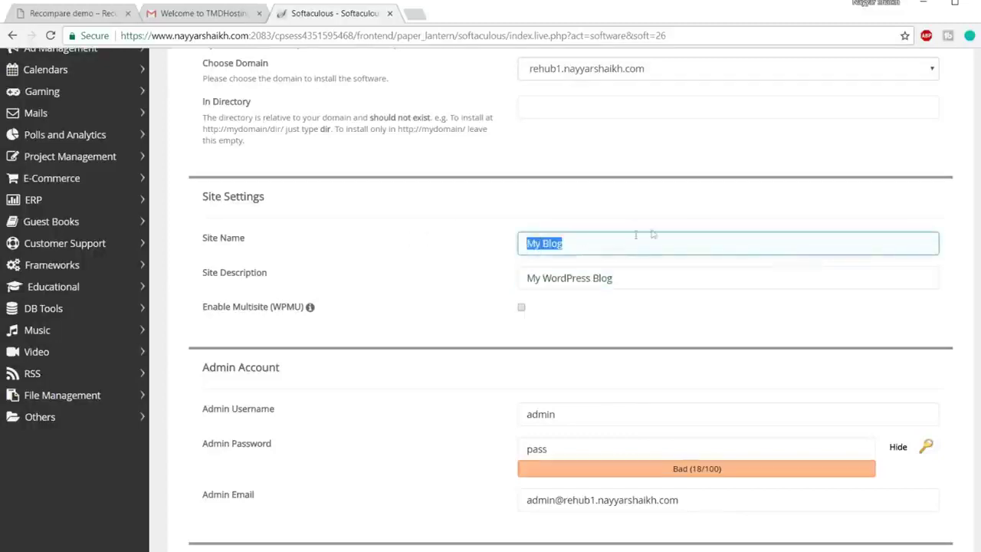
{"action": "left_click_drag", "start_coordinate": [644, 276], "coordinate": [511, 280]}
{"action": "left_click", "coordinate": [589, 313]}
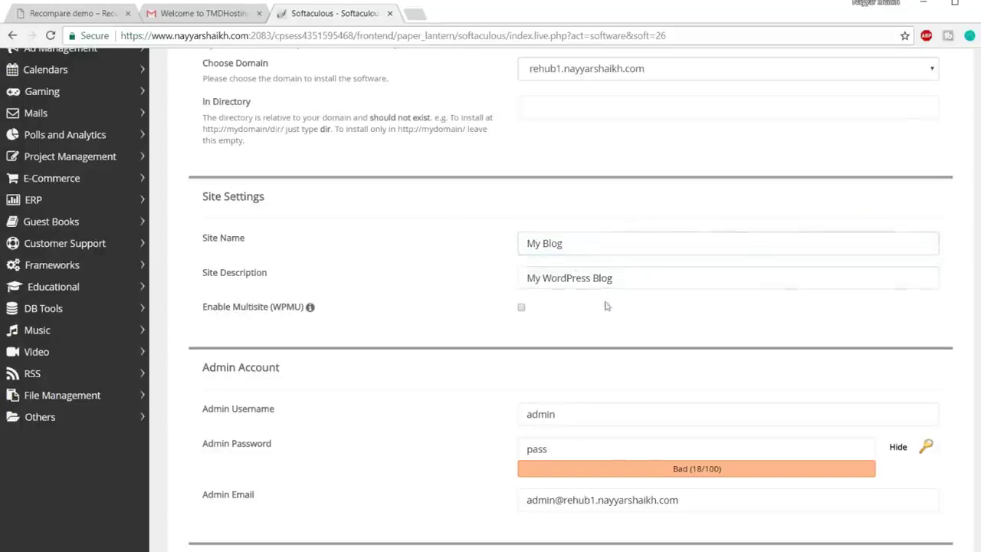
{"action": "left_click", "coordinate": [636, 246]}
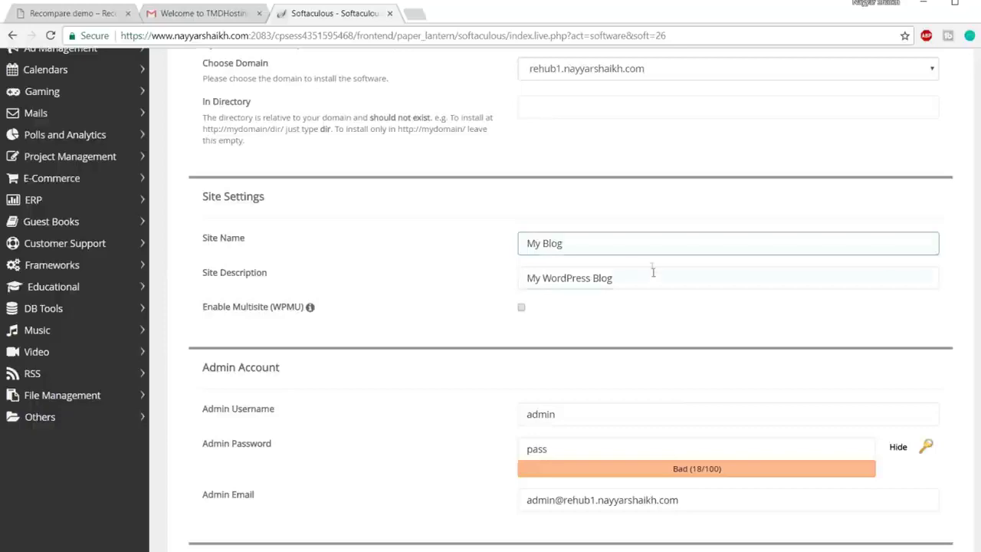
{"action": "scroll", "coordinate": [683, 317], "scroll_direction": "down", "scroll_amount": 1}
{"action": "scroll", "coordinate": [687, 321], "scroll_direction": "down", "scroll_amount": 1}
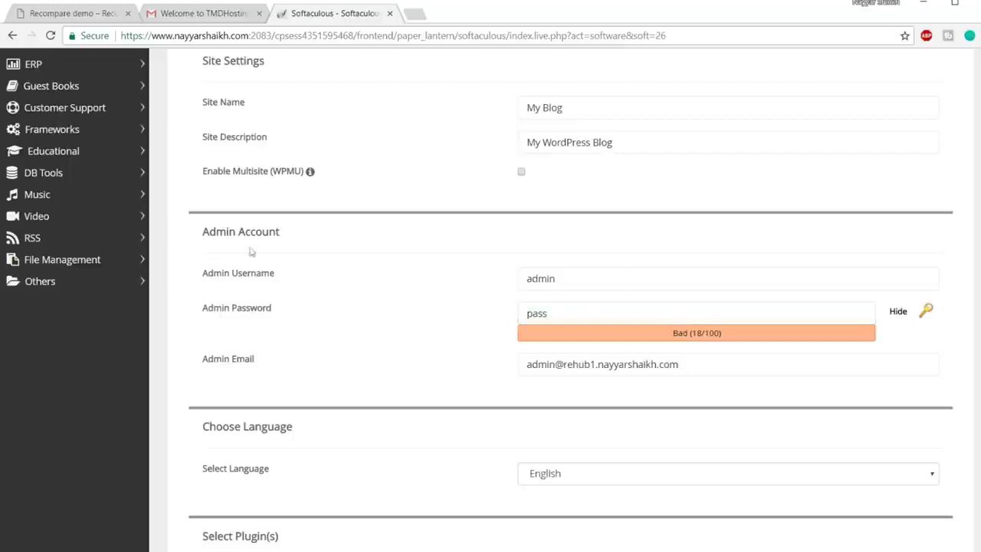
- Replace the default admin username with a saved value and enter a new admin password
{"action": "left_click_drag", "start_coordinate": [593, 278], "coordinate": [456, 280]}
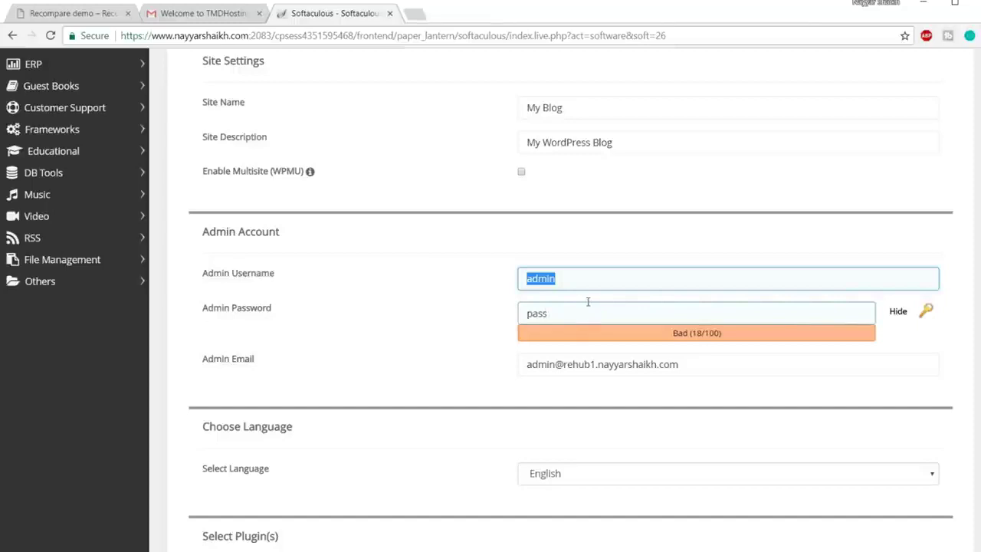
{"action": "left_click", "coordinate": [595, 299]}
{"action": "double_click", "coordinate": [587, 313]}
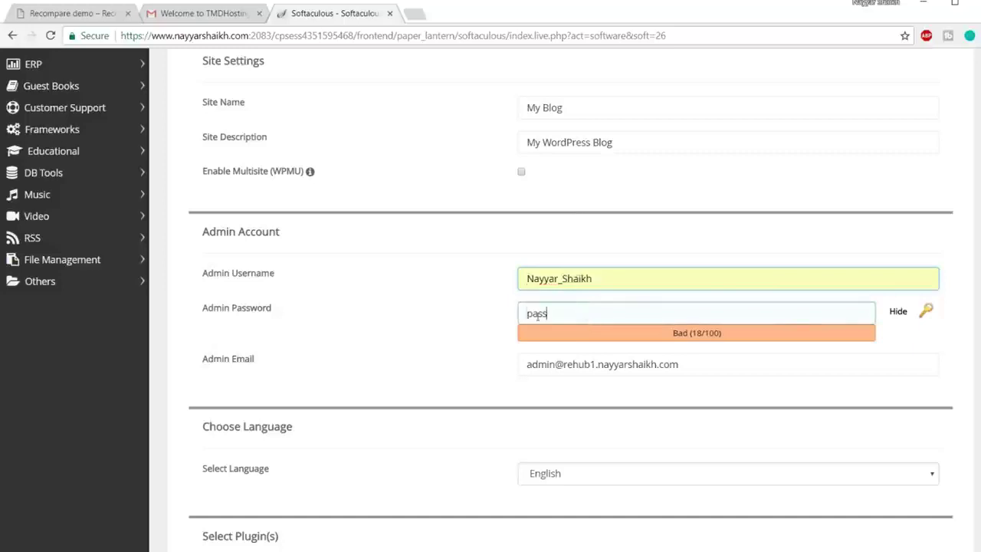
{"action": "left_click", "coordinate": [898, 312]}
{"action": "left_click", "coordinate": [681, 316]}
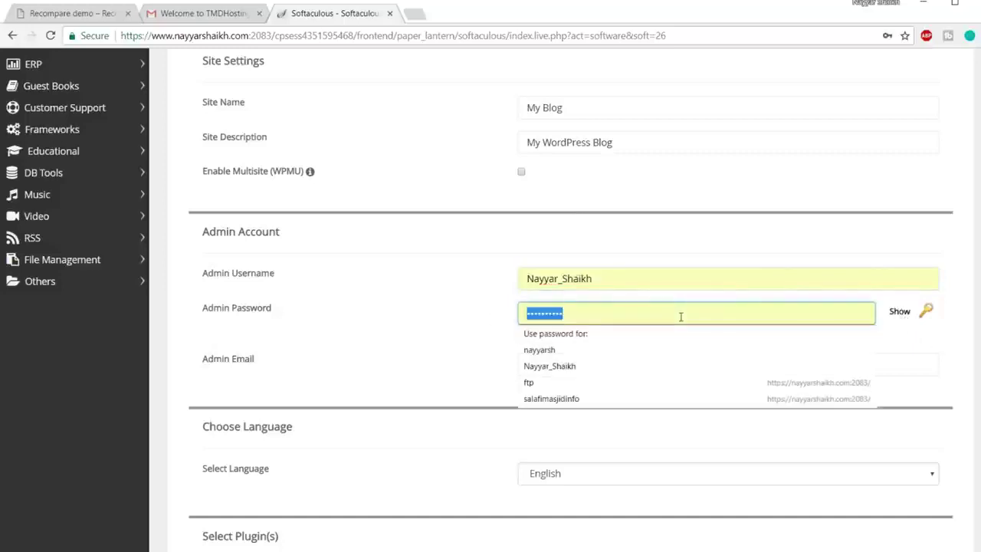
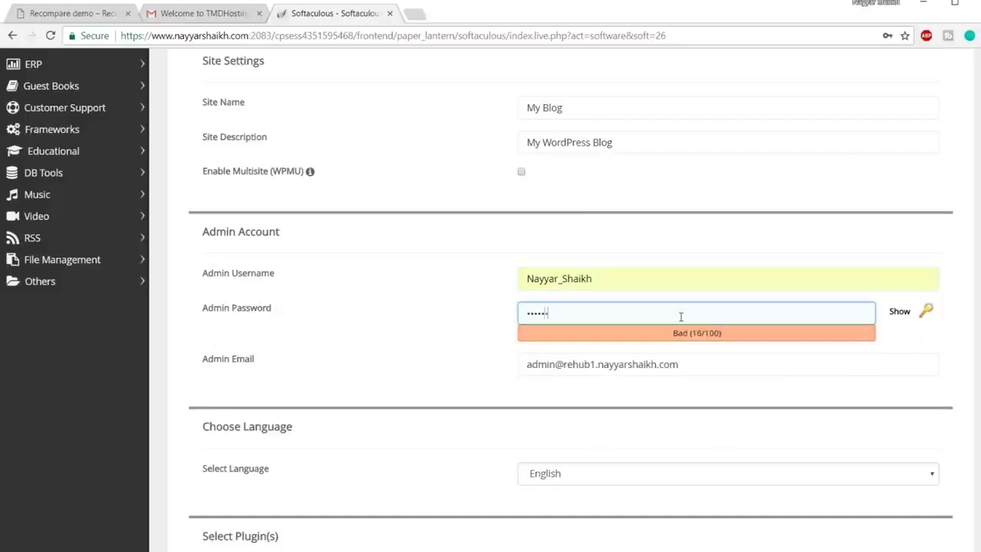
- Replace the default admin e-mail with the owner's own address
{"action": "triple_click", "coordinate": [709, 368]}
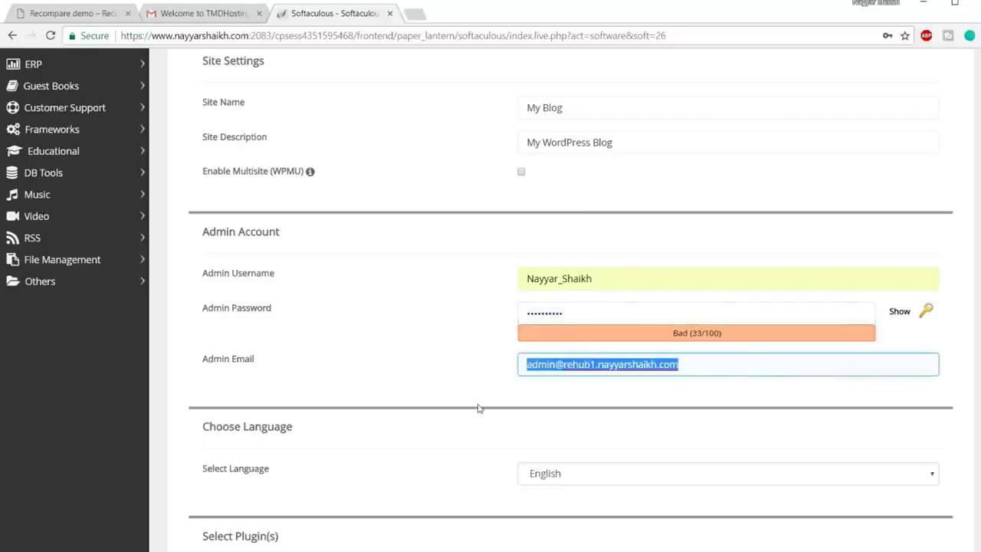
{"action": "type", "text": "r"}
{"action": "left_click", "coordinate": [552, 387]}
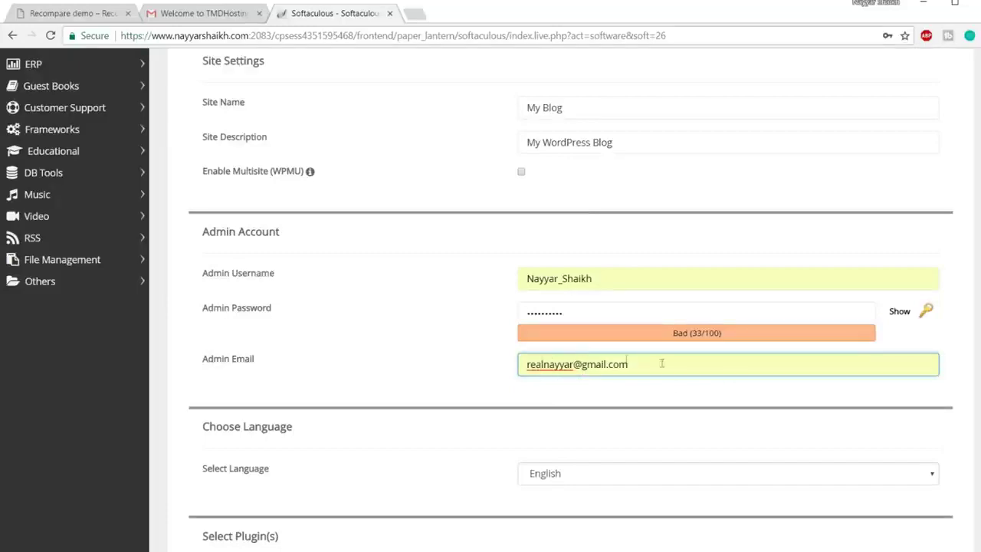
{"action": "scroll", "coordinate": [666, 375], "scroll_direction": "down", "scroll_amount": 6}
{"action": "scroll", "coordinate": [667, 387], "scroll_direction": "down", "scroll_amount": 2}
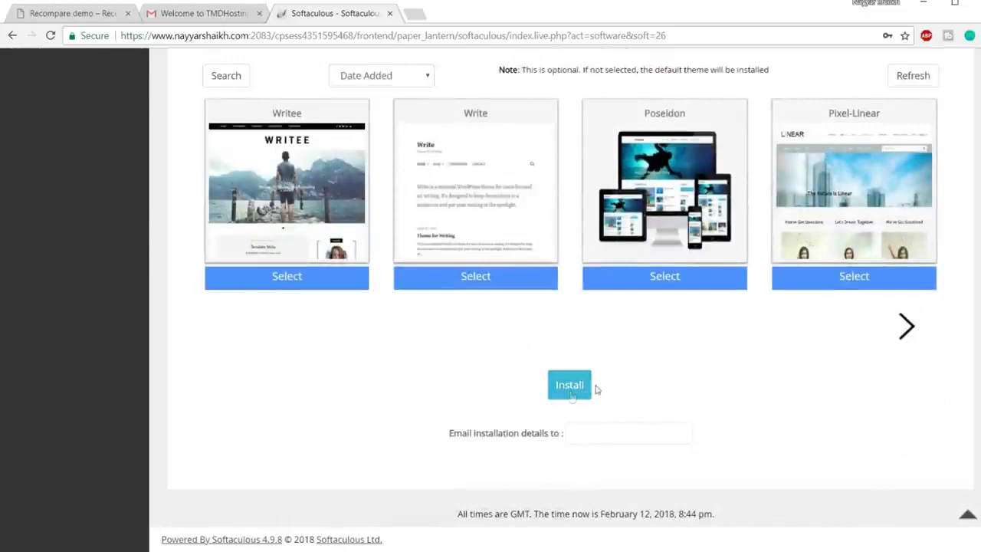
- Install WordPress on rehub1 and open the new site's wp-admin Administrative URL
{"action": "left_click", "coordinate": [573, 393]}
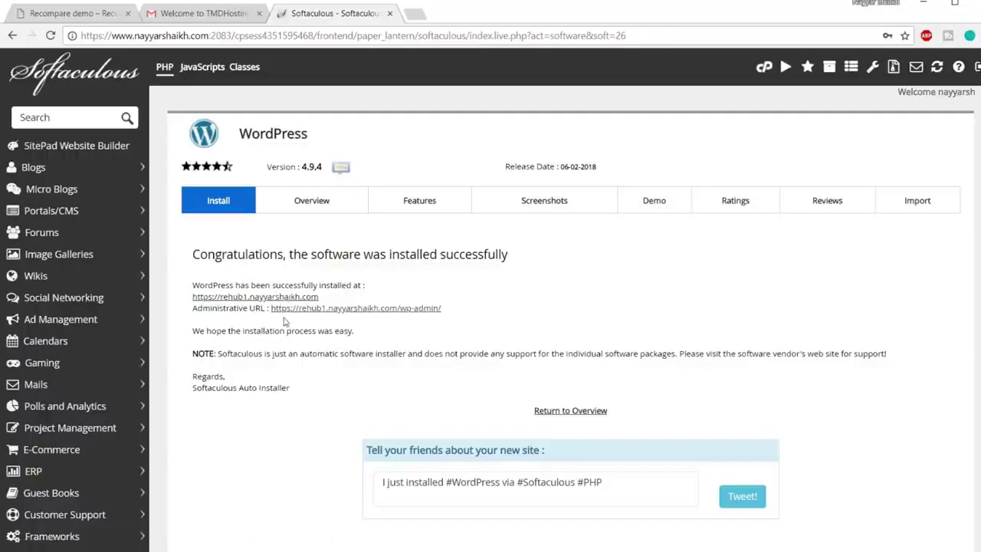
{"action": "left_click", "coordinate": [333, 308]}
- Close the Softaculous and TMDHosting tabs and go to Appearance > Themes
{"action": "left_click", "coordinate": [390, 13]}
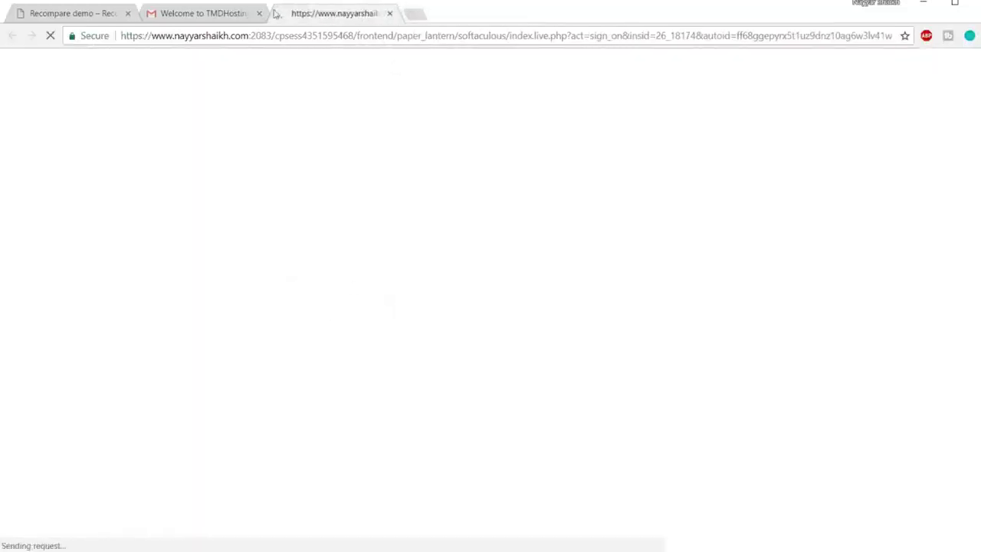
{"action": "left_click", "coordinate": [259, 13]}
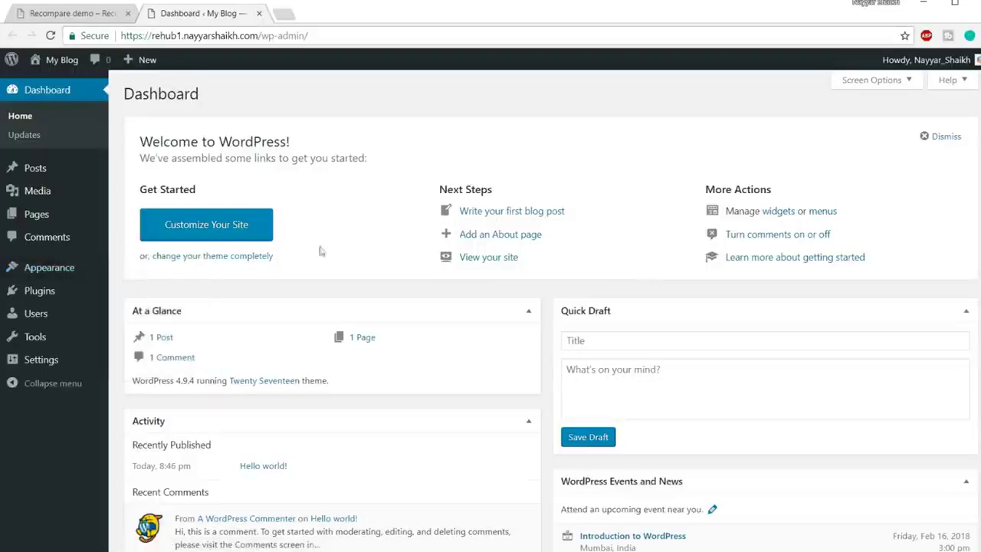
{"action": "mouse_move", "coordinate": [68, 269]}
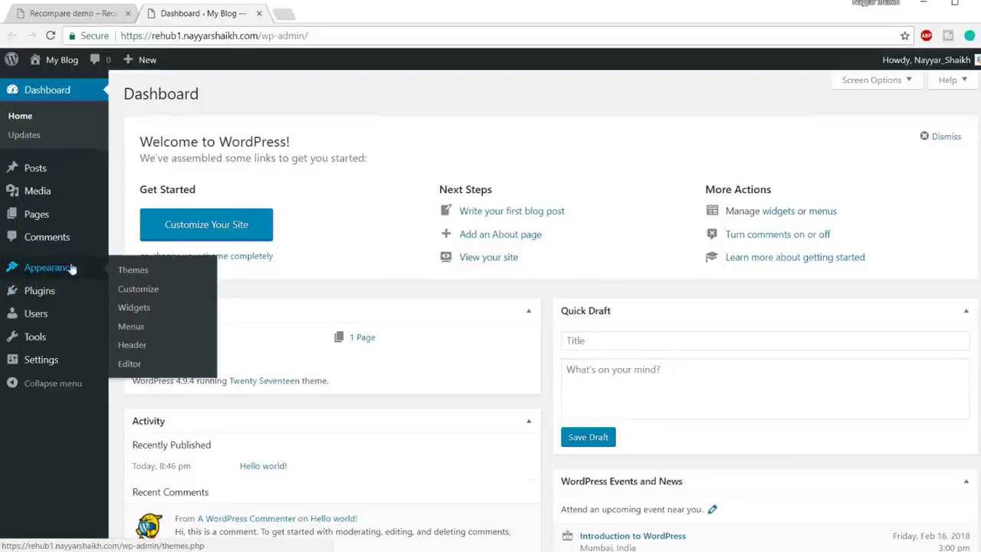
{"action": "left_click", "coordinate": [57, 273]}
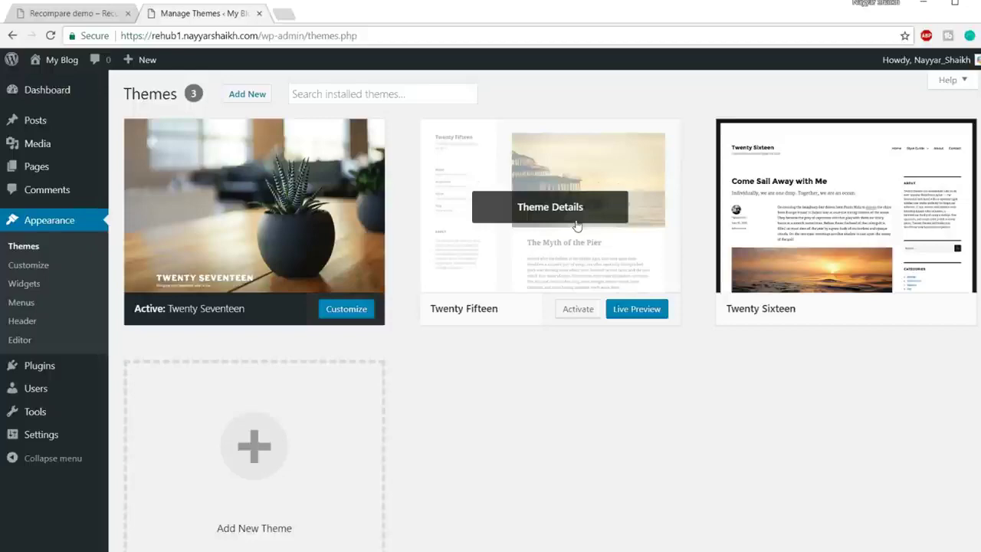
- Delete the Twenty Fifteen and Twenty Sixteen themes from their theme details
{"action": "left_click", "coordinate": [552, 219]}
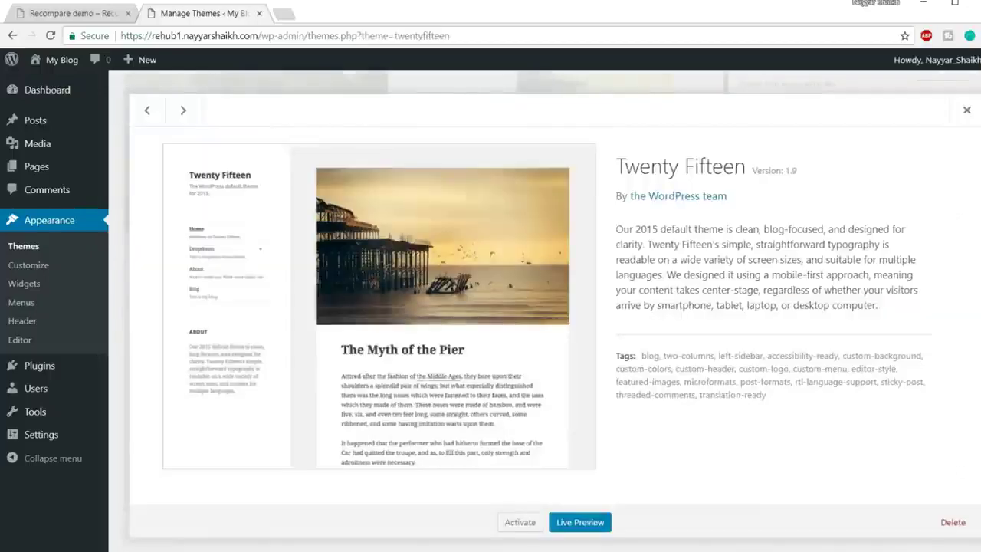
{"action": "left_click", "coordinate": [967, 520]}
{"action": "left_click", "coordinate": [541, 129]}
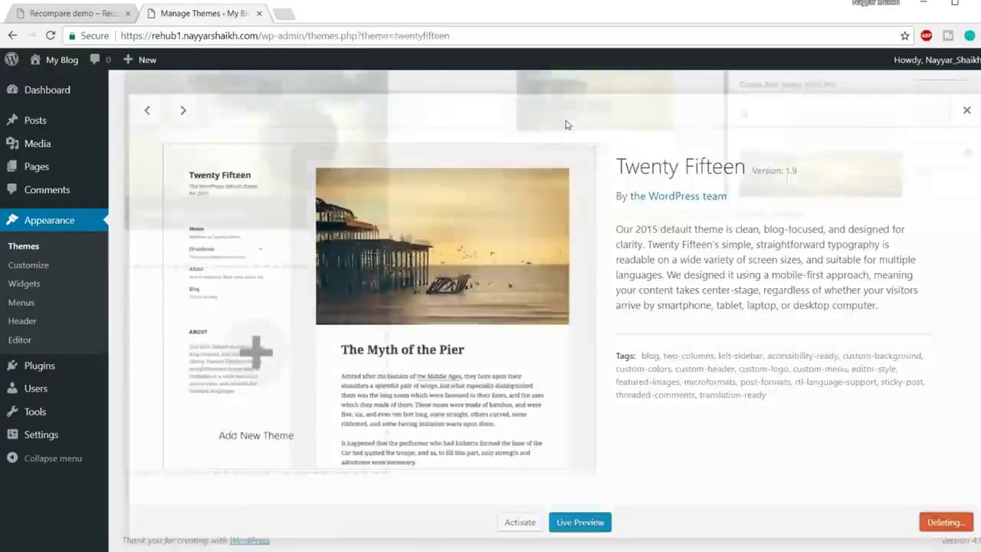
{"action": "left_click", "coordinate": [554, 181]}
{"action": "left_click", "coordinate": [953, 522]}
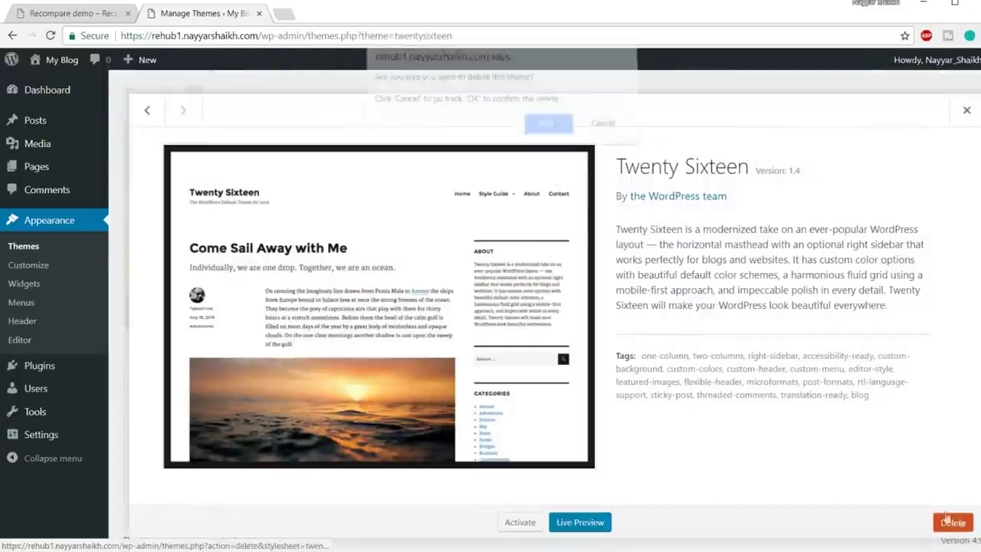
{"action": "left_click", "coordinate": [548, 129]}
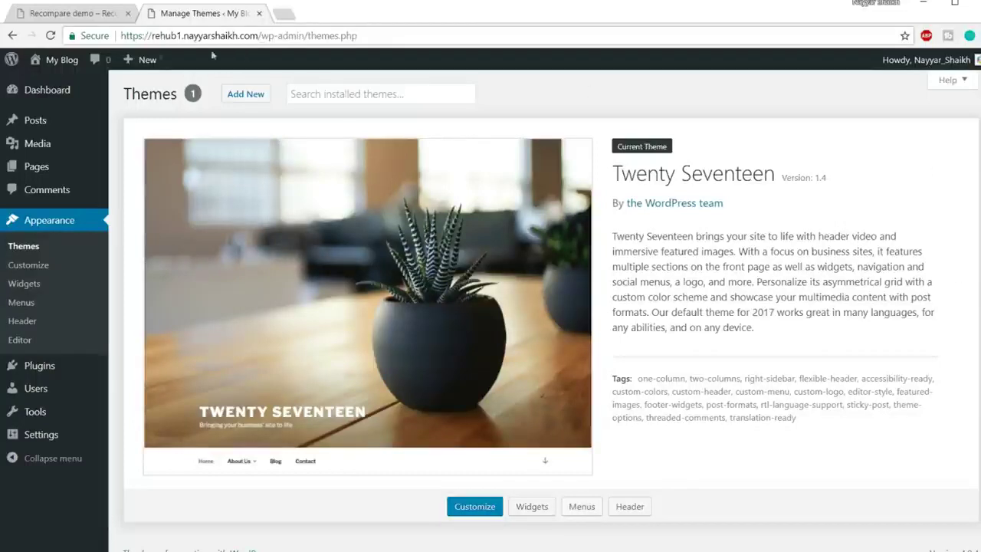
- Open the My Blog front page in a new tab and look it over
{"action": "mouse_move", "coordinate": [50, 71]}
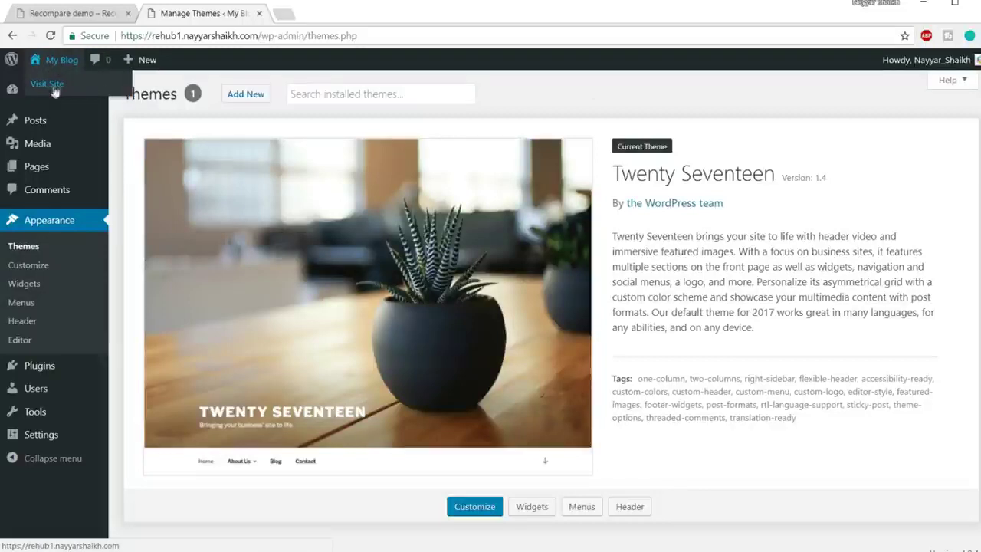
{"action": "right_click", "coordinate": [54, 93]}
{"action": "left_click", "coordinate": [69, 93]}
{"action": "left_click", "coordinate": [345, 15]}
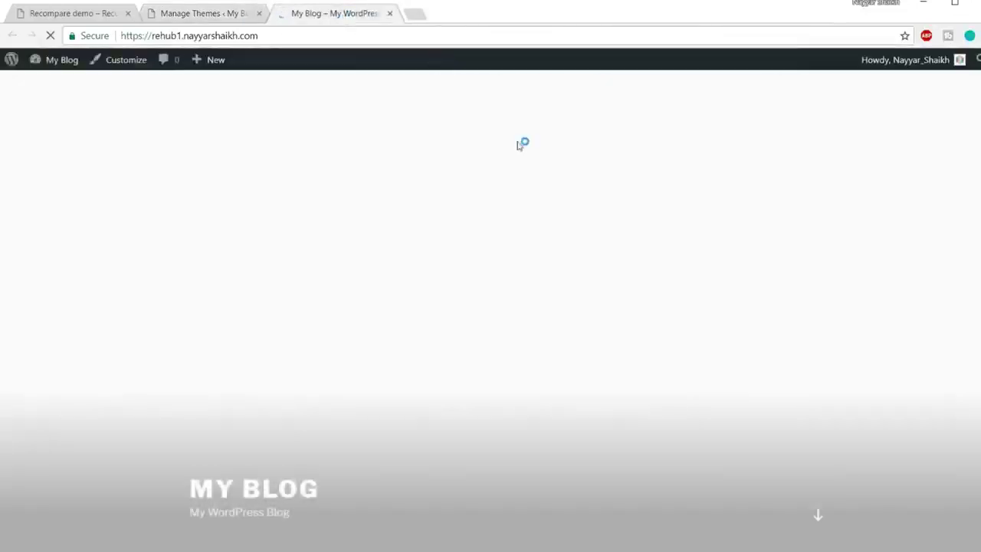
{"action": "scroll", "coordinate": [595, 331], "scroll_direction": "down", "scroll_amount": 5}
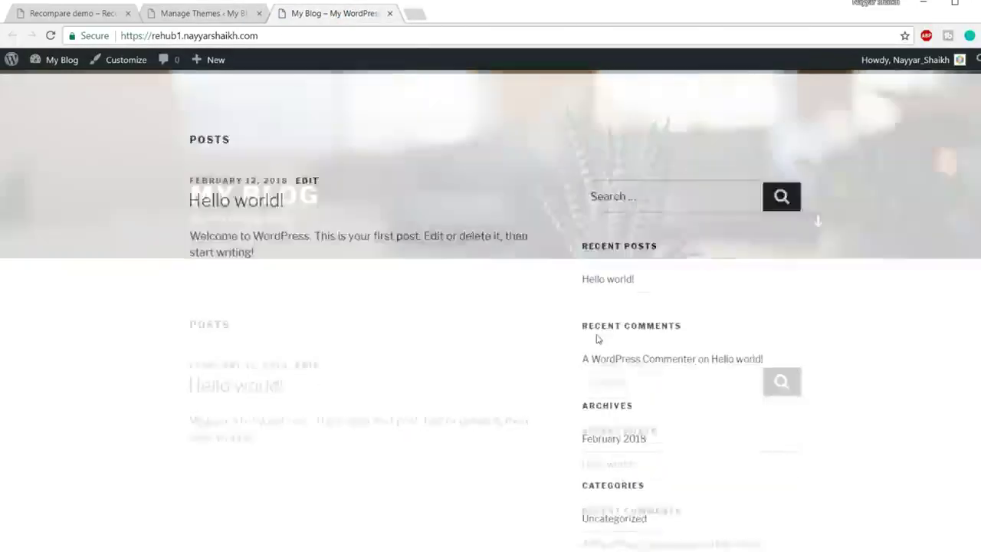
{"action": "scroll", "coordinate": [595, 331], "scroll_direction": "up", "scroll_amount": 5}
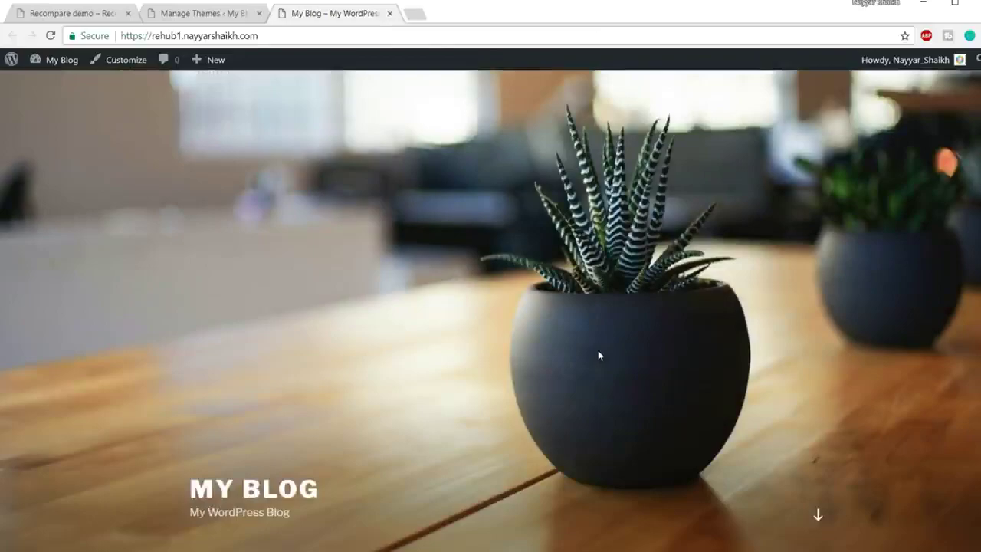
- Compare it with the Recompare demo site, then return to the Manage Themes page
{"action": "left_click", "coordinate": [88, 15]}
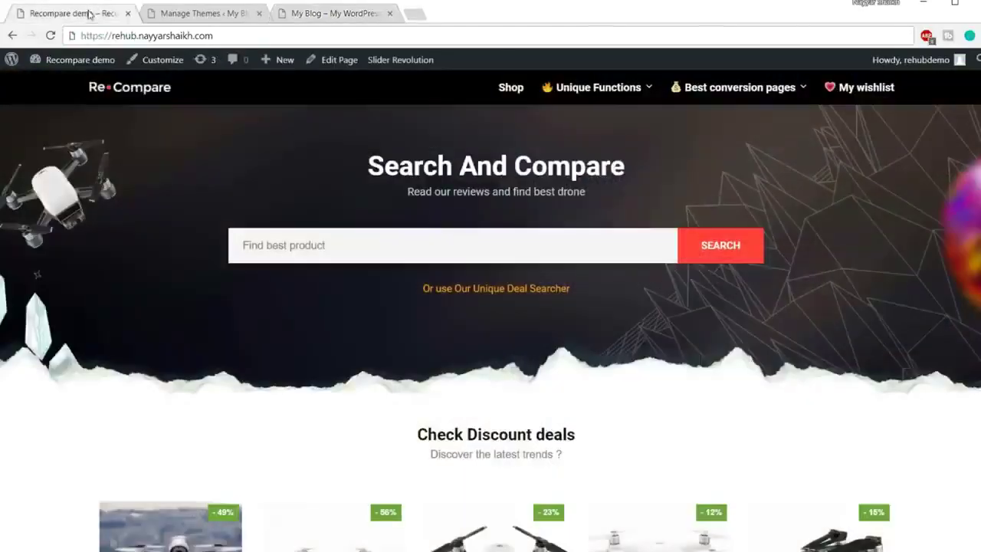
{"action": "scroll", "coordinate": [452, 243], "scroll_direction": "down", "scroll_amount": 10}
{"action": "scroll", "coordinate": [462, 283], "scroll_direction": "up", "scroll_amount": 8}
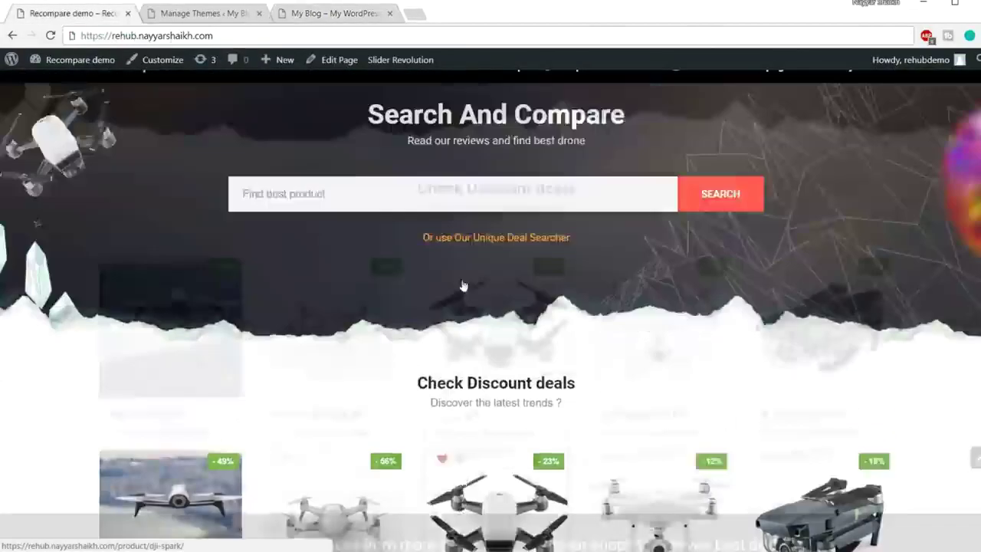
{"action": "left_click", "coordinate": [345, 18]}
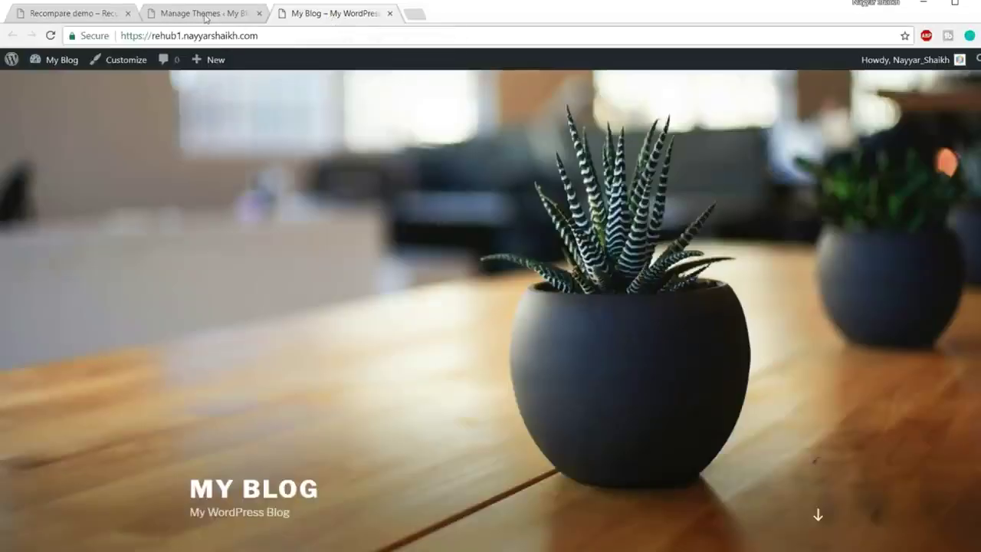
{"action": "left_click", "coordinate": [215, 17]}
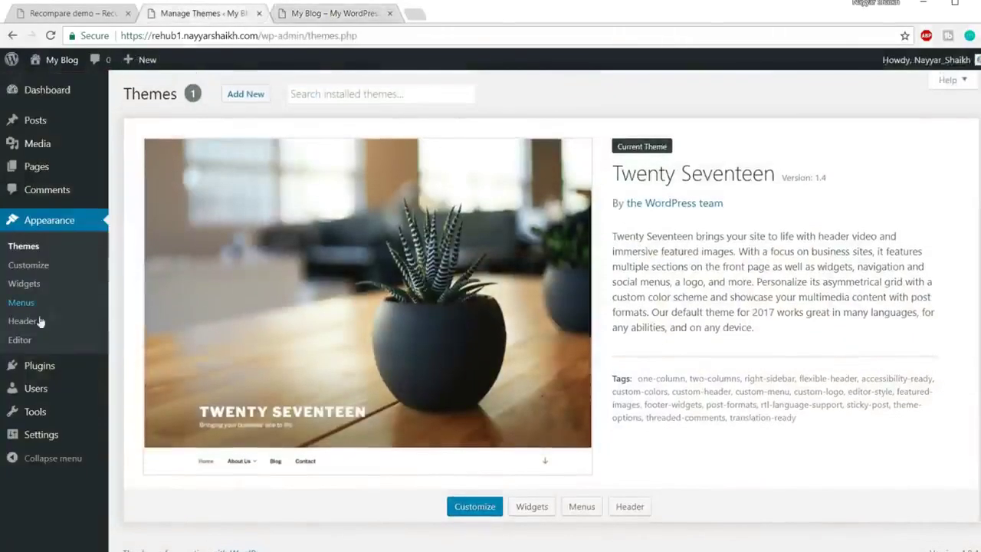
{"action": "mouse_move", "coordinate": [38, 367]}
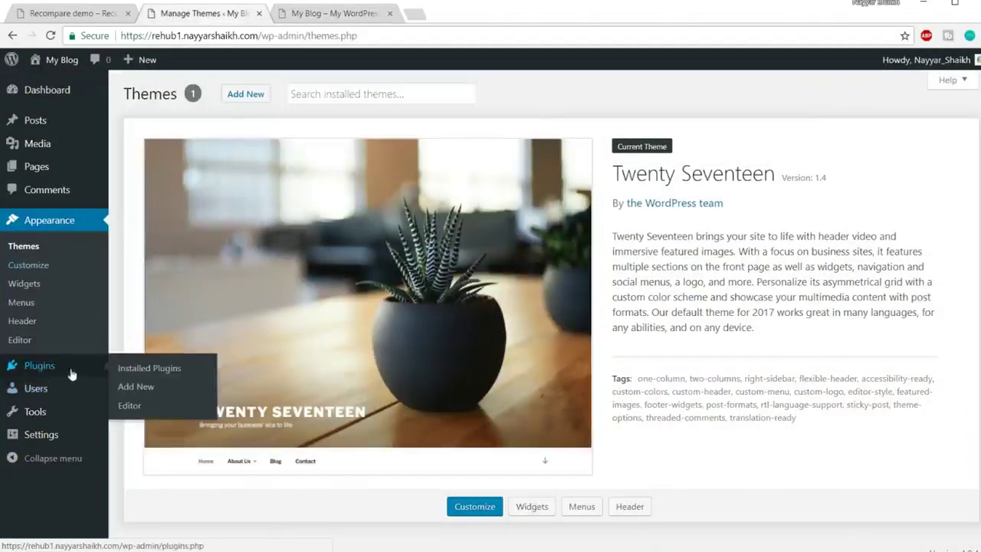
- Bulk-delete both plugins, Akismet Anti-Spam and Hello Dolly, from the Plugins page
{"action": "left_click", "coordinate": [57, 371]}
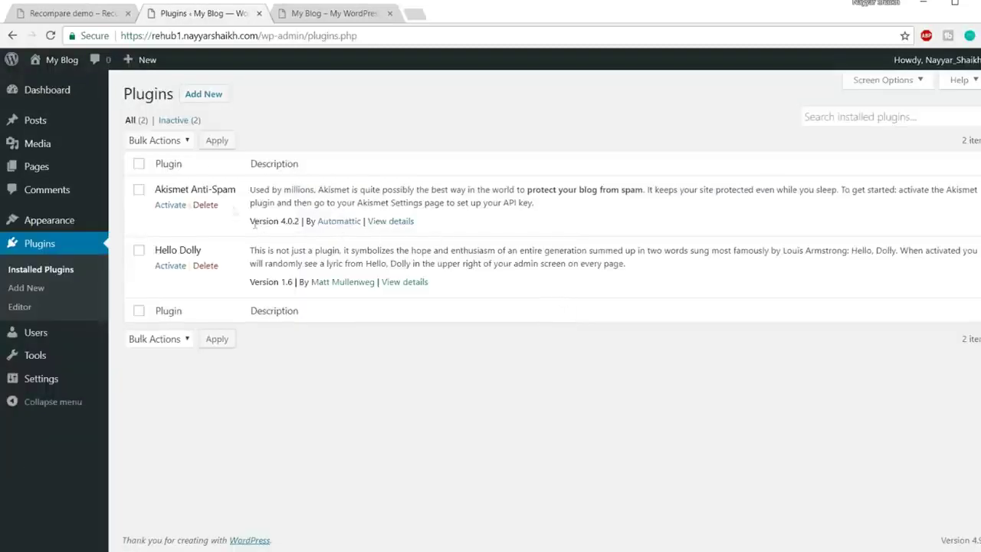
{"action": "left_click", "coordinate": [139, 164]}
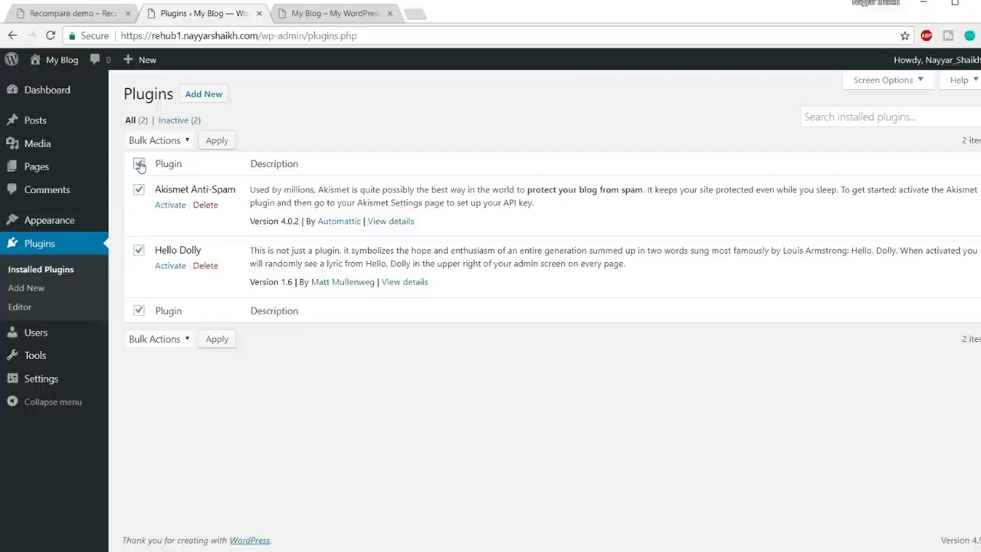
{"action": "left_click", "coordinate": [155, 145]}
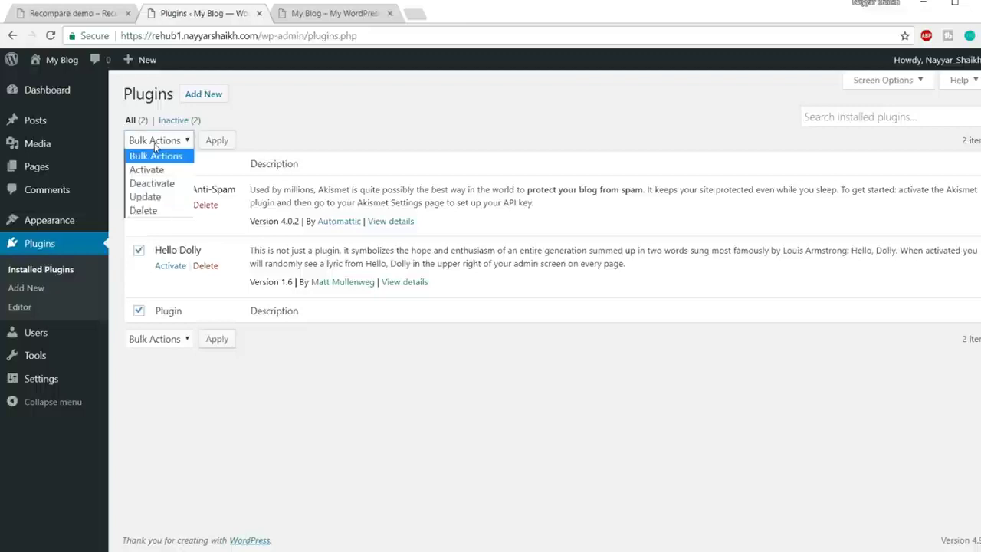
{"action": "left_click", "coordinate": [162, 210]}
{"action": "left_click", "coordinate": [218, 140]}
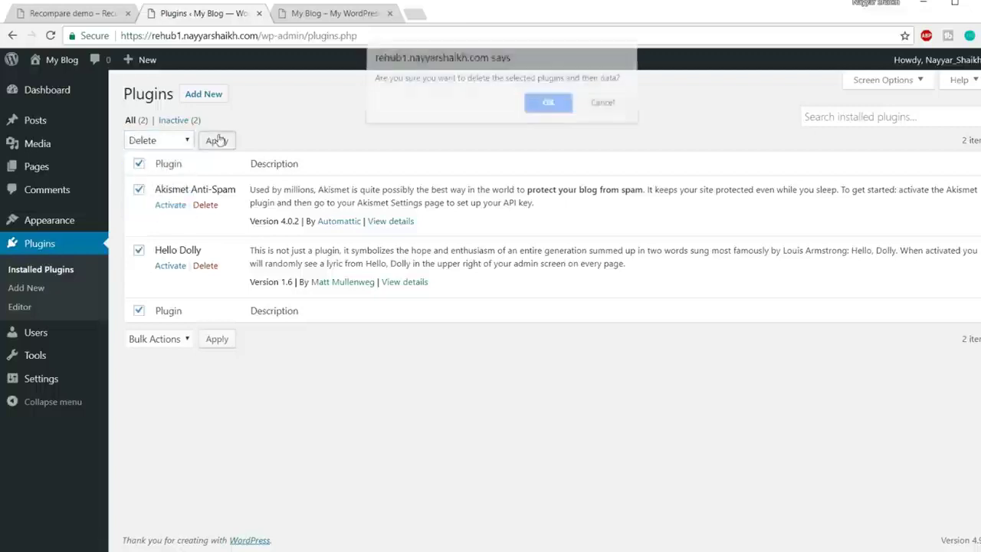
{"action": "left_click", "coordinate": [548, 103]}
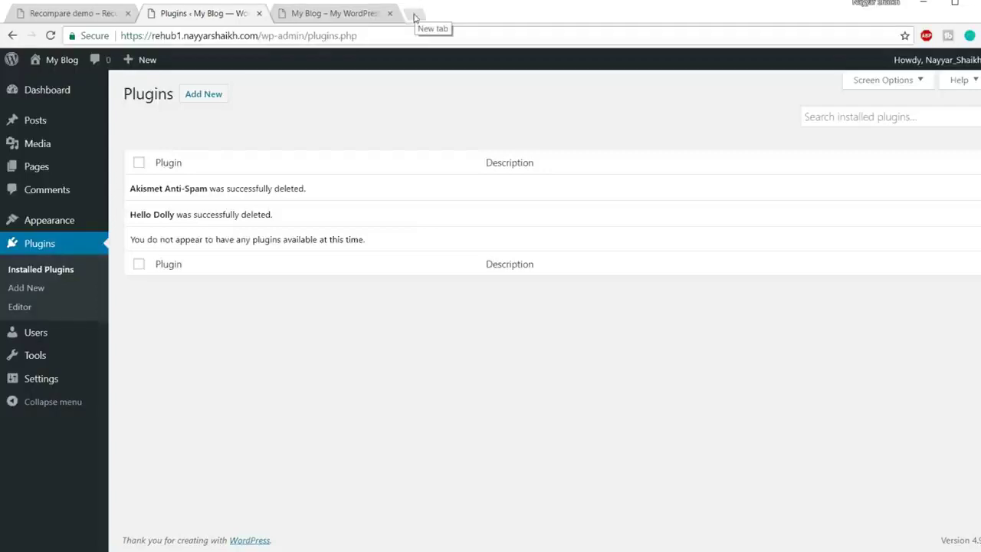
- Go to bloggdude.com/rehub in a new tab to reach the ThemeForest REHub page
{"action": "left_click", "coordinate": [414, 17]}
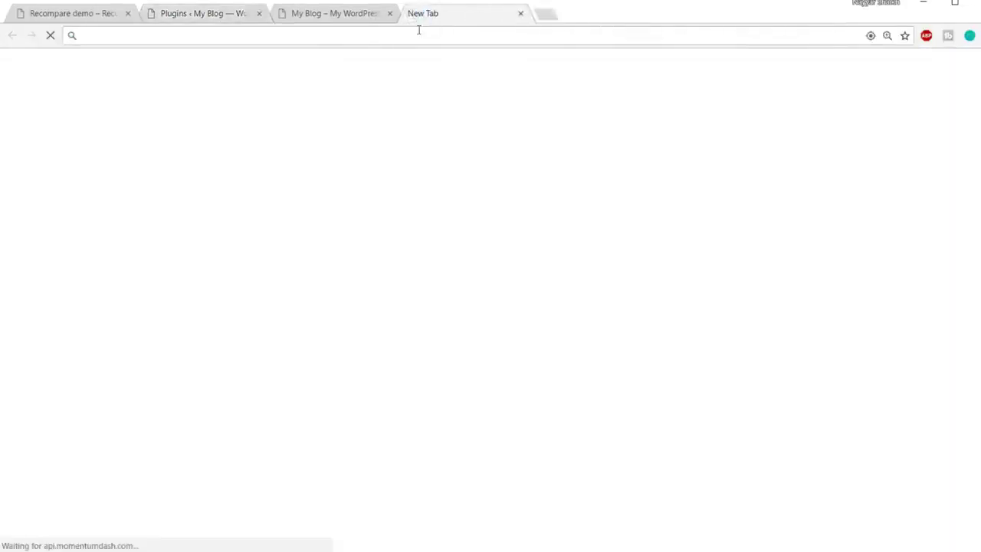
{"action": "type", "text": "b"}
{"action": "key", "text": "Right"}
{"action": "type", "text": "/r"}
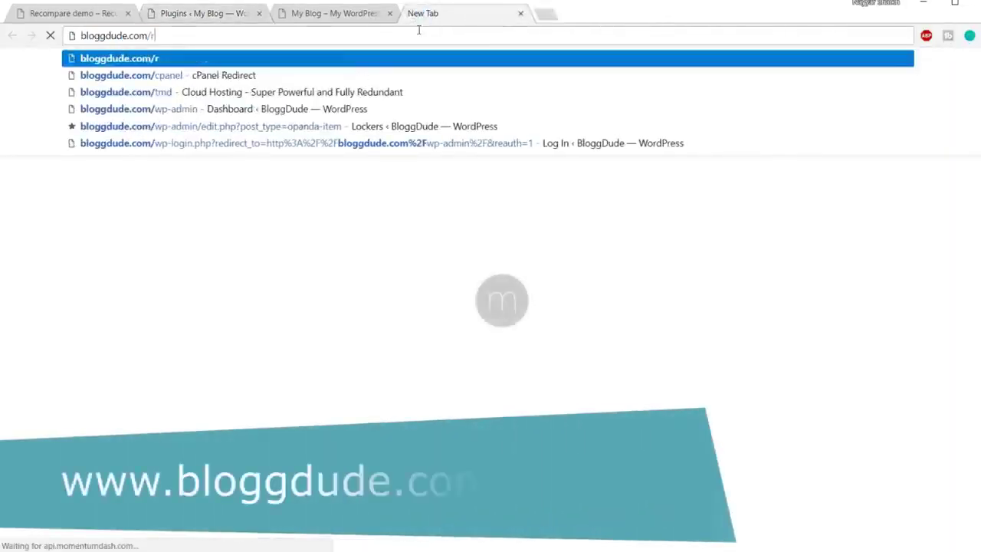
{"action": "type", "text": "ehub"}
{"action": "key", "text": "Return"}
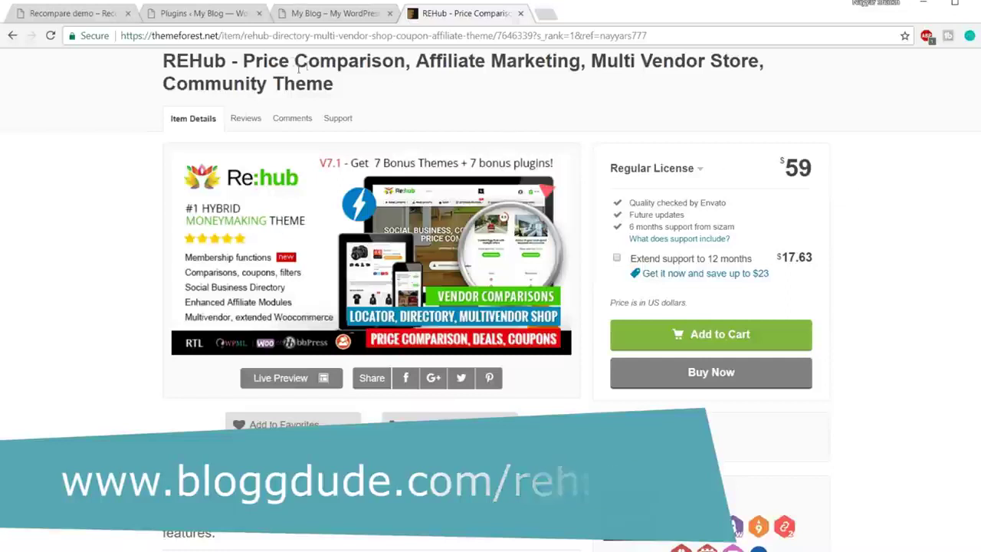
- Check the REHub page's sales figure, average rating and number of ratings
{"action": "scroll", "coordinate": [799, 151], "scroll_direction": "down", "scroll_amount": 5}
{"action": "left_click_drag", "start_coordinate": [618, 304], "coordinate": [676, 304]}
{"action": "left_click", "coordinate": [771, 306]}
{"action": "scroll", "coordinate": [810, 306], "scroll_direction": "down", "scroll_amount": 1}
{"action": "scroll", "coordinate": [808, 307], "scroll_direction": "down", "scroll_amount": 1}
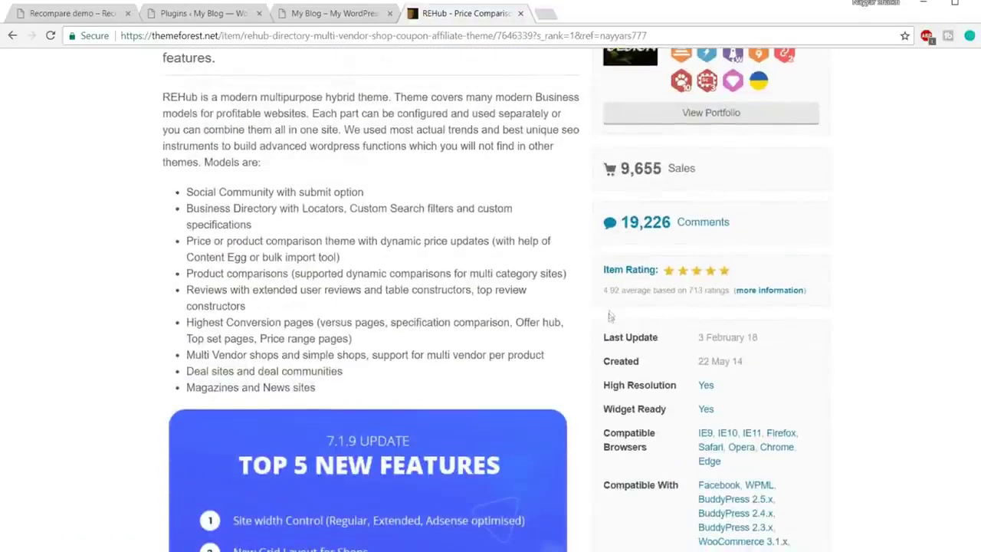
{"action": "mouse_move", "coordinate": [604, 291]}
{"action": "left_mouse_down"}
{"action": "mouse_move", "coordinate": [631, 291]}
{"action": "mouse_move", "coordinate": [617, 290]}
{"action": "left_mouse_up"}
{"action": "left_click", "coordinate": [609, 288]}
{"action": "left_click_drag", "start_coordinate": [689, 290], "coordinate": [723, 289]}
{"action": "left_click", "coordinate": [723, 290]}
- Scroll through the rest of the REHub page, then close its tab
{"action": "scroll", "coordinate": [895, 303], "scroll_direction": "down", "scroll_amount": 1}
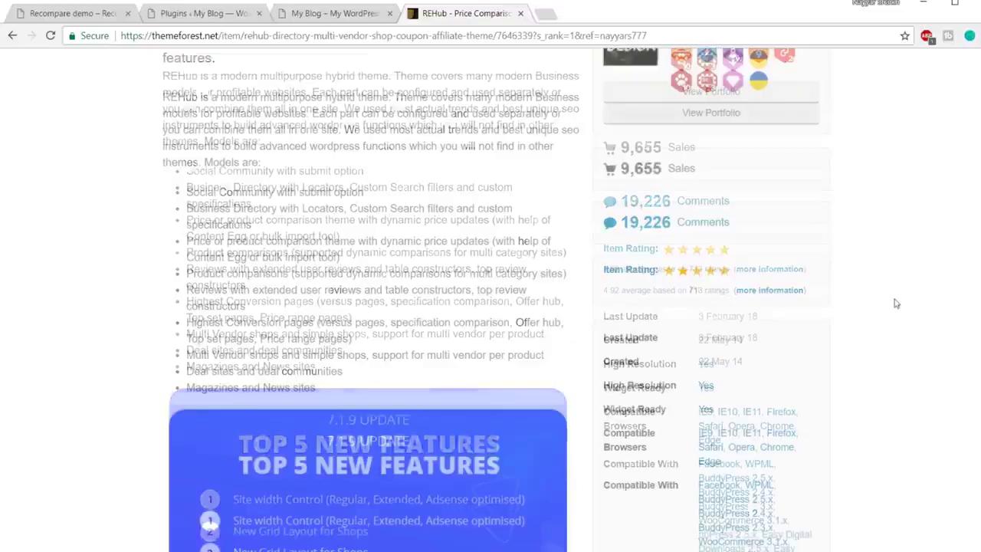
{"action": "scroll", "coordinate": [895, 304], "scroll_direction": "down", "scroll_amount": 15}
{"action": "scroll", "coordinate": [895, 307], "scroll_direction": "down", "scroll_amount": 15}
{"action": "scroll", "coordinate": [931, 284], "scroll_direction": "down", "scroll_amount": 15}
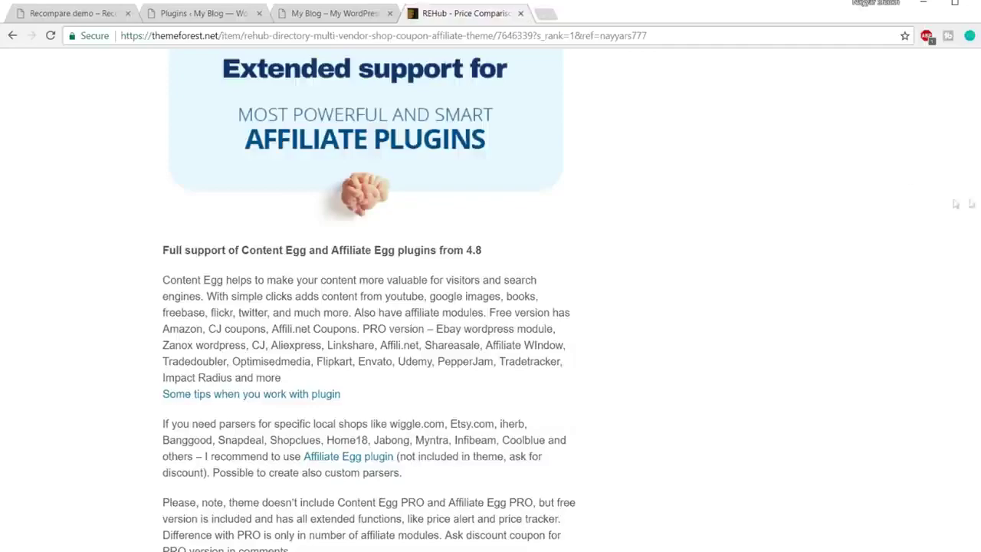
{"action": "scroll", "coordinate": [965, 78], "scroll_direction": "up", "scroll_amount": 20}
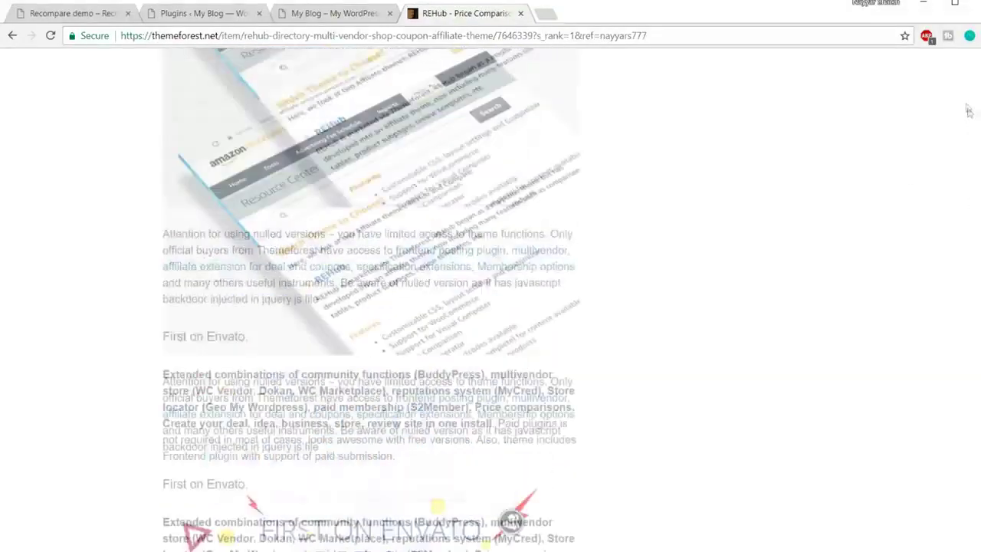
{"action": "scroll", "coordinate": [964, 77], "scroll_direction": "up", "scroll_amount": 2}
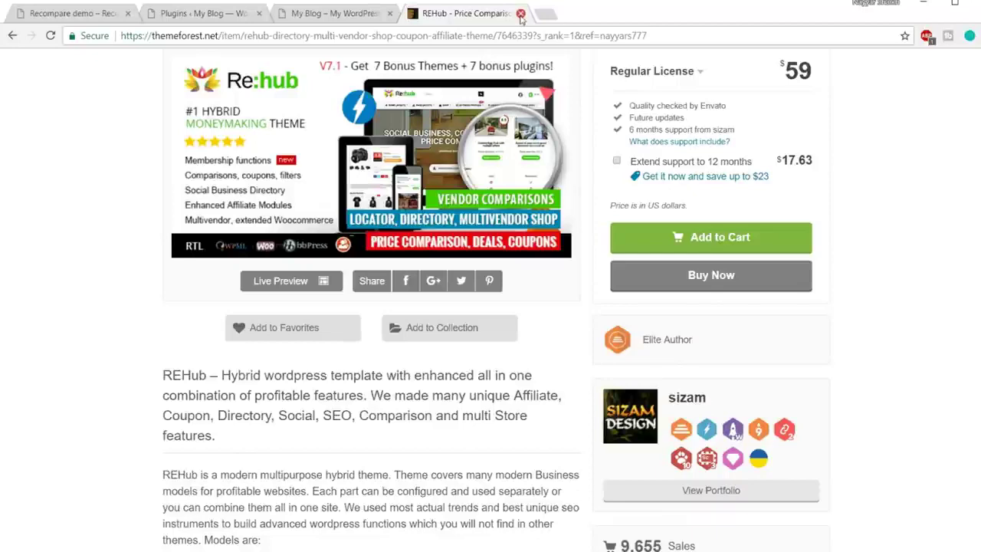
{"action": "left_click", "coordinate": [520, 14]}
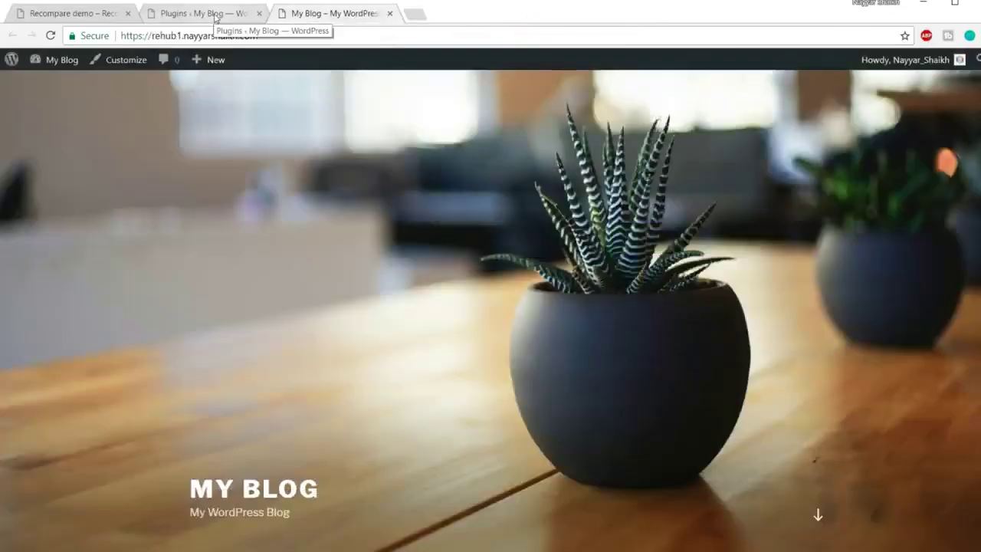
- Back in the admin, open Media > Add New and note the 2 MB maximum upload file size
{"action": "left_click", "coordinate": [216, 15]}
{"action": "left_click", "coordinate": [41, 226]}
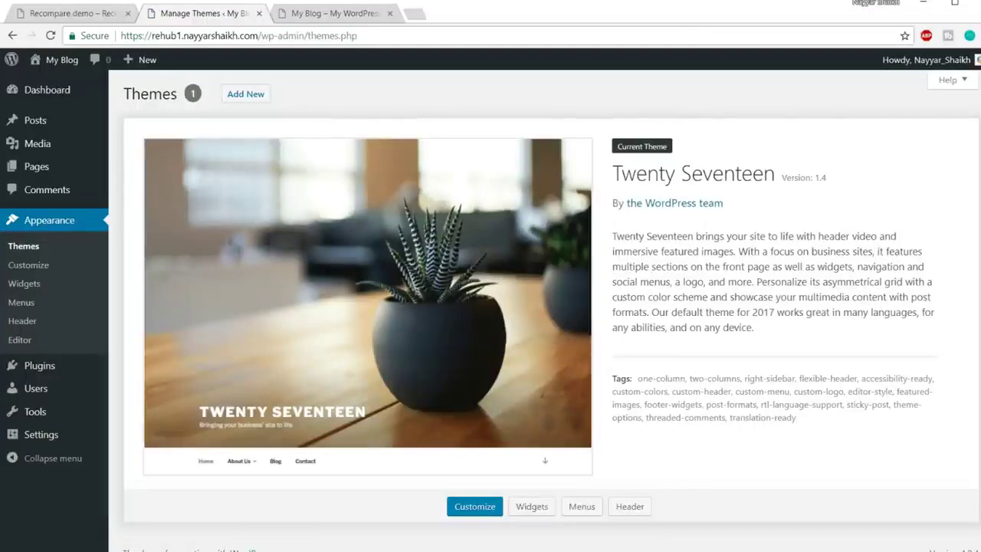
{"action": "mouse_move", "coordinate": [39, 140]}
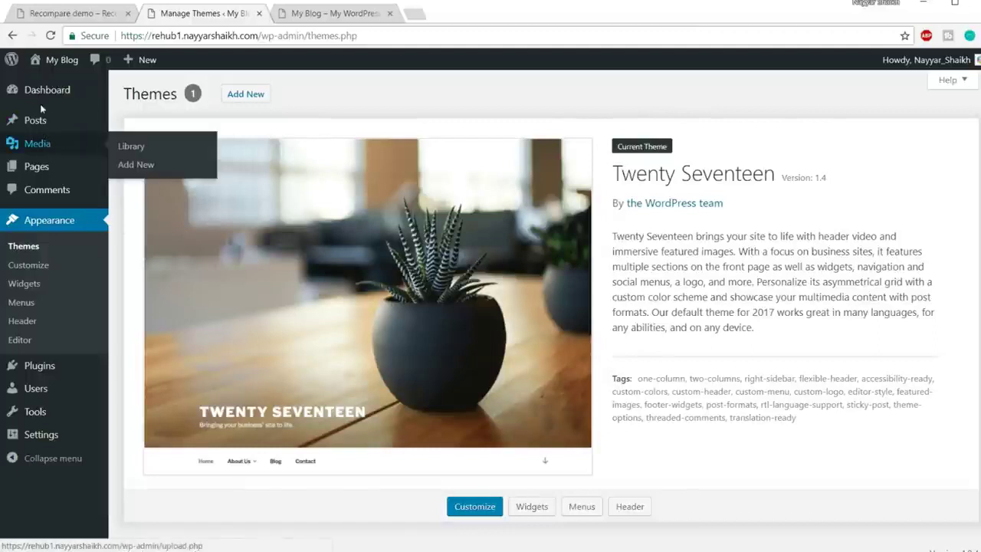
{"action": "left_click", "coordinate": [134, 164]}
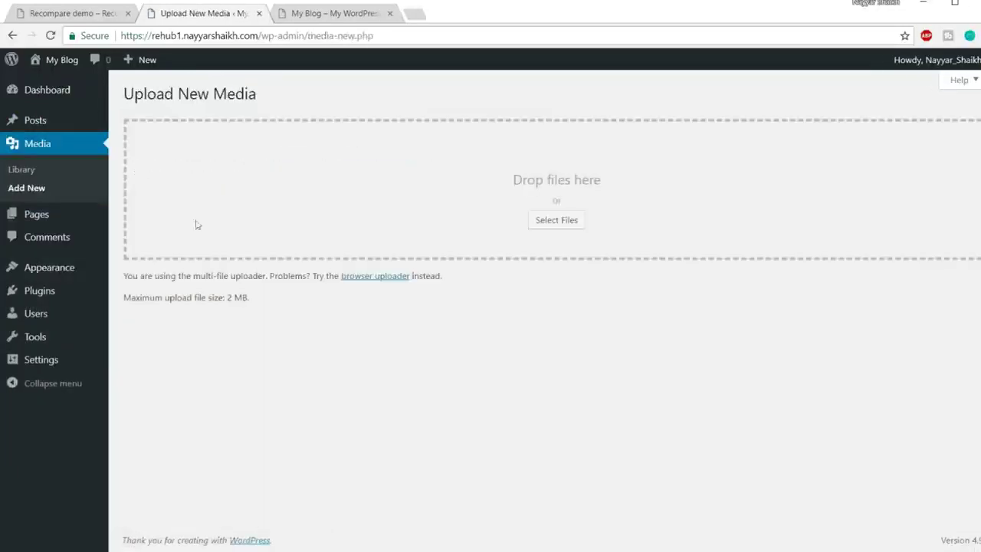
{"action": "left_click_drag", "start_coordinate": [125, 292], "coordinate": [262, 293]}
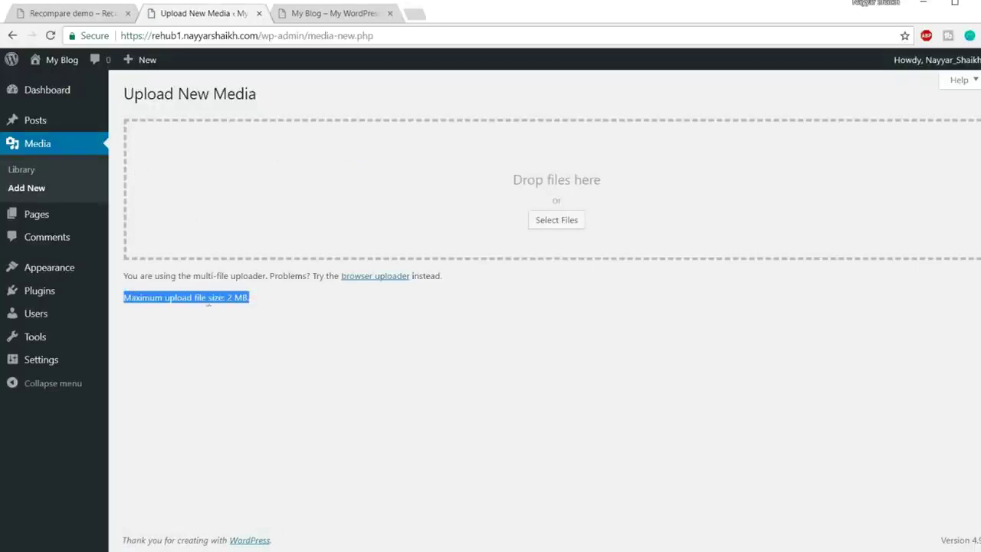
{"action": "left_click_drag", "start_coordinate": [258, 300], "coordinate": [231, 300]}
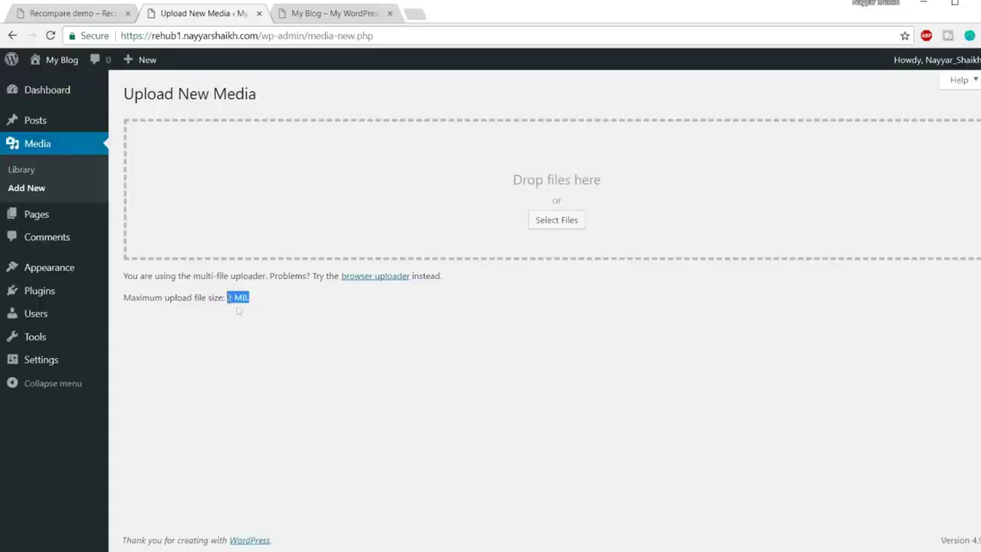
{"action": "left_click", "coordinate": [264, 304]}
- Launch FileZilla from the Start menu
{"action": "key", "text": "super"}
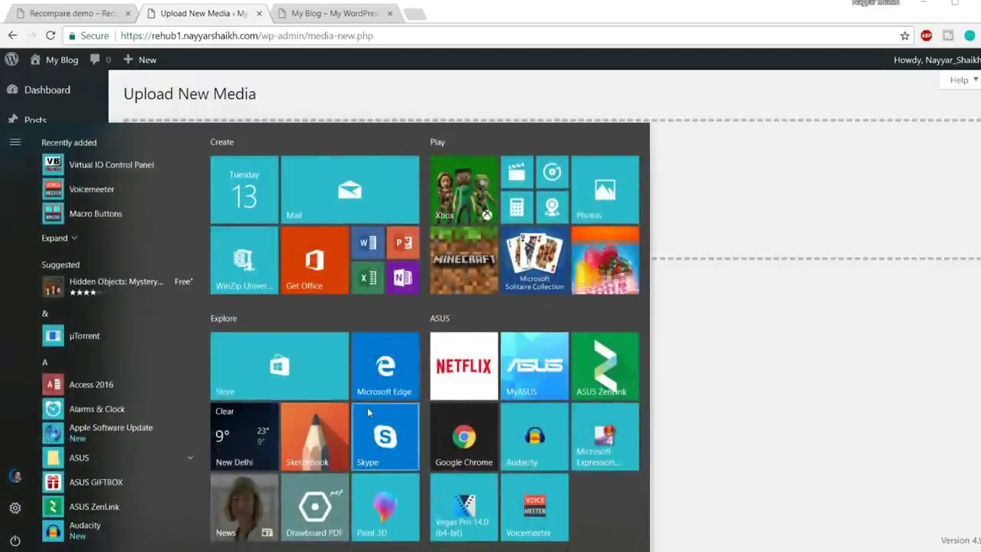
{"action": "type", "text": "file"}
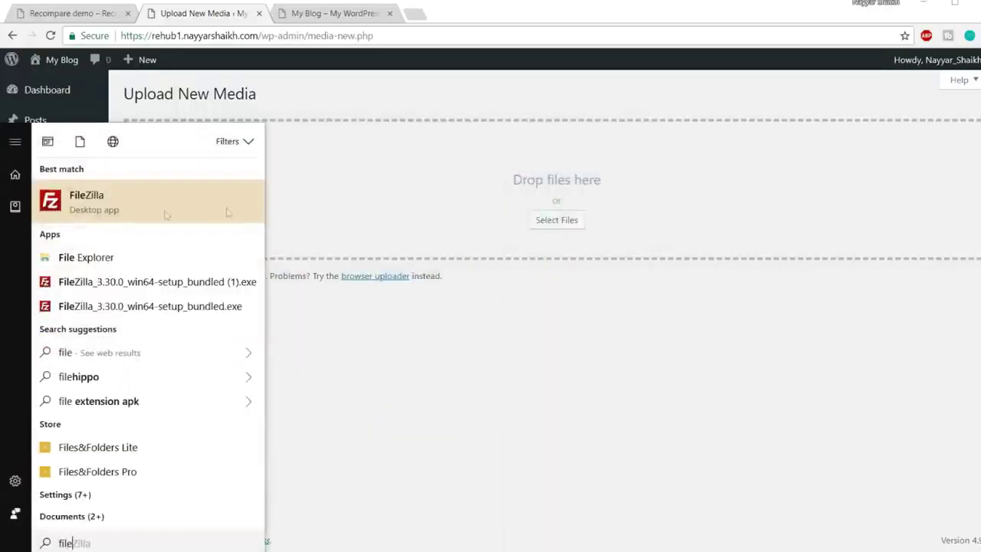
{"action": "left_click", "coordinate": [168, 213]}
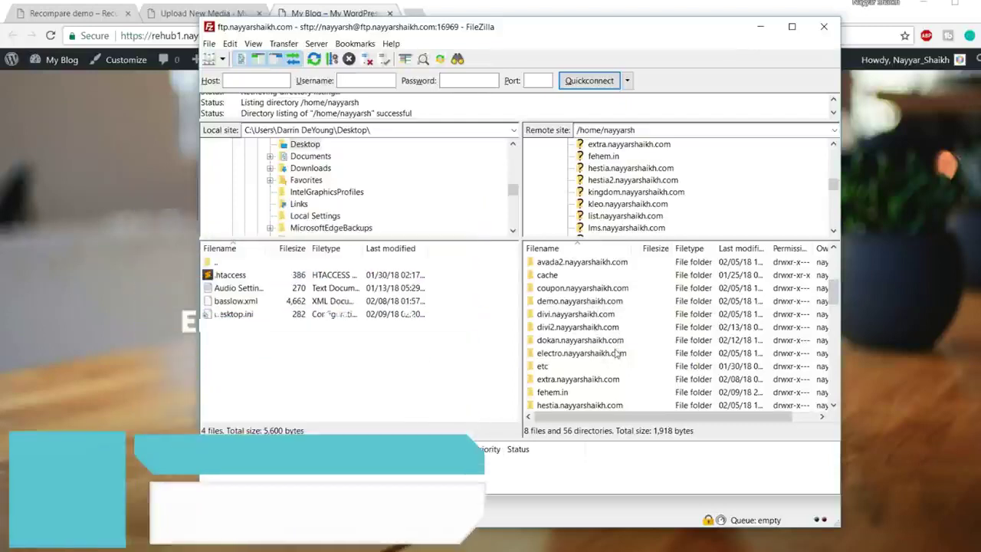
- Open the server's rehub1 folder and copy its .htaccess to the local Desktop
{"action": "scroll", "coordinate": [617, 352], "scroll_direction": "down", "scroll_amount": 5}
{"action": "scroll", "coordinate": [617, 353], "scroll_direction": "down", "scroll_amount": 3}
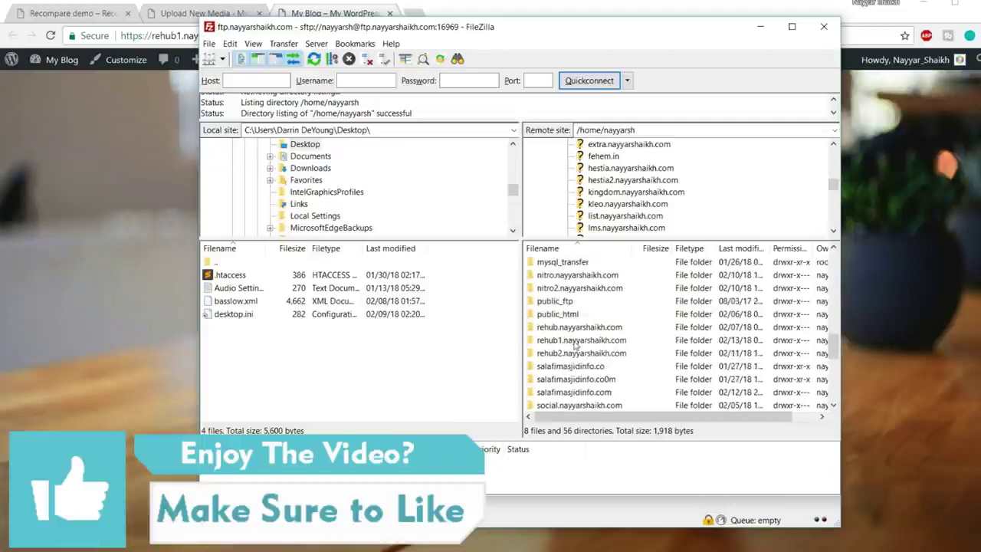
{"action": "double_click", "coordinate": [574, 341]}
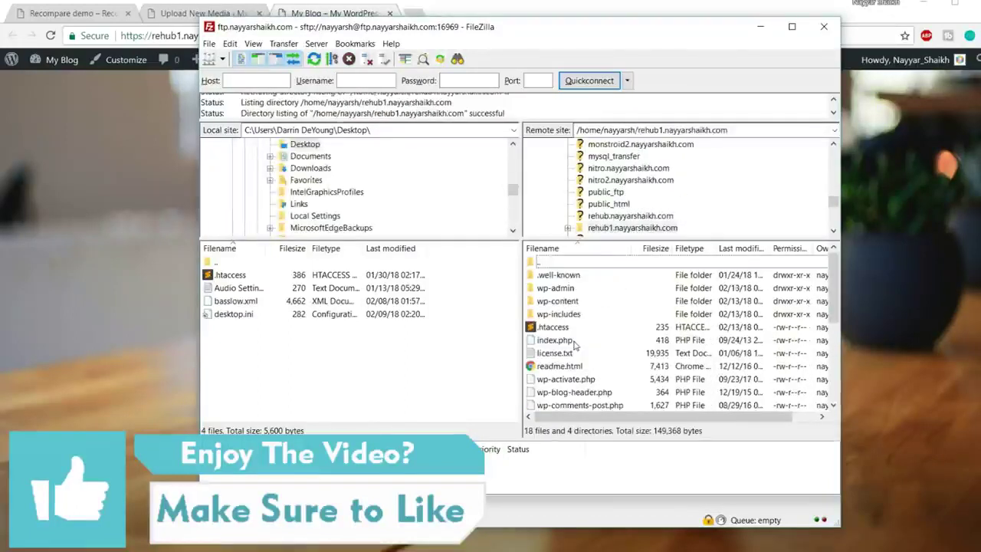
{"action": "left_click", "coordinate": [565, 329]}
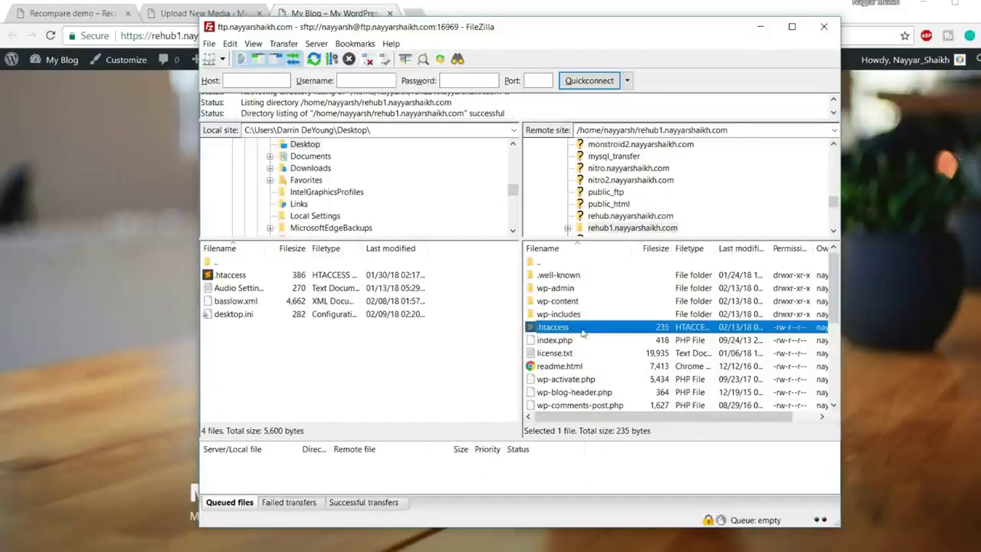
{"action": "mouse_move", "coordinate": [571, 330]}
{"action": "left_mouse_down"}
{"action": "mouse_move", "coordinate": [548, 314]}
{"action": "mouse_move", "coordinate": [480, 303]}
{"action": "mouse_move", "coordinate": [381, 368]}
{"action": "mouse_move", "coordinate": [561, 325]}
{"action": "left_mouse_up"}
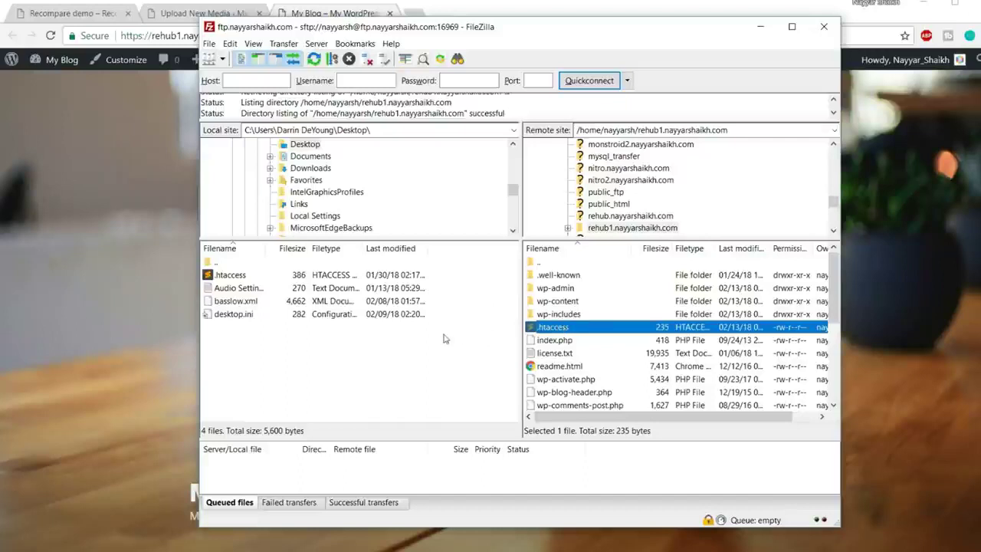
{"action": "scroll", "coordinate": [401, 202], "scroll_direction": "up", "scroll_amount": 2}
{"action": "scroll", "coordinate": [359, 202], "scroll_direction": "down", "scroll_amount": 1}
{"action": "left_click", "coordinate": [296, 182]}
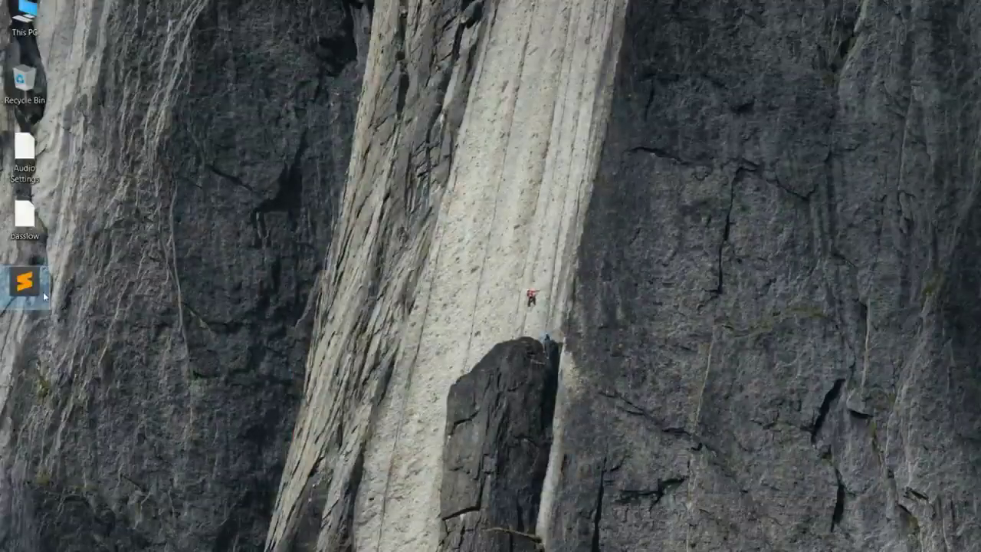
- Open the desktop .htaccess file in Sublime Text
{"action": "left_click", "coordinate": [29, 302]}
{"action": "double_click", "coordinate": [36, 288]}
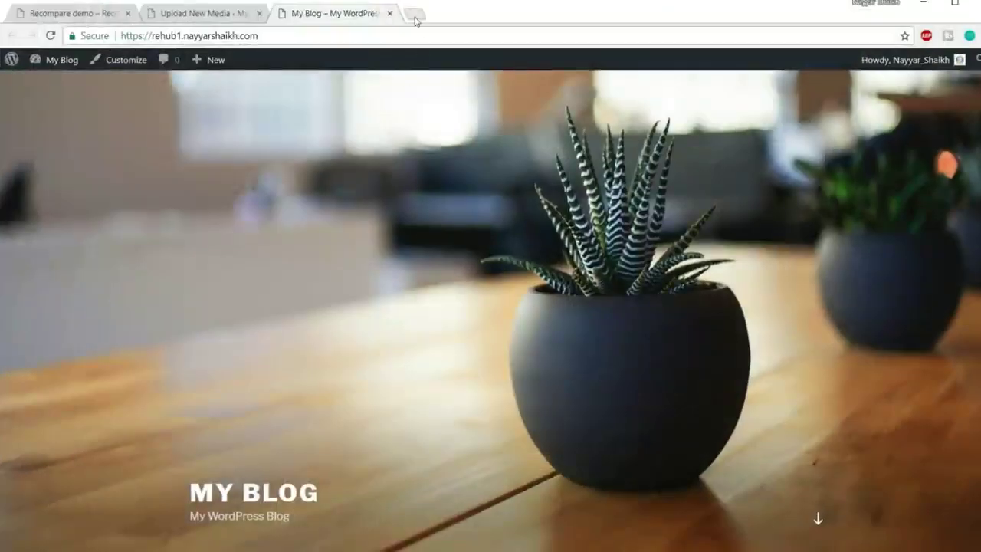
- Open bloggdude.com in a new tab and go to the upload_max_filesize error post
{"action": "left_click", "coordinate": [414, 18]}
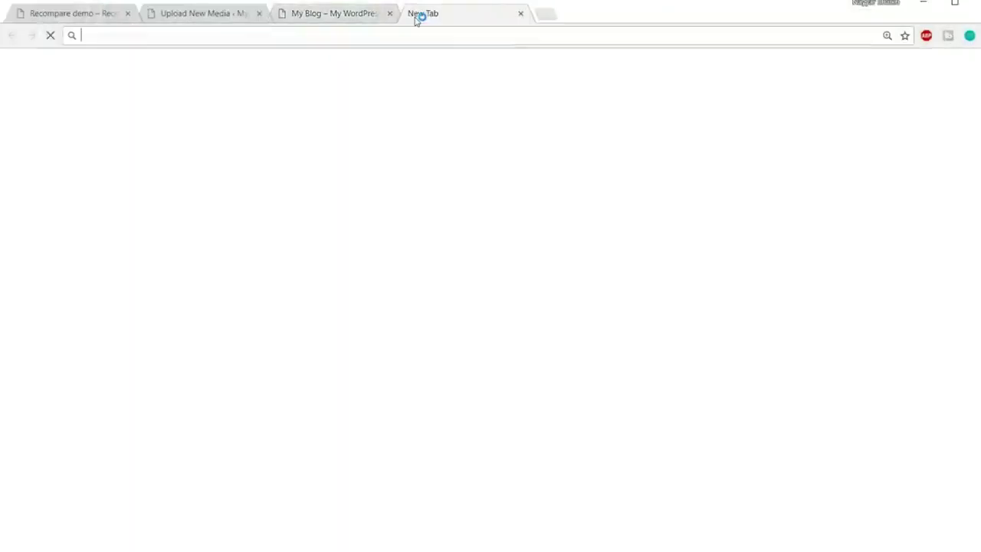
{"action": "type", "text": "b"}
{"action": "key", "text": "Return"}
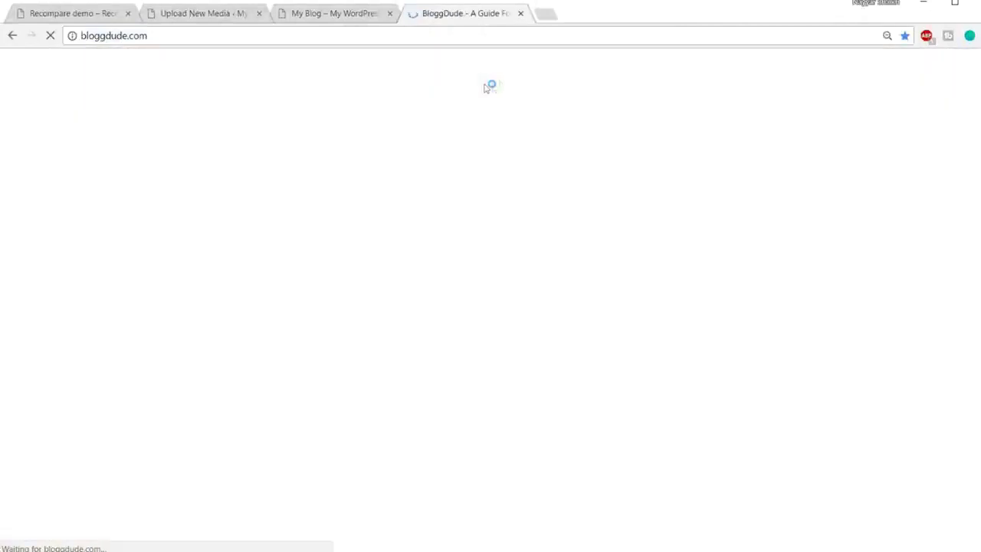
{"action": "scroll", "coordinate": [565, 232], "scroll_direction": "down", "scroll_amount": 1}
{"action": "scroll", "coordinate": [564, 232], "scroll_direction": "down", "scroll_amount": 8}
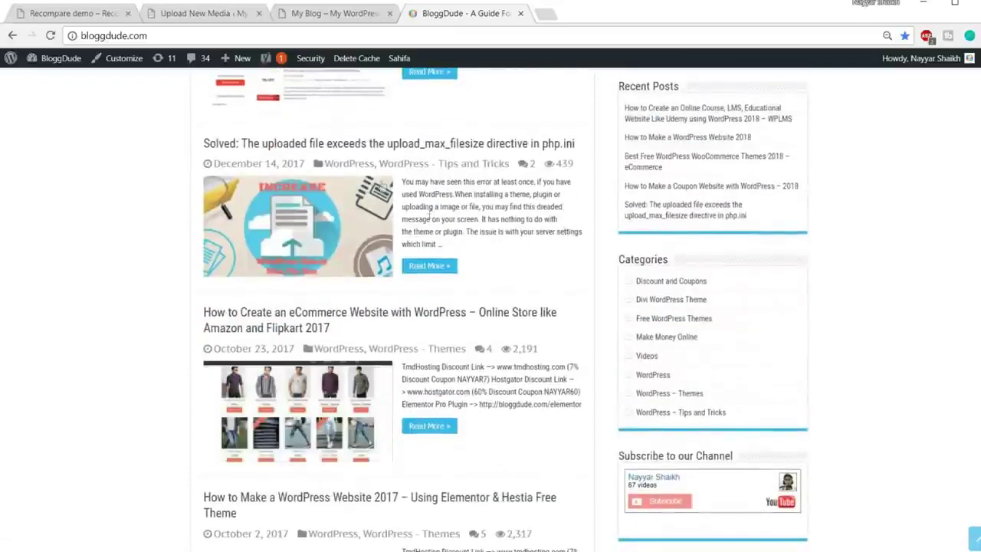
{"action": "left_click", "coordinate": [326, 145]}
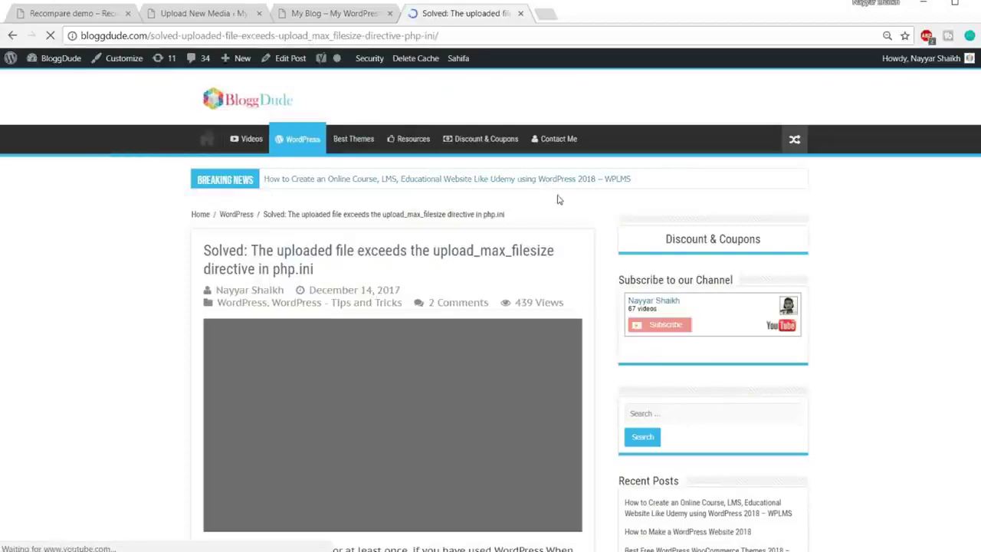
- Select the five php_value .htaccess lines in the post's code block
{"action": "scroll", "coordinate": [924, 274], "scroll_direction": "down", "scroll_amount": 1}
{"action": "scroll", "coordinate": [924, 274], "scroll_direction": "down", "scroll_amount": 10}
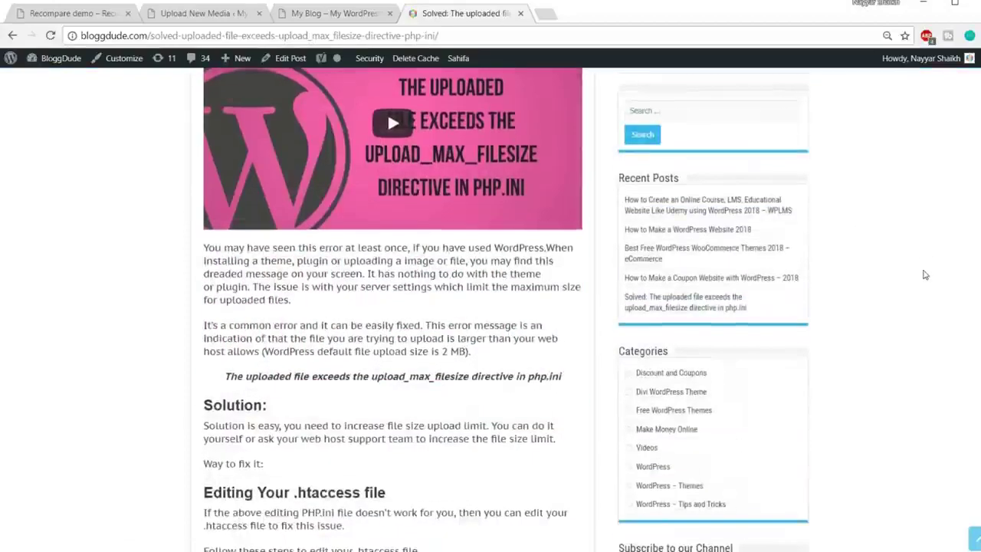
{"action": "scroll", "coordinate": [925, 275], "scroll_direction": "down", "scroll_amount": 1}
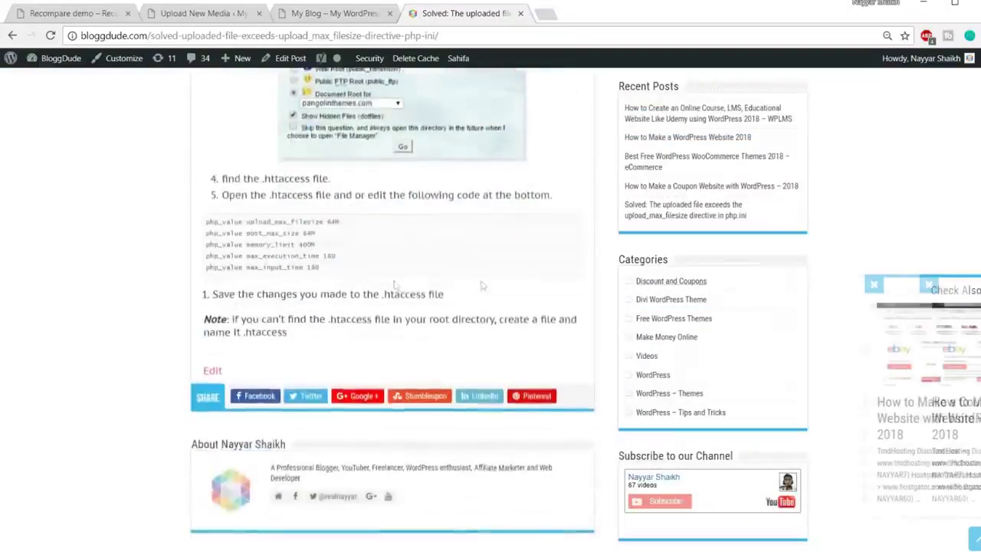
{"action": "left_click_drag", "start_coordinate": [319, 267], "coordinate": [201, 221]}
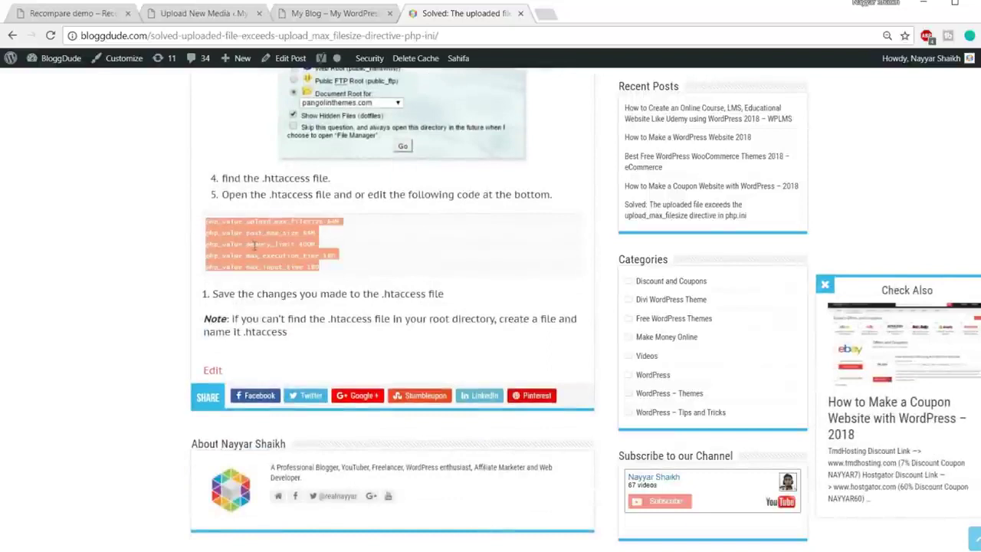
- Paste the five php_value lines (upload_max_filesize 64M to max_input_time 200) after </IfModule>, save, close
{"action": "left_click", "coordinate": [241, 529]}
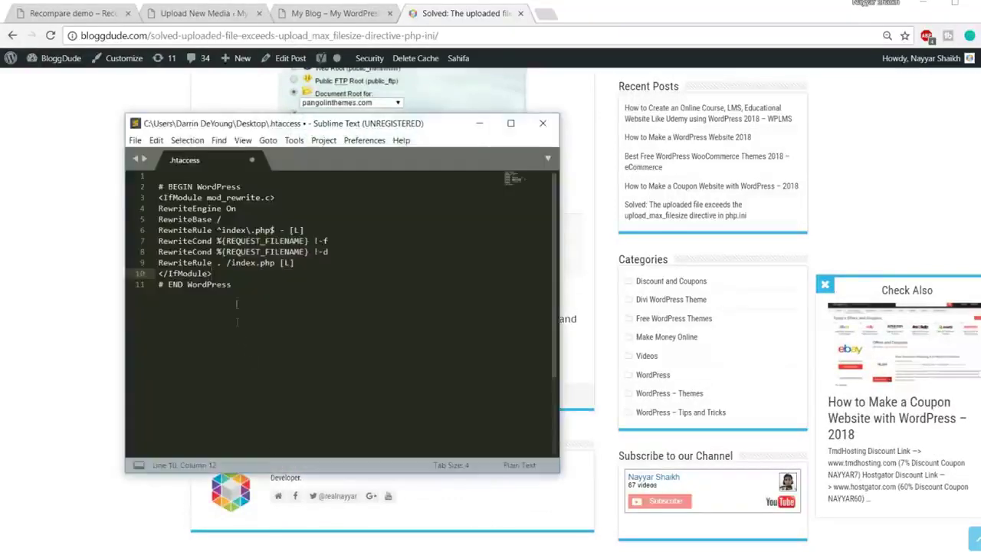
{"action": "key", "text": "Return"}
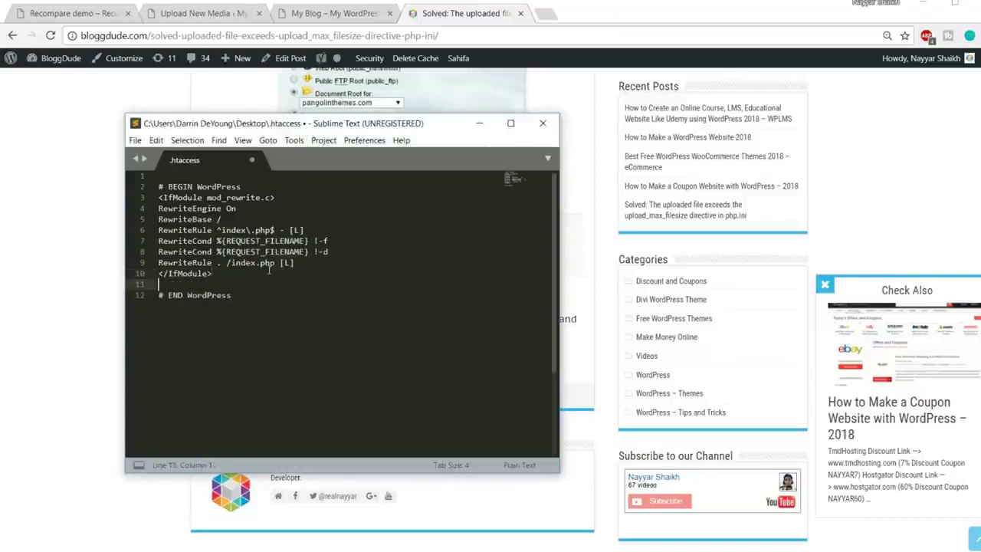
{"action": "type", "text": "php_value upload_max_filesize 64M php_value post_max_size 64M php_value memory_limit 400M php_value max_execution_time 180 php_value max_input_time 200"}
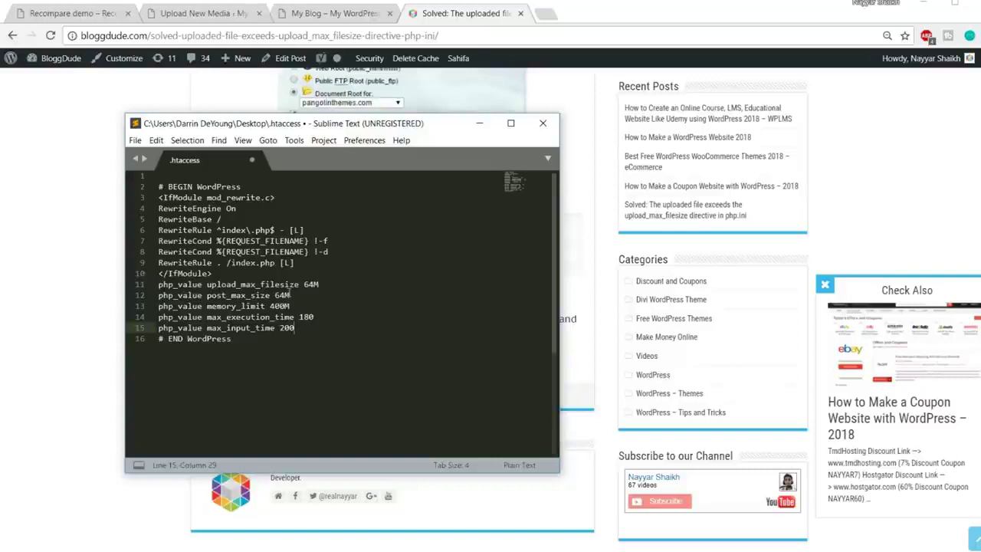
{"action": "key", "text": "ctrl+s"}
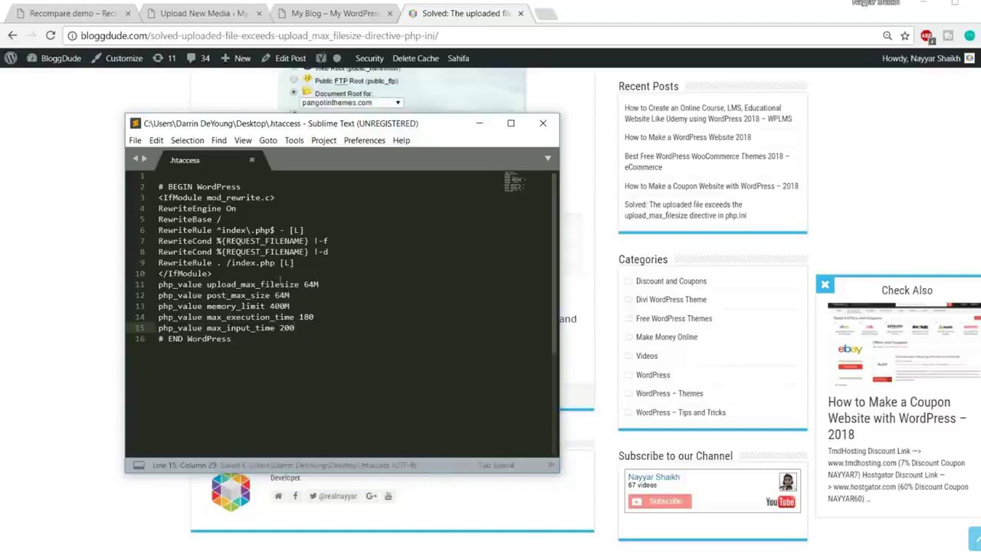
{"action": "left_click", "coordinate": [544, 125]}
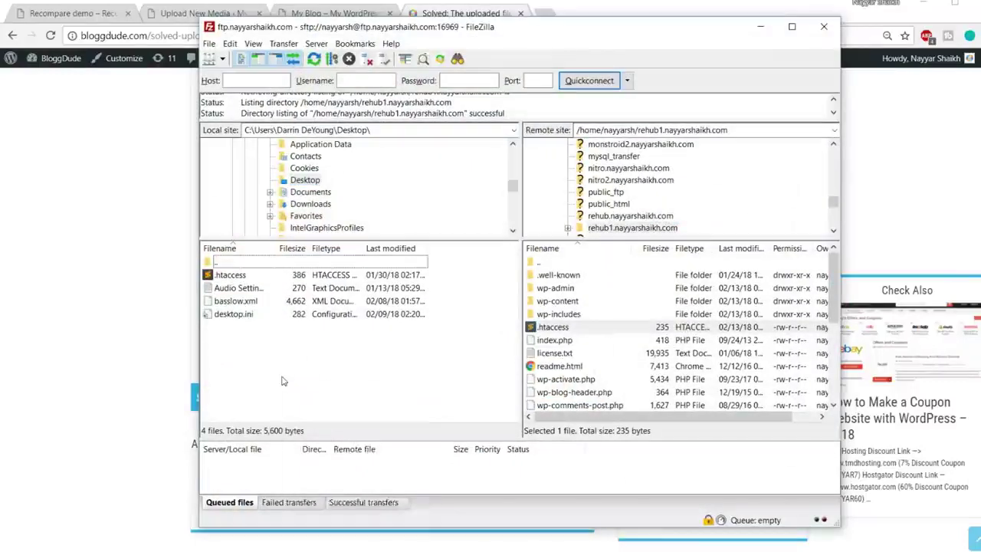
- Upload the edited 386-byte .htaccess to rehub1, overwriting the server copy, then close FileZilla
{"action": "right_click", "coordinate": [283, 378]}
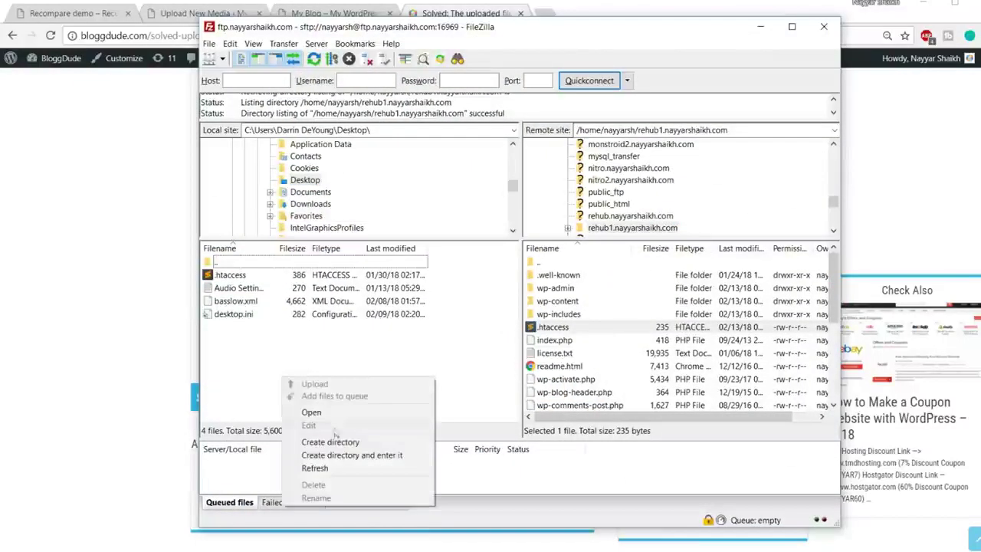
{"action": "left_click", "coordinate": [314, 468]}
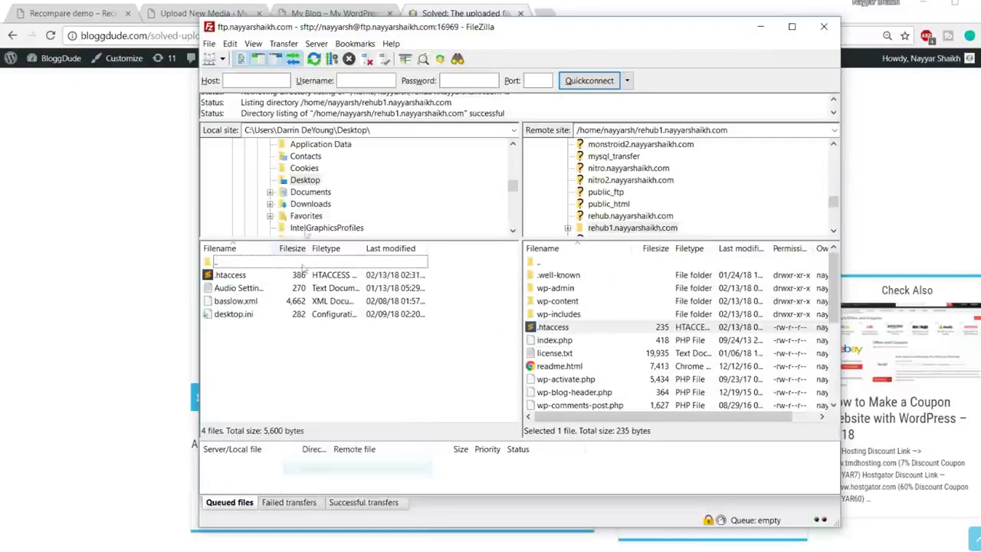
{"action": "left_click", "coordinate": [231, 276]}
{"action": "left_click_drag", "start_coordinate": [355, 266], "coordinate": [598, 357]}
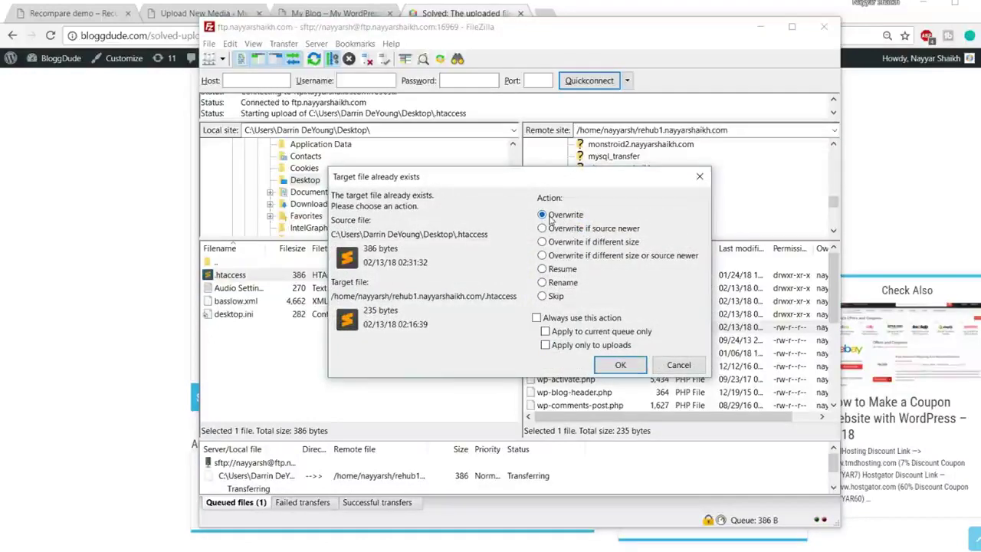
{"action": "left_click", "coordinate": [621, 364]}
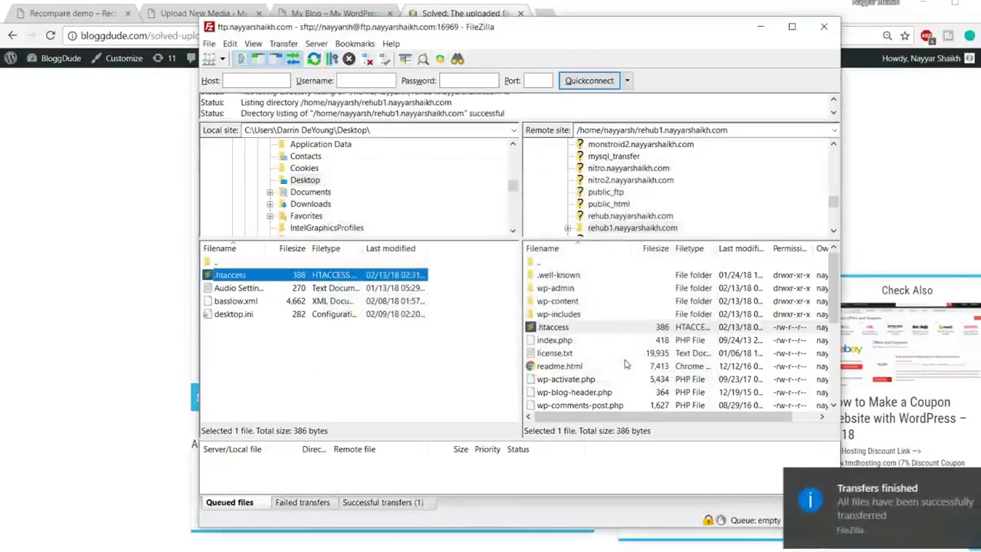
{"action": "left_click", "coordinate": [816, 511]}
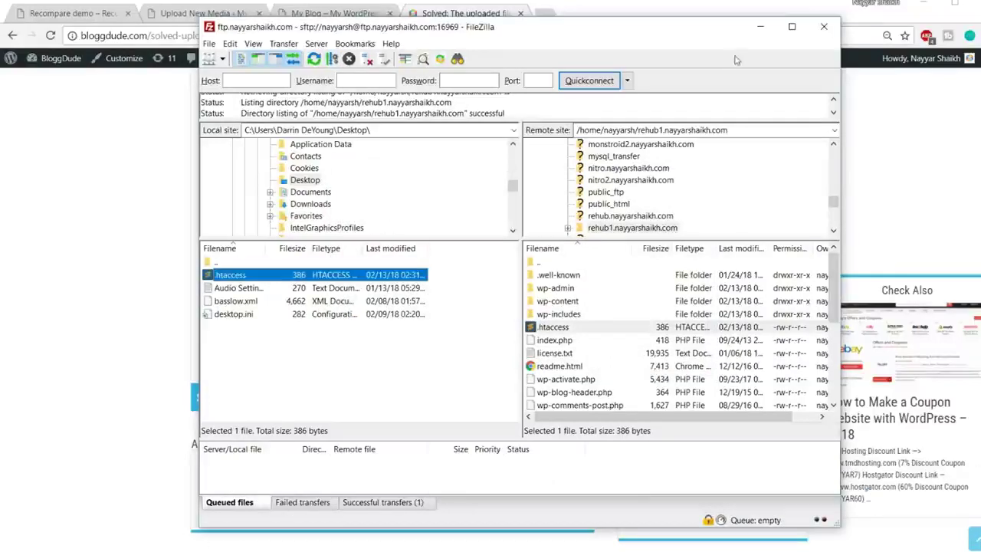
{"action": "left_click", "coordinate": [824, 26]}
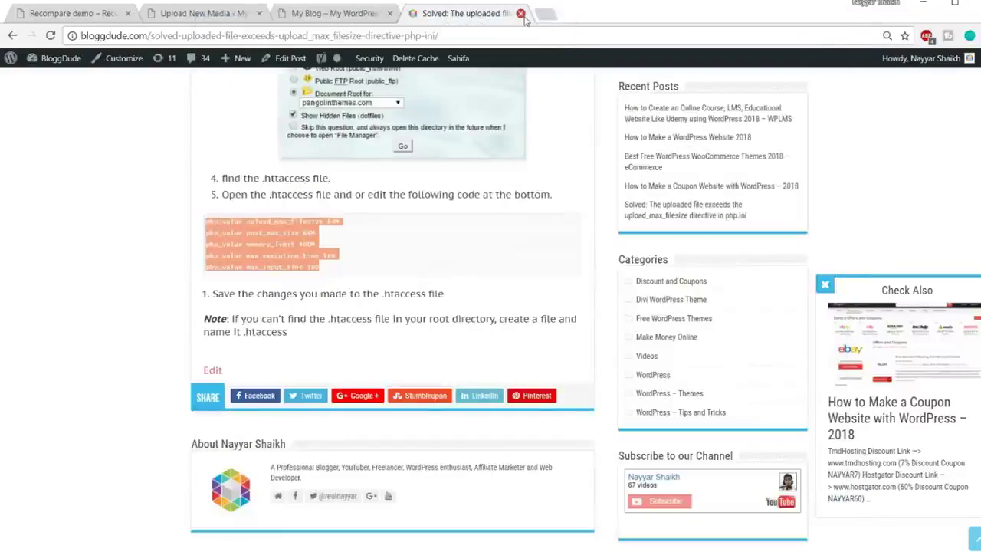
{"action": "left_click", "coordinate": [520, 13]}
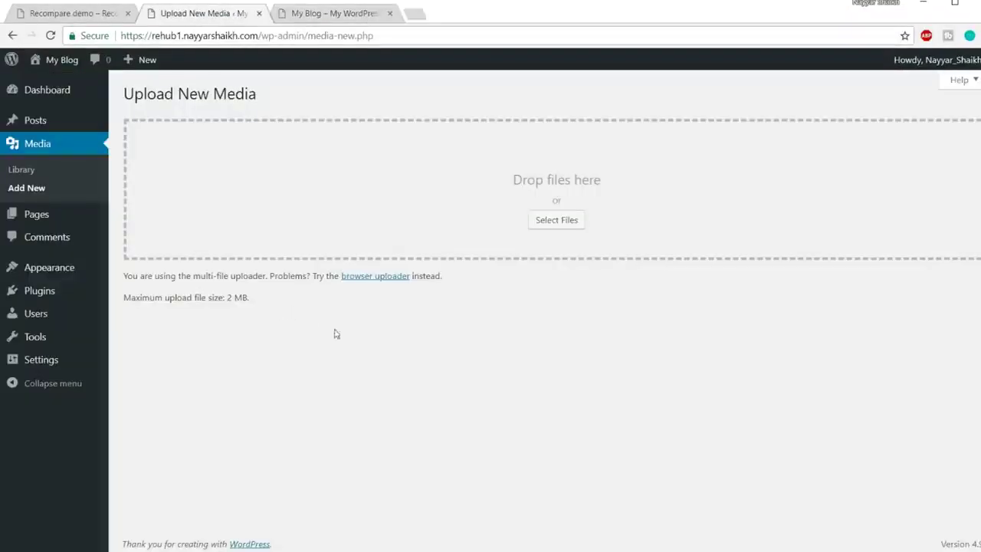
- Reload Upload New Media to confirm the limit changed from 2 MB to 64 MB
{"action": "left_click_drag", "start_coordinate": [249, 298], "coordinate": [228, 299]}
{"action": "left_click", "coordinate": [51, 36]}
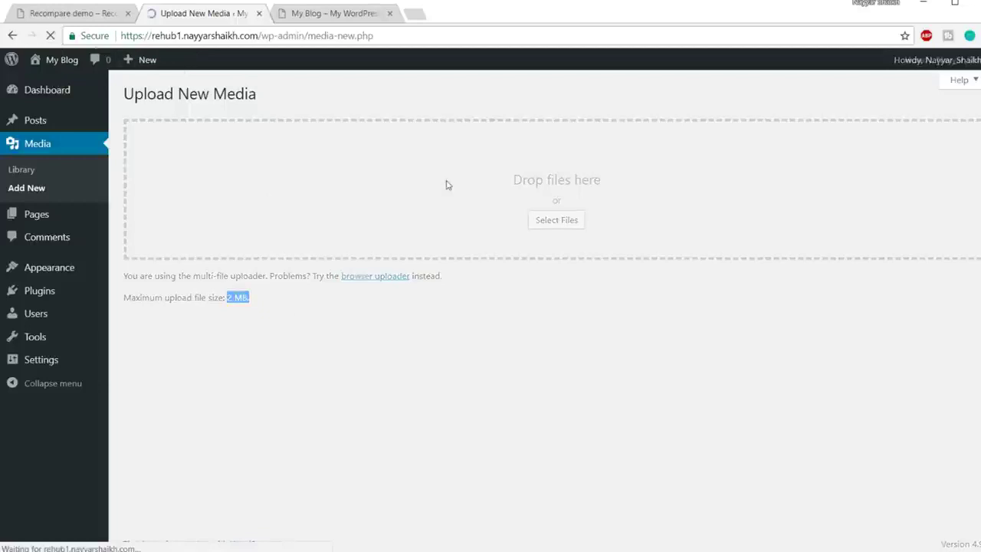
{"action": "left_click_drag", "start_coordinate": [228, 298], "coordinate": [259, 303]}
{"action": "left_click", "coordinate": [289, 309]}
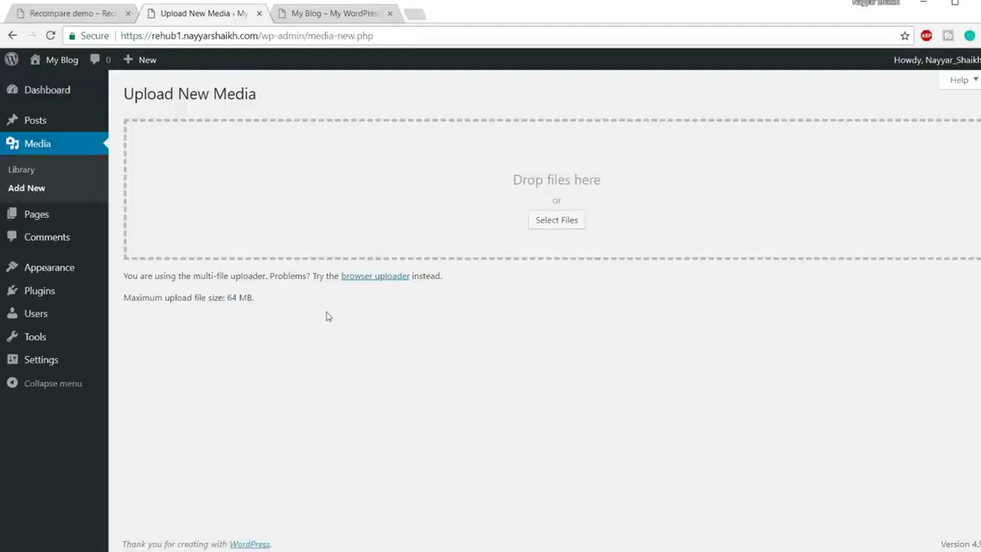
{"action": "left_click", "coordinate": [66, 268]}
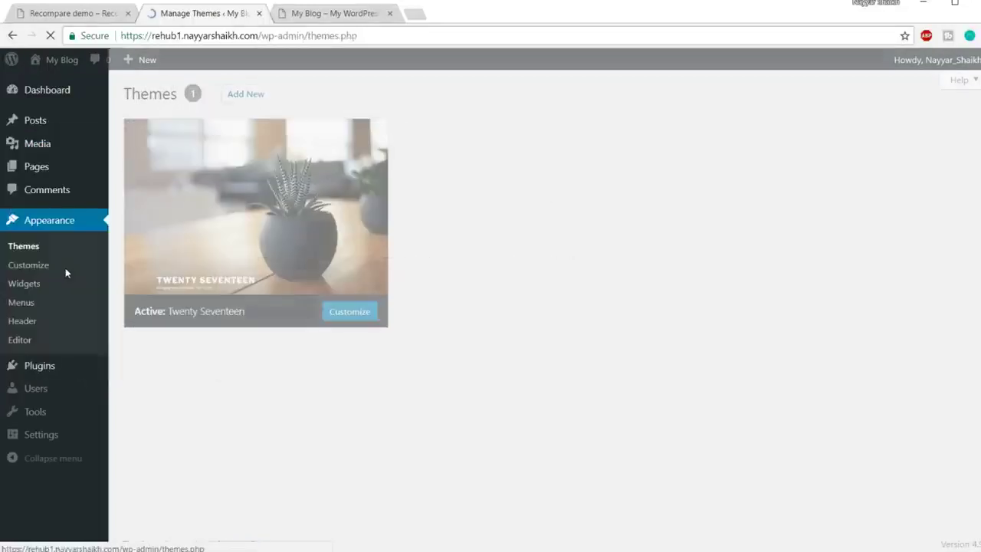
- Open the Add Themes upload panel and start choosing a theme file
{"action": "left_click", "coordinate": [259, 102]}
{"action": "left_click", "coordinate": [252, 101]}
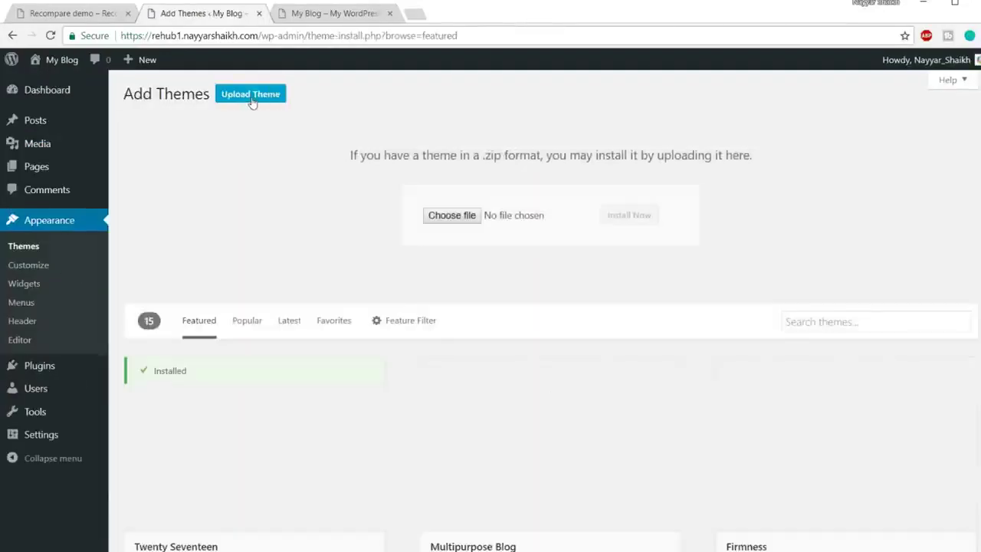
{"action": "left_click", "coordinate": [452, 218]}
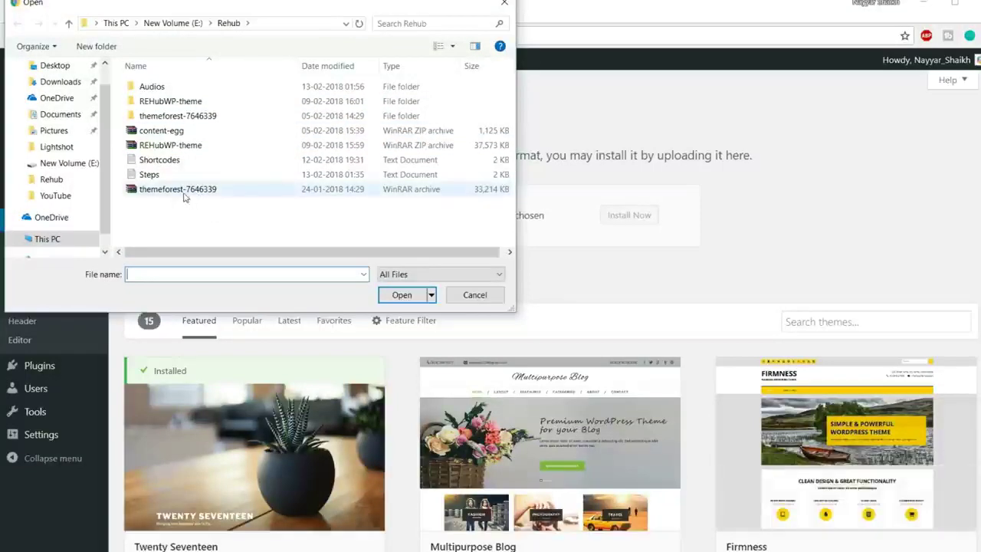
- Pick rehub.zip from themeforest-7646339/rehub_718/REHubWP-theme and install it
{"action": "left_click", "coordinate": [150, 193]}
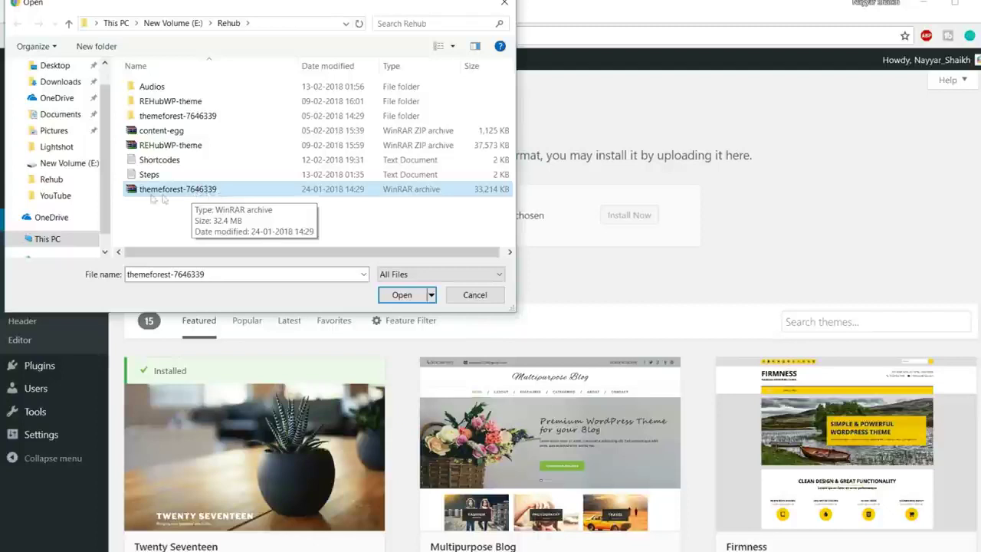
{"action": "left_click", "coordinate": [204, 117]}
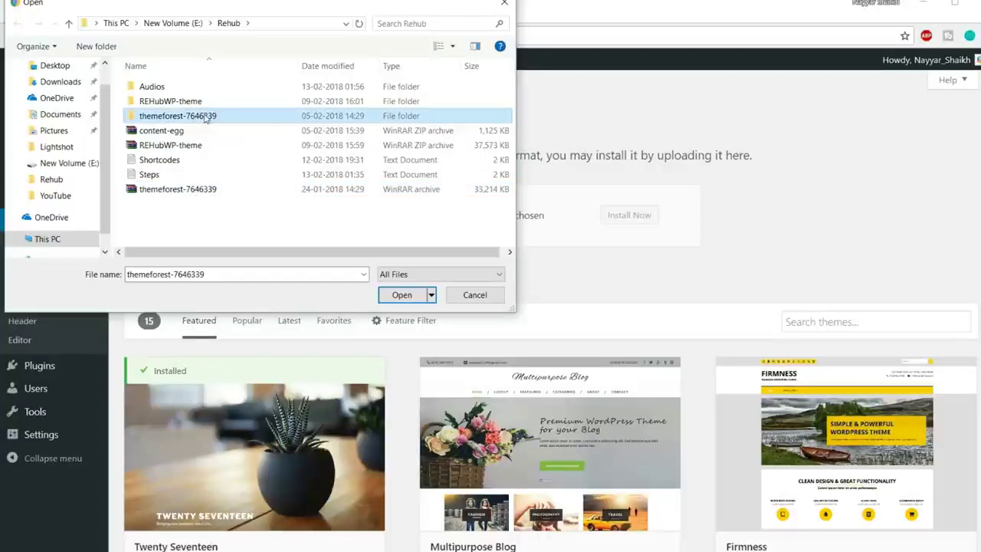
{"action": "double_click", "coordinate": [204, 119]}
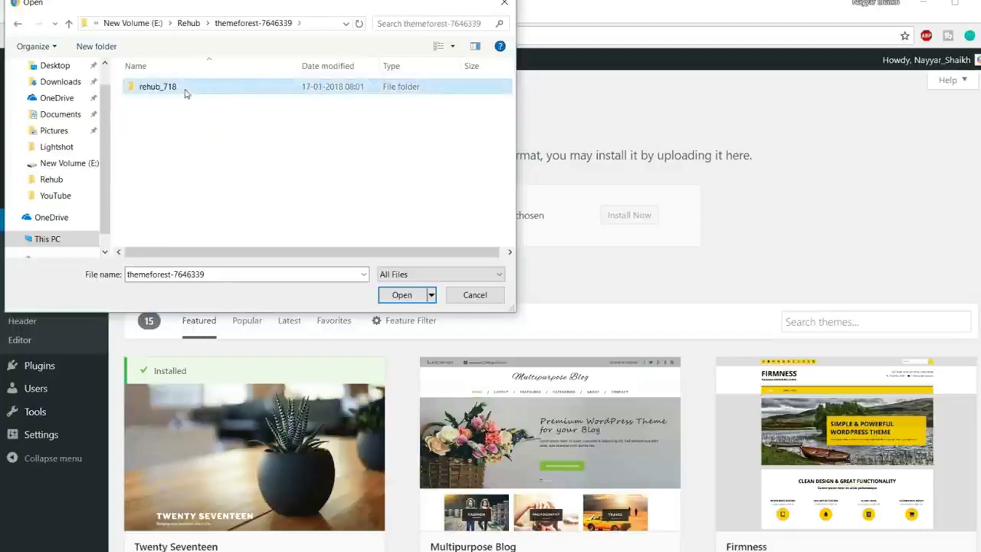
{"action": "double_click", "coordinate": [184, 92]}
{"action": "double_click", "coordinate": [187, 92]}
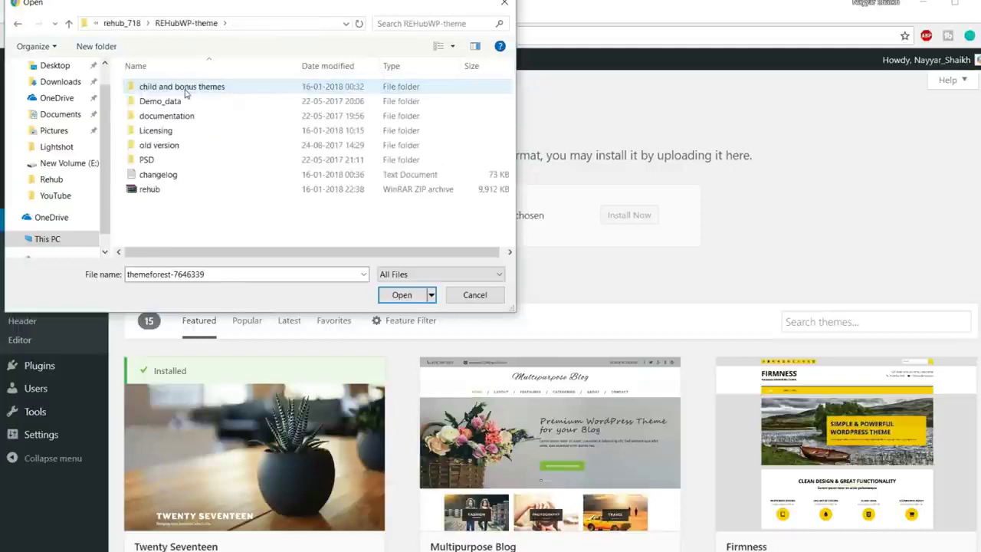
{"action": "left_click", "coordinate": [150, 189]}
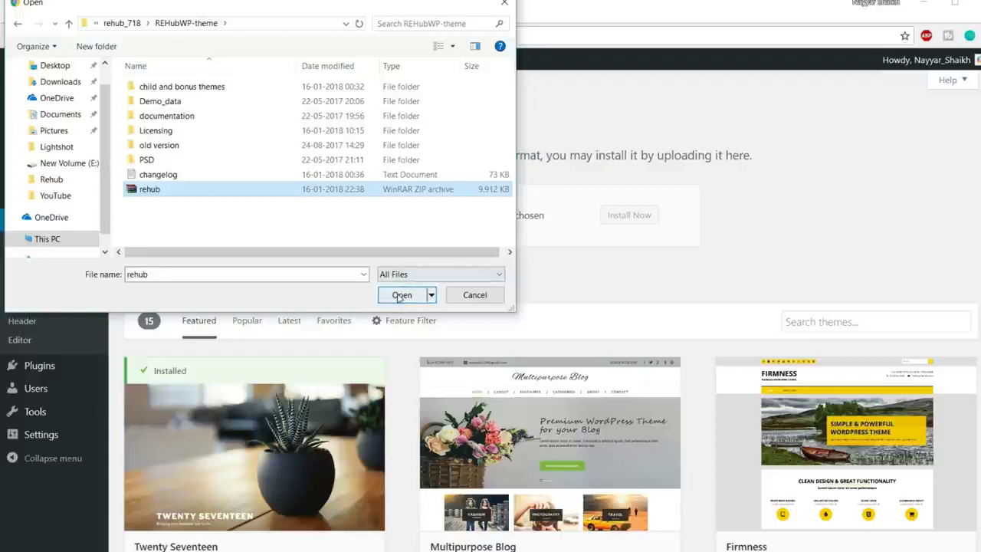
{"action": "left_click", "coordinate": [398, 298]}
{"action": "left_click", "coordinate": [642, 218]}
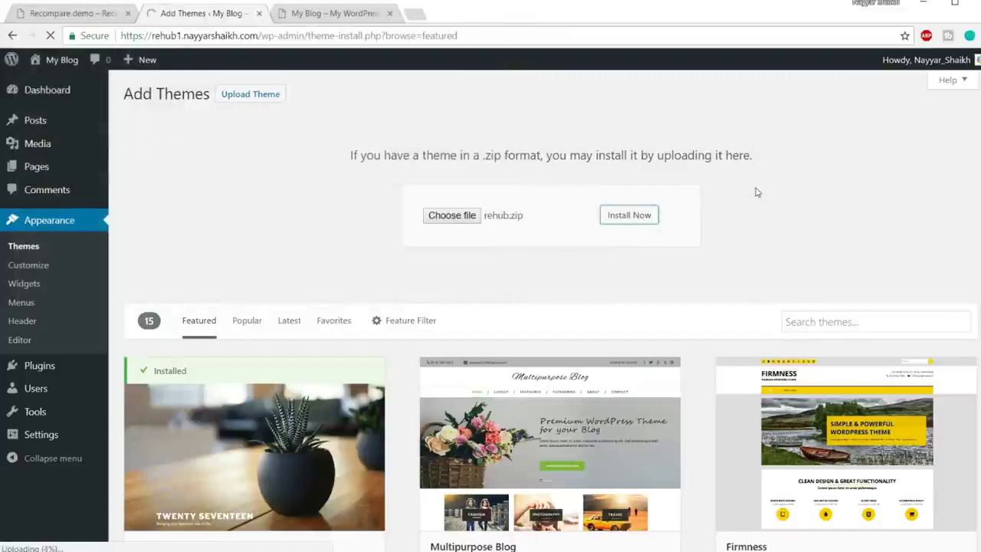
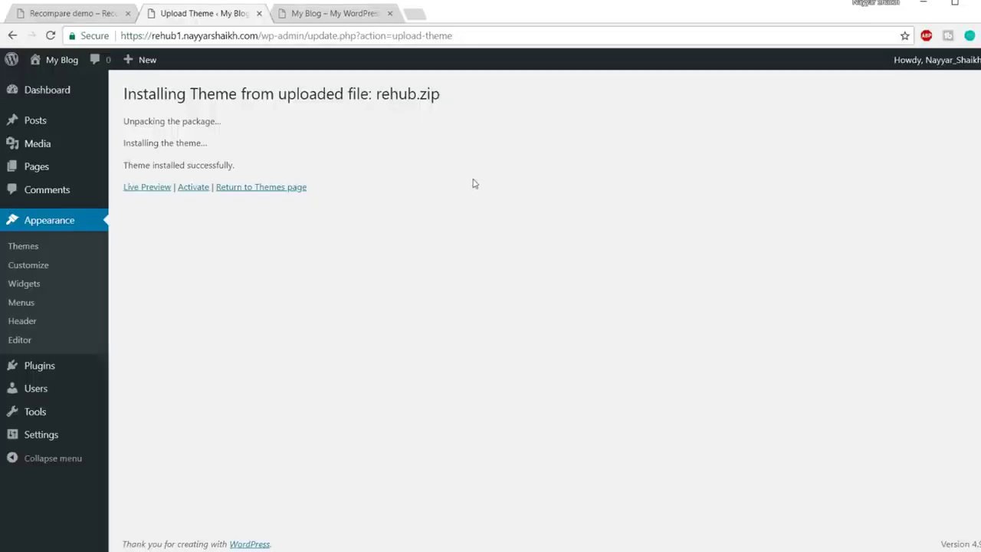
- Activate the installed ReHub theme and begin installing its recommended plugins
{"action": "left_click", "coordinate": [195, 188]}
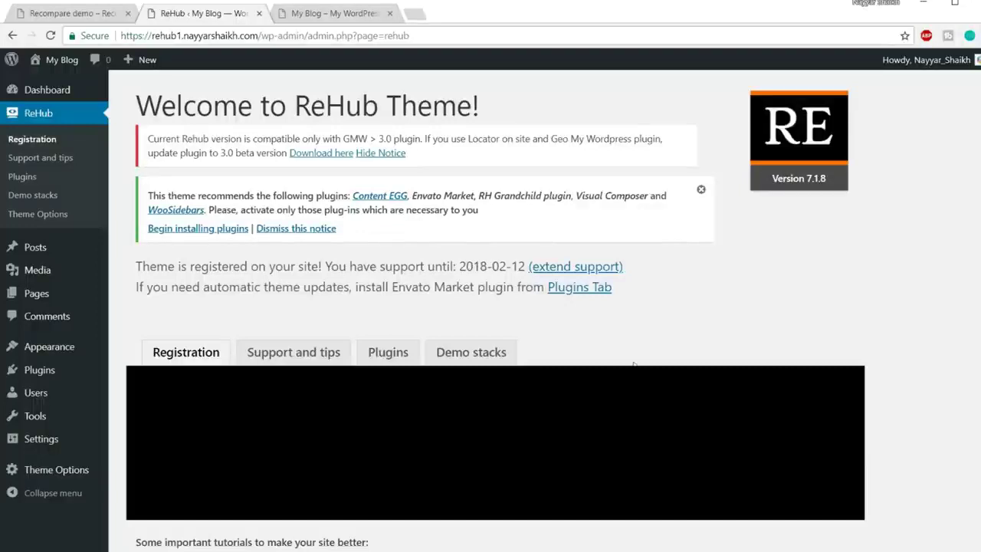
{"action": "left_click", "coordinate": [212, 229]}
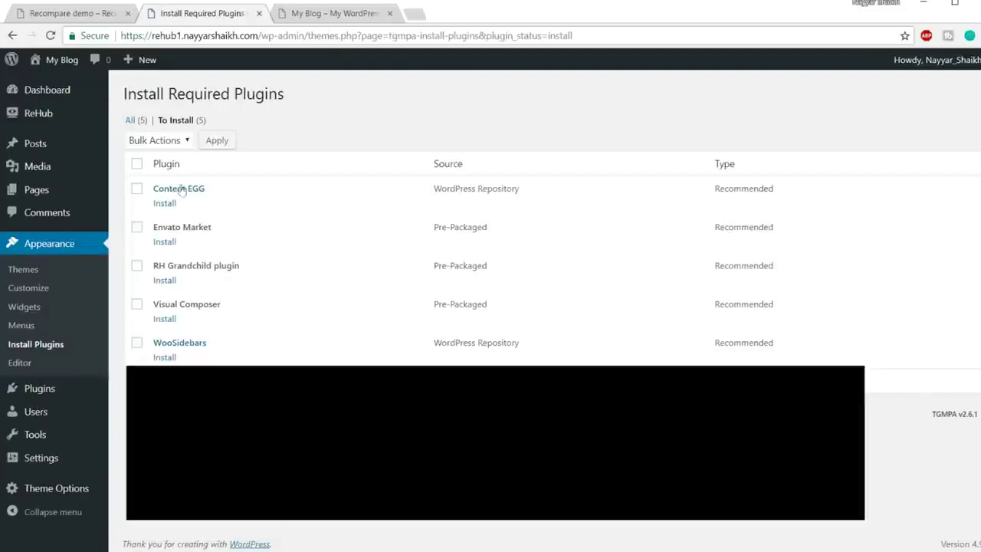
- Bulk-install all five recommended plugins, checking the blog and Recompare demo tabs meanwhile
{"action": "left_click", "coordinate": [137, 165]}
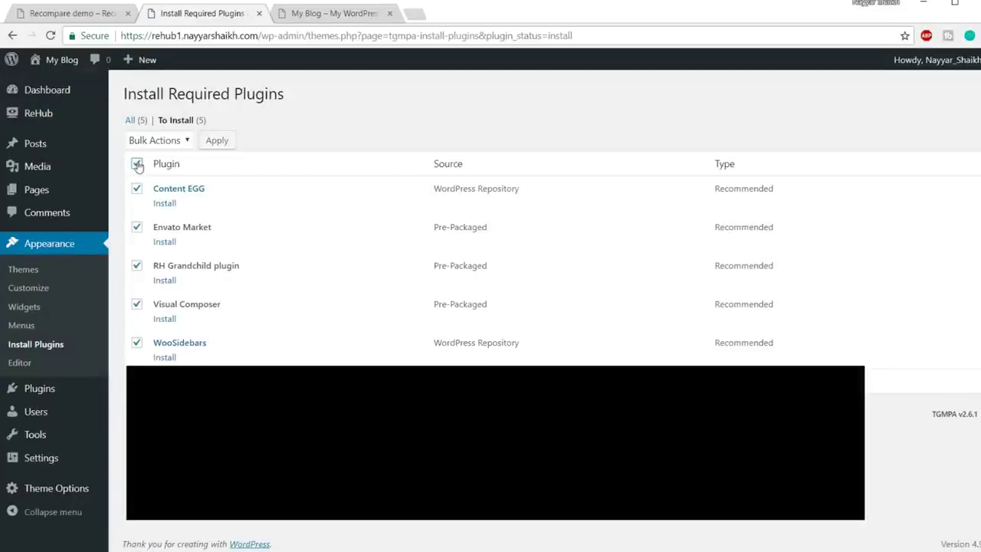
{"action": "left_click", "coordinate": [160, 144]}
{"action": "left_click", "coordinate": [151, 170]}
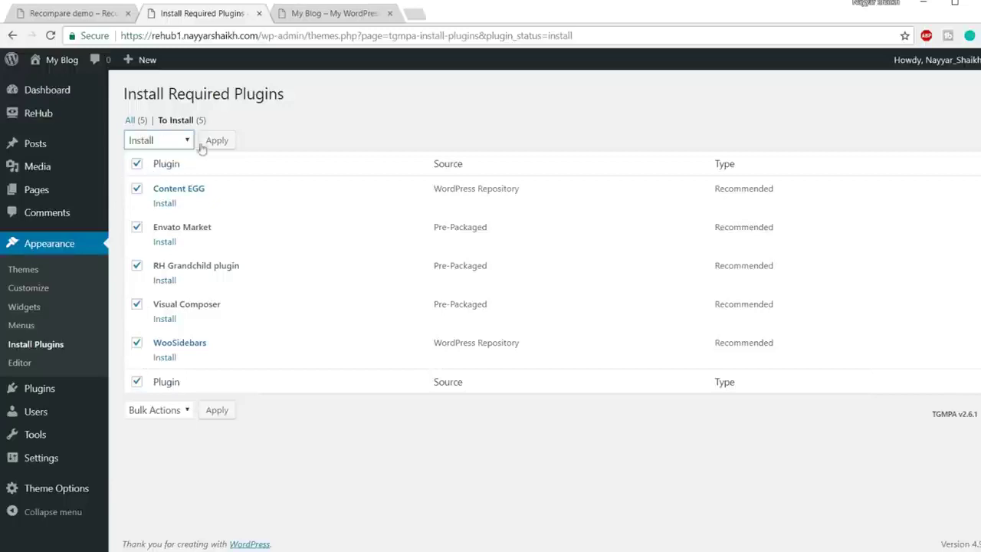
{"action": "left_click", "coordinate": [217, 141]}
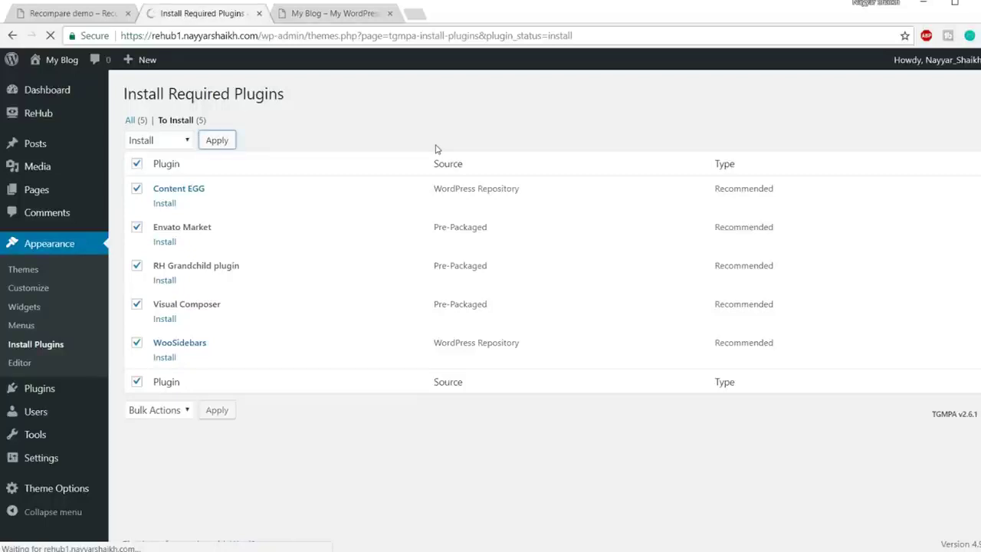
{"action": "left_click", "coordinate": [344, 13]}
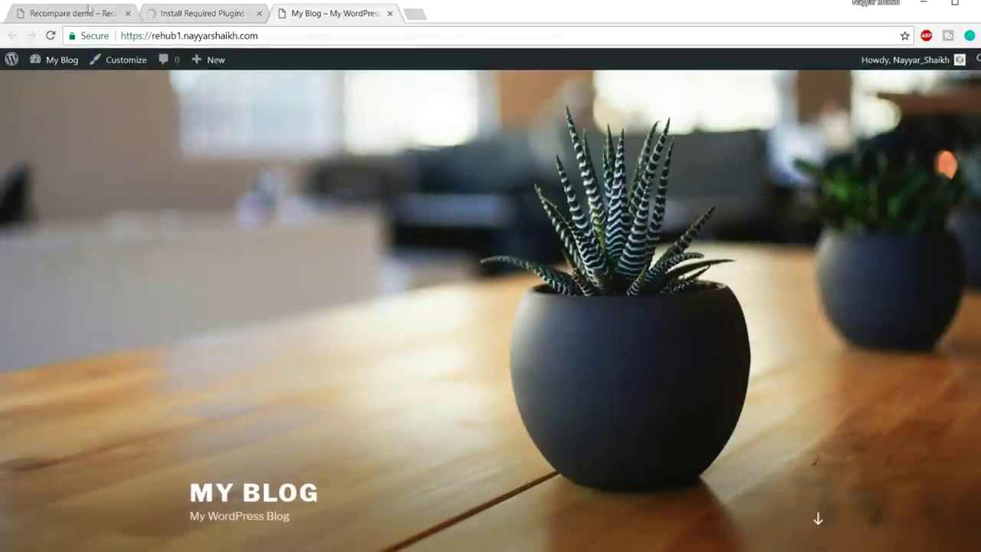
{"action": "left_click", "coordinate": [83, 14]}
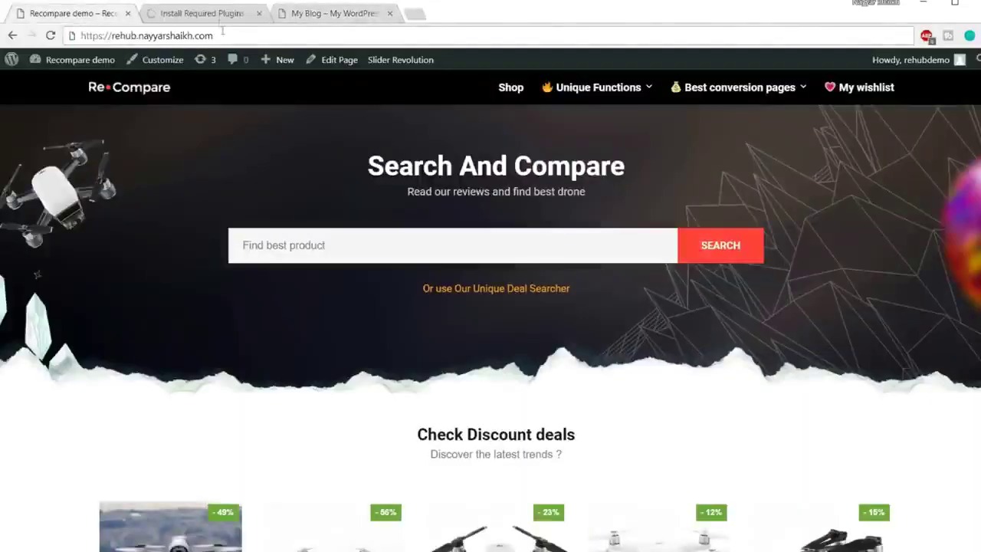
{"action": "left_click", "coordinate": [227, 14]}
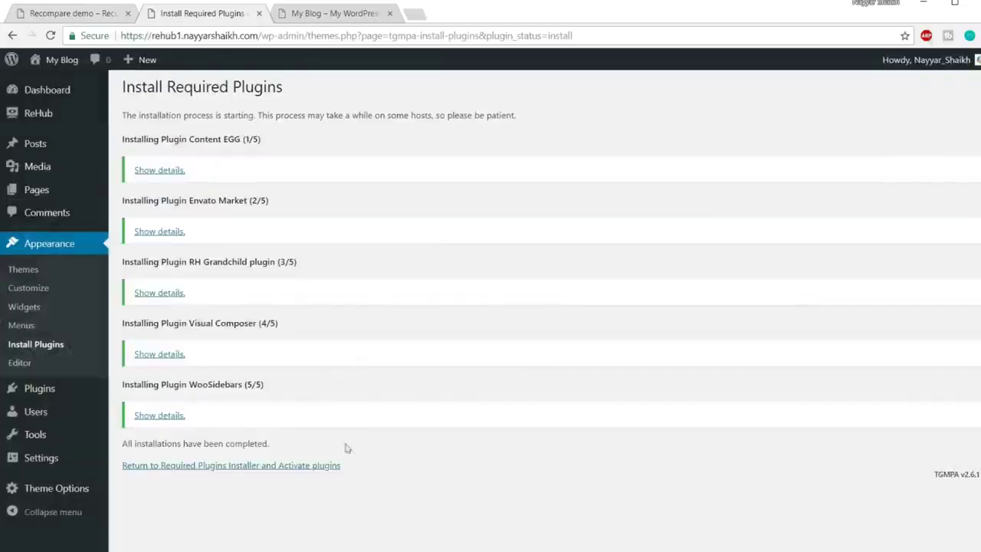
- Bulk-activate the five installed plugins and reload the blog front page
{"action": "left_click", "coordinate": [202, 469]}
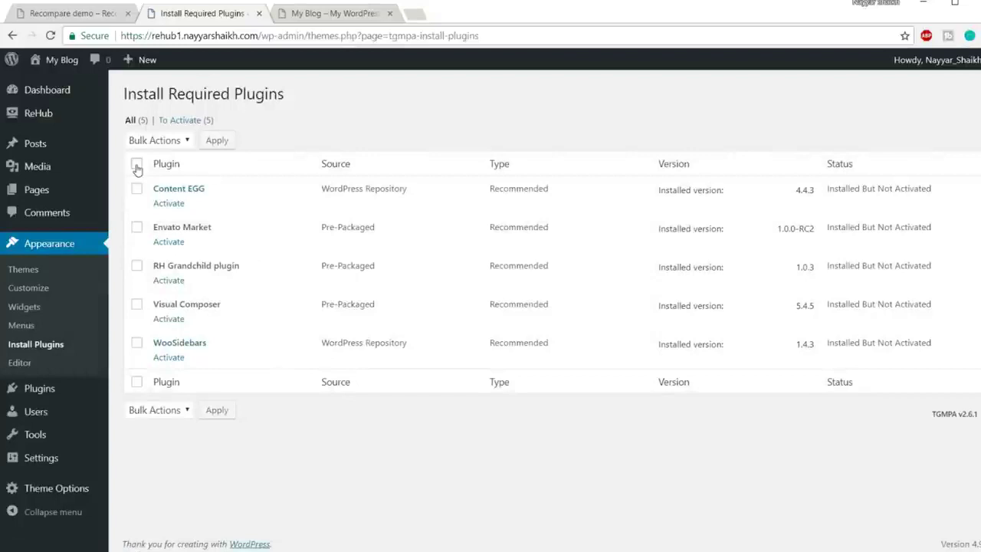
{"action": "left_click", "coordinate": [137, 164]}
{"action": "left_click", "coordinate": [171, 140]}
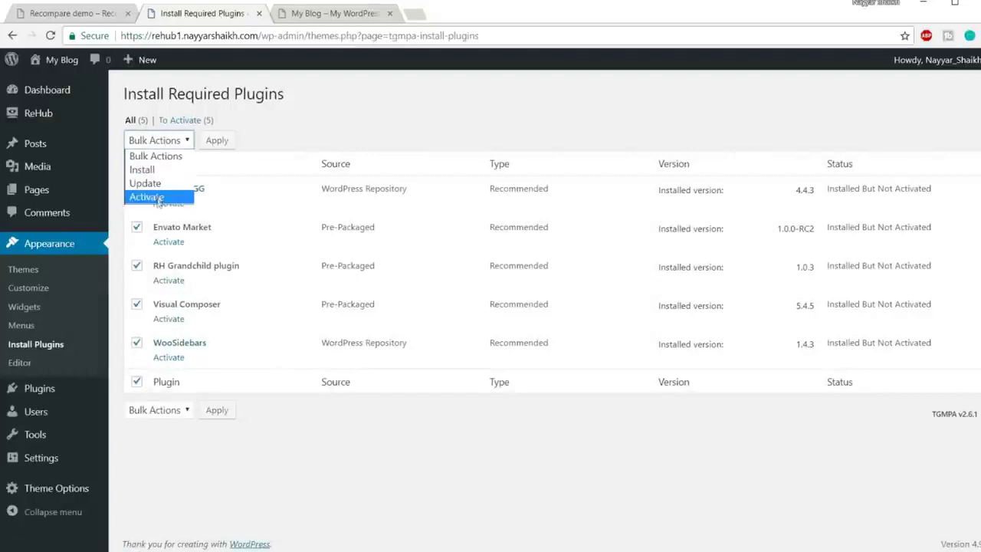
{"action": "left_click", "coordinate": [157, 201]}
{"action": "left_click", "coordinate": [217, 140]}
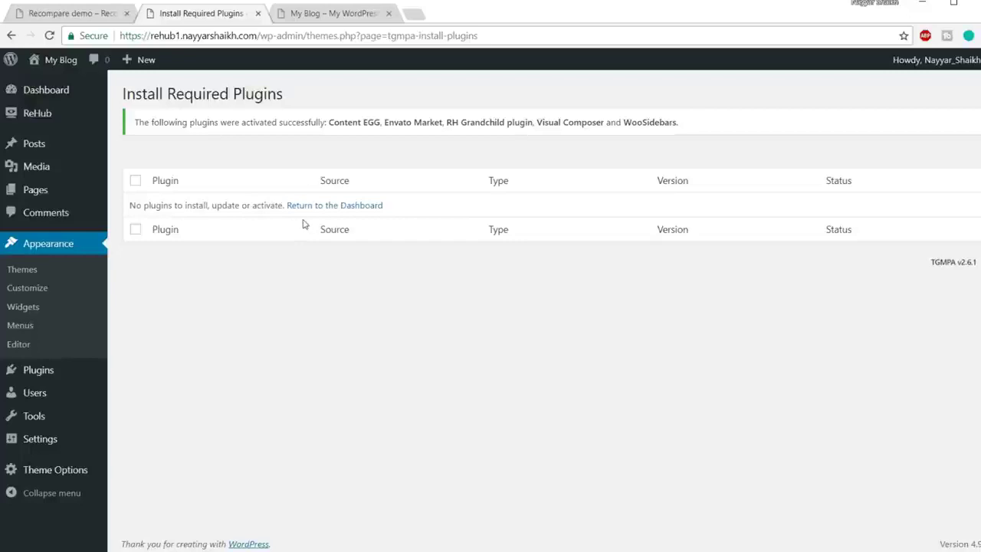
{"action": "left_click", "coordinate": [314, 15]}
{"action": "left_click", "coordinate": [312, 32]}
{"action": "key", "text": "Return"}
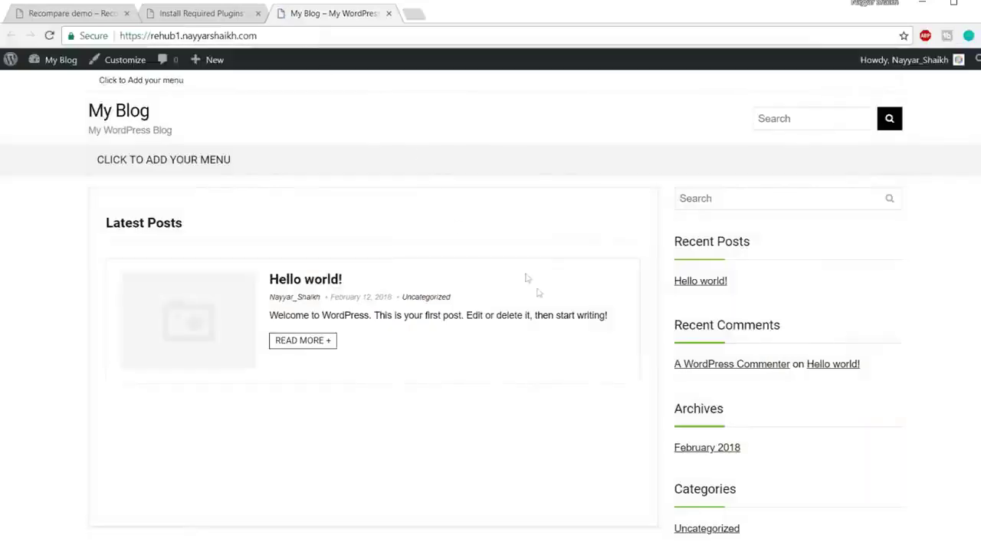
- Glance over the blog and Recompare demo, then return to the Install Required Plugins tab
{"action": "scroll", "coordinate": [554, 341], "scroll_direction": "down", "scroll_amount": 3}
{"action": "scroll", "coordinate": [554, 342], "scroll_direction": "up", "scroll_amount": 4}
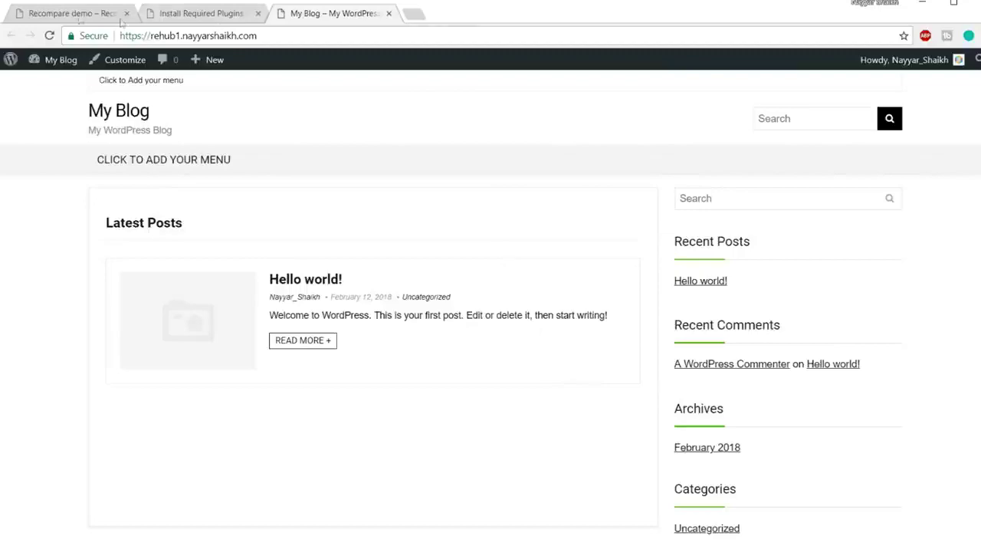
{"action": "left_click", "coordinate": [63, 15]}
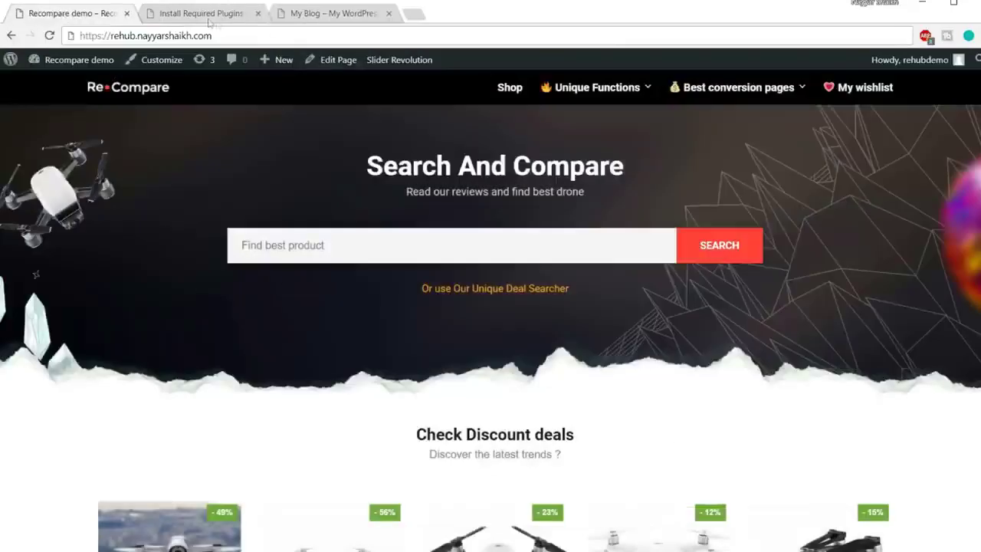
{"action": "left_click", "coordinate": [218, 17]}
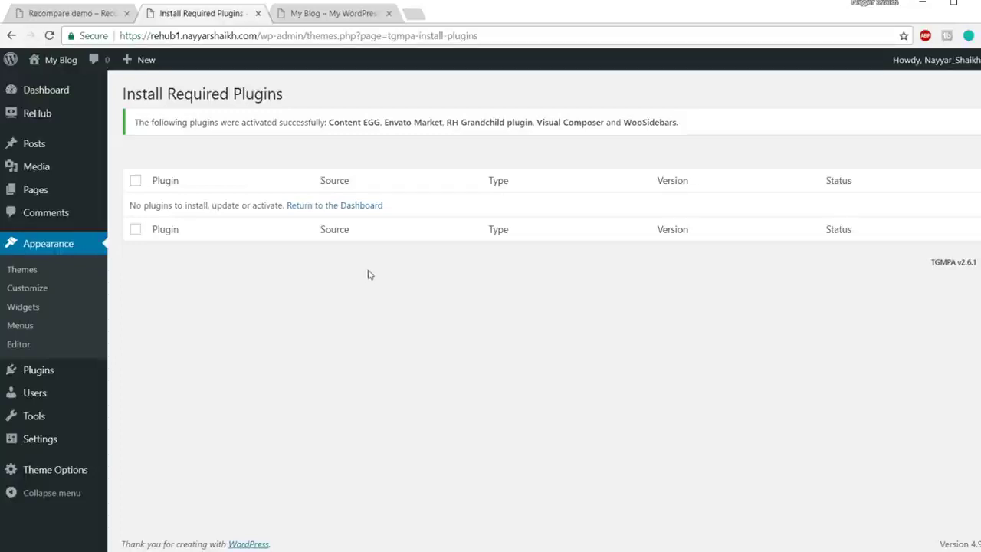
{"action": "mouse_move", "coordinate": [46, 150]}
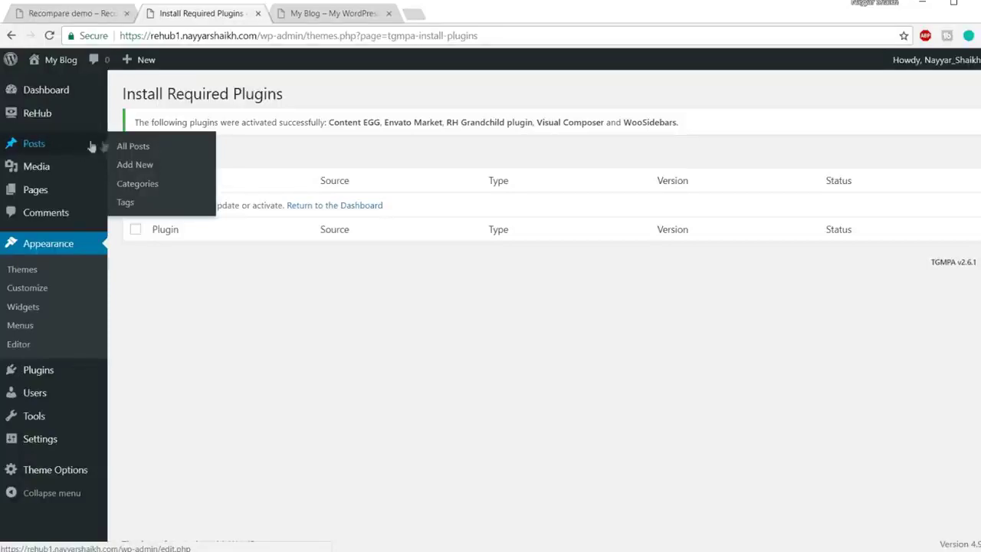
- Start a new post titled 'sdadad'
{"action": "left_click", "coordinate": [147, 167]}
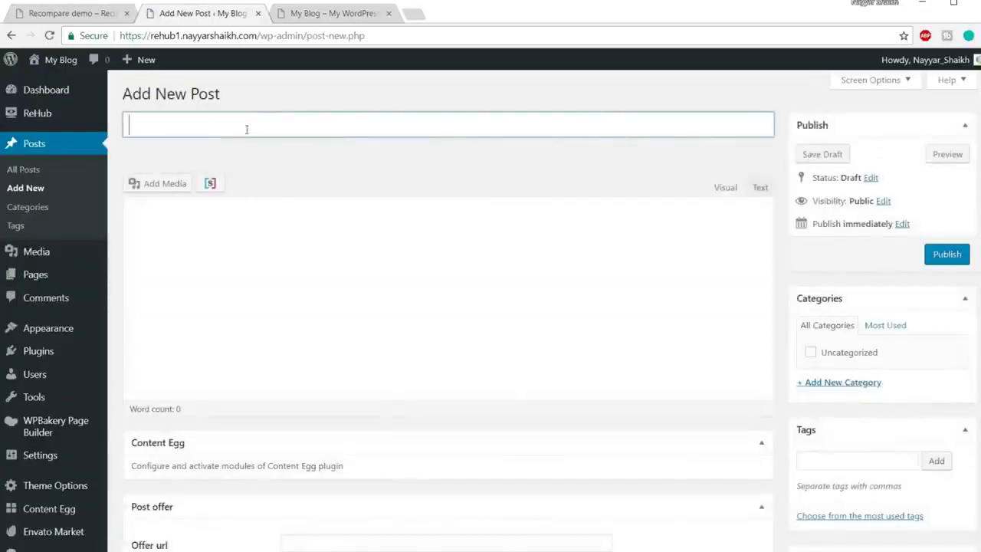
{"action": "type", "text": "sdadad"}
{"action": "left_click", "coordinate": [253, 256]}
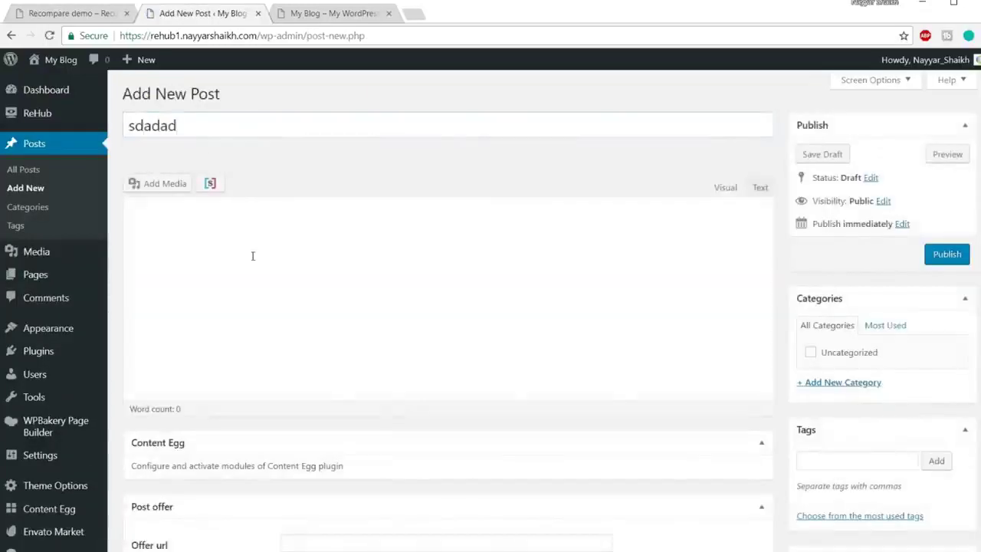
{"action": "double_click", "coordinate": [253, 256]}
{"action": "left_click", "coordinate": [288, 273]}
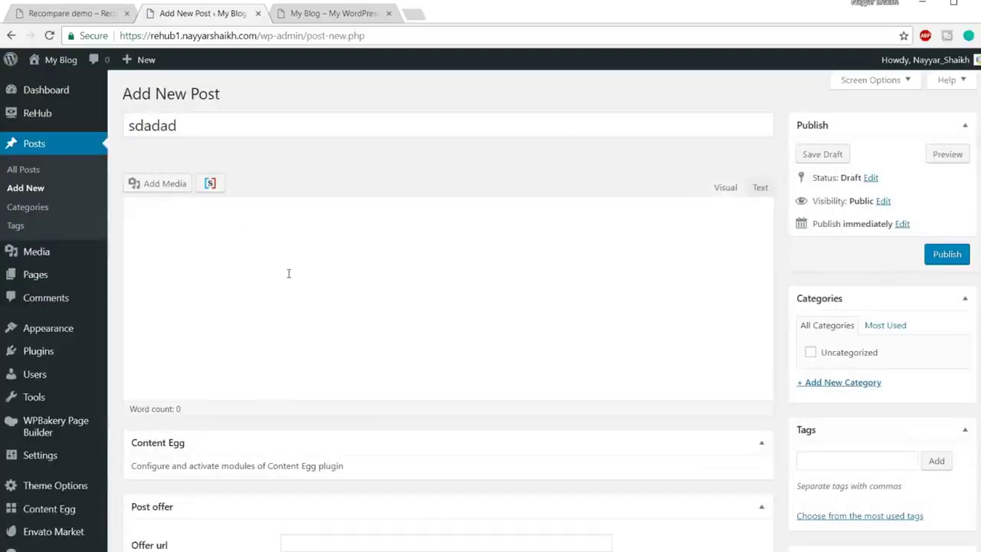
{"action": "scroll", "coordinate": [760, 310], "scroll_direction": "down", "scroll_amount": 1}
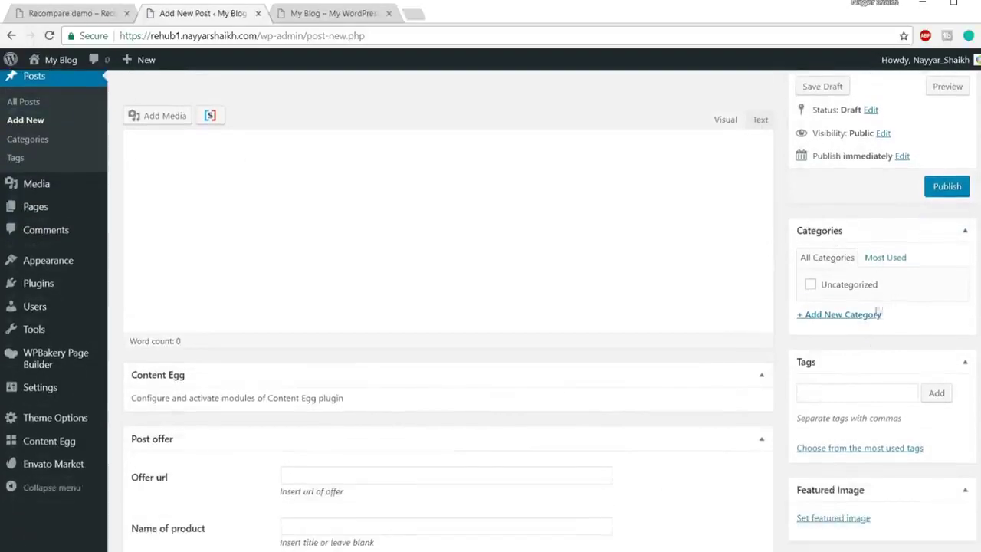
- Try repeatedly to open the + Add New Category form in the post editor
{"action": "left_click", "coordinate": [866, 382]}
{"action": "left_click", "coordinate": [869, 322]}
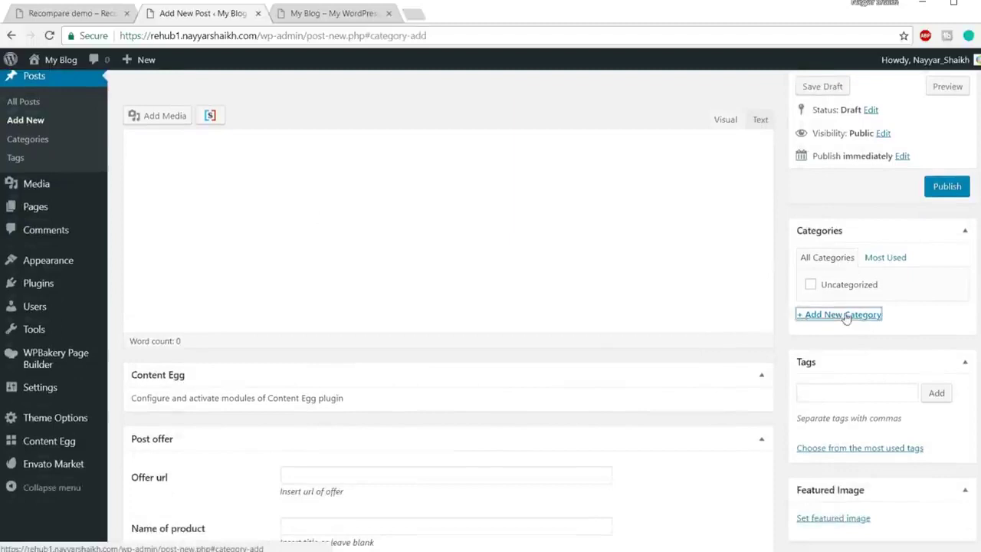
{"action": "left_click", "coordinate": [861, 317]}
{"action": "left_click", "coordinate": [855, 322]}
{"action": "scroll", "coordinate": [930, 335], "scroll_direction": "down", "scroll_amount": 5}
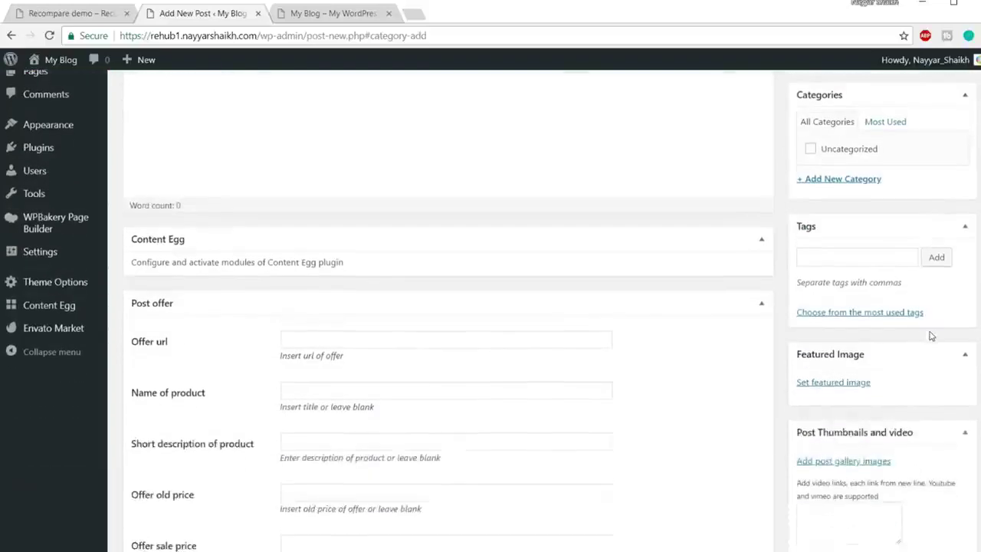
{"action": "scroll", "coordinate": [929, 418], "scroll_direction": "up", "scroll_amount": 5}
{"action": "scroll", "coordinate": [930, 428], "scroll_direction": "up", "scroll_amount": 1}
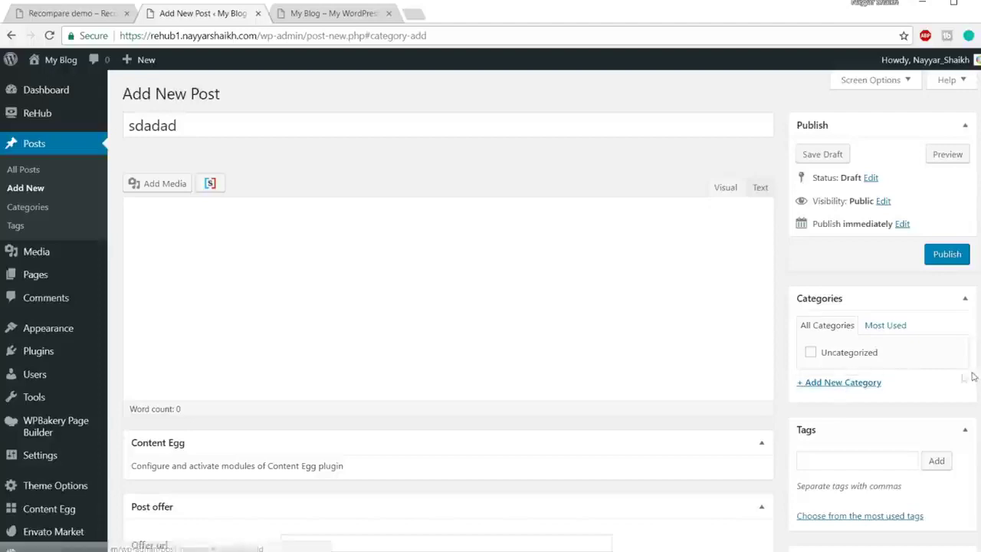
{"action": "scroll", "coordinate": [863, 376], "scroll_direction": "down", "scroll_amount": 1}
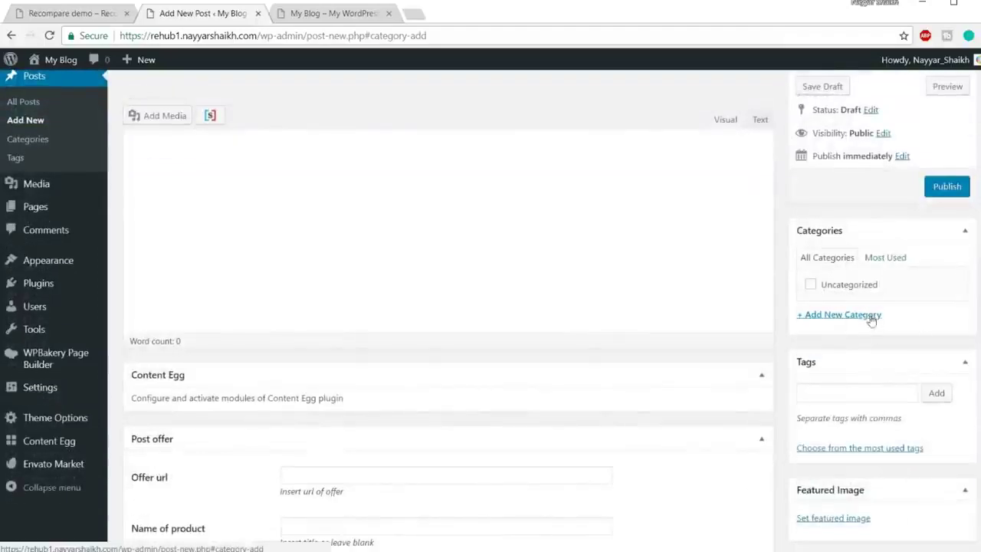
{"action": "scroll", "coordinate": [874, 326], "scroll_direction": "up", "scroll_amount": 1}
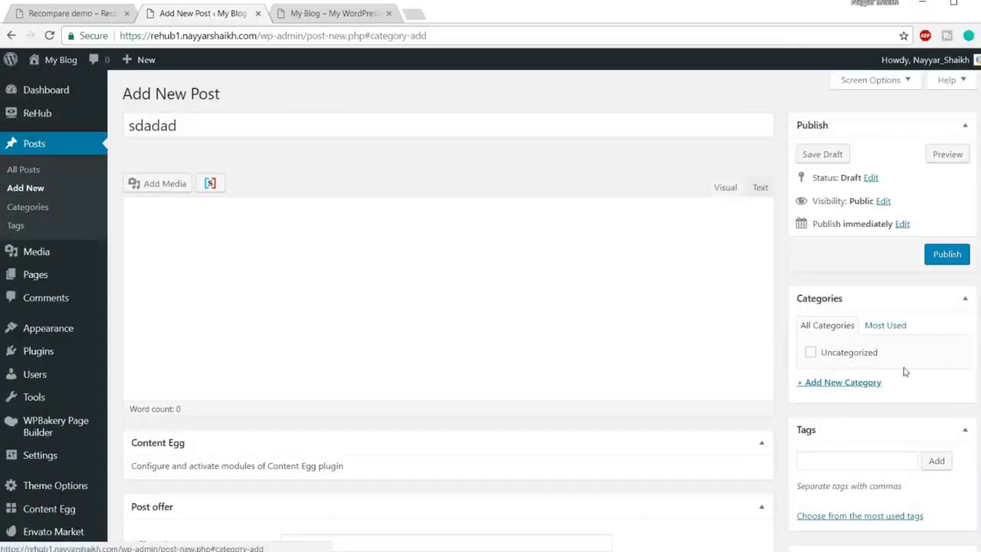
{"action": "scroll", "coordinate": [904, 369], "scroll_direction": "down", "scroll_amount": 1}
{"action": "scroll", "coordinate": [903, 367], "scroll_direction": "up", "scroll_amount": 1}
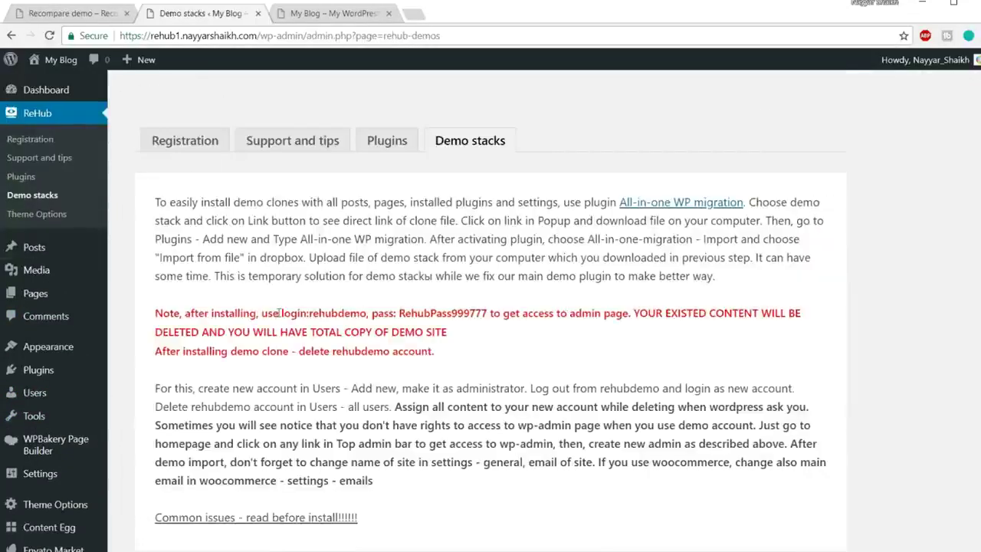
{"action": "left_click_drag", "start_coordinate": [280, 312], "coordinate": [368, 309]}
{"action": "left_click", "coordinate": [441, 312]}
{"action": "left_click_drag", "start_coordinate": [281, 312], "coordinate": [476, 313]}
{"action": "left_click", "coordinate": [357, 324]}
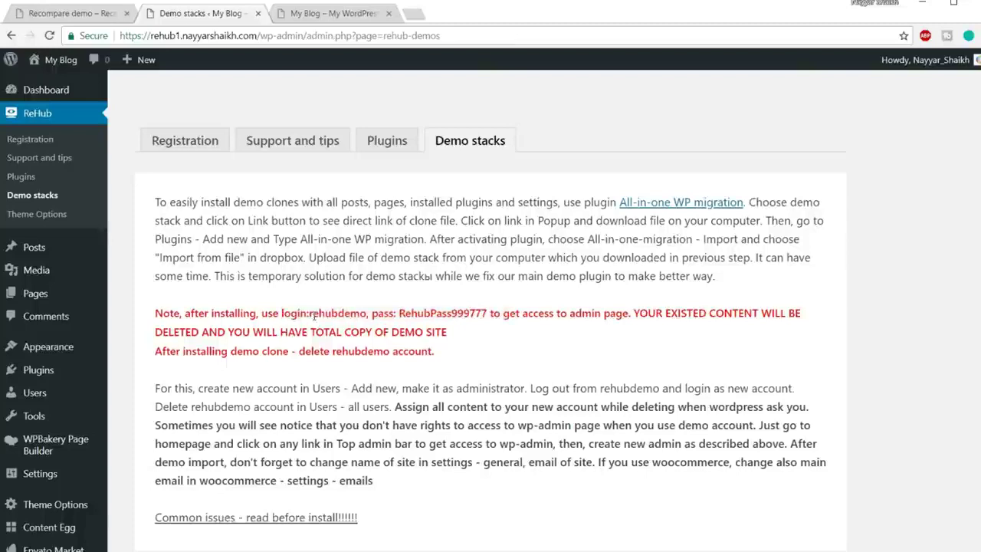
{"action": "double_click", "coordinate": [313, 313]}
{"action": "left_click", "coordinate": [315, 320]}
{"action": "left_click_drag", "start_coordinate": [310, 313], "coordinate": [481, 313]}
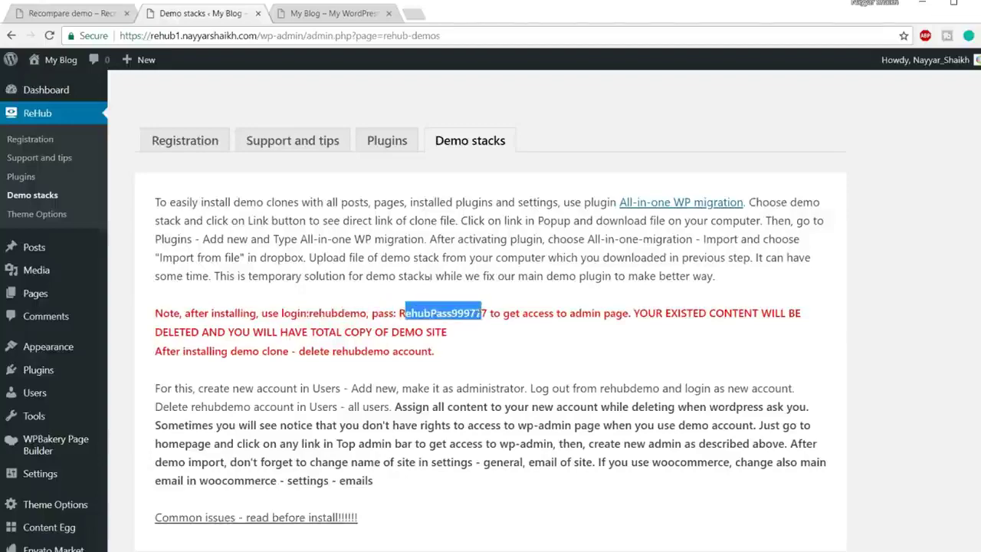
{"action": "left_click", "coordinate": [489, 315]}
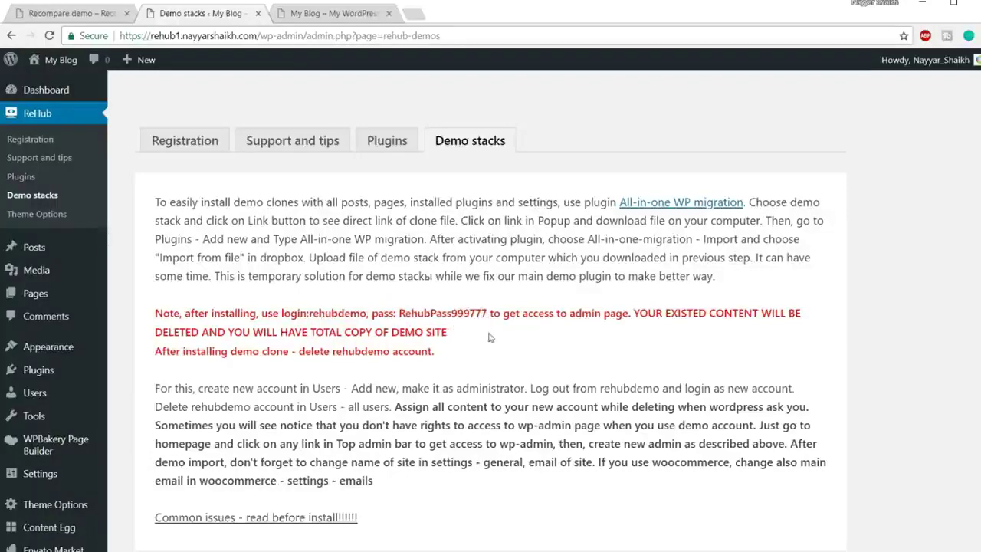
{"action": "scroll", "coordinate": [491, 337], "scroll_direction": "down", "scroll_amount": 4}
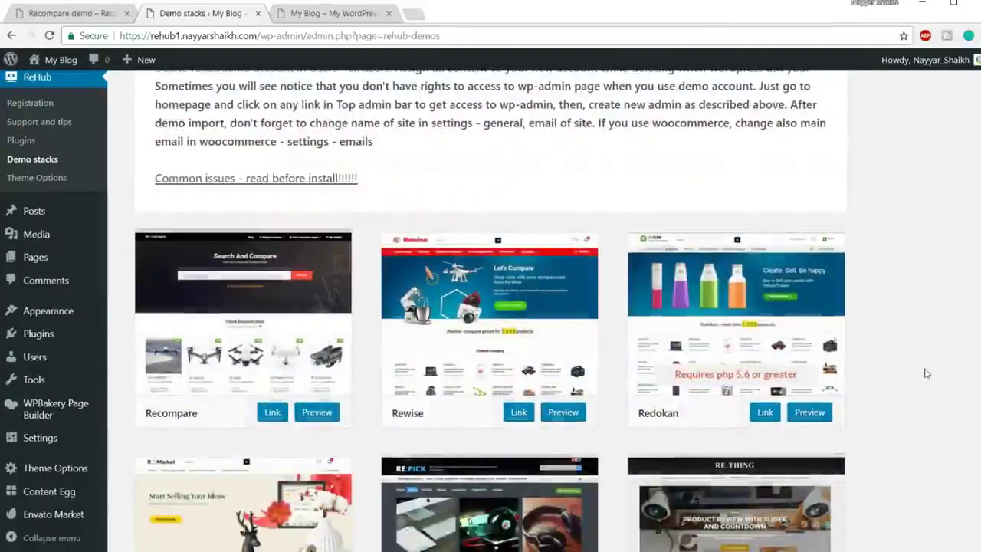
{"action": "scroll", "coordinate": [925, 373], "scroll_direction": "down", "scroll_amount": 7}
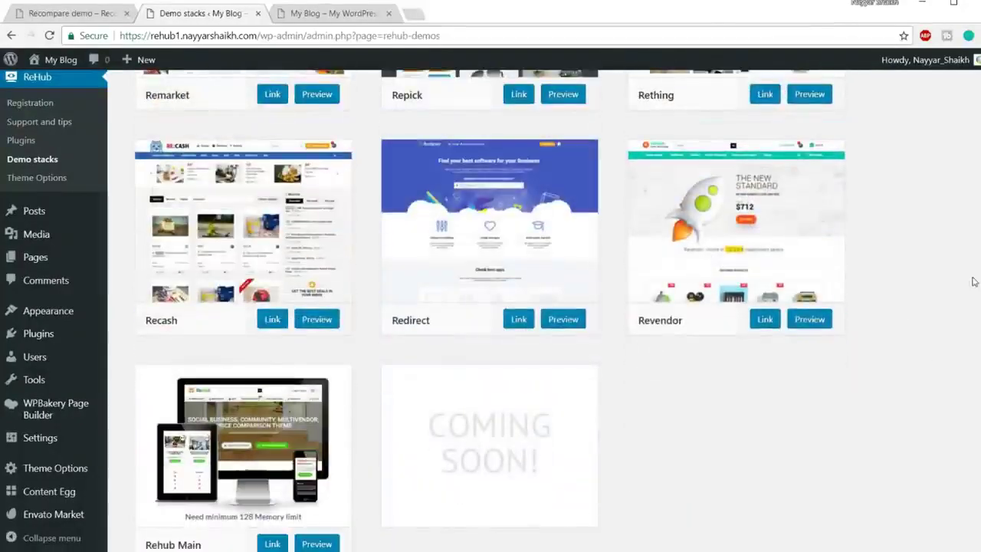
{"action": "scroll", "coordinate": [911, 281], "scroll_direction": "up", "scroll_amount": 3}
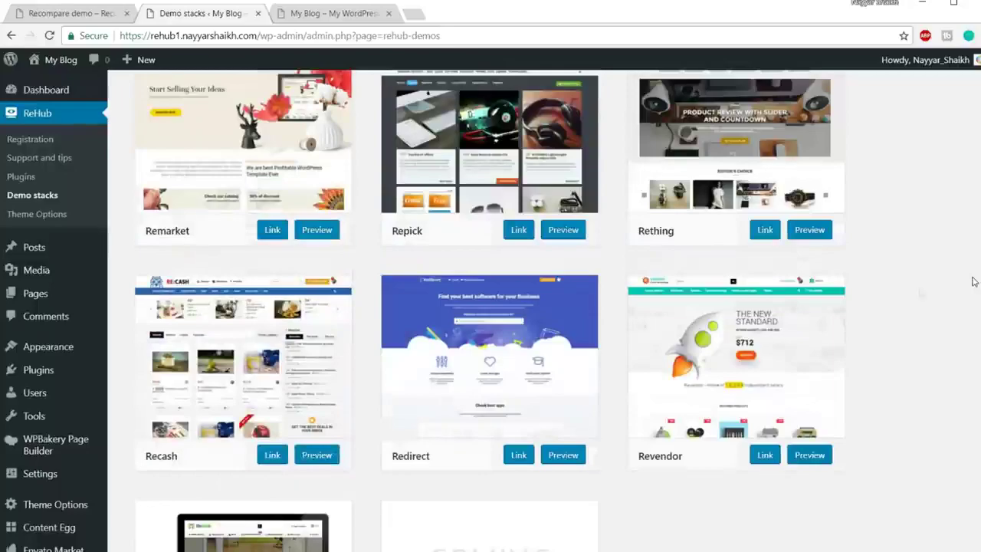
{"action": "scroll", "coordinate": [893, 310], "scroll_direction": "up", "scroll_amount": 2}
{"action": "scroll", "coordinate": [874, 342], "scroll_direction": "up", "scroll_amount": 3}
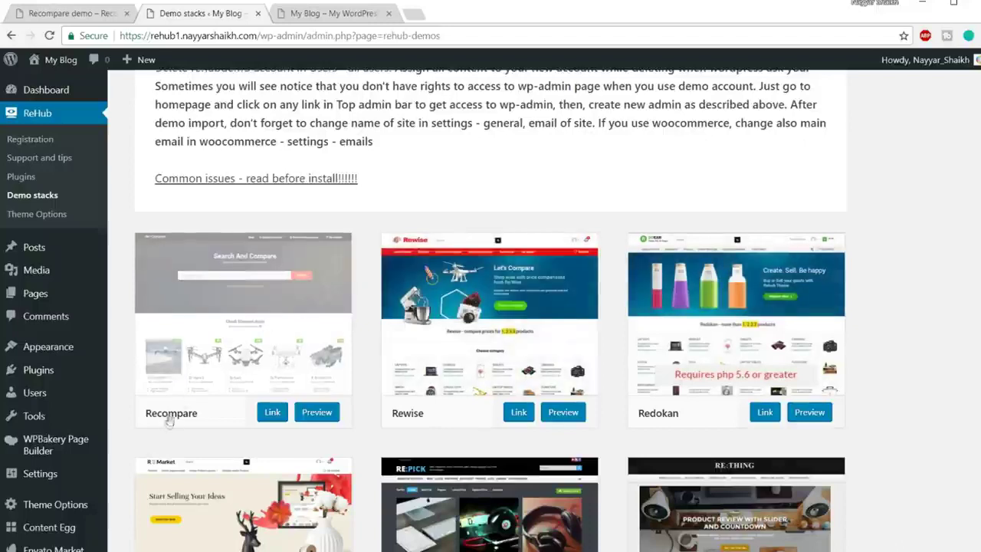
{"action": "left_click", "coordinate": [272, 413]}
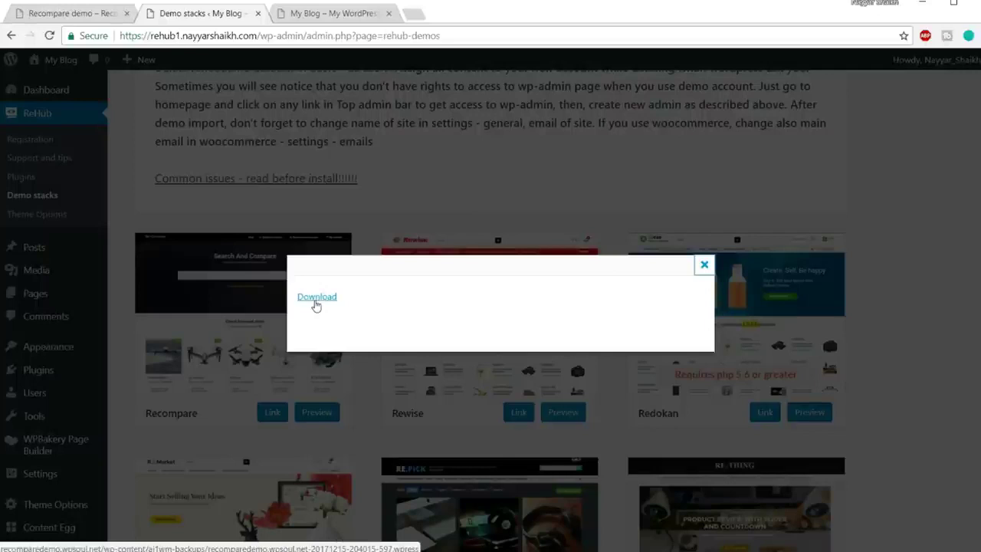
{"action": "left_click", "coordinate": [316, 298]}
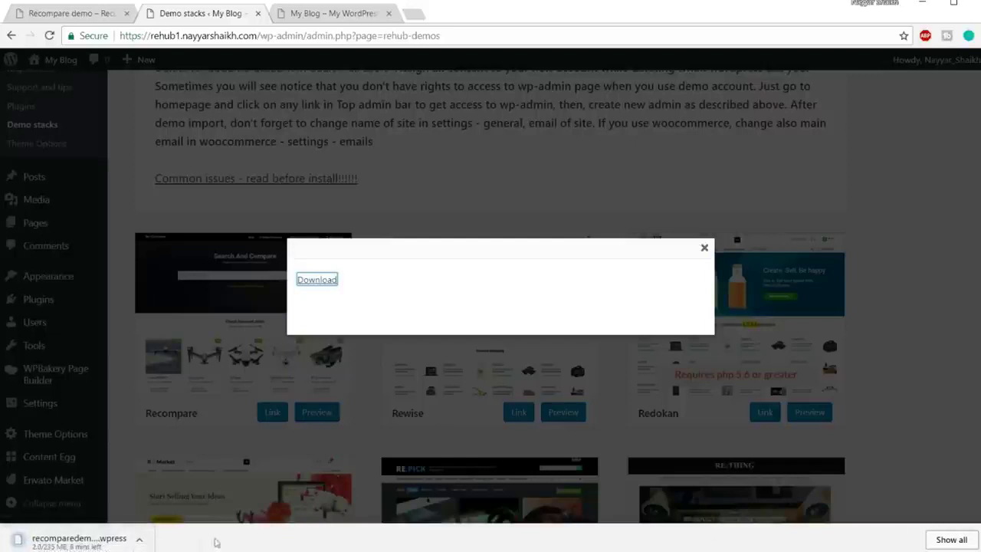
{"action": "left_click", "coordinate": [139, 540]}
{"action": "left_click", "coordinate": [157, 521]}
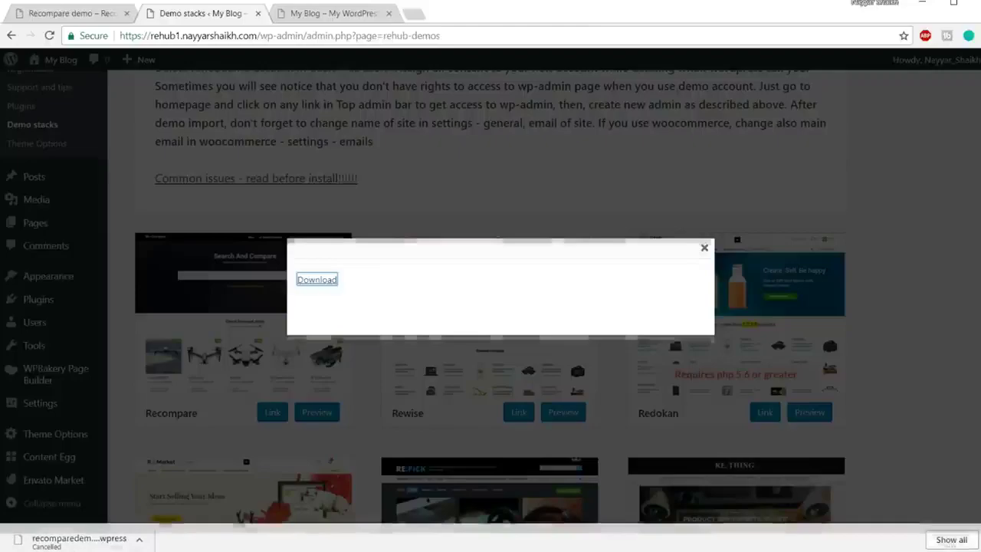
{"action": "left_click", "coordinate": [703, 265]}
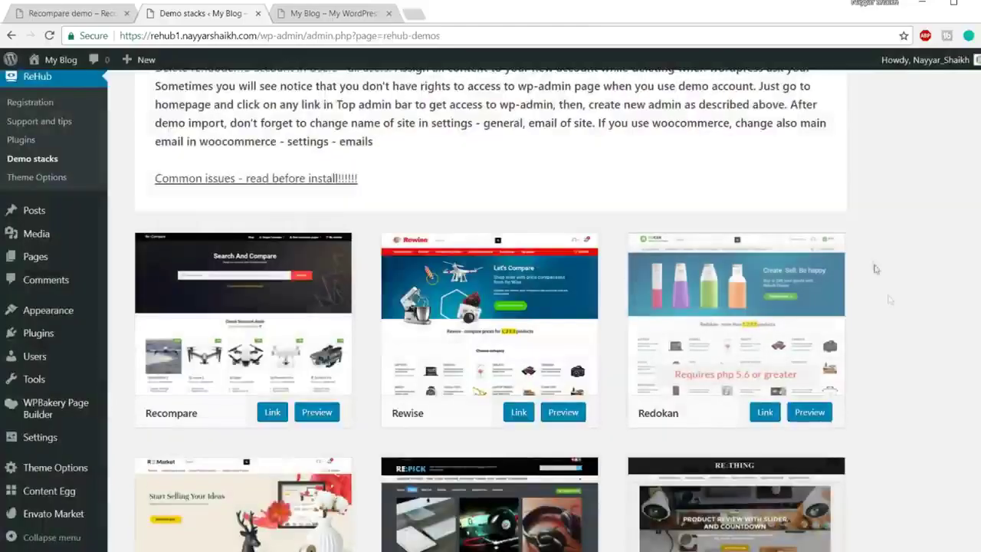
{"action": "scroll", "coordinate": [881, 284], "scroll_direction": "up", "scroll_amount": 8}
{"action": "scroll", "coordinate": [859, 300], "scroll_direction": "down", "scroll_amount": 2}
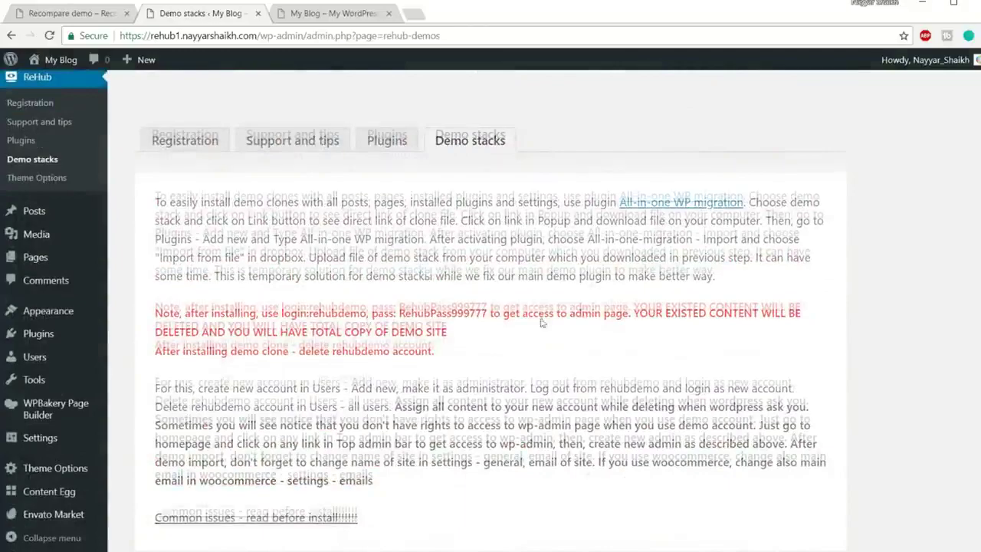
{"action": "scroll", "coordinate": [598, 311], "scroll_direction": "down", "scroll_amount": 4}
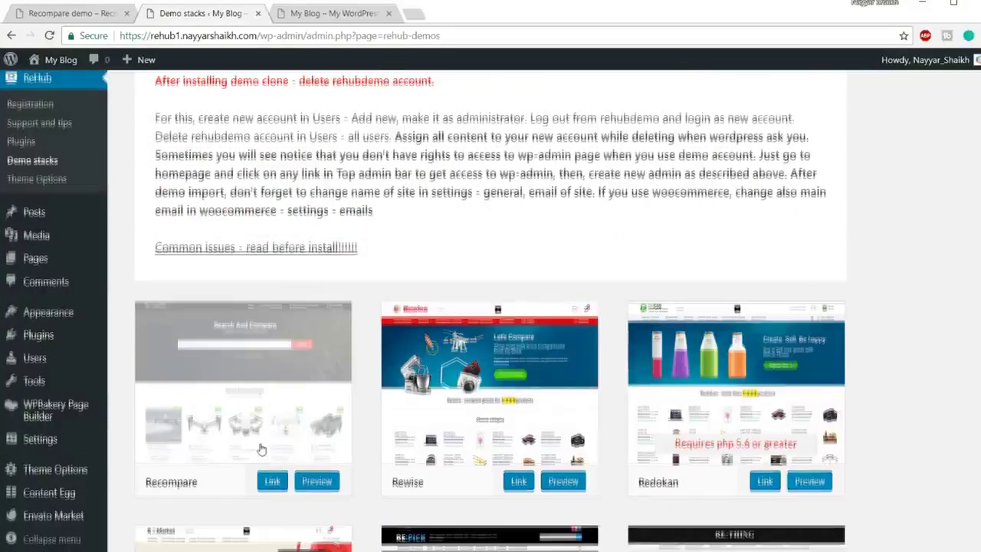
{"action": "scroll", "coordinate": [263, 449], "scroll_direction": "up", "scroll_amount": 2}
{"action": "mouse_move", "coordinate": [40, 371]}
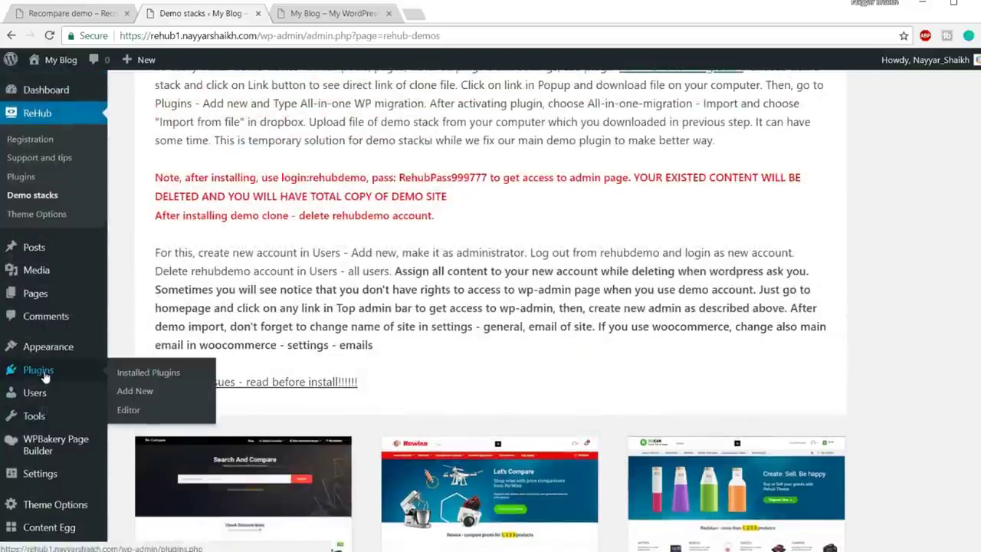
- Search the plugin directory for All-in-One WP Migration
{"action": "left_click", "coordinate": [135, 390]}
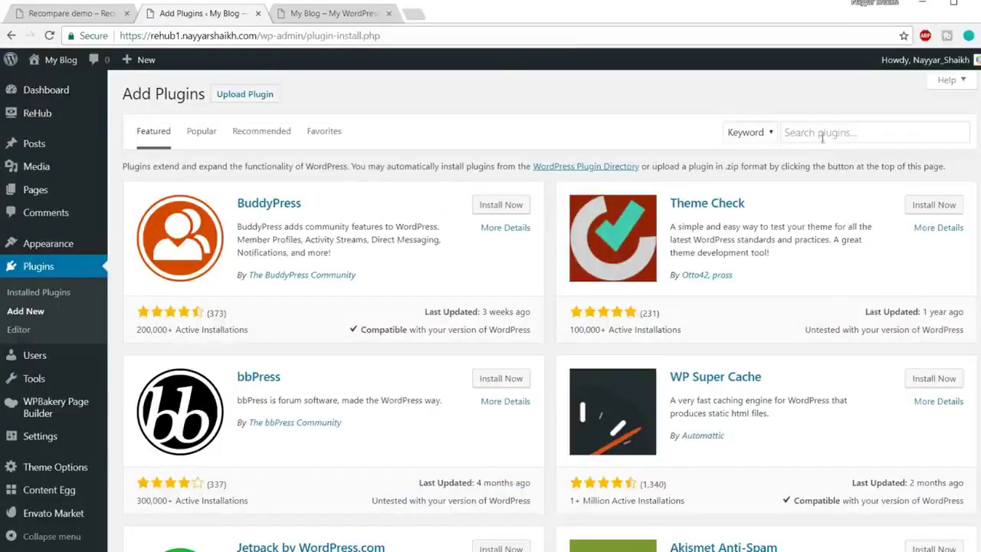
{"action": "left_click", "coordinate": [821, 136]}
{"action": "type", "text": "a"}
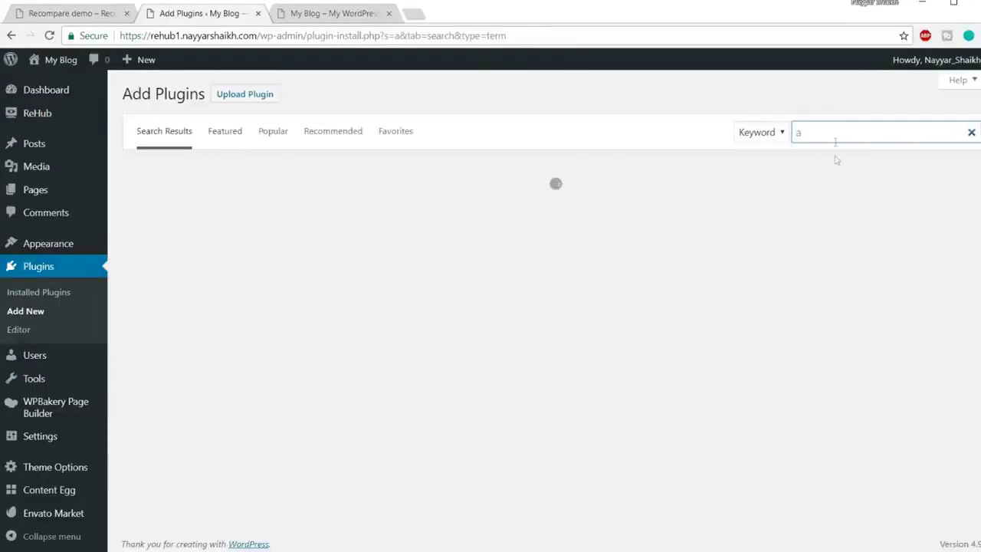
{"action": "left_click", "coordinate": [835, 141]}
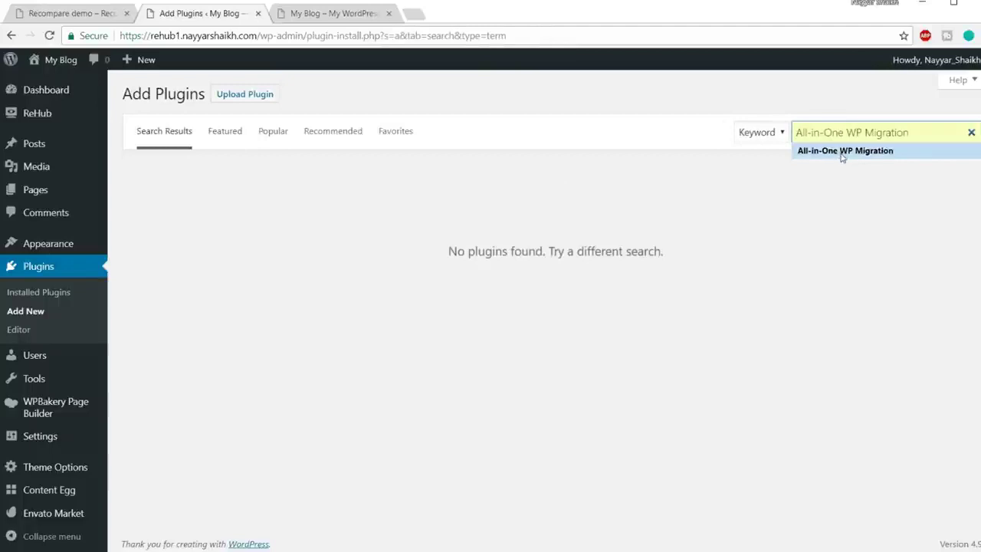
{"action": "left_click", "coordinate": [843, 153]}
{"action": "left_click_drag", "start_coordinate": [910, 134], "coordinate": [795, 135]}
{"action": "left_click", "coordinate": [805, 138]}
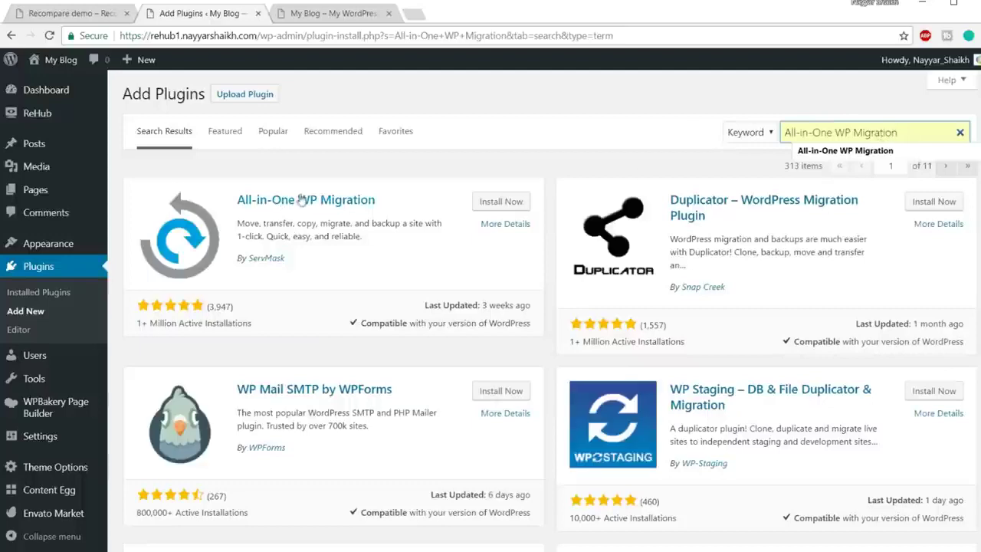
{"action": "left_click_drag", "start_coordinate": [132, 325], "coordinate": [234, 327]}
{"action": "left_click", "coordinate": [233, 327]}
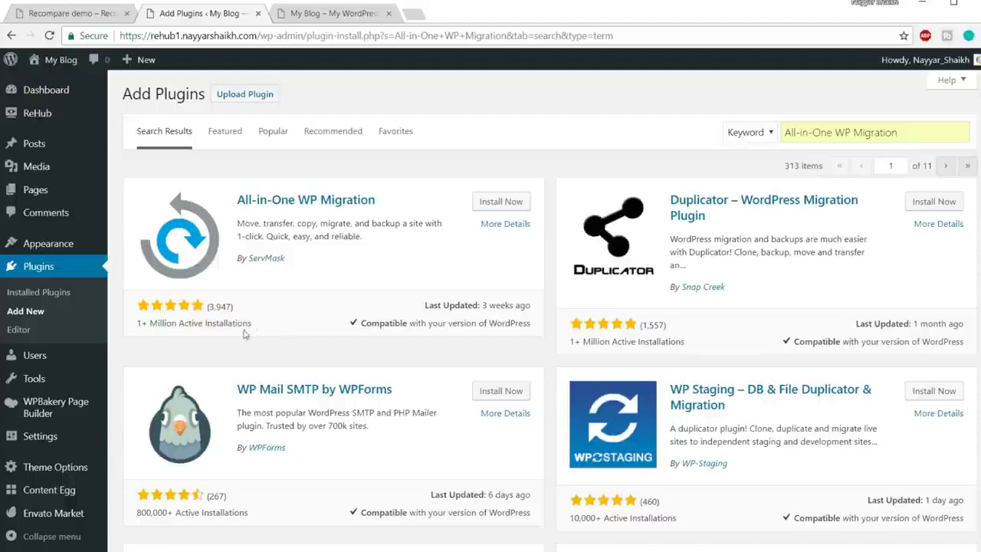
{"action": "double_click", "coordinate": [215, 306]}
{"action": "left_click", "coordinate": [240, 315]}
- Install and activate the All-in-One WP Migration plugin
{"action": "left_click", "coordinate": [499, 204]}
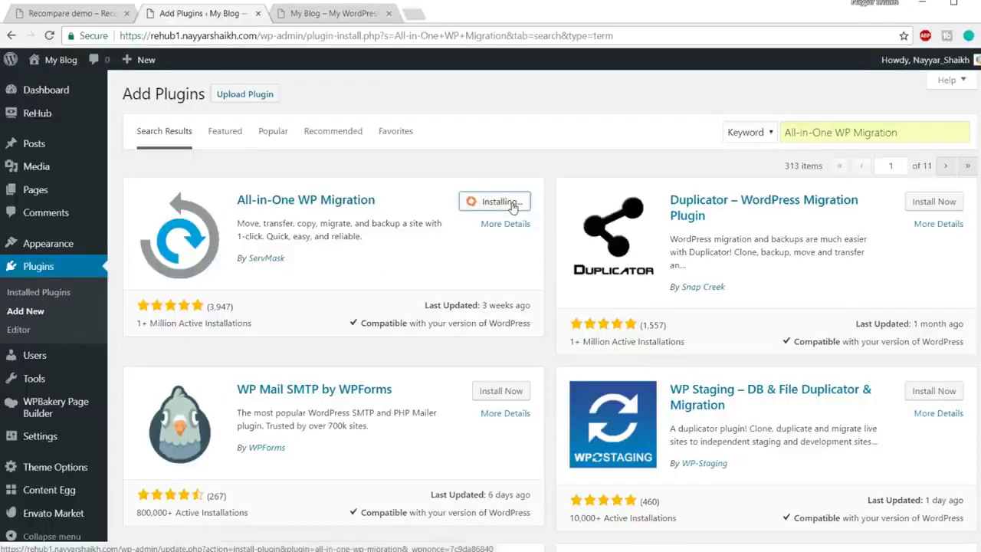
{"action": "left_click_drag", "start_coordinate": [296, 263], "coordinate": [249, 259]}
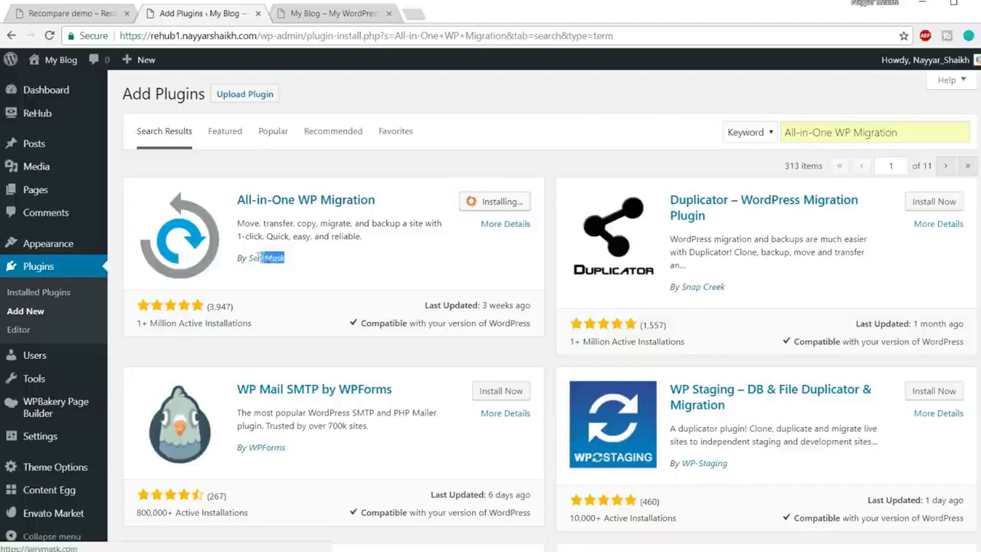
{"action": "left_click", "coordinate": [265, 283]}
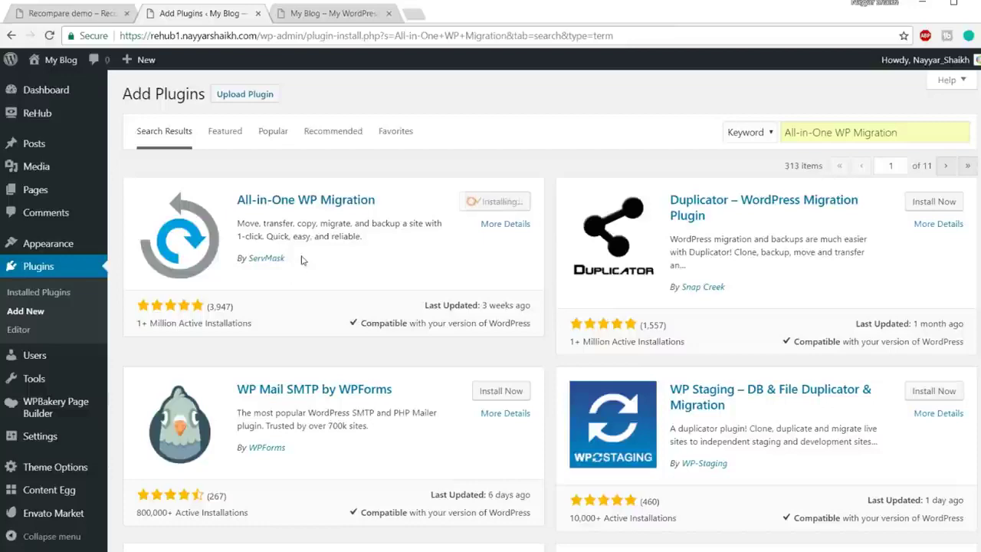
{"action": "left_click_drag", "start_coordinate": [298, 261], "coordinate": [249, 259]}
{"action": "left_click", "coordinate": [518, 205]}
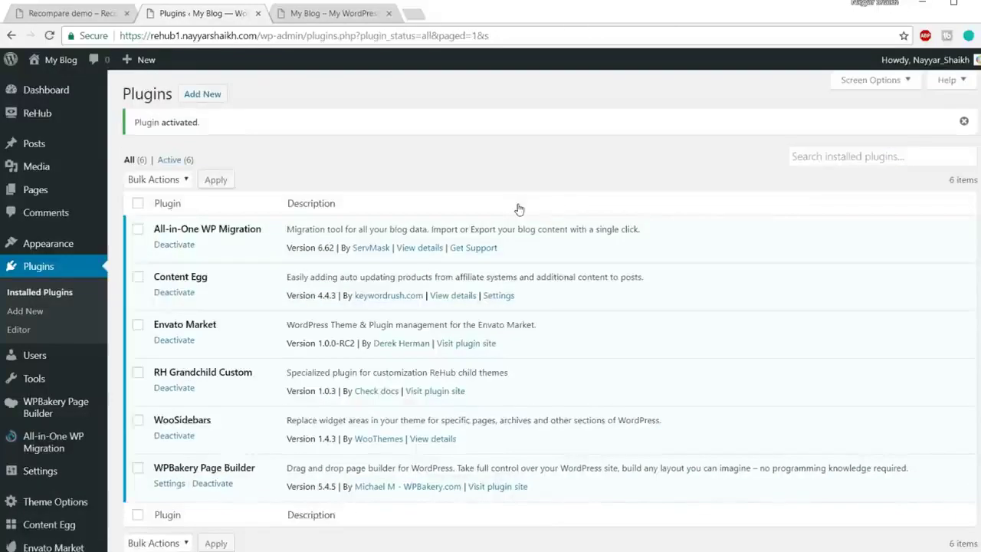
- Go to All-in-One WP Migration > Import in the admin sidebar
{"action": "left_click_drag", "start_coordinate": [154, 229], "coordinate": [266, 228]}
{"action": "left_click", "coordinate": [267, 228]}
{"action": "mouse_move", "coordinate": [35, 444]}
{"action": "scroll", "coordinate": [36, 445], "scroll_direction": "down", "scroll_amount": 1}
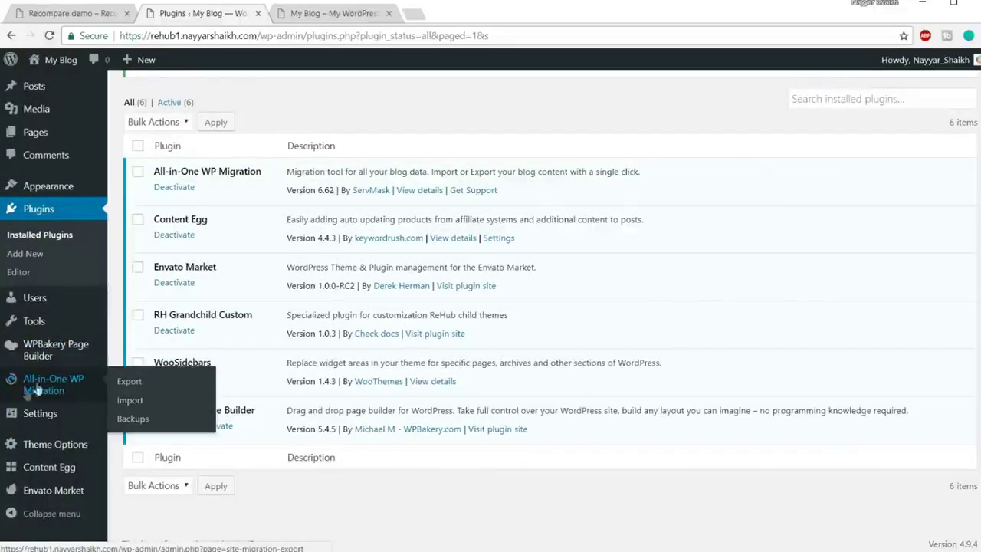
{"action": "left_click", "coordinate": [142, 407]}
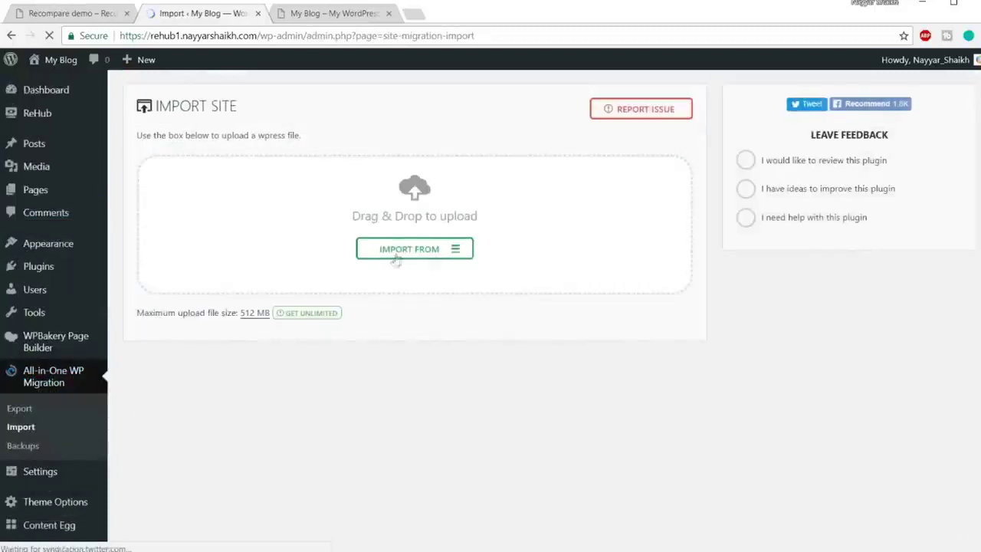
{"action": "left_click", "coordinate": [415, 253]}
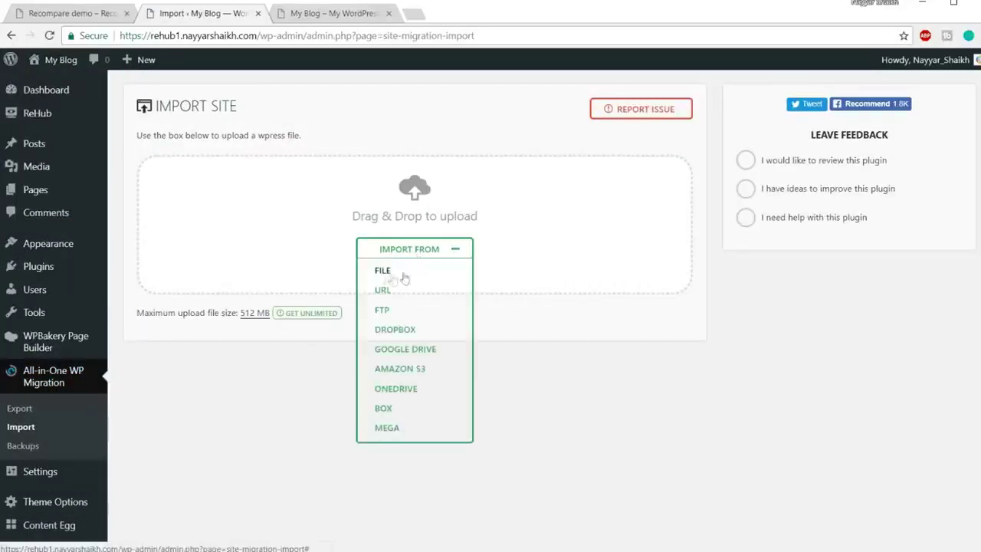
{"action": "left_click", "coordinate": [385, 272]}
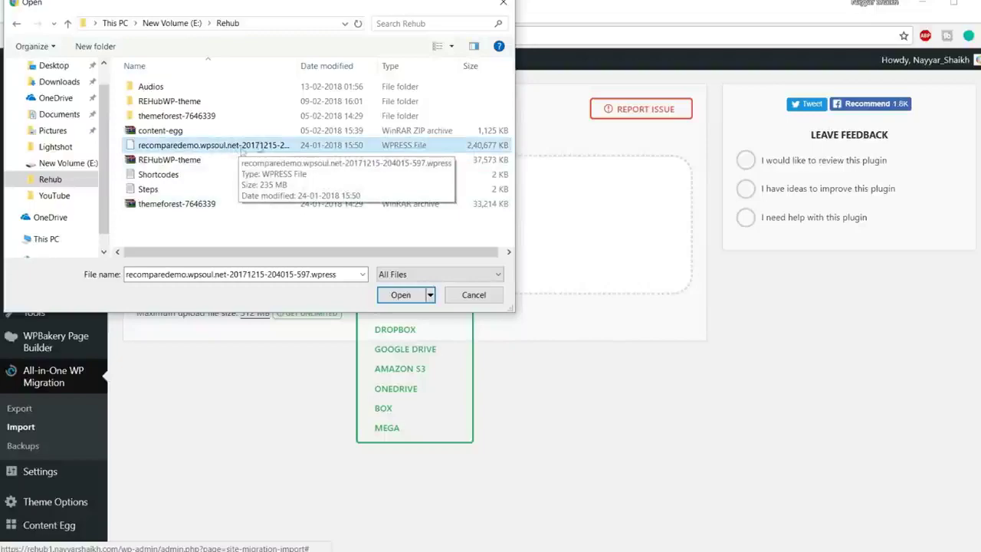
{"action": "left_click", "coordinate": [393, 298]}
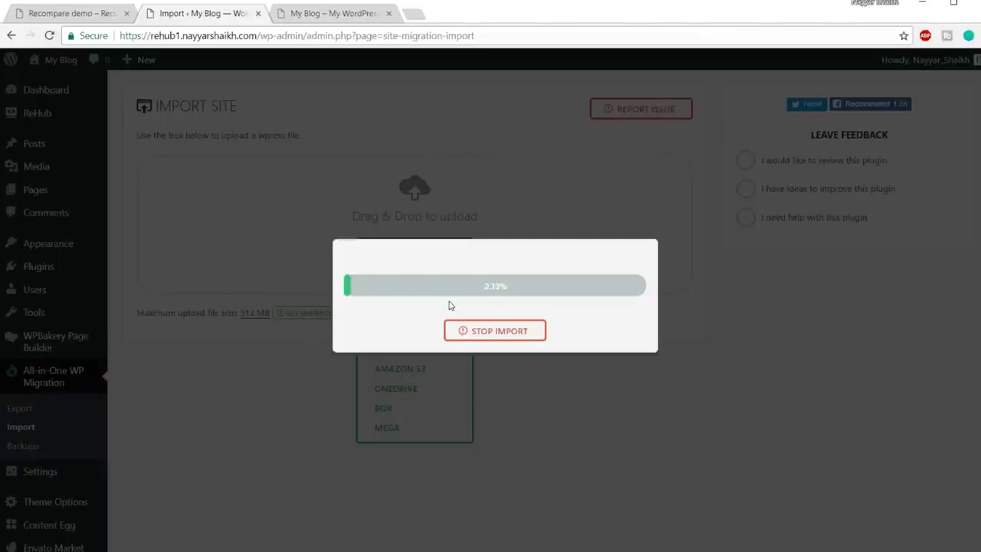
- Proceed with overwriting the site by the Recompare demo and close the success message
{"action": "scroll", "coordinate": [773, 251], "scroll_direction": "down", "scroll_amount": 1}
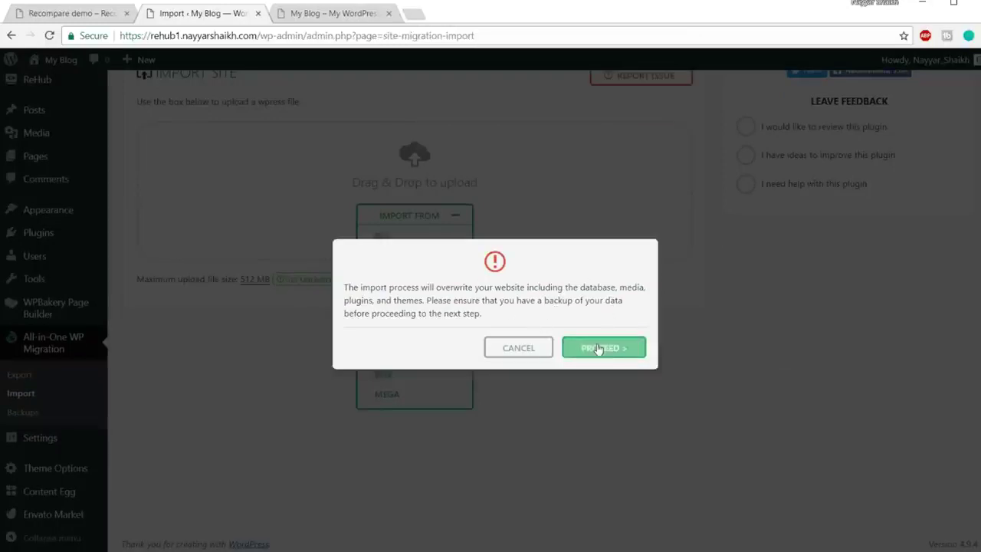
{"action": "left_click", "coordinate": [610, 351]}
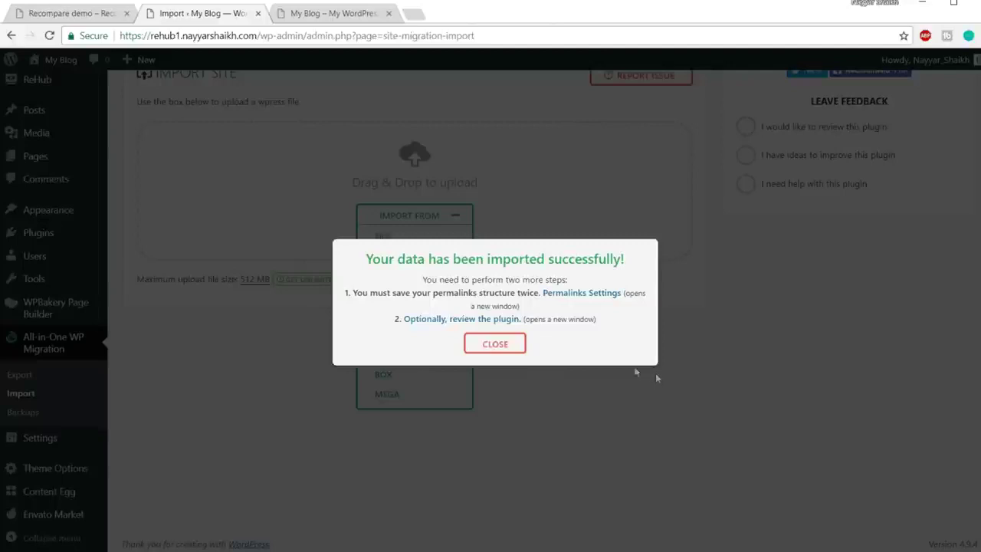
{"action": "left_click", "coordinate": [488, 349]}
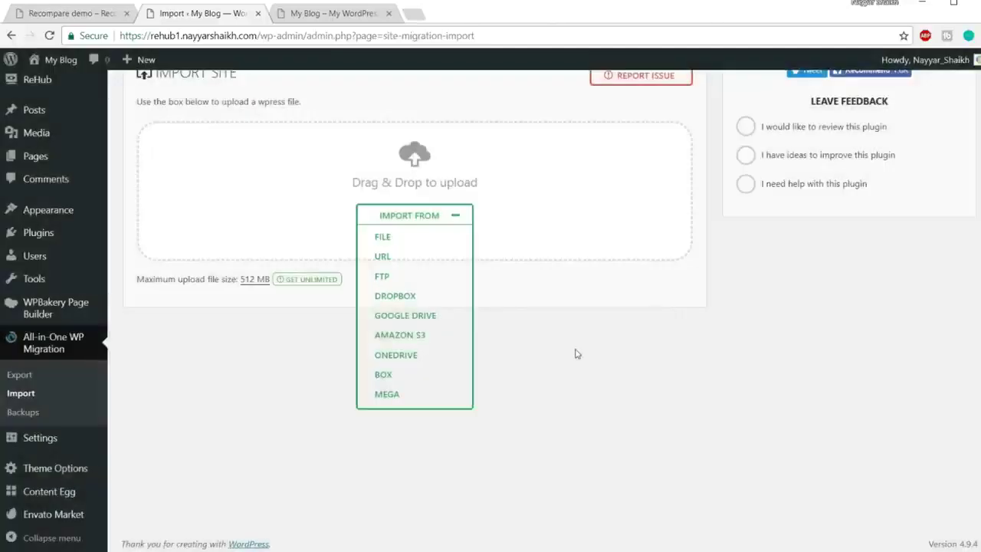
{"action": "mouse_move", "coordinate": [61, 67]}
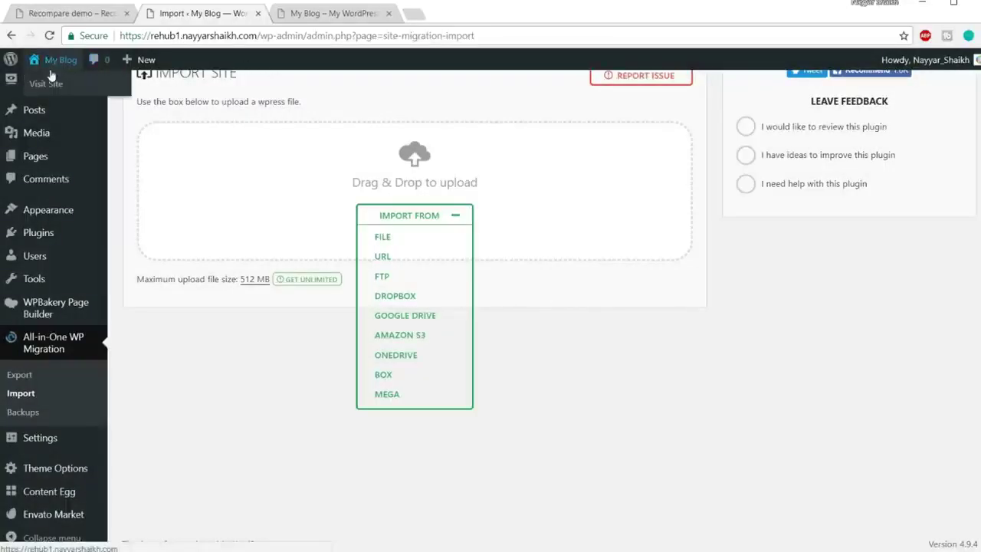
{"action": "left_click", "coordinate": [55, 93]}
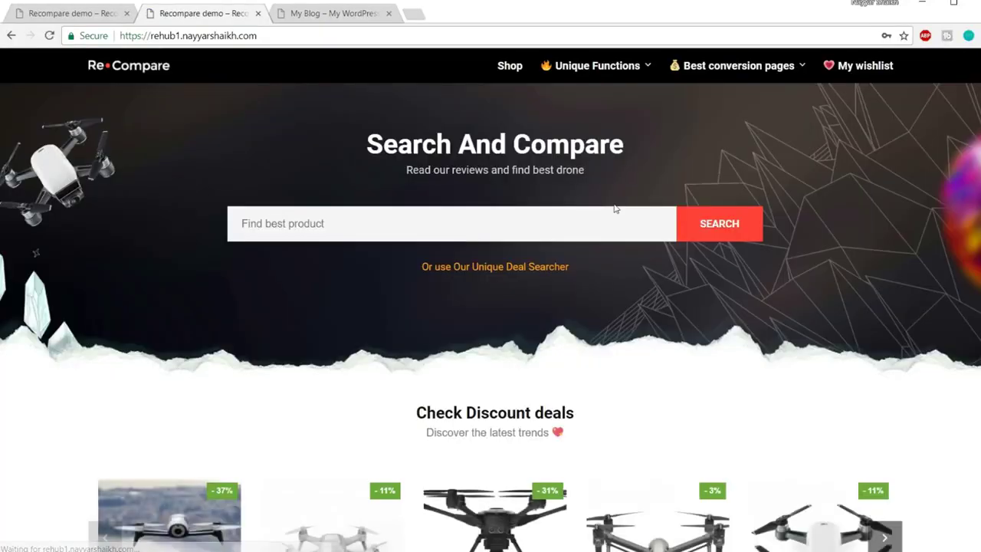
{"action": "scroll", "coordinate": [694, 297], "scroll_direction": "down", "scroll_amount": 12}
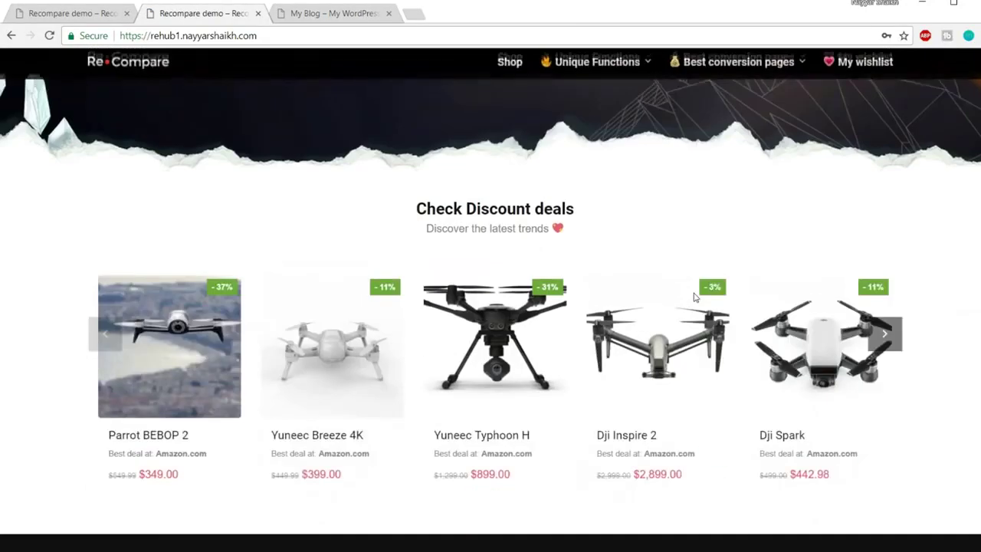
{"action": "scroll", "coordinate": [694, 296], "scroll_direction": "down", "scroll_amount": 15}
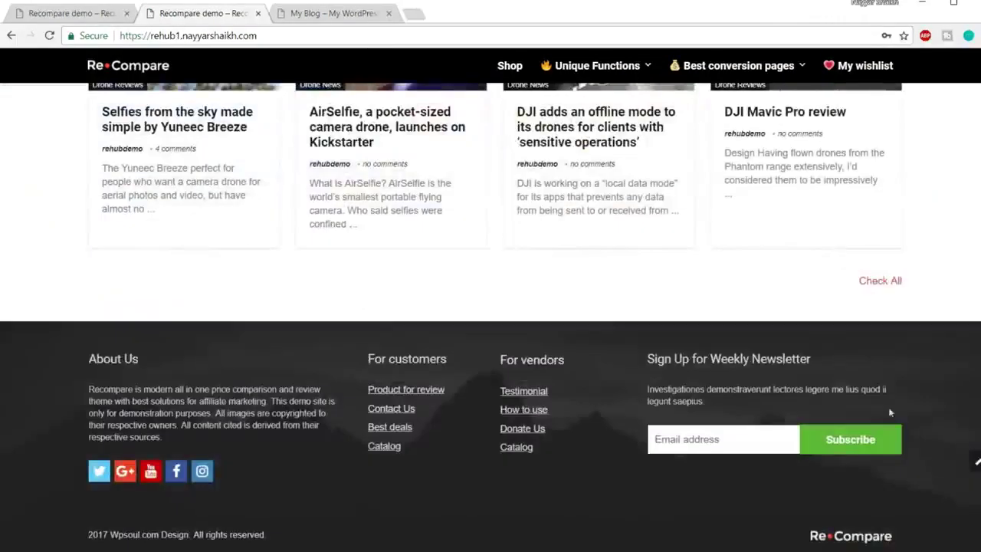
{"action": "left_click", "coordinate": [976, 462]}
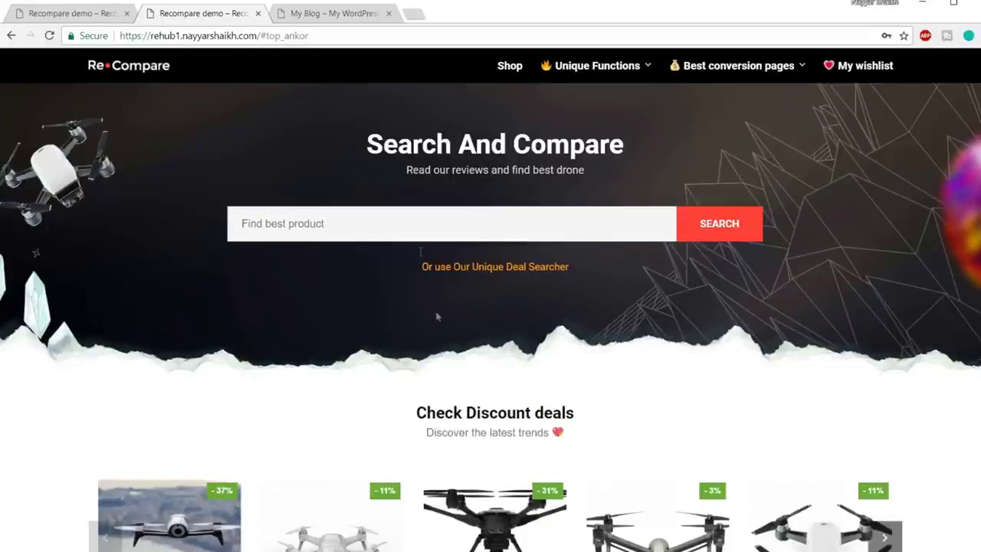
{"action": "scroll", "coordinate": [437, 330], "scroll_direction": "down", "scroll_amount": 7}
{"action": "scroll", "coordinate": [451, 395], "scroll_direction": "up", "scroll_amount": 4}
{"action": "scroll", "coordinate": [453, 402], "scroll_direction": "up", "scroll_amount": 3}
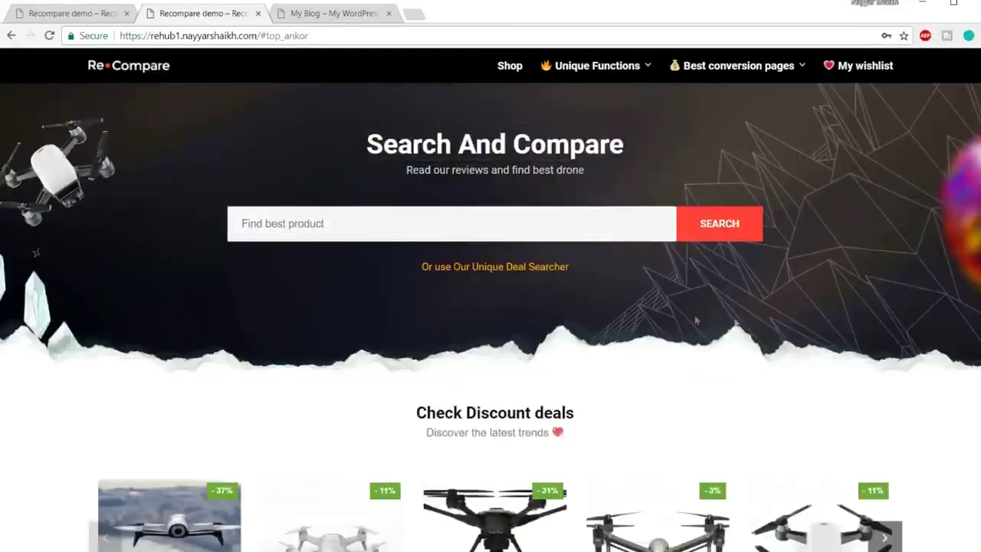
{"action": "scroll", "coordinate": [668, 317], "scroll_direction": "down", "scroll_amount": 4}
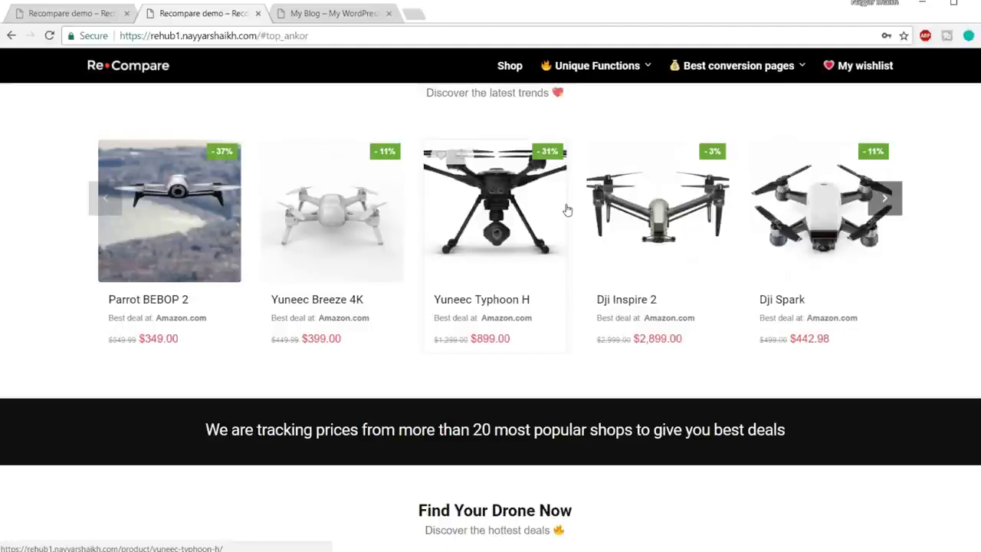
{"action": "scroll", "coordinate": [643, 364], "scroll_direction": "down", "scroll_amount": 5}
{"action": "scroll", "coordinate": [642, 363], "scroll_direction": "up", "scroll_amount": 5}
{"action": "scroll", "coordinate": [642, 363], "scroll_direction": "up", "scroll_amount": 4}
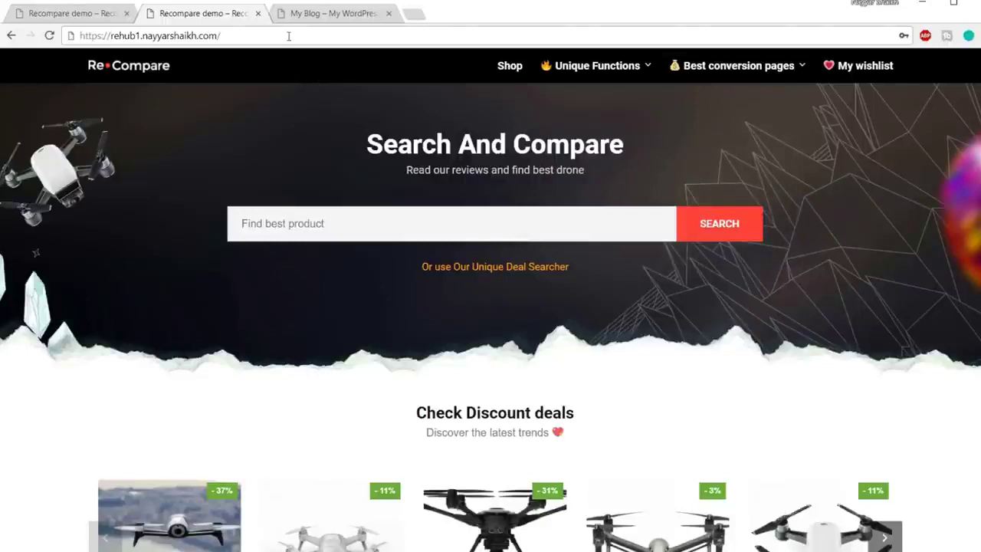
- Append wp-admin to the site URL to reach the admin login
{"action": "left_click", "coordinate": [298, 33]}
{"action": "left_click", "coordinate": [298, 33]}
{"action": "type", "text": "wp-admin"}
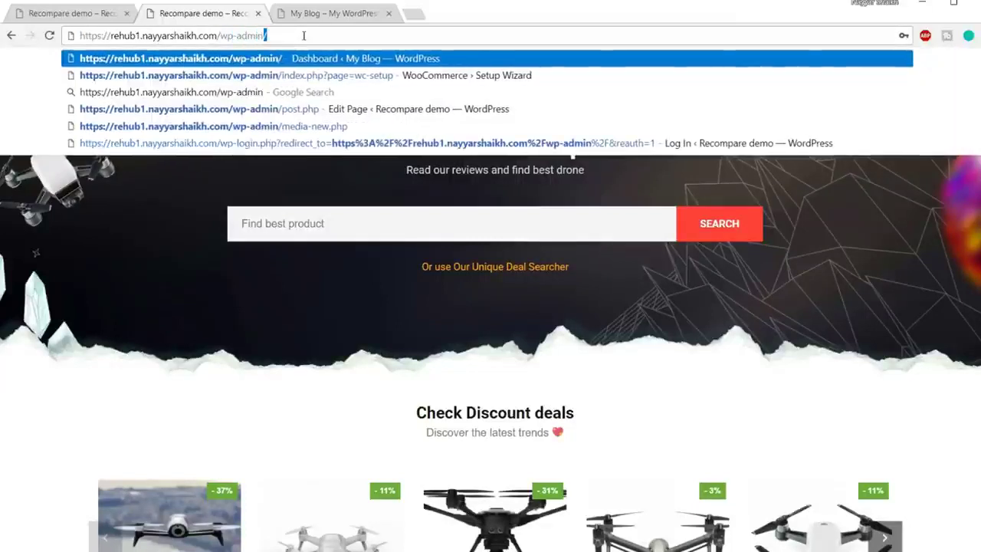
{"action": "key", "text": "Return"}
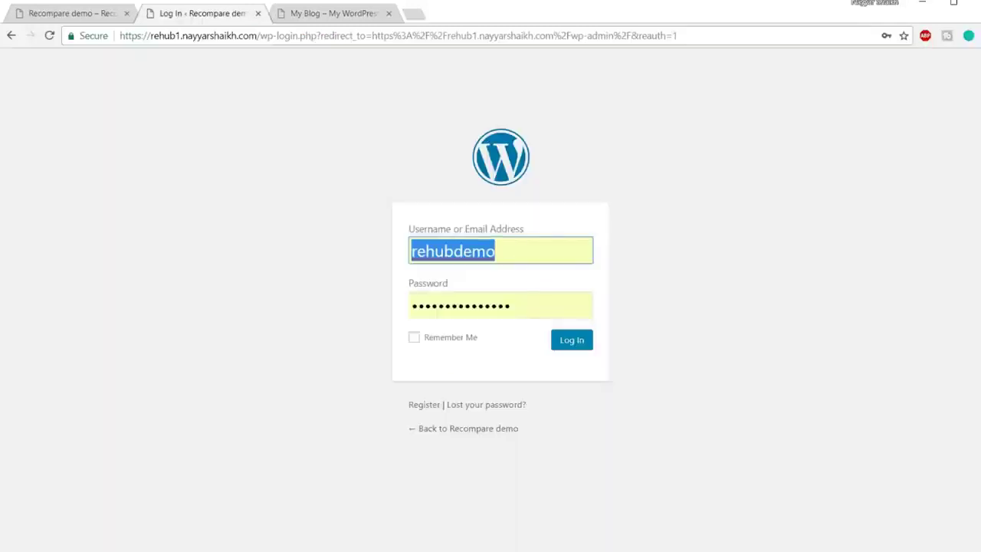
- Log in to the admin dashboard and open Users > Add New
{"action": "left_click", "coordinate": [540, 305]}
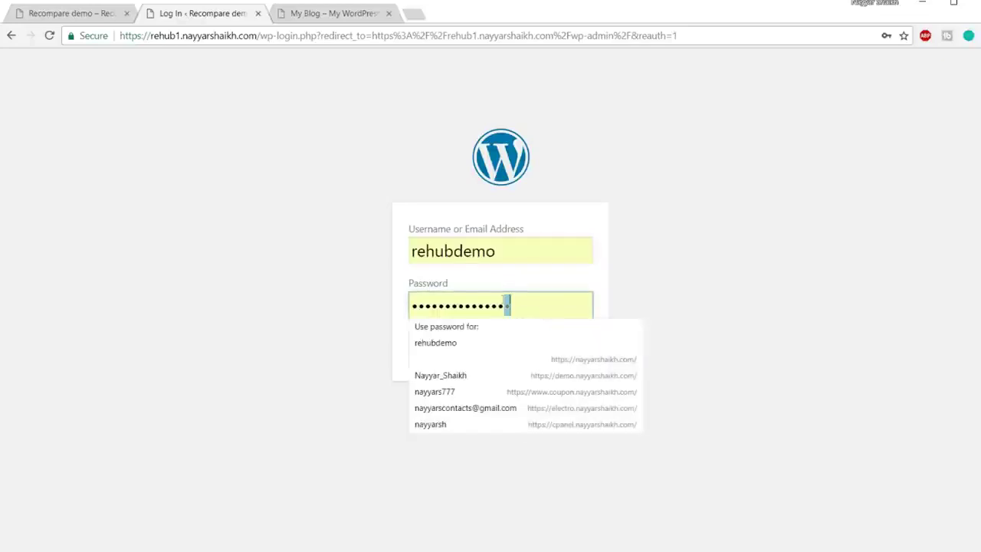
{"action": "left_click", "coordinate": [763, 277]}
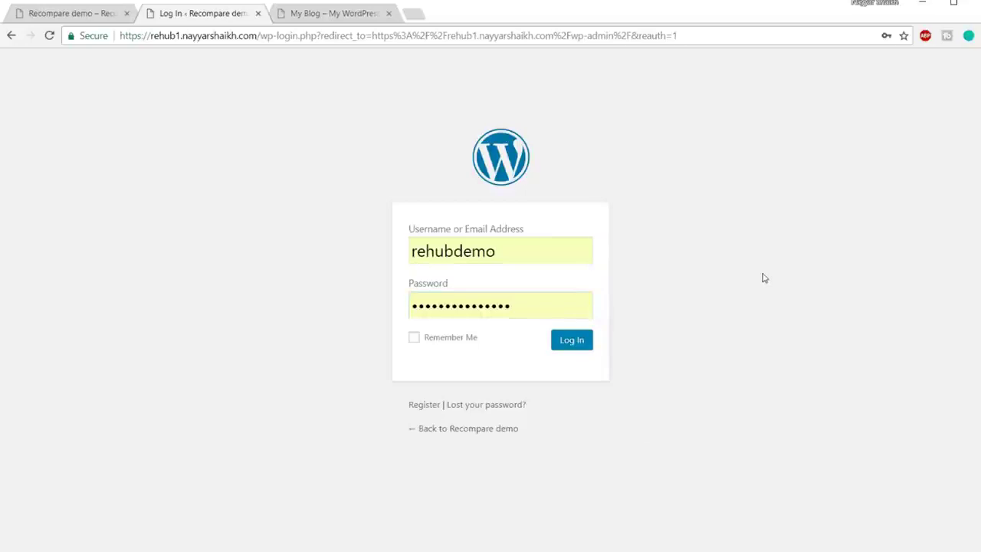
{"action": "left_click", "coordinate": [580, 347]}
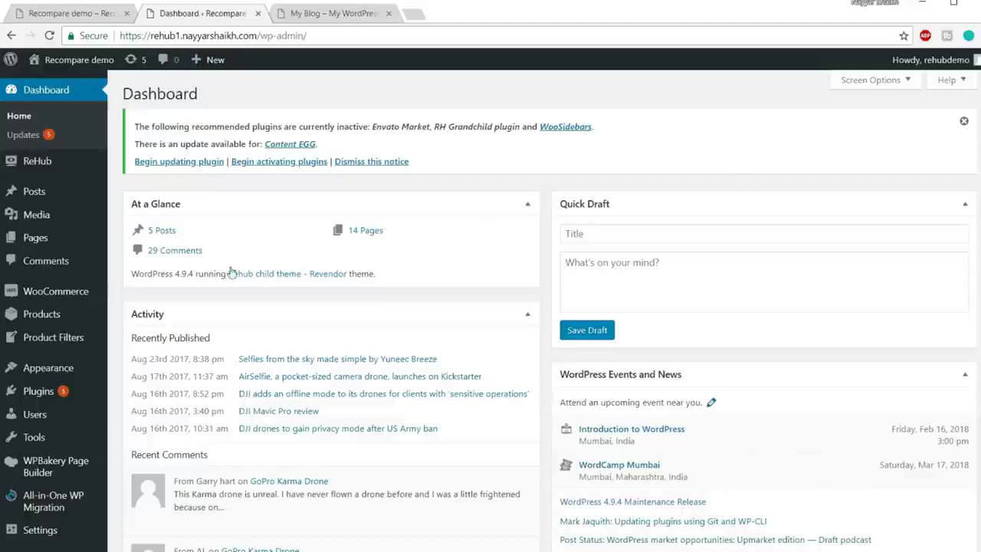
{"action": "scroll", "coordinate": [796, 195], "scroll_direction": "down", "scroll_amount": 3}
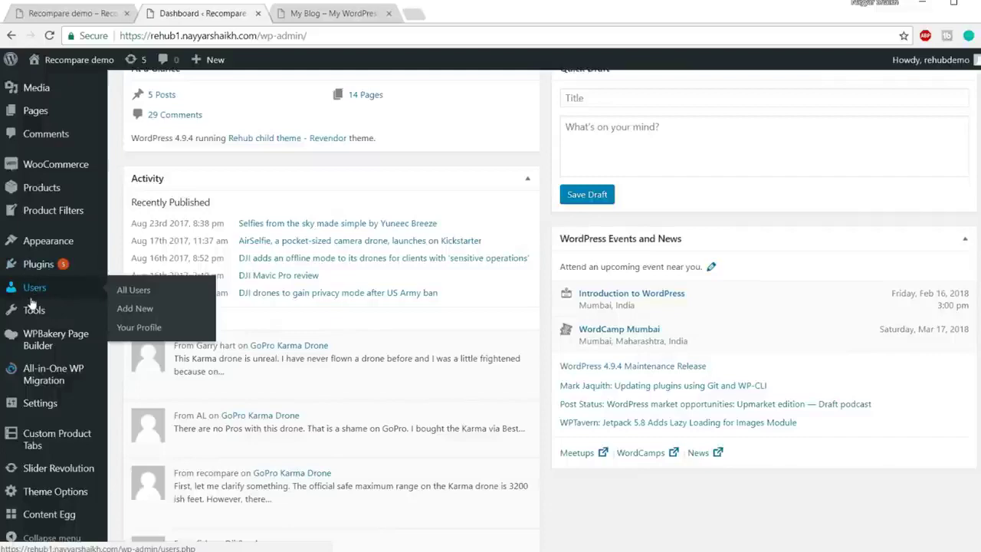
{"action": "left_click", "coordinate": [136, 309]}
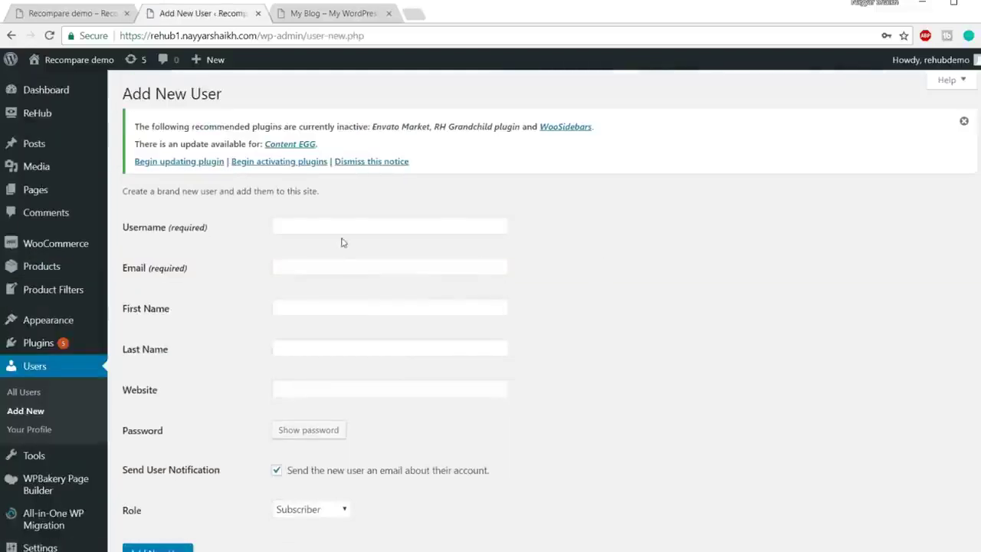
- Fill in the new user's username, email address, first name and last name
{"action": "left_click", "coordinate": [347, 226]}
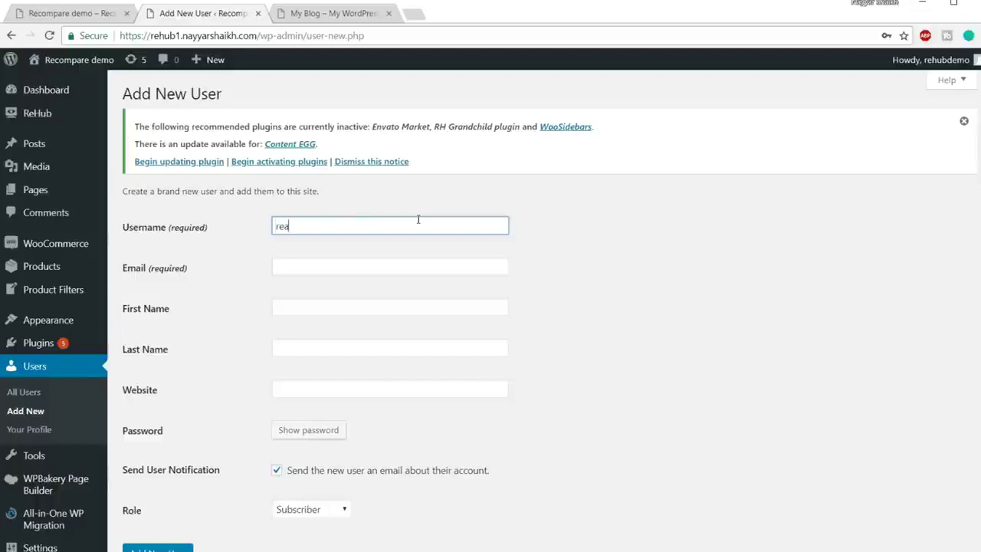
{"action": "left_click", "coordinate": [381, 271]}
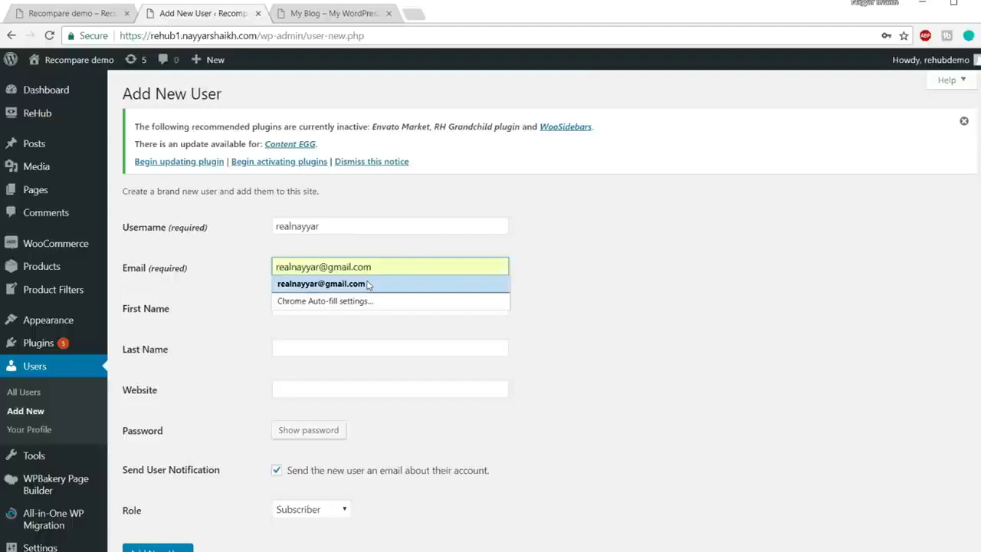
{"action": "left_click", "coordinate": [368, 284]}
{"action": "left_click", "coordinate": [350, 302]}
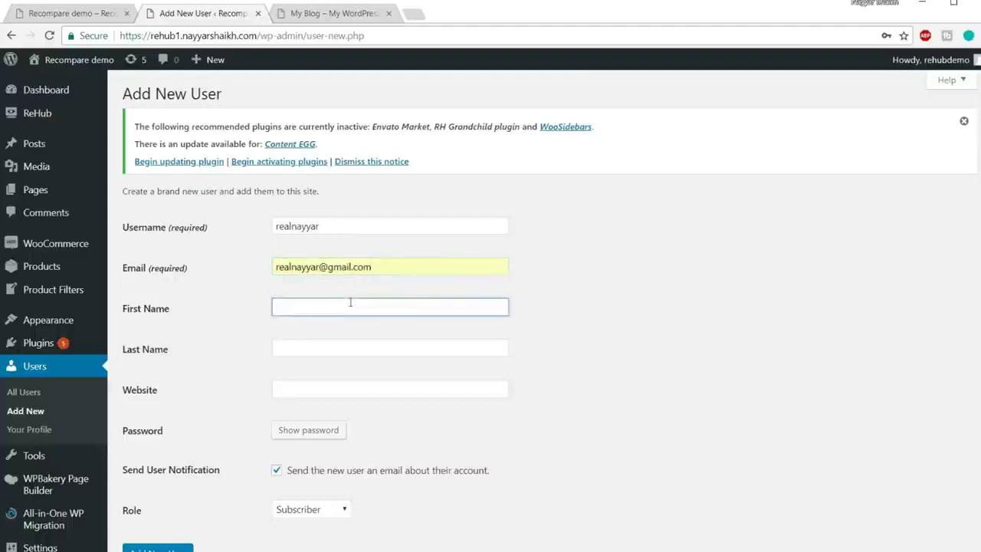
{"action": "key", "text": "Tab"}
{"action": "type", "text": "Shaikh"}
{"action": "key", "text": "Tab"}
{"action": "scroll", "coordinate": [376, 278], "scroll_direction": "down", "scroll_amount": 2}
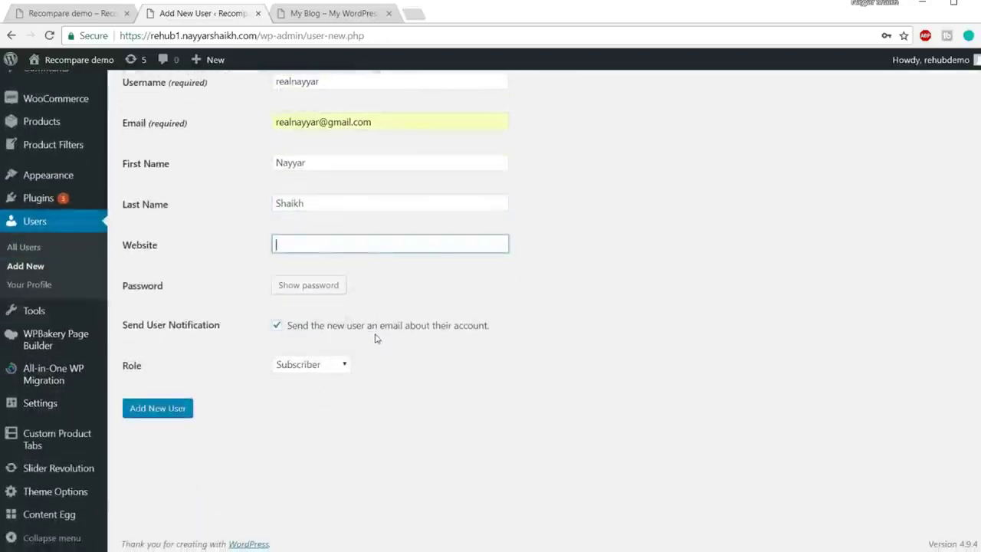
- Set a custom password and the Administrator role, then create the user
{"action": "left_click", "coordinate": [317, 285]}
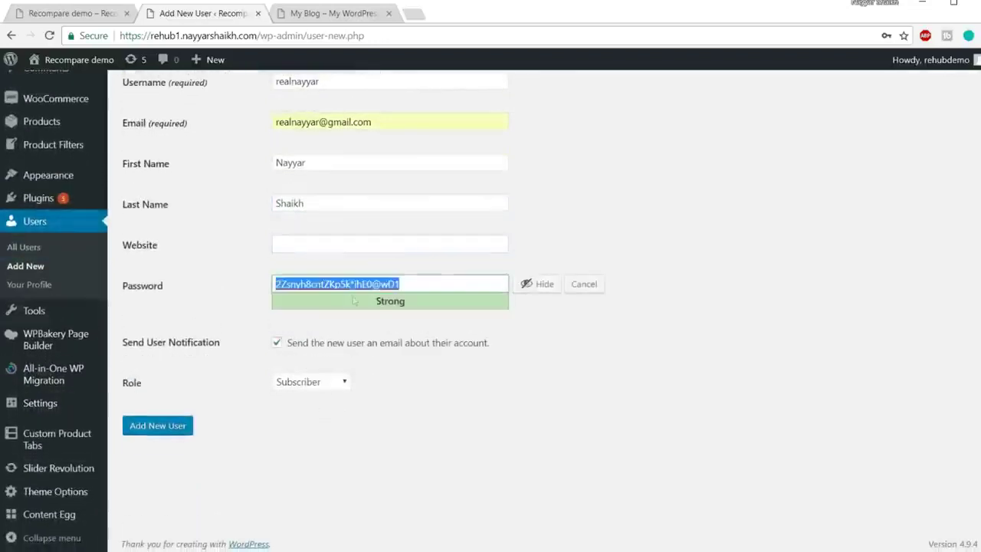
{"action": "left_click", "coordinate": [540, 284]}
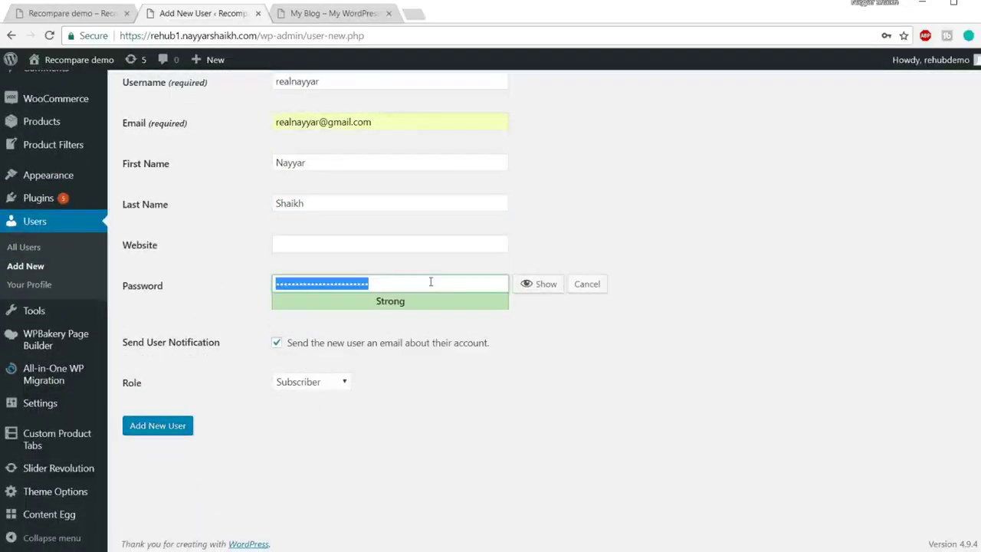
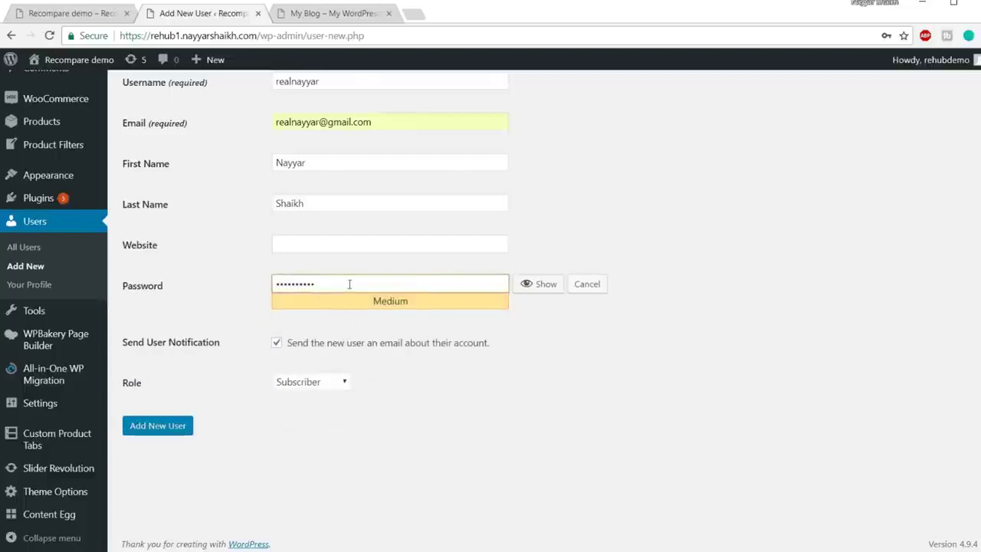
{"action": "left_click", "coordinate": [316, 382]}
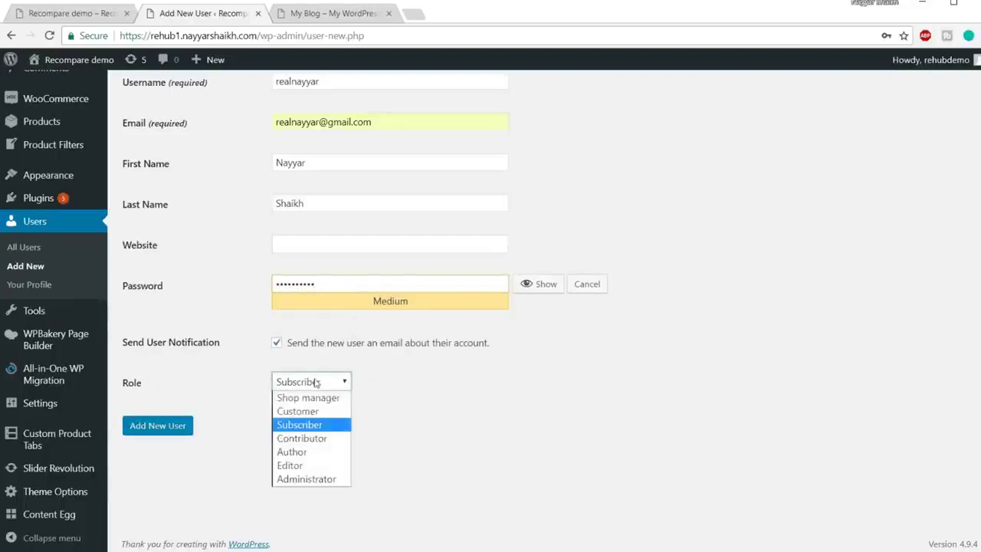
{"action": "left_click", "coordinate": [338, 479]}
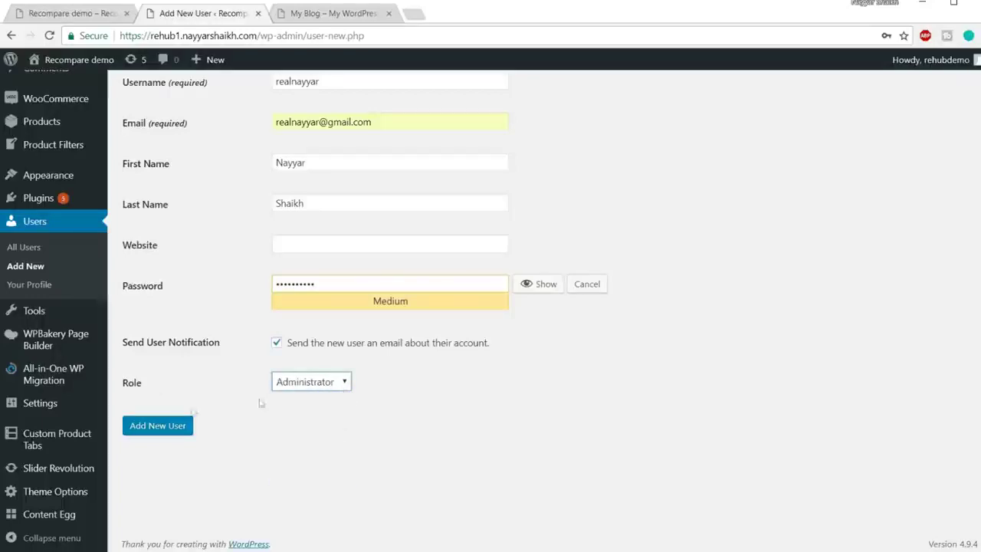
{"action": "scroll", "coordinate": [450, 243], "scroll_direction": "up", "scroll_amount": 2}
{"action": "left_click_drag", "start_coordinate": [322, 217], "coordinate": [254, 214]}
{"action": "scroll", "coordinate": [285, 185], "scroll_direction": "down", "scroll_amount": 1}
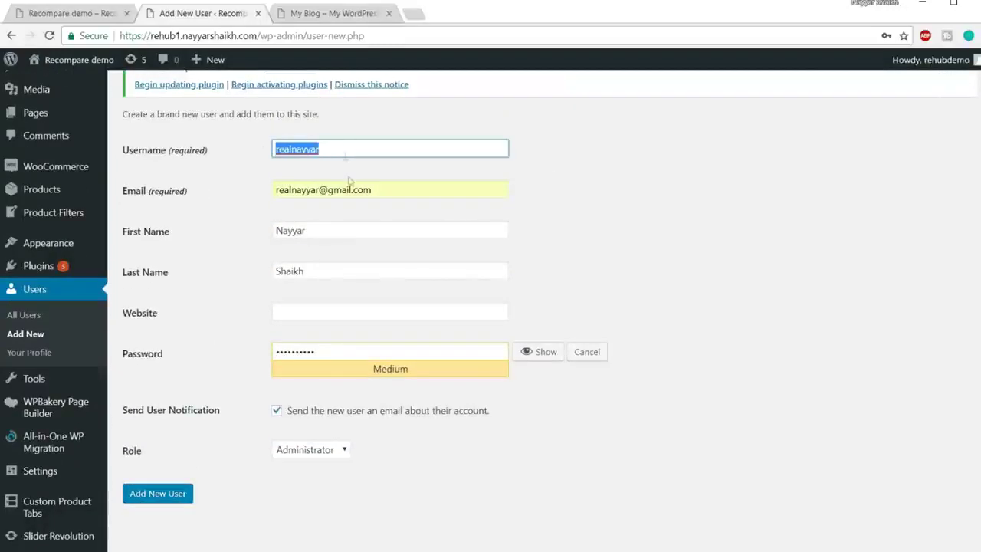
{"action": "scroll", "coordinate": [325, 251], "scroll_direction": "down", "scroll_amount": 1}
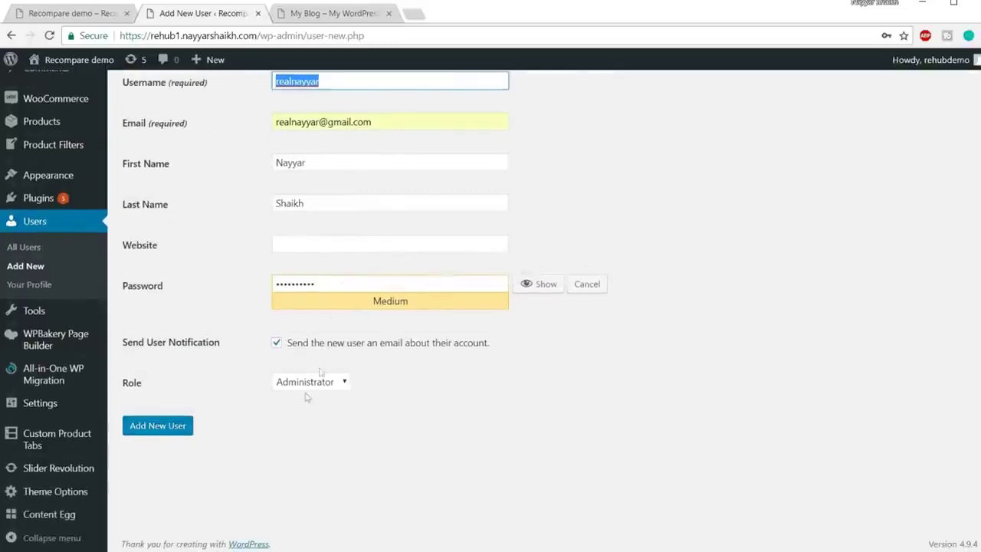
{"action": "left_click", "coordinate": [159, 426]}
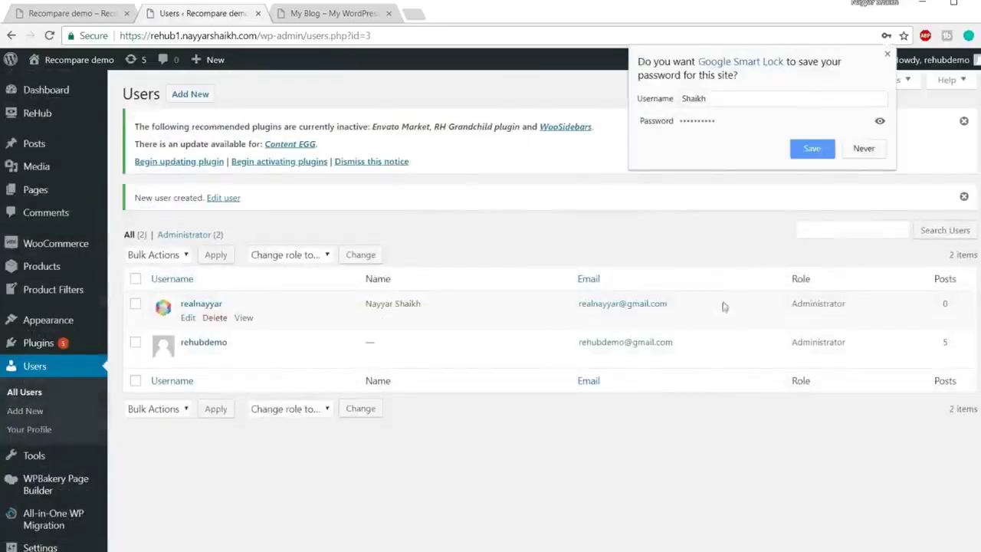
- Dismiss the browser's save-password prompt and log out of the current admin account
{"action": "left_click", "coordinate": [493, 204]}
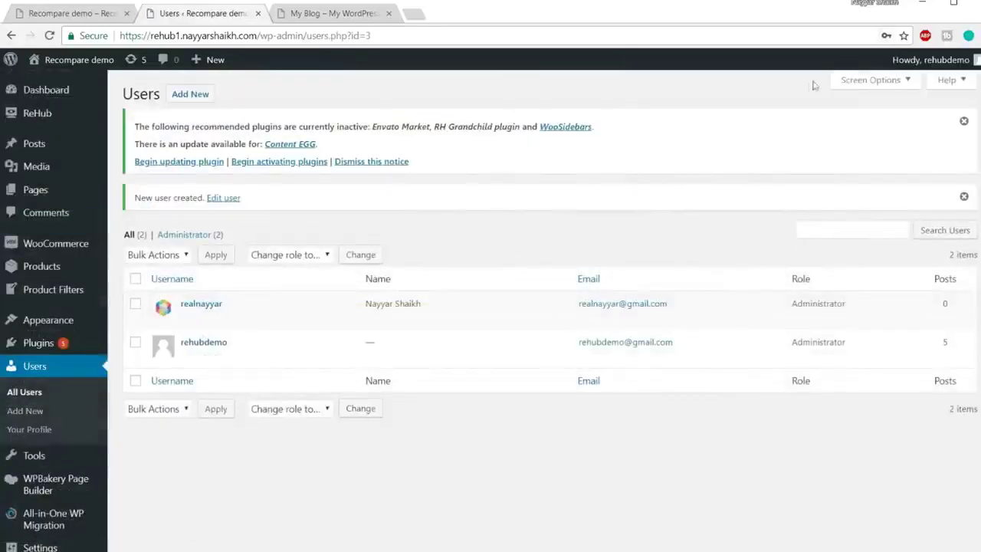
{"action": "mouse_move", "coordinate": [944, 65]}
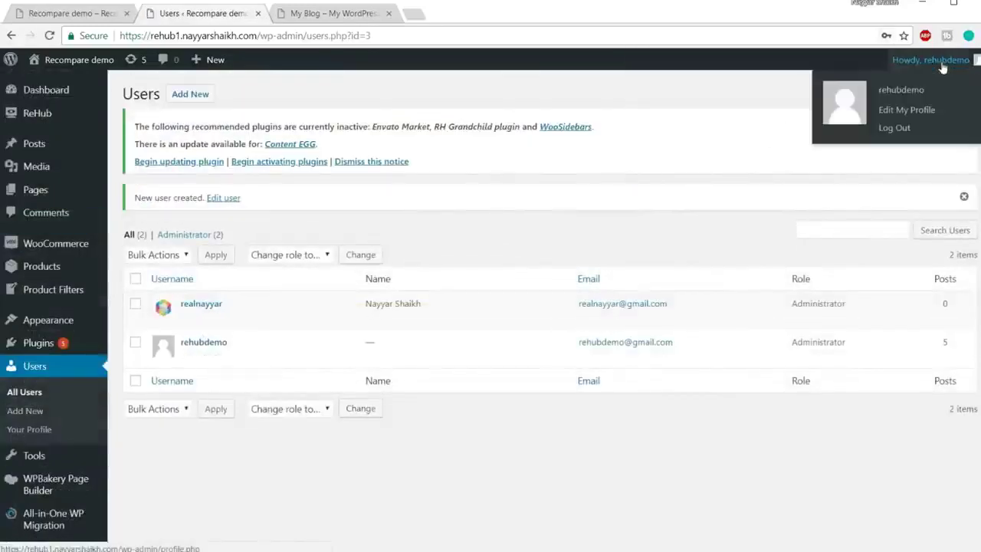
{"action": "left_click", "coordinate": [894, 129]}
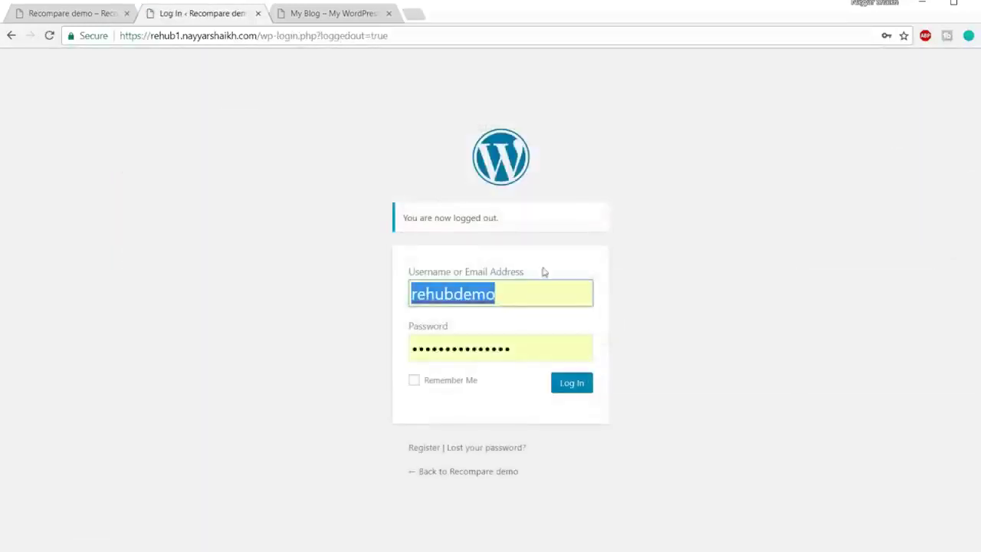
- Log in as the new Administrator with Remember Me, save the login, and go to Users
{"action": "type", "text": "re"}
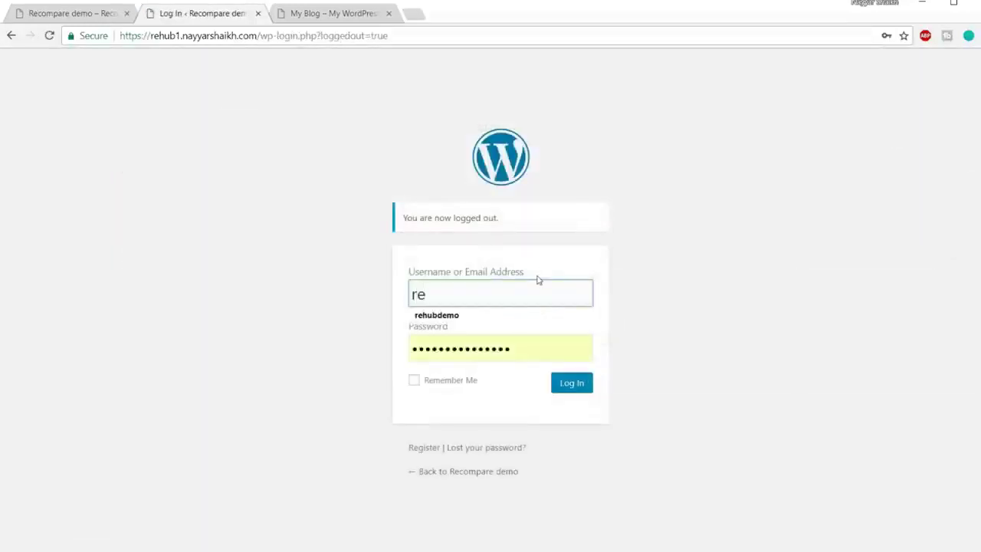
{"action": "type", "text": "alnayyar"}
{"action": "key", "text": "Tab"}
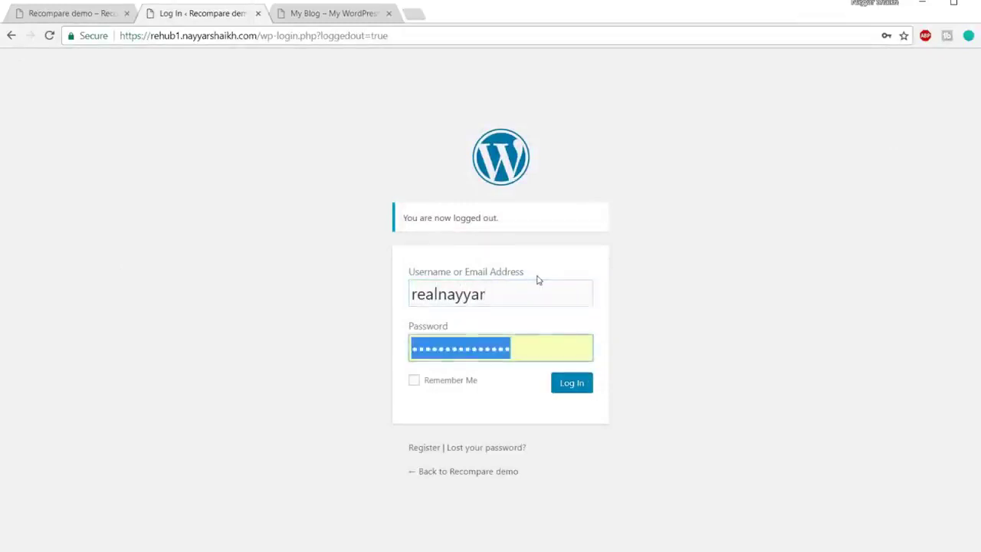
{"action": "type", "text": "*******"}
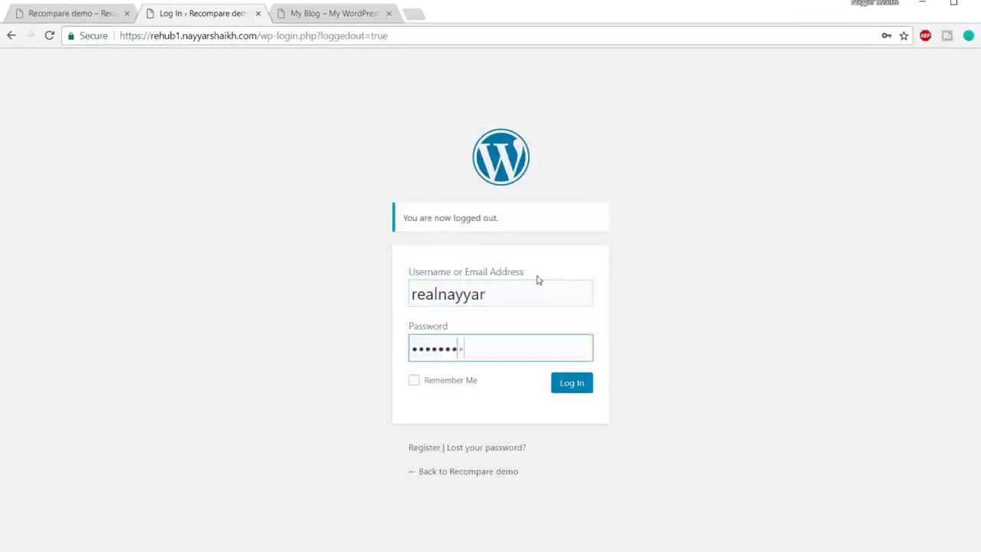
{"action": "left_click", "coordinate": [442, 382]}
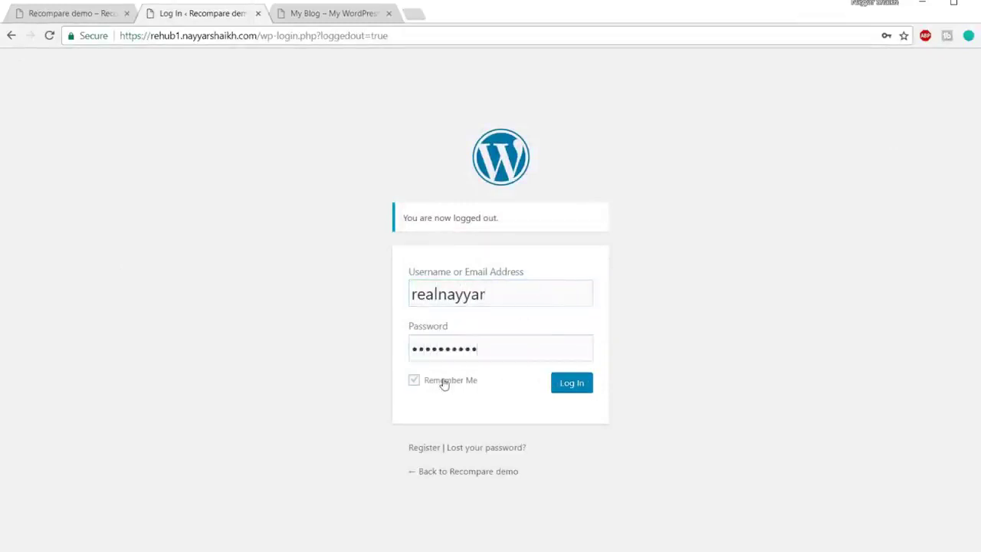
{"action": "left_click", "coordinate": [586, 384]}
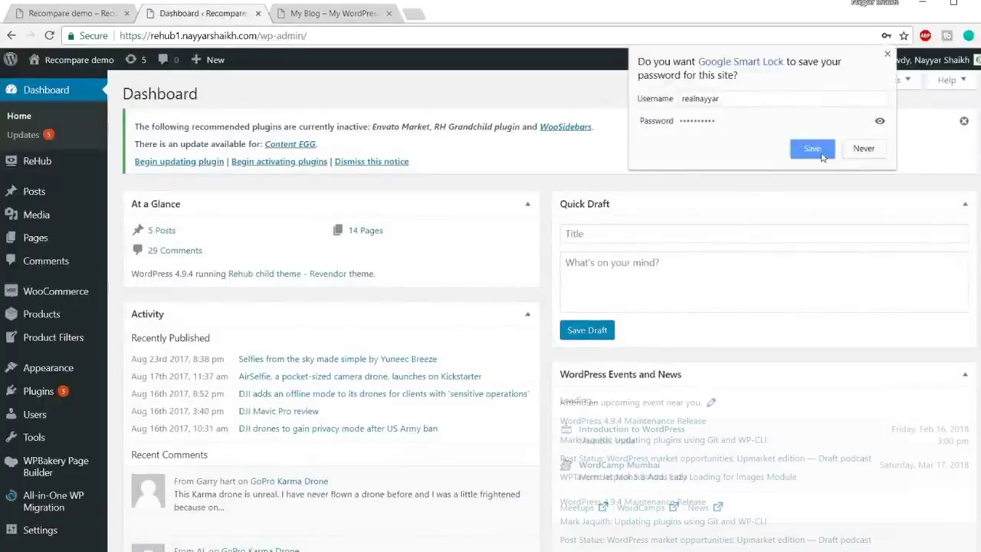
{"action": "left_click", "coordinate": [812, 149]}
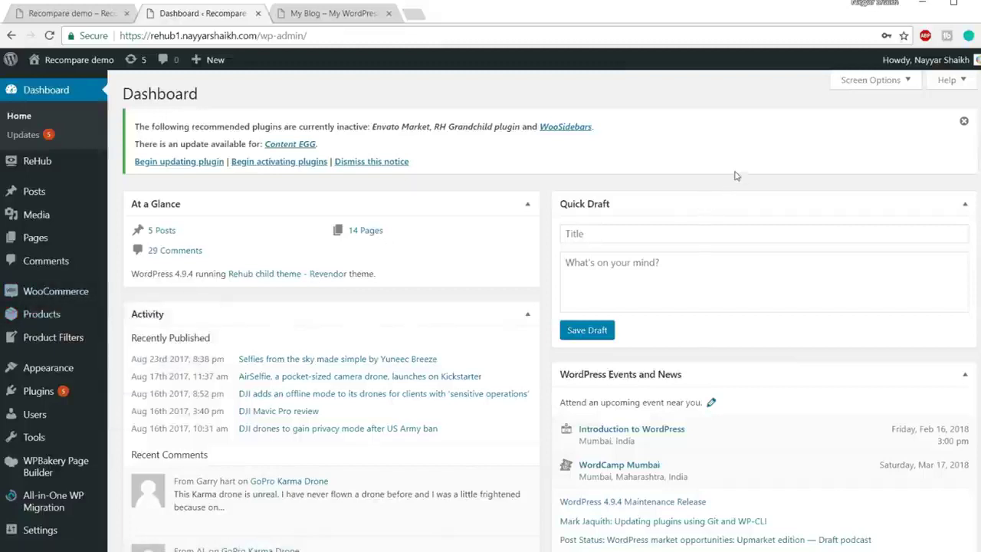
{"action": "mouse_move", "coordinate": [40, 416]}
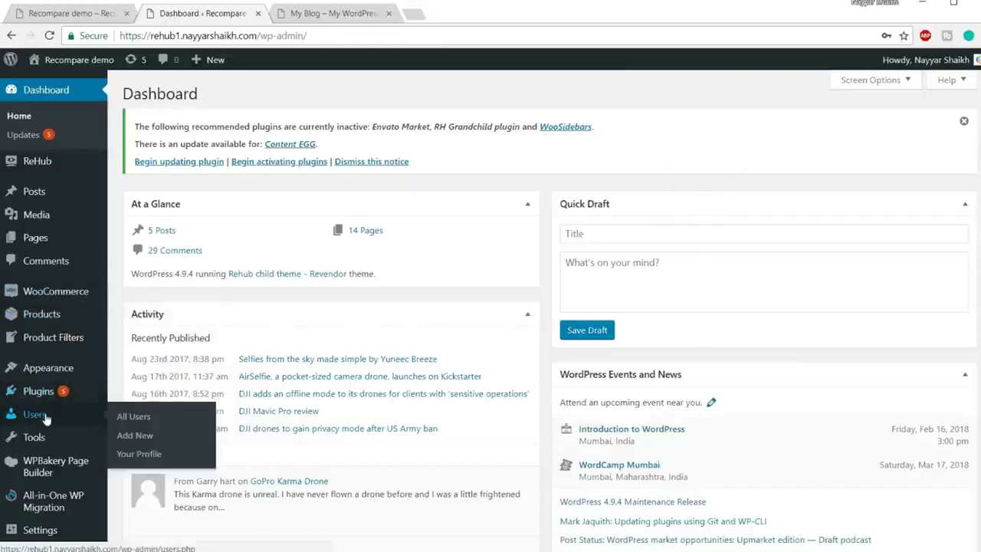
{"action": "left_click", "coordinate": [45, 417]}
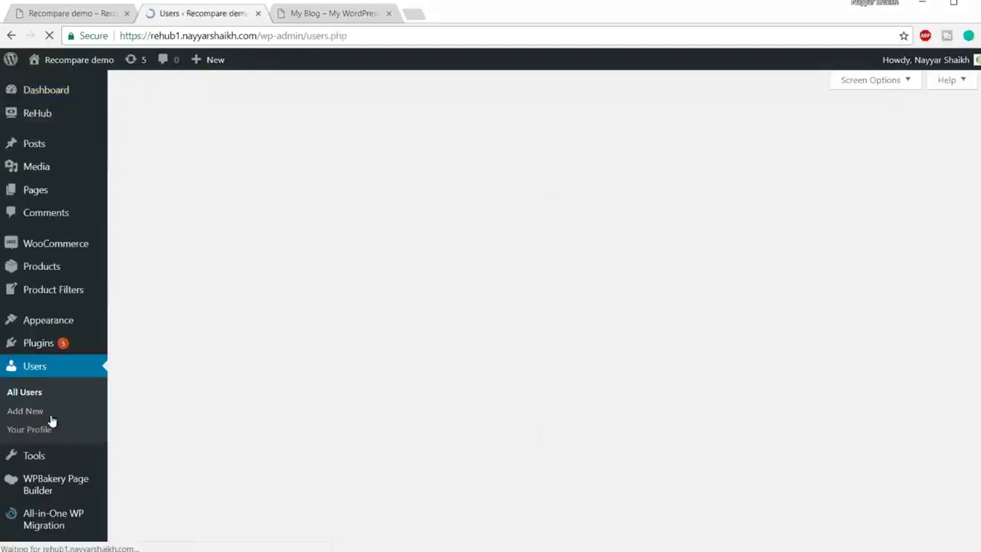
- Delete the demo user and attribute all its content to the remaining administrator account
{"action": "left_click", "coordinate": [216, 320]}
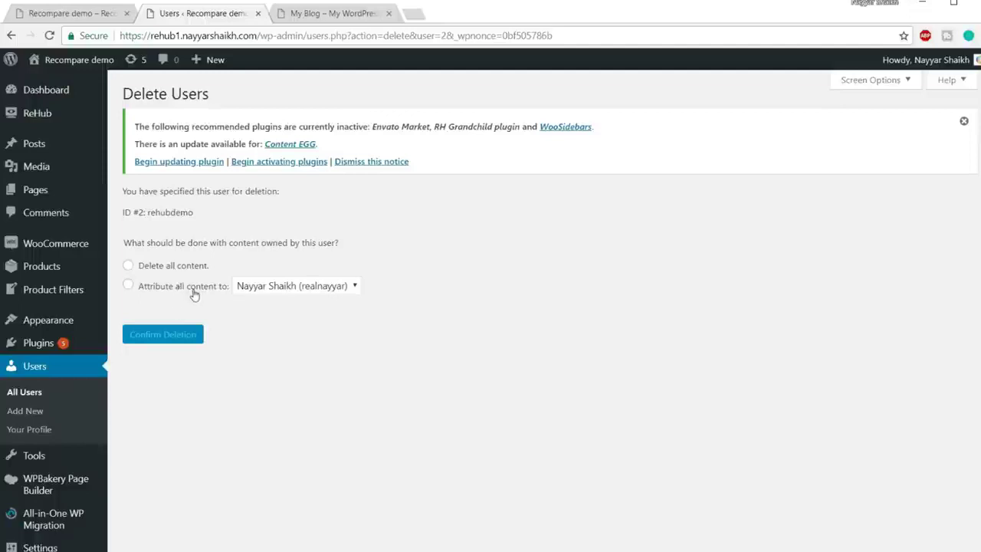
{"action": "left_click", "coordinate": [163, 289]}
{"action": "left_click", "coordinate": [282, 290]}
{"action": "left_click", "coordinate": [298, 303]}
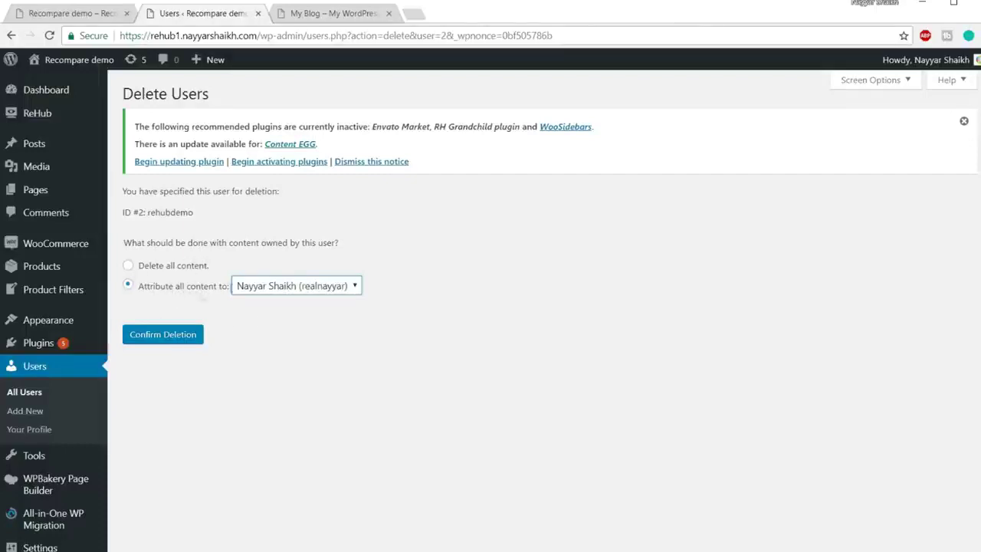
{"action": "left_click", "coordinate": [180, 342]}
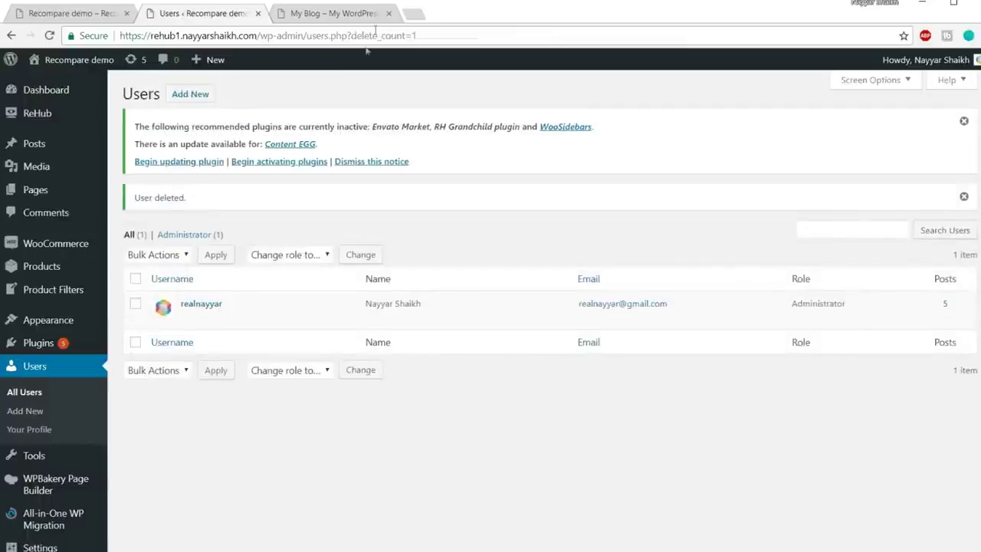
{"action": "left_click", "coordinate": [359, 14]}
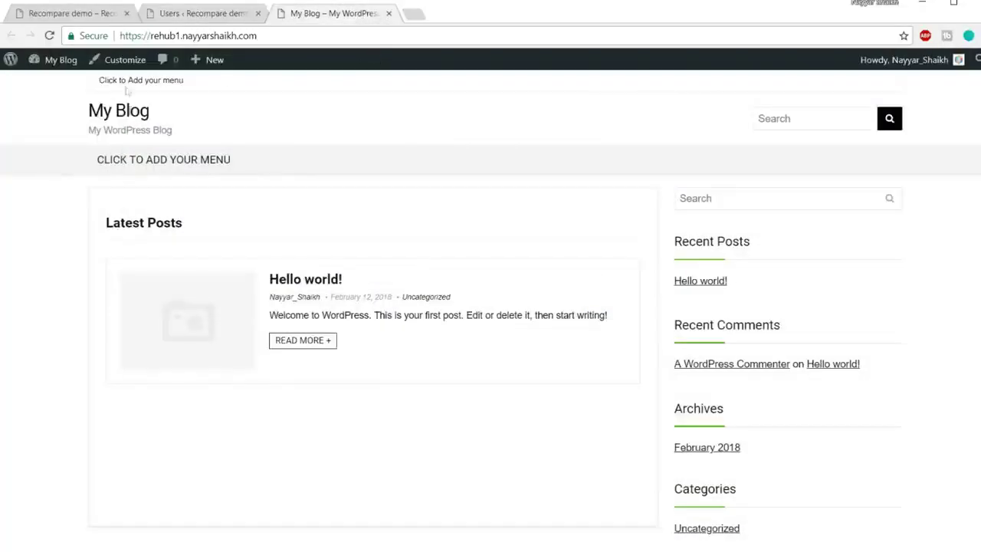
{"action": "left_click", "coordinate": [264, 36]}
{"action": "key", "text": "Return"}
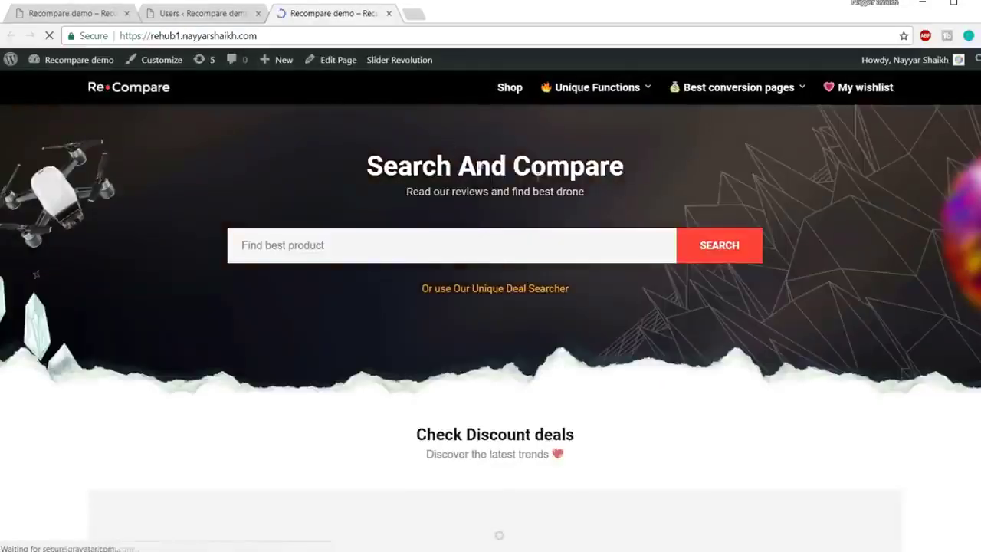
{"action": "scroll", "coordinate": [730, 346], "scroll_direction": "down", "scroll_amount": 2}
{"action": "scroll", "coordinate": [730, 346], "scroll_direction": "down", "scroll_amount": 3}
{"action": "scroll", "coordinate": [731, 345], "scroll_direction": "up", "scroll_amount": 5}
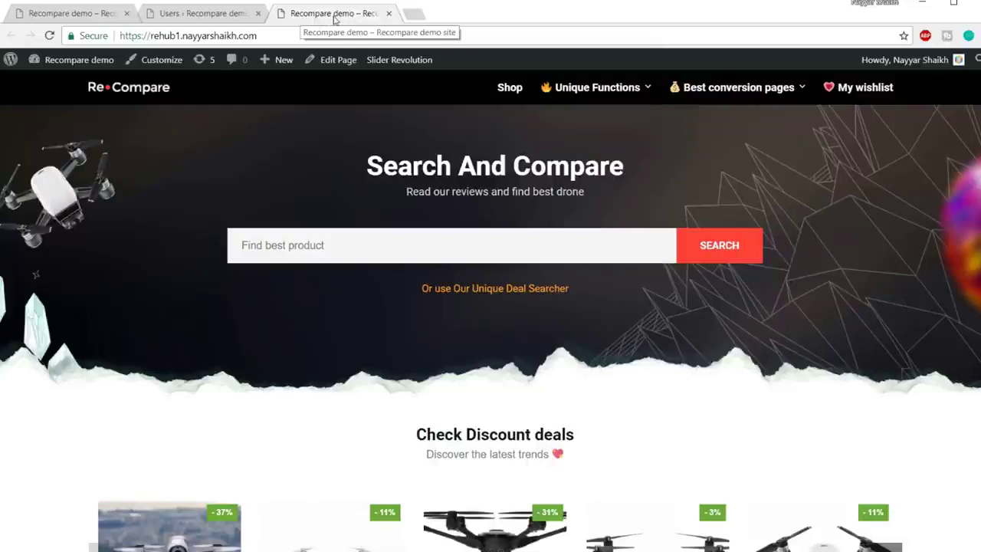
{"action": "left_click", "coordinate": [221, 15]}
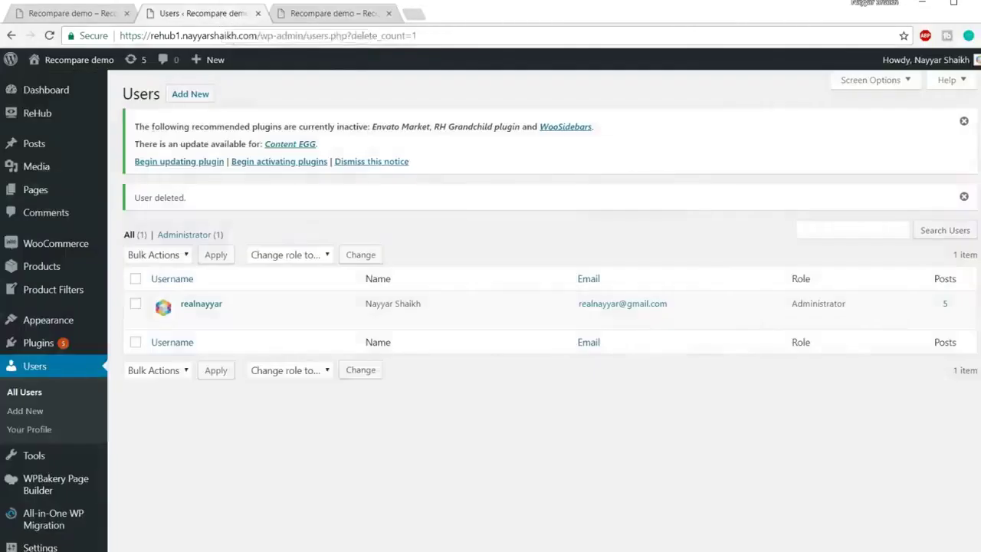
- In General Settings, set Site Title 'BloggDude' and Tagline 'Tagline', then save
{"action": "scroll", "coordinate": [56, 406], "scroll_direction": "down", "scroll_amount": 2}
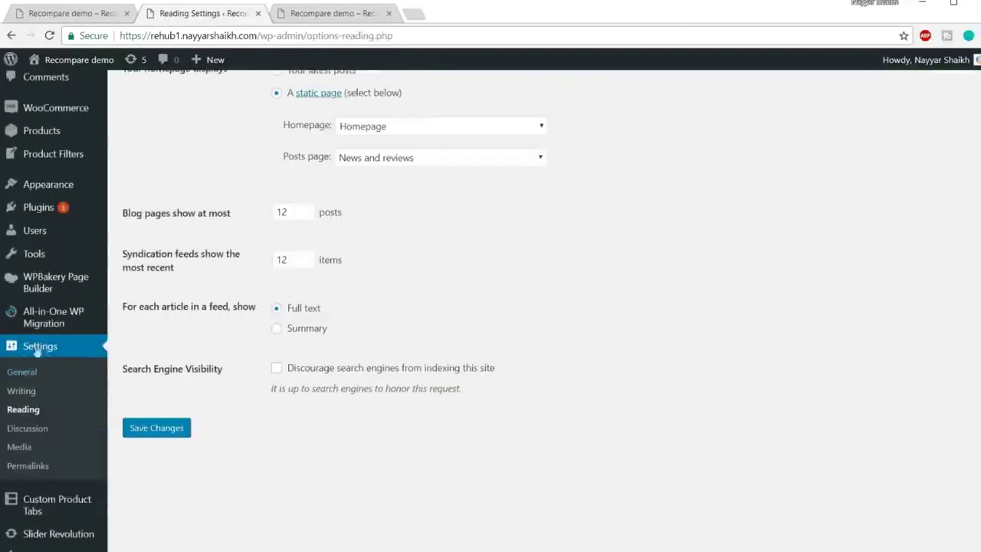
{"action": "left_click", "coordinate": [46, 352]}
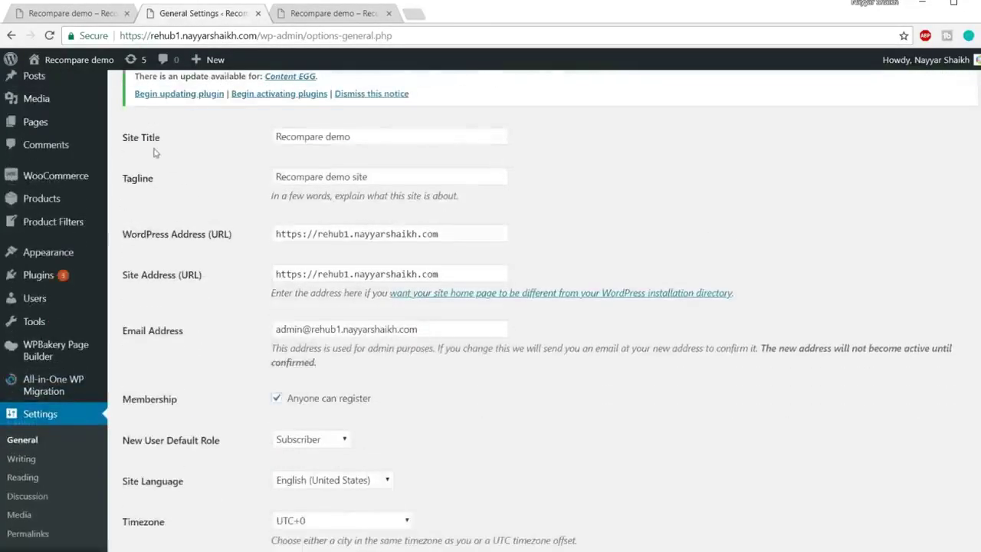
{"action": "left_click_drag", "start_coordinate": [385, 136], "coordinate": [194, 143]}
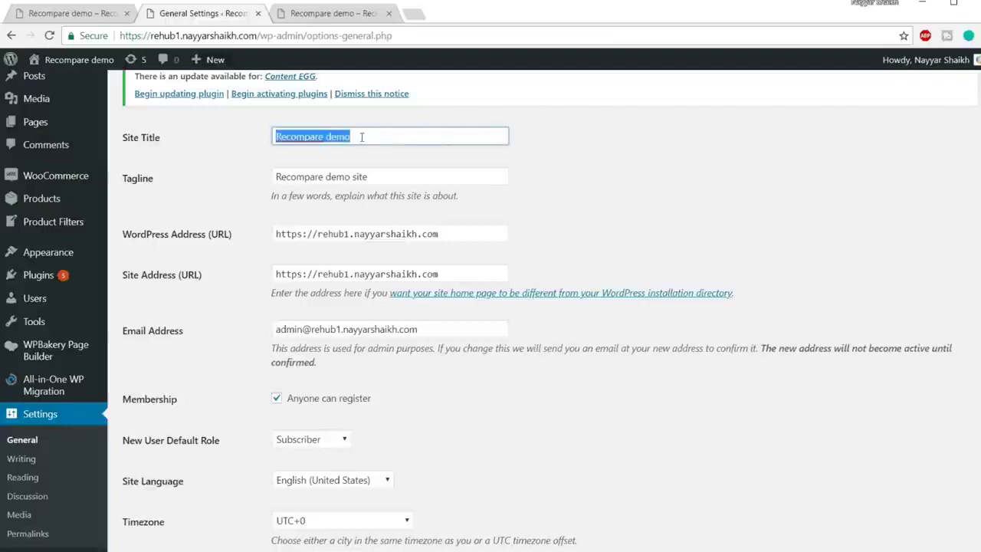
{"action": "type", "text": "Bl"}
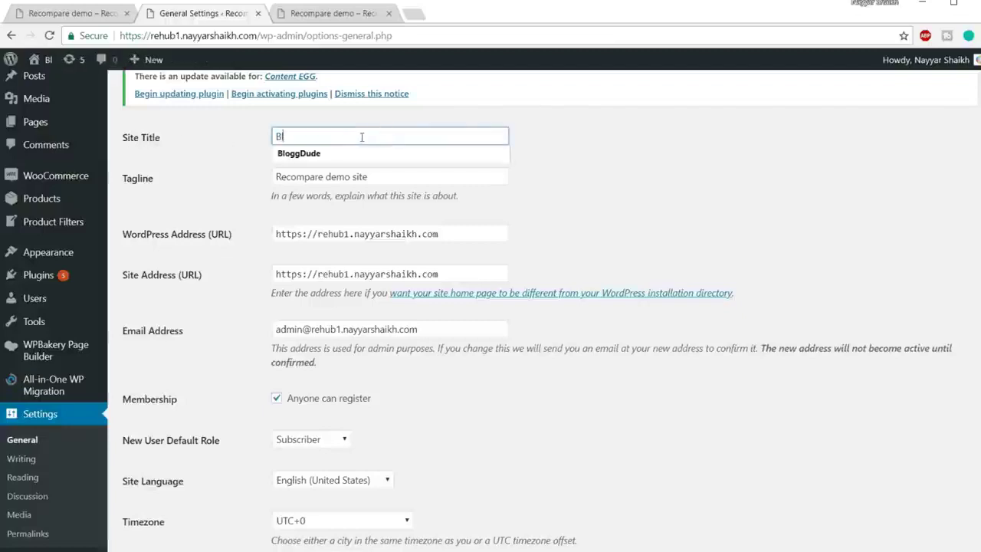
{"action": "type", "text": "oggDude"}
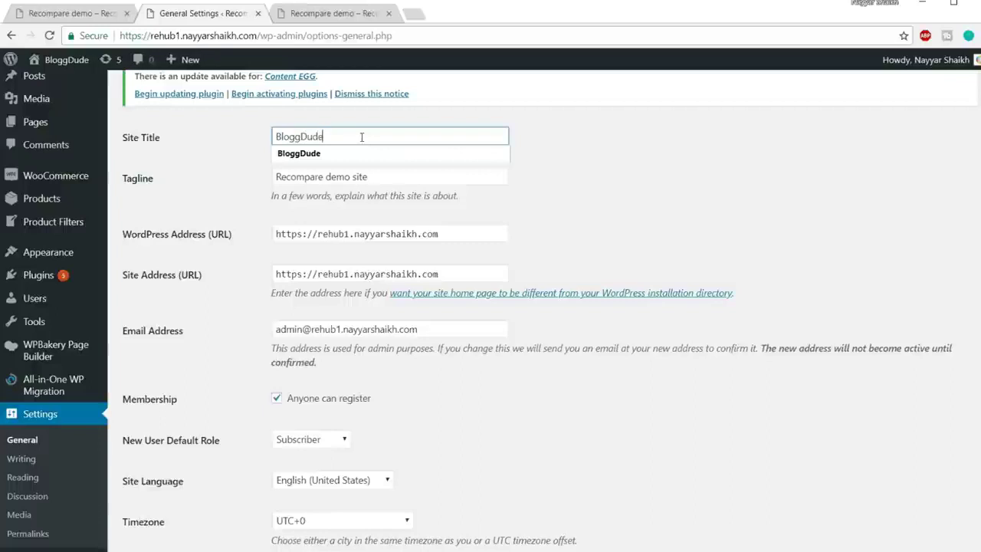
{"action": "left_click", "coordinate": [711, 164]}
{"action": "triple_click", "coordinate": [399, 177]}
{"action": "type", "text": "Tagline"}
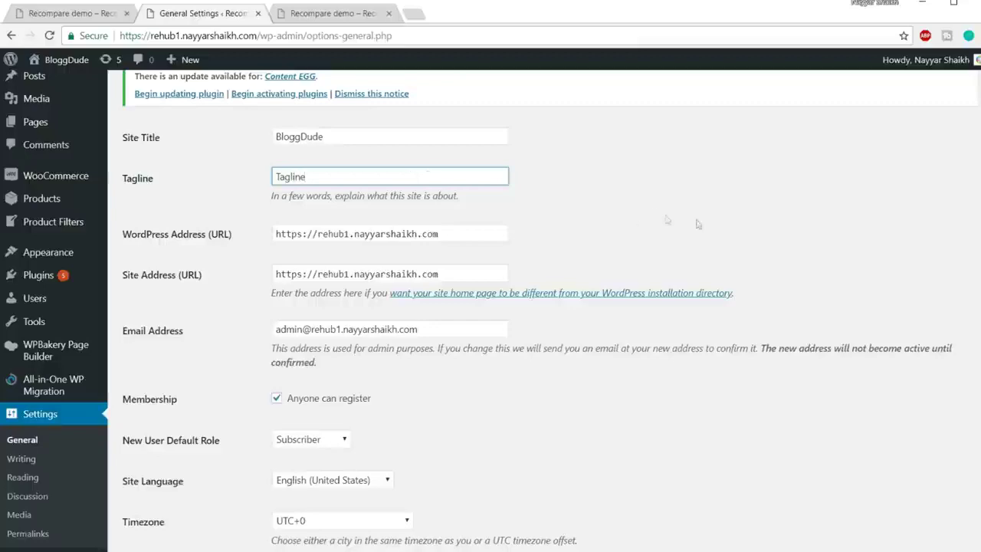
{"action": "scroll", "coordinate": [651, 219], "scroll_direction": "down", "scroll_amount": 5}
{"action": "scroll", "coordinate": [650, 219], "scroll_direction": "down", "scroll_amount": 2}
{"action": "left_click", "coordinate": [173, 492]}
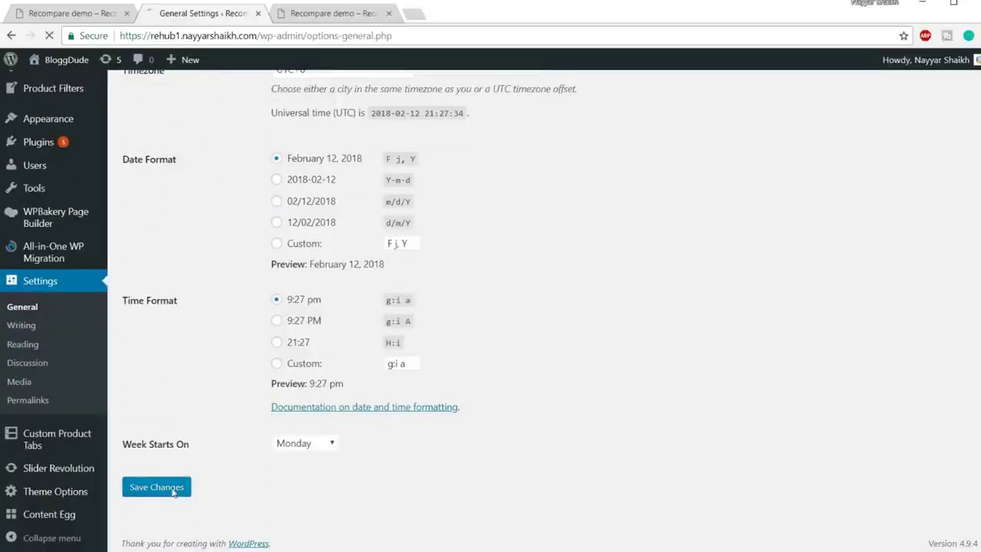
{"action": "scroll", "coordinate": [558, 357], "scroll_direction": "down", "scroll_amount": 3}
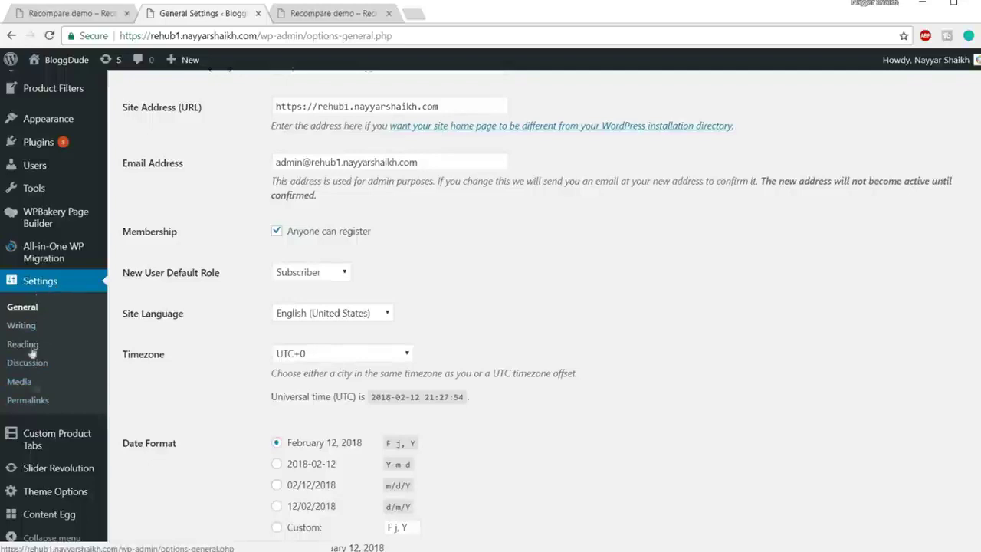
- Set a custom permalink structure of /%category%/%postname%/ and save it
{"action": "left_click", "coordinate": [28, 402]}
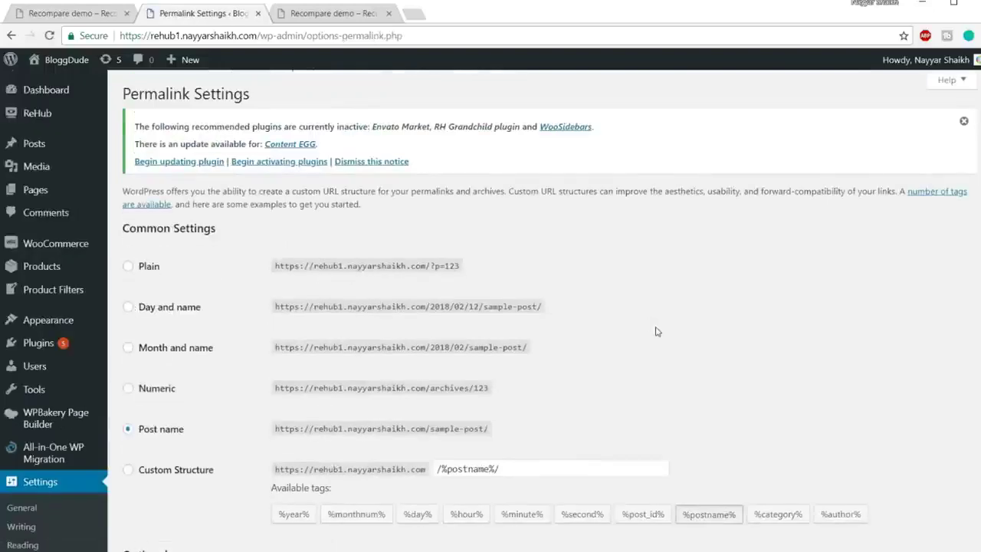
{"action": "scroll", "coordinate": [656, 331], "scroll_direction": "down", "scroll_amount": 4}
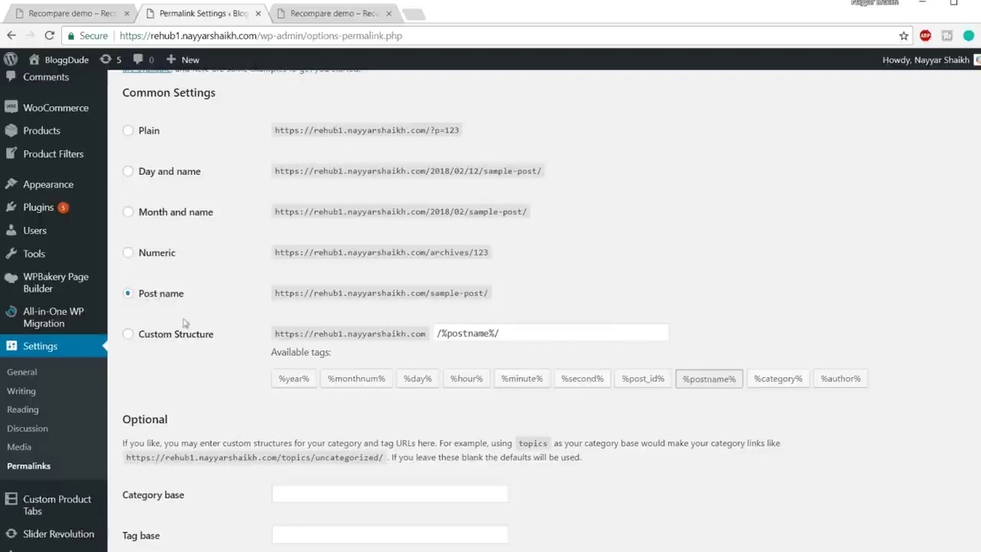
{"action": "left_click", "coordinate": [164, 337]}
{"action": "left_click", "coordinate": [162, 339]}
{"action": "left_click_drag", "start_coordinate": [539, 335], "coordinate": [304, 335]}
{"action": "key", "text": "BackSpace"}
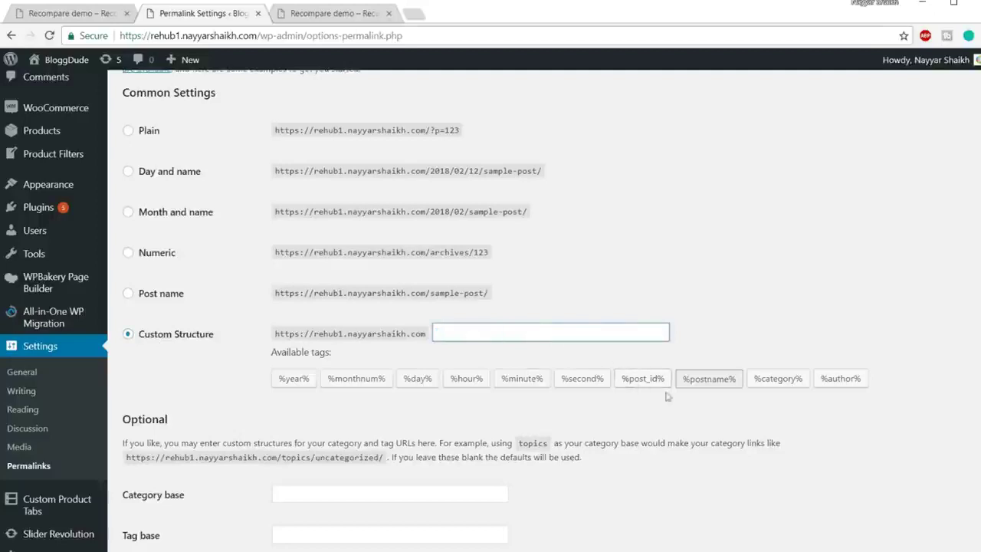
{"action": "left_click", "coordinate": [778, 378]}
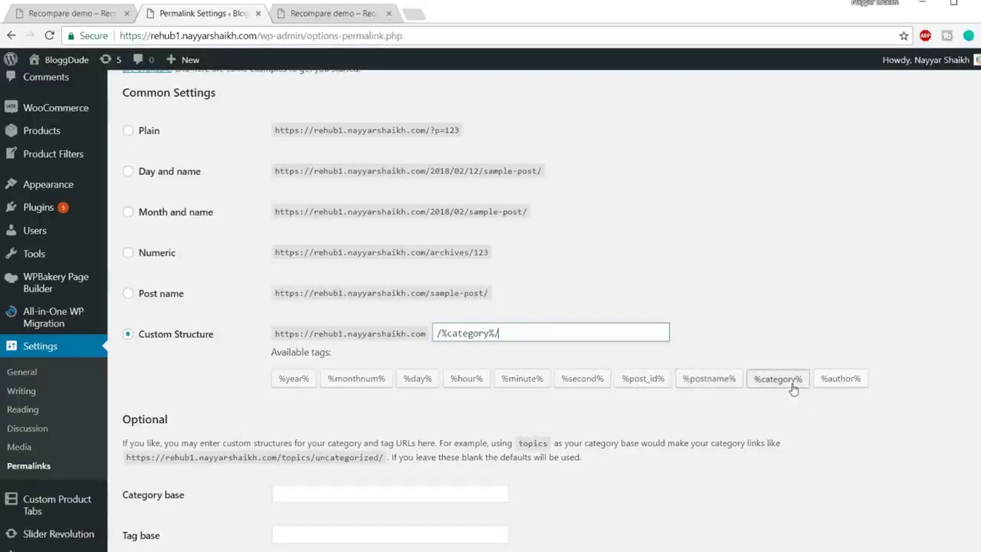
{"action": "left_click", "coordinate": [715, 387]}
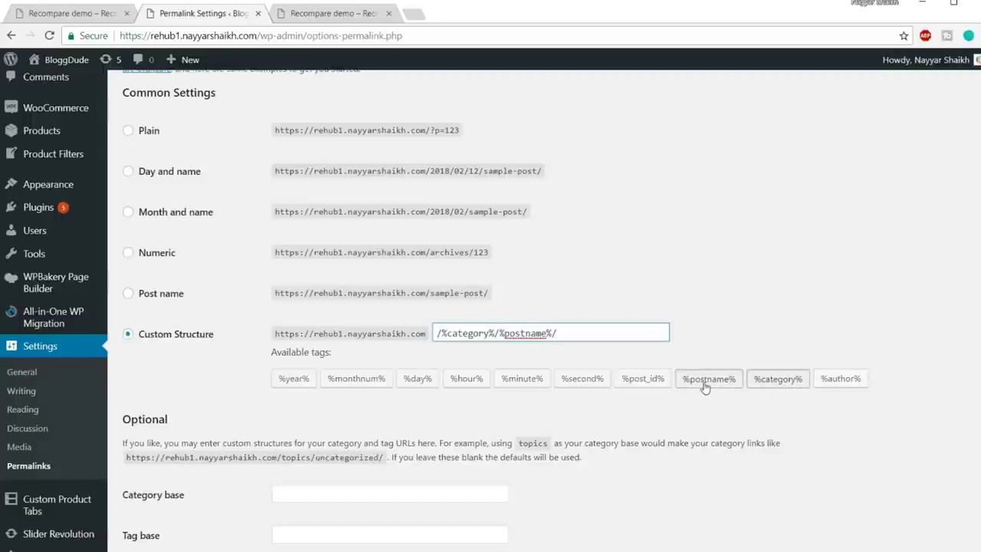
{"action": "scroll", "coordinate": [318, 411], "scroll_direction": "down", "scroll_amount": 7}
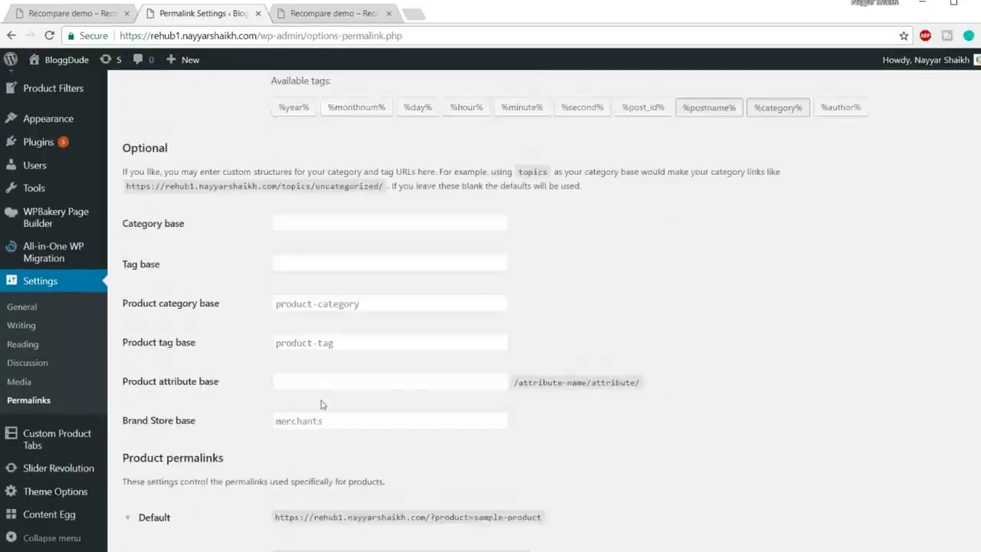
{"action": "left_click", "coordinate": [157, 487]}
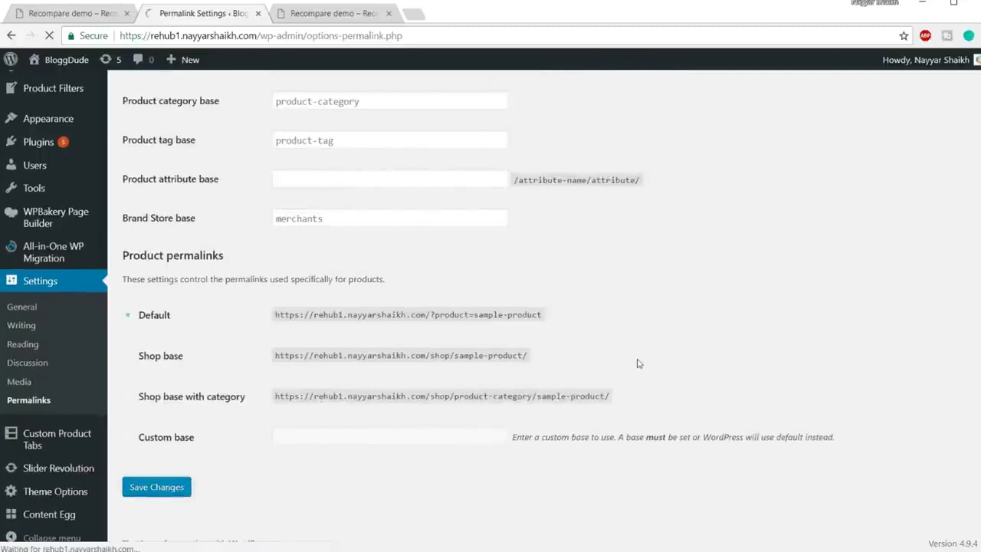
- Reload the site's front page in its tab, then return to the permalink settings
{"action": "left_click", "coordinate": [343, 15]}
{"action": "left_click", "coordinate": [294, 35]}
{"action": "key", "text": "Return"}
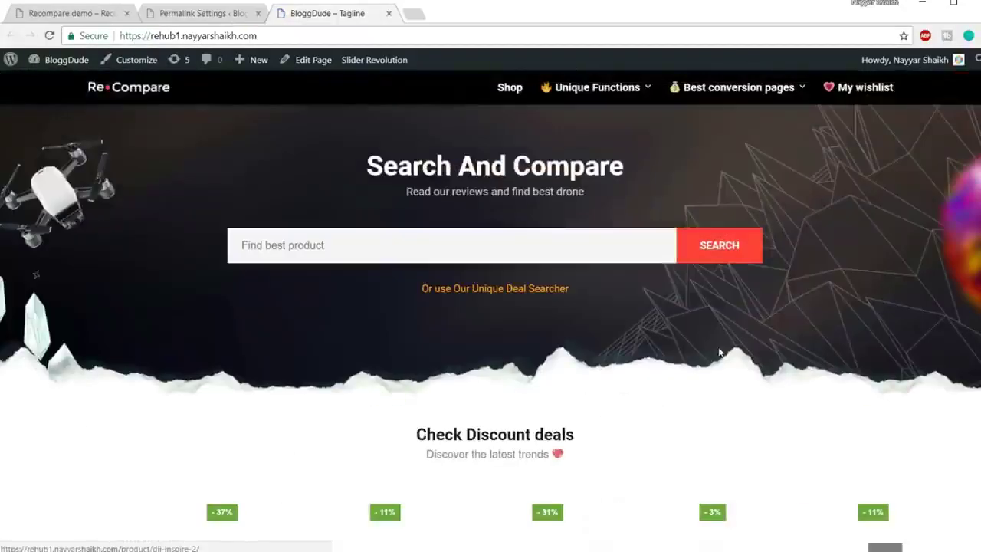
{"action": "left_click", "coordinate": [189, 15]}
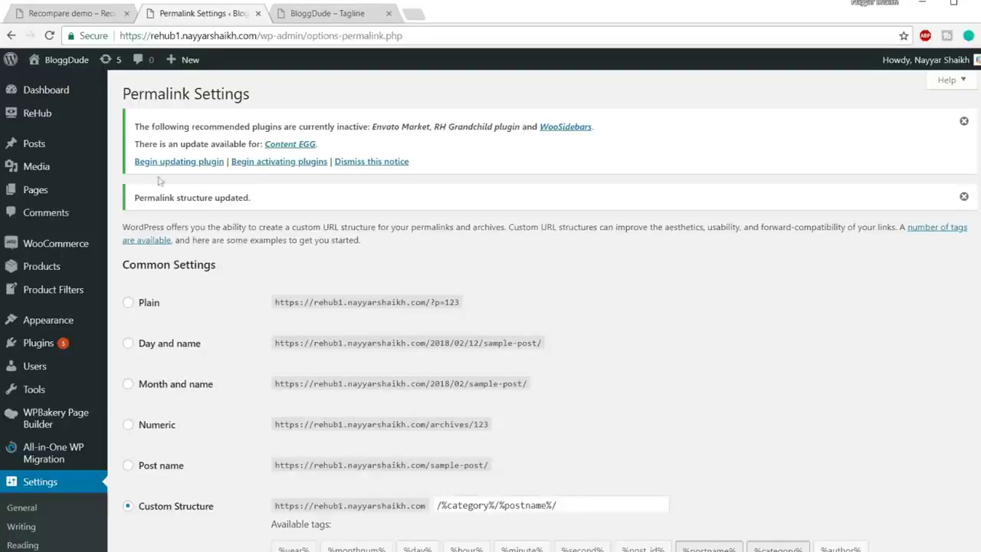
{"action": "mouse_move", "coordinate": [65, 245]}
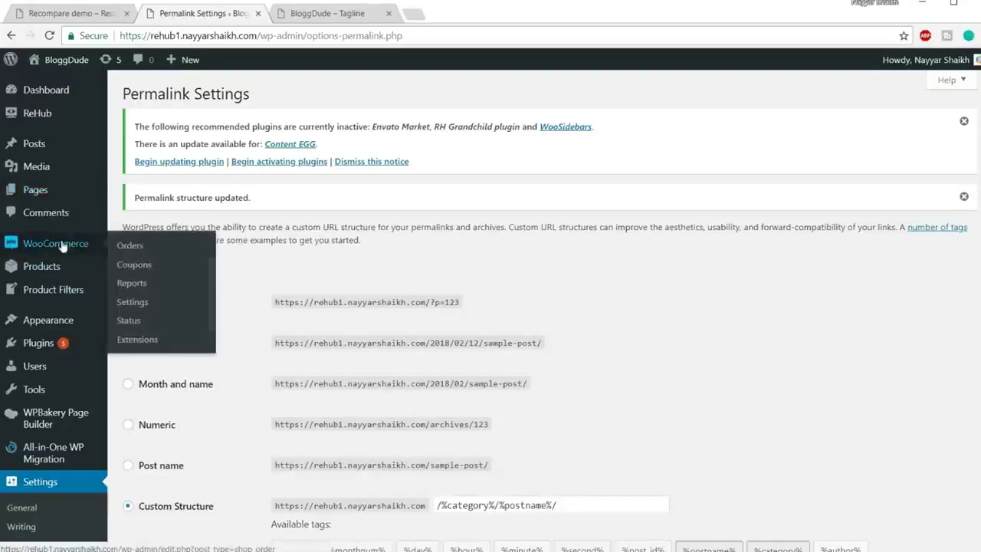
{"action": "left_click", "coordinate": [135, 301]}
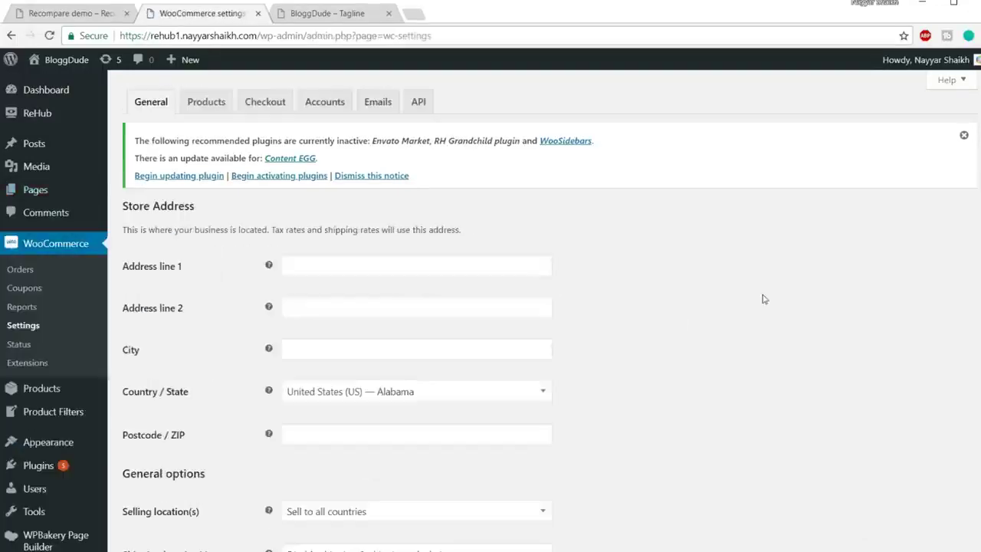
{"action": "scroll", "coordinate": [763, 299], "scroll_direction": "down", "scroll_amount": 1}
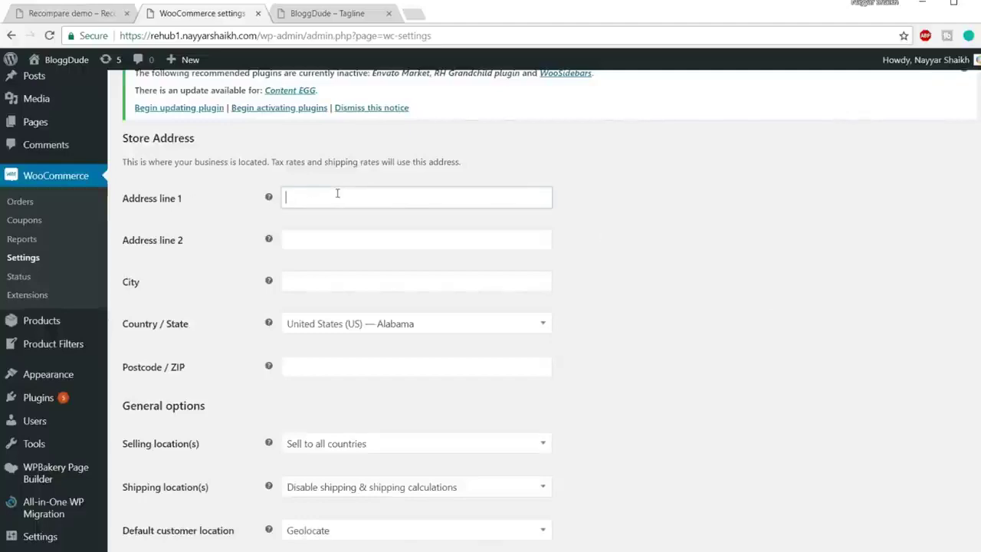
{"action": "left_click", "coordinate": [337, 196]}
{"action": "left_click", "coordinate": [299, 217]}
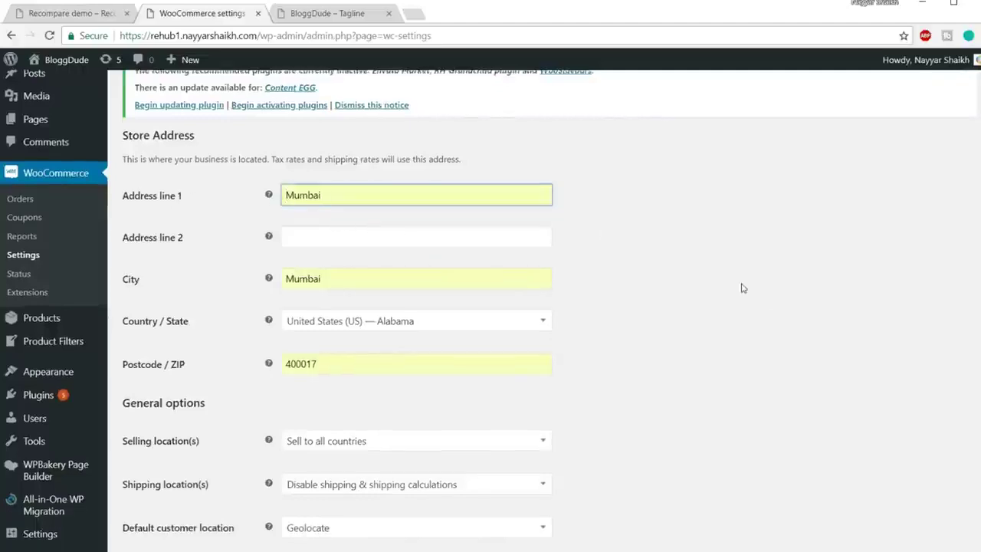
{"action": "scroll", "coordinate": [742, 288], "scroll_direction": "down", "scroll_amount": 2}
{"action": "left_click", "coordinate": [391, 189]}
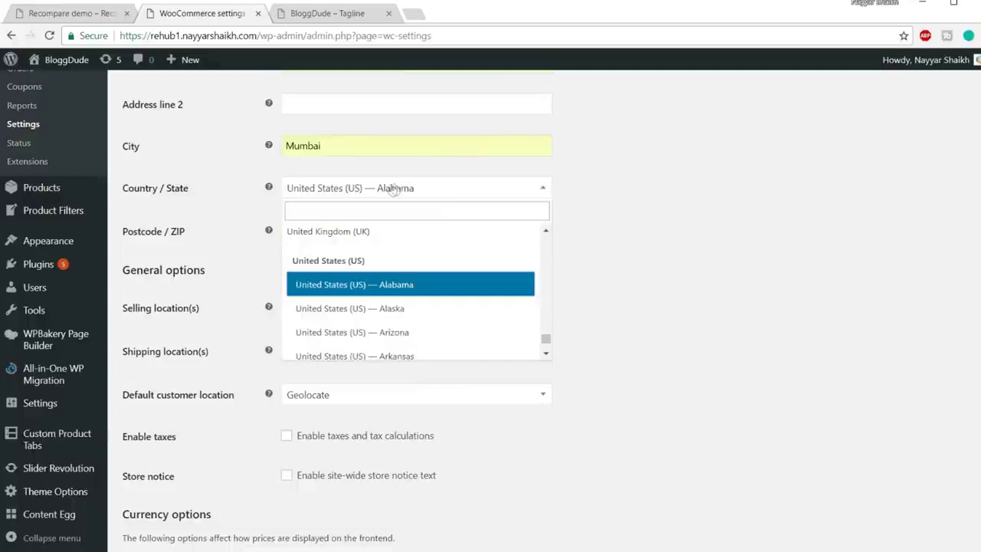
{"action": "type", "text": "maha"}
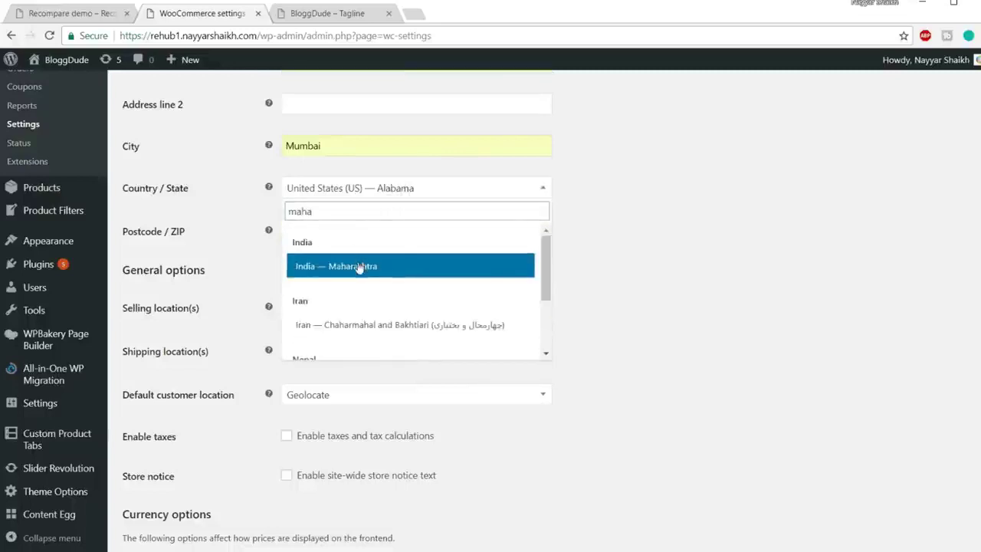
{"action": "left_click", "coordinate": [360, 264]}
{"action": "scroll", "coordinate": [663, 243], "scroll_direction": "down", "scroll_amount": 3}
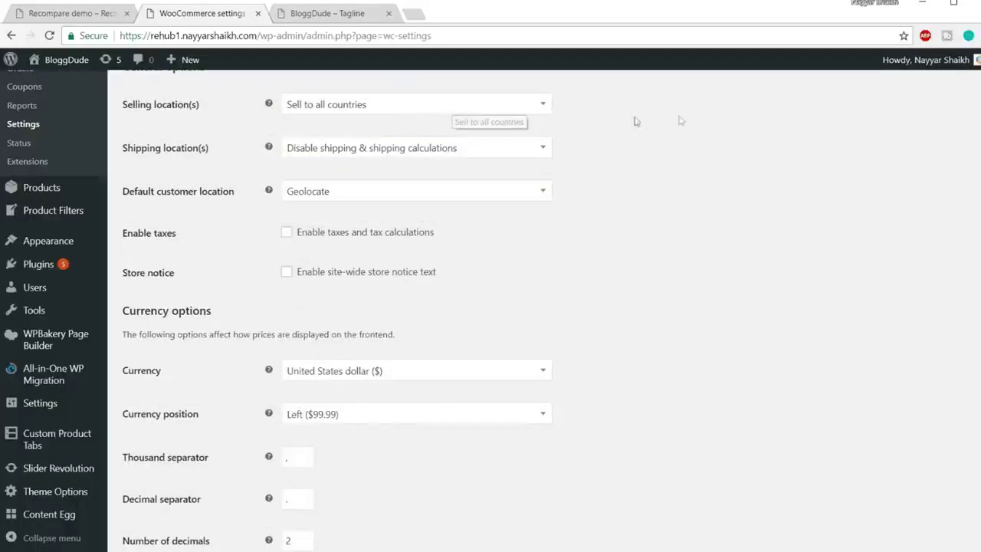
{"action": "left_click", "coordinate": [400, 111]}
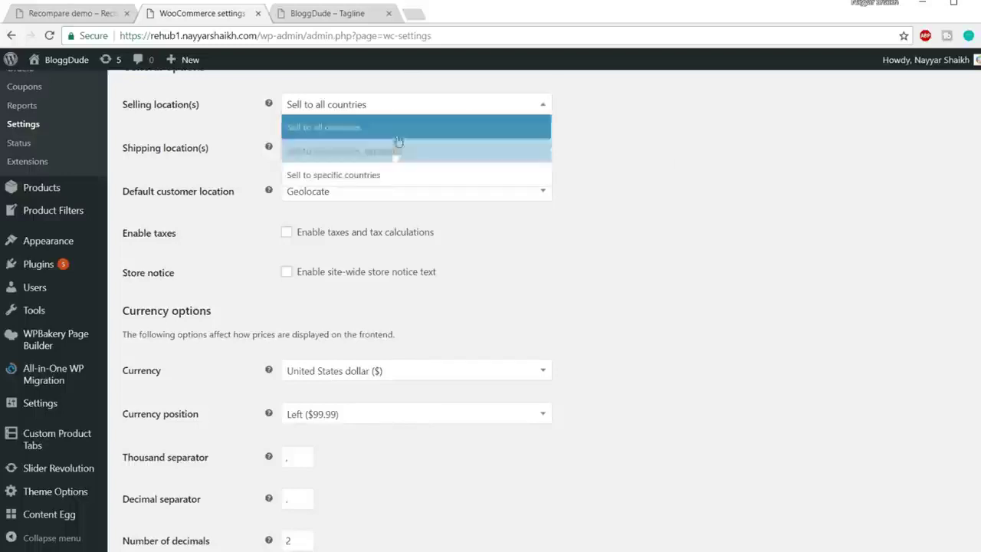
{"action": "left_click", "coordinate": [344, 175]}
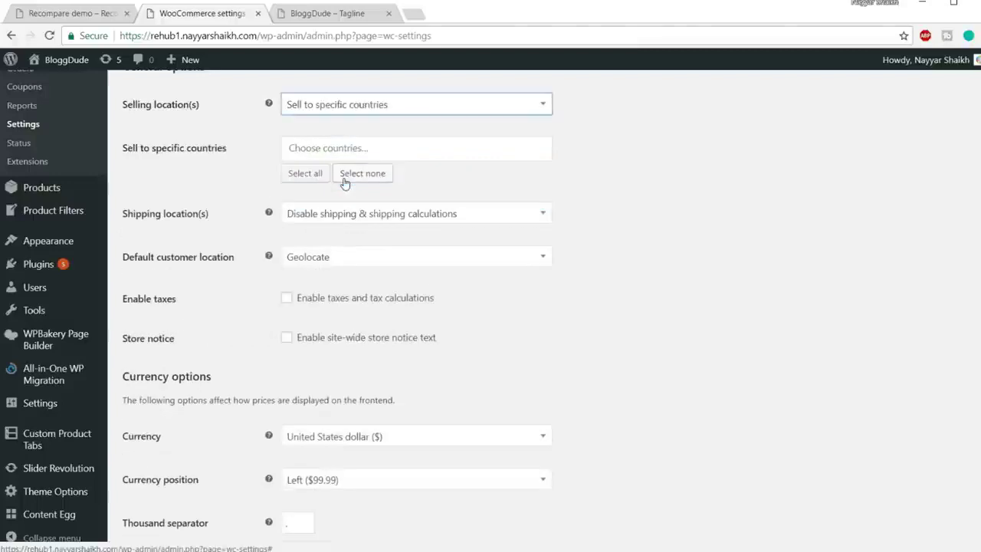
{"action": "left_click", "coordinate": [396, 153]}
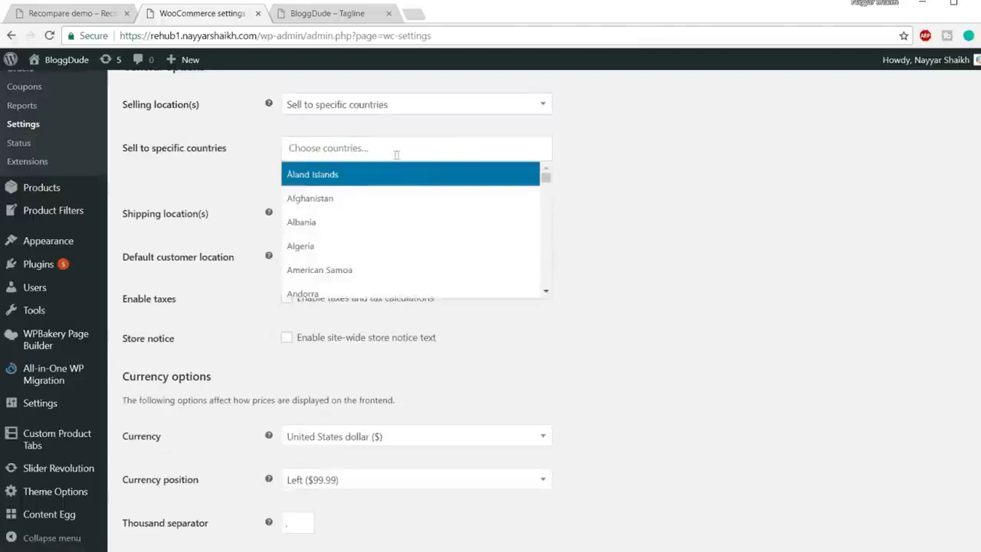
{"action": "left_click", "coordinate": [374, 109]}
{"action": "left_click", "coordinate": [329, 125]}
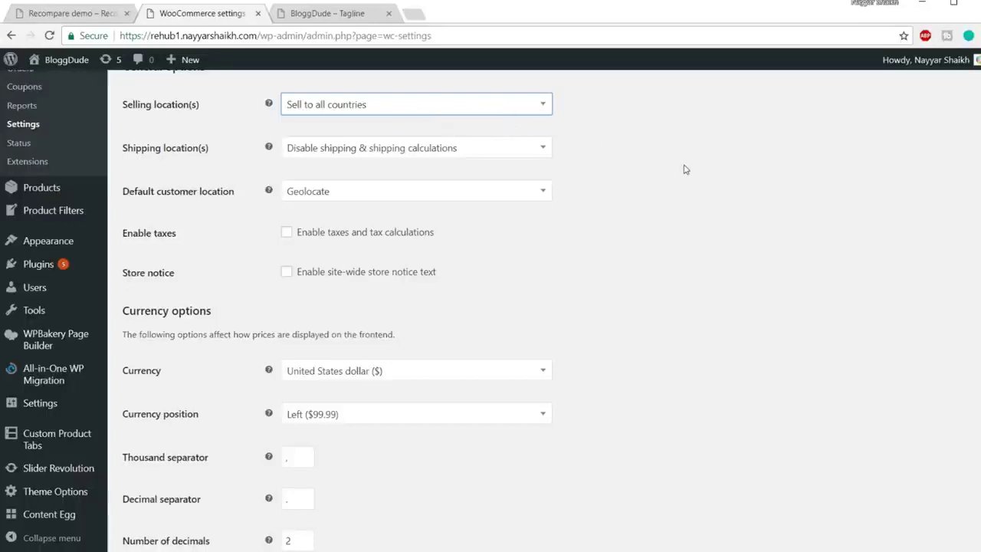
{"action": "scroll", "coordinate": [684, 168], "scroll_direction": "down", "scroll_amount": 1}
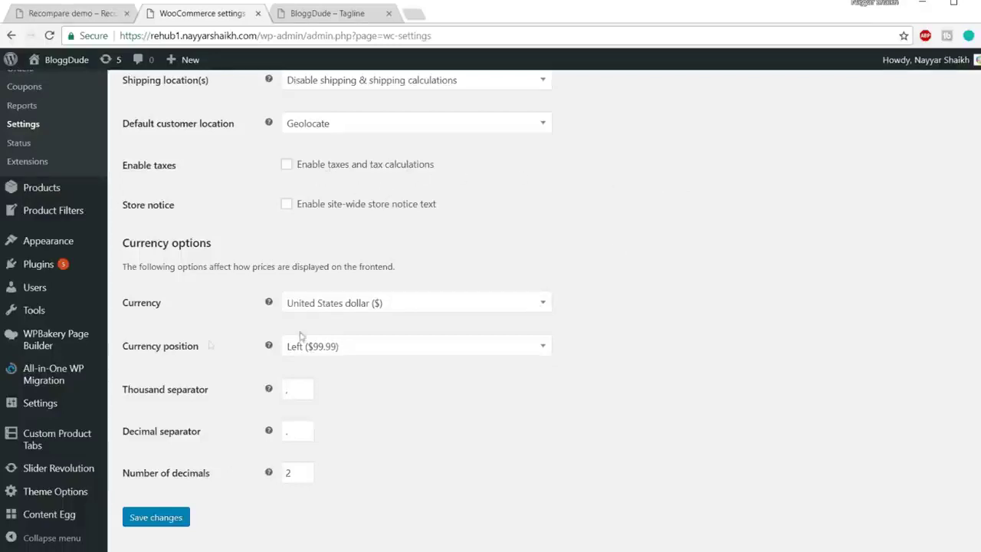
- Set the WooCommerce store currency to Indian rupee (₹) and save the change
{"action": "left_click", "coordinate": [368, 304]}
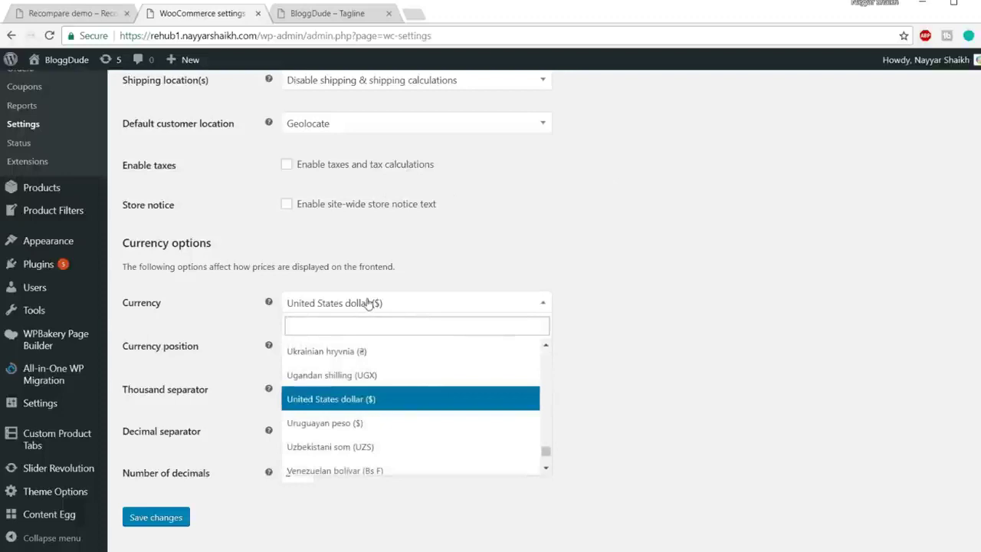
{"action": "type", "text": "ind"}
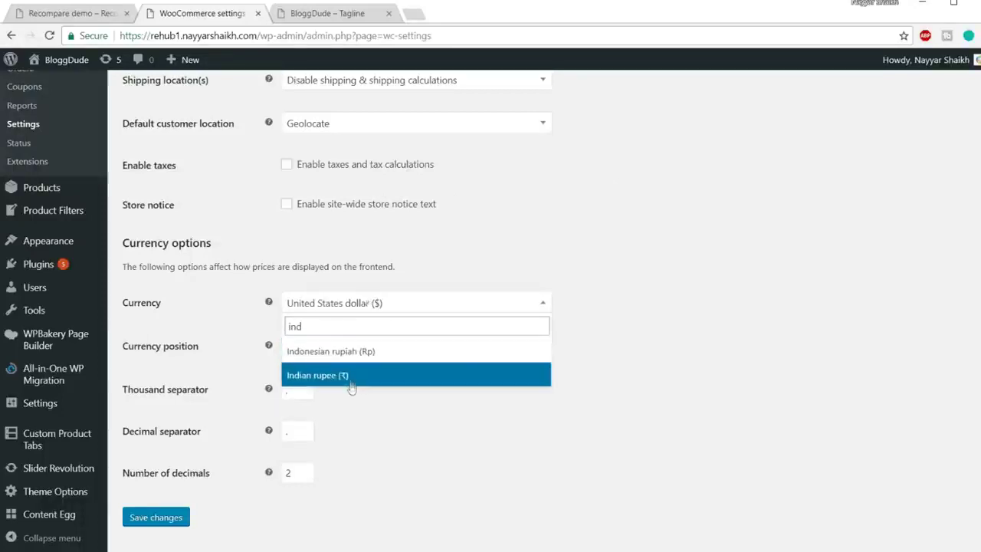
{"action": "left_click", "coordinate": [349, 382]}
{"action": "left_click", "coordinate": [569, 309]}
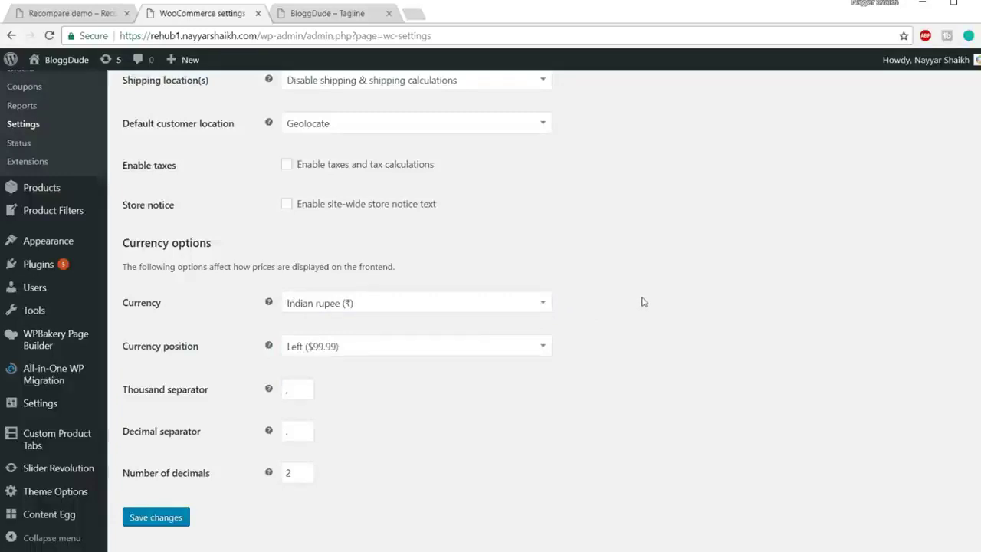
{"action": "left_click", "coordinate": [161, 517]}
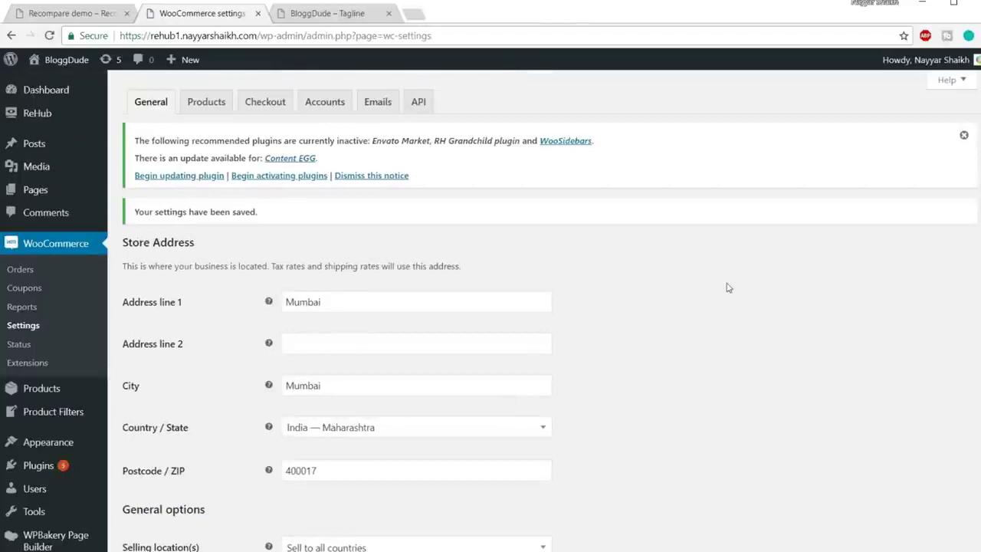
- Set the New order email recipient to the owner's personal e-mail address and save
{"action": "left_click", "coordinate": [389, 105]}
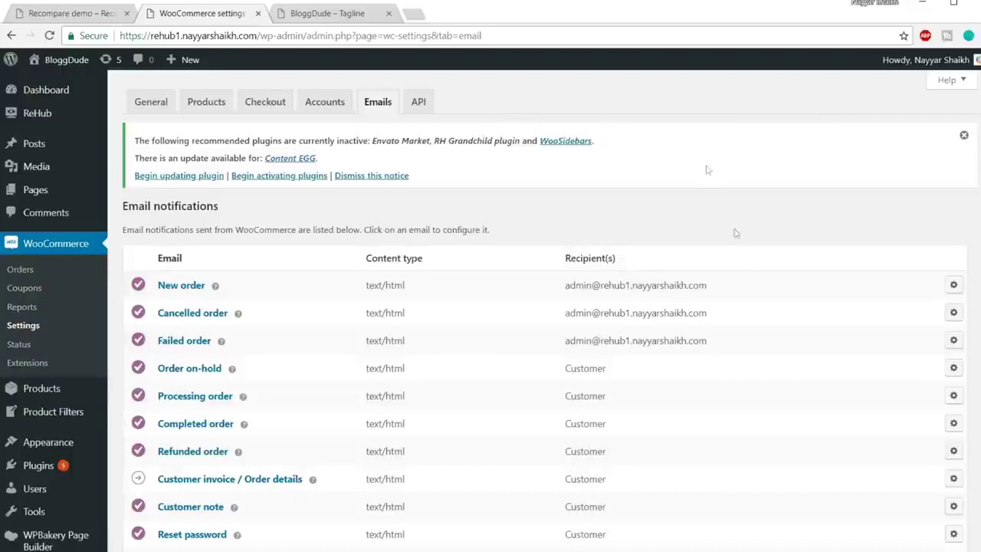
{"action": "left_click_drag", "start_coordinate": [711, 284], "coordinate": [558, 292]}
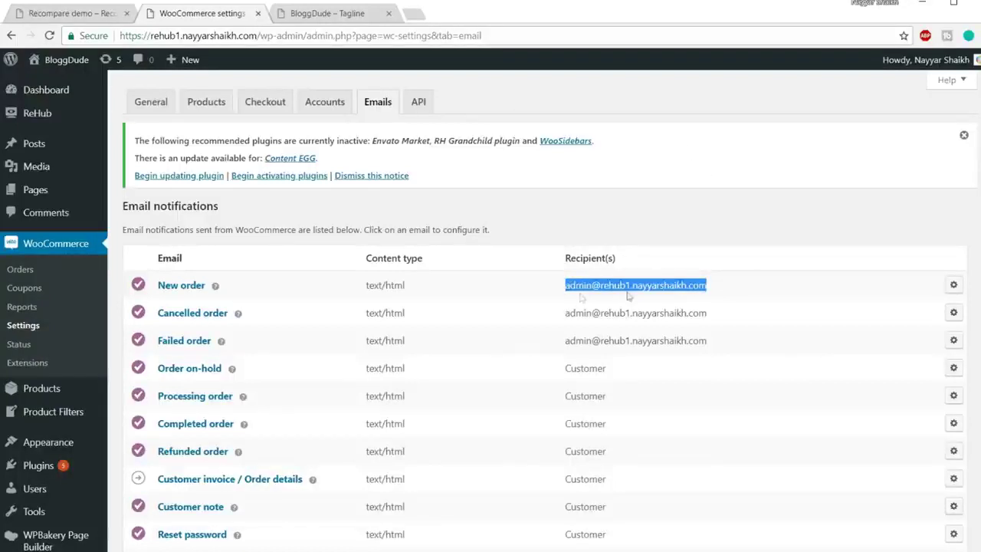
{"action": "left_click", "coordinate": [954, 287]}
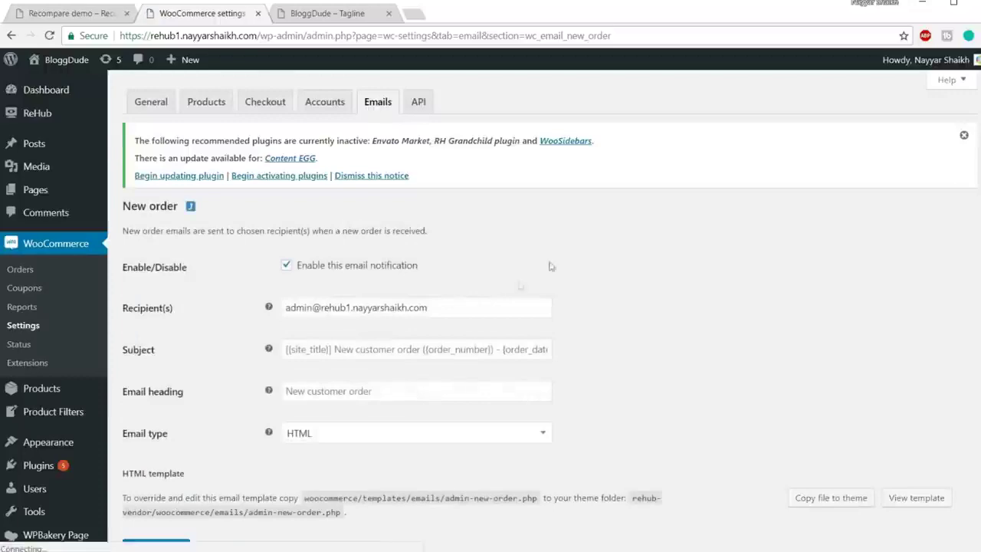
{"action": "left_click_drag", "start_coordinate": [427, 307], "coordinate": [222, 315]}
{"action": "type", "text": "re"}
{"action": "key", "text": "Down"}
{"action": "key", "text": "Return"}
{"action": "scroll", "coordinate": [237, 462], "scroll_direction": "down", "scroll_amount": 1}
{"action": "left_click", "coordinate": [162, 481]}
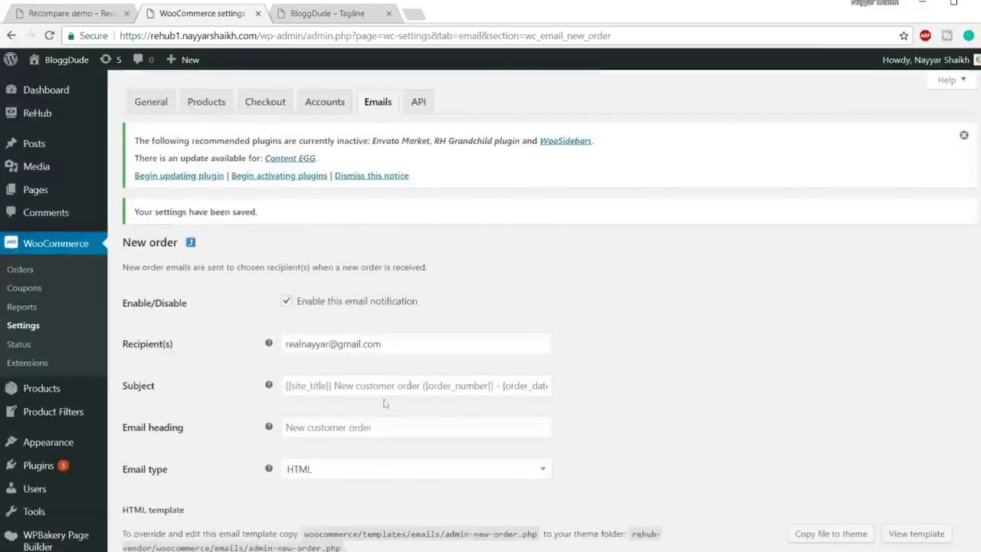
{"action": "scroll", "coordinate": [402, 381], "scroll_direction": "down", "scroll_amount": 3}
{"action": "scroll", "coordinate": [402, 384], "scroll_direction": "up", "scroll_amount": 3}
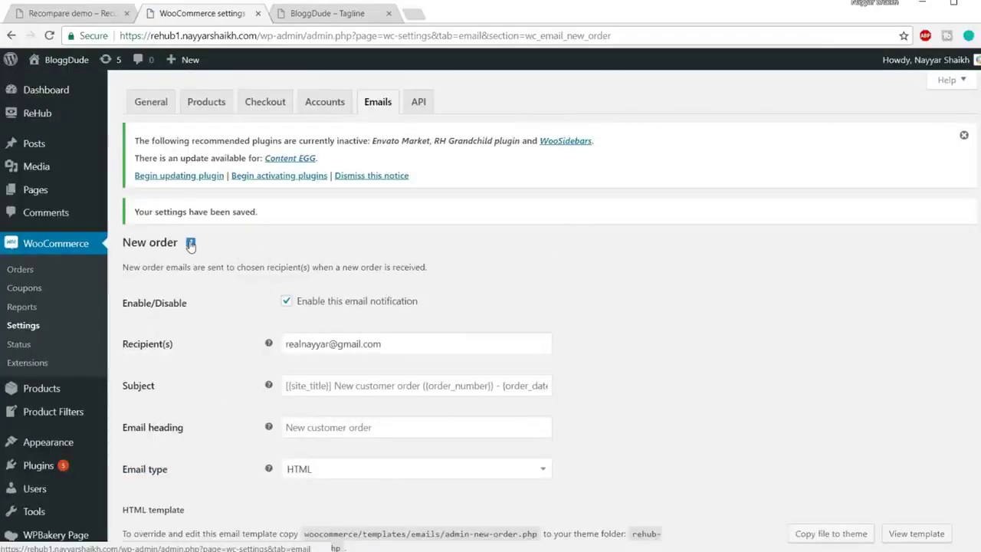
- Set the Cancelled order email recipient to the owner's personal e-mail address and save
{"action": "left_click", "coordinate": [380, 113]}
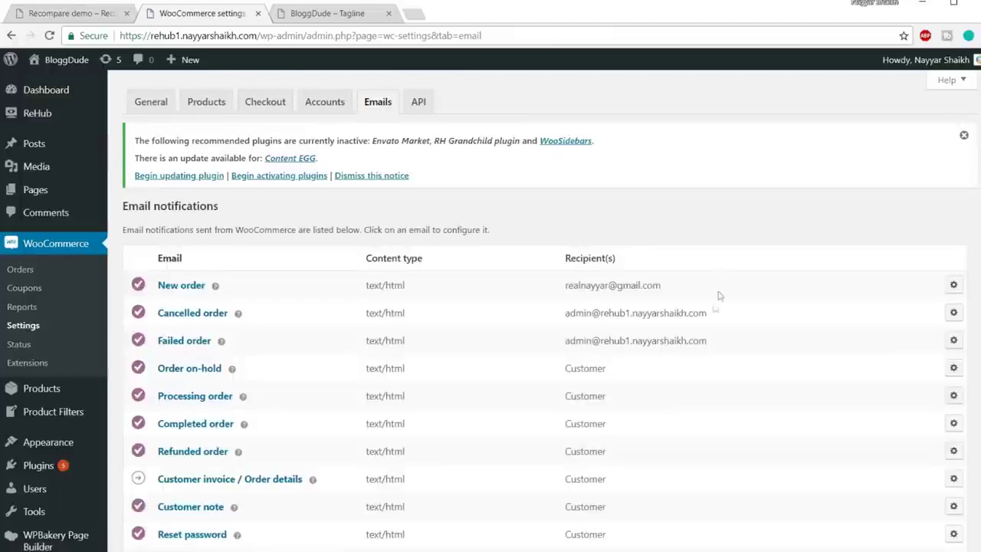
{"action": "left_click", "coordinate": [953, 312]}
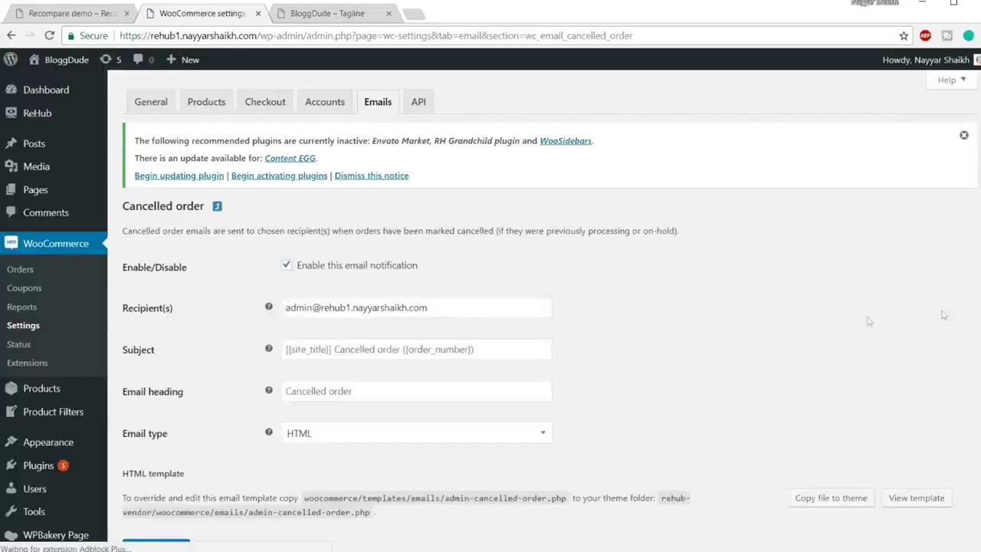
{"action": "left_click_drag", "start_coordinate": [446, 312], "coordinate": [143, 320]}
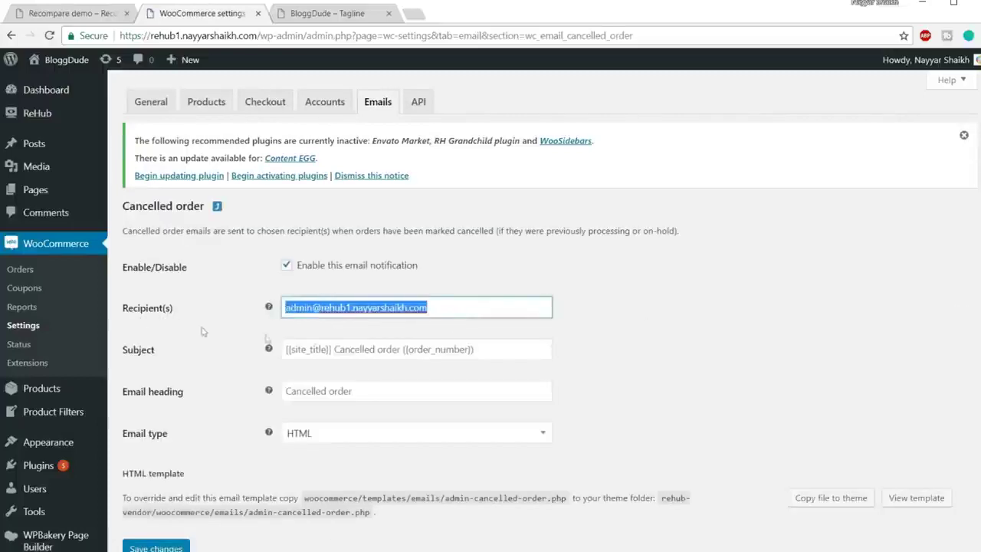
{"action": "left_click", "coordinate": [331, 326]}
{"action": "left_click", "coordinate": [157, 546]}
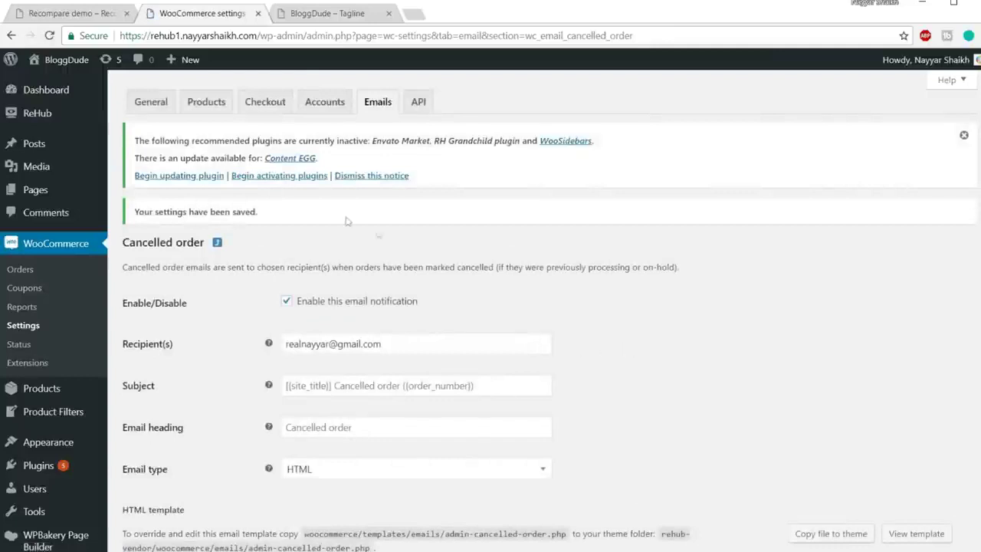
- Set the Failed order email recipient to the owner's personal e-mail address and save
{"action": "left_click", "coordinate": [379, 104]}
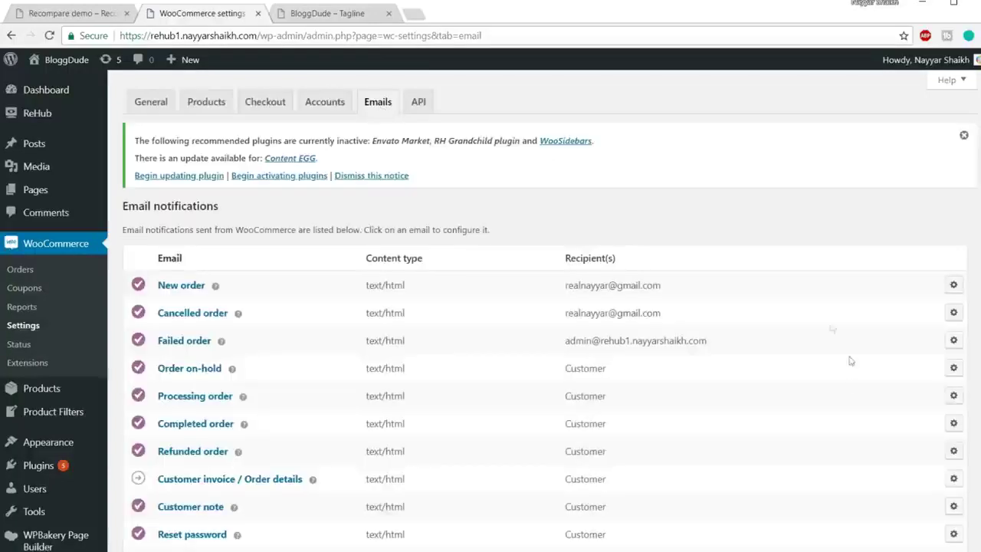
{"action": "left_click", "coordinate": [955, 342]}
{"action": "left_click_drag", "start_coordinate": [508, 307], "coordinate": [164, 308]}
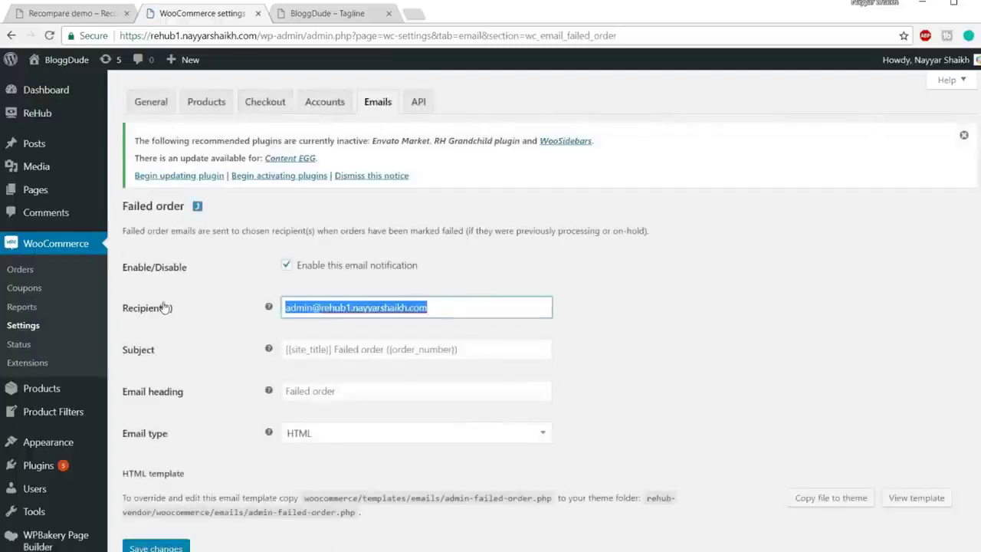
{"action": "type", "text": "re"}
{"action": "left_click", "coordinate": [330, 325]}
{"action": "key", "text": "Return"}
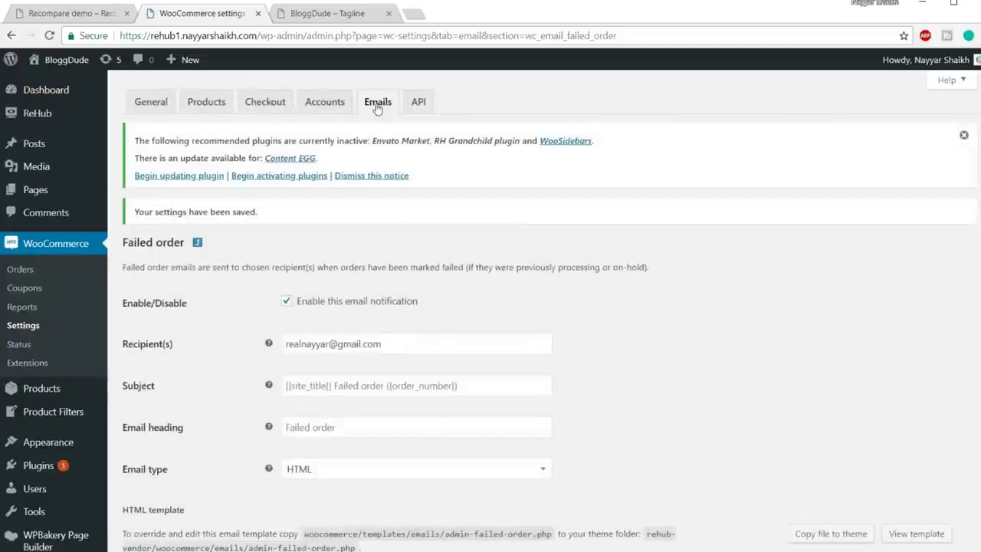
{"action": "left_click", "coordinate": [378, 109]}
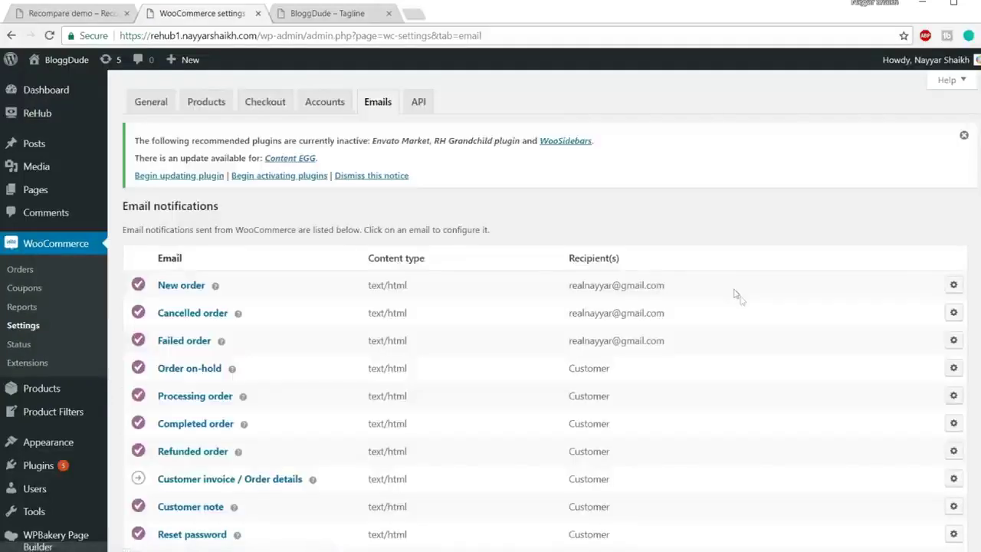
- Replace the sender From address with the owner's e-mail and the From name with their full name, then save
{"action": "scroll", "coordinate": [685, 409], "scroll_direction": "down", "scroll_amount": 3}
{"action": "scroll", "coordinate": [692, 417], "scroll_direction": "up", "scroll_amount": 3}
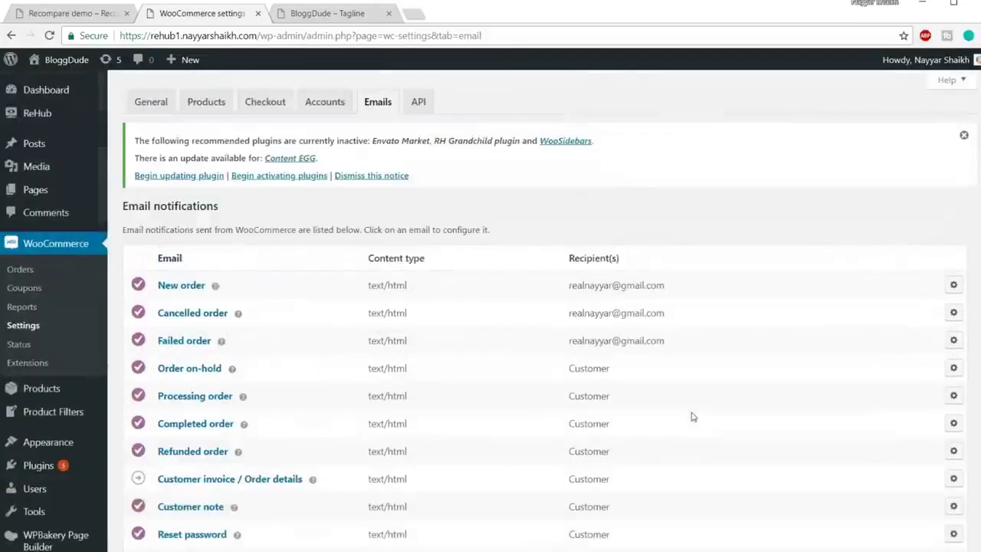
{"action": "scroll", "coordinate": [692, 415], "scroll_direction": "down", "scroll_amount": 6}
{"action": "scroll", "coordinate": [626, 394], "scroll_direction": "up", "scroll_amount": 3}
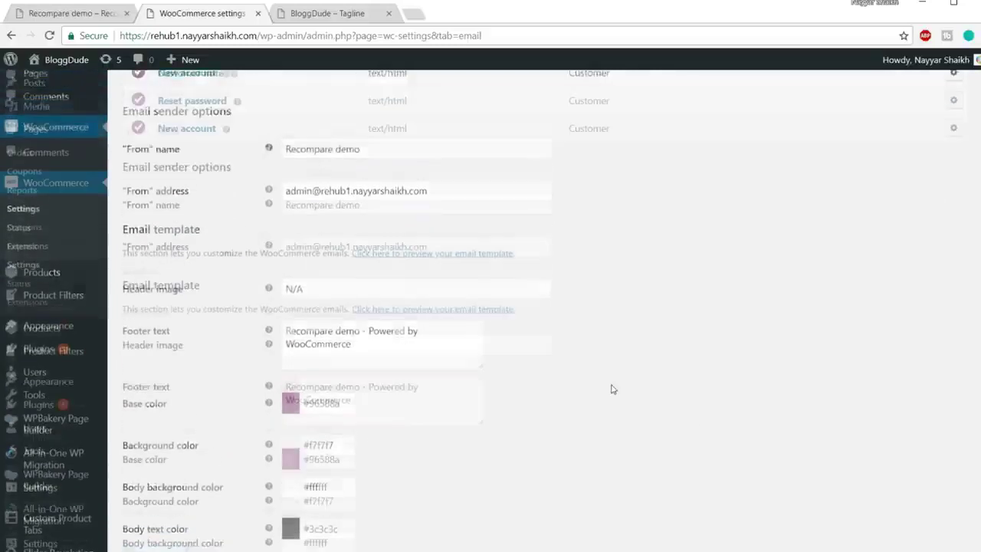
{"action": "left_click_drag", "start_coordinate": [469, 308], "coordinate": [212, 314]}
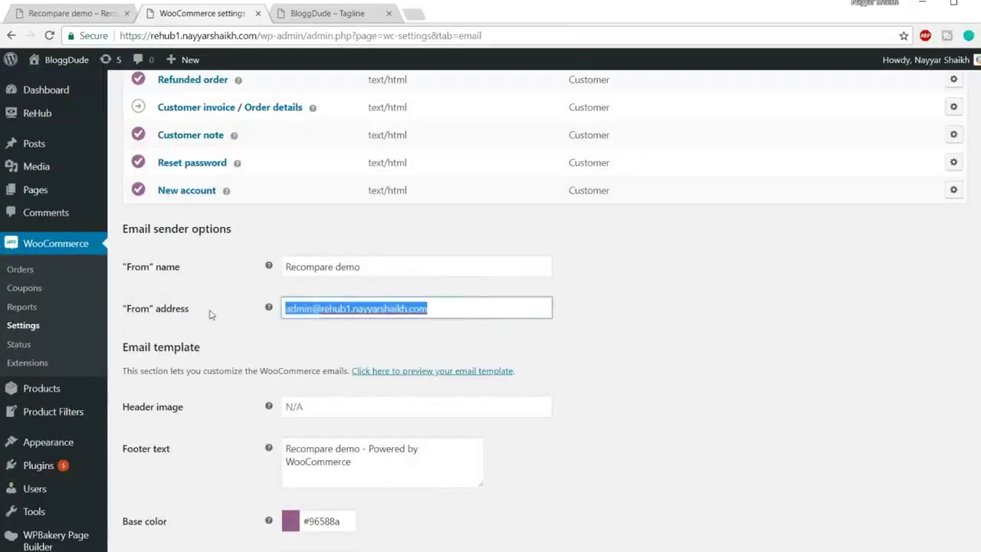
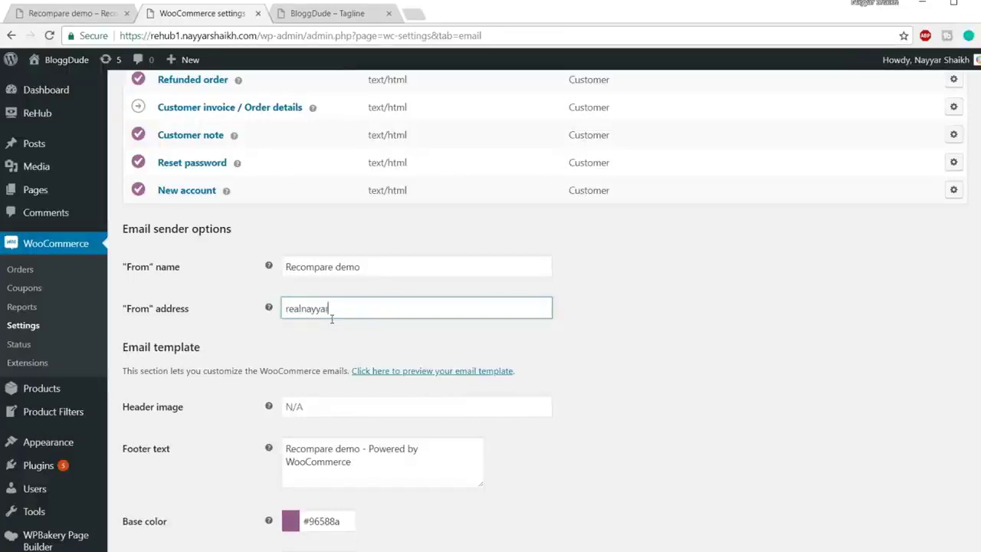
{"action": "left_click_drag", "start_coordinate": [358, 260], "coordinate": [147, 268]}
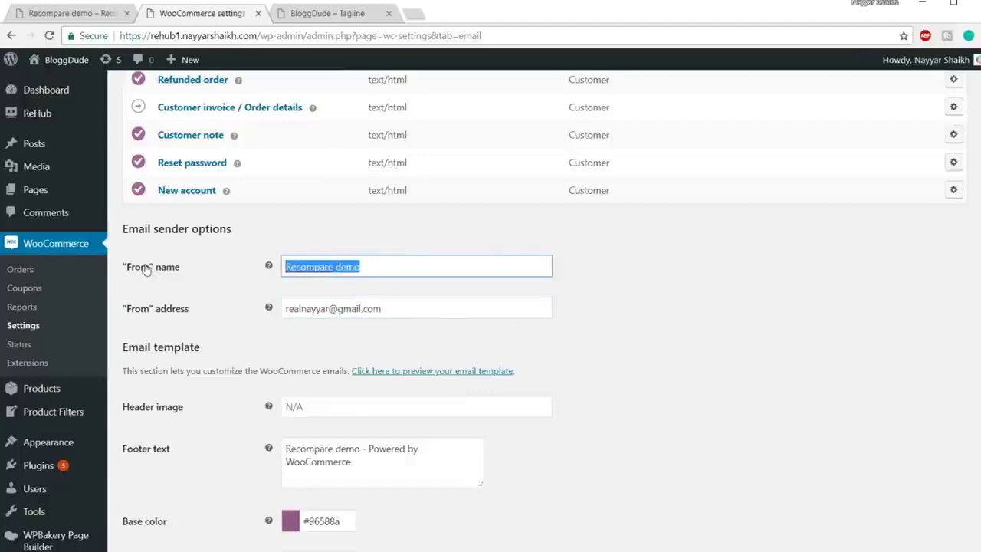
{"action": "type", "text": "Nayyar Shaikh"}
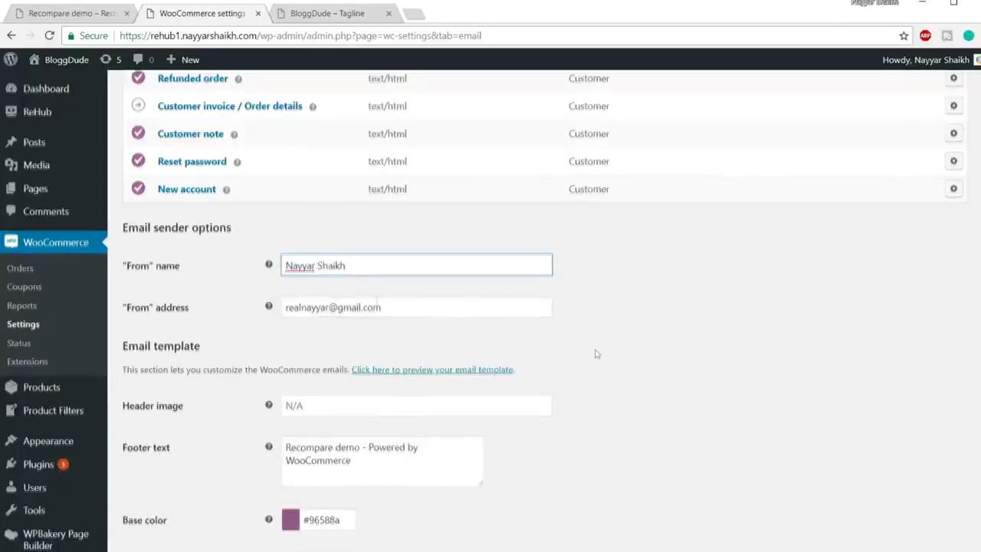
{"action": "scroll", "coordinate": [226, 383], "scroll_direction": "down", "scroll_amount": 3}
{"action": "left_click", "coordinate": [171, 489]}
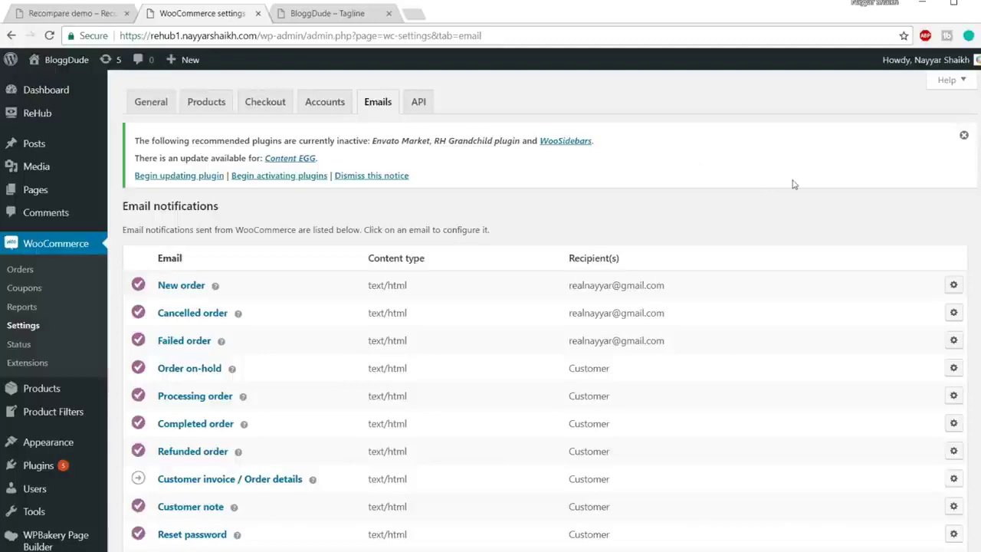
- Open Content Egg Settings and review the General options: post types, bot filtering, button color
{"action": "scroll", "coordinate": [793, 183], "scroll_direction": "down", "scroll_amount": 5}
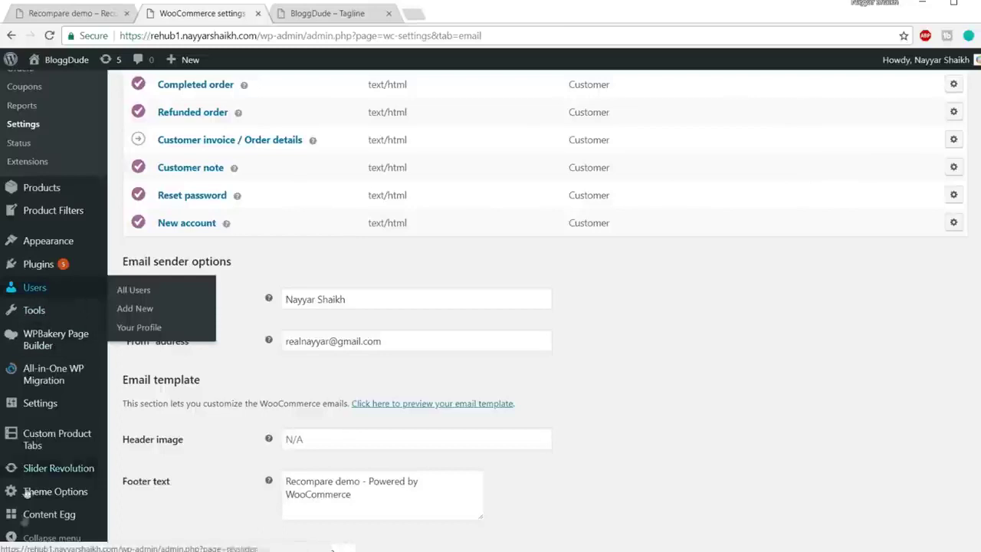
{"action": "mouse_move", "coordinate": [54, 522]}
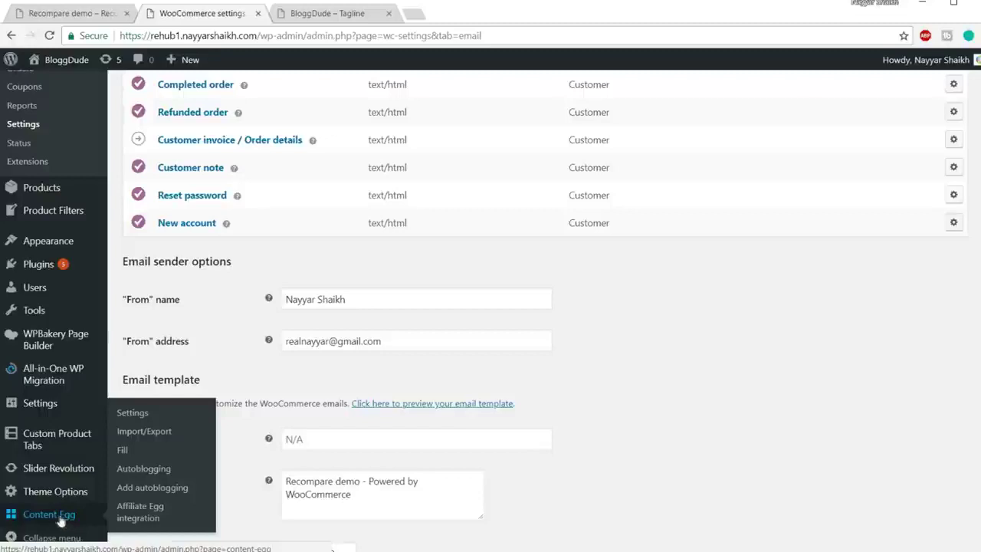
{"action": "left_click", "coordinate": [61, 516]}
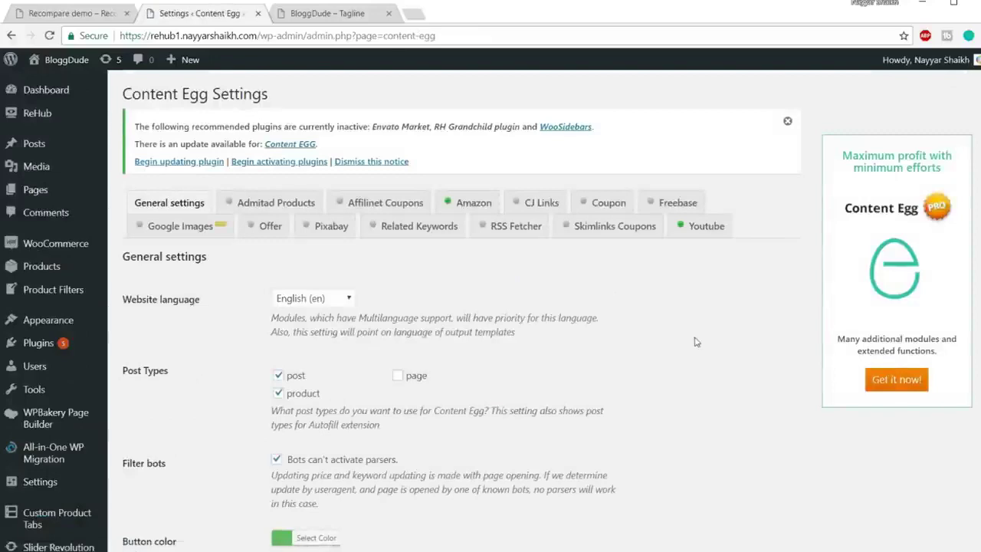
{"action": "scroll", "coordinate": [629, 296], "scroll_direction": "down", "scroll_amount": 10}
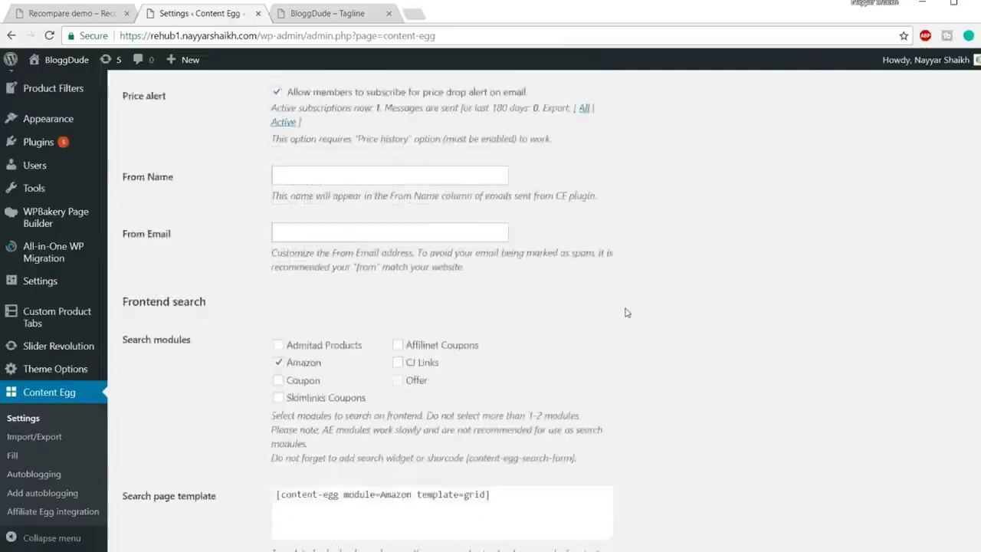
{"action": "scroll", "coordinate": [625, 313], "scroll_direction": "down", "scroll_amount": 3}
{"action": "scroll", "coordinate": [628, 318], "scroll_direction": "up", "scroll_amount": 15}
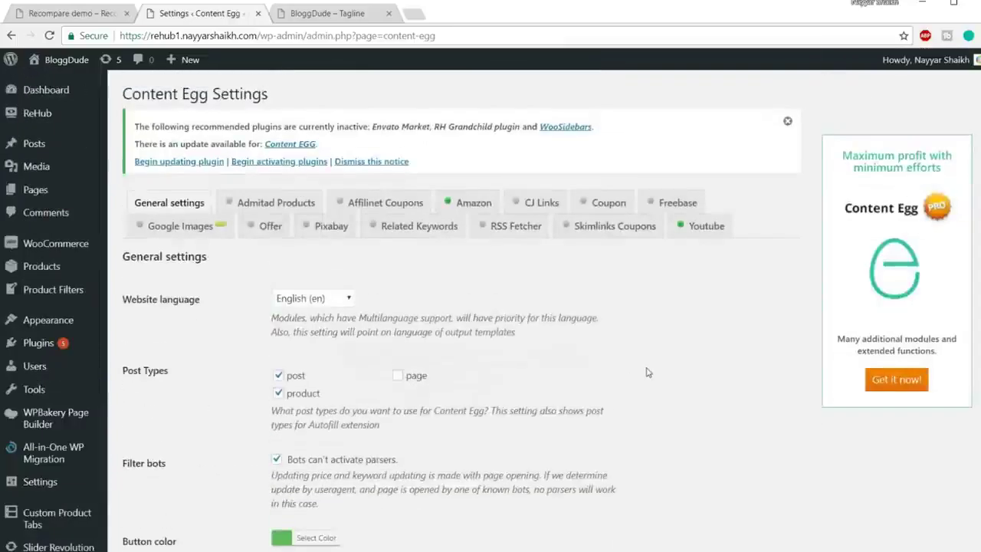
{"action": "scroll", "coordinate": [646, 373], "scroll_direction": "down", "scroll_amount": 15}
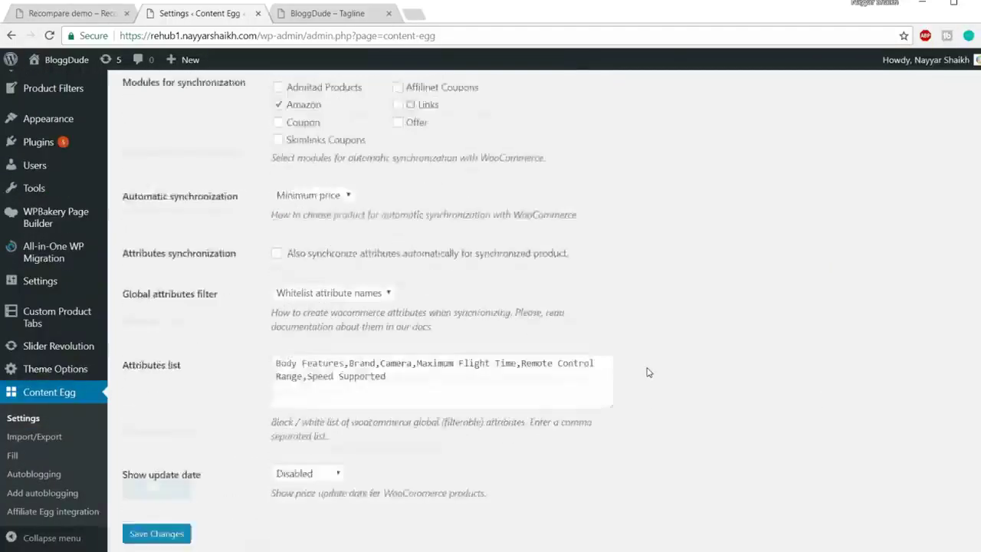
{"action": "scroll", "coordinate": [647, 372], "scroll_direction": "down", "scroll_amount": 1}
{"action": "scroll", "coordinate": [648, 371], "scroll_direction": "up", "scroll_amount": 15}
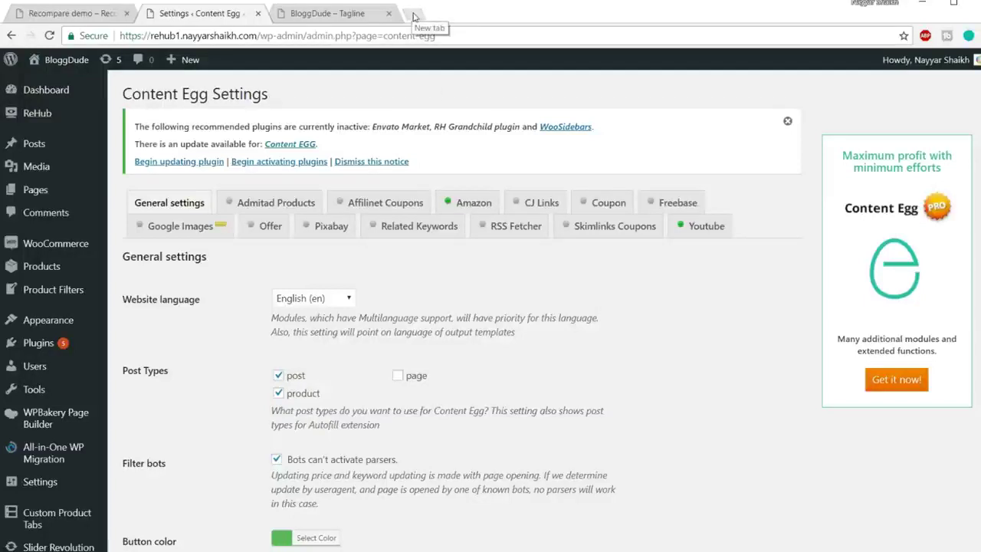
- View the Content Egg CodeCanyon listing via bloggdude.com/egg ($48, 4.88 rating), then close it
{"action": "left_click", "coordinate": [413, 15]}
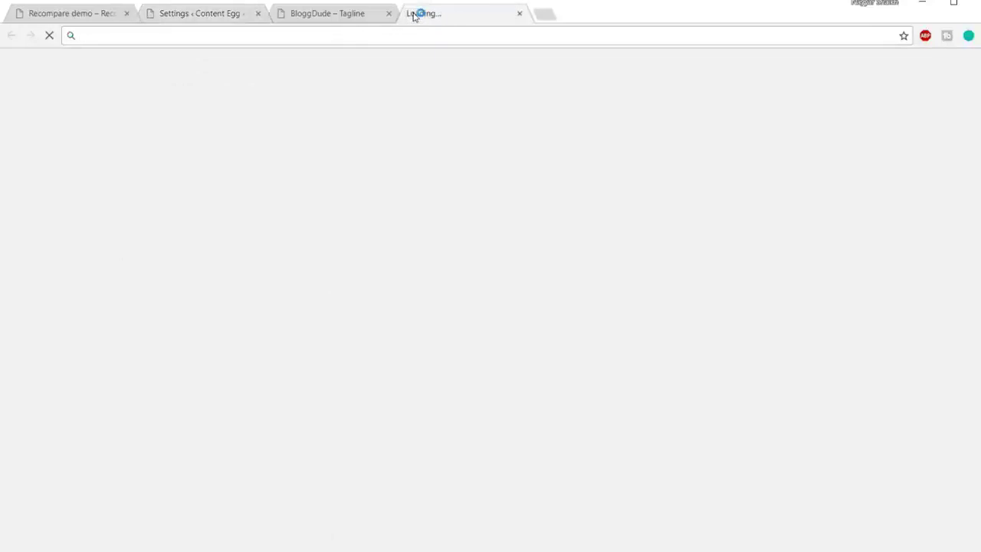
{"action": "type", "text": "b"}
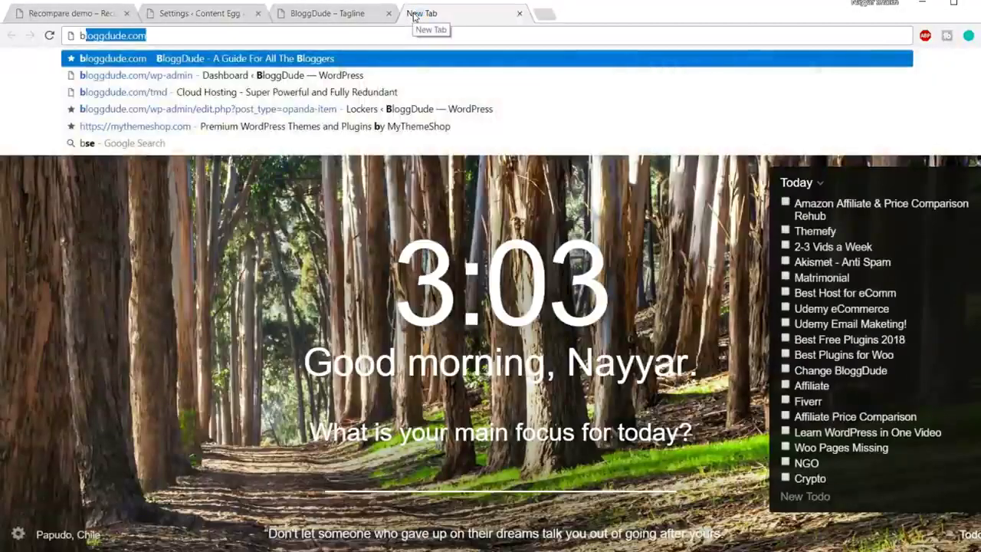
{"action": "type", "text": "loggdude.com/egg"}
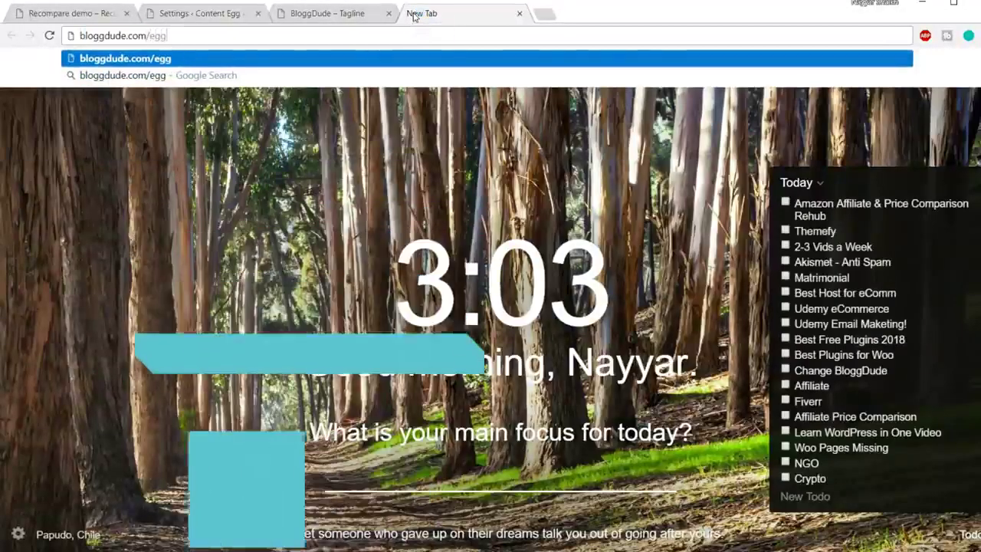
{"action": "key", "text": "Return"}
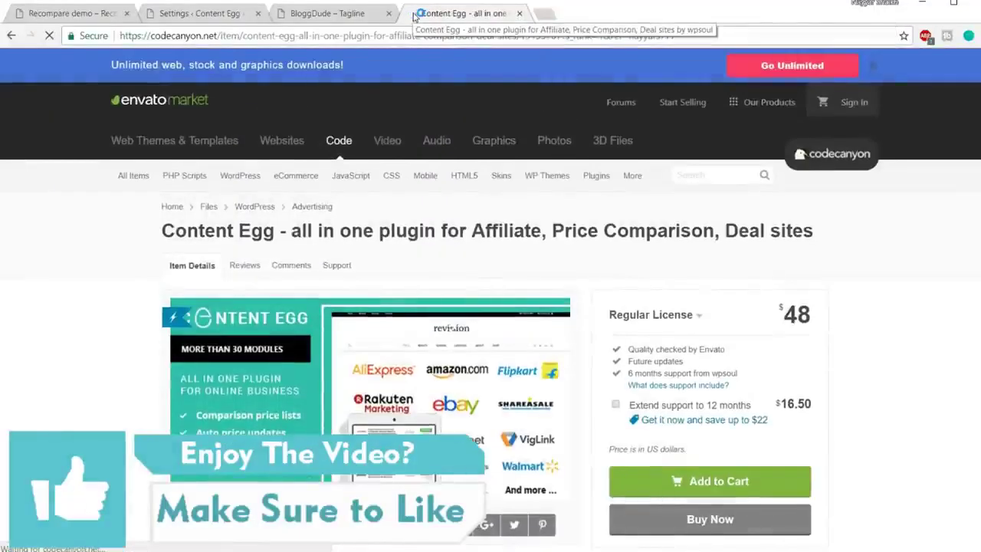
{"action": "scroll", "coordinate": [880, 306], "scroll_direction": "down", "scroll_amount": 3}
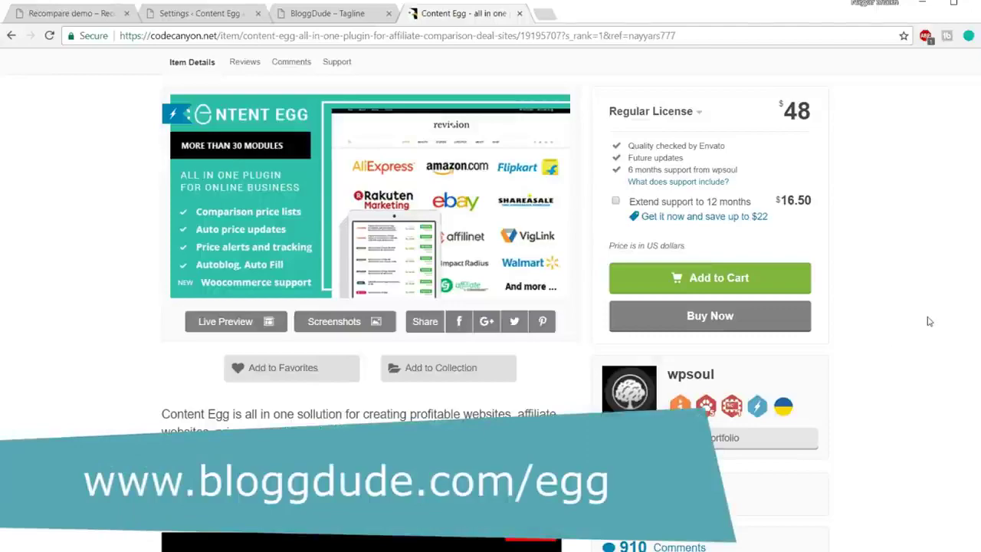
{"action": "scroll", "coordinate": [927, 322], "scroll_direction": "down", "scroll_amount": 4}
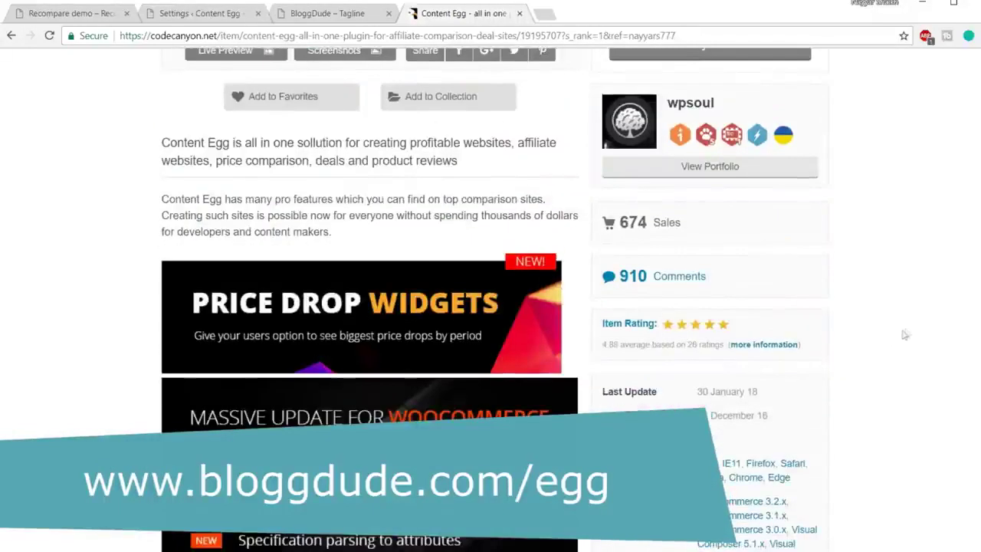
{"action": "scroll", "coordinate": [947, 328], "scroll_direction": "up", "scroll_amount": 4}
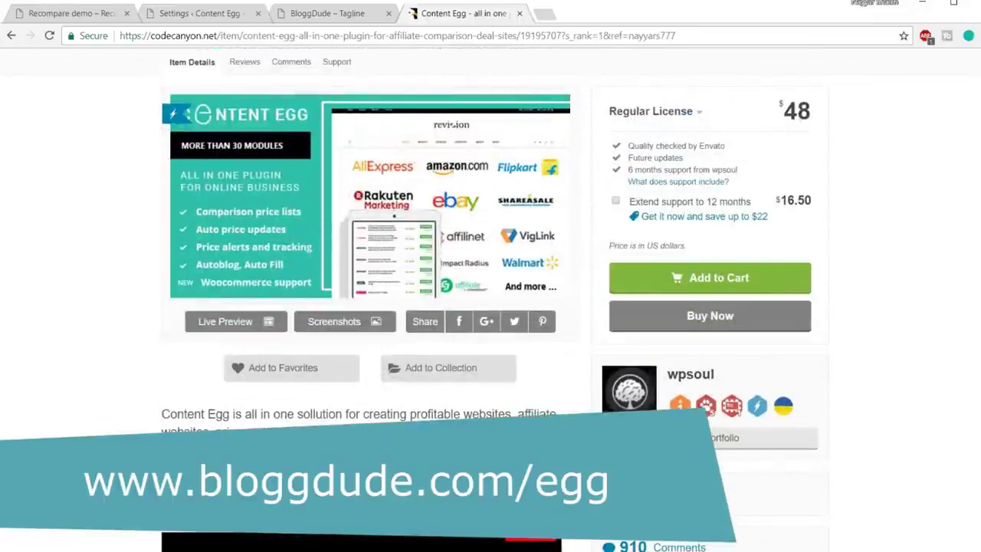
{"action": "scroll", "coordinate": [861, 466], "scroll_direction": "down", "scroll_amount": 5}
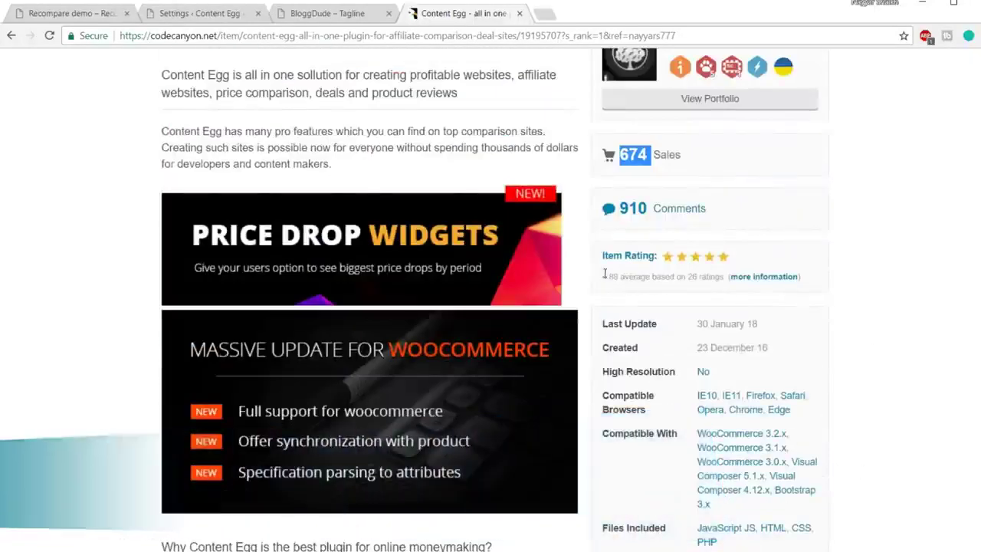
{"action": "left_click_drag", "start_coordinate": [605, 276], "coordinate": [621, 275]}
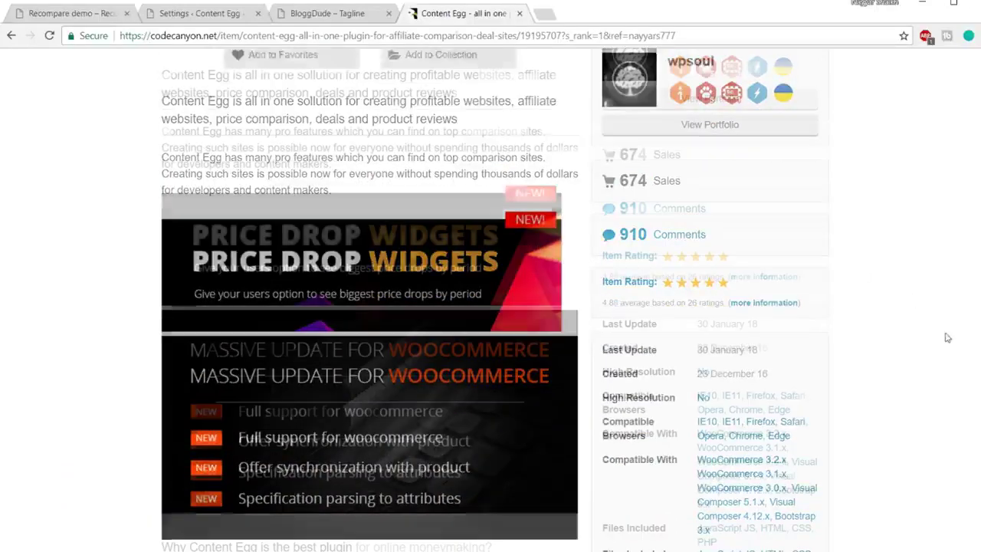
{"action": "scroll", "coordinate": [946, 335], "scroll_direction": "up", "scroll_amount": 8}
{"action": "scroll", "coordinate": [947, 340], "scroll_direction": "down", "scroll_amount": 1}
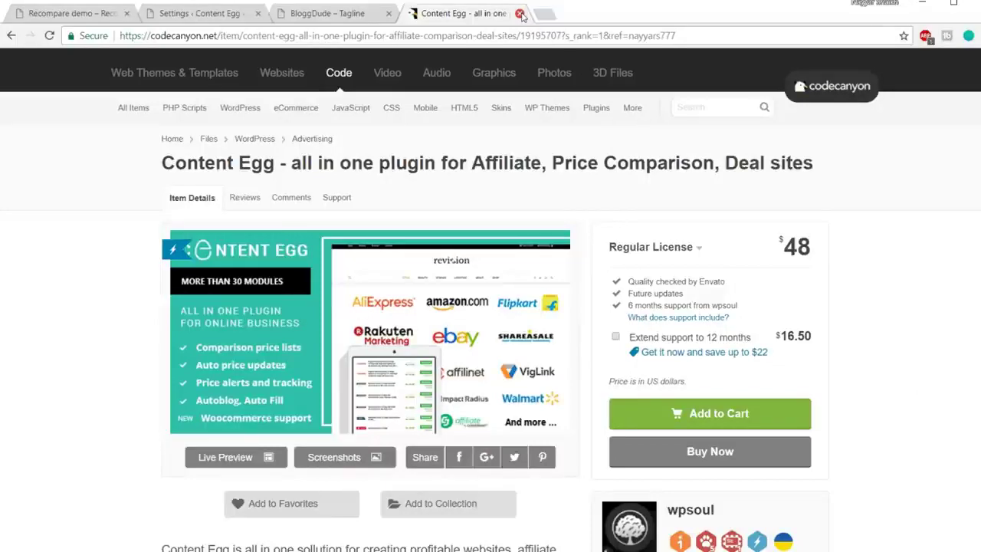
{"action": "left_click", "coordinate": [520, 13]}
- Return to WordPress and bring up the Installed Plugins list
{"action": "left_click", "coordinate": [200, 13]}
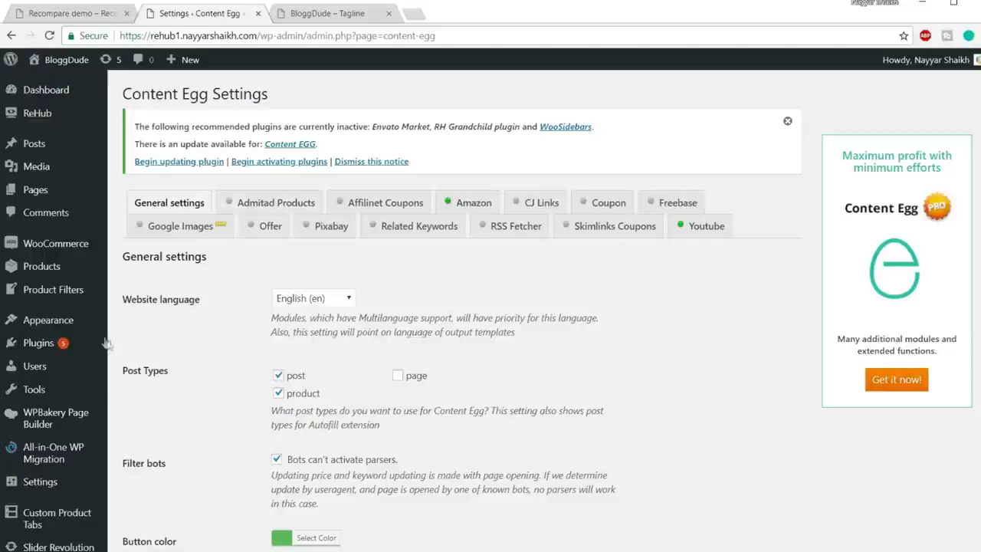
{"action": "mouse_move", "coordinate": [80, 349]}
{"action": "left_click", "coordinate": [74, 347]}
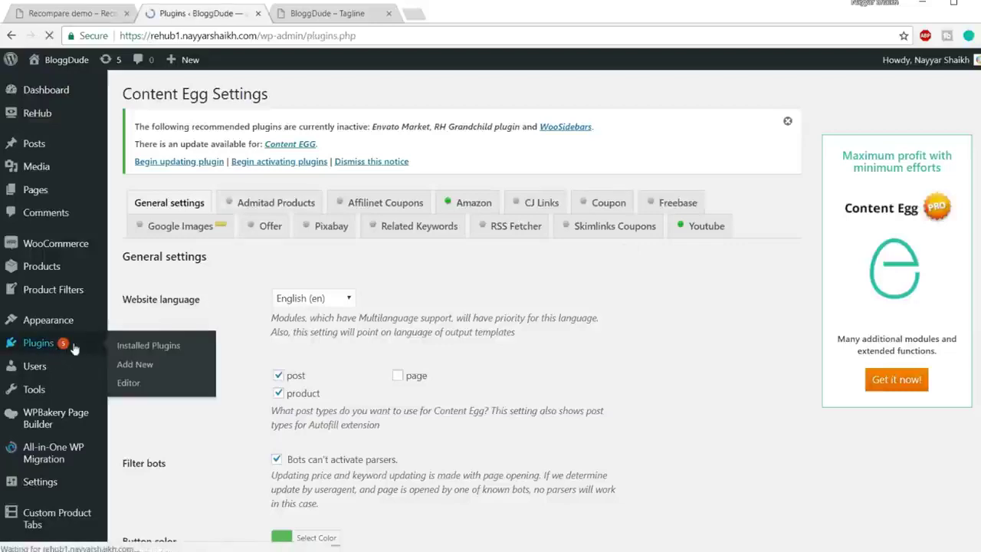
{"action": "scroll", "coordinate": [253, 296], "scroll_direction": "down", "scroll_amount": 1}
{"action": "scroll", "coordinate": [253, 295], "scroll_direction": "down", "scroll_amount": 12}
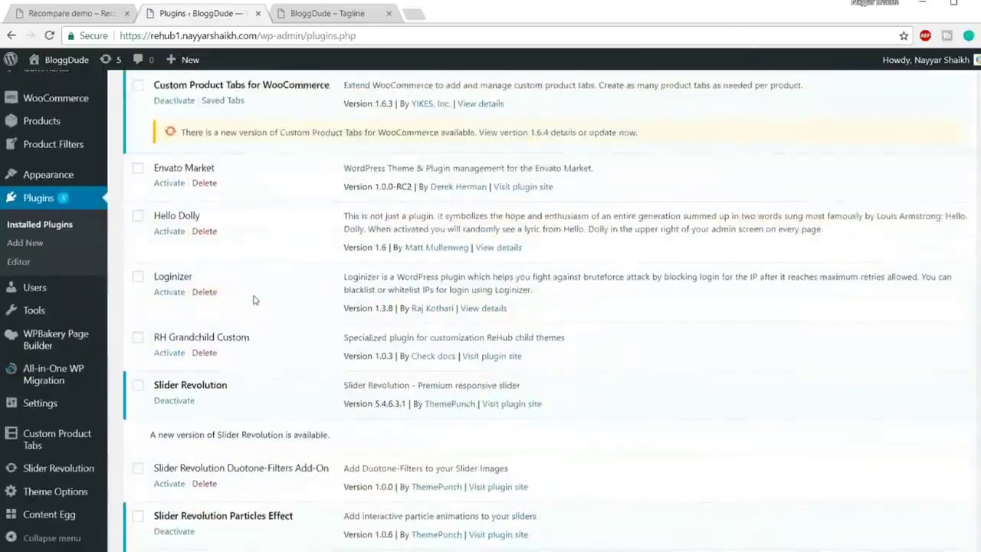
{"action": "scroll", "coordinate": [280, 354], "scroll_direction": "up", "scroll_amount": 6}
{"action": "scroll", "coordinate": [280, 354], "scroll_direction": "up", "scroll_amount": 7}
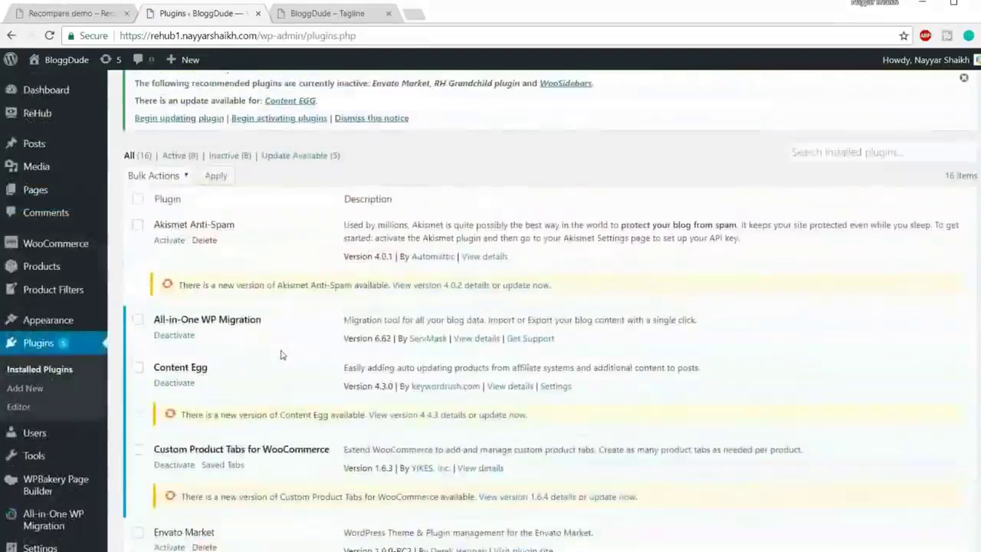
{"action": "scroll", "coordinate": [294, 321], "scroll_direction": "down", "scroll_amount": 2}
{"action": "scroll", "coordinate": [294, 321], "scroll_direction": "up", "scroll_amount": 2}
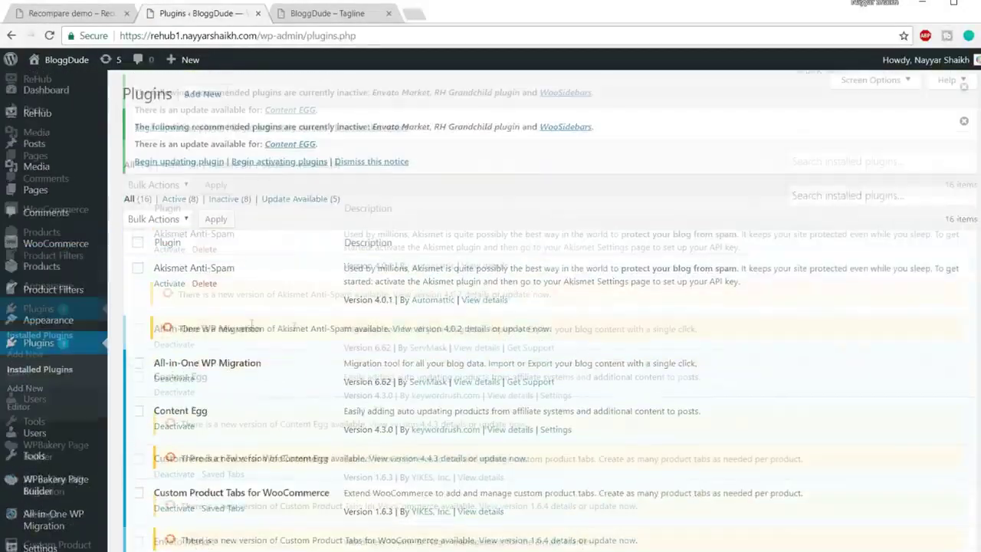
- Bulk-update all plugins, bringing Content Egg to 4.4.3 and WooCommerce to 3.3.1
{"action": "left_click", "coordinate": [138, 242]}
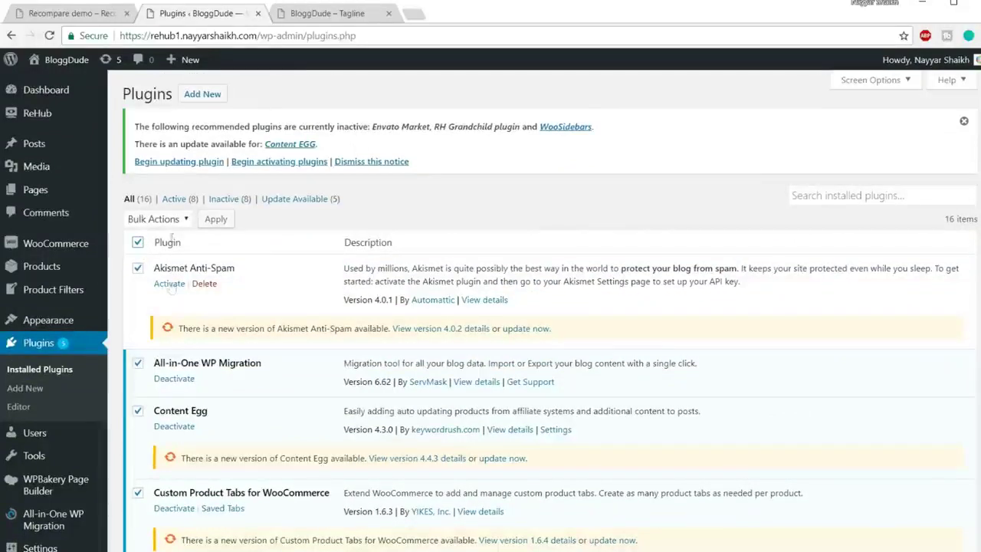
{"action": "left_click", "coordinate": [169, 221]}
{"action": "left_click", "coordinate": [162, 275]}
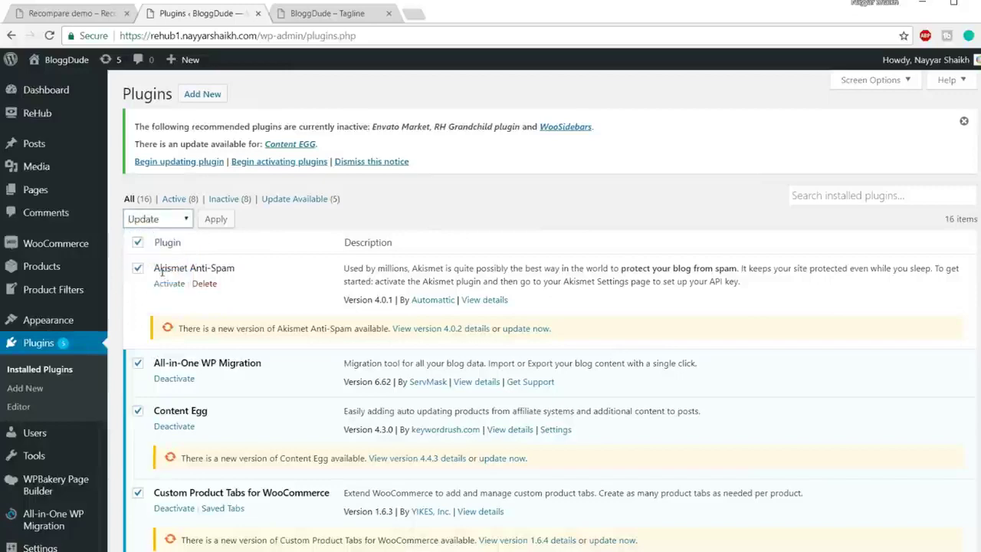
{"action": "left_click", "coordinate": [214, 219]}
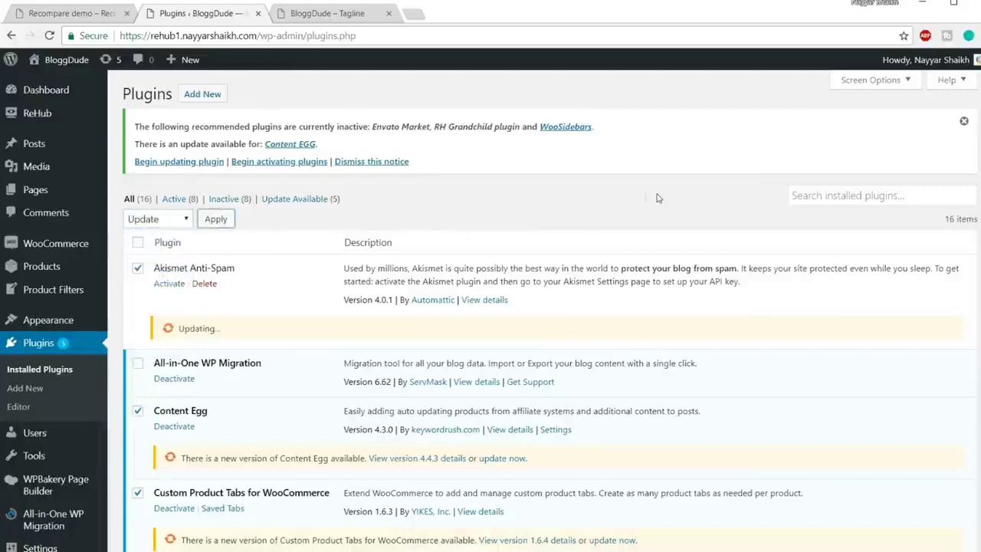
{"action": "scroll", "coordinate": [652, 200], "scroll_direction": "down", "scroll_amount": 1}
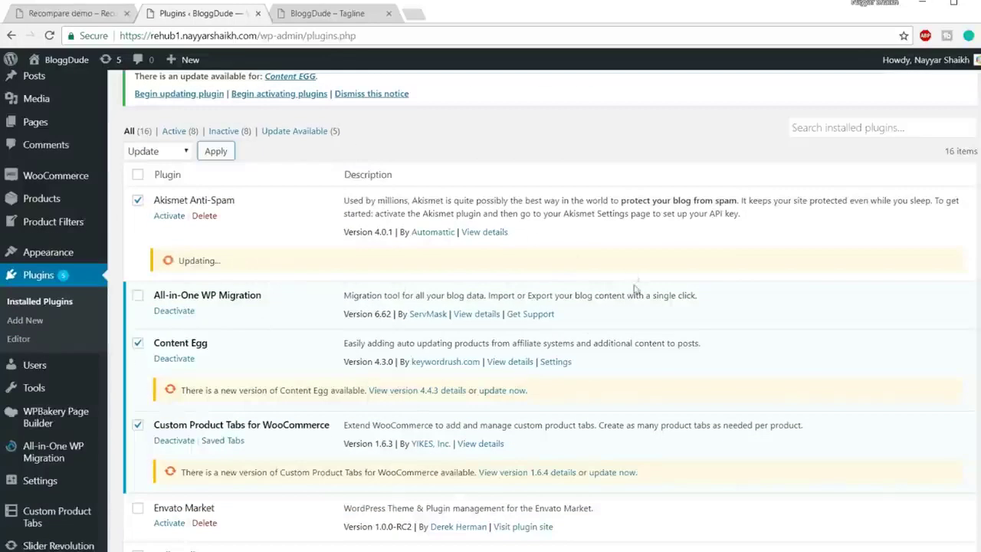
{"action": "scroll", "coordinate": [636, 287], "scroll_direction": "down", "scroll_amount": 4}
{"action": "scroll", "coordinate": [635, 295], "scroll_direction": "down", "scroll_amount": 8}
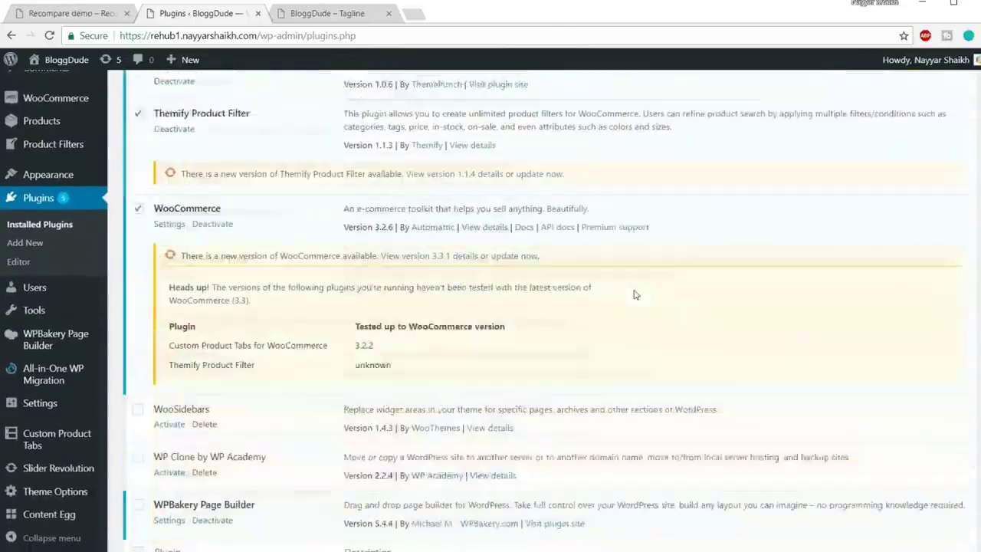
{"action": "scroll", "coordinate": [636, 289], "scroll_direction": "up", "scroll_amount": 5}
{"action": "scroll", "coordinate": [635, 288], "scroll_direction": "down", "scroll_amount": 4}
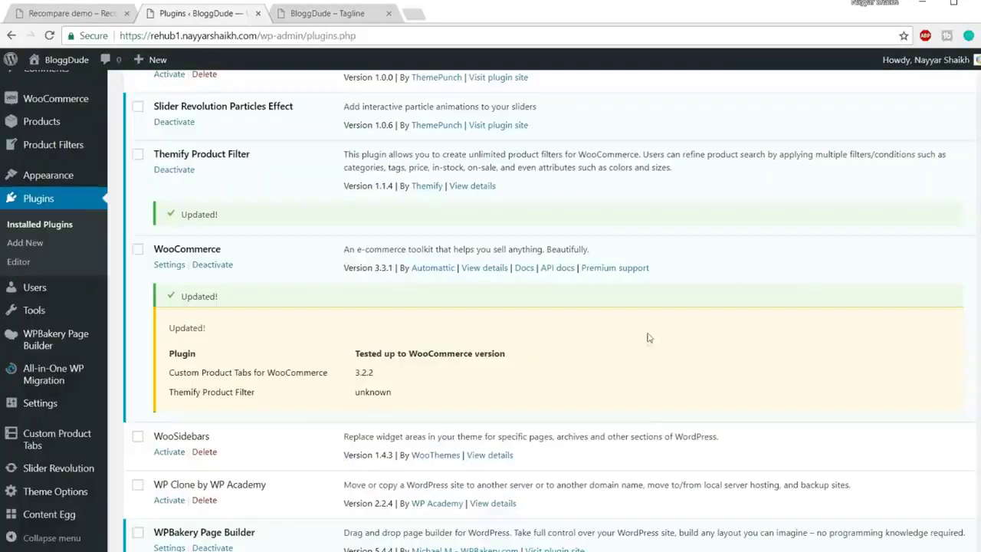
{"action": "scroll", "coordinate": [647, 329], "scroll_direction": "down", "scroll_amount": 1}
{"action": "scroll", "coordinate": [647, 340], "scroll_direction": "up", "scroll_amount": 2}
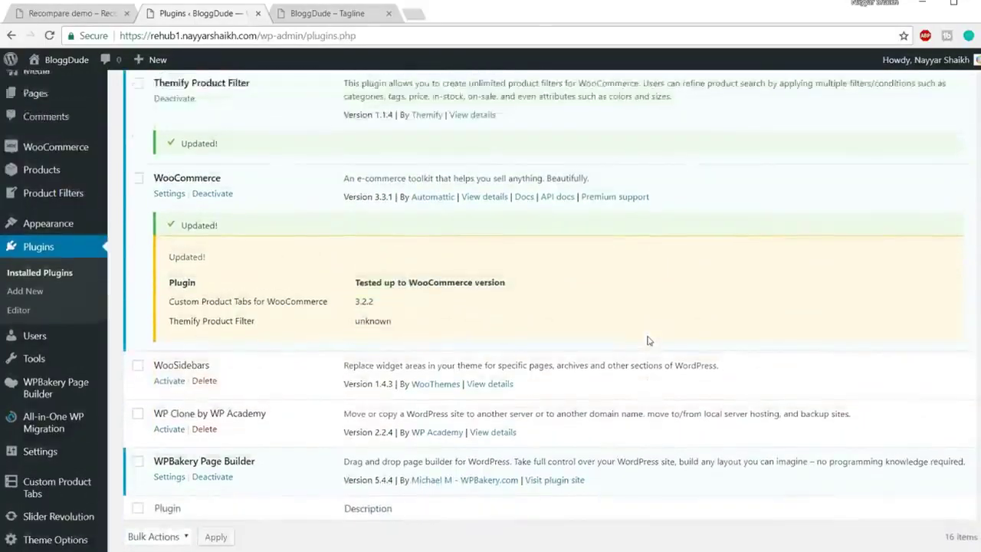
{"action": "scroll", "coordinate": [228, 314], "scroll_direction": "up", "scroll_amount": 8}
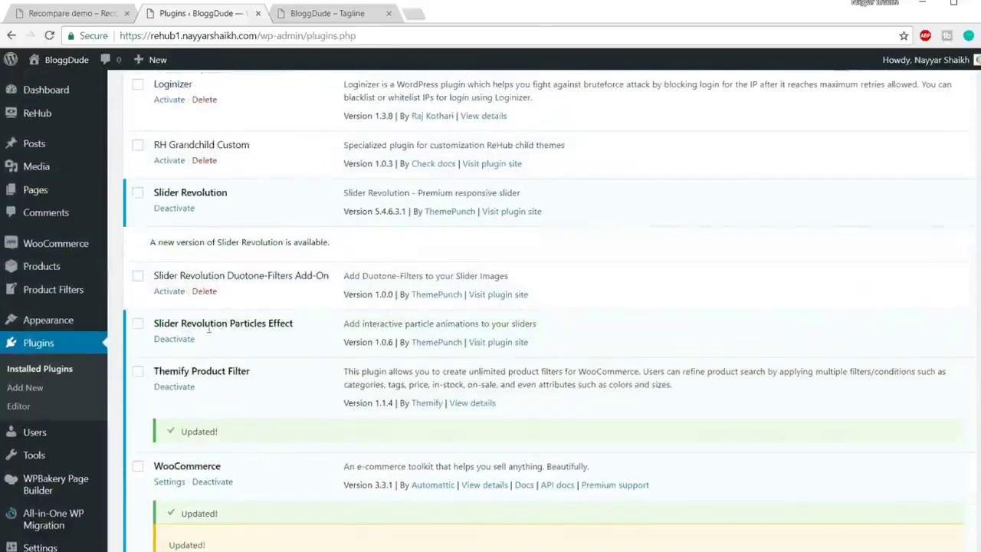
{"action": "scroll", "coordinate": [358, 324], "scroll_direction": "up", "scroll_amount": 2}
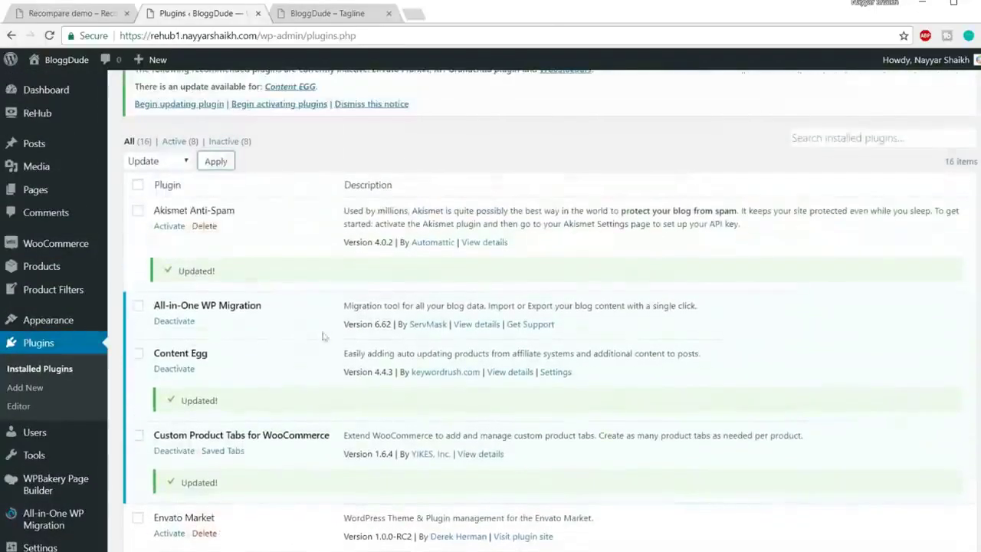
- Deactivate and delete the old Content Egg plugin, leaving 15 plugins with 7 active
{"action": "left_click", "coordinate": [184, 376]}
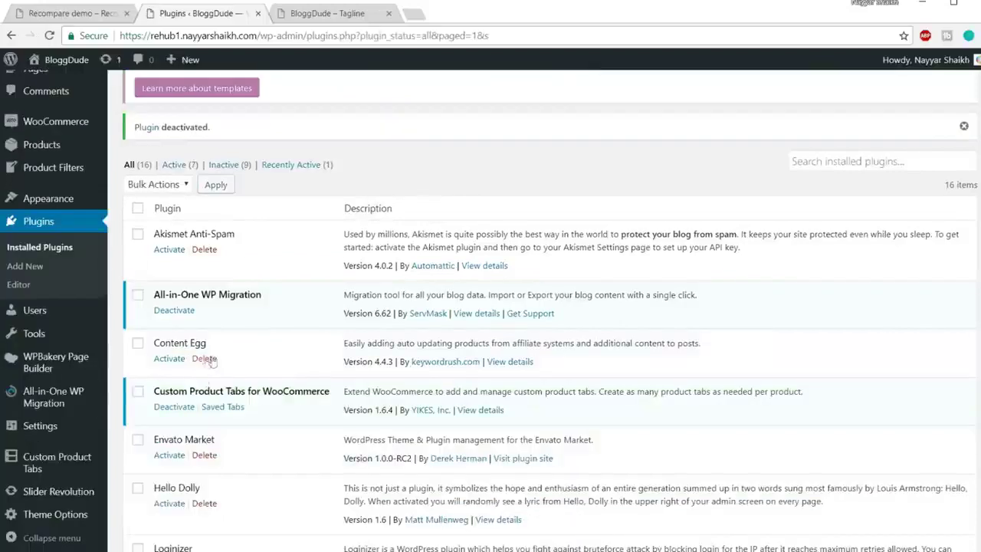
{"action": "left_click", "coordinate": [204, 358]}
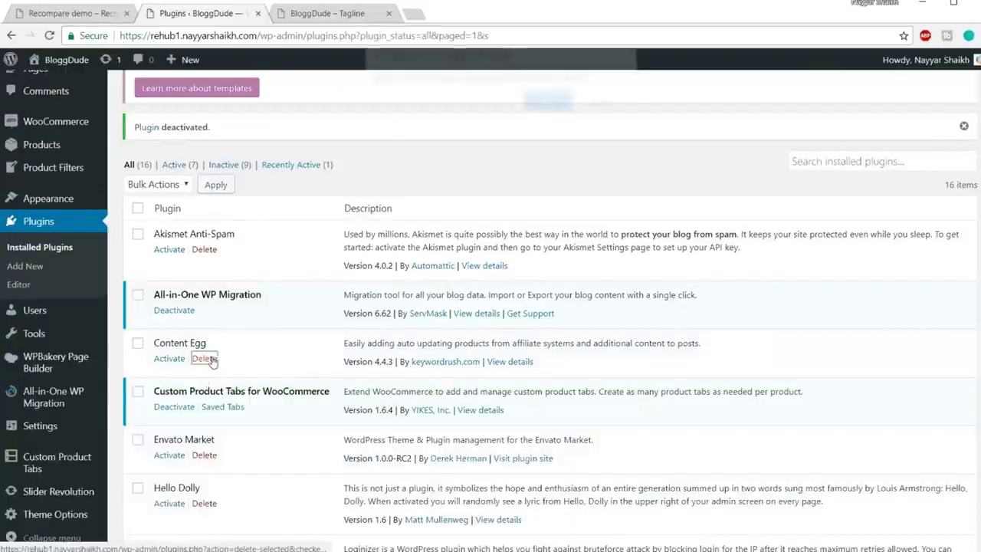
{"action": "left_click", "coordinate": [550, 108]}
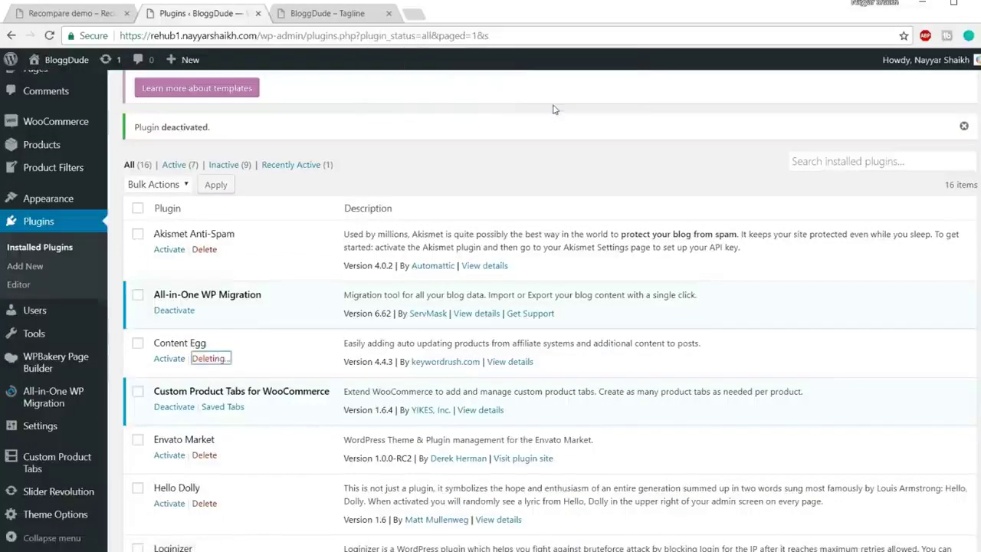
{"action": "scroll", "coordinate": [606, 250], "scroll_direction": "up", "scroll_amount": 3}
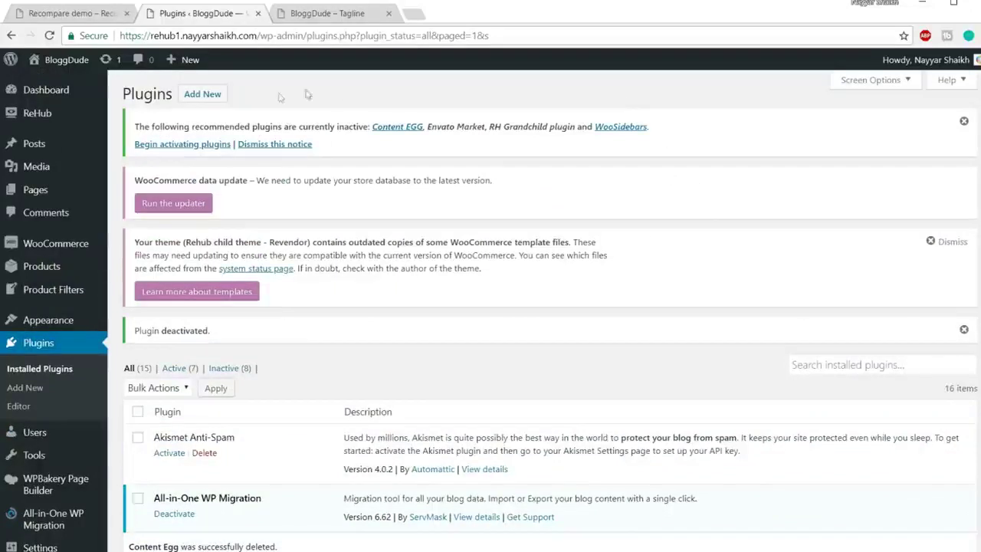
{"action": "left_click", "coordinate": [213, 98]}
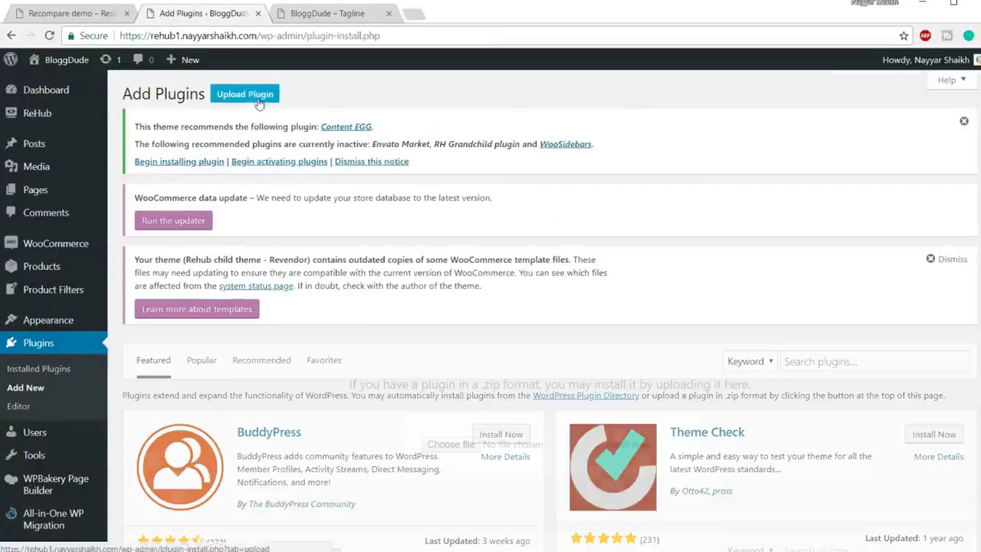
- Upload content-egg.zip as a new plugin, install it, and activate Content Egg
{"action": "left_click", "coordinate": [246, 93]}
{"action": "scroll", "coordinate": [463, 265], "scroll_direction": "down", "scroll_amount": 3}
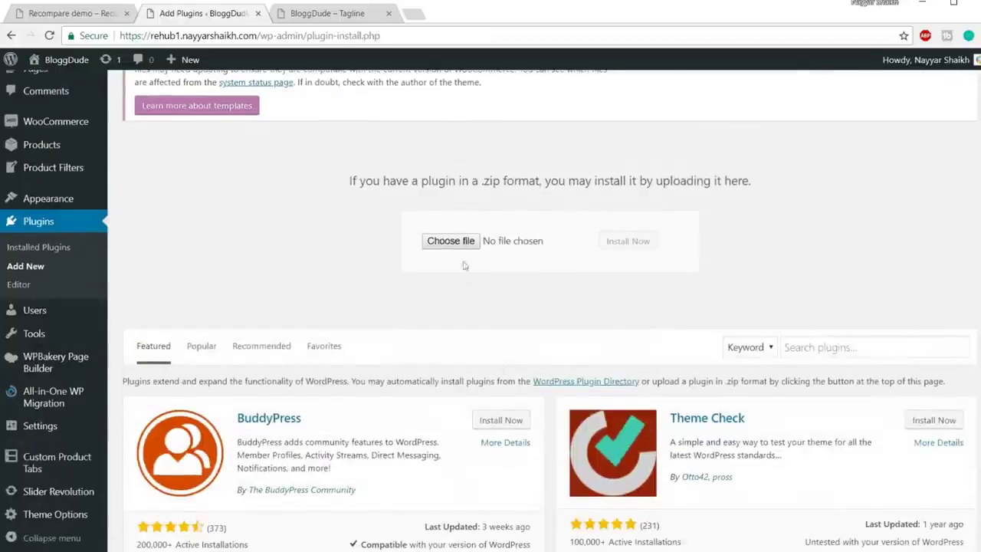
{"action": "left_click", "coordinate": [452, 241]}
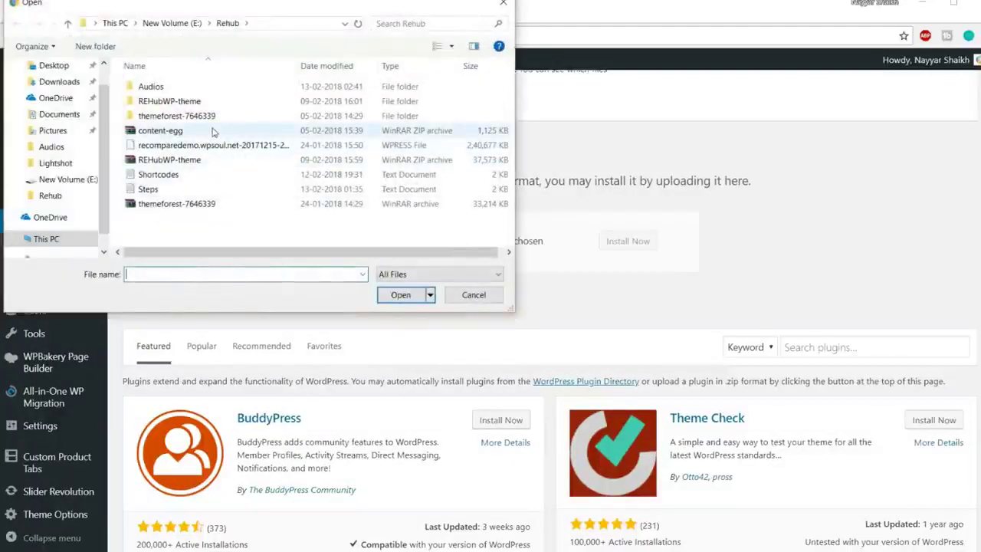
{"action": "left_click", "coordinate": [213, 131]}
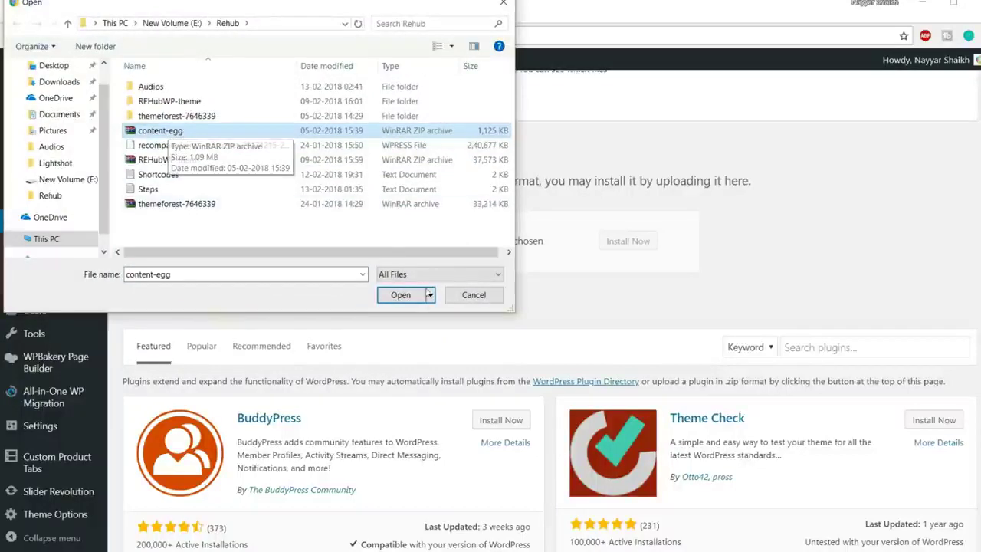
{"action": "left_click", "coordinate": [401, 296]}
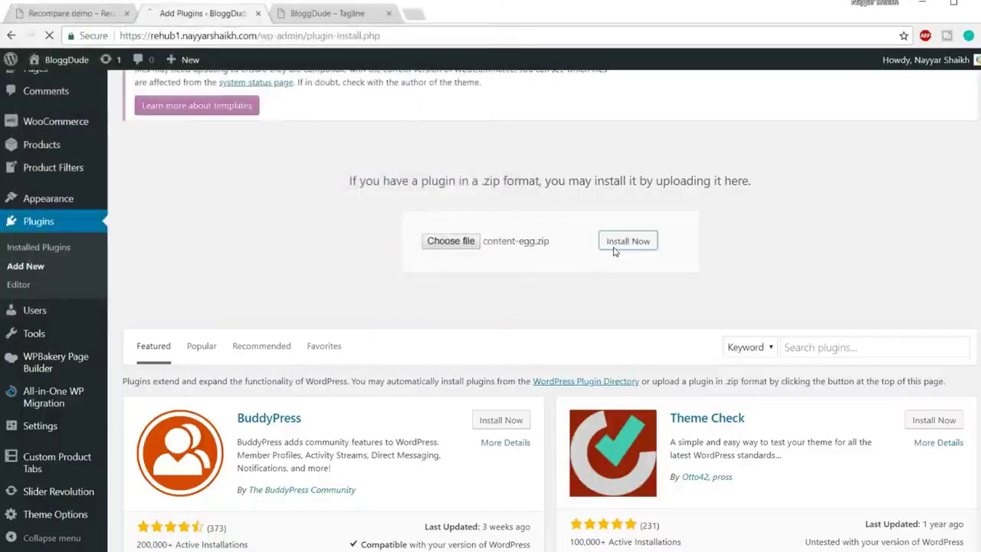
{"action": "left_click", "coordinate": [628, 241]}
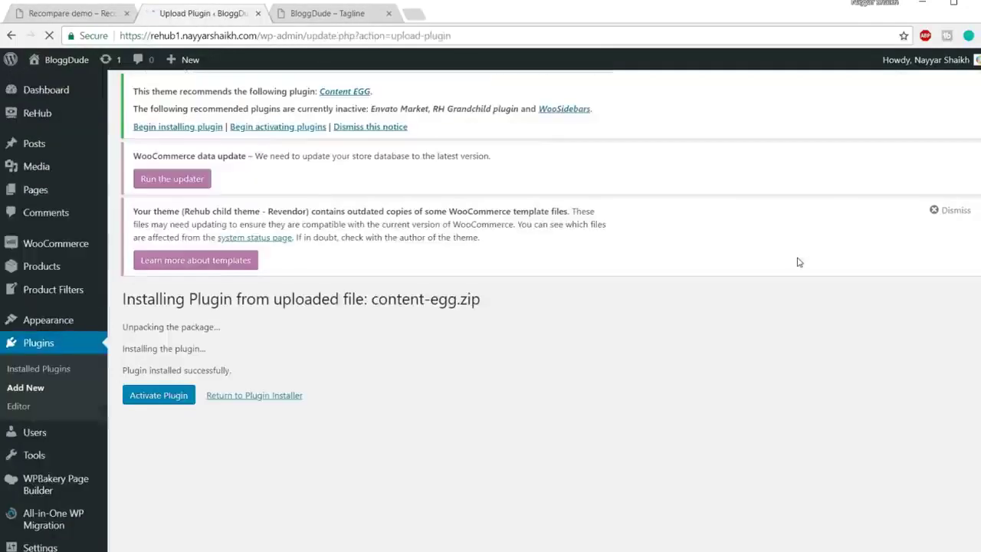
{"action": "left_click", "coordinate": [151, 408]}
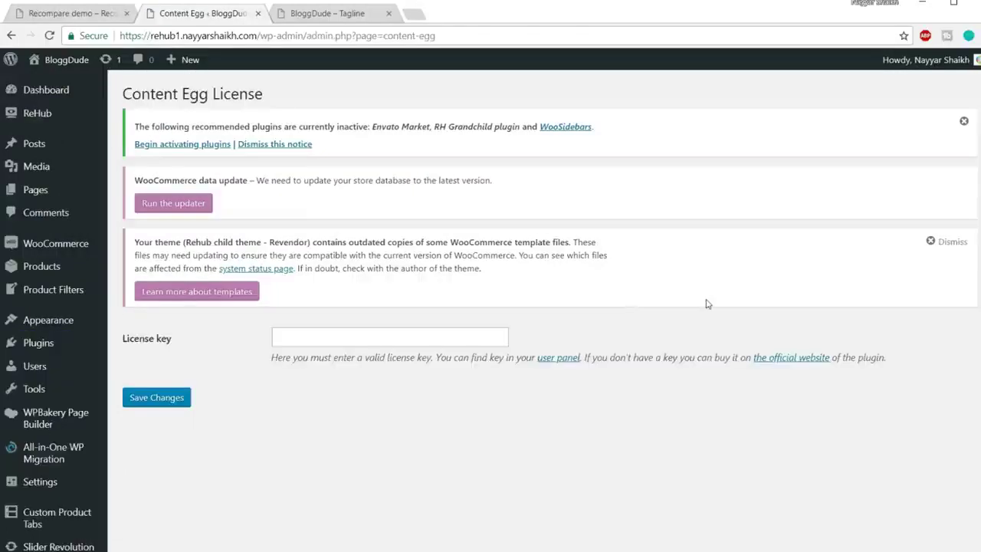
- Fill the Content Egg License key from a saved autofill suggestion and save it
{"action": "scroll", "coordinate": [704, 313], "scroll_direction": "down", "scroll_amount": 1}
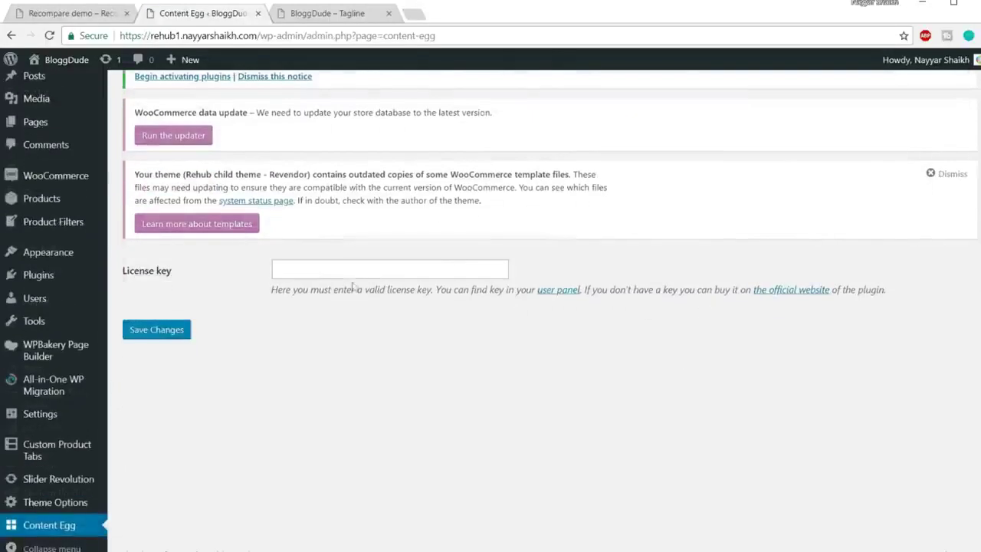
{"action": "scroll", "coordinate": [425, 274], "scroll_direction": "down", "scroll_amount": 1}
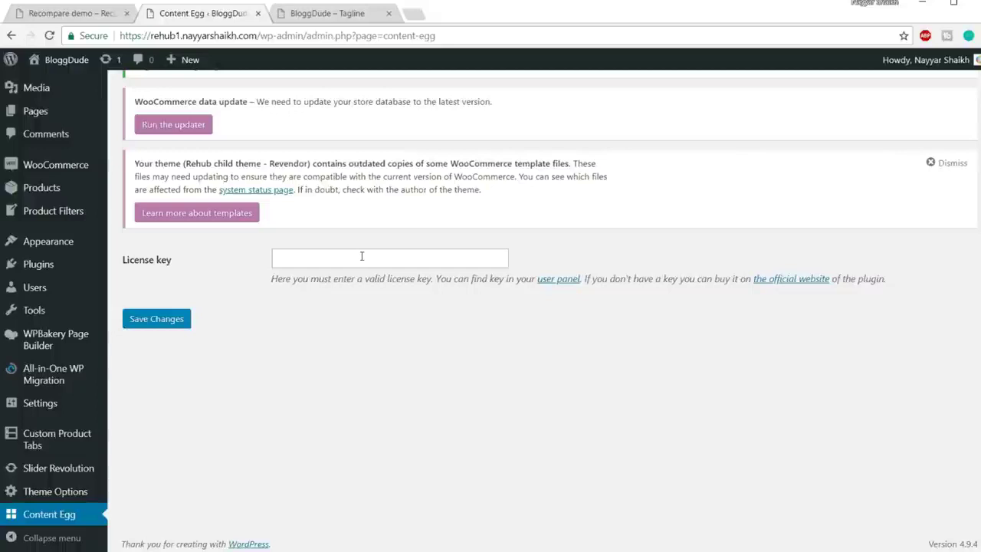
{"action": "left_click", "coordinate": [362, 257]}
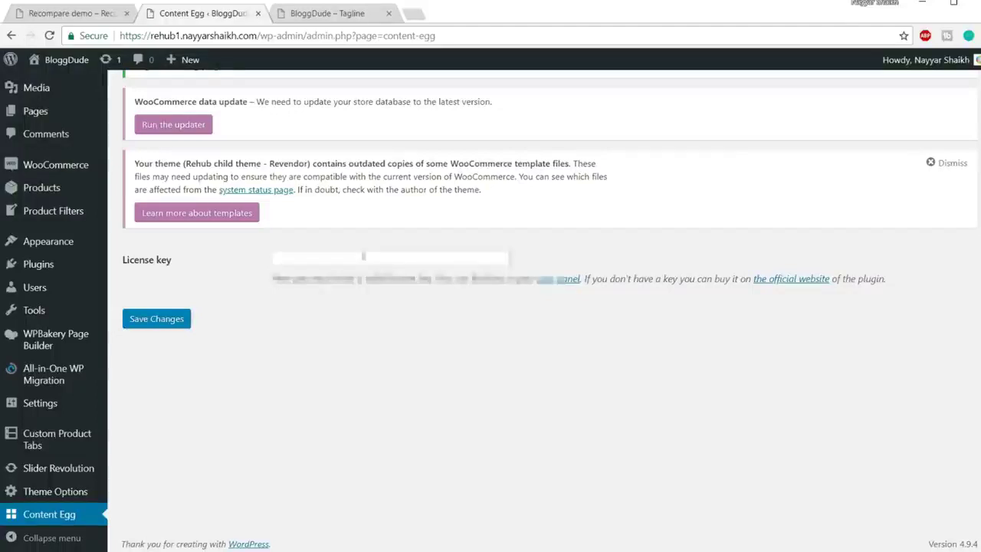
{"action": "left_click", "coordinate": [359, 274]}
{"action": "left_click", "coordinate": [173, 320]}
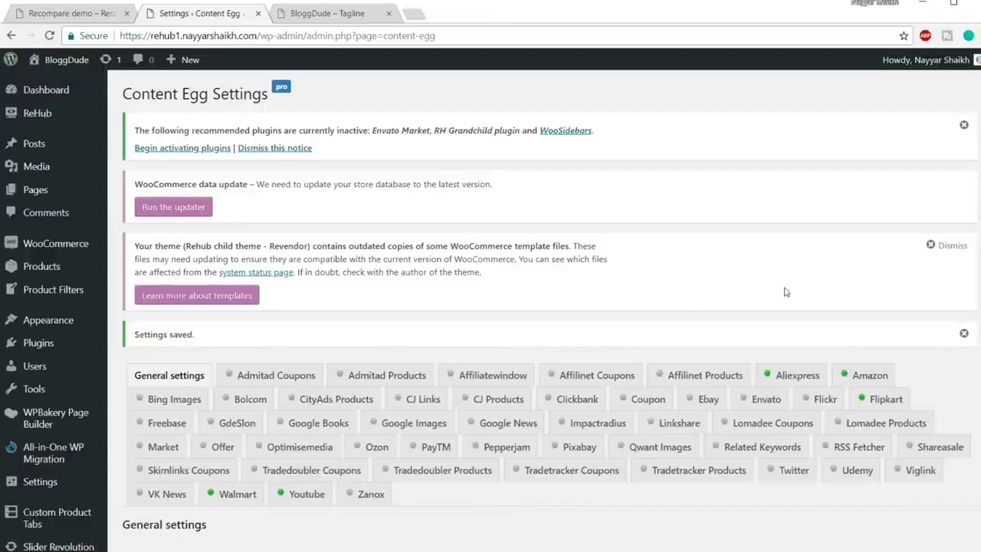
- In Content Egg General settings, enable the 'page' post type alongside post and product
{"action": "scroll", "coordinate": [781, 276], "scroll_direction": "down", "scroll_amount": 3}
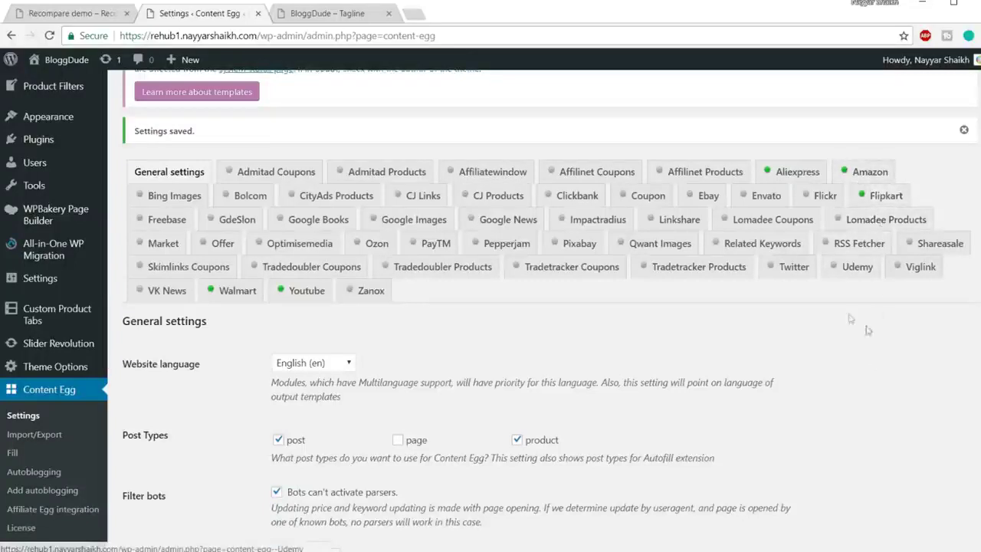
{"action": "left_click", "coordinate": [162, 177]}
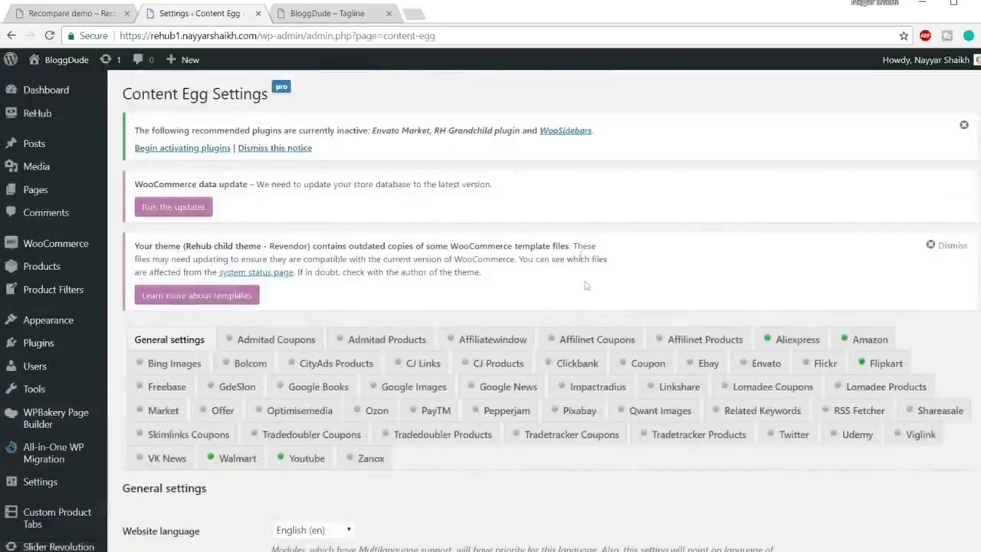
{"action": "scroll", "coordinate": [580, 258], "scroll_direction": "down", "scroll_amount": 5}
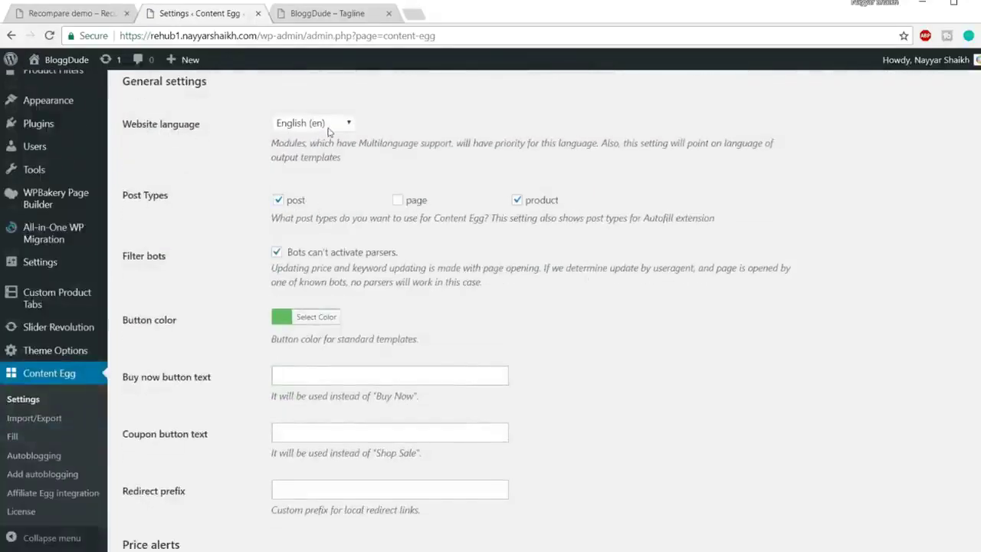
{"action": "left_click", "coordinate": [398, 200]}
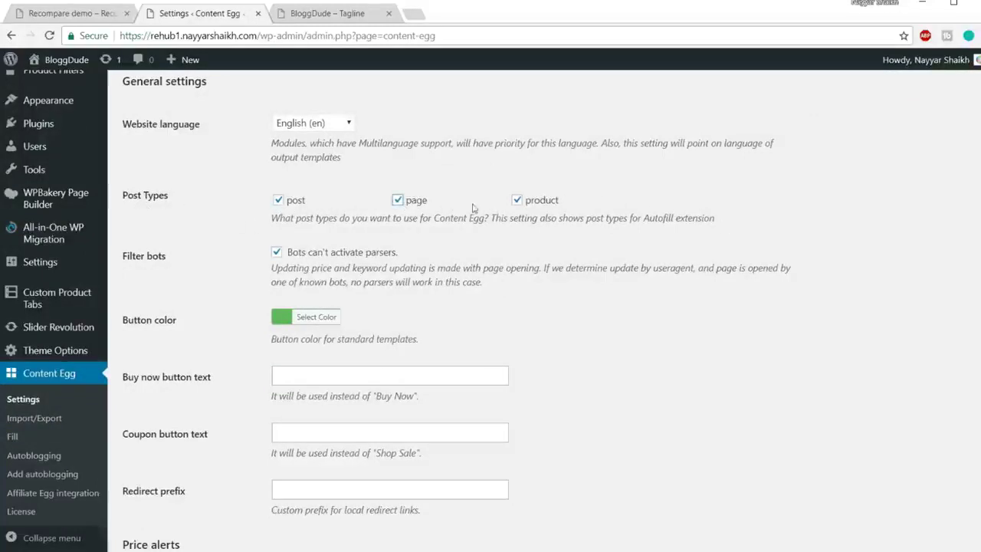
{"action": "scroll", "coordinate": [474, 207], "scroll_direction": "up", "scroll_amount": 5}
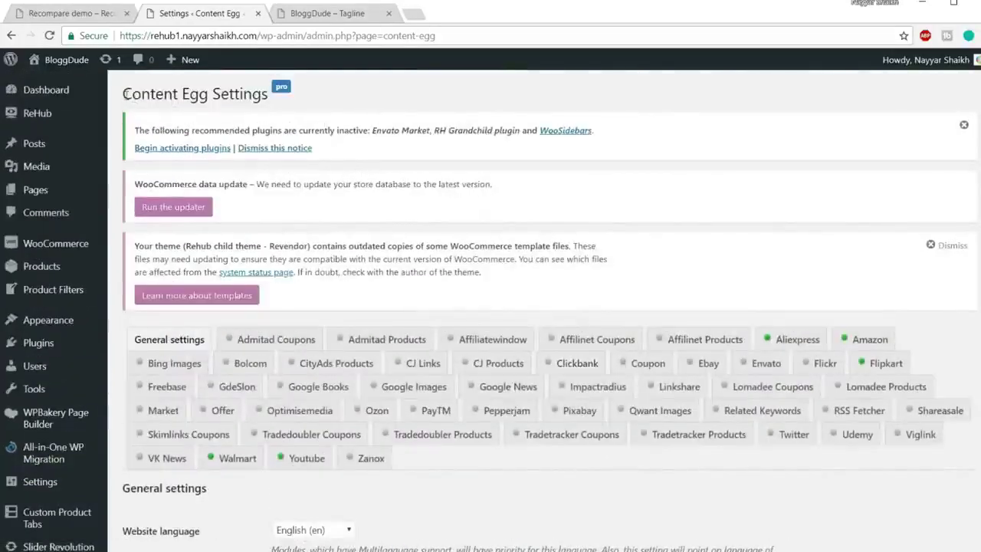
- Inspect the Button color picker without changing it, then switch to the site's homepage tab
{"action": "scroll", "coordinate": [532, 160], "scroll_direction": "down", "scroll_amount": 5}
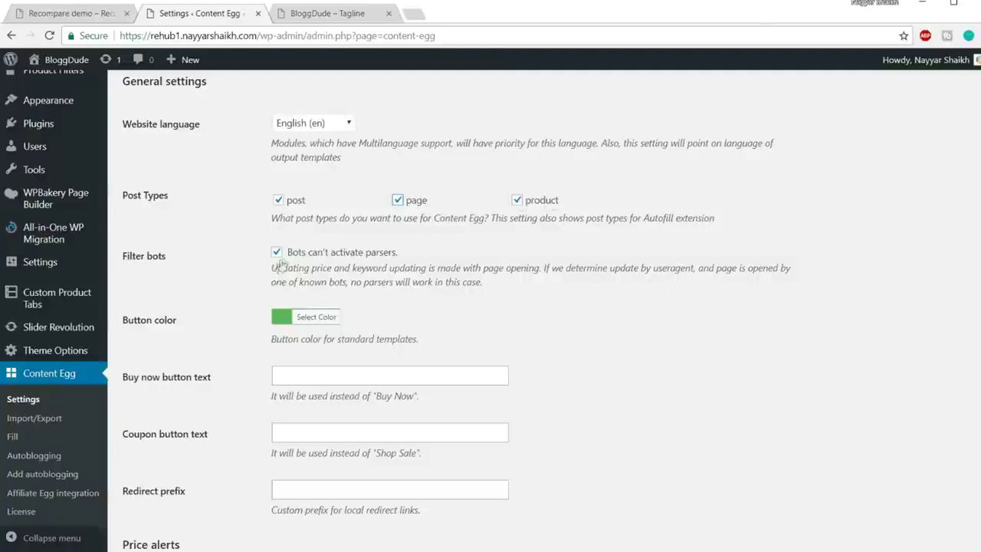
{"action": "scroll", "coordinate": [546, 255], "scroll_direction": "down", "scroll_amount": 2}
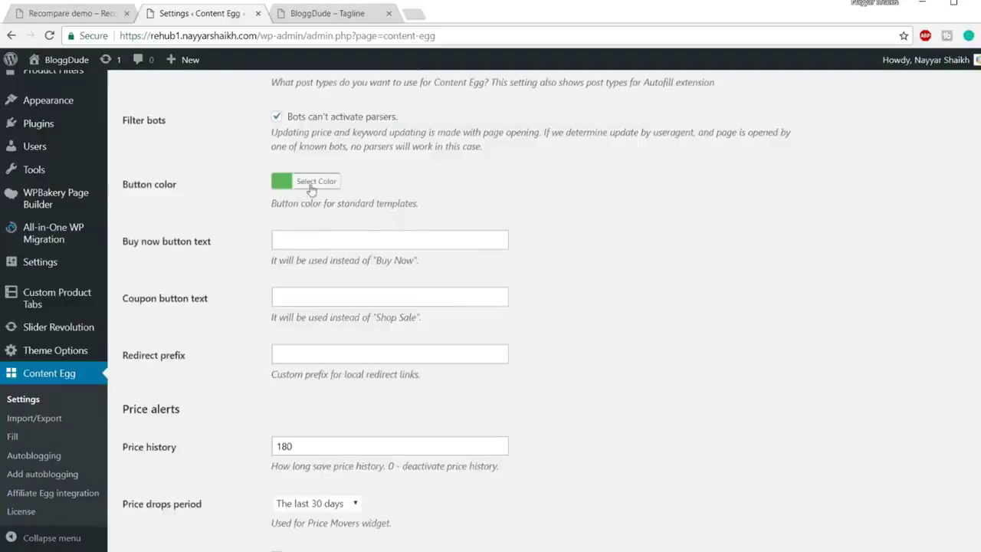
{"action": "left_click", "coordinate": [327, 186]}
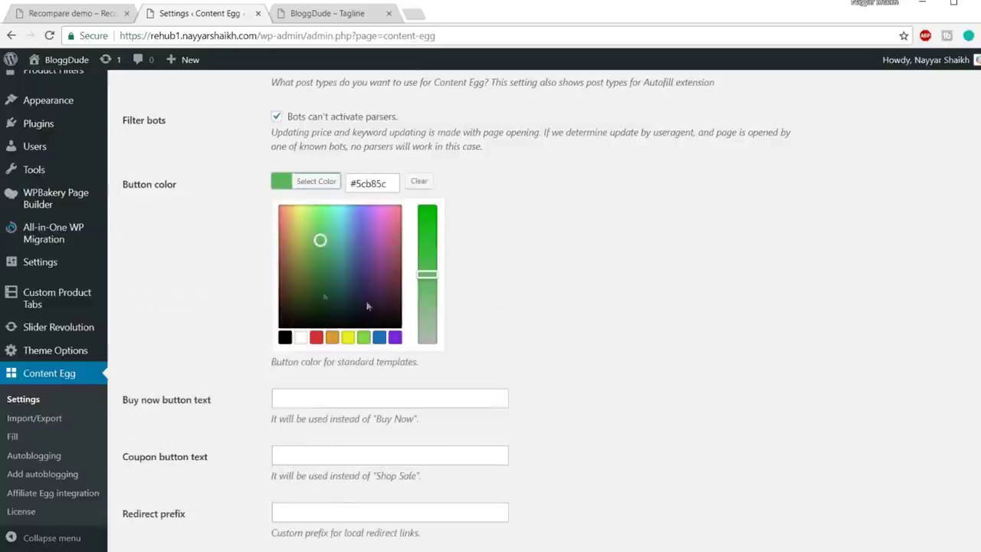
{"action": "left_click", "coordinate": [335, 186]}
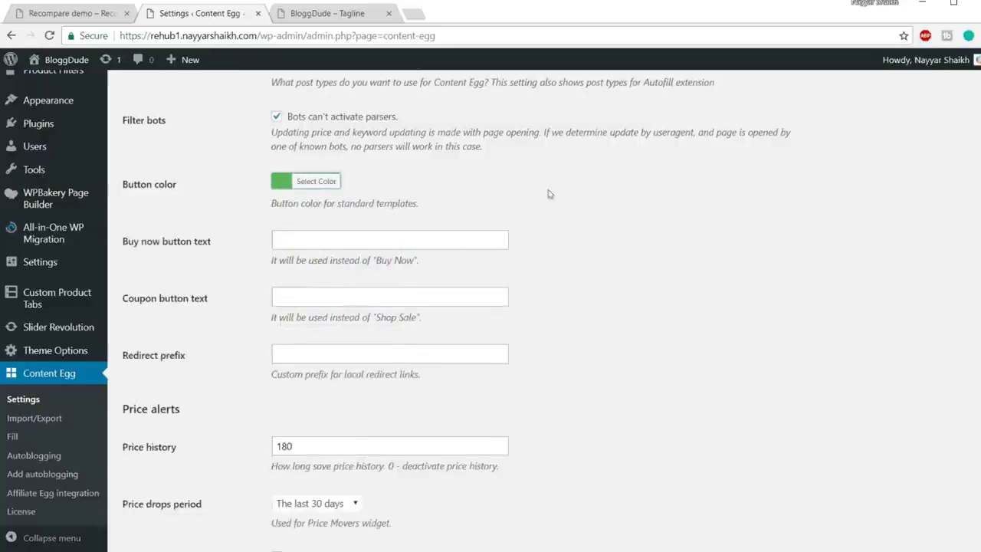
{"action": "scroll", "coordinate": [547, 192], "scroll_direction": "down", "scroll_amount": 1}
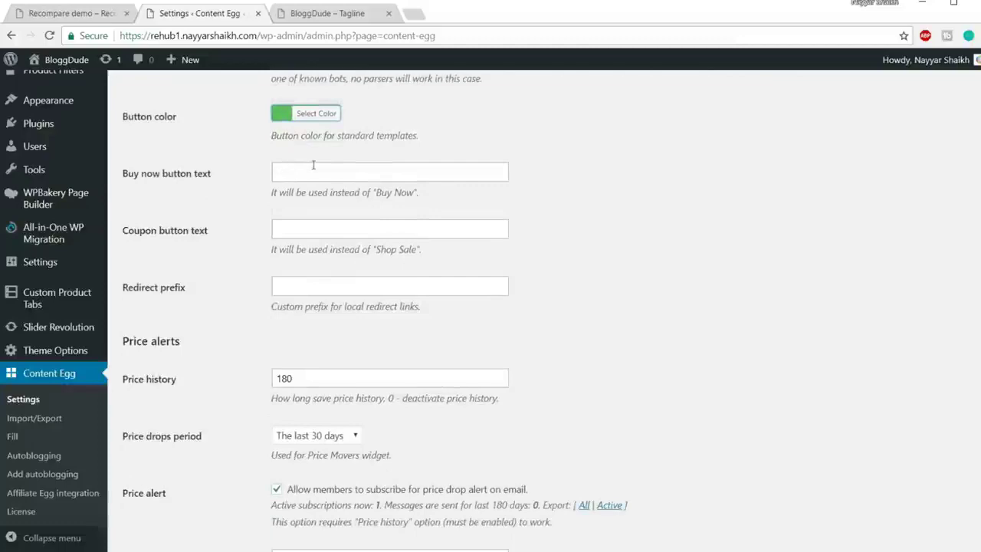
{"action": "key", "text": "ctrl+Tab"}
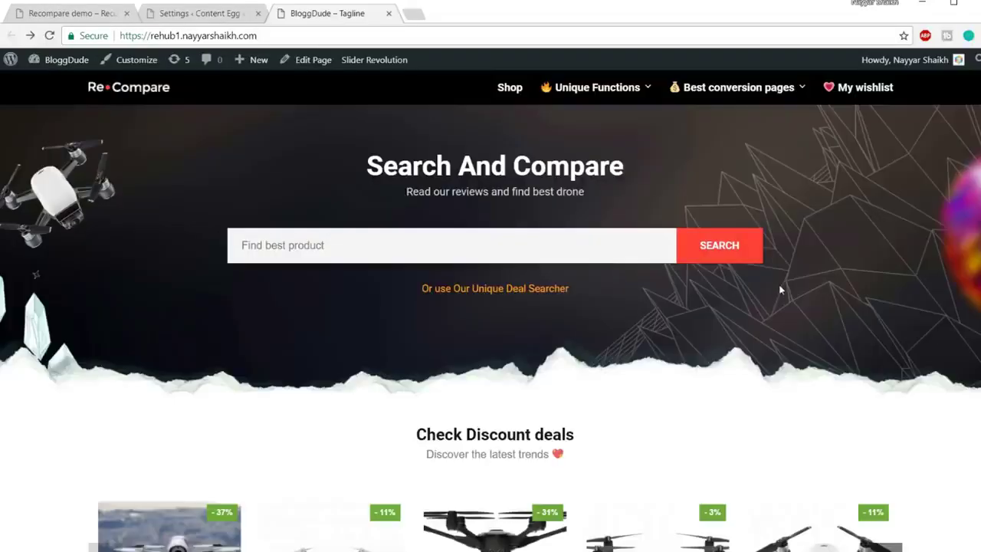
- View the Yuneec Typhoon H product page on the homepage, then return to Content Egg settings
{"action": "scroll", "coordinate": [780, 290], "scroll_direction": "down", "scroll_amount": 4}
{"action": "left_click", "coordinate": [529, 300]}
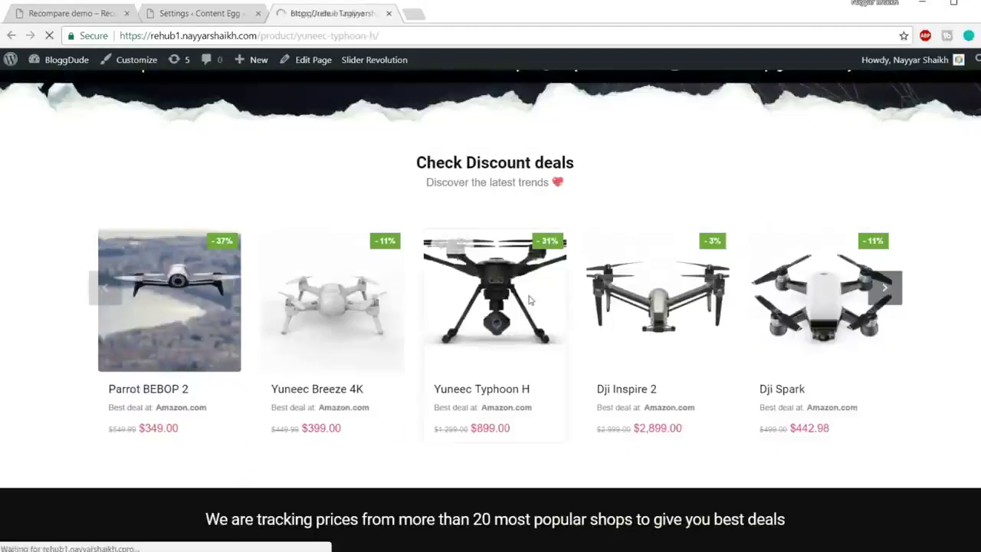
{"action": "scroll", "coordinate": [845, 228], "scroll_direction": "down", "scroll_amount": 1}
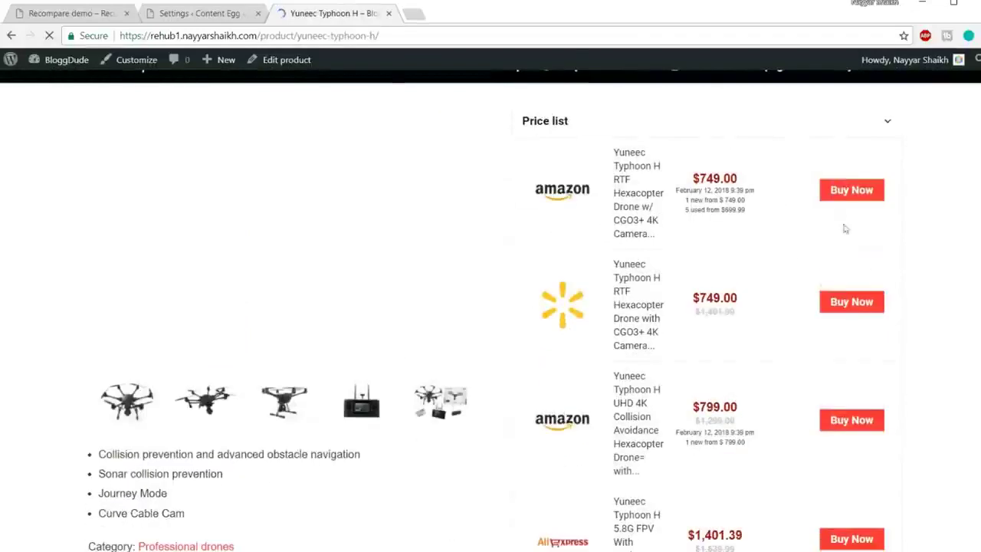
{"action": "left_click", "coordinate": [233, 13]}
- Clear the 'Click Here' Buy now button text, comparing against the product page's Buy Now buttons
{"action": "left_click_drag", "start_coordinate": [269, 199], "coordinate": [434, 194]}
{"action": "left_click", "coordinate": [369, 195]}
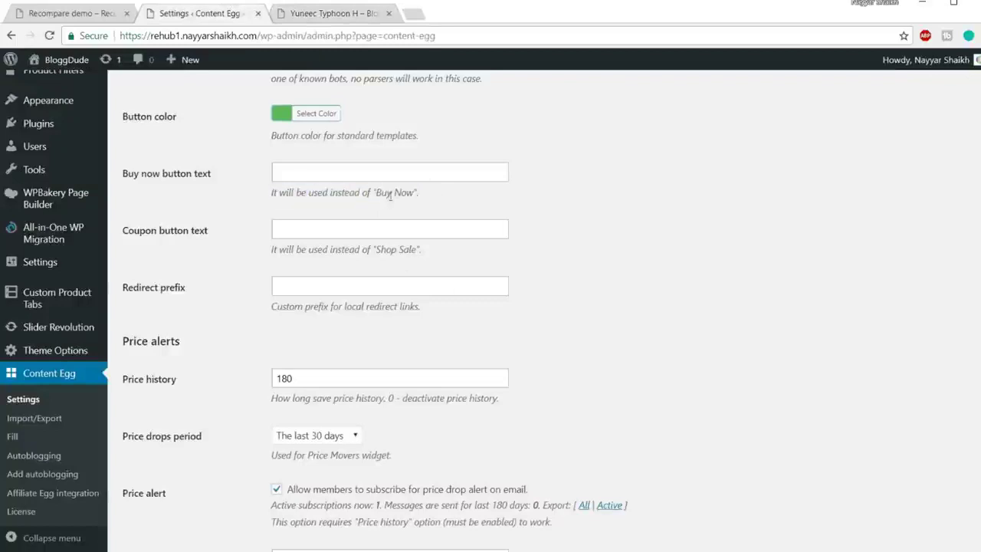
{"action": "left_click", "coordinate": [326, 181]}
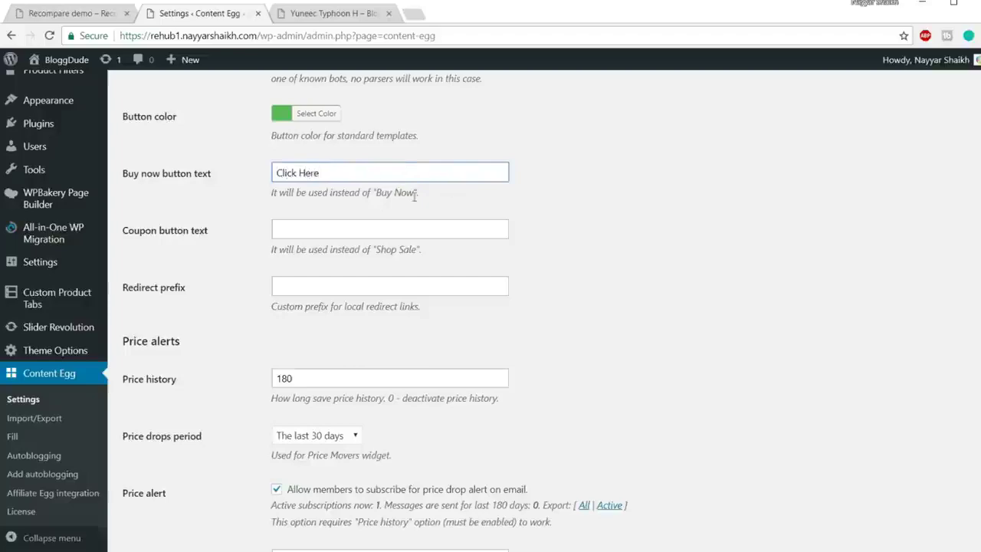
{"action": "scroll", "coordinate": [449, 267], "scroll_direction": "down", "scroll_amount": 5}
{"action": "scroll", "coordinate": [449, 267], "scroll_direction": "up", "scroll_amount": 6}
{"action": "triple_click", "coordinate": [341, 213]}
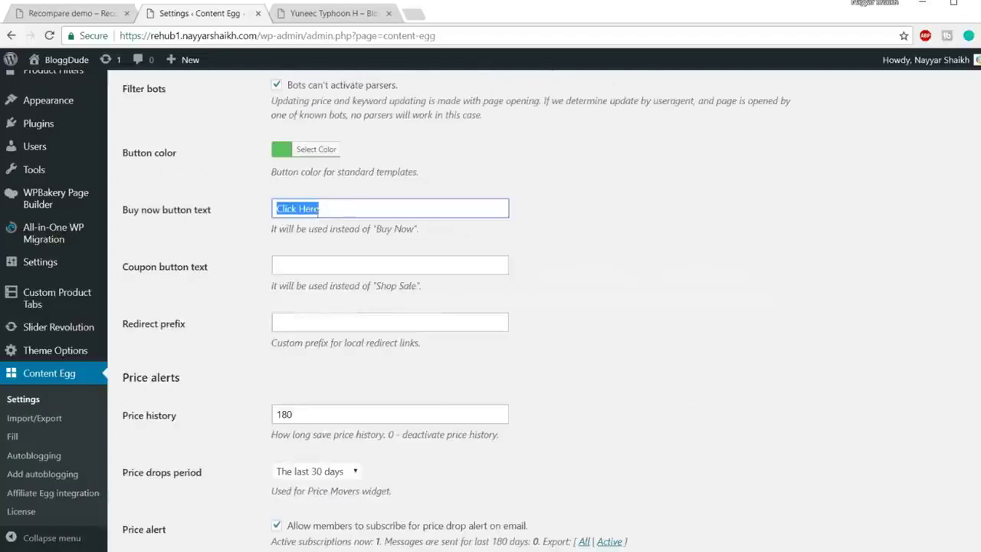
{"action": "left_click", "coordinate": [330, 15]}
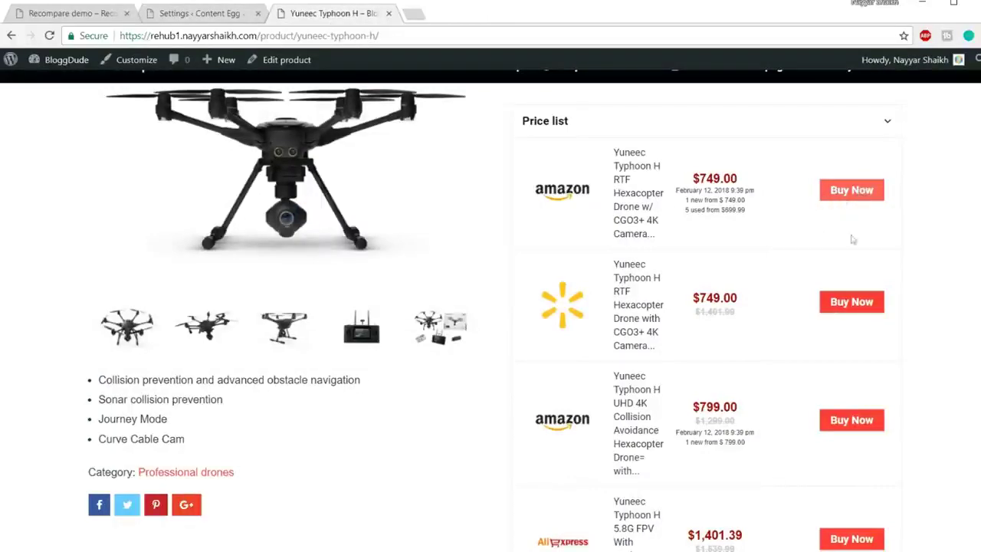
{"action": "left_click", "coordinate": [218, 14]}
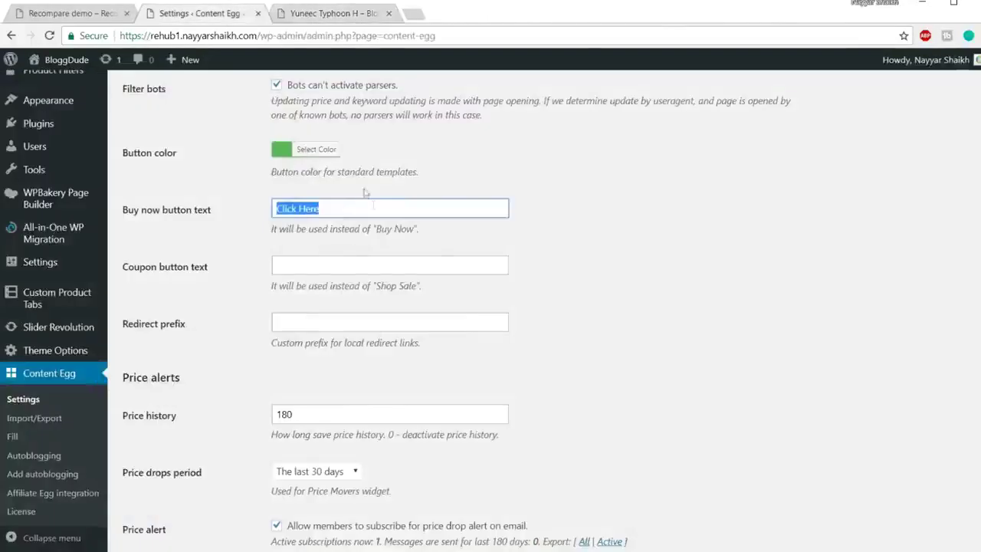
{"action": "key", "text": "BackSpace"}
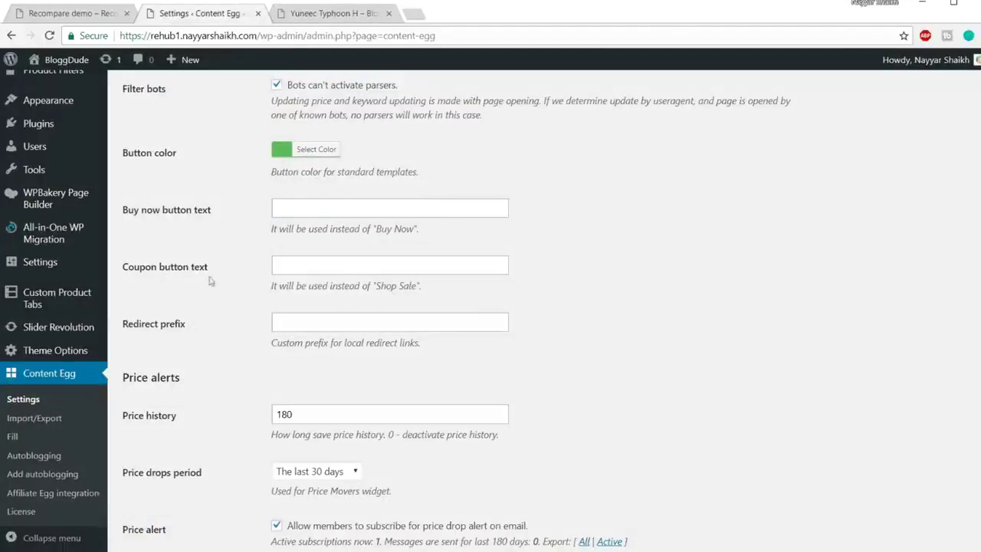
- Leave the Coupon button text empty so the default Shop Sale wording applies
{"action": "left_click_drag", "start_coordinate": [376, 288], "coordinate": [424, 290]}
{"action": "left_click", "coordinate": [382, 283]}
{"action": "left_click", "coordinate": [298, 270]}
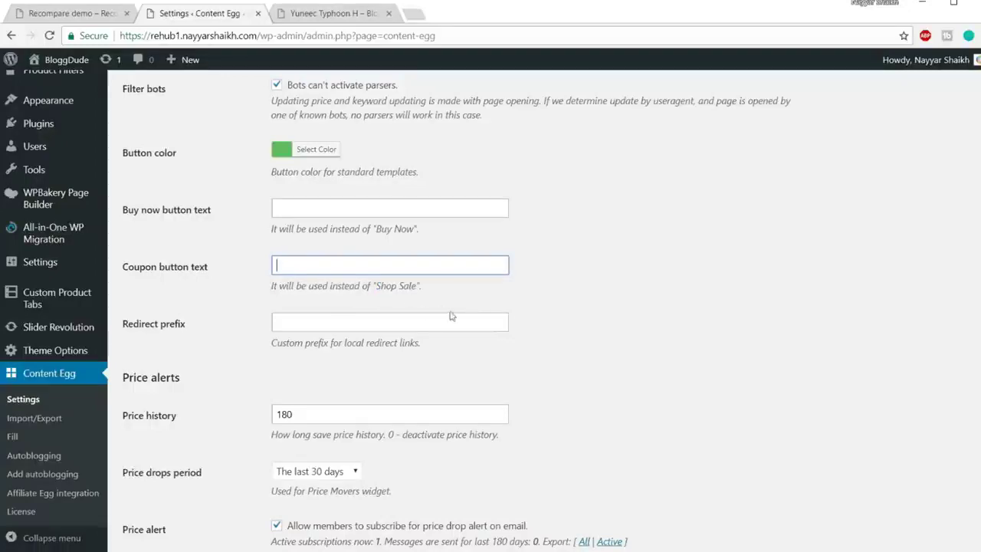
{"action": "scroll", "coordinate": [613, 316], "scroll_direction": "down", "scroll_amount": 3}
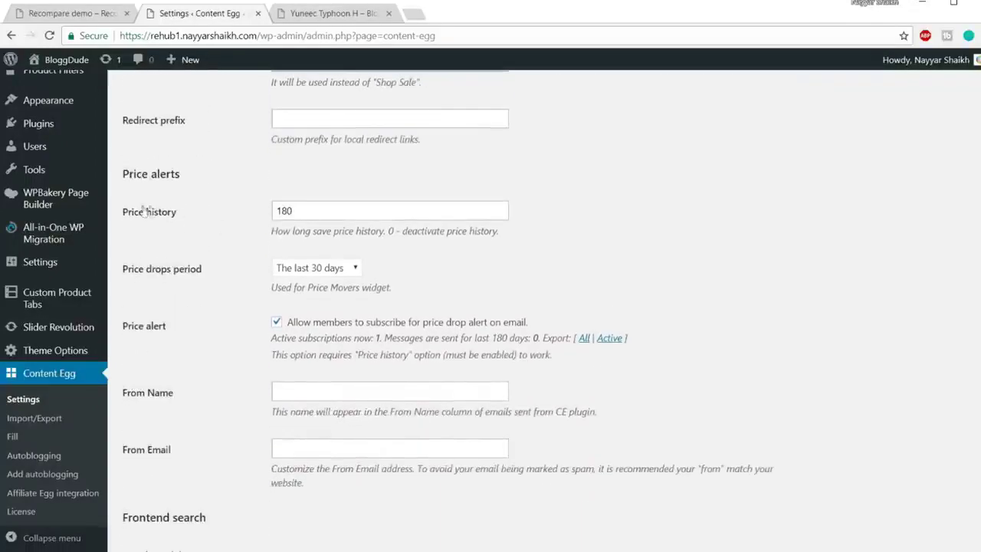
- Note the Price history setting, then scroll through the Yuneec Typhoon H product page
{"action": "left_click_drag", "start_coordinate": [125, 218], "coordinate": [199, 214]}
{"action": "left_click", "coordinate": [201, 225]}
{"action": "left_click", "coordinate": [323, 14]}
{"action": "scroll", "coordinate": [467, 245], "scroll_direction": "down", "scroll_amount": 15}
{"action": "scroll", "coordinate": [487, 385], "scroll_direction": "down", "scroll_amount": 8}
{"action": "scroll", "coordinate": [488, 386], "scroll_direction": "up", "scroll_amount": 13}
{"action": "scroll", "coordinate": [488, 385], "scroll_direction": "up", "scroll_amount": 12}
{"action": "scroll", "coordinate": [489, 385], "scroll_direction": "down", "scroll_amount": 3}
{"action": "scroll", "coordinate": [488, 385], "scroll_direction": "down", "scroll_amount": 6}
{"action": "scroll", "coordinate": [488, 385], "scroll_direction": "up", "scroll_amount": 5}
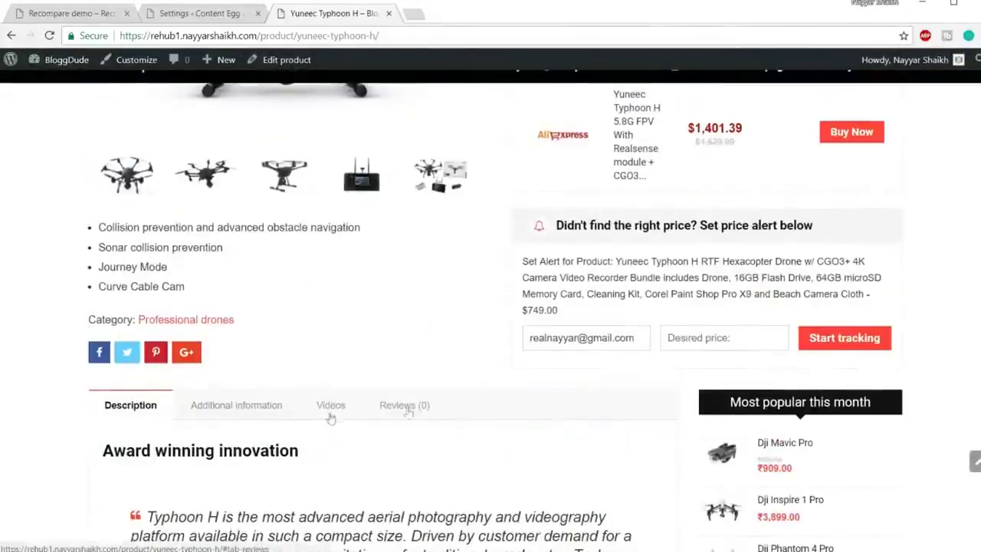
{"action": "scroll", "coordinate": [416, 418], "scroll_direction": "up", "scroll_amount": 3}
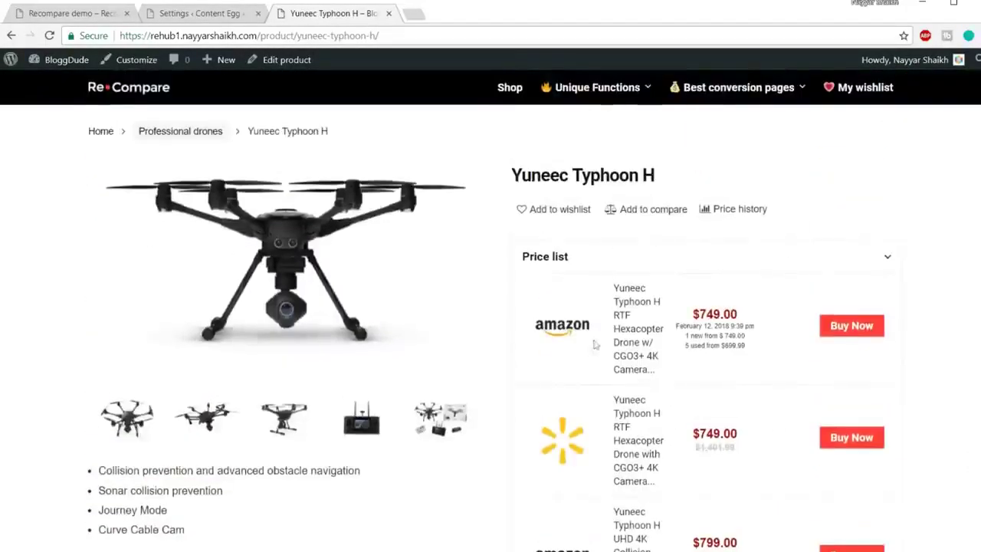
- Open the Connected Review demo product page and scroll through its price history
{"action": "mouse_move", "coordinate": [596, 90]}
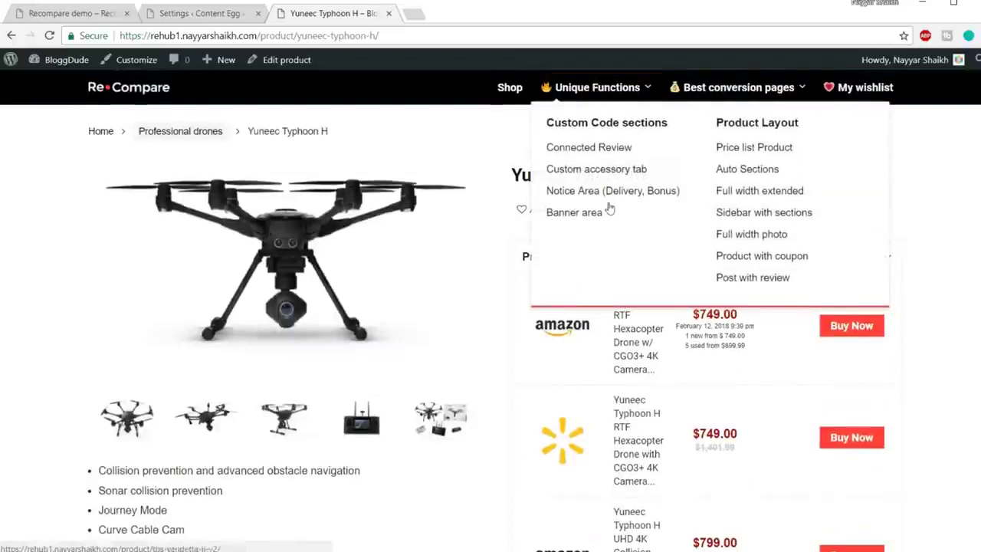
{"action": "left_click", "coordinate": [606, 148]}
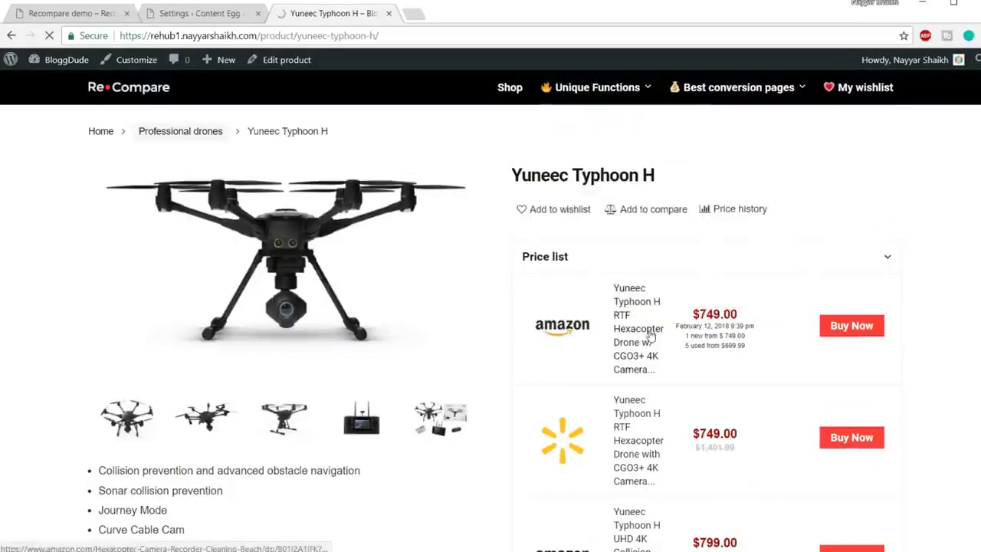
{"action": "scroll", "coordinate": [496, 399], "scroll_direction": "down", "scroll_amount": 4}
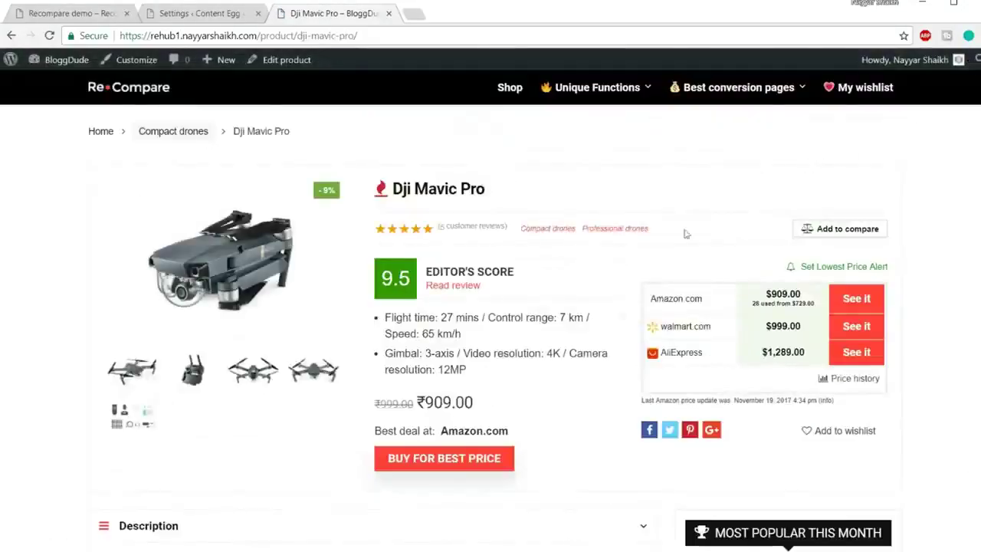
{"action": "scroll", "coordinate": [591, 394], "scroll_direction": "down", "scroll_amount": 15}
{"action": "scroll", "coordinate": [900, 341], "scroll_direction": "down", "scroll_amount": 15}
{"action": "scroll", "coordinate": [900, 341], "scroll_direction": "up", "scroll_amount": 4}
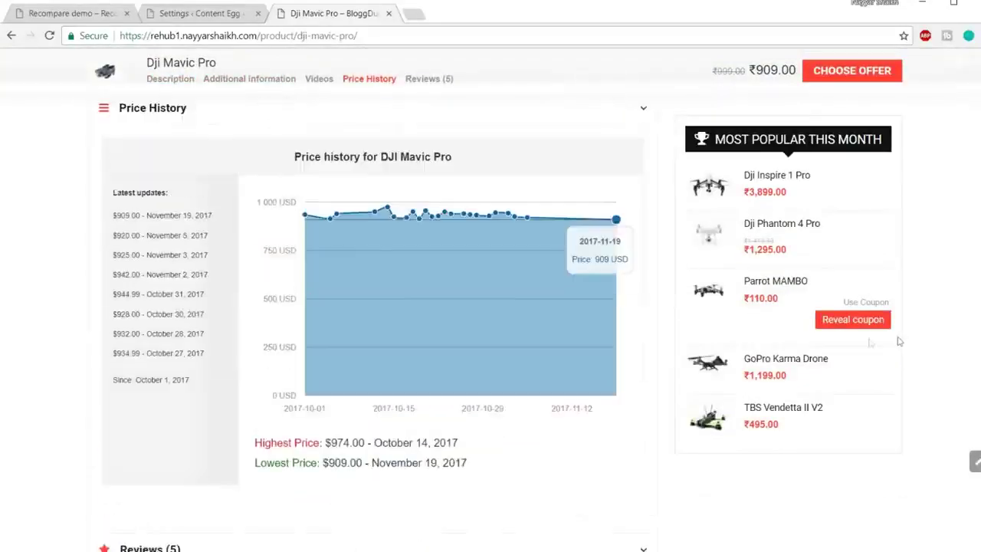
{"action": "scroll", "coordinate": [810, 345], "scroll_direction": "up", "scroll_amount": 1}
{"action": "scroll", "coordinate": [478, 375], "scroll_direction": "down", "scroll_amount": 1}
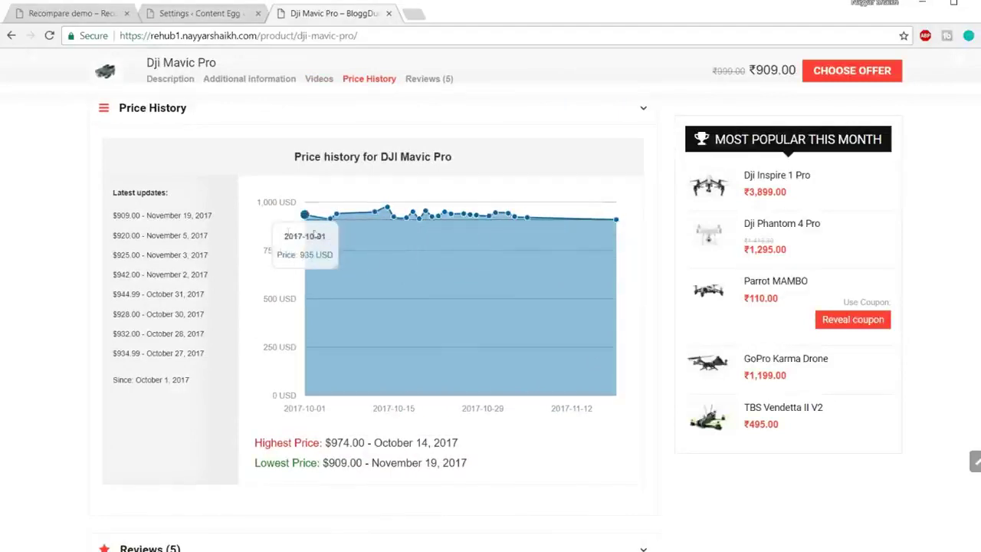
- Keep Price history at 180 days and the price drops period at The last 30 days
{"action": "left_click", "coordinate": [192, 13]}
{"action": "left_click_drag", "start_coordinate": [319, 210], "coordinate": [248, 205]}
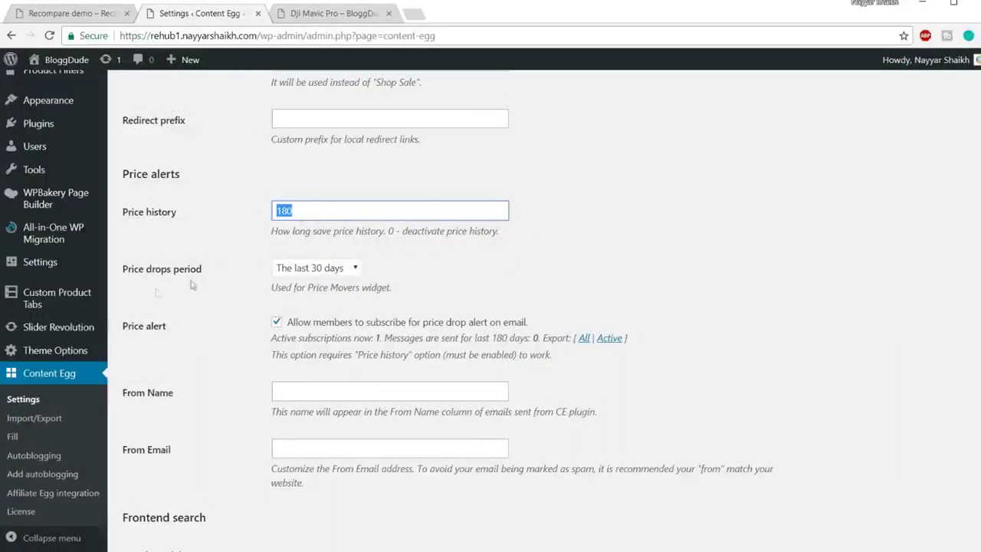
{"action": "left_click", "coordinate": [342, 270]}
{"action": "left_click", "coordinate": [407, 273]}
{"action": "scroll", "coordinate": [715, 284], "scroll_direction": "down", "scroll_amount": 1}
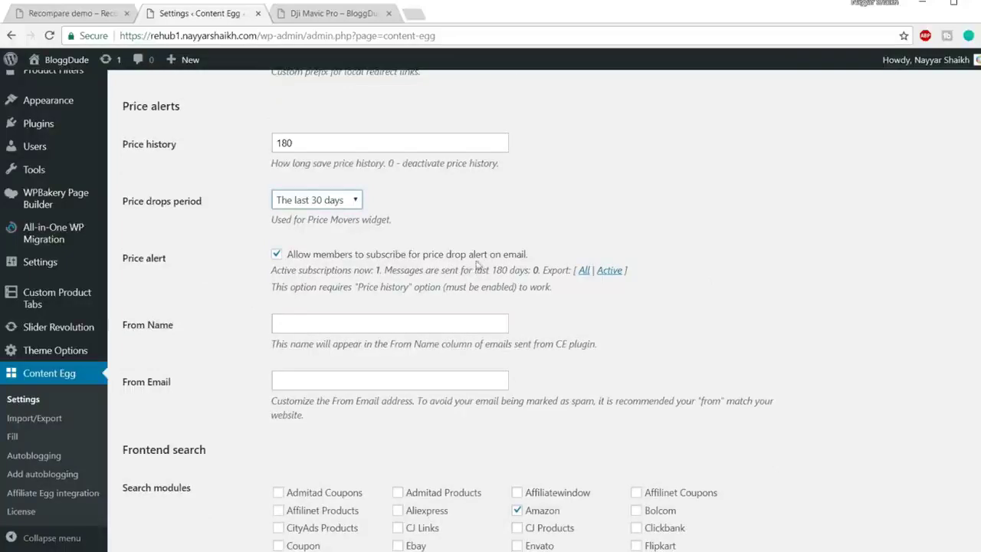
- Review the ₹909.00 price on the Dji Mavic Pro product page
{"action": "left_click", "coordinate": [322, 14]}
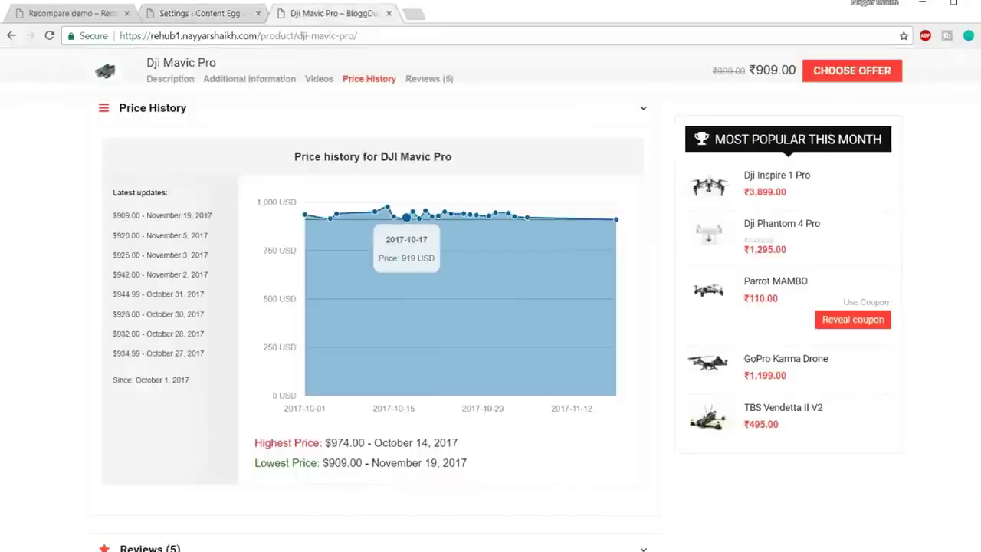
{"action": "scroll", "coordinate": [934, 264], "scroll_direction": "up", "scroll_amount": 20}
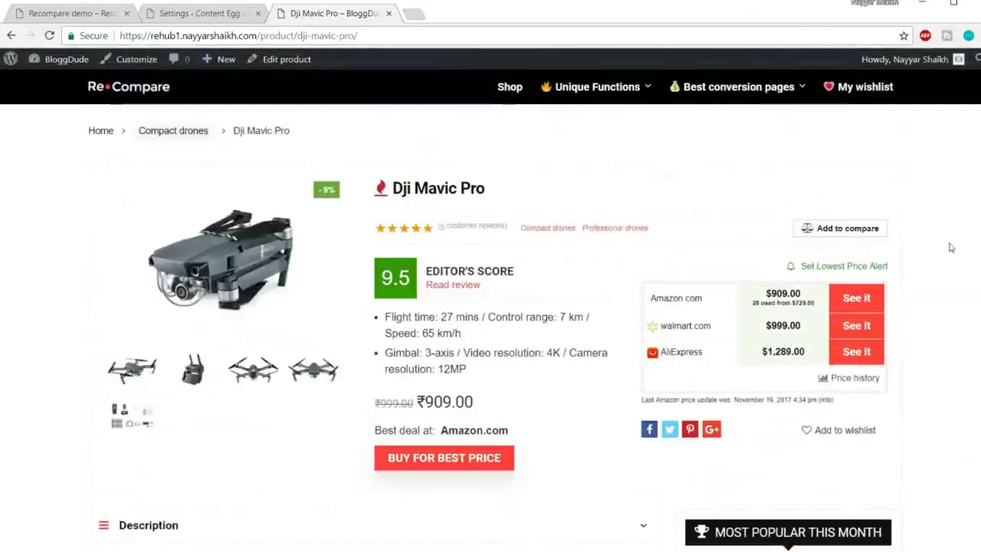
{"action": "scroll", "coordinate": [735, 361], "scroll_direction": "down", "scroll_amount": 2}
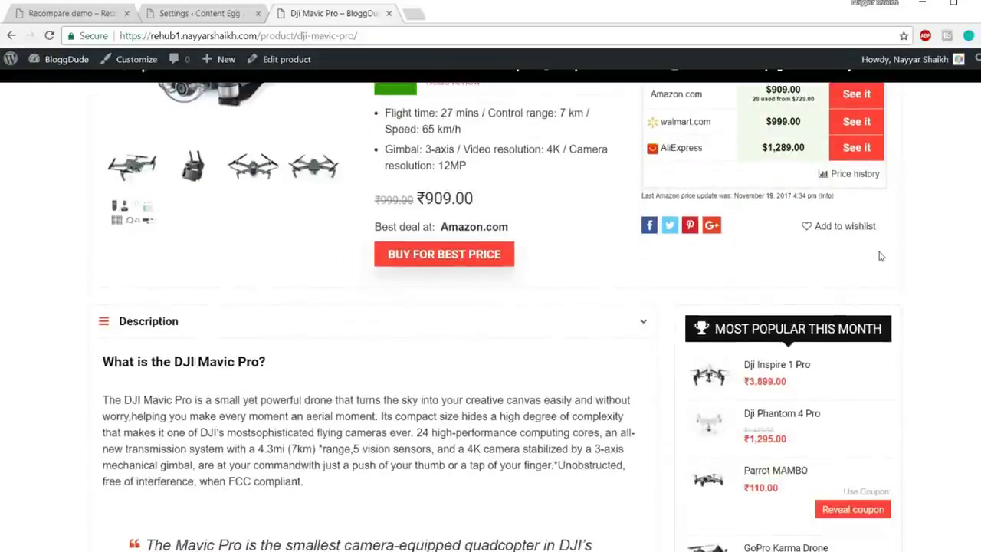
{"action": "scroll", "coordinate": [880, 251], "scroll_direction": "up", "scroll_amount": 3}
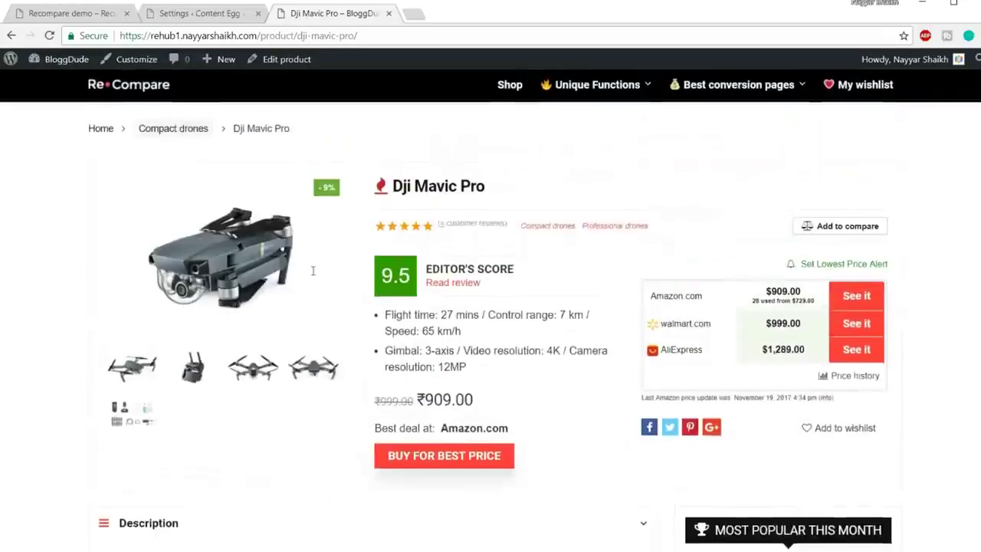
{"action": "scroll", "coordinate": [569, 451], "scroll_direction": "down", "scroll_amount": 2}
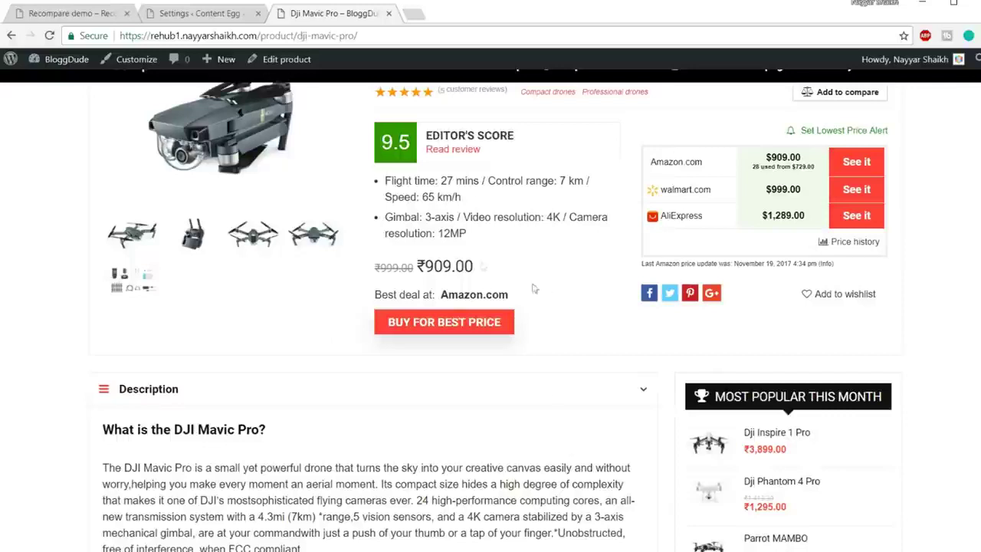
{"action": "mouse_move", "coordinate": [416, 266]}
{"action": "left_mouse_down"}
{"action": "mouse_move", "coordinate": [506, 267]}
{"action": "mouse_move", "coordinate": [416, 266]}
{"action": "left_mouse_up"}
{"action": "left_click", "coordinate": [503, 267]}
{"action": "left_click", "coordinate": [495, 268]}
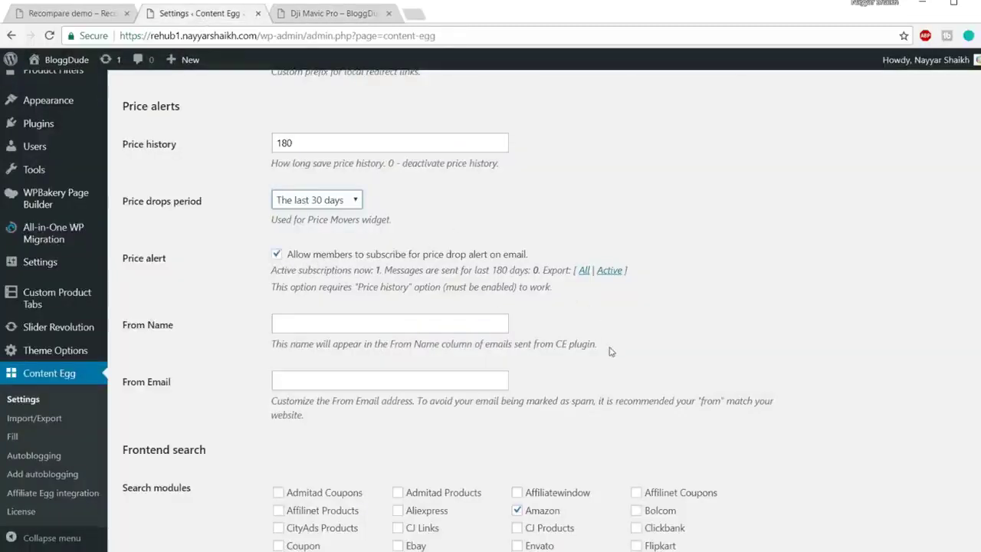
{"action": "scroll", "coordinate": [452, 273], "scroll_direction": "down", "scroll_amount": 1}
- Enter the price alert sender's name in From Name and accept the suggested sender e-mail address
{"action": "left_click", "coordinate": [406, 259]}
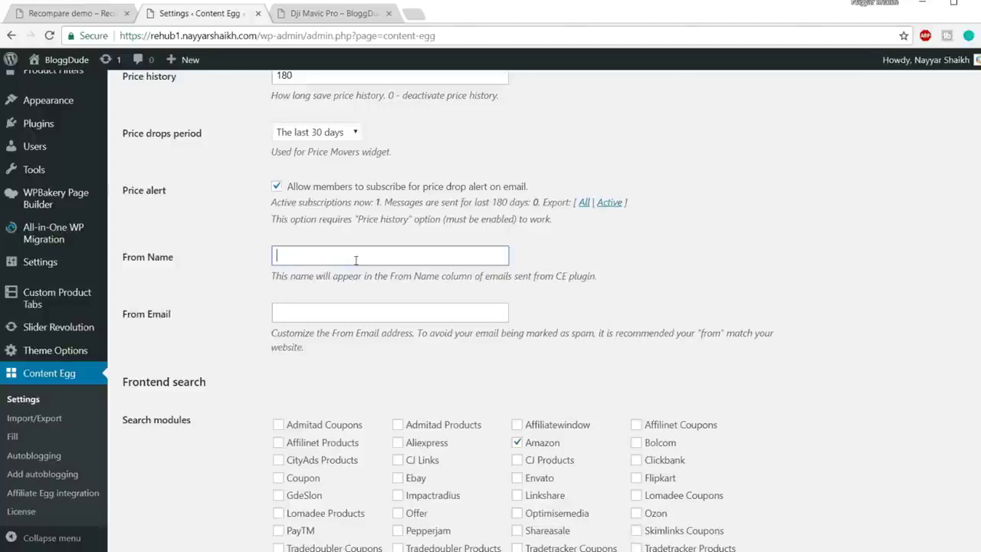
{"action": "type", "text": "Nayyar Shaikh"}
{"action": "left_click", "coordinate": [346, 315]}
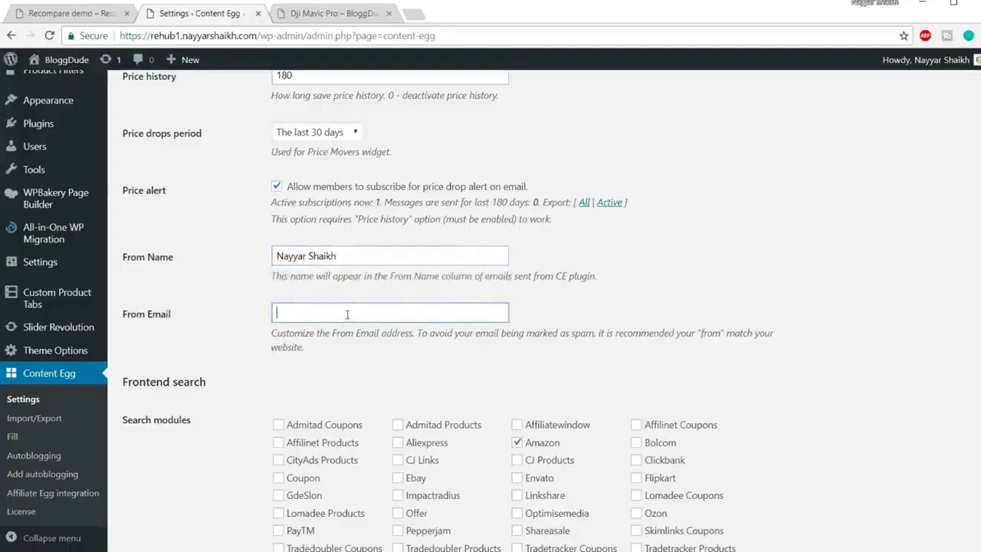
{"action": "left_click", "coordinate": [322, 350]}
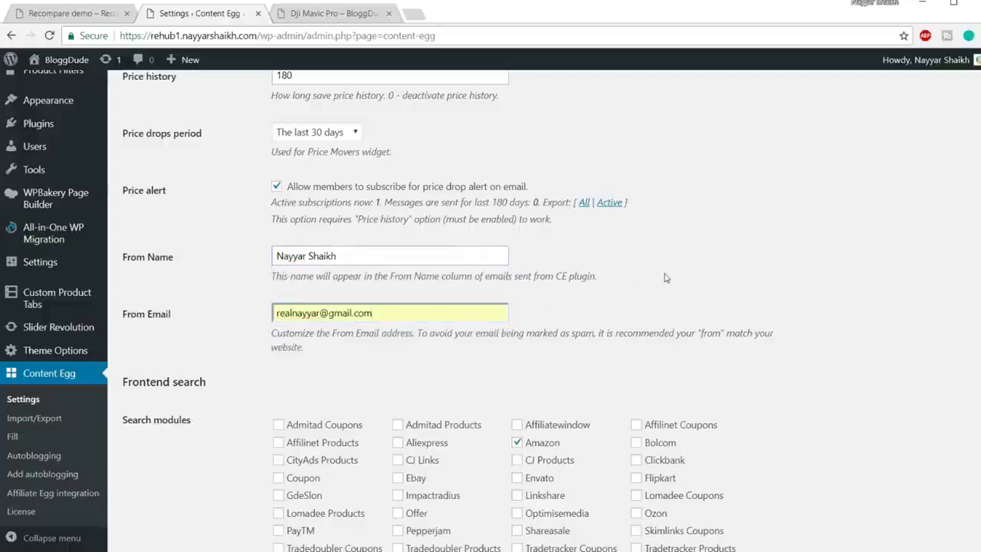
- Add Flipkart as a frontend search module and select the search page template shortcode
{"action": "scroll", "coordinate": [829, 300], "scroll_direction": "down", "scroll_amount": 2}
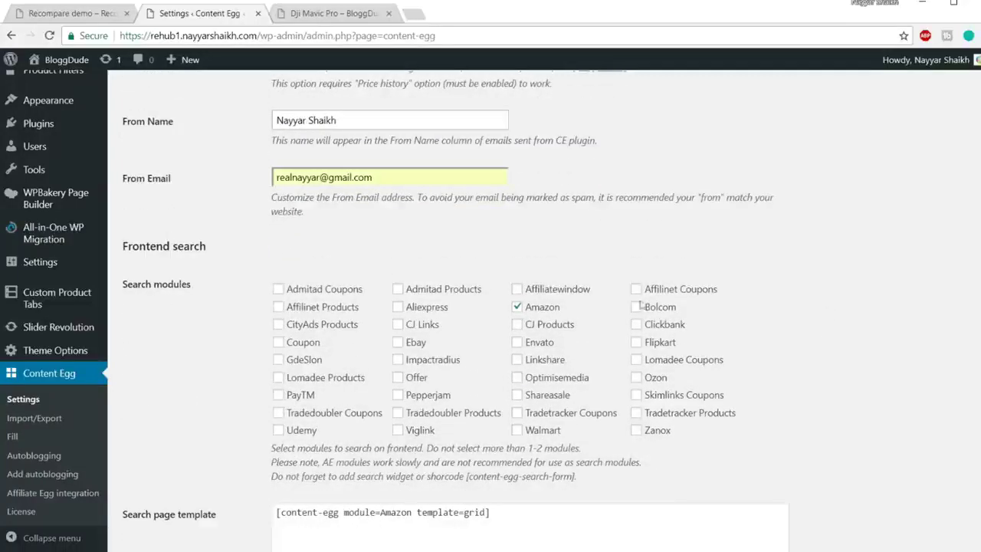
{"action": "scroll", "coordinate": [674, 308], "scroll_direction": "down", "scroll_amount": 1}
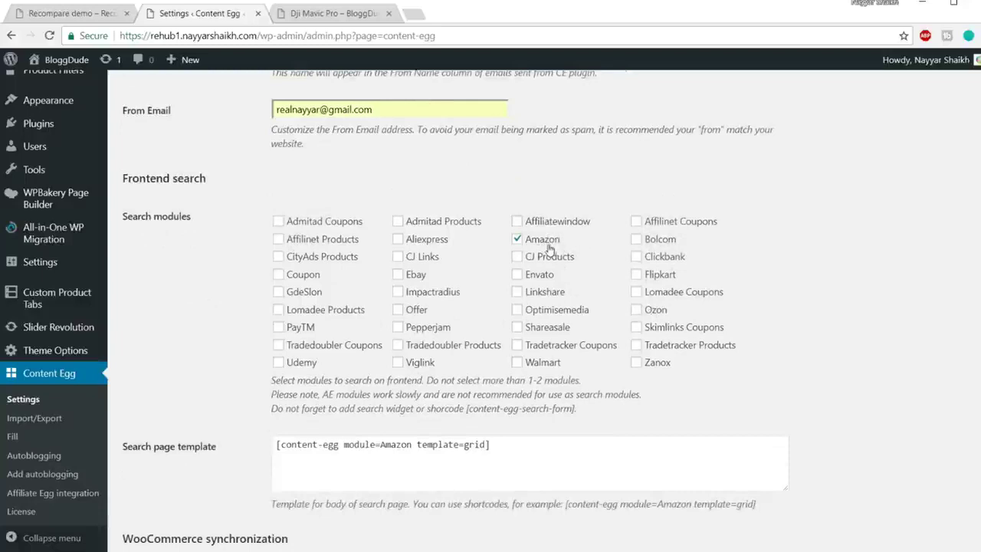
{"action": "left_click", "coordinate": [639, 275]}
{"action": "scroll", "coordinate": [618, 355], "scroll_direction": "down", "scroll_amount": 1}
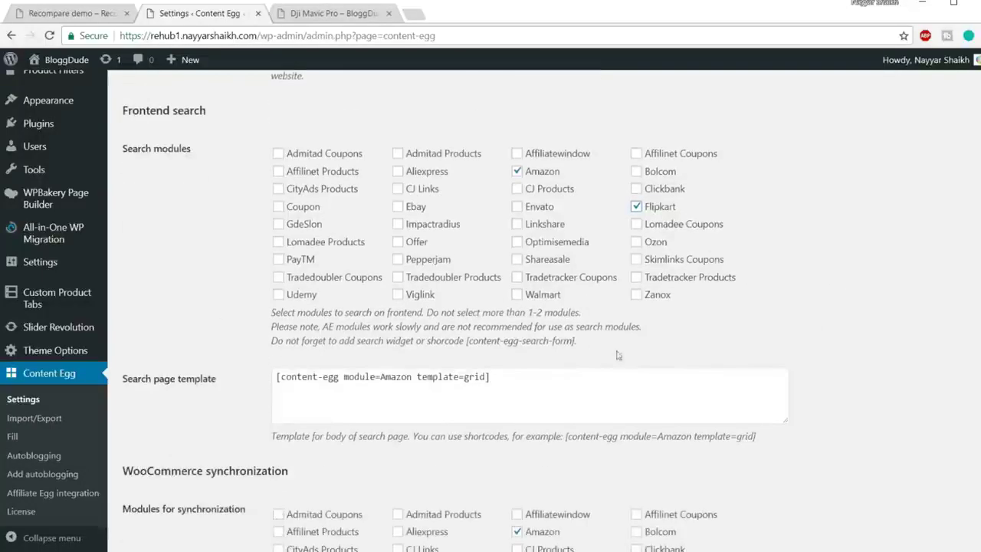
{"action": "left_click_drag", "start_coordinate": [527, 380], "coordinate": [226, 382]}
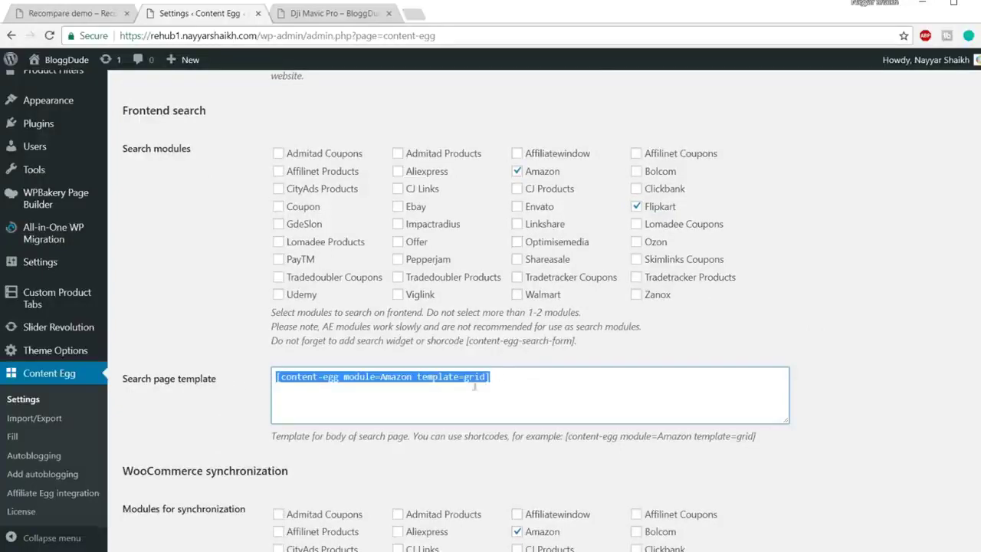
{"action": "scroll", "coordinate": [474, 385], "scroll_direction": "down", "scroll_amount": 2}
- Add Flipkart to WooCommerce synchronization, keep Minimum price automatic sync, and enable attribute synchronization
{"action": "left_click", "coordinate": [799, 363]}
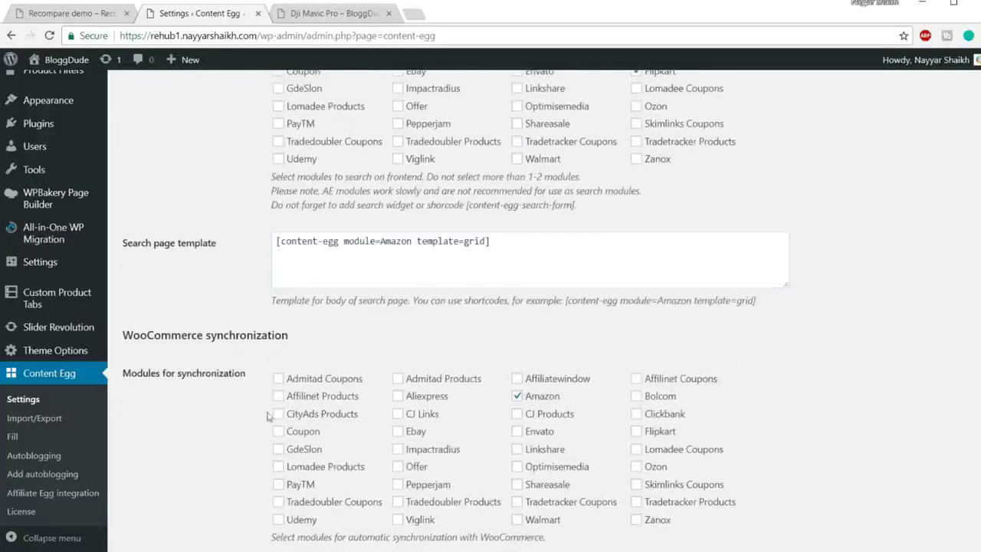
{"action": "scroll", "coordinate": [222, 391], "scroll_direction": "down", "scroll_amount": 2}
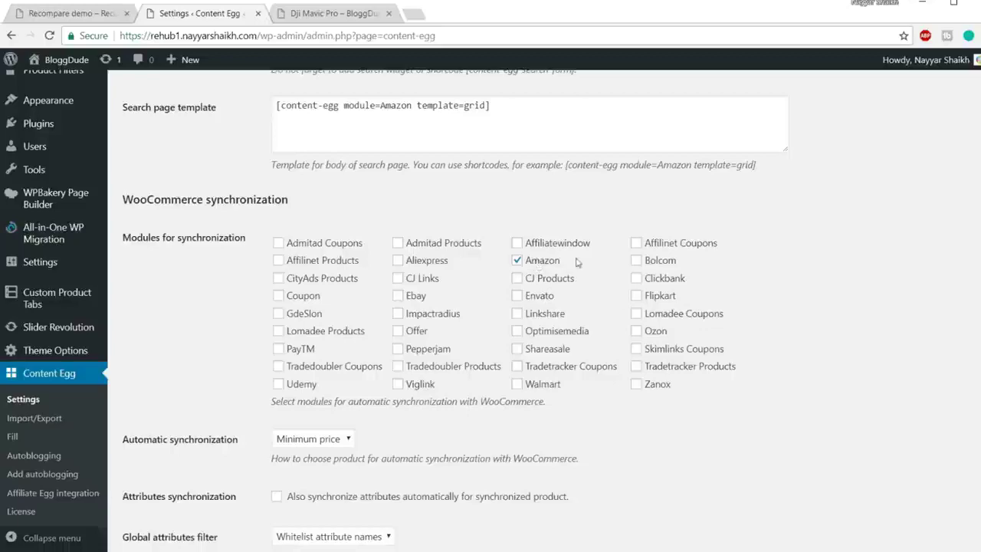
{"action": "left_click", "coordinate": [639, 299]}
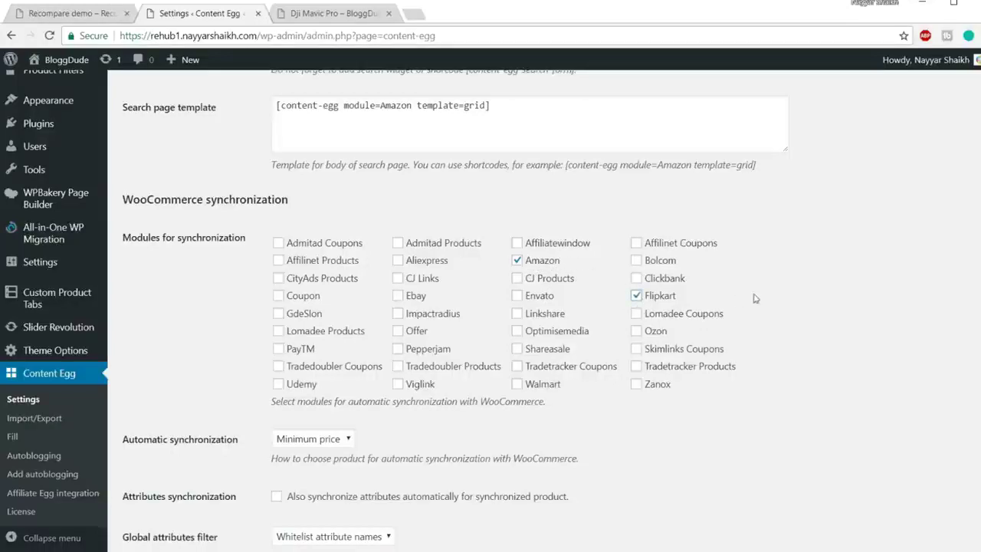
{"action": "scroll", "coordinate": [669, 293], "scroll_direction": "down", "scroll_amount": 3}
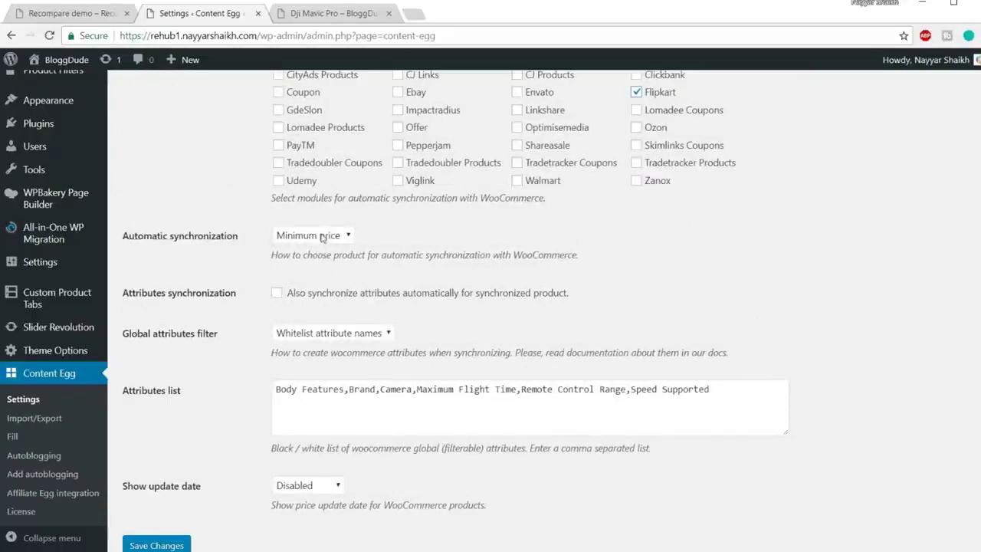
{"action": "left_click", "coordinate": [301, 243]}
{"action": "left_click", "coordinate": [302, 244]}
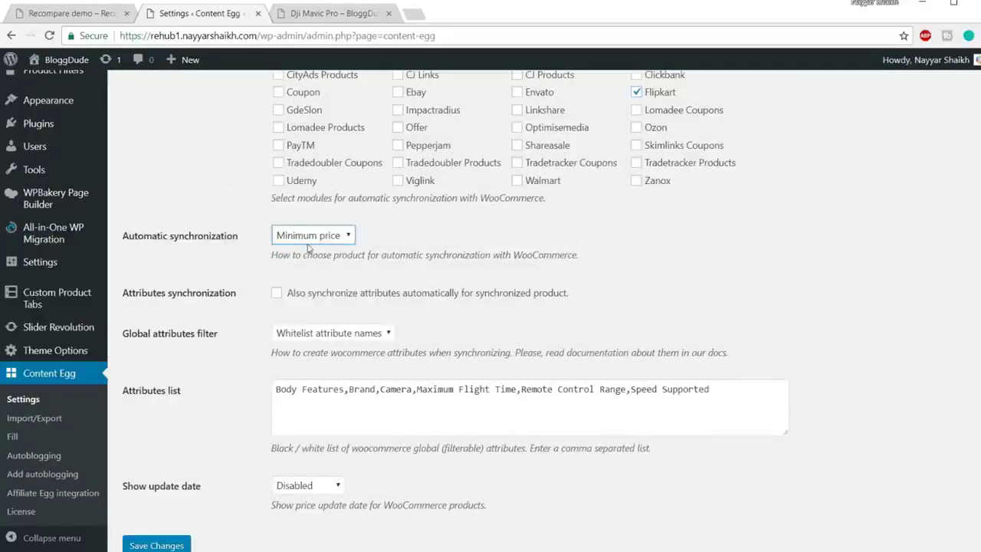
{"action": "scroll", "coordinate": [279, 303], "scroll_direction": "down", "scroll_amount": 1}
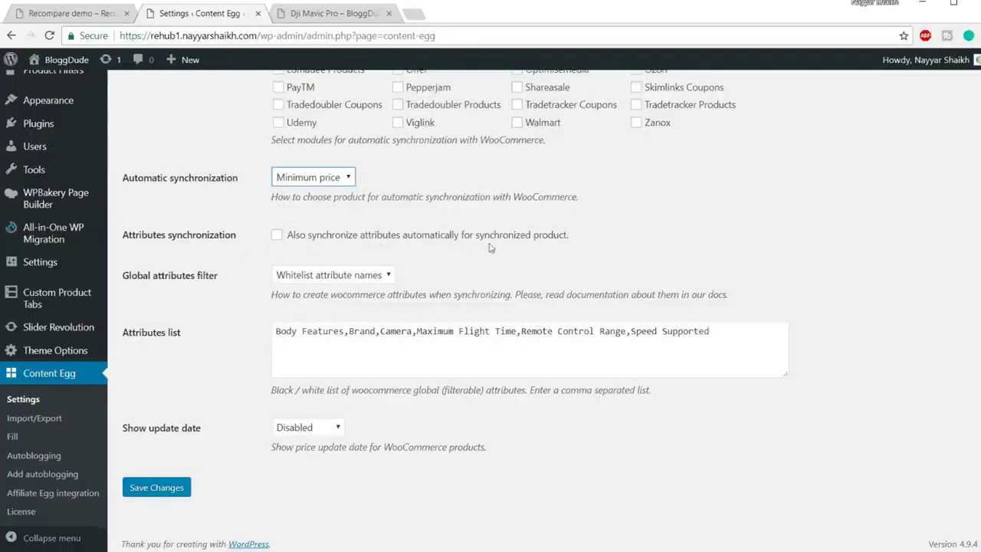
{"action": "left_click", "coordinate": [278, 236]}
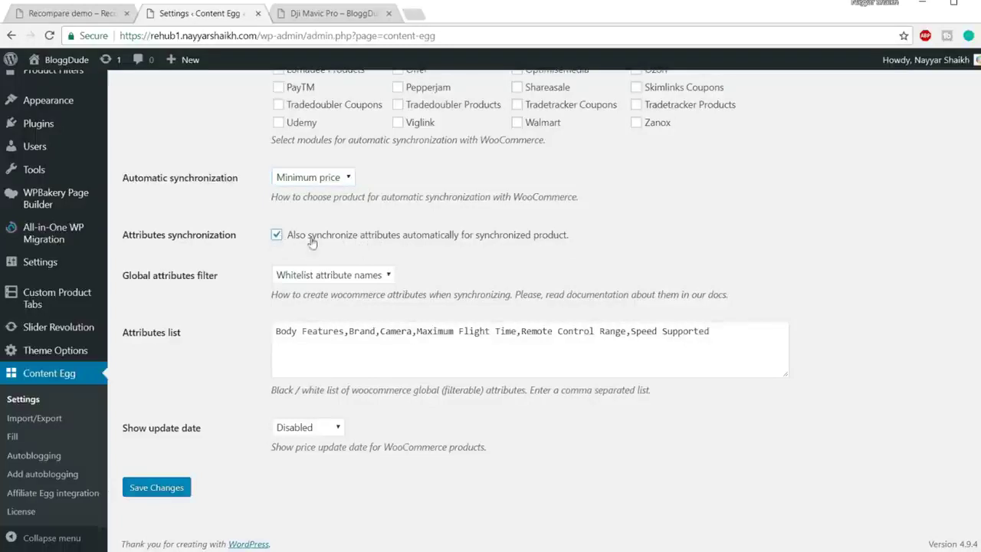
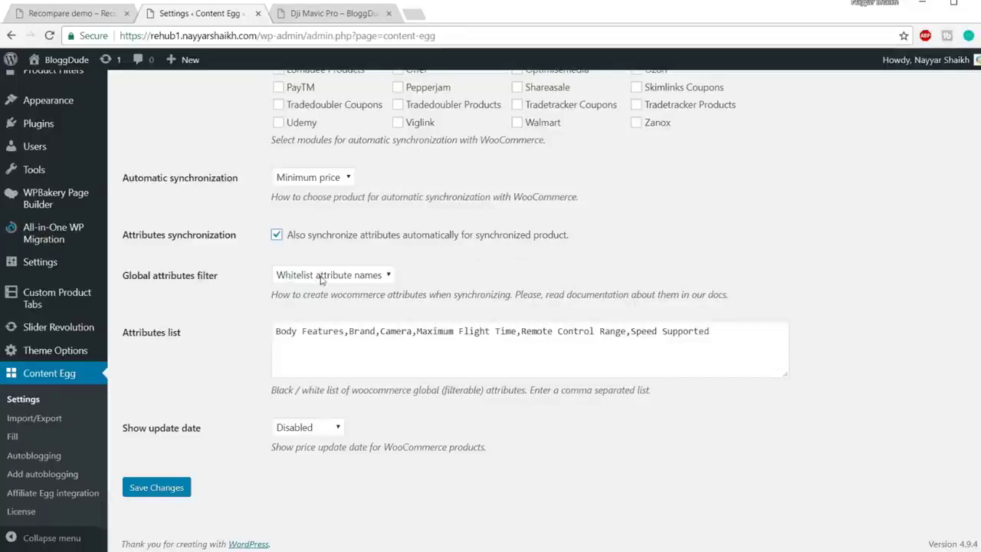
- Keep the Global attributes filter on Whitelist attribute names and save the WooCommerce sync settings
{"action": "left_click", "coordinate": [355, 276]}
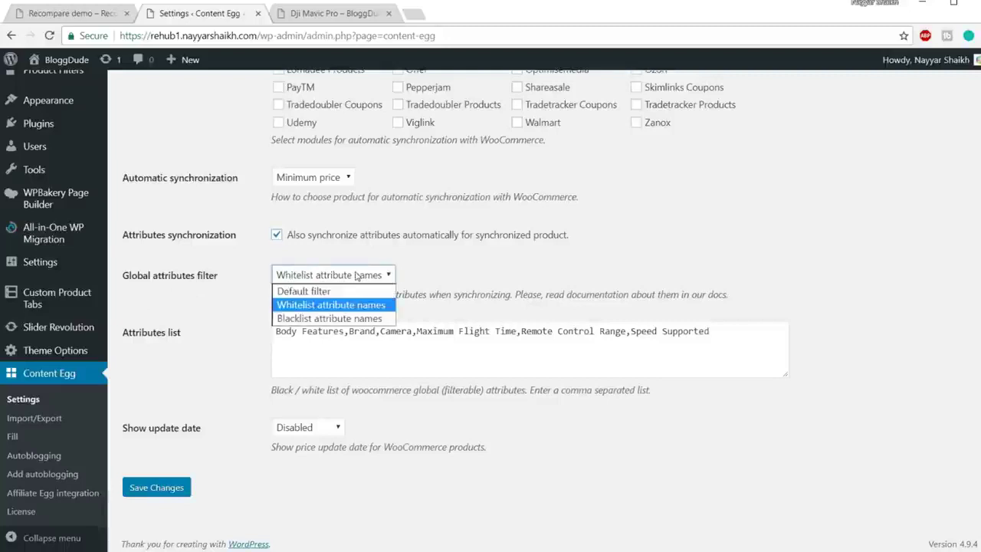
{"action": "left_click", "coordinate": [351, 318]}
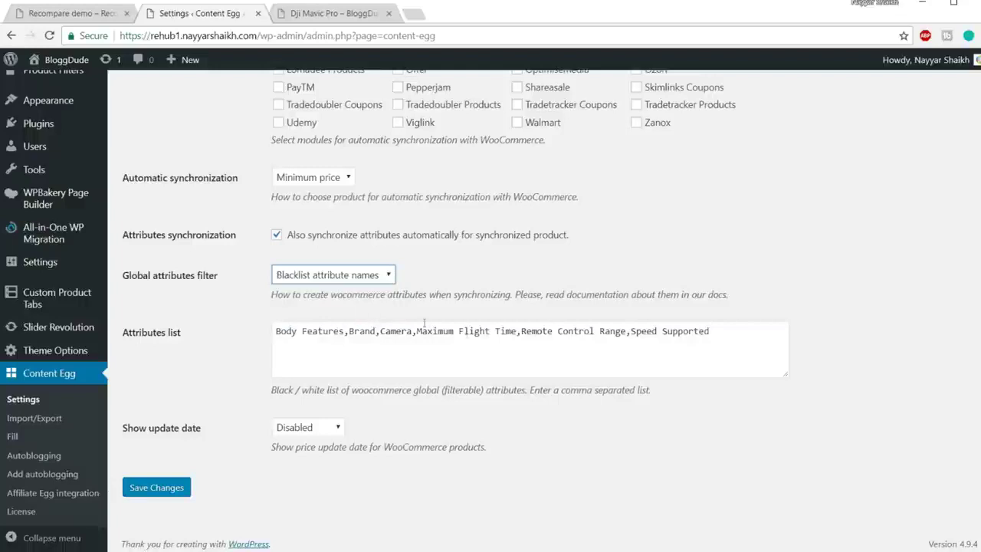
{"action": "left_click_drag", "start_coordinate": [723, 343], "coordinate": [134, 320]}
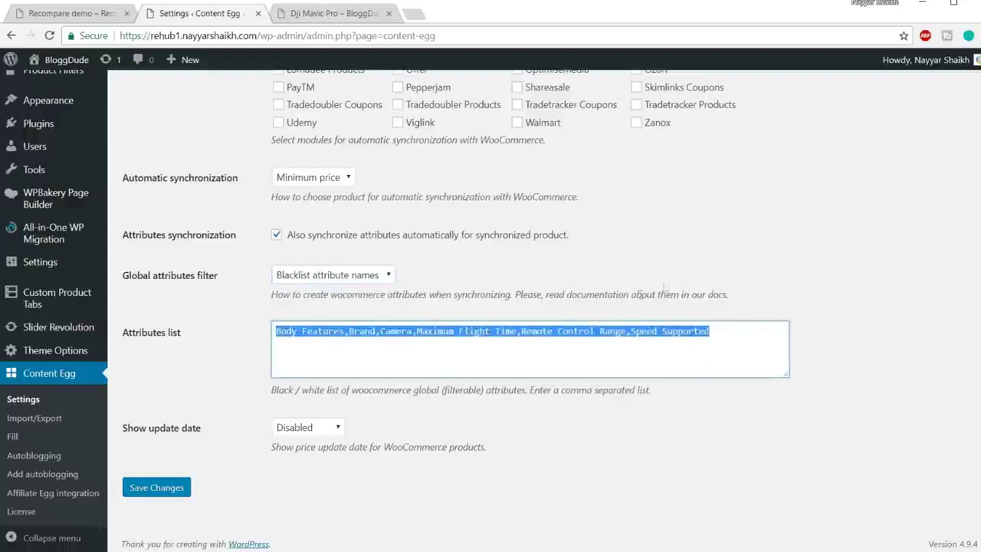
{"action": "left_click", "coordinate": [372, 274]}
{"action": "left_click", "coordinate": [337, 305]}
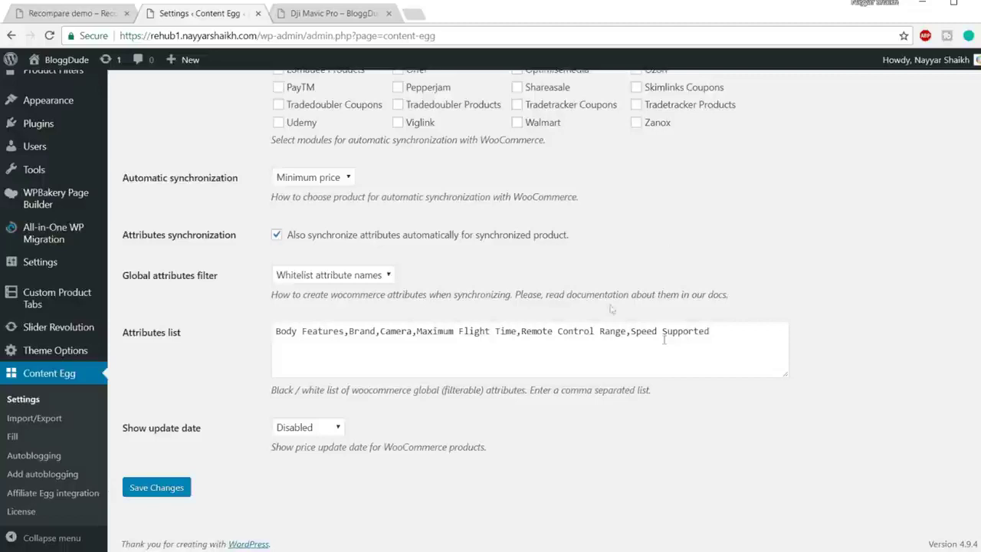
{"action": "left_click", "coordinate": [335, 273]}
{"action": "left_click", "coordinate": [368, 342]}
{"action": "triple_click", "coordinate": [711, 331]}
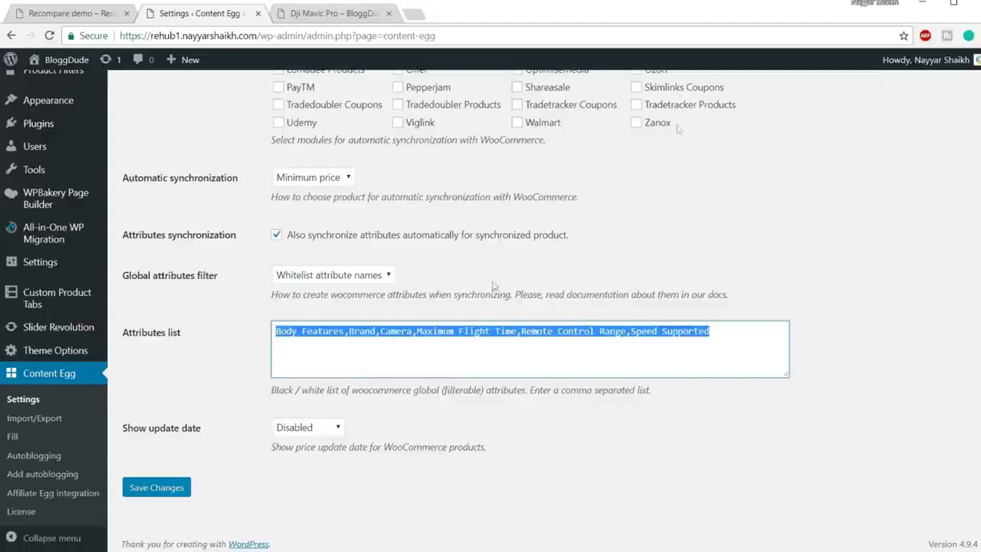
{"action": "left_click", "coordinate": [399, 443]}
{"action": "left_click", "coordinate": [163, 490]}
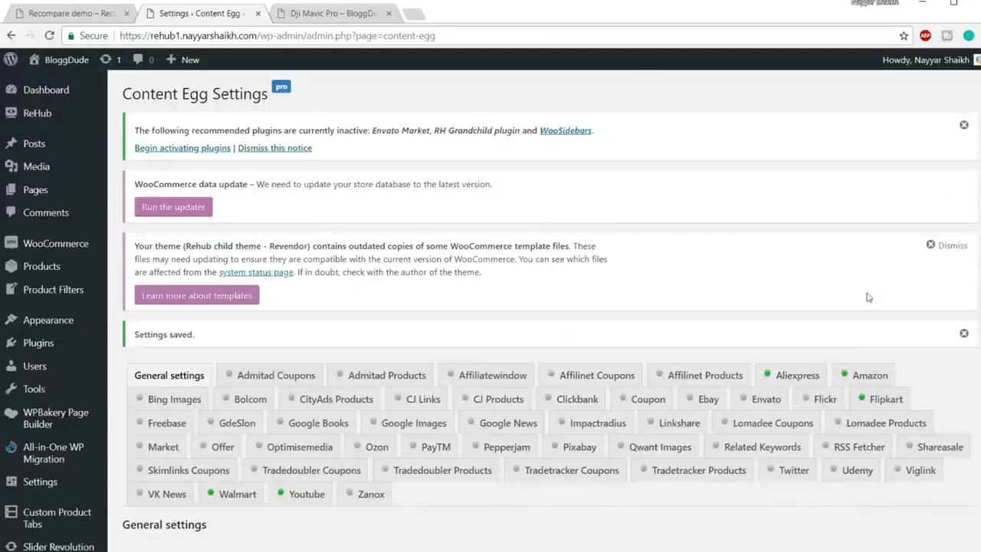
- Open the Amazon module settings and leave content placement on Shortcodes only
{"action": "scroll", "coordinate": [864, 314], "scroll_direction": "down", "scroll_amount": 2}
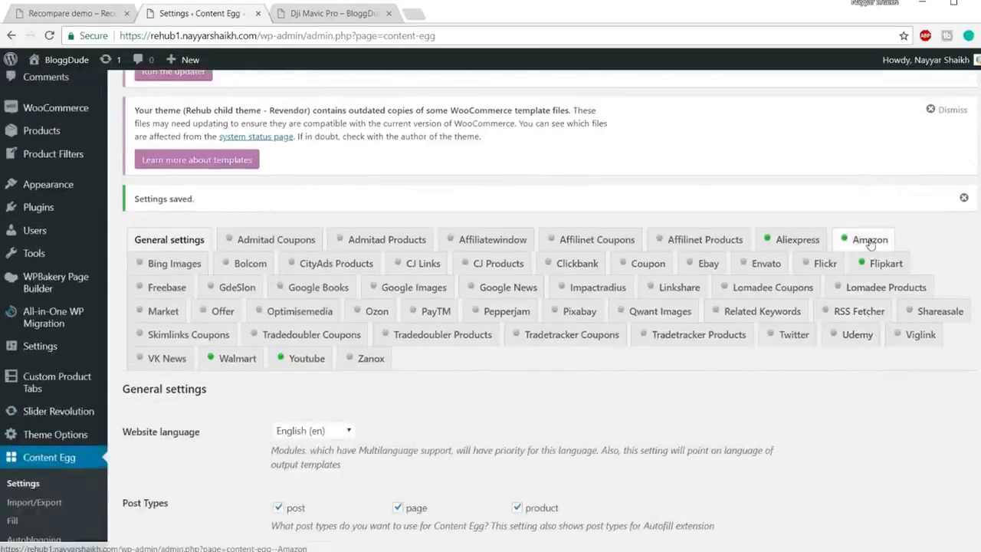
{"action": "left_click", "coordinate": [870, 242]}
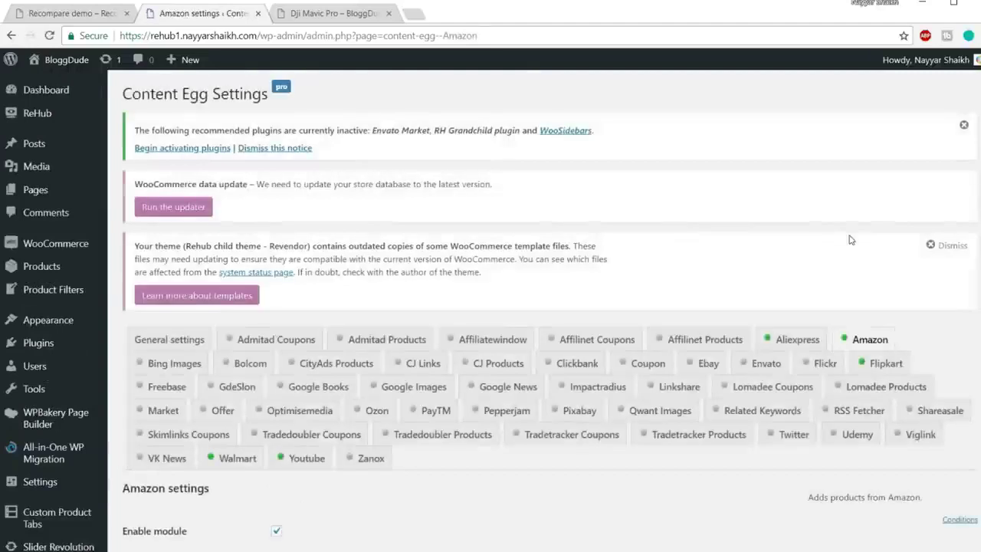
{"action": "scroll", "coordinate": [840, 291], "scroll_direction": "down", "scroll_amount": 15}
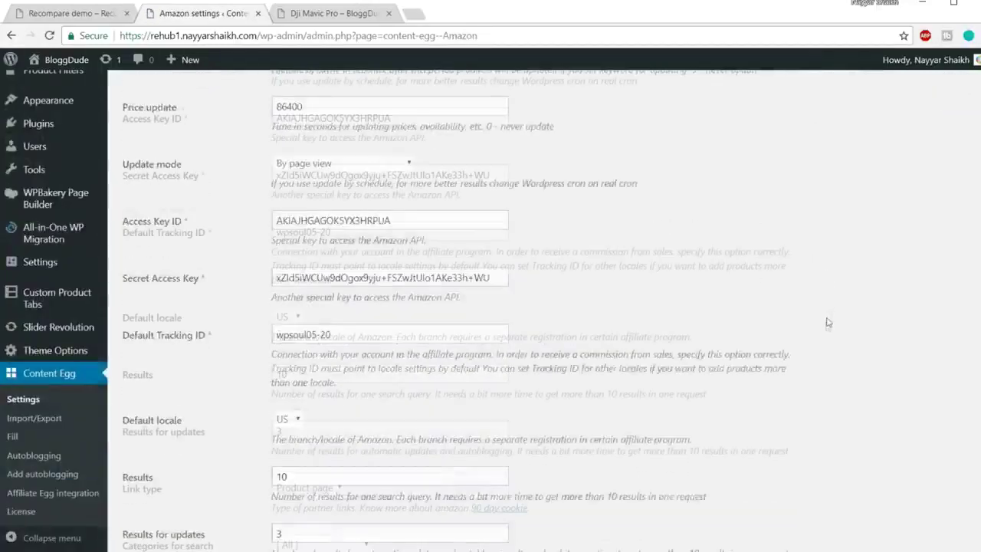
{"action": "scroll", "coordinate": [818, 383], "scroll_direction": "up", "scroll_amount": 15}
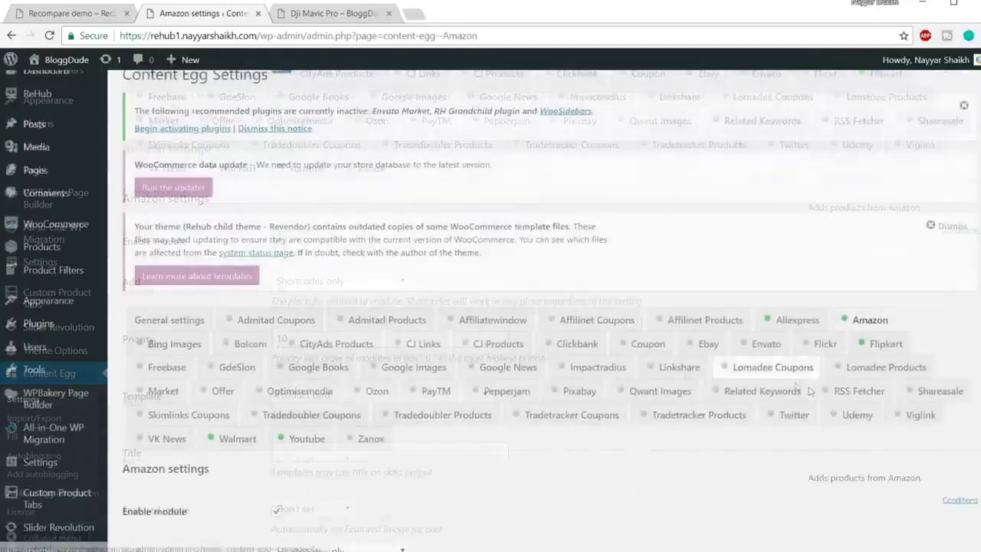
{"action": "scroll", "coordinate": [230, 240], "scroll_direction": "down", "scroll_amount": 4}
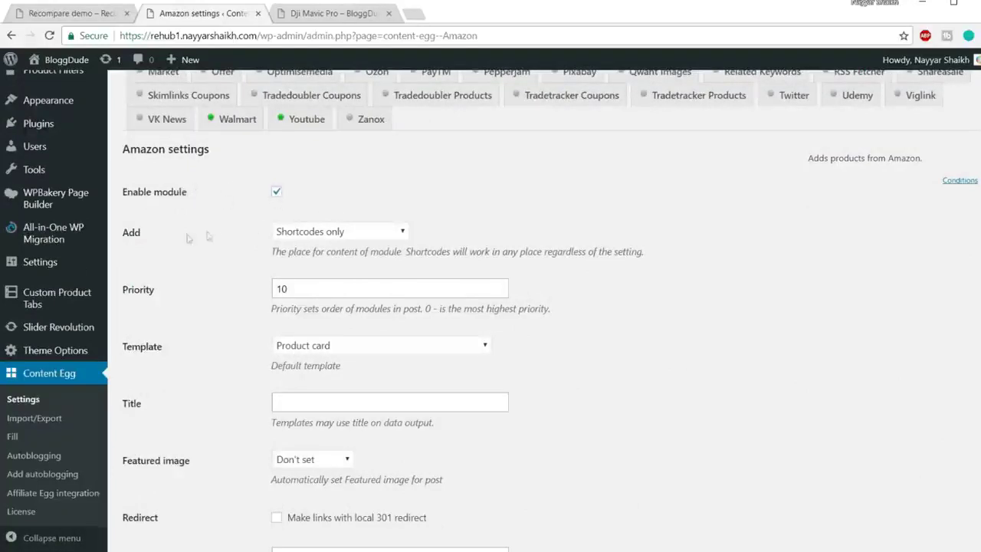
{"action": "left_click", "coordinate": [367, 240]}
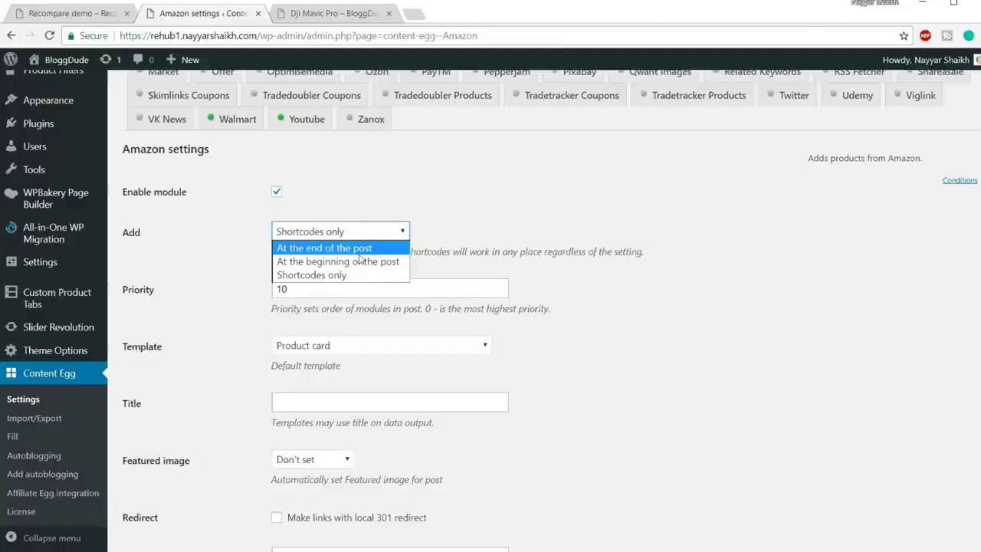
{"action": "left_click", "coordinate": [357, 279]}
{"action": "left_click", "coordinate": [336, 233]}
{"action": "left_click", "coordinate": [338, 276]}
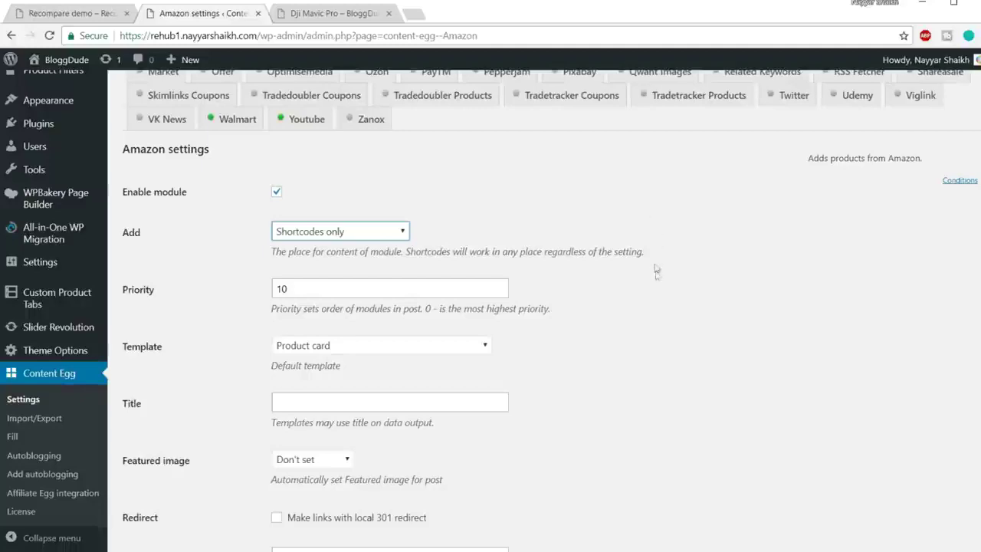
{"action": "scroll", "coordinate": [659, 279], "scroll_direction": "down", "scroll_amount": 1}
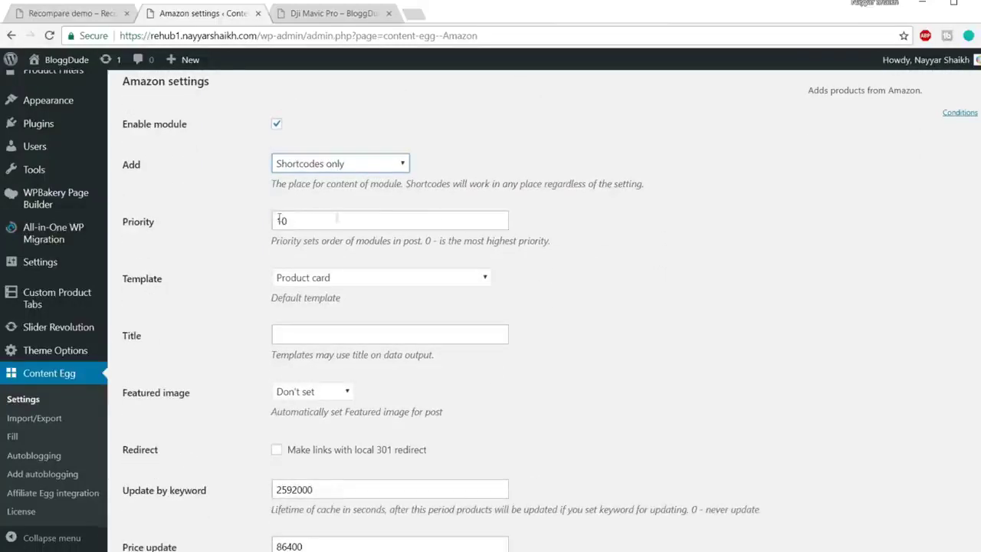
- Keep Product card as the Amazon output template
{"action": "left_click", "coordinate": [346, 281]}
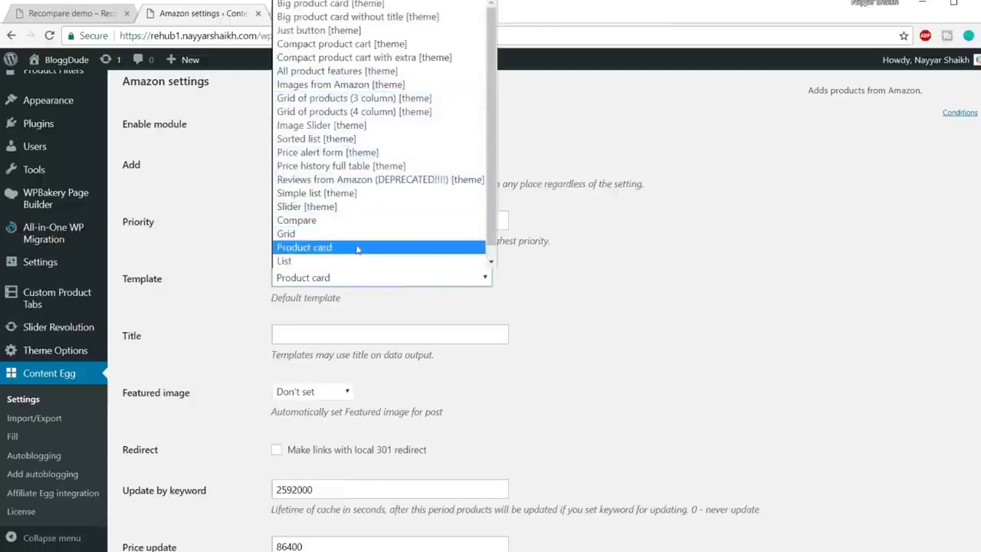
{"action": "left_click", "coordinate": [358, 247]}
{"action": "scroll", "coordinate": [320, 208], "scroll_direction": "down", "scroll_amount": 2}
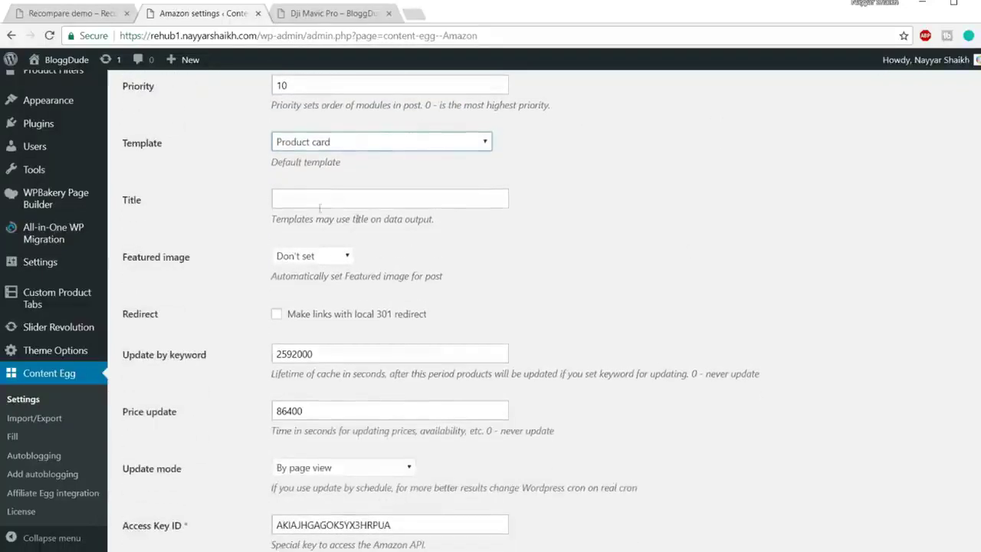
- Set the Amazon module title to 'Amazon'
{"action": "left_click", "coordinate": [425, 203]}
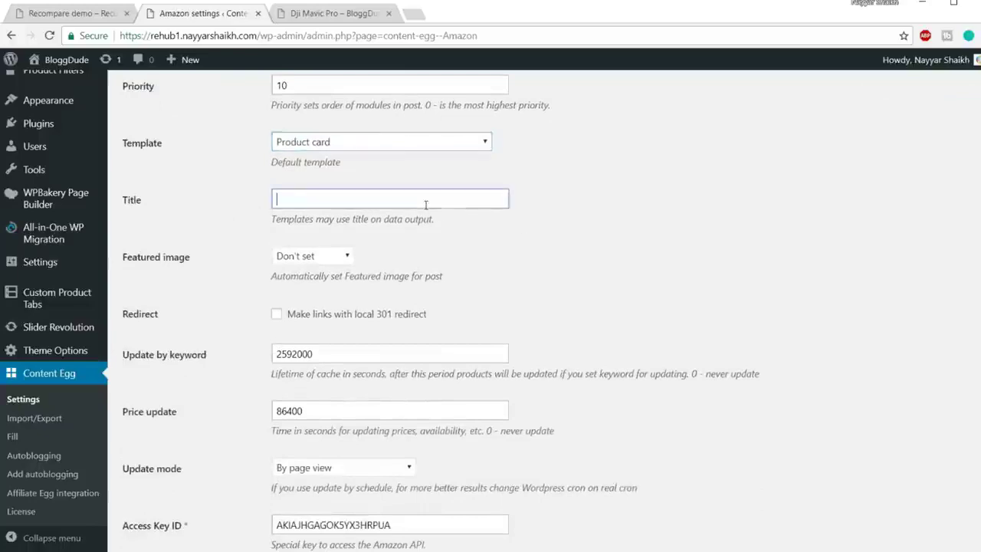
{"action": "scroll", "coordinate": [599, 254], "scroll_direction": "up", "scroll_amount": 3}
{"action": "scroll", "coordinate": [601, 253], "scroll_direction": "down", "scroll_amount": 1}
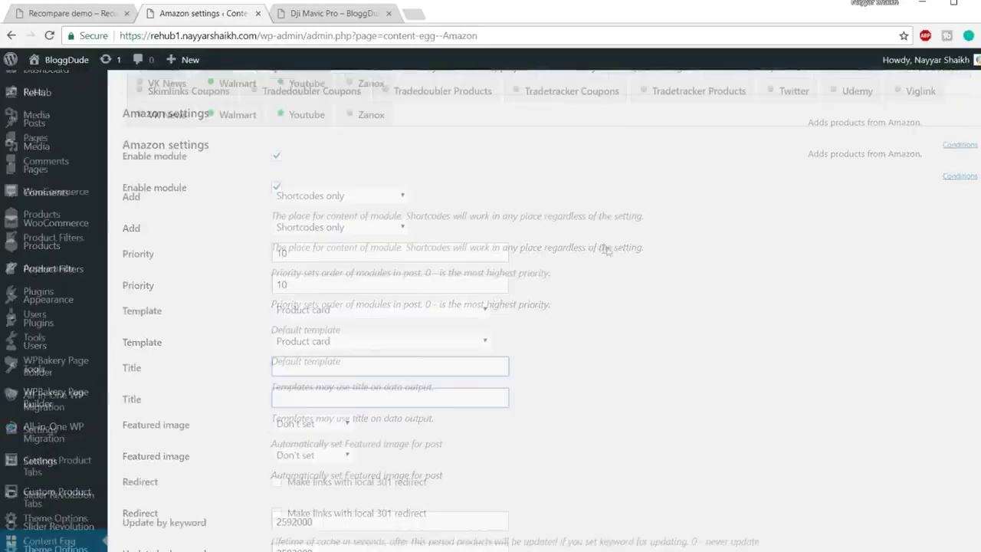
{"action": "type", "text": "Amazon"}
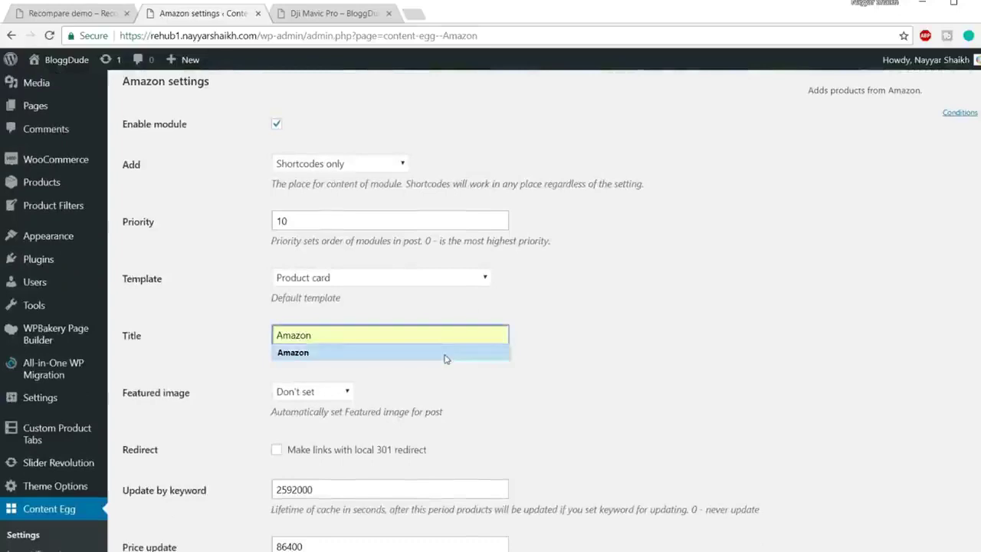
{"action": "left_click", "coordinate": [449, 354]}
{"action": "scroll", "coordinate": [697, 347], "scroll_direction": "down", "scroll_amount": 2}
{"action": "left_click", "coordinate": [698, 346]}
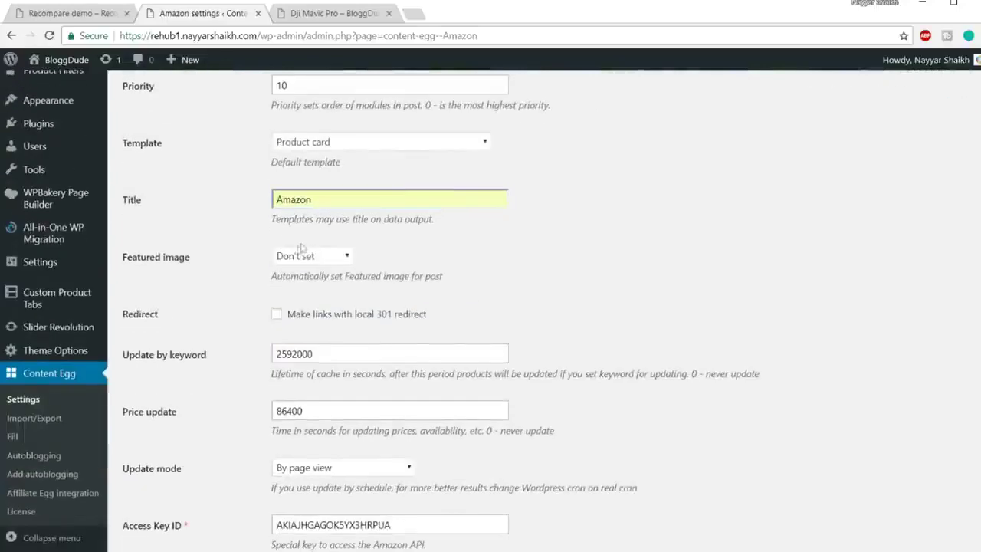
- Leave the featured image option at Don't set
{"action": "left_click", "coordinate": [309, 259]}
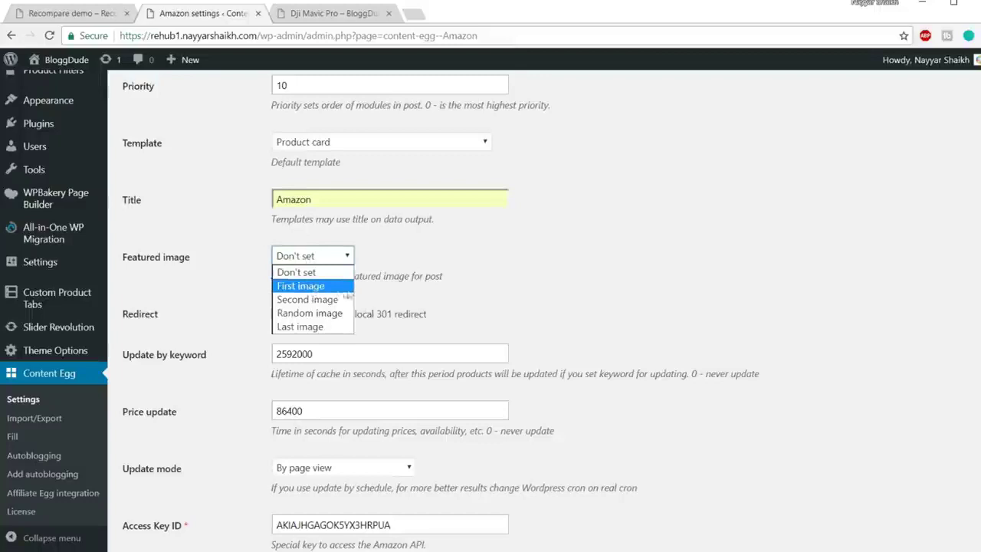
{"action": "left_click", "coordinate": [397, 257]}
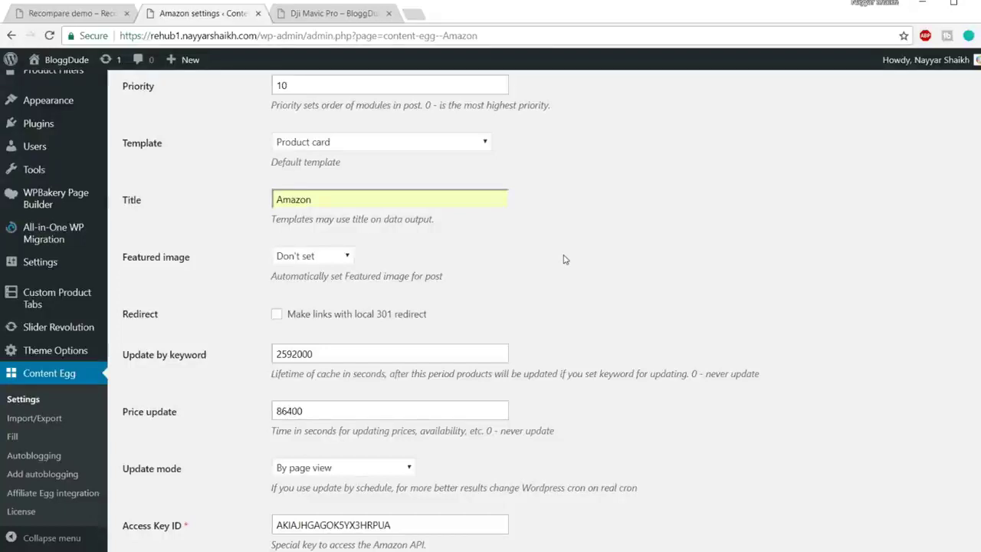
{"action": "scroll", "coordinate": [563, 259], "scroll_direction": "down", "scroll_amount": 2}
{"action": "left_click", "coordinate": [212, 222]}
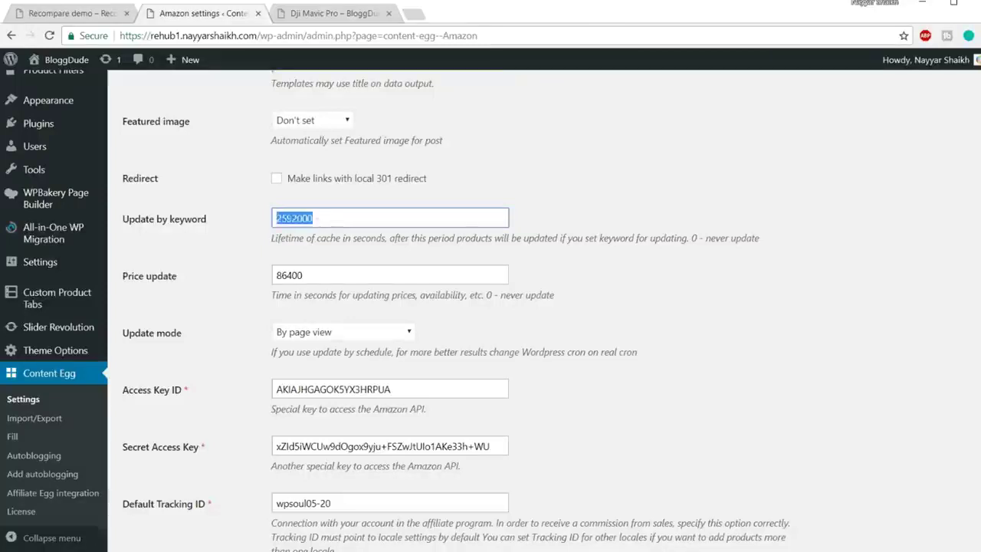
{"action": "left_click_drag", "start_coordinate": [271, 218], "coordinate": [276, 218]}
{"action": "left_click", "coordinate": [305, 217]}
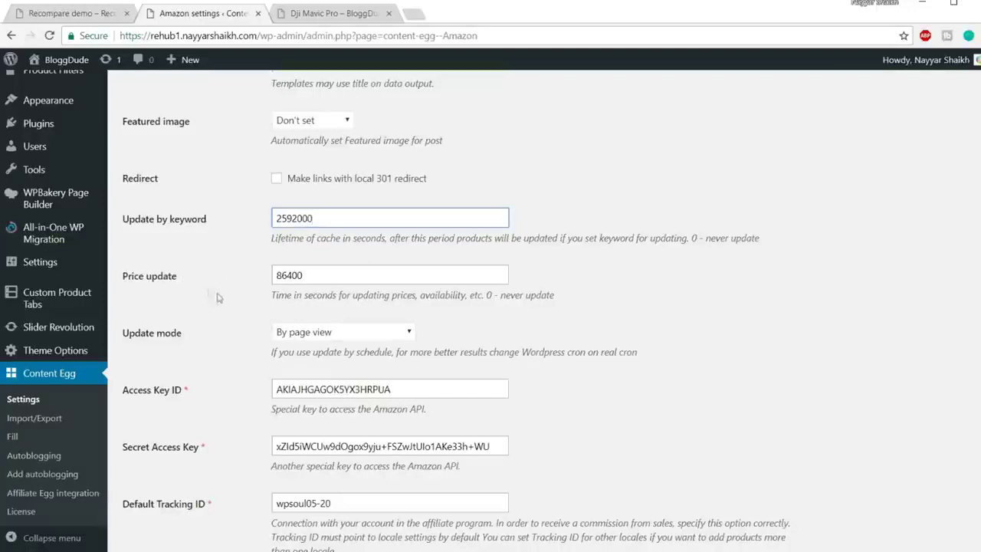
{"action": "left_click_drag", "start_coordinate": [274, 295], "coordinate": [383, 296]}
{"action": "left_click", "coordinate": [389, 299]}
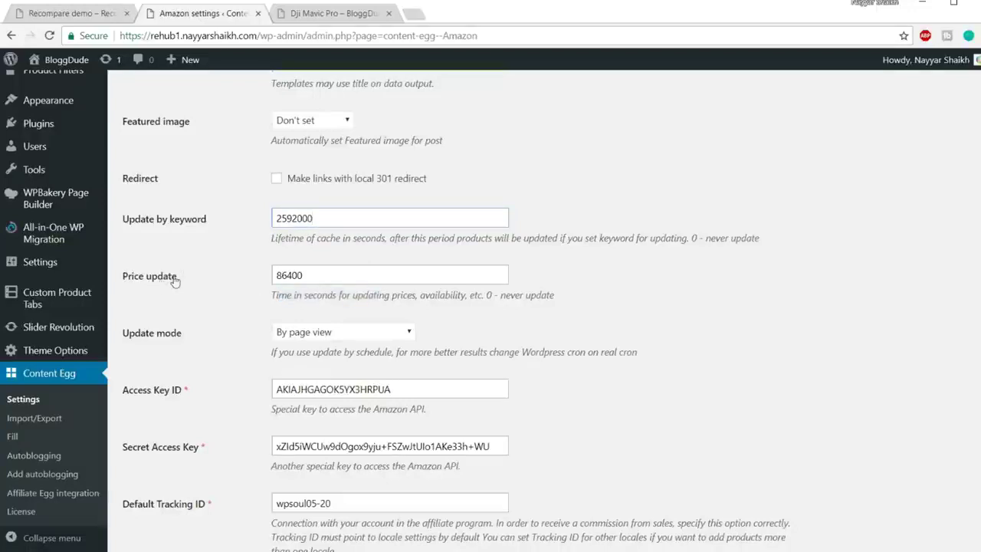
{"action": "left_click_drag", "start_coordinate": [306, 279], "coordinate": [247, 278]}
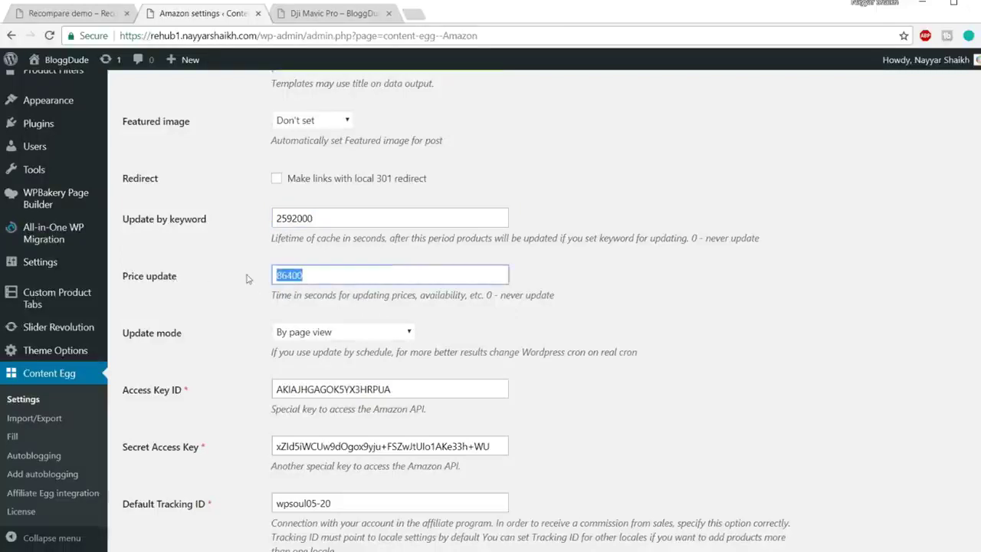
{"action": "left_click", "coordinate": [313, 277]}
{"action": "double_click", "coordinate": [275, 274]}
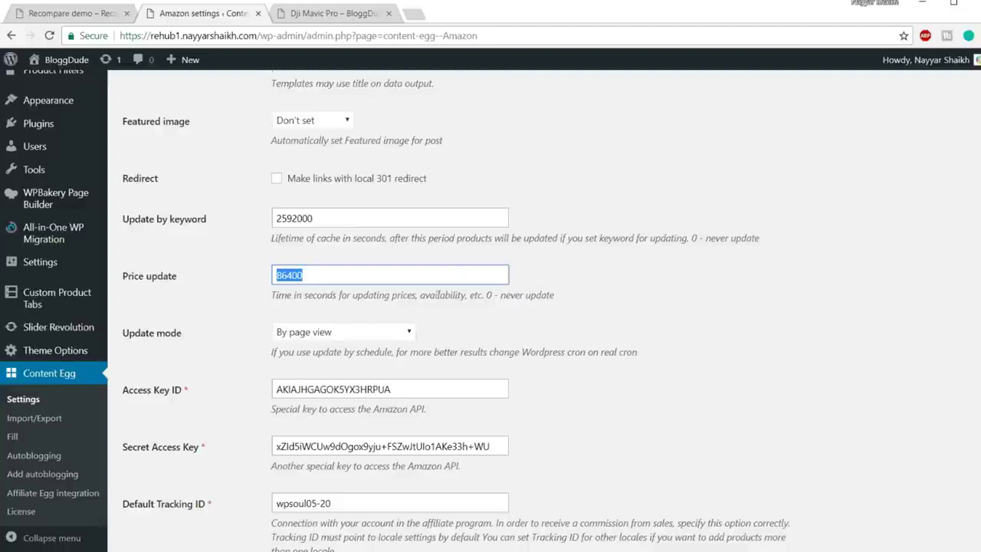
{"action": "left_click", "coordinate": [320, 272]}
{"action": "double_click", "coordinate": [320, 272]}
{"action": "key", "text": "ctrl+c"}
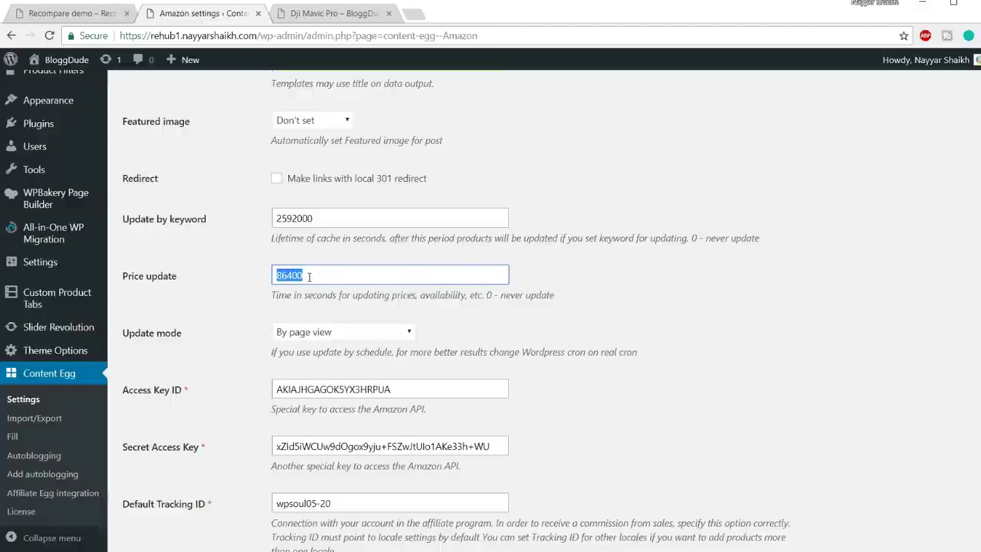
{"action": "left_click", "coordinate": [414, 14]}
- Confirm on Google that 86400 seconds equals 1 day, then return to the Amazon settings
{"action": "key", "text": "ctrl+v"}
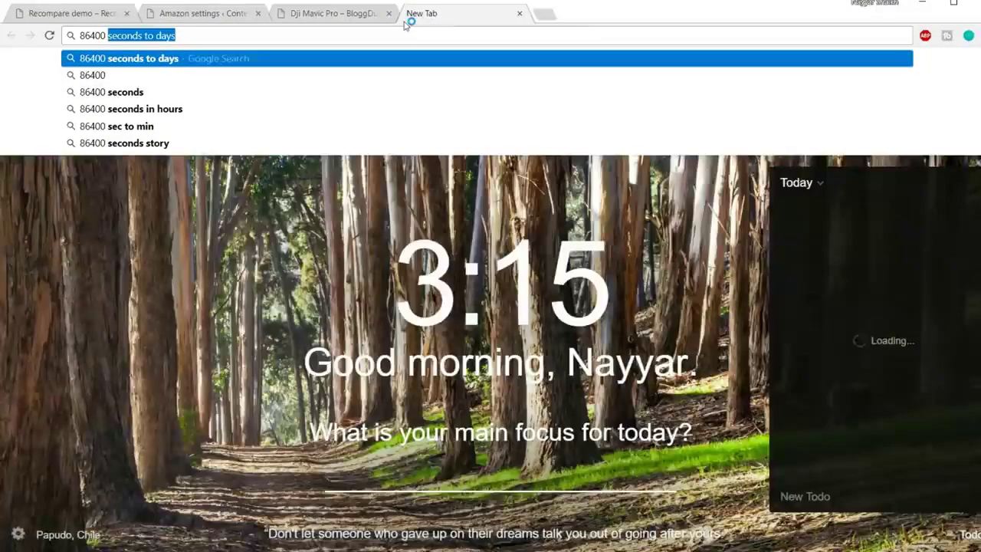
{"action": "key", "text": "Return"}
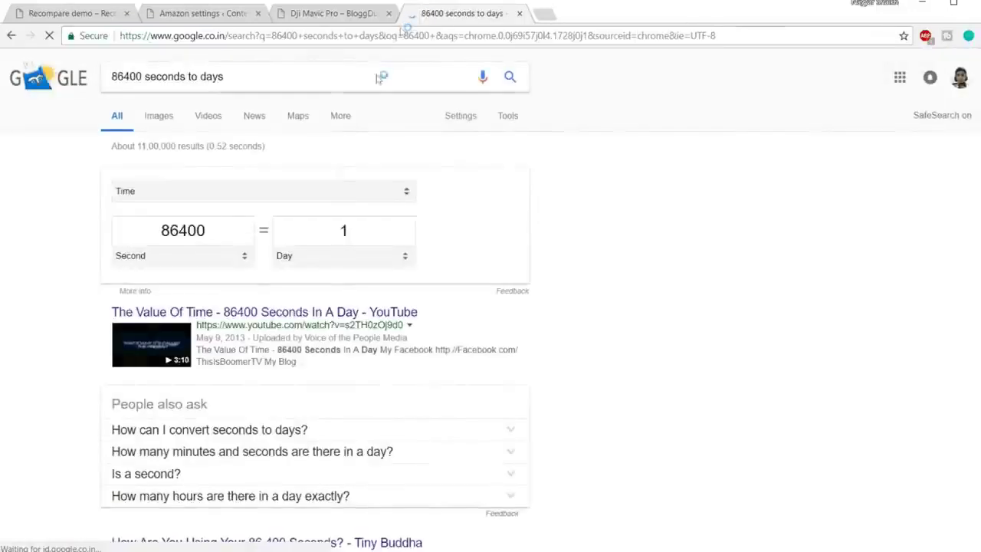
{"action": "left_click", "coordinate": [357, 13]}
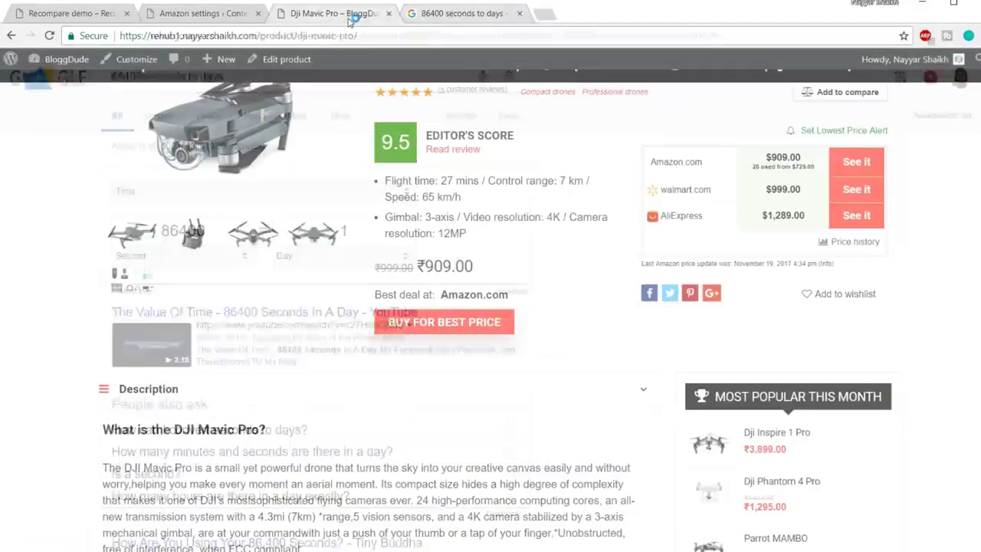
{"action": "left_click", "coordinate": [192, 15]}
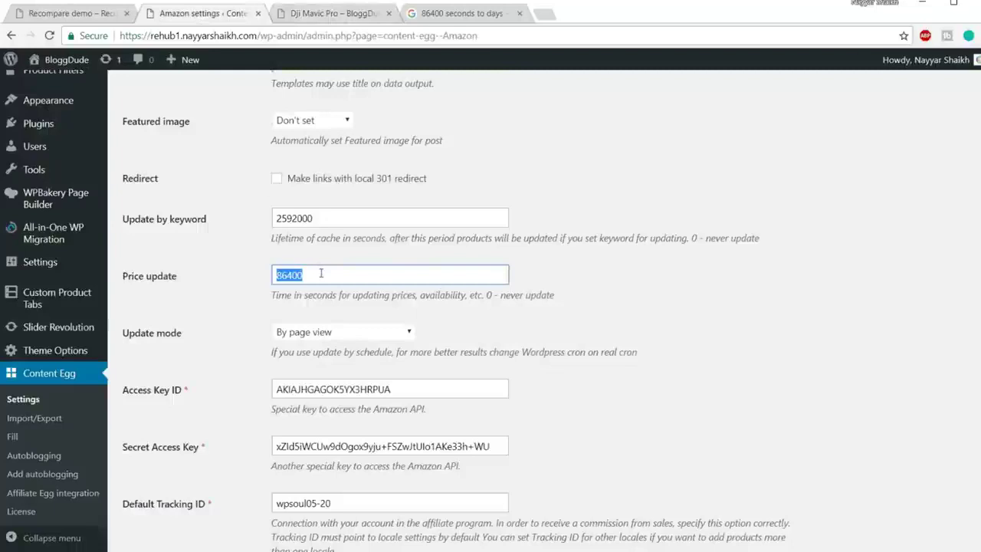
- Keep Update mode at By page view, select the Access Key ID, and close the conversion tab
{"action": "left_click", "coordinate": [320, 278]}
{"action": "scroll", "coordinate": [692, 277], "scroll_direction": "down", "scroll_amount": 1}
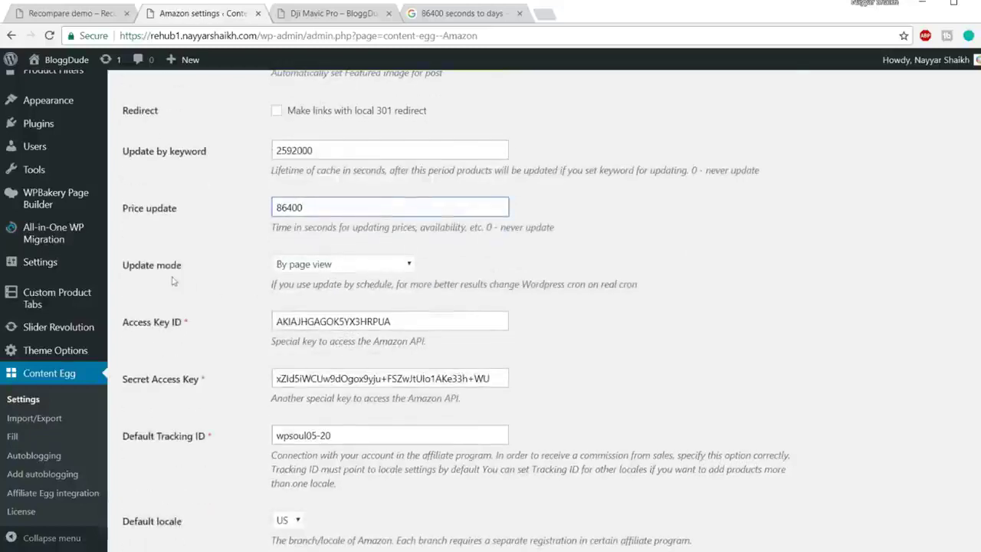
{"action": "left_click", "coordinate": [342, 269]}
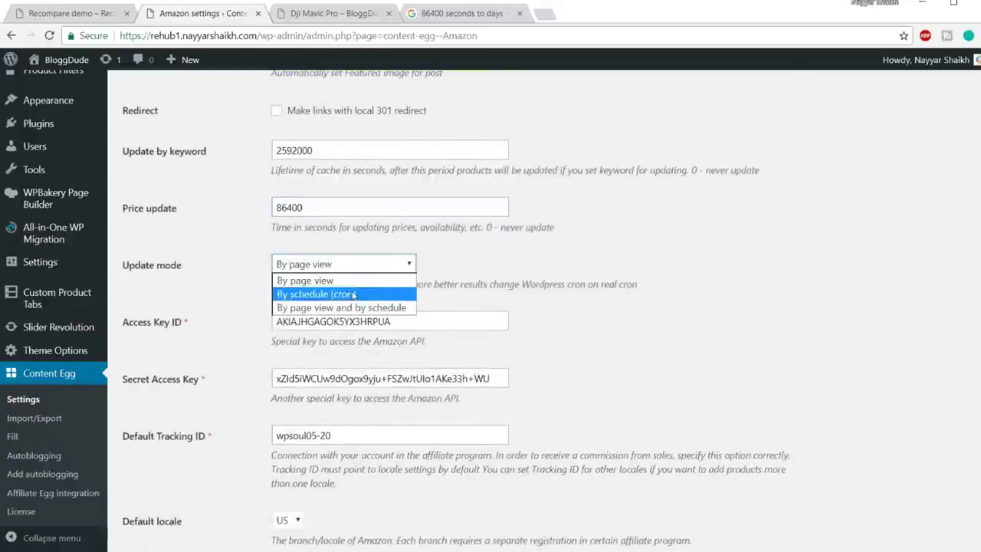
{"action": "left_click", "coordinate": [358, 280]}
{"action": "scroll", "coordinate": [692, 292], "scroll_direction": "down", "scroll_amount": 2}
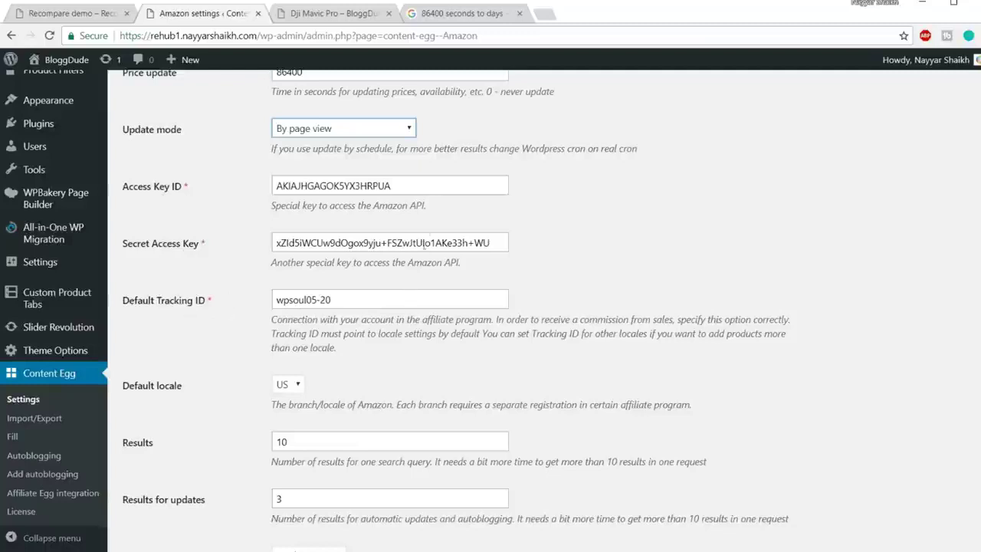
{"action": "left_click_drag", "start_coordinate": [430, 179], "coordinate": [215, 198]}
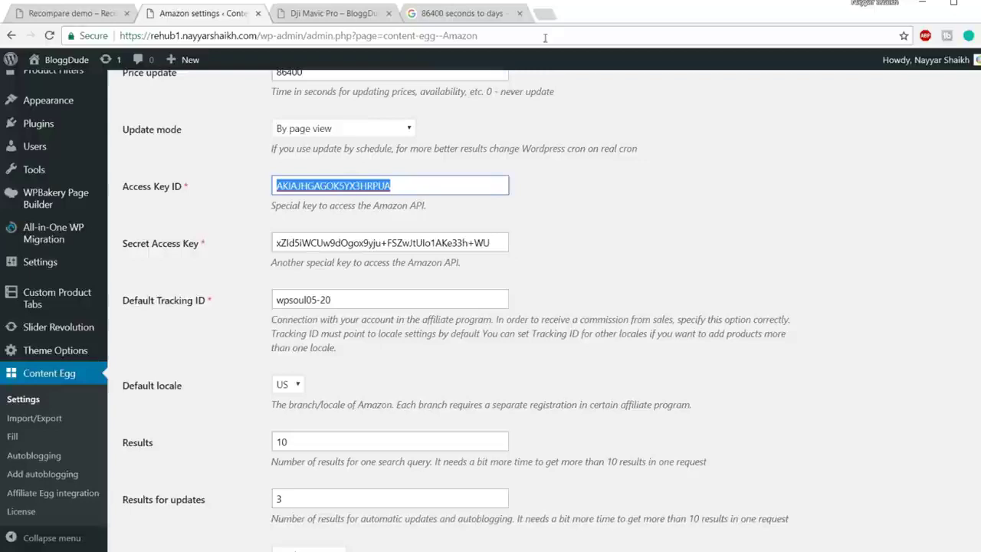
{"action": "left_click", "coordinate": [519, 13]}
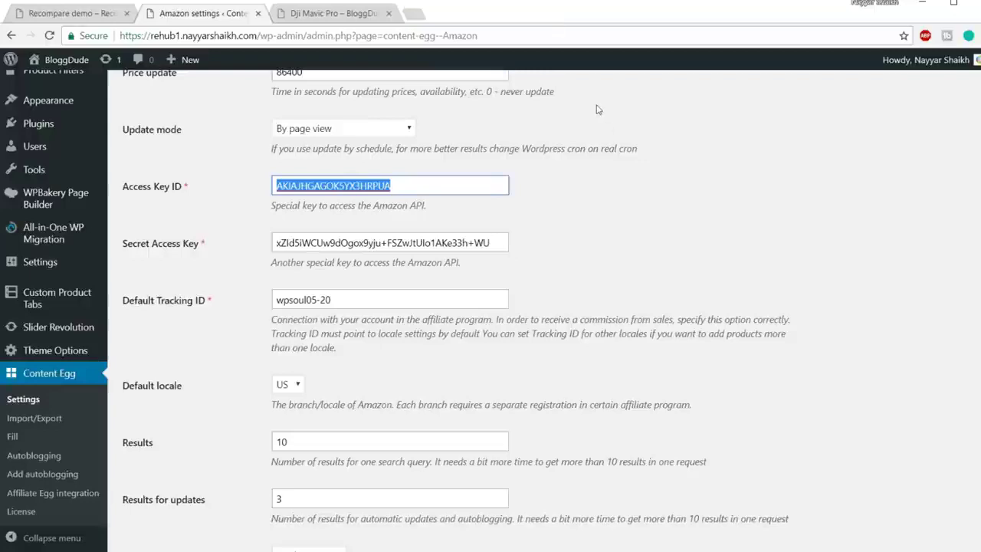
- Search 'amazon affiliate', open Amazon.in Associates and sign in to the account
{"action": "left_click", "coordinate": [420, 17]}
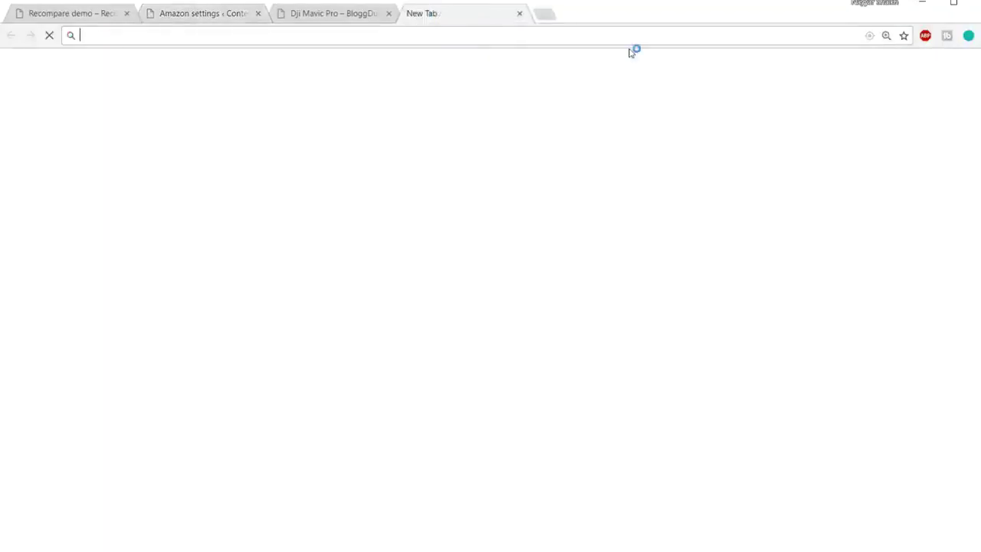
{"action": "type", "text": "amazon af"}
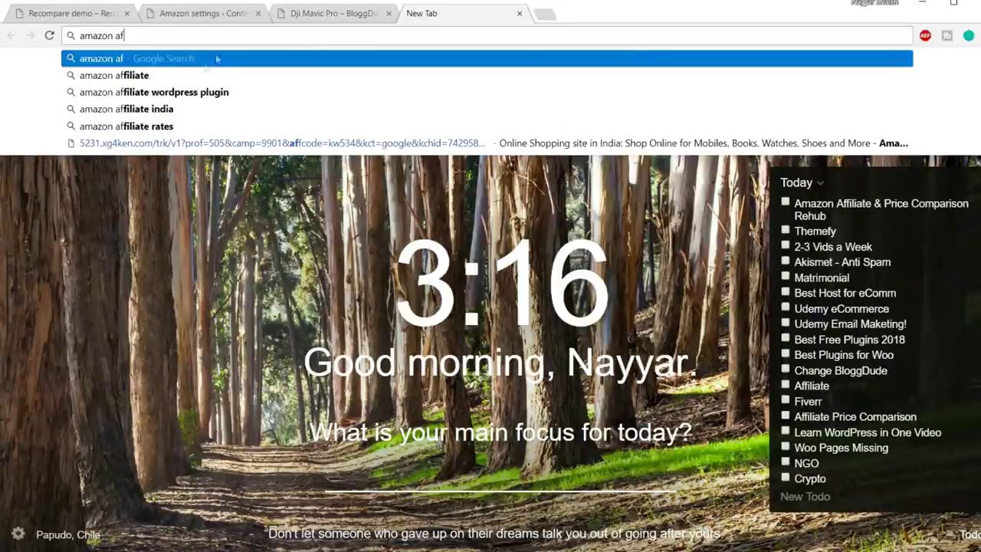
{"action": "left_click", "coordinate": [191, 75]}
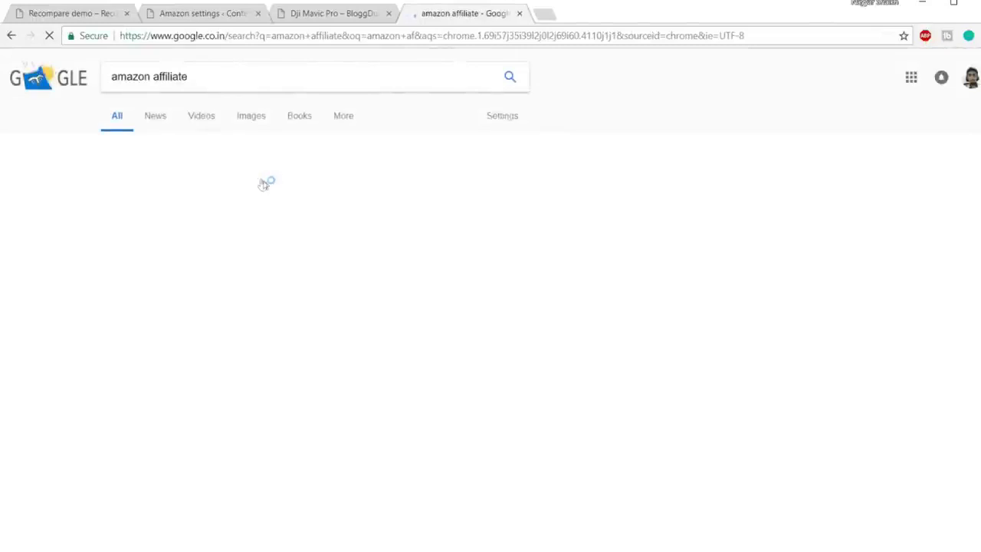
{"action": "left_click", "coordinate": [300, 175]}
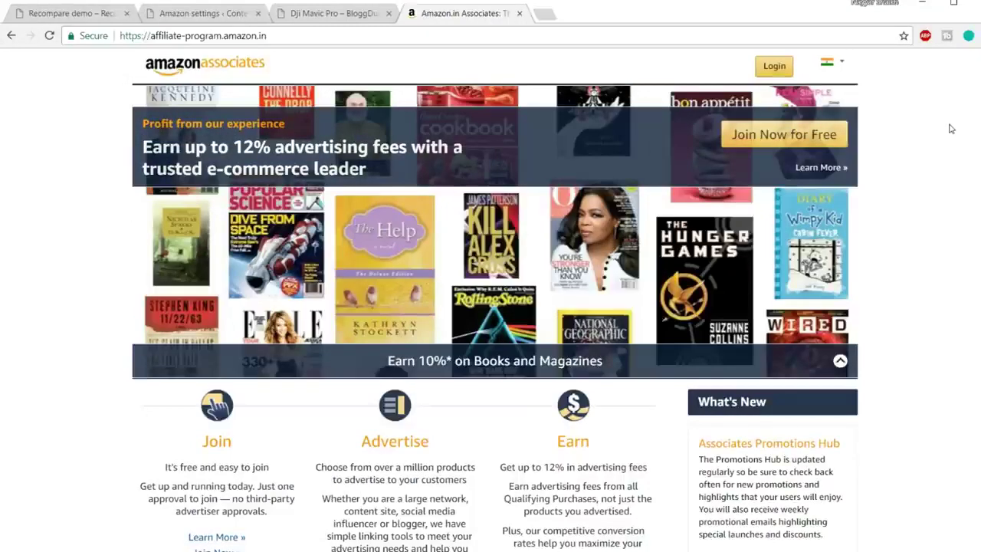
{"action": "mouse_move", "coordinate": [836, 63]}
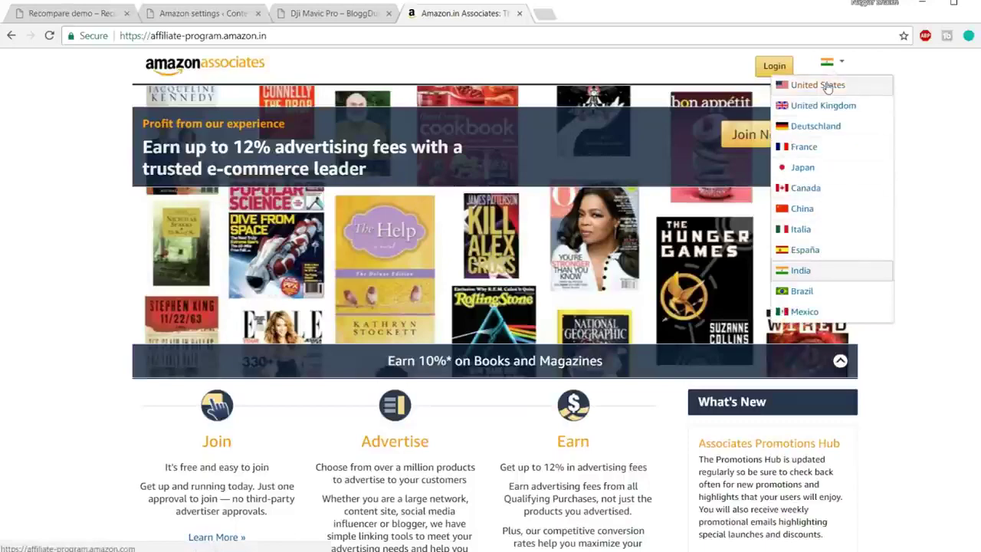
{"action": "left_click", "coordinate": [774, 67]}
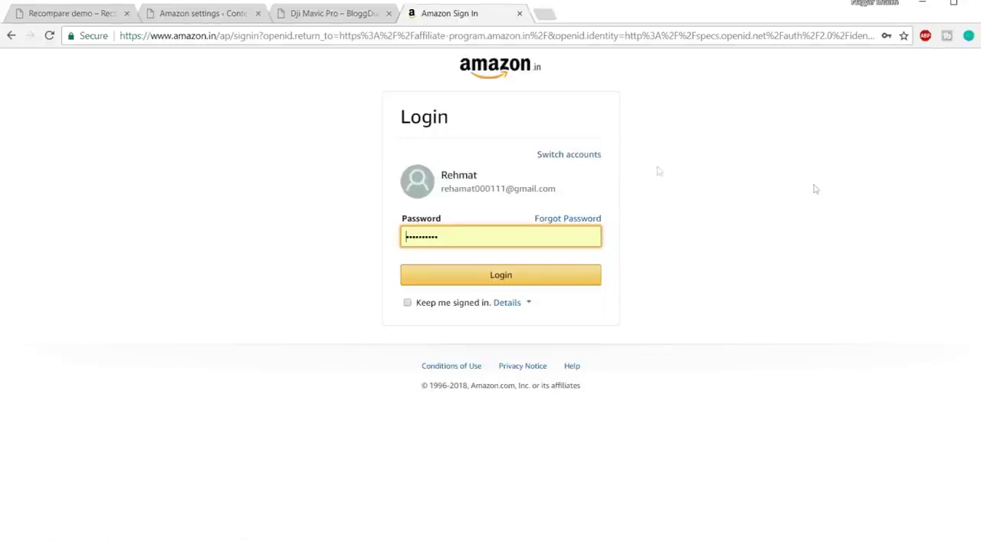
{"action": "left_click", "coordinate": [486, 285]}
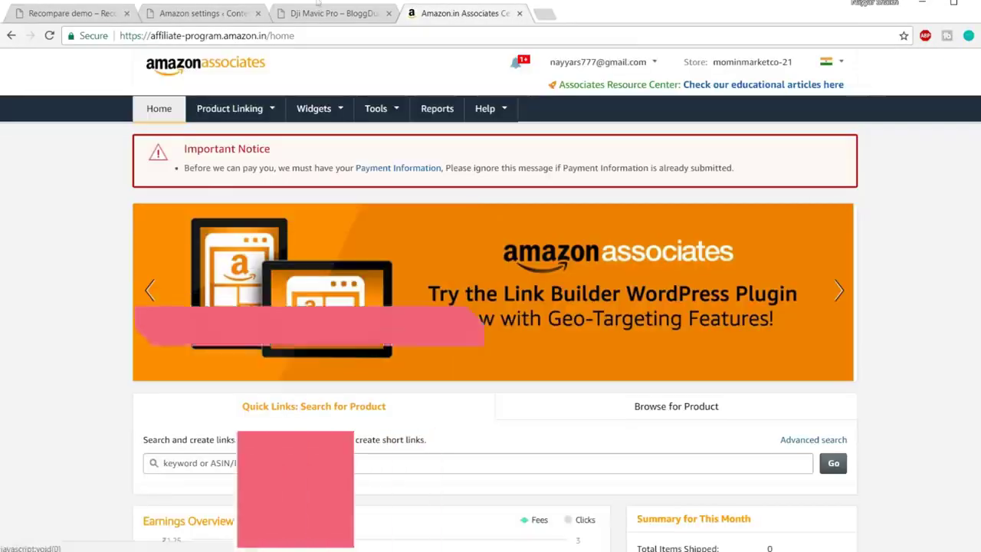
- Open the Product Advertising API page with its Manage Your Credentials section
{"action": "left_click", "coordinate": [329, 13]}
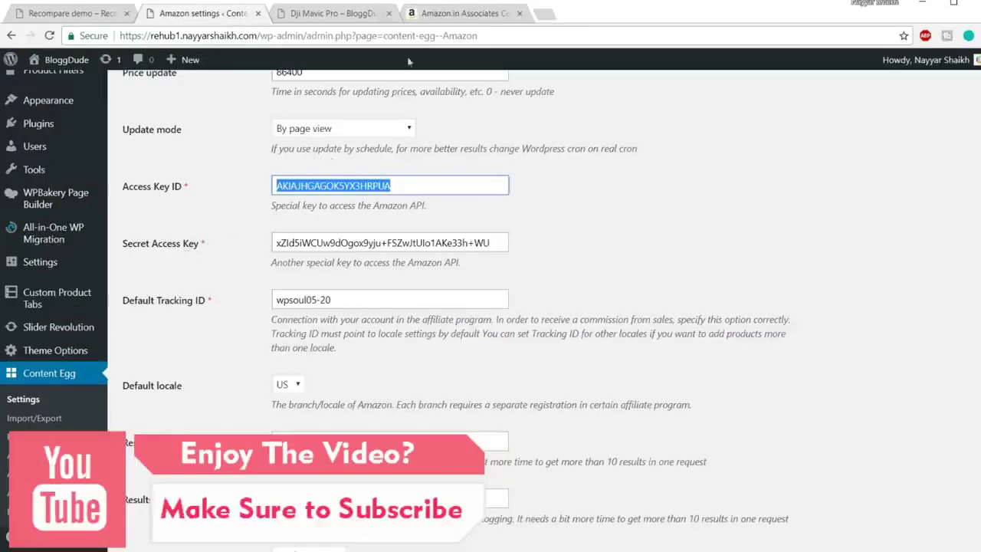
{"action": "left_click", "coordinate": [449, 13]}
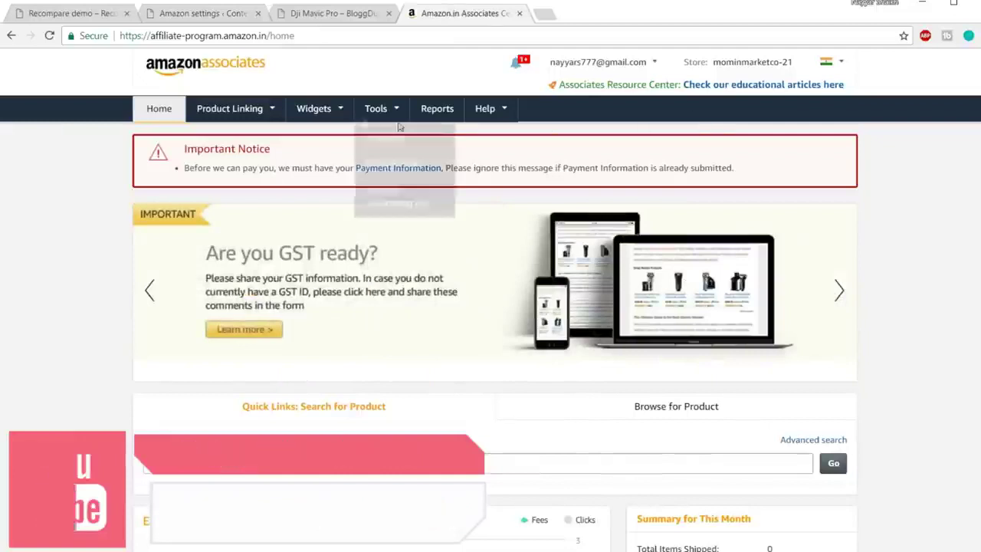
{"action": "mouse_move", "coordinate": [377, 115]}
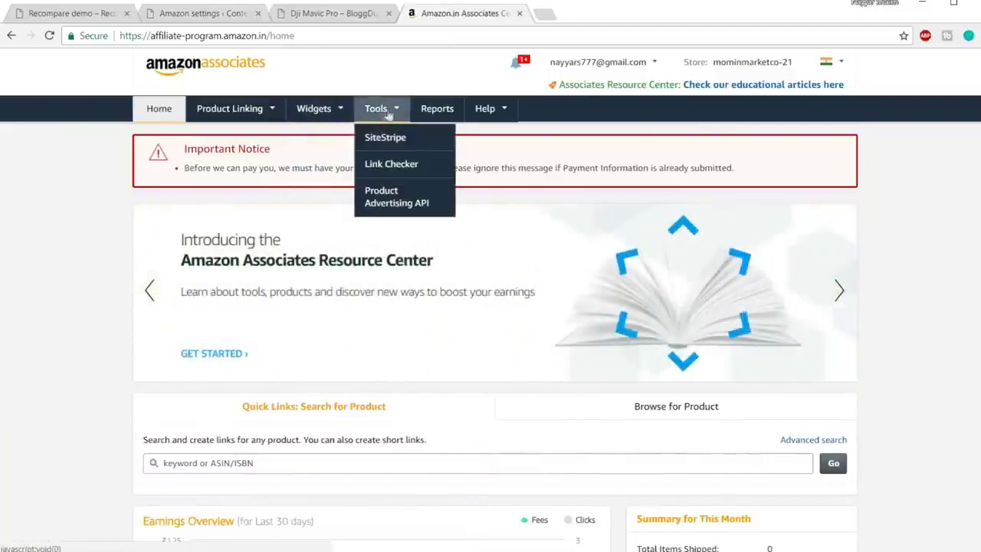
{"action": "left_click", "coordinate": [420, 201]}
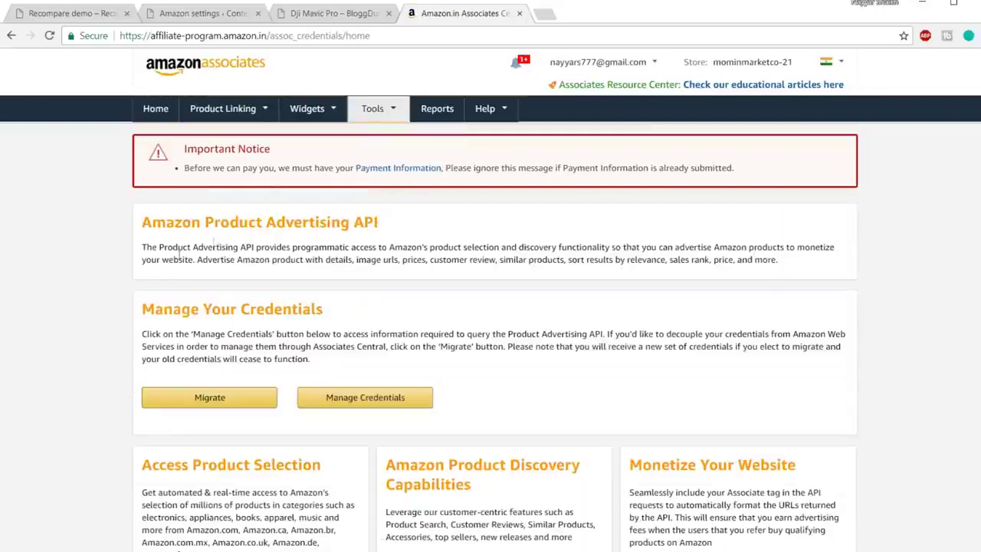
{"action": "scroll", "coordinate": [951, 287], "scroll_direction": "down", "scroll_amount": 1}
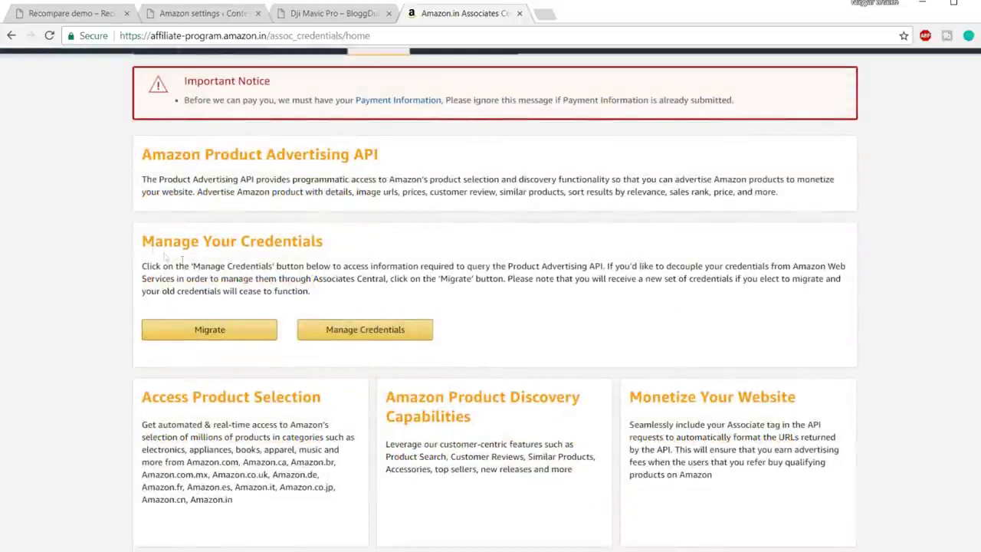
{"action": "left_click_drag", "start_coordinate": [142, 250], "coordinate": [346, 244]}
{"action": "left_click", "coordinate": [346, 244]}
- Go to Manage Credentials and sign in to AWS as root user with the account e-mail
{"action": "left_click", "coordinate": [388, 336]}
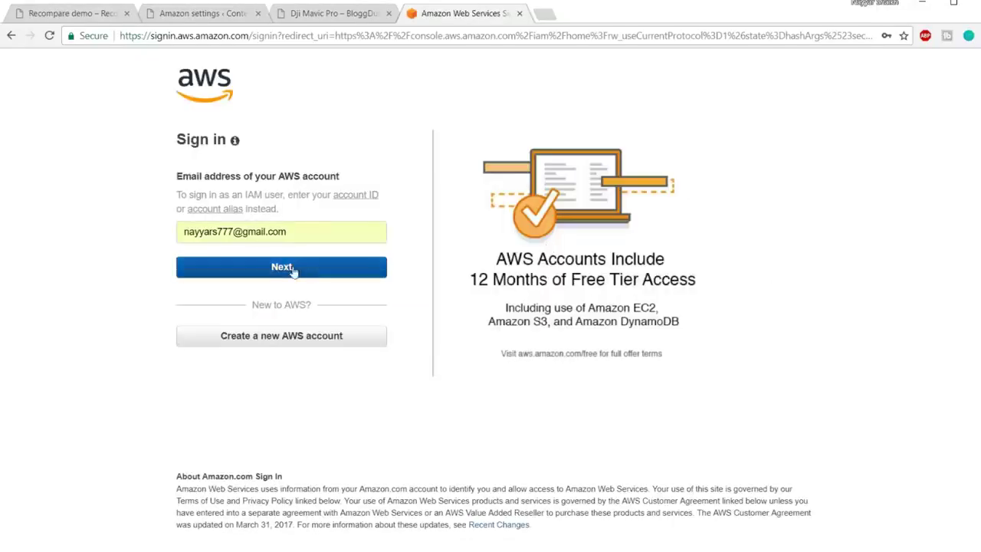
{"action": "left_click", "coordinate": [292, 270]}
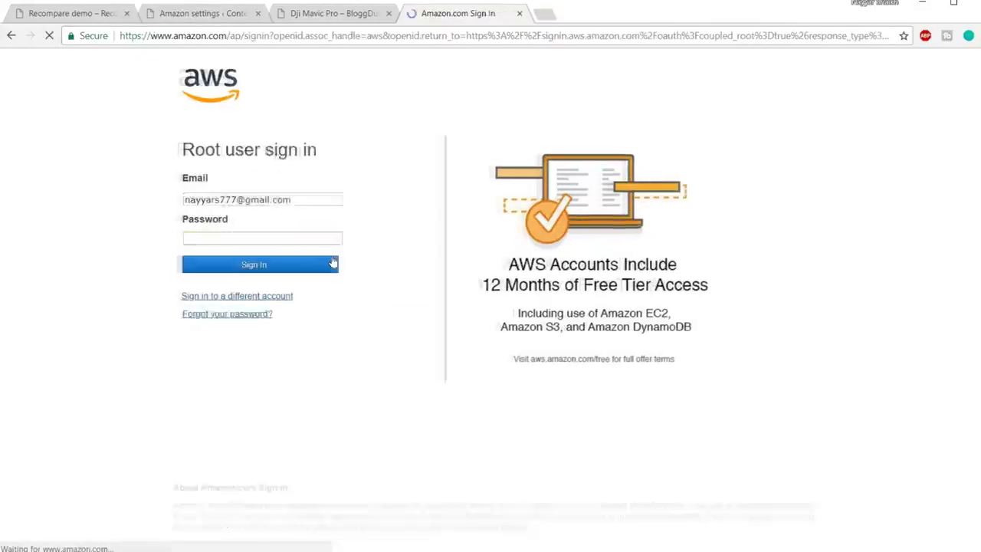
{"action": "left_click", "coordinate": [251, 267]}
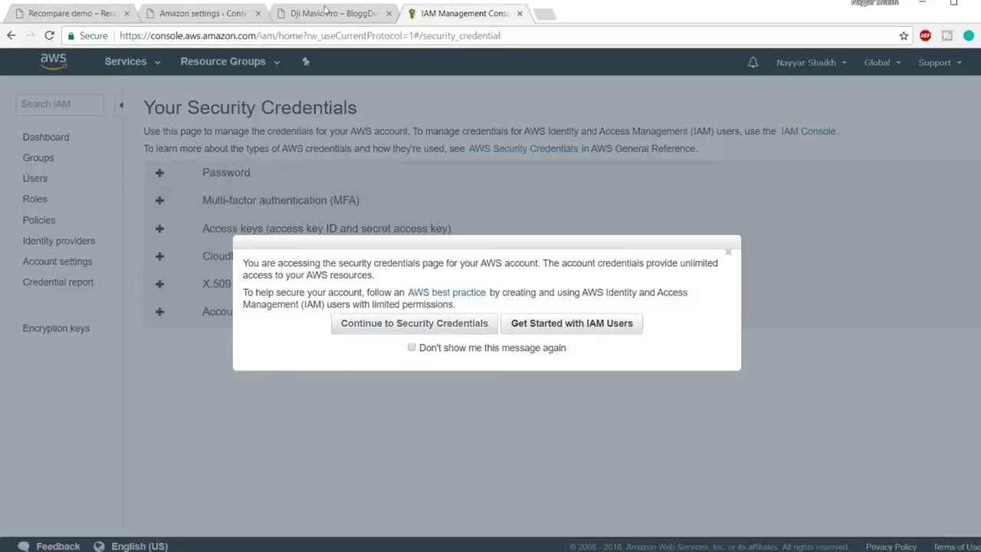
{"action": "left_click", "coordinate": [222, 14]}
- Go to the IAM Users list and start adding a new user
{"action": "left_click", "coordinate": [452, 16]}
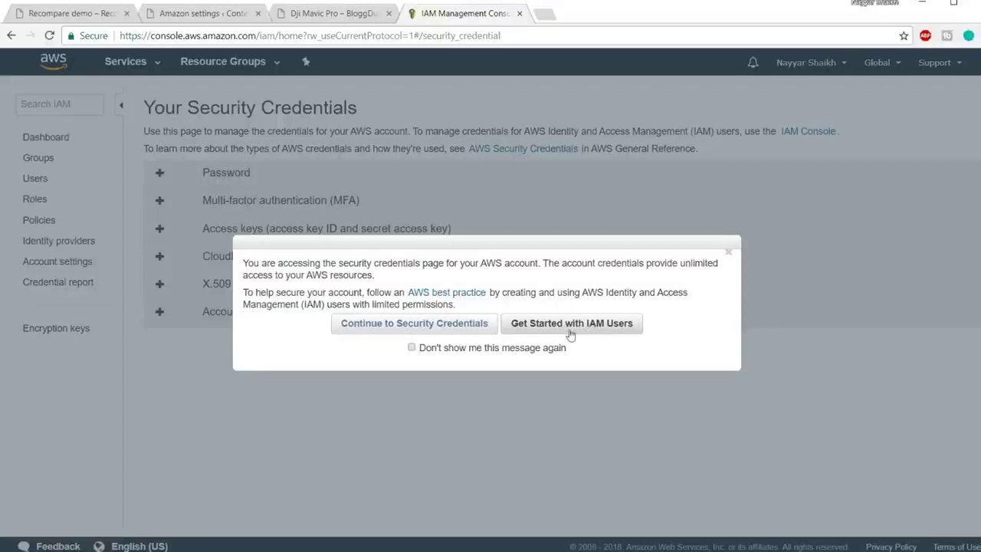
{"action": "left_click", "coordinate": [578, 328]}
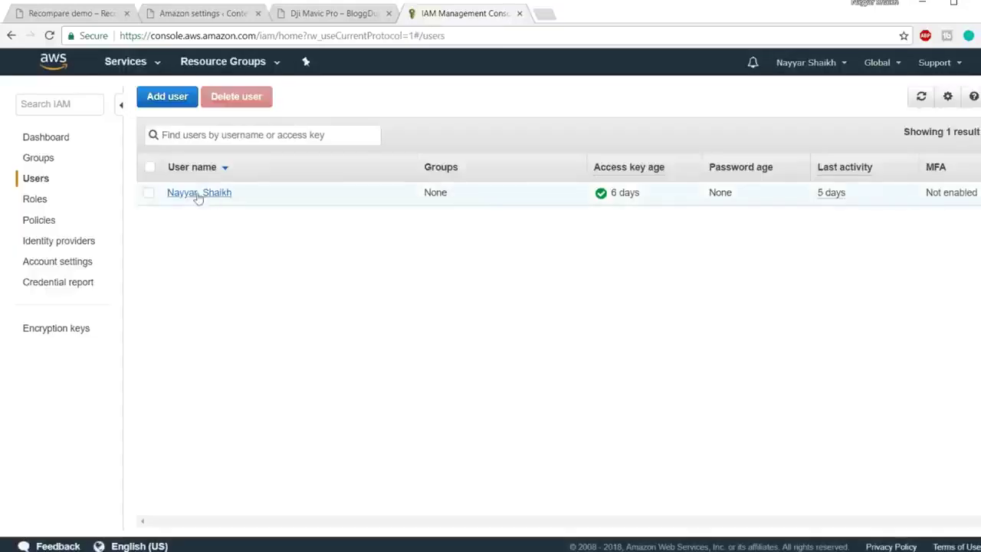
{"action": "left_click", "coordinate": [166, 102]}
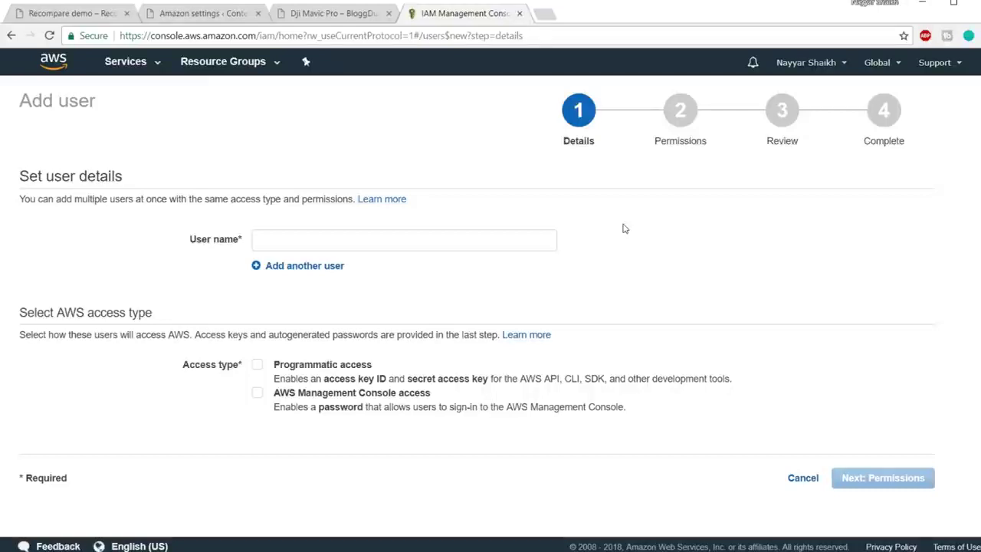
- Enter the new IAM user's name and give it programmatic access
{"action": "left_click", "coordinate": [420, 234]}
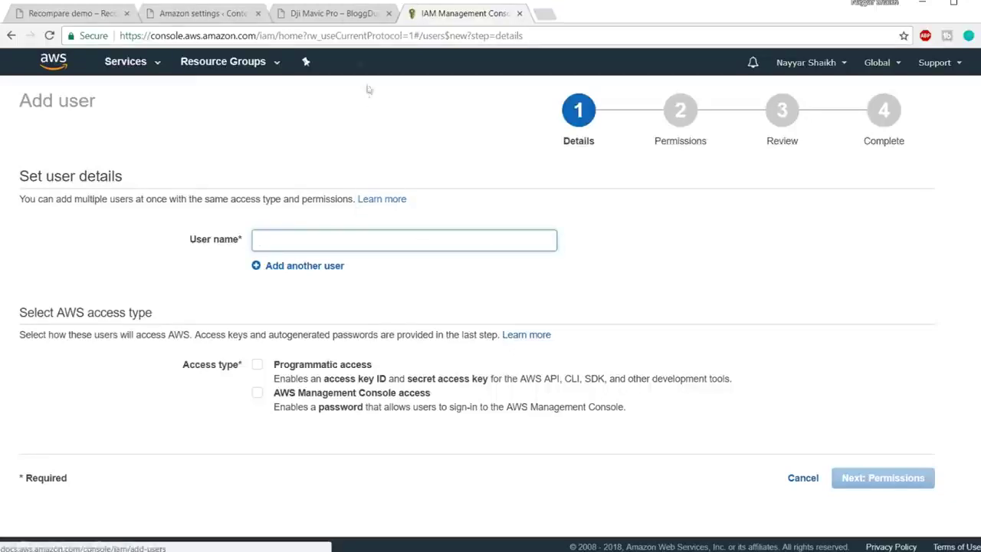
{"action": "left_click", "coordinate": [331, 13]}
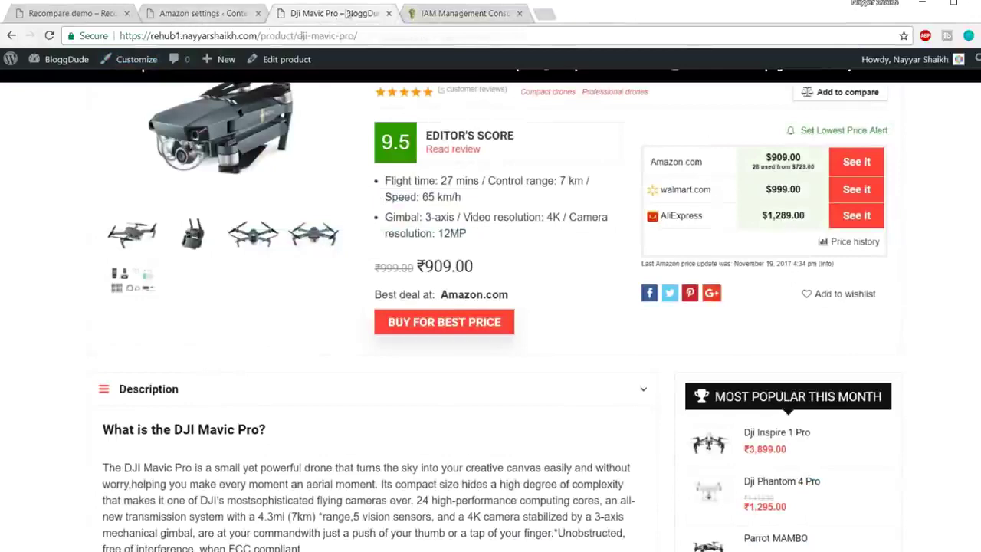
{"action": "left_click", "coordinate": [430, 22]}
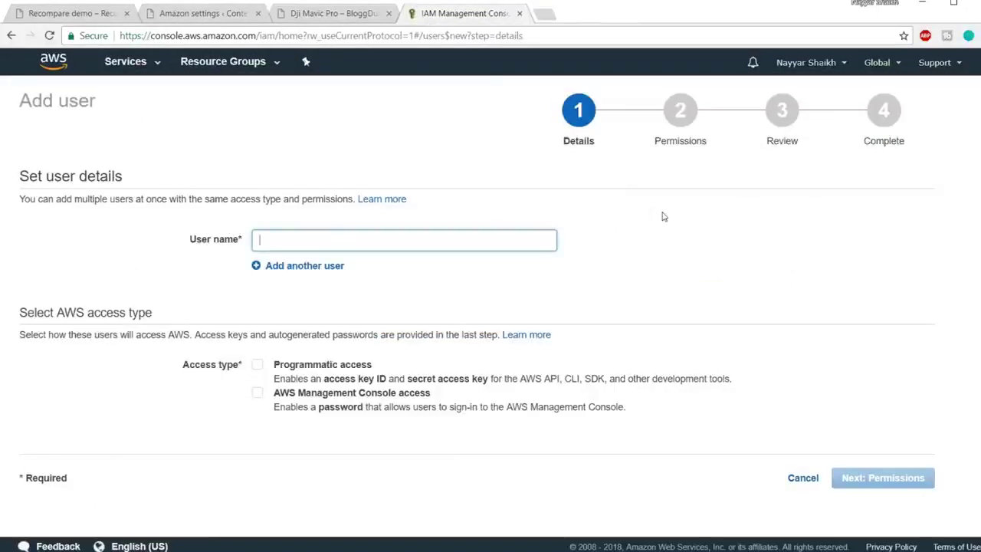
{"action": "type", "text": "rehub"}
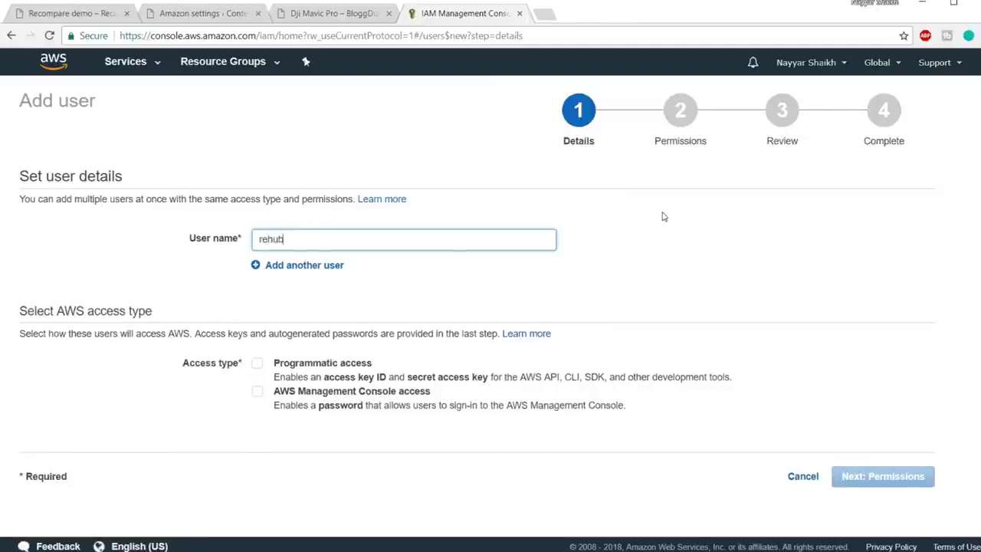
{"action": "type", "text": "nayyarshaikh"}
{"action": "left_click", "coordinate": [700, 391]}
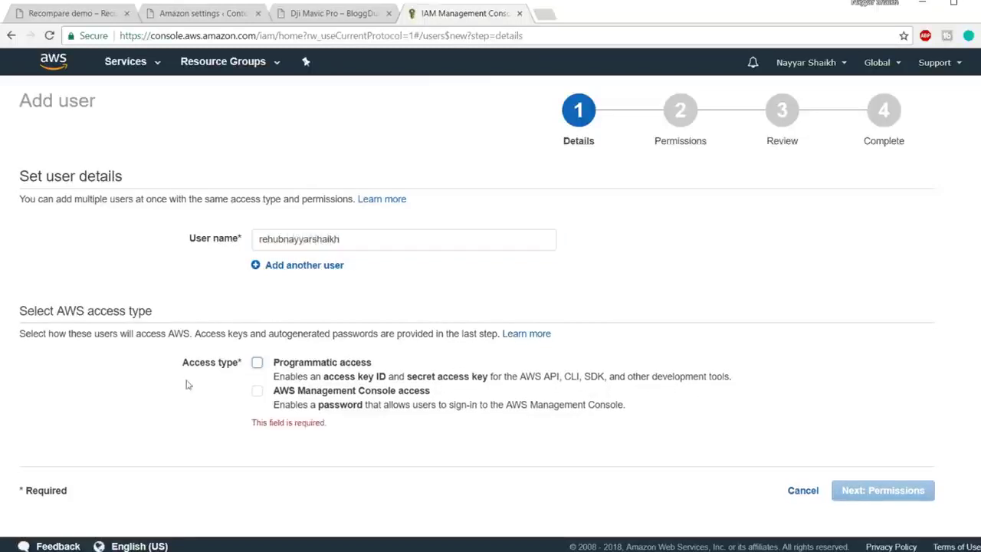
{"action": "left_click", "coordinate": [257, 363]}
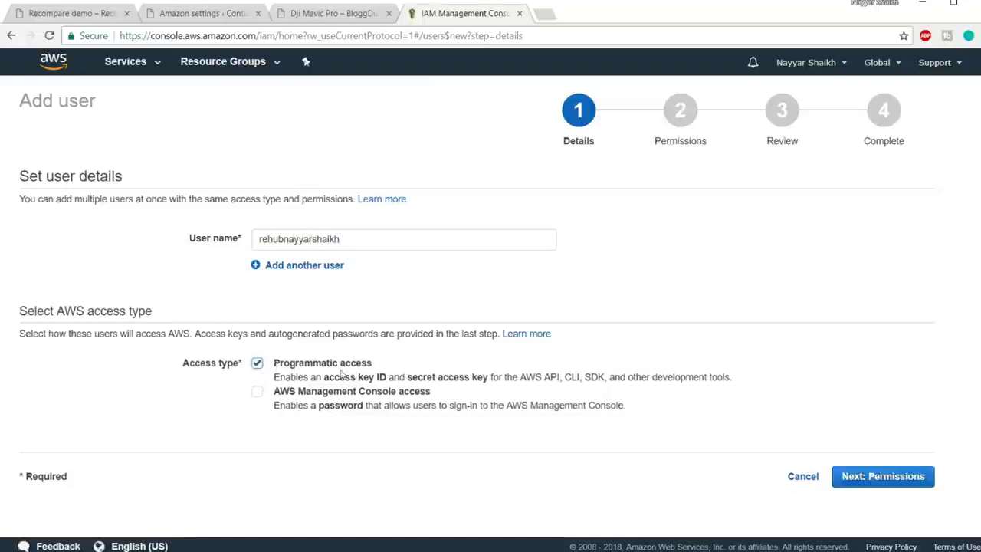
{"action": "left_click", "coordinate": [891, 483]}
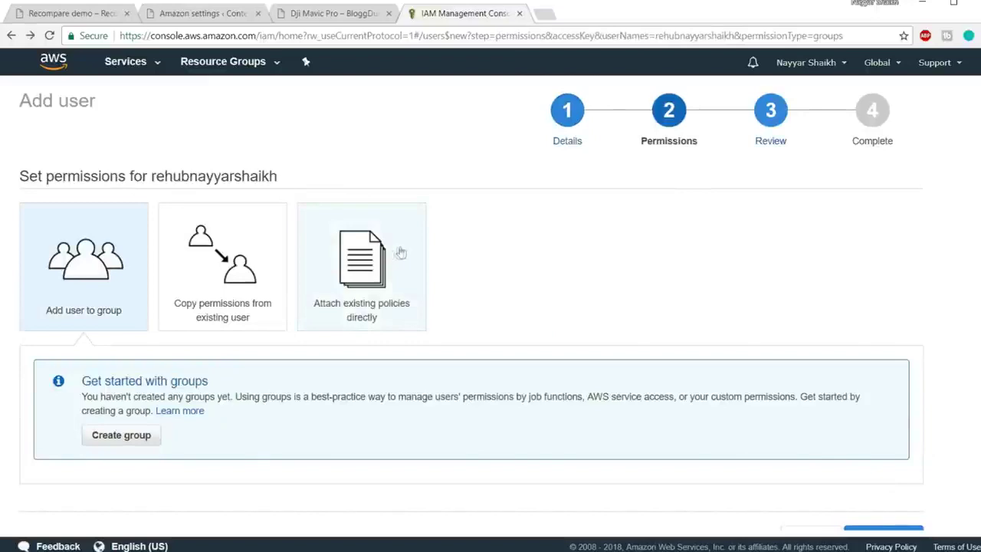
- Attach the AdministratorAccess policy directly, review, and create the user
{"action": "left_click", "coordinate": [400, 251]}
{"action": "scroll", "coordinate": [631, 275], "scroll_direction": "down", "scroll_amount": 2}
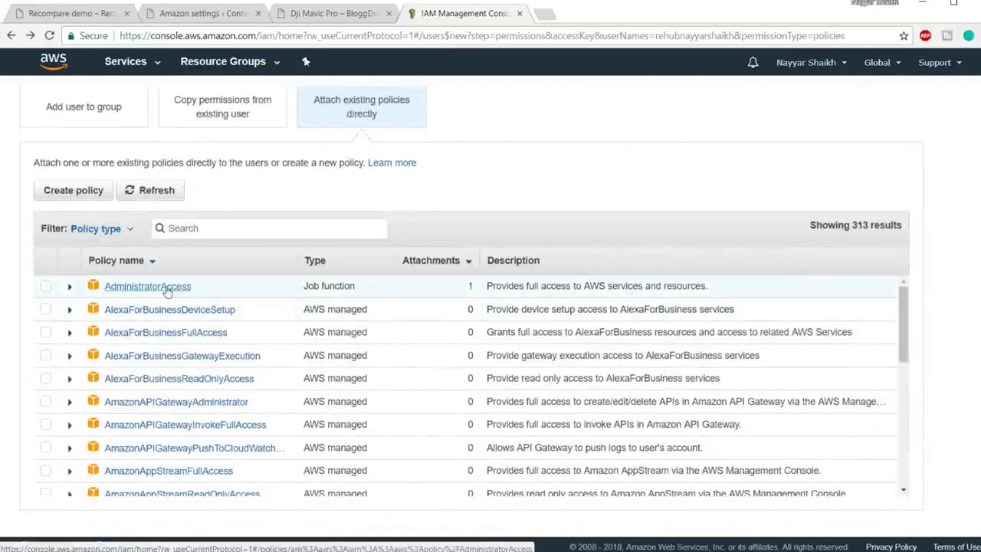
{"action": "left_click", "coordinate": [167, 289]}
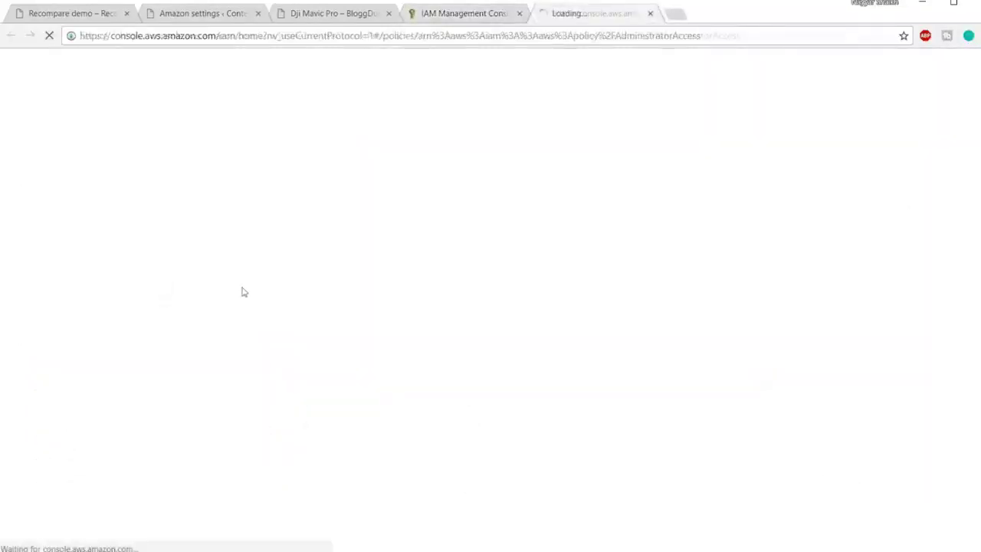
{"action": "left_click", "coordinate": [650, 14]}
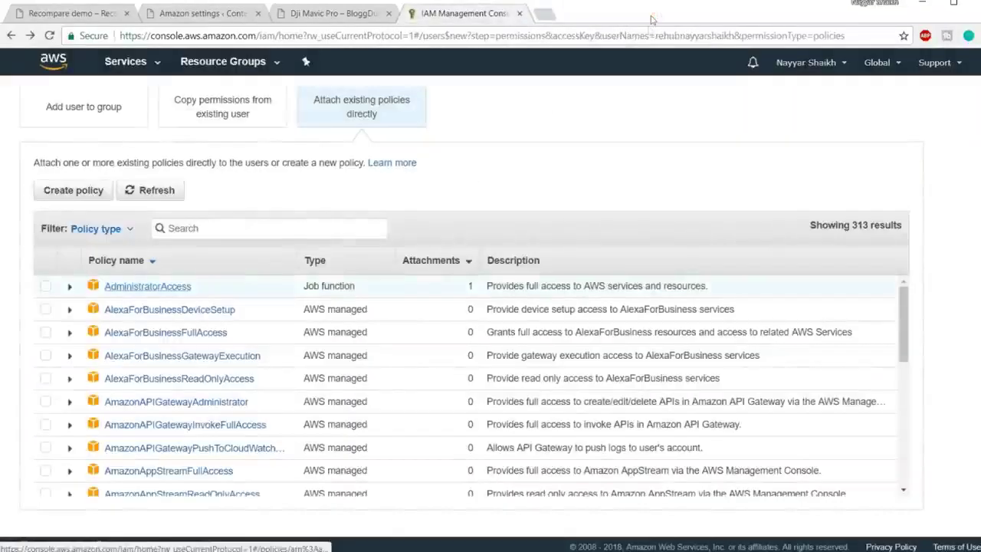
{"action": "left_click", "coordinate": [45, 288]}
{"action": "scroll", "coordinate": [427, 367], "scroll_direction": "down", "scroll_amount": 10}
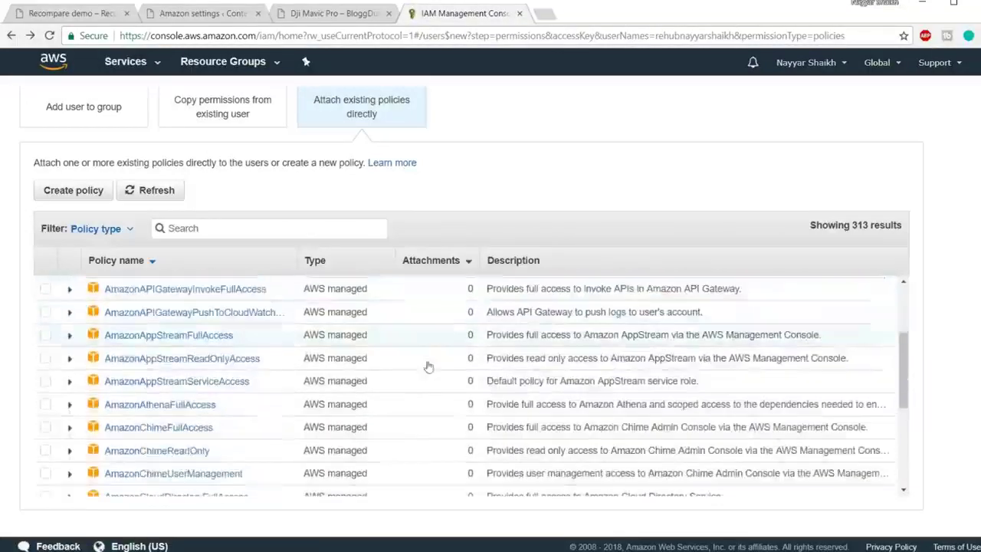
{"action": "scroll", "coordinate": [904, 434], "scroll_direction": "down", "scroll_amount": 5}
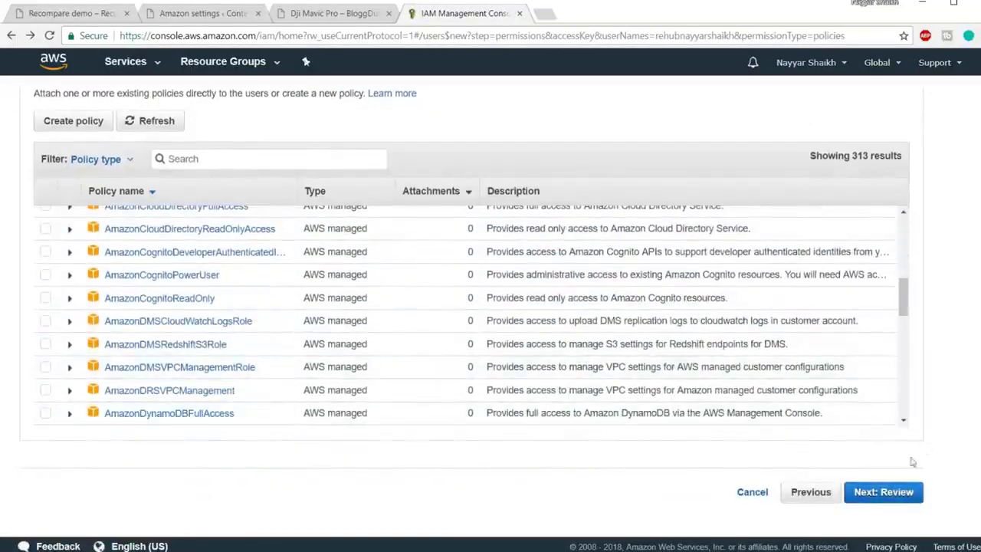
{"action": "left_click", "coordinate": [882, 495]}
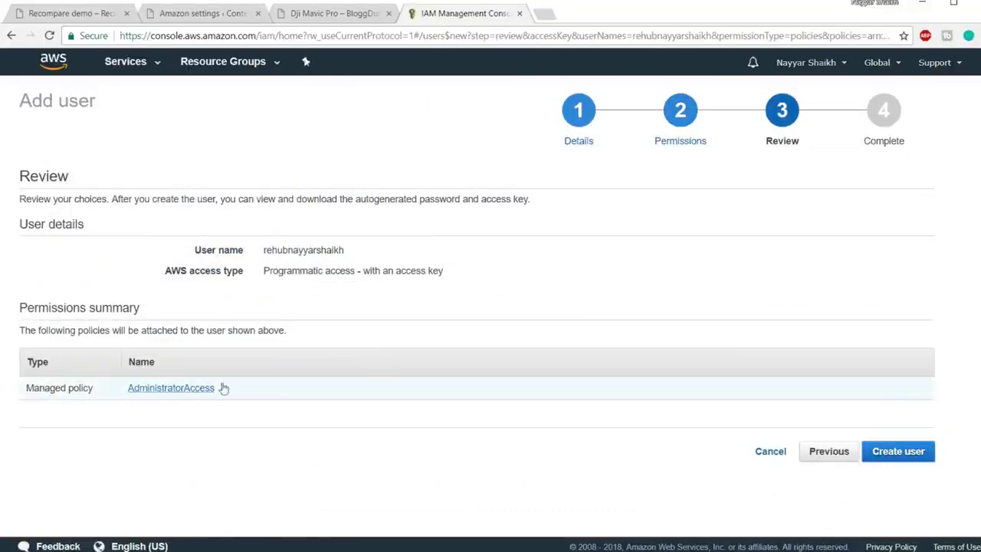
{"action": "left_click", "coordinate": [909, 457]}
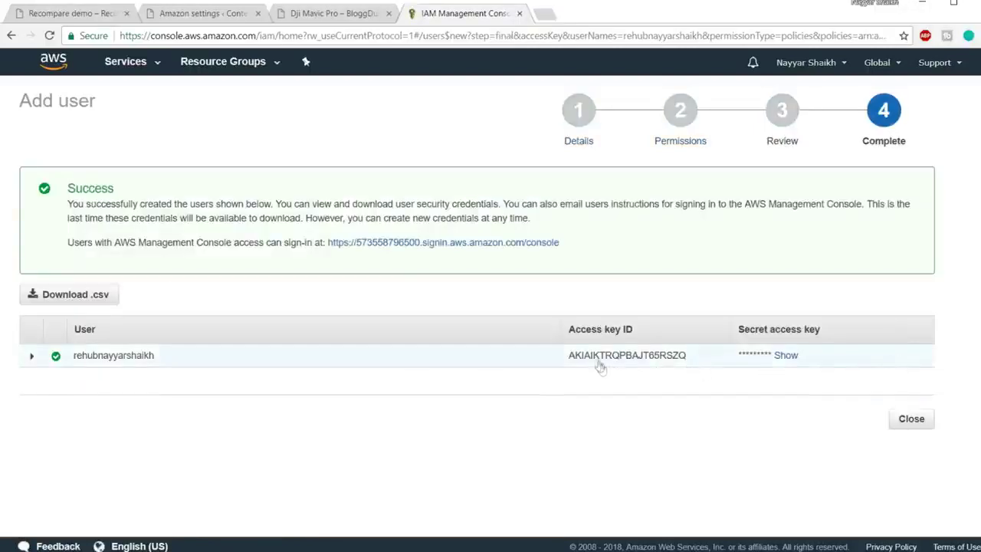
- Copy the new Access key ID into the Content Egg Amazon Access Key ID field
{"action": "left_click_drag", "start_coordinate": [570, 360], "coordinate": [692, 367]}
{"action": "key", "text": "ctrl+c"}
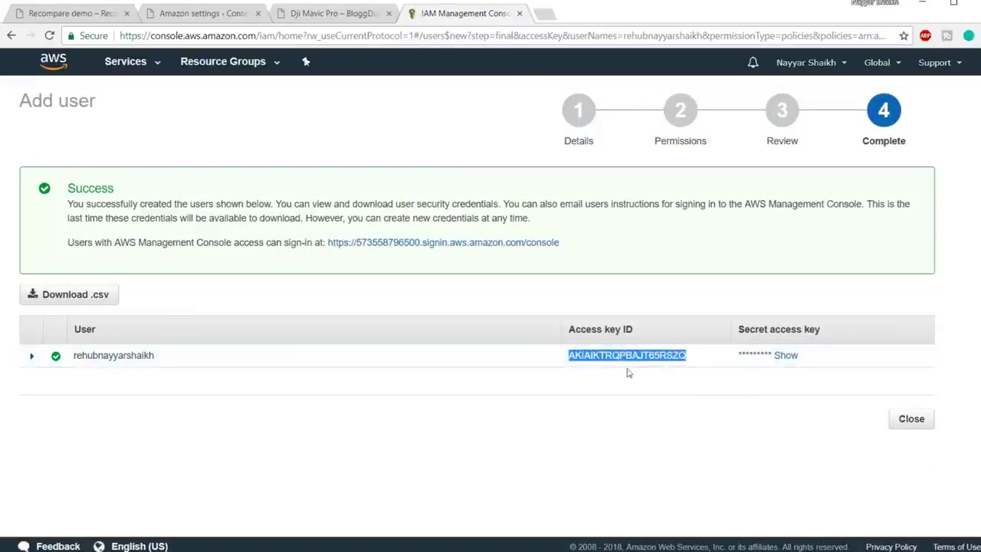
{"action": "left_click", "coordinate": [190, 14]}
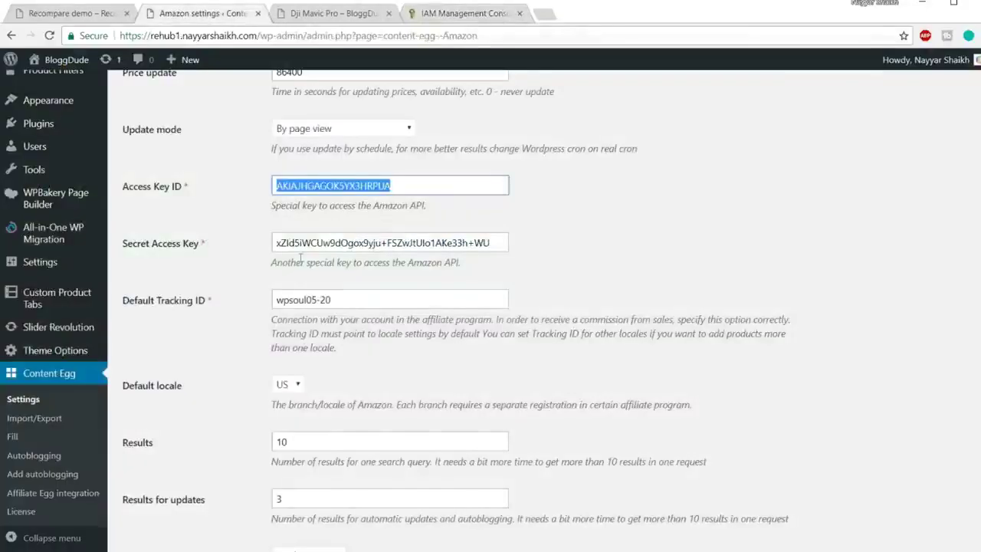
{"action": "key", "text": "BackSpace"}
{"action": "key", "text": "ctrl+v"}
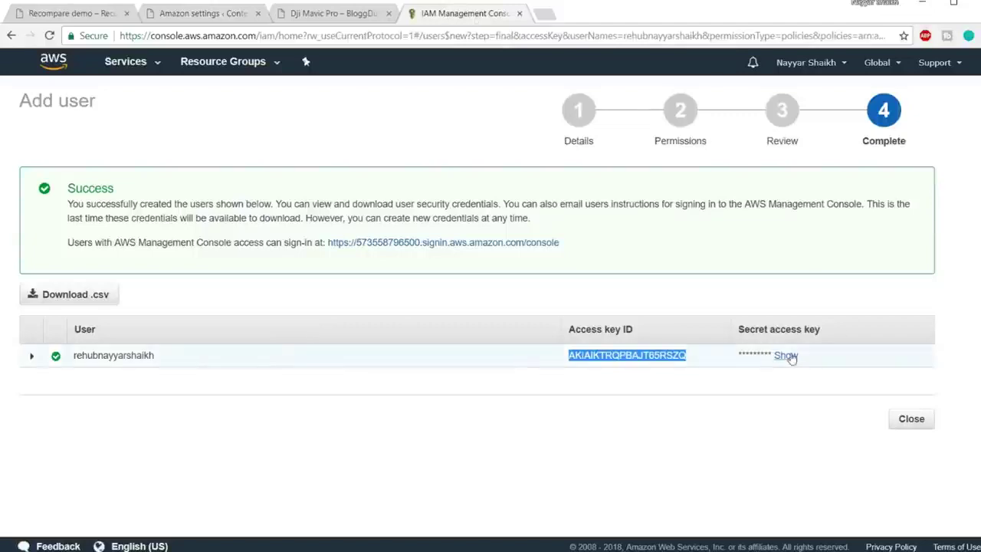
- Reveal the Secret access key, paste it into the Secret Access Key field, and return to IAM Users
{"action": "left_click", "coordinate": [789, 356]}
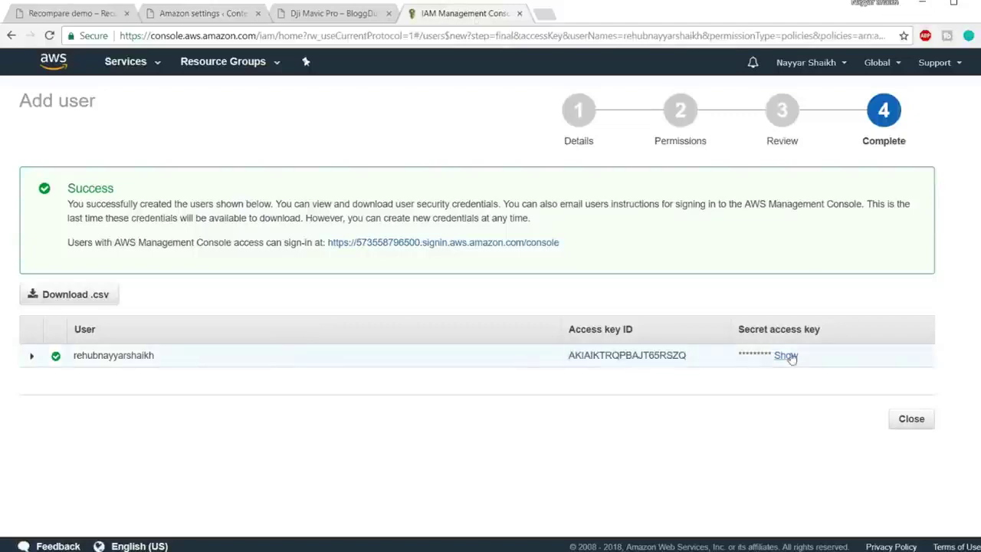
{"action": "left_click", "coordinate": [790, 356]}
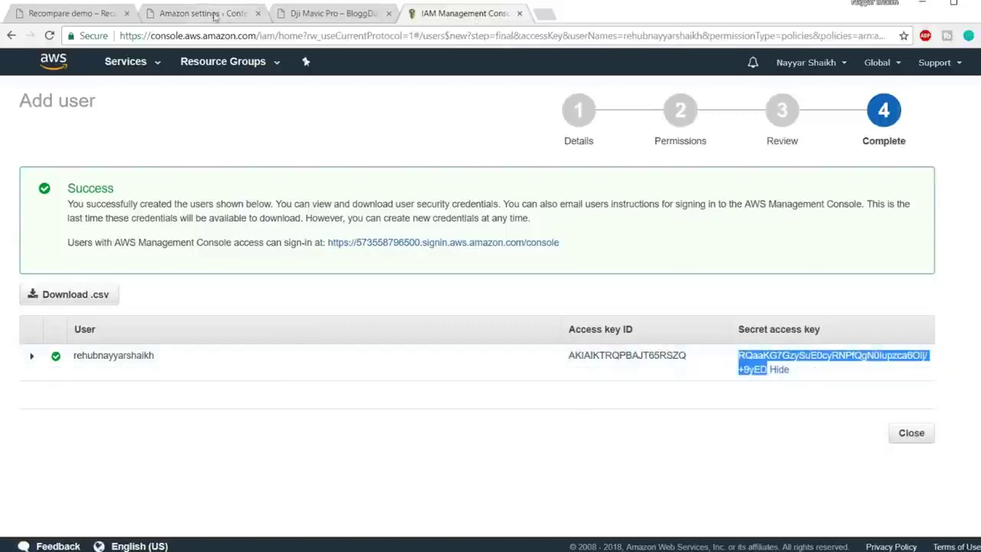
{"action": "left_click", "coordinate": [216, 14]}
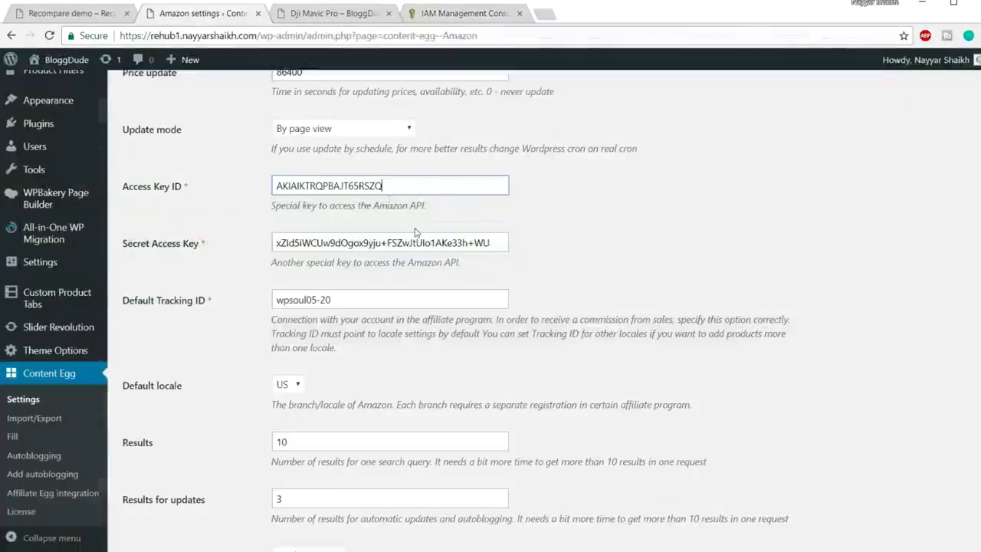
{"action": "left_click", "coordinate": [431, 244]}
{"action": "key", "text": "ctrl+a"}
{"action": "key", "text": "BackSpace"}
{"action": "key", "text": "ctrl+v"}
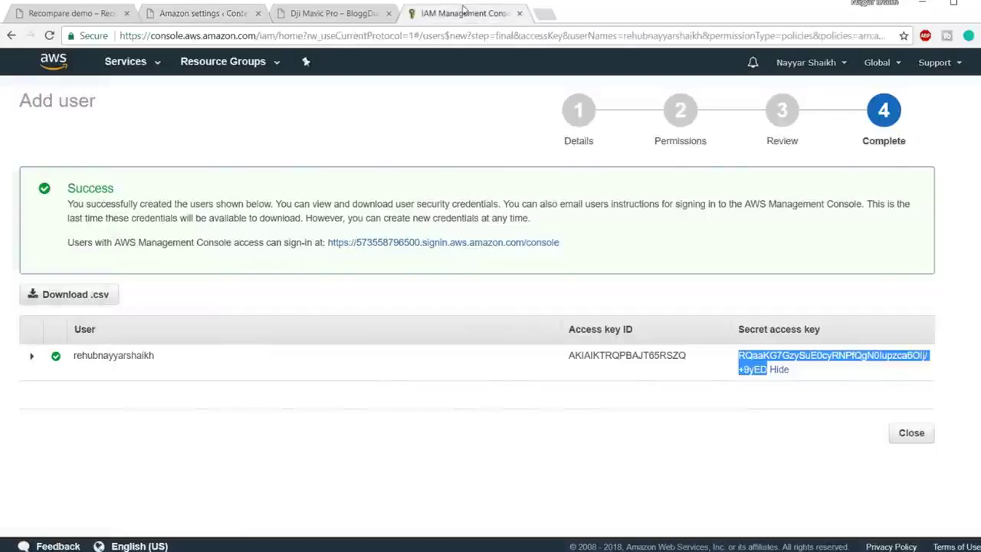
{"action": "left_click", "coordinate": [464, 13]}
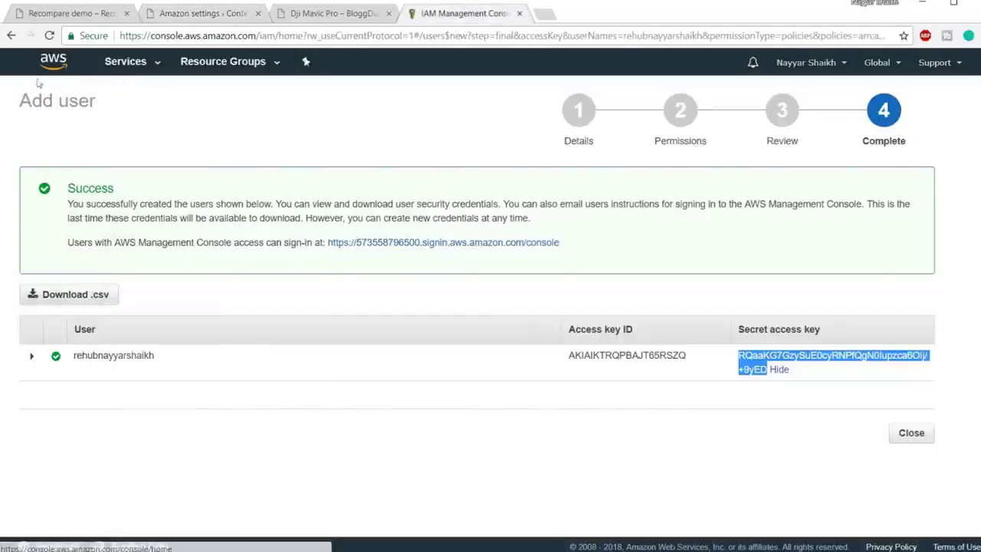
{"action": "left_click", "coordinate": [11, 35]}
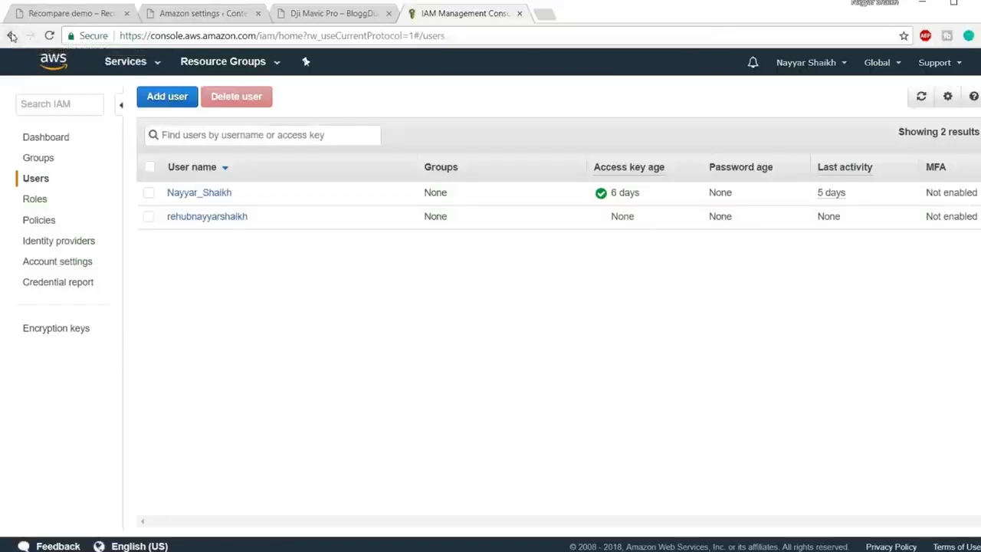
- Load affiliate-program.amazon.in and select the Amazon.in store tracking ID for copying
{"action": "left_click", "coordinate": [216, 38]}
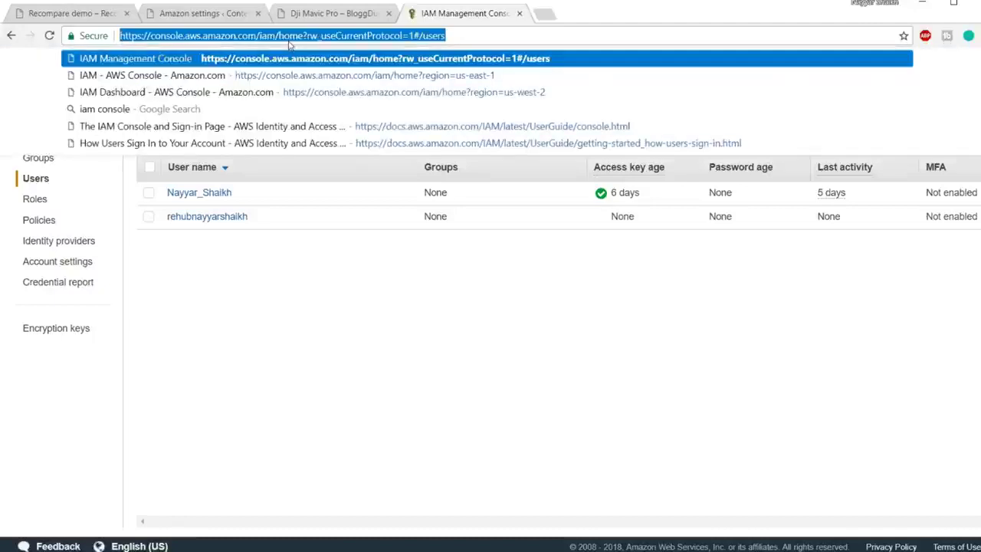
{"action": "type", "text": "aff"}
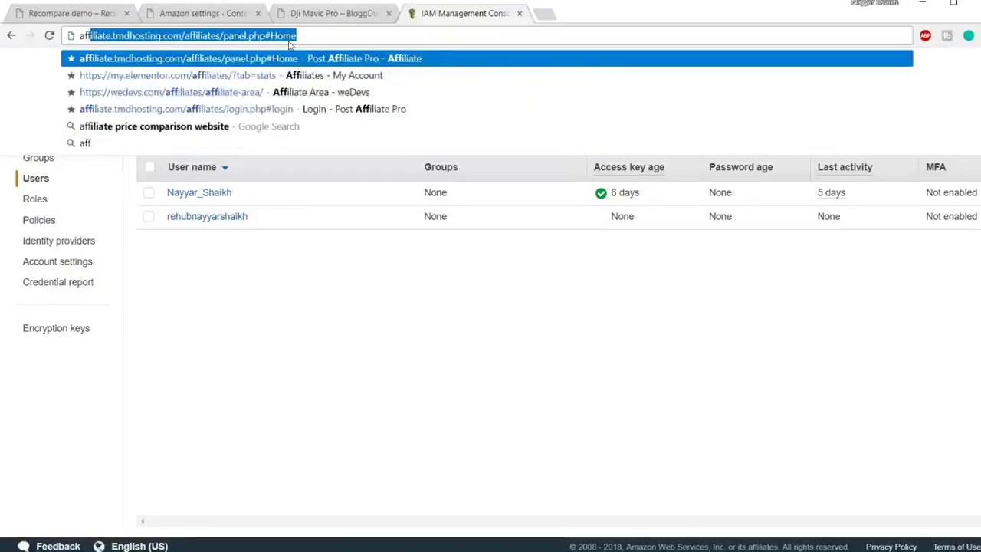
{"action": "type", "text": "ilaite-p"}
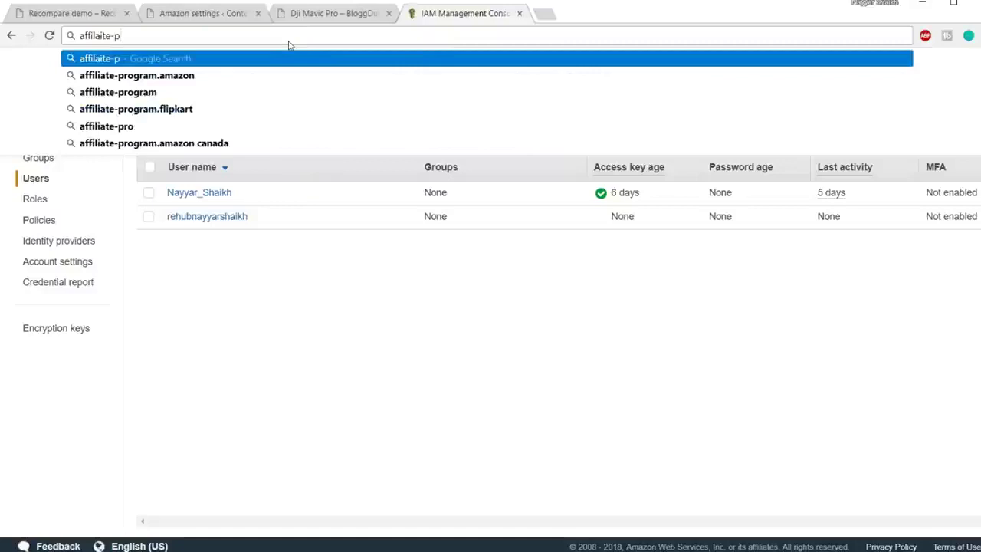
{"action": "key", "text": "Down"}
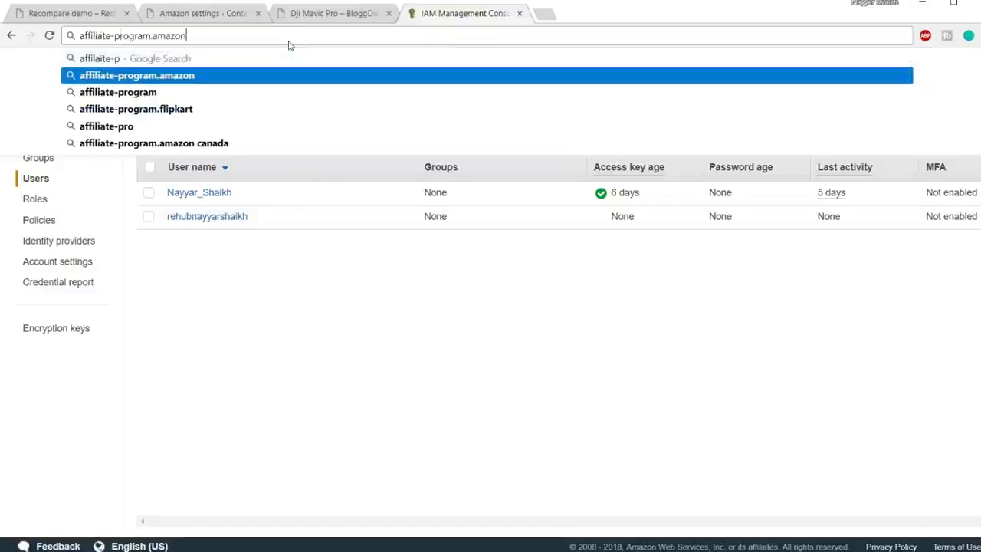
{"action": "type", "text": ".in"}
{"action": "key", "text": "Return"}
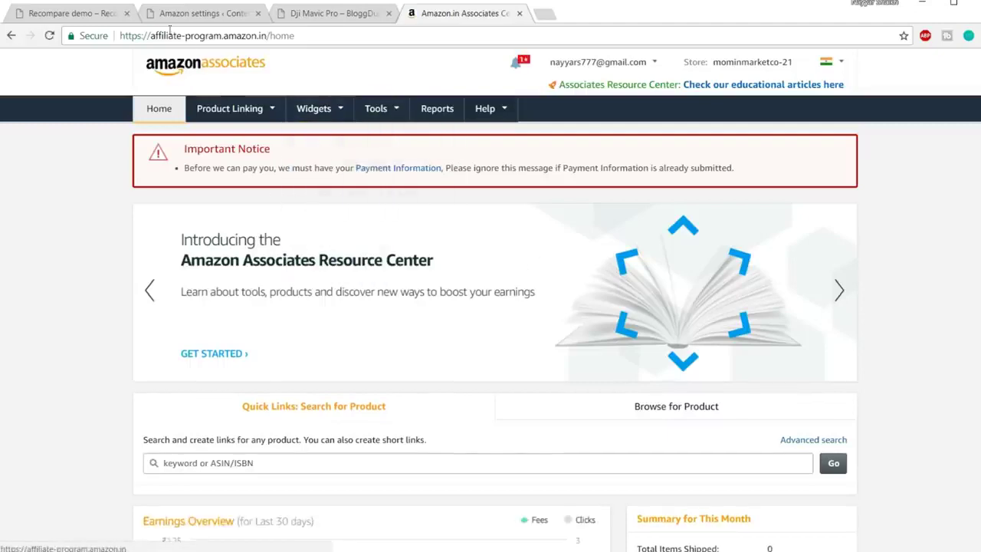
{"action": "scroll", "coordinate": [720, 361], "scroll_direction": "down", "scroll_amount": 4}
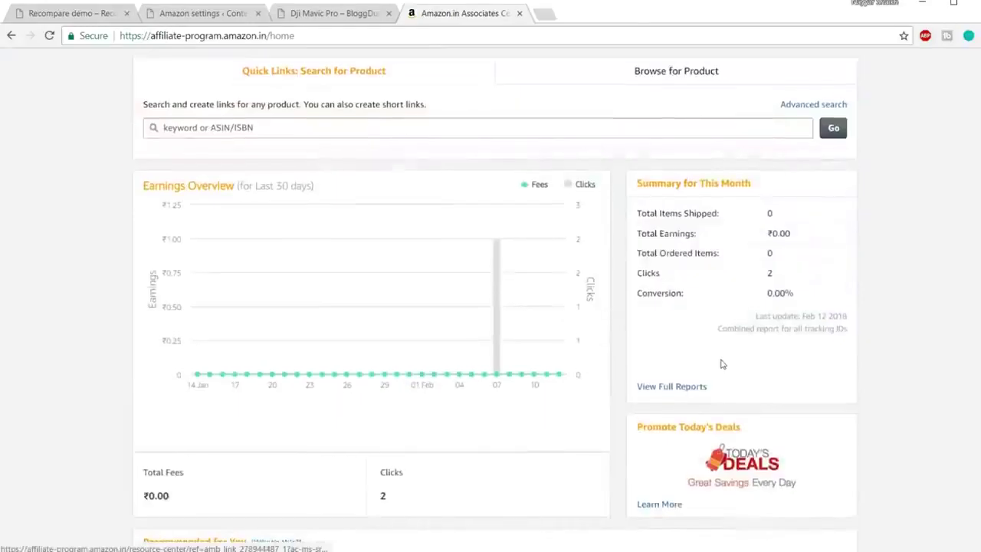
{"action": "scroll", "coordinate": [722, 368], "scroll_direction": "up", "scroll_amount": 4}
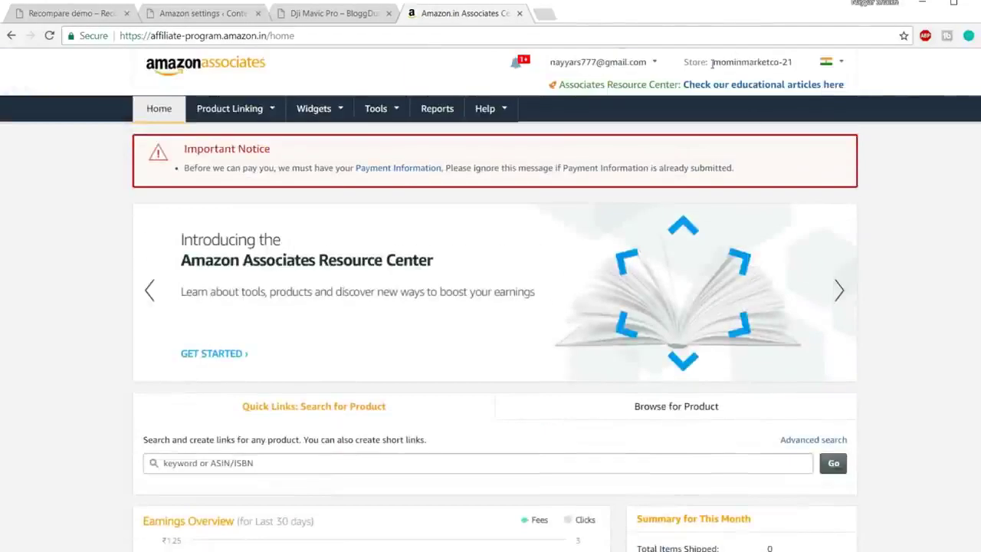
{"action": "left_click_drag", "start_coordinate": [713, 62], "coordinate": [792, 61]}
{"action": "key", "text": "ctrl+c"}
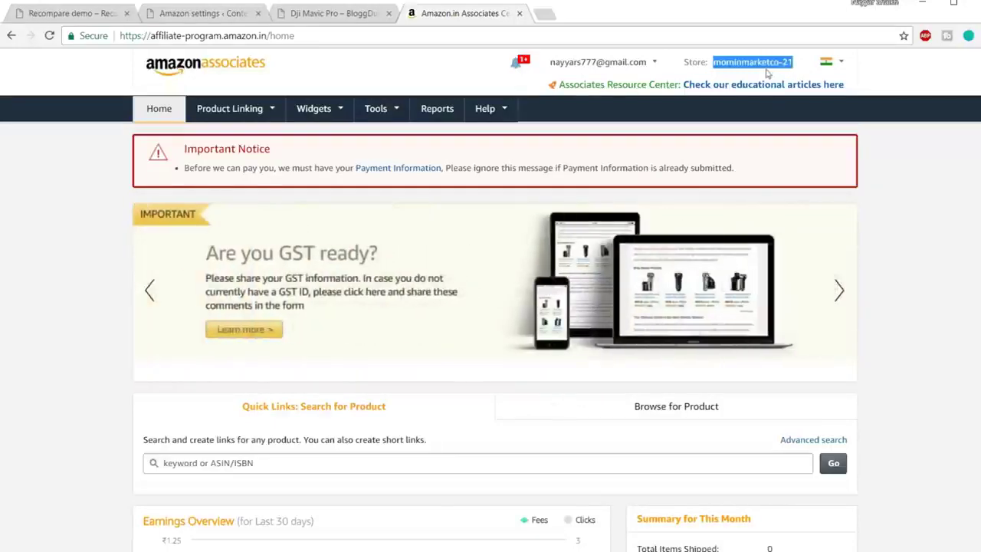
- Paste the Amazon.in store ID into Content Egg's Default Tracking ID field
{"action": "left_click", "coordinate": [173, 13]}
{"action": "left_click_drag", "start_coordinate": [357, 300], "coordinate": [149, 307]}
{"action": "key", "text": "ctrl+v"}
- Set the Amazon Default locale to IN, leaving Results at 10
{"action": "left_click", "coordinate": [673, 251]}
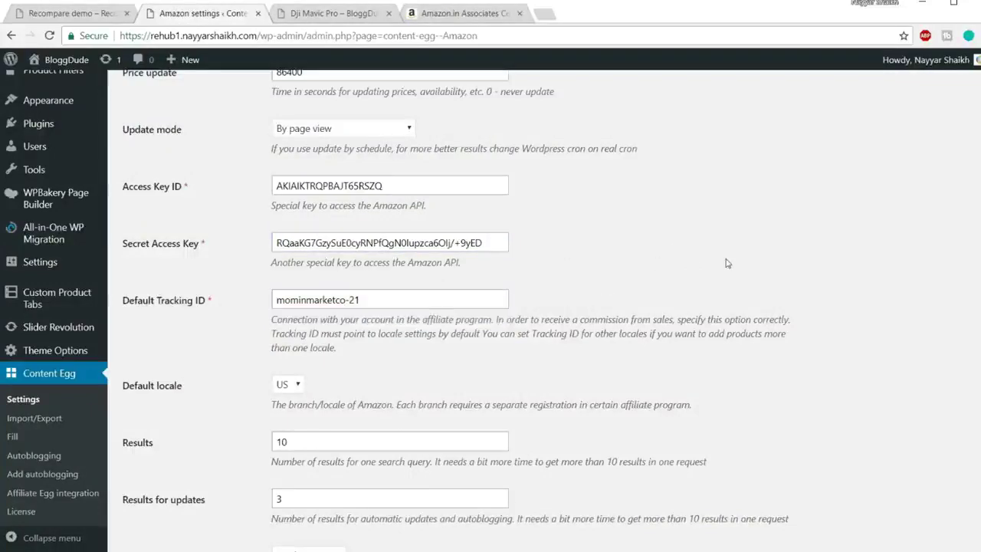
{"action": "scroll", "coordinate": [237, 245], "scroll_direction": "down", "scroll_amount": 4}
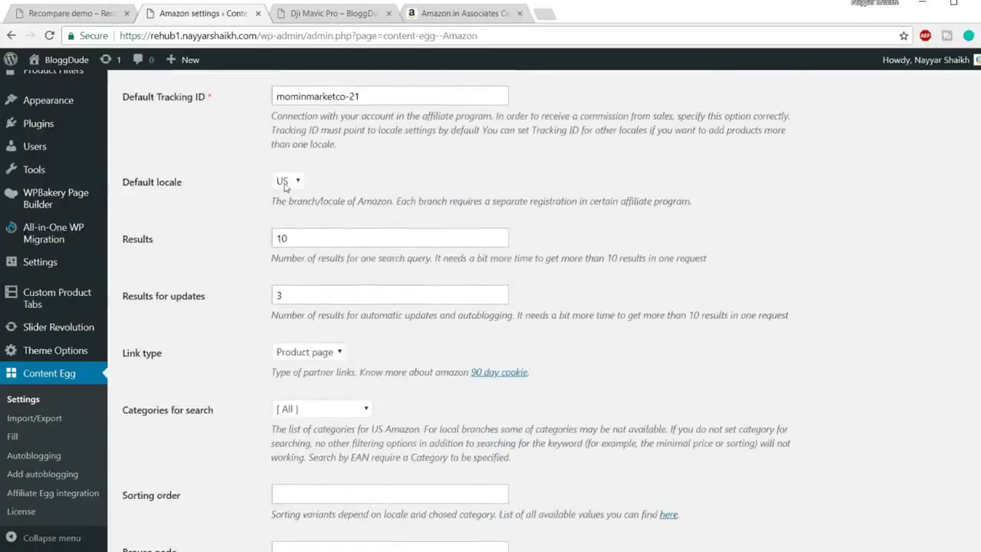
{"action": "left_click", "coordinate": [284, 184]}
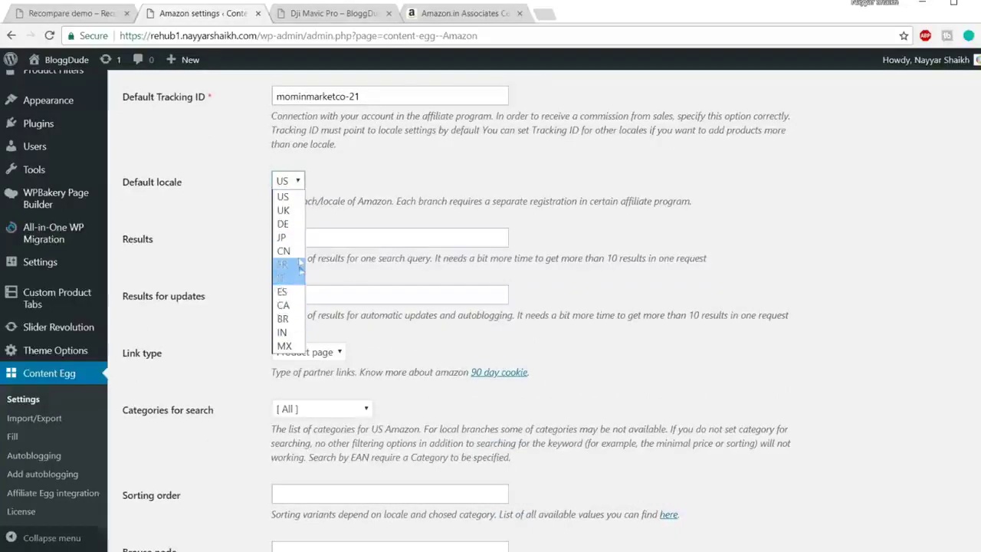
{"action": "left_click", "coordinate": [283, 332]}
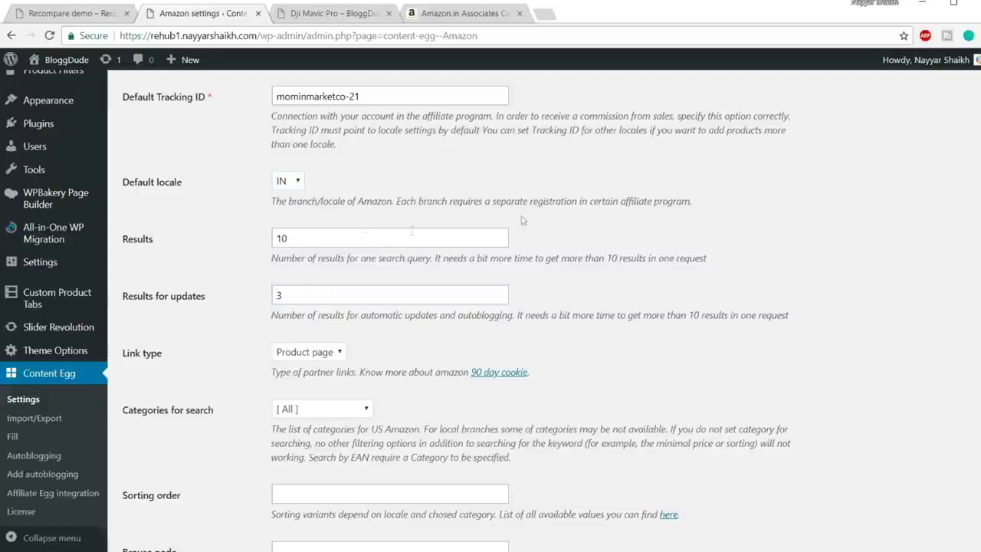
{"action": "double_click", "coordinate": [336, 233]}
- Keep Results for updates at 3 and Link type as Product page
{"action": "left_click", "coordinate": [761, 213]}
{"action": "scroll", "coordinate": [760, 220], "scroll_direction": "down", "scroll_amount": 2}
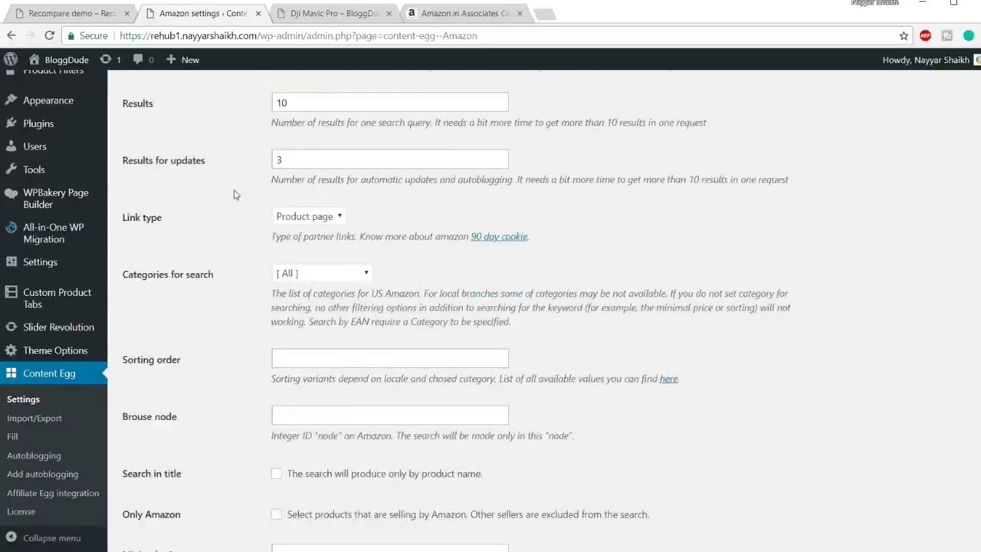
{"action": "double_click", "coordinate": [312, 168]}
{"action": "left_click", "coordinate": [653, 205]}
{"action": "left_click", "coordinate": [322, 223]}
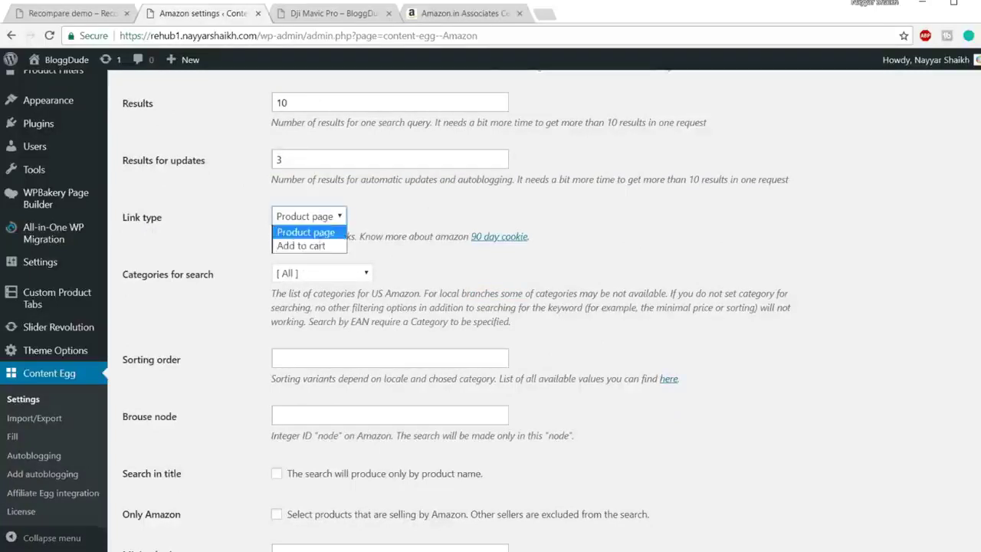
{"action": "left_click", "coordinate": [320, 232]}
{"action": "left_click", "coordinate": [324, 224]}
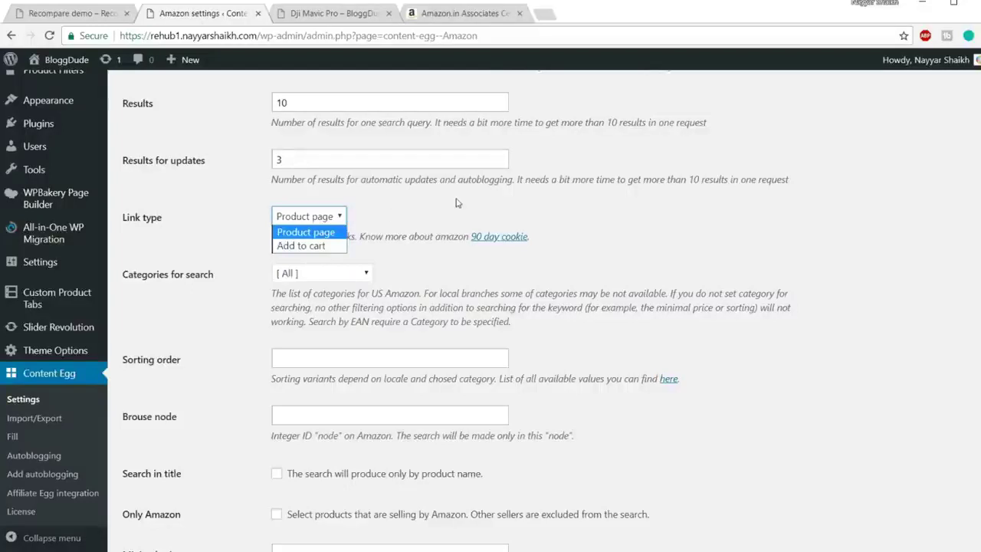
{"action": "left_click", "coordinate": [305, 231]}
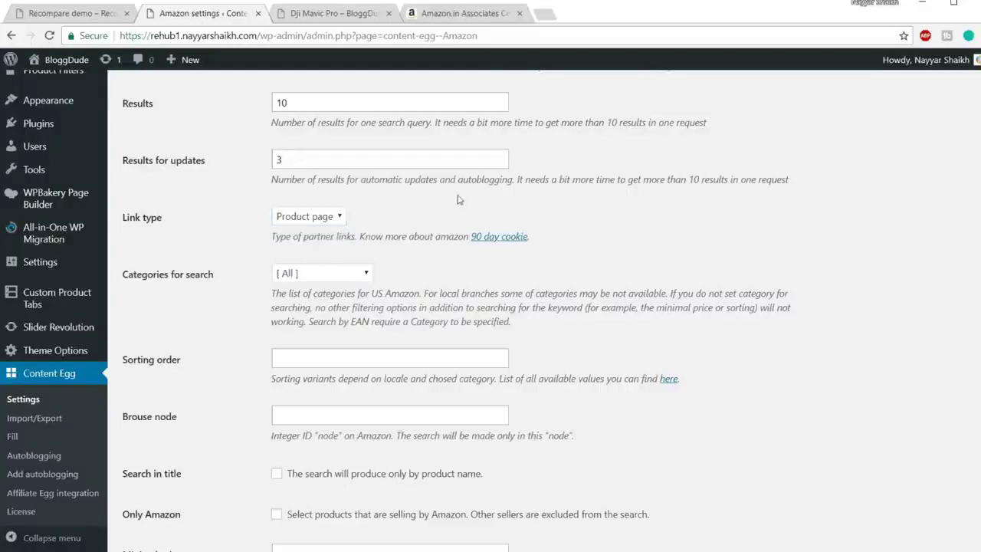
{"action": "left_click", "coordinate": [339, 219]}
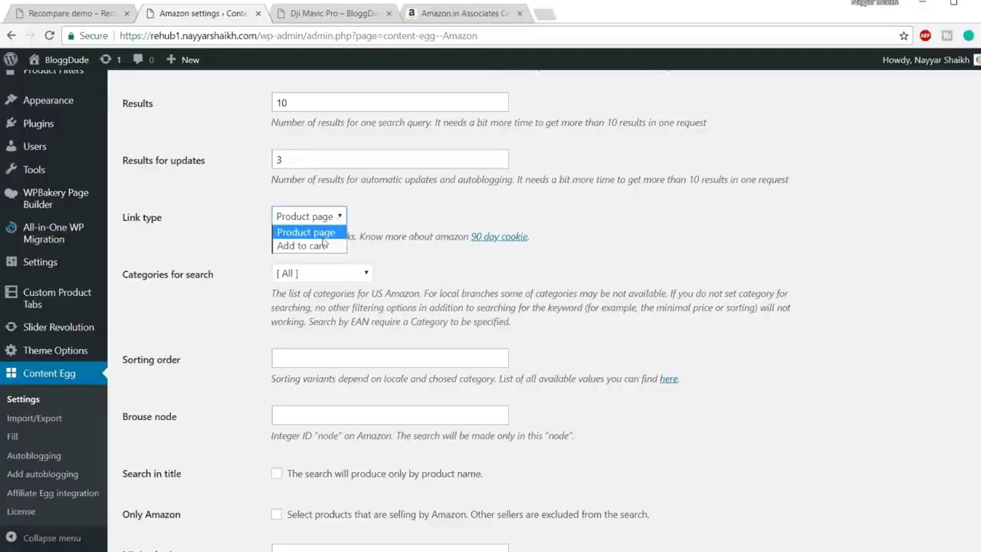
{"action": "left_click", "coordinate": [321, 236]}
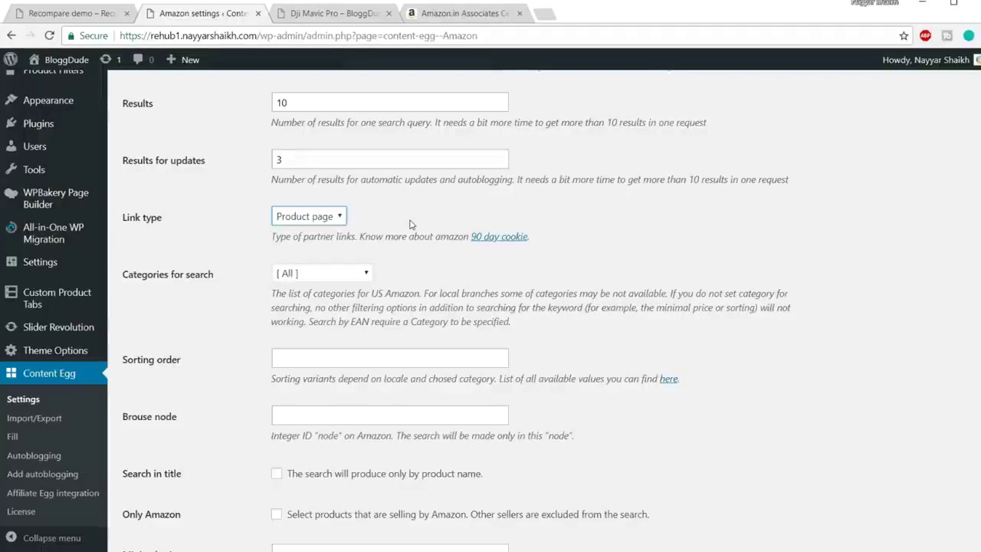
- Paste the Amazon.in tracking ID into the IN locale Tracking ID field and save changes
{"action": "scroll", "coordinate": [584, 237], "scroll_direction": "down", "scroll_amount": 1}
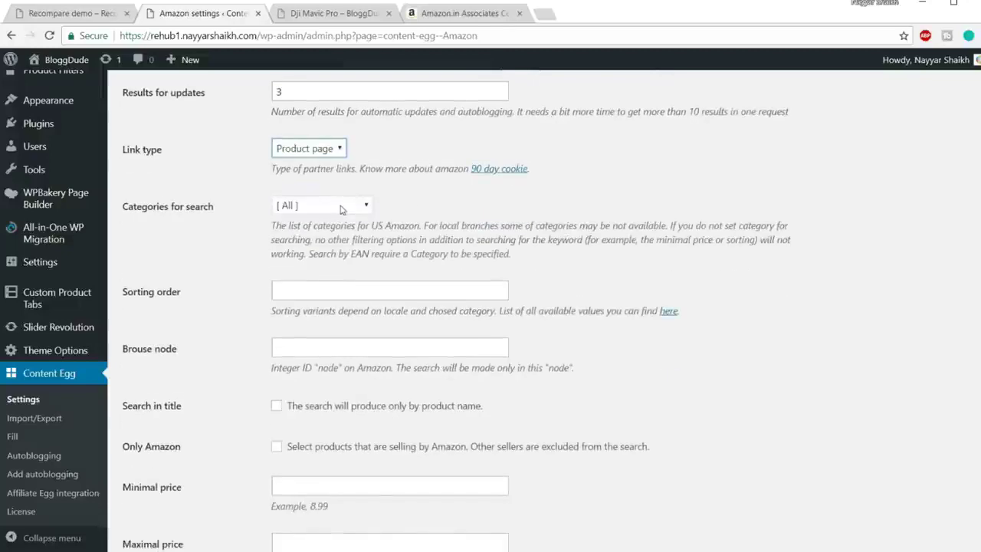
{"action": "scroll", "coordinate": [733, 263], "scroll_direction": "down", "scroll_amount": 1}
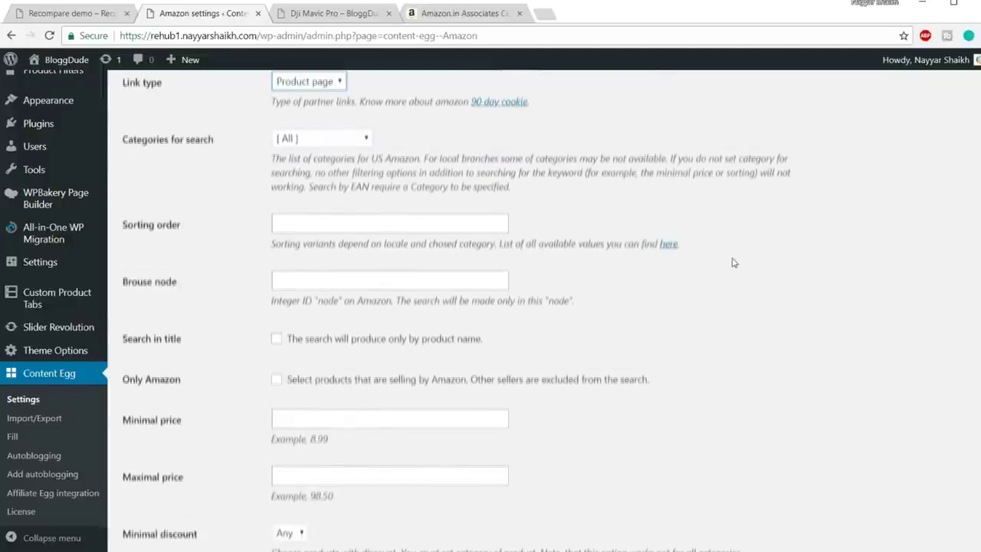
{"action": "scroll", "coordinate": [492, 217], "scroll_direction": "down", "scroll_amount": 3}
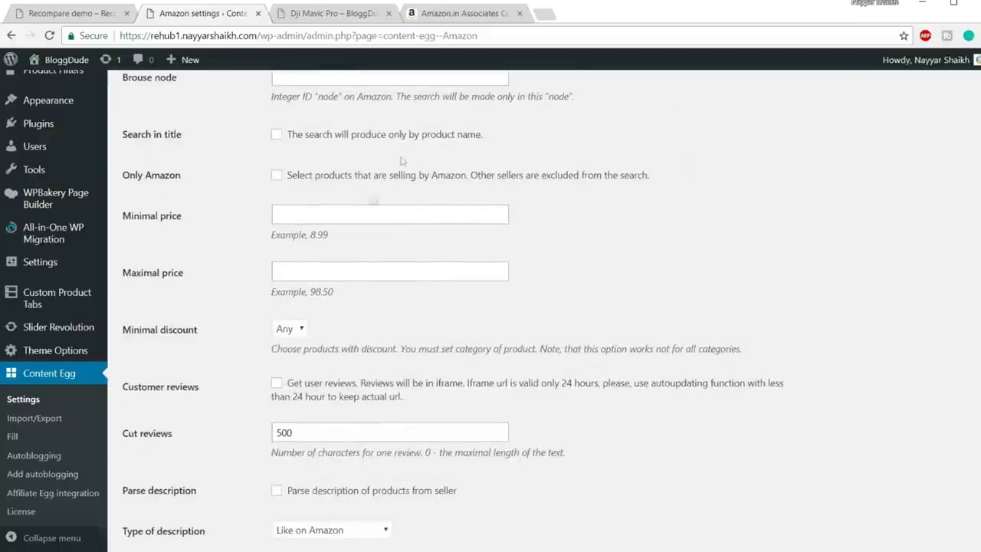
{"action": "scroll", "coordinate": [579, 207], "scroll_direction": "down", "scroll_amount": 3}
{"action": "scroll", "coordinate": [605, 202], "scroll_direction": "down", "scroll_amount": 1}
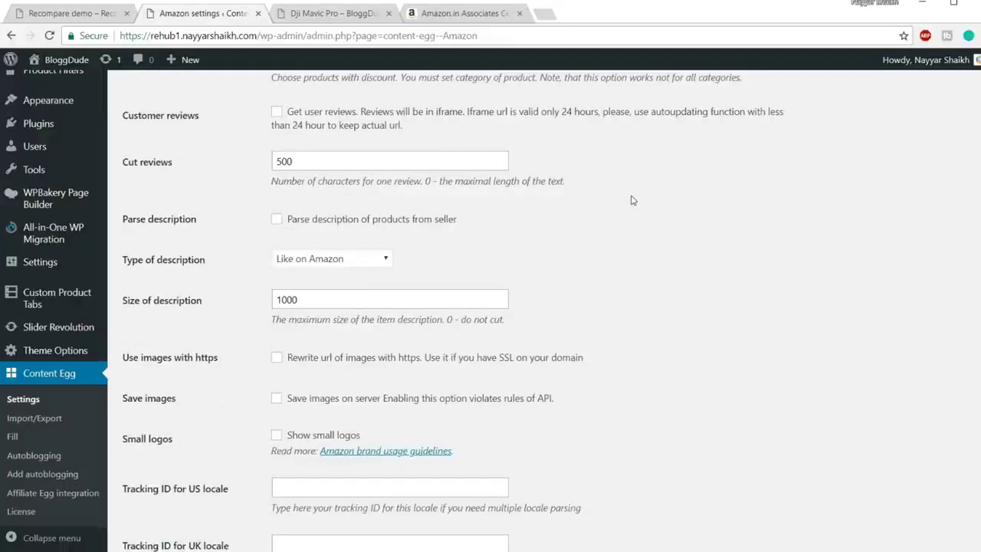
{"action": "scroll", "coordinate": [648, 199], "scroll_direction": "down", "scroll_amount": 5}
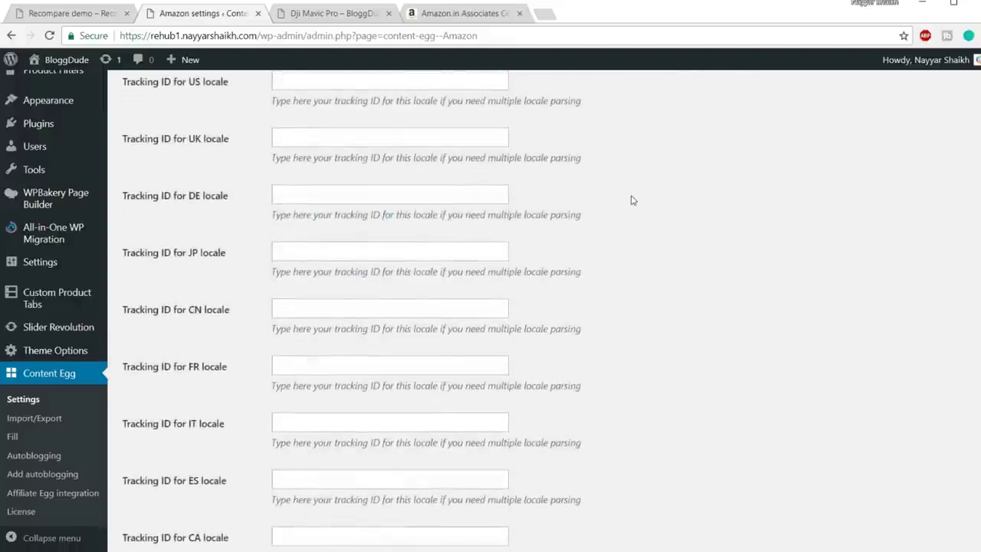
{"action": "scroll", "coordinate": [633, 200], "scroll_direction": "down", "scroll_amount": 4}
{"action": "scroll", "coordinate": [642, 242], "scroll_direction": "up", "scroll_amount": 3}
{"action": "scroll", "coordinate": [643, 242], "scroll_direction": "up", "scroll_amount": 2}
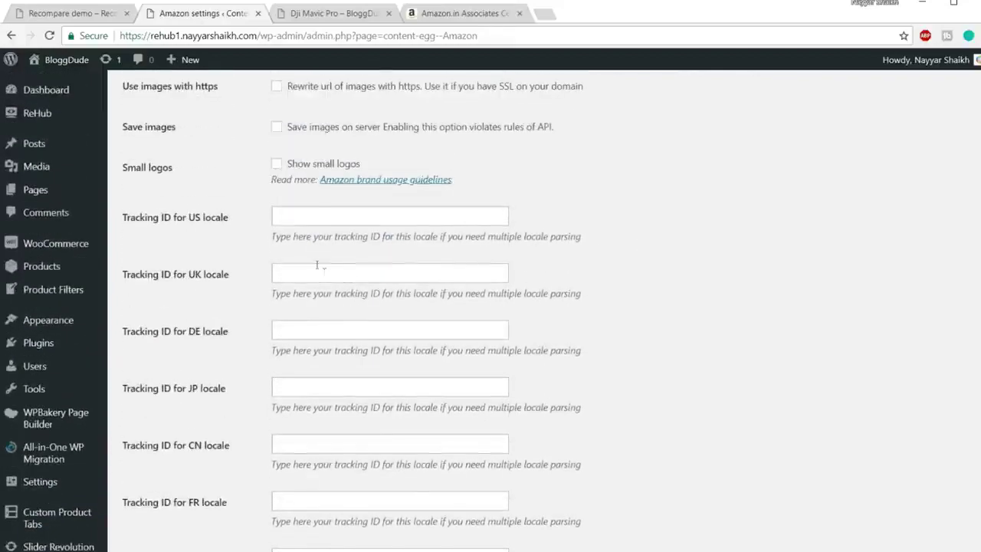
{"action": "left_click", "coordinate": [350, 222]}
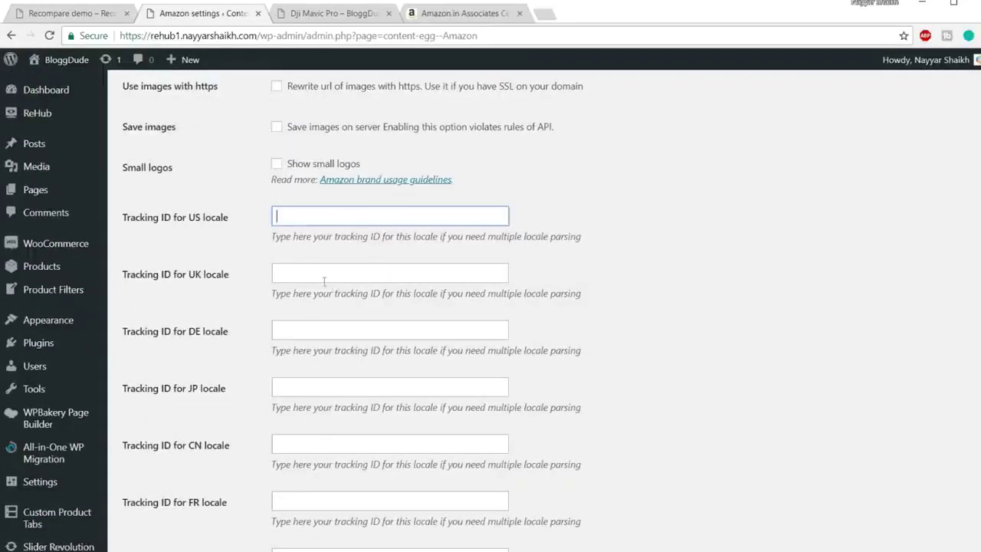
{"action": "scroll", "coordinate": [385, 273], "scroll_direction": "down", "scroll_amount": 5}
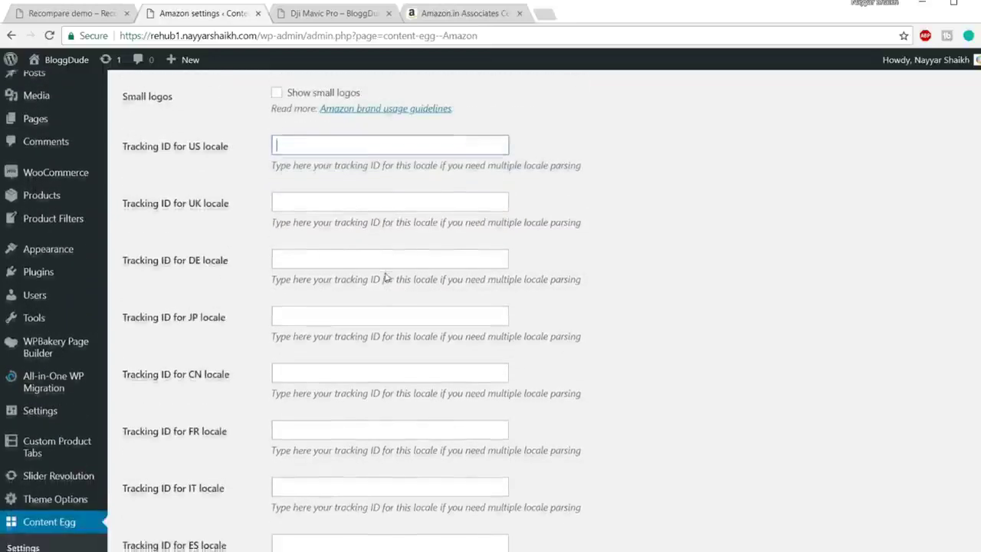
{"action": "scroll", "coordinate": [386, 273], "scroll_direction": "down", "scroll_amount": 1}
{"action": "left_click", "coordinate": [334, 371]}
{"action": "key", "text": "ctrl+v"}
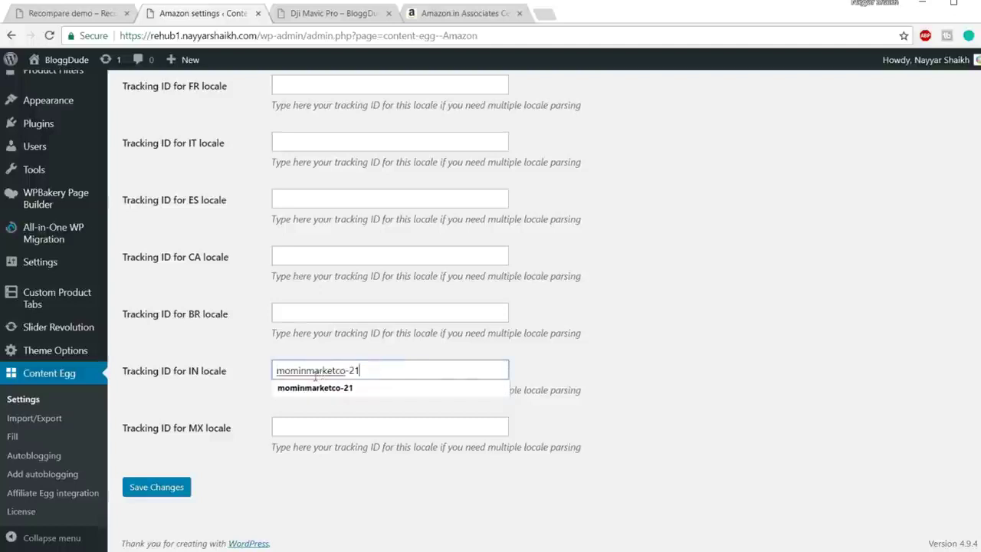
{"action": "left_click", "coordinate": [626, 326]}
{"action": "left_click", "coordinate": [176, 489]}
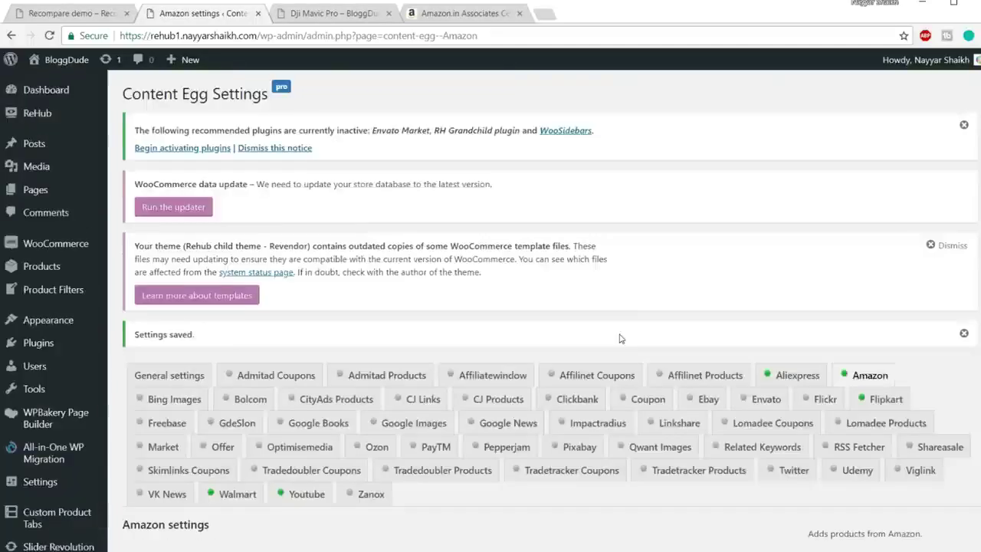
- Switch to the Flipkart module settings and scroll through its form
{"action": "scroll", "coordinate": [805, 287], "scroll_direction": "down", "scroll_amount": 3}
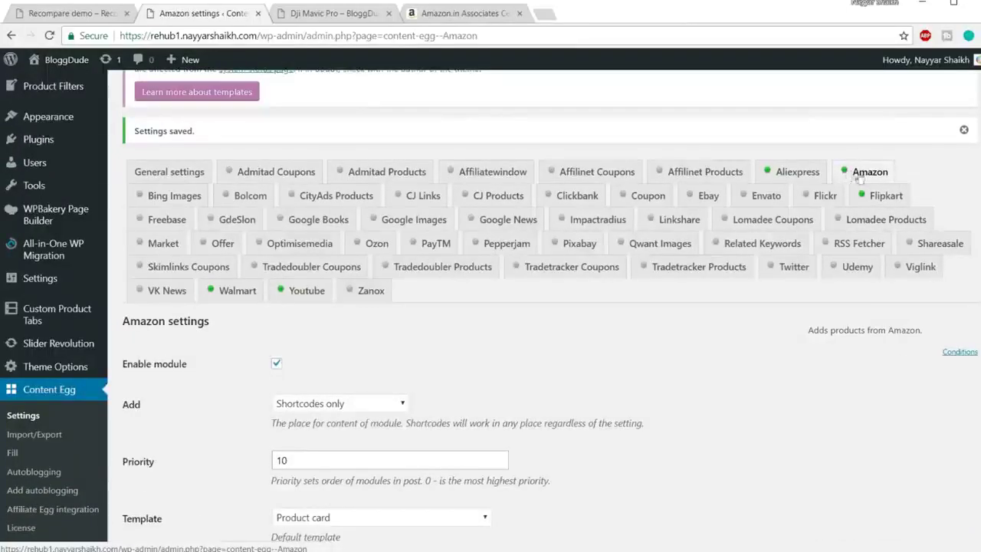
{"action": "scroll", "coordinate": [950, 165], "scroll_direction": "down", "scroll_amount": 1}
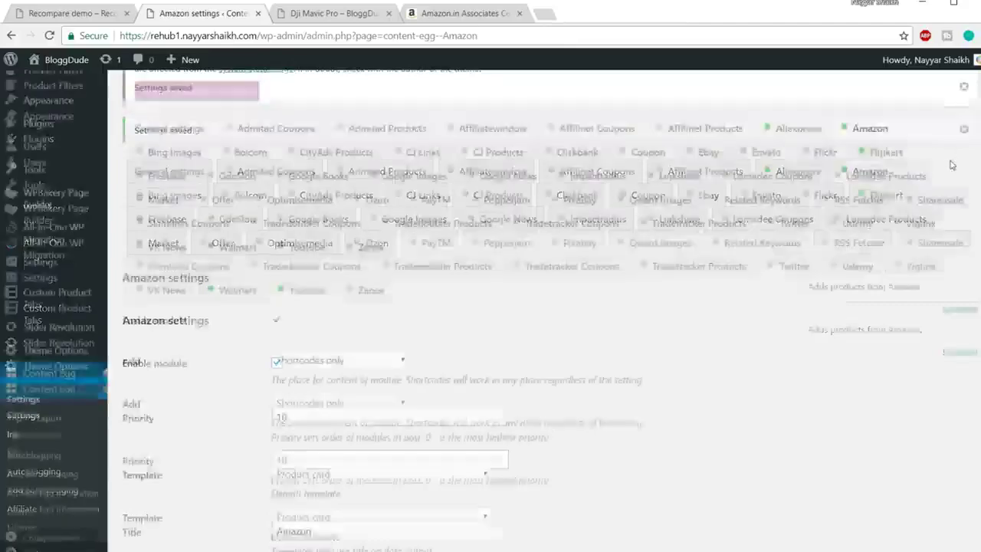
{"action": "left_click", "coordinate": [871, 134]}
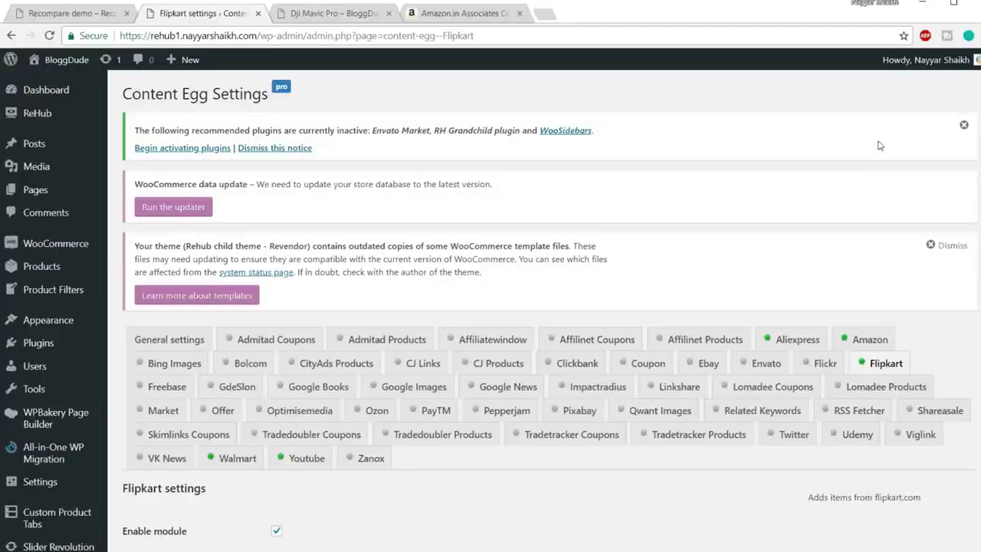
{"action": "scroll", "coordinate": [881, 150], "scroll_direction": "down", "scroll_amount": 2}
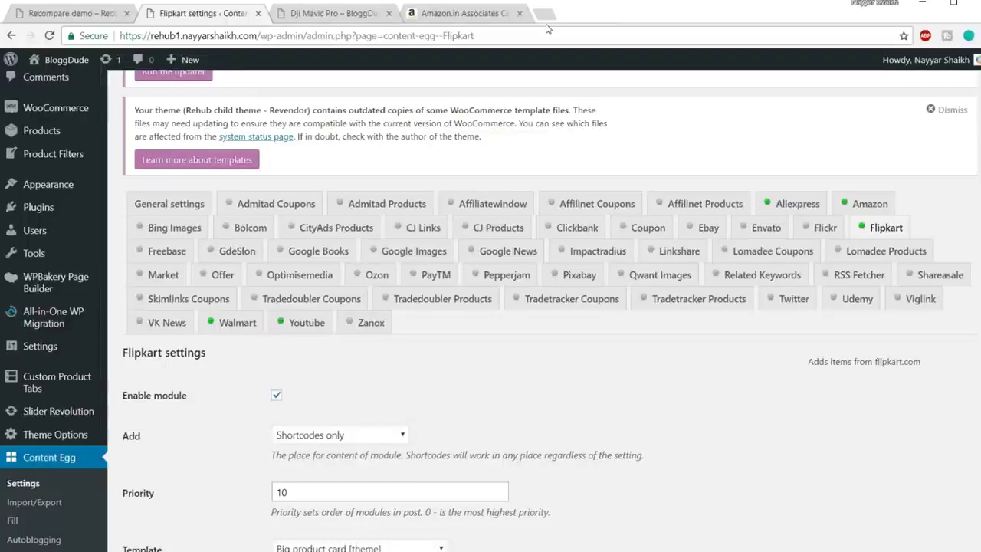
- Close the Amazon Associates tab and reach the Flipkart Affiliate Program site via 'affiliate flip' search
{"action": "left_click", "coordinate": [519, 13]}
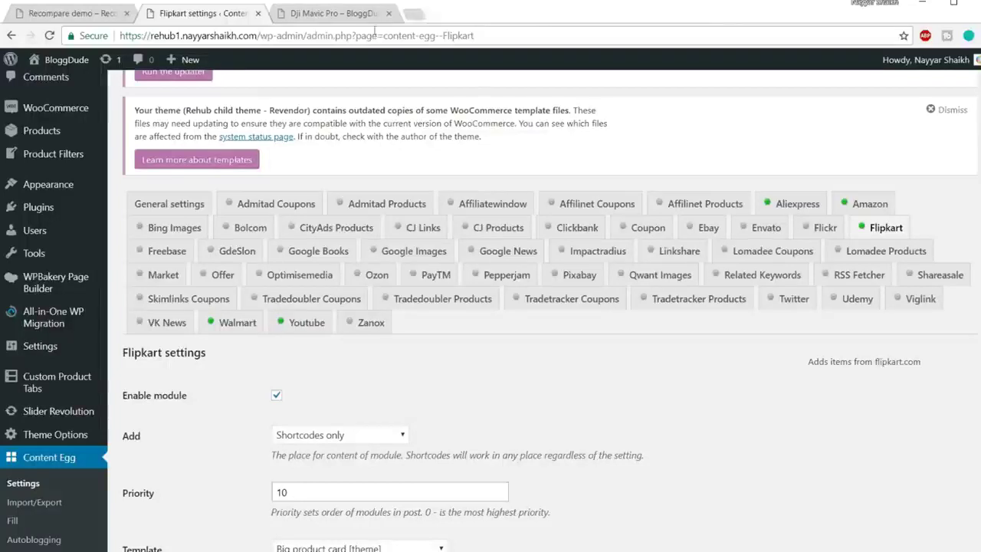
{"action": "left_click", "coordinate": [412, 13]}
{"action": "type", "text": "aff"}
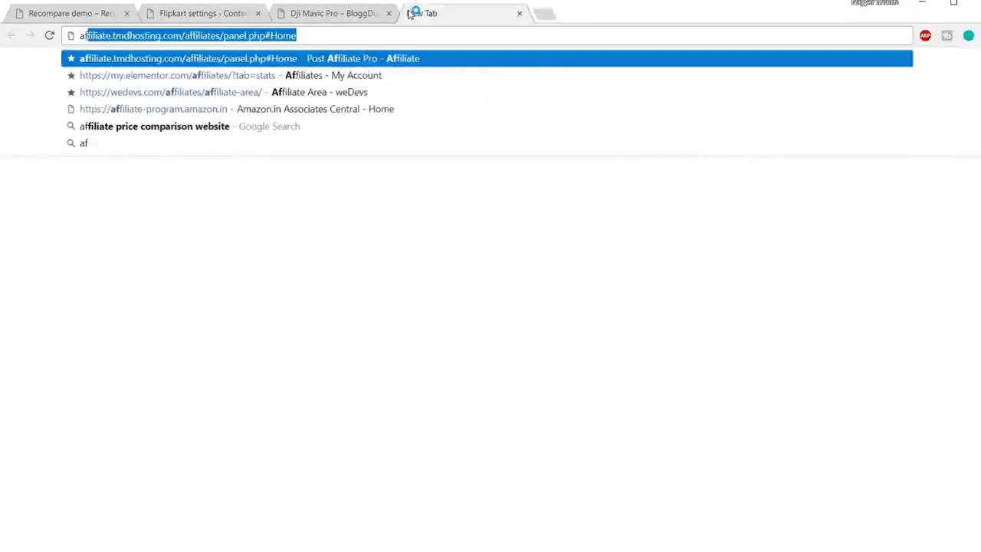
{"action": "type", "text": "iliate flip"}
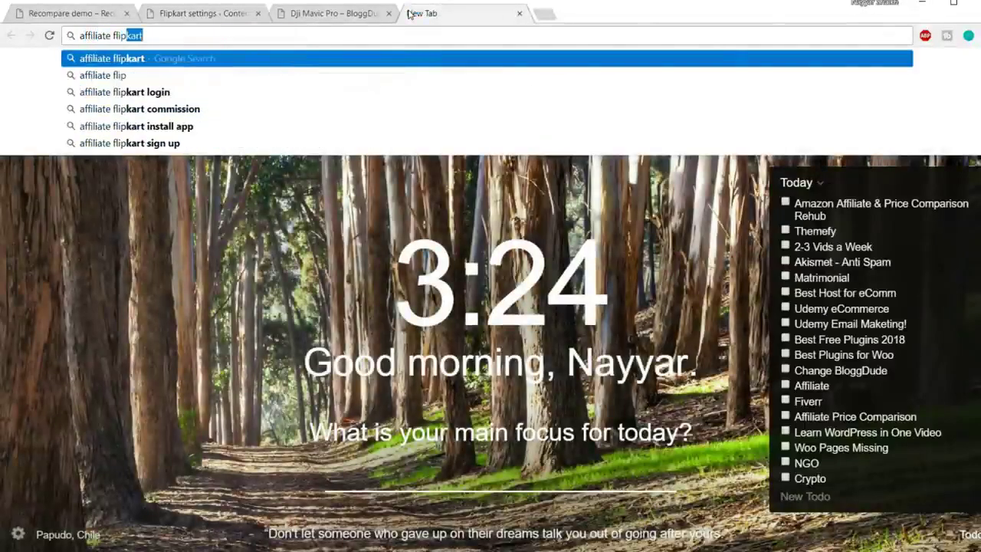
{"action": "key", "text": "Return"}
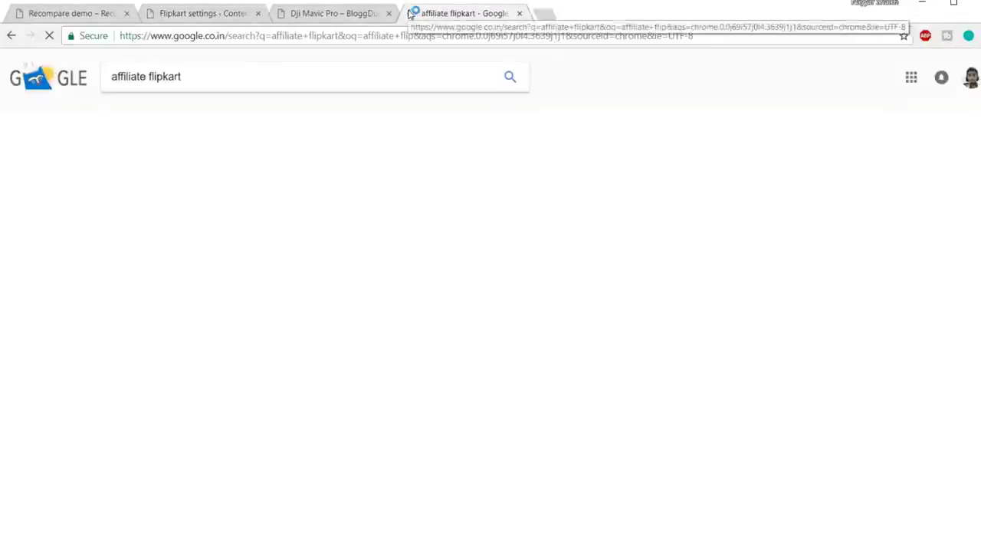
{"action": "left_click", "coordinate": [220, 176]}
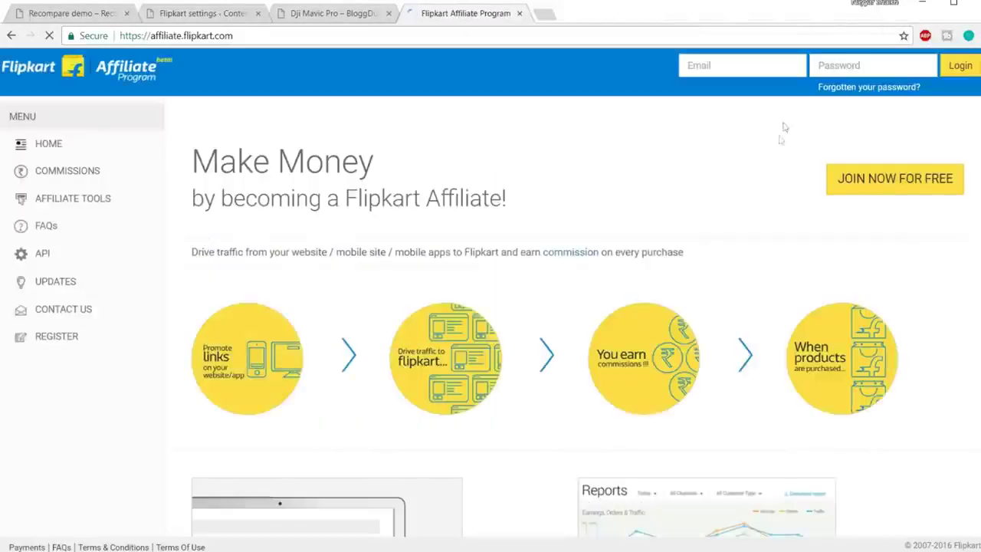
- Log in and open API > API Token, selecting the affiliate tracking ID
{"action": "left_click", "coordinate": [958, 67]}
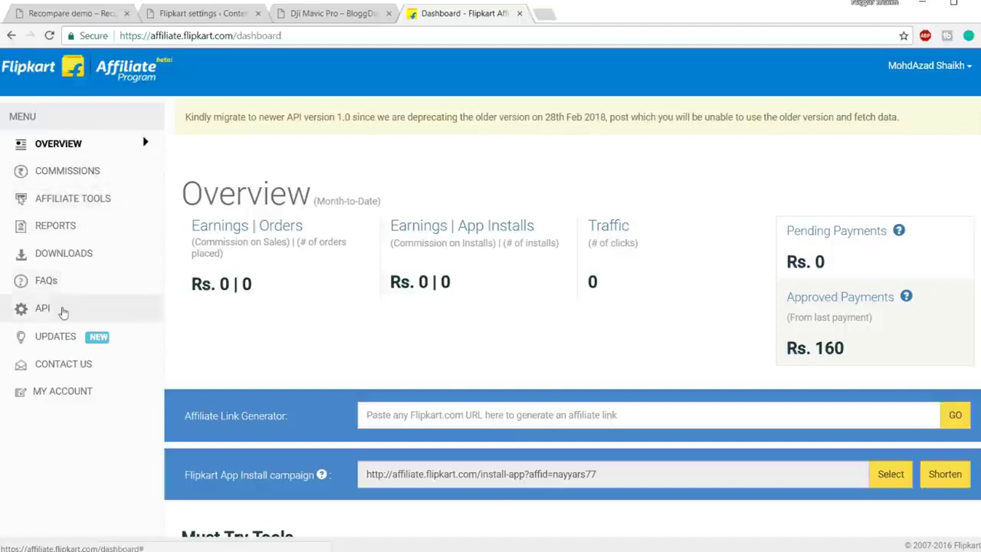
{"action": "left_click", "coordinate": [35, 314]}
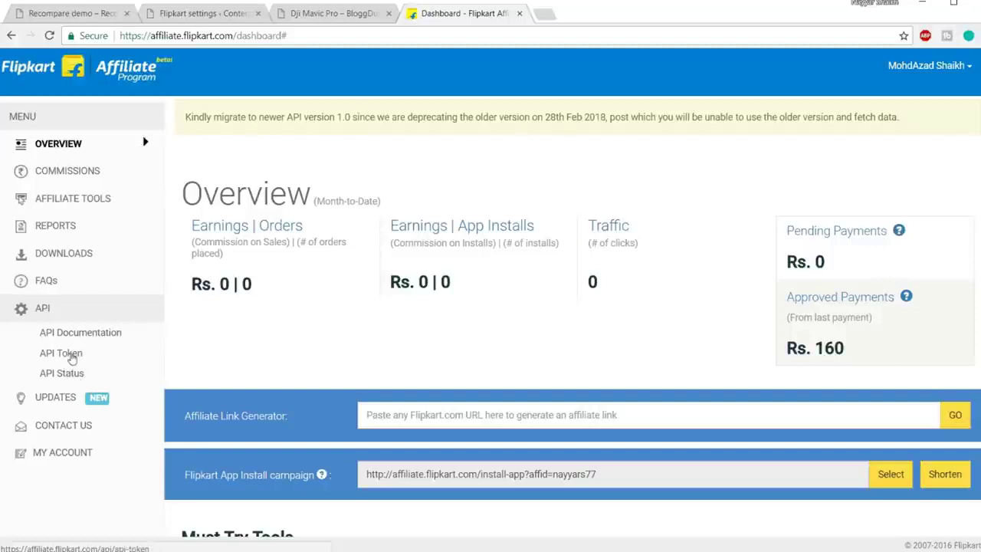
{"action": "left_click", "coordinate": [72, 358]}
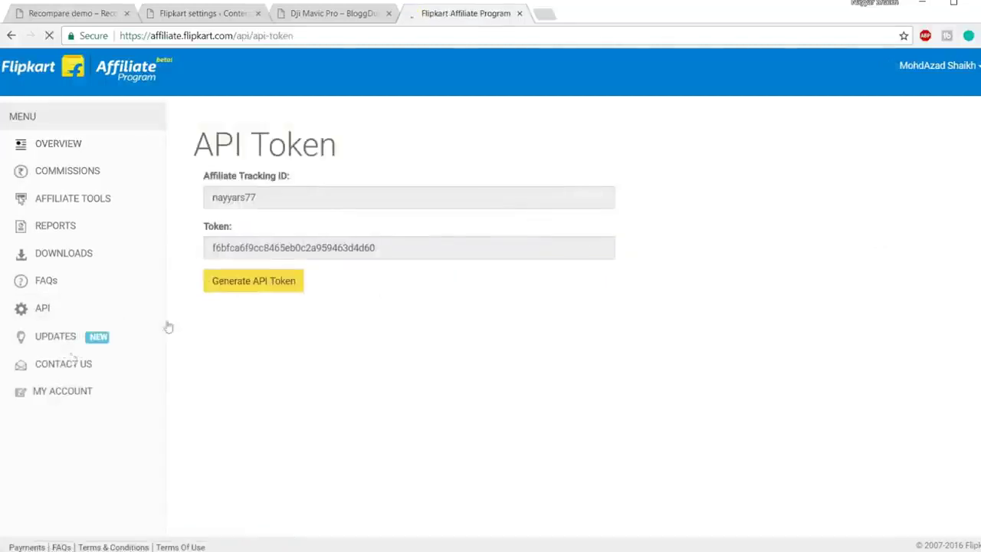
{"action": "left_click_drag", "start_coordinate": [291, 197], "coordinate": [182, 202]}
{"action": "key", "text": "ctrl+c"}
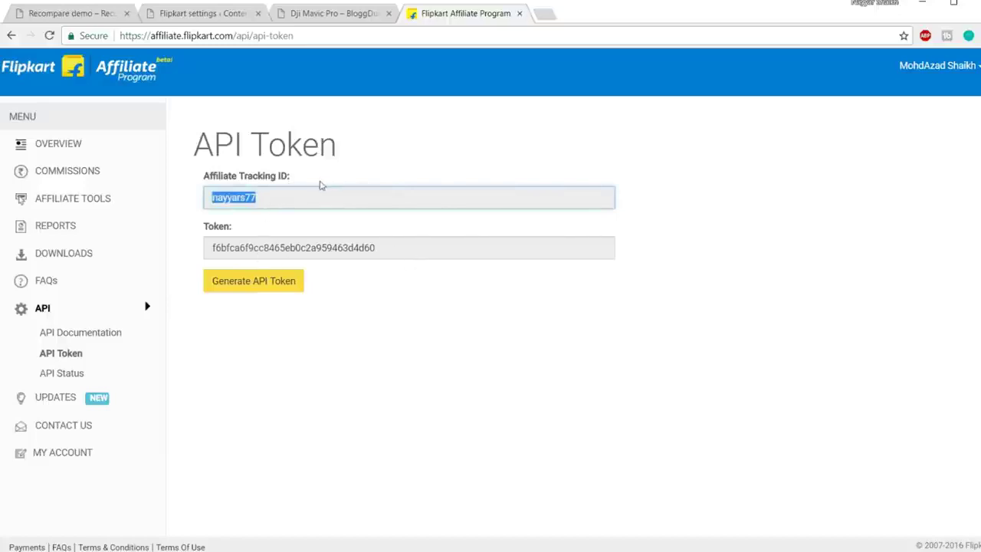
{"action": "left_click", "coordinate": [208, 14]}
- Replace the Flipkart Affiliate Tracking ID with the copied tracking ID
{"action": "scroll", "coordinate": [535, 318], "scroll_direction": "down", "scroll_amount": 5}
{"action": "scroll", "coordinate": [535, 318], "scroll_direction": "down", "scroll_amount": 5}
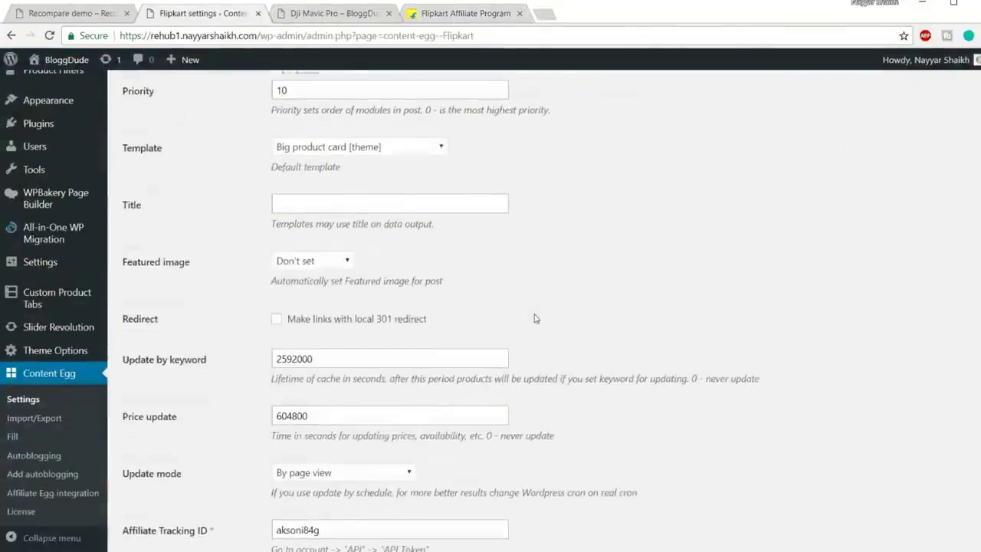
{"action": "left_click_drag", "start_coordinate": [386, 253], "coordinate": [243, 261]}
{"action": "key", "text": "ctrl+v"}
{"action": "left_click", "coordinate": [464, 32]}
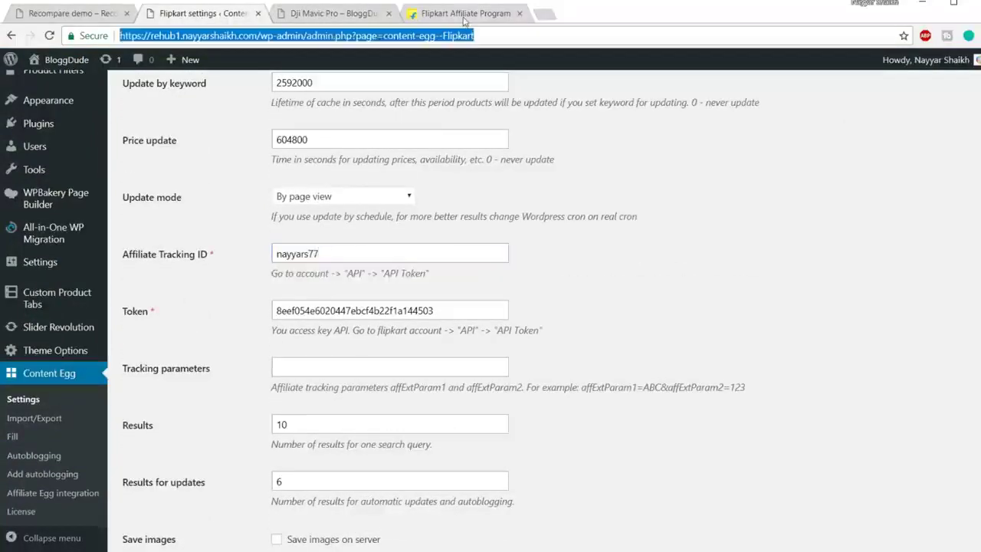
- Copy the Flipkart API token and paste it into the Token field
{"action": "left_click", "coordinate": [460, 13]}
{"action": "left_click", "coordinate": [392, 247]}
{"action": "left_click_drag", "start_coordinate": [392, 247], "coordinate": [145, 253]}
{"action": "key", "text": "ctrl+c"}
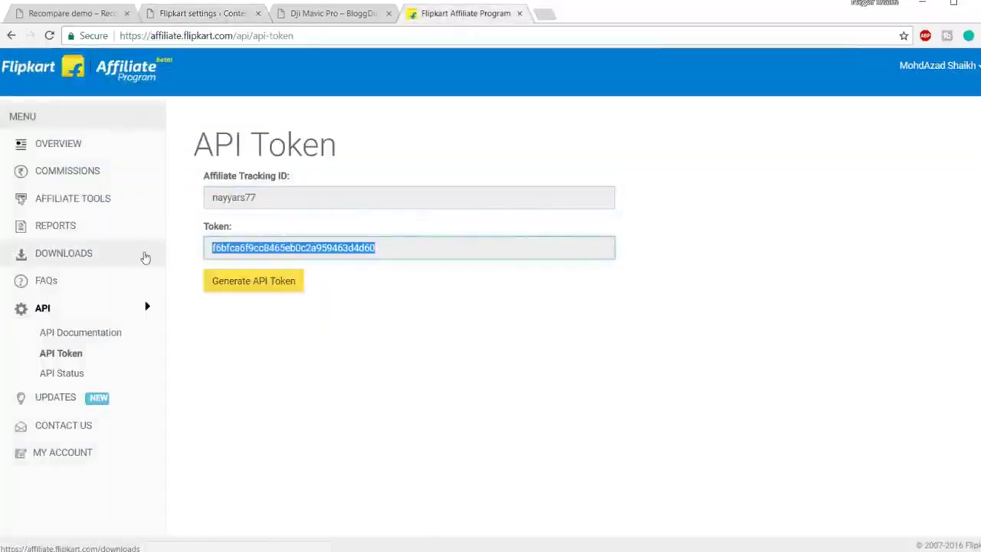
{"action": "left_click", "coordinate": [218, 13]}
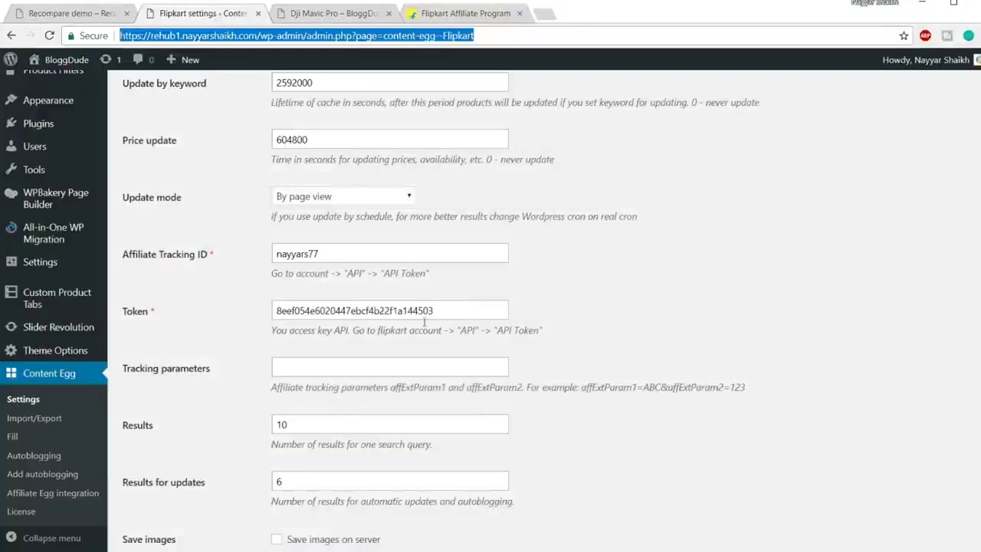
{"action": "left_click_drag", "start_coordinate": [466, 310], "coordinate": [161, 314]}
{"action": "key", "text": "ctrl+v"}
{"action": "left_click", "coordinate": [601, 311]}
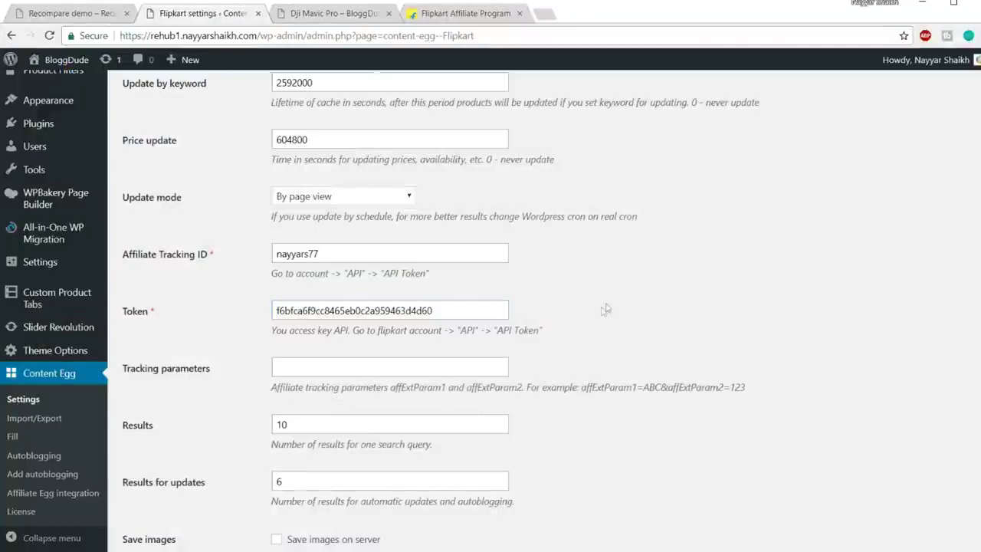
- Keep Price update at 604800 and Trim description at 300, then save Flipkart settings
{"action": "scroll", "coordinate": [709, 322], "scroll_direction": "up", "scroll_amount": 3}
{"action": "scroll", "coordinate": [715, 352], "scroll_direction": "up", "scroll_amount": 3}
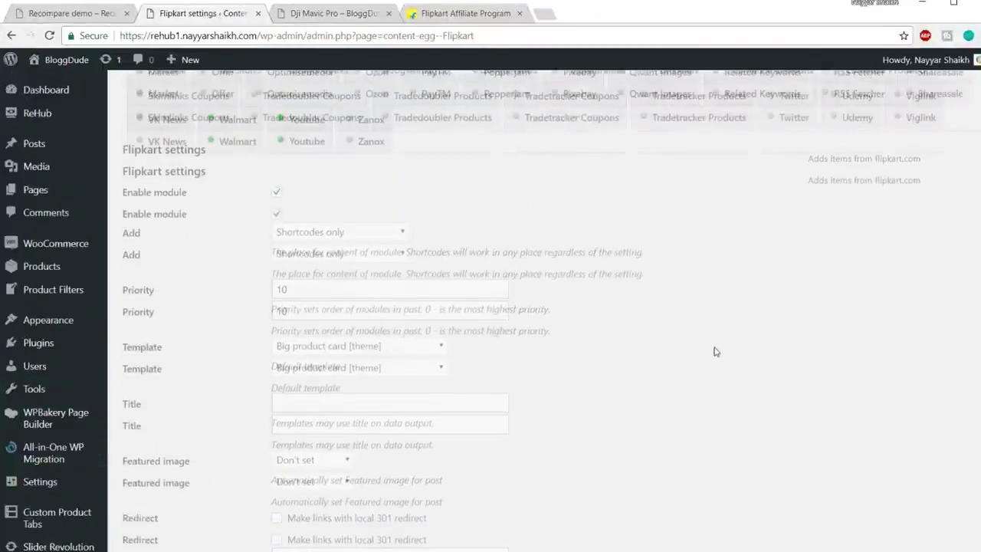
{"action": "scroll", "coordinate": [712, 351], "scroll_direction": "down", "scroll_amount": 1}
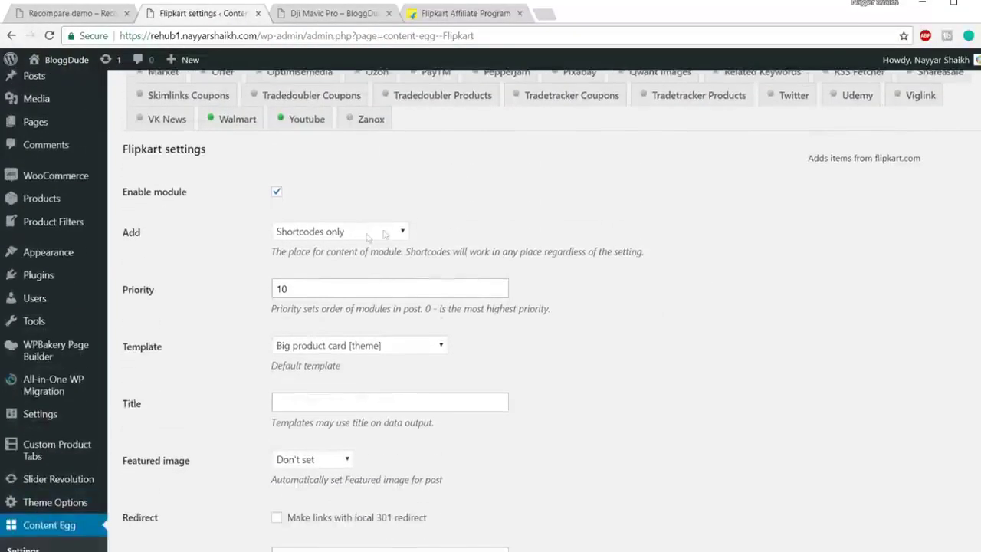
{"action": "scroll", "coordinate": [278, 235], "scroll_direction": "down", "scroll_amount": 1}
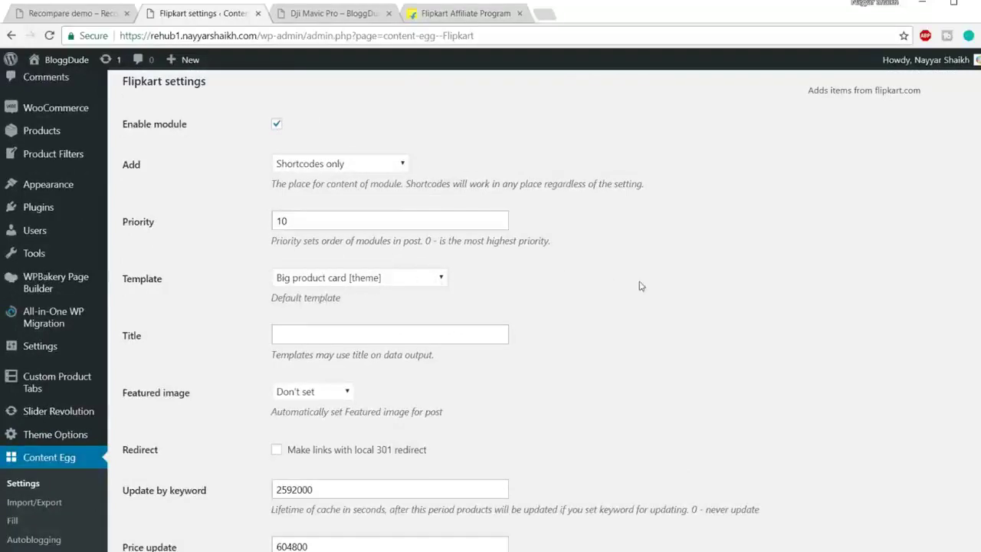
{"action": "scroll", "coordinate": [472, 285], "scroll_direction": "down", "scroll_amount": 2}
{"action": "scroll", "coordinate": [625, 276], "scroll_direction": "down", "scroll_amount": 2}
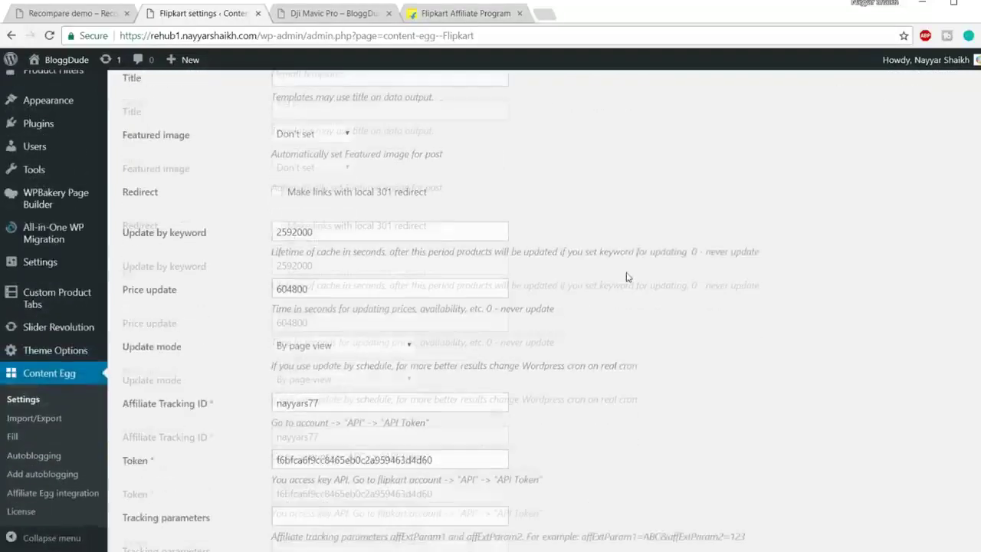
{"action": "left_click_drag", "start_coordinate": [333, 275], "coordinate": [222, 276]}
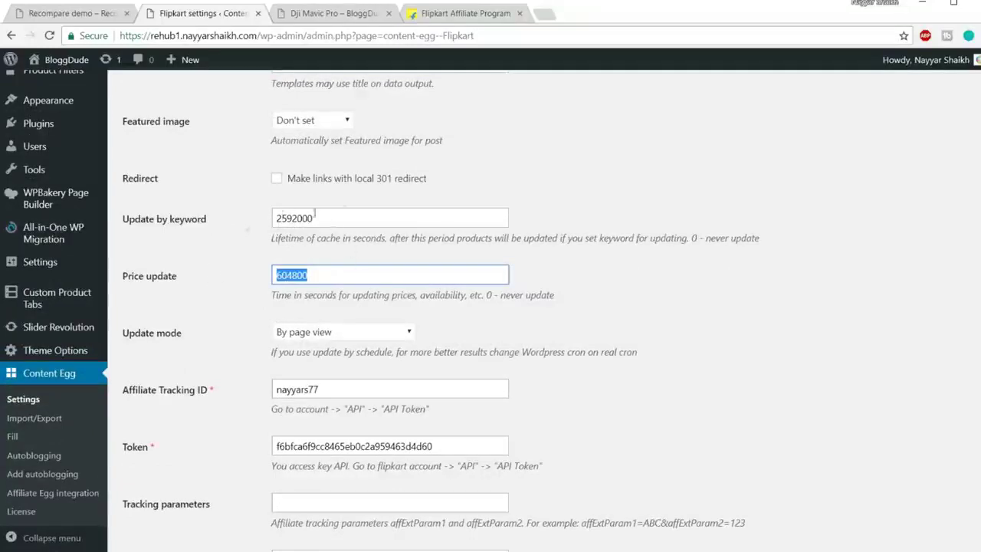
{"action": "scroll", "coordinate": [534, 294], "scroll_direction": "down", "scroll_amount": 2}
{"action": "scroll", "coordinate": [311, 273], "scroll_direction": "down", "scroll_amount": 2}
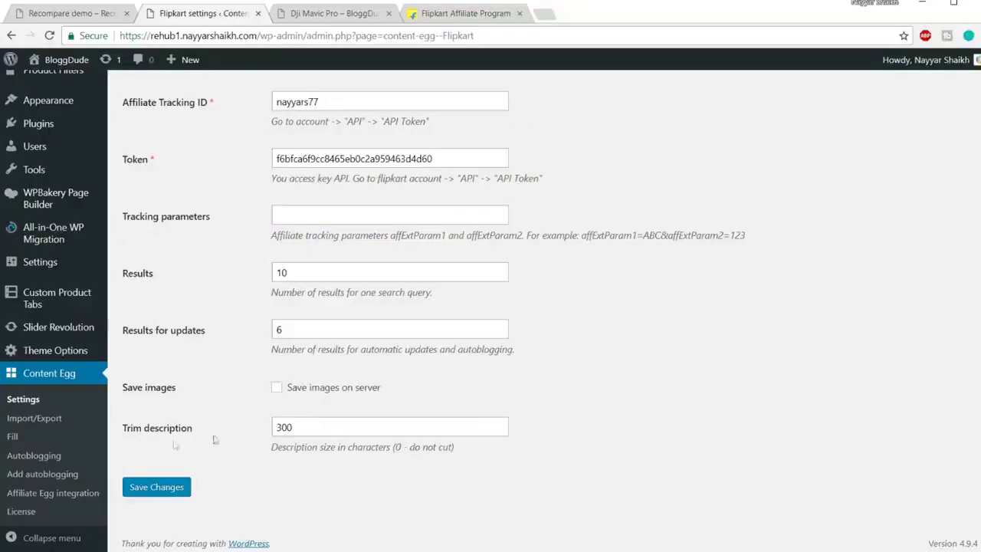
{"action": "left_click_drag", "start_coordinate": [303, 427], "coordinate": [220, 433]}
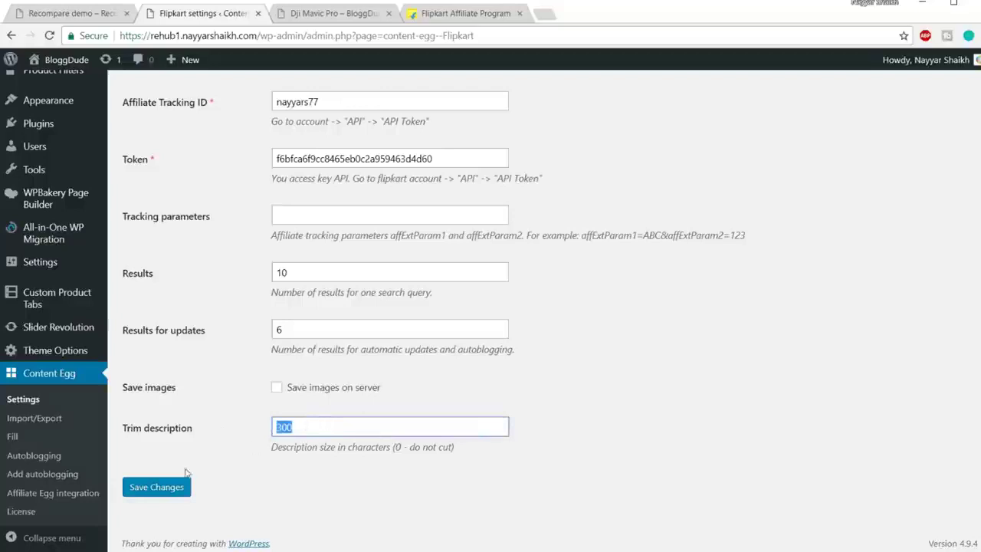
{"action": "left_click", "coordinate": [176, 490]}
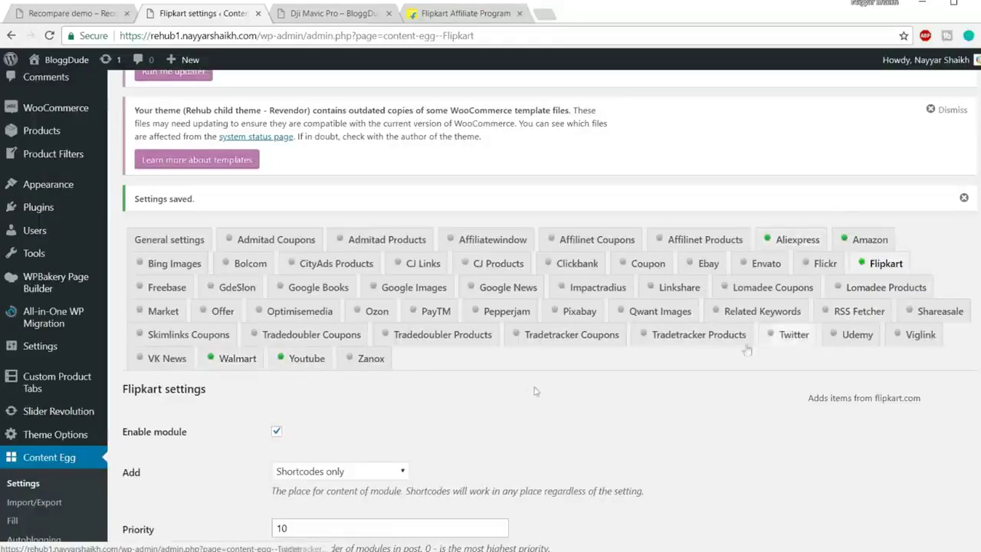
- Switch to the Walmart module tab and tick Enable module
{"action": "scroll", "coordinate": [527, 393], "scroll_direction": "down", "scroll_amount": 9}
{"action": "scroll", "coordinate": [528, 394], "scroll_direction": "up", "scroll_amount": 5}
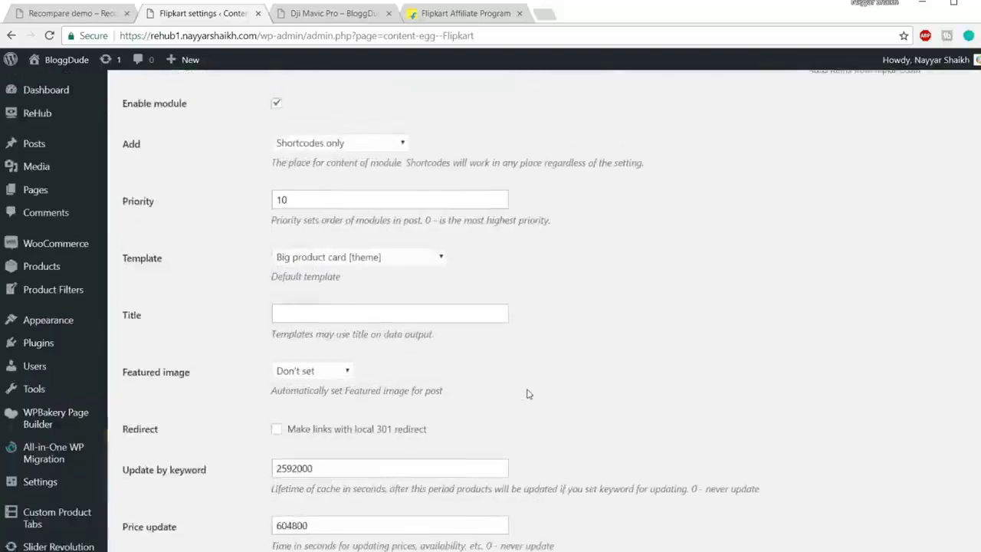
{"action": "scroll", "coordinate": [527, 394], "scroll_direction": "up", "scroll_amount": 5}
{"action": "scroll", "coordinate": [653, 383], "scroll_direction": "down", "scroll_amount": 8}
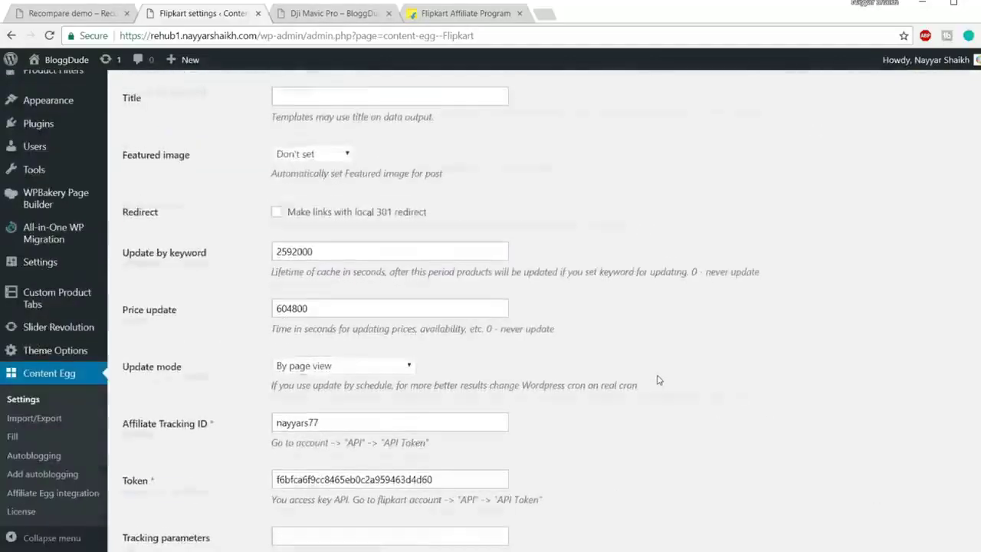
{"action": "scroll", "coordinate": [657, 376], "scroll_direction": "down", "scroll_amount": 3}
{"action": "scroll", "coordinate": [656, 376], "scroll_direction": "up", "scroll_amount": 12}
{"action": "scroll", "coordinate": [342, 367], "scroll_direction": "down", "scroll_amount": 3}
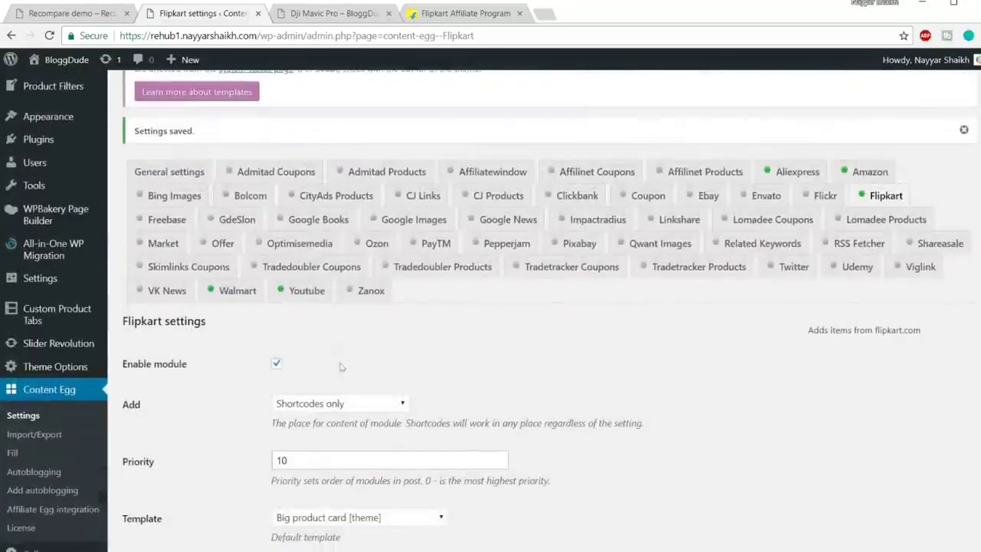
{"action": "left_click", "coordinate": [223, 298]}
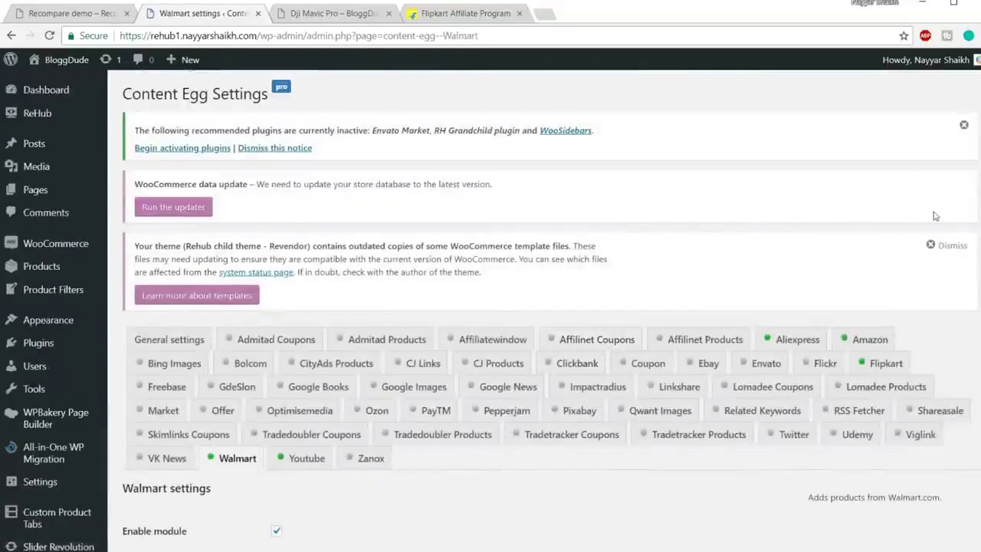
{"action": "scroll", "coordinate": [942, 228], "scroll_direction": "down", "scroll_amount": 3}
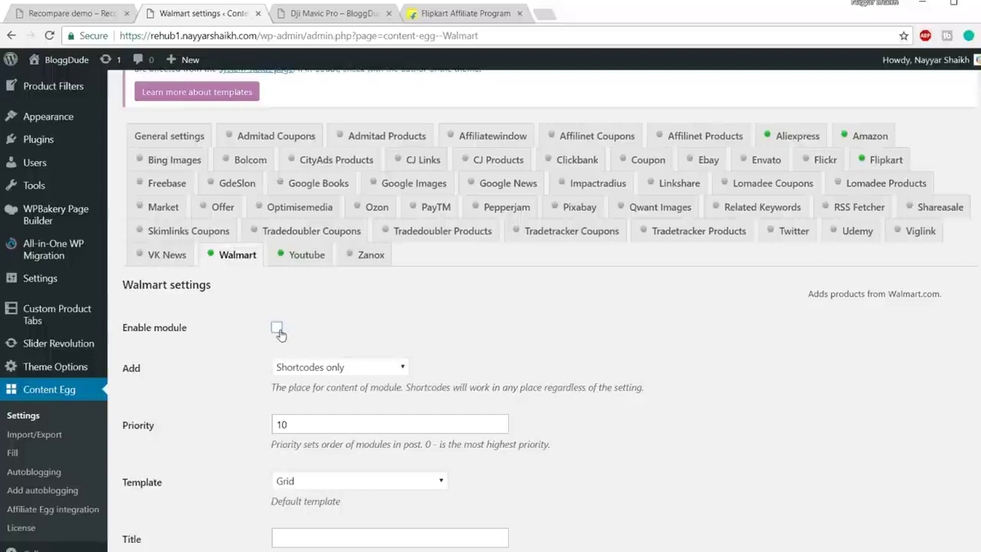
{"action": "left_click", "coordinate": [277, 329]}
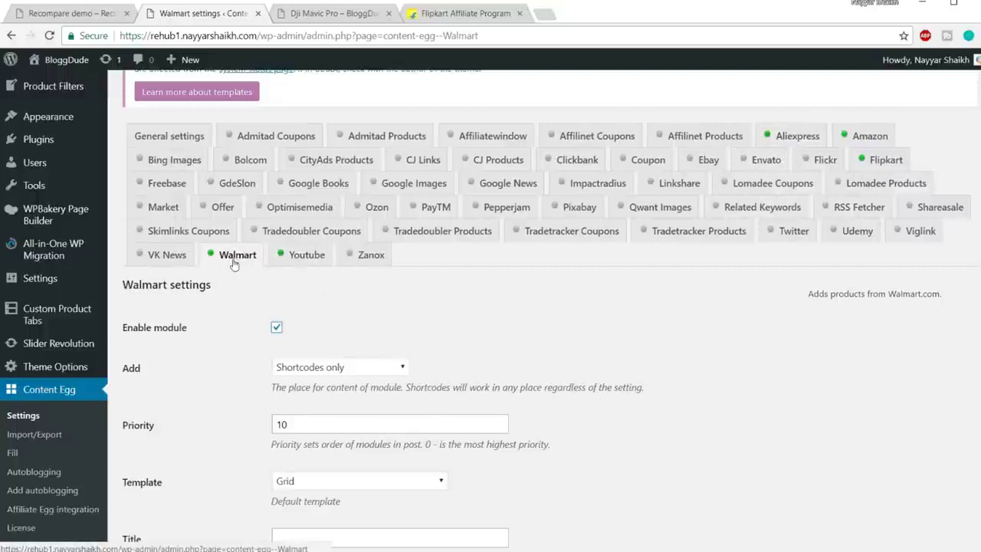
- Open the Youtube module, check its existing API key, and save the settings
{"action": "left_click", "coordinate": [306, 257]}
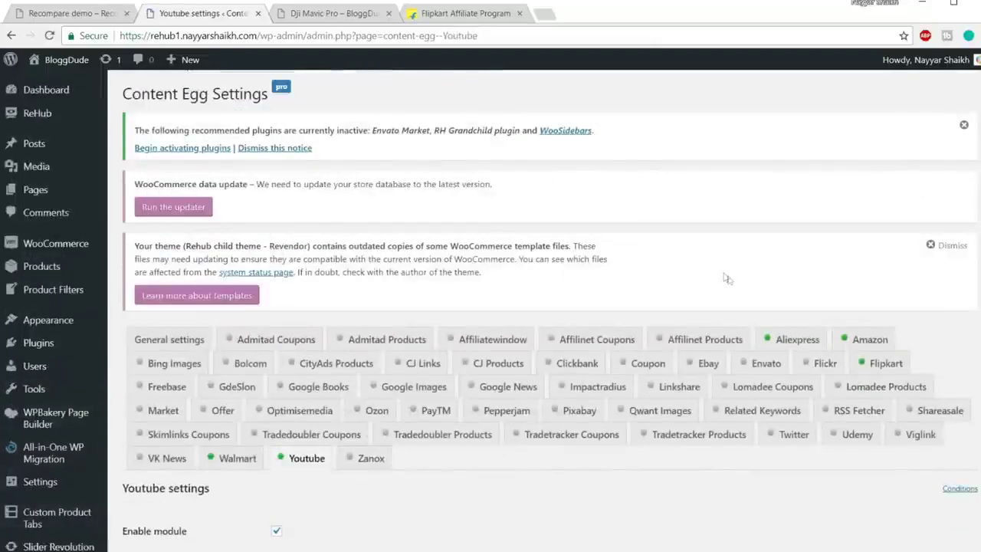
{"action": "scroll", "coordinate": [732, 291], "scroll_direction": "down", "scroll_amount": 4}
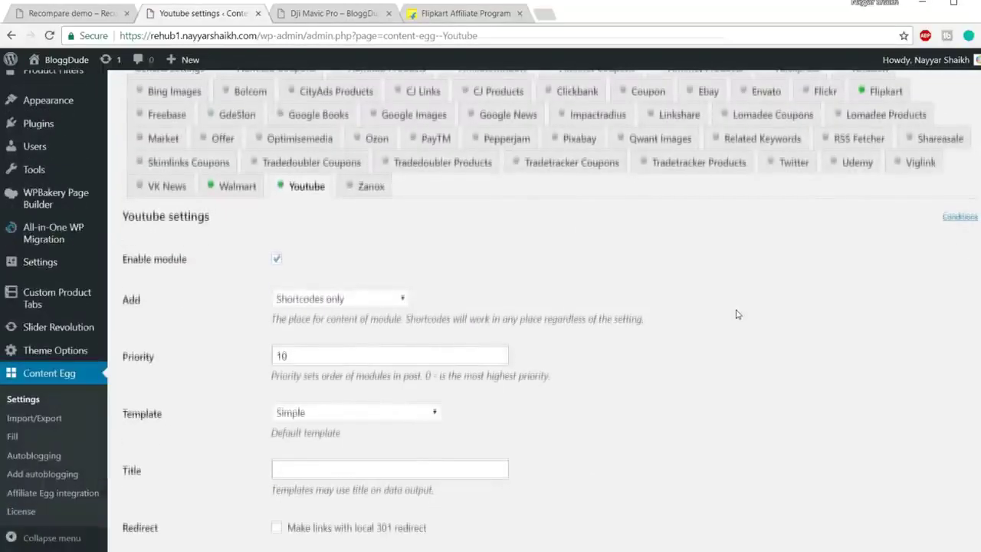
{"action": "scroll", "coordinate": [736, 314], "scroll_direction": "down", "scroll_amount": 2}
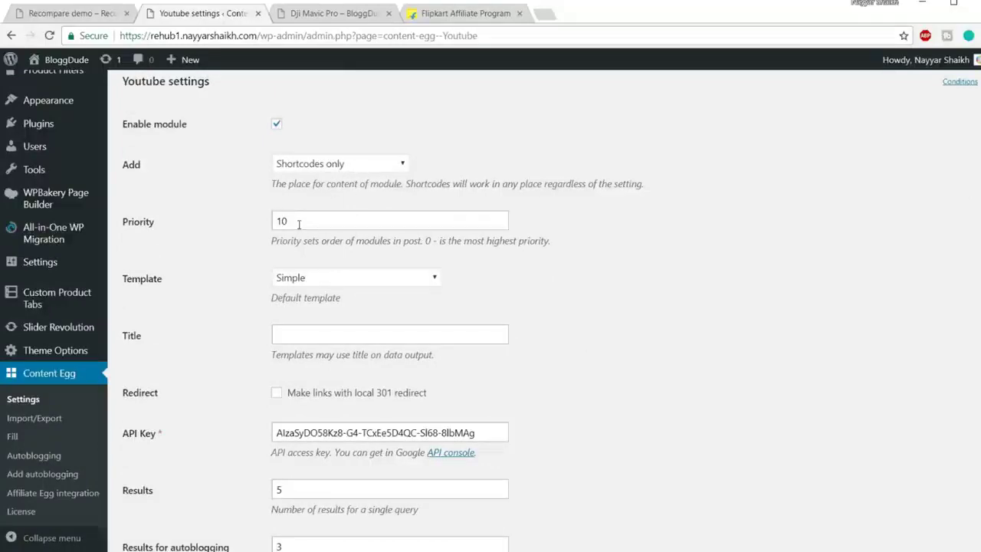
{"action": "scroll", "coordinate": [561, 284], "scroll_direction": "down", "scroll_amount": 2}
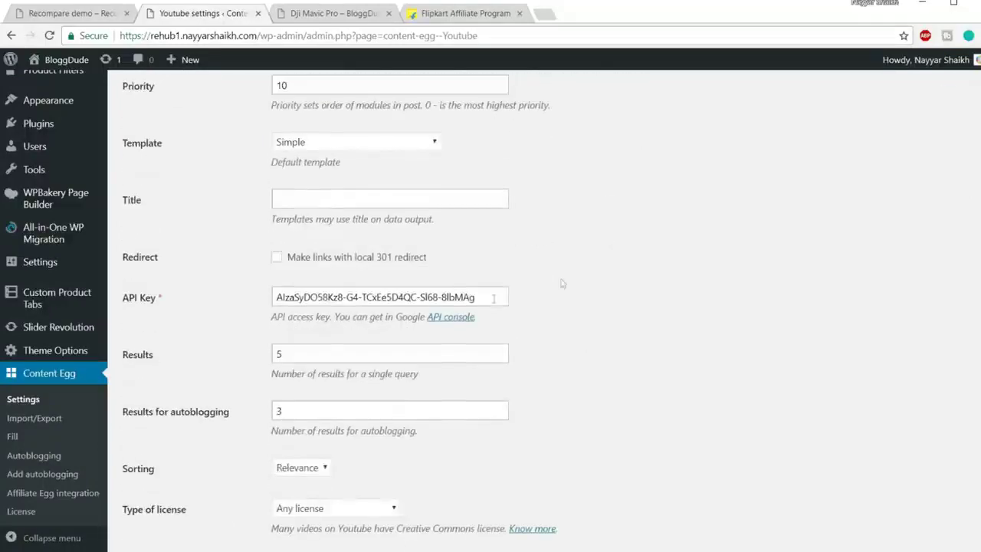
{"action": "left_click_drag", "start_coordinate": [498, 294], "coordinate": [242, 298]}
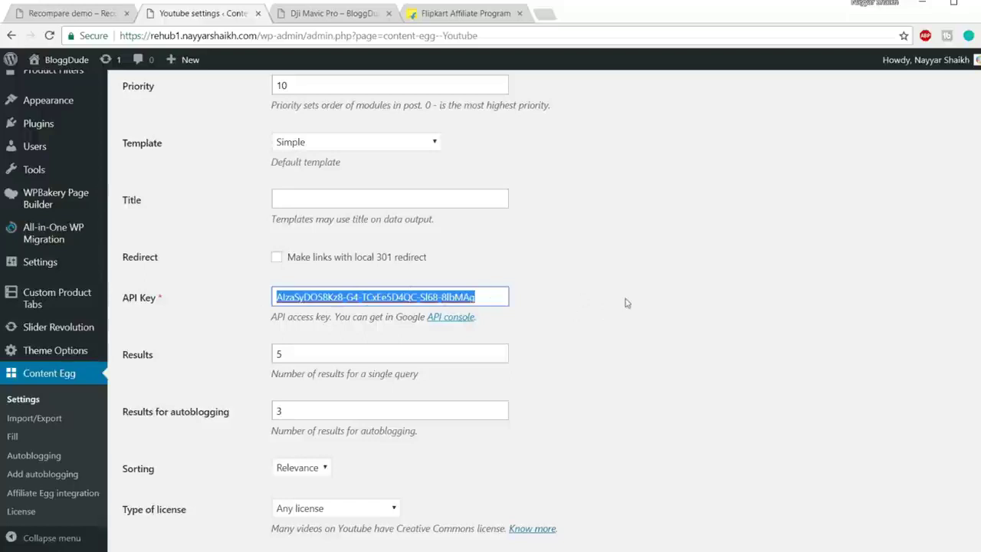
{"action": "scroll", "coordinate": [625, 303], "scroll_direction": "down", "scroll_amount": 3}
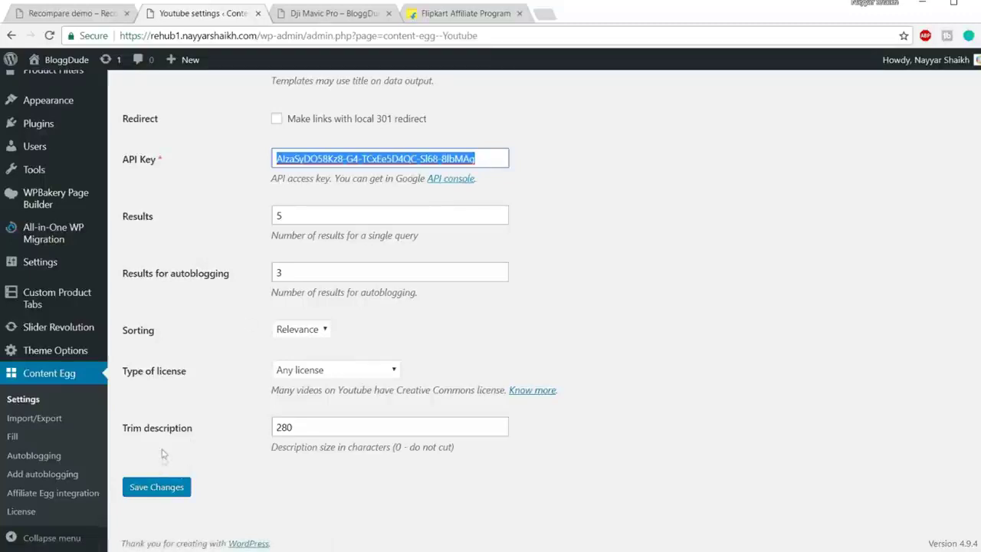
{"action": "left_click", "coordinate": [154, 487]}
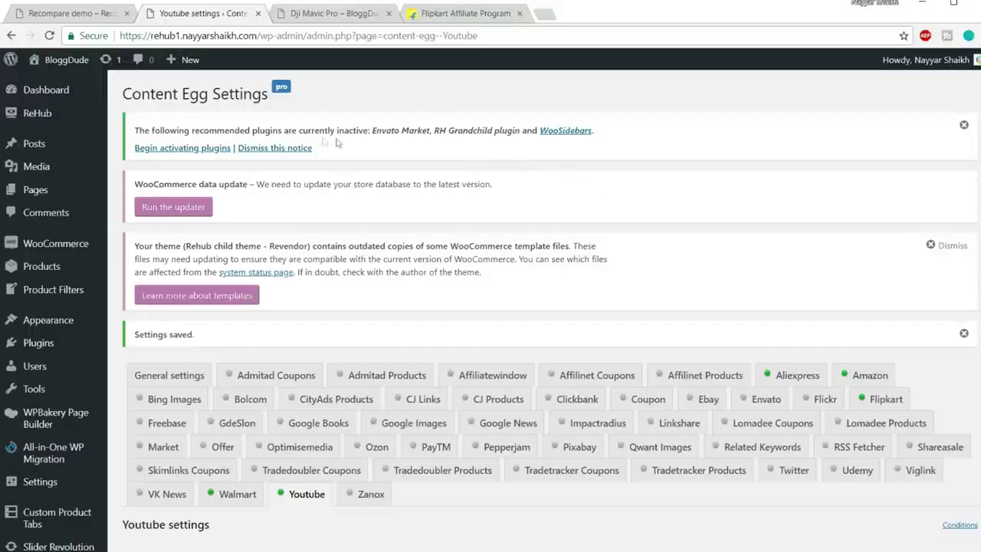
{"action": "mouse_move", "coordinate": [38, 264]}
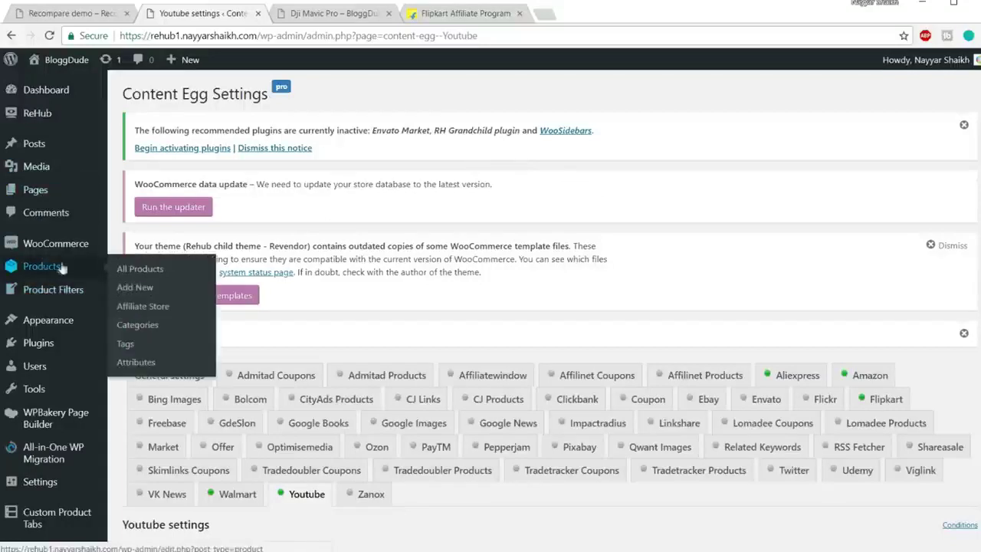
- Start a new WooCommerce product and close the Flipkart Affiliate Program tab
{"action": "left_click", "coordinate": [134, 289]}
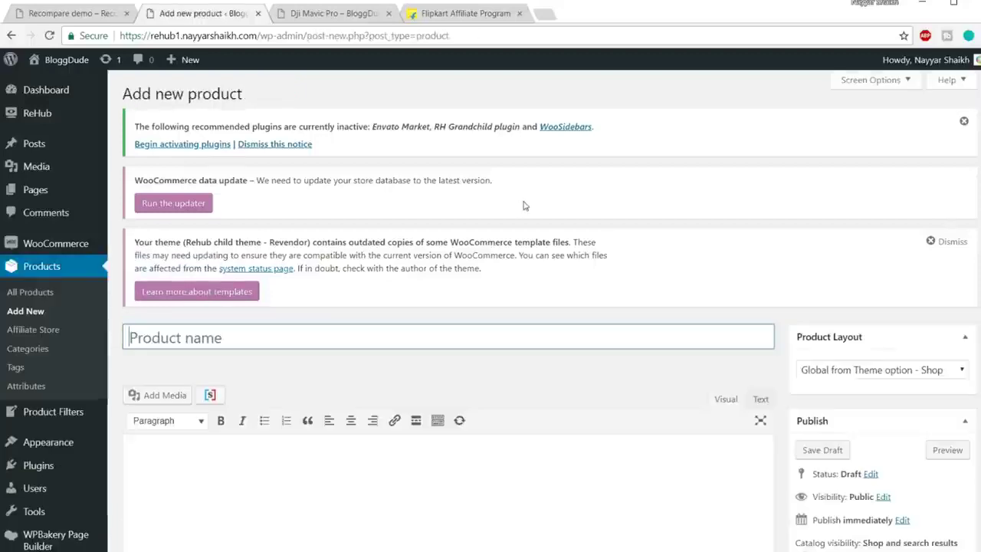
{"action": "left_click", "coordinate": [519, 13]}
{"action": "scroll", "coordinate": [599, 223], "scroll_direction": "down", "scroll_amount": 2}
{"action": "scroll", "coordinate": [598, 222], "scroll_direction": "down", "scroll_amount": 2}
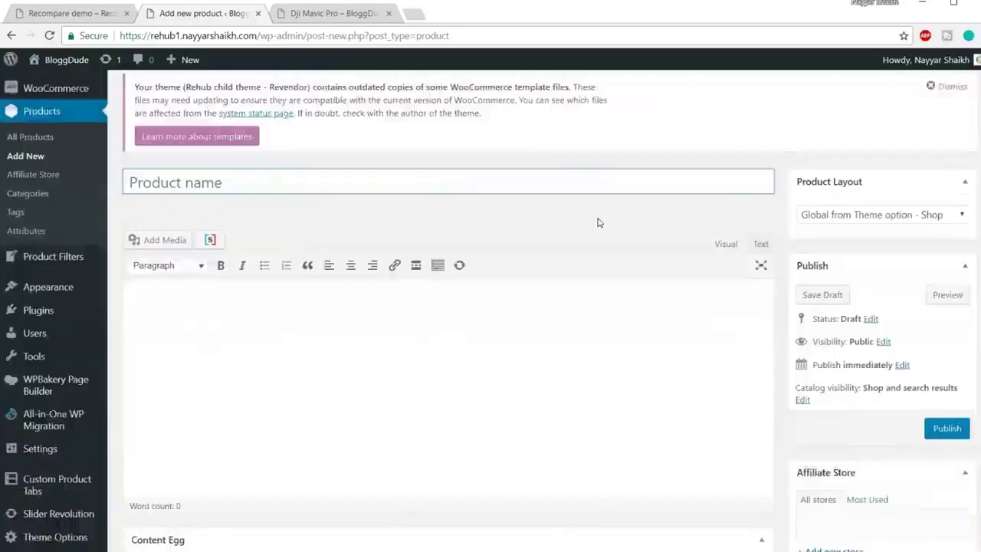
{"action": "left_click", "coordinate": [345, 6]}
{"action": "scroll", "coordinate": [240, 252], "scroll_direction": "up", "scroll_amount": 2}
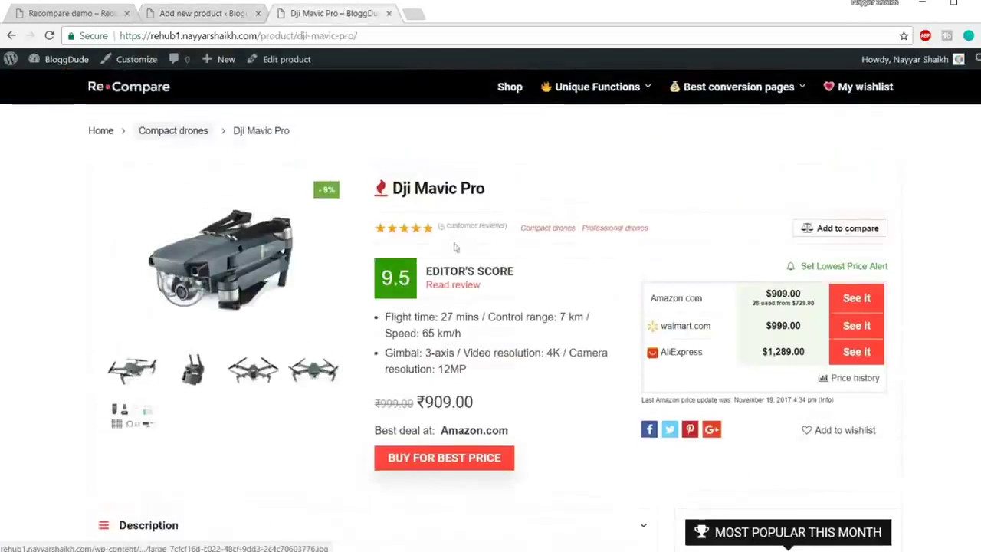
{"action": "left_click", "coordinate": [222, 12]}
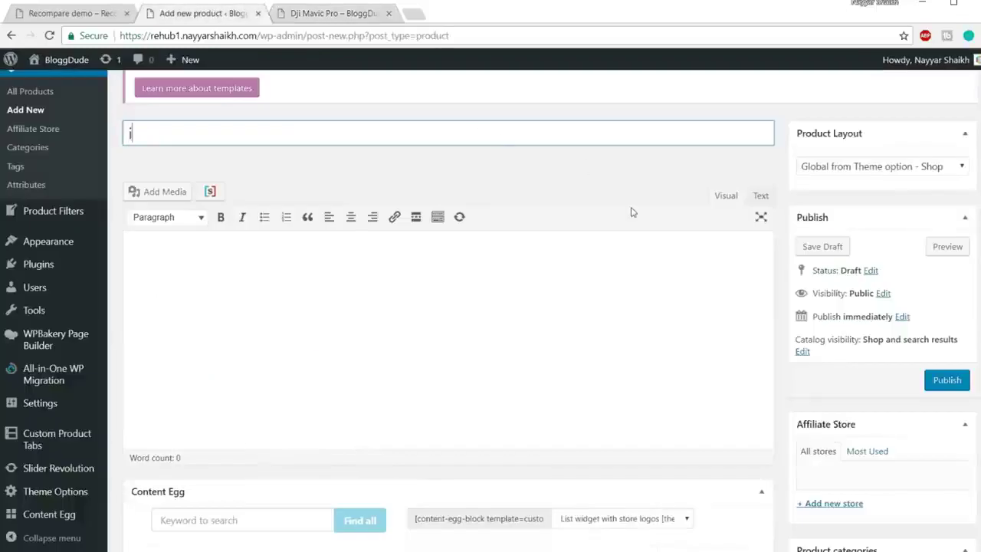
- Title the product 'iPhone 7 Rose Gold 128GB' and move into the description editor
{"action": "type", "text": "e"}
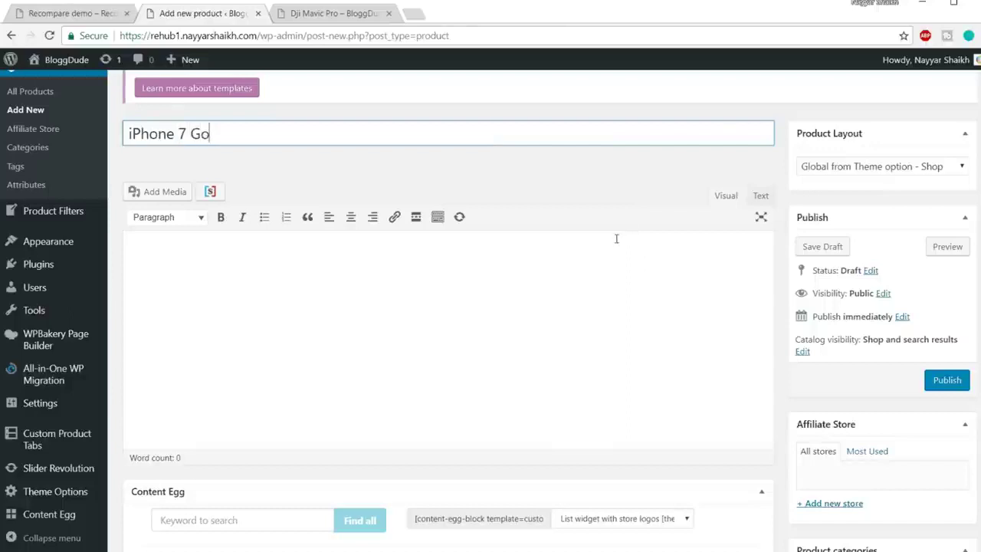
{"action": "type", "text": "7 Rose Gold 128GB"}
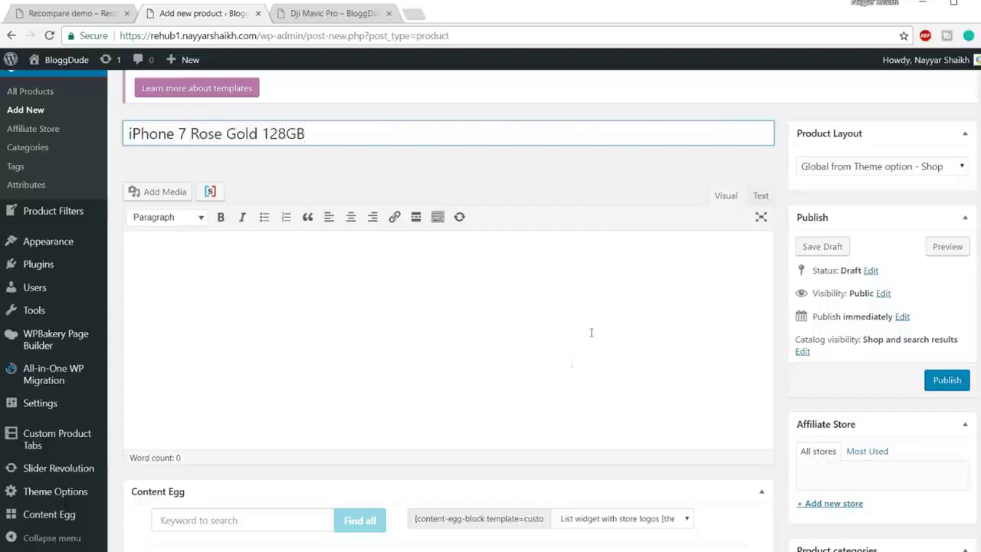
{"action": "left_click", "coordinate": [535, 322]}
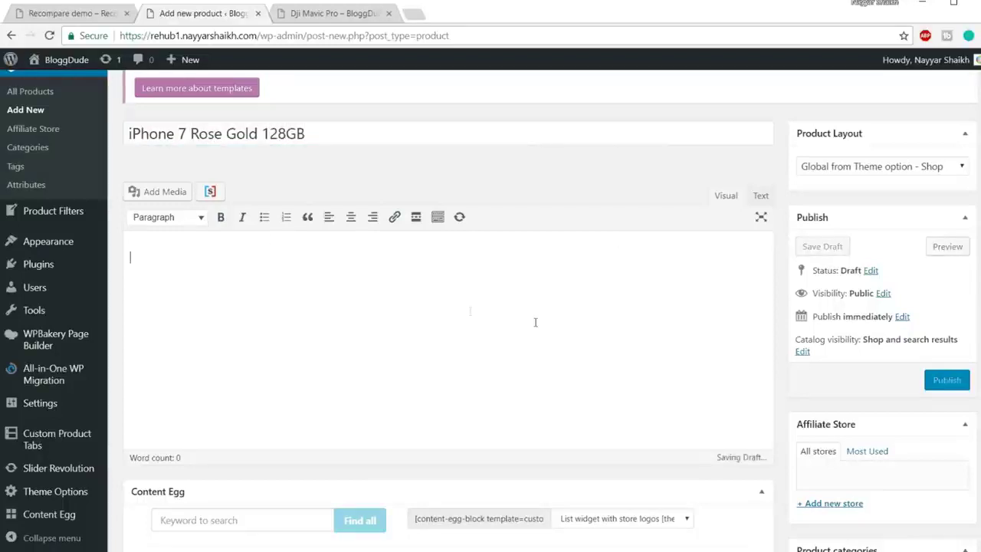
{"action": "scroll", "coordinate": [504, 295], "scroll_direction": "down", "scroll_amount": 2}
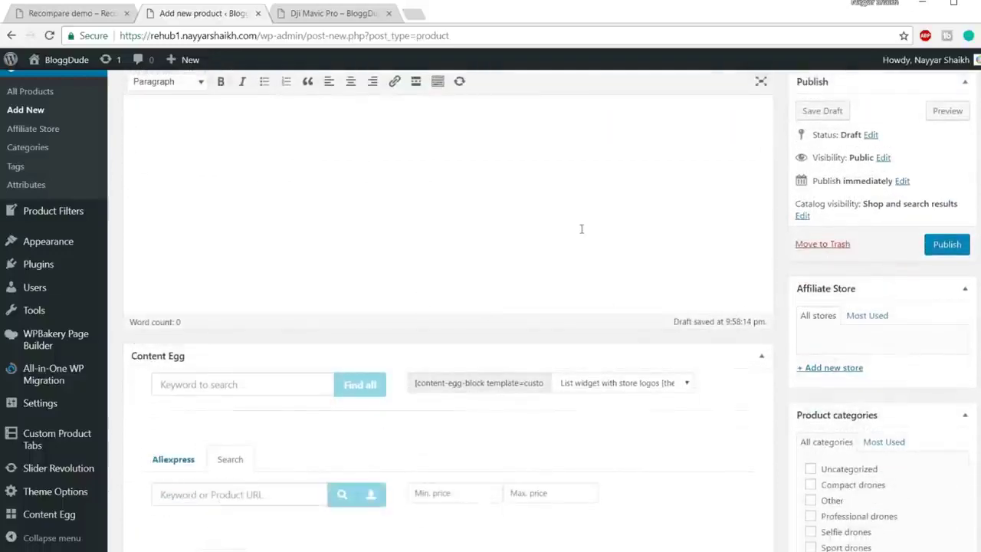
{"action": "scroll", "coordinate": [578, 237], "scroll_direction": "up", "scroll_amount": 4}
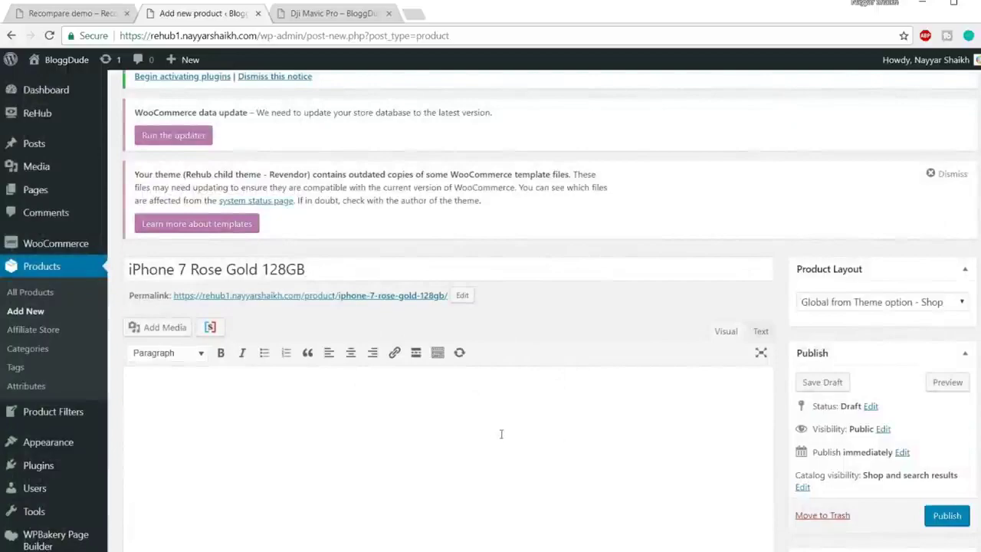
{"action": "scroll", "coordinate": [506, 428], "scroll_direction": "down", "scroll_amount": 5}
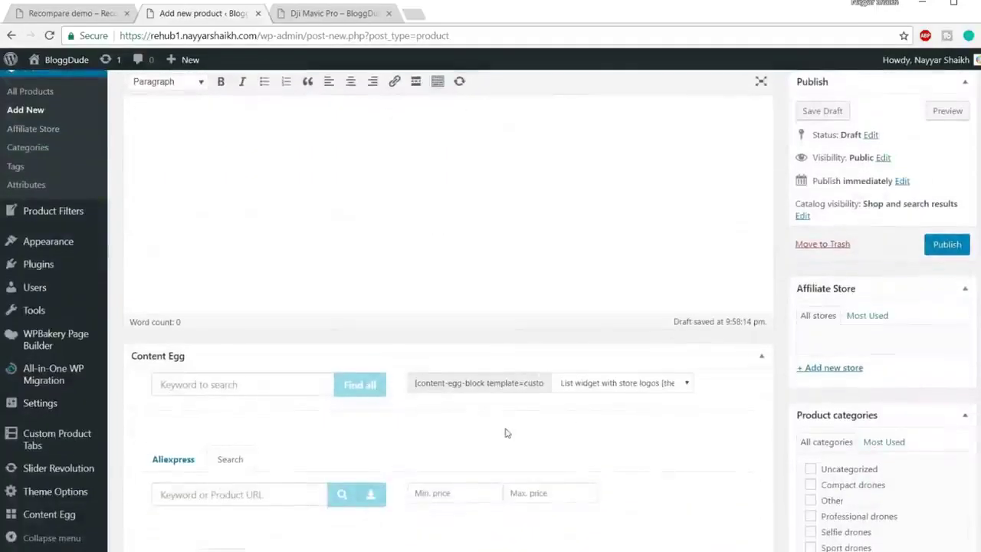
{"action": "scroll", "coordinate": [506, 431], "scroll_direction": "down", "scroll_amount": 2}
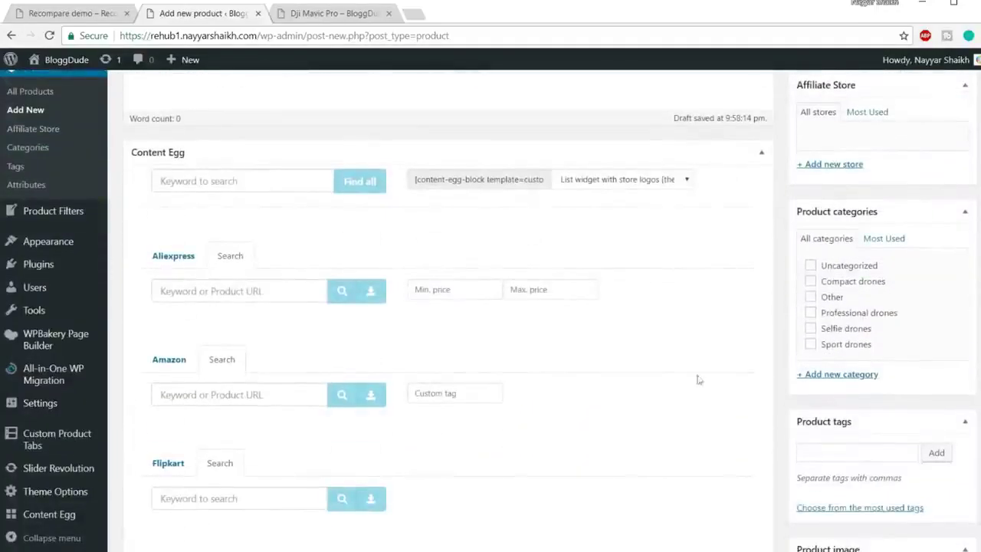
{"action": "left_click", "coordinate": [851, 375]}
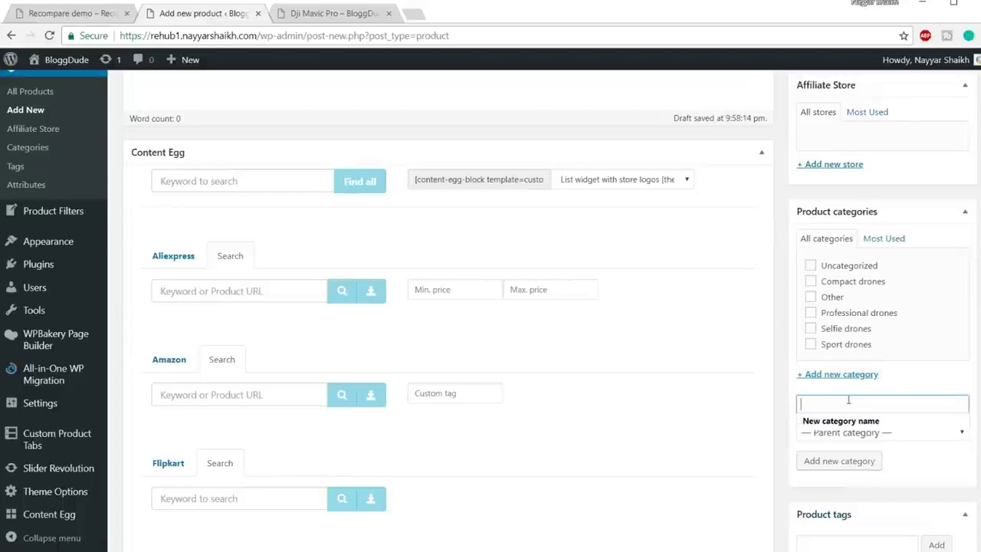
{"action": "type", "text": "Mobiles"}
{"action": "left_click", "coordinate": [844, 460]}
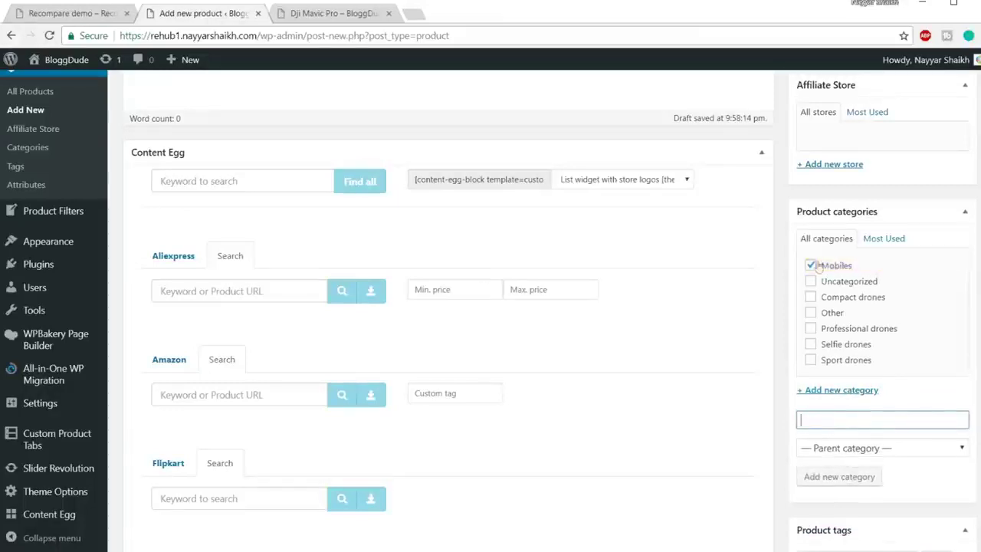
{"action": "left_click", "coordinate": [279, 294]}
{"action": "scroll", "coordinate": [307, 306], "scroll_direction": "down", "scroll_amount": 1}
{"action": "left_click", "coordinate": [246, 327]}
{"action": "scroll", "coordinate": [276, 306], "scroll_direction": "down", "scroll_amount": 2}
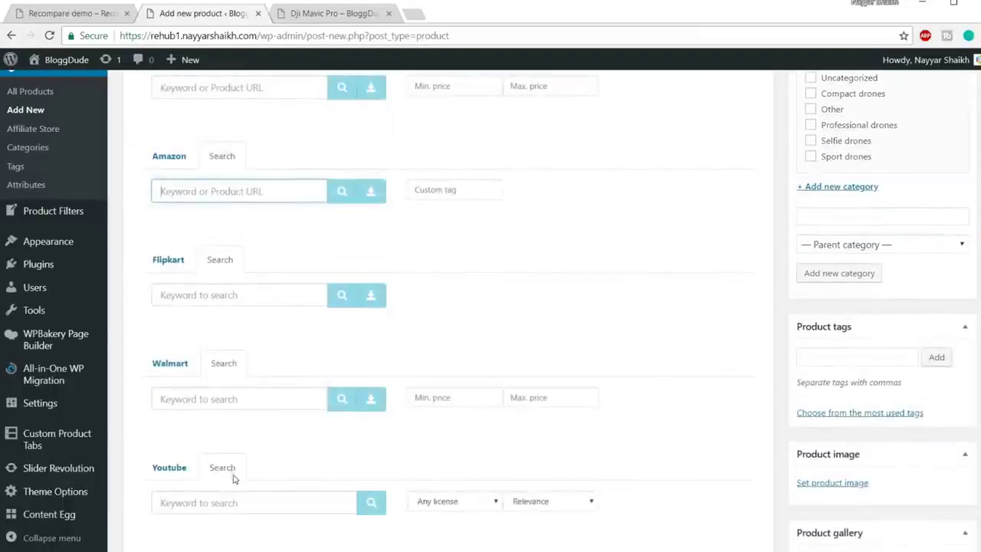
{"action": "scroll", "coordinate": [226, 506], "scroll_direction": "up", "scroll_amount": 4}
{"action": "scroll", "coordinate": [234, 479], "scroll_direction": "up", "scroll_amount": 6}
{"action": "left_click_drag", "start_coordinate": [328, 341], "coordinate": [96, 324]}
{"action": "key", "text": "ctrl+c"}
{"action": "scroll", "coordinate": [322, 322], "scroll_direction": "down", "scroll_amount": 8}
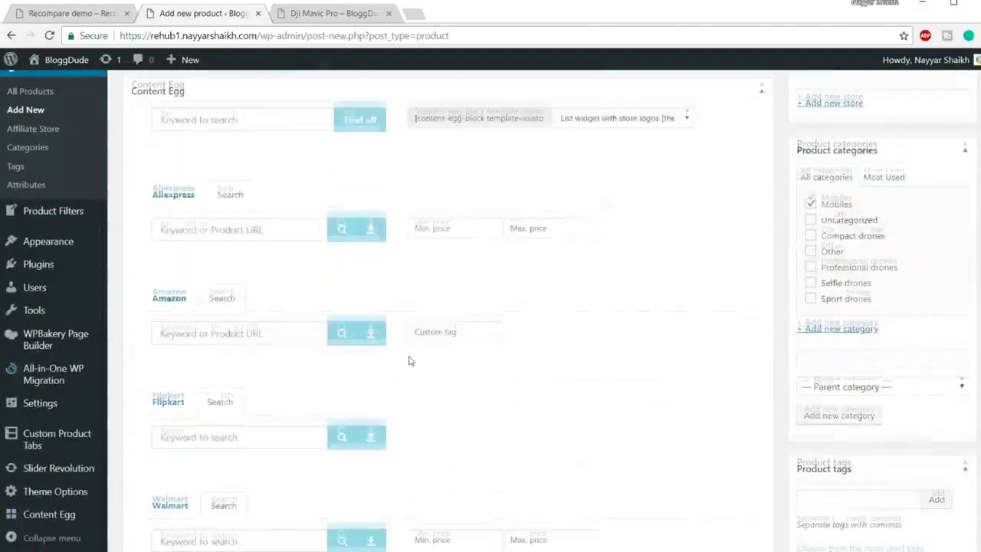
{"action": "left_click", "coordinate": [249, 265]}
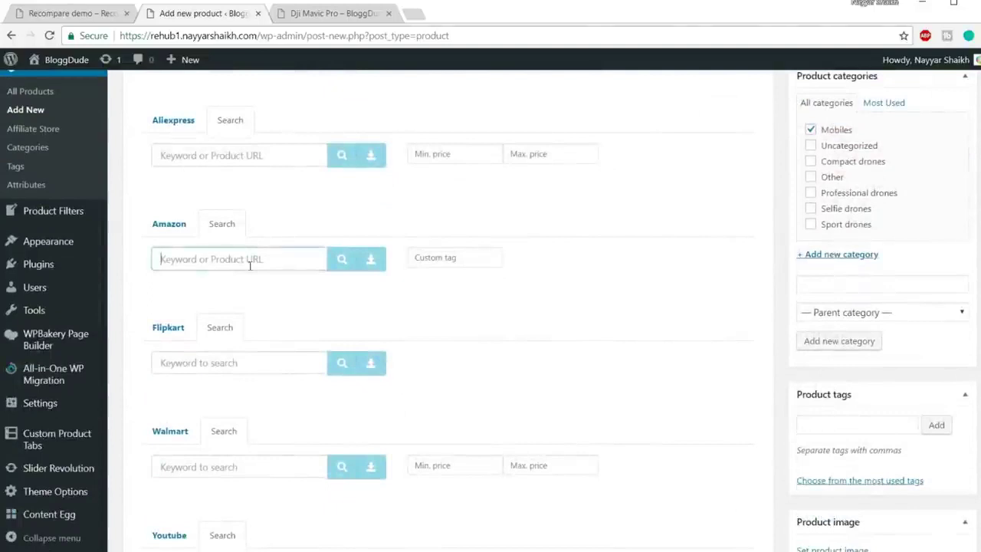
{"action": "key", "text": "ctrl+v"}
- Search Amazon for iPhone 7 Rose Gold 128GB and add the first result
{"action": "left_click", "coordinate": [341, 265]}
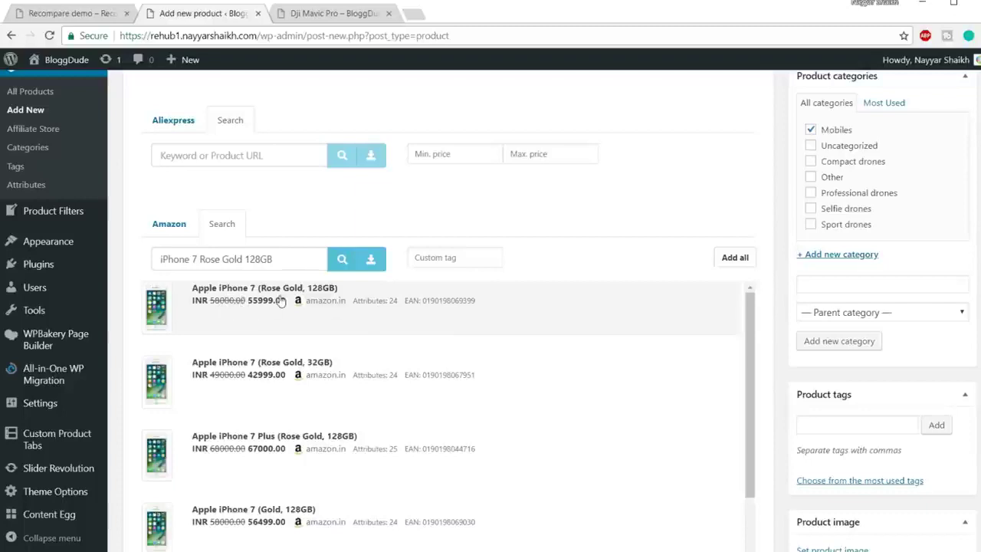
{"action": "left_click", "coordinate": [375, 309]}
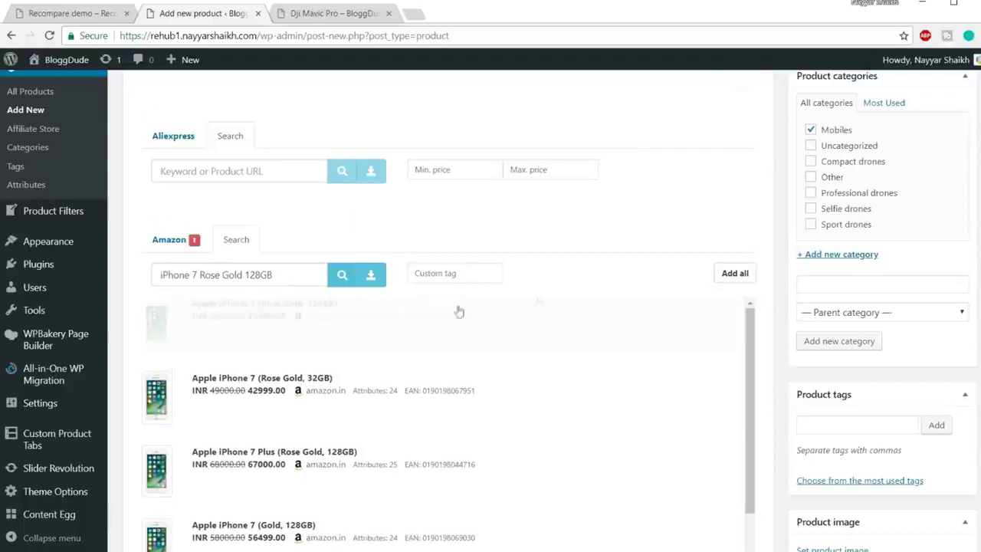
{"action": "scroll", "coordinate": [781, 326], "scroll_direction": "down", "scroll_amount": 4}
{"action": "scroll", "coordinate": [781, 327], "scroll_direction": "down", "scroll_amount": 4}
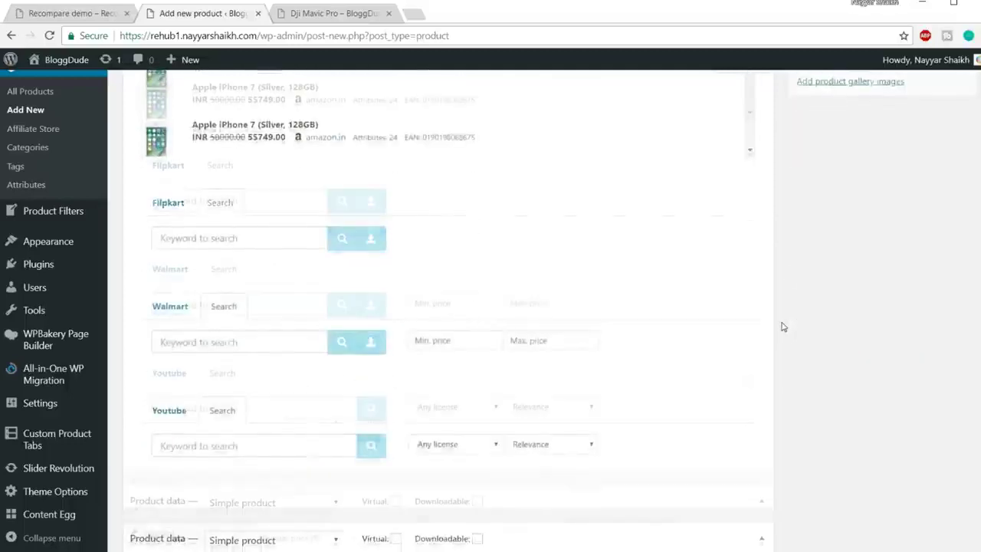
{"action": "scroll", "coordinate": [285, 253], "scroll_direction": "up", "scroll_amount": 3}
- Search Flipkart for iPhone 7 Rose Gold 128GB and add the Rose Gold 128GB listing
{"action": "left_click", "coordinate": [220, 307]}
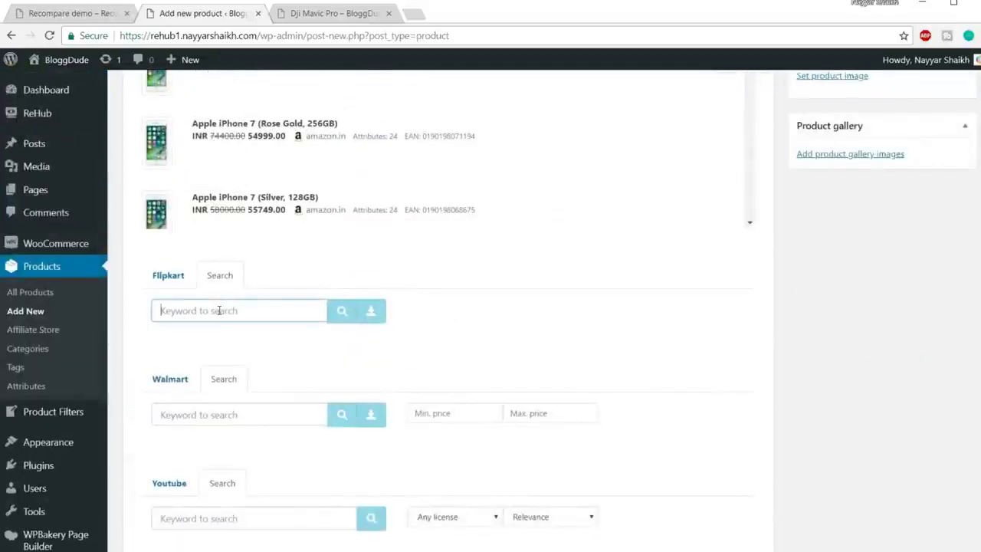
{"action": "key", "text": "ctrl+v"}
{"action": "left_click", "coordinate": [343, 312]}
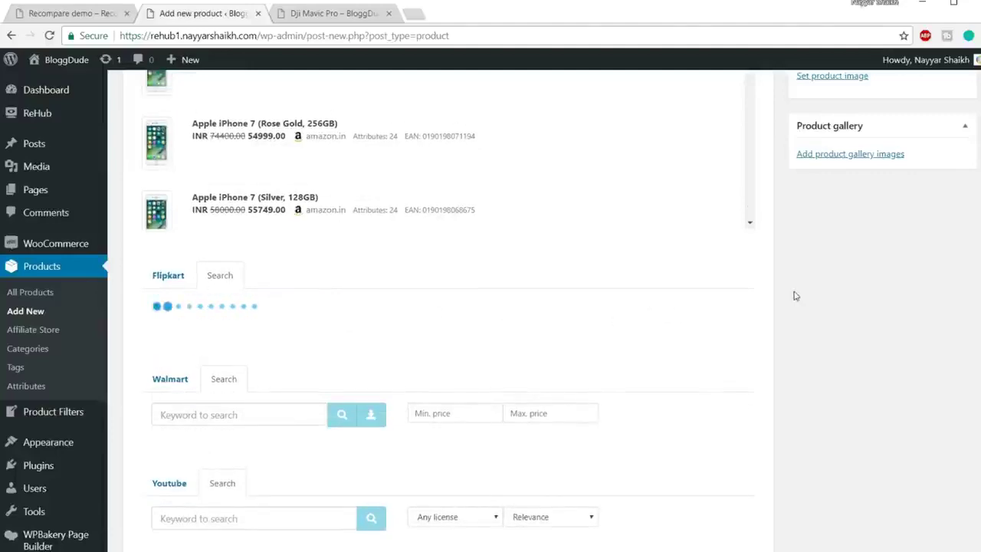
{"action": "scroll", "coordinate": [795, 296], "scroll_direction": "down", "scroll_amount": 1}
{"action": "scroll", "coordinate": [794, 296], "scroll_direction": "down", "scroll_amount": 1}
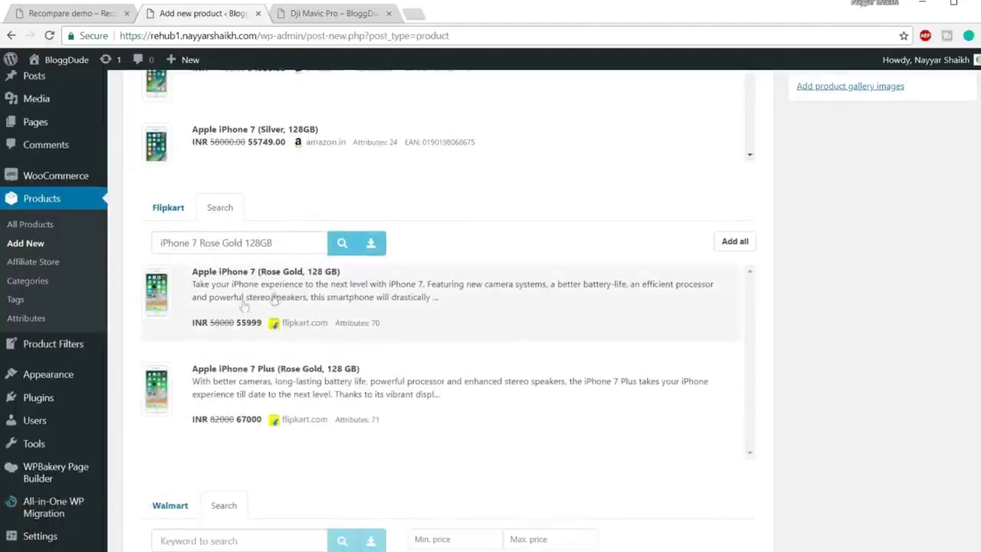
{"action": "left_click", "coordinate": [355, 300]}
{"action": "scroll", "coordinate": [401, 318], "scroll_direction": "up", "scroll_amount": 10}
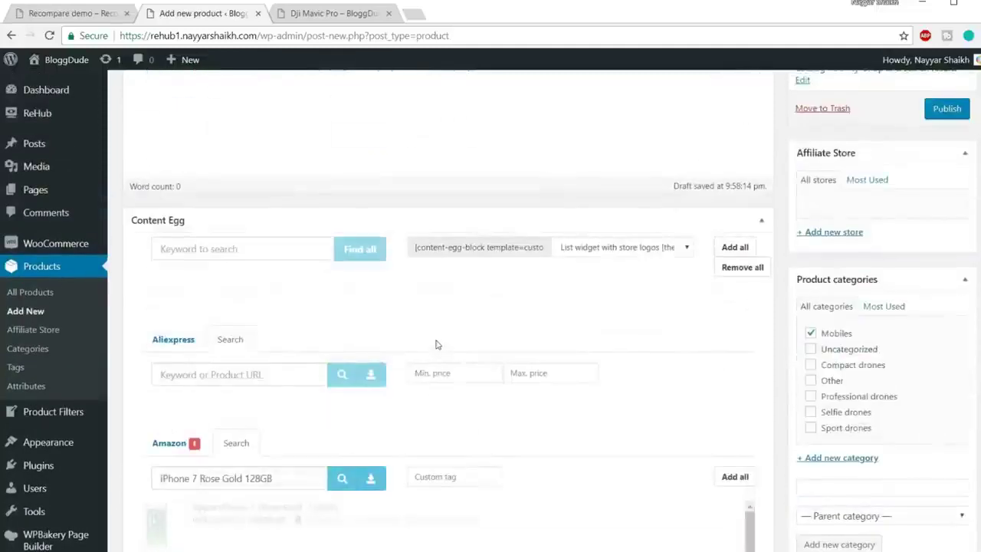
{"action": "scroll", "coordinate": [435, 344], "scroll_direction": "down", "scroll_amount": 3}
- Search Aliexpress for iPhone 7 Rose Gold 128GB, which returns Not found
{"action": "left_click", "coordinate": [230, 238]}
{"action": "key", "text": "ctrl+v"}
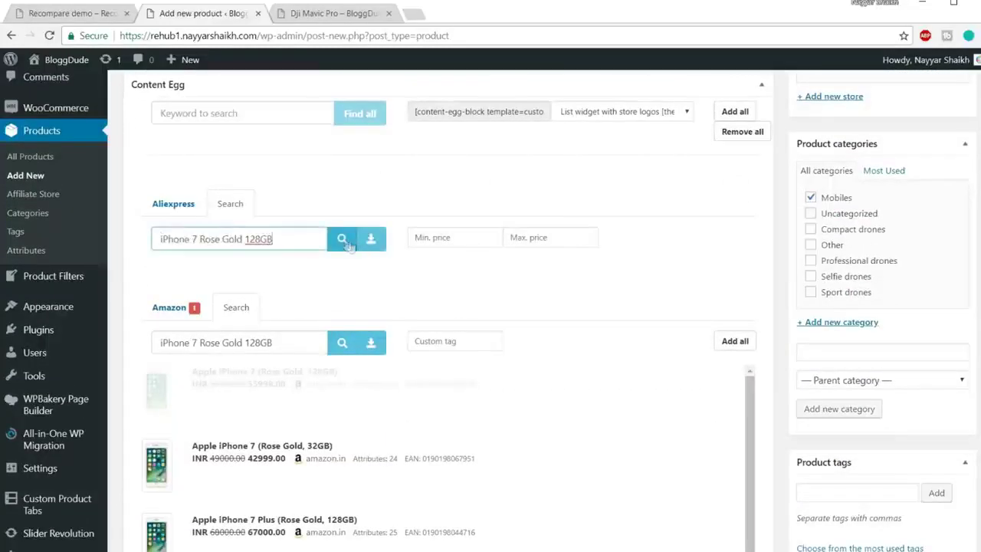
{"action": "left_click", "coordinate": [346, 241]}
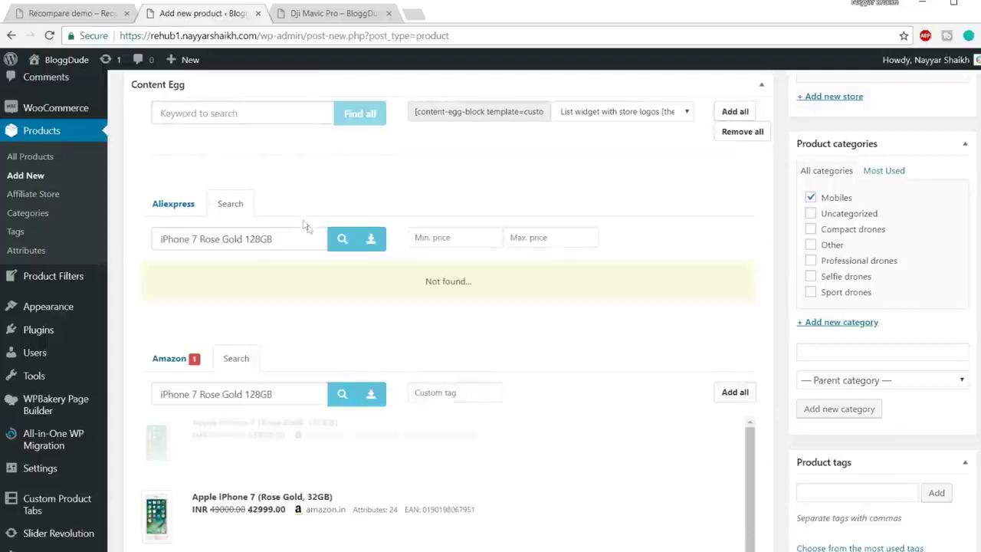
{"action": "scroll", "coordinate": [543, 309], "scroll_direction": "down", "scroll_amount": 8}
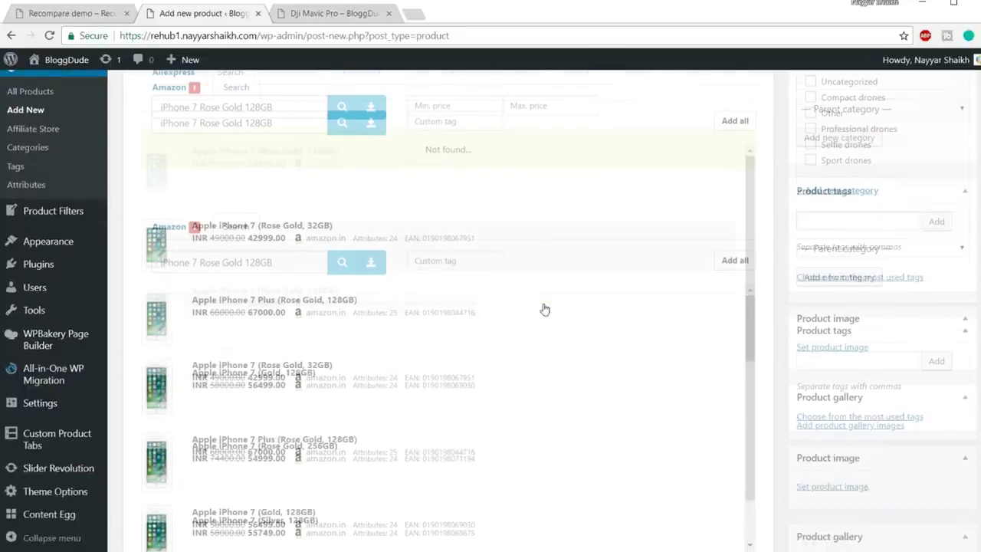
{"action": "scroll", "coordinate": [837, 316], "scroll_direction": "down", "scroll_amount": 4}
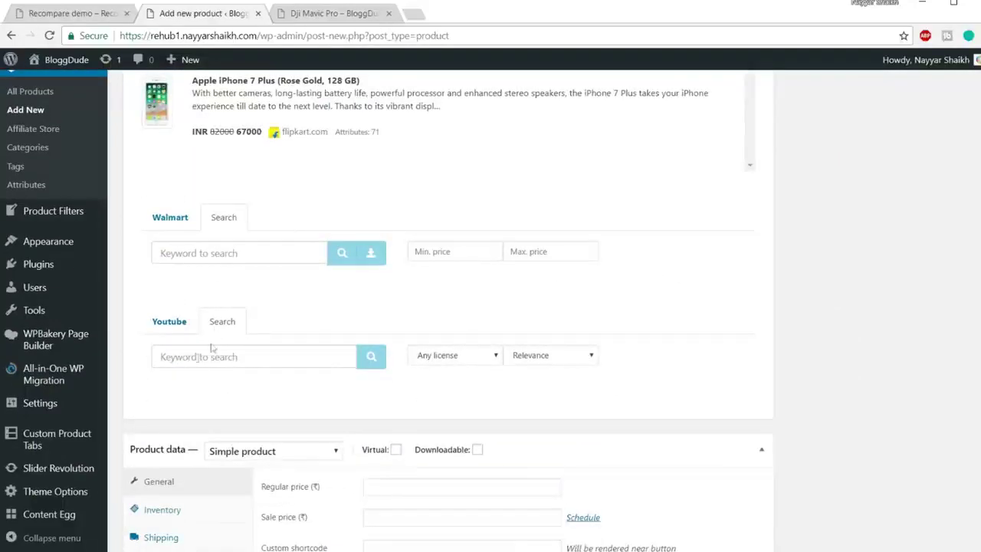
- Search Content Egg's YouTube module for the pasted product name 'iPhone 7 Rose Gold 128GB'
{"action": "left_click", "coordinate": [222, 356]}
{"action": "key", "text": "ctrl+v"}
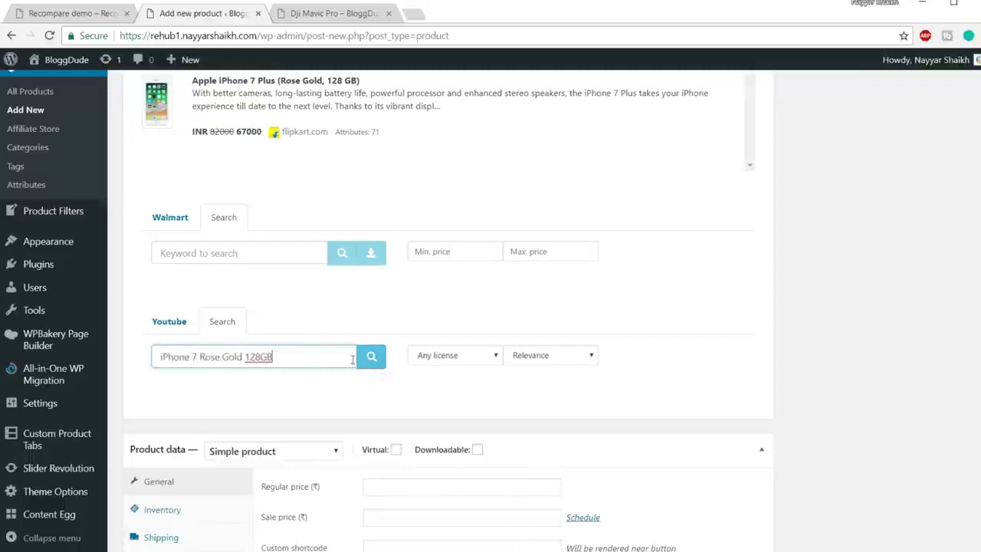
{"action": "left_click", "coordinate": [370, 356]}
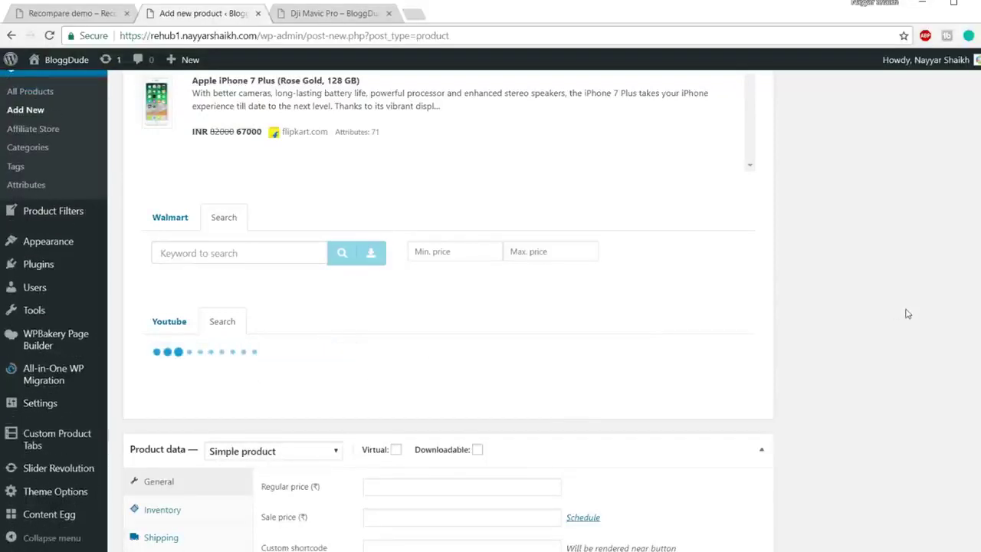
{"action": "scroll", "coordinate": [907, 313], "scroll_direction": "down", "scroll_amount": 2}
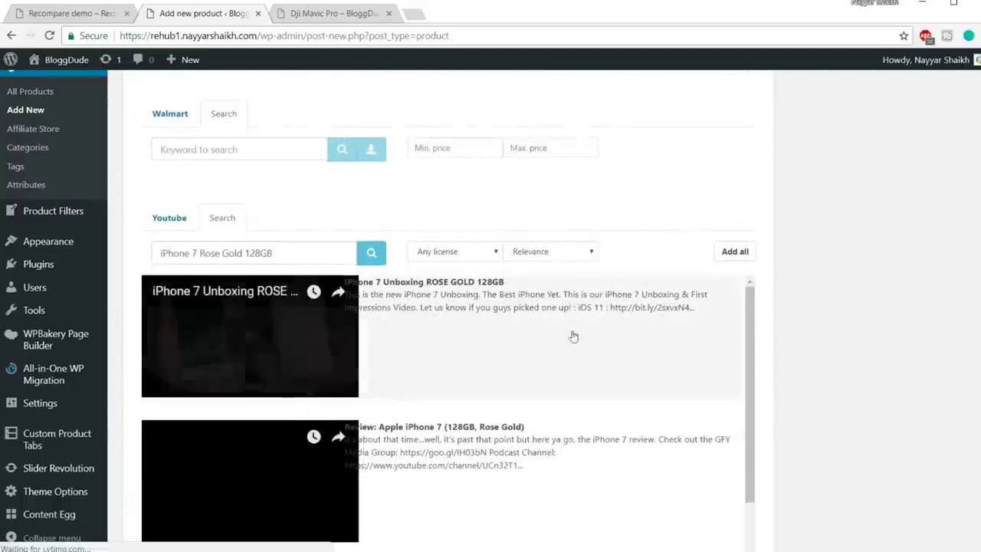
{"action": "scroll", "coordinate": [573, 337], "scroll_direction": "down", "scroll_amount": 1}
- Add four of the matching unboxing and review videos to the product
{"action": "left_click", "coordinate": [554, 329]}
{"action": "left_click", "coordinate": [589, 398]}
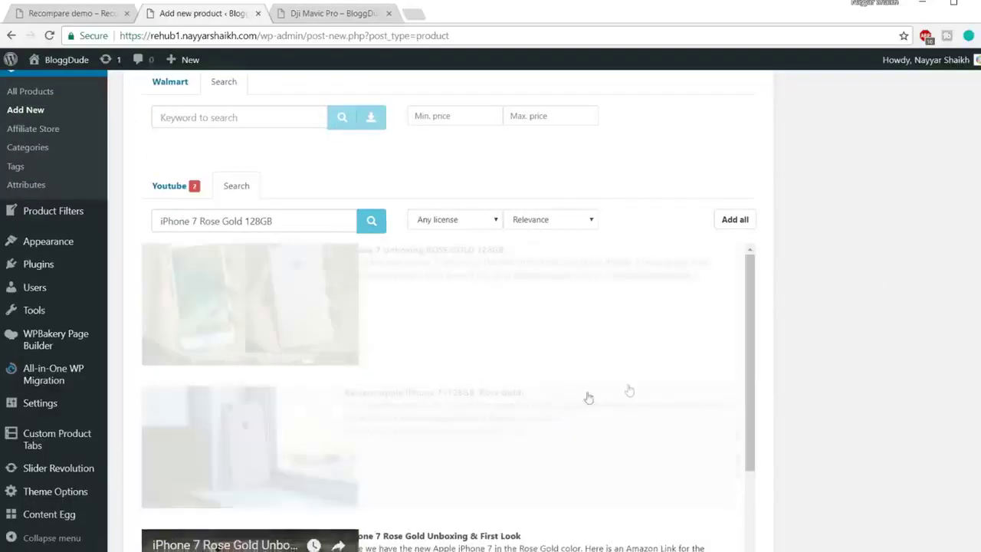
{"action": "left_click", "coordinate": [574, 396]}
{"action": "left_click", "coordinate": [529, 408]}
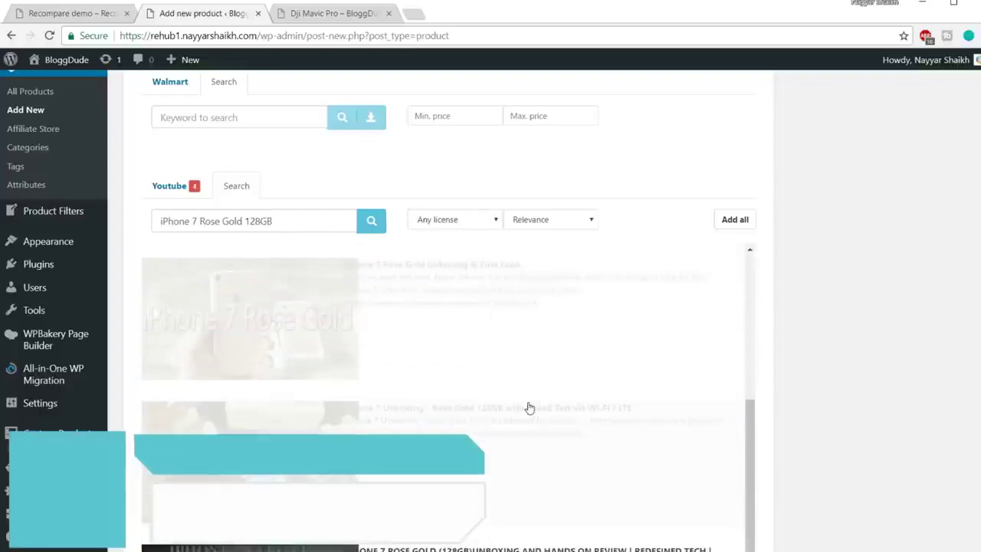
{"action": "scroll", "coordinate": [821, 350], "scroll_direction": "down", "scroll_amount": 7}
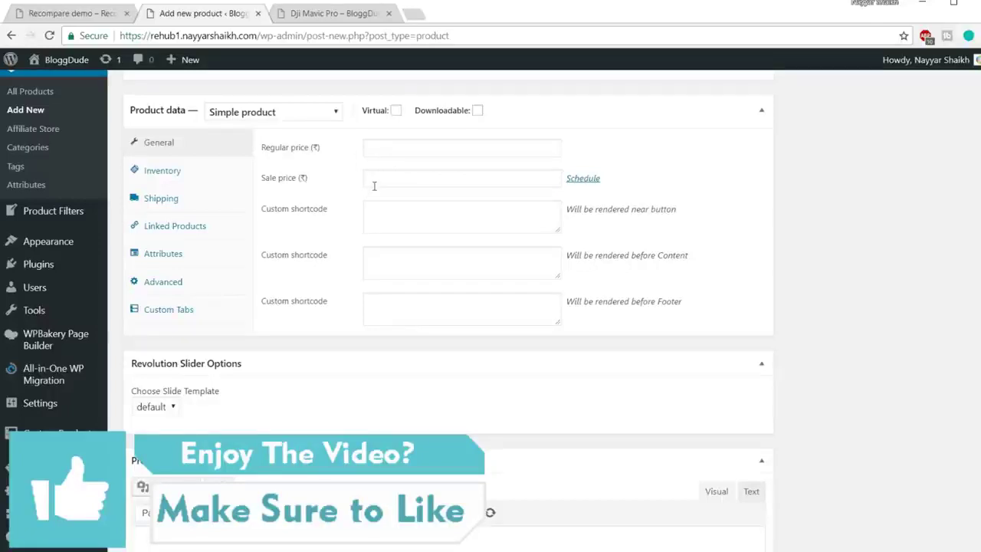
{"action": "scroll", "coordinate": [729, 269], "scroll_direction": "down", "scroll_amount": 3}
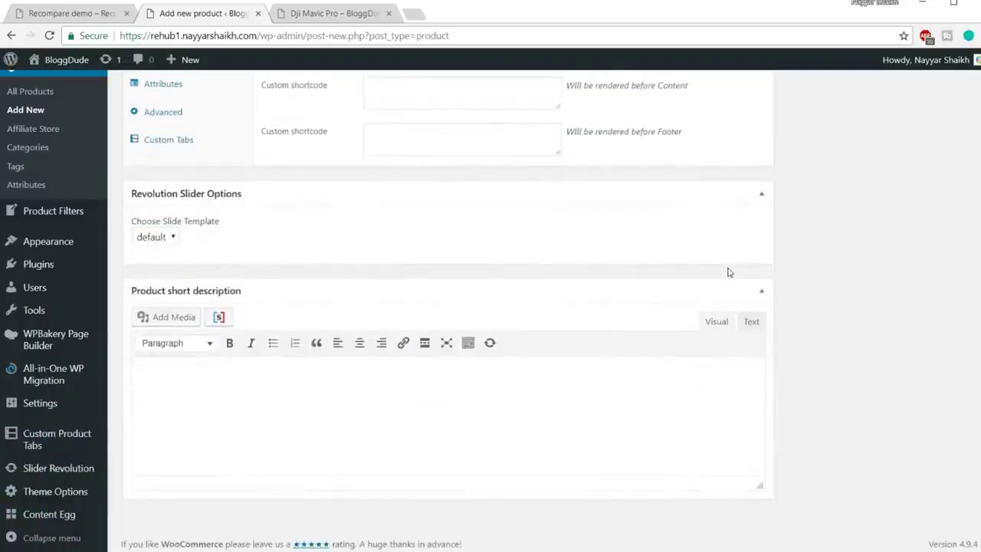
{"action": "scroll", "coordinate": [901, 292], "scroll_direction": "up", "scroll_amount": 4}
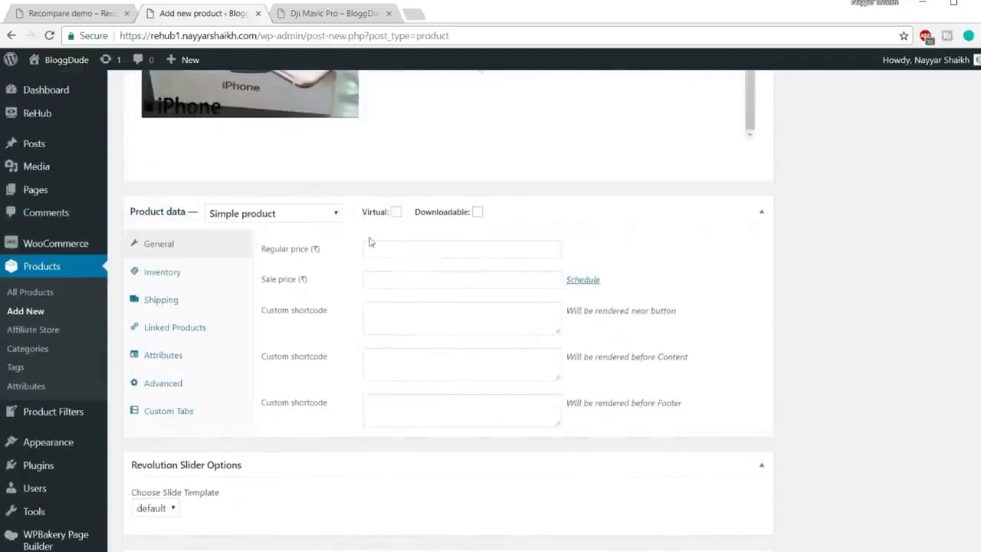
- Publish the iPhone 7 Rose Gold 128GB product and close the Dji Mavic Pro tab
{"action": "scroll", "coordinate": [864, 290], "scroll_direction": "up", "scroll_amount": 10}
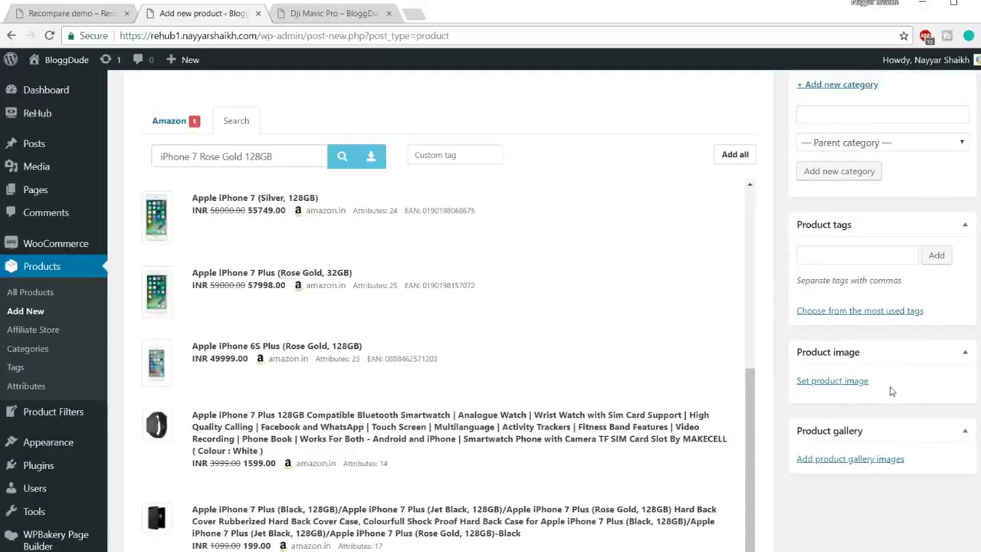
{"action": "scroll", "coordinate": [898, 408], "scroll_direction": "up", "scroll_amount": 8}
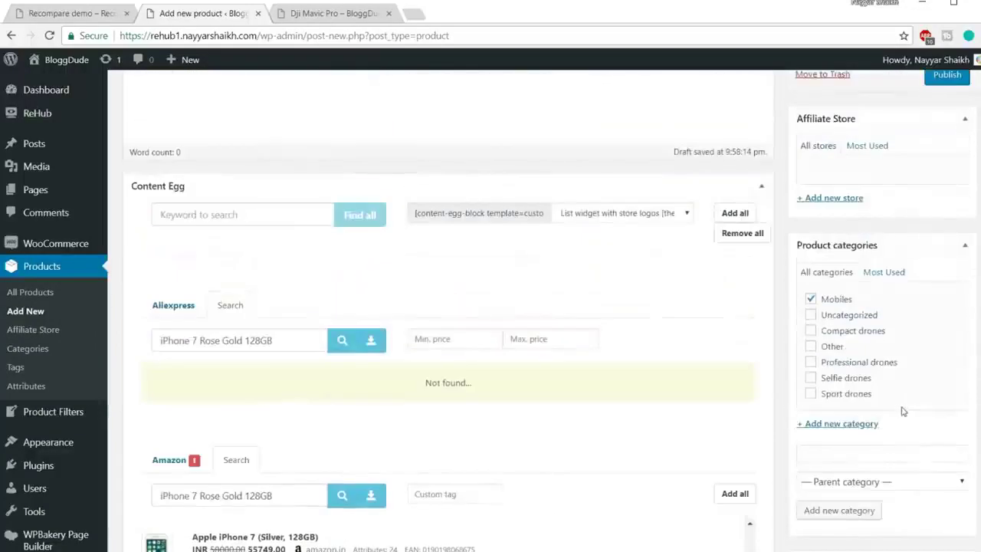
{"action": "scroll", "coordinate": [903, 405], "scroll_direction": "up", "scroll_amount": 2}
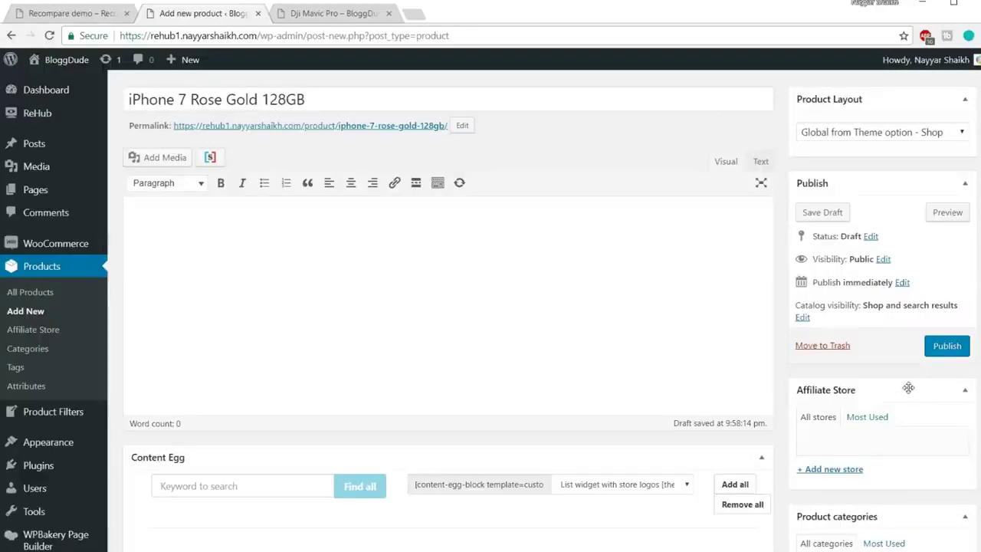
{"action": "scroll", "coordinate": [842, 360], "scroll_direction": "down", "scroll_amount": 2}
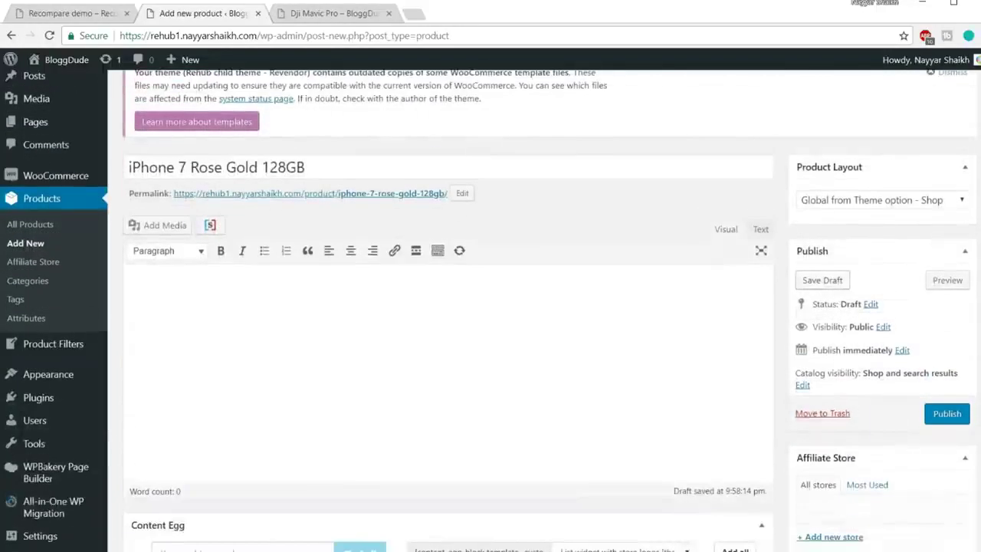
{"action": "left_click", "coordinate": [946, 418]}
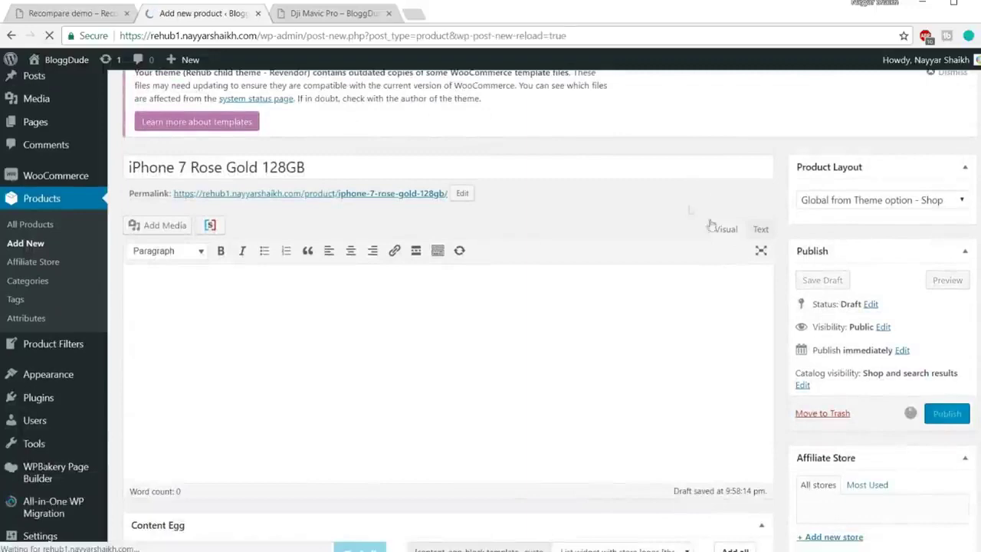
{"action": "left_click", "coordinate": [389, 14]}
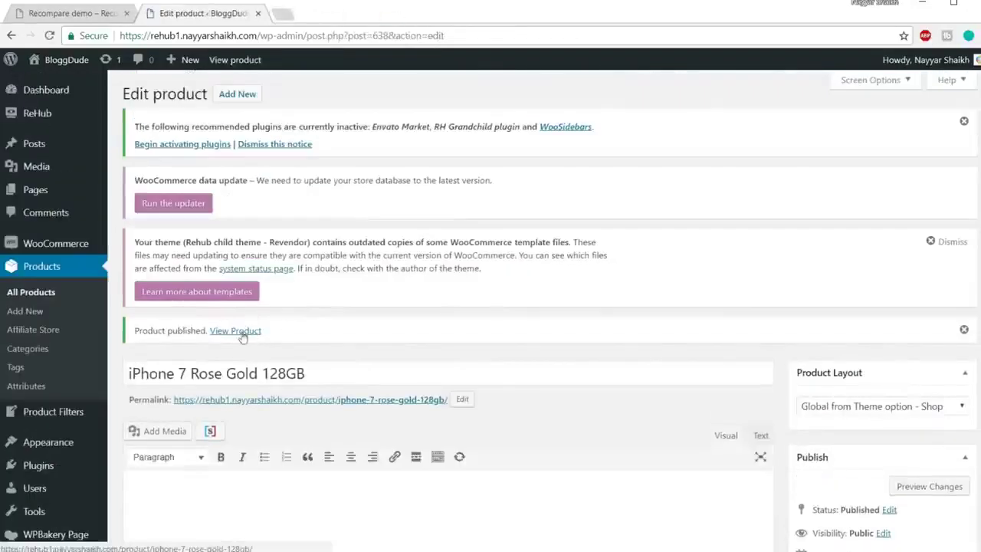
- Open the published iPhone 7 product page in a new tab
{"action": "right_click", "coordinate": [242, 334]}
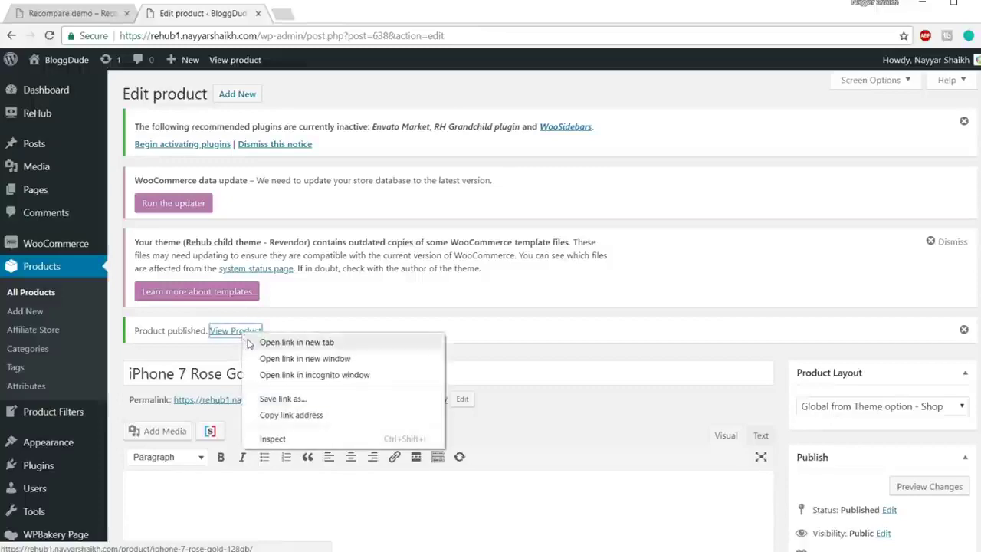
{"action": "left_click", "coordinate": [296, 342]}
{"action": "left_click", "coordinate": [354, 15]}
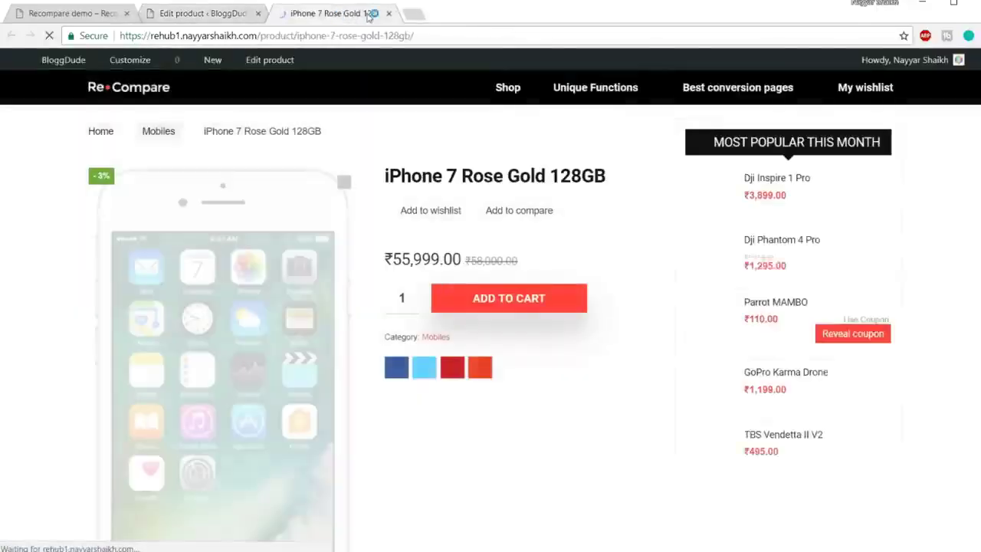
- Review the live page's ₹55,999.00 price and specs, then return to the Edit product page
{"action": "scroll", "coordinate": [613, 327], "scroll_direction": "down", "scroll_amount": 1}
{"action": "scroll", "coordinate": [613, 330], "scroll_direction": "down", "scroll_amount": 10}
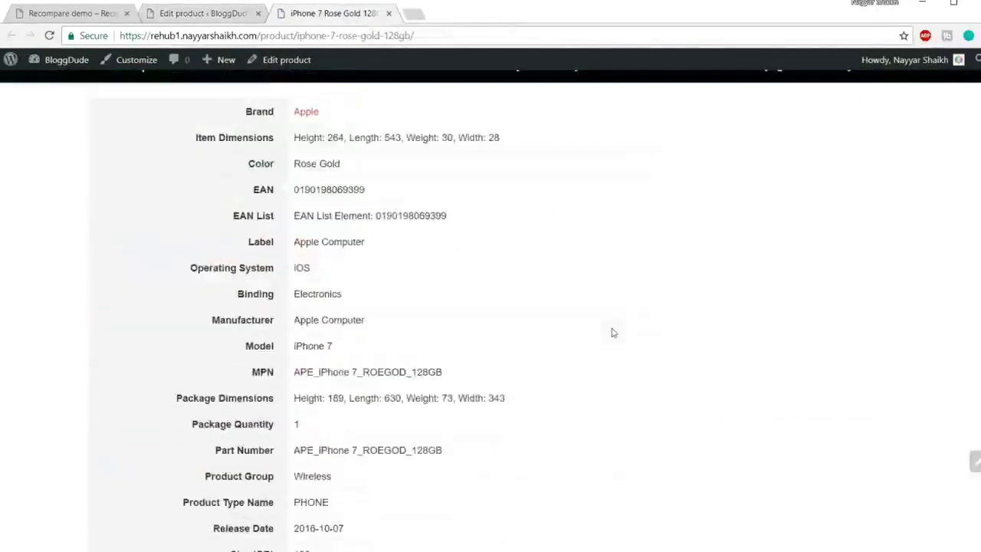
{"action": "scroll", "coordinate": [611, 345], "scroll_direction": "up", "scroll_amount": 5}
{"action": "scroll", "coordinate": [613, 357], "scroll_direction": "up", "scroll_amount": 4}
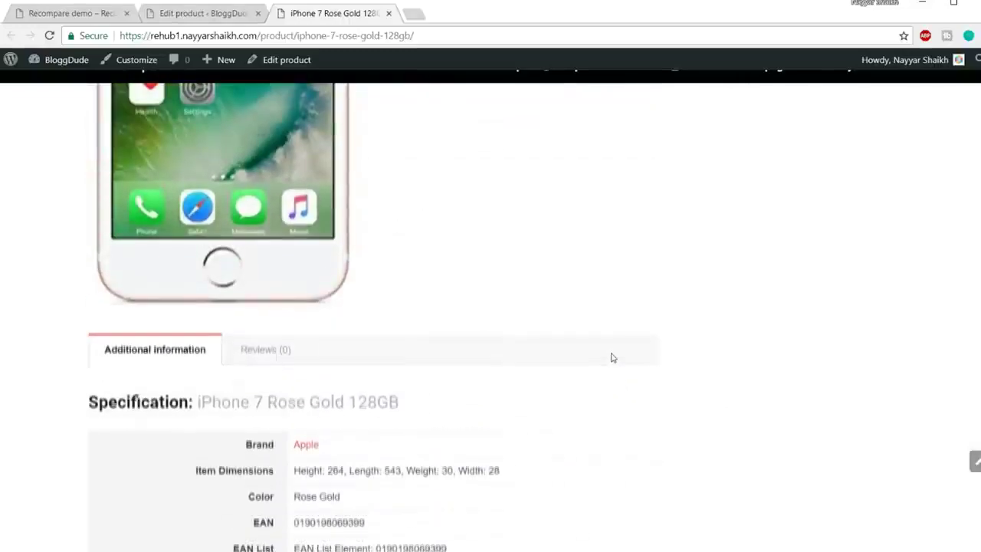
{"action": "scroll", "coordinate": [621, 340], "scroll_direction": "up", "scroll_amount": 5}
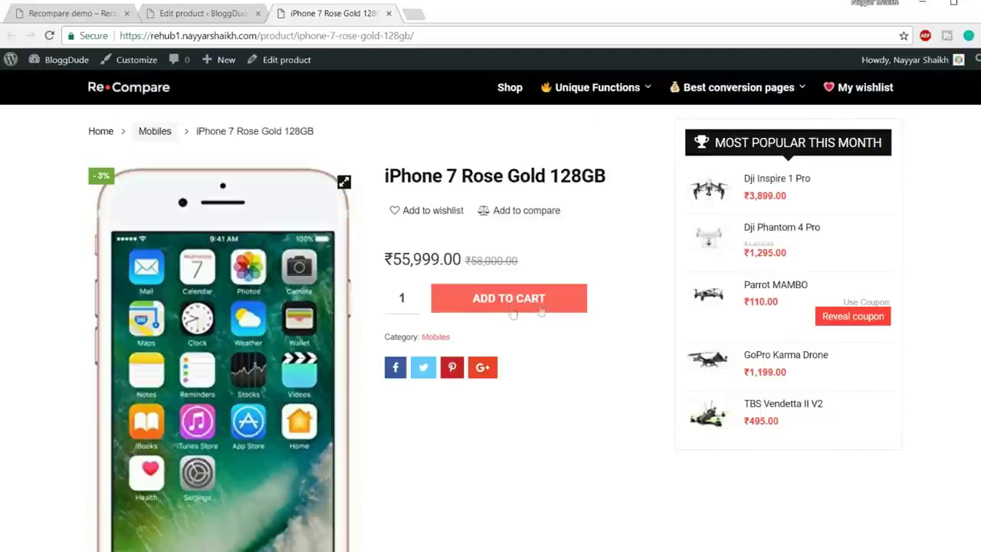
{"action": "scroll", "coordinate": [600, 342], "scroll_direction": "down", "scroll_amount": 5}
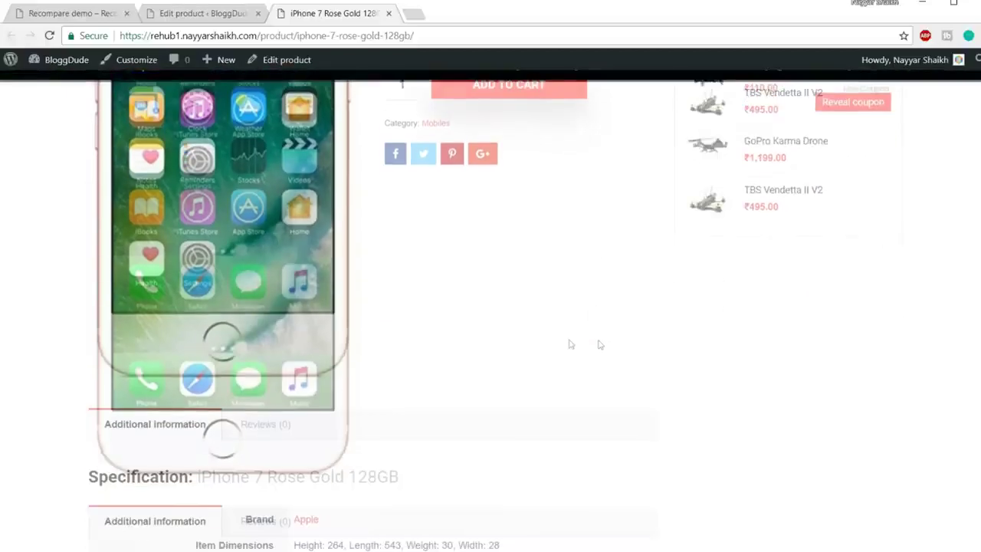
{"action": "scroll", "coordinate": [293, 346], "scroll_direction": "up", "scroll_amount": 5}
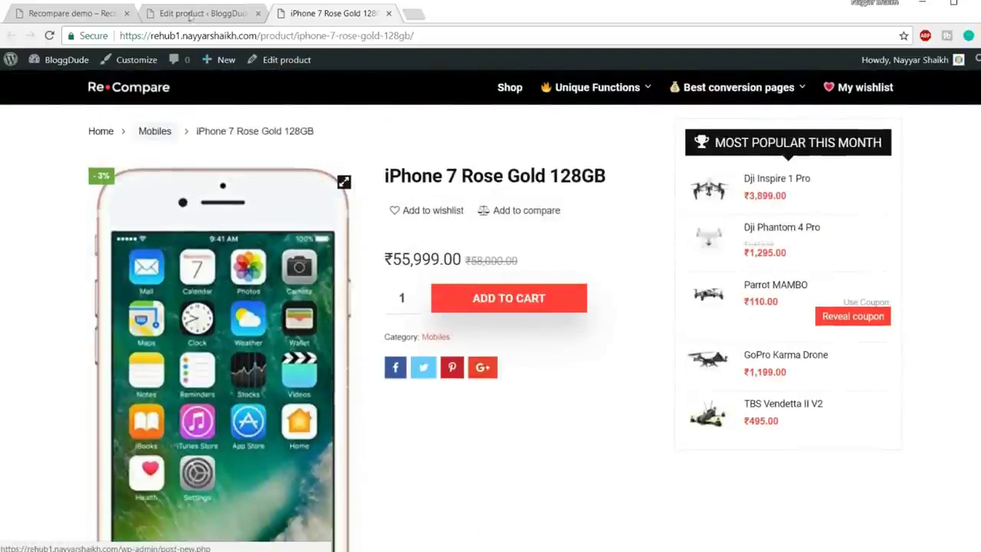
{"action": "left_click", "coordinate": [193, 14]}
{"action": "scroll", "coordinate": [759, 181], "scroll_direction": "down", "scroll_amount": 3}
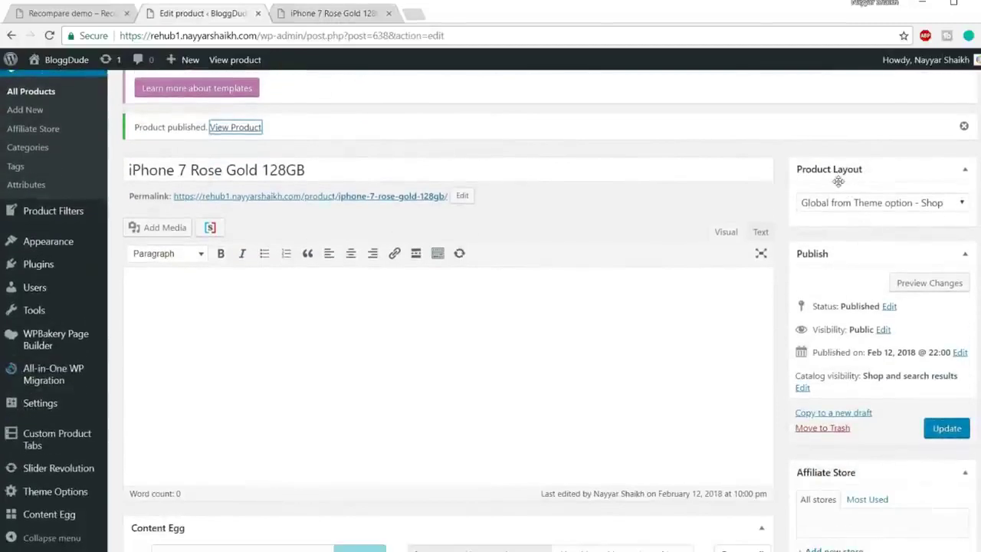
- Set the Product Layout to Content Egg List and update the product
{"action": "left_click", "coordinate": [879, 204]}
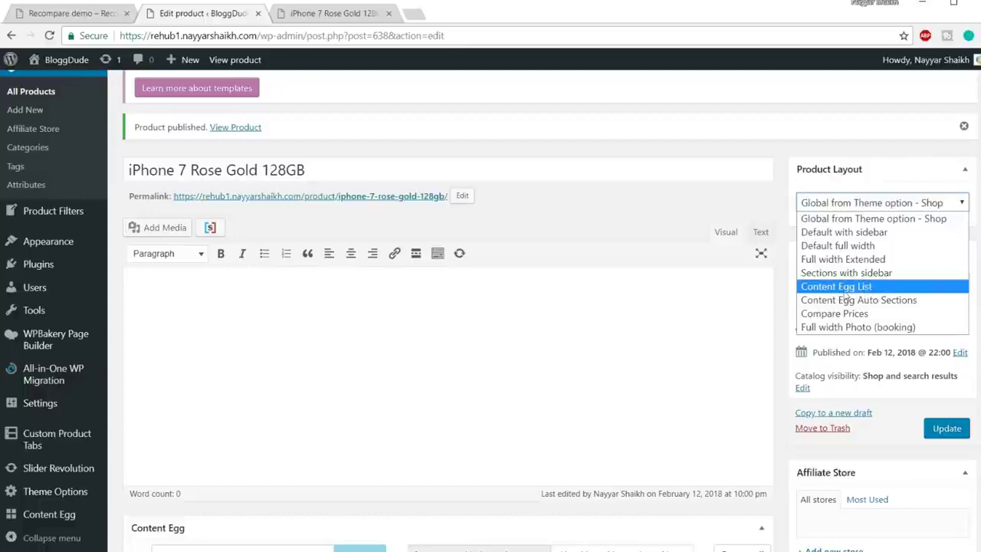
{"action": "left_click", "coordinate": [846, 290]}
{"action": "left_click", "coordinate": [945, 427]}
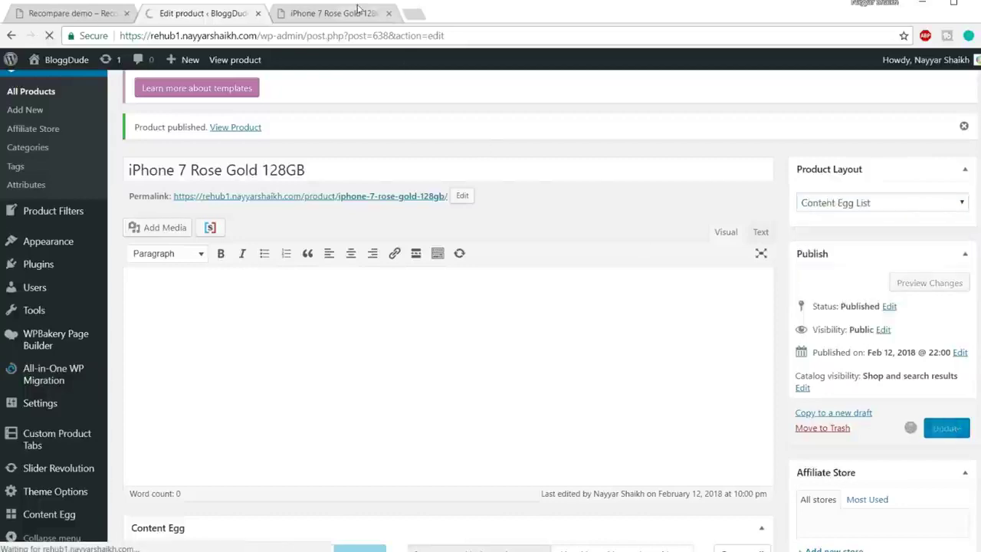
- Reload the public product page in its tab to see the new layout
{"action": "left_click", "coordinate": [357, 9]}
{"action": "left_click", "coordinate": [351, 36]}
{"action": "key", "text": "Return"}
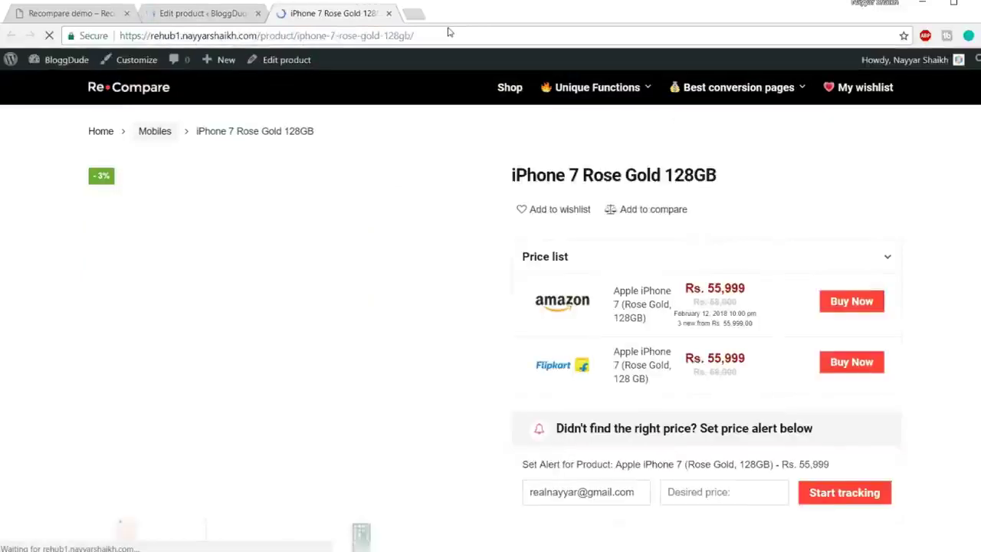
- Scroll through the new price list showing Amazon and Flipkart offers at Rs. 55,999
{"action": "scroll", "coordinate": [950, 227], "scroll_direction": "down", "scroll_amount": 3}
{"action": "scroll", "coordinate": [933, 226], "scroll_direction": "up", "scroll_amount": 3}
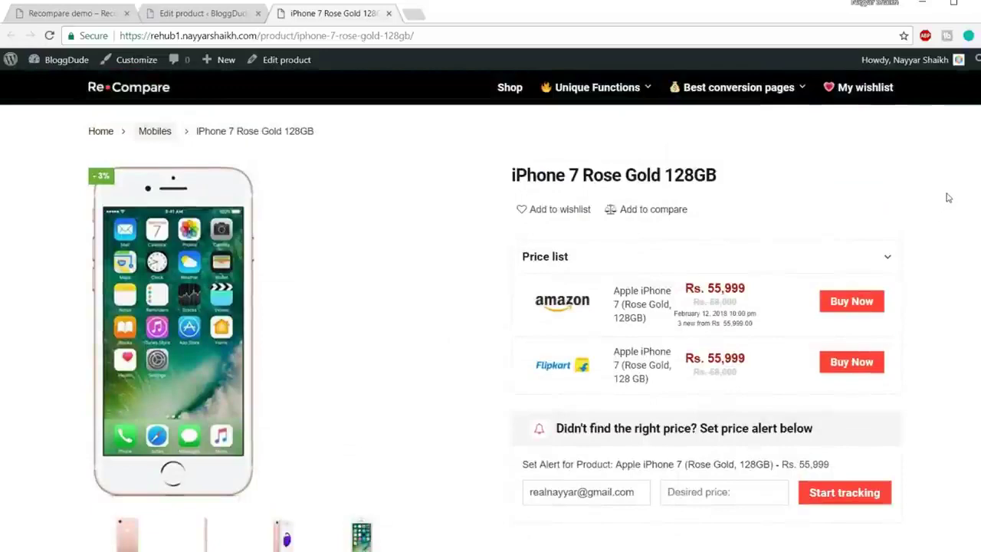
{"action": "scroll", "coordinate": [182, 207], "scroll_direction": "down", "scroll_amount": 1}
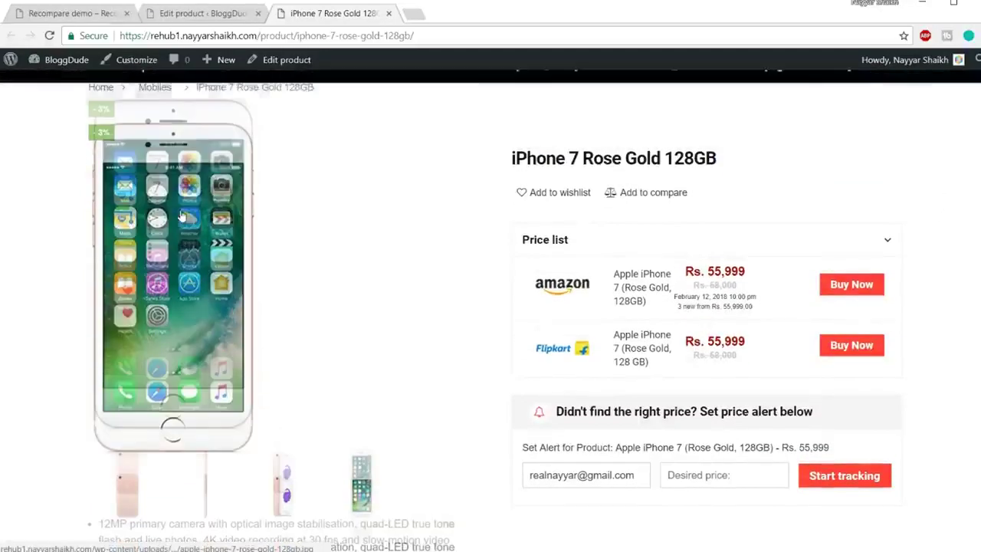
{"action": "scroll", "coordinate": [182, 217], "scroll_direction": "up", "scroll_amount": 1}
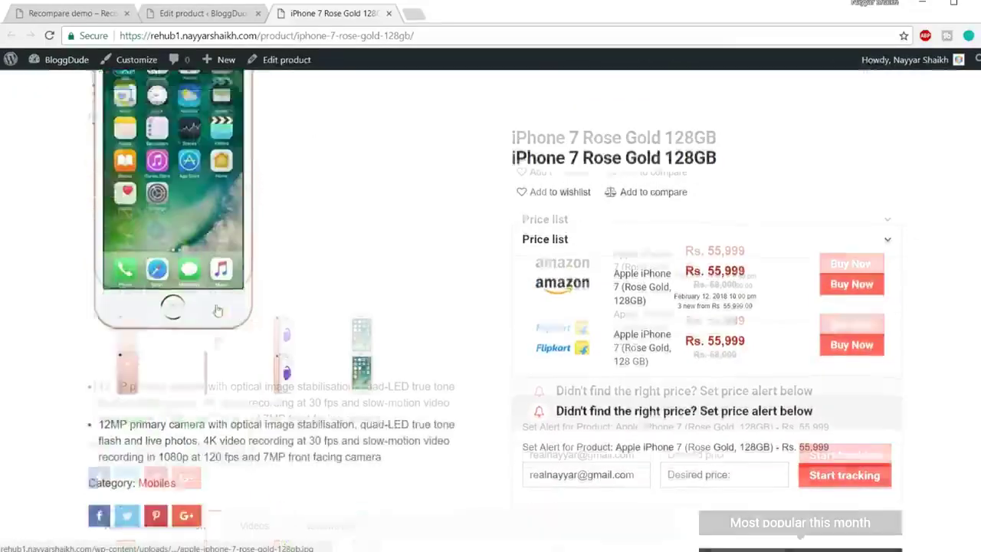
{"action": "scroll", "coordinate": [214, 239], "scroll_direction": "down", "scroll_amount": 3}
{"action": "scroll", "coordinate": [336, 354], "scroll_direction": "up", "scroll_amount": 1}
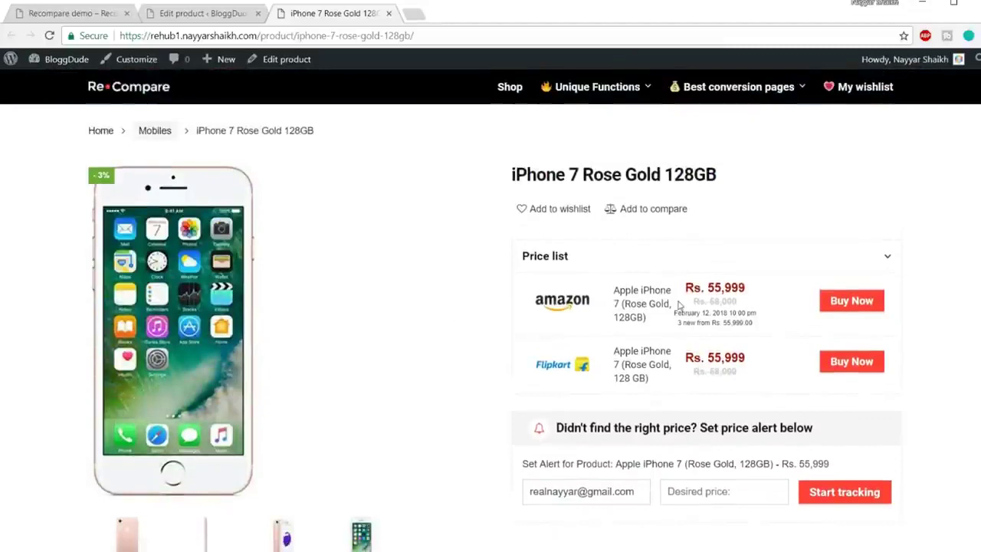
{"action": "scroll", "coordinate": [584, 270], "scroll_direction": "down", "scroll_amount": 2}
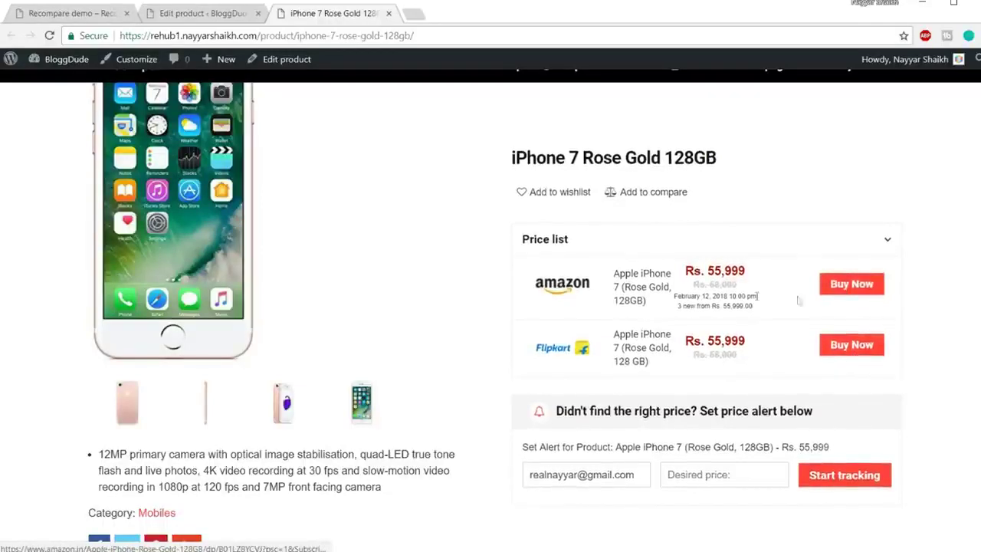
{"action": "left_click", "coordinate": [843, 291]}
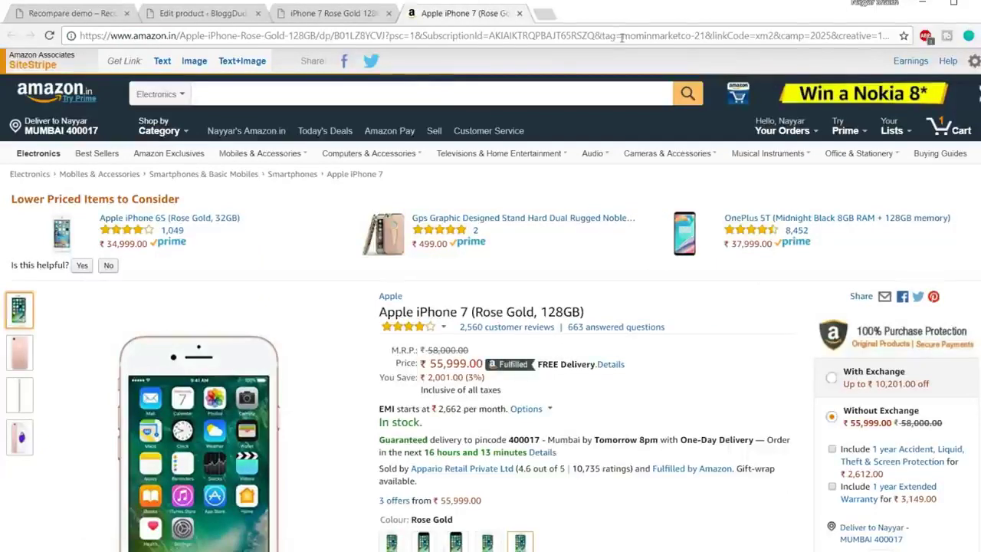
{"action": "left_click_drag", "start_coordinate": [622, 37], "coordinate": [705, 33]}
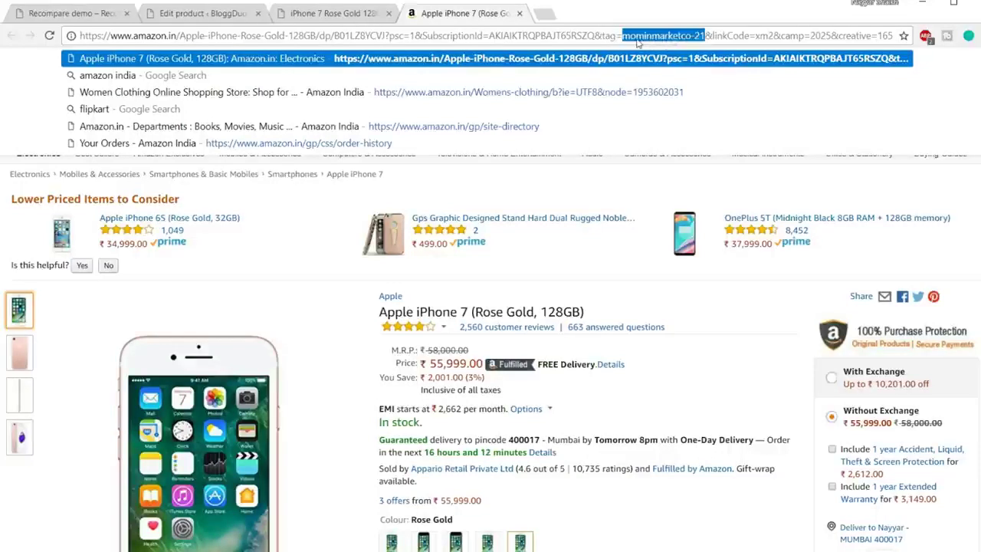
{"action": "left_click", "coordinate": [520, 13]}
{"action": "scroll", "coordinate": [638, 310], "scroll_direction": "down", "scroll_amount": 2}
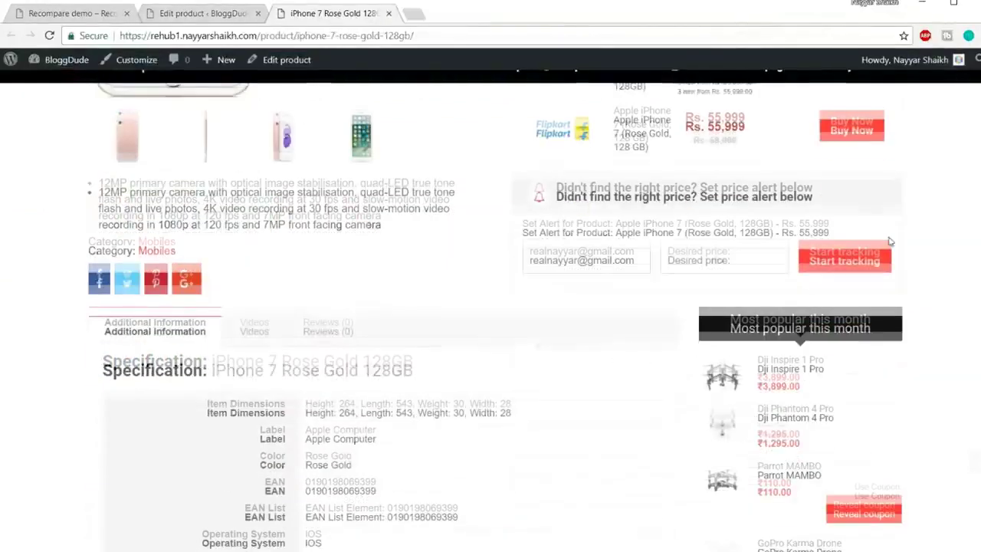
{"action": "left_click_drag", "start_coordinate": [649, 320], "coordinate": [528, 325]}
{"action": "left_click", "coordinate": [531, 330]}
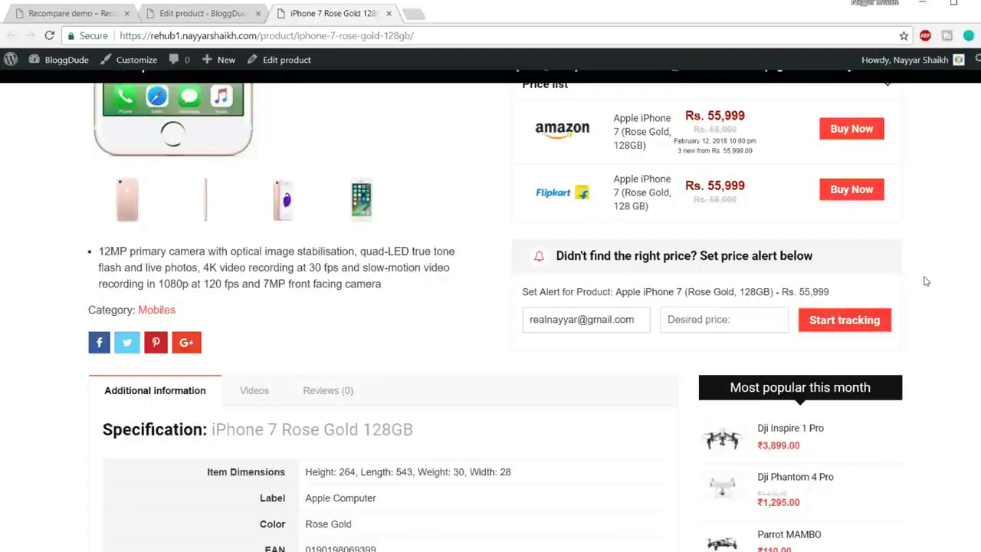
{"action": "scroll", "coordinate": [926, 281], "scroll_direction": "up", "scroll_amount": 2}
{"action": "scroll", "coordinate": [780, 347], "scroll_direction": "down", "scroll_amount": 1}
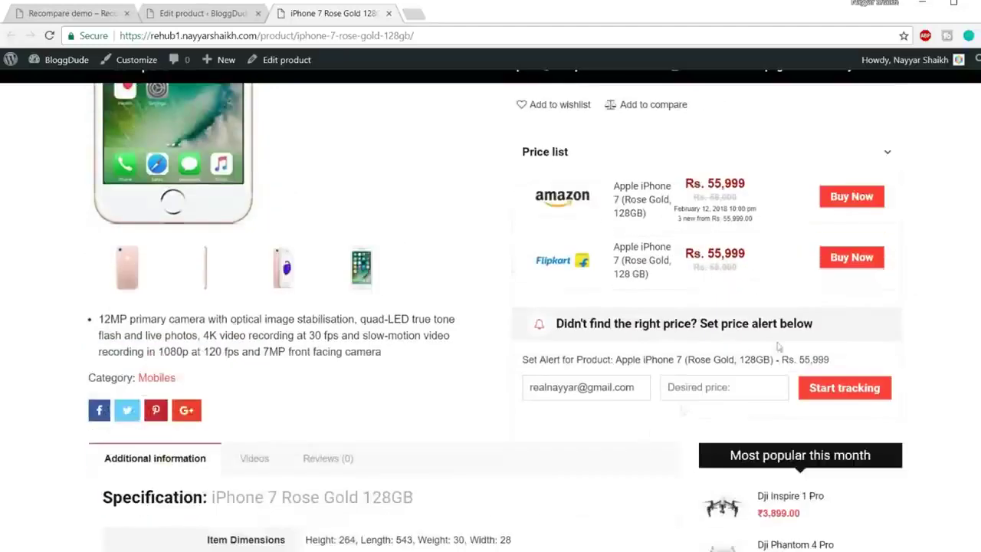
{"action": "left_click_drag", "start_coordinate": [624, 387], "coordinate": [511, 391]}
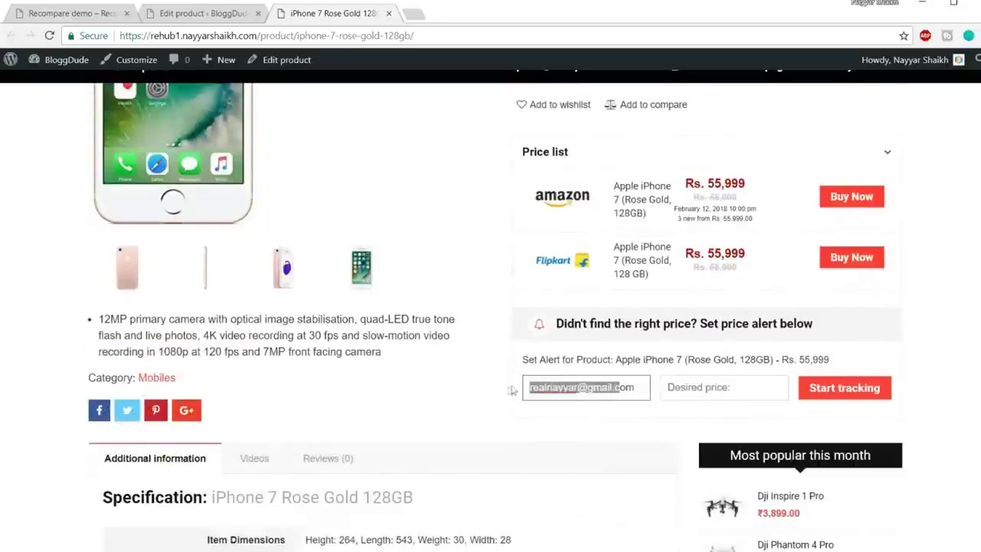
{"action": "left_click", "coordinate": [725, 387]}
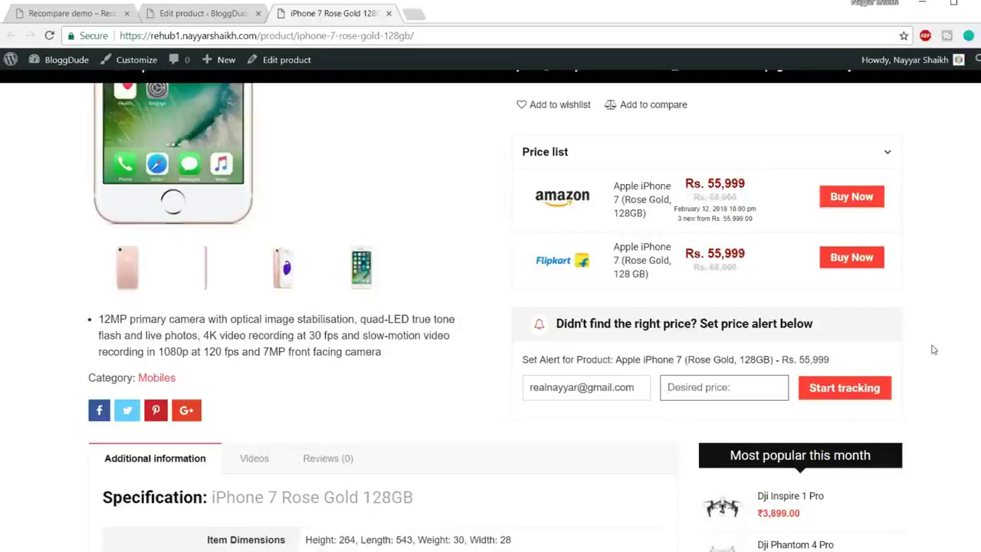
{"action": "scroll", "coordinate": [955, 346], "scroll_direction": "down", "scroll_amount": 4}
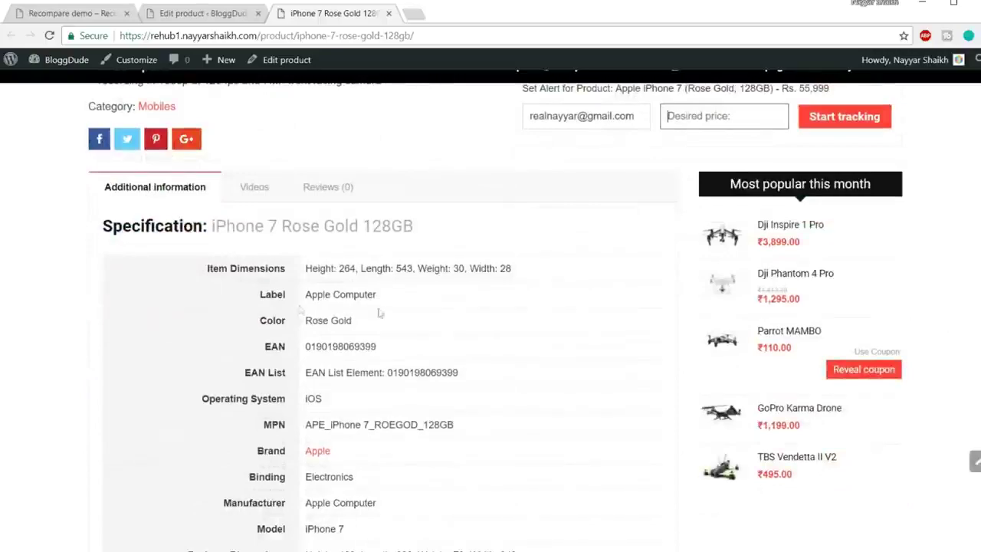
{"action": "scroll", "coordinate": [310, 320], "scroll_direction": "down", "scroll_amount": 5}
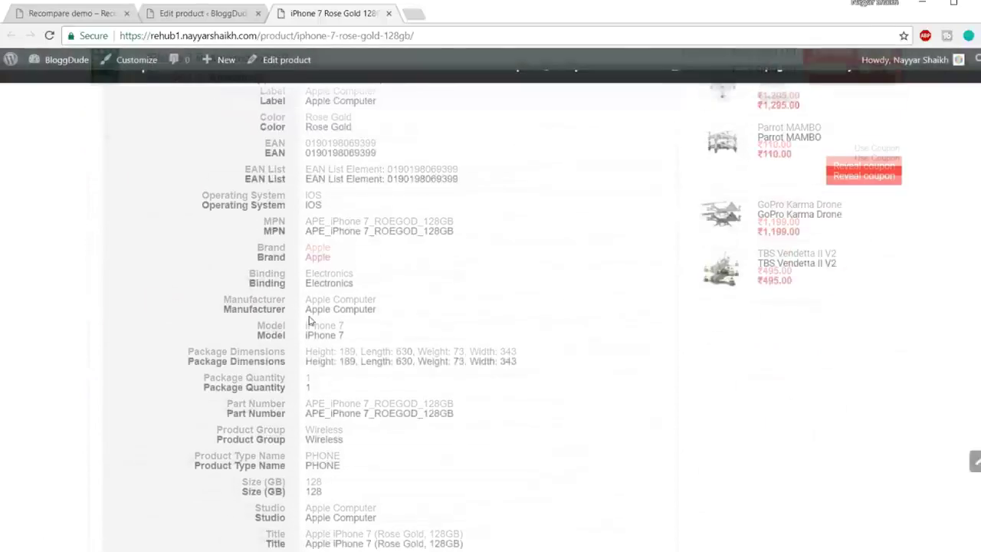
{"action": "scroll", "coordinate": [310, 320], "scroll_direction": "down", "scroll_amount": 3}
{"action": "scroll", "coordinate": [311, 322], "scroll_direction": "up", "scroll_amount": 7}
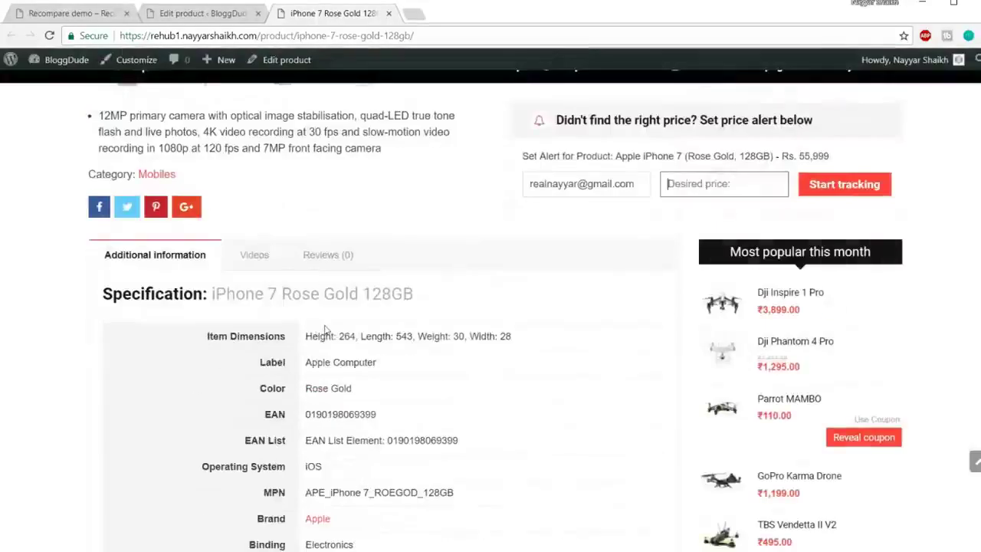
{"action": "scroll", "coordinate": [326, 330], "scroll_direction": "down", "scroll_amount": 2}
{"action": "left_click_drag", "start_coordinate": [299, 233], "coordinate": [368, 430]}
{"action": "left_click", "coordinate": [365, 427]}
{"action": "scroll", "coordinate": [365, 428], "scroll_direction": "down", "scroll_amount": 5}
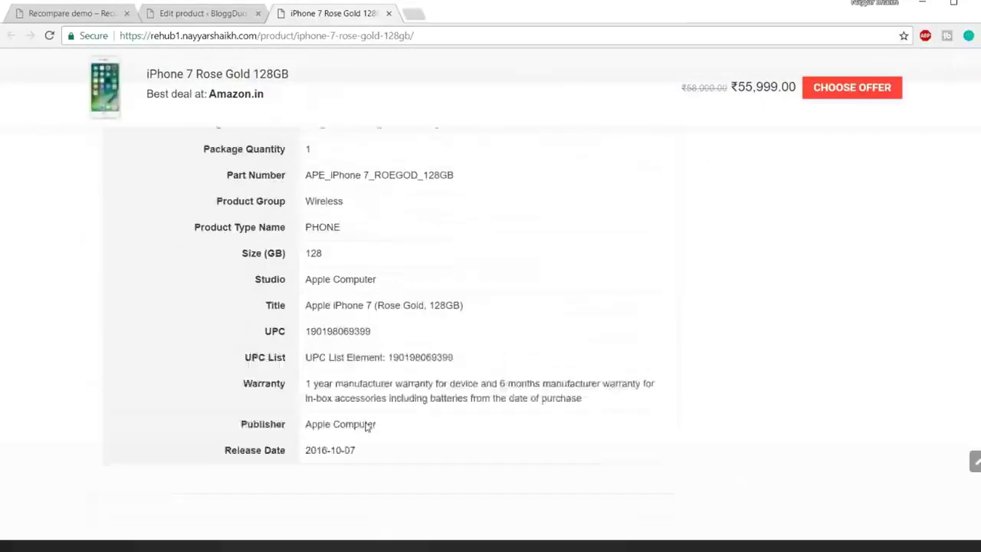
{"action": "scroll", "coordinate": [364, 427], "scroll_direction": "up", "scroll_amount": 1}
{"action": "left_click_drag", "start_coordinate": [372, 423], "coordinate": [295, 307]}
{"action": "left_click", "coordinate": [351, 326]}
{"action": "scroll", "coordinate": [351, 326], "scroll_direction": "up", "scroll_amount": 2}
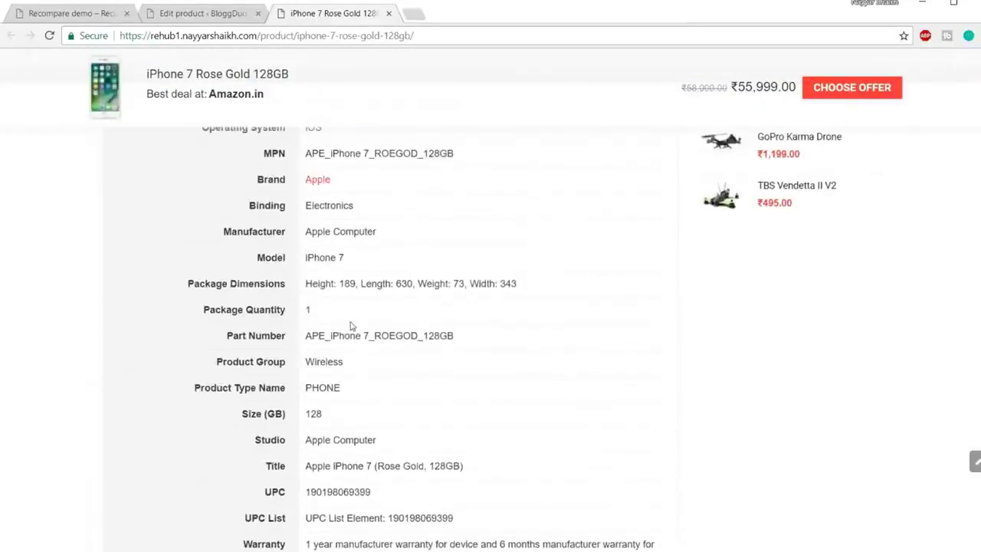
{"action": "scroll", "coordinate": [357, 325], "scroll_direction": "up", "scroll_amount": 2}
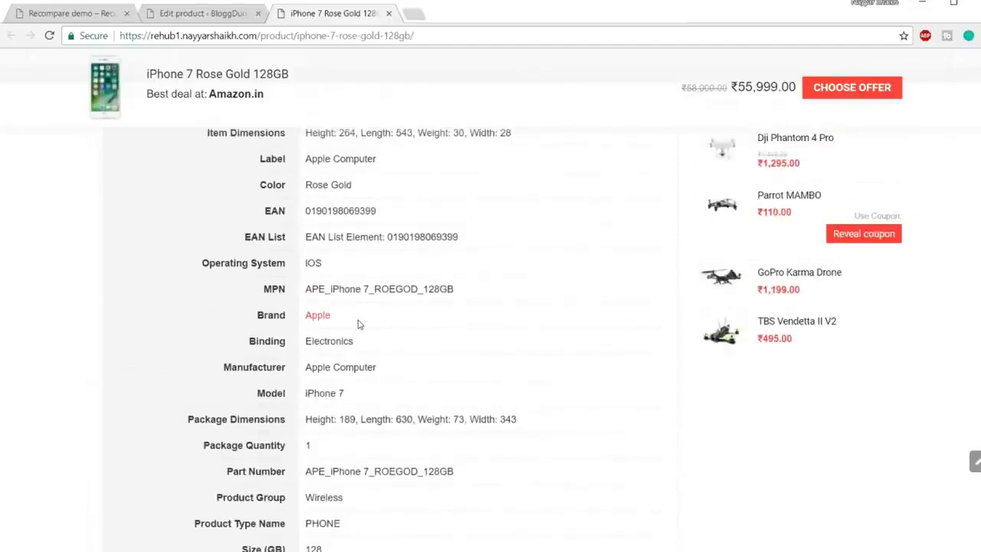
{"action": "scroll", "coordinate": [324, 320], "scroll_direction": "up", "scroll_amount": 1}
{"action": "scroll", "coordinate": [479, 339], "scroll_direction": "up", "scroll_amount": 2}
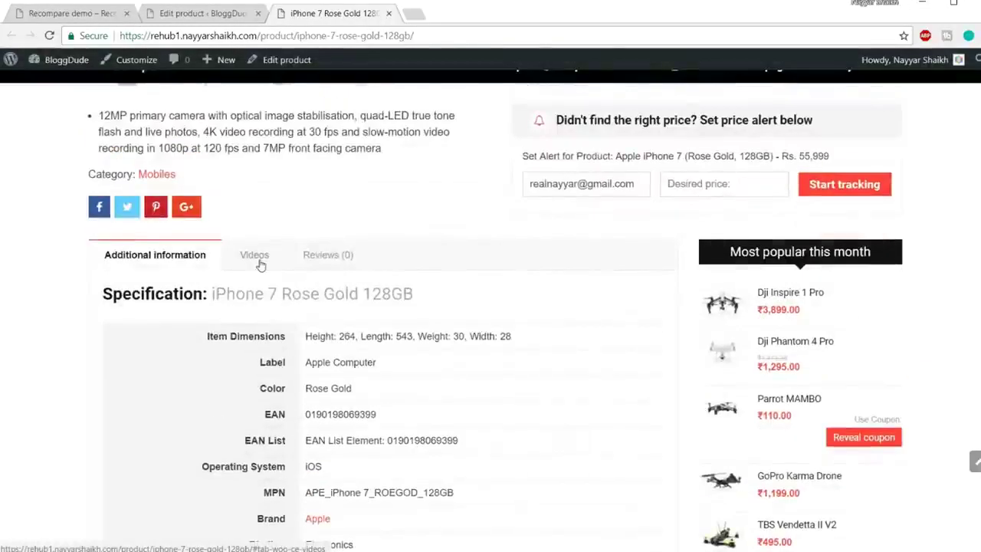
{"action": "left_click", "coordinate": [259, 262]}
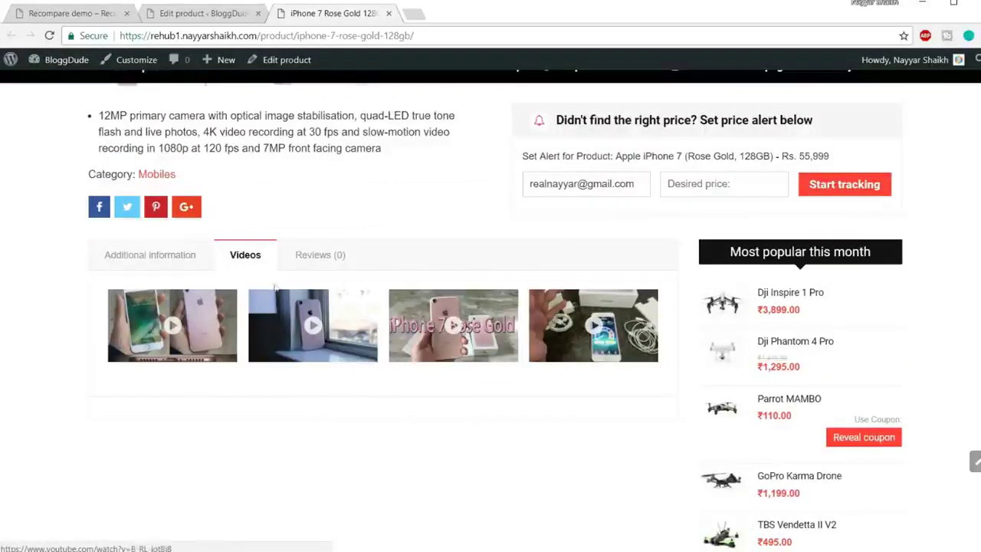
{"action": "left_click", "coordinate": [321, 265]}
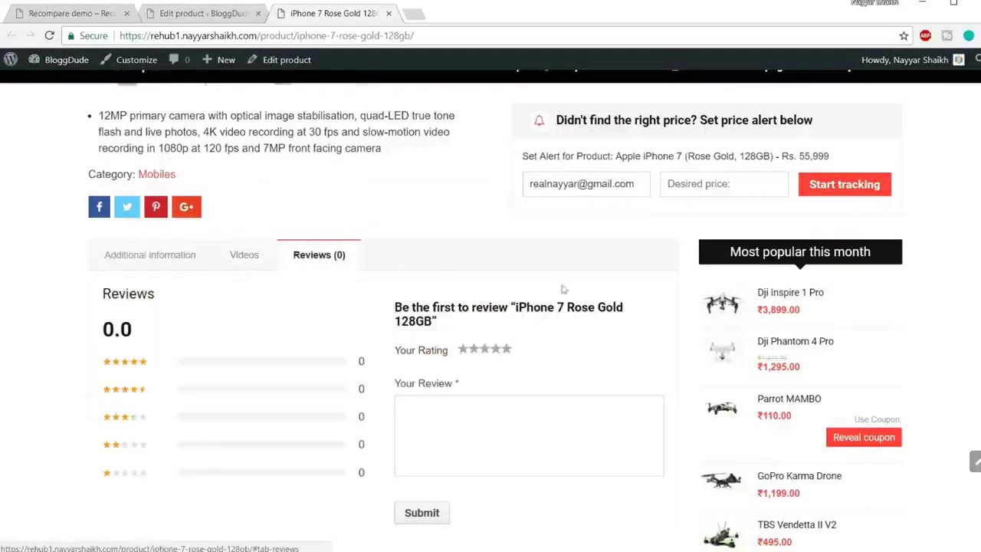
{"action": "left_click", "coordinate": [139, 263]}
{"action": "left_click", "coordinate": [347, 264]}
{"action": "left_click", "coordinate": [163, 256]}
{"action": "scroll", "coordinate": [934, 289], "scroll_direction": "down", "scroll_amount": 1}
{"action": "scroll", "coordinate": [935, 289], "scroll_direction": "down", "scroll_amount": 3}
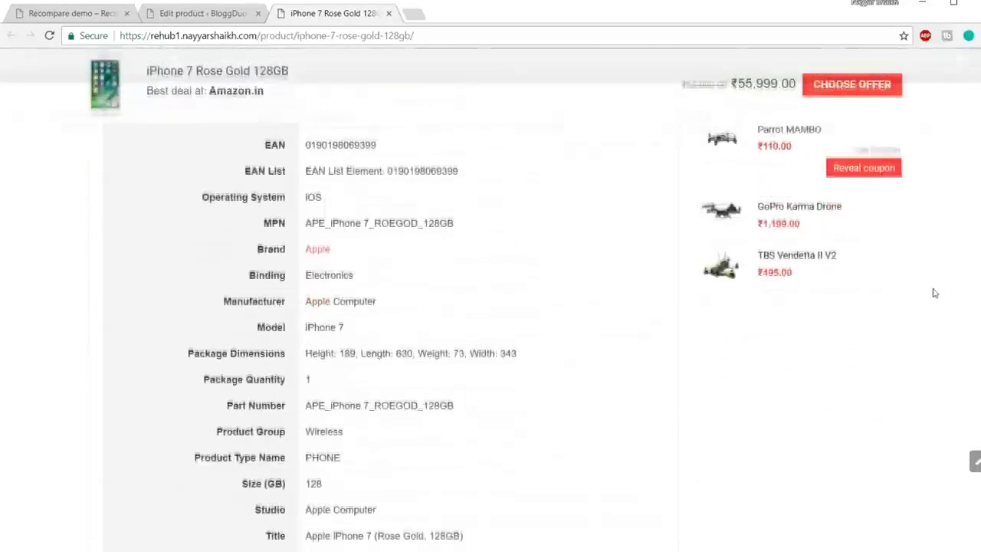
{"action": "scroll", "coordinate": [935, 289], "scroll_direction": "up", "scroll_amount": 5}
{"action": "scroll", "coordinate": [889, 383], "scroll_direction": "up", "scroll_amount": 3}
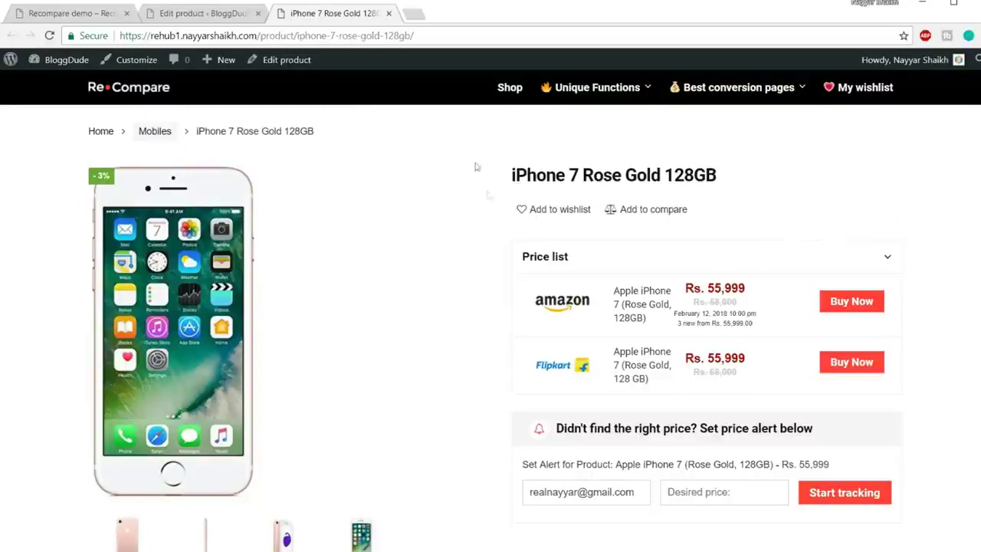
- On the Recompare demo tab, open Connected Review from the Unique Functions menu
{"action": "left_click", "coordinate": [31, 15]}
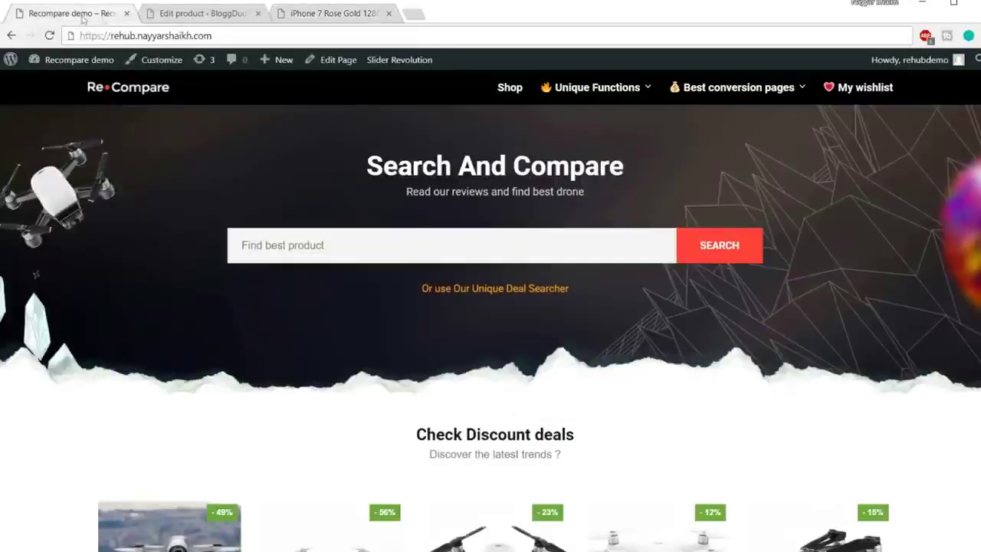
{"action": "mouse_move", "coordinate": [610, 101]}
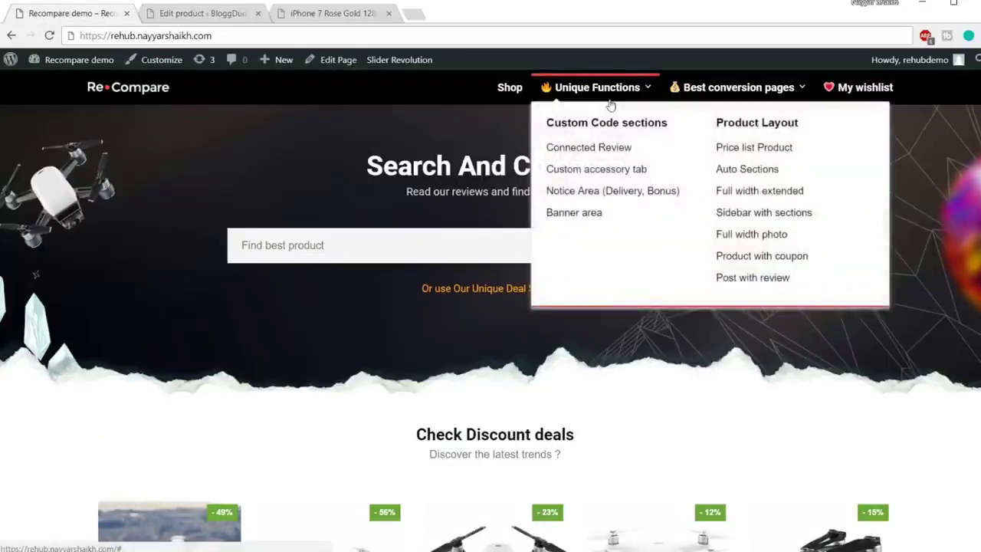
{"action": "left_click", "coordinate": [590, 154]}
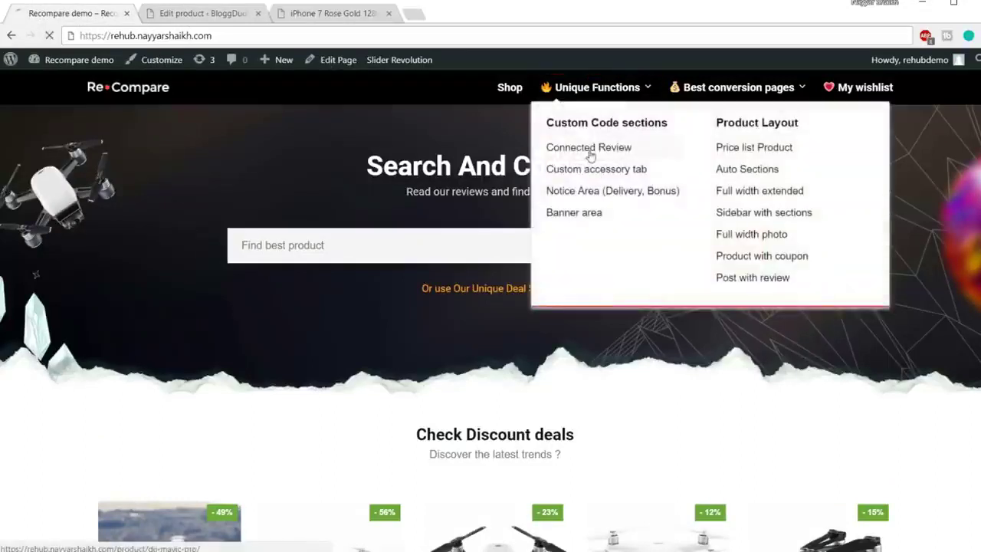
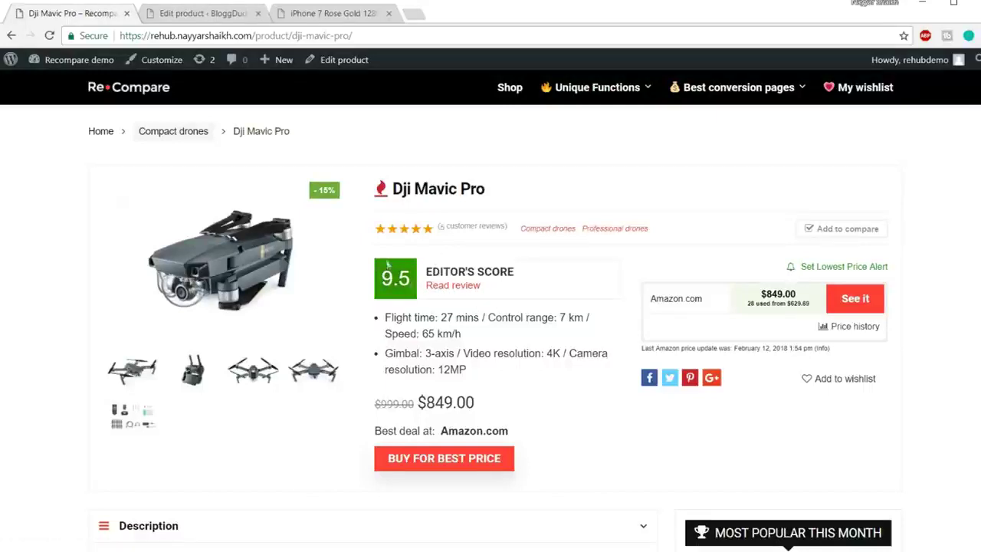
- Open the DJI Mavic Pro review in a new tab beside its product page
{"action": "right_click", "coordinate": [452, 288]}
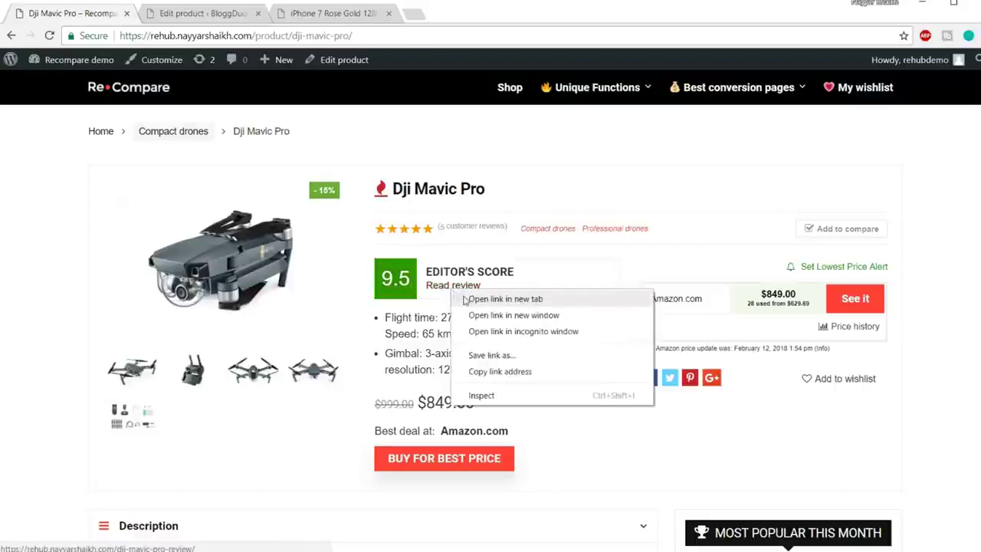
{"action": "left_click", "coordinate": [465, 299]}
{"action": "left_click", "coordinate": [208, 13]}
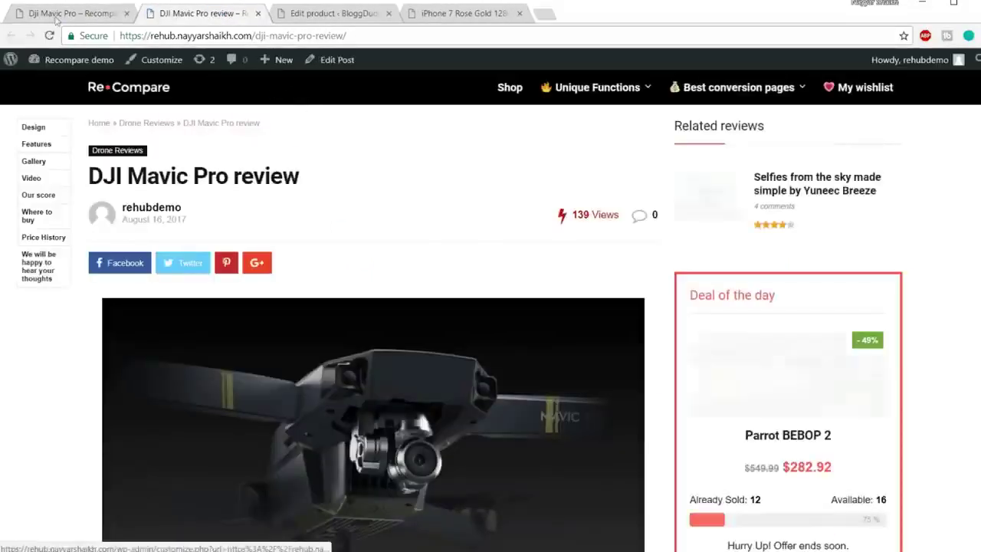
{"action": "left_click", "coordinate": [55, 15]}
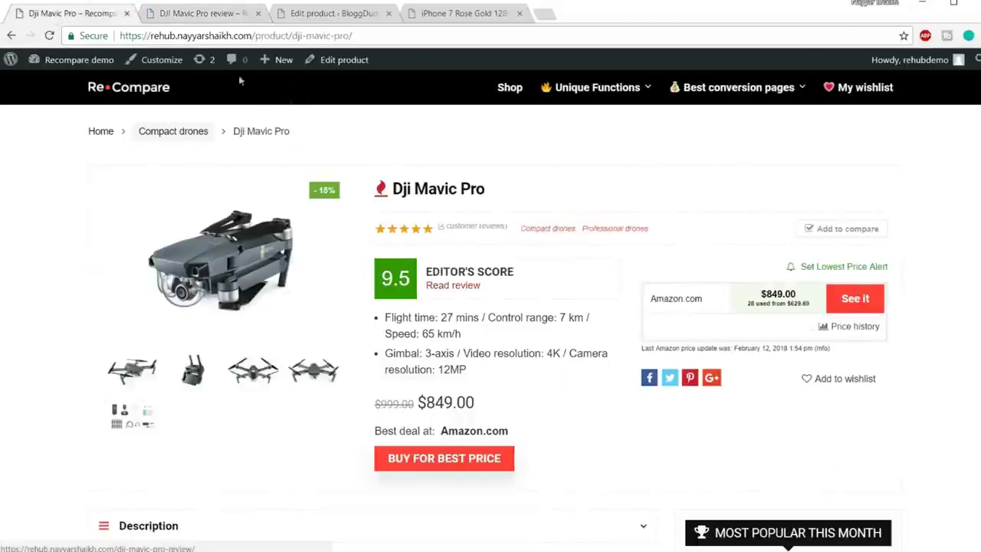
{"action": "left_click", "coordinate": [203, 11]}
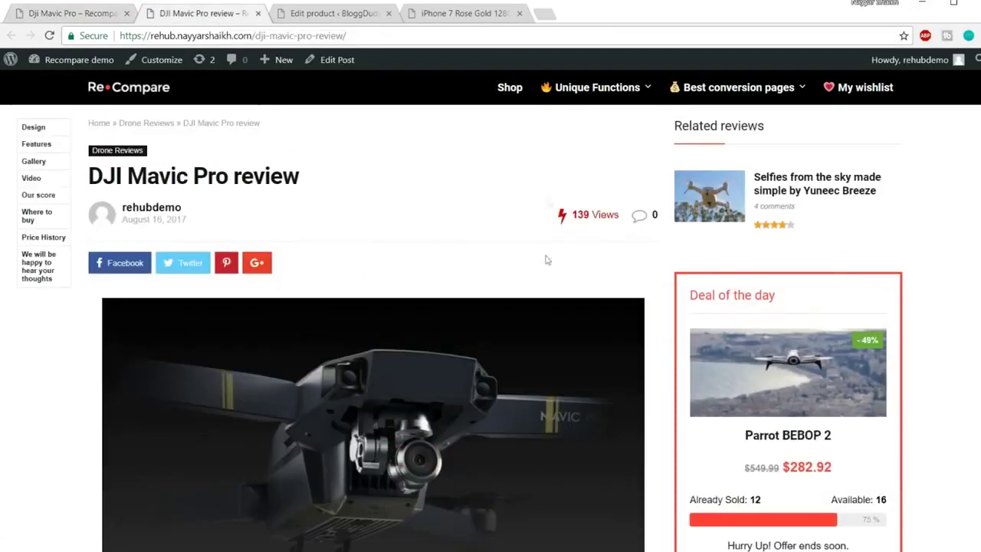
- Scroll through the review's opening sections down to the pros and cons list
{"action": "scroll", "coordinate": [547, 260], "scroll_direction": "down", "scroll_amount": 15}
{"action": "scroll", "coordinate": [556, 353], "scroll_direction": "down", "scroll_amount": 5}
{"action": "scroll", "coordinate": [773, 312], "scroll_direction": "up", "scroll_amount": 20}
{"action": "scroll", "coordinate": [774, 312], "scroll_direction": "down", "scroll_amount": 4}
{"action": "scroll", "coordinate": [228, 308], "scroll_direction": "up", "scroll_amount": 4}
{"action": "scroll", "coordinate": [227, 309], "scroll_direction": "down", "scroll_amount": 3}
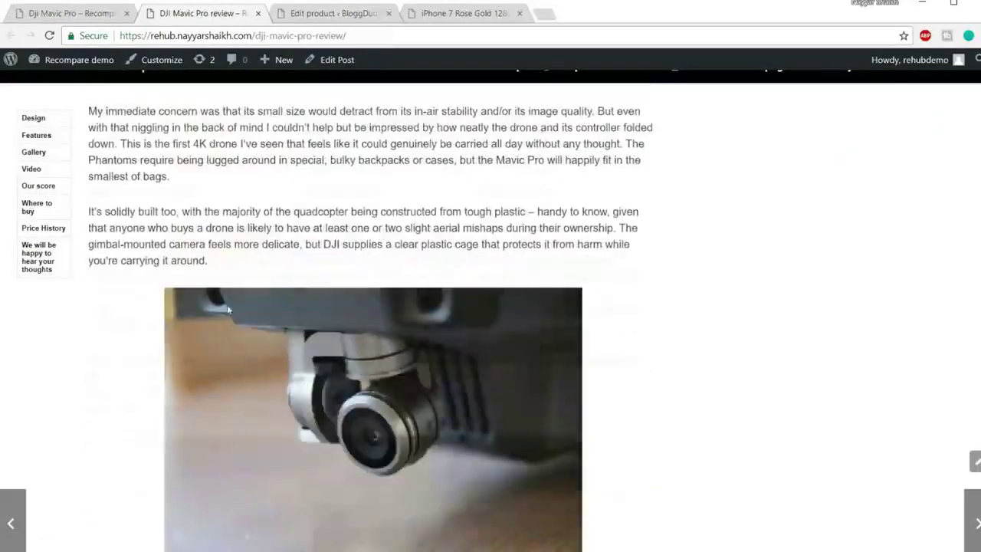
{"action": "scroll", "coordinate": [228, 309], "scroll_direction": "down", "scroll_amount": 5}
{"action": "scroll", "coordinate": [356, 338], "scroll_direction": "down", "scroll_amount": 15}
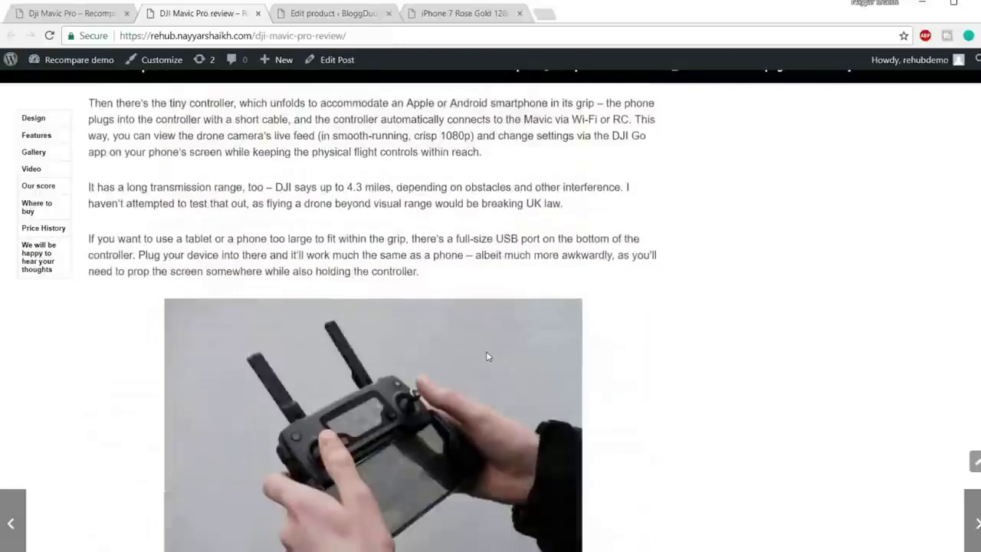
{"action": "scroll", "coordinate": [203, 318], "scroll_direction": "down", "scroll_amount": 11}
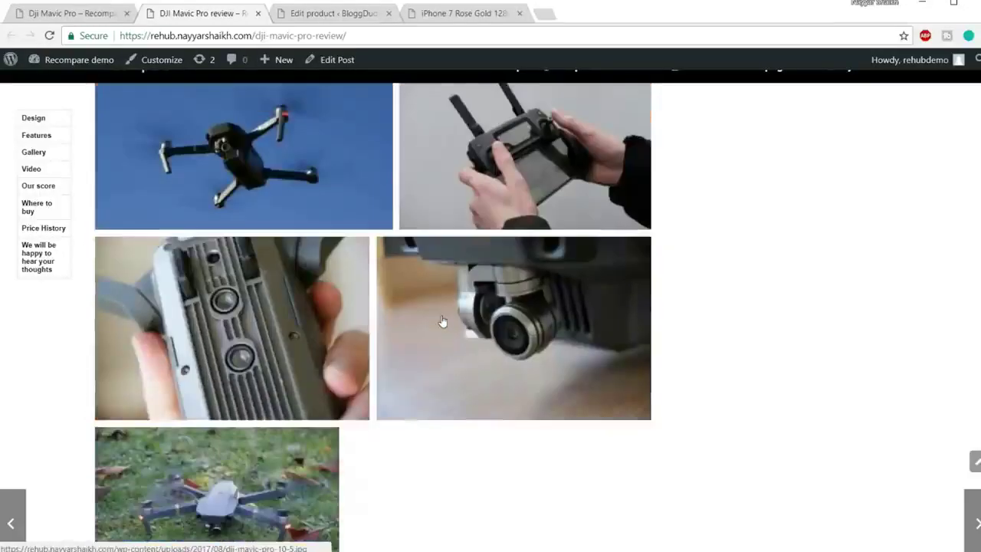
{"action": "scroll", "coordinate": [129, 333], "scroll_direction": "down", "scroll_amount": 5}
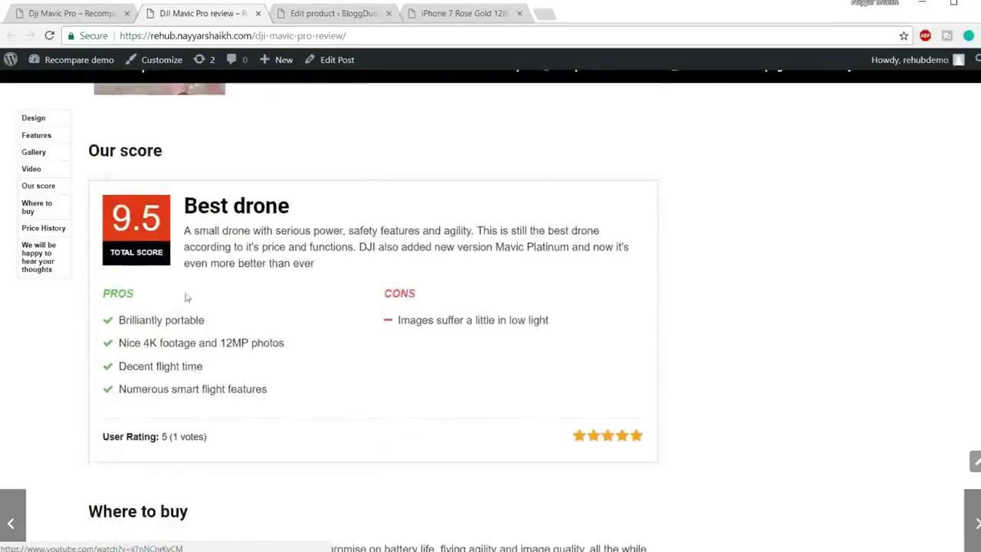
{"action": "left_click", "coordinate": [207, 323]}
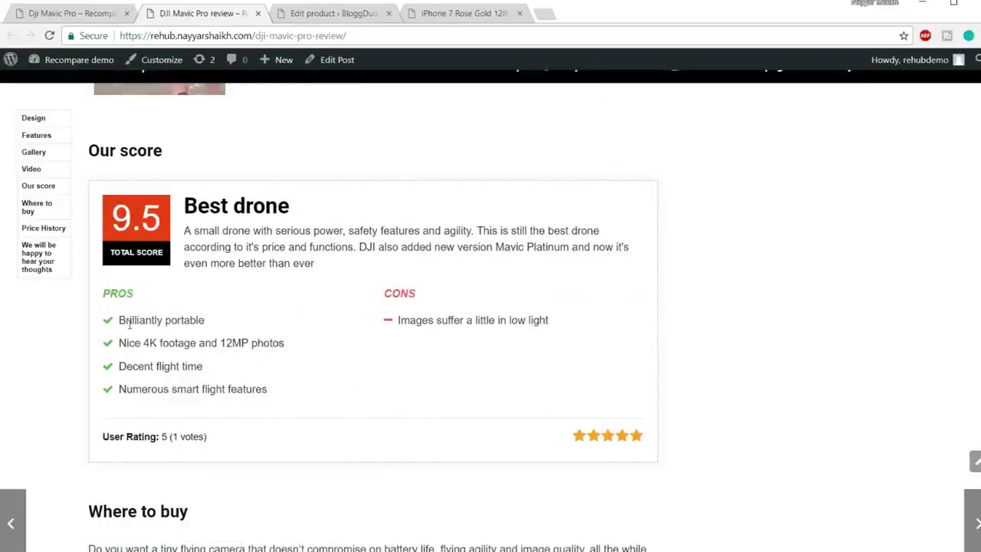
- Scroll past the price alert, offers and gallery, return to the top, and close the review tab
{"action": "scroll", "coordinate": [501, 342], "scroll_direction": "down", "scroll_amount": 5}
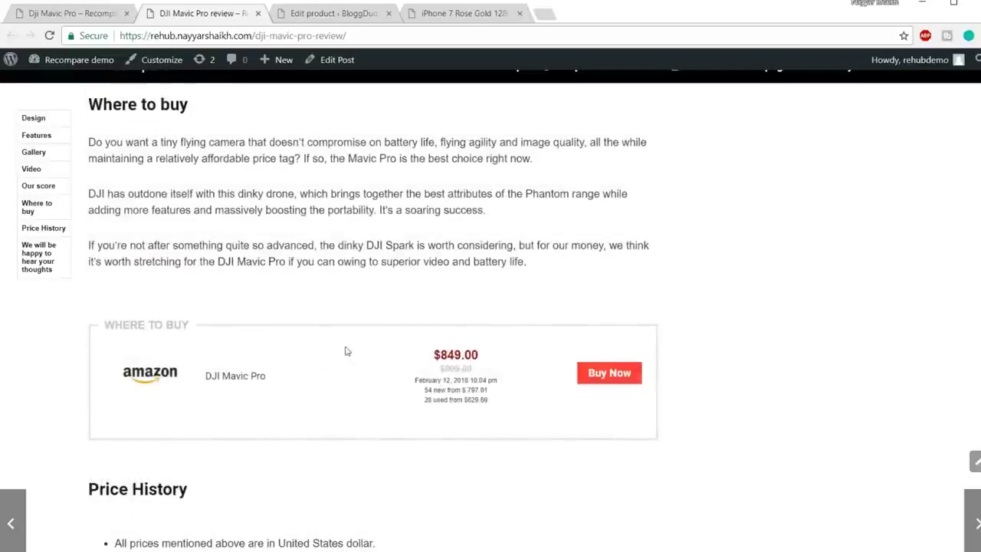
{"action": "scroll", "coordinate": [230, 379], "scroll_direction": "down", "scroll_amount": 3}
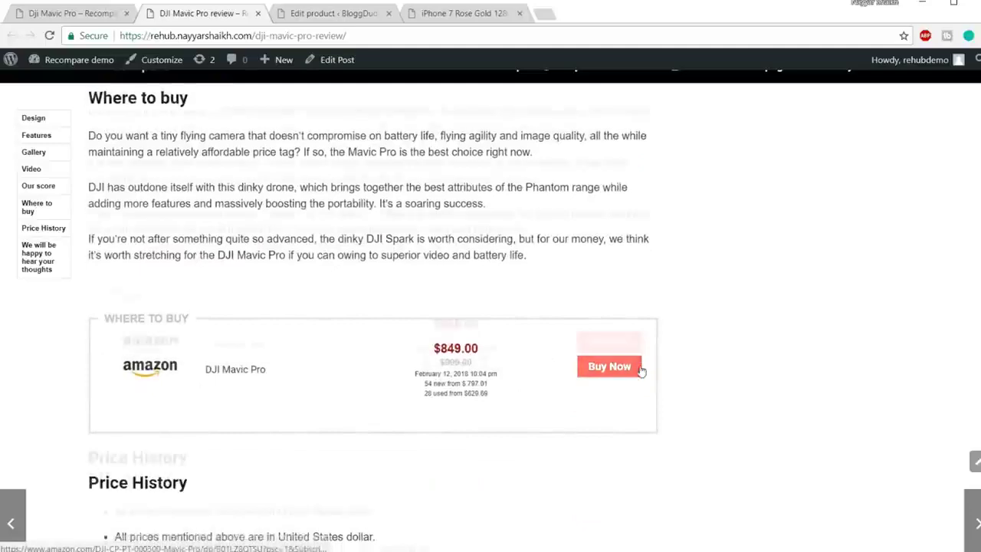
{"action": "scroll", "coordinate": [213, 379], "scroll_direction": "down", "scroll_amount": 8}
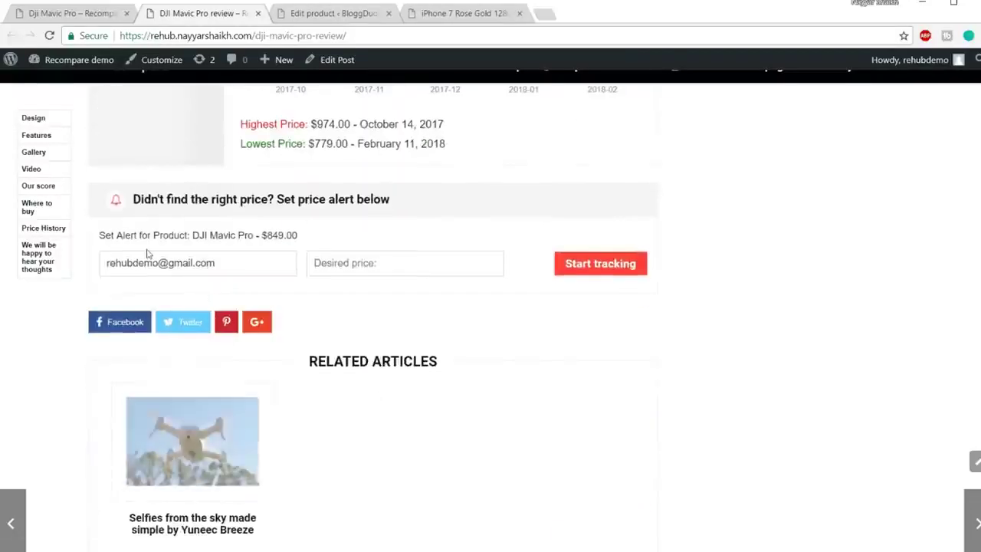
{"action": "left_click_drag", "start_coordinate": [235, 265], "coordinate": [101, 262]}
{"action": "left_click", "coordinate": [281, 214]}
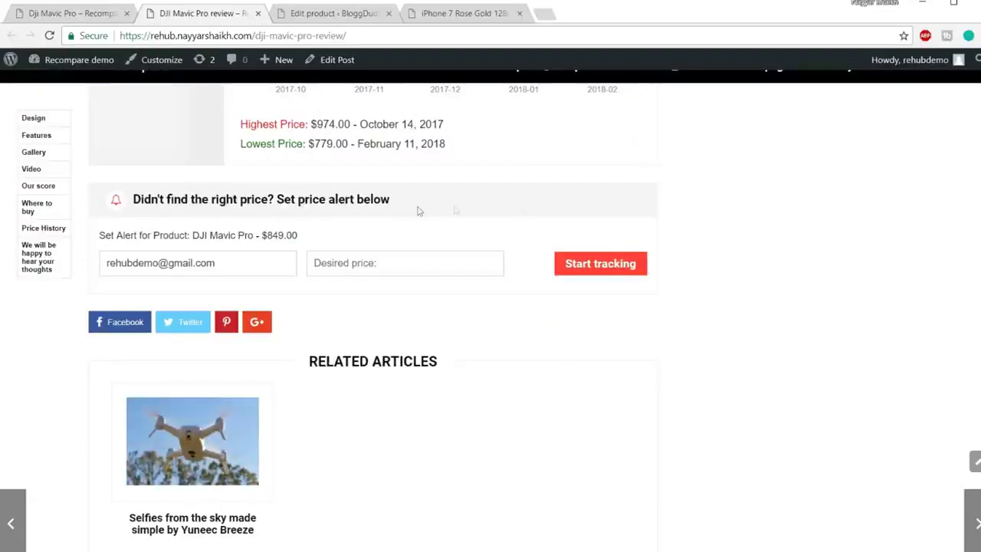
{"action": "scroll", "coordinate": [529, 307], "scroll_direction": "down", "scroll_amount": 7}
{"action": "scroll", "coordinate": [547, 354], "scroll_direction": "up", "scroll_amount": 15}
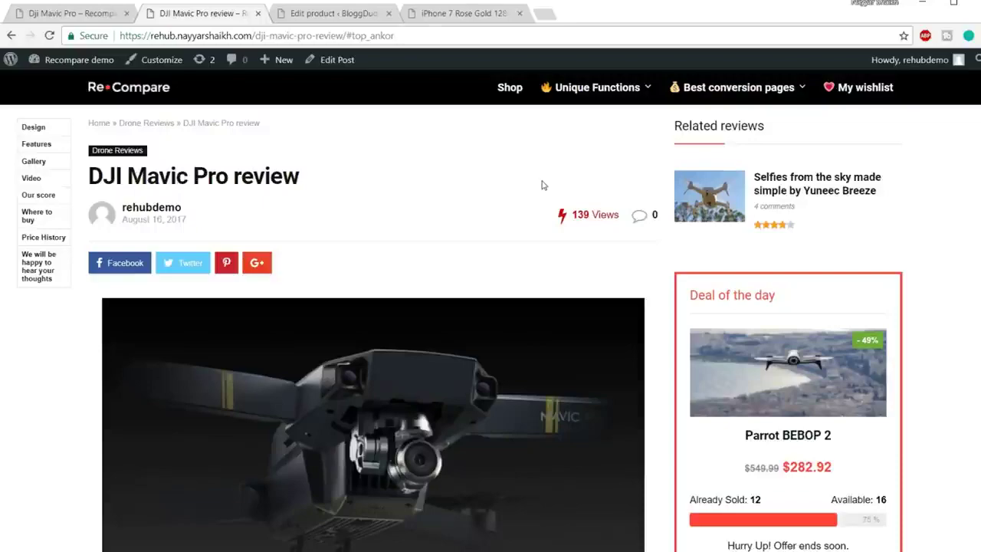
{"action": "scroll", "coordinate": [541, 185], "scroll_direction": "down", "scroll_amount": 20}
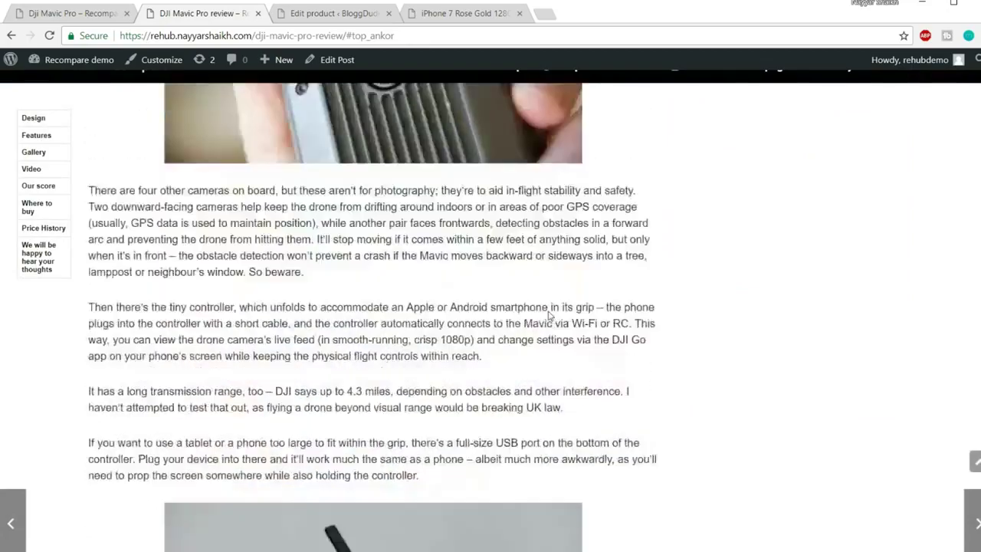
{"action": "scroll", "coordinate": [549, 315], "scroll_direction": "down", "scroll_amount": 15}
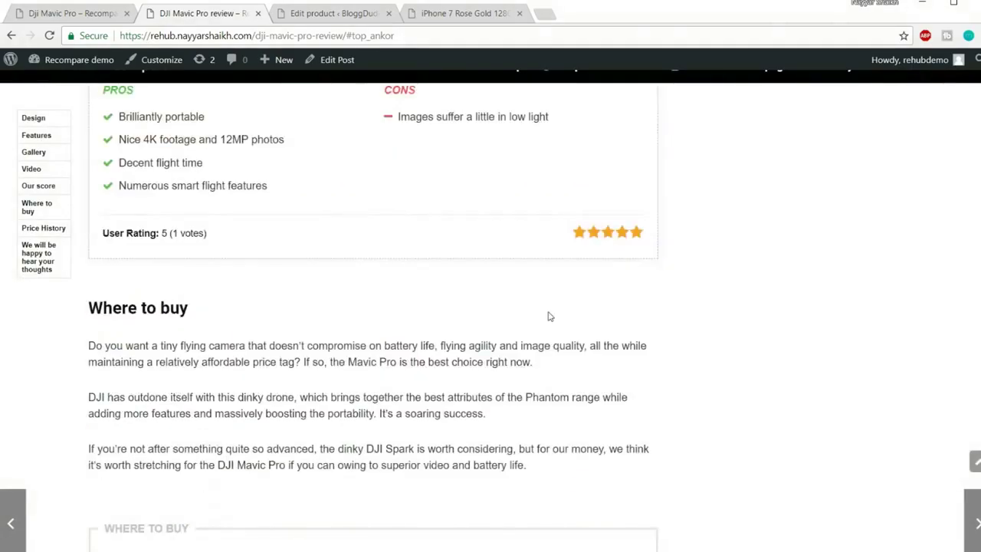
{"action": "scroll", "coordinate": [549, 315], "scroll_direction": "down", "scroll_amount": 6}
{"action": "scroll", "coordinate": [550, 271], "scroll_direction": "up", "scroll_amount": 4}
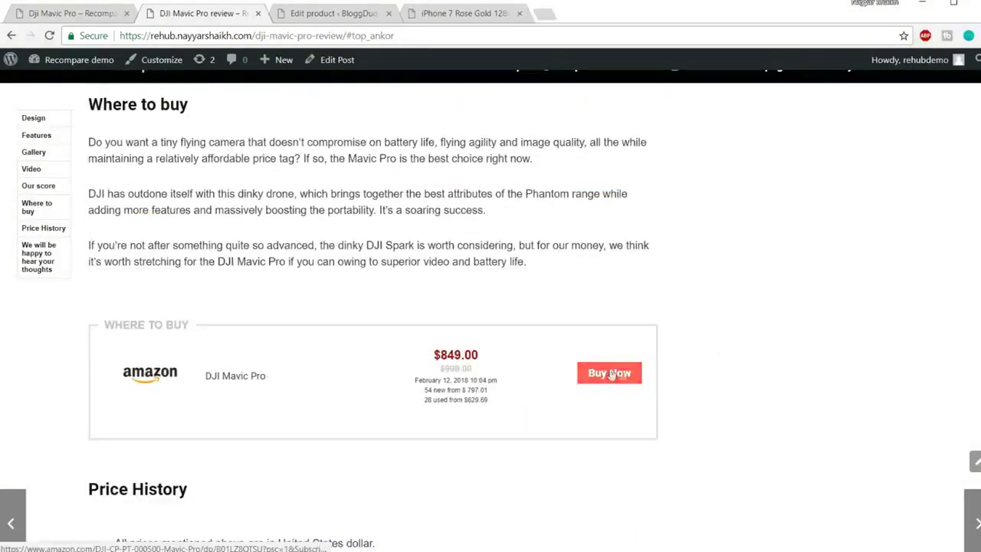
{"action": "left_click", "coordinate": [975, 462]}
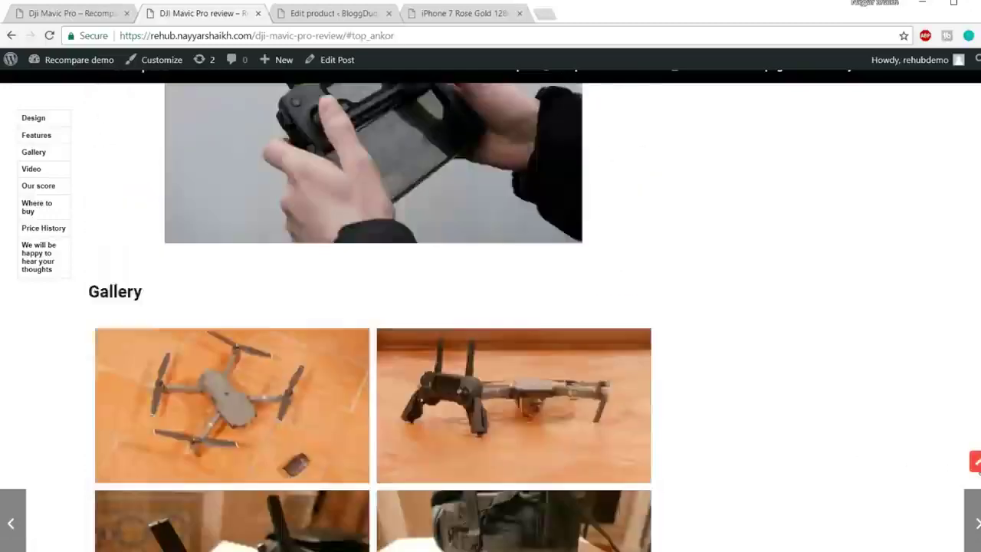
{"action": "left_click", "coordinate": [259, 13]}
- From the iPhone 7 page's admin bar, start a new post in a separate tab
{"action": "left_click", "coordinate": [333, 13]}
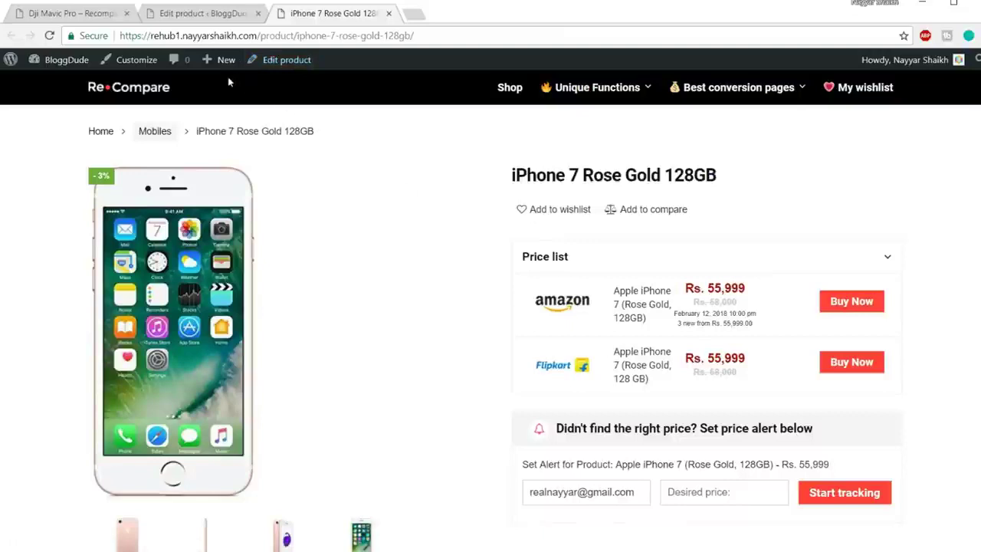
{"action": "mouse_move", "coordinate": [223, 66]}
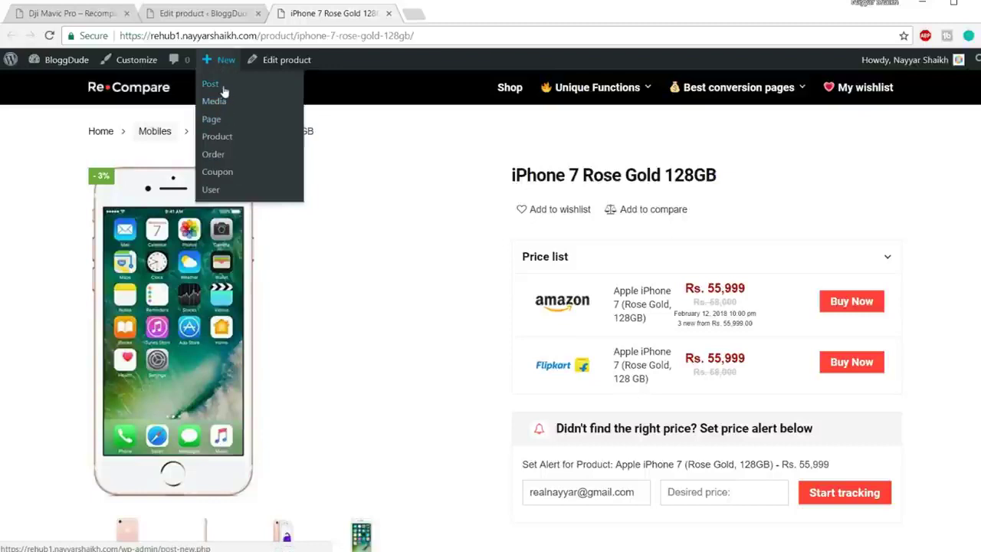
{"action": "middle_click", "coordinate": [211, 85]}
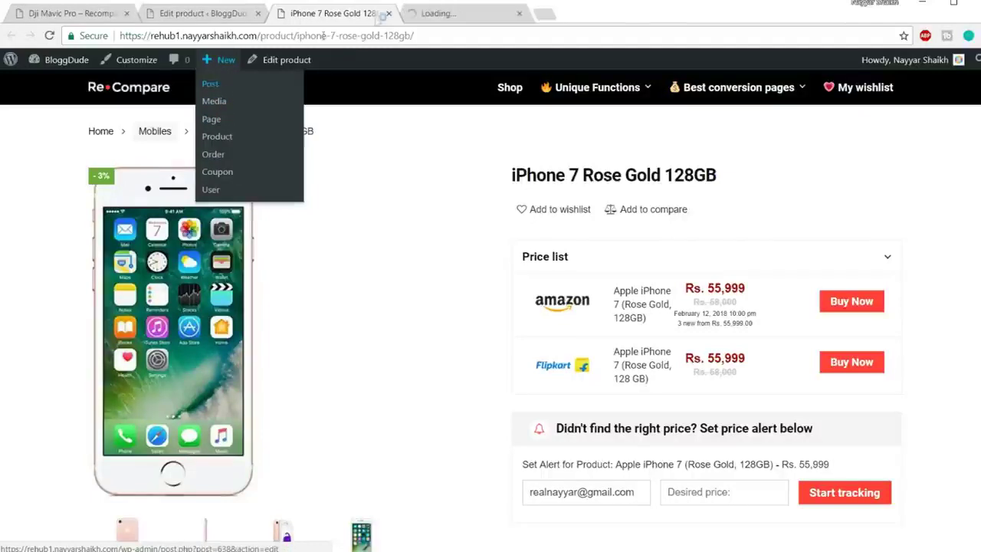
{"action": "left_click", "coordinate": [429, 14]}
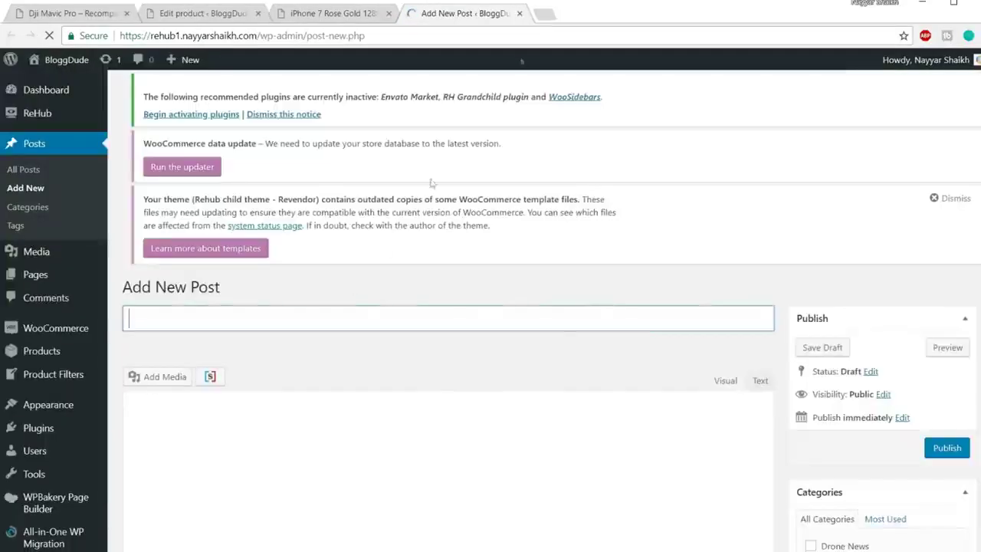
- Title the post 'iPhone 7 Review' so its permalink is generated
{"action": "scroll", "coordinate": [287, 299], "scroll_direction": "down", "scroll_amount": 1}
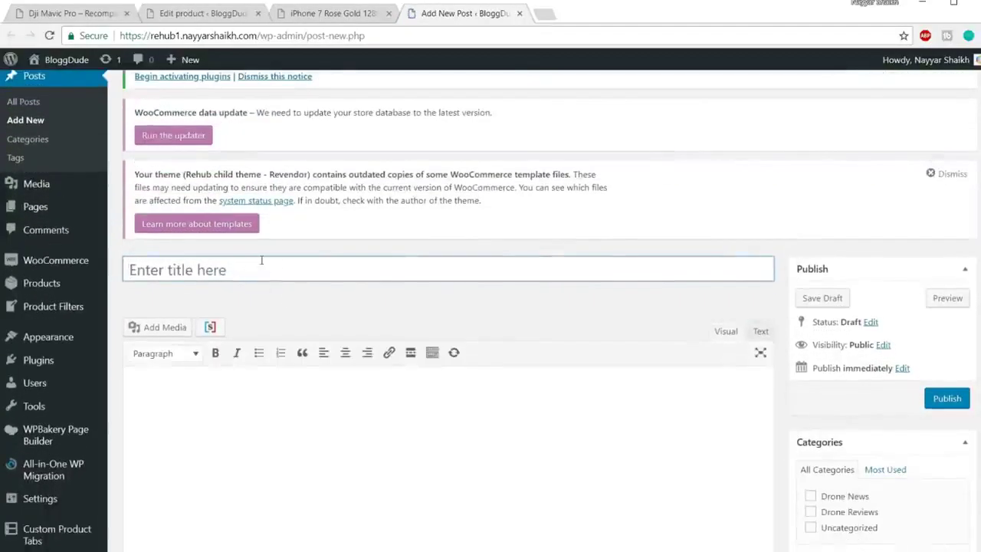
{"action": "type", "text": "iPhone 7"}
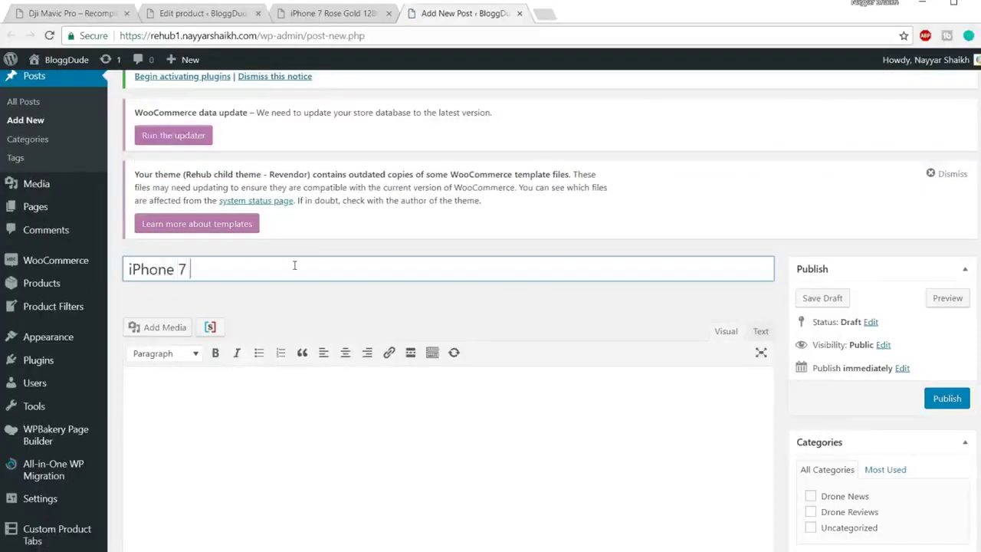
{"action": "type", "text": " Review"}
{"action": "left_click", "coordinate": [657, 299]}
{"action": "scroll", "coordinate": [656, 299], "scroll_direction": "down", "scroll_amount": 1}
{"action": "left_click", "coordinate": [253, 400]}
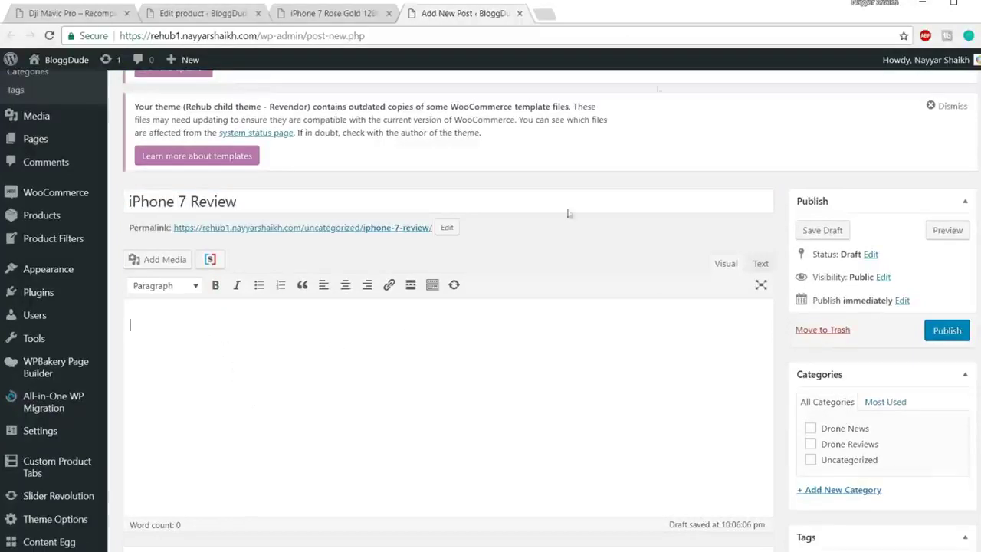
- Search in a new tab for an iPhone 7 rose gold review
{"action": "left_click", "coordinate": [543, 13]}
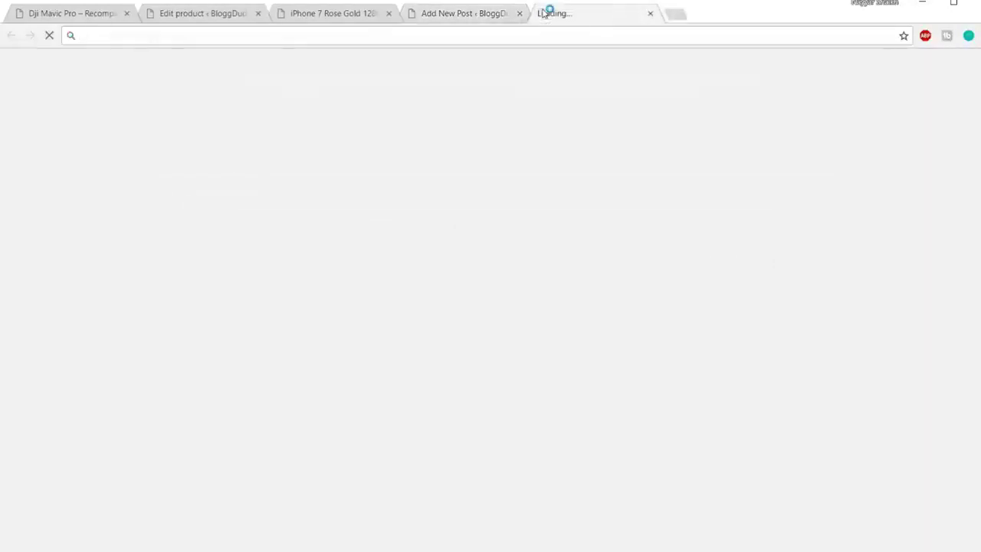
{"action": "type", "text": "ip"}
{"action": "key", "text": "BackSpace"}
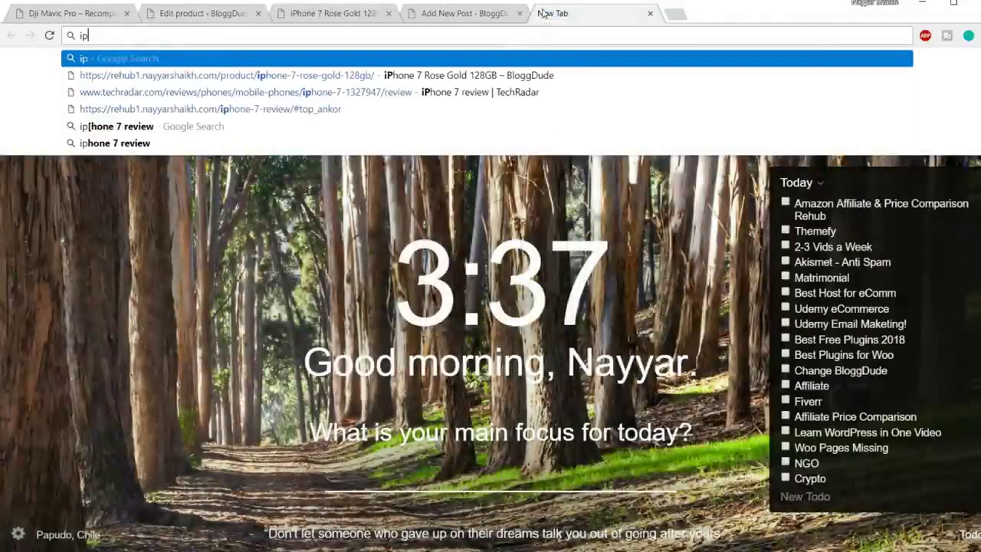
{"action": "type", "text": "hone 7 "}
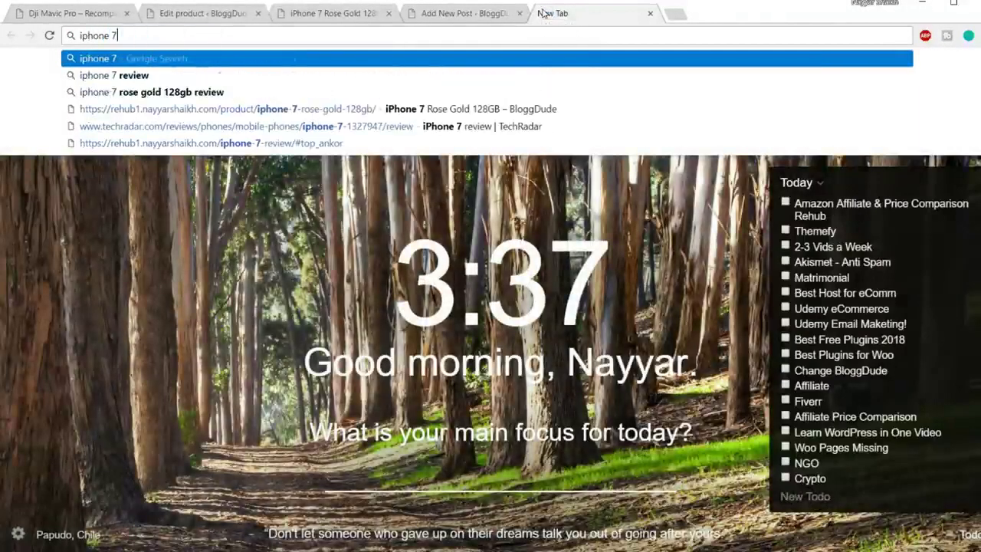
{"action": "type", "text": "rose gold 128gb review"}
{"action": "key", "text": "Return"}
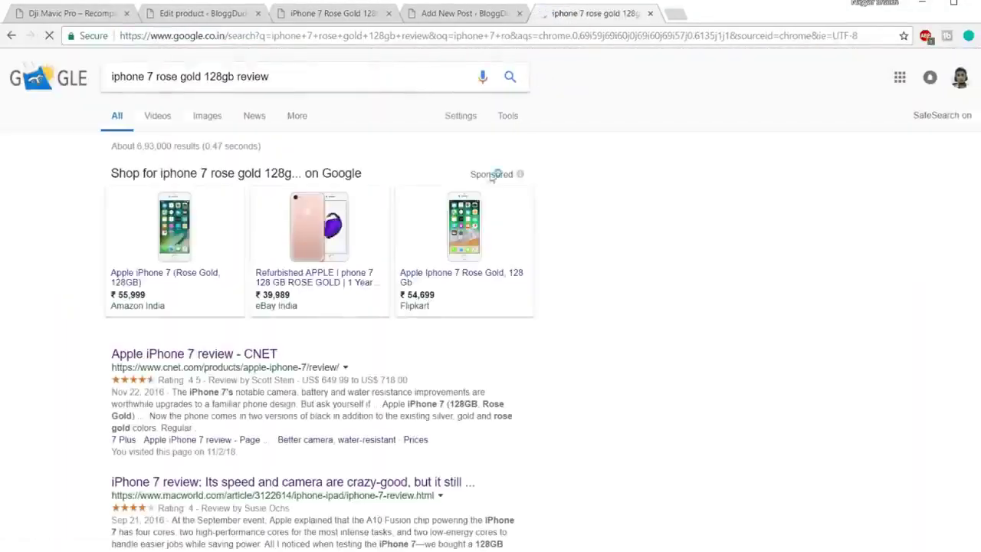
- Open and skim the CNET iPhone 7 review, then close it
{"action": "scroll", "coordinate": [580, 248], "scroll_direction": "down", "scroll_amount": 2}
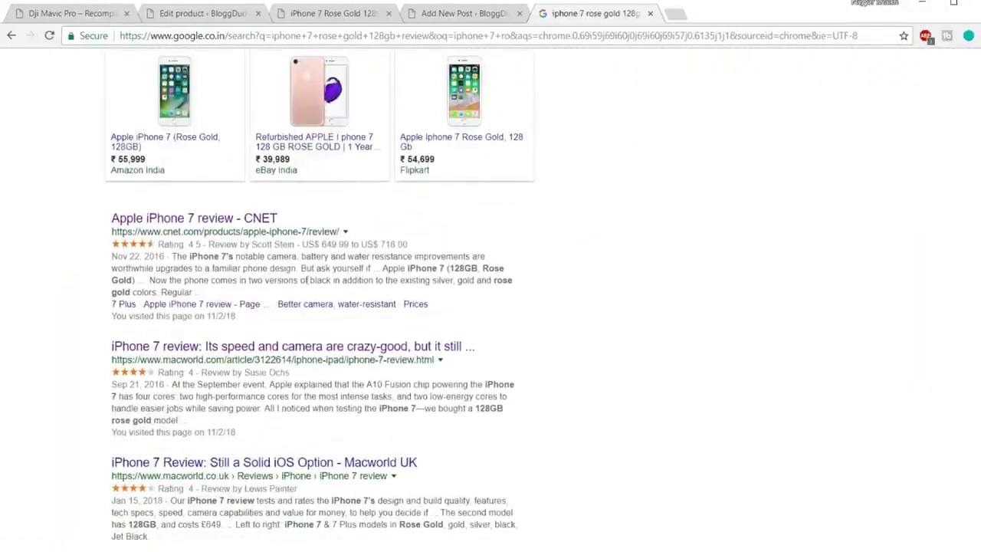
{"action": "middle_click", "coordinate": [253, 219]}
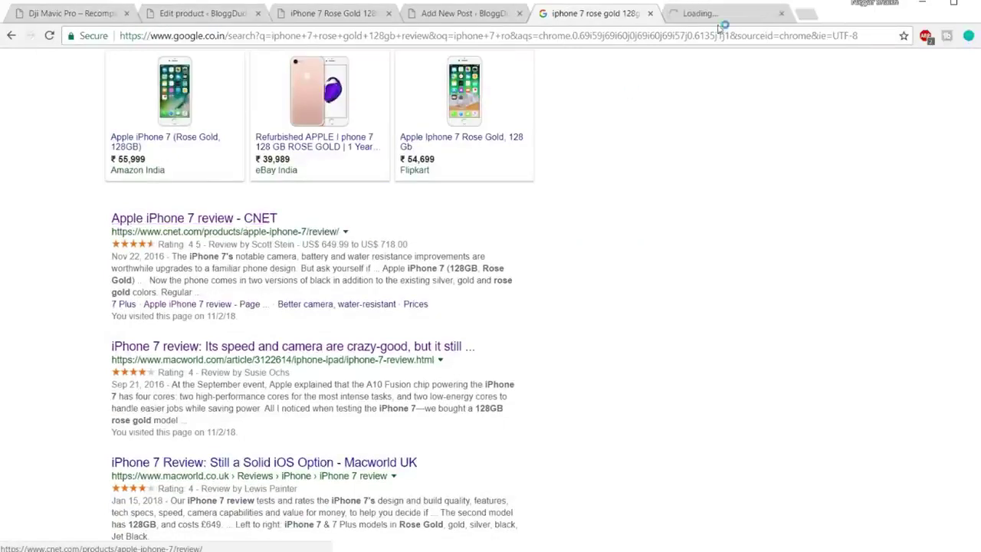
{"action": "left_click", "coordinate": [721, 20]}
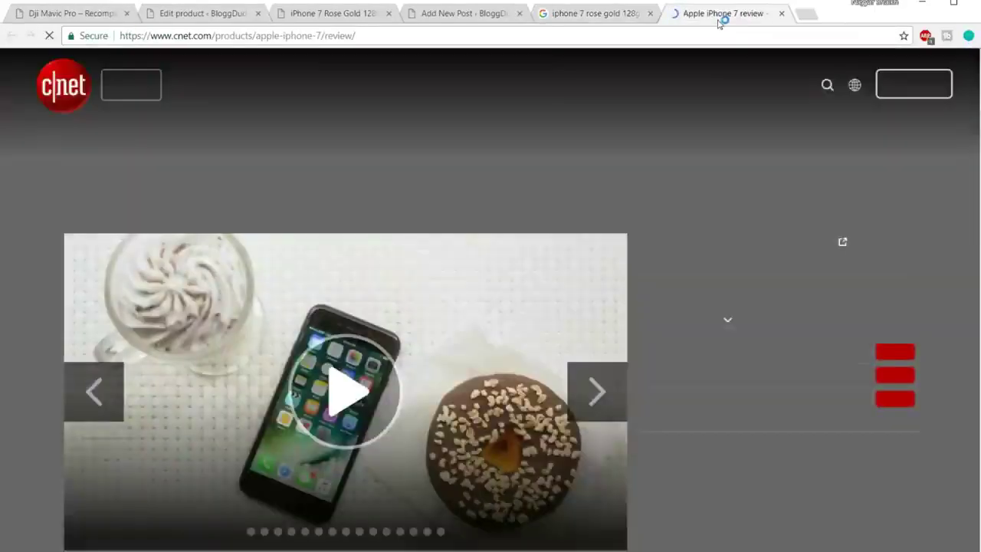
{"action": "scroll", "coordinate": [617, 333], "scroll_direction": "down", "scroll_amount": 5}
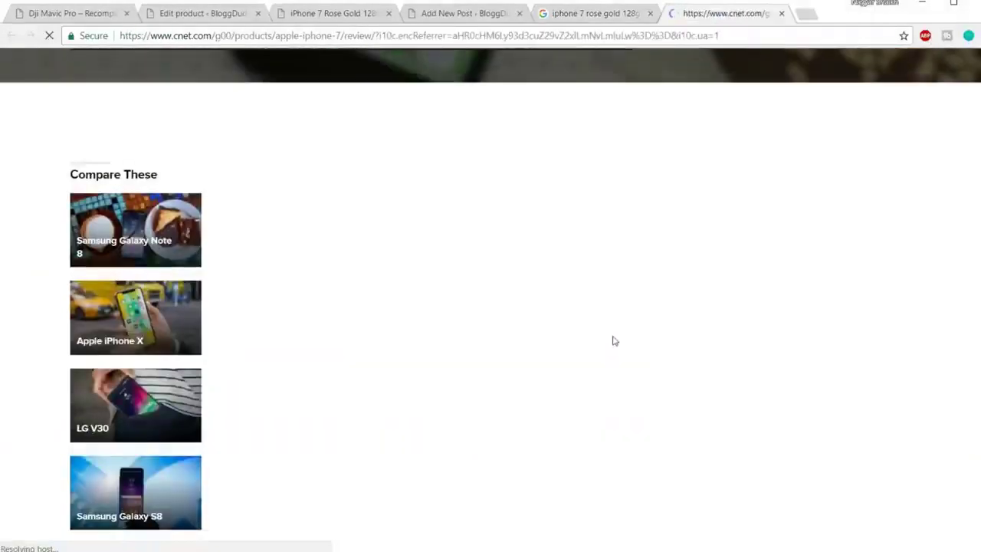
{"action": "scroll", "coordinate": [613, 339], "scroll_direction": "down", "scroll_amount": 5}
{"action": "scroll", "coordinate": [613, 338], "scroll_direction": "down", "scroll_amount": 8}
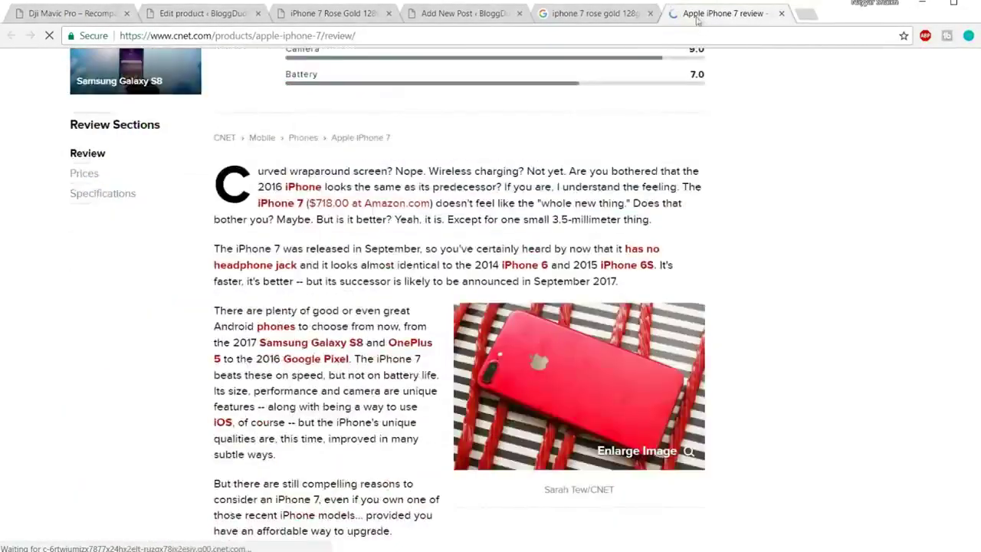
{"action": "left_click", "coordinate": [782, 13]}
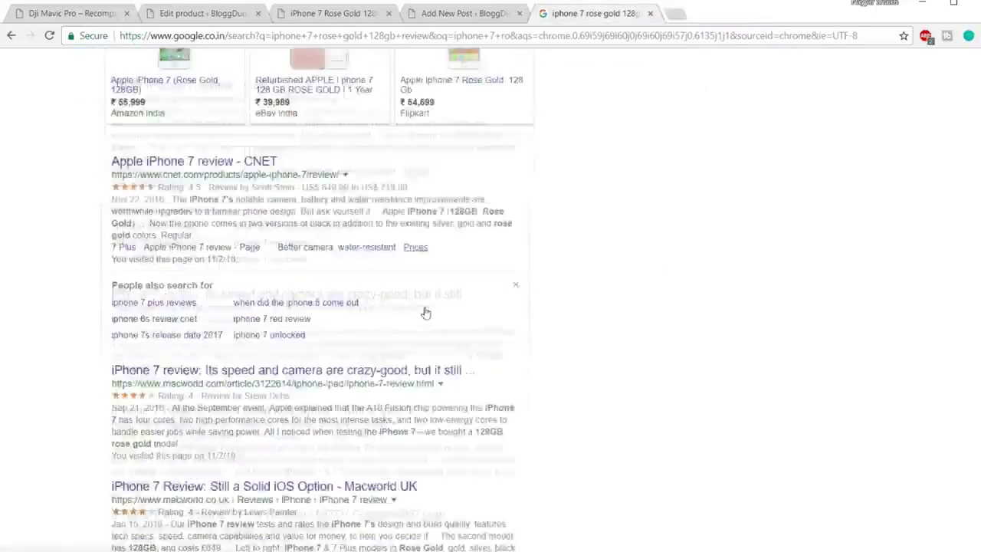
- Open the Macworld review and select its text from A10 Fusion through the camera photos
{"action": "scroll", "coordinate": [361, 276], "scroll_direction": "down", "scroll_amount": 2}
{"action": "left_click", "coordinate": [256, 296]}
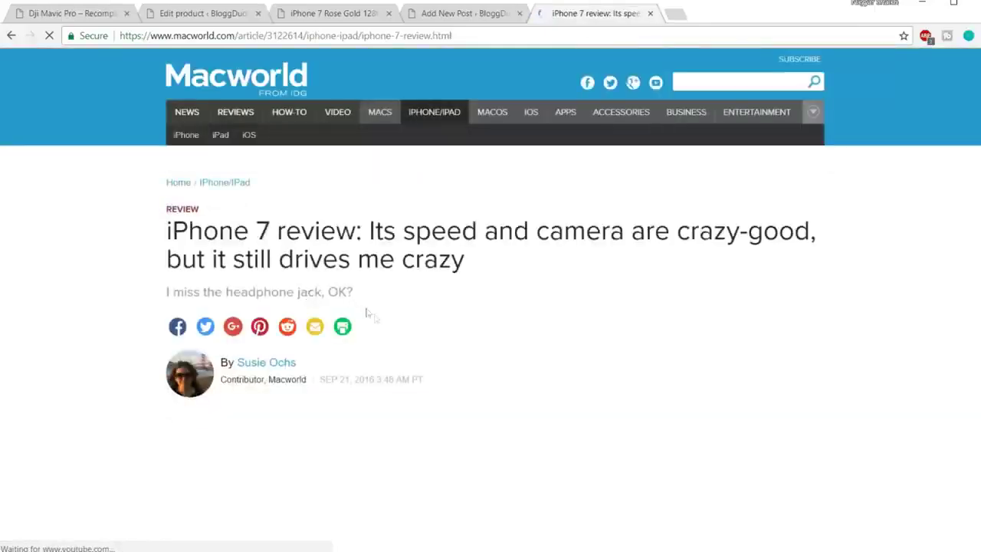
{"action": "scroll", "coordinate": [590, 253], "scroll_direction": "down", "scroll_amount": 10}
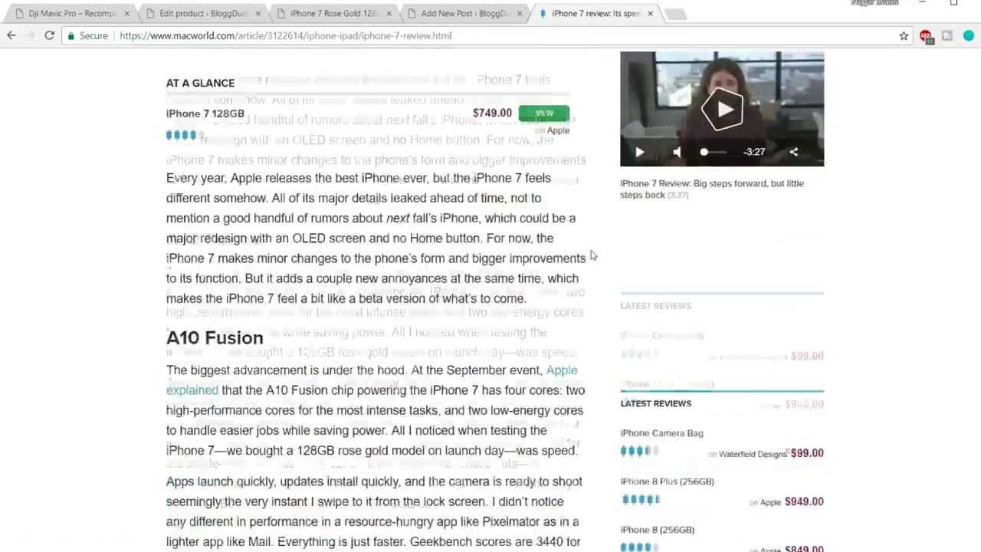
{"action": "left_click_drag", "start_coordinate": [166, 169], "coordinate": [420, 322]}
{"action": "left_click_drag", "start_coordinate": [544, 326], "coordinate": [622, 342]}
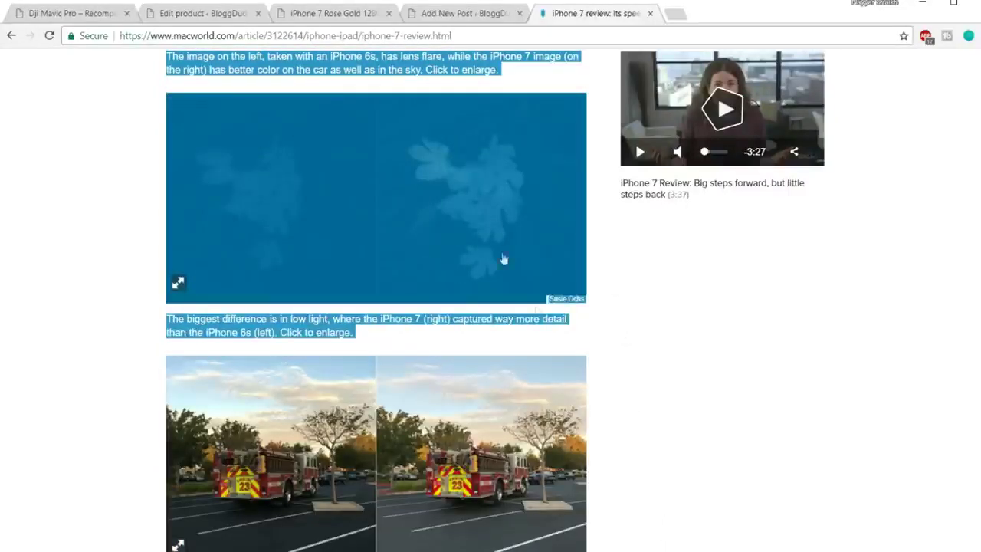
{"action": "left_click", "coordinate": [463, 26]}
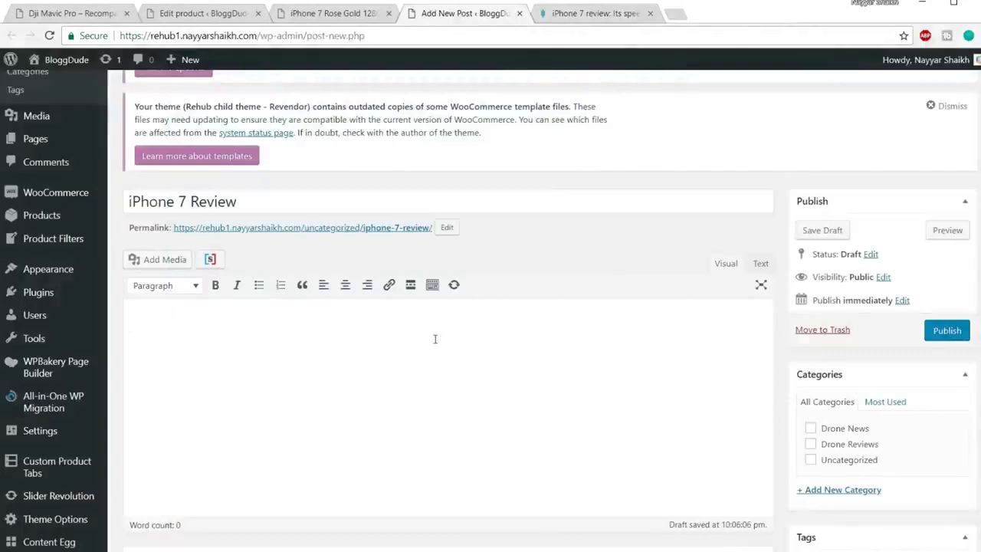
- Paste the copied Macworld article into the empty post body
{"action": "left_click", "coordinate": [435, 338]}
{"action": "key", "text": "ctrl+v"}
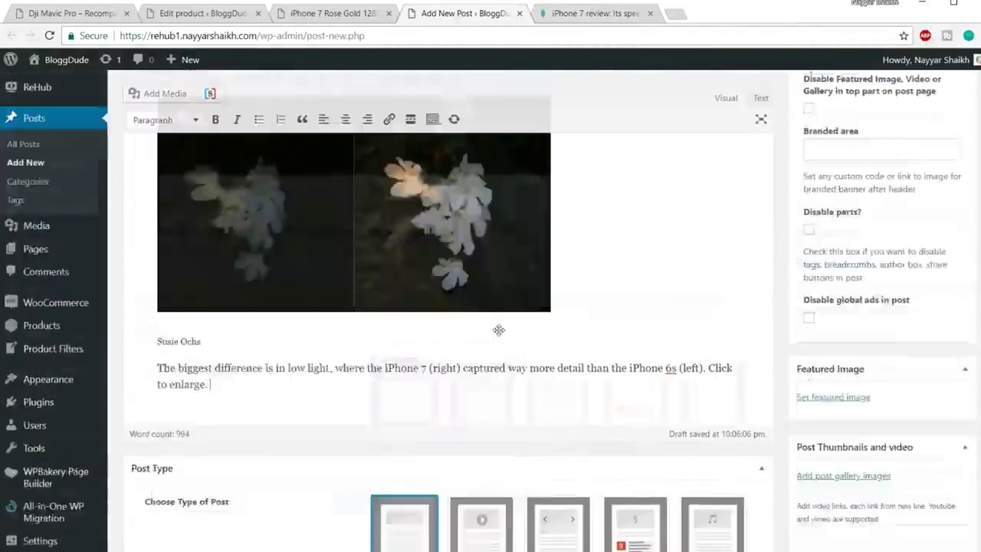
{"action": "scroll", "coordinate": [498, 330], "scroll_direction": "up", "scroll_amount": 20}
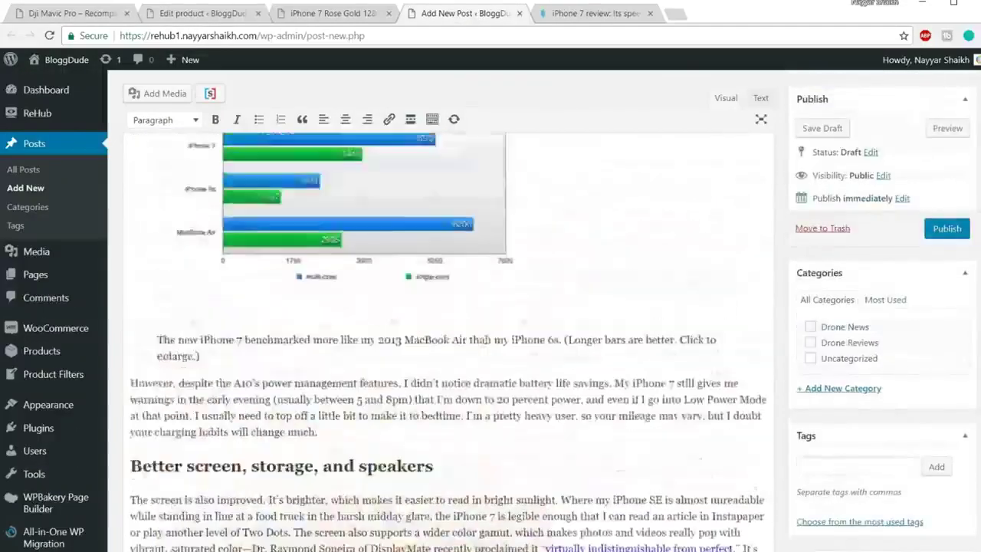
{"action": "scroll", "coordinate": [449, 332], "scroll_direction": "up", "scroll_amount": 15}
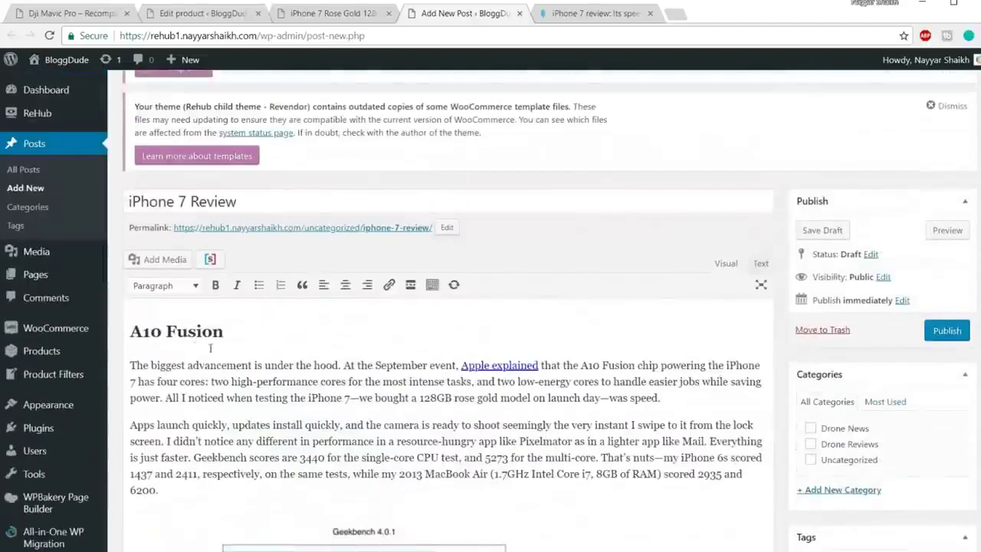
- Switch the A10 Fusion heading to Paragraph and then back to Heading 2
{"action": "left_click_drag", "start_coordinate": [224, 331], "coordinate": [113, 334]}
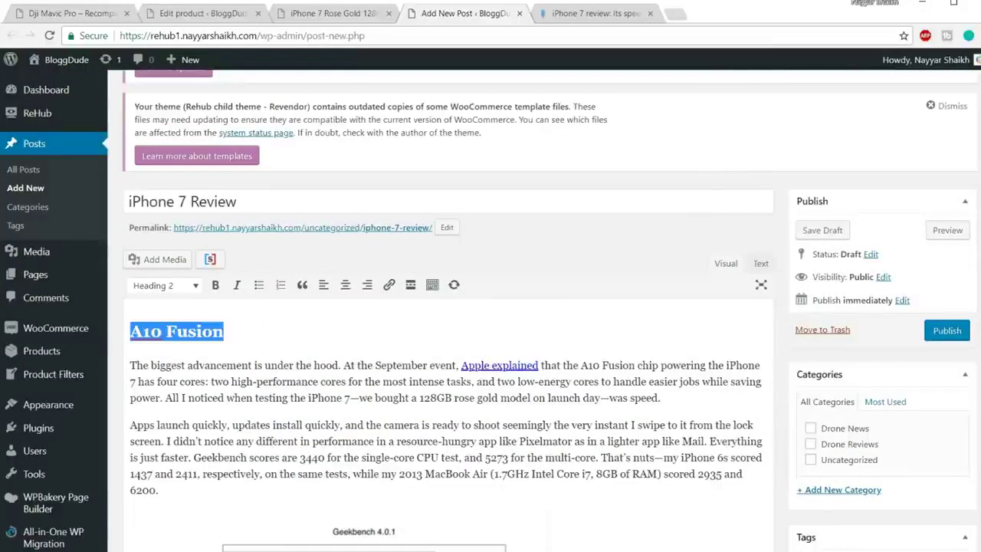
{"action": "left_click_drag", "start_coordinate": [240, 336], "coordinate": [119, 326]}
{"action": "left_click", "coordinate": [165, 287]}
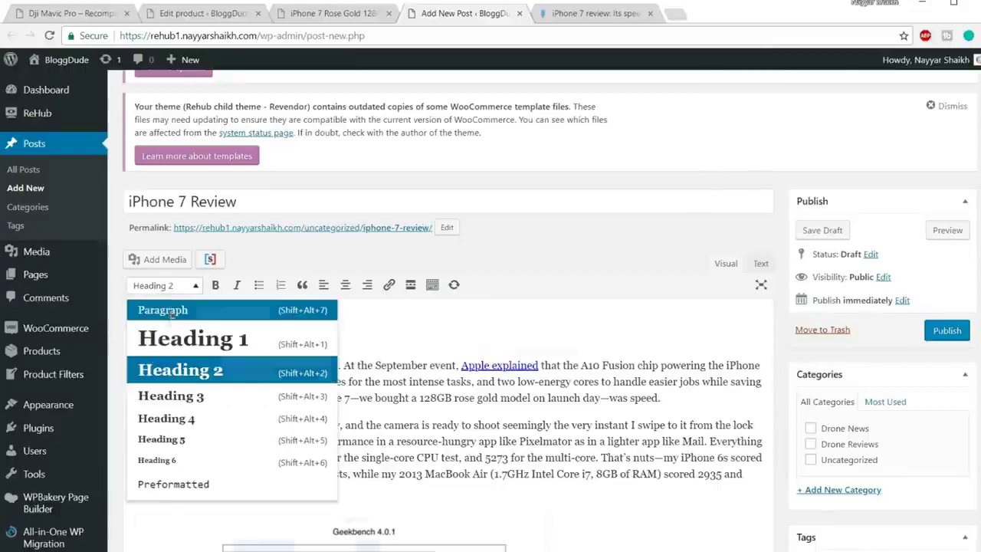
{"action": "left_click", "coordinate": [170, 313]}
{"action": "left_click_drag", "start_coordinate": [196, 325], "coordinate": [123, 326]}
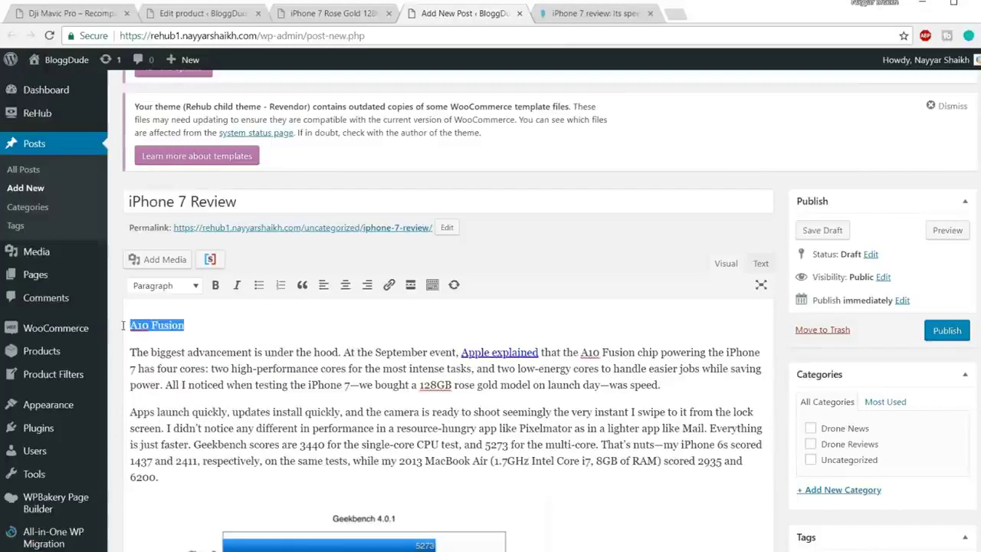
{"action": "left_click", "coordinate": [162, 289]}
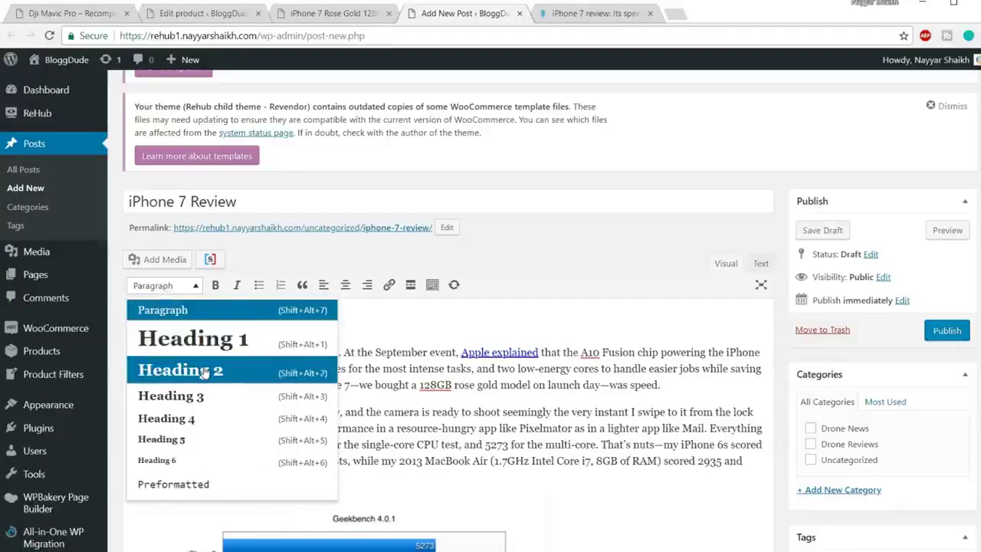
{"action": "left_click", "coordinate": [203, 372]}
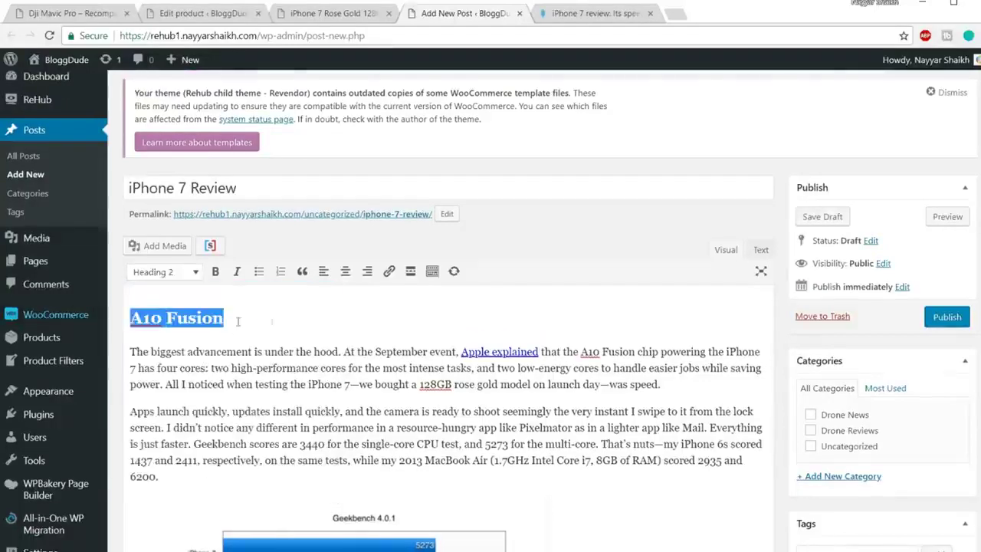
- Check the pasted screen, storage and speakers and Camera headings further down
{"action": "scroll", "coordinate": [249, 321], "scroll_direction": "down", "scroll_amount": 7}
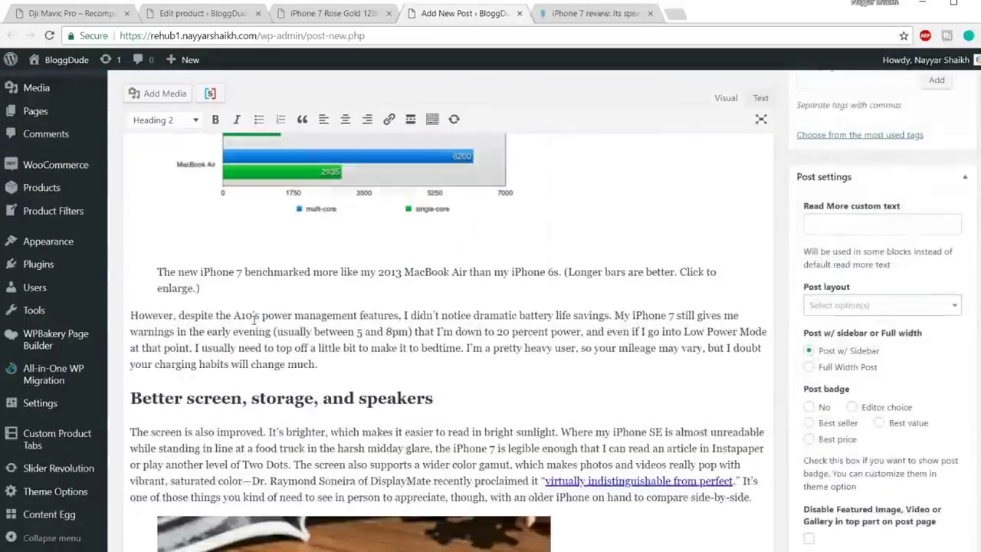
{"action": "scroll", "coordinate": [254, 316], "scroll_direction": "down", "scroll_amount": 3}
{"action": "left_click_drag", "start_coordinate": [433, 262], "coordinate": [212, 262]}
{"action": "left_click", "coordinate": [265, 265]}
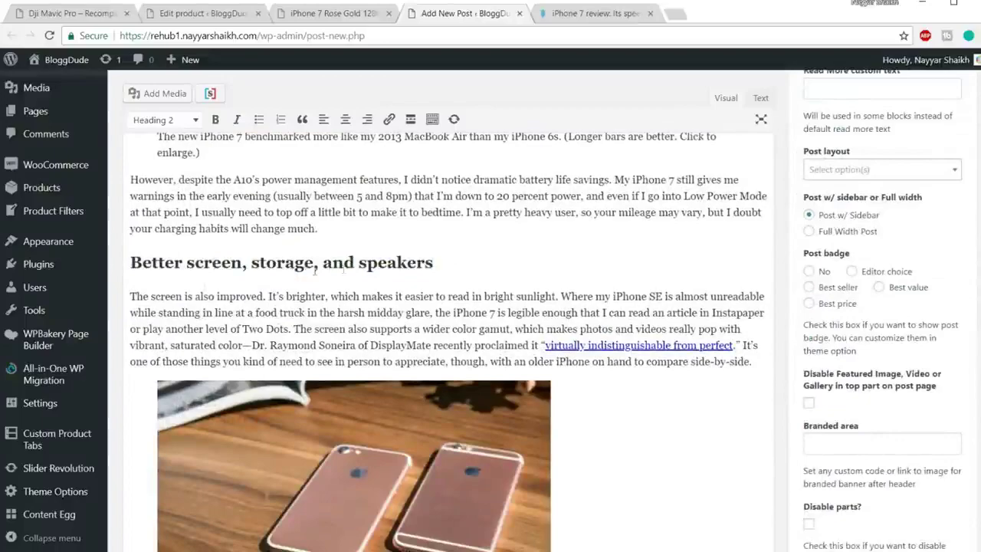
{"action": "scroll", "coordinate": [303, 265], "scroll_direction": "down", "scroll_amount": 13}
{"action": "left_click_drag", "start_coordinate": [171, 198], "coordinate": [127, 198]}
{"action": "scroll", "coordinate": [349, 251], "scroll_direction": "up", "scroll_amount": 5}
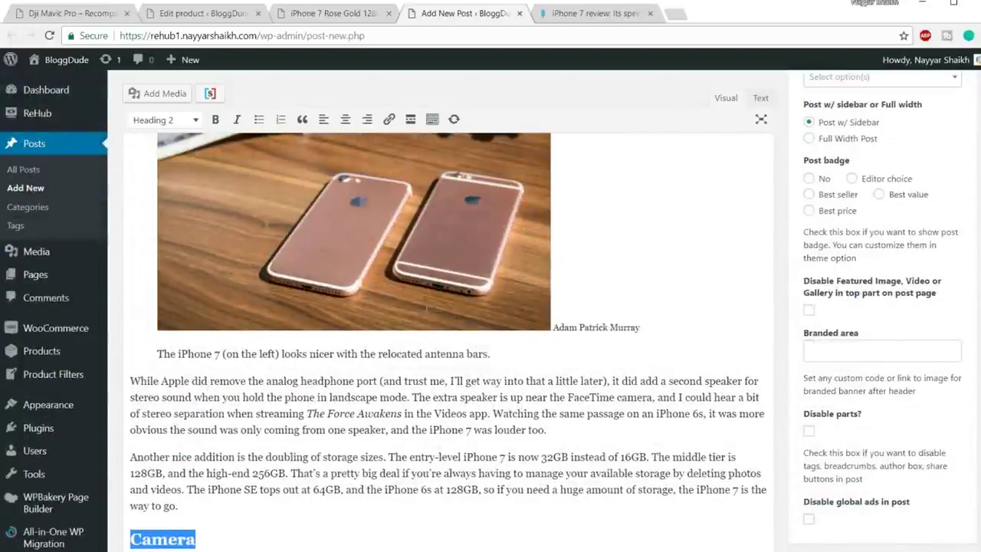
{"action": "scroll", "coordinate": [444, 313], "scroll_direction": "up", "scroll_amount": 10}
{"action": "scroll", "coordinate": [445, 312], "scroll_direction": "up", "scroll_amount": 10}
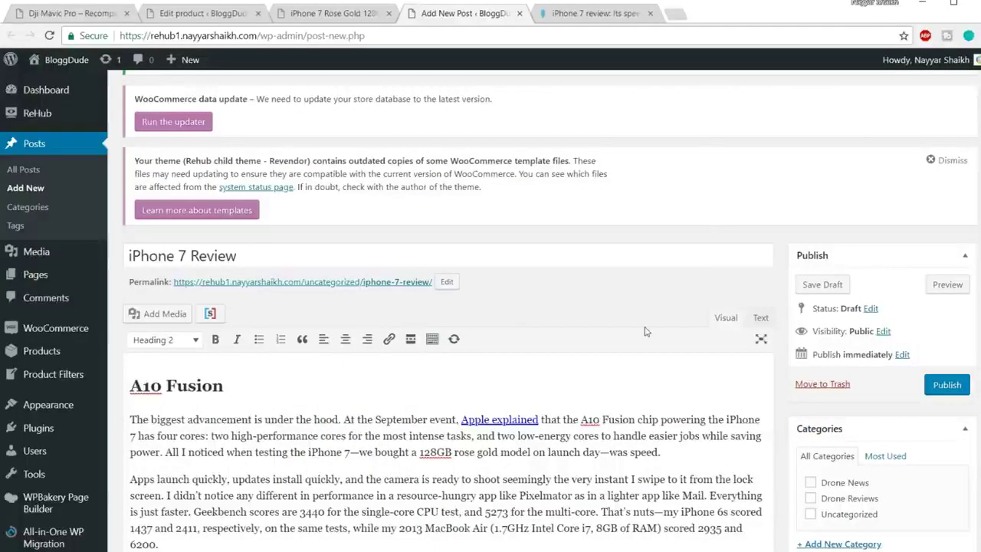
{"action": "scroll", "coordinate": [645, 331], "scroll_direction": "down", "scroll_amount": 20}
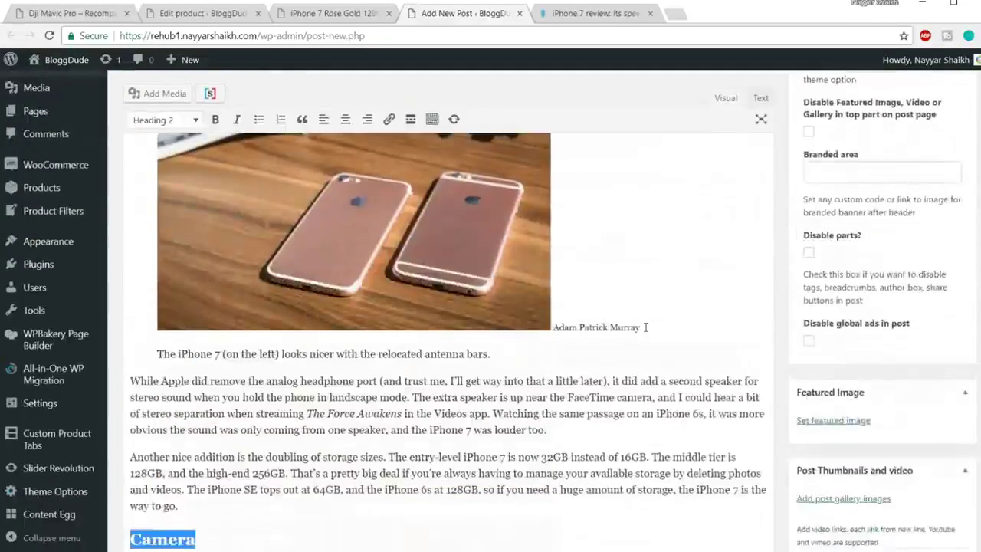
{"action": "scroll", "coordinate": [645, 328], "scroll_direction": "down", "scroll_amount": 15}
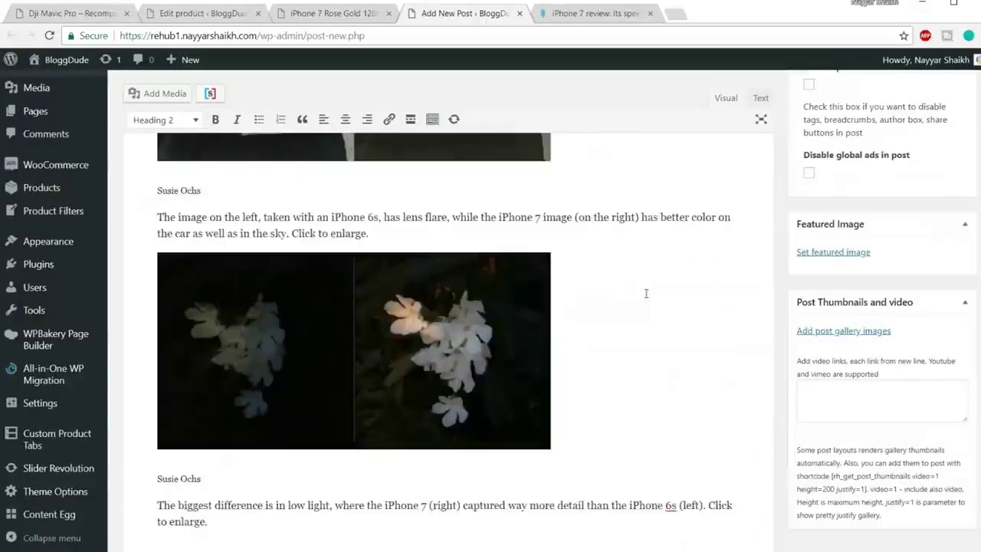
- Reopen the DJI Mavic Pro review to check its Gallery section, then return to the draft
{"action": "left_click", "coordinate": [92, 17]}
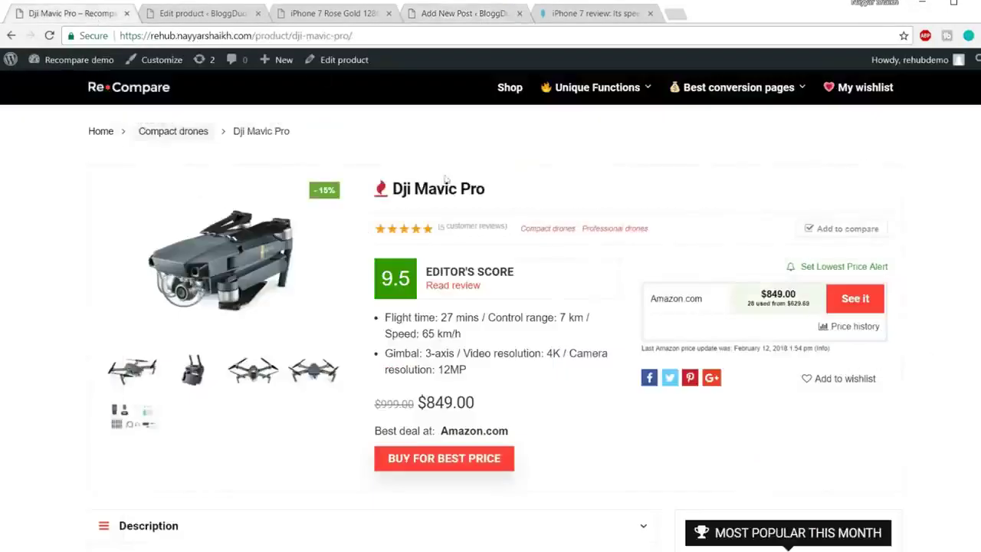
{"action": "scroll", "coordinate": [444, 177], "scroll_direction": "down", "scroll_amount": 8}
{"action": "scroll", "coordinate": [493, 380], "scroll_direction": "up", "scroll_amount": 8}
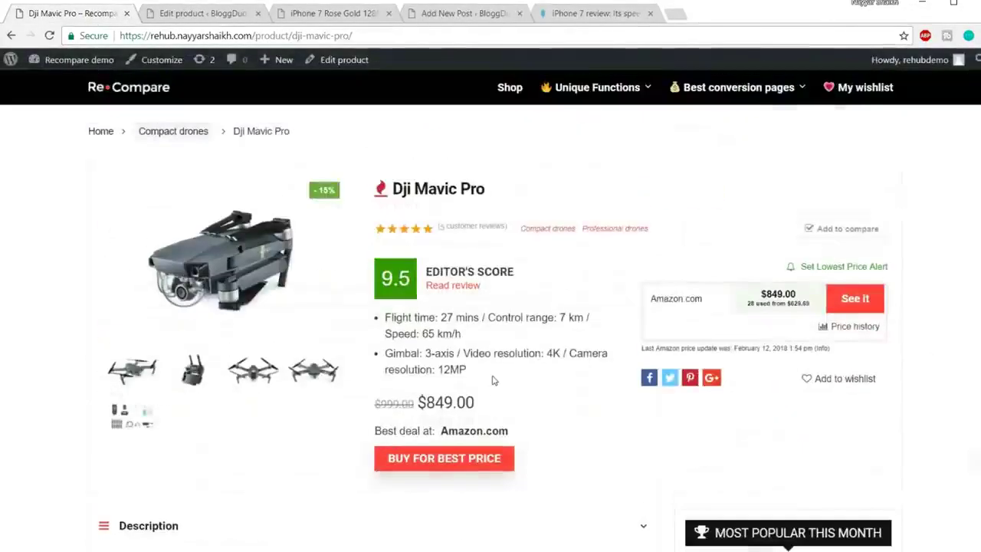
{"action": "left_click", "coordinate": [443, 285]}
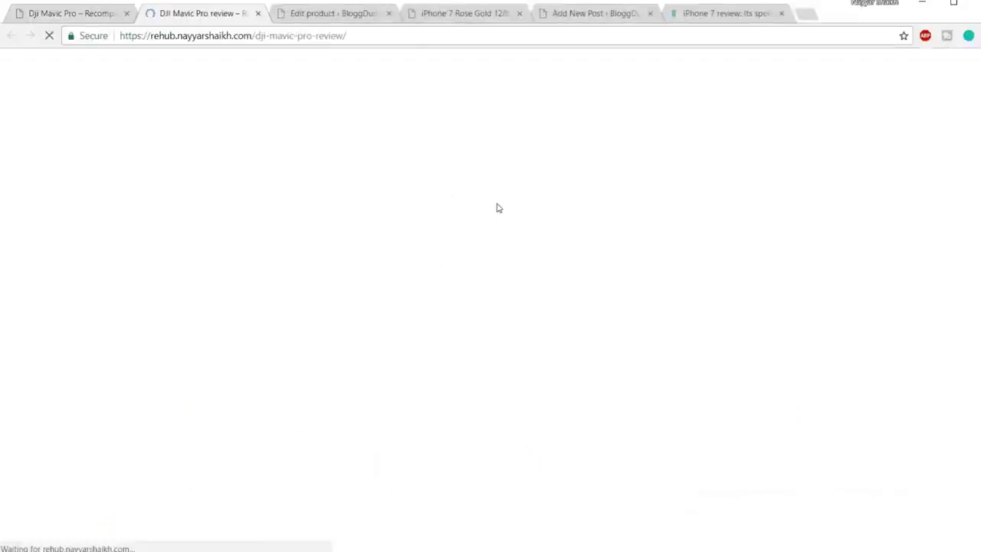
{"action": "scroll", "coordinate": [535, 376], "scroll_direction": "down", "scroll_amount": 15}
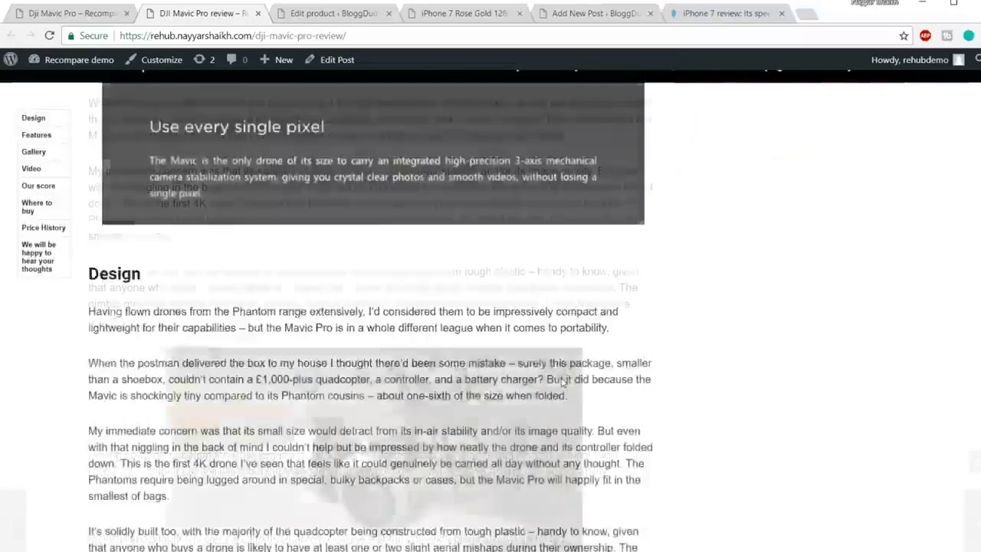
{"action": "scroll", "coordinate": [563, 381], "scroll_direction": "down", "scroll_amount": 10}
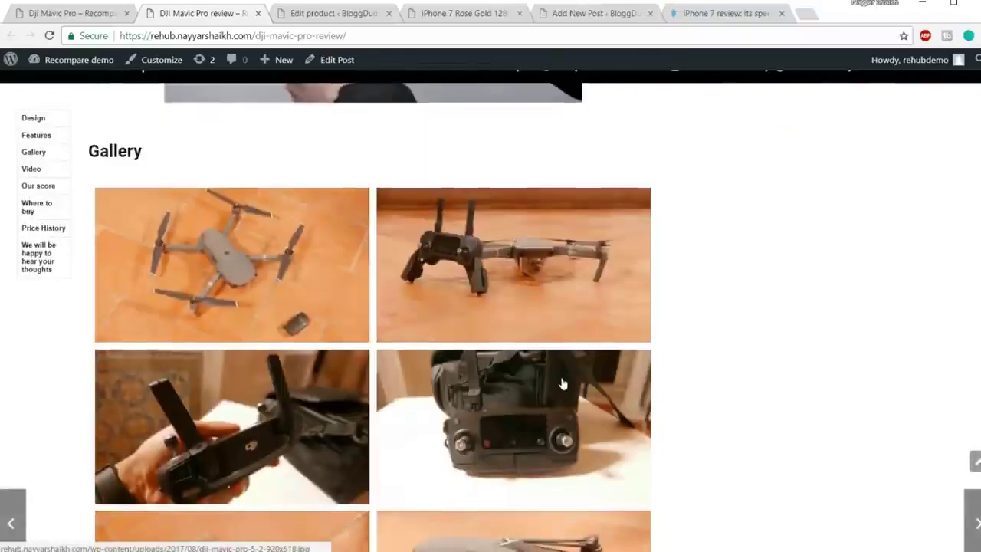
{"action": "triple_click", "coordinate": [189, 160]}
{"action": "left_click", "coordinate": [231, 149]}
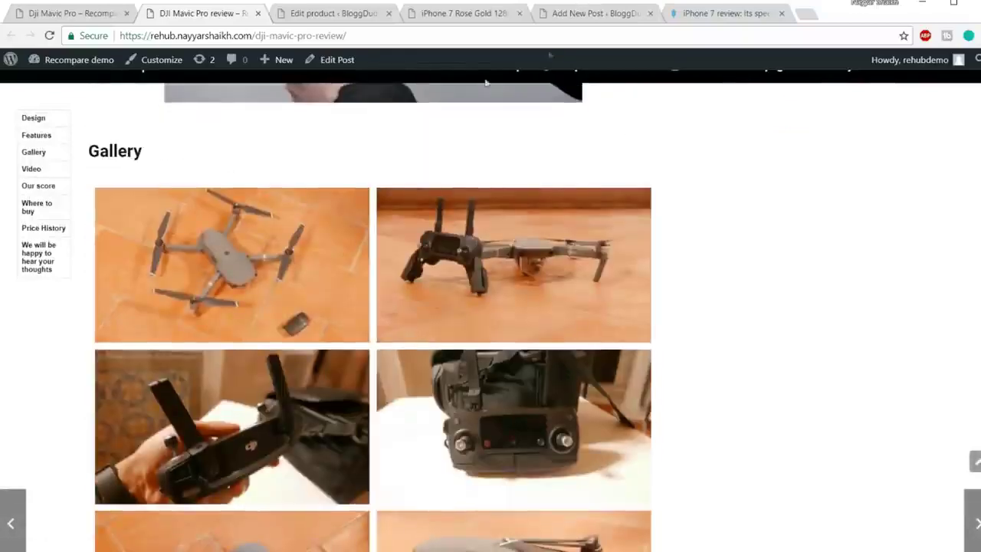
{"action": "left_click", "coordinate": [589, 11]}
{"action": "scroll", "coordinate": [524, 199], "scroll_direction": "down", "scroll_amount": 5}
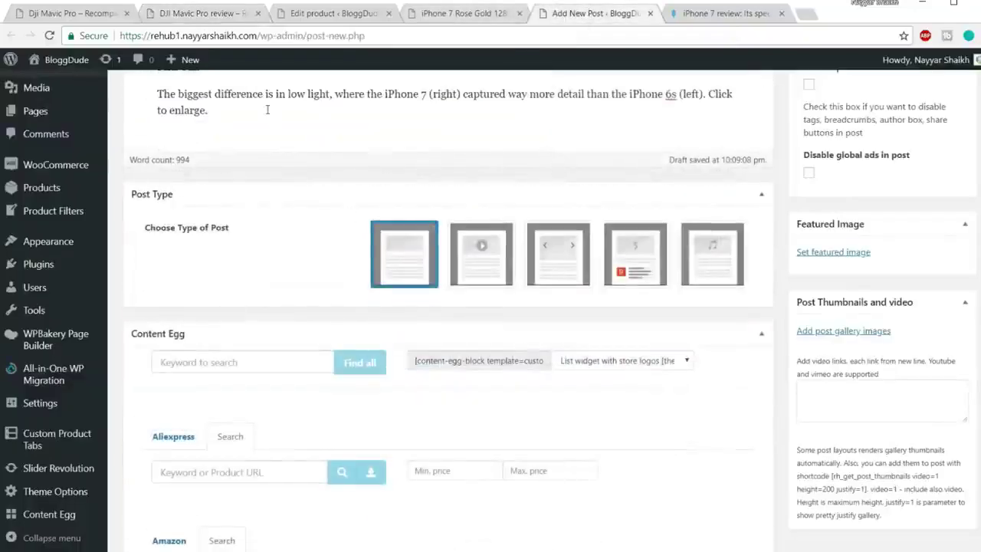
- Add a 'Gallery' Heading 2 after the article, with an empty paragraph below it
{"action": "key", "text": "Return"}
{"action": "type", "text": "Go"}
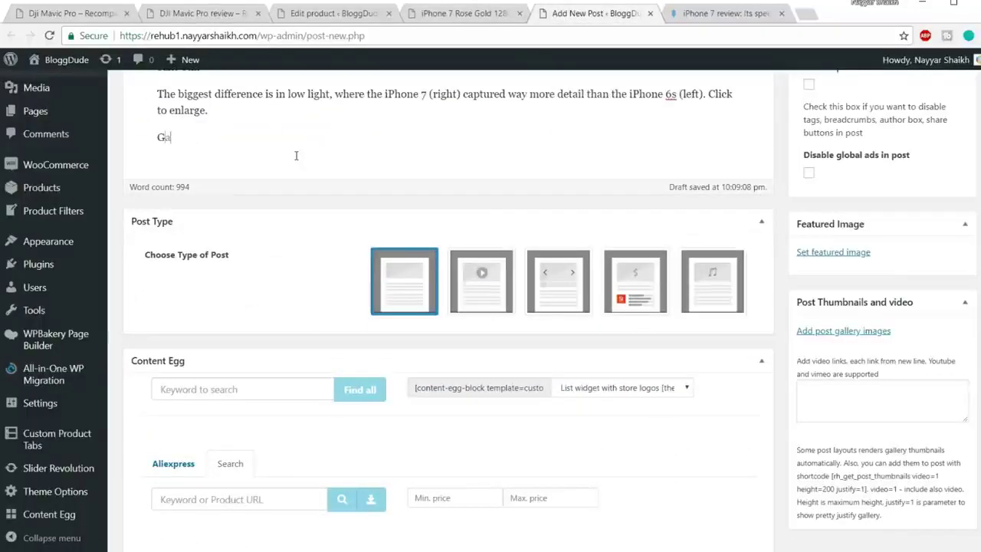
{"action": "scroll", "coordinate": [226, 310], "scroll_direction": "up", "scroll_amount": 3}
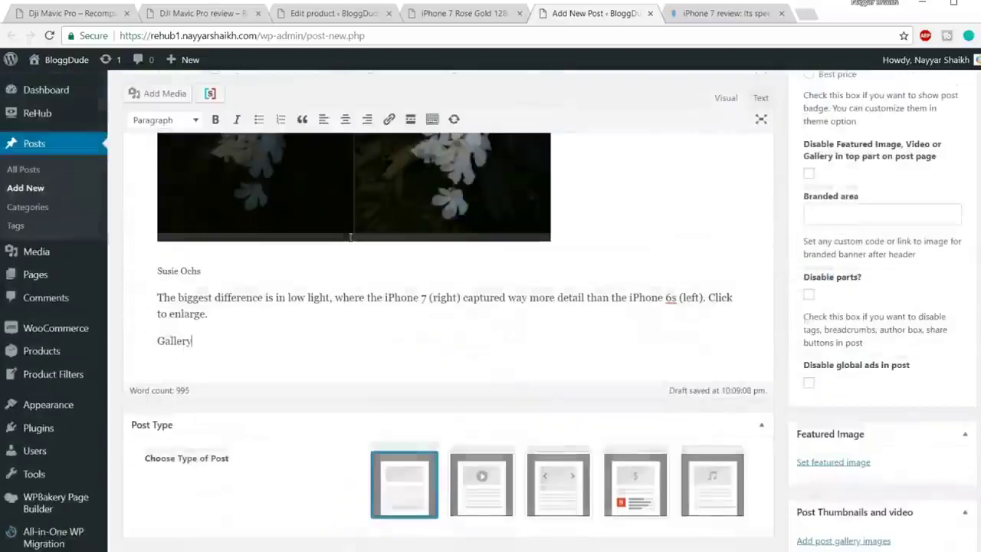
{"action": "left_click_drag", "start_coordinate": [209, 342], "coordinate": [148, 342]}
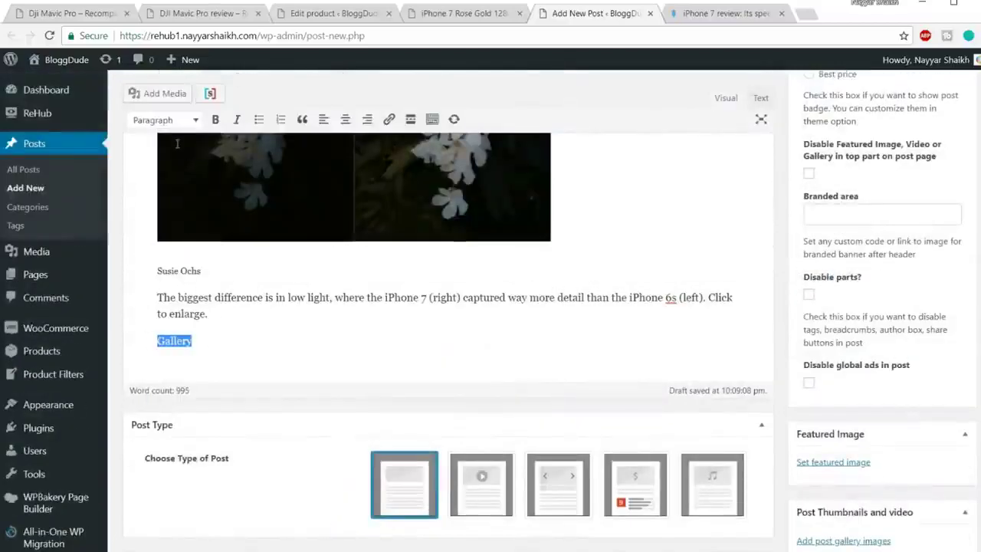
{"action": "left_click", "coordinate": [168, 120]}
{"action": "left_click", "coordinate": [175, 202]}
{"action": "left_click", "coordinate": [273, 348]}
{"action": "key", "text": "Return"}
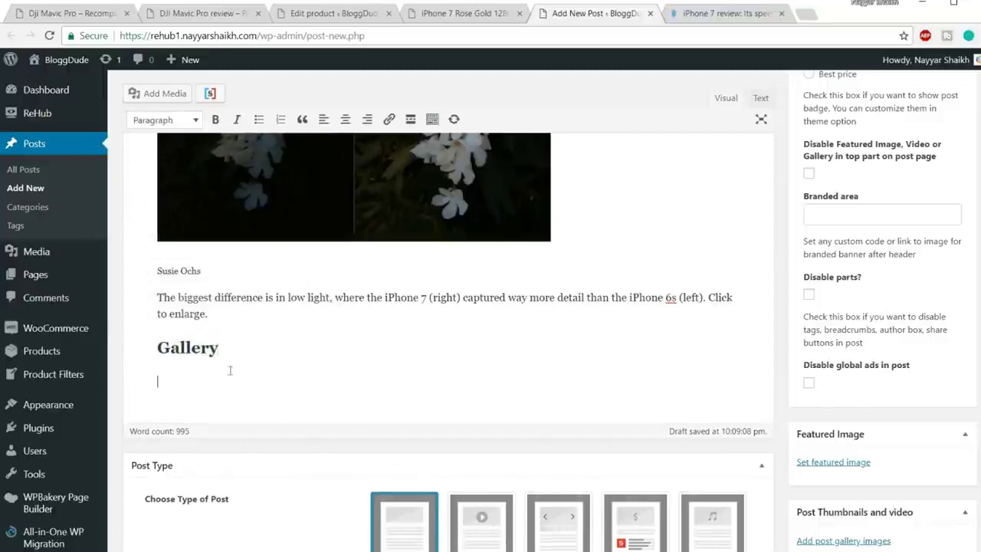
{"action": "scroll", "coordinate": [257, 368], "scroll_direction": "down", "scroll_amount": 1}
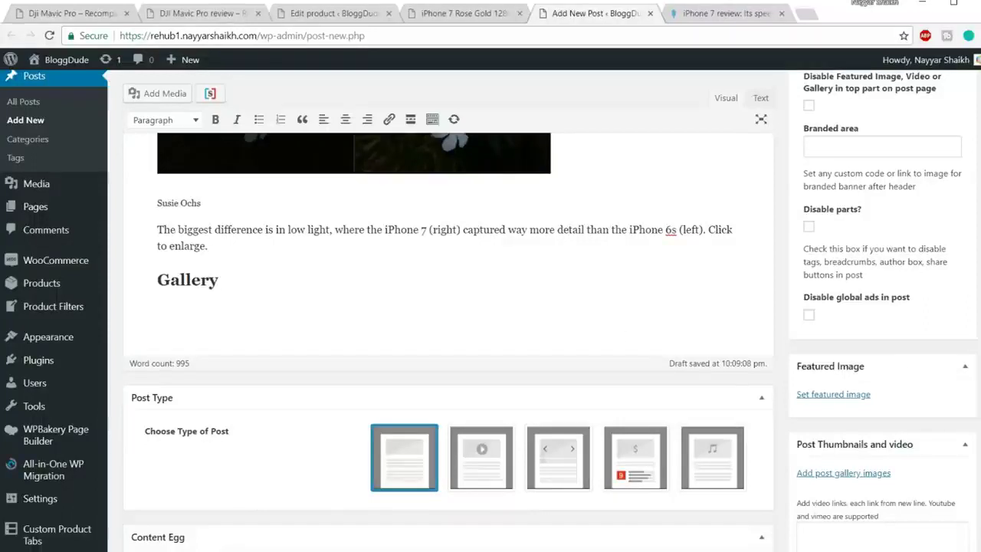
{"action": "scroll", "coordinate": [902, 291], "scroll_direction": "down", "scroll_amount": 2}
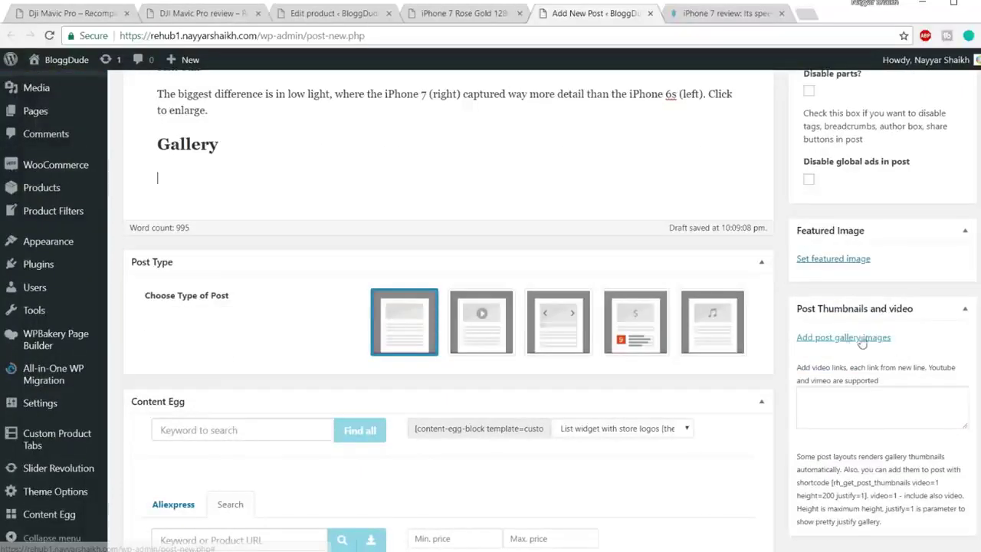
- Add four drone photos, including 04.jpg and 09.jpg, from the Media Library to the post gallery
{"action": "left_click", "coordinate": [841, 342]}
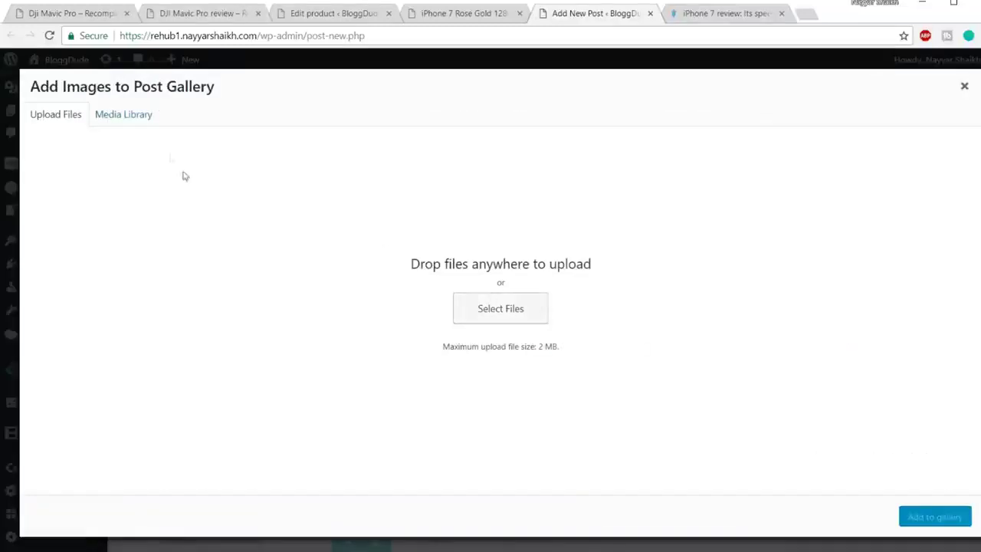
{"action": "left_click", "coordinate": [145, 119]}
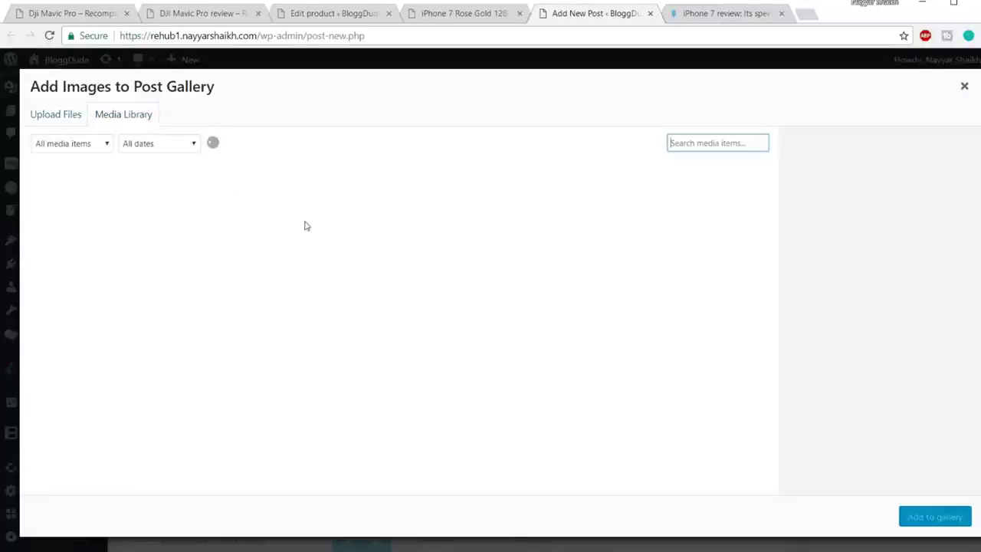
{"action": "scroll", "coordinate": [457, 291], "scroll_direction": "down", "scroll_amount": 15}
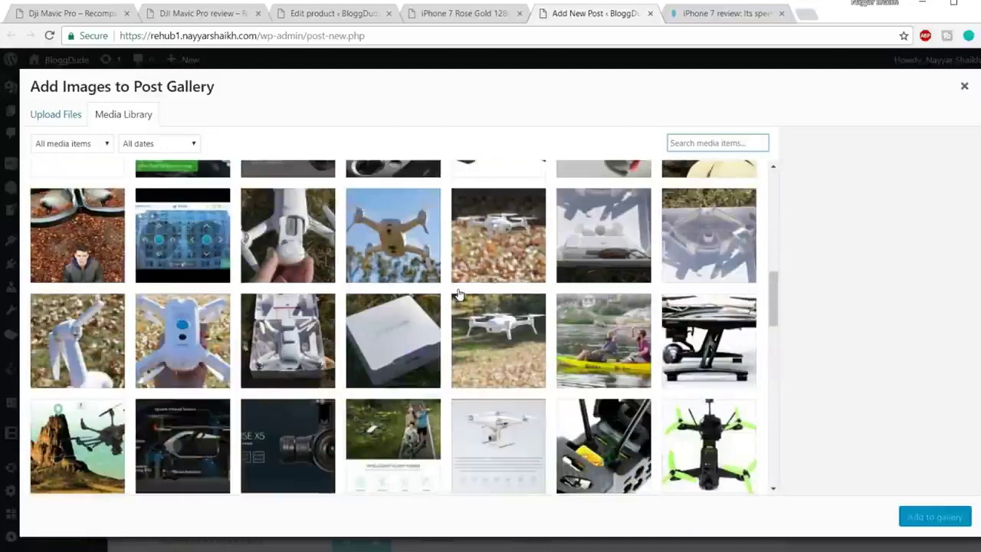
{"action": "scroll", "coordinate": [467, 295], "scroll_direction": "up", "scroll_amount": 1}
{"action": "left_click", "coordinate": [173, 392]}
{"action": "left_click", "coordinate": [77, 402]}
{"action": "left_click", "coordinate": [288, 303]}
{"action": "left_click", "coordinate": [392, 302]}
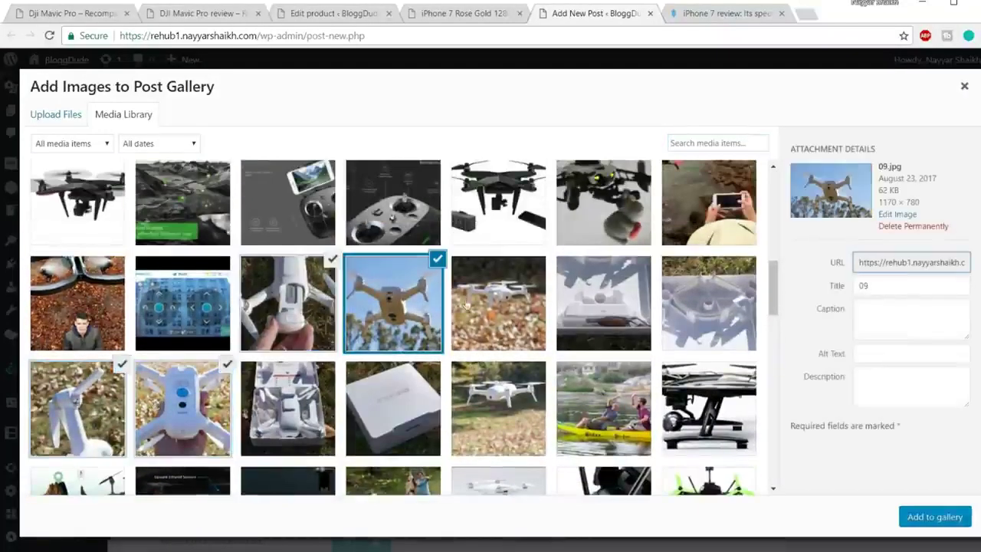
{"action": "left_click", "coordinate": [920, 517]}
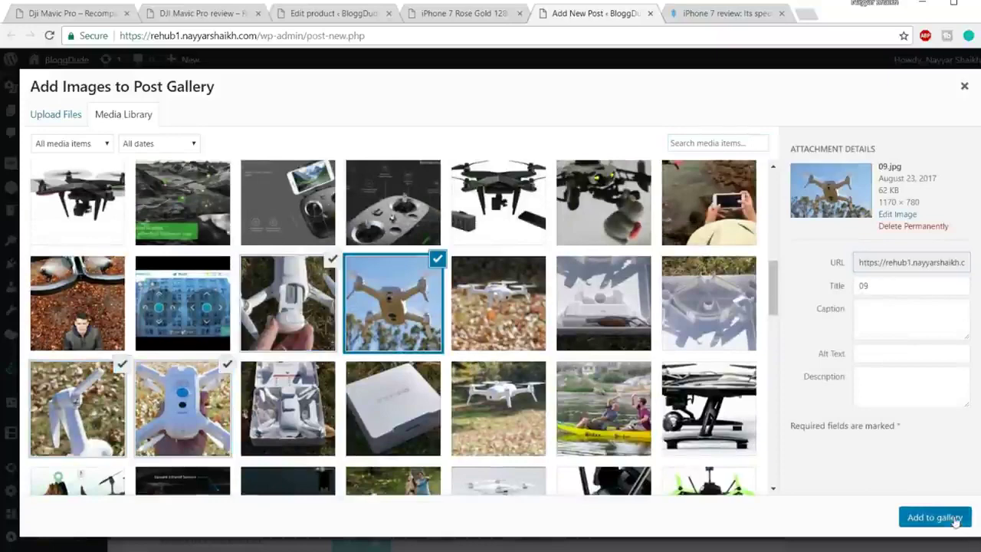
{"action": "scroll", "coordinate": [901, 452], "scroll_direction": "down", "scroll_amount": 1}
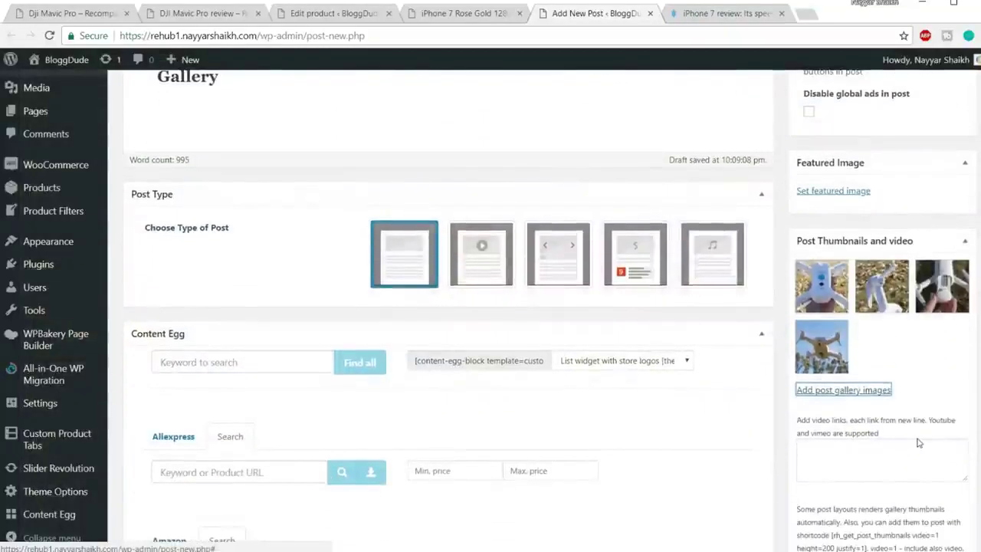
- Copy the [rh_get_post_thumbnails …] shortcode from the Post Thumbnails help text and open File Explorer
{"action": "scroll", "coordinate": [920, 436], "scroll_direction": "down", "scroll_amount": 3}
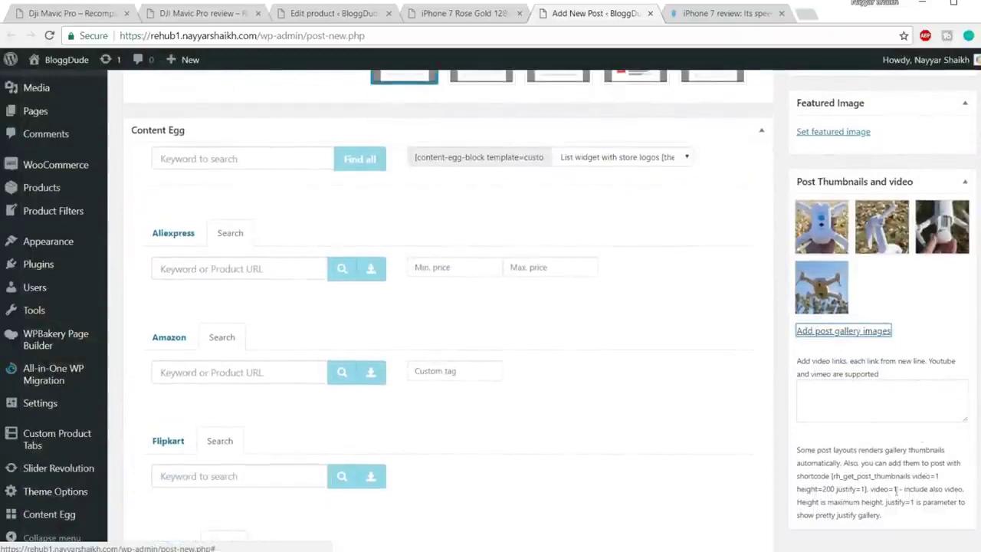
{"action": "left_click_drag", "start_coordinate": [832, 475], "coordinate": [871, 489]}
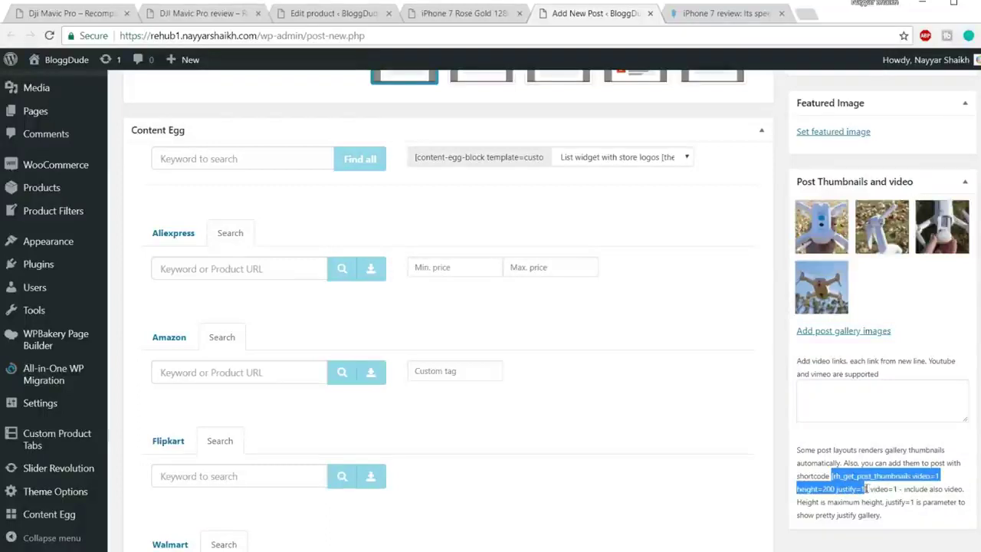
{"action": "left_click", "coordinate": [866, 488]}
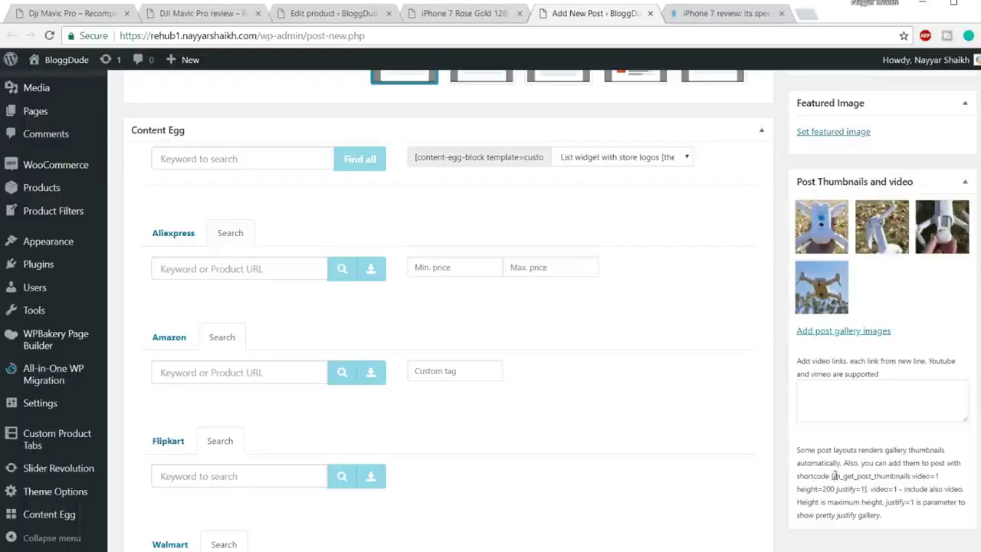
{"action": "left_click_drag", "start_coordinate": [833, 474], "coordinate": [867, 489]}
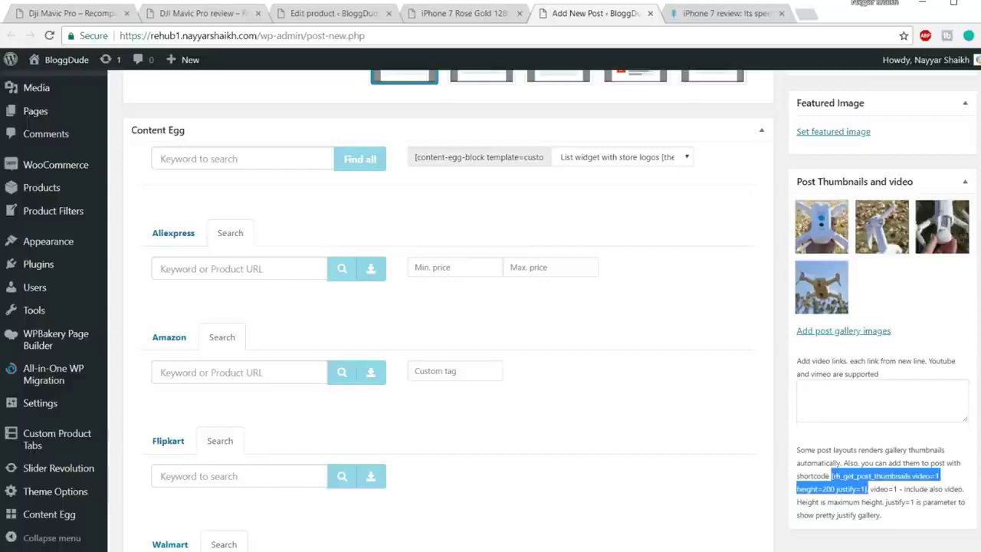
{"action": "key", "text": "alt+Tab"}
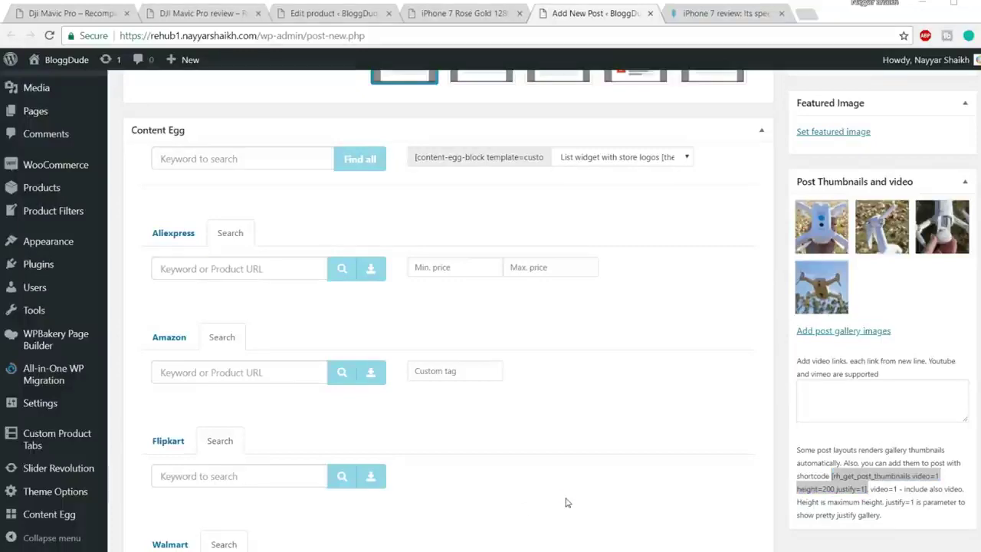
{"action": "key", "text": "super+e"}
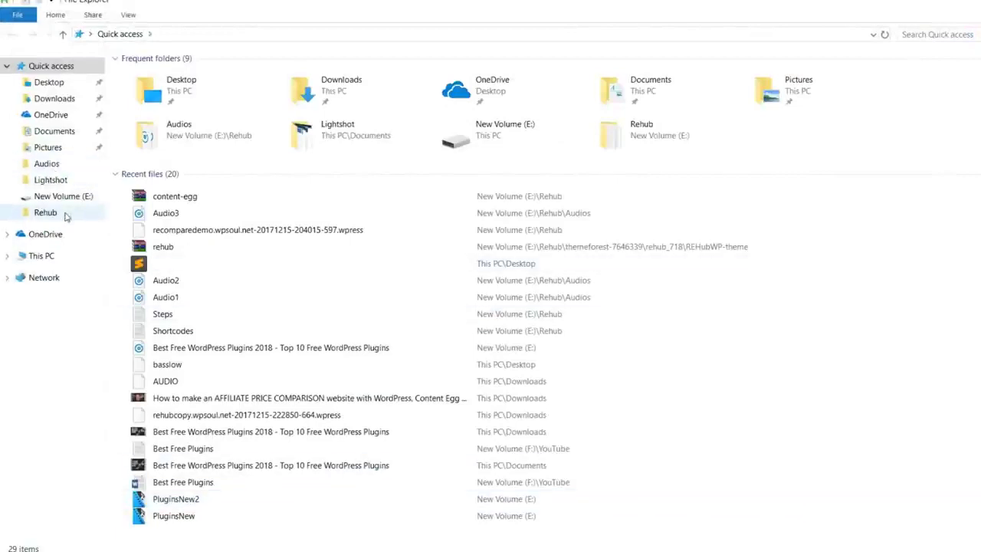
- Open the Rehub folder's Shortcodes file, select the Gallery shortcode on line 2, and close Notepad
{"action": "left_click", "coordinate": [66, 212]}
{"action": "double_click", "coordinate": [179, 166]}
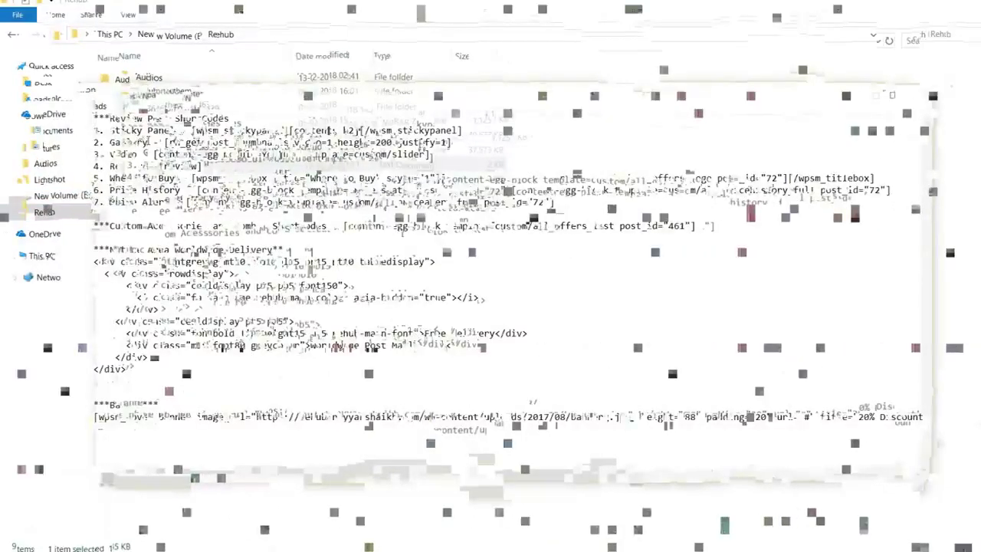
{"action": "left_click_drag", "start_coordinate": [164, 142], "coordinate": [375, 143]}
{"action": "double_click", "coordinate": [128, 142]}
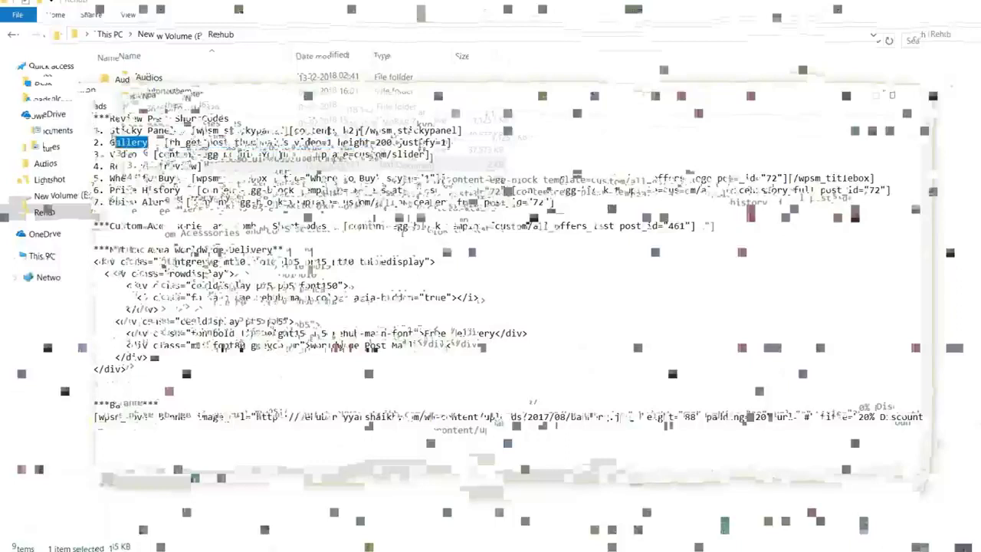
{"action": "left_click_drag", "start_coordinate": [164, 142], "coordinate": [452, 143]}
{"action": "key", "text": "ctrl+c"}
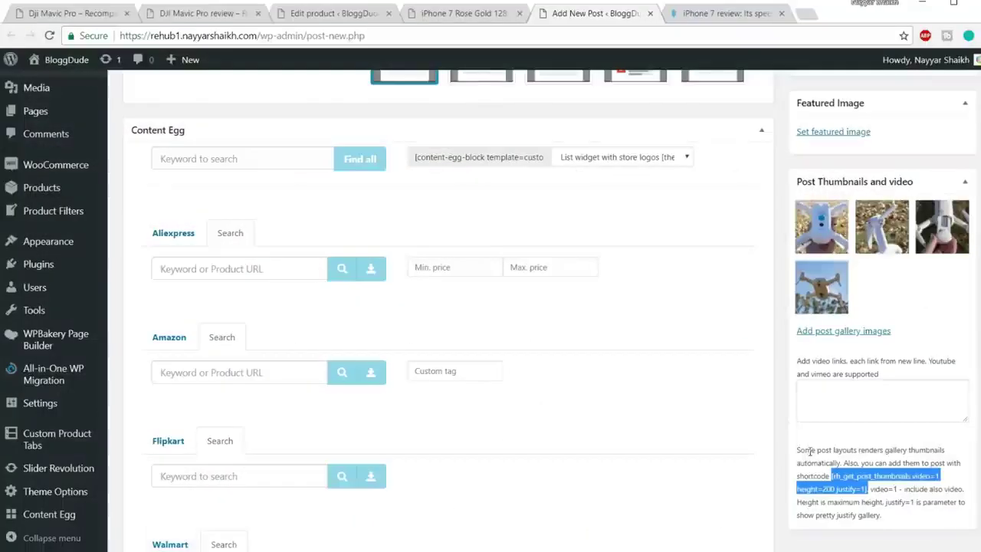
{"action": "scroll", "coordinate": [862, 451], "scroll_direction": "down", "scroll_amount": 1}
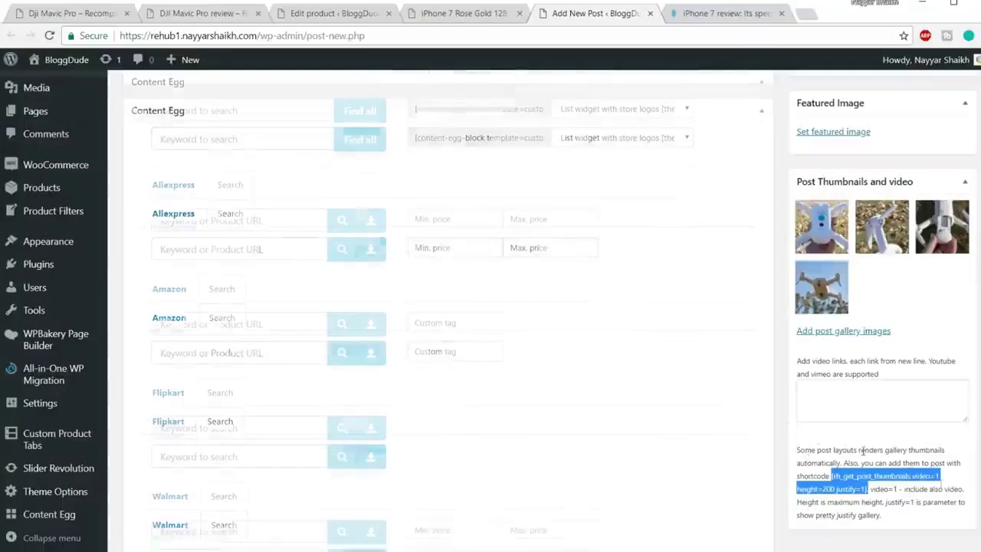
{"action": "scroll", "coordinate": [862, 450], "scroll_direction": "down", "scroll_amount": 1}
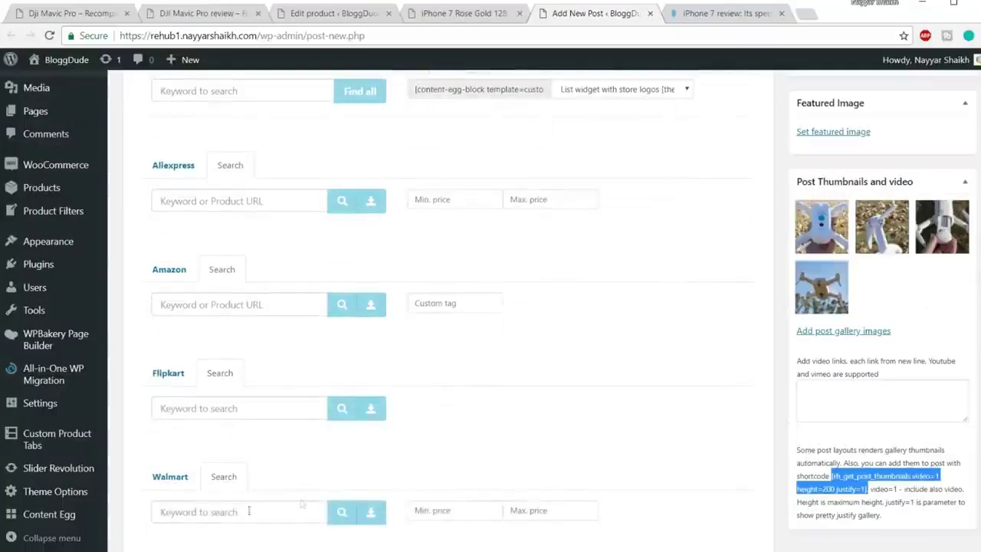
{"action": "left_click", "coordinate": [208, 527]}
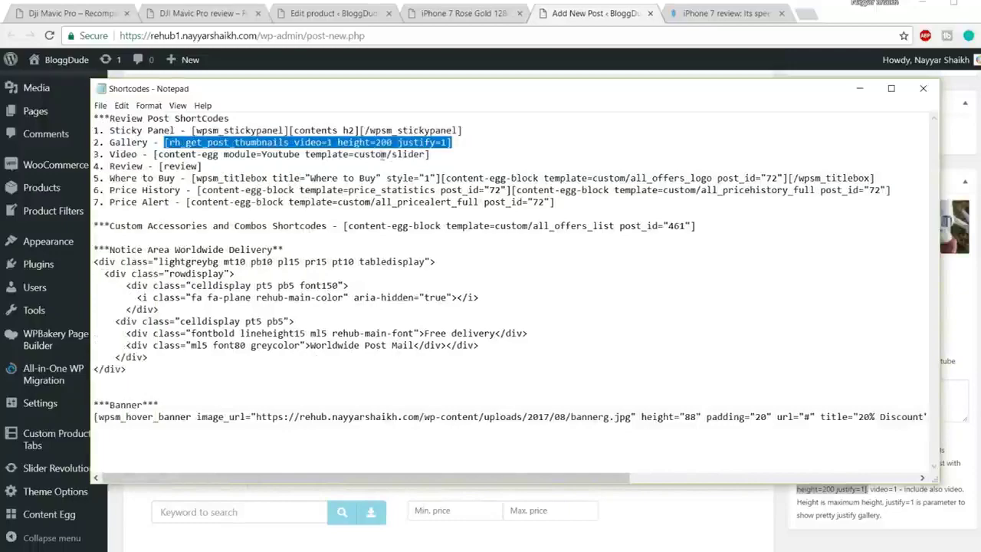
{"action": "key", "text": "alt+F4"}
- Paste [rh_get_post_thumbnails video=1 height=200 justify=1] under Gallery, then view the demo review's gallery
{"action": "scroll", "coordinate": [397, 356], "scroll_direction": "up", "scroll_amount": 15}
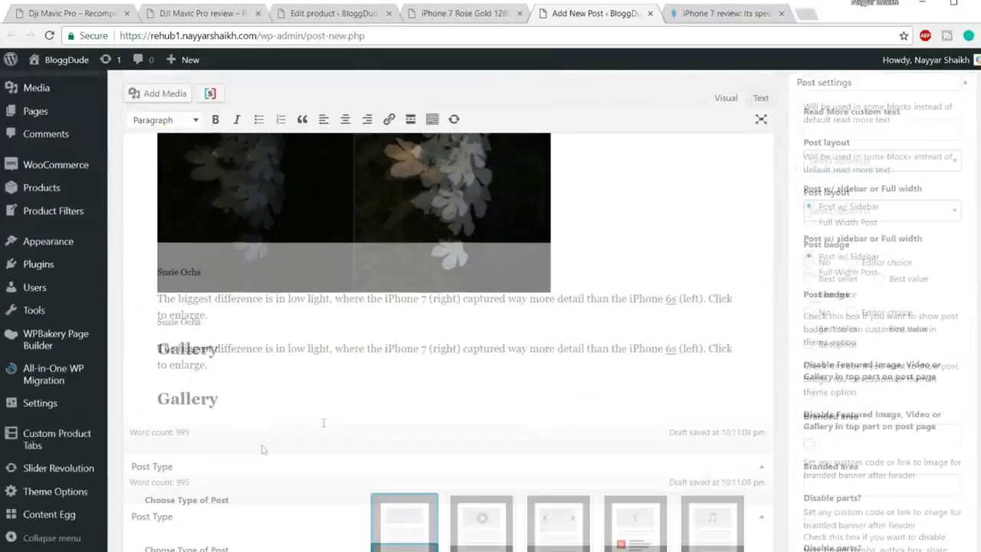
{"action": "left_click", "coordinate": [218, 375]}
{"action": "key", "text": "ctrl+v"}
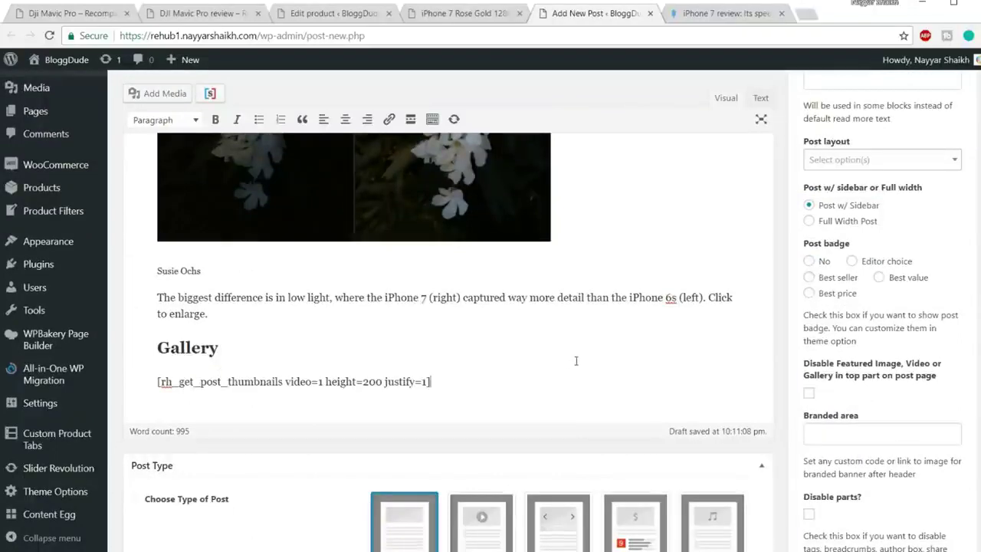
{"action": "scroll", "coordinate": [577, 361], "scroll_direction": "down", "scroll_amount": 1}
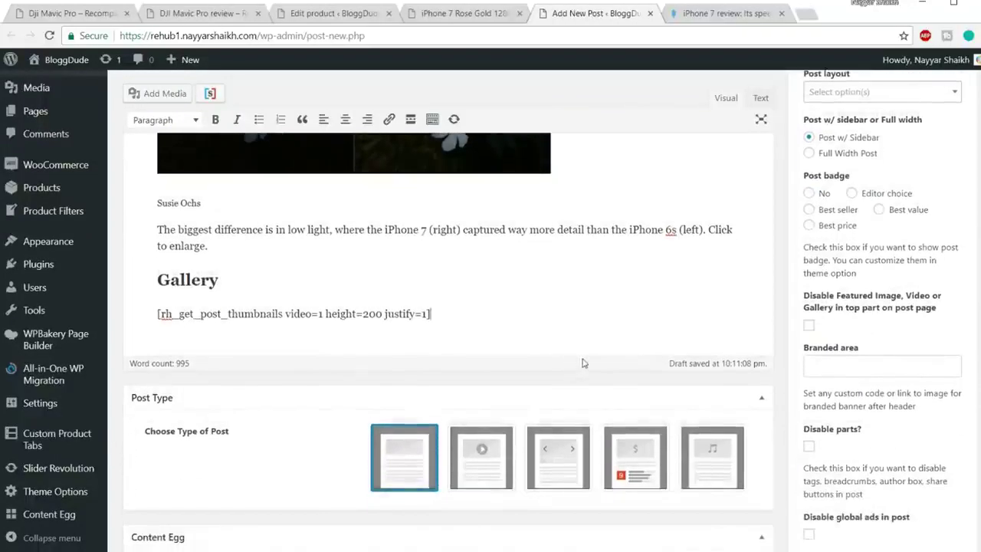
{"action": "left_click", "coordinate": [75, 14]}
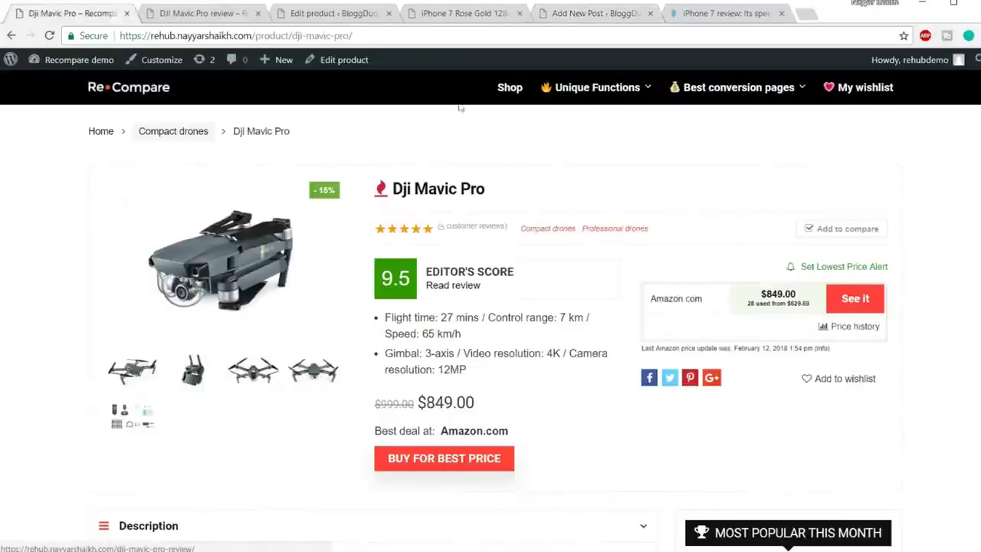
{"action": "left_click", "coordinate": [212, 20]}
{"action": "scroll", "coordinate": [354, 279], "scroll_direction": "down", "scroll_amount": 10}
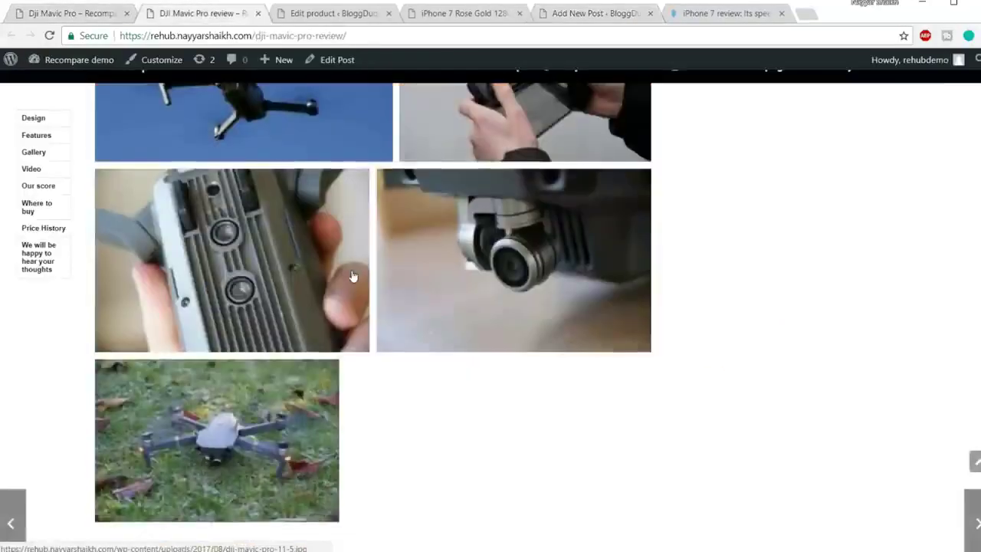
- Close the Edit product, iPhone 7 Rose Gold and Macworld review tabs to return to the draft
{"action": "scroll", "coordinate": [256, 294], "scroll_direction": "up", "scroll_amount": 7}
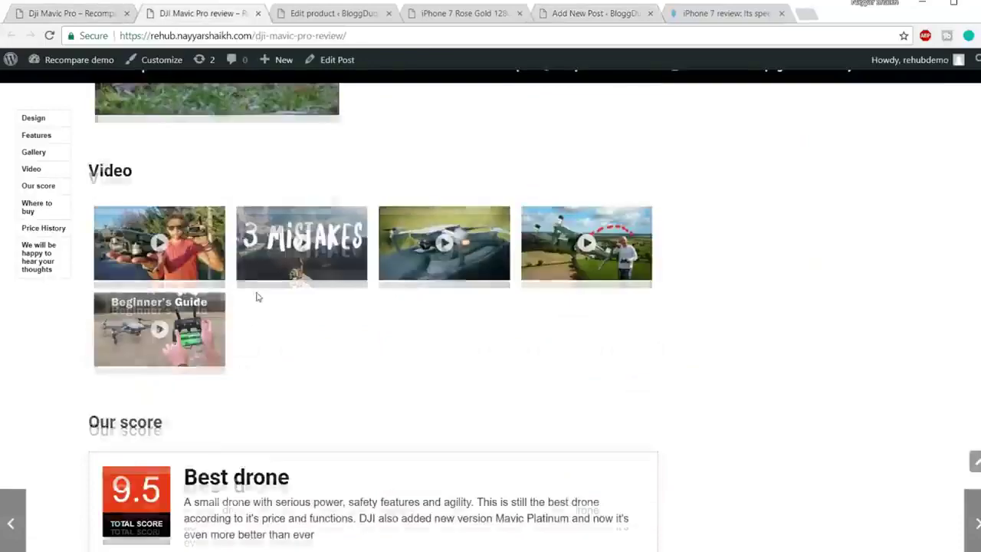
{"action": "left_click", "coordinate": [329, 13]}
{"action": "scroll", "coordinate": [448, 307], "scroll_direction": "down", "scroll_amount": 7}
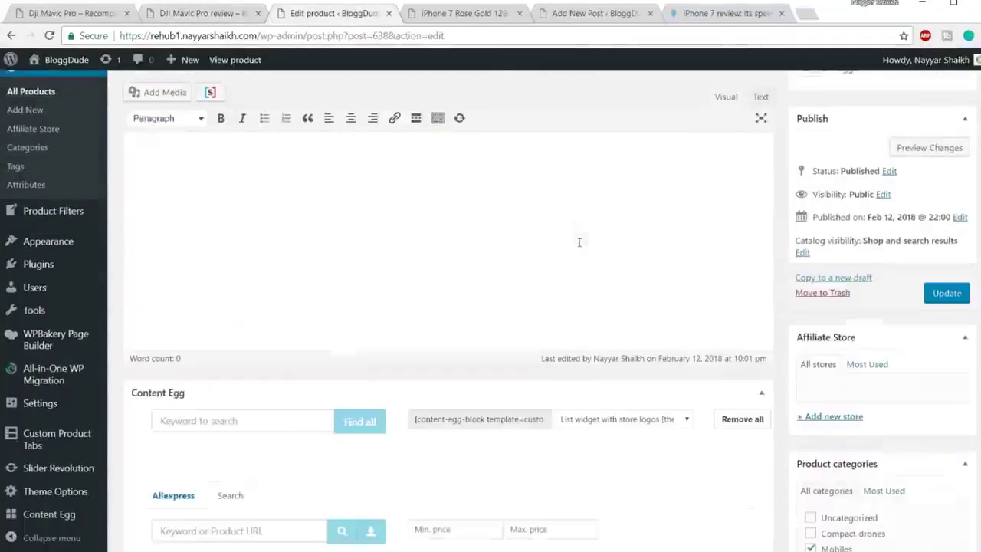
{"action": "left_click", "coordinate": [389, 15]}
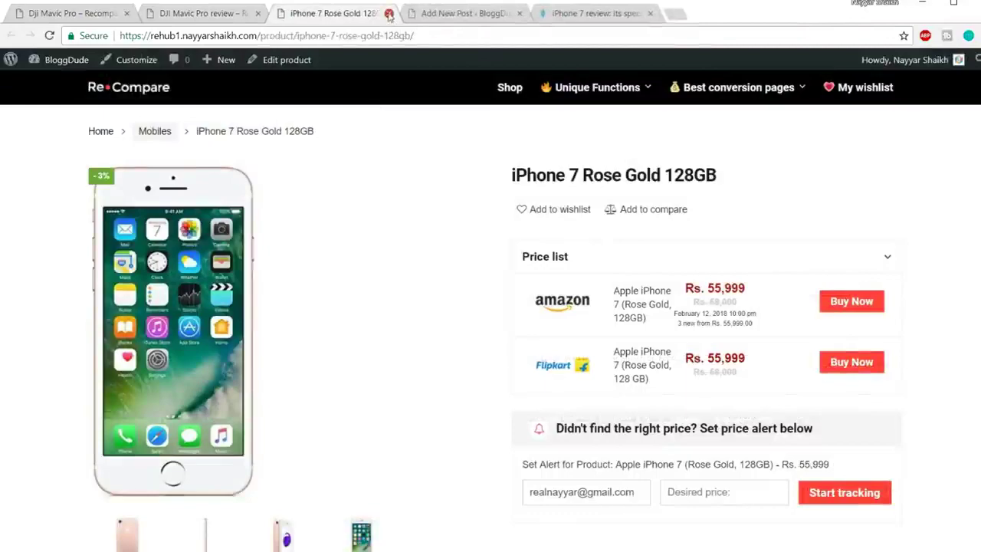
{"action": "left_click", "coordinate": [388, 15]}
{"action": "left_click", "coordinate": [510, 15]}
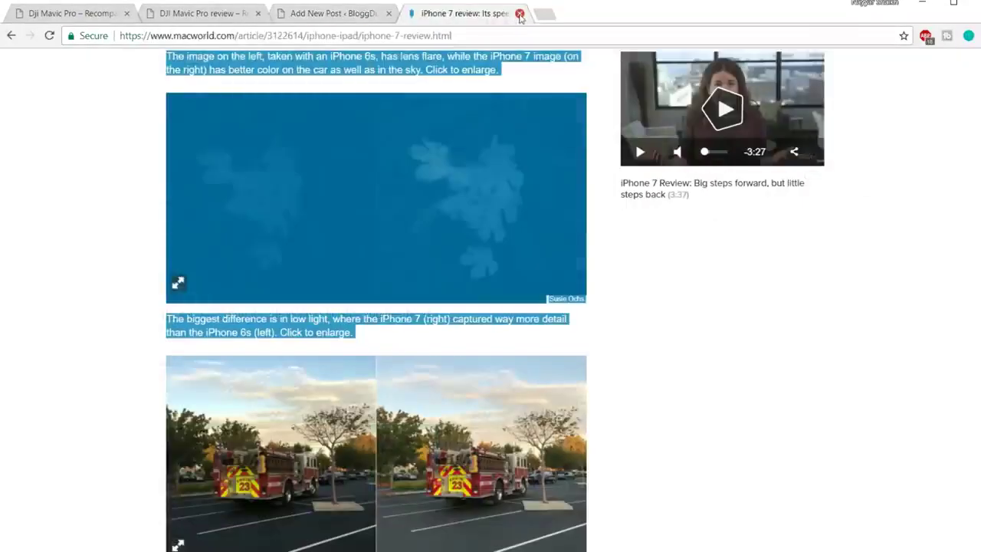
{"action": "left_click", "coordinate": [520, 15]}
{"action": "scroll", "coordinate": [475, 321], "scroll_direction": "down", "scroll_amount": 3}
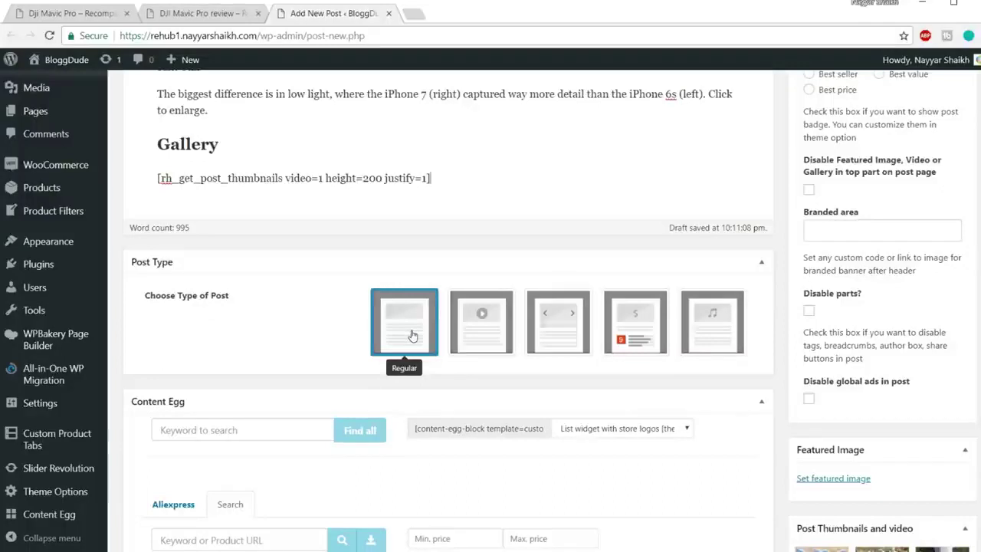
- Choose Review as the post type and scroll through its heading, summary and scoring fields
{"action": "left_click", "coordinate": [641, 326]}
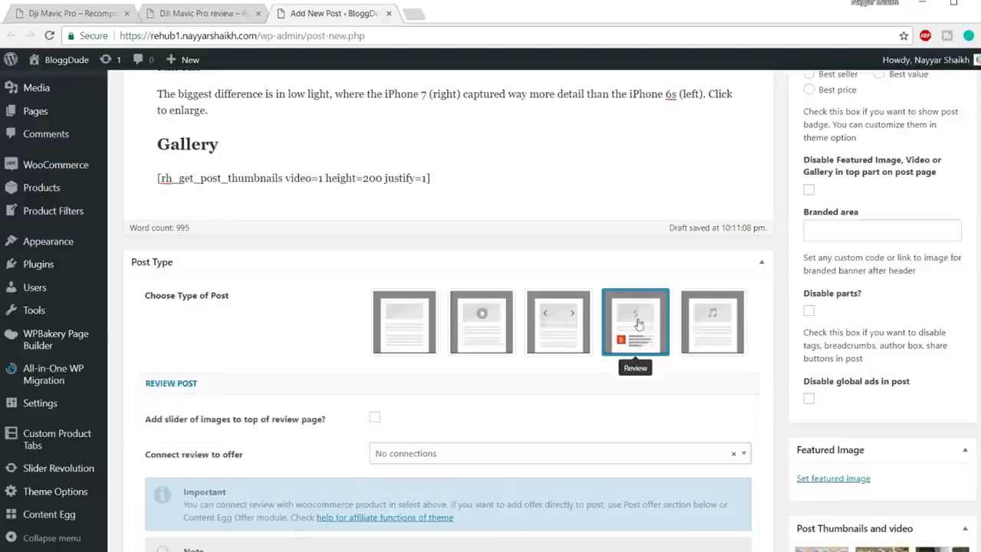
{"action": "scroll", "coordinate": [636, 337], "scroll_direction": "down", "scroll_amount": 3}
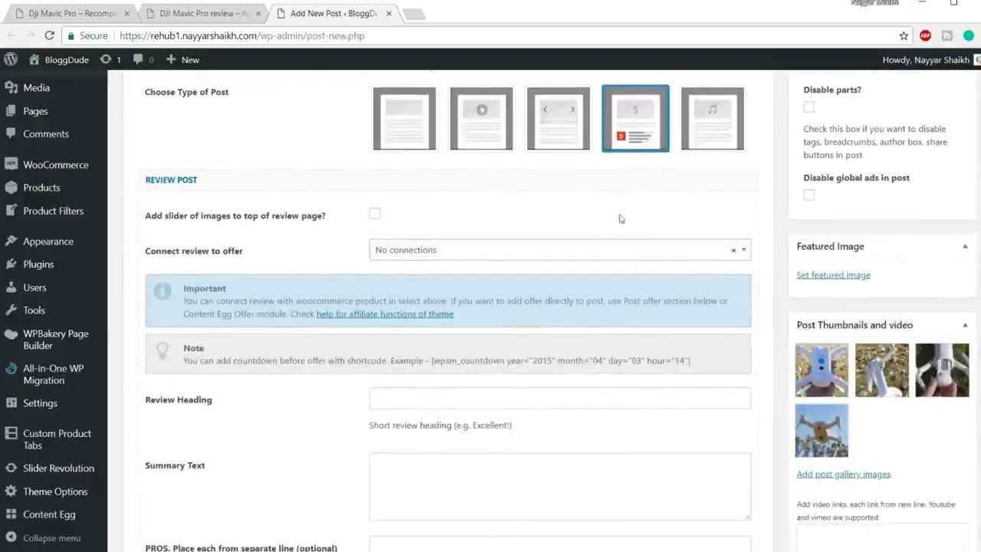
{"action": "scroll", "coordinate": [633, 173], "scroll_direction": "down", "scroll_amount": 9}
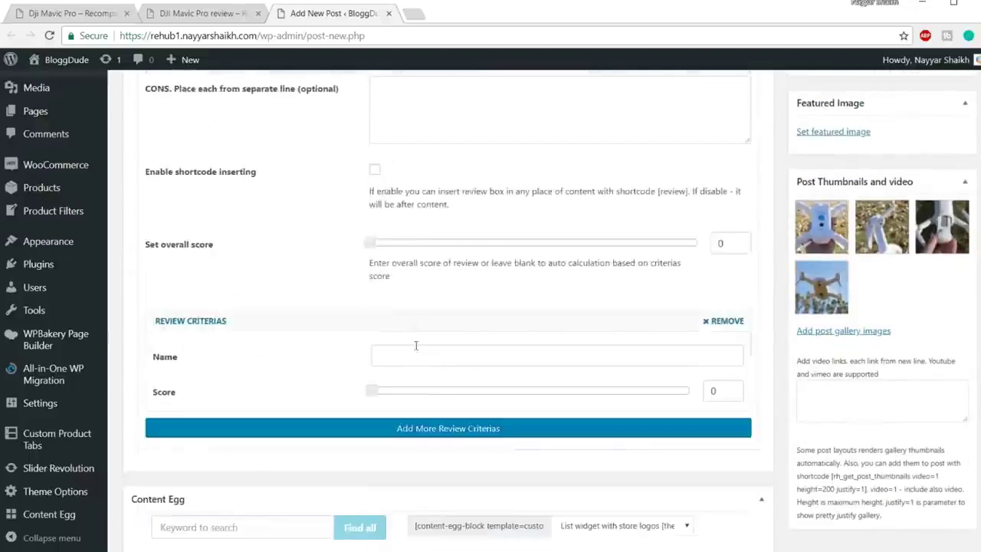
{"action": "scroll", "coordinate": [417, 365], "scroll_direction": "down", "scroll_amount": 8}
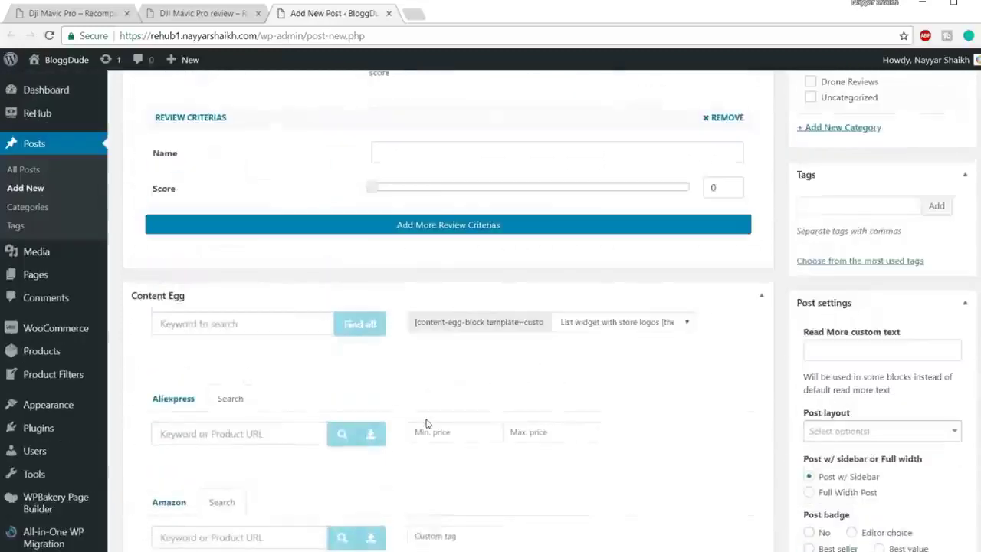
{"action": "scroll", "coordinate": [427, 424], "scroll_direction": "up", "scroll_amount": 20}
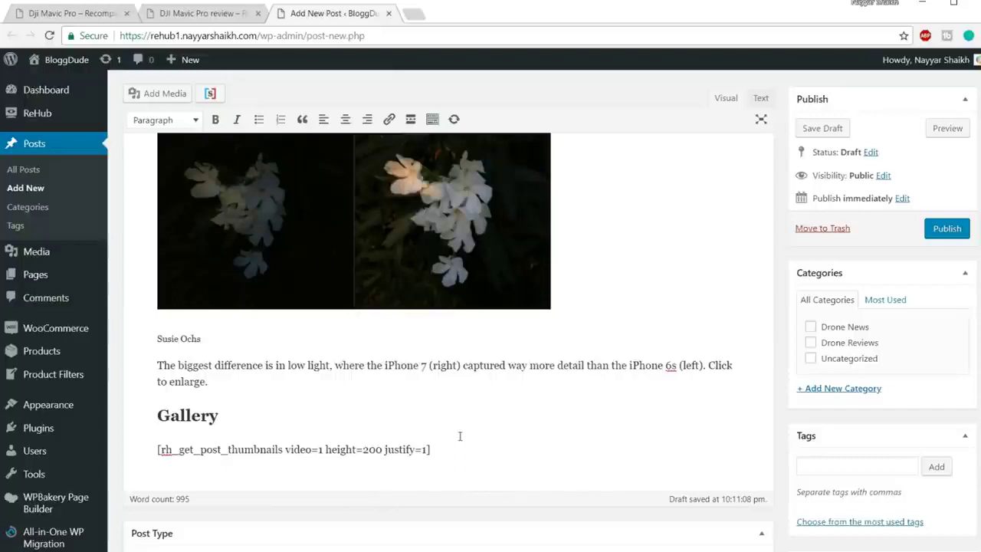
- Publish the post and view the live iPhone 7 Review post in a new tab
{"action": "left_click", "coordinate": [931, 233]}
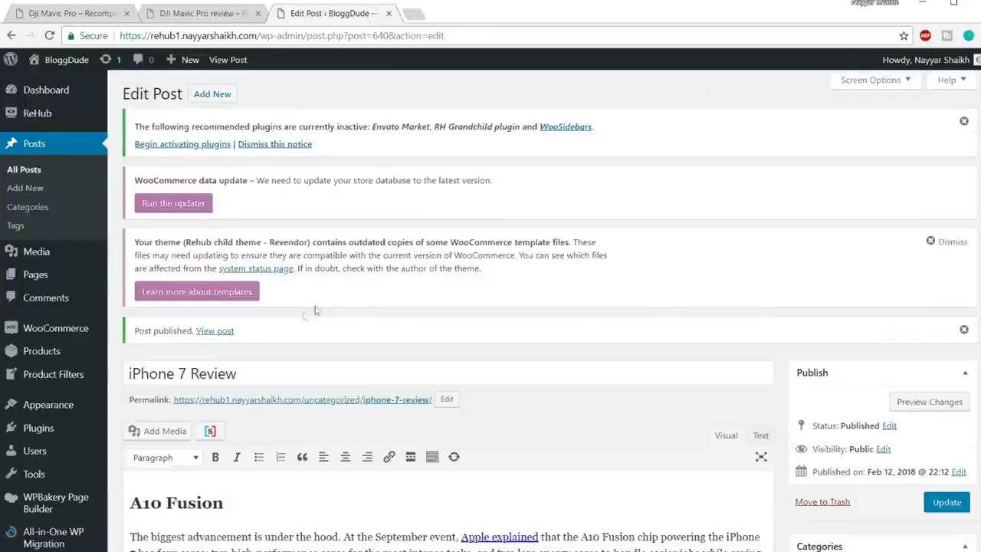
{"action": "right_click", "coordinate": [217, 330]}
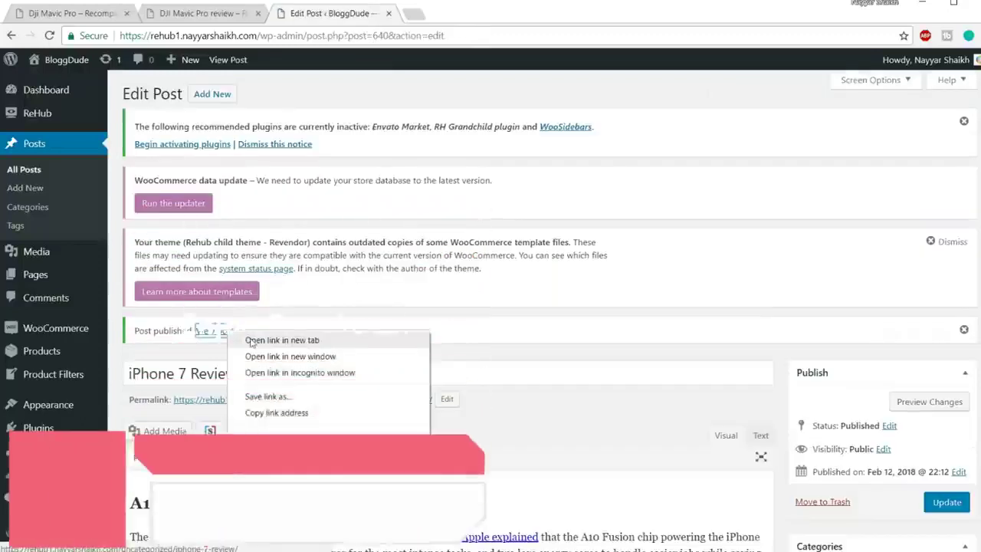
{"action": "left_click", "coordinate": [253, 340]}
{"action": "left_click", "coordinate": [454, 14]}
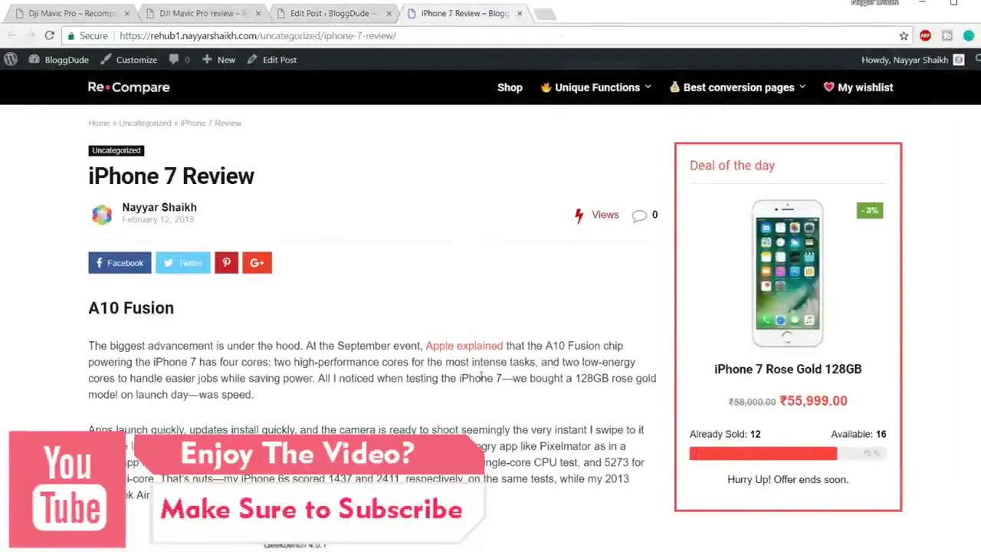
{"action": "scroll", "coordinate": [481, 376], "scroll_direction": "down", "scroll_amount": 15}
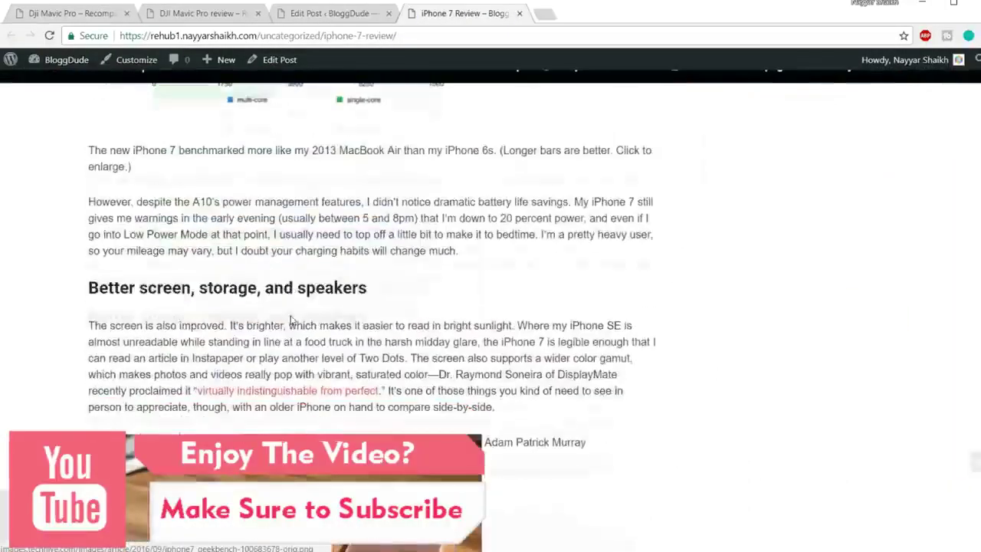
{"action": "scroll", "coordinate": [295, 316], "scroll_direction": "down", "scroll_amount": 15}
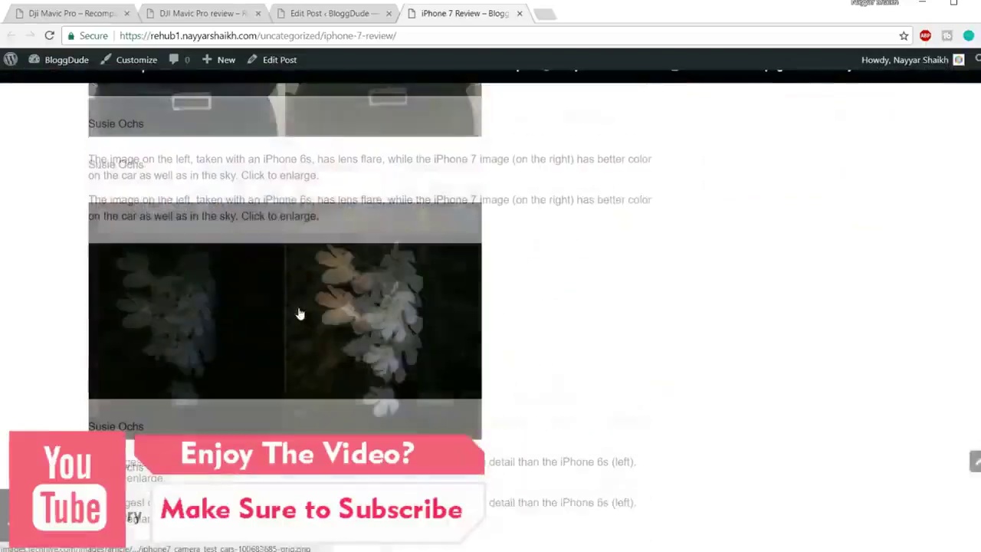
{"action": "scroll", "coordinate": [299, 313], "scroll_direction": "down", "scroll_amount": 2}
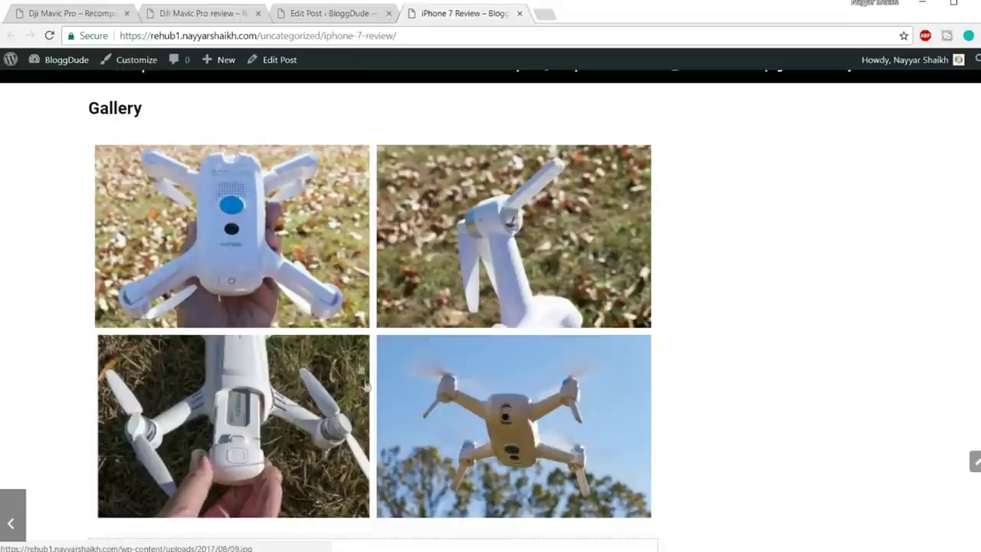
- Look over the post in the editor, then switch to the Dji Mavic Pro demo page
{"action": "left_click", "coordinate": [344, 12]}
{"action": "scroll", "coordinate": [485, 362], "scroll_direction": "down", "scroll_amount": 10}
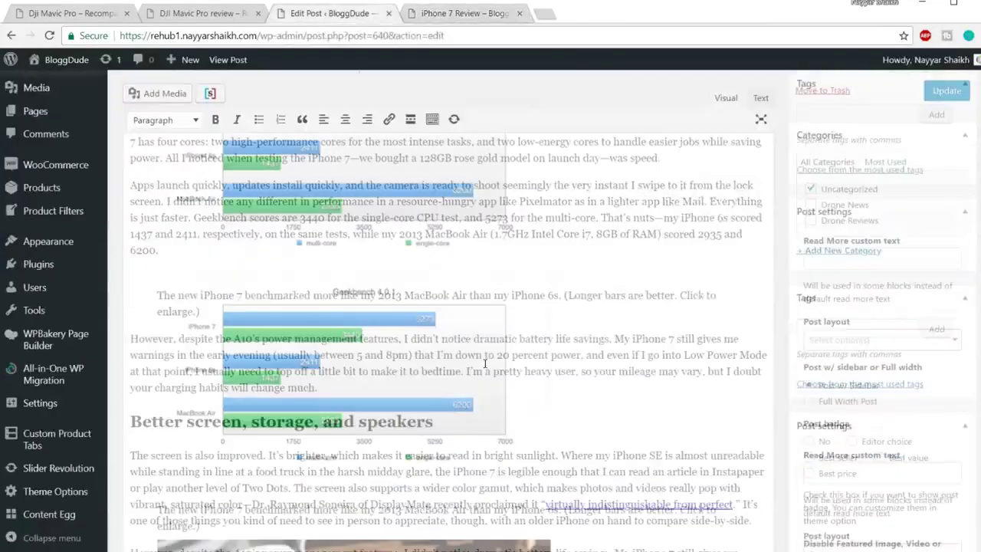
{"action": "scroll", "coordinate": [485, 363], "scroll_direction": "down", "scroll_amount": 15}
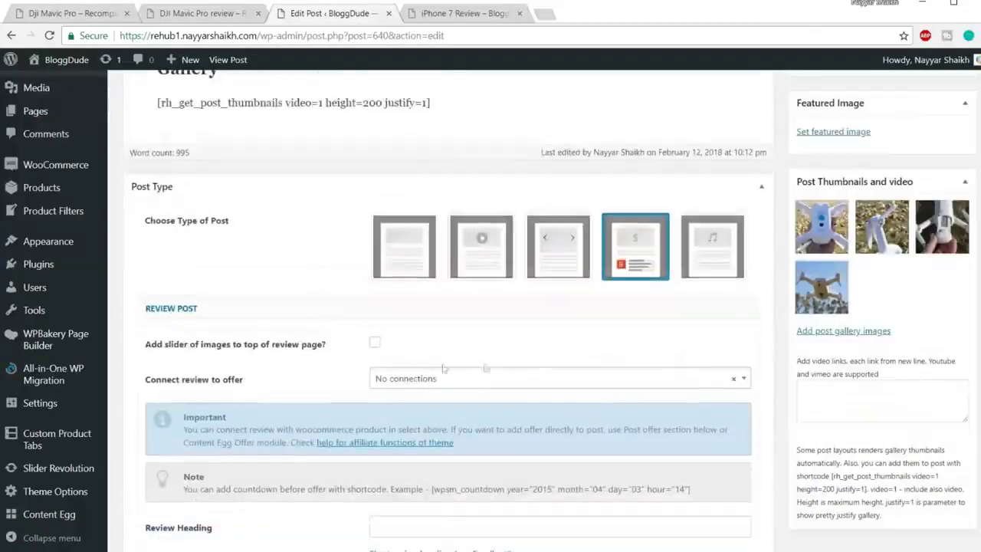
{"action": "scroll", "coordinate": [320, 306], "scroll_direction": "up", "scroll_amount": 1}
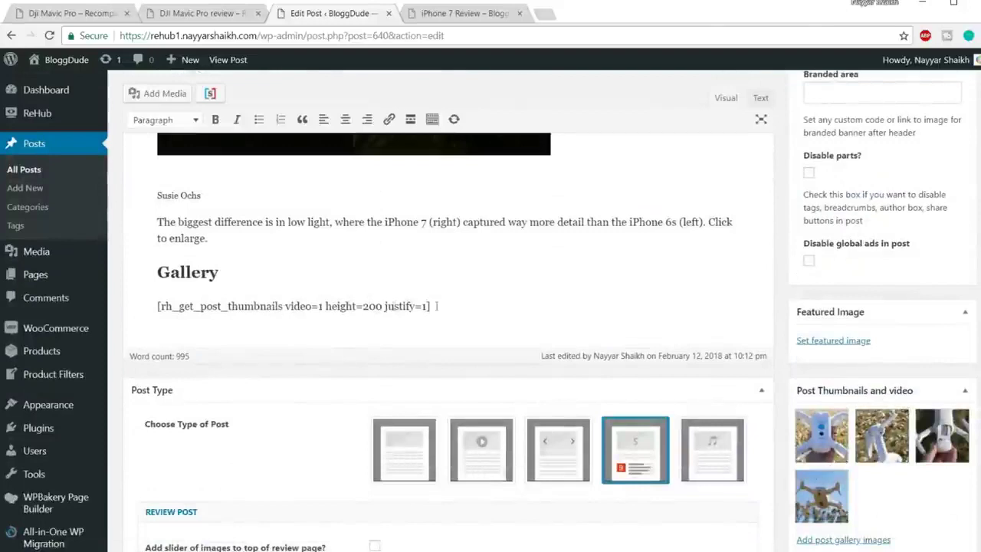
{"action": "left_click", "coordinate": [76, 11]}
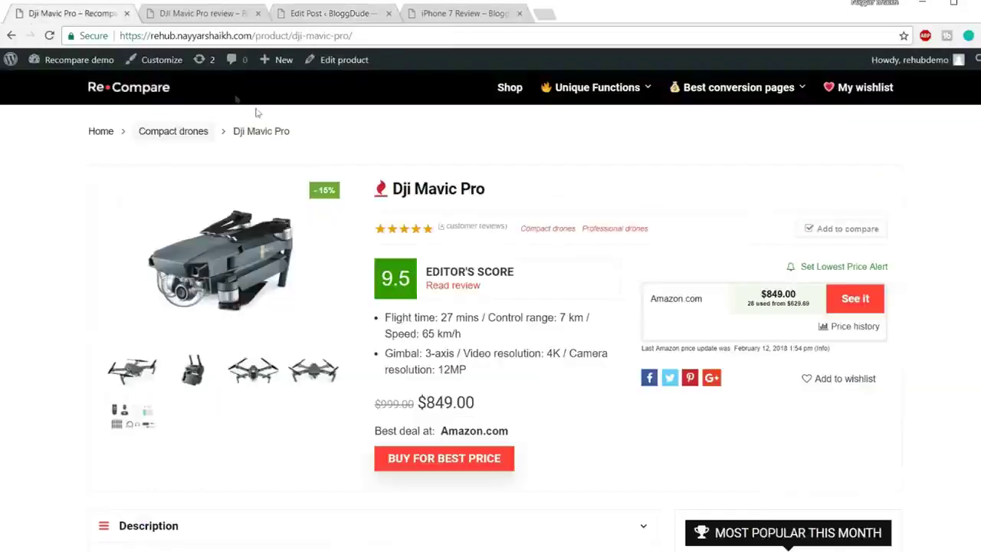
- Glance at the DJI Mavic Pro review demo and return to the post editor
{"action": "left_click", "coordinate": [163, 13]}
{"action": "scroll", "coordinate": [473, 271], "scroll_direction": "down", "scroll_amount": 4}
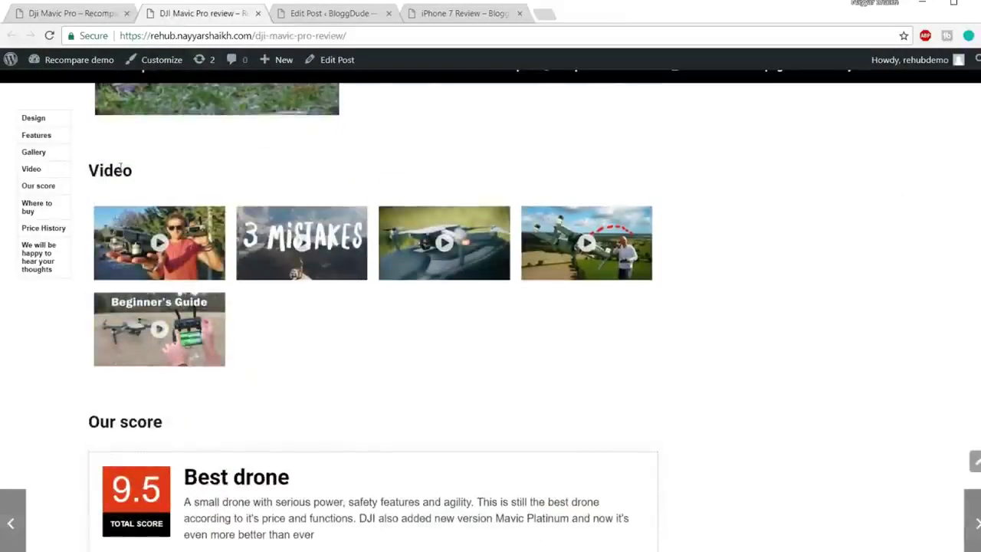
{"action": "left_click", "coordinate": [322, 15]}
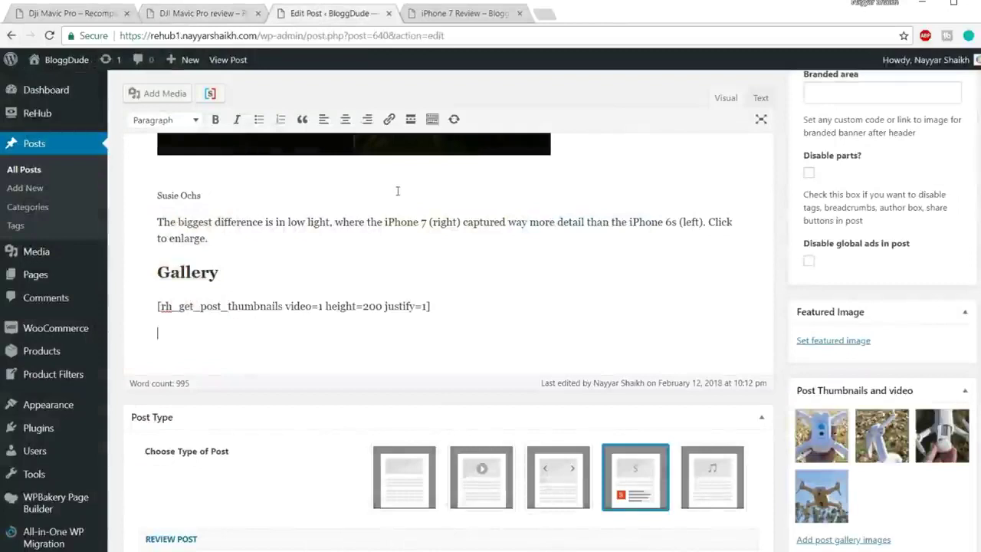
- Finish typing 'Video', format it as Heading 2, and start a new paragraph below it
{"action": "type", "text": "o"}
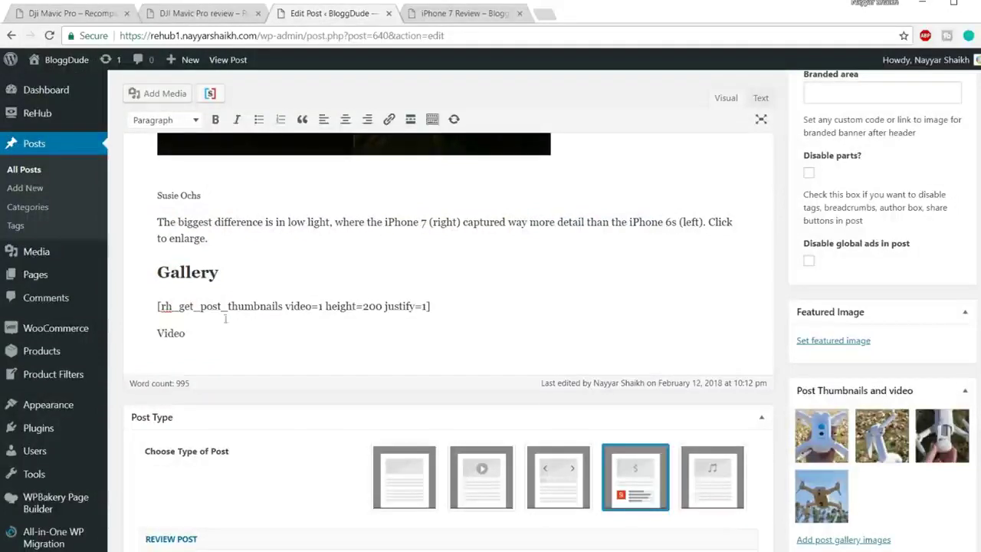
{"action": "left_click_drag", "start_coordinate": [197, 325], "coordinate": [157, 314]}
{"action": "left_click", "coordinate": [164, 119]}
{"action": "left_click", "coordinate": [175, 202]}
{"action": "left_click", "coordinate": [240, 338]}
{"action": "key", "text": "Return"}
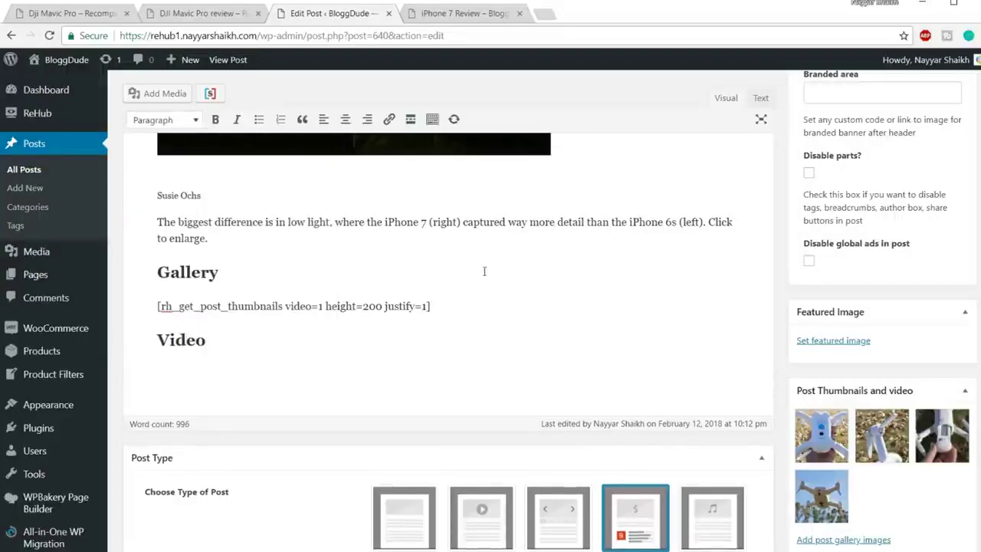
{"action": "scroll", "coordinate": [229, 294], "scroll_direction": "down", "scroll_amount": 1}
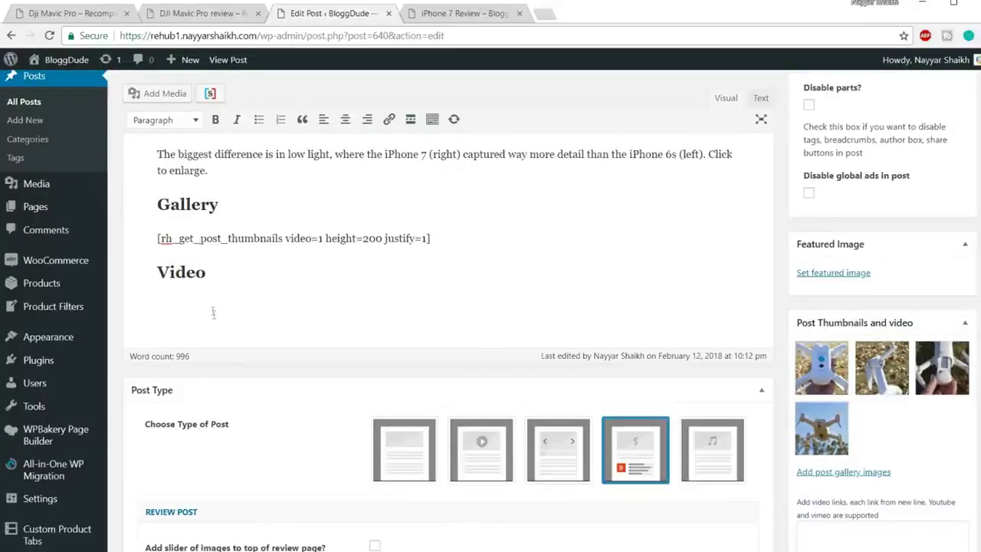
{"action": "scroll", "coordinate": [213, 312], "scroll_direction": "down", "scroll_amount": 12}
{"action": "scroll", "coordinate": [219, 323], "scroll_direction": "down", "scroll_amount": 7}
{"action": "left_click", "coordinate": [246, 298]}
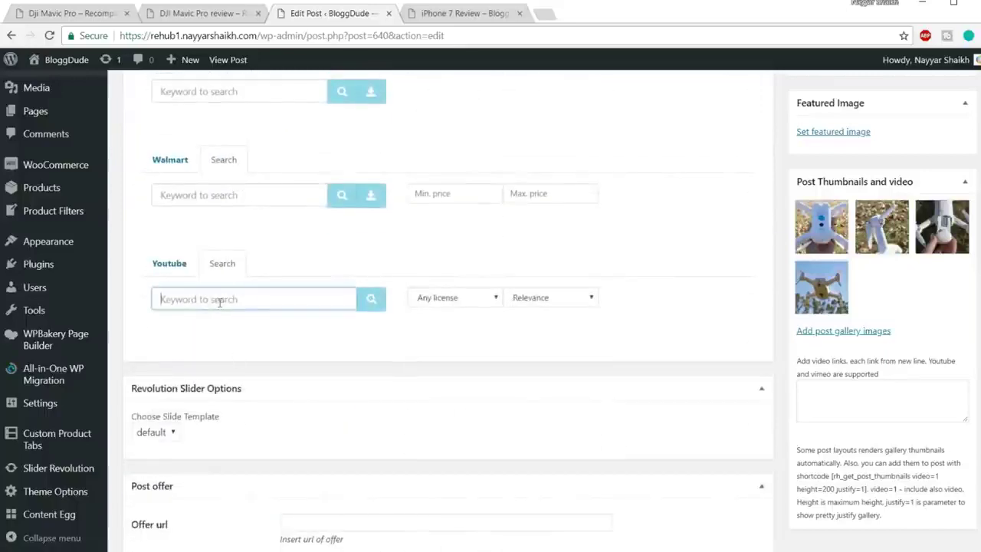
{"action": "type", "text": "iphone 7"}
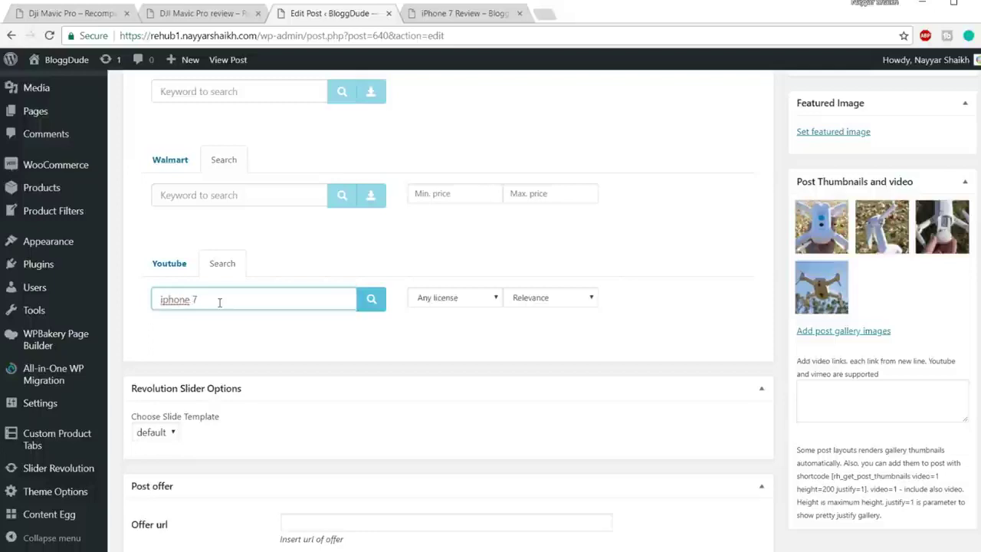
{"action": "type", "text": " rosegold"}
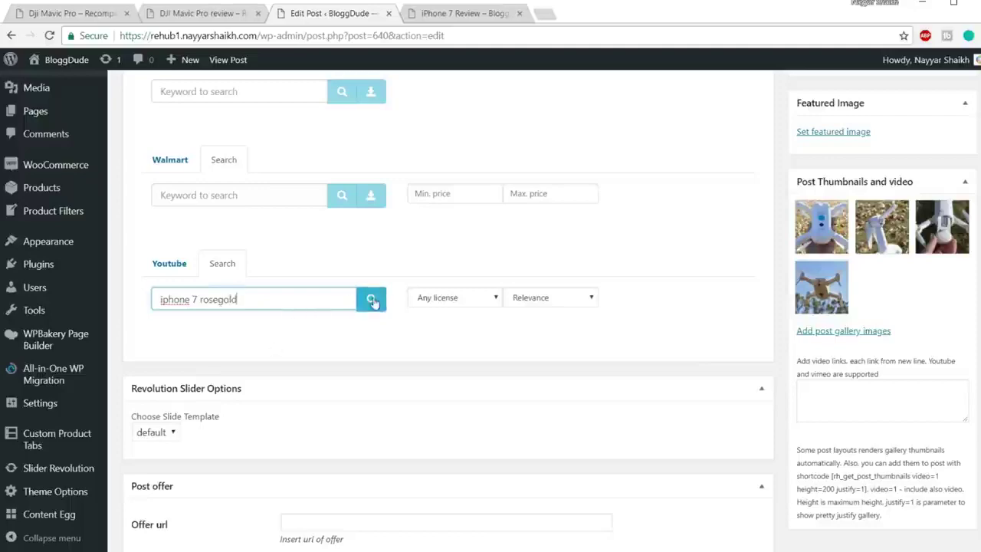
{"action": "left_click", "coordinate": [370, 299]}
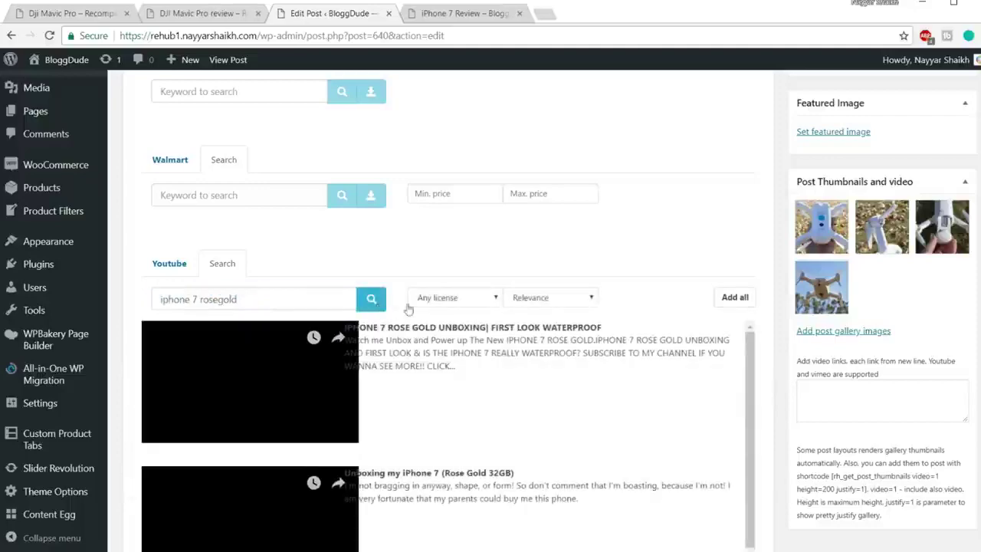
{"action": "scroll", "coordinate": [500, 385], "scroll_direction": "down", "scroll_amount": 1}
{"action": "scroll", "coordinate": [506, 390], "scroll_direction": "up", "scroll_amount": 1}
{"action": "left_click", "coordinate": [510, 394]}
{"action": "scroll", "coordinate": [510, 403], "scroll_direction": "down", "scroll_amount": 3}
{"action": "left_click", "coordinate": [486, 368]}
{"action": "left_click", "coordinate": [461, 469]}
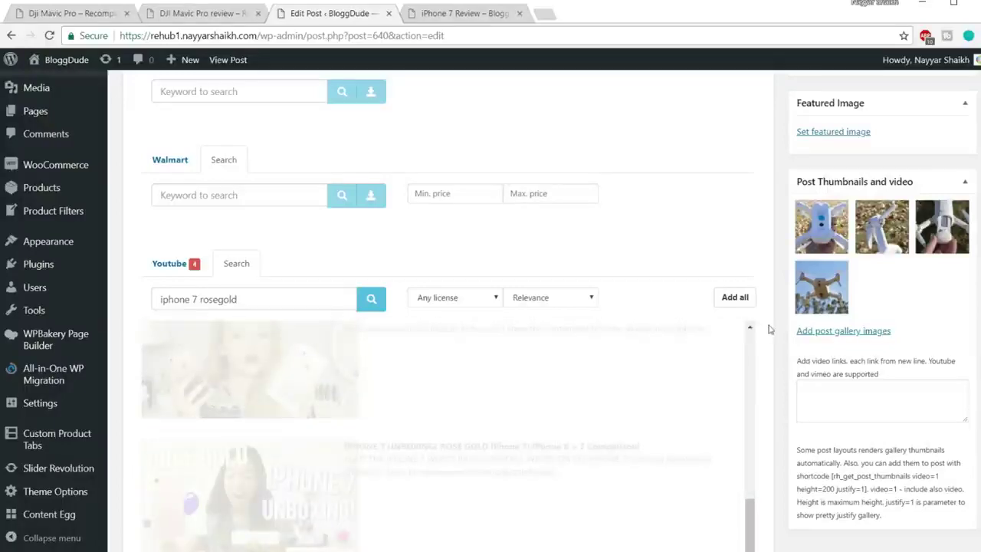
{"action": "scroll", "coordinate": [770, 328], "scroll_direction": "down", "scroll_amount": 5}
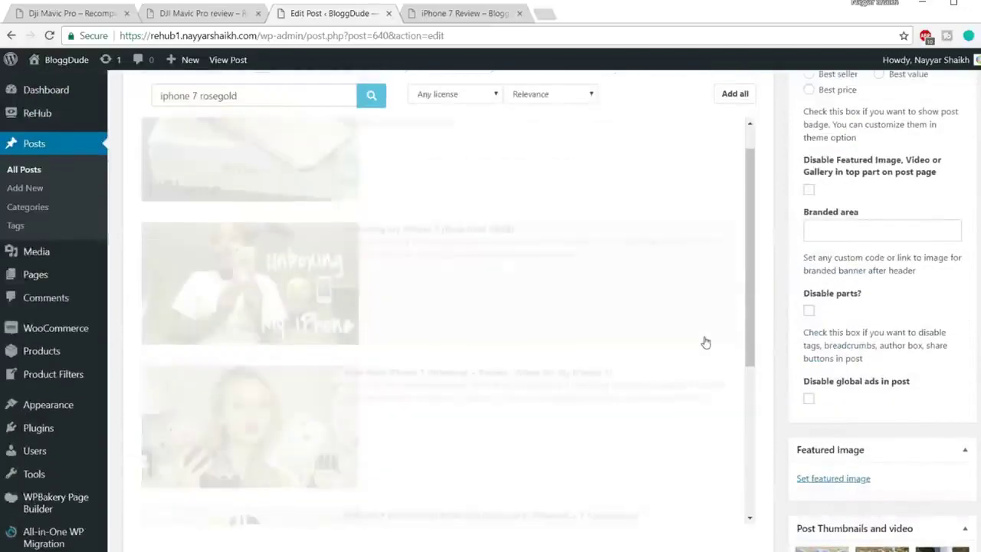
{"action": "scroll", "coordinate": [756, 330], "scroll_direction": "up", "scroll_amount": 3}
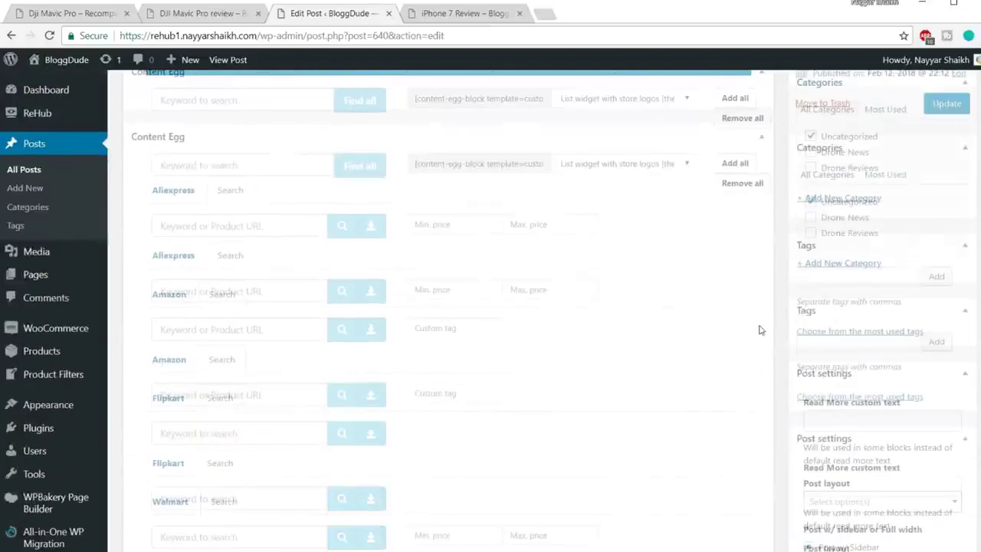
{"action": "scroll", "coordinate": [758, 329], "scroll_direction": "up", "scroll_amount": 10}
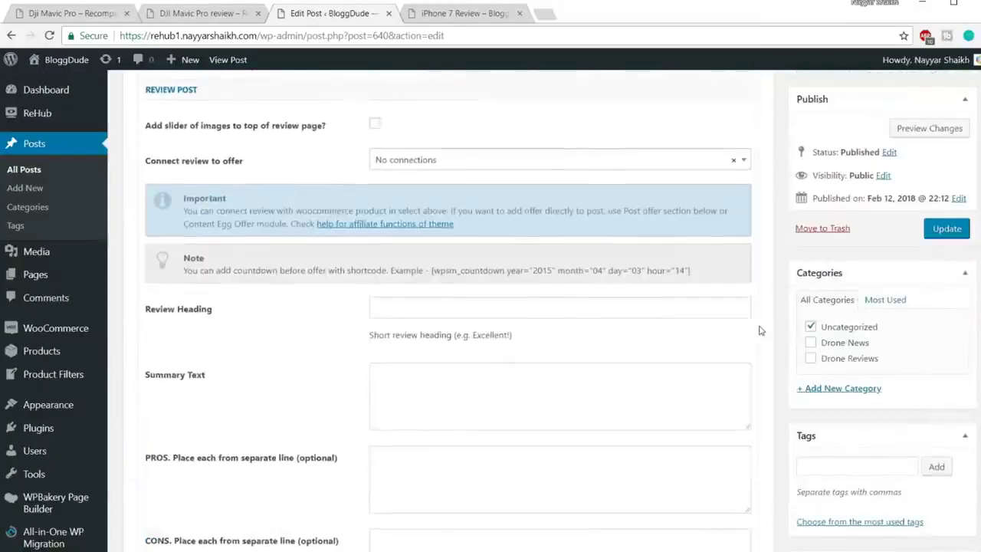
{"action": "scroll", "coordinate": [759, 330], "scroll_direction": "up", "scroll_amount": 3}
{"action": "scroll", "coordinate": [724, 306], "scroll_direction": "down", "scroll_amount": 15}
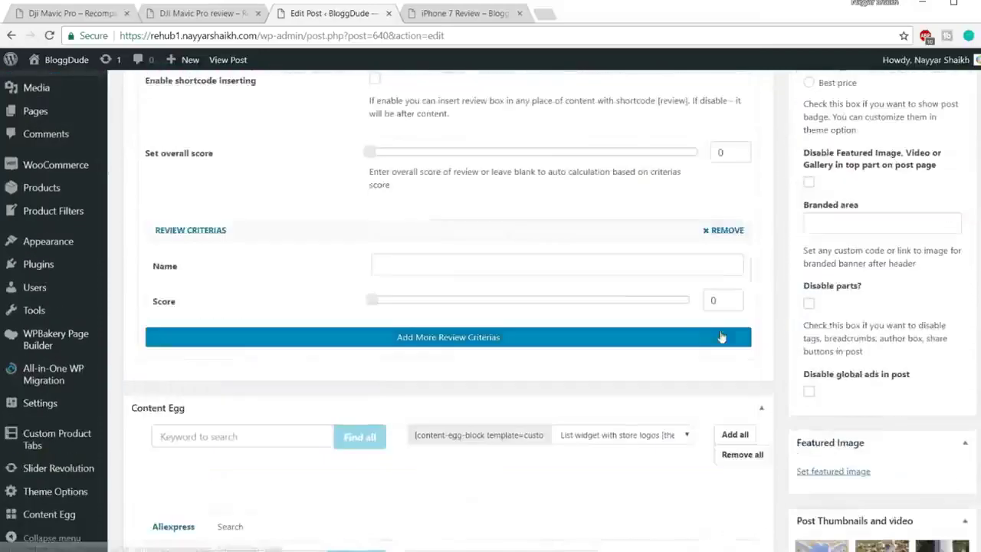
{"action": "scroll", "coordinate": [720, 335], "scroll_direction": "down", "scroll_amount": 5}
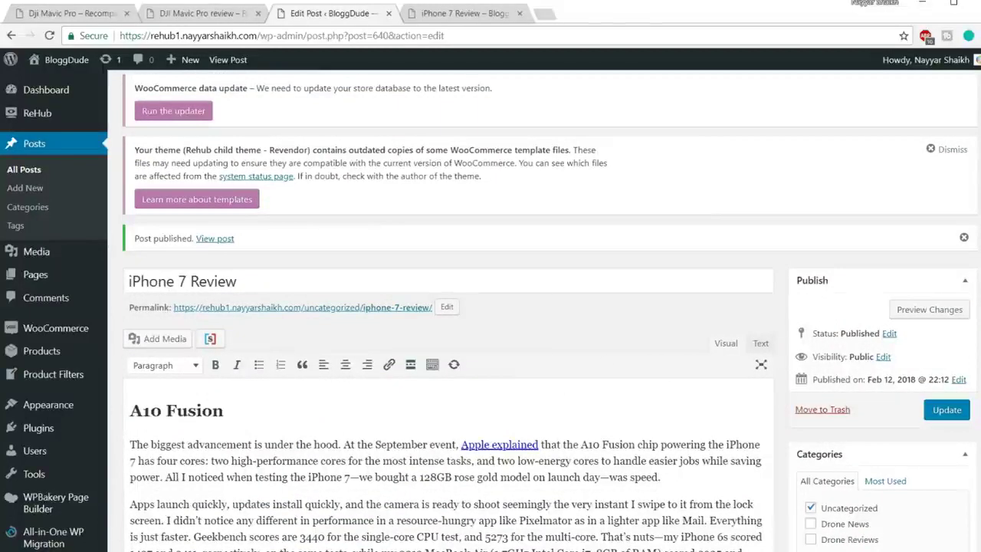
- Copy the Sticky Panel shortcode from the Shortcodes Notepad file and return to the post editor
{"action": "left_click", "coordinate": [219, 523]}
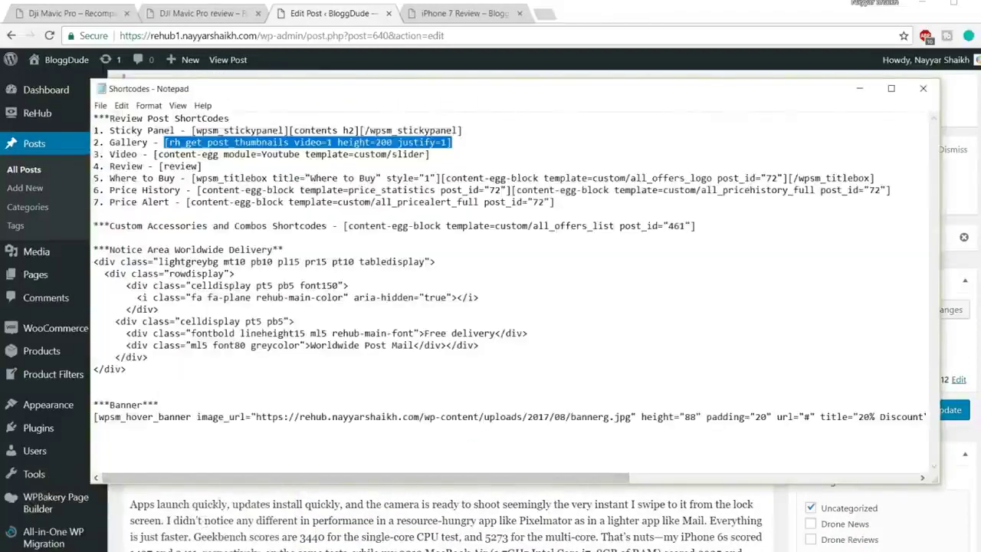
{"action": "left_click_drag", "start_coordinate": [111, 130], "coordinate": [482, 126]}
{"action": "key", "text": "ctrl+c"}
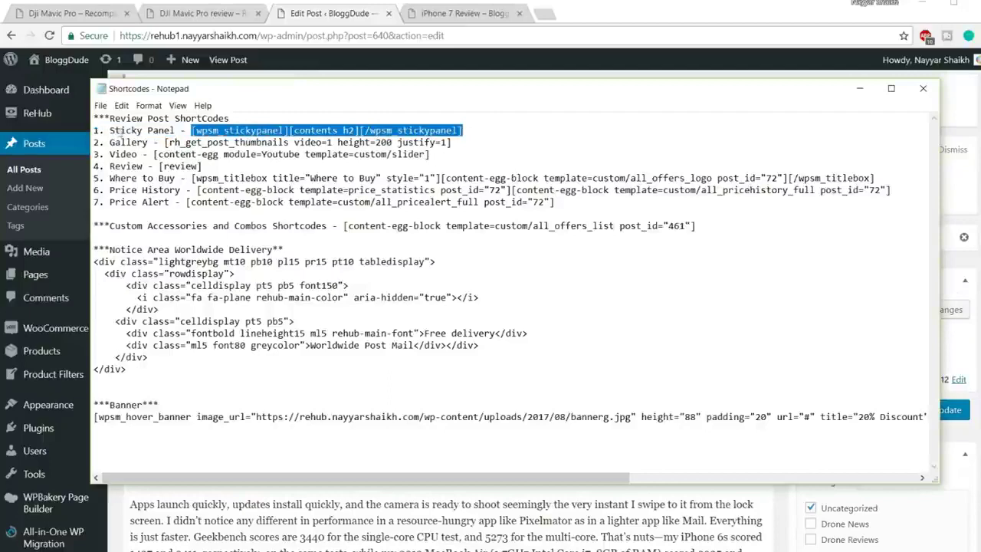
{"action": "key", "text": "alt+Tab"}
{"action": "left_click", "coordinate": [151, 402]}
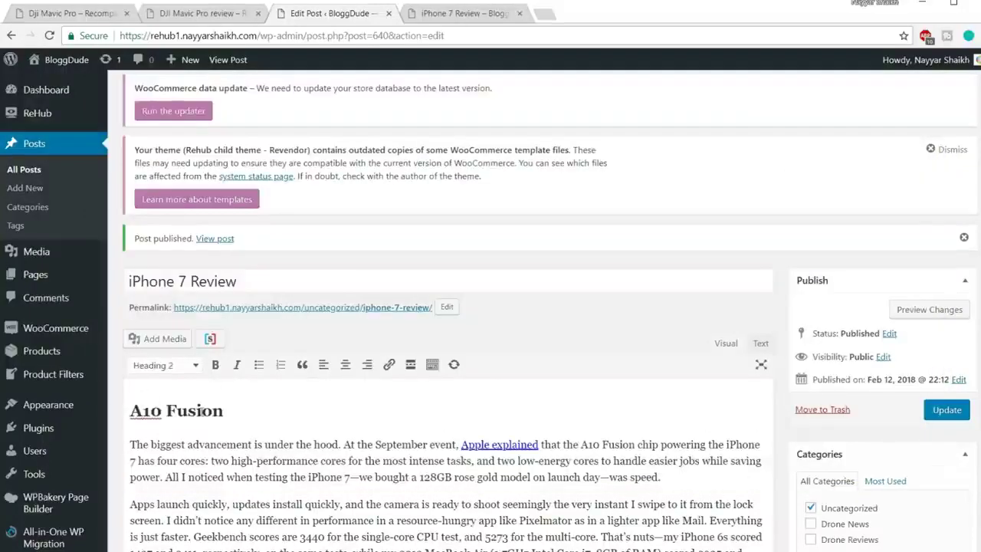
- Paste the sticky panel shortcode above the A10 Fusion heading as a plain Paragraph
{"action": "key", "text": "Return"}
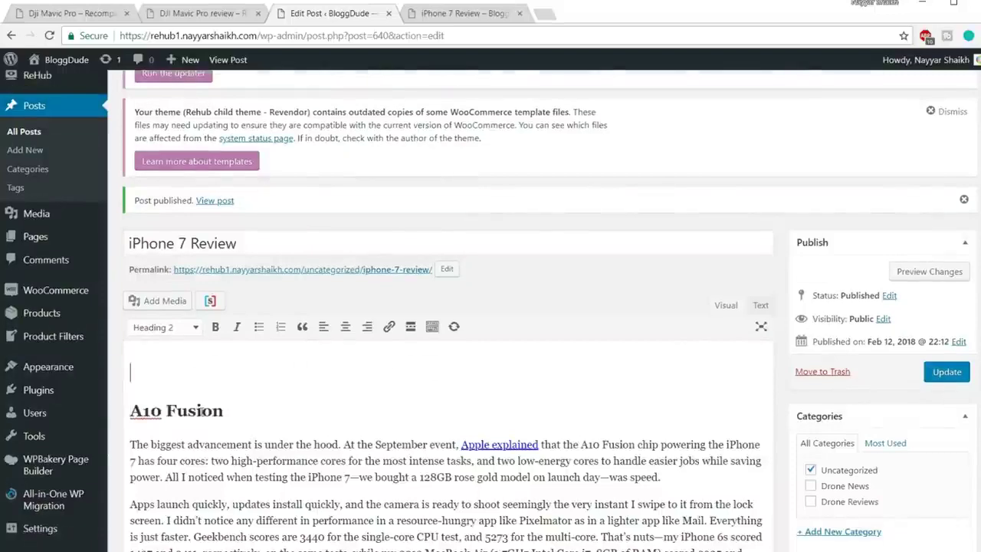
{"action": "key", "text": "ctrl+v"}
{"action": "left_click_drag", "start_coordinate": [591, 372], "coordinate": [76, 367]}
{"action": "left_click", "coordinate": [165, 327]}
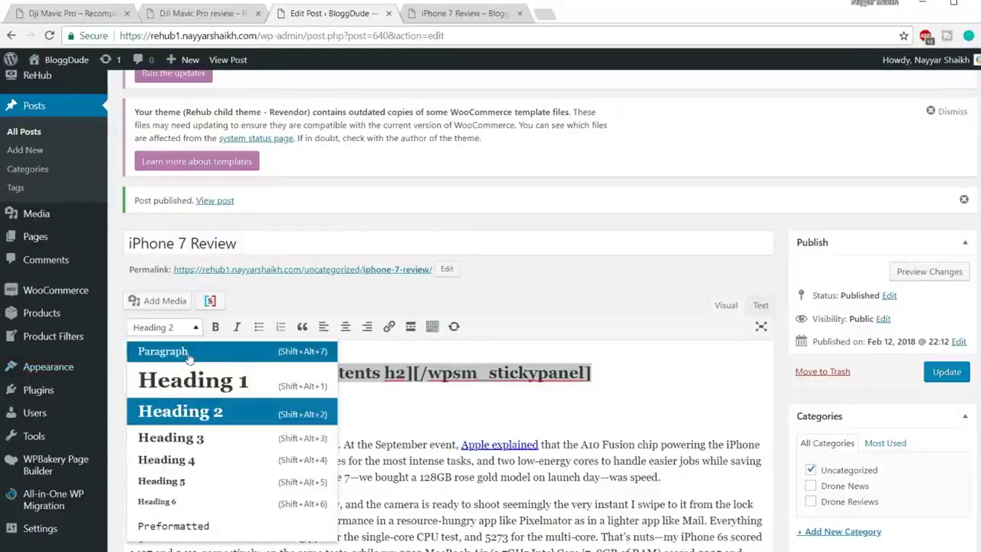
{"action": "left_click", "coordinate": [185, 354]}
- Check the A10 Fusion heading and shortcode line formats, then update the post and view it live
{"action": "left_click", "coordinate": [406, 368]}
{"action": "triple_click", "coordinate": [260, 397]}
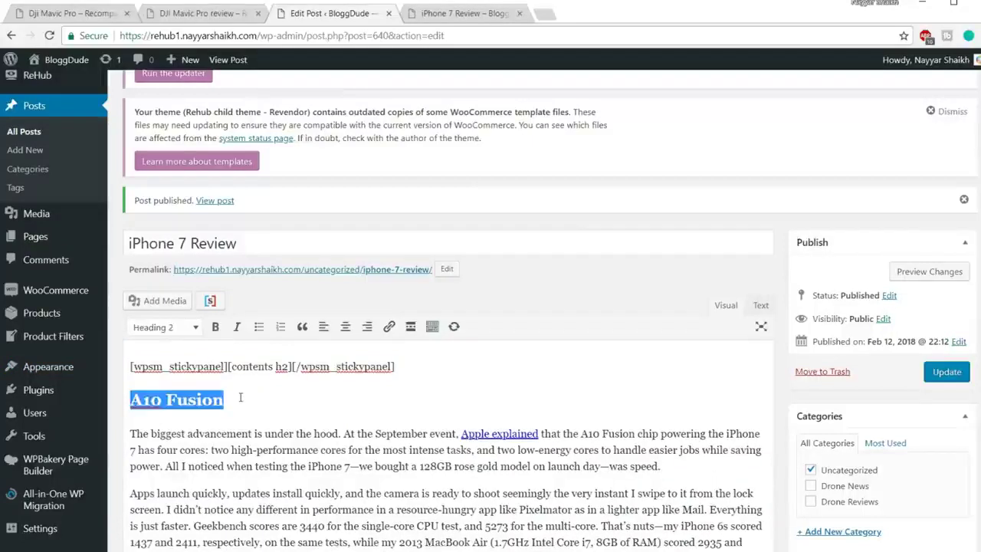
{"action": "left_click_drag", "start_coordinate": [227, 400], "coordinate": [131, 402]}
{"action": "left_click_drag", "start_coordinate": [225, 399], "coordinate": [121, 399]}
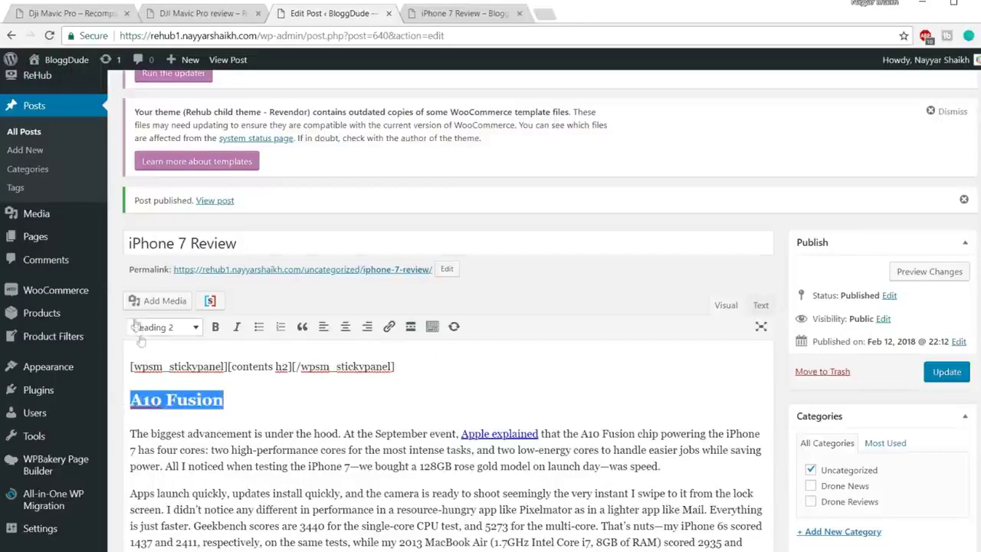
{"action": "left_click_drag", "start_coordinate": [210, 366], "coordinate": [223, 367]}
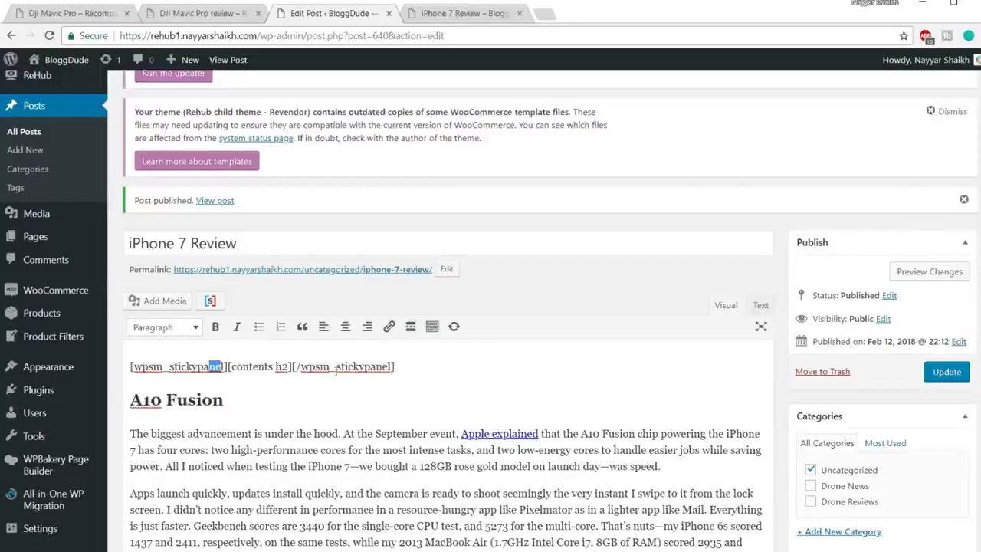
{"action": "left_click", "coordinate": [947, 372]}
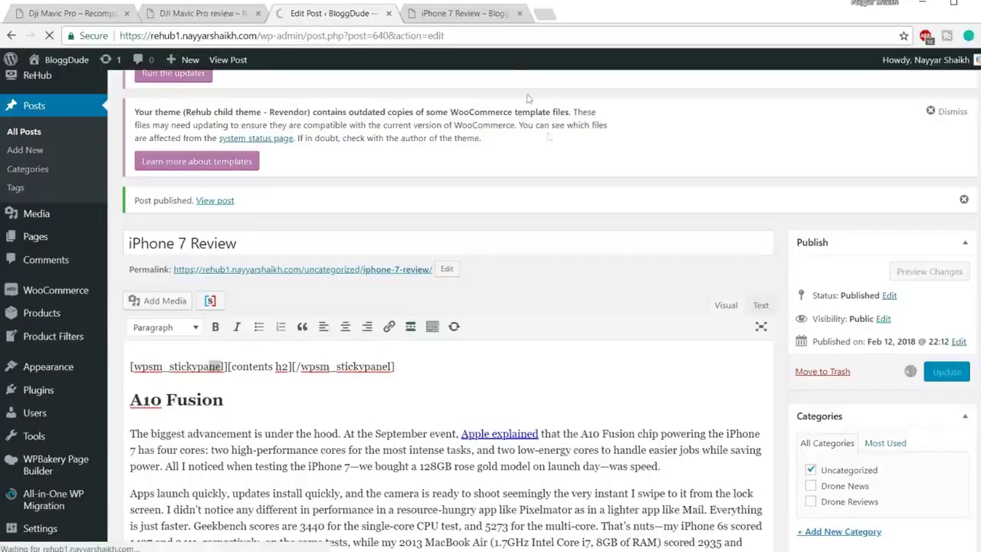
{"action": "left_click", "coordinate": [469, 13]}
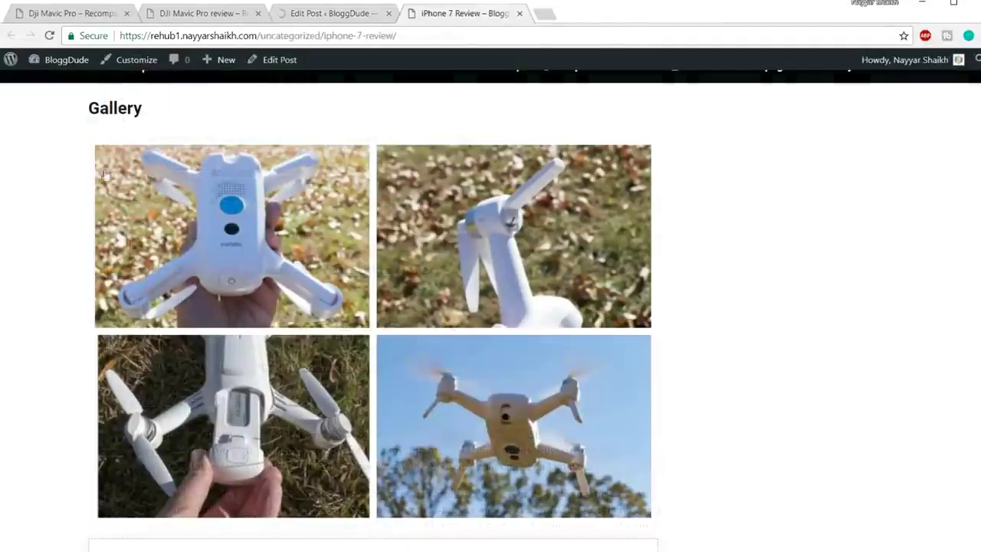
- Return to the top of the live post and reload it to show the sticky panel
{"action": "scroll", "coordinate": [978, 452], "scroll_direction": "up", "scroll_amount": 3}
{"action": "left_click", "coordinate": [975, 459]}
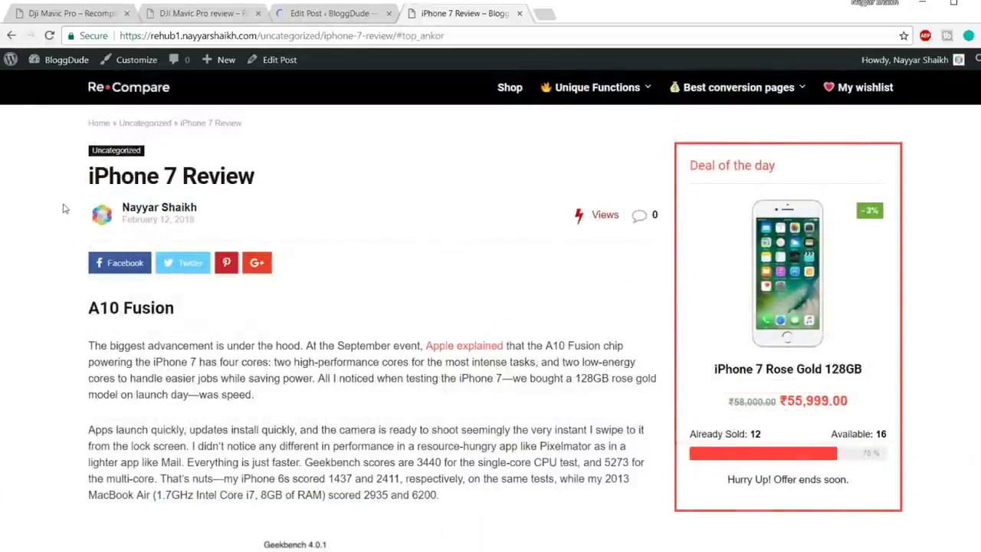
{"action": "left_click", "coordinate": [387, 37]}
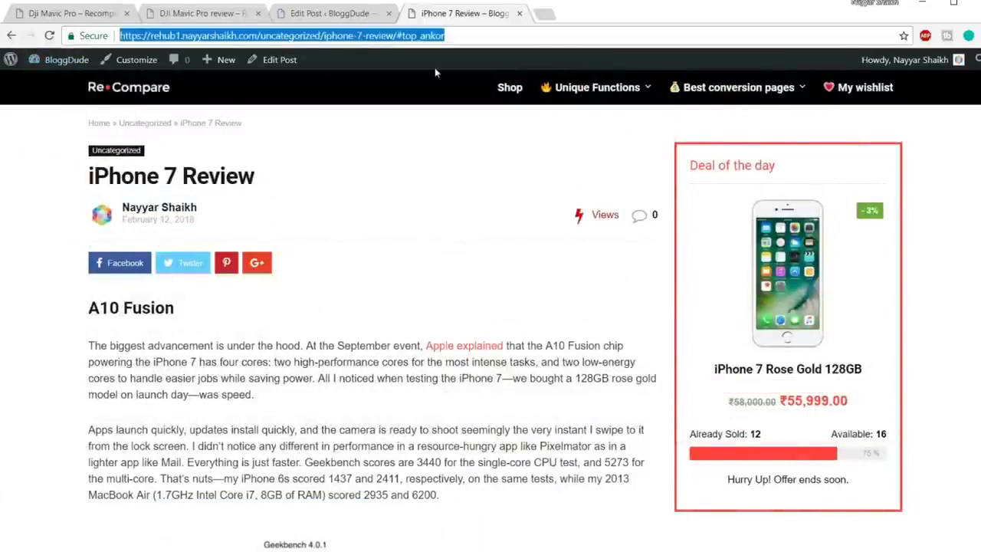
{"action": "key", "text": "Return"}
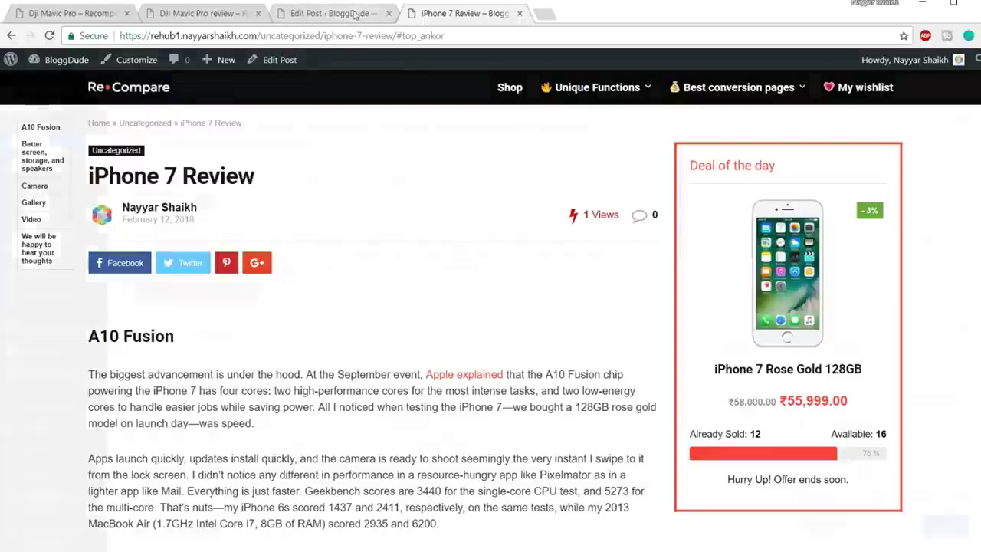
- Check the A10 Fusion heading's format in the post editor
{"action": "left_click", "coordinate": [355, 13]}
{"action": "scroll", "coordinate": [386, 322], "scroll_direction": "down", "scroll_amount": 2}
{"action": "left_click_drag", "start_coordinate": [417, 295], "coordinate": [130, 286]}
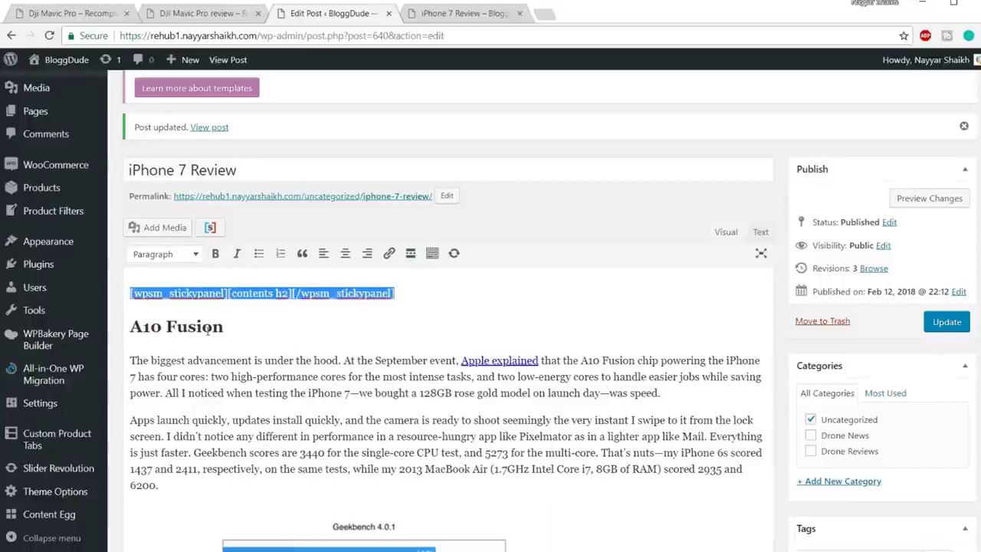
{"action": "left_click_drag", "start_coordinate": [257, 328], "coordinate": [129, 328]}
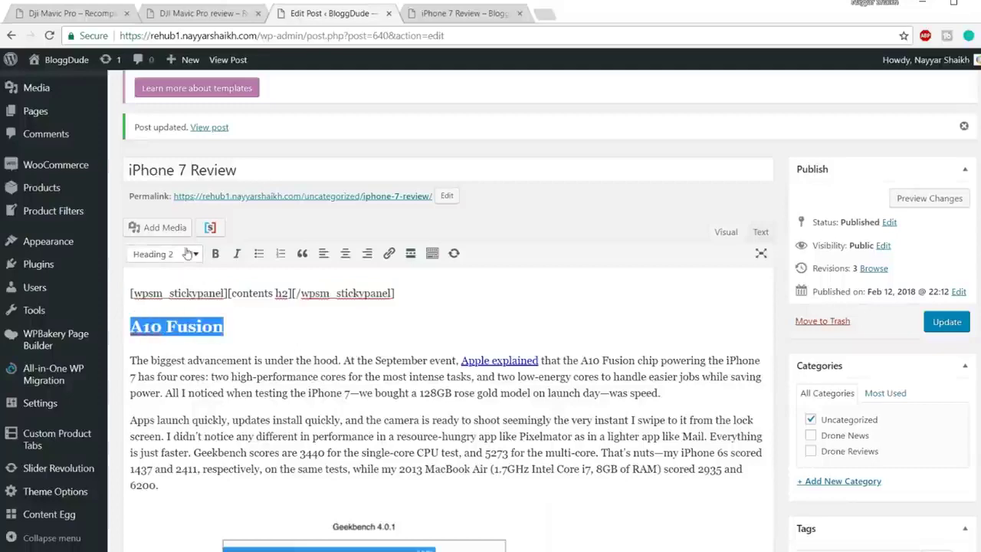
- Test the sticky panel's Camera and Video links on the live post
{"action": "left_click", "coordinate": [458, 13]}
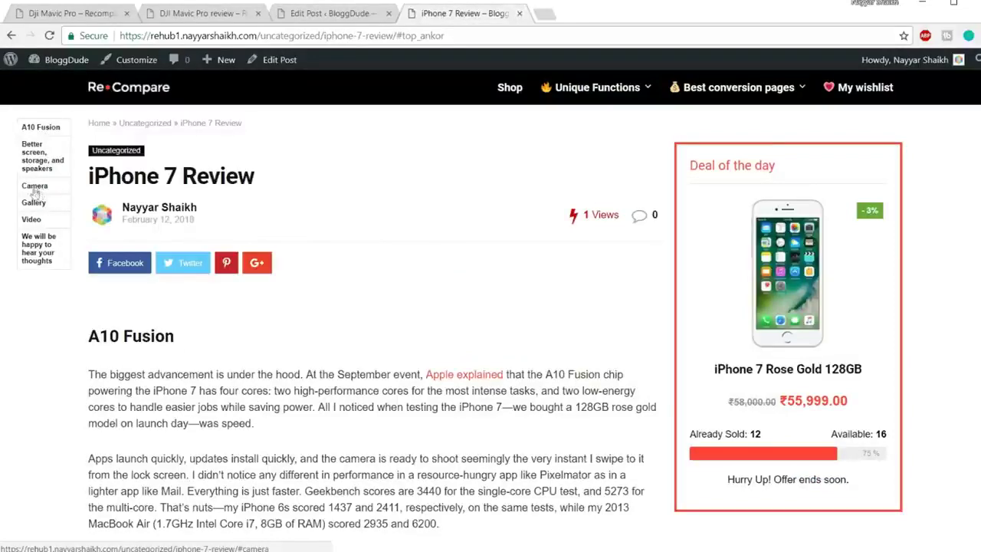
{"action": "left_click", "coordinate": [35, 186]}
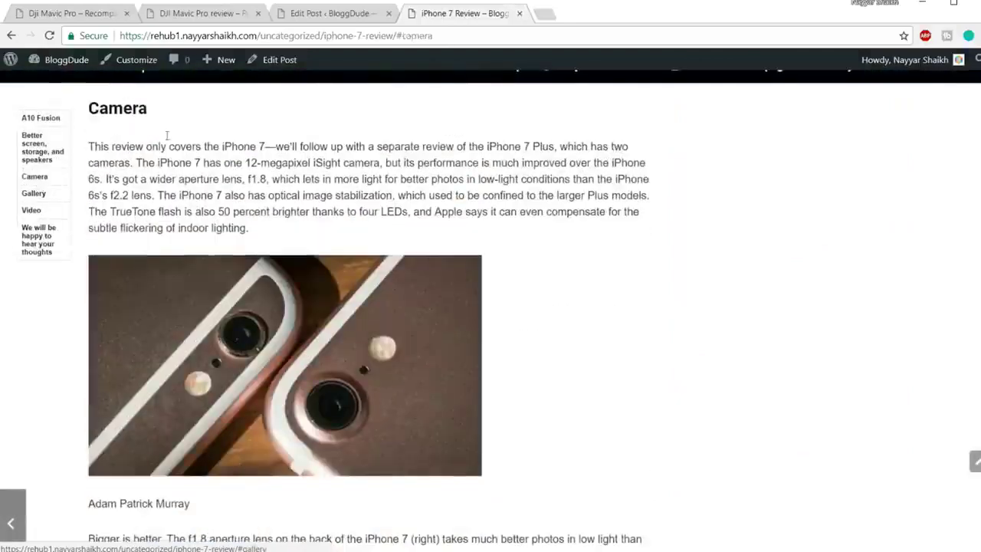
{"action": "left_click", "coordinate": [32, 211]}
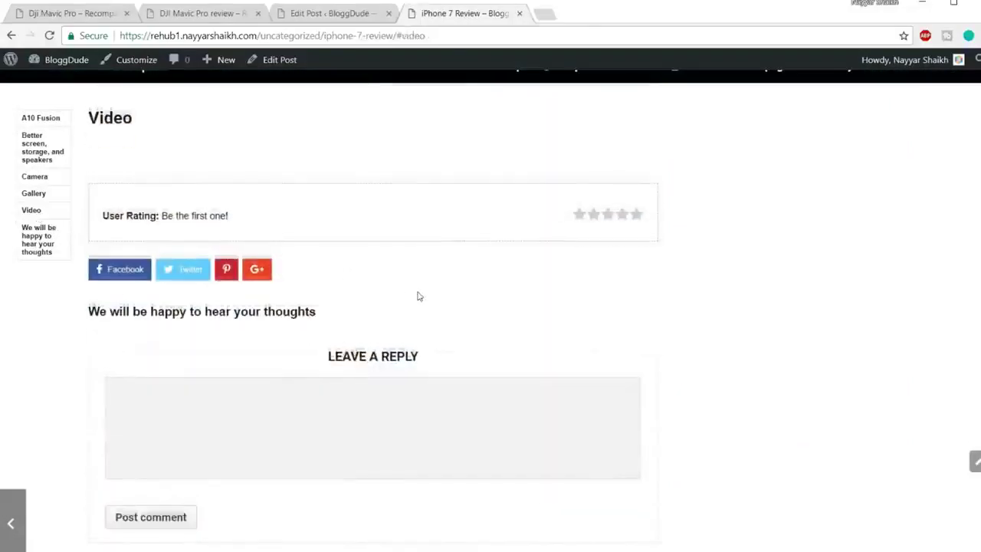
{"action": "left_click", "coordinate": [340, 14]}
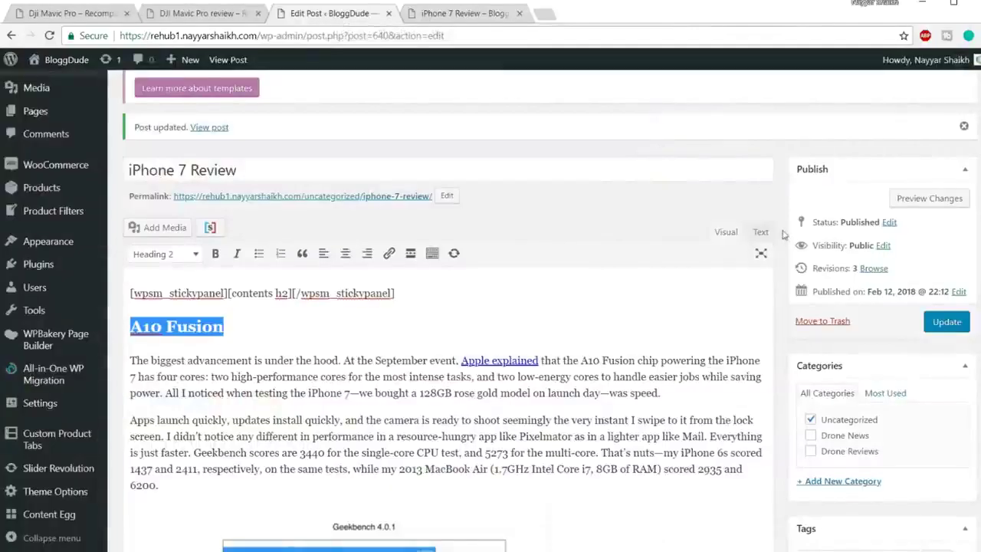
- Set the YouTube content-egg shortcode's template to Slider [theme], comparing with the DJI Mavic Pro review
{"action": "scroll", "coordinate": [783, 234], "scroll_direction": "down", "scroll_amount": 20}
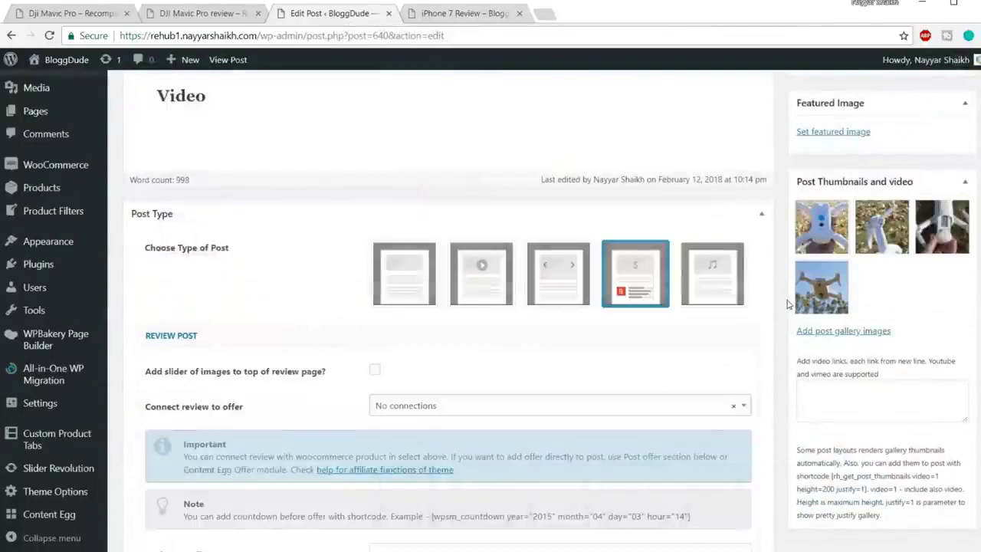
{"action": "scroll", "coordinate": [787, 304], "scroll_direction": "down", "scroll_amount": 20}
{"action": "scroll", "coordinate": [787, 305], "scroll_direction": "down", "scroll_amount": 2}
{"action": "scroll", "coordinate": [228, 396], "scroll_direction": "up", "scroll_amount": 6}
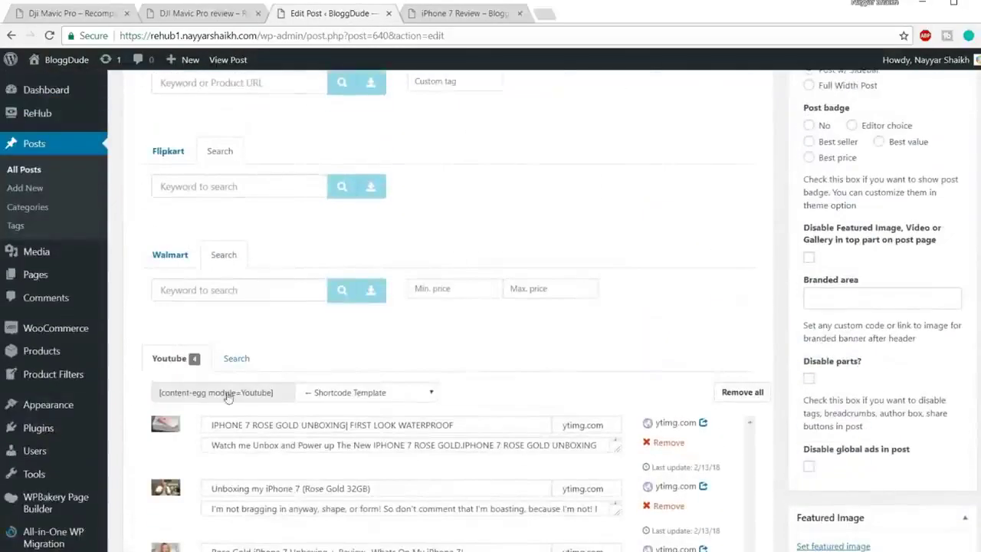
{"action": "left_click", "coordinate": [241, 399]}
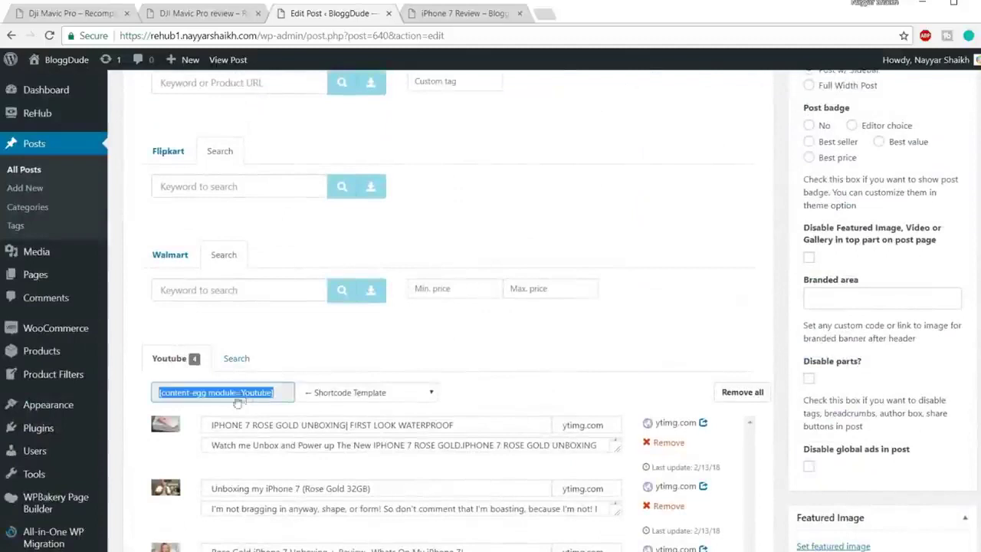
{"action": "left_click", "coordinate": [409, 395]}
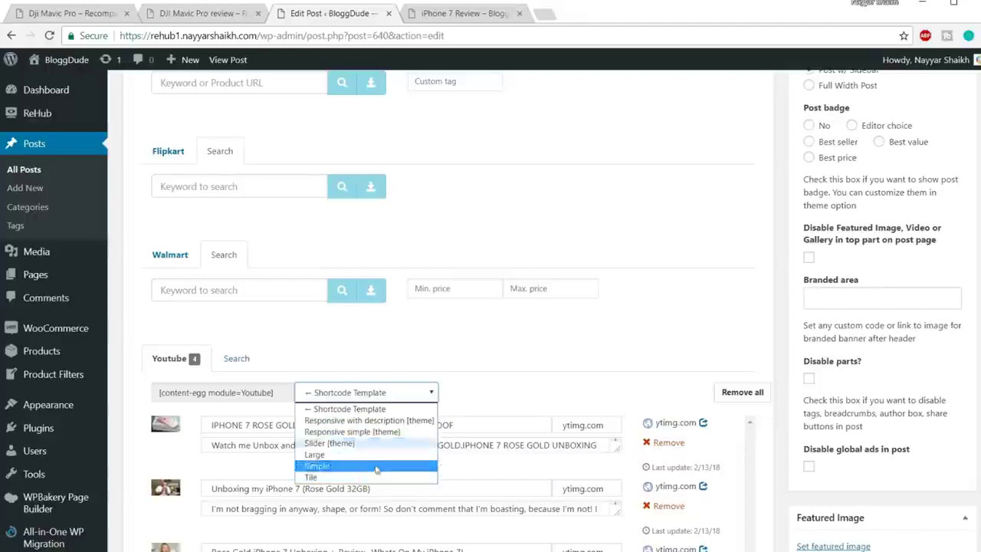
{"action": "left_click", "coordinate": [503, 376]}
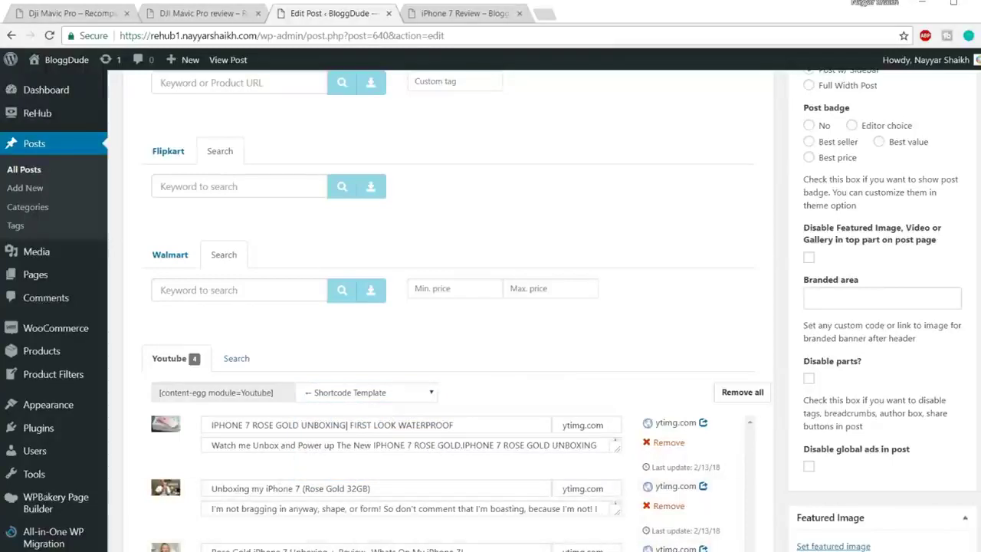
{"action": "left_click", "coordinate": [216, 15]}
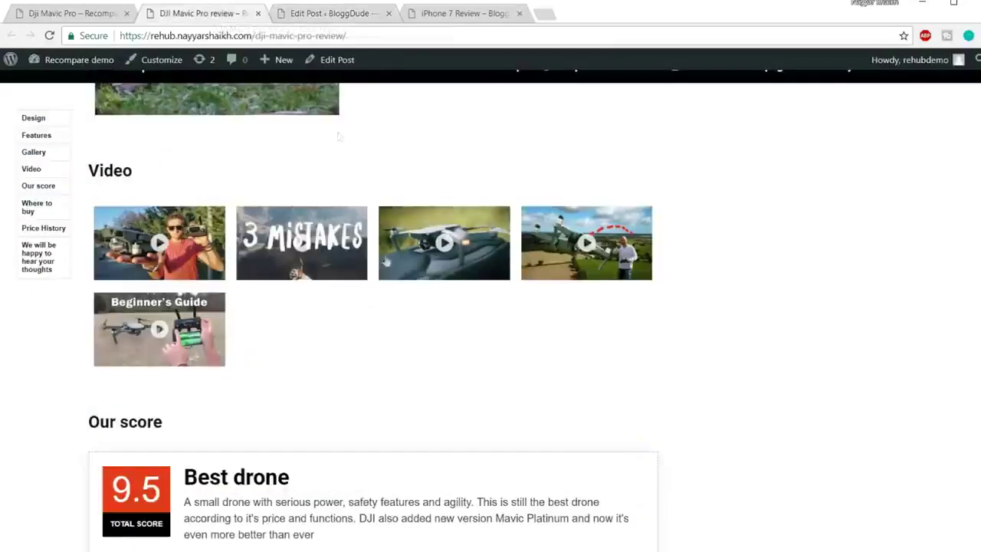
{"action": "left_click", "coordinate": [347, 15]}
{"action": "left_click", "coordinate": [368, 393]}
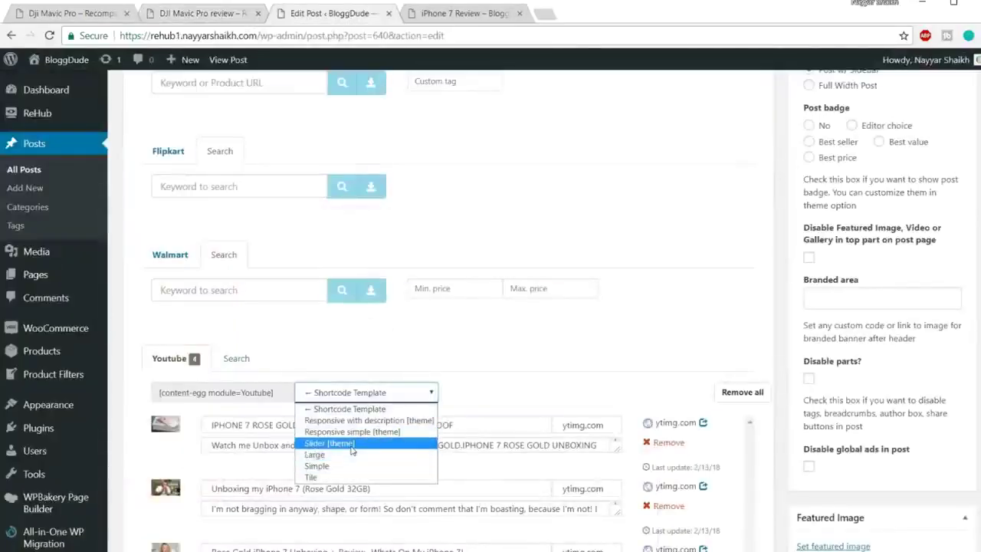
{"action": "left_click", "coordinate": [352, 444]}
{"action": "left_click", "coordinate": [268, 395]}
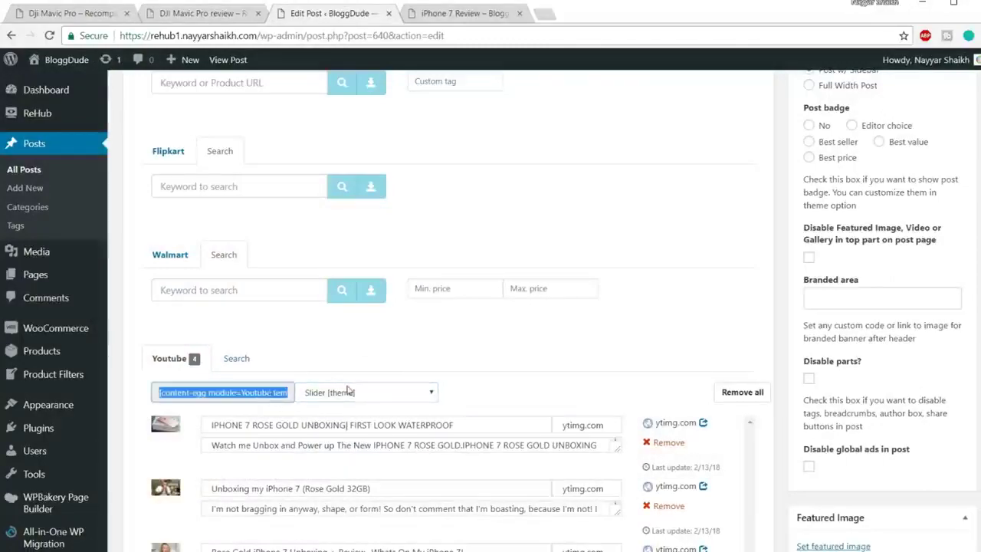
- Paste [content-egg module=Youtube template=custom/slider] under the Video heading and update the post
{"action": "scroll", "coordinate": [347, 391], "scroll_direction": "up", "scroll_amount": 20}
{"action": "scroll", "coordinate": [347, 389], "scroll_direction": "up", "scroll_amount": 2}
{"action": "scroll", "coordinate": [347, 390], "scroll_direction": "down", "scroll_amount": 4}
{"action": "left_click", "coordinate": [230, 333]}
{"action": "type", "text": "[content-egg module=Youtube template=custom/slider]"}
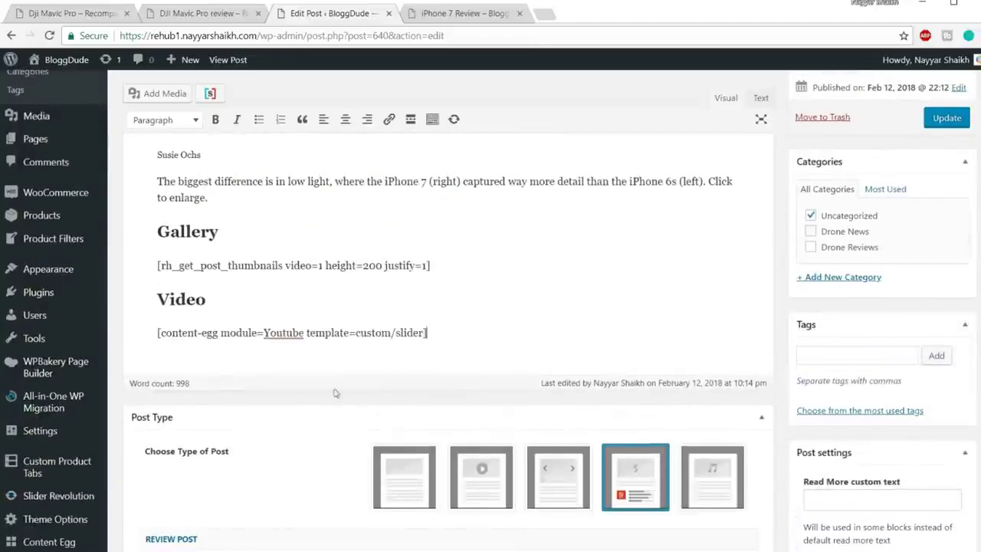
{"action": "left_click", "coordinate": [954, 118]}
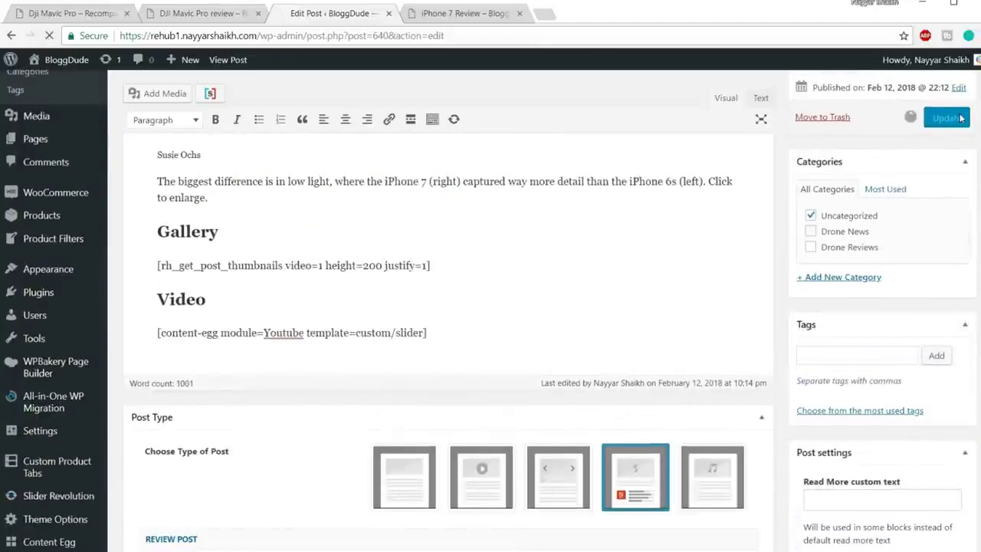
{"action": "left_click", "coordinate": [476, 20]}
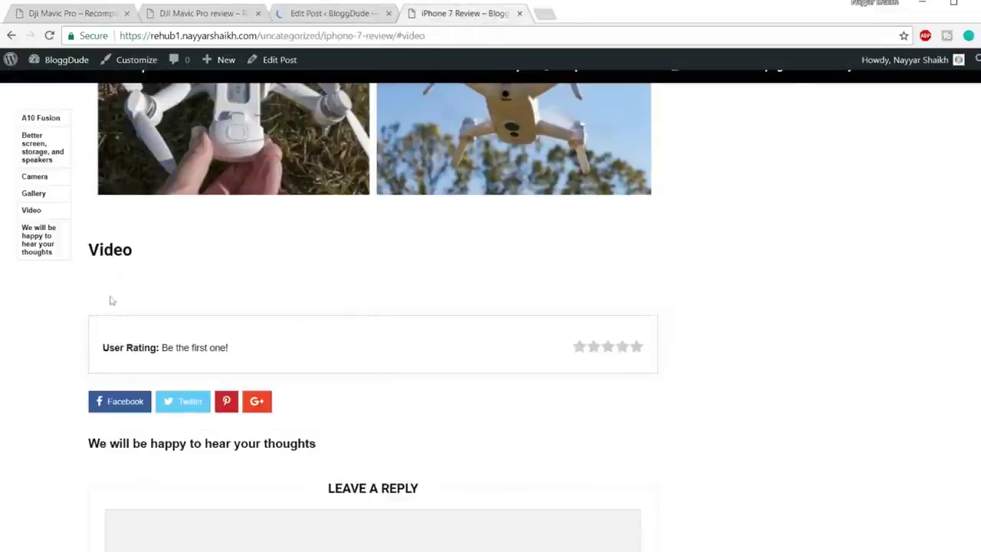
- Reload the live post to show the four-video slider, then select the Video shortcode in Notepad
{"action": "left_click", "coordinate": [326, 35]}
{"action": "key", "text": "Return"}
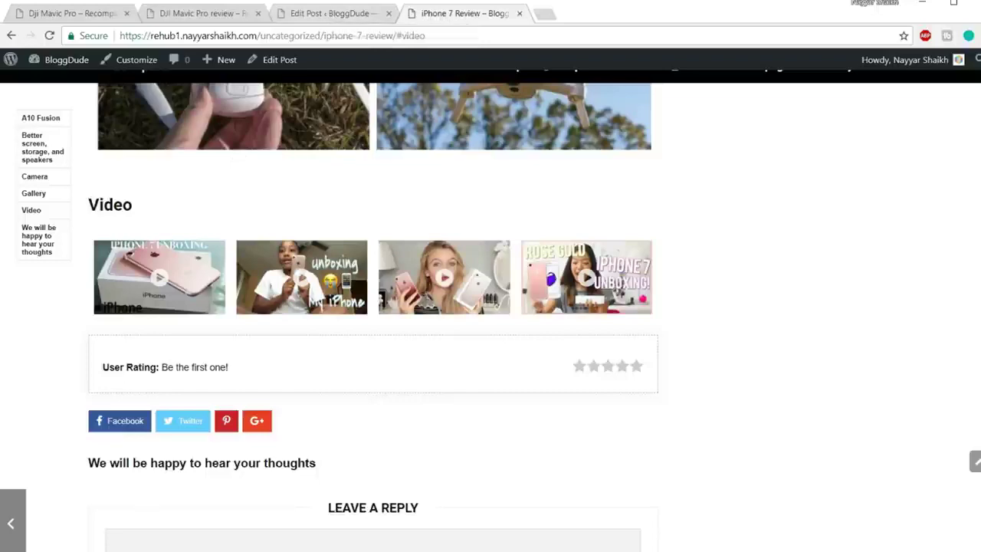
{"action": "mouse_move", "coordinate": [143, 545]}
{"action": "left_click", "coordinate": [193, 510]}
{"action": "left_click", "coordinate": [294, 189]}
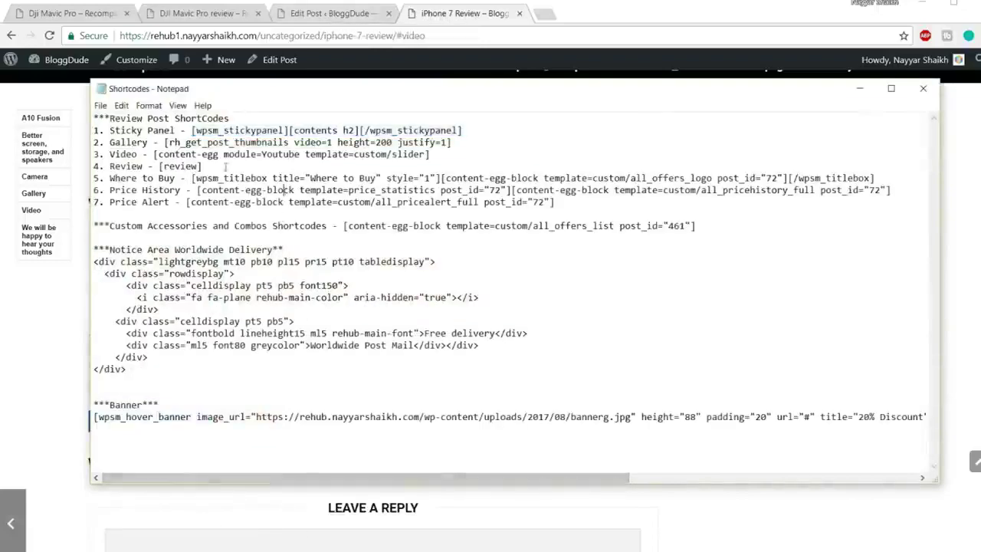
{"action": "left_click_drag", "start_coordinate": [154, 154], "coordinate": [434, 153]}
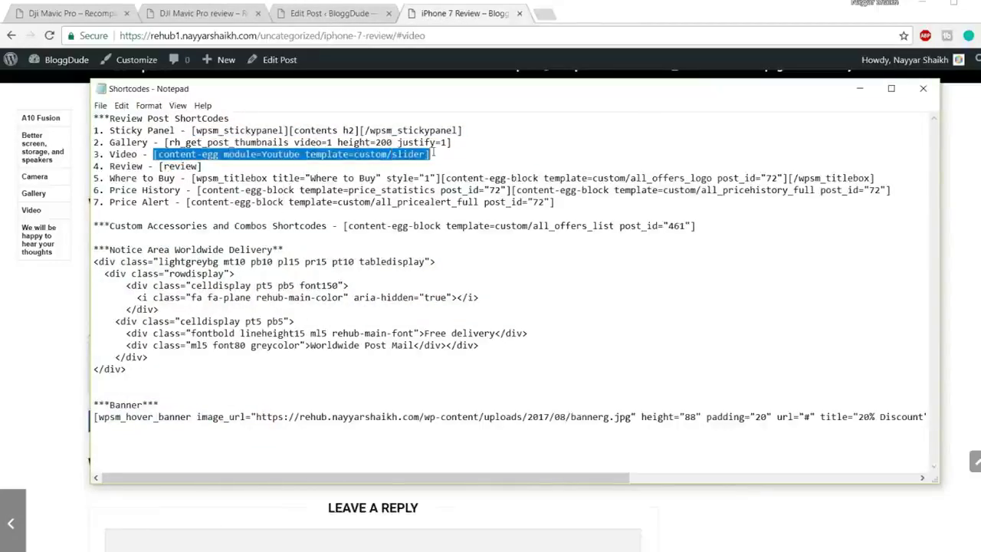
{"action": "left_click", "coordinate": [88, 531]}
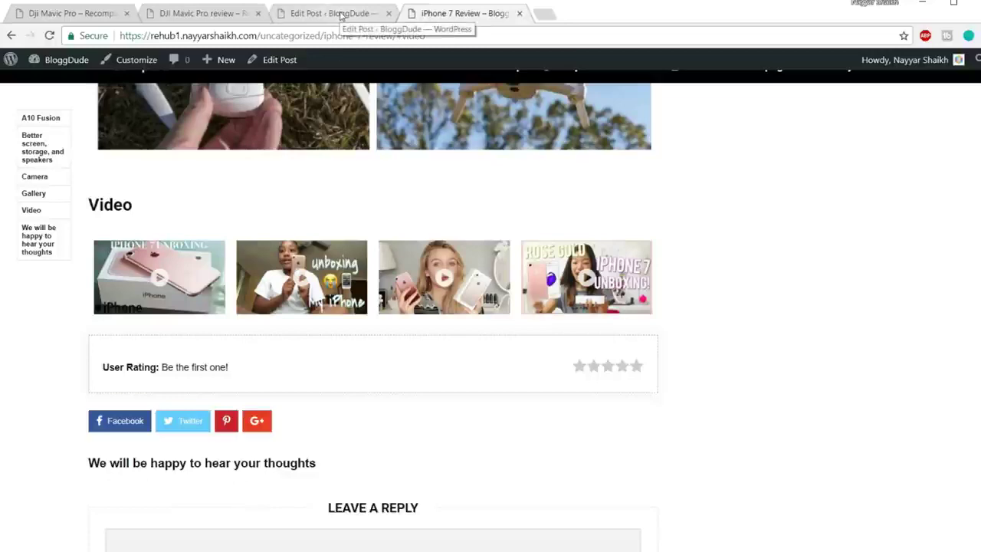
- Inspect the Our score heading and score box on the DJI Mavic Pro review page
{"action": "left_click", "coordinate": [174, 10]}
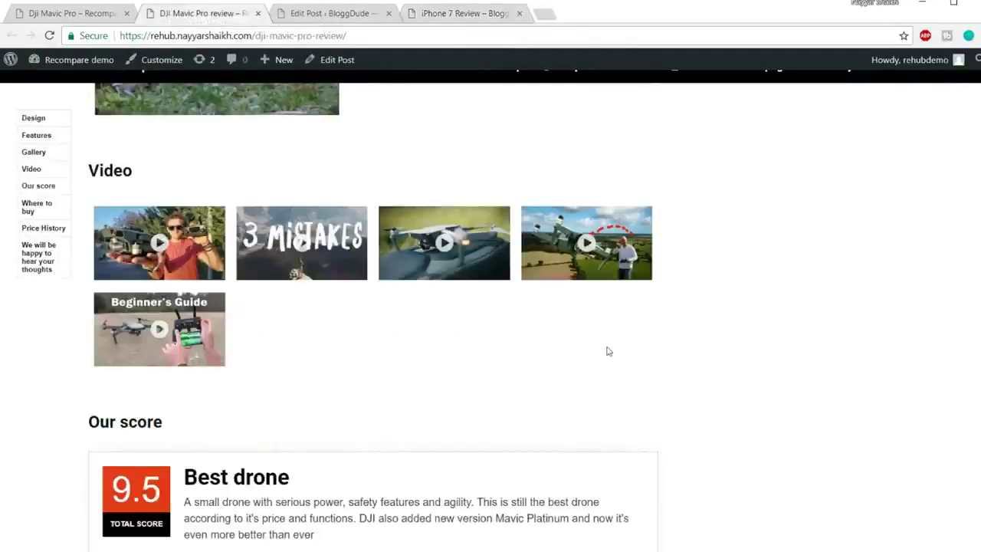
{"action": "scroll", "coordinate": [607, 351], "scroll_direction": "down", "scroll_amount": 4}
{"action": "left_click_drag", "start_coordinate": [88, 151], "coordinate": [179, 160]}
{"action": "left_click", "coordinate": [184, 162]}
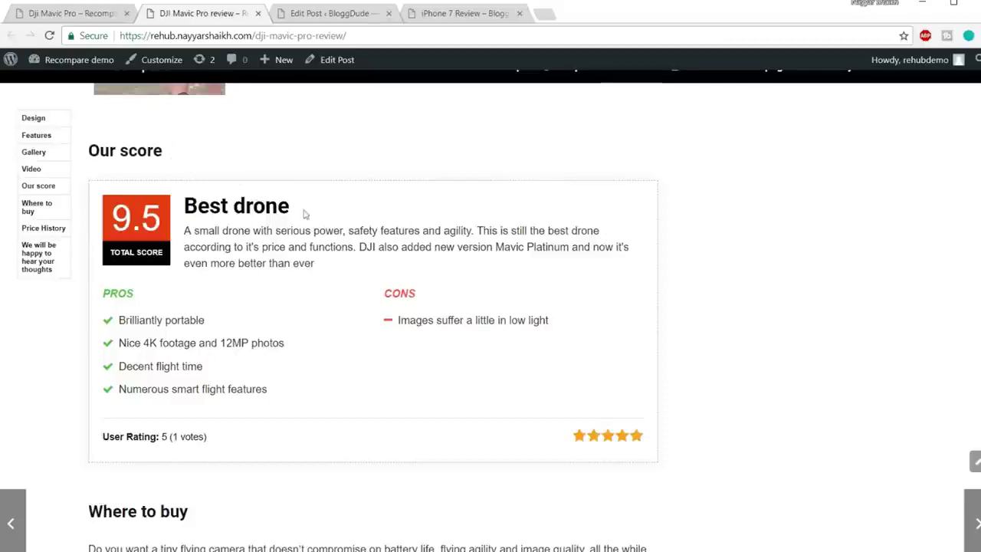
{"action": "scroll", "coordinate": [333, 332], "scroll_direction": "up", "scroll_amount": 3}
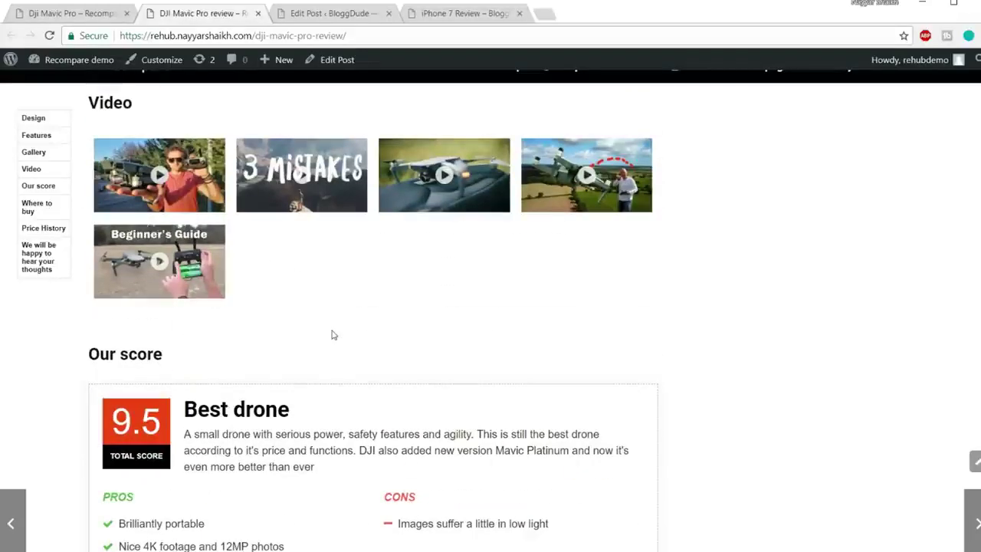
{"action": "scroll", "coordinate": [333, 335], "scroll_direction": "down", "scroll_amount": 1}
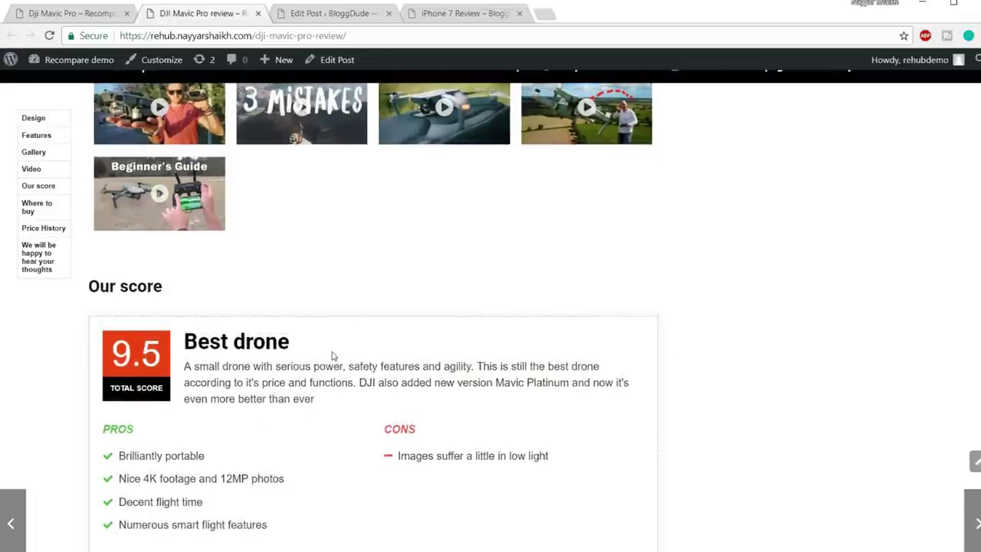
{"action": "scroll", "coordinate": [110, 300], "scroll_direction": "down", "scroll_amount": 1}
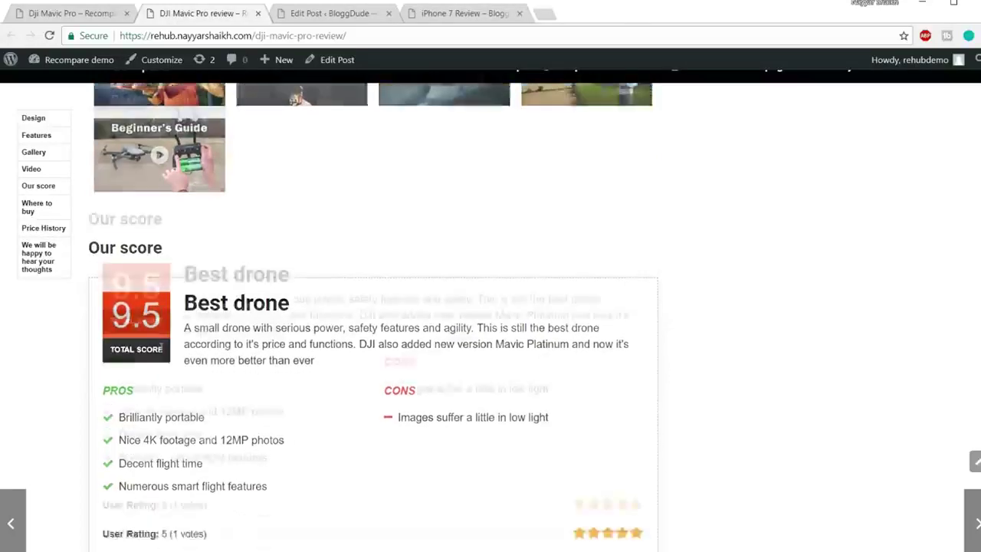
{"action": "left_click_drag", "start_coordinate": [267, 509], "coordinate": [129, 259]}
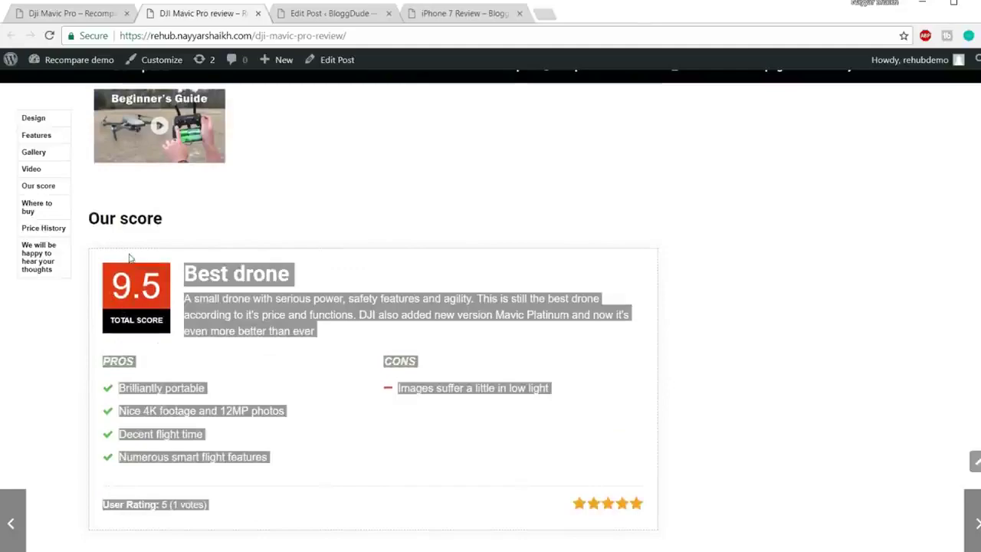
{"action": "left_click", "coordinate": [236, 258]}
{"action": "scroll", "coordinate": [234, 394], "scroll_direction": "up", "scroll_amount": 4}
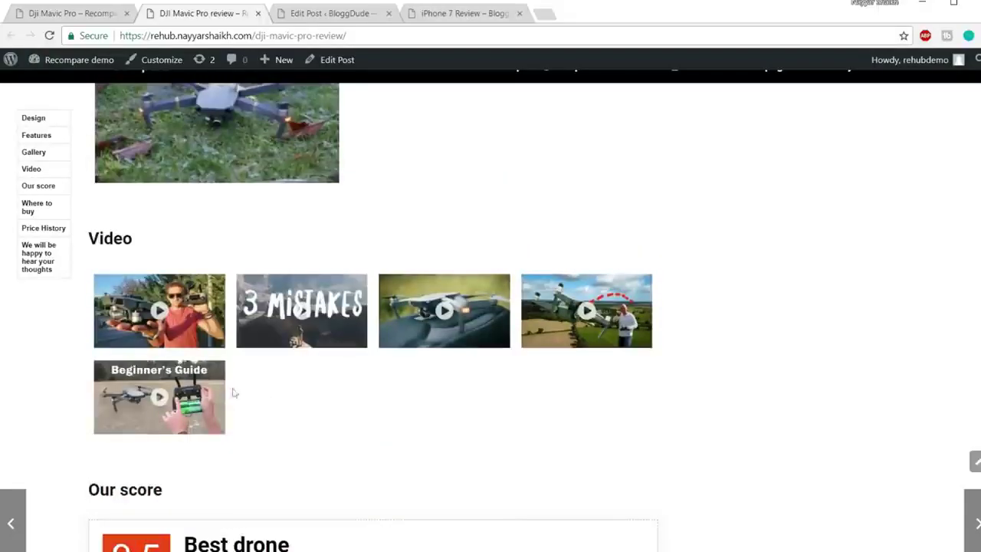
- Look over the iPhone 7 Review post content in the editor
{"action": "left_click", "coordinate": [314, 13]}
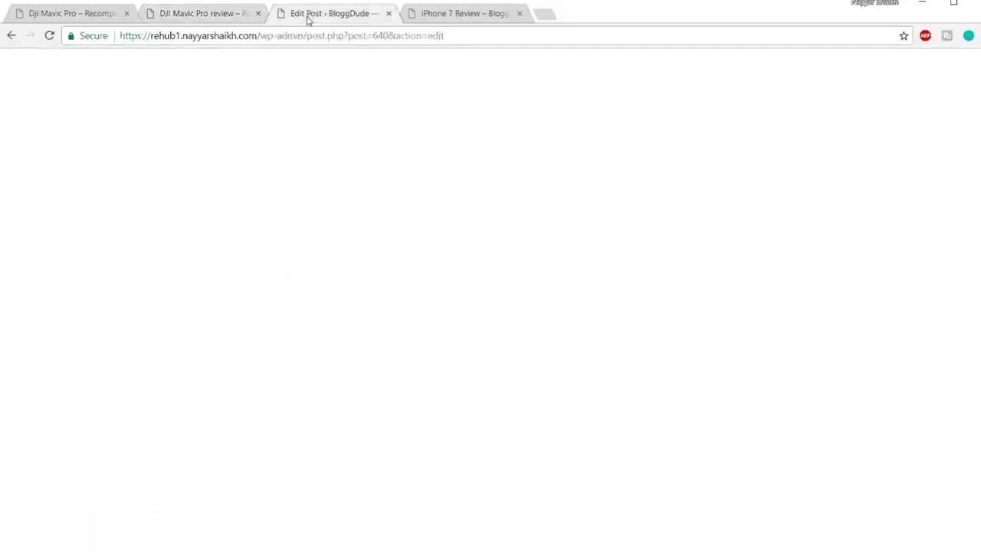
{"action": "scroll", "coordinate": [267, 311], "scroll_direction": "down", "scroll_amount": 20}
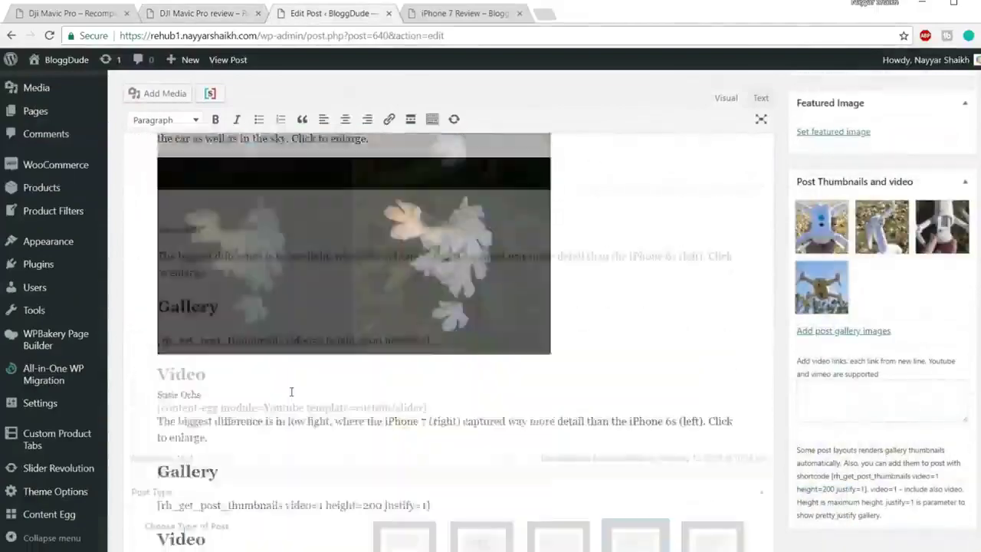
{"action": "scroll", "coordinate": [291, 392], "scroll_direction": "down", "scroll_amount": 5}
{"action": "scroll", "coordinate": [292, 391], "scroll_direction": "up", "scroll_amount": 5}
{"action": "left_click_drag", "start_coordinate": [426, 400], "coordinate": [120, 361]}
{"action": "scroll", "coordinate": [220, 361], "scroll_direction": "up", "scroll_amount": 20}
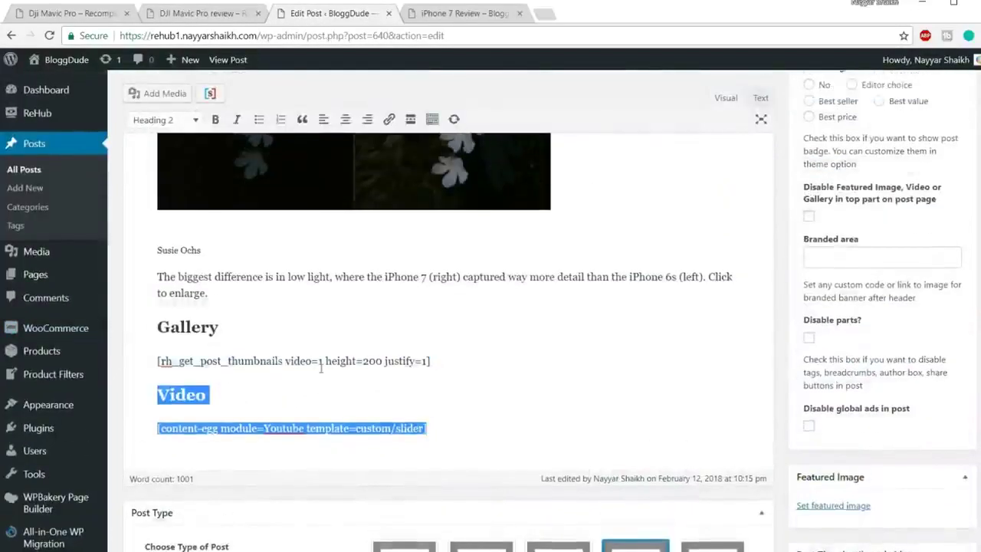
{"action": "scroll", "coordinate": [448, 345], "scroll_direction": "up", "scroll_amount": 10}
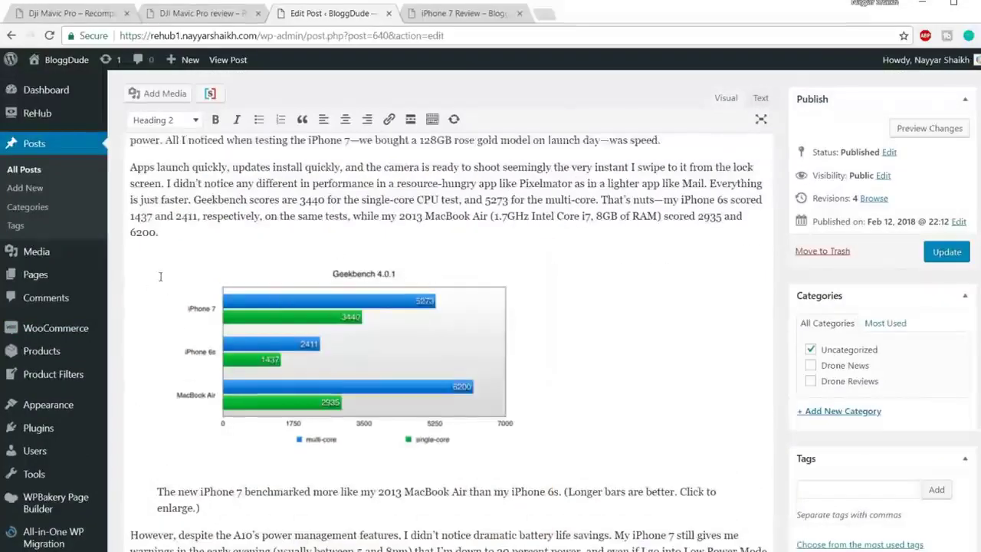
- Recheck the DJI Mavic Pro's Our score heading, then return to the post editor
{"action": "left_click", "coordinate": [203, 13]}
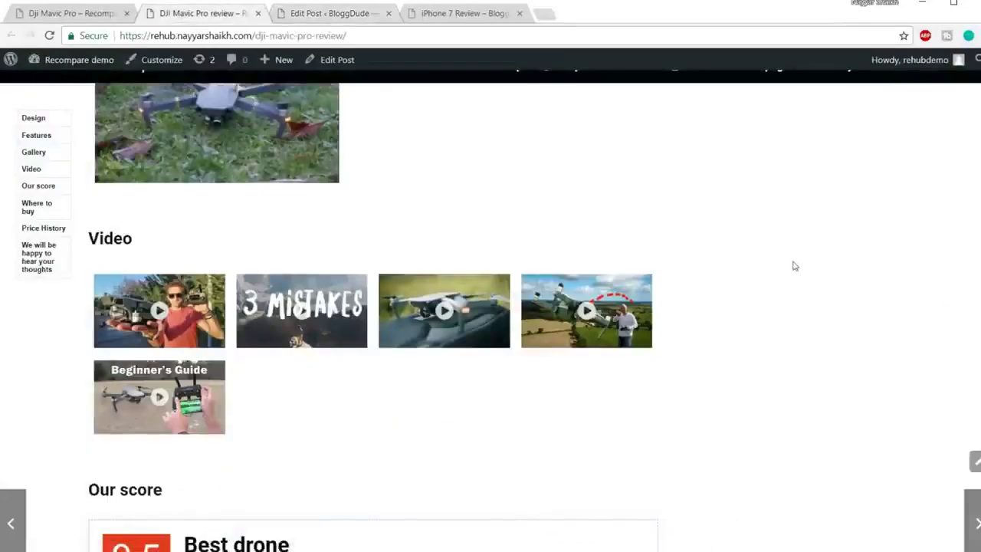
{"action": "scroll", "coordinate": [790, 268], "scroll_direction": "down", "scroll_amount": 2}
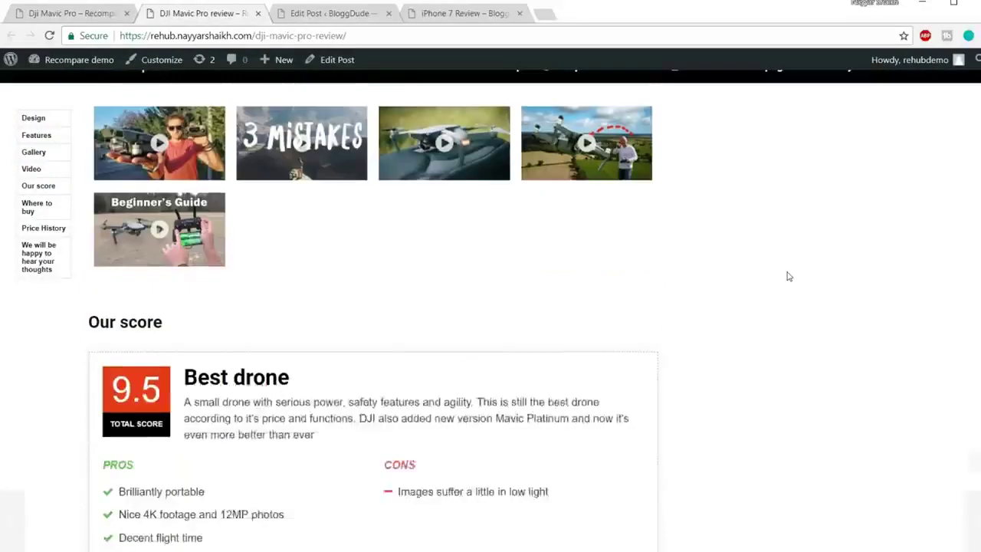
{"action": "left_click_drag", "start_coordinate": [83, 287], "coordinate": [160, 288]}
{"action": "left_click", "coordinate": [161, 289]}
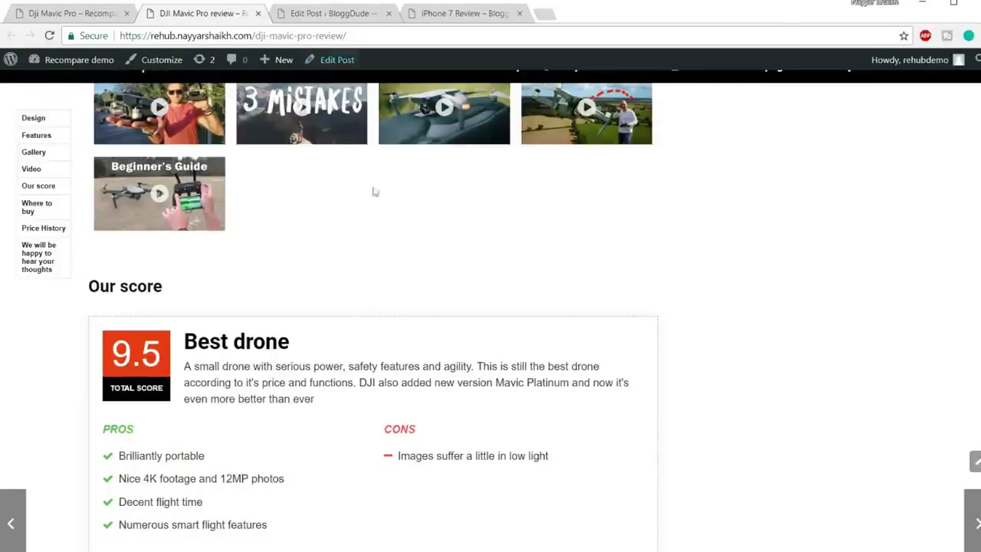
{"action": "left_click", "coordinate": [341, 15]}
- Add 'Our Score' as a Heading 2 after the Video shortcode, followed by an empty paragraph
{"action": "scroll", "coordinate": [422, 198], "scroll_direction": "down", "scroll_amount": 20}
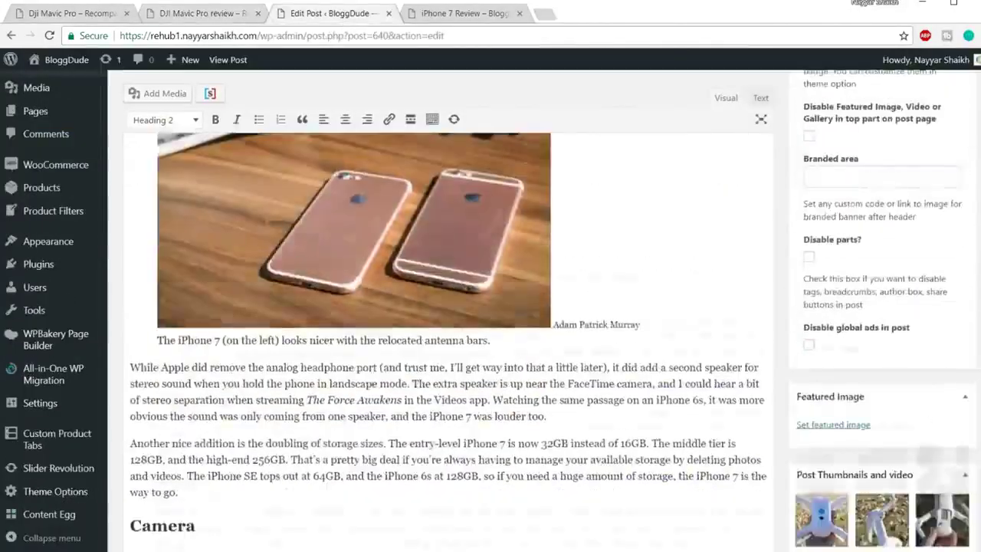
{"action": "scroll", "coordinate": [485, 349], "scroll_direction": "up", "scroll_amount": 5}
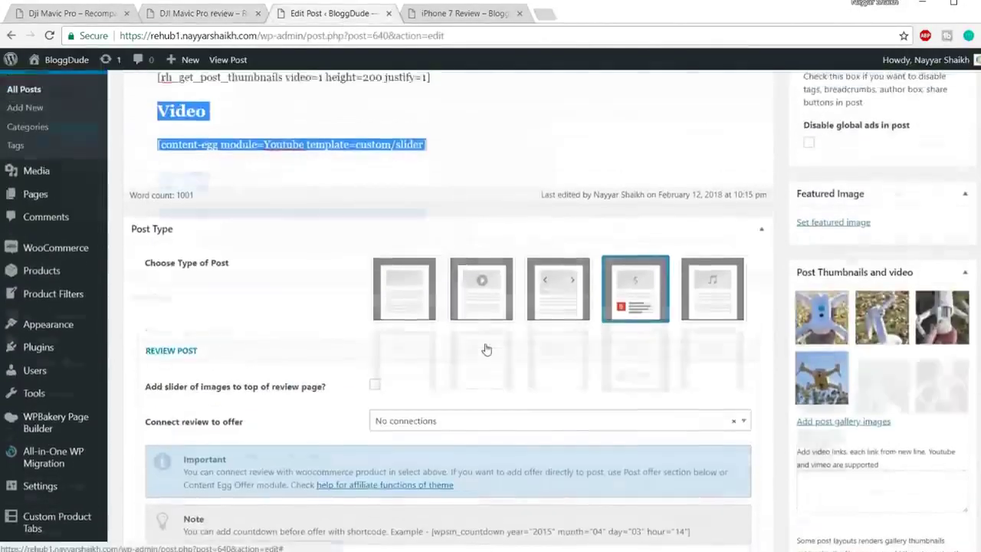
{"action": "left_click", "coordinate": [464, 329]}
{"action": "key", "text": "Return"}
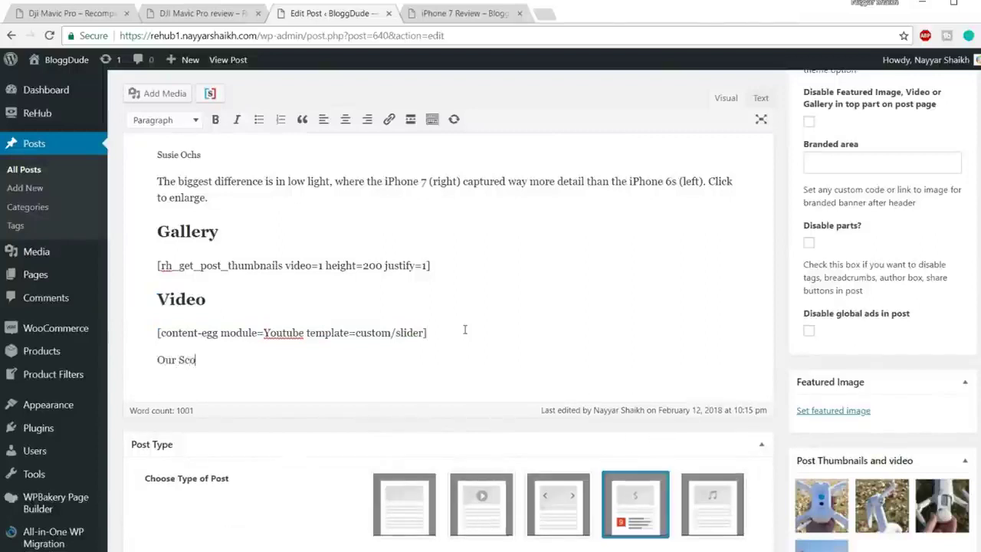
{"action": "left_click_drag", "start_coordinate": [240, 360], "coordinate": [157, 359]}
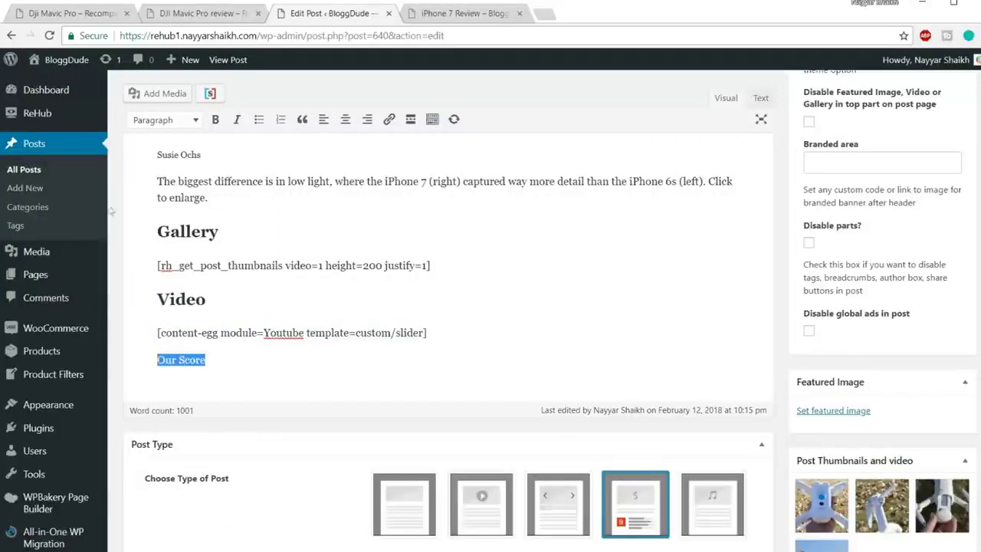
{"action": "left_click", "coordinate": [169, 120]}
{"action": "left_click", "coordinate": [180, 201]}
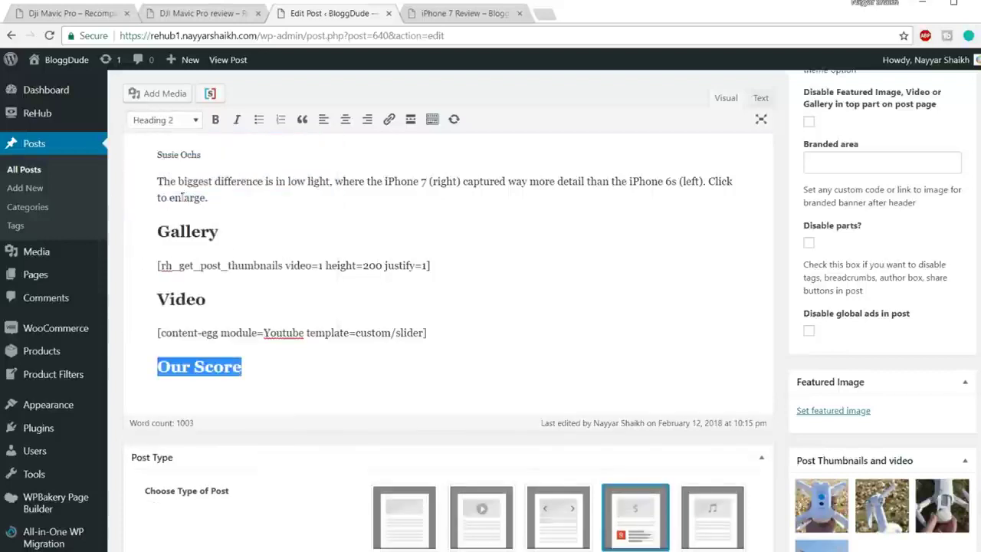
{"action": "key", "text": "Right"}
{"action": "key", "text": "Return"}
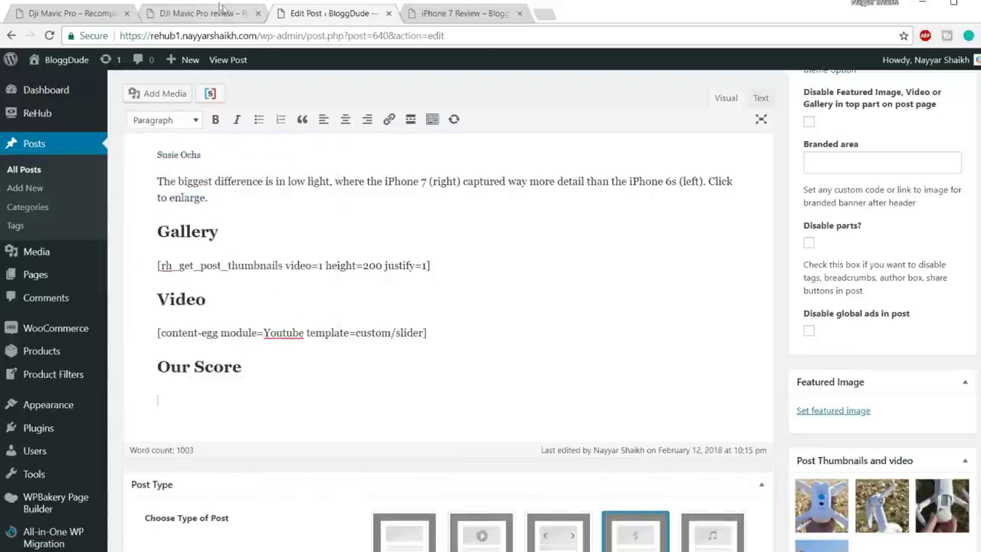
- Enter 'Best Smartphone' as the review heading, using the DJI demo review as reference
{"action": "scroll", "coordinate": [449, 304], "scroll_direction": "down", "scroll_amount": 4}
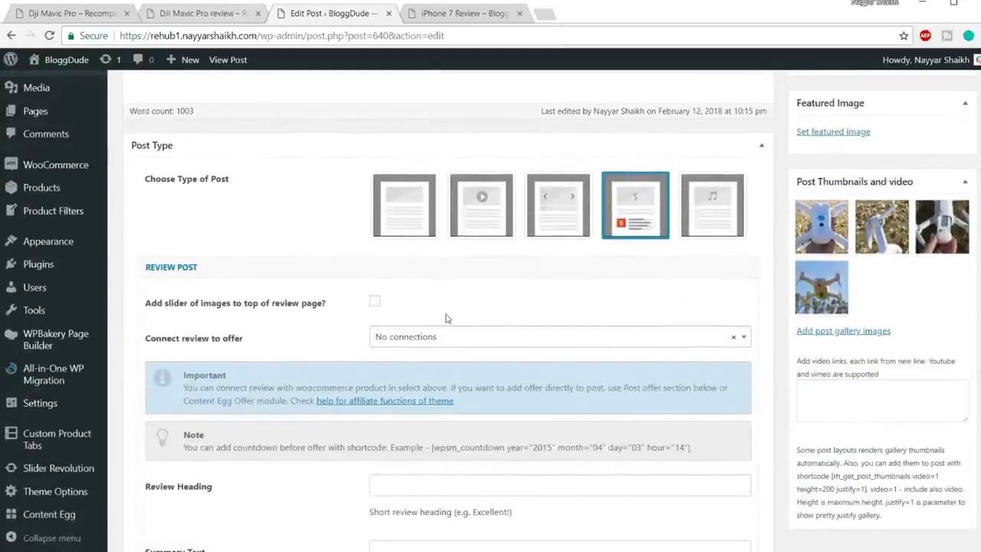
{"action": "scroll", "coordinate": [449, 319], "scroll_direction": "down", "scroll_amount": 1}
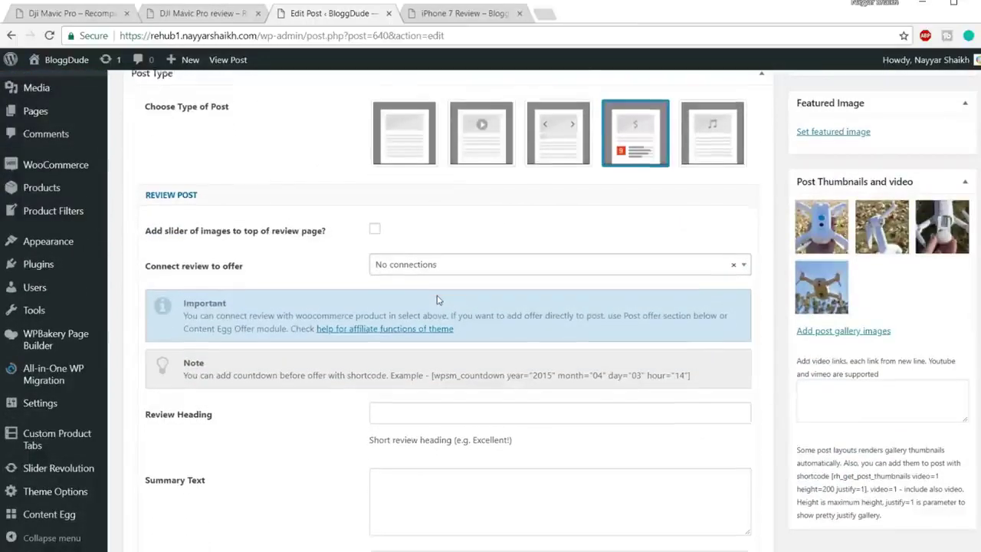
{"action": "scroll", "coordinate": [338, 304], "scroll_direction": "down", "scroll_amount": 3}
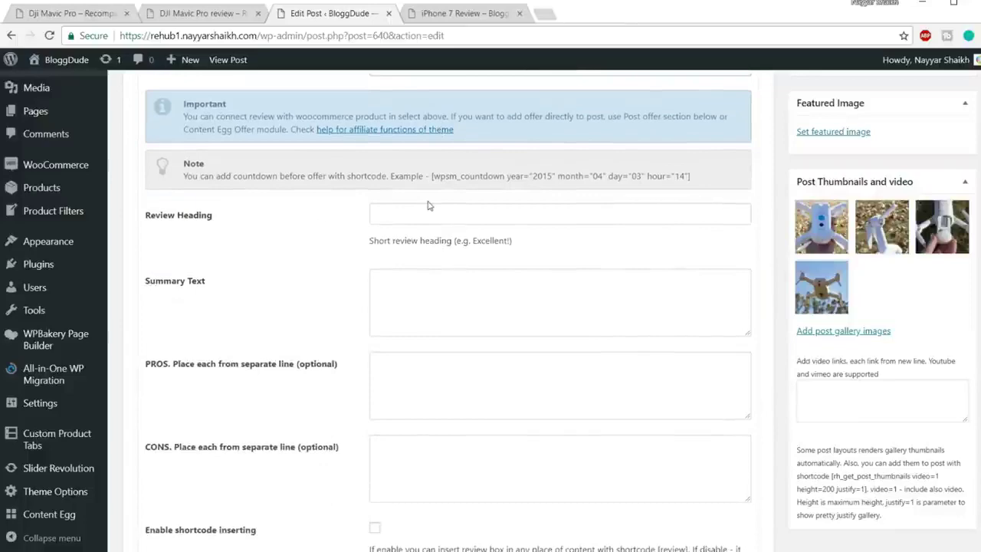
{"action": "left_click", "coordinate": [203, 13]}
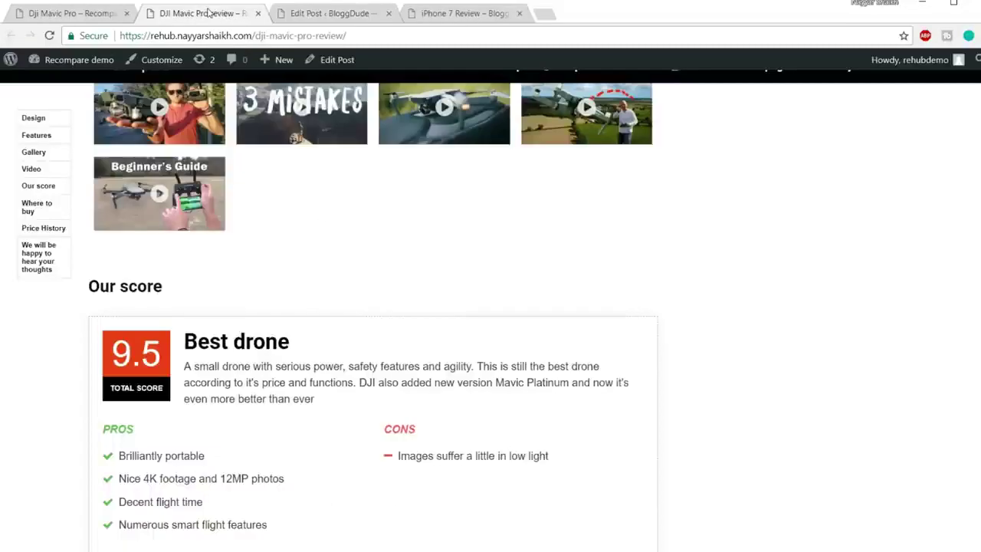
{"action": "scroll", "coordinate": [235, 320], "scroll_direction": "down", "scroll_amount": 1}
{"action": "left_click_drag", "start_coordinate": [187, 264], "coordinate": [308, 274]}
{"action": "left_click", "coordinate": [327, 16]}
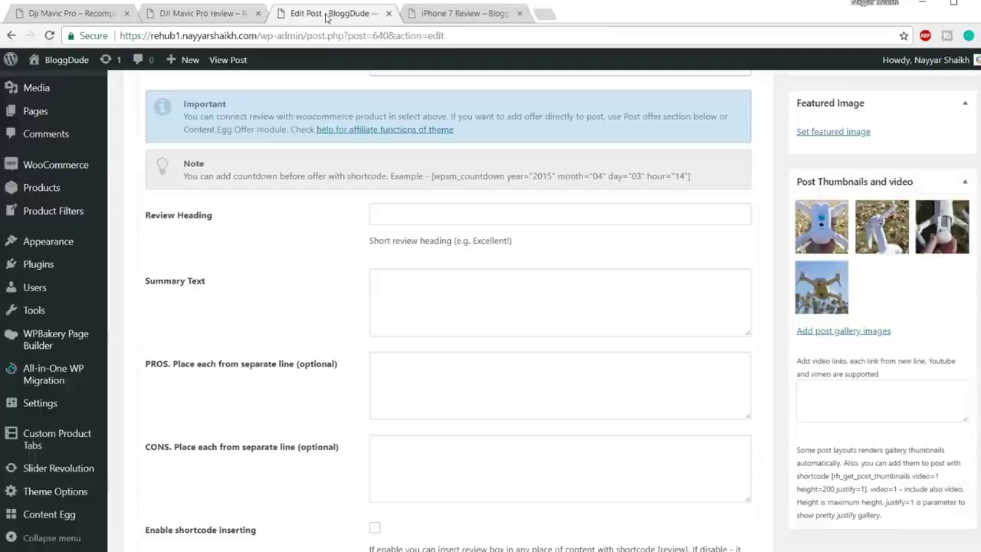
{"action": "left_click", "coordinate": [439, 208]}
{"action": "type", "text": "Best Smartphone"}
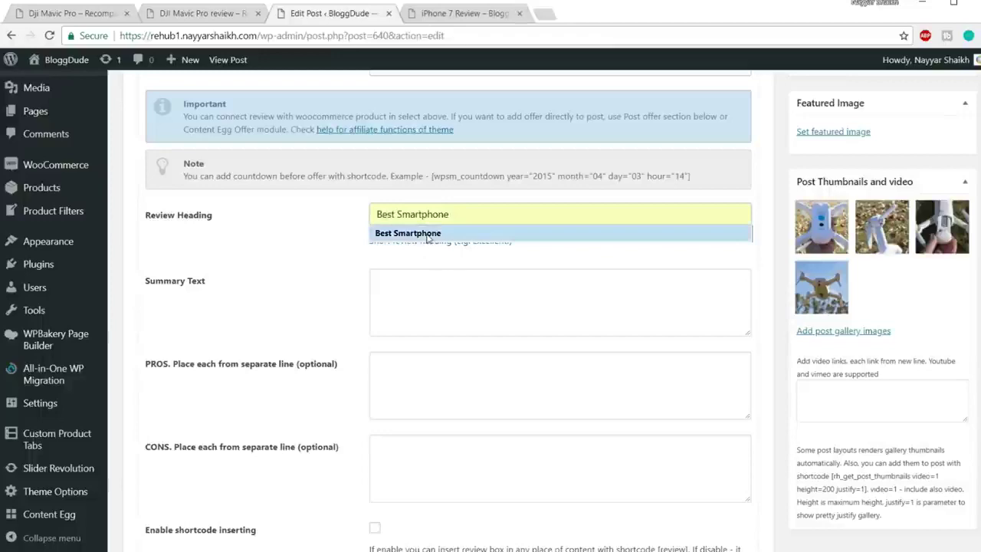
{"action": "left_click", "coordinate": [428, 233]}
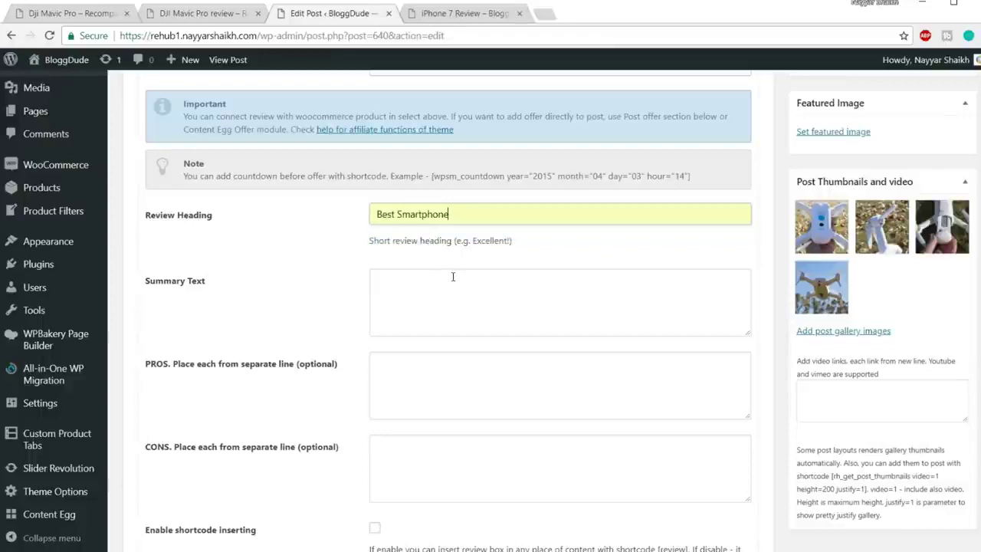
- Paste the DJI demo review's summary paragraph into Summary Text
{"action": "left_click", "coordinate": [453, 277]}
{"action": "left_click", "coordinate": [203, 14]}
{"action": "left_click_drag", "start_coordinate": [315, 330], "coordinate": [188, 297]}
{"action": "key", "text": "ctrl+c"}
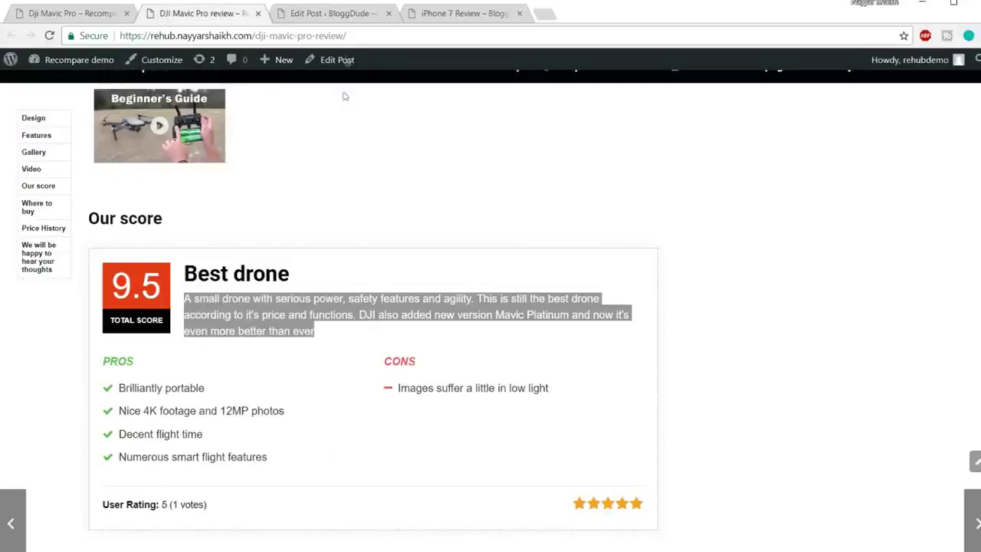
{"action": "left_click", "coordinate": [329, 13]}
{"action": "key", "text": "ctrl+v"}
- Enter Camera, Design and Color on separate lines as the review pros
{"action": "left_click", "coordinate": [433, 383]}
{"action": "scroll", "coordinate": [499, 373], "scroll_direction": "down", "scroll_amount": 1}
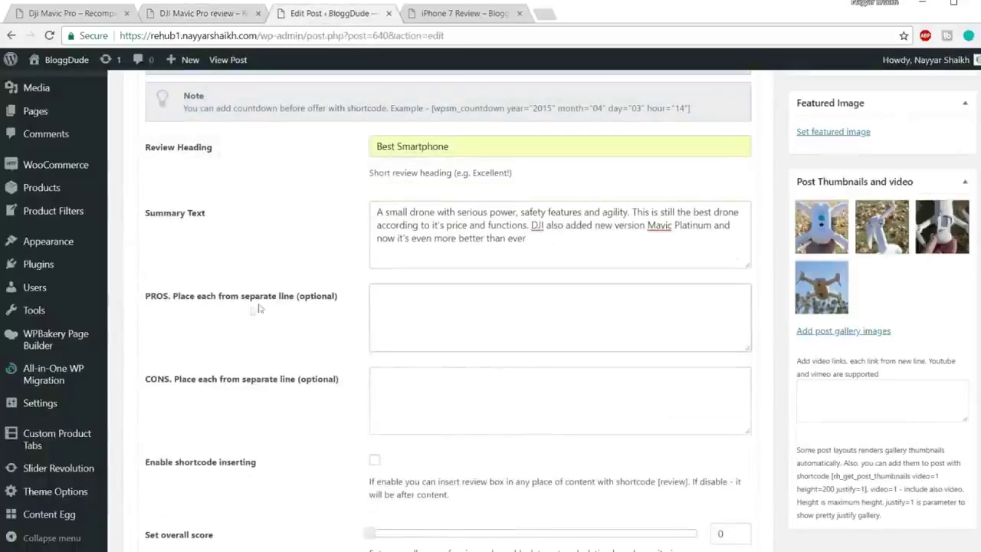
{"action": "left_click", "coordinate": [416, 383]}
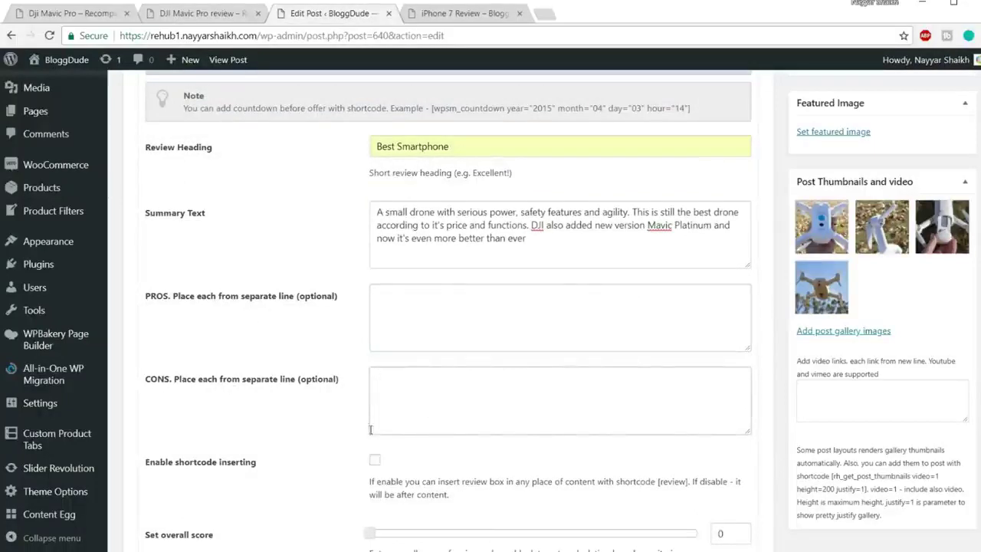
{"action": "left_click", "coordinate": [421, 308]}
{"action": "type", "text": "Camera"}
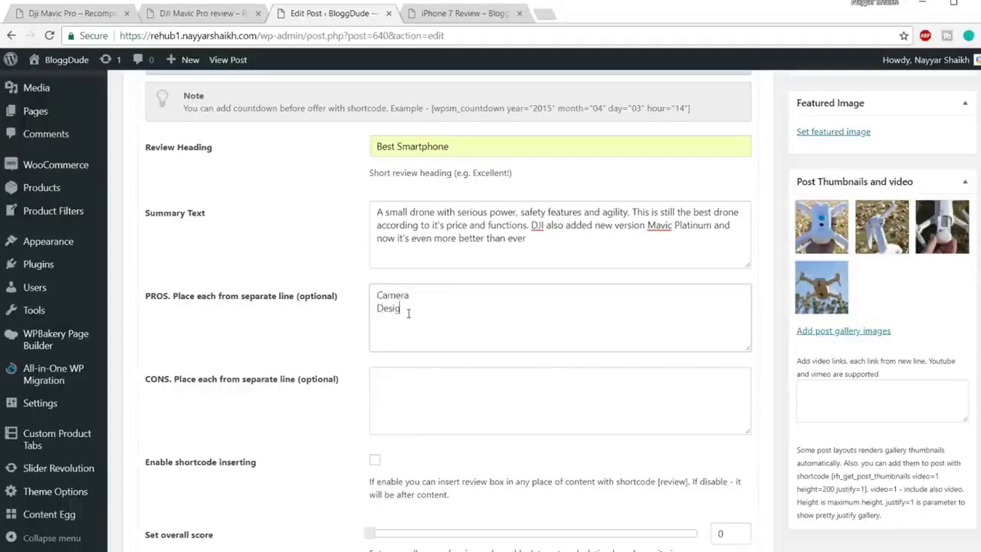
{"action": "key", "text": "Return"}
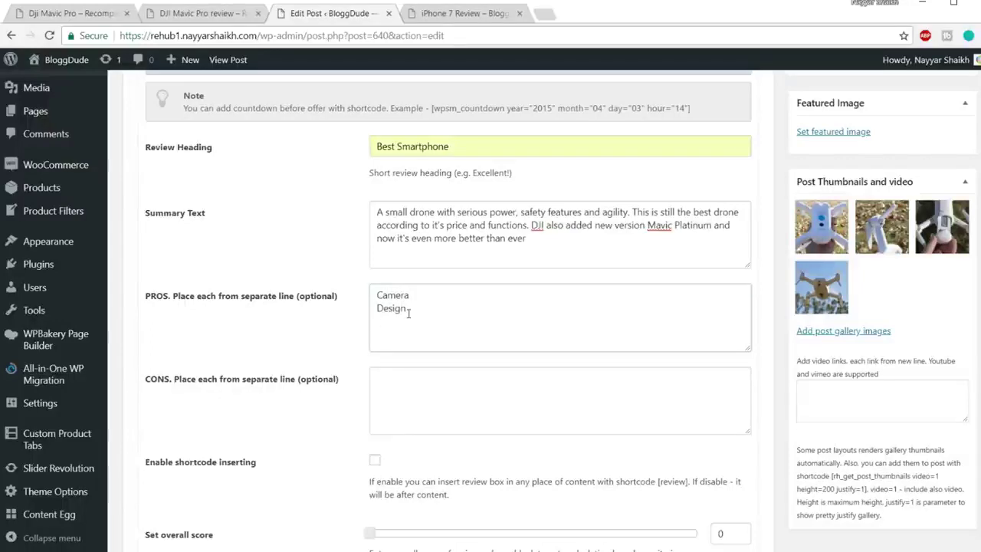
- Add 'No Issues' as the con and enable shortcode inserting
{"action": "left_click", "coordinate": [432, 414]}
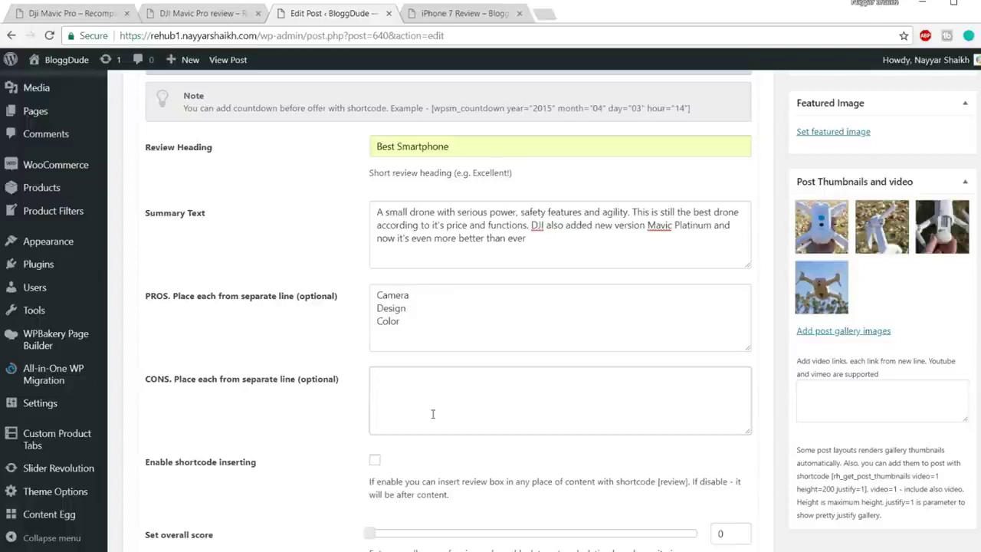
{"action": "left_click", "coordinate": [438, 389]}
{"action": "type", "text": "No Isseus"}
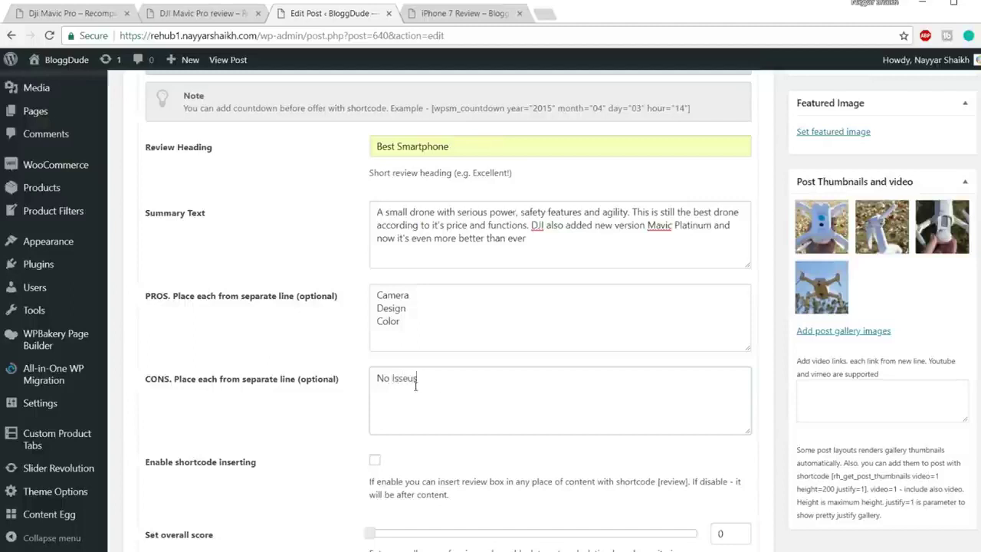
{"action": "key", "text": "BackSpace"}
{"action": "key", "text": "BackSpace"}
{"action": "key", "text": "BackSpace"}
{"action": "type", "text": "sues"}
{"action": "scroll", "coordinate": [415, 386], "scroll_direction": "down", "scroll_amount": 3}
{"action": "left_click", "coordinate": [375, 258]}
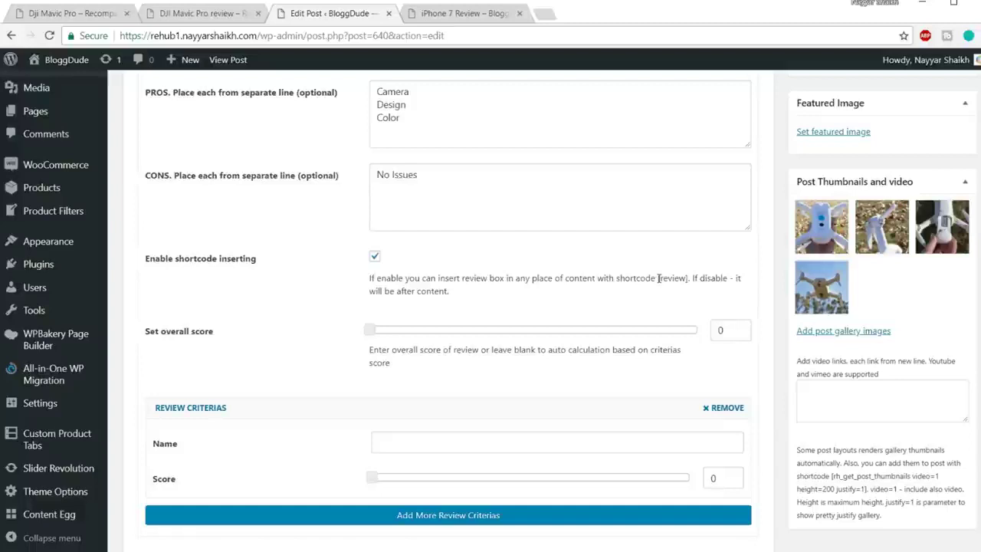
- Copy the [review] shortcode and paste it under the Our Score heading
{"action": "left_click_drag", "start_coordinate": [657, 277], "coordinate": [689, 278]}
{"action": "key", "text": "ctrl+c"}
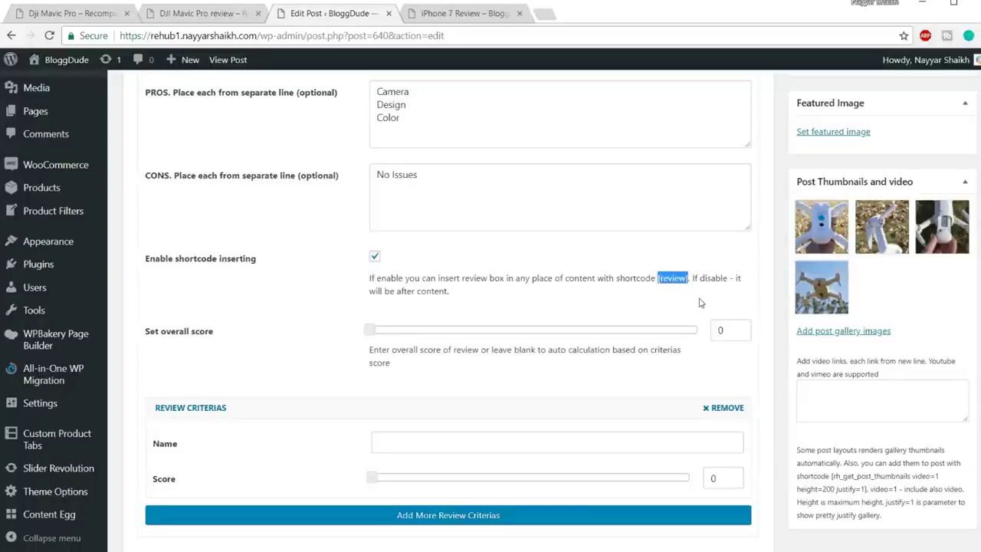
{"action": "scroll", "coordinate": [676, 349], "scroll_direction": "up", "scroll_amount": 15}
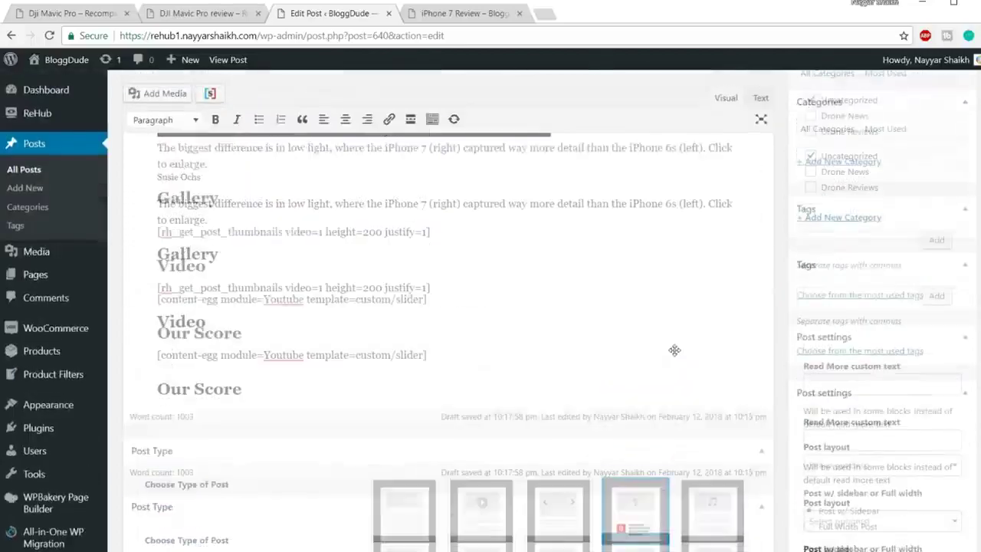
{"action": "key", "text": "ctrl+v"}
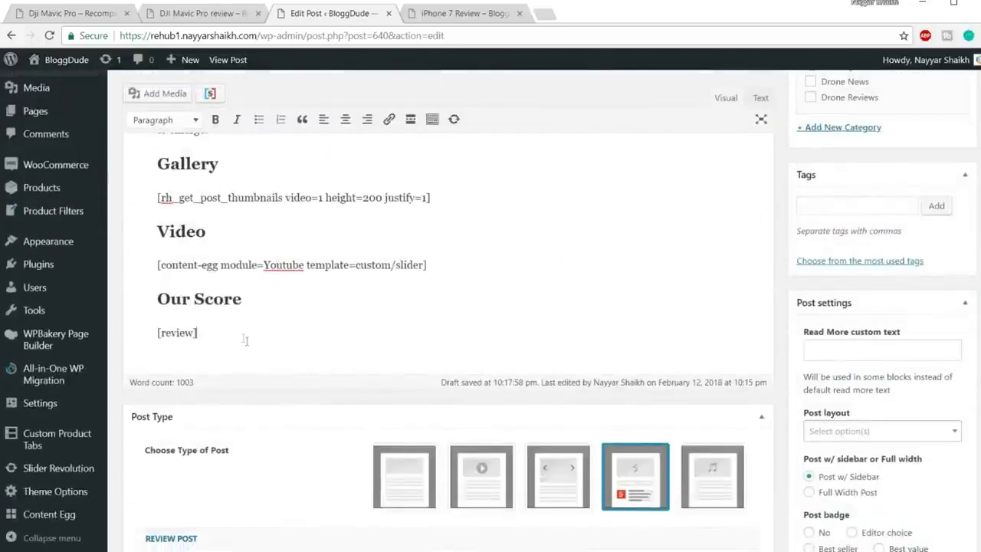
- Set the overall review score slider to 9
{"action": "scroll", "coordinate": [258, 386], "scroll_direction": "down", "scroll_amount": 10}
{"action": "scroll", "coordinate": [281, 395], "scroll_direction": "down", "scroll_amount": 3}
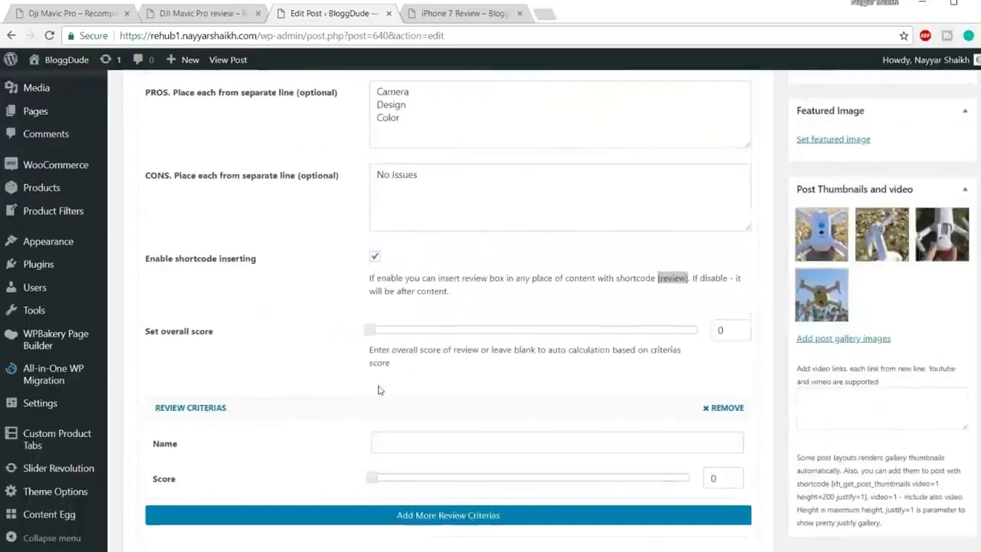
{"action": "left_click_drag", "start_coordinate": [161, 335], "coordinate": [213, 334]}
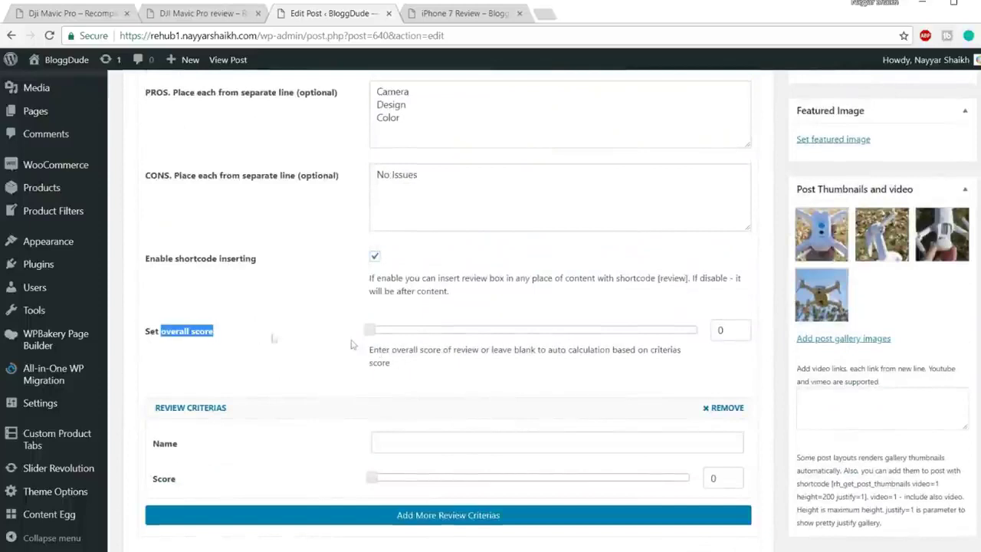
{"action": "left_click_drag", "start_coordinate": [370, 330], "coordinate": [660, 339]}
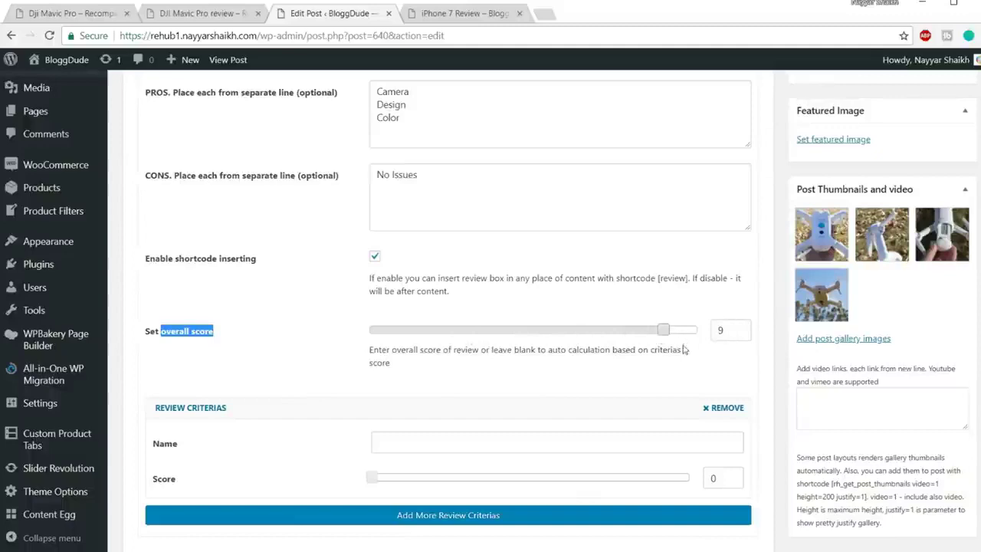
{"action": "scroll", "coordinate": [666, 368], "scroll_direction": "up", "scroll_amount": 15}
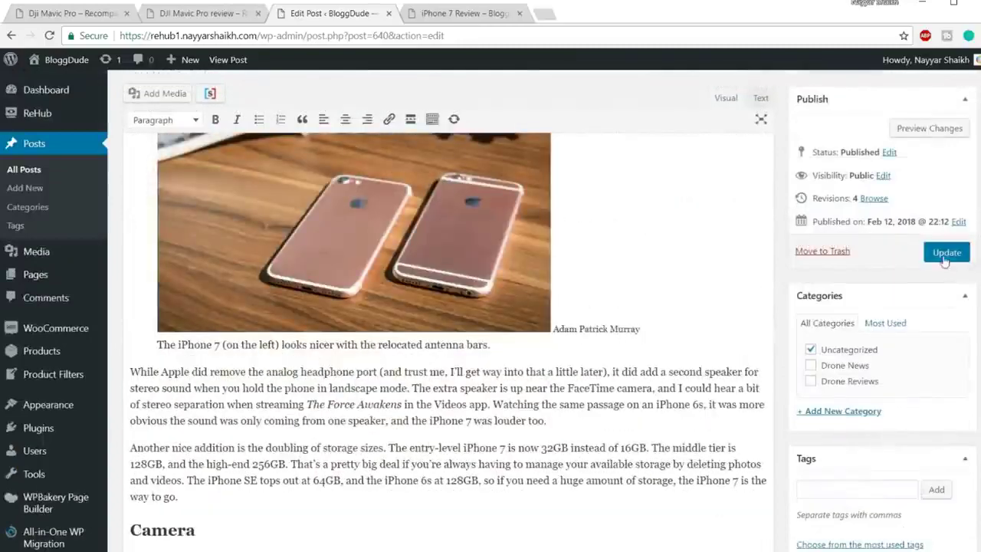
- Update the post and reload the live iPhone 7 Review page
{"action": "left_click", "coordinate": [946, 251]}
{"action": "left_click", "coordinate": [441, 10]}
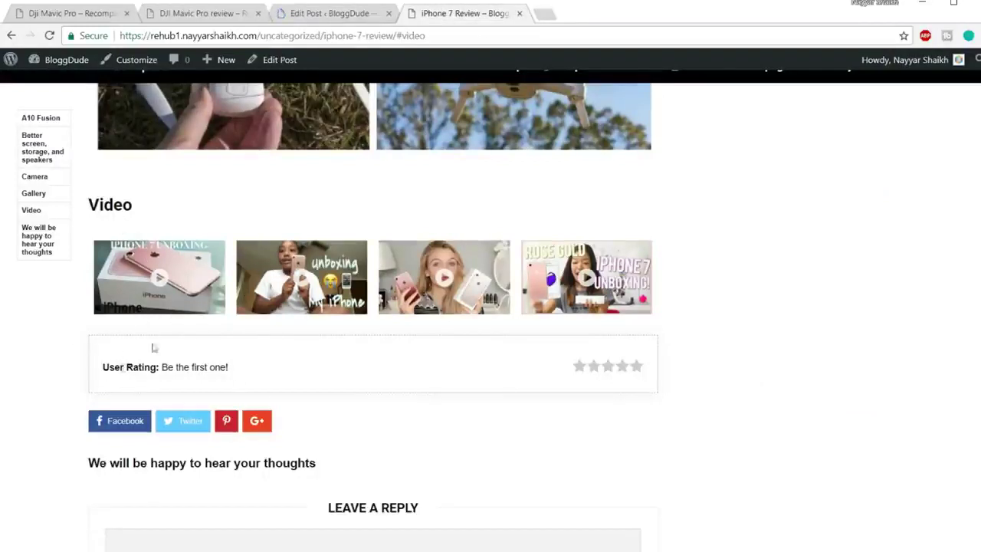
{"action": "left_click", "coordinate": [468, 40]}
{"action": "key", "text": "Return"}
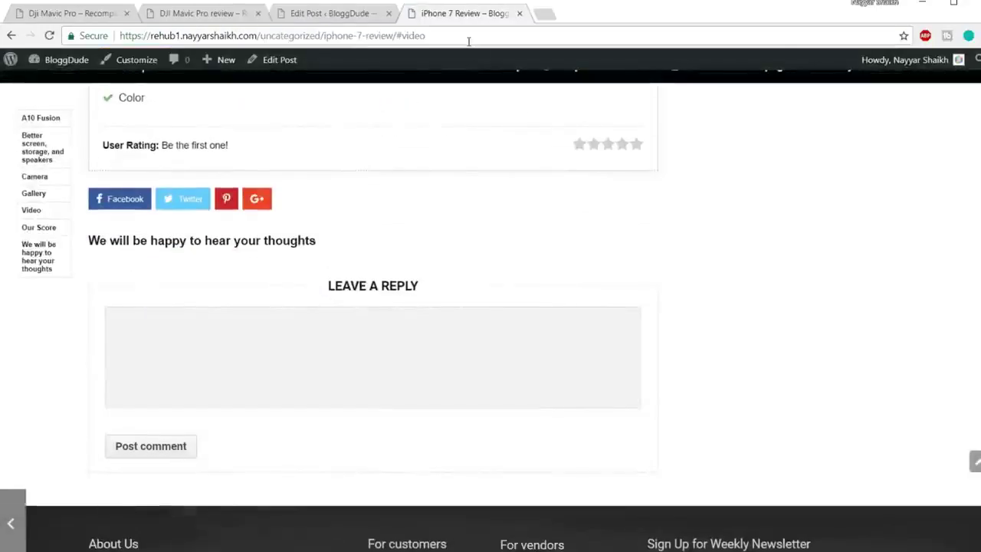
- Check the Our Score box: Best Smartphone heading, summary, Camera pro and No Issues con
{"action": "scroll", "coordinate": [567, 184], "scroll_direction": "up", "scroll_amount": 3}
{"action": "scroll", "coordinate": [567, 216], "scroll_direction": "up", "scroll_amount": 3}
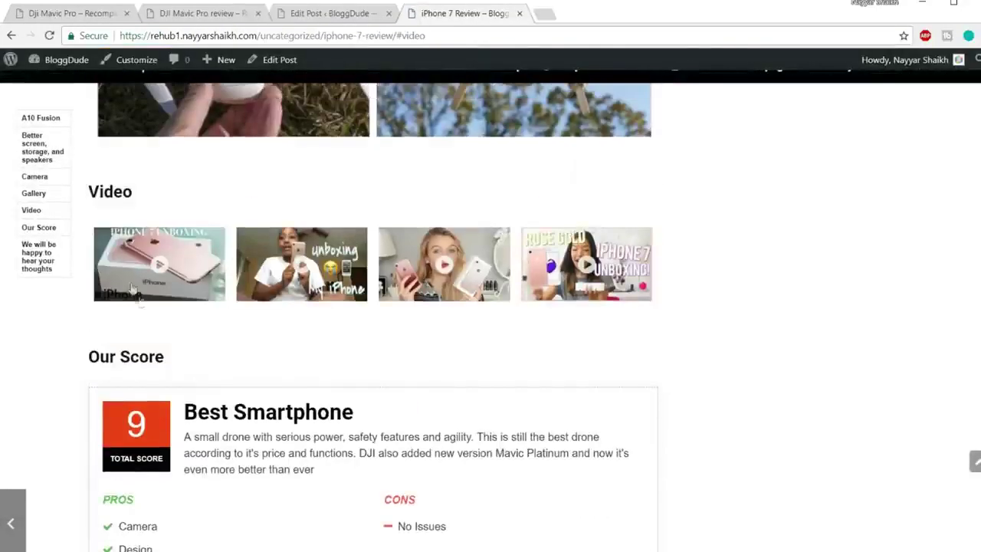
{"action": "scroll", "coordinate": [164, 302], "scroll_direction": "down", "scroll_amount": 3}
{"action": "left_click_drag", "start_coordinate": [91, 153], "coordinate": [208, 153]}
{"action": "left_click", "coordinate": [214, 158]}
{"action": "left_click_drag", "start_coordinate": [184, 209], "coordinate": [343, 207]}
{"action": "left_click", "coordinate": [105, 223]}
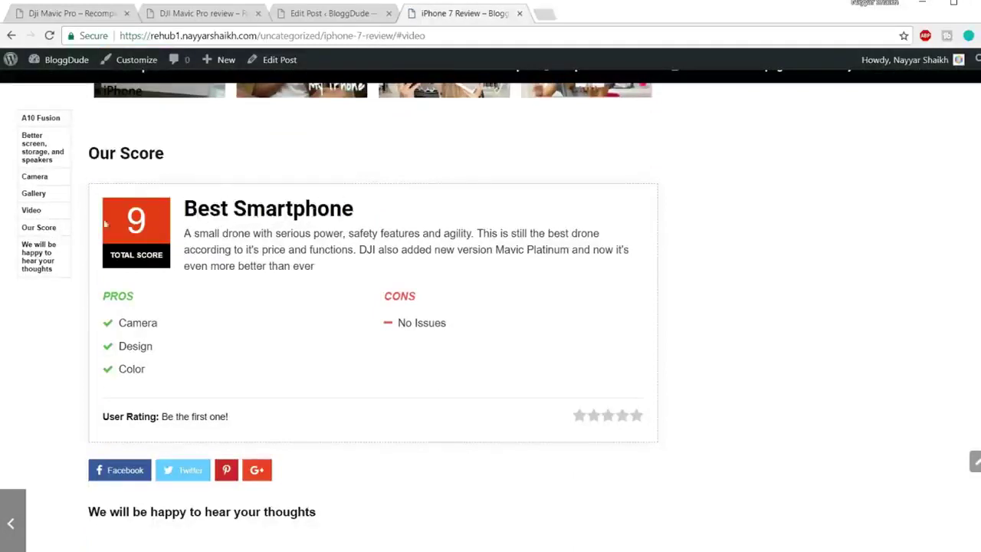
{"action": "left_click_drag", "start_coordinate": [305, 286], "coordinate": [187, 230]}
{"action": "left_click", "coordinate": [203, 236]}
{"action": "double_click", "coordinate": [132, 322]}
{"action": "left_click", "coordinate": [140, 366]}
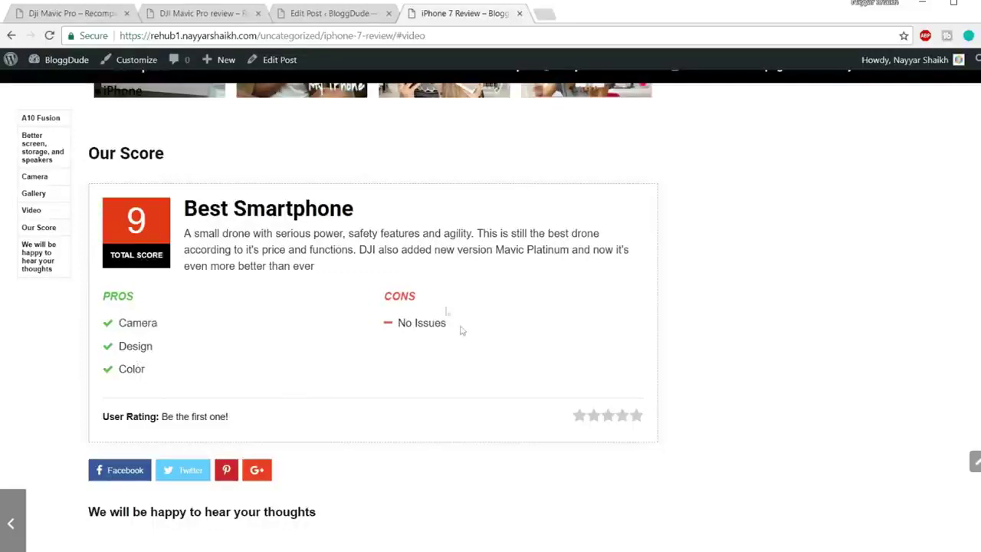
{"action": "left_click_drag", "start_coordinate": [463, 328], "coordinate": [394, 326]}
{"action": "left_click", "coordinate": [278, 395]}
- Copy the Where to buy heading and paragraphs from the DJI Mavic Pro demo review
{"action": "left_click", "coordinate": [217, 11]}
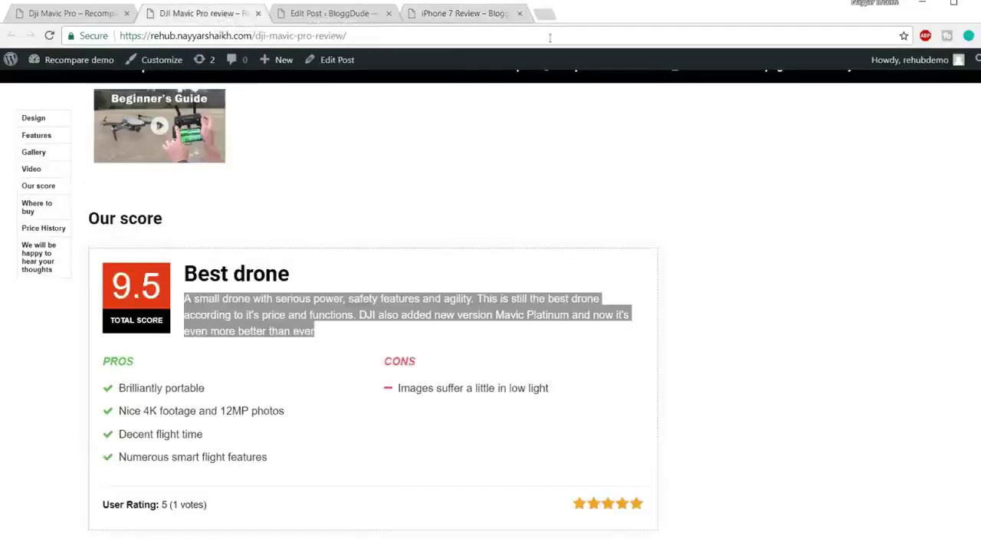
{"action": "scroll", "coordinate": [705, 276], "scroll_direction": "down", "scroll_amount": 7}
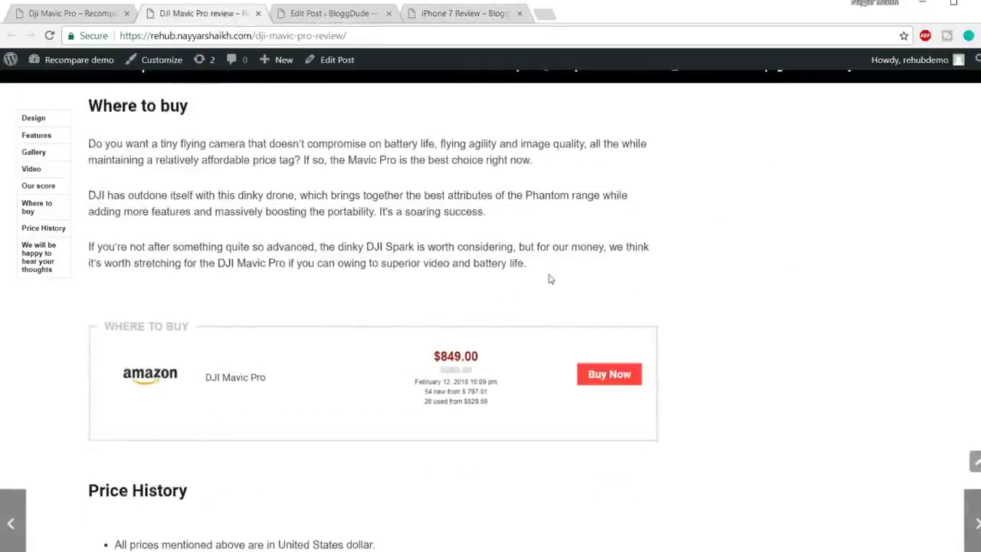
{"action": "scroll", "coordinate": [547, 278], "scroll_direction": "up", "scroll_amount": 2}
{"action": "left_click_drag", "start_coordinate": [86, 229], "coordinate": [580, 392]}
{"action": "key", "text": "ctrl+c"}
{"action": "scroll", "coordinate": [580, 383], "scroll_direction": "down", "scroll_amount": 3}
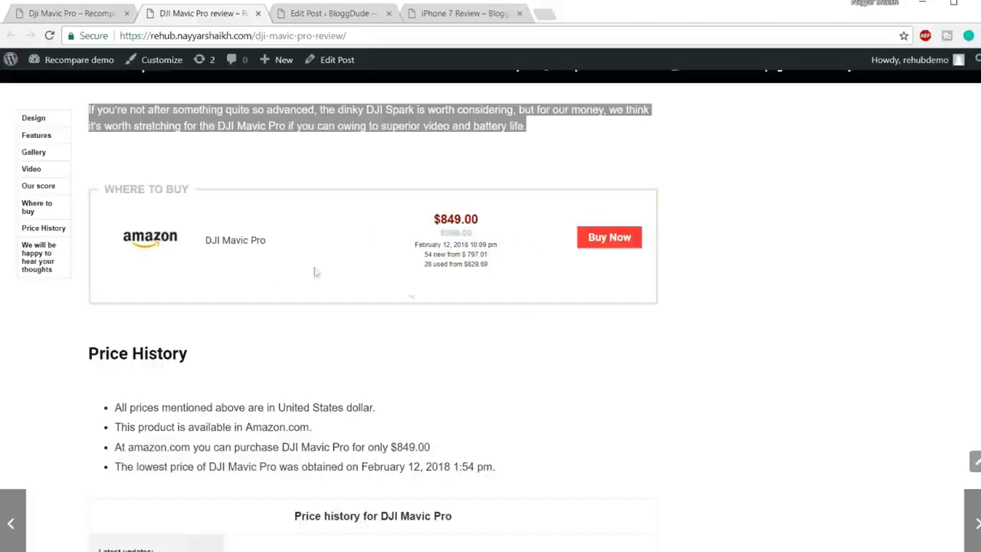
- Paste the Where to buy section after the [review] shortcode and add an empty line
{"action": "left_click", "coordinate": [330, 13]}
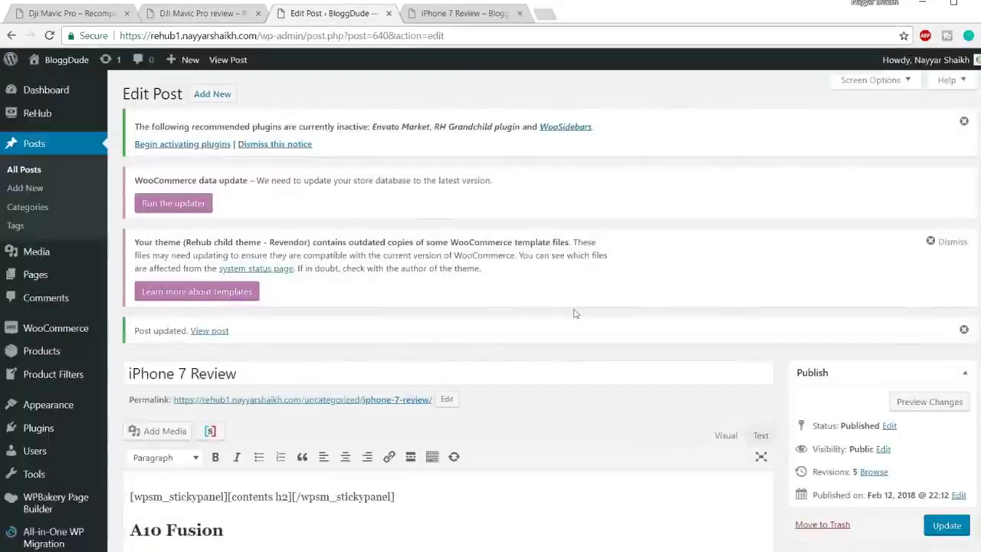
{"action": "scroll", "coordinate": [567, 307], "scroll_direction": "down", "scroll_amount": 15}
{"action": "scroll", "coordinate": [579, 328], "scroll_direction": "down", "scroll_amount": 20}
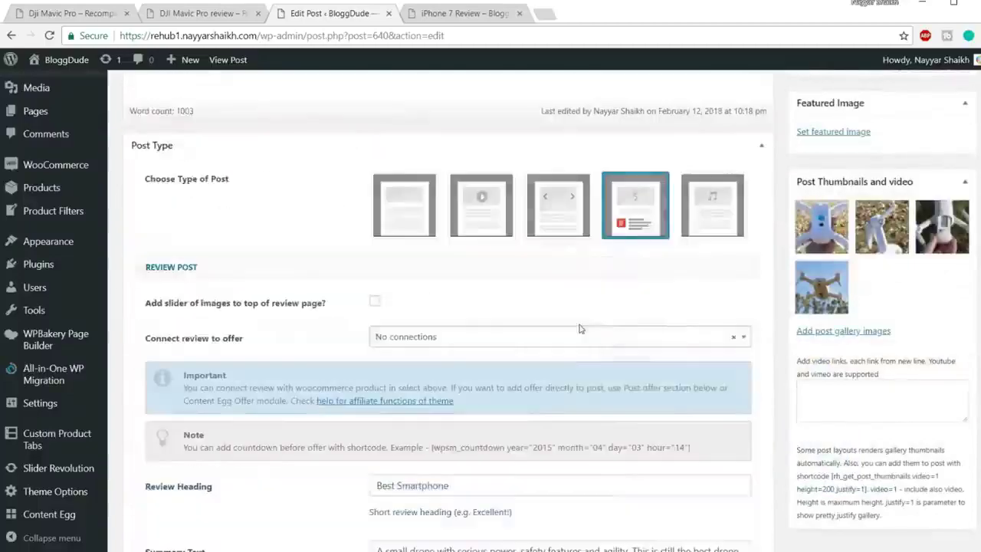
{"action": "scroll", "coordinate": [579, 328], "scroll_direction": "up", "scroll_amount": 4}
{"action": "left_click", "coordinate": [241, 340]}
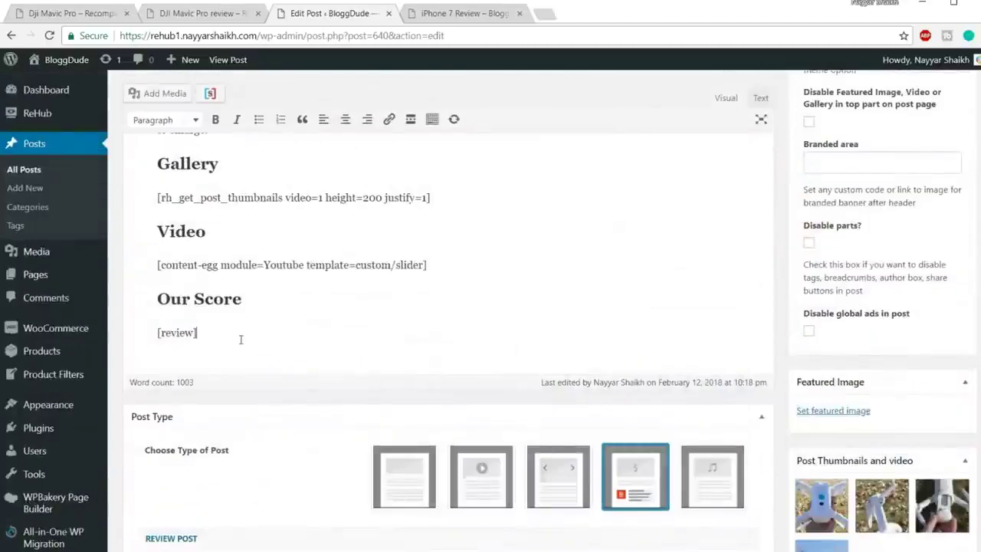
{"action": "key", "text": "Return"}
{"action": "key", "text": "ctrl+v"}
{"action": "scroll", "coordinate": [331, 392], "scroll_direction": "down", "scroll_amount": 1}
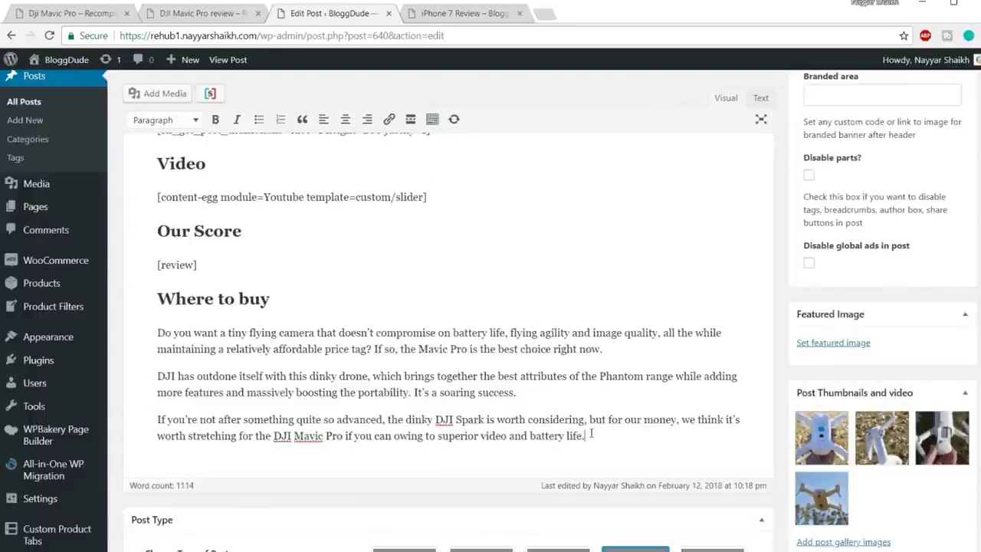
{"action": "key", "text": "Return"}
{"action": "scroll", "coordinate": [590, 434], "scroll_direction": "down", "scroll_amount": 15}
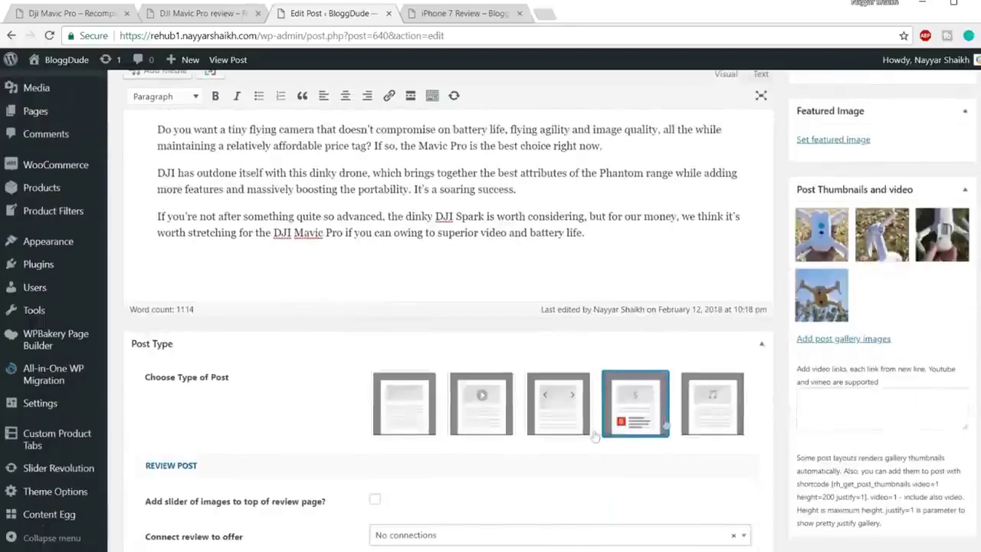
- Enter the keyword 'iphone 7 rosegold 128 gb', then search Amazon and add the first result
{"action": "scroll", "coordinate": [674, 422], "scroll_direction": "down", "scroll_amount": 3}
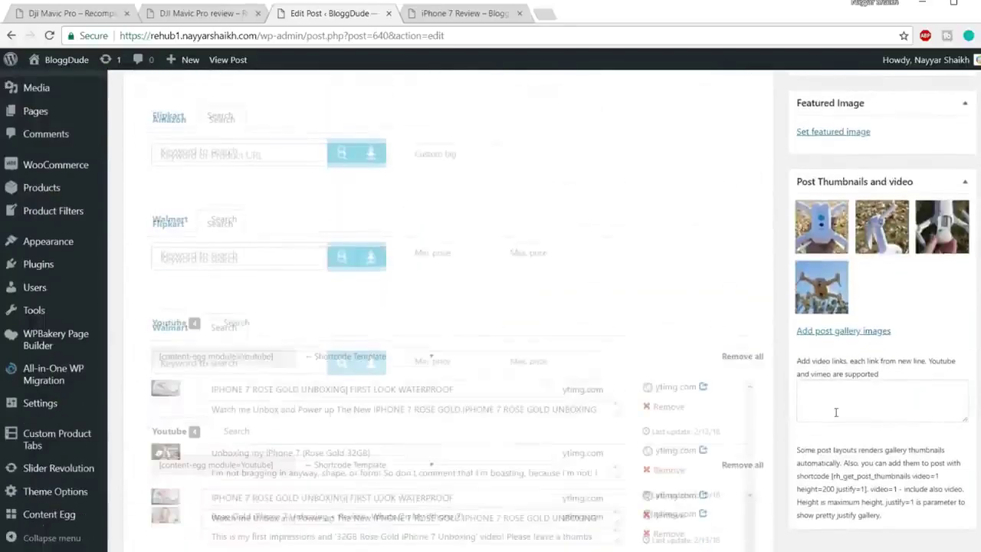
{"action": "scroll", "coordinate": [518, 427], "scroll_direction": "up", "scroll_amount": 4}
{"action": "scroll", "coordinate": [518, 427], "scroll_direction": "down", "scroll_amount": 4}
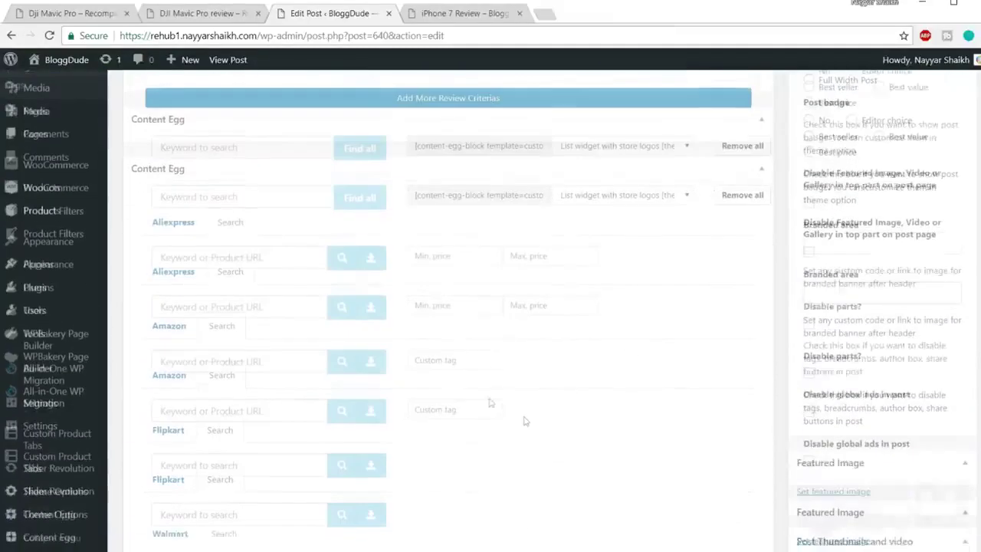
{"action": "left_click", "coordinate": [247, 182]}
{"action": "type", "text": "iphone 7 rosegold 128 gb"}
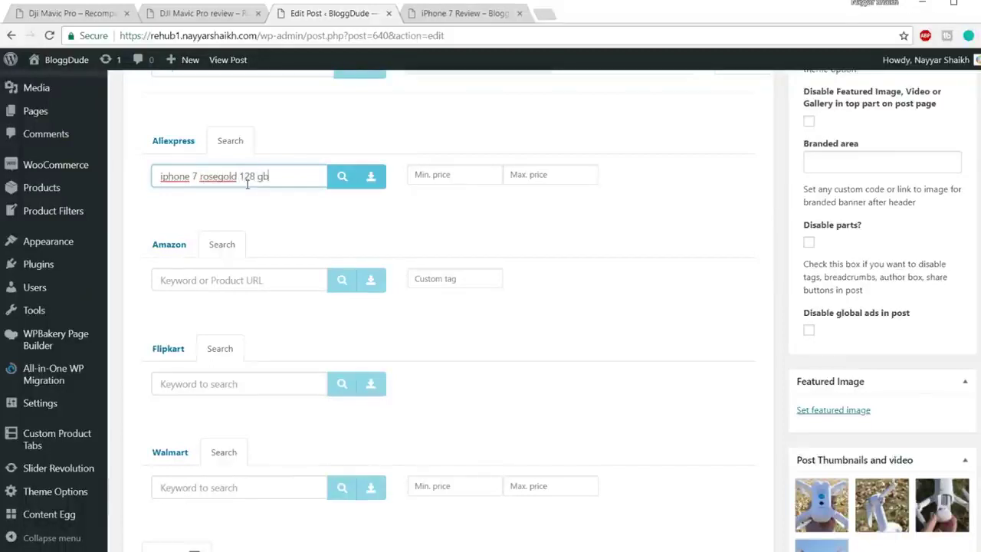
{"action": "key", "text": "ctrl+a"}
{"action": "key", "text": "ctrl+c"}
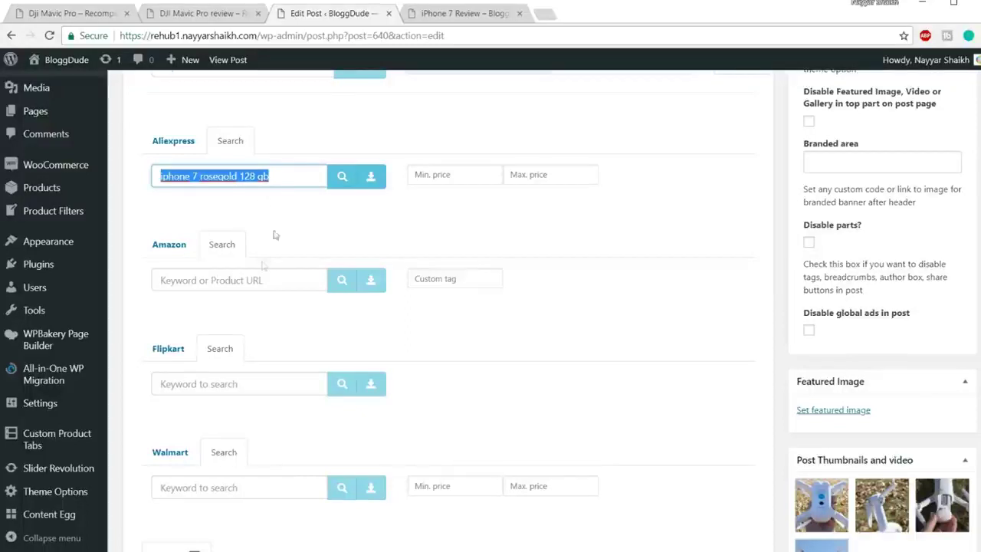
{"action": "left_click", "coordinate": [267, 280]}
{"action": "key", "text": "ctrl+v"}
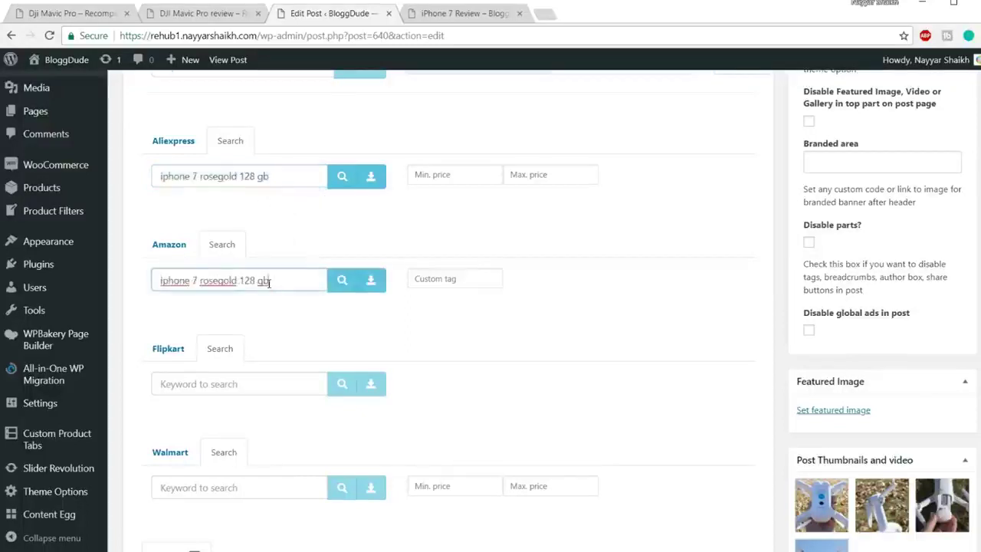
{"action": "left_click", "coordinate": [342, 282]}
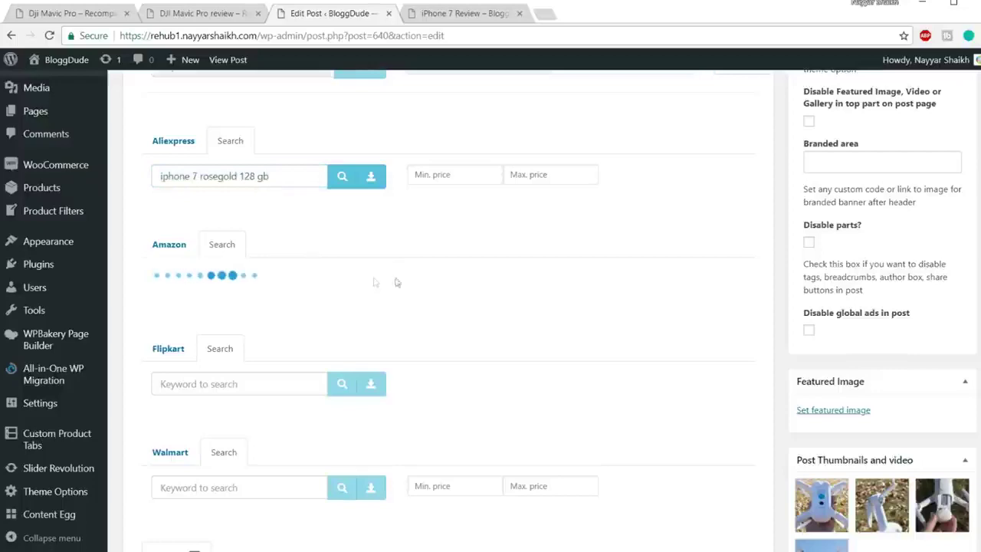
{"action": "left_click", "coordinate": [384, 345]}
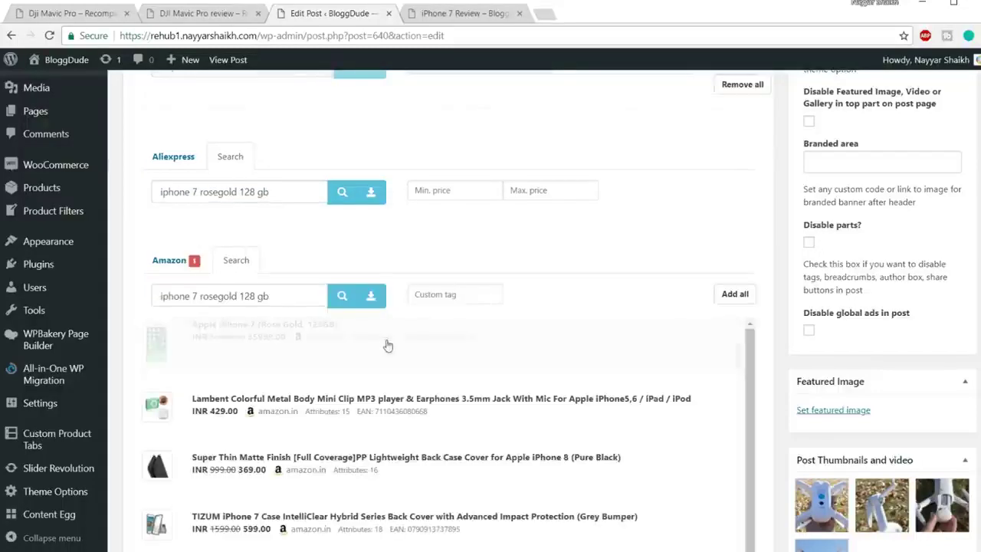
- Search Flipkart for 'iphone 7 rosegold 128 gb' and add the first result
{"action": "scroll", "coordinate": [685, 306], "scroll_direction": "down", "scroll_amount": 6}
{"action": "left_click", "coordinate": [265, 333]}
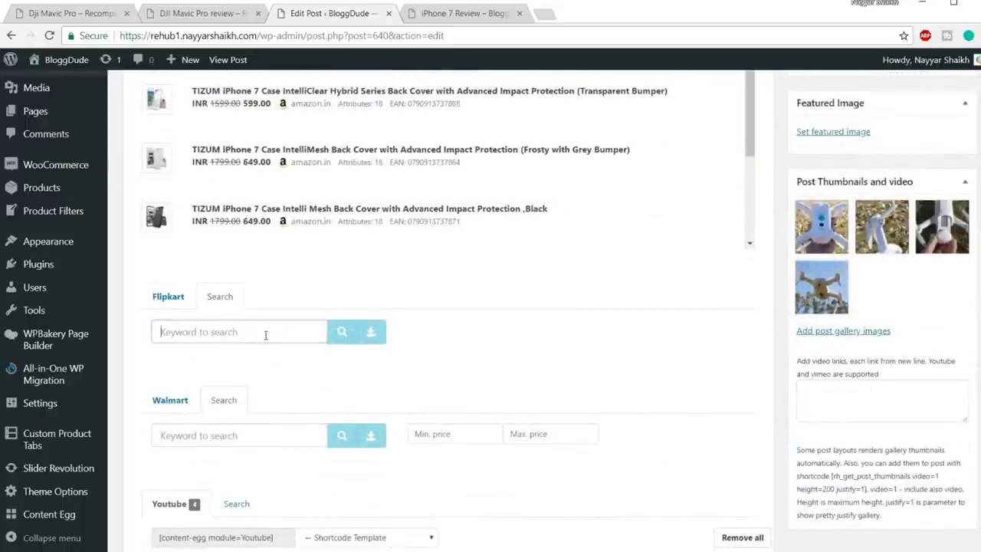
{"action": "key", "text": "ctrl+v"}
{"action": "left_click", "coordinate": [342, 331]}
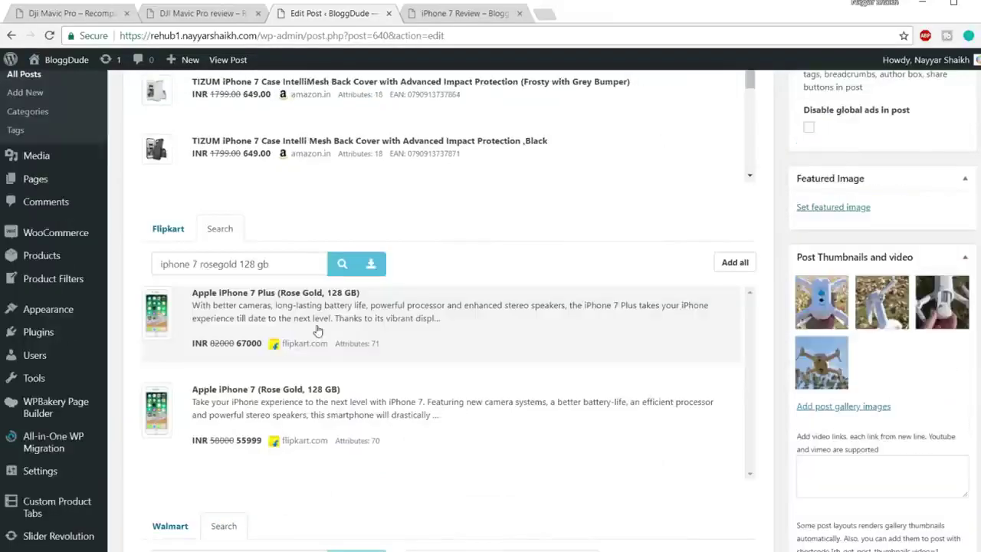
{"action": "left_click", "coordinate": [318, 331]}
- Search Walmart for 'iphone 7 rosegold 128 gb' and add the first result
{"action": "scroll", "coordinate": [480, 280], "scroll_direction": "down", "scroll_amount": 5}
{"action": "left_click", "coordinate": [276, 152]}
{"action": "key", "text": "ctrl+v"}
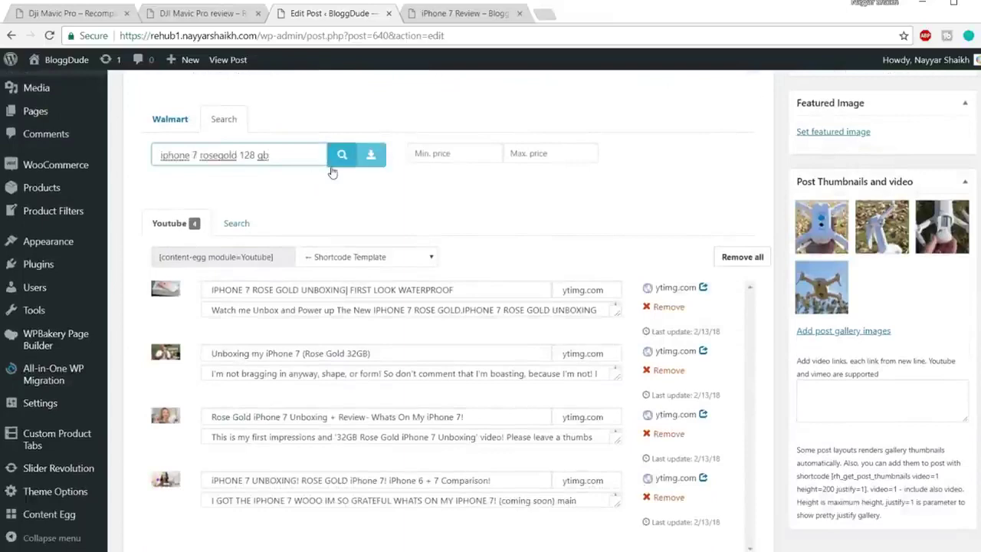
{"action": "left_click", "coordinate": [342, 154]}
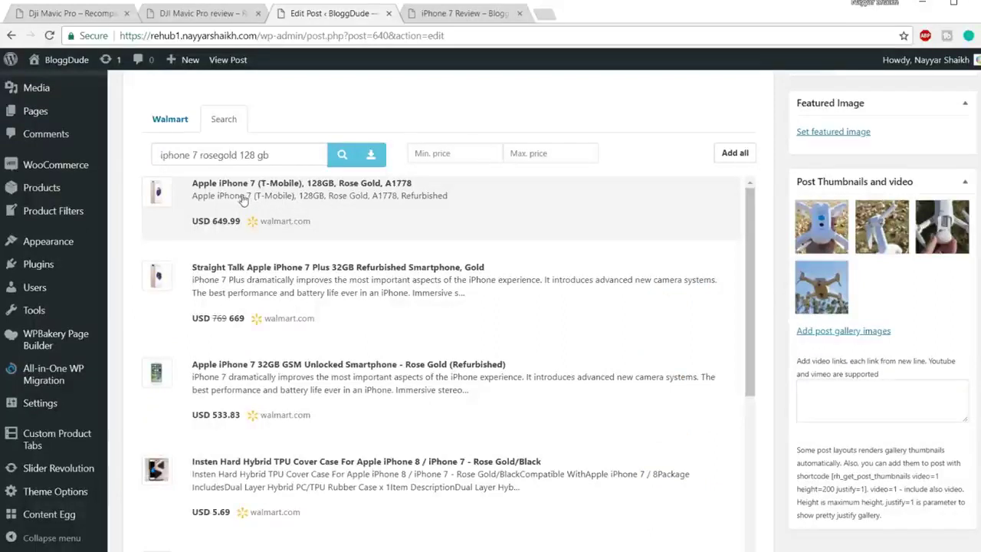
{"action": "left_click", "coordinate": [343, 212]}
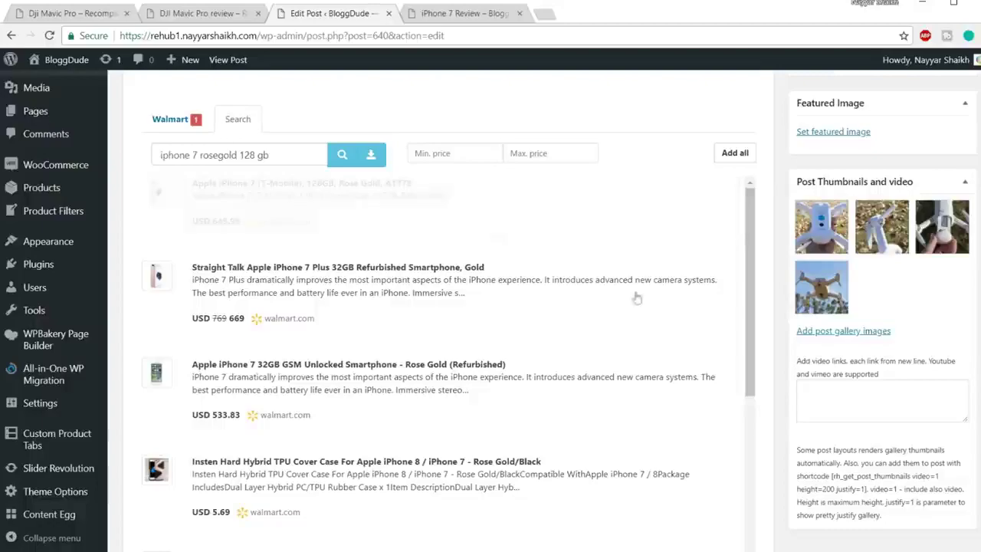
{"action": "scroll", "coordinate": [711, 328], "scroll_direction": "up", "scroll_amount": 10}
{"action": "scroll", "coordinate": [711, 329], "scroll_direction": "up", "scroll_amount": 5}
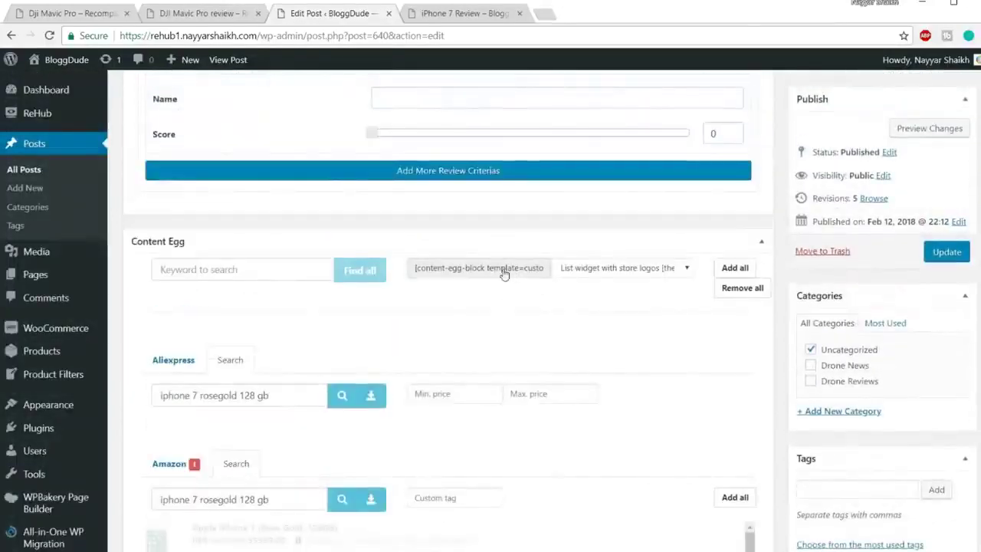
- Copy the Content Egg offers shortcode and paste it under Where to buy
{"action": "left_click", "coordinate": [504, 274]}
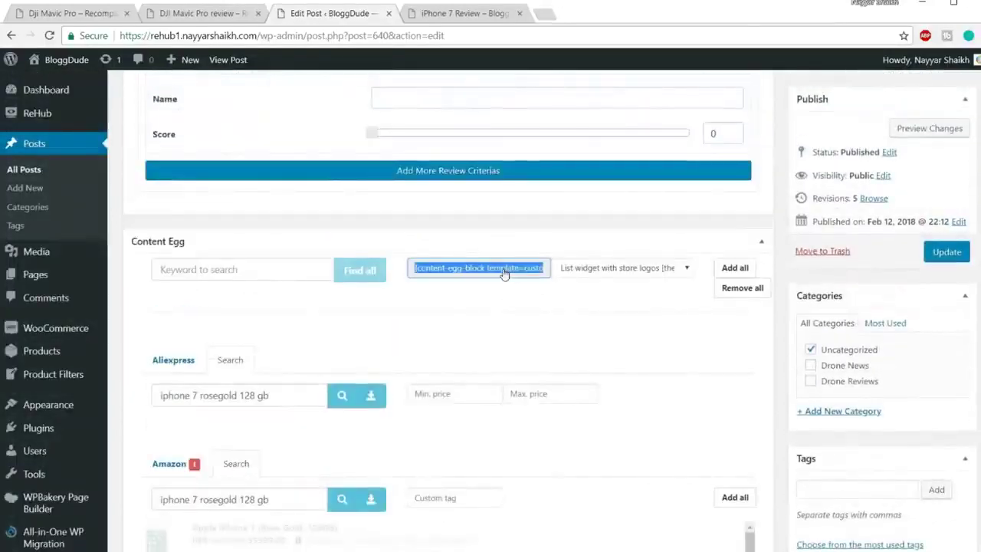
{"action": "left_click", "coordinate": [606, 270]}
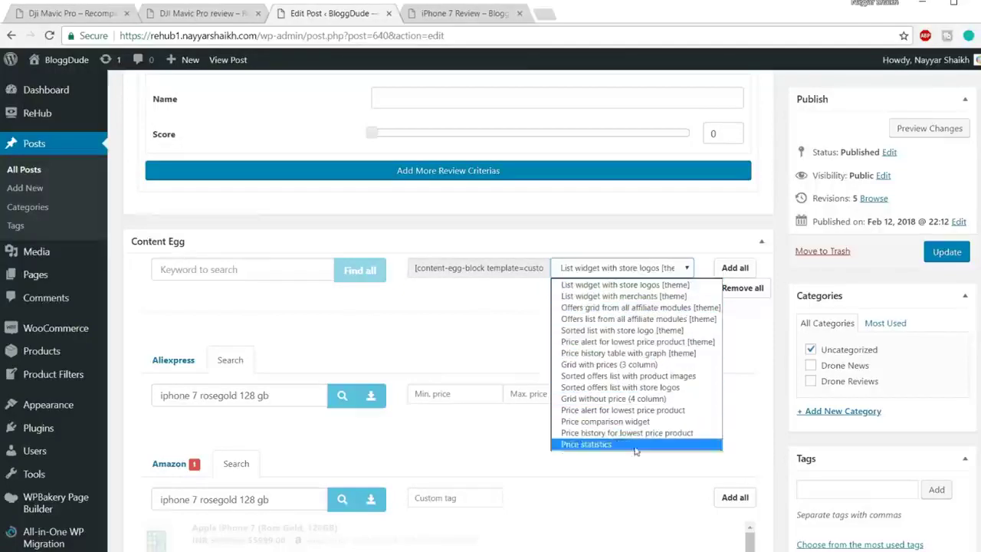
{"action": "left_click", "coordinate": [481, 322]}
{"action": "left_click", "coordinate": [509, 274]}
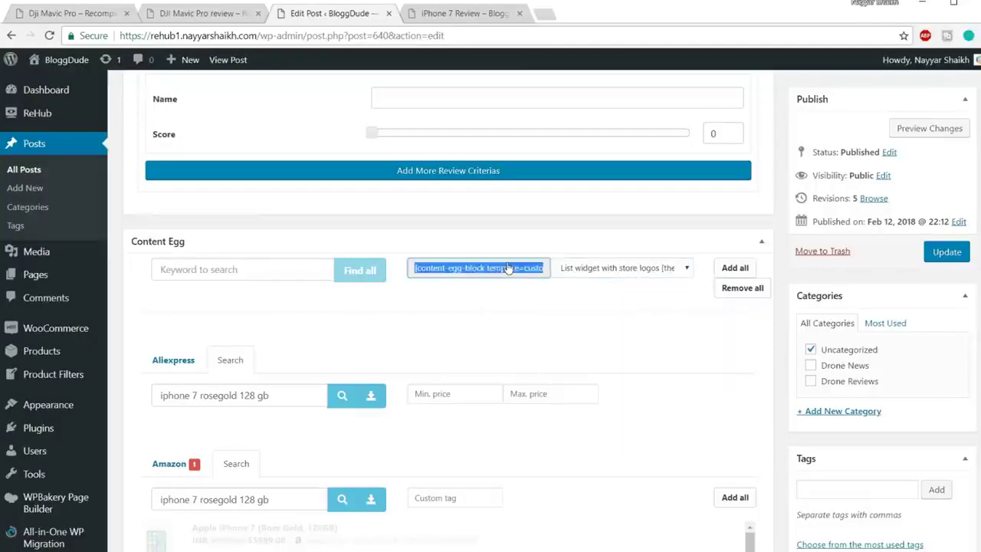
{"action": "scroll", "coordinate": [529, 354], "scroll_direction": "up", "scroll_amount": 15}
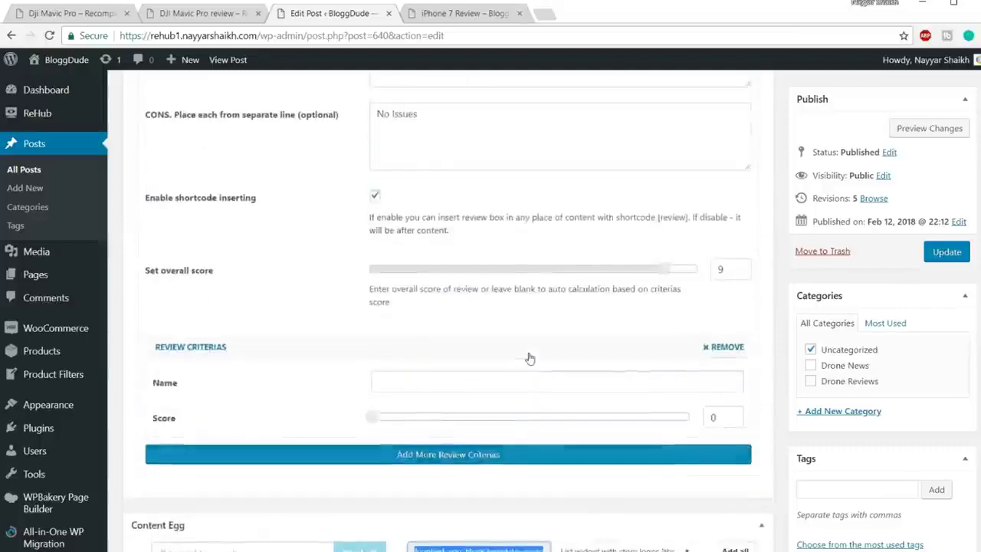
{"action": "scroll", "coordinate": [528, 354], "scroll_direction": "down", "scroll_amount": 3}
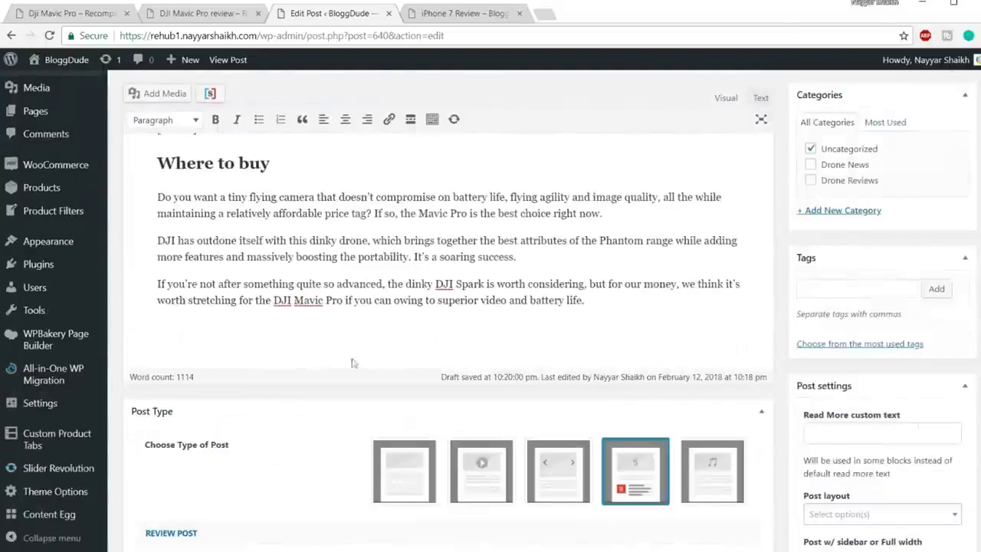
{"action": "type", "text": "[content-egg-block template=custom/all_logolist_widget]"}
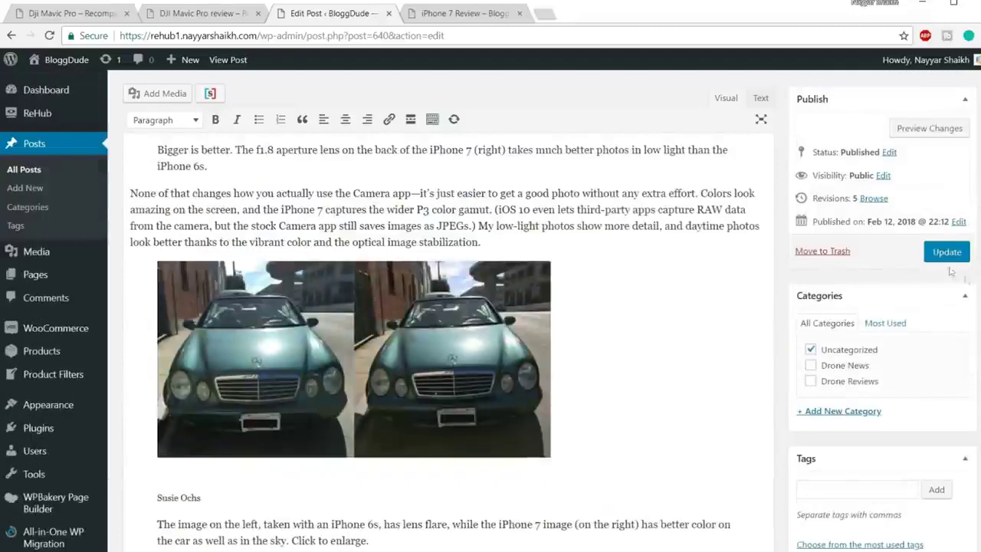
- Update the post and reload the live page to check the three offers
{"action": "left_click", "coordinate": [947, 251]}
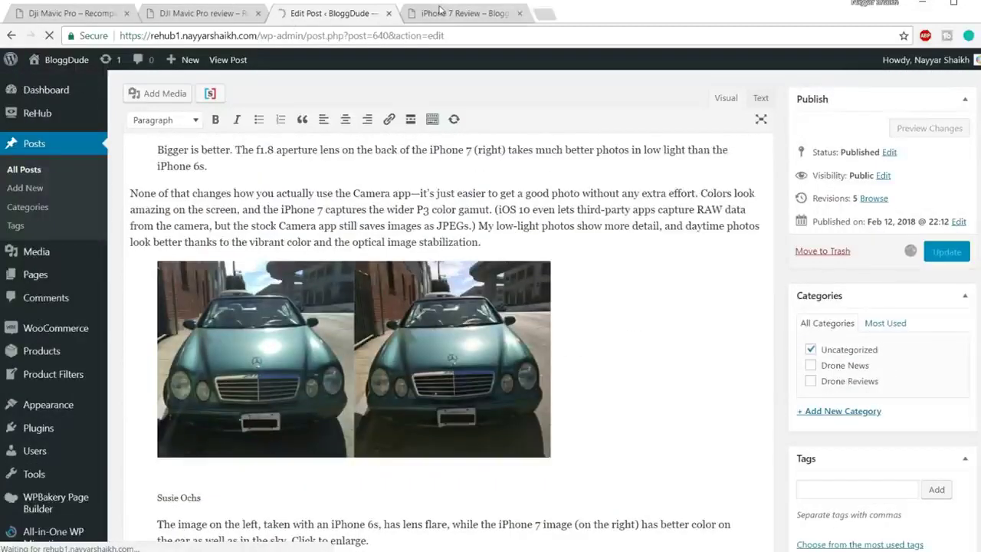
{"action": "left_click", "coordinate": [459, 13]}
{"action": "left_click", "coordinate": [444, 31]}
{"action": "key", "text": "Return"}
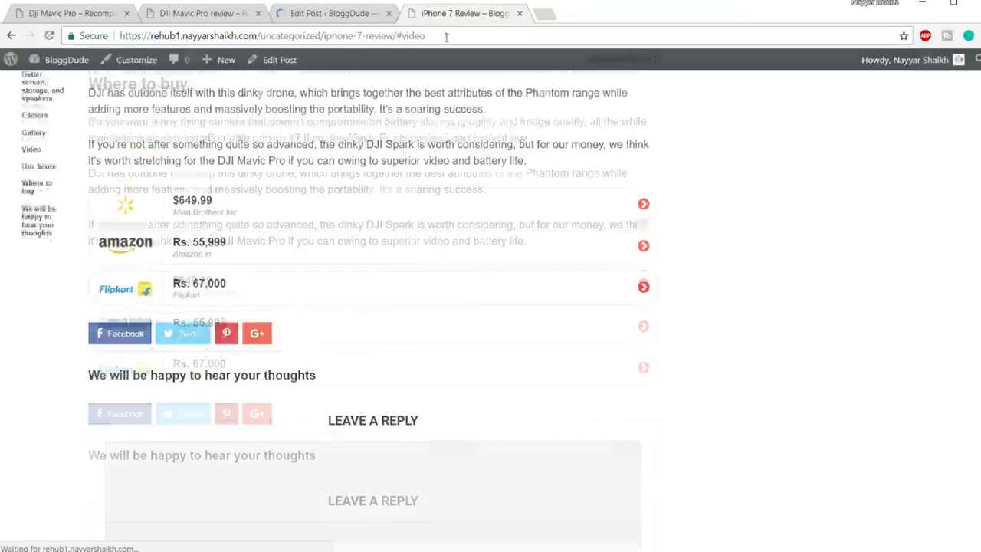
{"action": "scroll", "coordinate": [665, 280], "scroll_direction": "down", "scroll_amount": 3}
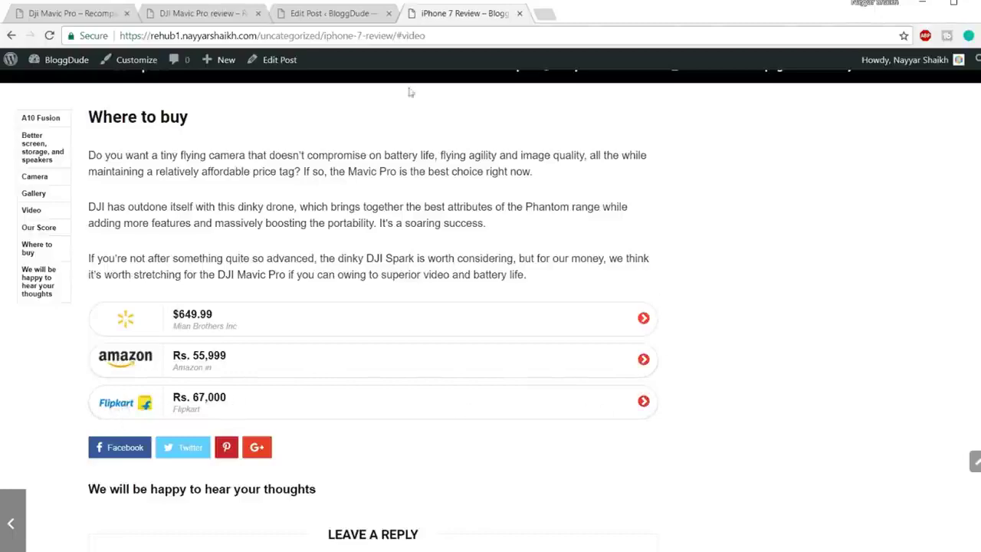
- Replace the logolist shortcode with the Grid with prices (3 column) offers_grid shortcode
{"action": "left_click", "coordinate": [352, 15]}
{"action": "scroll", "coordinate": [607, 411], "scroll_direction": "down", "scroll_amount": 15}
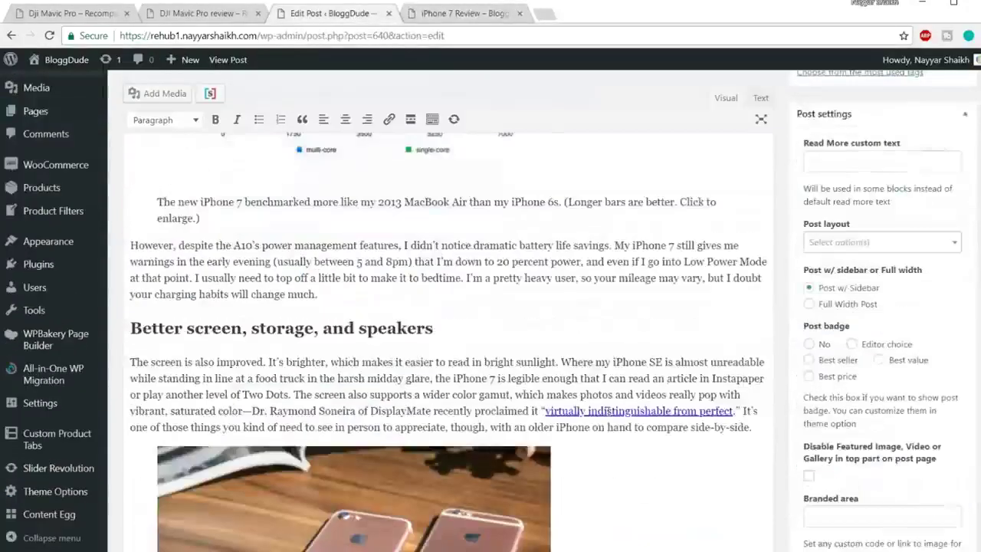
{"action": "scroll", "coordinate": [608, 412], "scroll_direction": "down", "scroll_amount": 20}
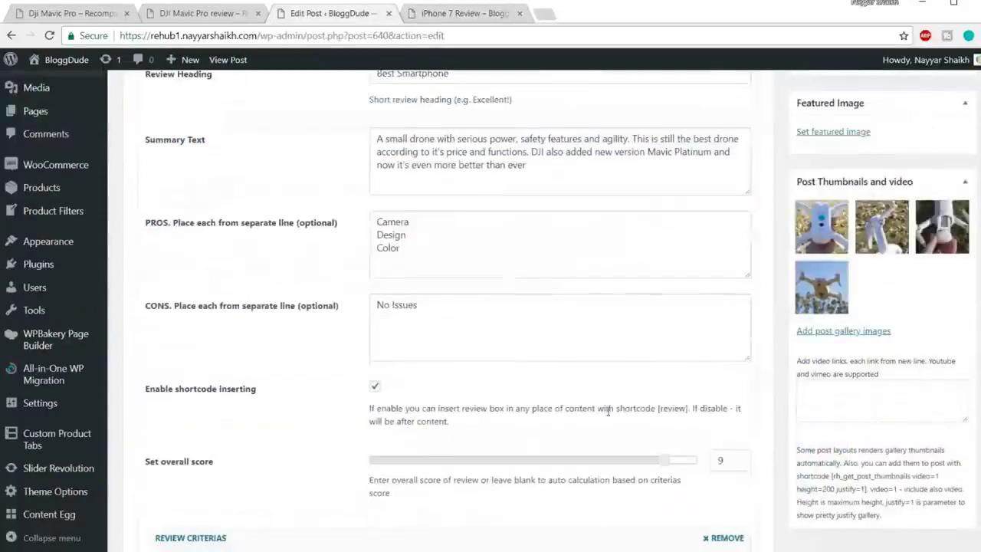
{"action": "scroll", "coordinate": [608, 411], "scroll_direction": "down", "scroll_amount": 8}
{"action": "scroll", "coordinate": [609, 411], "scroll_direction": "up", "scroll_amount": 3}
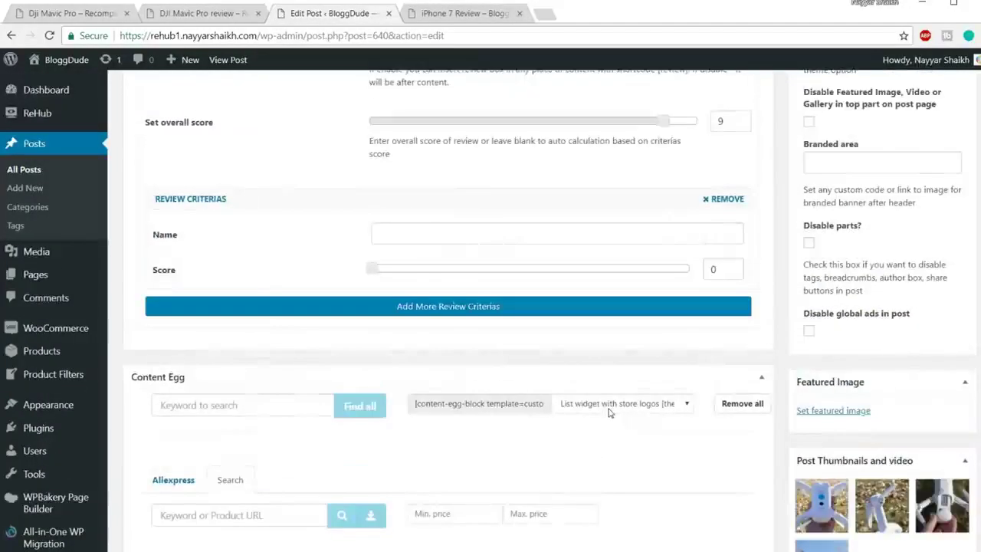
{"action": "left_click", "coordinate": [616, 405]}
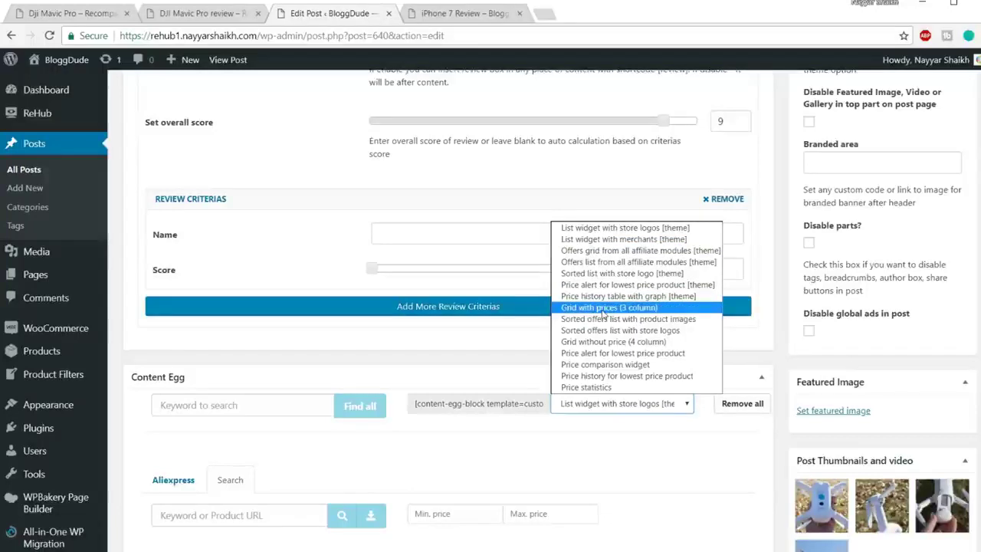
{"action": "left_click", "coordinate": [629, 307]}
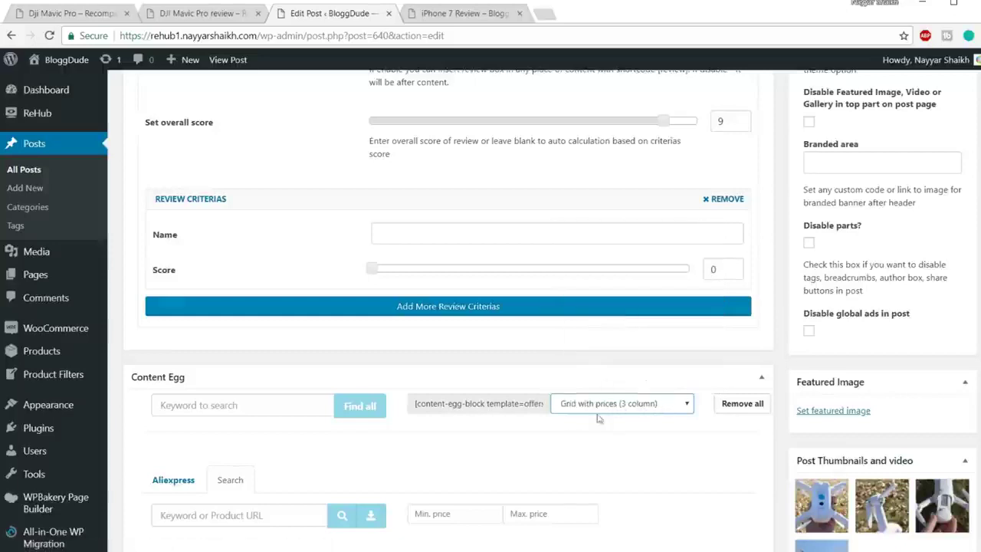
{"action": "left_click", "coordinate": [510, 412]}
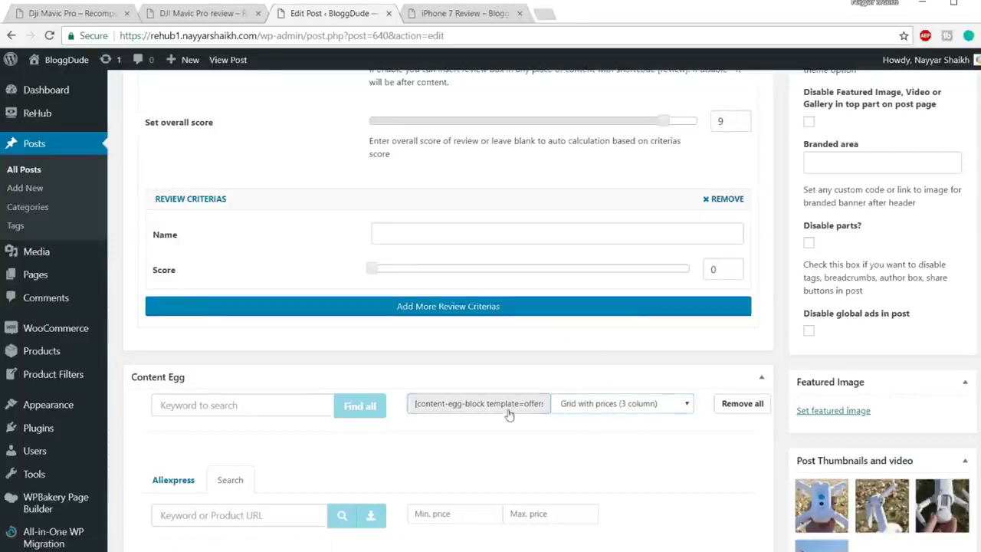
{"action": "scroll", "coordinate": [512, 414], "scroll_direction": "up", "scroll_amount": 15}
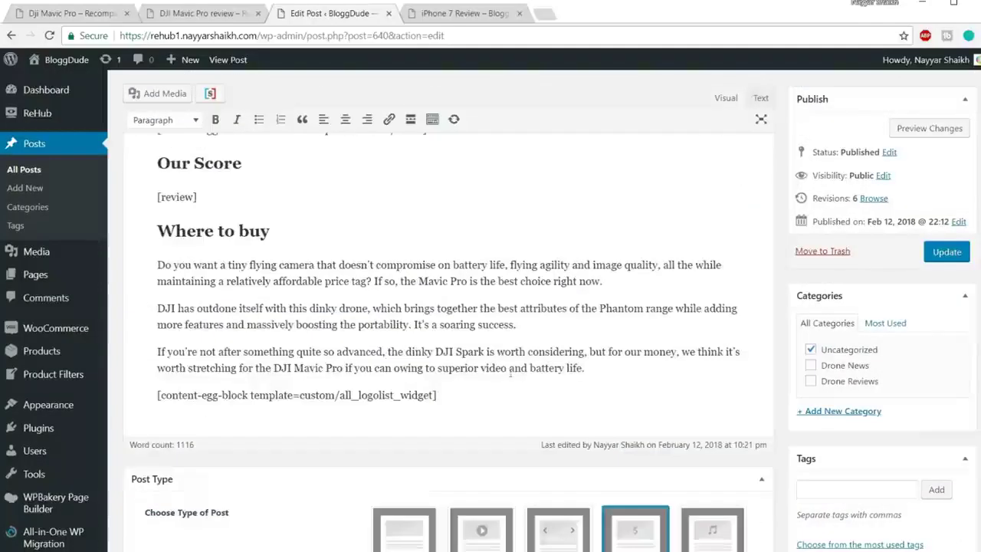
{"action": "left_click_drag", "start_coordinate": [473, 396], "coordinate": [135, 399]}
{"action": "type", "text": "[content-egg-block template=offers_grid]"}
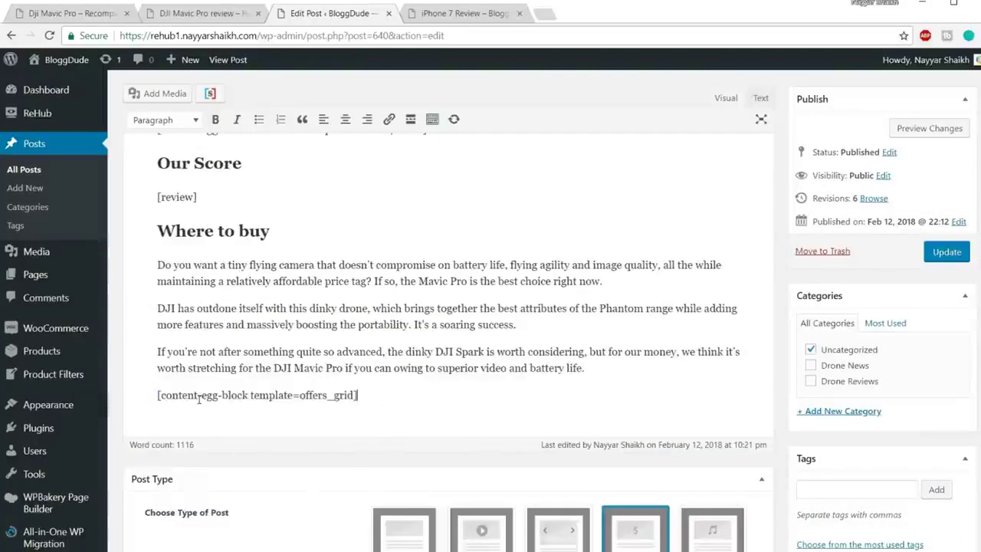
- Update the post and reload the live page to view the three offer cards
{"action": "left_click", "coordinate": [947, 251]}
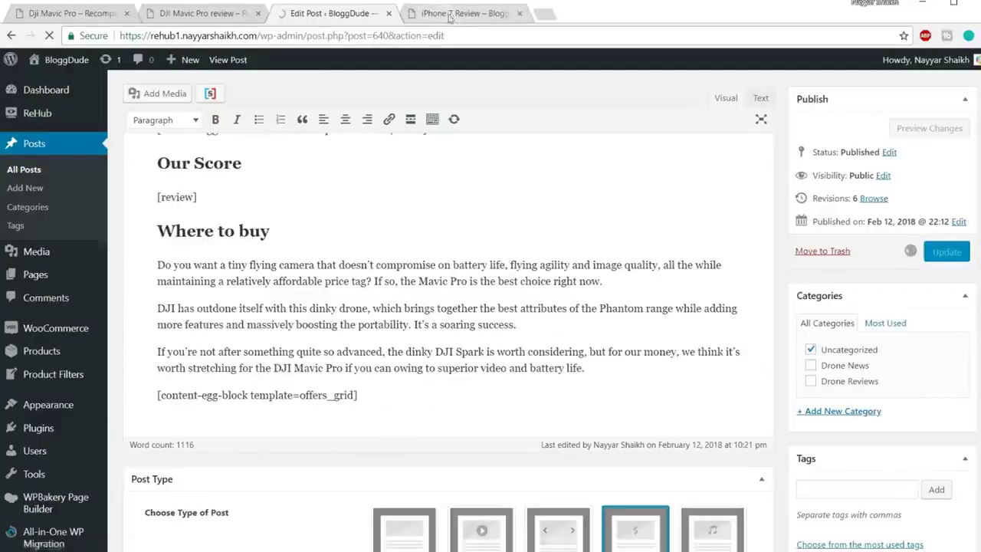
{"action": "left_click", "coordinate": [448, 15]}
{"action": "left_click", "coordinate": [450, 36]}
{"action": "key", "text": "Return"}
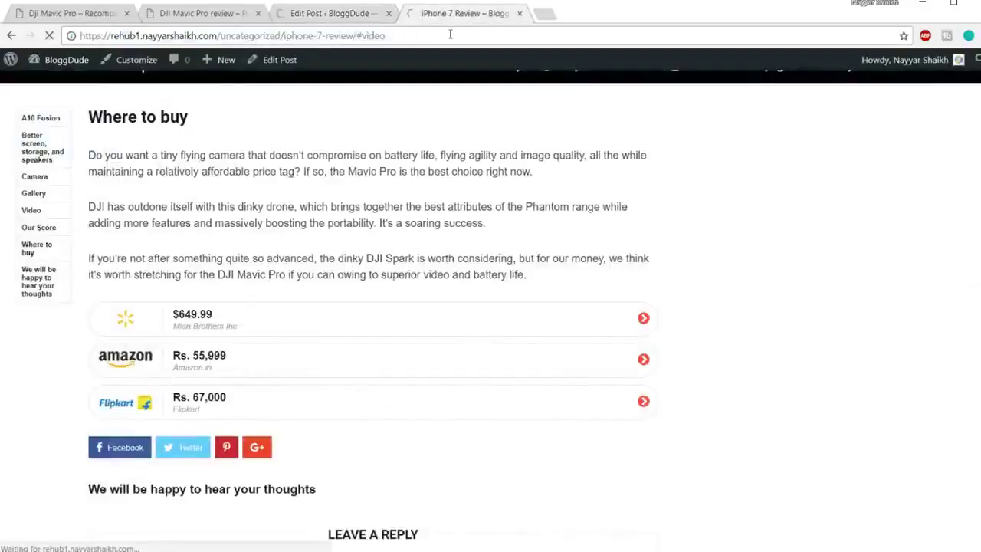
{"action": "scroll", "coordinate": [642, 232], "scroll_direction": "up", "scroll_amount": 5}
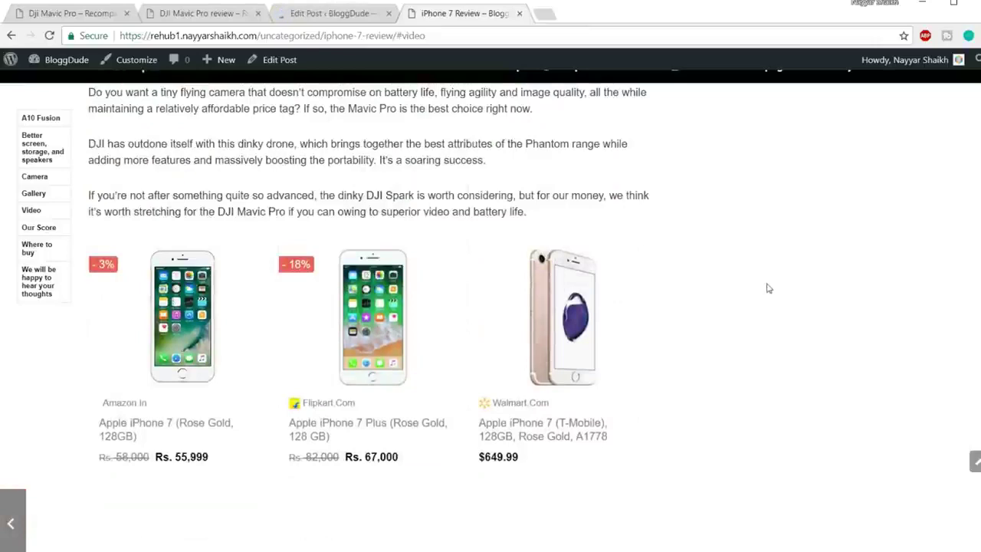
{"action": "scroll", "coordinate": [375, 94], "scroll_direction": "up", "scroll_amount": 1}
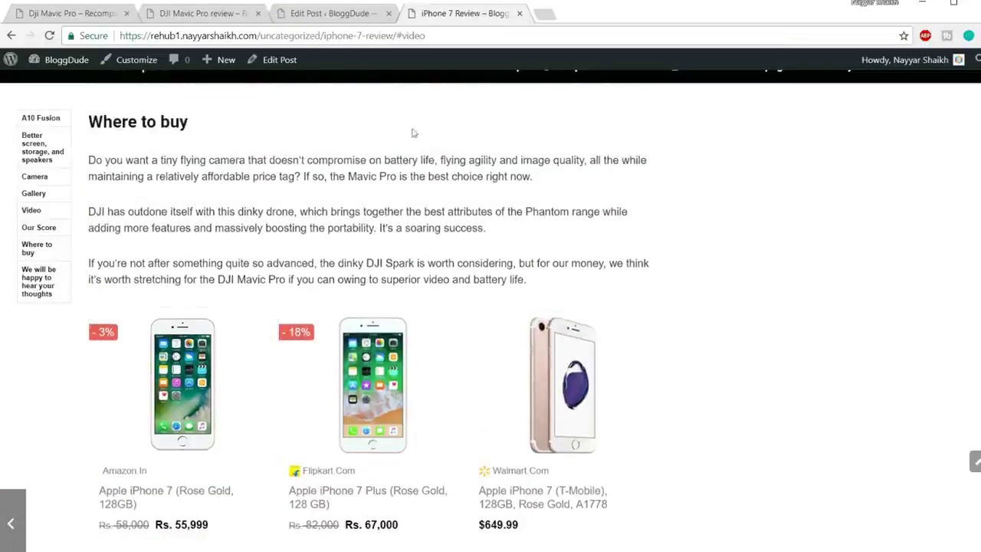
{"action": "scroll", "coordinate": [700, 285], "scroll_direction": "down", "scroll_amount": 3}
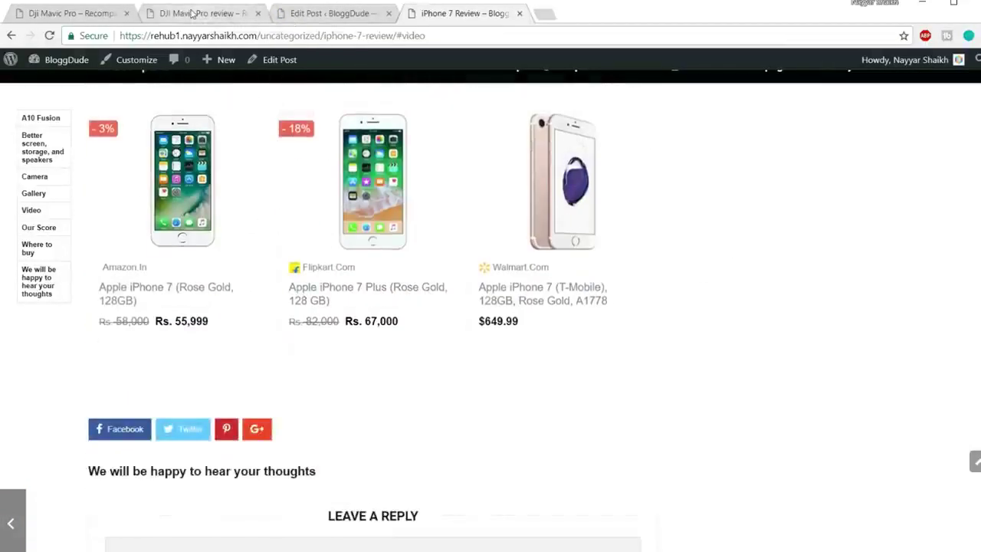
- Copy the Price History heading from the DJI Mavic Pro demo review
{"action": "left_click", "coordinate": [249, 13]}
{"action": "scroll", "coordinate": [617, 313], "scroll_direction": "down", "scroll_amount": 4}
{"action": "scroll", "coordinate": [617, 313], "scroll_direction": "up", "scroll_amount": 2}
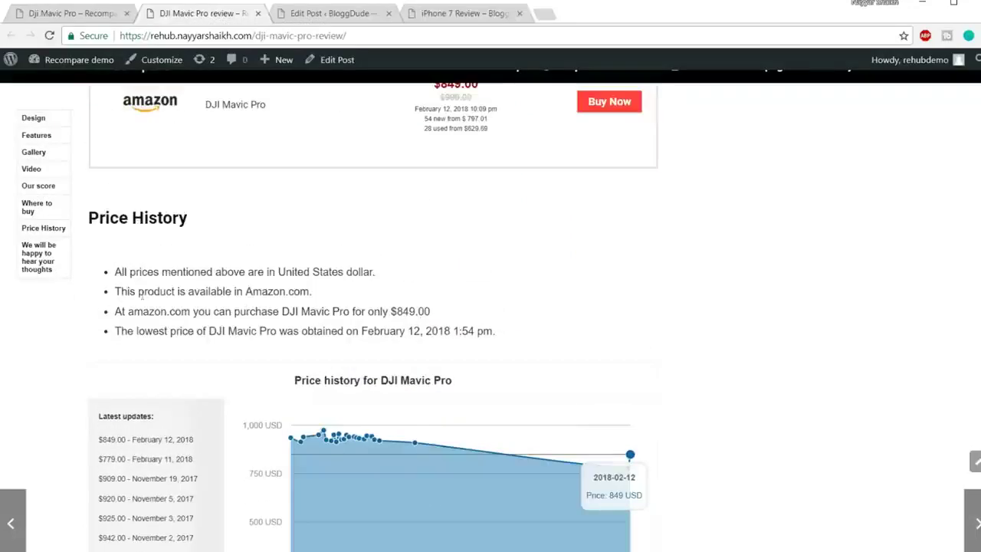
{"action": "left_click_drag", "start_coordinate": [87, 217], "coordinate": [224, 219]}
{"action": "key", "text": "ctrl+c"}
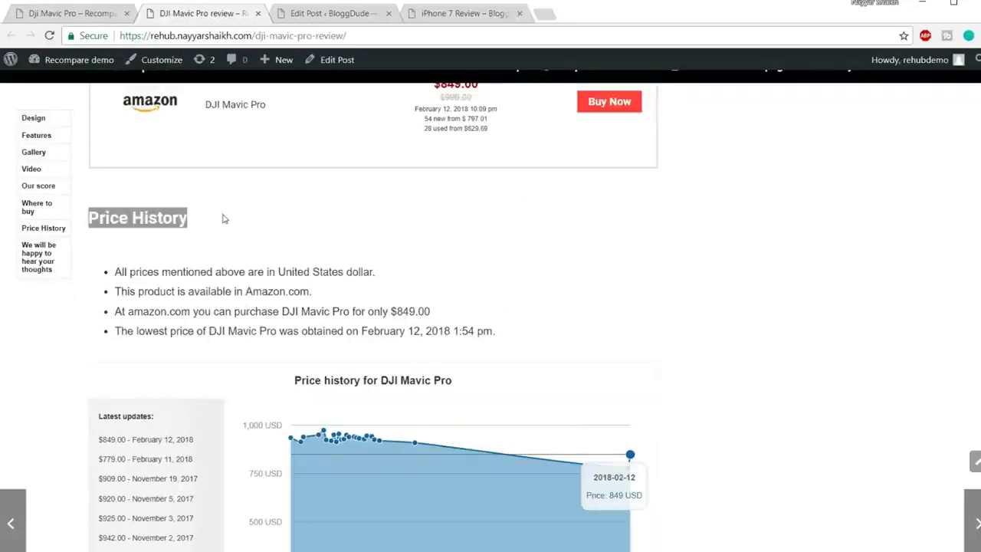
{"action": "left_click", "coordinate": [335, 14]}
- Paste the Price History heading below the offers_grid shortcode with an empty line beneath
{"action": "scroll", "coordinate": [492, 322], "scroll_direction": "down", "scroll_amount": 10}
{"action": "scroll", "coordinate": [493, 340], "scroll_direction": "down", "scroll_amount": 15}
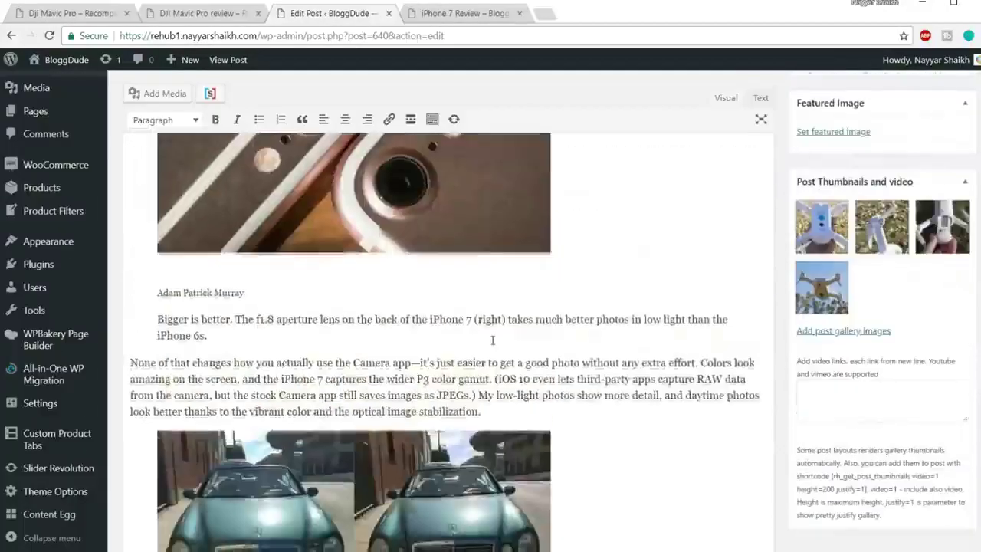
{"action": "scroll", "coordinate": [410, 330], "scroll_direction": "up", "scroll_amount": 3}
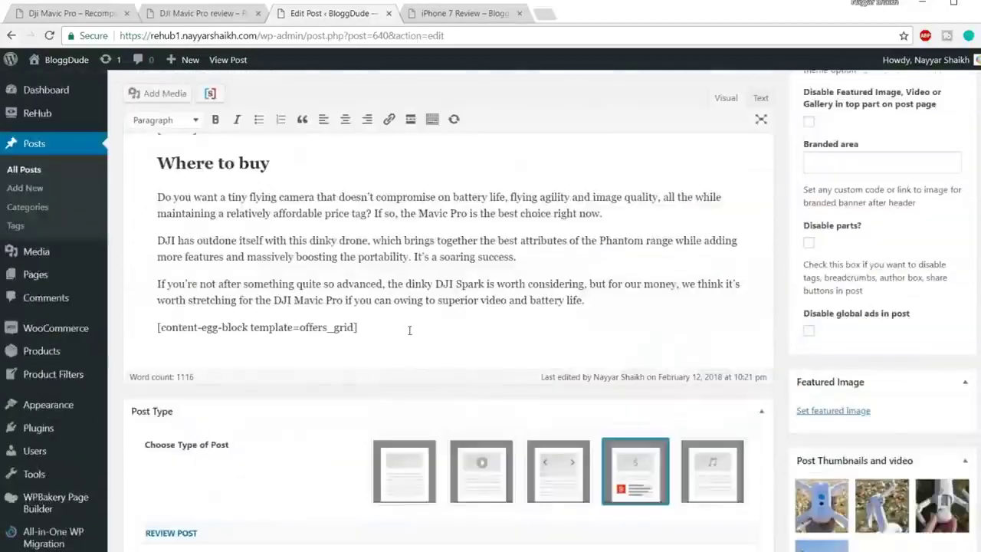
{"action": "key", "text": "Return"}
{"action": "key", "text": "ctrl+v"}
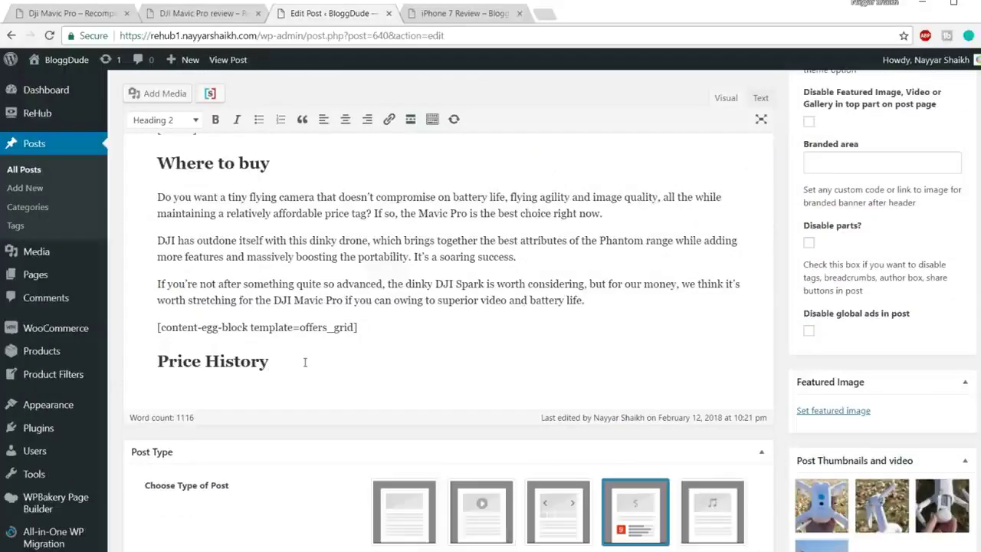
{"action": "key", "text": "Return"}
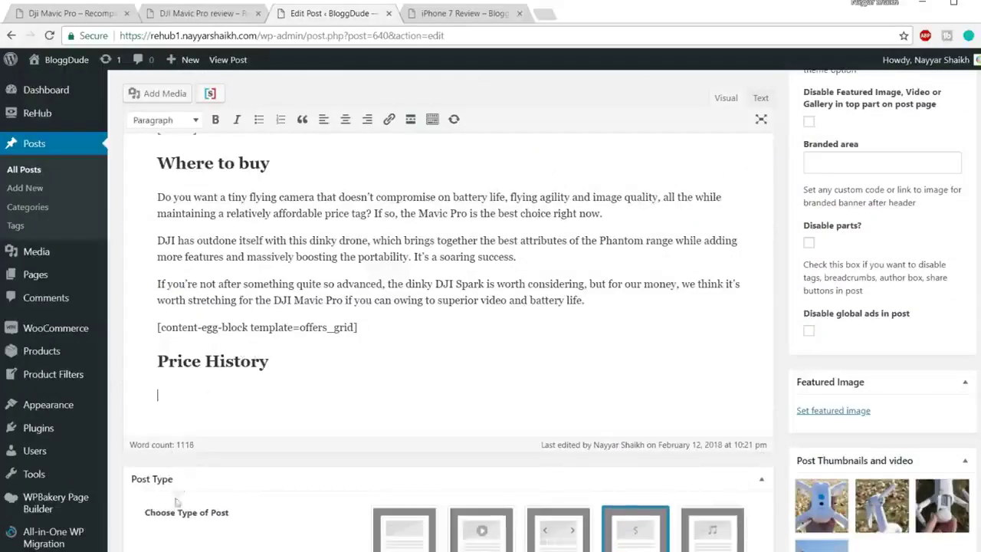
- Copy the price_statistics and all_pricehistory_full shortcodes from line 6 of the Notepad Shortcodes notes
{"action": "mouse_move", "coordinate": [142, 543]}
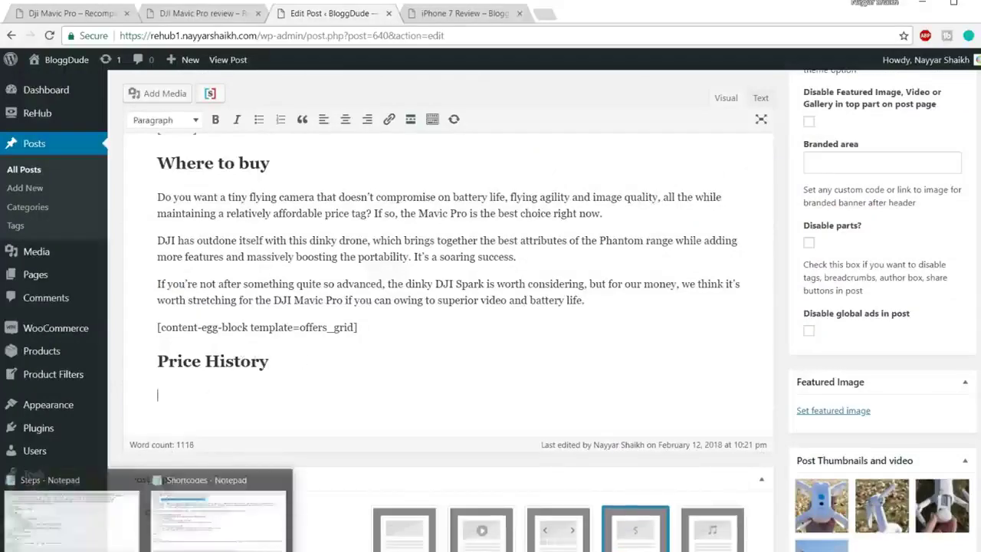
{"action": "left_click", "coordinate": [219, 498]}
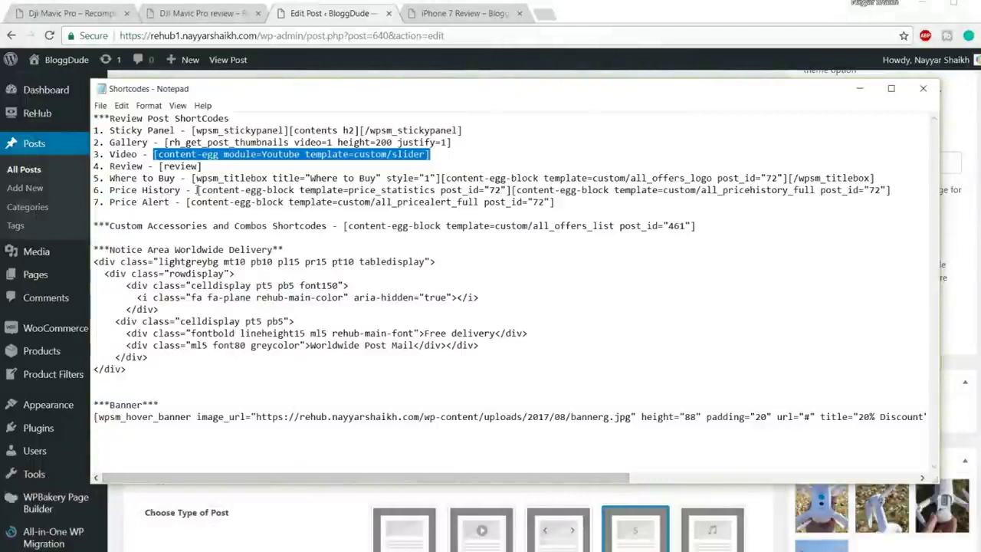
{"action": "left_click_drag", "start_coordinate": [197, 189], "coordinate": [894, 189]}
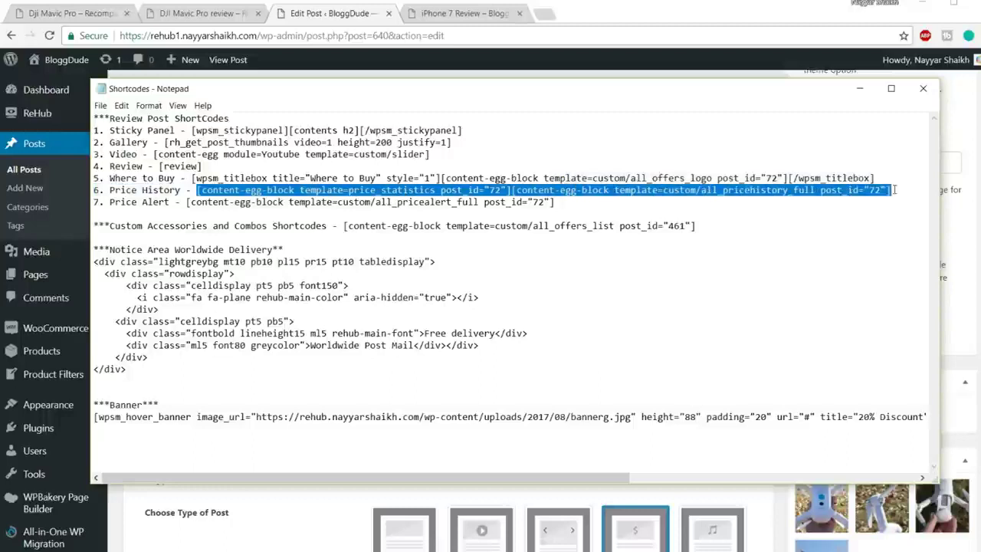
{"action": "left_click", "coordinate": [515, 178]}
{"action": "left_click_drag", "start_coordinate": [510, 190], "coordinate": [197, 190]}
{"action": "left_click", "coordinate": [511, 190]}
{"action": "left_click_drag", "start_coordinate": [513, 190], "coordinate": [892, 190]}
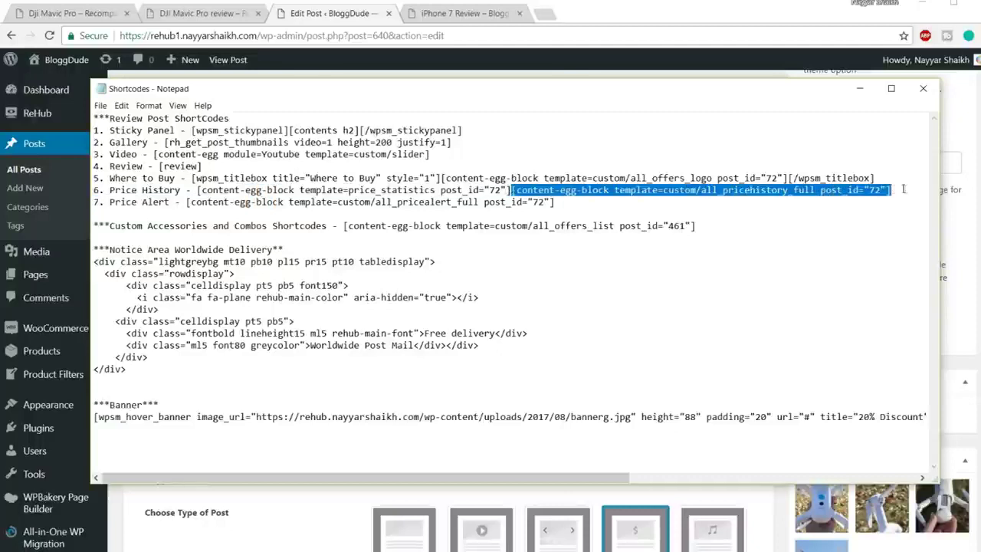
{"action": "left_click", "coordinate": [907, 190]}
{"action": "left_click_drag", "start_coordinate": [609, 190], "coordinate": [484, 201]}
{"action": "left_click_drag", "start_coordinate": [891, 190], "coordinate": [197, 190]}
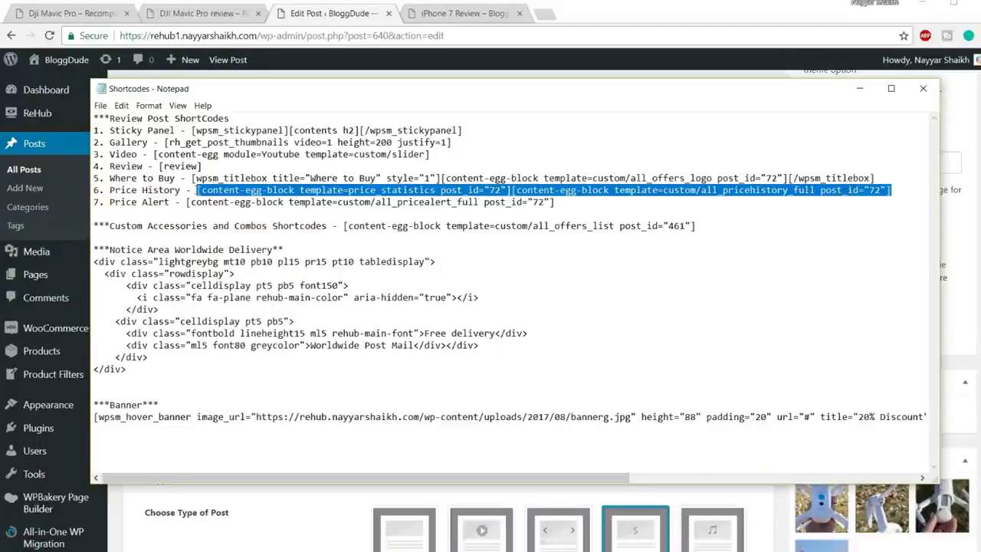
{"action": "left_click", "coordinate": [149, 492]}
- Paste both shortcodes under Price History and compare price_statistics with the DJI Mavic Pro demo's bullets
{"action": "type", "text": "[content-egg-block template=price_statistics post_id=\"72\"] [content-egg-block template=custom/all_pricehistory_full post_id=\"72\"]"}
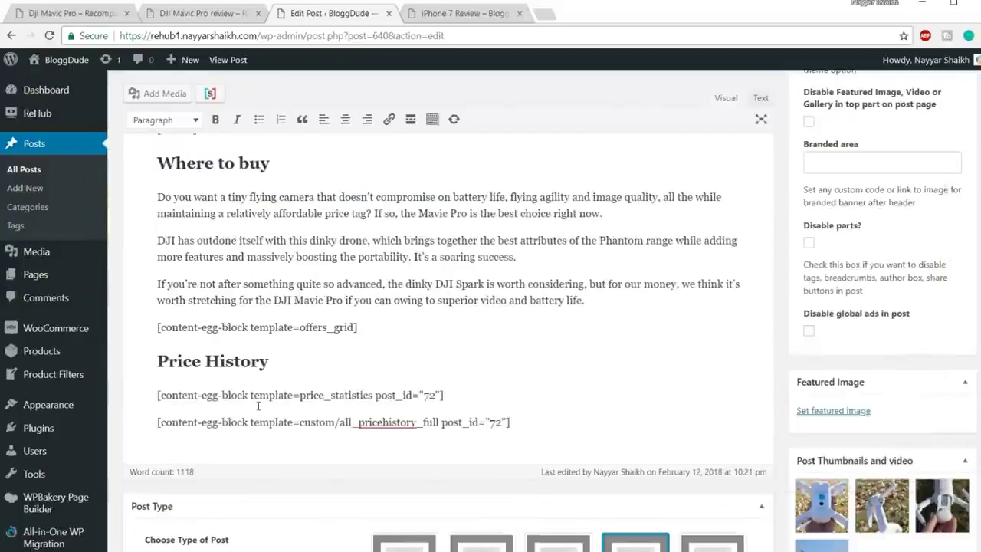
{"action": "left_click_drag", "start_coordinate": [470, 397], "coordinate": [109, 397]}
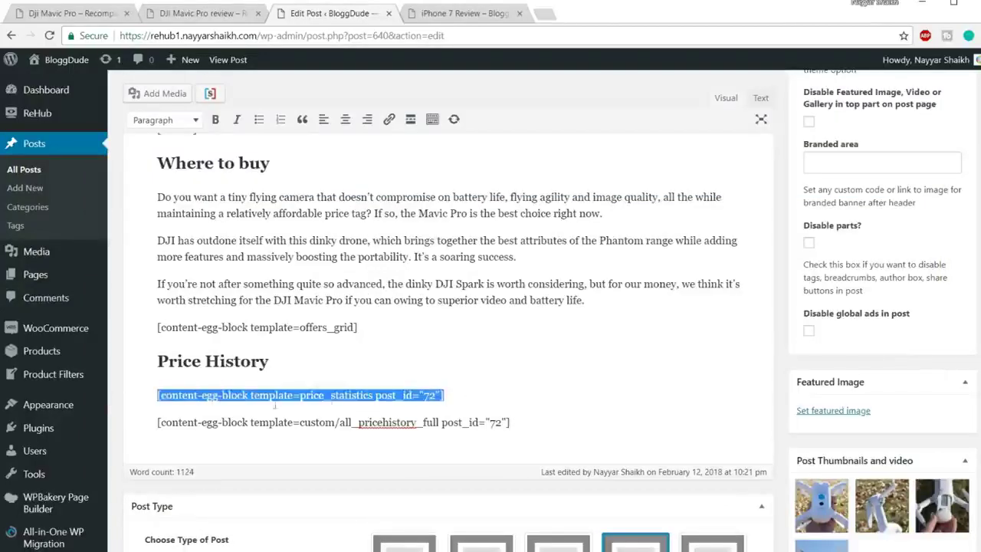
{"action": "left_click", "coordinate": [205, 17]}
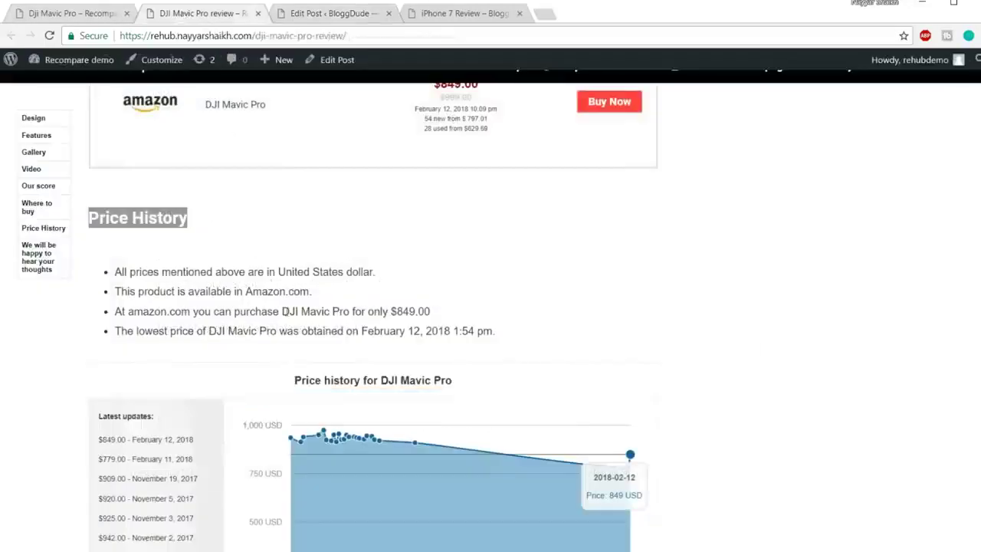
{"action": "left_click_drag", "start_coordinate": [519, 338], "coordinate": [114, 290]}
{"action": "left_click", "coordinate": [330, 13]}
- Match the all_pricehistory_full shortcode line against the demo's price history chart
{"action": "scroll", "coordinate": [460, 306], "scroll_direction": "down", "scroll_amount": 1}
{"action": "left_click_drag", "start_coordinate": [511, 354], "coordinate": [135, 347]}
{"action": "left_click", "coordinate": [217, 15]}
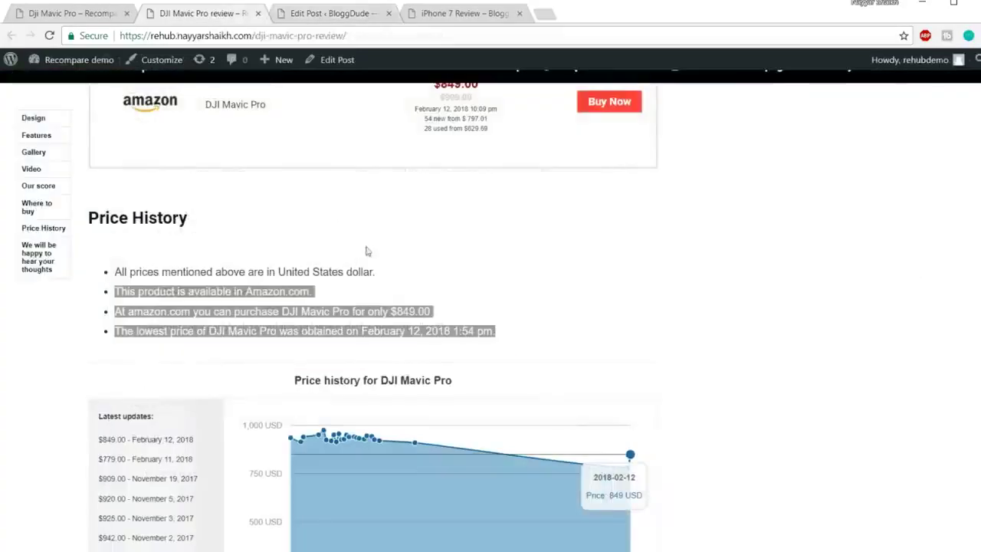
{"action": "scroll", "coordinate": [368, 253], "scroll_direction": "down", "scroll_amount": 3}
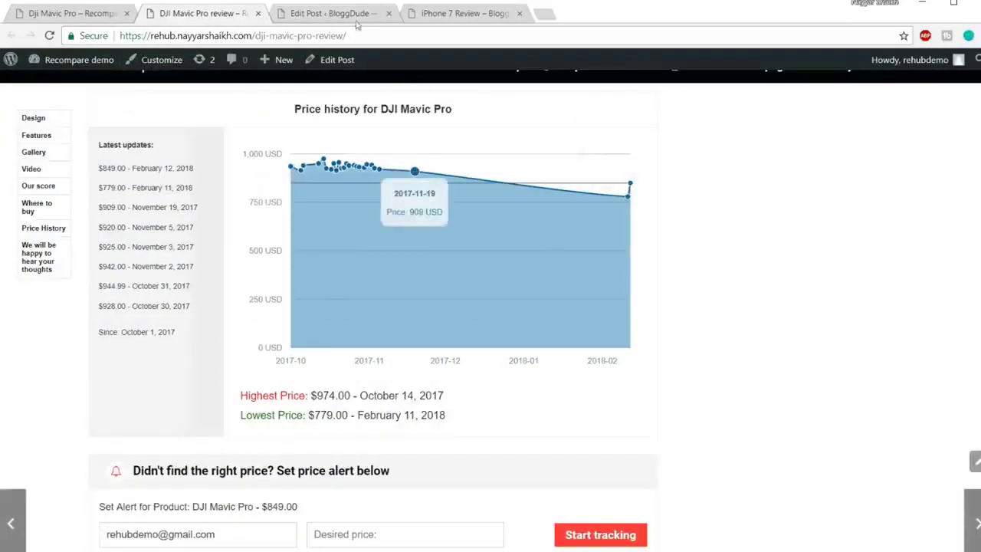
{"action": "left_click", "coordinate": [355, 15]}
{"action": "left_click", "coordinate": [521, 351]}
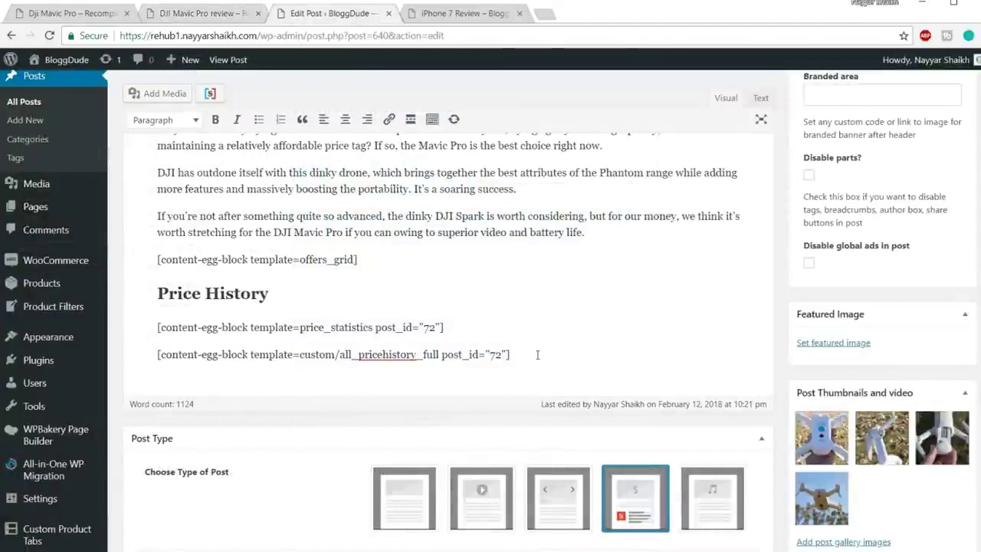
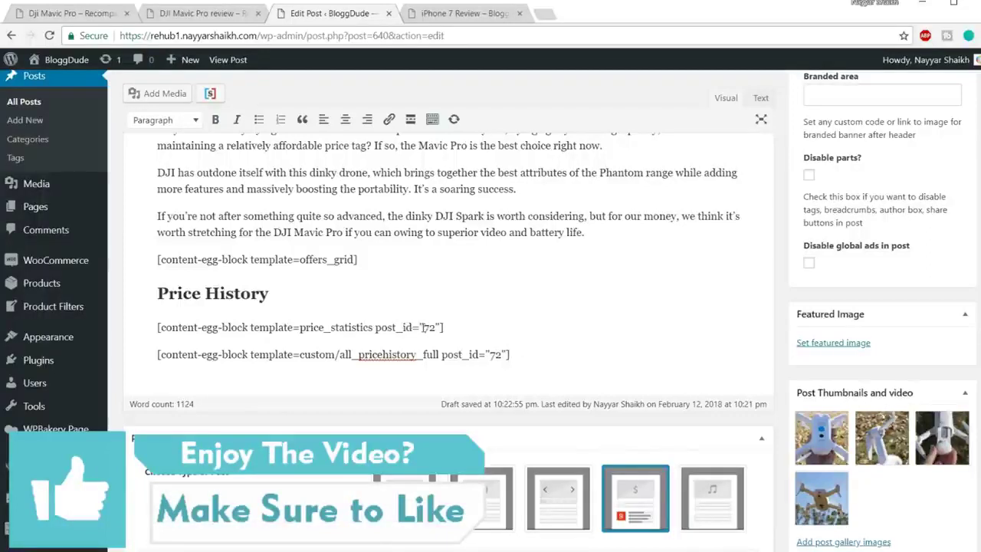
- Select the post_id 72 values in the Price Statistics and Price History shortcodes
{"action": "double_click", "coordinate": [425, 328]}
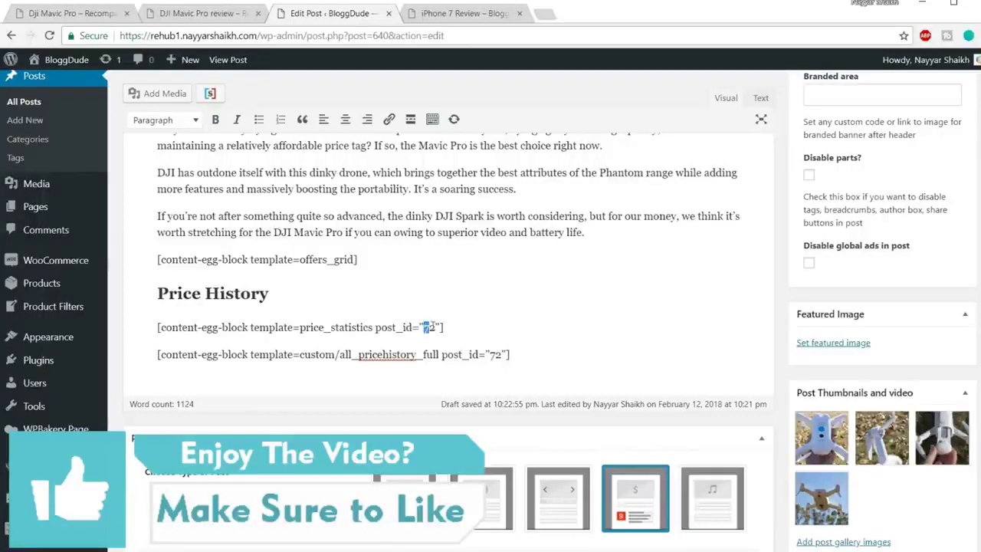
{"action": "double_click", "coordinate": [495, 354]}
{"action": "double_click", "coordinate": [496, 354]}
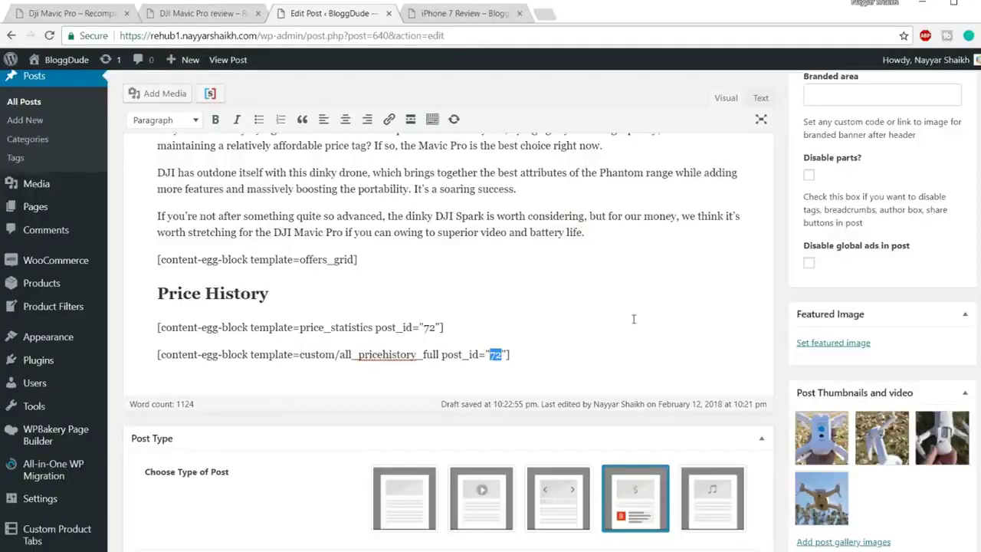
{"action": "scroll", "coordinate": [634, 317], "scroll_direction": "up", "scroll_amount": 5}
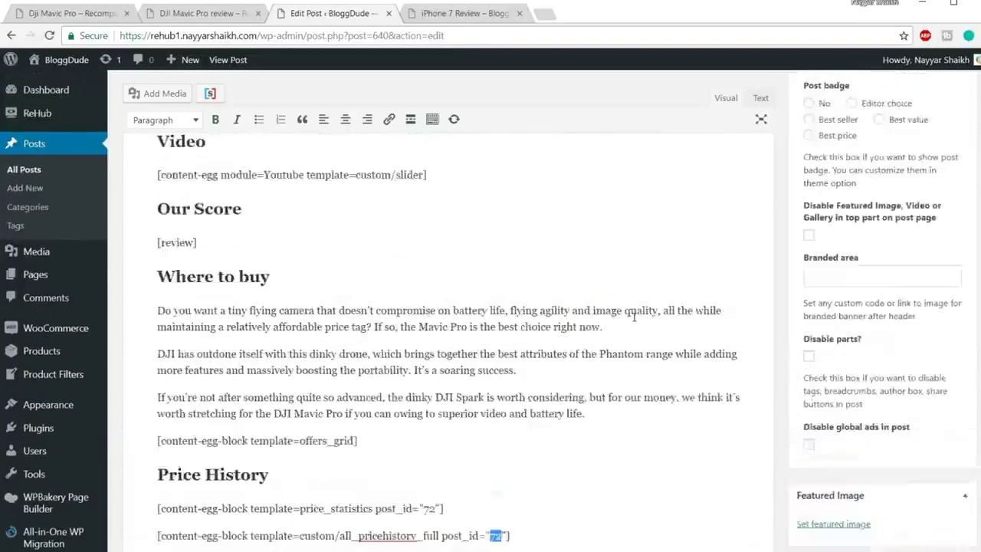
{"action": "scroll", "coordinate": [95, 264], "scroll_direction": "down", "scroll_amount": 2}
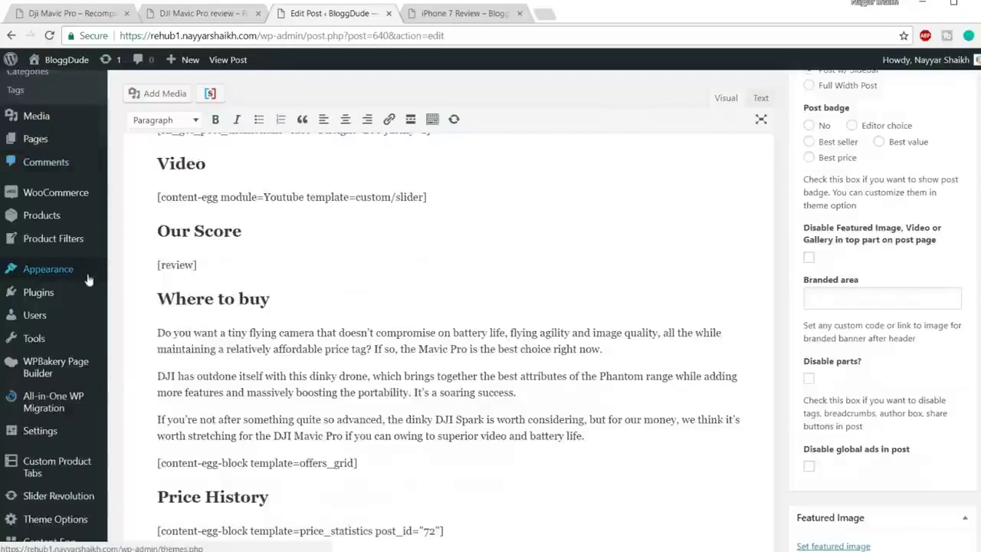
- Open the Products list in a new browser tab and switch to it
{"action": "right_click", "coordinate": [51, 222]}
{"action": "left_click", "coordinate": [85, 226]}
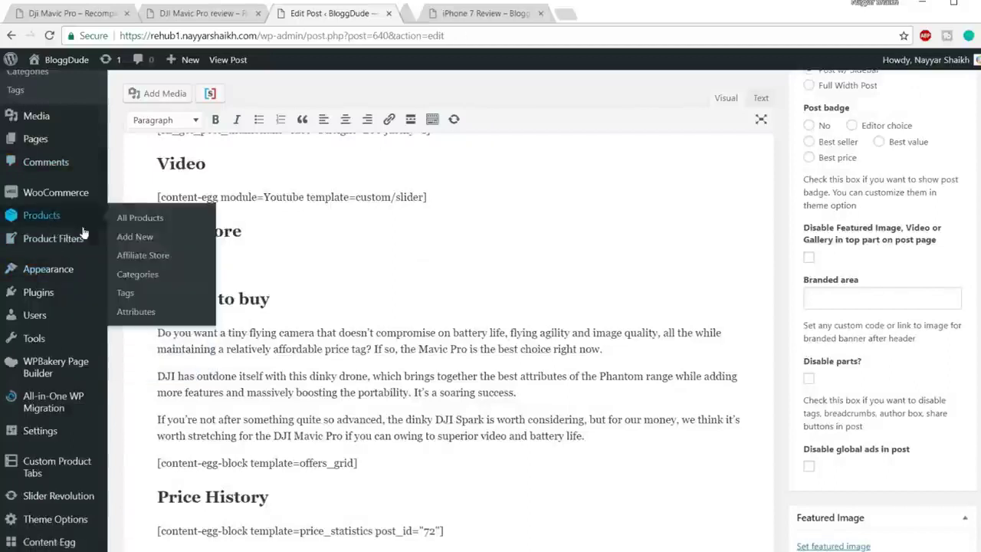
{"action": "left_click", "coordinate": [462, 15]}
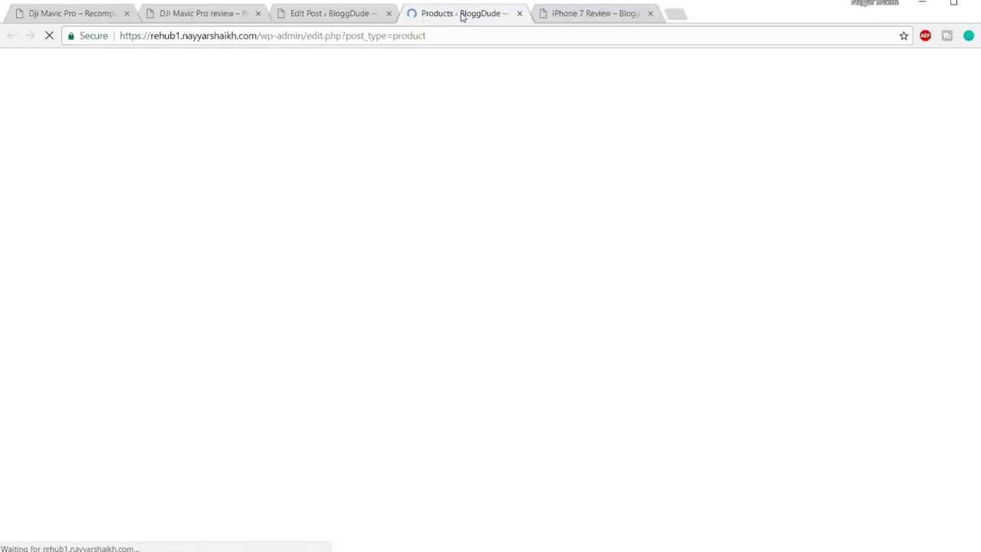
- Copy the iPhone 7 Rose Gold product's ID 638 from the Products list
{"action": "scroll", "coordinate": [772, 171], "scroll_direction": "down", "scroll_amount": 4}
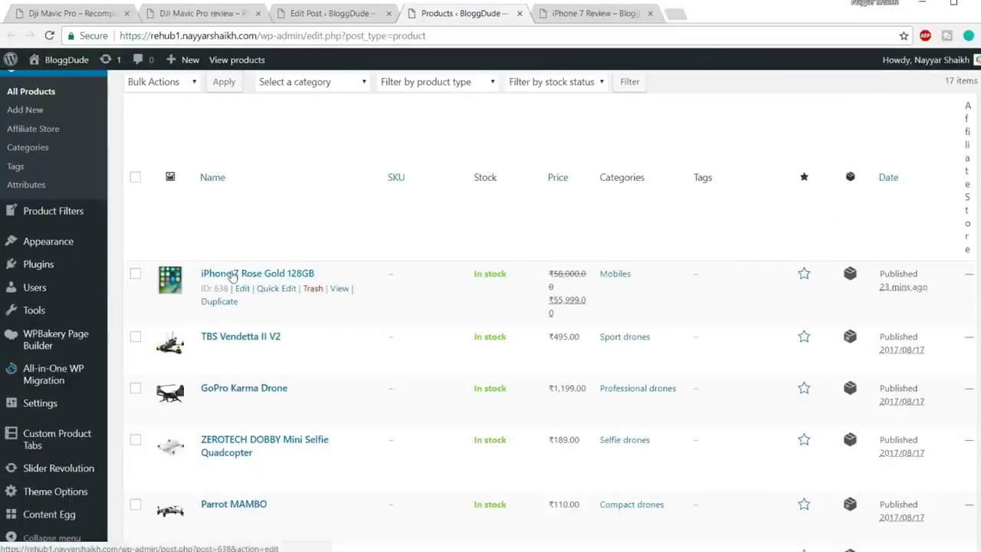
{"action": "left_click_drag", "start_coordinate": [201, 288], "coordinate": [229, 288]}
{"action": "key", "text": "ctrl+c"}
{"action": "left_click", "coordinate": [231, 285]}
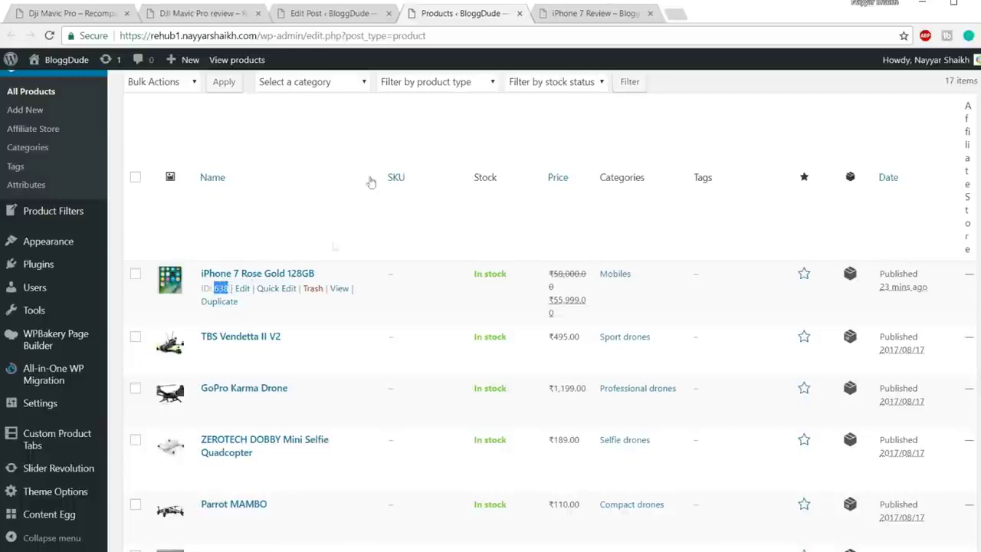
- Replace 72 with 638 in both shortcodes, then bring up the DJI Mavic Pro review for comparison
{"action": "left_click", "coordinate": [357, 15]}
{"action": "scroll", "coordinate": [452, 396], "scroll_direction": "down", "scroll_amount": 2}
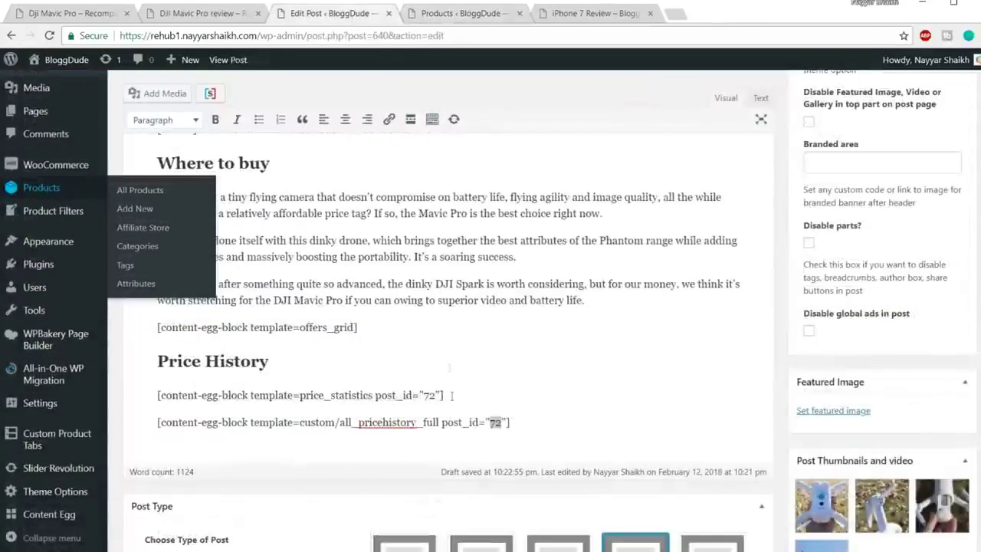
{"action": "left_click_drag", "start_coordinate": [423, 395], "coordinate": [446, 393]}
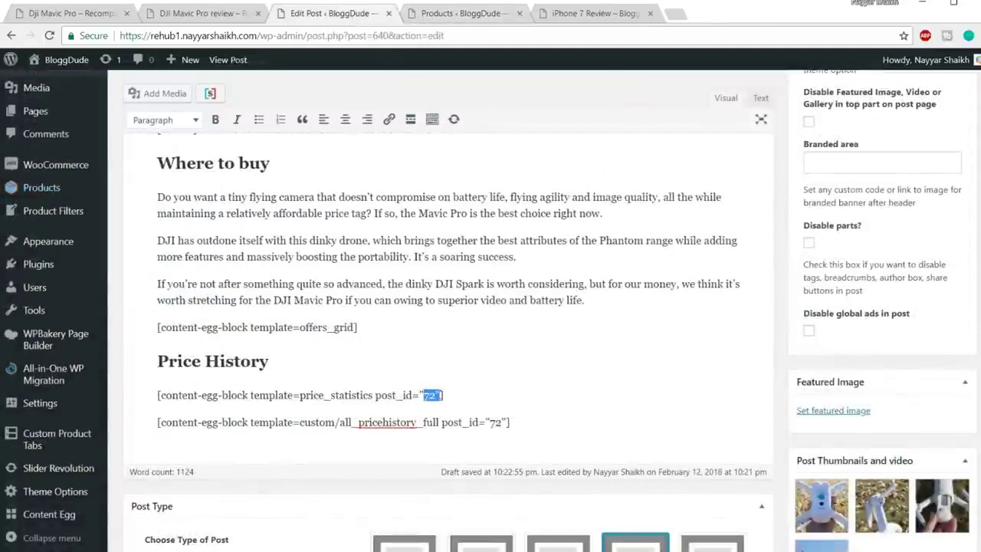
{"action": "key", "text": "ctrl+v"}
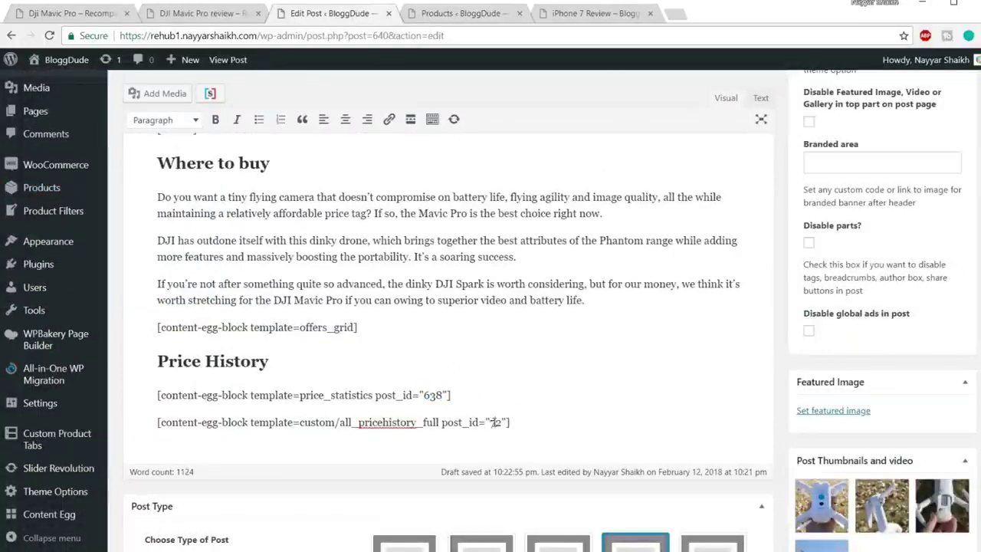
{"action": "double_click", "coordinate": [498, 422]}
{"action": "key", "text": "ctrl+v"}
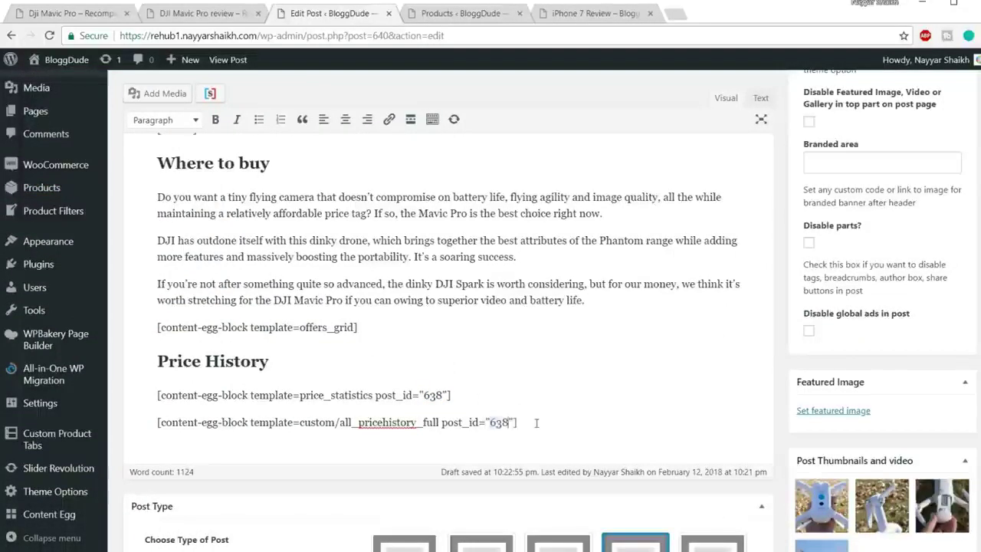
{"action": "left_click", "coordinate": [96, 15]}
{"action": "left_click", "coordinate": [230, 14]}
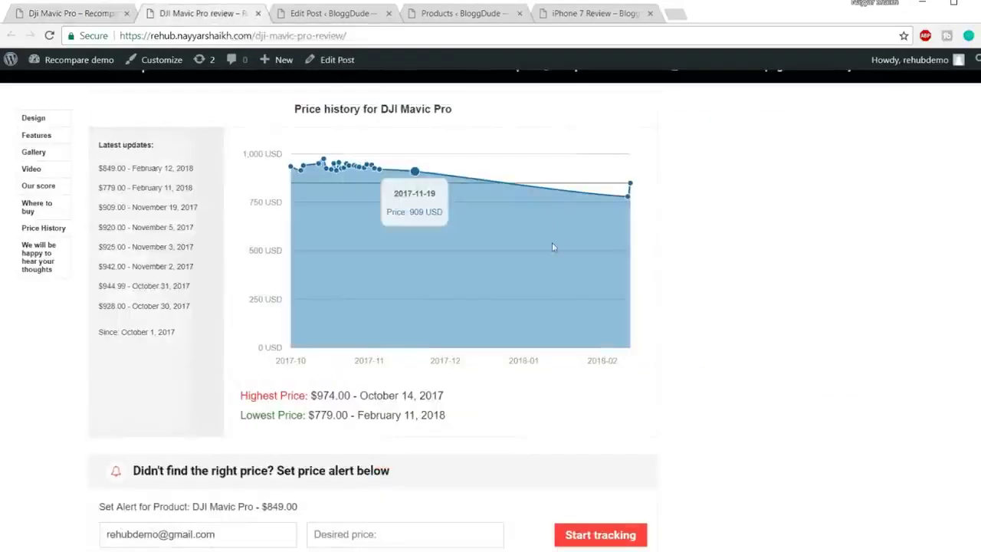
- Copy the Price Alert shortcode from the Shortcodes notes and place the cursor after the Price History shortcode
{"action": "scroll", "coordinate": [551, 244], "scroll_direction": "down", "scroll_amount": 4}
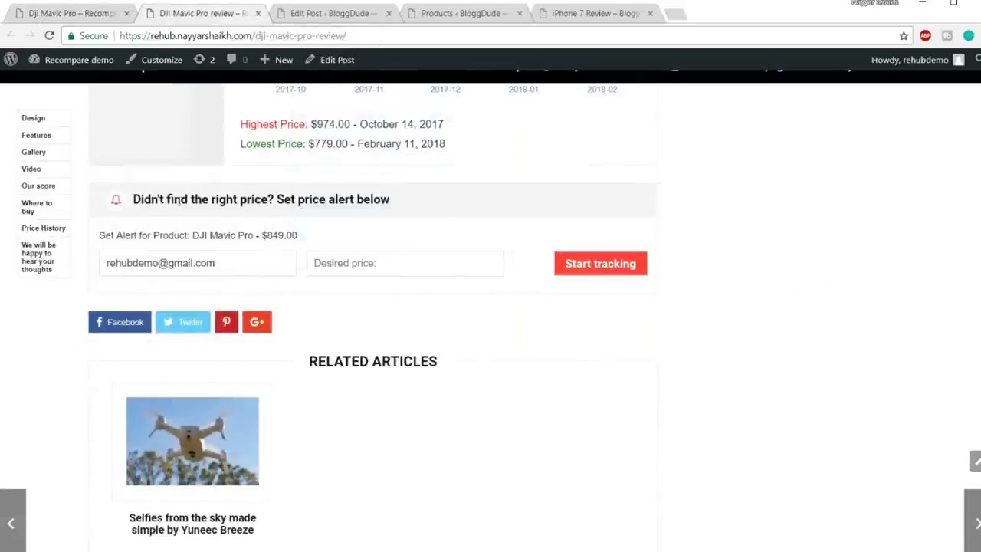
{"action": "mouse_move", "coordinate": [200, 542]}
{"action": "left_click", "coordinate": [230, 523]}
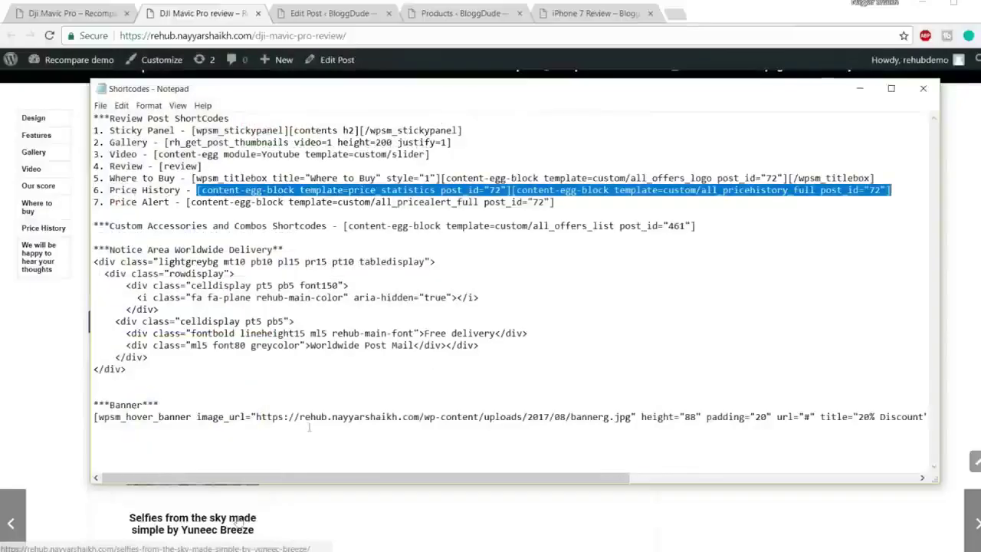
{"action": "left_click", "coordinate": [564, 212]}
{"action": "left_click_drag", "start_coordinate": [558, 202], "coordinate": [186, 206]}
{"action": "key", "text": "ctrl+c"}
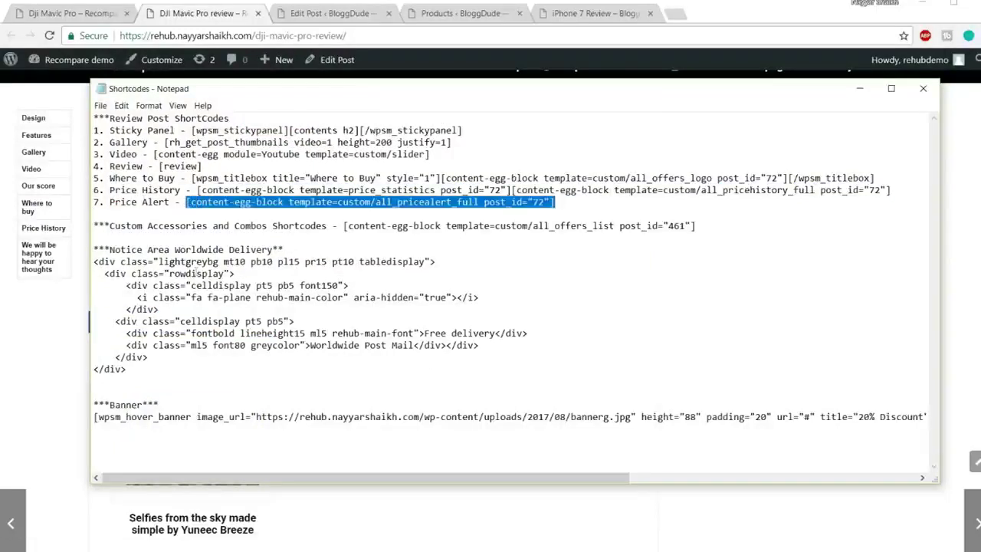
{"action": "key", "text": "alt+Tab"}
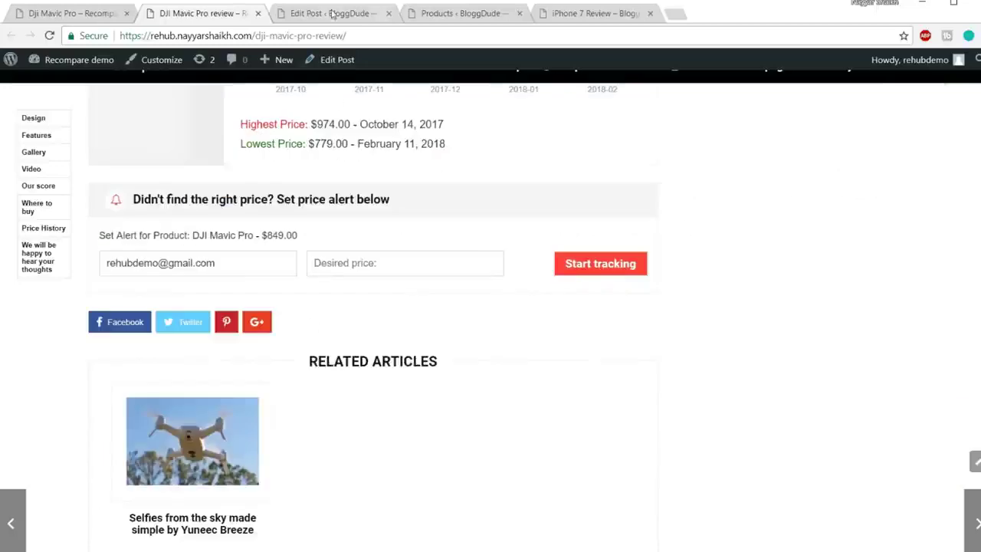
{"action": "left_click", "coordinate": [333, 13]}
{"action": "left_click", "coordinate": [550, 418]}
- Paste the Price Alert shortcode on a new line, change its post_id to 638, and update the post
{"action": "key", "text": "Return"}
{"action": "key", "text": "ctrl+v"}
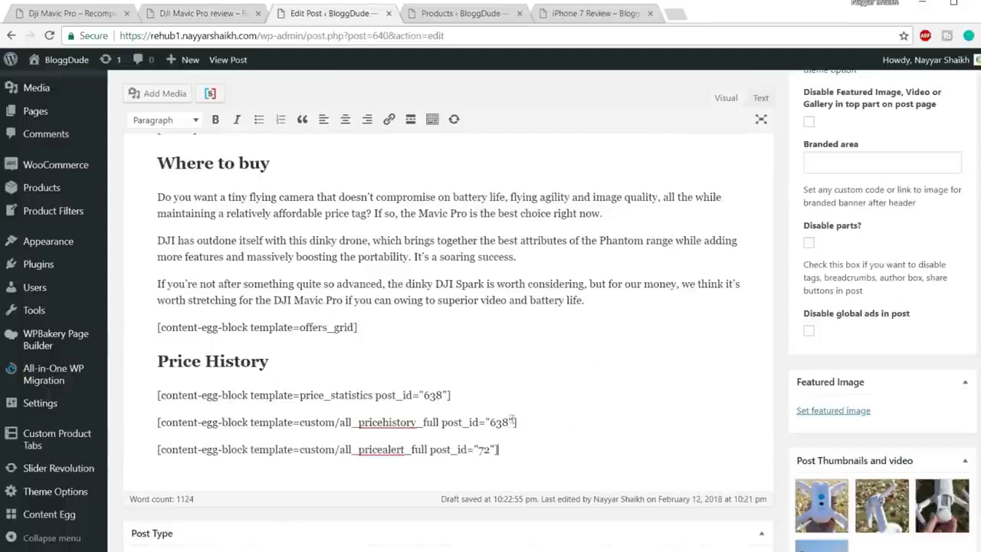
{"action": "left_click_drag", "start_coordinate": [491, 421], "coordinate": [504, 422]}
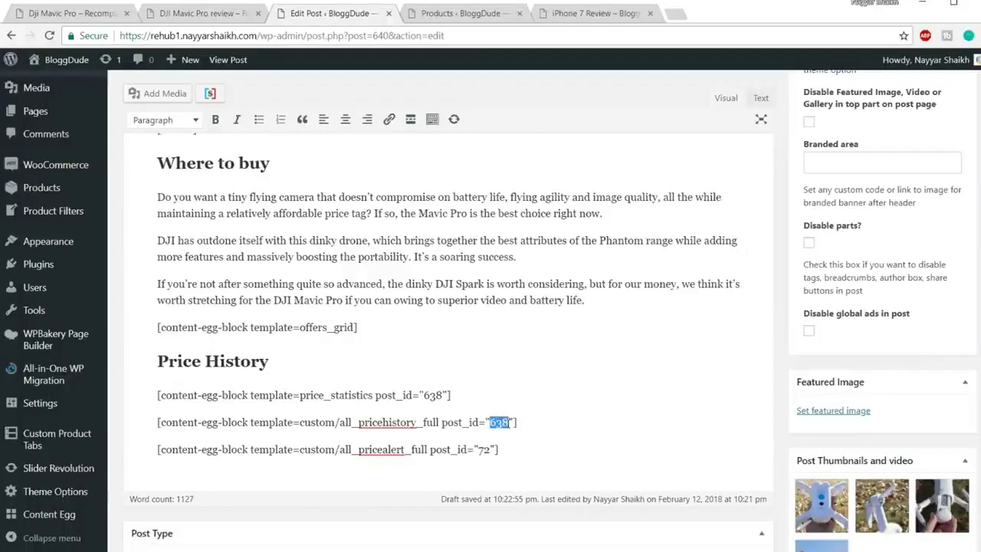
{"action": "double_click", "coordinate": [483, 449]}
{"action": "type", "text": "638"}
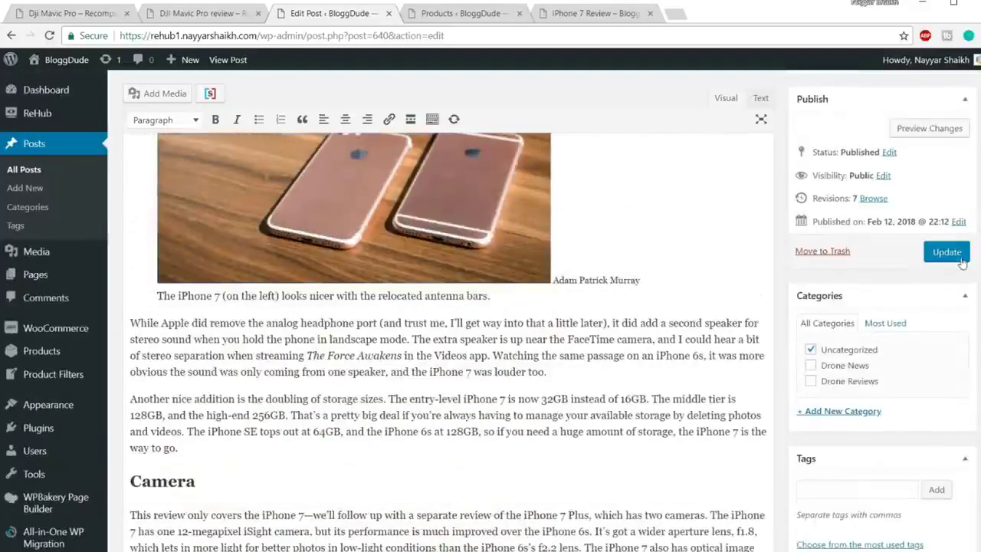
{"action": "left_click", "coordinate": [944, 253]}
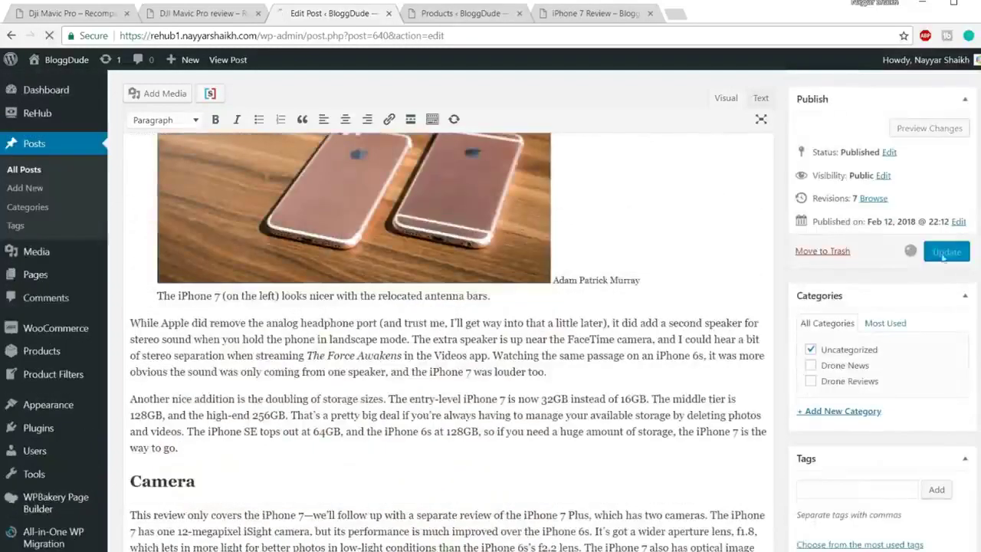
{"action": "left_click", "coordinate": [487, 18]}
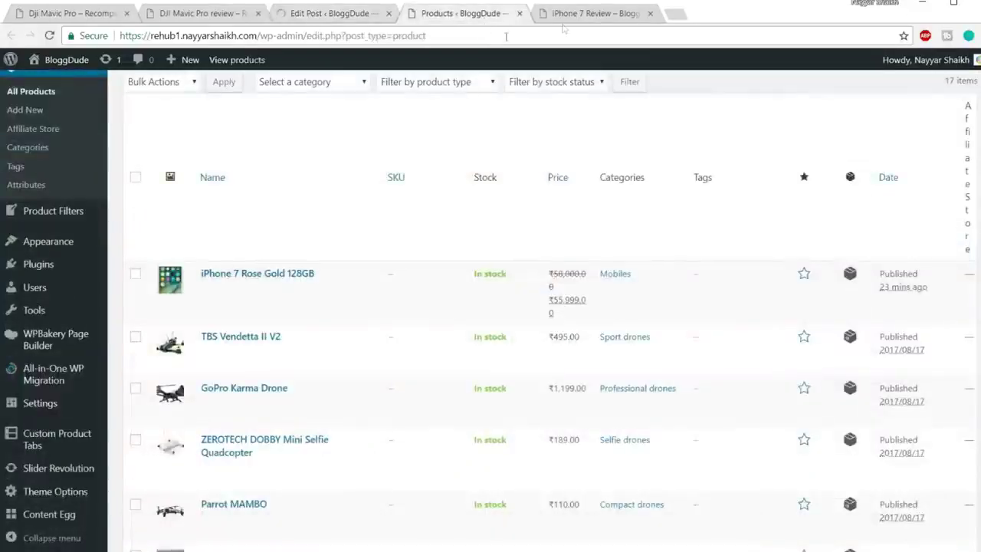
- Close the Products tab and reload the iPhone 7 Review page
{"action": "left_click", "coordinate": [520, 14]}
{"action": "left_click", "coordinate": [446, 15]}
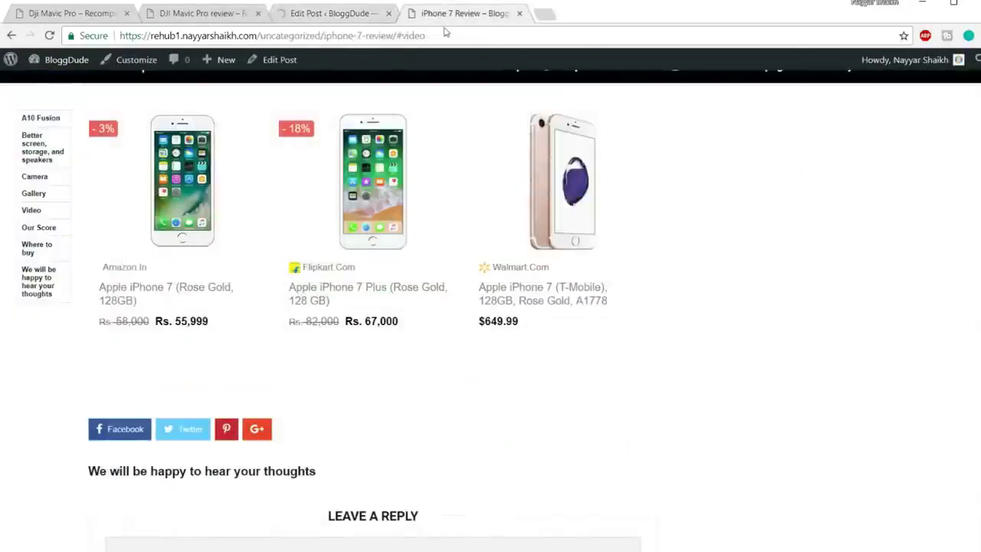
{"action": "left_click", "coordinate": [449, 36]}
{"action": "key", "text": "Return"}
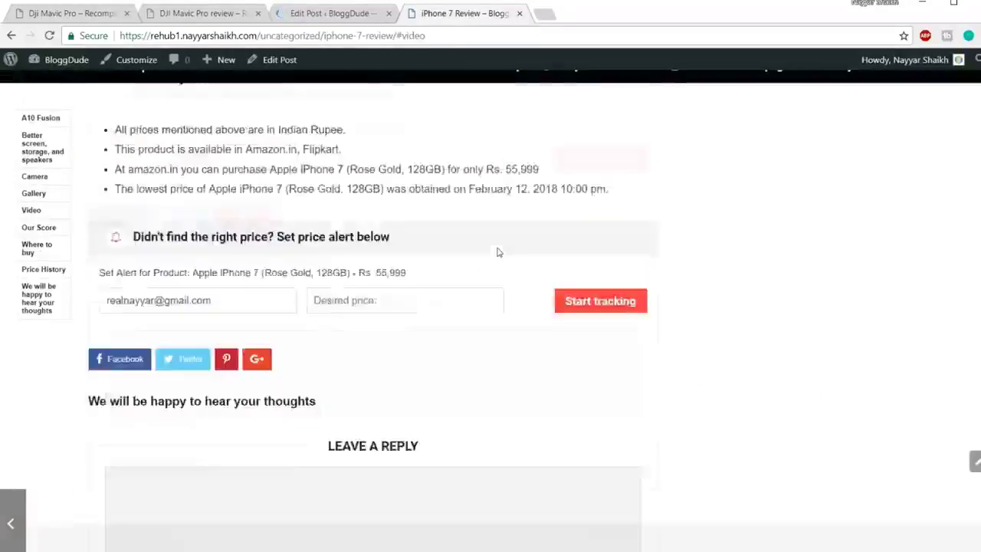
- Check the Price History section's 55,999 lowest price and its date and time
{"action": "left_click_drag", "start_coordinate": [106, 301], "coordinate": [242, 331]}
{"action": "left_click", "coordinate": [242, 331]}
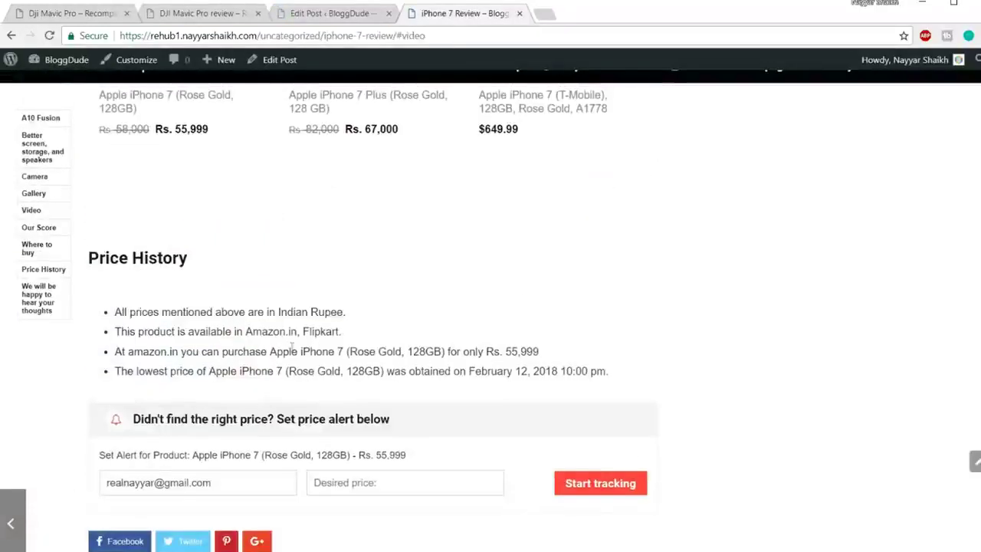
{"action": "scroll", "coordinate": [346, 347], "scroll_direction": "down", "scroll_amount": 1}
{"action": "scroll", "coordinate": [346, 346], "scroll_direction": "down", "scroll_amount": 1}
{"action": "left_click_drag", "start_coordinate": [269, 283], "coordinate": [499, 279]}
{"action": "left_click", "coordinate": [524, 284]}
{"action": "left_click_drag", "start_coordinate": [556, 287], "coordinate": [499, 278]}
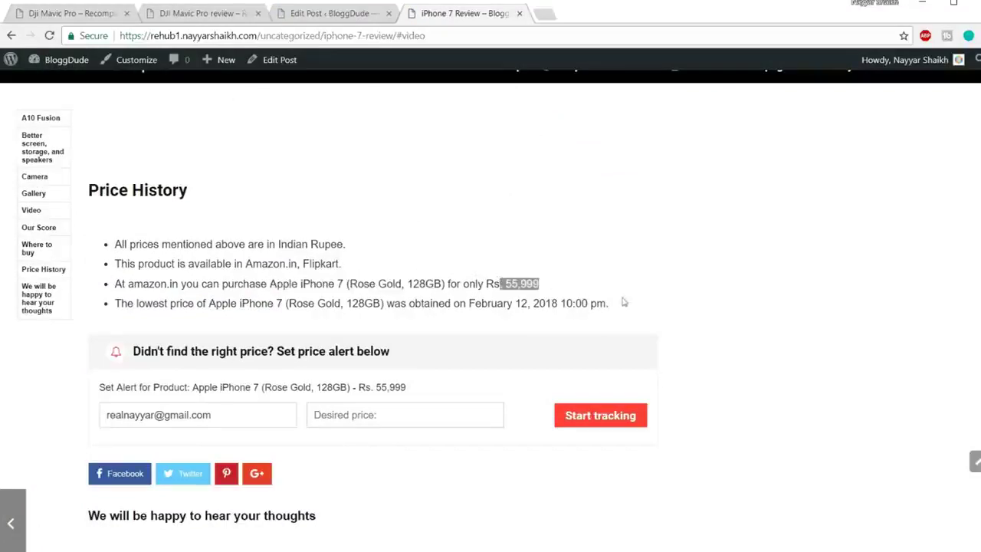
{"action": "left_click_drag", "start_coordinate": [631, 302], "coordinate": [574, 304]}
{"action": "left_click", "coordinate": [527, 307]}
{"action": "left_click", "coordinate": [575, 303]}
- Inspect the price alert product line, then return to the top of the review
{"action": "scroll", "coordinate": [576, 304], "scroll_direction": "down", "scroll_amount": 2}
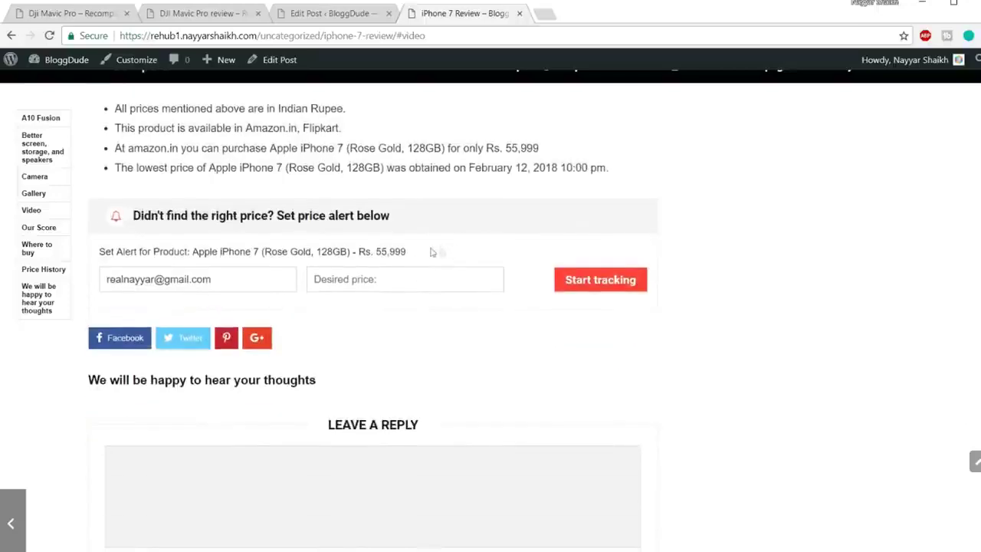
{"action": "left_click_drag", "start_coordinate": [419, 251], "coordinate": [99, 253]}
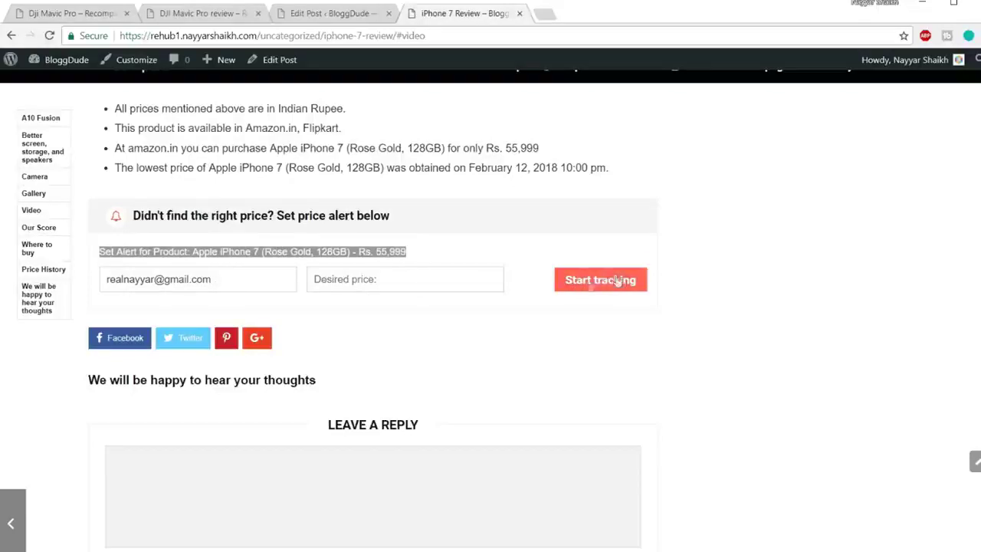
{"action": "scroll", "coordinate": [705, 334], "scroll_direction": "down", "scroll_amount": 3}
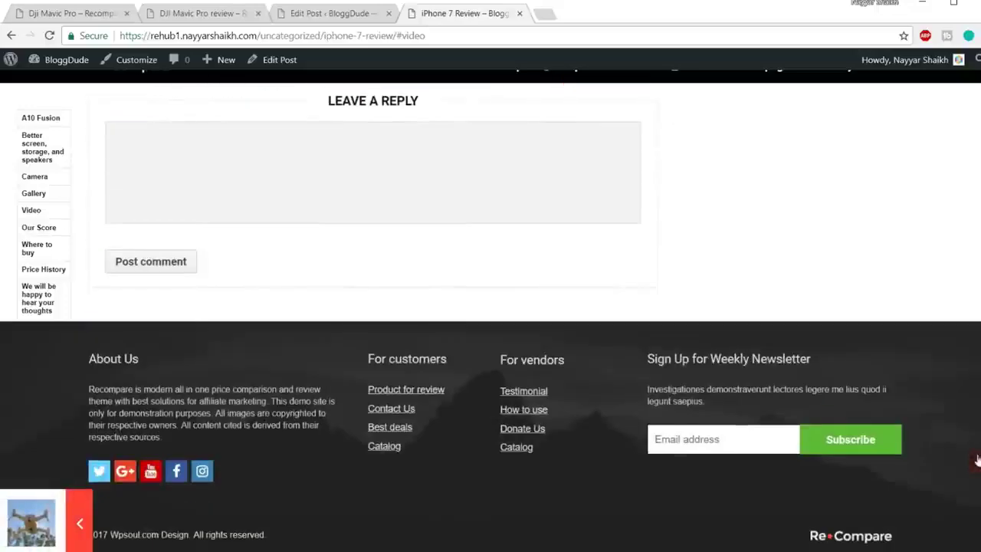
{"action": "left_click", "coordinate": [976, 461]}
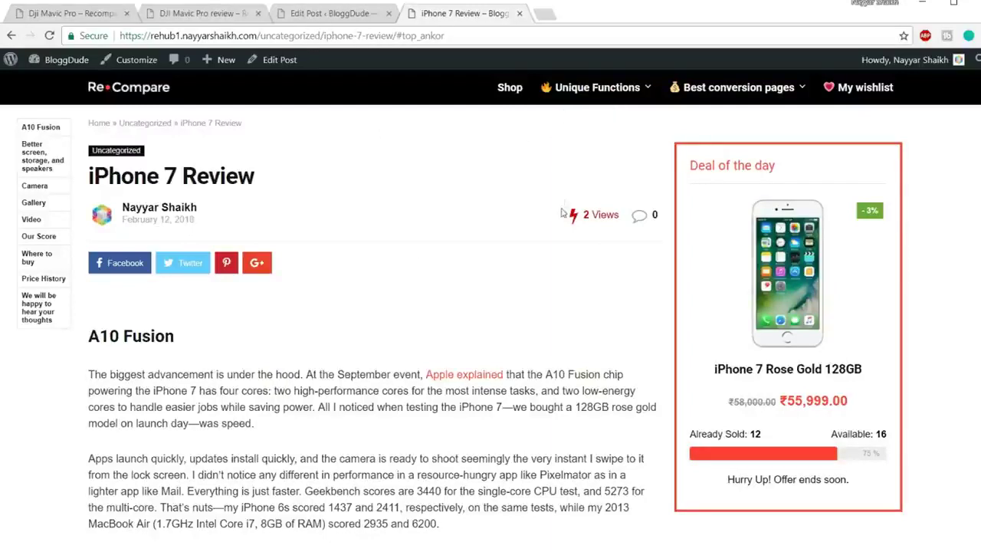
- Go to the custom accessory tab example page and scroll down to its product tabs
{"action": "mouse_move", "coordinate": [609, 103]}
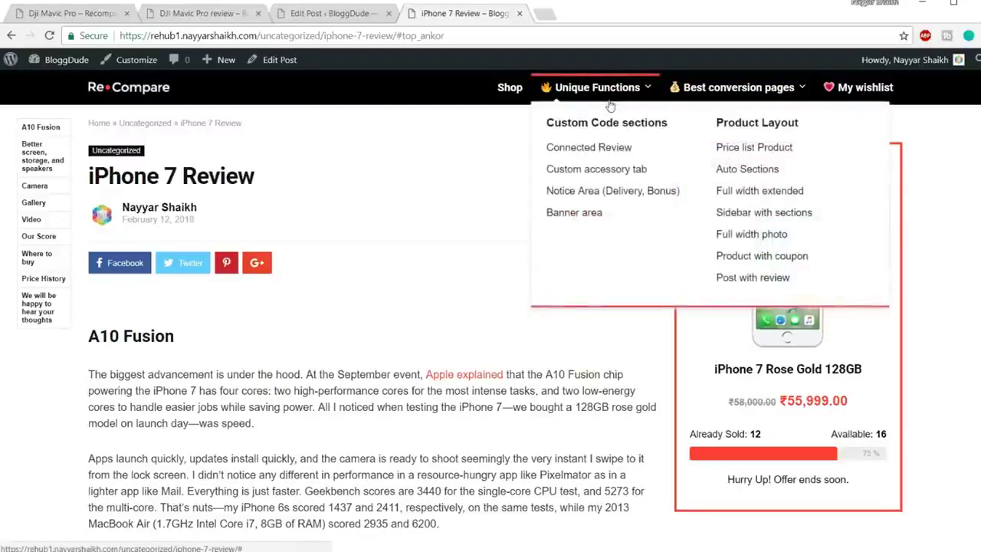
{"action": "left_click", "coordinate": [615, 170]}
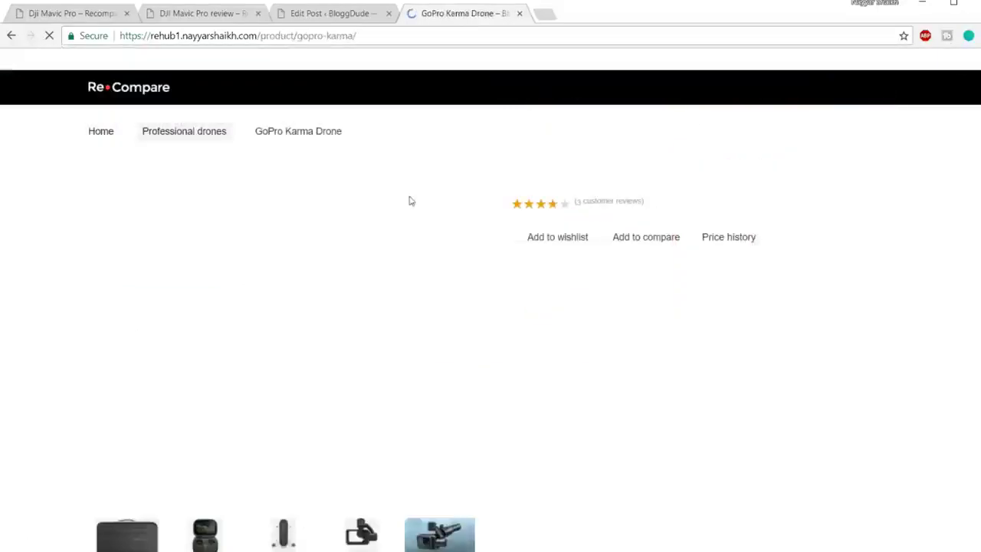
{"action": "scroll", "coordinate": [884, 254], "scroll_direction": "down", "scroll_amount": 6}
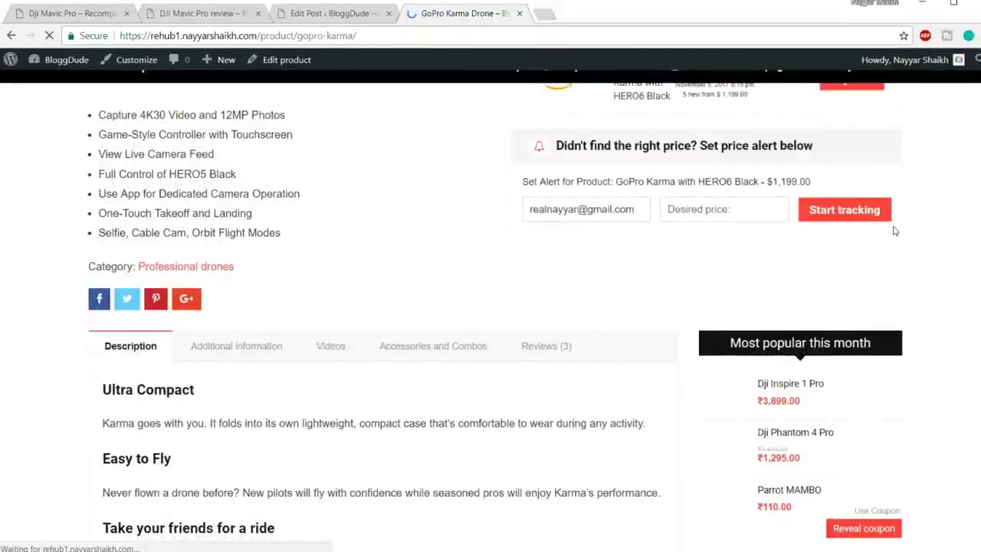
{"action": "scroll", "coordinate": [912, 246], "scroll_direction": "down", "scroll_amount": 2}
{"action": "scroll", "coordinate": [912, 246], "scroll_direction": "down", "scroll_amount": 1}
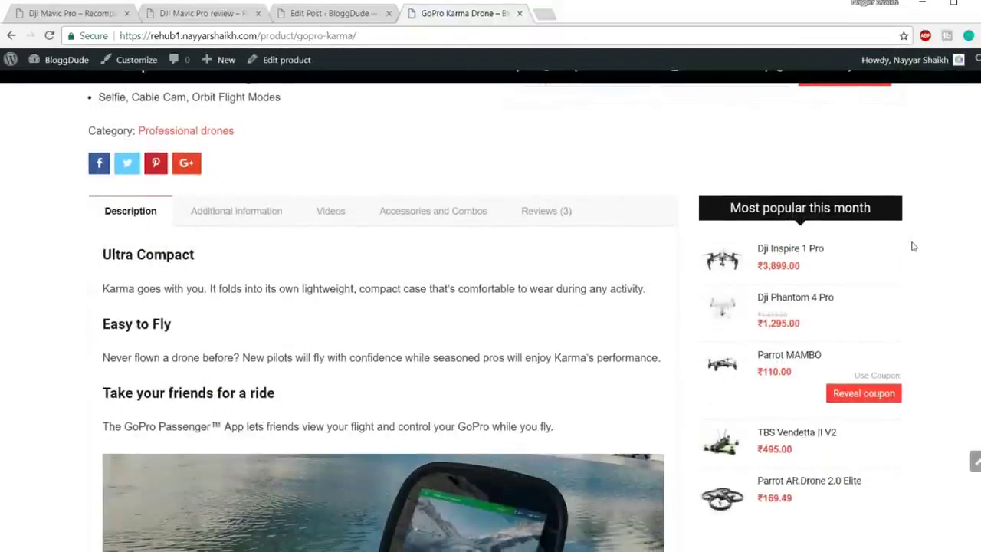
{"action": "scroll", "coordinate": [922, 241], "scroll_direction": "down", "scroll_amount": 2}
{"action": "scroll", "coordinate": [922, 243], "scroll_direction": "up", "scroll_amount": 2}
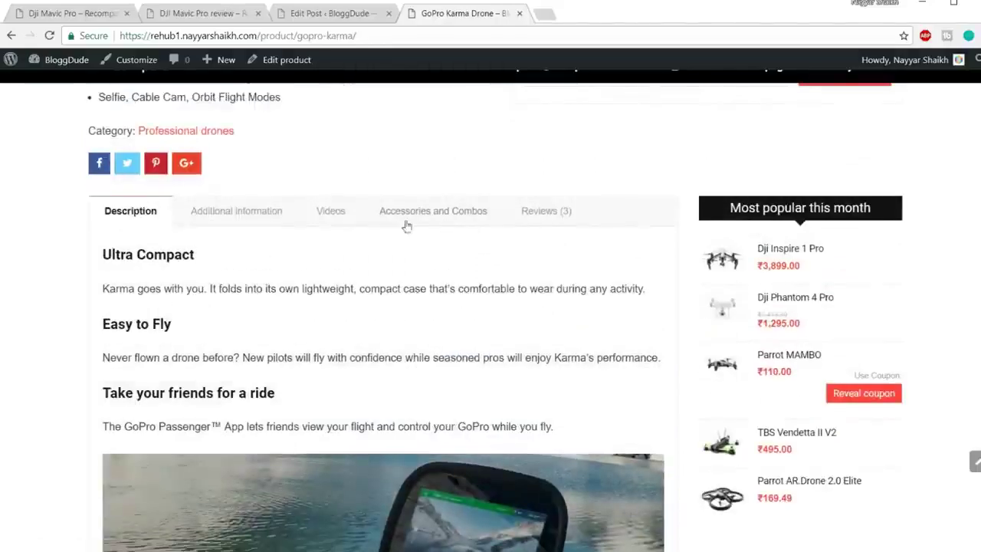
{"action": "scroll", "coordinate": [432, 220], "scroll_direction": "up", "scroll_amount": 5}
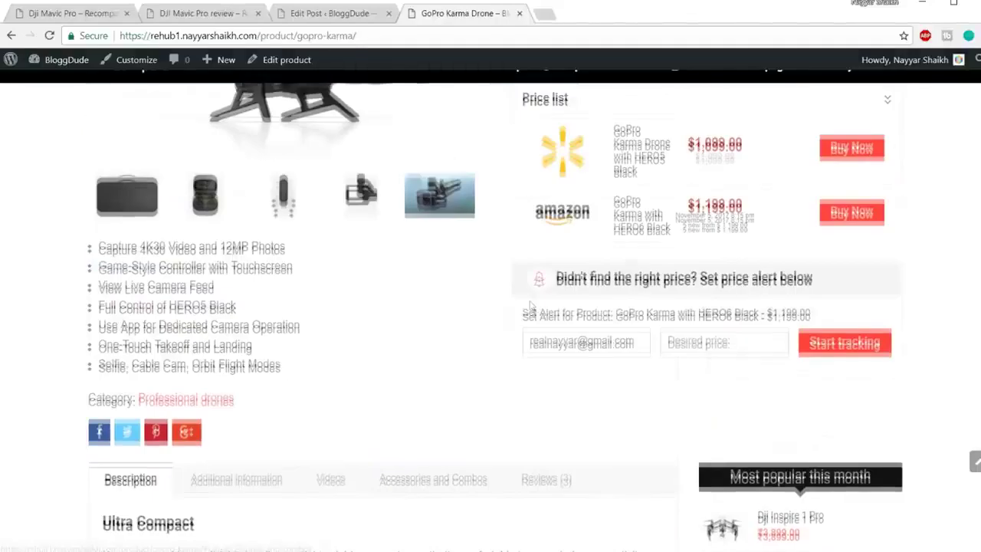
{"action": "scroll", "coordinate": [441, 370], "scroll_direction": "down", "scroll_amount": 3}
- Show the GoPro Karma Drone's Accessories and Combos tab and scroll through its offers
{"action": "left_click", "coordinate": [407, 389]}
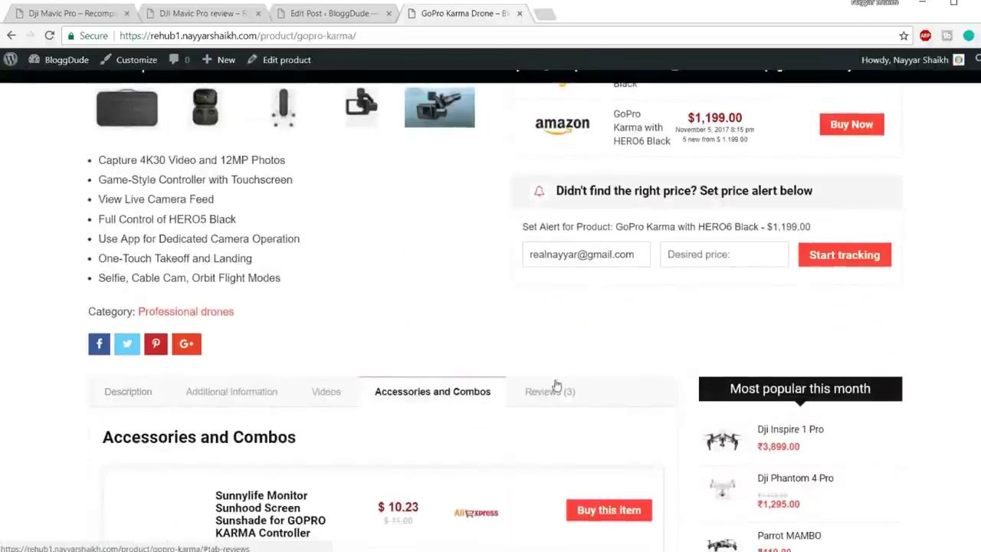
{"action": "scroll", "coordinate": [460, 353], "scroll_direction": "down", "scroll_amount": 3}
{"action": "scroll", "coordinate": [367, 313], "scroll_direction": "down", "scroll_amount": 6}
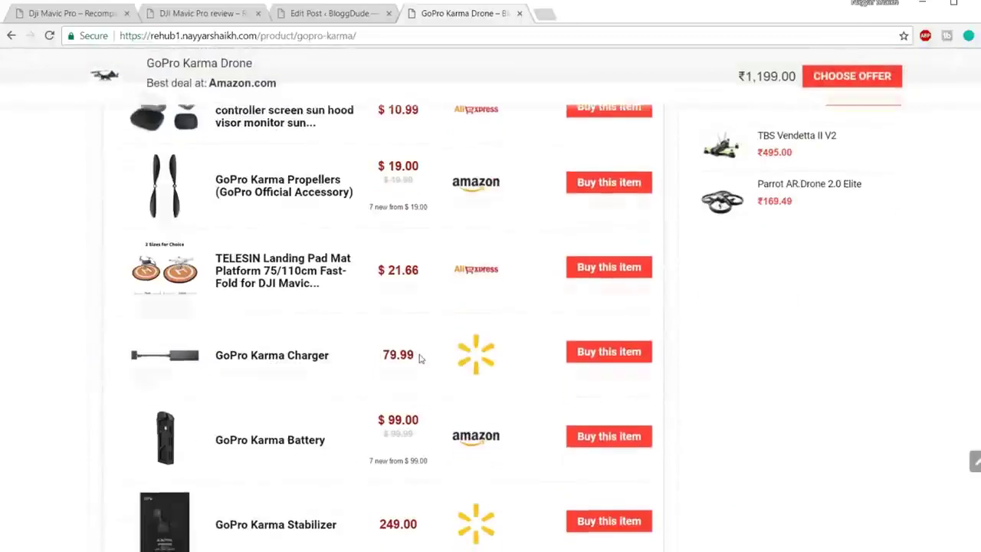
{"action": "scroll", "coordinate": [420, 367], "scroll_direction": "up", "scroll_amount": 3}
{"action": "scroll", "coordinate": [420, 366], "scroll_direction": "up", "scroll_amount": 8}
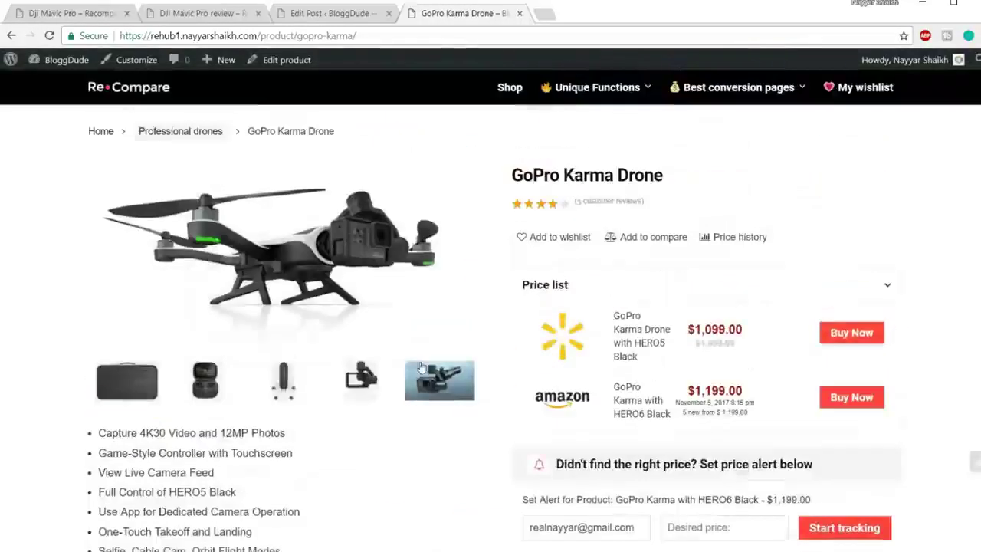
{"action": "scroll", "coordinate": [475, 329], "scroll_direction": "down", "scroll_amount": 3}
{"action": "scroll", "coordinate": [477, 329], "scroll_direction": "down", "scroll_amount": 6}
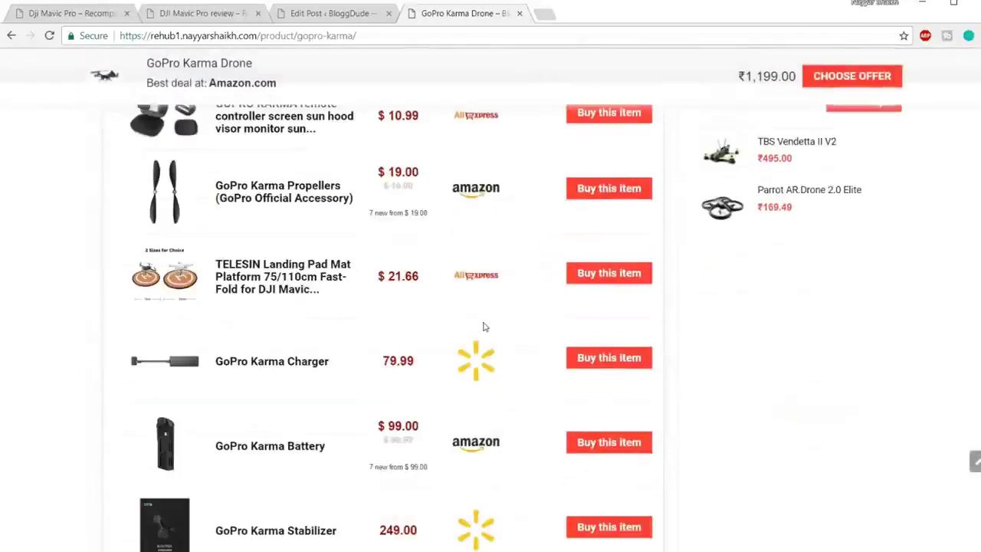
{"action": "scroll", "coordinate": [482, 327], "scroll_direction": "up", "scroll_amount": 5}
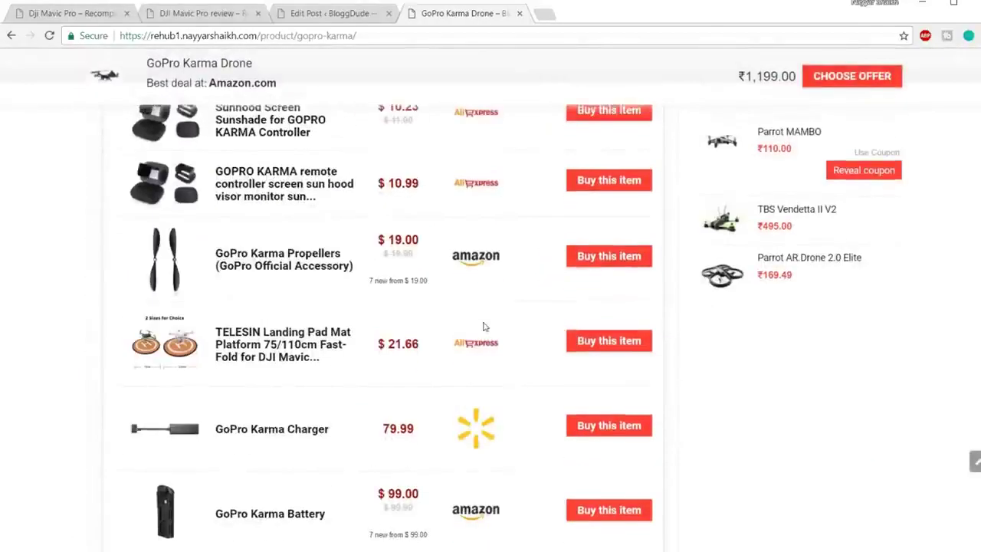
{"action": "scroll", "coordinate": [483, 327], "scroll_direction": "up", "scroll_amount": 4}
{"action": "scroll", "coordinate": [483, 327], "scroll_direction": "down", "scroll_amount": 4}
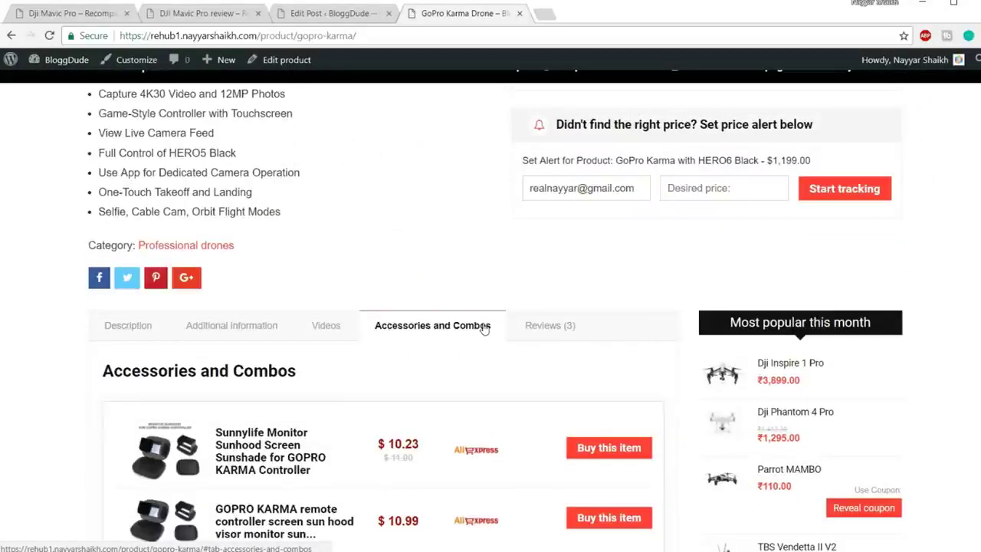
{"action": "scroll", "coordinate": [484, 328], "scroll_direction": "up", "scroll_amount": 4}
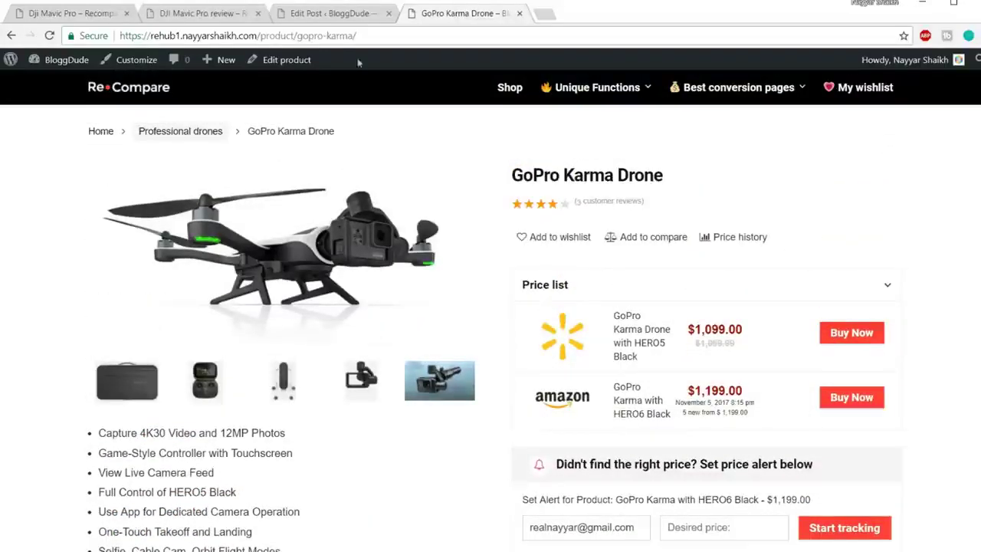
- Start a new product titled 'iPhone 7 Accessories'
{"action": "left_click", "coordinate": [322, 18]}
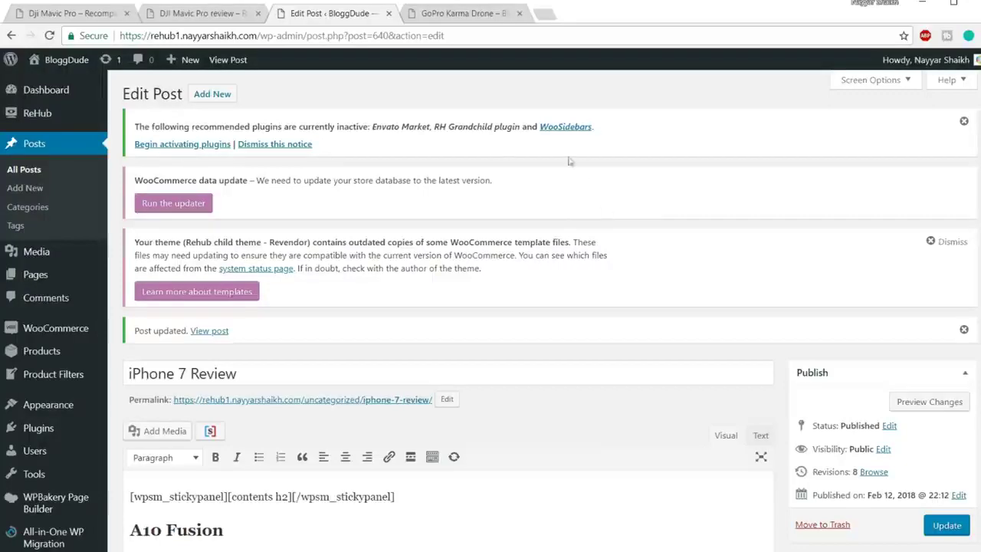
{"action": "scroll", "coordinate": [621, 191], "scroll_direction": "down", "scroll_amount": 1}
{"action": "scroll", "coordinate": [629, 193], "scroll_direction": "down", "scroll_amount": 1}
{"action": "mouse_move", "coordinate": [72, 215]}
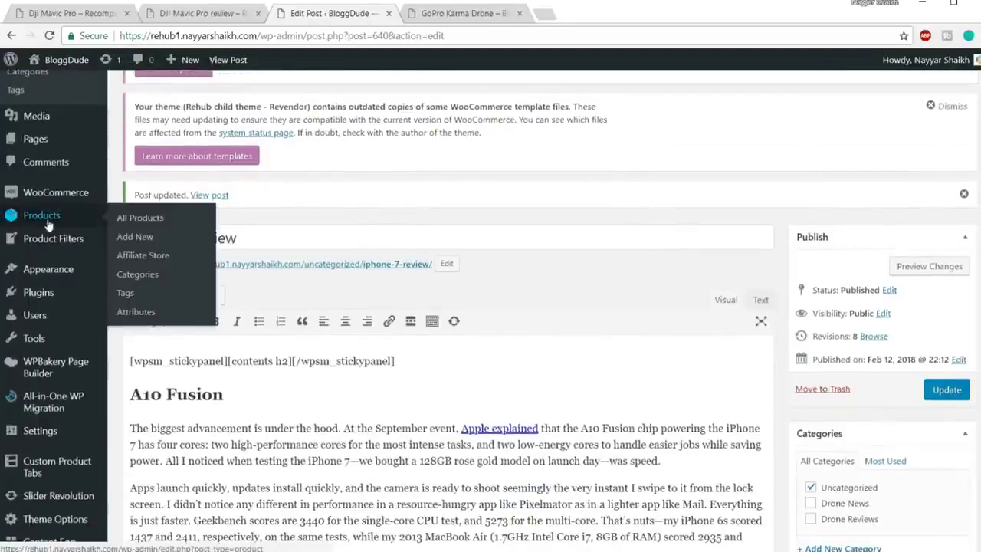
{"action": "left_click", "coordinate": [142, 237]}
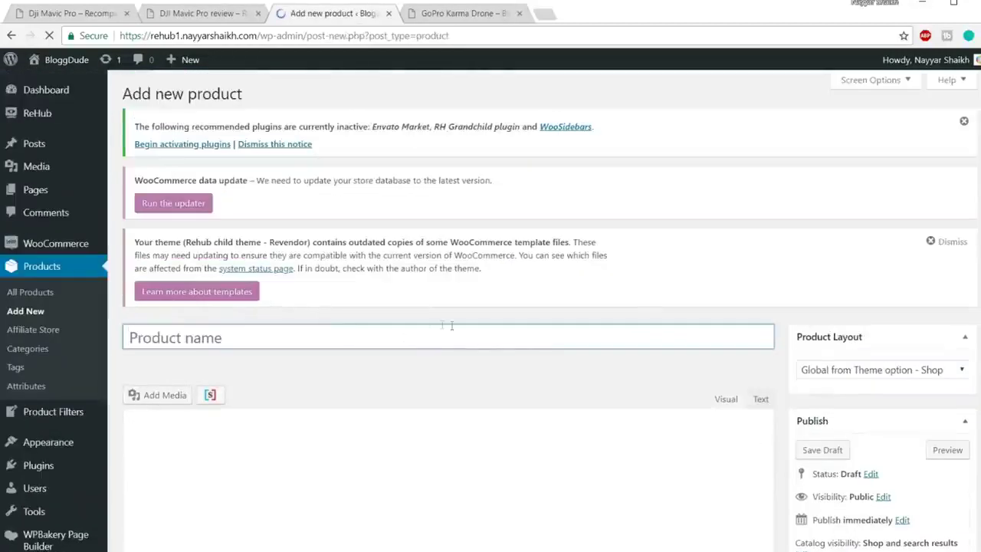
{"action": "scroll", "coordinate": [580, 320], "scroll_direction": "down", "scroll_amount": 1}
{"action": "type", "text": "iPhone 7"}
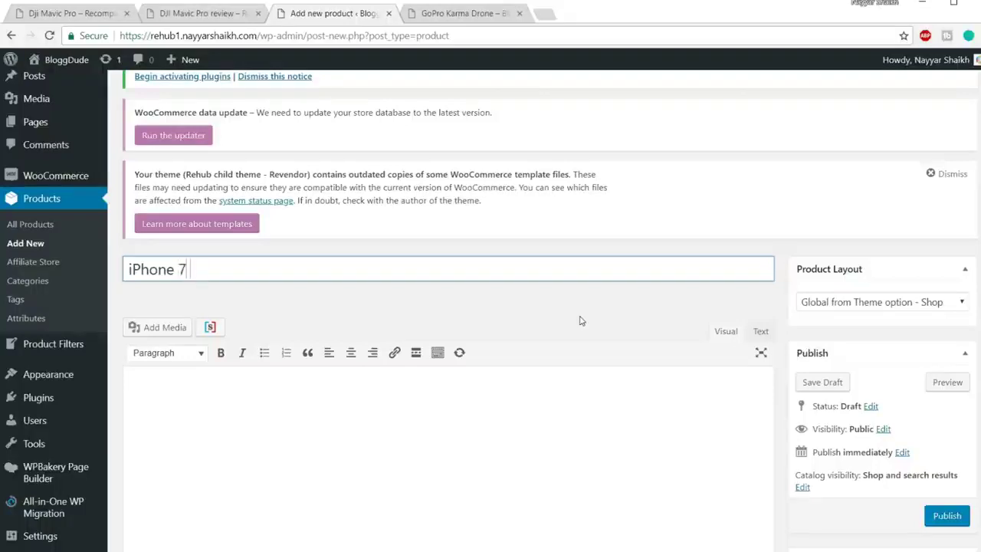
{"action": "type", "text": "Accessories"}
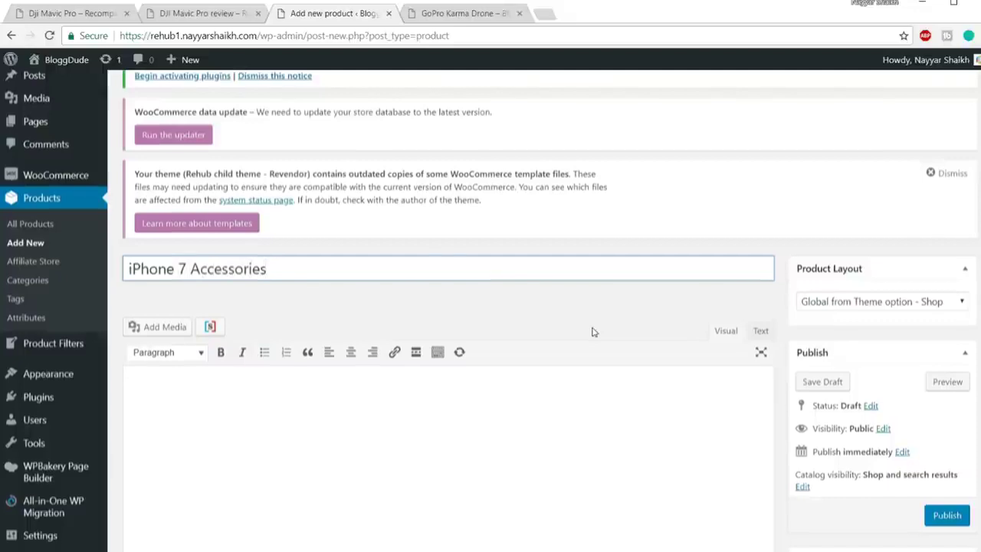
- Assign the new product to the Mobiles category
{"action": "scroll", "coordinate": [591, 333], "scroll_direction": "down", "scroll_amount": 5}
{"action": "scroll", "coordinate": [644, 338], "scroll_direction": "down", "scroll_amount": 1}
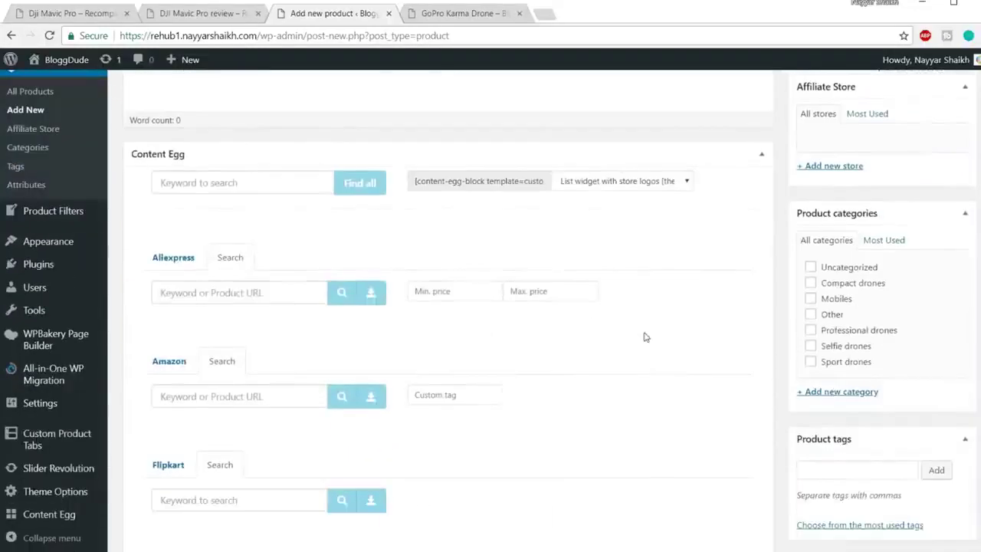
{"action": "left_click", "coordinate": [222, 302]}
{"action": "scroll", "coordinate": [613, 307], "scroll_direction": "down", "scroll_amount": 1}
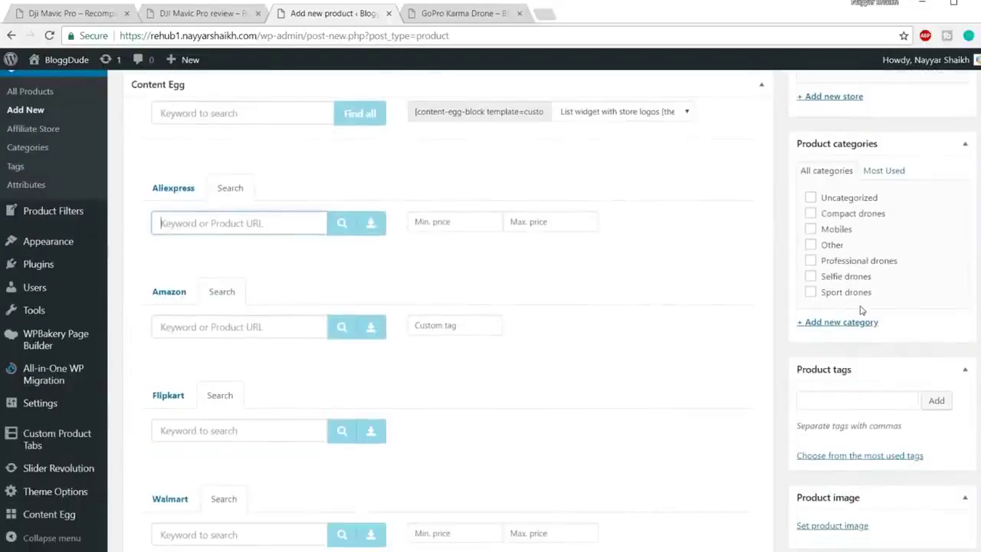
{"action": "left_click", "coordinate": [813, 230]}
- Run a Content Egg Amazon keyword search for 'iphone 7 case', retrying after an error
{"action": "scroll", "coordinate": [364, 340], "scroll_direction": "down", "scroll_amount": 2}
{"action": "scroll", "coordinate": [329, 317], "scroll_direction": "up", "scroll_amount": 1}
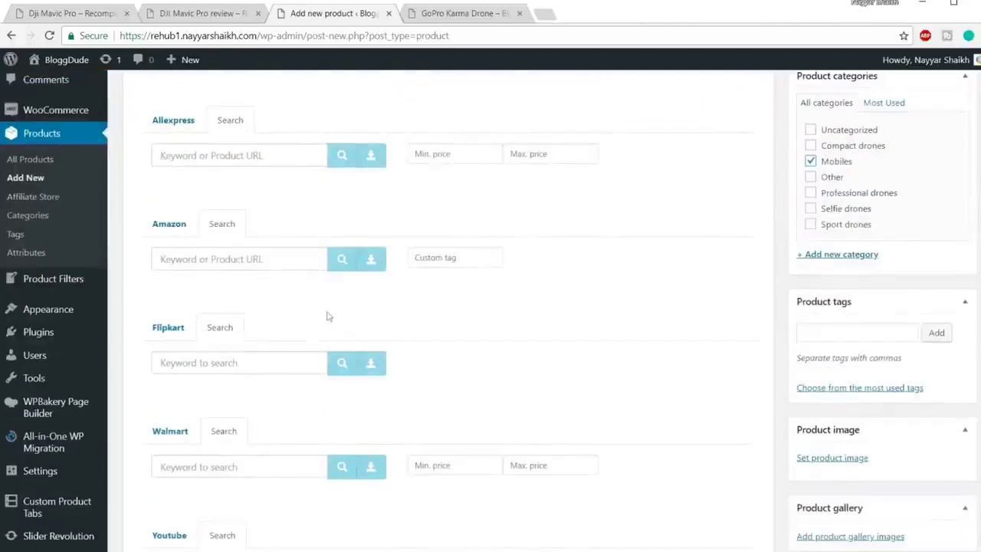
{"action": "left_click", "coordinate": [231, 261]}
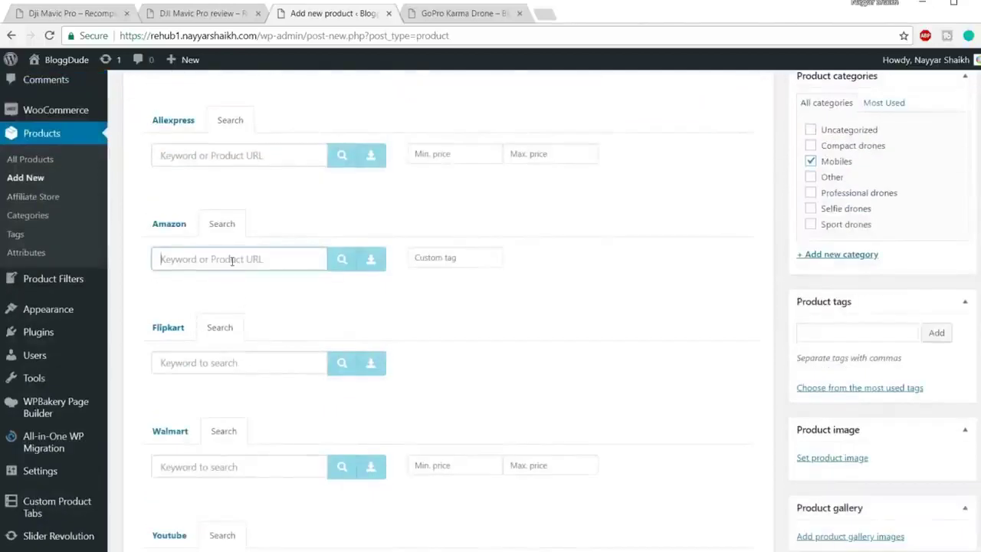
{"action": "type", "text": "iphone 7 case"}
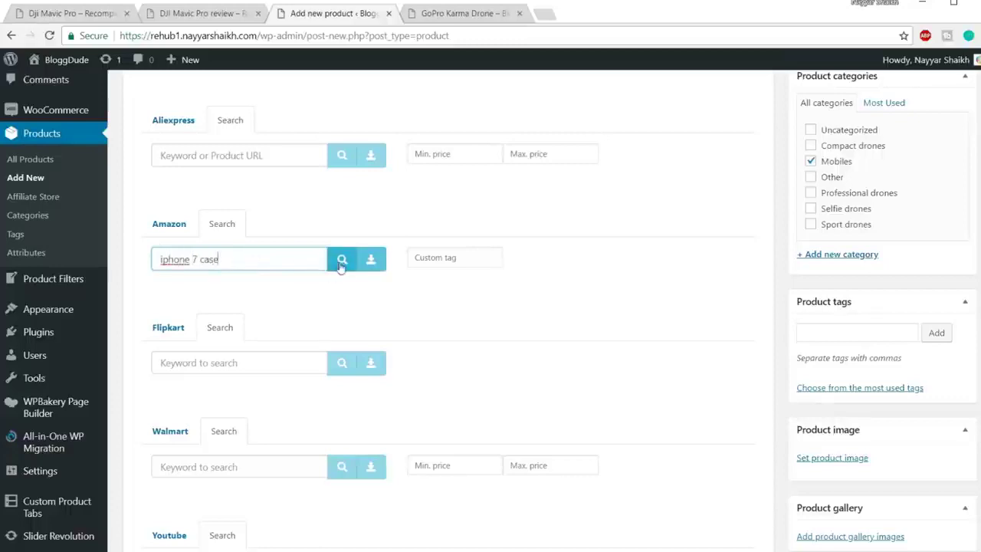
{"action": "left_click", "coordinate": [341, 260]}
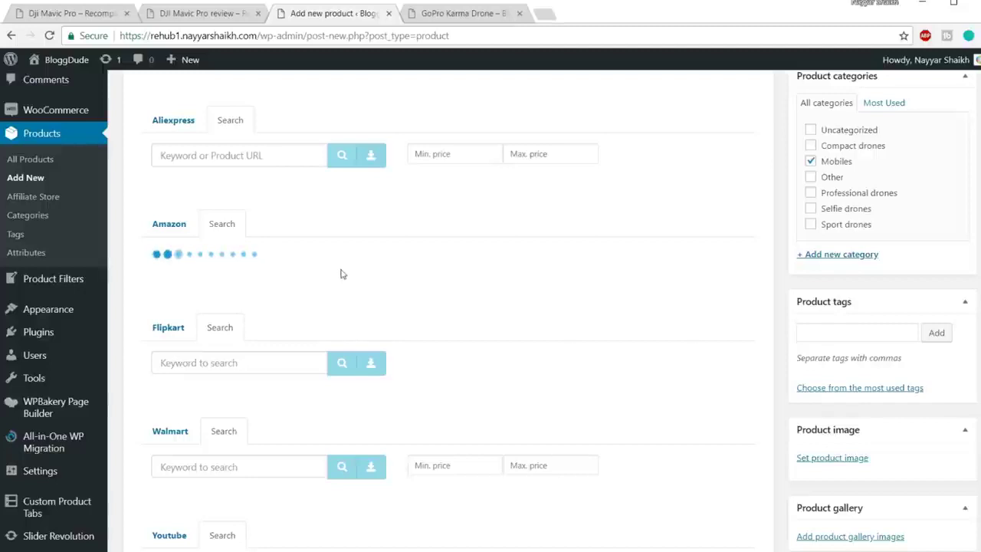
{"action": "left_click", "coordinate": [342, 266]}
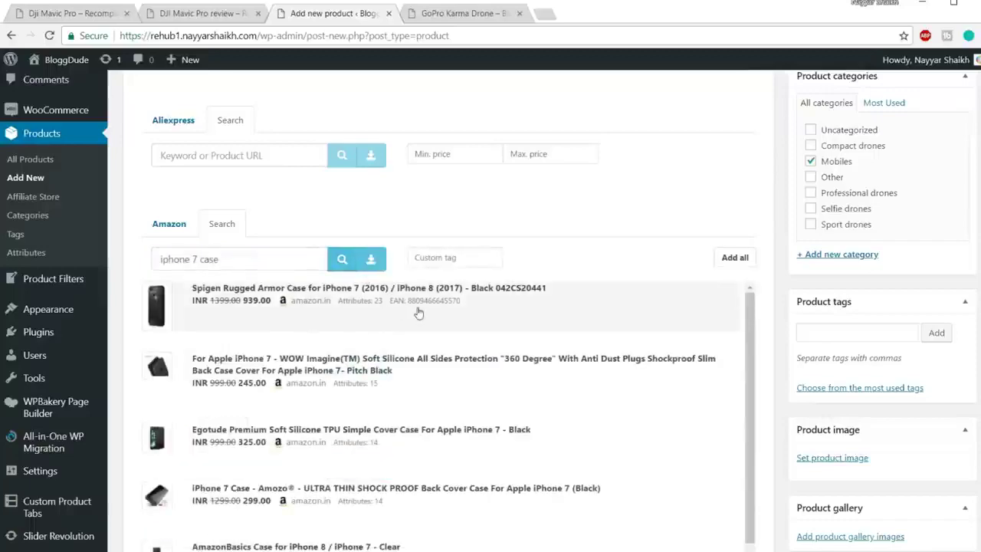
- Add the Spigen Rugged Armor case offer from the Amazon results to the product
{"action": "left_click", "coordinate": [418, 312]}
{"action": "scroll", "coordinate": [629, 328], "scroll_direction": "down", "scroll_amount": 5}
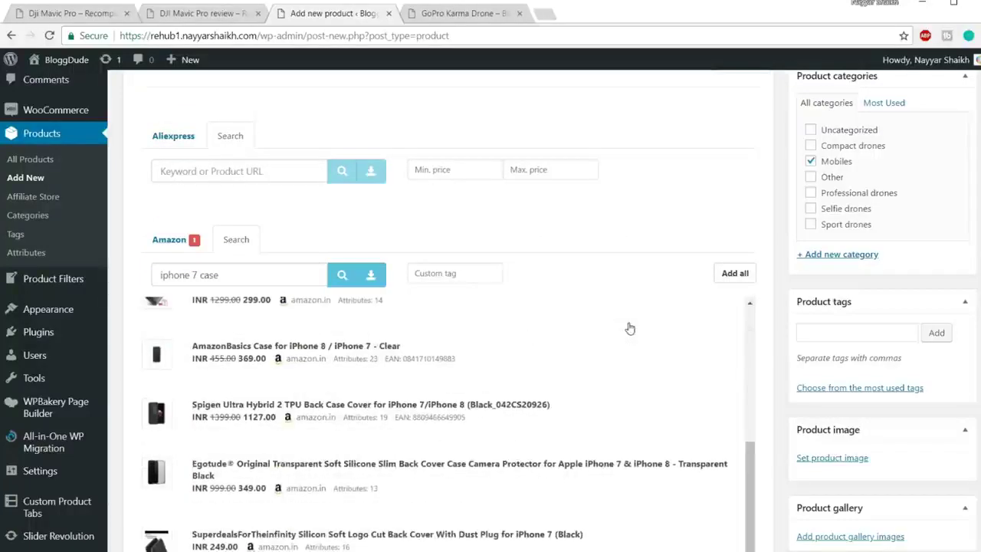
{"action": "scroll", "coordinate": [629, 328], "scroll_direction": "down", "scroll_amount": 8}
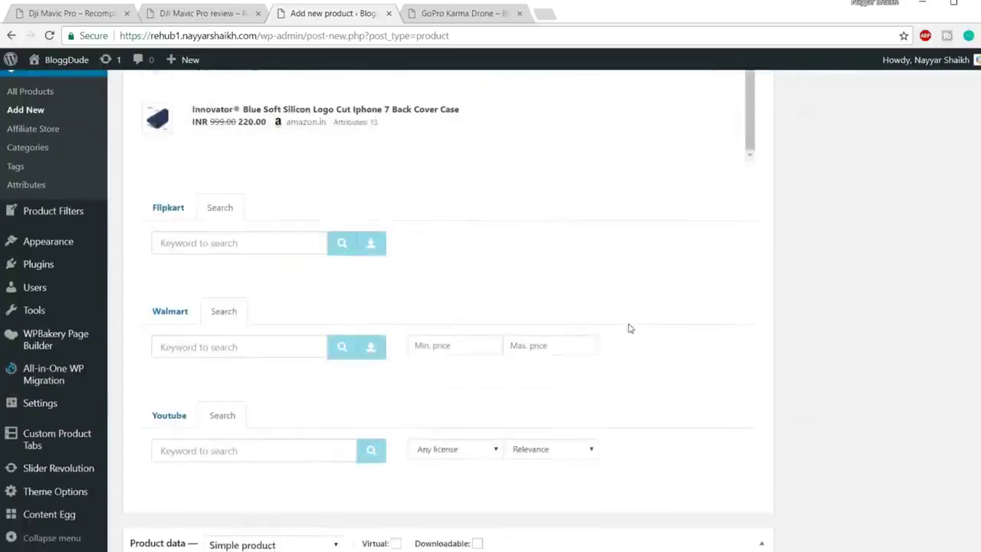
{"action": "scroll", "coordinate": [629, 329], "scroll_direction": "up", "scroll_amount": 4}
{"action": "scroll", "coordinate": [629, 328], "scroll_direction": "up", "scroll_amount": 3}
{"action": "scroll", "coordinate": [526, 237], "scroll_direction": "up", "scroll_amount": 5}
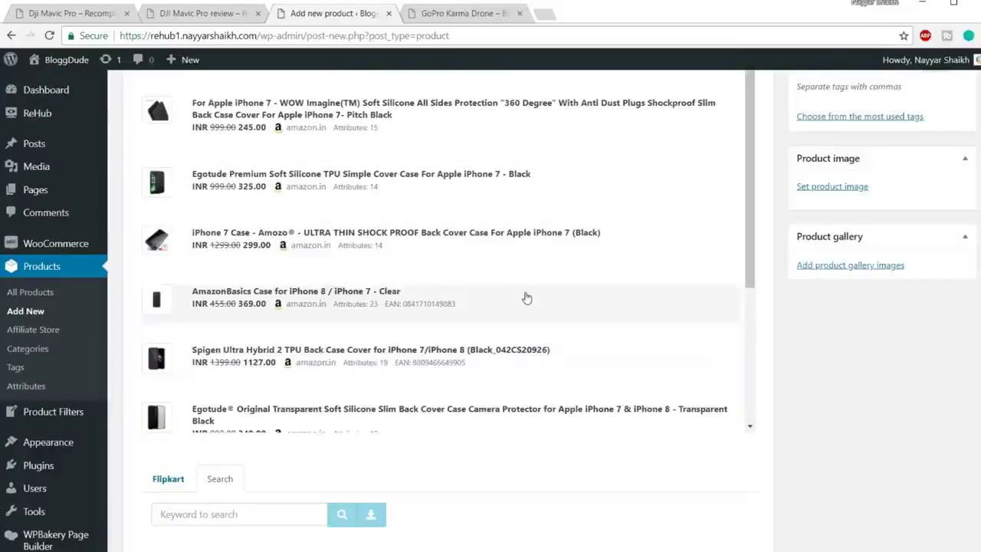
{"action": "scroll", "coordinate": [525, 297], "scroll_direction": "up", "scroll_amount": 1}
{"action": "scroll", "coordinate": [450, 258], "scroll_direction": "down", "scroll_amount": 1}
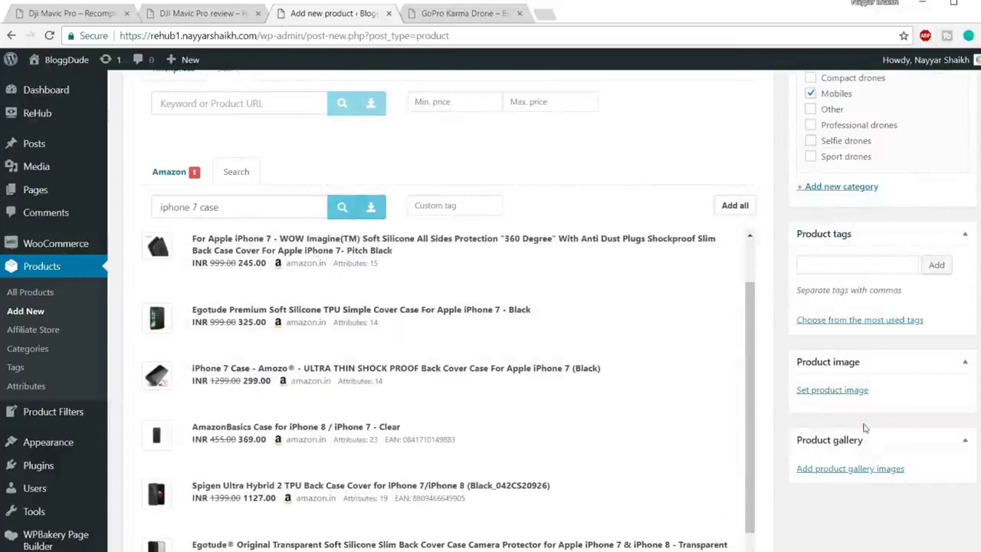
{"action": "scroll", "coordinate": [870, 509], "scroll_direction": "down", "scroll_amount": 5}
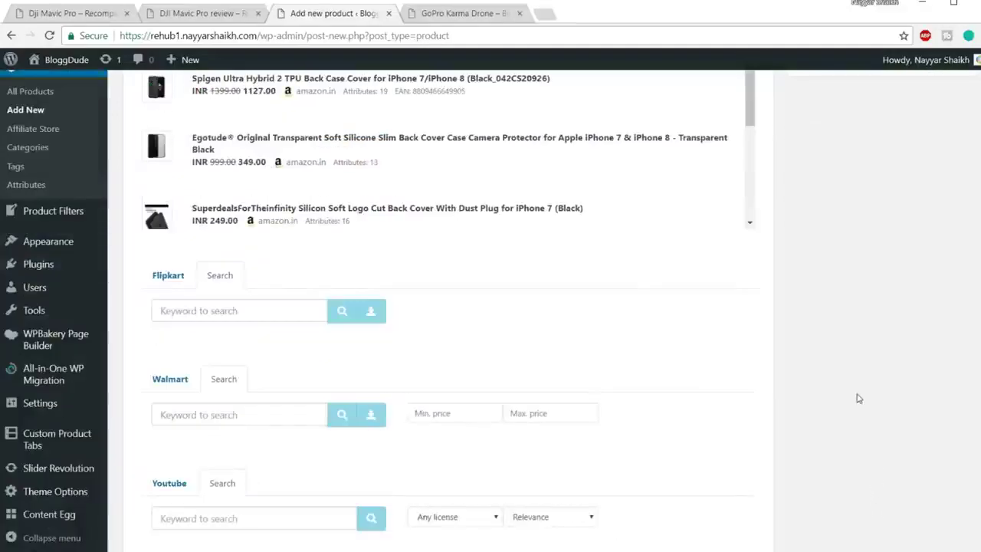
- Search Flipkart for iPhone 7 earphones and add the first earphone offer
{"action": "left_click", "coordinate": [256, 317]}
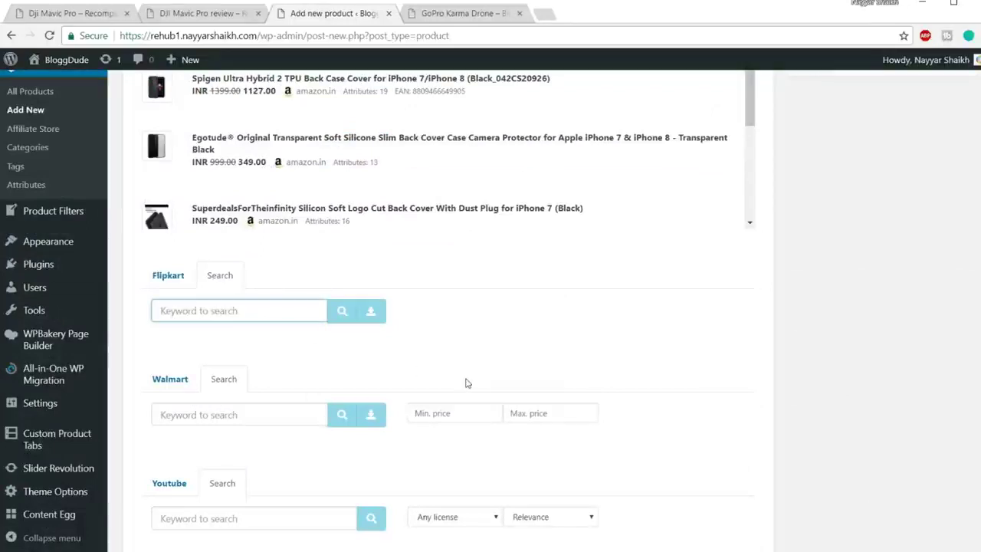
{"action": "type", "text": "iphone 7 earpho"}
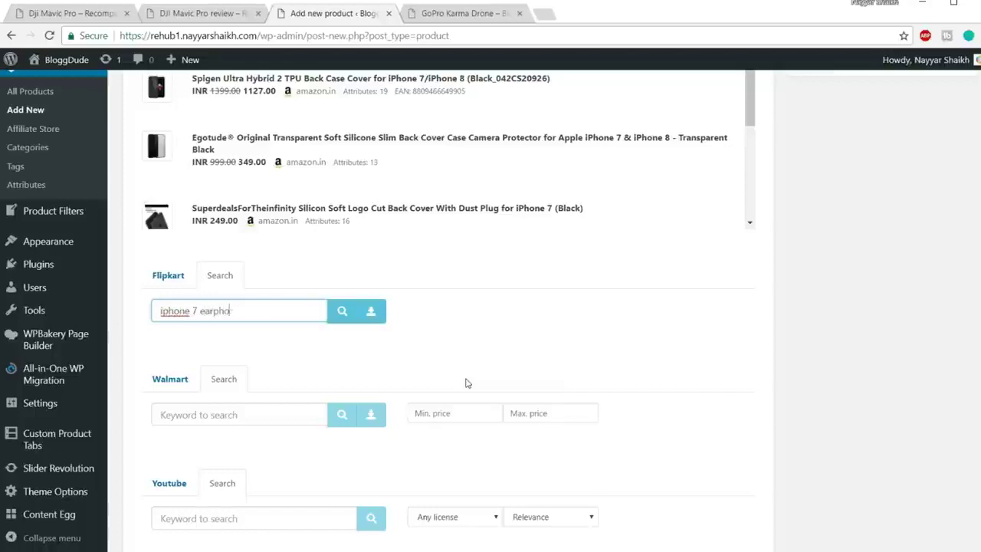
{"action": "key", "text": "Return"}
{"action": "scroll", "coordinate": [723, 256], "scroll_direction": "down", "scroll_amount": 1}
{"action": "scroll", "coordinate": [716, 291], "scroll_direction": "down", "scroll_amount": 2}
{"action": "scroll", "coordinate": [704, 326], "scroll_direction": "up", "scroll_amount": 1}
{"action": "left_click", "coordinate": [471, 298]}
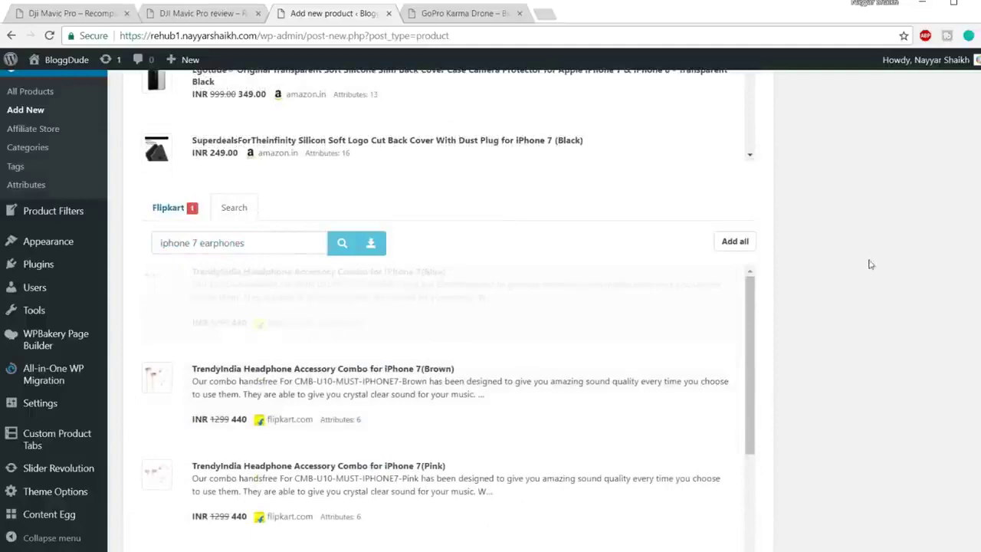
{"action": "scroll", "coordinate": [938, 360], "scroll_direction": "down", "scroll_amount": 2}
{"action": "scroll", "coordinate": [464, 378], "scroll_direction": "down", "scroll_amount": 3}
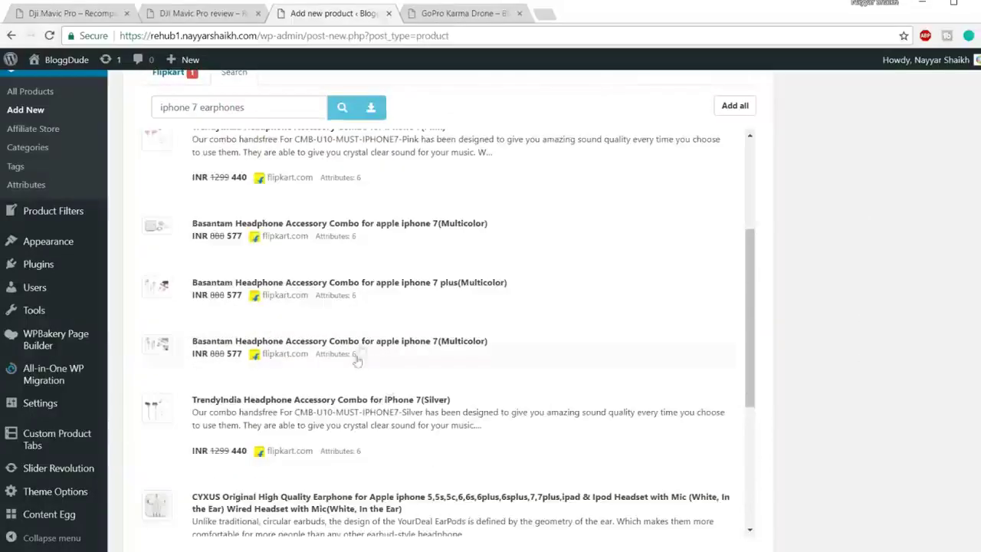
{"action": "scroll", "coordinate": [375, 448], "scroll_direction": "down", "scroll_amount": 5}
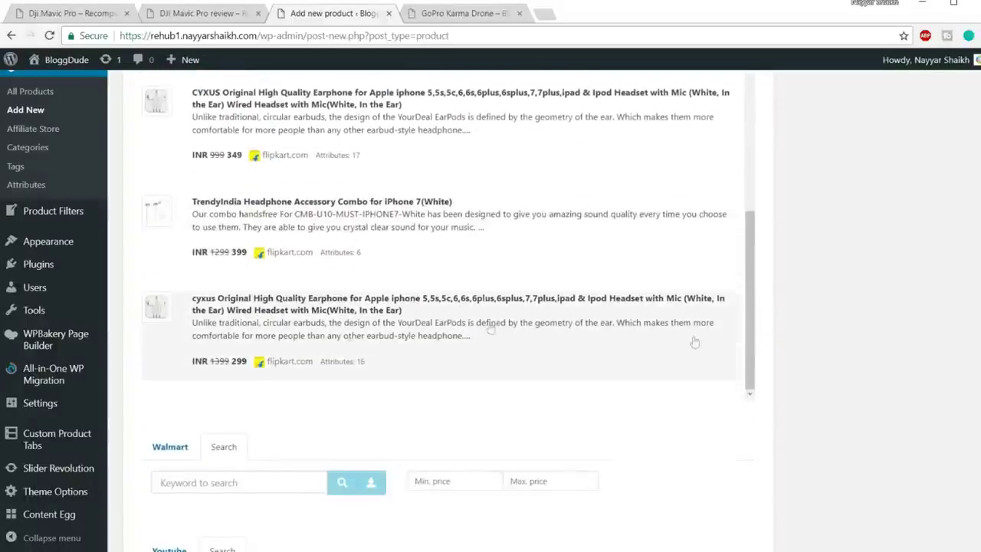
{"action": "scroll", "coordinate": [843, 379], "scroll_direction": "down", "scroll_amount": 5}
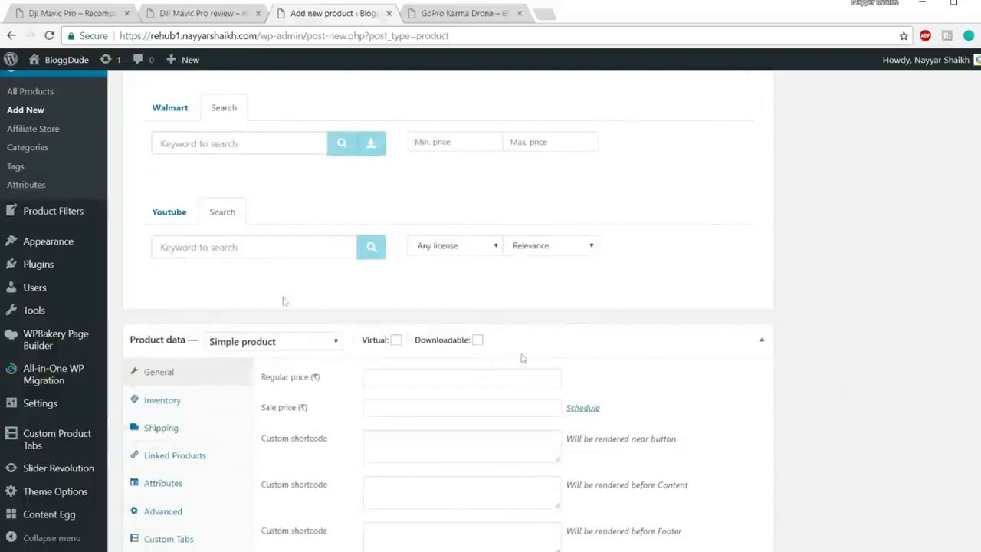
{"action": "scroll", "coordinate": [855, 379], "scroll_direction": "up", "scroll_amount": 12}
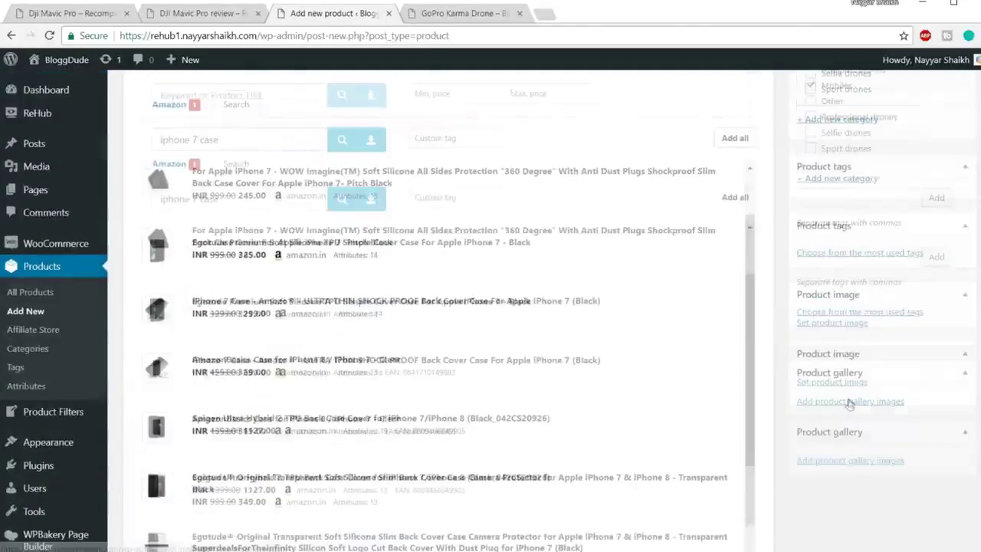
{"action": "scroll", "coordinate": [891, 393], "scroll_direction": "up", "scroll_amount": 6}
- Publish the iPhone 7 Accessories product, note its post ID, and view All Products
{"action": "left_click", "coordinate": [947, 515]}
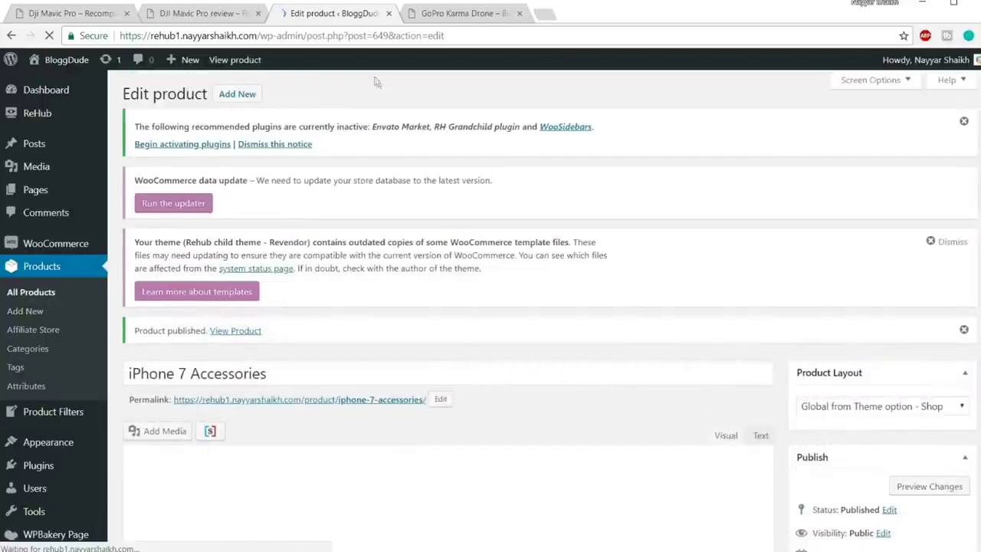
{"action": "left_click_drag", "start_coordinate": [373, 36], "coordinate": [388, 35]}
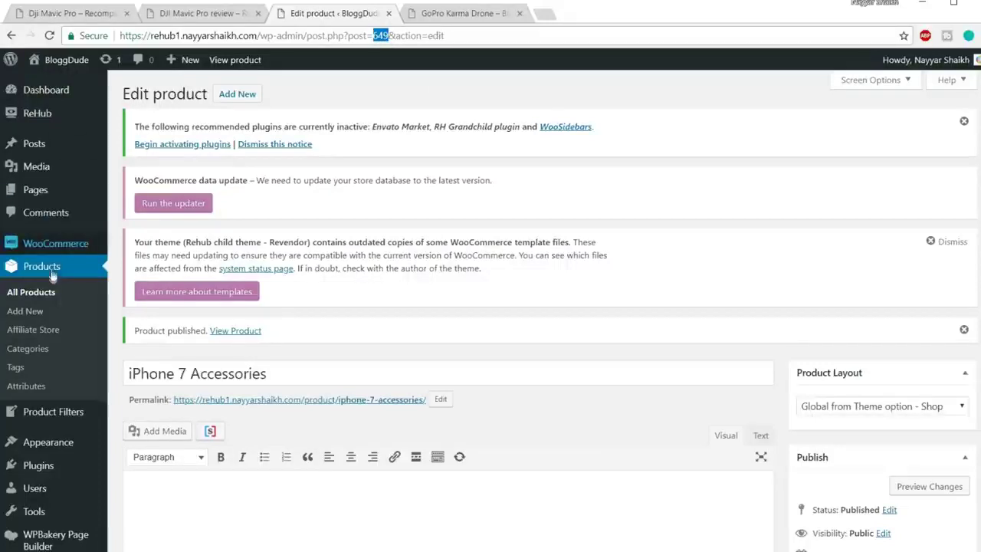
{"action": "left_click", "coordinate": [35, 296]}
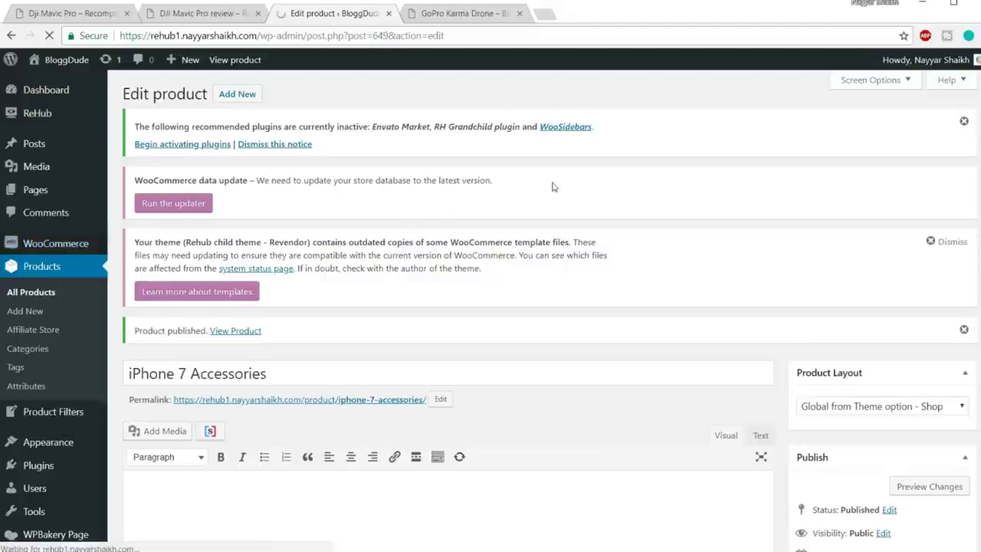
{"action": "scroll", "coordinate": [692, 272], "scroll_direction": "down", "scroll_amount": 1}
{"action": "scroll", "coordinate": [692, 271], "scroll_direction": "down", "scroll_amount": 4}
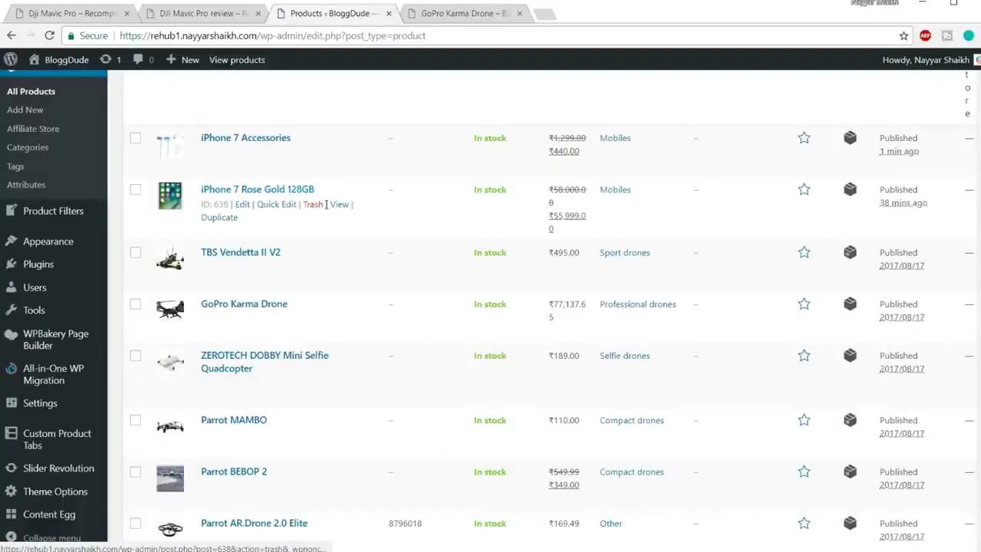
- Edit the iPhone 7 Rose Gold 128GB product and open its permalink in a new tab
{"action": "left_click", "coordinate": [243, 206]}
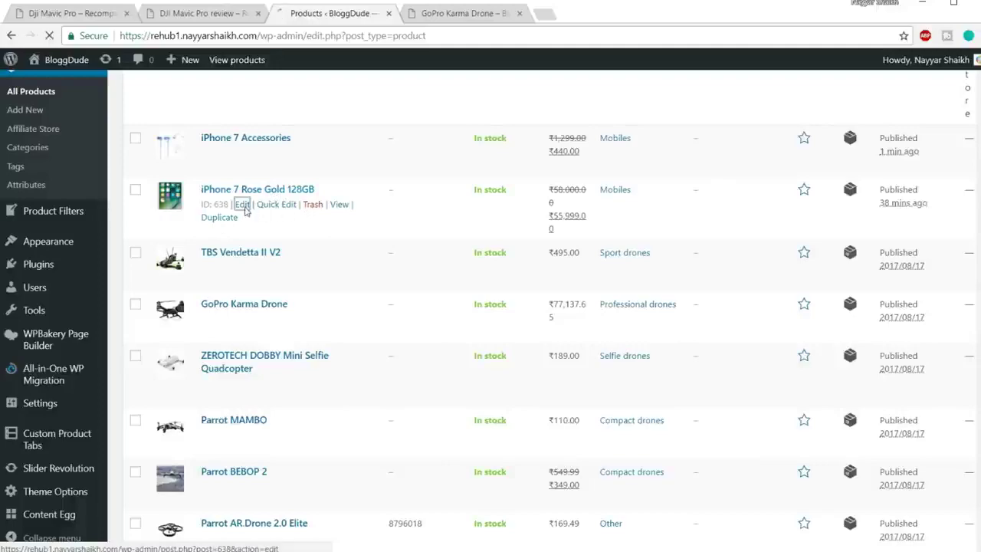
{"action": "scroll", "coordinate": [605, 247], "scroll_direction": "down", "scroll_amount": 8}
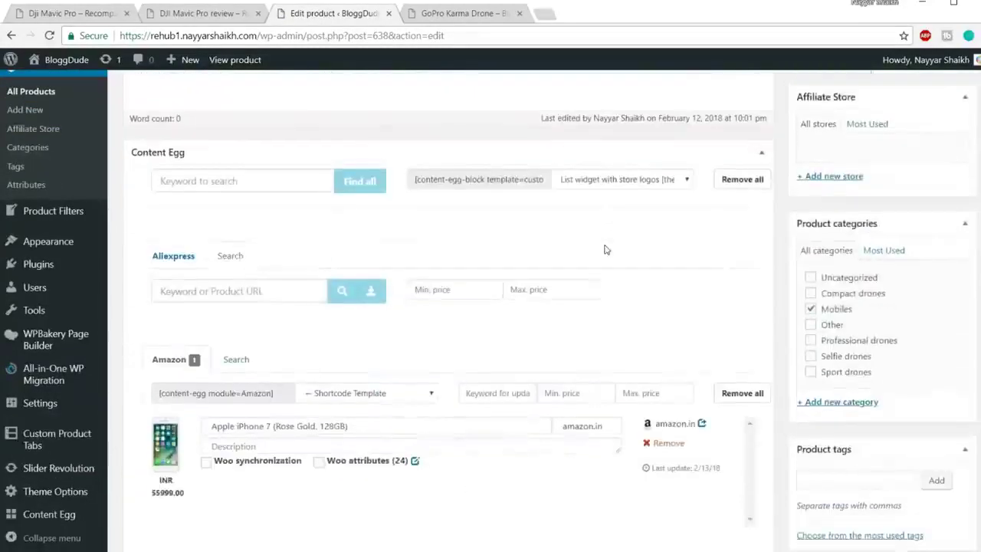
{"action": "scroll", "coordinate": [605, 262], "scroll_direction": "up", "scroll_amount": 15}
{"action": "scroll", "coordinate": [603, 290], "scroll_direction": "up", "scroll_amount": 2}
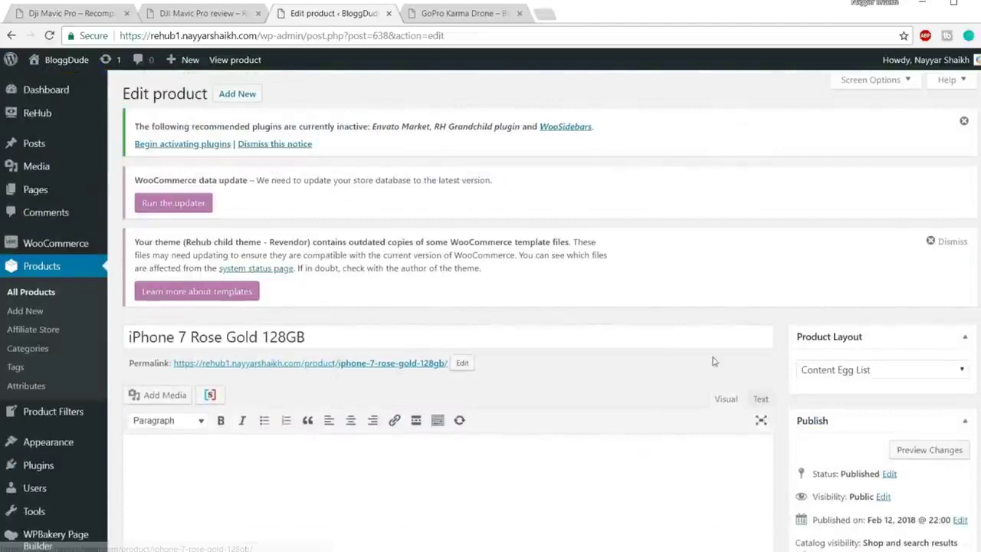
{"action": "scroll", "coordinate": [712, 359], "scroll_direction": "down", "scroll_amount": 2}
{"action": "right_click", "coordinate": [371, 227]}
{"action": "left_click", "coordinate": [424, 236]}
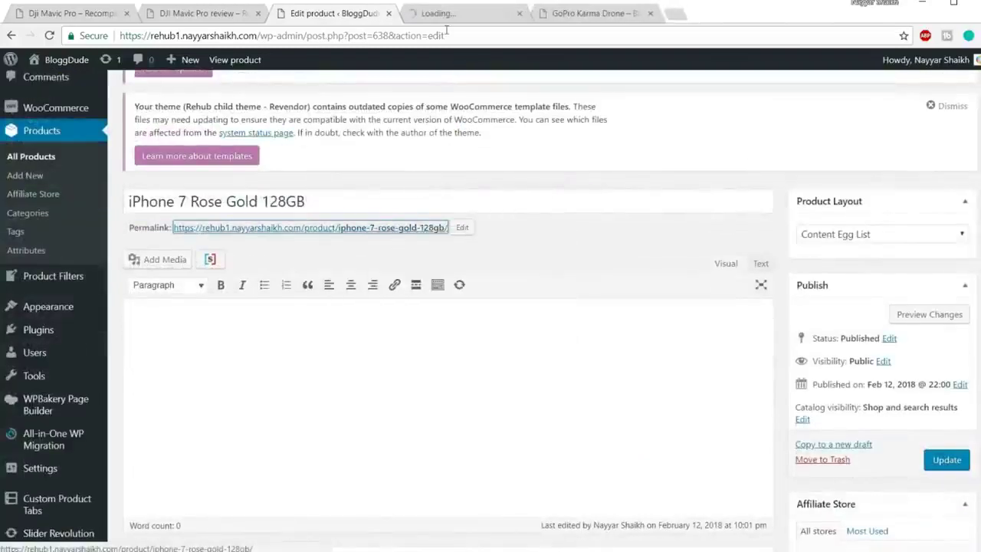
{"action": "left_click", "coordinate": [451, 18]}
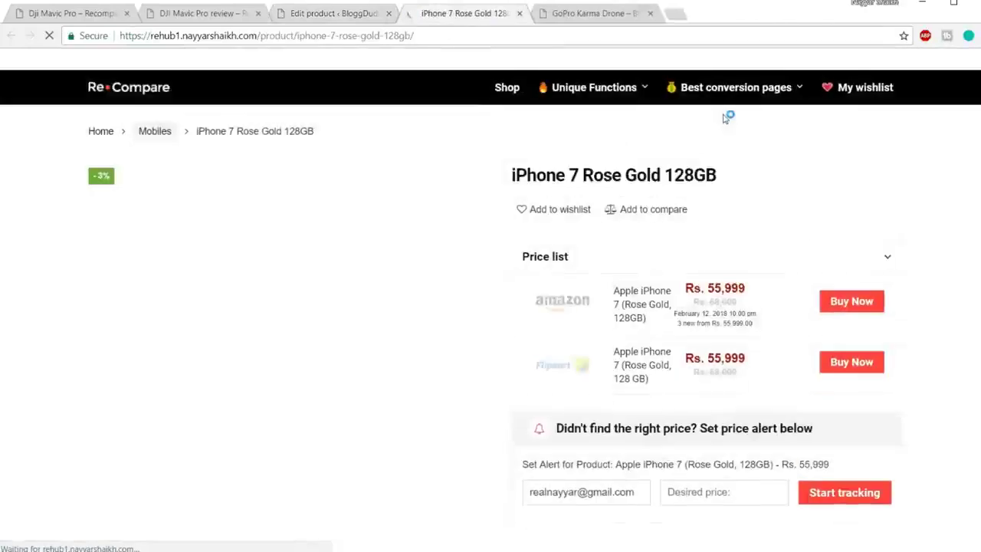
- Browse the live product's Videos, Reviews and Additional information tabs, then return to the editor
{"action": "scroll", "coordinate": [701, 102], "scroll_direction": "down", "scroll_amount": 2}
{"action": "scroll", "coordinate": [268, 230], "scroll_direction": "down", "scroll_amount": 3}
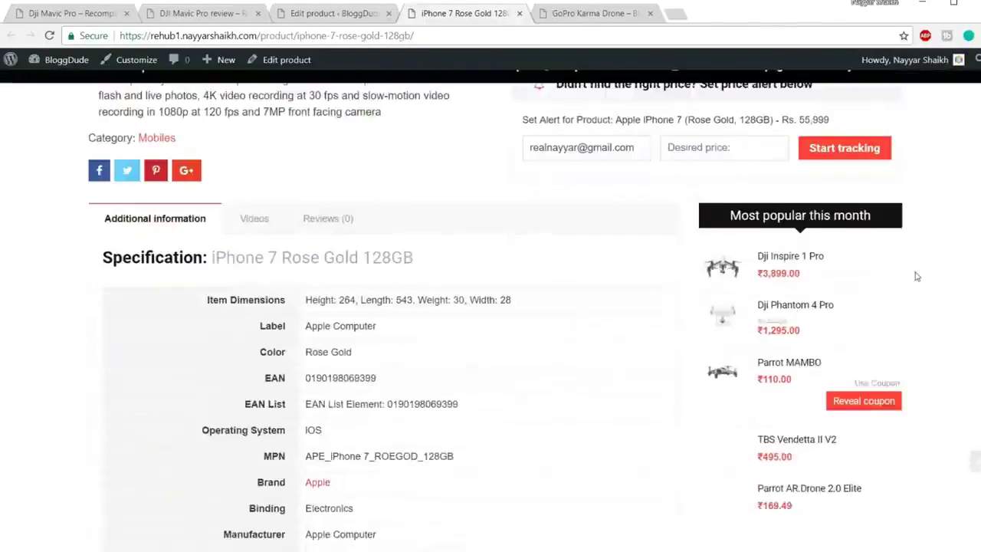
{"action": "left_click", "coordinate": [249, 187]}
{"action": "left_click", "coordinate": [352, 193]}
{"action": "left_click", "coordinate": [183, 190]}
{"action": "left_click", "coordinate": [273, 192]}
{"action": "left_click", "coordinate": [337, 195]}
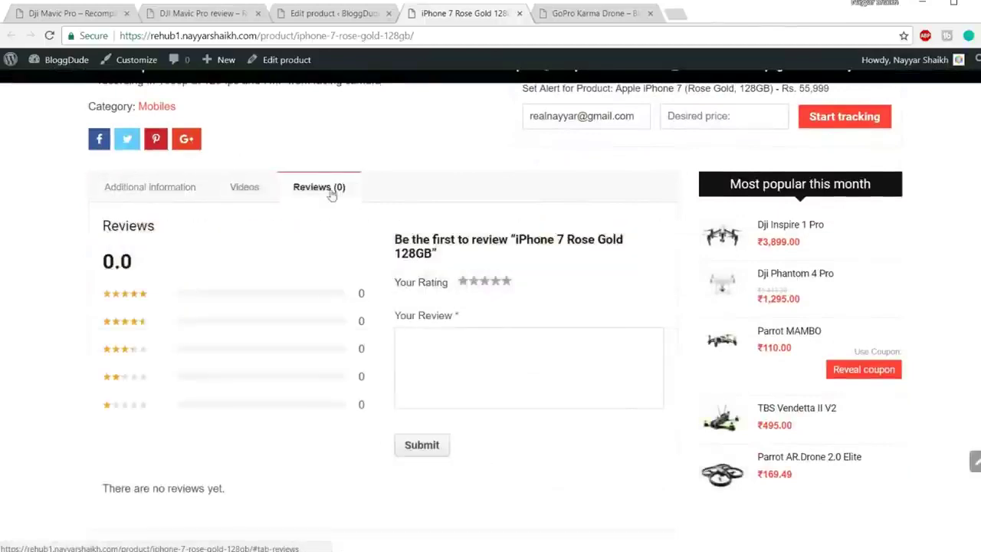
{"action": "left_click", "coordinate": [132, 196]}
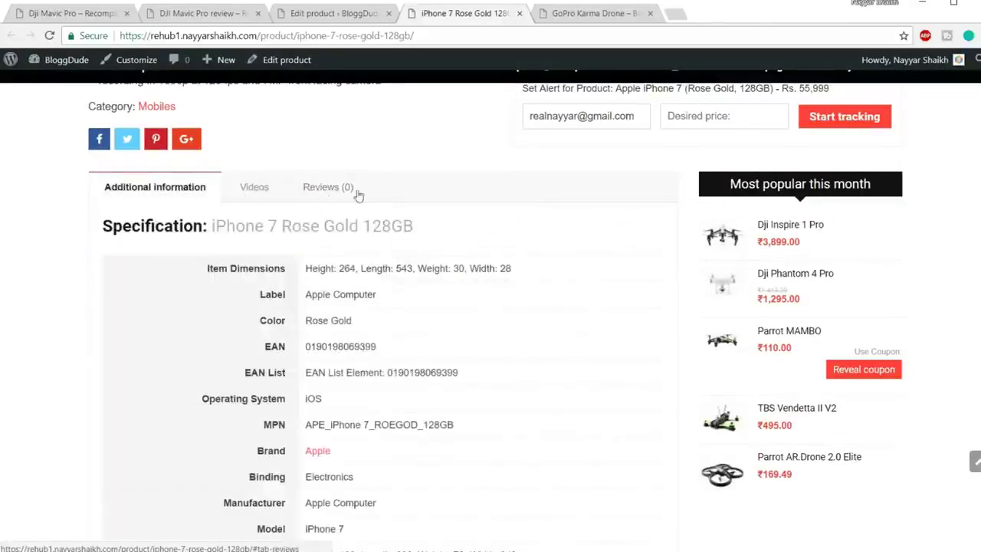
{"action": "left_click", "coordinate": [340, 21]}
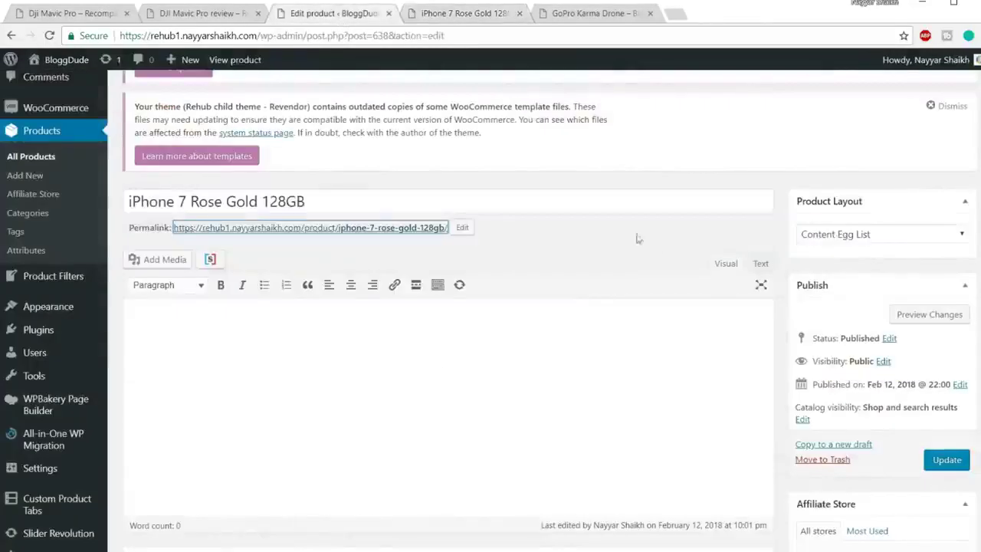
- Add a new custom tab to the product titled 'Accesories and Co'
{"action": "scroll", "coordinate": [694, 282], "scroll_direction": "down", "scroll_amount": 10}
{"action": "scroll", "coordinate": [694, 285], "scroll_direction": "down", "scroll_amount": 10}
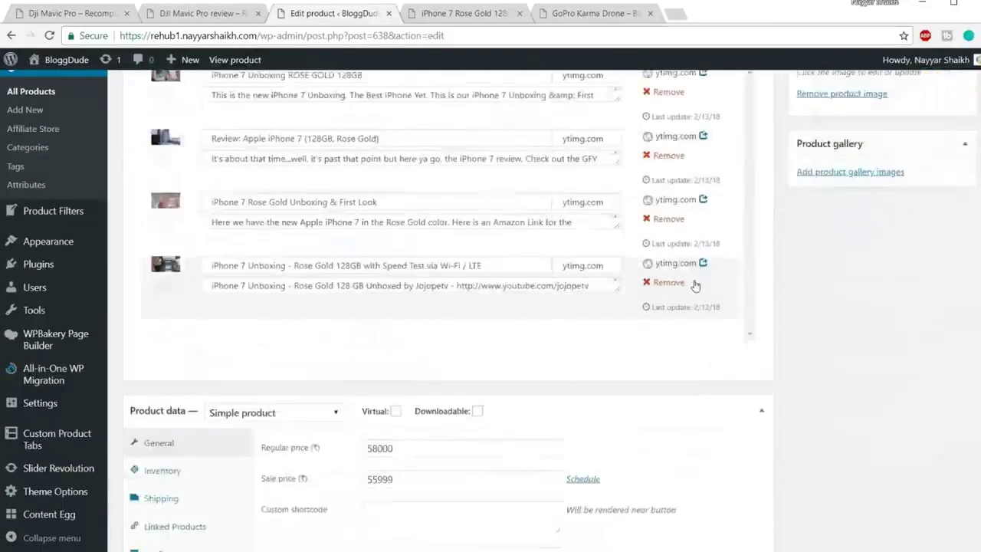
{"action": "scroll", "coordinate": [672, 281], "scroll_direction": "up", "scroll_amount": 3}
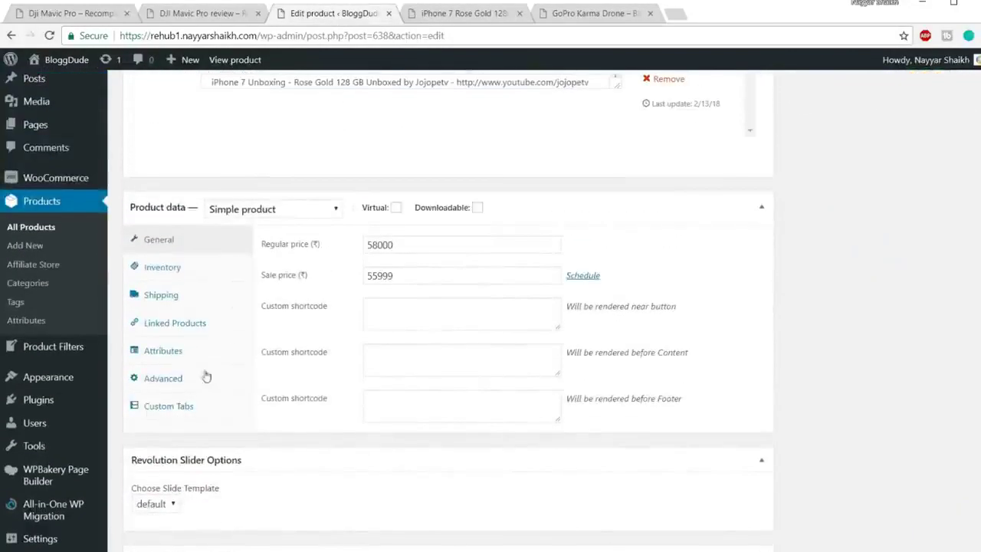
{"action": "left_click", "coordinate": [182, 415]}
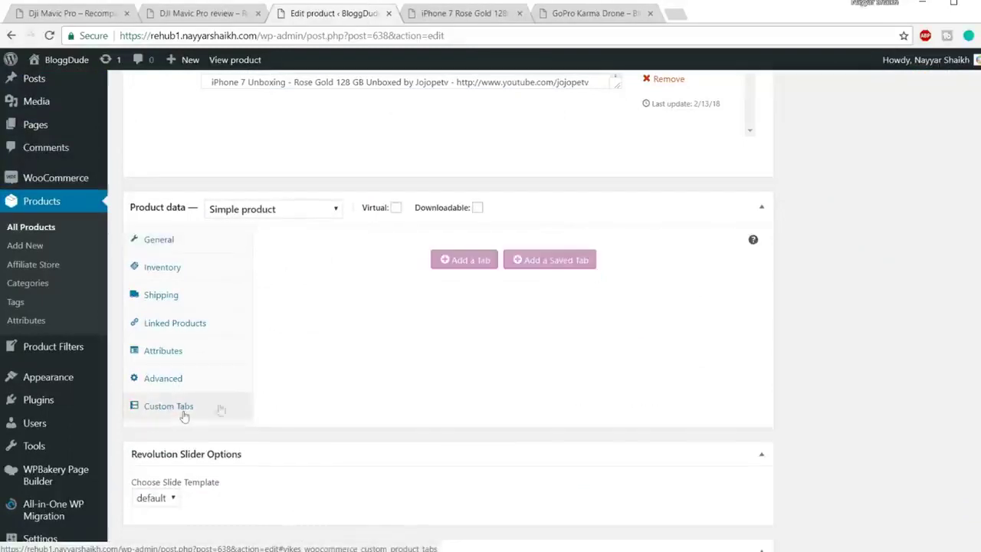
{"action": "left_click", "coordinate": [464, 266]}
{"action": "left_click", "coordinate": [414, 244]}
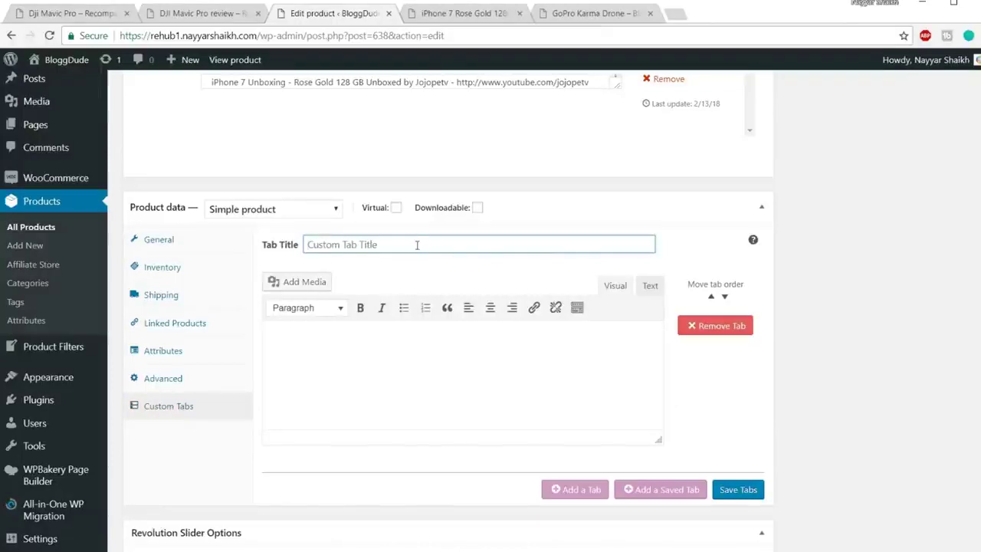
{"action": "type", "text": "Accesories and Combos"}
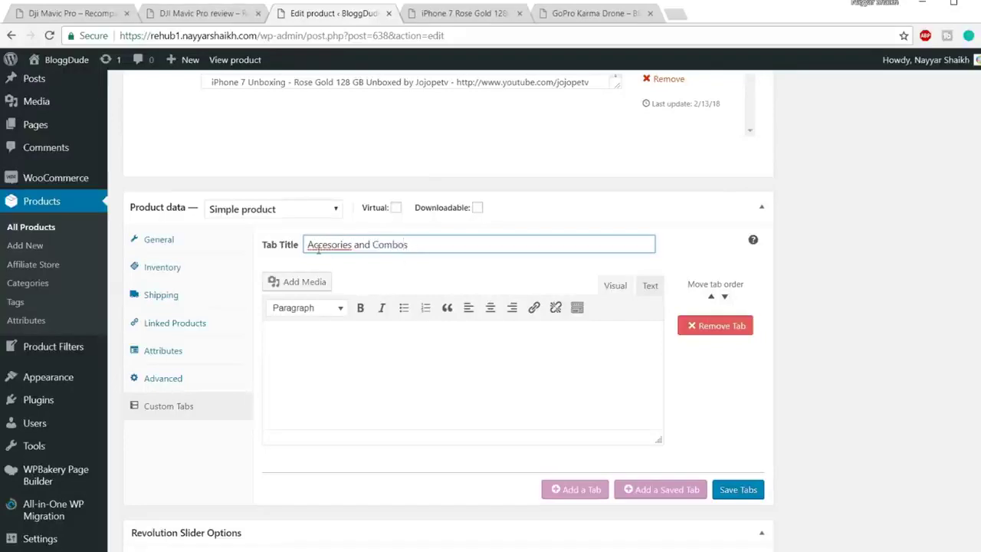
- Correct the title to 'Accessories and Combos' and add an empty line above 638 in its content
{"action": "right_click", "coordinate": [318, 248]}
{"action": "left_click", "coordinate": [316, 258]}
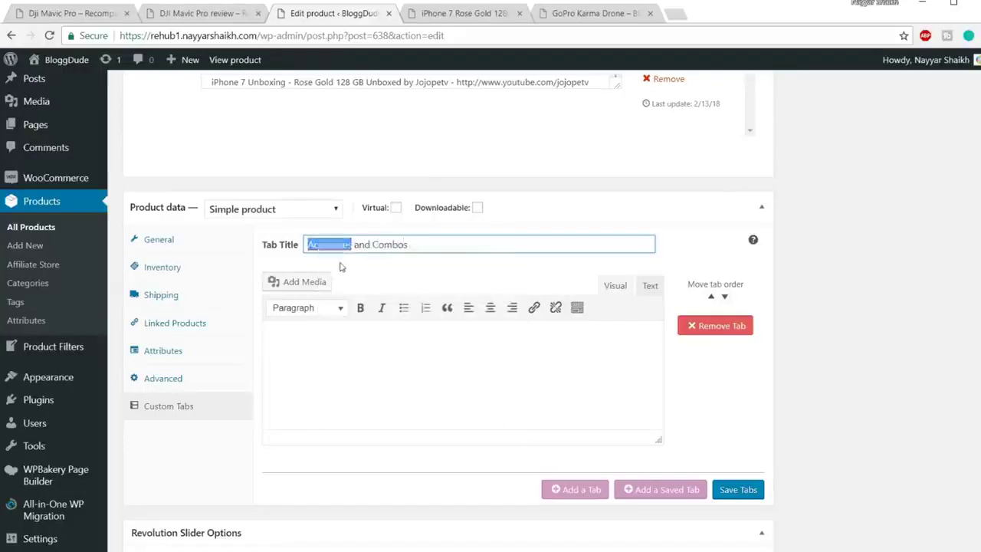
{"action": "left_click", "coordinate": [397, 375]}
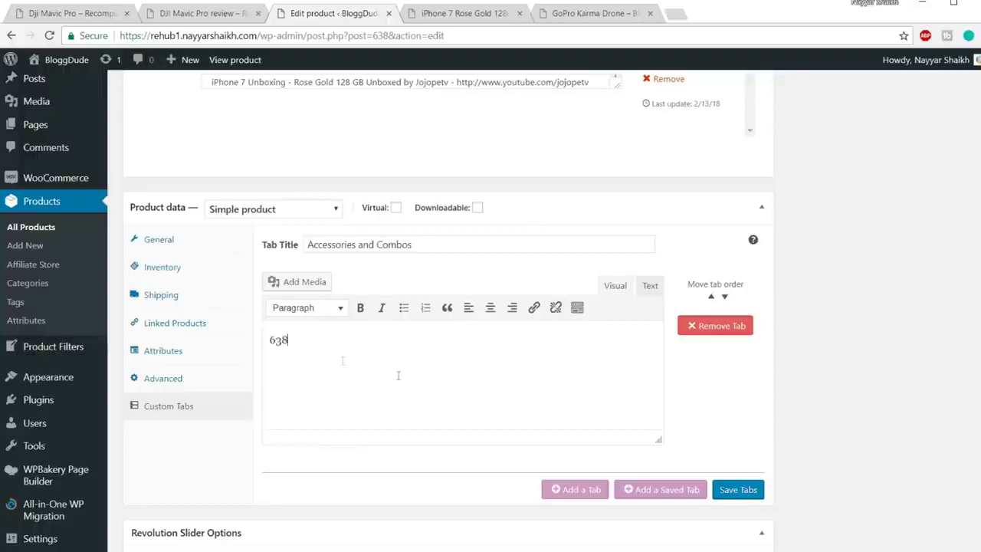
{"action": "double_click", "coordinate": [300, 340]}
{"action": "left_click", "coordinate": [339, 347]}
{"action": "key", "text": "Home"}
{"action": "key", "text": "Return"}
- Copy the all_offers_list shortcode from the Shortcodes notes and return to the tab content's first line
{"action": "mouse_move", "coordinate": [123, 546]}
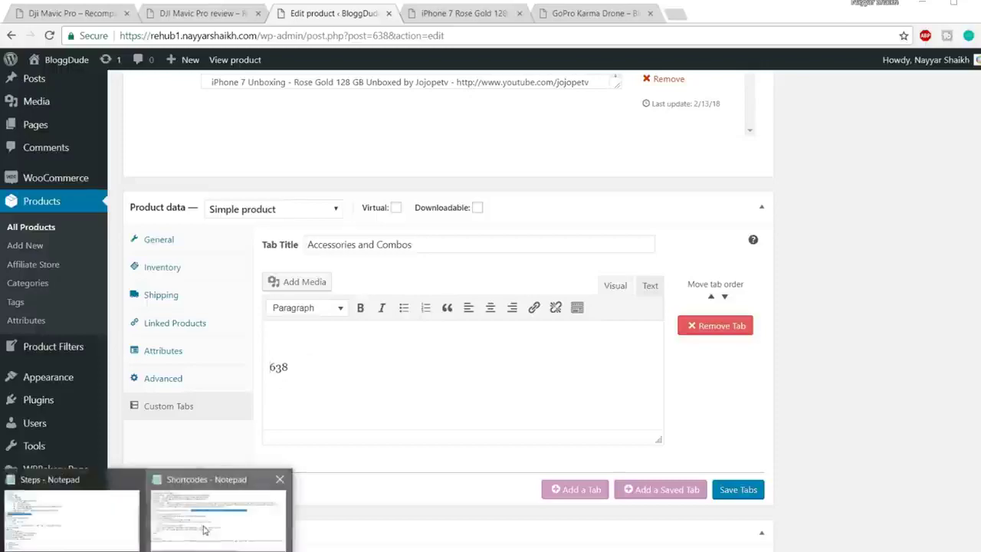
{"action": "left_click", "coordinate": [194, 539]}
{"action": "left_click_drag", "start_coordinate": [95, 223], "coordinate": [335, 223]}
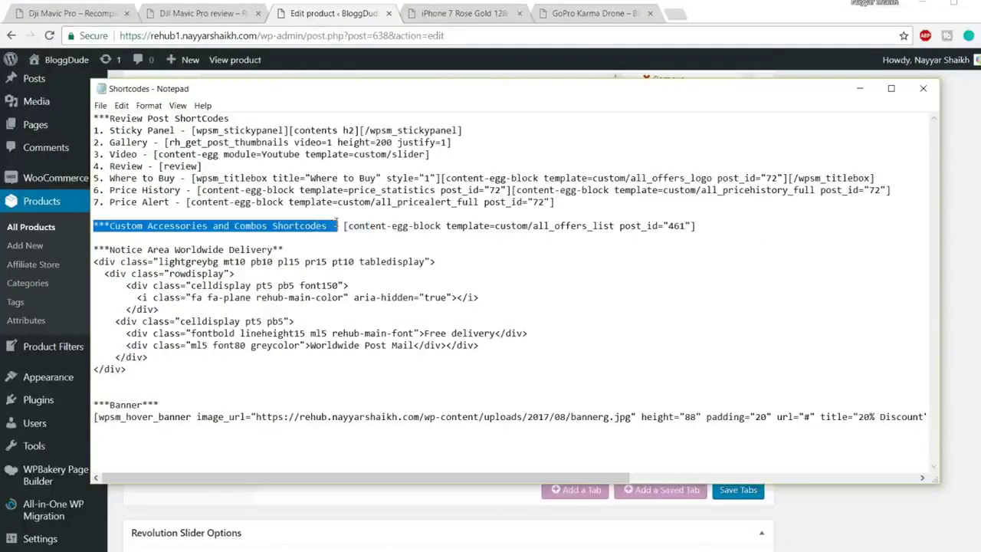
{"action": "left_click_drag", "start_coordinate": [696, 225], "coordinate": [346, 222]}
{"action": "key", "text": "ctrl+c"}
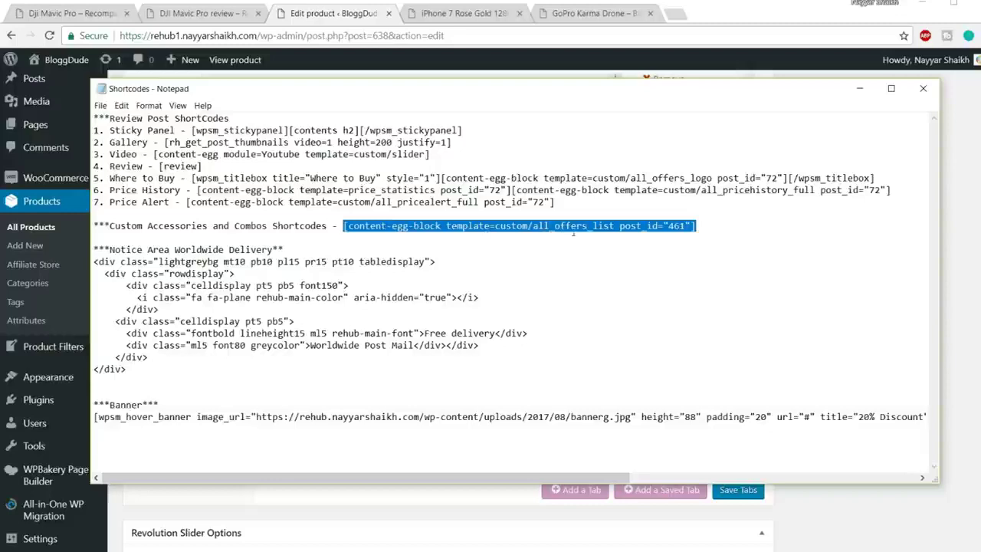
{"action": "left_click", "coordinate": [164, 496]}
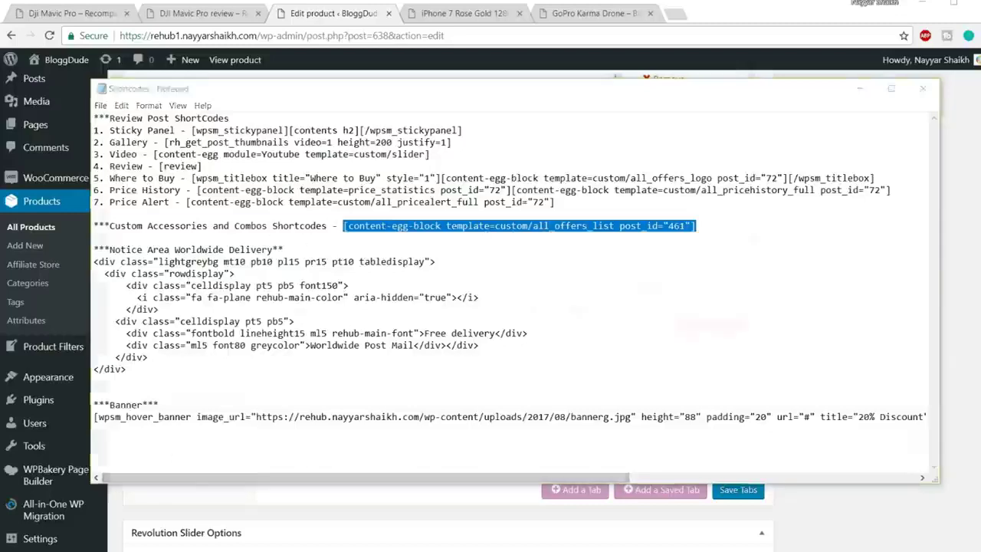
{"action": "left_click", "coordinate": [313, 335]}
- Paste the all_offers_list shortcode, change its post_id from 461 to 638, and save the tabs
{"action": "key", "text": "ctrl+v"}
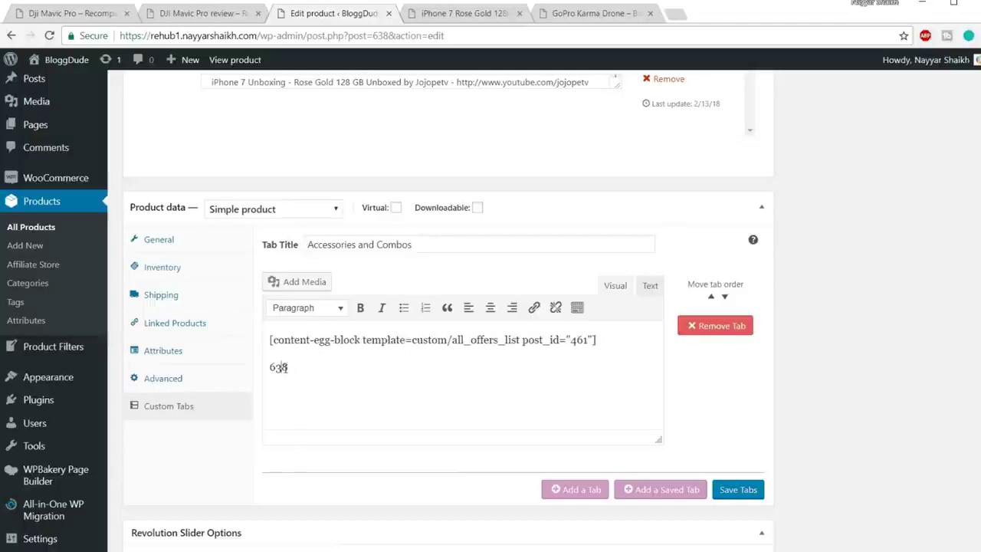
{"action": "left_click_drag", "start_coordinate": [291, 367], "coordinate": [268, 367]}
{"action": "key", "text": "ctrl+x"}
{"action": "left_click_drag", "start_coordinate": [570, 339], "coordinate": [585, 340]}
{"action": "key", "text": "ctrl+v"}
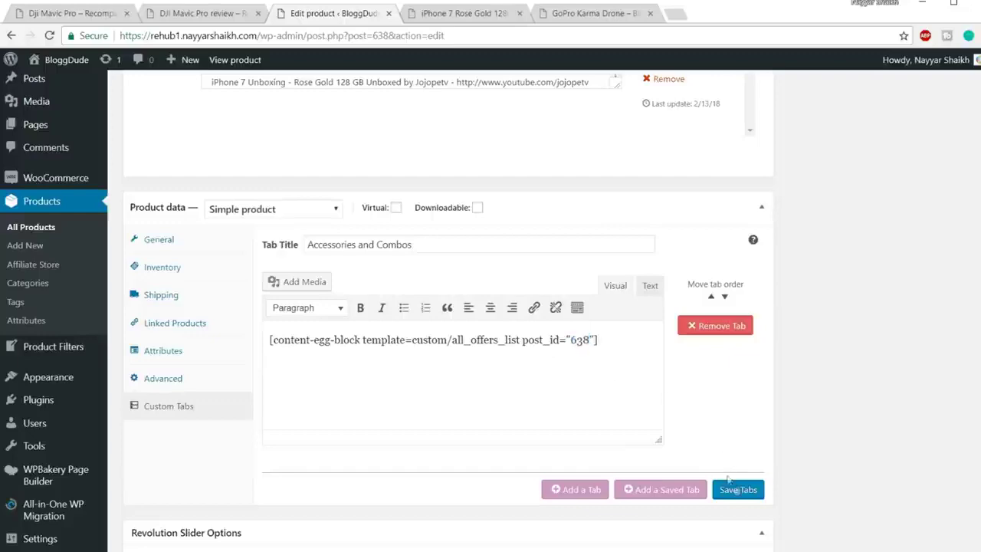
{"action": "left_click", "coordinate": [740, 489]}
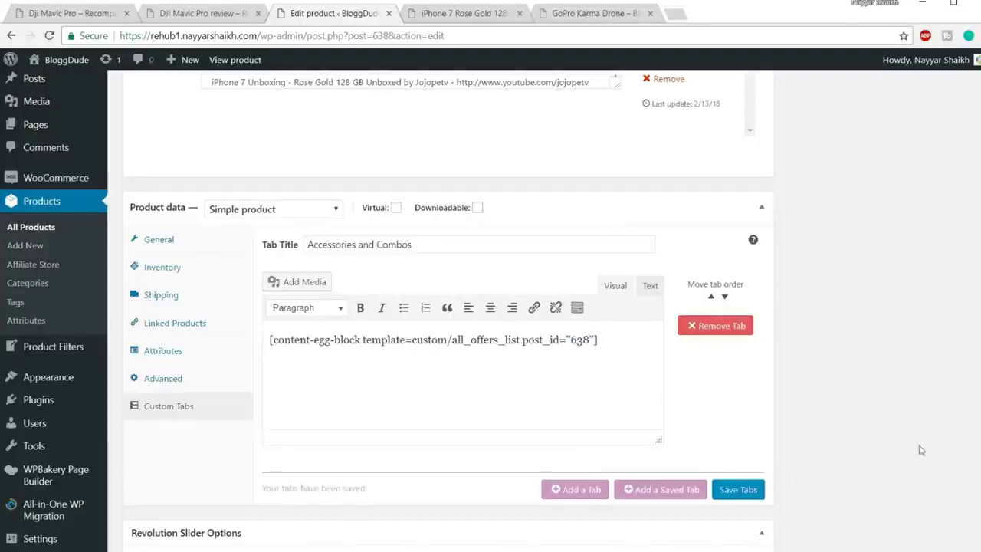
{"action": "scroll", "coordinate": [920, 452], "scroll_direction": "up", "scroll_amount": 4}
{"action": "scroll", "coordinate": [922, 456], "scroll_direction": "up", "scroll_amount": 10}
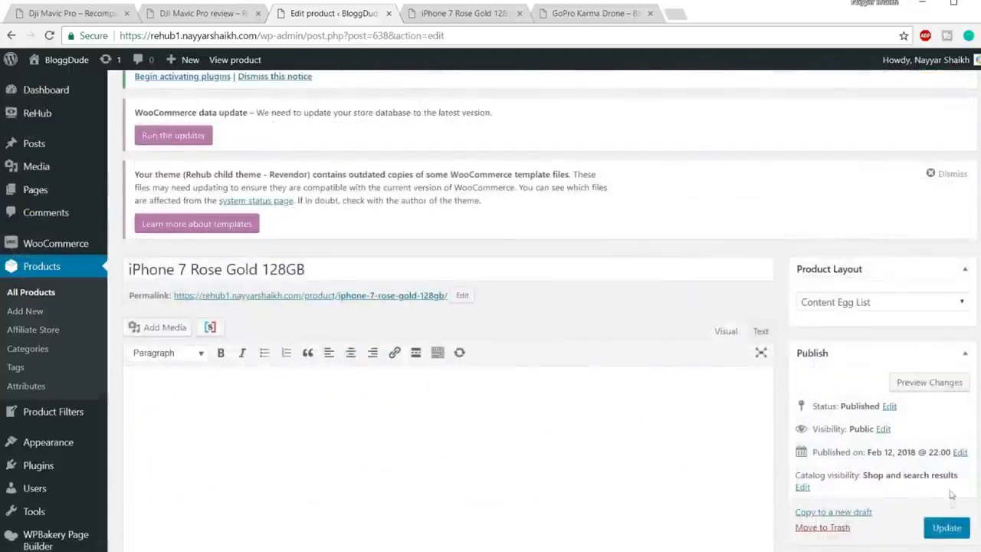
- Update the product, reload the live iPhone 7 page, and check its Accessories and Combos listings
{"action": "left_click", "coordinate": [951, 527]}
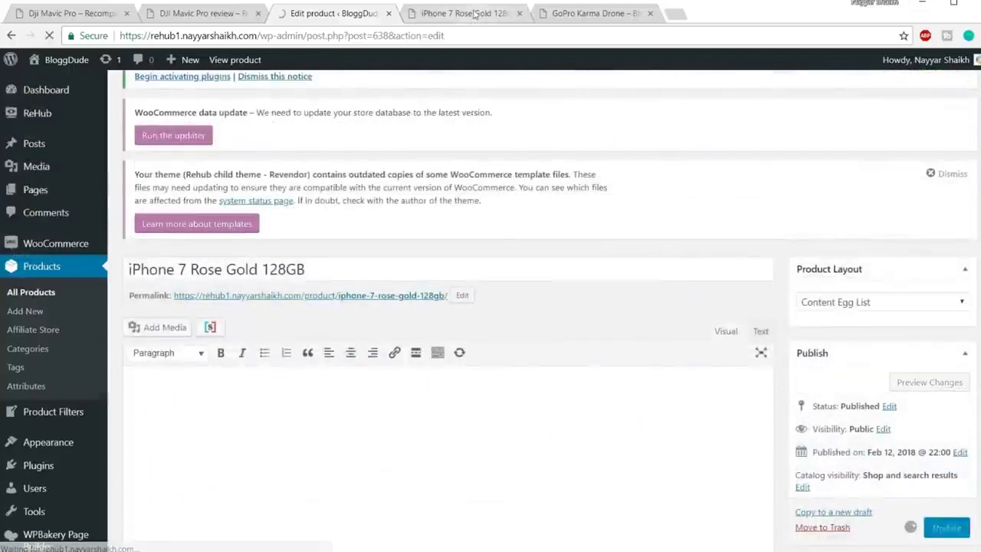
{"action": "left_click", "coordinate": [475, 14]}
{"action": "left_click", "coordinate": [479, 32]}
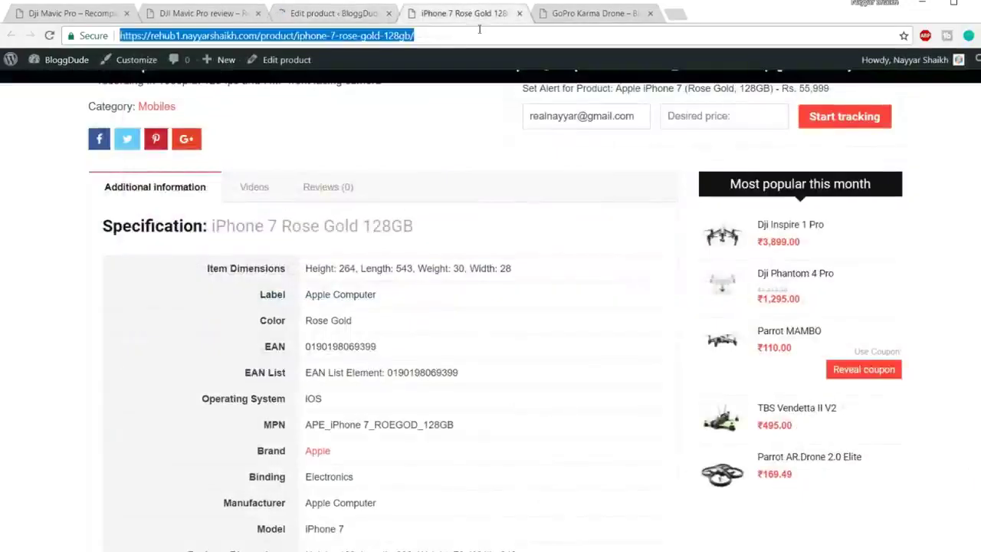
{"action": "key", "text": "Return"}
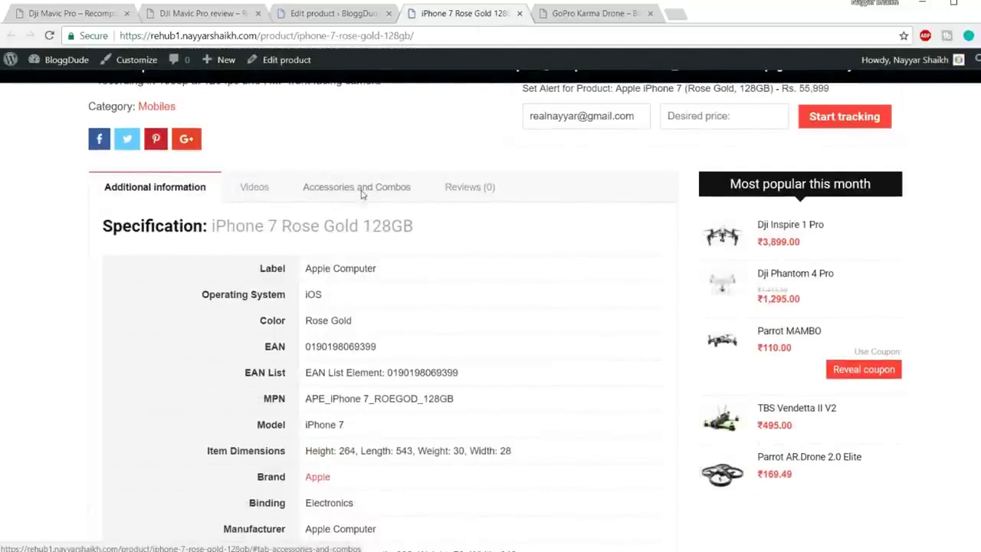
{"action": "left_click", "coordinate": [361, 195]}
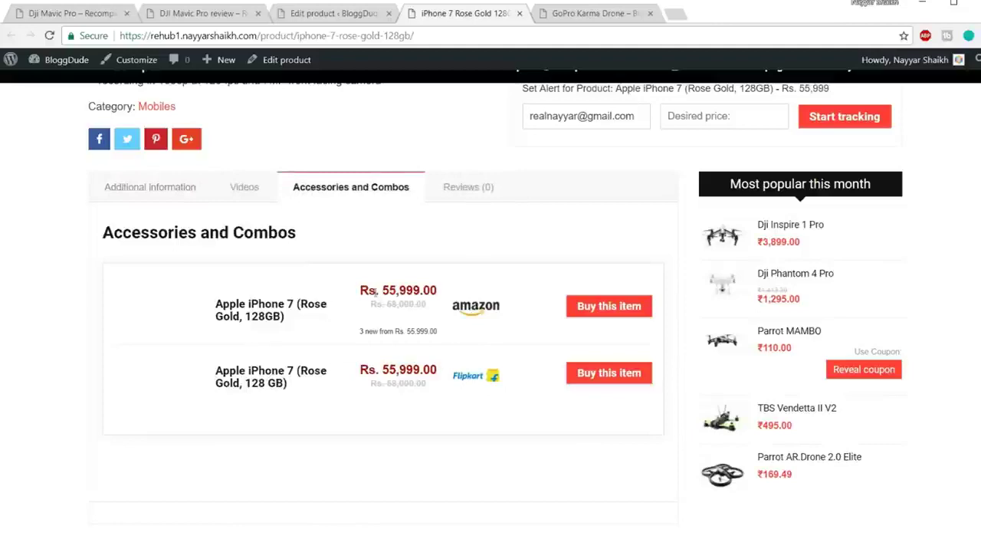
{"action": "left_click", "coordinate": [343, 25]}
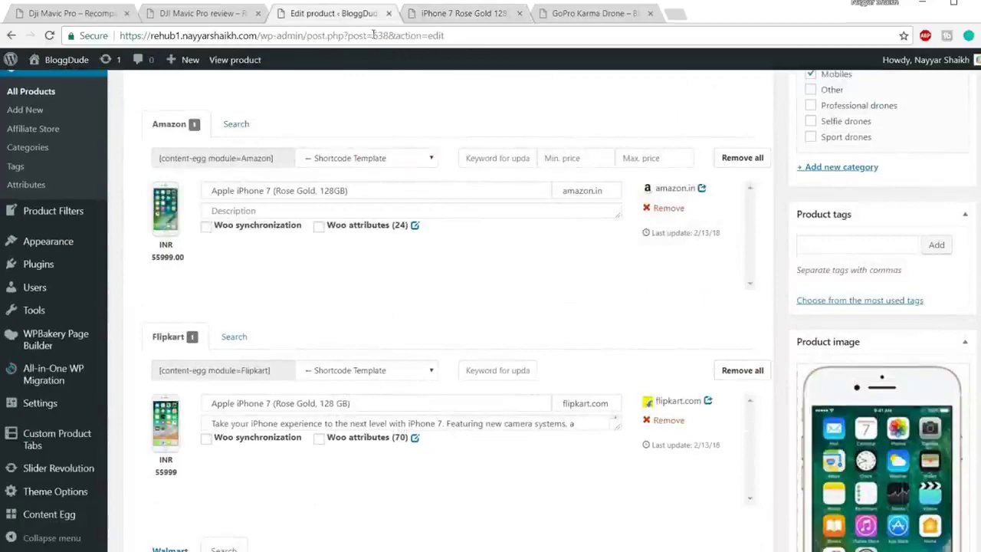
- Compare the product's post ID 638 with the post_id in the Custom Tabs shortcode
{"action": "left_click_drag", "start_coordinate": [373, 35], "coordinate": [385, 35]}
{"action": "scroll", "coordinate": [547, 265], "scroll_direction": "down", "scroll_amount": 15}
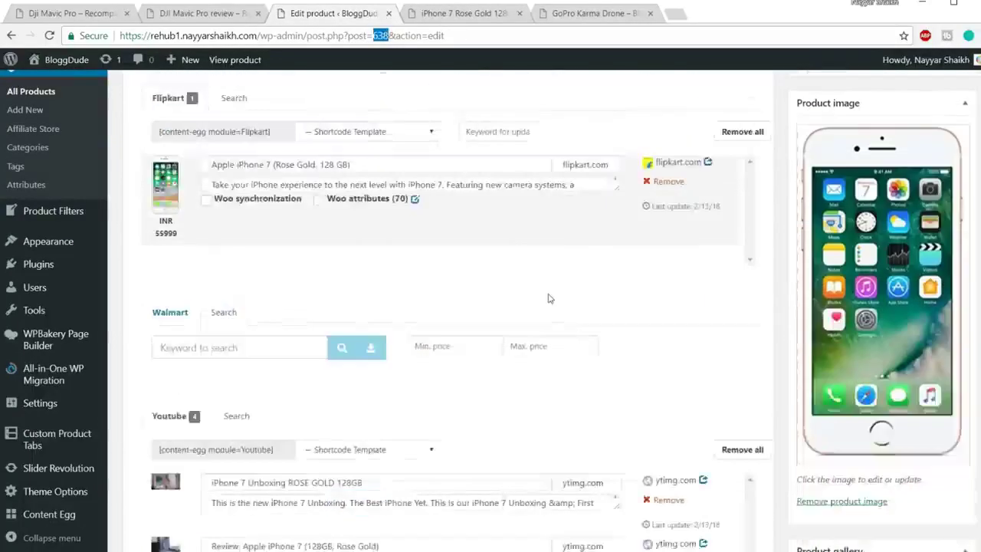
{"action": "scroll", "coordinate": [564, 305], "scroll_direction": "down", "scroll_amount": 5}
{"action": "scroll", "coordinate": [421, 287], "scroll_direction": "up", "scroll_amount": 3}
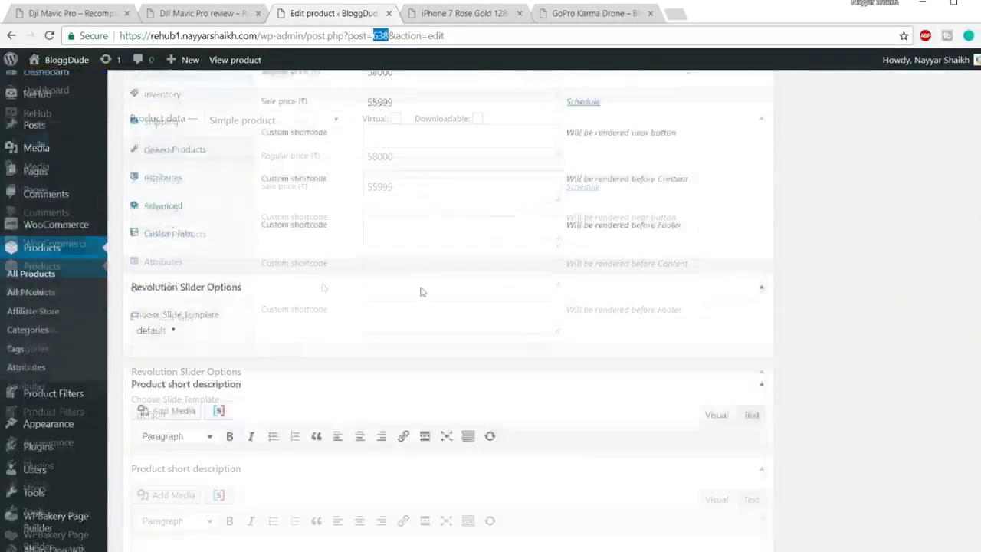
{"action": "left_click", "coordinate": [173, 319]}
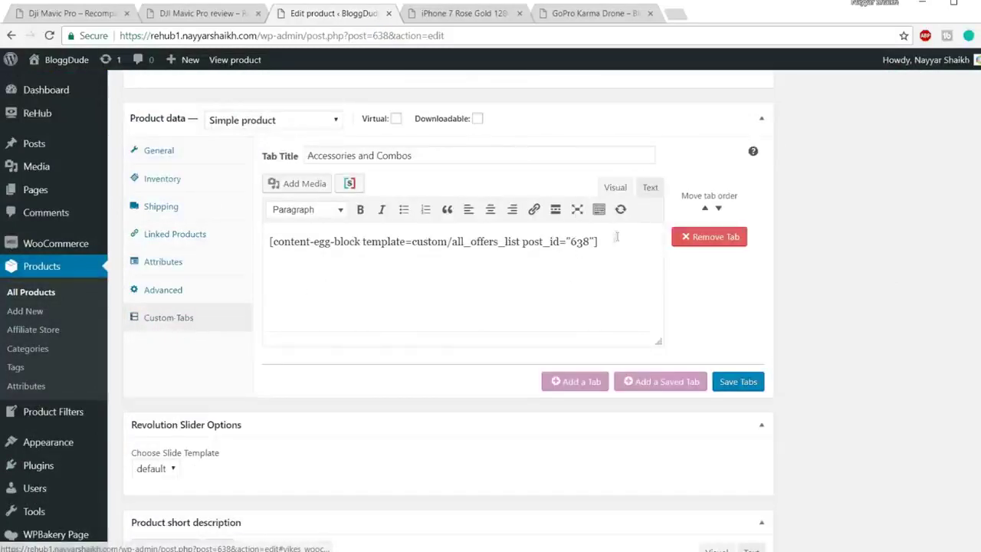
{"action": "left_click_drag", "start_coordinate": [571, 241], "coordinate": [583, 242]}
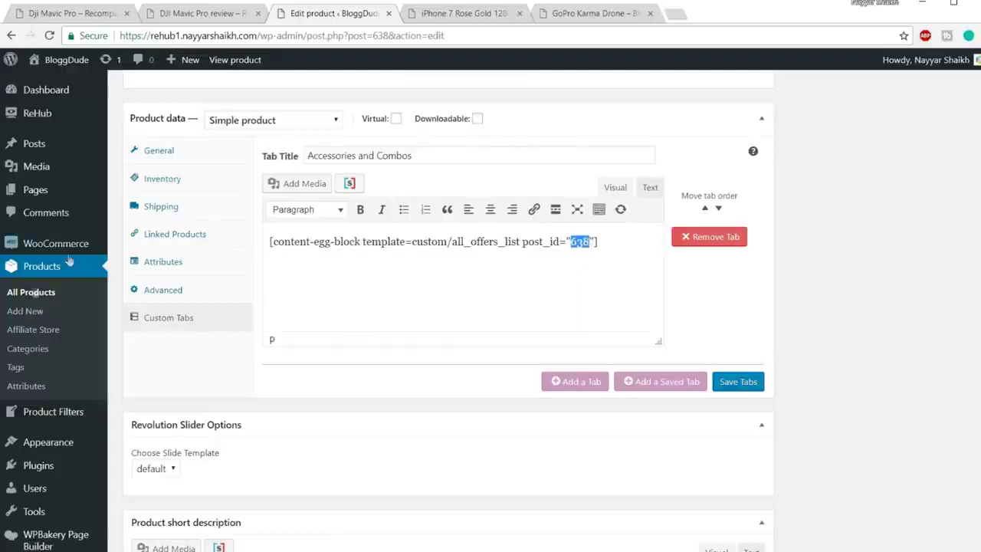
- Open the All Products list in a new browser tab
{"action": "right_click", "coordinate": [38, 297]}
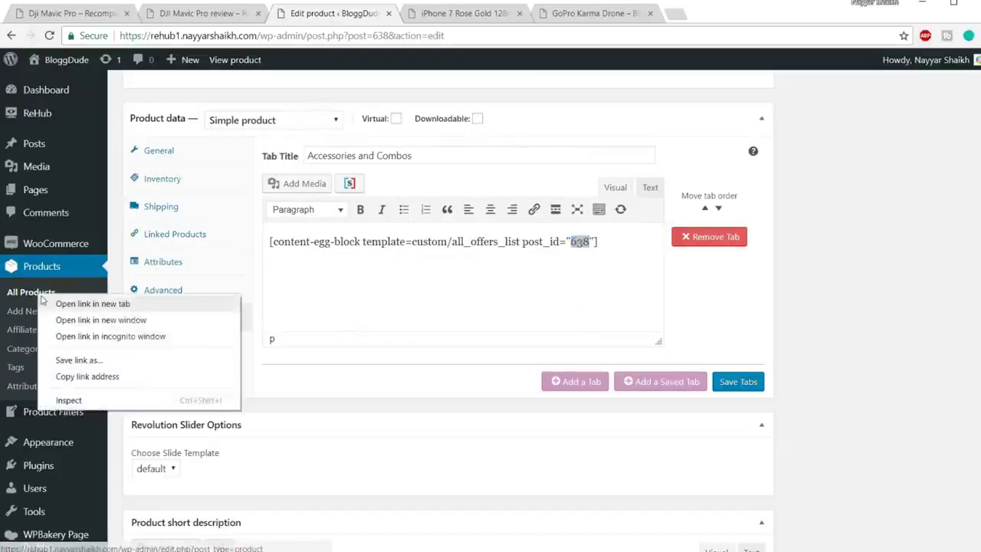
{"action": "left_click", "coordinate": [73, 303]}
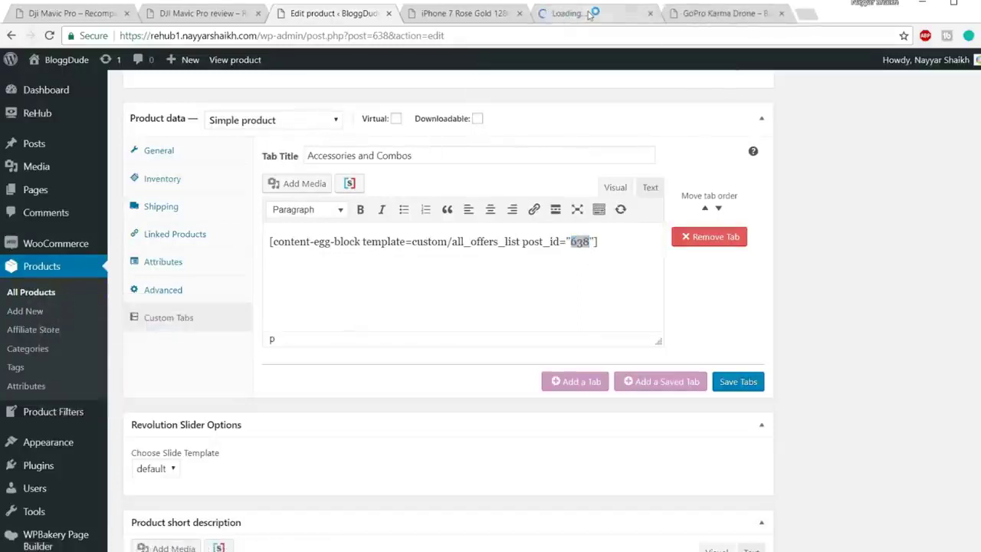
{"action": "left_click", "coordinate": [589, 14]}
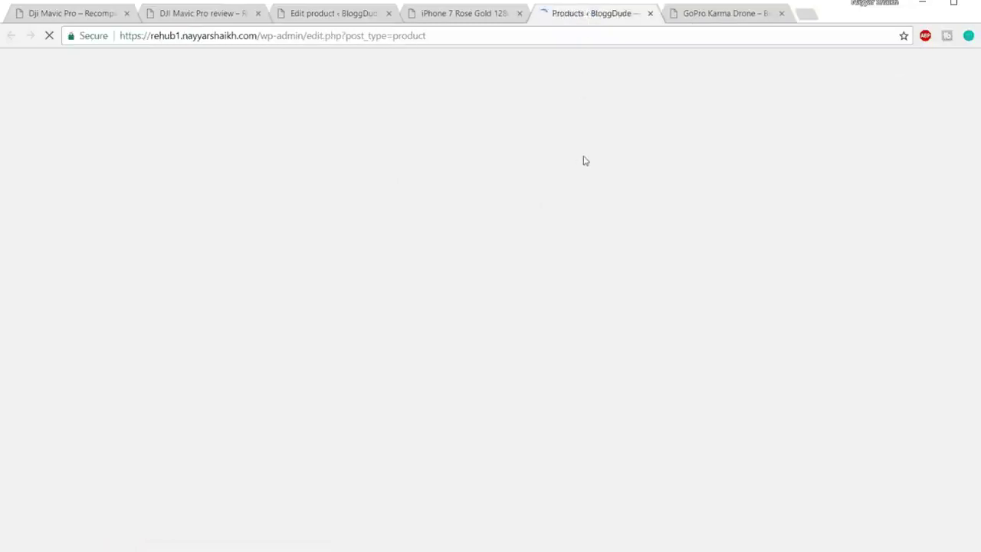
{"action": "scroll", "coordinate": [398, 184], "scroll_direction": "down", "scroll_amount": 2}
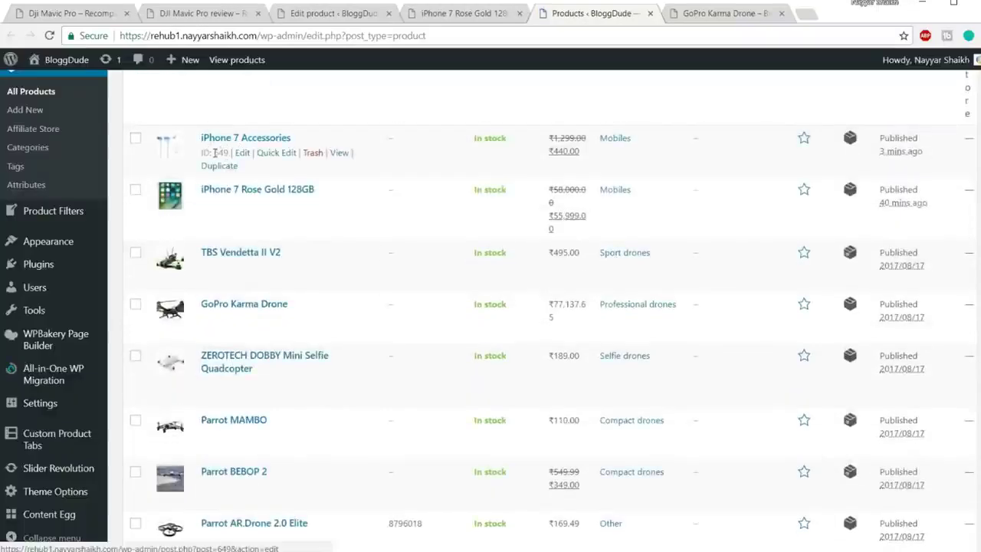
- Replace post_id 638 in the shortcode with the accessories product's ID 649 and save the tabs
{"action": "left_click", "coordinate": [427, 17]}
{"action": "left_click", "coordinate": [359, 9]}
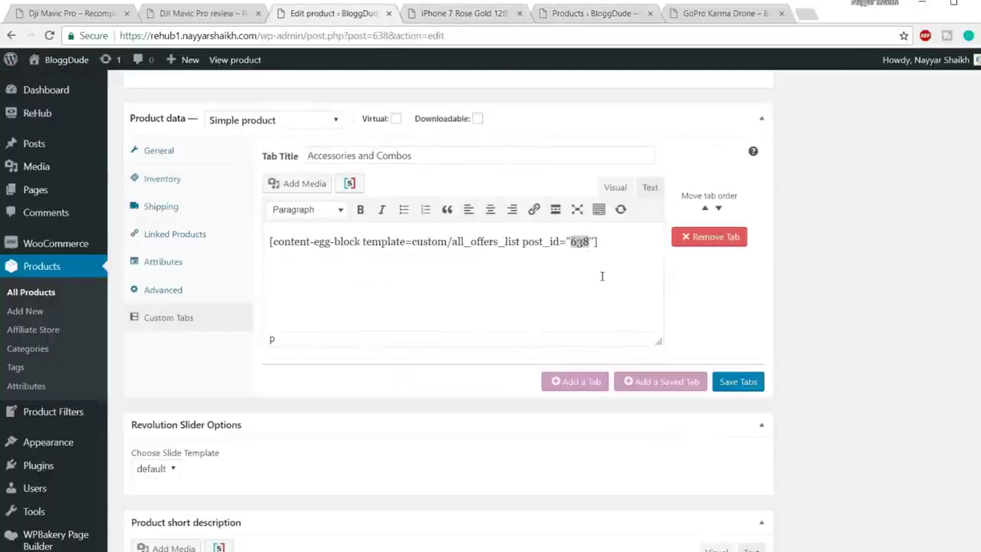
{"action": "double_click", "coordinate": [580, 241]}
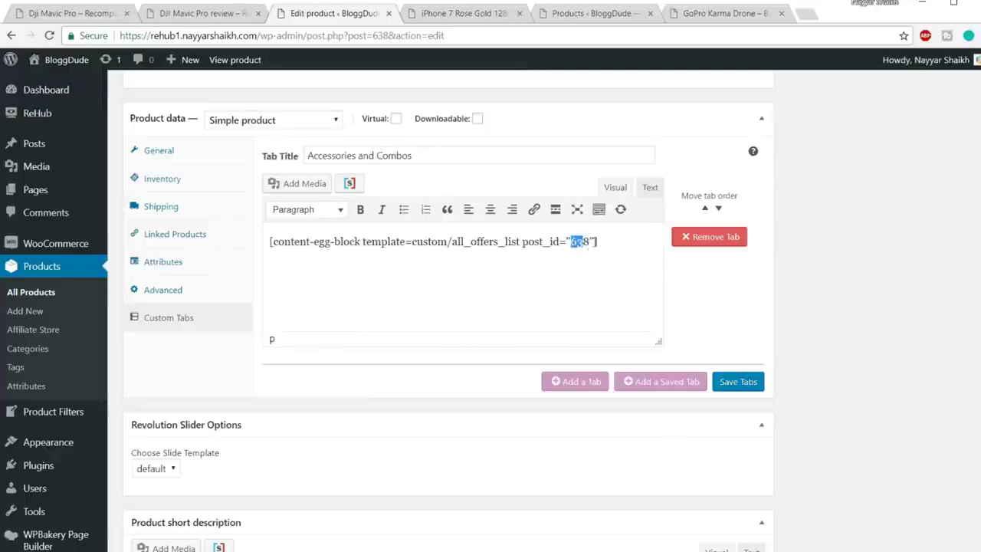
{"action": "key", "text": "BackSpace"}
{"action": "type", "text": "640"}
{"action": "left_click", "coordinate": [738, 382]}
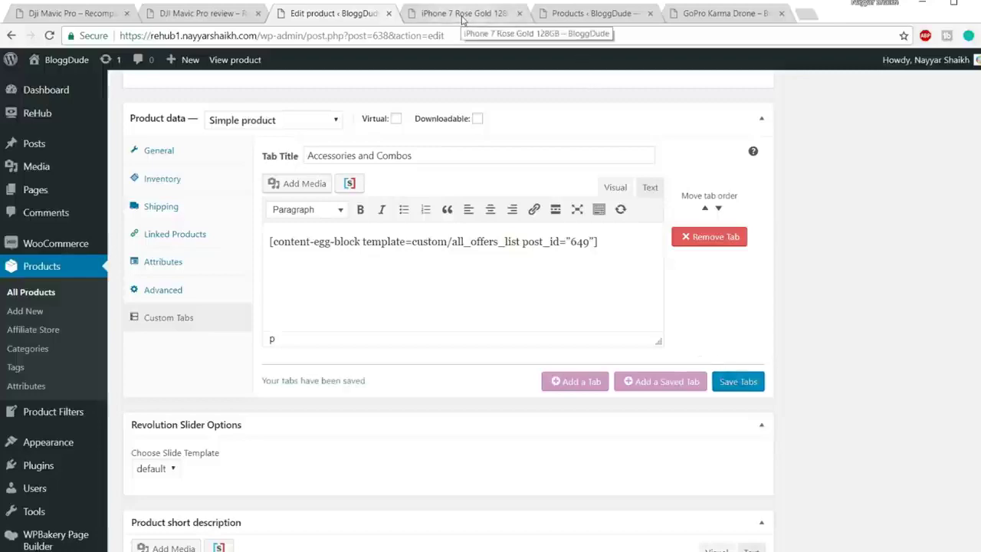
- Update the product and select the live iPhone 7 page's address for reloading
{"action": "scroll", "coordinate": [979, 366], "scroll_direction": "up", "scroll_amount": 4}
{"action": "scroll", "coordinate": [979, 365], "scroll_direction": "up", "scroll_amount": 10}
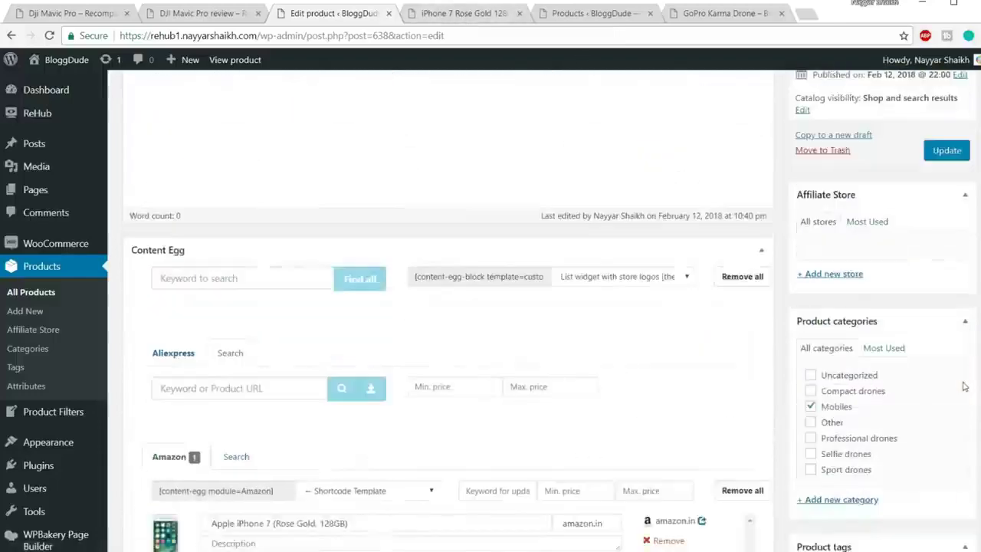
{"action": "left_click", "coordinate": [954, 169]}
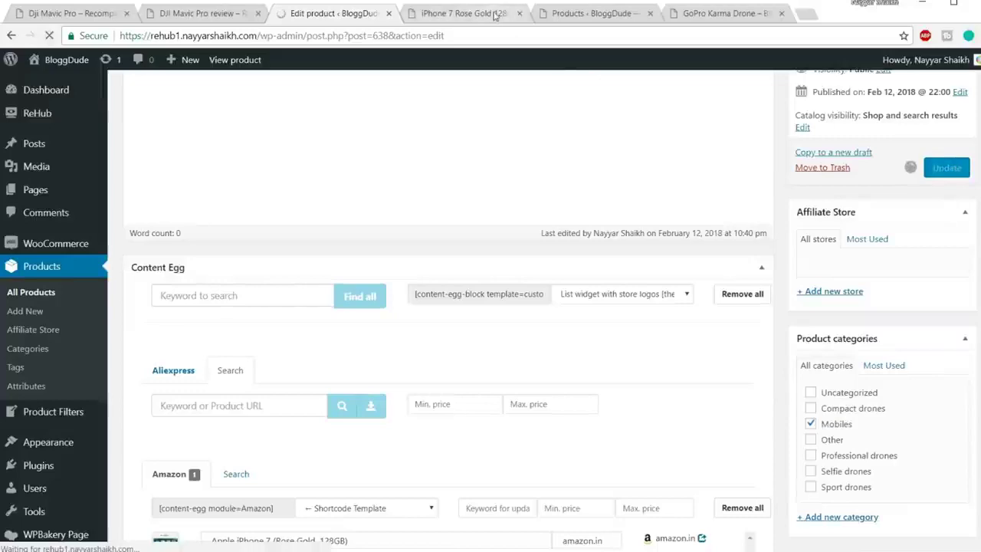
{"action": "left_click", "coordinate": [490, 14]}
{"action": "left_click", "coordinate": [487, 36]}
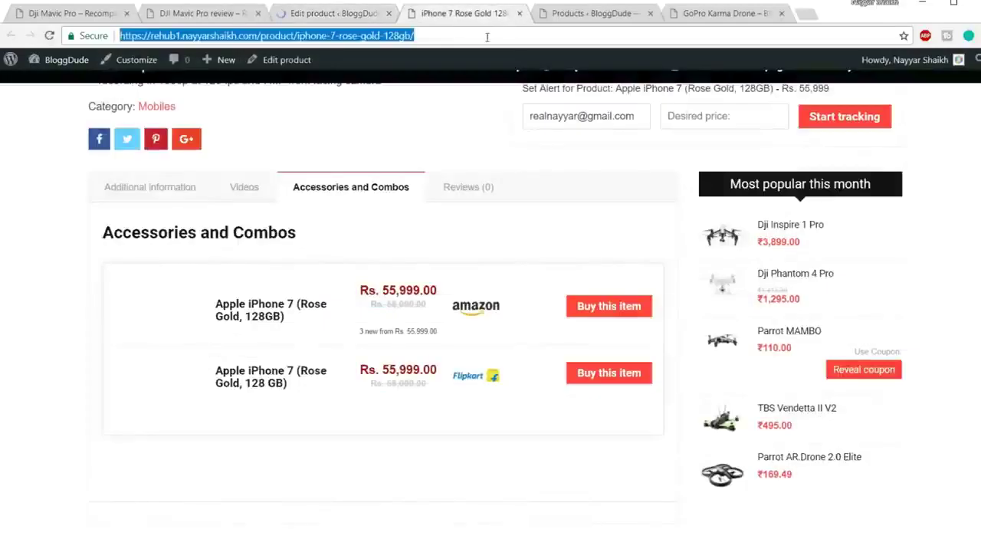
- Reload the live page and review the TrendyIndia headphone combo and Spigen Rugged Armor case listings
{"action": "key", "text": "Return"}
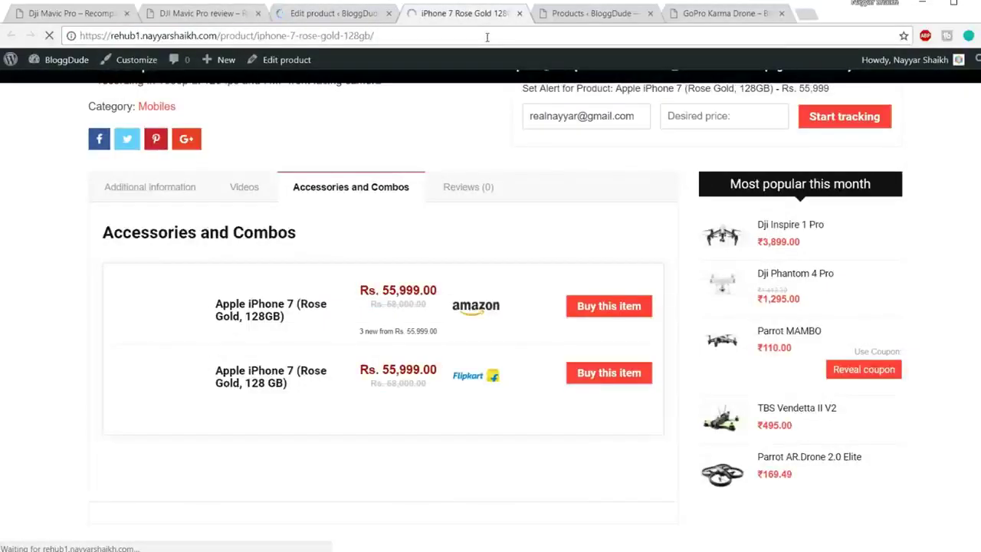
{"action": "left_click", "coordinate": [384, 190]}
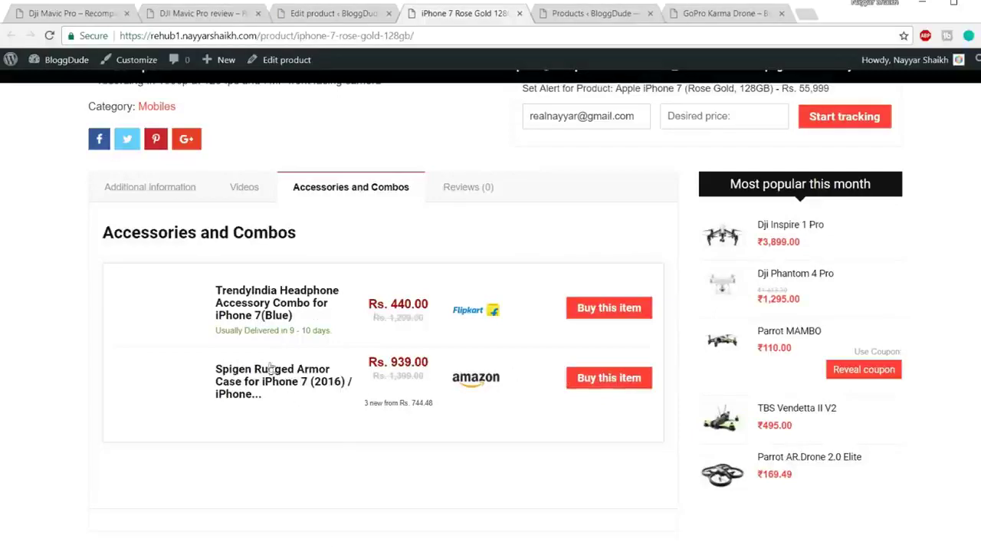
{"action": "scroll", "coordinate": [624, 358], "scroll_direction": "up", "scroll_amount": 3}
{"action": "scroll", "coordinate": [517, 233], "scroll_direction": "down", "scroll_amount": 5}
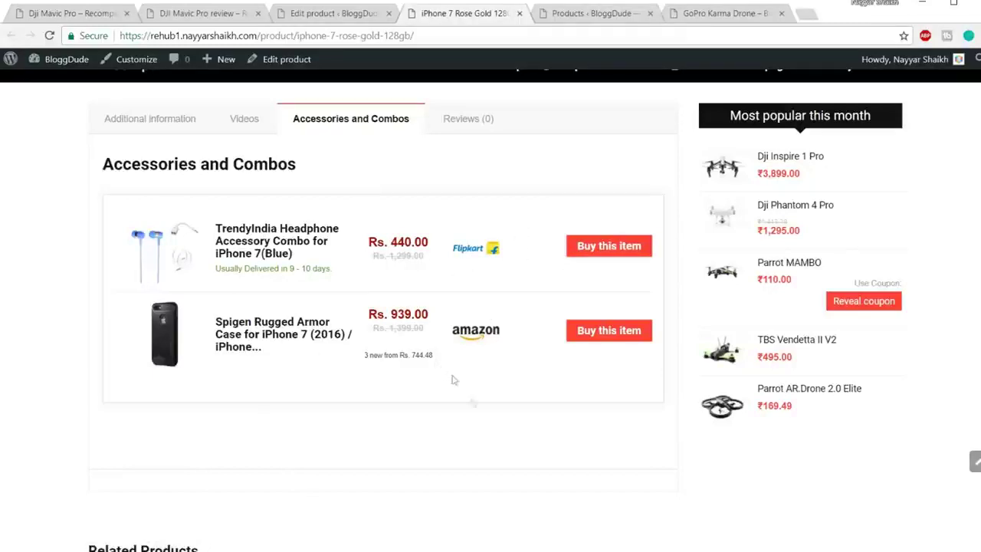
{"action": "scroll", "coordinate": [430, 371], "scroll_direction": "up", "scroll_amount": 1}
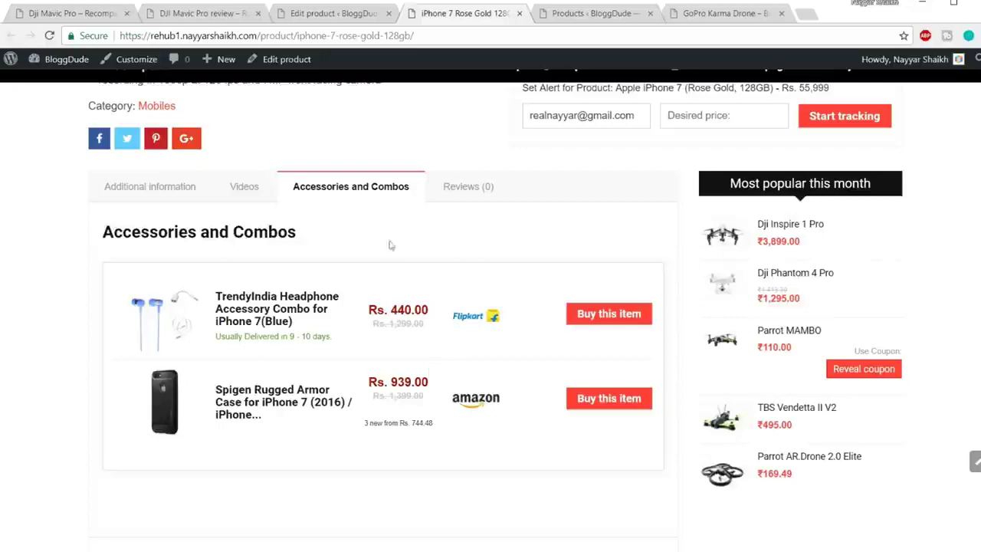
{"action": "left_click", "coordinate": [331, 13]}
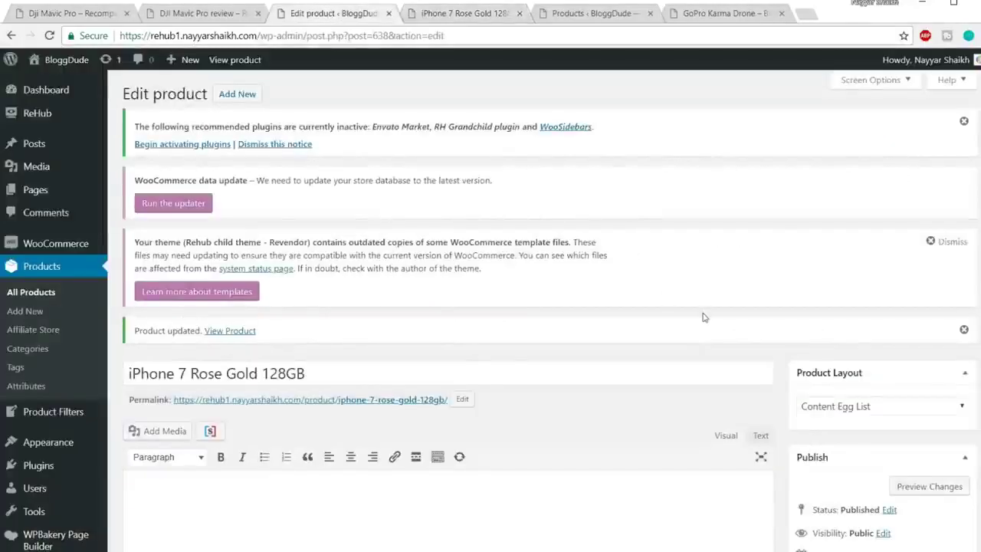
- Scroll to General data's custom shortcode fields and place the caret in the before-Content box
{"action": "scroll", "coordinate": [705, 317], "scroll_direction": "down", "scroll_amount": 15}
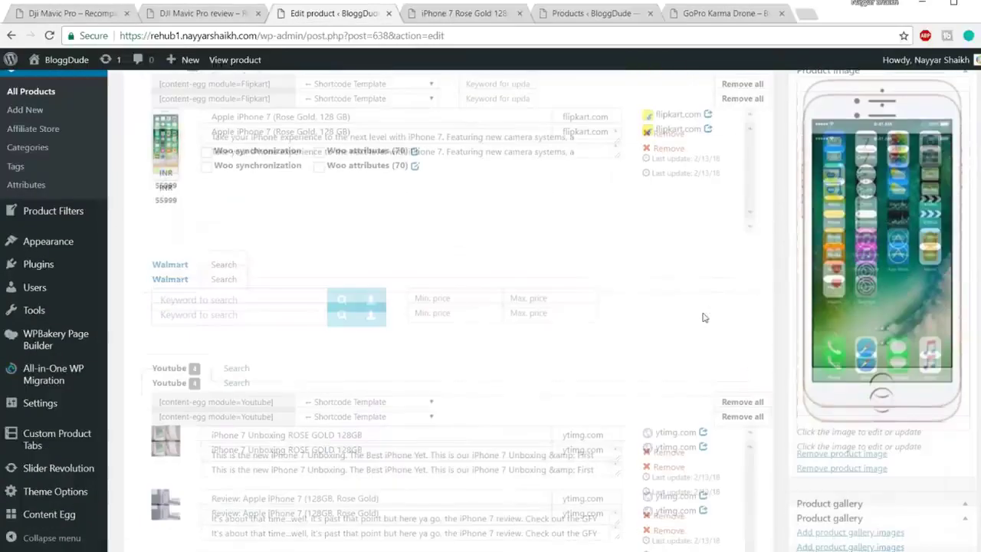
{"action": "scroll", "coordinate": [705, 317], "scroll_direction": "down", "scroll_amount": 10}
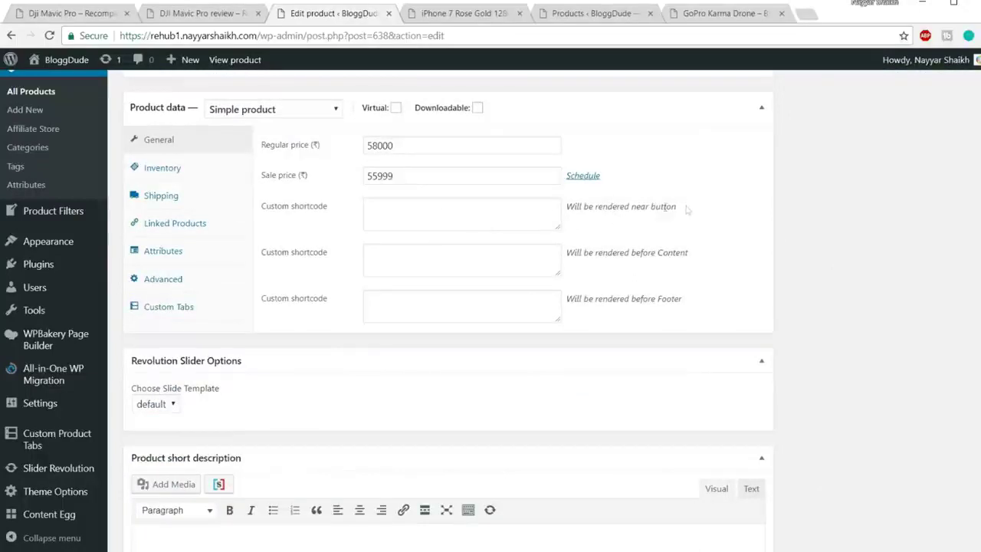
{"action": "left_click_drag", "start_coordinate": [688, 209], "coordinate": [584, 211]}
{"action": "left_click_drag", "start_coordinate": [705, 254], "coordinate": [597, 252]}
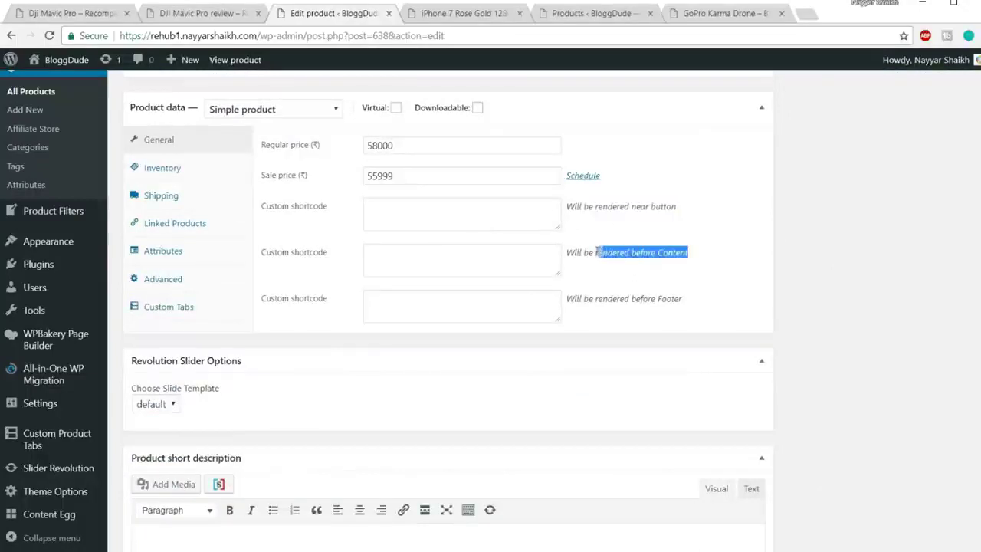
{"action": "left_click", "coordinate": [490, 252]}
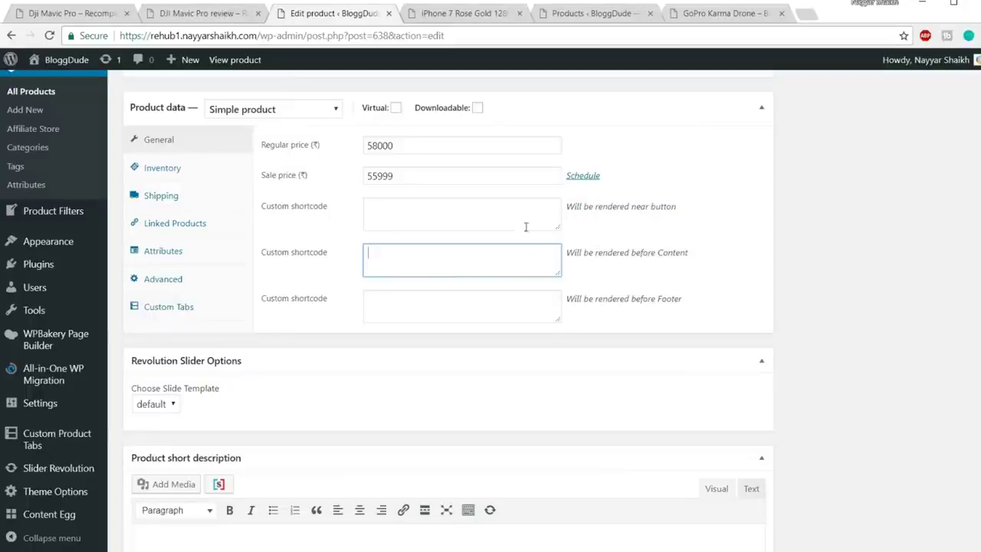
{"action": "left_click", "coordinate": [503, 218]}
{"action": "left_click", "coordinate": [440, 254]}
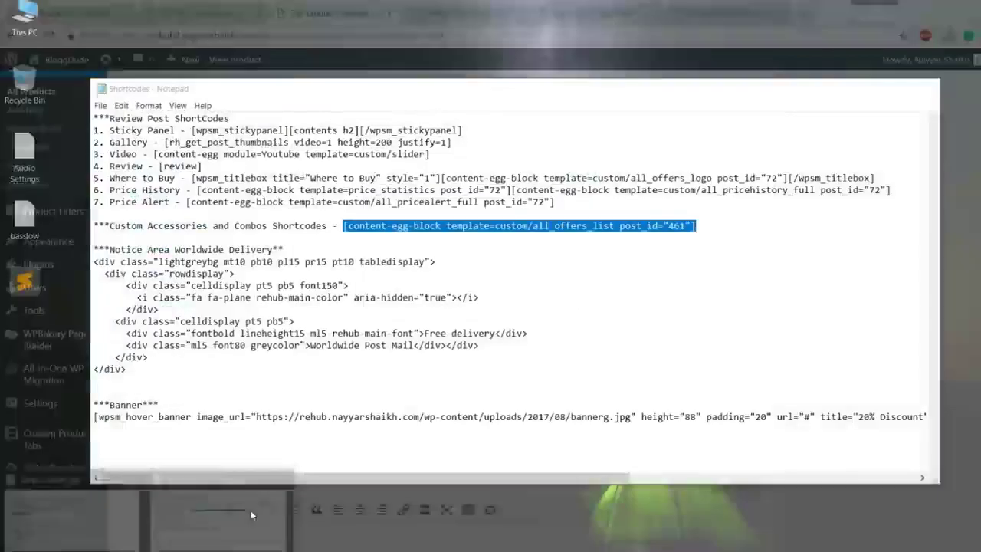
- Select the Notice Area Worldwide Delivery div block in the Shortcodes notes
{"action": "left_click", "coordinate": [251, 510]}
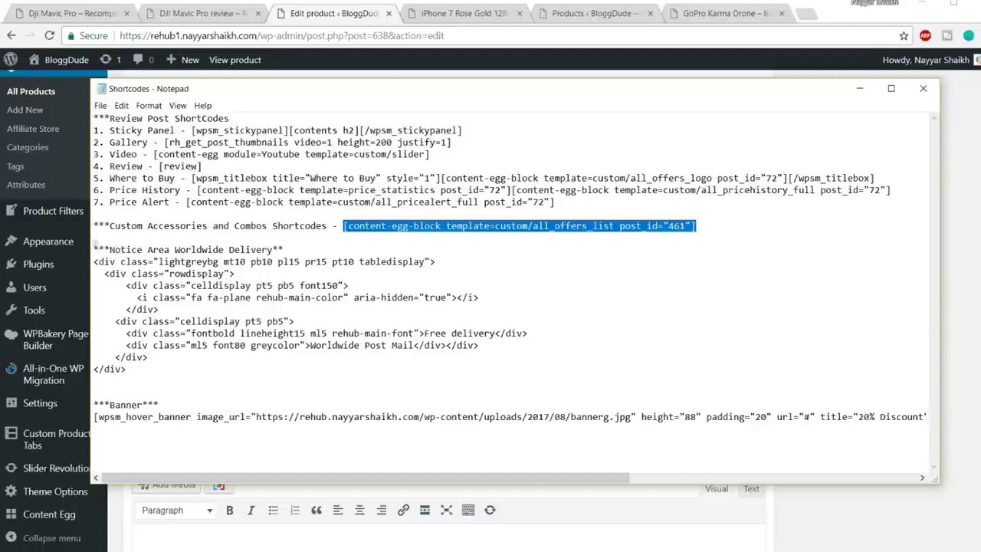
{"action": "left_click_drag", "start_coordinate": [96, 249], "coordinate": [299, 246]}
{"action": "left_click", "coordinate": [299, 246]}
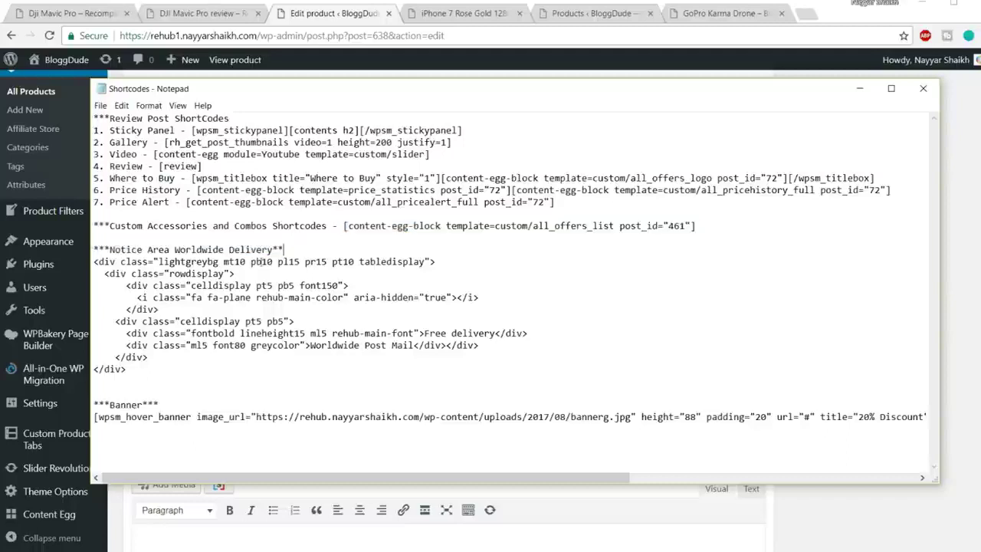
{"action": "left_click_drag", "start_coordinate": [130, 374], "coordinate": [80, 265]}
- Paste the Free delivery notice HTML into the enlarged before-Content shortcode box and review it
{"action": "key", "text": "ctrl+c"}
{"action": "key", "text": "alt+Tab"}
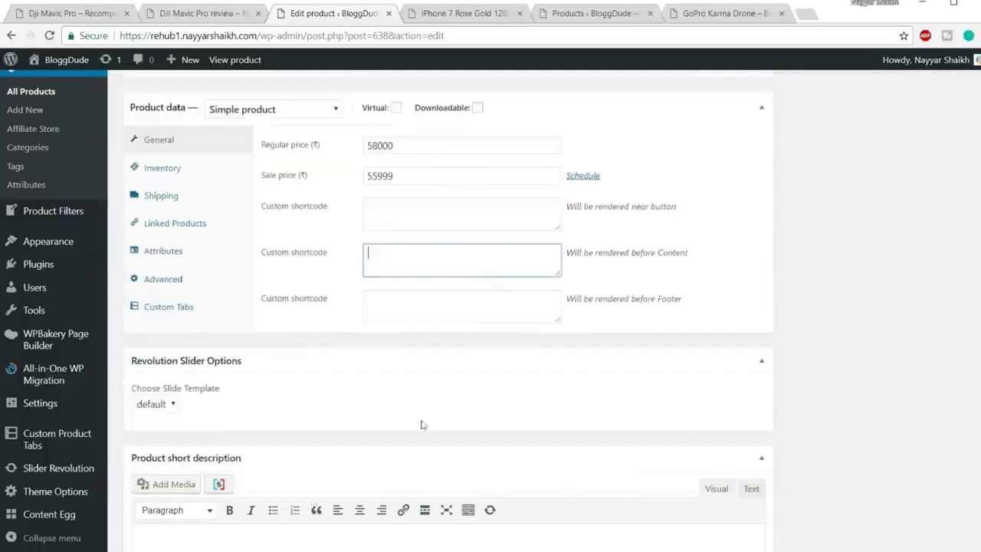
{"action": "left_click_drag", "start_coordinate": [557, 274], "coordinate": [559, 430]}
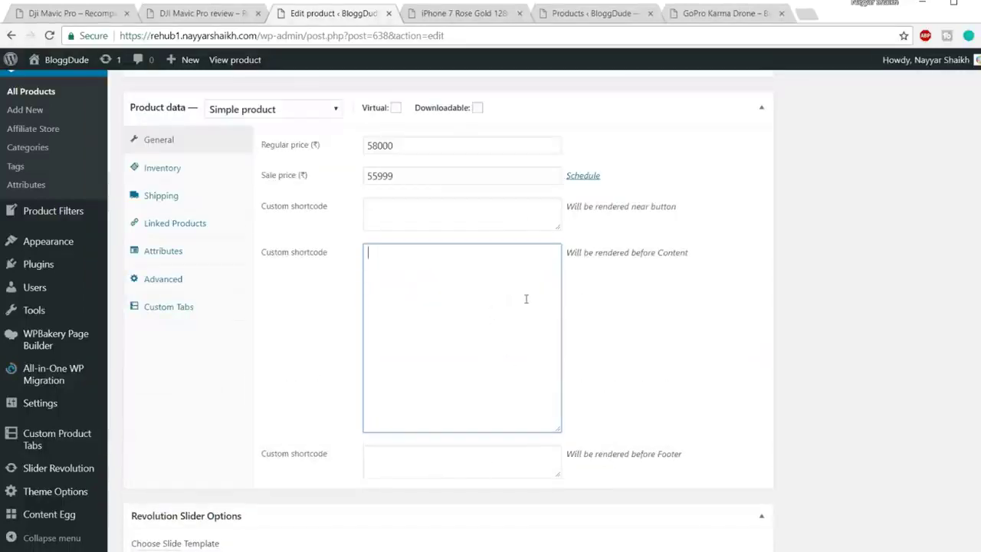
{"action": "key", "text": "ctrl+v"}
{"action": "left_click_drag", "start_coordinate": [699, 254], "coordinate": [633, 253]}
{"action": "scroll", "coordinate": [499, 338], "scroll_direction": "up", "scroll_amount": 1}
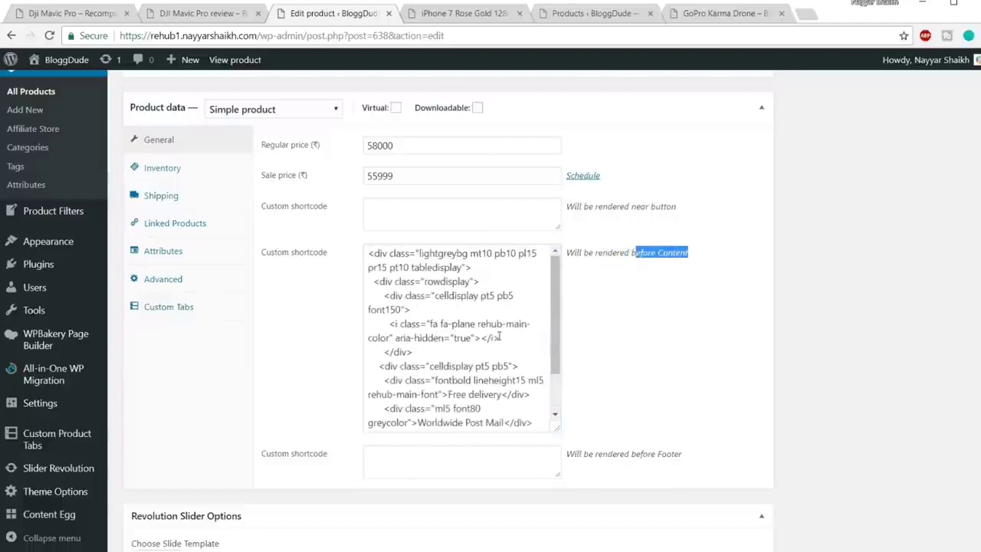
{"action": "left_click_drag", "start_coordinate": [449, 394], "coordinate": [502, 394]}
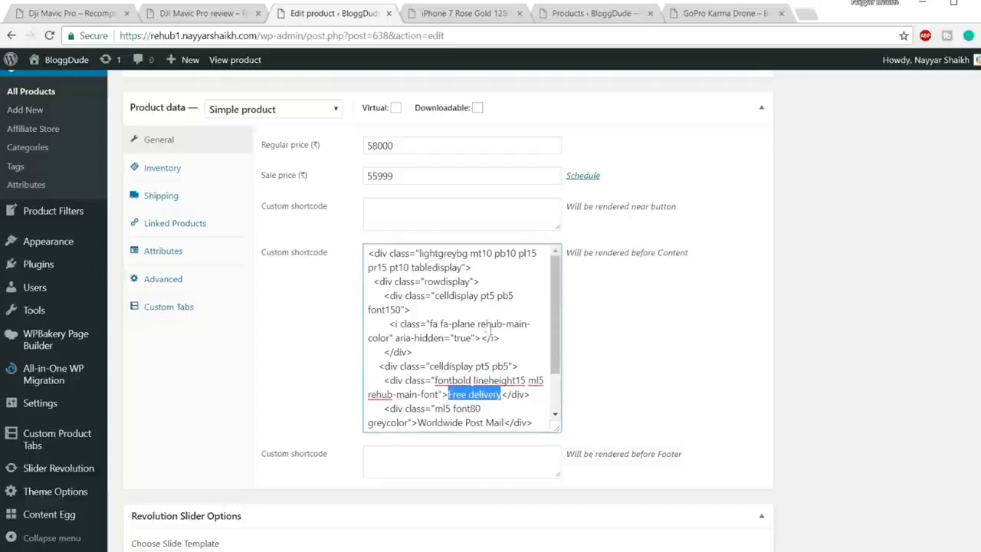
{"action": "left_click_drag", "start_coordinate": [452, 323], "coordinate": [464, 325]}
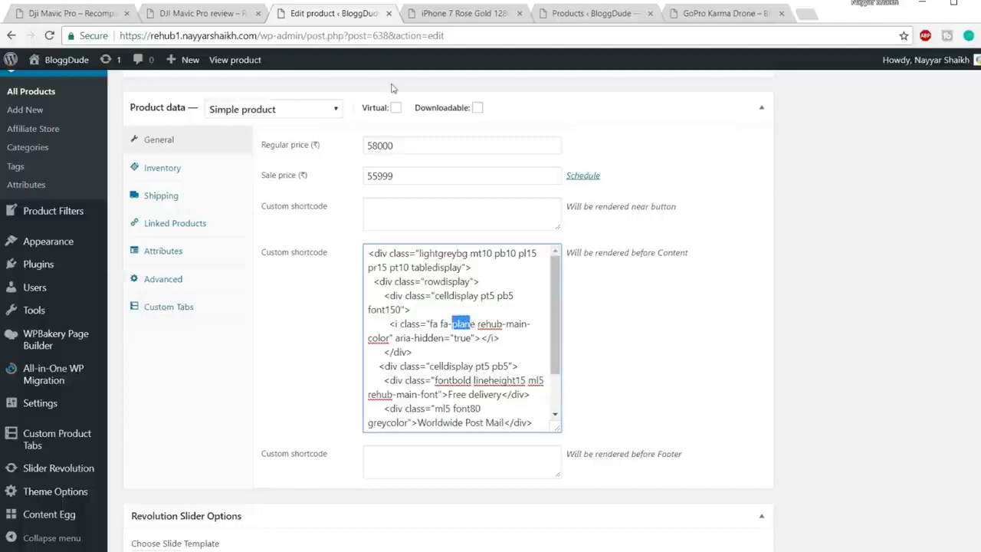
{"action": "left_click", "coordinate": [459, 17]}
- View the ReHub Notice Area (Delivery, Bonus) demo and its Free delivery box
{"action": "scroll", "coordinate": [628, 192], "scroll_direction": "up", "scroll_amount": 5}
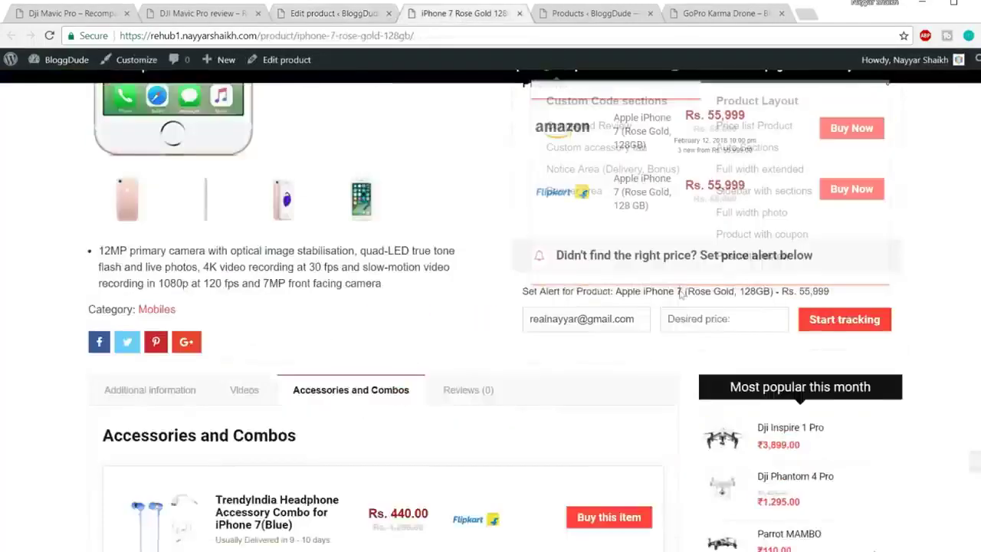
{"action": "key", "text": "ctrl+1"}
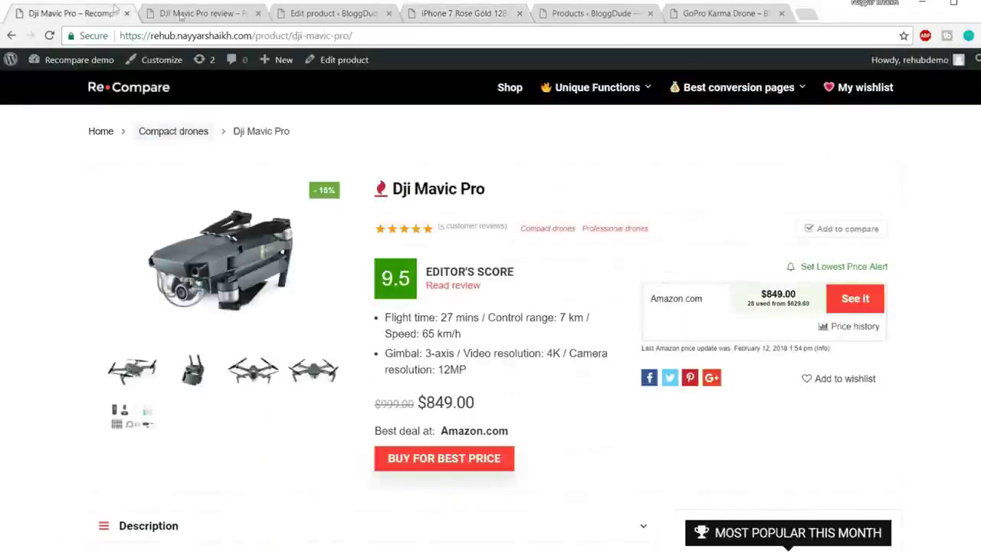
{"action": "scroll", "coordinate": [506, 264], "scroll_direction": "down", "scroll_amount": 3}
{"action": "scroll", "coordinate": [547, 171], "scroll_direction": "up", "scroll_amount": 3}
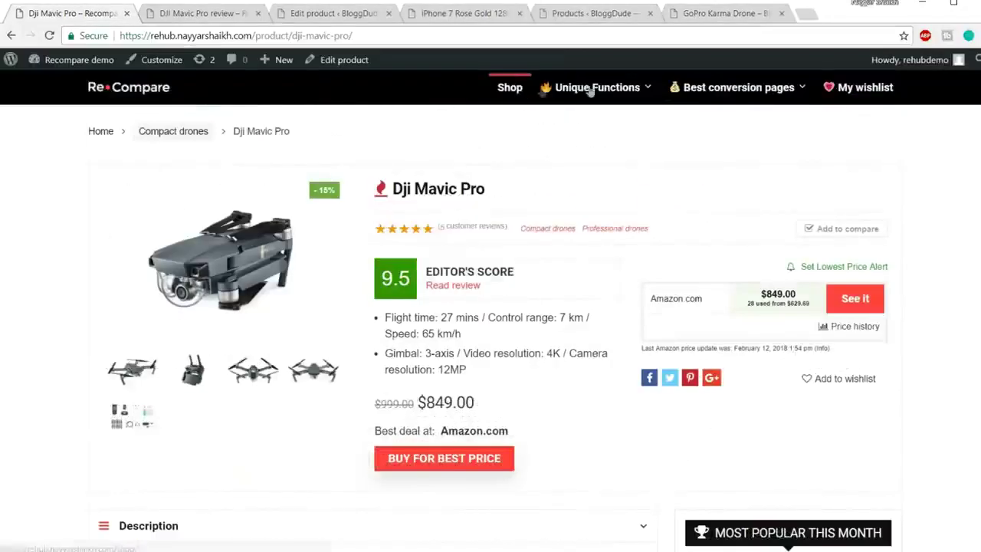
{"action": "mouse_move", "coordinate": [595, 91]}
{"action": "left_click", "coordinate": [605, 199]}
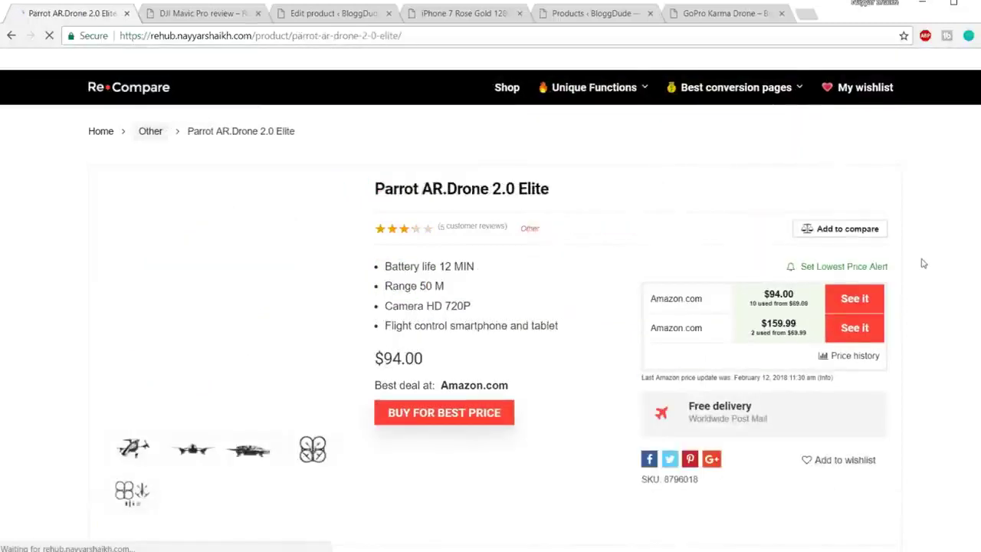
{"action": "scroll", "coordinate": [736, 302], "scroll_direction": "down", "scroll_amount": 2}
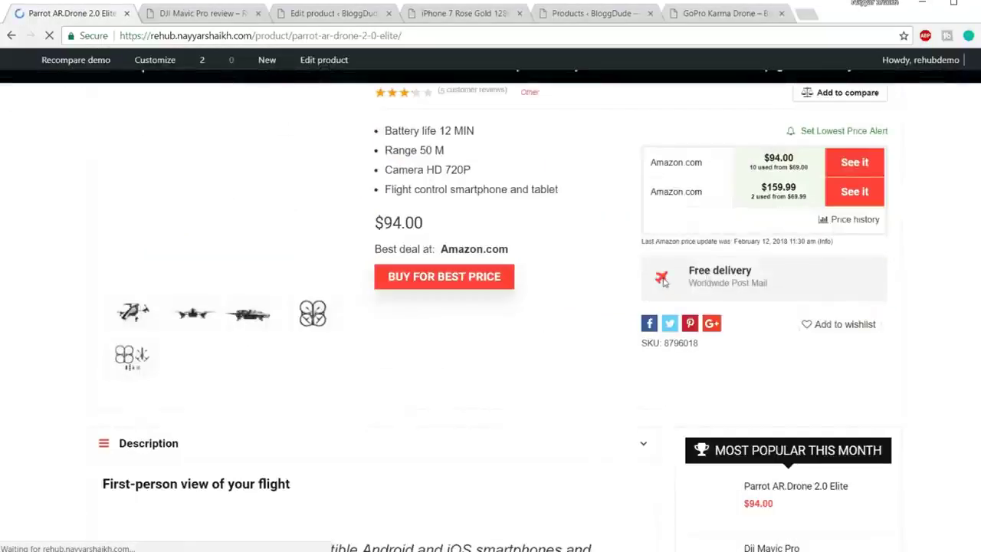
{"action": "mouse_move", "coordinate": [688, 272]}
{"action": "left_mouse_down"}
{"action": "mouse_move", "coordinate": [773, 285]}
{"action": "mouse_move", "coordinate": [679, 290]}
{"action": "left_mouse_up"}
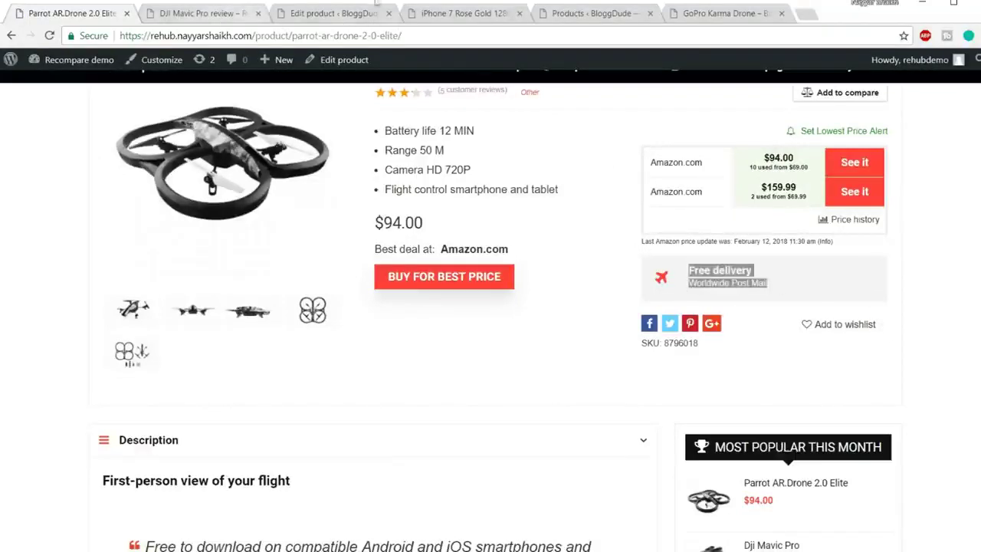
- Go back to the Edit product page with the Free delivery notice HTML
{"action": "left_click", "coordinate": [579, 14]}
{"action": "left_click", "coordinate": [294, 15]}
{"action": "scroll", "coordinate": [475, 349], "scroll_direction": "down", "scroll_amount": 1}
{"action": "scroll", "coordinate": [475, 349], "scroll_direction": "up", "scroll_amount": 1}
{"action": "left_click", "coordinate": [490, 339]}
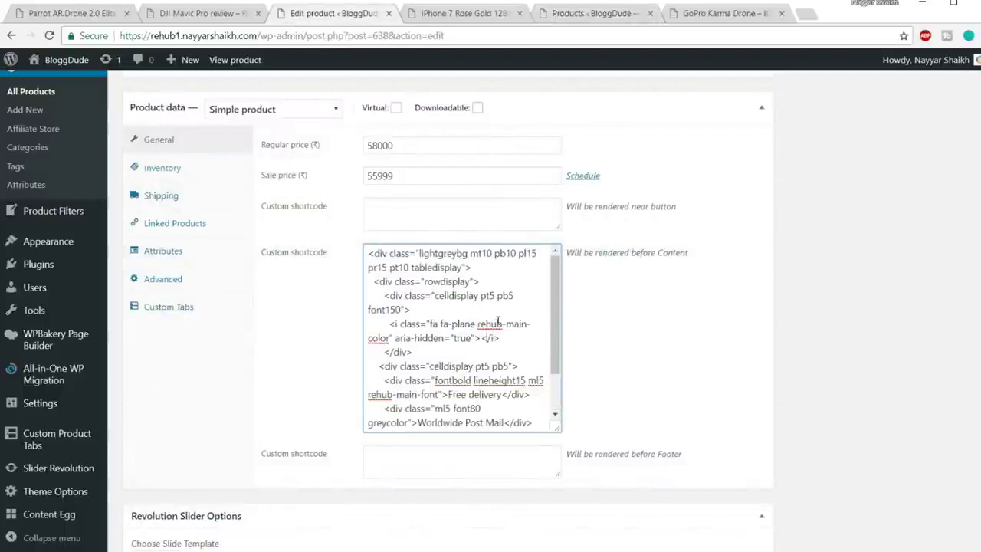
- Change the notice subtitle from 'Worldwide Post Mail' to 'Throughout India', correcting the misspelling
{"action": "left_click_drag", "start_coordinate": [452, 325], "coordinate": [470, 327]}
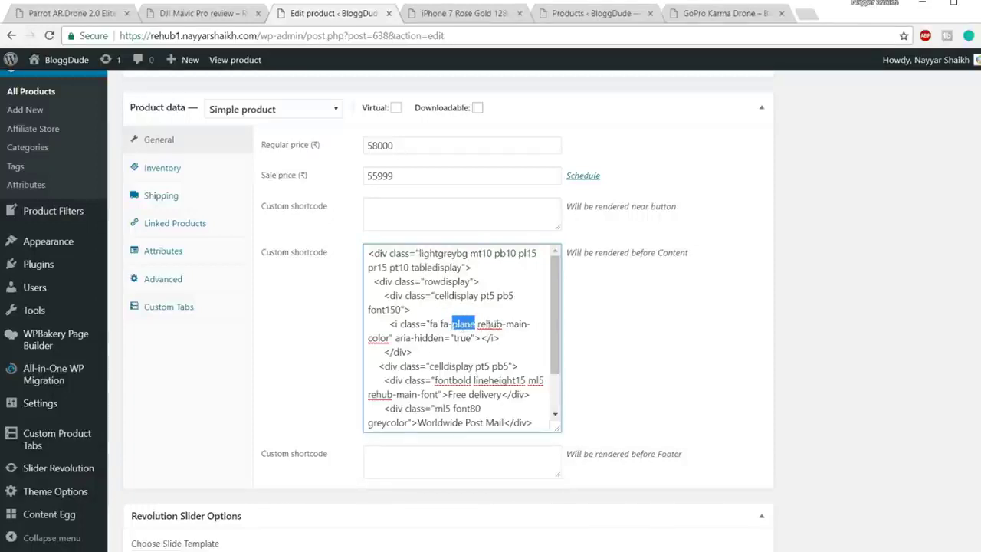
{"action": "scroll", "coordinate": [514, 325], "scroll_direction": "down", "scroll_amount": 1}
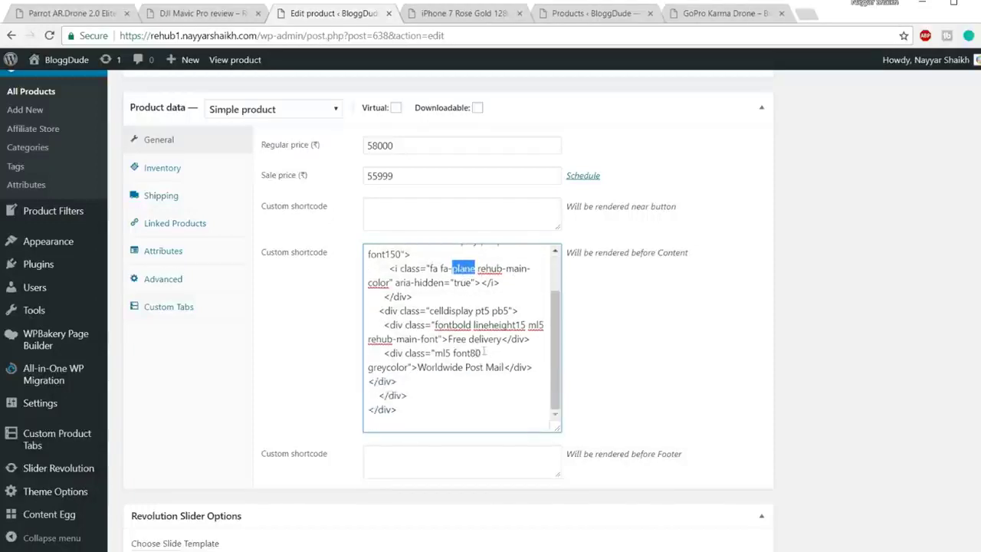
{"action": "left_click_drag", "start_coordinate": [448, 338], "coordinate": [500, 338]}
{"action": "left_click_drag", "start_coordinate": [419, 367], "coordinate": [505, 371]}
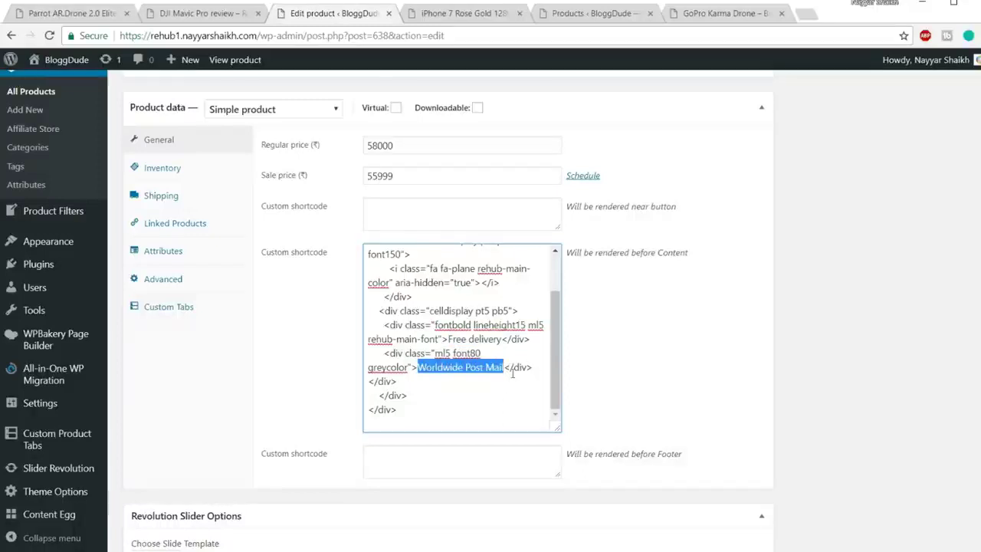
{"action": "type", "text": "Throught India"}
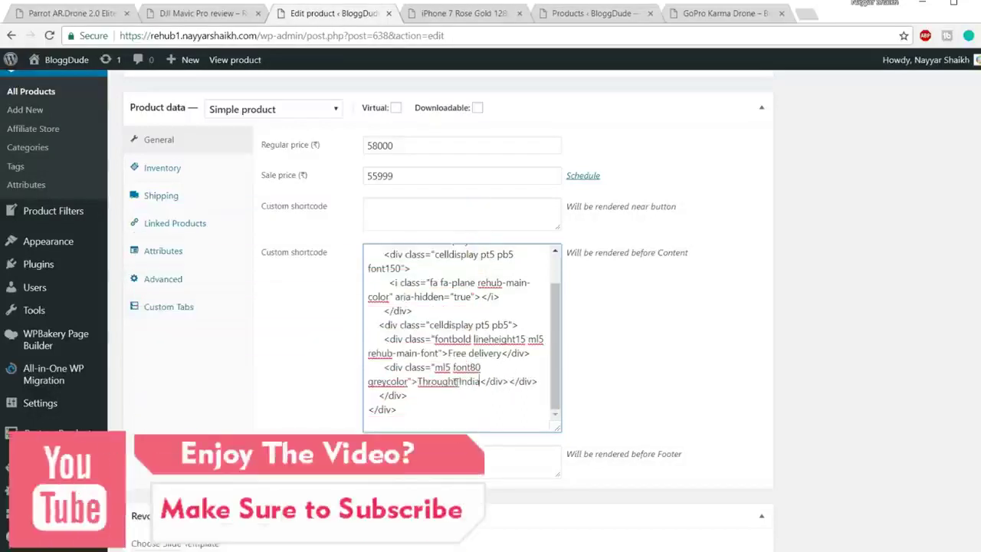
{"action": "left_click_drag", "start_coordinate": [458, 381], "coordinate": [503, 390]}
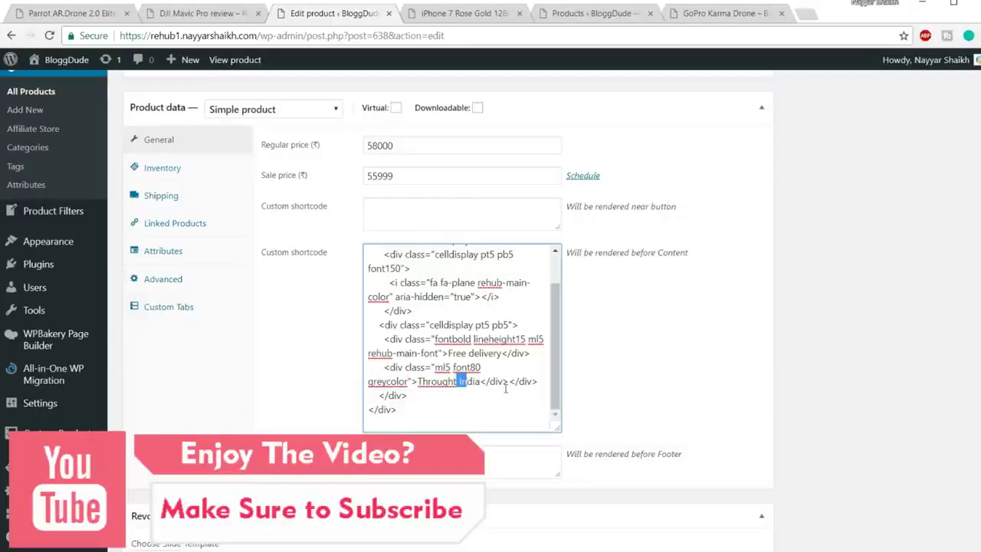
{"action": "key", "text": "Left"}
{"action": "key", "text": "BackSpace"}
{"action": "type", "text": "out"}
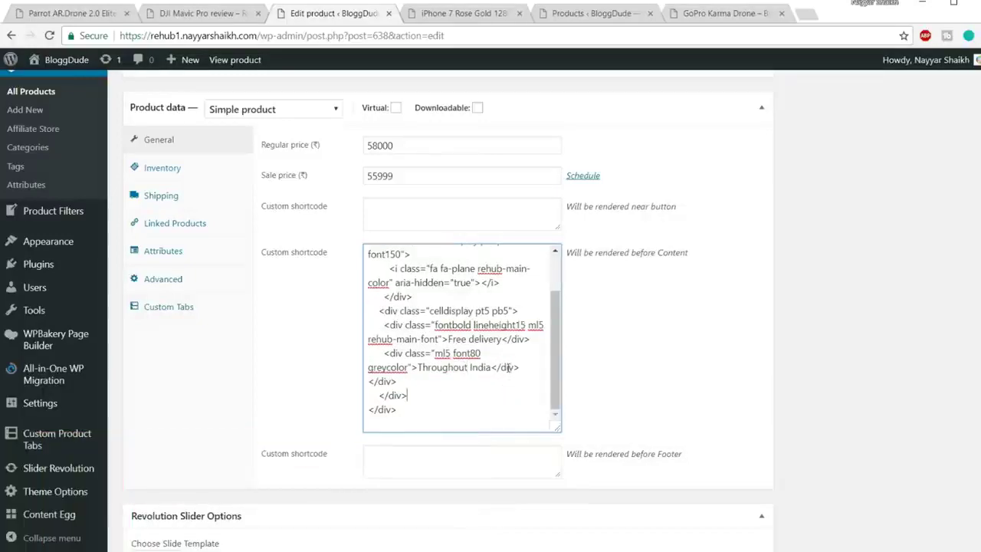
{"action": "scroll", "coordinate": [513, 384], "scroll_direction": "up", "scroll_amount": 5}
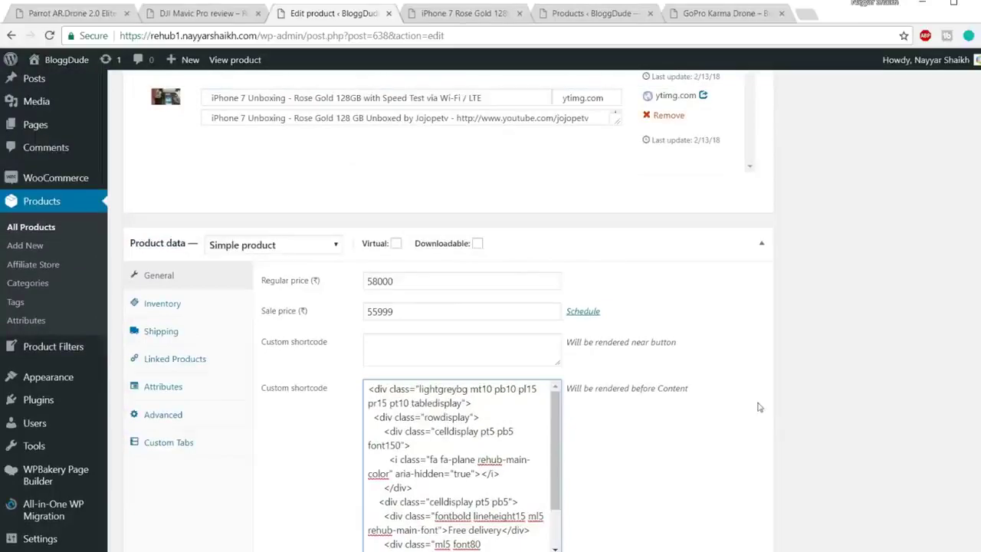
- Update the iPhone 7 Rose Gold product to save the new delivery notice
{"action": "scroll", "coordinate": [759, 407], "scroll_direction": "up", "scroll_amount": 10}
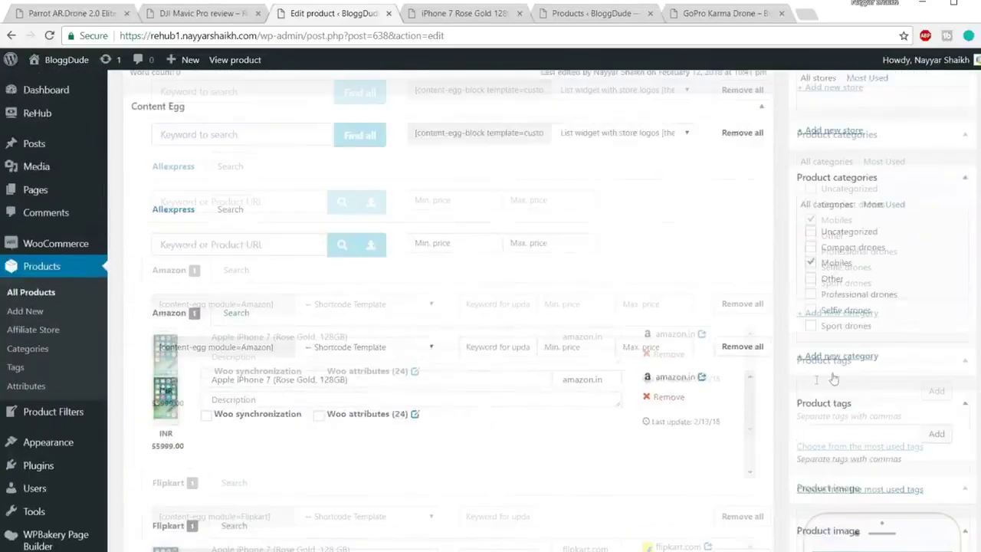
{"action": "scroll", "coordinate": [834, 378], "scroll_direction": "up", "scroll_amount": 4}
{"action": "left_click", "coordinate": [947, 360]}
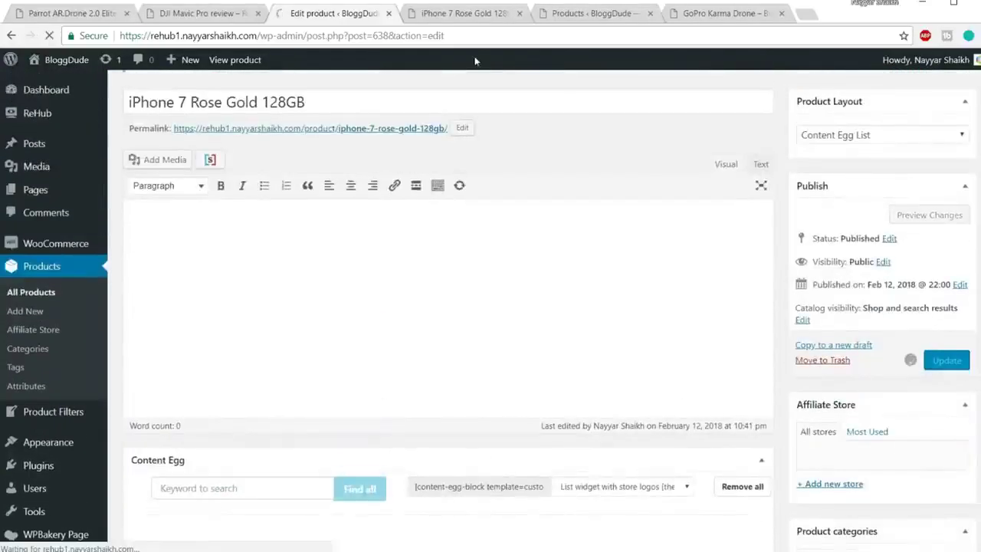
- Reload the live product page and check the Free delivery 'Throughout India' notice
{"action": "left_click", "coordinate": [466, 15]}
{"action": "left_click", "coordinate": [472, 30]}
{"action": "key", "text": "Return"}
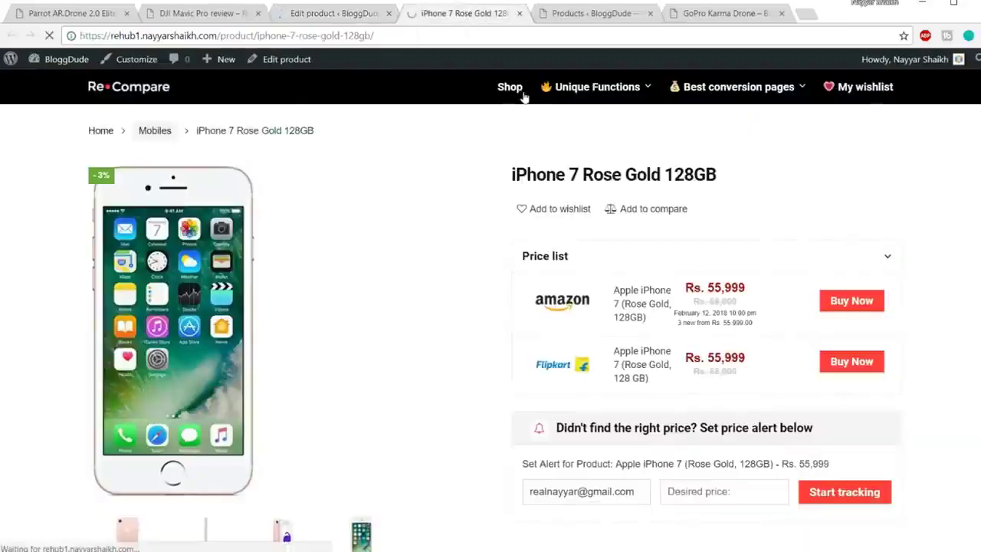
{"action": "scroll", "coordinate": [802, 180], "scroll_direction": "down", "scroll_amount": 3}
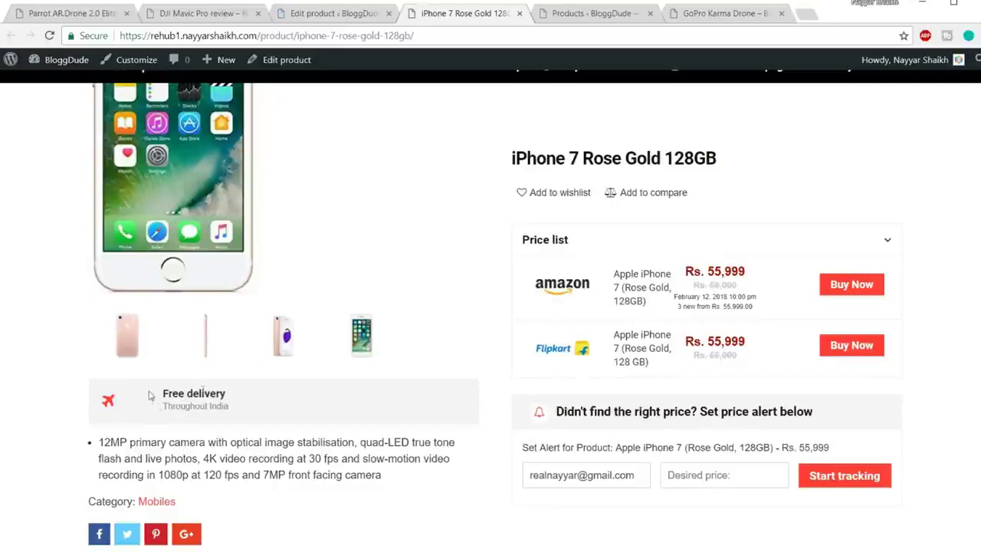
{"action": "mouse_move", "coordinate": [156, 409]}
{"action": "left_mouse_down"}
{"action": "mouse_move", "coordinate": [271, 411]}
{"action": "mouse_move", "coordinate": [159, 392]}
{"action": "left_mouse_up"}
{"action": "left_click", "coordinate": [239, 410]}
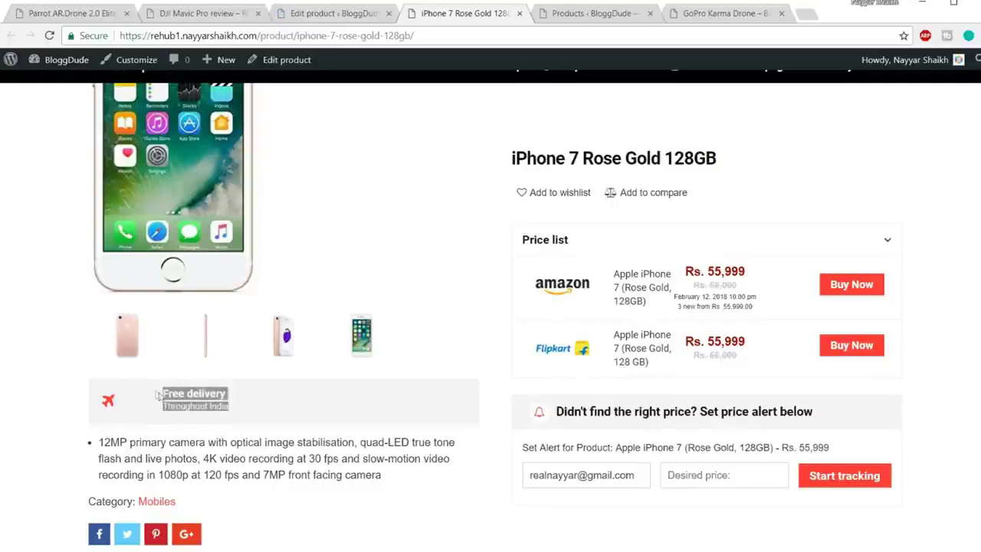
{"action": "left_click", "coordinate": [164, 397]}
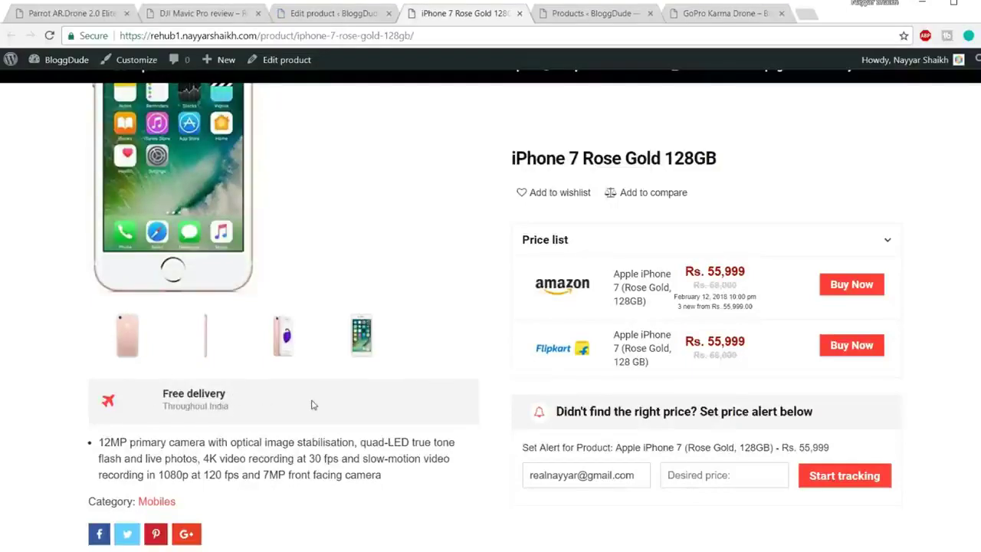
{"action": "scroll", "coordinate": [311, 403], "scroll_direction": "up", "scroll_amount": 3}
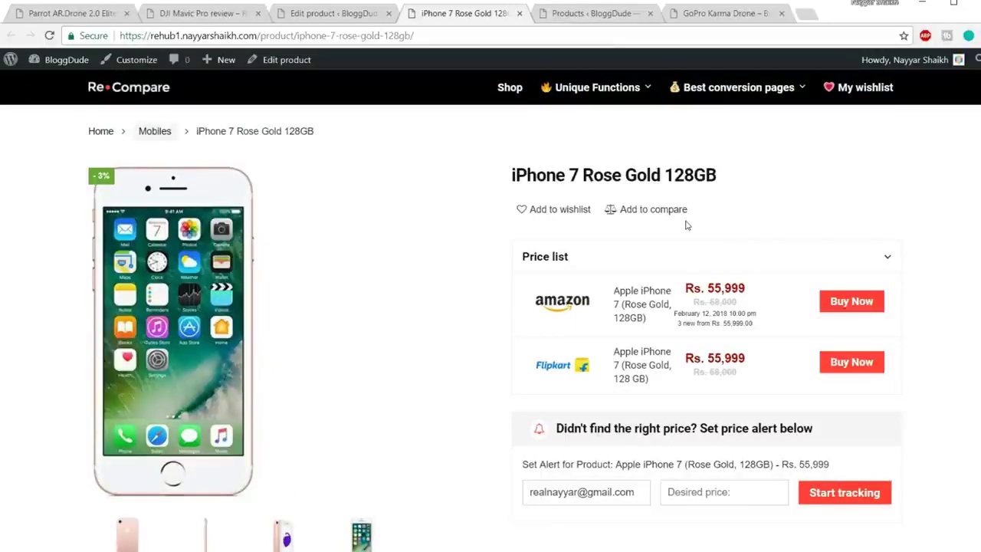
- Review the before-content and near-button placement hints in the product's shortcode fields
{"action": "left_click", "coordinate": [344, 15]}
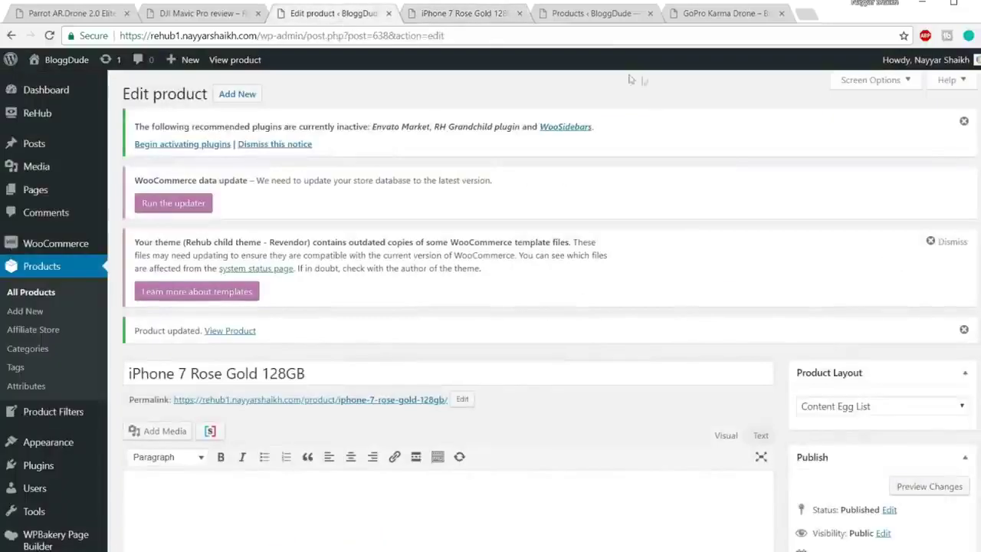
{"action": "scroll", "coordinate": [678, 293], "scroll_direction": "down", "scroll_amount": 15}
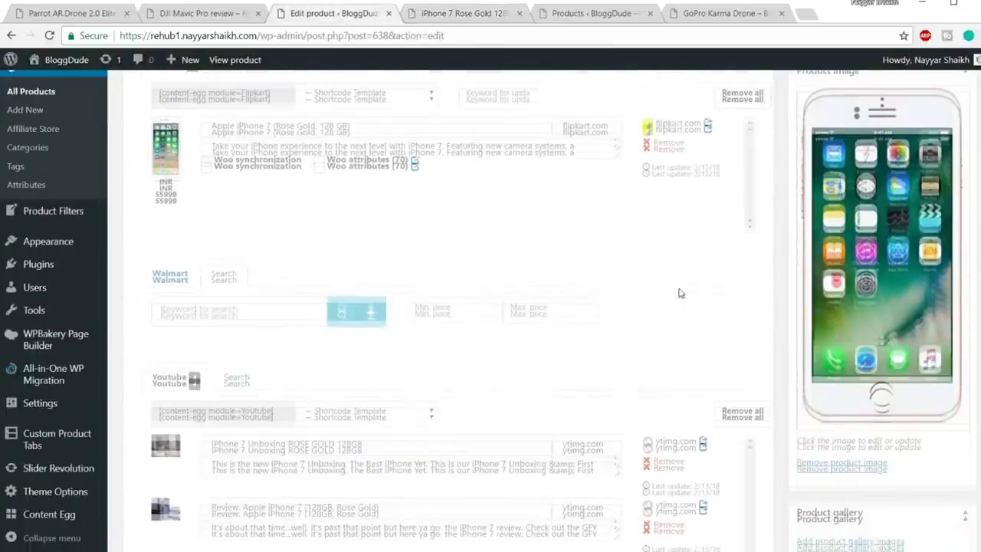
{"action": "scroll", "coordinate": [678, 293], "scroll_direction": "down", "scroll_amount": 15}
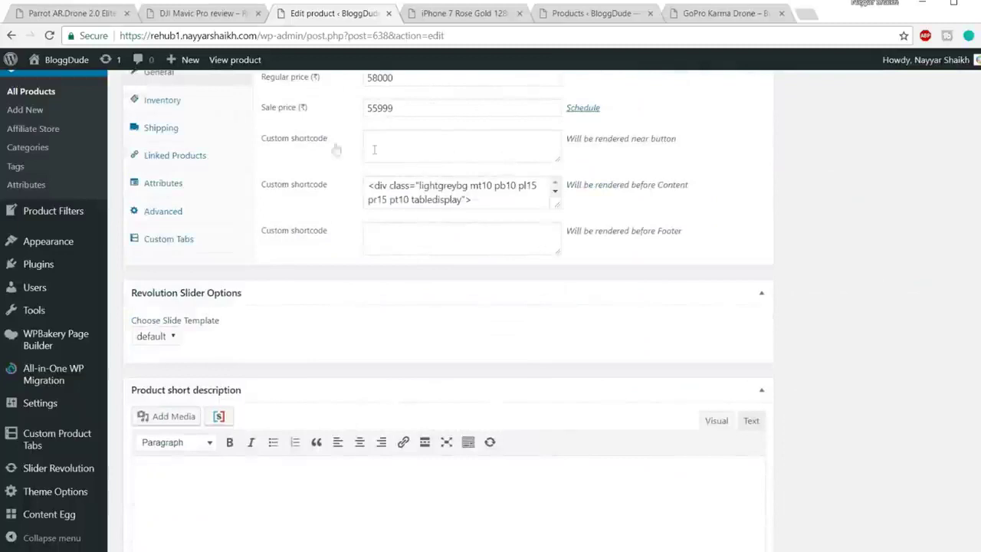
{"action": "left_click_drag", "start_coordinate": [687, 186], "coordinate": [641, 186]}
{"action": "left_click", "coordinate": [675, 140]}
{"action": "left_click_drag", "start_coordinate": [676, 139], "coordinate": [583, 264]}
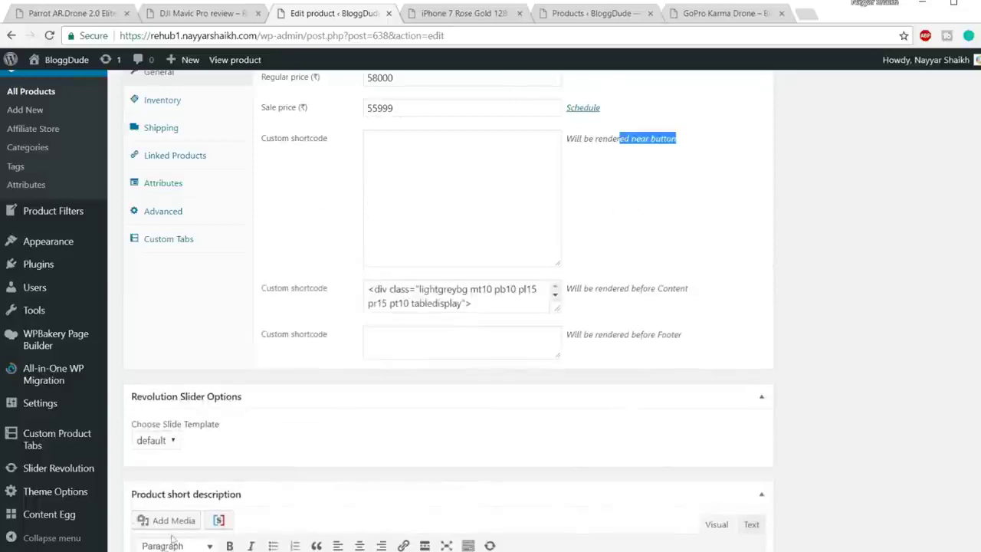
- Paste the wpsm_hover_banner shortcode from the Shortcodes notes into the near-button field and update
{"action": "left_click", "coordinate": [213, 536]}
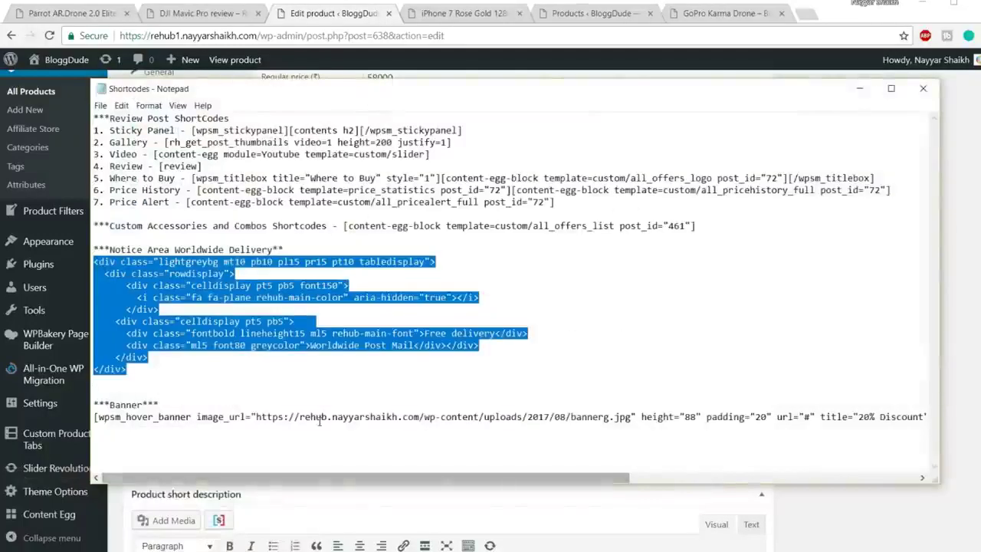
{"action": "left_click", "coordinate": [96, 417]}
{"action": "left_click", "coordinate": [935, 418], "text": "shift"}
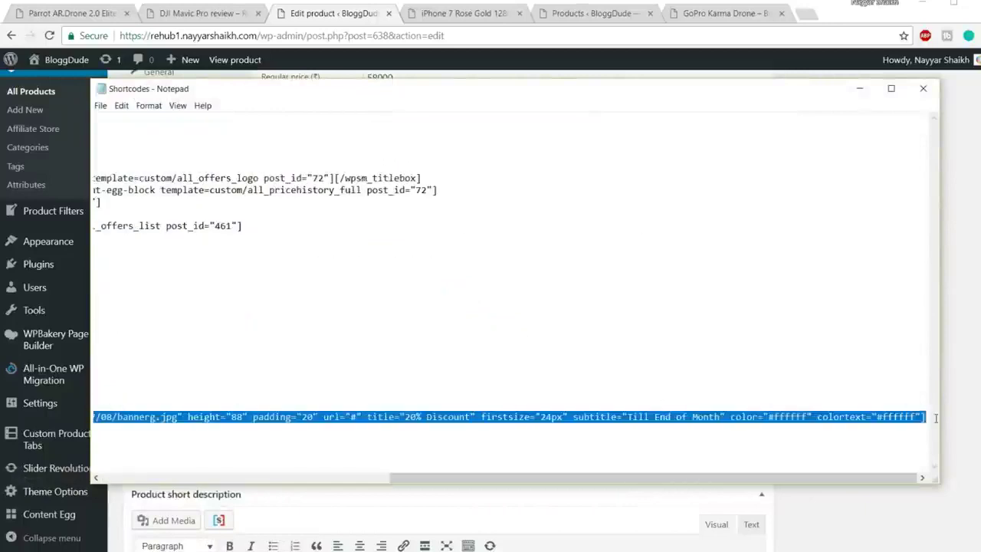
{"action": "key", "text": "ctrl+c"}
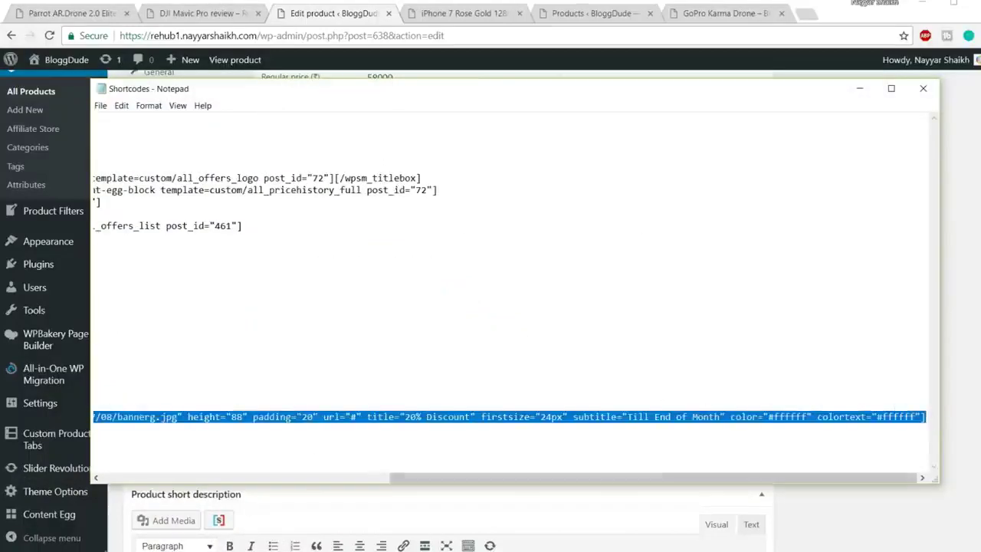
{"action": "key", "text": "alt+Tab"}
{"action": "left_click", "coordinate": [456, 214]}
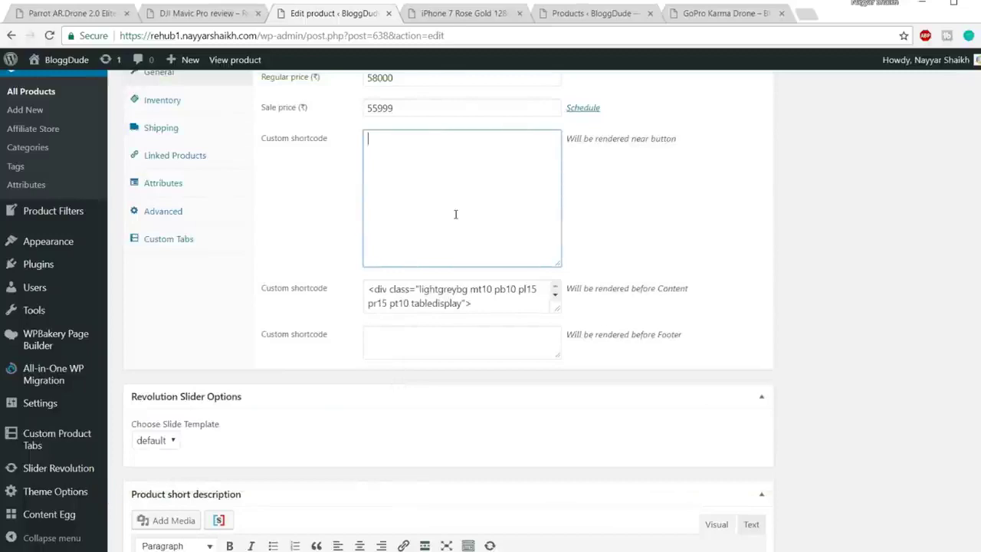
{"action": "key", "text": "ctrl+v"}
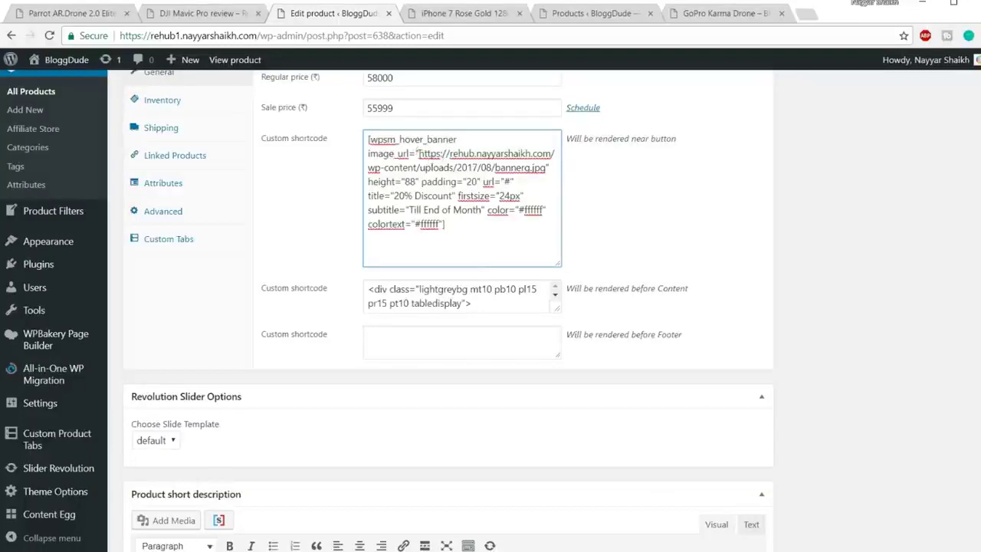
{"action": "scroll", "coordinate": [762, 284], "scroll_direction": "up", "scroll_amount": 15}
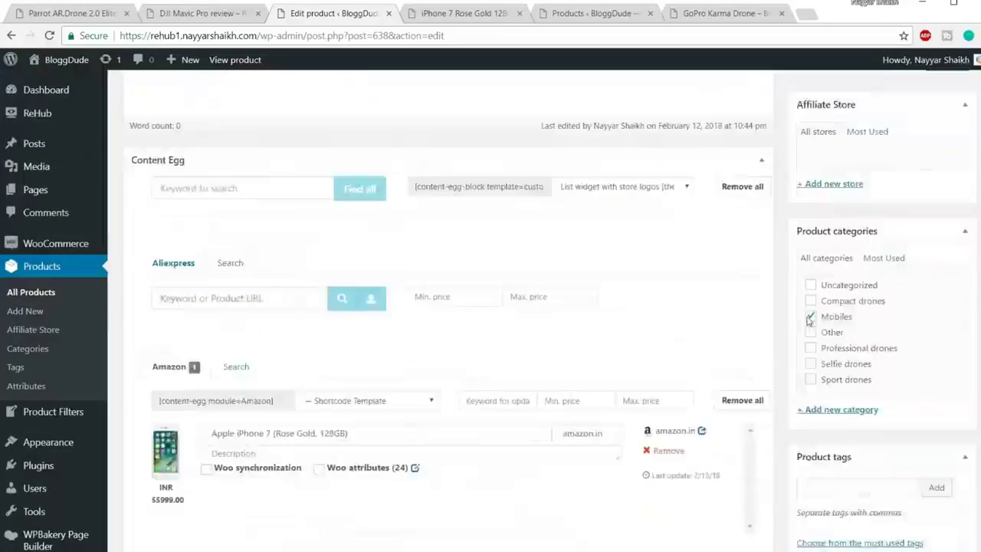
{"action": "scroll", "coordinate": [809, 321], "scroll_direction": "up", "scroll_amount": 2}
{"action": "left_click", "coordinate": [934, 232]}
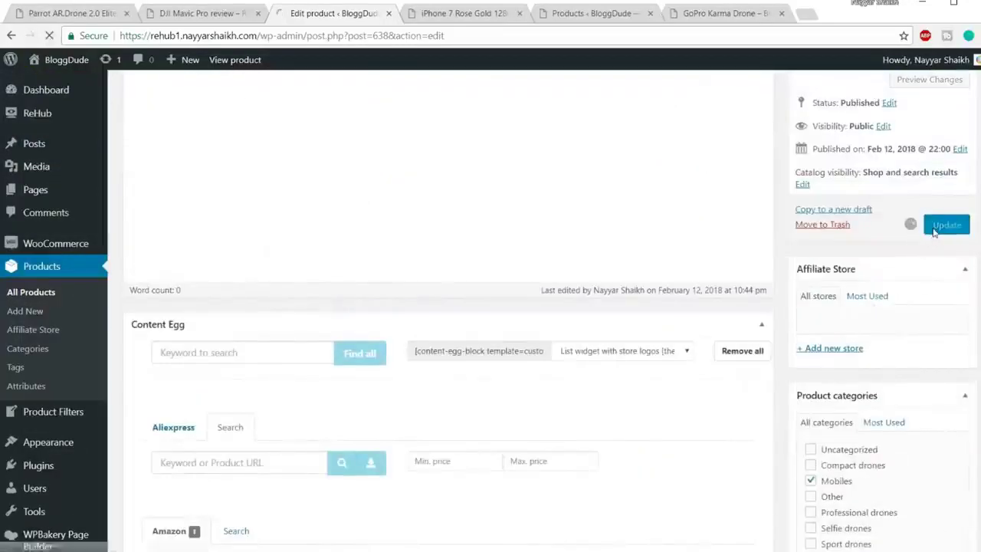
- Reload the live iPhone 7 page to see the green '20% Discount – Till End of Month' banner
{"action": "left_click", "coordinate": [463, 13]}
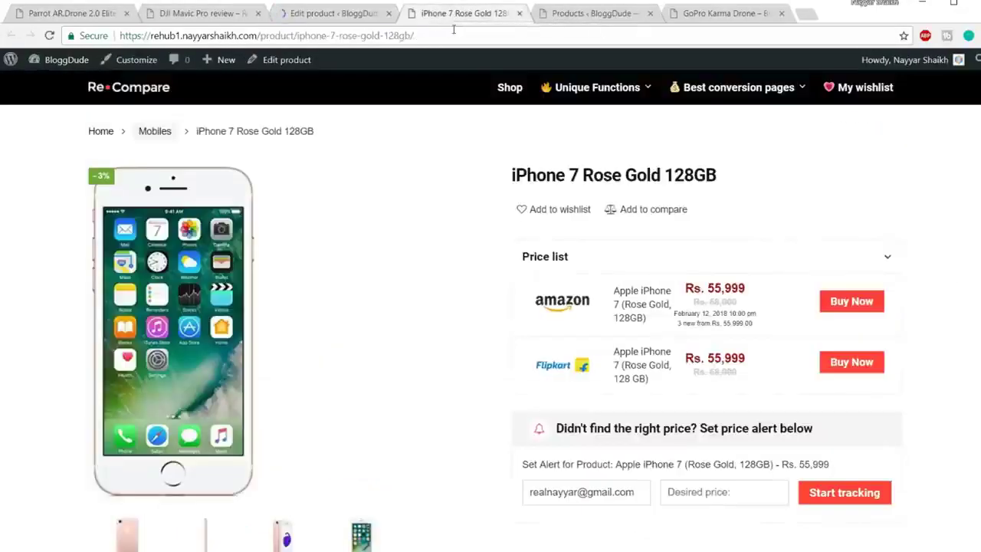
{"action": "left_click", "coordinate": [455, 36]}
{"action": "key", "text": "Return"}
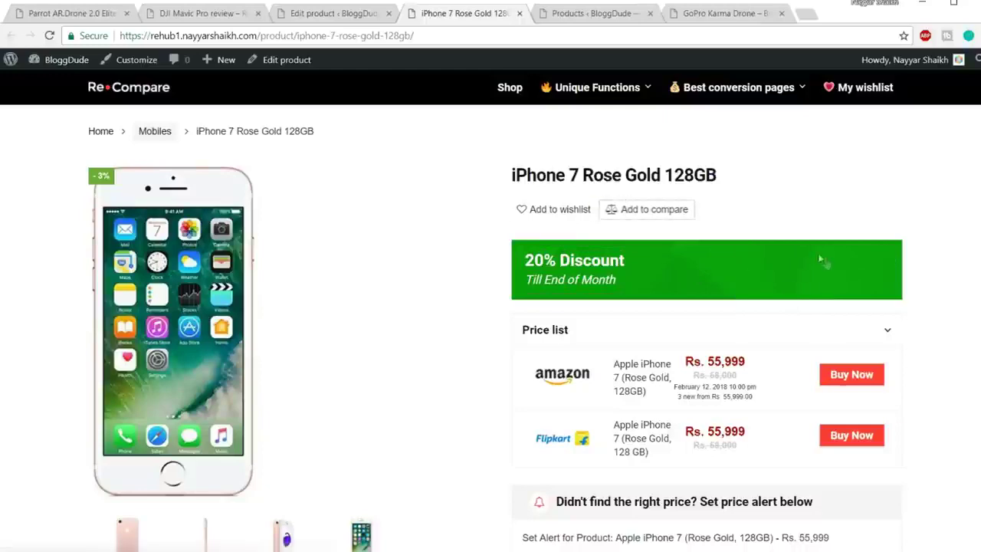
{"action": "left_click", "coordinate": [340, 14]}
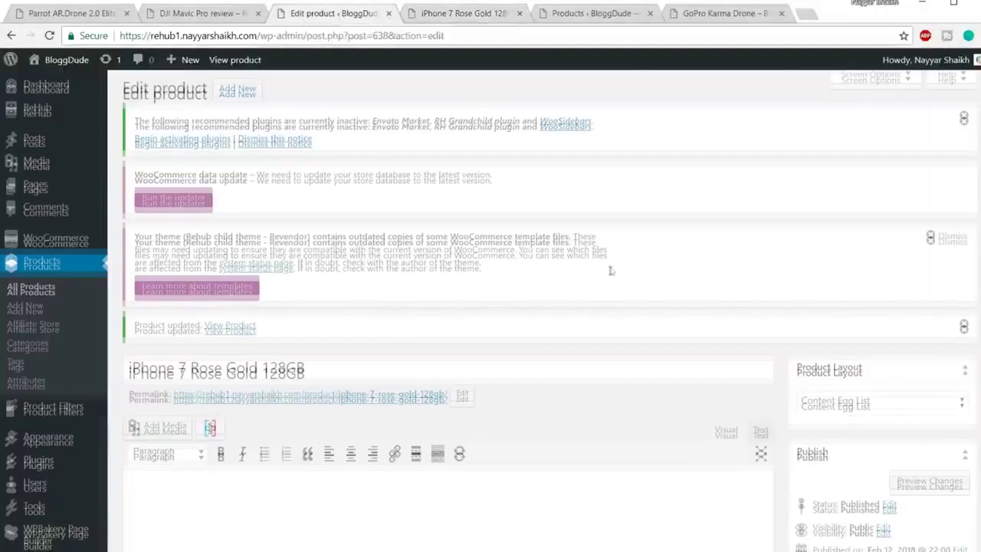
- Enlarge the shortcode box and inspect the banner's image_url value
{"action": "scroll", "coordinate": [610, 270], "scroll_direction": "down", "scroll_amount": 6}
{"action": "scroll", "coordinate": [610, 269], "scroll_direction": "down", "scroll_amount": 10}
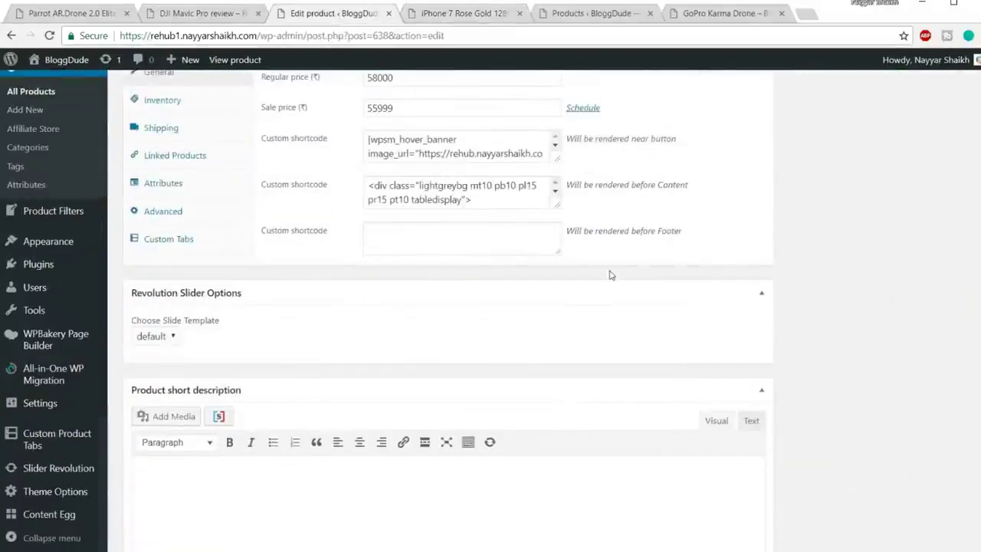
{"action": "left_click_drag", "start_coordinate": [557, 158], "coordinate": [557, 328]}
{"action": "left_click_drag", "start_coordinate": [367, 154], "coordinate": [415, 153]}
{"action": "left_click", "coordinate": [439, 151]}
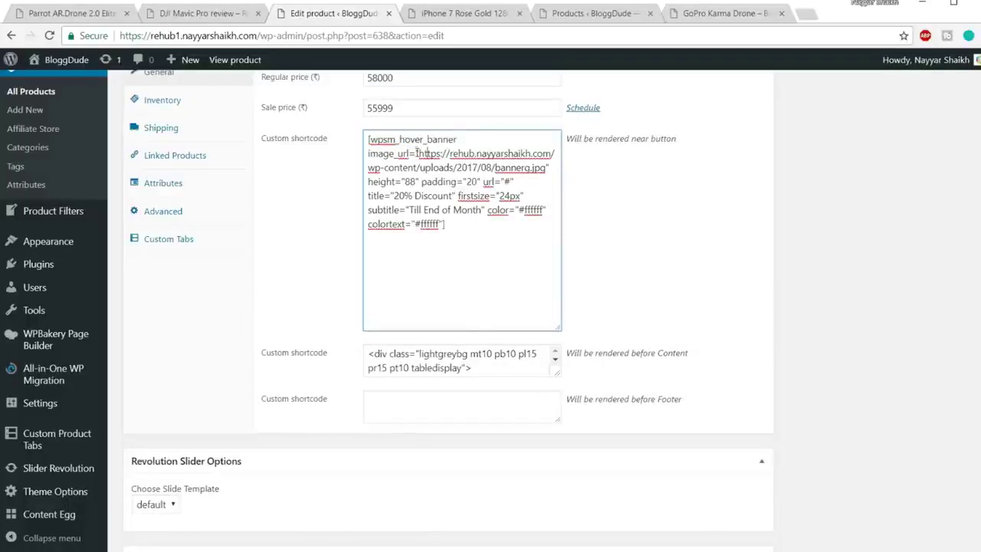
{"action": "left_click_drag", "start_coordinate": [419, 152], "coordinate": [544, 167]}
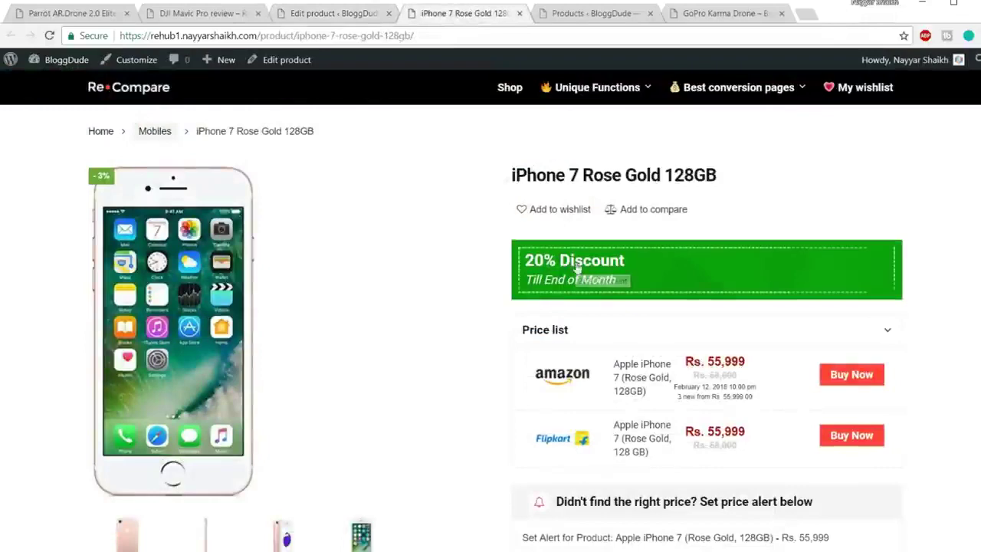
{"action": "key", "text": "ctrl+shift+Tab"}
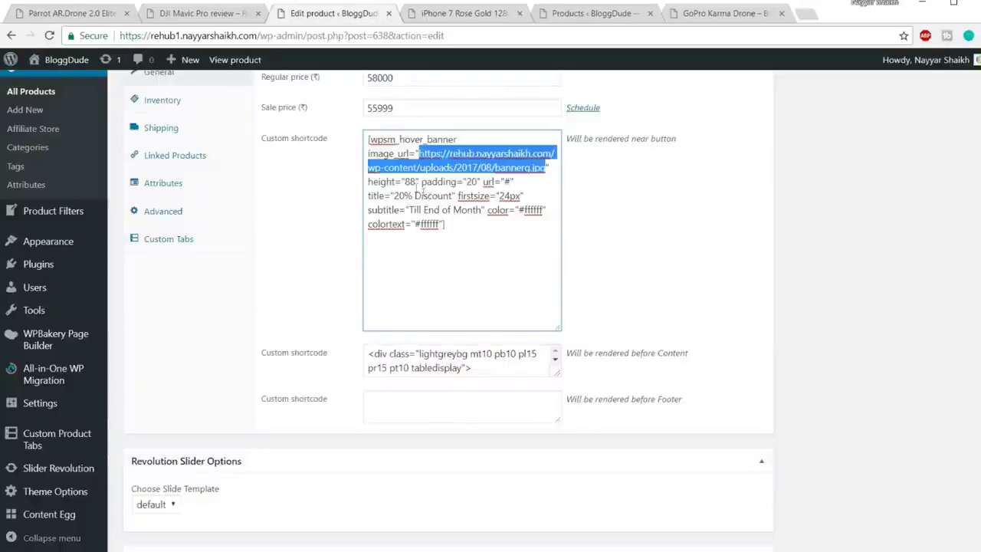
- Change the banner title from '20% Discount' to 'Free Delivery' and update the product
{"action": "left_click_drag", "start_coordinate": [394, 196], "coordinate": [453, 197]}
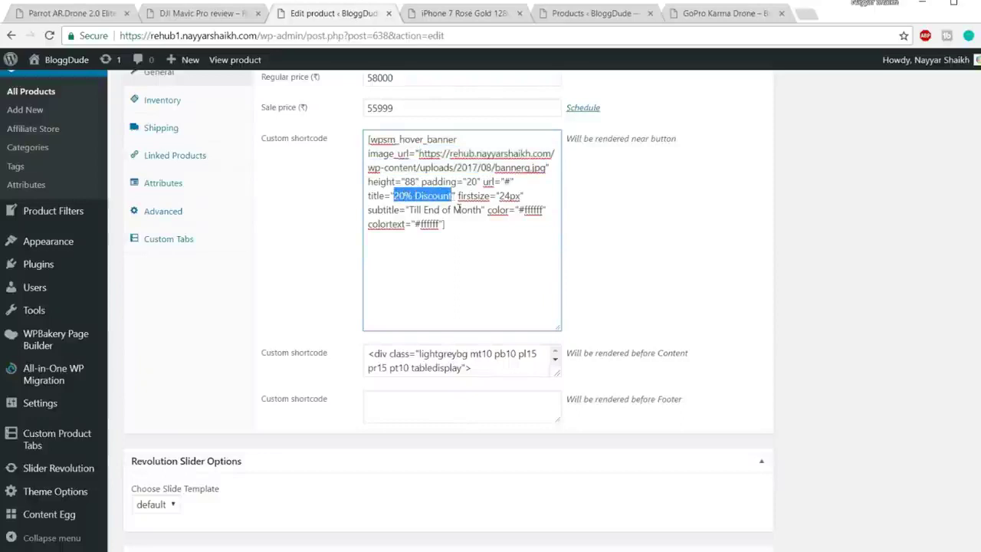
{"action": "type", "text": "Free Delivery"}
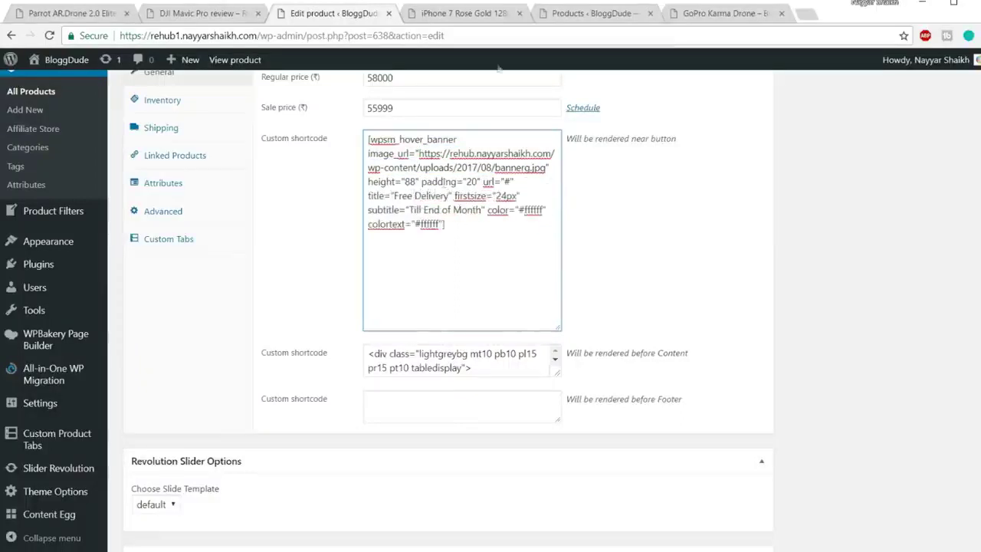
{"action": "left_click", "coordinate": [472, 14]}
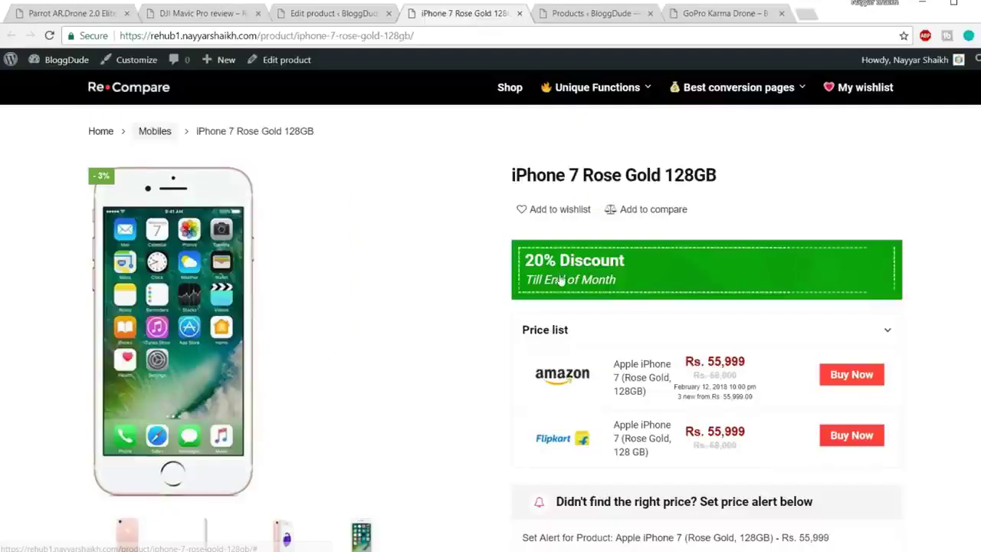
{"action": "left_click", "coordinate": [332, 13]}
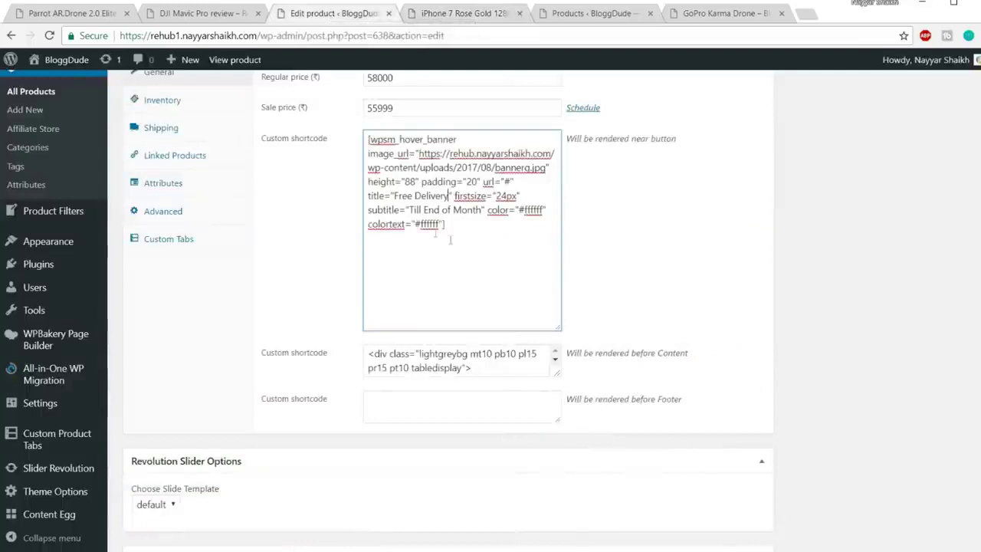
{"action": "left_click_drag", "start_coordinate": [416, 223], "coordinate": [444, 223]}
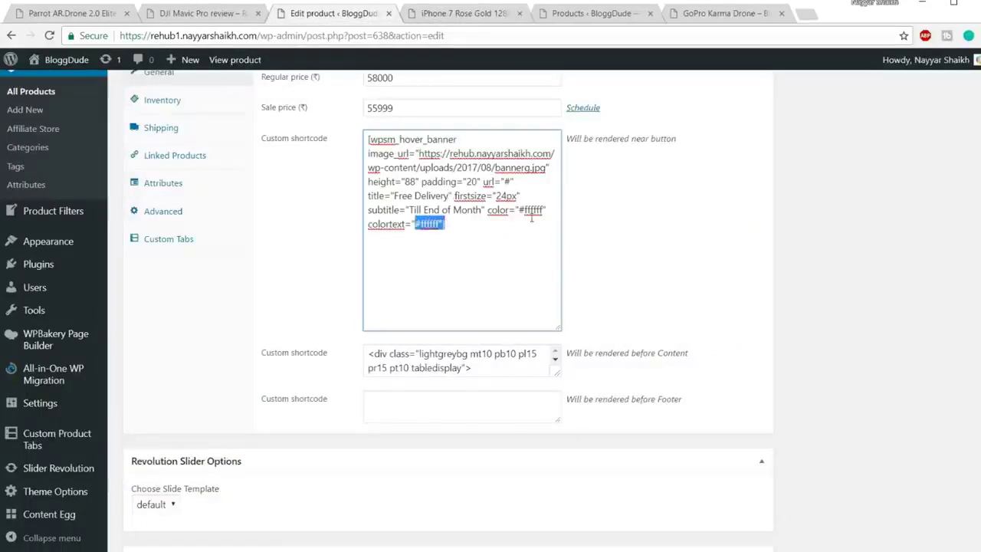
{"action": "left_click_drag", "start_coordinate": [519, 210], "coordinate": [541, 210]}
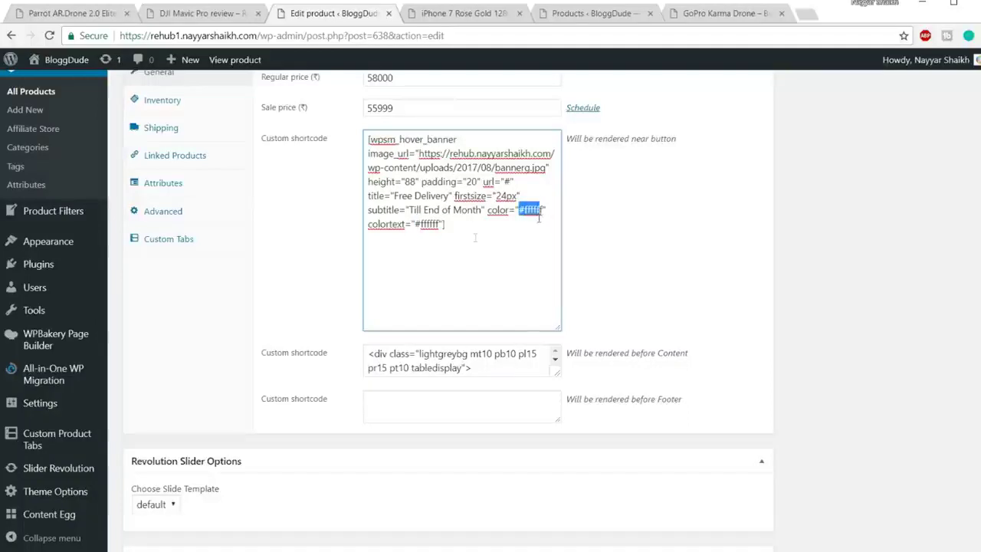
{"action": "left_click", "coordinate": [534, 221]}
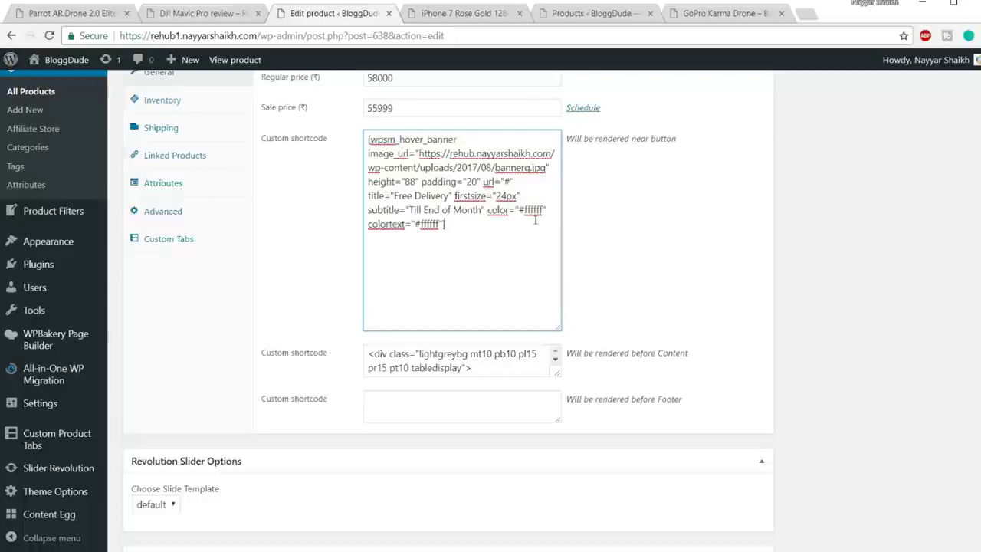
{"action": "scroll", "coordinate": [849, 309], "scroll_direction": "up", "scroll_amount": 10}
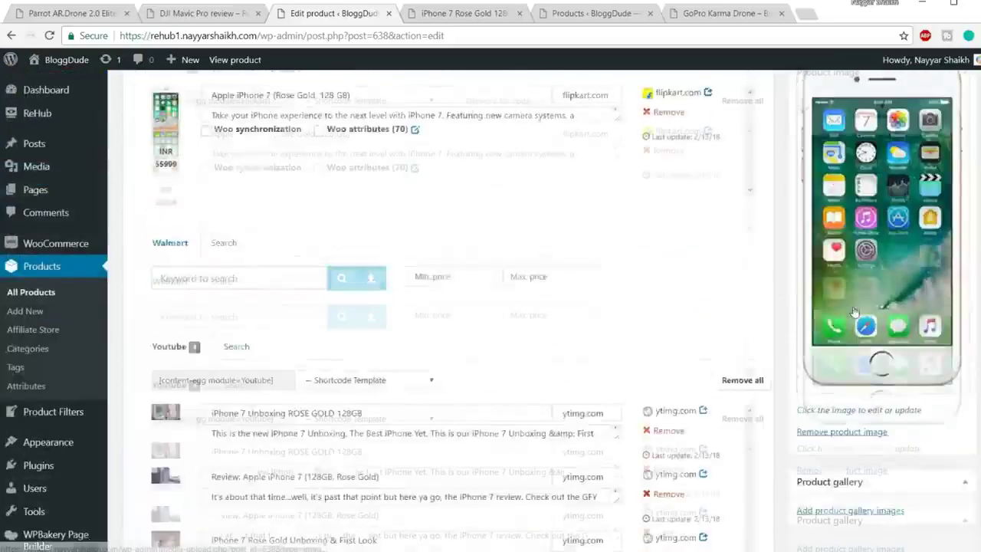
{"action": "scroll", "coordinate": [854, 312], "scroll_direction": "up", "scroll_amount": 10}
{"action": "left_click", "coordinate": [941, 294]}
- Reload the live iPhone 7 page and check the 'Free Delivery' banner and product tabs
{"action": "left_click", "coordinate": [476, 19]}
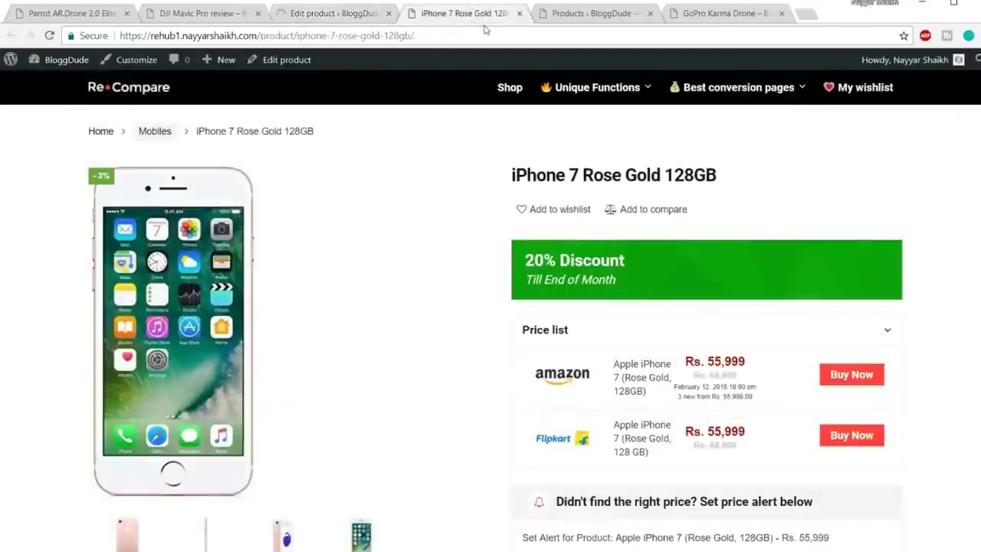
{"action": "left_click", "coordinate": [486, 30]}
{"action": "key", "text": "Return"}
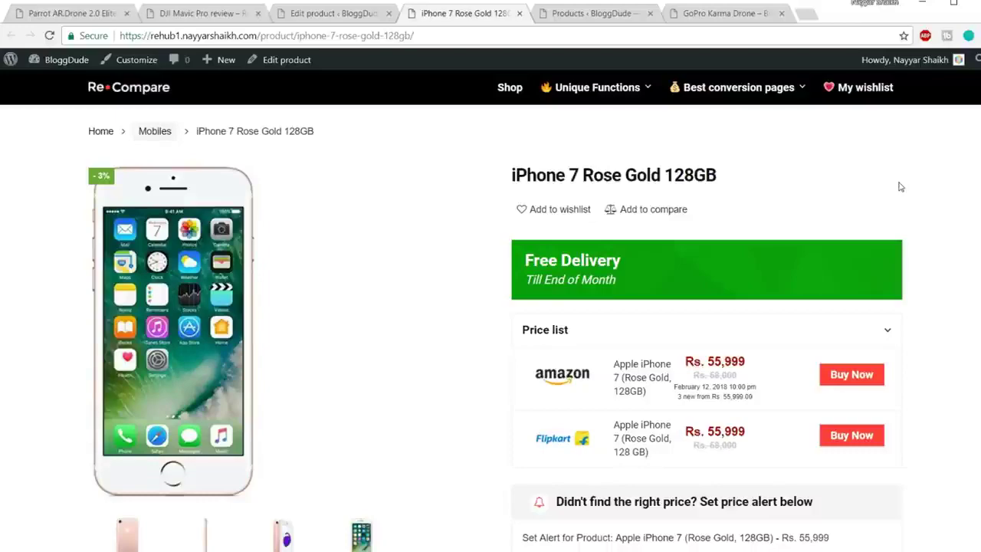
{"action": "scroll", "coordinate": [904, 199], "scroll_direction": "down", "scroll_amount": 4}
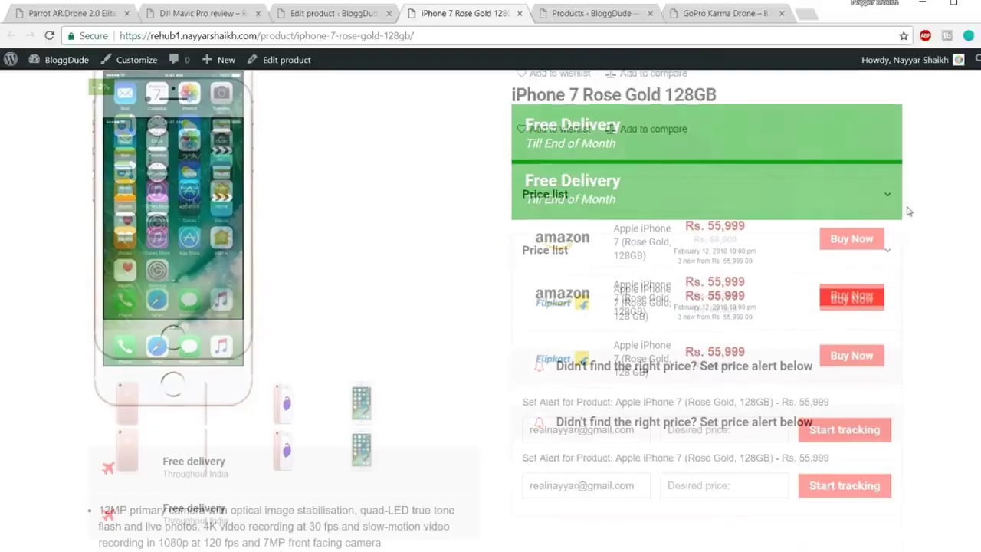
{"action": "left_click", "coordinate": [406, 313]}
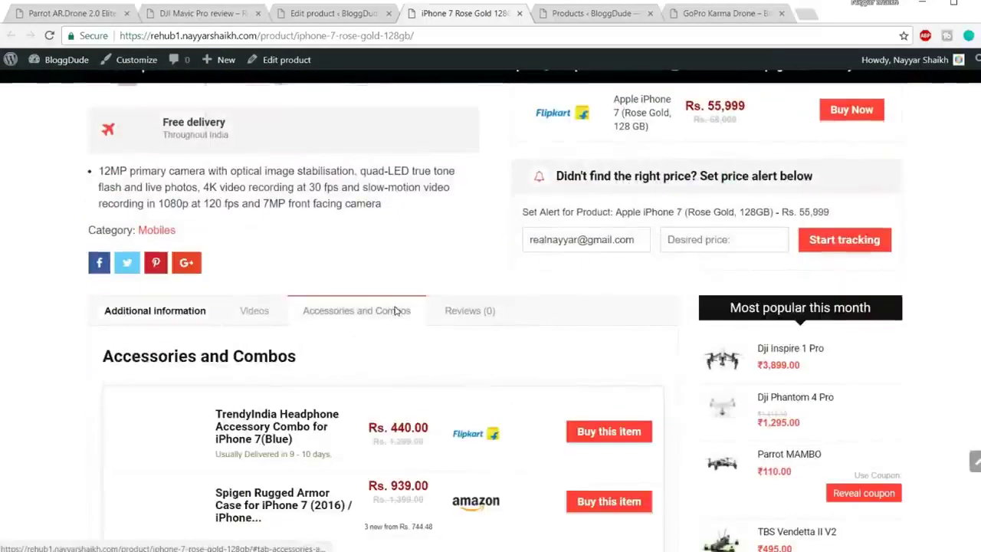
{"action": "scroll", "coordinate": [429, 354], "scroll_direction": "up", "scroll_amount": 4}
{"action": "left_click_drag", "start_coordinate": [273, 407], "coordinate": [697, 230]}
{"action": "left_click", "coordinate": [697, 230]}
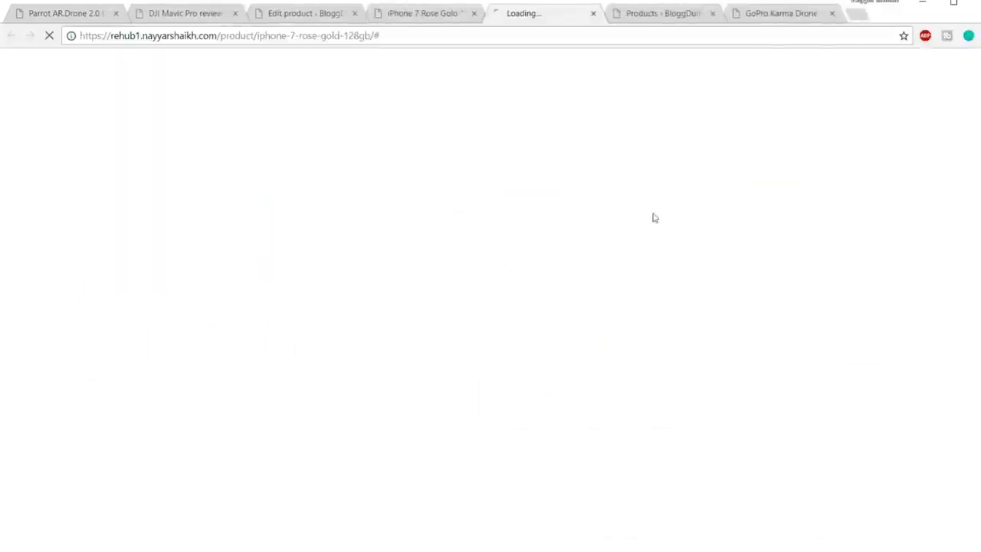
{"action": "left_click", "coordinate": [592, 14]}
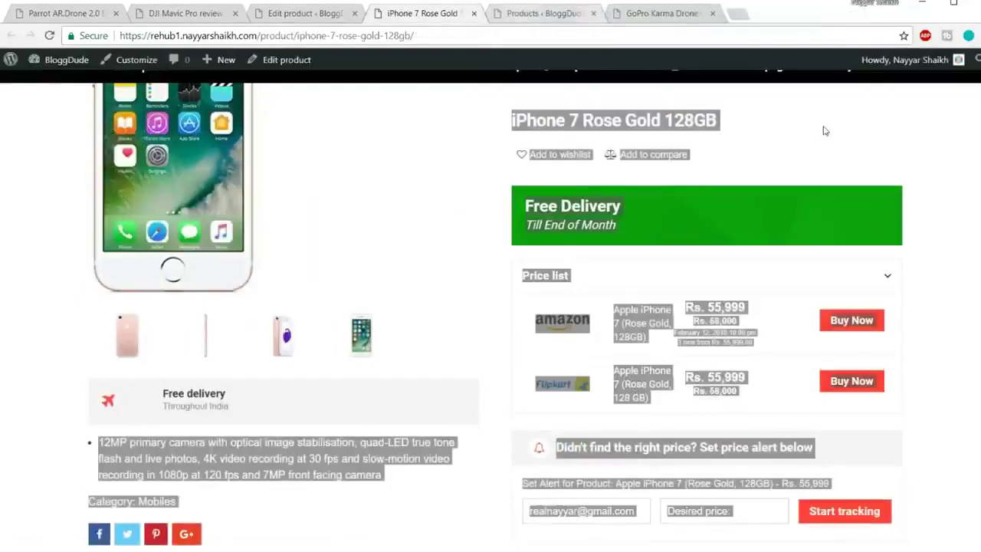
{"action": "left_click", "coordinate": [826, 130]}
{"action": "scroll", "coordinate": [843, 153], "scroll_direction": "up", "scroll_amount": 1}
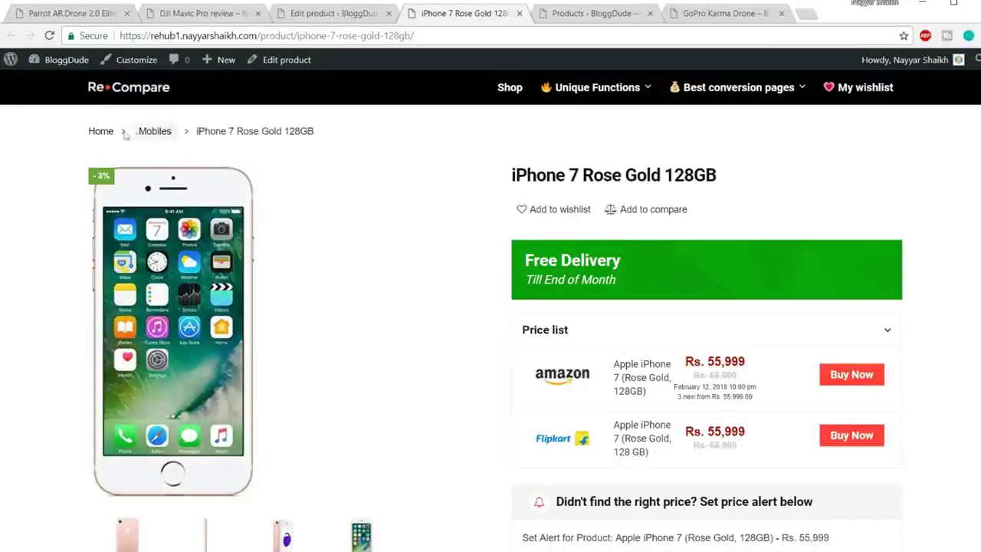
- Browse the site's Search And Compare home page, then return to the product editor
{"action": "left_click", "coordinate": [136, 89]}
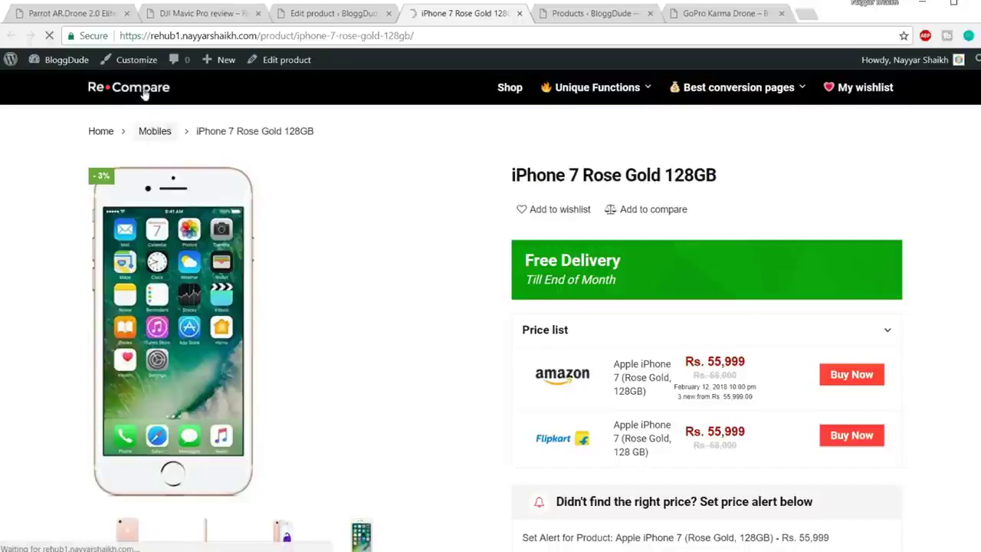
{"action": "scroll", "coordinate": [810, 273], "scroll_direction": "down", "scroll_amount": 3}
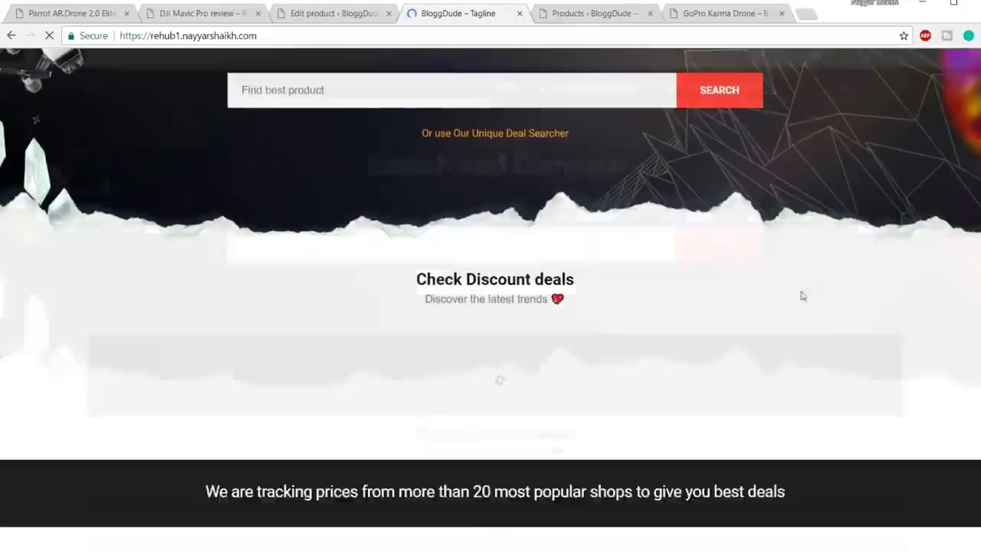
{"action": "scroll", "coordinate": [797, 314], "scroll_direction": "down", "scroll_amount": 10}
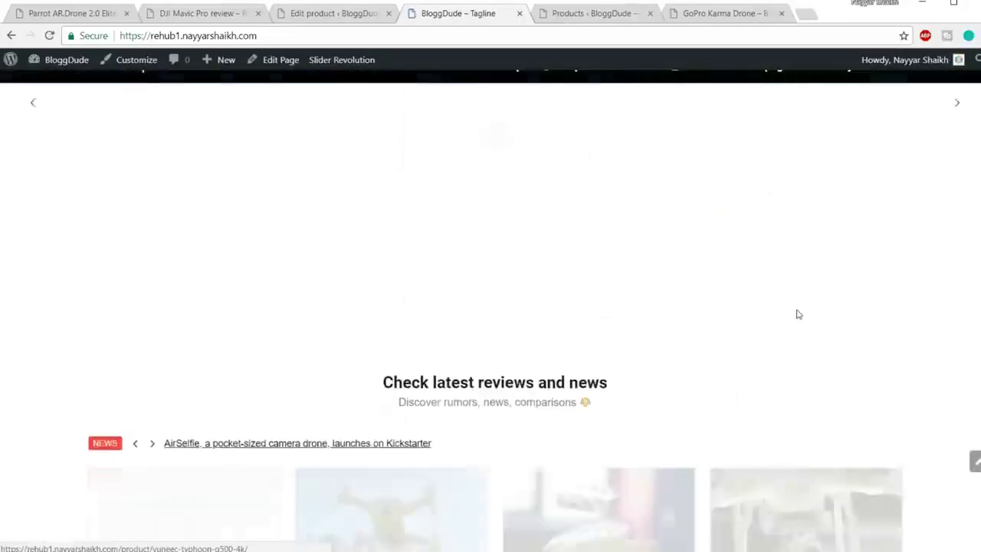
{"action": "scroll", "coordinate": [797, 315], "scroll_direction": "down", "scroll_amount": 4}
{"action": "scroll", "coordinate": [902, 420], "scroll_direction": "up", "scroll_amount": 4}
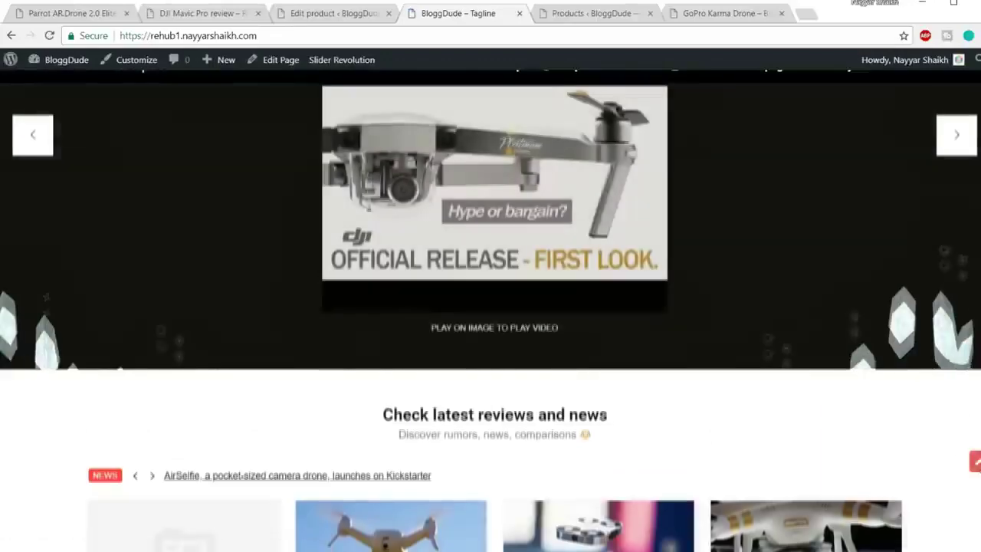
{"action": "left_click", "coordinate": [975, 461]}
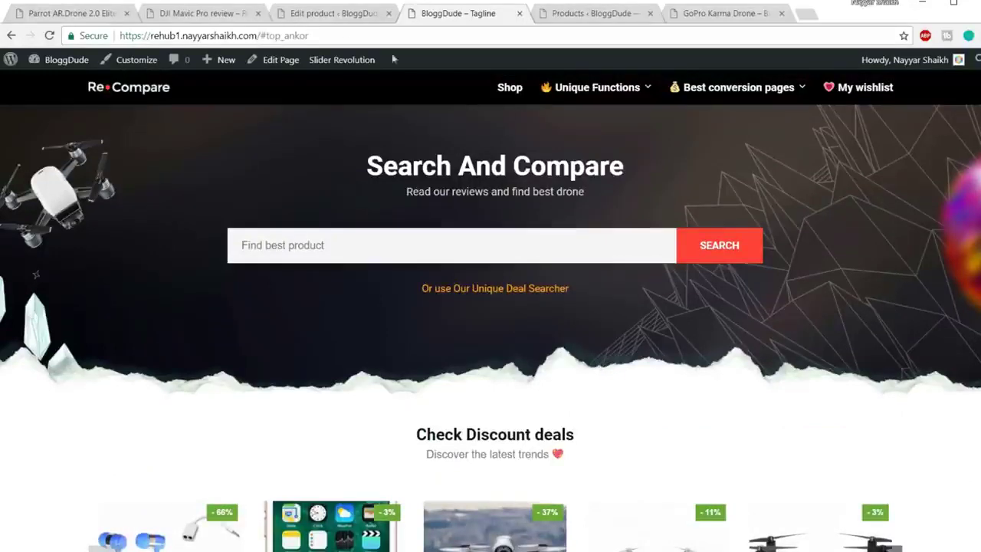
{"action": "left_click", "coordinate": [322, 15]}
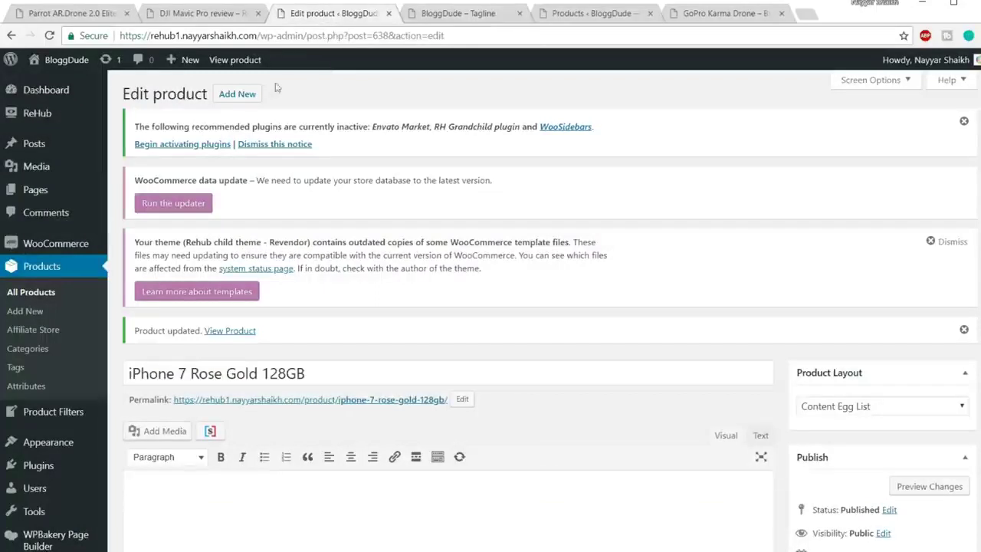
- Close the extra tabs and create a new page titled 'Home New'
{"action": "left_click", "coordinate": [519, 13]}
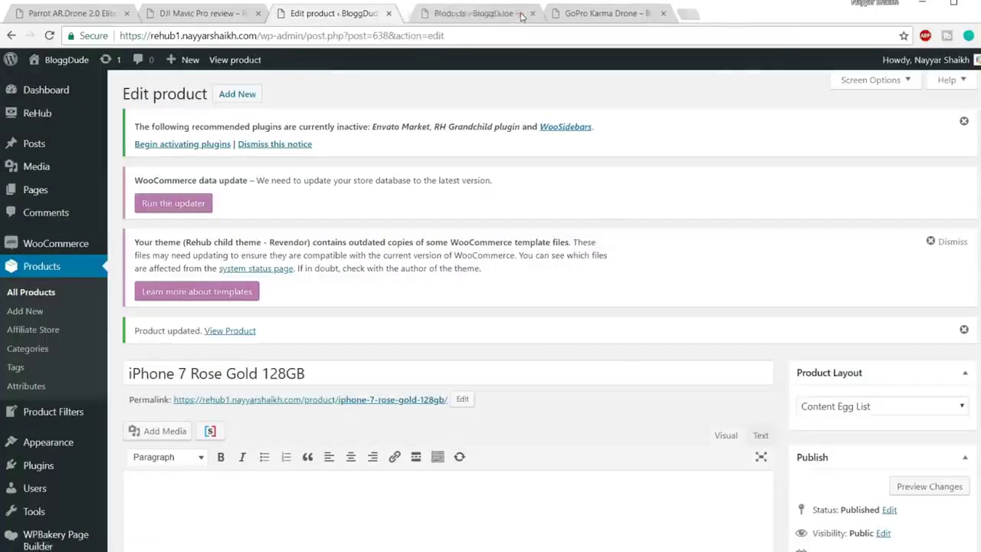
{"action": "left_click", "coordinate": [520, 14]}
{"action": "left_click", "coordinate": [520, 13]}
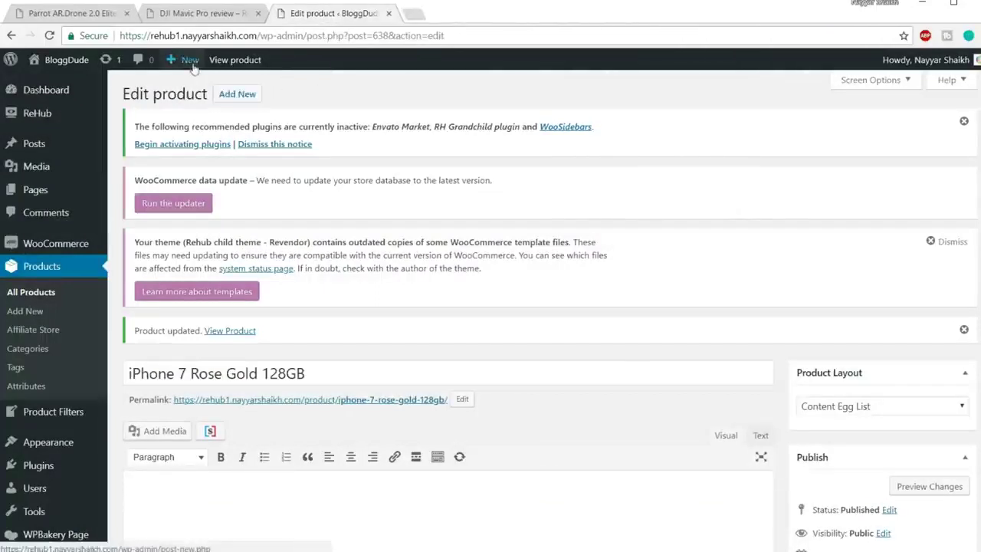
{"action": "mouse_move", "coordinate": [193, 69]}
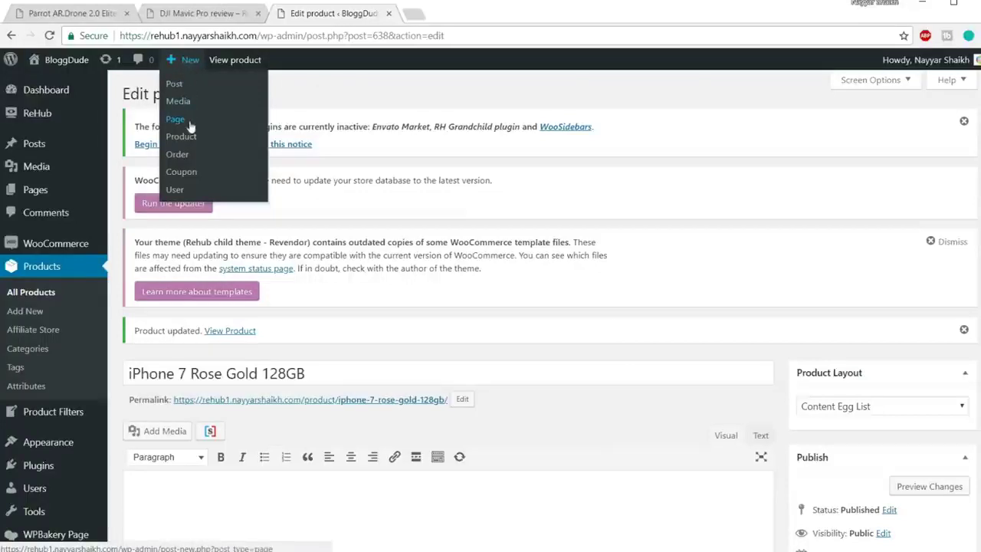
{"action": "mouse_move", "coordinate": [27, 195]}
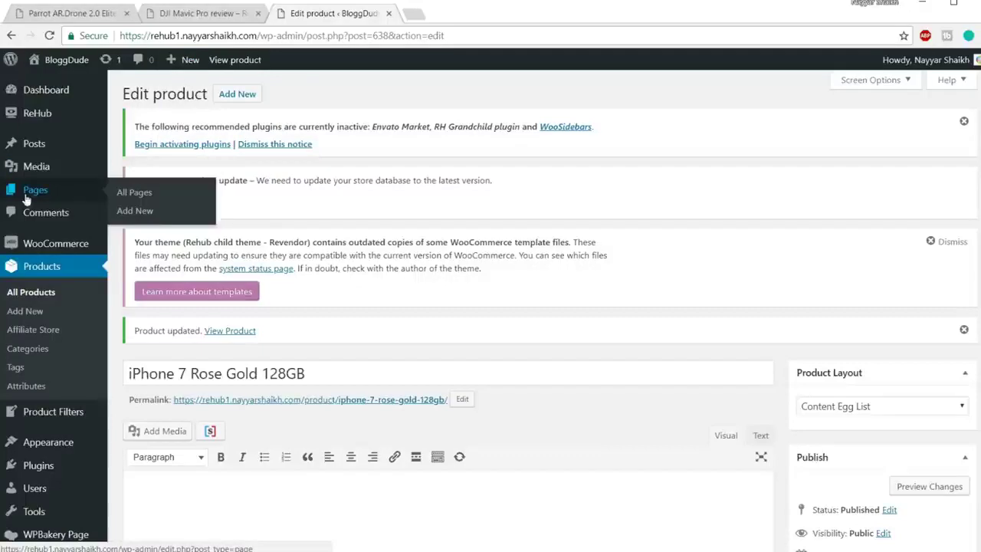
{"action": "left_click", "coordinate": [152, 216]}
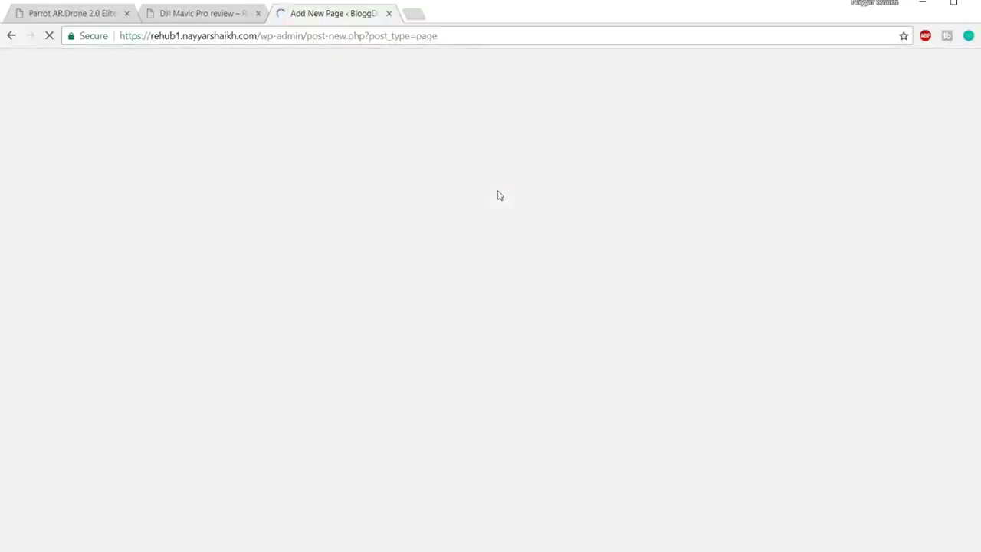
{"action": "scroll", "coordinate": [528, 365], "scroll_direction": "down", "scroll_amount": 2}
{"action": "left_click", "coordinate": [394, 206]}
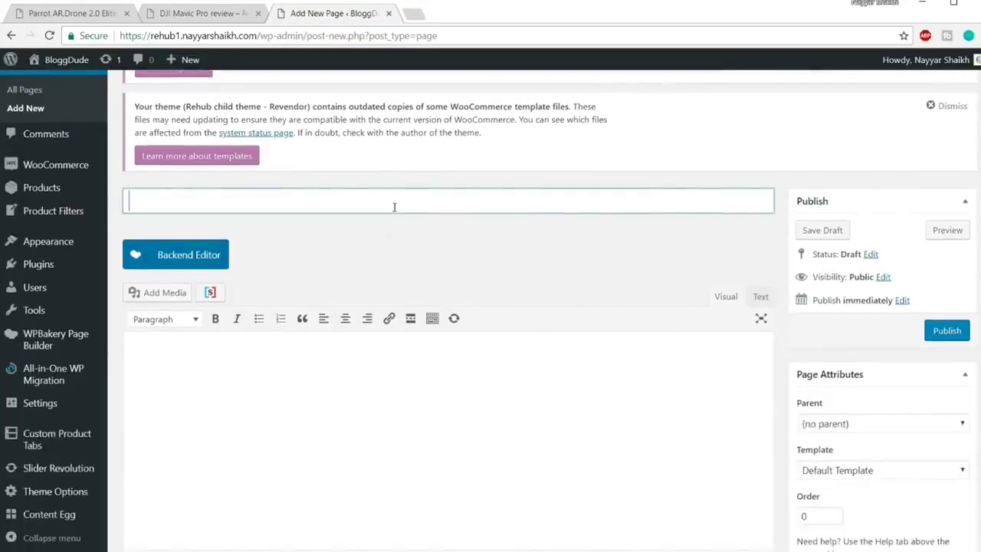
{"action": "type", "text": "Home "}
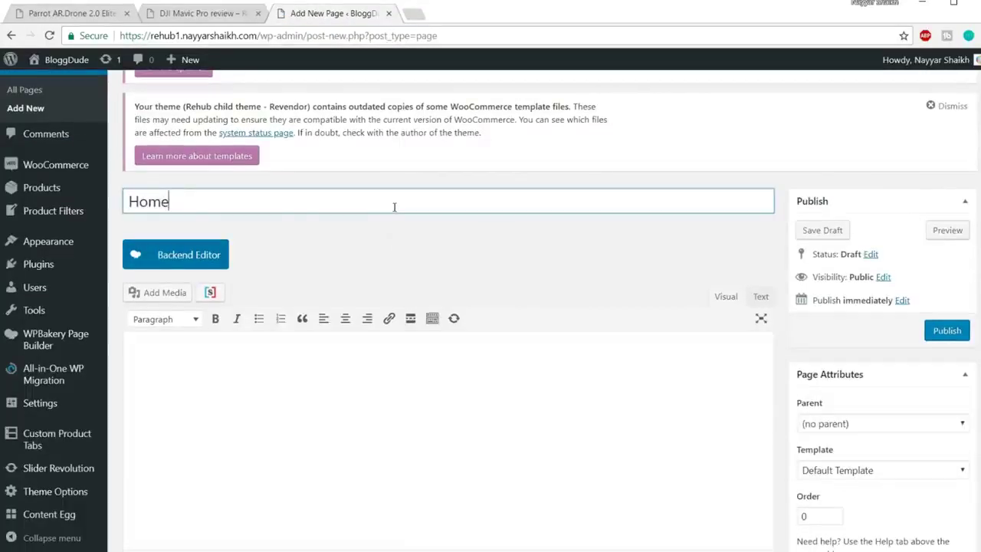
{"action": "type", "text": "New"}
{"action": "left_click", "coordinate": [403, 230]}
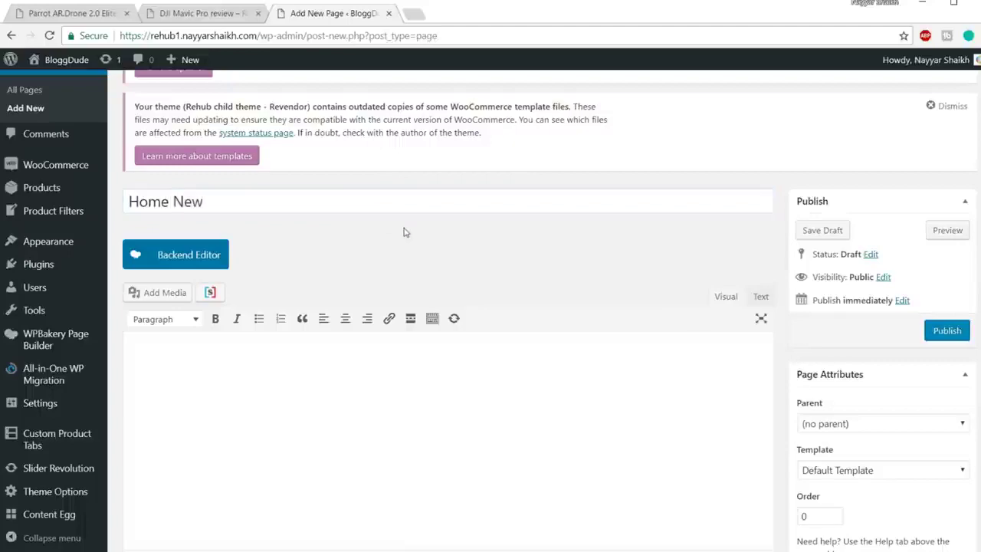
- Set the Page for visual layout builder template and publish the page
{"action": "scroll", "coordinate": [407, 232], "scroll_direction": "down", "scroll_amount": 3}
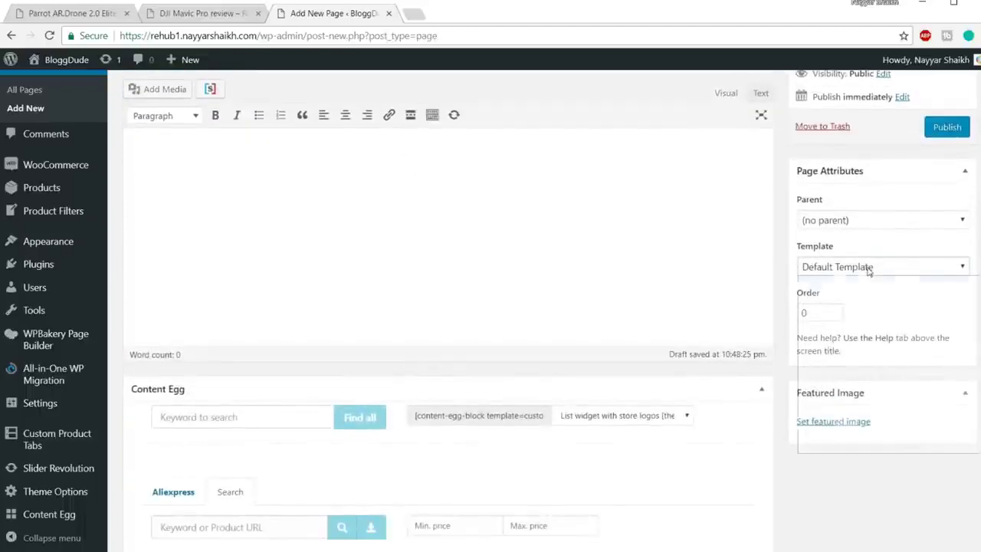
{"action": "left_click", "coordinate": [868, 267]}
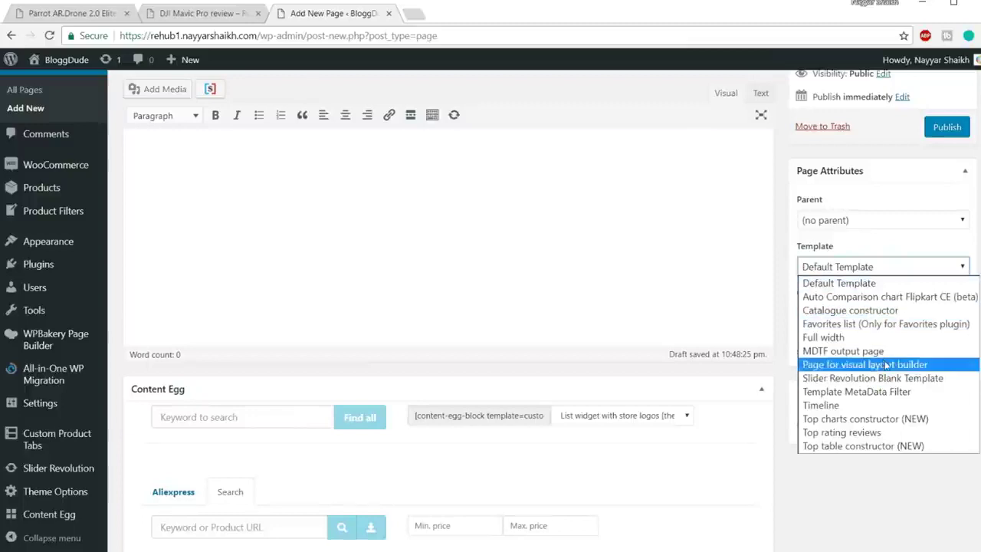
{"action": "left_click", "coordinate": [887, 364]}
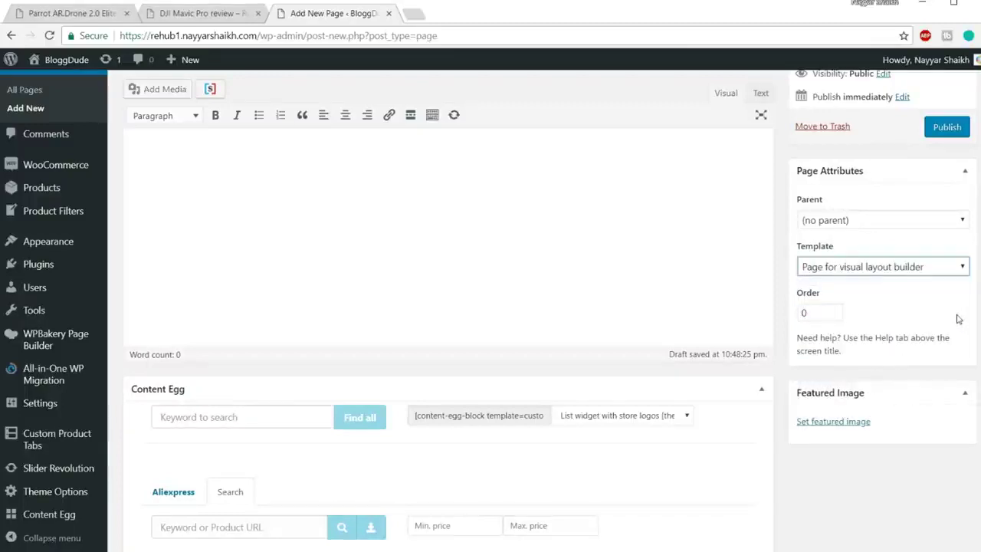
{"action": "scroll", "coordinate": [394, 123], "scroll_direction": "up", "scroll_amount": 3}
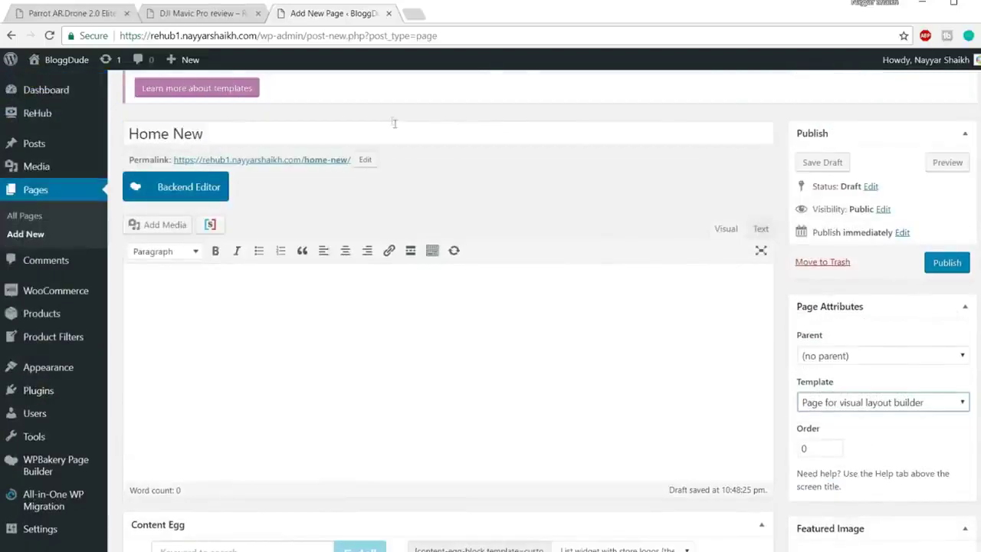
{"action": "left_click", "coordinate": [943, 263]}
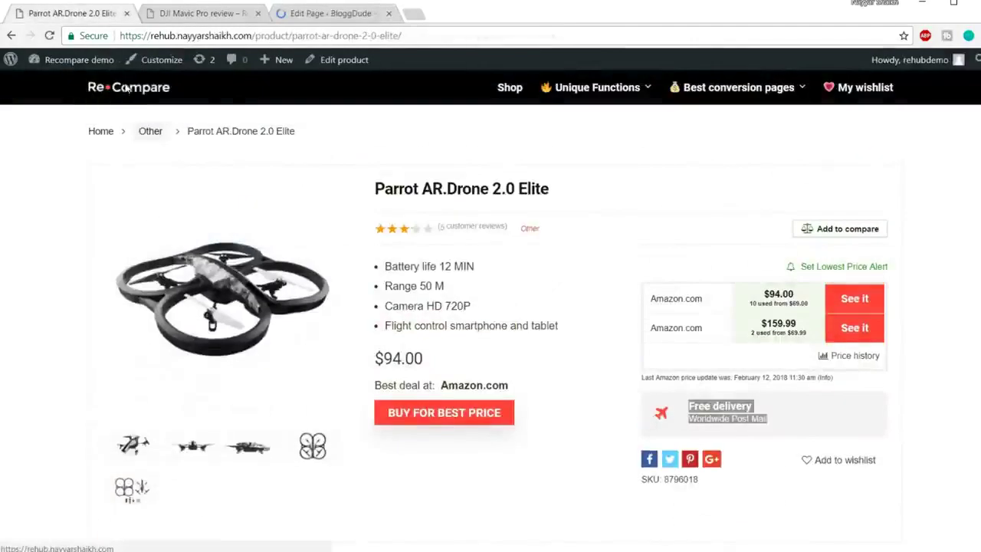
- Look at the demo homepage's 'Search And Compare' heading for reference
{"action": "left_click", "coordinate": [115, 87]}
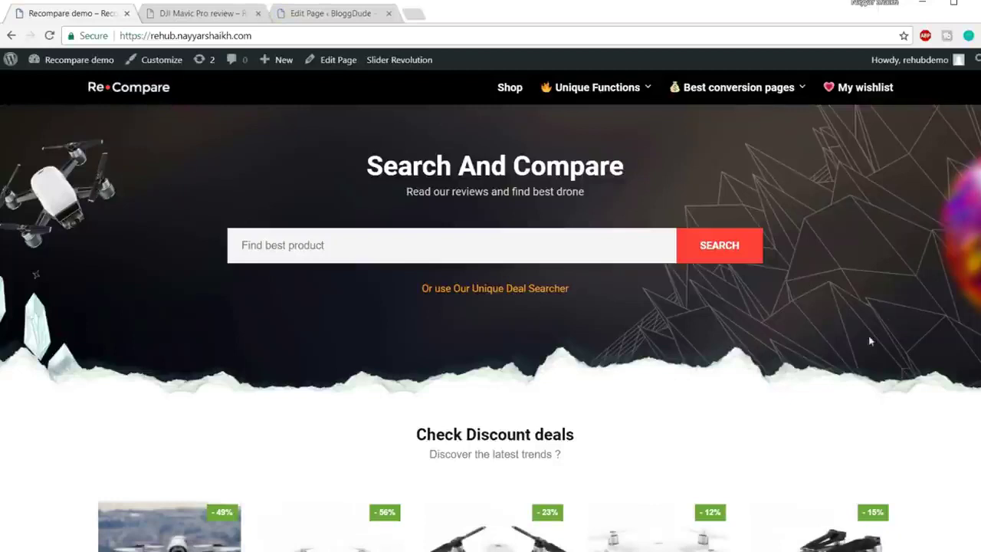
{"action": "left_click_drag", "start_coordinate": [370, 165], "coordinate": [622, 168]}
{"action": "left_click", "coordinate": [563, 242]}
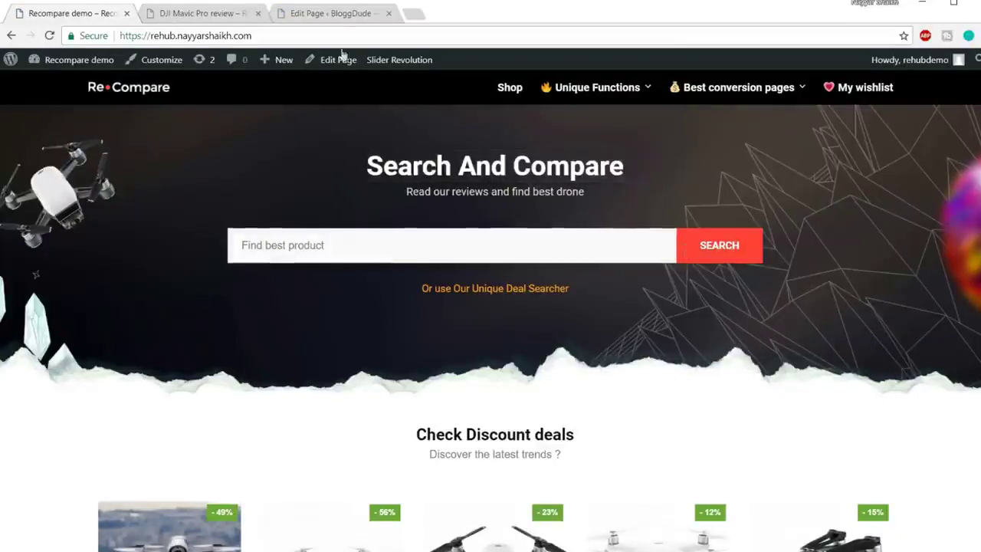
- Switch the Home New page to the WPBakery backend editor
{"action": "left_click", "coordinate": [349, 13]}
{"action": "scroll", "coordinate": [576, 238], "scroll_direction": "down", "scroll_amount": 4}
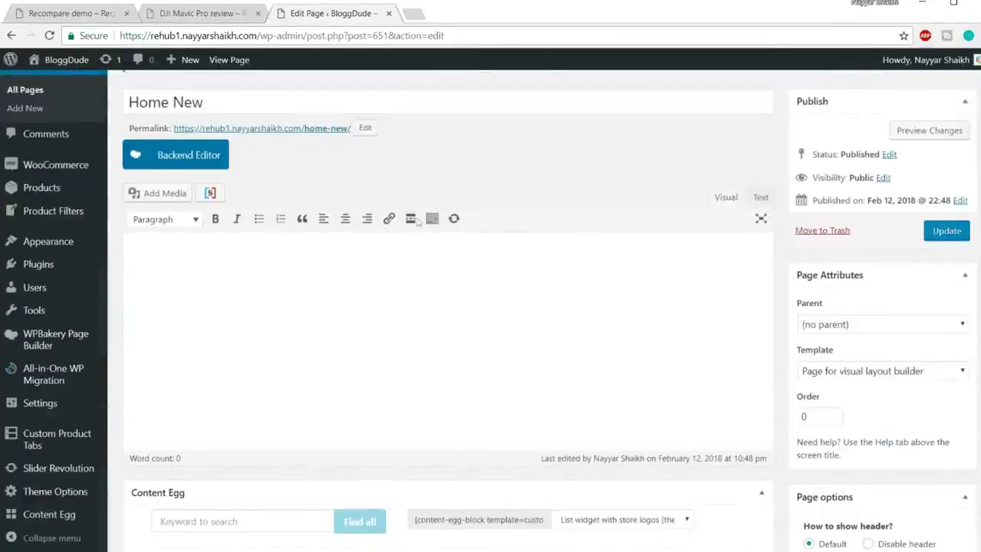
{"action": "left_click", "coordinate": [202, 155]}
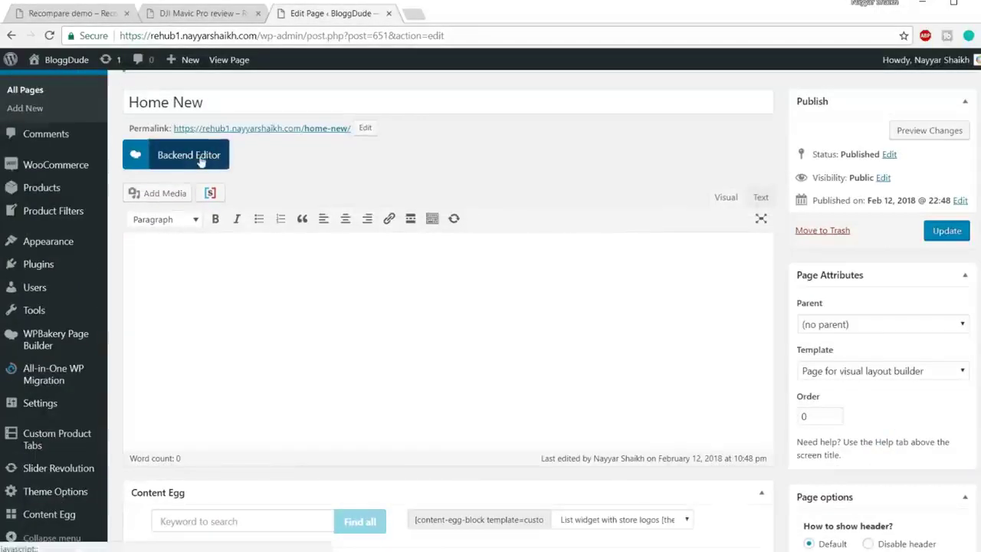
{"action": "scroll", "coordinate": [597, 202], "scroll_direction": "down", "scroll_amount": 1}
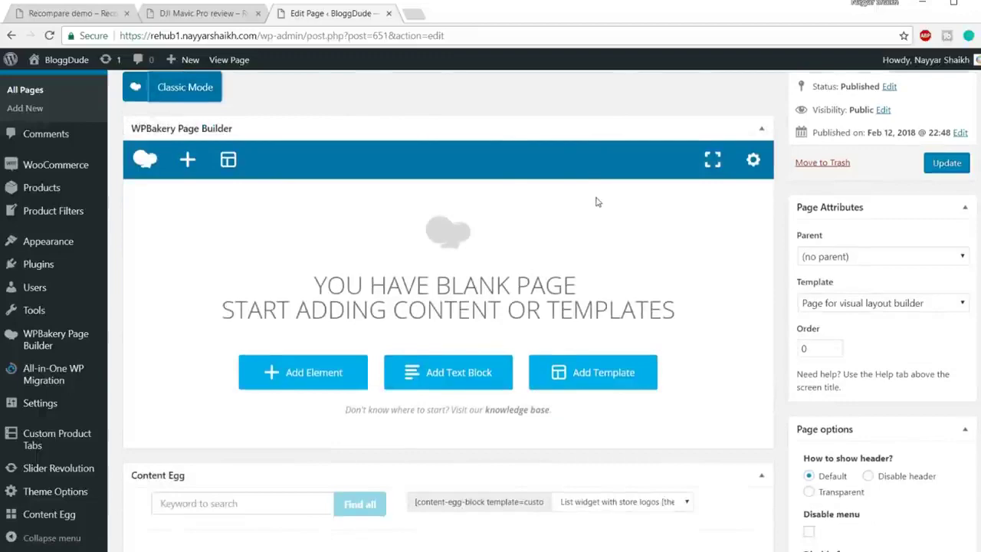
{"action": "scroll", "coordinate": [568, 200], "scroll_direction": "up", "scroll_amount": 2}
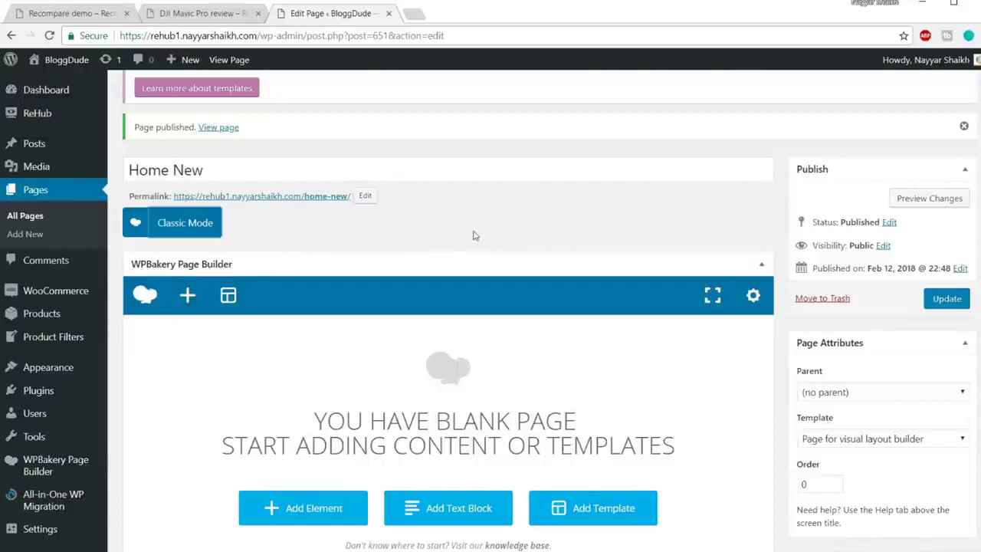
{"action": "scroll", "coordinate": [480, 231], "scroll_direction": "down", "scroll_amount": 3}
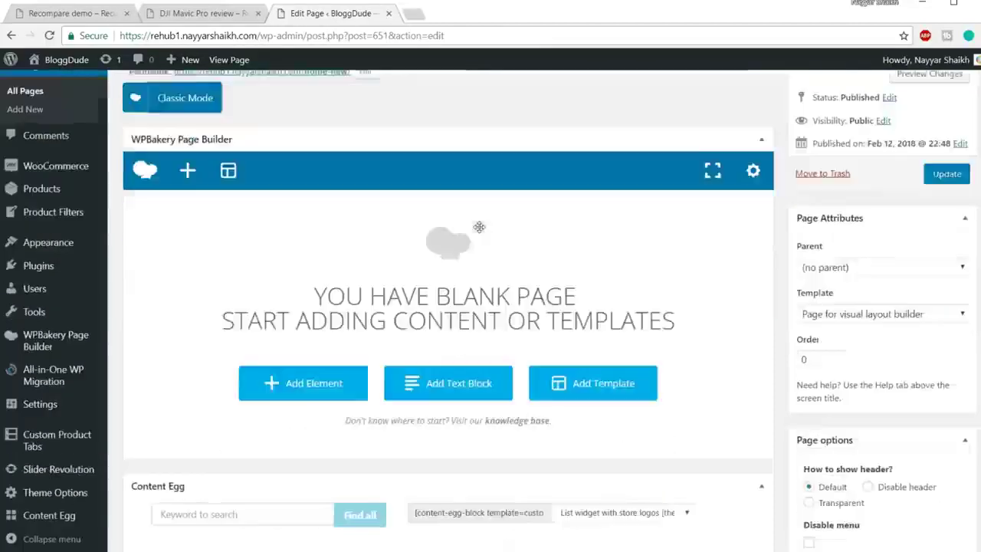
- Recheck the demo's 'Search And Compare' heading, then return to the empty builder canvas
{"action": "left_click", "coordinate": [65, 13]}
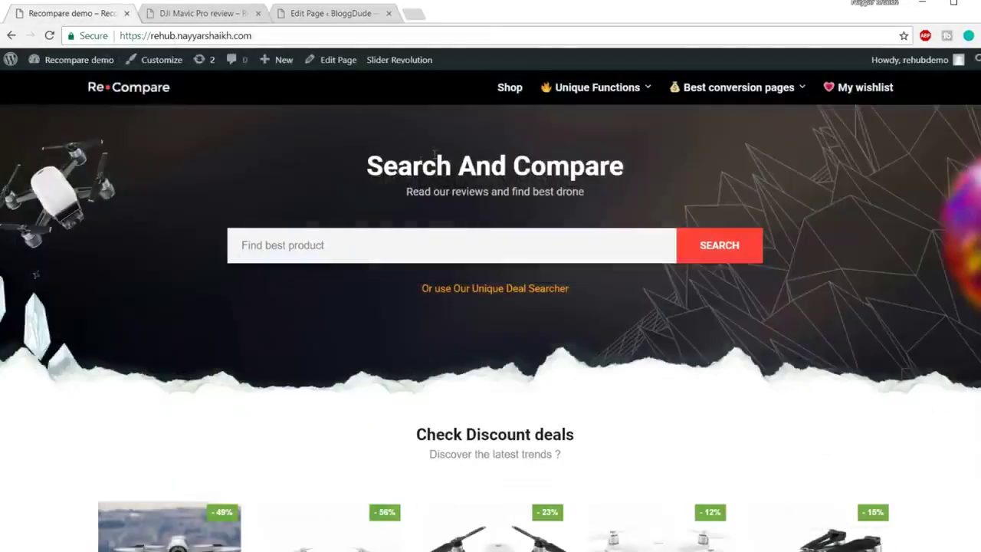
{"action": "left_click_drag", "start_coordinate": [367, 164], "coordinate": [632, 169]}
{"action": "key", "text": "ctrl+c"}
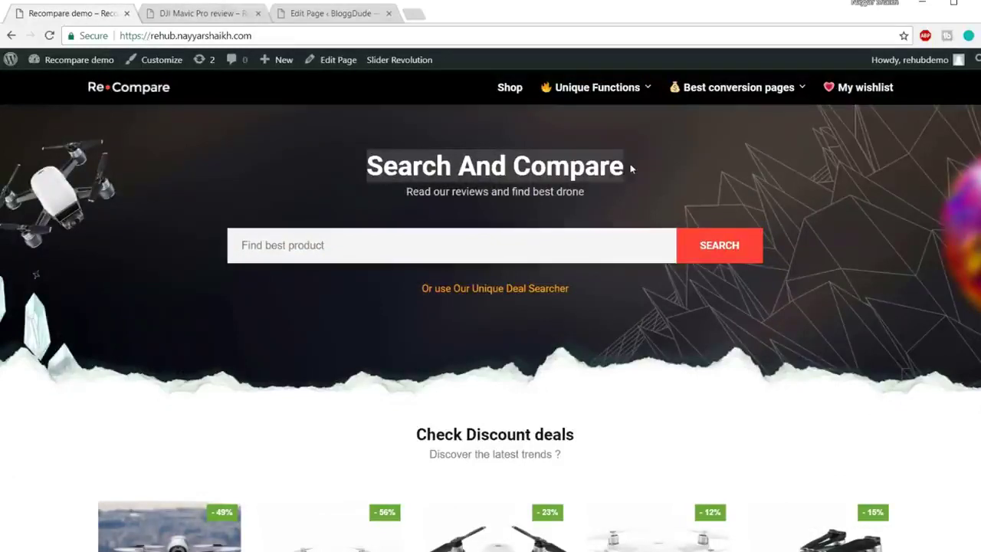
{"action": "left_click", "coordinate": [333, 18]}
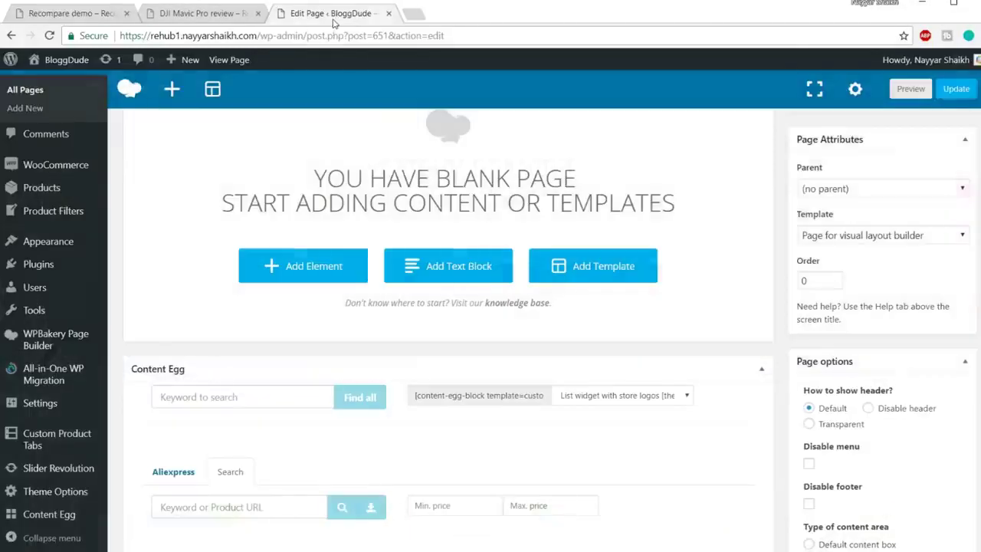
{"action": "scroll", "coordinate": [489, 283], "scroll_direction": "up", "scroll_amount": 2}
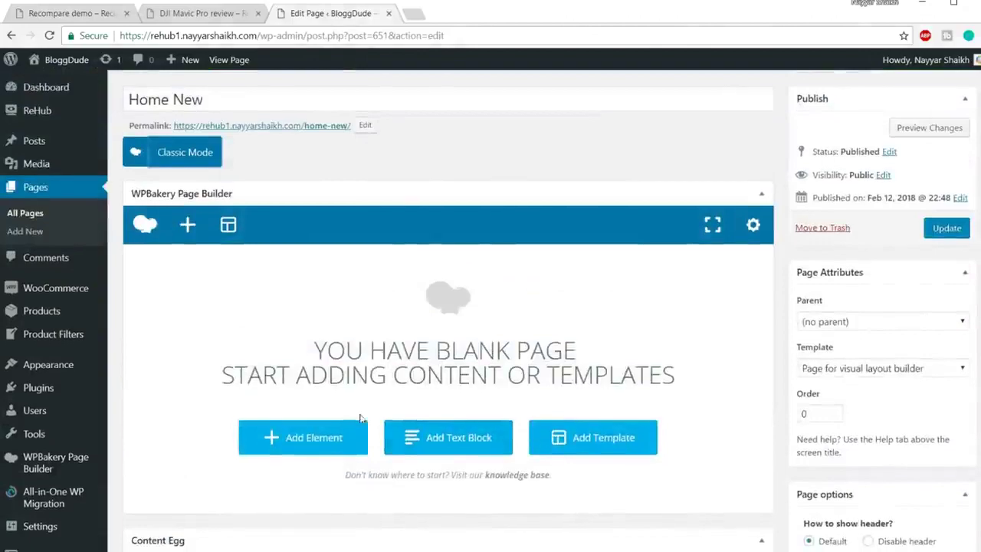
{"action": "scroll", "coordinate": [322, 368], "scroll_direction": "down", "scroll_amount": 1}
- Add a Custom Heading element and paste 'Search And Compare' as its text
{"action": "left_click", "coordinate": [314, 371]}
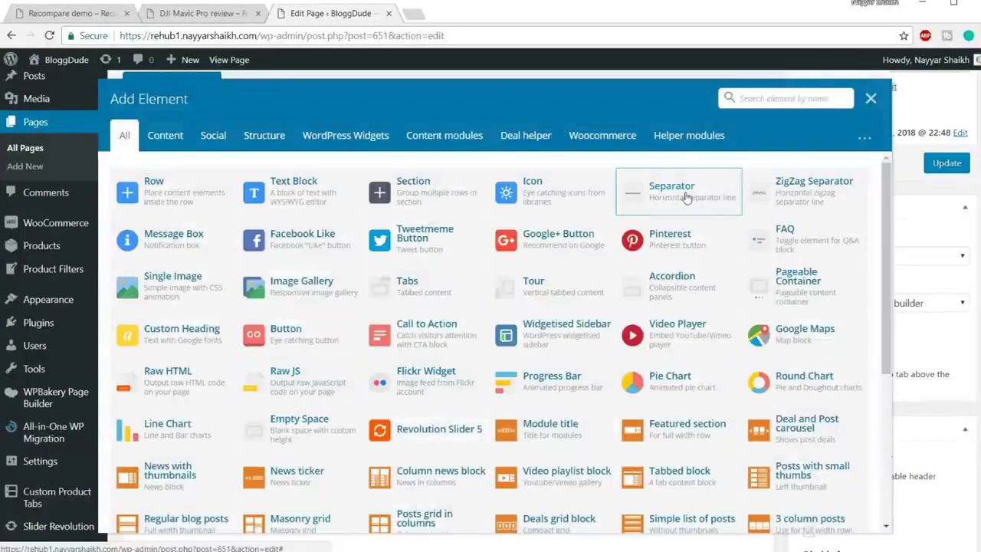
{"action": "type", "text": "he"}
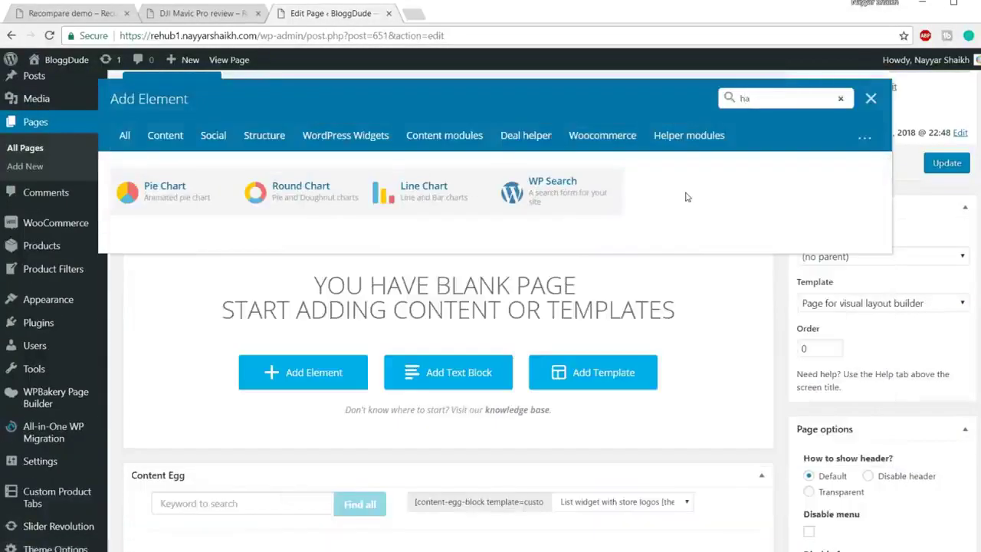
{"action": "type", "text": "ad"}
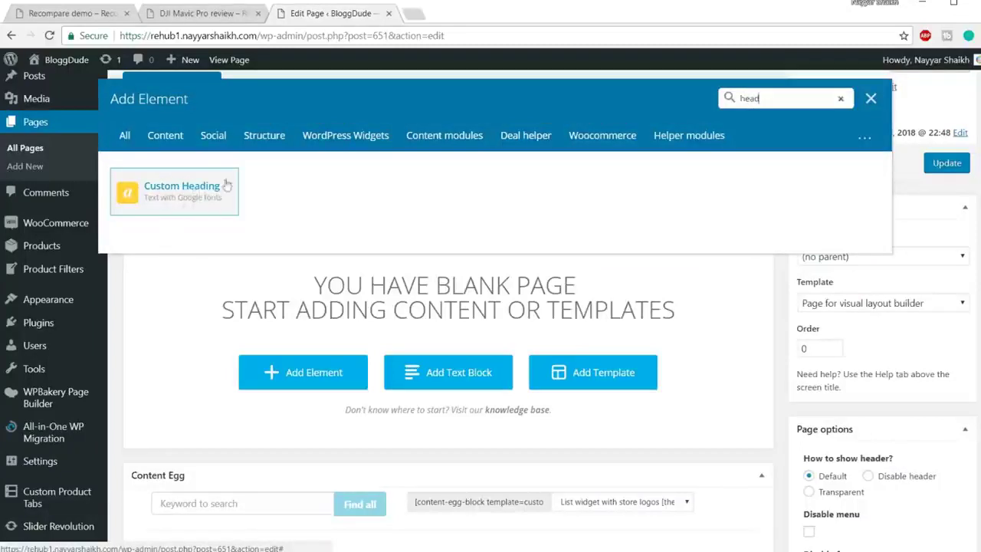
{"action": "left_click", "coordinate": [182, 201]}
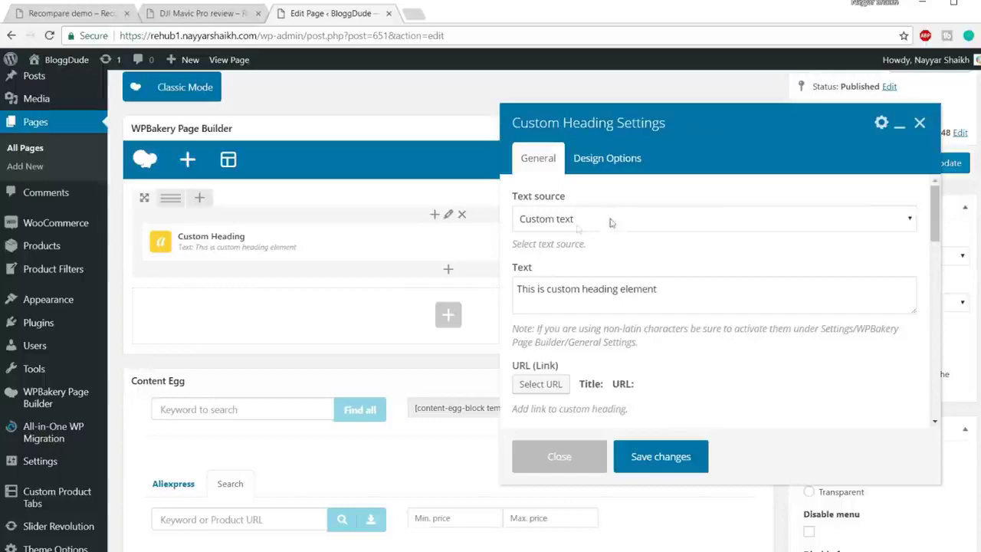
{"action": "scroll", "coordinate": [653, 232], "scroll_direction": "down", "scroll_amount": 1}
{"action": "left_click_drag", "start_coordinate": [694, 226], "coordinate": [472, 225]}
{"action": "key", "text": "ctrl+v"}
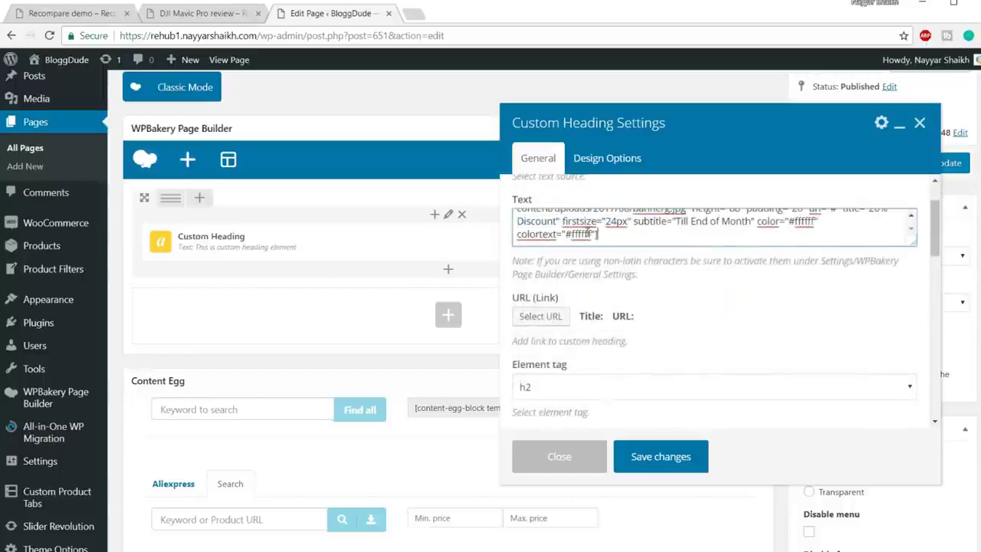
{"action": "left_click", "coordinate": [92, 15]}
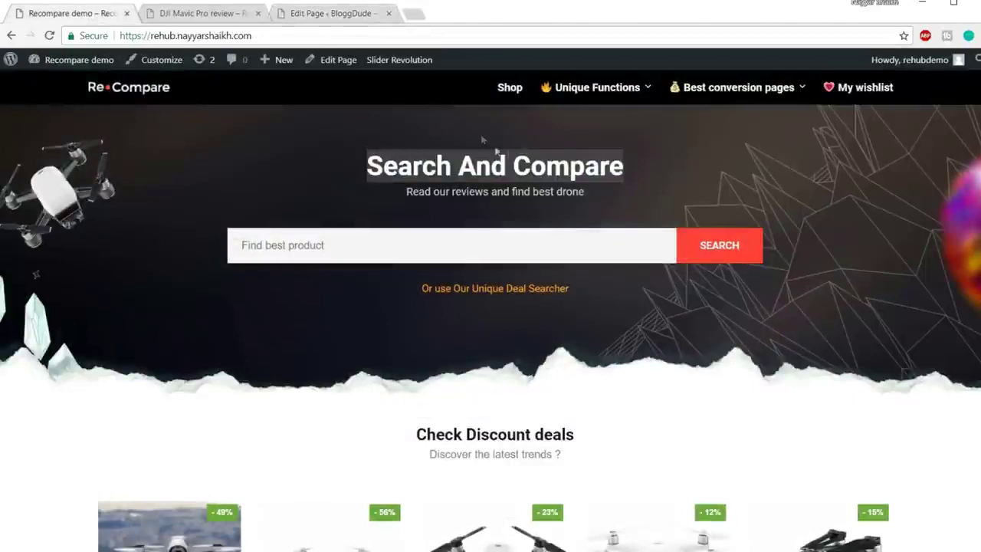
{"action": "left_click", "coordinate": [203, 13]}
{"action": "left_click", "coordinate": [353, 13]}
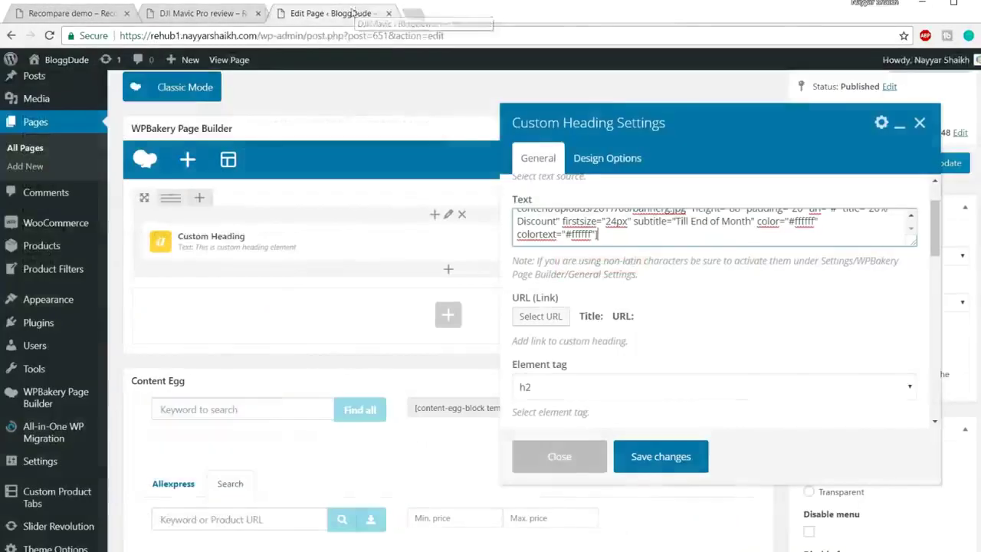
{"action": "left_click", "coordinate": [257, 13]}
{"action": "key", "text": "ctrl+a"}
{"action": "key", "text": "ctrl+v"}
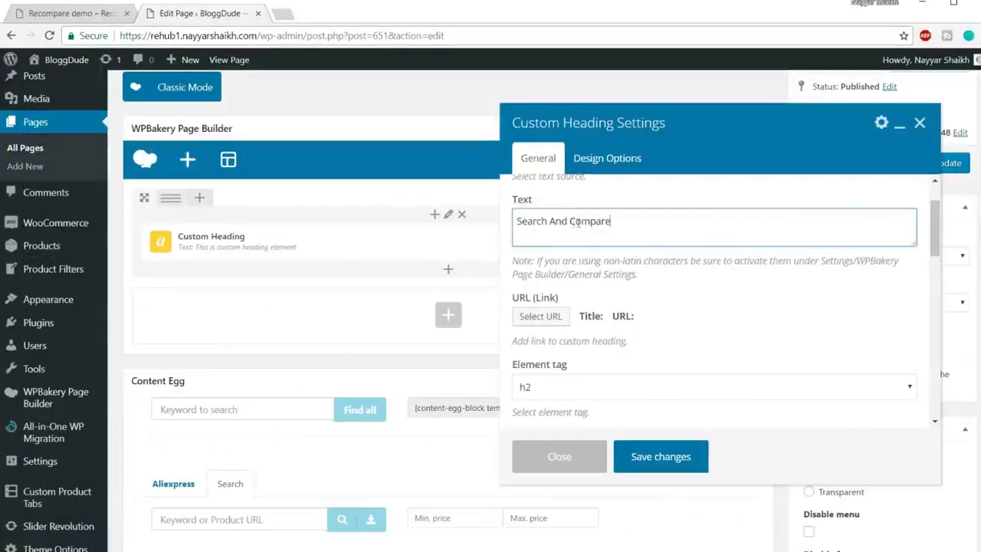
- Center-align the heading, checking the demo homepage for reference
{"action": "scroll", "coordinate": [741, 289], "scroll_direction": "down", "scroll_amount": 2}
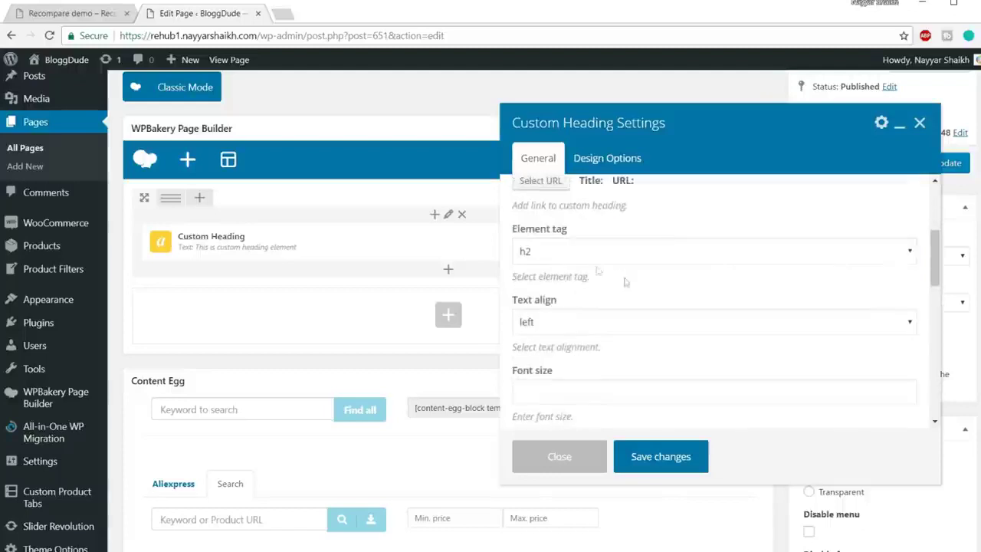
{"action": "scroll", "coordinate": [630, 312], "scroll_direction": "down", "scroll_amount": 1}
{"action": "left_click", "coordinate": [571, 259]}
{"action": "left_click", "coordinate": [573, 301]}
{"action": "left_click", "coordinate": [80, 13]}
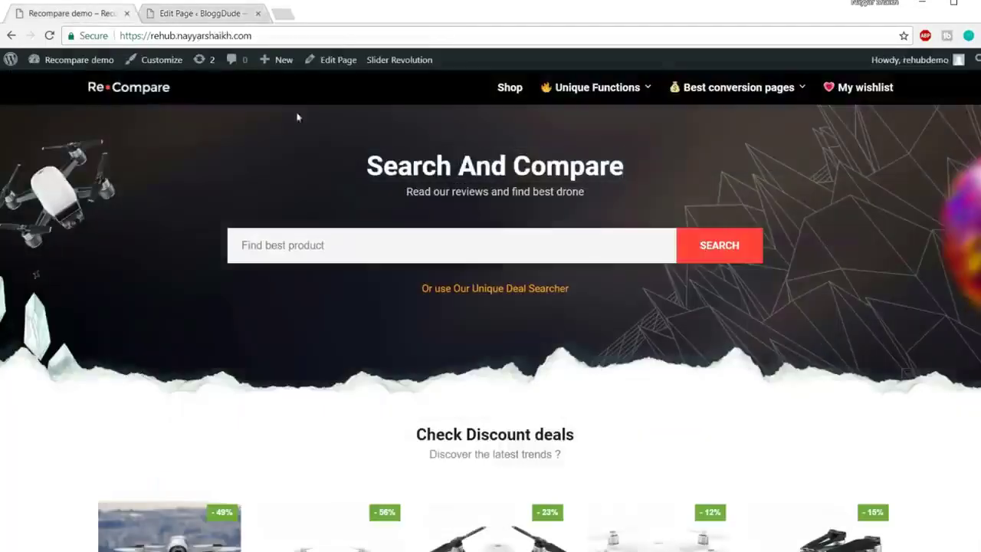
{"action": "left_click", "coordinate": [198, 13]}
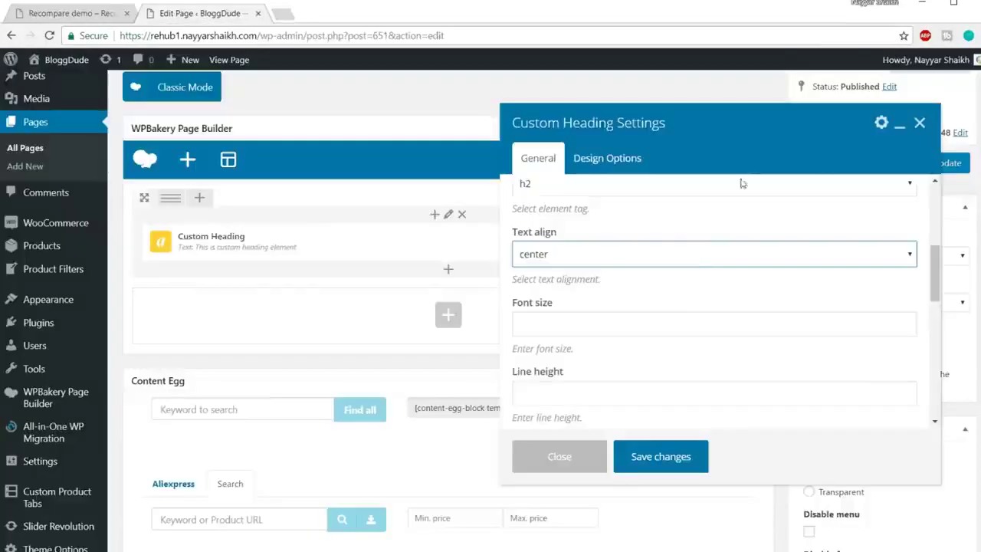
- Set a 40px line height, use the theme's default font family, and save the heading
{"action": "scroll", "coordinate": [674, 275], "scroll_direction": "down", "scroll_amount": 1}
{"action": "left_click", "coordinate": [588, 254]}
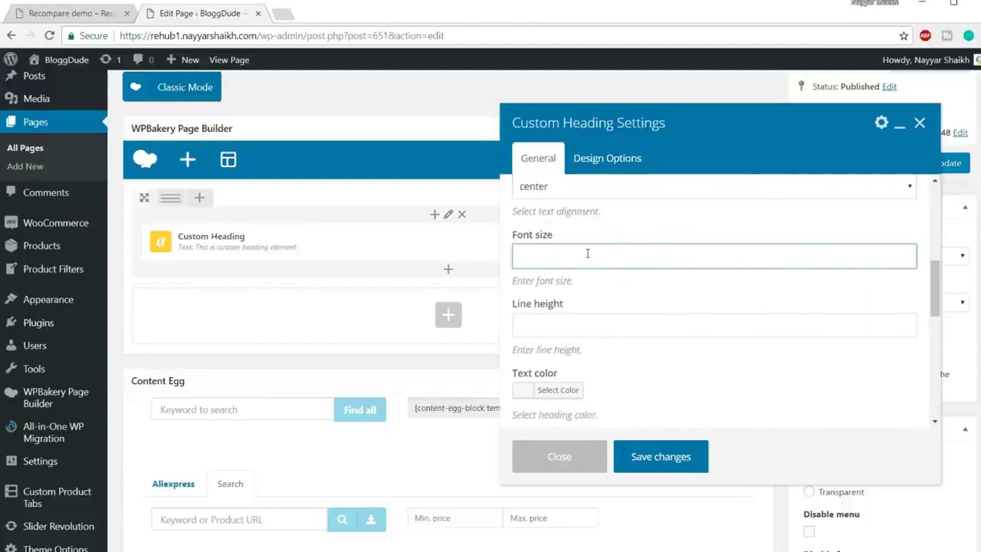
{"action": "left_click", "coordinate": [631, 324]}
{"action": "type", "text": "40px"}
{"action": "scroll", "coordinate": [572, 262], "scroll_direction": "down", "scroll_amount": 2}
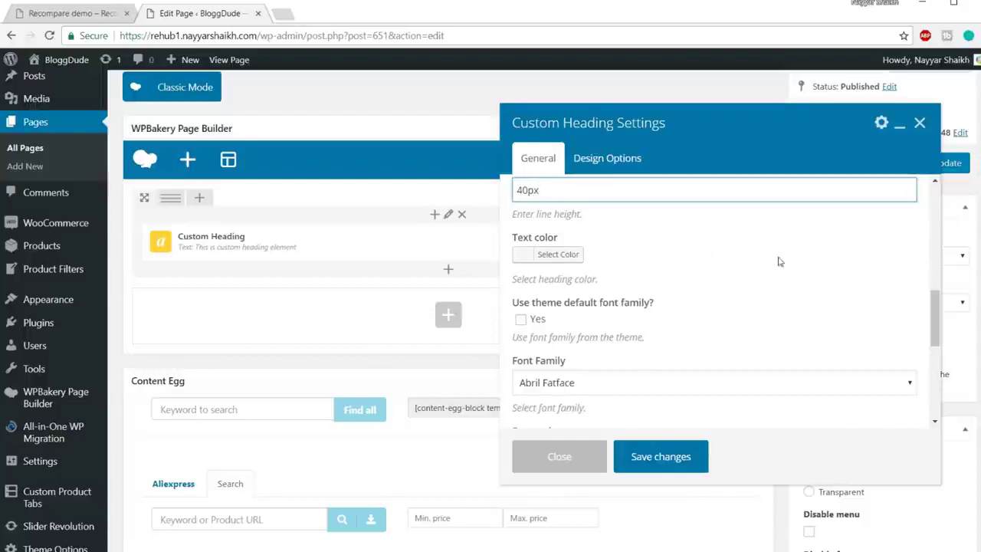
{"action": "scroll", "coordinate": [685, 278], "scroll_direction": "down", "scroll_amount": 3}
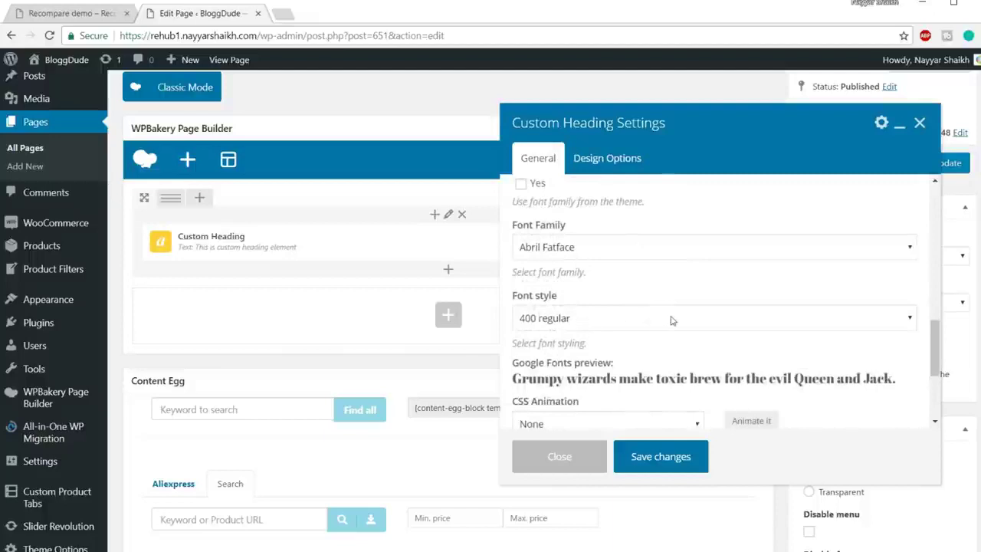
{"action": "scroll", "coordinate": [652, 307], "scroll_direction": "up", "scroll_amount": 1}
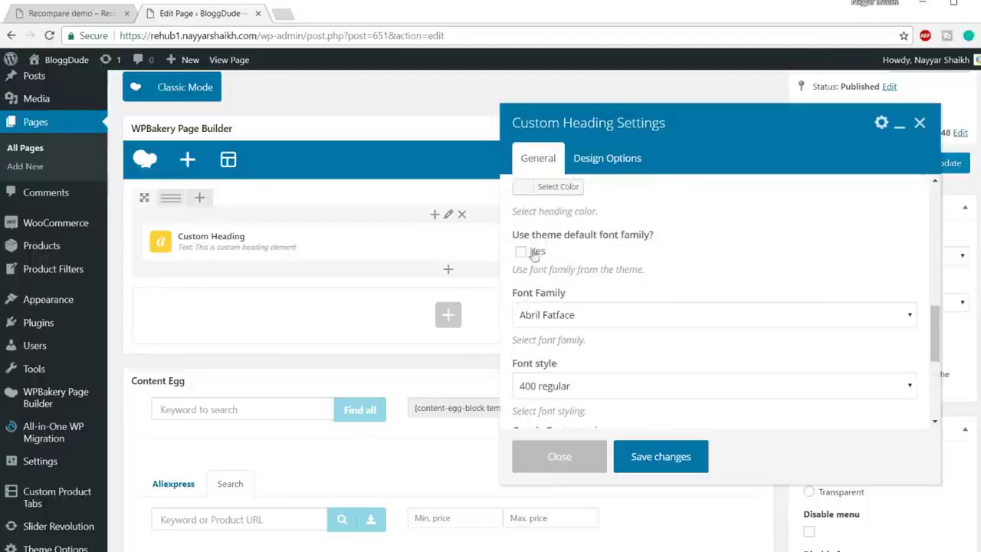
{"action": "left_click", "coordinate": [522, 251]}
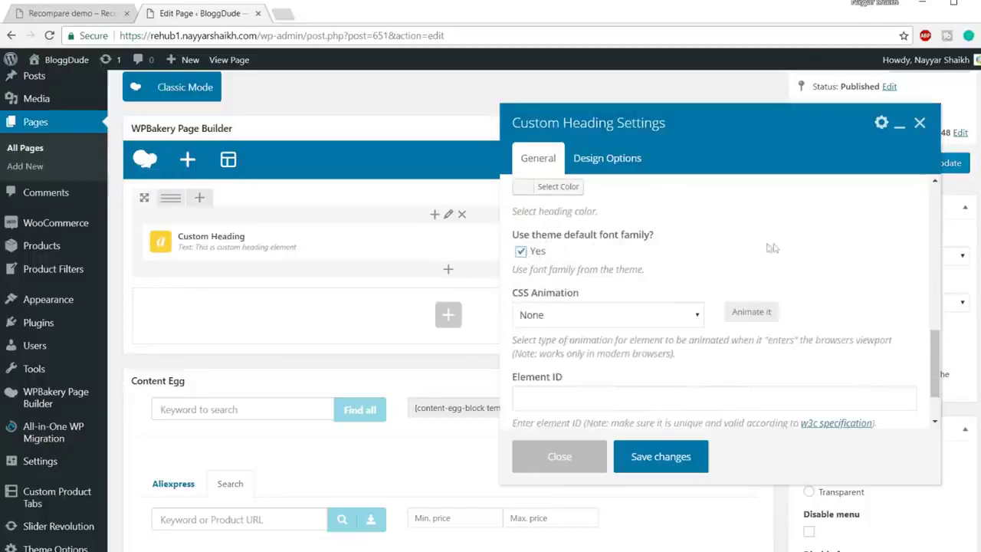
{"action": "scroll", "coordinate": [774, 249], "scroll_direction": "down", "scroll_amount": 1}
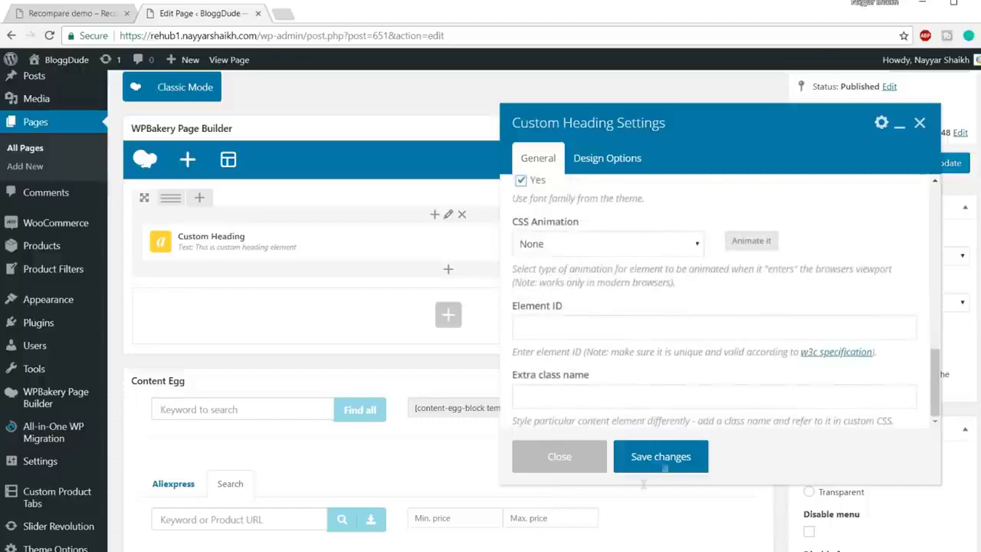
{"action": "left_click", "coordinate": [648, 457]}
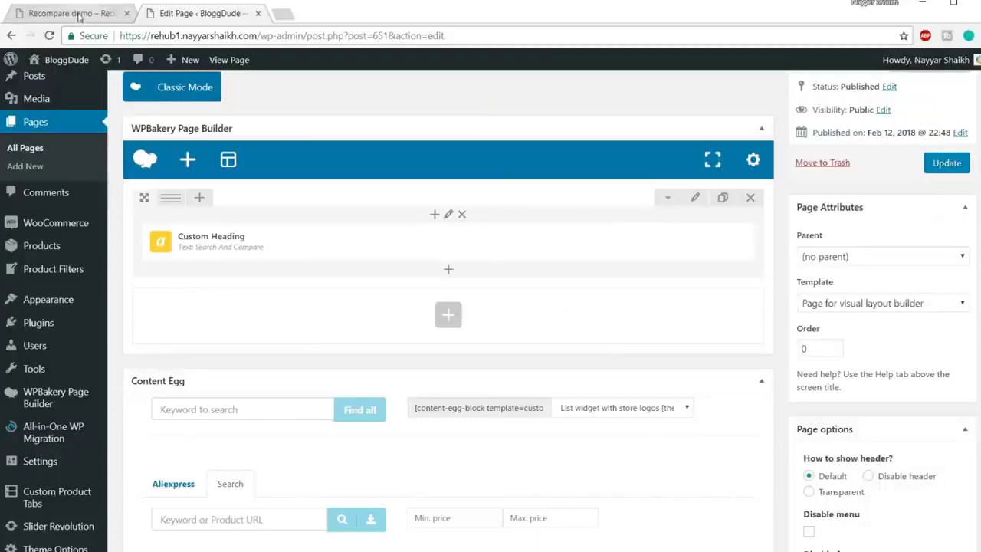
- Copy the demo subtitle 'Read our reviews and find best drone' and open the column's element list
{"action": "left_click", "coordinate": [72, 13]}
{"action": "left_click_drag", "start_coordinate": [409, 196], "coordinate": [601, 196]}
{"action": "key", "text": "ctrl+c"}
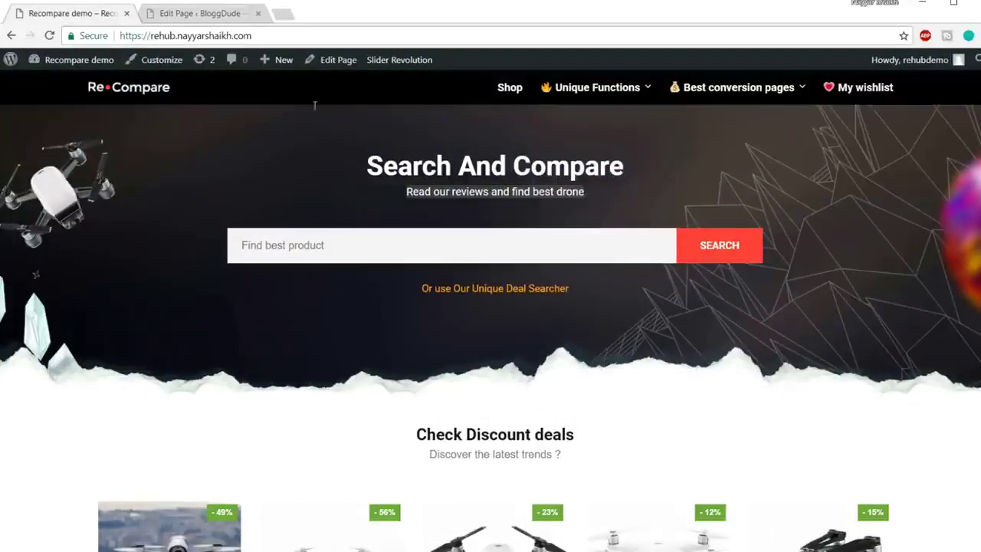
{"action": "left_click", "coordinate": [222, 13]}
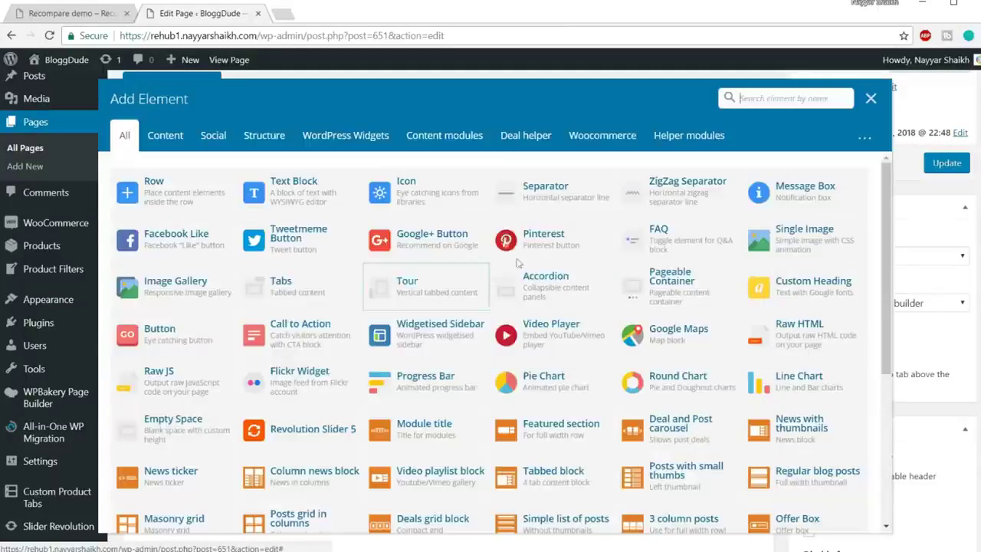
{"action": "left_click", "coordinate": [449, 273]}
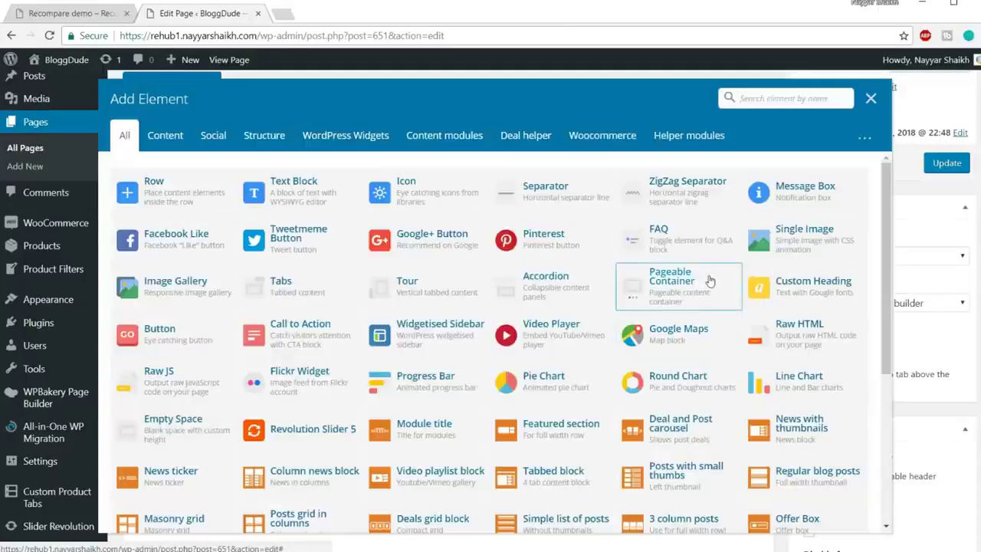
- Add a second Custom Heading reading 'Read our reviews and find best drone'
{"action": "type", "text": "head"}
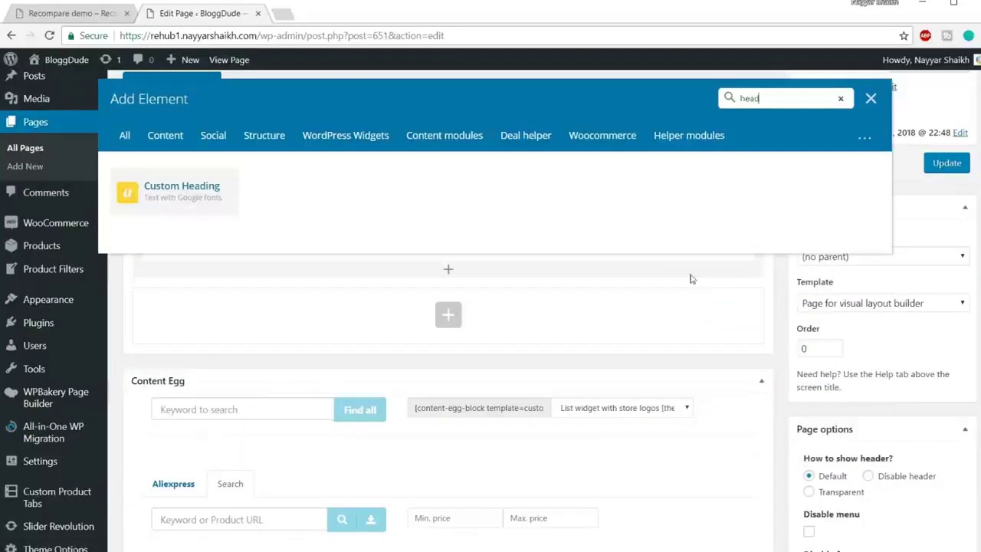
{"action": "left_click", "coordinate": [206, 199]}
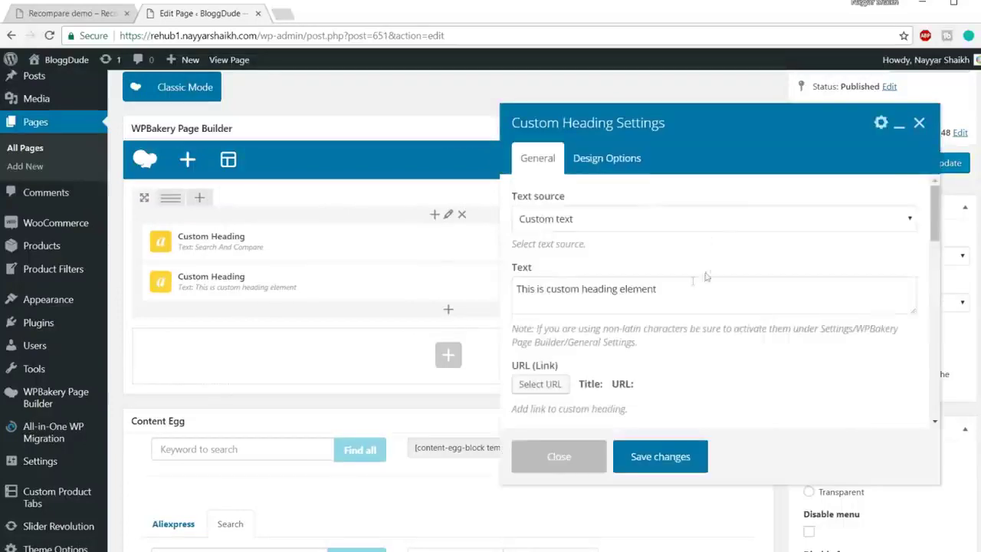
{"action": "left_click", "coordinate": [696, 297]}
{"action": "key", "text": "ctrl+a"}
{"action": "key", "text": "ctrl+v"}
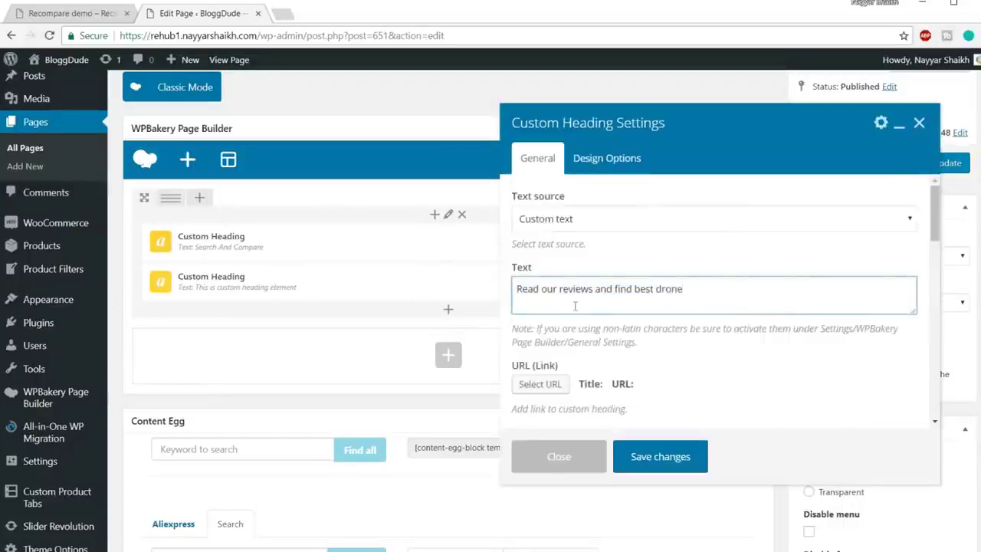
- Make the subtitle an h3 heading and center it
{"action": "scroll", "coordinate": [793, 307], "scroll_direction": "down", "scroll_amount": 1}
{"action": "scroll", "coordinate": [793, 307], "scroll_direction": "down", "scroll_amount": 2}
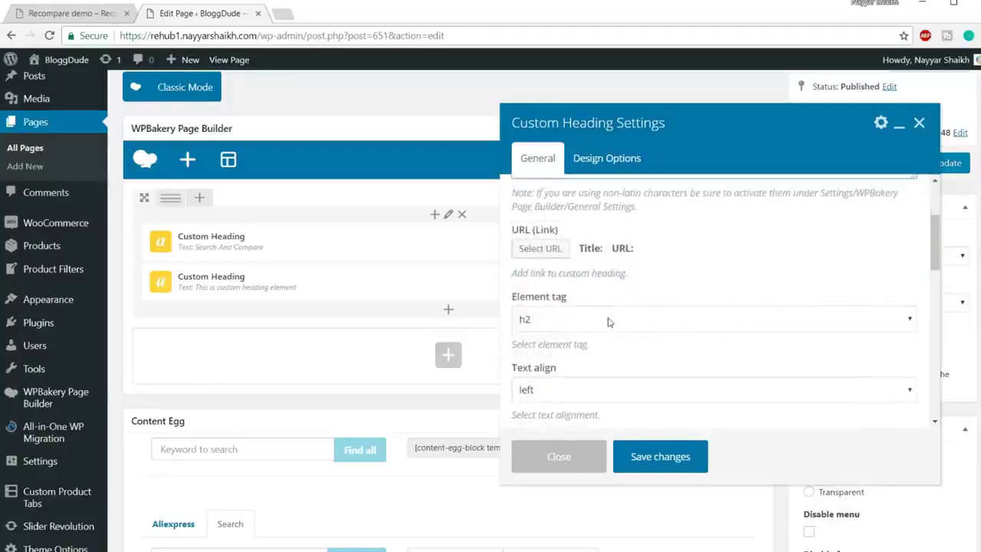
{"action": "left_click", "coordinate": [610, 322]}
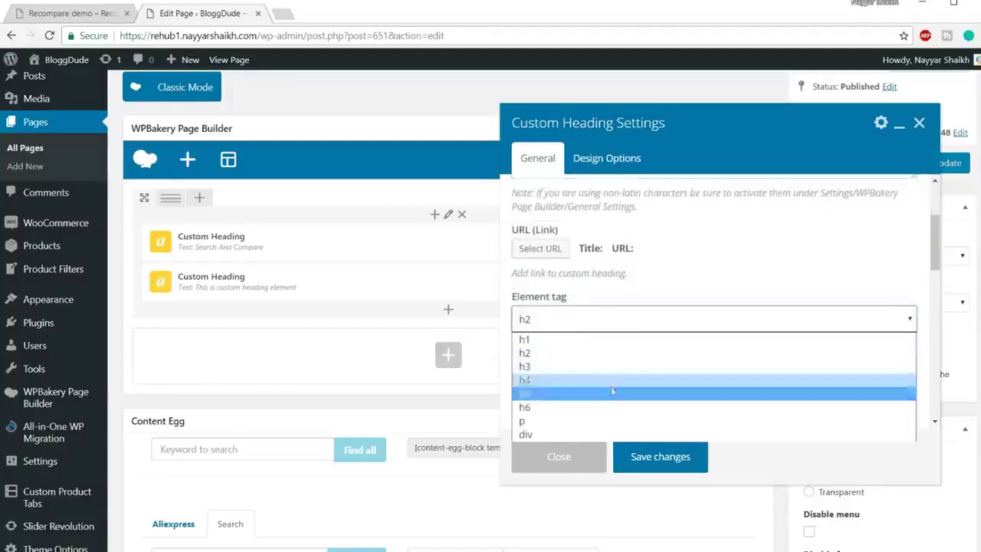
{"action": "left_click", "coordinate": [604, 368]}
{"action": "scroll", "coordinate": [736, 307], "scroll_direction": "down", "scroll_amount": 2}
{"action": "left_click", "coordinate": [611, 257]}
{"action": "left_click", "coordinate": [594, 301]}
- Give the subtitle 16px font size and line height in the Roboto font
{"action": "scroll", "coordinate": [620, 255], "scroll_direction": "down", "scroll_amount": 3}
{"action": "scroll", "coordinate": [620, 255], "scroll_direction": "up", "scroll_amount": 1}
{"action": "left_click", "coordinate": [587, 253]}
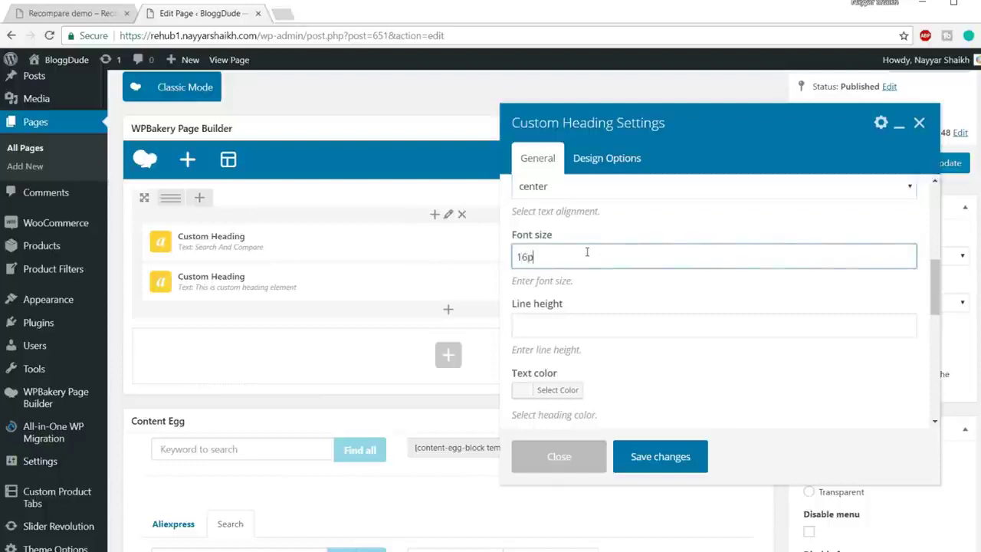
{"action": "left_click", "coordinate": [608, 331]}
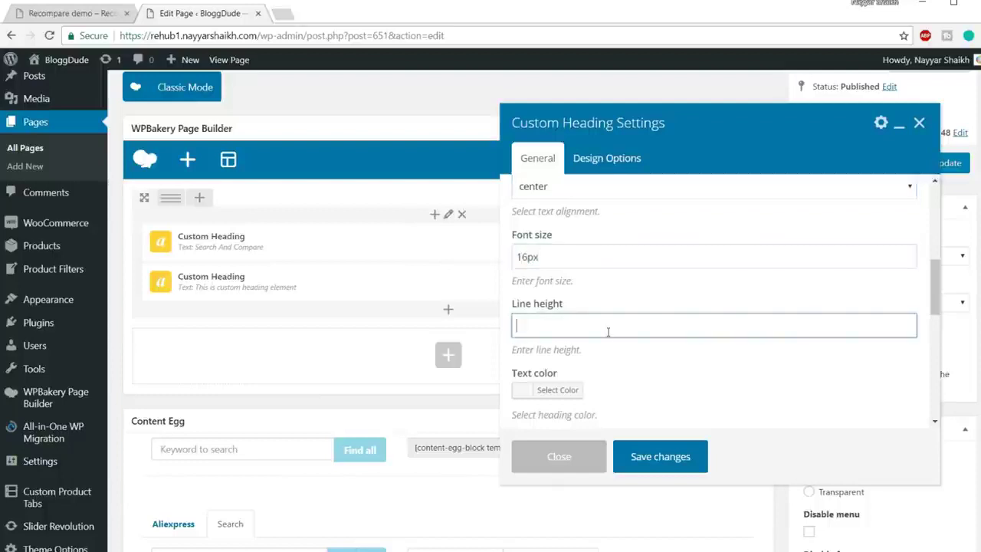
{"action": "type", "text": "16"}
{"action": "scroll", "coordinate": [656, 344], "scroll_direction": "down", "scroll_amount": 2}
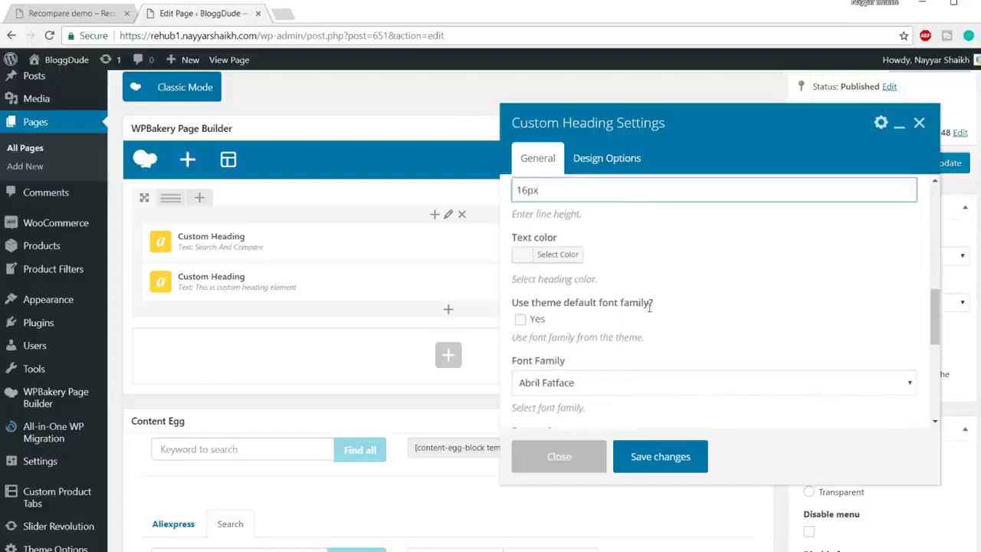
{"action": "scroll", "coordinate": [649, 312], "scroll_direction": "down", "scroll_amount": 1}
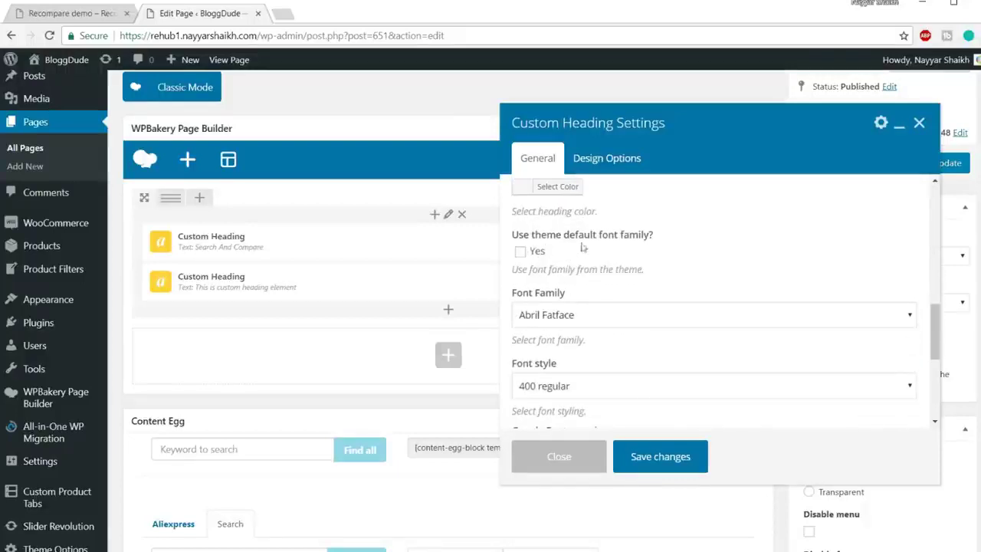
{"action": "scroll", "coordinate": [601, 320], "scroll_direction": "down", "scroll_amount": 2}
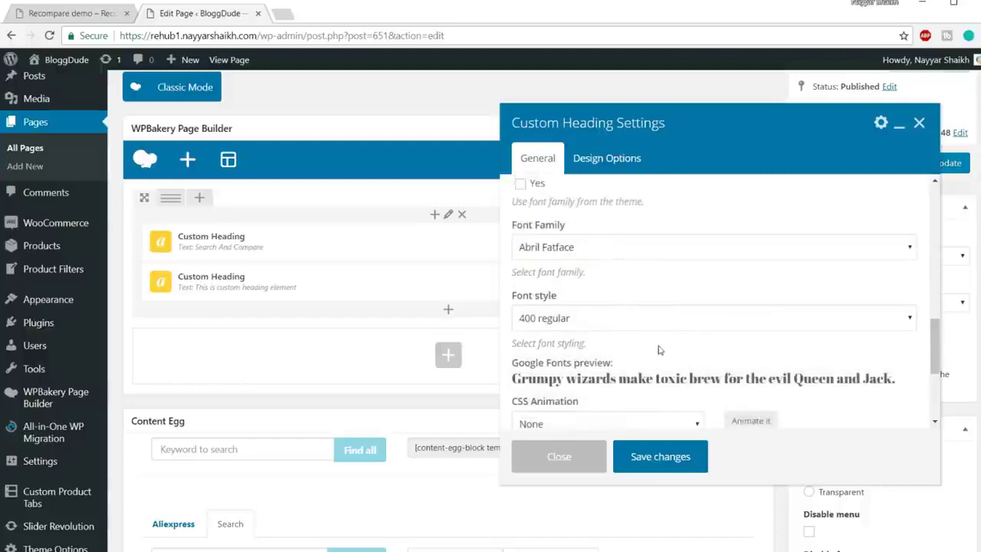
{"action": "scroll", "coordinate": [657, 349], "scroll_direction": "down", "scroll_amount": 2}
{"action": "scroll", "coordinate": [656, 306], "scroll_direction": "up", "scroll_amount": 2}
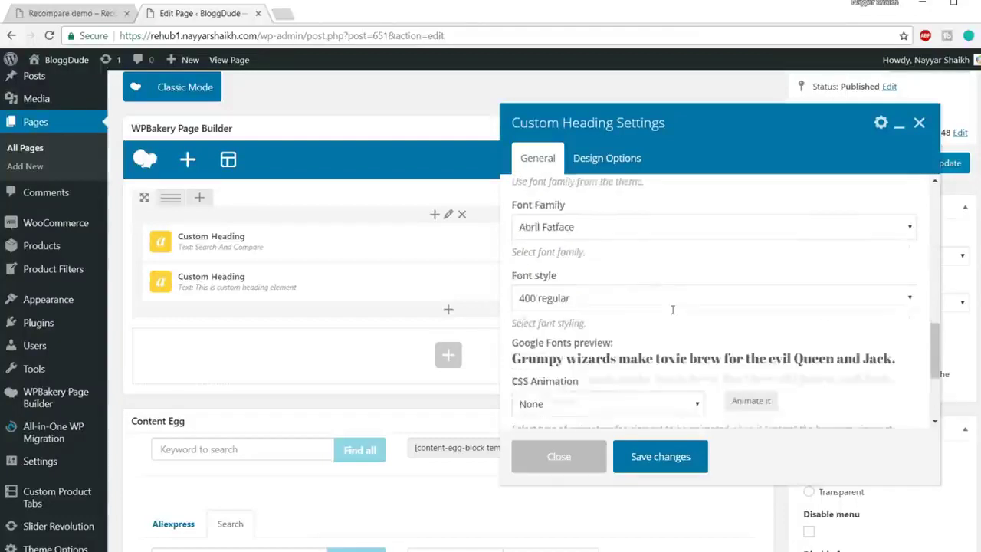
{"action": "left_click", "coordinate": [611, 248]}
{"action": "type", "text": "roboto"}
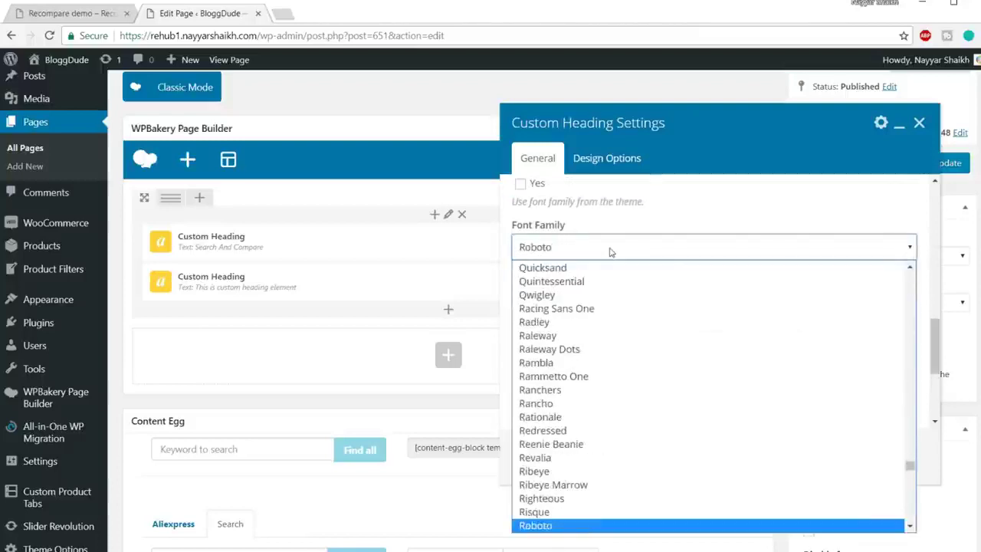
{"action": "key", "text": "Return"}
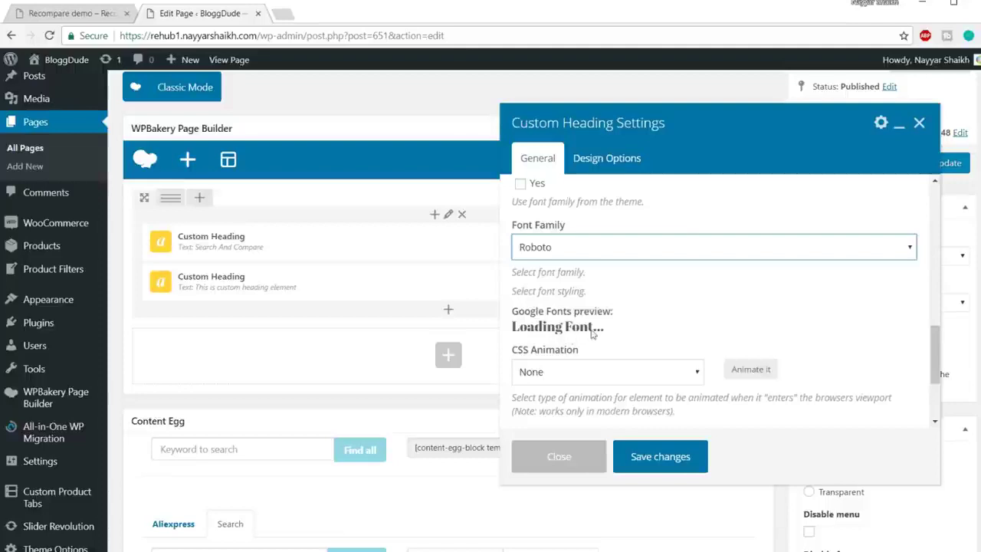
- Save the subtitle heading settings and compare with the demo site
{"action": "left_click_drag", "start_coordinate": [565, 378], "coordinate": [723, 379]}
{"action": "left_click", "coordinate": [754, 372]}
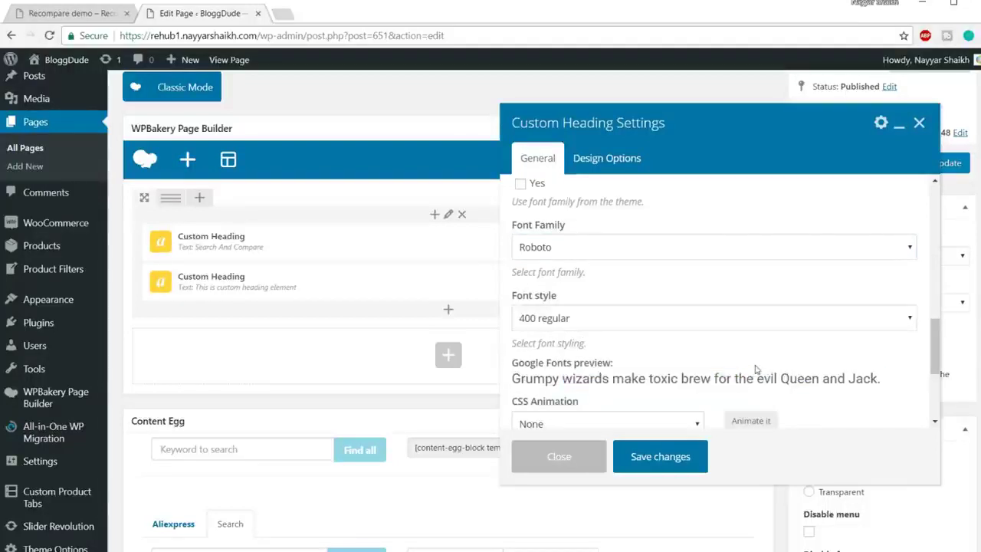
{"action": "scroll", "coordinate": [754, 370], "scroll_direction": "down", "scroll_amount": 3}
{"action": "left_click", "coordinate": [660, 457]}
{"action": "left_click", "coordinate": [76, 18]}
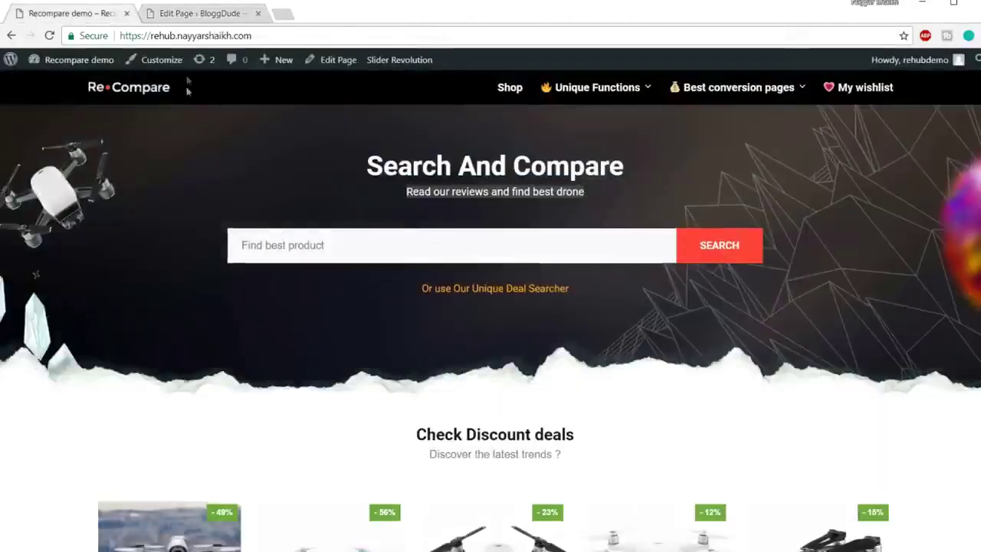
- Add a Search box element under the two headings
{"action": "left_click", "coordinate": [196, 13]}
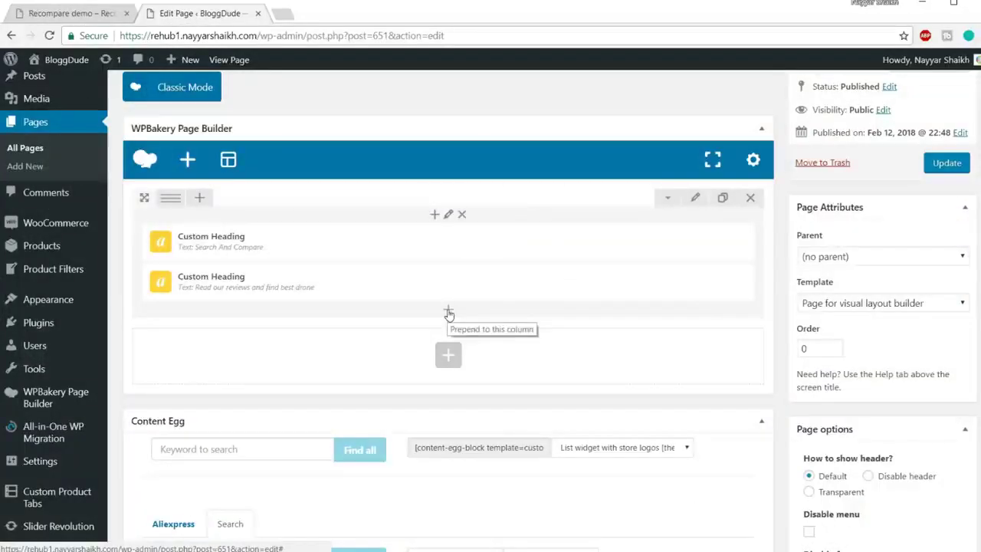
{"action": "left_click", "coordinate": [449, 314]}
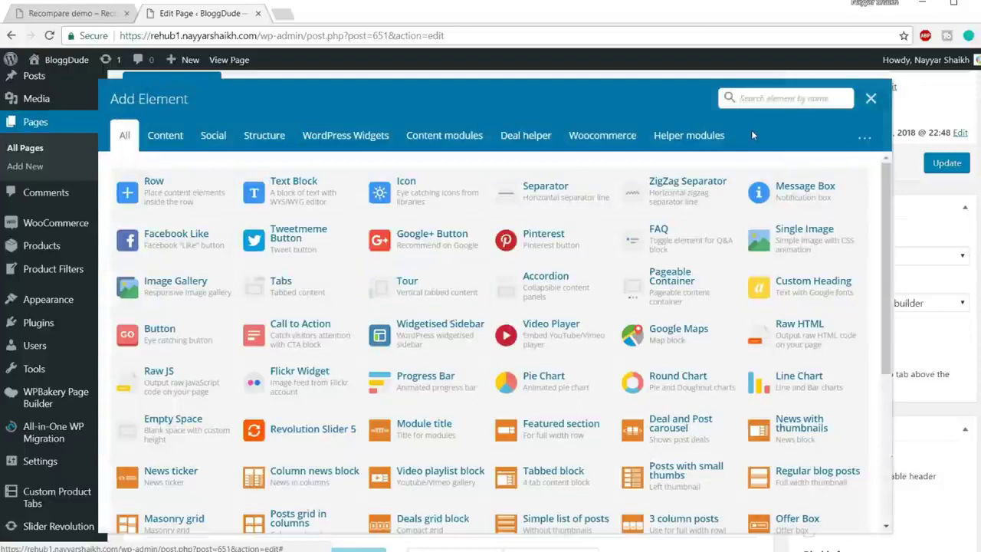
{"action": "type", "text": "sear"}
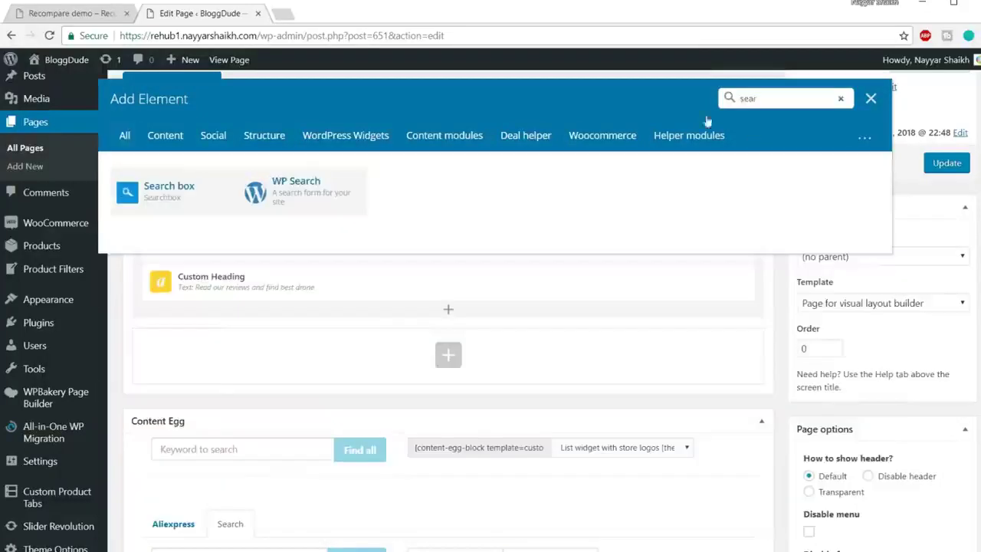
{"action": "left_click", "coordinate": [162, 197]}
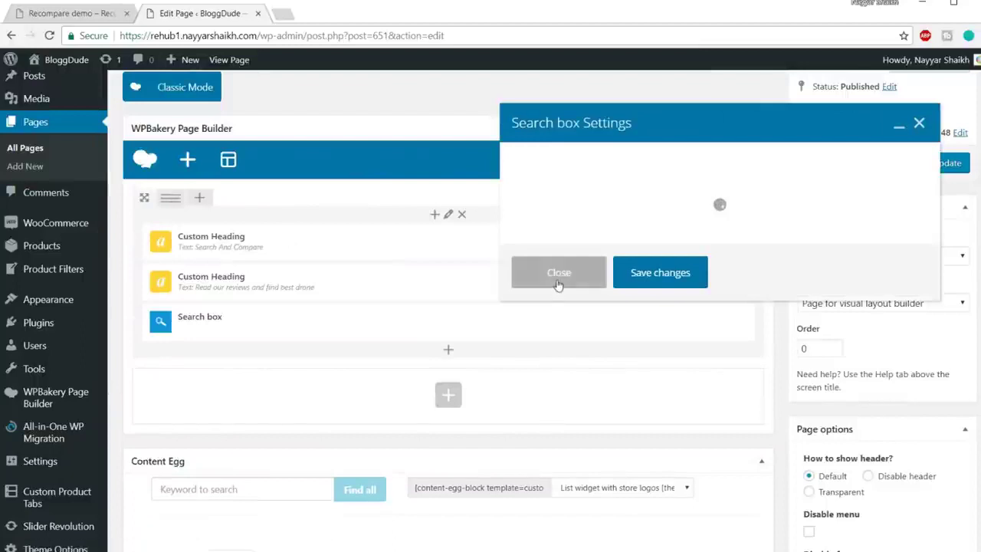
- Set the search to Posts type within Product only, with AJAX search enabled
{"action": "left_click", "coordinate": [604, 183]}
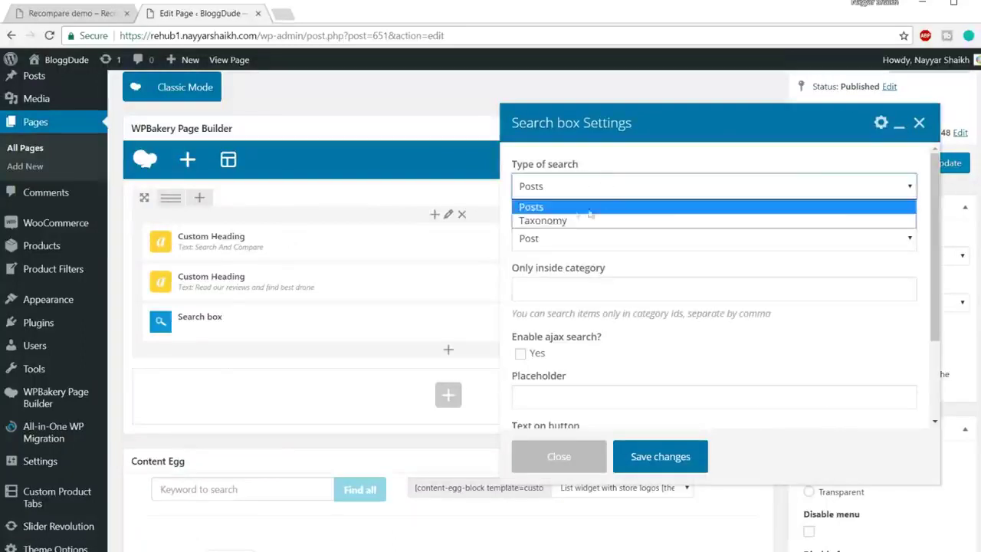
{"action": "left_click", "coordinate": [553, 210]}
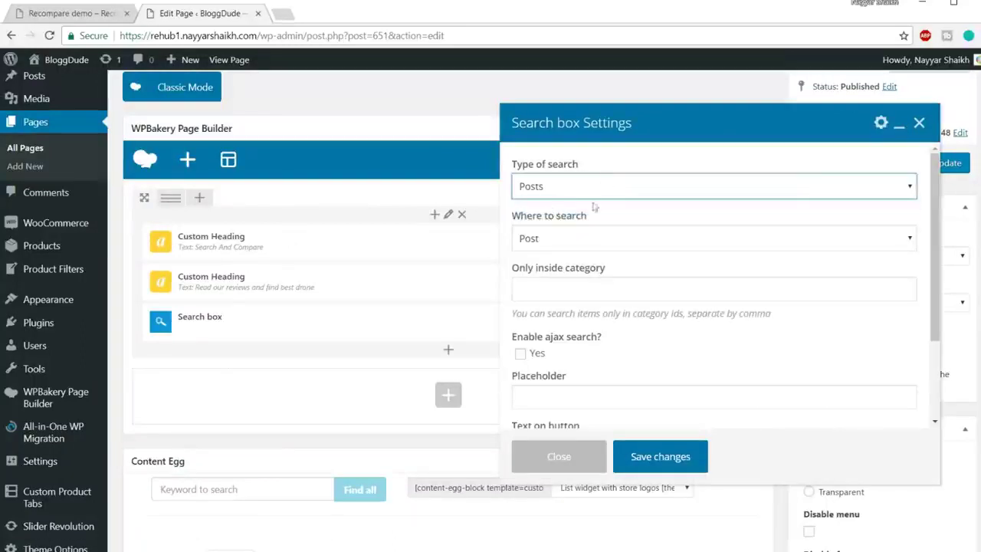
{"action": "left_click", "coordinate": [607, 238]}
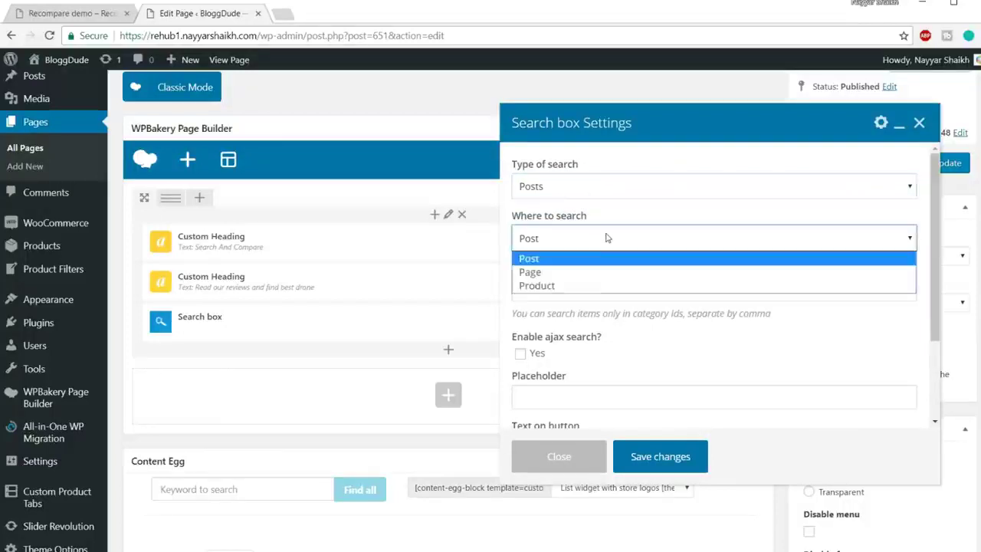
{"action": "left_click", "coordinate": [598, 285]}
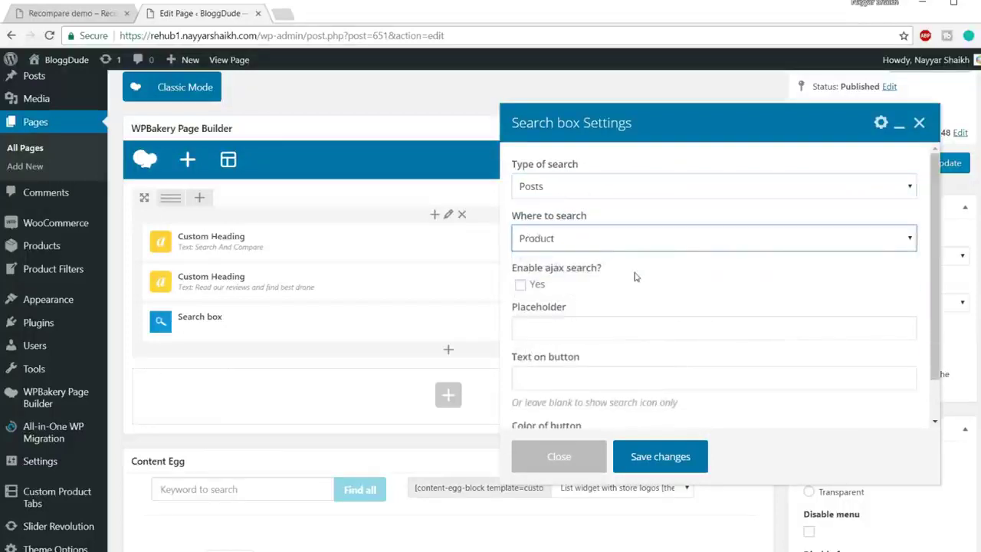
{"action": "left_click", "coordinate": [531, 286]}
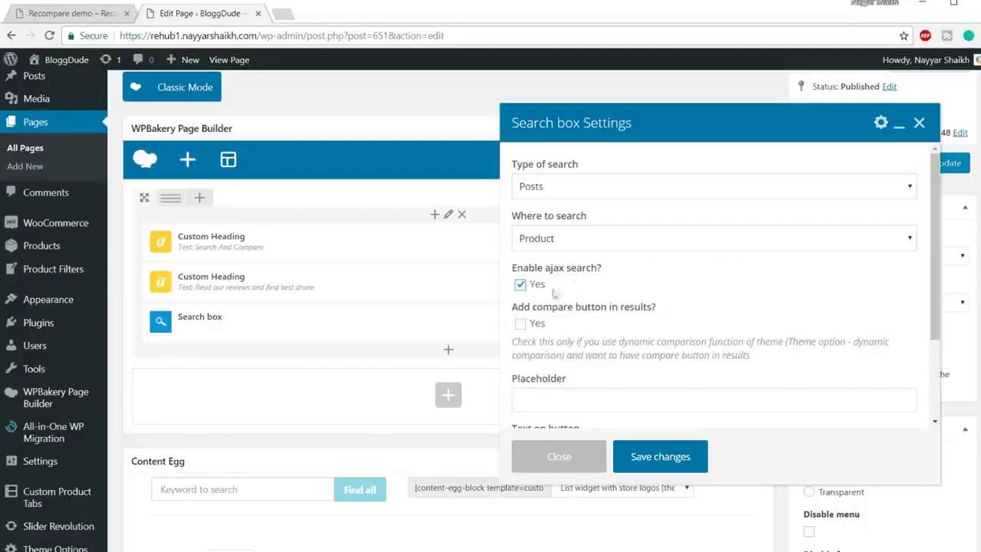
- Try the demo site's search box with 'drone', then clear the test search
{"action": "left_click", "coordinate": [88, 13]}
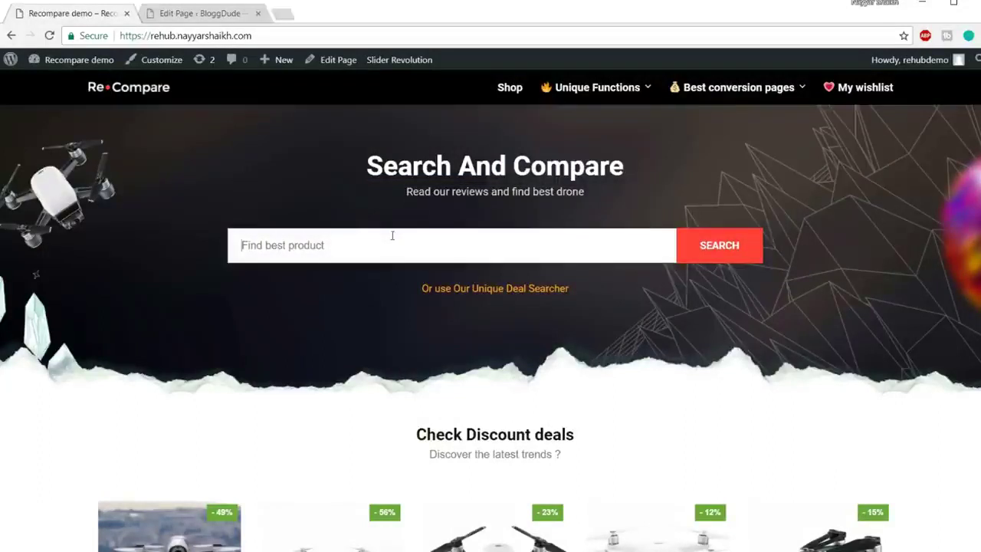
{"action": "type", "text": "dr"}
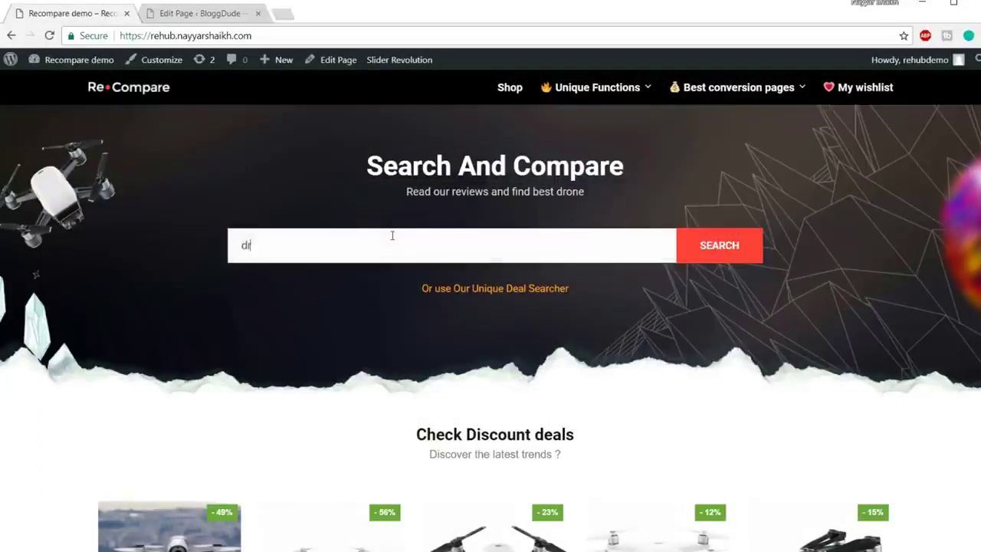
{"action": "type", "text": "one"}
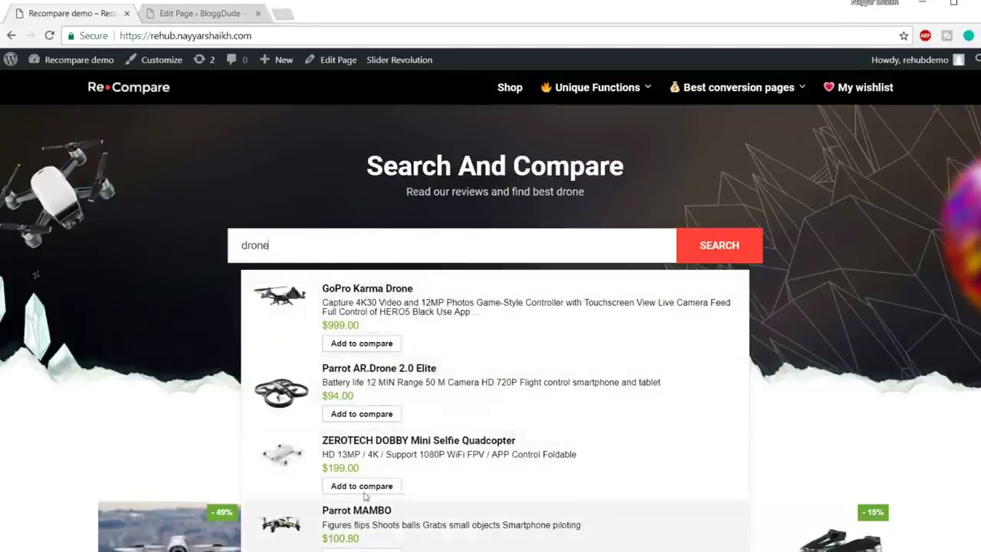
{"action": "left_click", "coordinate": [204, 13]}
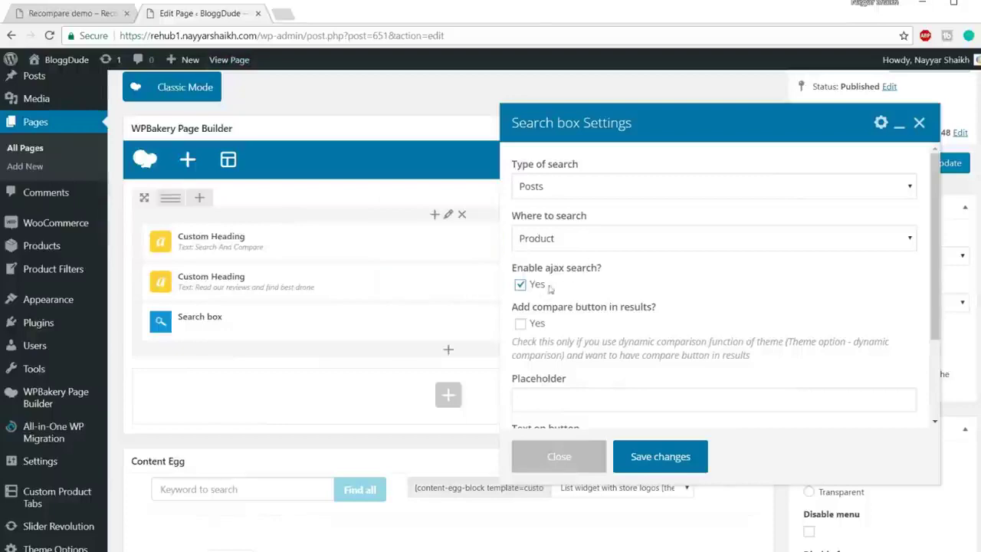
{"action": "scroll", "coordinate": [812, 263], "scroll_direction": "down", "scroll_amount": 3}
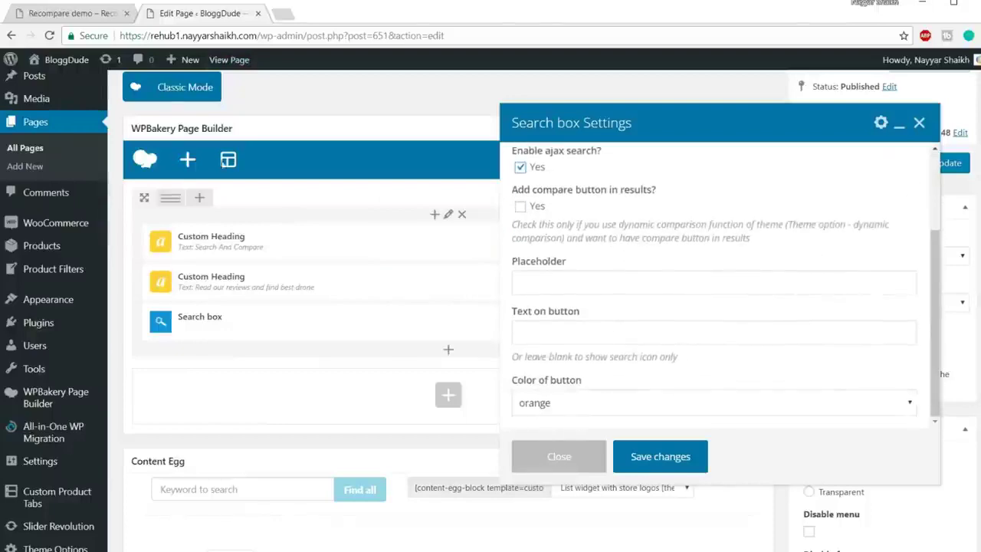
{"action": "left_click", "coordinate": [107, 13]}
{"action": "double_click", "coordinate": [255, 245]}
{"action": "key", "text": "BackSpace"}
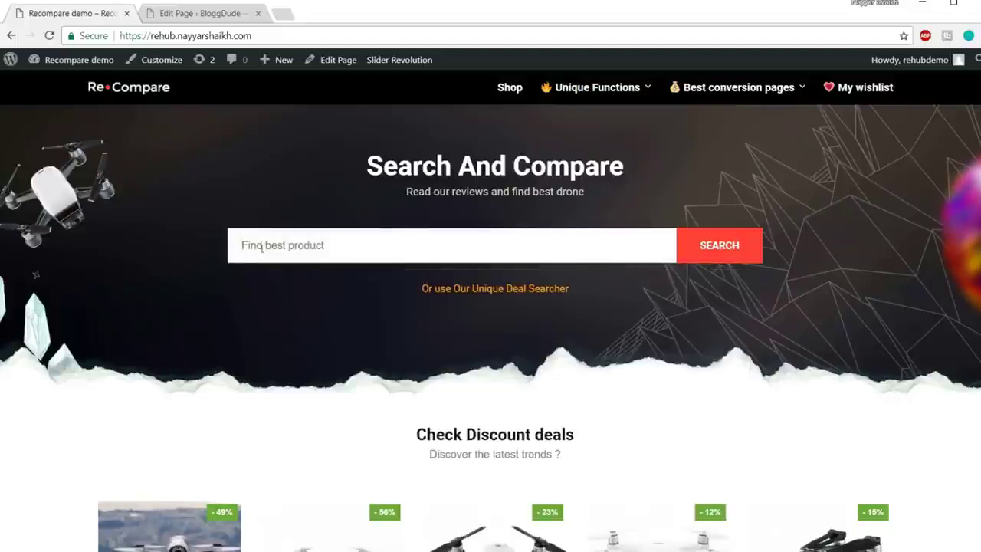
{"action": "left_click", "coordinate": [200, 13]}
- Set the placeholder to 'Find Best Smartphones' and the button label to 'SEARCH'
{"action": "left_click", "coordinate": [571, 282]}
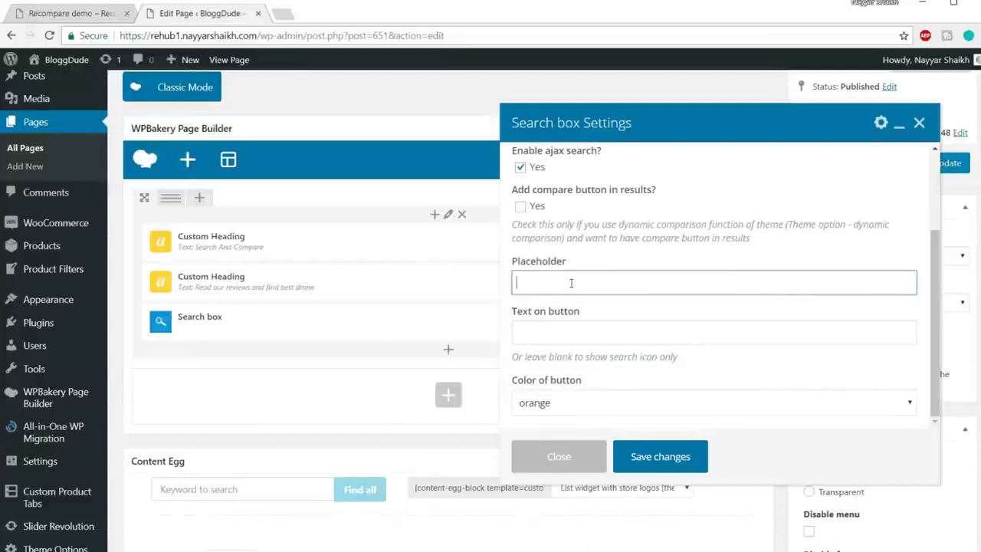
{"action": "type", "text": "Find Best Smartphones"}
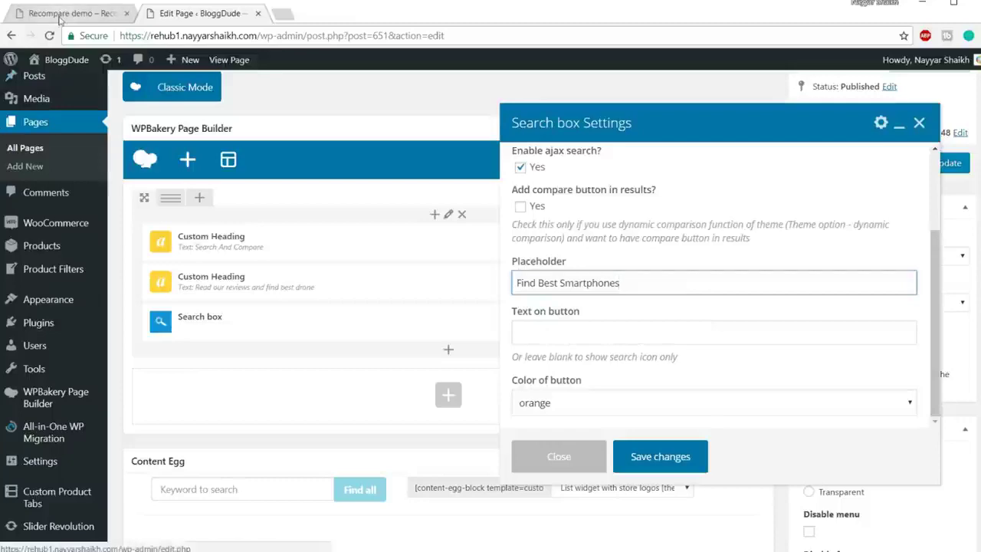
{"action": "key", "text": "ctrl+shift+Tab"}
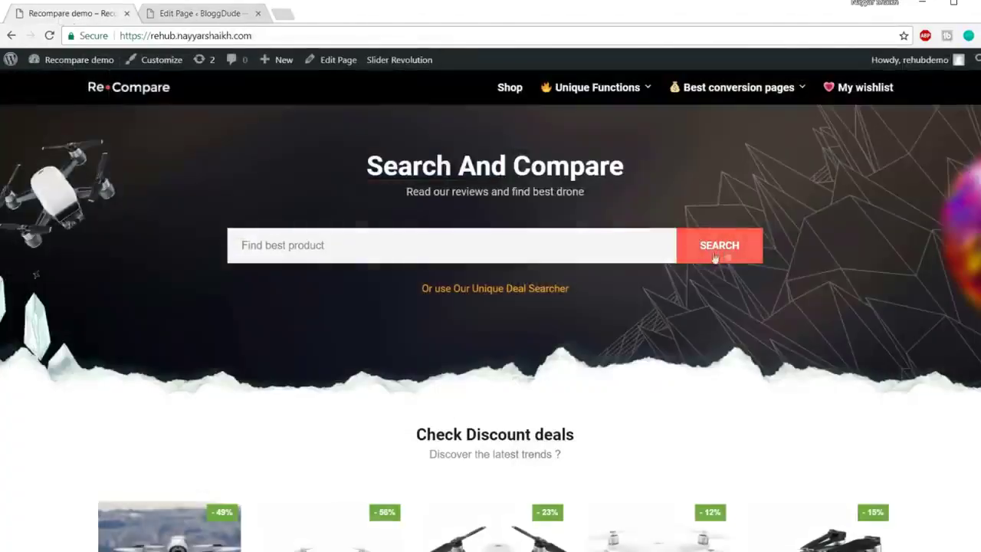
{"action": "key", "text": "ctrl+Tab"}
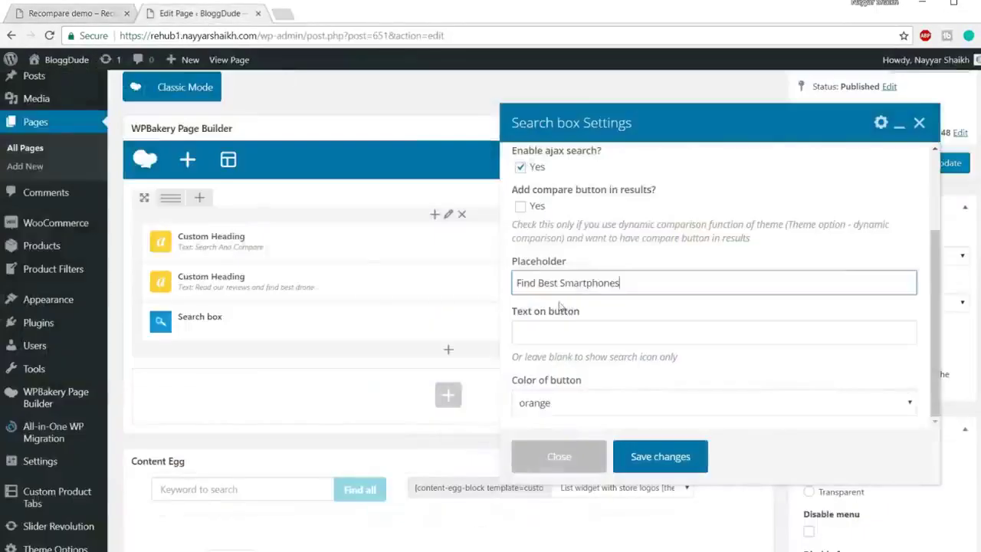
{"action": "left_click", "coordinate": [565, 331]}
{"action": "type", "text": "SEARCH"}
- Make the search button green, save the settings, and update the Home New page
{"action": "scroll", "coordinate": [685, 279], "scroll_direction": "down", "scroll_amount": 2}
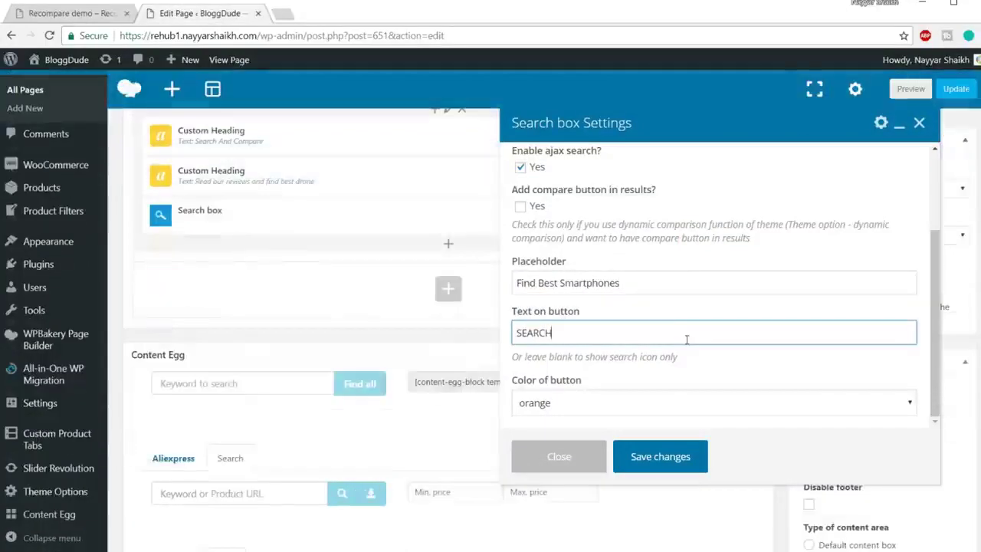
{"action": "left_click", "coordinate": [633, 407]}
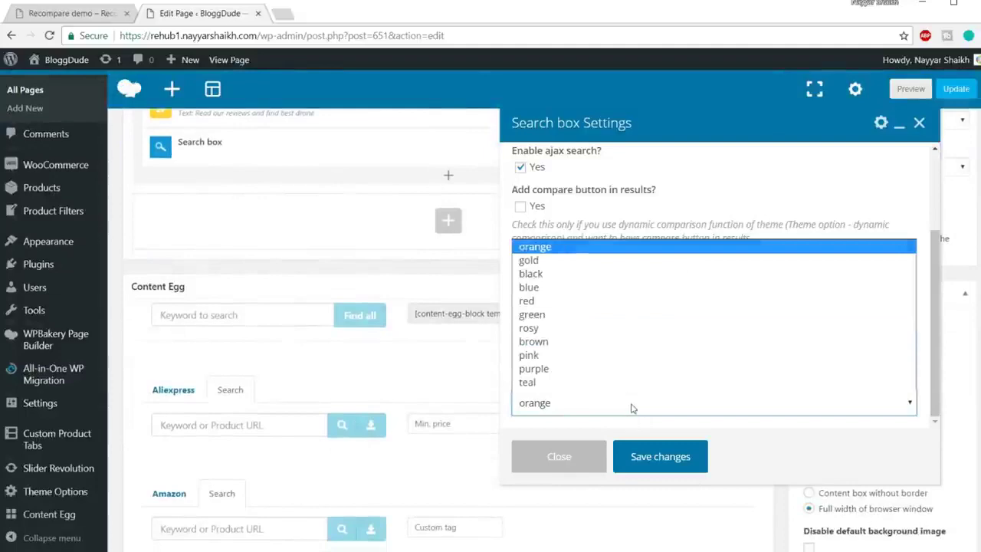
{"action": "left_click", "coordinate": [580, 320]}
{"action": "scroll", "coordinate": [743, 287], "scroll_direction": "up", "scroll_amount": 3}
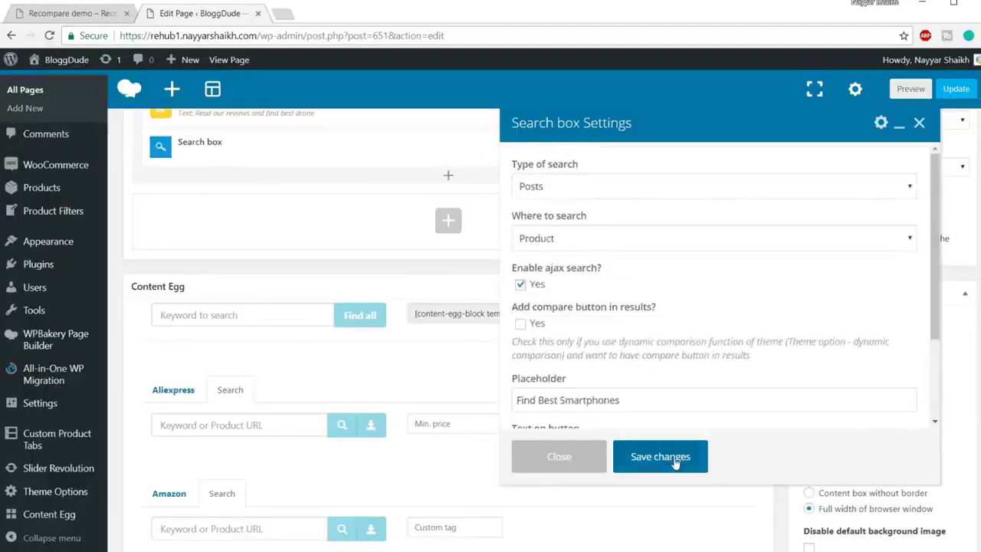
{"action": "left_click", "coordinate": [660, 456]}
{"action": "scroll", "coordinate": [583, 258], "scroll_direction": "up", "scroll_amount": 5}
{"action": "left_click", "coordinate": [947, 300]}
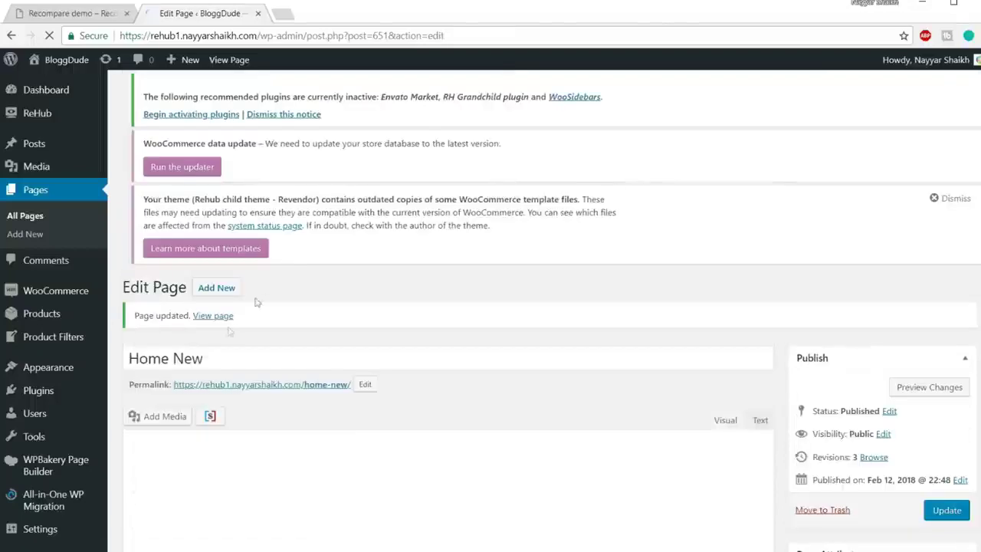
- Open the published Home New page in a new tab
{"action": "right_click", "coordinate": [219, 320]}
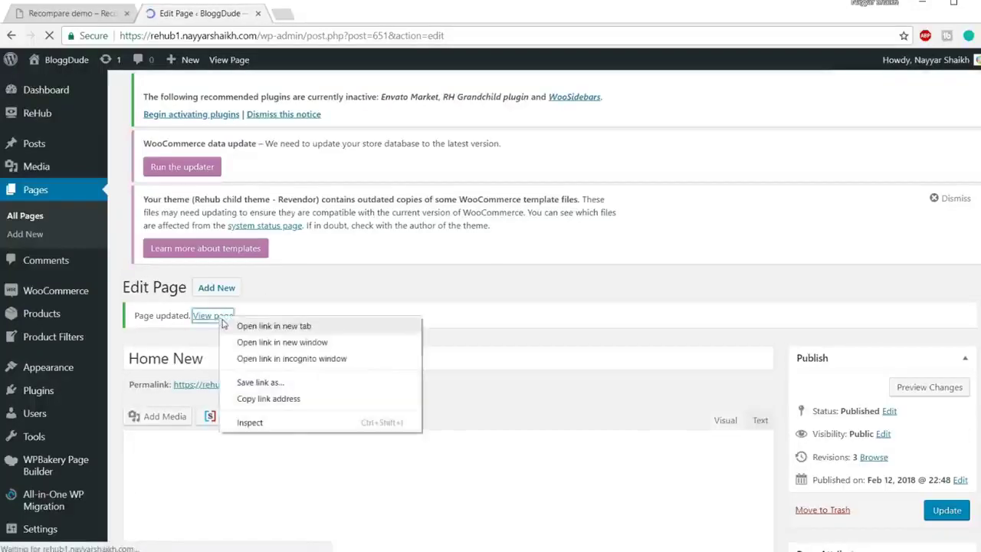
{"action": "left_click", "coordinate": [226, 326]}
{"action": "left_click", "coordinate": [357, 13]}
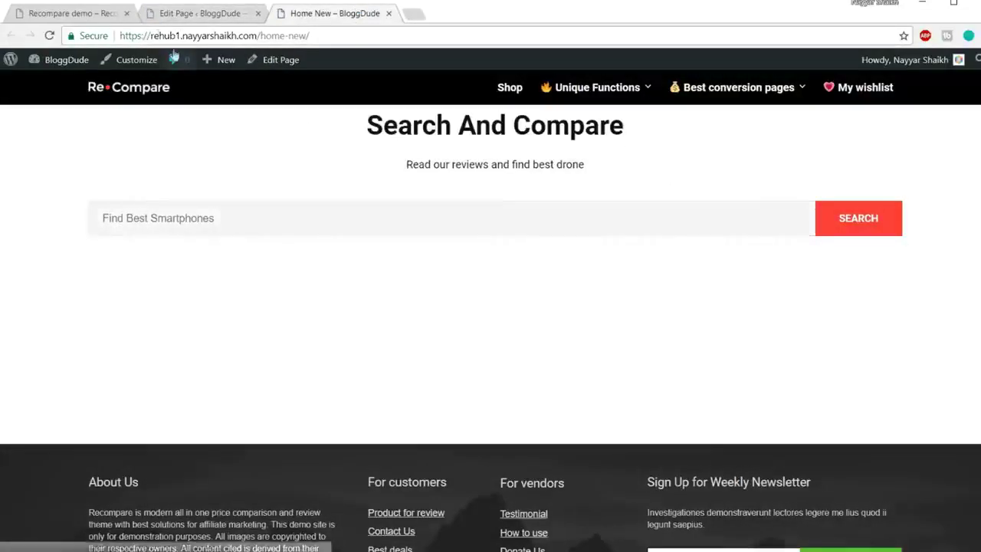
- Compare the Home New heading and subtitle against the demo homepage's
{"action": "left_click", "coordinate": [87, 16]}
{"action": "left_click_drag", "start_coordinate": [368, 157], "coordinate": [607, 200]}
{"action": "left_click", "coordinate": [611, 202]}
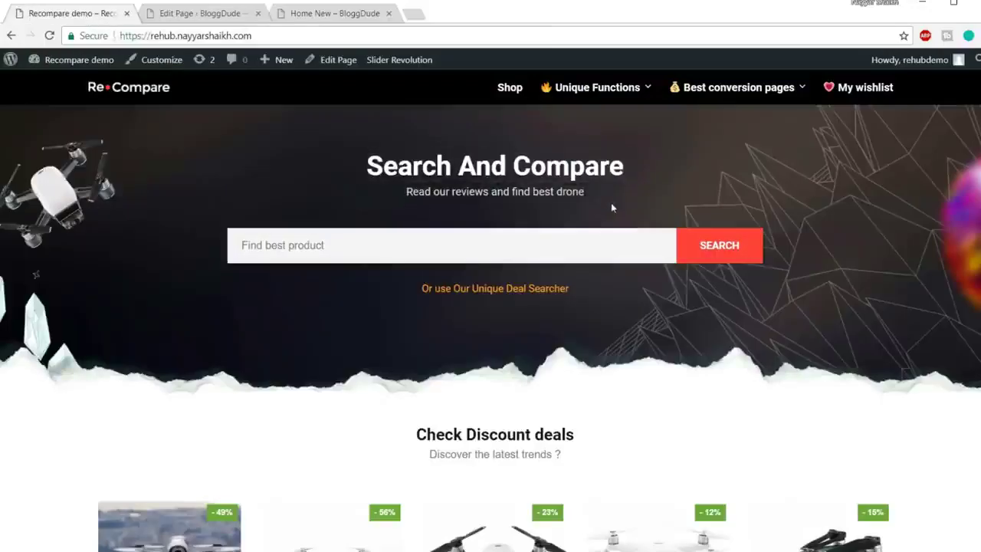
{"action": "left_click", "coordinate": [338, 14]}
{"action": "left_click_drag", "start_coordinate": [573, 165], "coordinate": [622, 131]}
{"action": "left_click", "coordinate": [401, 138]}
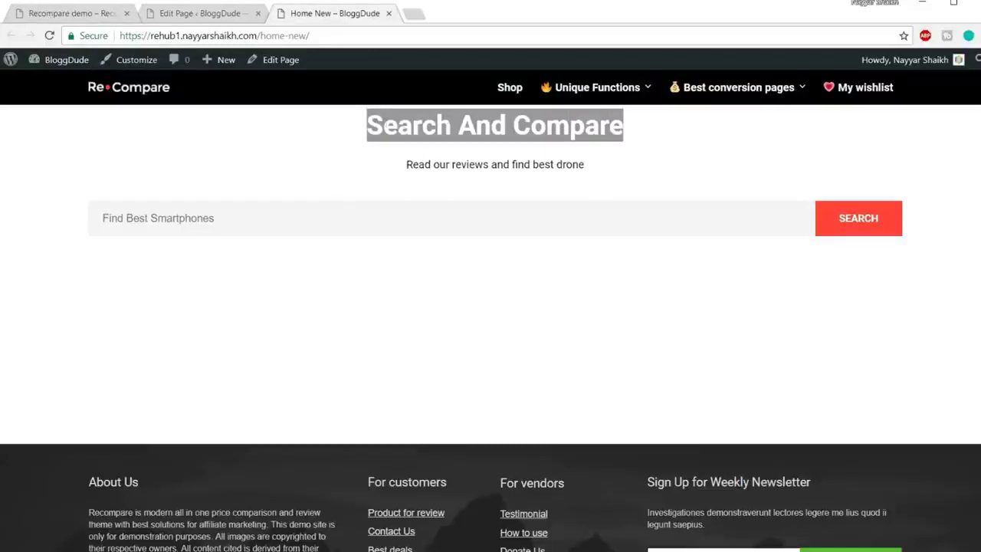
{"action": "left_click", "coordinate": [81, 10]}
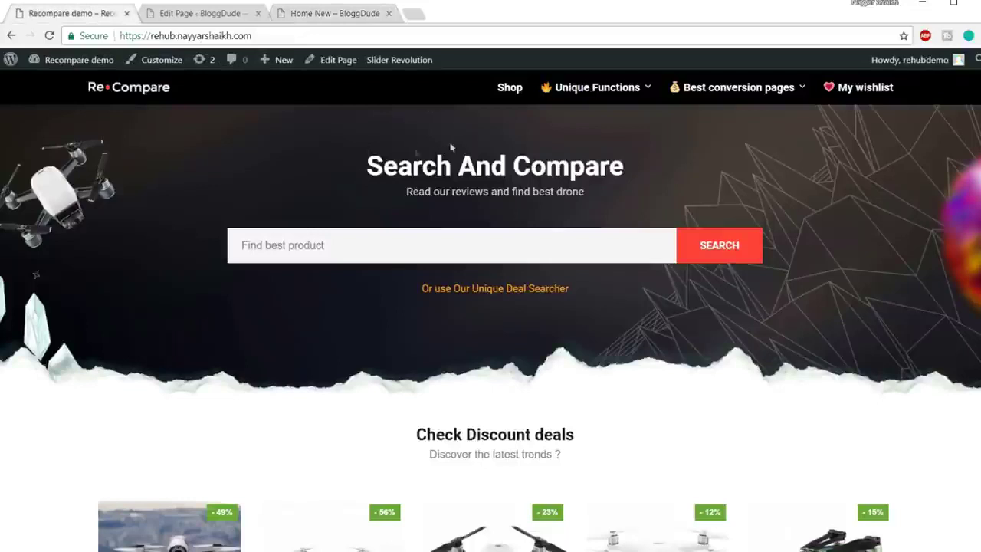
{"action": "left_click_drag", "start_coordinate": [641, 163], "coordinate": [587, 146]}
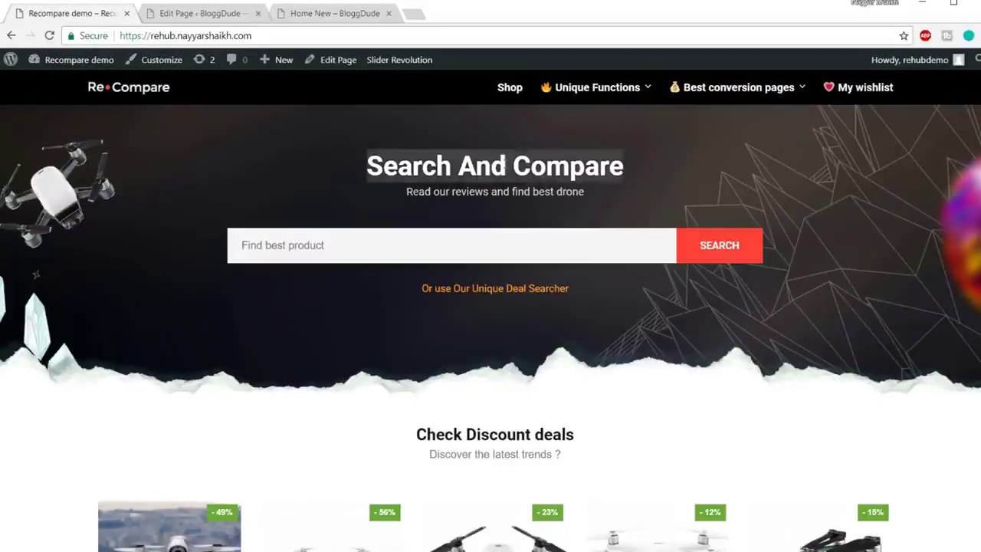
{"action": "left_click", "coordinate": [506, 156]}
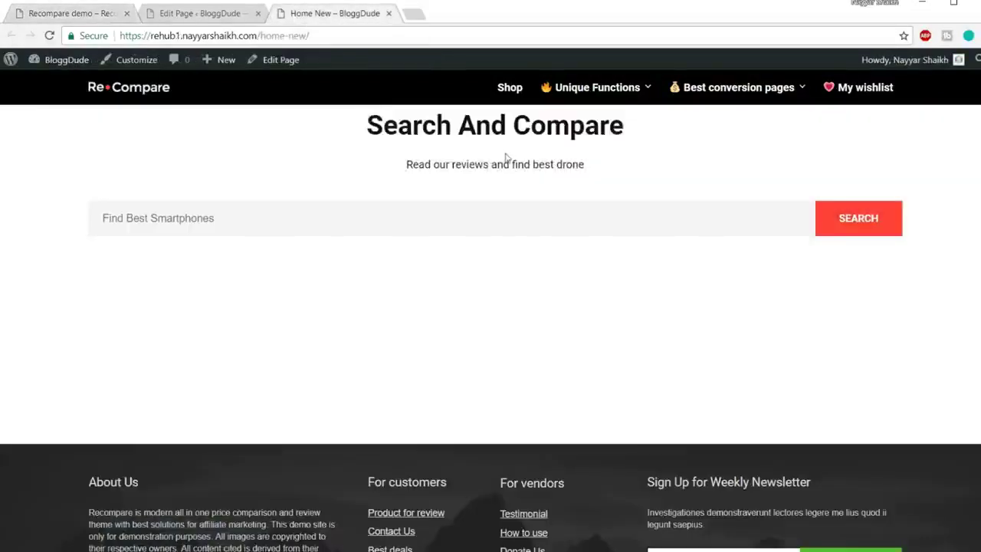
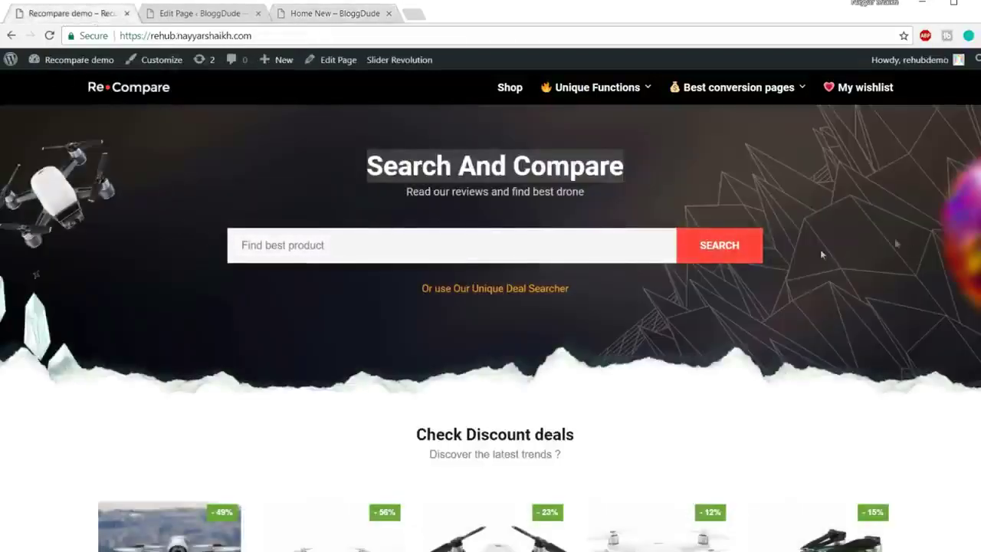
- Compare the Home New page with the Recompare demo hero and its heading text
{"action": "left_click", "coordinate": [201, 14]}
{"action": "left_click", "coordinate": [338, 16]}
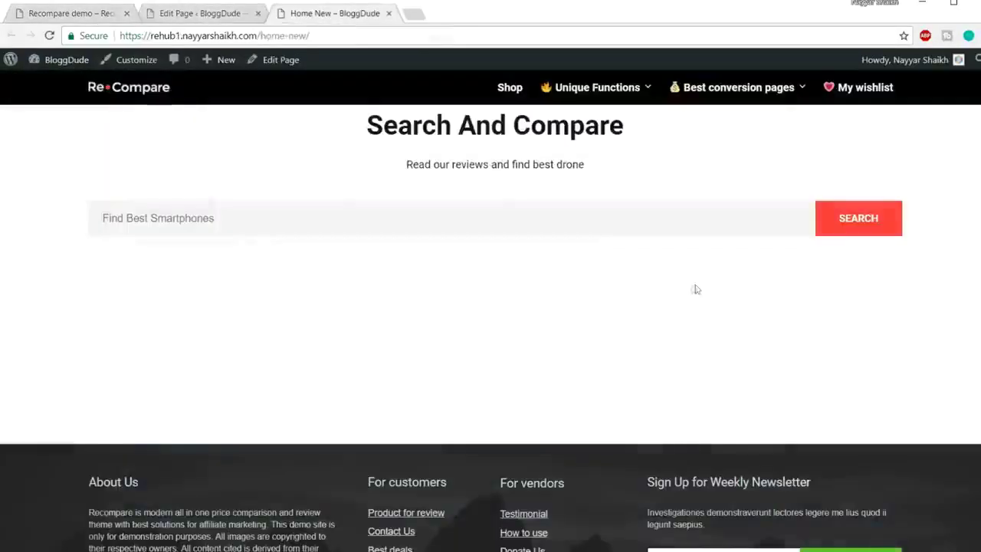
{"action": "left_click", "coordinate": [72, 16]}
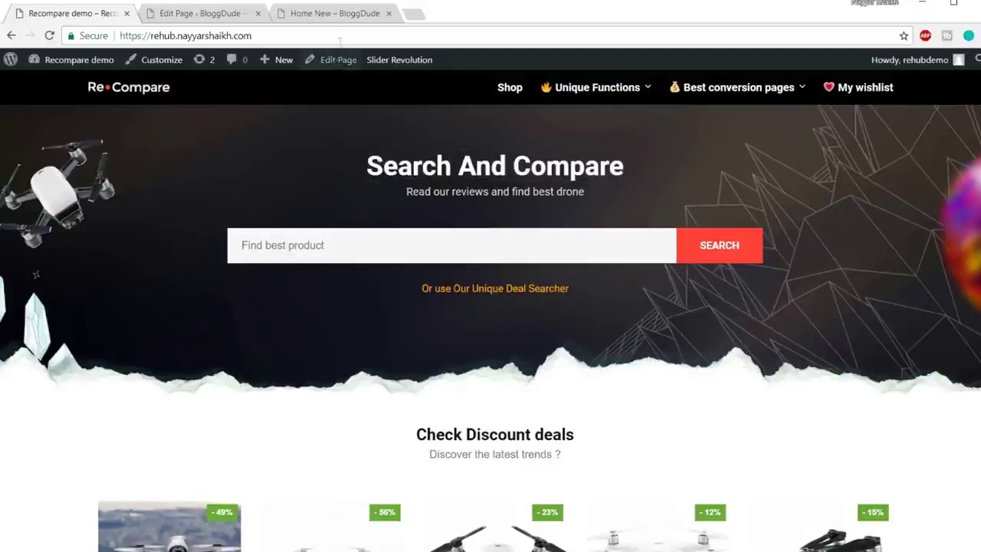
{"action": "left_click", "coordinate": [334, 13]}
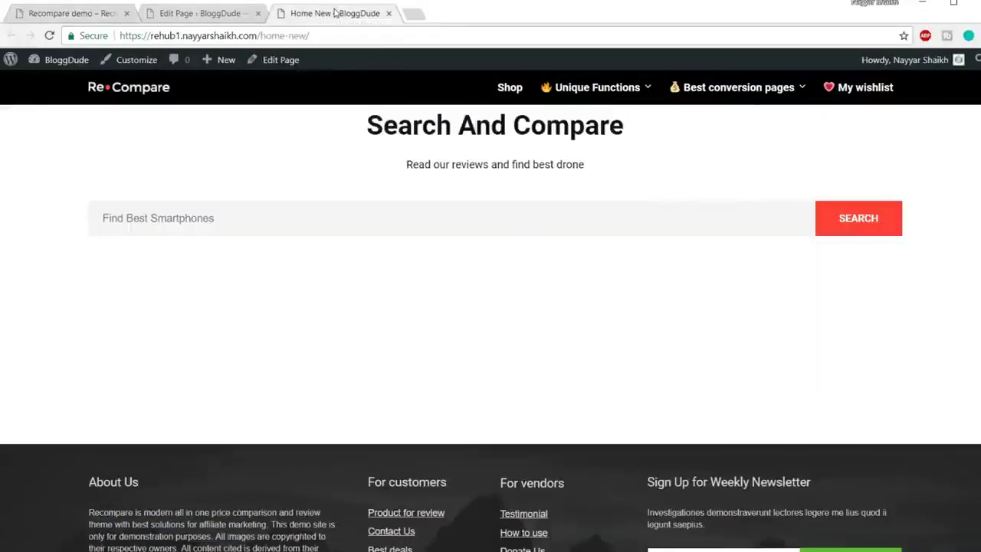
{"action": "left_click", "coordinate": [90, 11]}
{"action": "left_click_drag", "start_coordinate": [376, 170], "coordinate": [412, 187]}
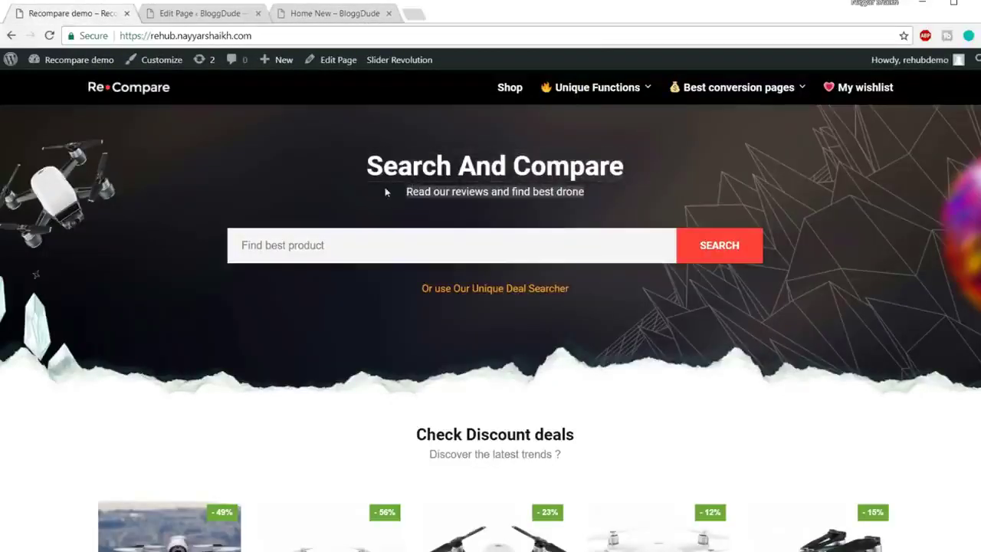
- Inspect the Home New 'Search And Compare' heading's CSS (40px font, 30px bottom margin) in DevTools
{"action": "left_click", "coordinate": [367, 13]}
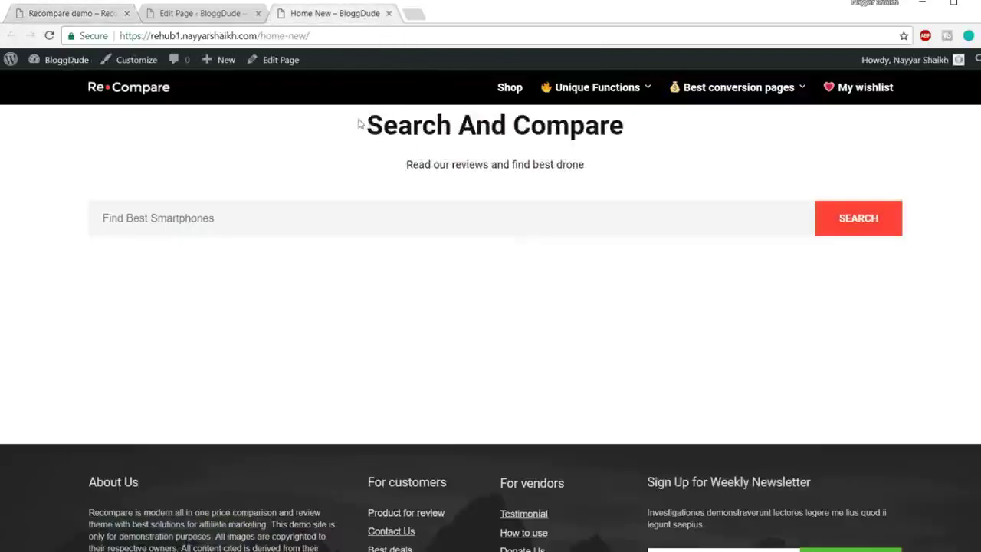
{"action": "left_click_drag", "start_coordinate": [368, 125], "coordinate": [679, 136]}
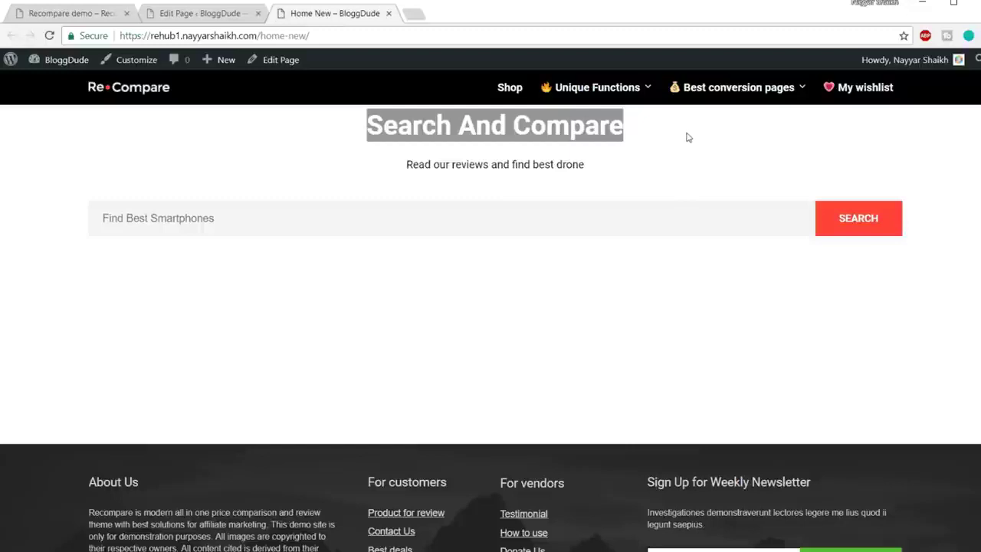
{"action": "right_click", "coordinate": [507, 126]}
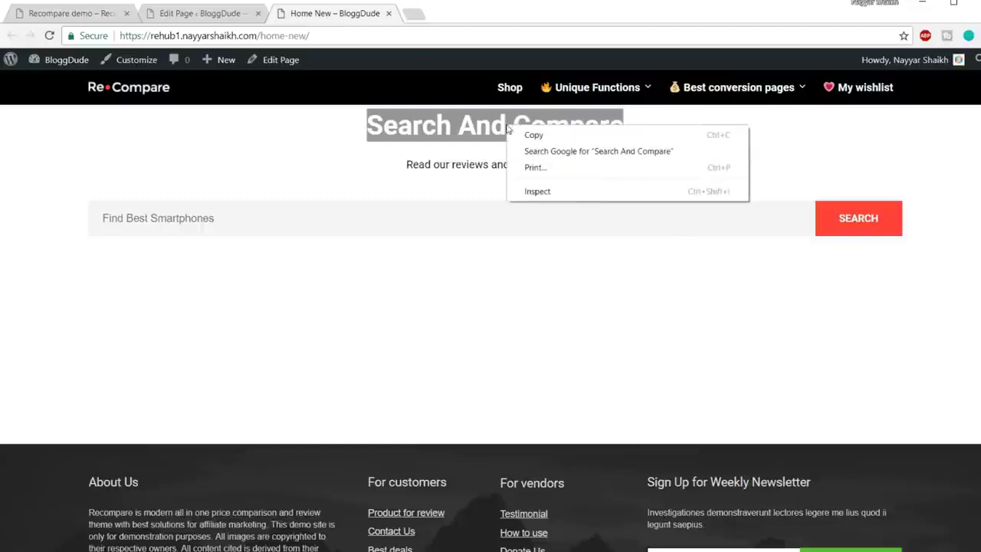
{"action": "left_click", "coordinate": [562, 194]}
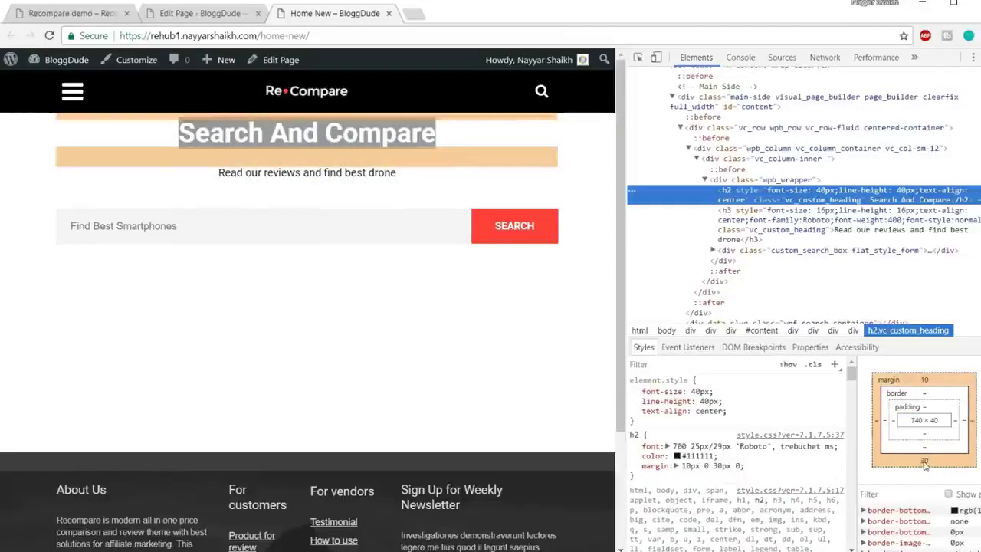
{"action": "key", "text": "F12"}
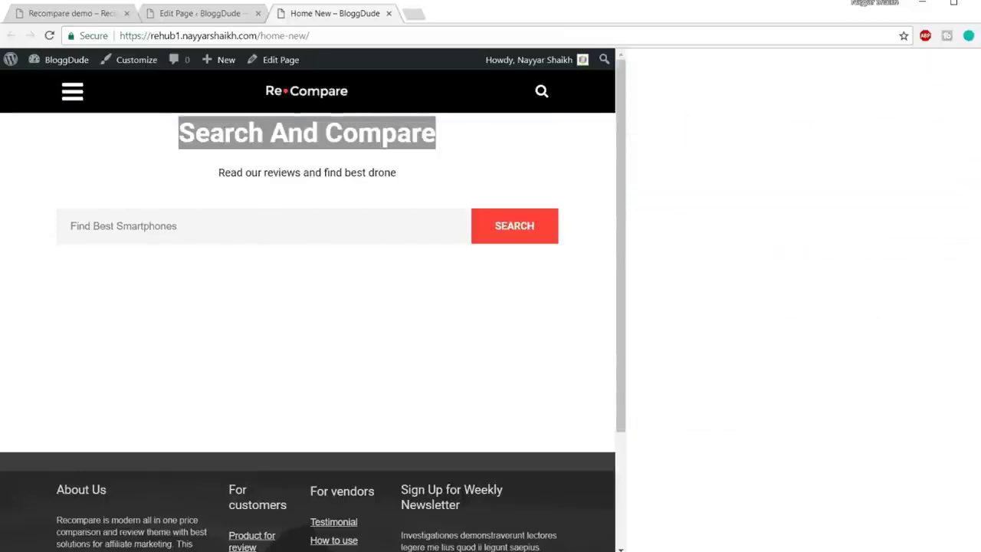
- Set the 'Search And Compare' heading colour to white (#ffffff), check its bottom margin, and save
{"action": "left_click", "coordinate": [203, 17]}
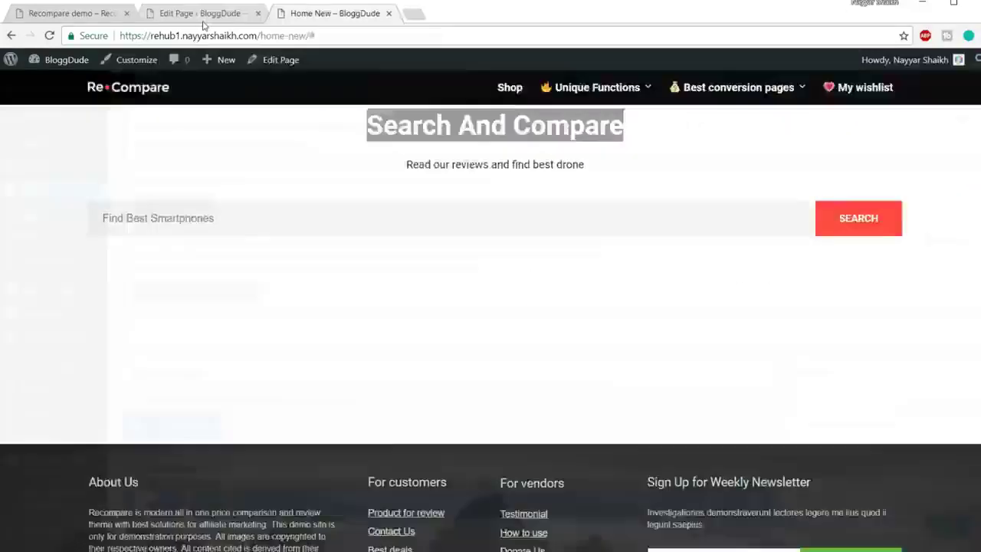
{"action": "scroll", "coordinate": [483, 261], "scroll_direction": "down", "scroll_amount": 5}
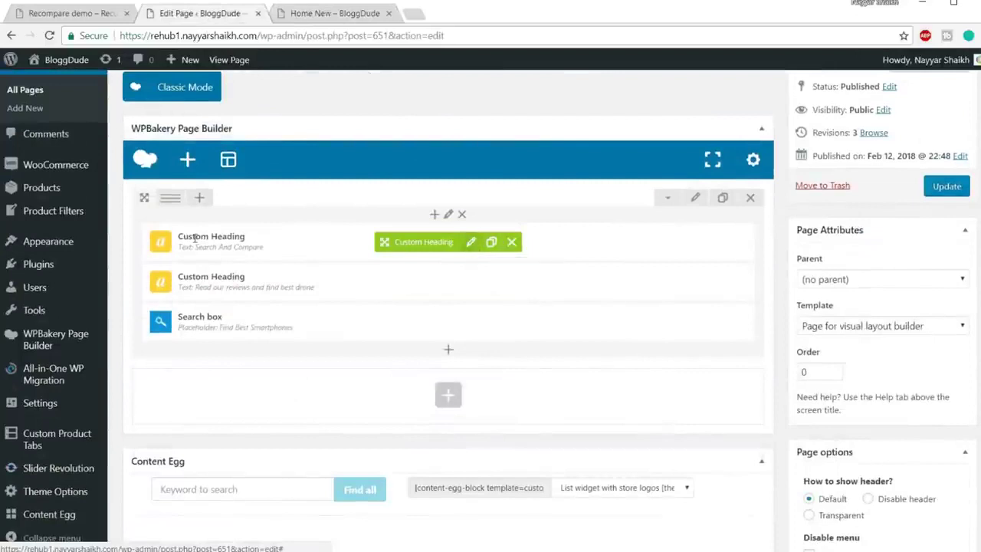
{"action": "left_click", "coordinate": [471, 242]}
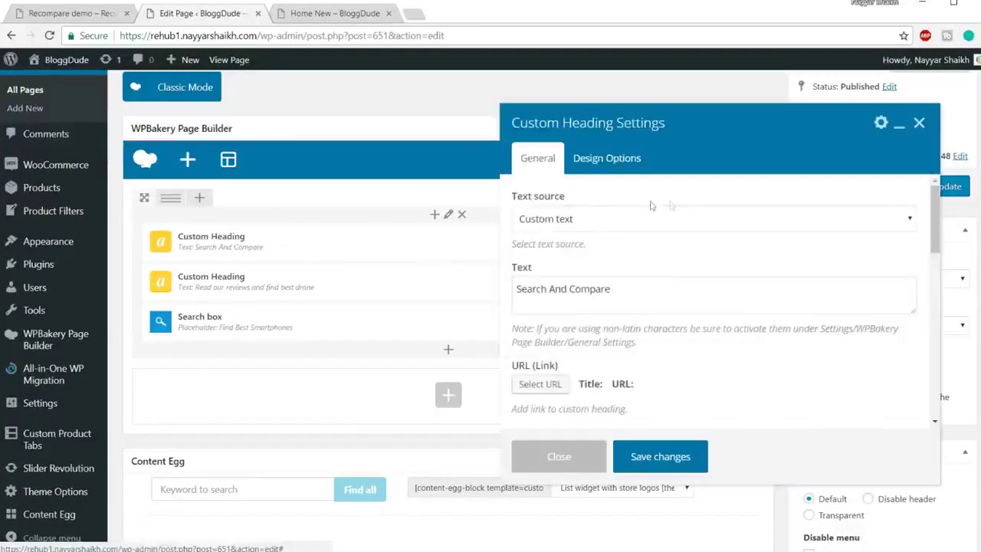
{"action": "scroll", "coordinate": [743, 272], "scroll_direction": "down", "scroll_amount": 6}
{"action": "scroll", "coordinate": [720, 292], "scroll_direction": "up", "scroll_amount": 5}
{"action": "left_click", "coordinate": [561, 322]}
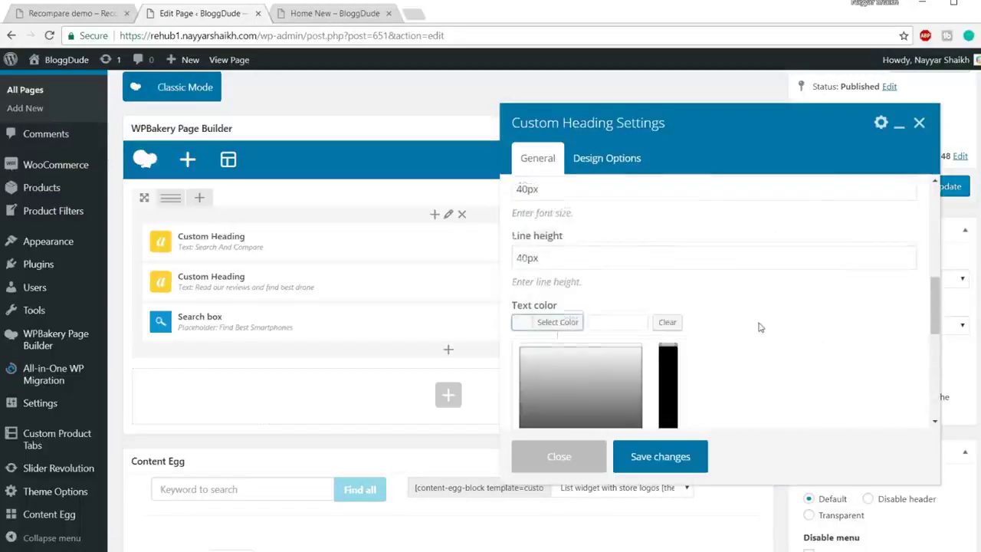
{"action": "scroll", "coordinate": [759, 268], "scroll_direction": "down", "scroll_amount": 2}
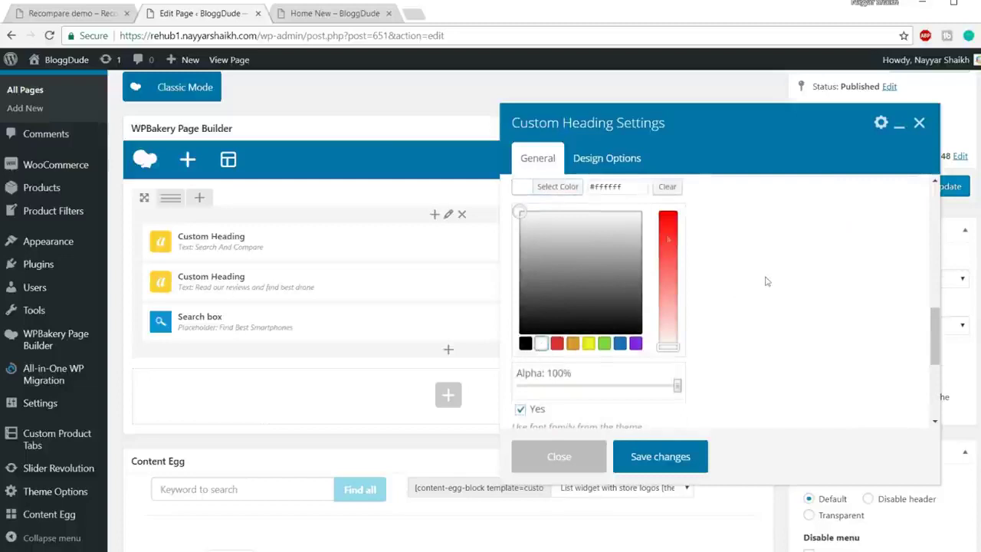
{"action": "left_click", "coordinate": [548, 188]}
{"action": "left_click", "coordinate": [607, 158]}
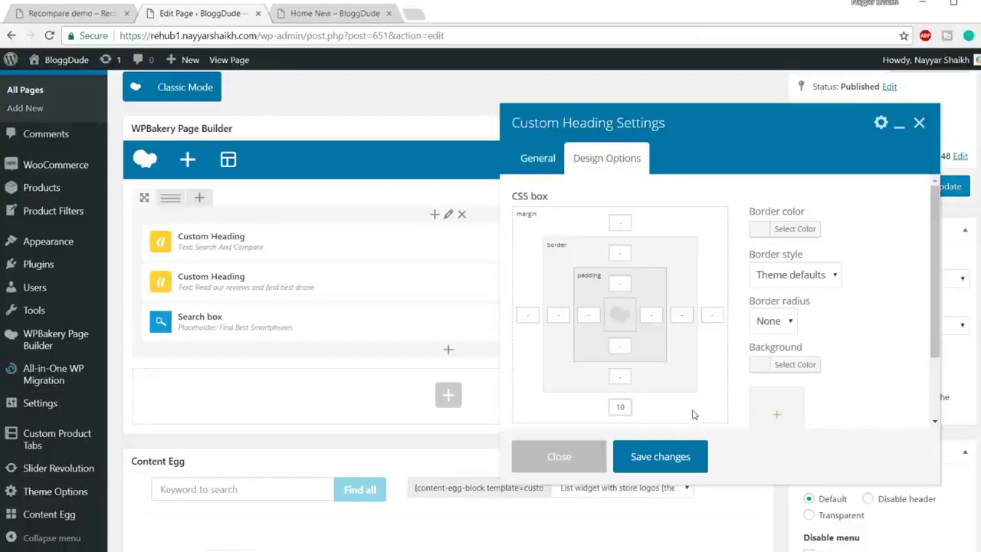
{"action": "left_click_drag", "start_coordinate": [625, 412], "coordinate": [592, 406]}
{"action": "left_click", "coordinate": [690, 460]}
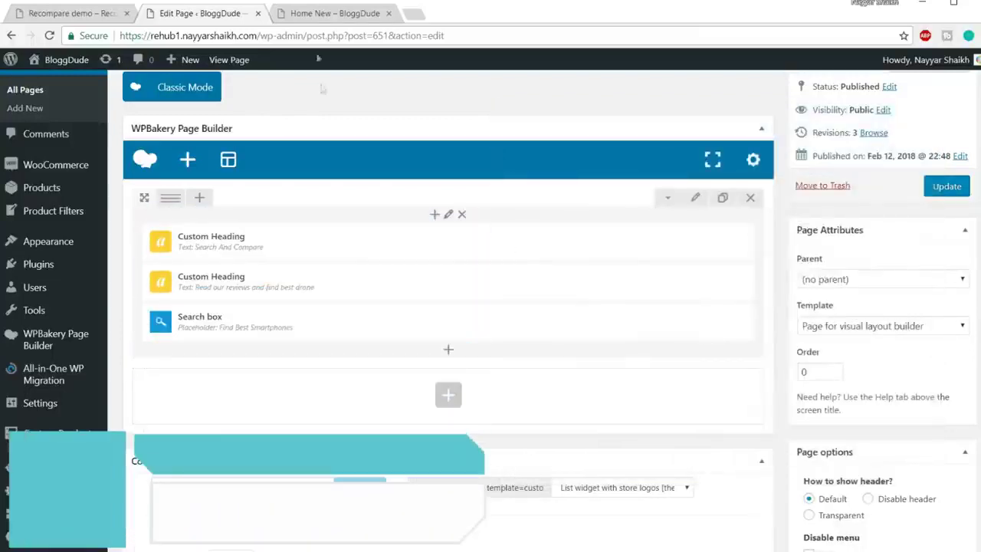
- Set the subheading's text colour to white (#ffffff) and save
{"action": "left_click", "coordinate": [472, 283]}
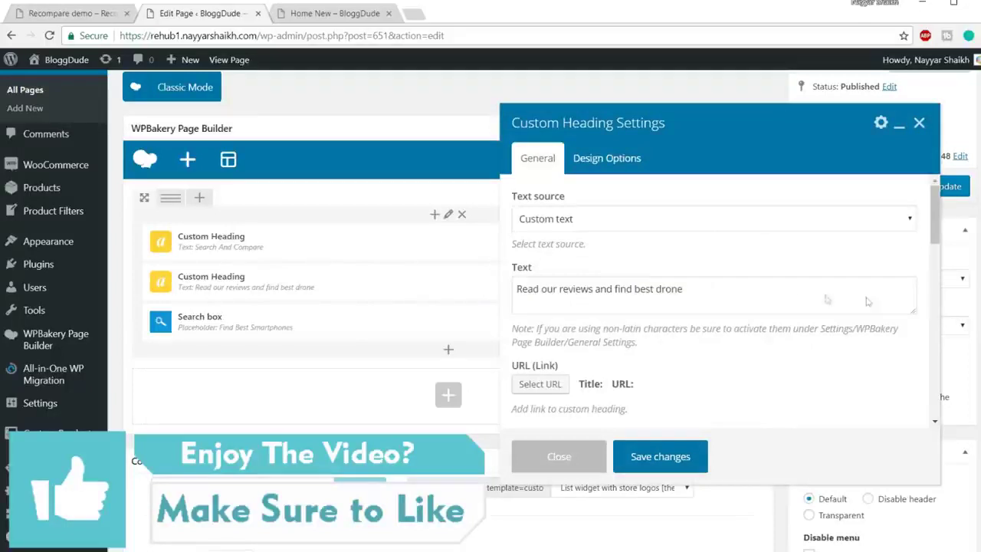
{"action": "scroll", "coordinate": [917, 244], "scroll_direction": "down", "scroll_amount": 10}
{"action": "scroll", "coordinate": [692, 306], "scroll_direction": "up", "scroll_amount": 5}
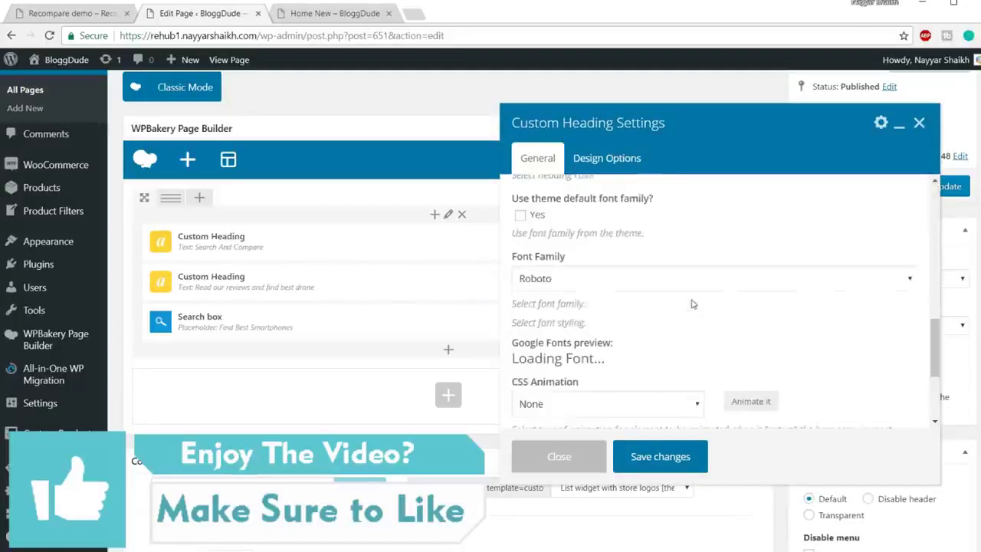
{"action": "left_click", "coordinate": [562, 250]}
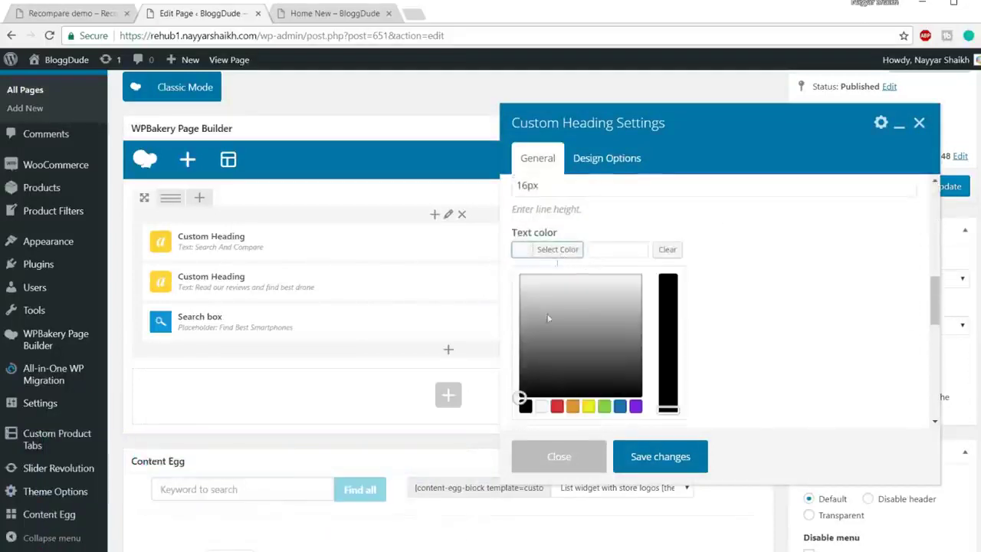
{"action": "left_click", "coordinate": [541, 407]}
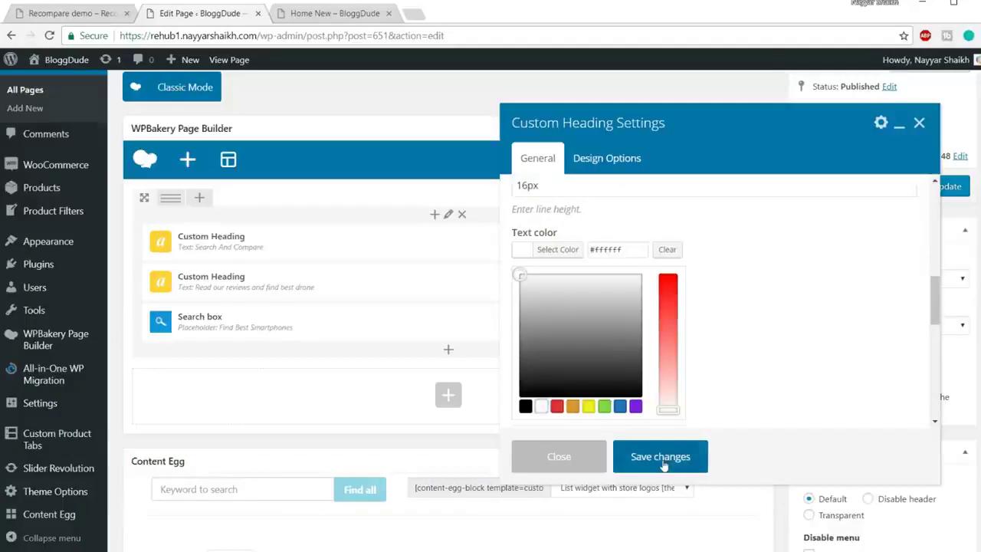
{"action": "left_click", "coordinate": [660, 458]}
- Check both heading lines on the live Home New page
{"action": "left_click", "coordinate": [335, 23]}
{"action": "left_click", "coordinate": [511, 173]}
{"action": "left_click_drag", "start_coordinate": [606, 168], "coordinate": [354, 109]}
{"action": "left_click", "coordinate": [476, 144]}
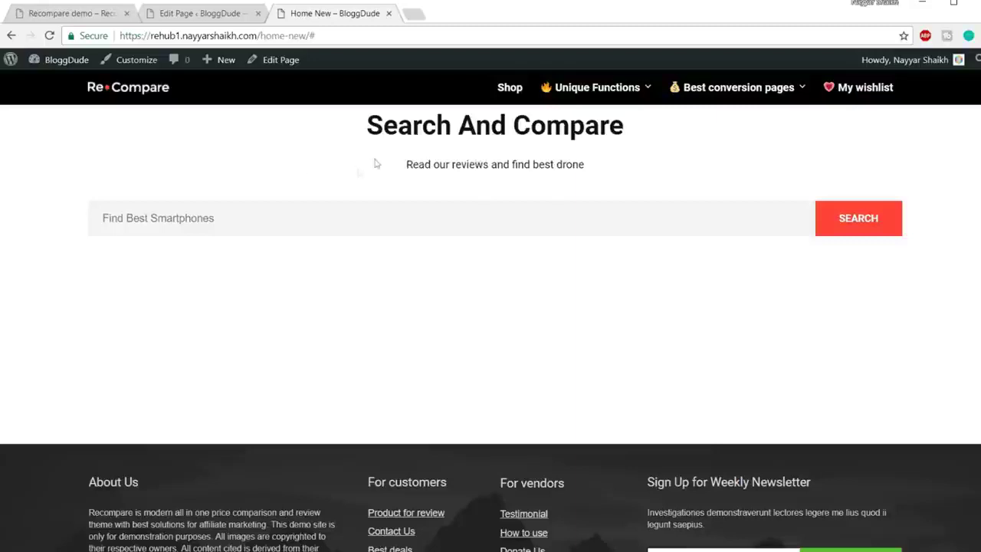
- Add an Empty Space element to the row, searching 'spac' in the picker
{"action": "left_click_drag", "start_coordinate": [359, 125], "coordinate": [650, 129]}
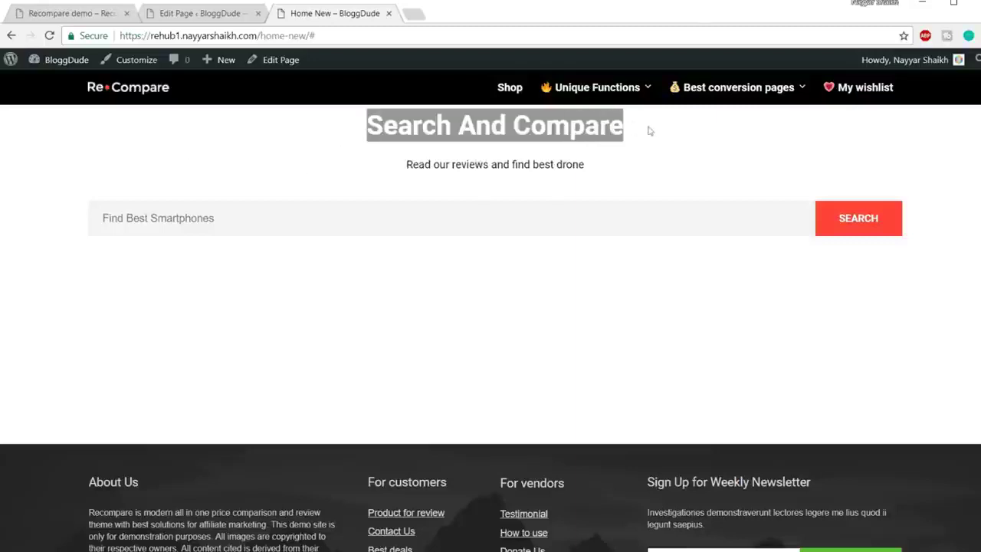
{"action": "mouse_move", "coordinate": [581, 107]}
{"action": "left_click", "coordinate": [201, 13]}
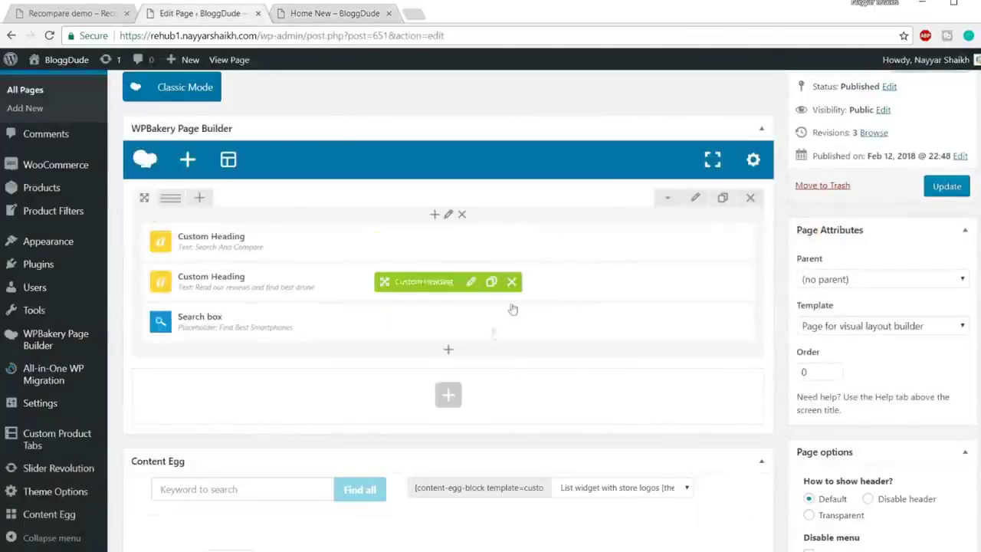
{"action": "left_click", "coordinate": [448, 352]}
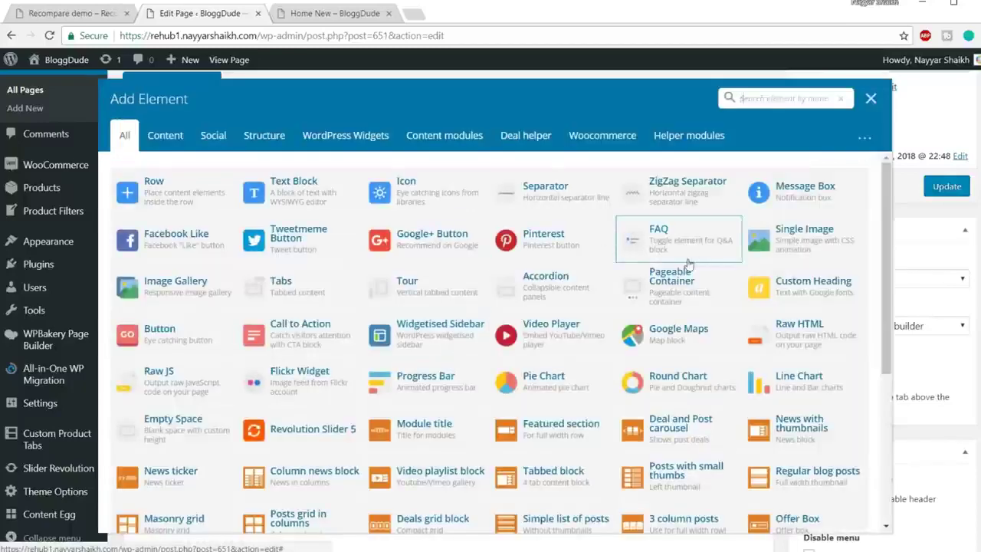
{"action": "type", "text": "spac"}
{"action": "left_click", "coordinate": [184, 190]}
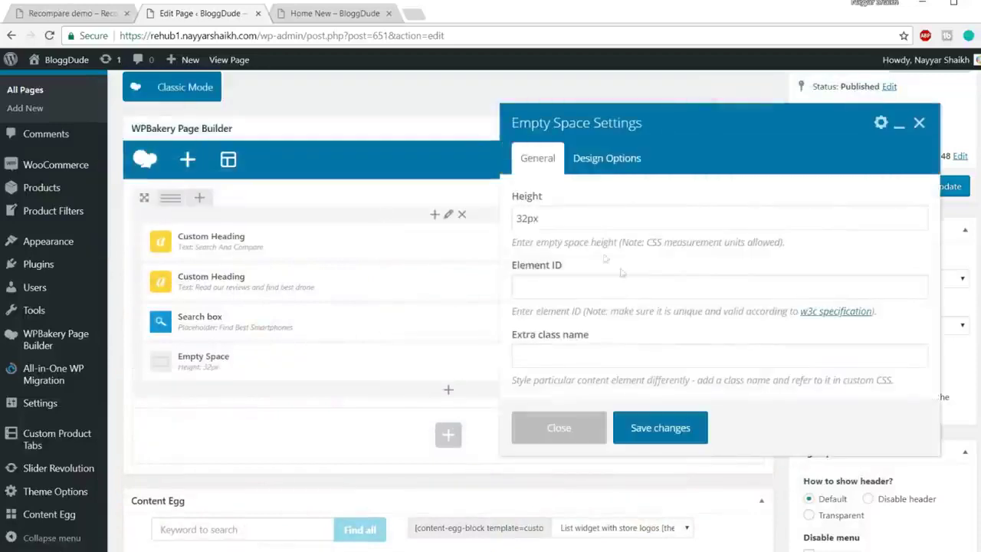
- Give the Empty Space a 50px height and move it above the headings
{"action": "left_click_drag", "start_coordinate": [529, 218], "coordinate": [516, 218]}
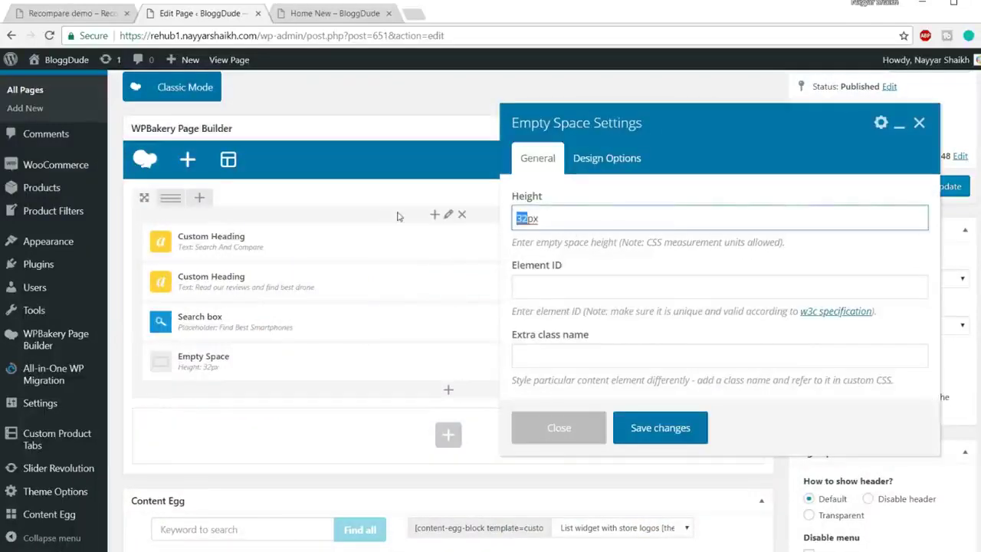
{"action": "type", "text": "6"}
{"action": "type", "text": "0"}
{"action": "left_click_drag", "start_coordinate": [526, 219], "coordinate": [498, 217]}
{"action": "type", "text": "50"}
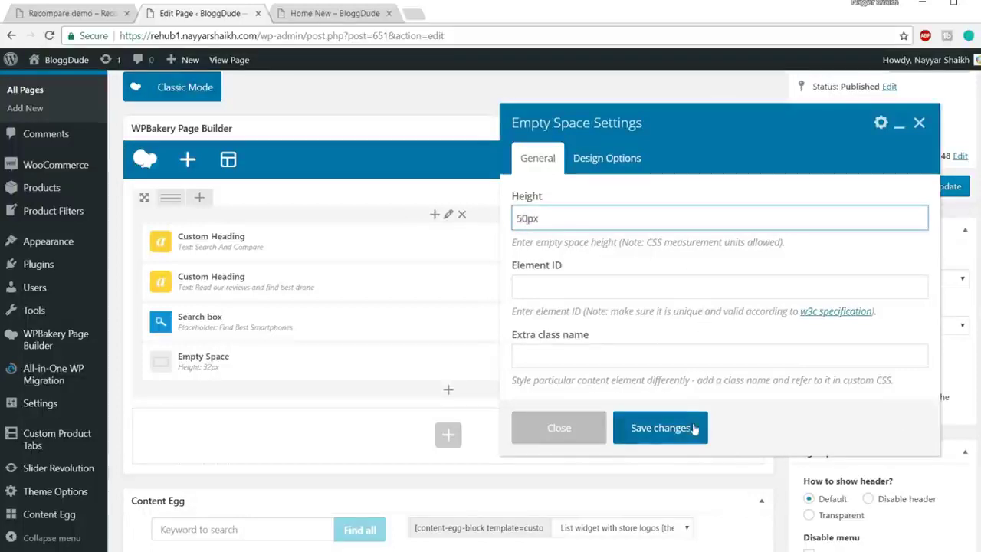
{"action": "left_click", "coordinate": [635, 429]}
{"action": "left_click_drag", "start_coordinate": [391, 362], "coordinate": [390, 234]}
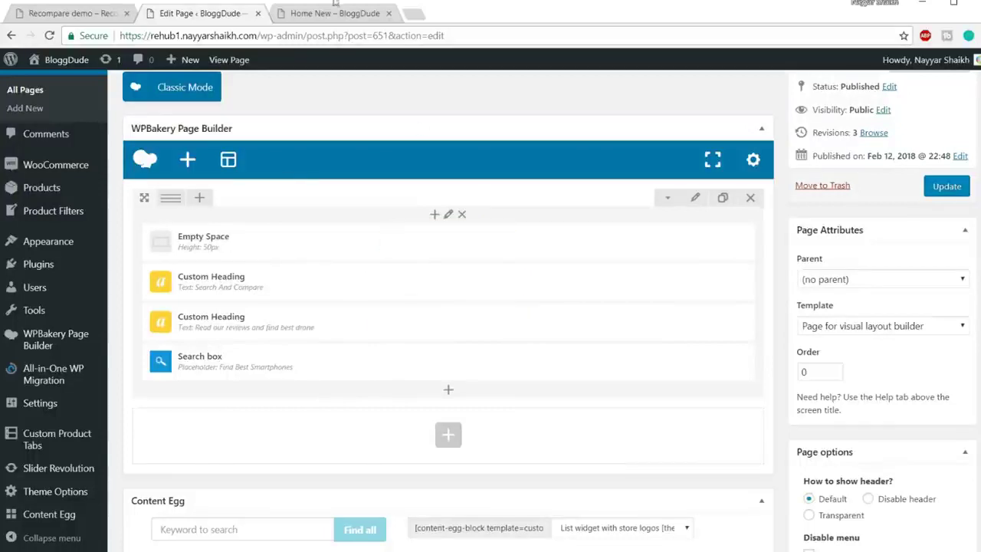
{"action": "left_click", "coordinate": [336, 13]}
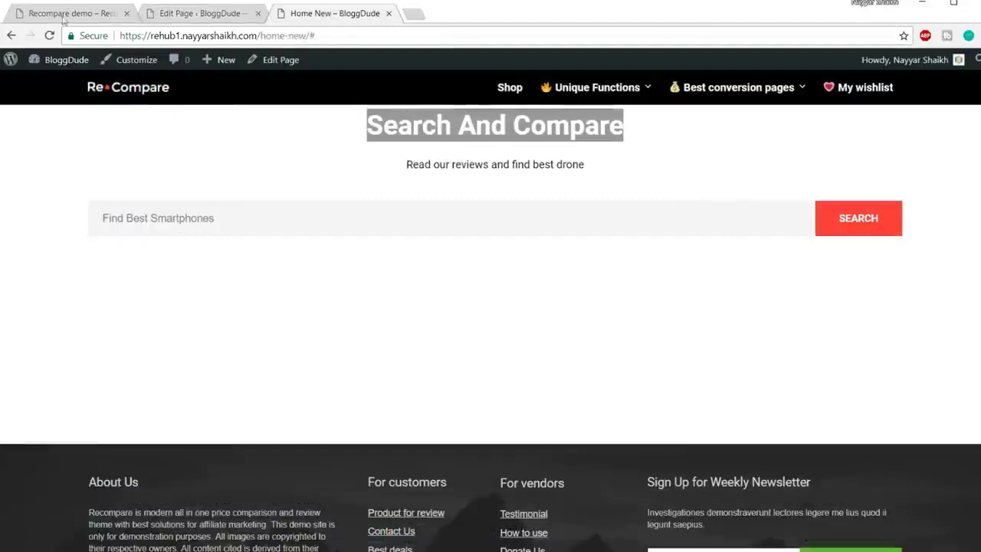
- Add an Inner Row below the headings and move the Search box into it
{"action": "left_click", "coordinate": [63, 15]}
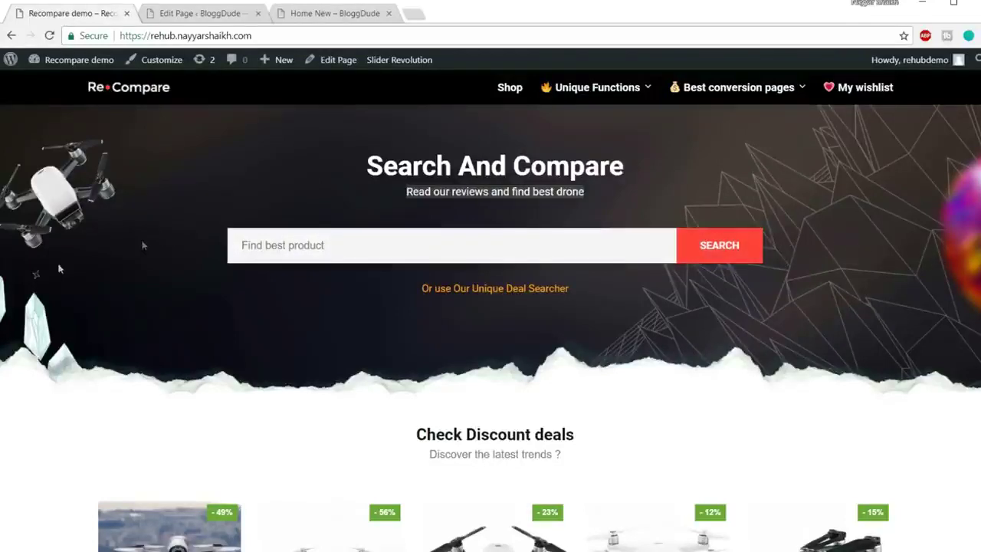
{"action": "left_click", "coordinate": [213, 13]}
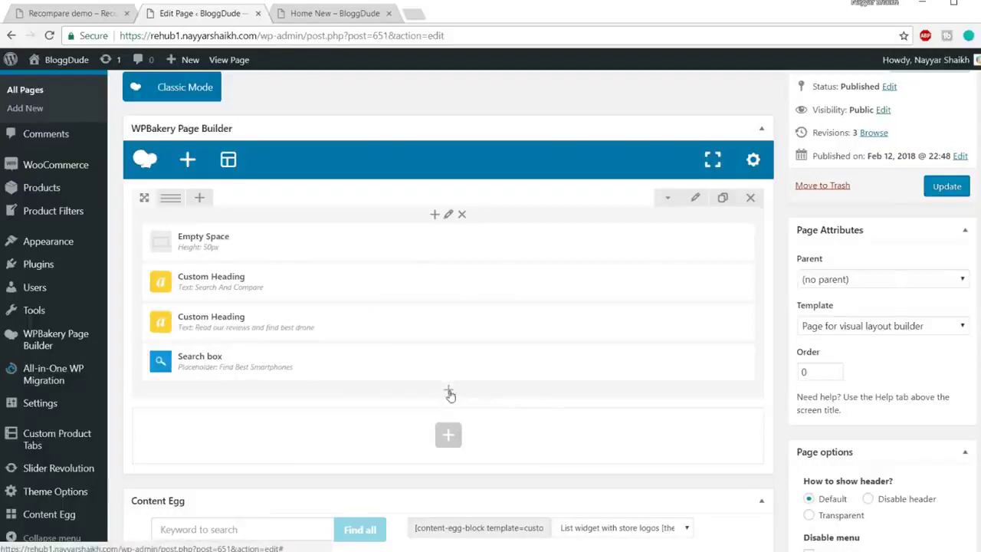
{"action": "left_click", "coordinate": [449, 393]}
{"action": "type", "text": "row"}
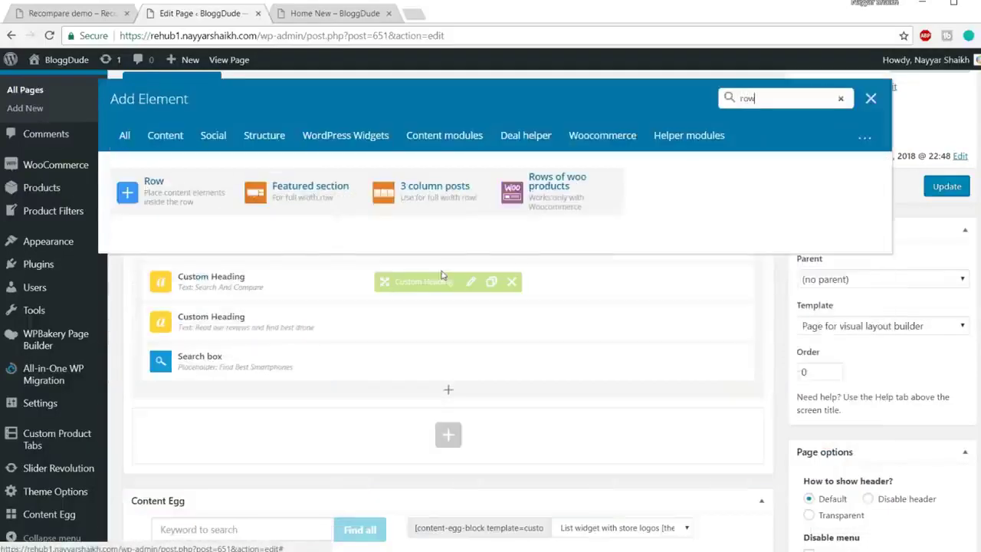
{"action": "left_click", "coordinate": [173, 201]}
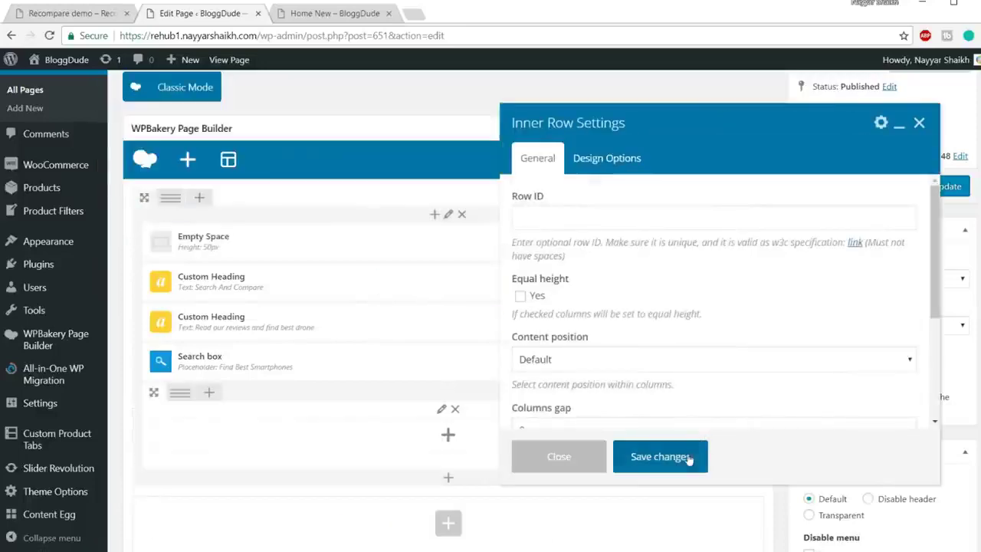
{"action": "left_click", "coordinate": [687, 458]}
{"action": "scroll", "coordinate": [656, 291], "scroll_direction": "down", "scroll_amount": 2}
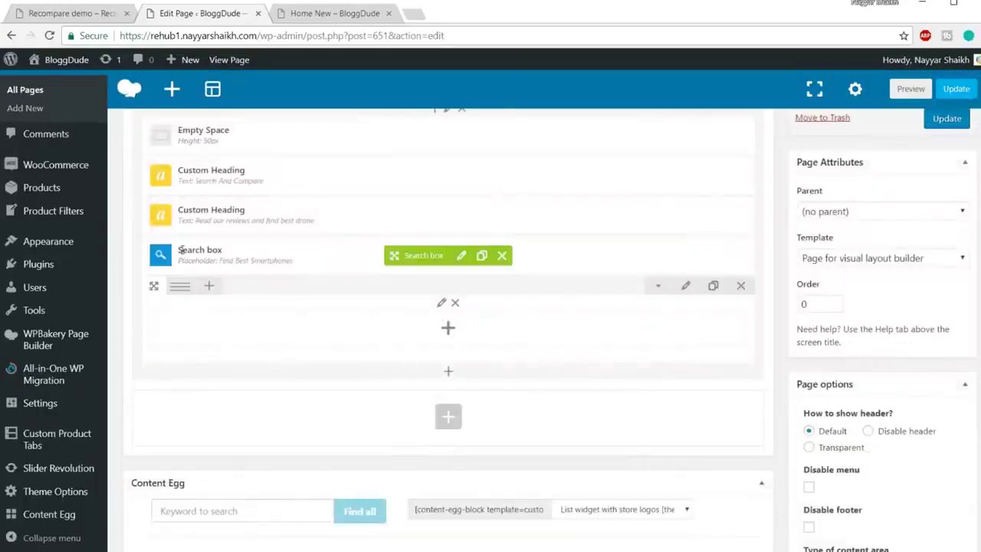
{"action": "left_click_drag", "start_coordinate": [397, 246], "coordinate": [452, 282]}
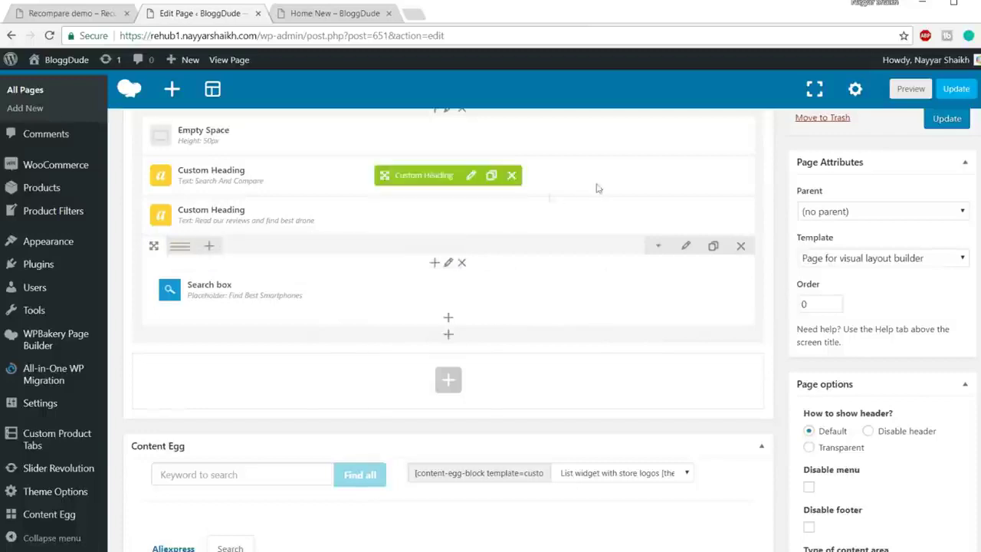
- Split the inner row into 1/6 + 4/6 + 1/6 columns with the Search box in the middle
{"action": "mouse_move", "coordinate": [198, 249]}
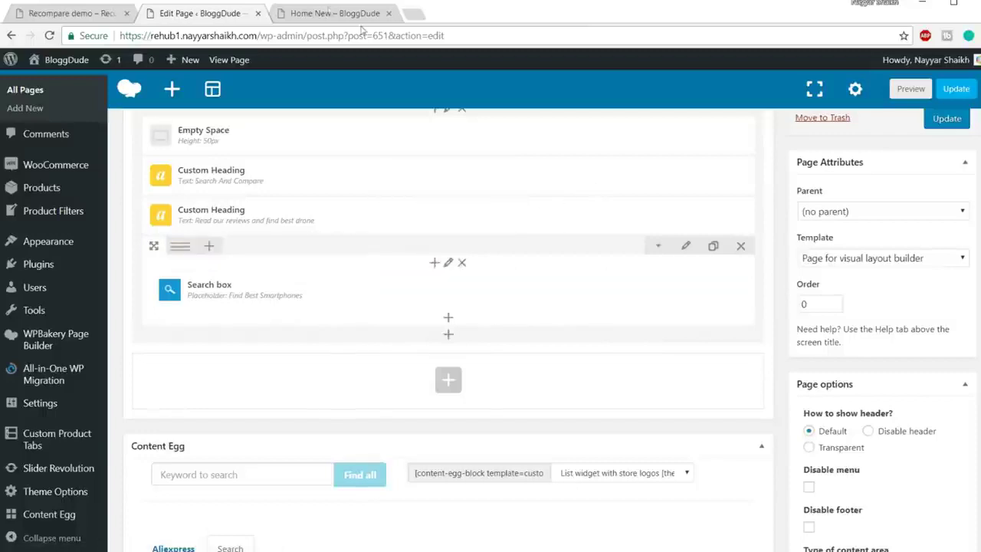
{"action": "left_click", "coordinate": [328, 13]}
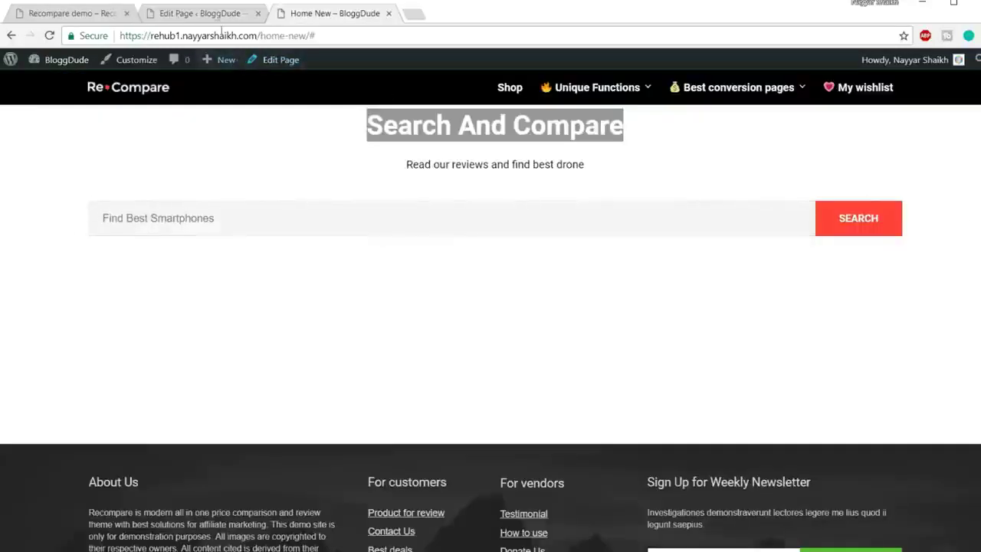
{"action": "left_click", "coordinate": [210, 11]}
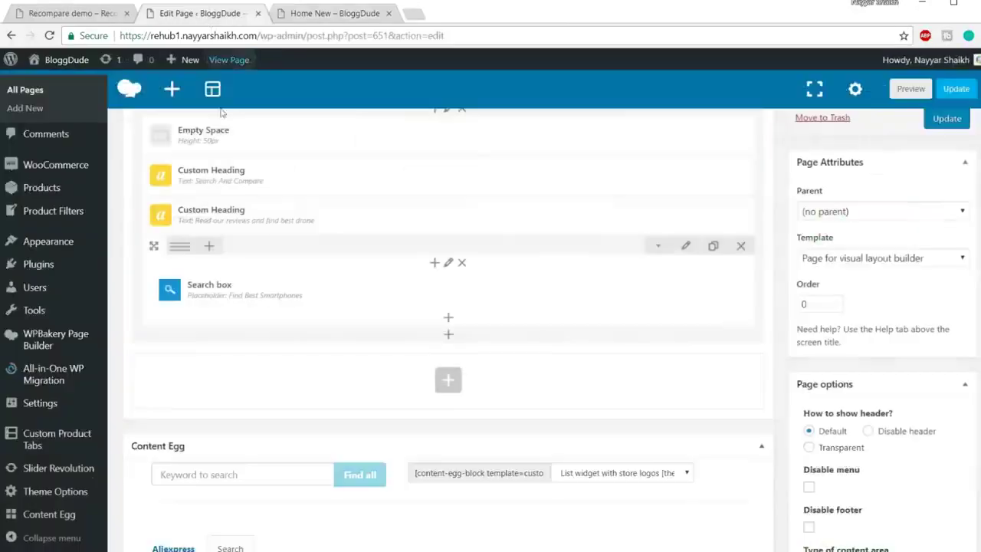
{"action": "mouse_move", "coordinate": [181, 248]}
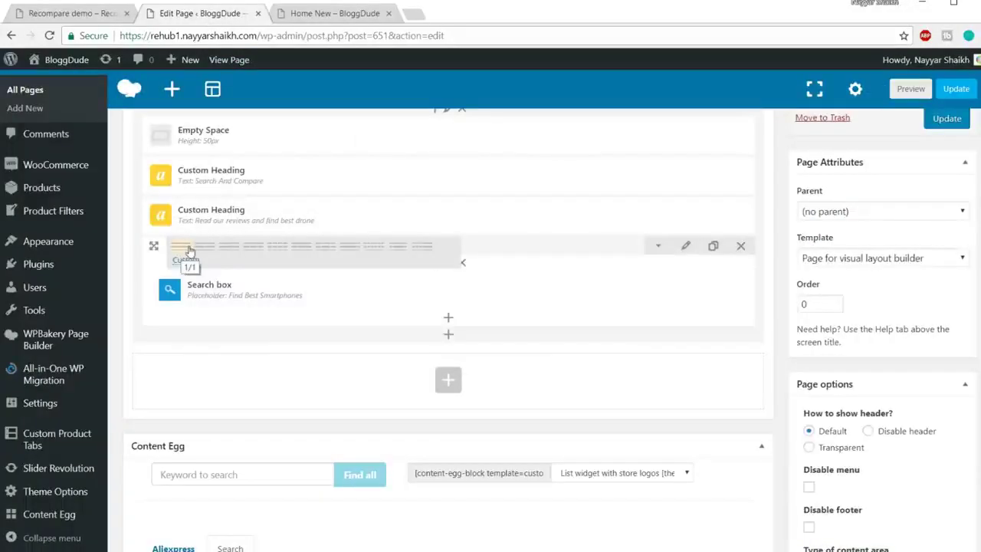
{"action": "left_click", "coordinate": [395, 256]}
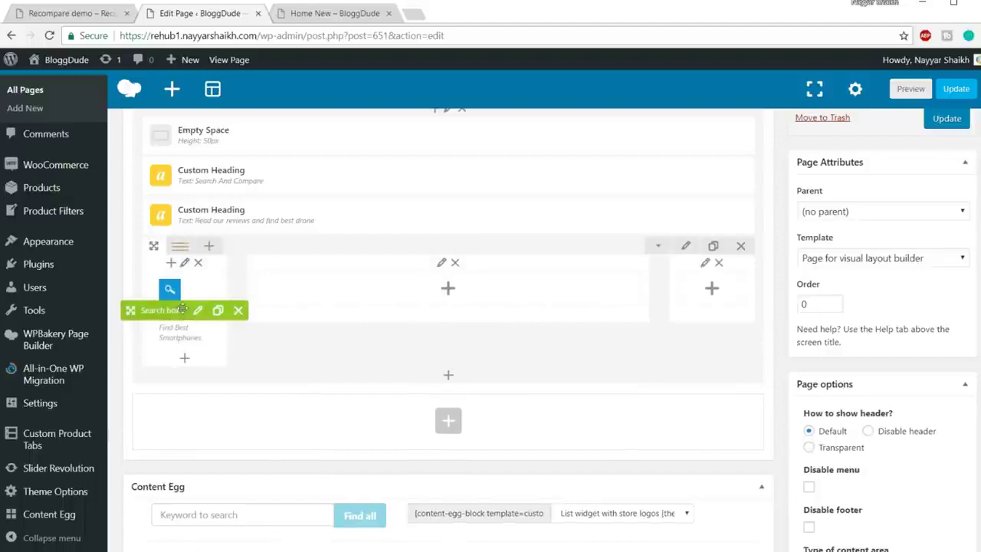
{"action": "left_click_drag", "start_coordinate": [157, 313], "coordinate": [464, 315]}
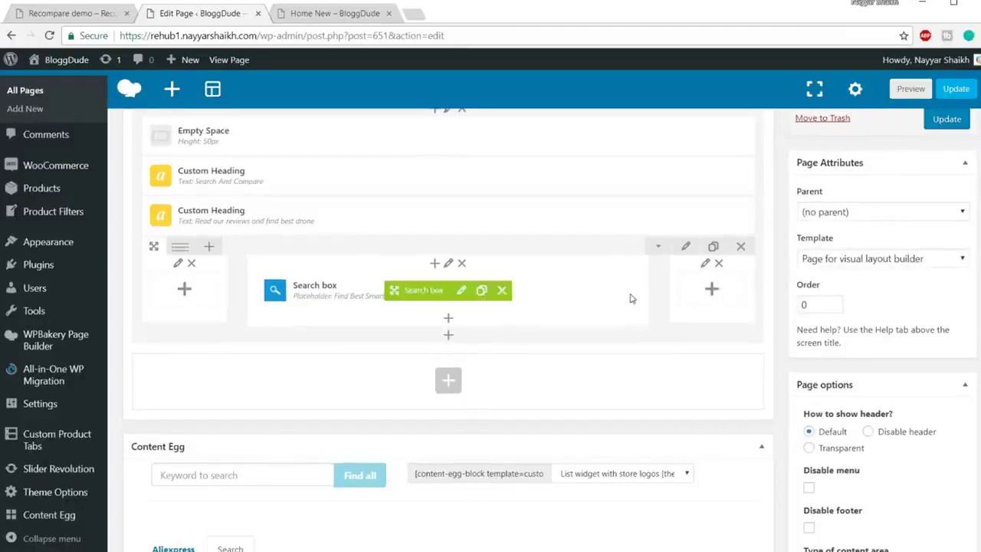
{"action": "scroll", "coordinate": [629, 238], "scroll_direction": "up", "scroll_amount": 2}
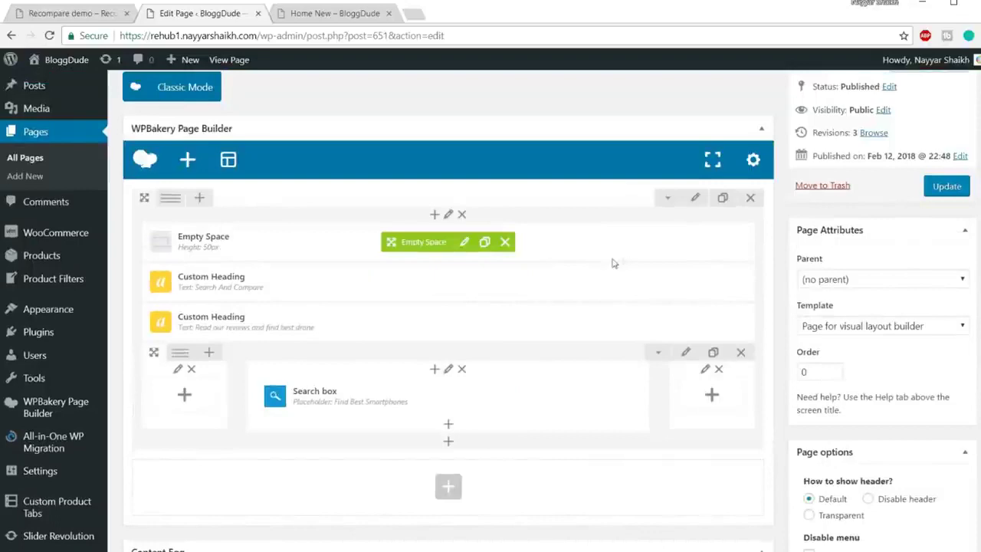
{"action": "scroll", "coordinate": [613, 207], "scroll_direction": "down", "scroll_amount": 2}
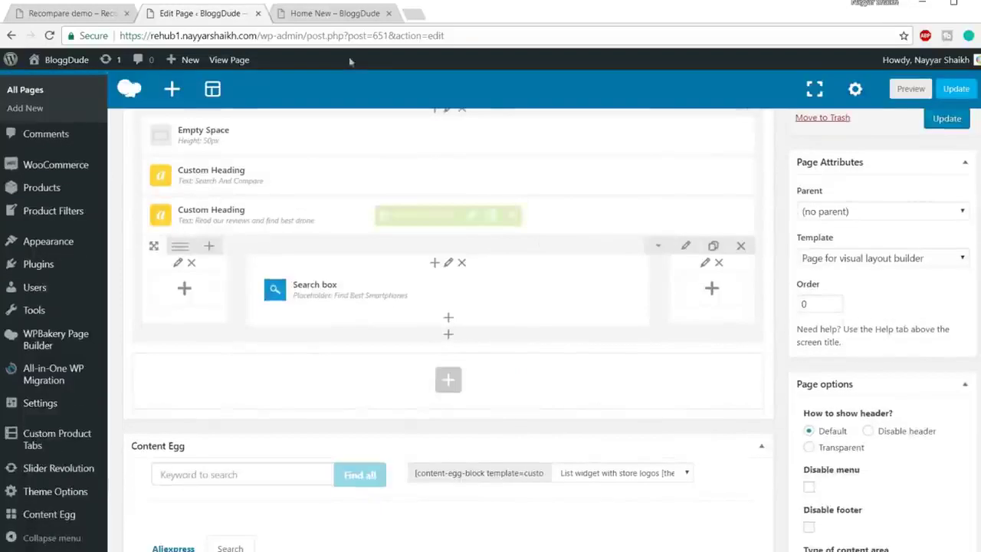
{"action": "left_click", "coordinate": [82, 11]}
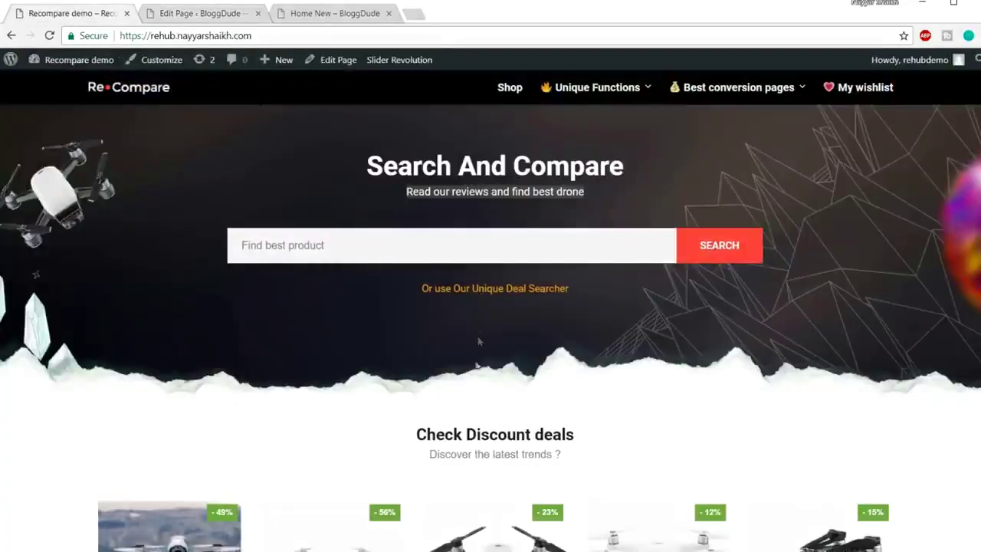
{"action": "left_click", "coordinate": [203, 13]}
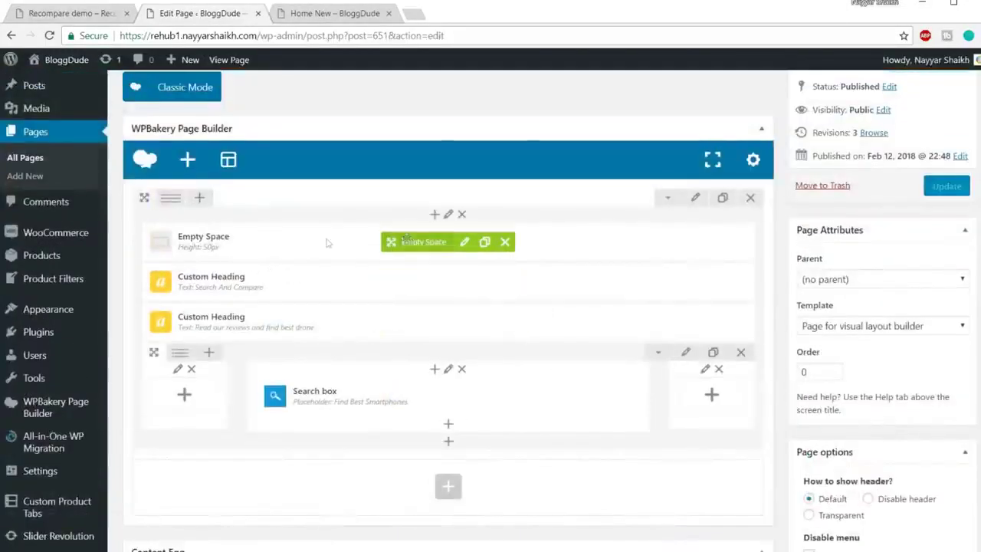
- Clone the 50px Empty Space and place the copy below the Search box row
{"action": "left_click", "coordinate": [485, 245]}
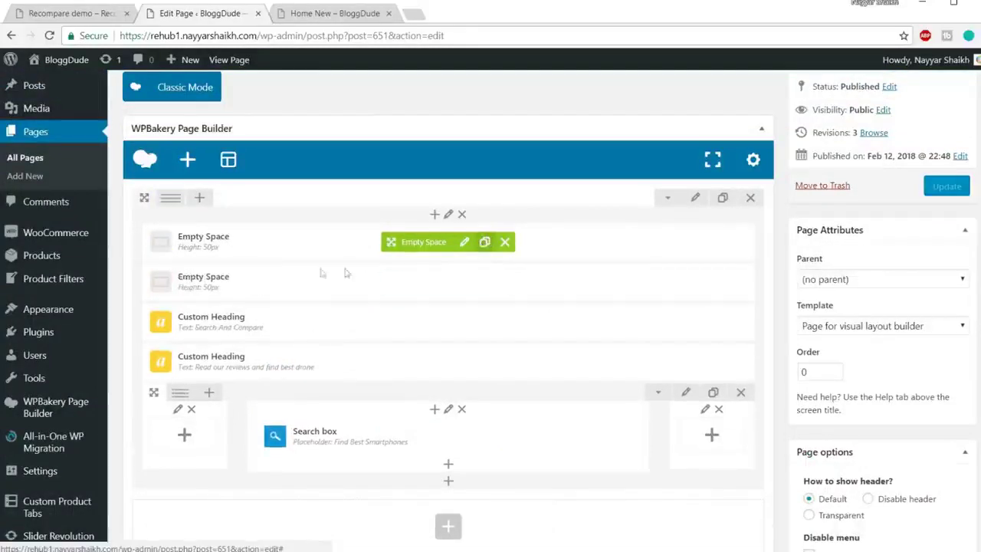
{"action": "scroll", "coordinate": [349, 226], "scroll_direction": "down", "scroll_amount": 2}
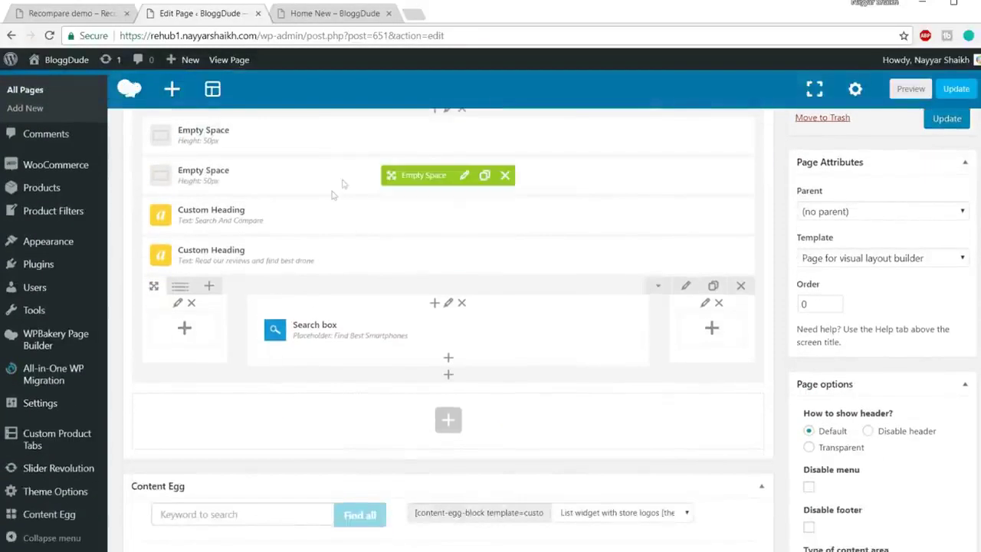
{"action": "left_click_drag", "start_coordinate": [391, 175], "coordinate": [430, 389]}
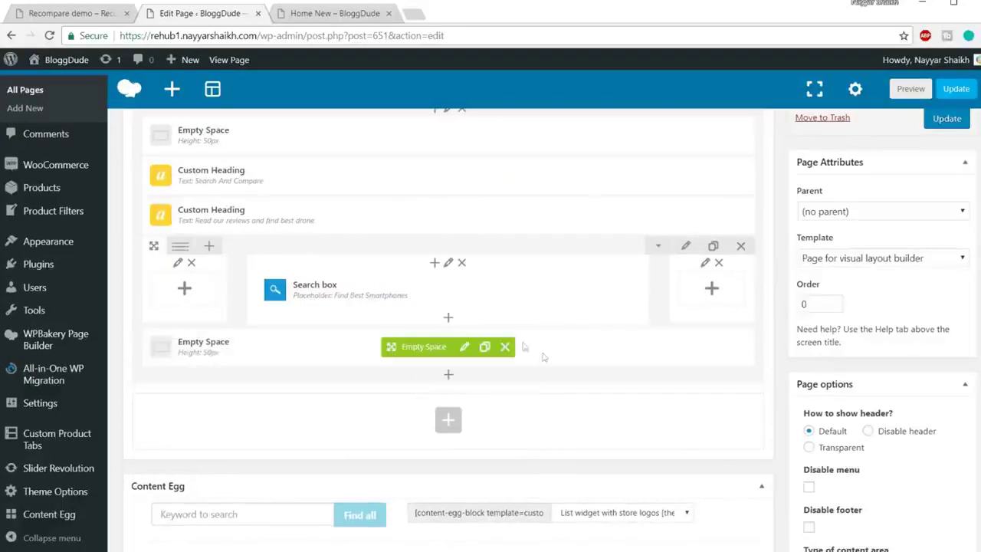
{"action": "scroll", "coordinate": [629, 351], "scroll_direction": "up", "scroll_amount": 2}
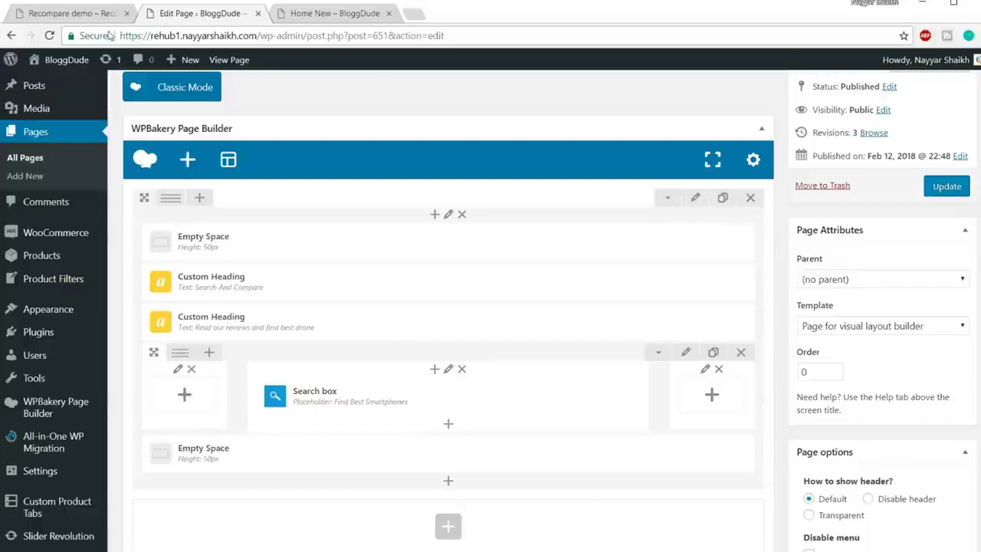
- Compare the builder layout with the demo hero's title and subtitle
{"action": "left_click", "coordinate": [77, 14]}
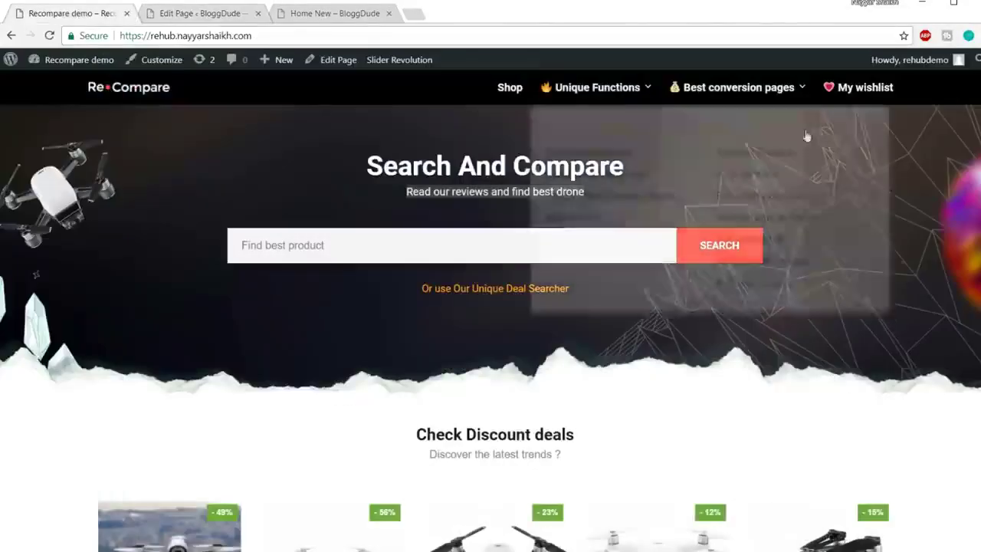
{"action": "left_click", "coordinate": [178, 14]}
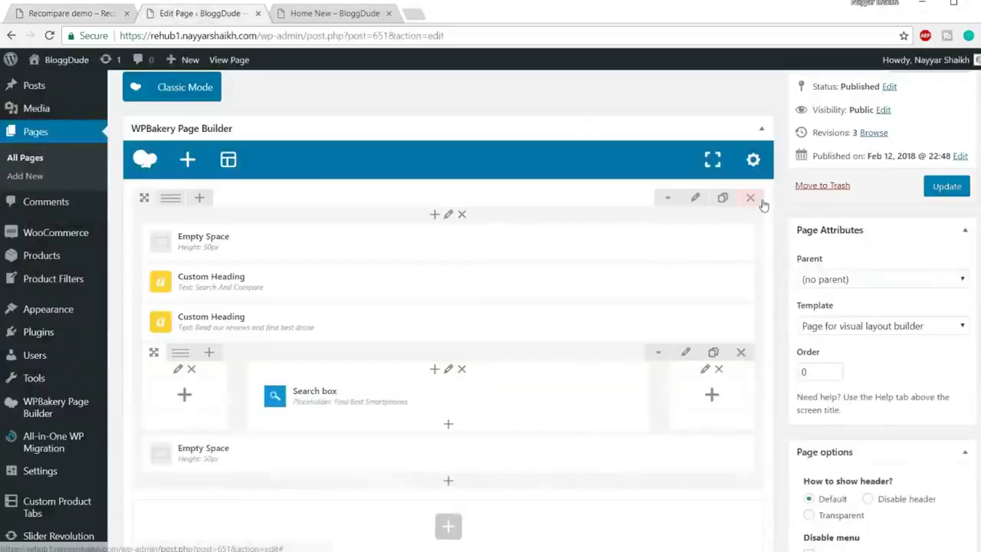
{"action": "scroll", "coordinate": [763, 207], "scroll_direction": "down", "scroll_amount": 2}
{"action": "scroll", "coordinate": [762, 207], "scroll_direction": "up", "scroll_amount": 2}
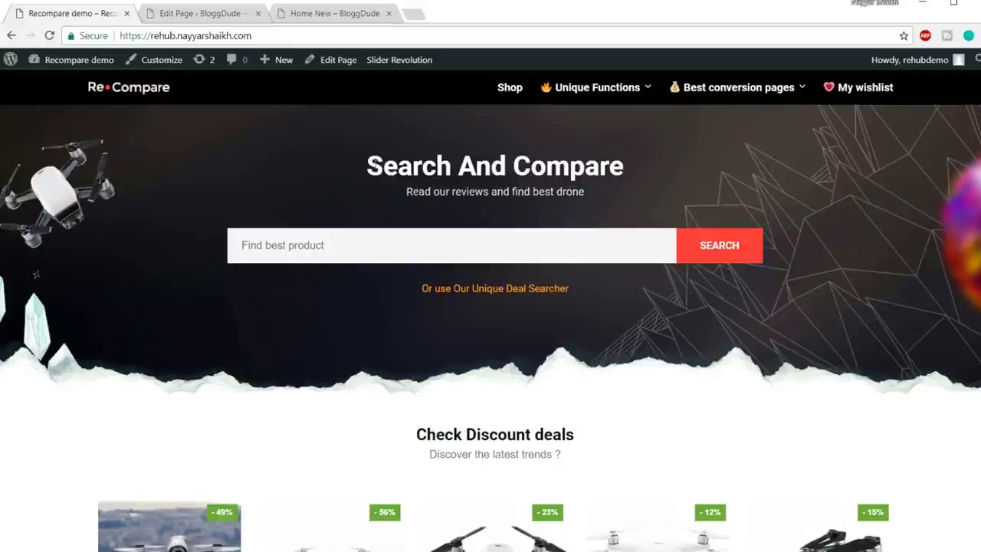
{"action": "left_click_drag", "start_coordinate": [365, 153], "coordinate": [606, 207]}
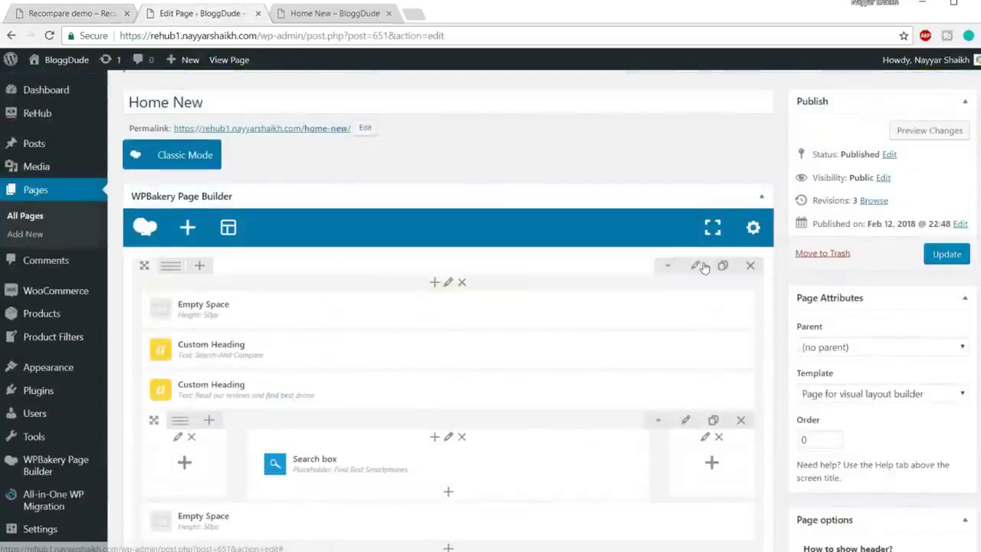
{"action": "scroll", "coordinate": [700, 268], "scroll_direction": "down", "scroll_amount": 1}
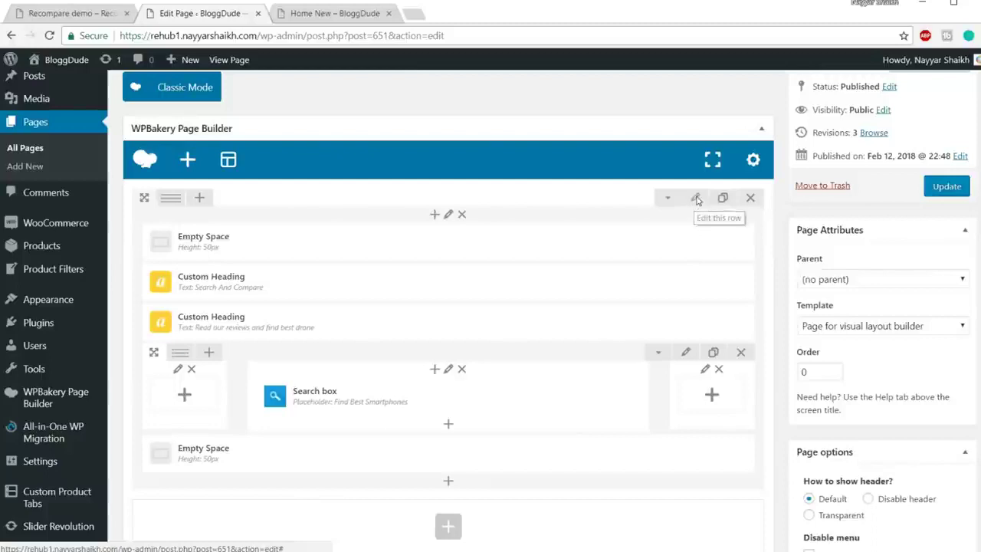
- Set the main row's background image to bg-compare-home.jpg in Design Options
{"action": "left_click", "coordinate": [697, 200]}
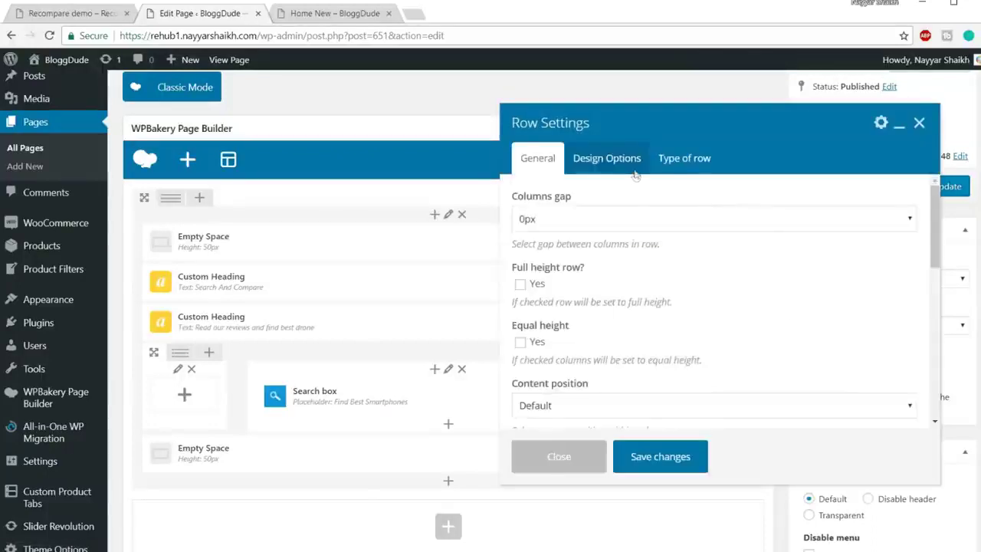
{"action": "left_click", "coordinate": [635, 175]}
{"action": "scroll", "coordinate": [857, 253], "scroll_direction": "down", "scroll_amount": 1}
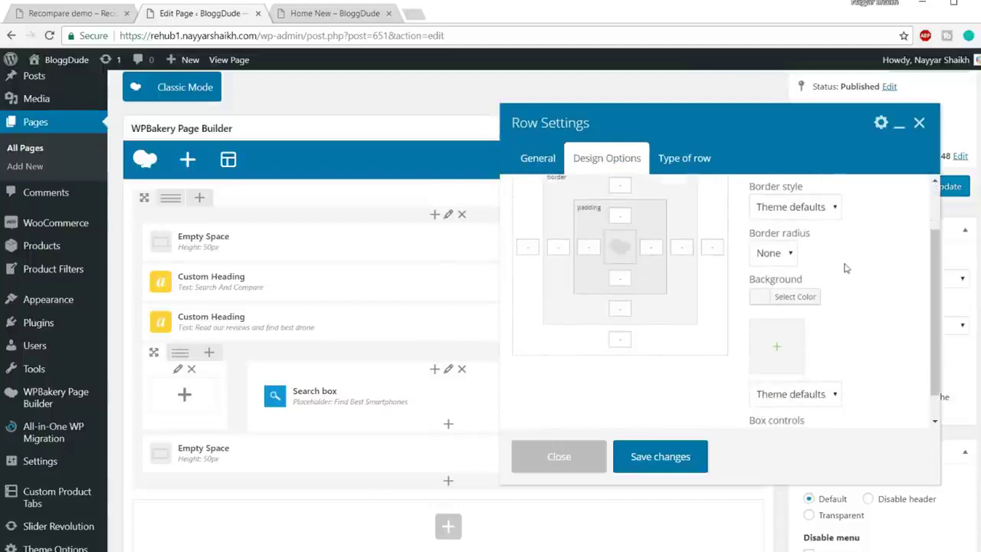
{"action": "scroll", "coordinate": [812, 268], "scroll_direction": "down", "scroll_amount": 1}
{"action": "scroll", "coordinate": [843, 270], "scroll_direction": "up", "scroll_amount": 2}
{"action": "scroll", "coordinate": [828, 291], "scroll_direction": "down", "scroll_amount": 2}
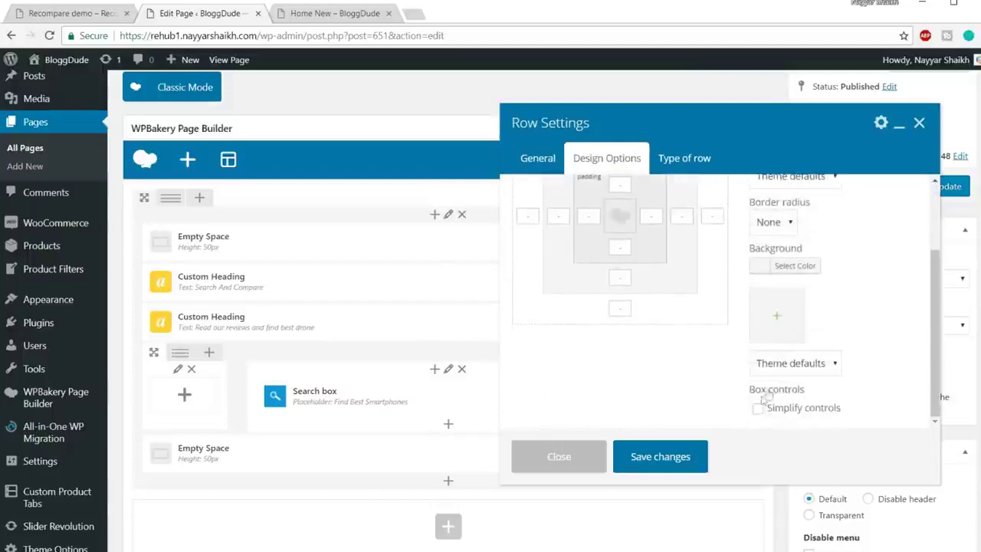
{"action": "left_click", "coordinate": [781, 318]}
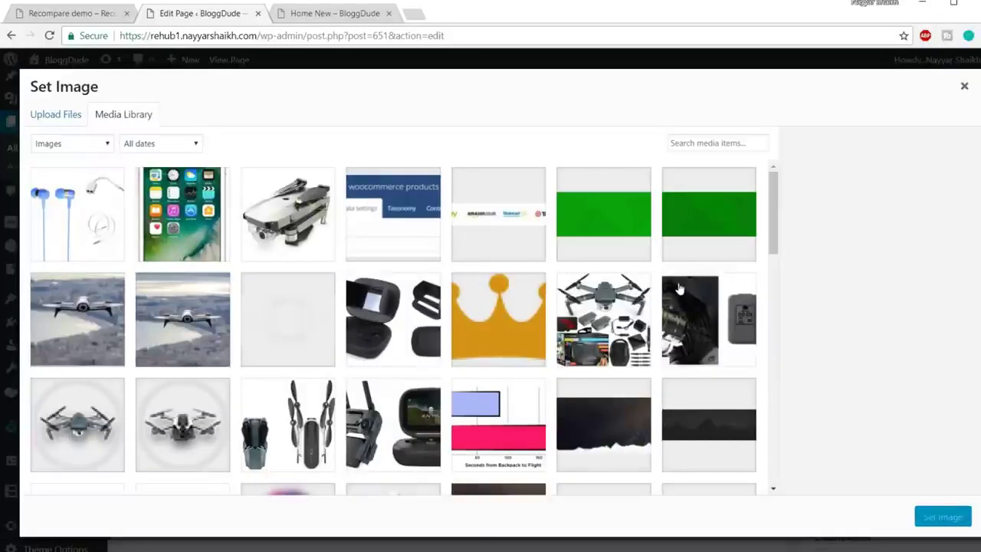
{"action": "scroll", "coordinate": [676, 286], "scroll_direction": "down", "scroll_amount": 2}
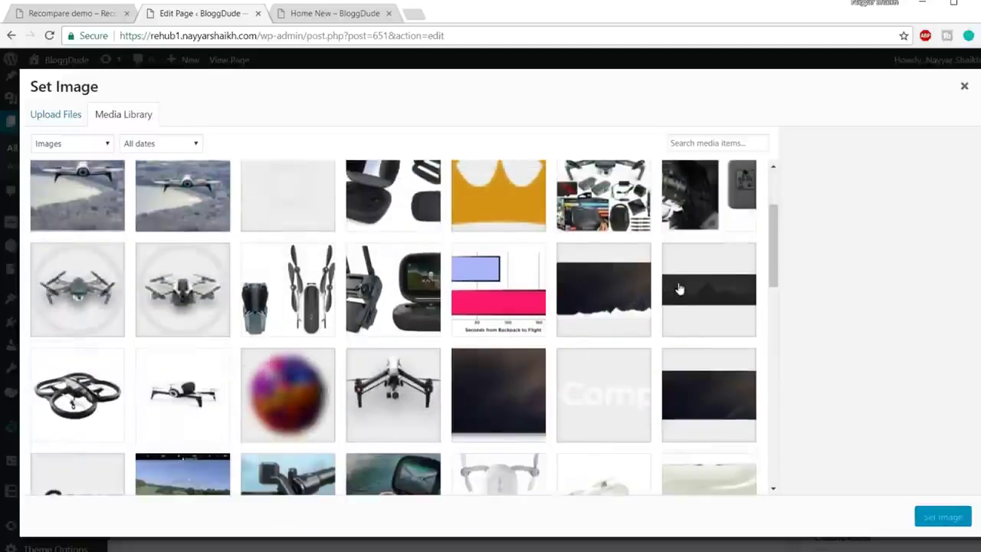
{"action": "left_click", "coordinate": [605, 317]}
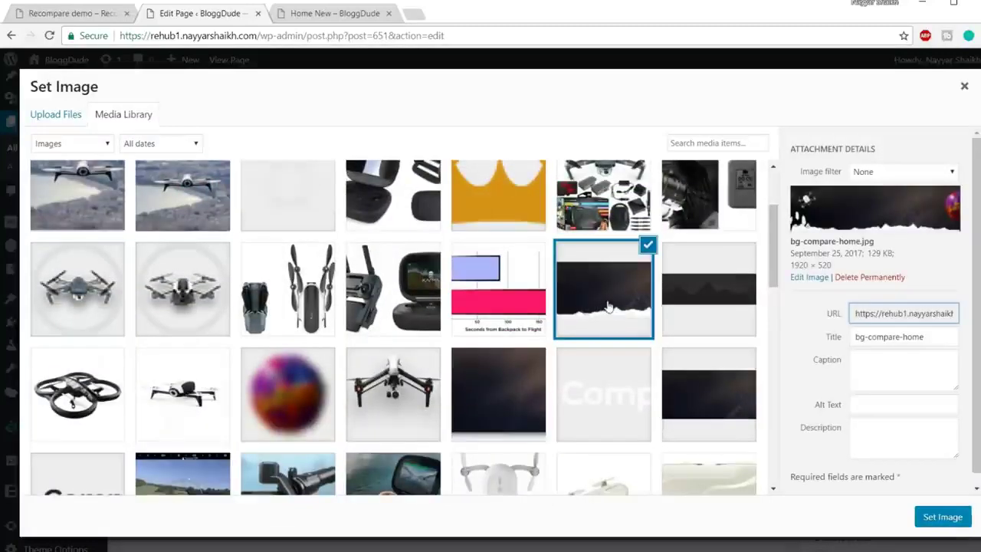
{"action": "left_click", "coordinate": [944, 517]}
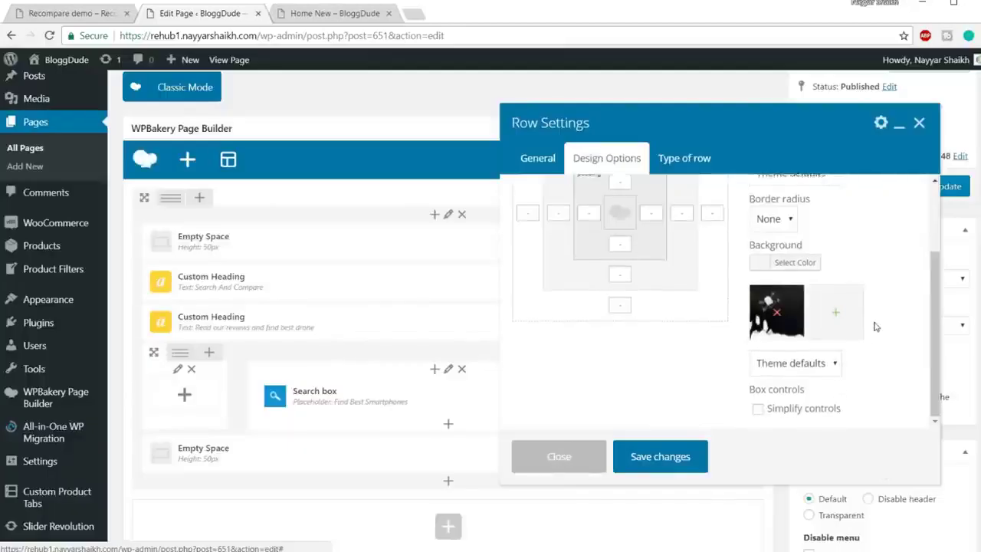
- Size the row background to Cover and save the row settings
{"action": "left_click", "coordinate": [813, 370]}
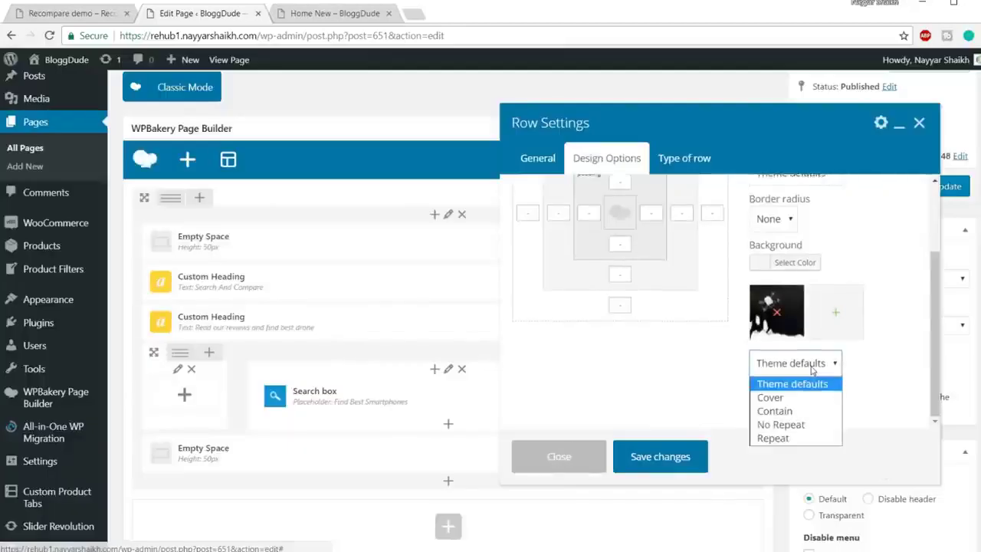
{"action": "left_click", "coordinate": [793, 398]}
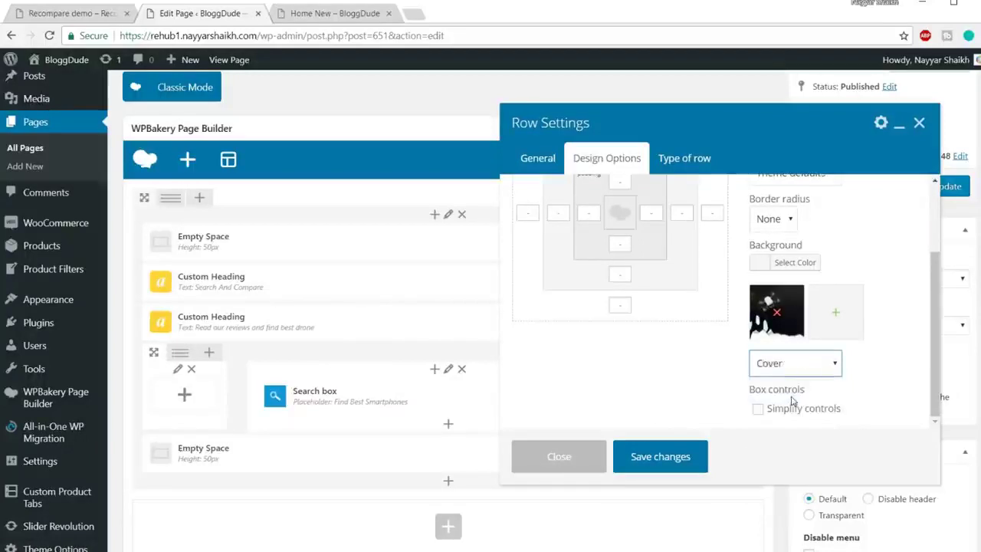
{"action": "left_click", "coordinate": [688, 463]}
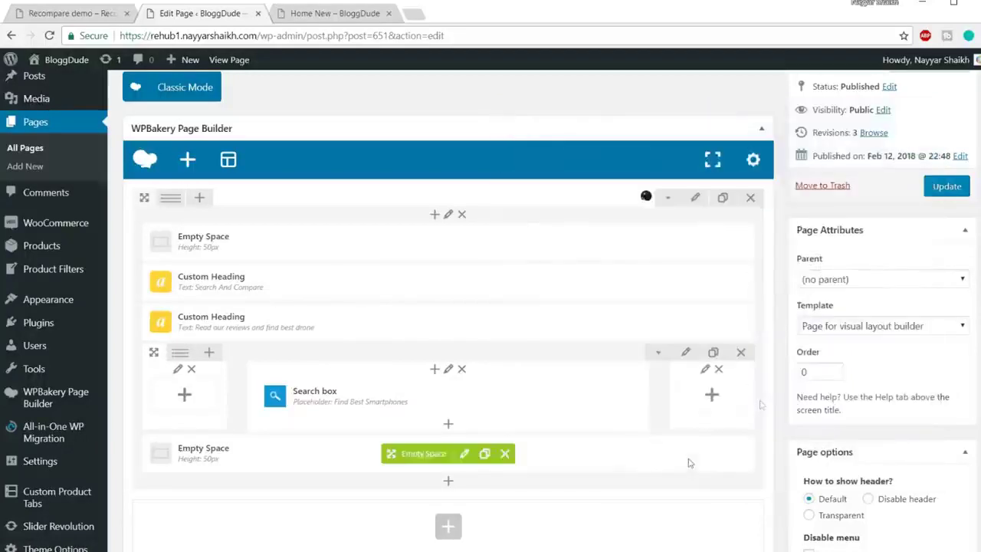
- Update the page and reload the live Home New page
{"action": "left_click", "coordinate": [942, 188]}
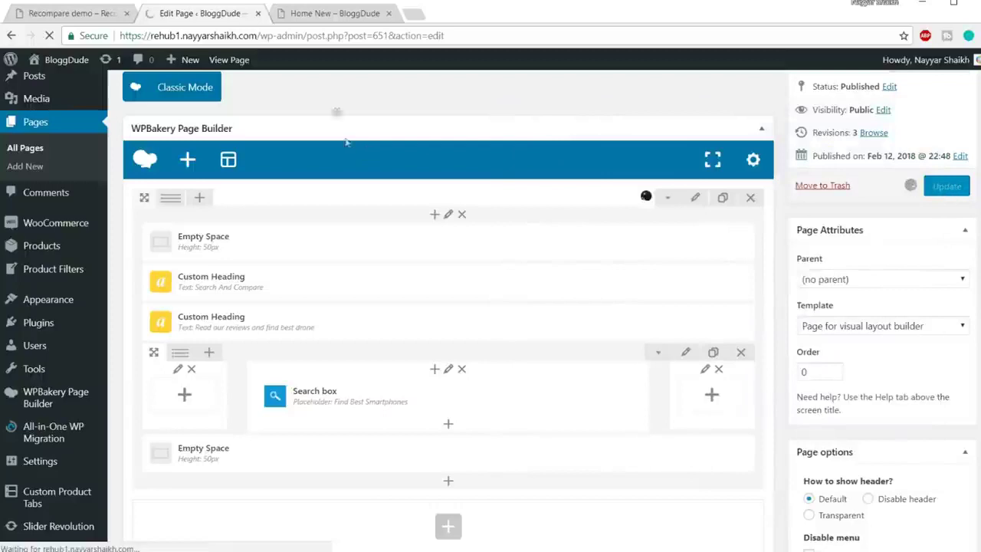
{"action": "left_click", "coordinate": [341, 15]}
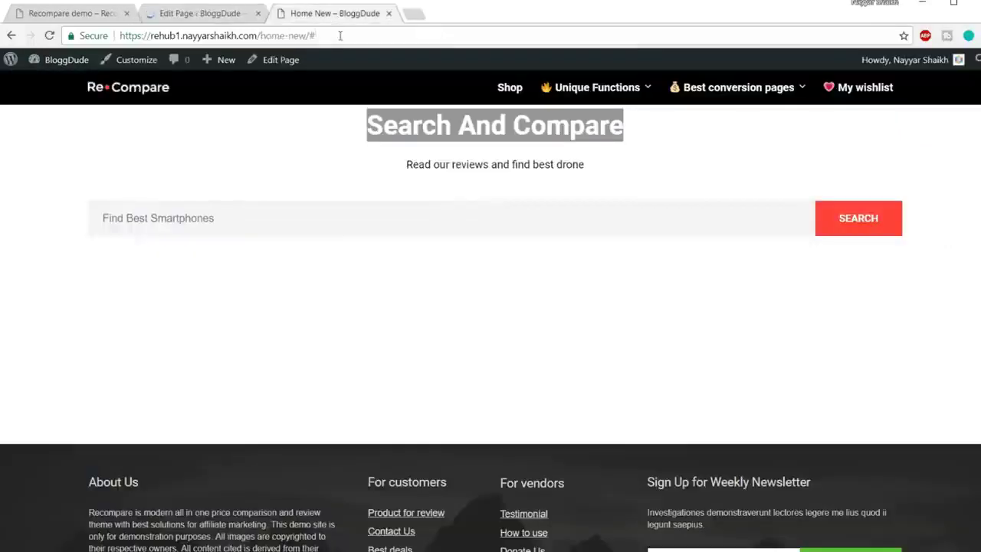
{"action": "left_click", "coordinate": [340, 35]}
{"action": "key", "text": "Return"}
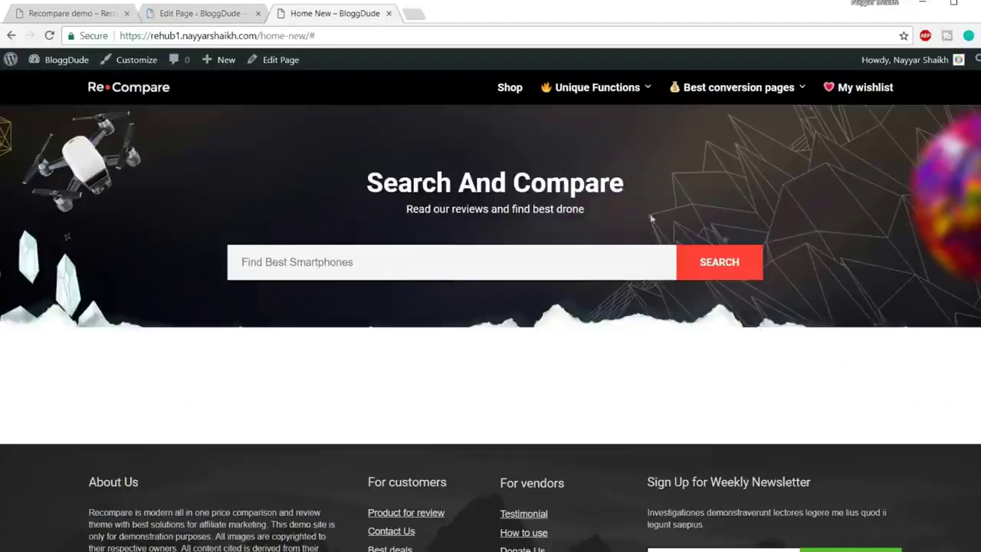
- Compare the live dark hero against the Recompare demo, then return to the editor
{"action": "left_click", "coordinate": [81, 13]}
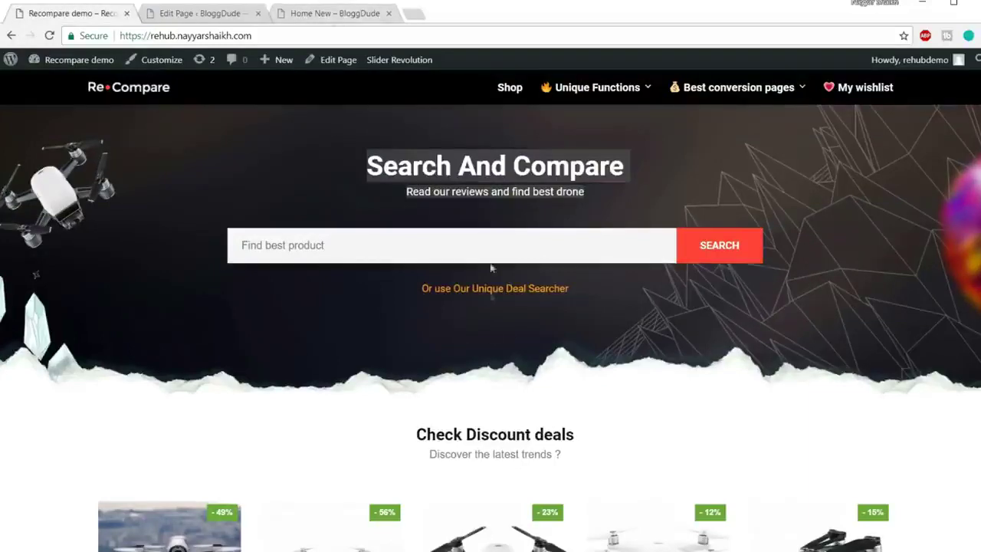
{"action": "left_click", "coordinate": [335, 15]}
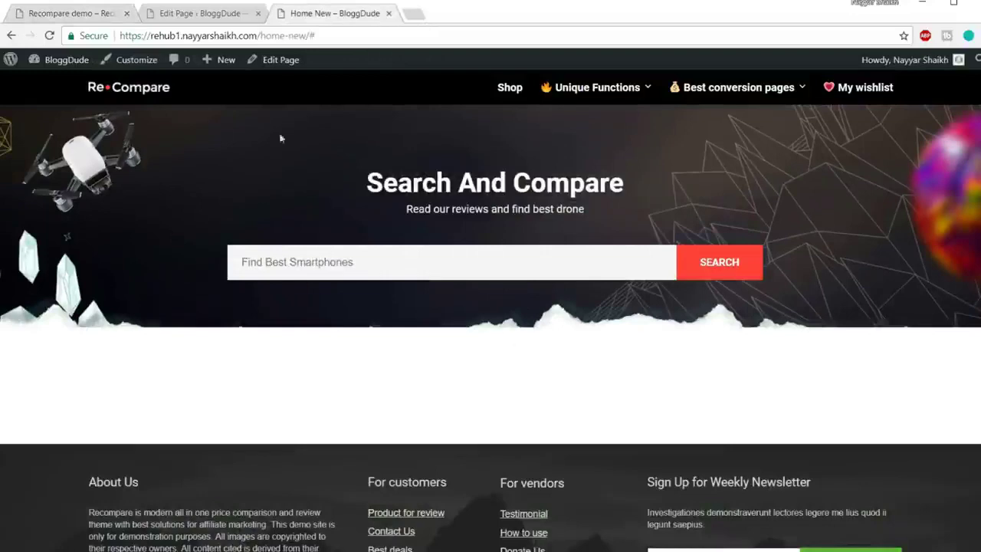
{"action": "left_click", "coordinate": [86, 14]}
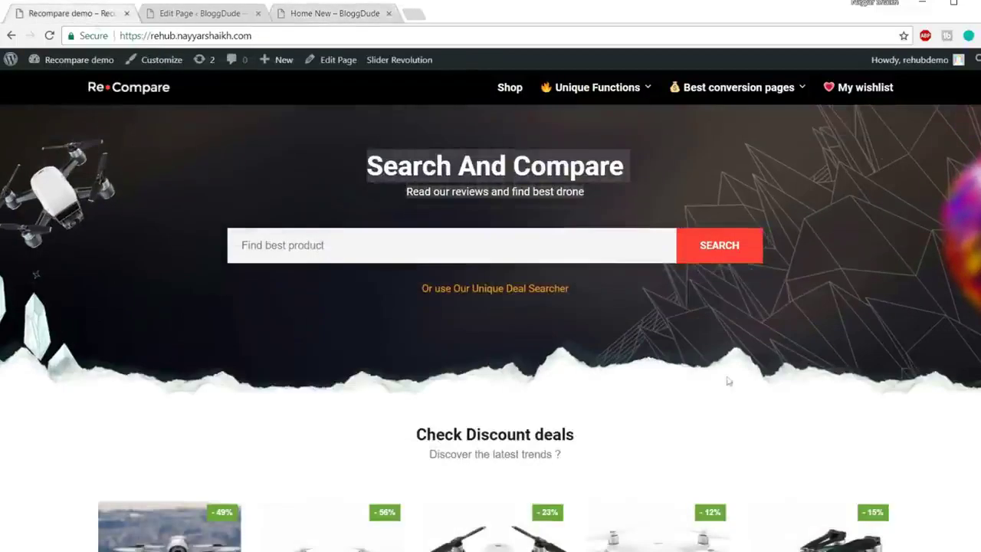
{"action": "left_click", "coordinate": [322, 12]}
{"action": "left_click", "coordinate": [39, 14]}
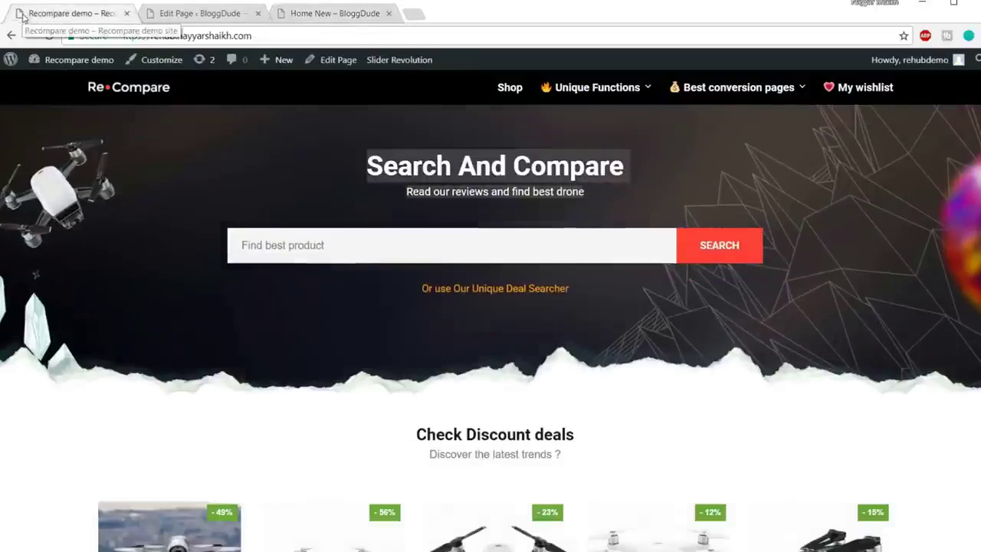
{"action": "left_click", "coordinate": [326, 13]}
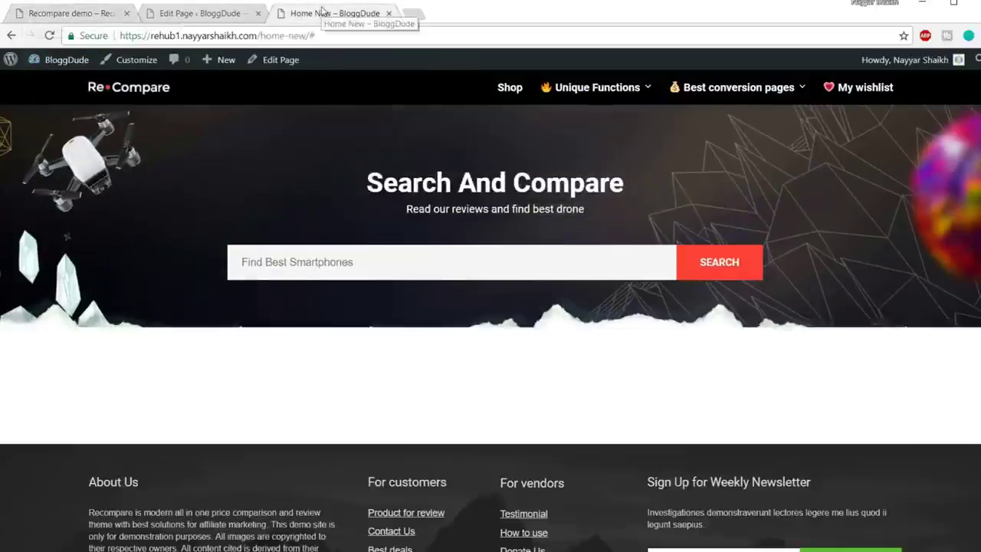
{"action": "left_click", "coordinate": [58, 19]}
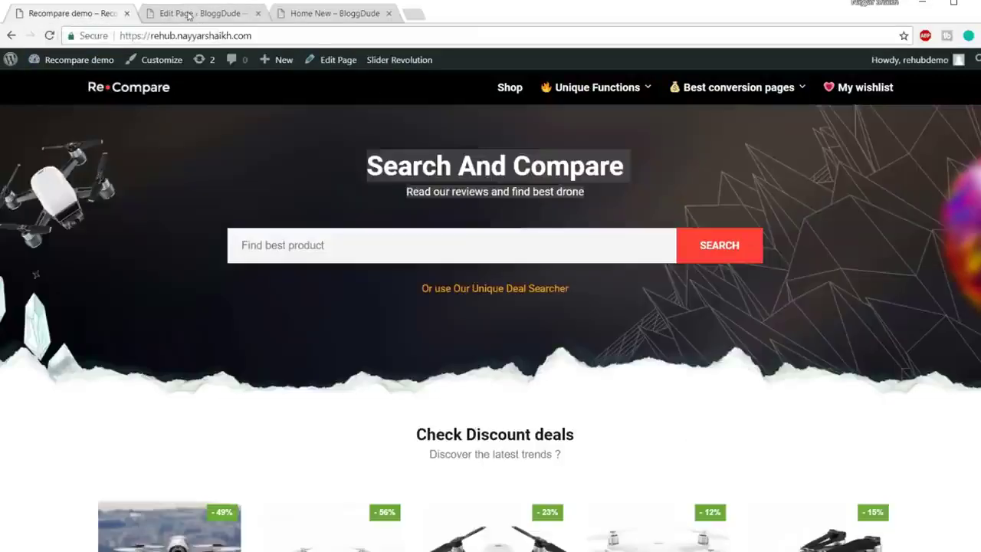
{"action": "left_click", "coordinate": [190, 14]}
{"action": "scroll", "coordinate": [527, 248], "scroll_direction": "down", "scroll_amount": 6}
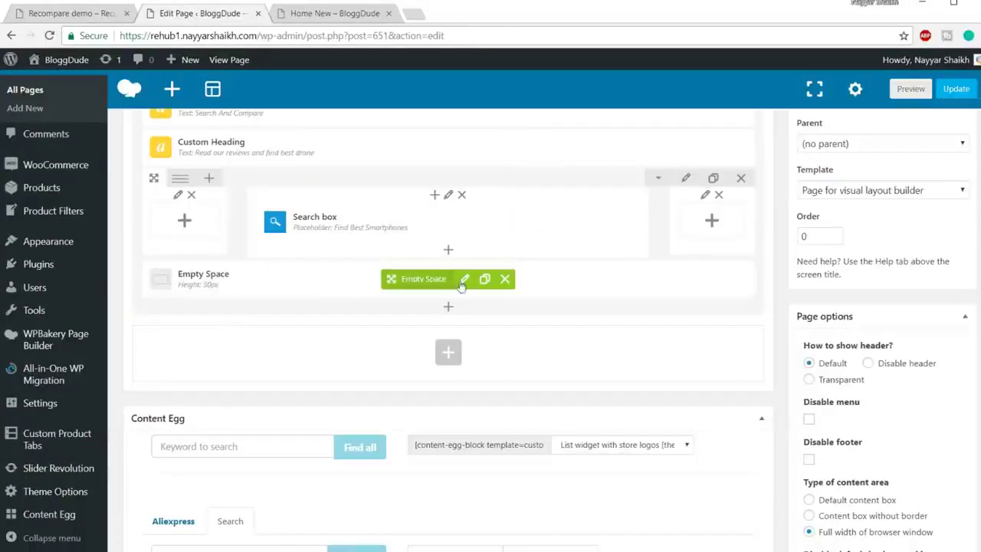
- Change the lower Empty Space height from 50px to 110px and save
{"action": "left_click", "coordinate": [465, 279]}
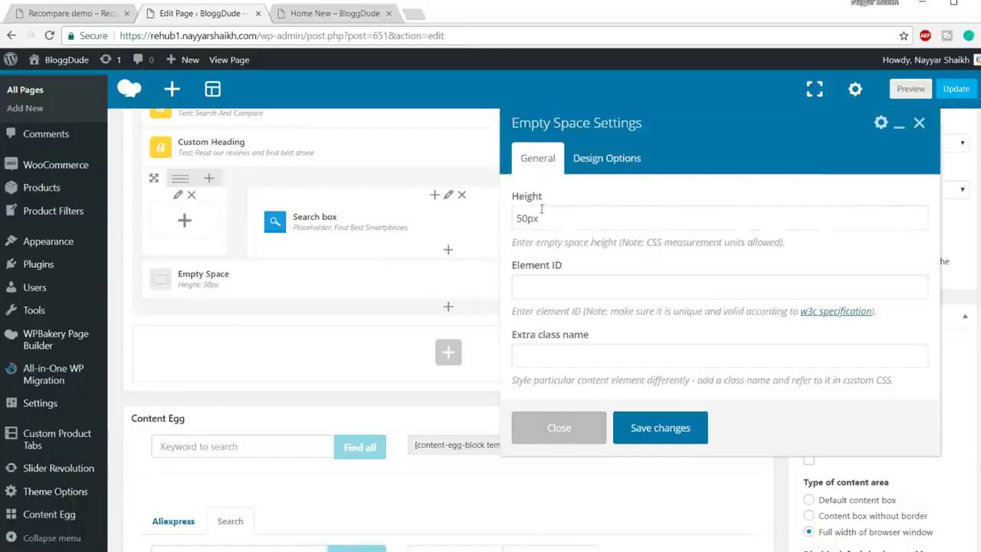
{"action": "double_click", "coordinate": [527, 219]}
{"action": "type", "text": "1px"}
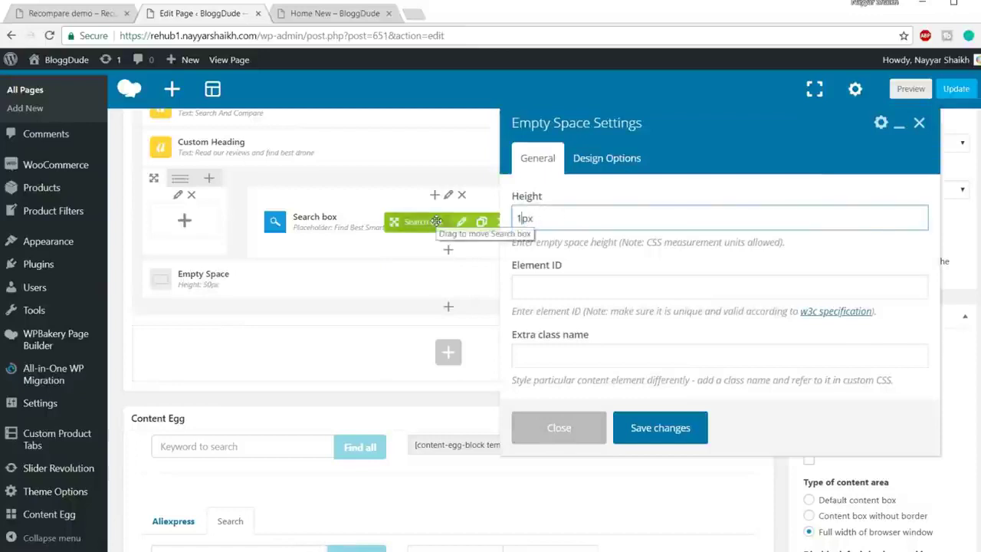
{"action": "type", "text": "0"}
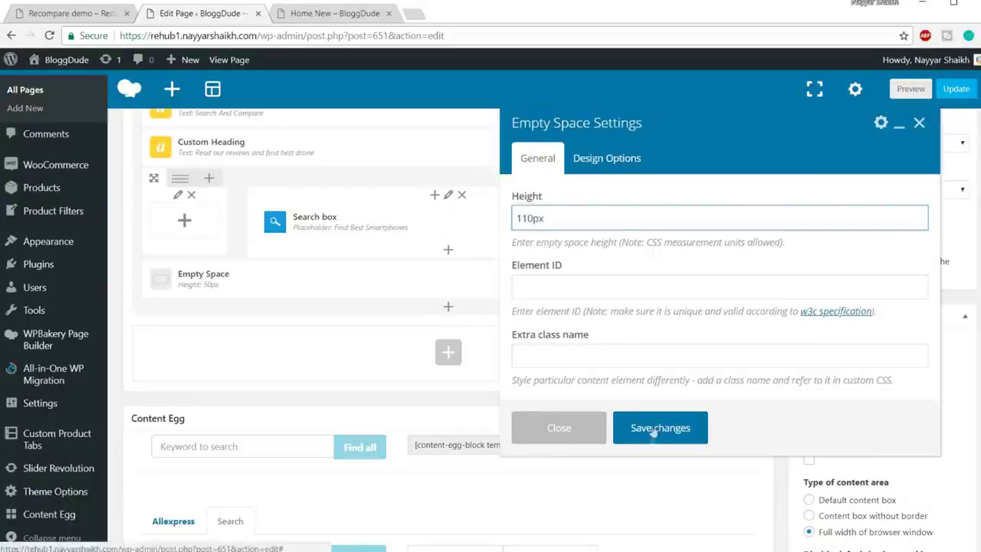
{"action": "left_click", "coordinate": [660, 427]}
- Update the page and reload the live Home New tab
{"action": "left_click", "coordinate": [956, 89]}
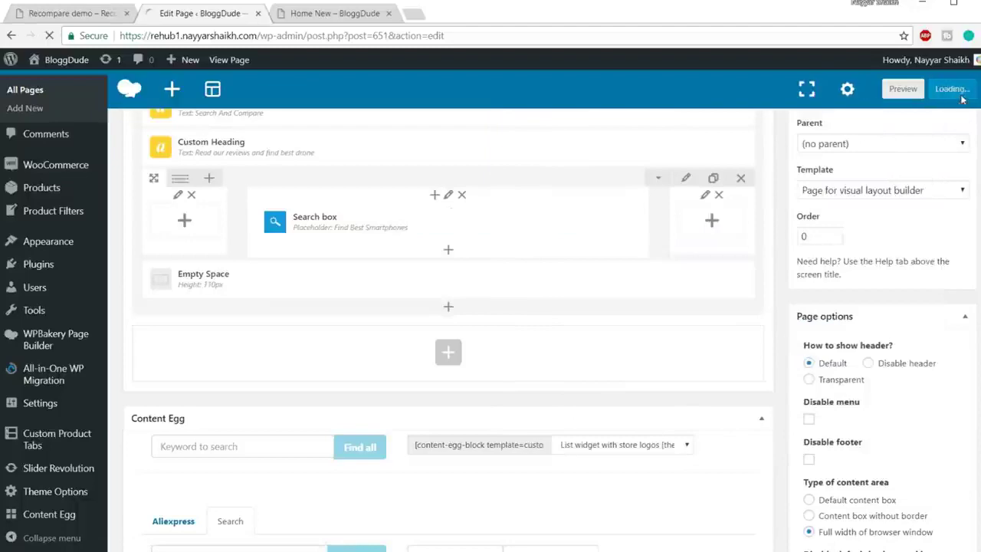
{"action": "left_click", "coordinate": [351, 13]}
{"action": "left_click", "coordinate": [350, 36]}
{"action": "key", "text": "Return"}
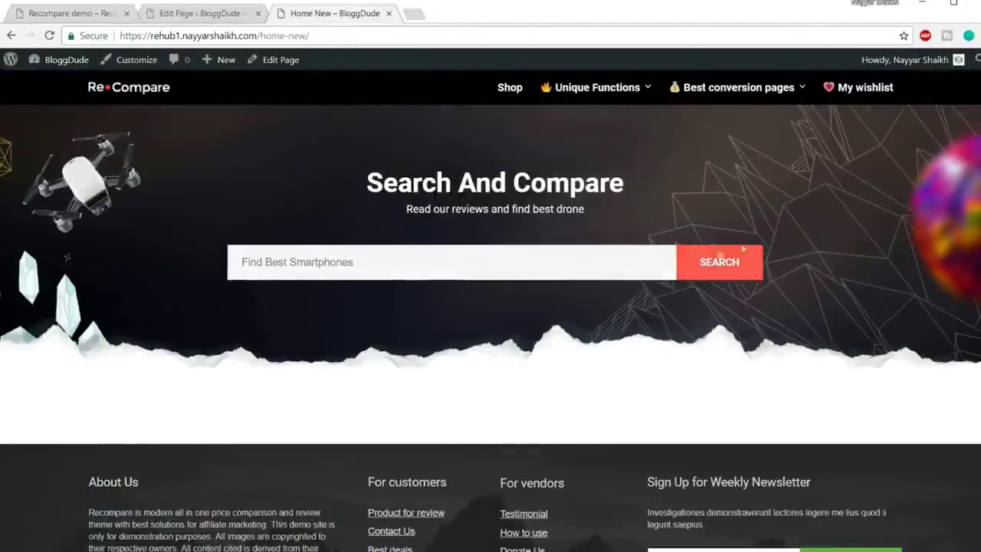
- Review the demo's Check Discount deals heading, then scroll through the page builder
{"action": "left_click", "coordinate": [76, 13]}
{"action": "scroll", "coordinate": [653, 278], "scroll_direction": "down", "scroll_amount": 5}
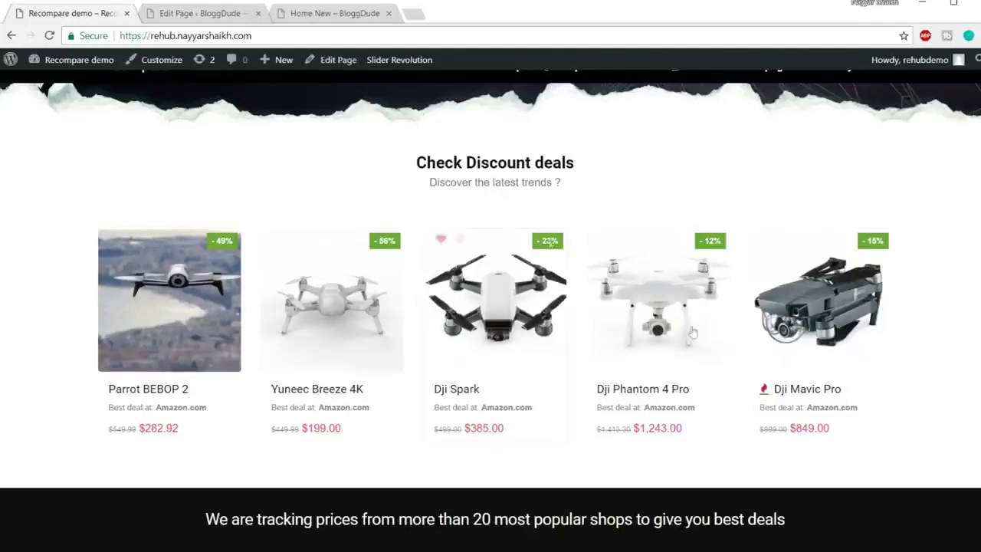
{"action": "left_click_drag", "start_coordinate": [416, 161], "coordinate": [408, 186]}
{"action": "left_click", "coordinate": [449, 184]}
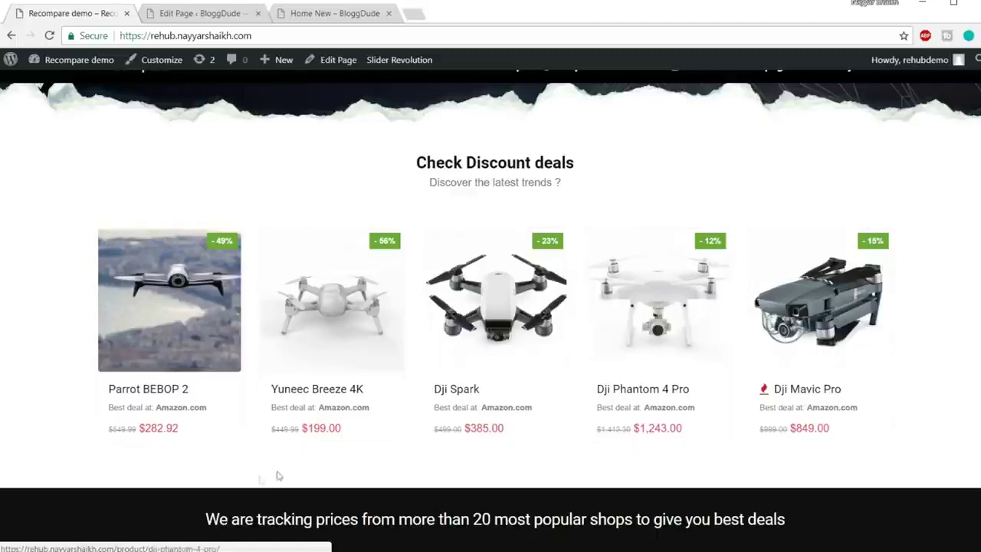
{"action": "left_click", "coordinate": [194, 14]}
{"action": "scroll", "coordinate": [605, 261], "scroll_direction": "down", "scroll_amount": 10}
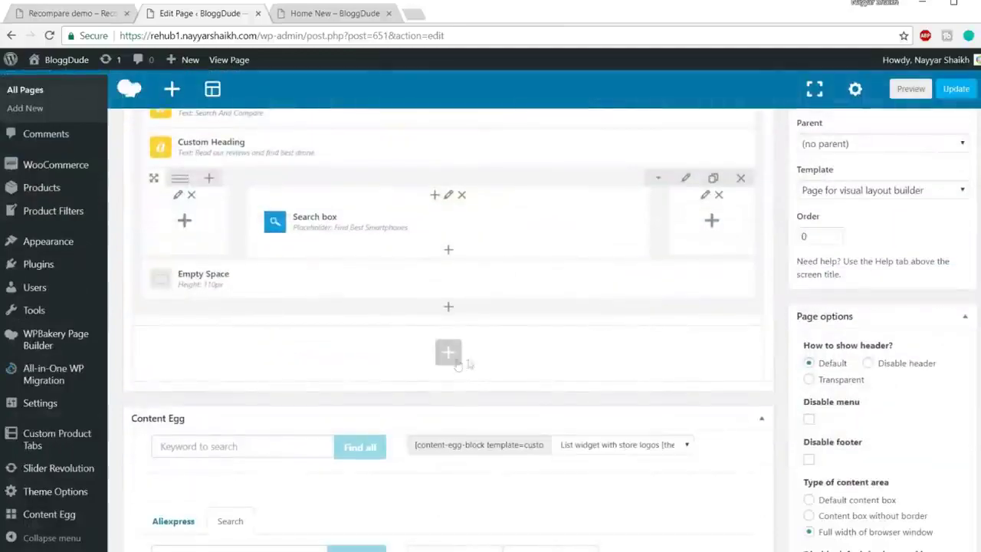
{"action": "scroll", "coordinate": [452, 353], "scroll_direction": "up", "scroll_amount": 3}
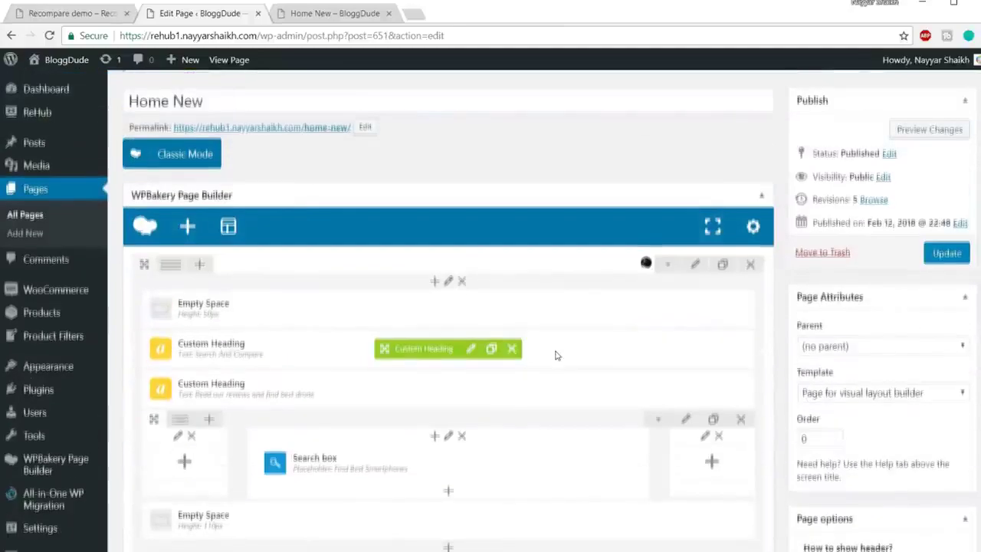
{"action": "scroll", "coordinate": [536, 360], "scroll_direction": "down", "scroll_amount": 2}
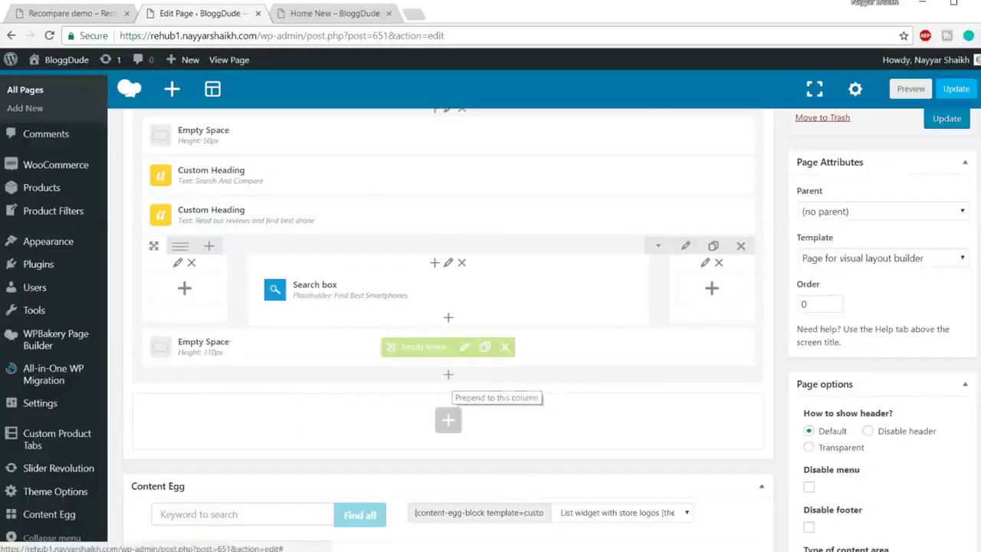
- Compare the live Home New page with the demo's deals heading and subtitle
{"action": "left_click", "coordinate": [335, 13]}
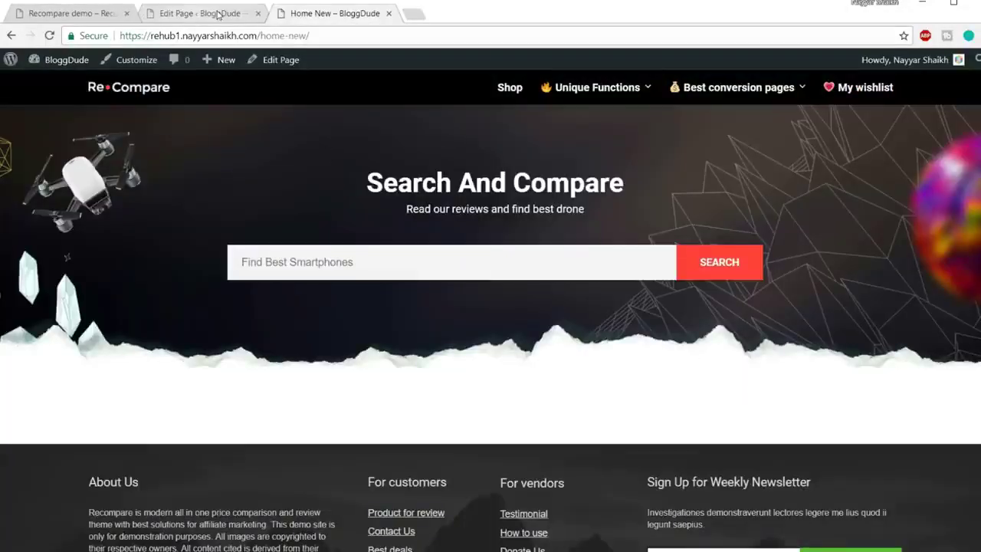
{"action": "left_click", "coordinate": [55, 13]}
{"action": "scroll", "coordinate": [383, 278], "scroll_direction": "up", "scroll_amount": 5}
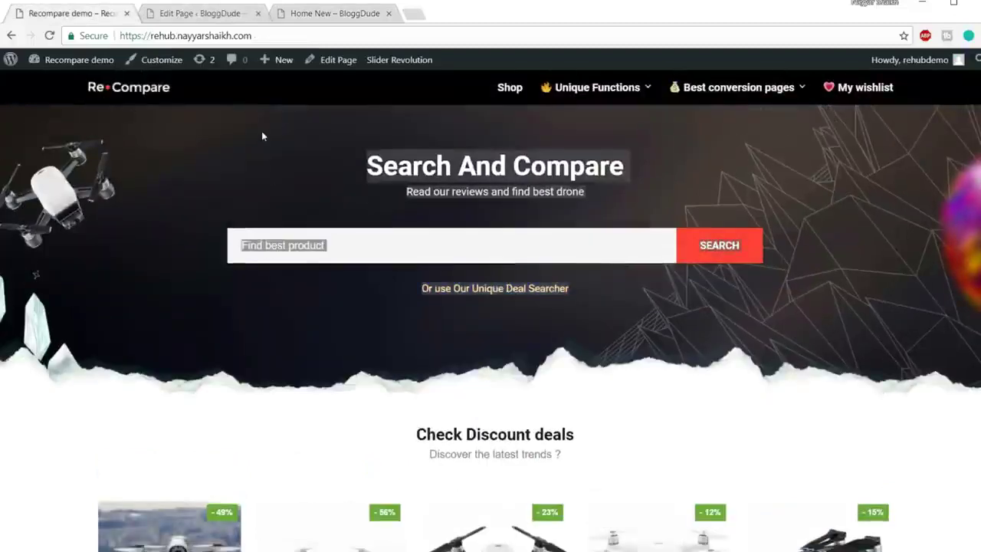
{"action": "scroll", "coordinate": [208, 208], "scroll_direction": "down", "scroll_amount": 3}
{"action": "left_click_drag", "start_coordinate": [194, 220], "coordinate": [565, 253]}
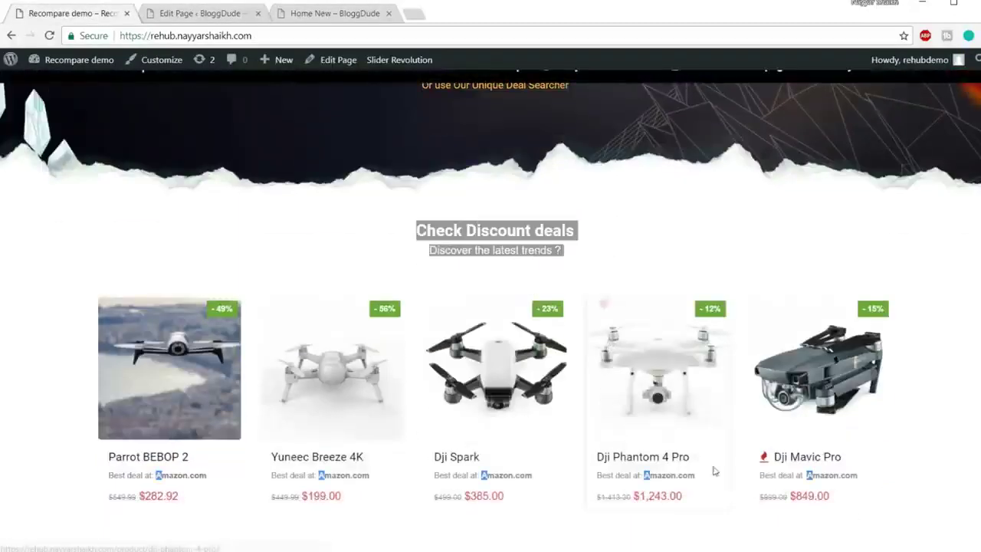
{"action": "left_click", "coordinate": [324, 225]}
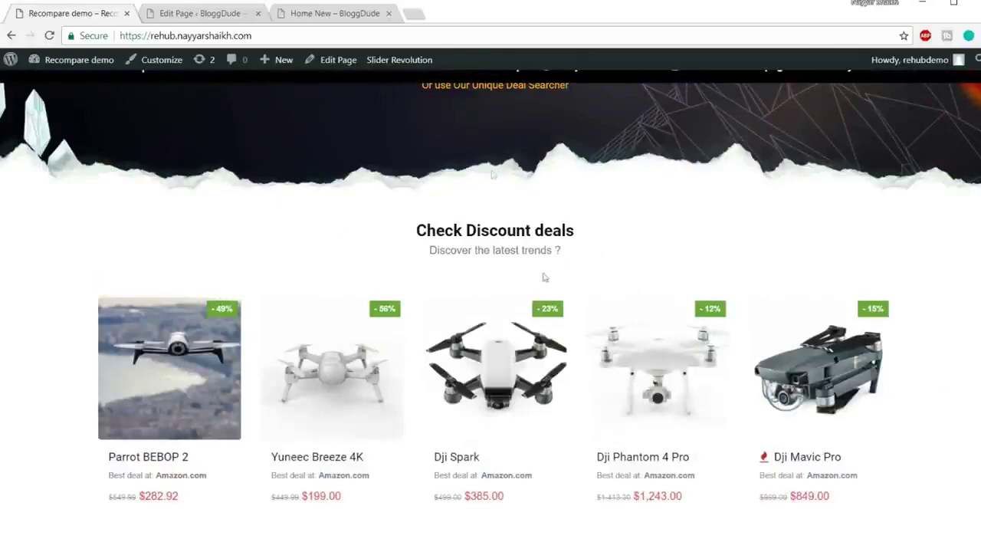
- Re-examine the demo's deals heading and subtitle, then go back to the builder
{"action": "scroll", "coordinate": [558, 239], "scroll_direction": "up", "scroll_amount": 2}
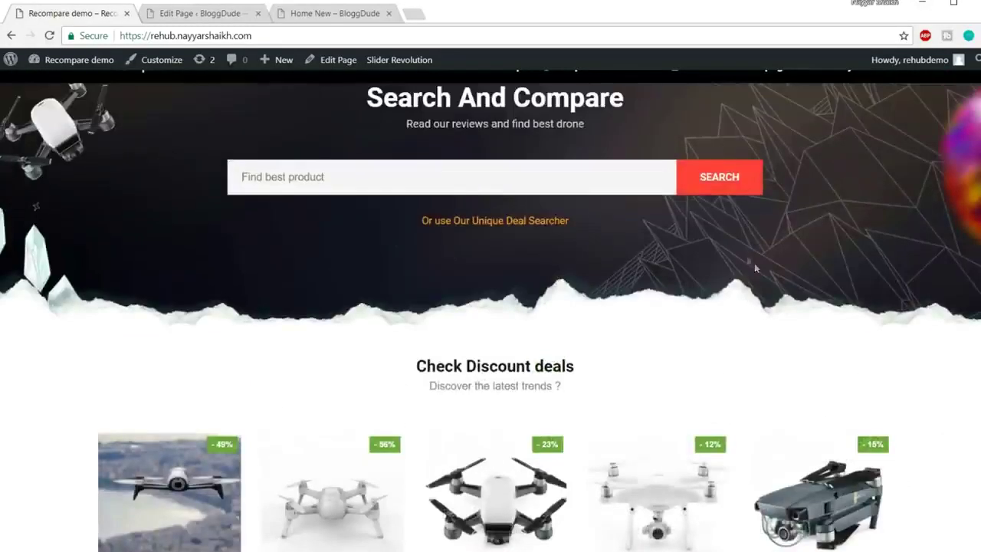
{"action": "scroll", "coordinate": [542, 422], "scroll_direction": "down", "scroll_amount": 2}
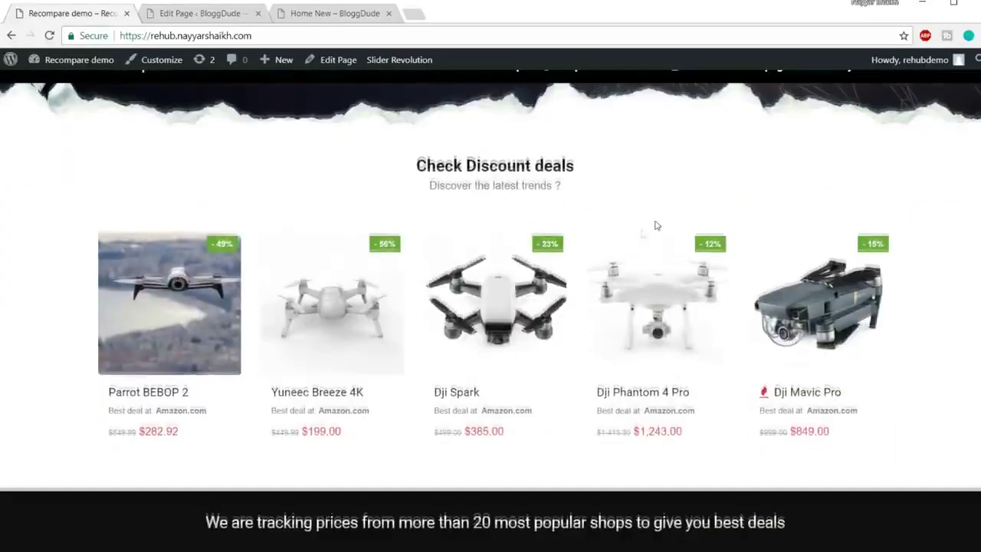
{"action": "scroll", "coordinate": [657, 221], "scroll_direction": "down", "scroll_amount": 1}
{"action": "left_click_drag", "start_coordinate": [24, 154], "coordinate": [567, 188]}
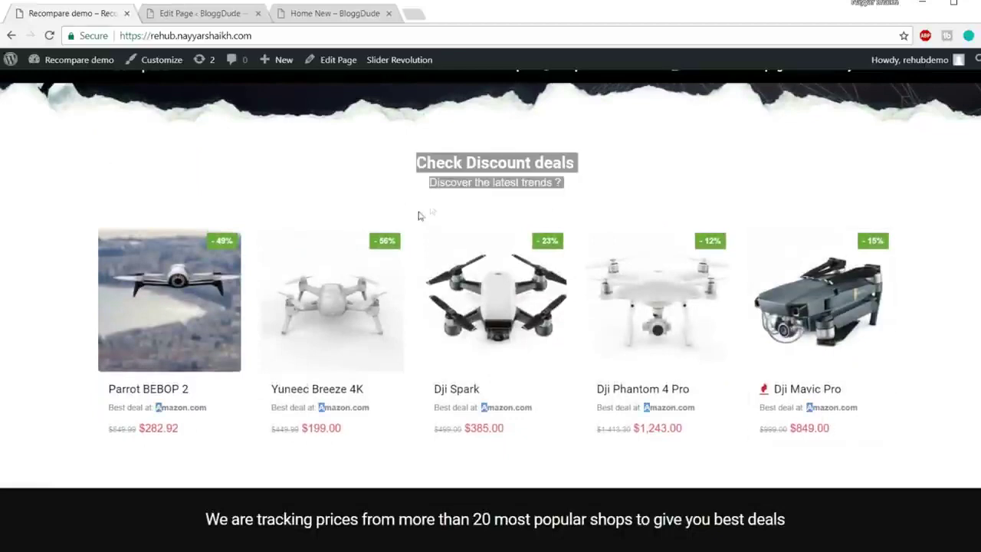
{"action": "left_click", "coordinate": [372, 192]}
{"action": "left_click", "coordinate": [190, 11]}
{"action": "scroll", "coordinate": [452, 293], "scroll_direction": "down", "scroll_amount": 2}
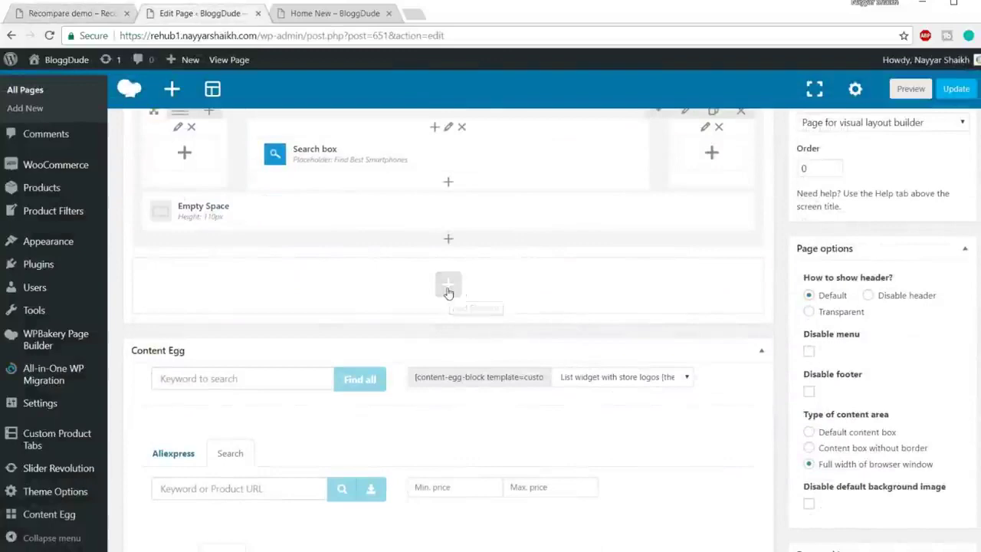
- Add an Empty Space to the new row, searching 'emp', with 60px height
{"action": "left_click", "coordinate": [448, 291]}
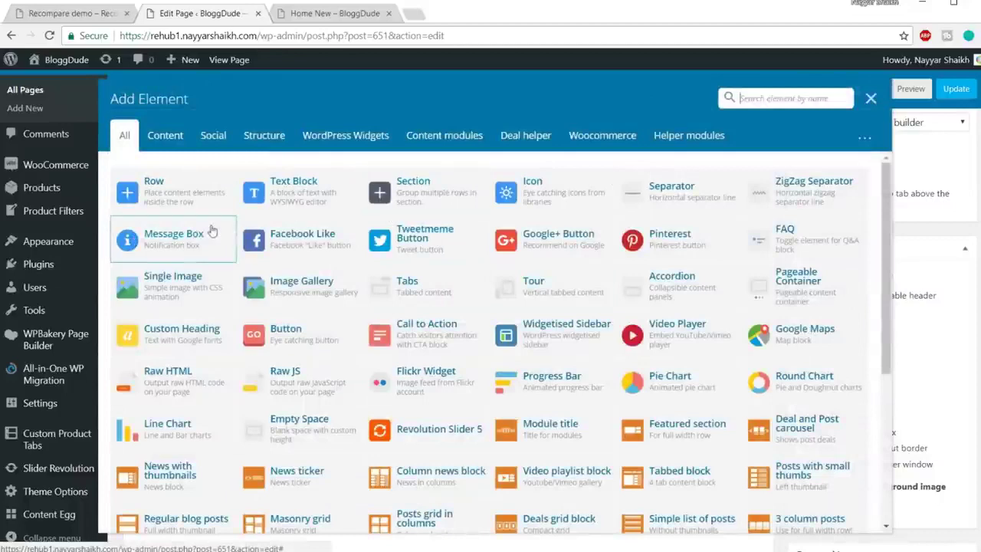
{"action": "type", "text": "emp"}
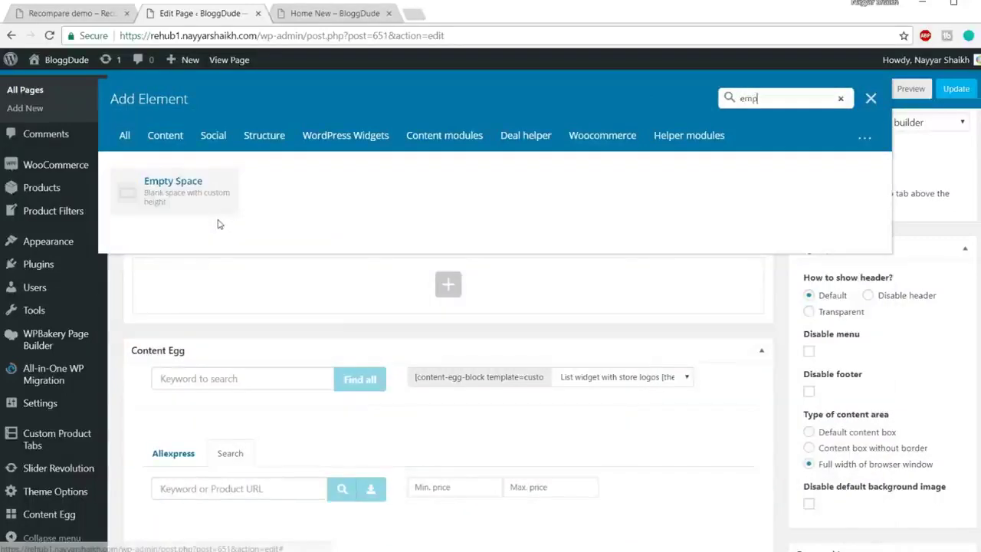
{"action": "left_click", "coordinate": [213, 184]}
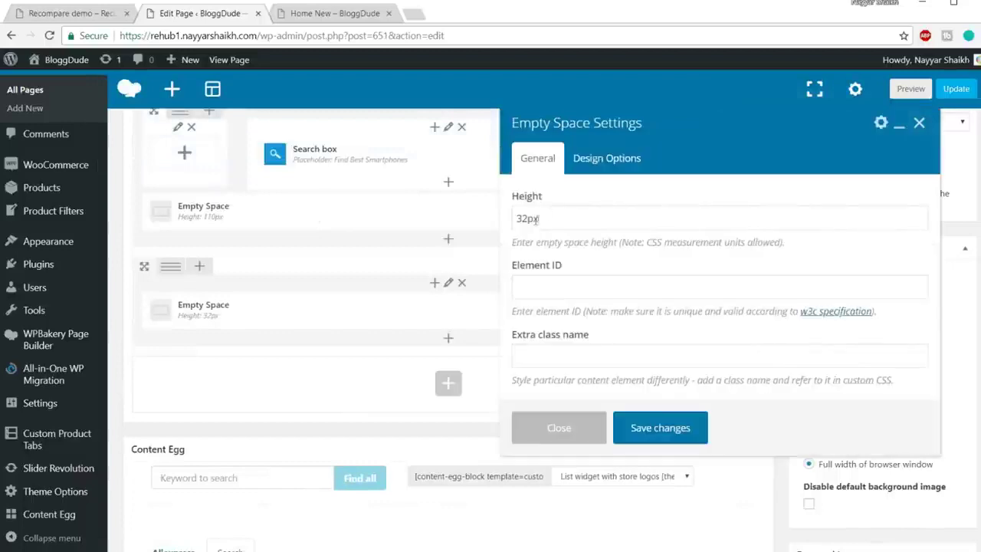
{"action": "key", "text": "ctrl+a"}
{"action": "type", "text": "60"}
{"action": "left_click", "coordinate": [644, 427]}
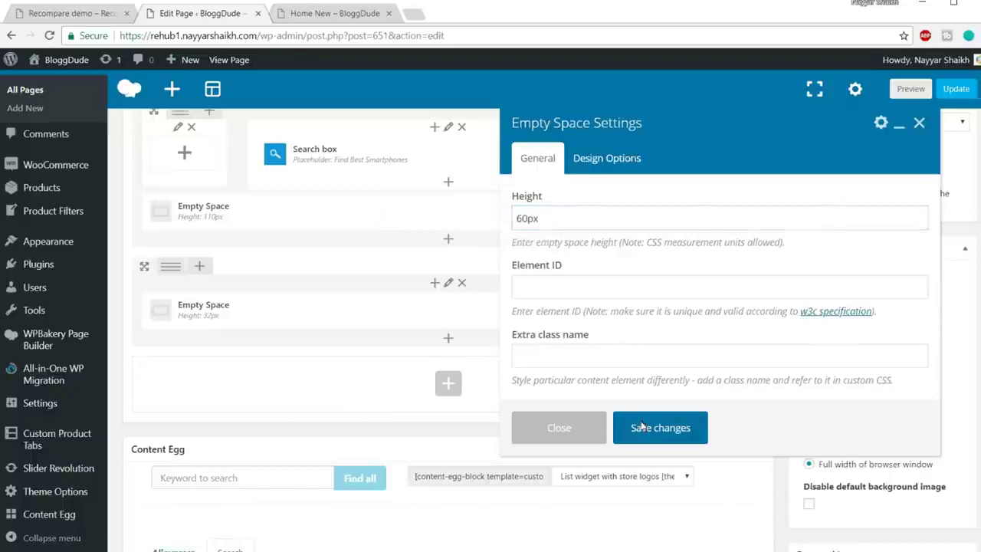
- Check the demo's Check Discount heading, then add an element below the spacer
{"action": "left_click", "coordinate": [34, 14]}
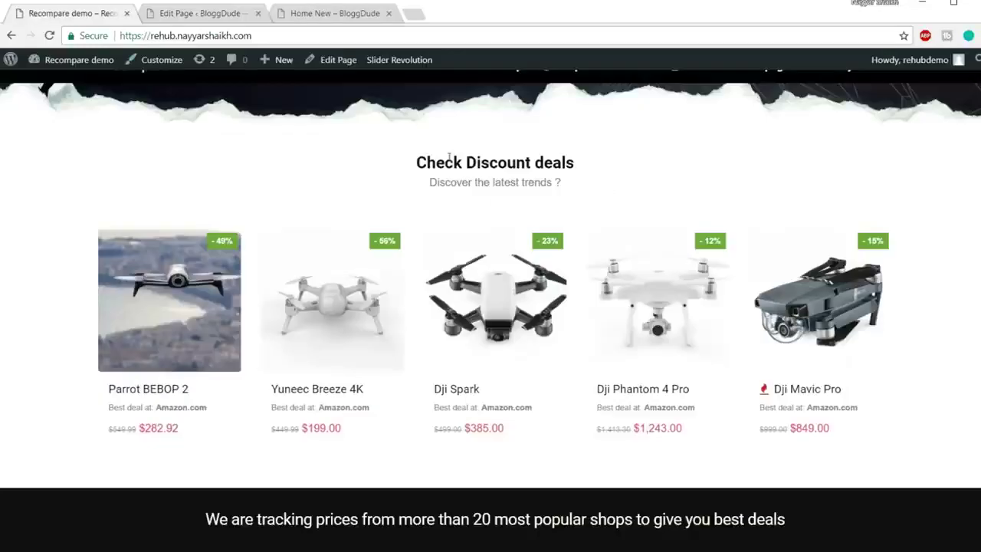
{"action": "left_click_drag", "start_coordinate": [418, 158], "coordinate": [597, 172]}
{"action": "key", "text": "ctrl+c"}
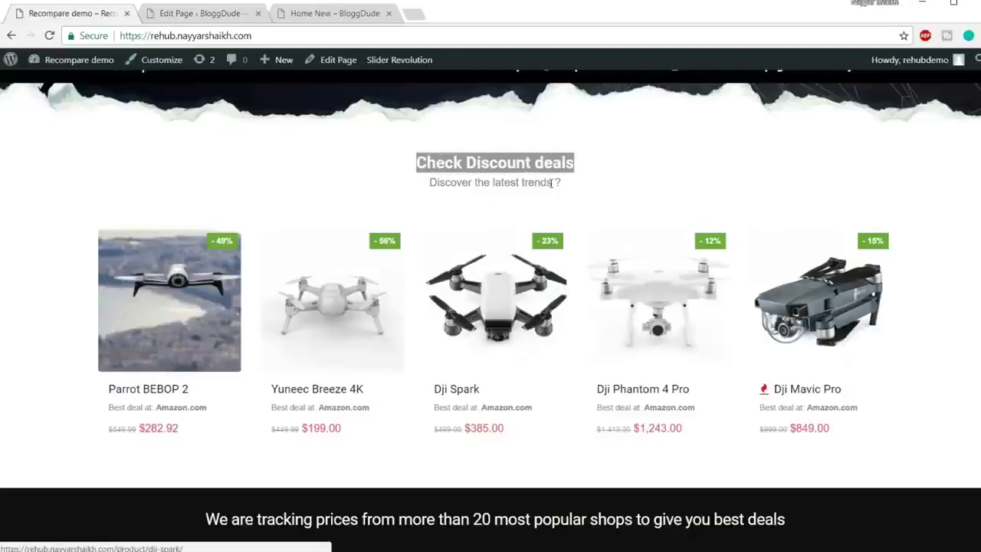
{"action": "left_click", "coordinate": [193, 15]}
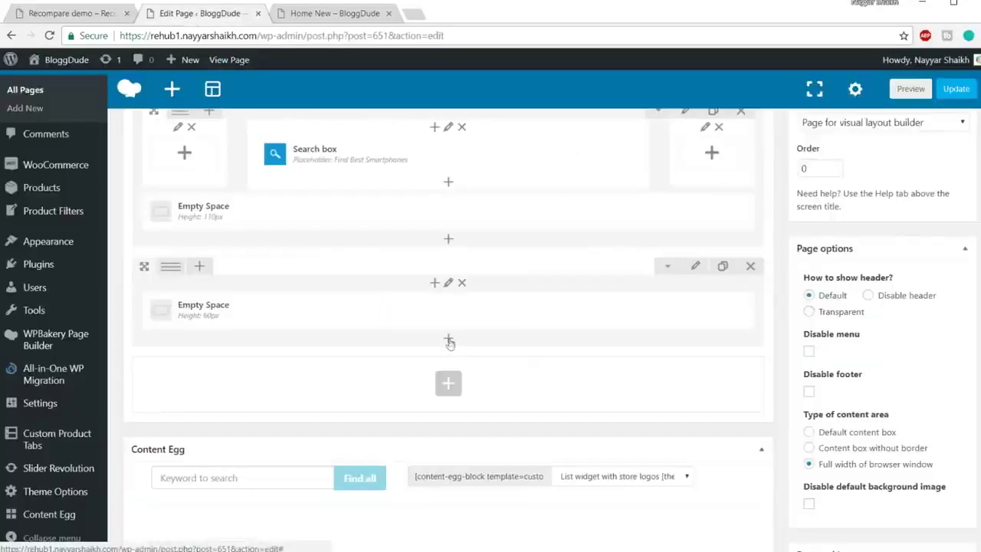
{"action": "left_click", "coordinate": [449, 339]}
- Add a Custom Heading reading 'Check Discount deals' with the h4 element tag
{"action": "type", "text": "cust"}
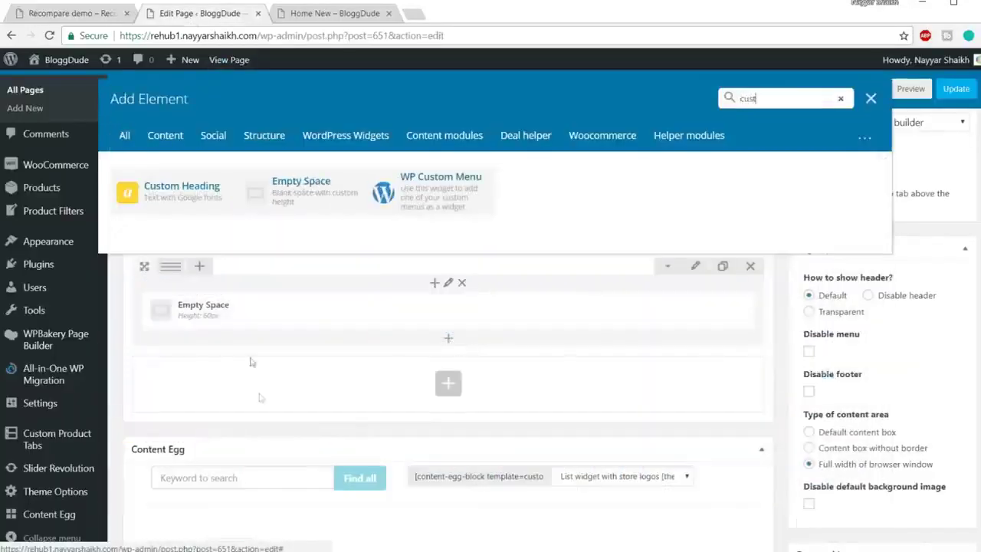
{"action": "left_click", "coordinate": [182, 189]}
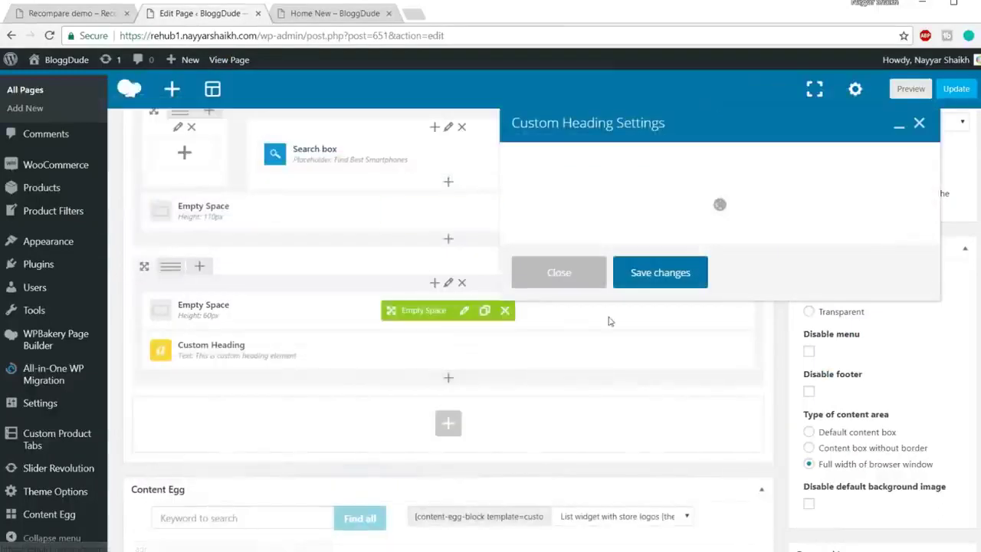
{"action": "left_click", "coordinate": [693, 291]}
{"action": "key", "text": "ctrl+shift+Left"}
{"action": "key", "text": "ctrl+shift+Left"}
{"action": "key", "text": "ctrl+shift+Left"}
{"action": "key", "text": "ctrl+shift+Left"}
{"action": "key", "text": "ctrl+shift+Left"}
{"action": "key", "text": "ctrl+v"}
{"action": "scroll", "coordinate": [695, 304], "scroll_direction": "down", "scroll_amount": 3}
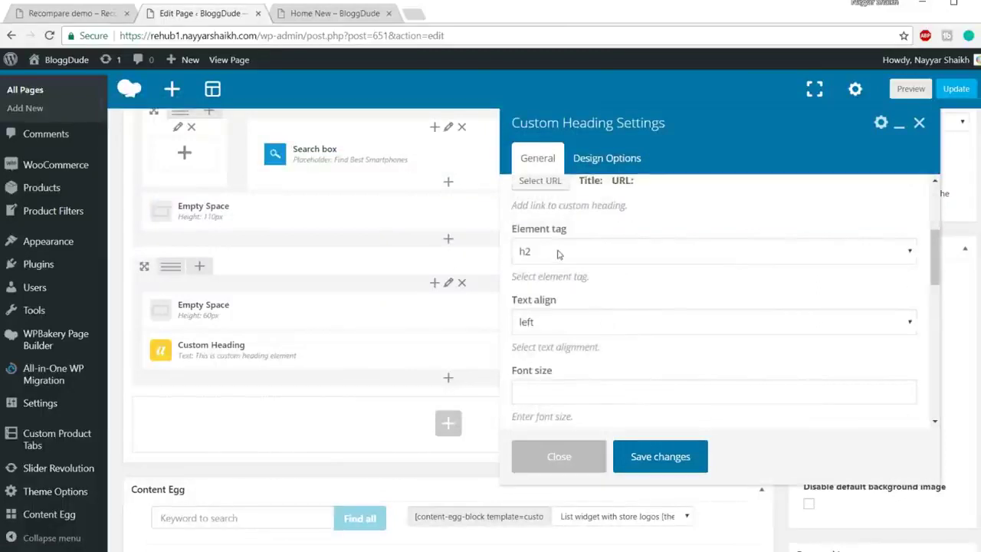
{"action": "left_click", "coordinate": [558, 254]}
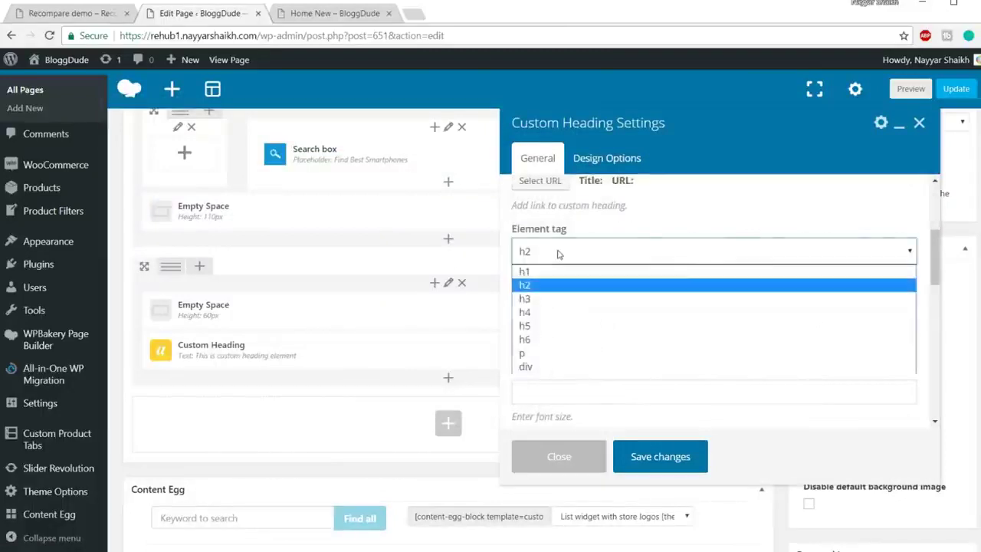
{"action": "left_click", "coordinate": [557, 313]}
{"action": "scroll", "coordinate": [632, 307], "scroll_direction": "down", "scroll_amount": 1}
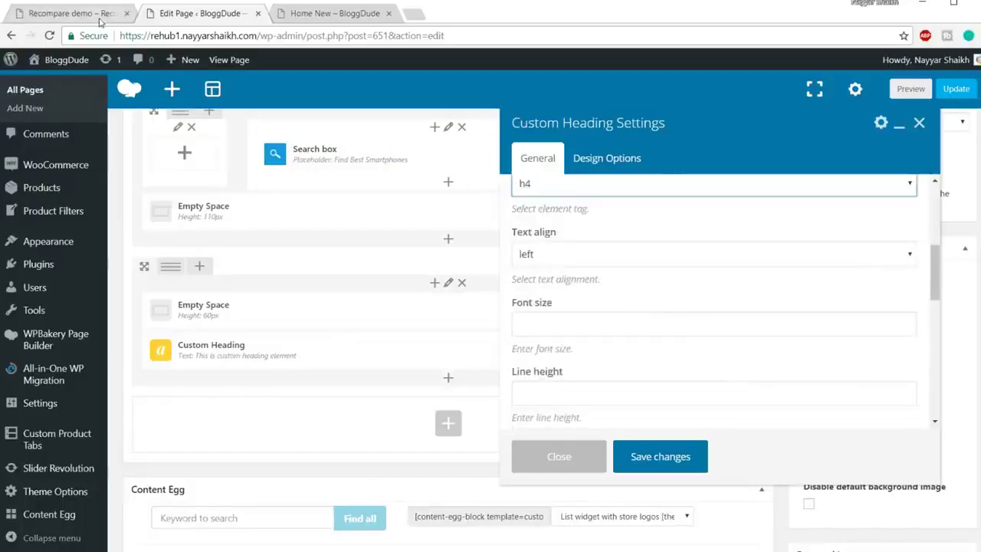
- Compare against the 'Check Discount deals' heading on the Recompare demo site
{"action": "left_click", "coordinate": [100, 18]}
{"action": "scroll", "coordinate": [495, 205], "scroll_direction": "up", "scroll_amount": 4}
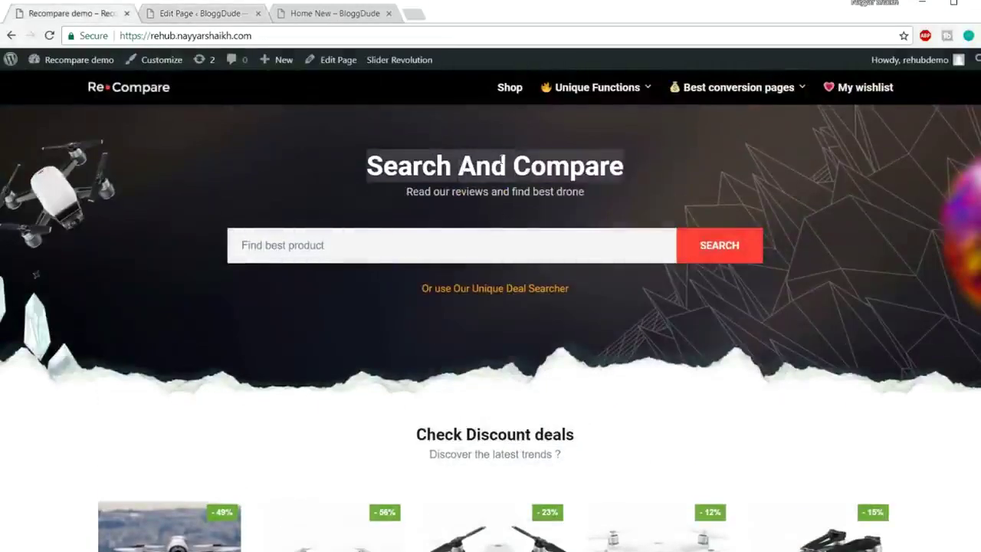
{"action": "scroll", "coordinate": [567, 191], "scroll_direction": "down", "scroll_amount": 2}
{"action": "triple_click", "coordinate": [498, 299]}
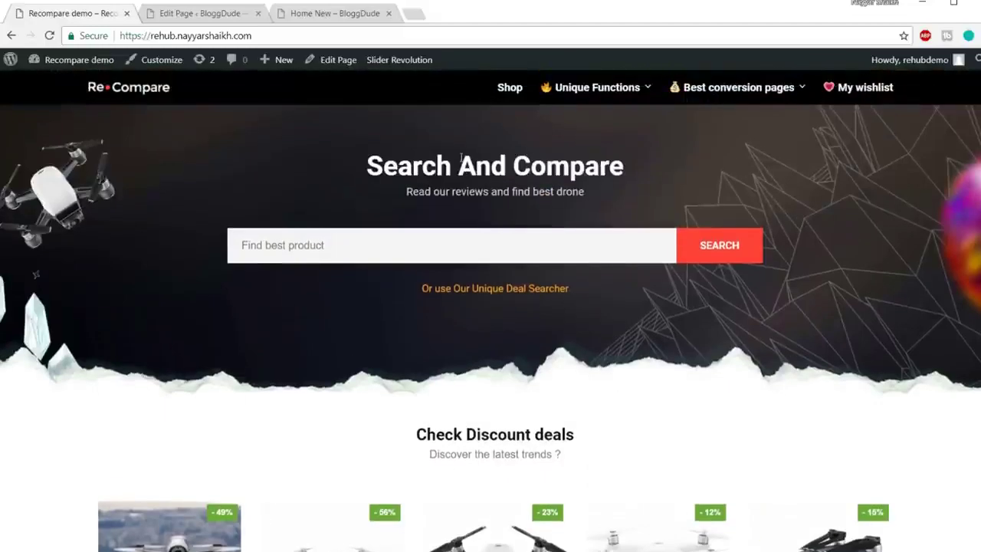
{"action": "scroll", "coordinate": [601, 238], "scroll_direction": "down", "scroll_amount": 2}
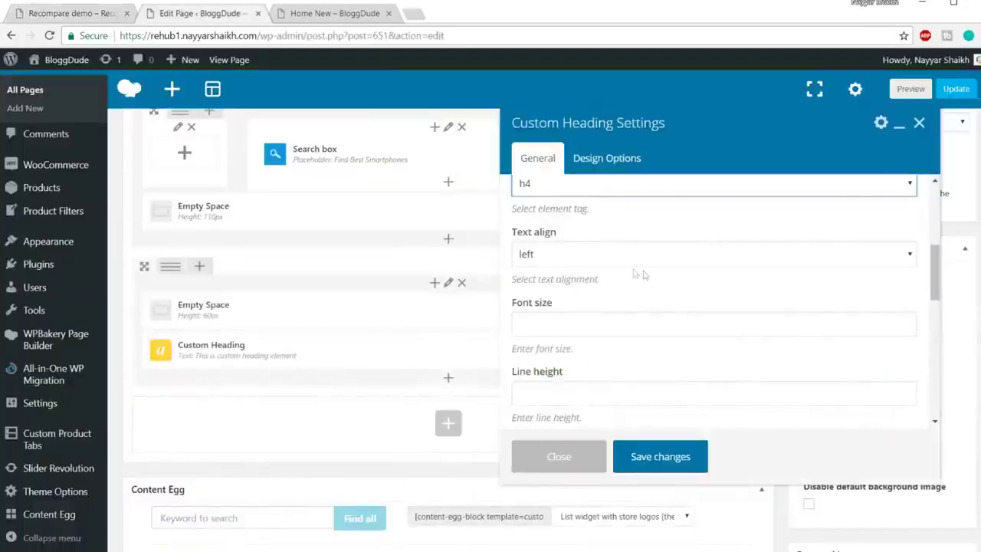
{"action": "scroll", "coordinate": [580, 209], "scroll_direction": "up", "scroll_amount": 1}
- Centre the heading with 25px font size, 24px line height and the theme font, then save
{"action": "left_click", "coordinate": [579, 323]}
{"action": "left_click", "coordinate": [583, 370]}
{"action": "scroll", "coordinate": [656, 309], "scroll_direction": "down", "scroll_amount": 2}
{"action": "left_click", "coordinate": [574, 259]}
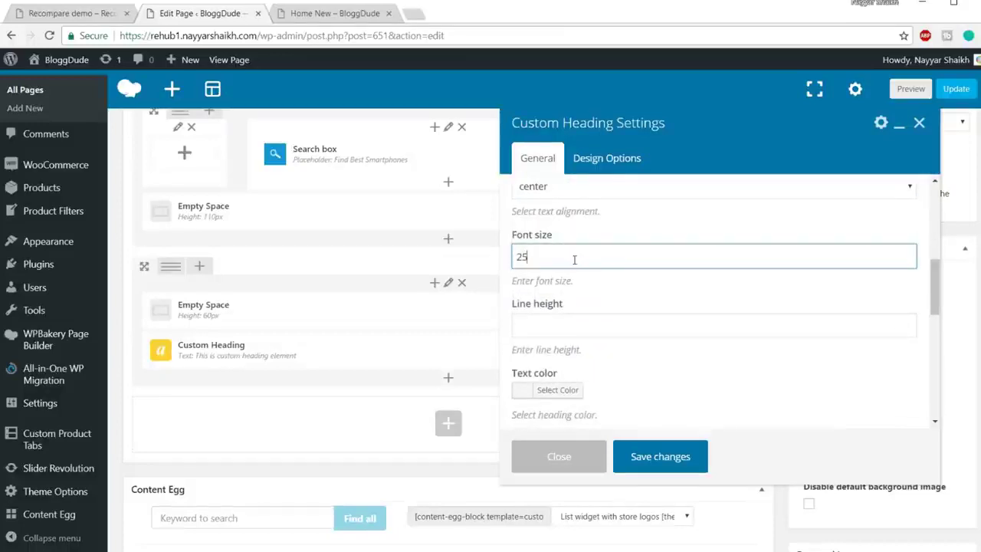
{"action": "scroll", "coordinate": [614, 293], "scroll_direction": "down", "scroll_amount": 1}
{"action": "left_click", "coordinate": [583, 257]}
{"action": "type", "text": "24"}
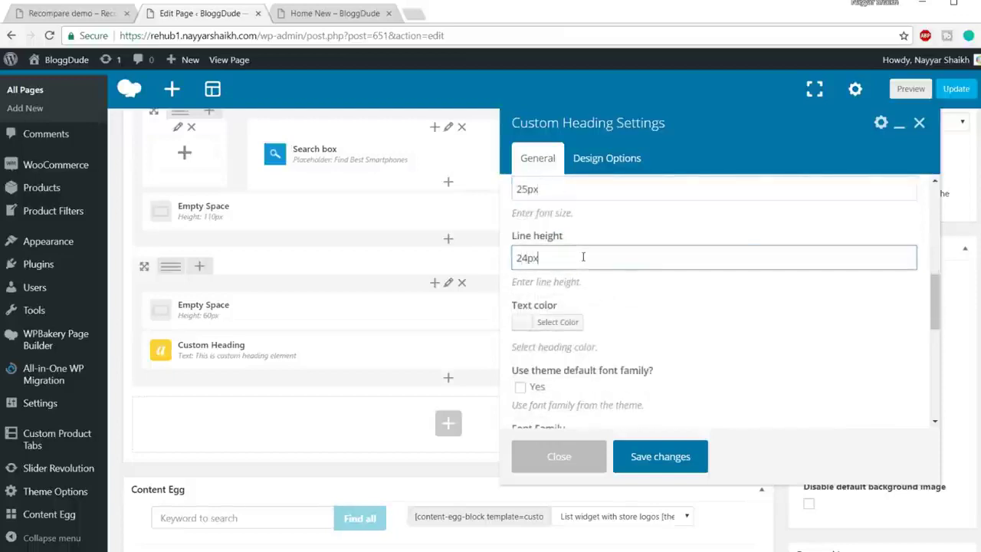
{"action": "scroll", "coordinate": [743, 230], "scroll_direction": "down", "scroll_amount": 1}
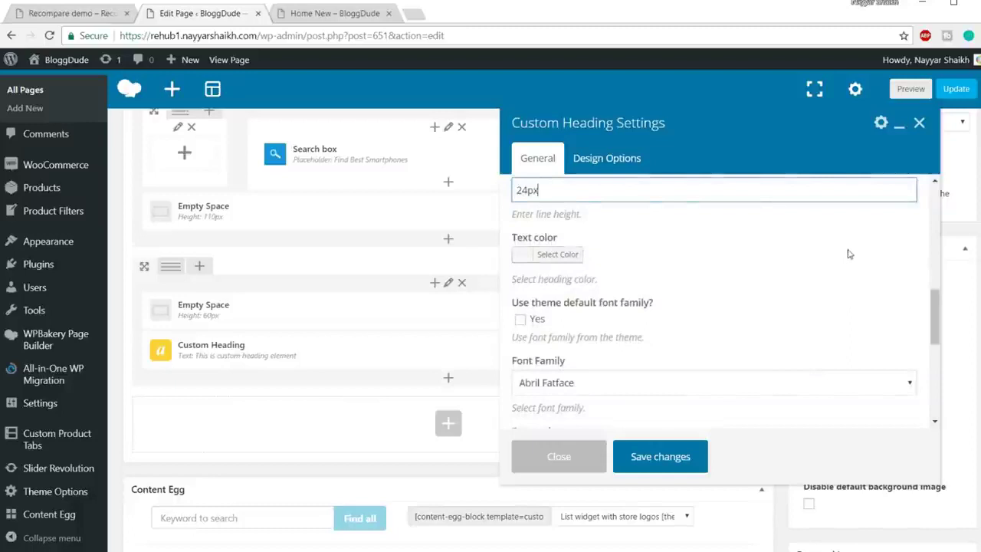
{"action": "scroll", "coordinate": [734, 266], "scroll_direction": "down", "scroll_amount": 1}
{"action": "left_click", "coordinate": [521, 253]}
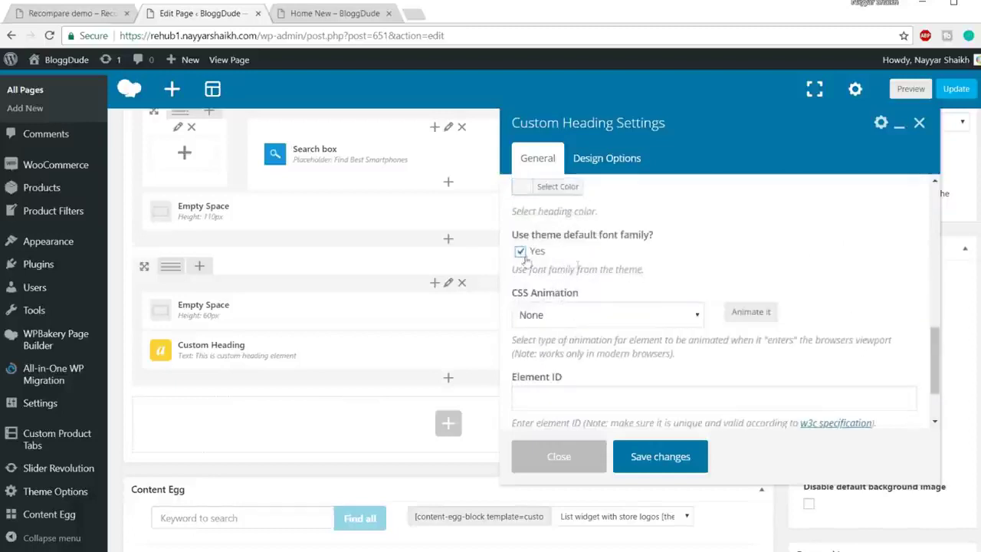
{"action": "left_click", "coordinate": [659, 457]}
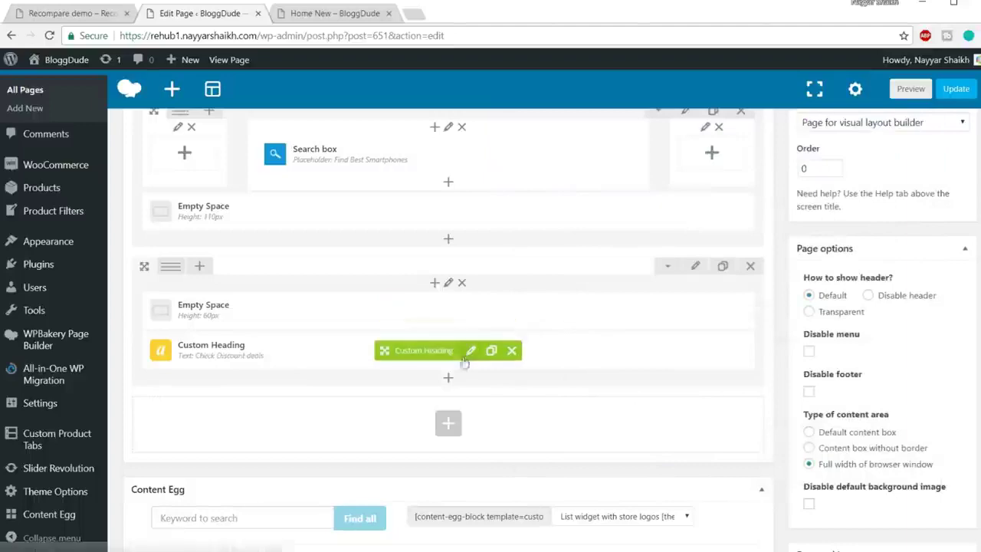
{"action": "left_click", "coordinate": [449, 379]}
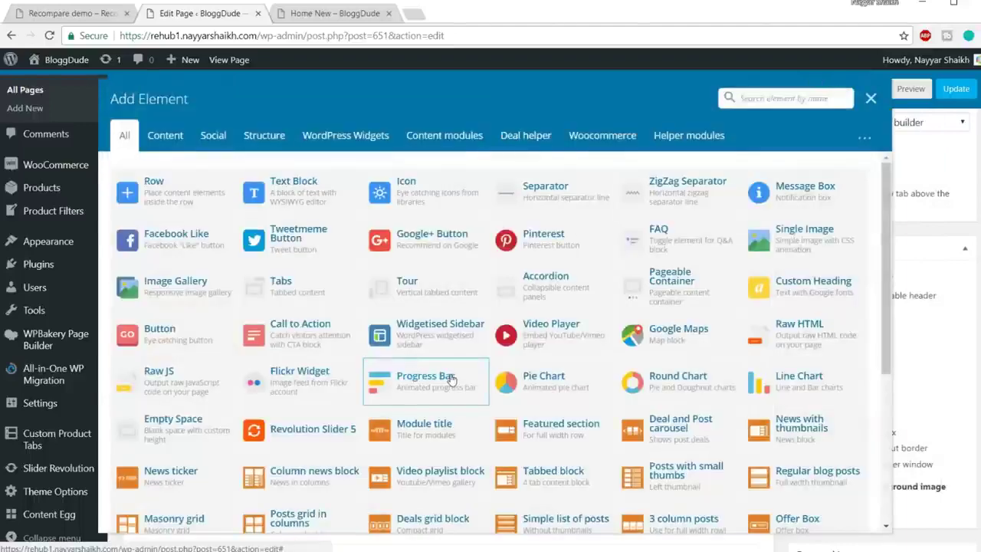
- Add a second Custom Heading with the demo's 'Discover the latest trends ?' subtitle text
{"action": "type", "text": "cust"}
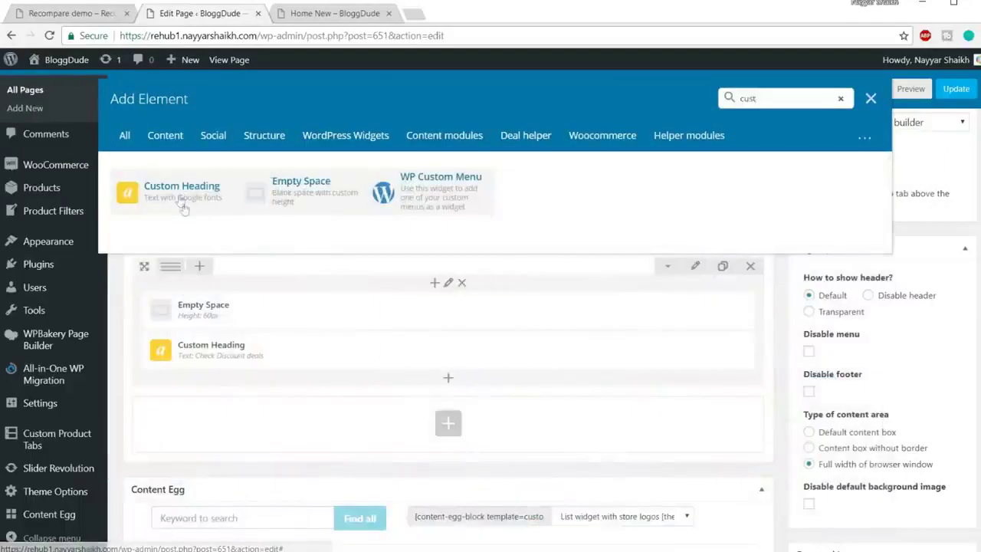
{"action": "left_click", "coordinate": [170, 193]}
{"action": "key", "text": "ctrl+1"}
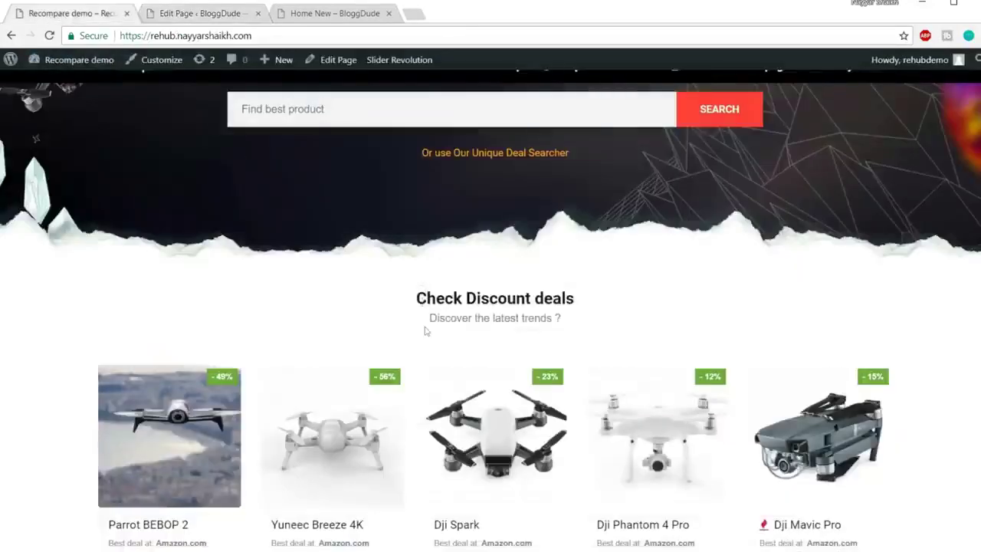
{"action": "left_click_drag", "start_coordinate": [429, 325], "coordinate": [578, 320]}
{"action": "key", "text": "ctrl+c"}
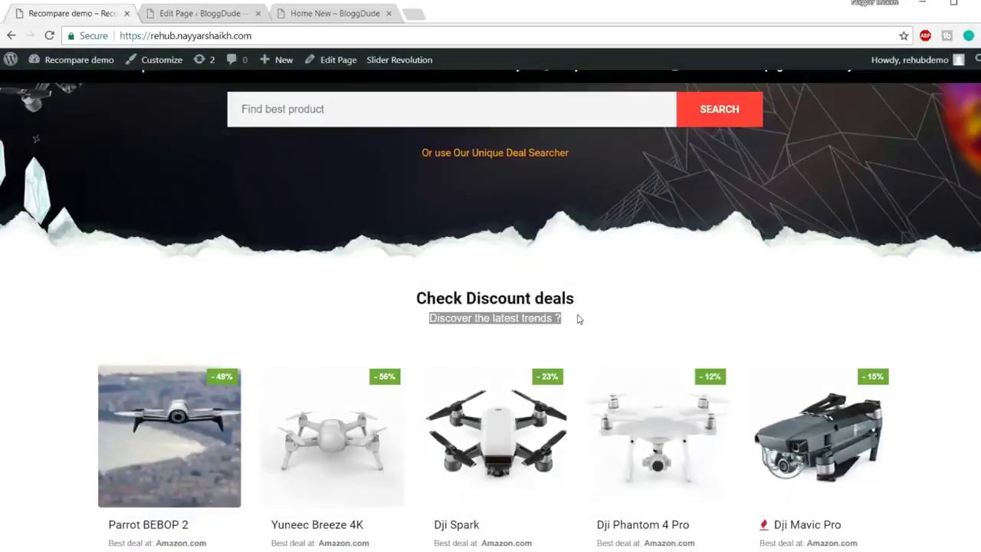
{"action": "left_click", "coordinate": [192, 15]}
{"action": "scroll", "coordinate": [664, 230], "scroll_direction": "down", "scroll_amount": 2}
{"action": "left_click_drag", "start_coordinate": [664, 228], "coordinate": [451, 239]}
{"action": "key", "text": "ctrl+v"}
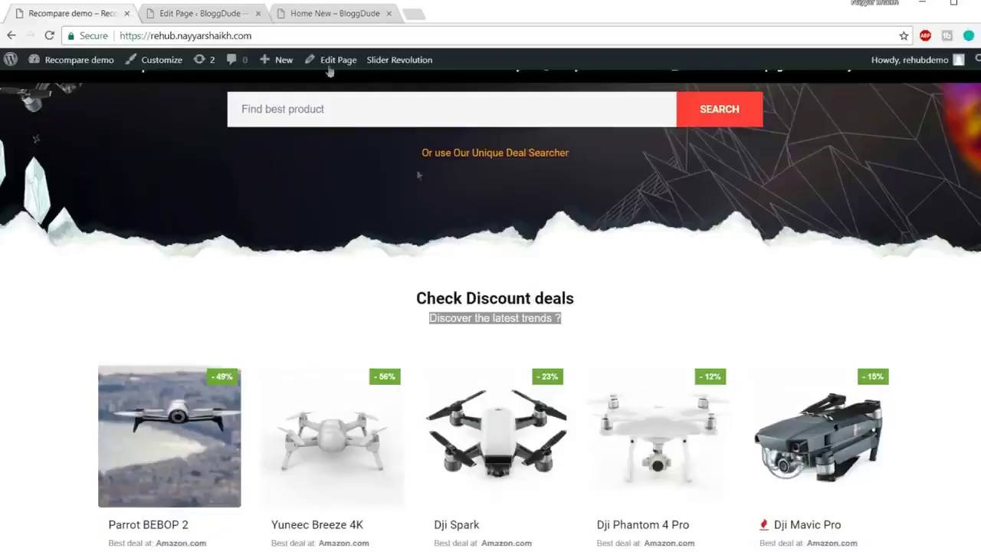
- Change the subtitle's element tag from a heading to div
{"action": "left_click", "coordinate": [654, 305]}
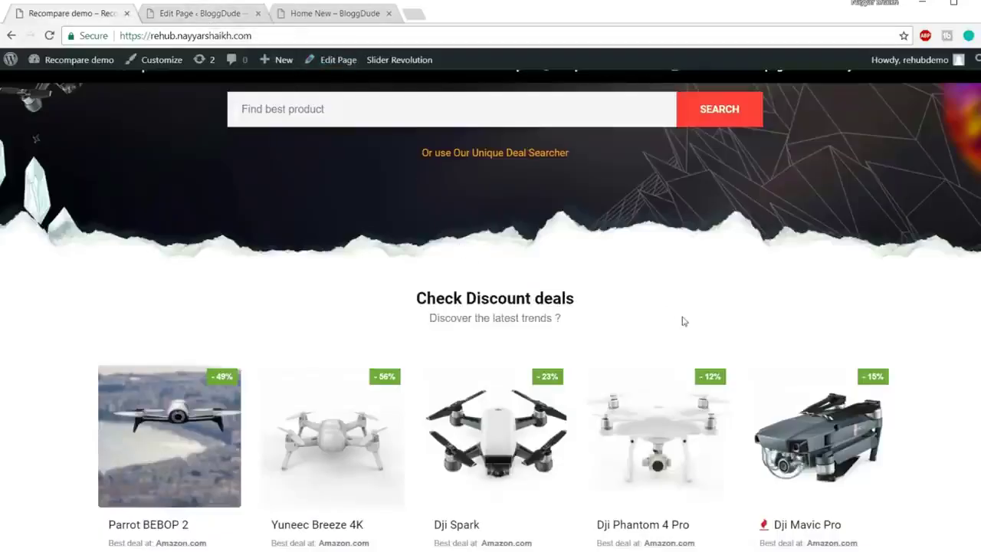
{"action": "scroll", "coordinate": [720, 321], "scroll_direction": "down", "scroll_amount": 1}
{"action": "left_click", "coordinate": [184, 16]}
{"action": "scroll", "coordinate": [760, 222], "scroll_direction": "down", "scroll_amount": 2}
{"action": "left_click", "coordinate": [590, 321]}
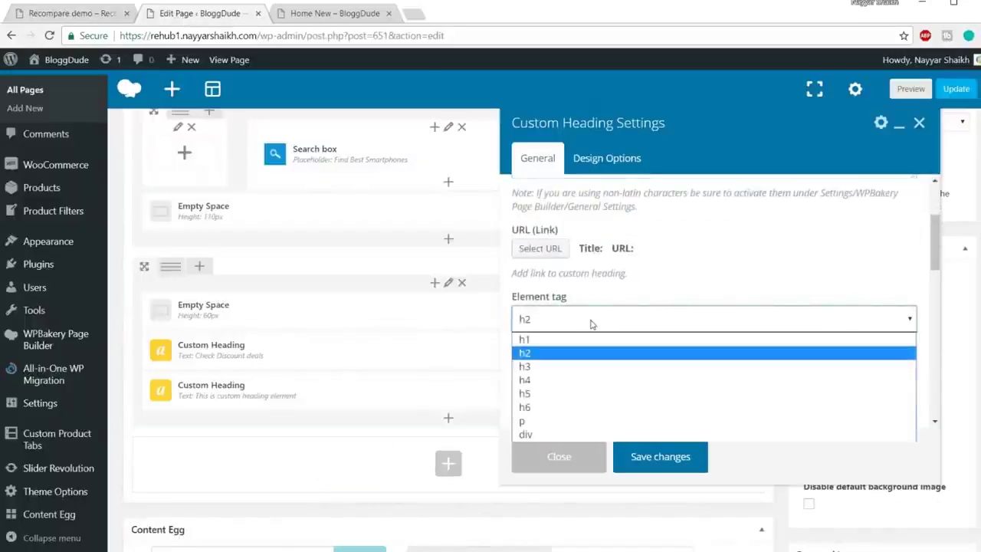
{"action": "left_click", "coordinate": [555, 435]}
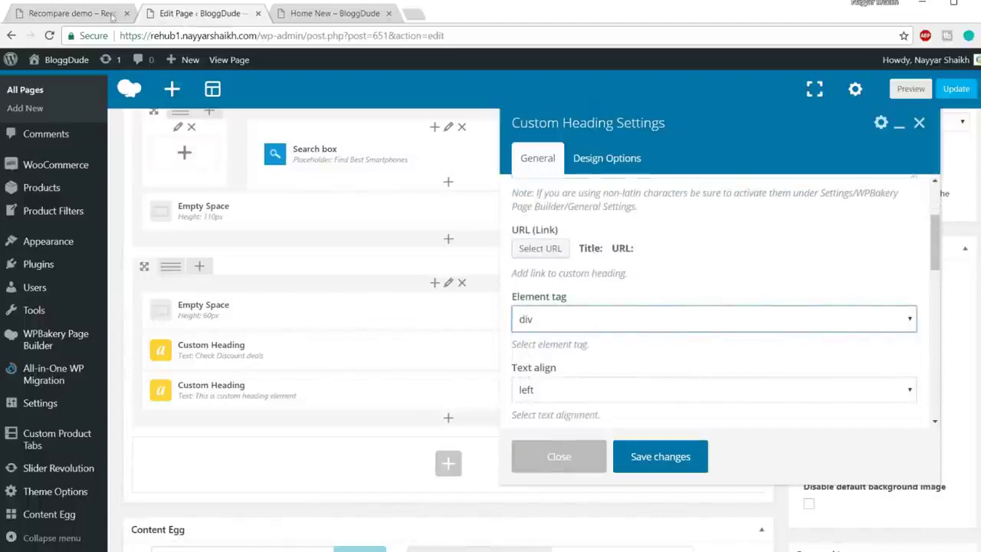
- Centre the subtitle text and set its font size to 16
{"action": "left_click", "coordinate": [82, 15]}
{"action": "left_click_drag", "start_coordinate": [426, 254], "coordinate": [590, 258]}
{"action": "left_click", "coordinate": [548, 252]}
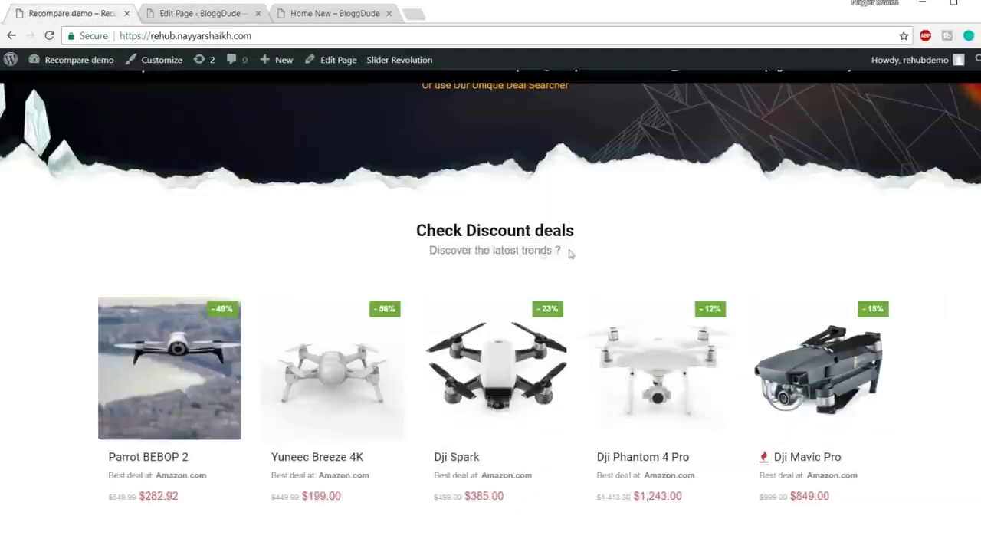
{"action": "left_click", "coordinate": [193, 13]}
{"action": "scroll", "coordinate": [638, 314], "scroll_direction": "down", "scroll_amount": 2}
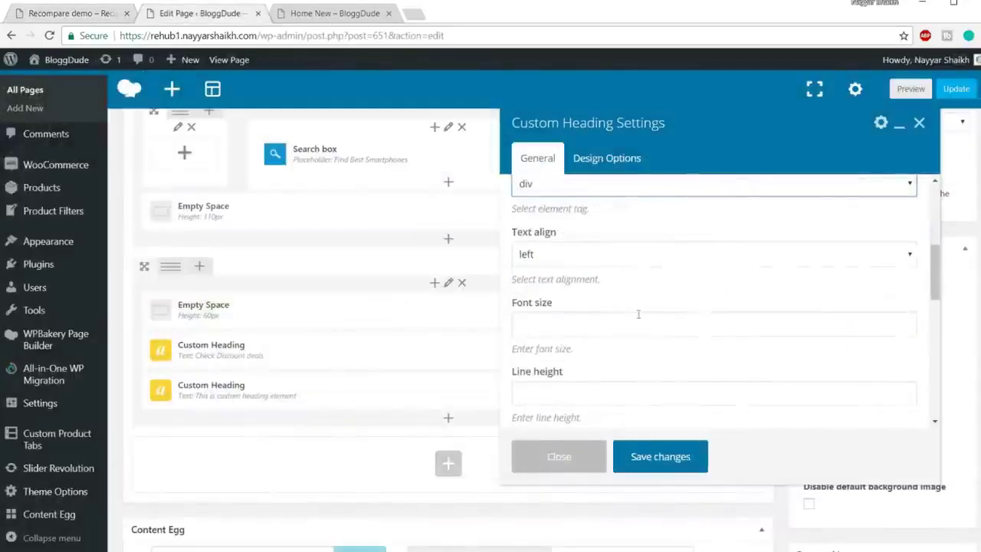
{"action": "left_click", "coordinate": [600, 257]}
{"action": "left_click", "coordinate": [596, 299]}
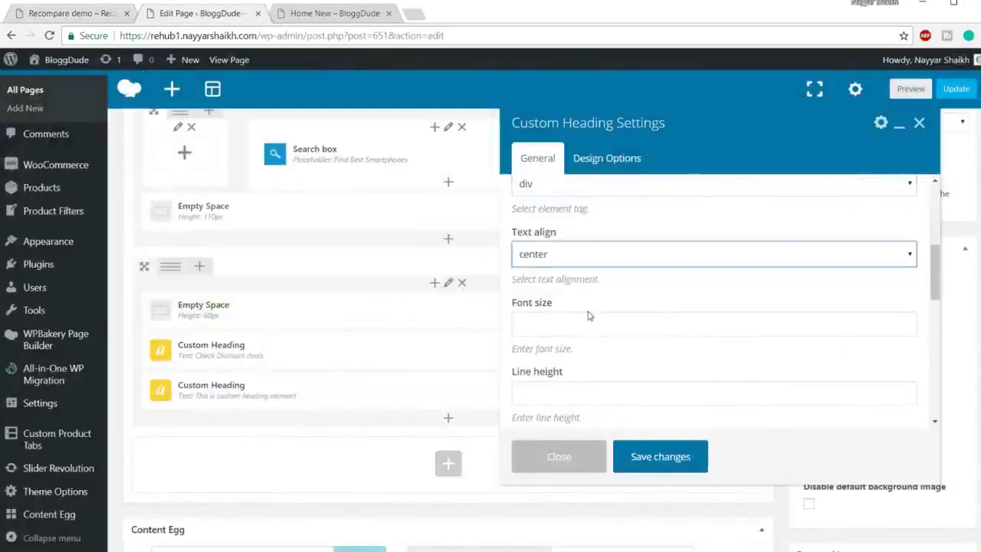
{"action": "left_click", "coordinate": [690, 322]}
{"action": "scroll", "coordinate": [766, 286], "scroll_direction": "down", "scroll_amount": 1}
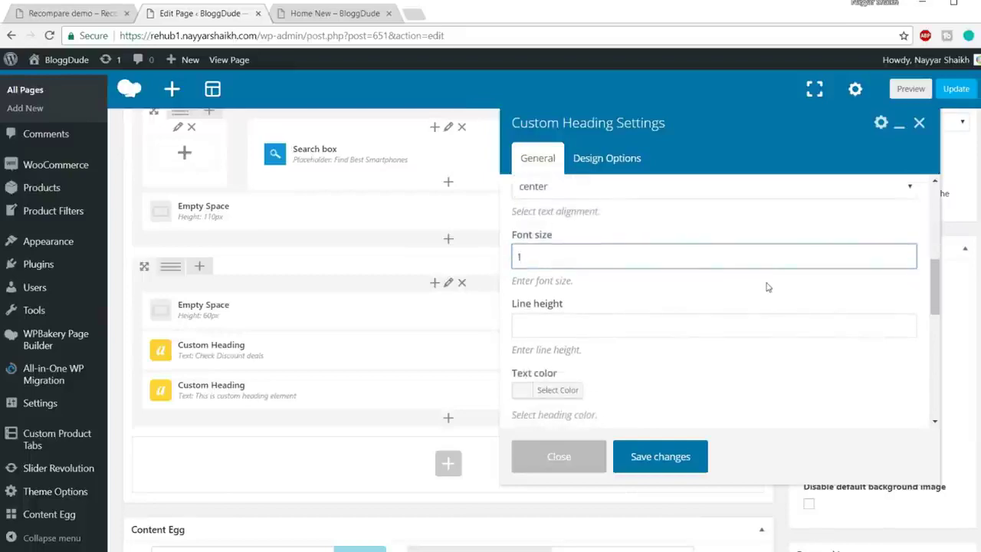
{"action": "type", "text": "16"}
- Set the subtitle's line height to 24px
{"action": "left_click", "coordinate": [46, 21]}
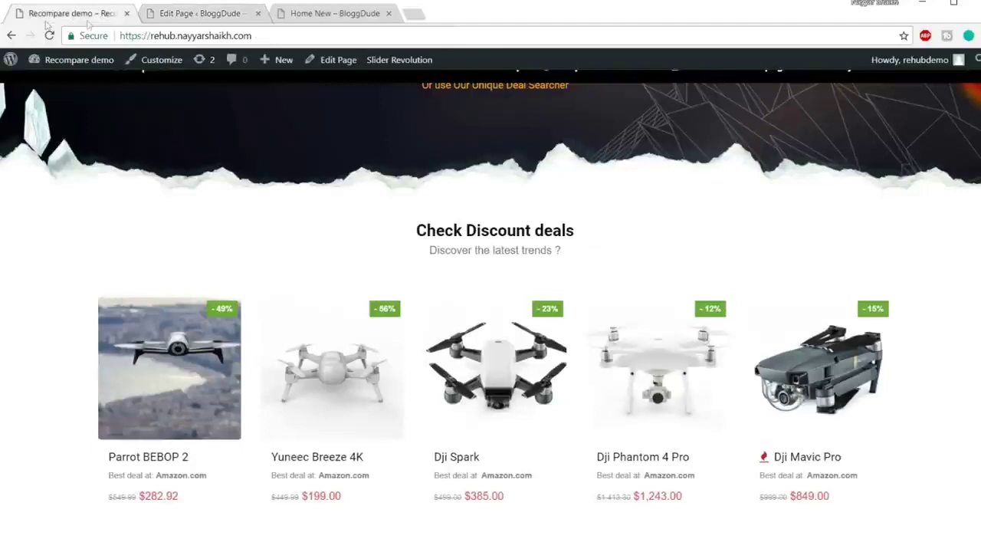
{"action": "scroll", "coordinate": [644, 271], "scroll_direction": "up", "scroll_amount": 3}
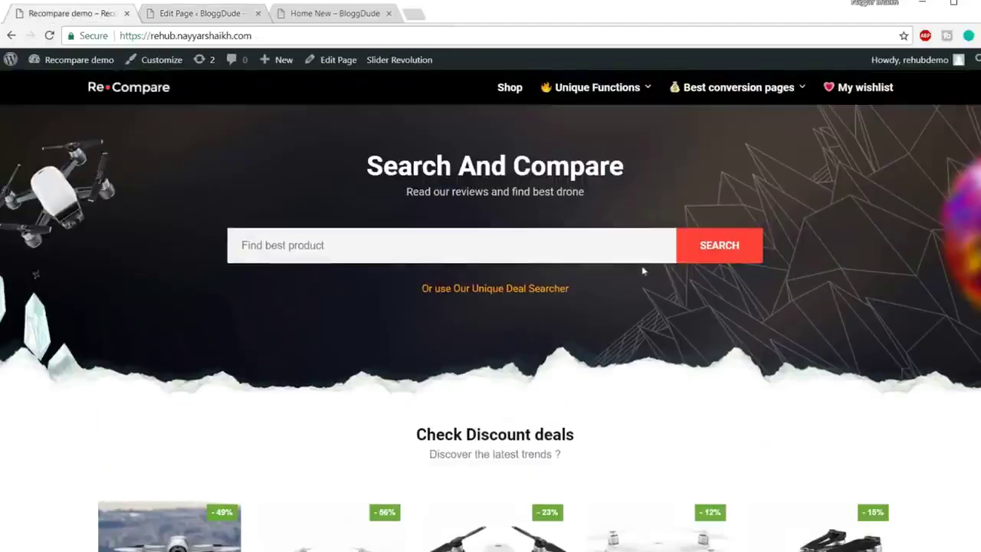
{"action": "left_click", "coordinate": [214, 11]}
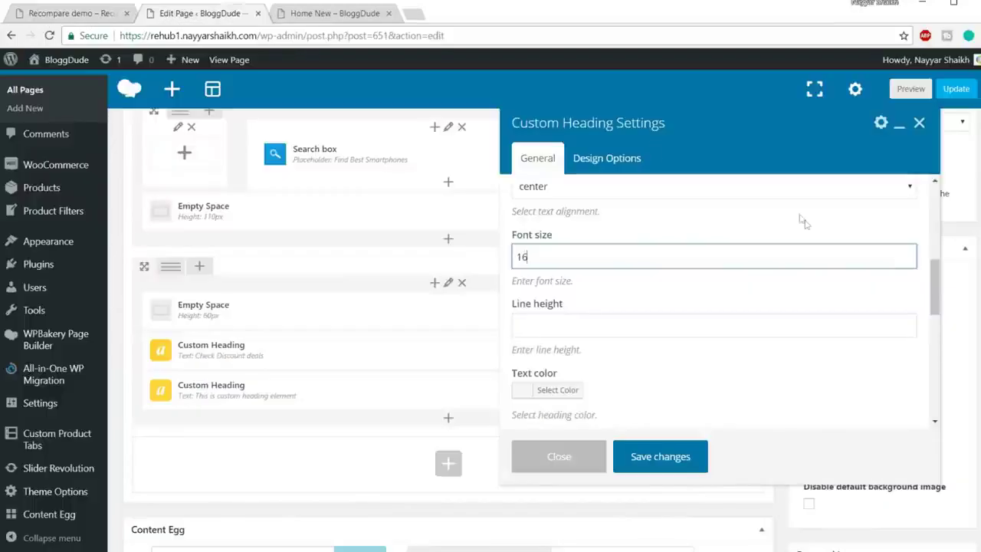
{"action": "left_click", "coordinate": [703, 322]}
{"action": "type", "text": "24px"}
{"action": "scroll", "coordinate": [697, 299], "scroll_direction": "down", "scroll_amount": 2}
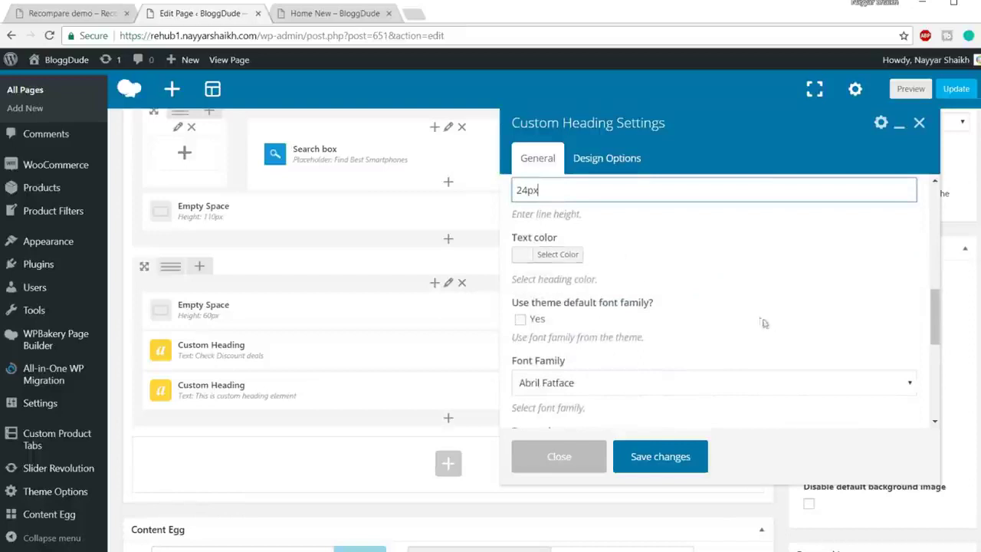
{"action": "left_click", "coordinate": [566, 268]}
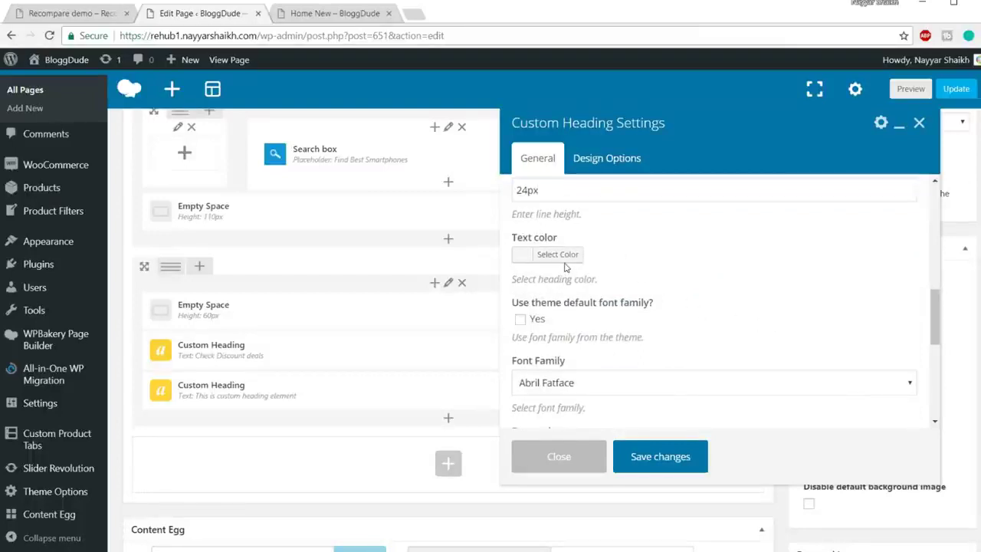
- Colour the subtitle text grey to match the demo
{"action": "left_click", "coordinate": [567, 256]}
{"action": "key", "text": "ctrl+shift+Tab"}
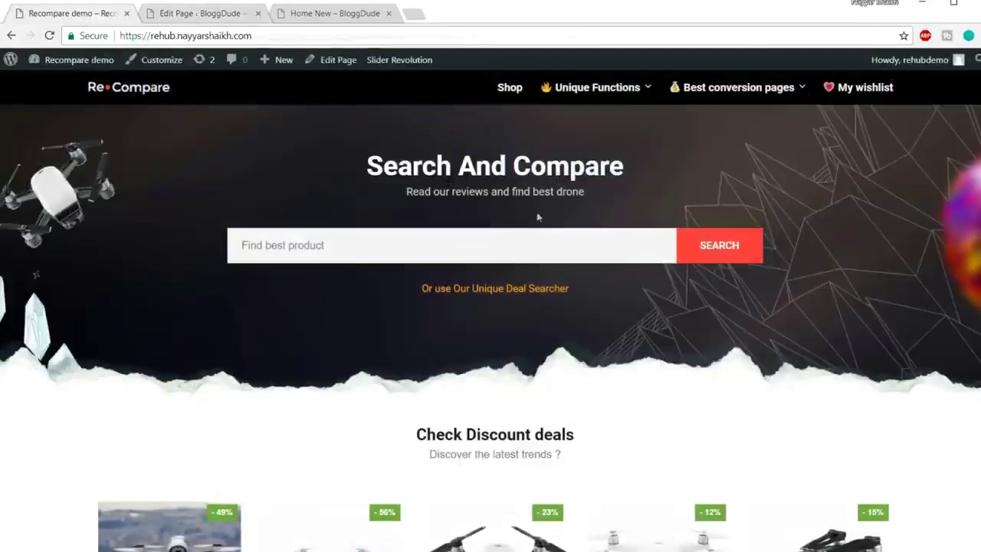
{"action": "scroll", "coordinate": [584, 321], "scroll_direction": "down", "scroll_amount": 3}
{"action": "left_click_drag", "start_coordinate": [433, 252], "coordinate": [571, 255]}
{"action": "left_click", "coordinate": [548, 252]}
{"action": "left_click", "coordinate": [200, 13]}
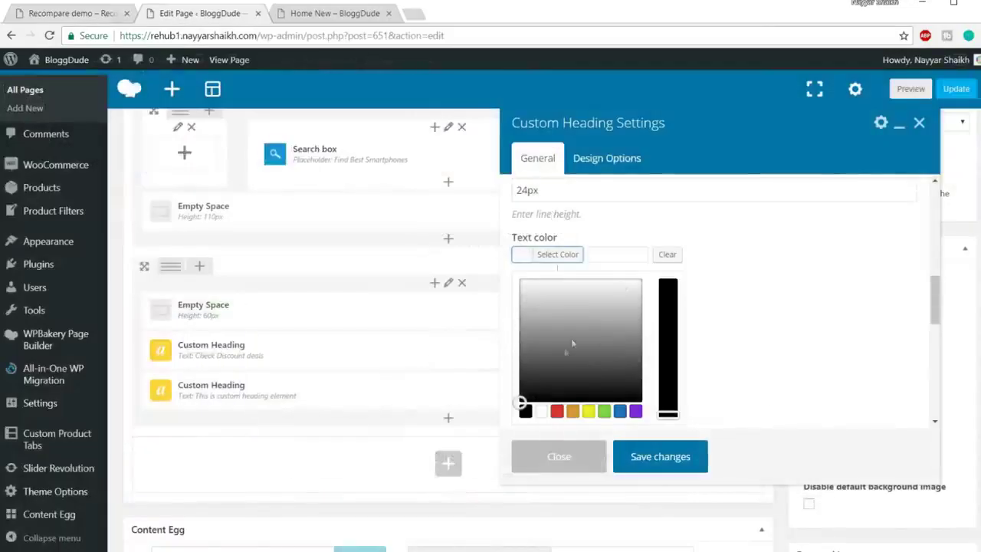
{"action": "mouse_move", "coordinate": [521, 328]}
{"action": "left_mouse_down"}
{"action": "mouse_move", "coordinate": [517, 355]}
{"action": "mouse_move", "coordinate": [517, 340]}
{"action": "left_mouse_up"}
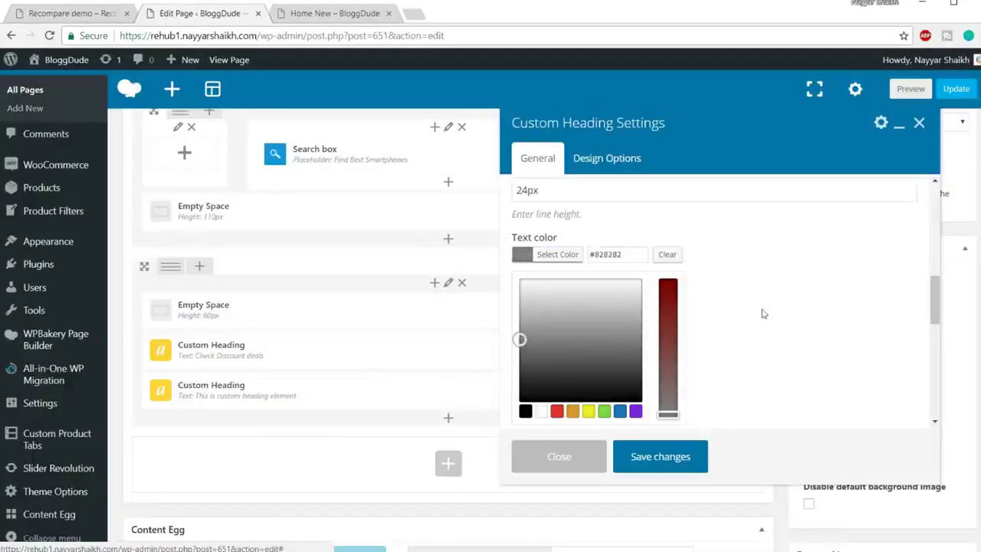
{"action": "left_click", "coordinate": [712, 278]}
- Use the theme's default font, save the subtitle, and compare it with the demo
{"action": "scroll", "coordinate": [712, 279], "scroll_direction": "down", "scroll_amount": 3}
{"action": "scroll", "coordinate": [679, 299], "scroll_direction": "up", "scroll_amount": 3}
{"action": "left_click", "coordinate": [520, 319]}
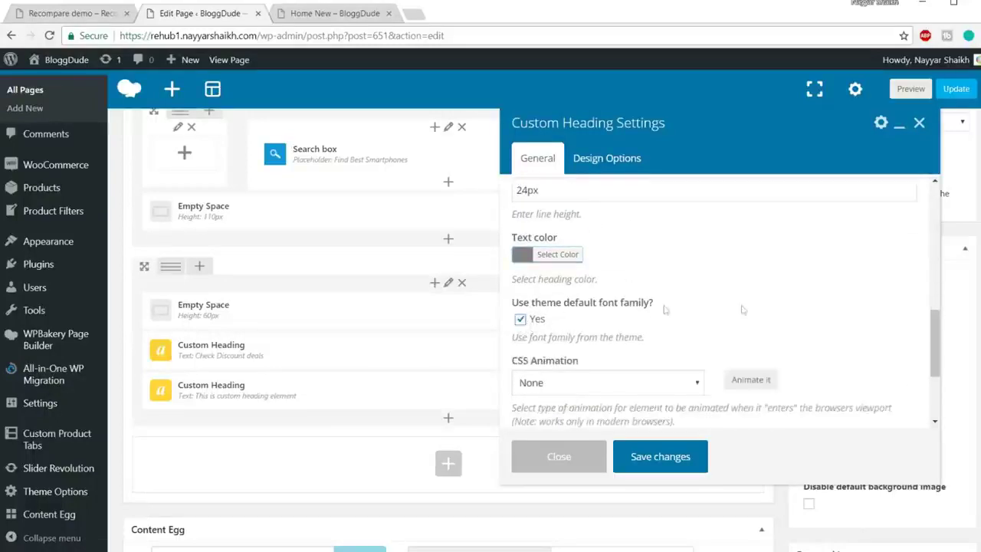
{"action": "scroll", "coordinate": [743, 310], "scroll_direction": "down", "scroll_amount": 2}
{"action": "left_click", "coordinate": [682, 457]}
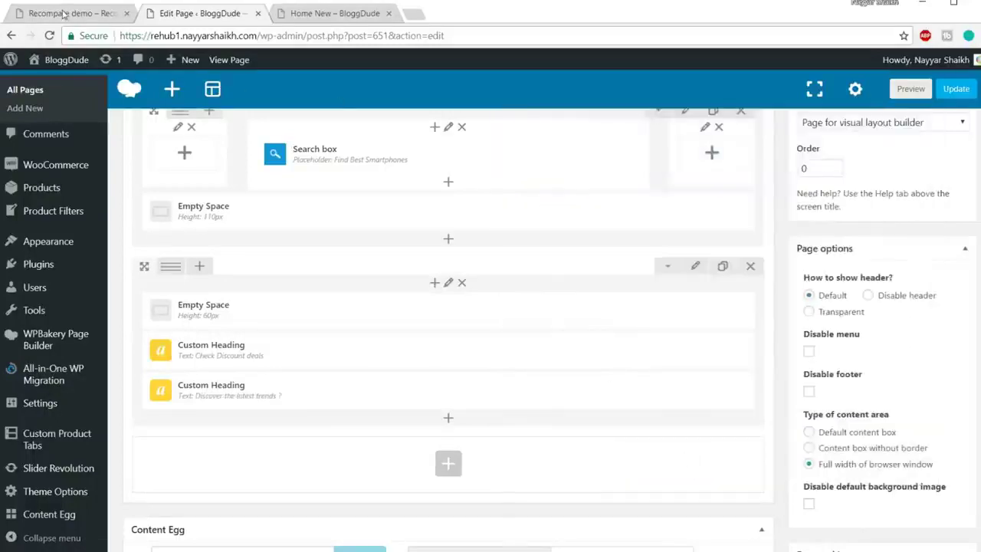
{"action": "left_click", "coordinate": [65, 14]}
{"action": "scroll", "coordinate": [352, 135], "scroll_direction": "down", "scroll_amount": 2}
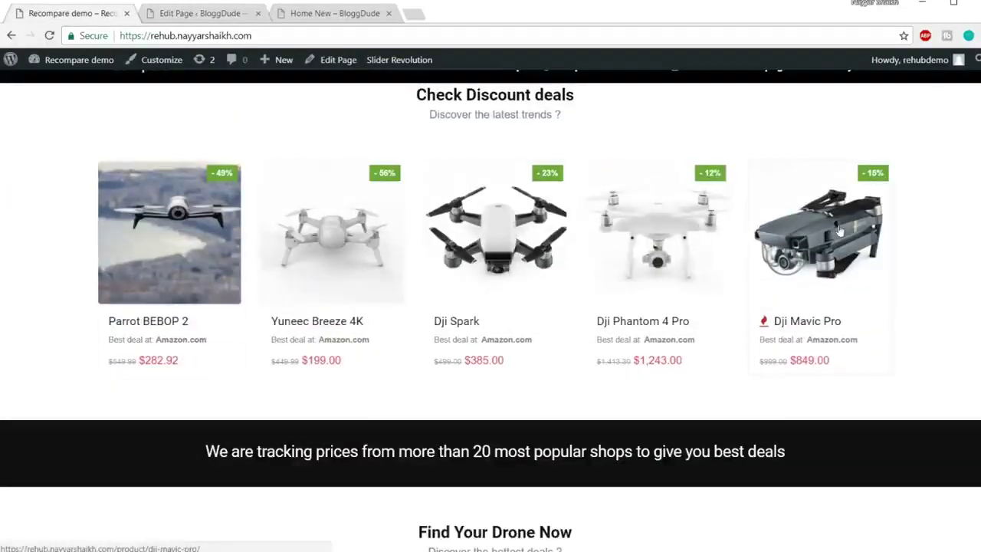
{"action": "scroll", "coordinate": [505, 211], "scroll_direction": "up", "scroll_amount": 2}
{"action": "left_click_drag", "start_coordinate": [444, 254], "coordinate": [560, 264]}
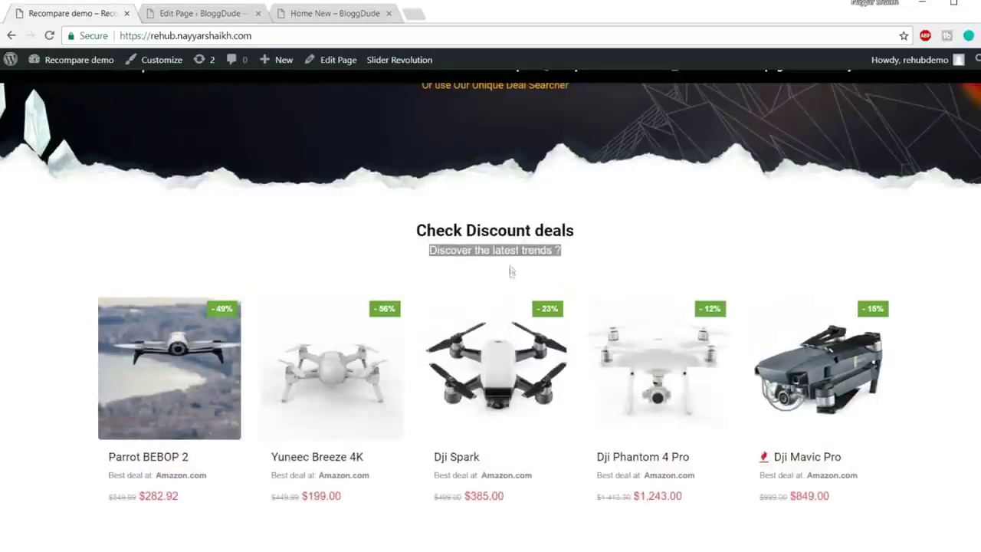
- Duplicate the Empty Space, place it below the two headings, and set its height to 20px
{"action": "left_click", "coordinate": [219, 17]}
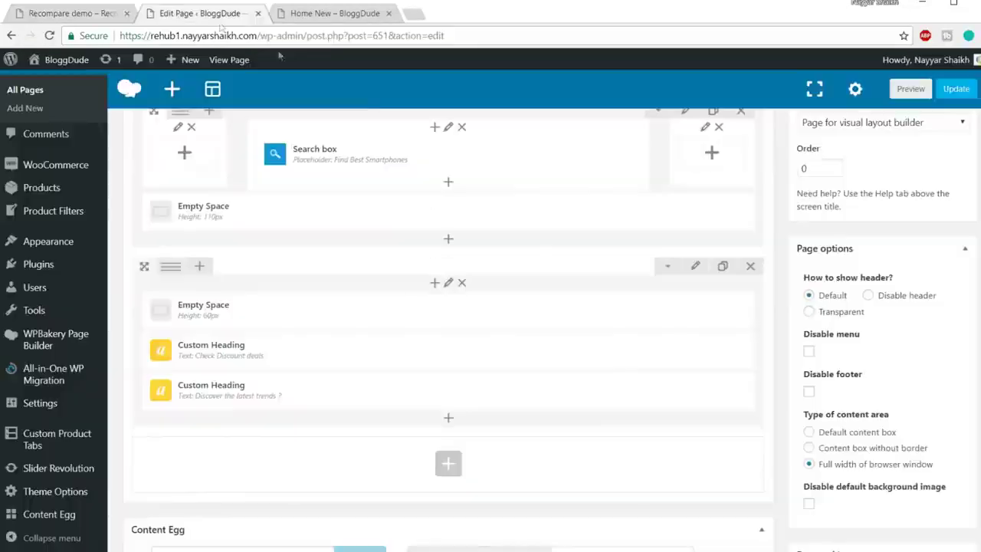
{"action": "scroll", "coordinate": [387, 124], "scroll_direction": "down", "scroll_amount": 1}
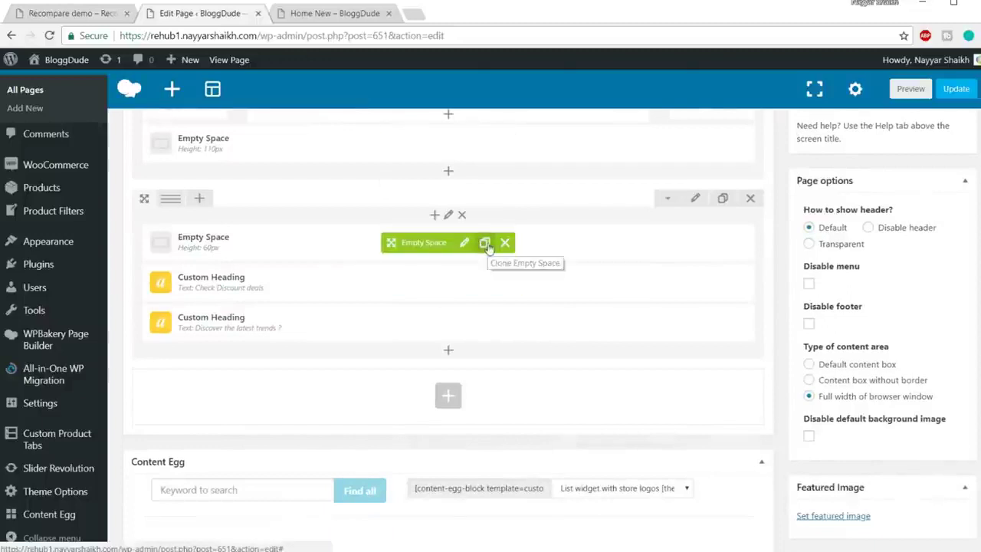
{"action": "left_click", "coordinate": [485, 243]}
{"action": "left_click_drag", "start_coordinate": [414, 244], "coordinate": [456, 373]}
{"action": "left_click", "coordinate": [464, 362]}
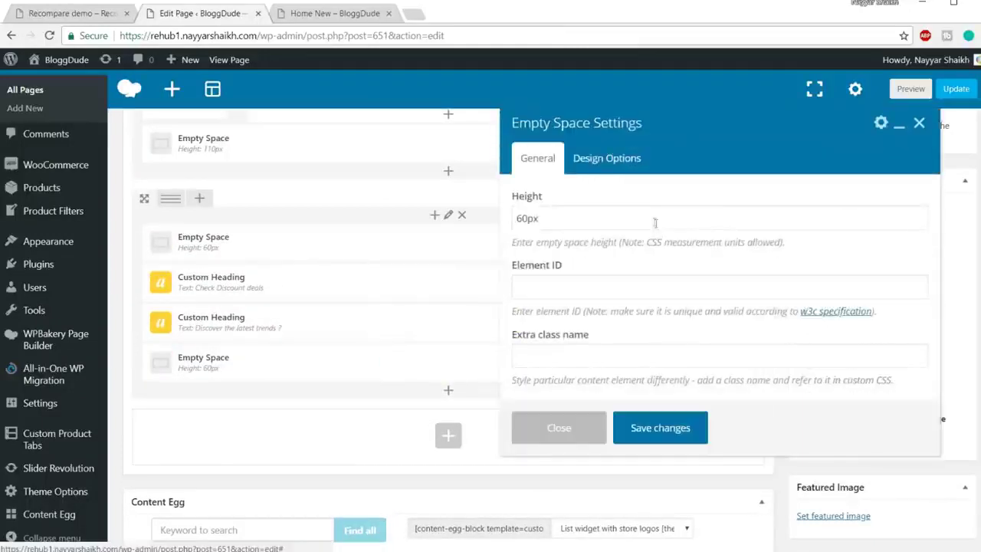
{"action": "left_click", "coordinate": [534, 219]}
{"action": "left_click_drag", "start_coordinate": [534, 219], "coordinate": [484, 222]}
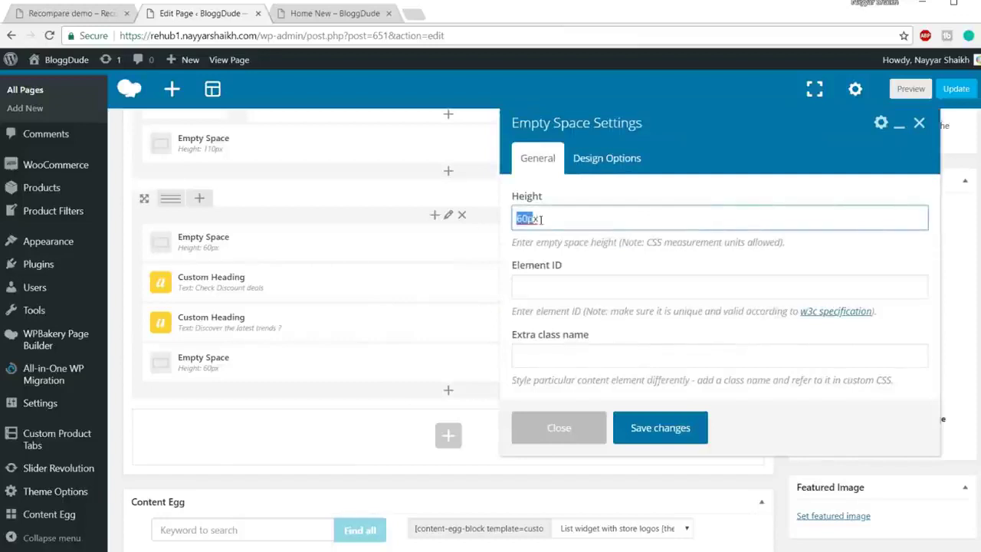
{"action": "left_click", "coordinate": [527, 220]}
{"action": "key", "text": "ctrl+a"}
{"action": "type", "text": "20px"}
{"action": "left_click", "coordinate": [649, 428]}
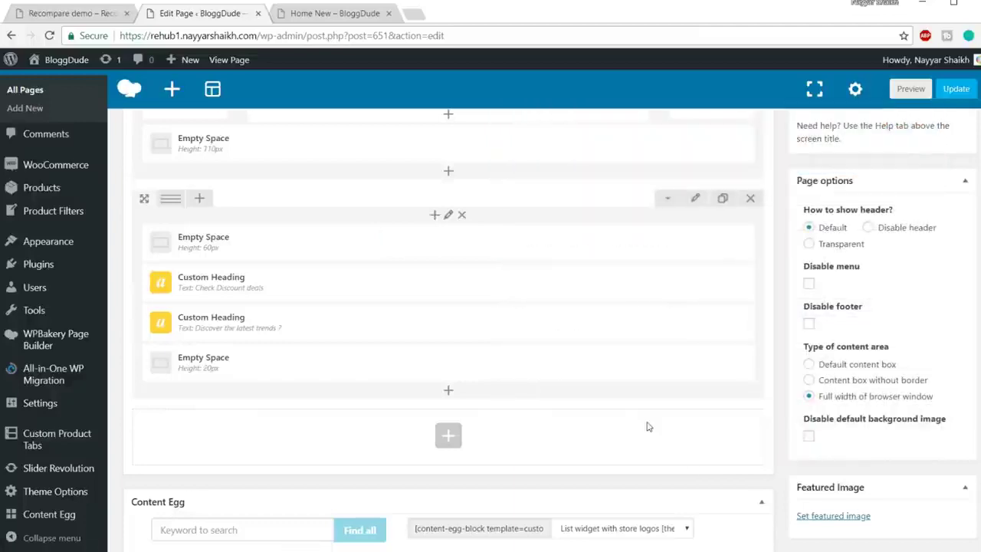
- Browse the Add Element categories and search for 'carous'
{"action": "scroll", "coordinate": [682, 345], "scroll_direction": "down", "scroll_amount": 1}
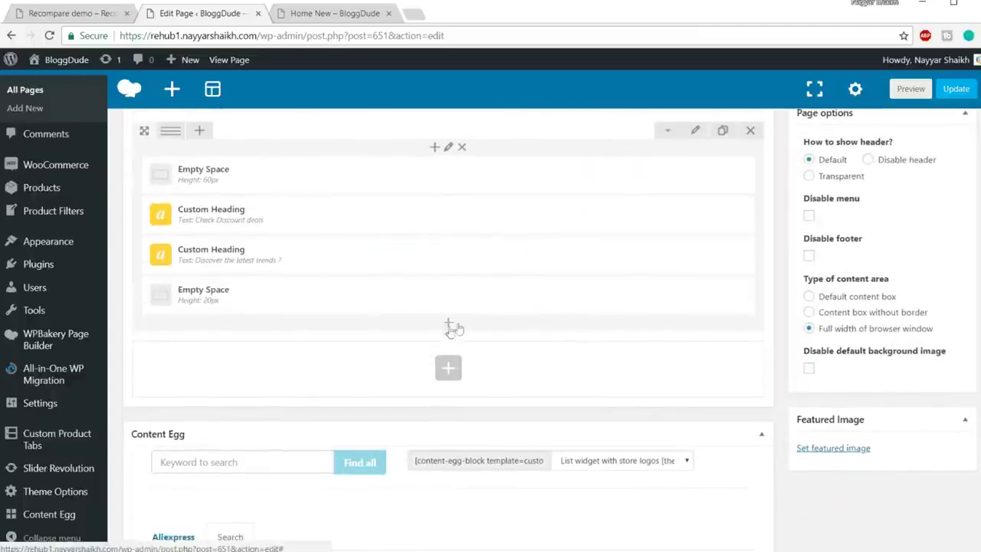
{"action": "left_click", "coordinate": [452, 326]}
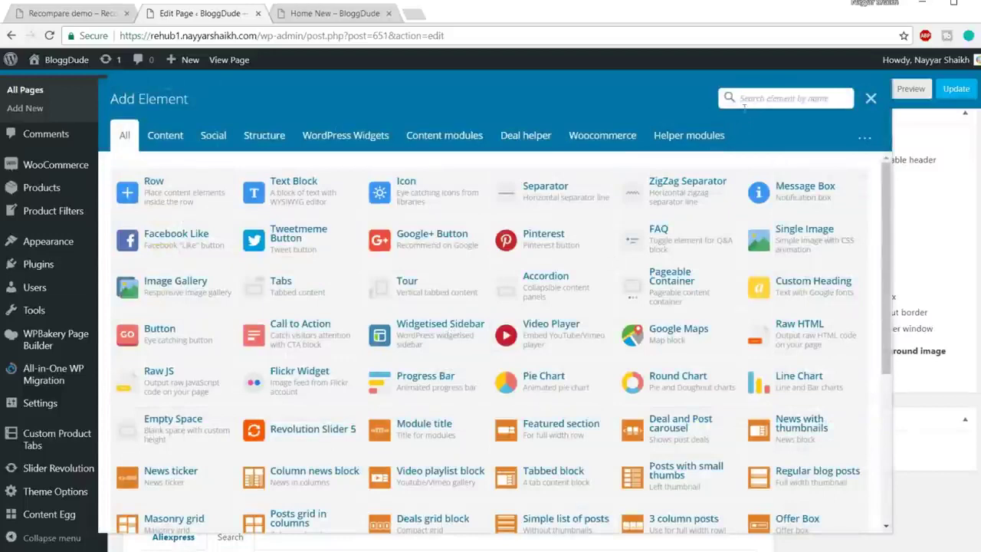
{"action": "left_click", "coordinate": [361, 137]}
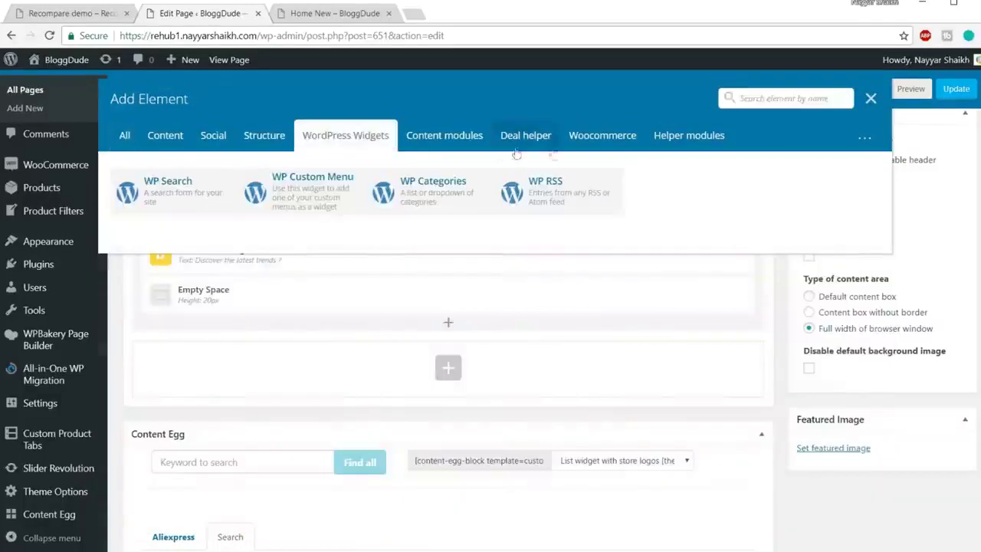
{"action": "left_click", "coordinate": [602, 147]}
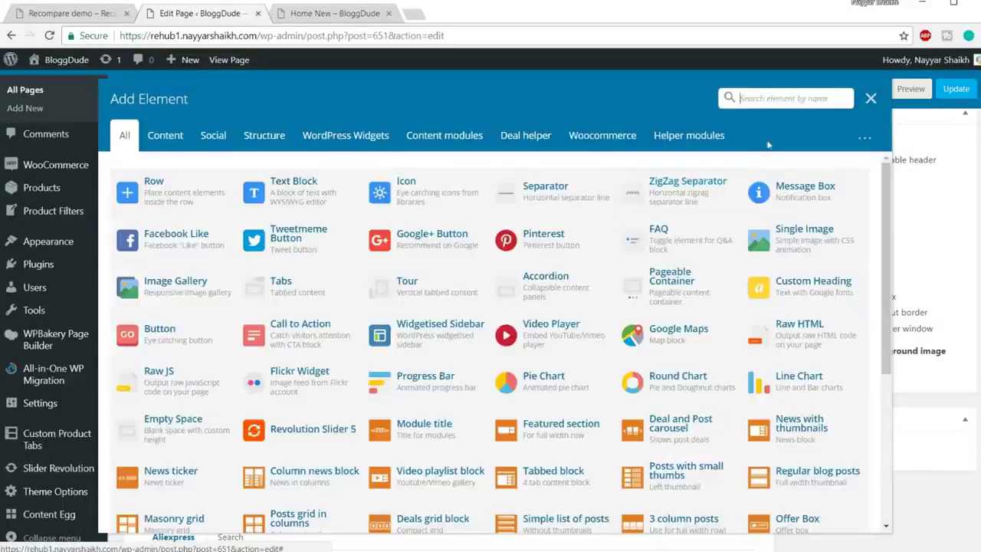
{"action": "type", "text": "carous"}
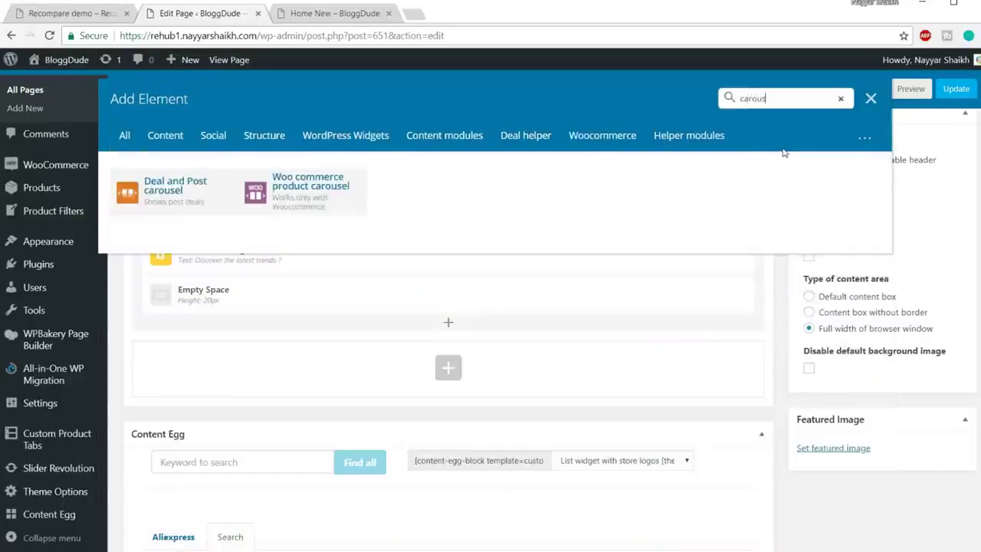
- Add a Woo commerce product carousel using Type of products as source, showing Sale products
{"action": "left_click", "coordinate": [333, 203]}
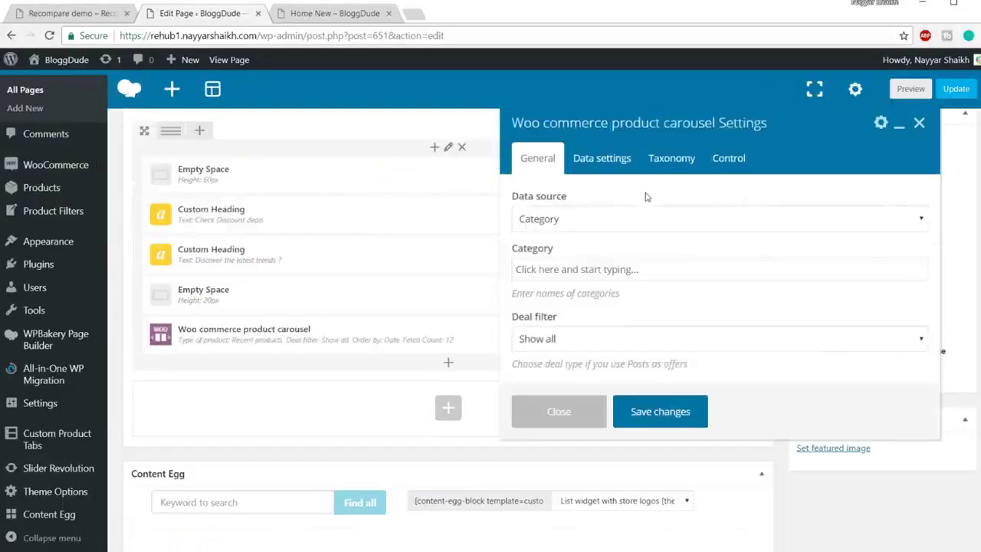
{"action": "left_click", "coordinate": [608, 219]}
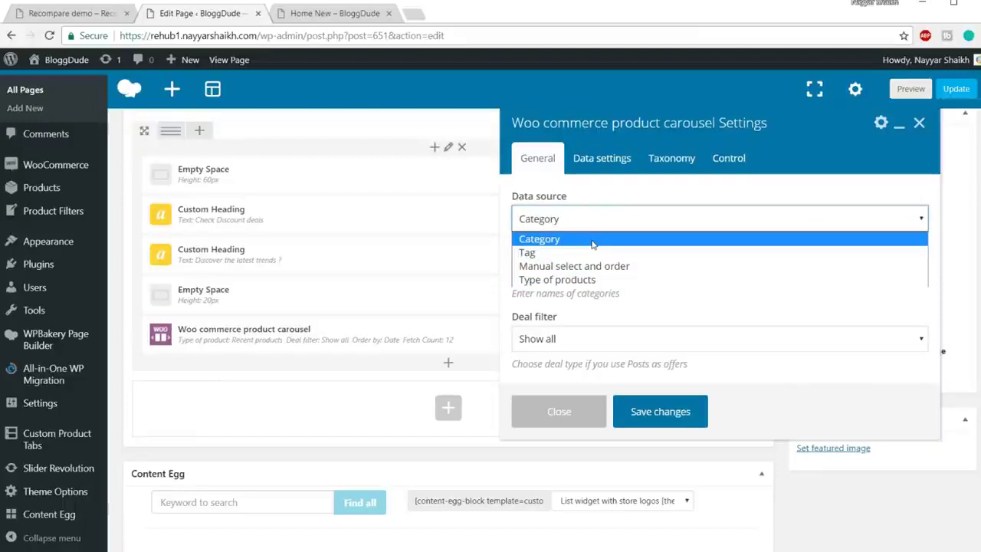
{"action": "left_click", "coordinate": [590, 281]}
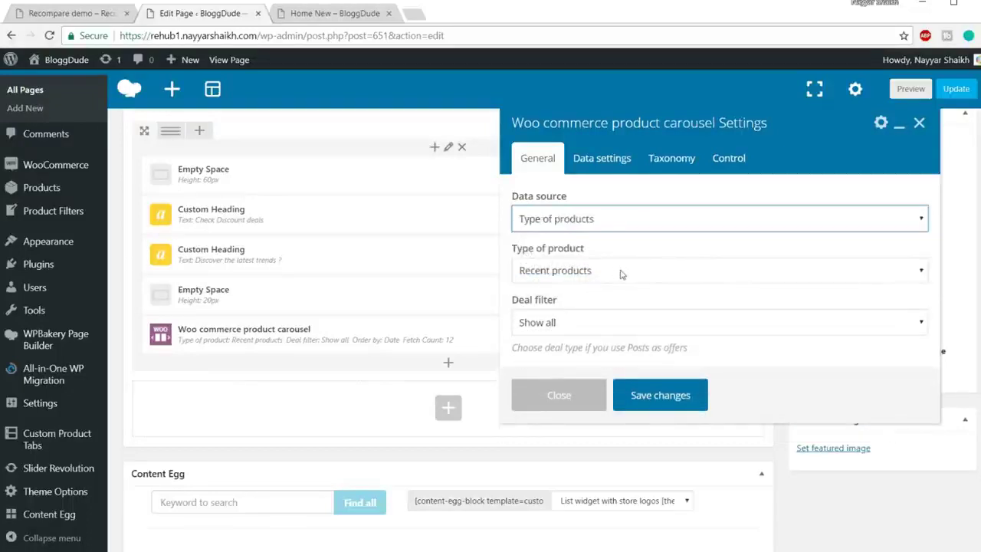
{"action": "left_click", "coordinate": [622, 274]}
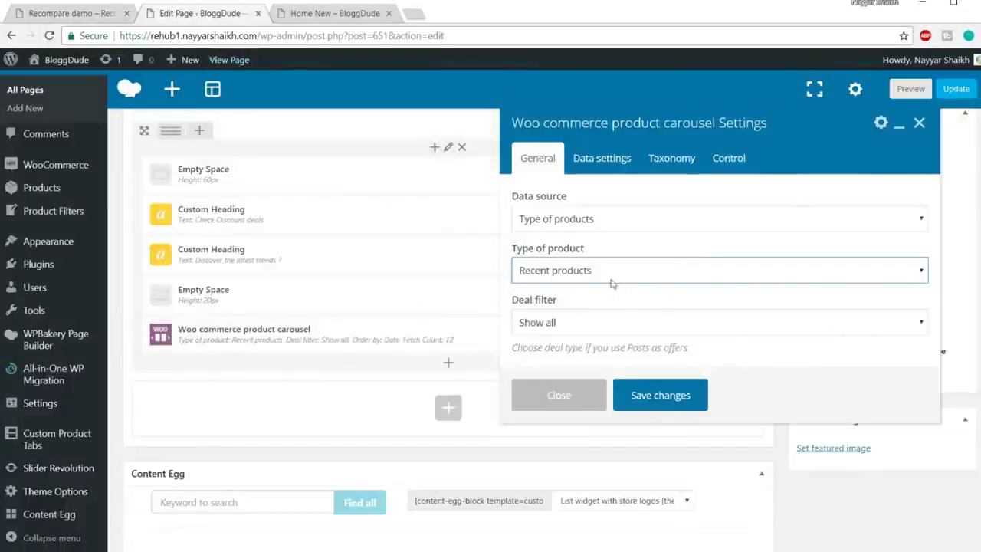
{"action": "left_click", "coordinate": [588, 279]}
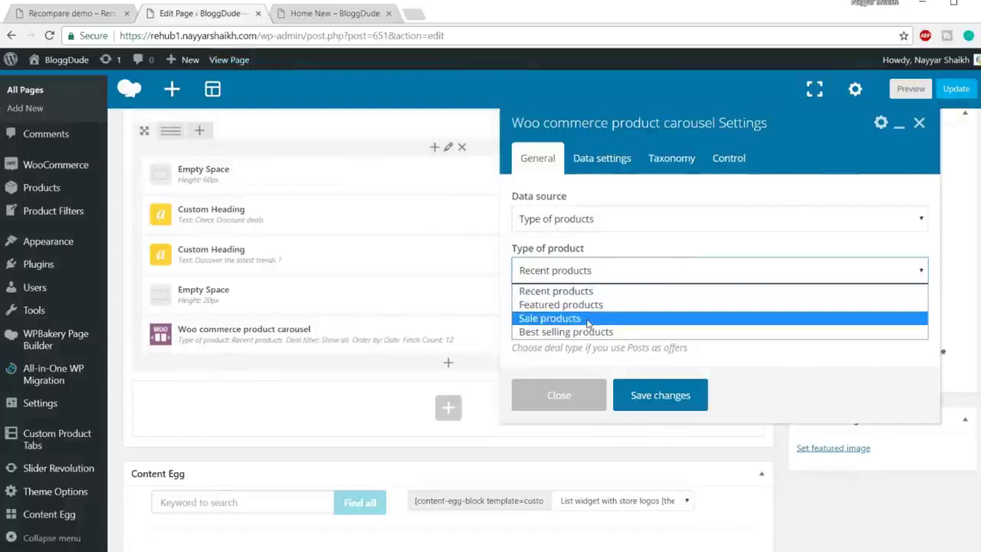
{"action": "left_click", "coordinate": [601, 320]}
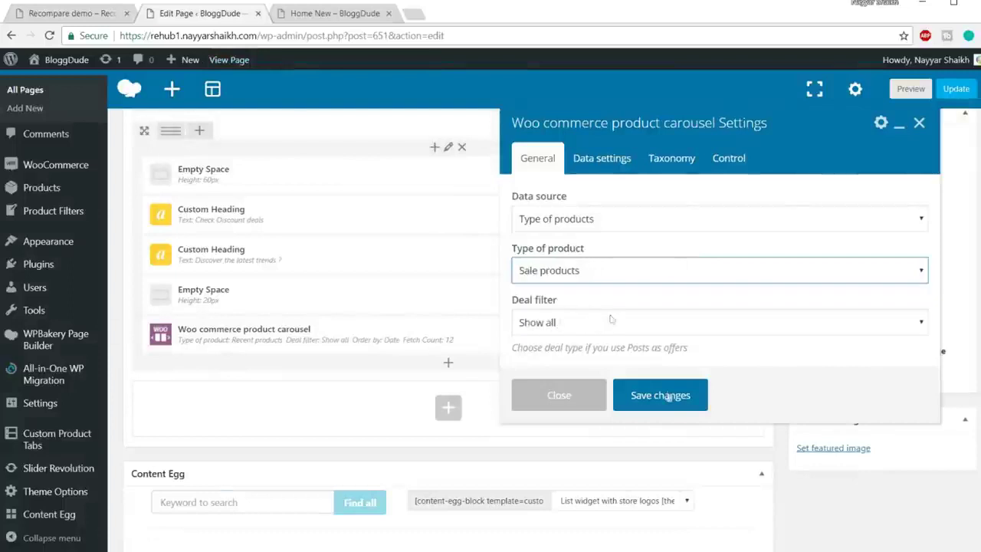
- Leave the carousel's price range empty, save its settings, and update the page
{"action": "left_click", "coordinate": [609, 170]}
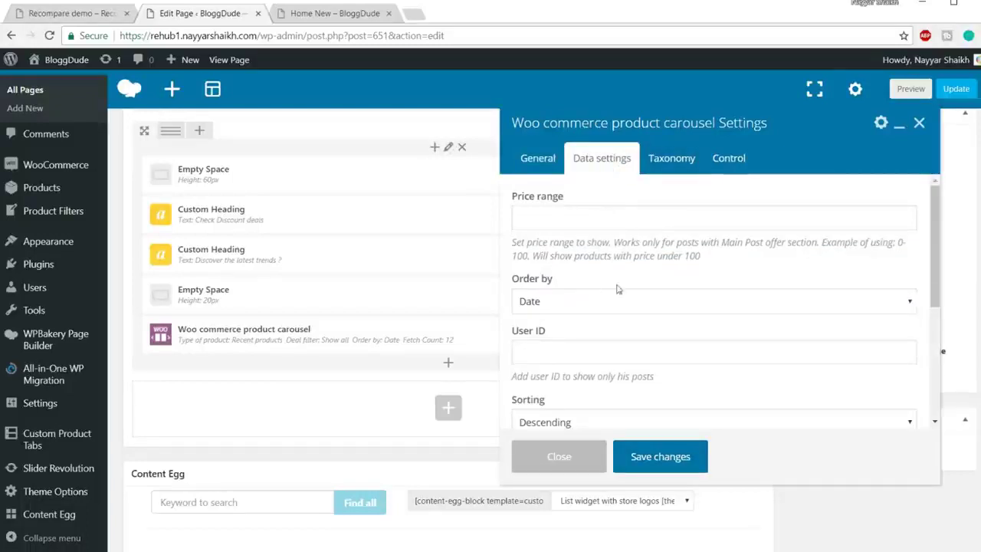
{"action": "left_click", "coordinate": [730, 215]}
{"action": "type", "text": "0"}
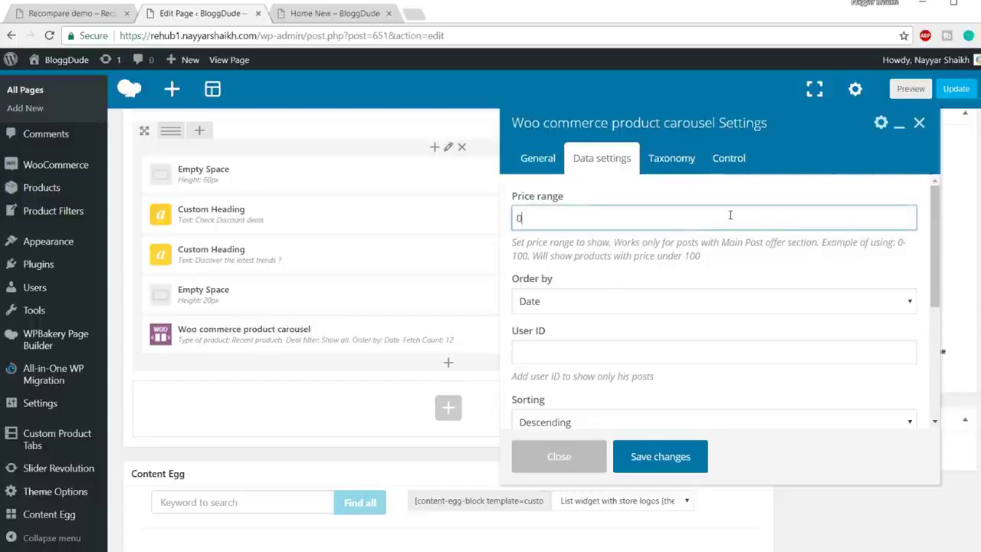
{"action": "type", "text": "0"}
{"action": "key", "text": "ctrl+a"}
{"action": "key", "text": "BackSpace"}
{"action": "left_click", "coordinate": [728, 159]}
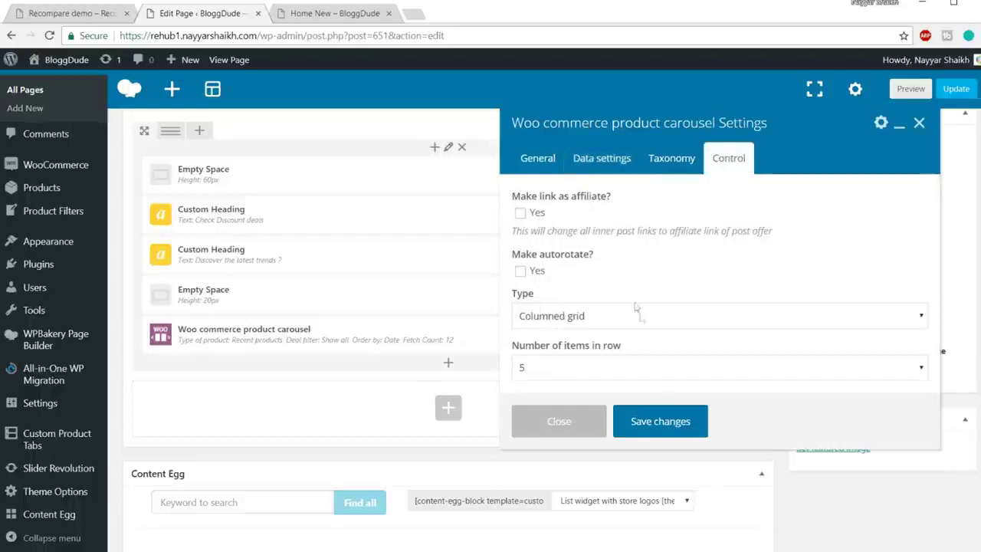
{"action": "left_click", "coordinate": [671, 427]}
{"action": "left_click", "coordinate": [956, 89]}
- Update the page again and reload the live Home New page
{"action": "left_click", "coordinate": [340, 13]}
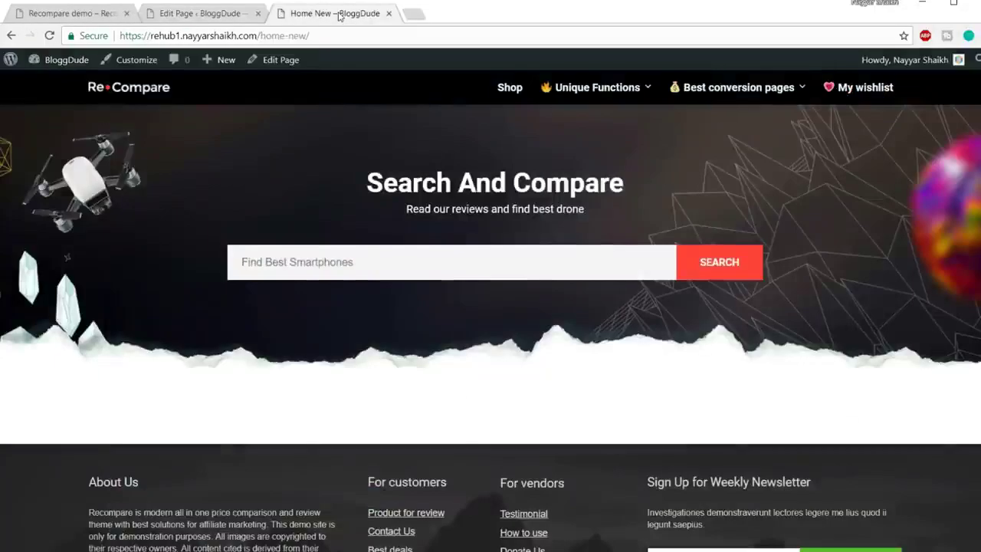
{"action": "left_click", "coordinate": [197, 15]}
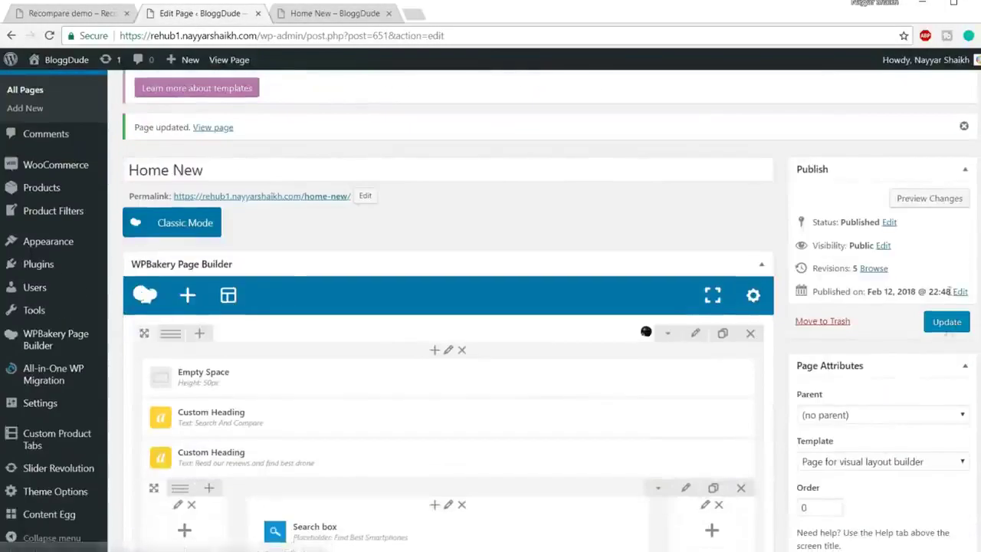
{"action": "left_click", "coordinate": [947, 321]}
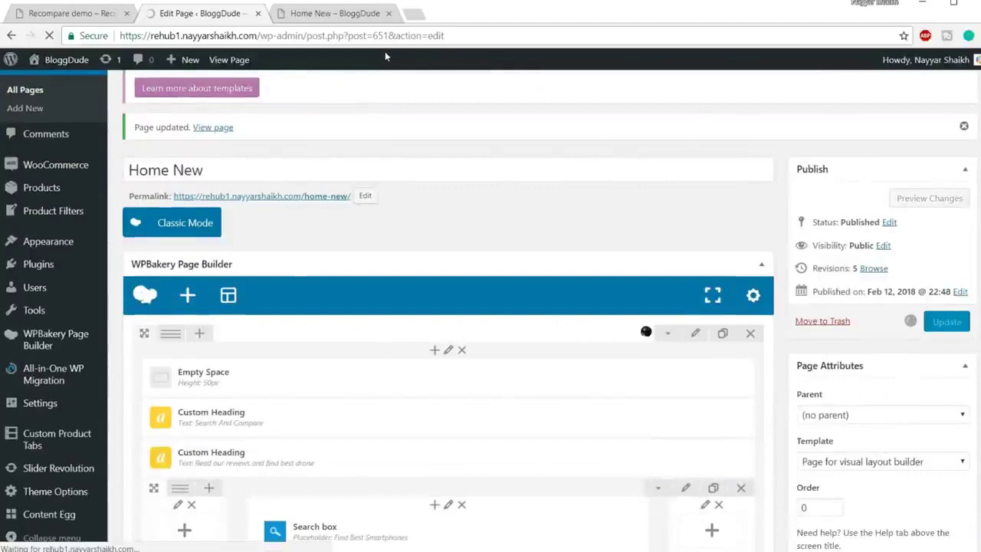
{"action": "left_click", "coordinate": [325, 15]}
{"action": "left_click", "coordinate": [330, 30]}
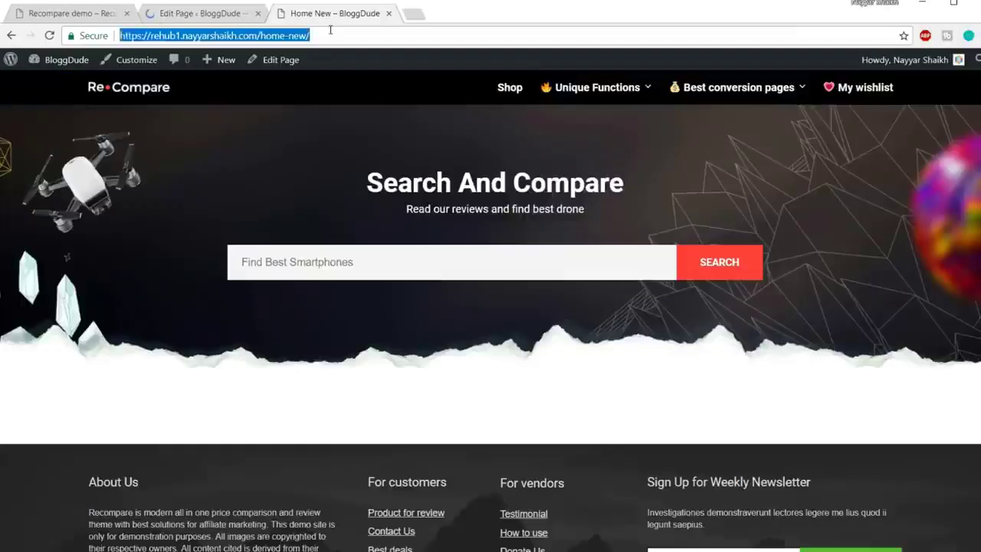
{"action": "key", "text": "Return"}
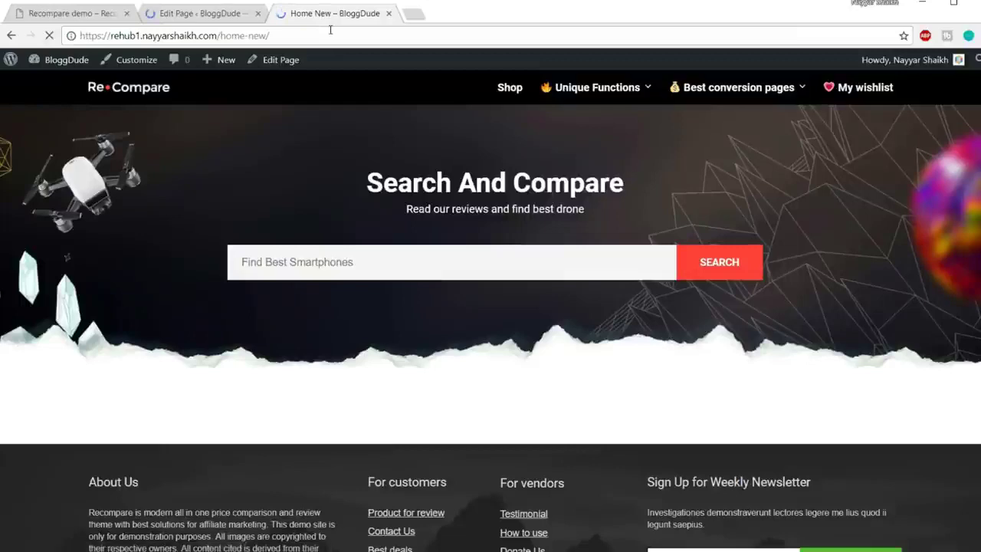
- Step the deals carousel forward and back to check the discounted products
{"action": "scroll", "coordinate": [739, 245], "scroll_direction": "down", "scroll_amount": 4}
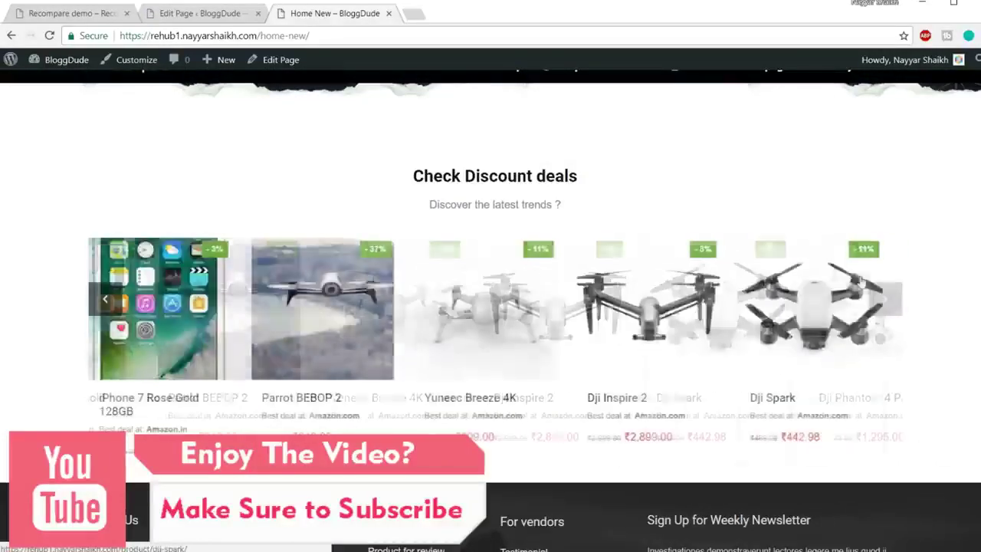
{"action": "left_click", "coordinate": [885, 301]}
{"action": "left_click", "coordinate": [885, 300]}
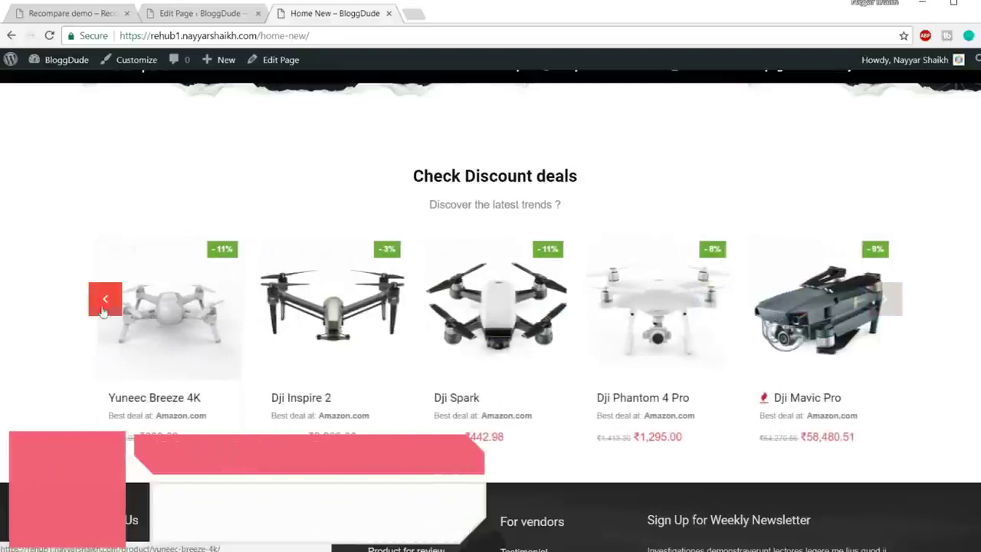
{"action": "left_click", "coordinate": [104, 302]}
{"action": "left_click", "coordinate": [104, 303]}
{"action": "left_click", "coordinate": [104, 303]}
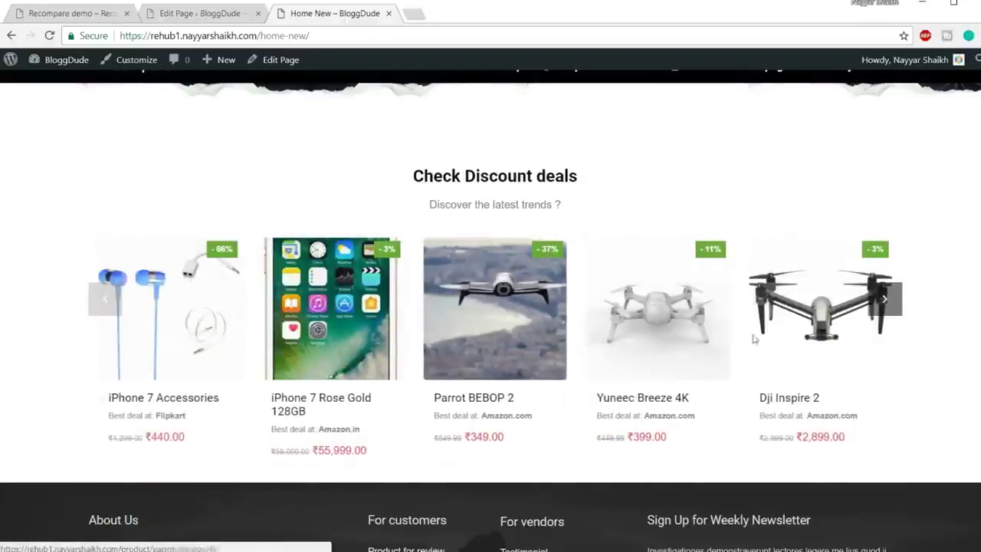
{"action": "left_click_drag", "start_coordinate": [754, 340], "coordinate": [582, 337]}
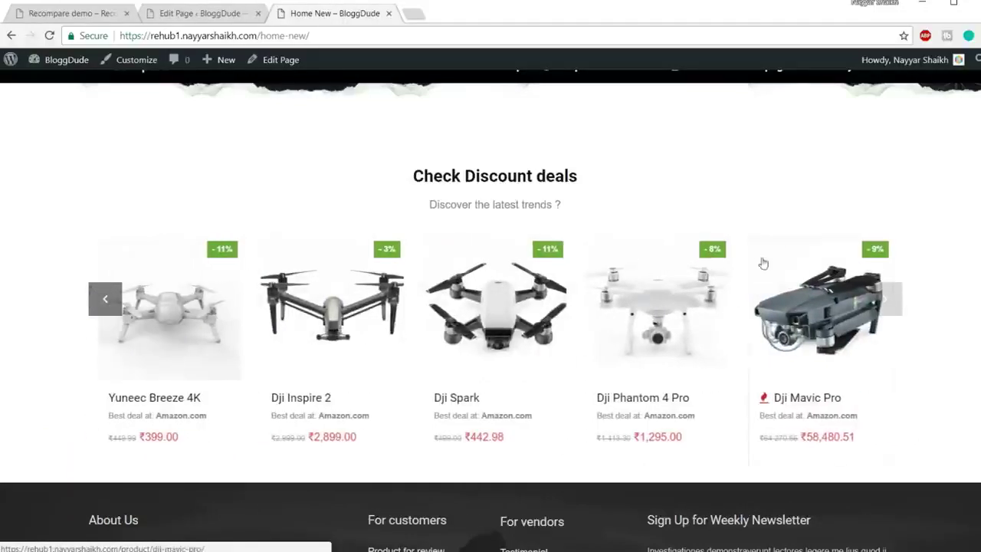
{"action": "left_click_drag", "start_coordinate": [734, 263], "coordinate": [306, 283]}
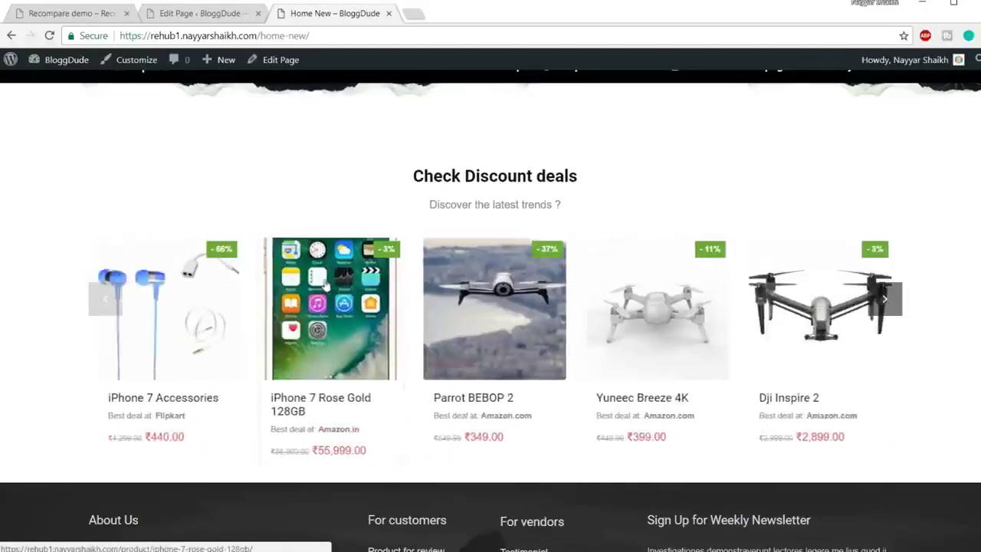
- Review the demo's tracking-prices banner, then go back to the page editor
{"action": "left_click", "coordinate": [69, 10]}
{"action": "scroll", "coordinate": [757, 243], "scroll_direction": "down", "scroll_amount": 5}
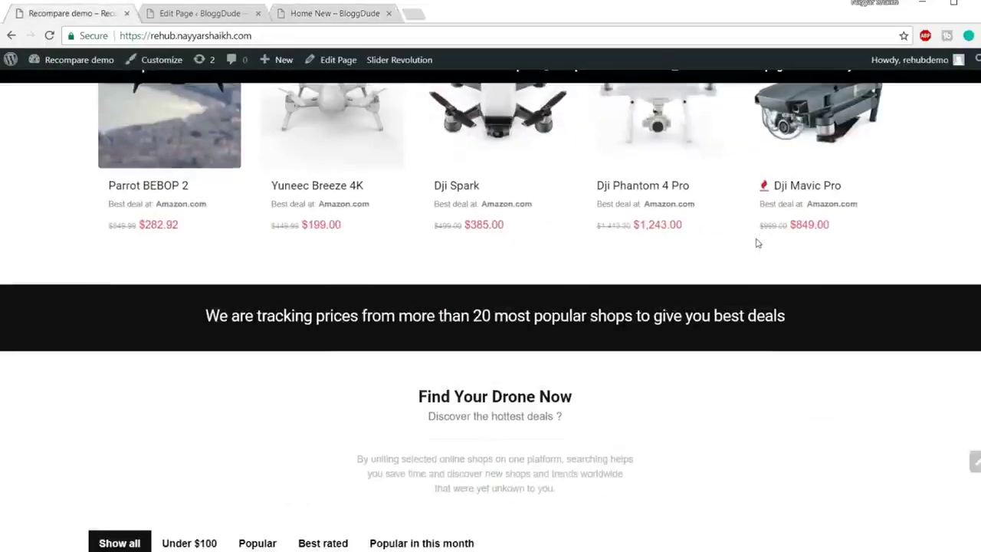
{"action": "scroll", "coordinate": [605, 245], "scroll_direction": "up", "scroll_amount": 2}
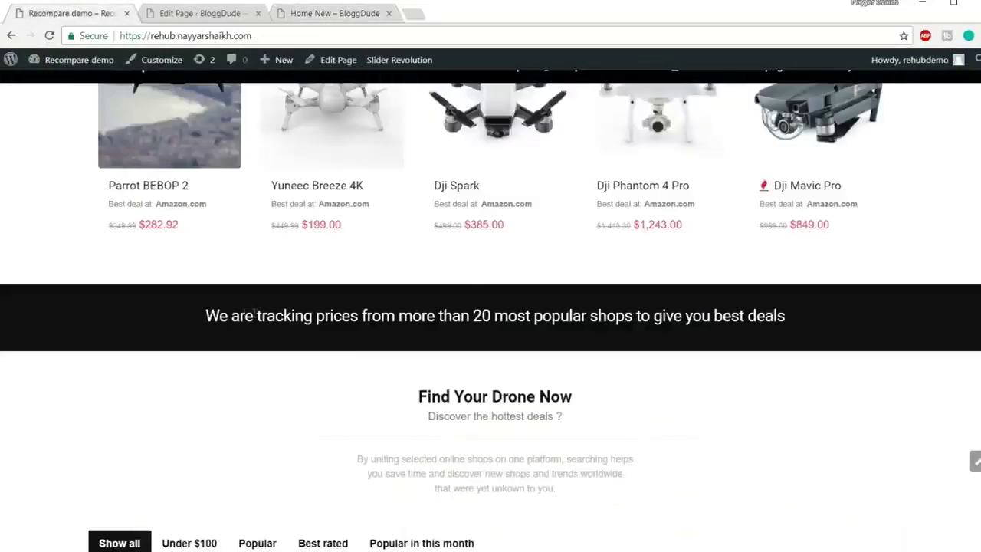
{"action": "left_click_drag", "start_coordinate": [198, 324], "coordinate": [861, 319]}
{"action": "key", "text": "ctrl+c"}
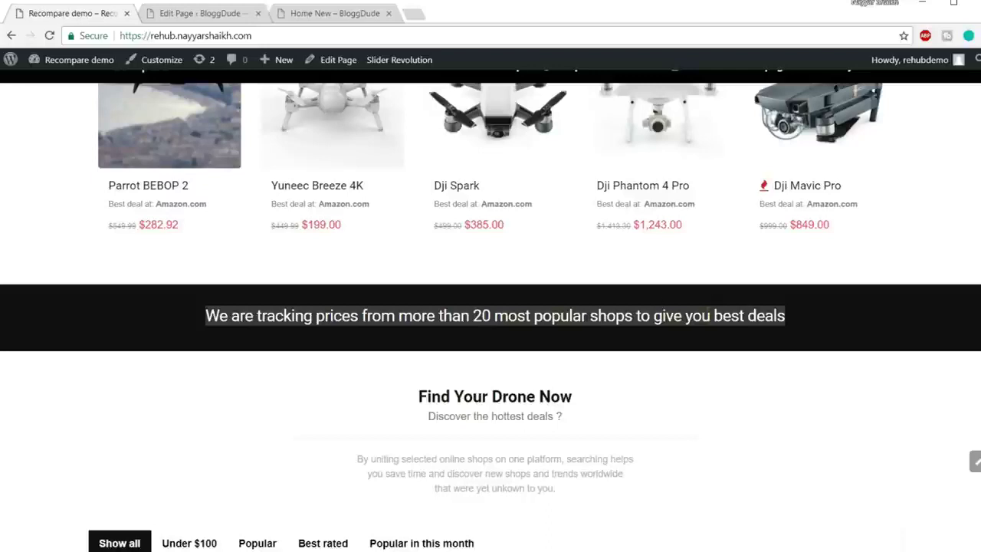
{"action": "left_click", "coordinate": [488, 250]}
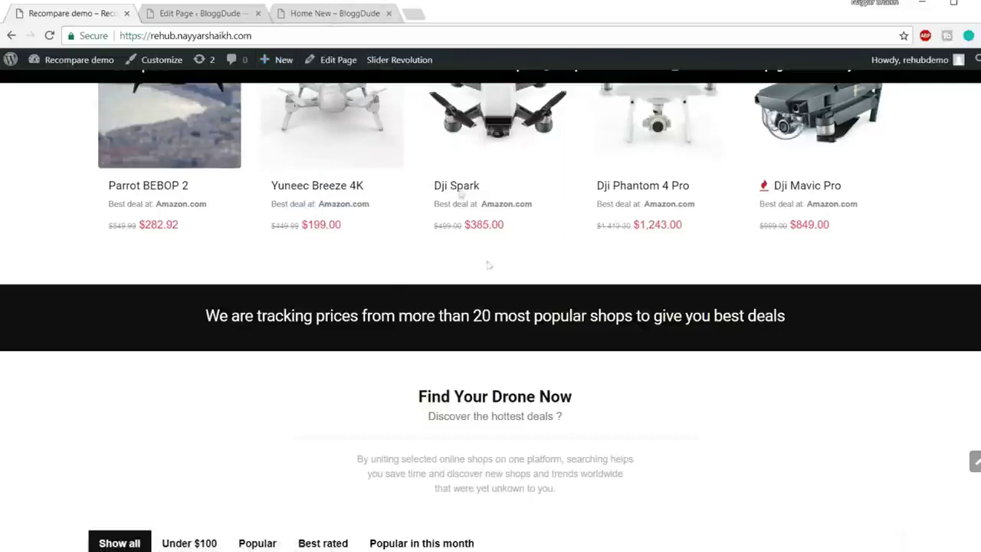
{"action": "left_click", "coordinate": [230, 13]}
- Duplicate the 20px Empty Space and place the copy below the product carousel
{"action": "scroll", "coordinate": [628, 322], "scroll_direction": "down", "scroll_amount": 5}
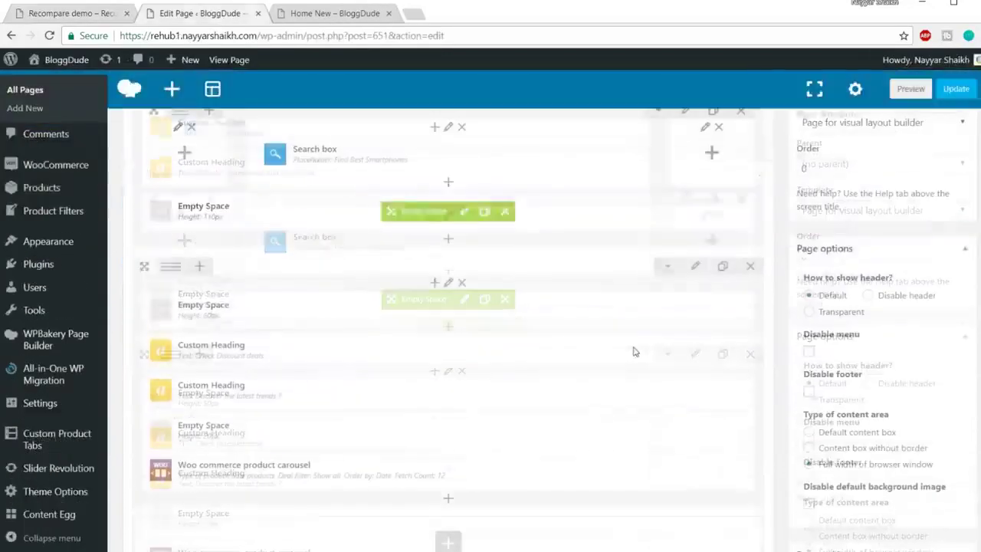
{"action": "scroll", "coordinate": [256, 287], "scroll_direction": "up", "scroll_amount": 2}
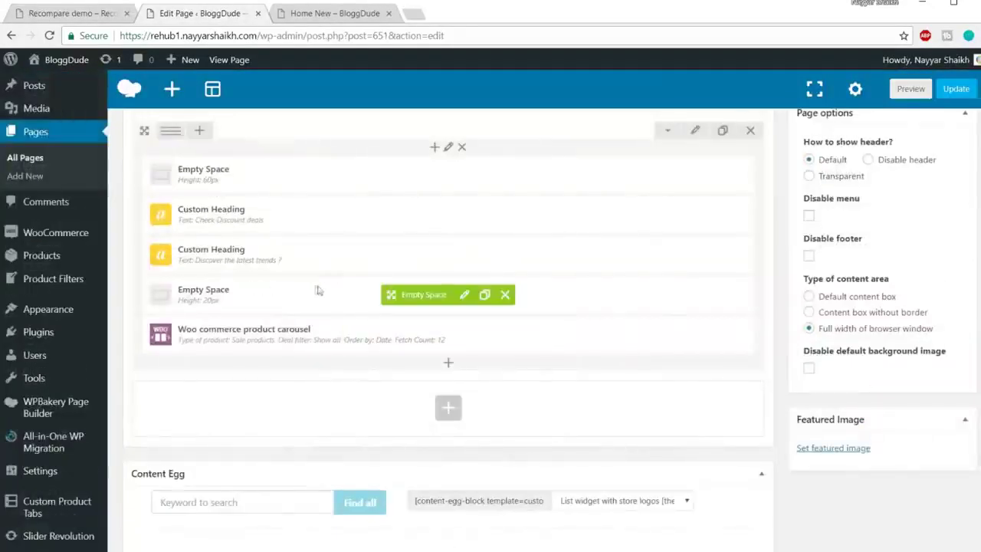
{"action": "left_click", "coordinate": [484, 295]}
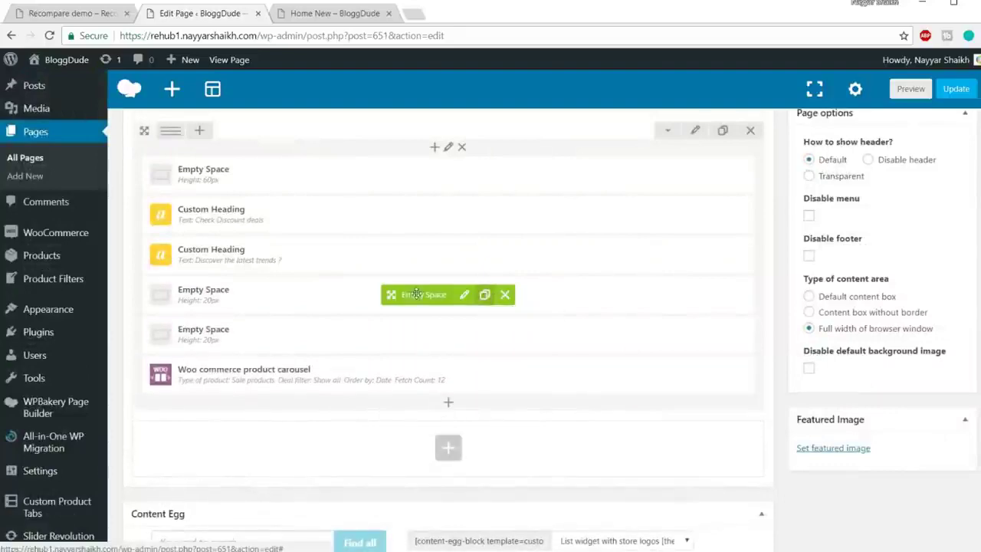
{"action": "left_click_drag", "start_coordinate": [411, 293], "coordinate": [406, 387]}
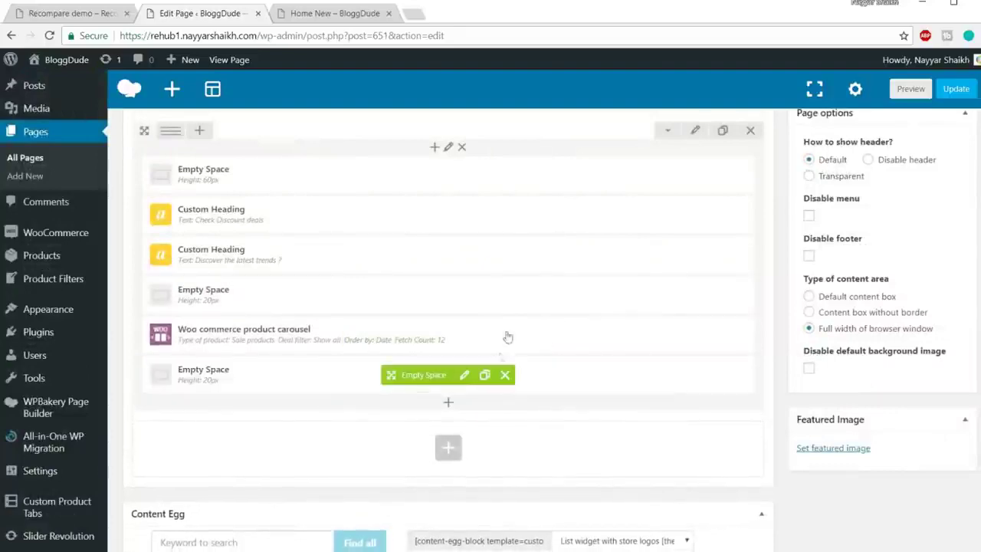
- Compare the live page with the demo's banner, then search Add Element for 'head'
{"action": "left_click", "coordinate": [322, 17]}
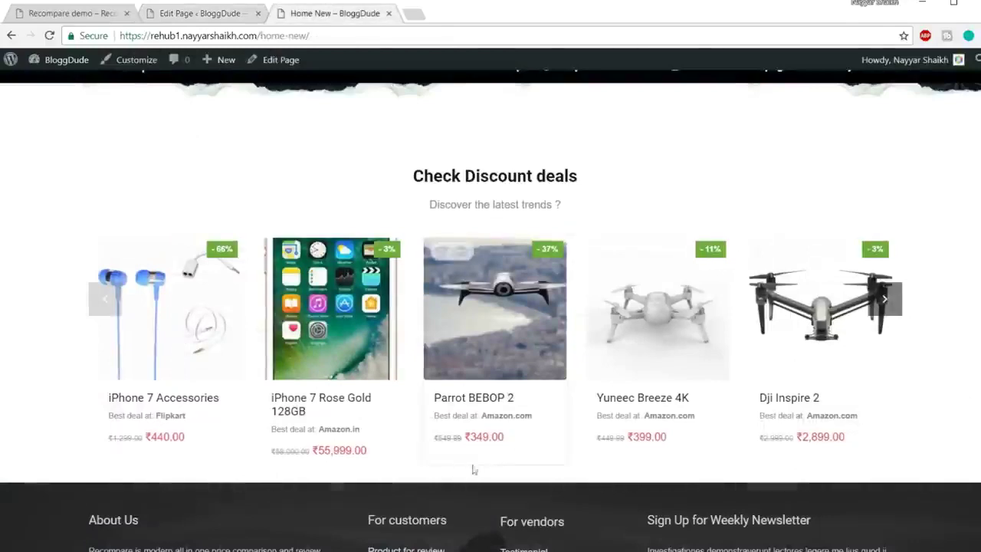
{"action": "left_click", "coordinate": [84, 15]}
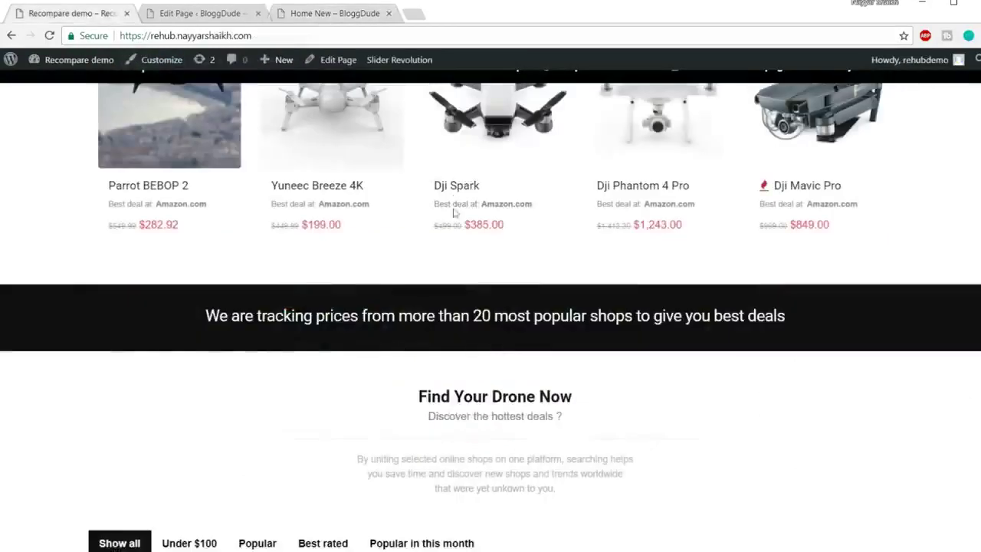
{"action": "scroll", "coordinate": [790, 261], "scroll_direction": "down", "scroll_amount": 1}
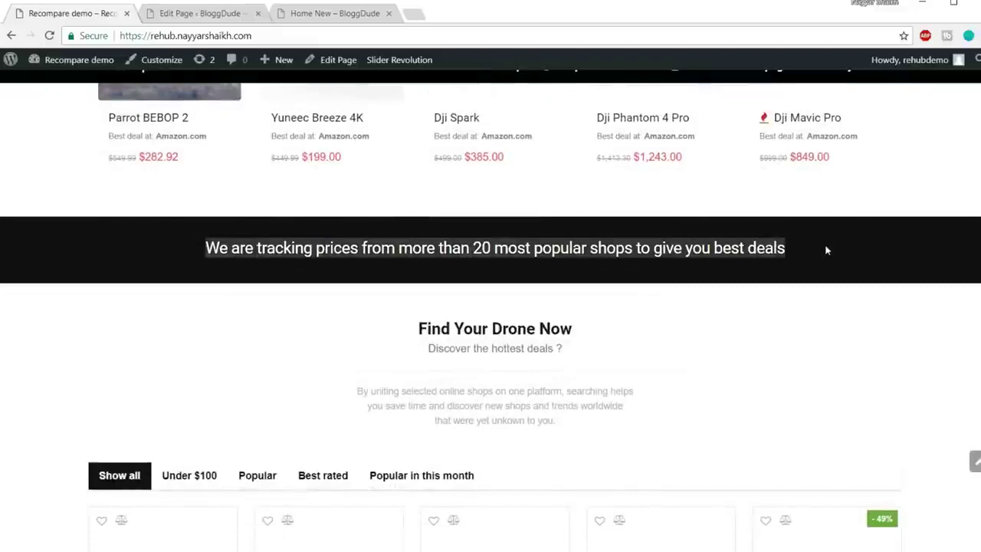
{"action": "left_click", "coordinate": [199, 13]}
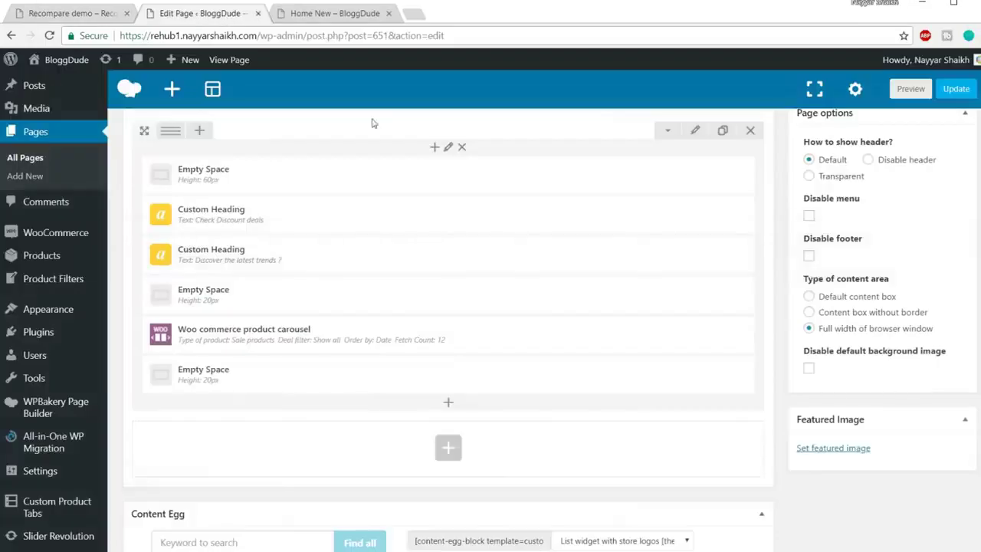
{"action": "scroll", "coordinate": [498, 306], "scroll_direction": "down", "scroll_amount": 2}
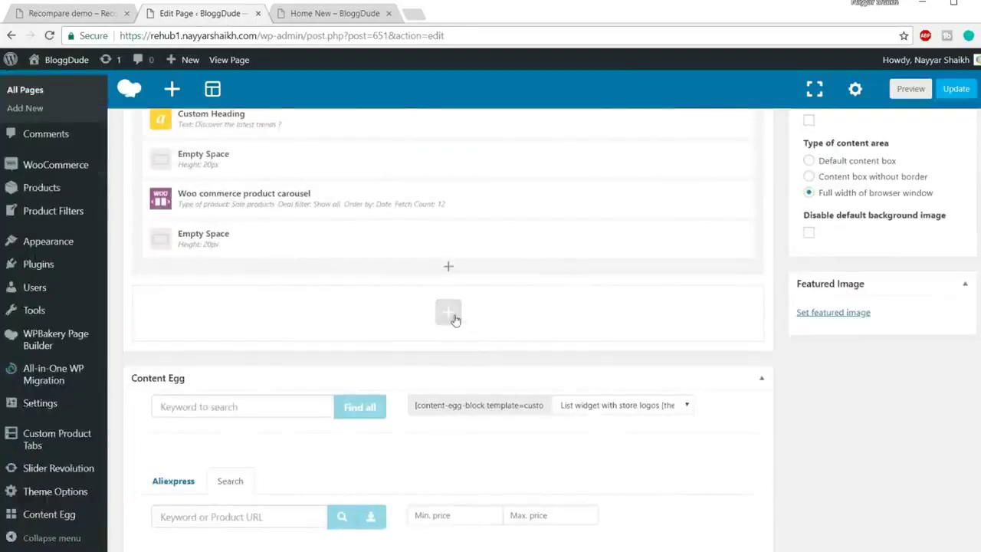
{"action": "left_click", "coordinate": [85, 16]}
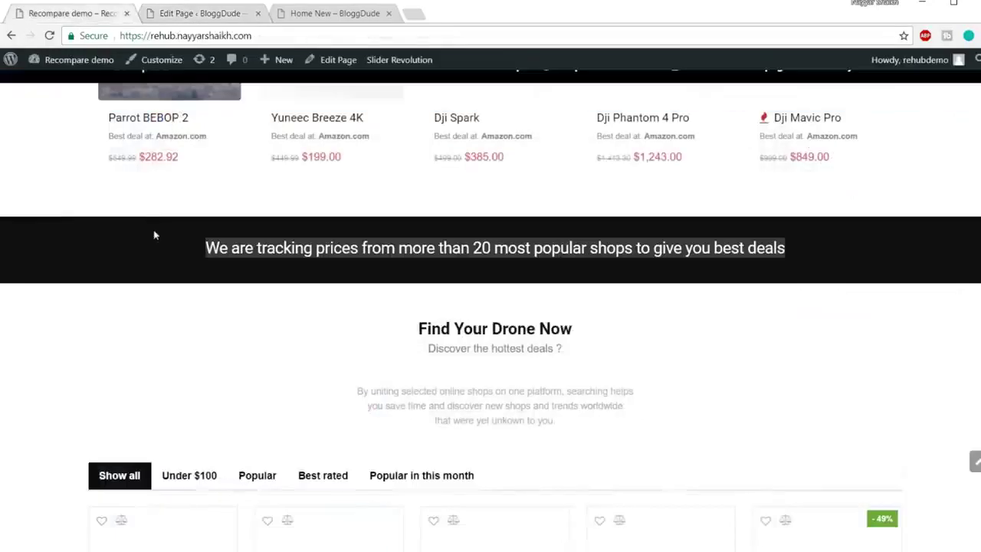
{"action": "left_click", "coordinate": [238, 15]}
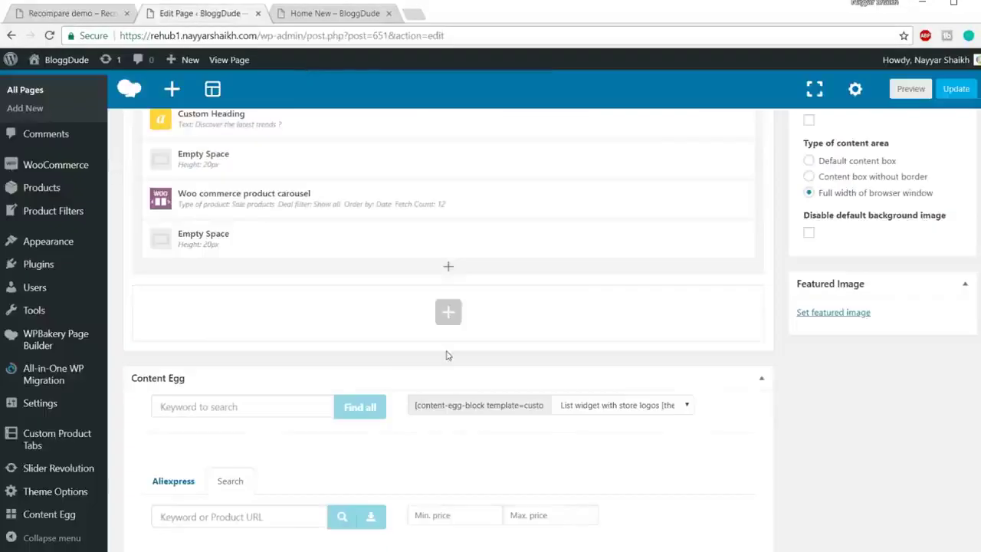
{"action": "left_click", "coordinate": [449, 312]}
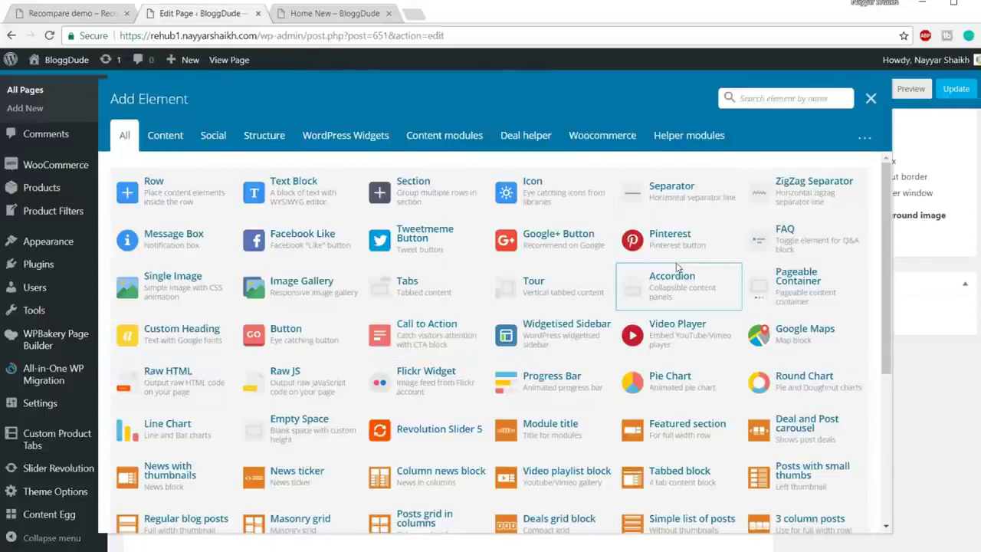
{"action": "type", "text": "head"}
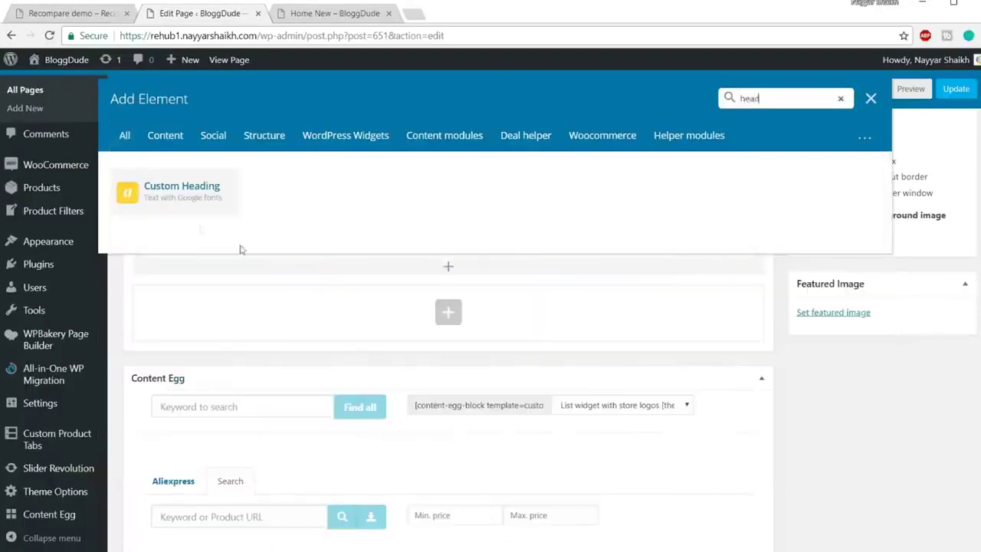
- Add a Custom Heading and paste the tracking-prices sentence as its text
{"action": "left_click", "coordinate": [182, 193]}
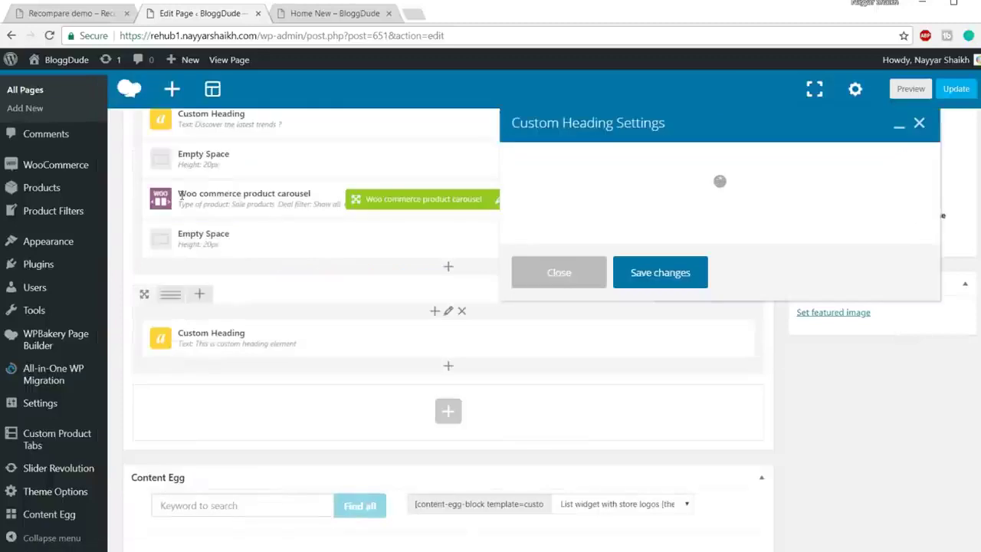
{"action": "left_click_drag", "start_coordinate": [718, 284], "coordinate": [448, 291]}
{"action": "key", "text": "ctrl+v"}
{"action": "scroll", "coordinate": [808, 342], "scroll_direction": "down", "scroll_amount": 2}
- Make the heading a centred h4 with 25px font size and 24px line height
{"action": "left_click", "coordinate": [606, 327]}
{"action": "scroll", "coordinate": [637, 320], "scroll_direction": "down", "scroll_amount": 1}
{"action": "left_click", "coordinate": [612, 252]}
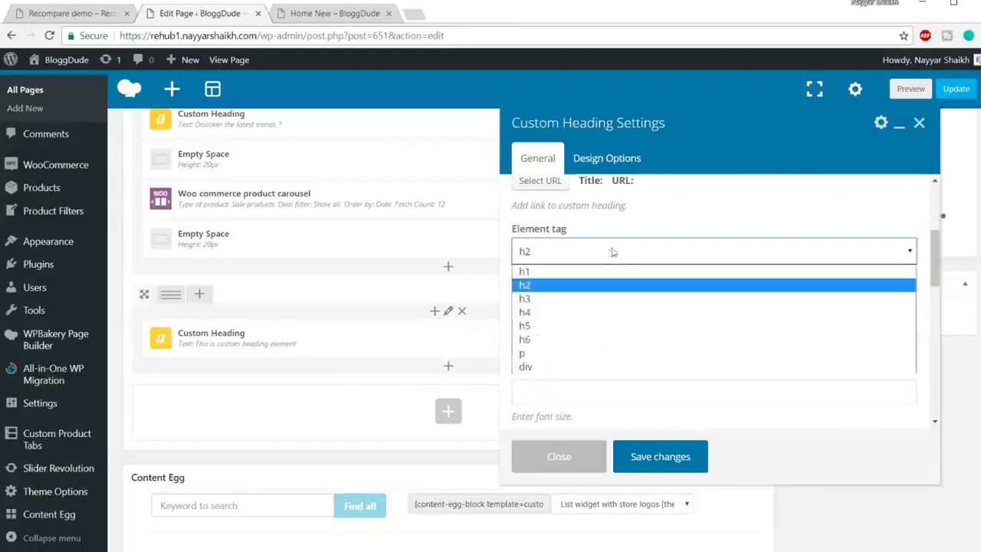
{"action": "left_click", "coordinate": [559, 312]}
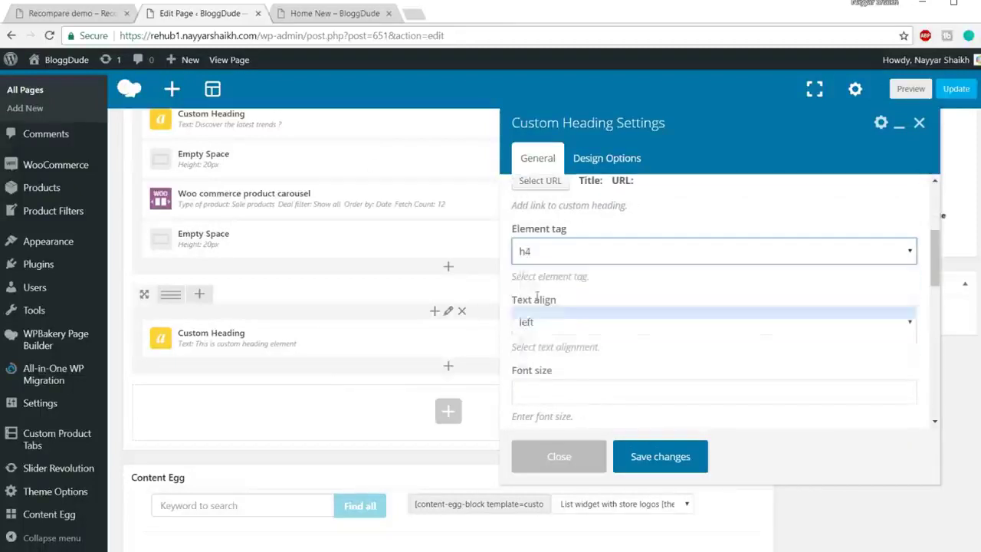
{"action": "left_click", "coordinate": [642, 322]}
{"action": "left_click", "coordinate": [653, 370]}
{"action": "scroll", "coordinate": [654, 352], "scroll_direction": "down", "scroll_amount": 1}
{"action": "left_click", "coordinate": [627, 320]}
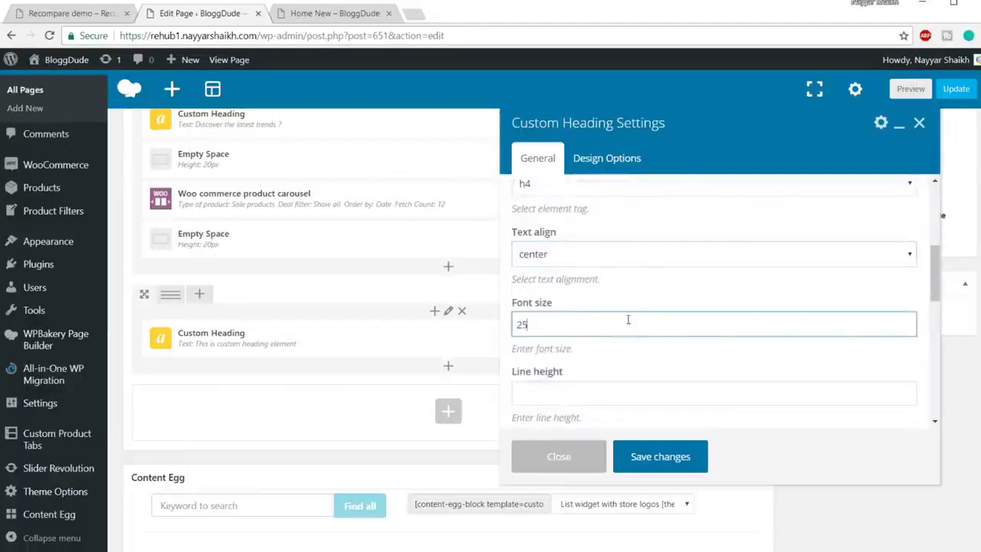
{"action": "type", "text": "25px"}
{"action": "scroll", "coordinate": [702, 327], "scroll_direction": "down", "scroll_amount": 1}
{"action": "left_click", "coordinate": [701, 328]}
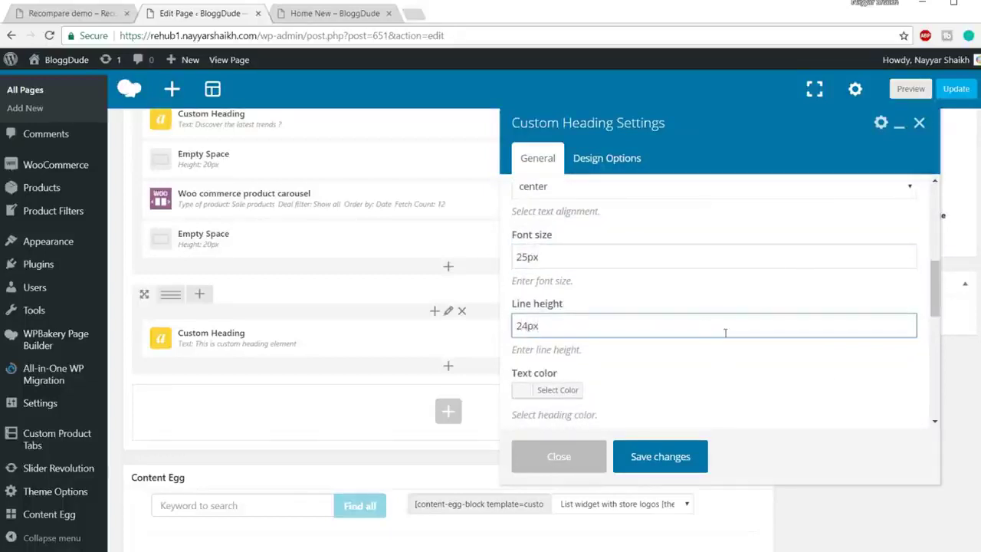
{"action": "scroll", "coordinate": [714, 331], "scroll_direction": "down", "scroll_amount": 1}
- Colour the heading text white and switch it to the theme's default font
{"action": "left_click", "coordinate": [560, 322]}
{"action": "scroll", "coordinate": [663, 334], "scroll_direction": "down", "scroll_amount": 1}
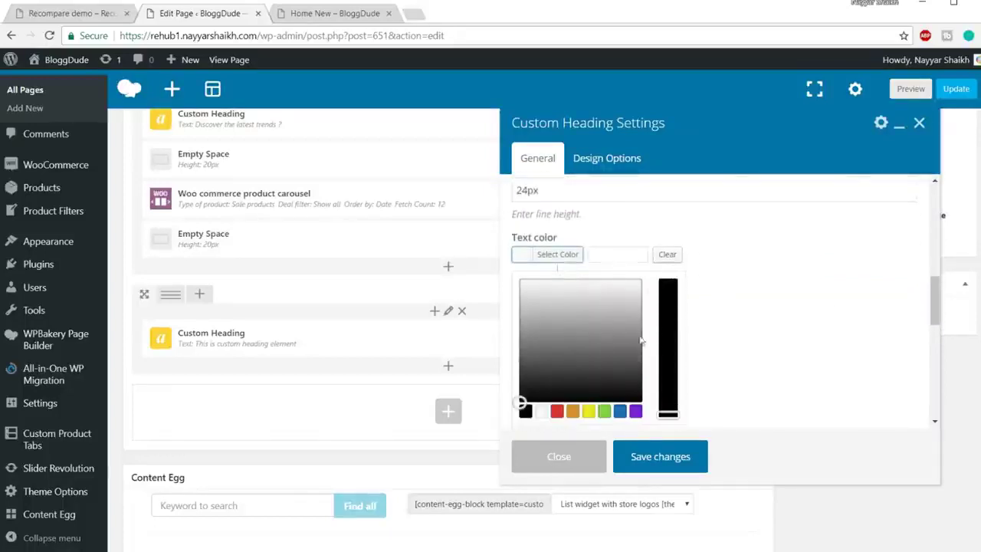
{"action": "left_click", "coordinate": [539, 411]}
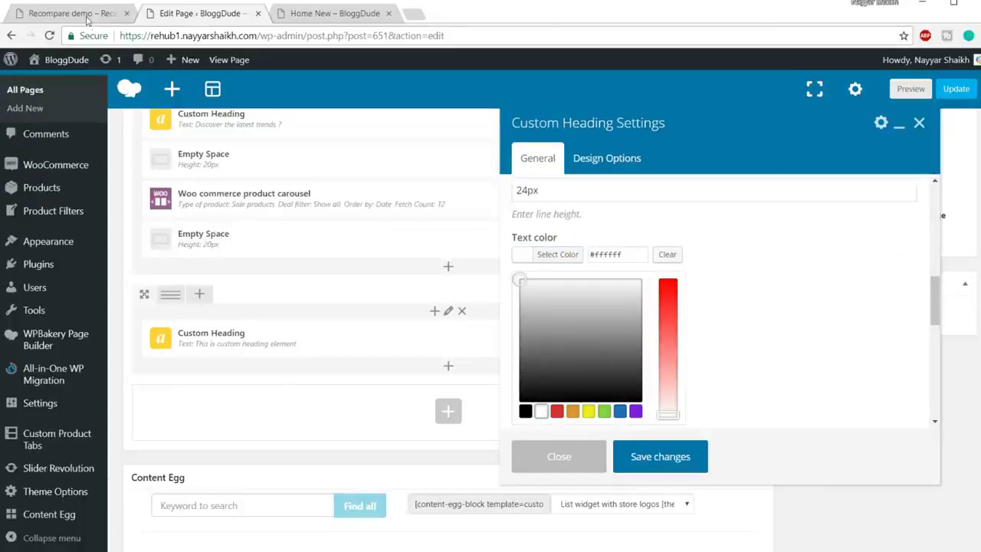
{"action": "left_click", "coordinate": [87, 17]}
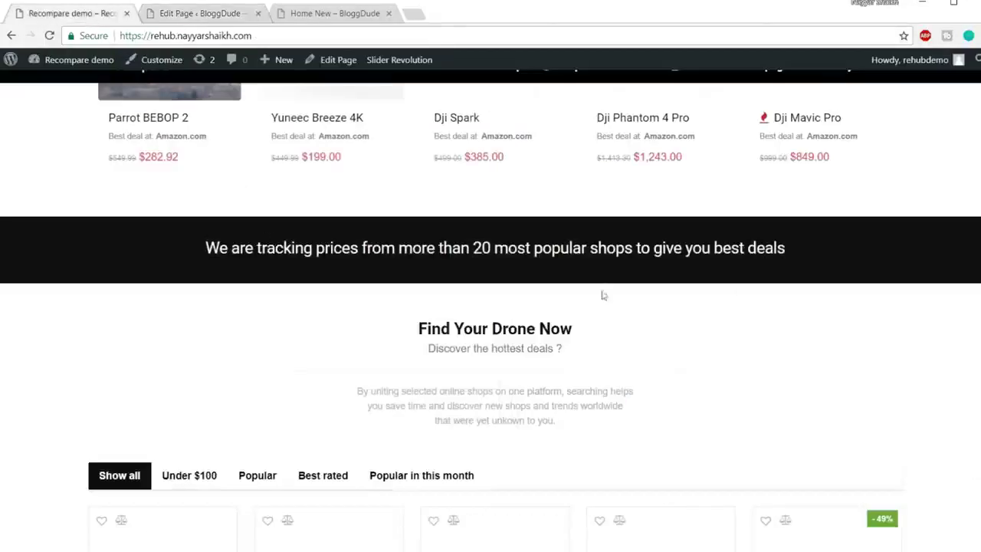
{"action": "left_click", "coordinate": [205, 16]}
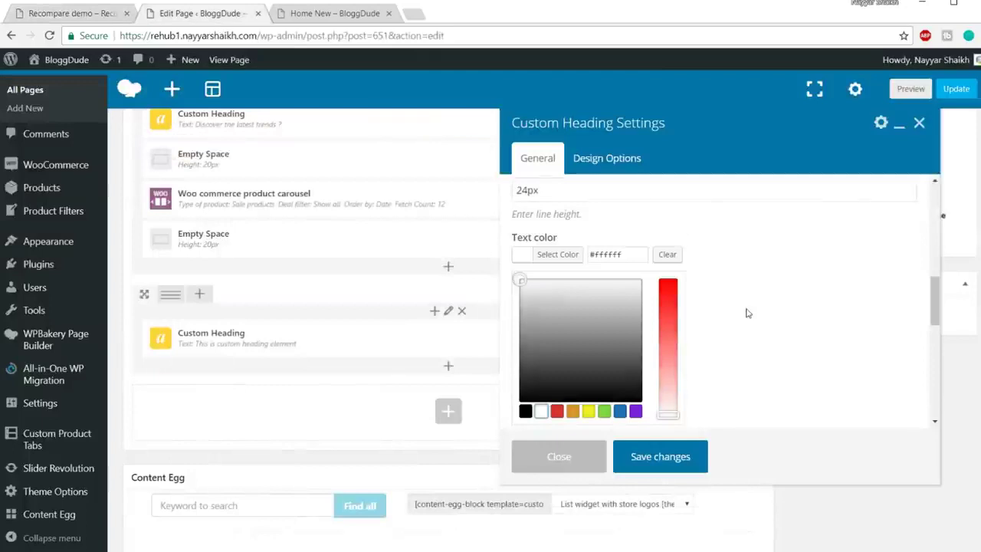
{"action": "scroll", "coordinate": [762, 333], "scroll_direction": "down", "scroll_amount": 2}
{"action": "scroll", "coordinate": [763, 333], "scroll_direction": "down", "scroll_amount": 2}
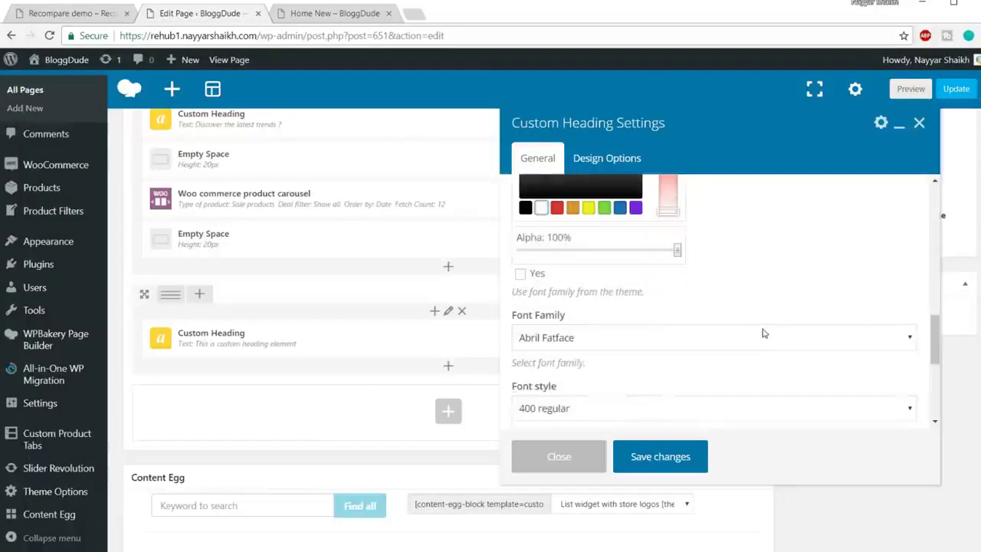
{"action": "left_click", "coordinate": [520, 274]}
- Give the heading a black background in Design Options and save its settings
{"action": "scroll", "coordinate": [741, 280], "scroll_direction": "up", "scroll_amount": 2}
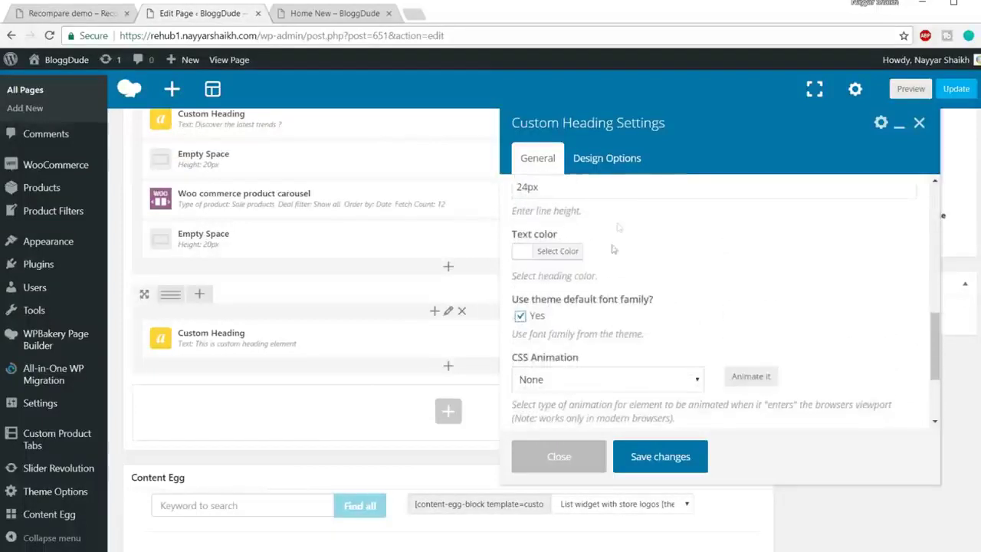
{"action": "left_click", "coordinate": [613, 161]}
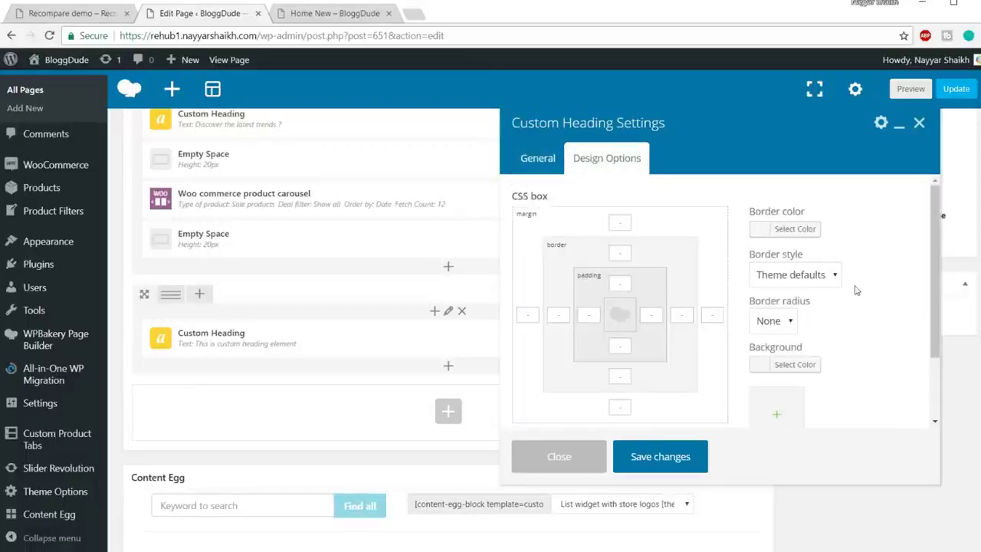
{"action": "scroll", "coordinate": [802, 299], "scroll_direction": "down", "scroll_amount": 1}
{"action": "left_click", "coordinate": [802, 298]}
{"action": "scroll", "coordinate": [766, 345], "scroll_direction": "down", "scroll_amount": 2}
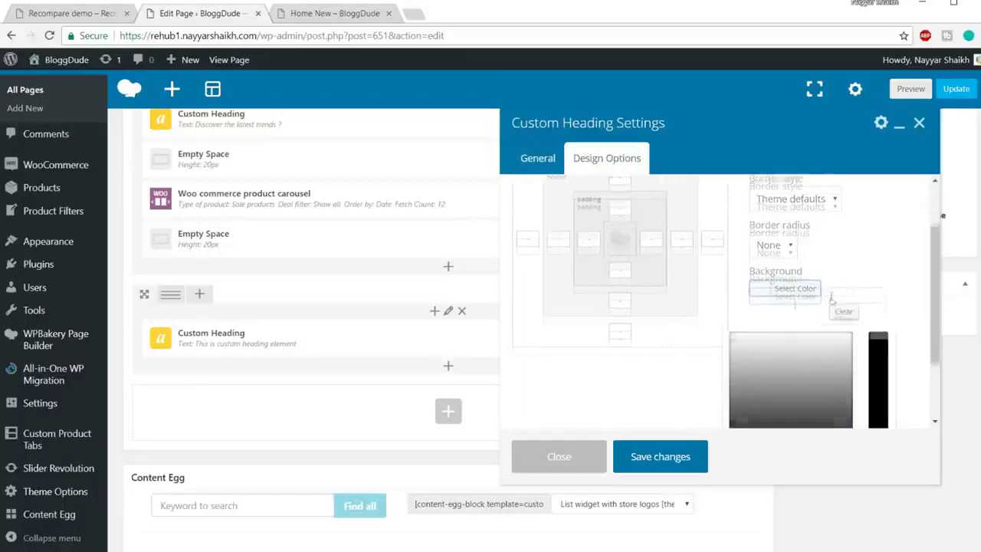
{"action": "left_click", "coordinate": [734, 372]}
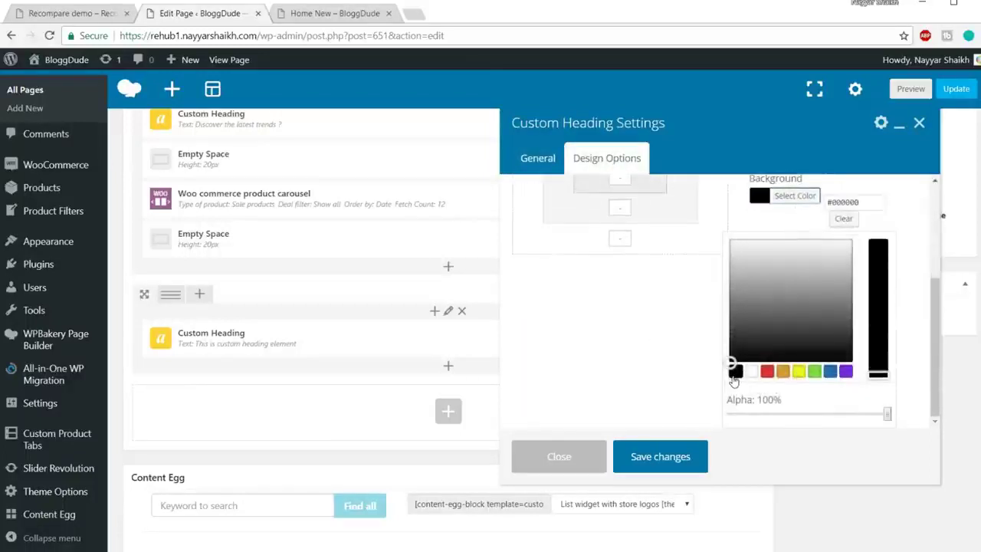
{"action": "left_click", "coordinate": [656, 458]}
- Update the page and reload the live Home New page to view the heading
{"action": "left_click", "coordinate": [955, 96]}
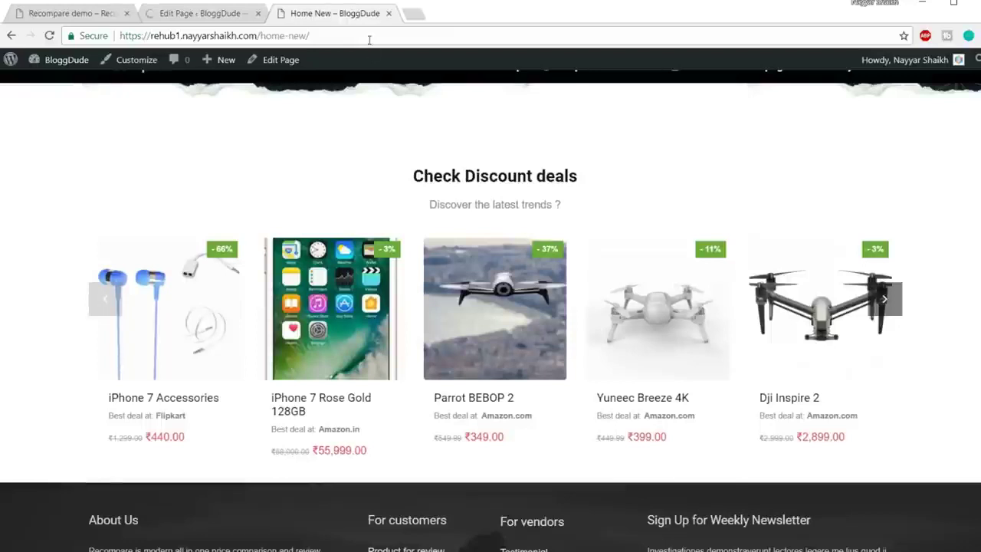
{"action": "left_click", "coordinate": [369, 36]}
{"action": "key", "text": "Return"}
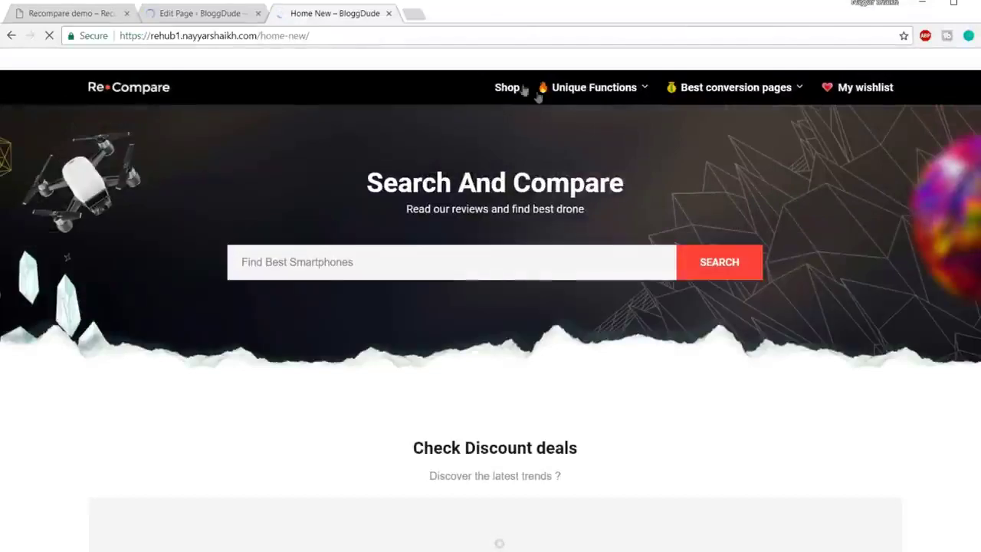
{"action": "mouse_move", "coordinate": [549, 111]}
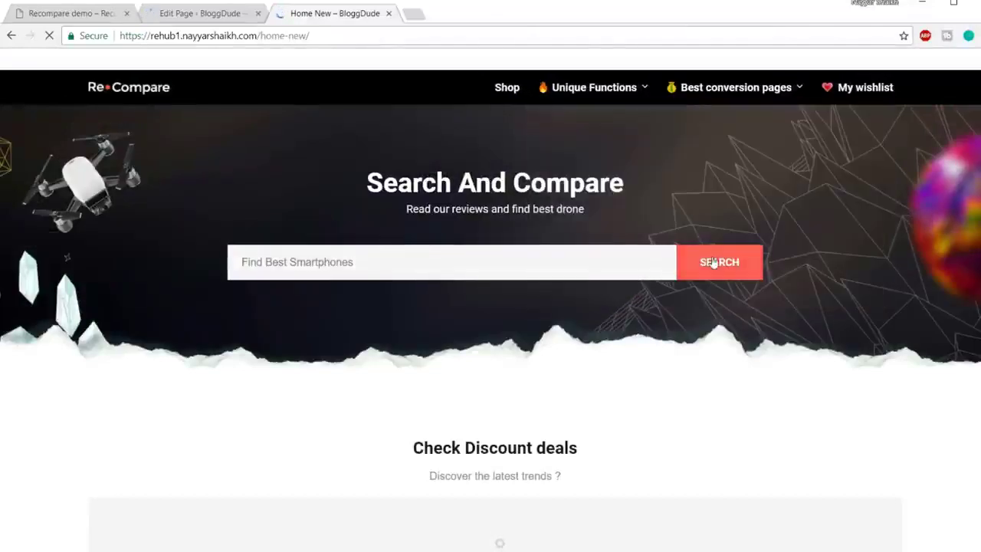
{"action": "scroll", "coordinate": [713, 262], "scroll_direction": "down", "scroll_amount": 5}
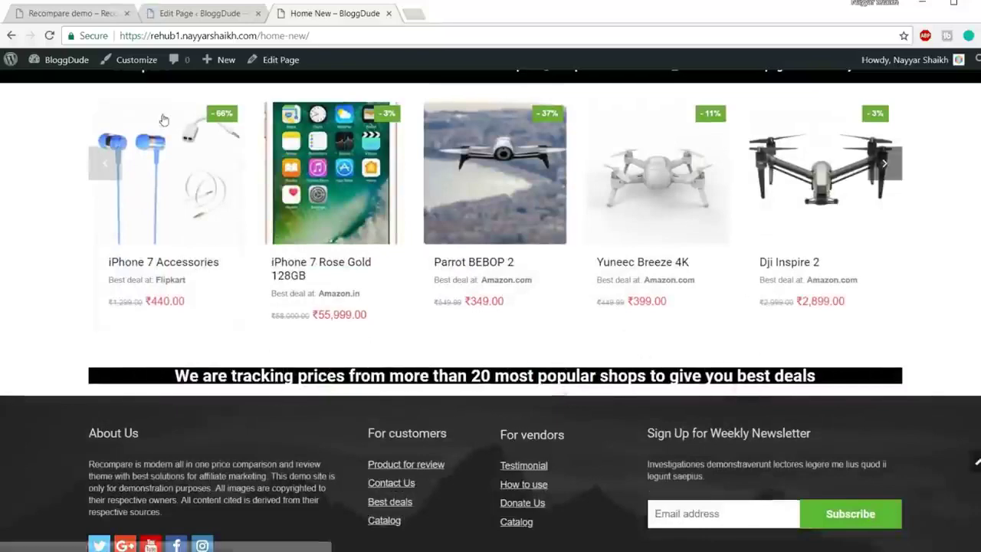
- Compare the editor with the live Home New page's narrow black strip, ending in the editor
{"action": "left_click", "coordinate": [203, 13]}
{"action": "scroll", "coordinate": [601, 243], "scroll_direction": "down", "scroll_amount": 9}
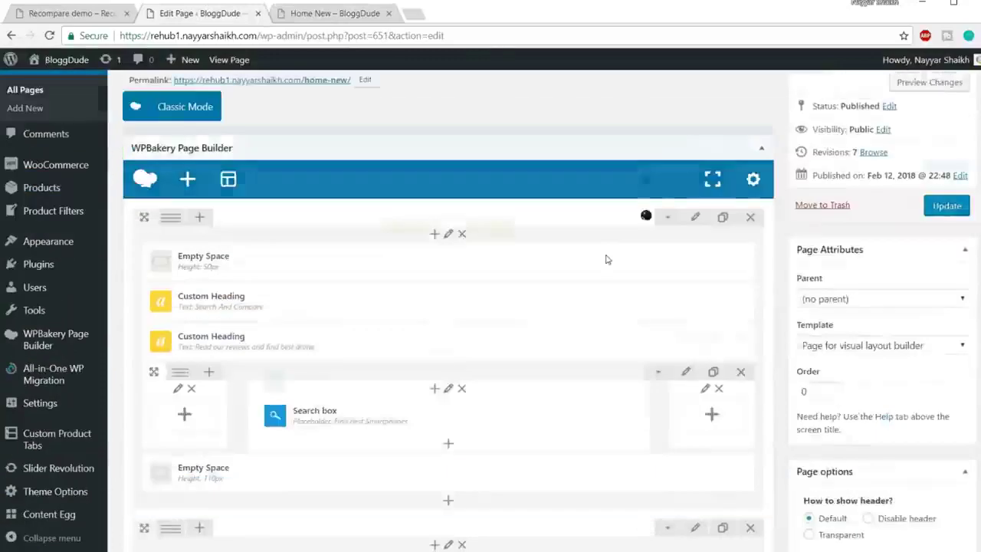
{"action": "scroll", "coordinate": [667, 252], "scroll_direction": "up", "scroll_amount": 3}
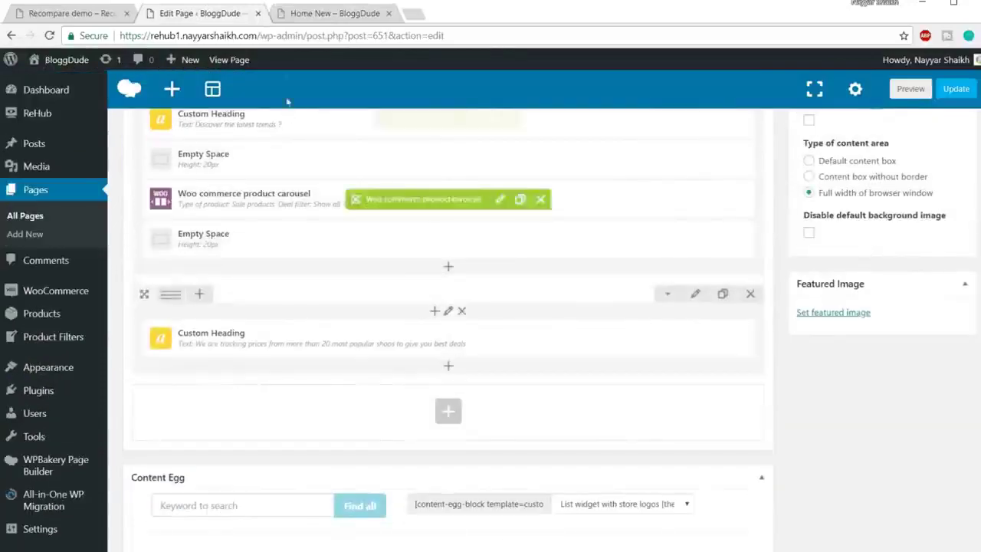
{"action": "left_click", "coordinate": [312, 19]}
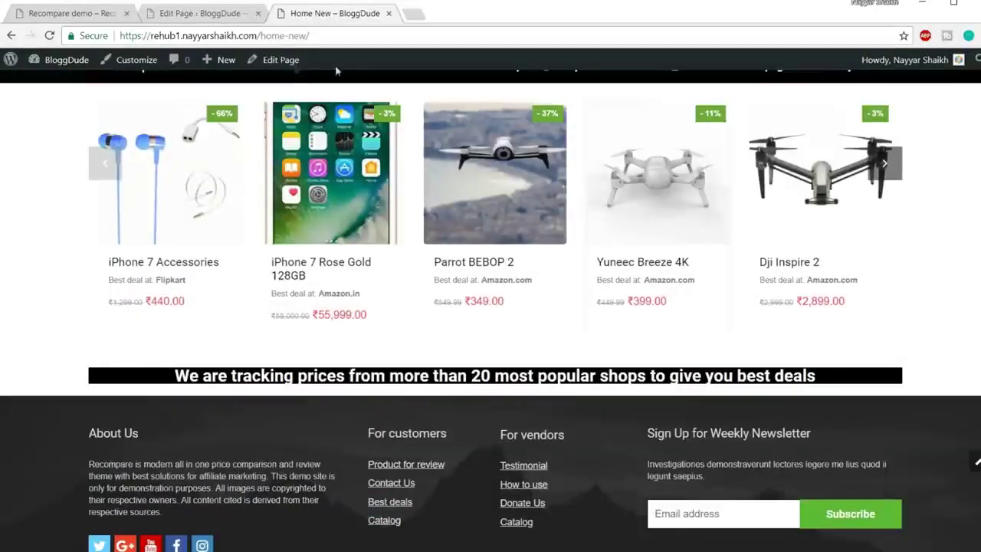
{"action": "left_click", "coordinate": [203, 14]}
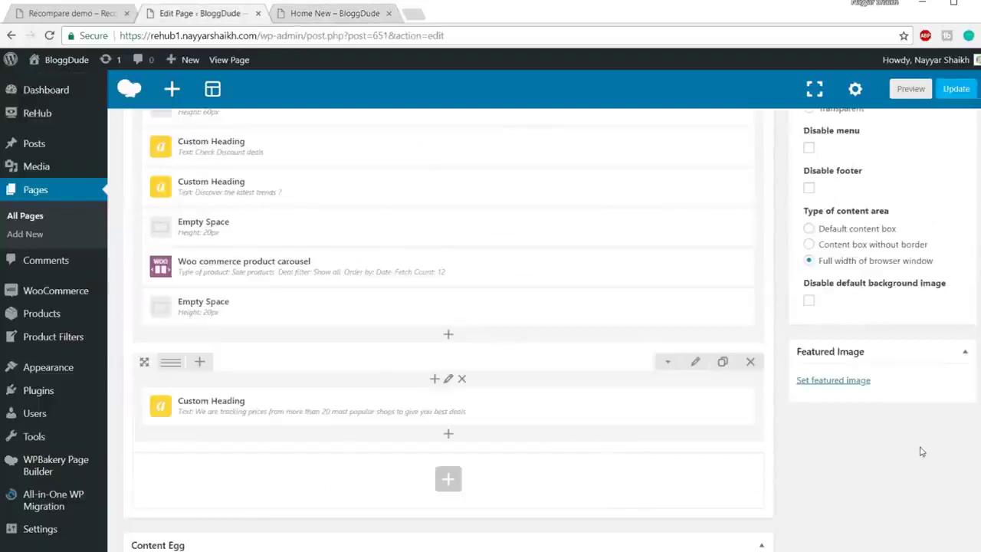
- Set the tracking-prices row's background colour to black and save the row settings
{"action": "left_click", "coordinate": [697, 365]}
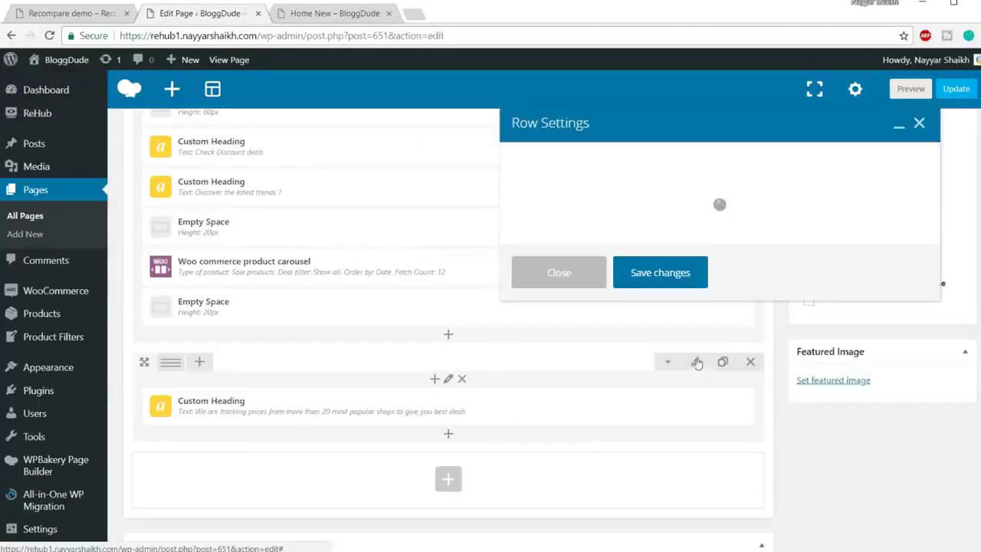
{"action": "left_click", "coordinate": [609, 161]}
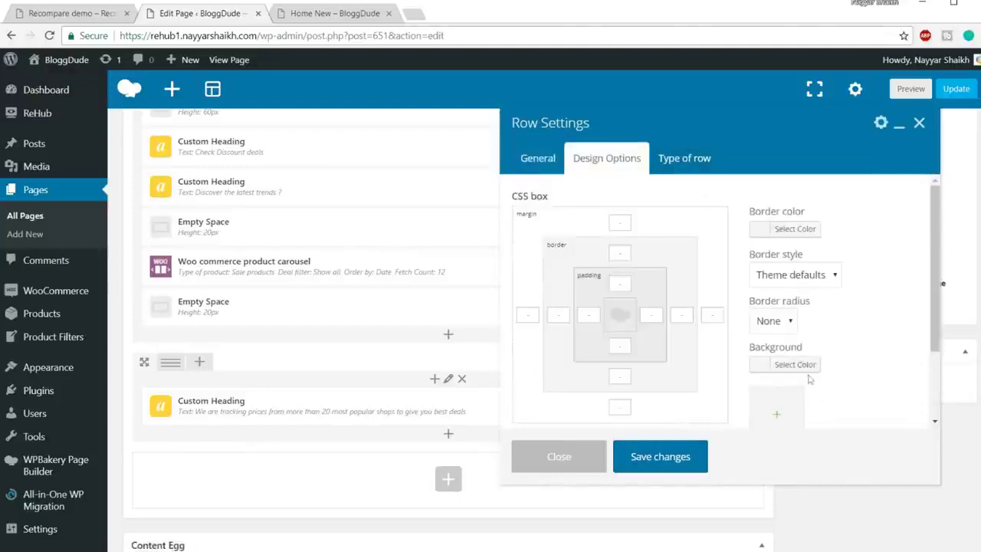
{"action": "scroll", "coordinate": [849, 358], "scroll_direction": "down", "scroll_amount": 1}
{"action": "left_click", "coordinate": [793, 301]}
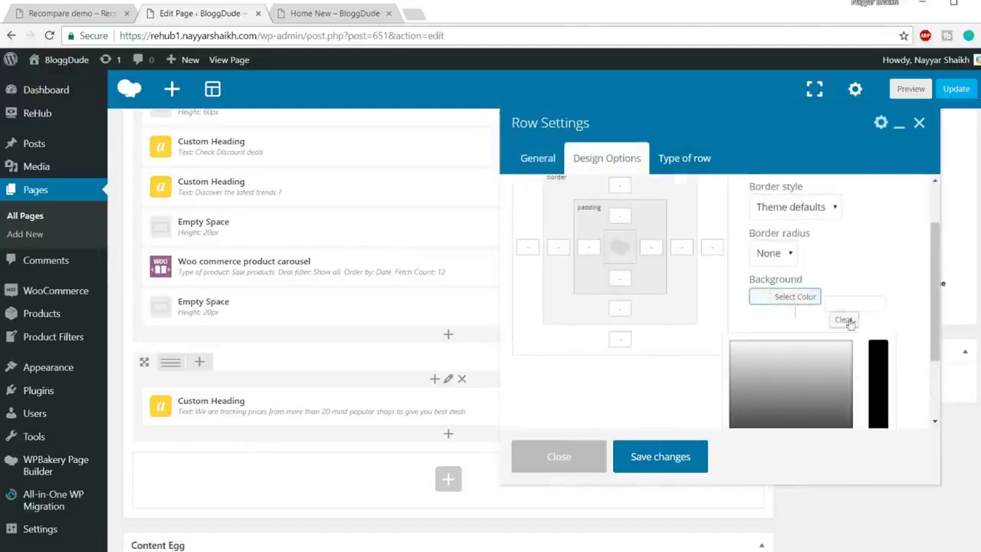
{"action": "scroll", "coordinate": [791, 390], "scroll_direction": "down", "scroll_amount": 1}
{"action": "left_click", "coordinate": [737, 405]}
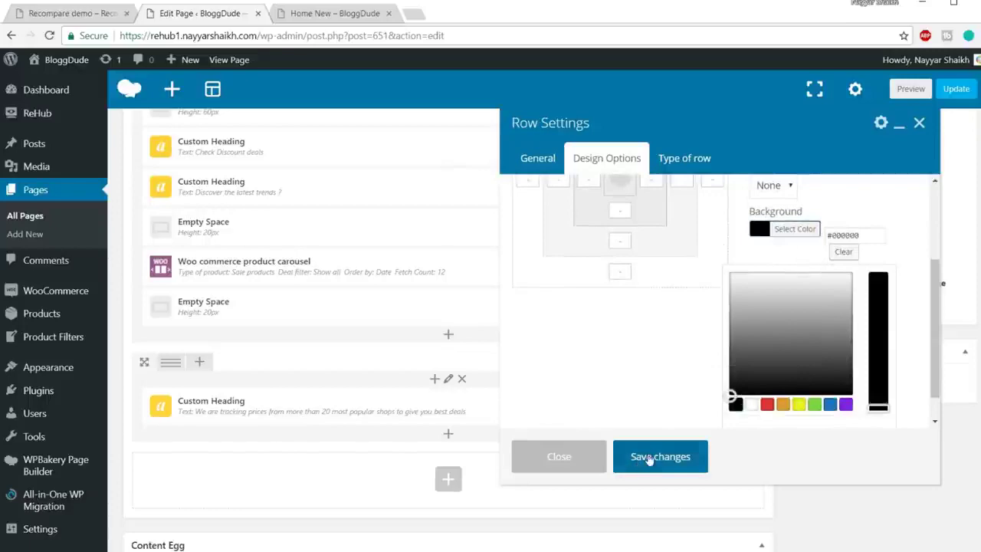
{"action": "left_click", "coordinate": [658, 458]}
- Update the page and reload Home New to see the full-width black banner
{"action": "left_click", "coordinate": [954, 92]}
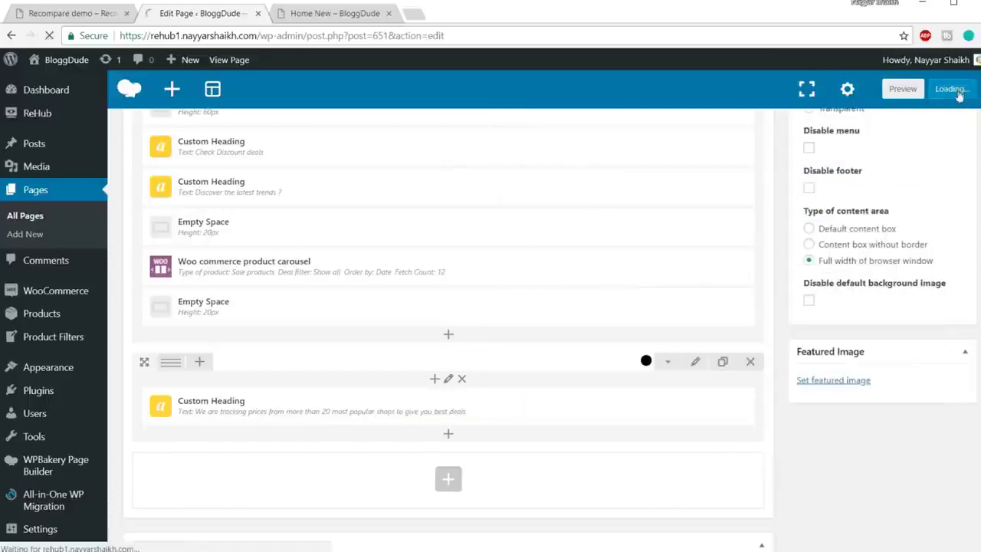
{"action": "left_click", "coordinate": [299, 15]}
{"action": "left_click", "coordinate": [314, 35]}
{"action": "key", "text": "Return"}
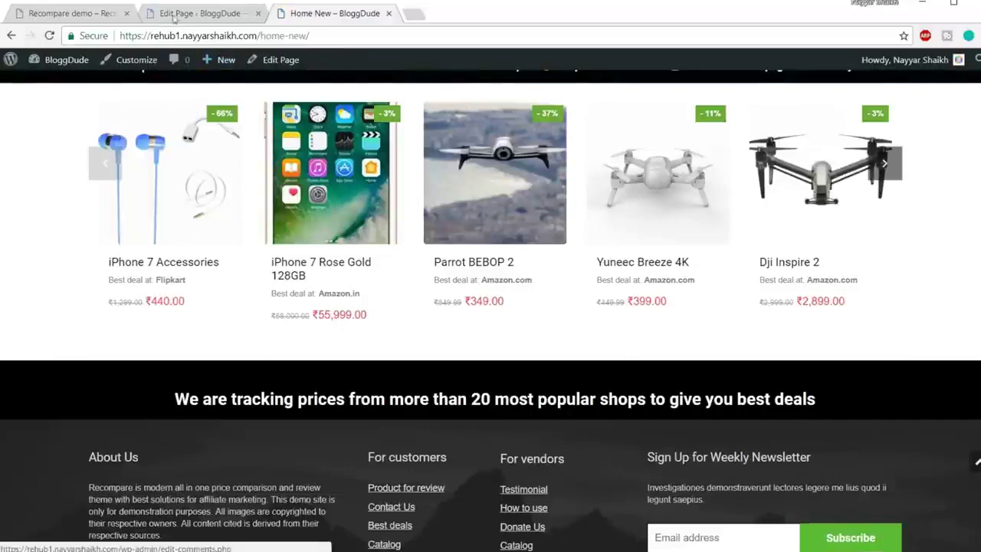
- Study the demo's Find Your Drone Now heading and subtitle
{"action": "left_click", "coordinate": [96, 13]}
{"action": "scroll", "coordinate": [595, 292], "scroll_direction": "down", "scroll_amount": 1}
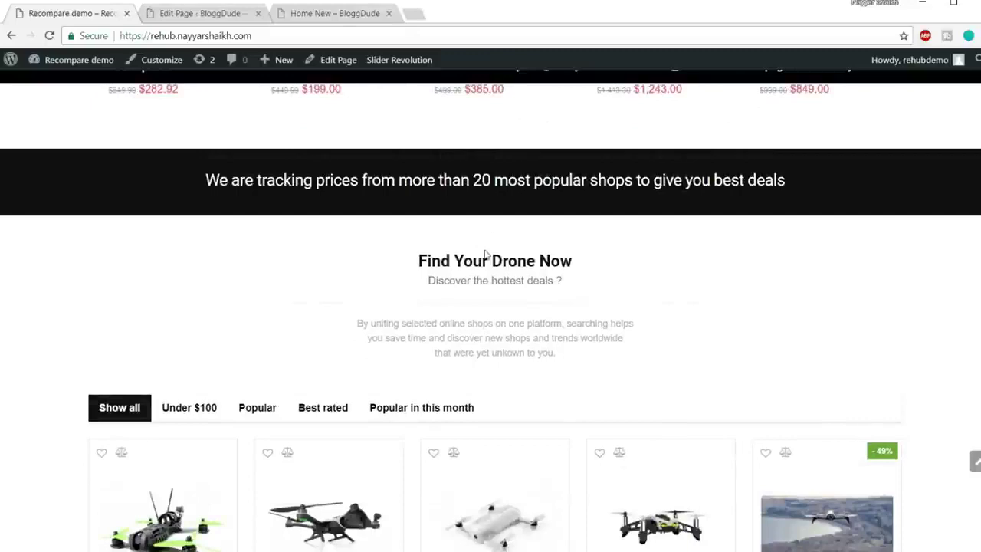
{"action": "left_click_drag", "start_coordinate": [421, 259], "coordinate": [574, 284]}
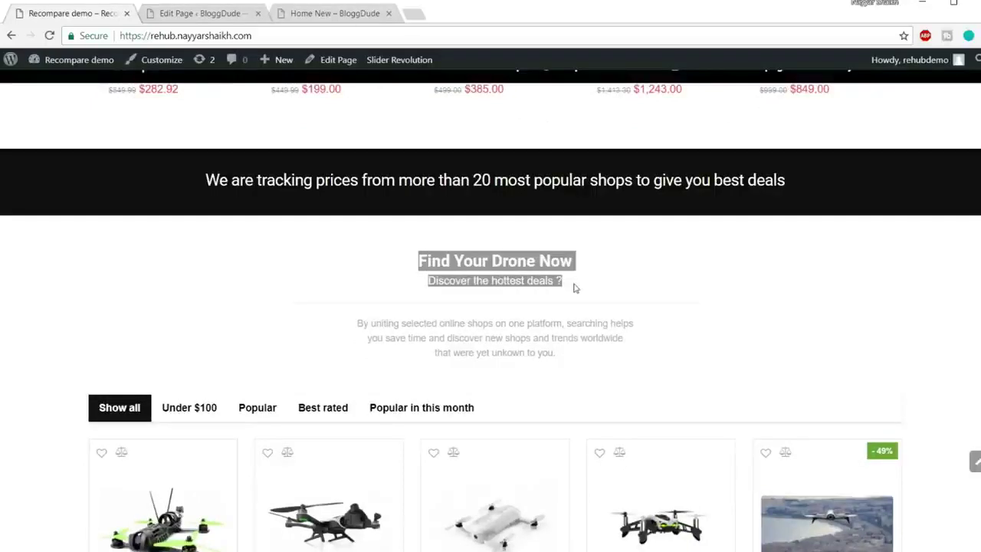
{"action": "left_click", "coordinate": [539, 277]}
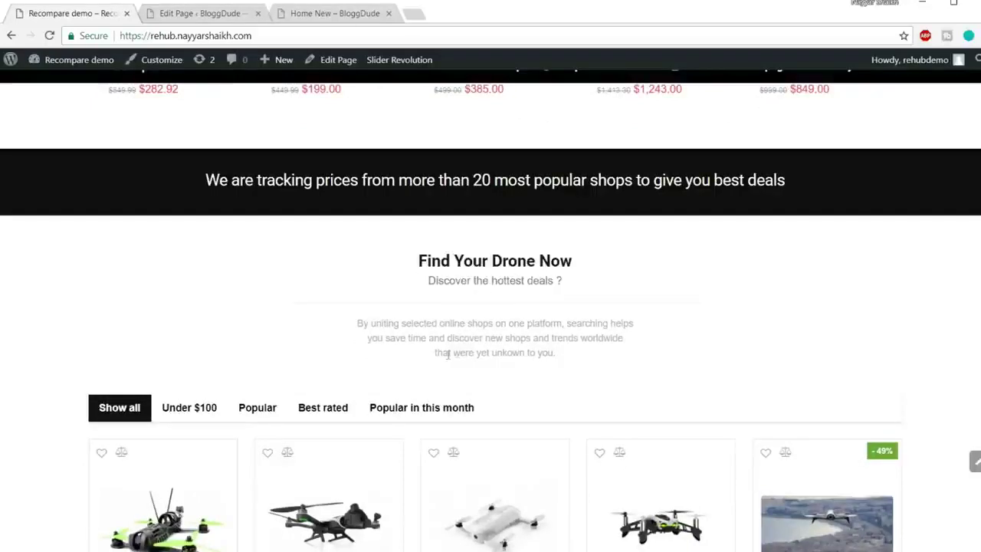
{"action": "scroll", "coordinate": [576, 357], "scroll_direction": "down", "scroll_amount": 5}
{"action": "scroll", "coordinate": [383, 345], "scroll_direction": "up", "scroll_amount": 4}
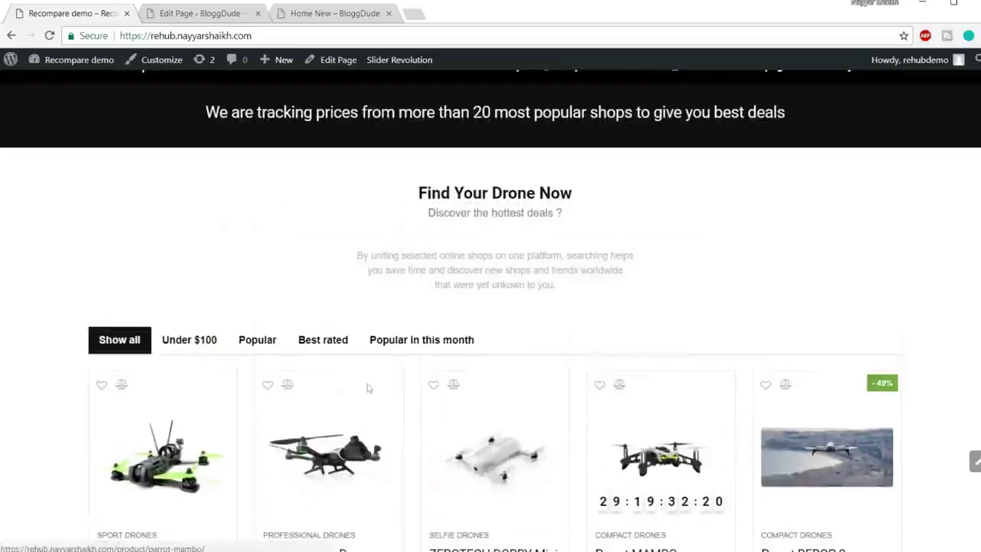
- Try the demo's Under $100, Popular and Best rated filters, then return to the editor
{"action": "left_click", "coordinate": [188, 337]}
{"action": "left_click", "coordinate": [276, 339]}
{"action": "left_click", "coordinate": [346, 341]}
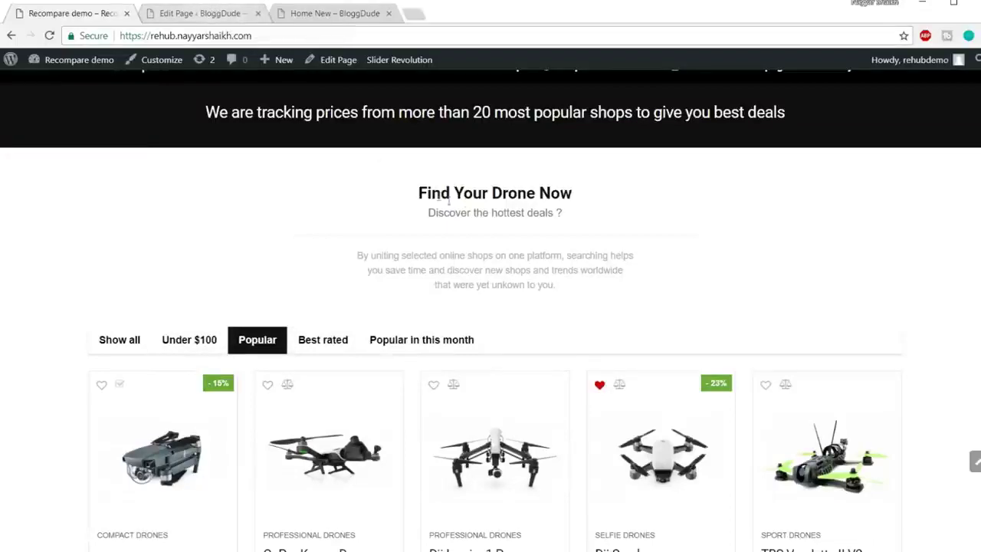
{"action": "scroll", "coordinate": [466, 203], "scroll_direction": "up", "scroll_amount": 2}
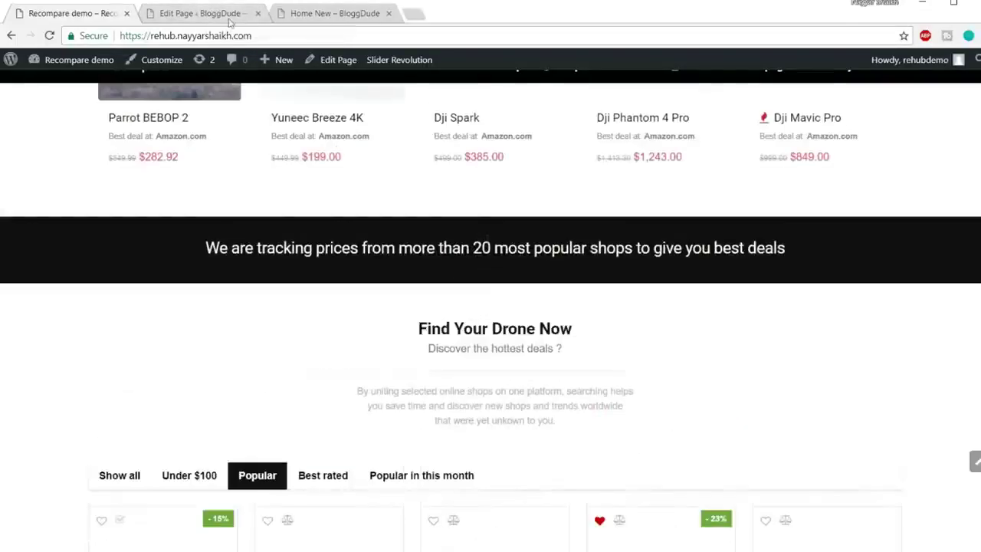
{"action": "left_click", "coordinate": [229, 22]}
{"action": "scroll", "coordinate": [648, 332], "scroll_direction": "down", "scroll_amount": 8}
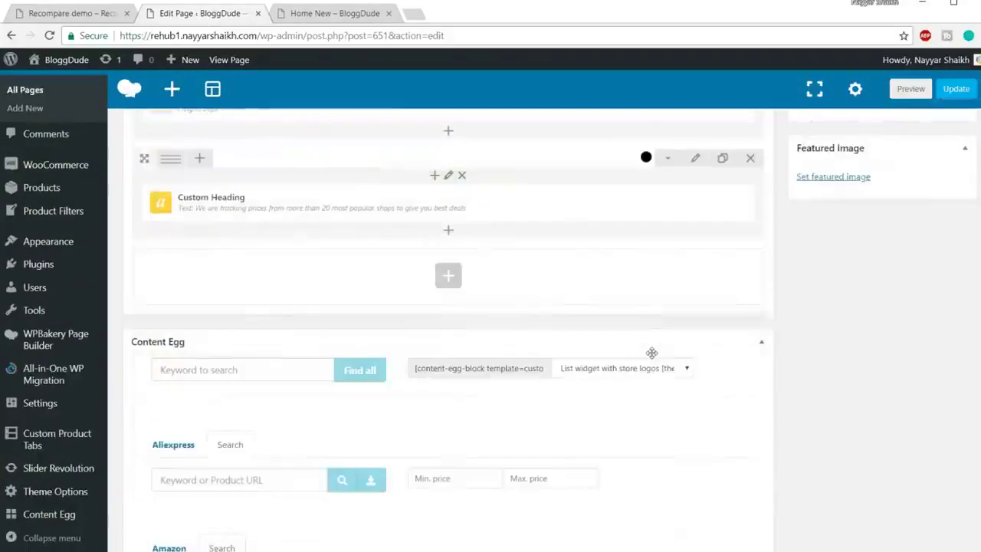
- Duplicate the Empty Space spacer and place the copy under the tracking-prices heading
{"action": "scroll", "coordinate": [651, 352], "scroll_direction": "up", "scroll_amount": 2}
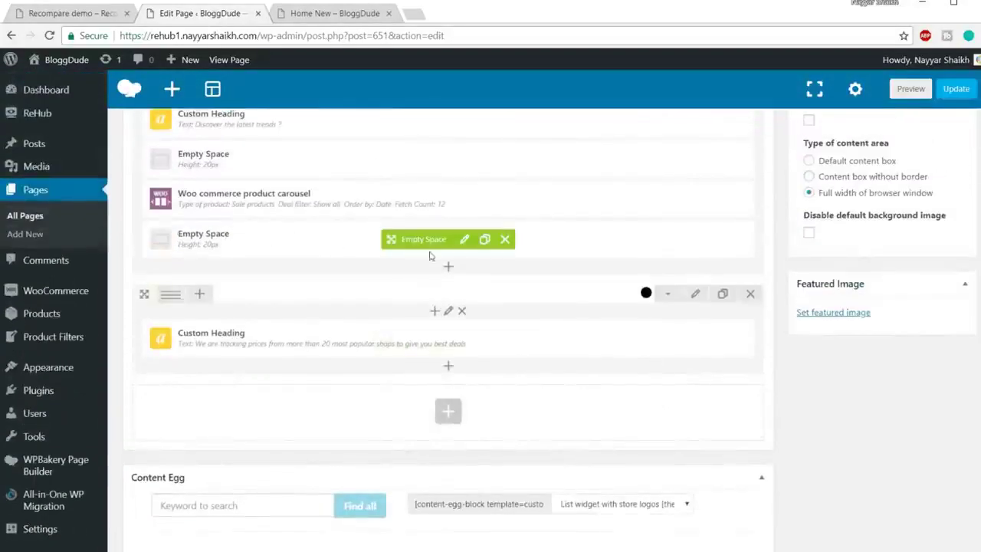
{"action": "left_click", "coordinate": [484, 239]}
{"action": "left_click_drag", "start_coordinate": [429, 368], "coordinate": [455, 390]}
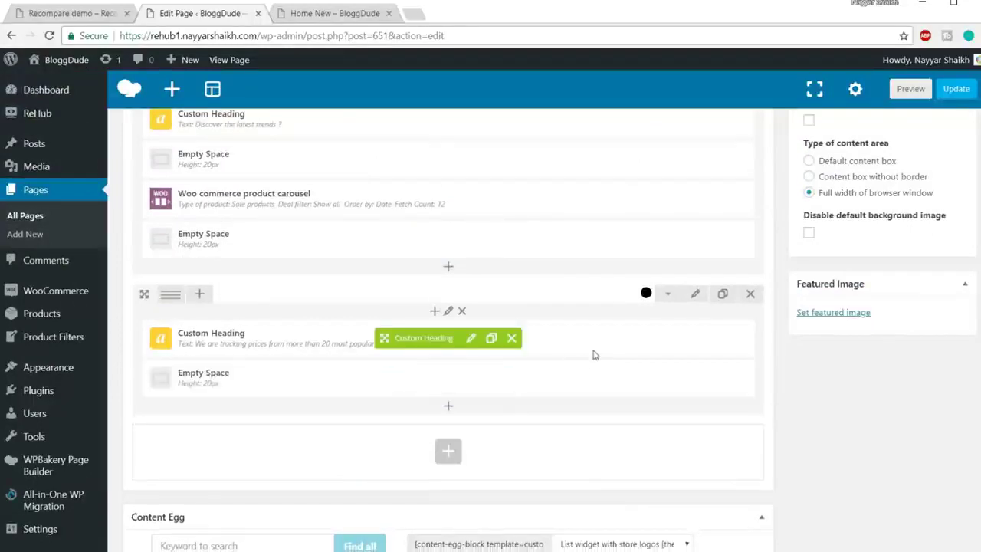
{"action": "scroll", "coordinate": [598, 354], "scroll_direction": "down", "scroll_amount": 1}
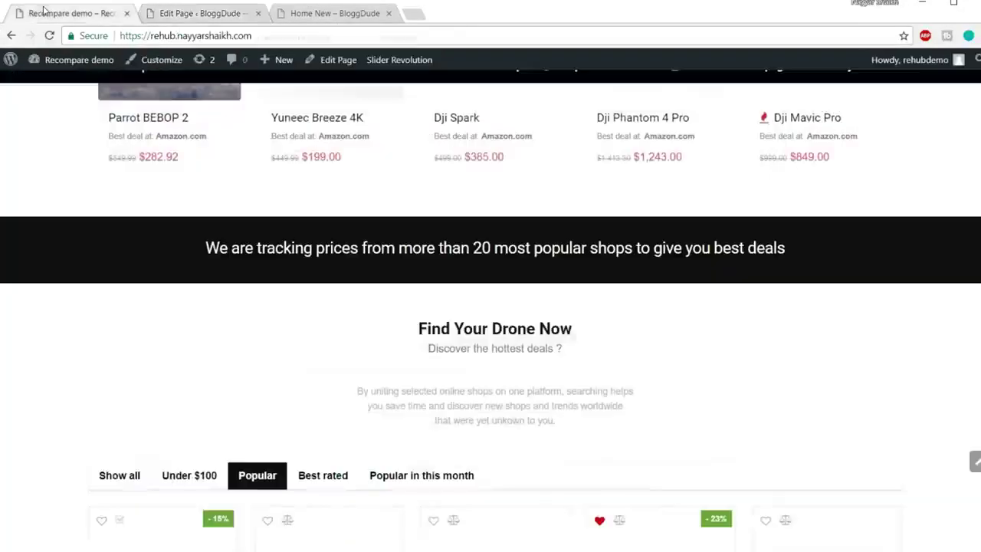
{"action": "scroll", "coordinate": [546, 300], "scroll_direction": "down", "scroll_amount": 1}
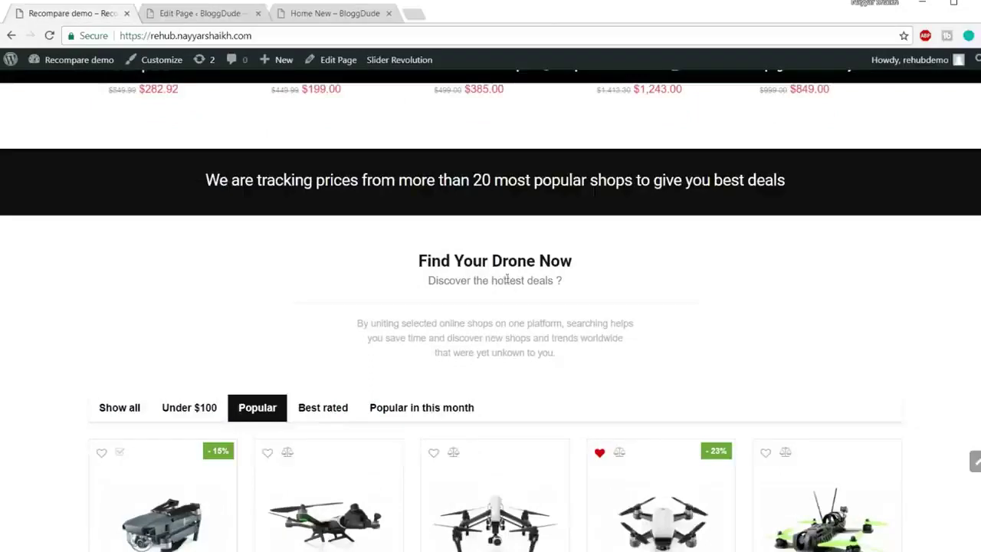
- Copy the demo's heading text, then search 'head' in Add Element for a new row
{"action": "left_click_drag", "start_coordinate": [407, 266], "coordinate": [560, 299]}
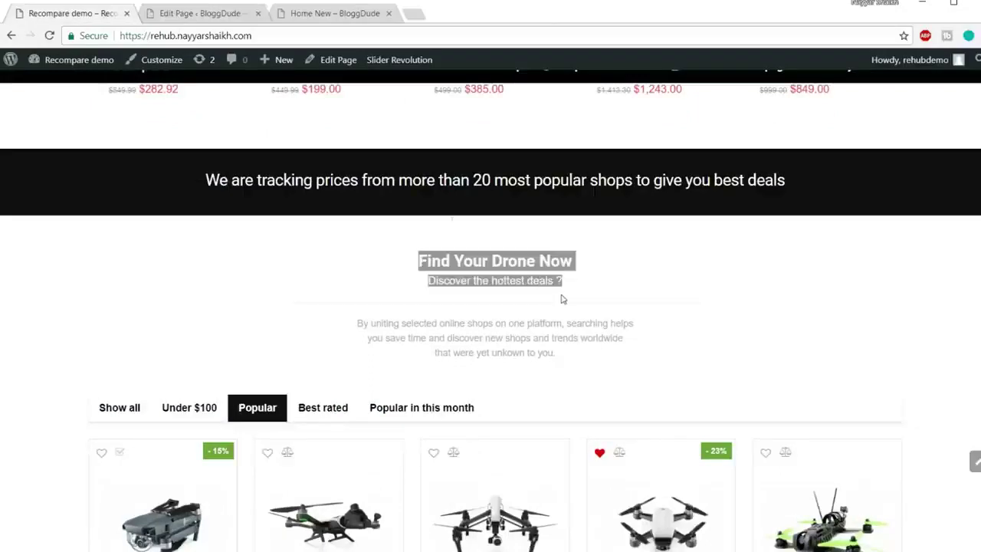
{"action": "left_click", "coordinate": [200, 16]}
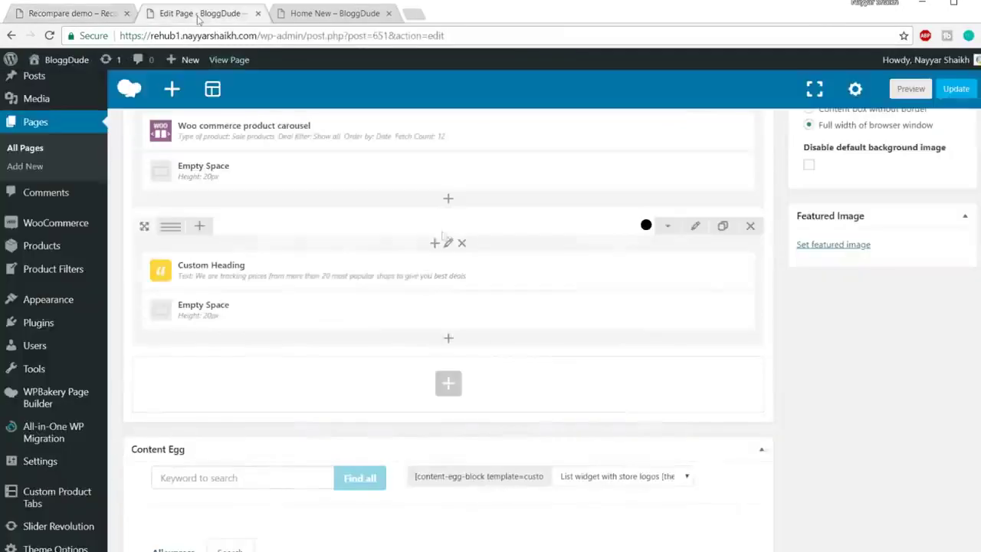
{"action": "left_click", "coordinate": [447, 391]}
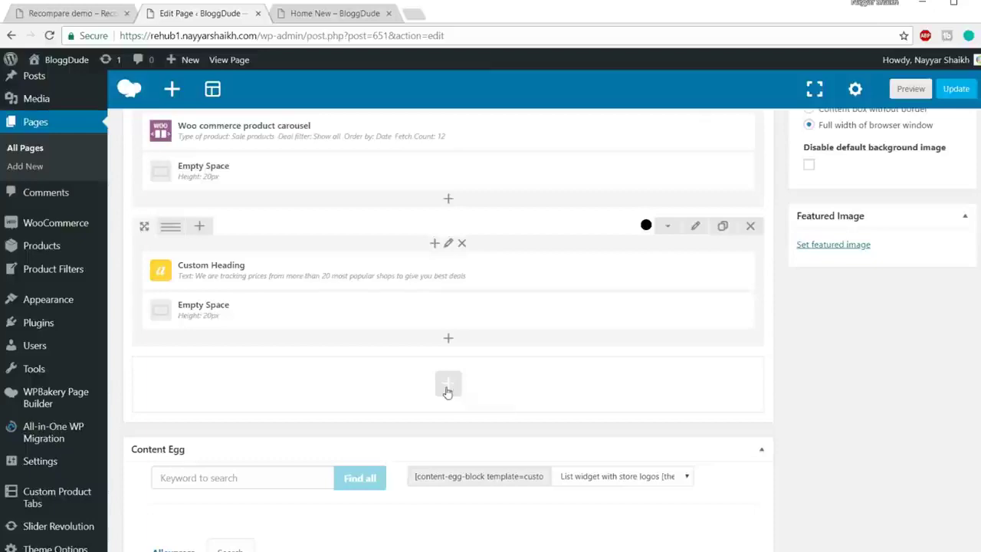
{"action": "type", "text": "ha"}
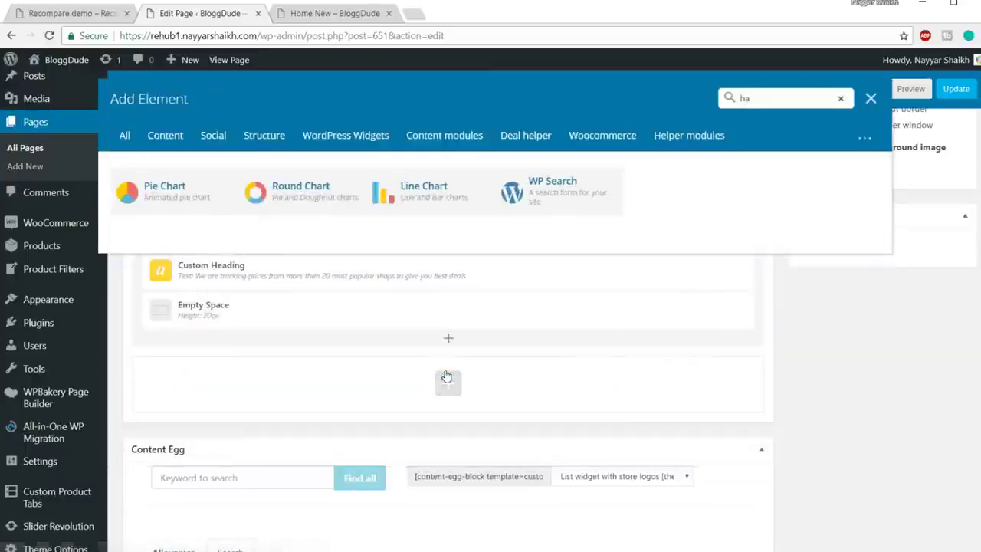
{"action": "key", "text": "BackSpace"}
{"action": "type", "text": "e"}
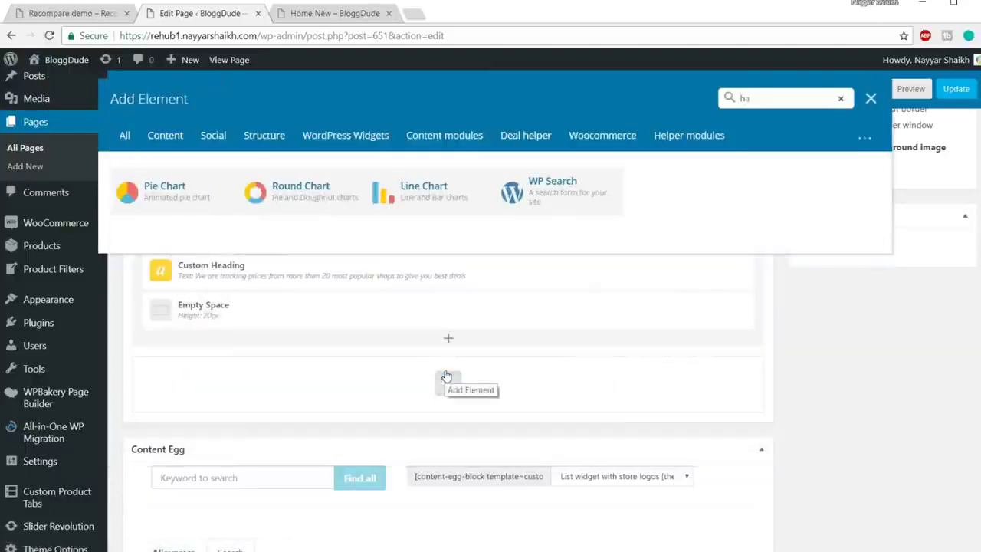
{"action": "type", "text": "ad"}
- Insert a Custom Heading and paste 'Find Your Drone Now' from the demo as its text
{"action": "left_click", "coordinate": [177, 192]}
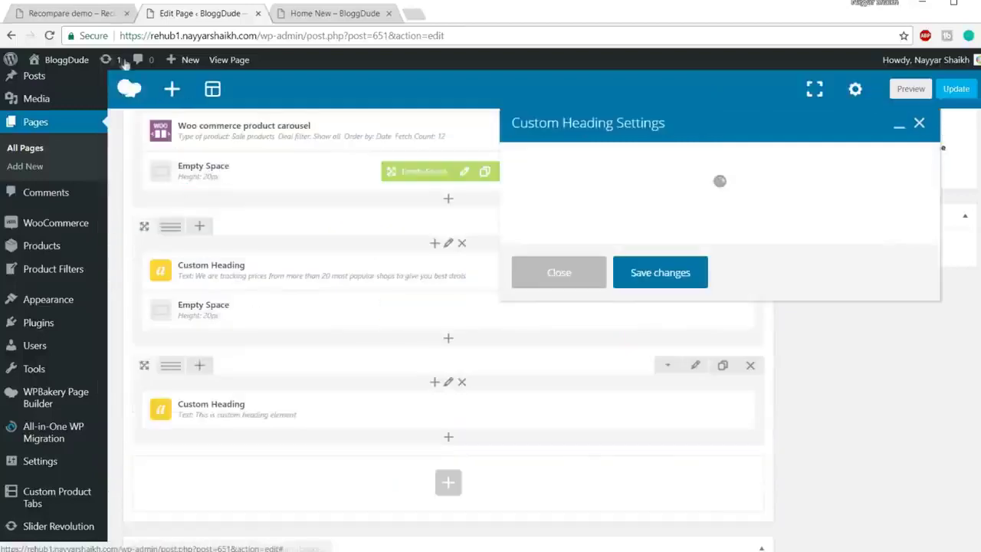
{"action": "left_click", "coordinate": [77, 15]}
{"action": "left_click_drag", "start_coordinate": [418, 261], "coordinate": [587, 262]}
{"action": "key", "text": "ctrl+c"}
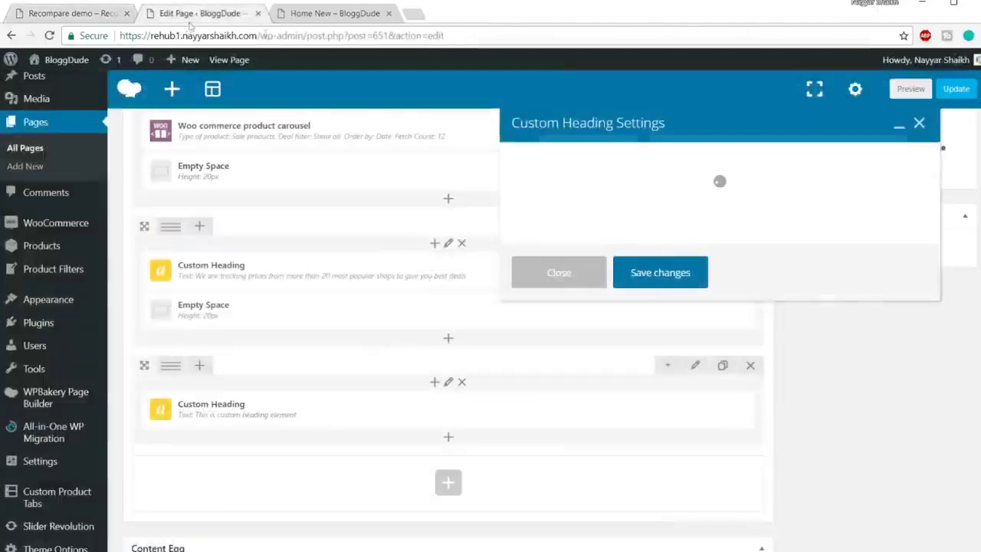
{"action": "key", "text": "ctrl+Tab"}
{"action": "triple_click", "coordinate": [634, 291]}
{"action": "key", "text": "ctrl+v"}
- Make it a centred h4, 25px with 24px line height in the theme font, and save
{"action": "scroll", "coordinate": [681, 322], "scroll_direction": "down", "scroll_amount": 2}
{"action": "left_click", "coordinate": [610, 318]}
{"action": "left_click", "coordinate": [585, 379]}
{"action": "scroll", "coordinate": [651, 373], "scroll_direction": "down", "scroll_amount": 1}
{"action": "left_click", "coordinate": [574, 319]}
{"action": "left_click", "coordinate": [564, 370]}
{"action": "left_click", "coordinate": [643, 389]}
{"action": "scroll", "coordinate": [644, 384], "scroll_direction": "down", "scroll_amount": 2}
{"action": "type", "text": "2"}
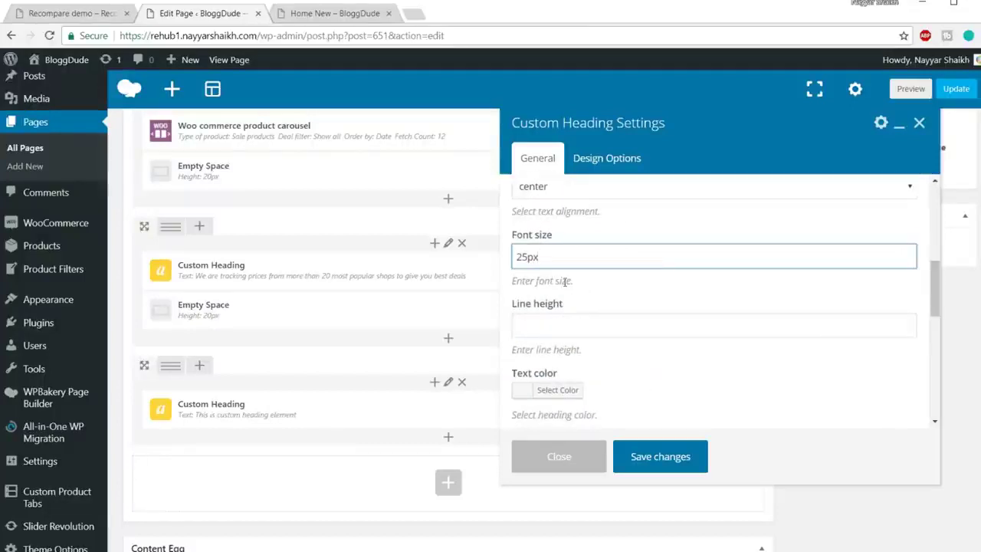
{"action": "left_click", "coordinate": [557, 315]}
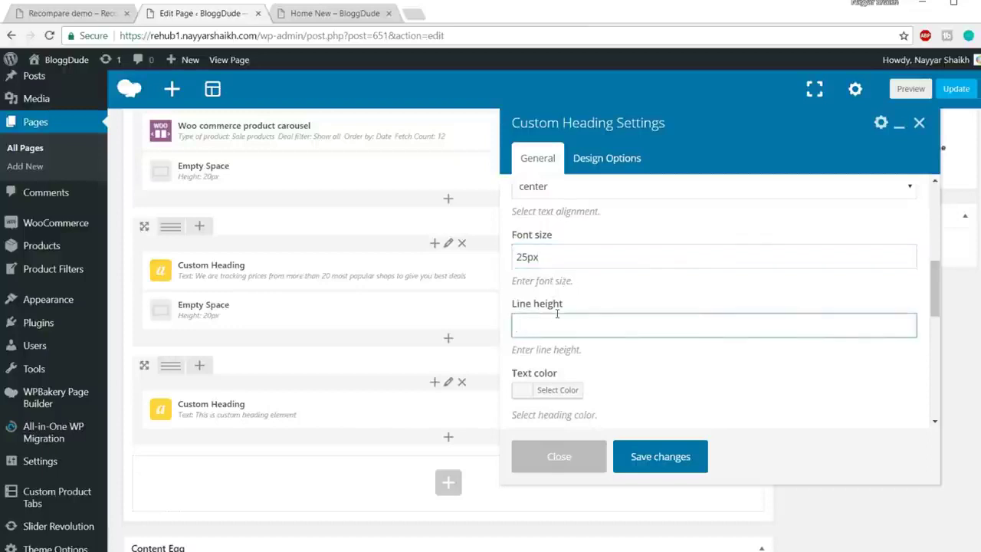
{"action": "scroll", "coordinate": [643, 312], "scroll_direction": "down", "scroll_amount": 1}
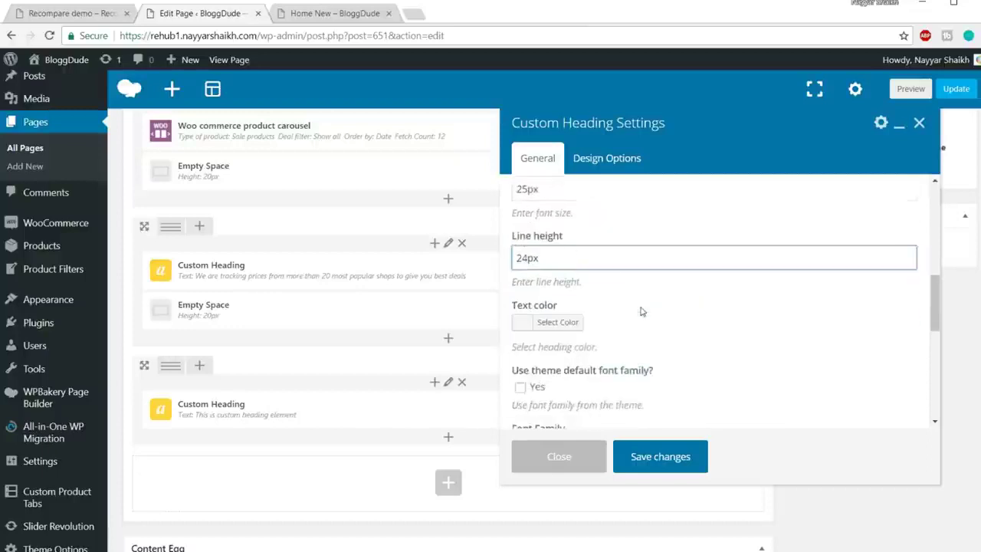
{"action": "left_click", "coordinate": [520, 387]}
{"action": "left_click", "coordinate": [683, 458]}
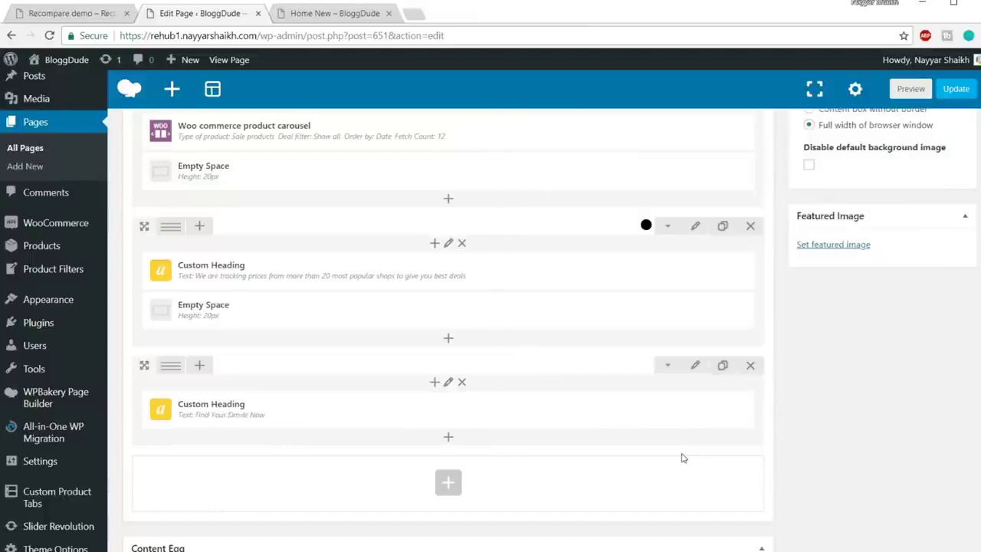
- Copy the demo's 'Discover the hottest deals ?' subtitle for reuse
{"action": "key", "text": "ctrl+shift+Tab"}
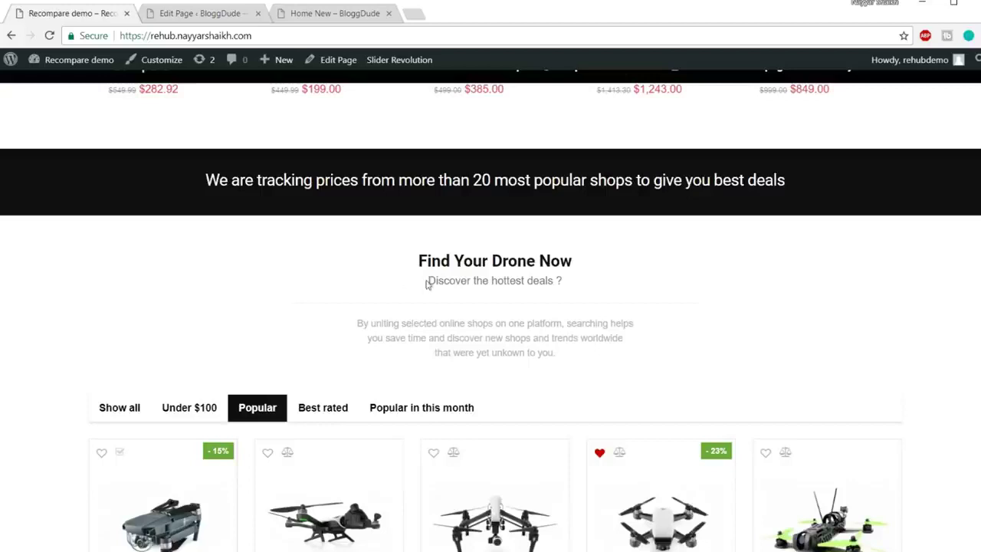
{"action": "left_click_drag", "start_coordinate": [427, 284], "coordinate": [564, 282]}
{"action": "key", "text": "ctrl+c"}
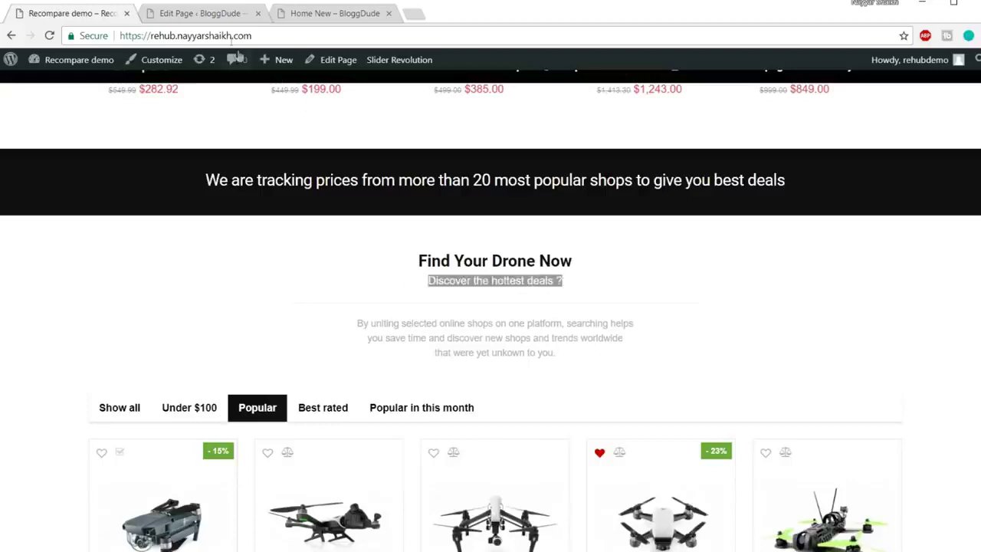
{"action": "left_click", "coordinate": [201, 13]}
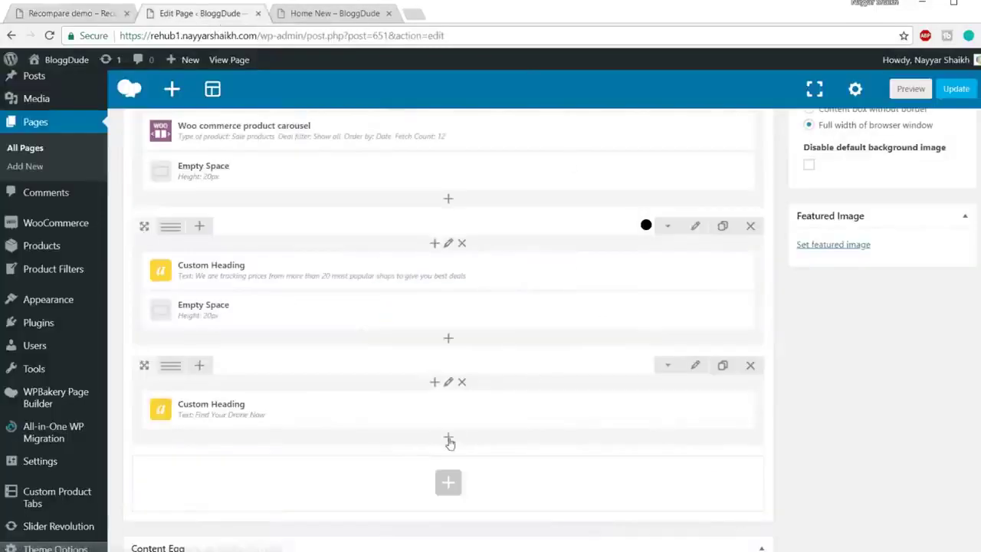
- Add a second Custom Heading below and paste 'Discover the hottest deals ?' as its text
{"action": "left_click", "coordinate": [450, 441]}
{"action": "type", "text": "hae"}
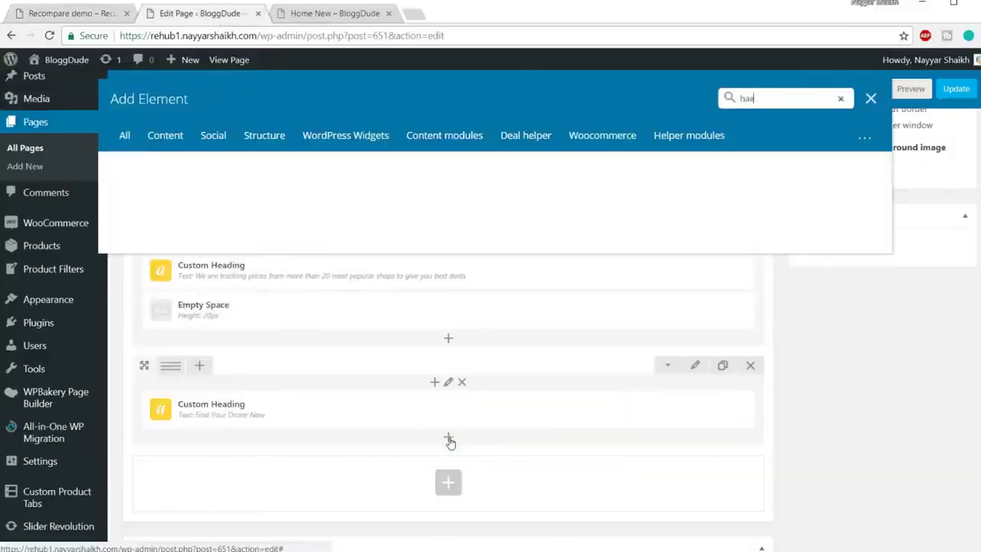
{"action": "key", "text": "BackSpace"}
{"action": "key", "text": "BackSpace"}
{"action": "type", "text": "ead"}
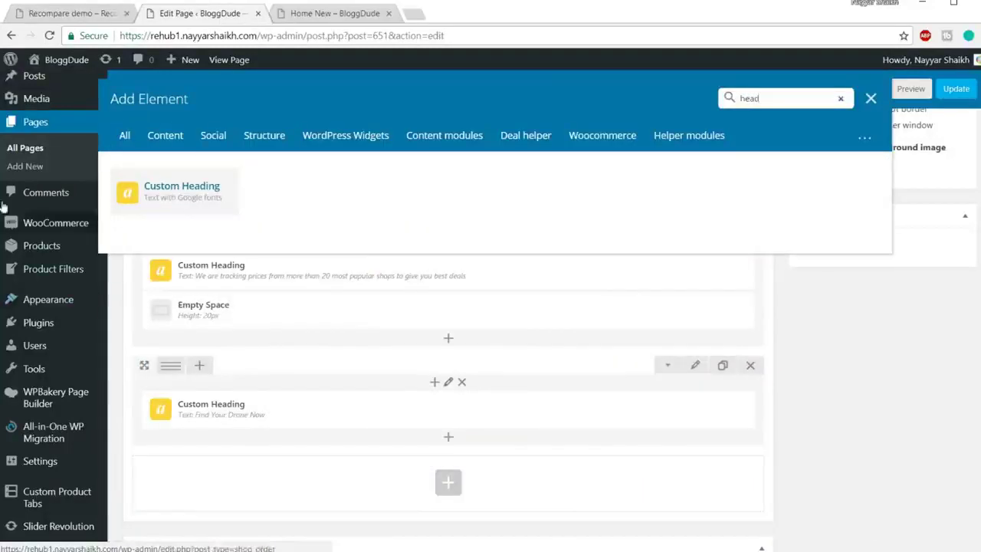
{"action": "left_click", "coordinate": [170, 204]}
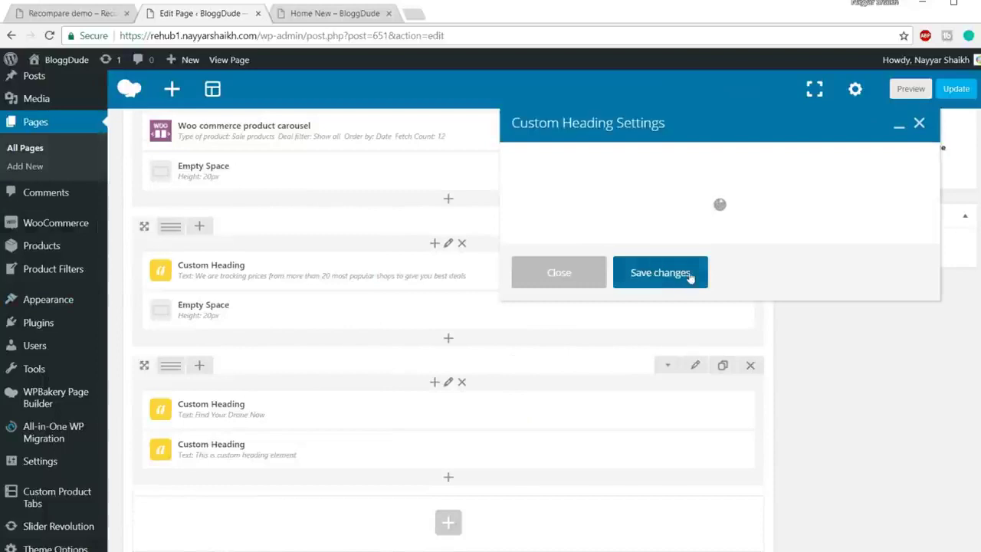
{"action": "triple_click", "coordinate": [700, 297]}
{"action": "key", "text": "ctrl+v"}
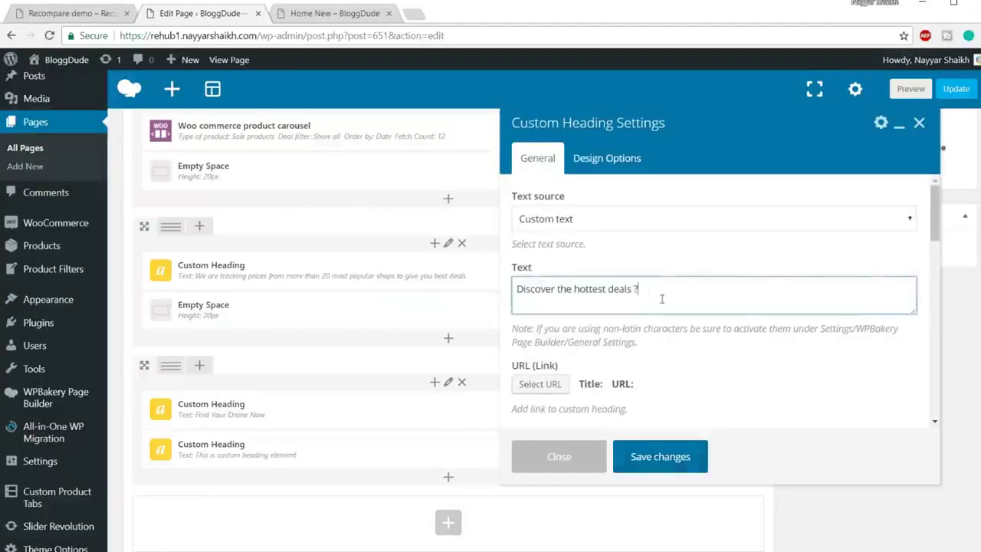
- Set the subheading's element tag to div with centred alignment
{"action": "scroll", "coordinate": [662, 299], "scroll_direction": "down", "scroll_amount": 3}
{"action": "left_click", "coordinate": [595, 252]}
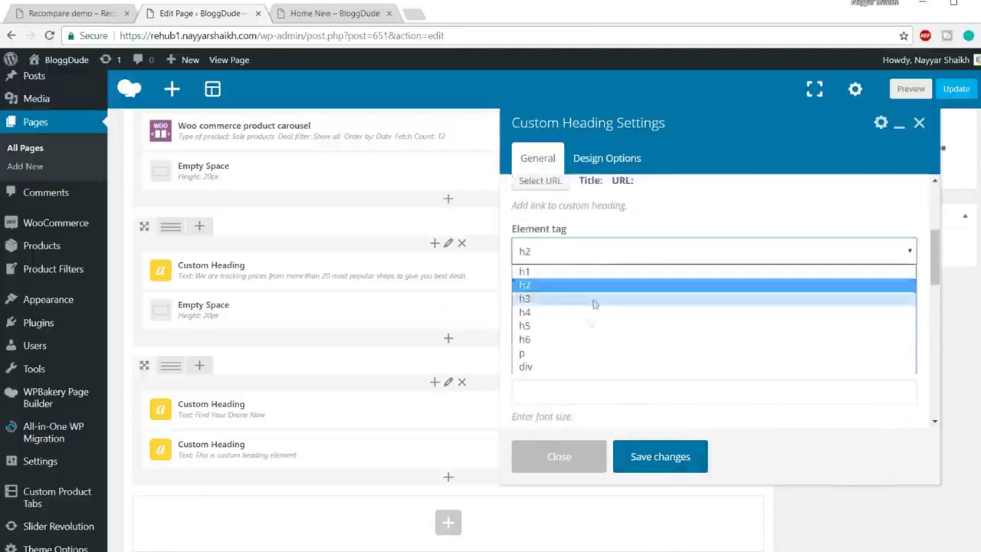
{"action": "left_click", "coordinate": [588, 325]}
{"action": "left_click", "coordinate": [591, 322]}
{"action": "left_click", "coordinate": [573, 360]}
{"action": "left_click", "coordinate": [567, 323]}
{"action": "left_click", "coordinate": [567, 370]}
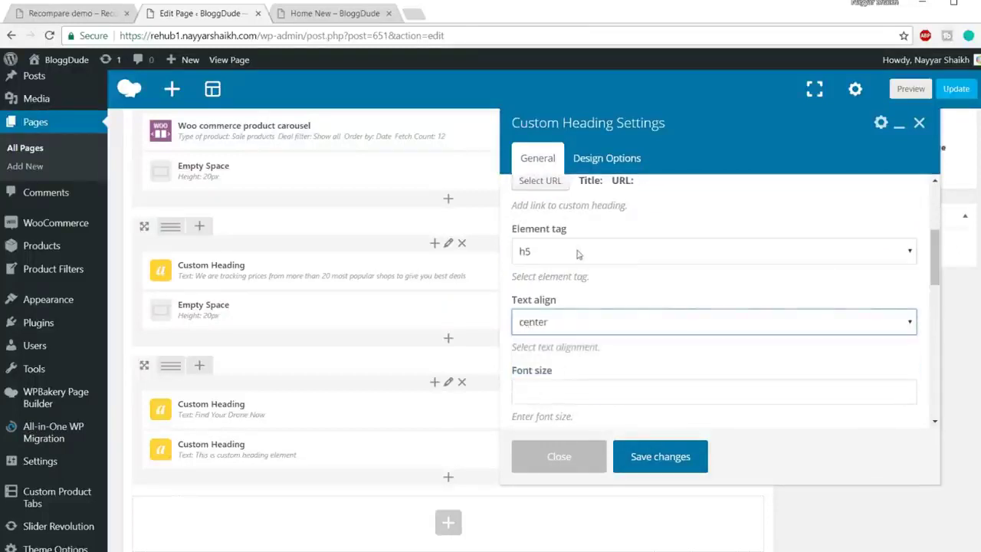
{"action": "left_click", "coordinate": [578, 254]}
{"action": "left_click", "coordinate": [571, 366]}
{"action": "scroll", "coordinate": [641, 332], "scroll_direction": "down", "scroll_amount": 1}
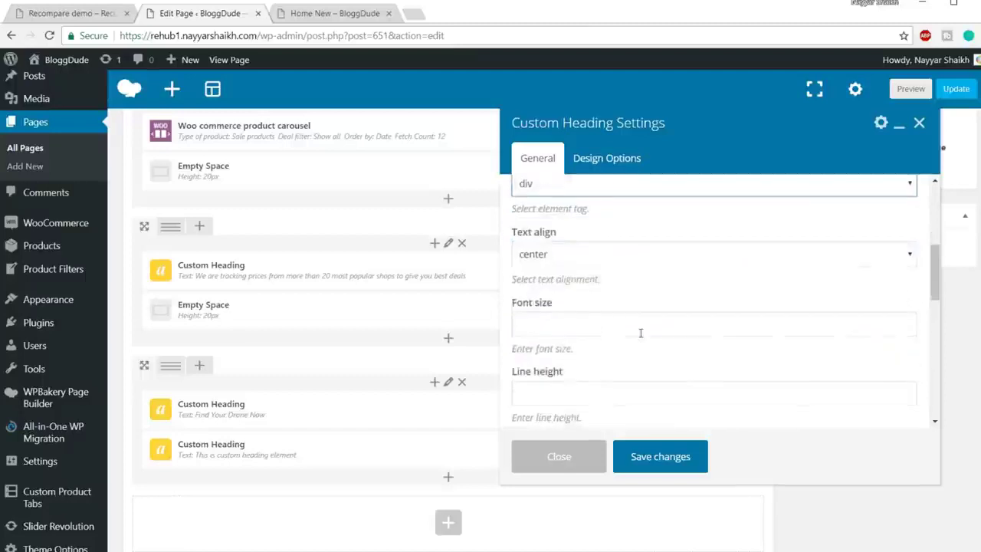
{"action": "scroll", "coordinate": [640, 333], "scroll_direction": "down", "scroll_amount": 3}
{"action": "scroll", "coordinate": [639, 274], "scroll_direction": "up", "scroll_amount": 2}
- Give it 16px size, 24px line height, grey colour and the theme font, then save
{"action": "left_click", "coordinate": [579, 253]}
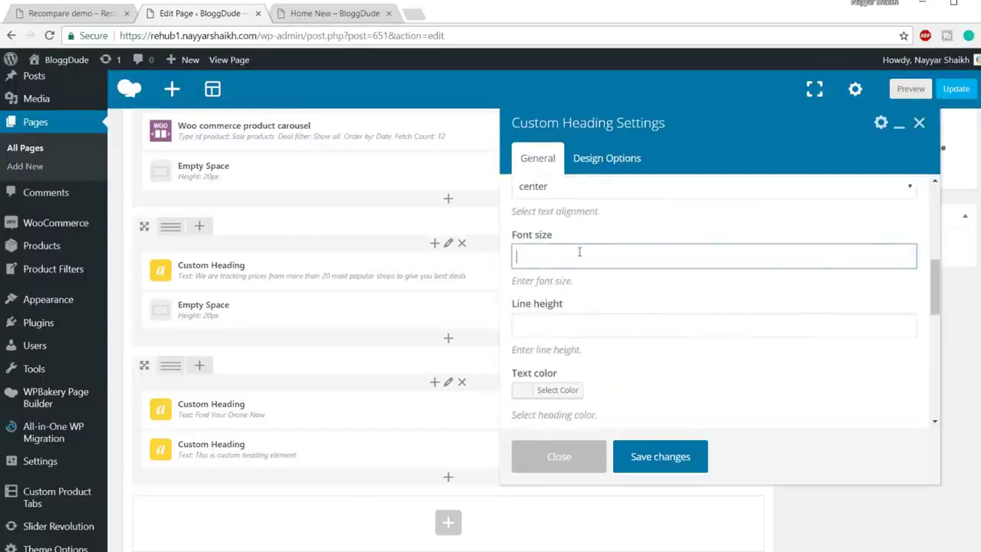
{"action": "left_click", "coordinate": [584, 330]}
{"action": "type", "text": "24px"}
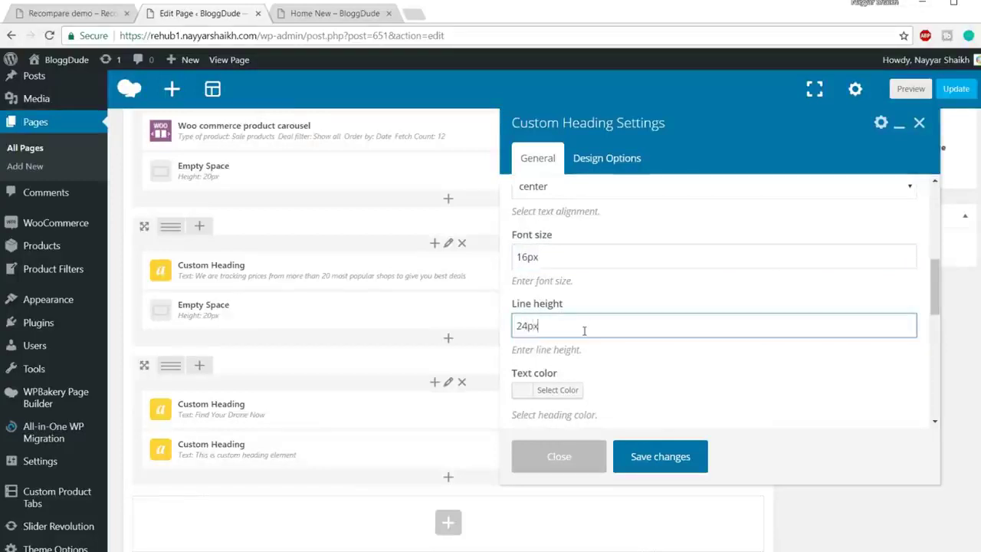
{"action": "scroll", "coordinate": [598, 326], "scroll_direction": "down", "scroll_amount": 1}
{"action": "left_click", "coordinate": [548, 322]}
{"action": "scroll", "coordinate": [705, 291], "scroll_direction": "down", "scroll_amount": 1}
{"action": "left_click", "coordinate": [519, 328]}
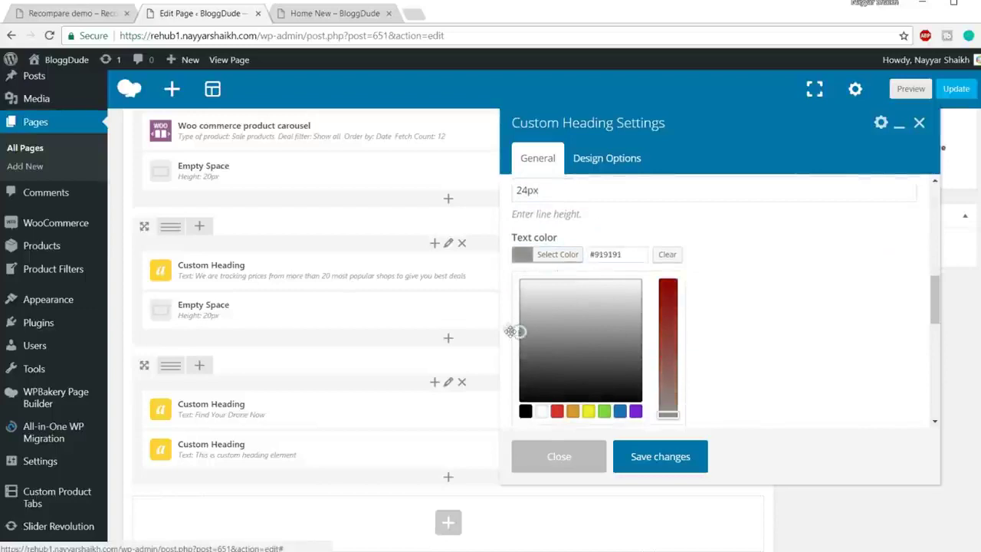
{"action": "left_click", "coordinate": [611, 265]}
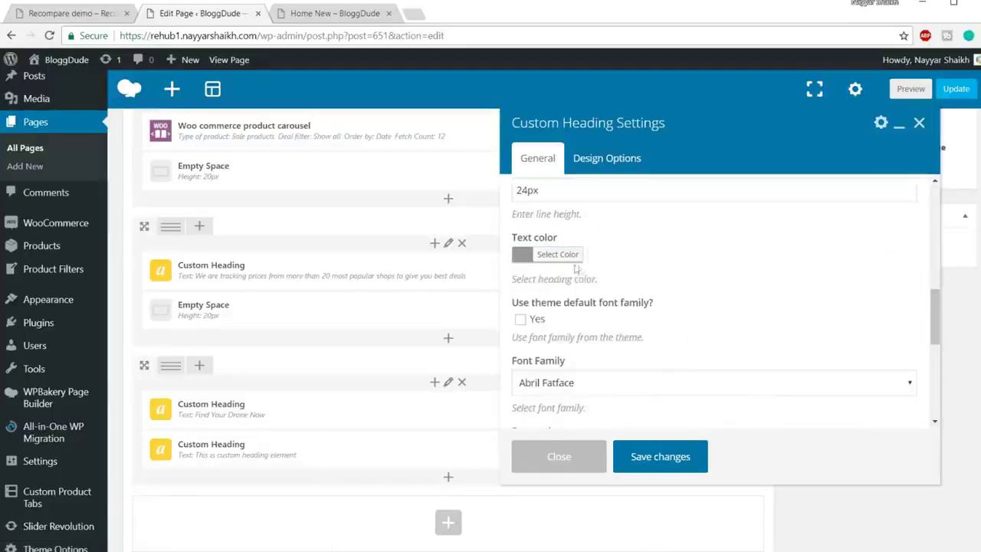
{"action": "scroll", "coordinate": [558, 281], "scroll_direction": "down", "scroll_amount": 1}
{"action": "left_click", "coordinate": [521, 253]}
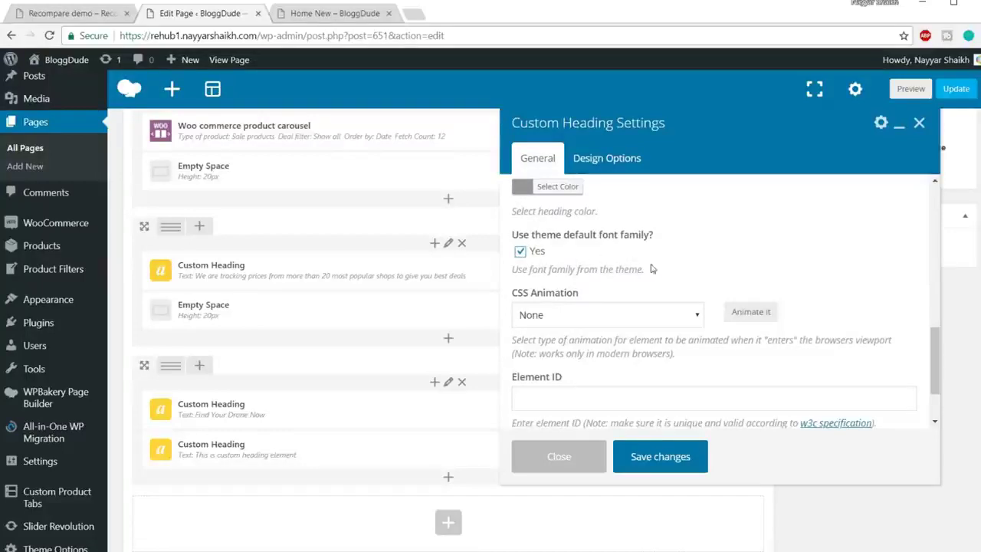
{"action": "left_click", "coordinate": [661, 457]}
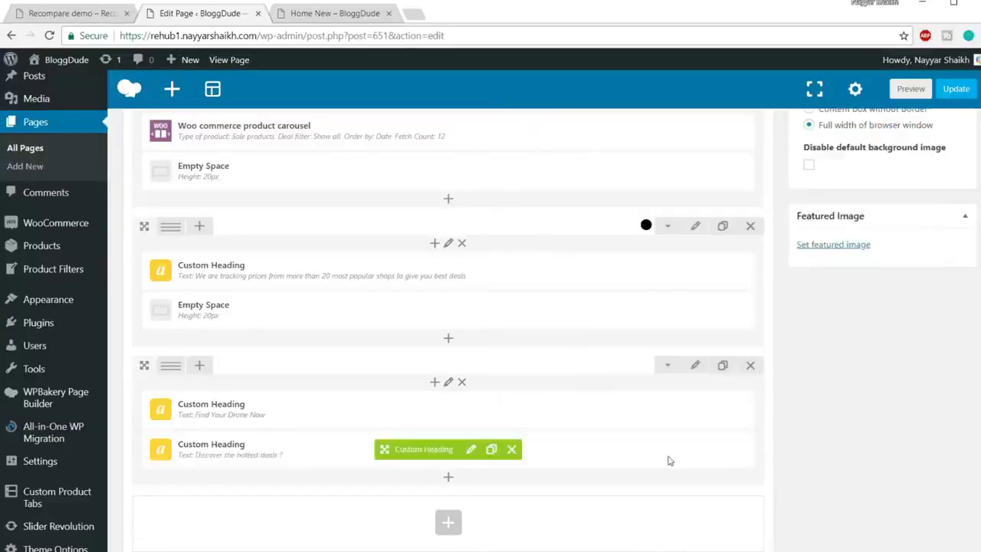
- Study the Recompare demo's Find Your Drone Now heading, subheading and paragraph spacing
{"action": "left_click", "coordinate": [76, 14]}
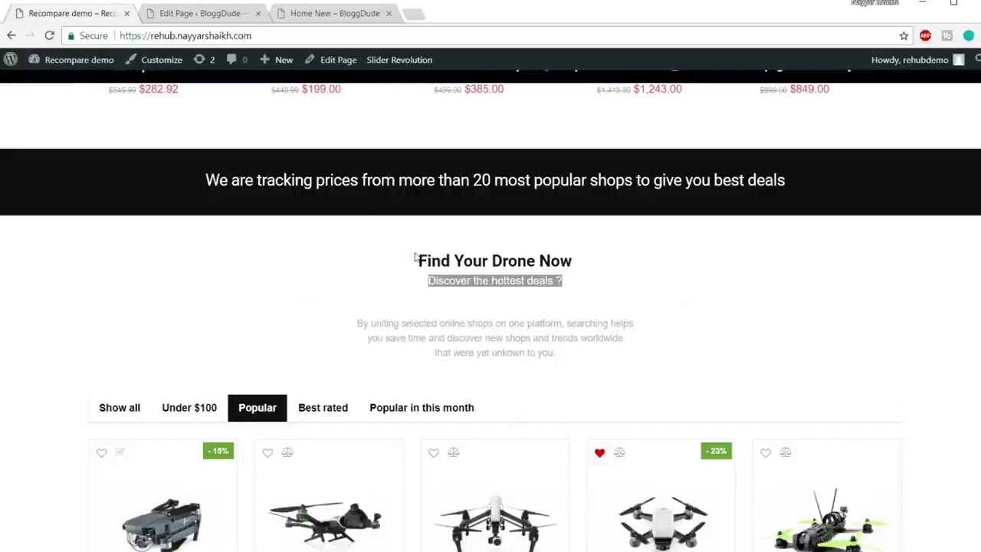
{"action": "left_click_drag", "start_coordinate": [579, 285], "coordinate": [414, 239]}
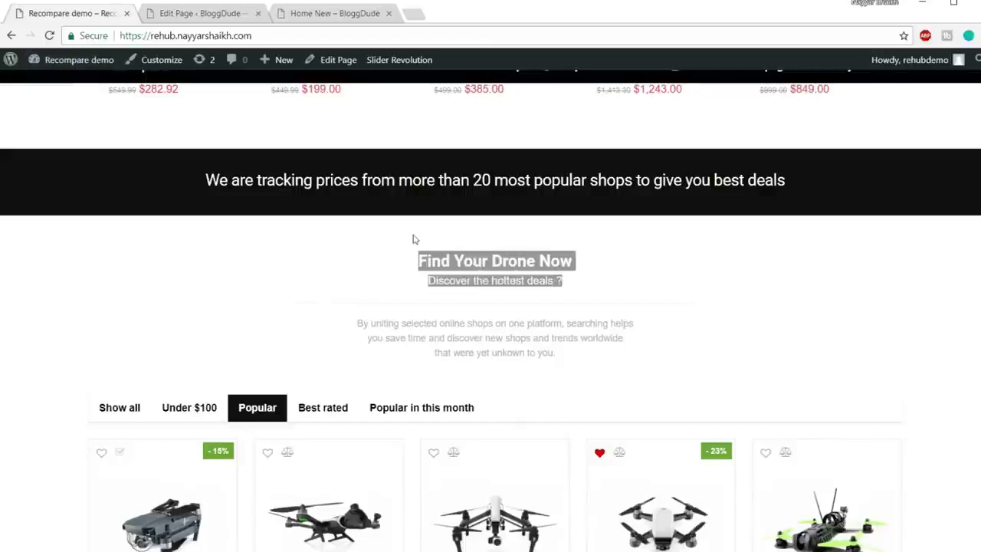
{"action": "left_click", "coordinate": [442, 285]}
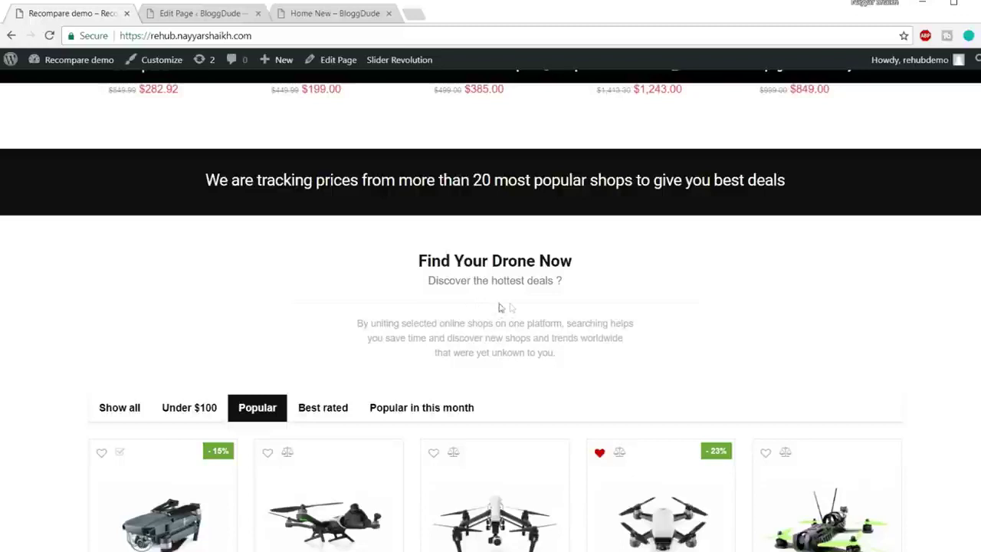
{"action": "left_click_drag", "start_coordinate": [576, 363], "coordinate": [339, 324]}
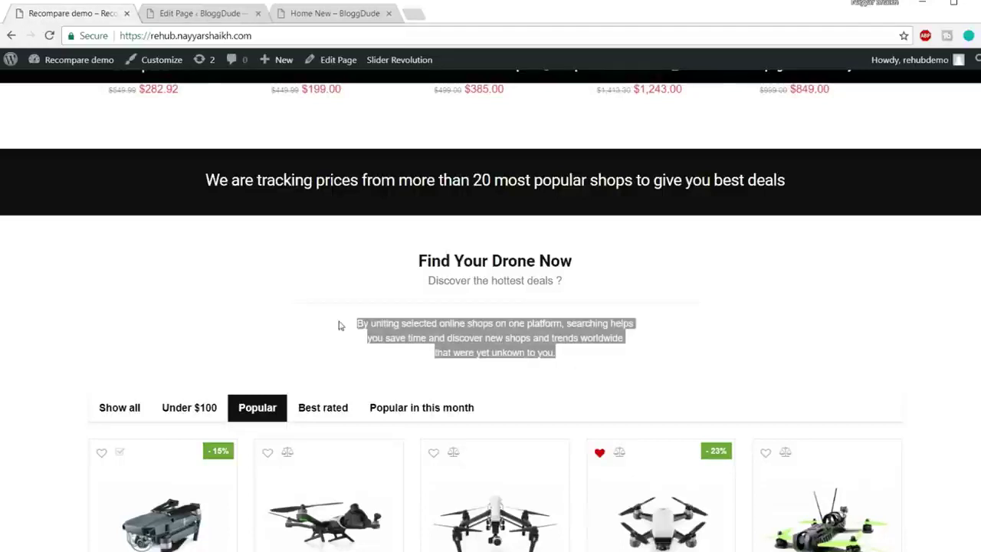
{"action": "left_click", "coordinate": [485, 324]}
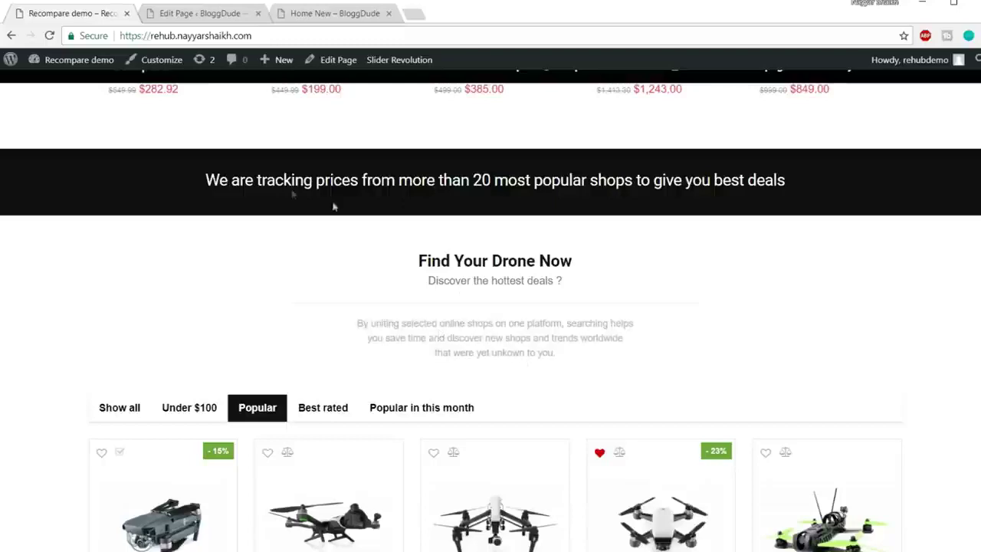
{"action": "left_click", "coordinate": [188, 15]}
{"action": "scroll", "coordinate": [499, 356], "scroll_direction": "down", "scroll_amount": 2}
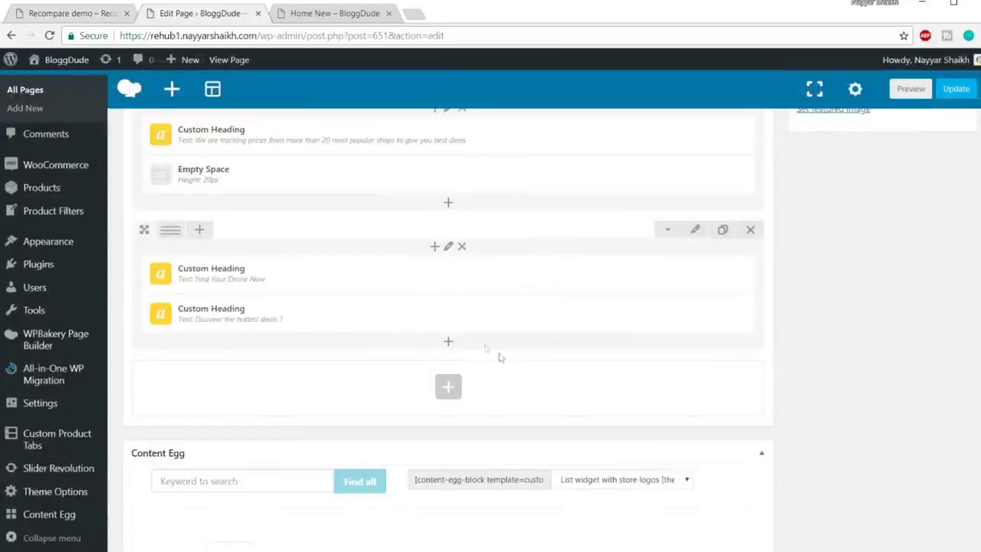
{"action": "key", "text": "ctrl+shift+Tab"}
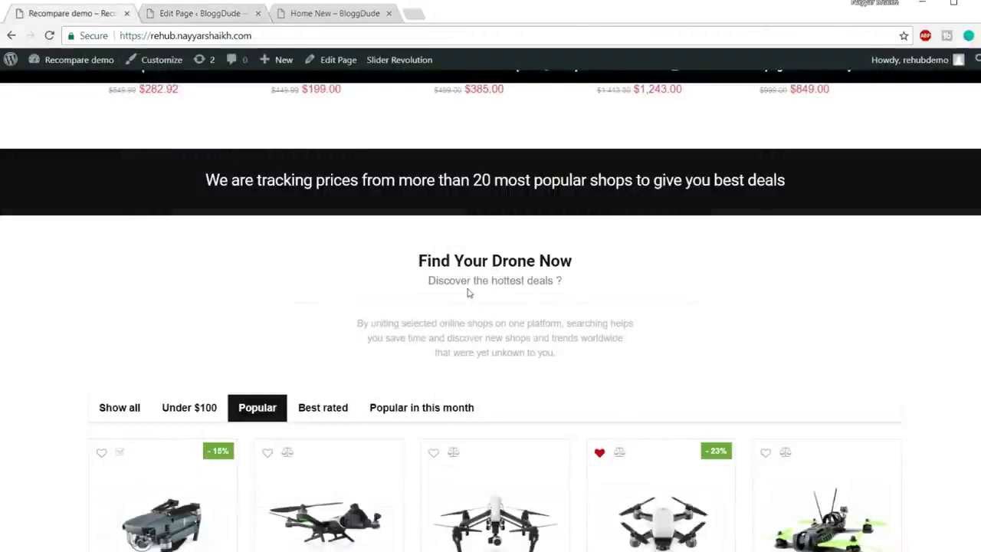
{"action": "left_click", "coordinate": [203, 15]}
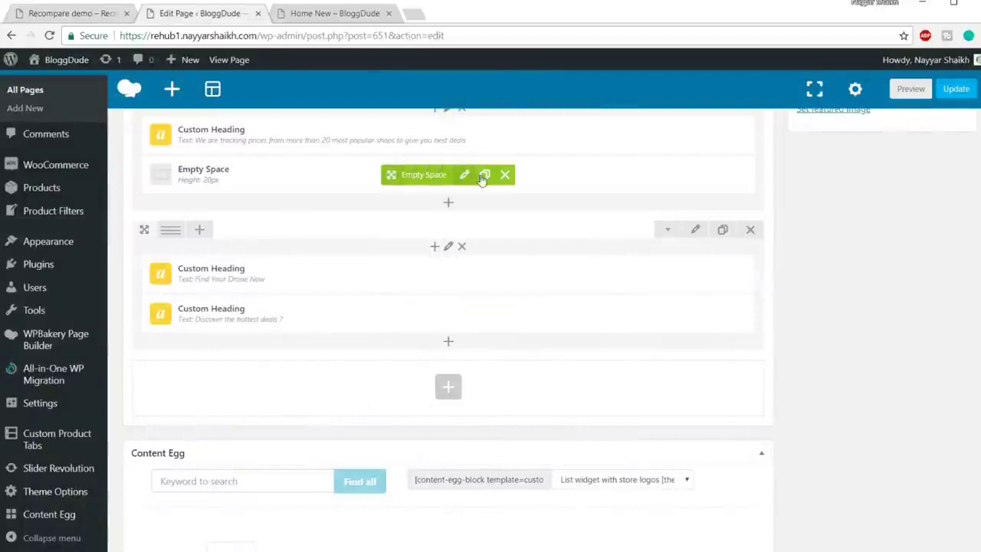
- Duplicate the 20px Empty Space below the heading and change its height to 10px
{"action": "left_click", "coordinate": [483, 178]}
{"action": "mouse_move", "coordinate": [416, 186]}
{"action": "left_mouse_down"}
{"action": "mouse_move", "coordinate": [387, 394]}
{"action": "mouse_move", "coordinate": [391, 387]}
{"action": "left_mouse_up"}
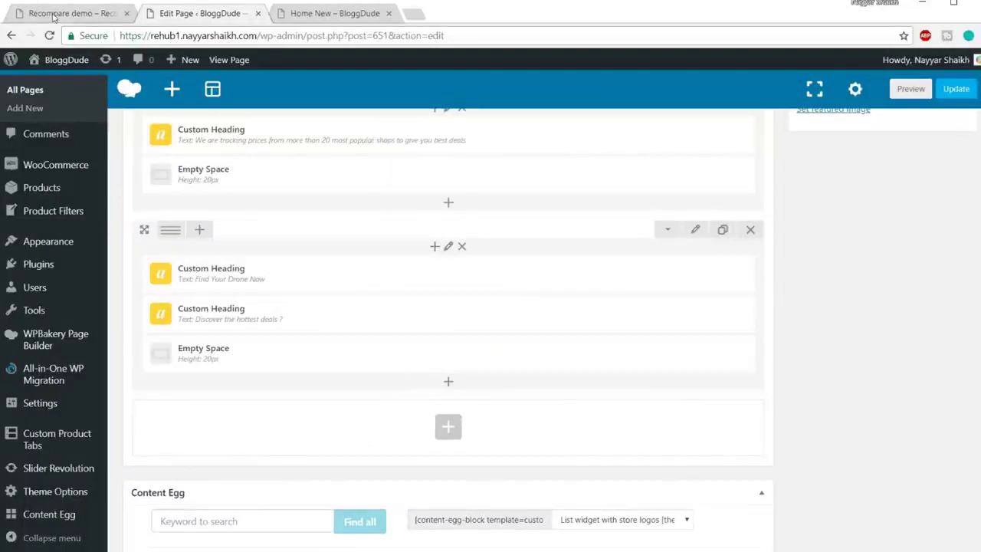
{"action": "left_click", "coordinate": [54, 14]}
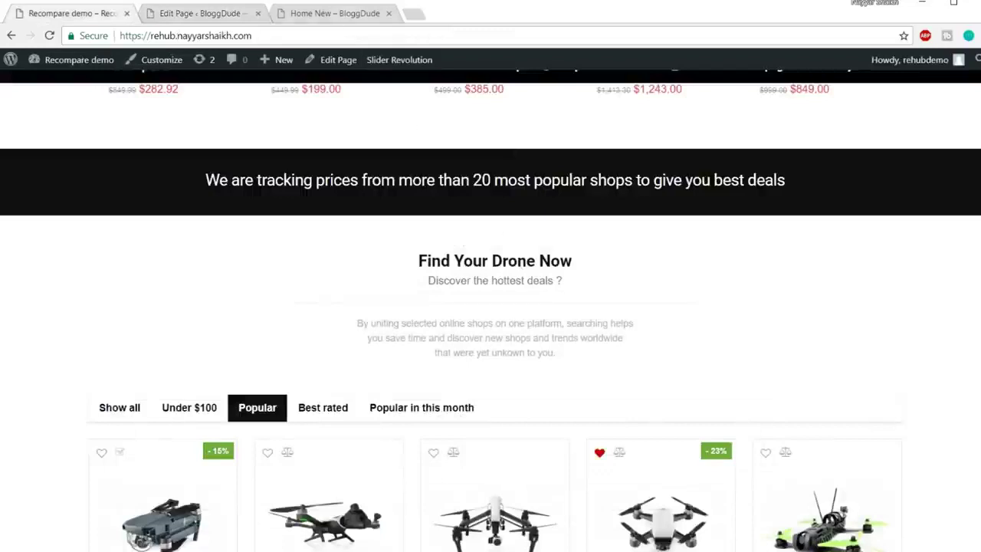
{"action": "left_click", "coordinate": [173, 17]}
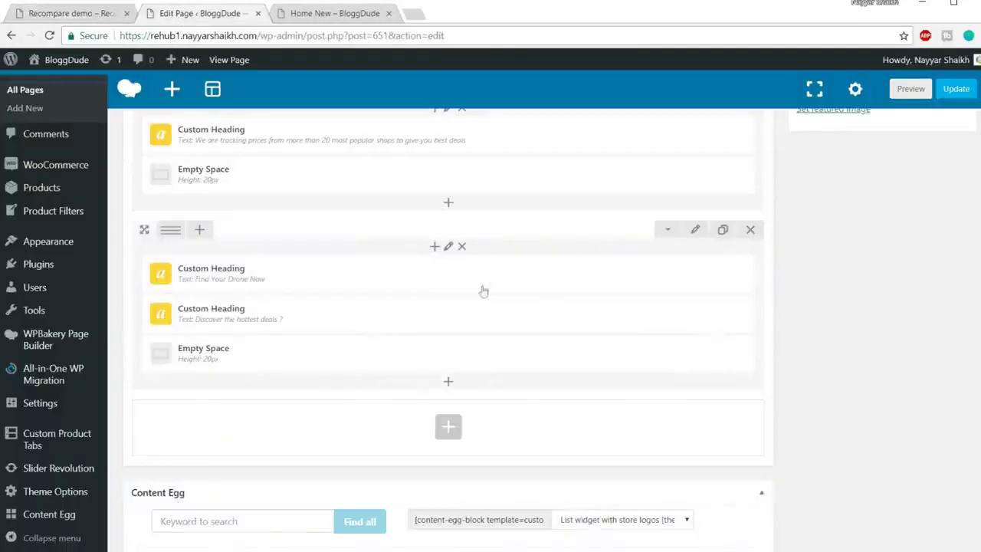
{"action": "left_click", "coordinate": [463, 359]}
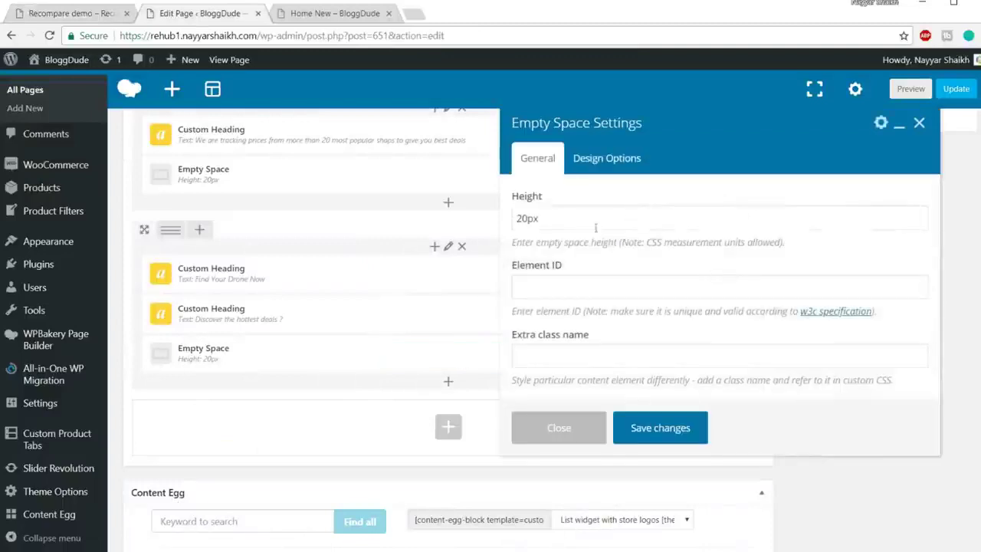
{"action": "left_click_drag", "start_coordinate": [528, 220], "coordinate": [456, 224]}
{"action": "type", "text": "10"}
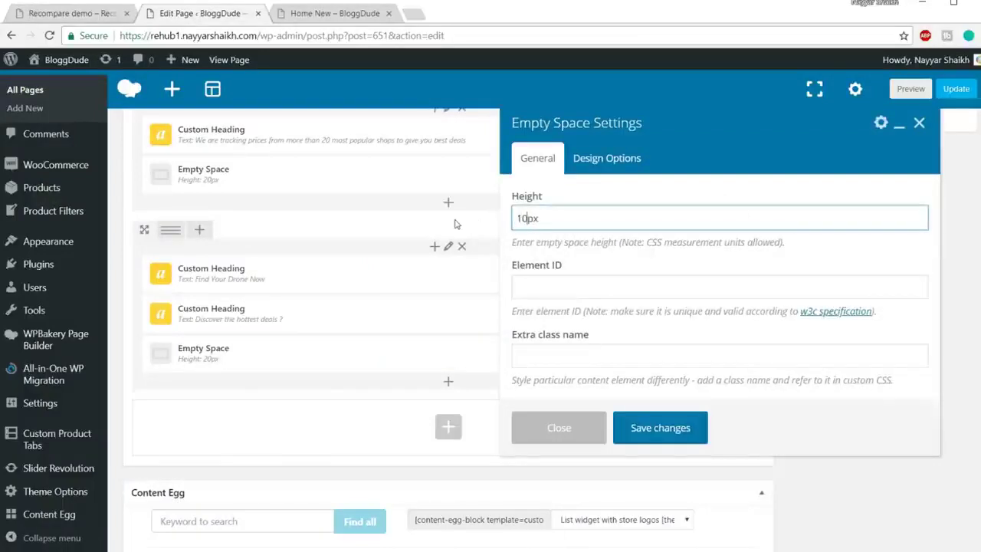
{"action": "left_click", "coordinate": [661, 427]}
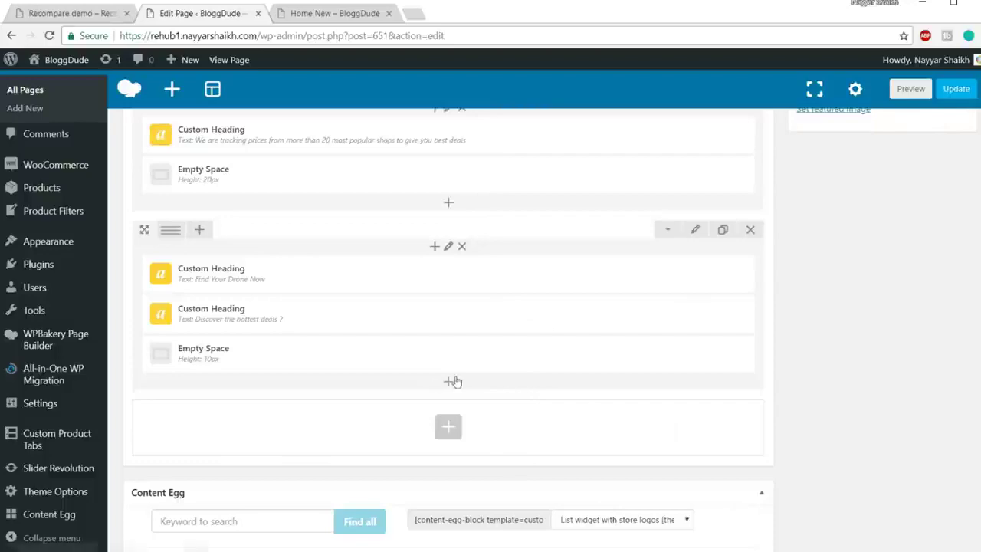
- Add a Separator below the 10px space with 100% element width, then compare with the Recompare demo
{"action": "left_click", "coordinate": [448, 383]}
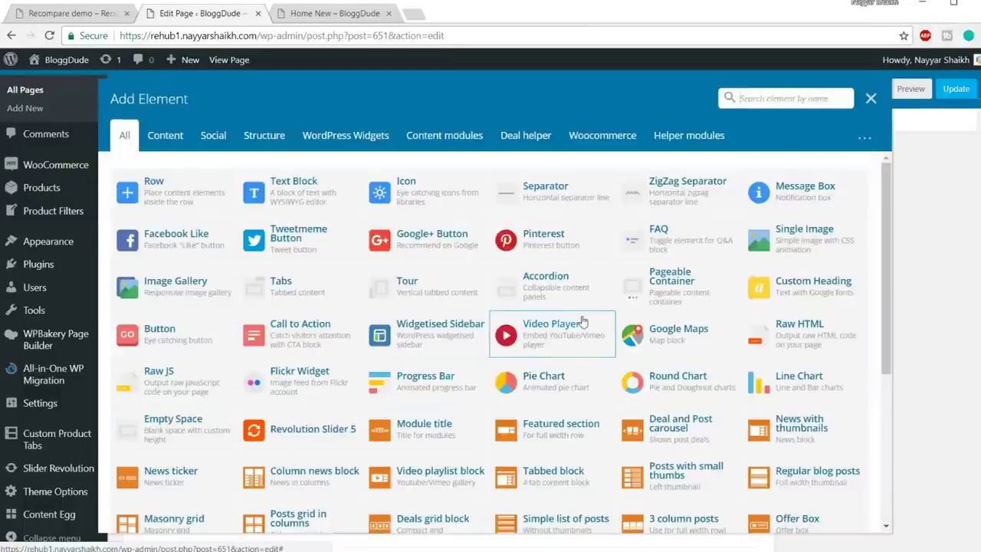
{"action": "type", "text": "sepa"}
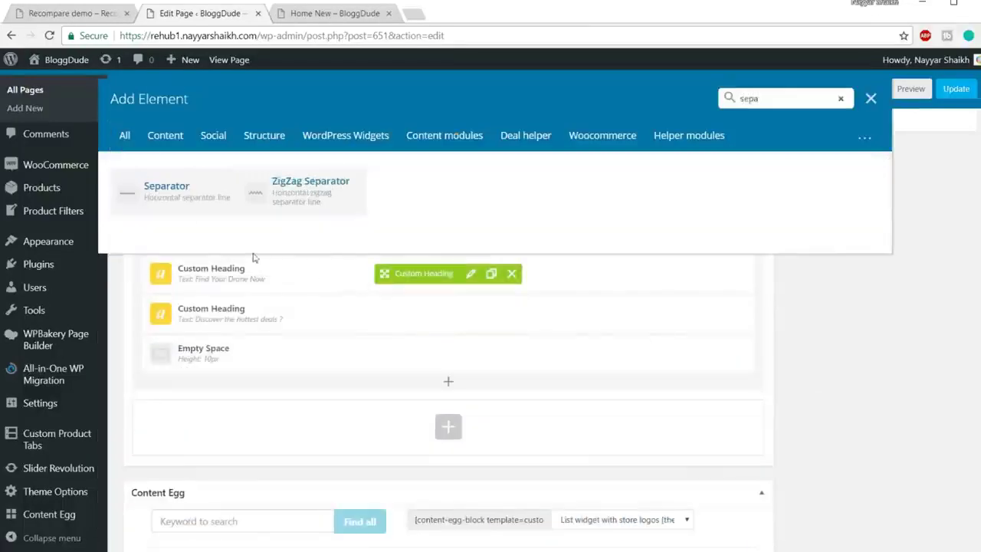
{"action": "left_click", "coordinate": [176, 191]}
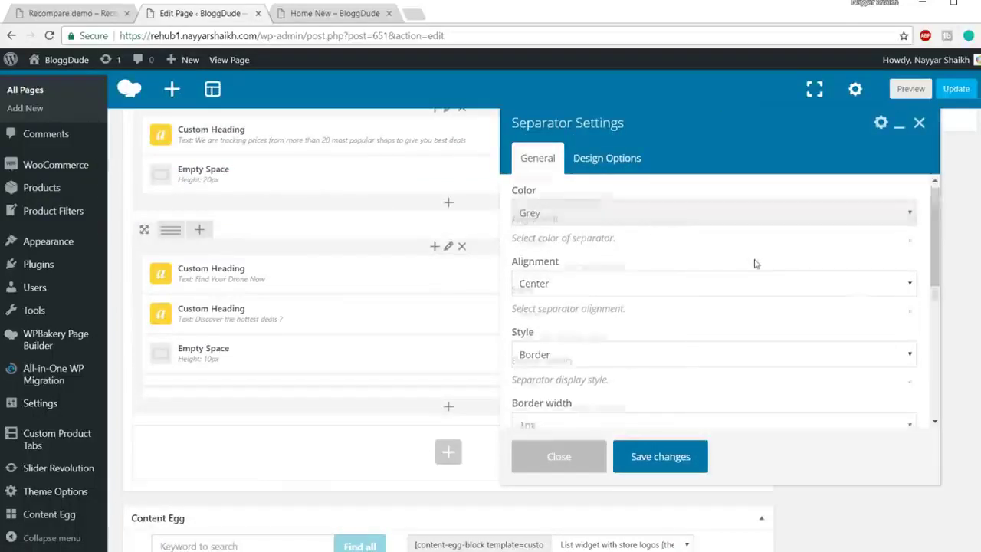
{"action": "scroll", "coordinate": [664, 268], "scroll_direction": "down", "scroll_amount": 1}
{"action": "scroll", "coordinate": [709, 303], "scroll_direction": "down", "scroll_amount": 1}
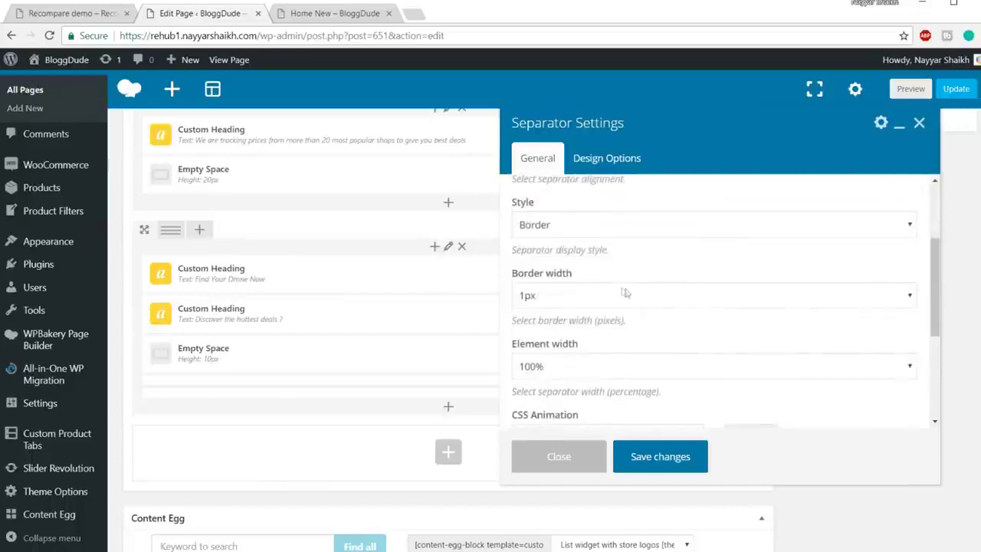
{"action": "scroll", "coordinate": [751, 321], "scroll_direction": "down", "scroll_amount": 1}
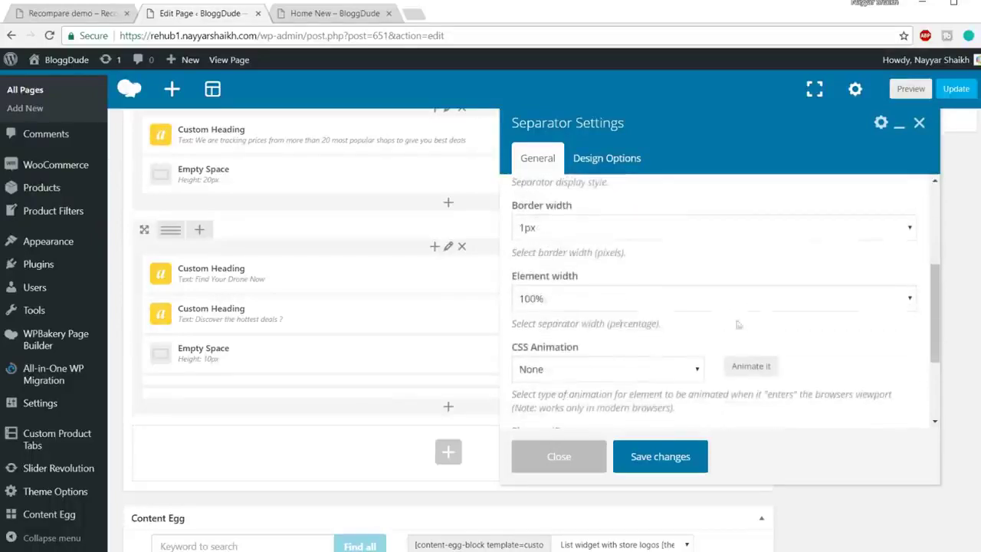
{"action": "left_click", "coordinate": [587, 298]}
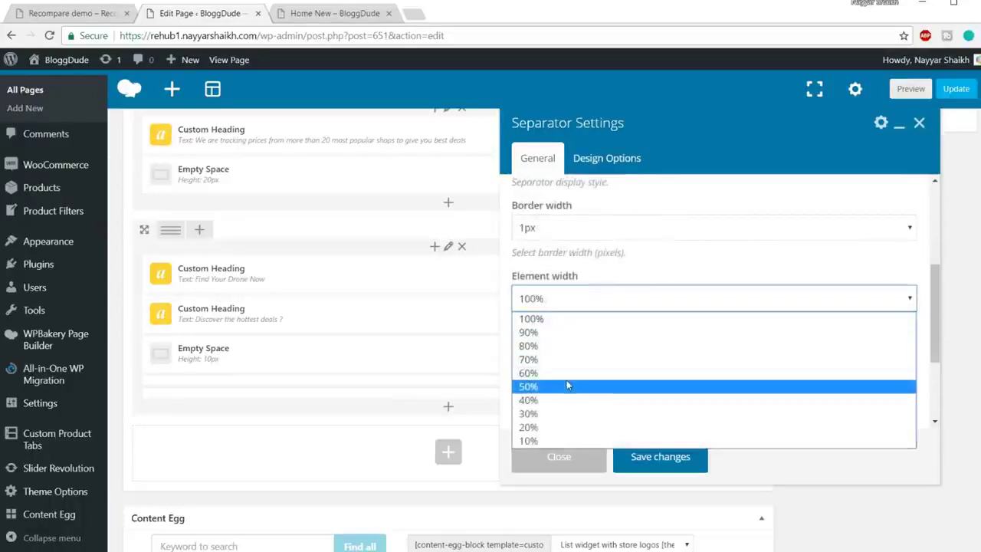
{"action": "key", "text": "Escape"}
{"action": "left_click", "coordinate": [32, 17]}
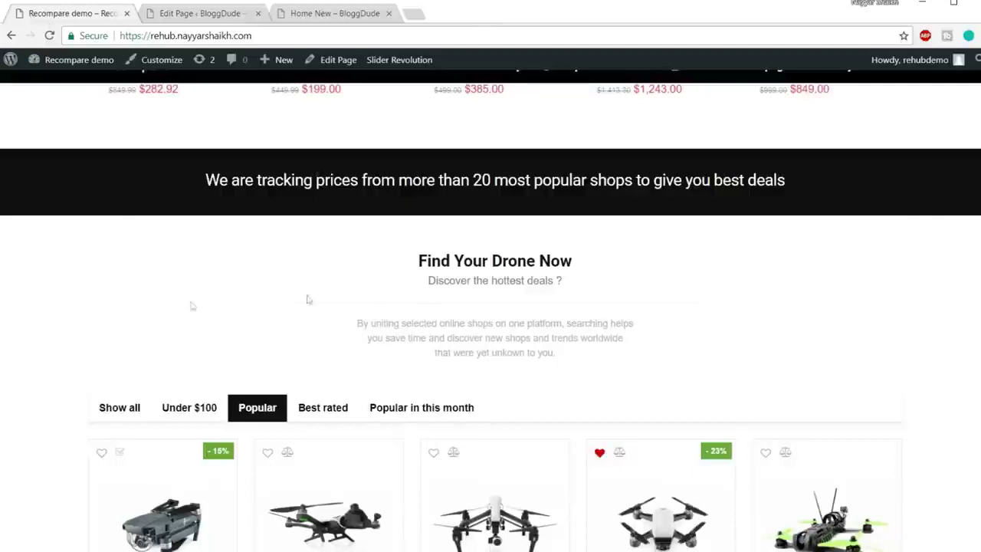
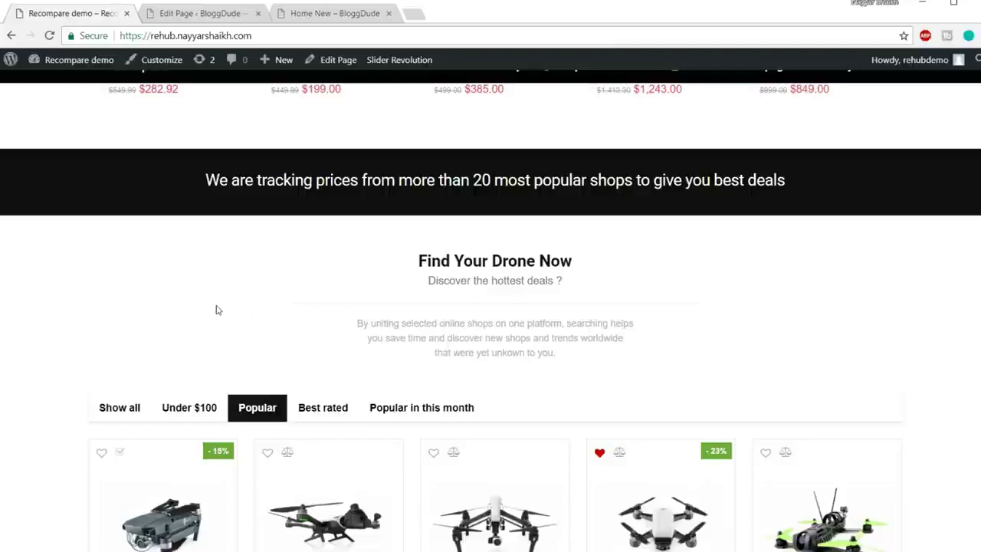
- Set the separator's element width to 50% and save the settings
{"action": "triple_click", "coordinate": [43, 300]}
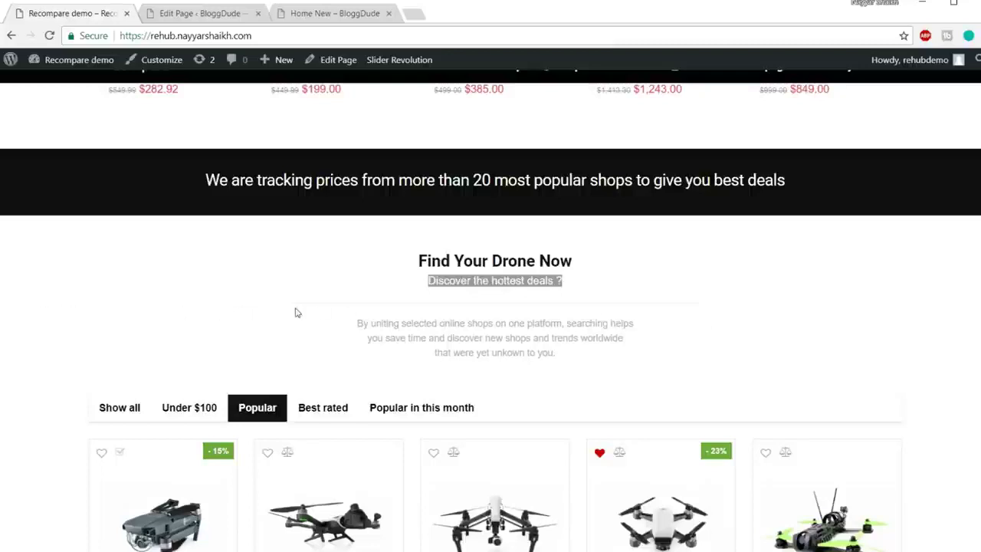
{"action": "left_click", "coordinate": [217, 14]}
{"action": "left_click", "coordinate": [671, 299]}
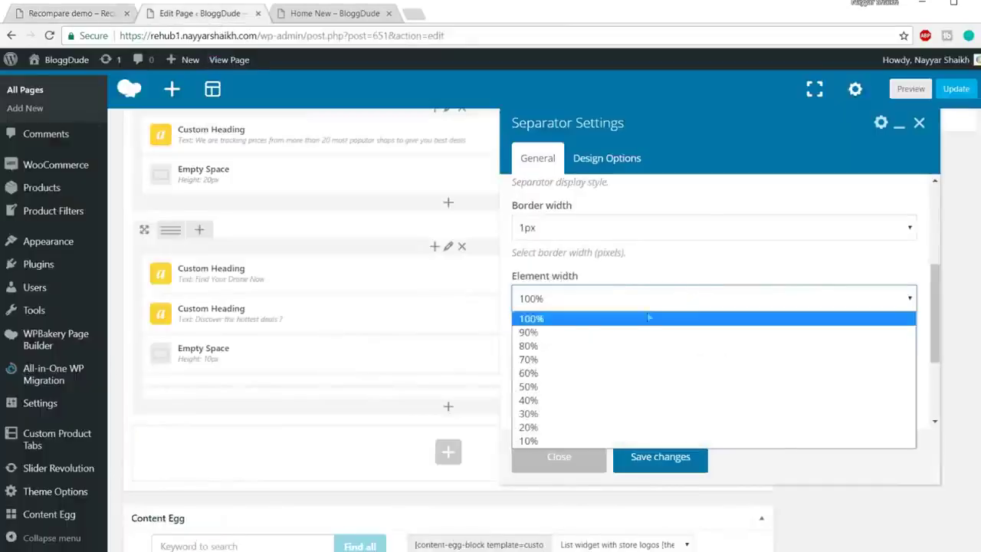
{"action": "left_click", "coordinate": [590, 387]}
{"action": "scroll", "coordinate": [651, 376], "scroll_direction": "down", "scroll_amount": 2}
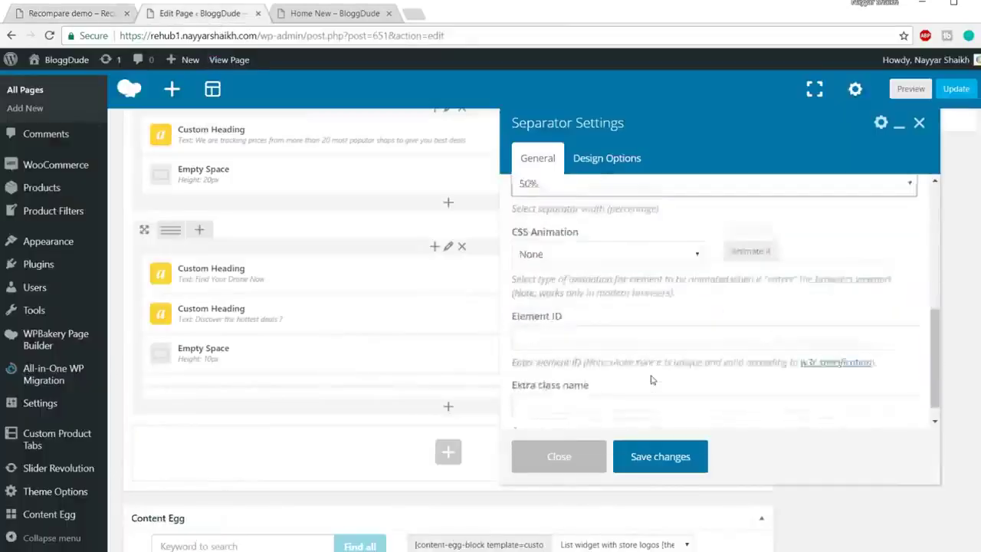
{"action": "left_click", "coordinate": [661, 457]}
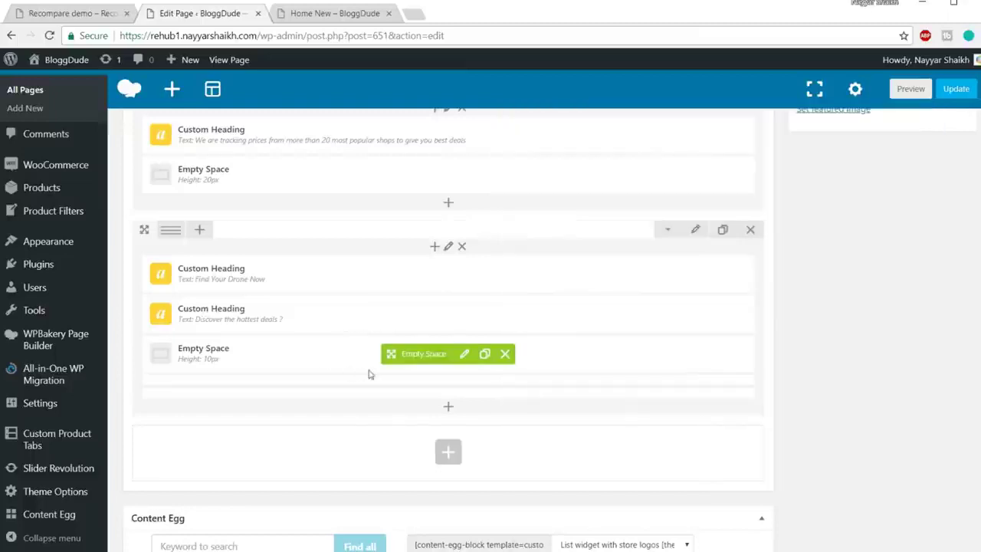
- Clone the 10px Empty Space so the separator sits between two spacers
{"action": "scroll", "coordinate": [307, 316], "scroll_direction": "down", "scroll_amount": 1}
{"action": "left_click", "coordinate": [485, 287]}
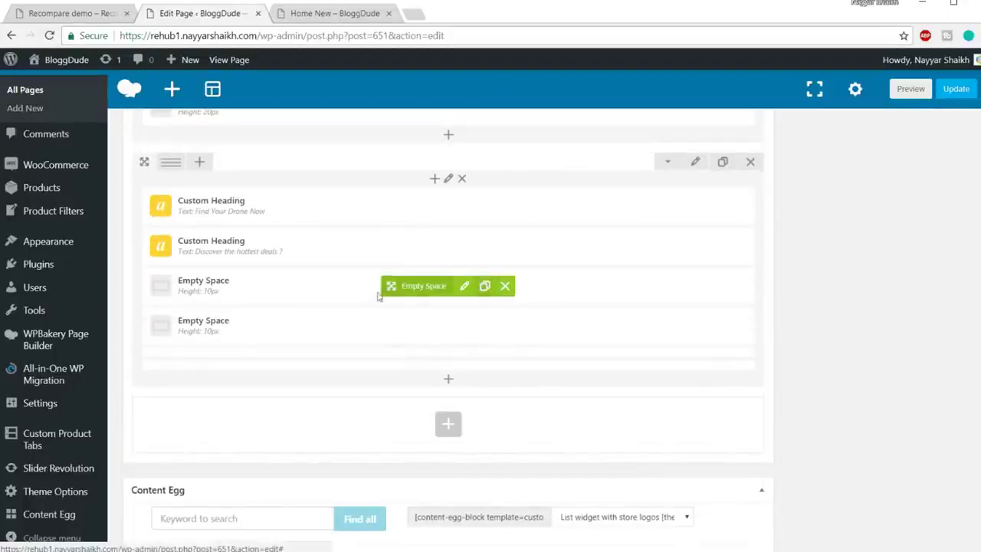
{"action": "left_click_drag", "start_coordinate": [390, 380], "coordinate": [326, 387]}
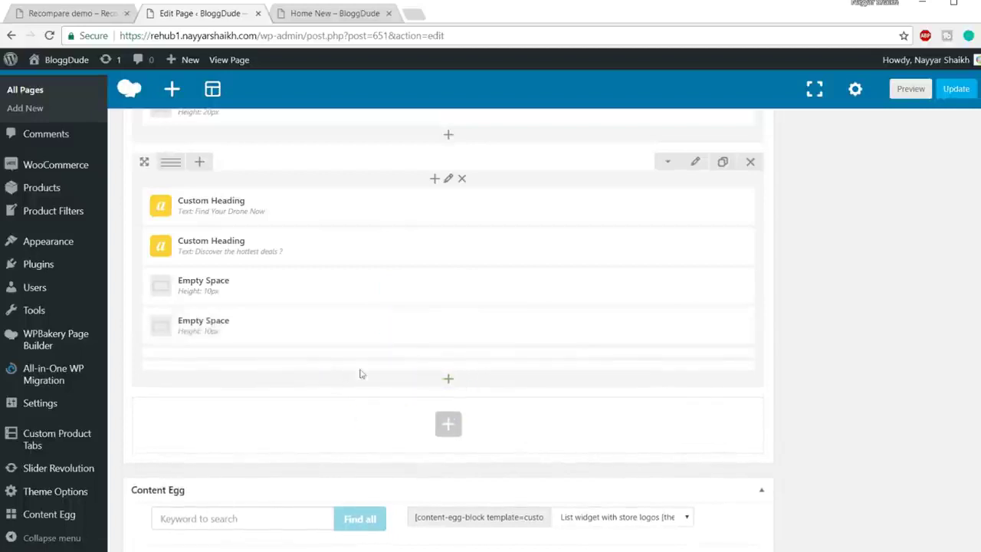
{"action": "left_click_drag", "start_coordinate": [460, 363], "coordinate": [429, 311]}
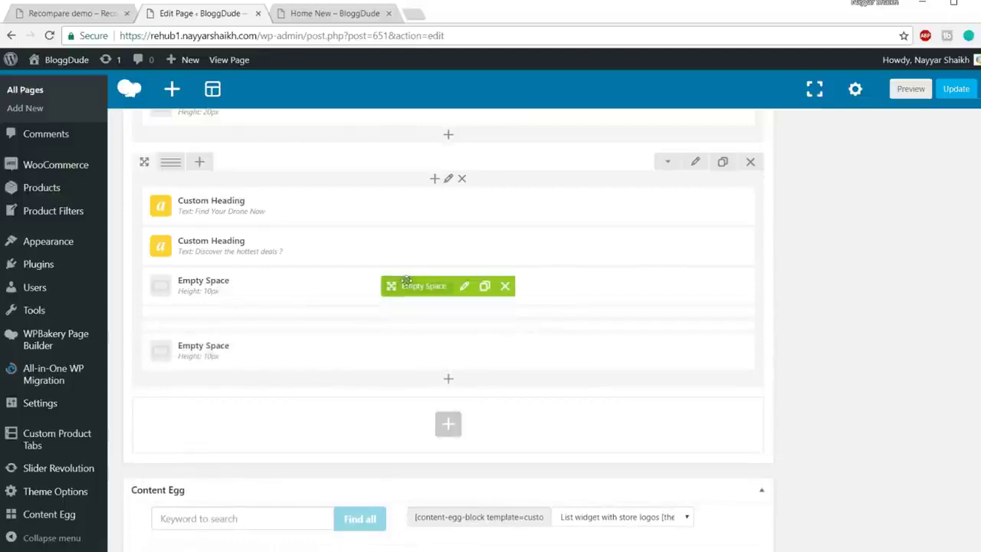
- Copy the three-line paragraph from the live demo page
{"action": "left_click", "coordinate": [61, 13]}
{"action": "scroll", "coordinate": [679, 258], "scroll_direction": "down", "scroll_amount": 2}
{"action": "left_click_drag", "start_coordinate": [559, 221], "coordinate": [331, 194]}
{"action": "key", "text": "ctrl+c"}
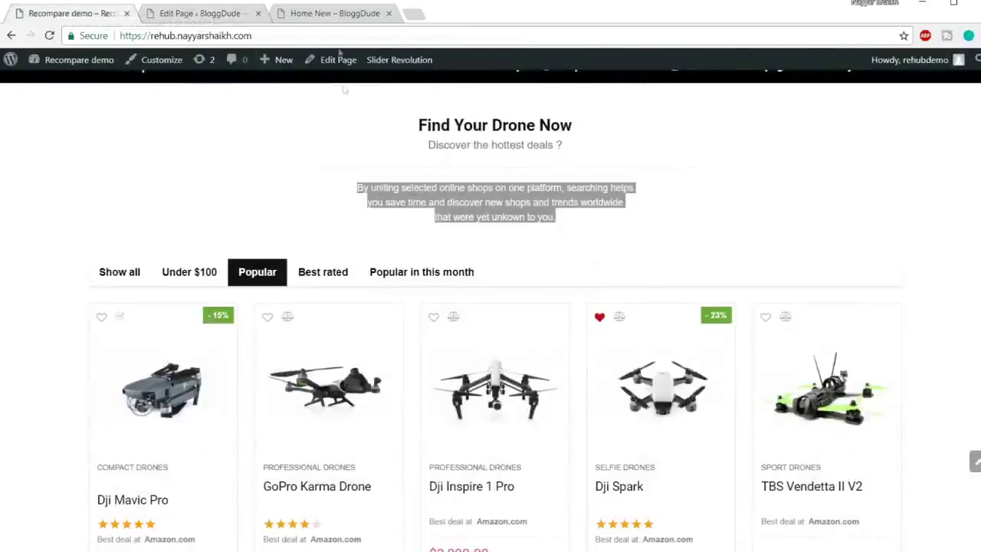
- Add a Custom Heading element at the bottom of the drone section via a 'head' search
{"action": "left_click", "coordinate": [224, 15]}
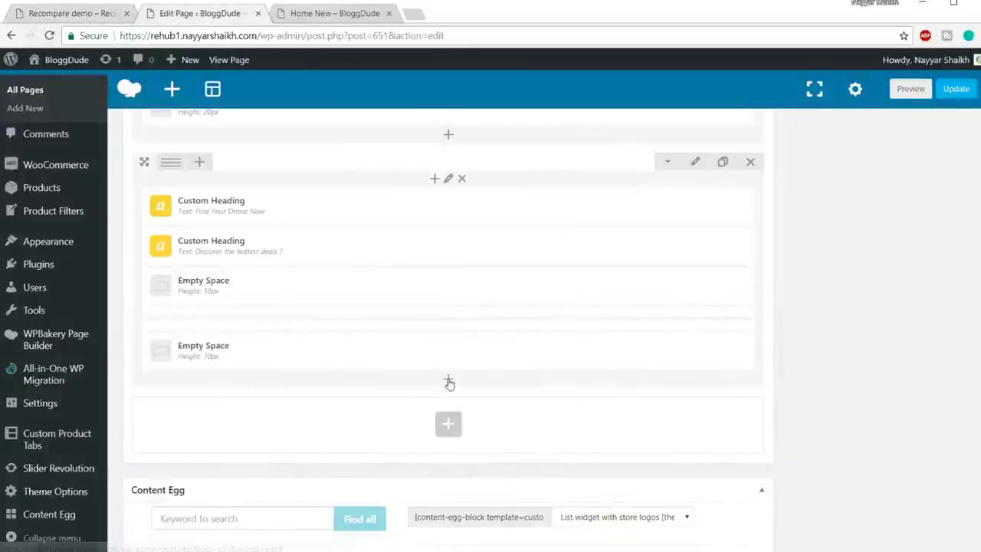
{"action": "left_click", "coordinate": [448, 381]}
{"action": "type", "text": "h"}
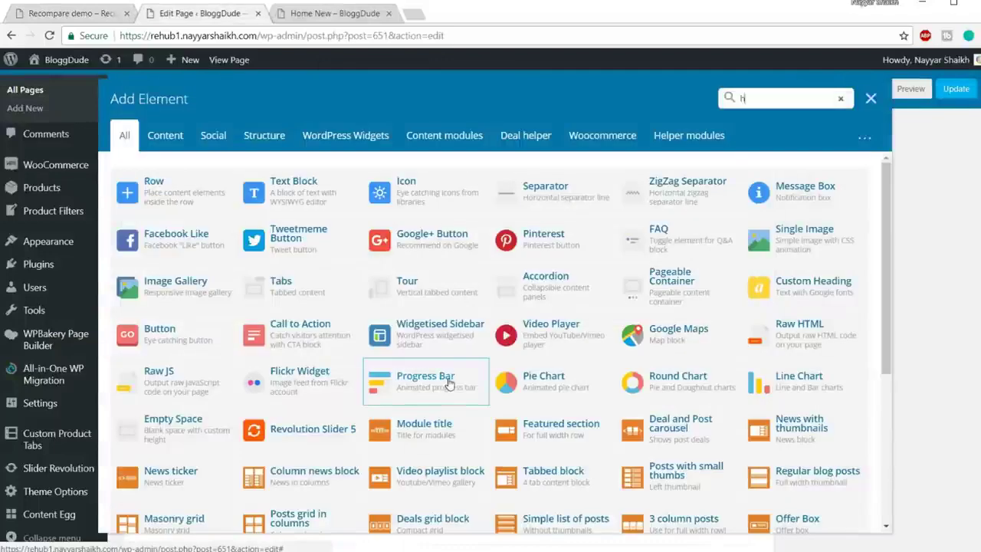
{"action": "type", "text": "aead"}
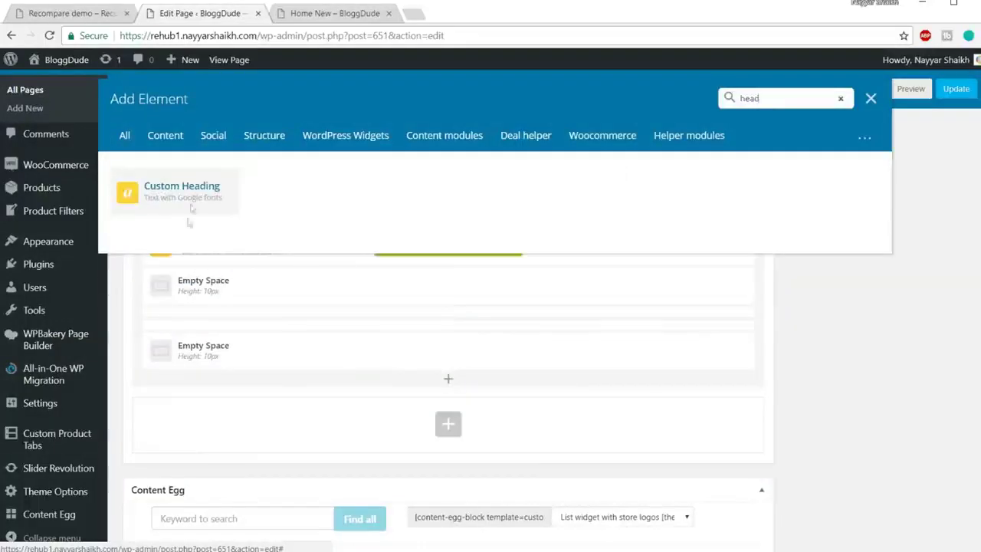
{"action": "left_click", "coordinate": [184, 193]}
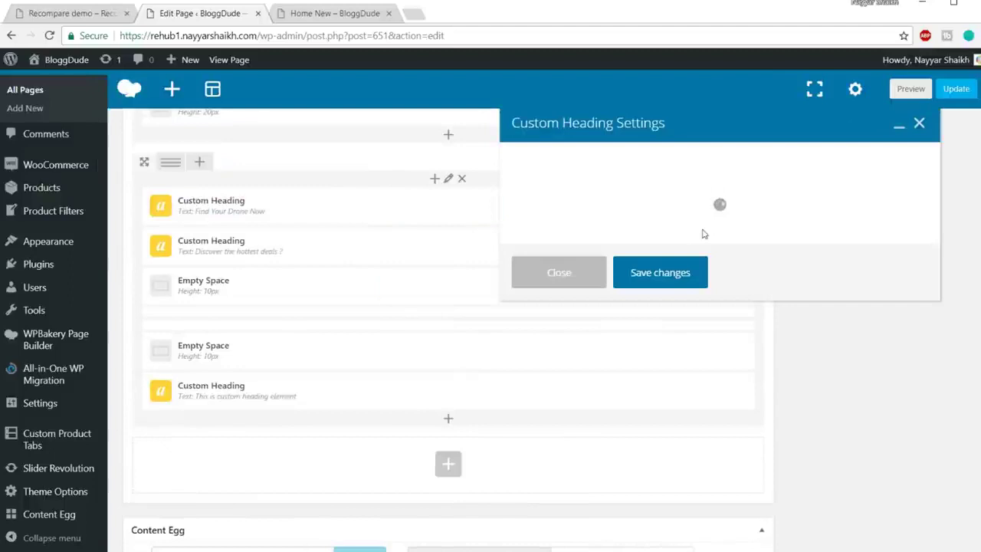
- Paste the copied paragraph as the heading text and set its element tag to div
{"action": "left_click", "coordinate": [685, 291]}
{"action": "key", "text": "ctrl+a"}
{"action": "key", "text": "ctrl+v"}
{"action": "scroll", "coordinate": [806, 295], "scroll_direction": "down", "scroll_amount": 5}
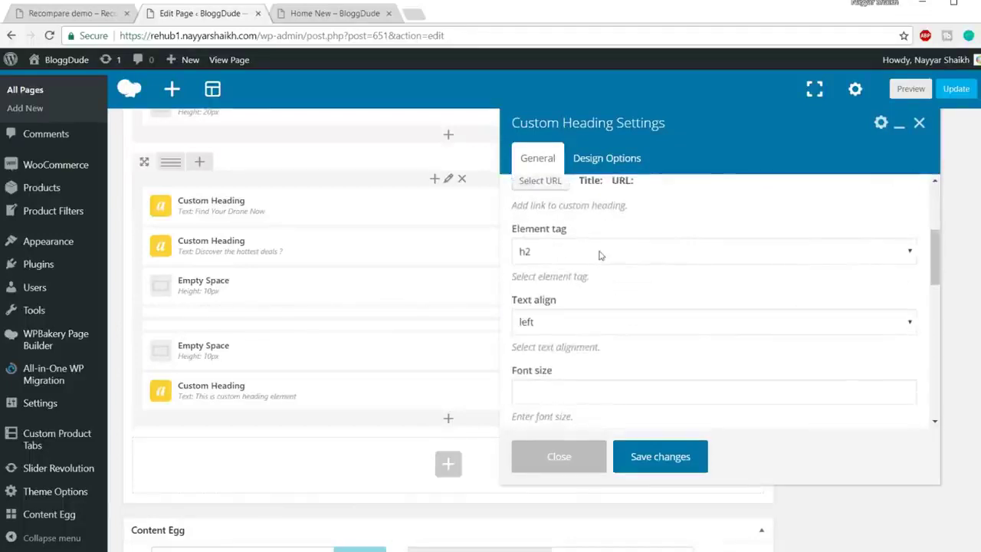
{"action": "left_click", "coordinate": [598, 251]}
{"action": "left_click", "coordinate": [551, 365]}
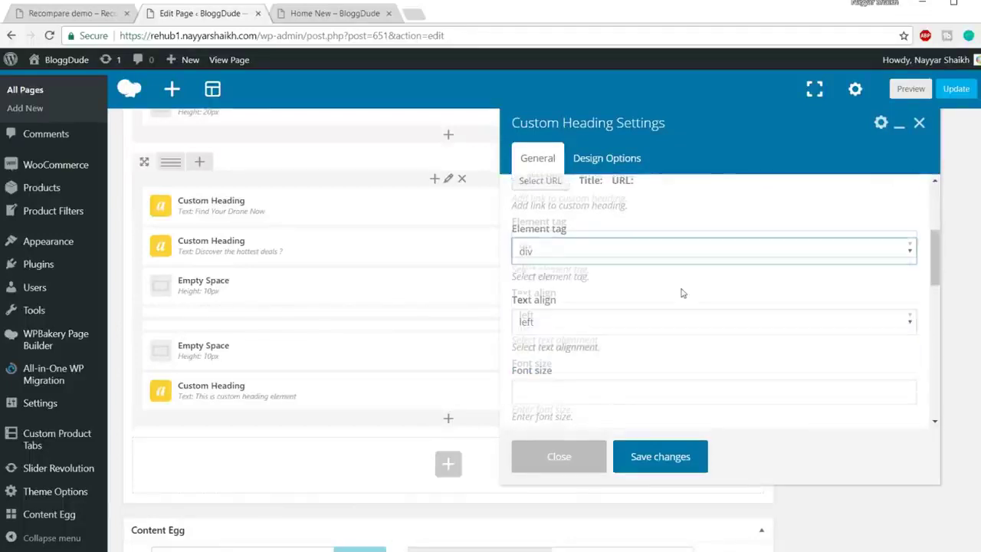
- Centre the heading and give it font size 12px and line height 22px
{"action": "scroll", "coordinate": [584, 246], "scroll_direction": "down", "scroll_amount": 1}
{"action": "left_click", "coordinate": [584, 255]}
{"action": "left_click", "coordinate": [586, 302]}
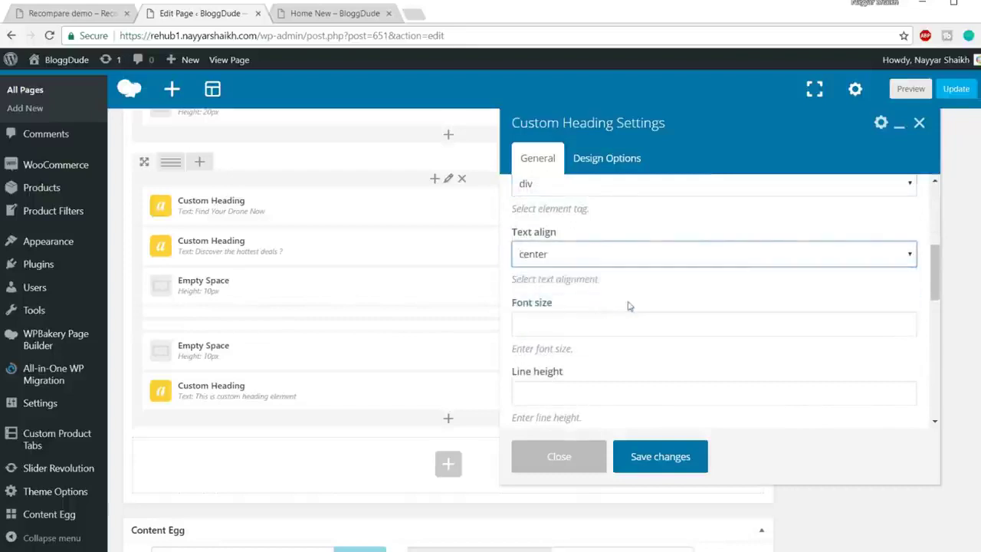
{"action": "scroll", "coordinate": [597, 253], "scroll_direction": "down", "scroll_amount": 1}
{"action": "left_click", "coordinate": [584, 255]}
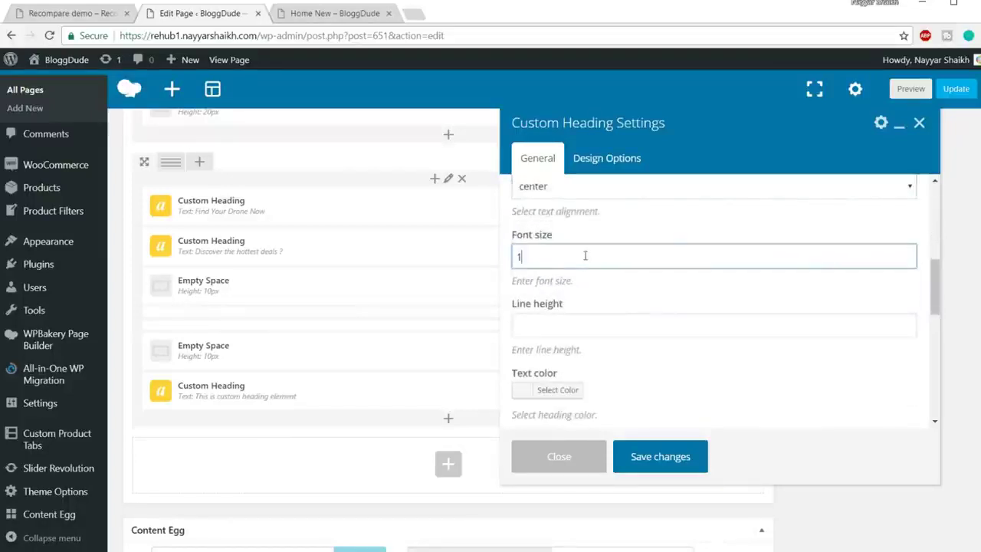
{"action": "left_click", "coordinate": [618, 325]}
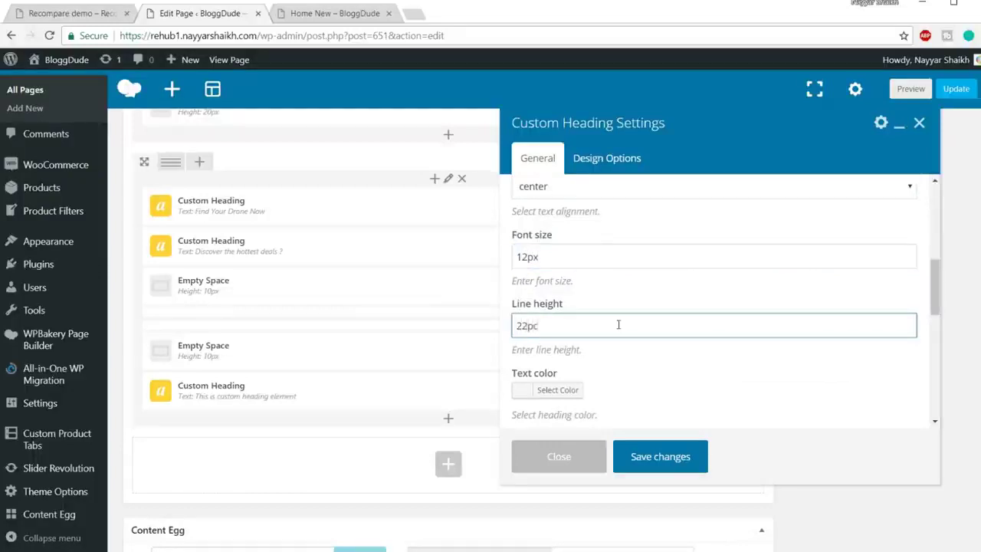
{"action": "scroll", "coordinate": [617, 324], "scroll_direction": "down", "scroll_amount": 1}
- Set the heading's text colour to grey #999999
{"action": "left_click", "coordinate": [563, 321]}
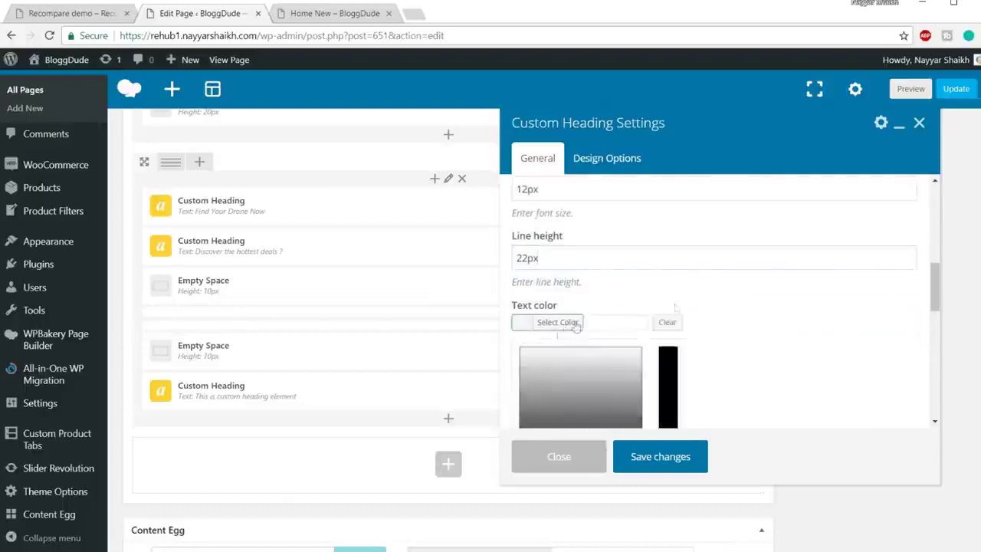
{"action": "scroll", "coordinate": [713, 303], "scroll_direction": "down", "scroll_amount": 1}
{"action": "left_click_drag", "start_coordinate": [521, 262], "coordinate": [505, 268]}
{"action": "left_click", "coordinate": [747, 241]}
{"action": "scroll", "coordinate": [696, 240], "scroll_direction": "up", "scroll_amount": 1}
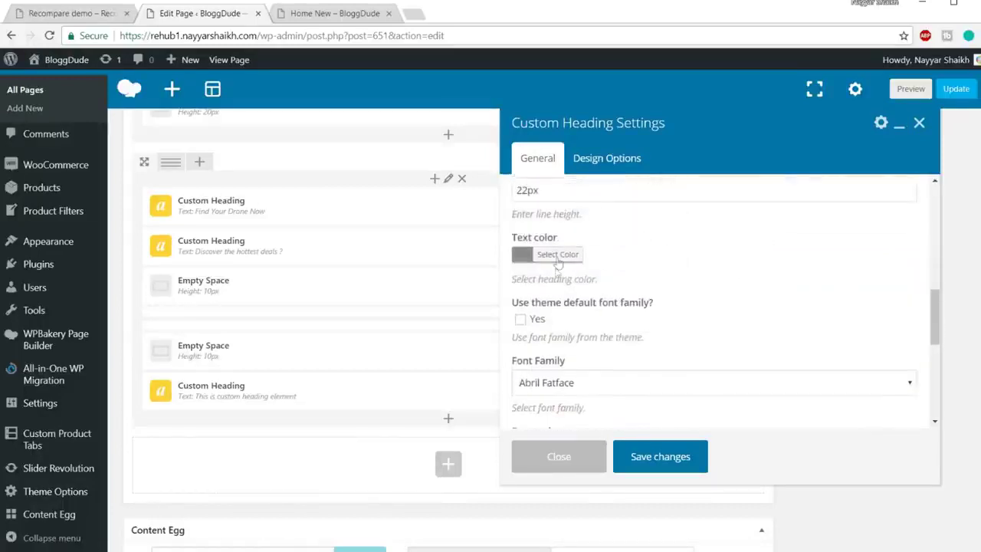
{"action": "left_click", "coordinate": [592, 261]}
{"action": "left_click_drag", "start_coordinate": [631, 252], "coordinate": [592, 254]}
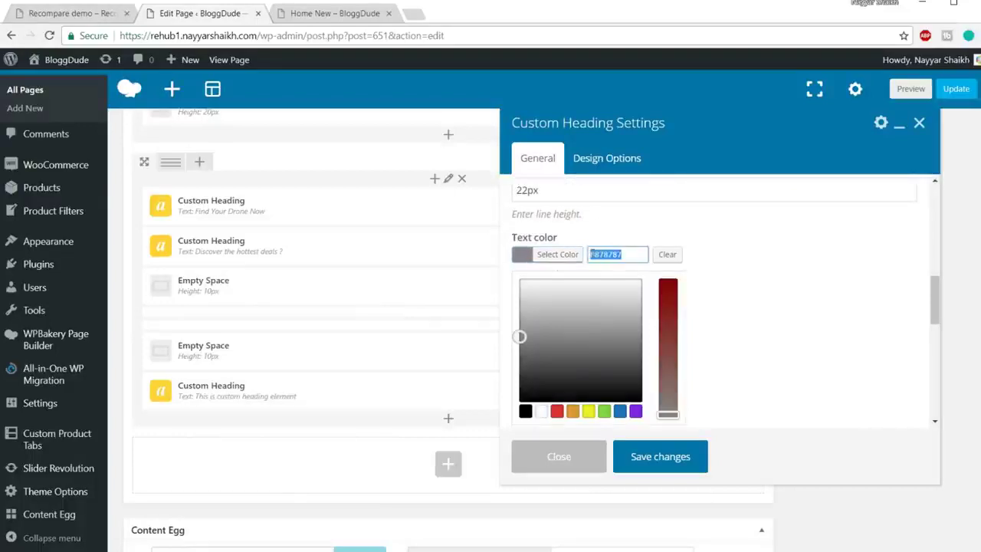
{"action": "left_click", "coordinate": [605, 261]}
{"action": "left_click_drag", "start_coordinate": [630, 255], "coordinate": [591, 255]}
{"action": "type", "text": "#999999"}
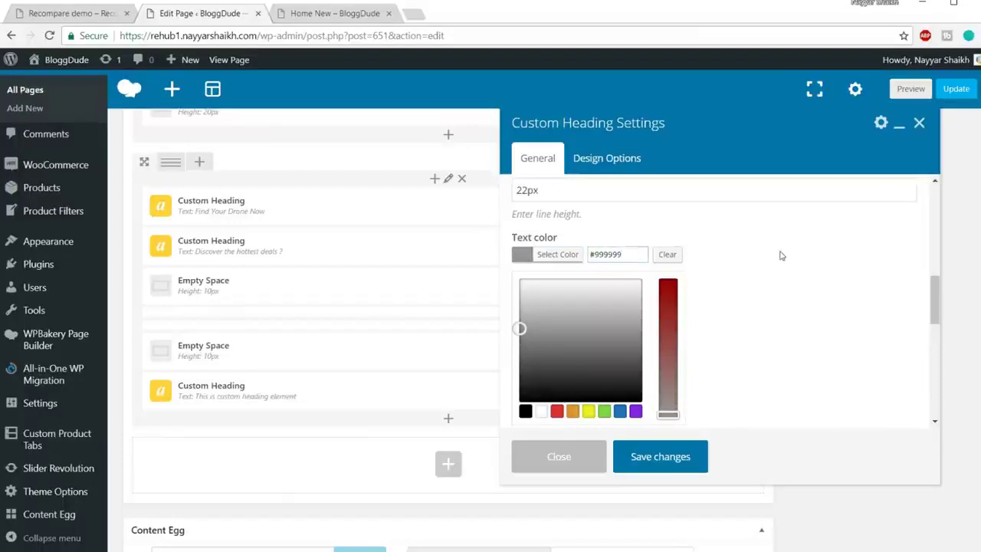
- Use the theme's default font for the heading and save it
{"action": "scroll", "coordinate": [826, 255], "scroll_direction": "down", "scroll_amount": 2}
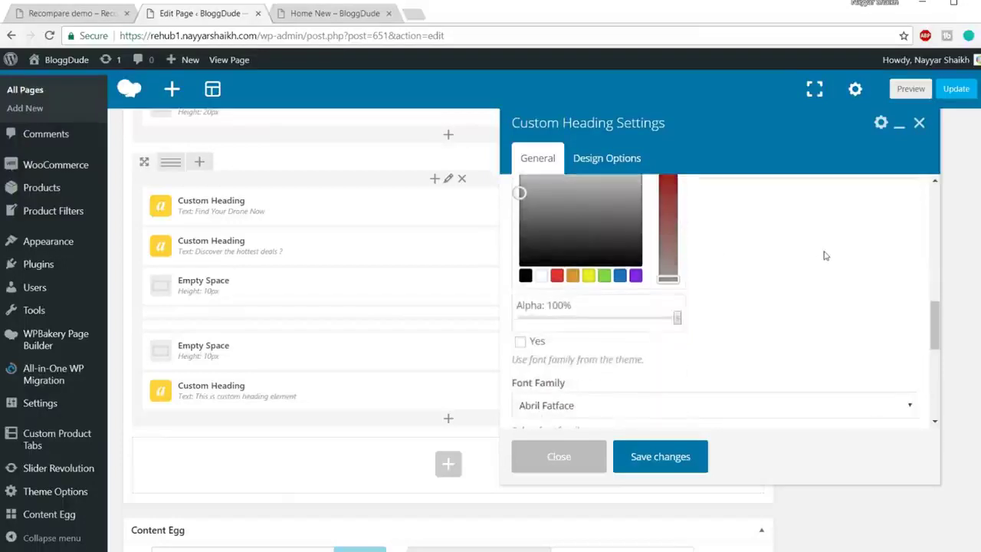
{"action": "left_click", "coordinate": [522, 344]}
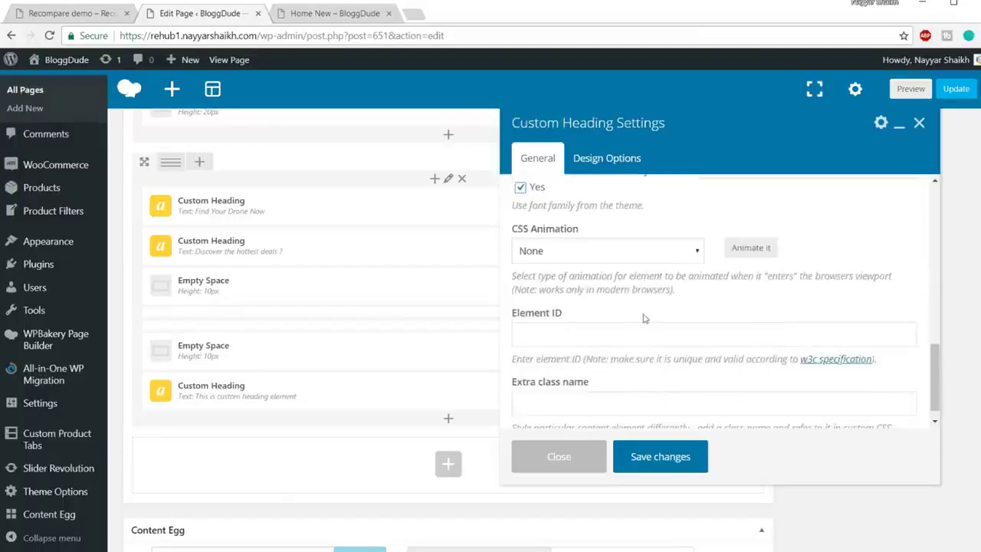
{"action": "left_click", "coordinate": [659, 457]}
- Compare the paragraph on the live demo page against the editor
{"action": "left_click", "coordinate": [77, 13]}
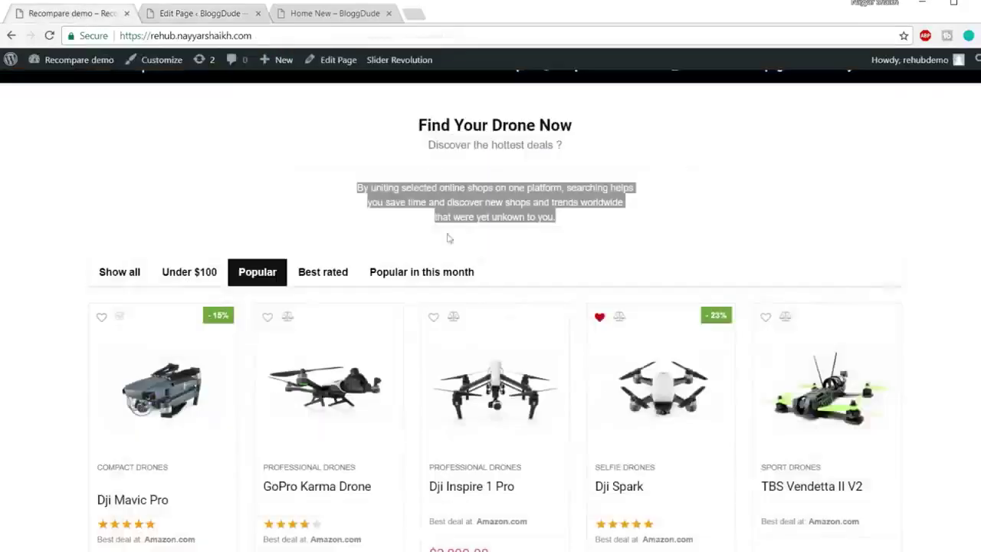
{"action": "left_click_drag", "start_coordinate": [571, 226], "coordinate": [349, 181]}
{"action": "left_click", "coordinate": [407, 198]}
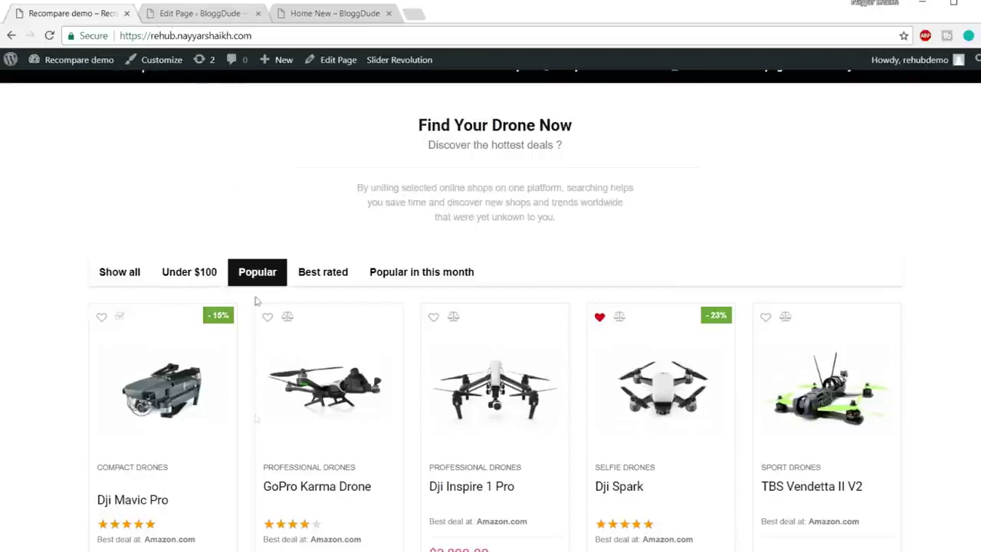
{"action": "left_click", "coordinate": [203, 13]}
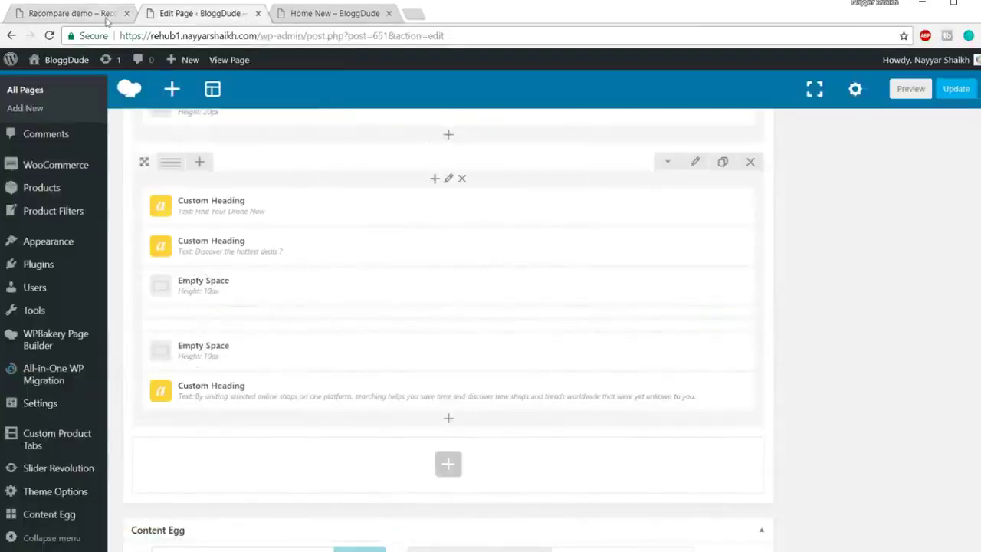
{"action": "left_click", "coordinate": [76, 14]}
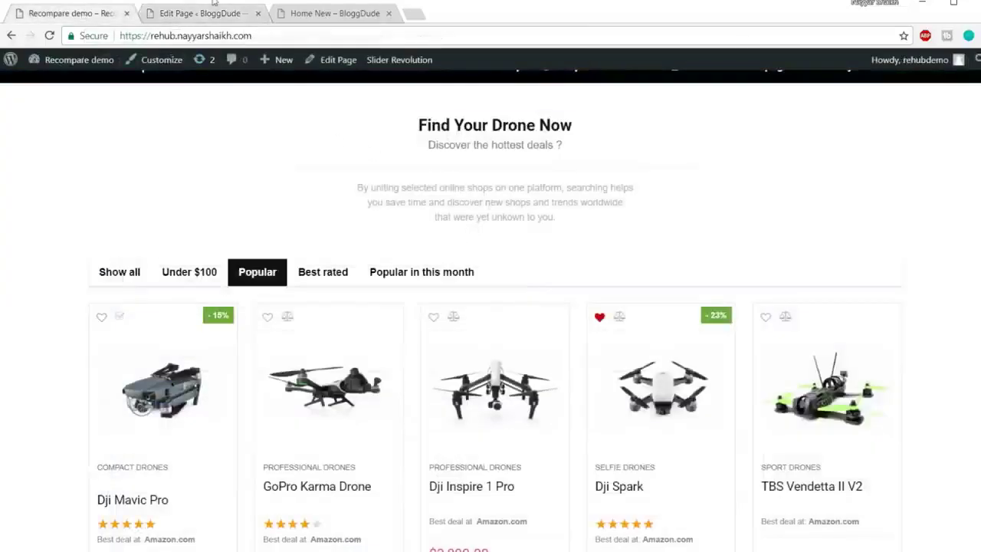
{"action": "left_click", "coordinate": [213, 11]}
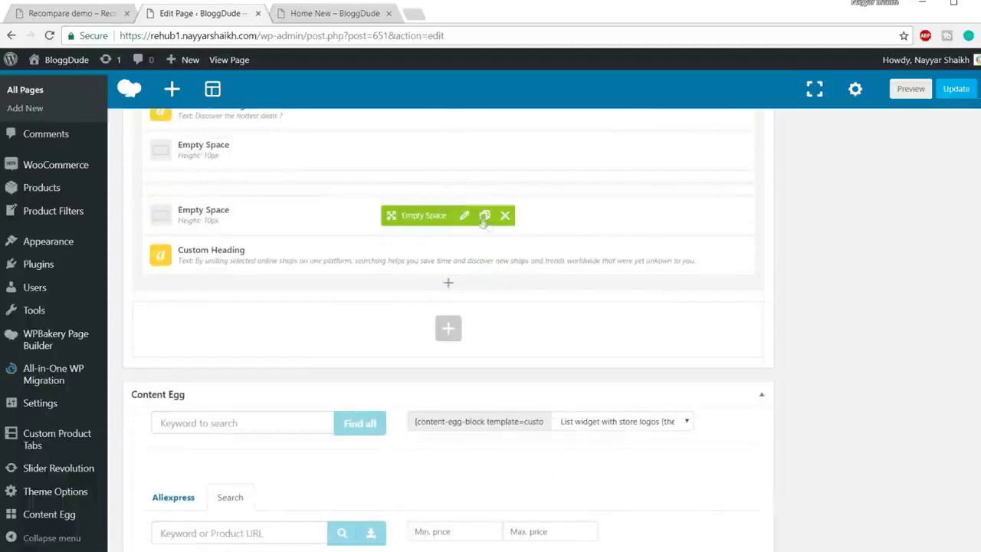
- Clone an Empty Space below the paragraph heading and update the page
{"action": "left_click", "coordinate": [484, 215]}
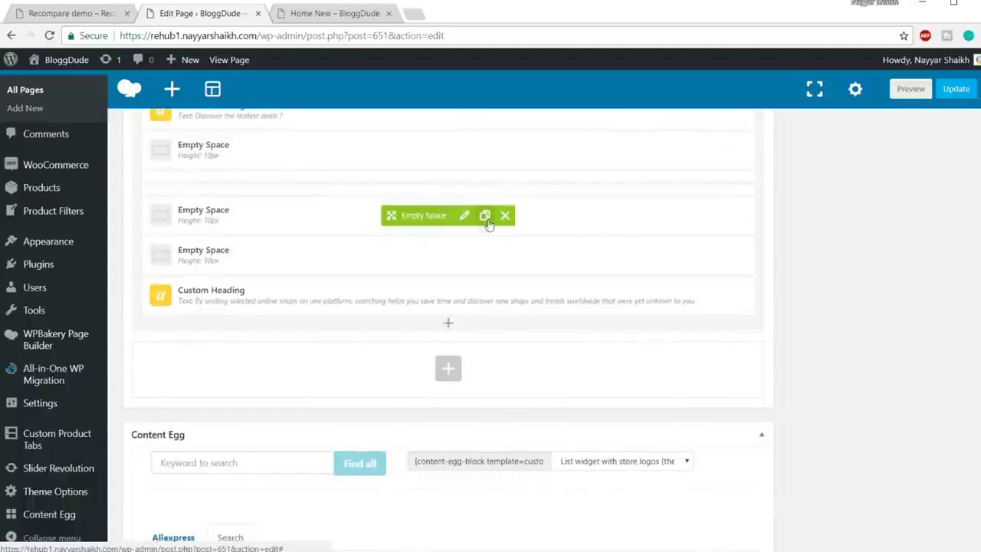
{"action": "left_click_drag", "start_coordinate": [430, 218], "coordinate": [432, 303]}
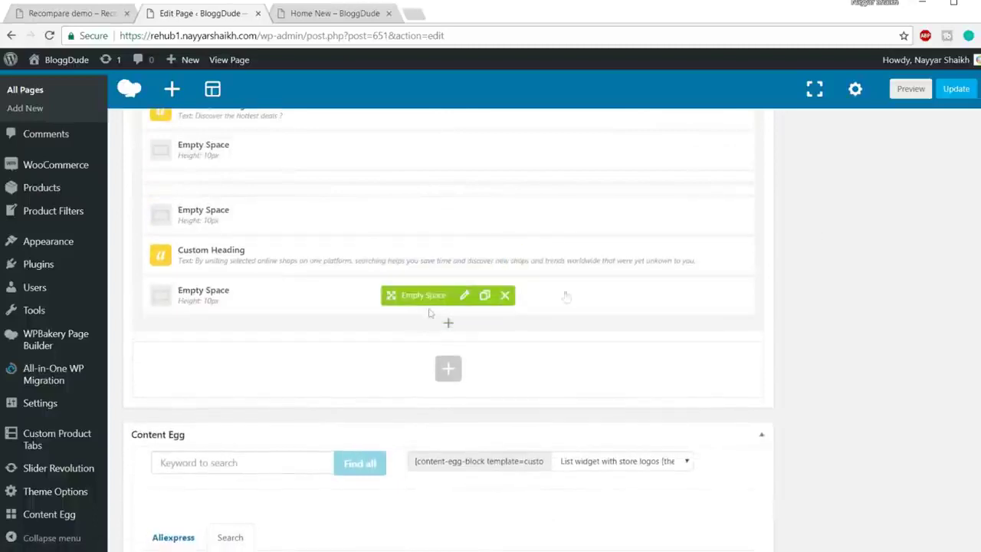
{"action": "left_click", "coordinate": [951, 90]}
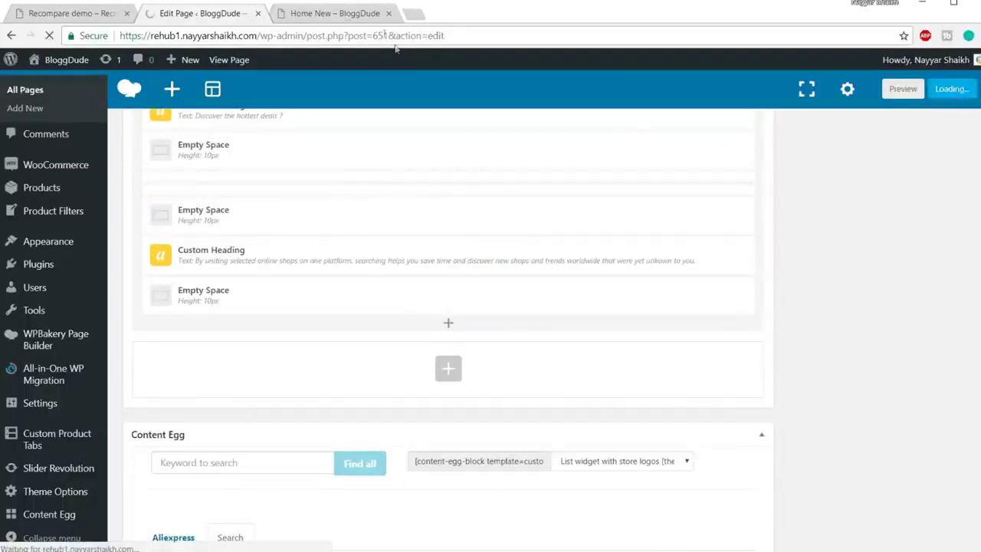
- Reload the live Home New page and scroll to check the changes
{"action": "left_click", "coordinate": [346, 14]}
{"action": "left_click", "coordinate": [361, 34]}
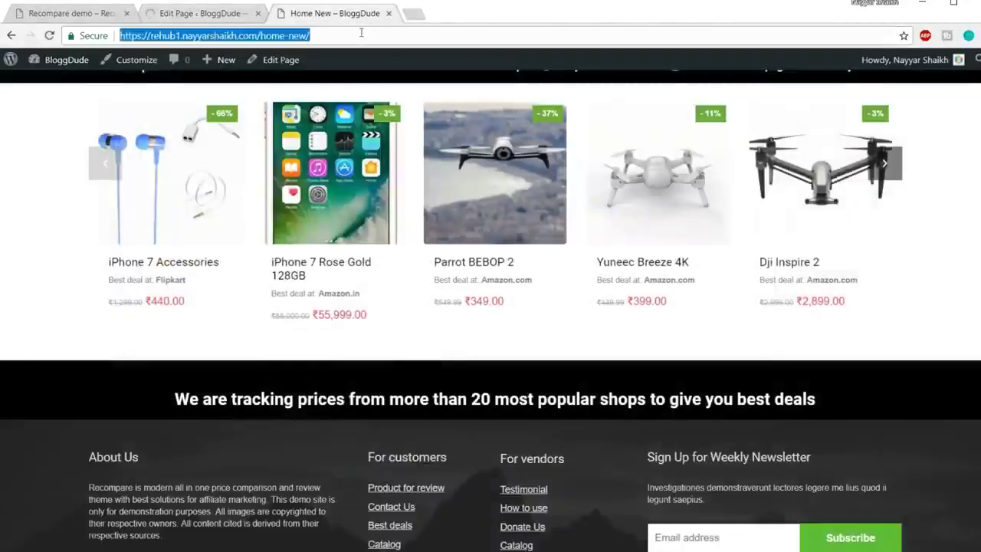
{"action": "key", "text": "Return"}
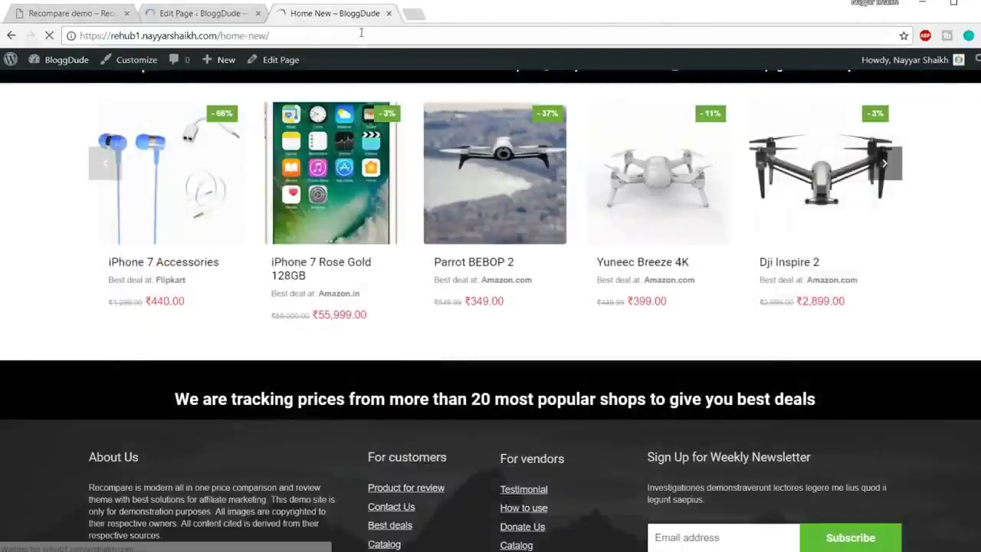
{"action": "scroll", "coordinate": [756, 253], "scroll_direction": "down", "scroll_amount": 2}
{"action": "scroll", "coordinate": [756, 253], "scroll_direction": "down", "scroll_amount": 2}
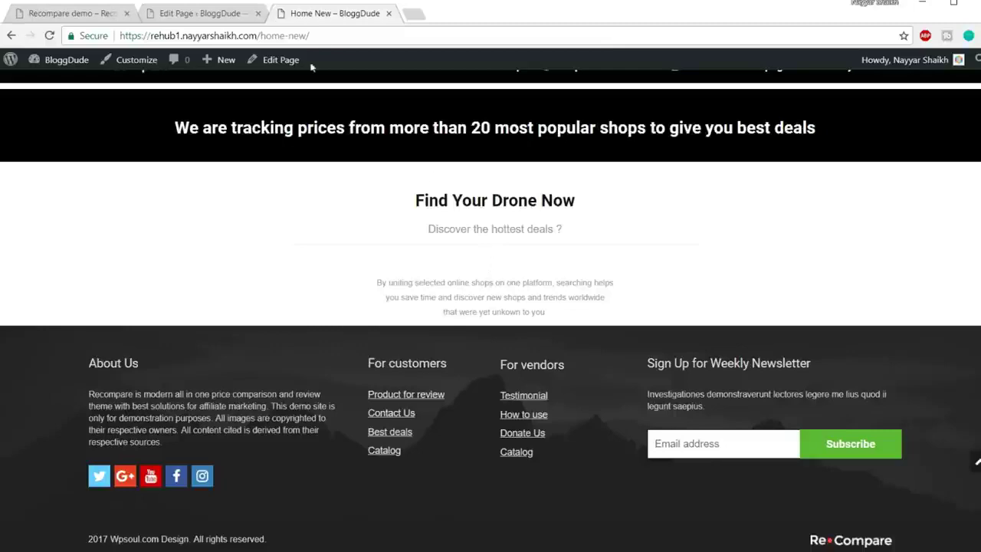
- Delete the extra Empty Space spacer above the paragraph heading
{"action": "left_click", "coordinate": [199, 13]}
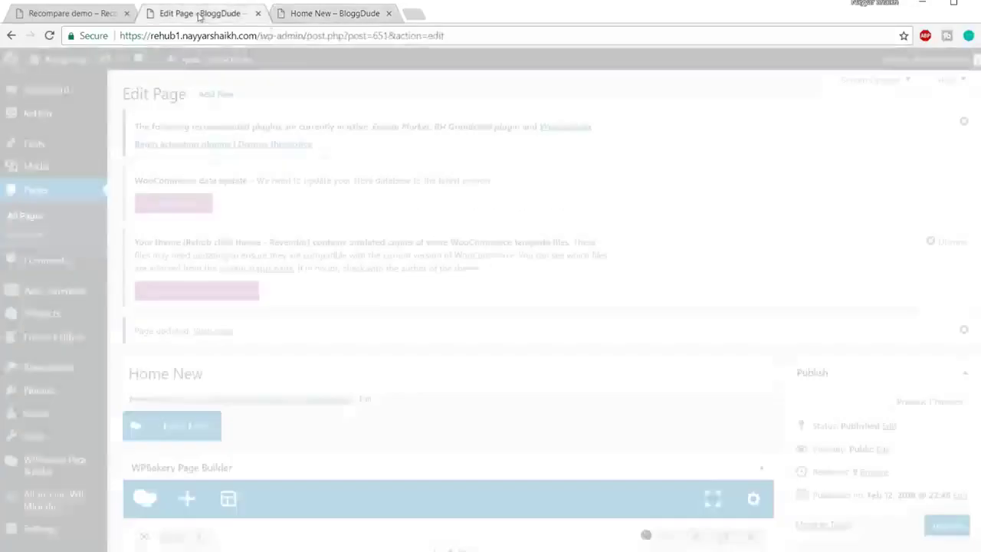
{"action": "scroll", "coordinate": [348, 303], "scroll_direction": "down", "scroll_amount": 15}
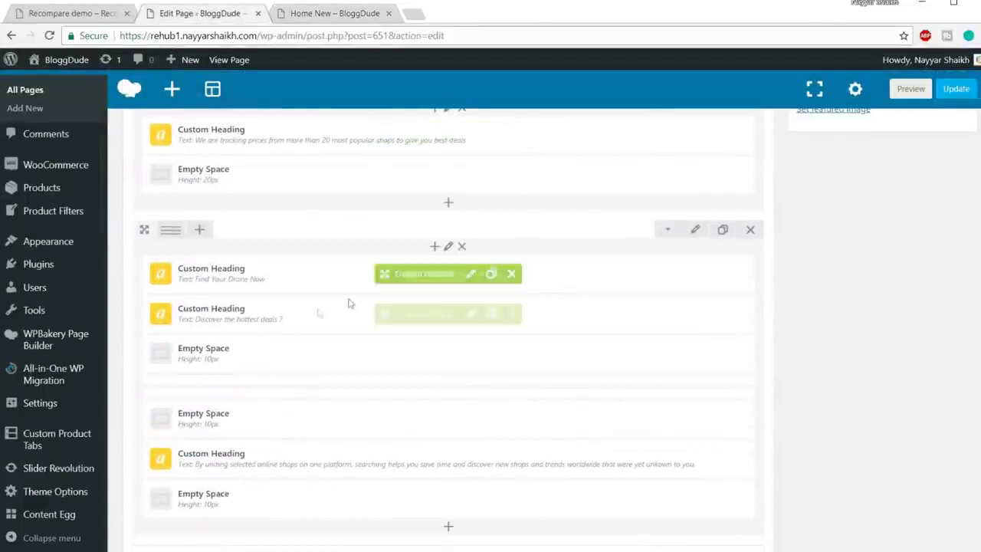
{"action": "scroll", "coordinate": [329, 322], "scroll_direction": "down", "scroll_amount": 2}
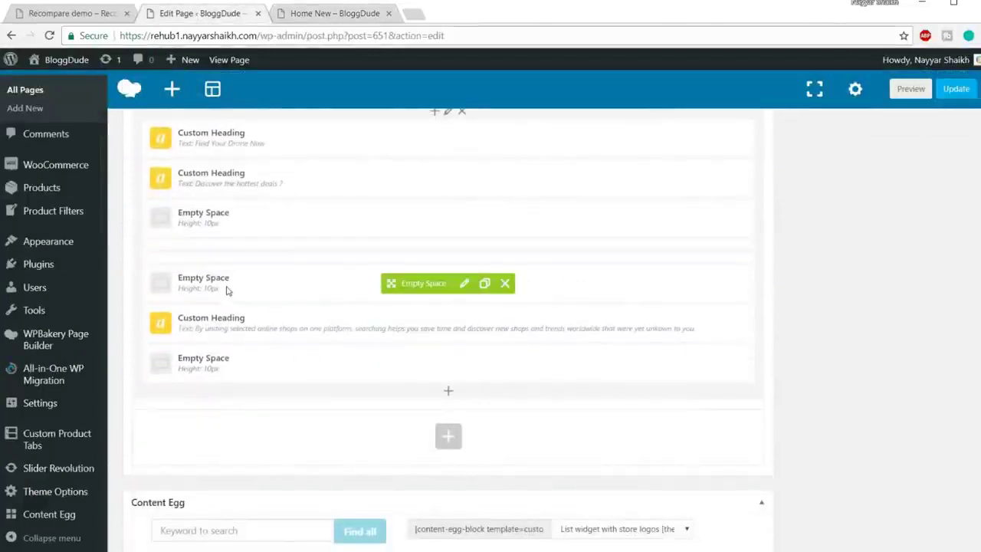
{"action": "left_click", "coordinate": [505, 283]}
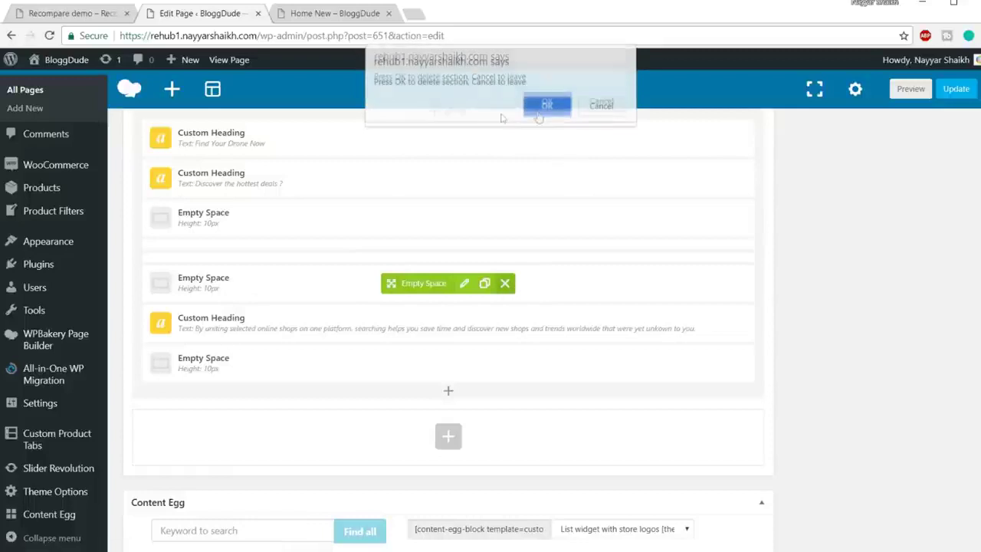
{"action": "left_click", "coordinate": [546, 107]}
- Check the By uniting paragraph on the live Home New page
{"action": "left_click", "coordinate": [350, 13]}
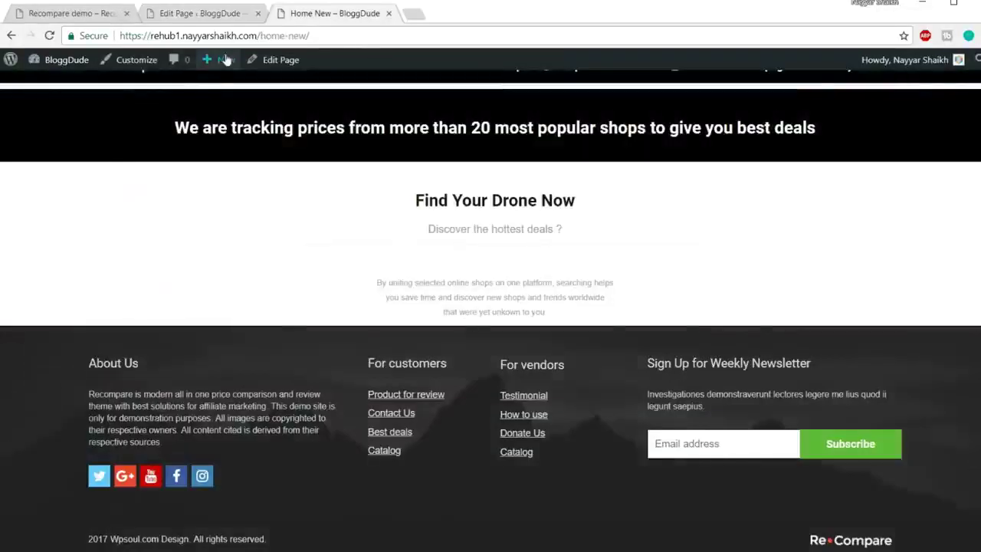
{"action": "triple_click", "coordinate": [481, 306]}
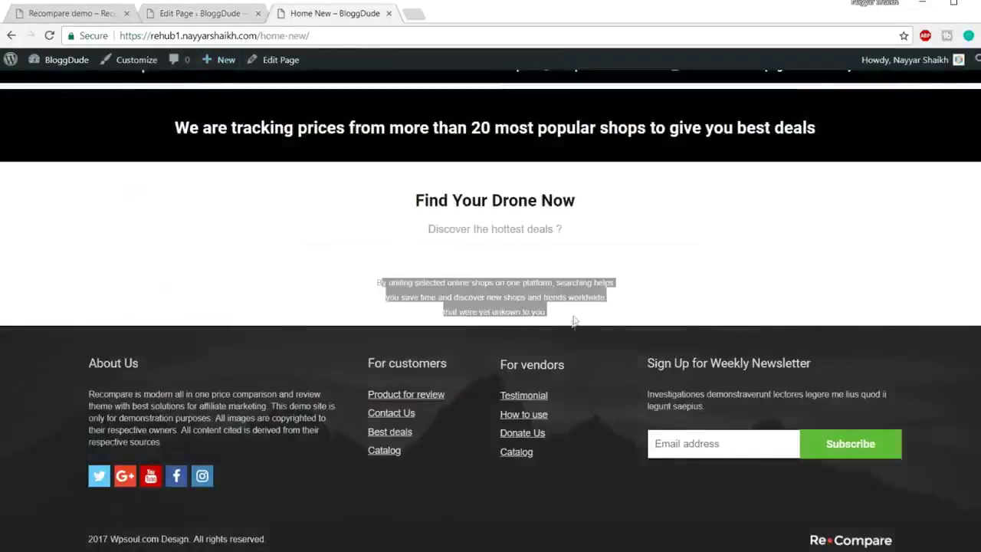
{"action": "left_click", "coordinate": [212, 16]}
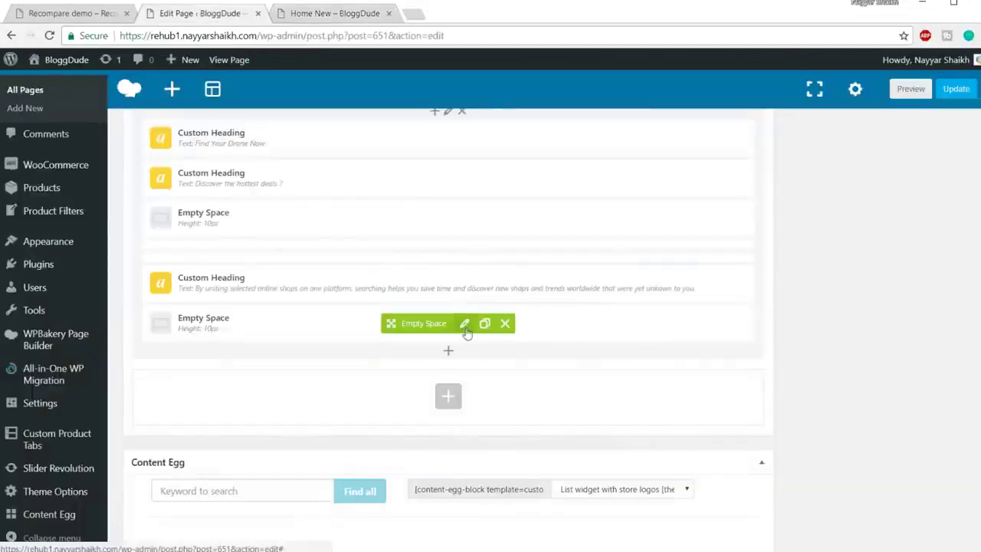
- Increase the height of the spacer below the paragraph heading and save it
{"action": "left_click", "coordinate": [463, 324]}
{"action": "left_click_drag", "start_coordinate": [527, 220], "coordinate": [516, 219]}
{"action": "type", "text": "3"}
{"action": "left_click", "coordinate": [658, 430]}
- After checking the demo store, add a Grid of woocommerce products element below the spacer
{"action": "left_click", "coordinate": [50, 19]}
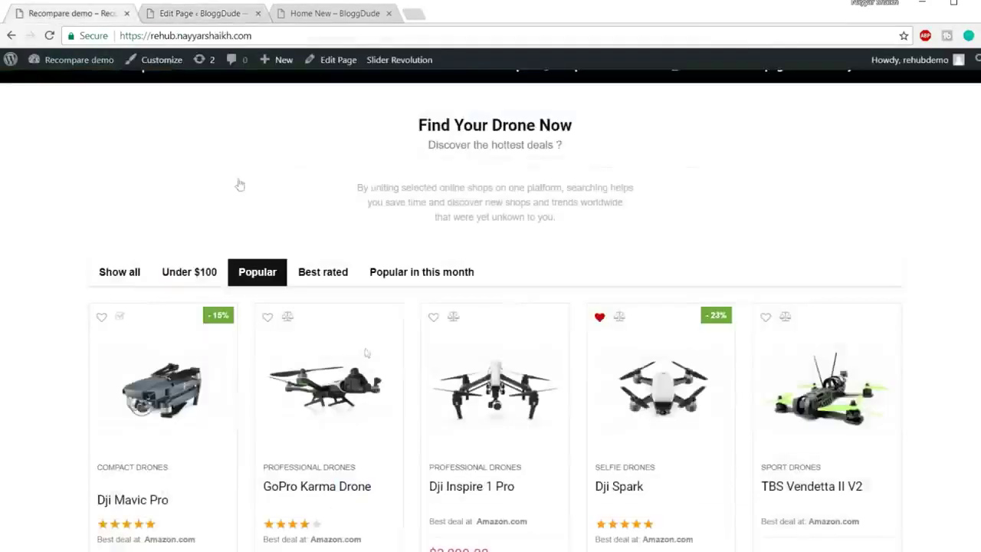
{"action": "scroll", "coordinate": [120, 263], "scroll_direction": "down", "scroll_amount": 1}
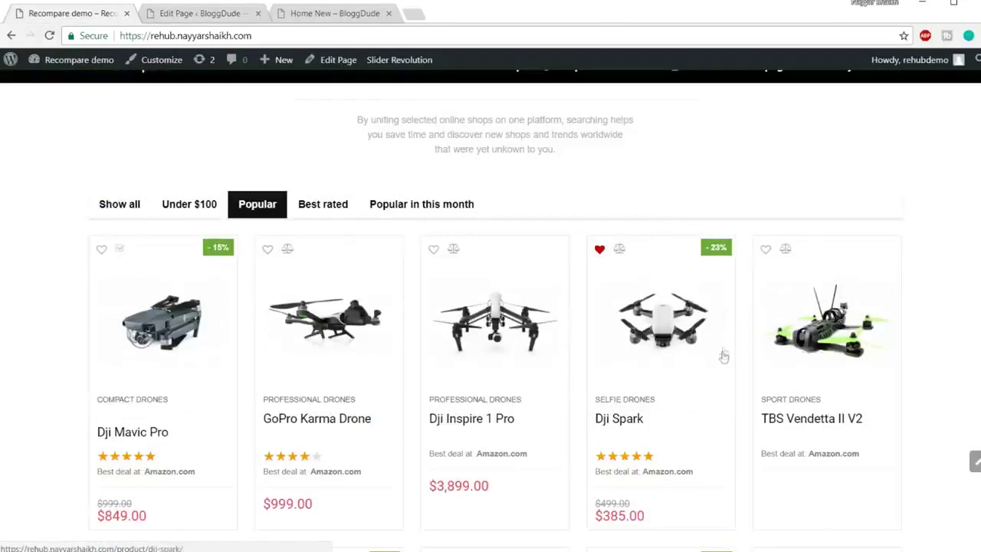
{"action": "scroll", "coordinate": [722, 360], "scroll_direction": "down", "scroll_amount": 3}
{"action": "scroll", "coordinate": [669, 306], "scroll_direction": "up", "scroll_amount": 4}
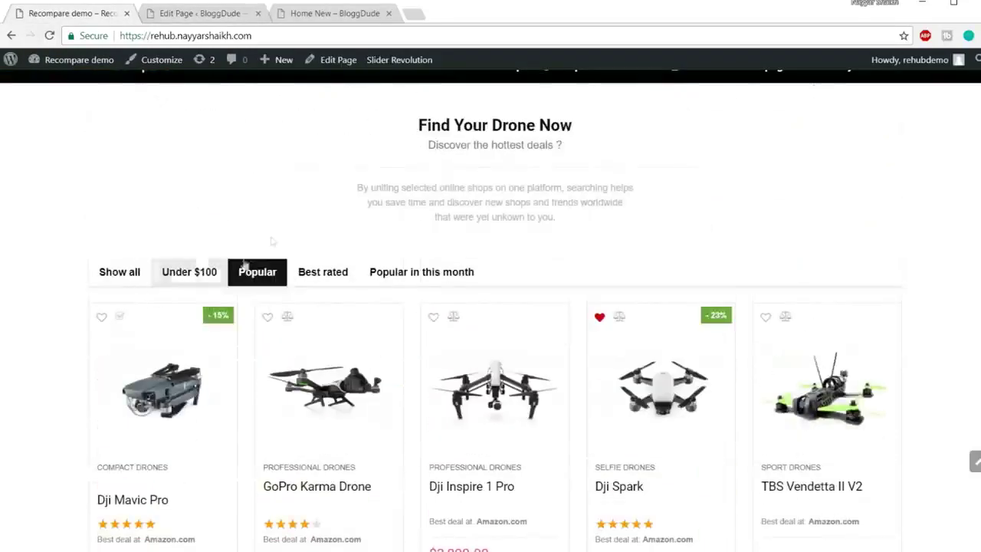
{"action": "left_click", "coordinate": [197, 14]}
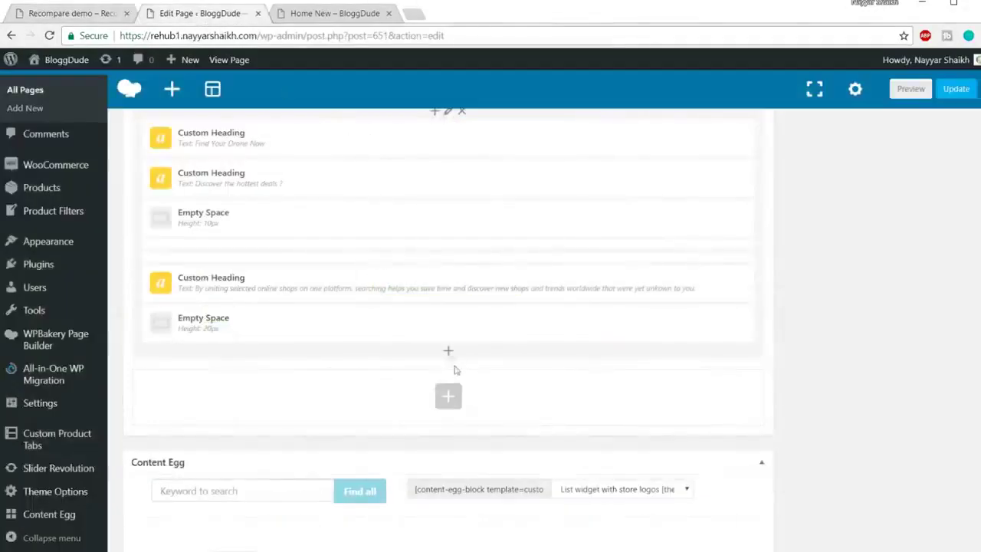
{"action": "left_click", "coordinate": [449, 353]}
{"action": "type", "text": "grid"}
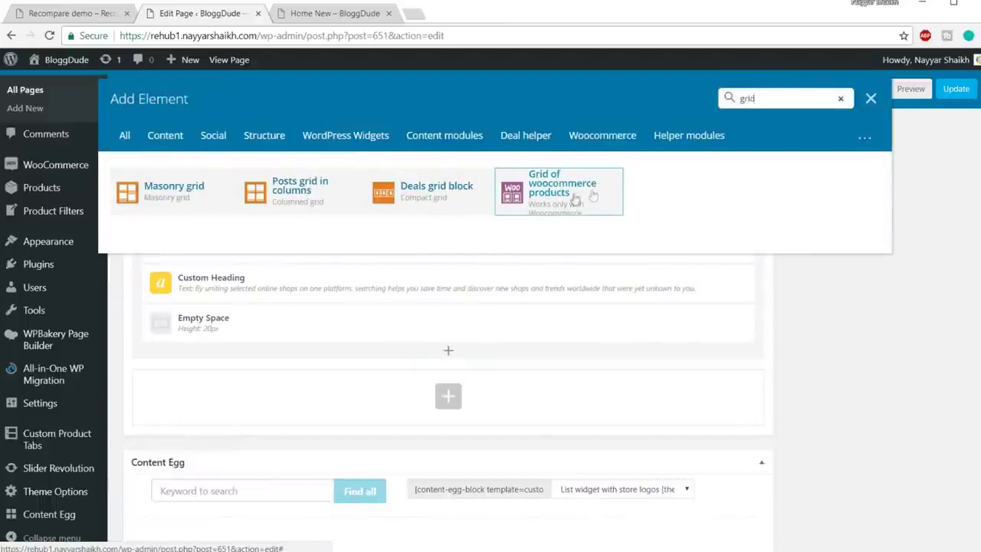
{"action": "left_click", "coordinate": [577, 209]}
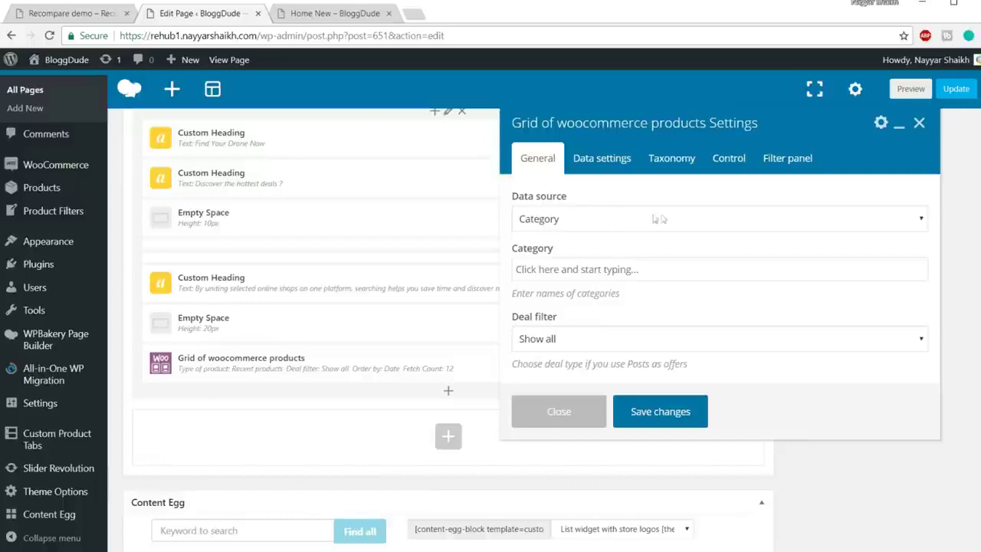
- Open the grid's Data settings and compare with the demo store's product grid
{"action": "scroll", "coordinate": [677, 315], "scroll_direction": "down", "scroll_amount": 1}
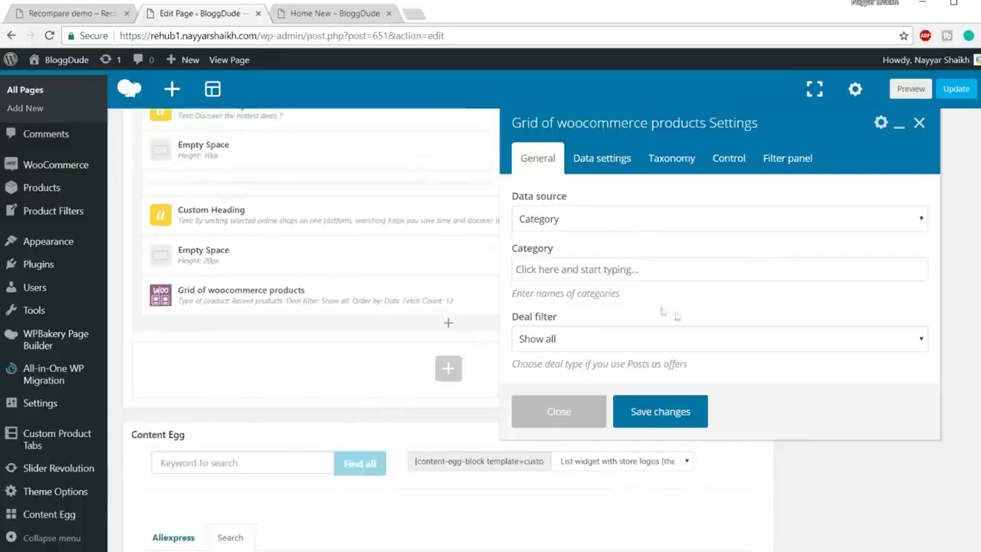
{"action": "scroll", "coordinate": [653, 309], "scroll_direction": "up", "scroll_amount": 1}
{"action": "left_click", "coordinate": [614, 161]}
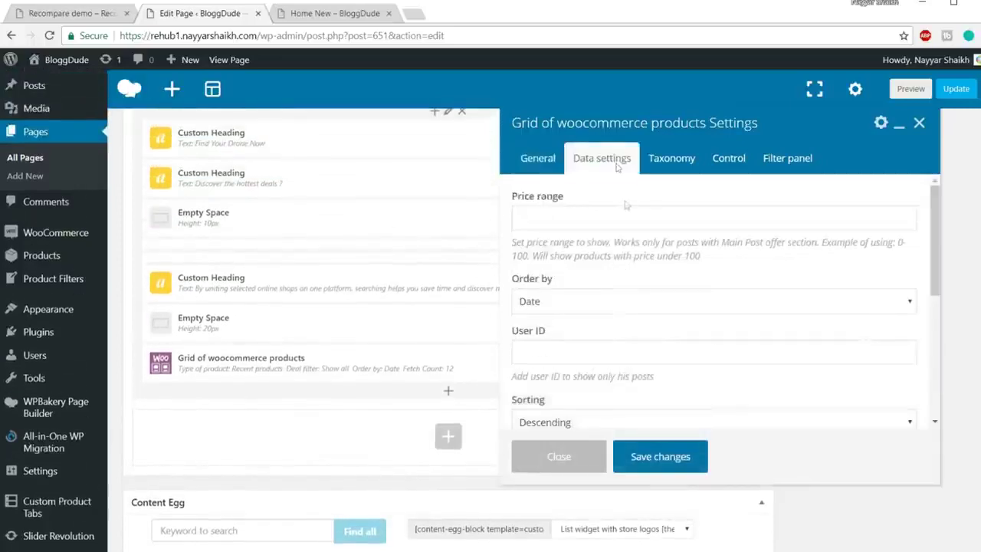
{"action": "scroll", "coordinate": [676, 318], "scroll_direction": "down", "scroll_amount": 3}
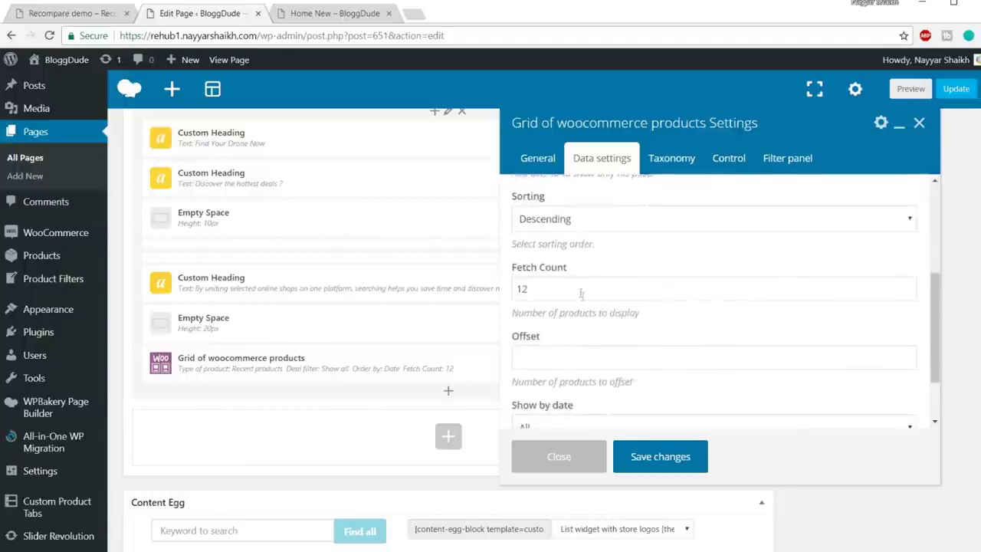
{"action": "left_click", "coordinate": [77, 13]}
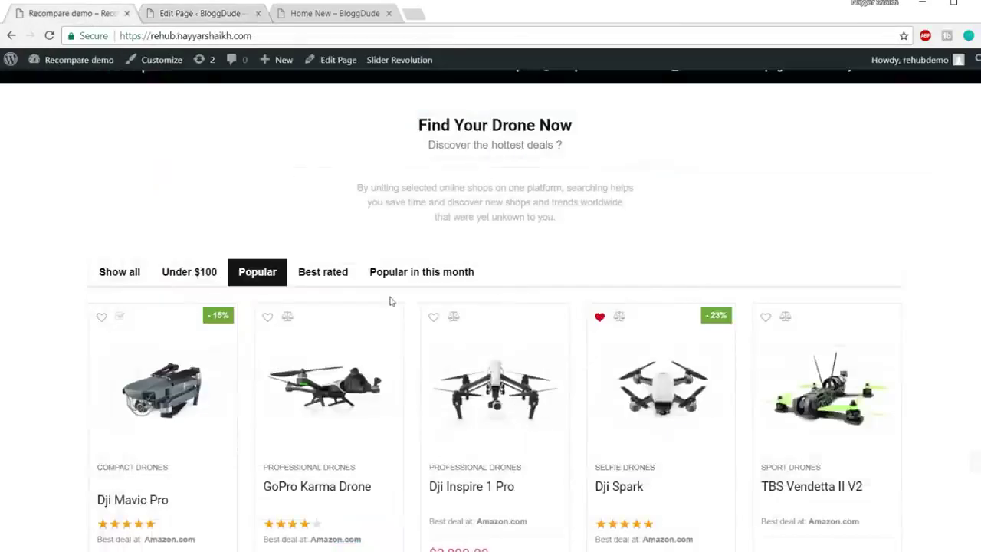
{"action": "scroll", "coordinate": [387, 301], "scroll_direction": "down", "scroll_amount": 2}
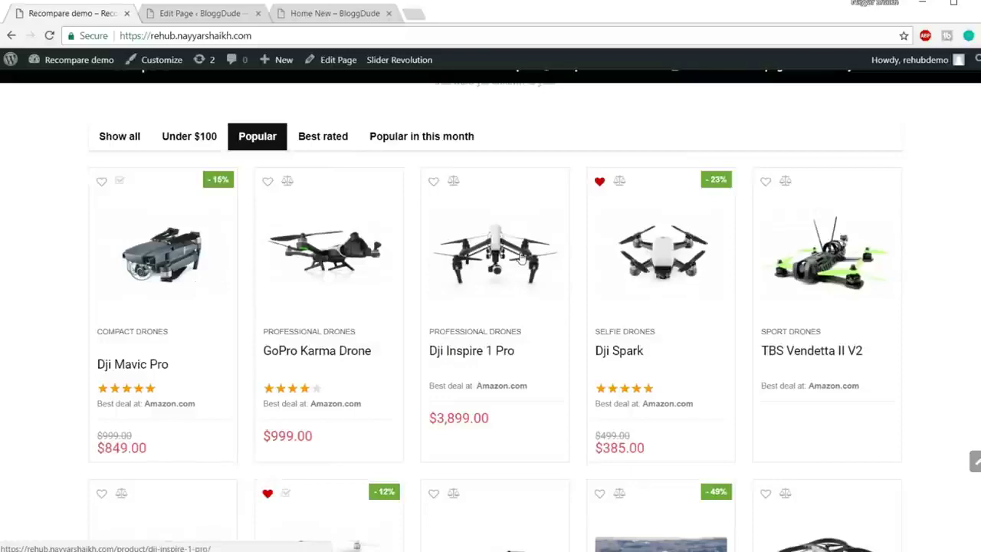
{"action": "scroll", "coordinate": [789, 238], "scroll_direction": "down", "scroll_amount": 2}
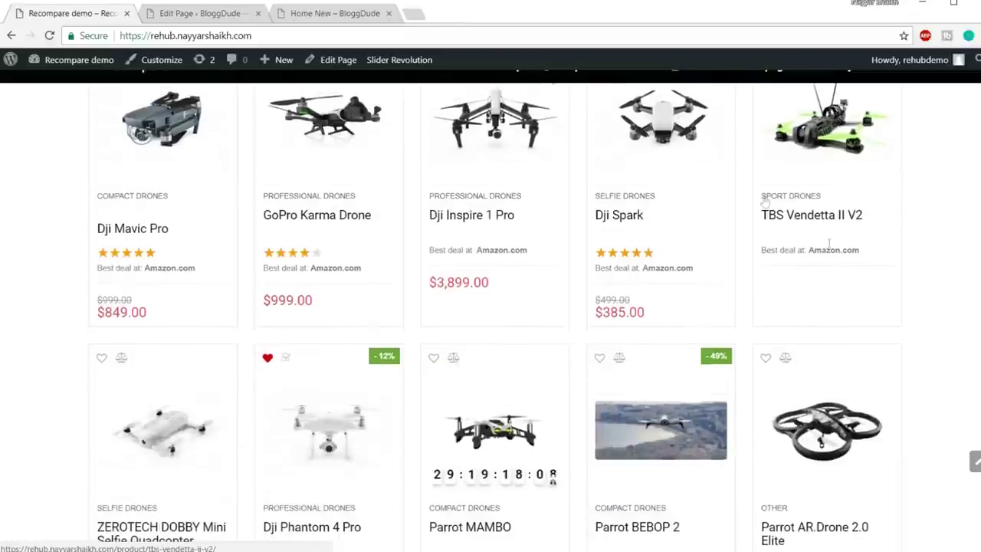
{"action": "scroll", "coordinate": [732, 381], "scroll_direction": "down", "scroll_amount": 4}
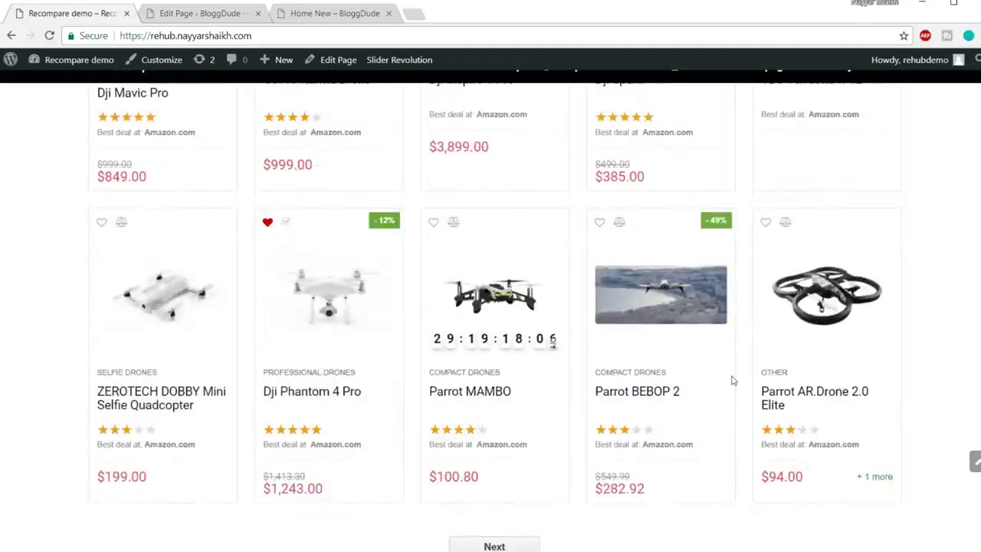
{"action": "scroll", "coordinate": [732, 381], "scroll_direction": "up", "scroll_amount": 5}
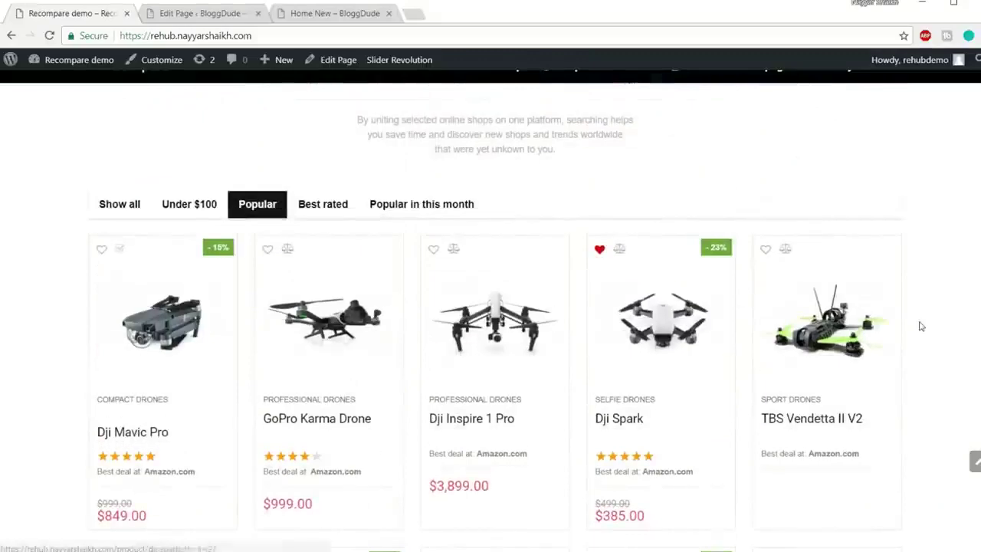
{"action": "scroll", "coordinate": [921, 328], "scroll_direction": "down", "scroll_amount": 5}
{"action": "scroll", "coordinate": [559, 359], "scroll_direction": "up", "scroll_amount": 4}
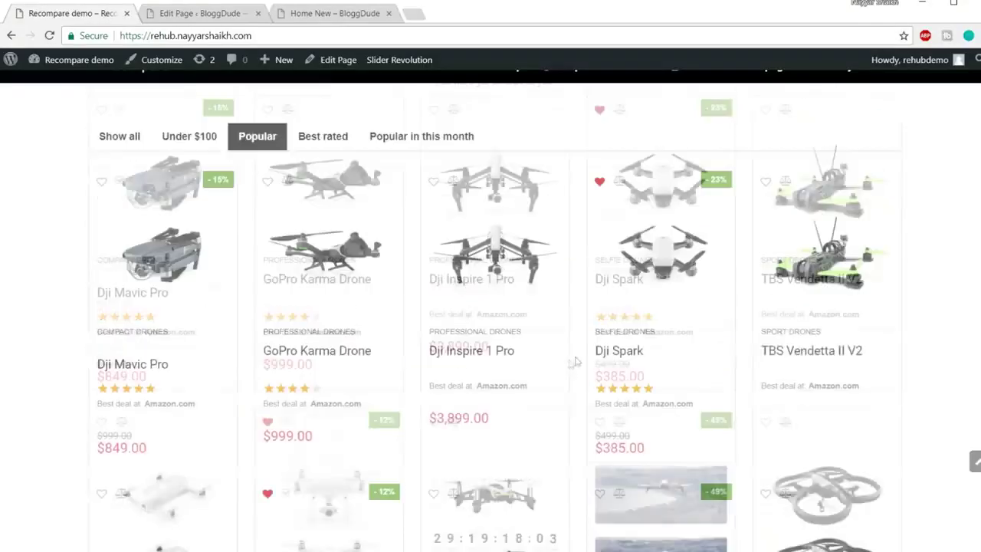
- Change the grid's Fetch Count from 12 to 10
{"action": "left_click", "coordinate": [221, 14]}
{"action": "left_click", "coordinate": [542, 288]}
{"action": "left_click_drag", "start_coordinate": [600, 288], "coordinate": [495, 286]}
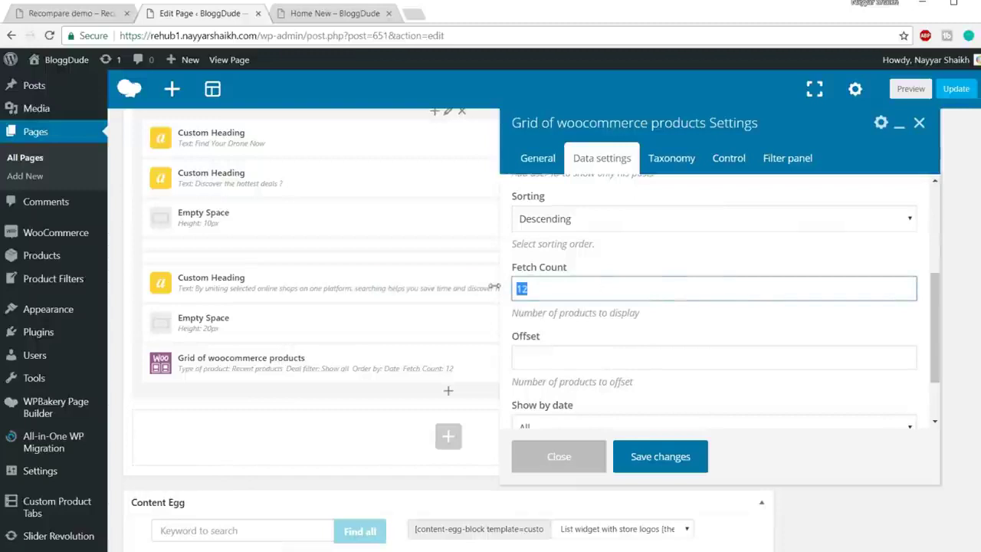
{"action": "scroll", "coordinate": [653, 291], "scroll_direction": "down", "scroll_amount": 1}
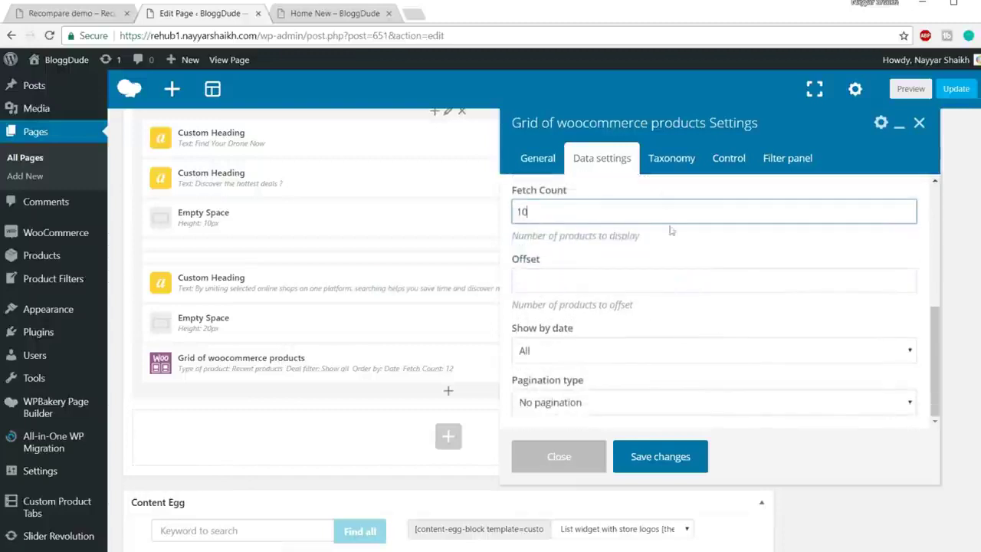
- Set the grid to 5 columns and keep links pointing to the Product page
{"action": "left_click", "coordinate": [736, 159]}
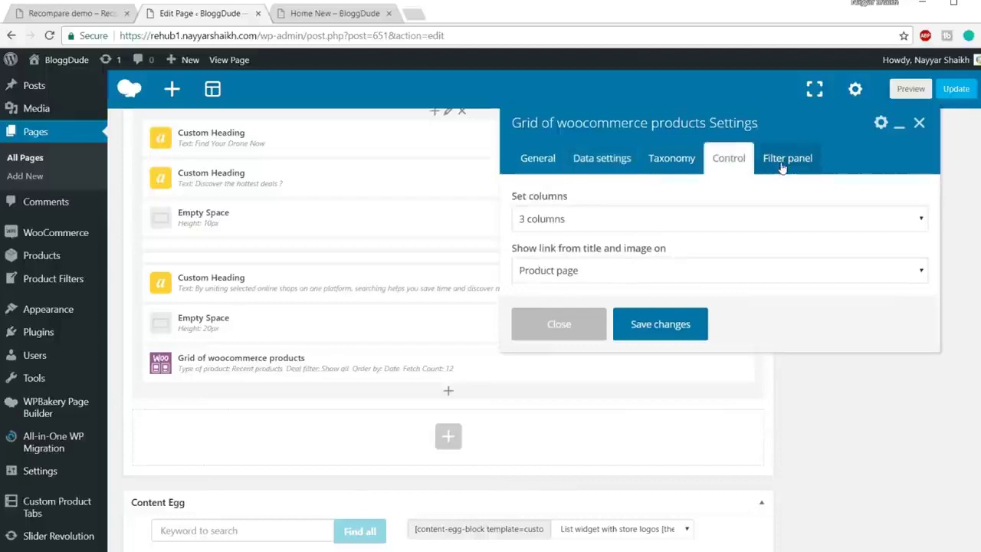
{"action": "left_click", "coordinate": [608, 228]}
{"action": "left_click", "coordinate": [591, 264]}
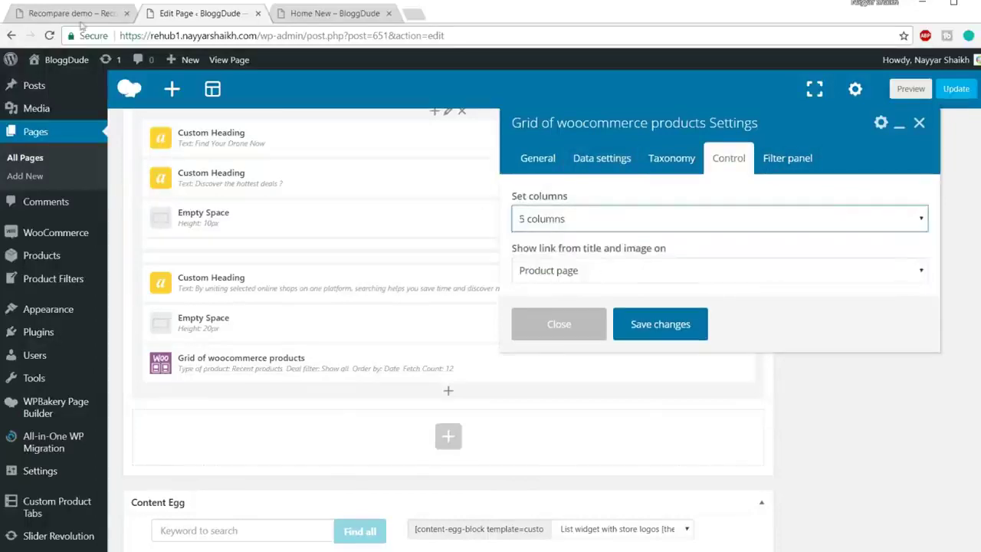
{"action": "left_click", "coordinate": [80, 15]}
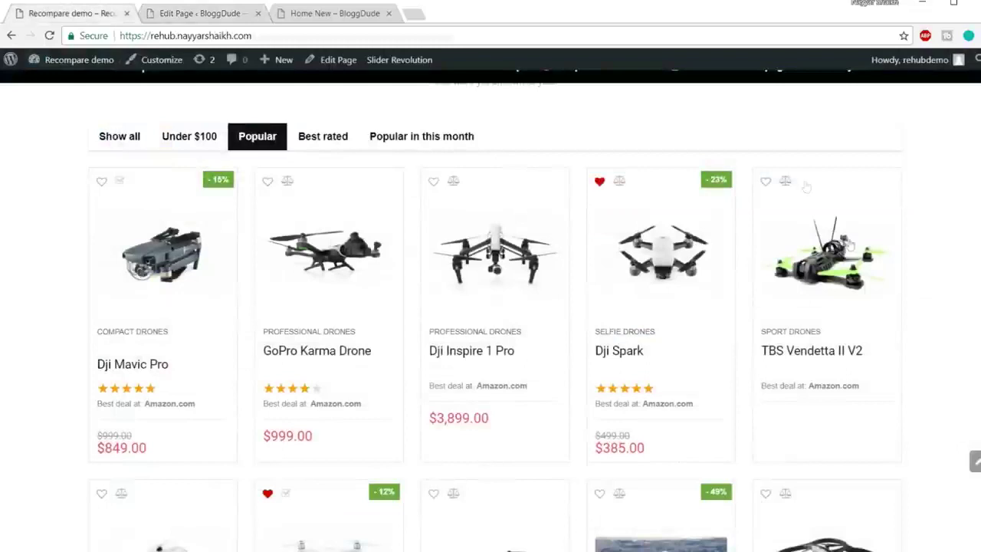
{"action": "left_click", "coordinate": [217, 14]}
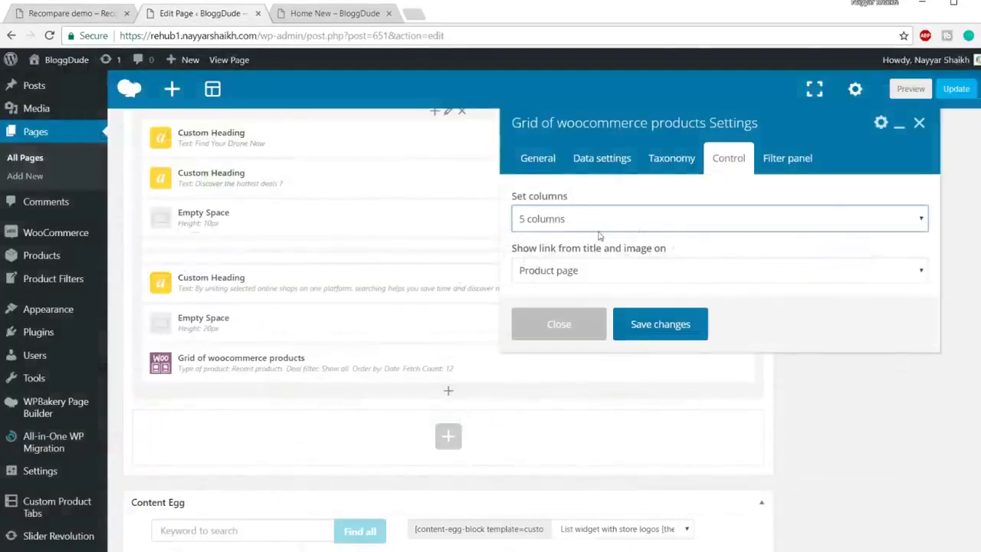
{"action": "left_click", "coordinate": [627, 274]}
{"action": "left_click", "coordinate": [627, 274]}
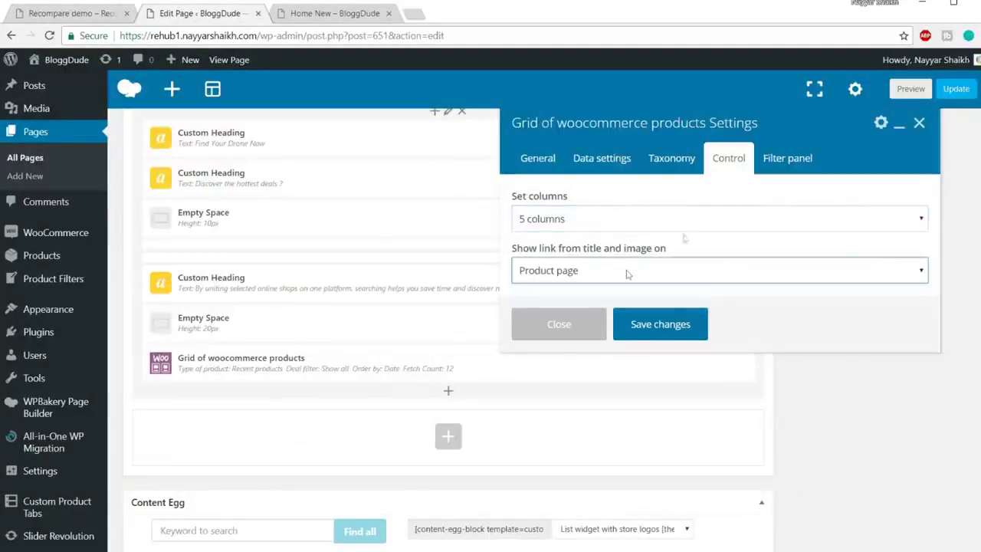
- Enable the grid's filter panel and inspect the Show all filter's label
{"action": "left_click", "coordinate": [779, 164]}
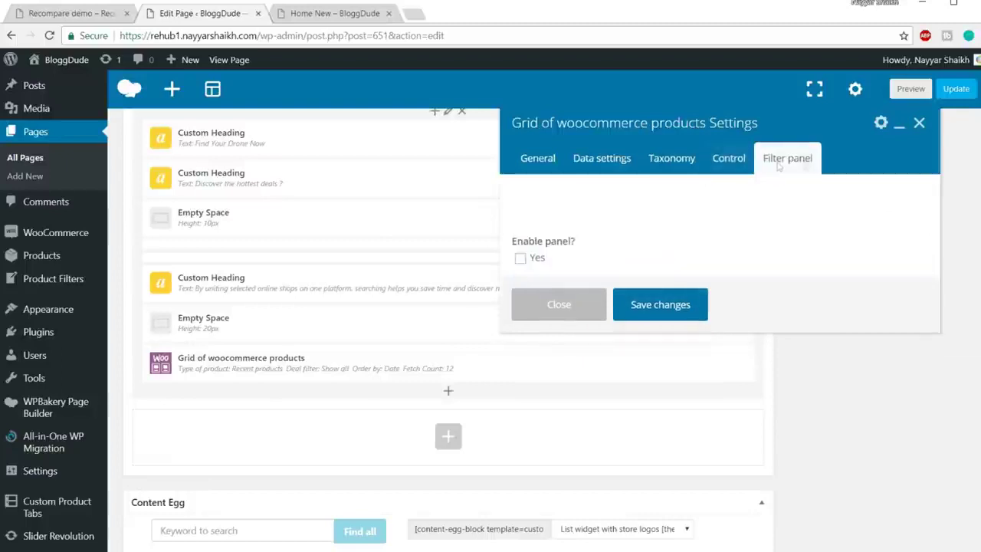
{"action": "left_click", "coordinate": [521, 257]}
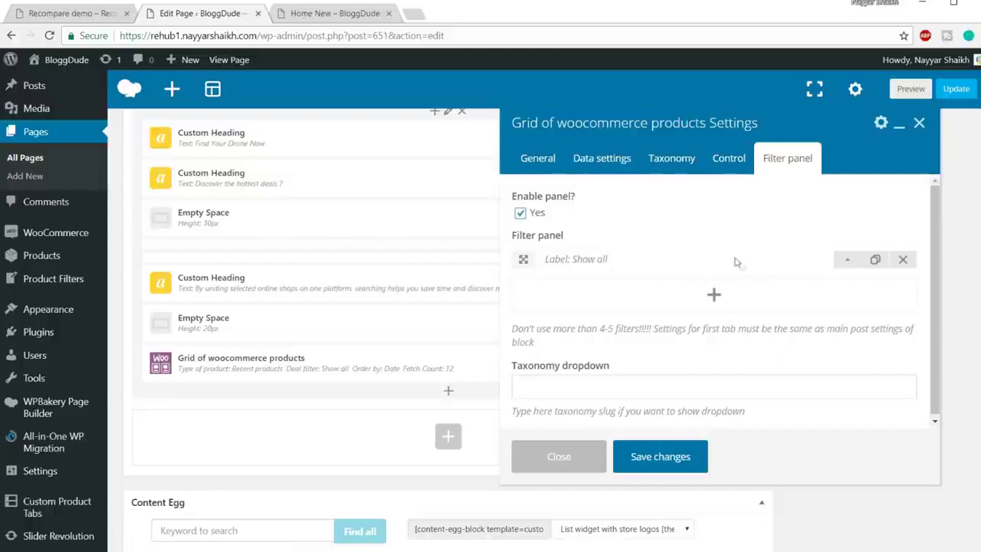
{"action": "left_click", "coordinate": [847, 262]}
{"action": "scroll", "coordinate": [766, 272], "scroll_direction": "down", "scroll_amount": 1}
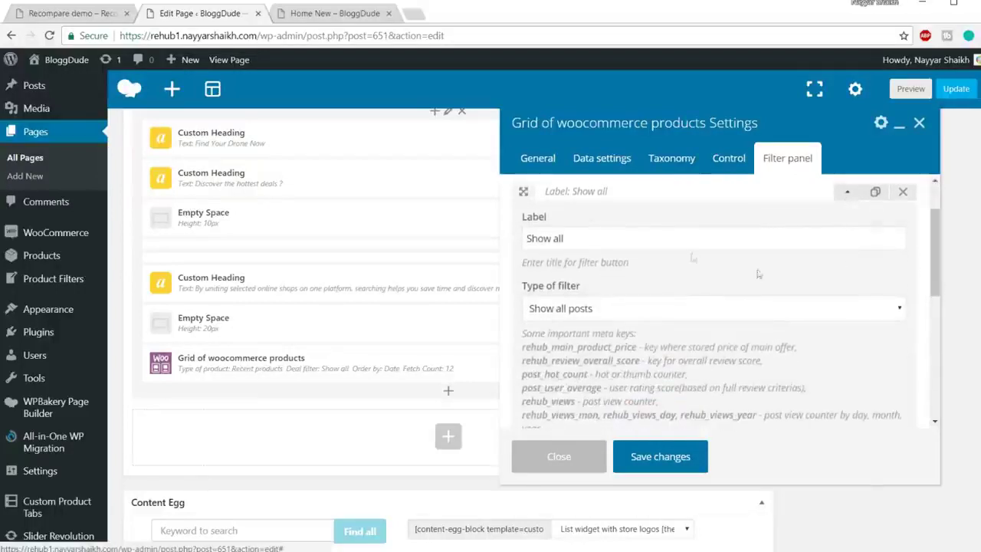
{"action": "left_click_drag", "start_coordinate": [651, 239], "coordinate": [524, 240]}
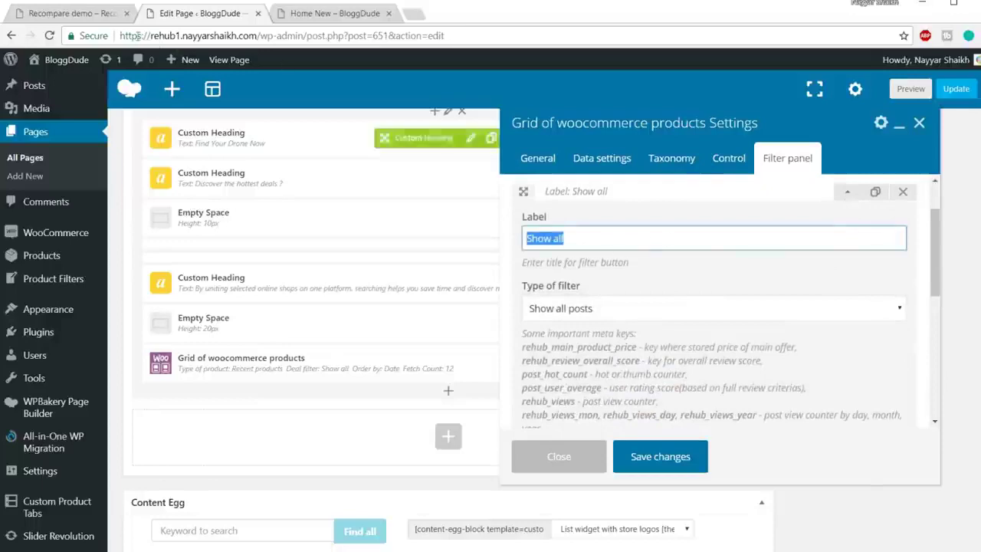
{"action": "left_click", "coordinate": [73, 14]}
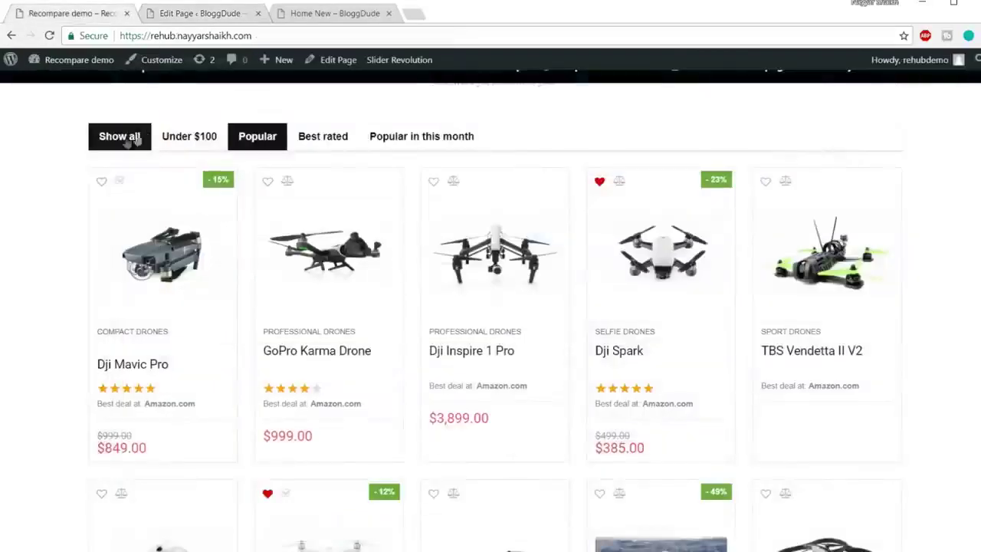
{"action": "left_click", "coordinate": [220, 14]}
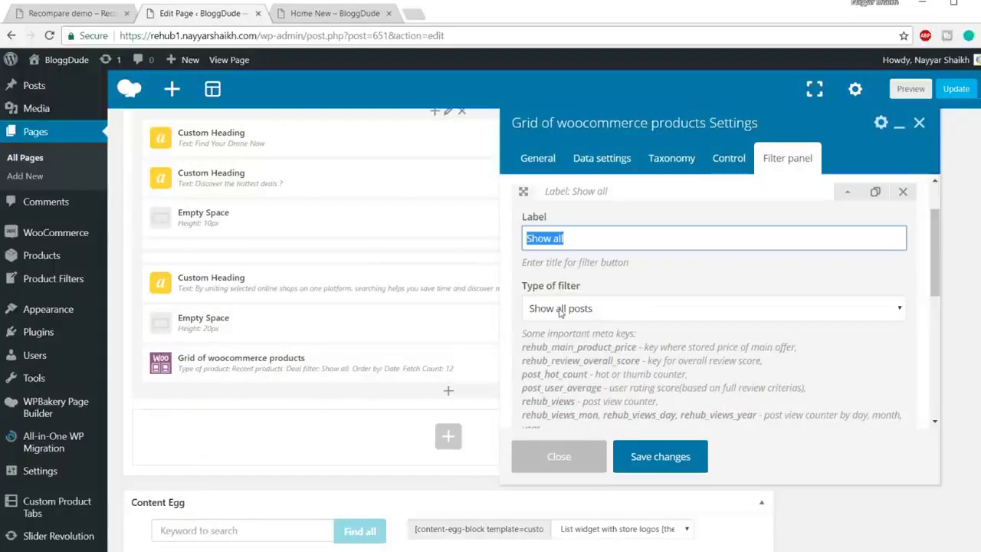
- Keep Show all posts as the first filter's type and add a second empty filter
{"action": "left_click", "coordinate": [612, 314]}
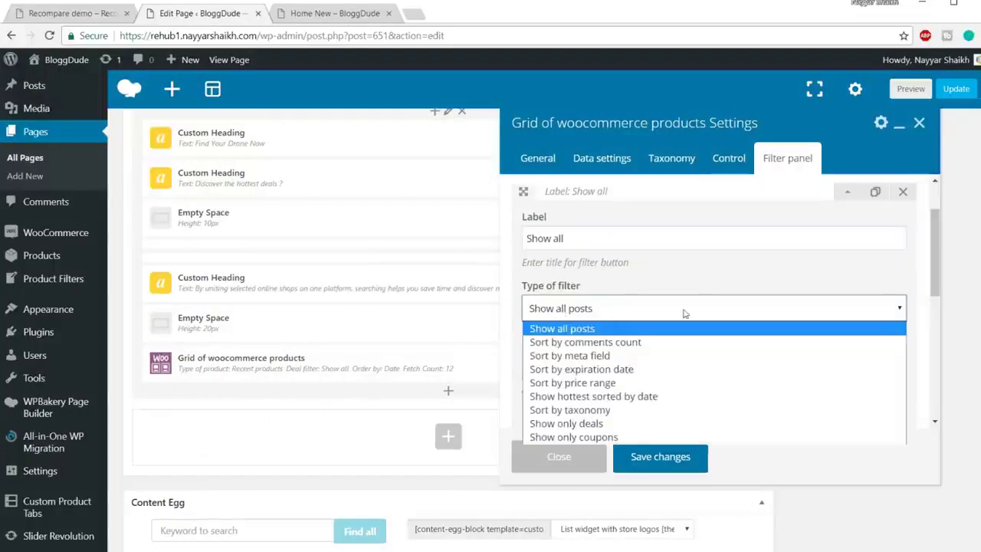
{"action": "scroll", "coordinate": [653, 309], "scroll_direction": "down", "scroll_amount": 1}
{"action": "left_click", "coordinate": [607, 247]}
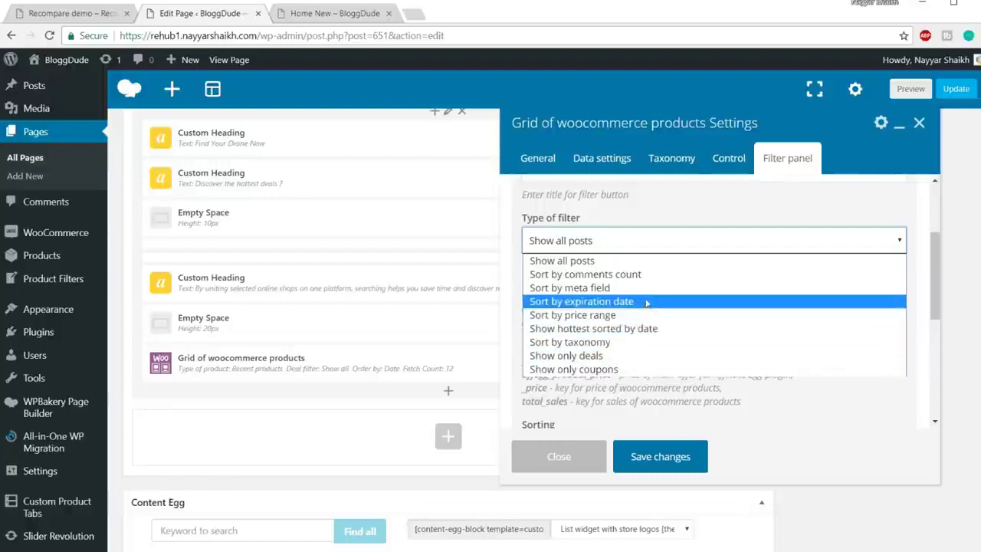
{"action": "left_click", "coordinate": [596, 261]}
{"action": "scroll", "coordinate": [689, 327], "scroll_direction": "down", "scroll_amount": 2}
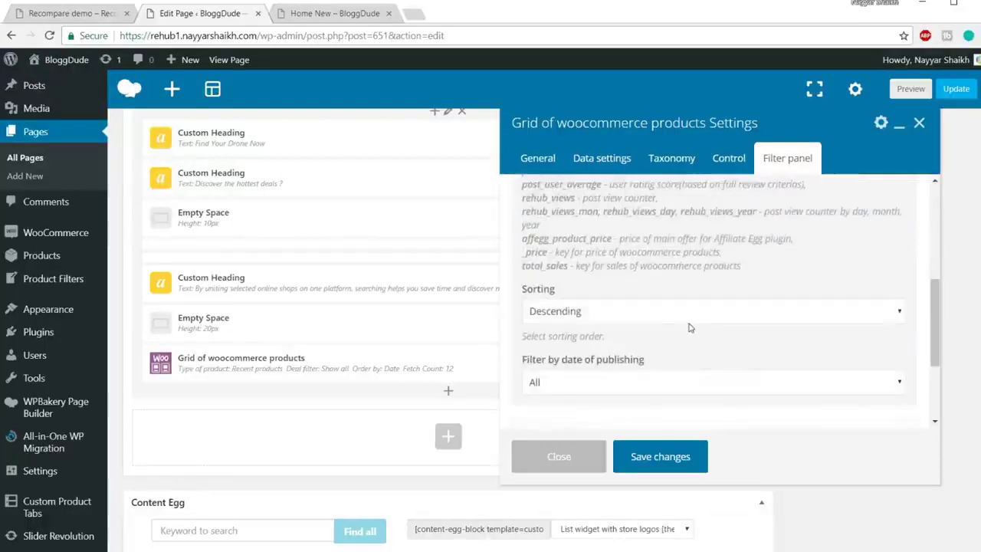
{"action": "scroll", "coordinate": [704, 354], "scroll_direction": "up", "scroll_amount": 3}
{"action": "left_click", "coordinate": [847, 264]}
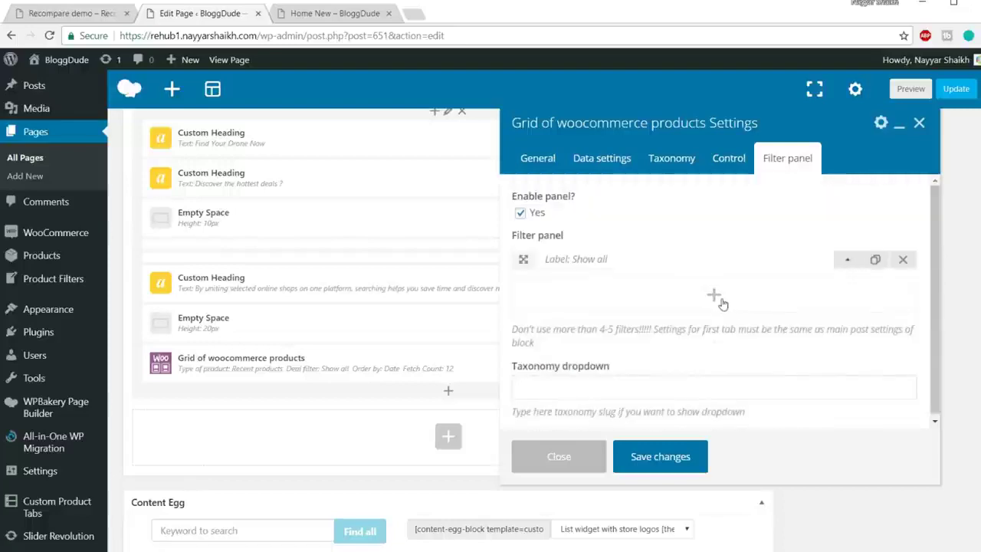
{"action": "left_click", "coordinate": [720, 302]}
{"action": "left_click", "coordinate": [59, 13]}
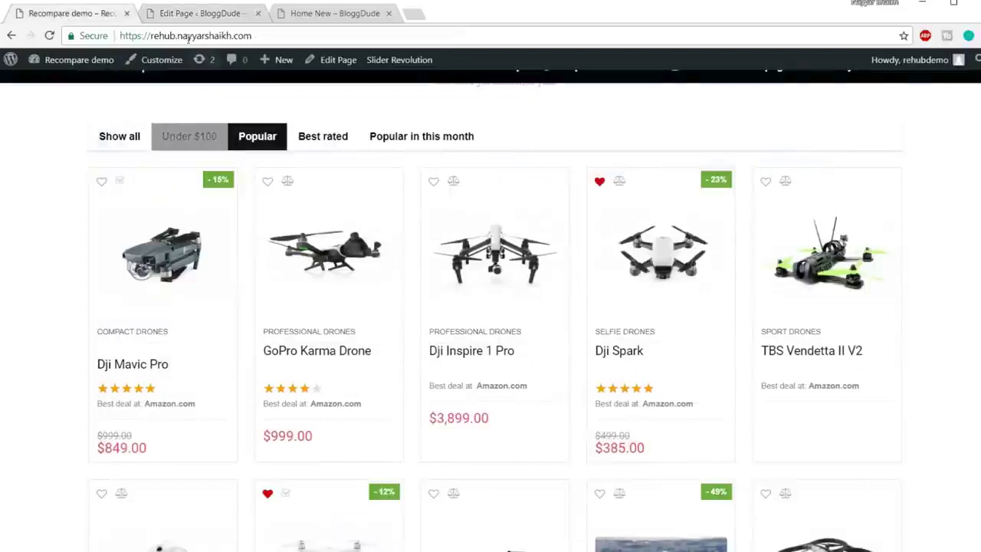
- Label the new second filter 'Under $100'
{"action": "left_click", "coordinate": [198, 13]}
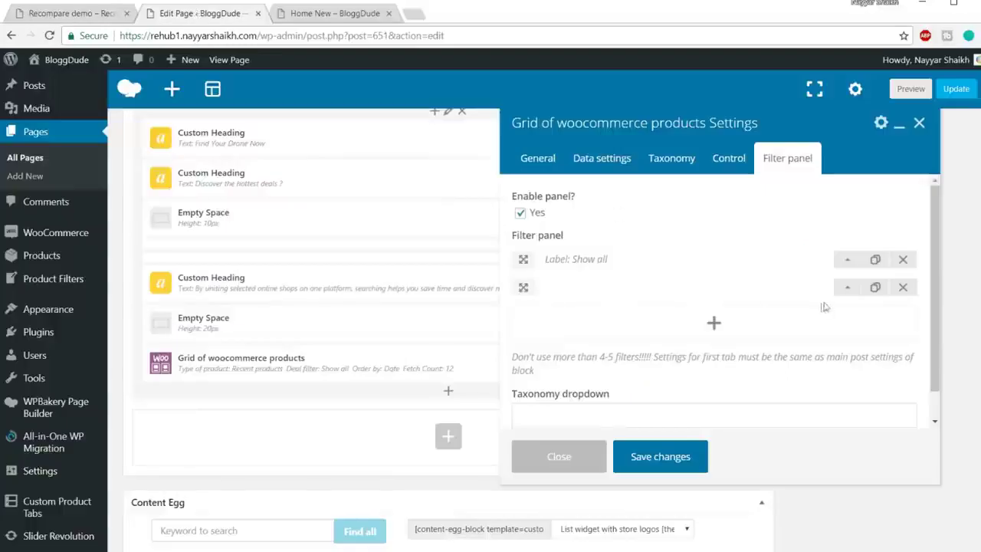
{"action": "left_click", "coordinate": [846, 289]}
{"action": "left_click", "coordinate": [671, 325]}
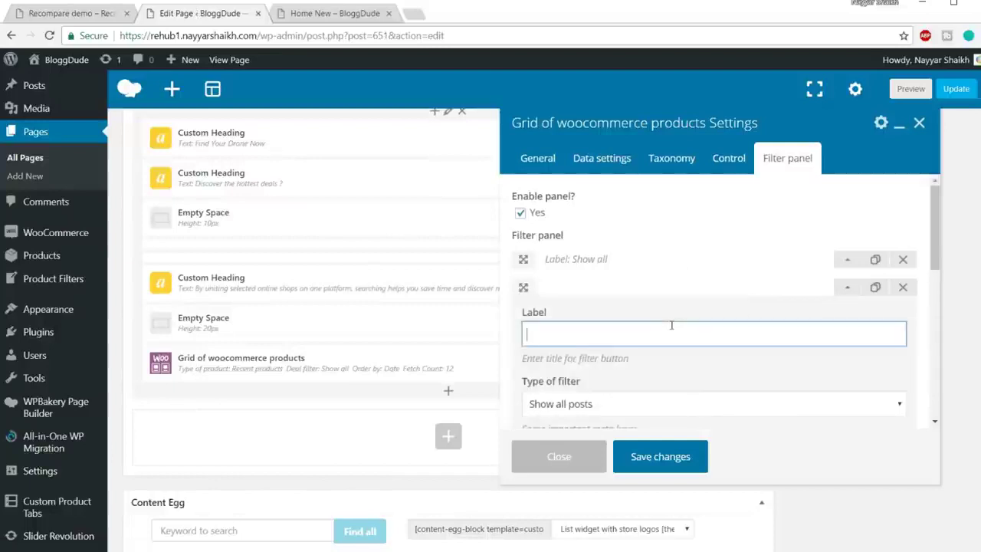
{"action": "type", "text": "Unde"}
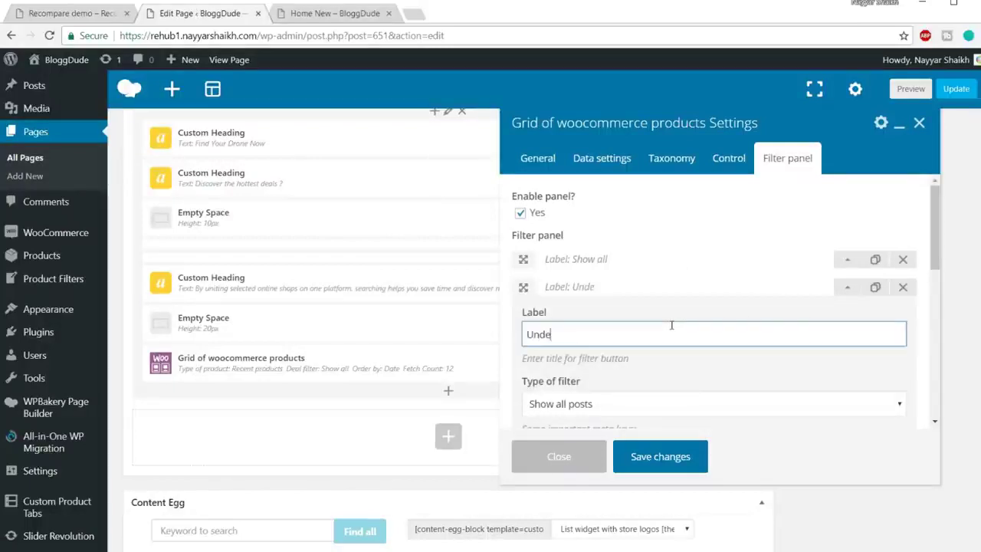
{"action": "type", "text": "r $100"}
{"action": "scroll", "coordinate": [673, 335], "scroll_direction": "down", "scroll_amount": 2}
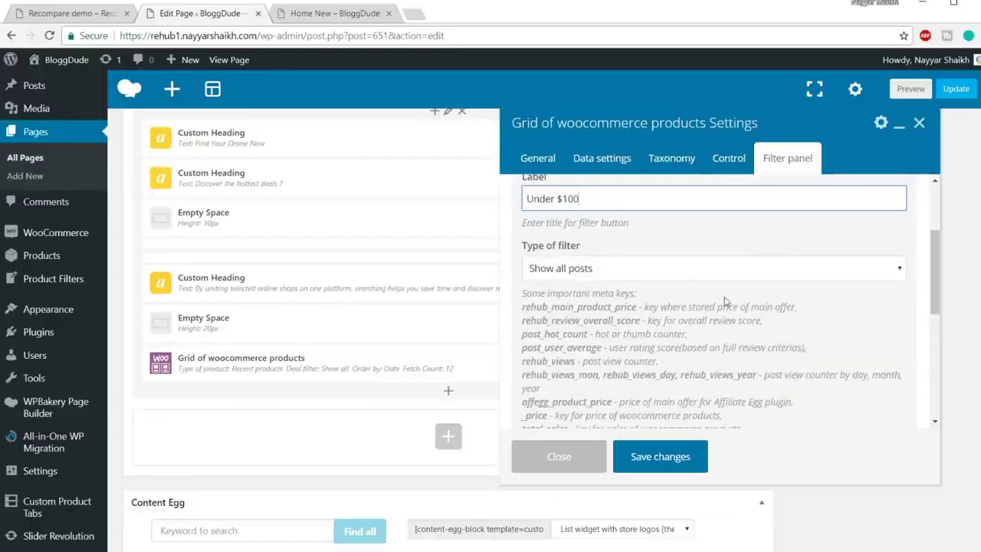
{"action": "scroll", "coordinate": [725, 302], "scroll_direction": "down", "scroll_amount": 1}
{"action": "scroll", "coordinate": [659, 283], "scroll_direction": "up", "scroll_amount": 1}
- Make the Under $100 filter sort by price range 0-100 and collapse it
{"action": "left_click", "coordinate": [649, 274]}
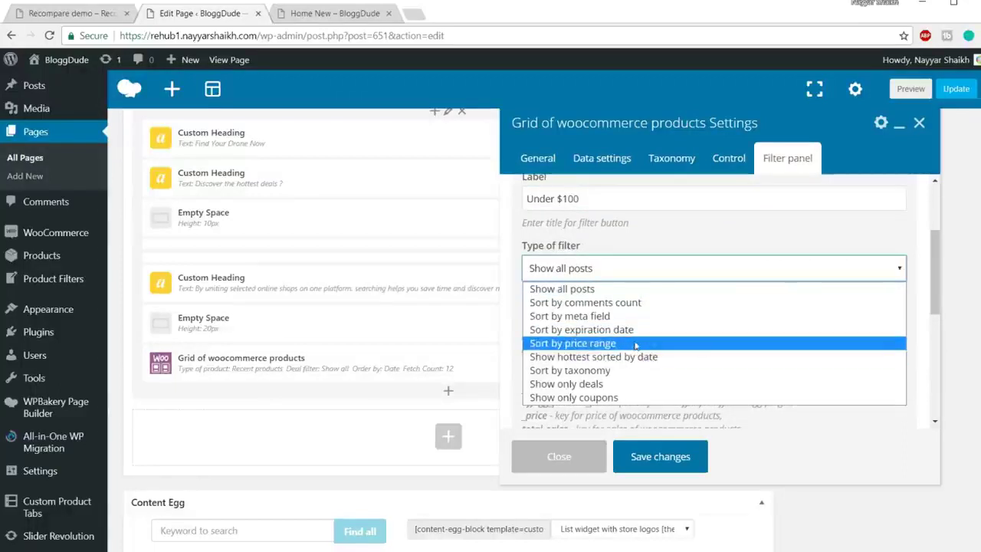
{"action": "left_click", "coordinate": [635, 346]}
{"action": "scroll", "coordinate": [693, 341], "scroll_direction": "down", "scroll_amount": 4}
{"action": "left_click", "coordinate": [712, 341]}
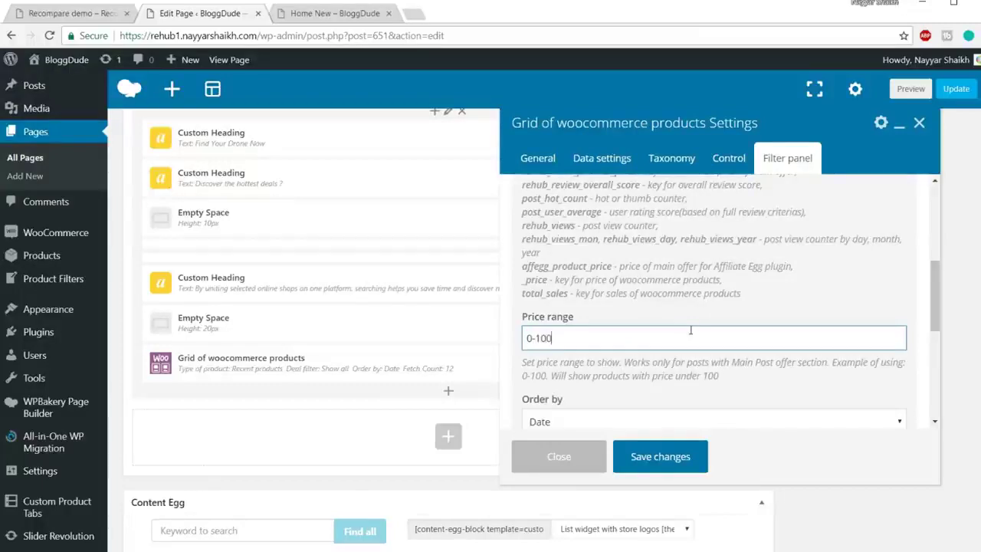
{"action": "scroll", "coordinate": [694, 330], "scroll_direction": "down", "scroll_amount": 4}
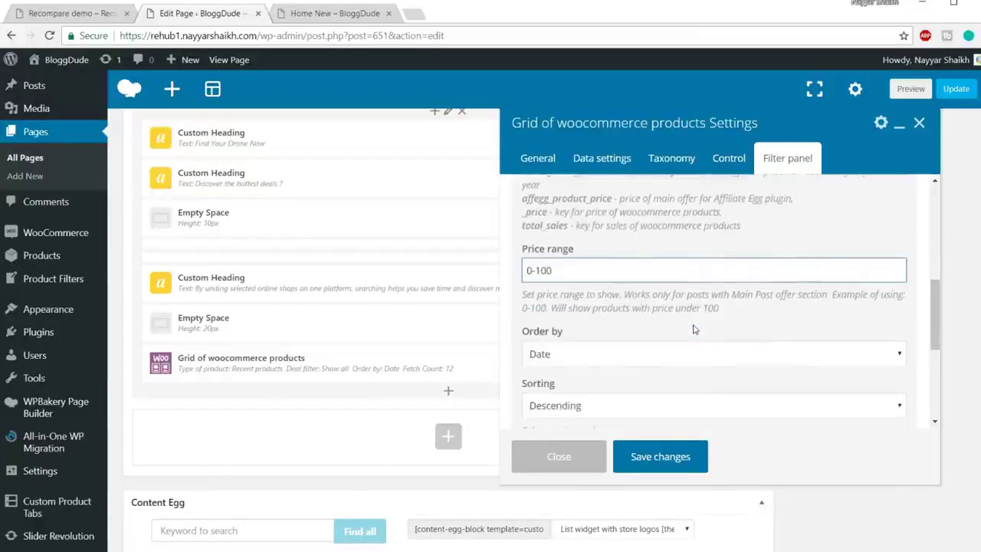
{"action": "scroll", "coordinate": [701, 350], "scroll_direction": "up", "scroll_amount": 4}
{"action": "scroll", "coordinate": [701, 350], "scroll_direction": "up", "scroll_amount": 5}
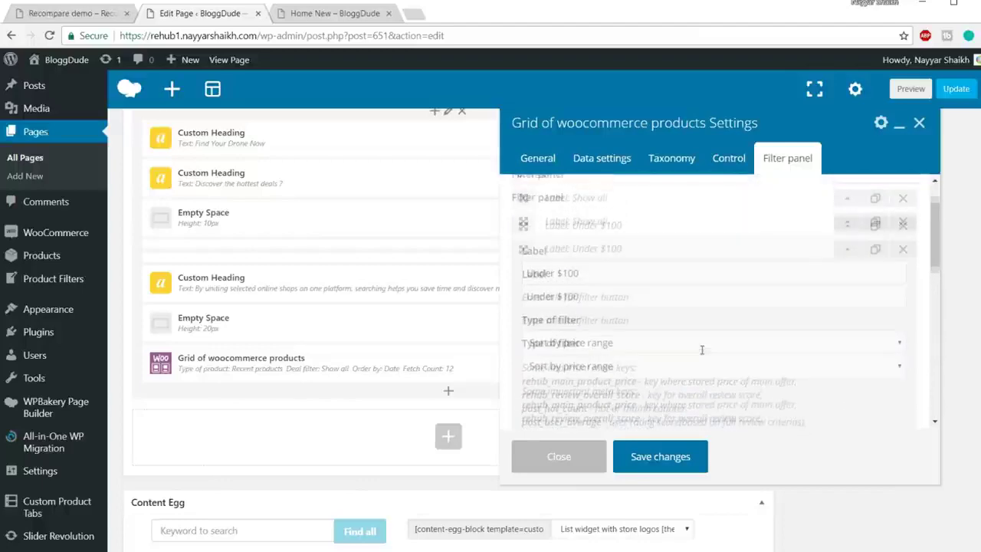
{"action": "left_click", "coordinate": [847, 290]}
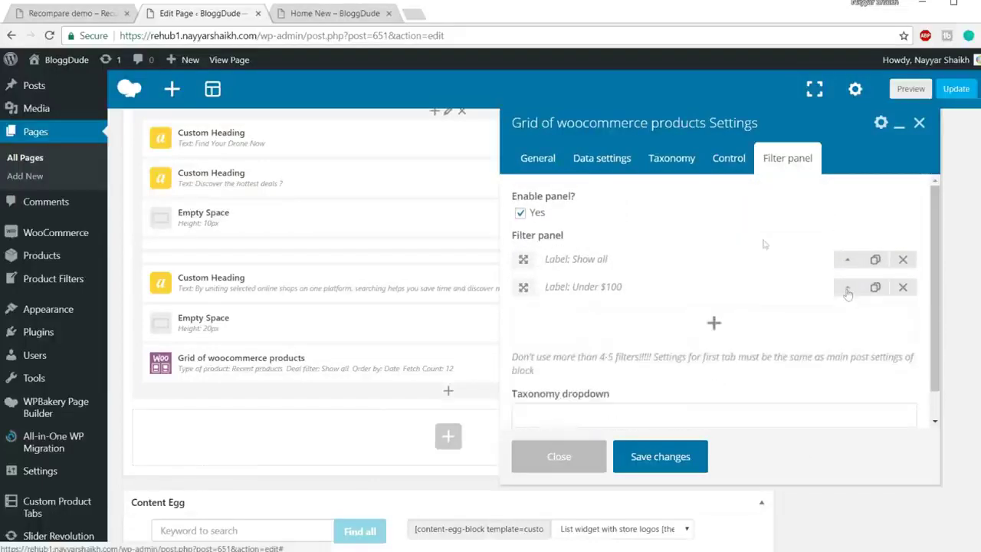
{"action": "left_click", "coordinate": [69, 13]}
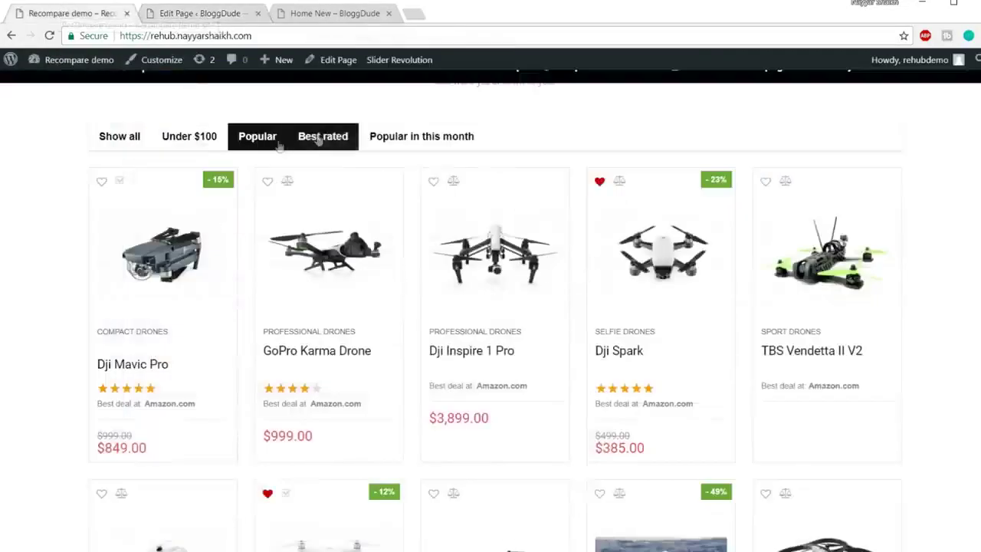
{"action": "left_click", "coordinate": [220, 10]}
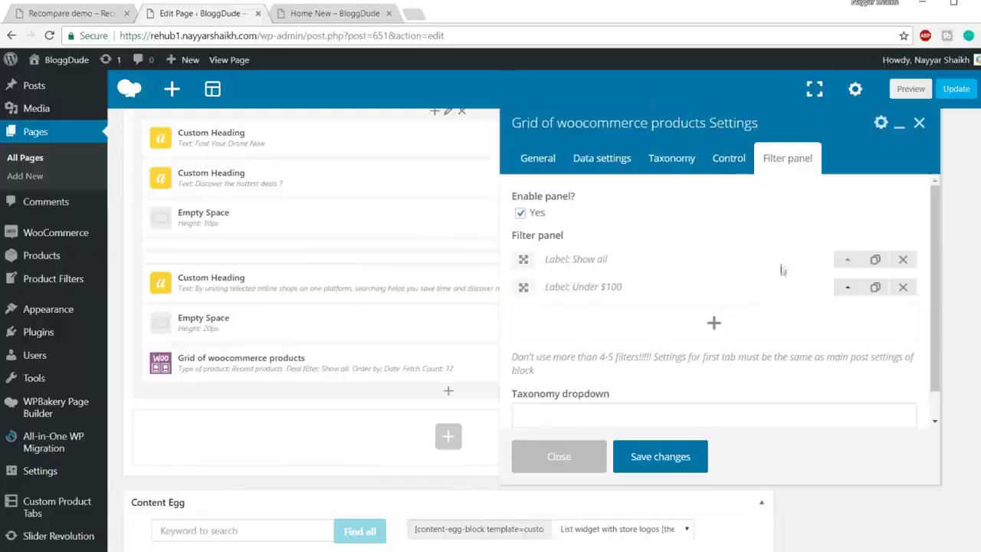
- Add a third 'Popular' filter to the grid that shows the hottest products sorted by date
{"action": "scroll", "coordinate": [778, 276], "scroll_direction": "down", "scroll_amount": 1}
{"action": "left_click", "coordinate": [712, 295]}
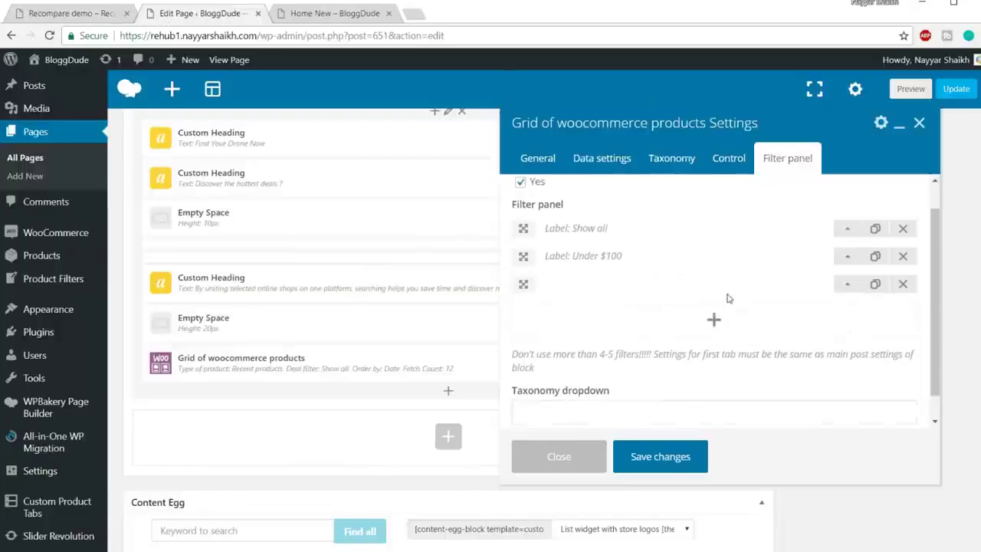
{"action": "left_click", "coordinate": [848, 288]}
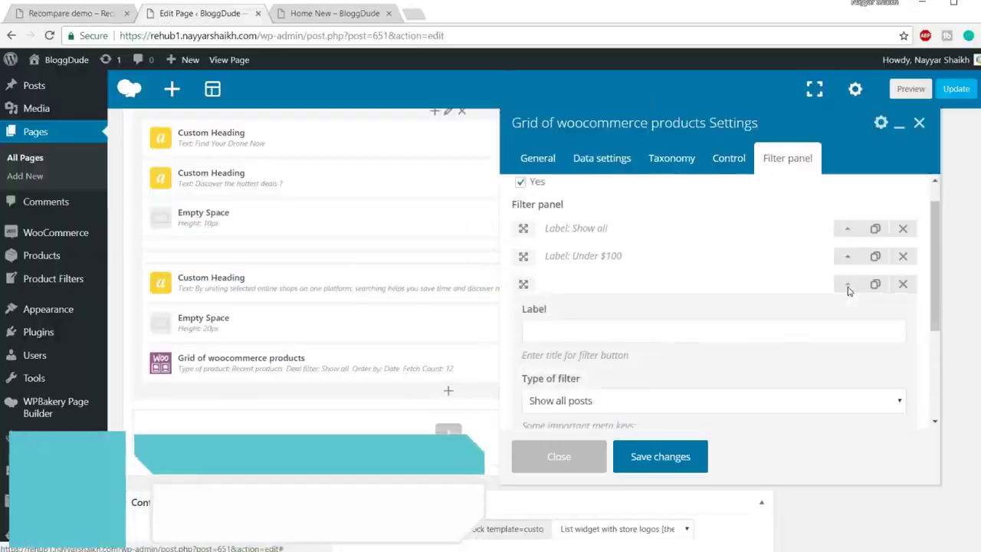
{"action": "scroll", "coordinate": [736, 283], "scroll_direction": "down", "scroll_amount": 2}
{"action": "left_click", "coordinate": [628, 263]}
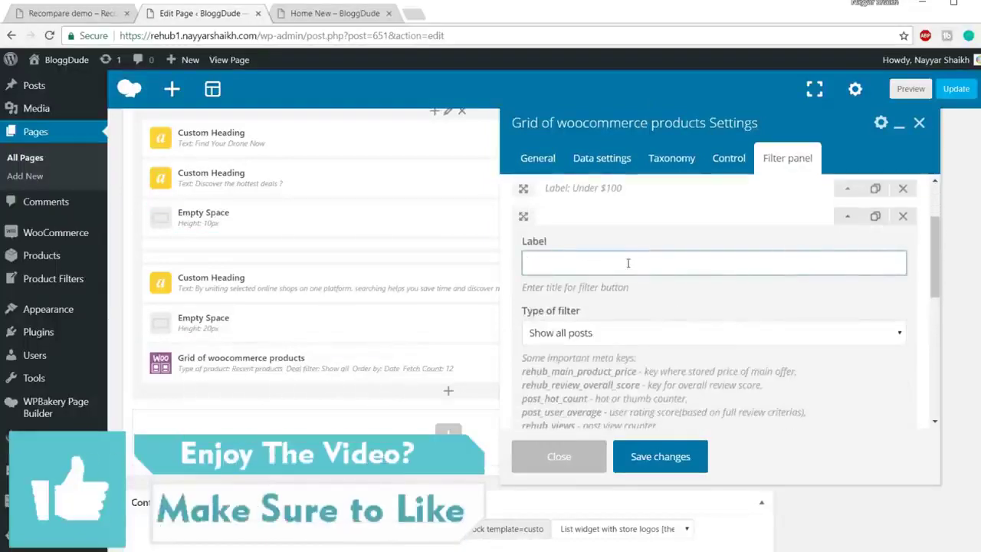
{"action": "type", "text": "Popular"}
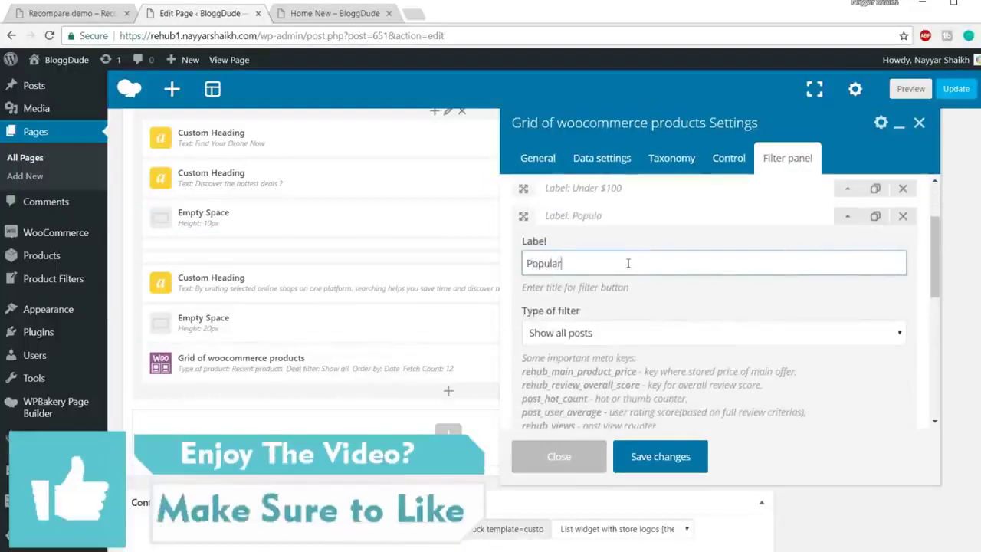
{"action": "left_click", "coordinate": [638, 336]}
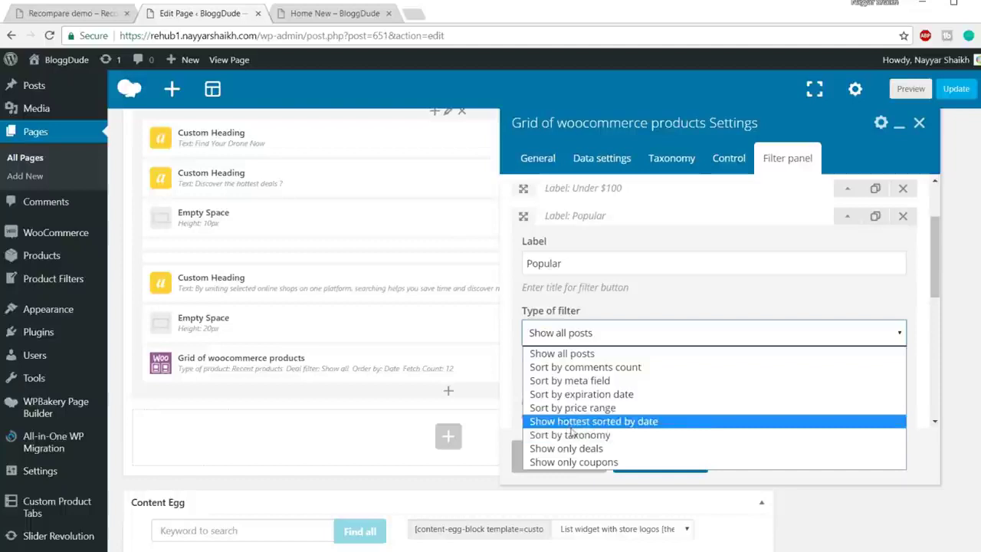
{"action": "left_click", "coordinate": [637, 421]}
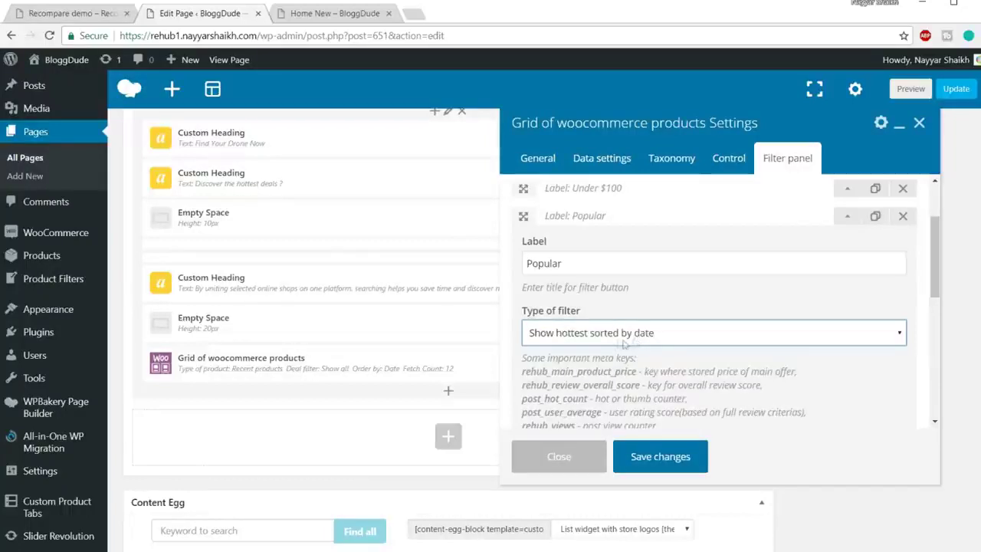
{"action": "scroll", "coordinate": [723, 355], "scroll_direction": "down", "scroll_amount": 1}
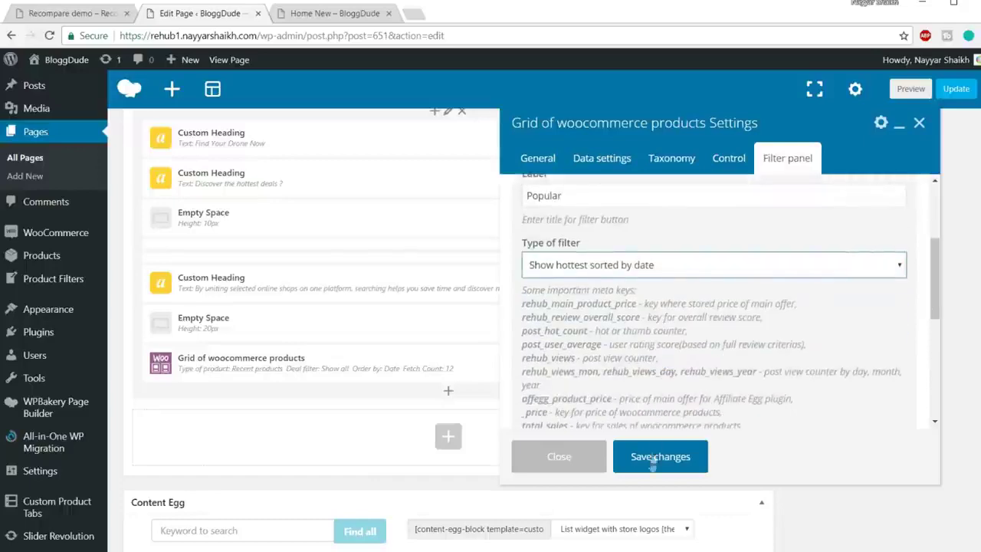
{"action": "scroll", "coordinate": [679, 372], "scroll_direction": "down", "scroll_amount": 3}
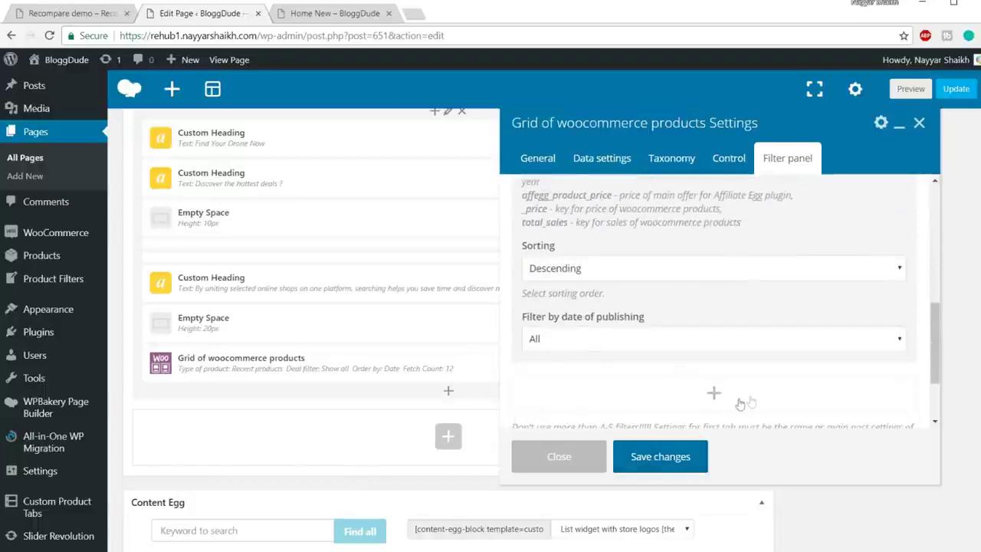
{"action": "scroll", "coordinate": [739, 404], "scroll_direction": "up", "scroll_amount": 8}
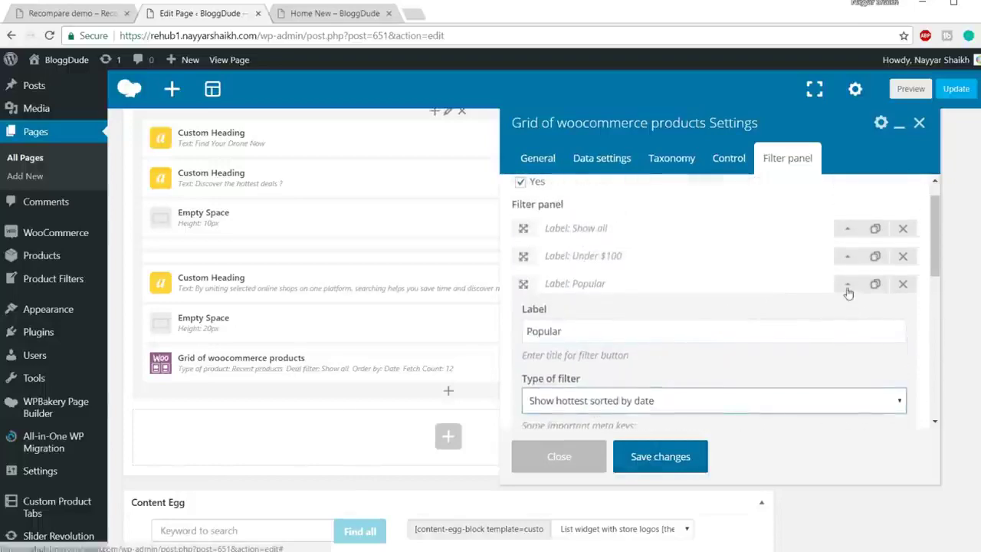
{"action": "left_click", "coordinate": [848, 292]}
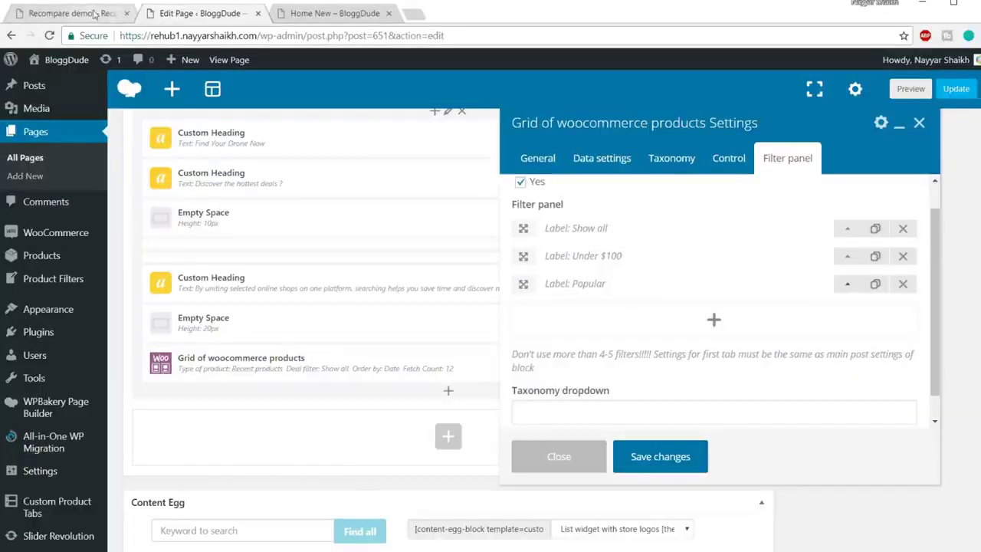
- Save the grid's filter settings, update the page, and reload the live Home New page
{"action": "left_click", "coordinate": [94, 14]}
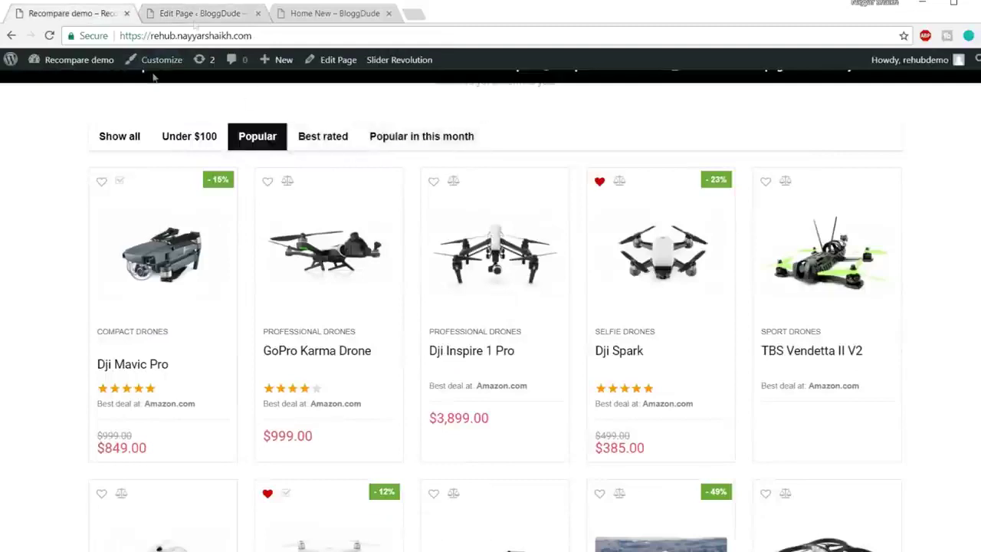
{"action": "left_click", "coordinate": [207, 14]}
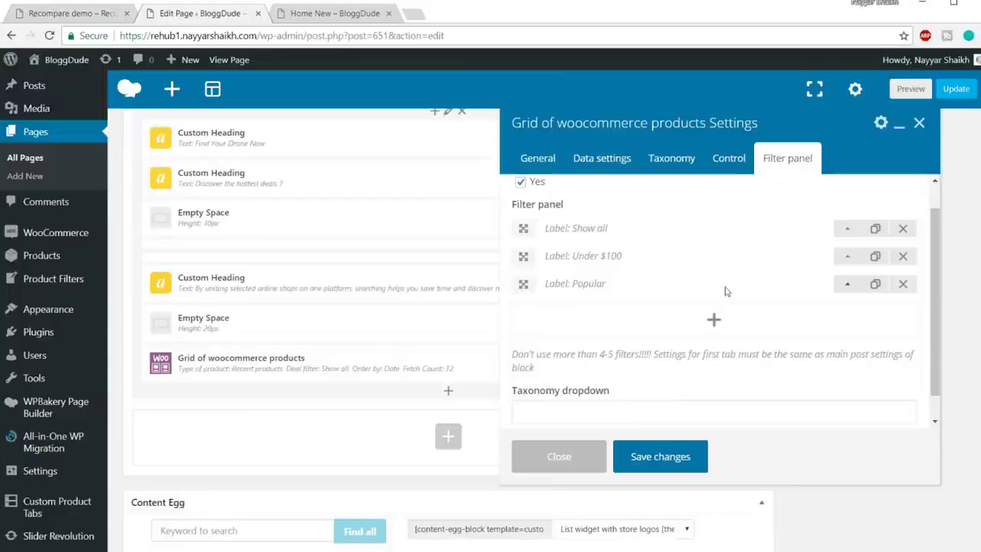
{"action": "left_click", "coordinate": [688, 458]}
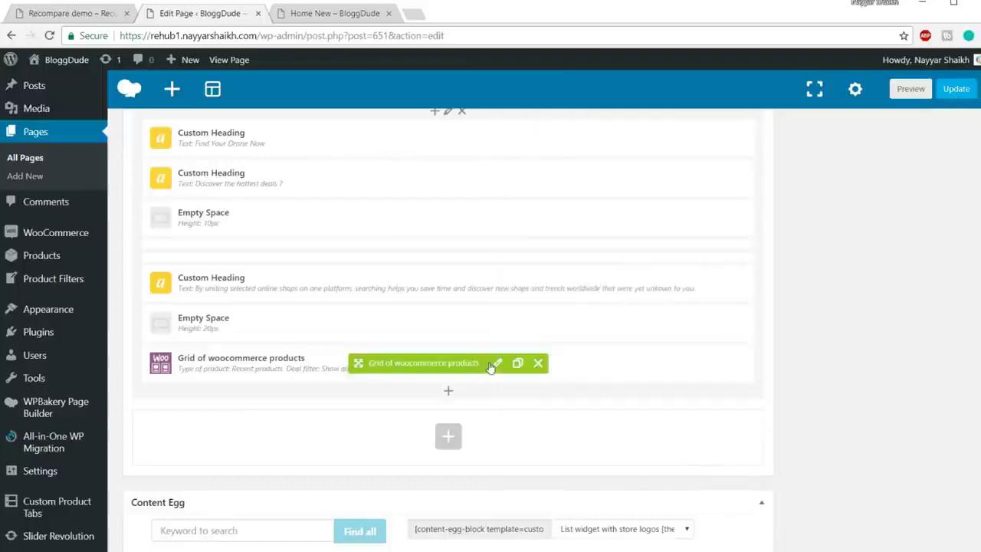
{"action": "left_click", "coordinate": [956, 90]}
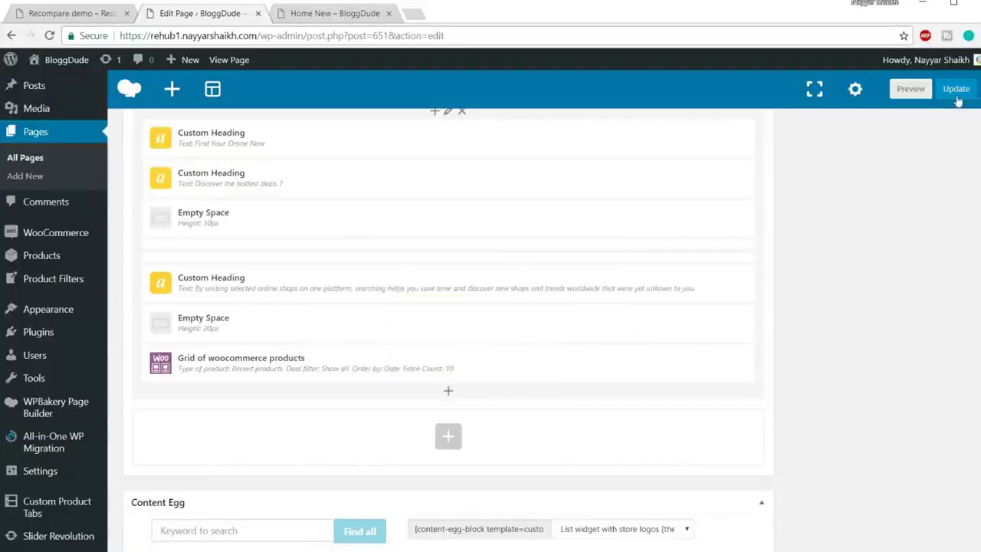
{"action": "left_click", "coordinate": [321, 17]}
{"action": "left_click", "coordinate": [360, 34]}
{"action": "key", "text": "Return"}
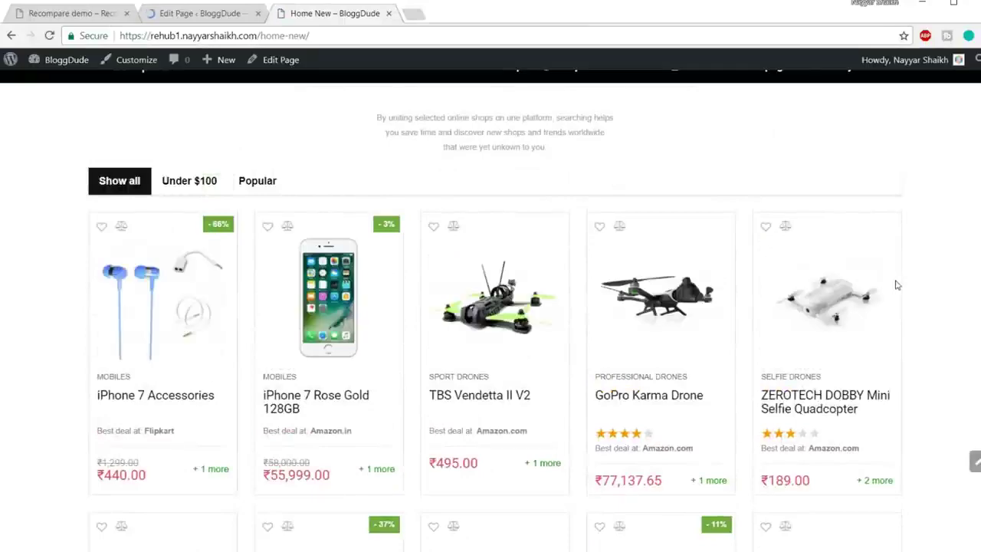
- Try the live grid's Under $100, Popular and Show all filter tabs
{"action": "scroll", "coordinate": [887, 314], "scroll_direction": "down", "scroll_amount": 5}
{"action": "scroll", "coordinate": [536, 322], "scroll_direction": "up", "scroll_amount": 5}
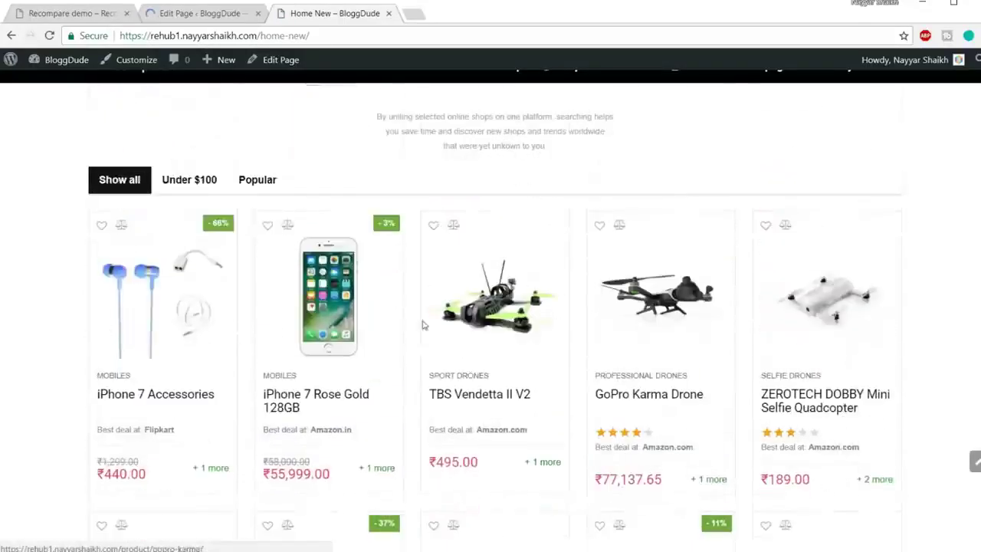
{"action": "left_click", "coordinate": [197, 185]}
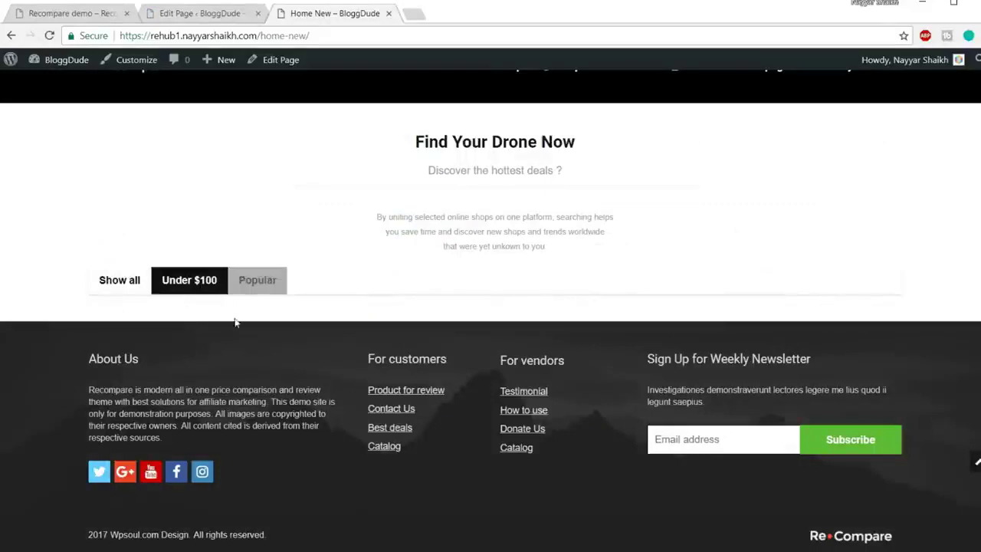
{"action": "left_click", "coordinate": [260, 280]}
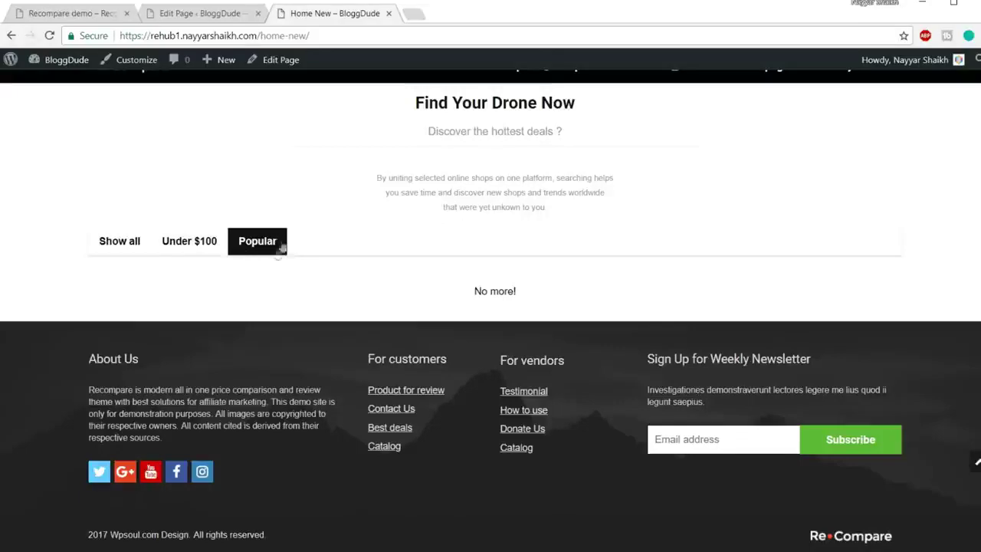
{"action": "left_click", "coordinate": [135, 243]}
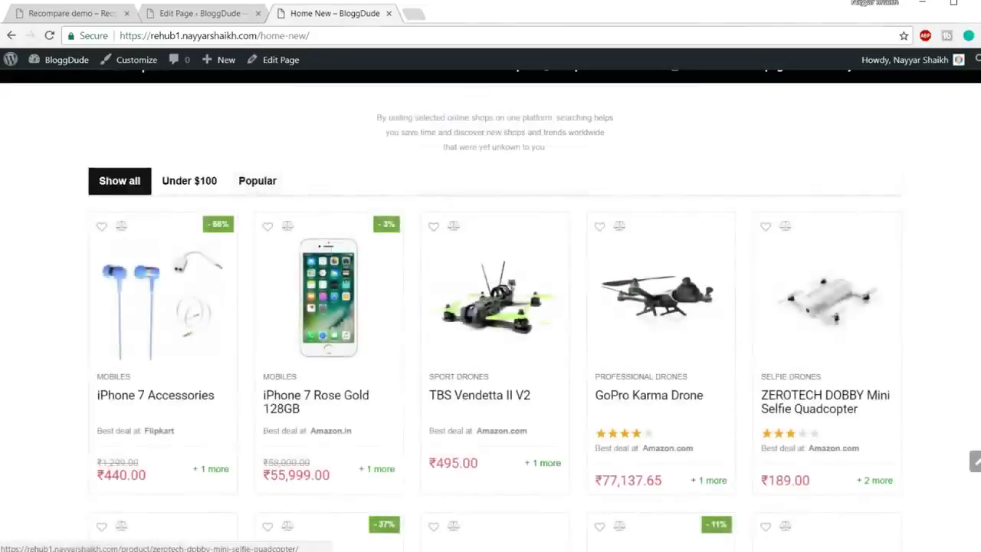
{"action": "scroll", "coordinate": [961, 345], "scroll_direction": "down", "scroll_amount": 5}
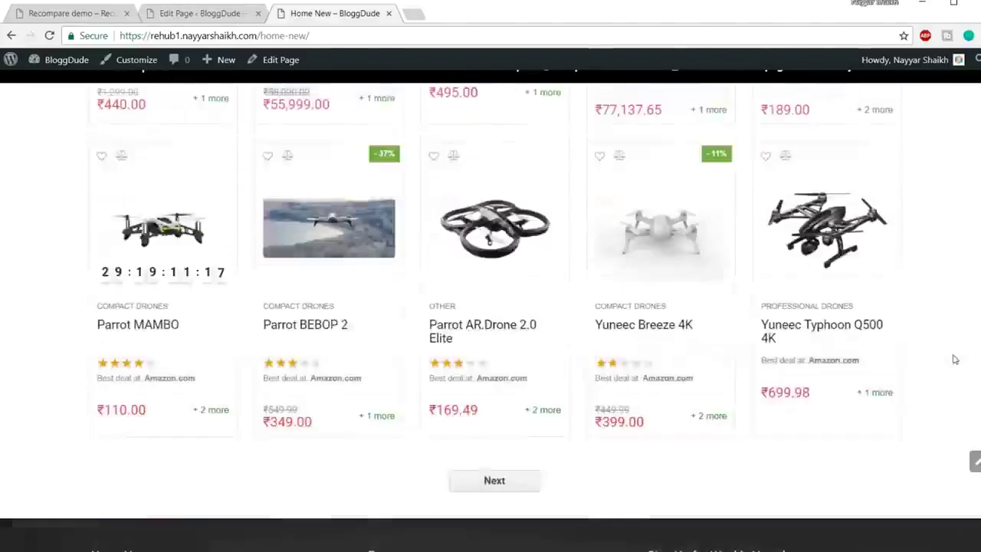
{"action": "scroll", "coordinate": [277, 89], "scroll_direction": "up", "scroll_amount": 5}
{"action": "scroll", "coordinate": [822, 248], "scroll_direction": "up", "scroll_amount": 3}
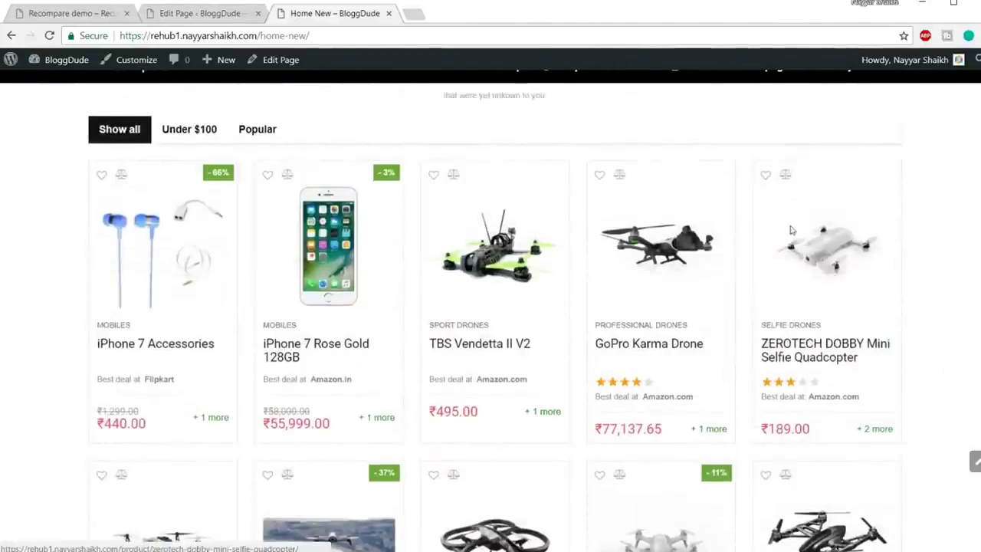
- Compare the live page with the Recompare demo, then return to the page editor
{"action": "left_click", "coordinate": [69, 13]}
{"action": "scroll", "coordinate": [712, 249], "scroll_direction": "down", "scroll_amount": 10}
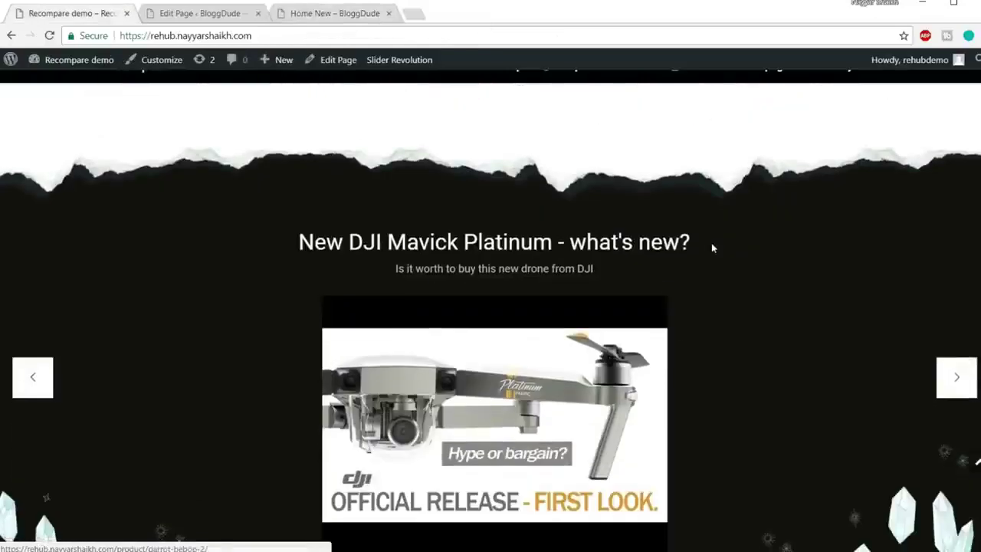
{"action": "scroll", "coordinate": [711, 248], "scroll_direction": "up", "scroll_amount": 2}
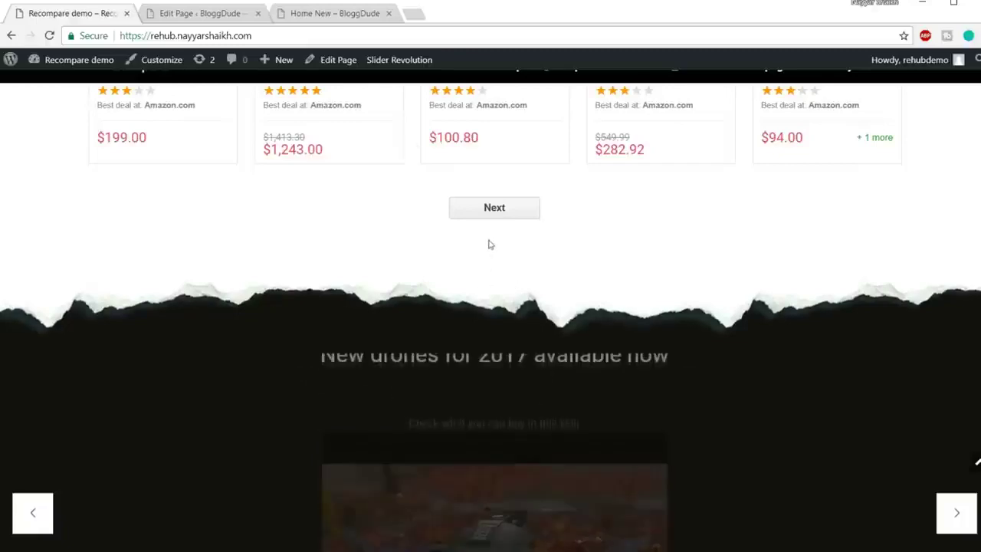
{"action": "left_click", "coordinate": [333, 13]}
{"action": "scroll", "coordinate": [460, 337], "scroll_direction": "down", "scroll_amount": 8}
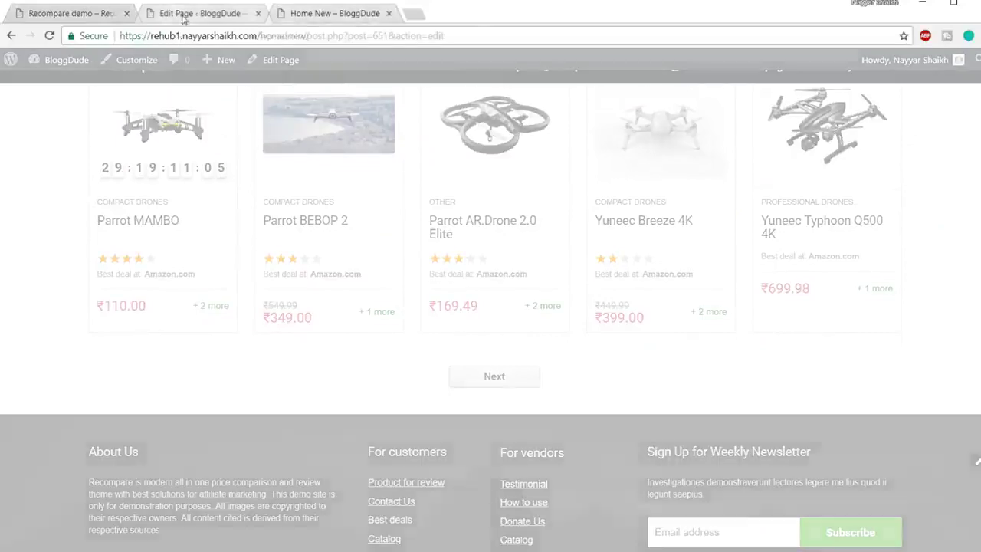
{"action": "left_click", "coordinate": [184, 15]}
{"action": "scroll", "coordinate": [460, 306], "scroll_direction": "down", "scroll_amount": 10}
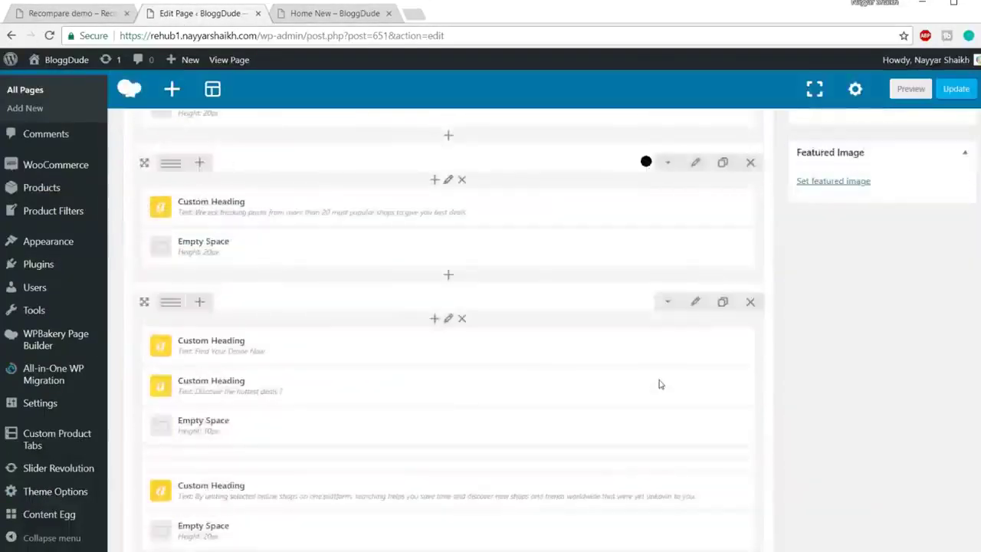
- Duplicate the 20px Empty Space element and move the copy below the product grid
{"action": "scroll", "coordinate": [659, 384], "scroll_direction": "down", "scroll_amount": 7}
{"action": "scroll", "coordinate": [659, 384], "scroll_direction": "up", "scroll_amount": 9}
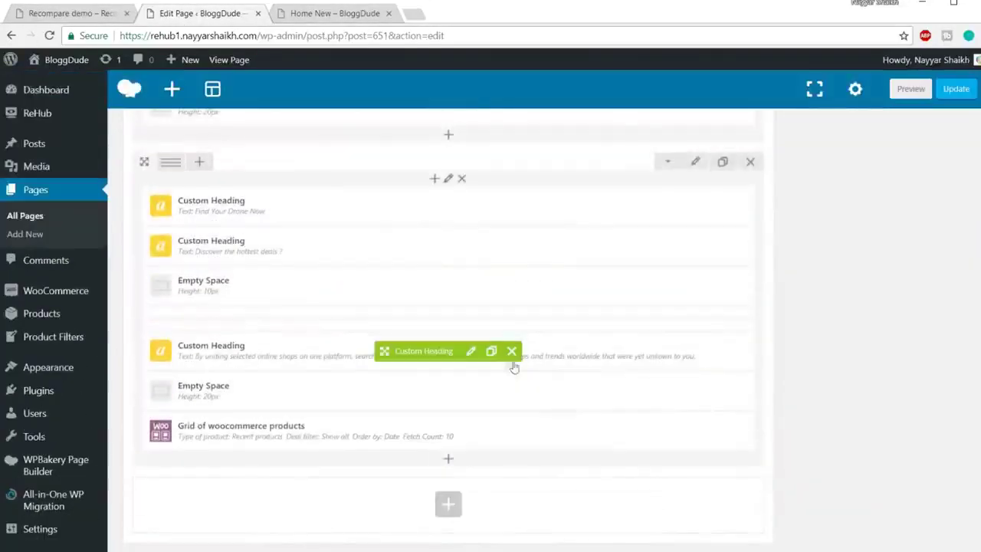
{"action": "scroll", "coordinate": [508, 366], "scroll_direction": "down", "scroll_amount": 1}
{"action": "left_click", "coordinate": [484, 323]}
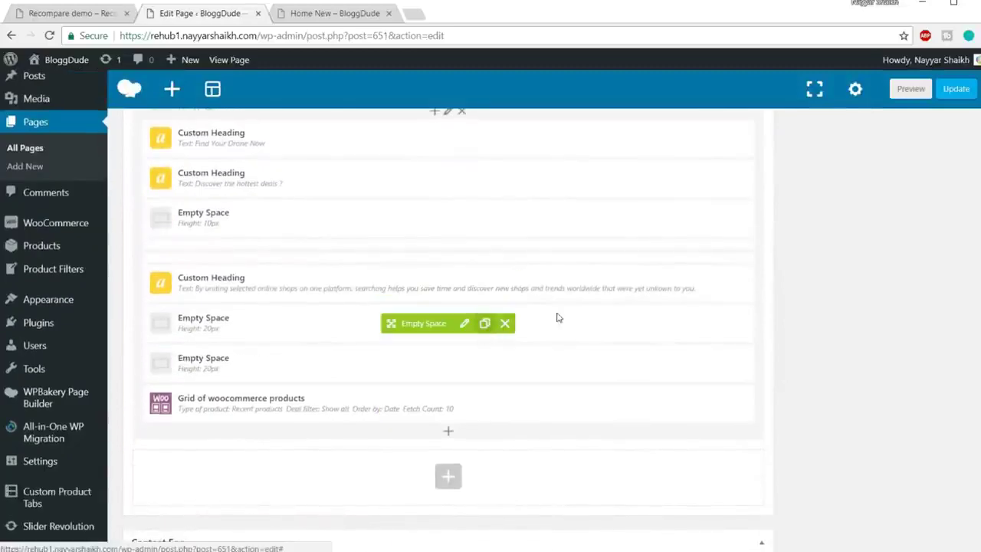
{"action": "scroll", "coordinate": [558, 317], "scroll_direction": "down", "scroll_amount": 1}
{"action": "left_click_drag", "start_coordinate": [409, 291], "coordinate": [406, 357]}
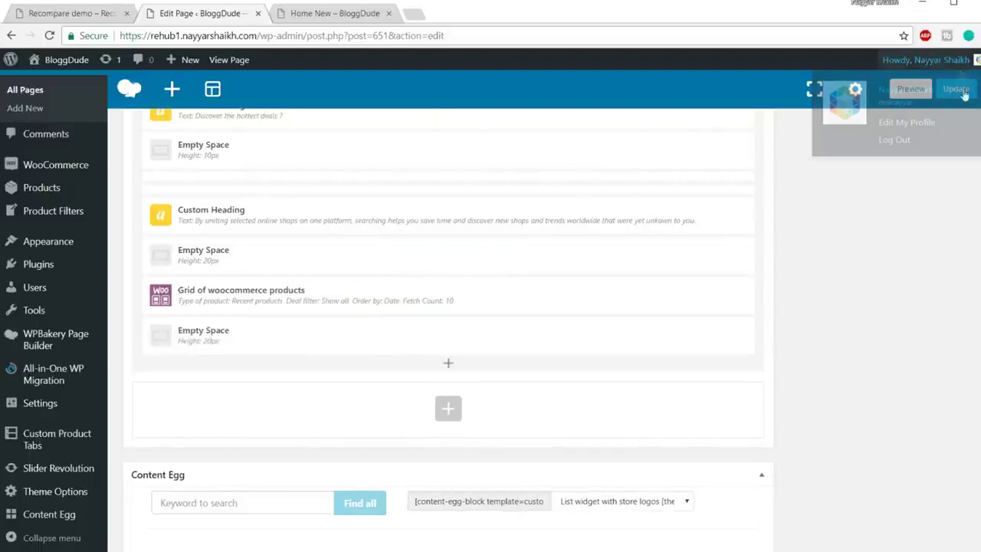
- Update the page and view the Recompare demo site
{"action": "left_click", "coordinate": [957, 90]}
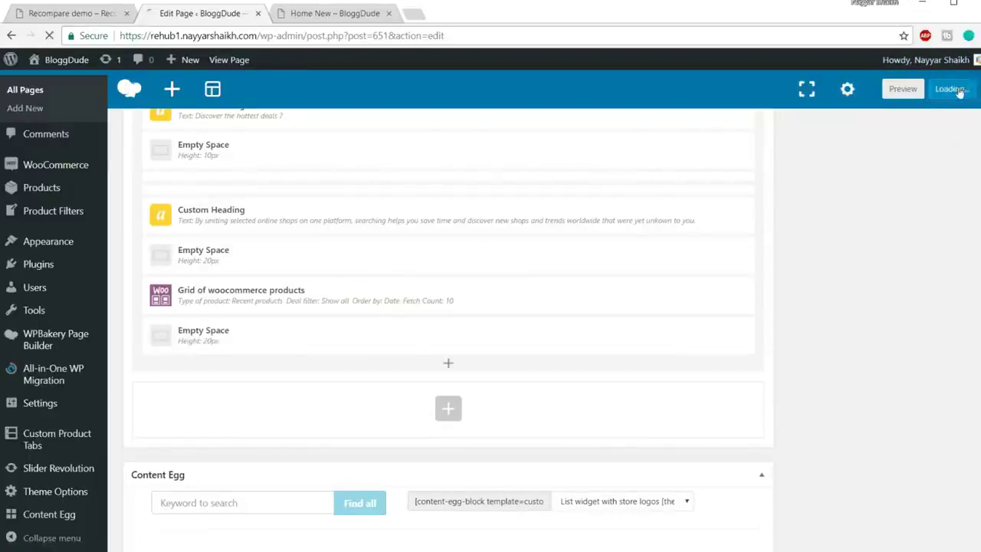
{"action": "left_click", "coordinate": [47, 13]}
{"action": "scroll", "coordinate": [460, 333], "scroll_direction": "down", "scroll_amount": 3}
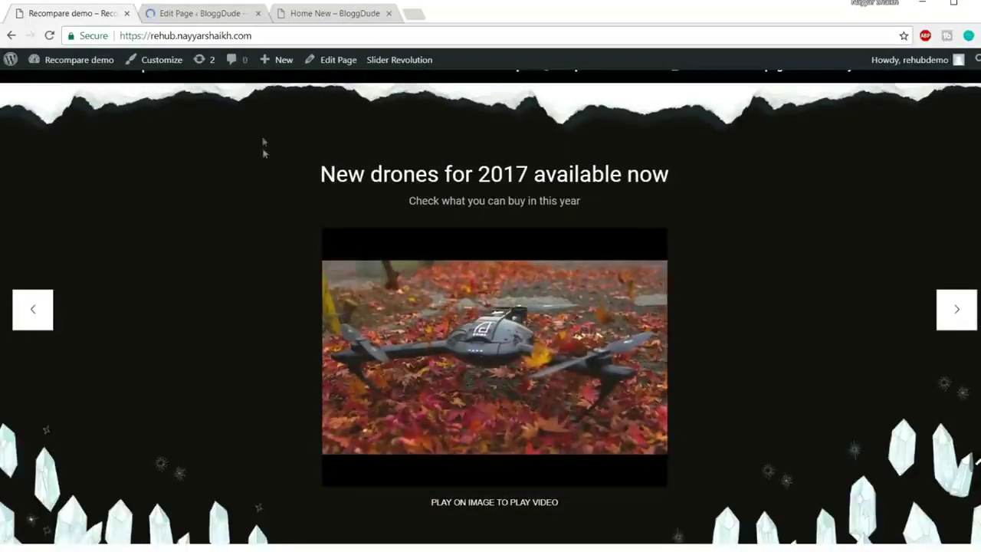
- Advance the demo's video slider three slides to 'Top selphie drones of 2017'
{"action": "left_click", "coordinate": [956, 314]}
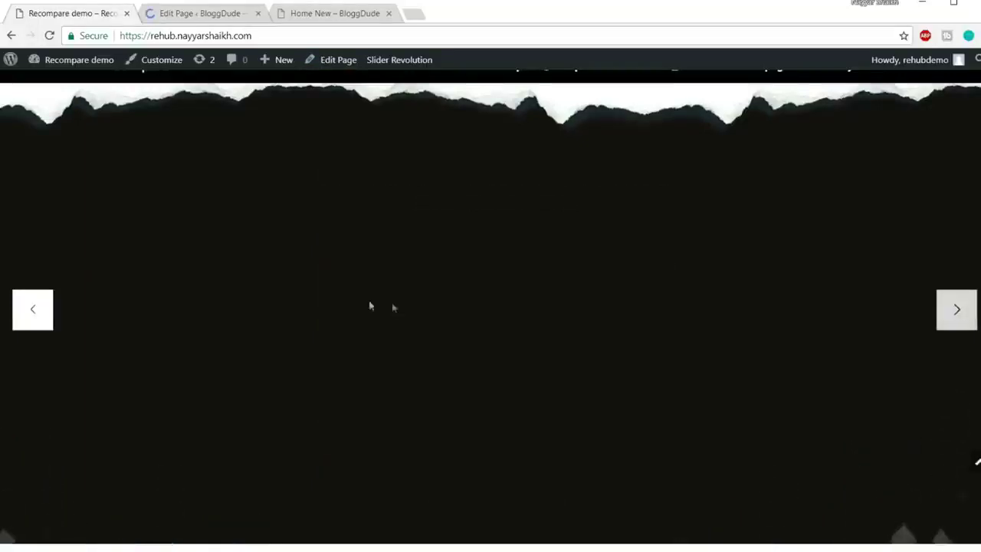
{"action": "left_click", "coordinate": [957, 326]}
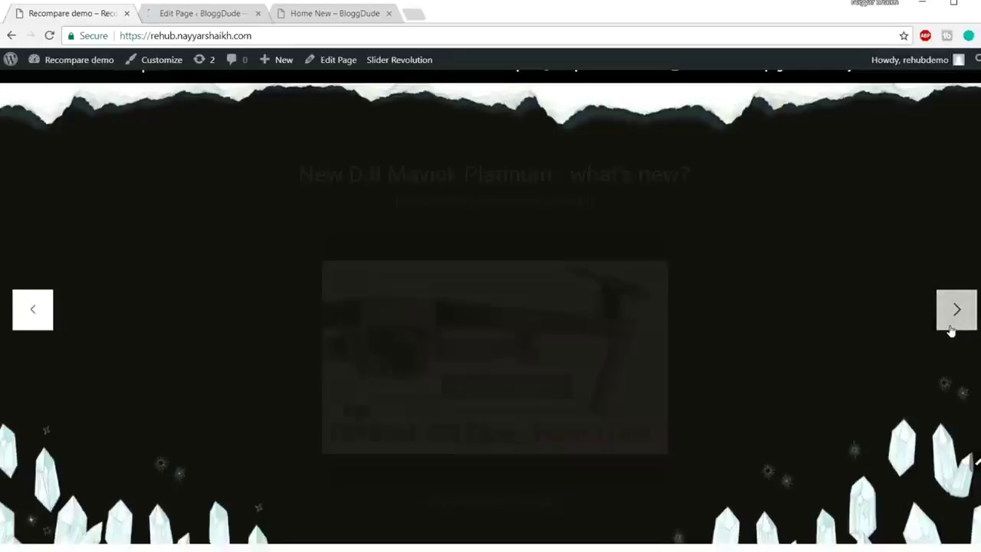
{"action": "left_click", "coordinate": [951, 328]}
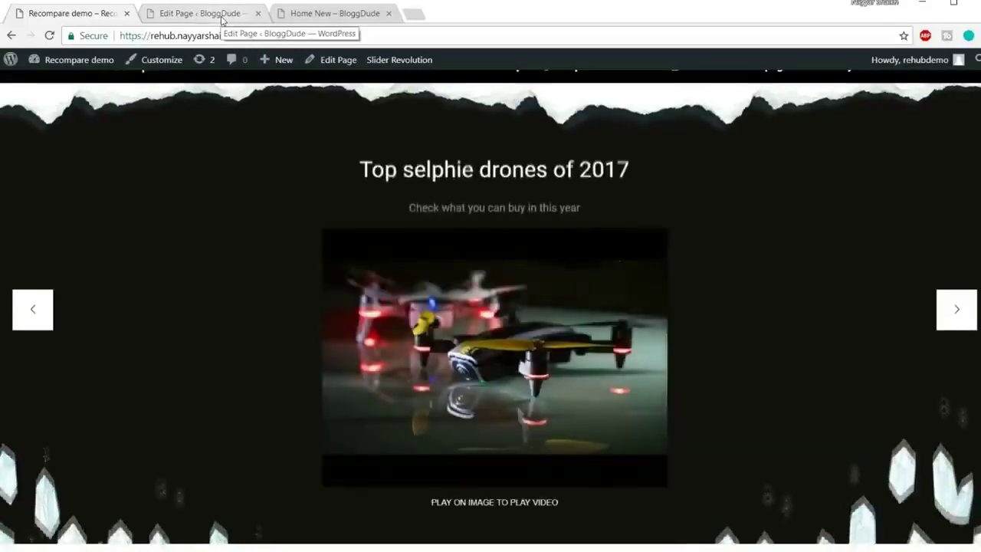
- Return to the WordPress admin and open the Slider Revolution overview listing six sliders
{"action": "left_click", "coordinate": [201, 10]}
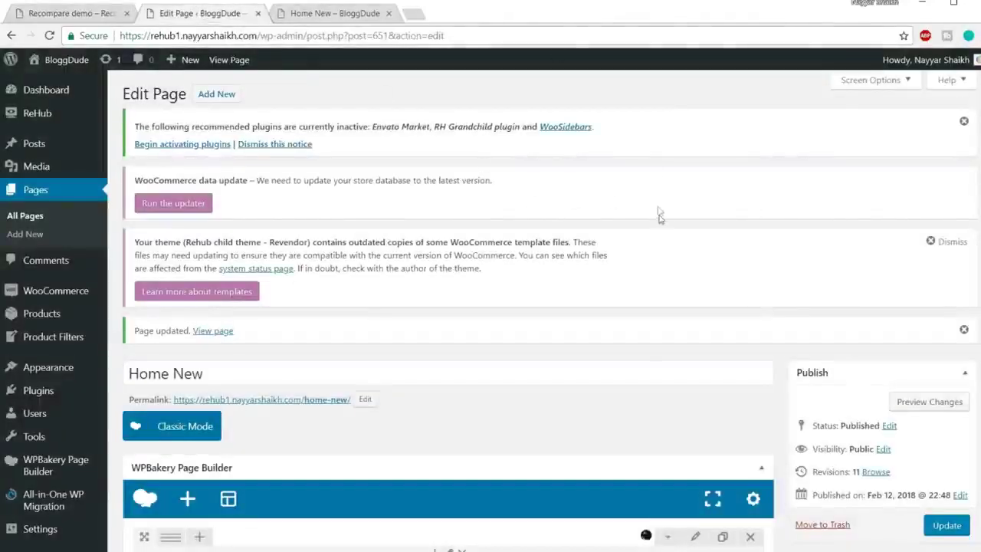
{"action": "scroll", "coordinate": [84, 242], "scroll_direction": "down", "scroll_amount": 5}
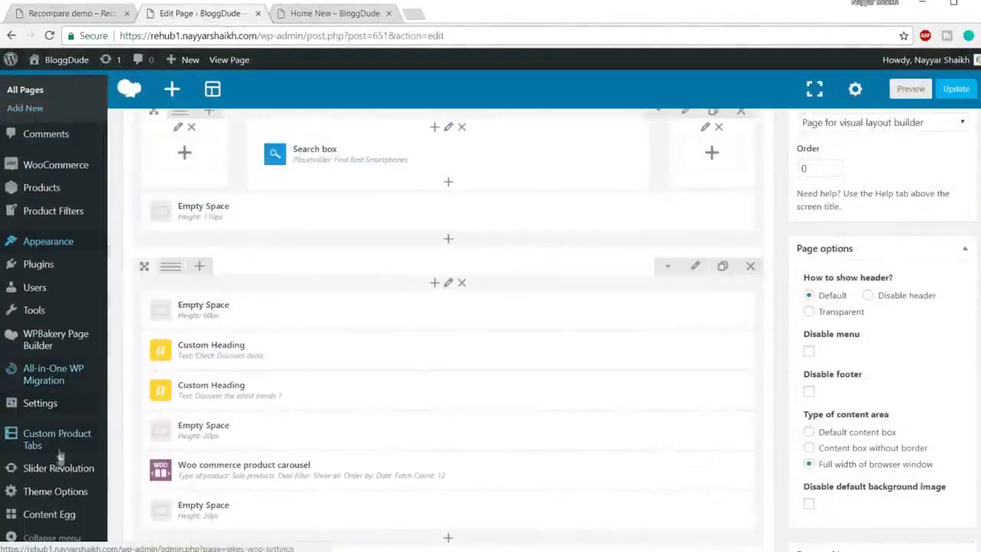
{"action": "mouse_move", "coordinate": [69, 471]}
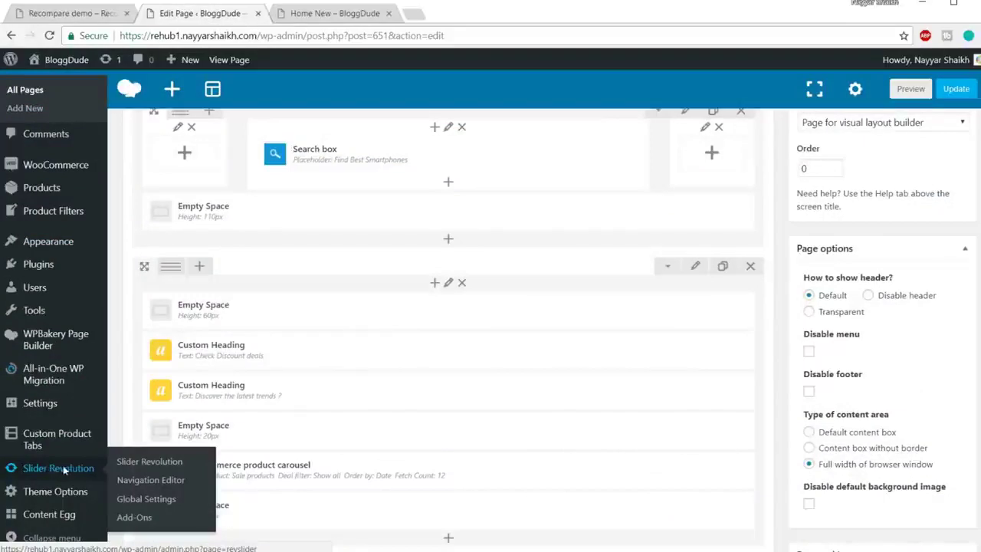
{"action": "left_click", "coordinate": [85, 469]}
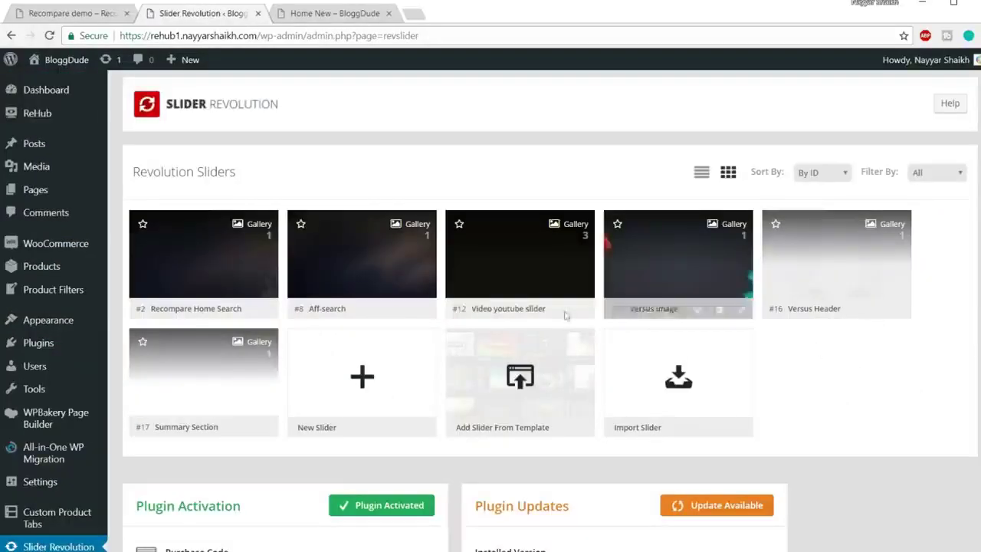
{"action": "mouse_move", "coordinate": [571, 267]}
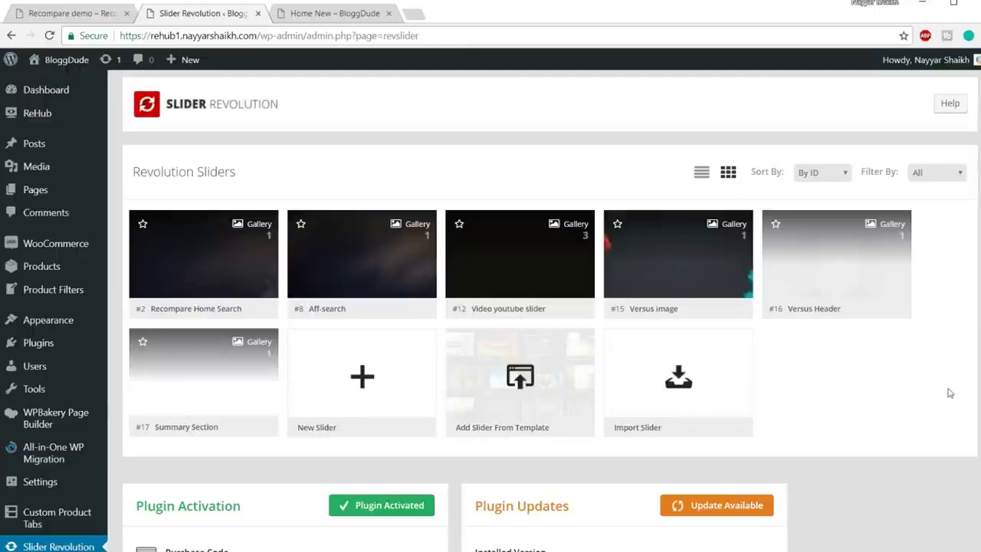
{"action": "scroll", "coordinate": [950, 392], "scroll_direction": "down", "scroll_amount": 1}
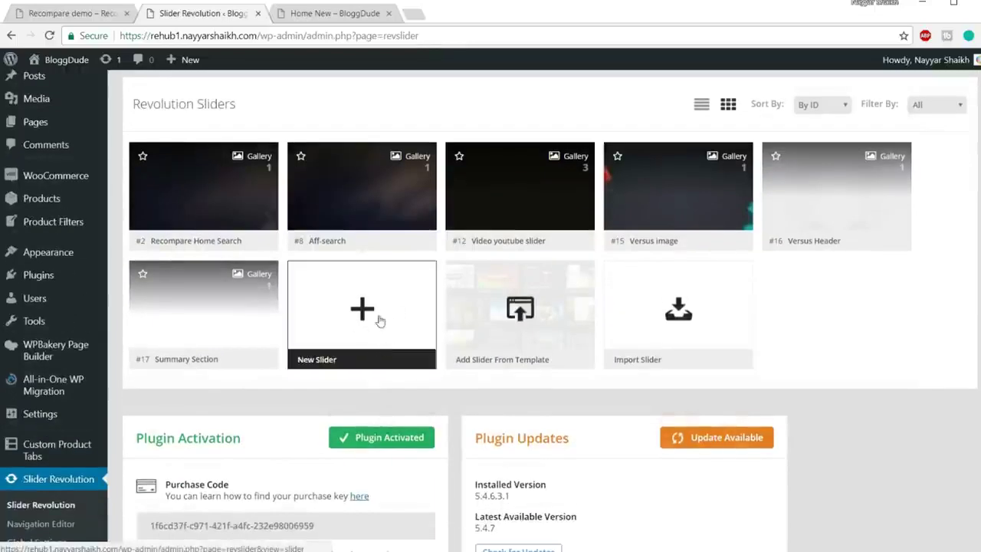
- Start a new slider titled homepageslider and give it the same alias, homepageslider
{"action": "left_click", "coordinate": [361, 326]}
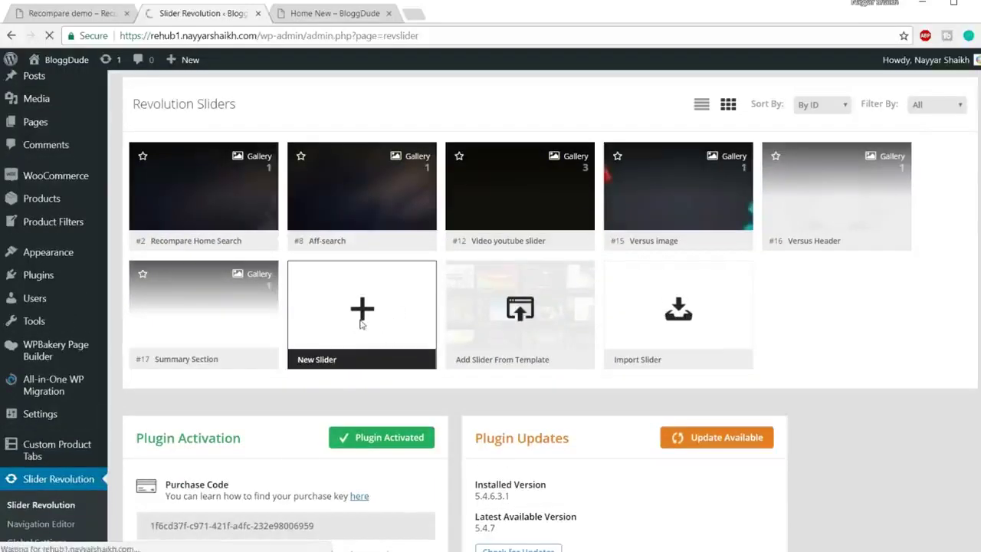
{"action": "scroll", "coordinate": [319, 279], "scroll_direction": "up", "scroll_amount": 1}
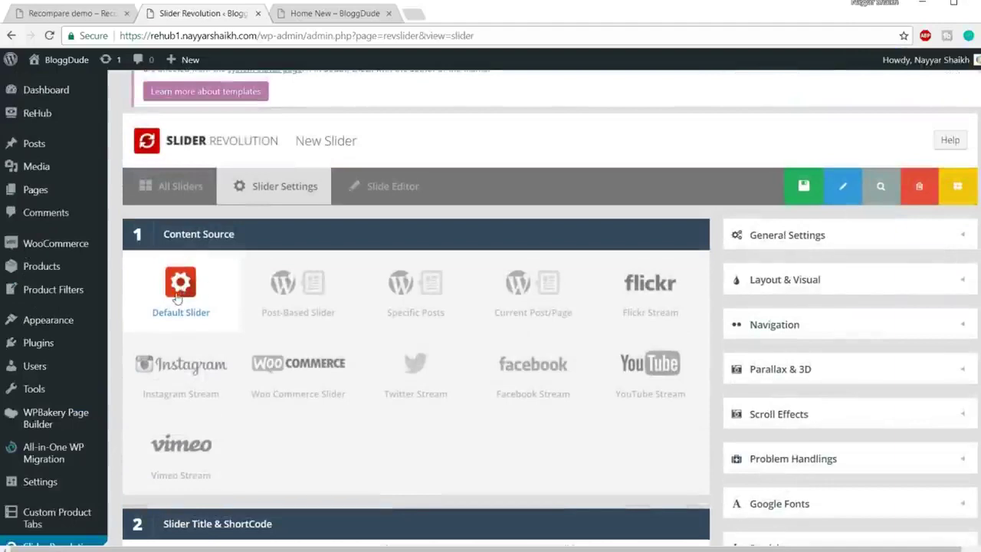
{"action": "scroll", "coordinate": [221, 233], "scroll_direction": "down", "scroll_amount": 5}
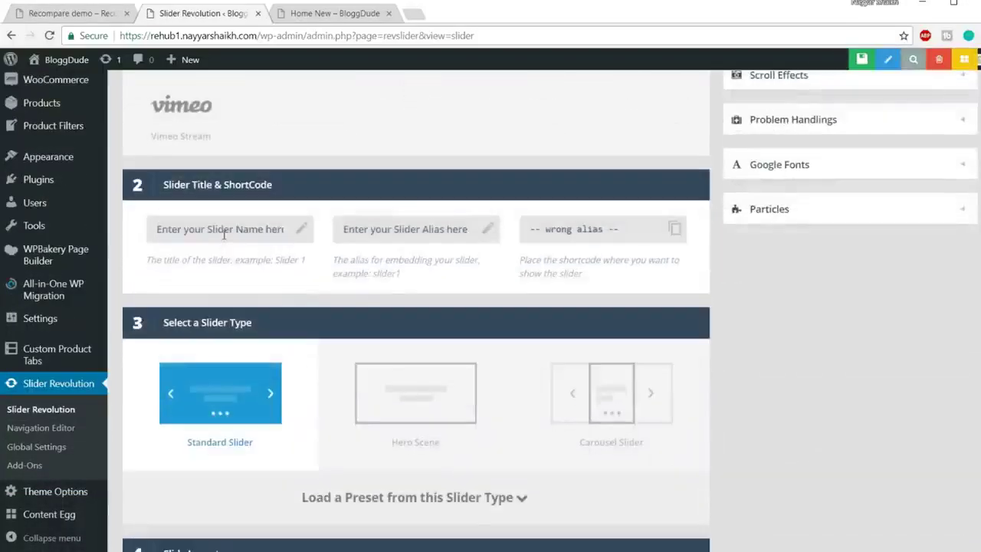
{"action": "left_click", "coordinate": [224, 233]}
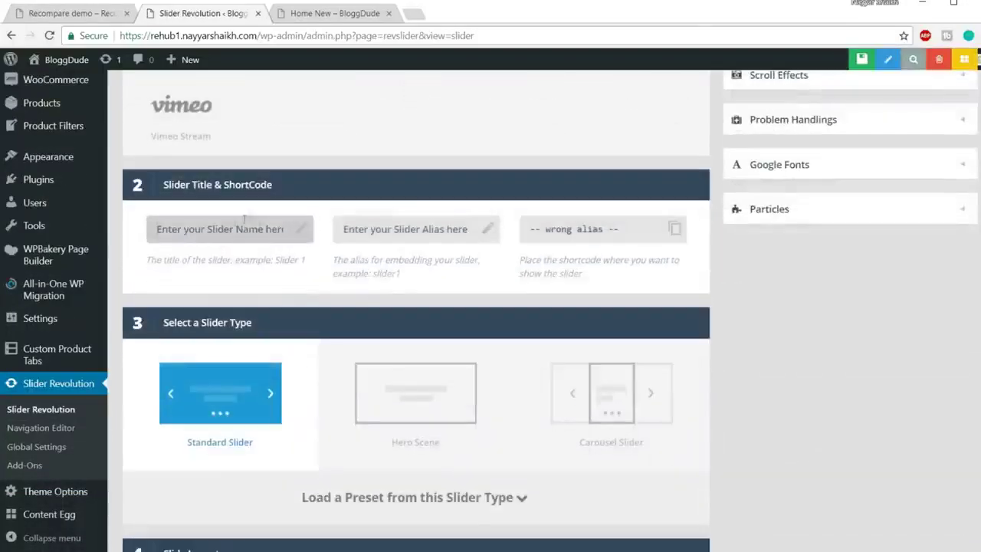
{"action": "type", "text": "ho"}
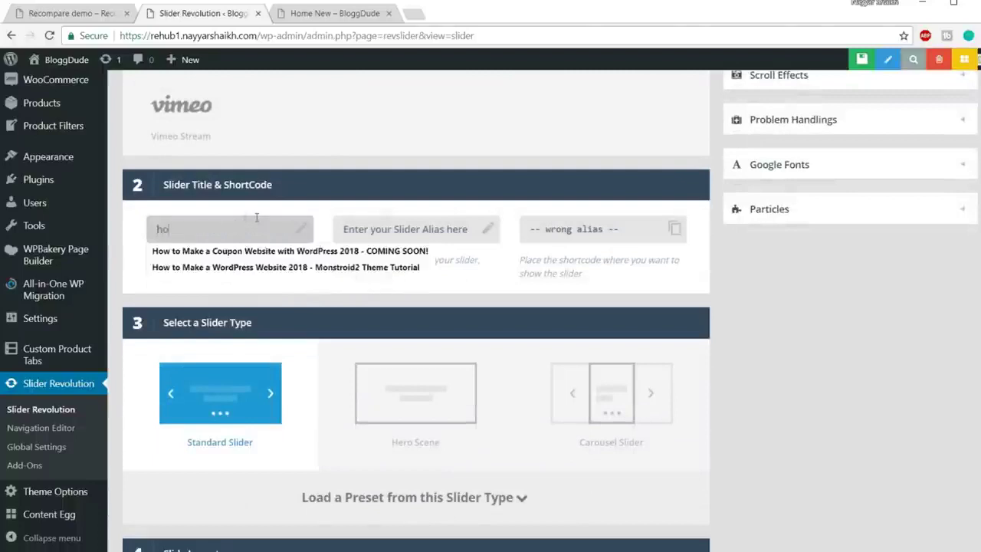
{"action": "type", "text": "mepage"}
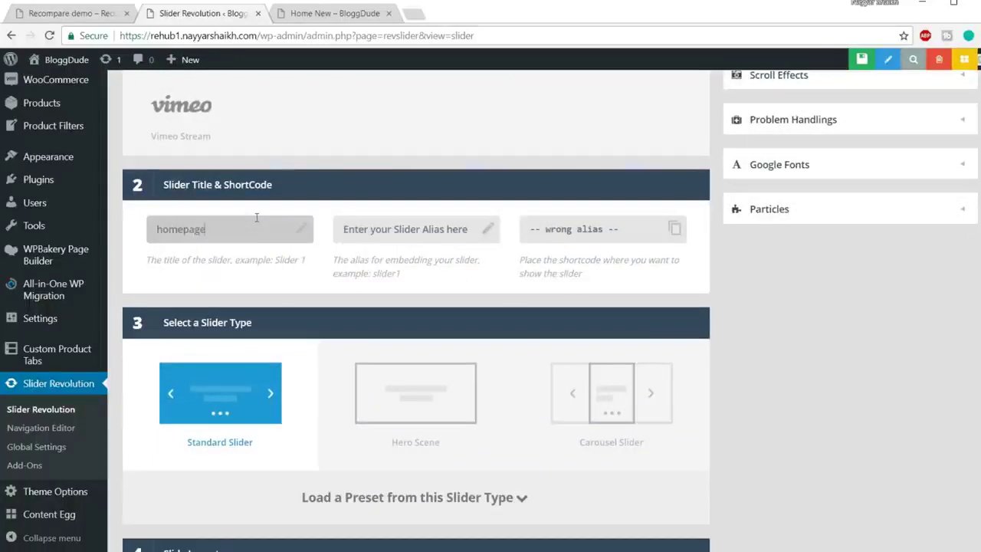
{"action": "type", "text": "slider"}
{"action": "key", "text": "ctrl+a"}
{"action": "key", "text": "ctrl+c"}
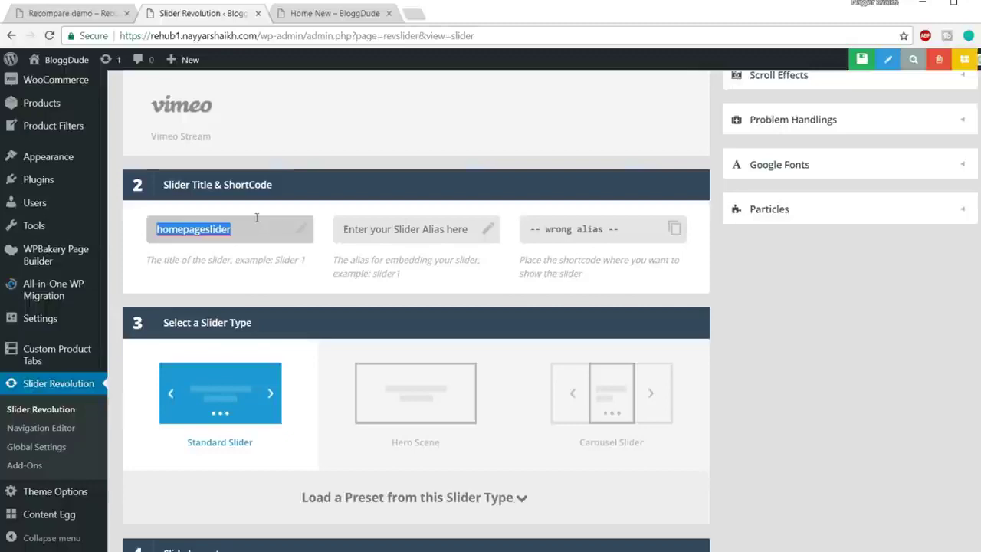
{"action": "left_click", "coordinate": [412, 236]}
{"action": "key", "text": "ctrl+v"}
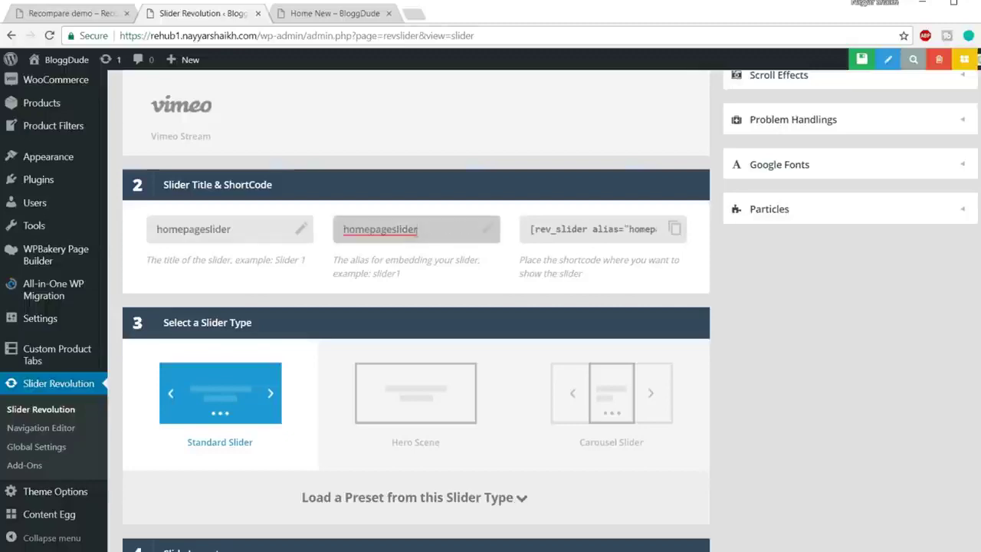
{"action": "left_click", "coordinate": [891, 365]}
- Choose the Full-Screen slide layout for the new slider
{"action": "scroll", "coordinate": [679, 344], "scroll_direction": "down", "scroll_amount": 2}
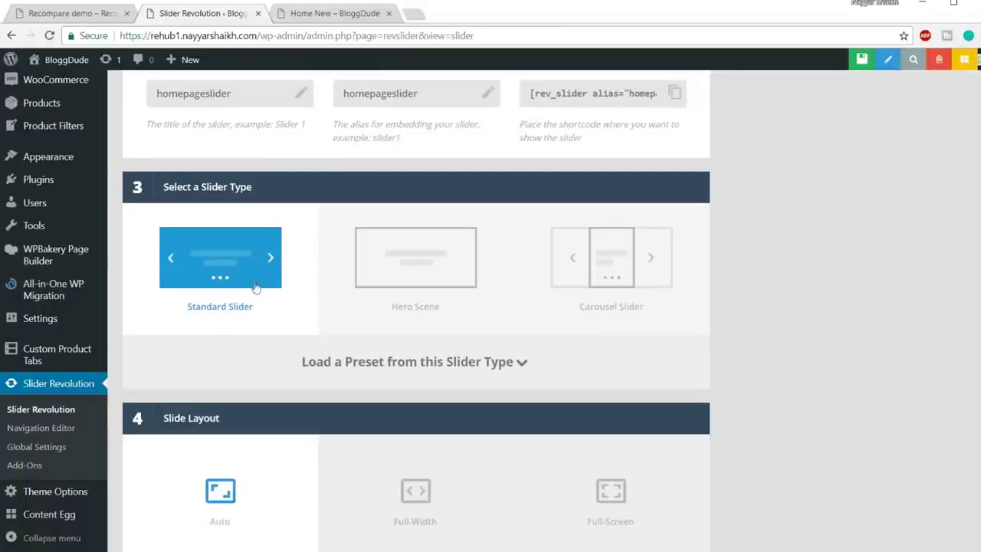
{"action": "scroll", "coordinate": [253, 260], "scroll_direction": "down", "scroll_amount": 3}
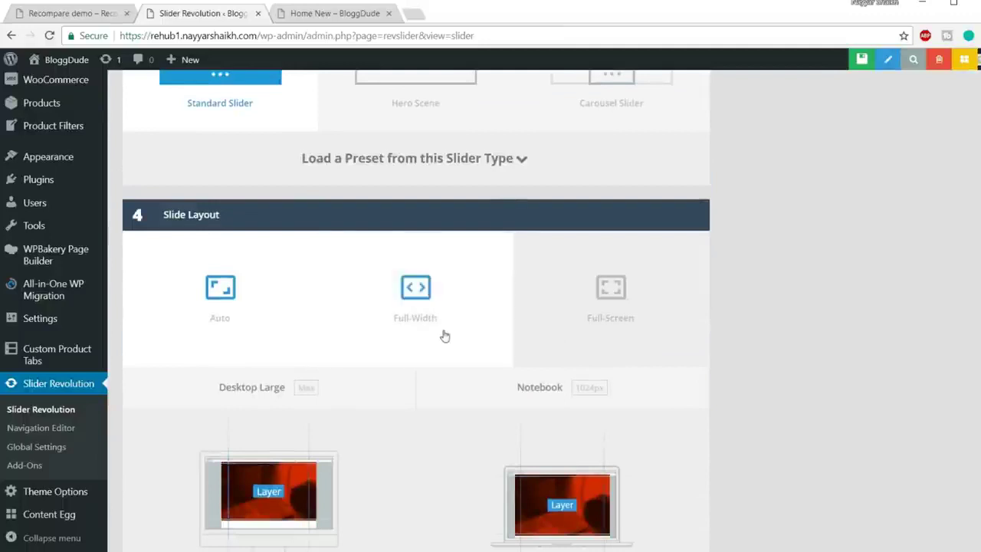
{"action": "left_click", "coordinate": [630, 322]}
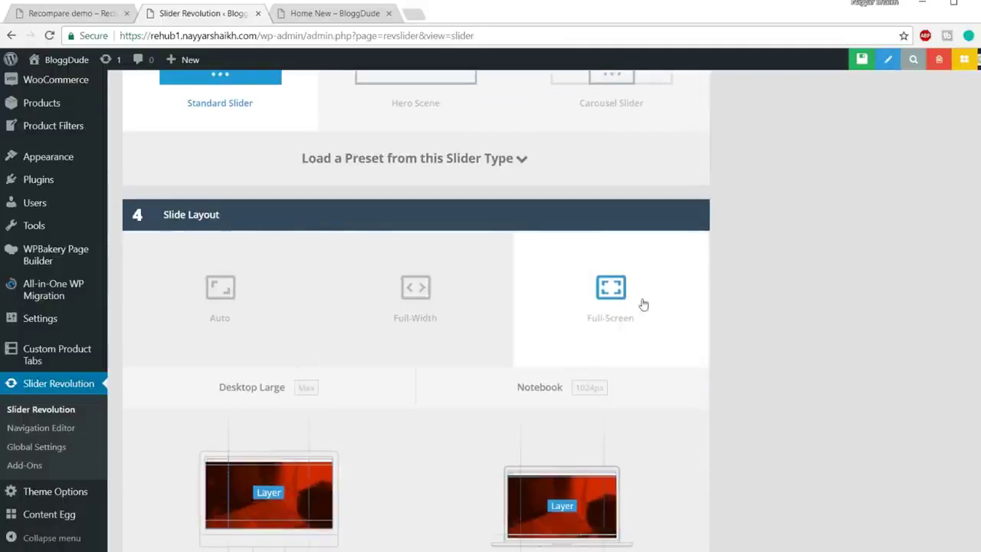
{"action": "left_click", "coordinate": [45, 21]}
{"action": "scroll", "coordinate": [724, 345], "scroll_direction": "up", "scroll_amount": 5}
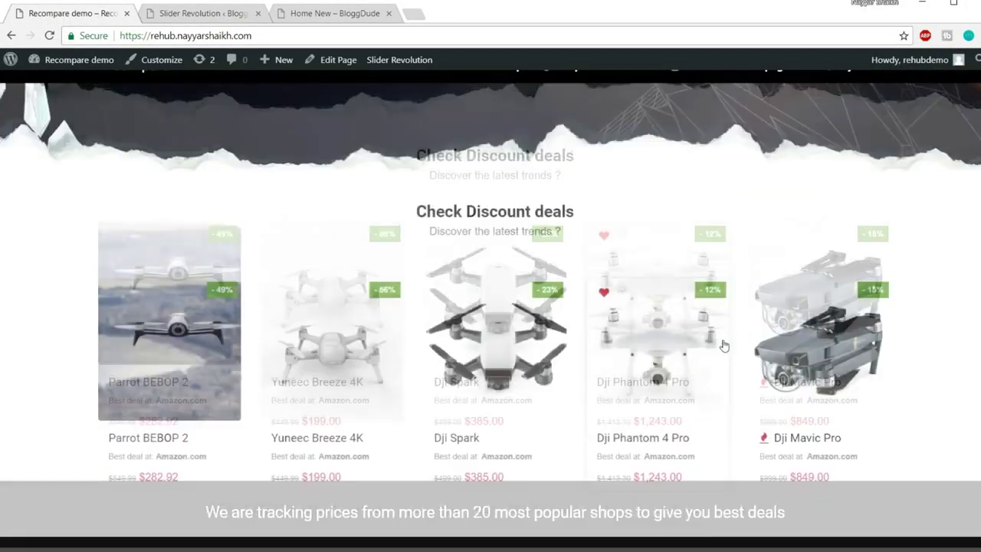
{"action": "scroll", "coordinate": [724, 346], "scroll_direction": "up", "scroll_amount": 3}
{"action": "scroll", "coordinate": [724, 346], "scroll_direction": "down", "scroll_amount": 10}
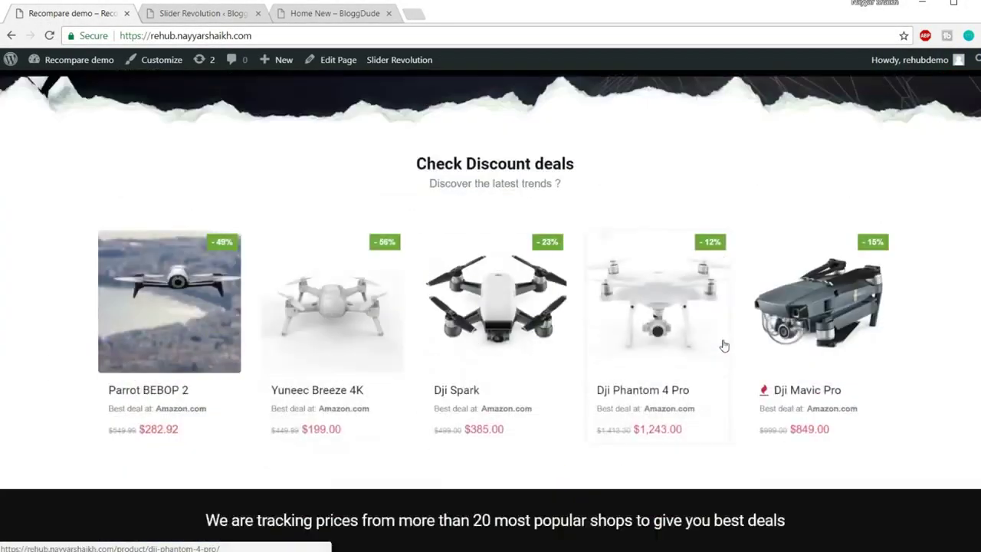
{"action": "scroll", "coordinate": [726, 347], "scroll_direction": "down", "scroll_amount": 10}
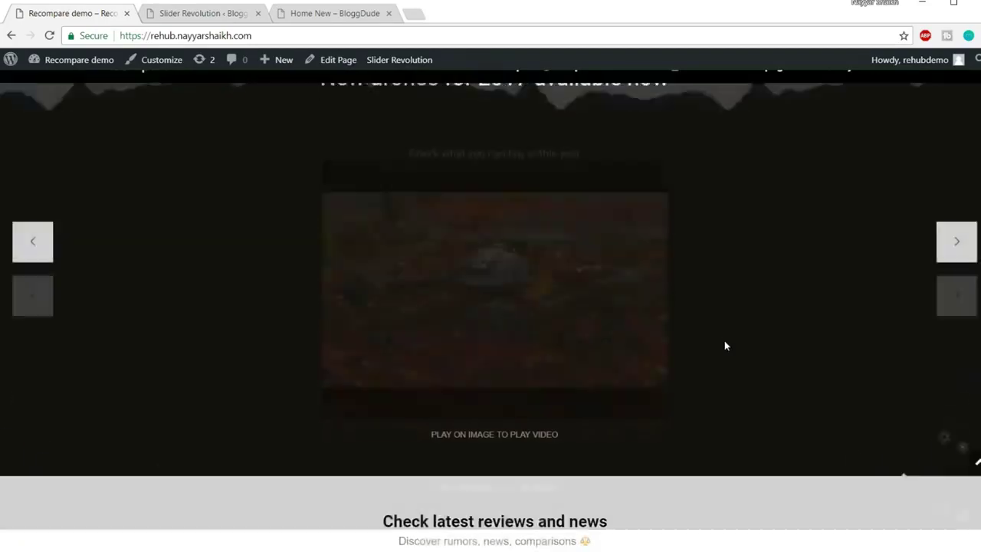
{"action": "scroll", "coordinate": [725, 346], "scroll_direction": "up", "scroll_amount": 3}
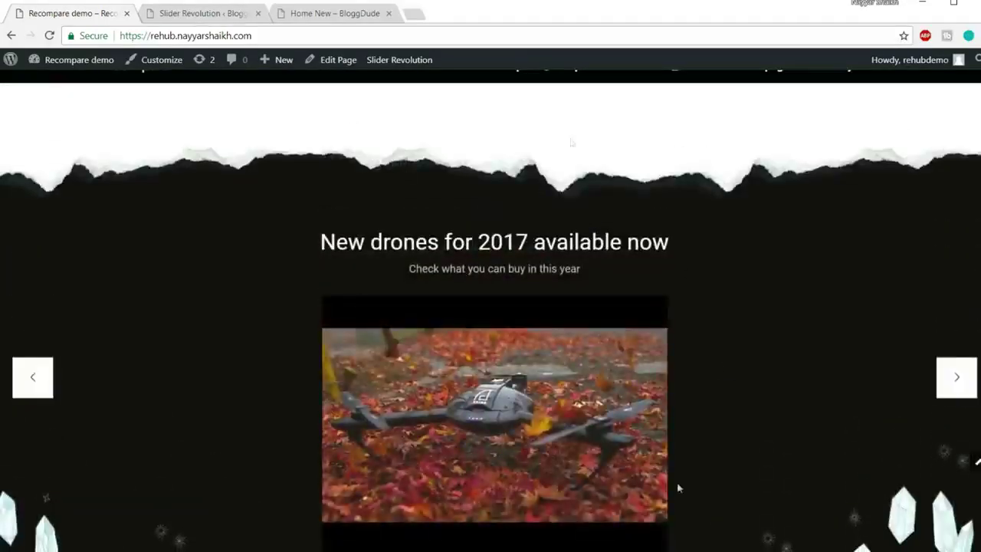
{"action": "scroll", "coordinate": [910, 317], "scroll_direction": "down", "scroll_amount": 1}
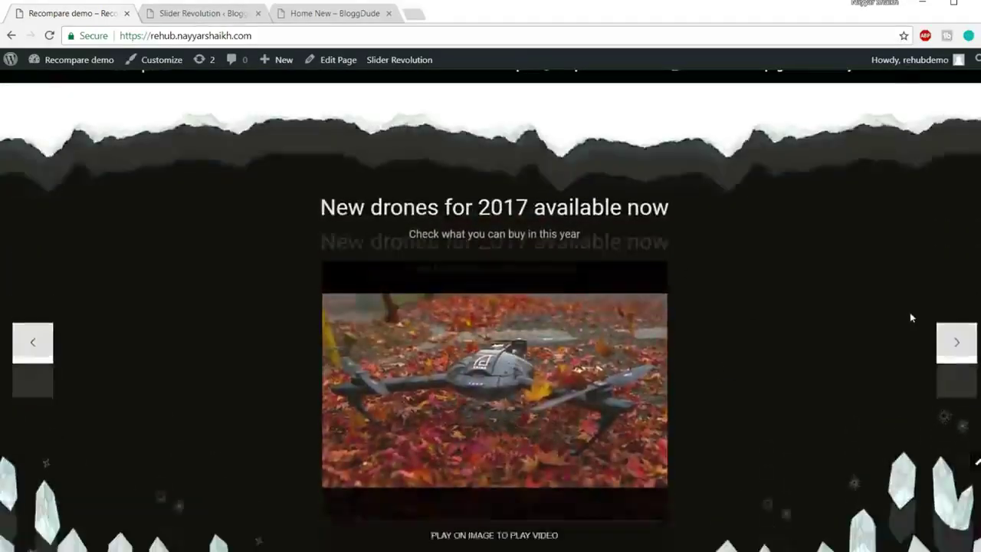
{"action": "left_click", "coordinate": [200, 13]}
{"action": "scroll", "coordinate": [799, 361], "scroll_direction": "down", "scroll_amount": 5}
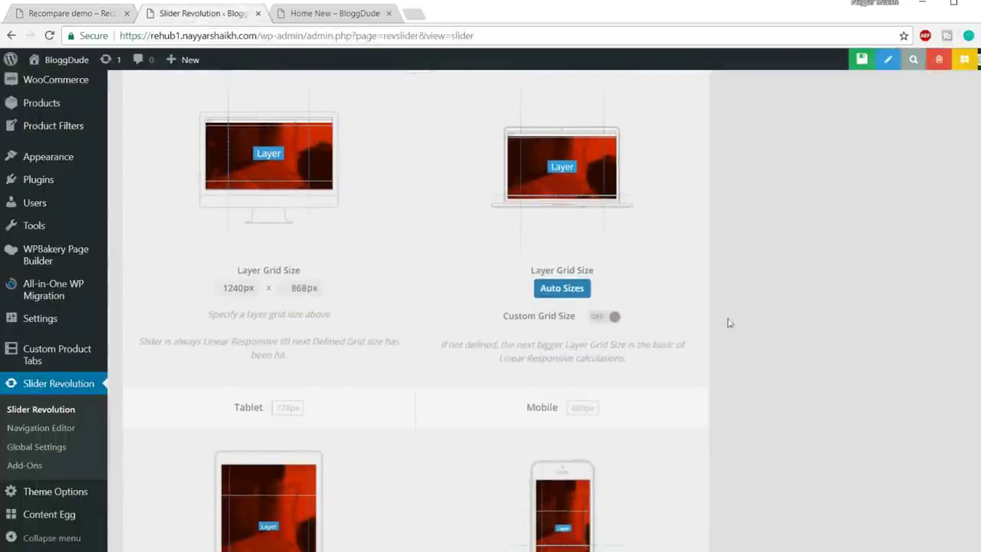
- Enable custom layer grids for Notebook (1024×768), Tablet (778×960) and Mobile (480×720)
{"action": "scroll", "coordinate": [361, 324], "scroll_direction": "up", "scroll_amount": 2}
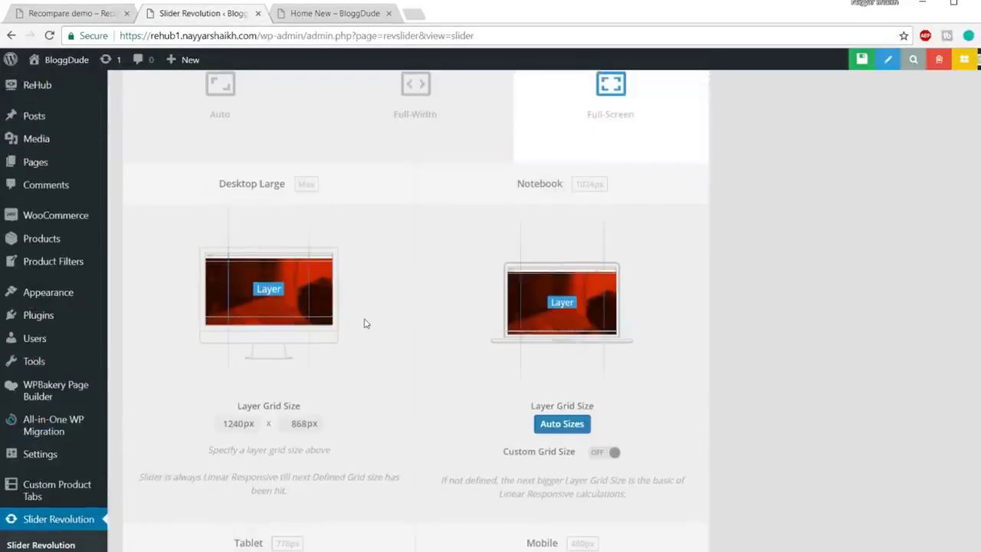
{"action": "scroll", "coordinate": [329, 377], "scroll_direction": "down", "scroll_amount": 1}
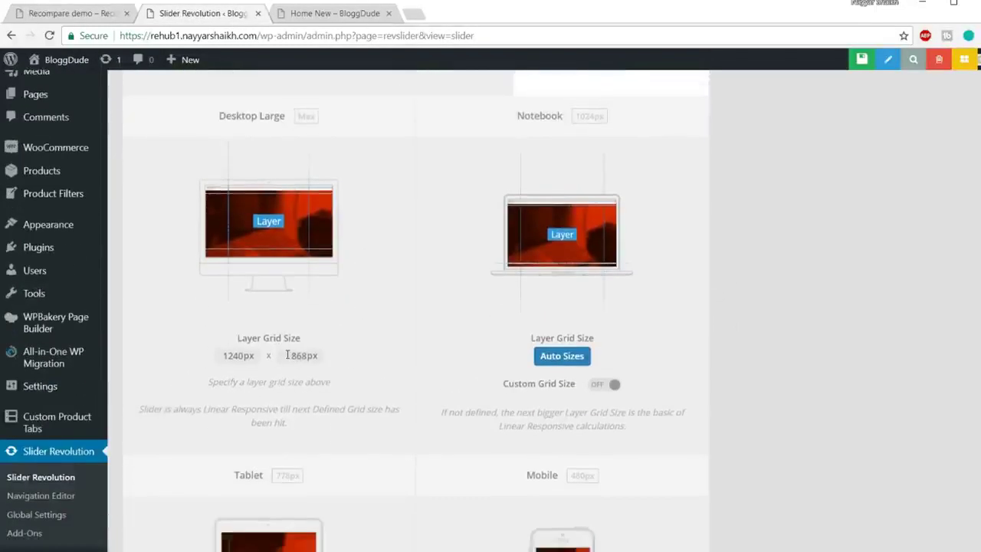
{"action": "double_click", "coordinate": [289, 355]}
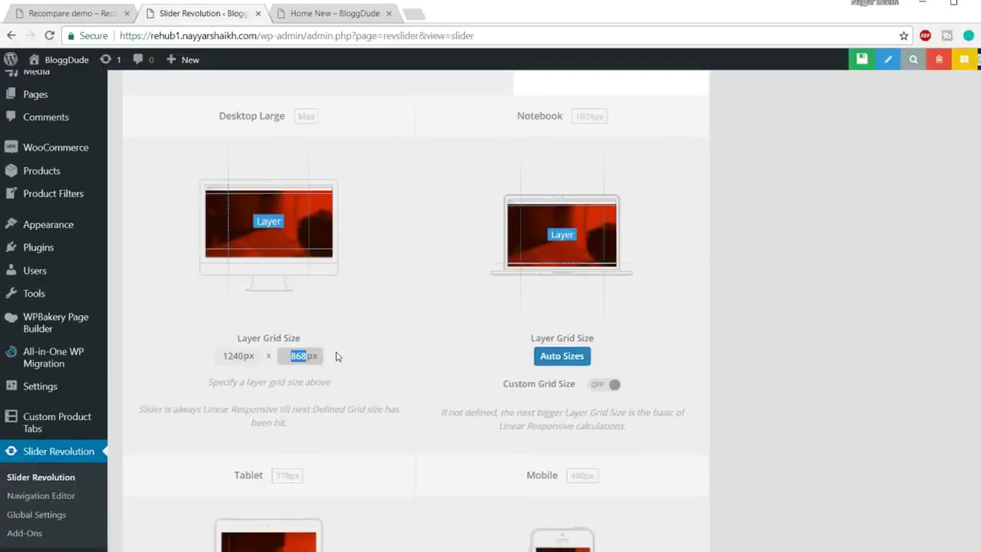
{"action": "left_click", "coordinate": [614, 387]}
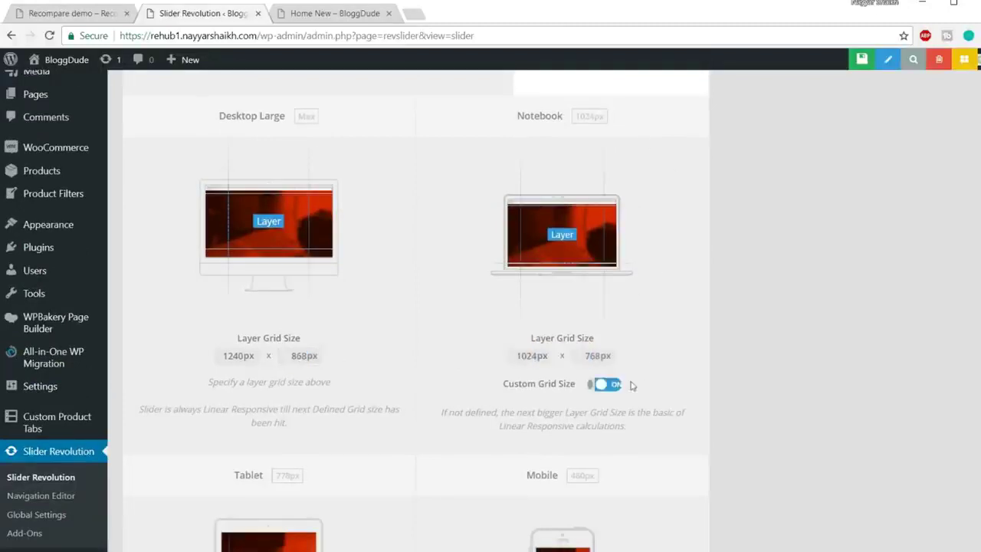
{"action": "double_click", "coordinate": [588, 356]}
{"action": "scroll", "coordinate": [409, 413], "scroll_direction": "down", "scroll_amount": 4}
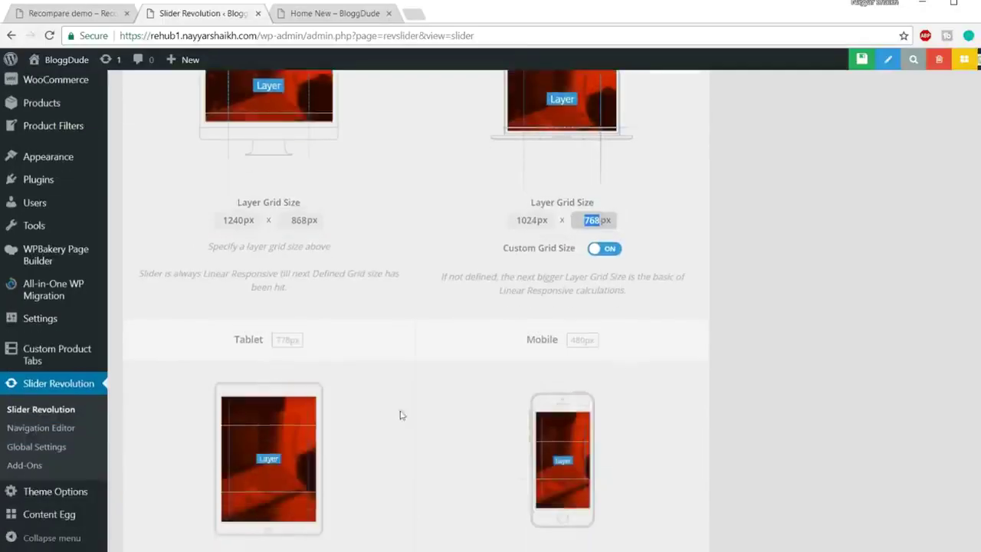
{"action": "scroll", "coordinate": [408, 412], "scroll_direction": "down", "scroll_amount": 1}
{"action": "left_click", "coordinate": [318, 407]}
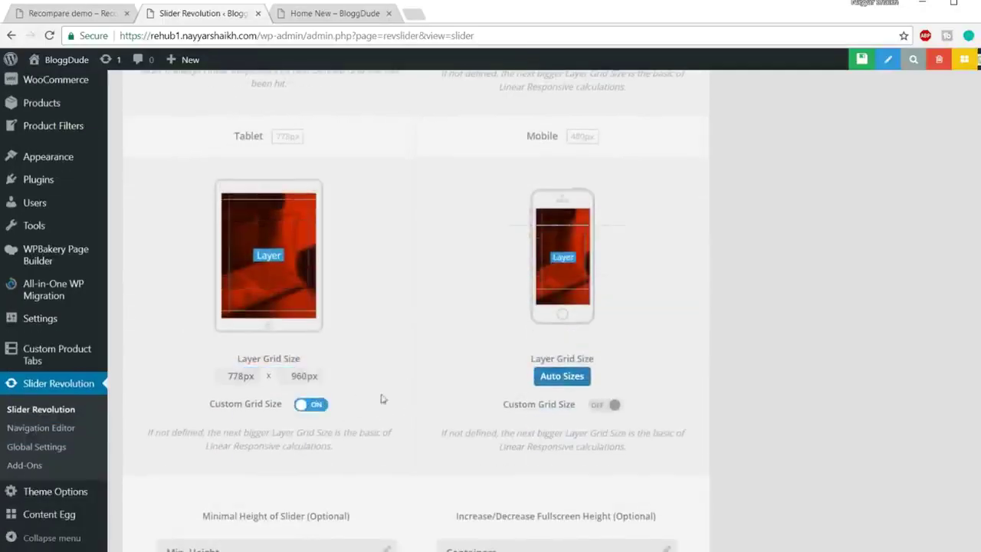
{"action": "left_click", "coordinate": [616, 404]}
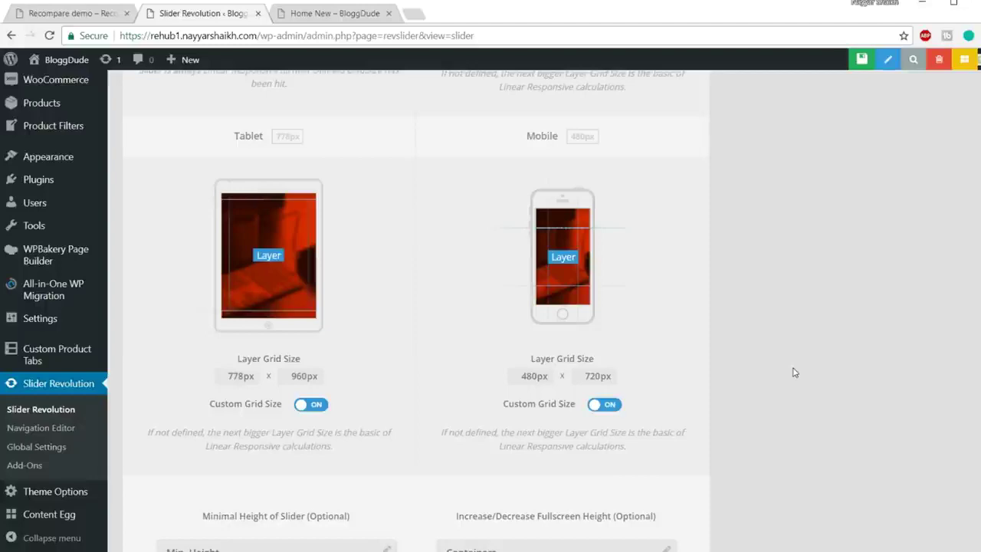
{"action": "scroll", "coordinate": [828, 393], "scroll_direction": "down", "scroll_amount": 1}
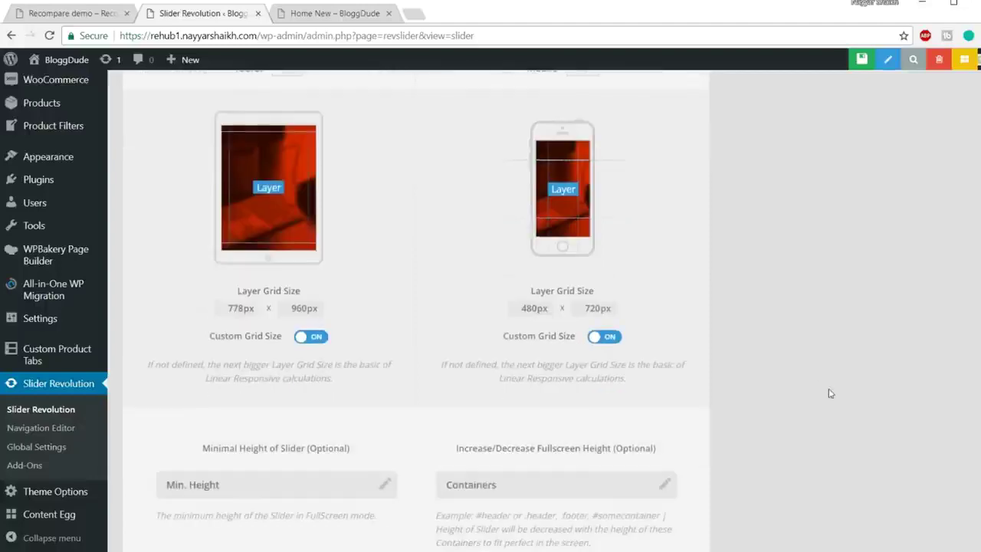
{"action": "scroll", "coordinate": [828, 393], "scroll_direction": "up", "scroll_amount": 9}
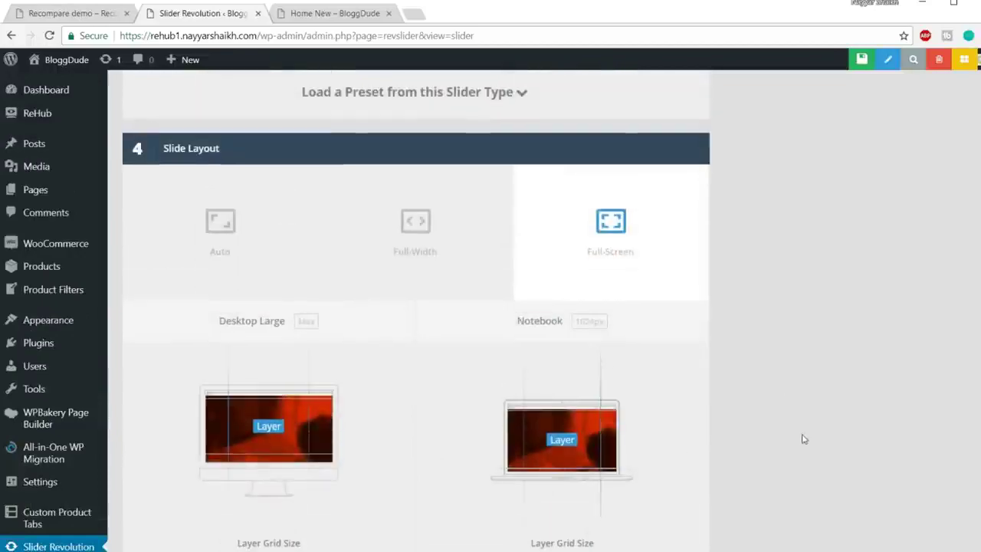
{"action": "scroll", "coordinate": [801, 436], "scroll_direction": "up", "scroll_amount": 10}
{"action": "scroll", "coordinate": [806, 433], "scroll_direction": "down", "scroll_amount": 2}
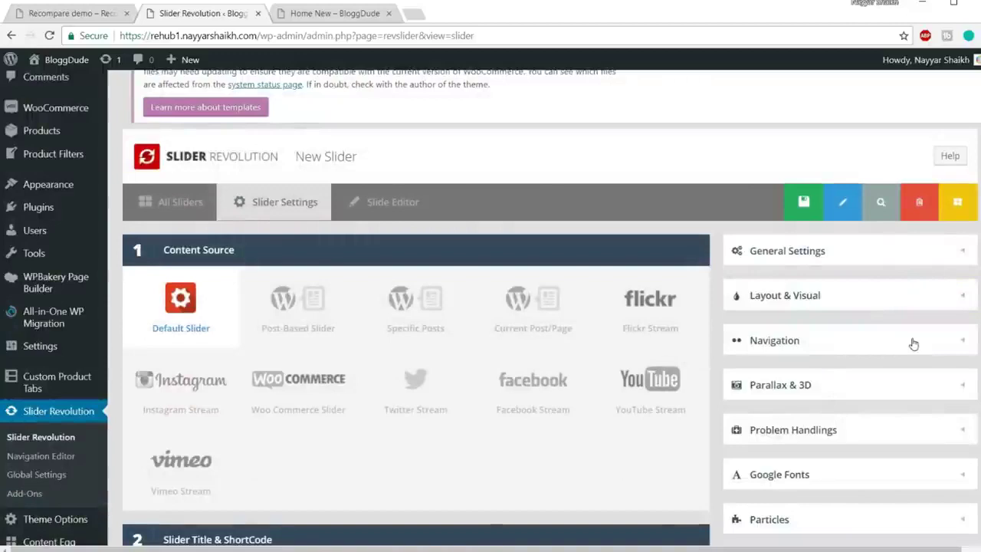
- Enable navigation arrows, compare with the demo slider's arrows, and save the slider settings
{"action": "left_click", "coordinate": [876, 351]}
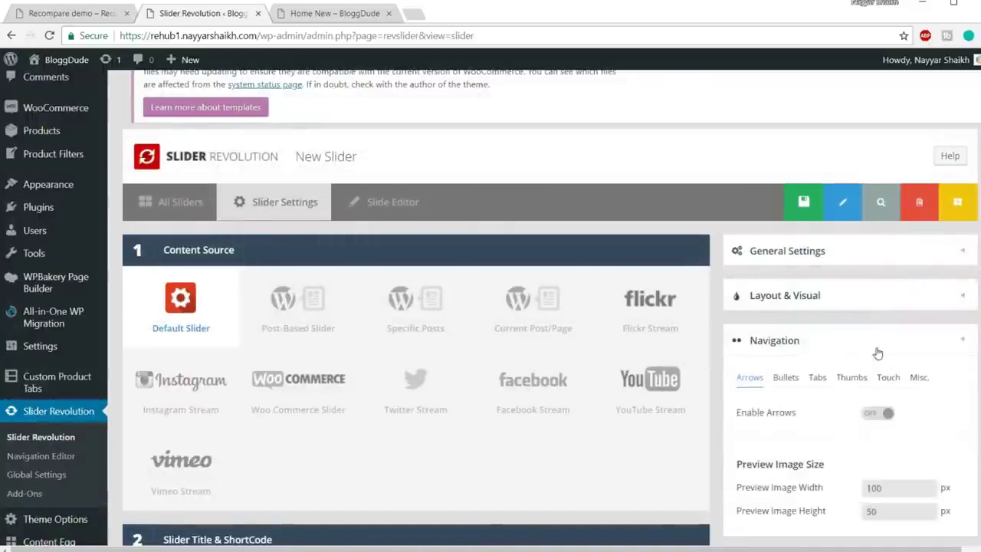
{"action": "scroll", "coordinate": [879, 353], "scroll_direction": "down", "scroll_amount": 1}
{"action": "left_click", "coordinate": [878, 345]}
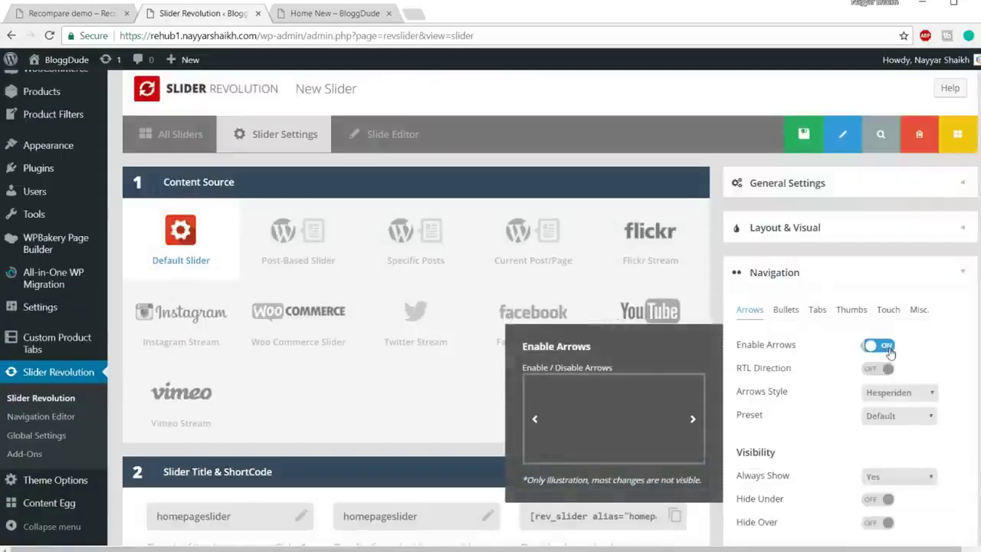
{"action": "left_click", "coordinate": [77, 15]}
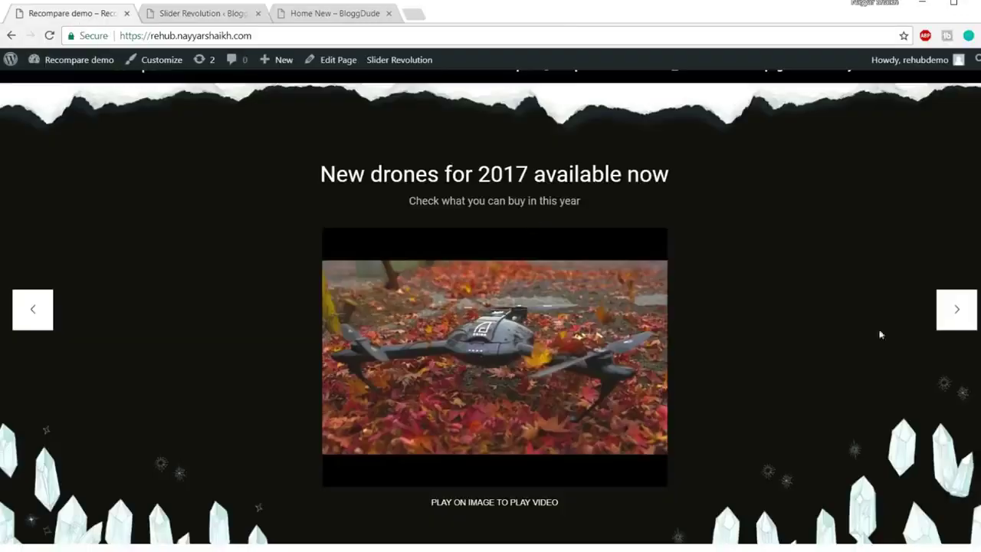
{"action": "left_click", "coordinate": [971, 321]}
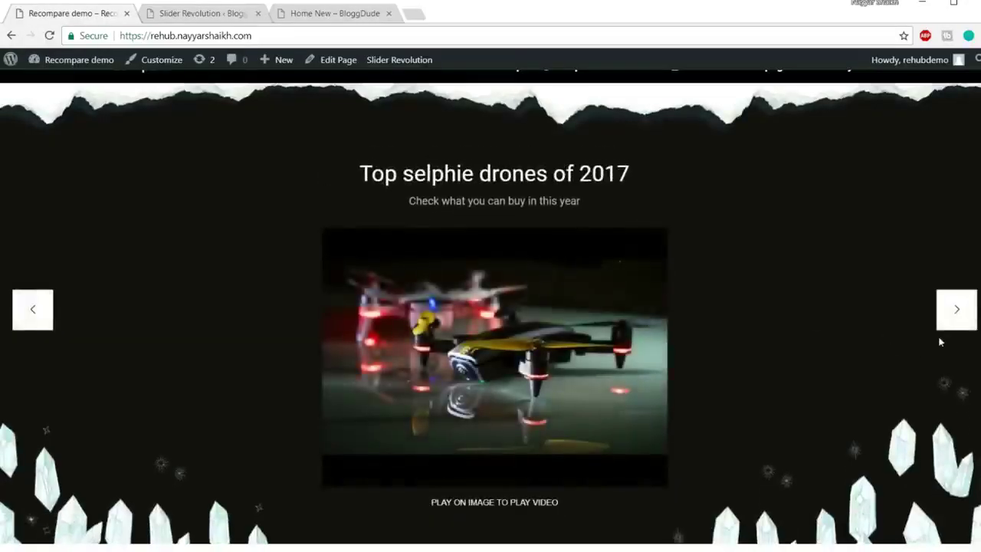
{"action": "left_click", "coordinate": [207, 14]}
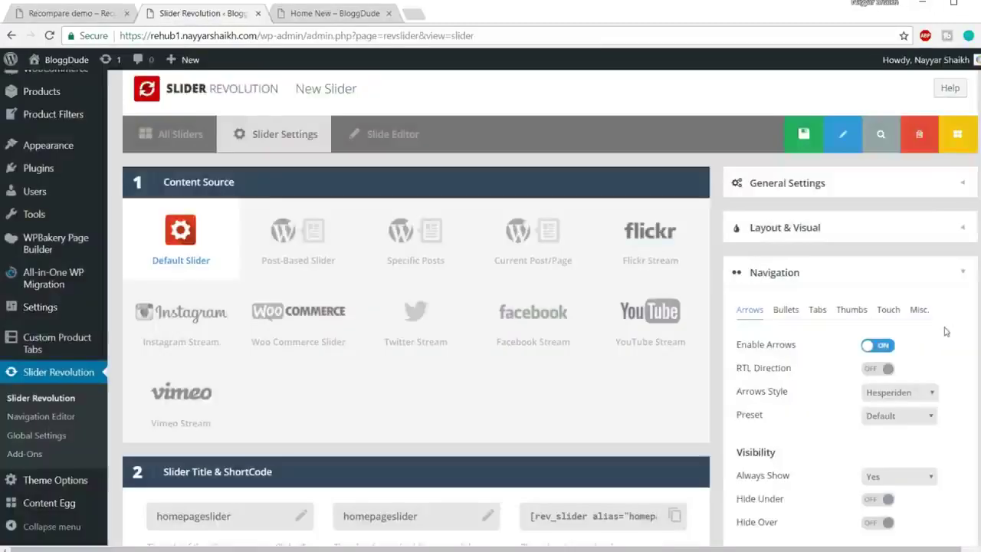
{"action": "scroll", "coordinate": [945, 331], "scroll_direction": "down", "scroll_amount": 1}
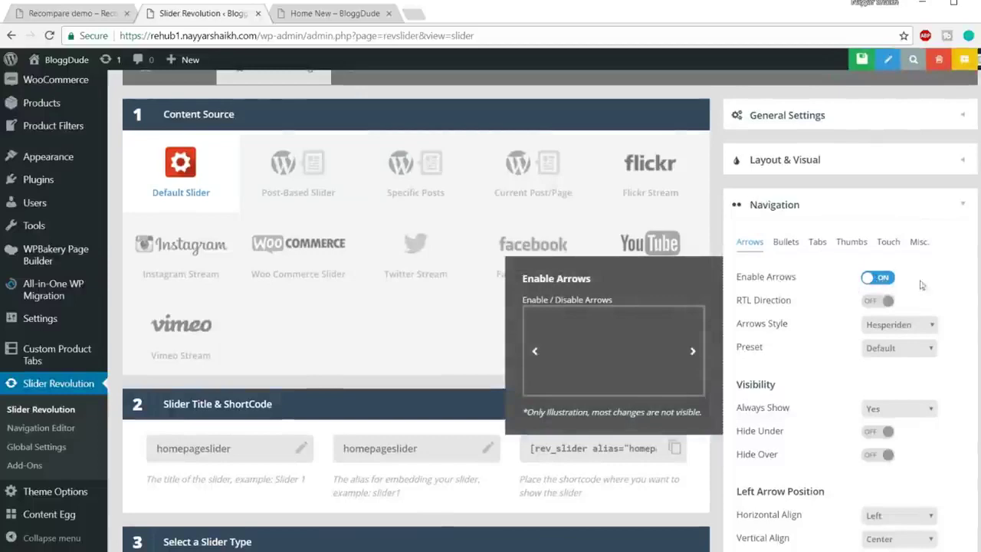
{"action": "scroll", "coordinate": [930, 302], "scroll_direction": "up", "scroll_amount": 4}
{"action": "left_click", "coordinate": [788, 342]}
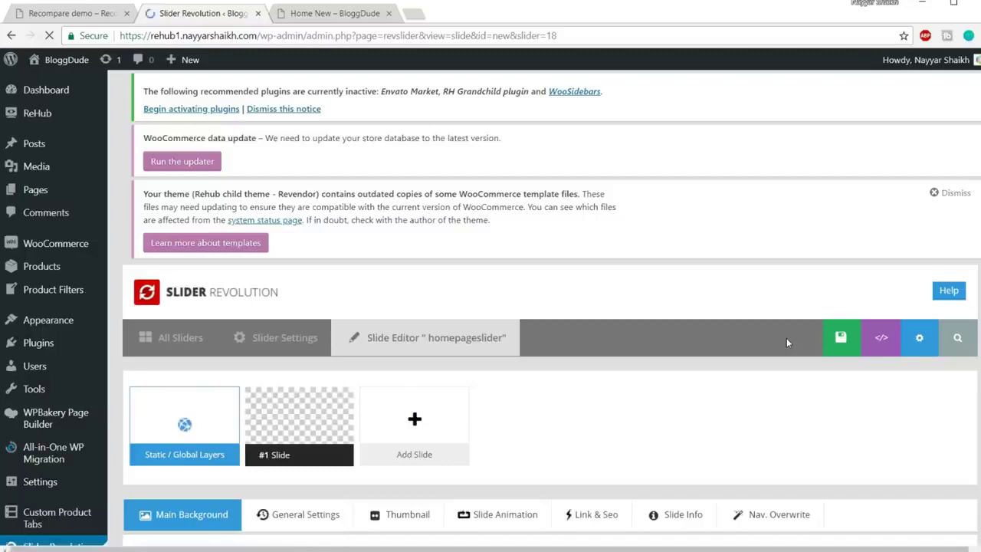
- Zoom the browser out twice, glance at the demo, and scroll up to Main Background
{"action": "scroll", "coordinate": [786, 338], "scroll_direction": "down", "scroll_amount": 3}
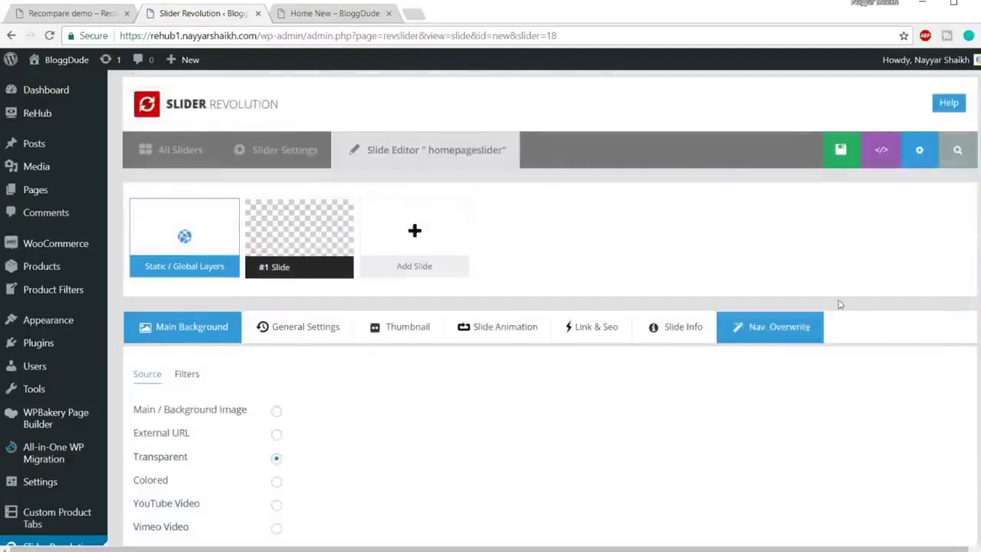
{"action": "scroll", "coordinate": [832, 320], "scroll_direction": "down", "scroll_amount": 7}
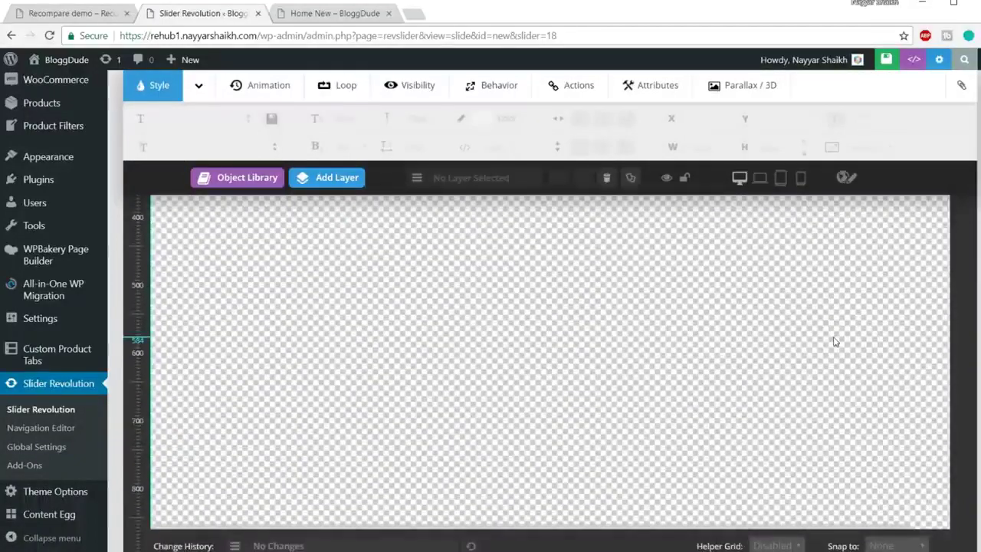
{"action": "key", "text": "ctrl+minus"}
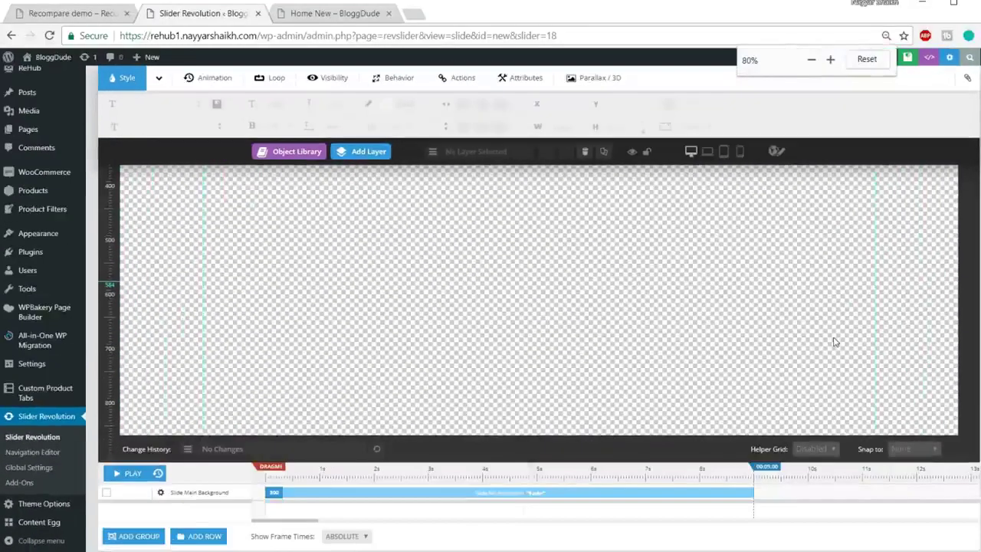
{"action": "key", "text": "ctrl+minus"}
{"action": "key", "text": "ctrl+minus"}
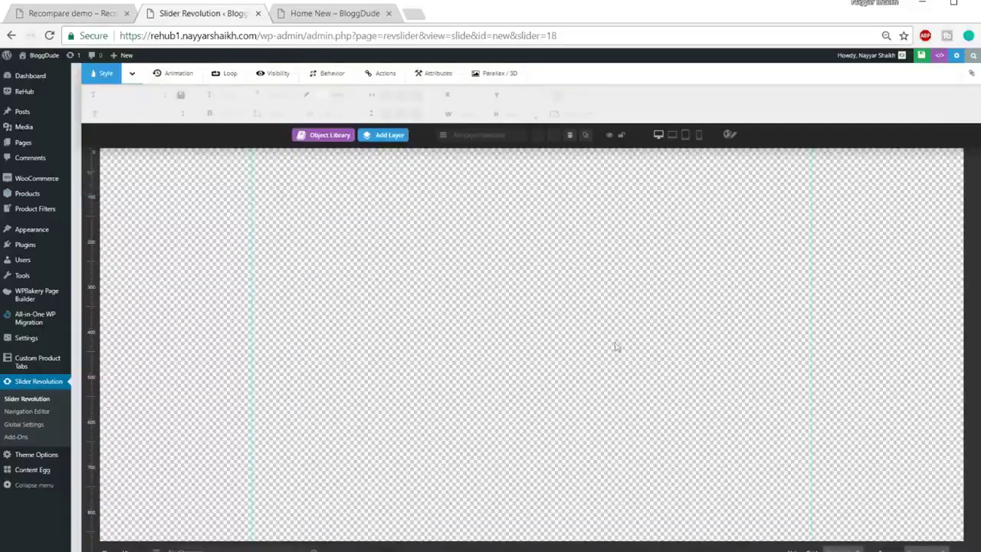
{"action": "scroll", "coordinate": [519, 318], "scroll_direction": "up", "scroll_amount": 1}
{"action": "scroll", "coordinate": [519, 317], "scroll_direction": "down", "scroll_amount": 1}
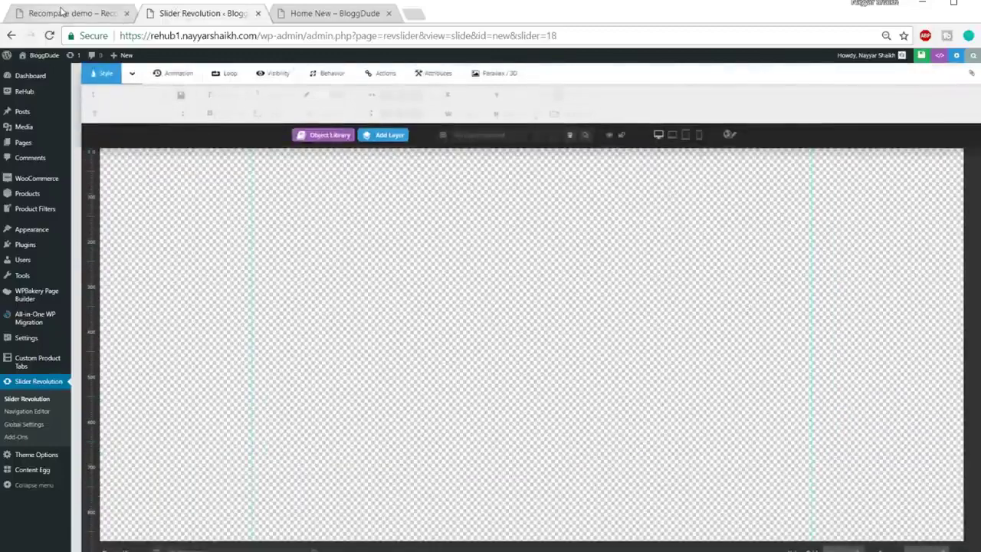
{"action": "left_click", "coordinate": [61, 11]}
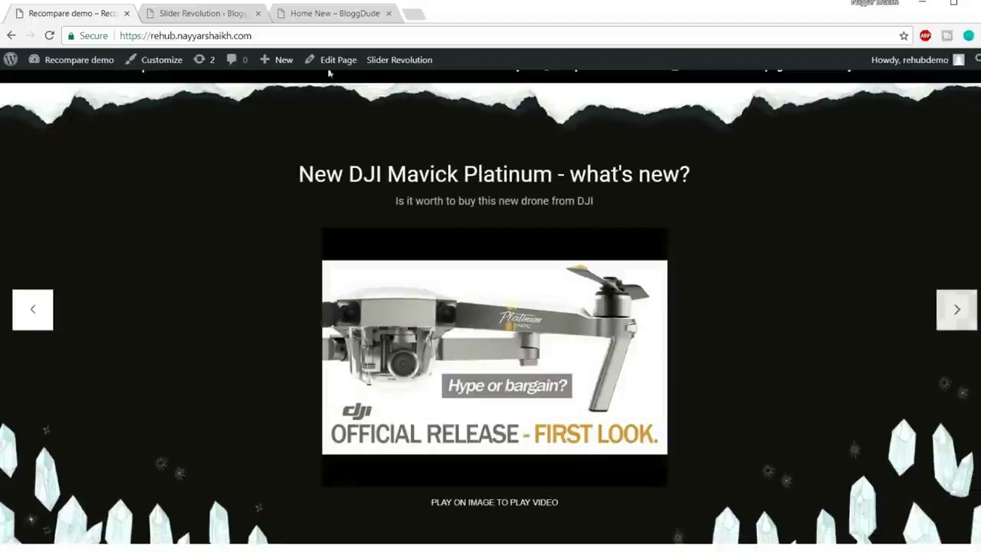
{"action": "left_click", "coordinate": [197, 13]}
{"action": "mouse_move", "coordinate": [368, 195]}
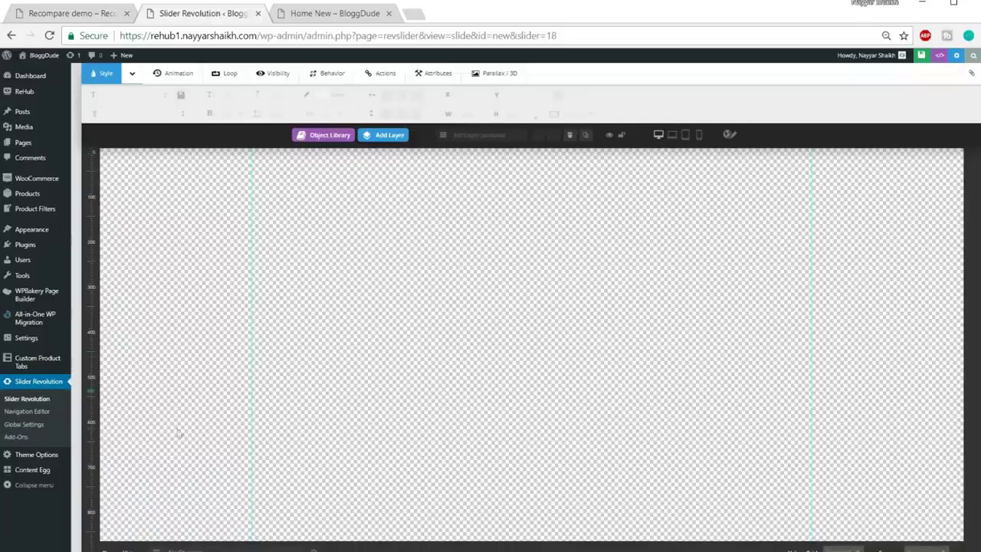
{"action": "mouse_move", "coordinate": [138, 538]}
{"action": "scroll", "coordinate": [618, 271], "scroll_direction": "up", "scroll_amount": 5}
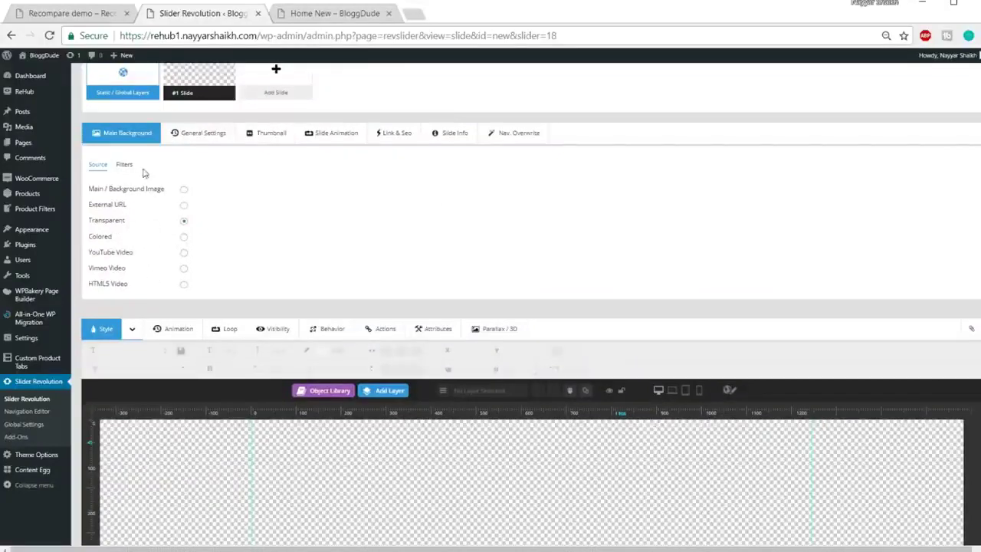
- Switch the slide background source to Colored and try colours in the picker
{"action": "left_click", "coordinate": [183, 240]}
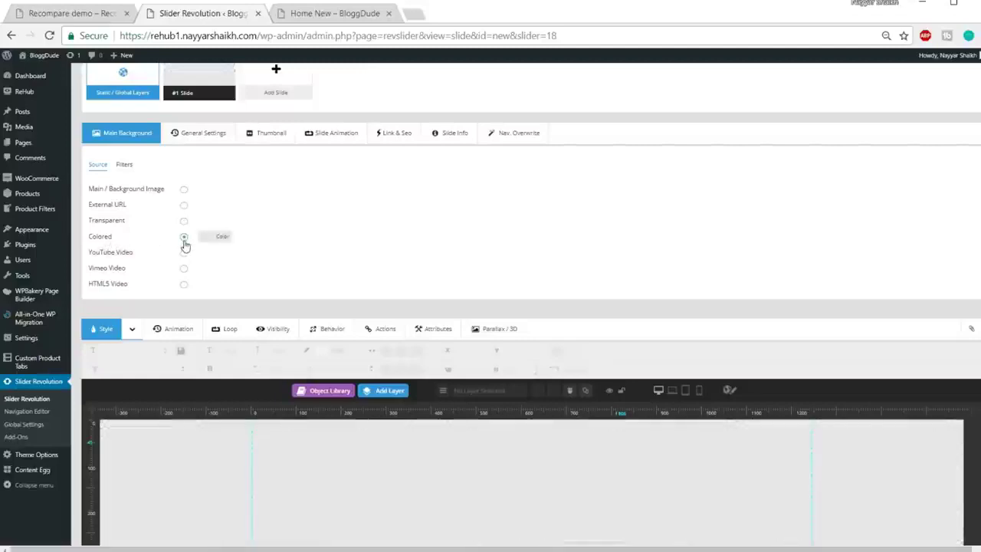
{"action": "key", "text": "ctrl+plus"}
{"action": "key", "text": "ctrl+plus"}
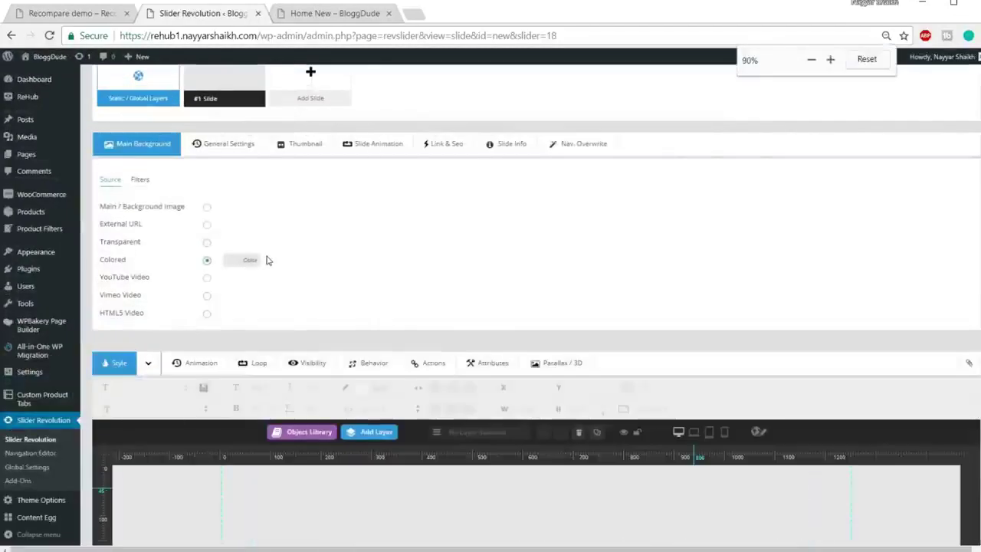
{"action": "key", "text": "ctrl+plus"}
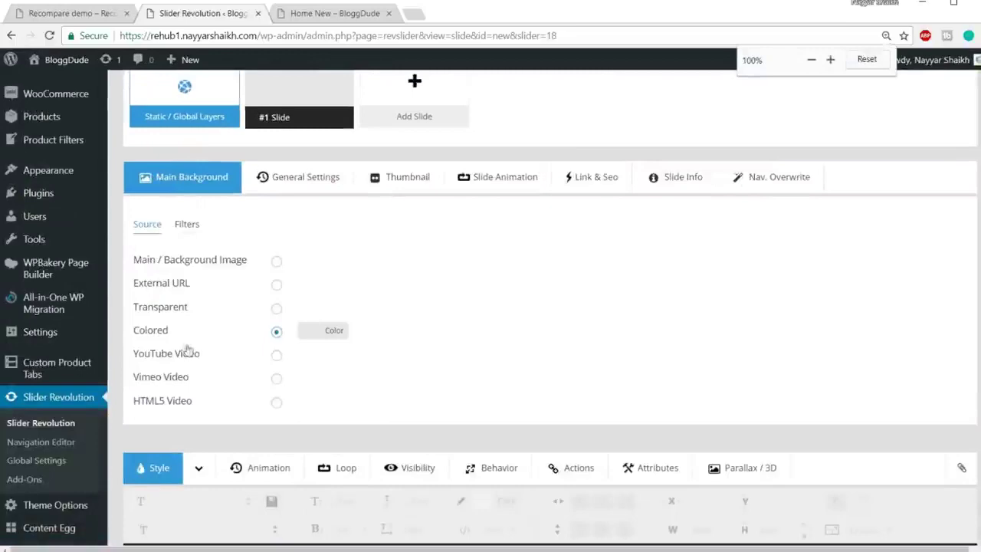
{"action": "left_click", "coordinate": [334, 334]}
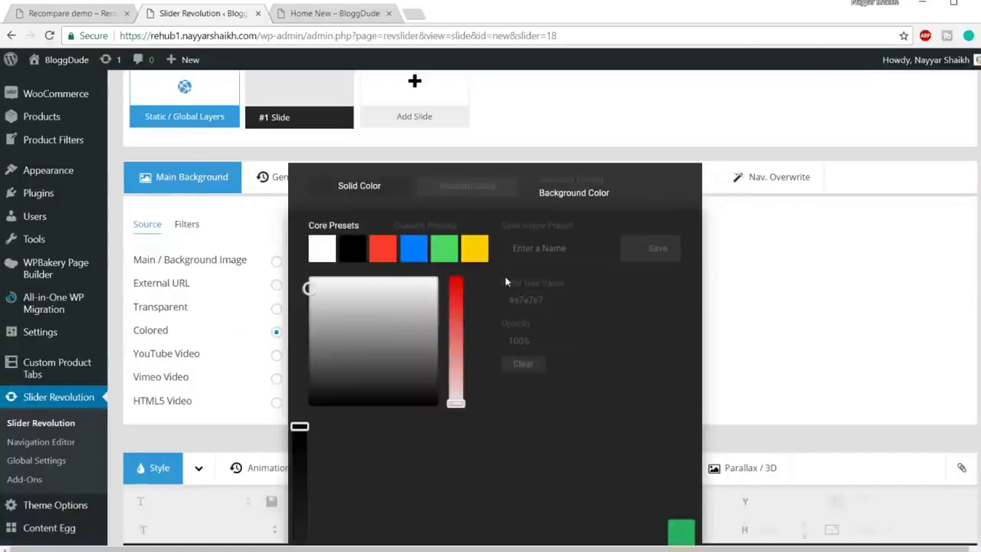
{"action": "scroll", "coordinate": [491, 307], "scroll_direction": "down", "scroll_amount": 1}
{"action": "left_click", "coordinate": [560, 257]}
{"action": "left_click_drag", "start_coordinate": [561, 297], "coordinate": [505, 298]}
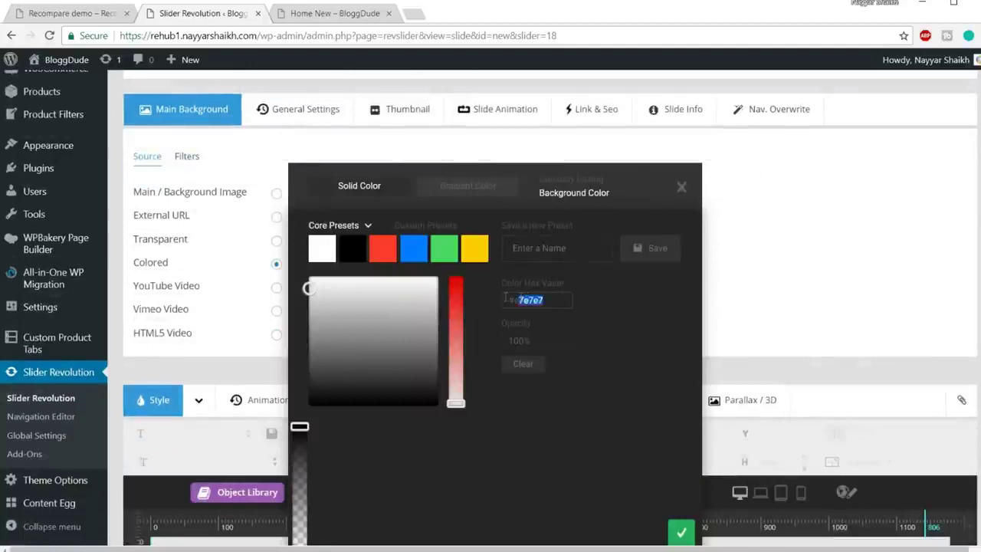
{"action": "left_click_drag", "start_coordinate": [309, 287], "coordinate": [389, 326]}
{"action": "left_click", "coordinate": [382, 247]}
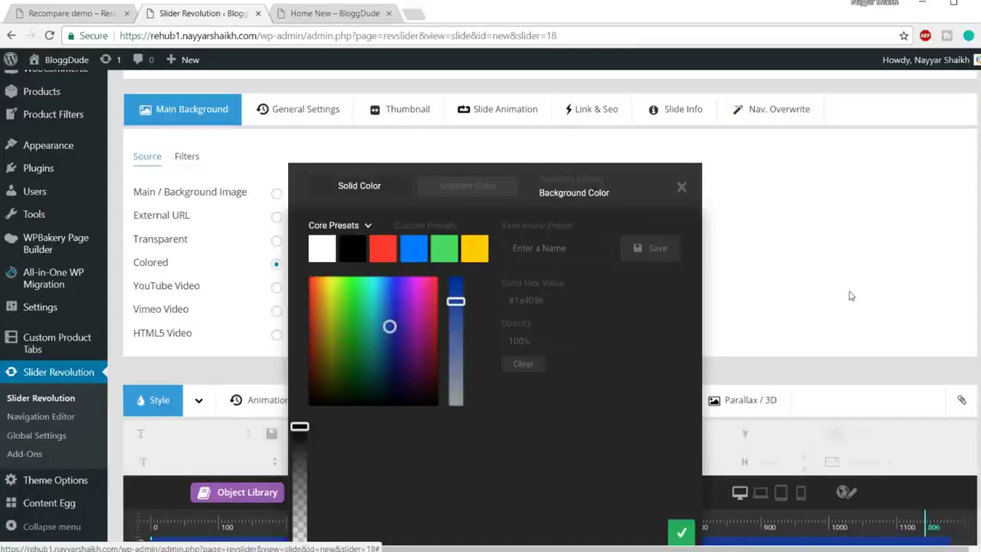
{"action": "scroll", "coordinate": [849, 295], "scroll_direction": "down", "scroll_amount": 4}
{"action": "left_click_drag", "start_coordinate": [357, 329], "coordinate": [326, 338]}
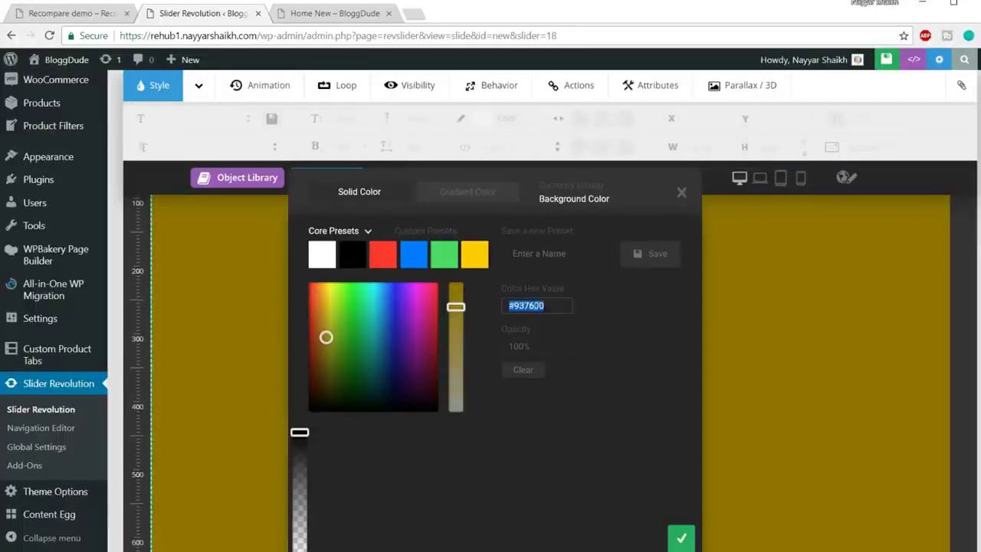
- Set the background hex value to #151010 and confirm the dark colour
{"action": "left_click", "coordinate": [550, 306]}
{"action": "type", "text": "f0"}
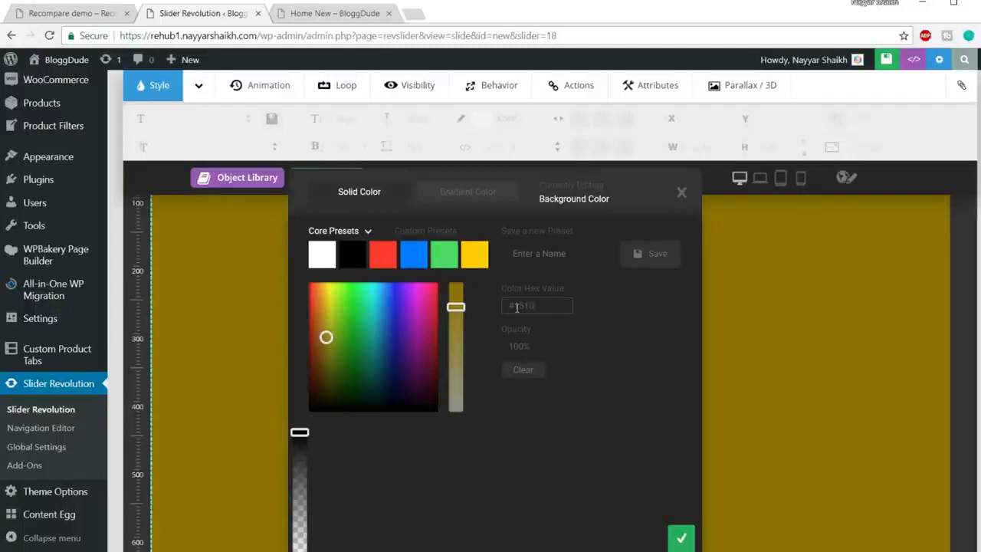
{"action": "type", "text": "10"}
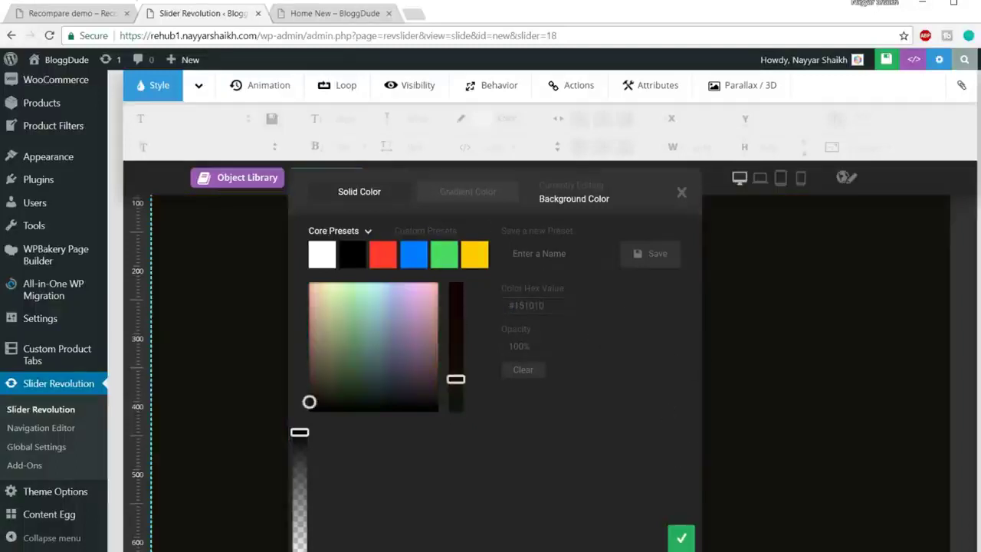
{"action": "left_click", "coordinate": [97, 11]}
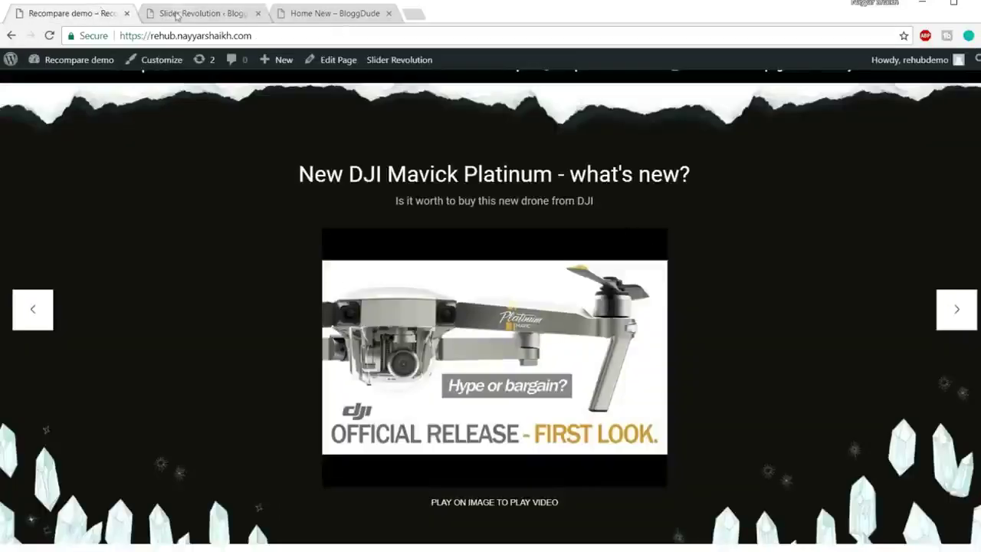
{"action": "left_click", "coordinate": [176, 14]}
{"action": "left_click", "coordinate": [683, 539]}
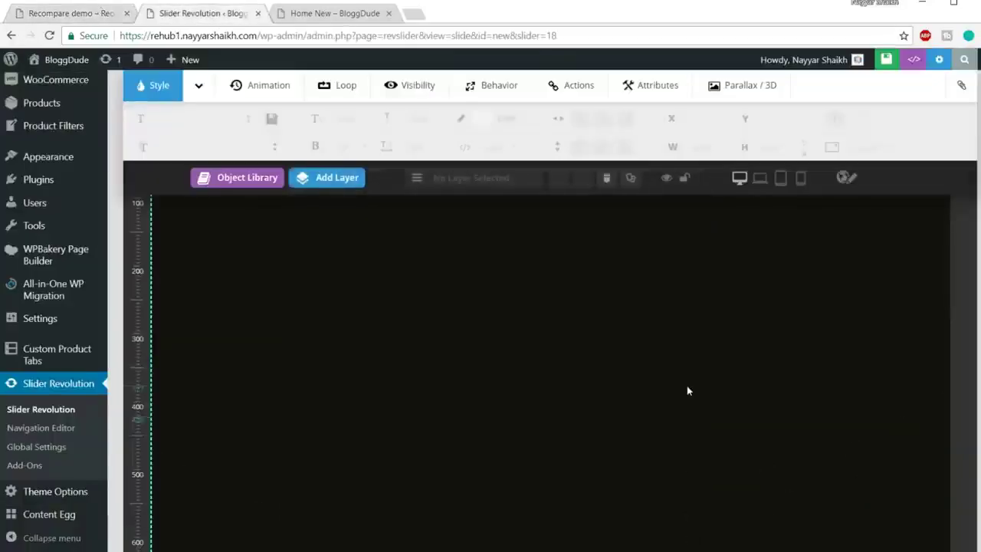
{"action": "scroll", "coordinate": [686, 387], "scroll_direction": "down", "scroll_amount": 5}
{"action": "scroll", "coordinate": [686, 391], "scroll_direction": "up", "scroll_amount": 6}
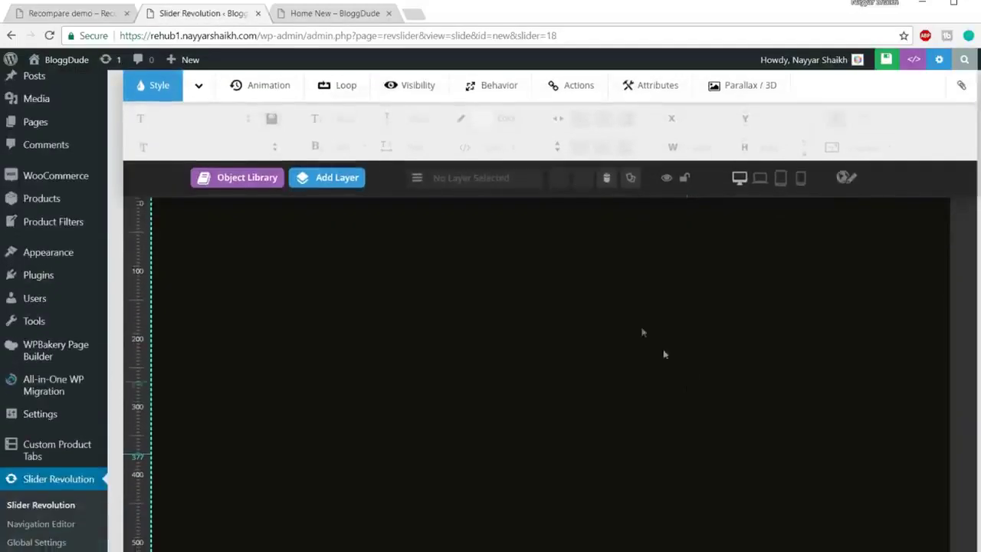
{"action": "left_click", "coordinate": [44, 14]}
{"action": "scroll", "coordinate": [219, 176], "scroll_direction": "up", "scroll_amount": 1}
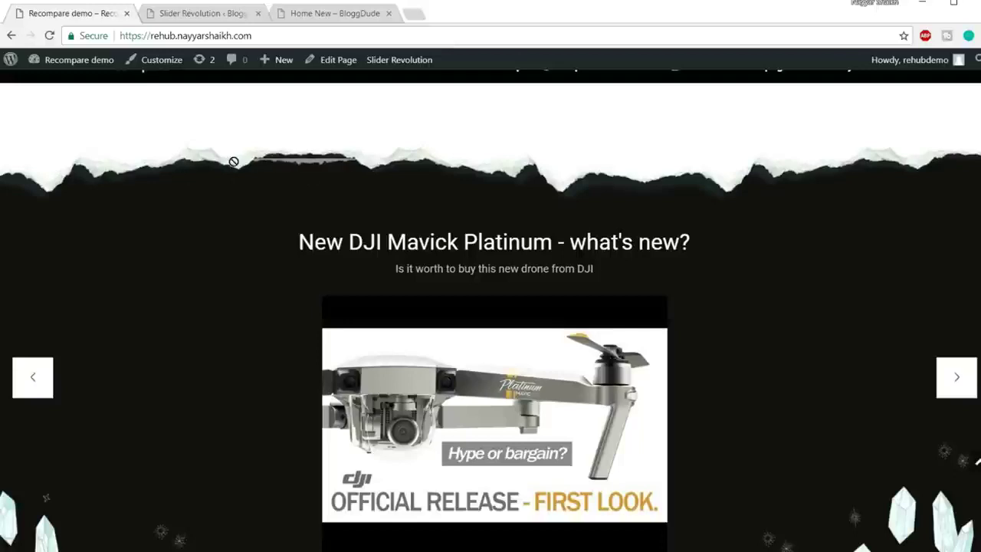
- Open the demo's torn-paper ripover.png image in its own tab to view it
{"action": "right_click", "coordinate": [149, 164]}
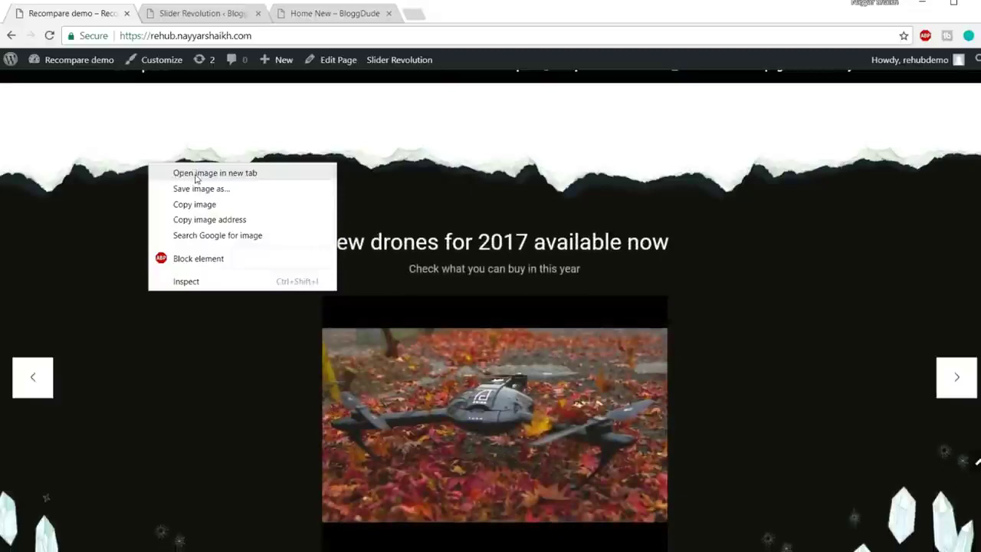
{"action": "left_click", "coordinate": [197, 173]}
{"action": "left_click", "coordinate": [209, 13]}
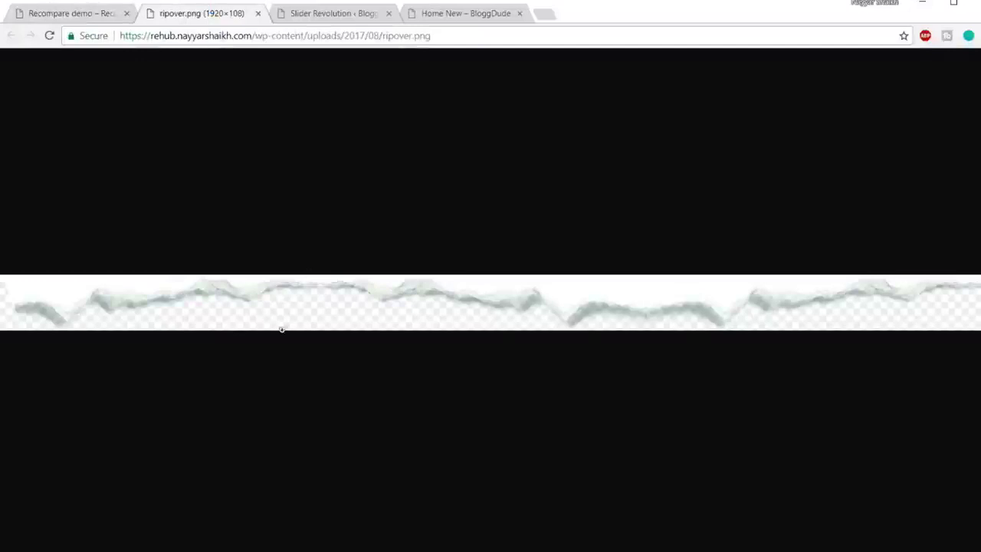
{"action": "left_click", "coordinate": [92, 7]}
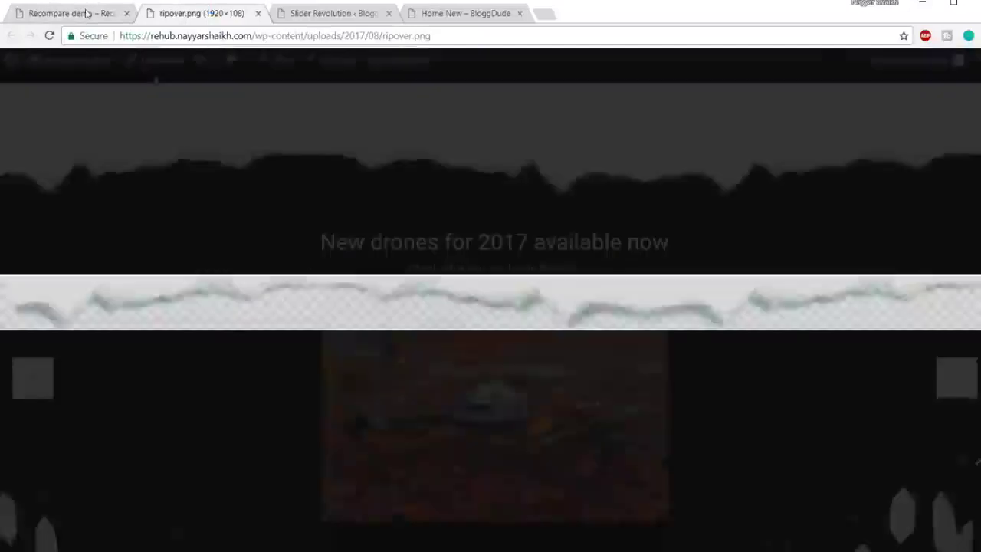
{"action": "scroll", "coordinate": [497, 216], "scroll_direction": "down", "scroll_amount": 2}
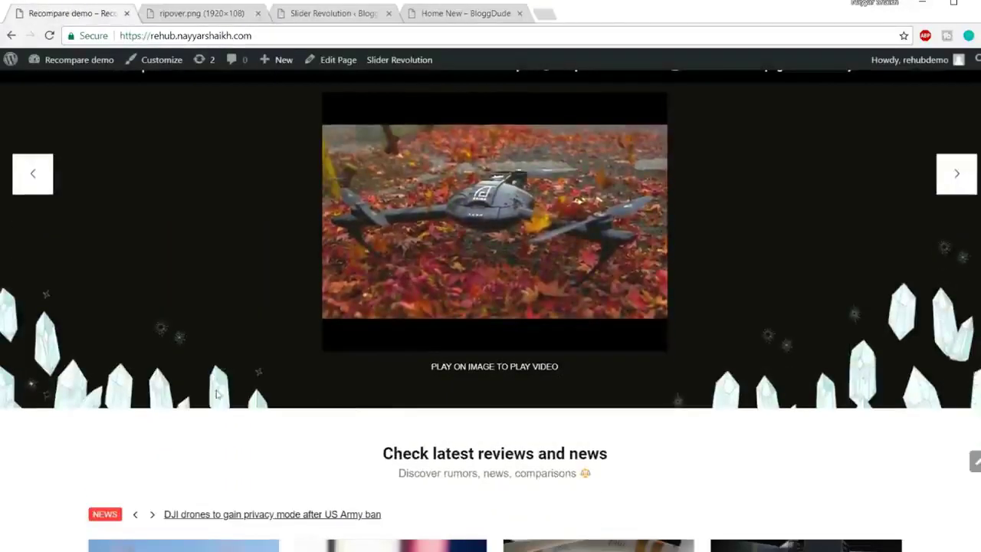
- View the crystal.png image in a new tab, then close both image tabs
{"action": "right_click", "coordinate": [870, 387]}
{"action": "left_click", "coordinate": [674, 478]}
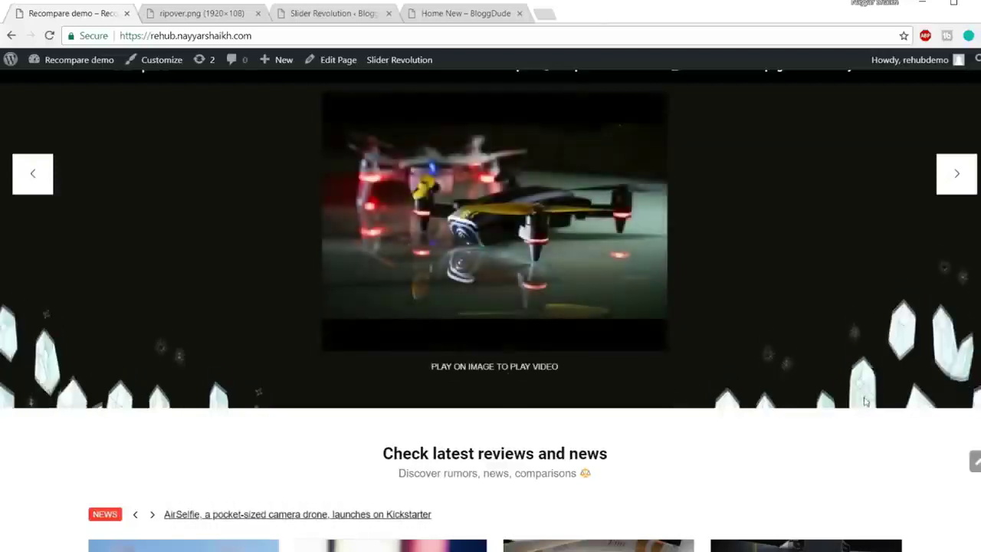
{"action": "right_click", "coordinate": [857, 382]}
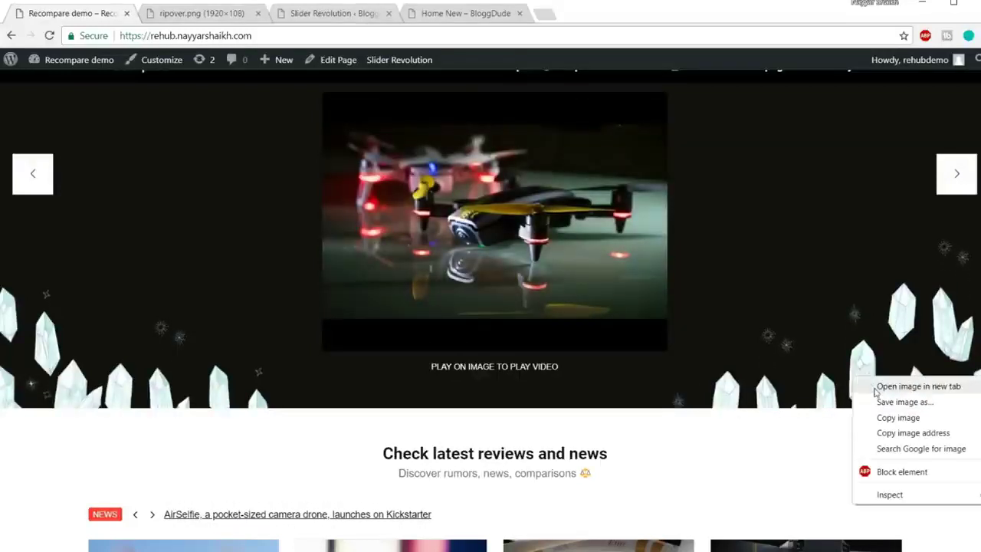
{"action": "left_click", "coordinate": [889, 388]}
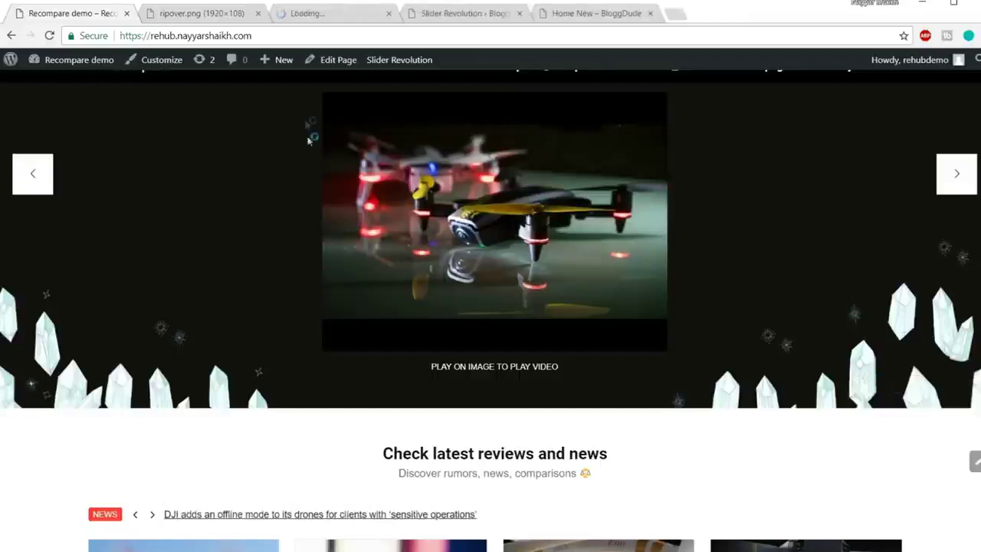
{"action": "left_click", "coordinate": [341, 13]}
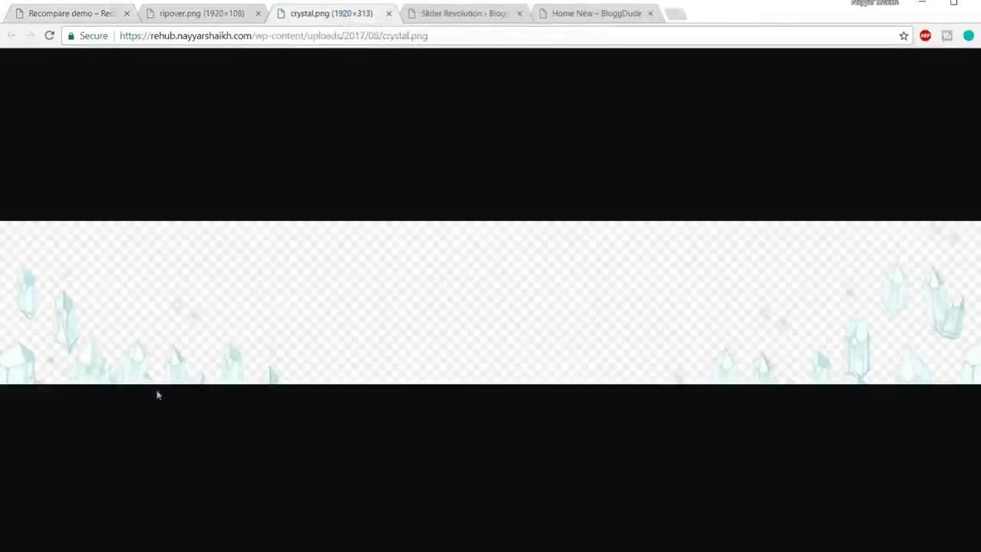
{"action": "left_click", "coordinate": [258, 13]}
{"action": "left_click", "coordinate": [258, 13]}
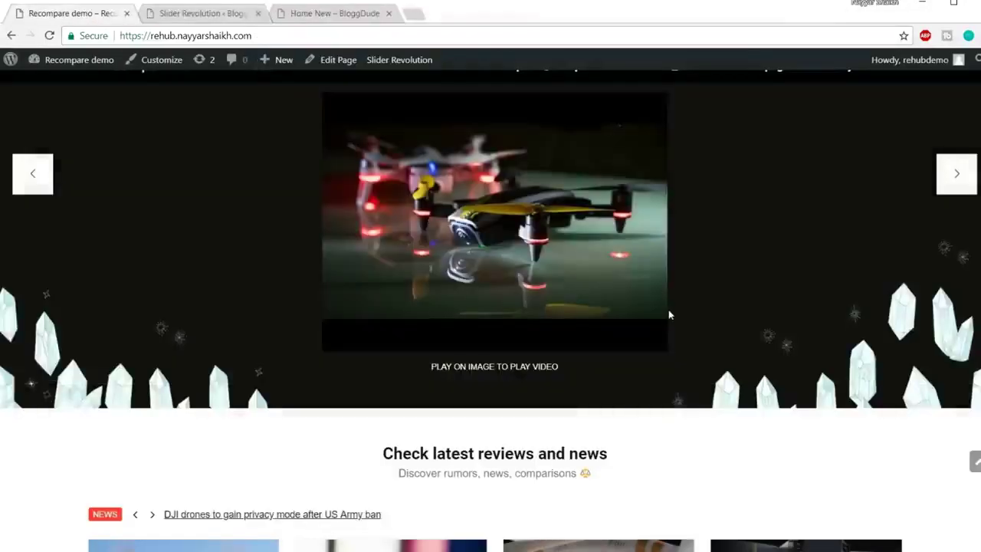
- Return to the Slider Revolution slide editor with the dark #1 Slide canvas
{"action": "scroll", "coordinate": [668, 314], "scroll_direction": "up", "scroll_amount": 3}
{"action": "scroll", "coordinate": [632, 235], "scroll_direction": "down", "scroll_amount": 2}
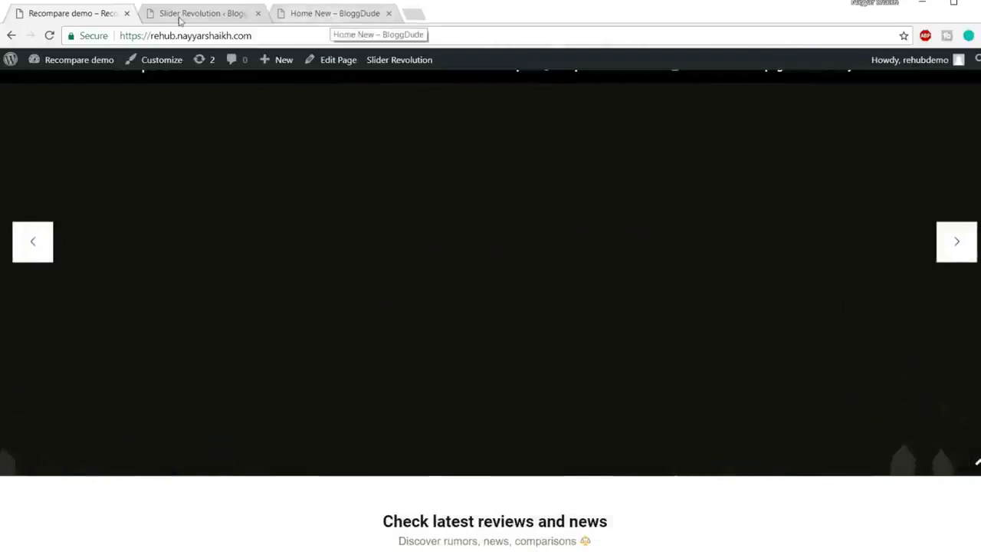
{"action": "left_click", "coordinate": [191, 13]}
{"action": "scroll", "coordinate": [577, 329], "scroll_direction": "up", "scroll_amount": 1}
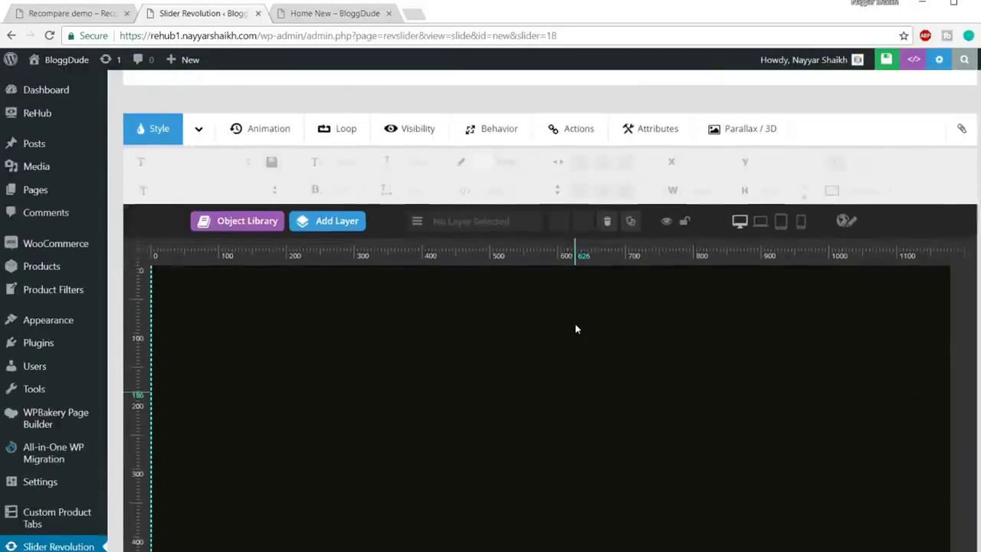
{"action": "left_click", "coordinate": [343, 178]}
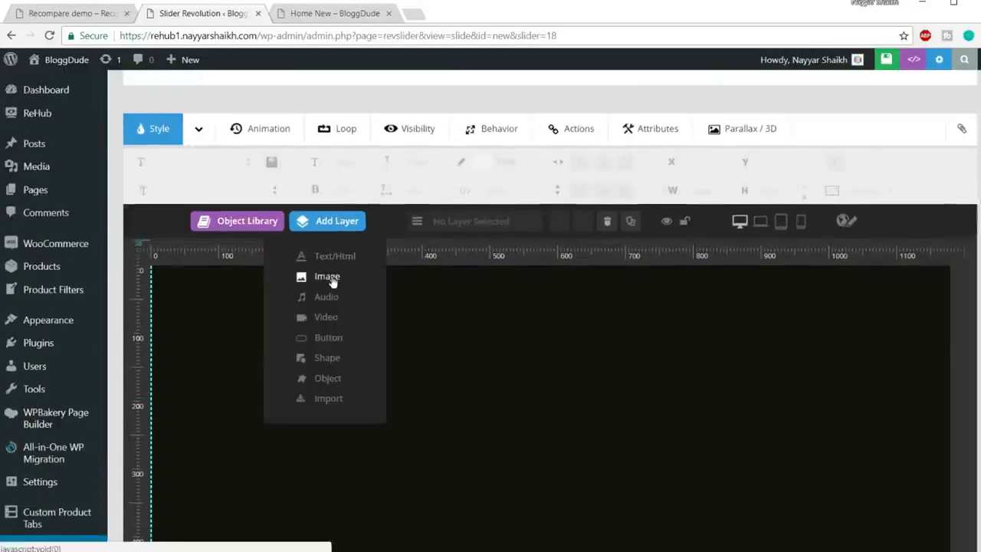
- Start a new image layer and browse the Media Library down to ripover.png
{"action": "left_click", "coordinate": [328, 277]}
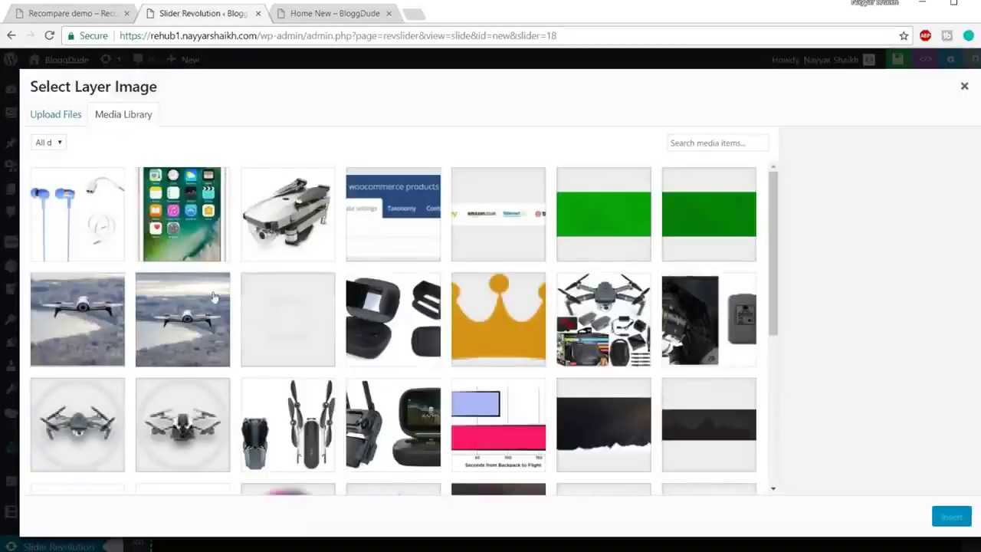
{"action": "left_click", "coordinate": [268, 335]}
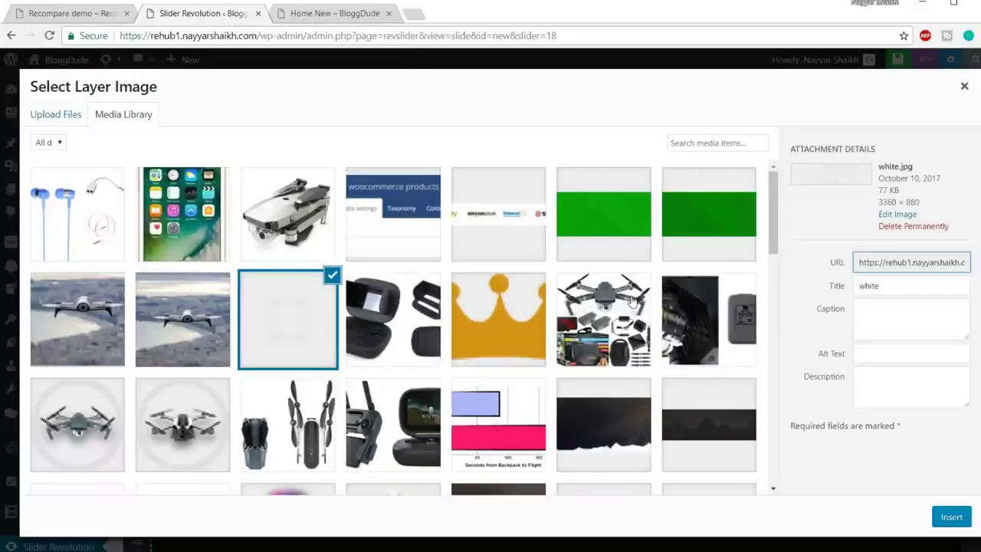
{"action": "scroll", "coordinate": [630, 301], "scroll_direction": "down", "scroll_amount": 1}
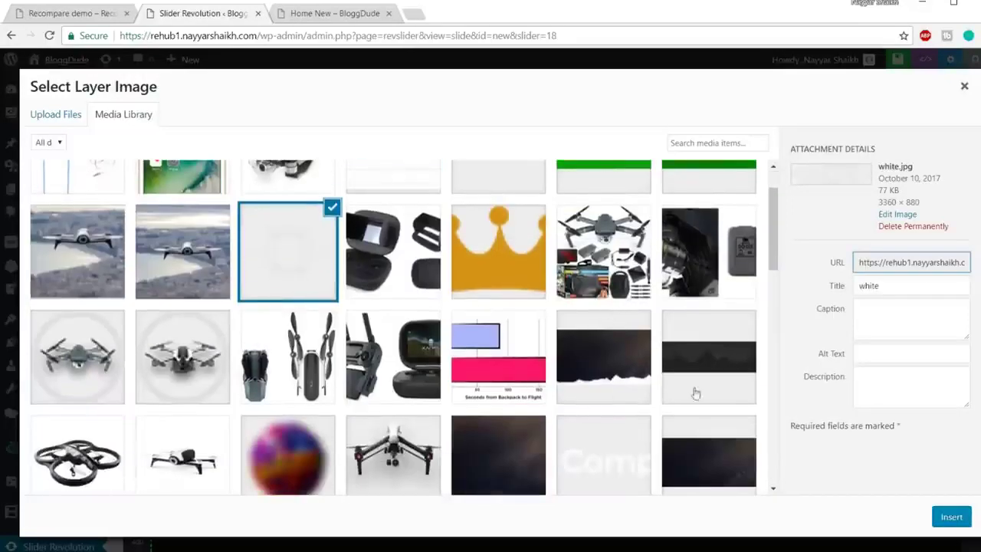
{"action": "scroll", "coordinate": [696, 387], "scroll_direction": "down", "scroll_amount": 2}
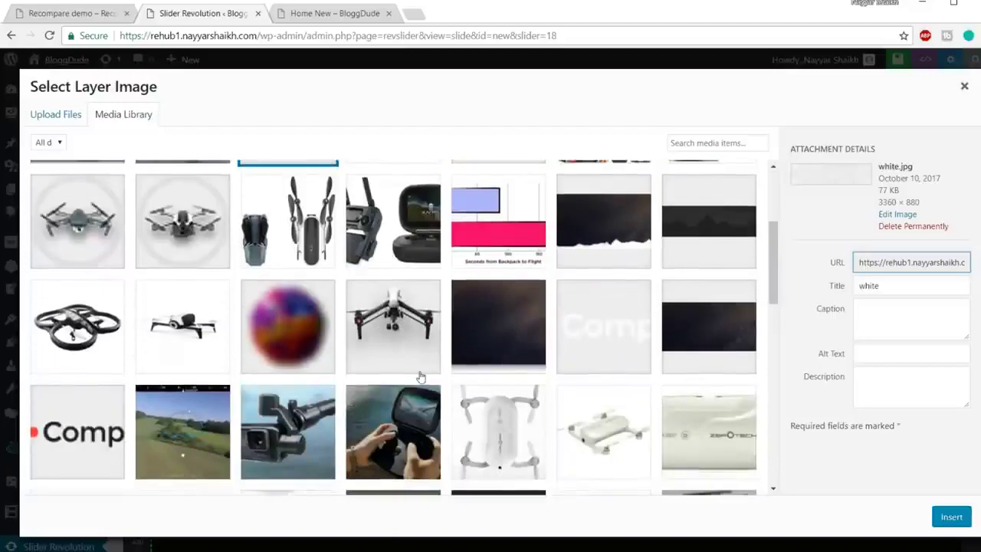
{"action": "scroll", "coordinate": [420, 377], "scroll_direction": "down", "scroll_amount": 10}
{"action": "scroll", "coordinate": [420, 377], "scroll_direction": "down", "scroll_amount": 10}
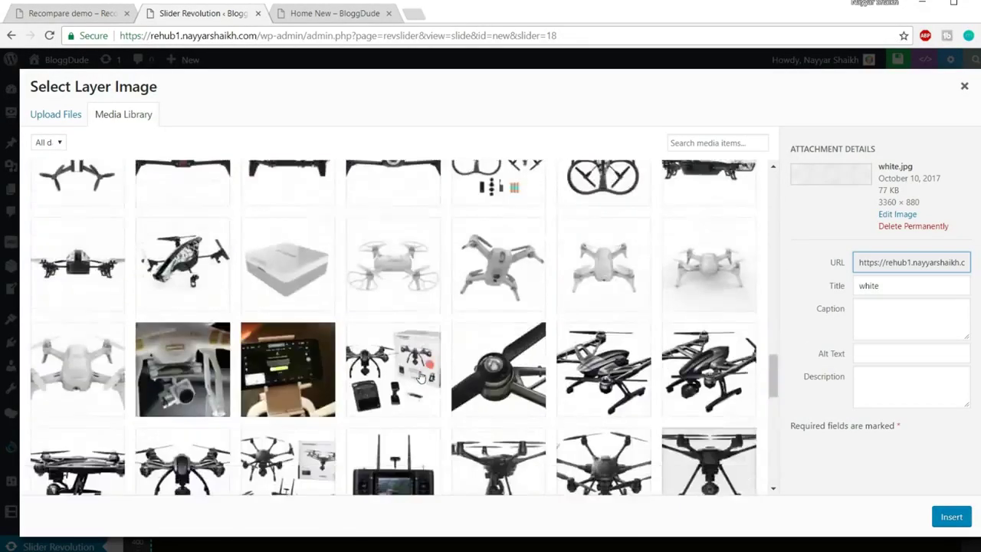
{"action": "scroll", "coordinate": [420, 377], "scroll_direction": "down", "scroll_amount": 10}
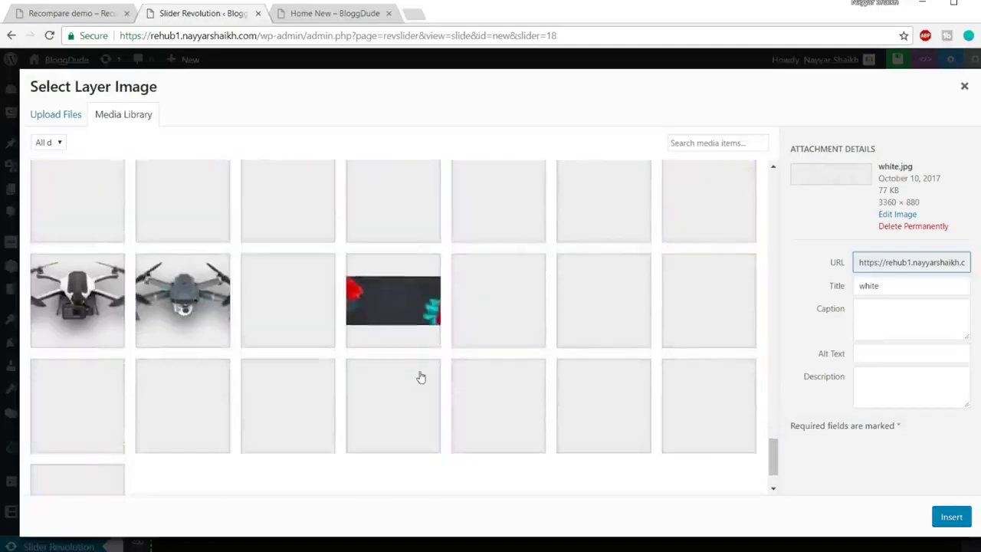
{"action": "scroll", "coordinate": [425, 373], "scroll_direction": "up", "scroll_amount": 3}
{"action": "left_click", "coordinate": [504, 382]}
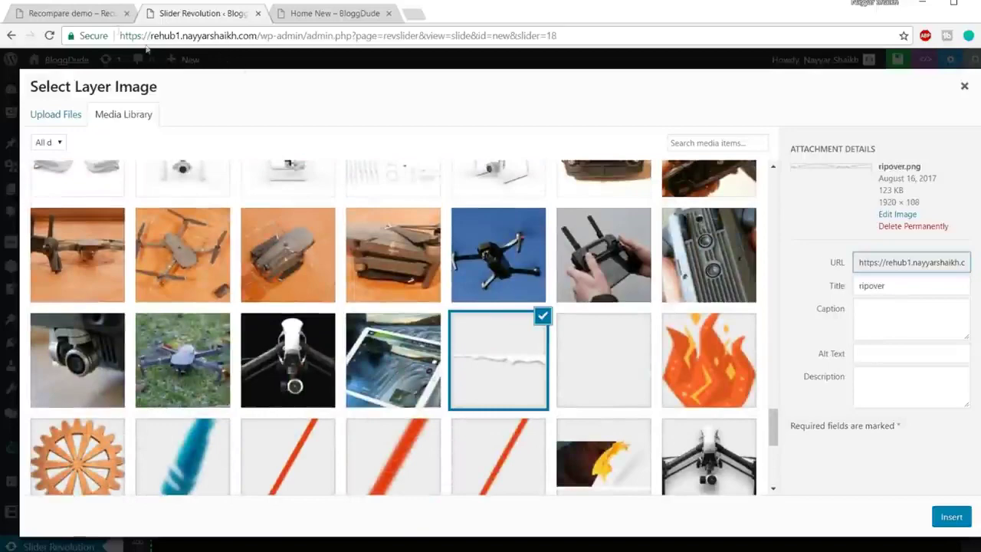
- Check the demo slider for reference, then reselect ripover.png in the library
{"action": "left_click", "coordinate": [88, 14]}
{"action": "scroll", "coordinate": [432, 230], "scroll_direction": "up", "scroll_amount": 3}
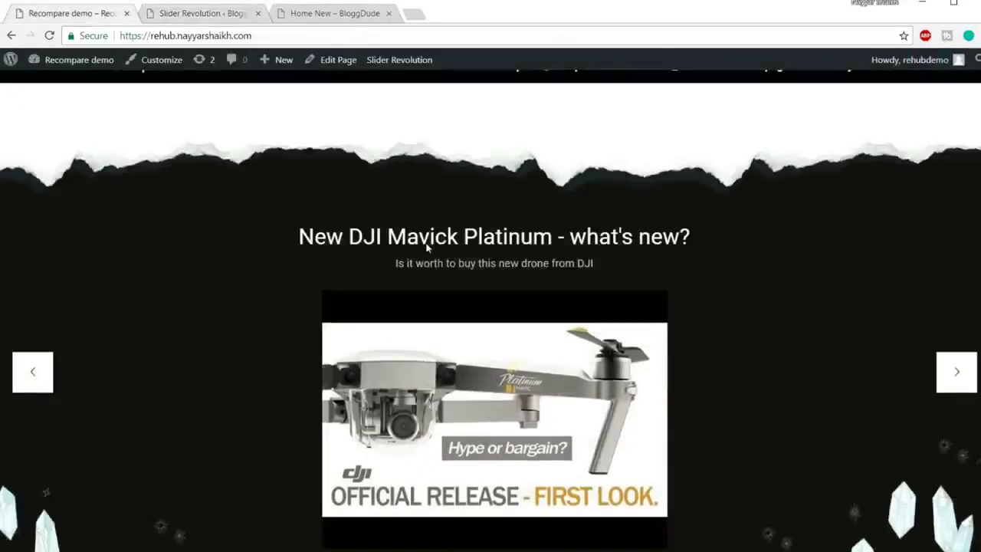
{"action": "left_click", "coordinate": [201, 13]}
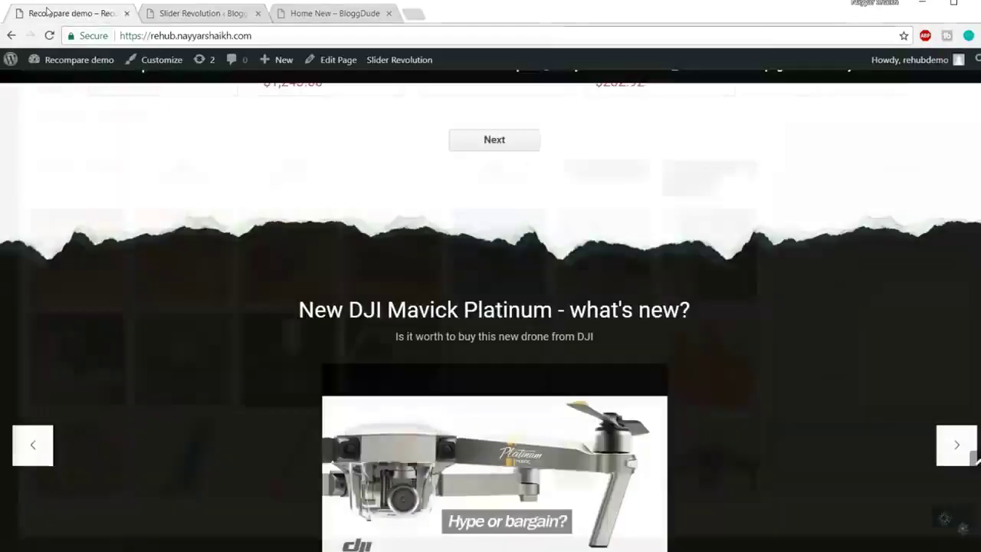
{"action": "left_click", "coordinate": [49, 13]}
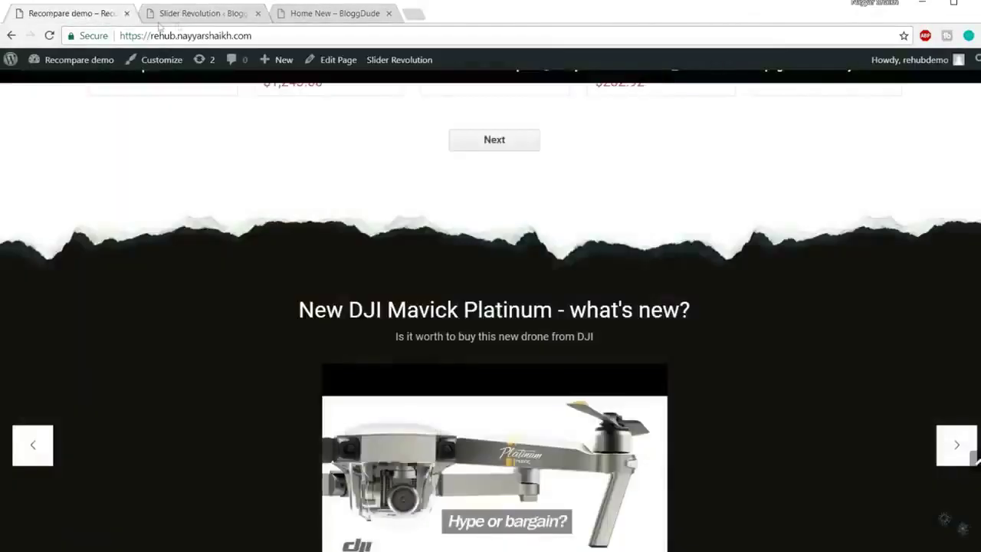
{"action": "left_click", "coordinate": [188, 14]}
{"action": "left_click", "coordinate": [607, 383]}
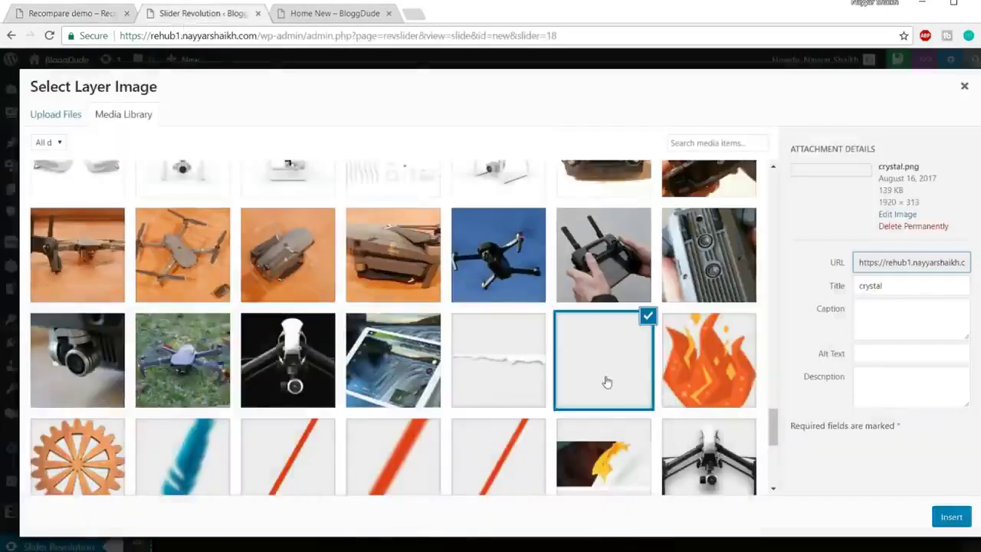
{"action": "left_click", "coordinate": [535, 368]}
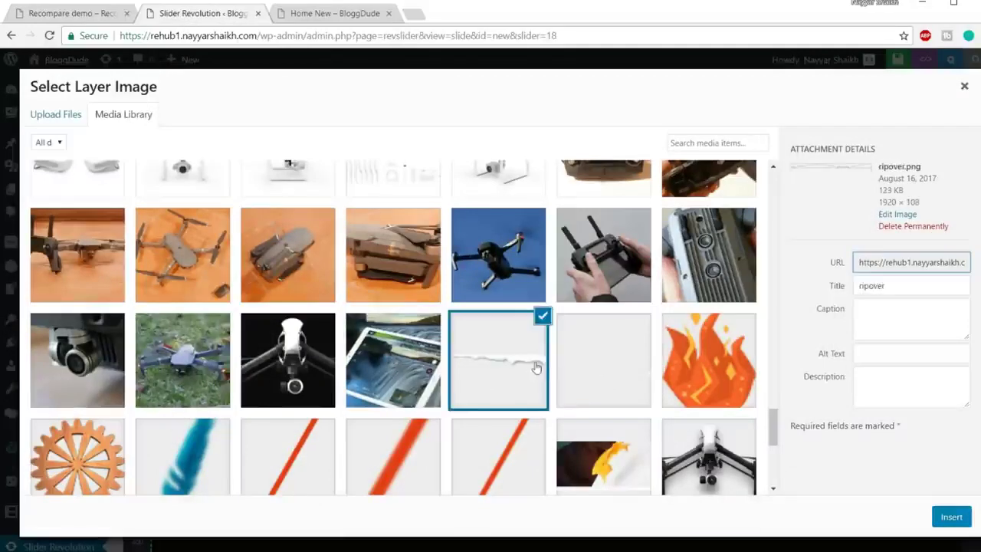
- Insert ripover.png as a 1920×108 px layer and drag it to the slide's top
{"action": "left_click_drag", "start_coordinate": [877, 176], "coordinate": [907, 166]}
{"action": "left_click", "coordinate": [907, 166]}
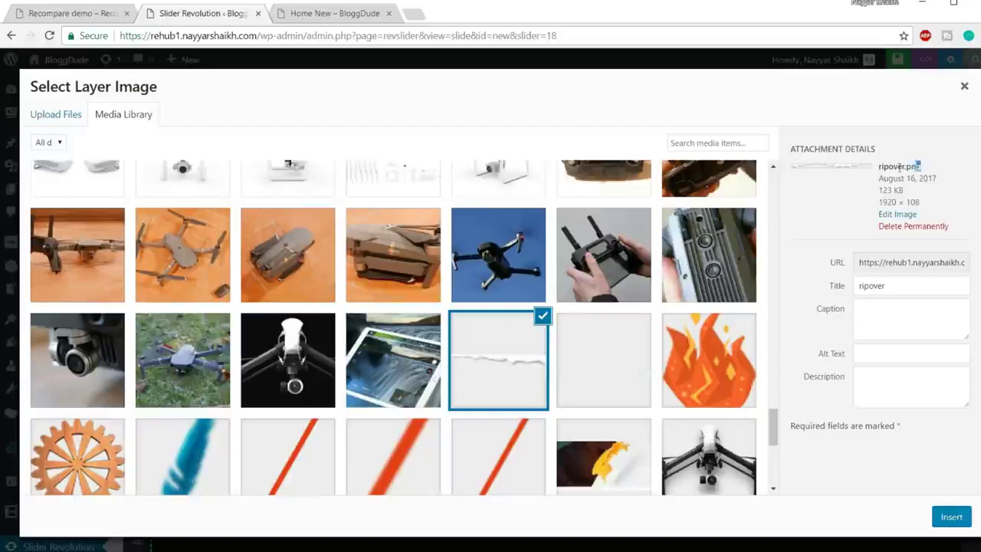
{"action": "left_click", "coordinate": [496, 385]}
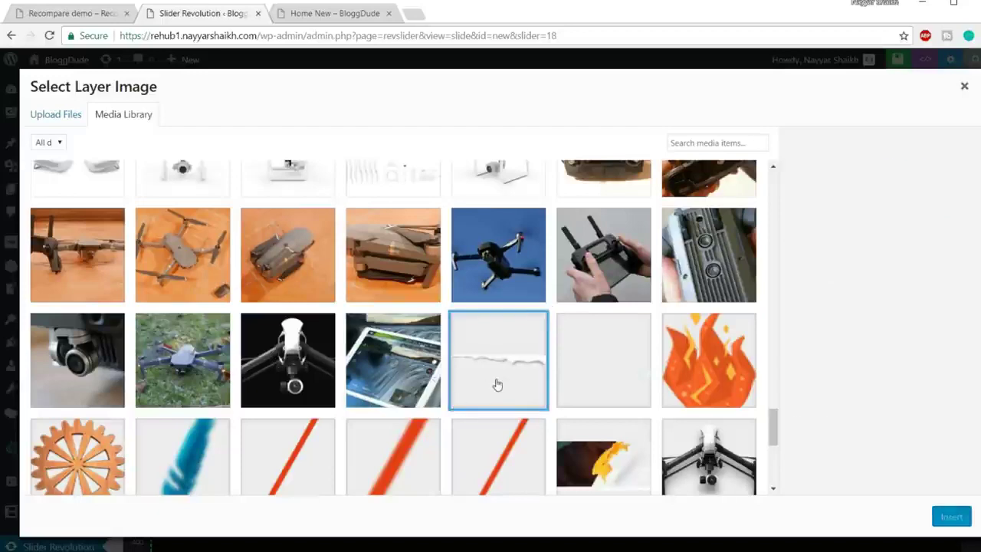
{"action": "left_click", "coordinate": [502, 381]}
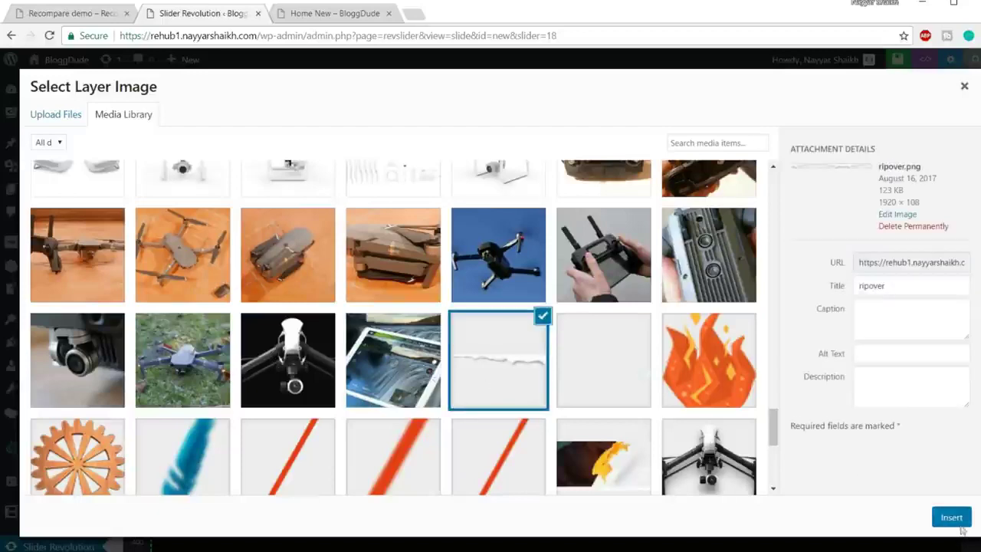
{"action": "left_click", "coordinate": [958, 523]}
{"action": "left_click_drag", "start_coordinate": [675, 364], "coordinate": [615, 300]}
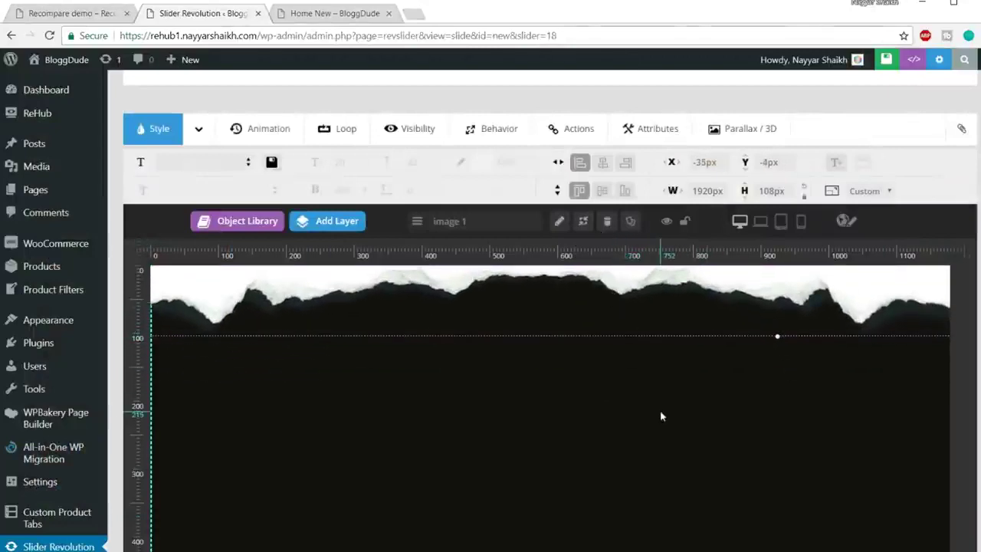
- Zoom out and drag the torn-paper layer to X -81px, Y -5px against the top edge
{"action": "key", "text": "ctrl+minus"}
{"action": "key", "text": "ctrl+minus"}
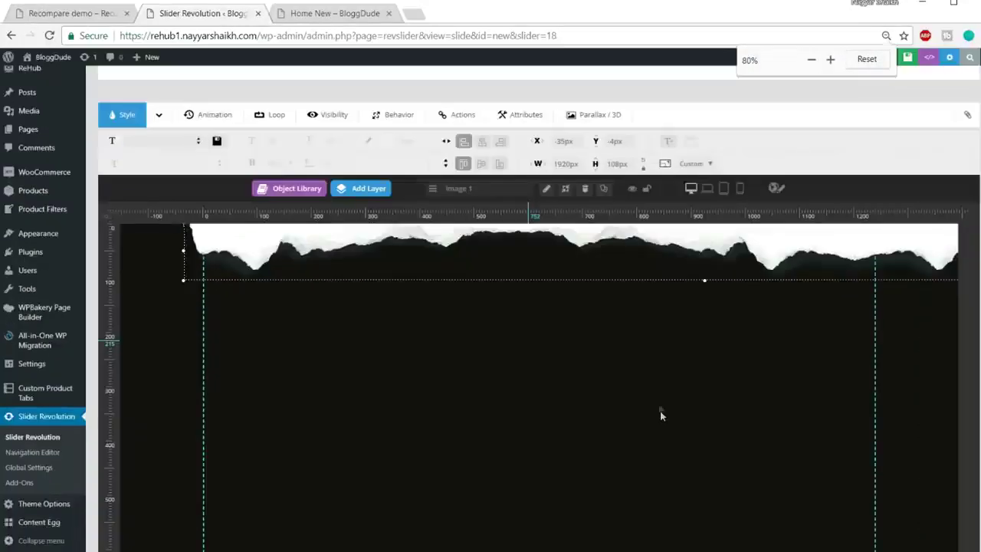
{"action": "left_click_drag", "start_coordinate": [626, 265], "coordinate": [603, 271]}
{"action": "scroll", "coordinate": [635, 415], "scroll_direction": "up", "scroll_amount": 1}
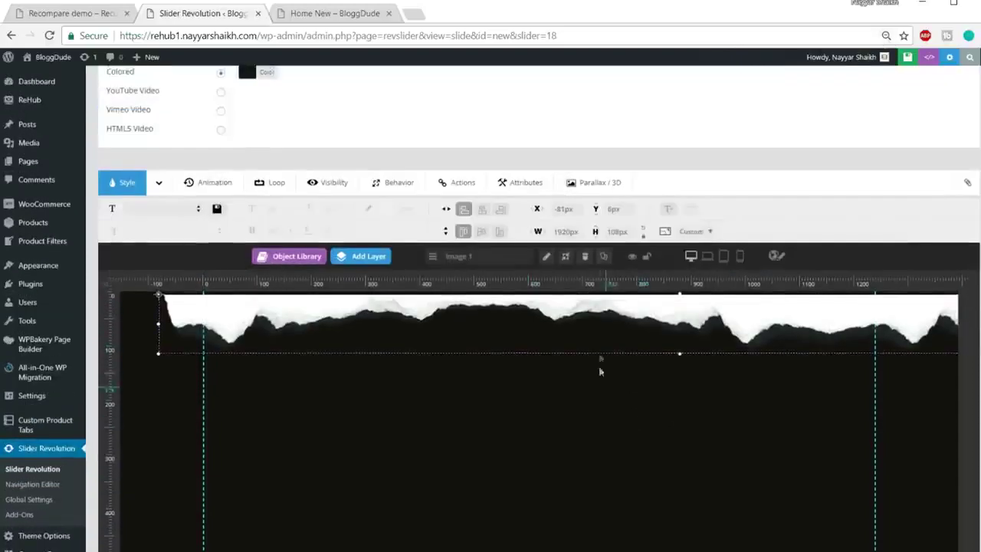
{"action": "left_click_drag", "start_coordinate": [597, 322], "coordinate": [597, 319]}
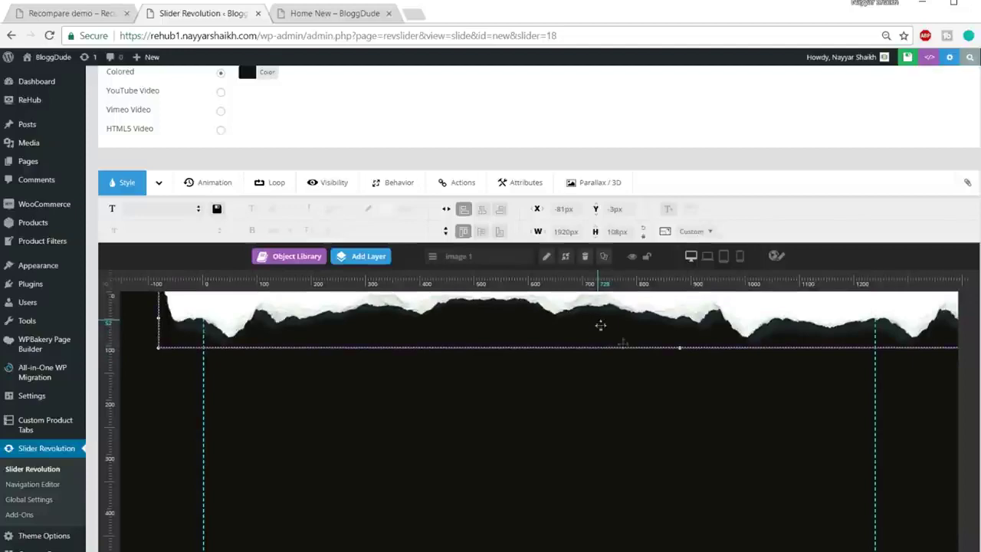
{"action": "scroll", "coordinate": [657, 414], "scroll_direction": "down", "scroll_amount": 2}
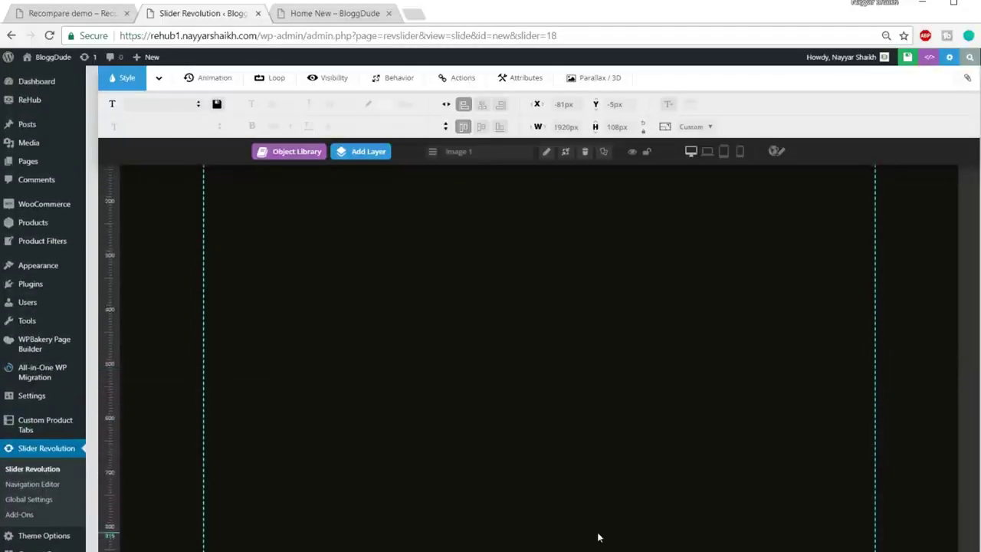
{"action": "scroll", "coordinate": [598, 537], "scroll_direction": "up", "scroll_amount": 3}
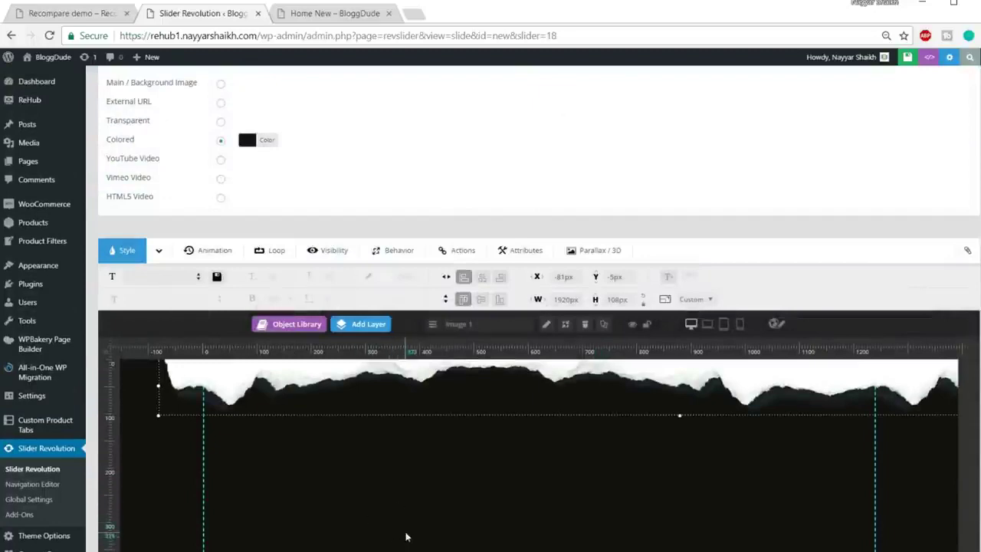
{"action": "scroll", "coordinate": [405, 534], "scroll_direction": "down", "scroll_amount": 3}
{"action": "mouse_move", "coordinate": [369, 200]}
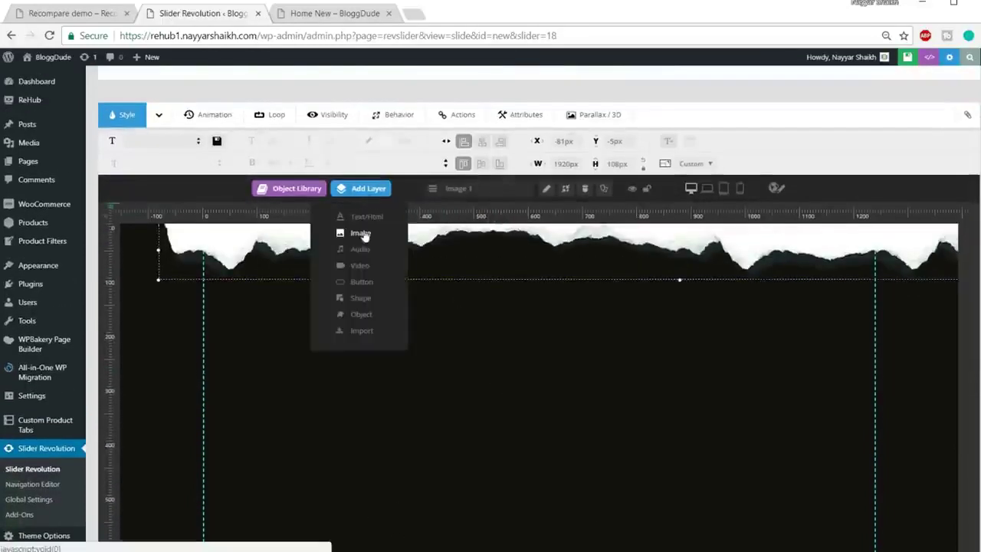
- Insert crystal.png from the Media Library as a new image layer
{"action": "left_click", "coordinate": [360, 232]}
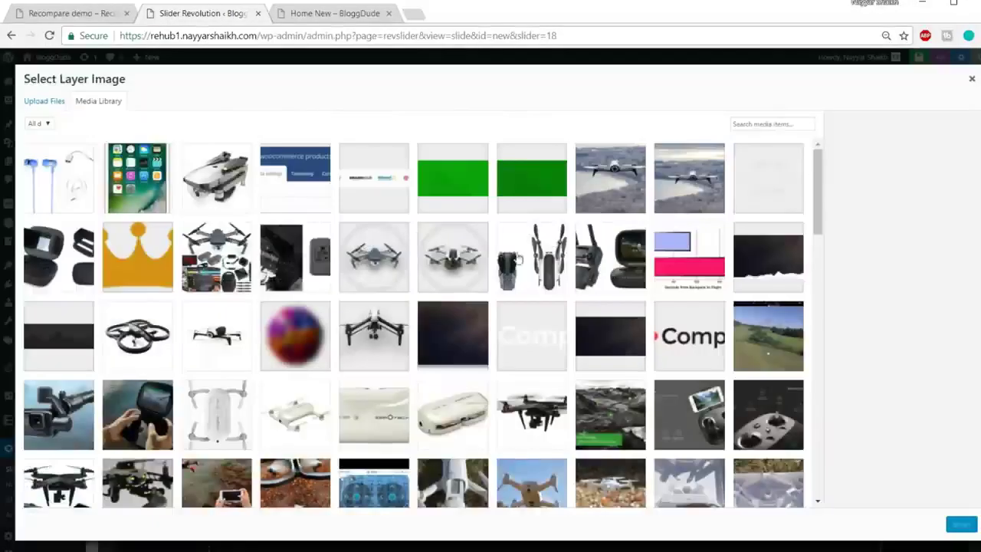
{"action": "scroll", "coordinate": [648, 412], "scroll_direction": "down", "scroll_amount": 20}
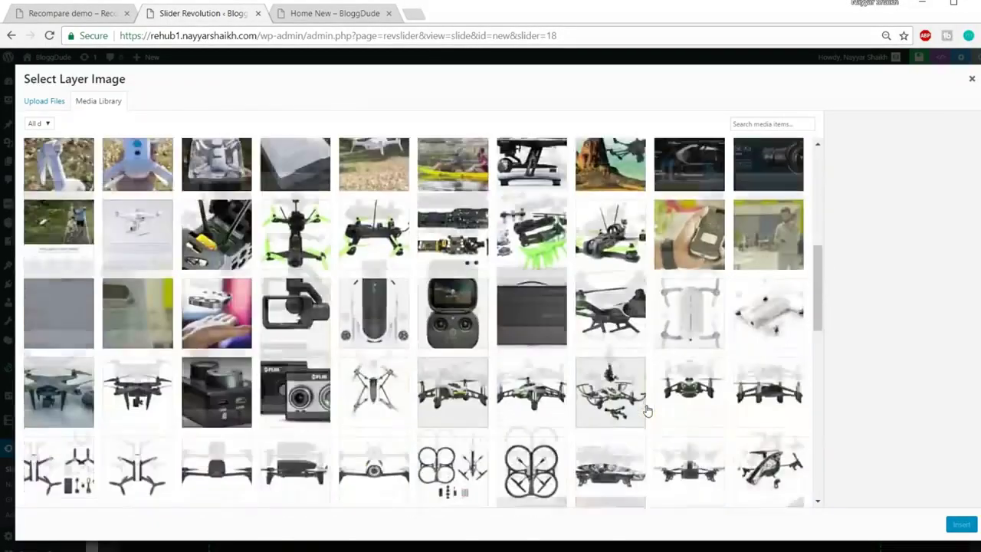
{"action": "scroll", "coordinate": [646, 410], "scroll_direction": "down", "scroll_amount": 2}
{"action": "scroll", "coordinate": [646, 407], "scroll_direction": "up", "scroll_amount": 4}
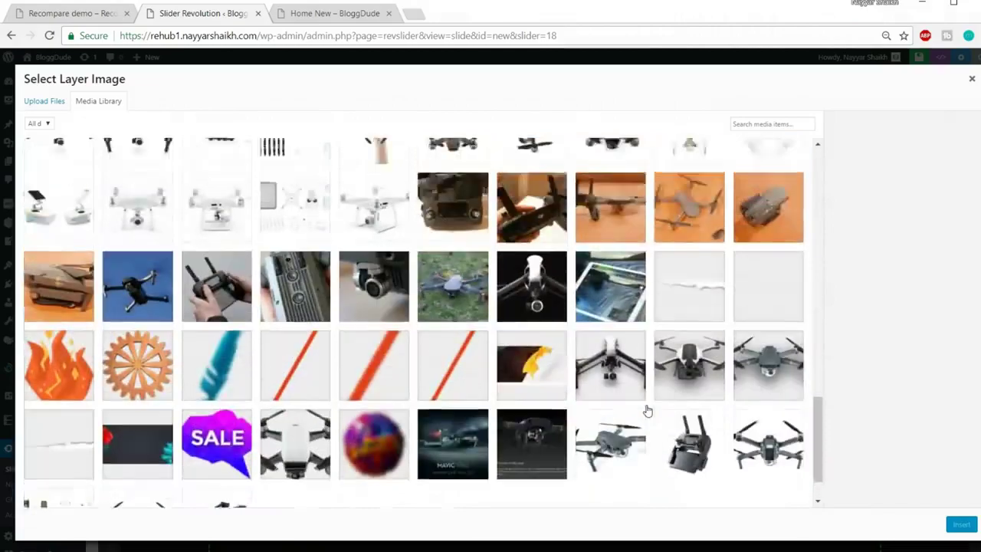
{"action": "scroll", "coordinate": [701, 425], "scroll_direction": "down", "scroll_amount": 1}
{"action": "scroll", "coordinate": [702, 425], "scroll_direction": "down", "scroll_amount": 1}
{"action": "left_click", "coordinate": [759, 375]}
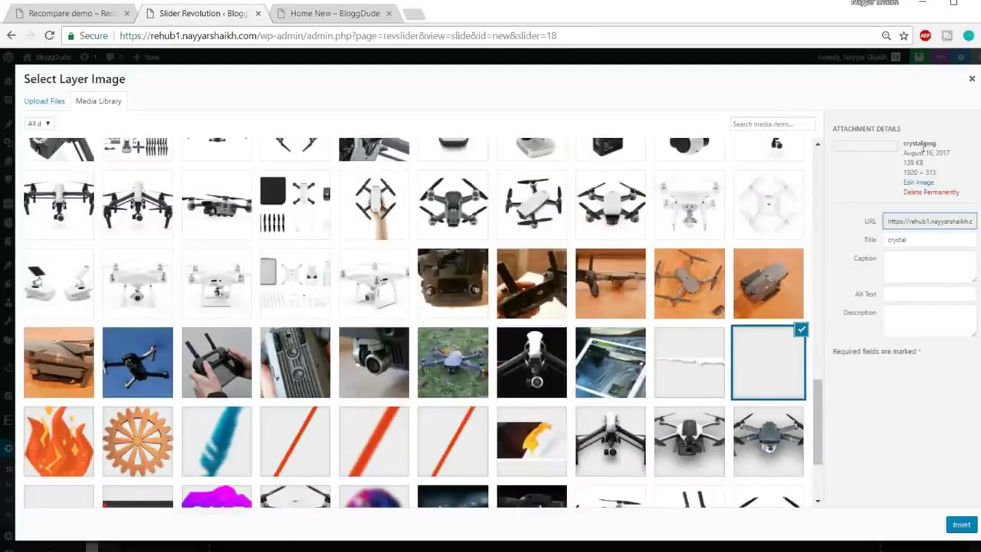
{"action": "left_click", "coordinate": [962, 526]}
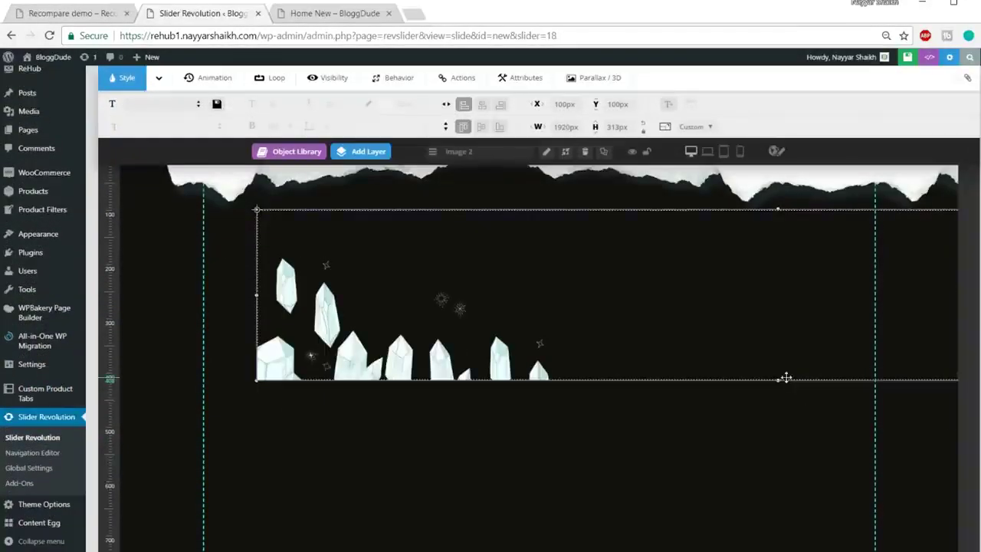
- Move and resize the crystals to 1213×198 px along the bottom at X 19px, Y 675px
{"action": "left_click_drag", "start_coordinate": [784, 378], "coordinate": [630, 494]}
{"action": "left_click_drag", "start_coordinate": [567, 465], "coordinate": [210, 267]}
{"action": "left_click_drag", "start_coordinate": [209, 436], "coordinate": [557, 393]}
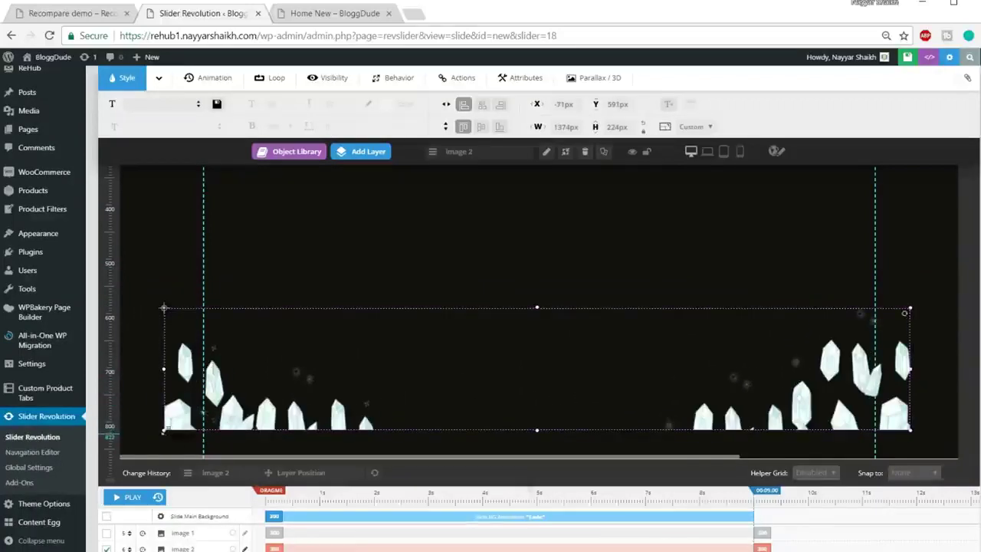
{"action": "left_click_drag", "start_coordinate": [164, 431], "coordinate": [250, 417]}
{"action": "left_click_drag", "start_coordinate": [307, 384], "coordinate": [455, 422]}
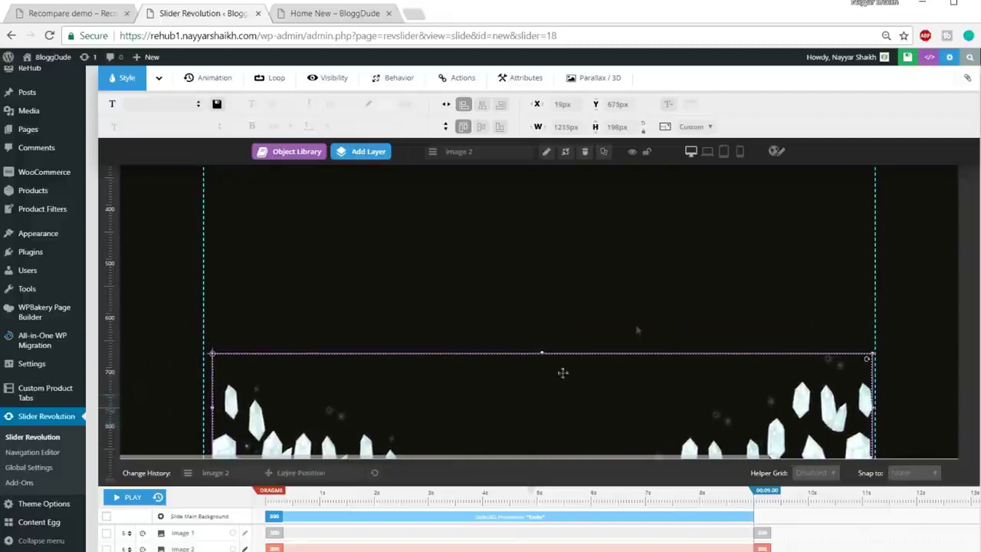
- Resize the torn-paper layer to 1565×88 px at X -155px, Y -3px, then view the demo slider
{"action": "left_click", "coordinate": [640, 302]}
{"action": "scroll", "coordinate": [639, 302], "scroll_direction": "up", "scroll_amount": 3}
{"action": "scroll", "coordinate": [640, 305], "scroll_direction": "up", "scroll_amount": 6}
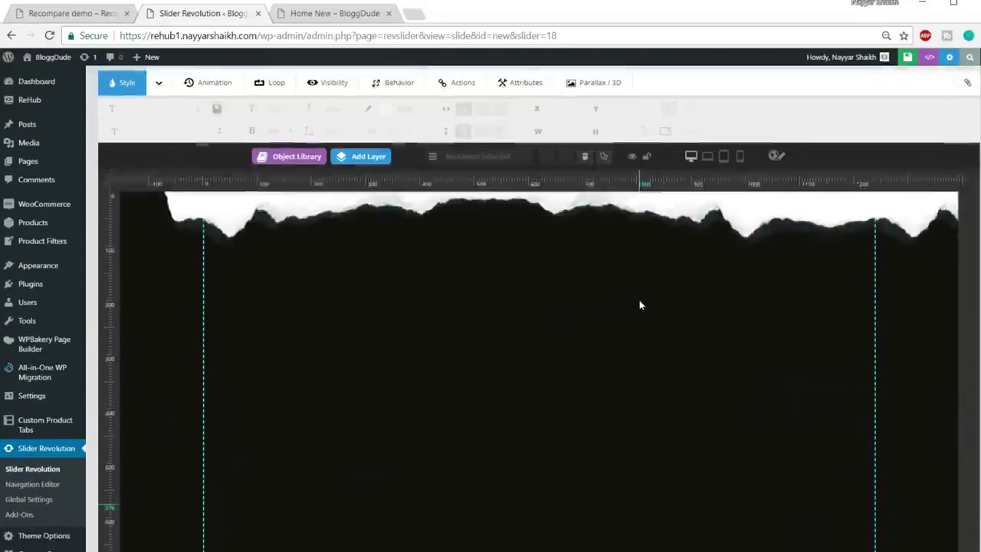
{"action": "left_click", "coordinate": [576, 352]}
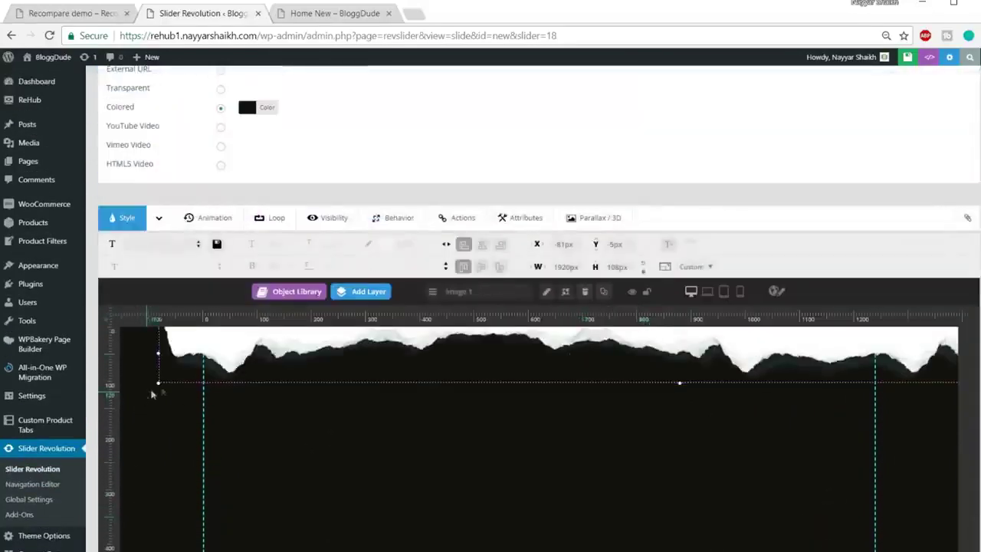
{"action": "left_click_drag", "start_coordinate": [187, 379], "coordinate": [237, 377]}
{"action": "mouse_move", "coordinate": [529, 347]}
{"action": "left_mouse_down"}
{"action": "mouse_move", "coordinate": [460, 357]}
{"action": "mouse_move", "coordinate": [544, 355]}
{"action": "left_mouse_up"}
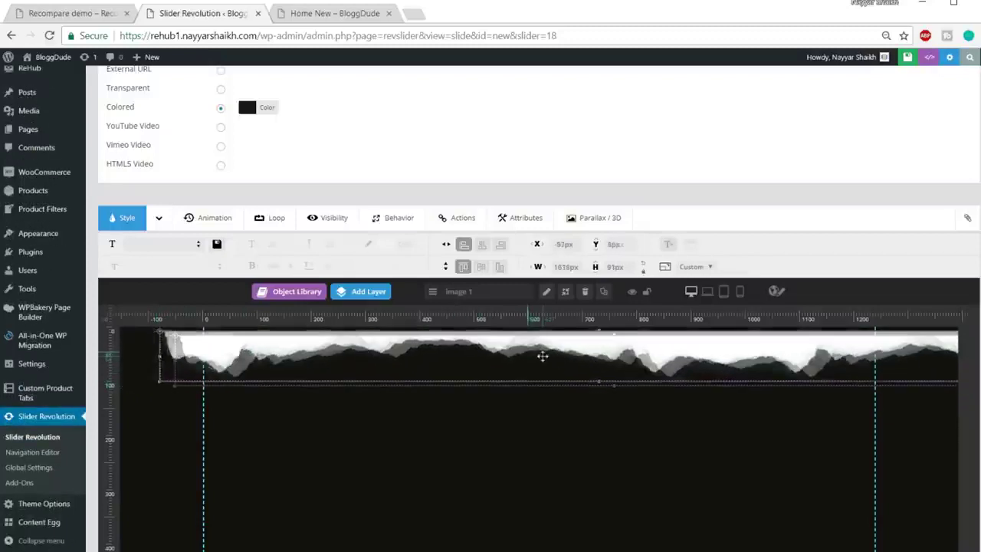
{"action": "left_click_drag", "start_coordinate": [175, 396], "coordinate": [201, 387]}
{"action": "mouse_move", "coordinate": [681, 354]}
{"action": "left_mouse_down"}
{"action": "mouse_move", "coordinate": [648, 355]}
{"action": "mouse_move", "coordinate": [648, 341]}
{"action": "mouse_move", "coordinate": [667, 351]}
{"action": "left_mouse_up"}
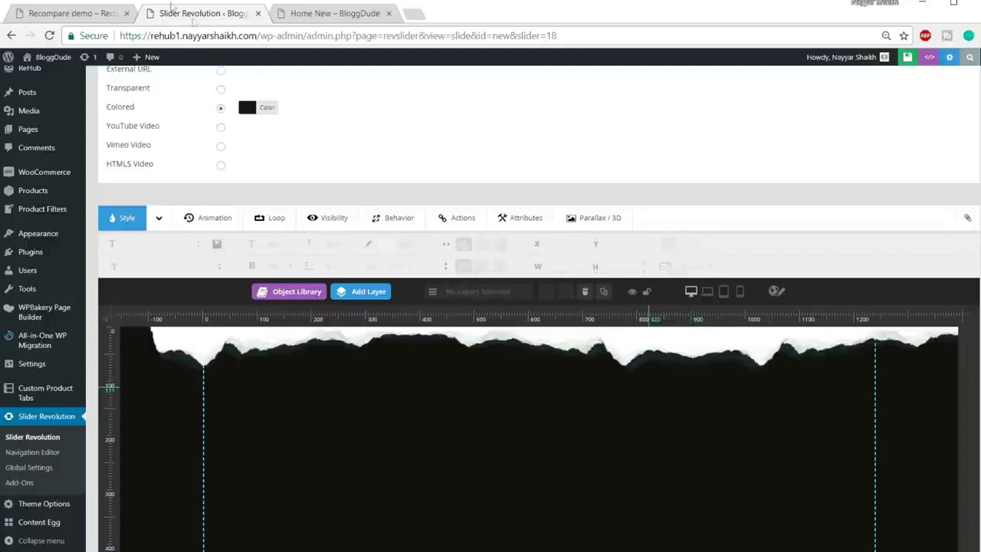
{"action": "left_click", "coordinate": [72, 13]}
{"action": "scroll", "coordinate": [456, 263], "scroll_direction": "down", "scroll_amount": 1}
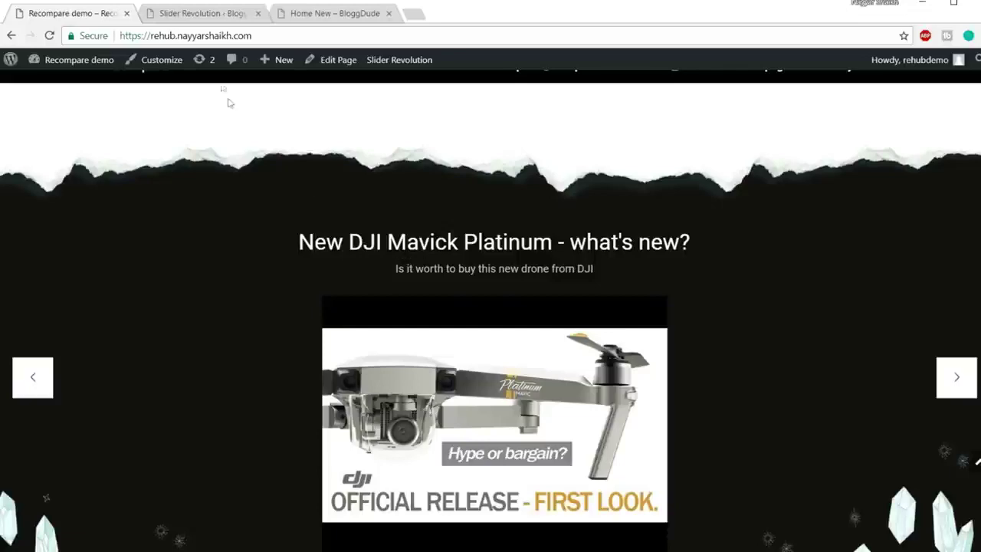
- Add a text layer reading 'iPhone 7 RoseGold'
{"action": "left_click", "coordinate": [200, 13]}
{"action": "scroll", "coordinate": [686, 271], "scroll_direction": "down", "scroll_amount": 1}
{"action": "mouse_move", "coordinate": [384, 222]}
{"action": "left_click", "coordinate": [360, 253]}
{"action": "triple_click", "coordinate": [465, 268]}
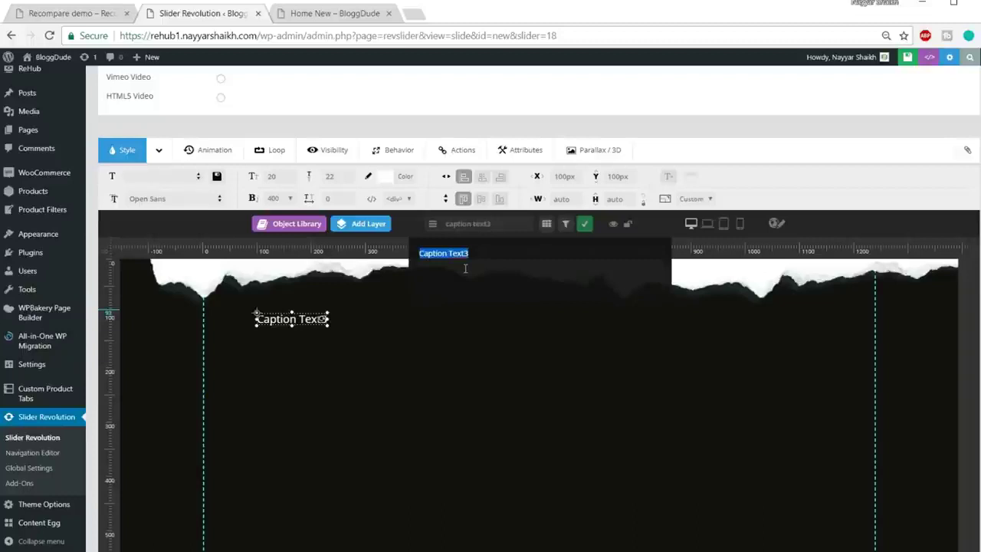
{"action": "type", "text": "iPhone"}
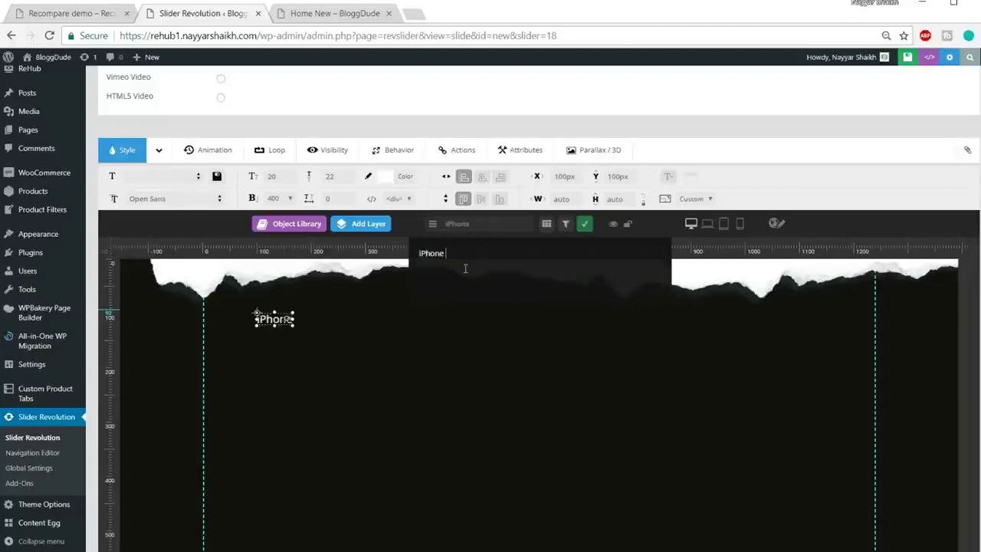
{"action": "type", "text": " 7 Rose"}
{"action": "type", "text": "old"}
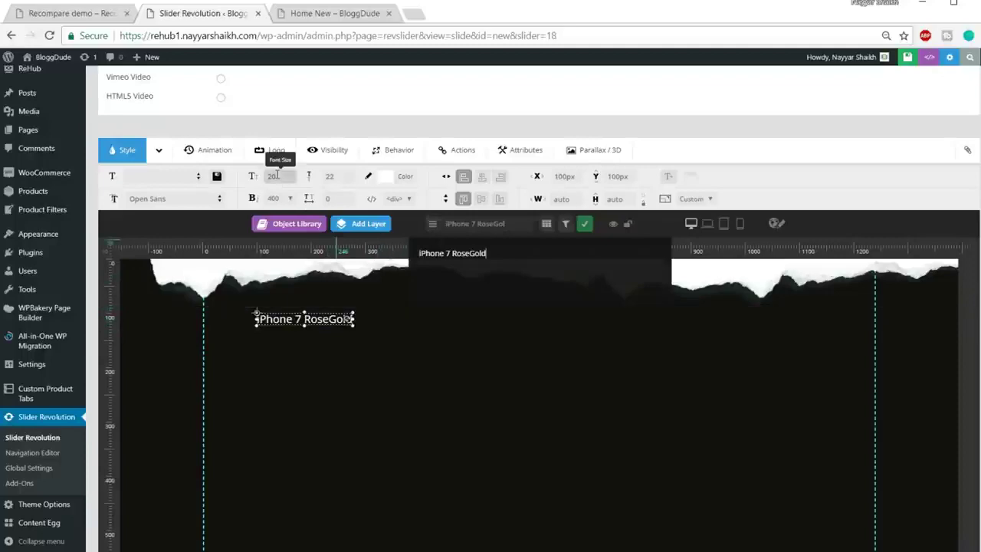
- Give the title a 42px font size and 70px line height
{"action": "mouse_move", "coordinate": [394, 283]}
{"action": "key", "text": "ctrl+plus"}
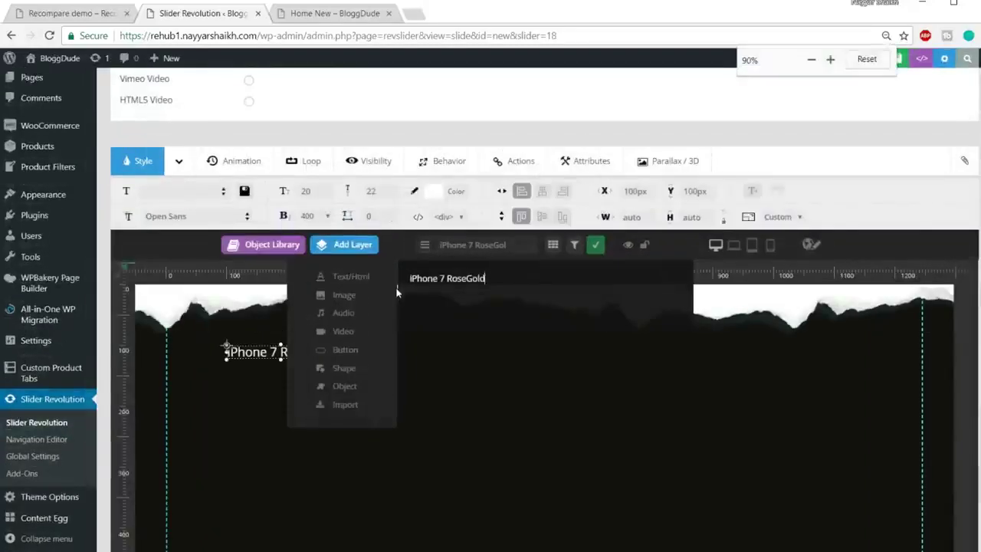
{"action": "key", "text": "ctrl+plus"}
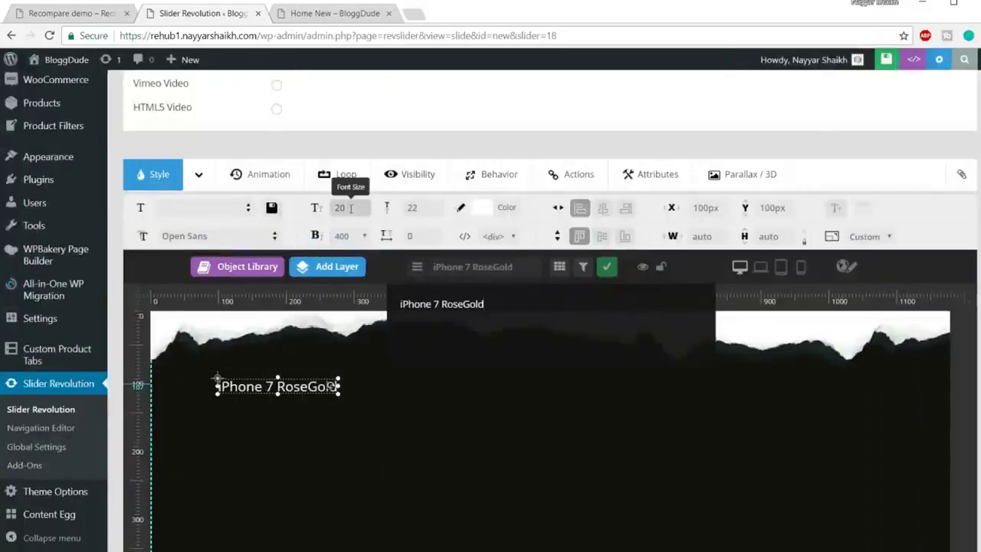
{"action": "left_click", "coordinate": [351, 208]}
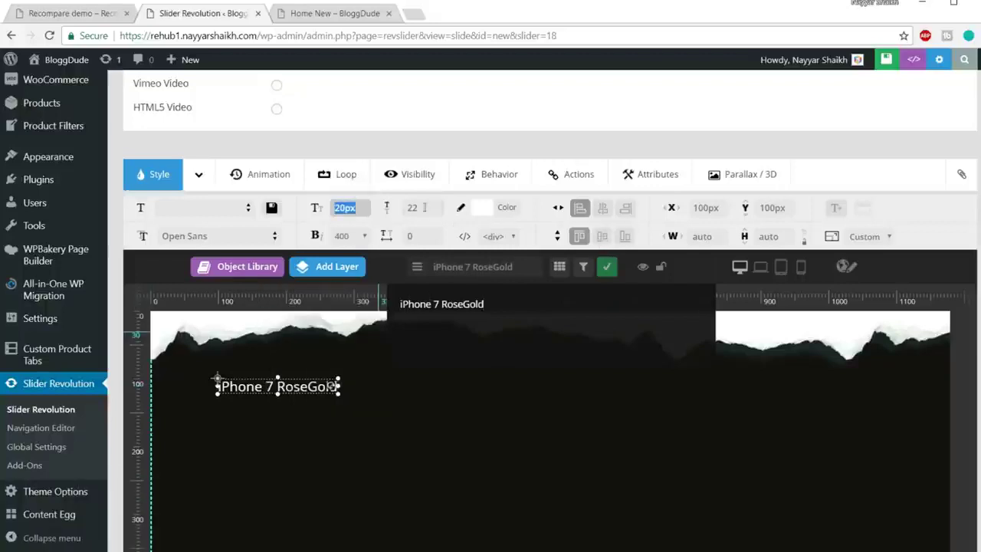
{"action": "type", "text": "42"}
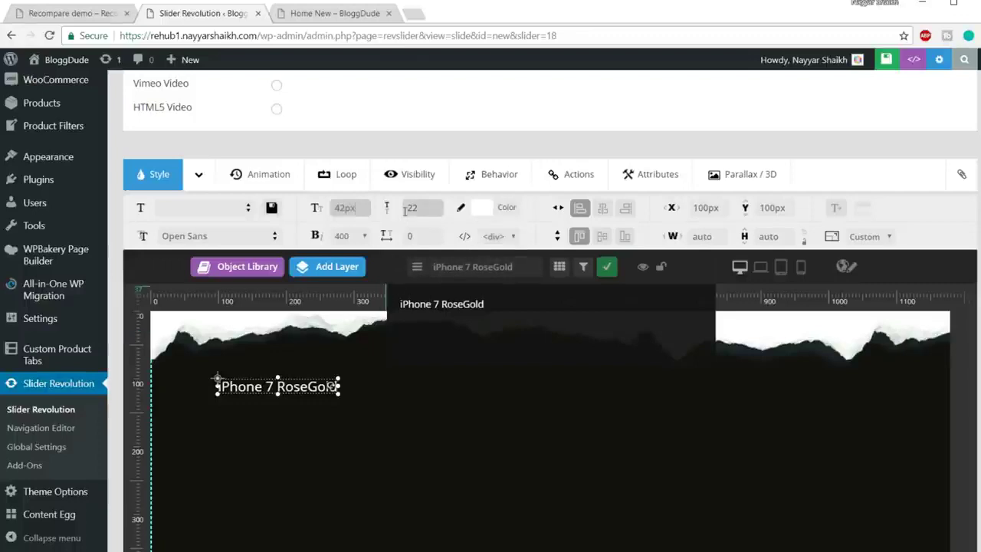
{"action": "left_click", "coordinate": [414, 211]}
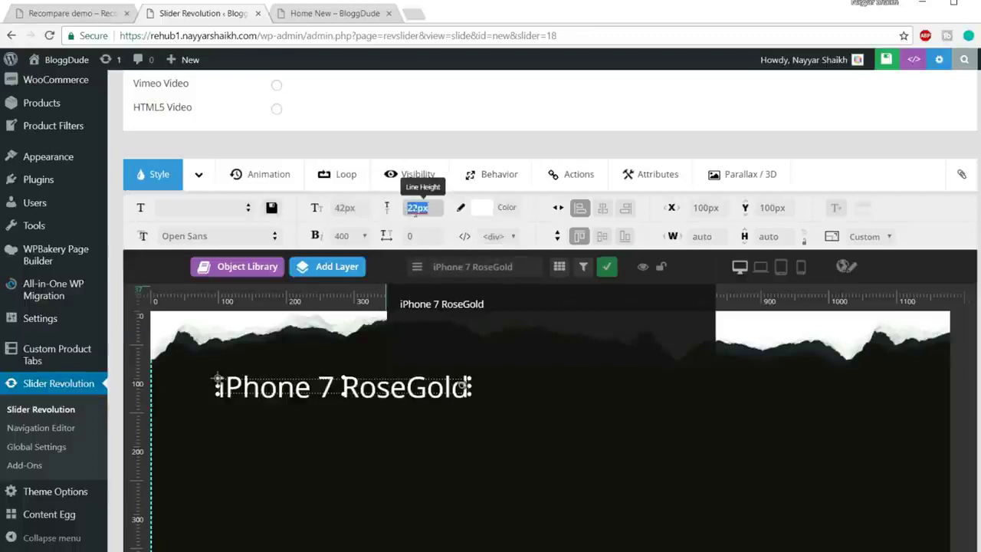
{"action": "left_click", "coordinate": [490, 440]}
- Centre the title just below the torn-paper edge
{"action": "left_click_drag", "start_coordinate": [443, 404], "coordinate": [652, 460]}
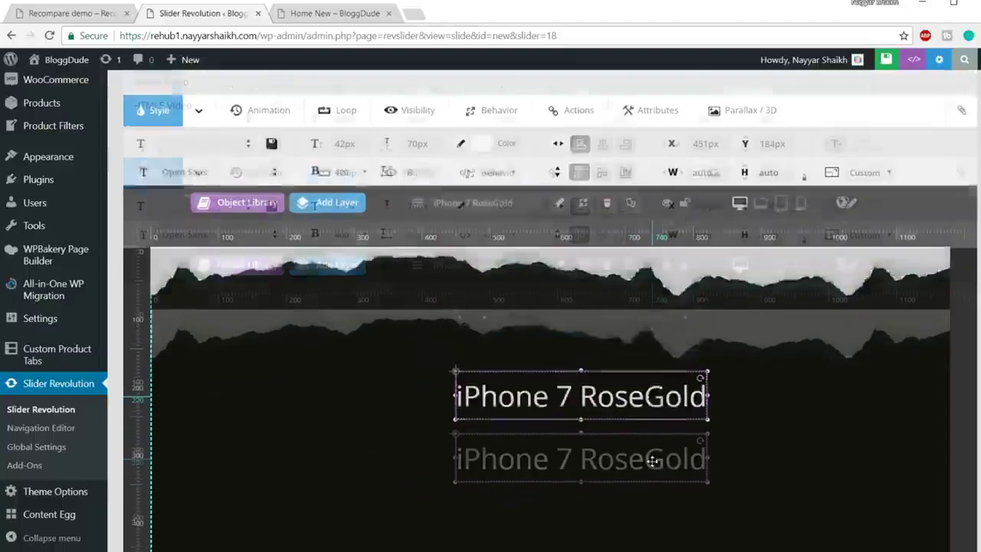
{"action": "key", "text": "ctrl+minus"}
{"action": "key", "text": "ctrl+minus"}
{"action": "left_click_drag", "start_coordinate": [559, 282], "coordinate": [554, 237]}
- Add a text layer reading 'Checkout the New iPhone!'
{"action": "left_click", "coordinate": [62, 11]}
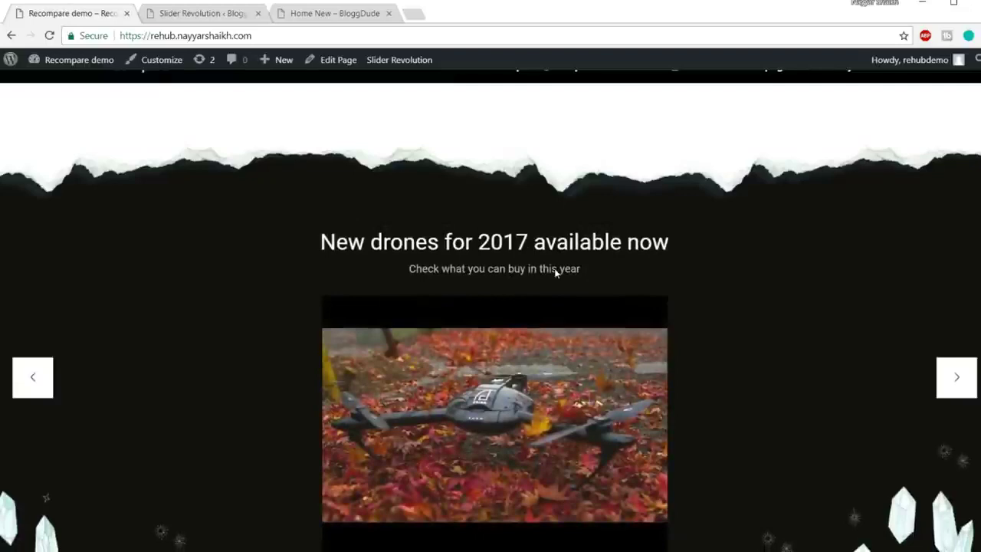
{"action": "left_click", "coordinate": [187, 4]}
{"action": "scroll", "coordinate": [537, 307], "scroll_direction": "up", "scroll_amount": 2}
{"action": "mouse_move", "coordinate": [367, 203]}
{"action": "left_click", "coordinate": [366, 219]}
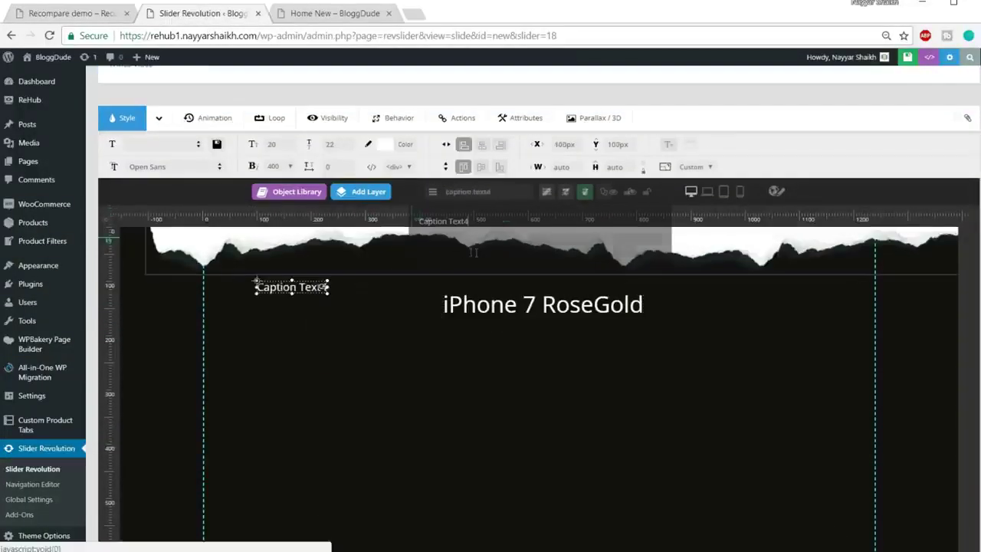
{"action": "key", "text": "ctrl+a"}
{"action": "type", "text": "Ch"}
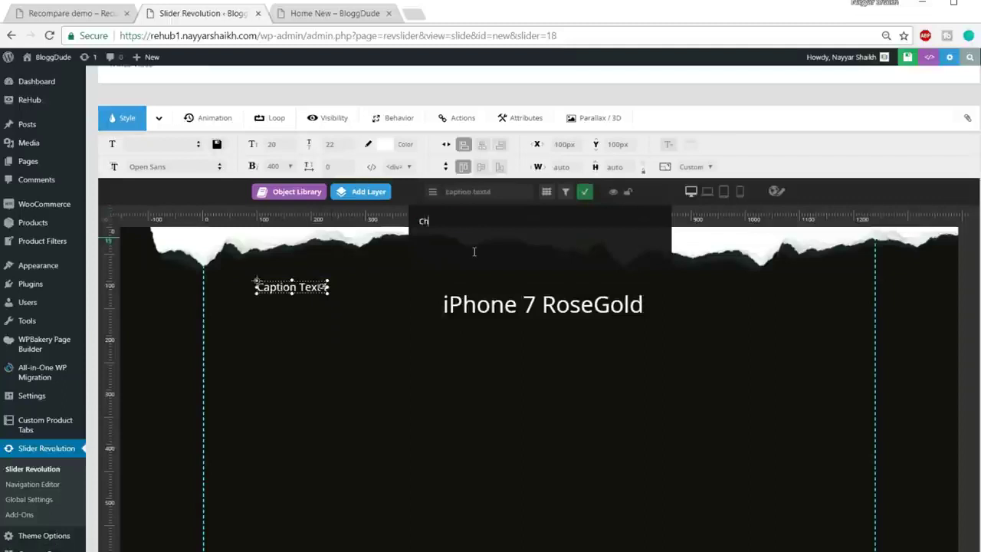
{"action": "type", "text": "eckout th"}
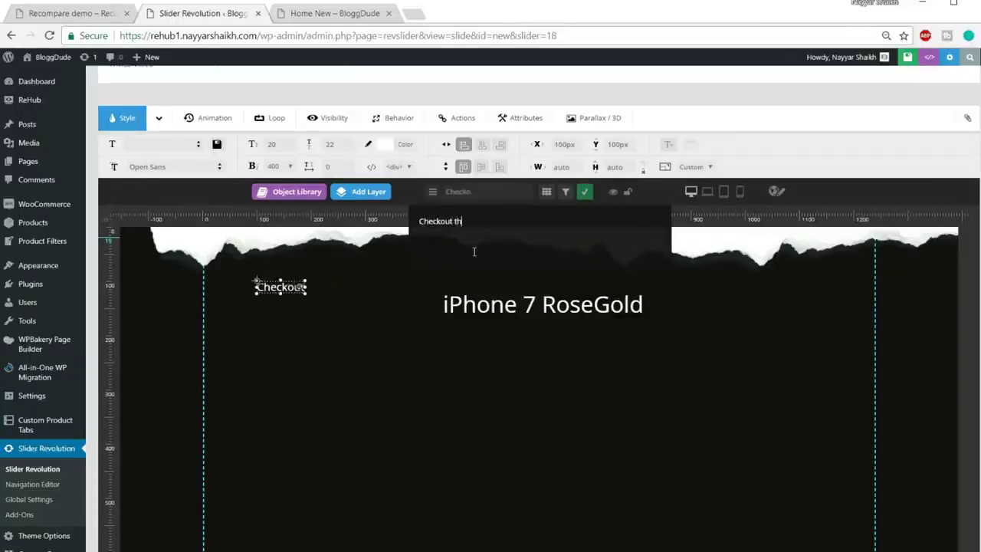
{"action": "type", "text": "e New iPhone"}
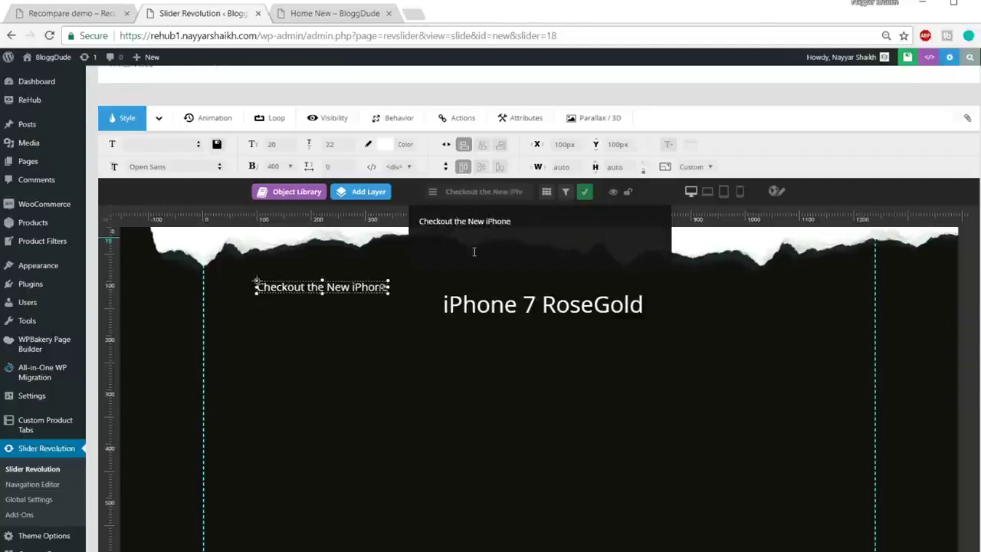
{"action": "type", "text": "!"}
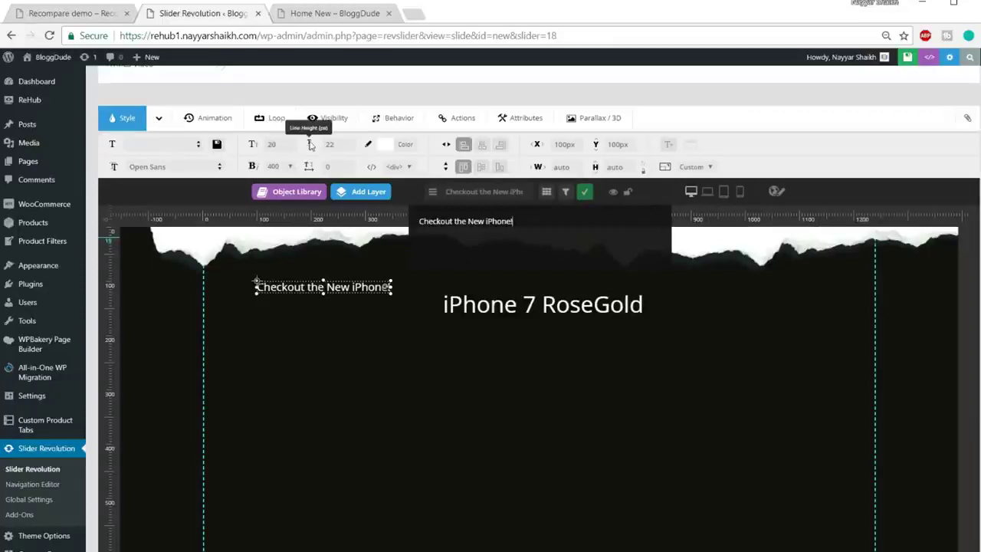
- Set the subtitle's 22px line height and centre it under the iPhone title
{"action": "left_click", "coordinate": [342, 145]}
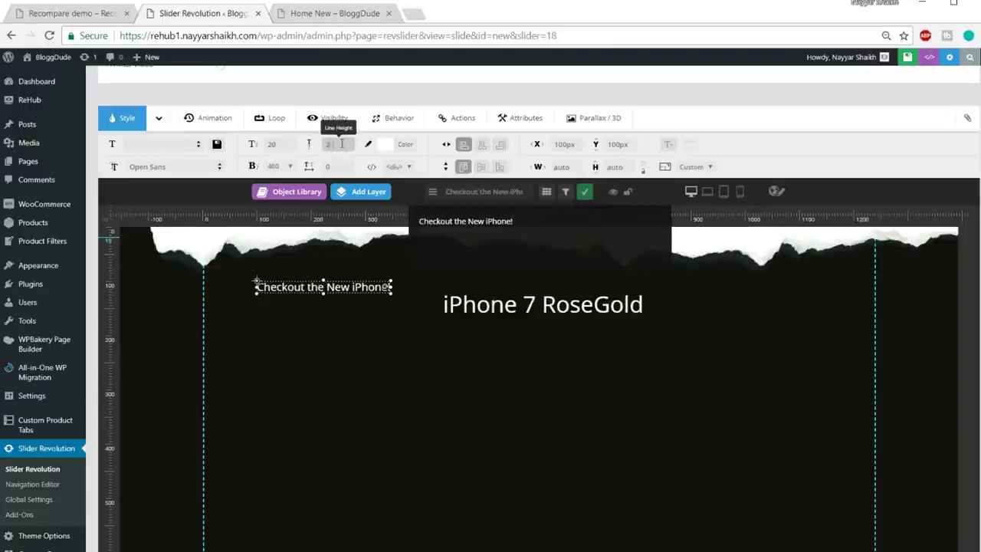
{"action": "mouse_move", "coordinate": [311, 285]}
{"action": "left_mouse_down"}
{"action": "mouse_move", "coordinate": [394, 327]}
{"action": "mouse_move", "coordinate": [517, 335]}
{"action": "mouse_move", "coordinate": [527, 326]}
{"action": "left_mouse_up"}
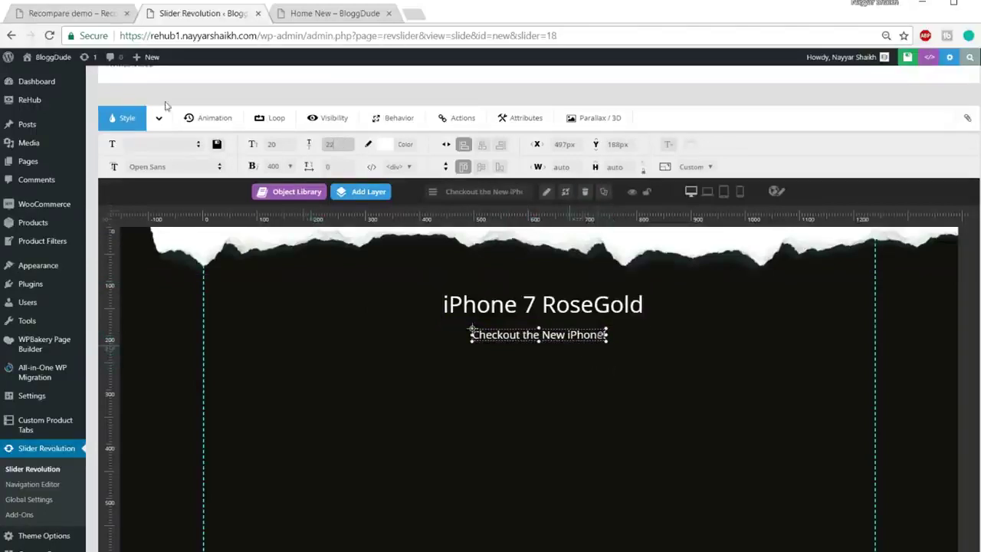
{"action": "left_click", "coordinate": [67, 15]}
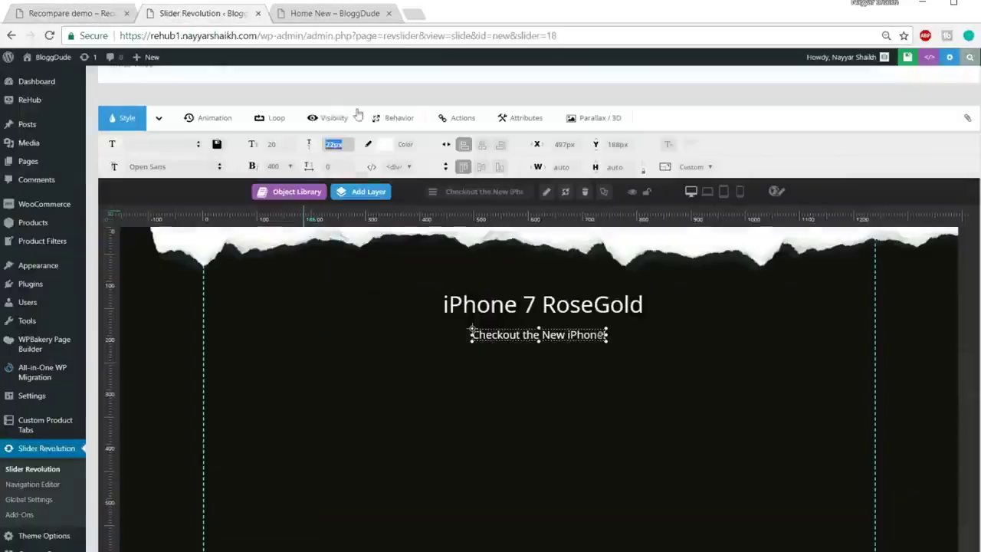
{"action": "left_click", "coordinate": [201, 13]}
{"action": "mouse_move", "coordinate": [374, 197]}
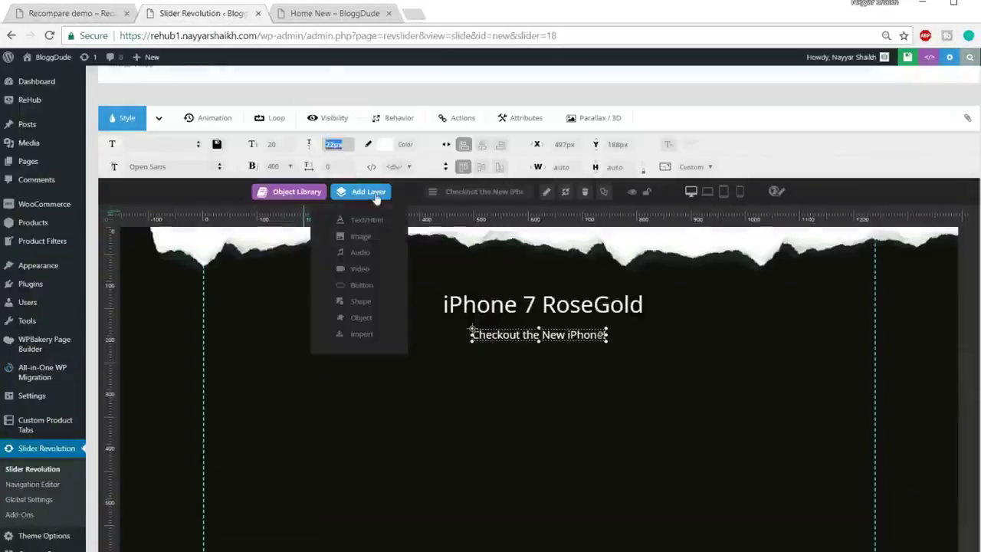
{"action": "left_click", "coordinate": [364, 269]}
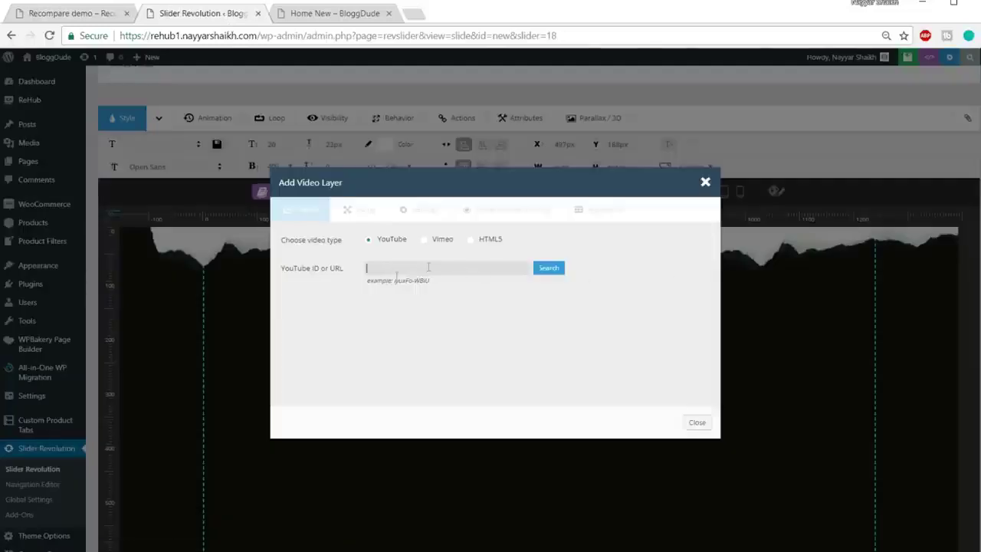
- Search YouTube for 'iphone 7 rose gold' and copy the first result's link address
{"action": "left_click", "coordinate": [415, 13]}
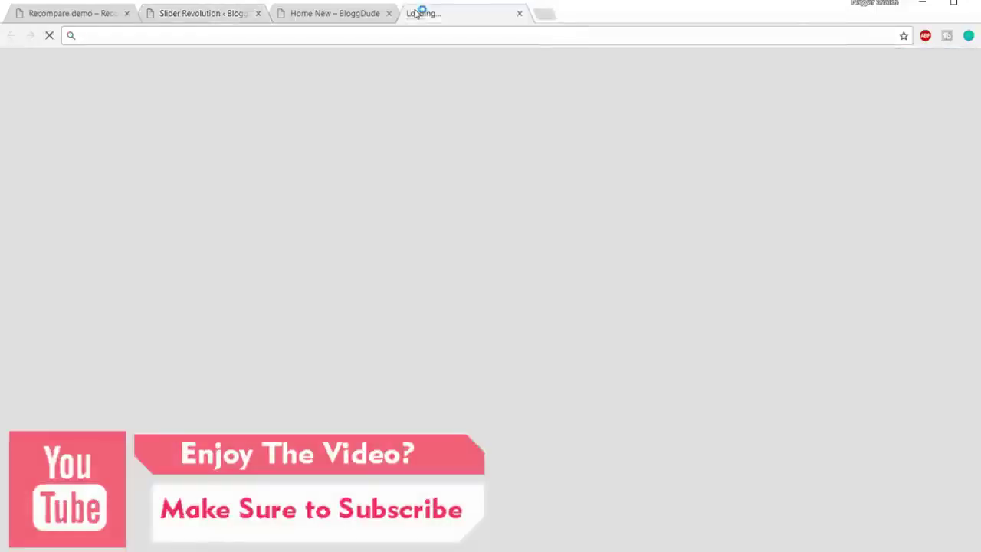
{"action": "type", "text": "y"}
{"action": "key", "text": "Return"}
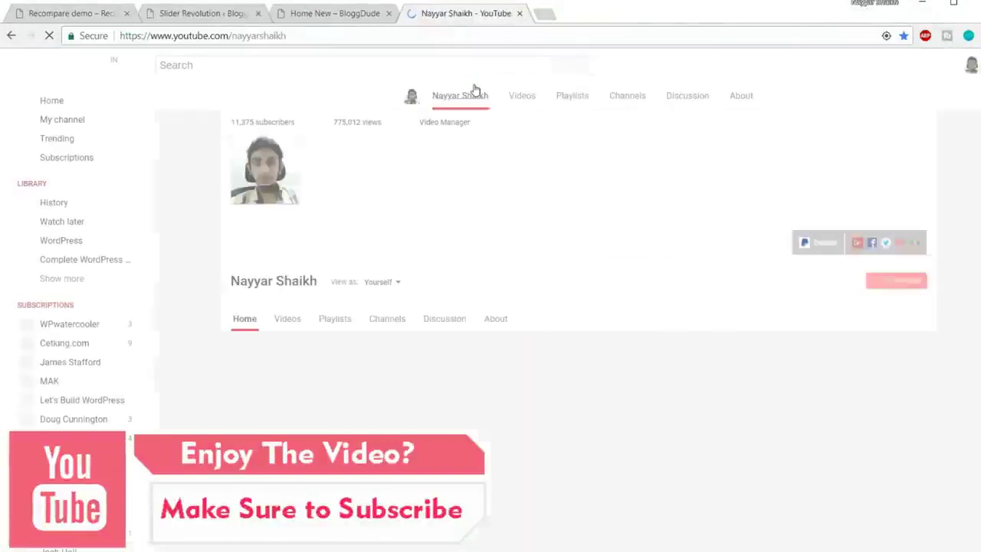
{"action": "left_click", "coordinate": [338, 65]}
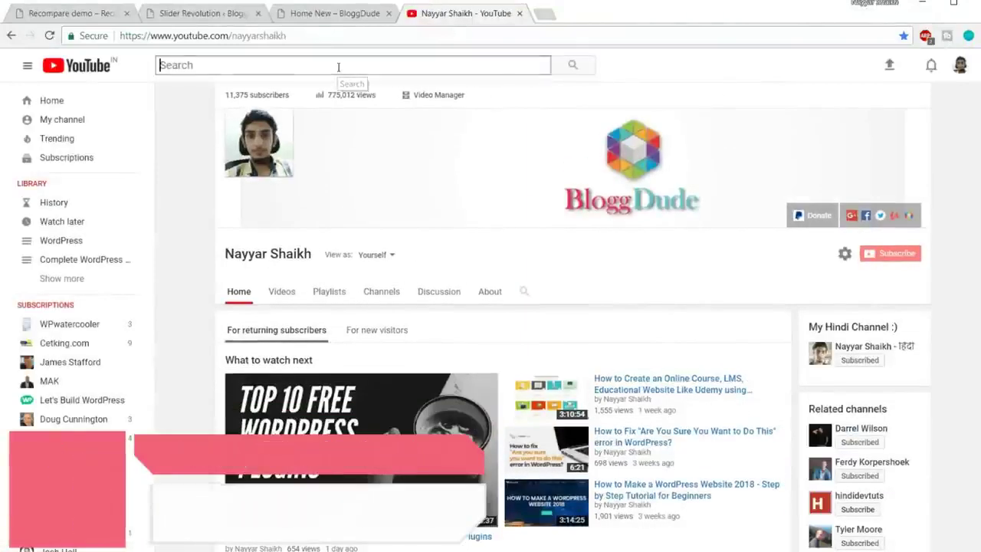
{"action": "type", "text": "iphone 7 r"}
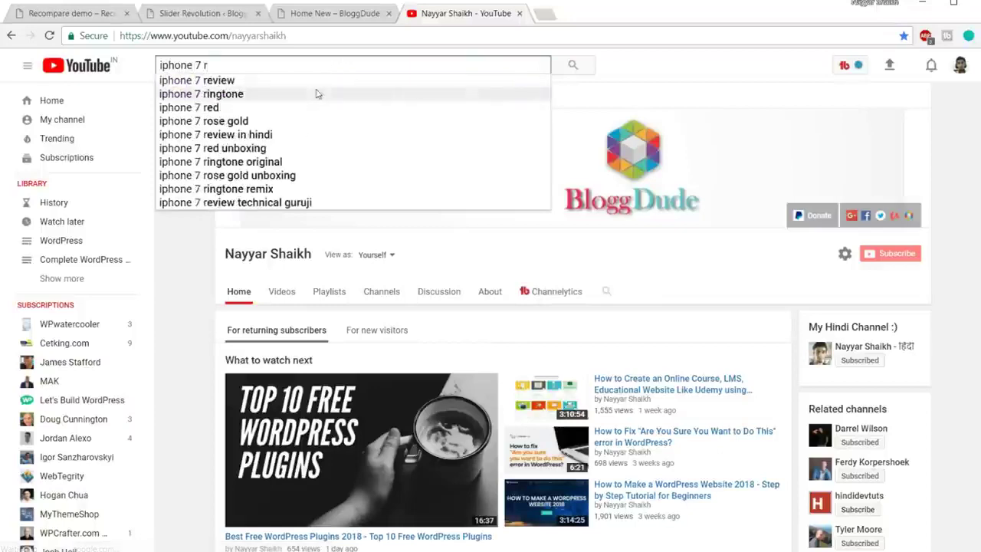
{"action": "left_click", "coordinate": [291, 121]}
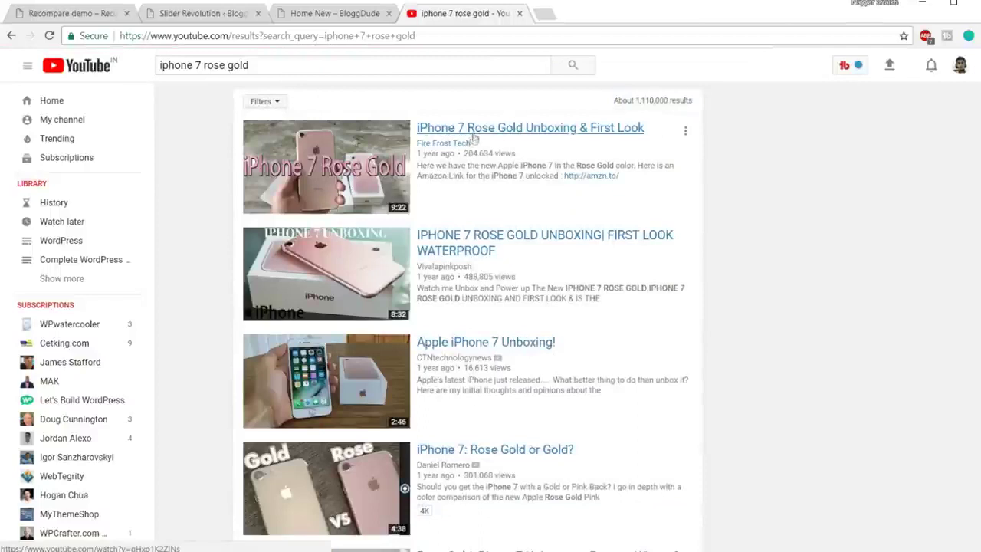
{"action": "right_click", "coordinate": [474, 138]}
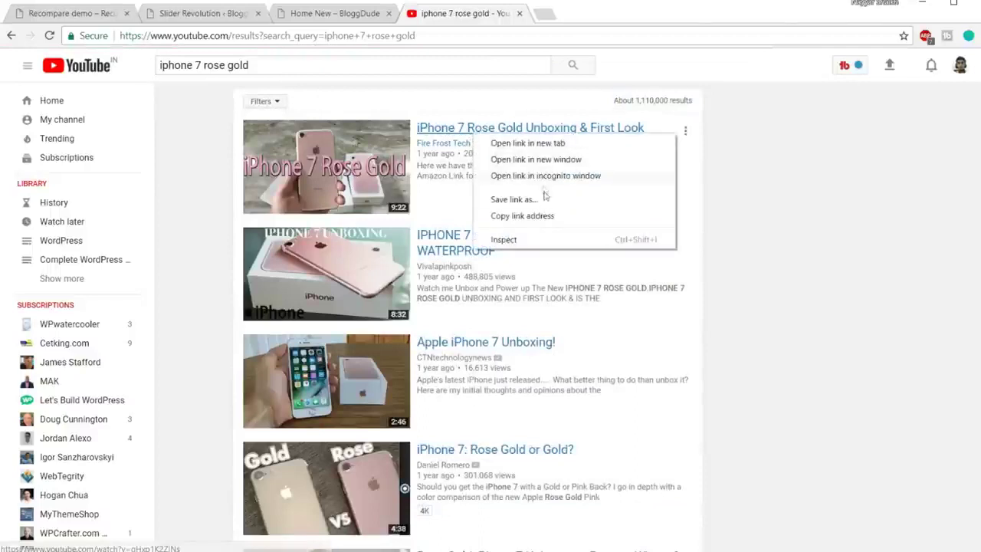
{"action": "left_click", "coordinate": [540, 216]}
- Paste the YouTube link into the video dialog and trim it to the ID qHxp1K2ZINs
{"action": "left_click", "coordinate": [224, 13]}
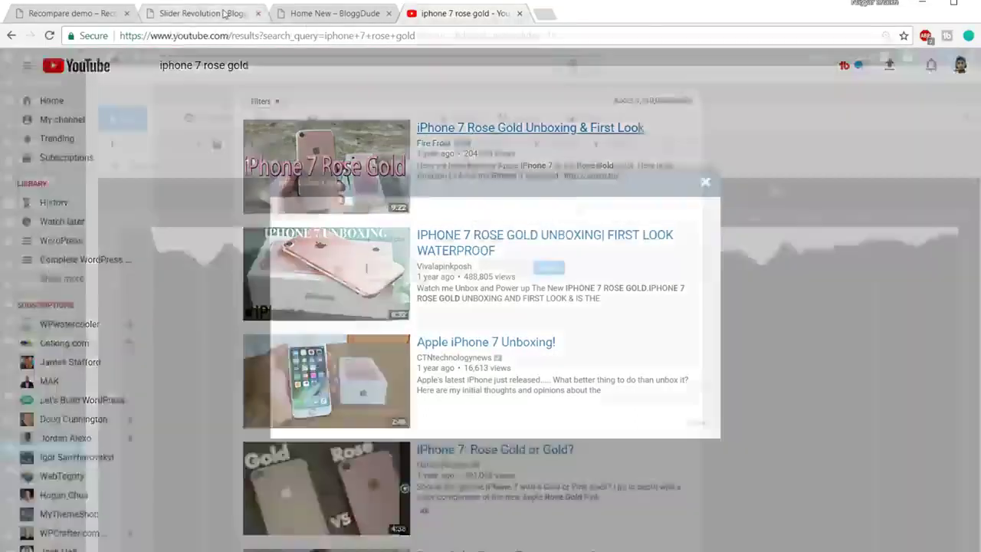
{"action": "key", "text": "ctrl+v"}
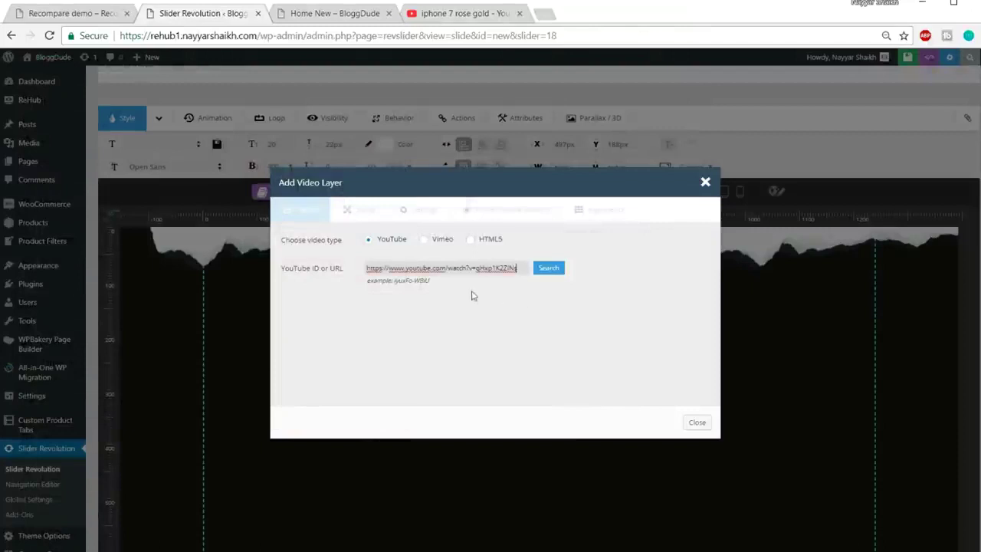
{"action": "left_click_drag", "start_coordinate": [449, 280], "coordinate": [384, 282]}
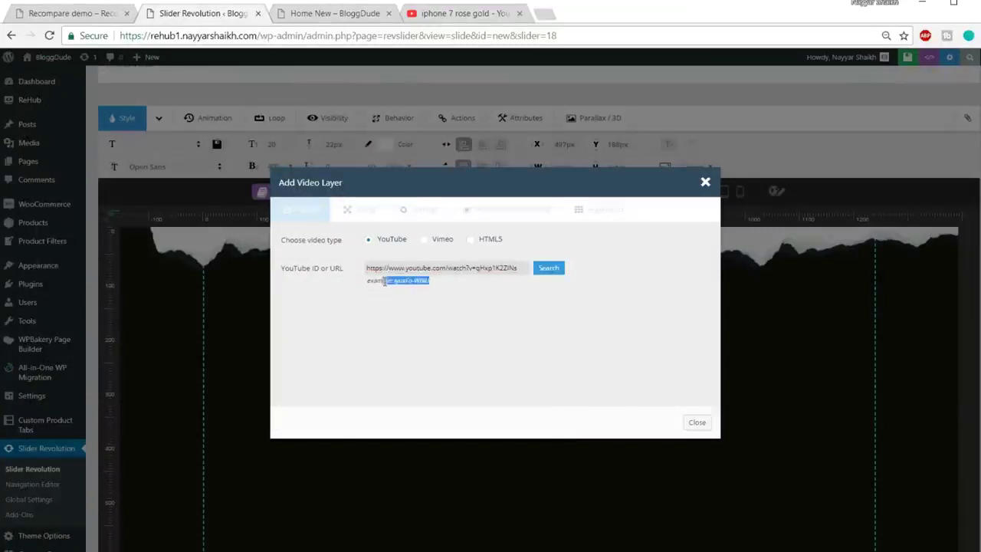
{"action": "key", "text": "ctrl+plus"}
{"action": "key", "text": "ctrl+plus"}
{"action": "key", "text": "ctrl+plus"}
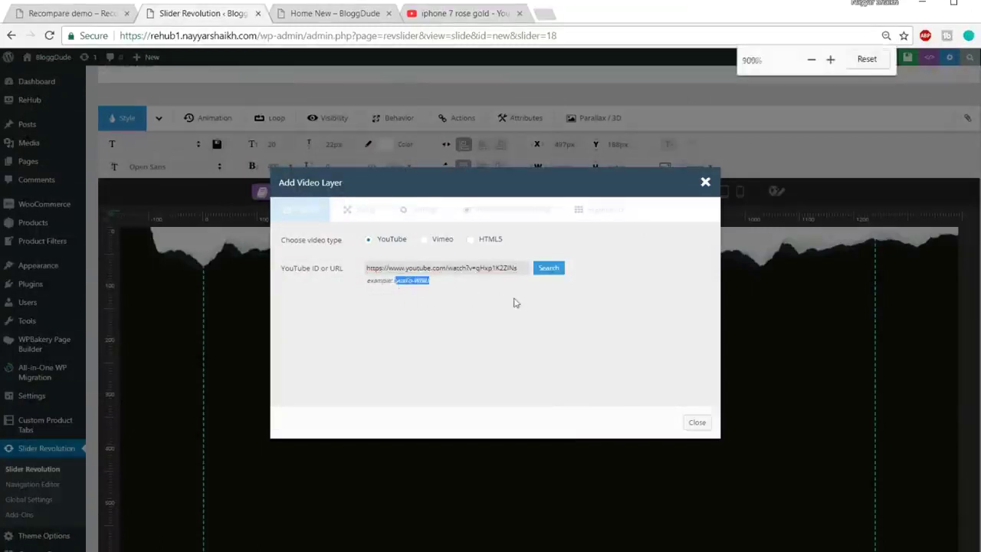
{"action": "key", "text": "ctrl+minus"}
{"action": "key", "text": "ctrl+minus"}
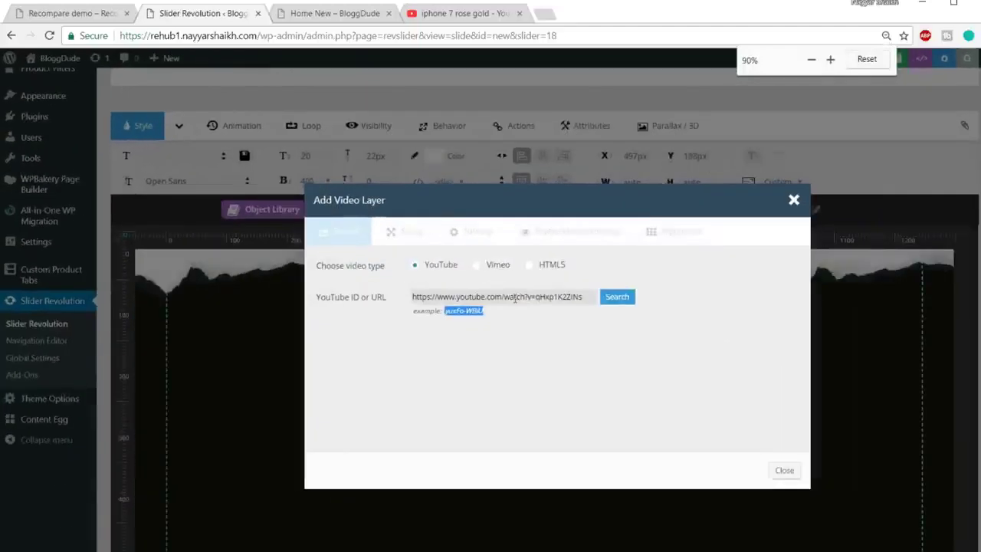
{"action": "key", "text": "ctrl+plus"}
{"action": "left_click", "coordinate": [525, 352]}
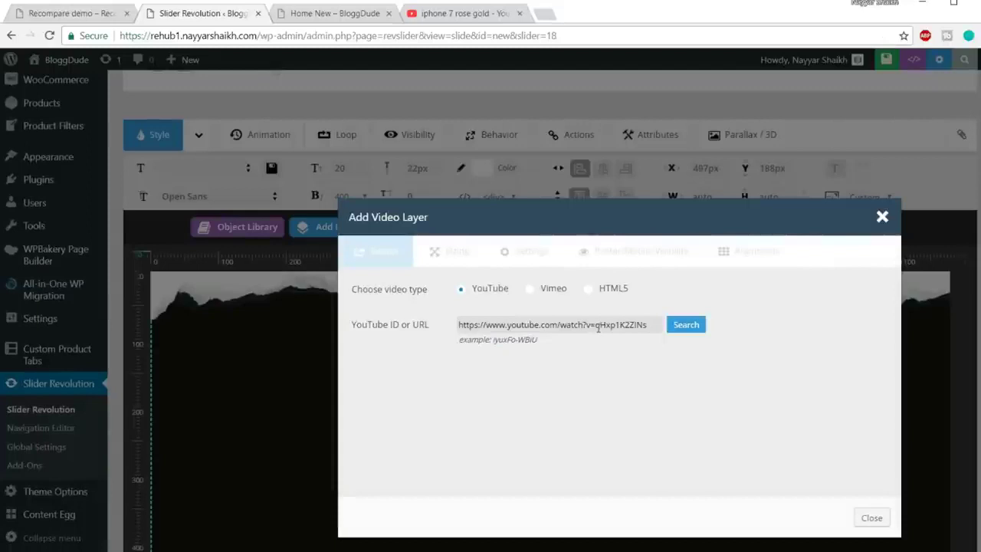
{"action": "left_click_drag", "start_coordinate": [597, 326], "coordinate": [375, 331]}
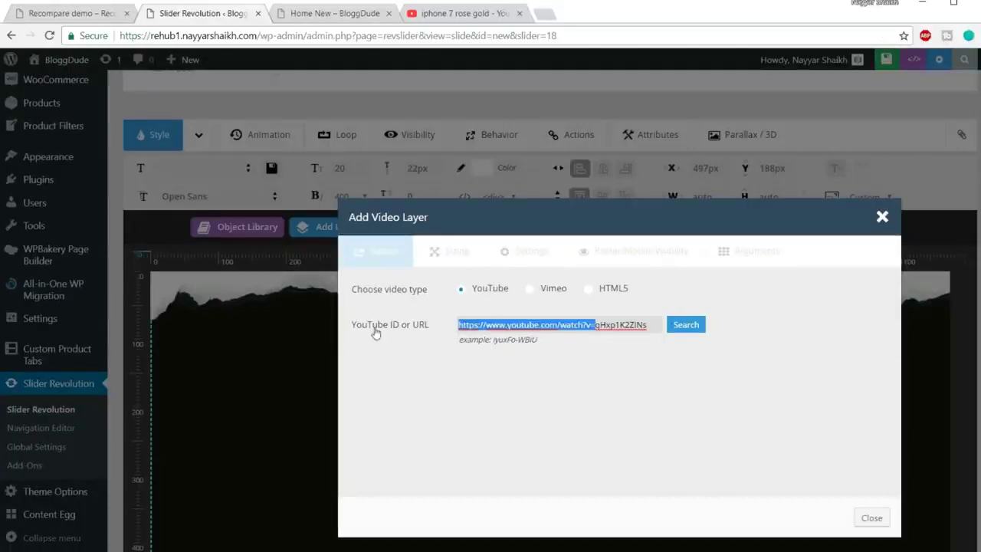
{"action": "key", "text": "BackSpace"}
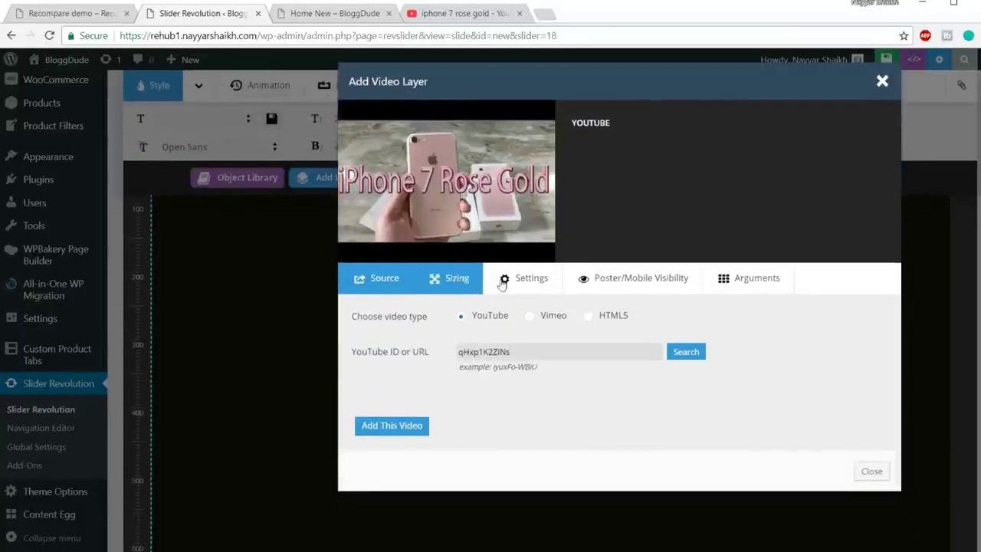
- Turn on Allow FullScreen in the video settings and add the video to the slide
{"action": "left_click", "coordinate": [505, 281]}
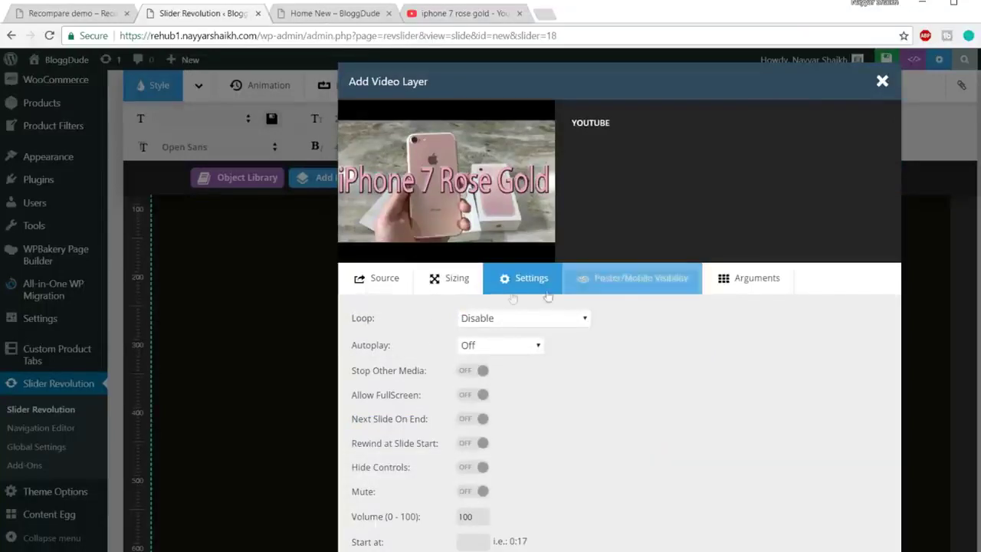
{"action": "scroll", "coordinate": [571, 381], "scroll_direction": "down", "scroll_amount": 1}
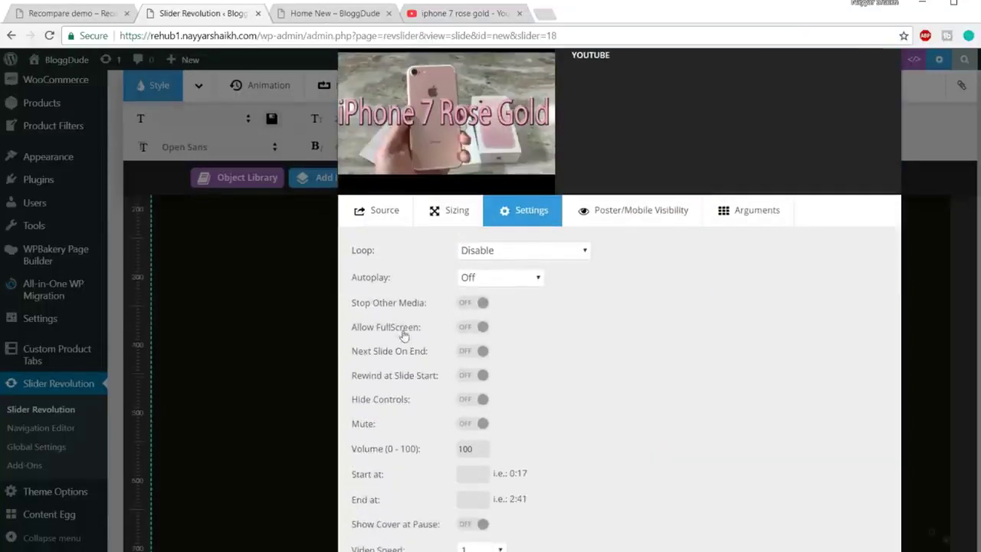
{"action": "left_click", "coordinate": [474, 328]}
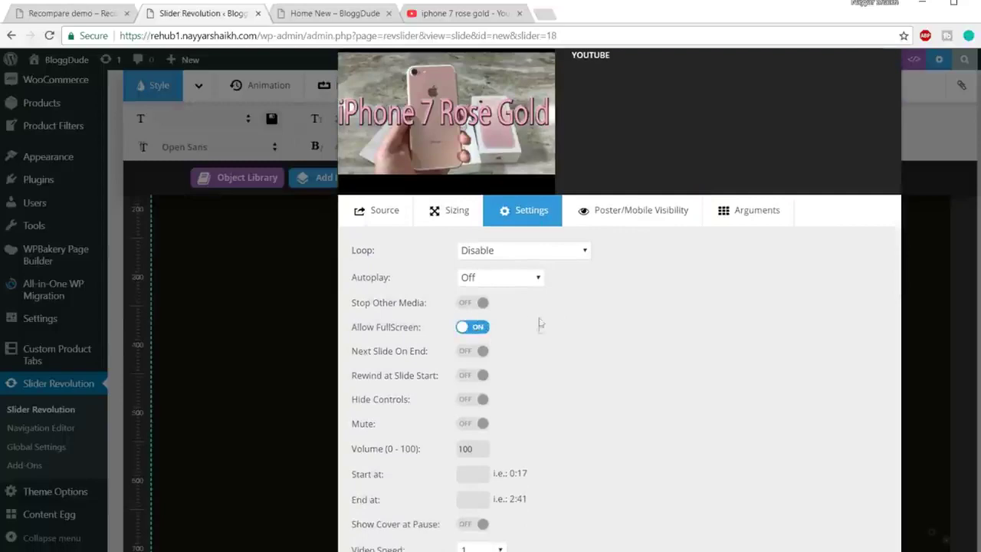
{"action": "scroll", "coordinate": [518, 306], "scroll_direction": "down", "scroll_amount": 3}
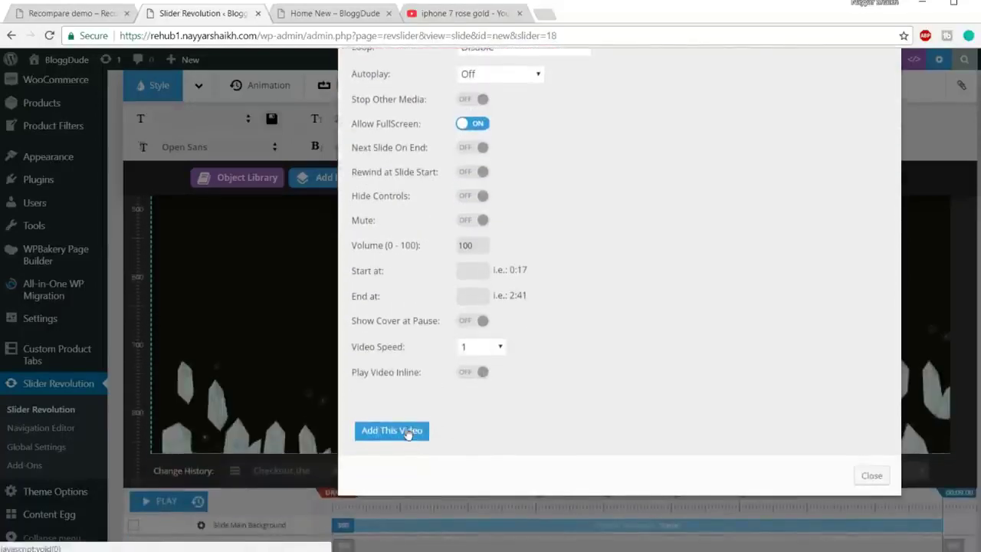
{"action": "left_click", "coordinate": [407, 430]}
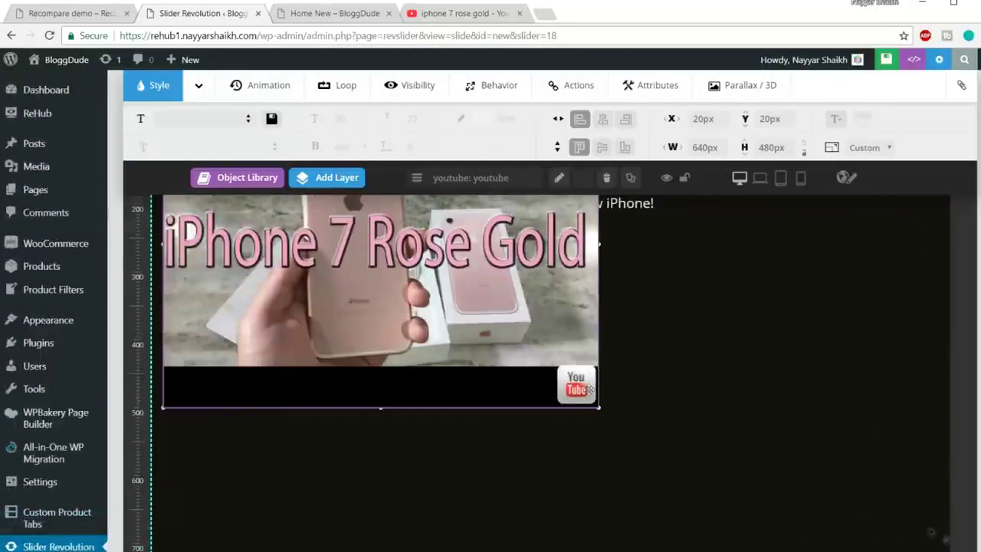
- Nudge the 640×480 px video layer below the subtitle and compare with the demo slider
{"action": "key", "text": "ctrl+minus"}
{"action": "key", "text": "ctrl+minus"}
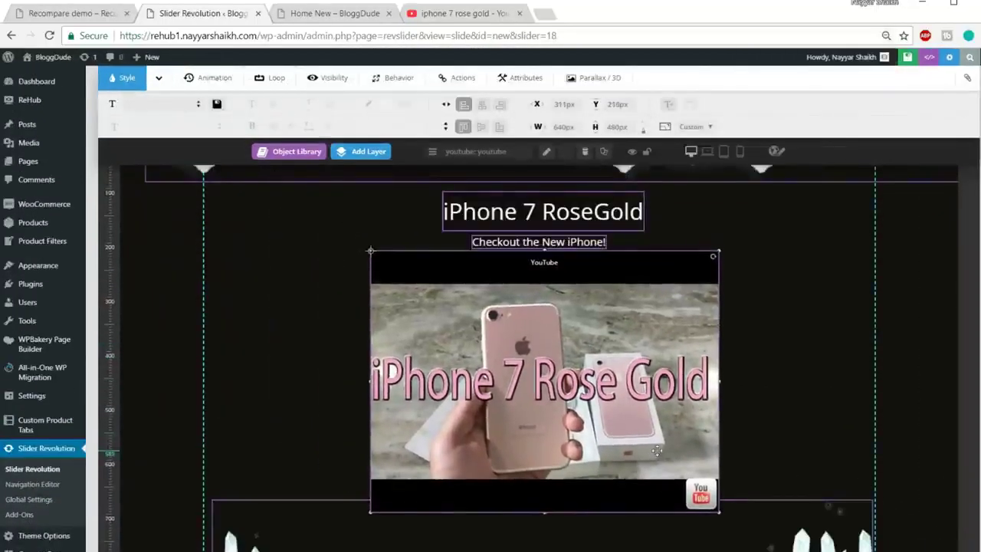
{"action": "left_click_drag", "start_coordinate": [657, 456], "coordinate": [657, 457]}
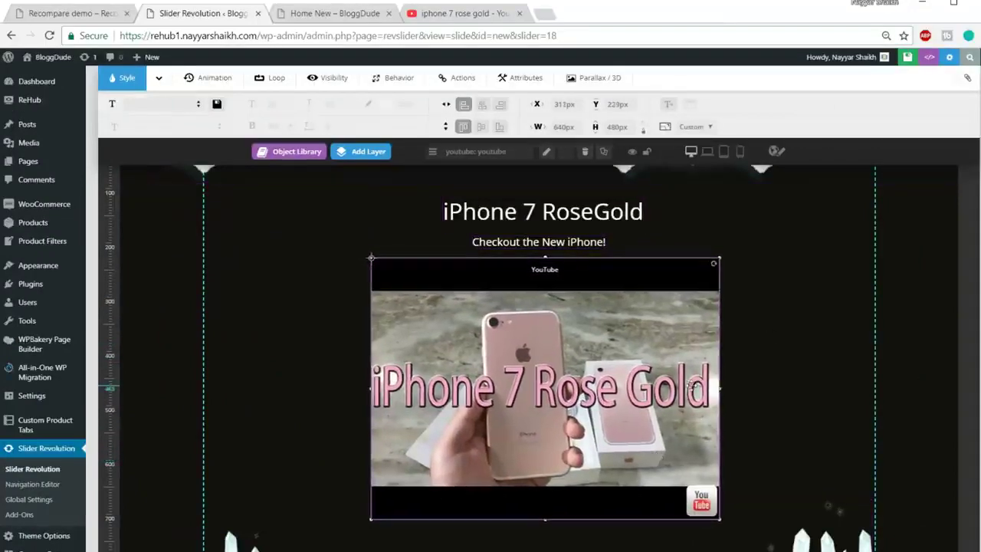
{"action": "scroll", "coordinate": [691, 385], "scroll_direction": "up", "scroll_amount": 2}
{"action": "scroll", "coordinate": [691, 386], "scroll_direction": "down", "scroll_amount": 5}
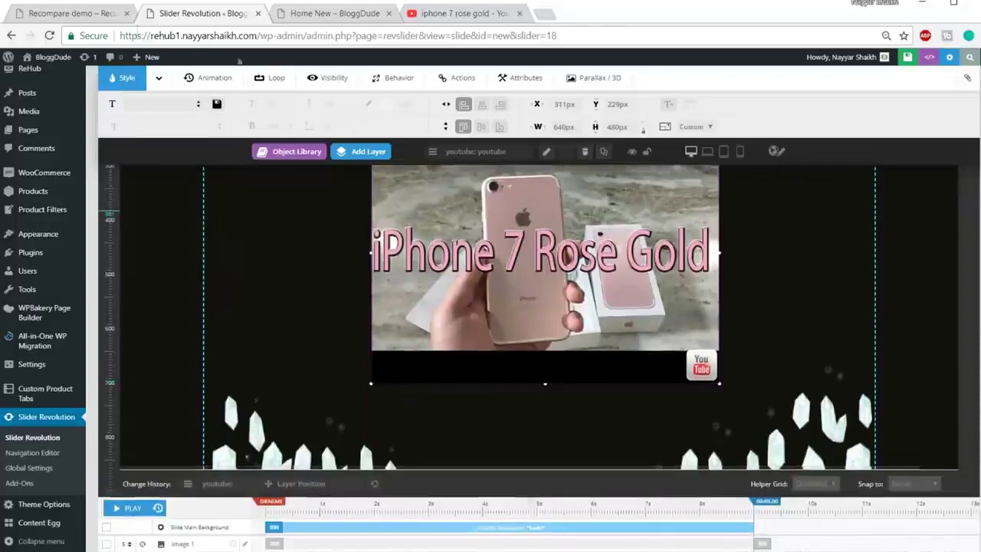
{"action": "left_click", "coordinate": [74, 15]}
{"action": "scroll", "coordinate": [583, 311], "scroll_direction": "down", "scroll_amount": 4}
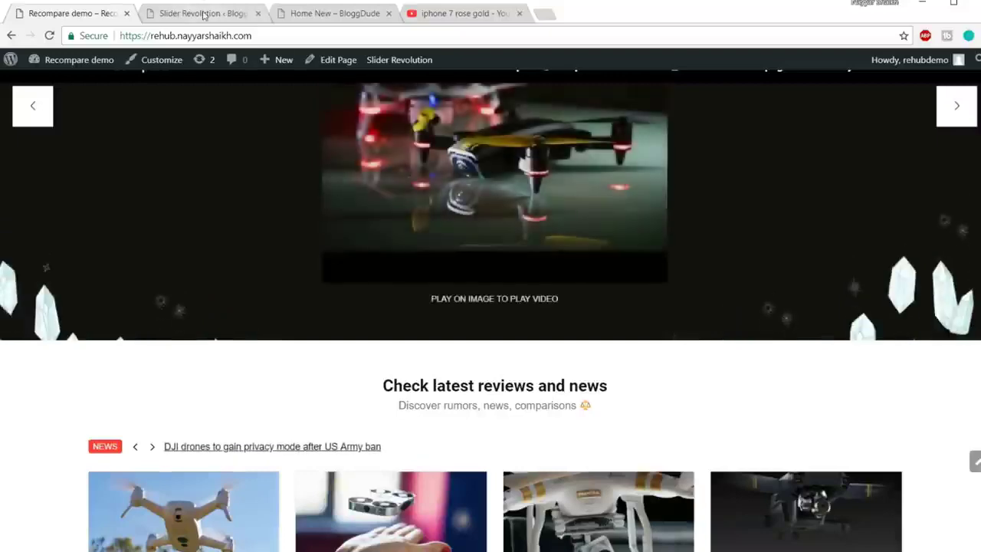
{"action": "left_click", "coordinate": [204, 15]}
- Add a text layer reading 'Click on the Image to Play the video' below the YouTube video
{"action": "mouse_move", "coordinate": [372, 151]}
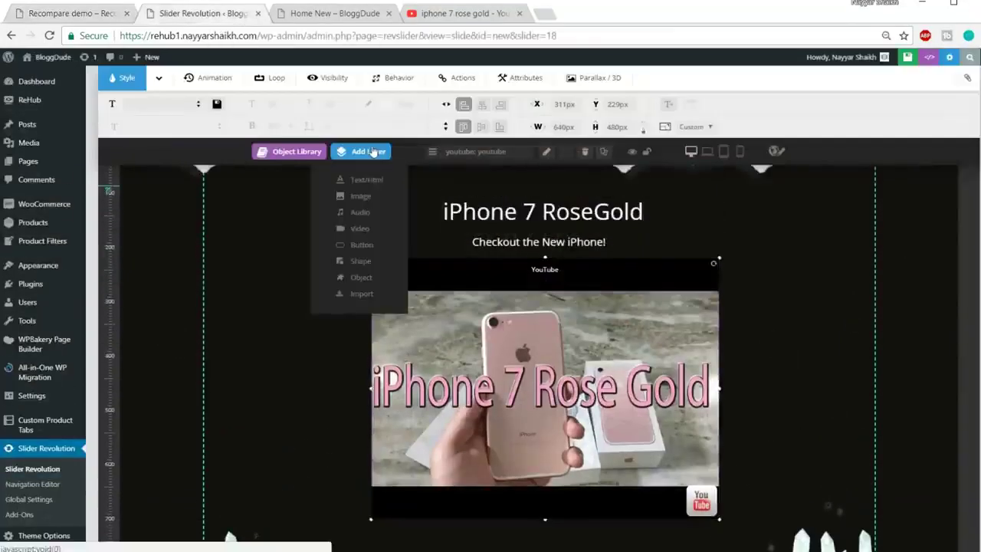
{"action": "left_click", "coordinate": [368, 180]}
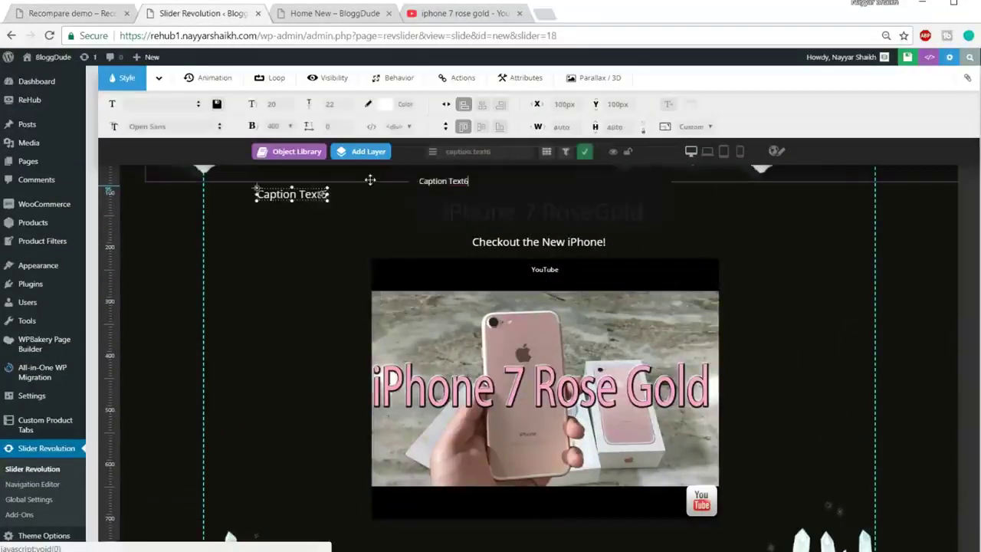
{"action": "key", "text": "ctrl+a"}
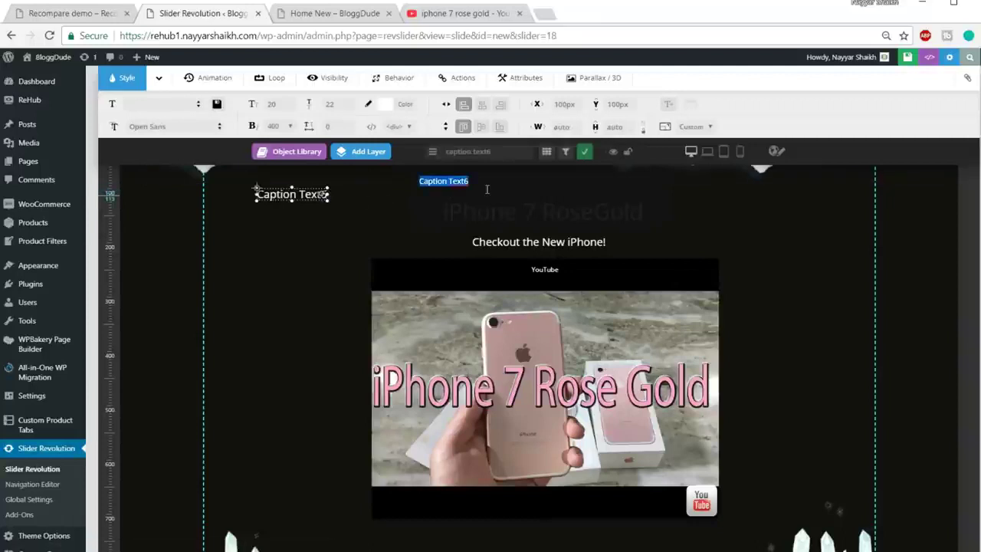
{"action": "type", "text": "Click"}
{"action": "key", "text": "BackSpace"}
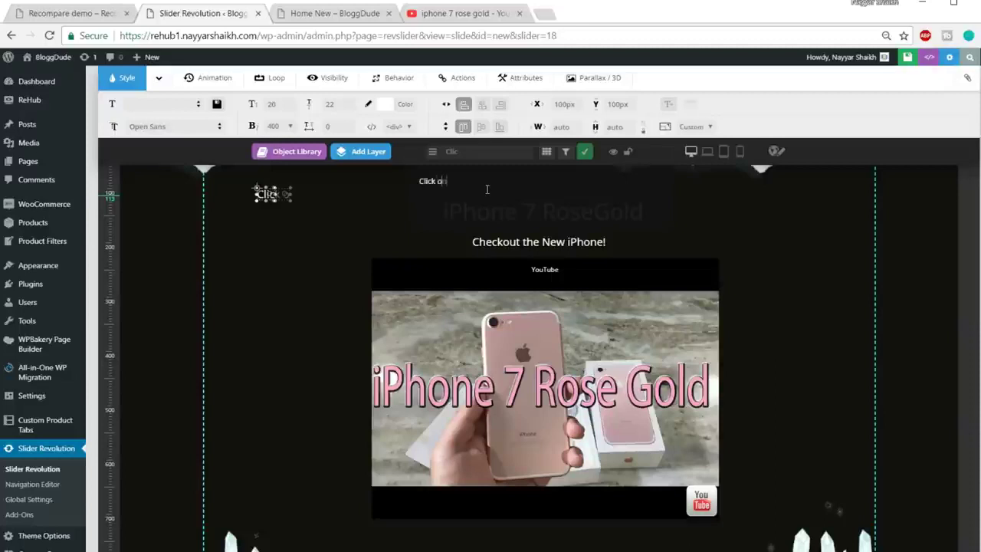
{"action": "type", "text": "k on the Imag"}
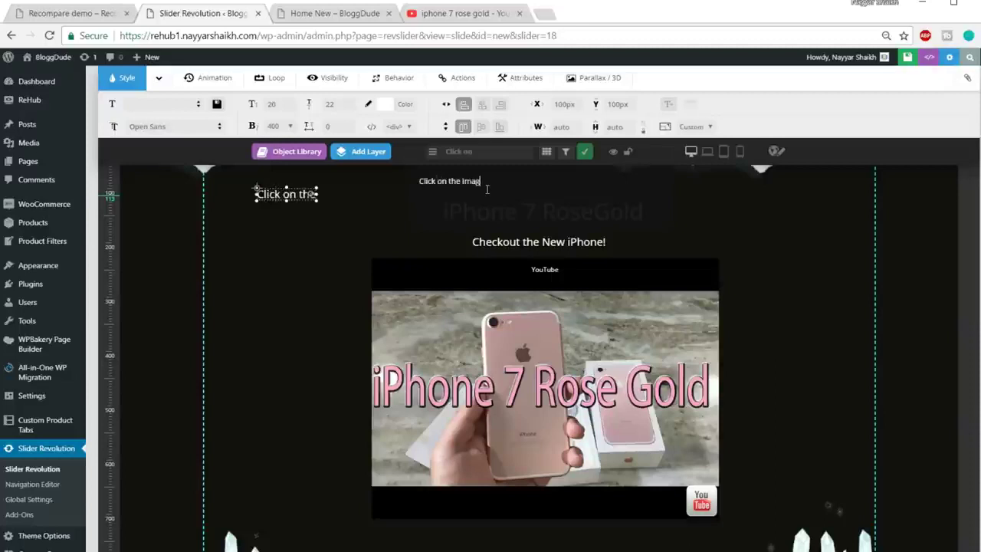
{"action": "type", "text": "e to Play the video"}
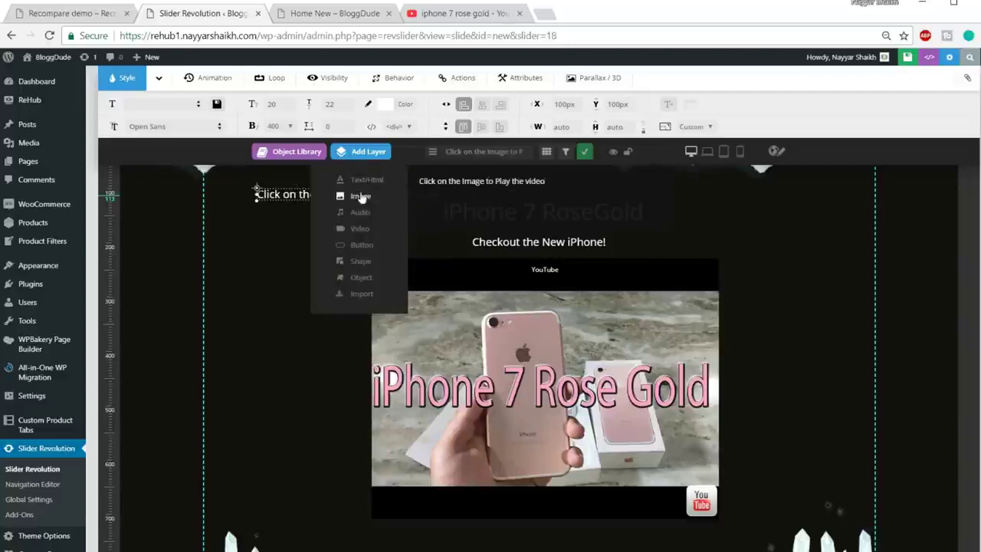
{"action": "left_click_drag", "start_coordinate": [262, 194], "coordinate": [460, 487]}
- Save the slide with the new caption layer
{"action": "scroll", "coordinate": [890, 412], "scroll_direction": "up", "scroll_amount": 2}
{"action": "scroll", "coordinate": [885, 383], "scroll_direction": "down", "scroll_amount": 3}
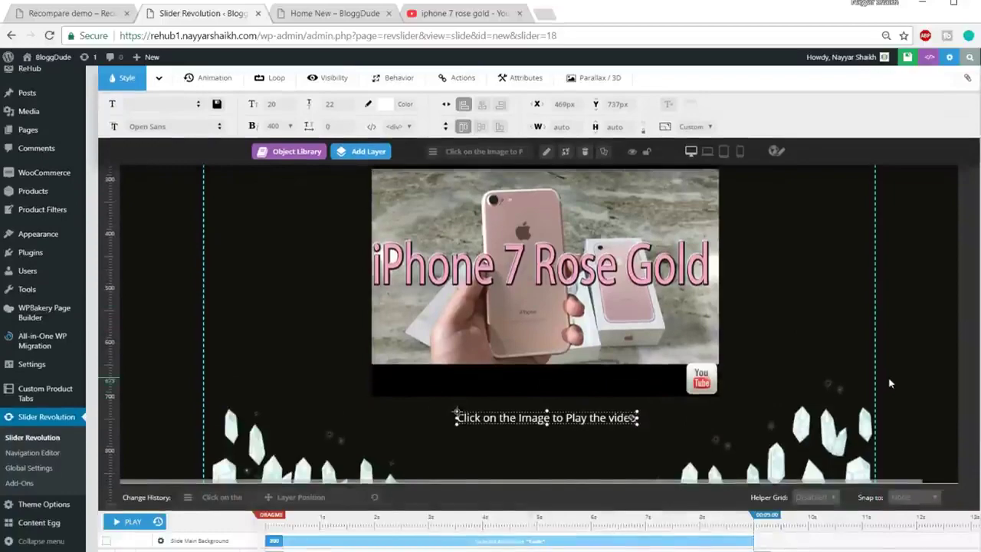
{"action": "scroll", "coordinate": [889, 383], "scroll_direction": "up", "scroll_amount": 2}
{"action": "scroll", "coordinate": [897, 191], "scroll_direction": "up", "scroll_amount": 1}
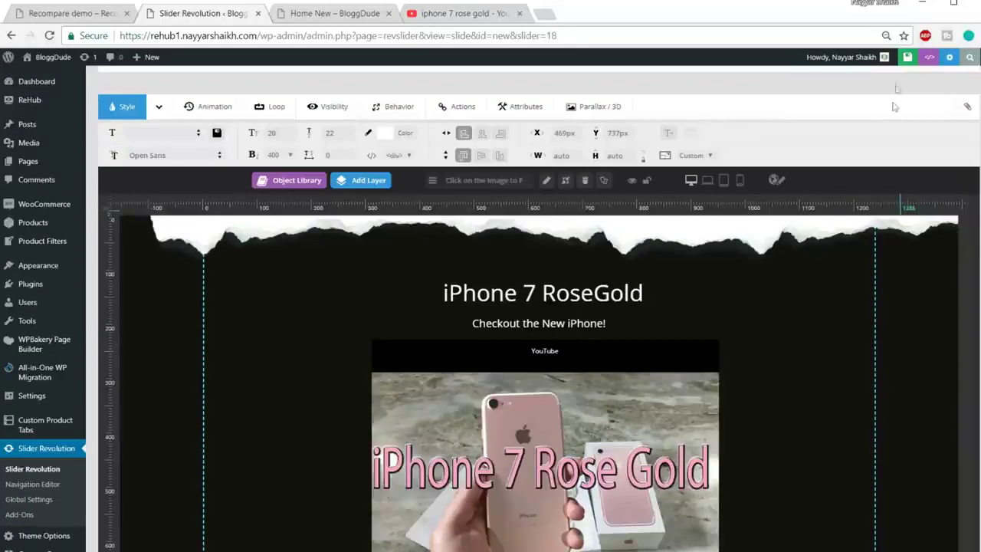
{"action": "left_click", "coordinate": [881, 57]}
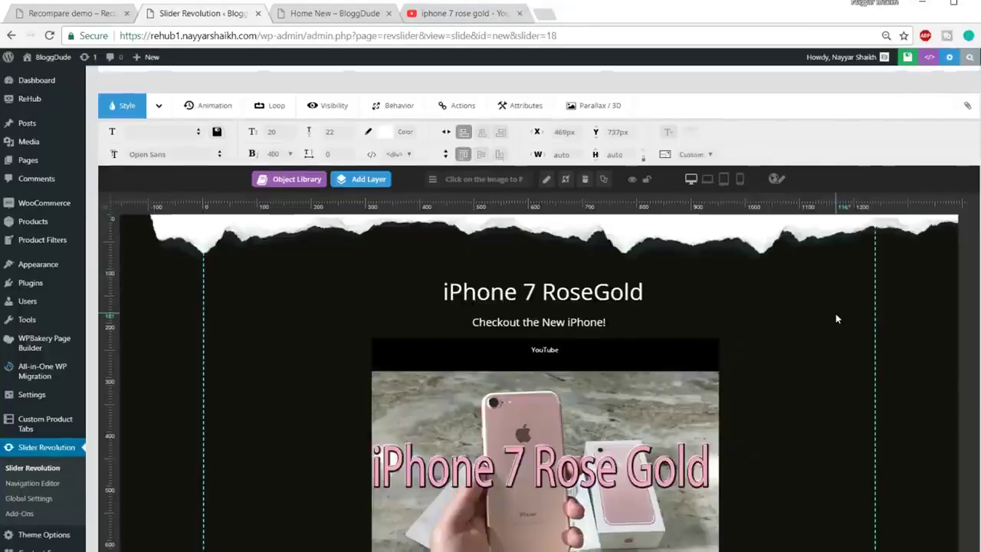
- Advance the Recompare demo slider to its next slide for comparison
{"action": "scroll", "coordinate": [836, 317], "scroll_direction": "down", "scroll_amount": 3}
{"action": "scroll", "coordinate": [836, 318], "scroll_direction": "down", "scroll_amount": 3}
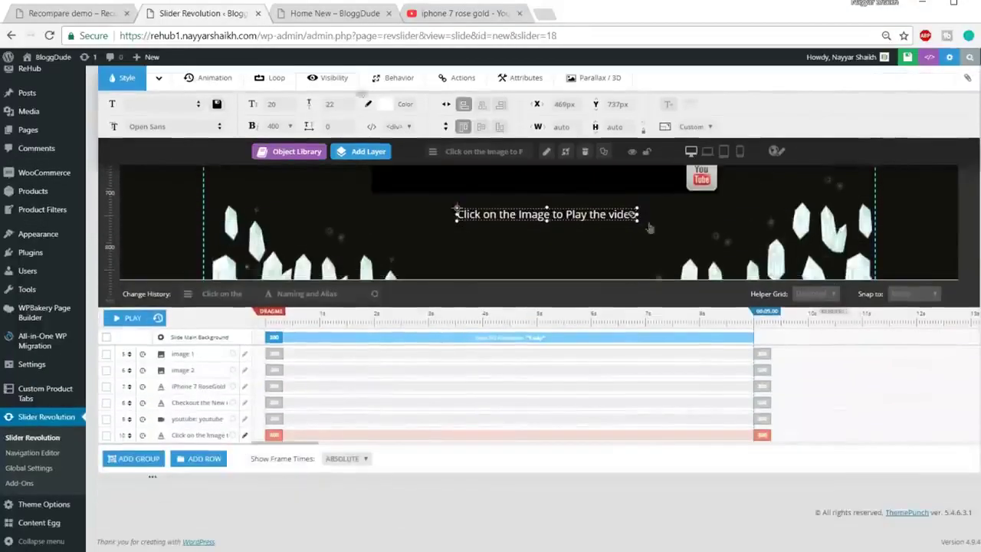
{"action": "left_click", "coordinate": [93, 15]}
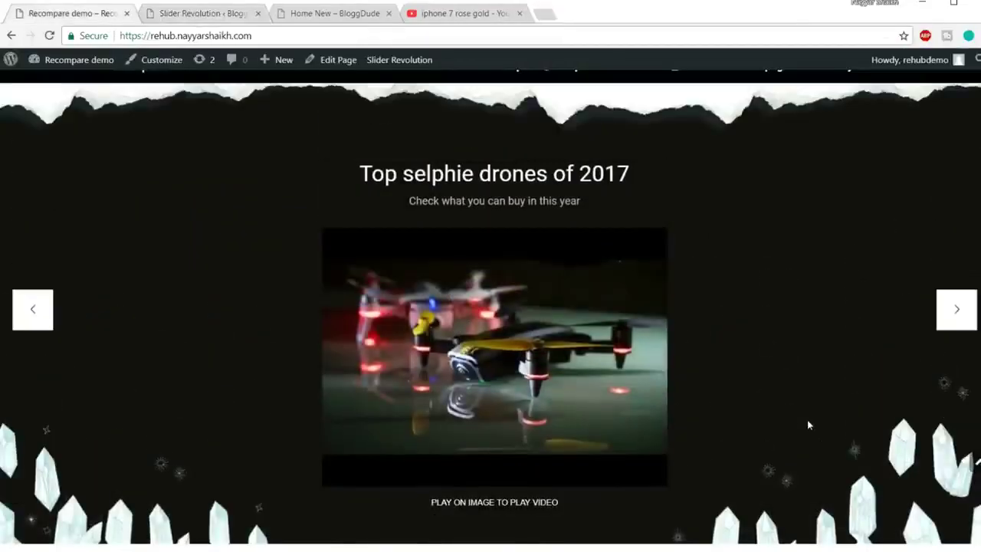
{"action": "left_click", "coordinate": [955, 320]}
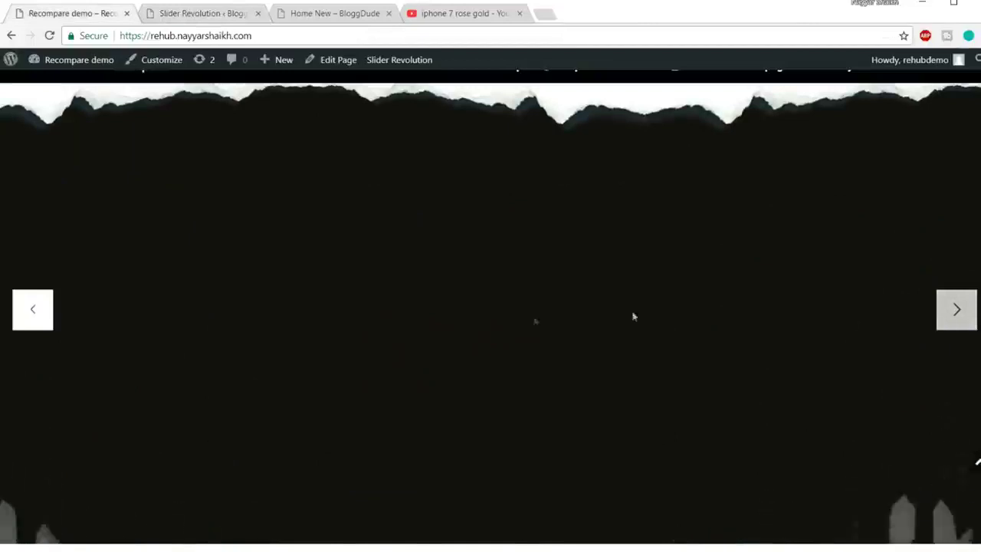
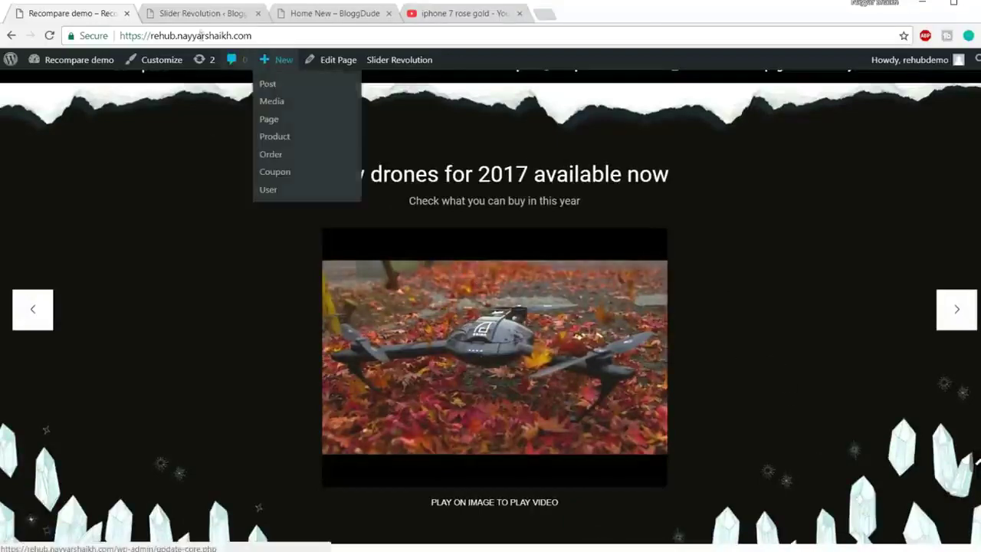
- Return to the Slider Revolution slide editor, zoom the page, and select the torn-paper image 1 layer
{"action": "left_click", "coordinate": [195, 15]}
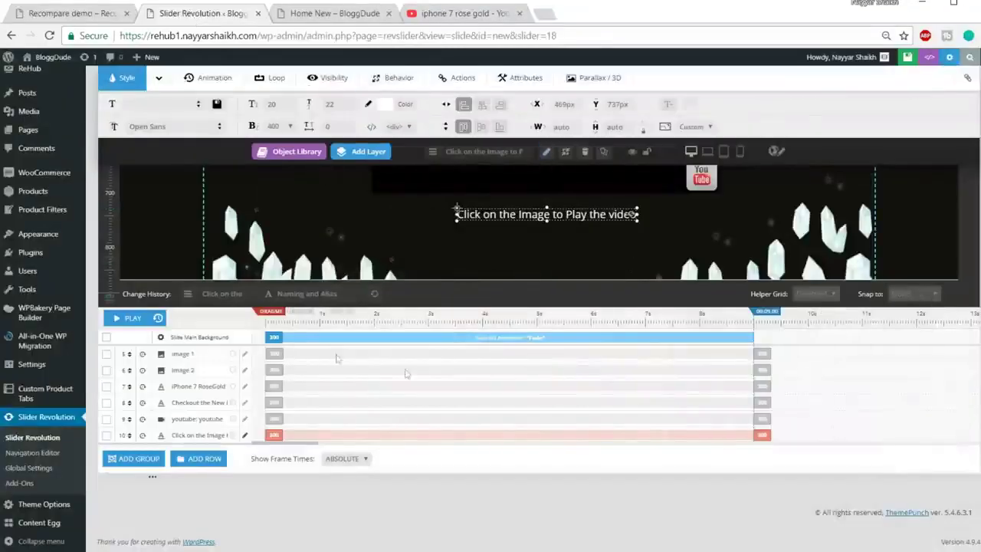
{"action": "key", "text": "ctrl+plus"}
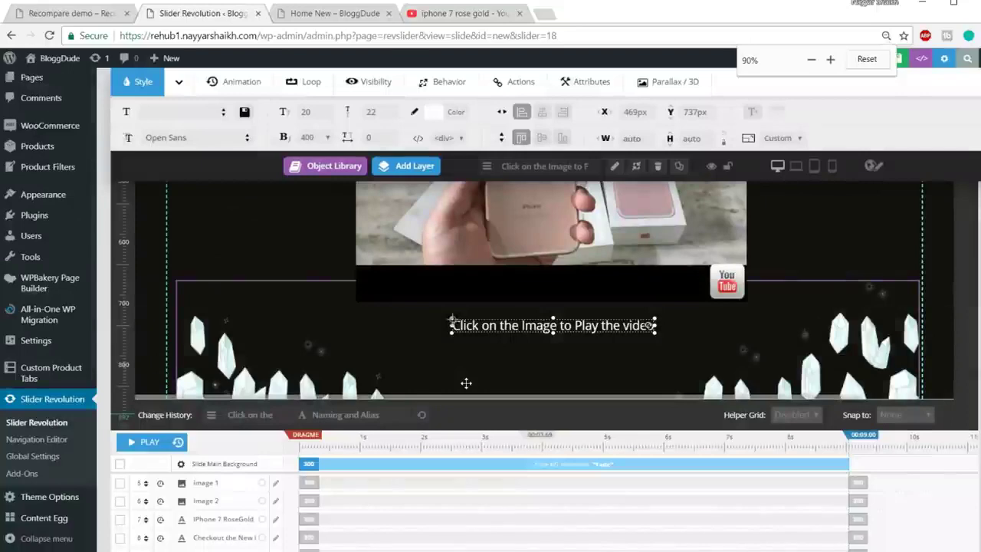
{"action": "scroll", "coordinate": [466, 383], "scroll_direction": "down", "scroll_amount": 2}
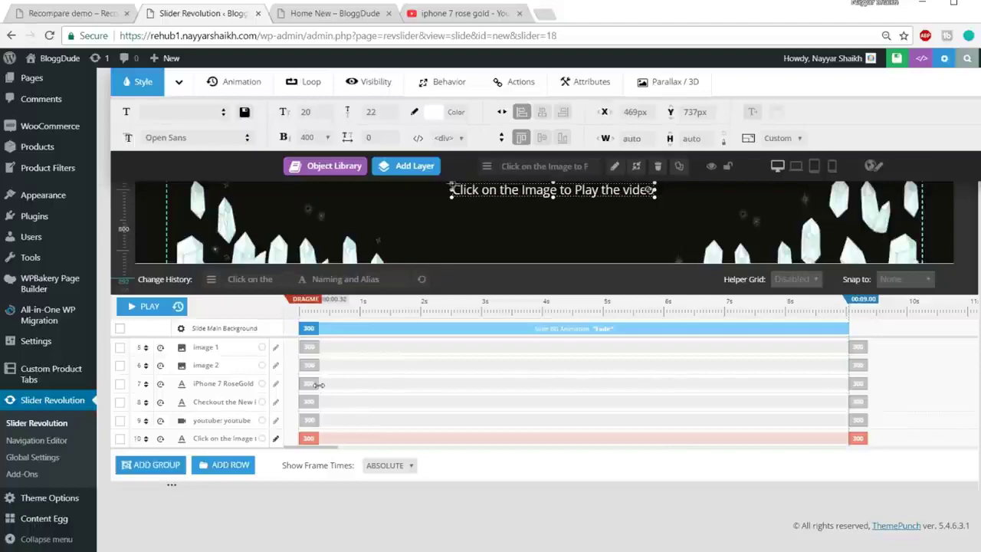
{"action": "scroll", "coordinate": [372, 403], "scroll_direction": "up", "scroll_amount": 5}
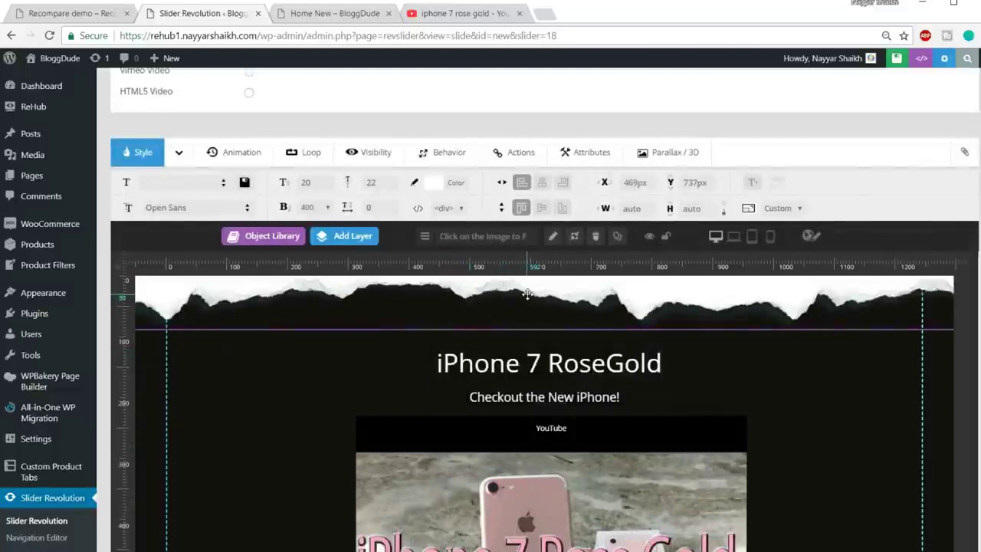
{"action": "left_click", "coordinate": [529, 294]}
{"action": "scroll", "coordinate": [529, 294], "scroll_direction": "down", "scroll_amount": 5}
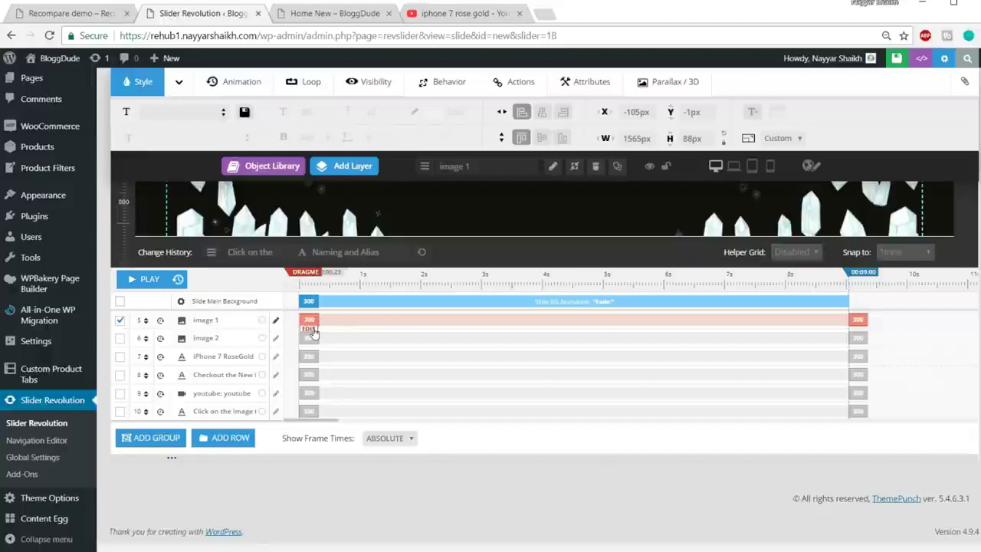
- Make image 1's entrance start at 100 ms and last 1000 ms
{"action": "left_click", "coordinate": [311, 329]}
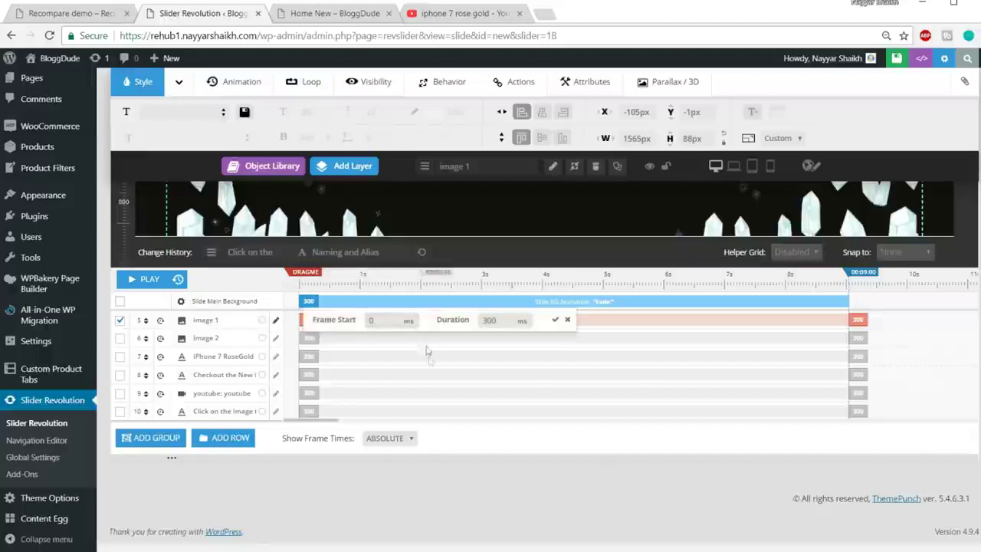
{"action": "left_click", "coordinate": [377, 320]}
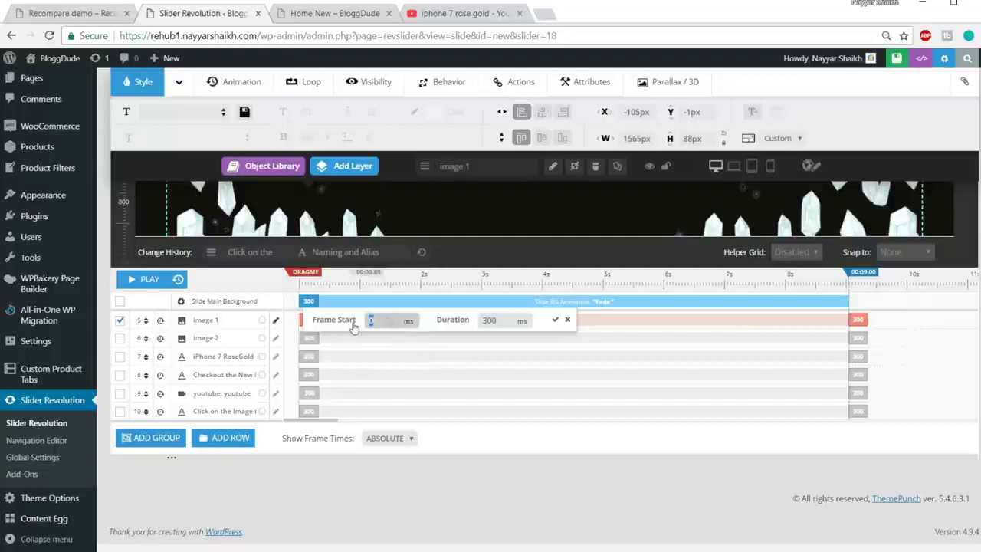
{"action": "type", "text": "1000"}
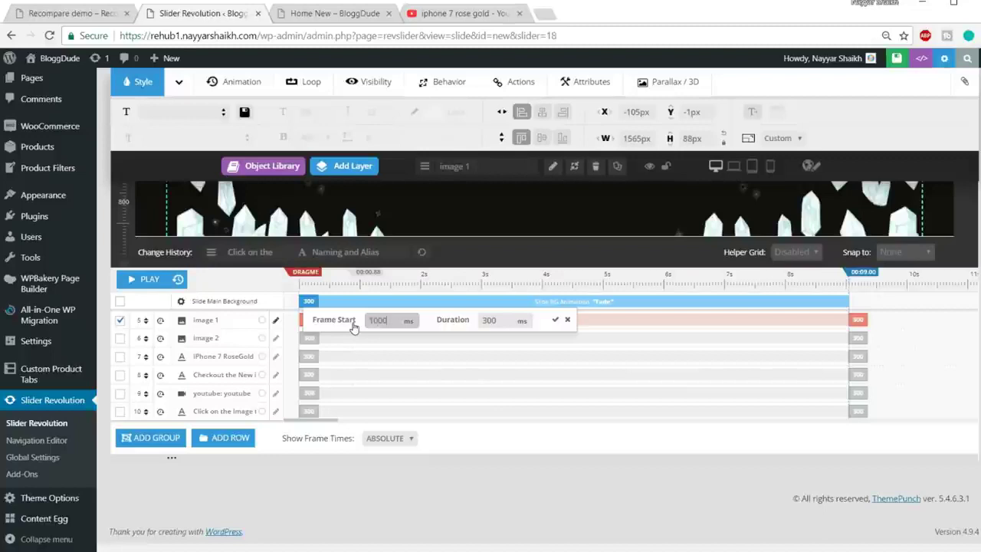
{"action": "key", "text": "ctrl+a"}
{"action": "key", "text": "BackSpace"}
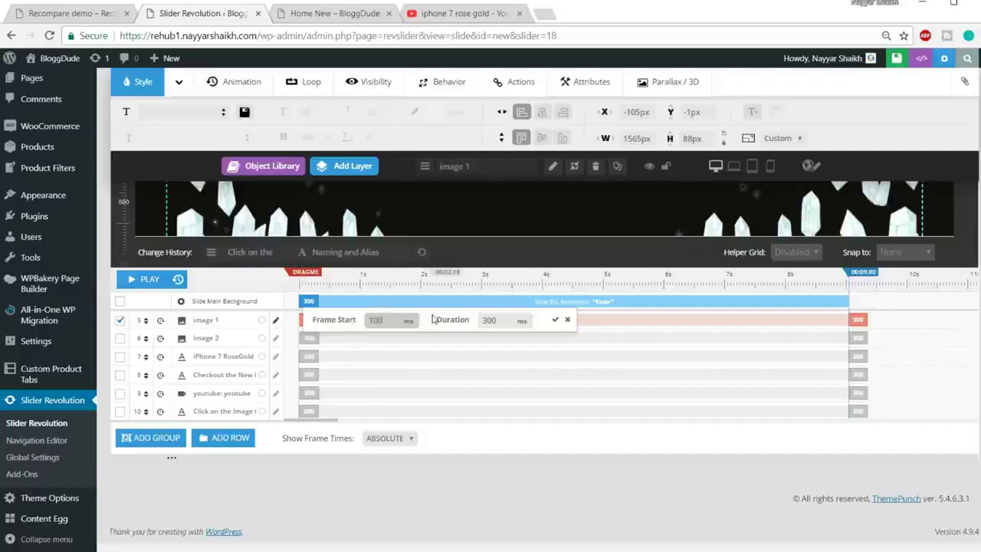
{"action": "left_click", "coordinate": [491, 320]}
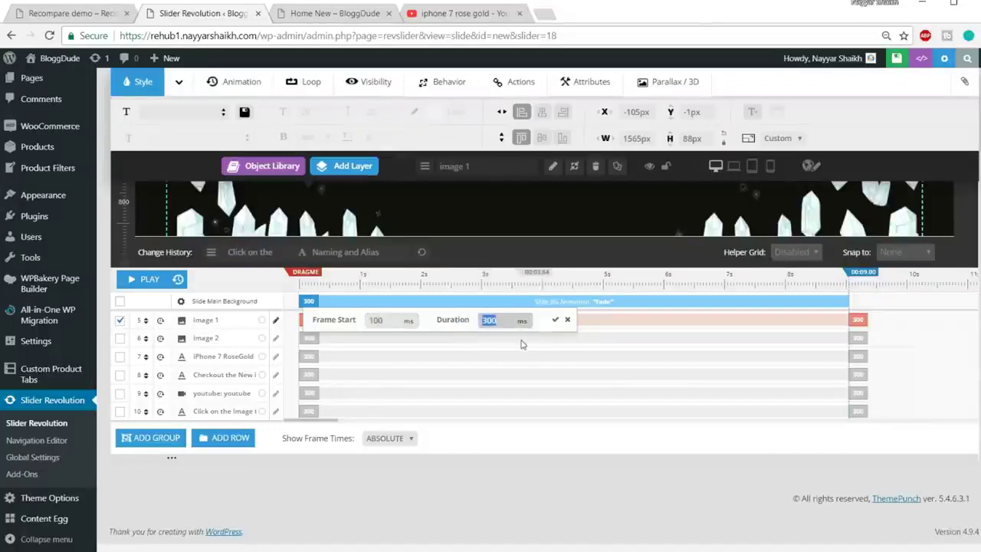
{"action": "type", "text": "10"}
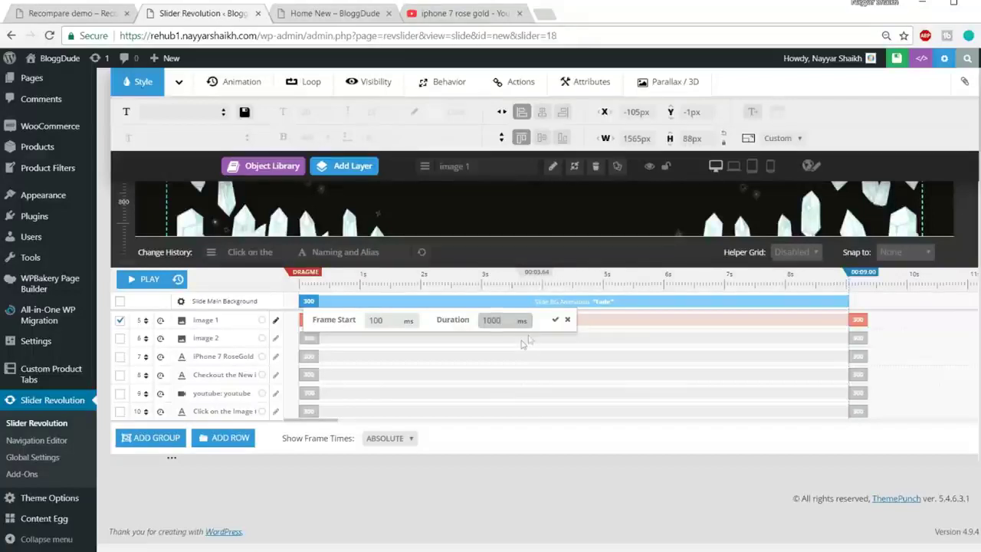
{"action": "left_click", "coordinate": [555, 319]}
{"action": "scroll", "coordinate": [322, 351], "scroll_direction": "up", "scroll_amount": 2}
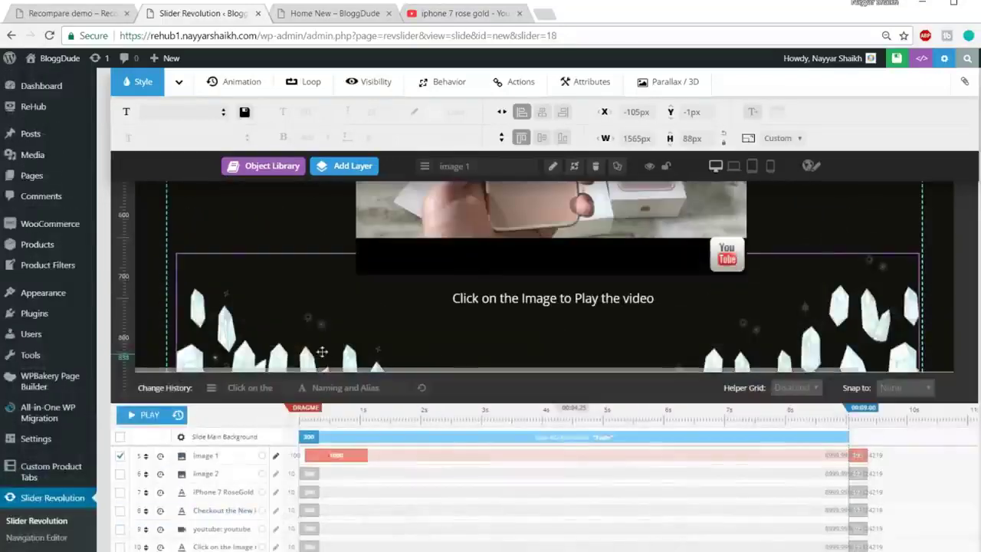
{"action": "scroll", "coordinate": [444, 339], "scroll_direction": "down", "scroll_amount": 2}
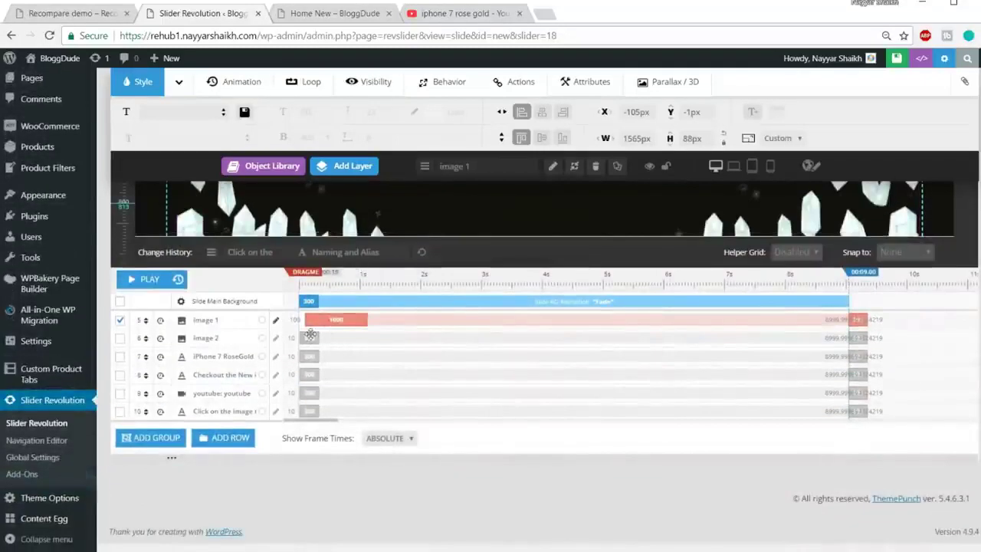
{"action": "left_click", "coordinate": [310, 335]}
- Give image 2's entrance a 1500 ms start and 2000 ms duration, then view the drone demo site
{"action": "left_click", "coordinate": [311, 331]}
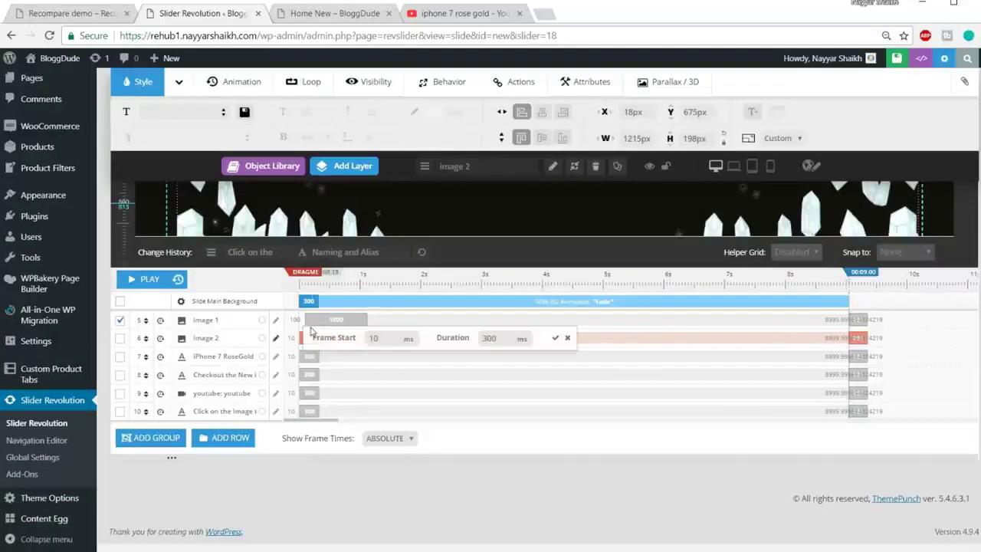
{"action": "double_click", "coordinate": [374, 338]}
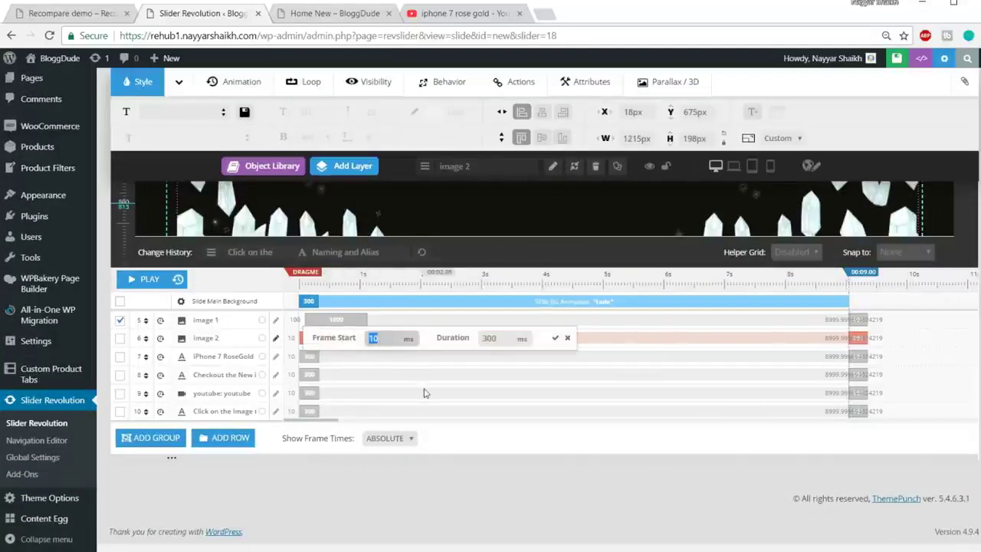
{"action": "type", "text": "1500"}
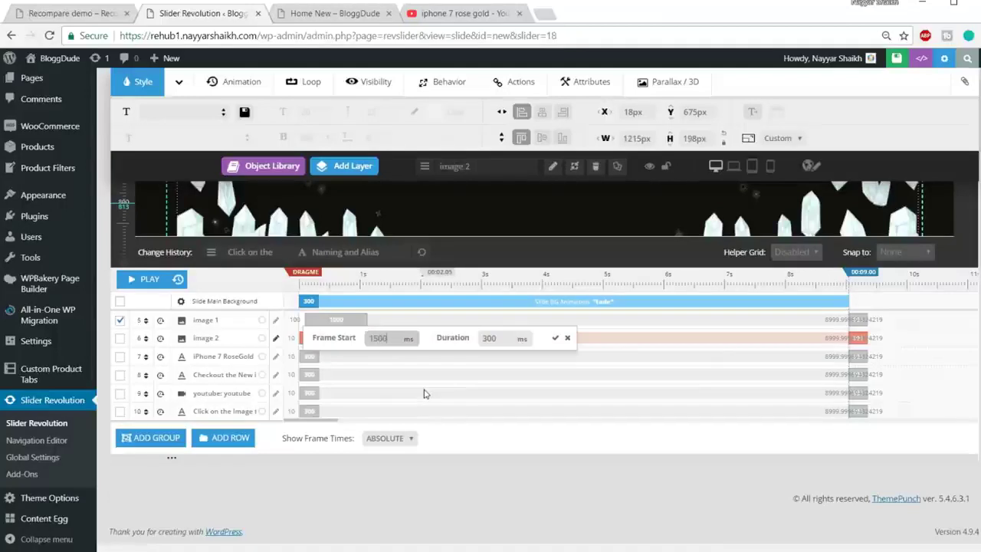
{"action": "key", "text": "Tab"}
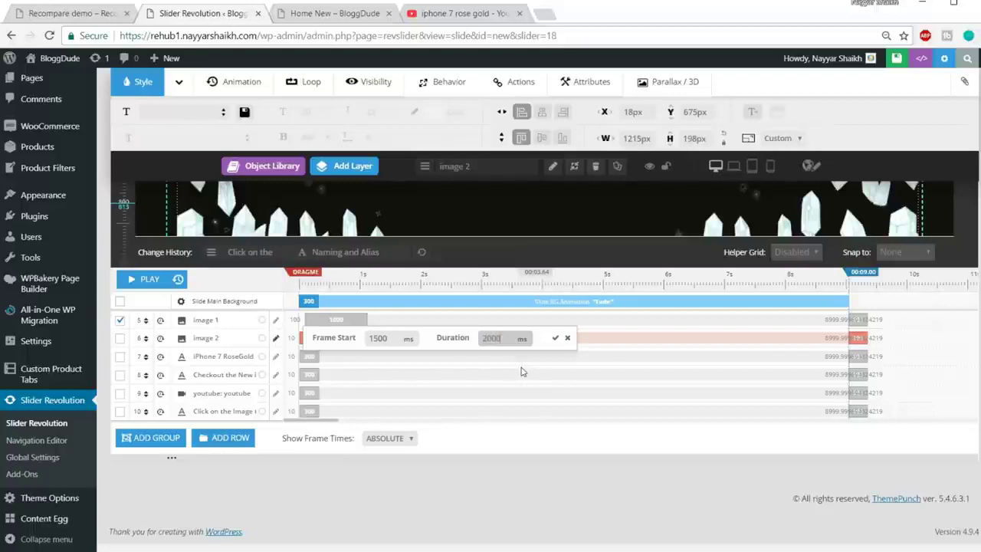
{"action": "left_click", "coordinate": [555, 338]}
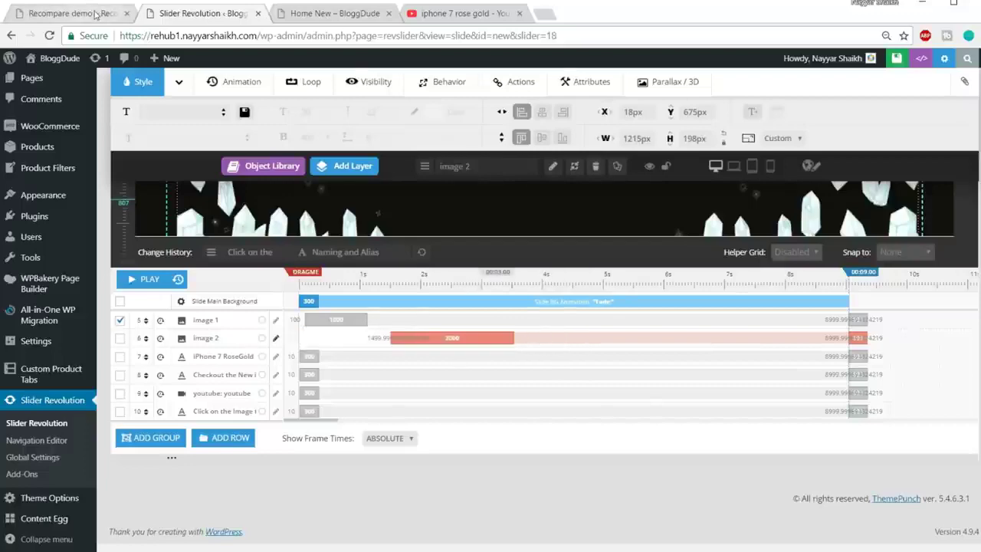
{"action": "left_click", "coordinate": [96, 14]}
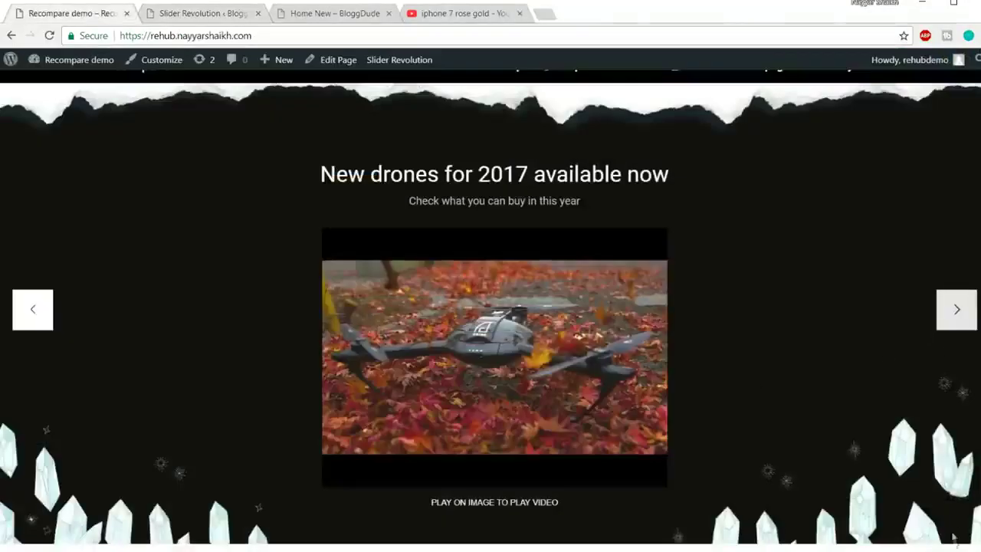
- Watch the drone demo slider's animations, then go back to the slide editor
{"action": "scroll", "coordinate": [974, 512], "scroll_direction": "down", "scroll_amount": 1}
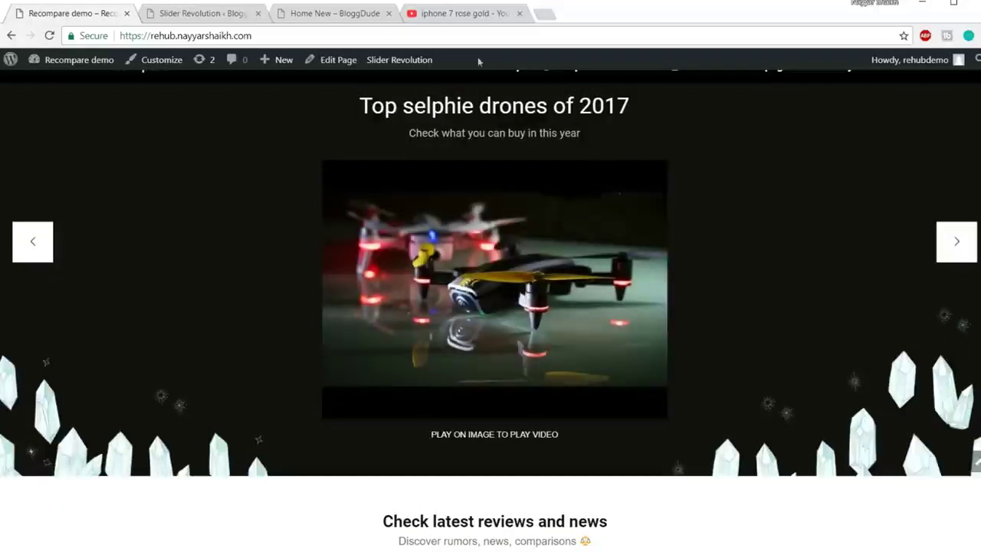
{"action": "left_click", "coordinate": [236, 21]}
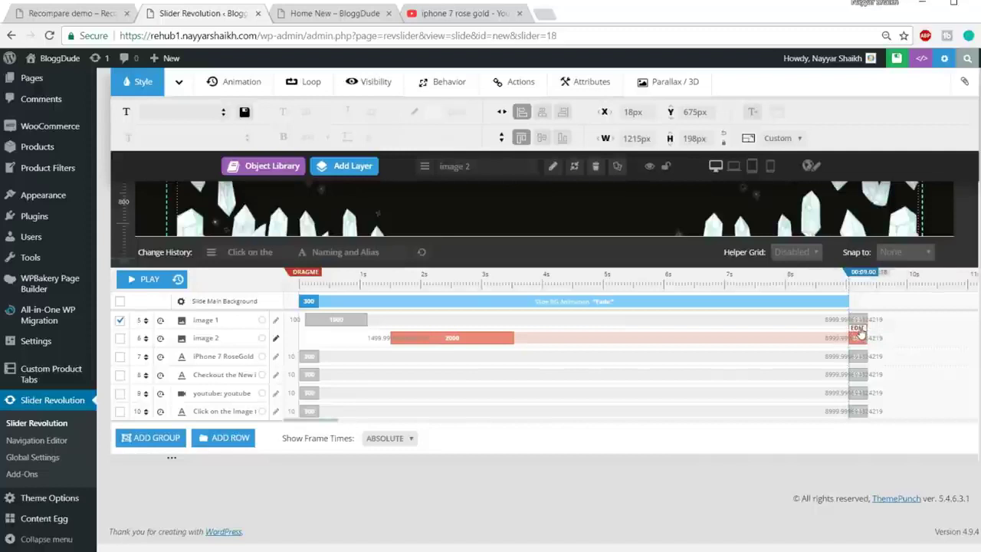
- Shorten image 2's exit animation at the end of the slide to 1500 ms
{"action": "left_click", "coordinate": [858, 330]}
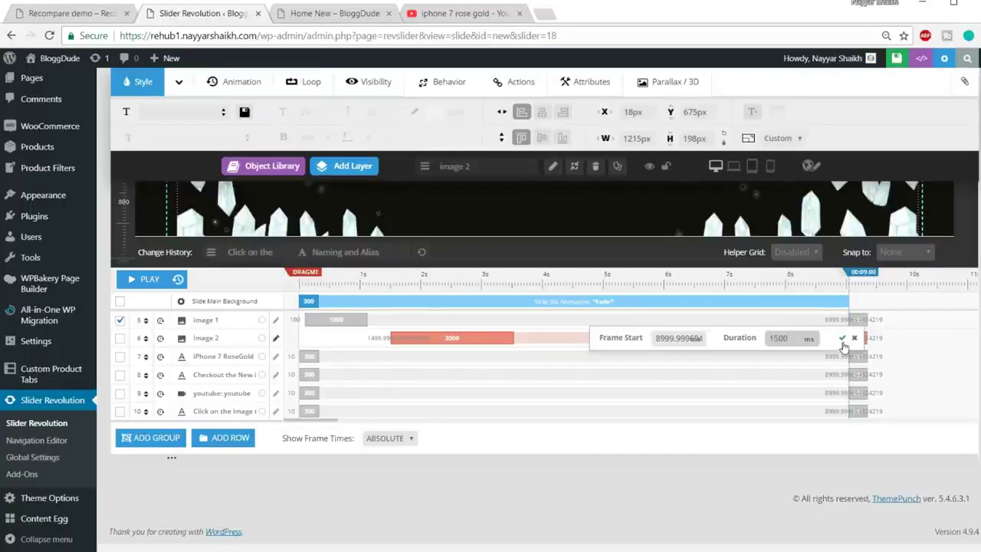
{"action": "left_click", "coordinate": [842, 339]}
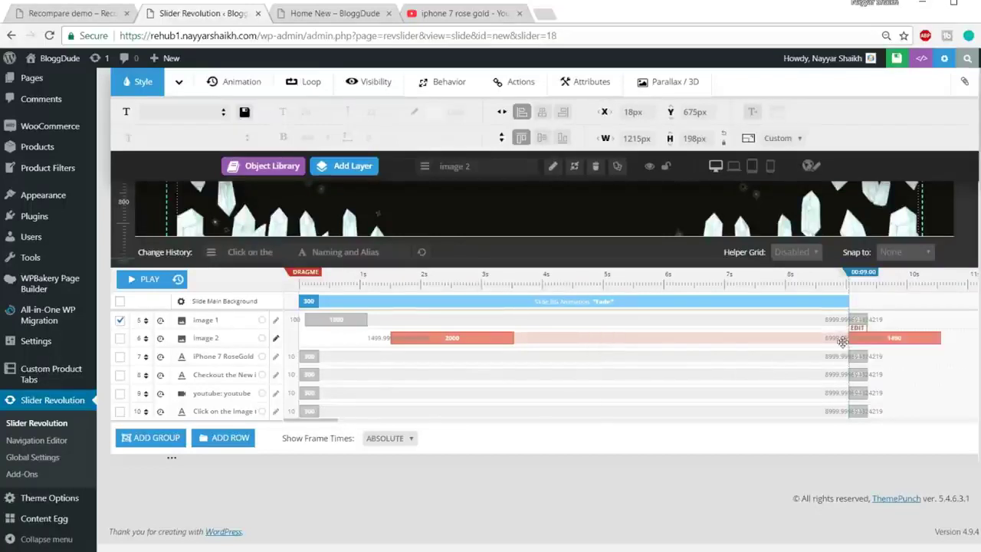
{"action": "left_click", "coordinate": [345, 356]}
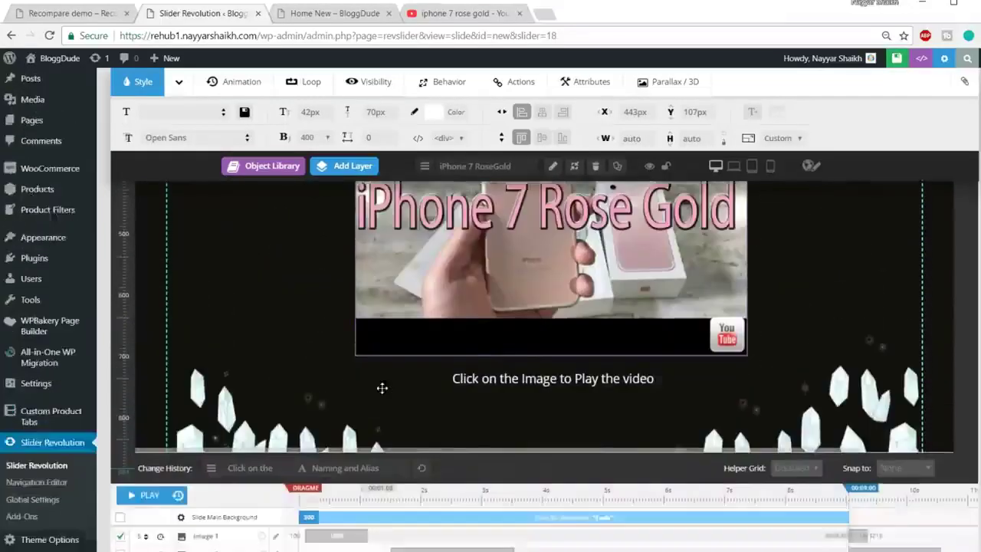
- Retime the iPhone 7 RoseGold layer's entrance with a 500 ms duration
{"action": "scroll", "coordinate": [382, 387], "scroll_direction": "down", "scroll_amount": 3}
{"action": "left_click", "coordinate": [309, 349]}
{"action": "left_click", "coordinate": [345, 358]}
{"action": "type", "text": "1000"}
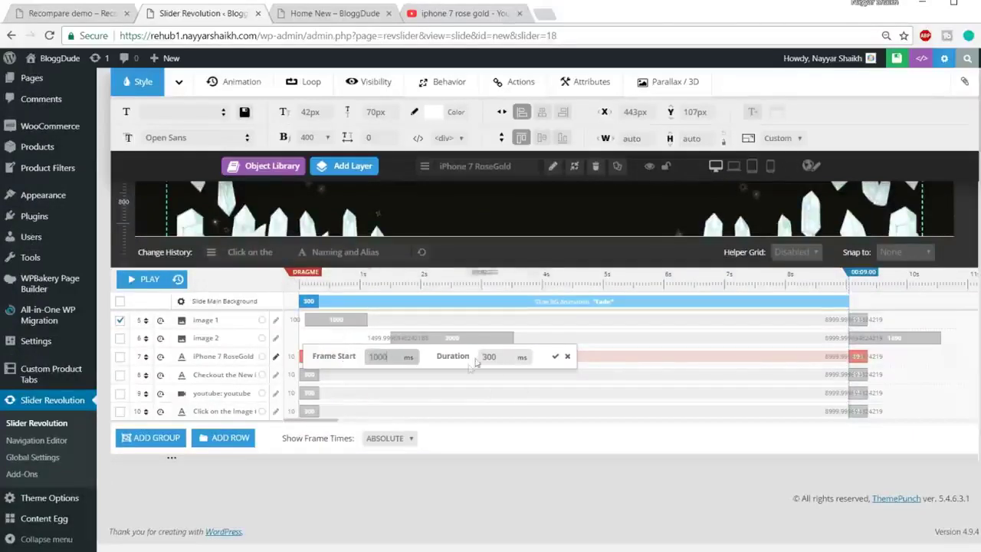
{"action": "left_click_drag", "start_coordinate": [502, 357], "coordinate": [476, 356]}
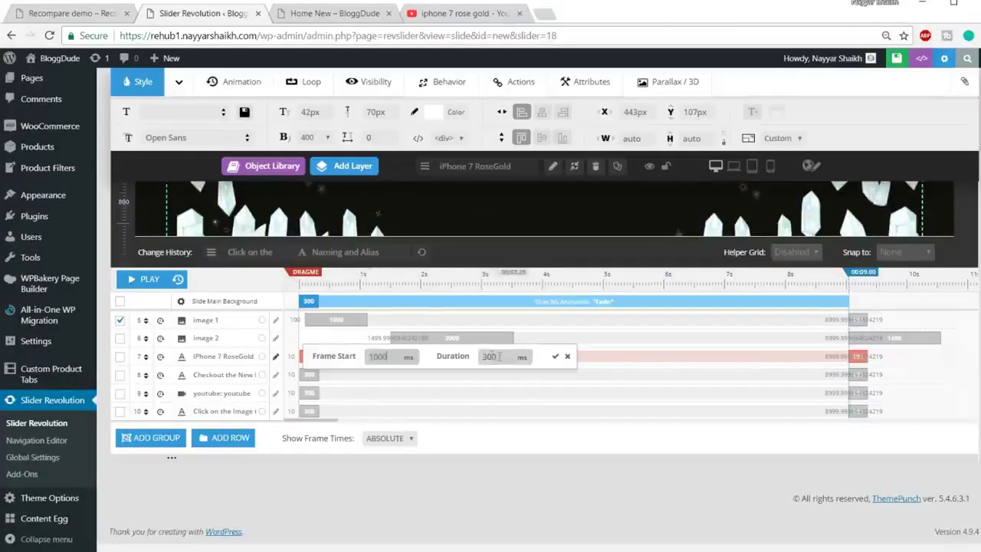
{"action": "type", "text": "500"}
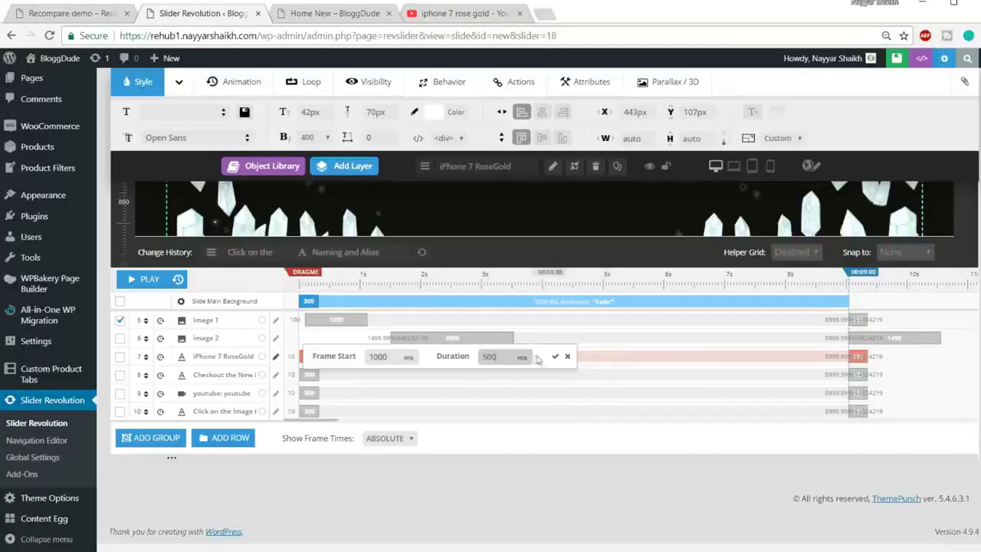
{"action": "left_click", "coordinate": [555, 358]}
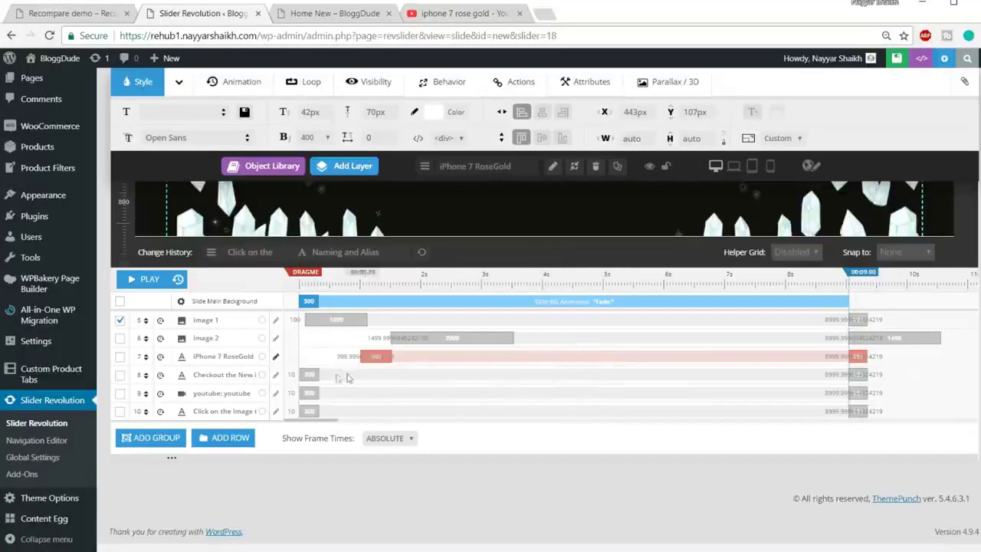
- Set the 'Checkout the New iPhone!' text to start at 1200 ms for 500 ms, then replay the slide
{"action": "left_click", "coordinate": [310, 376]}
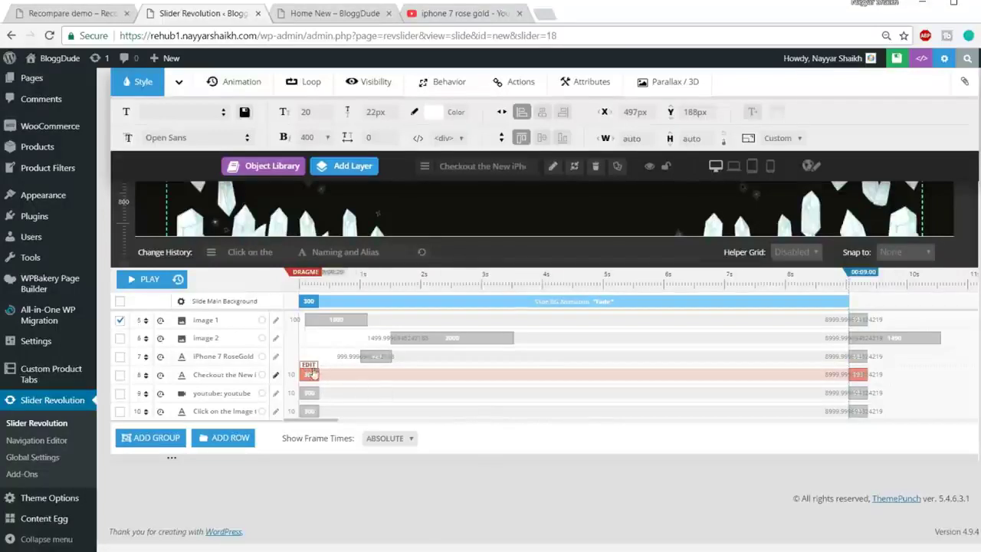
{"action": "left_click", "coordinate": [309, 365]}
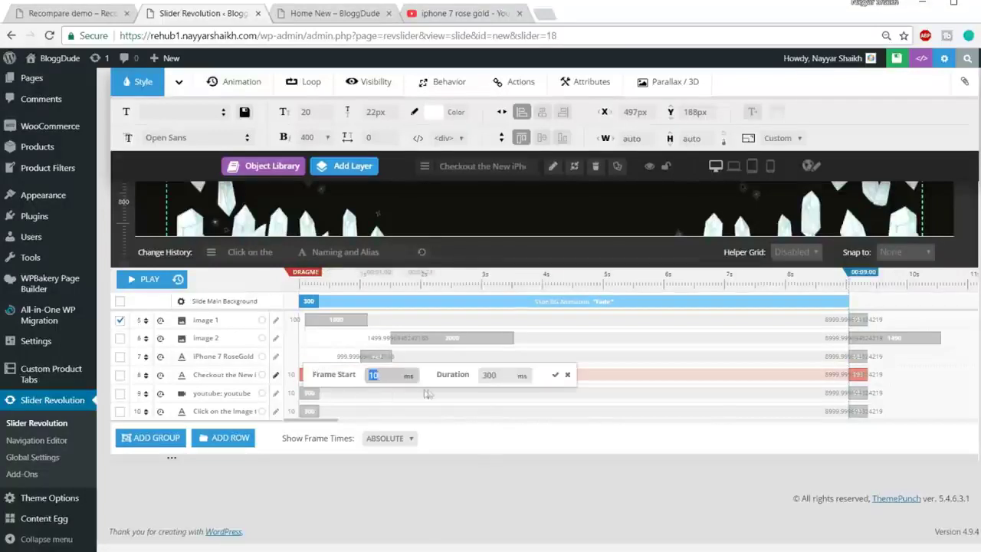
{"action": "type", "text": "1200"}
{"action": "double_click", "coordinate": [513, 376]}
{"action": "left_click_drag", "start_coordinate": [513, 375], "coordinate": [473, 380]}
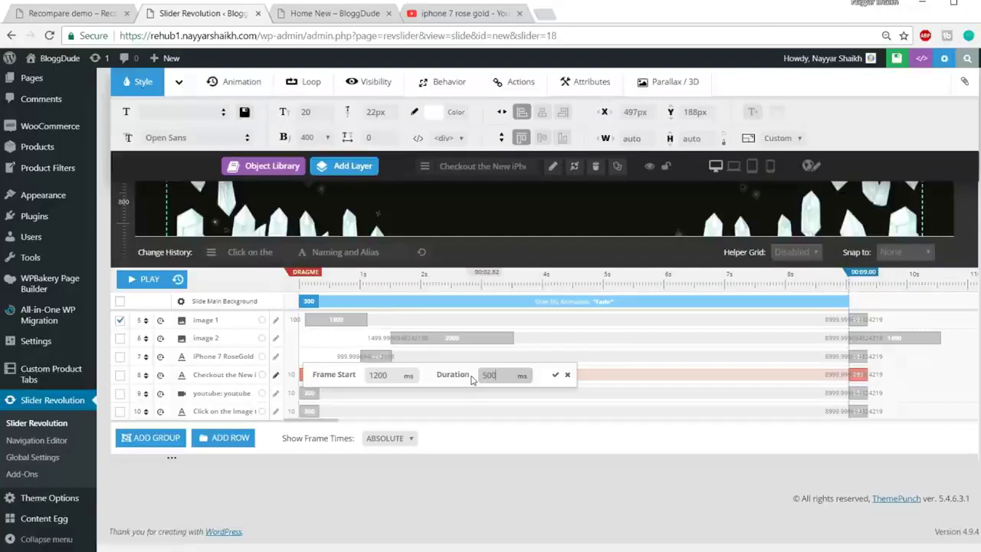
{"action": "left_click", "coordinate": [555, 374]}
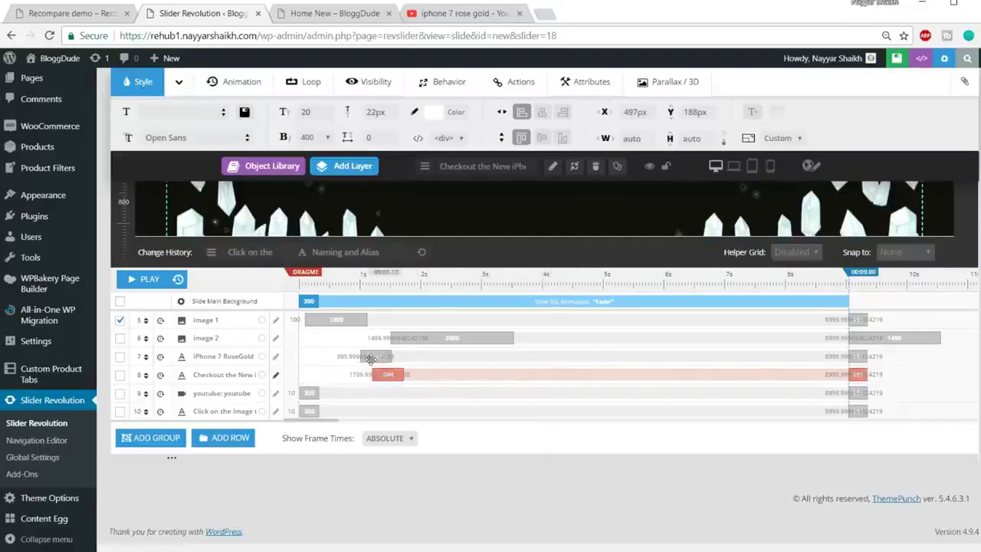
{"action": "scroll", "coordinate": [387, 376], "scroll_direction": "up", "scroll_amount": 3}
{"action": "scroll", "coordinate": [405, 391], "scroll_direction": "down", "scroll_amount": 1}
{"action": "left_click", "coordinate": [179, 486]}
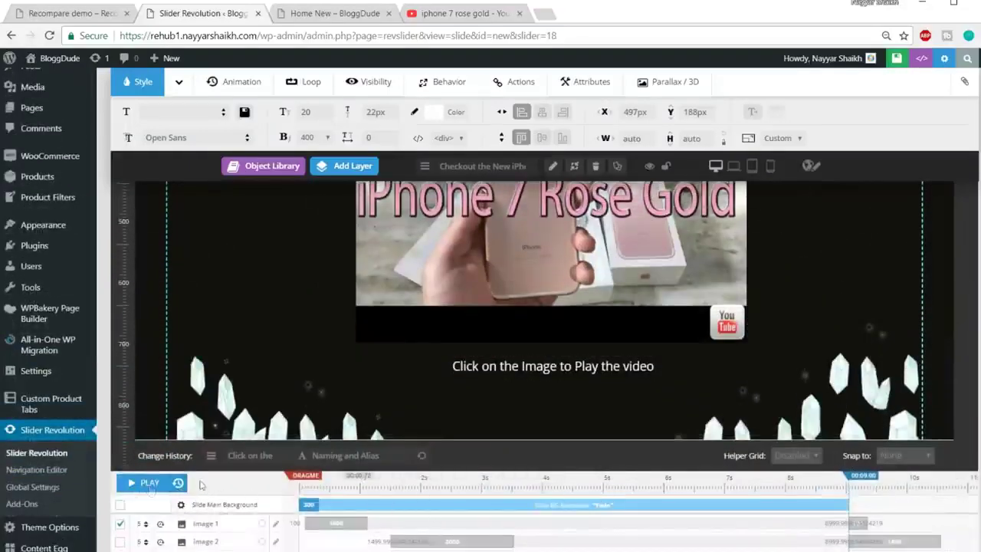
{"action": "left_click", "coordinate": [142, 482]}
{"action": "scroll", "coordinate": [141, 483], "scroll_direction": "up", "scroll_amount": 1}
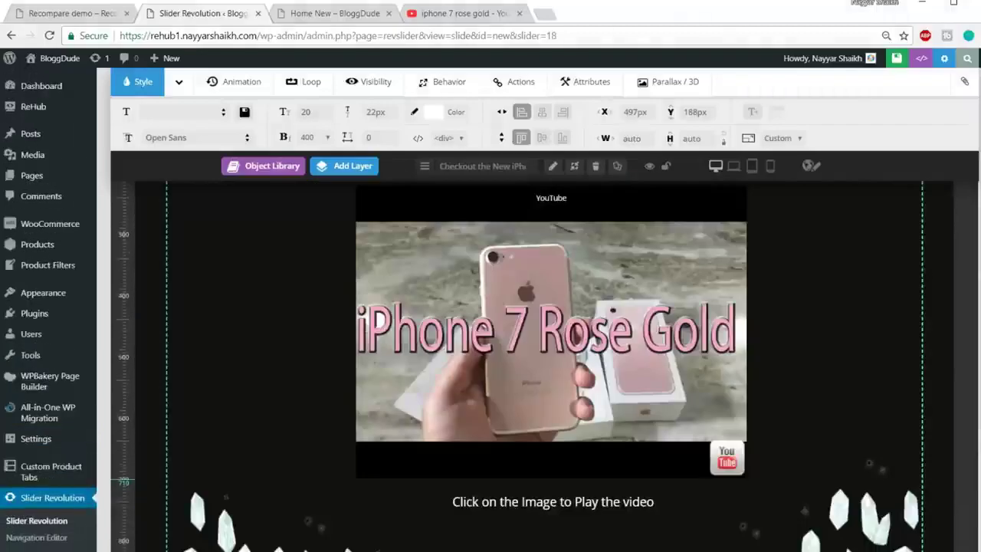
{"action": "key", "text": "ctrl+minus"}
{"action": "key", "text": "ctrl+minus"}
{"action": "key", "text": "ctrl+minus"}
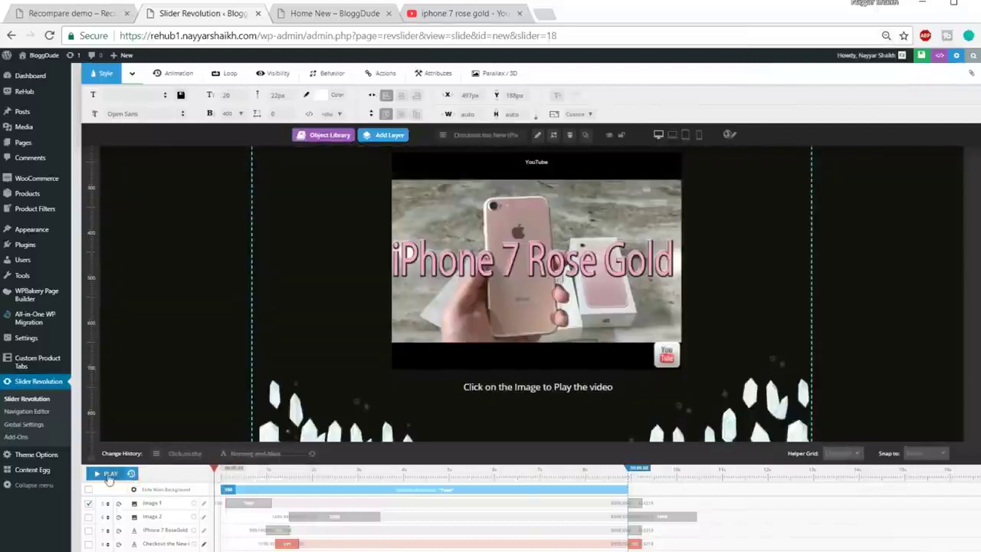
{"action": "left_click", "coordinate": [109, 475]}
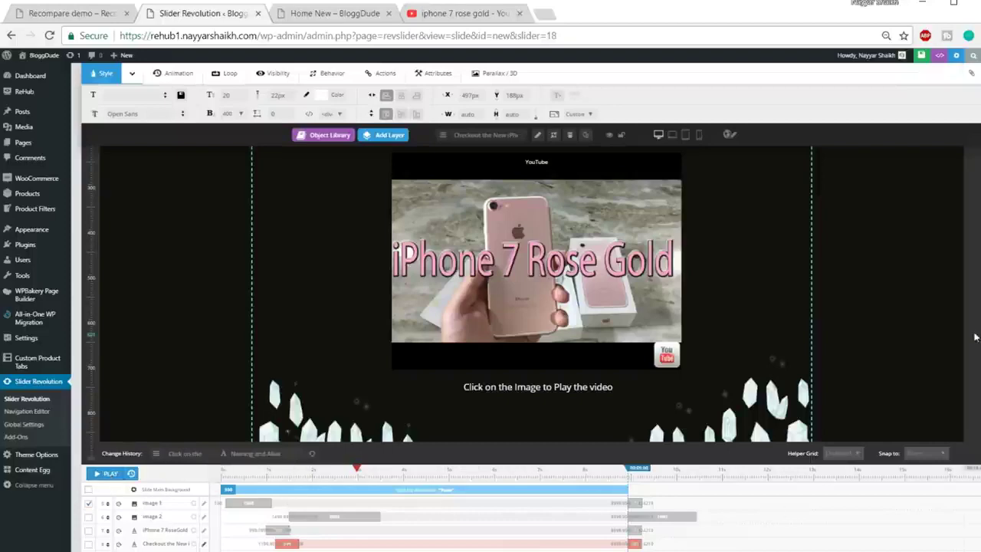
{"action": "scroll", "coordinate": [975, 338], "scroll_direction": "up", "scroll_amount": 1}
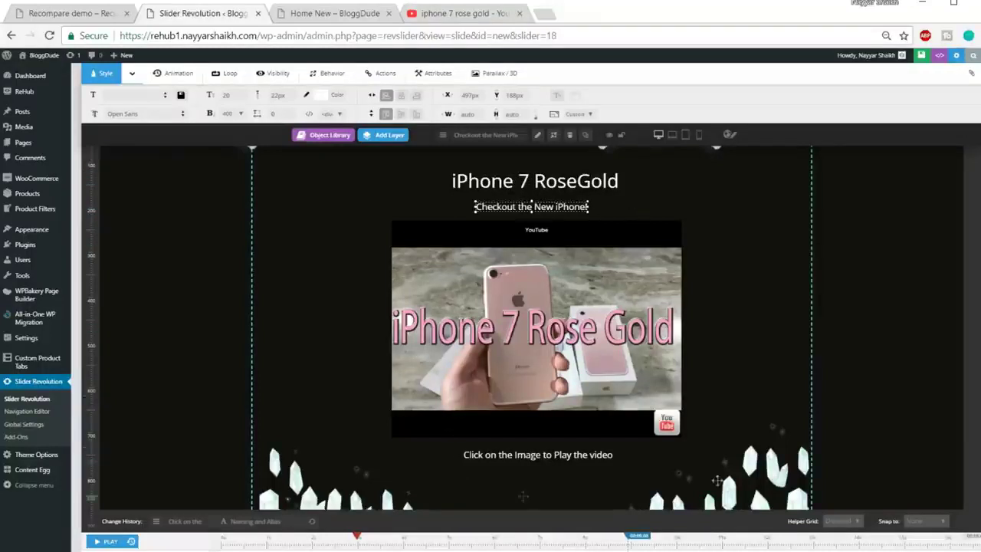
{"action": "left_click", "coordinate": [101, 542]}
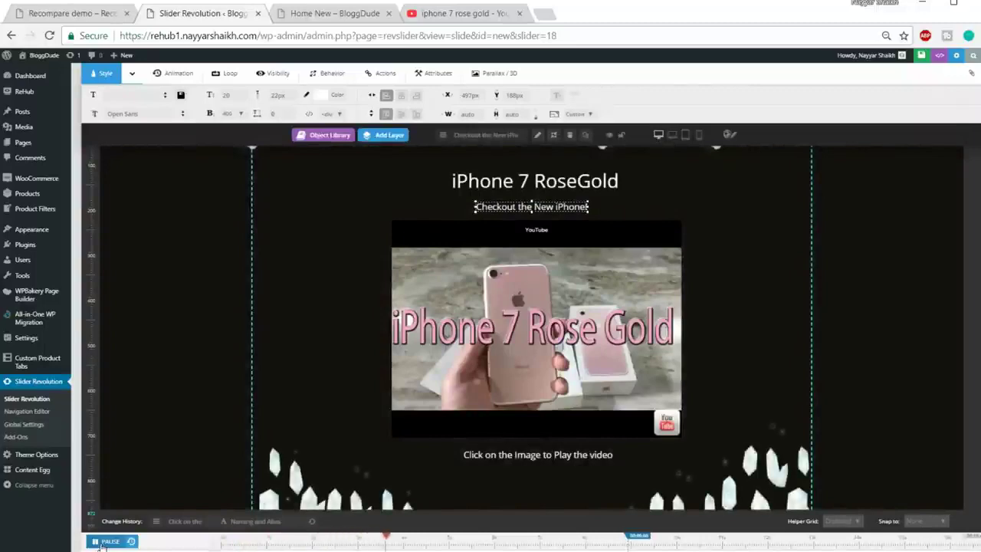
{"action": "left_click", "coordinate": [100, 541]}
{"action": "scroll", "coordinate": [191, 537], "scroll_direction": "down", "scroll_amount": 3}
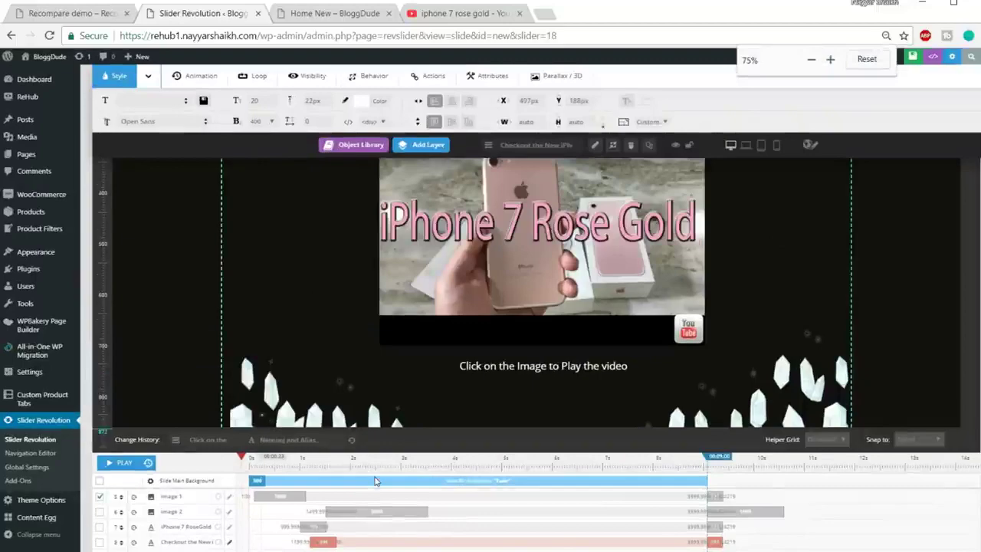
{"action": "scroll", "coordinate": [375, 480], "scroll_direction": "down", "scroll_amount": 2}
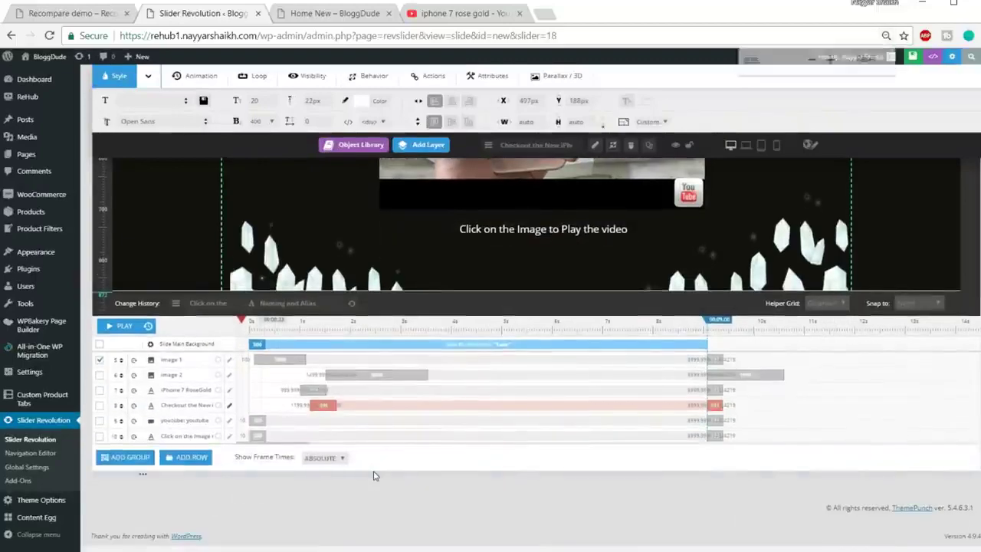
{"action": "key", "text": "ctrl+plus"}
{"action": "key", "text": "ctrl+plus"}
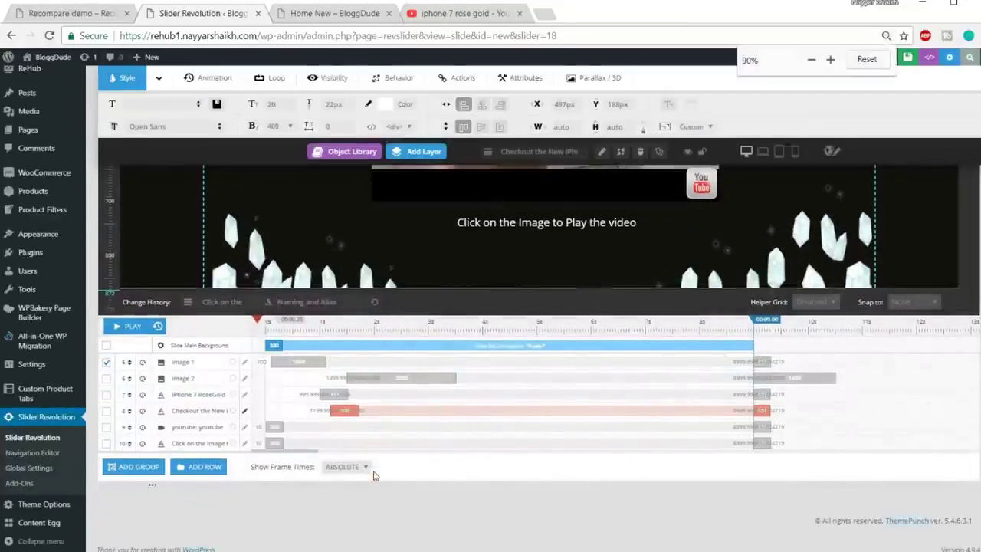
{"action": "scroll", "coordinate": [375, 476], "scroll_direction": "down", "scroll_amount": 2}
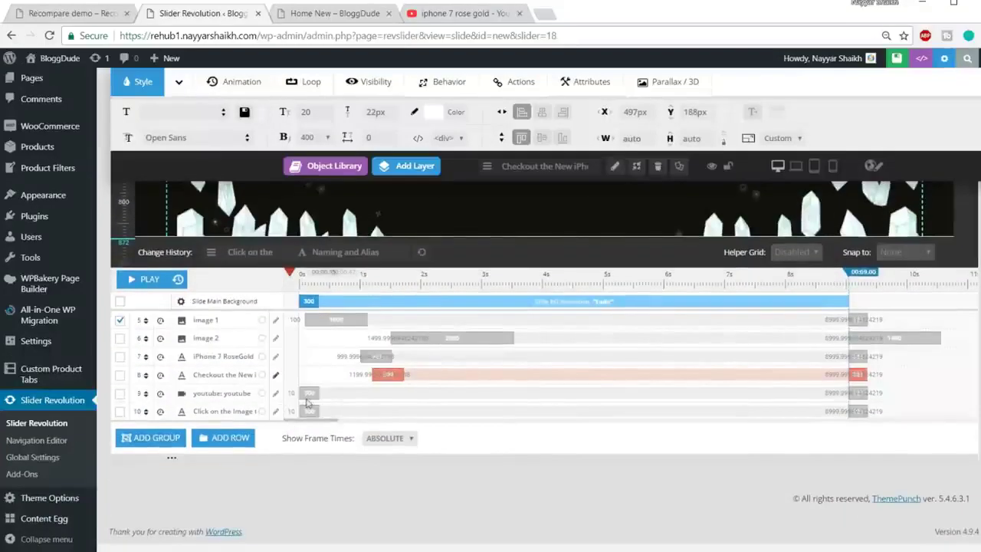
- Set the YouTube video layer to start at 1000 ms with a 500 ms duration
{"action": "left_click", "coordinate": [312, 393]}
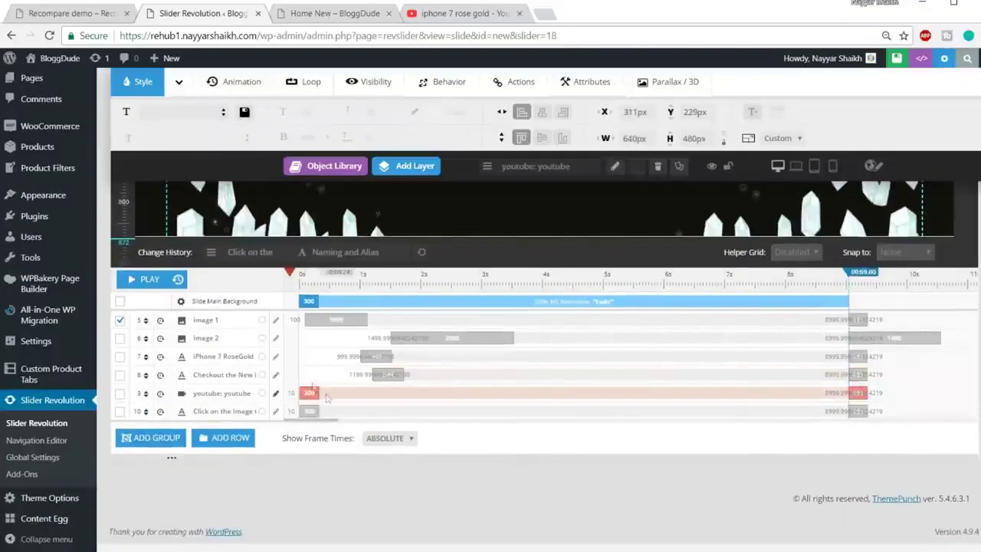
{"action": "left_click", "coordinate": [309, 390]}
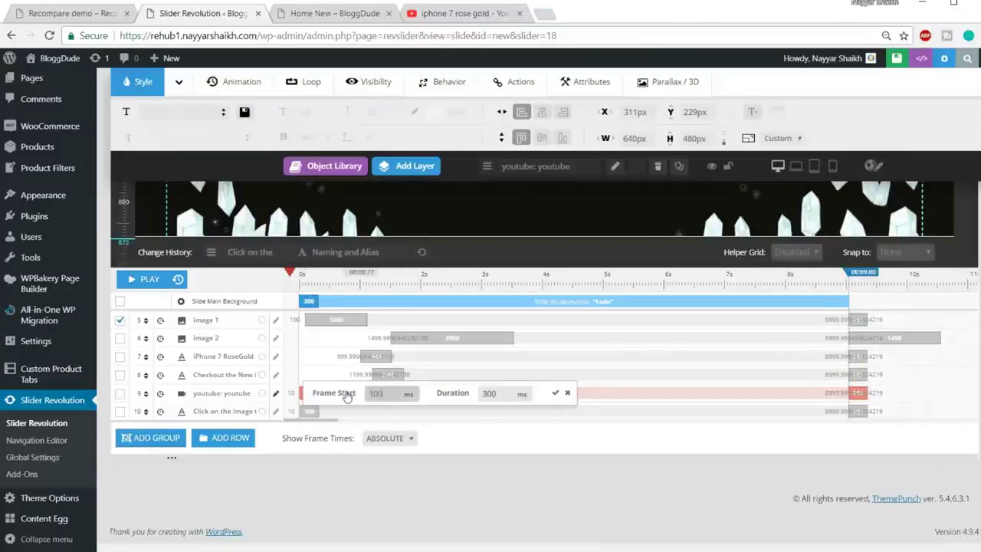
{"action": "type", "text": "1000"}
{"action": "key", "text": "Tab"}
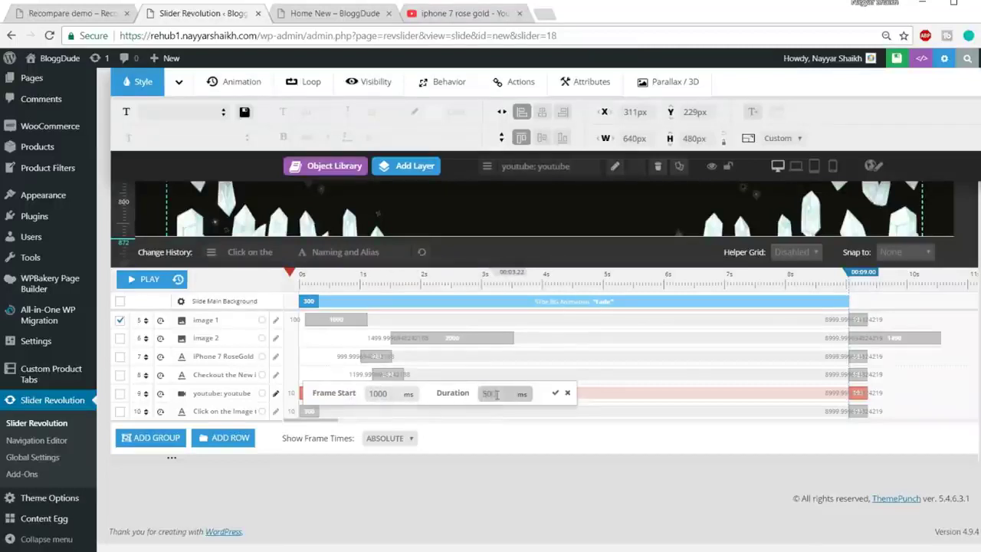
{"action": "left_click", "coordinate": [555, 394]}
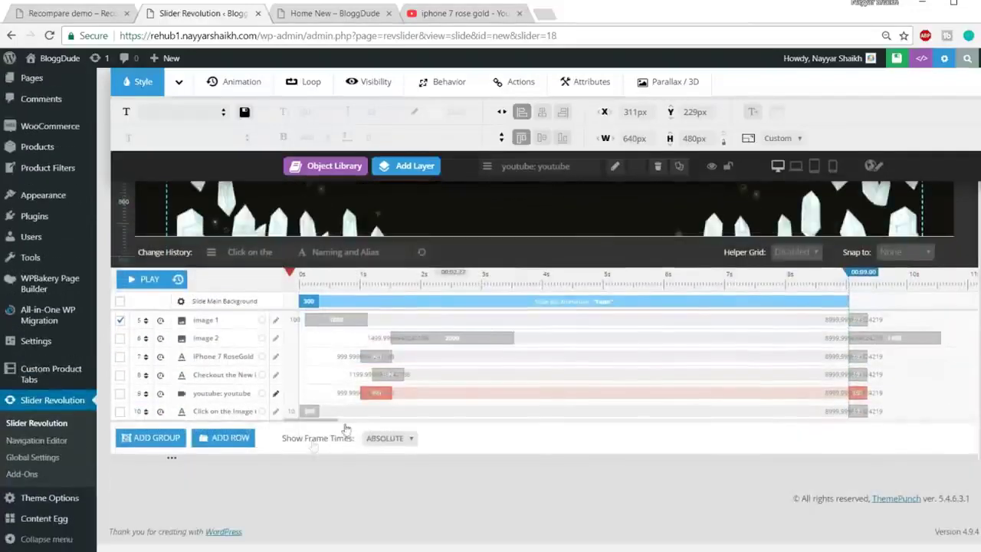
- Give the 'Click on the Image to Play the video' caption the same 1000 ms start and 500 ms duration
{"action": "left_click", "coordinate": [310, 410]}
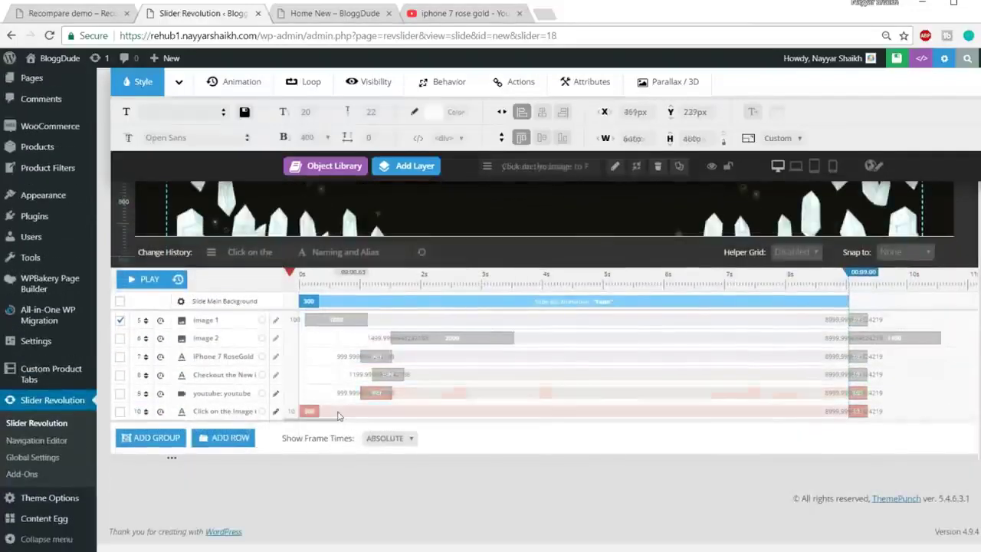
{"action": "left_click", "coordinate": [310, 406]}
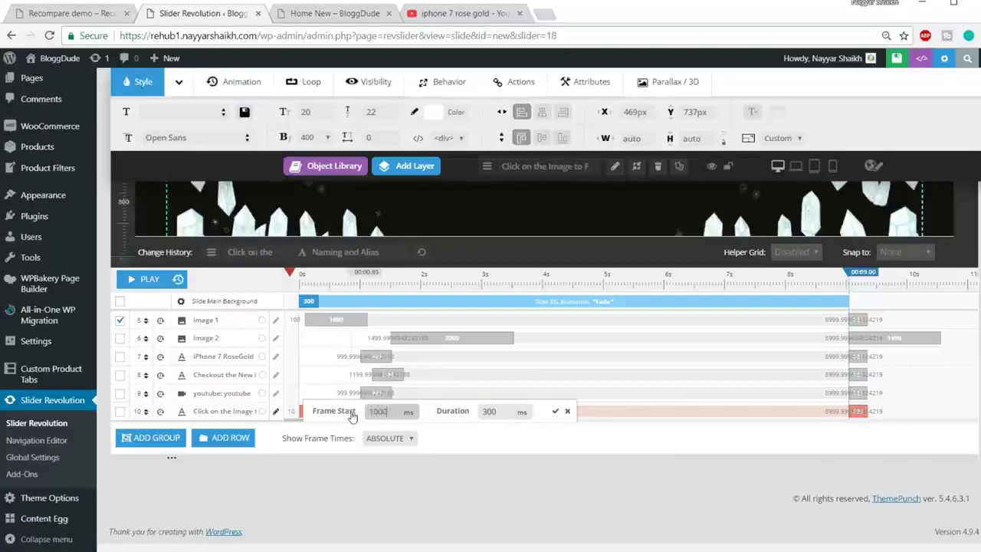
{"action": "key", "text": "Tab"}
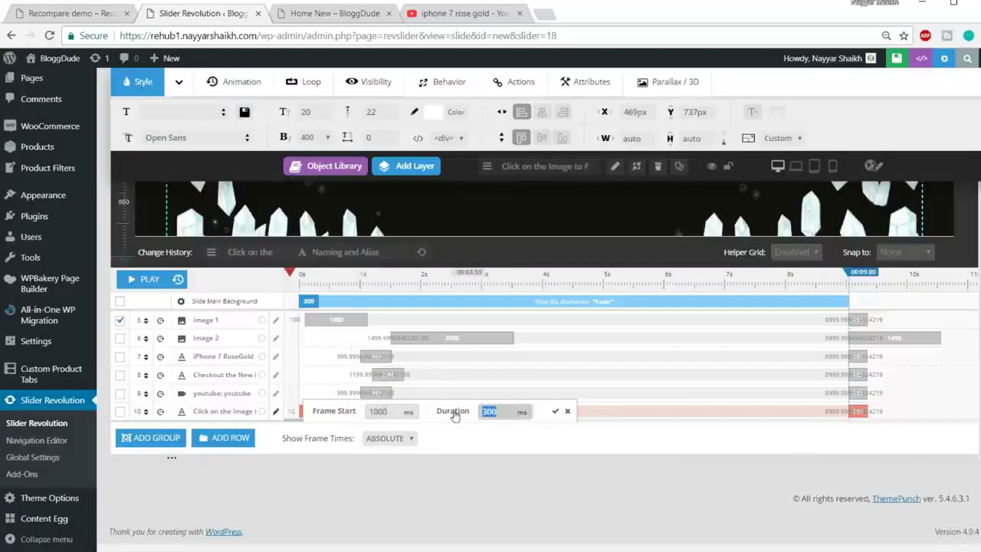
{"action": "left_click", "coordinate": [555, 411]}
{"action": "scroll", "coordinate": [540, 461], "scroll_direction": "up", "scroll_amount": 5}
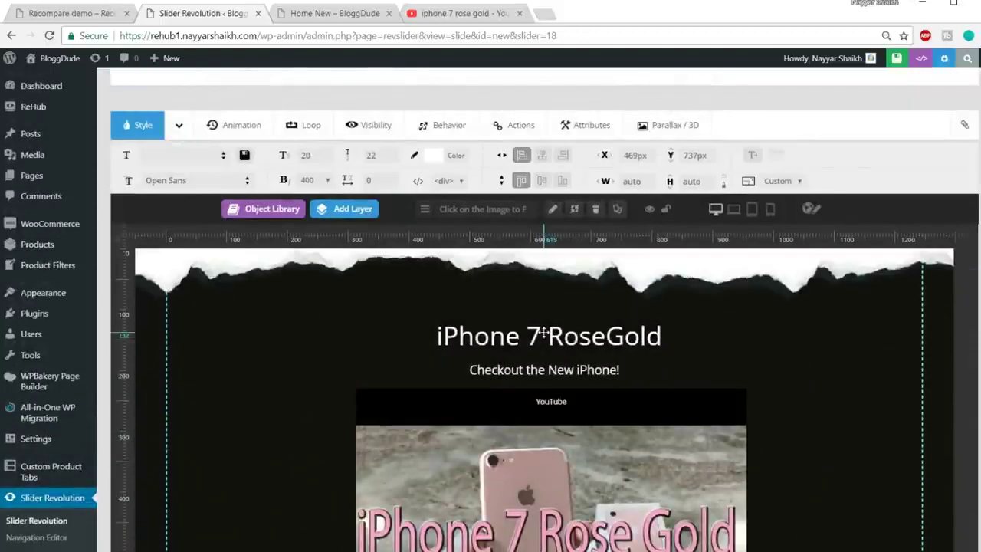
{"action": "left_click", "coordinate": [543, 333]}
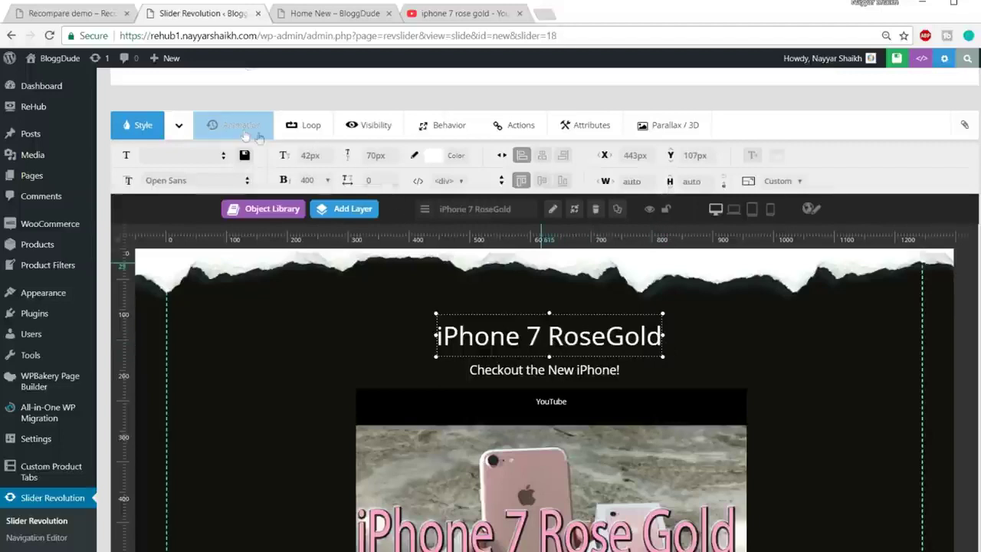
- Apply the LettersFlyInFromBottom animation template to the iPhone 7 RoseGold title
{"action": "left_click", "coordinate": [222, 126]}
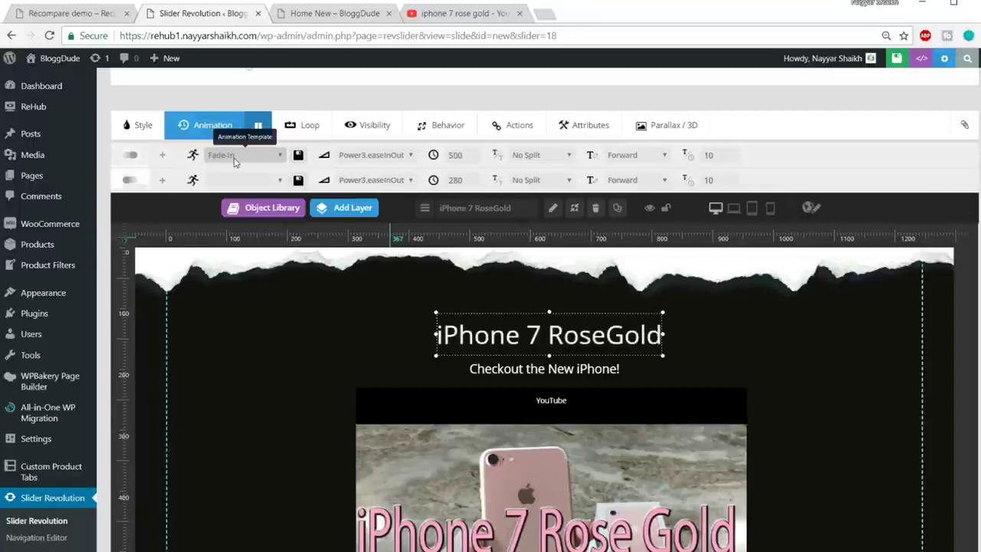
{"action": "left_click", "coordinate": [233, 157]}
{"action": "scroll", "coordinate": [274, 251], "scroll_direction": "down", "scroll_amount": 3}
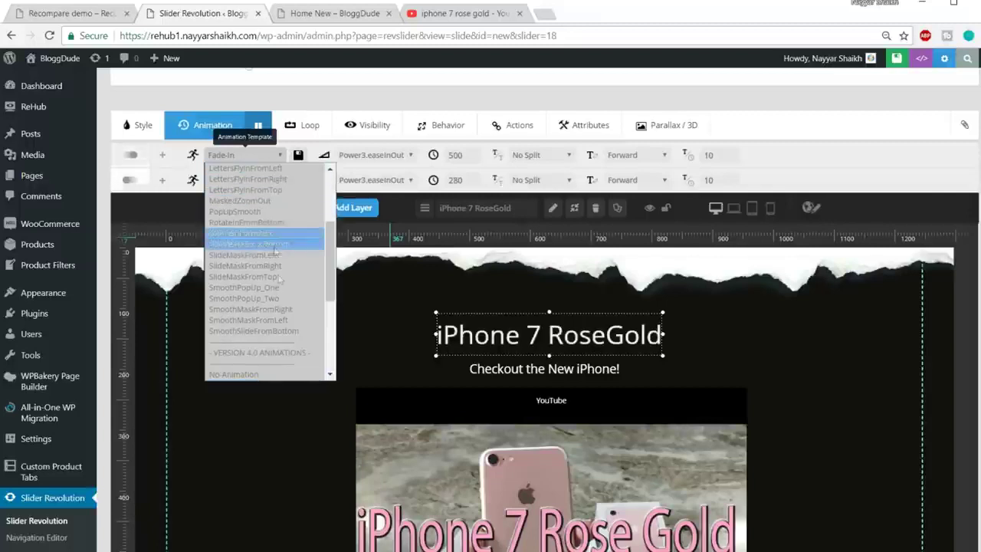
{"action": "scroll", "coordinate": [288, 322], "scroll_direction": "up", "scroll_amount": 3}
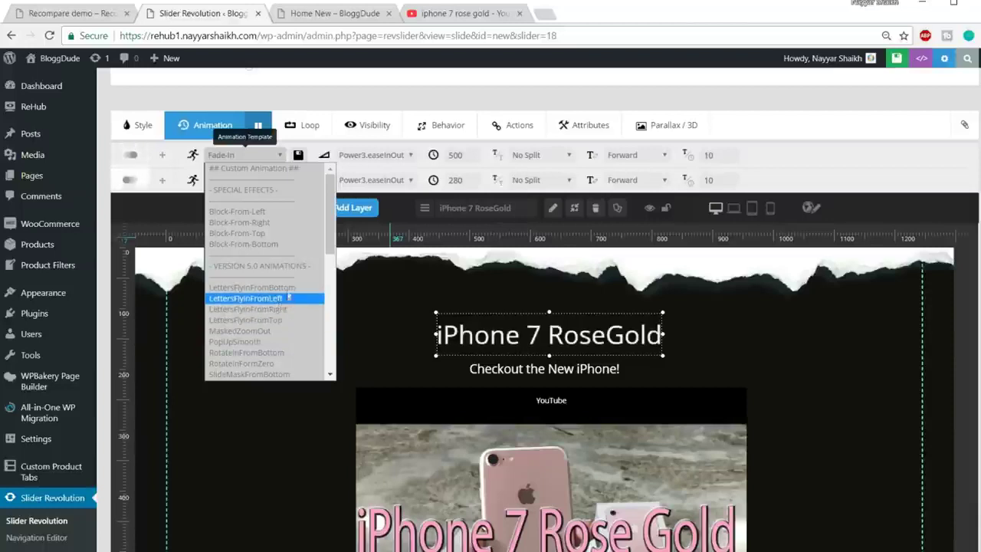
{"action": "left_click", "coordinate": [286, 288]}
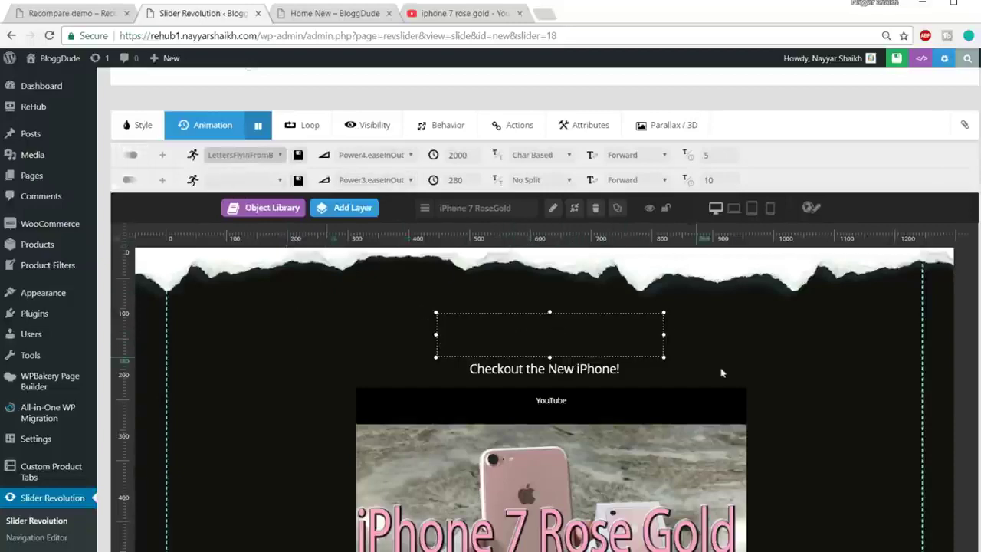
{"action": "left_click", "coordinate": [584, 370]}
{"action": "scroll", "coordinate": [651, 399], "scroll_direction": "down", "scroll_amount": 1}
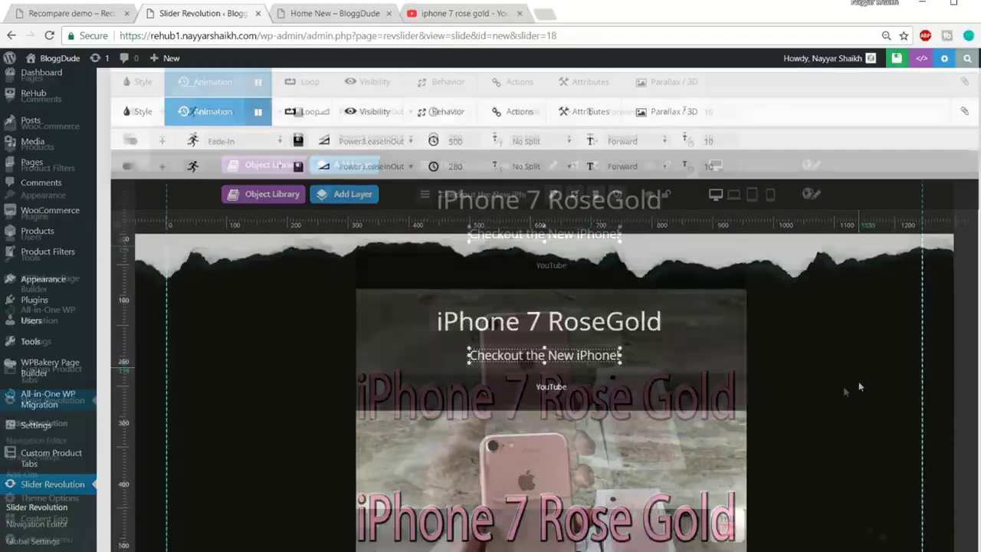
{"action": "scroll", "coordinate": [875, 331], "scroll_direction": "down", "scroll_amount": 4}
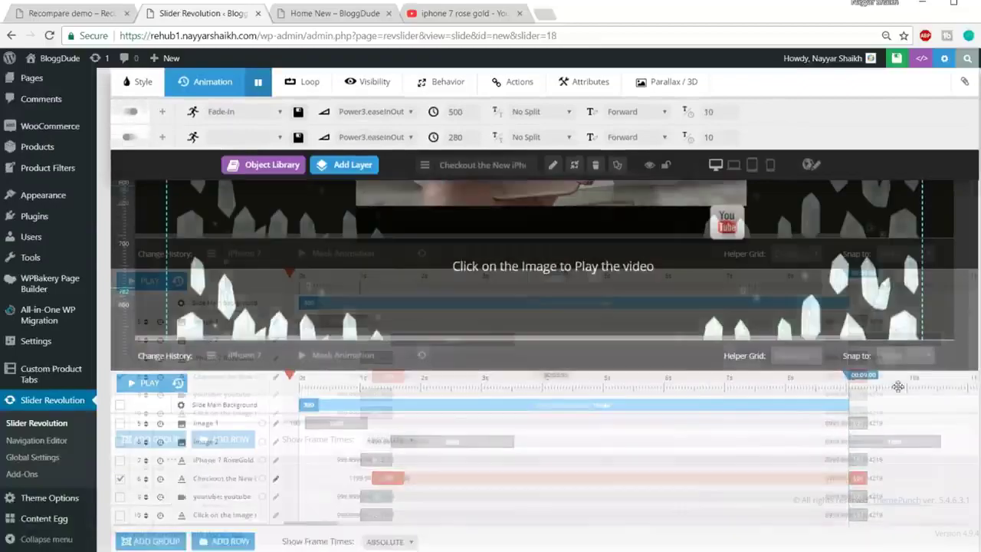
{"action": "scroll", "coordinate": [899, 433], "scroll_direction": "up", "scroll_amount": 6}
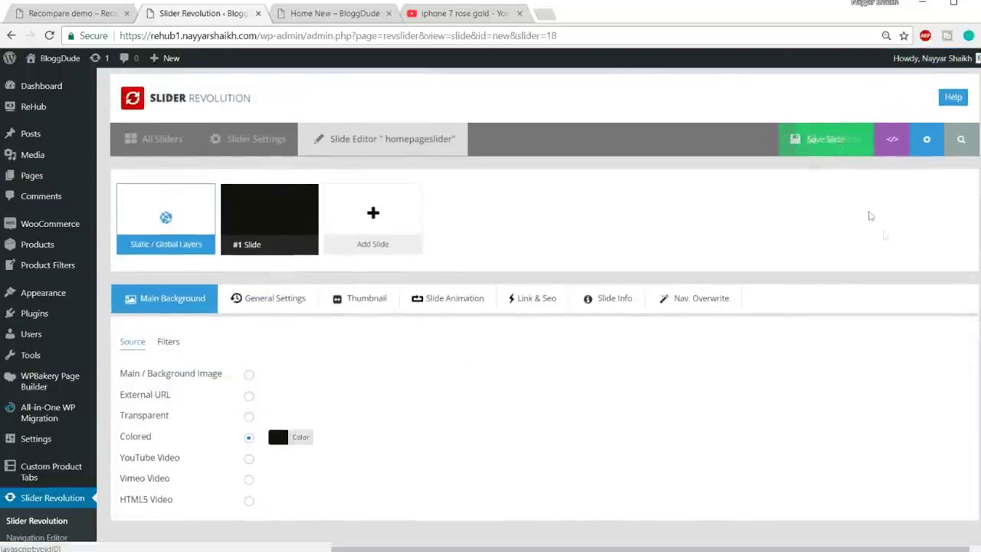
- Save the homepageslider slide with its new layer timings and title animation
{"action": "scroll", "coordinate": [887, 322], "scroll_direction": "down", "scroll_amount": 4}
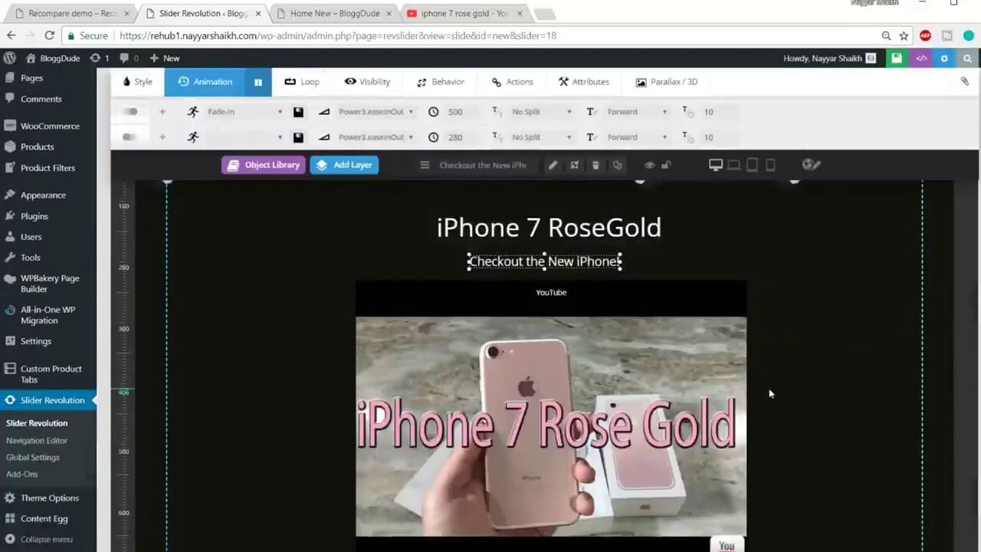
{"action": "scroll", "coordinate": [770, 393], "scroll_direction": "up", "scroll_amount": 5}
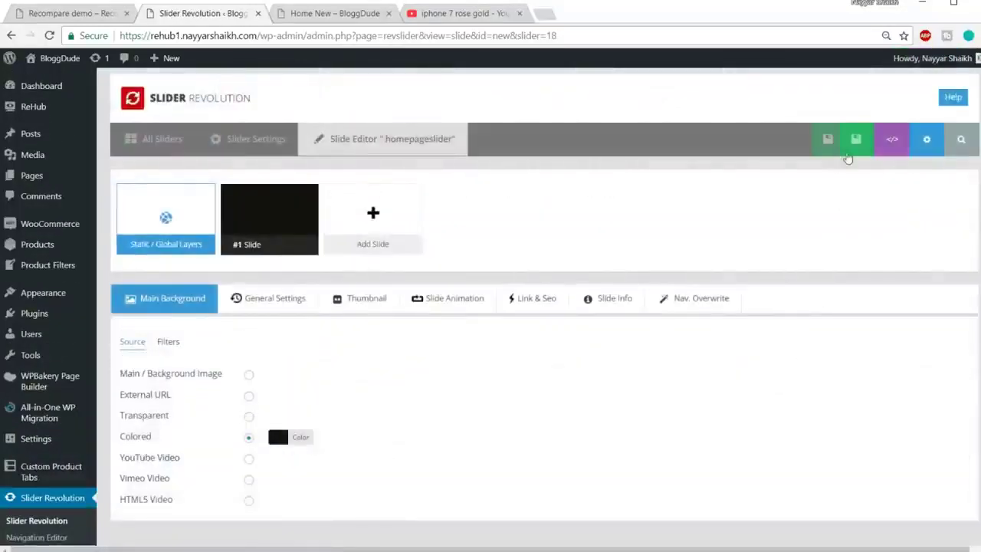
{"action": "left_click", "coordinate": [822, 149]}
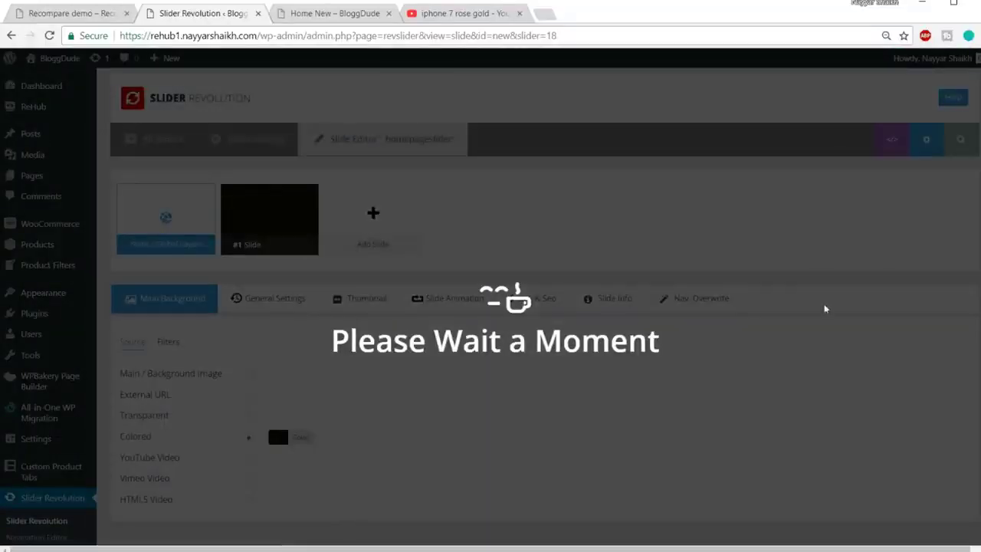
{"action": "scroll", "coordinate": [817, 314], "scroll_direction": "down", "scroll_amount": 5}
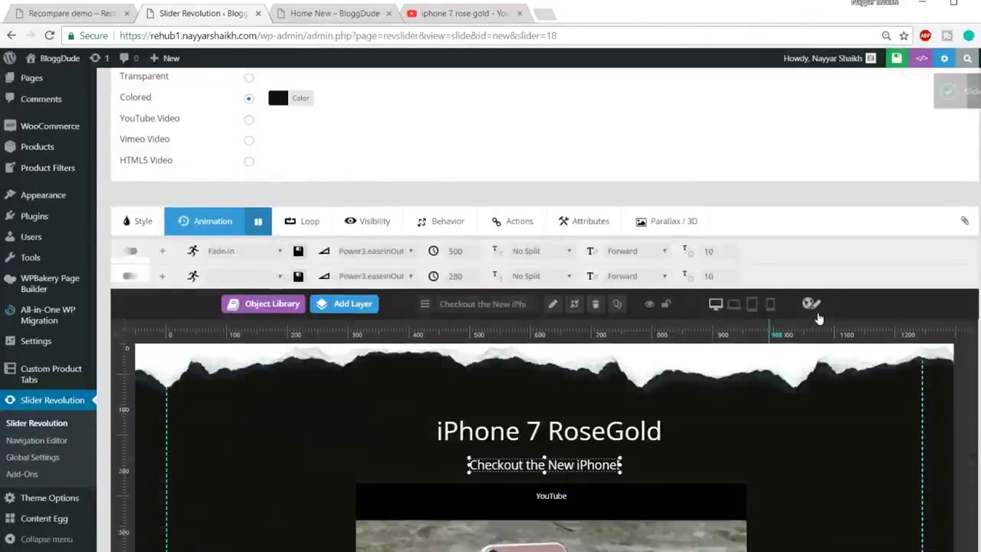
{"action": "scroll", "coordinate": [616, 428], "scroll_direction": "up", "scroll_amount": 2}
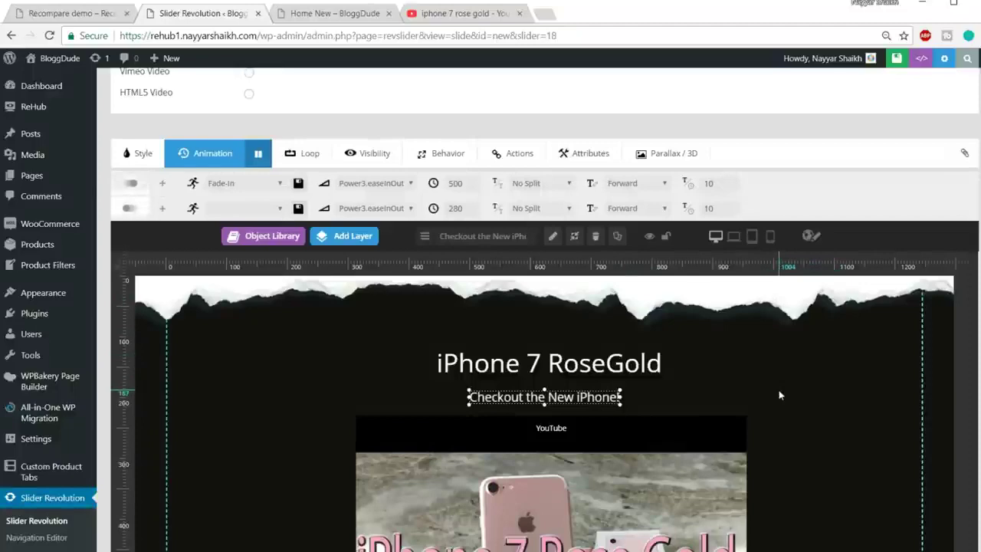
- Switch the canvas to the mobile layout and zoom the browser out
{"action": "left_click", "coordinate": [771, 237]}
{"action": "scroll", "coordinate": [761, 383], "scroll_direction": "down", "scroll_amount": 2}
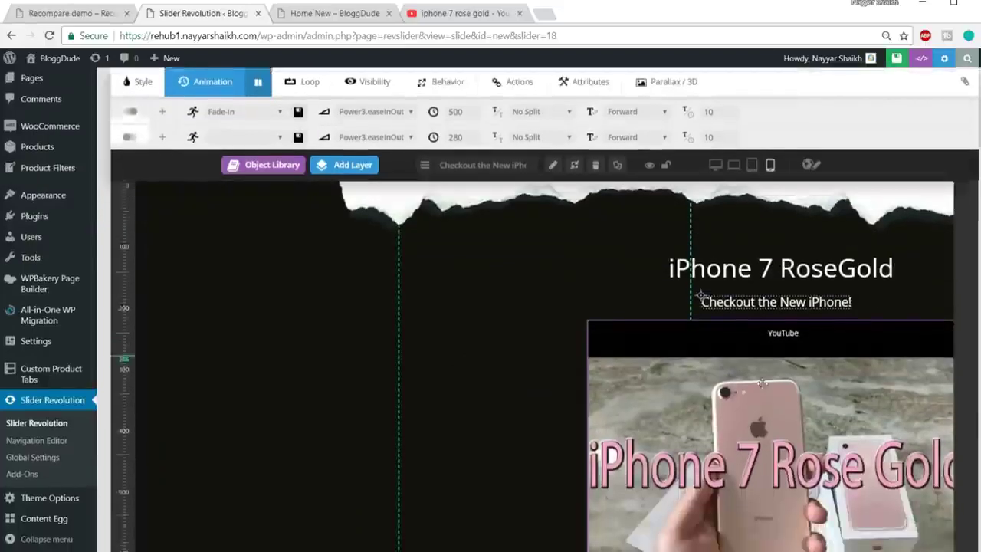
{"action": "key", "text": "ctrl+minus"}
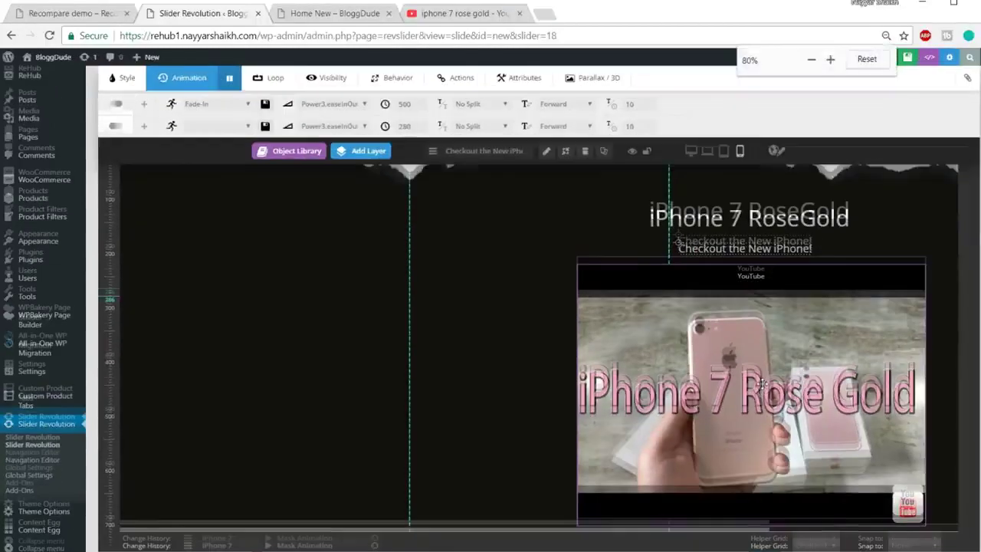
{"action": "scroll", "coordinate": [762, 389], "scroll_direction": "up", "scroll_amount": 1}
{"action": "scroll", "coordinate": [762, 388], "scroll_direction": "down", "scroll_amount": 1}
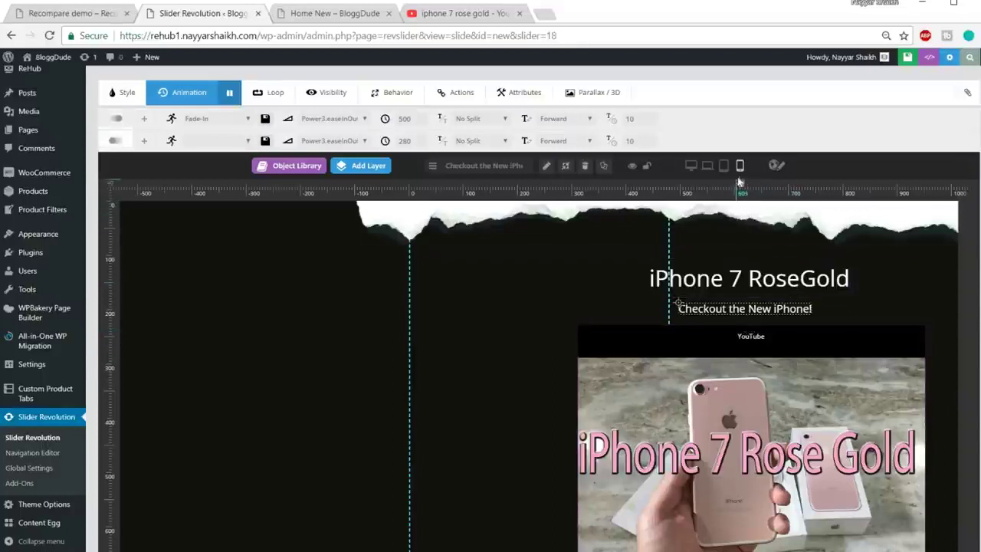
- Move the iPhone 7 RoseGold title, Checkout text and YouTube video left, inside the mobile guides
{"action": "left_click_drag", "start_coordinate": [761, 269], "coordinate": [552, 269]}
{"action": "left_click_drag", "start_coordinate": [679, 309], "coordinate": [559, 312]}
{"action": "left_click_drag", "start_coordinate": [736, 371], "coordinate": [539, 376]}
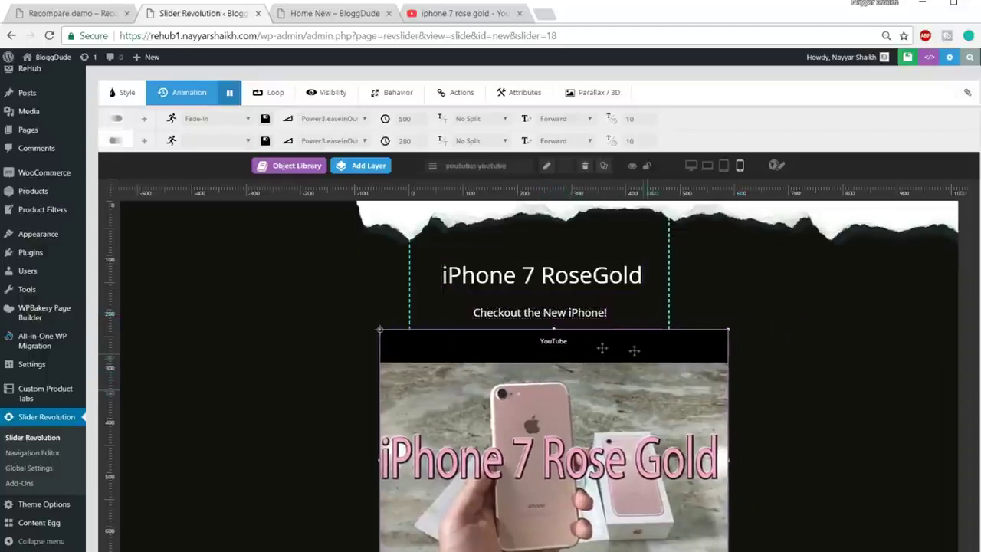
{"action": "scroll", "coordinate": [677, 364], "scroll_direction": "down", "scroll_amount": 2}
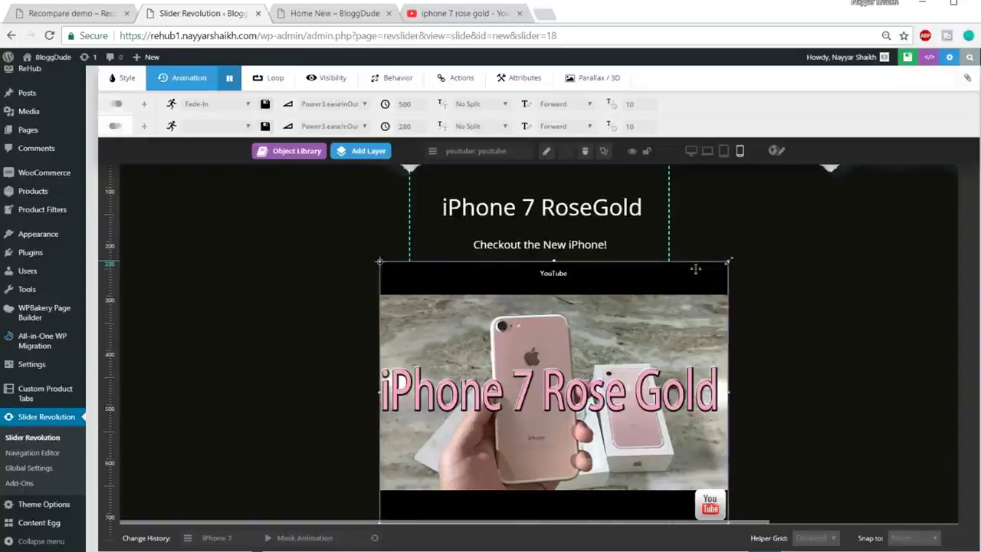
{"action": "left_click", "coordinate": [600, 286]}
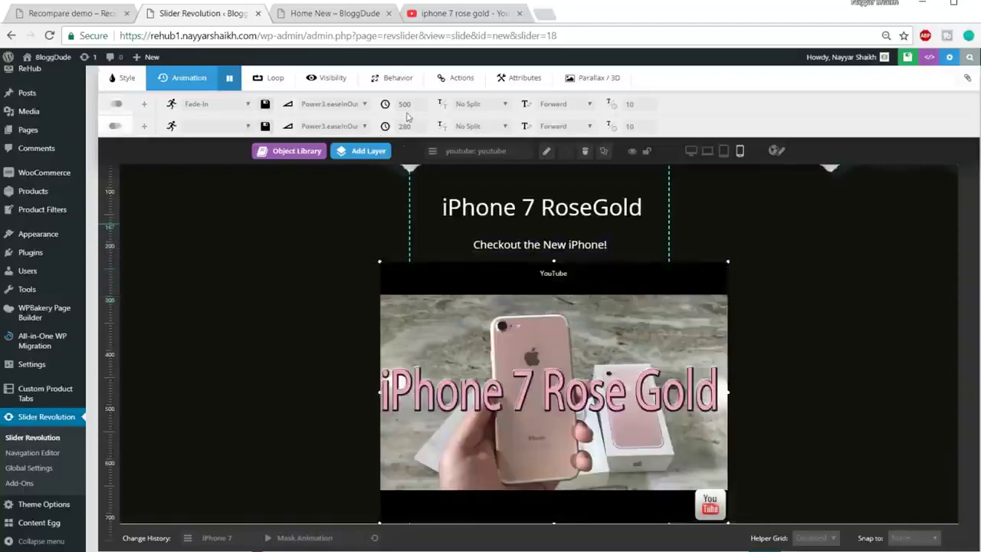
{"action": "scroll", "coordinate": [463, 118], "scroll_direction": "up", "scroll_amount": 2}
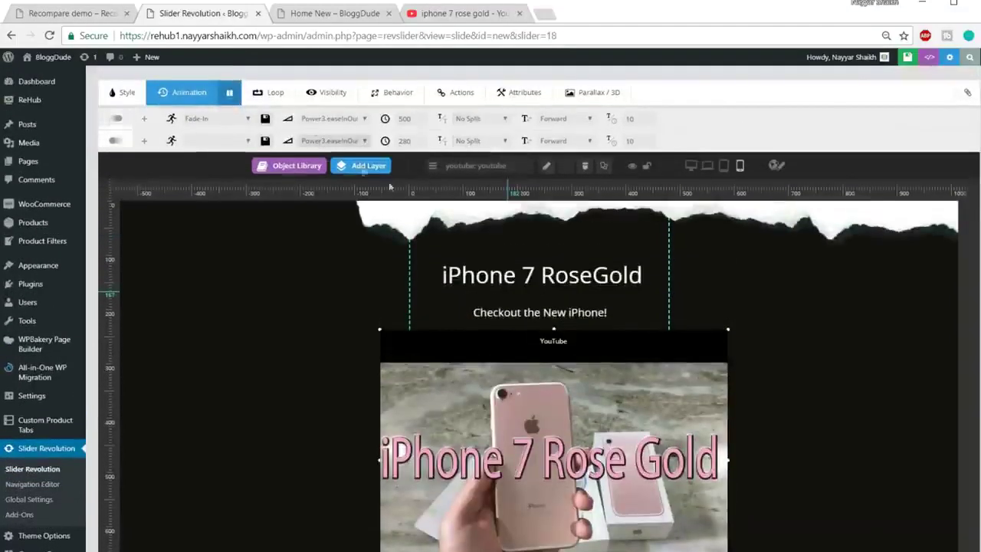
{"action": "double_click", "coordinate": [517, 394]}
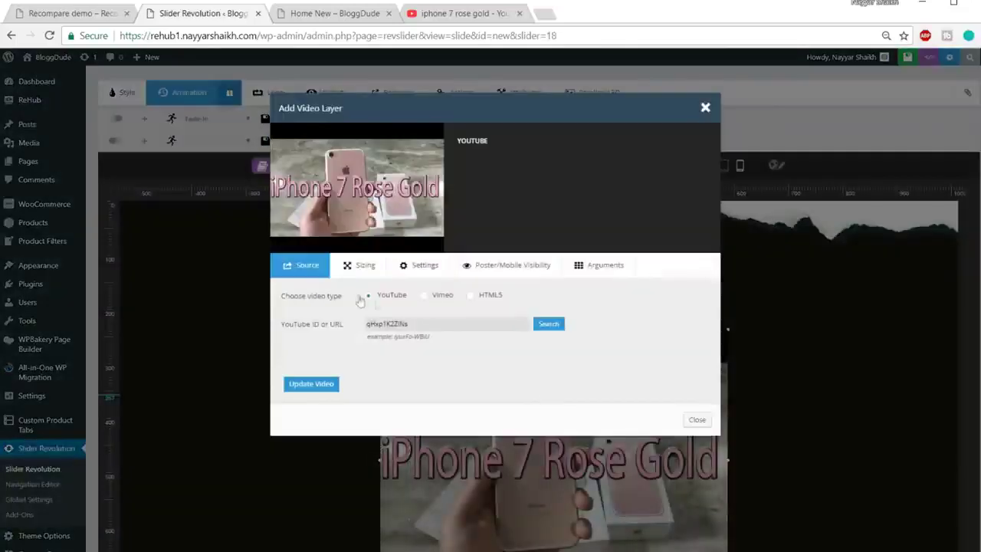
{"action": "left_click", "coordinate": [361, 270]}
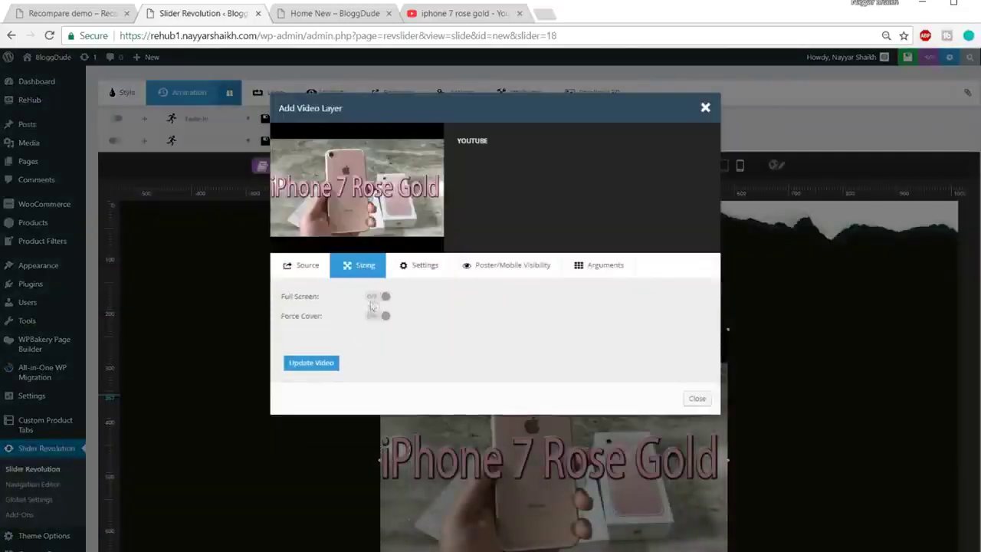
{"action": "left_click", "coordinate": [414, 275]}
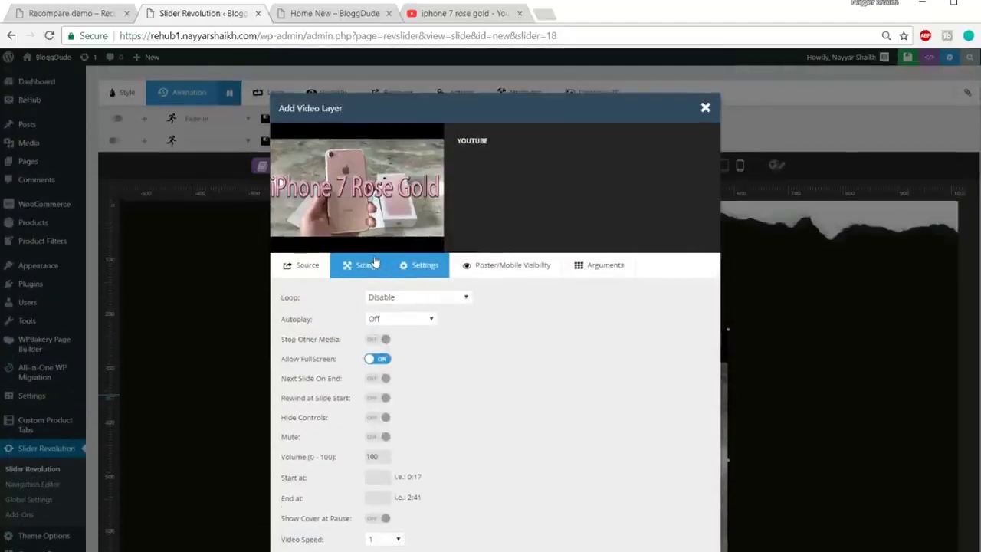
{"action": "left_click", "coordinate": [376, 263]}
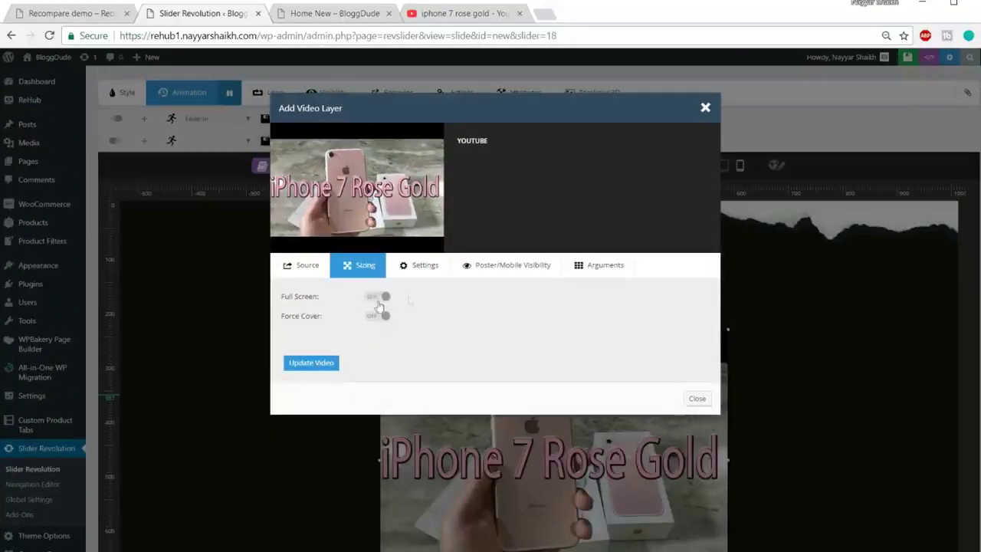
{"action": "left_click", "coordinate": [305, 265]}
{"action": "left_click", "coordinate": [440, 269]}
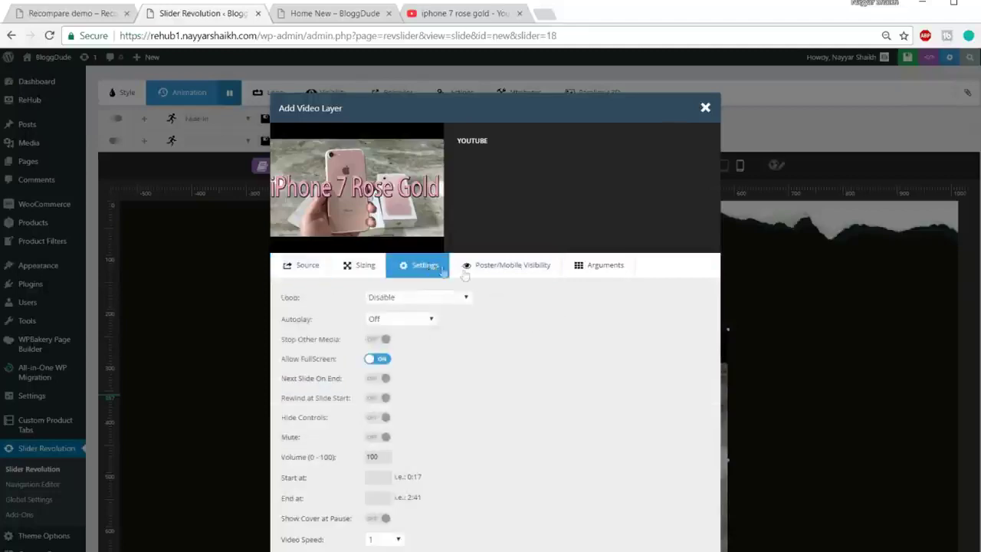
{"action": "left_click", "coordinate": [468, 268]}
{"action": "left_click", "coordinate": [601, 265]}
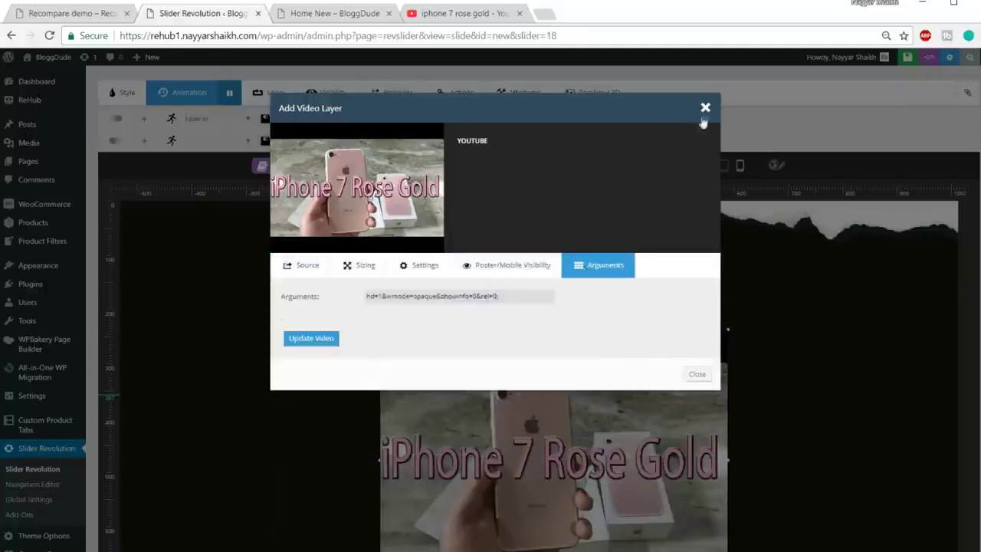
{"action": "left_click", "coordinate": [705, 107]}
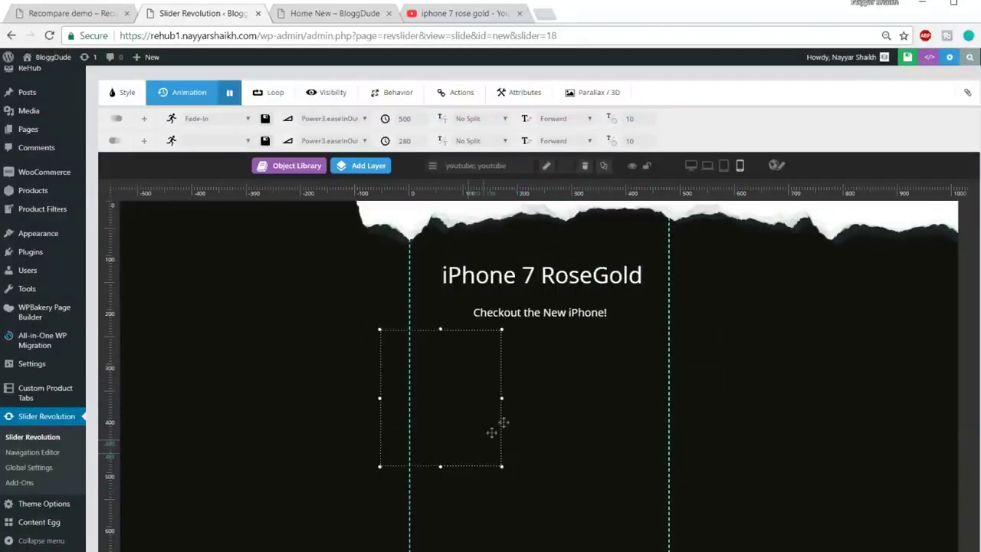
- Move the video under the Checkout text and narrow the torn-paper header image to the slide top
{"action": "left_click_drag", "start_coordinate": [478, 428], "coordinate": [576, 444]}
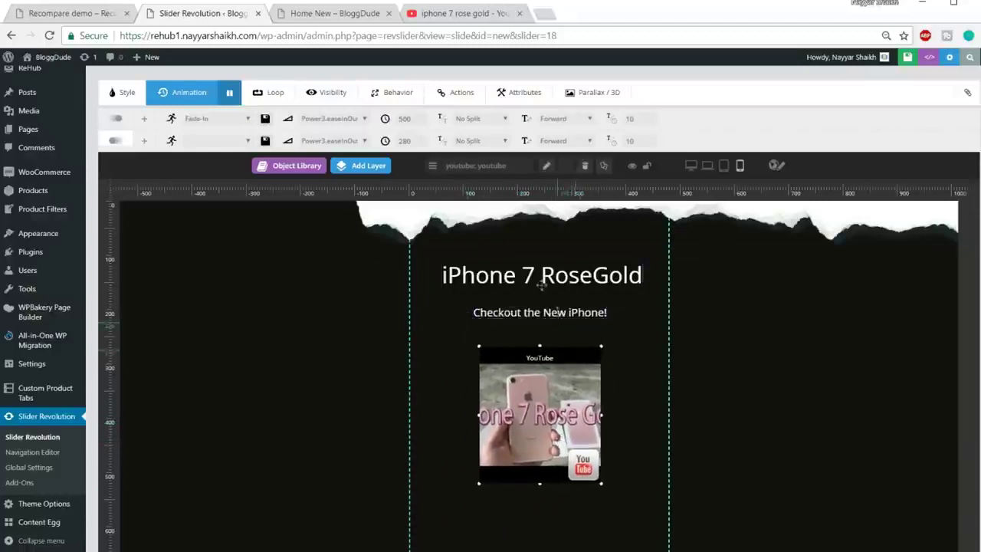
{"action": "left_click", "coordinate": [460, 228]}
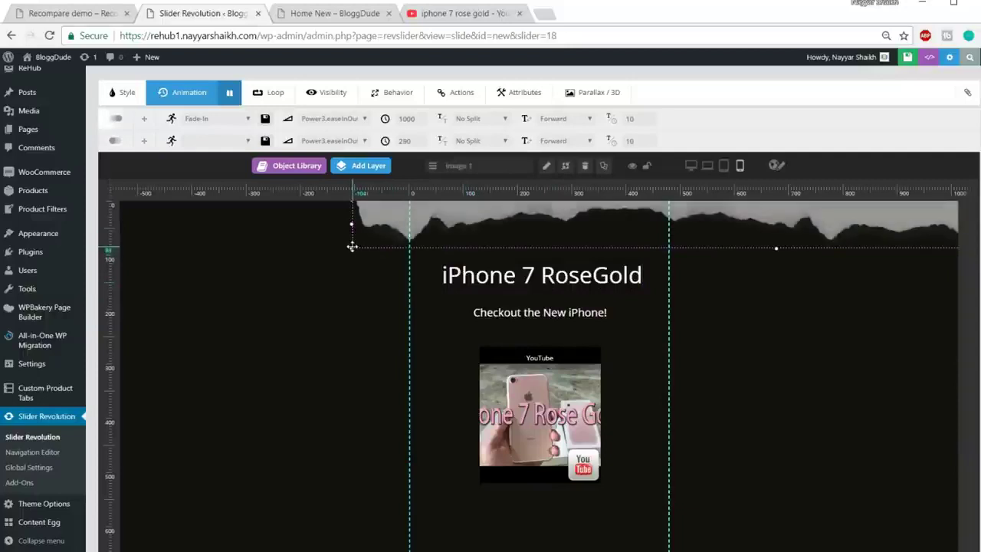
{"action": "left_click_drag", "start_coordinate": [351, 249], "coordinate": [508, 235]}
{"action": "left_click_drag", "start_coordinate": [644, 220], "coordinate": [831, 261]}
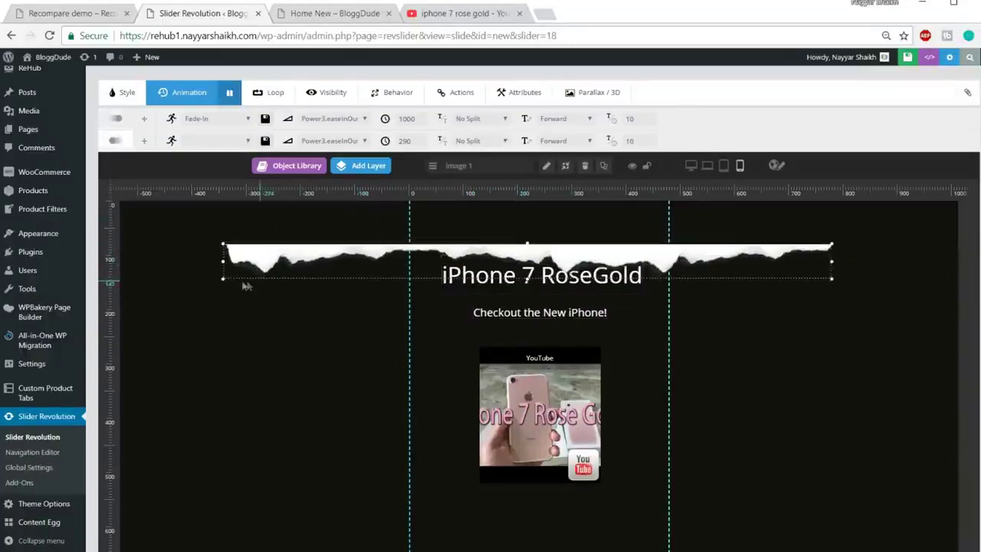
{"action": "left_click_drag", "start_coordinate": [223, 279], "coordinate": [276, 271]}
{"action": "left_click_drag", "start_coordinate": [600, 243], "coordinate": [668, 208]}
{"action": "scroll", "coordinate": [712, 281], "scroll_direction": "up", "scroll_amount": 1}
{"action": "left_click", "coordinate": [712, 281]}
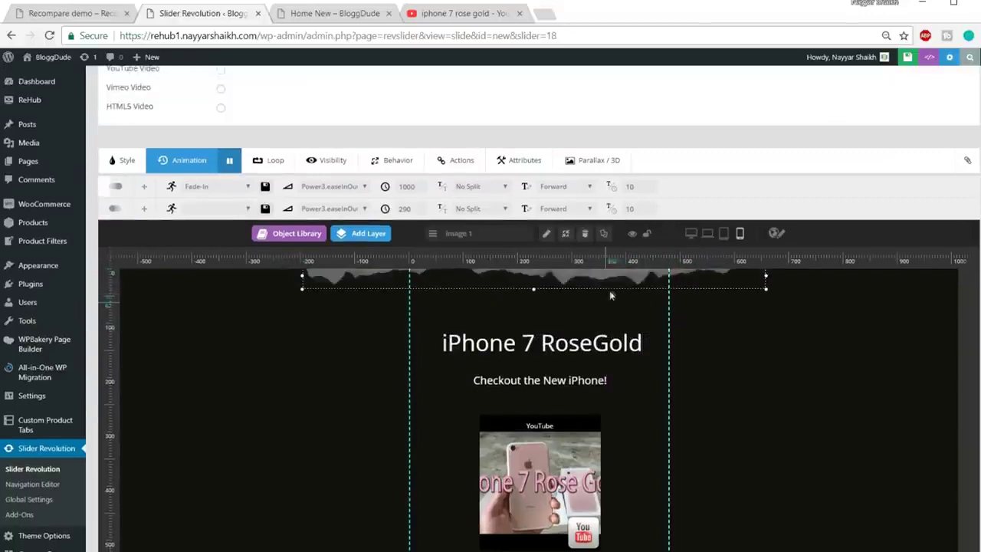
{"action": "left_click", "coordinate": [613, 282]}
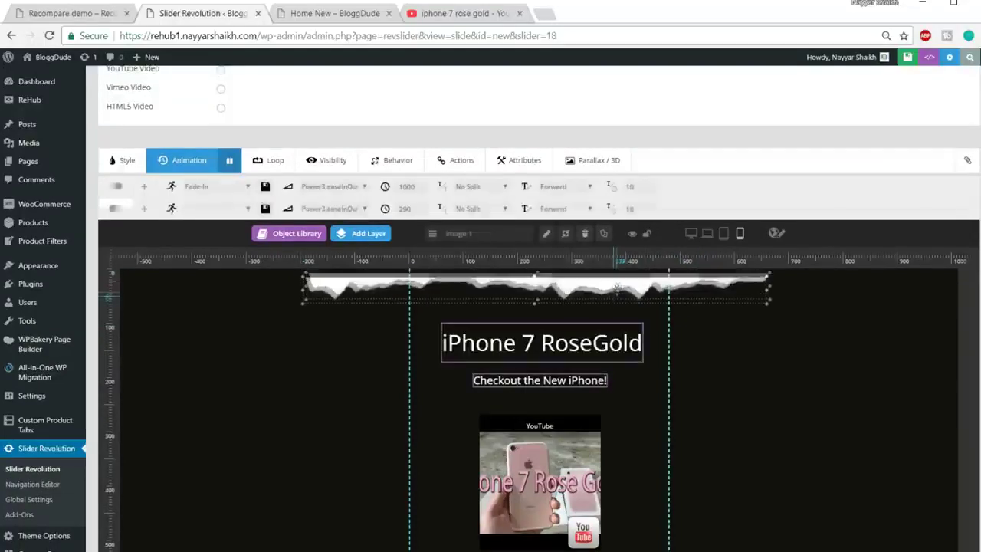
{"action": "left_click", "coordinate": [123, 161]}
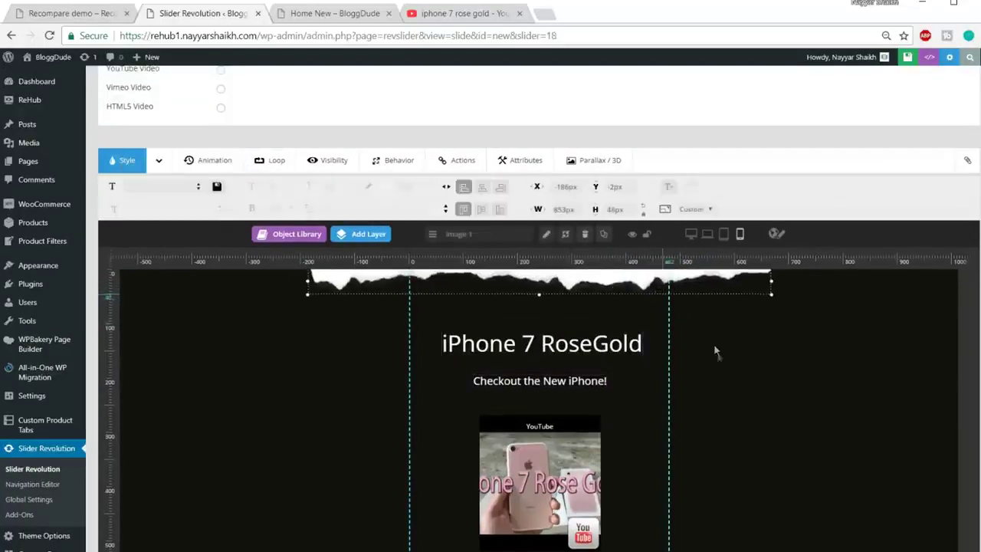
{"action": "scroll", "coordinate": [682, 399], "scroll_direction": "down", "scroll_amount": 3}
{"action": "scroll", "coordinate": [678, 406], "scroll_direction": "up", "scroll_amount": 1}
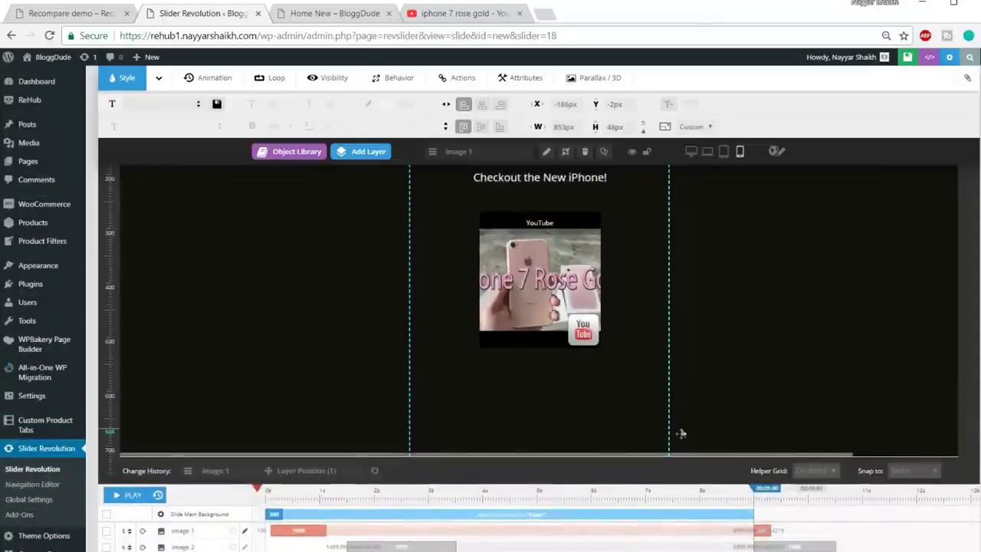
- Shrink the crystal Image 2 artwork and move it to the slide's bottom edge
{"action": "left_click", "coordinate": [571, 379]}
{"action": "left_click_drag", "start_coordinate": [571, 379], "coordinate": [508, 337]}
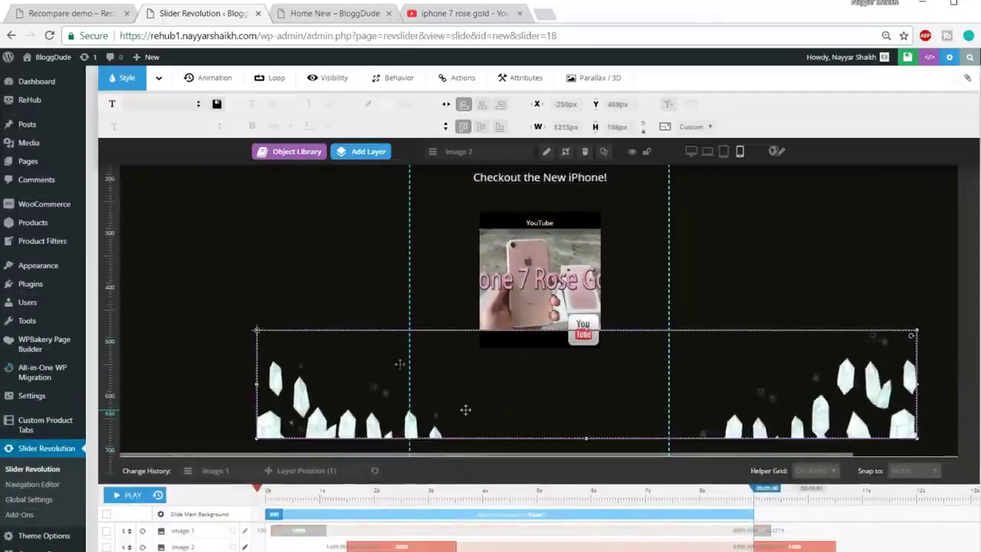
{"action": "left_click", "coordinate": [923, 410]}
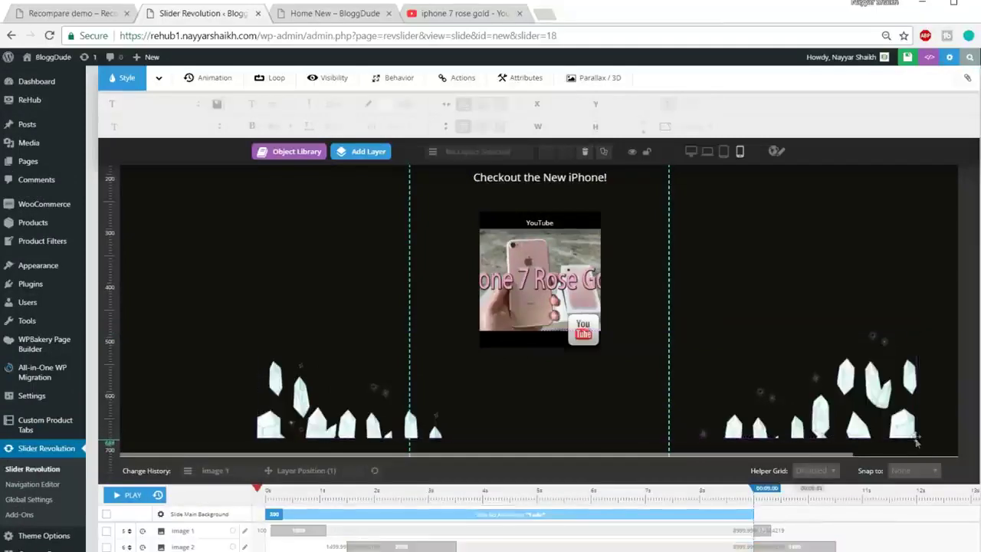
{"action": "left_click", "coordinate": [913, 430]}
{"action": "left_click_drag", "start_coordinate": [918, 437], "coordinate": [838, 390]}
{"action": "left_click_drag", "start_coordinate": [485, 345], "coordinate": [580, 398]}
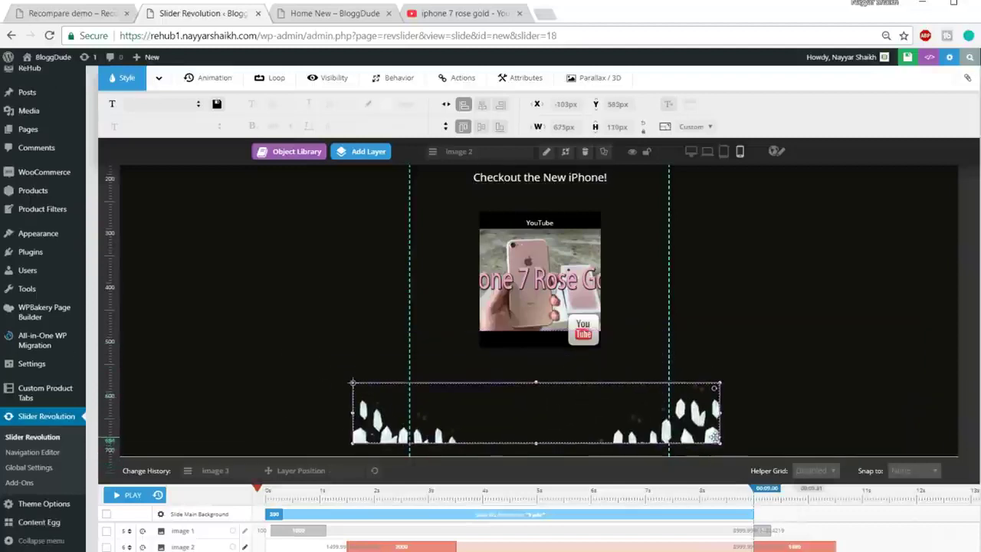
{"action": "left_click_drag", "start_coordinate": [717, 441], "coordinate": [694, 425]}
{"action": "left_click_drag", "start_coordinate": [478, 420], "coordinate": [533, 451]}
{"action": "scroll", "coordinate": [715, 417], "scroll_direction": "up", "scroll_amount": 2}
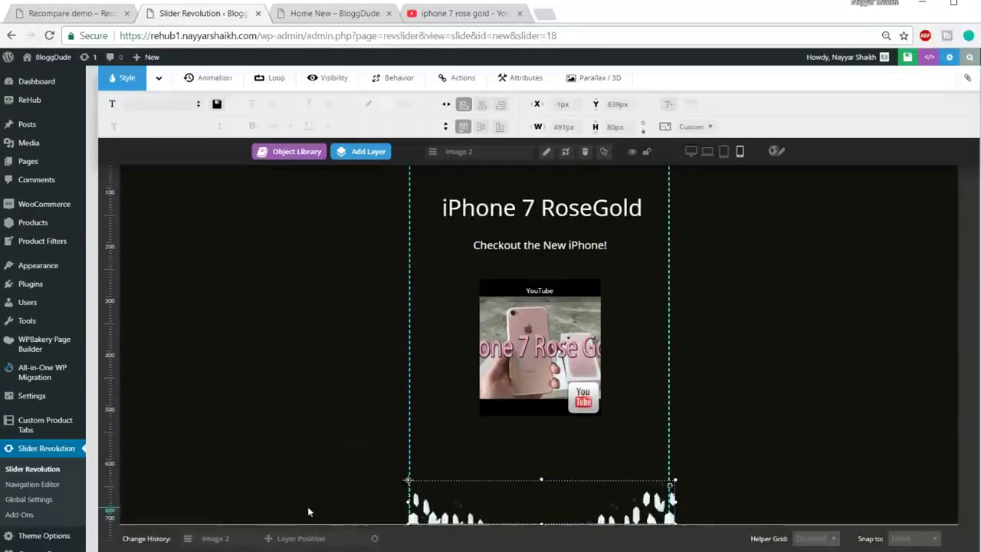
{"action": "scroll", "coordinate": [709, 357], "scroll_direction": "down", "scroll_amount": 2}
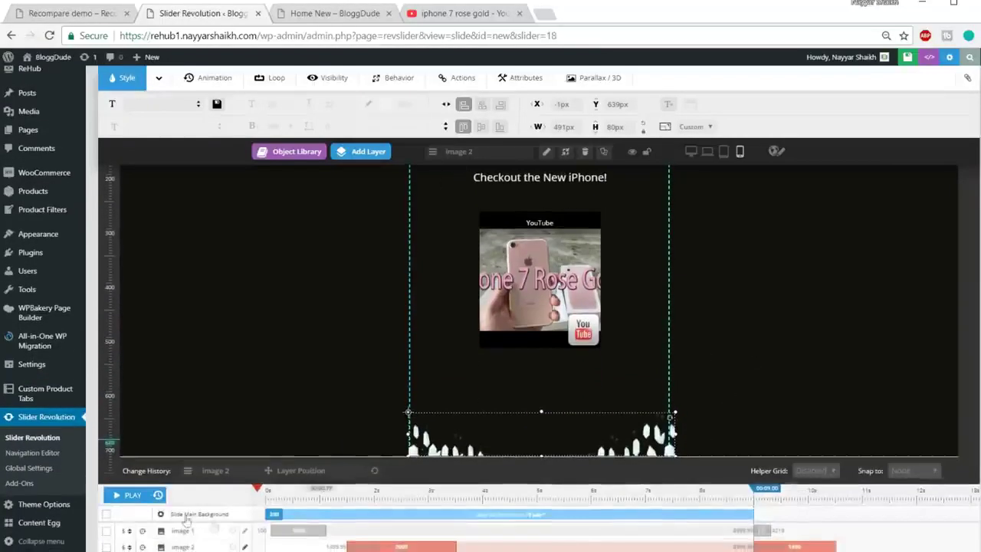
- Play the slide animation preview and check the tablet and laptop layouts
{"action": "left_click", "coordinate": [130, 496]}
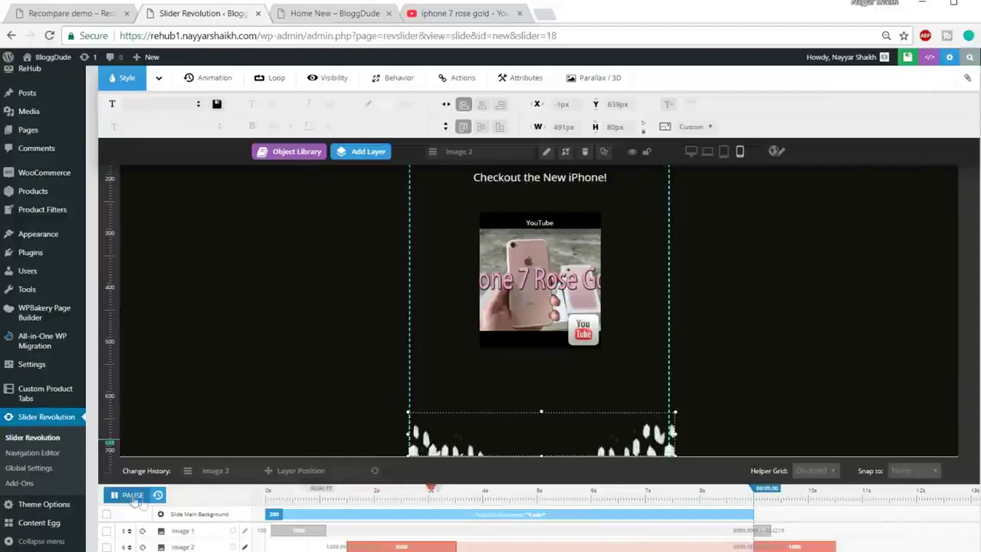
{"action": "scroll", "coordinate": [583, 474], "scroll_direction": "up", "scroll_amount": 2}
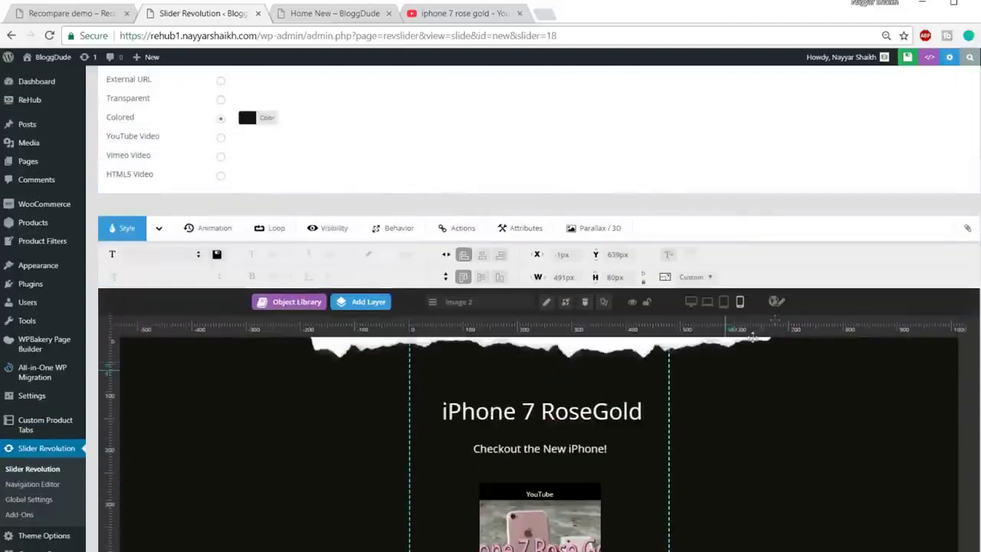
{"action": "left_click", "coordinate": [724, 307]}
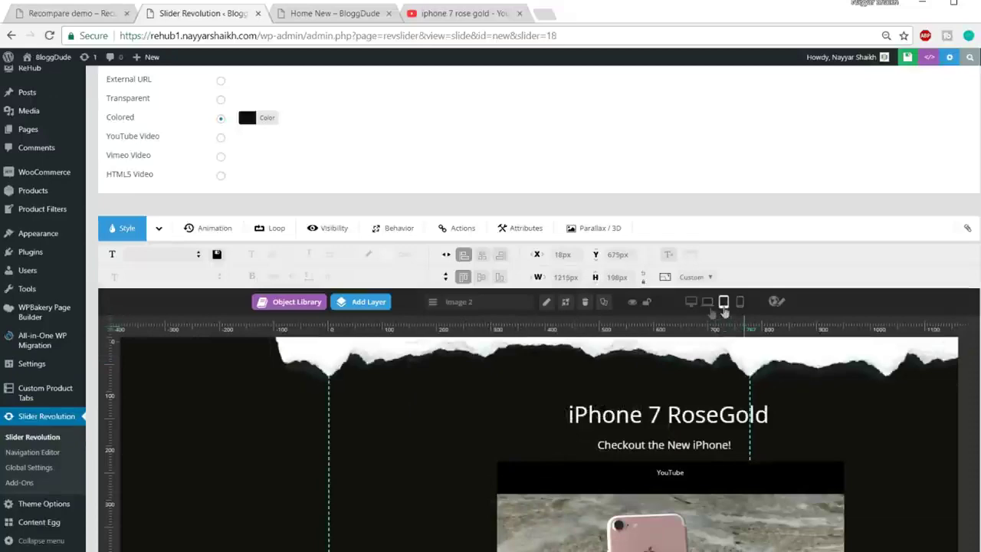
{"action": "left_click", "coordinate": [708, 305]}
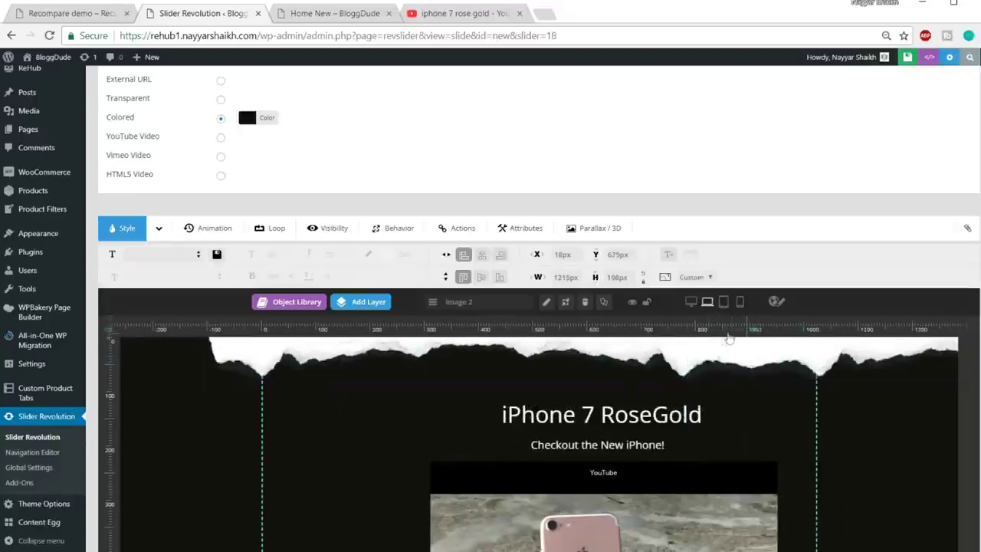
{"action": "scroll", "coordinate": [739, 387], "scroll_direction": "up", "scroll_amount": 3}
{"action": "scroll", "coordinate": [753, 414], "scroll_direction": "up", "scroll_amount": 1}
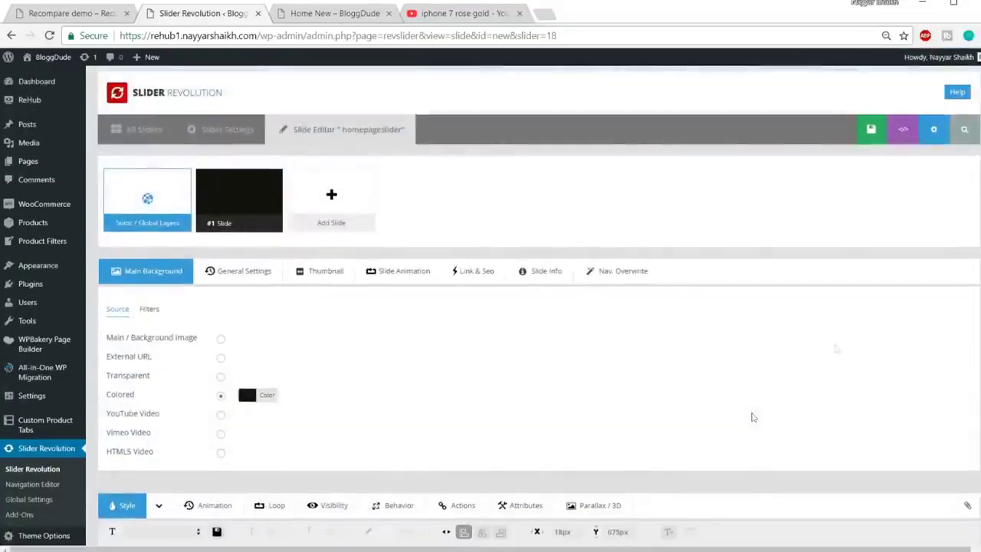
- Save the slide and review the Home New page down to its footer
{"action": "left_click", "coordinate": [825, 138]}
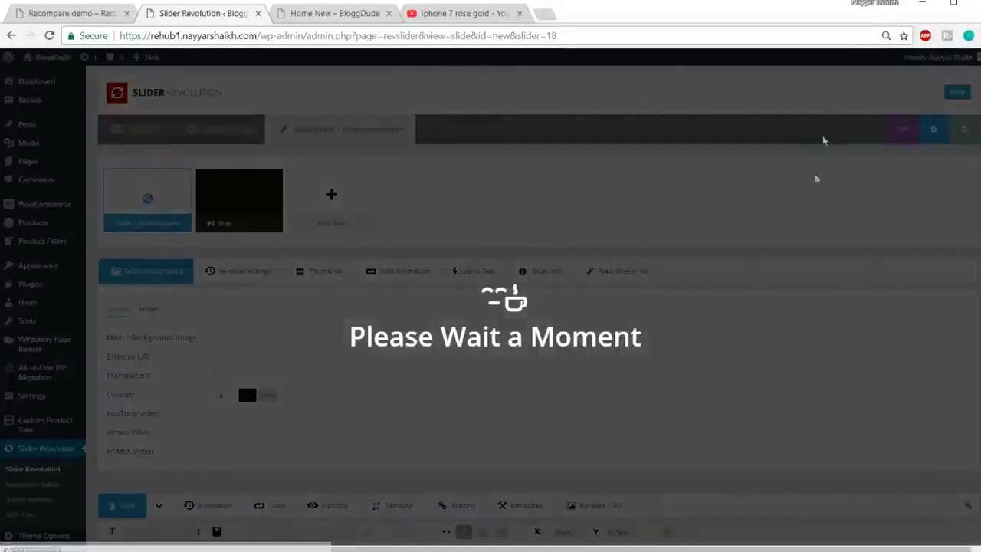
{"action": "left_click", "coordinate": [335, 13]}
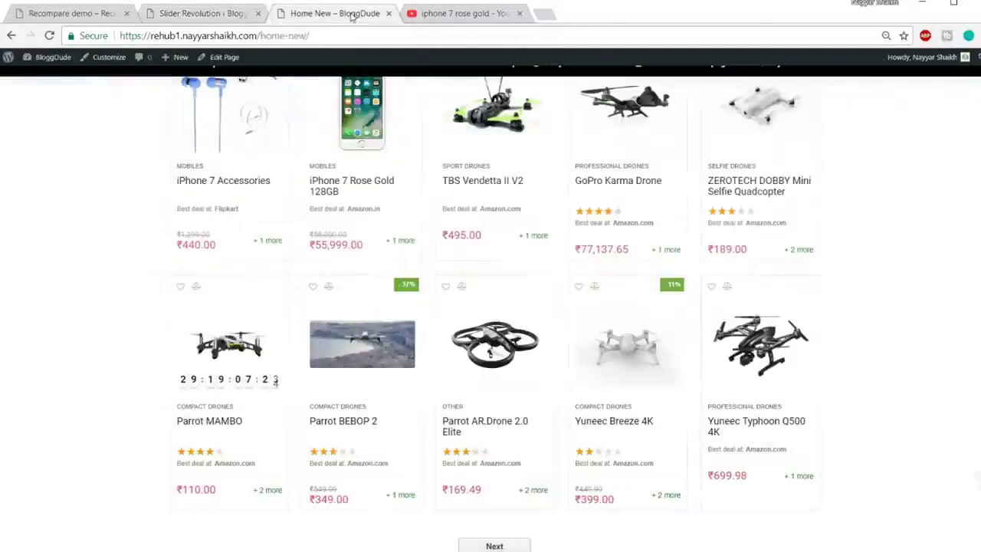
{"action": "scroll", "coordinate": [453, 254], "scroll_direction": "up", "scroll_amount": 8}
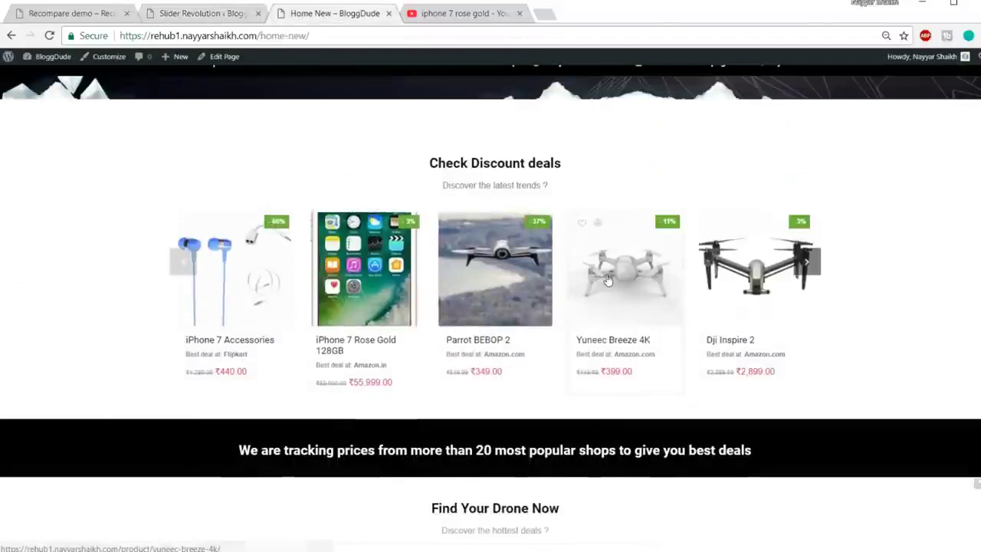
{"action": "scroll", "coordinate": [608, 281], "scroll_direction": "up", "scroll_amount": 2}
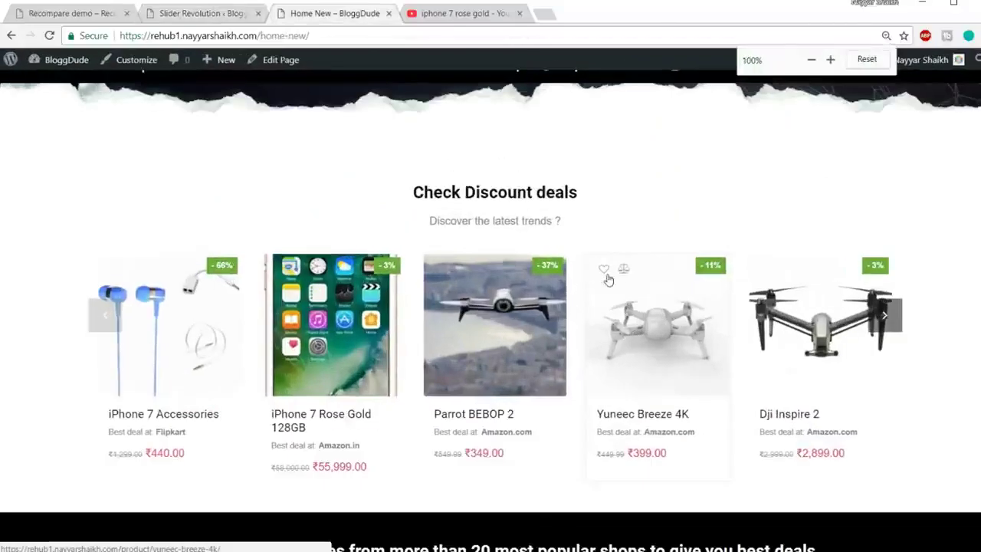
{"action": "scroll", "coordinate": [616, 309], "scroll_direction": "down", "scroll_amount": 12}
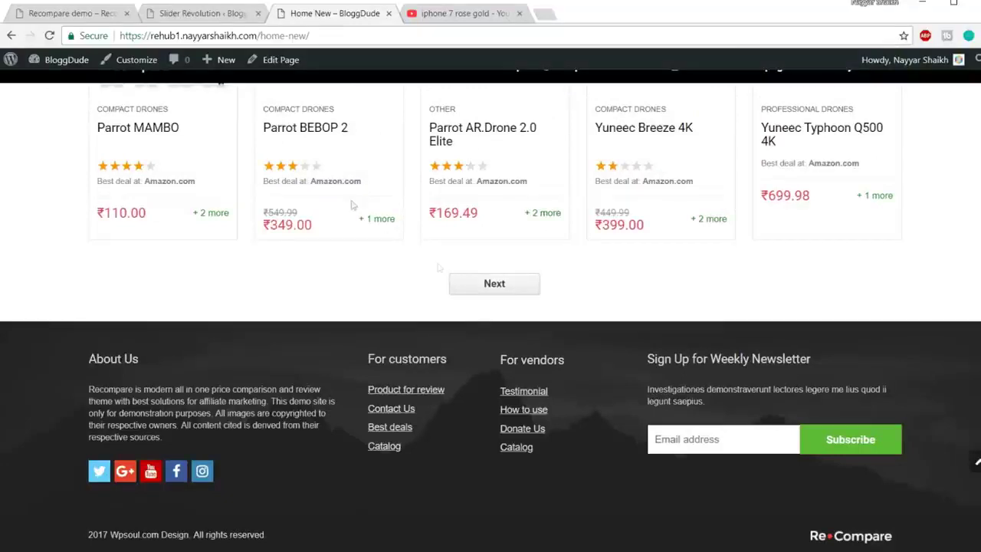
- Open Home New's Edit Page link in a new tab placed third
{"action": "right_click", "coordinate": [285, 65]}
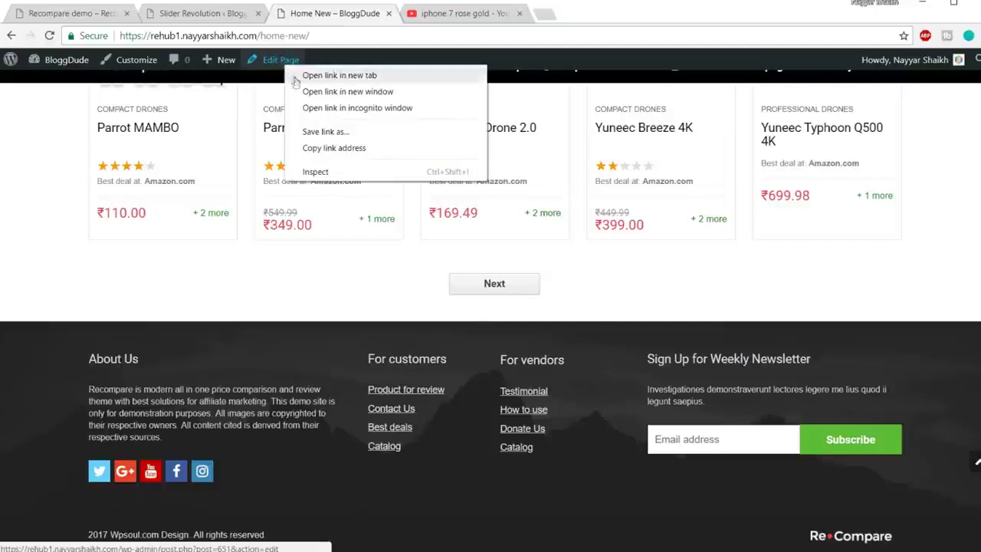
{"action": "left_click", "coordinate": [298, 76]}
{"action": "left_click_drag", "start_coordinate": [464, 13], "coordinate": [313, 17]}
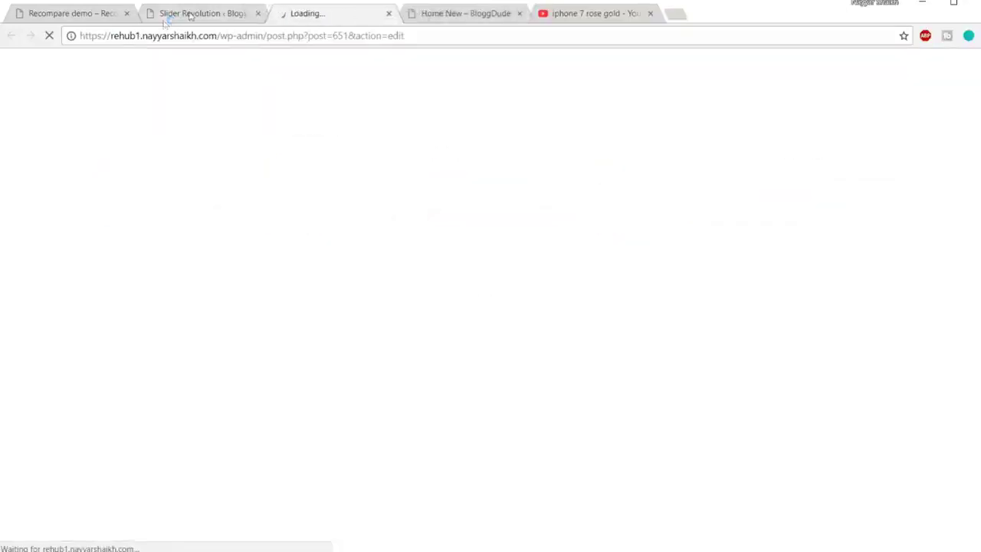
- Close the Slider Revolution editor tab and scroll to the end of the Home New layout
{"action": "left_click", "coordinate": [164, 21]}
{"action": "left_click", "coordinate": [259, 13]}
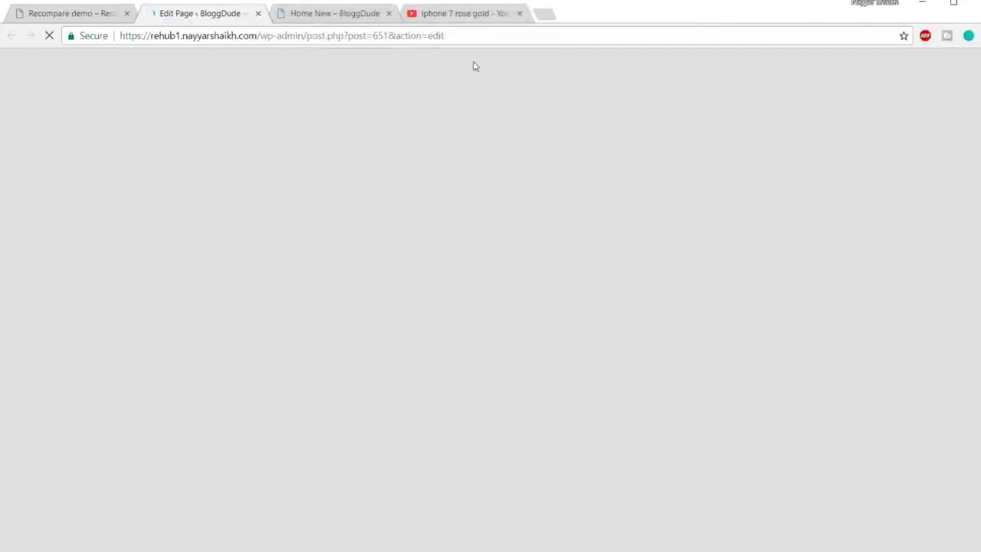
{"action": "scroll", "coordinate": [849, 380], "scroll_direction": "down", "scroll_amount": 10}
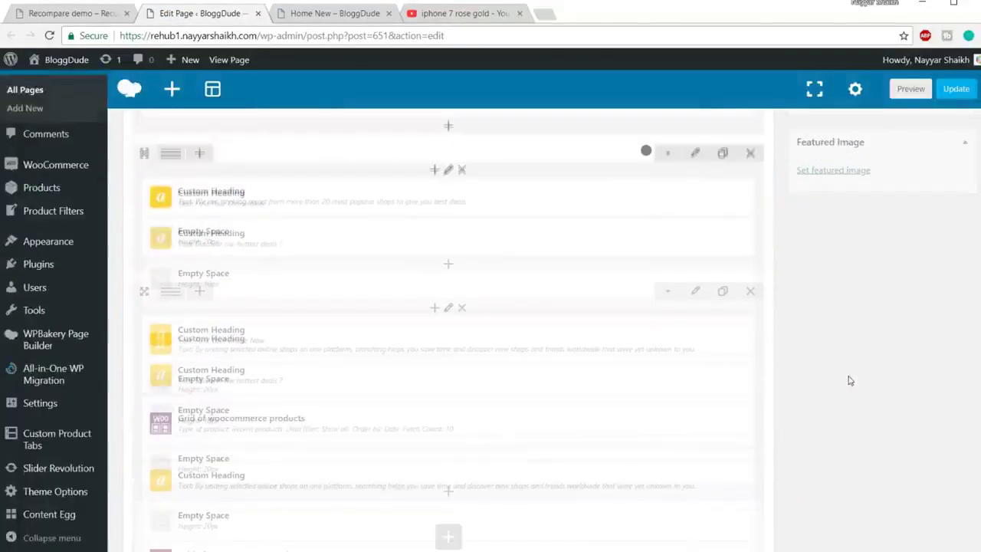
{"action": "scroll", "coordinate": [849, 380], "scroll_direction": "down", "scroll_amount": 5}
{"action": "scroll", "coordinate": [513, 330], "scroll_direction": "up", "scroll_amount": 3}
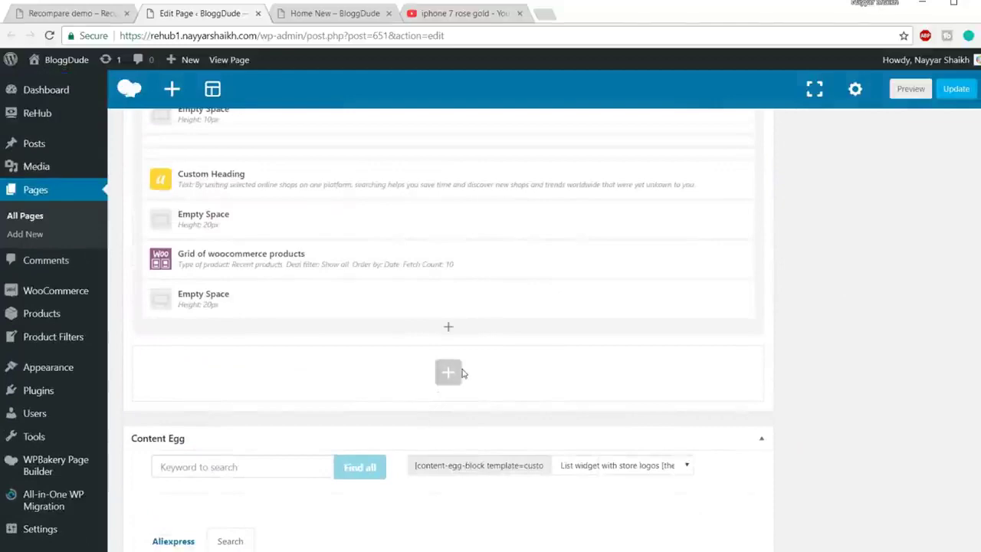
- Add a Revolution Slider element set to homepageslider below the last row and update the page
{"action": "left_click", "coordinate": [452, 373]}
{"action": "type", "text": "s"}
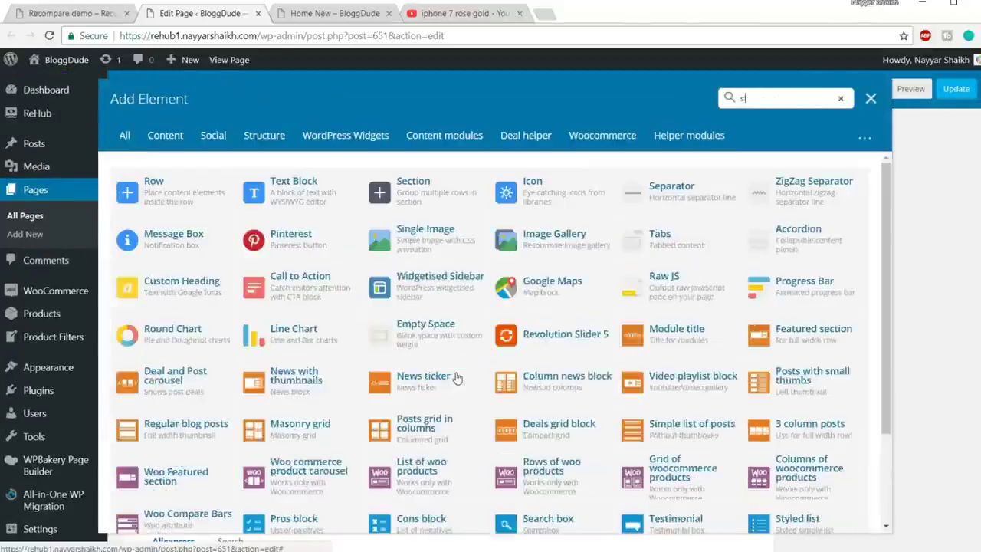
{"action": "type", "text": "lid"}
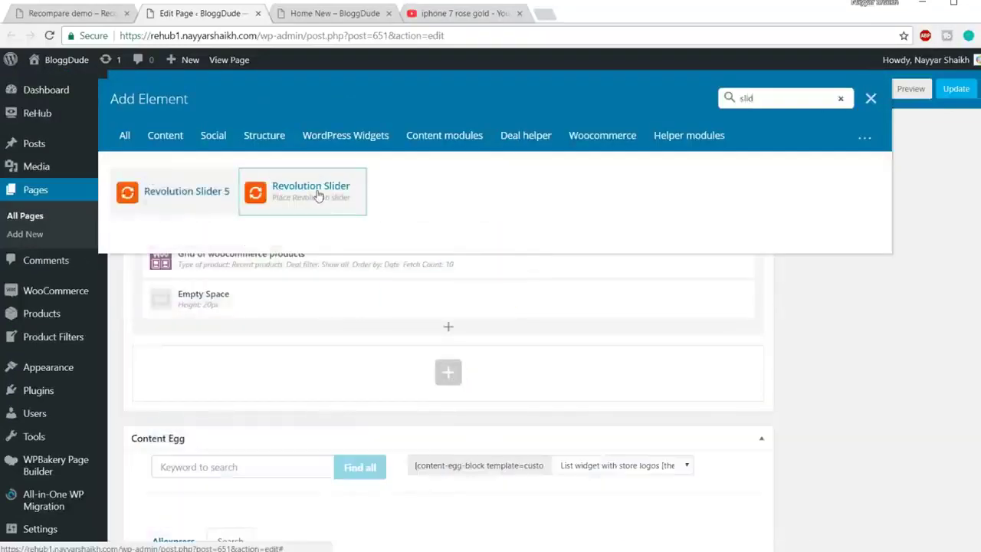
{"action": "left_click", "coordinate": [318, 196]}
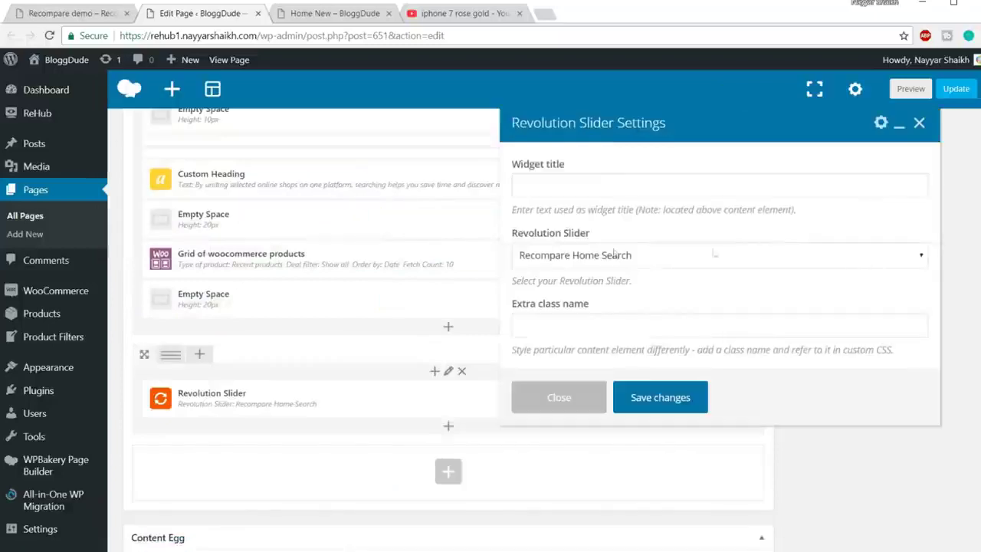
{"action": "left_click", "coordinate": [605, 255]}
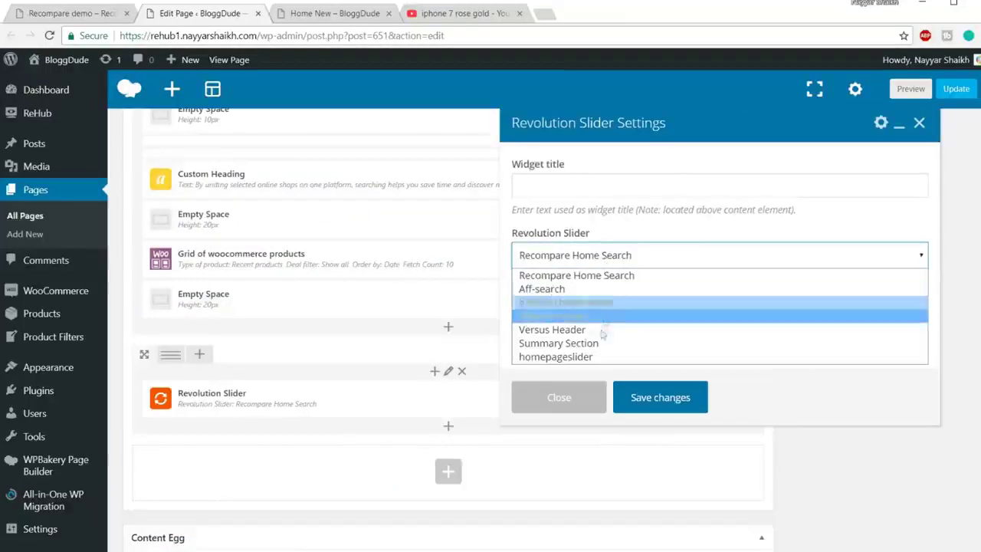
{"action": "left_click", "coordinate": [571, 357]}
{"action": "left_click", "coordinate": [661, 398]}
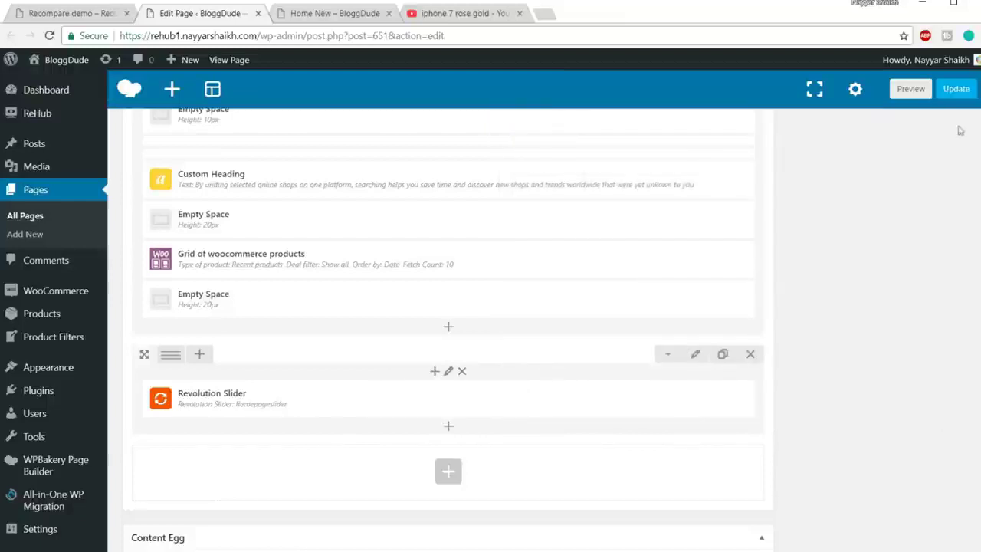
{"action": "left_click", "coordinate": [955, 89]}
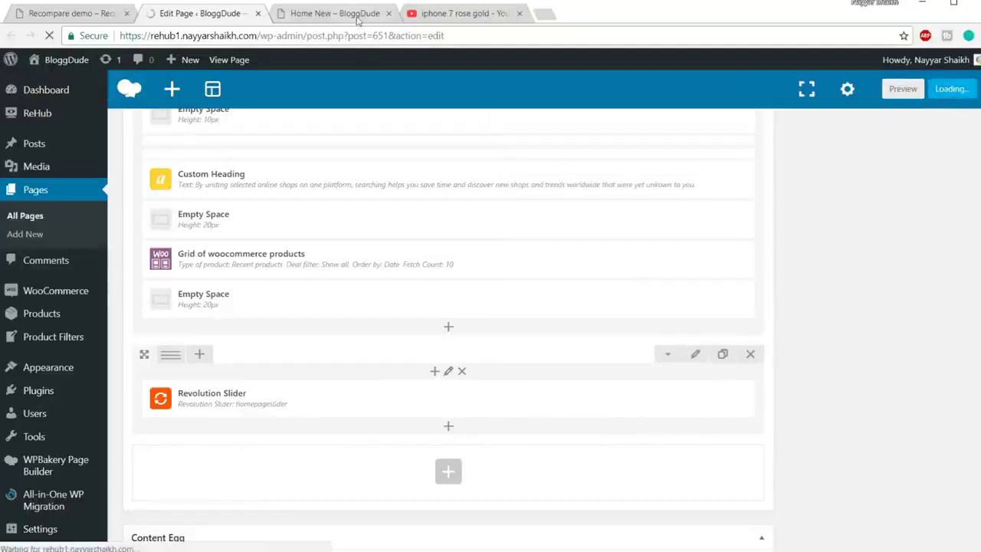
- Reload Home New and scroll to see the video slider above the footer
{"action": "left_click", "coordinate": [357, 19]}
{"action": "left_click", "coordinate": [362, 33]}
{"action": "key", "text": "Return"}
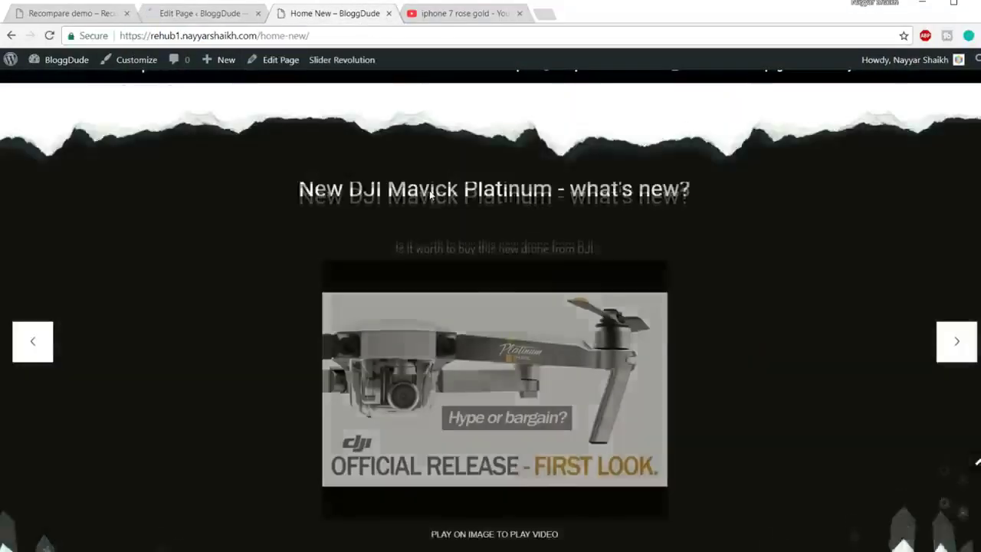
{"action": "scroll", "coordinate": [460, 268], "scroll_direction": "up", "scroll_amount": 2}
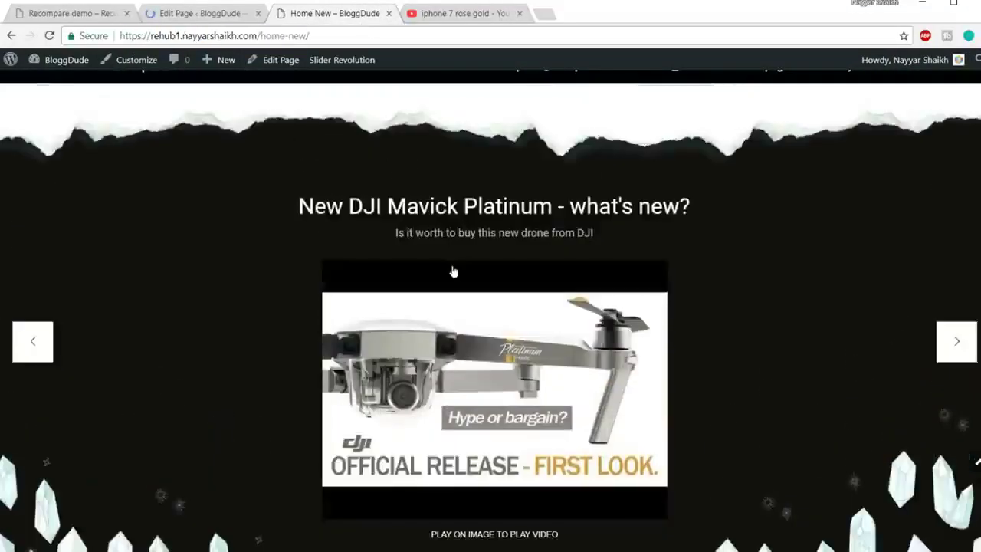
{"action": "scroll", "coordinate": [460, 269], "scroll_direction": "down", "scroll_amount": 4}
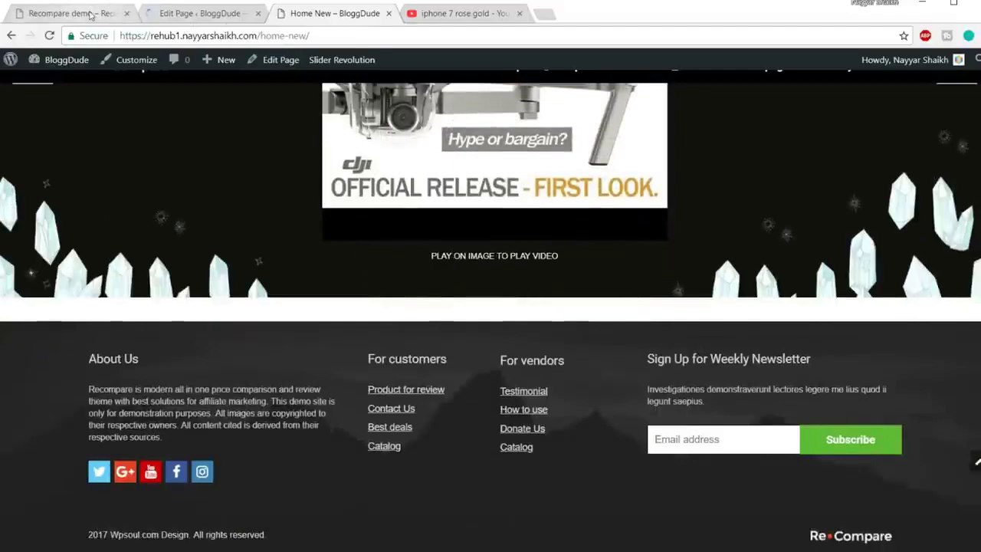
- Compare with the Recompare demo's 'Check latest reviews and news' section, then return to the editor
{"action": "left_click", "coordinate": [91, 15]}
{"action": "scroll", "coordinate": [821, 292], "scroll_direction": "down", "scroll_amount": 5}
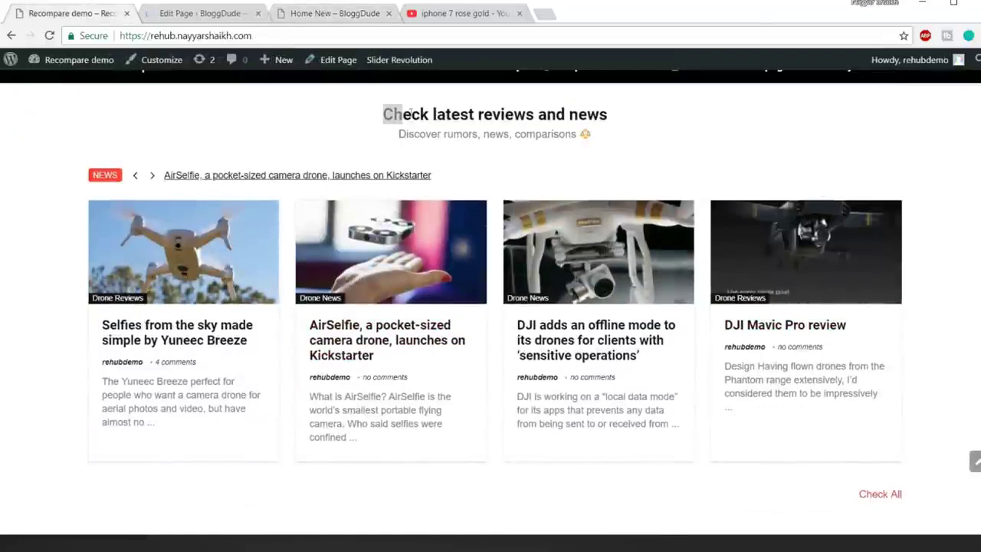
{"action": "left_click_drag", "start_coordinate": [383, 113], "coordinate": [633, 140]}
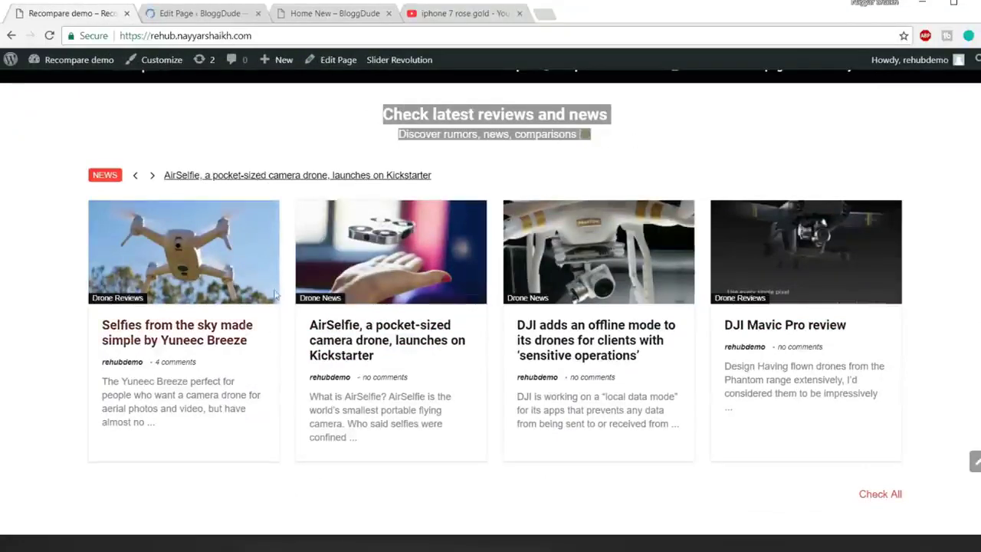
{"action": "left_click", "coordinate": [206, 14]}
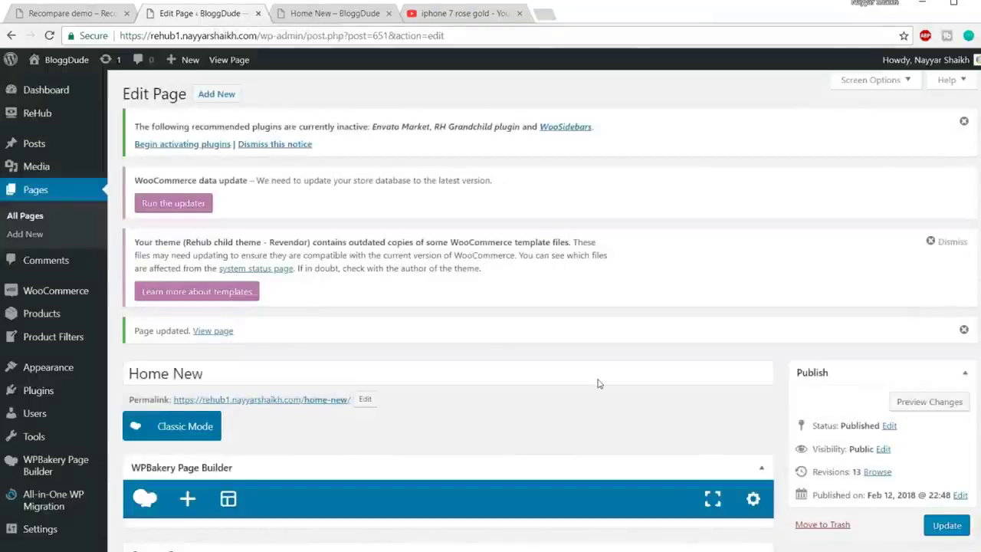
{"action": "scroll", "coordinate": [599, 383], "scroll_direction": "down", "scroll_amount": 15}
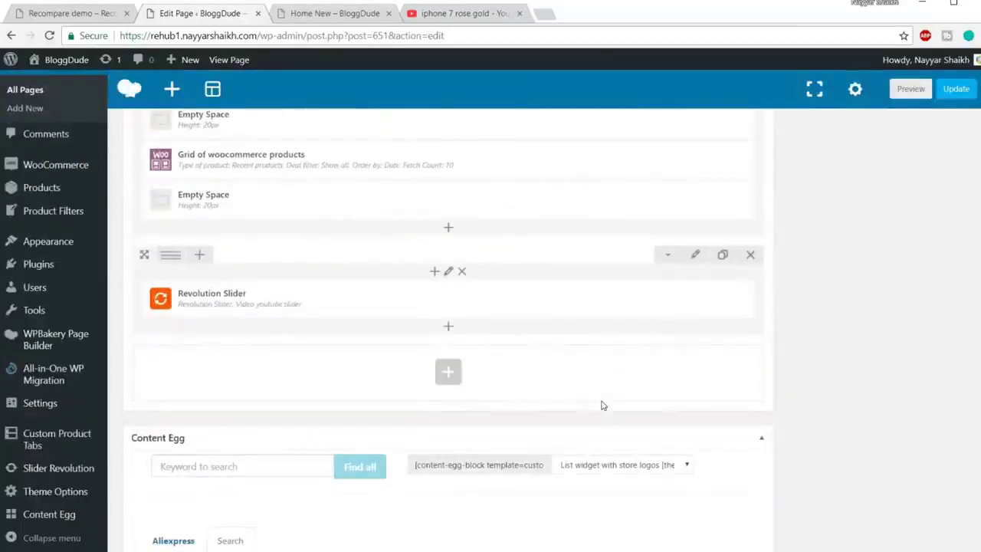
{"action": "scroll", "coordinate": [520, 390], "scroll_direction": "up", "scroll_amount": 3}
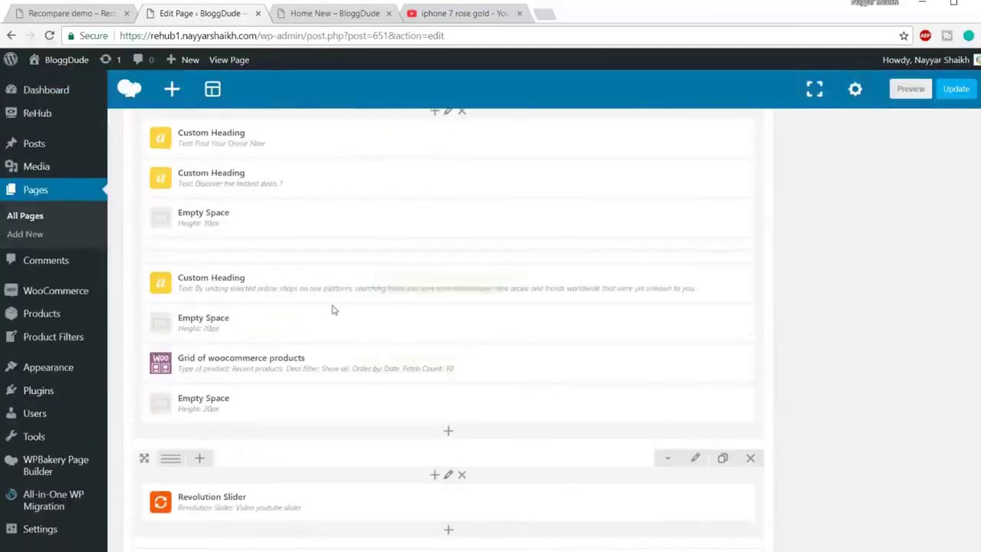
{"action": "scroll", "coordinate": [332, 310], "scroll_direction": "up", "scroll_amount": 1}
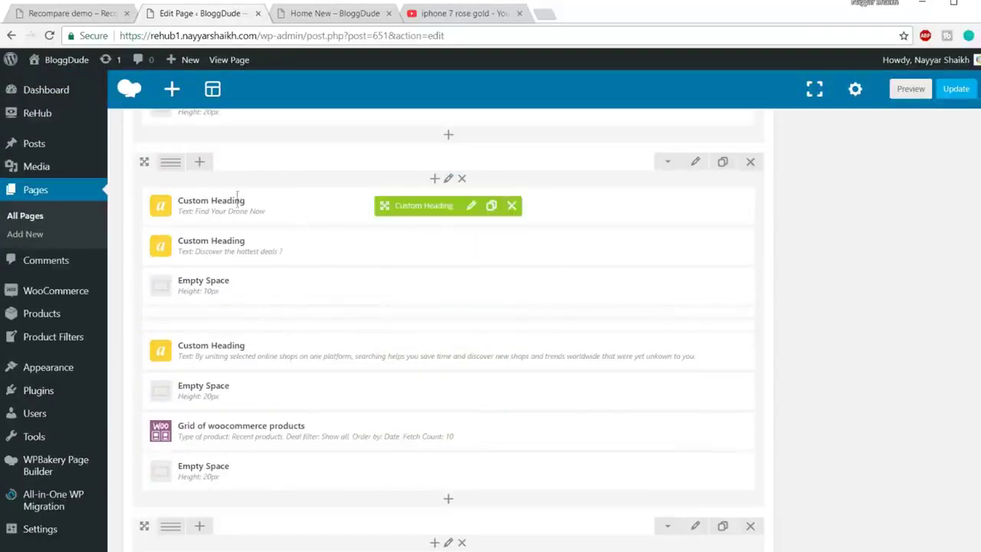
{"action": "scroll", "coordinate": [466, 246], "scroll_direction": "down", "scroll_amount": 5}
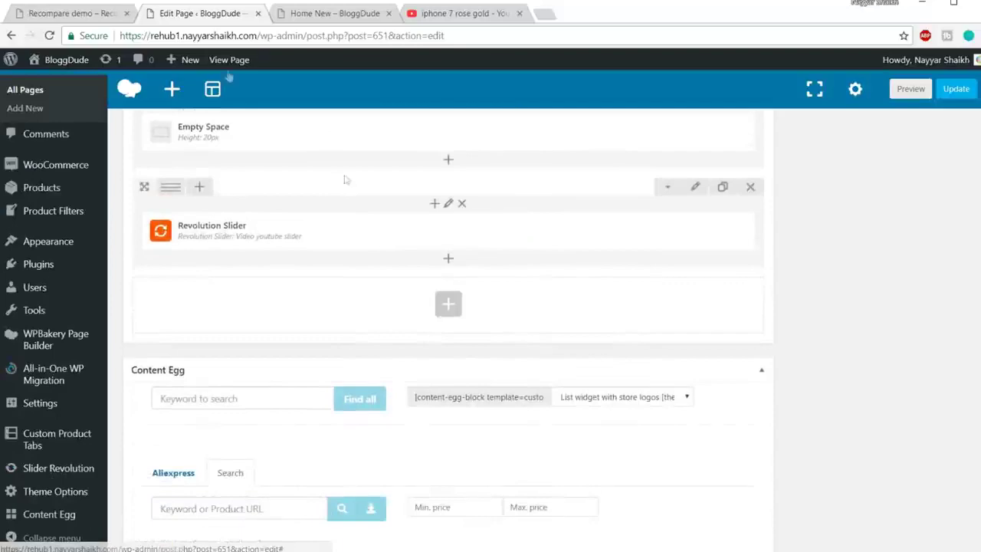
{"action": "left_click", "coordinate": [68, 13]}
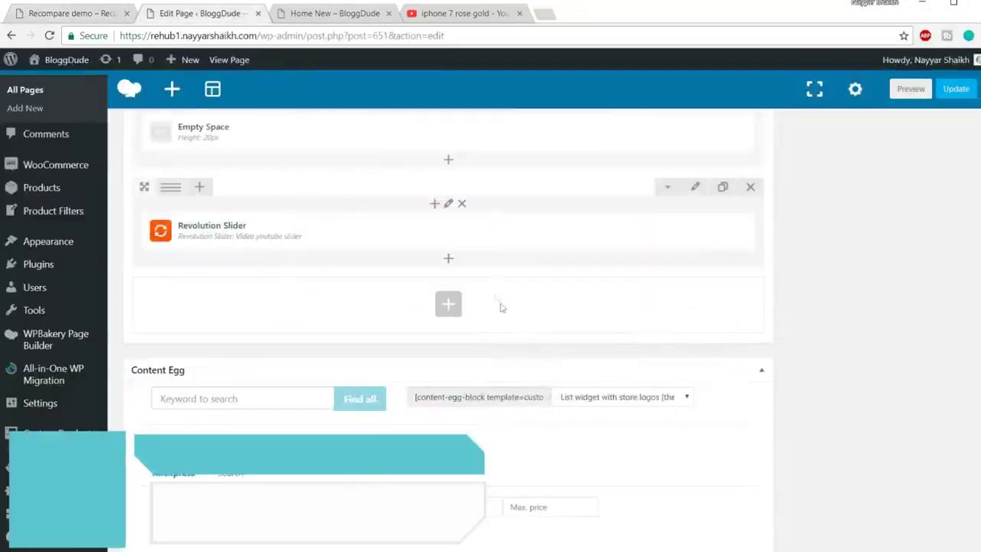
{"action": "scroll", "coordinate": [502, 309], "scroll_direction": "up", "scroll_amount": 3}
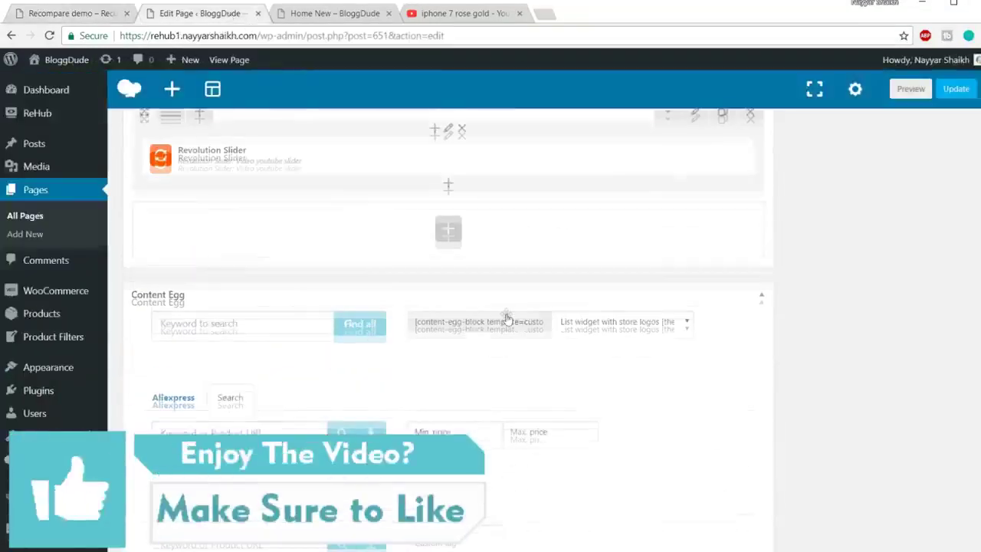
- Add a News ticker element labelled NEWS to the empty row, referencing the demo's ticker
{"action": "left_click", "coordinate": [449, 238]}
{"action": "type", "text": "news"}
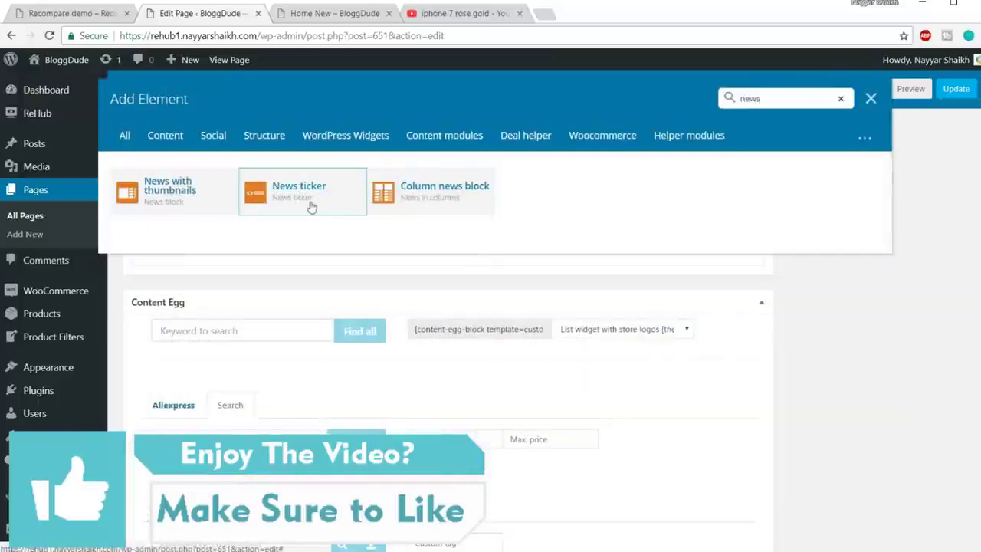
{"action": "left_click", "coordinate": [311, 205]}
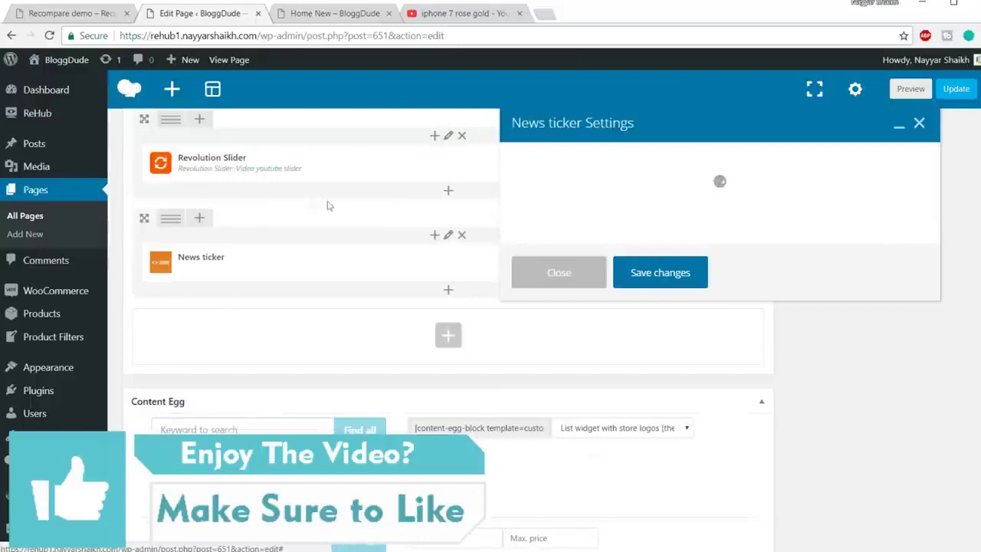
{"action": "left_click", "coordinate": [69, 16]}
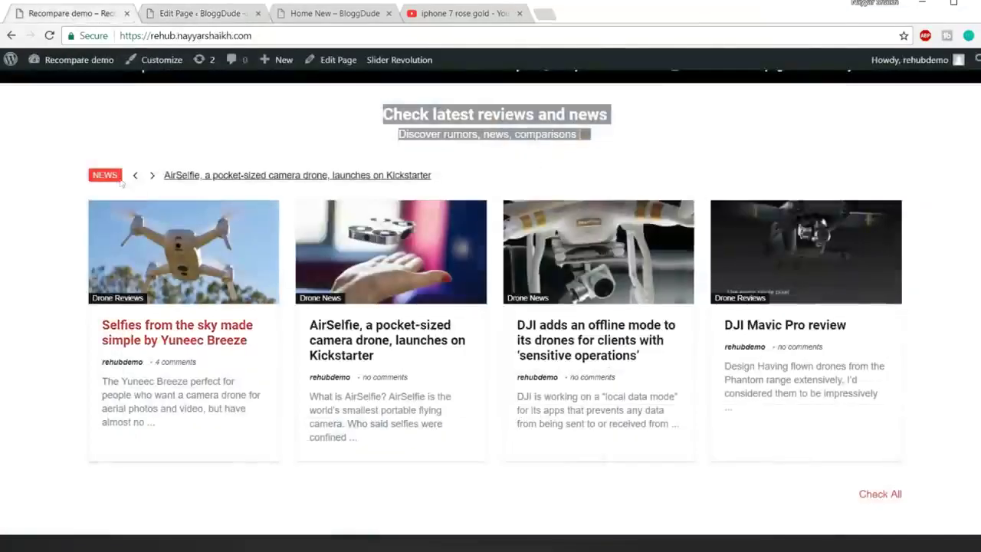
{"action": "left_click", "coordinate": [89, 176]}
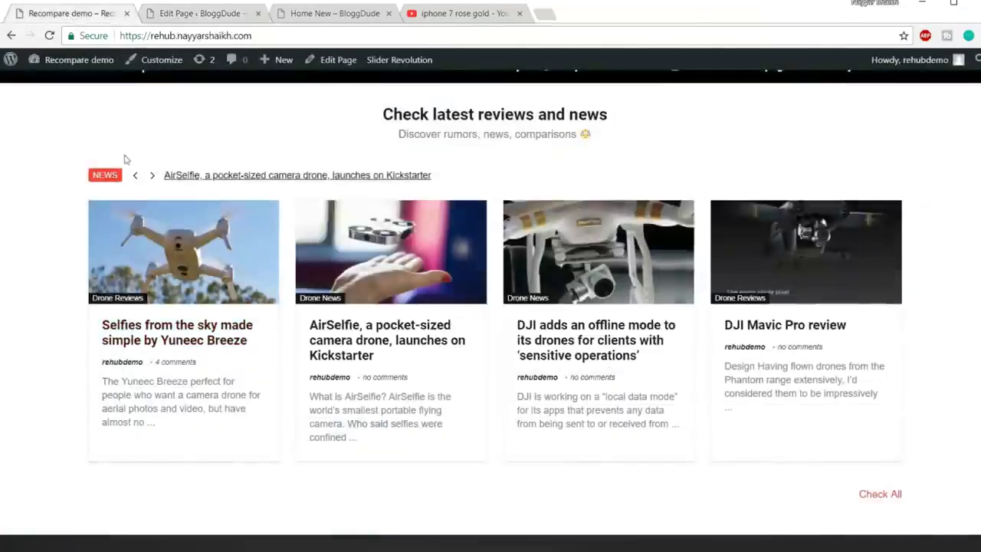
{"action": "left_click", "coordinate": [179, 15]}
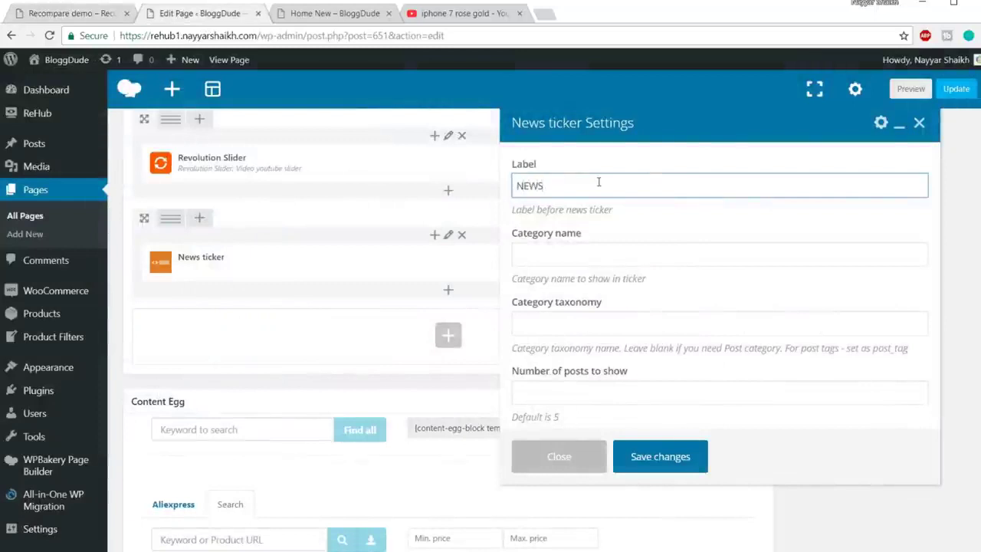
- Set the ticker category to Drone News and posts to show to 5, then save
{"action": "left_click", "coordinate": [609, 249]}
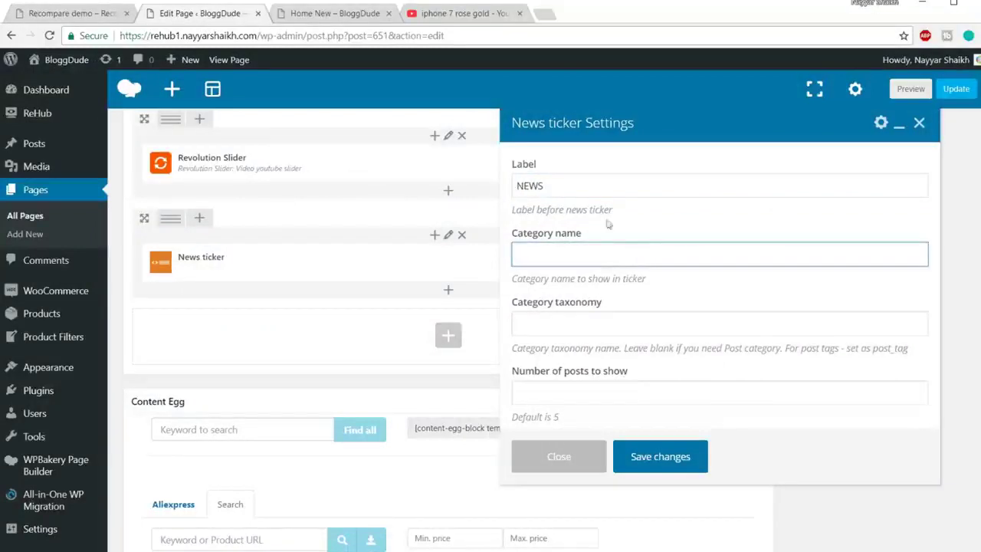
{"action": "left_click", "coordinate": [66, 15]}
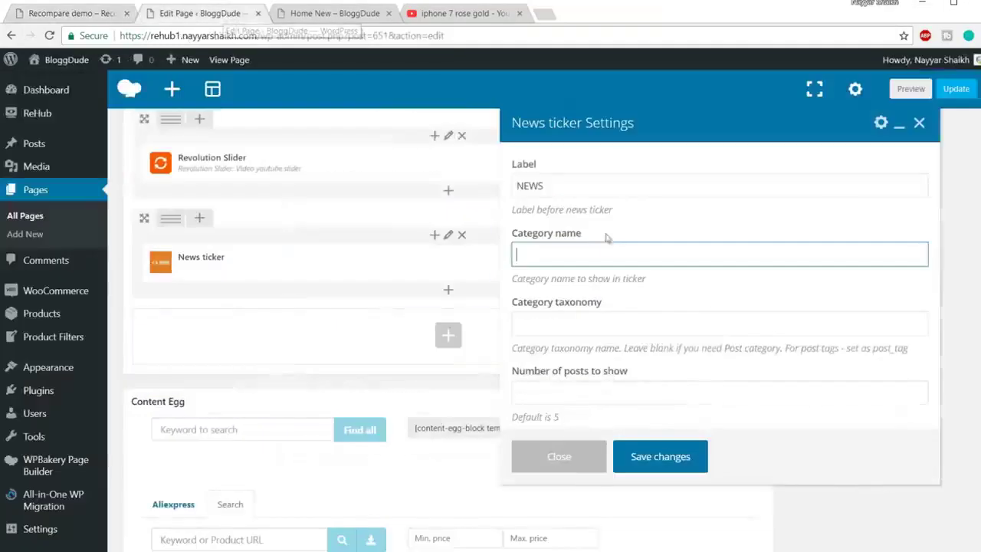
{"action": "left_click", "coordinate": [201, 13]}
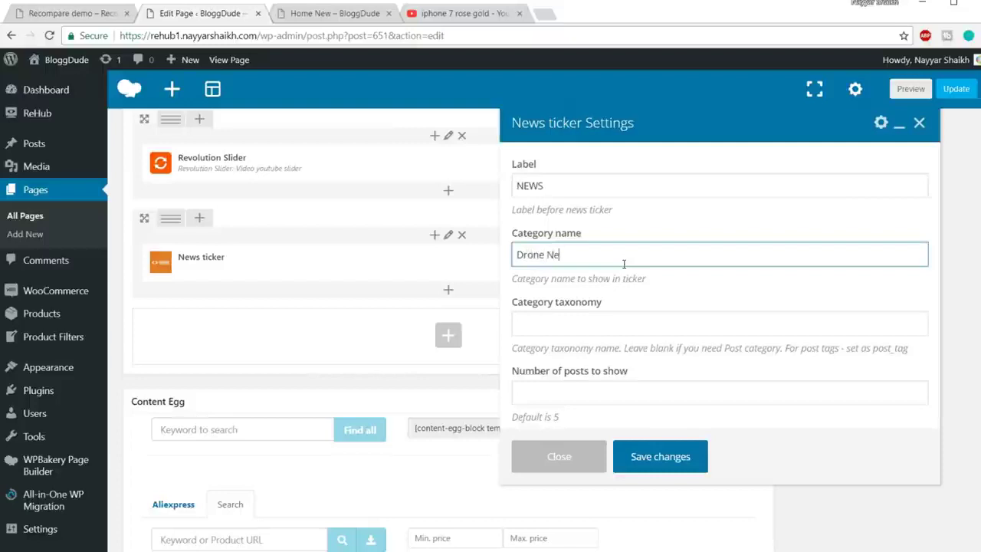
{"action": "key", "text": "ctrl+a"}
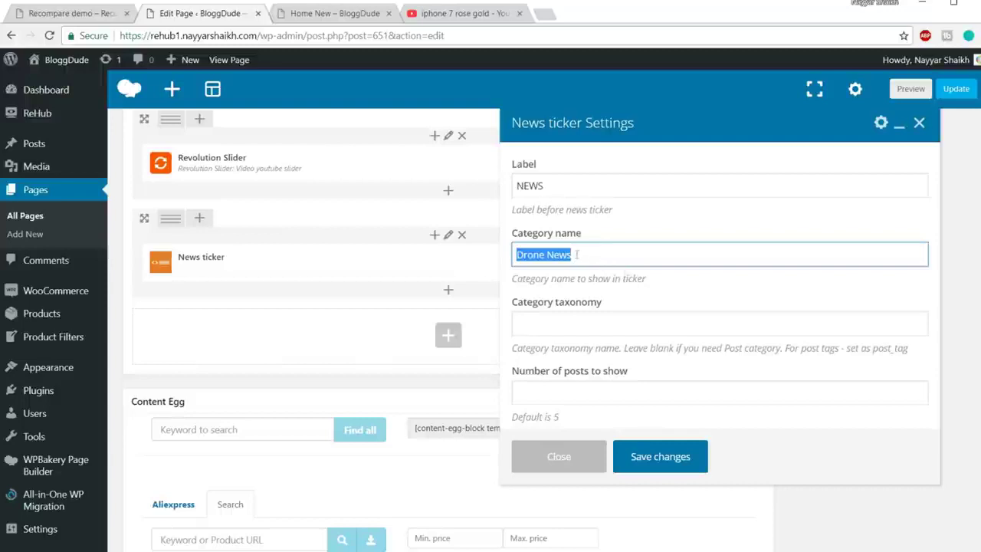
{"action": "scroll", "coordinate": [714, 298], "scroll_direction": "down", "scroll_amount": 1}
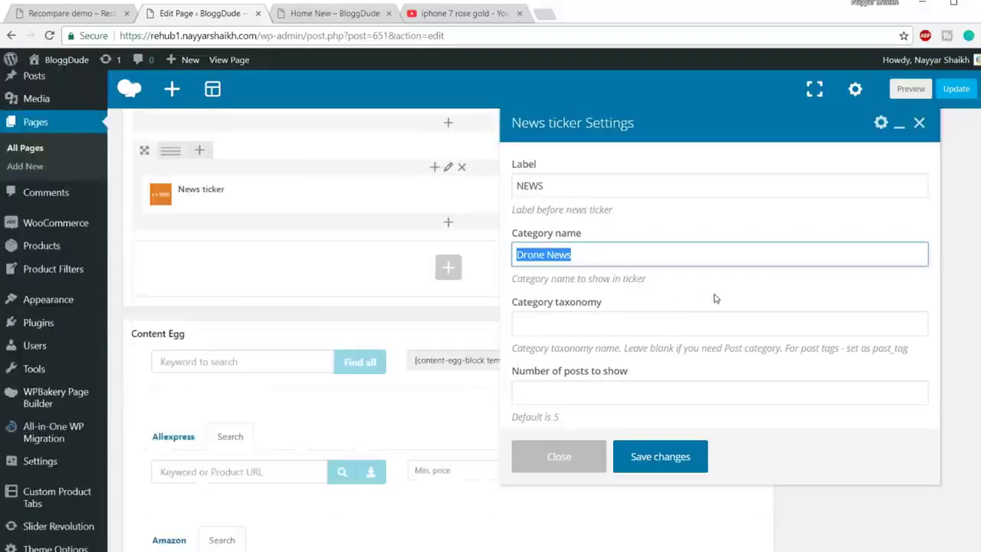
{"action": "left_click", "coordinate": [667, 388]}
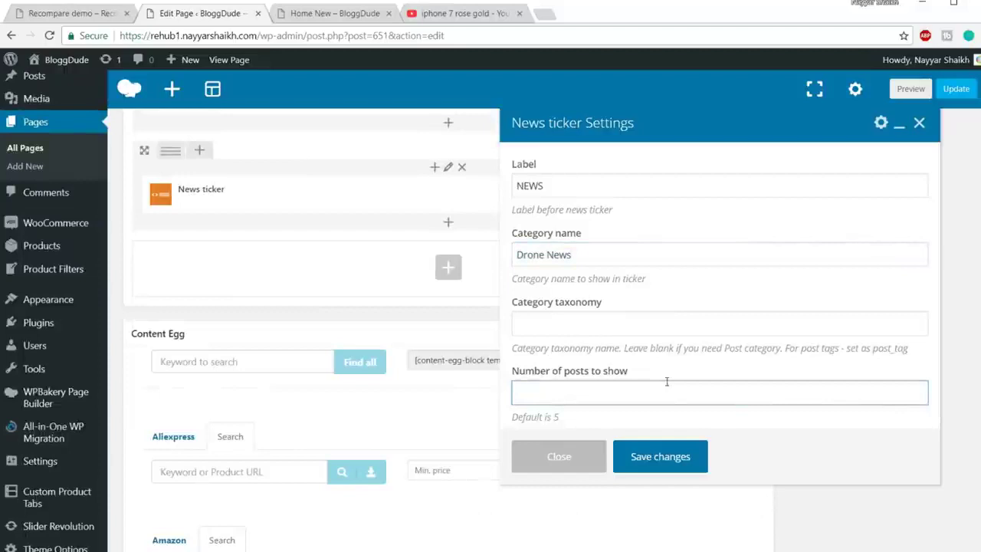
{"action": "scroll", "coordinate": [671, 287], "scroll_direction": "up", "scroll_amount": 1}
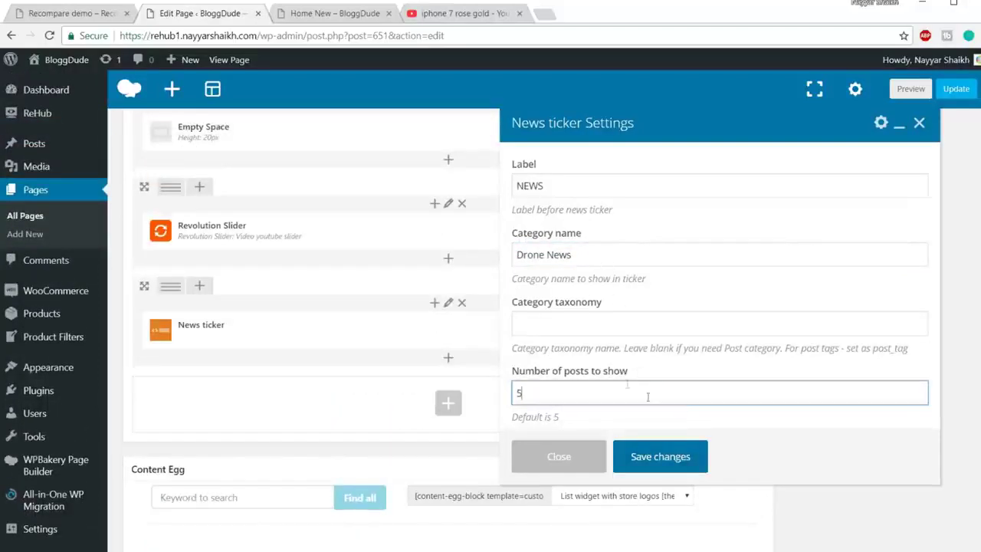
{"action": "left_click", "coordinate": [680, 457]}
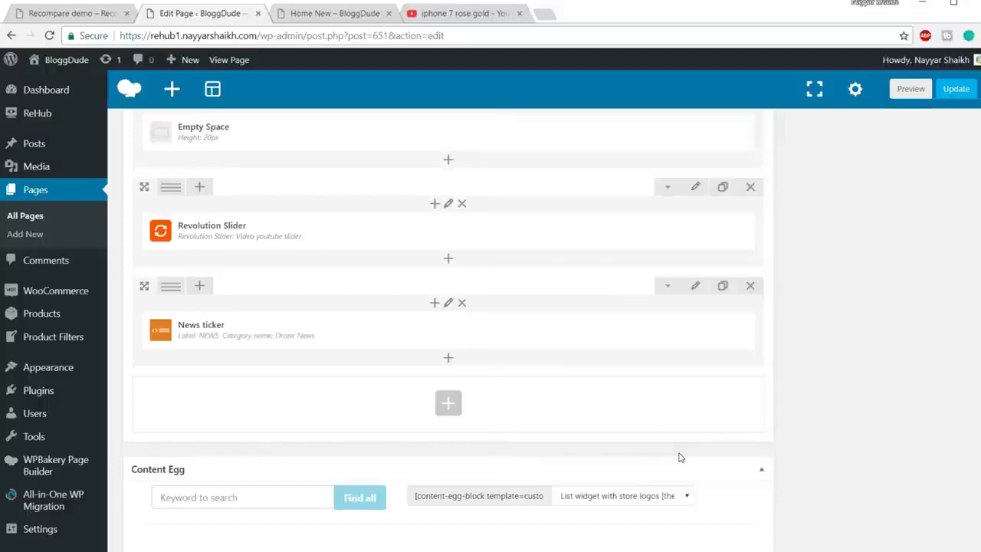
- Add a Posts grid in columns element below the News ticker, keeping Category or tag as data source
{"action": "left_click", "coordinate": [84, 14]}
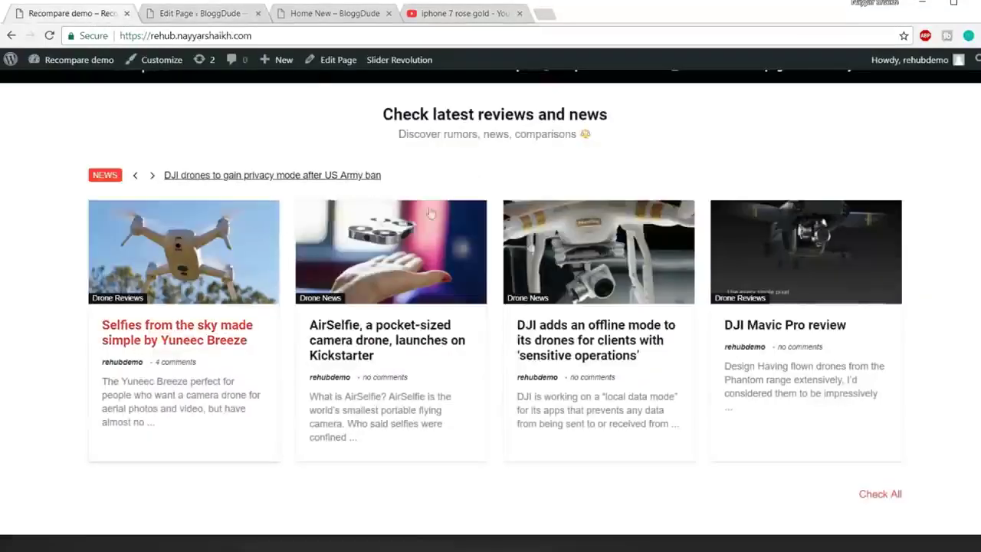
{"action": "left_click", "coordinate": [215, 13]}
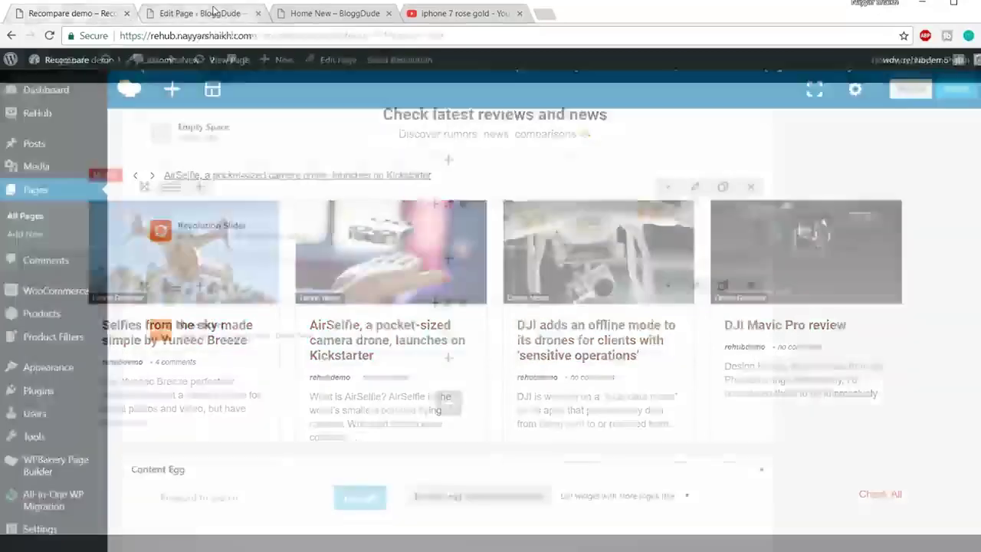
{"action": "left_click", "coordinate": [448, 359]}
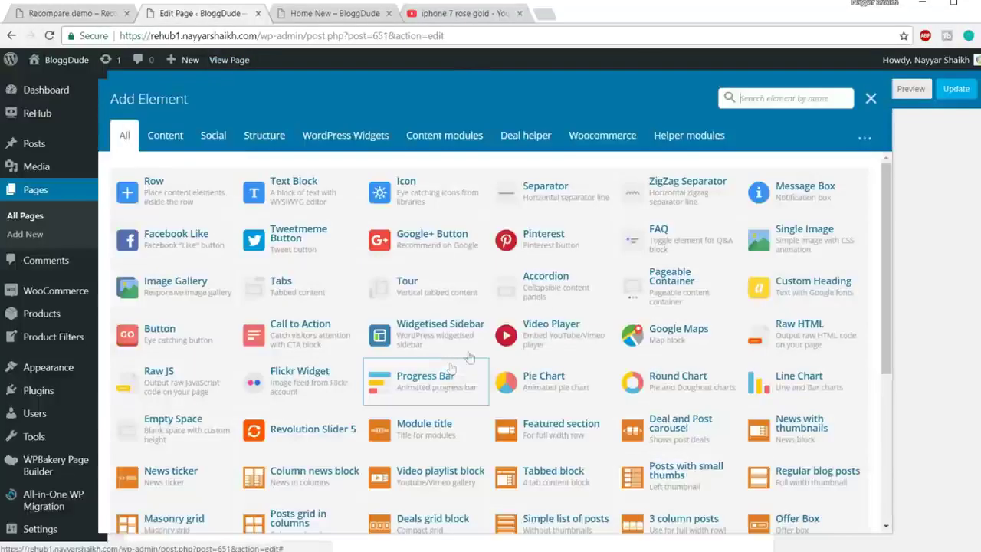
{"action": "type", "text": "post"}
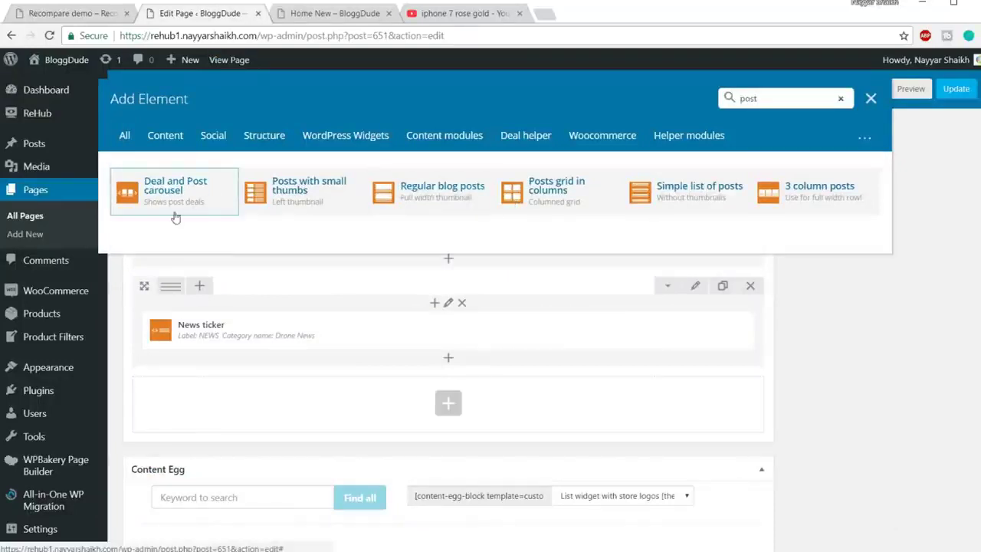
{"action": "left_click", "coordinate": [565, 207]}
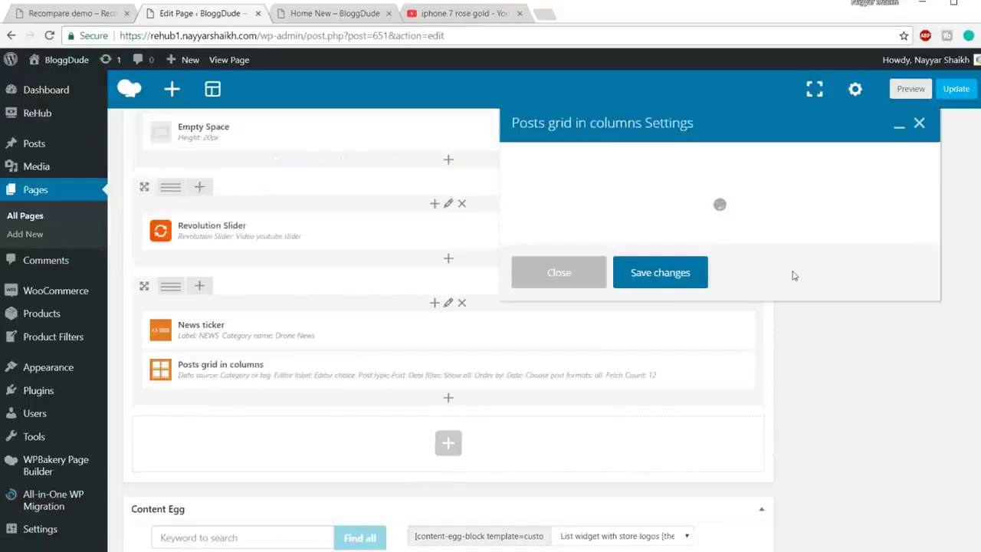
{"action": "left_click", "coordinate": [619, 219]}
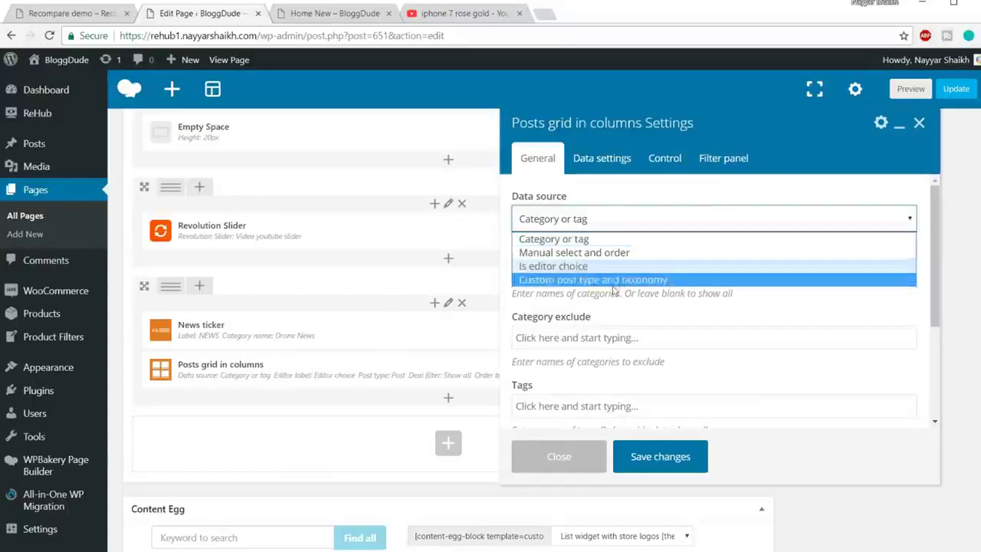
{"action": "left_click", "coordinate": [651, 239]}
- Review the grid's Category and remaining settings against the demo, then save and update the page
{"action": "left_click", "coordinate": [609, 271]}
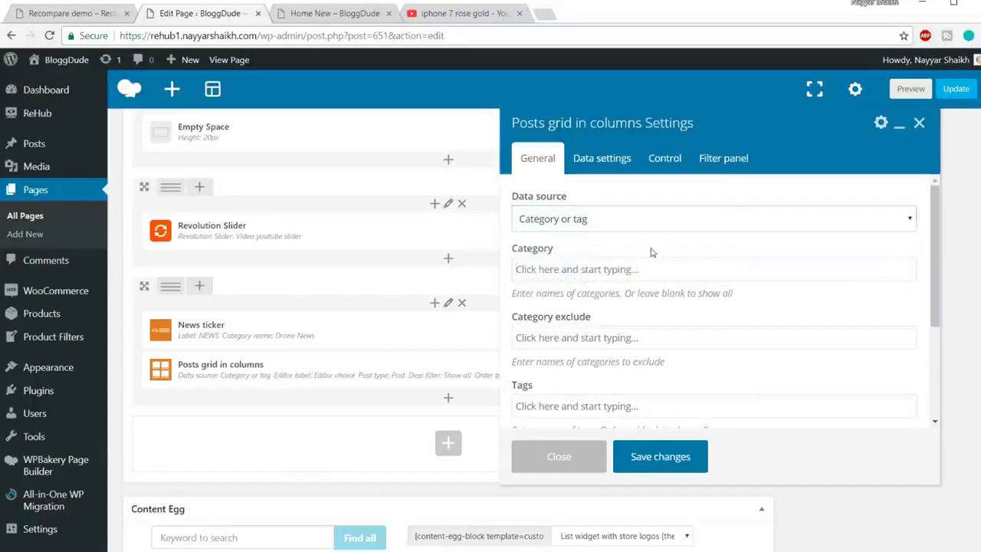
{"action": "left_click", "coordinate": [87, 17]}
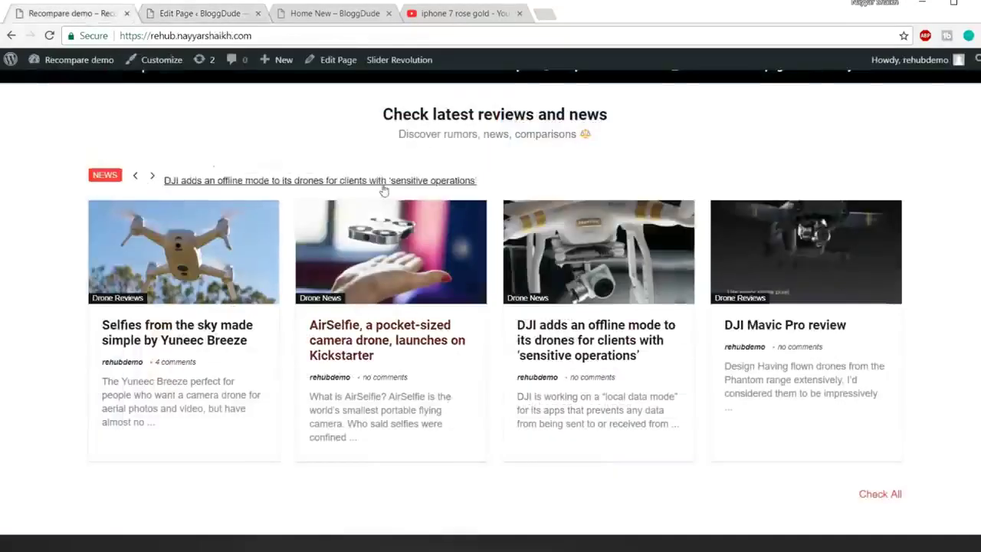
{"action": "left_click", "coordinate": [198, 14]}
{"action": "scroll", "coordinate": [769, 320], "scroll_direction": "down", "scroll_amount": 1}
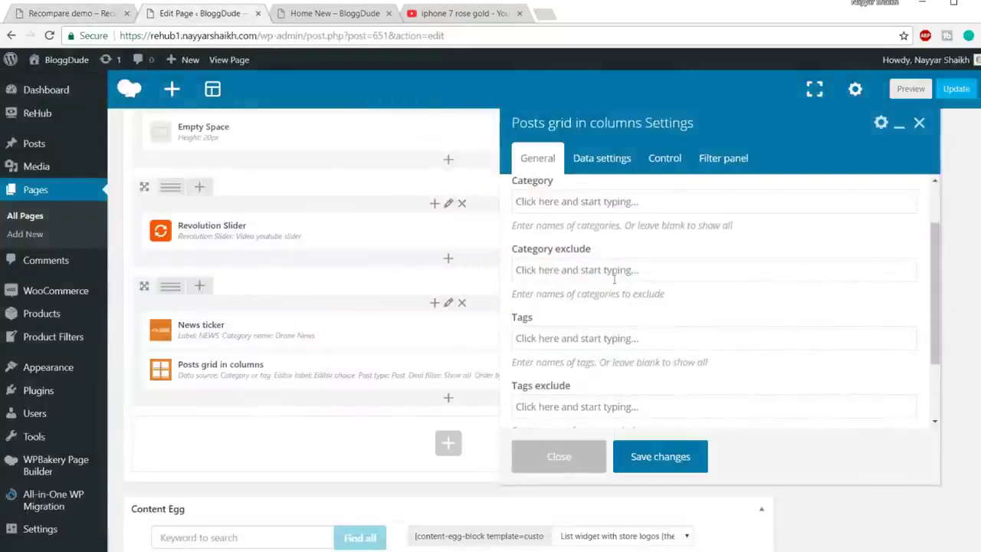
{"action": "left_click", "coordinate": [77, 17]}
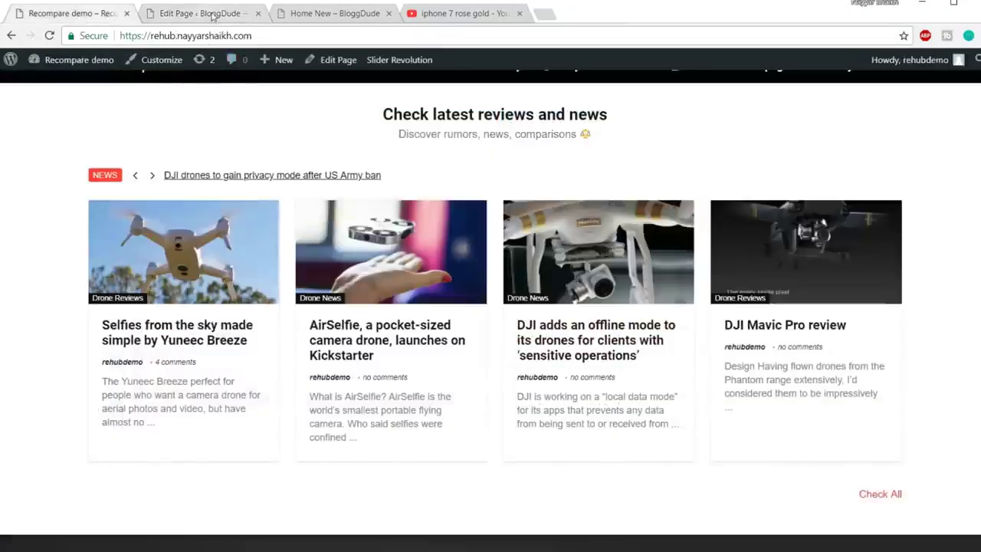
{"action": "left_click", "coordinate": [214, 16]}
{"action": "scroll", "coordinate": [800, 270], "scroll_direction": "down", "scroll_amount": 1}
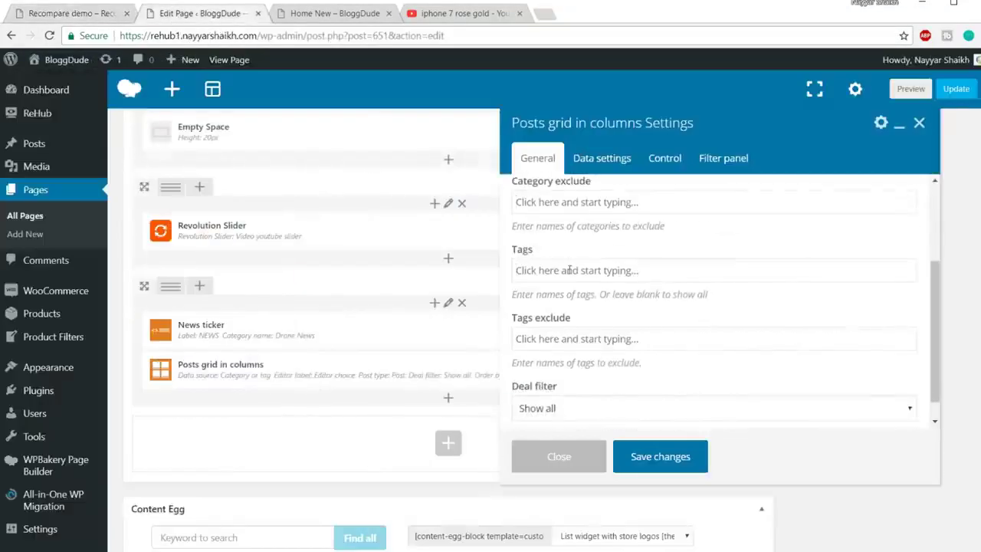
{"action": "scroll", "coordinate": [694, 335], "scroll_direction": "down", "scroll_amount": 1}
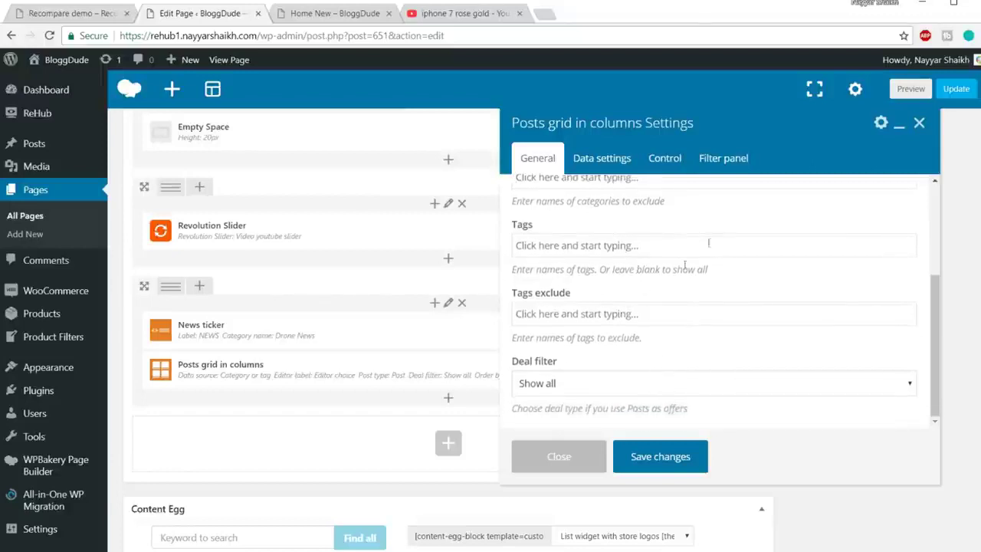
{"action": "left_click", "coordinate": [73, 13]}
{"action": "left_click", "coordinate": [198, 13]}
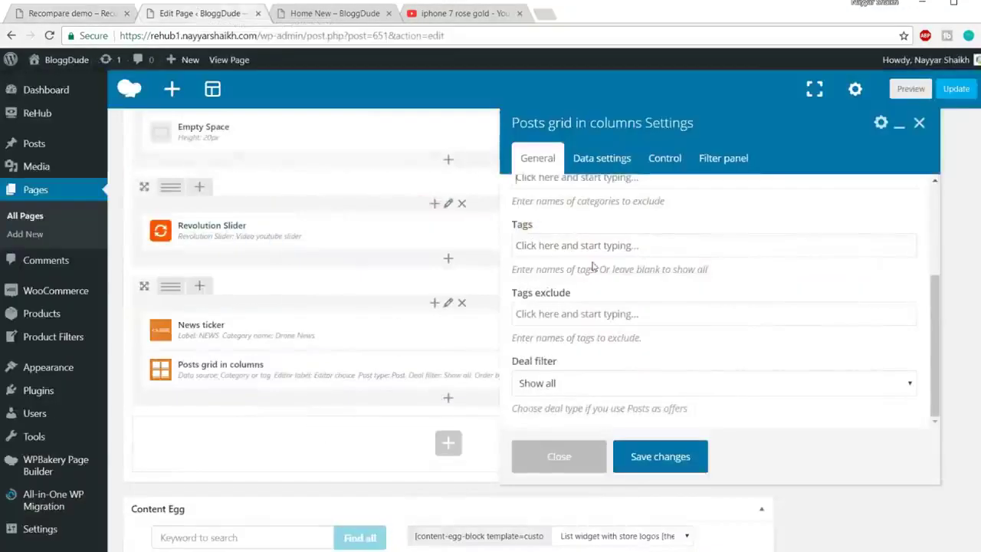
{"action": "left_click", "coordinate": [660, 456]}
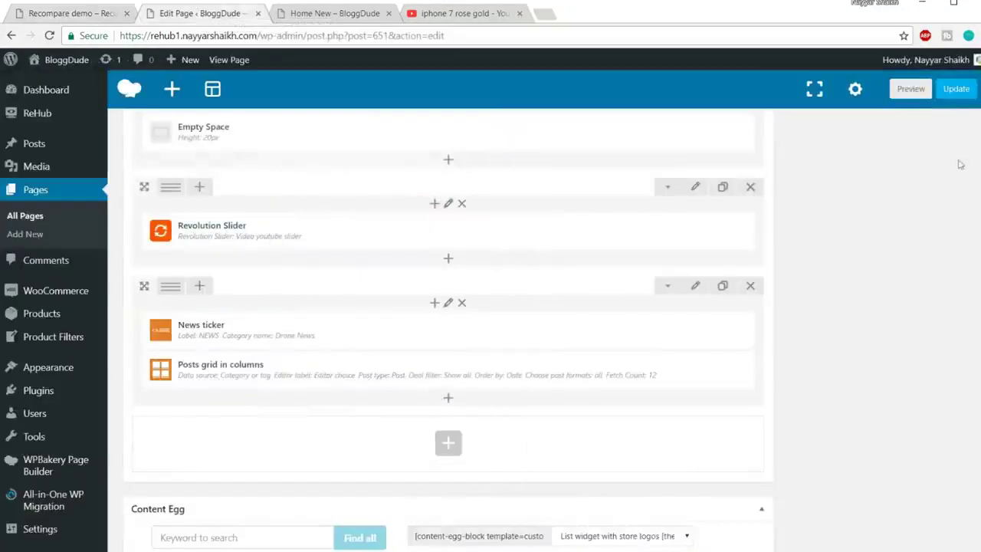
{"action": "left_click", "coordinate": [956, 93]}
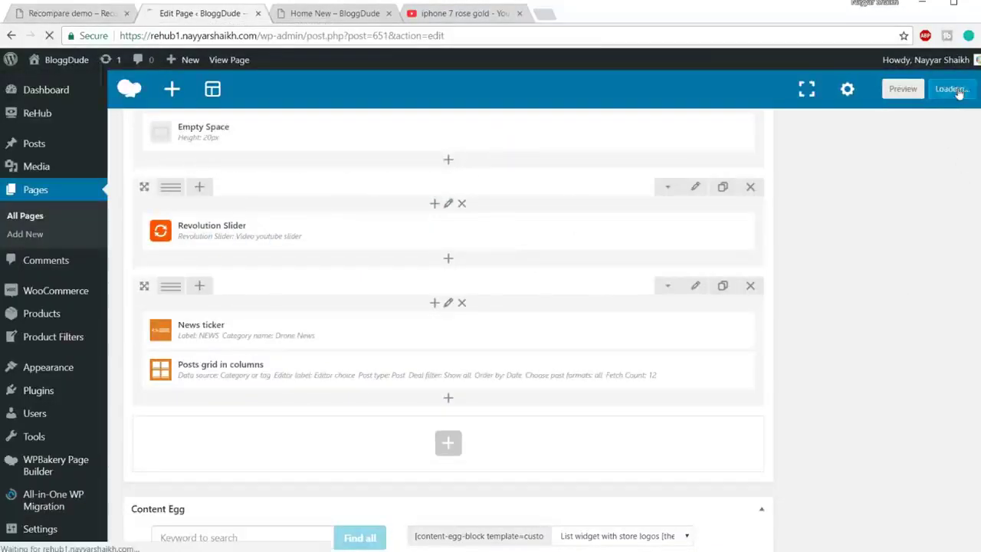
{"action": "left_click", "coordinate": [340, 13]}
{"action": "left_click", "coordinate": [343, 34]}
{"action": "key", "text": "Return"}
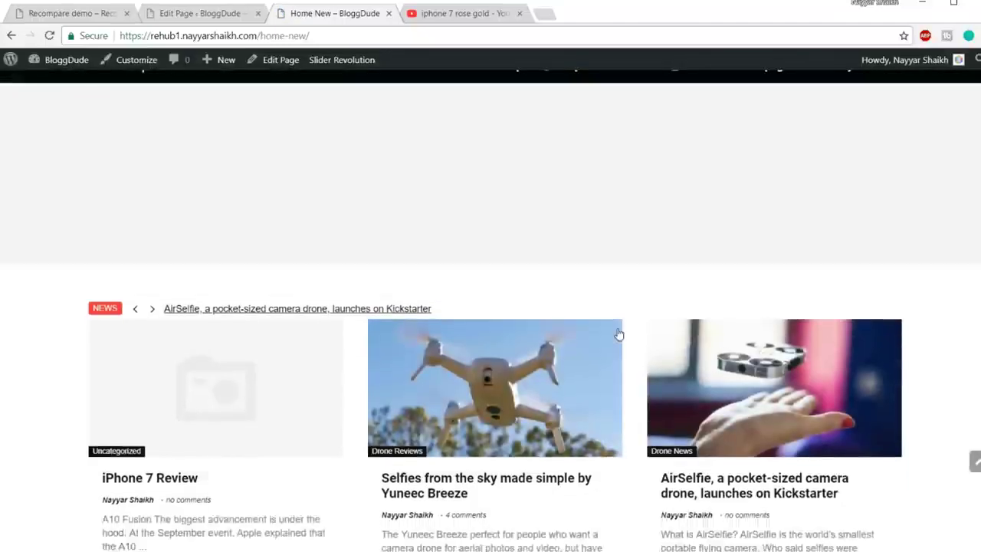
{"action": "scroll", "coordinate": [566, 368], "scroll_direction": "down", "scroll_amount": 6}
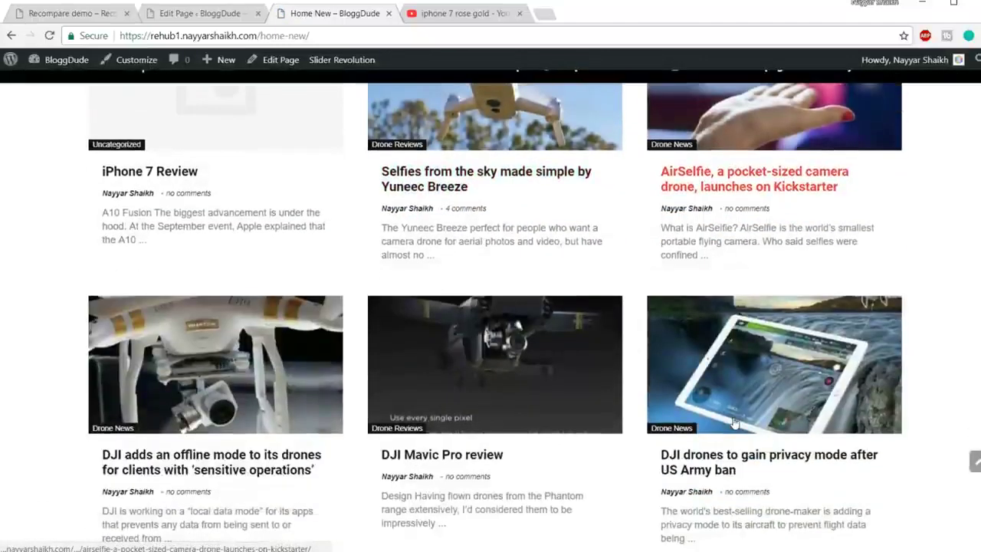
{"action": "scroll", "coordinate": [734, 423], "scroll_direction": "up", "scroll_amount": 5}
{"action": "scroll", "coordinate": [598, 313], "scroll_direction": "down", "scroll_amount": 5}
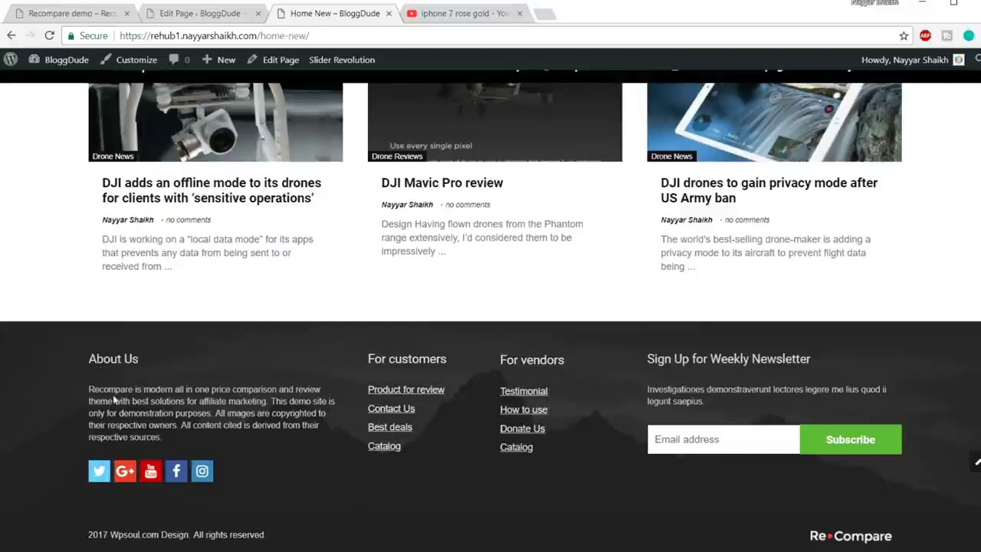
{"action": "triple_click", "coordinate": [153, 435]}
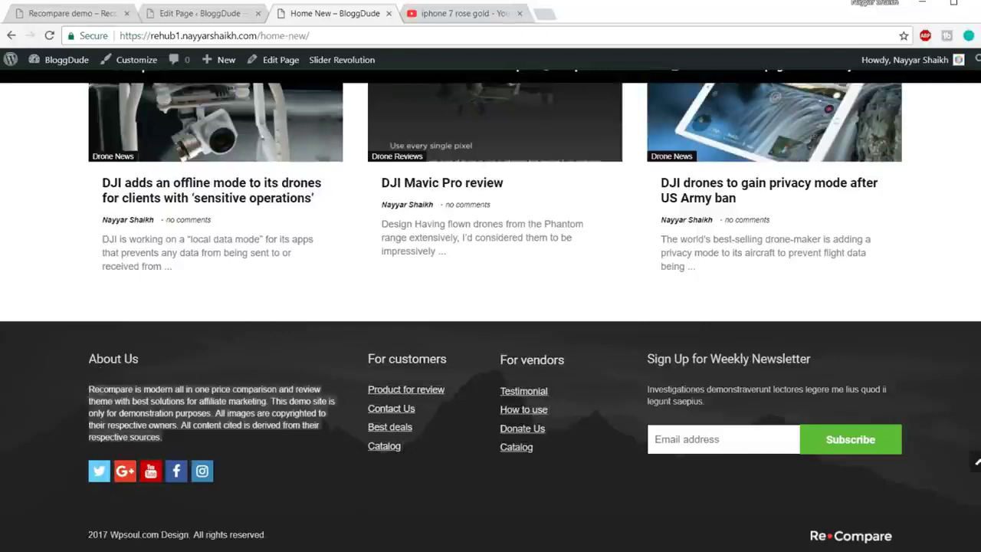
{"action": "left_click", "coordinate": [138, 403]}
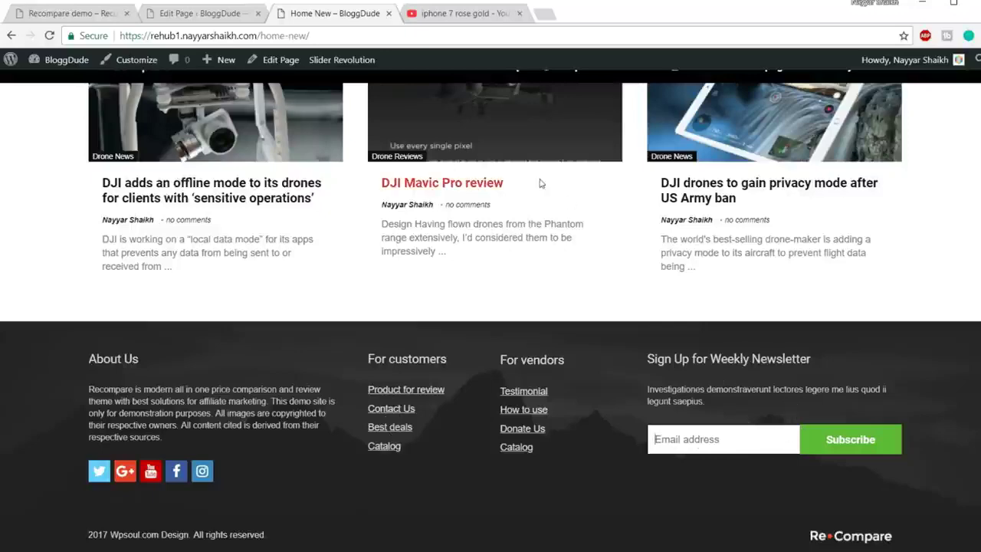
{"action": "left_click", "coordinate": [217, 22]}
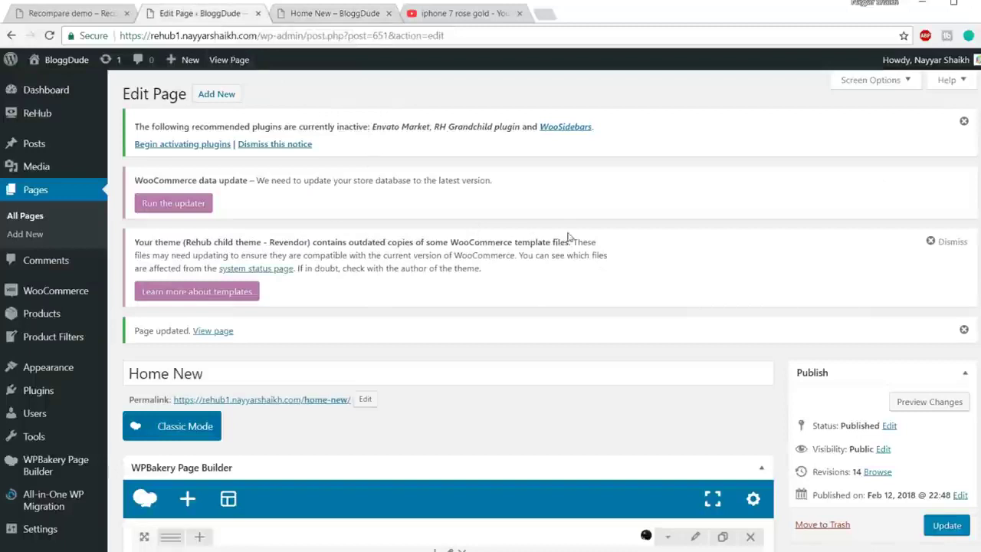
- Open Appearance > Widgets and inspect Footer 1's About Us text widget
{"action": "scroll", "coordinate": [92, 283], "scroll_direction": "down", "scroll_amount": 2}
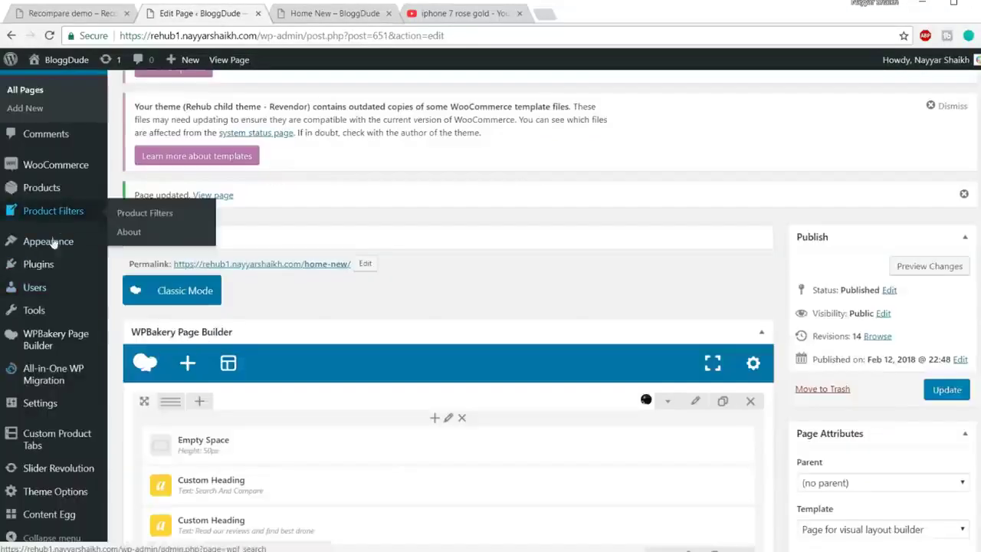
{"action": "mouse_move", "coordinate": [51, 246]}
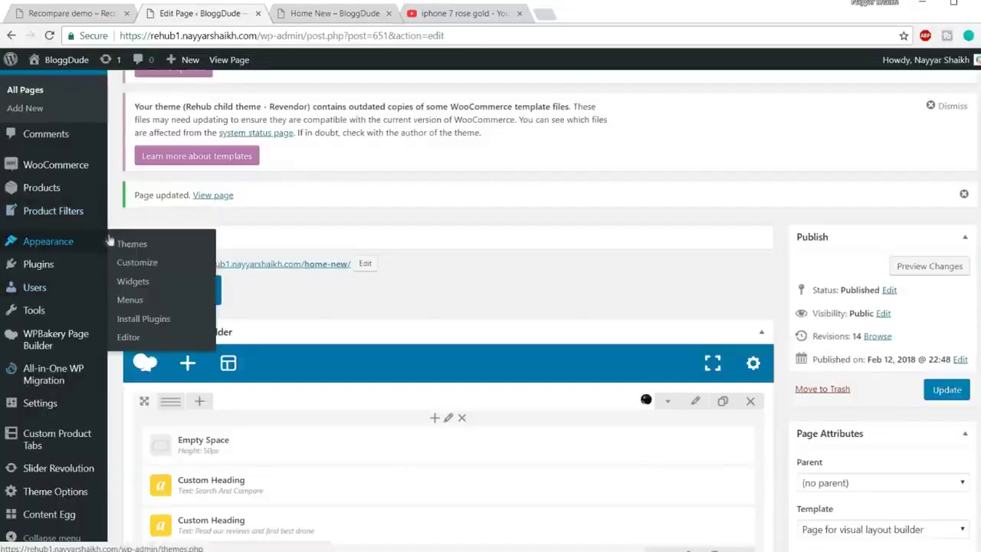
{"action": "left_click", "coordinate": [142, 282]}
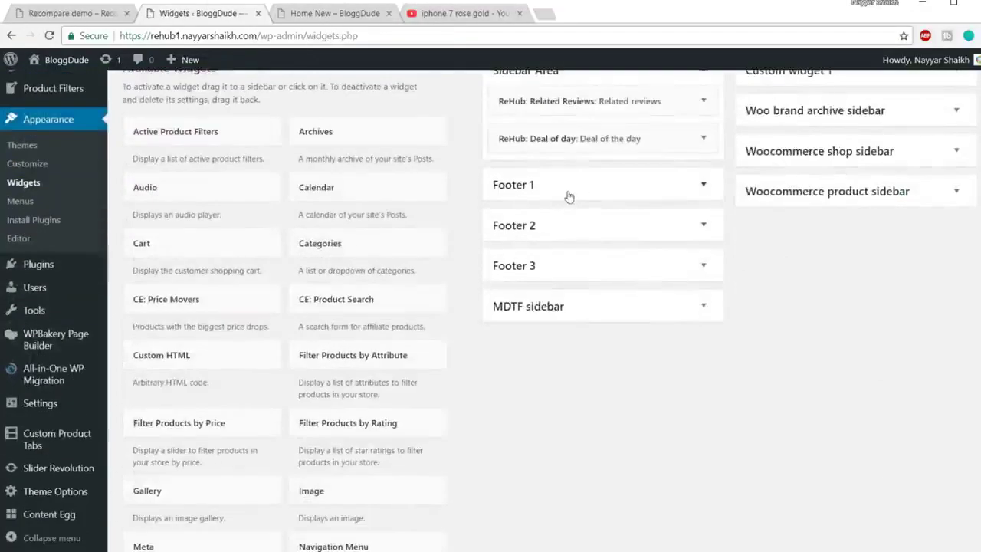
{"action": "left_click", "coordinate": [566, 194]}
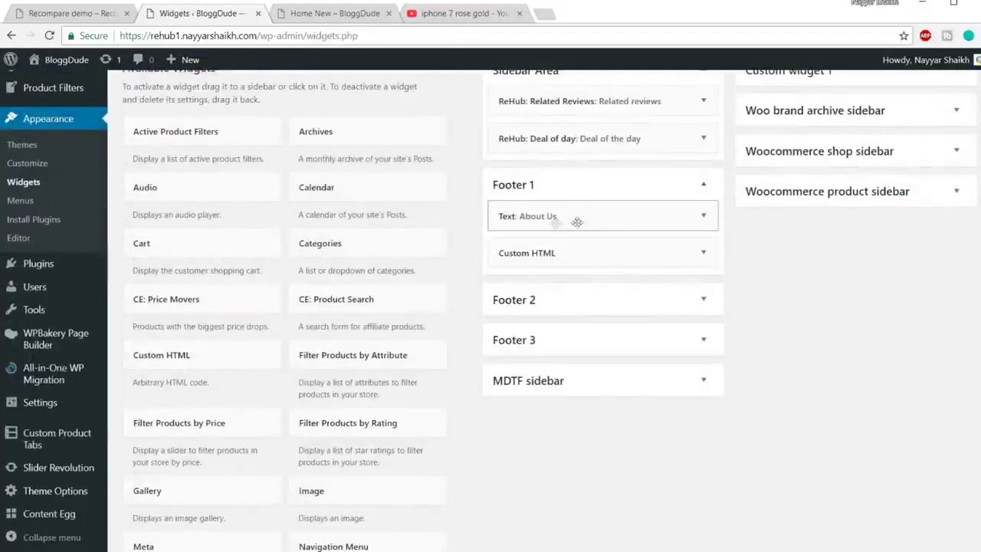
{"action": "left_click", "coordinate": [682, 218]}
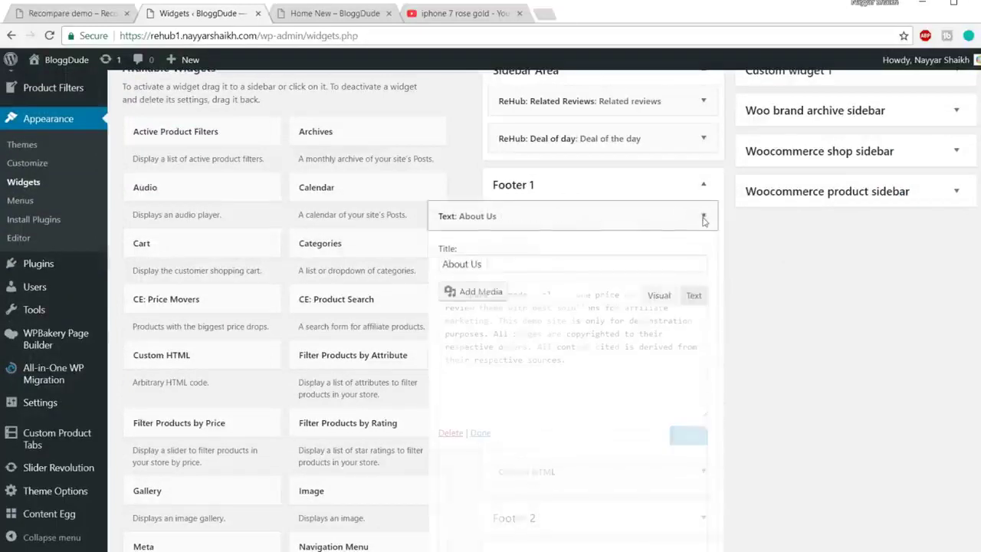
{"action": "left_click_drag", "start_coordinate": [519, 264], "coordinate": [411, 268]}
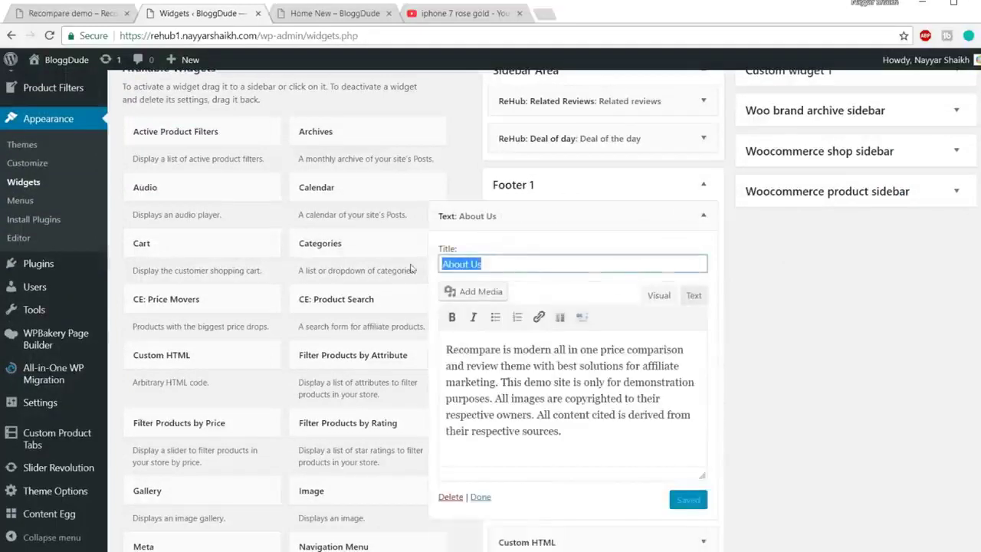
- Compare the About Us widget with the live footer, then collapse Footer 1
{"action": "left_click", "coordinate": [335, 13]}
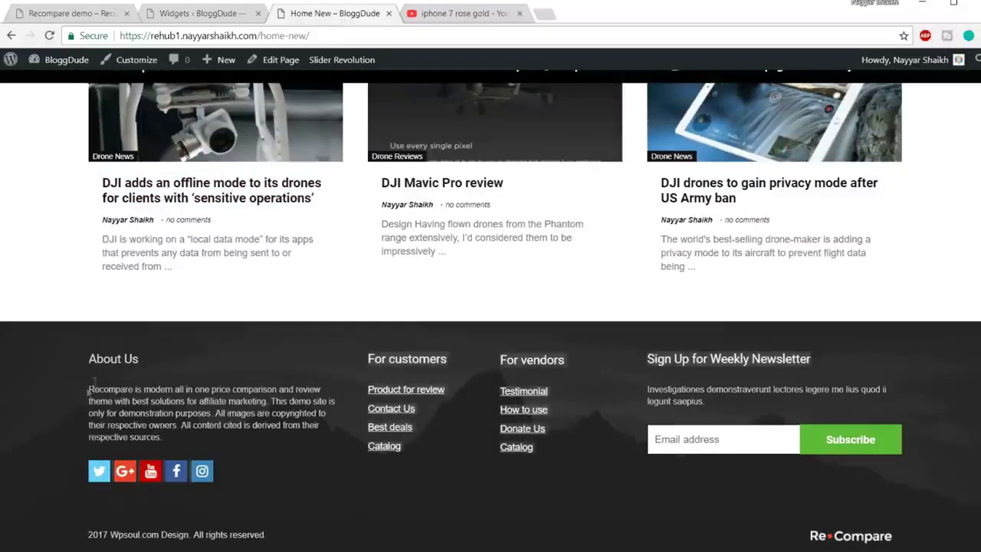
{"action": "left_click", "coordinate": [197, 17]}
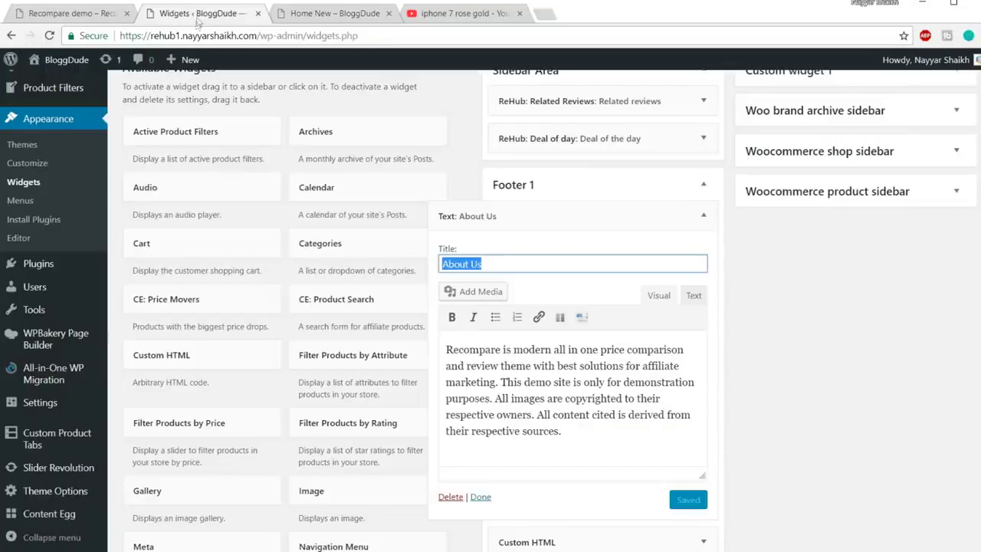
{"action": "left_click_drag", "start_coordinate": [581, 435], "coordinate": [446, 349]}
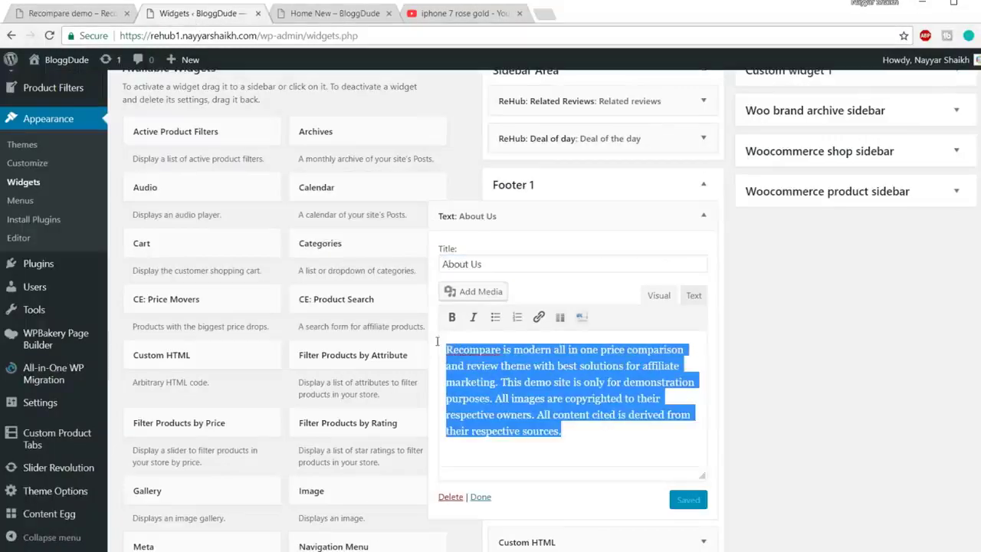
{"action": "scroll", "coordinate": [608, 387], "scroll_direction": "up", "scroll_amount": 1}
{"action": "scroll", "coordinate": [597, 382], "scroll_direction": "down", "scroll_amount": 1}
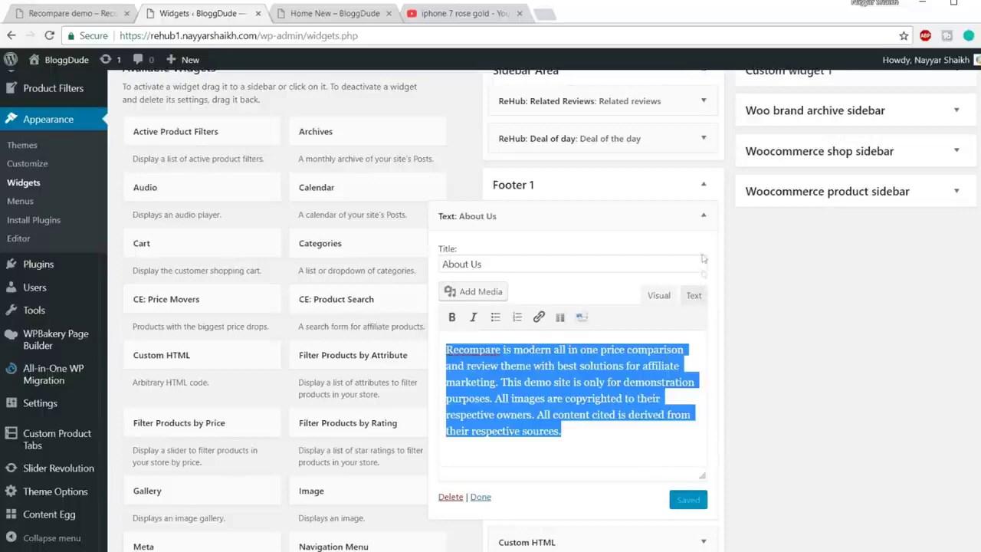
{"action": "left_click", "coordinate": [703, 216]}
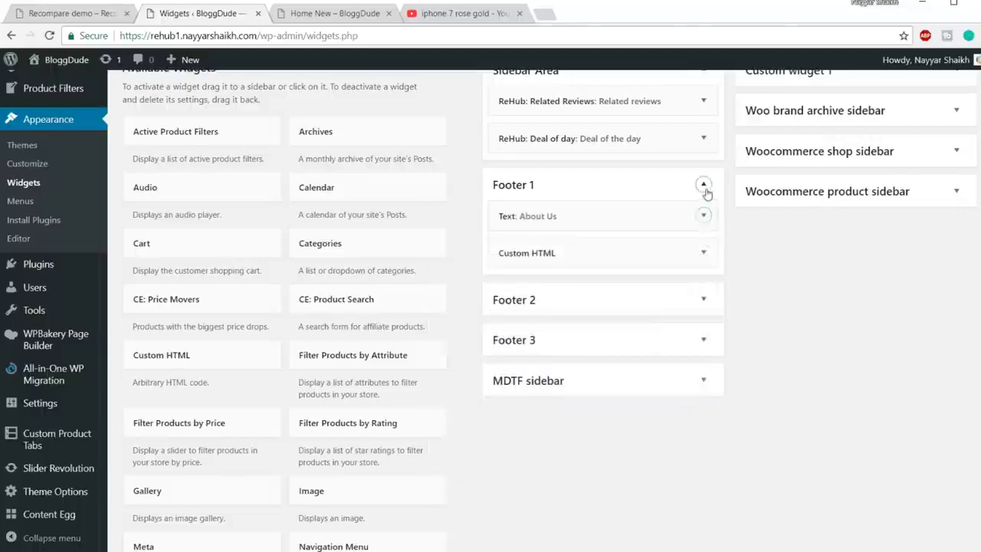
{"action": "left_click", "coordinate": [703, 186]}
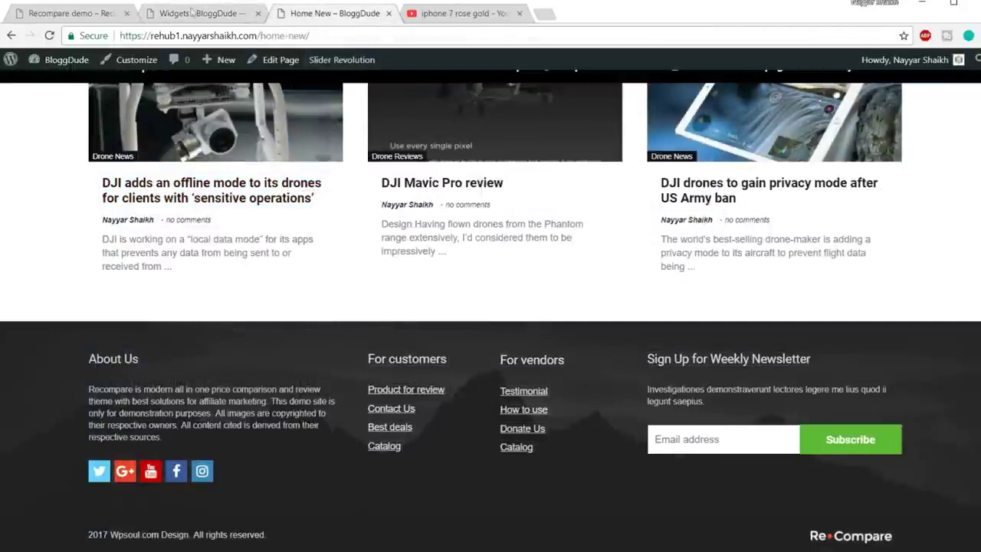
{"action": "left_click", "coordinate": [192, 13]}
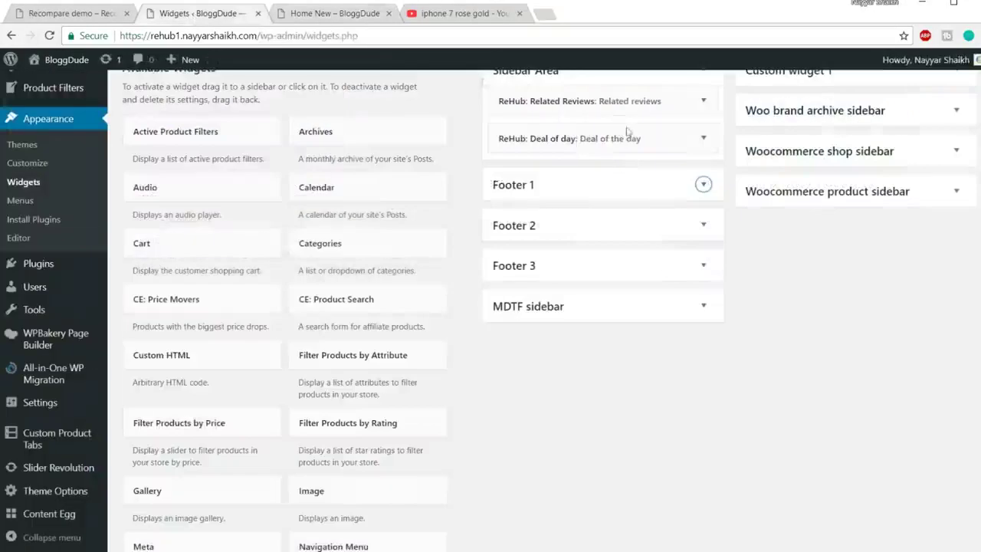
- Open Footer 2's Text widget and review its Best deals and Catalog links
{"action": "left_click", "coordinate": [704, 226]}
{"action": "left_click", "coordinate": [703, 256]}
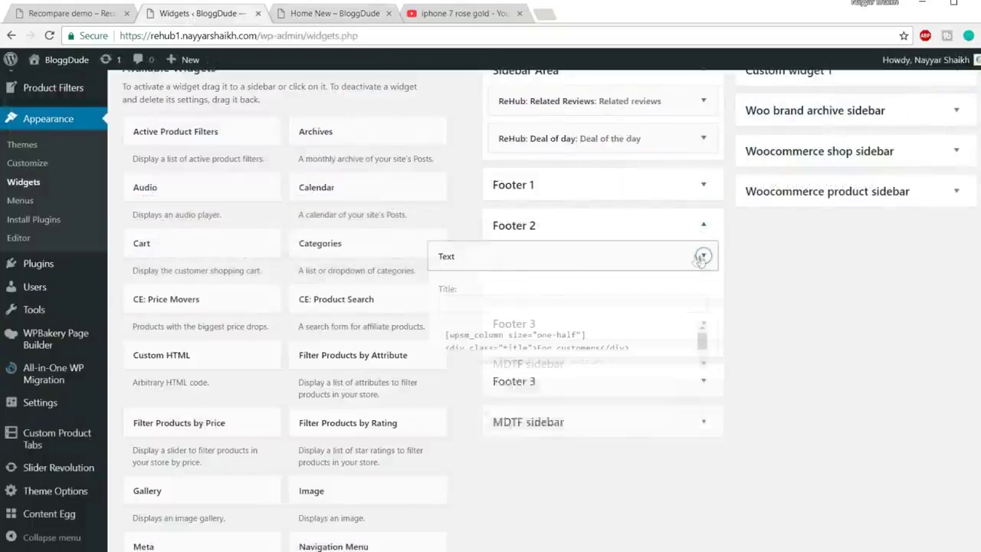
{"action": "scroll", "coordinate": [600, 284], "scroll_direction": "down", "scroll_amount": 2}
{"action": "scroll", "coordinate": [600, 284], "scroll_direction": "down", "scroll_amount": 2}
{"action": "scroll", "coordinate": [527, 308], "scroll_direction": "up", "scroll_amount": 2}
{"action": "left_click_drag", "start_coordinate": [599, 311], "coordinate": [473, 307]}
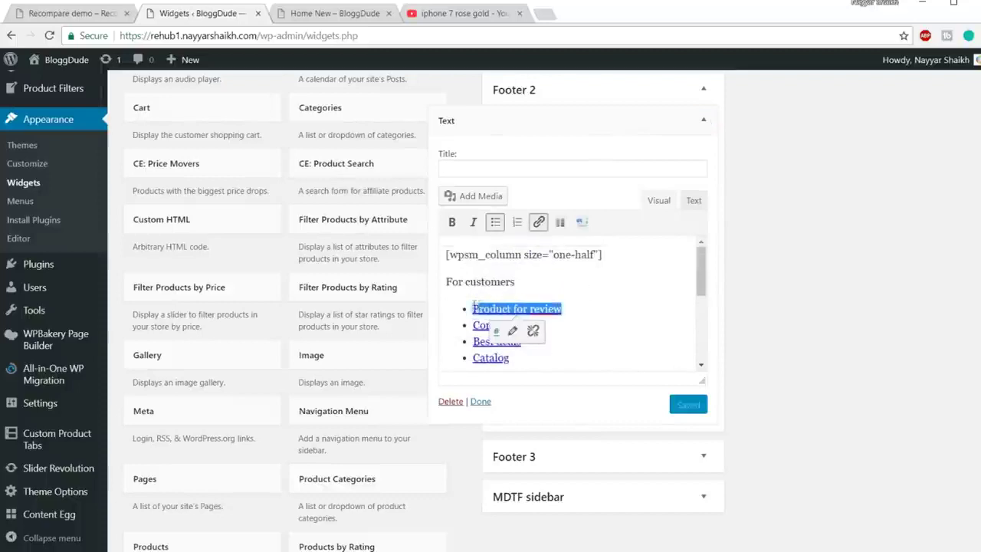
{"action": "left_click", "coordinate": [589, 307]}
{"action": "left_click", "coordinate": [572, 344]}
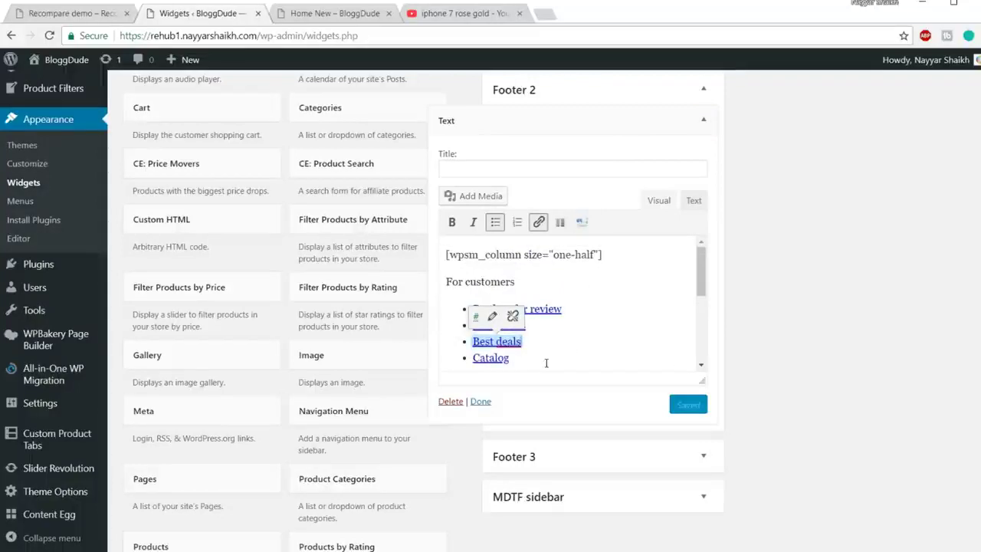
{"action": "left_click", "coordinate": [556, 358]}
- Unlink 'Product for review', save the widget, and check the live footer
{"action": "left_click_drag", "start_coordinate": [593, 309], "coordinate": [472, 309]}
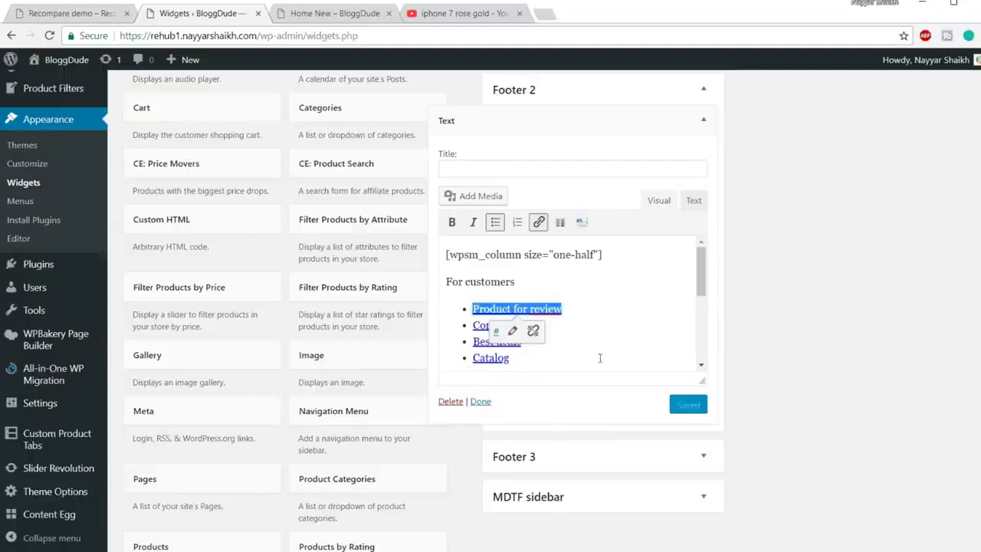
{"action": "left_click", "coordinate": [534, 331]}
{"action": "mouse_move", "coordinate": [472, 325]}
{"action": "left_mouse_down"}
{"action": "mouse_move", "coordinate": [593, 326]}
{"action": "mouse_move", "coordinate": [473, 309]}
{"action": "left_mouse_up"}
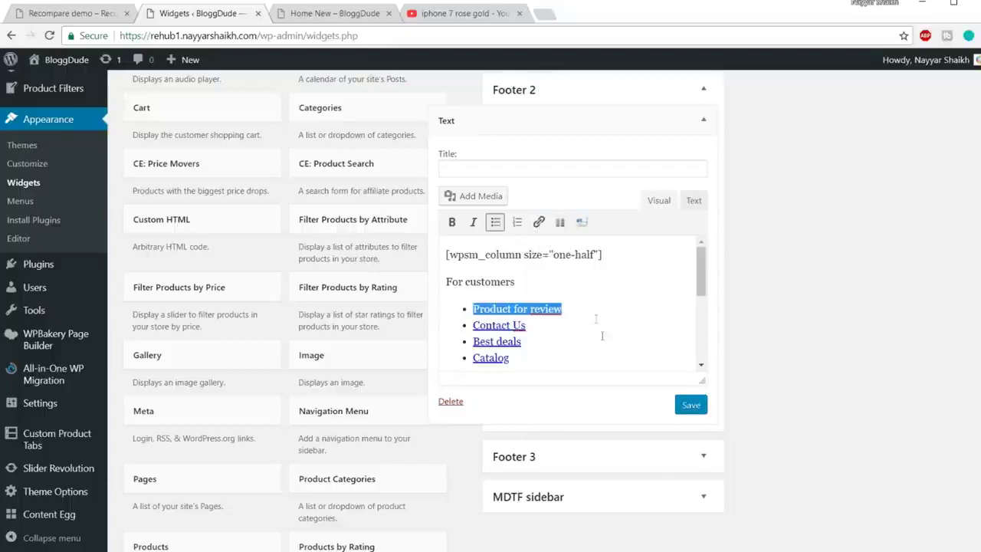
{"action": "left_click", "coordinate": [694, 404]}
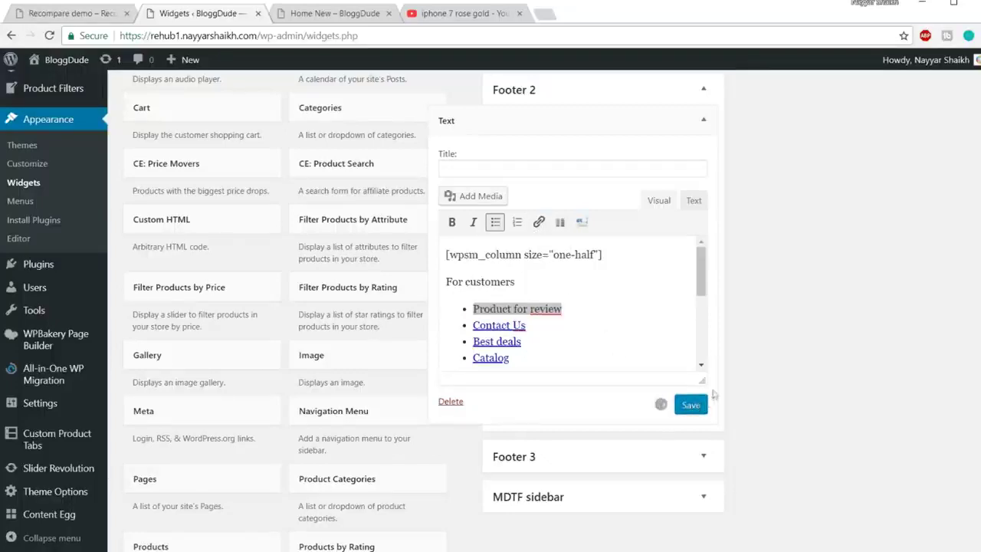
{"action": "left_click", "coordinate": [312, 16]}
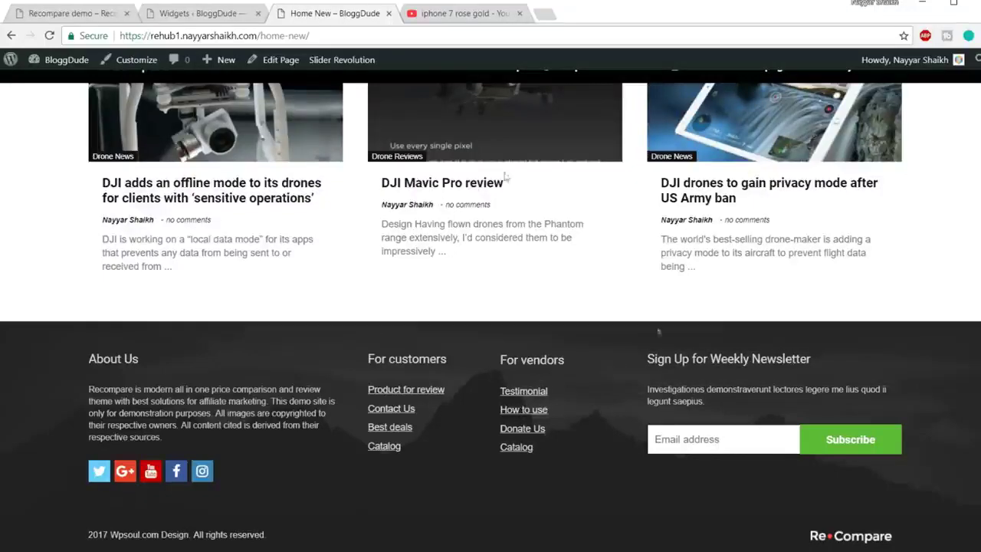
{"action": "left_click", "coordinate": [207, 17]}
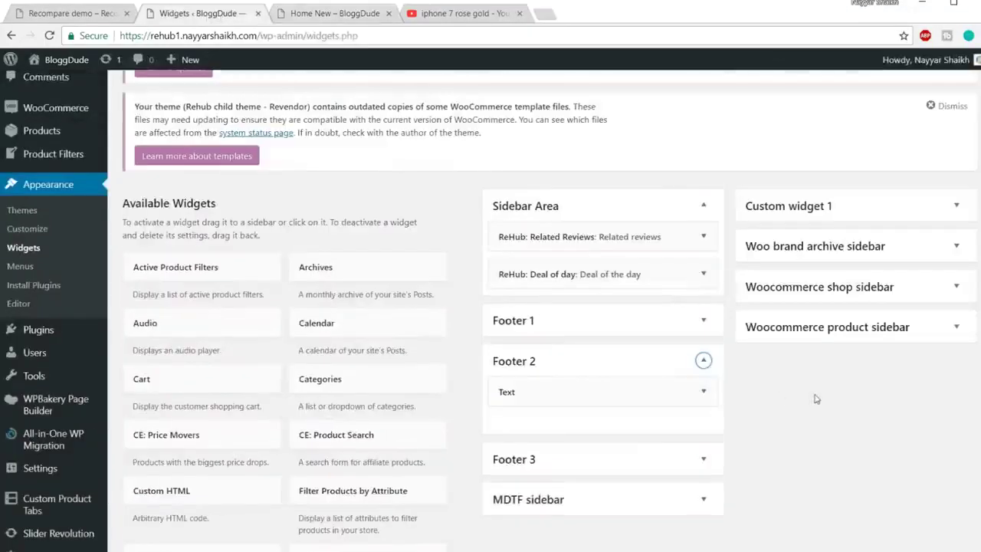
- Expand Footer 3, collapse Footer 2, and check the demo footer's newsletter paragraph
{"action": "scroll", "coordinate": [817, 399], "scroll_direction": "down", "scroll_amount": 2}
{"action": "left_click", "coordinate": [703, 389]}
{"action": "left_click", "coordinate": [702, 294]}
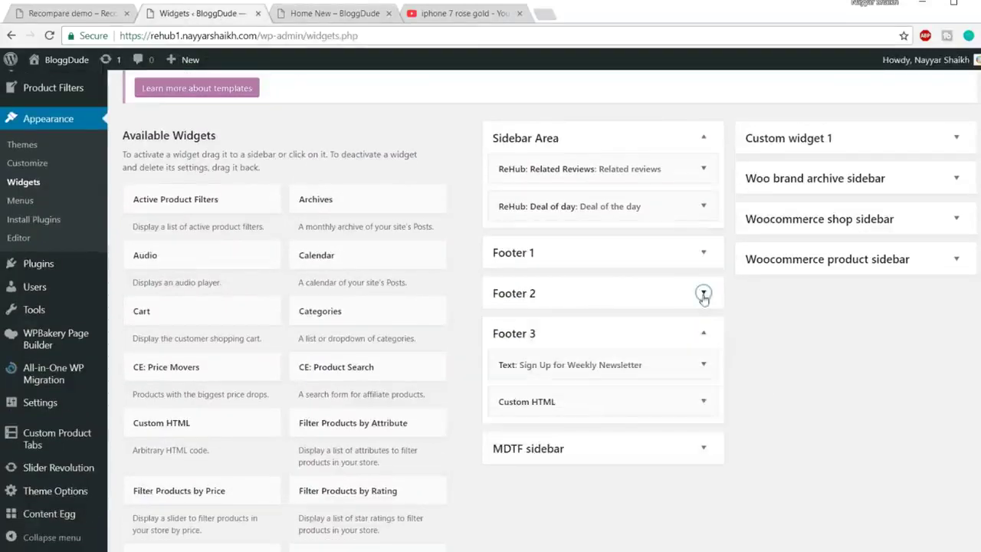
{"action": "scroll", "coordinate": [682, 371], "scroll_direction": "down", "scroll_amount": 1}
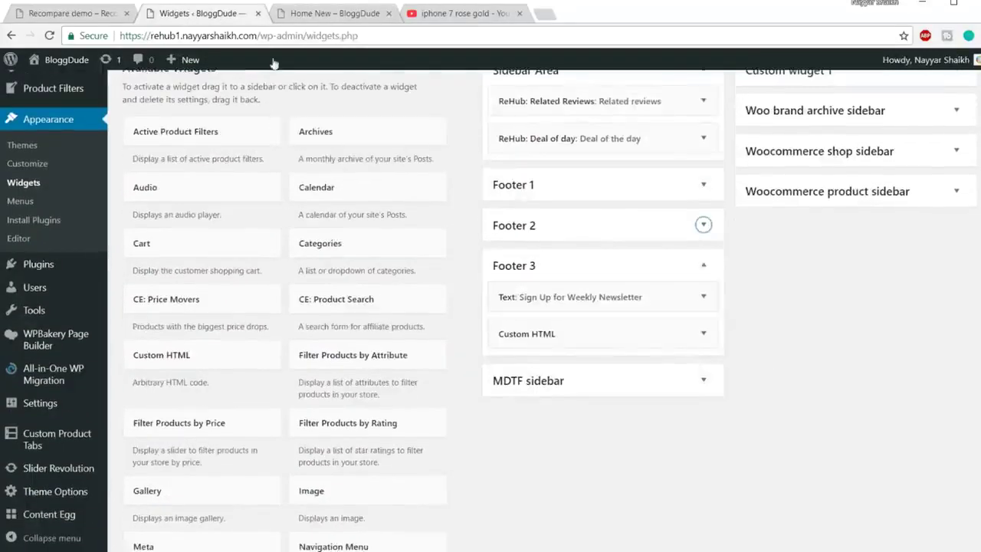
{"action": "left_click", "coordinate": [63, 13]}
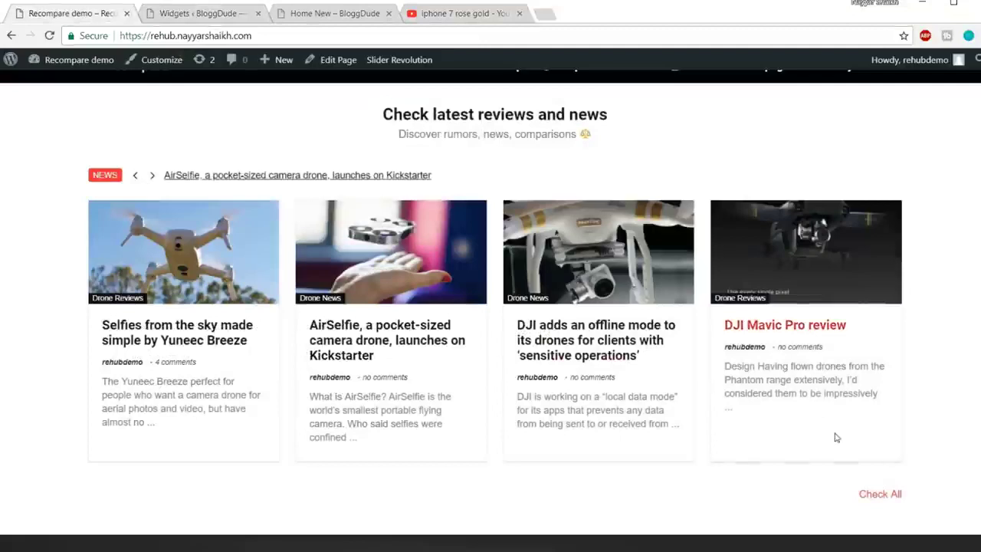
{"action": "scroll", "coordinate": [644, 360], "scroll_direction": "down", "scroll_amount": 3}
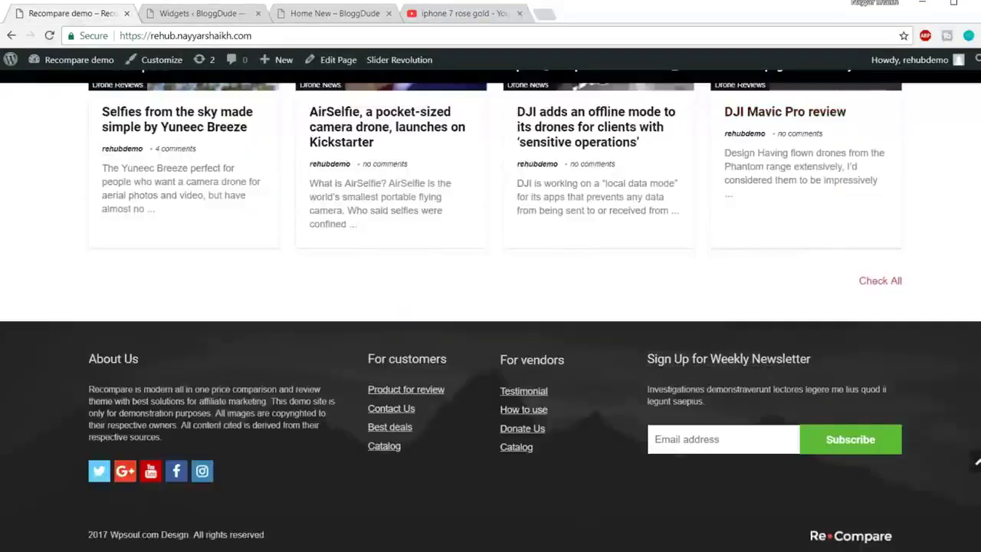
{"action": "left_click_drag", "start_coordinate": [720, 404], "coordinate": [641, 389]}
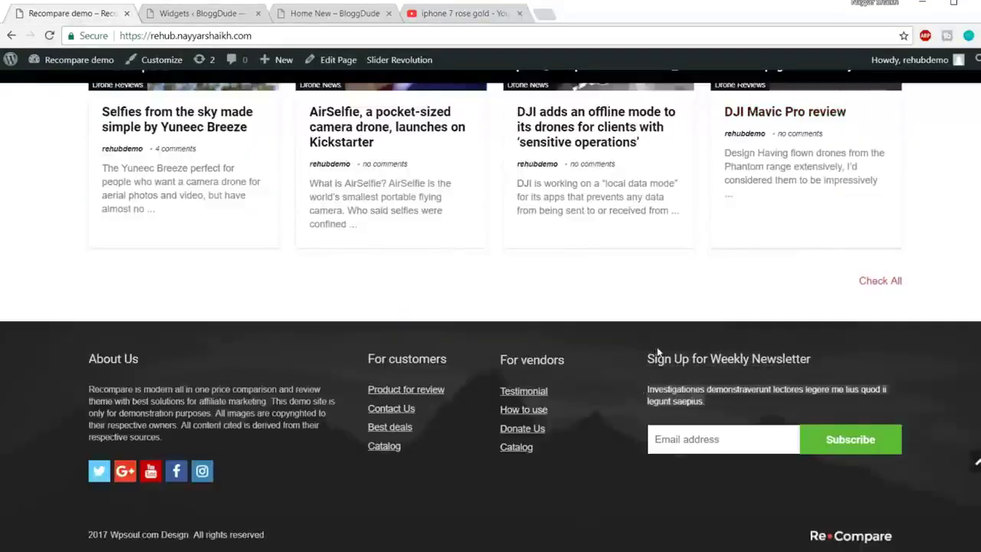
{"action": "left_click", "coordinate": [181, 15]}
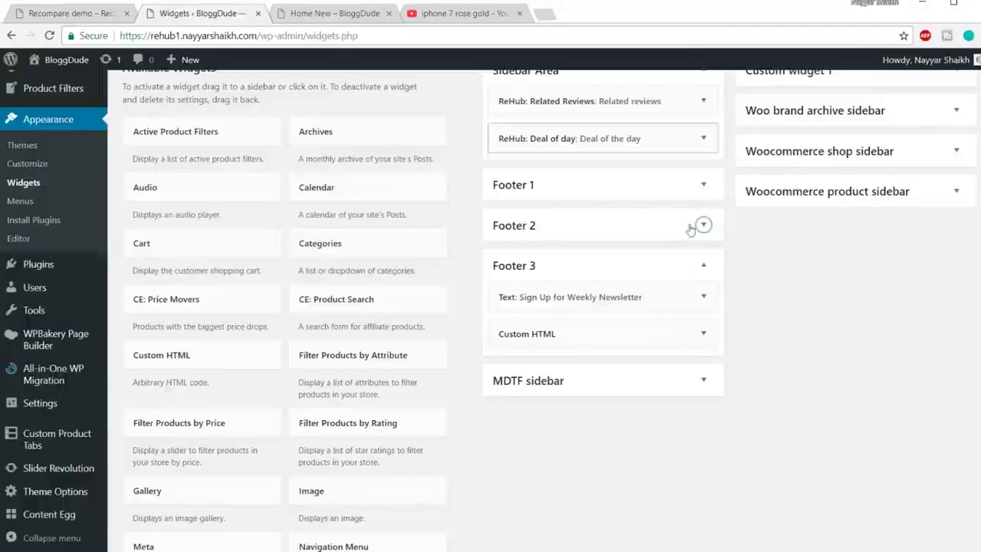
- Open Footer 3's Custom HTML widget and select its entire rh_mailchimp shortcode
{"action": "left_click", "coordinate": [704, 301]}
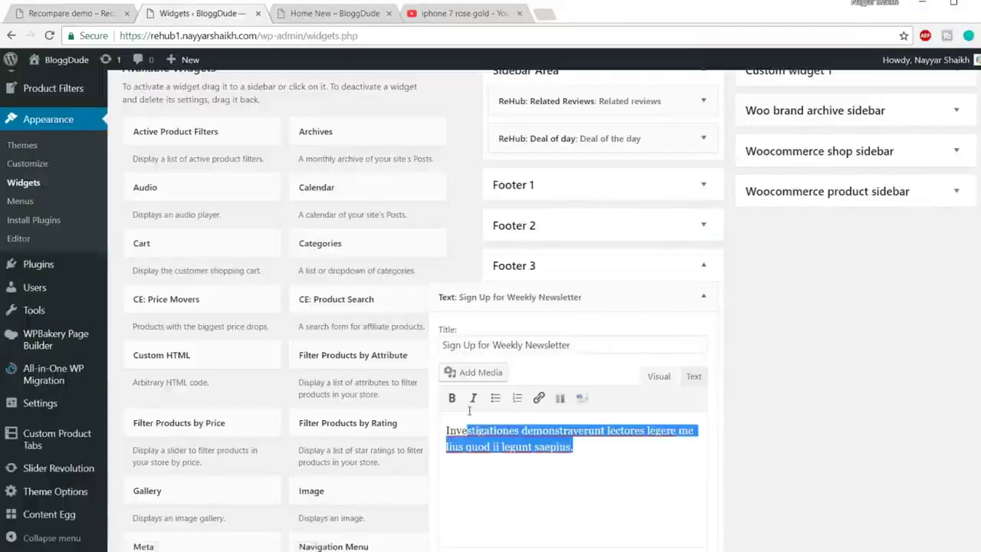
{"action": "left_click", "coordinate": [705, 296]}
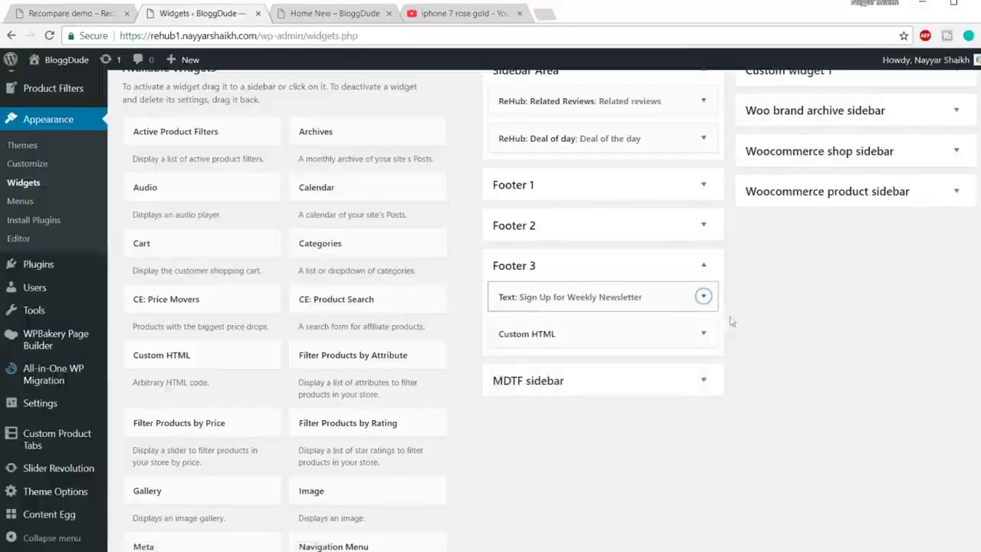
{"action": "left_click", "coordinate": [694, 340]}
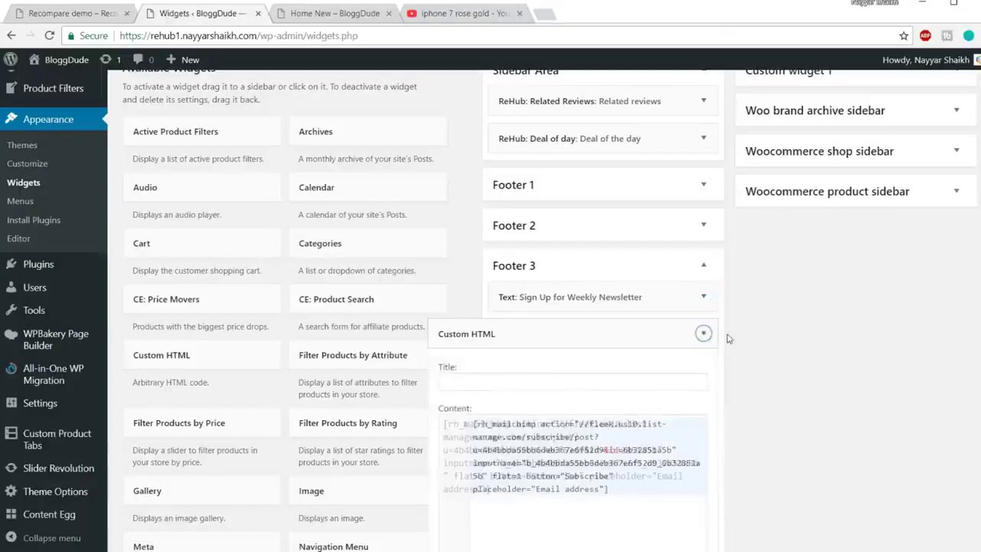
{"action": "scroll", "coordinate": [644, 398], "scroll_direction": "down", "scroll_amount": 1}
{"action": "left_click_drag", "start_coordinate": [644, 426], "coordinate": [445, 357]}
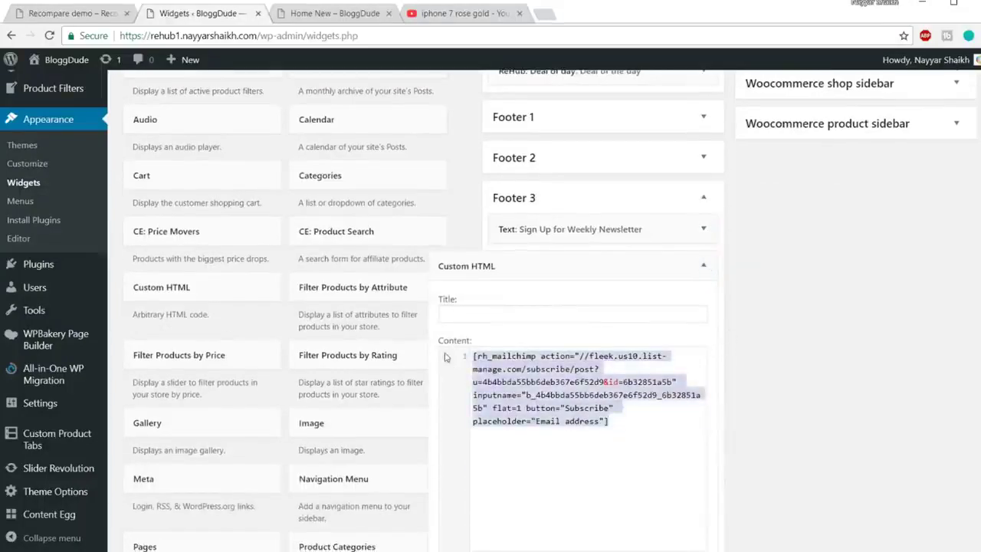
{"action": "key", "text": "ctrl+a"}
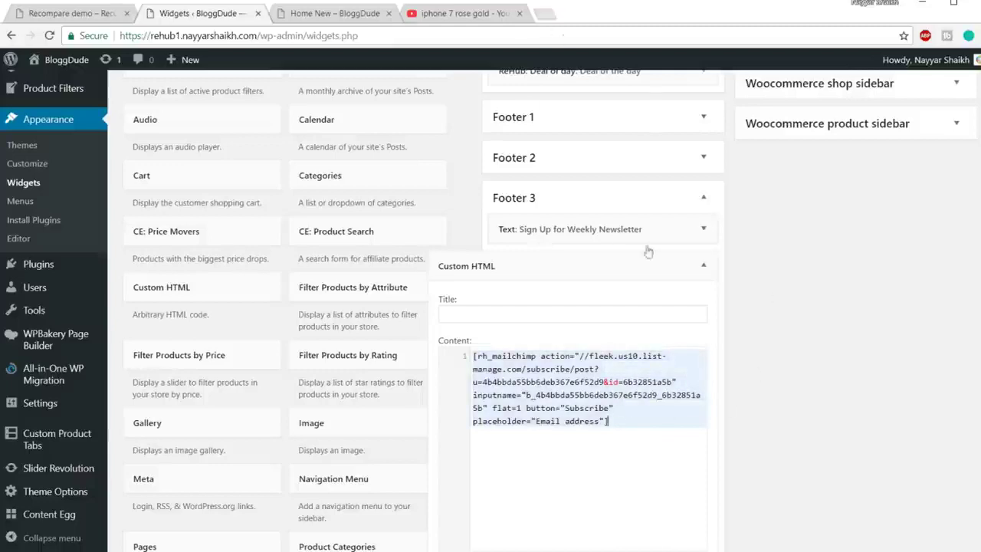
- Open mailchimp.com in a new browser tab
{"action": "left_click", "coordinate": [550, 13]}
{"action": "type", "text": "mailc"}
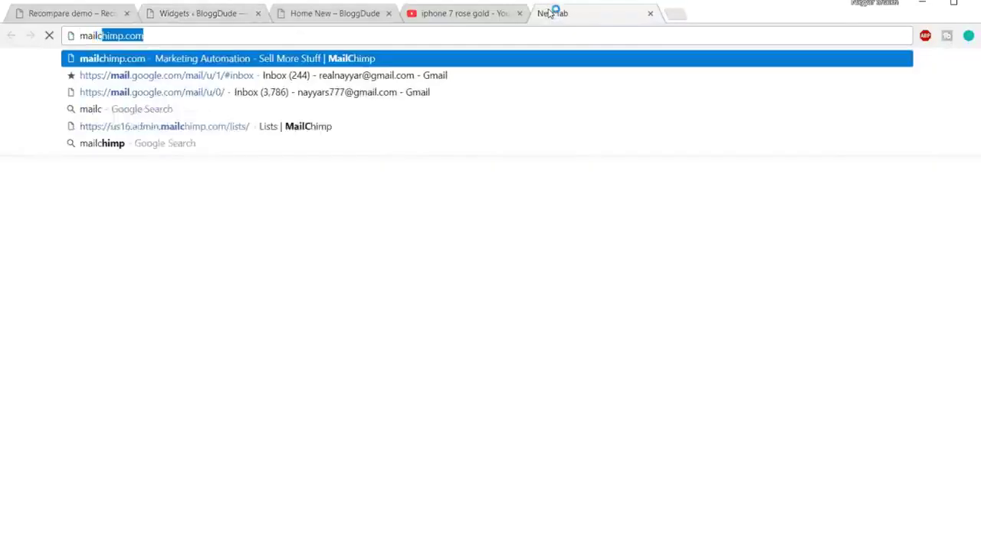
{"action": "key", "text": "Return"}
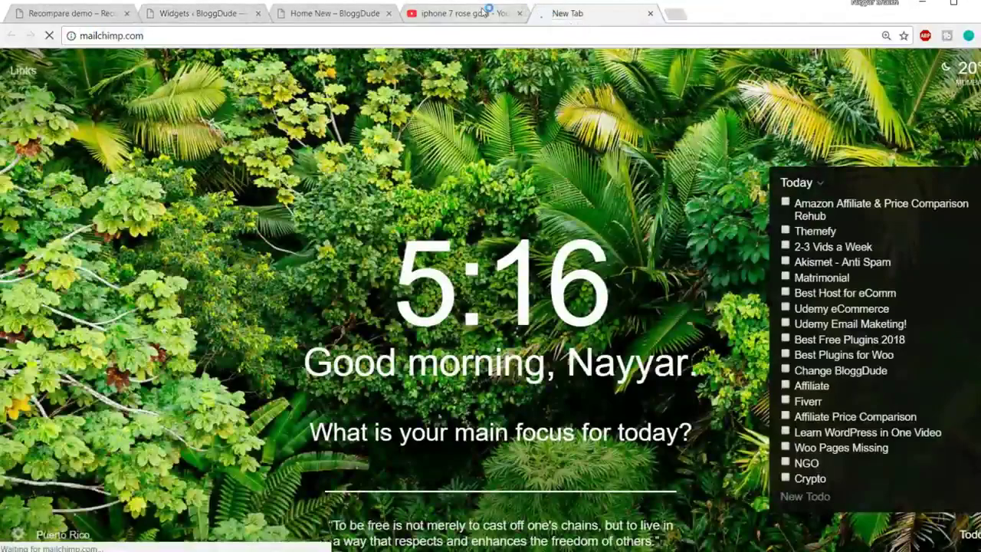
- On YouTube, go to your own channel and open the full Uploads list via View 30+ more
{"action": "left_click", "coordinate": [483, 13]}
{"action": "left_click", "coordinate": [85, 121]}
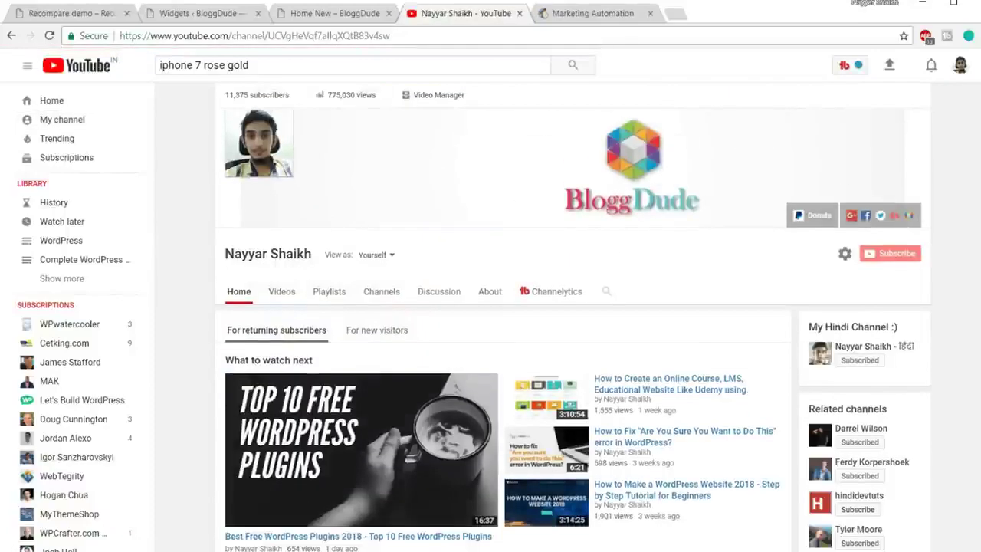
{"action": "scroll", "coordinate": [968, 239], "scroll_direction": "down", "scroll_amount": 3}
{"action": "scroll", "coordinate": [967, 238], "scroll_direction": "down", "scroll_amount": 4}
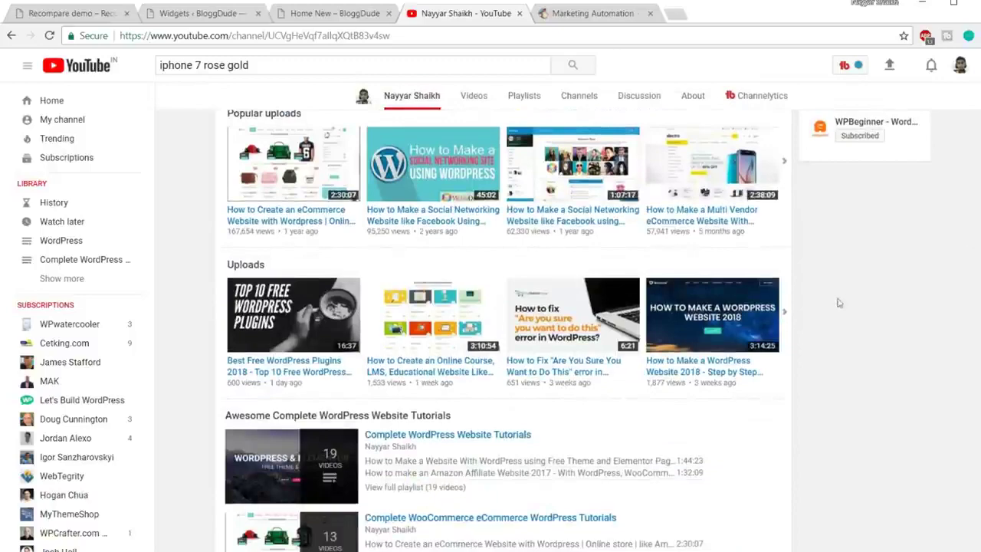
{"action": "left_click", "coordinate": [792, 313]}
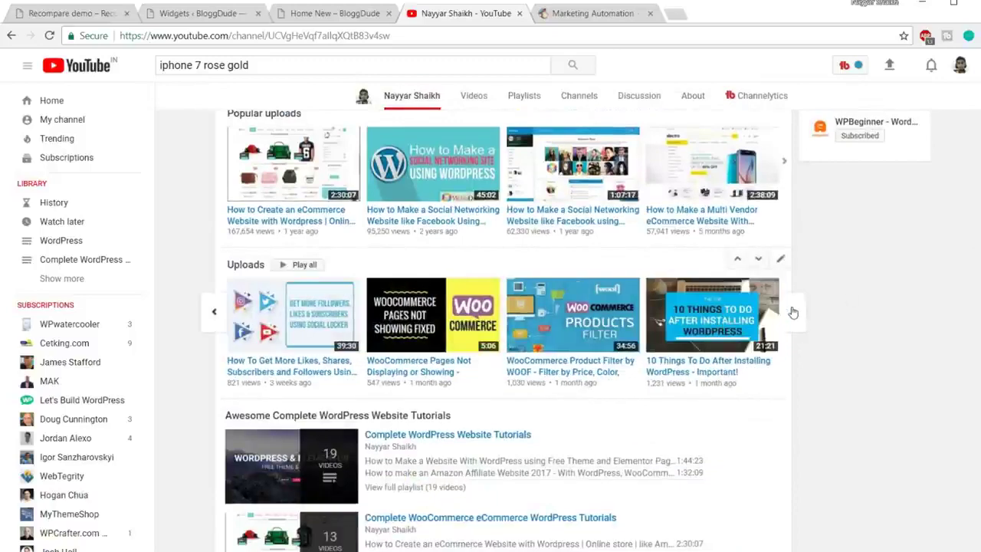
{"action": "left_click", "coordinate": [794, 312]}
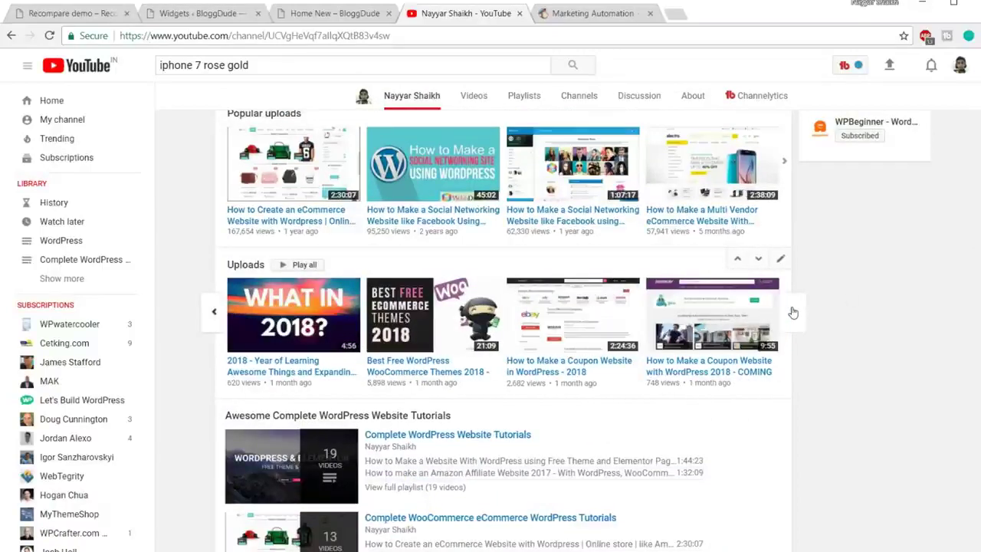
{"action": "left_click", "coordinate": [794, 313]}
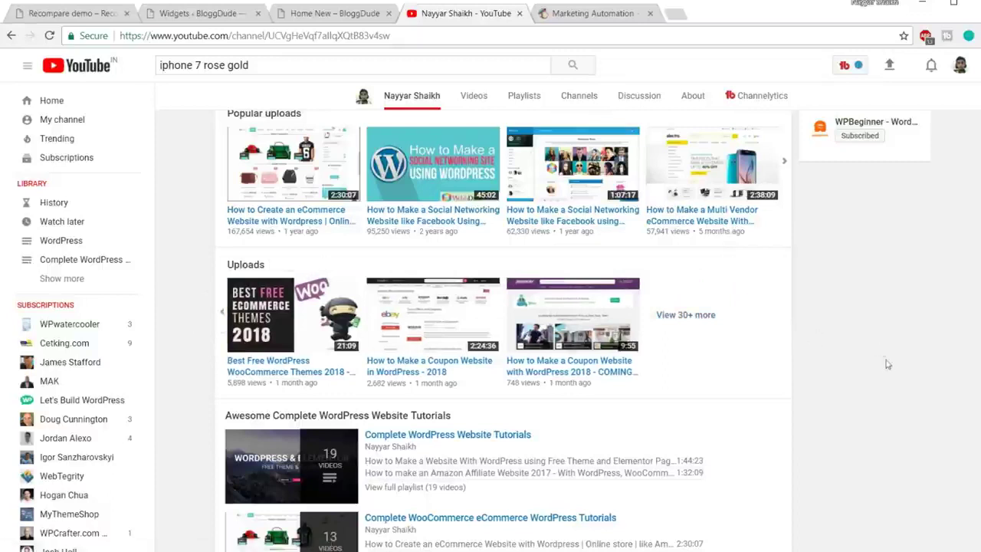
{"action": "left_click", "coordinate": [702, 320]}
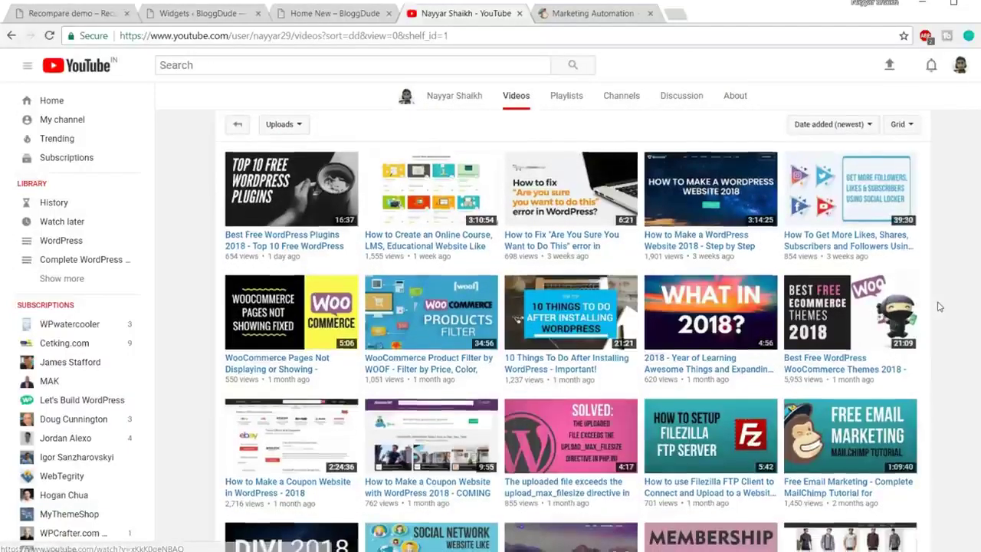
{"action": "scroll", "coordinate": [816, 321], "scroll_direction": "down", "scroll_amount": 3}
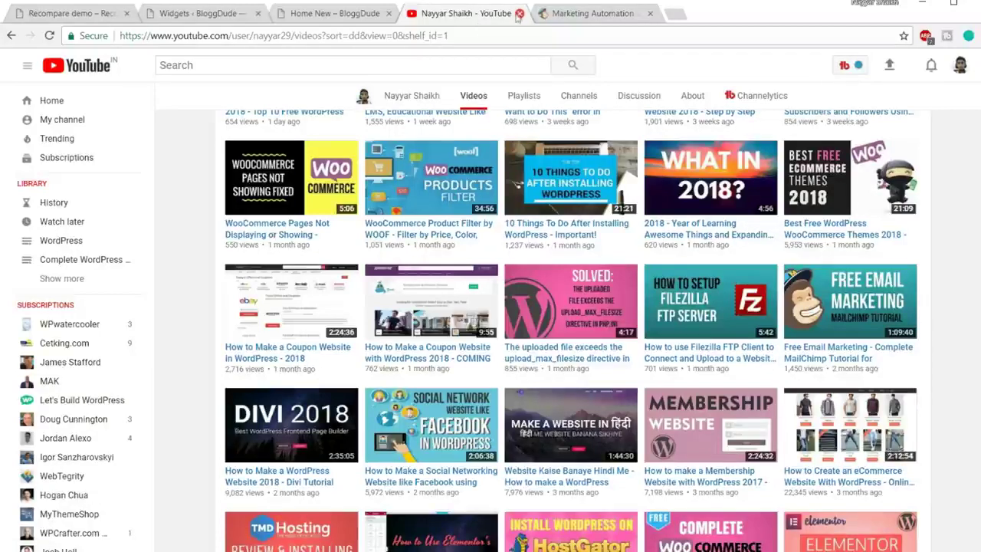
- Log in to Mailchimp, check the Custom HTML shortcode and site footer, then return to the dashboard
{"action": "left_click", "coordinate": [586, 14]}
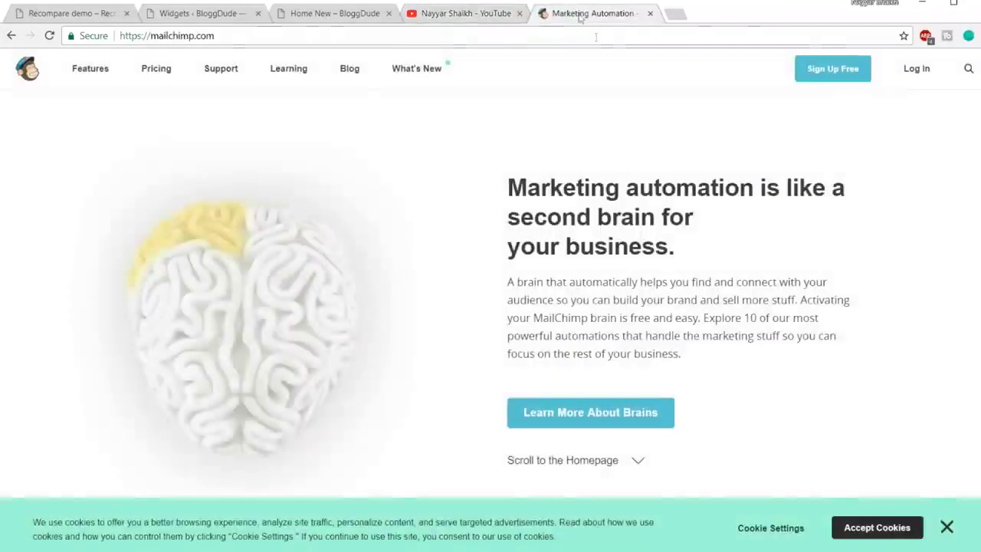
{"action": "left_click", "coordinate": [924, 71]}
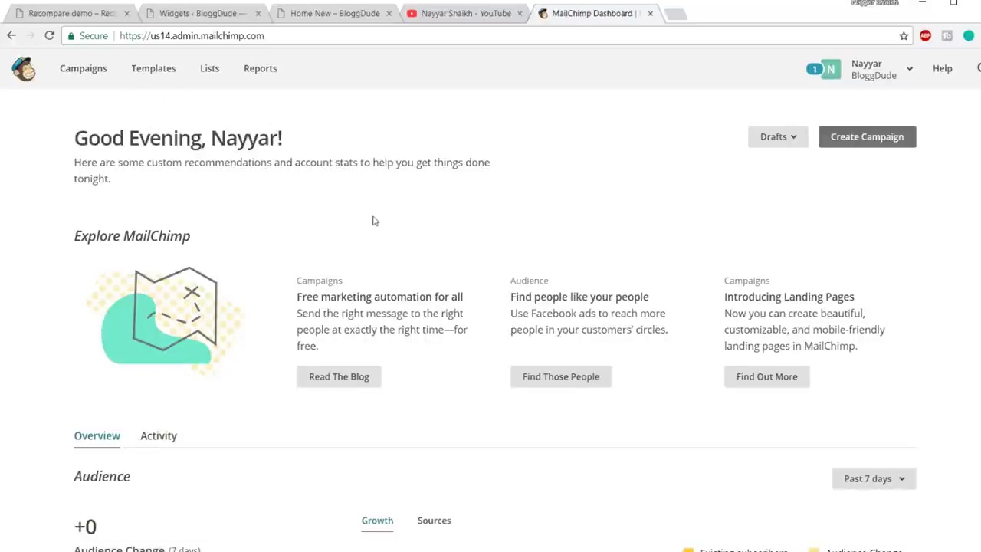
{"action": "left_click", "coordinate": [189, 15]}
{"action": "key", "text": "ctrl+a"}
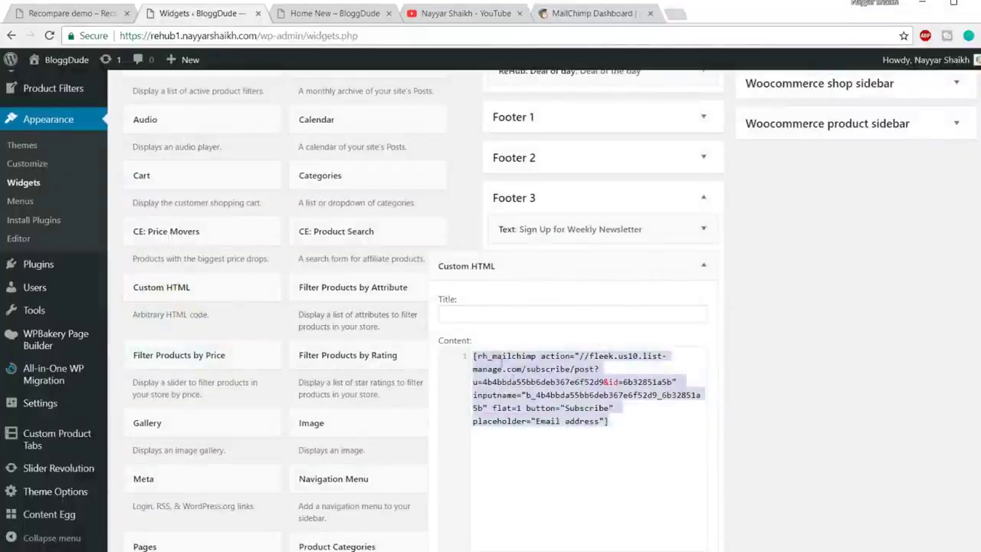
{"action": "left_click", "coordinate": [46, 13]}
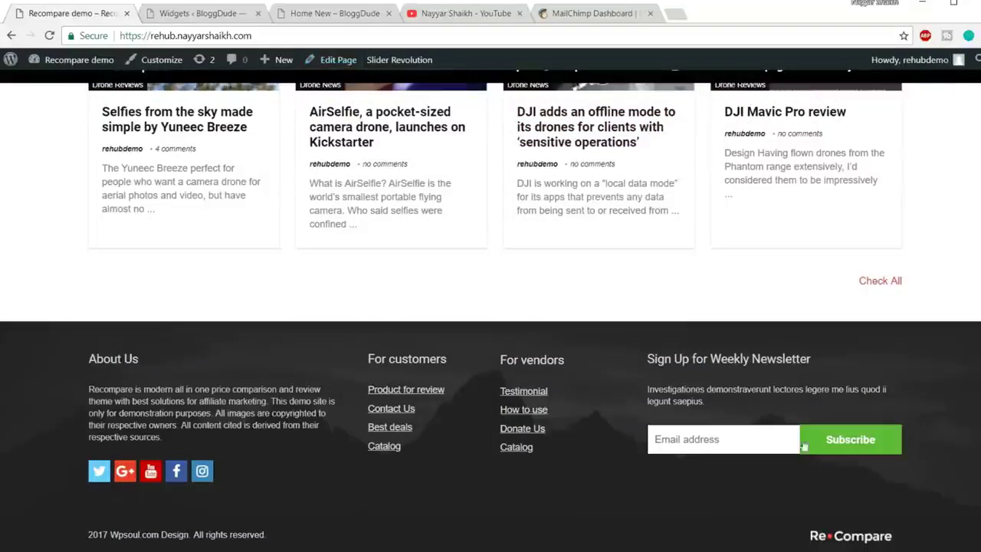
{"action": "left_click", "coordinate": [583, 14]}
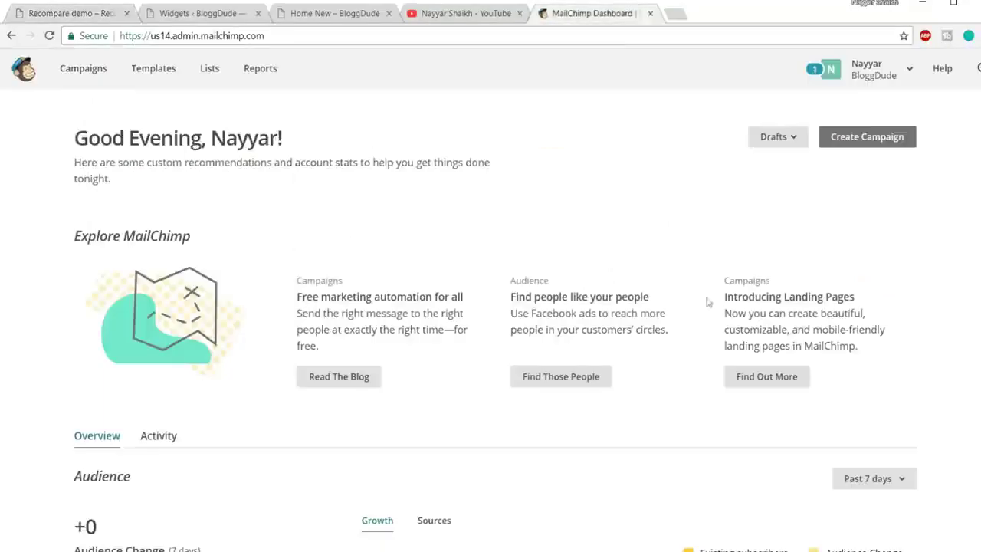
- Open the first list's embedded sign-up form code in Mailchimp and enlarge the code box
{"action": "left_click", "coordinate": [214, 76]}
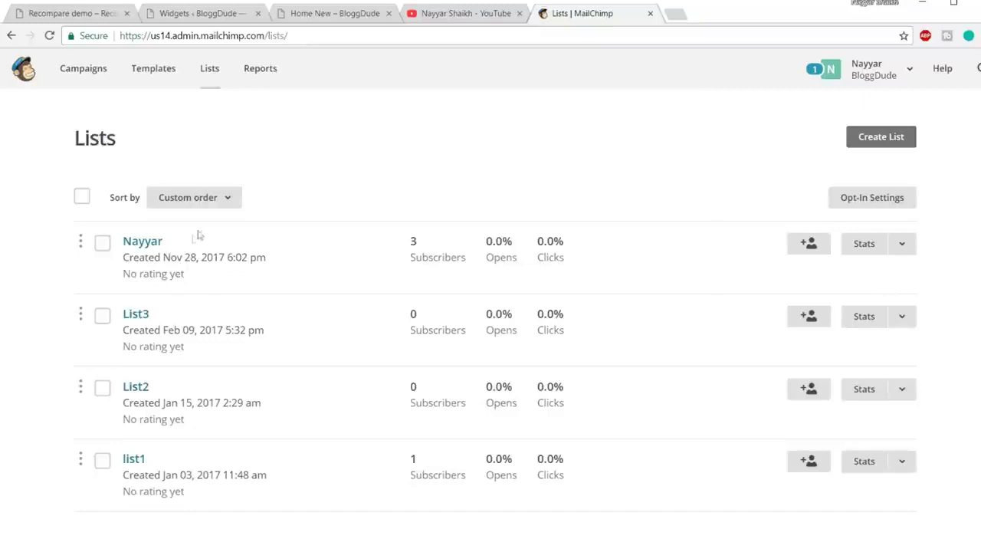
{"action": "left_click", "coordinate": [146, 241]}
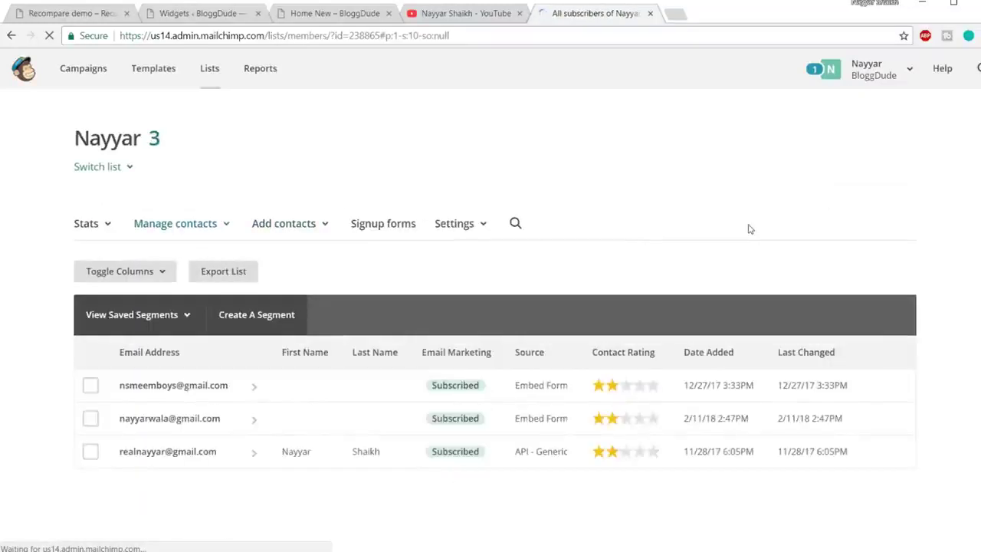
{"action": "scroll", "coordinate": [748, 225], "scroll_direction": "down", "scroll_amount": 1}
{"action": "left_click", "coordinate": [398, 157]}
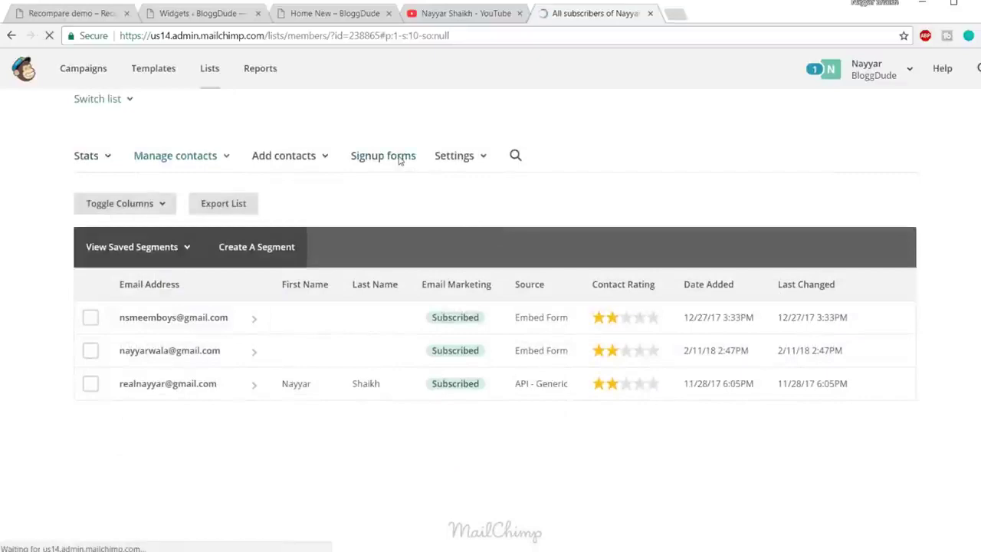
{"action": "scroll", "coordinate": [414, 299], "scroll_direction": "down", "scroll_amount": 2}
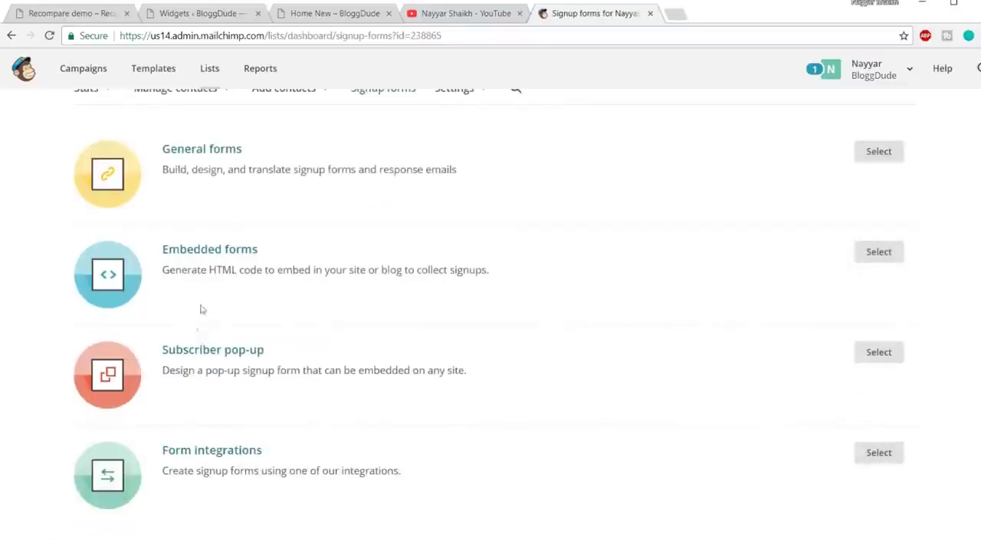
{"action": "left_click", "coordinate": [242, 251]}
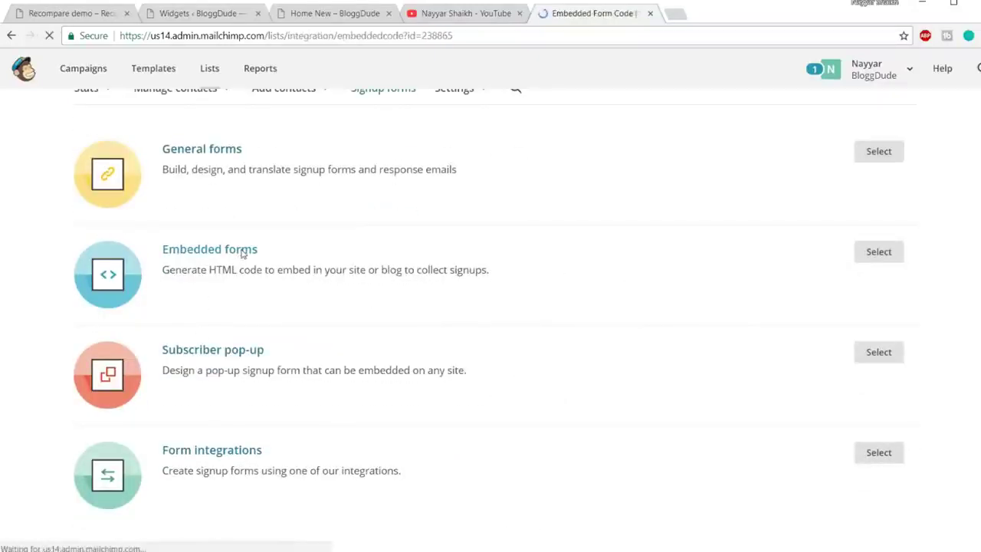
{"action": "scroll", "coordinate": [718, 276], "scroll_direction": "down", "scroll_amount": 4}
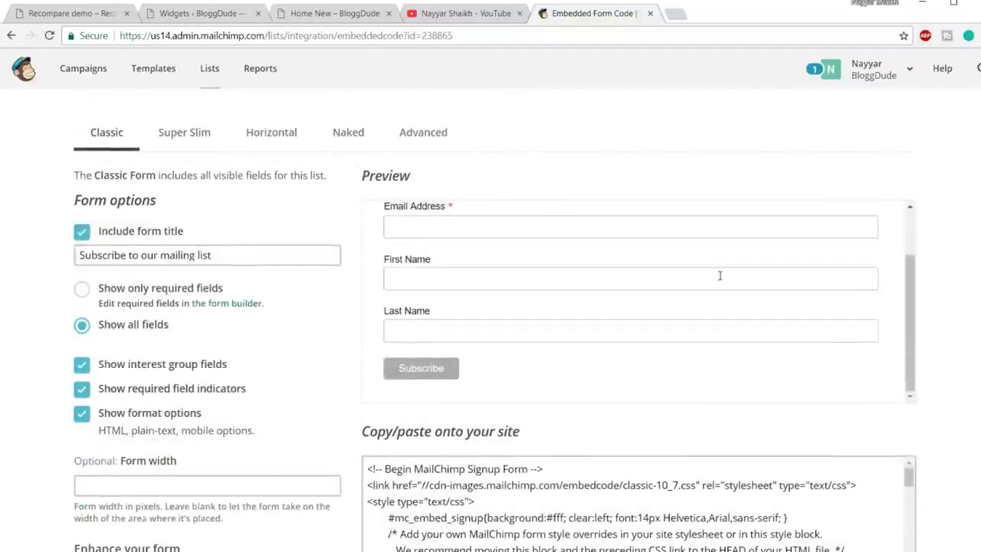
{"action": "scroll", "coordinate": [719, 276], "scroll_direction": "down", "scroll_amount": 4}
{"action": "scroll", "coordinate": [646, 342], "scroll_direction": "down", "scroll_amount": 3}
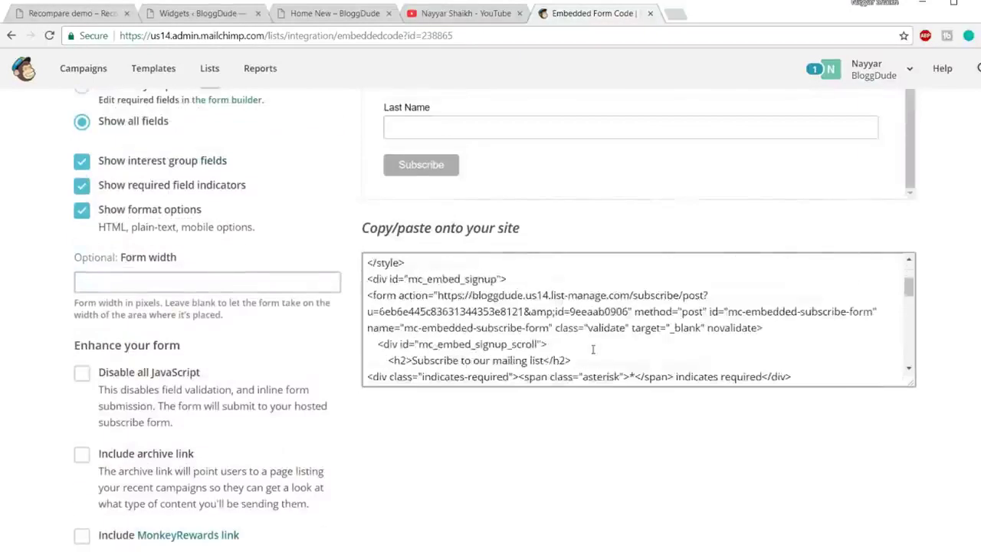
{"action": "left_click_drag", "start_coordinate": [912, 384], "coordinate": [912, 473]}
{"action": "scroll", "coordinate": [560, 371], "scroll_direction": "down", "scroll_amount": 2}
{"action": "scroll", "coordinate": [561, 368], "scroll_direction": "down", "scroll_amount": 5}
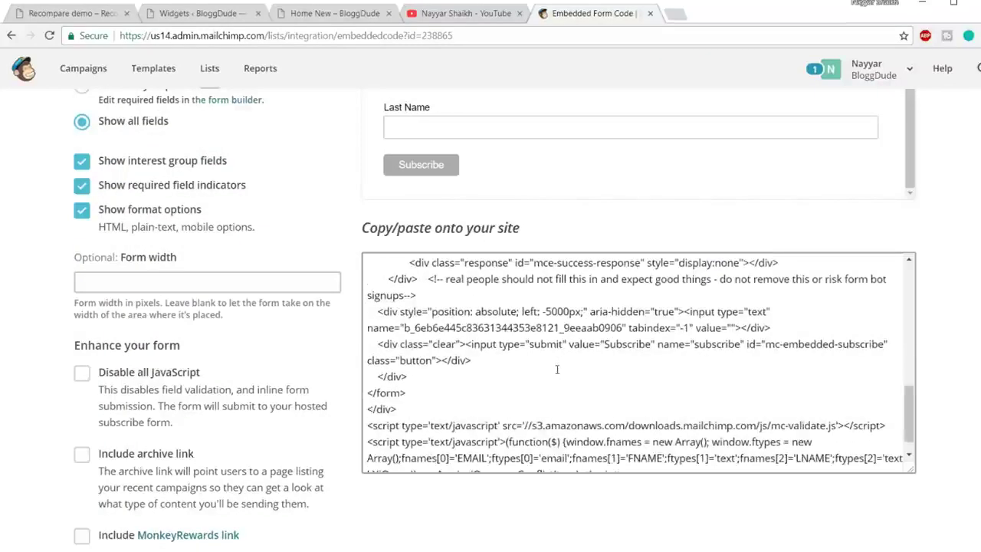
{"action": "scroll", "coordinate": [557, 370], "scroll_direction": "up", "scroll_amount": 10}
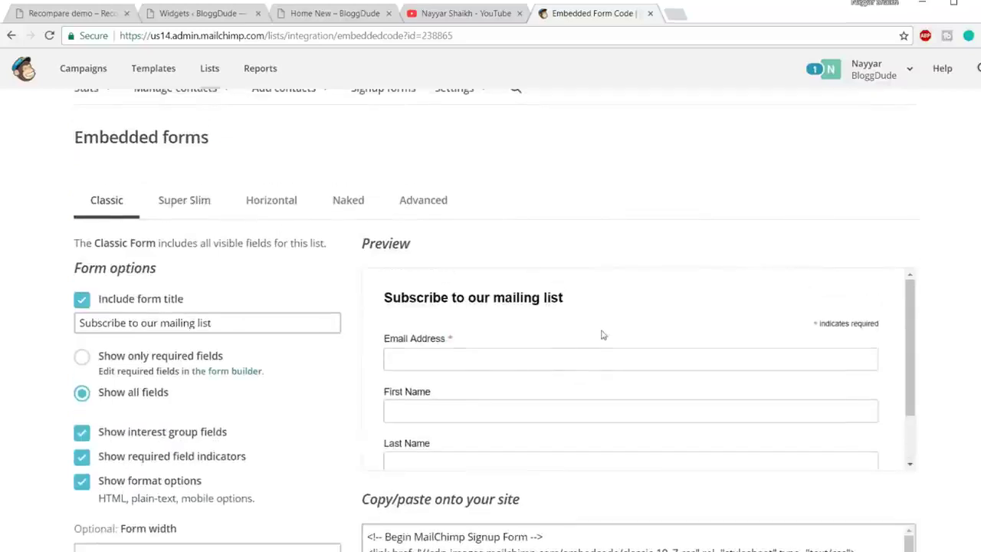
{"action": "scroll", "coordinate": [601, 335], "scroll_direction": "up", "scroll_amount": 3}
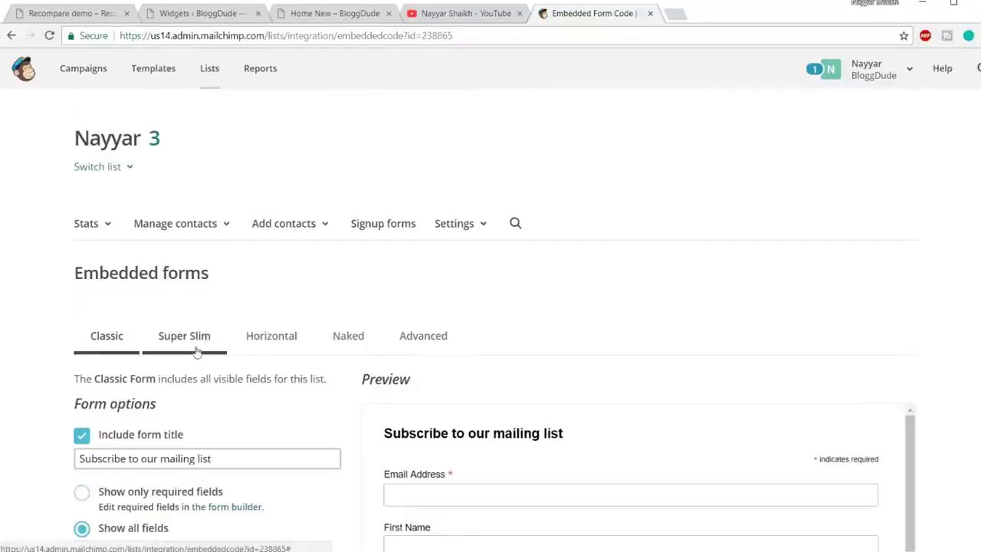
- Switch to the Super Slim form style and select its form action subscribe URL
{"action": "left_click", "coordinate": [197, 351]}
{"action": "scroll", "coordinate": [736, 335], "scroll_direction": "down", "scroll_amount": 2}
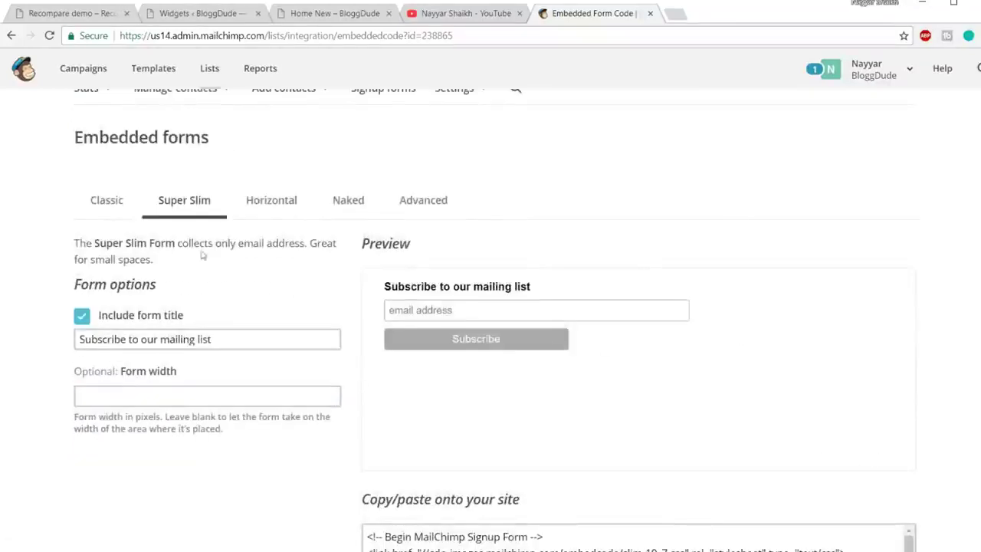
{"action": "scroll", "coordinate": [813, 283], "scroll_direction": "down", "scroll_amount": 3}
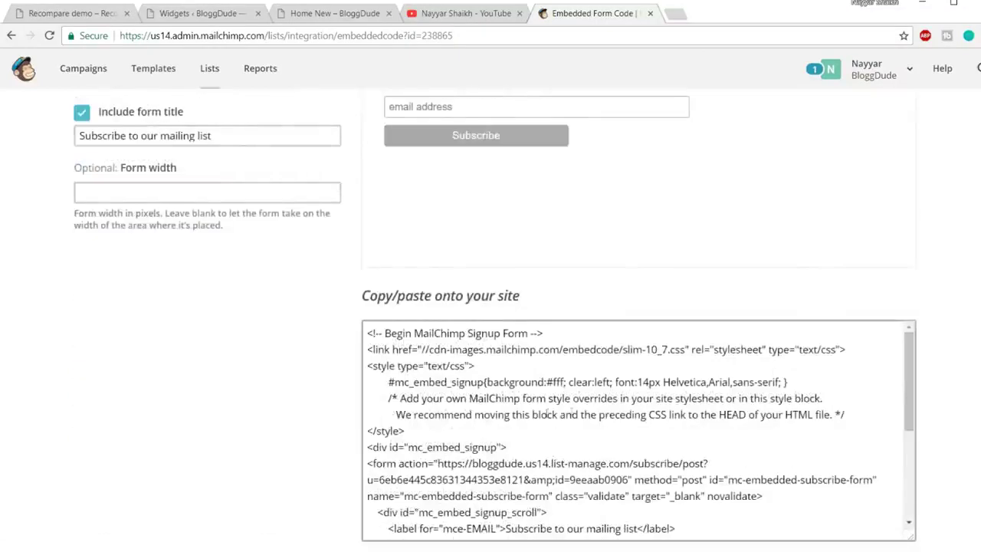
{"action": "scroll", "coordinate": [563, 414], "scroll_direction": "down", "scroll_amount": 2}
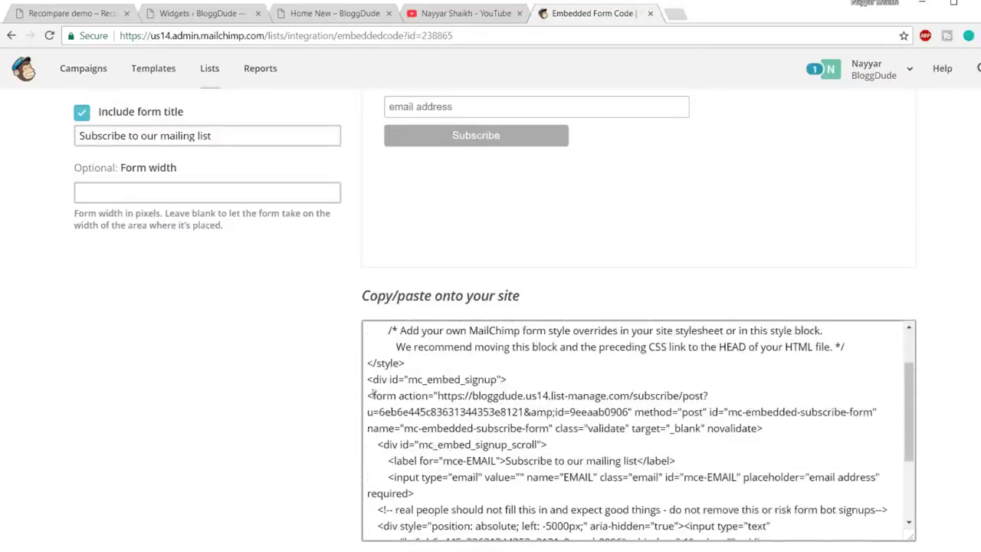
{"action": "left_click_drag", "start_coordinate": [369, 394], "coordinate": [550, 428]}
{"action": "key", "text": "ctrl+a"}
{"action": "left_click", "coordinate": [437, 395]}
{"action": "key", "text": "ctrl+a"}
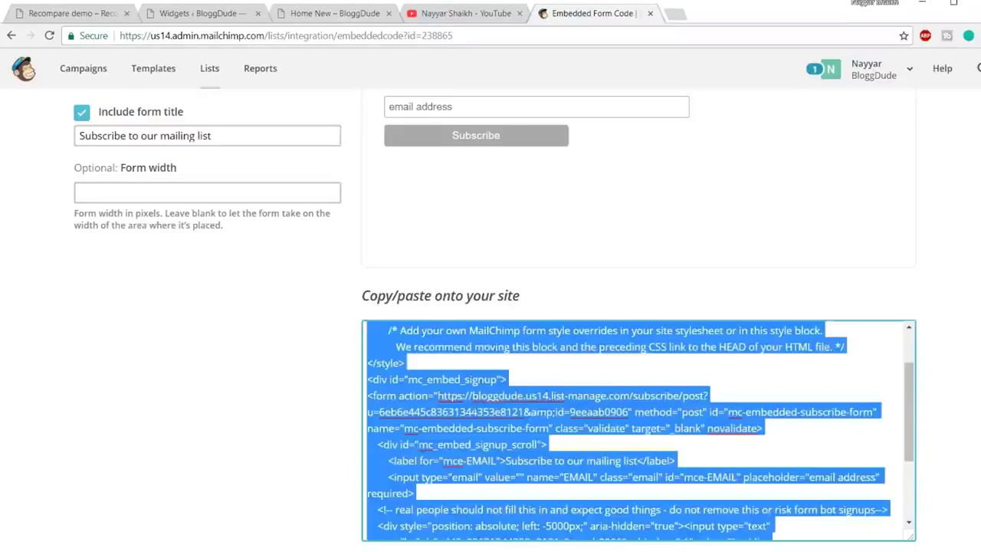
{"action": "left_click", "coordinate": [437, 395]}
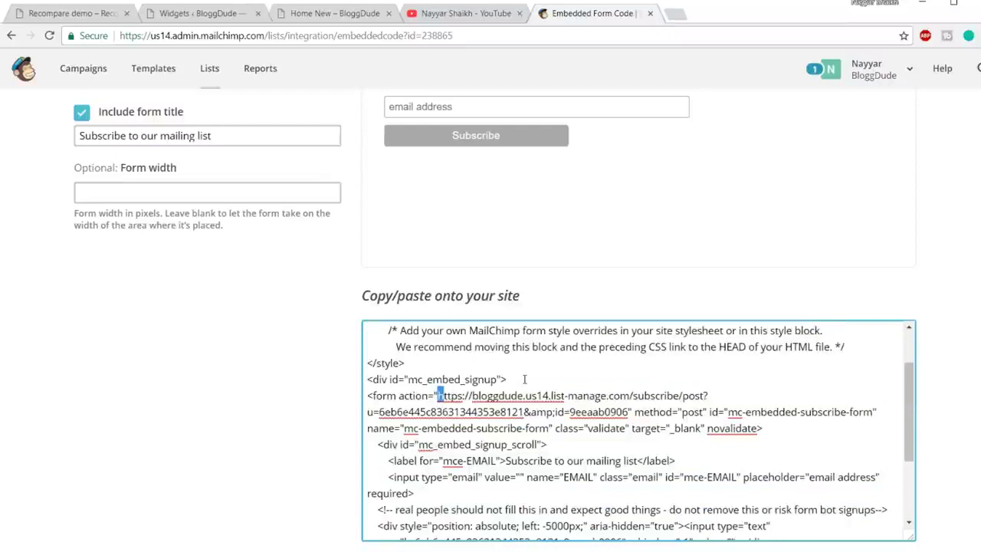
{"action": "key", "text": "shift+Down"}
{"action": "key", "text": "shift+Right"}
{"action": "key", "text": "shift+Right"}
{"action": "key", "text": "shift+Right"}
{"action": "key", "text": "shift+Right"}
{"action": "key", "text": "shift+Right"}
{"action": "key", "text": "shift+Right"}
{"action": "key", "text": "shift+Right"}
{"action": "key", "text": "shift+Right"}
{"action": "key", "text": "shift+Right"}
{"action": "key", "text": "shift+Right"}
{"action": "key", "text": "shift+Right"}
{"action": "key", "text": "shift+Right"}
{"action": "key", "text": "shift+Right"}
{"action": "key", "text": "shift+Right"}
{"action": "key", "text": "shift+Right"}
{"action": "key", "text": "shift+Right"}
{"action": "key", "text": "shift+Right"}
{"action": "key", "text": "shift+Right"}
{"action": "key", "text": "shift+Right"}
{"action": "key", "text": "shift+Right"}
{"action": "key", "text": "ctrl+c"}
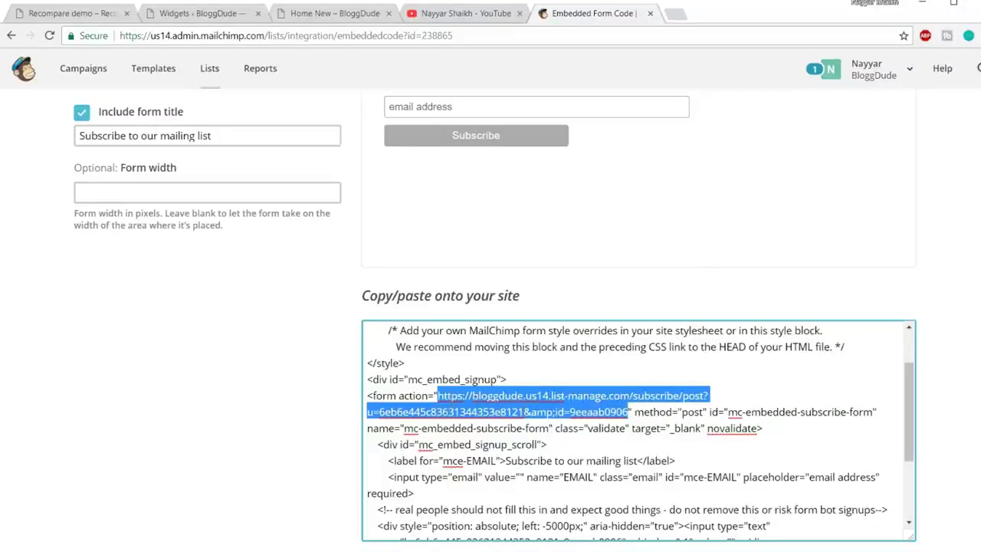
{"action": "left_click", "coordinate": [200, 13]}
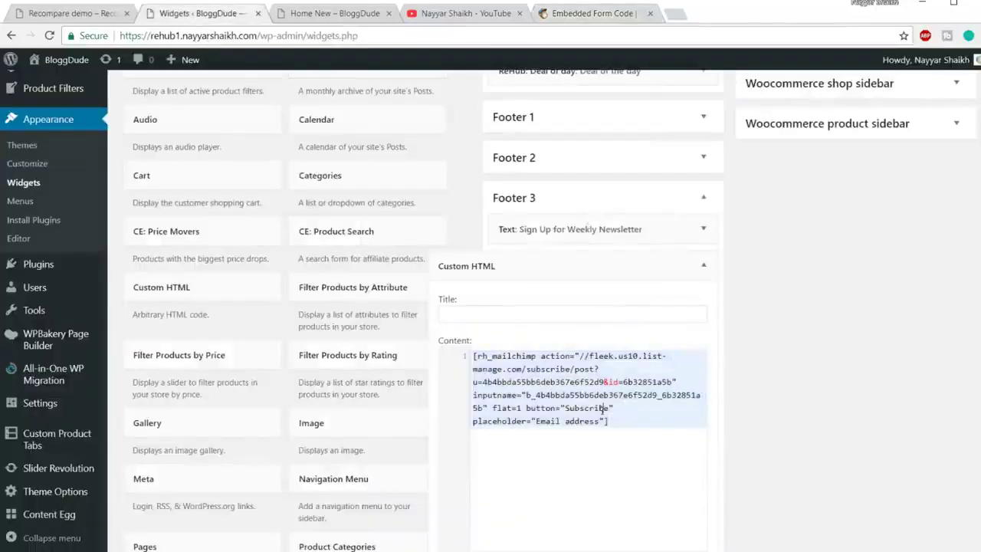
- Replace the Footer 3 shortcode's action URL with the Mailchimp subscribe URL and save the widget
{"action": "left_click_drag", "start_coordinate": [580, 356], "coordinate": [673, 382]}
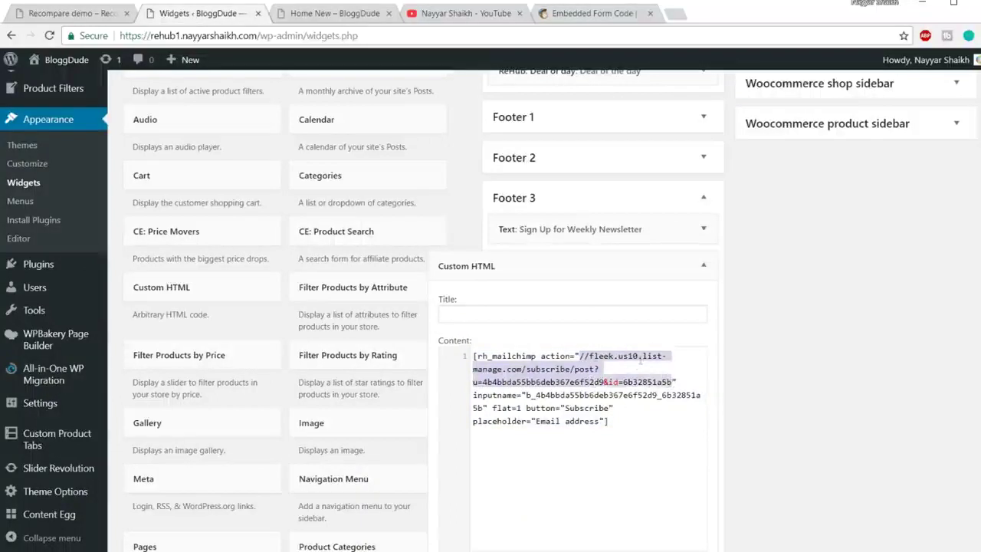
{"action": "key", "text": "BackSpace"}
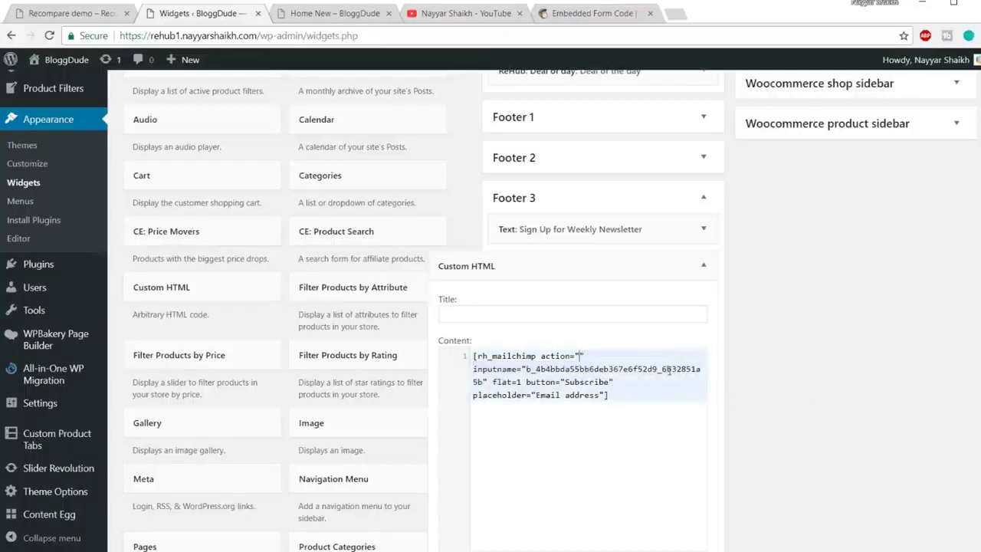
{"action": "key", "text": "ctrl+v"}
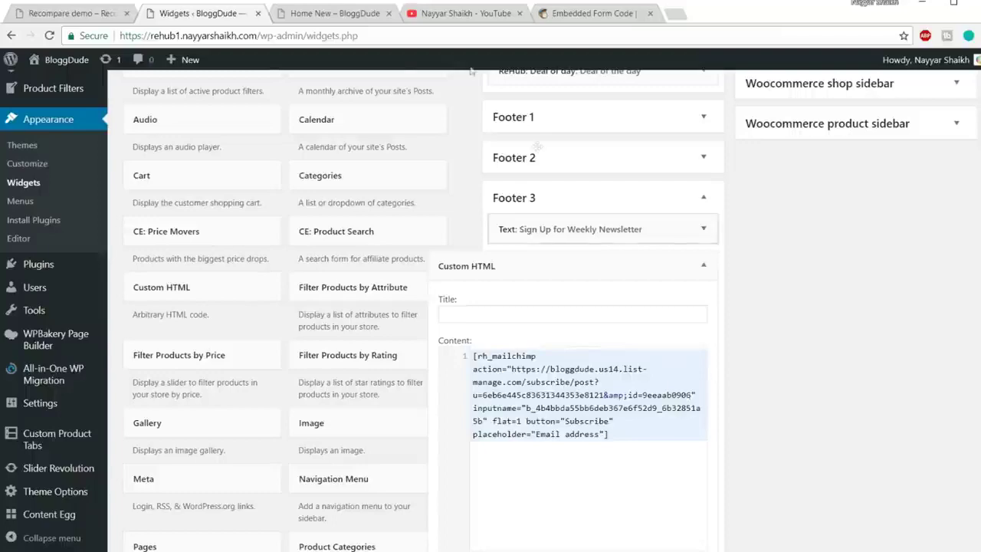
{"action": "left_click", "coordinate": [565, 14]}
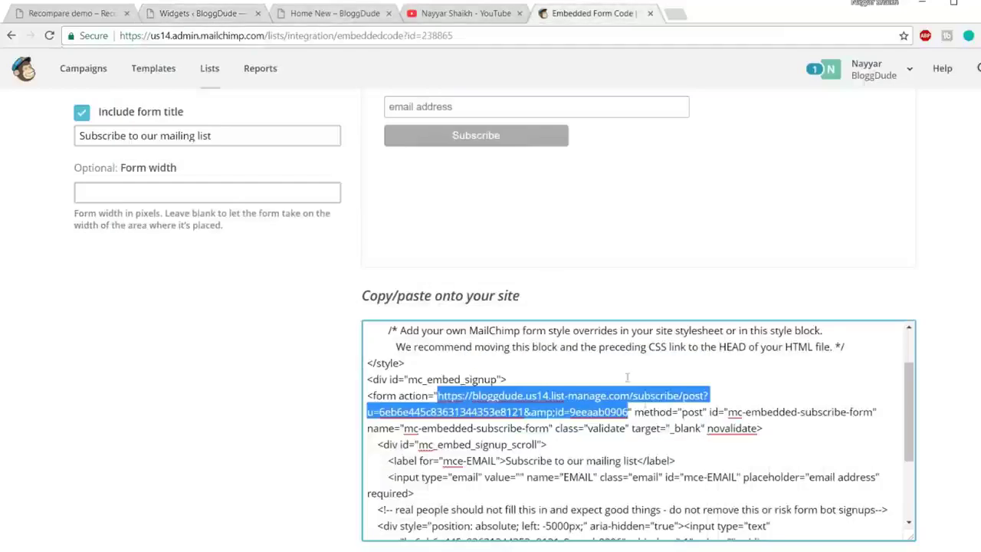
{"action": "left_click", "coordinate": [219, 15]}
{"action": "scroll", "coordinate": [689, 367], "scroll_direction": "down", "scroll_amount": 3}
{"action": "left_click", "coordinate": [691, 366]}
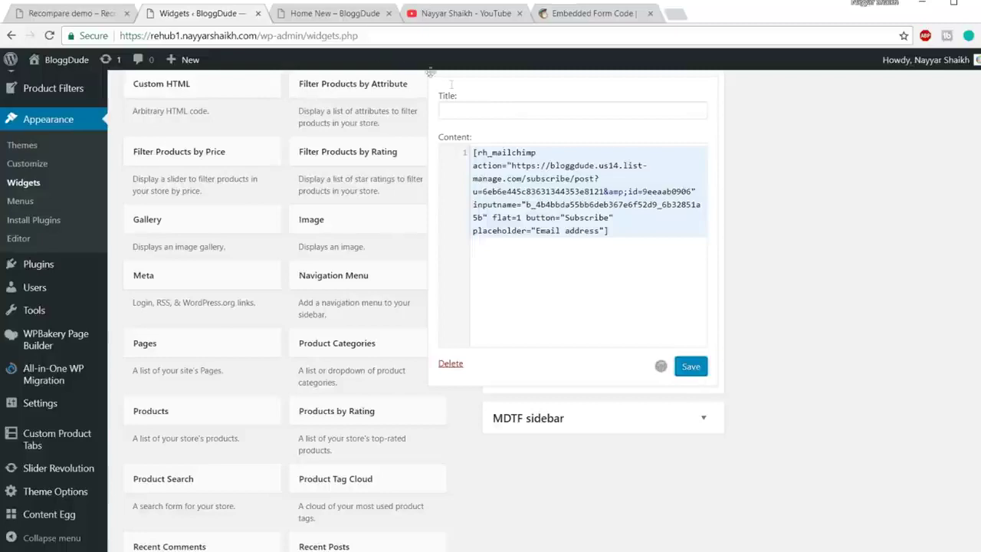
- Reload the BloggDude home page to view the newsletter footer
{"action": "left_click", "coordinate": [325, 18]}
{"action": "left_click", "coordinate": [348, 34]}
{"action": "key", "text": "Return"}
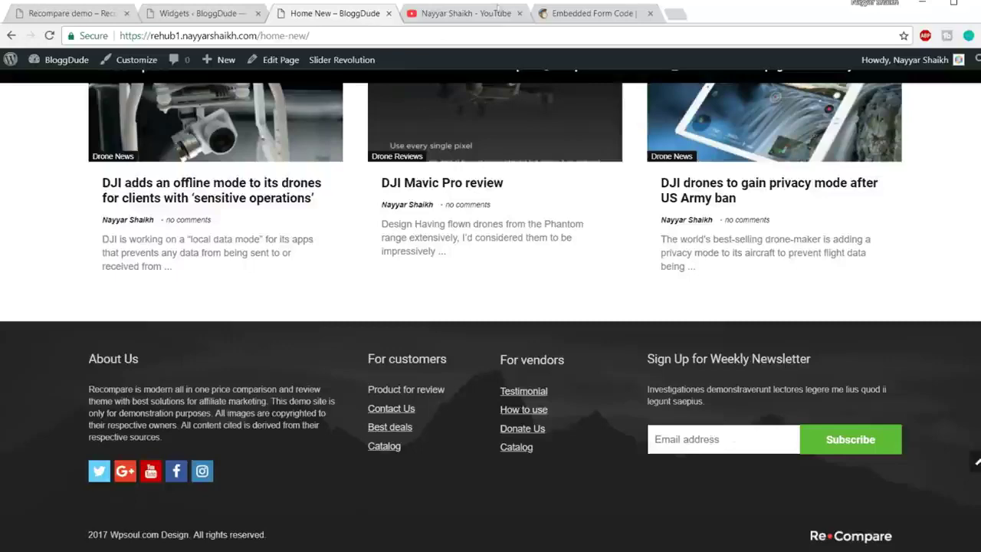
- Open the Mailchimp Lists overview
{"action": "left_click", "coordinate": [543, 13]}
{"action": "scroll", "coordinate": [488, 267], "scroll_direction": "up", "scroll_amount": 10}
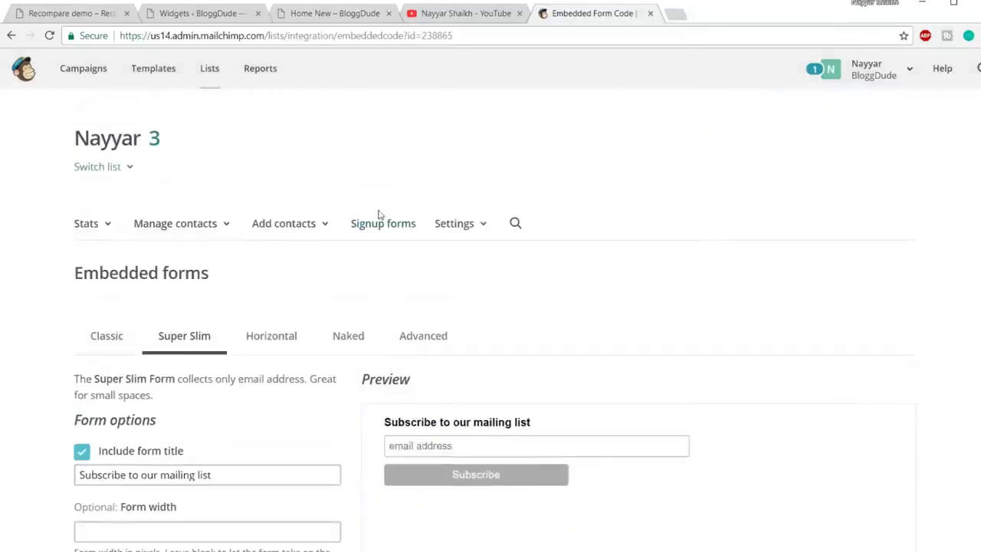
{"action": "left_click", "coordinate": [222, 73]}
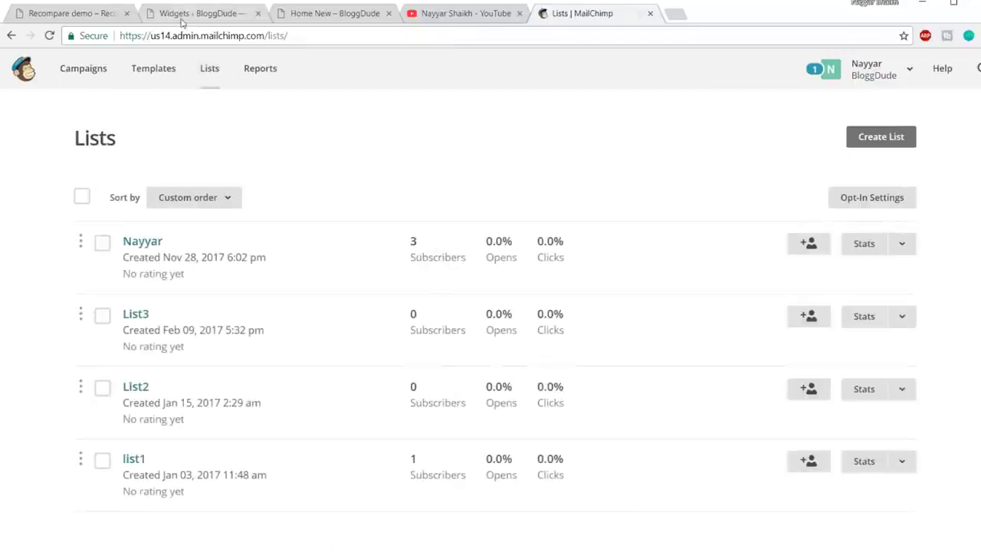
- Submit a test e-mail address through the footer newsletter form and close the confirmation page
{"action": "left_click", "coordinate": [338, 13]}
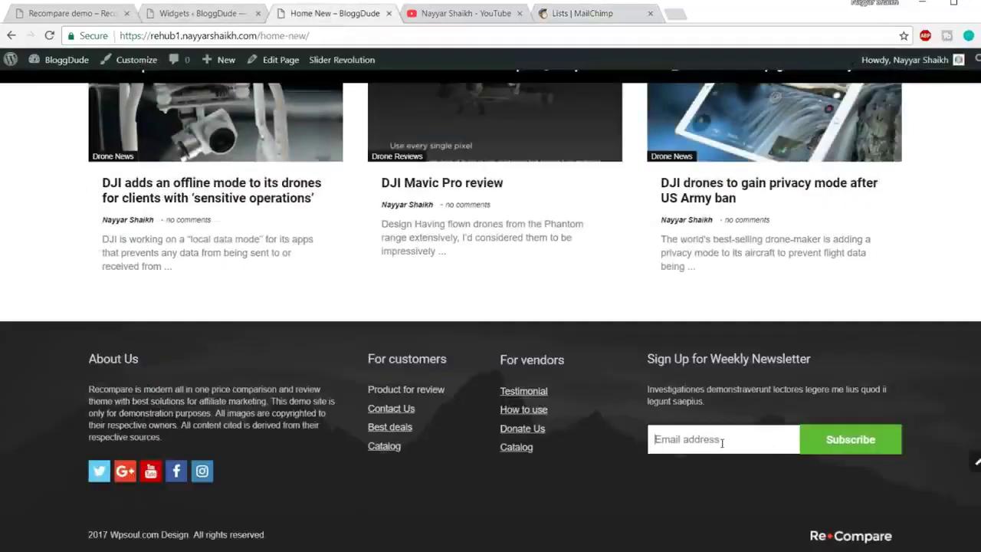
{"action": "left_click", "coordinate": [722, 442]}
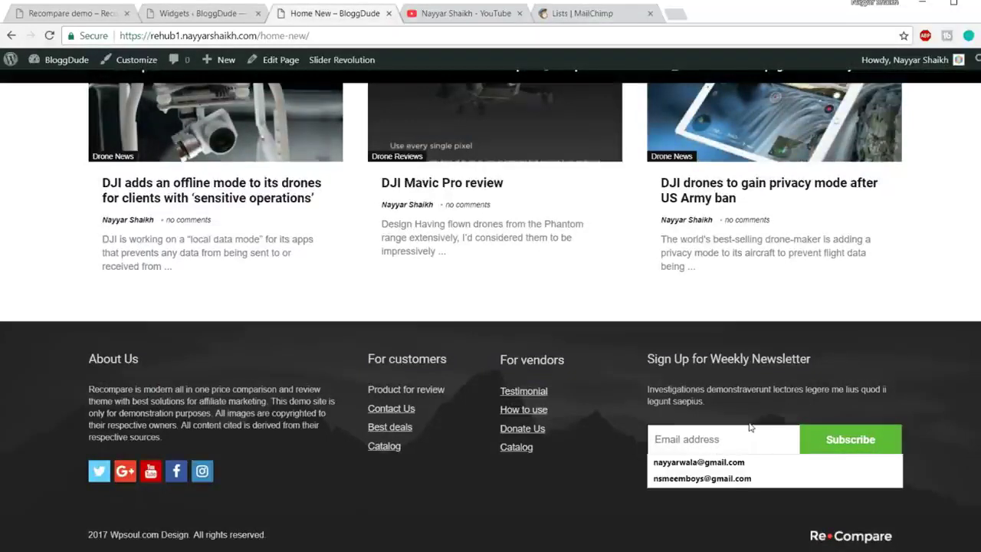
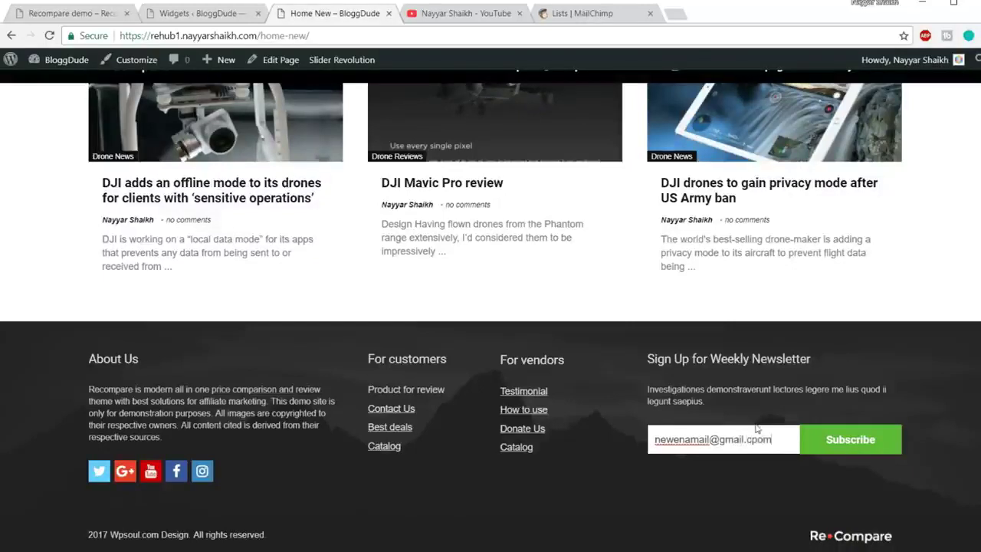
{"action": "left_click", "coordinate": [839, 441]}
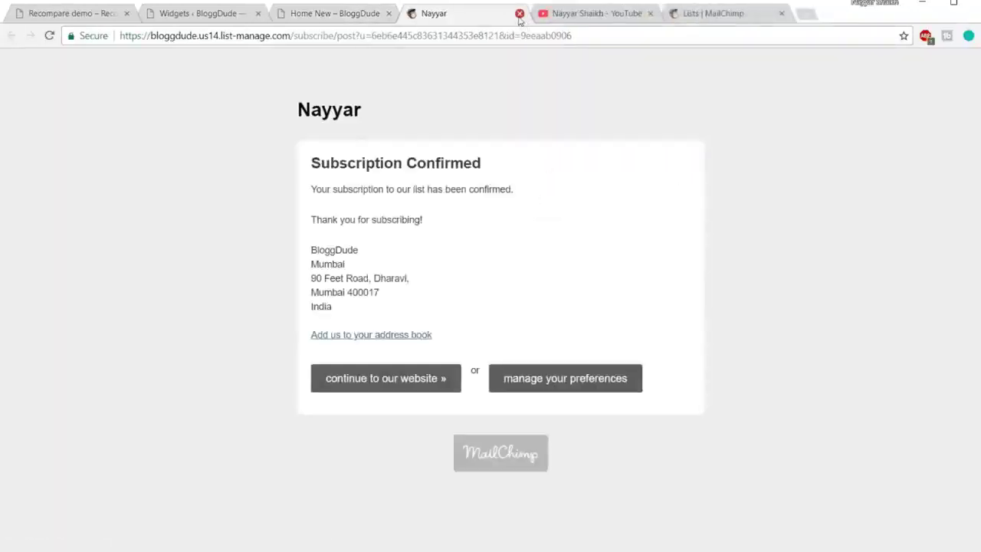
{"action": "left_click", "coordinate": [519, 13]}
- Refresh the Lists page to confirm 4 subscribers, then collapse the Footer 3 Custom HTML widget
{"action": "left_click", "coordinate": [589, 13]}
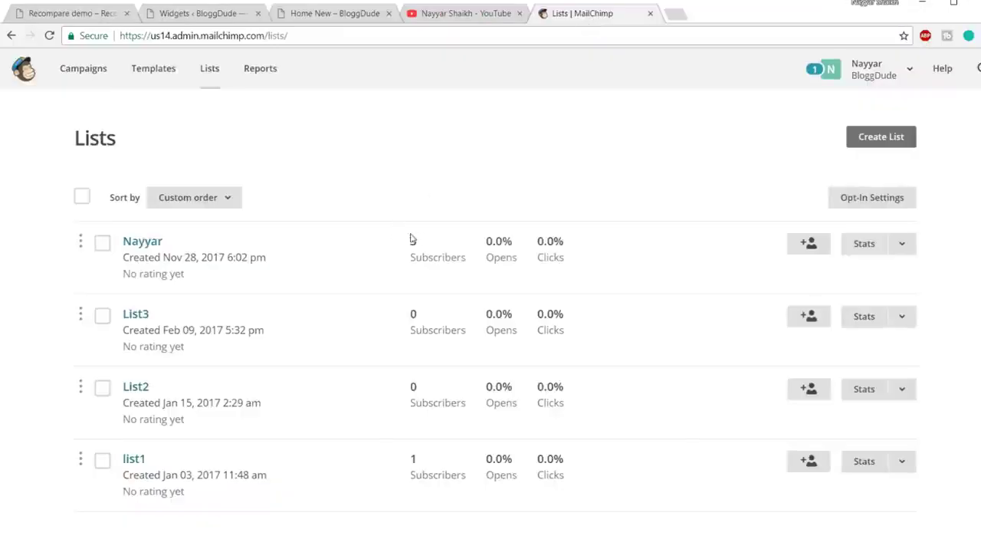
{"action": "left_click", "coordinate": [500, 37]}
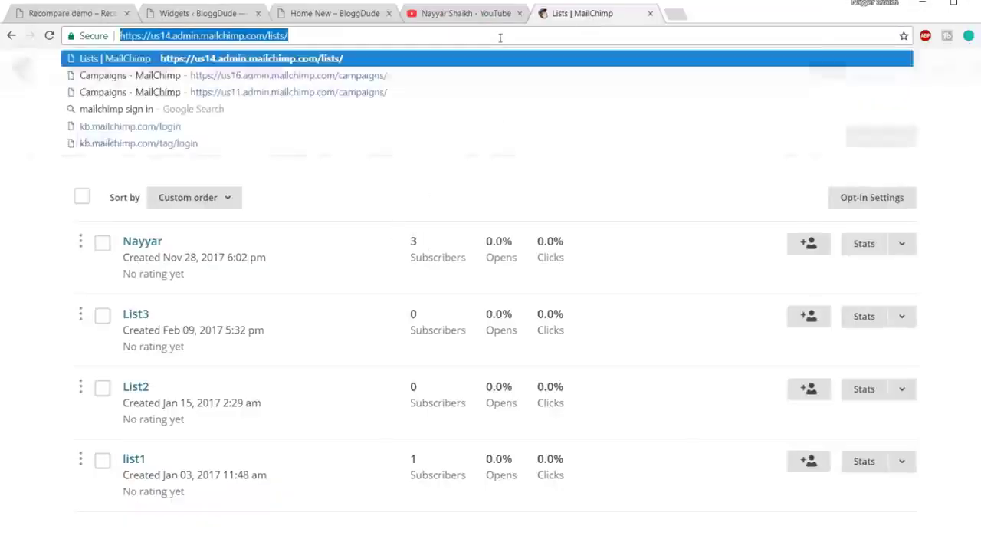
{"action": "key", "text": "Return"}
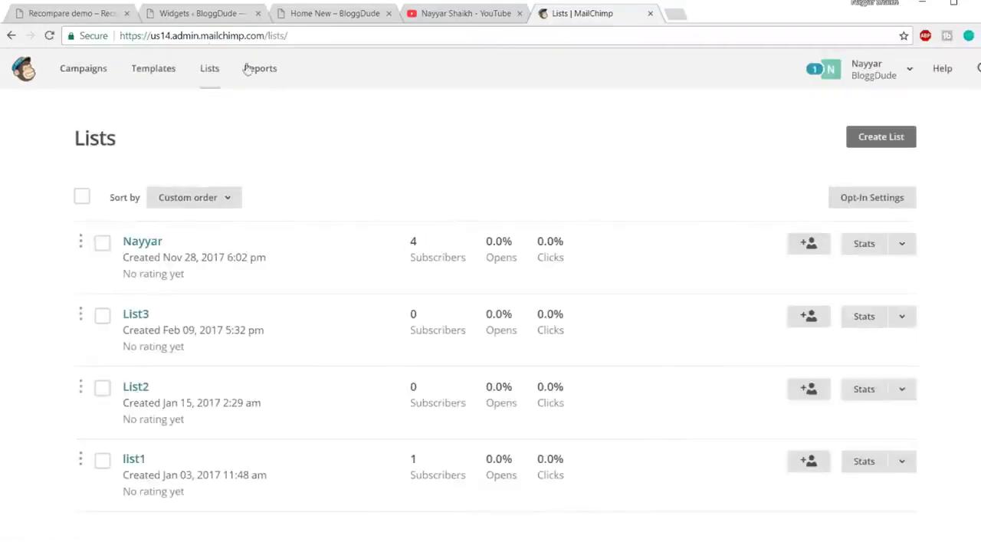
{"action": "left_click", "coordinate": [185, 19]}
{"action": "left_click_drag", "start_coordinate": [692, 310], "coordinate": [686, 205]}
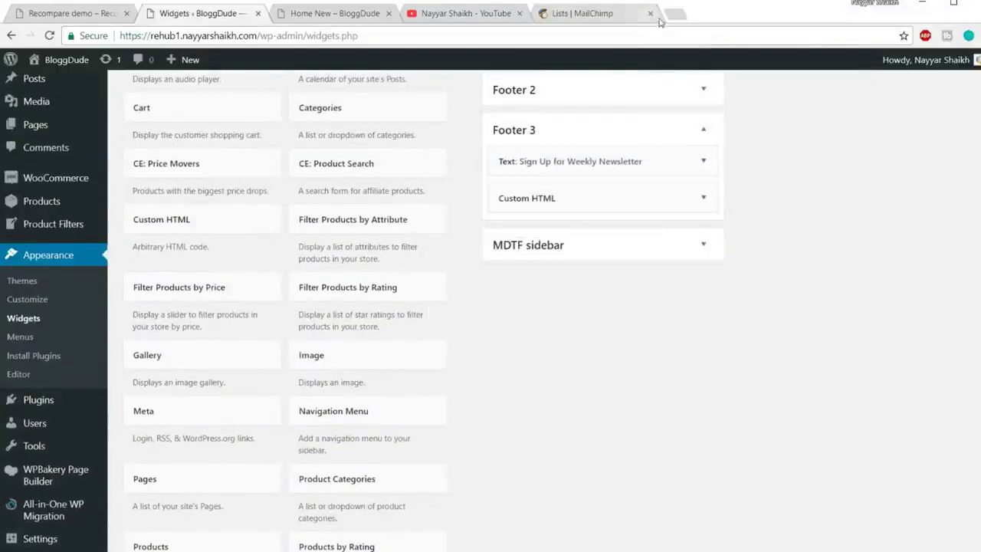
- Close the Mailchimp tab, review the home page copyright line, and open Theme Options from the sidebar
{"action": "left_click", "coordinate": [649, 13]}
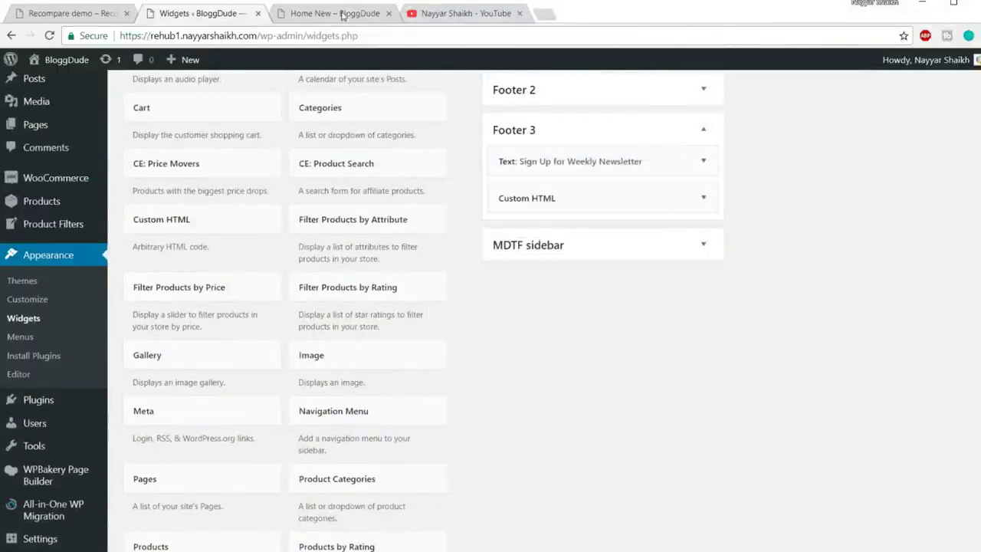
{"action": "left_click", "coordinate": [345, 14]}
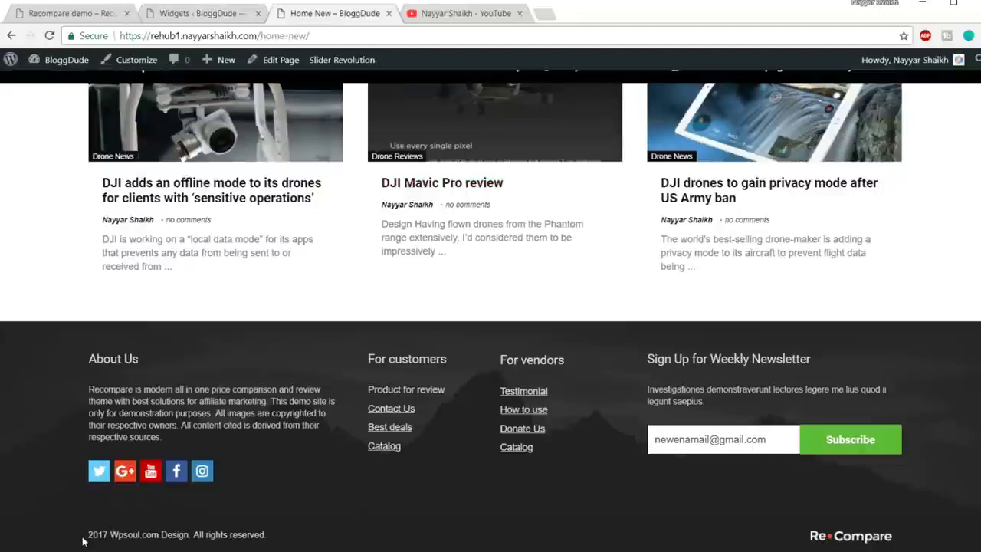
{"action": "left_click_drag", "start_coordinate": [88, 534], "coordinate": [327, 524]}
{"action": "left_click", "coordinate": [107, 545]}
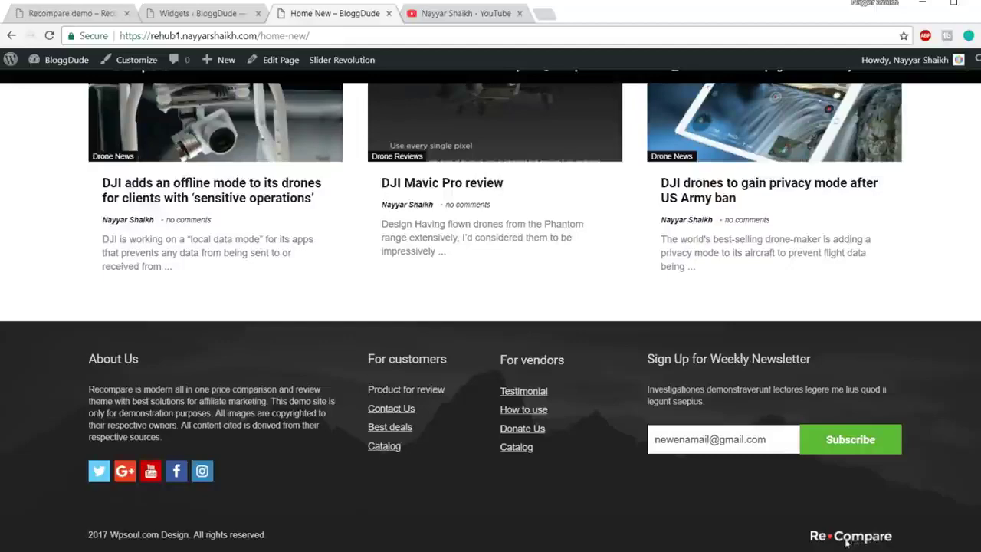
{"action": "left_click", "coordinate": [197, 13]}
{"action": "scroll", "coordinate": [107, 220], "scroll_direction": "down", "scroll_amount": 2}
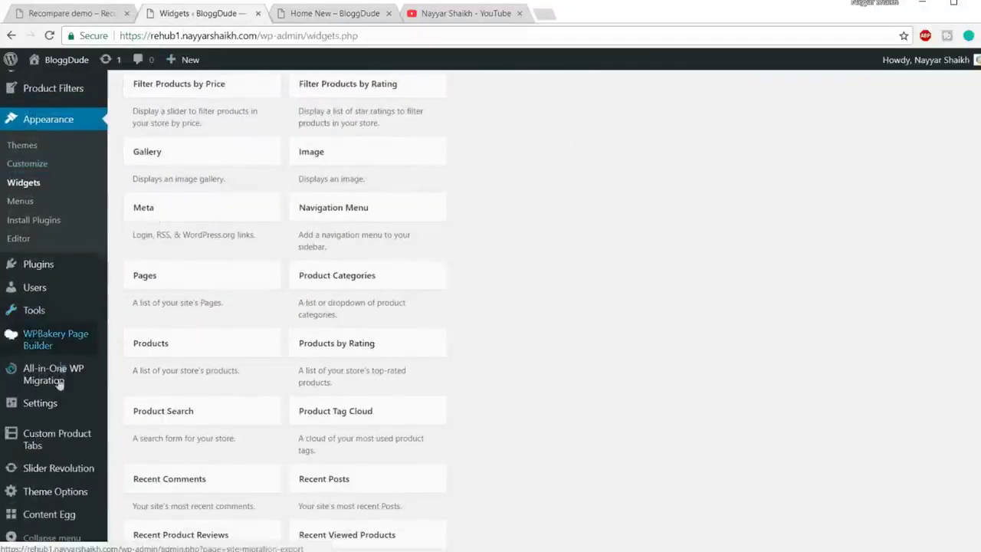
{"action": "left_click", "coordinate": [49, 496]}
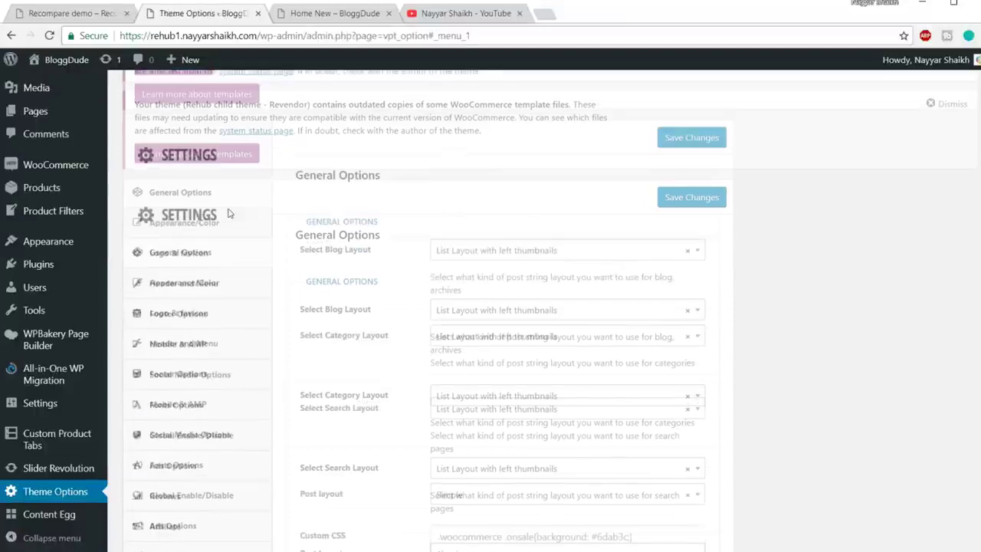
- Open the Footer Options section of Theme Options and compare it with the home page footer
{"action": "left_click", "coordinate": [193, 309]}
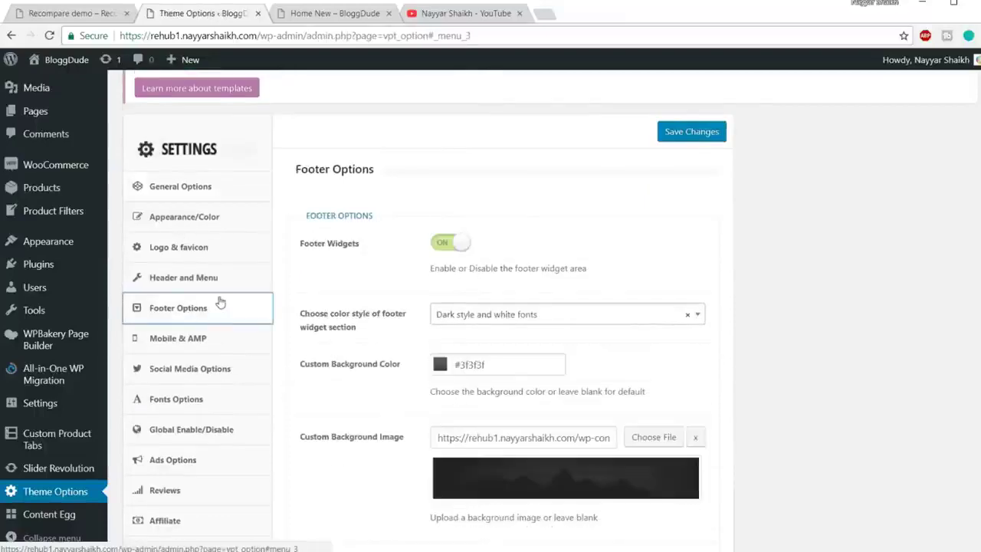
{"action": "scroll", "coordinate": [740, 214], "scroll_direction": "down", "scroll_amount": 3}
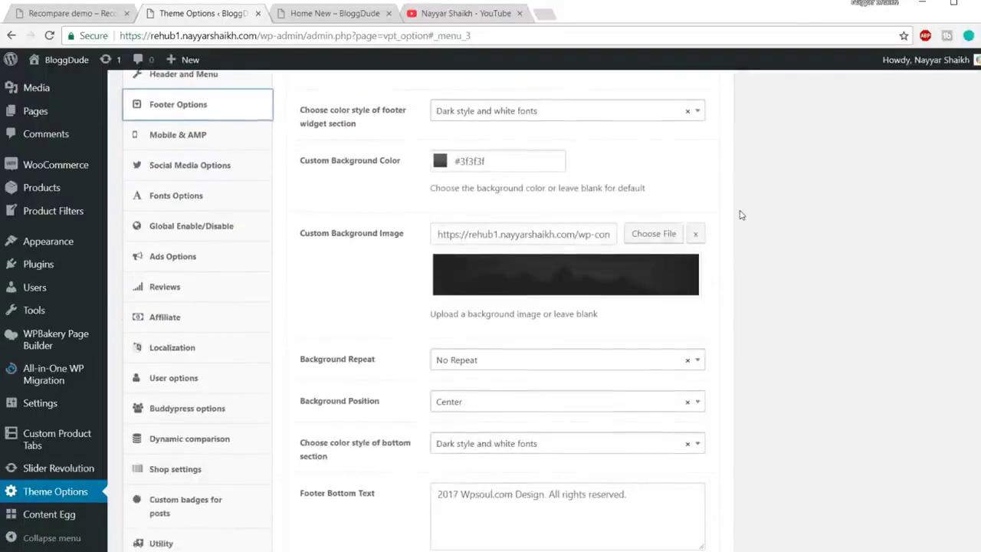
{"action": "scroll", "coordinate": [740, 214], "scroll_direction": "down", "scroll_amount": 1}
{"action": "left_click", "coordinate": [316, 6]}
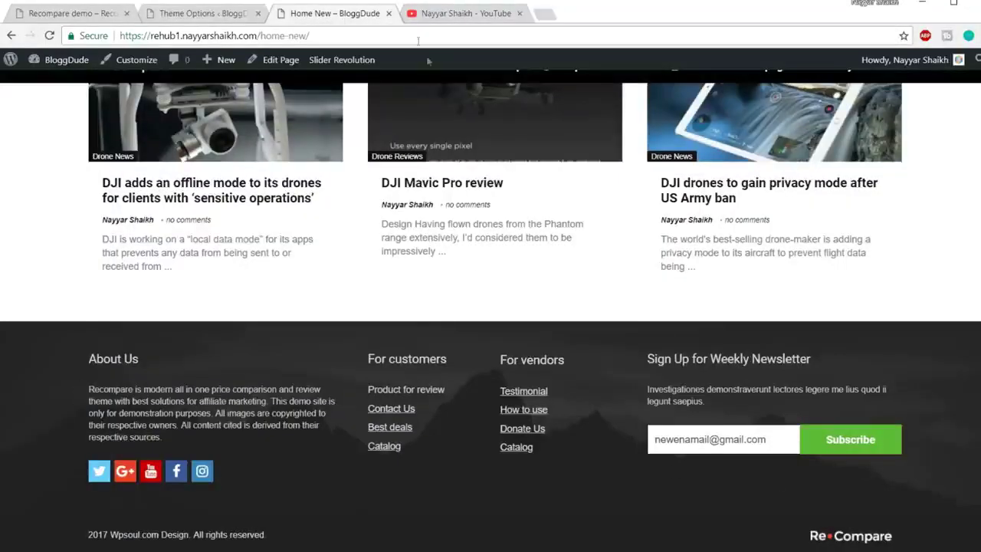
{"action": "left_click", "coordinate": [230, 13]}
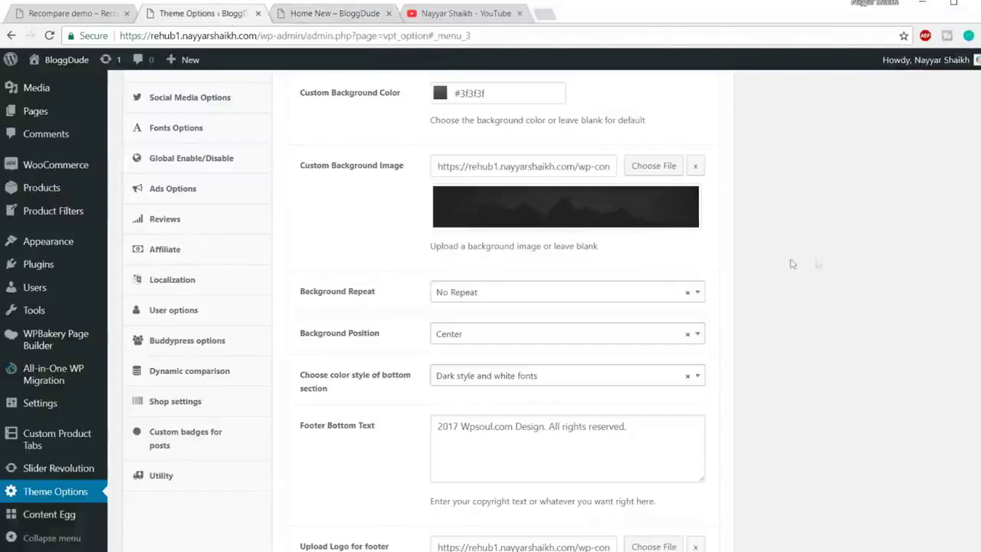
- Change the Footer Bottom Text from 2017 Wpsoul.com to 2018 bloggdude.com and save changes
{"action": "scroll", "coordinate": [828, 268], "scroll_direction": "down", "scroll_amount": 3}
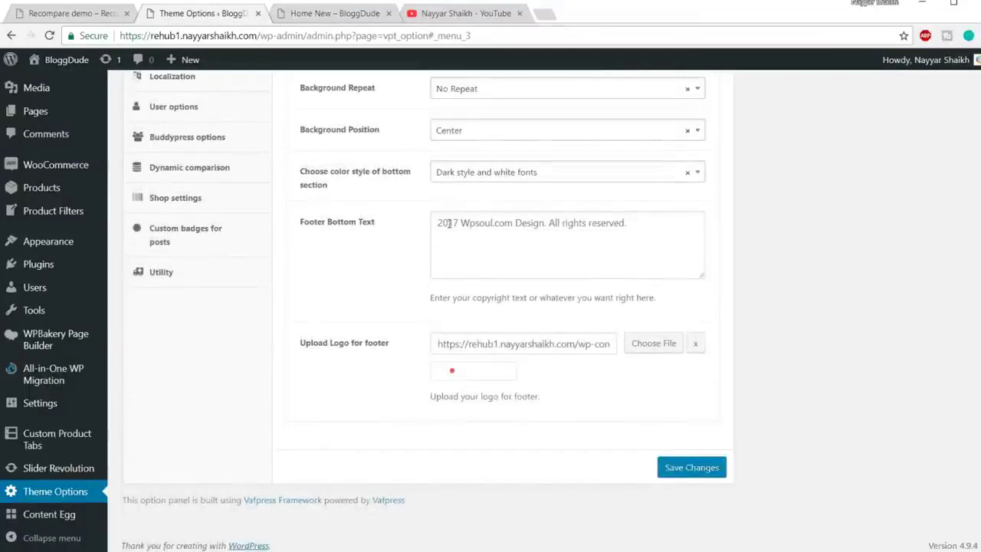
{"action": "left_click_drag", "start_coordinate": [459, 223], "coordinate": [452, 223]}
{"action": "type", "text": "8"}
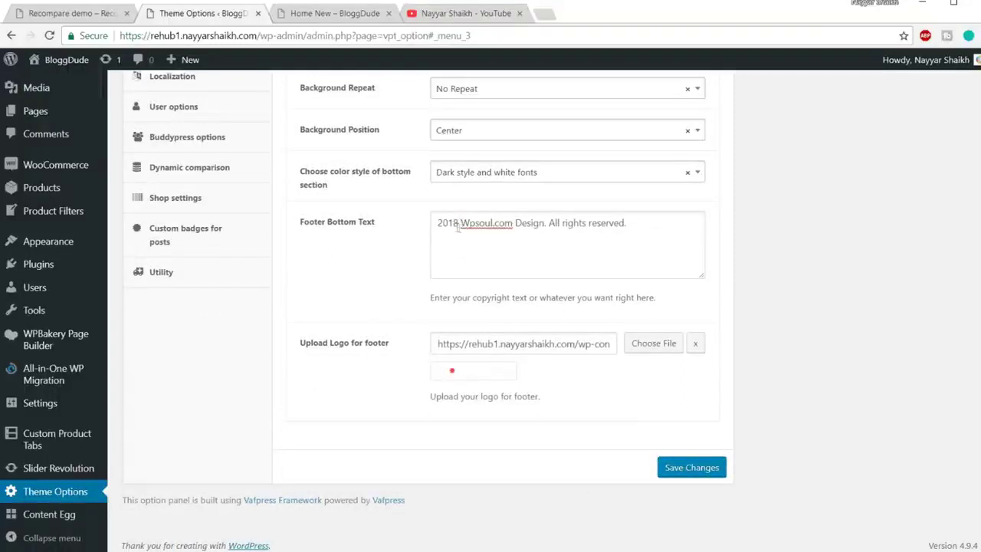
{"action": "left_click_drag", "start_coordinate": [462, 223], "coordinate": [522, 223]}
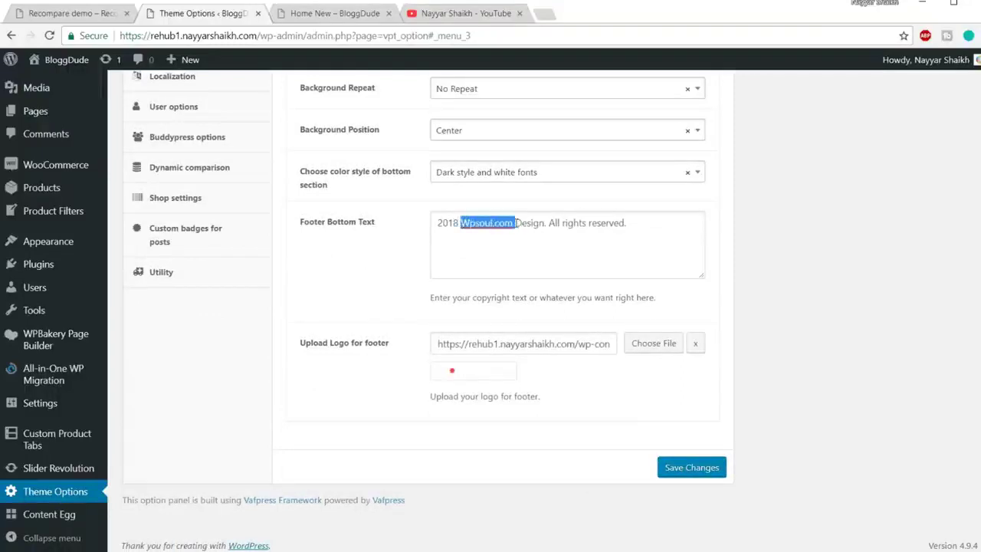
{"action": "type", "text": "bloggdud"}
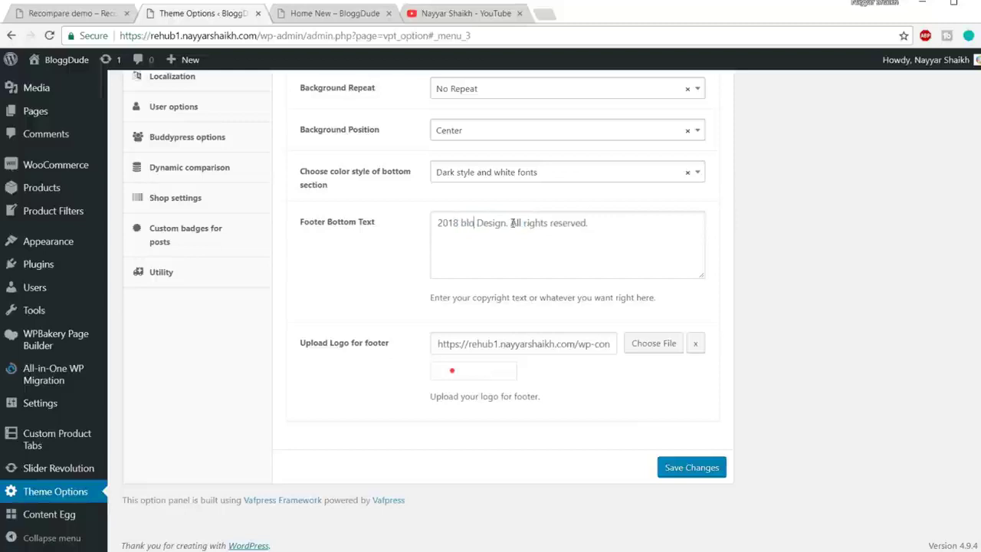
{"action": "type", "text": "e.com"}
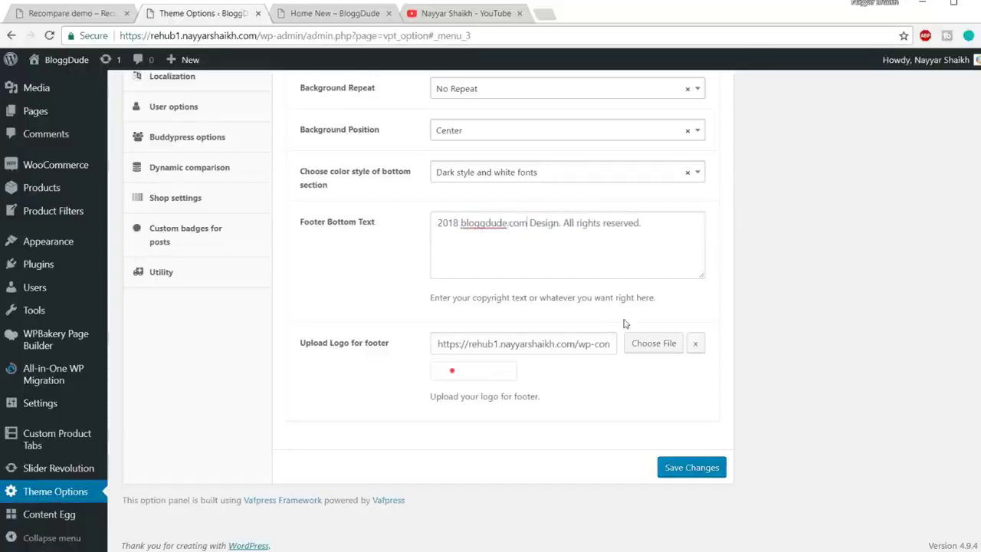
{"action": "left_click", "coordinate": [317, 15]}
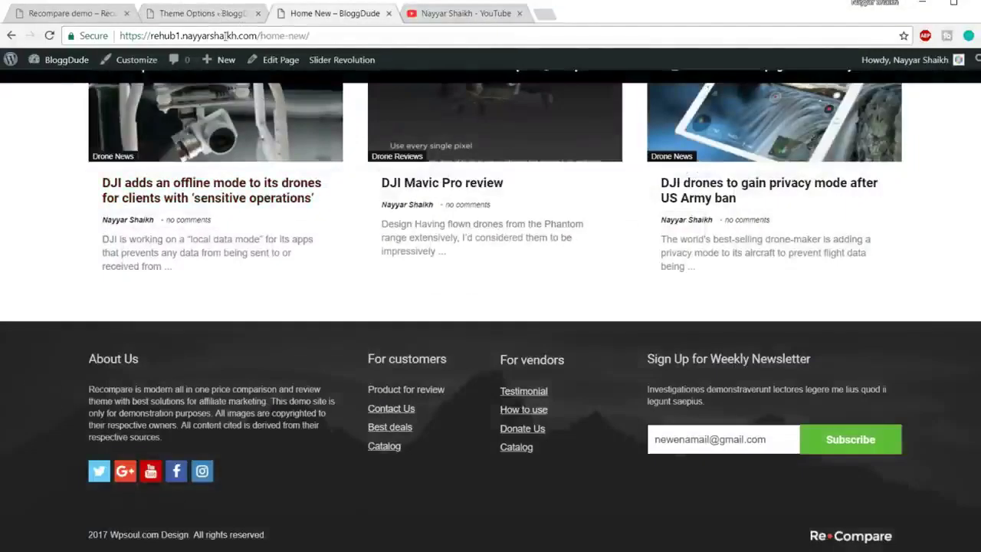
{"action": "left_click", "coordinate": [222, 14]}
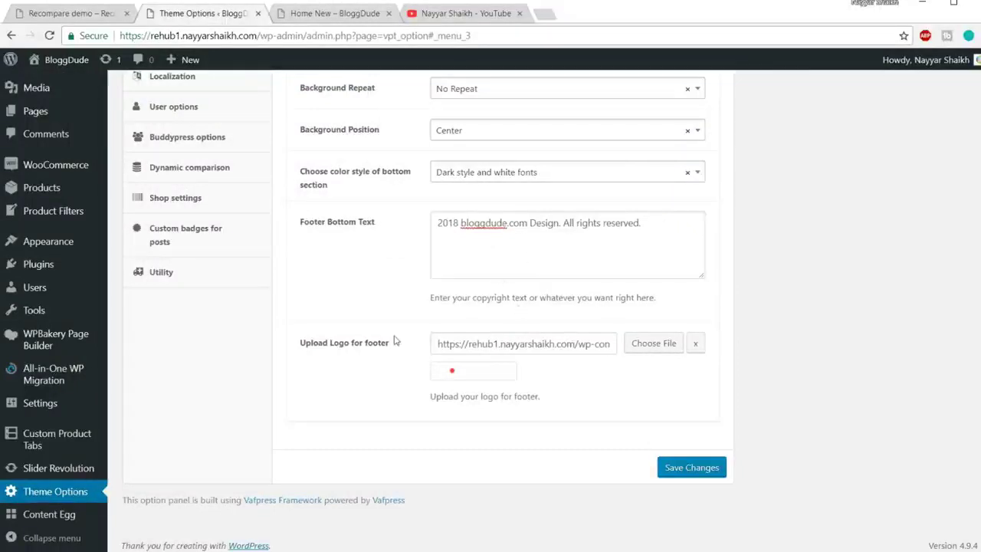
{"action": "left_click", "coordinate": [686, 470]}
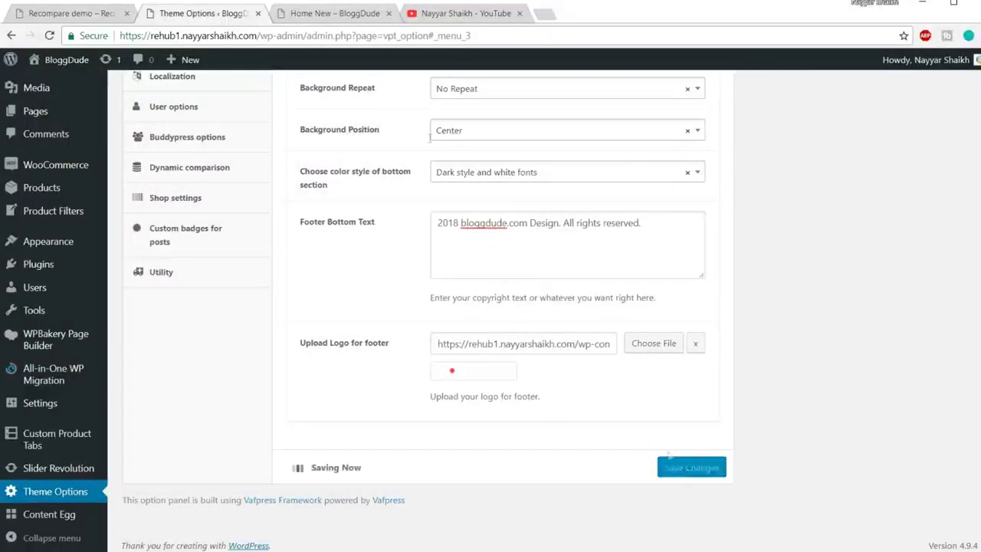
- Reload the home page and verify the footer reads '2018 bloggdude.com Design. All rights reserved.'
{"action": "left_click", "coordinate": [335, 15]}
{"action": "left_click", "coordinate": [336, 30]}
{"action": "key", "text": "Return"}
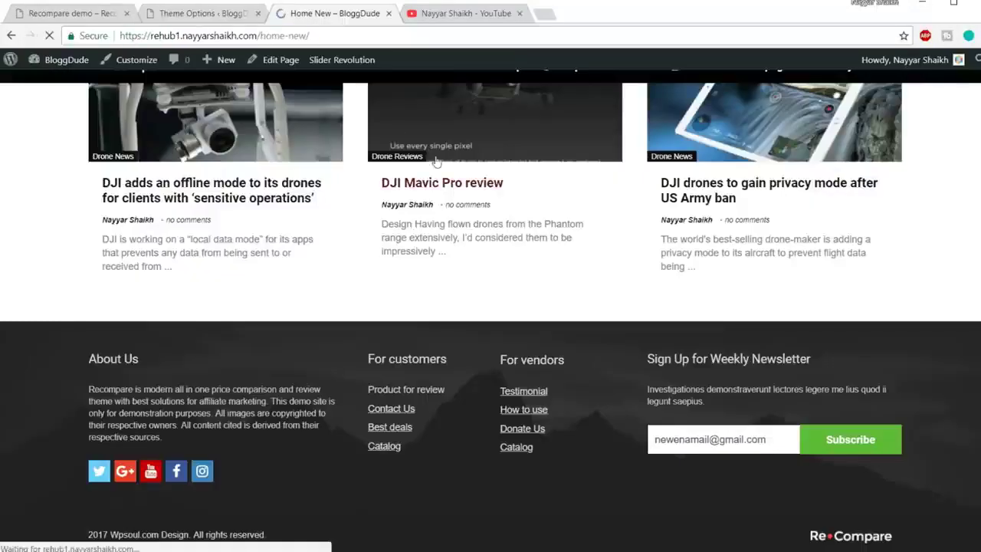
{"action": "scroll", "coordinate": [436, 307], "scroll_direction": "down", "scroll_amount": 3}
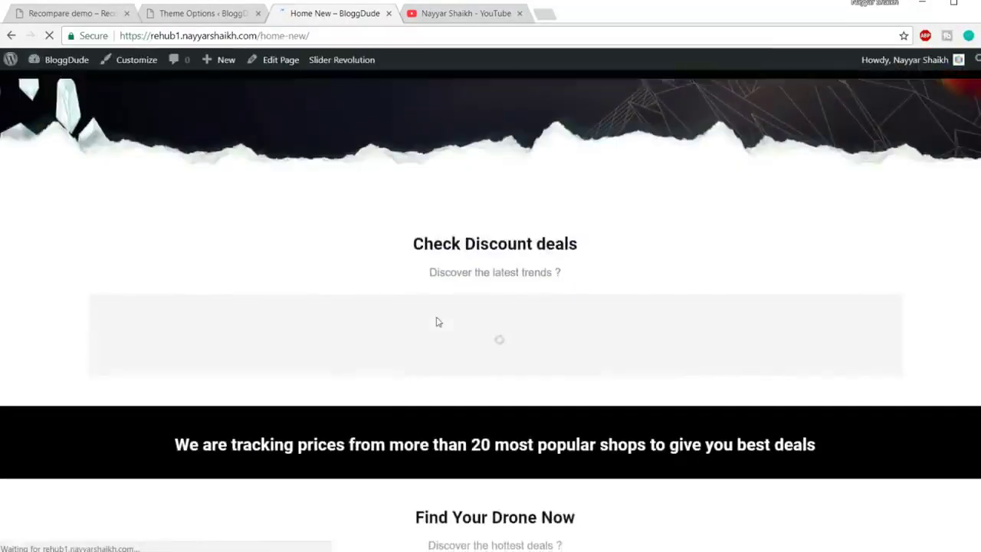
{"action": "scroll", "coordinate": [448, 443], "scroll_direction": "down", "scroll_amount": 7}
{"action": "scroll", "coordinate": [448, 443], "scroll_direction": "down", "scroll_amount": 15}
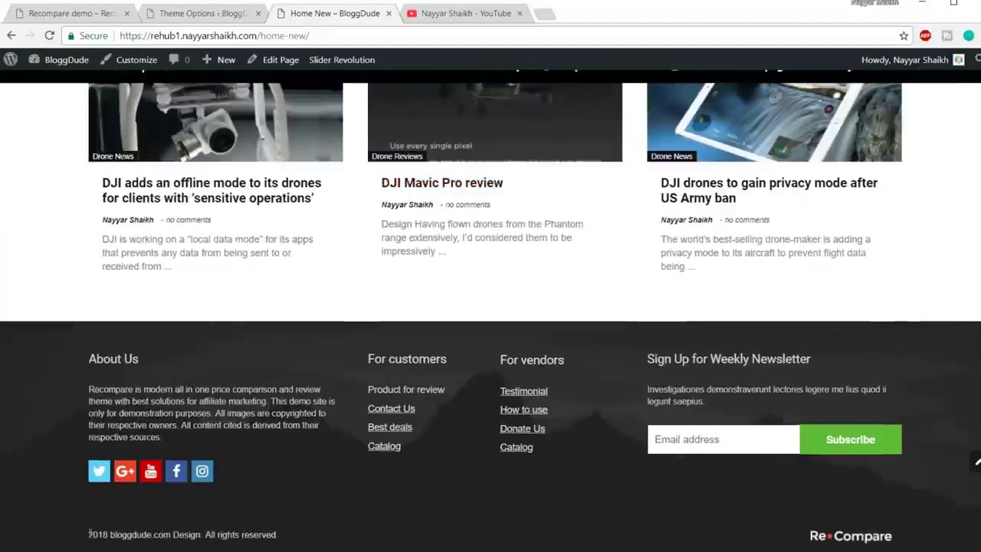
{"action": "left_click_drag", "start_coordinate": [89, 532], "coordinate": [292, 539]}
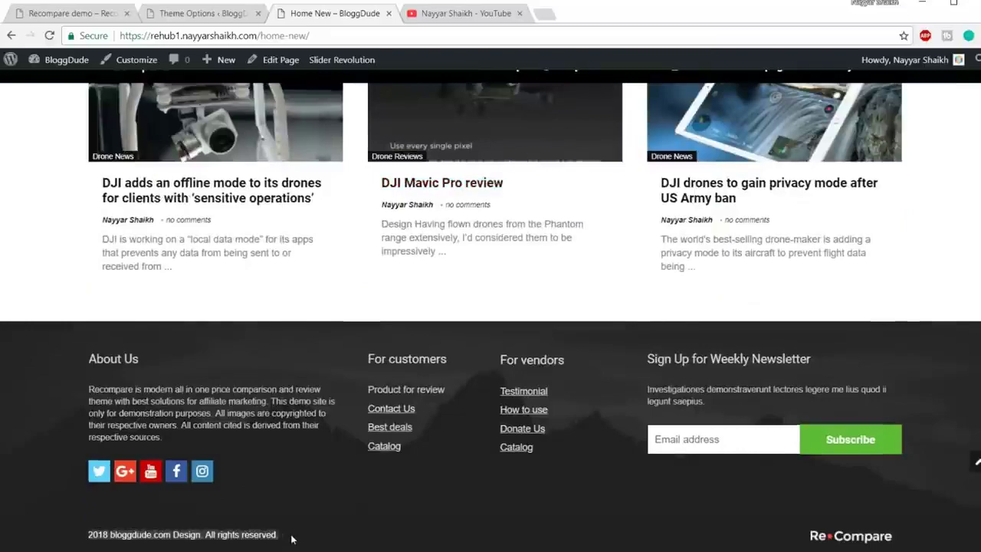
{"action": "left_click", "coordinate": [292, 539]}
{"action": "left_click", "coordinate": [975, 463]}
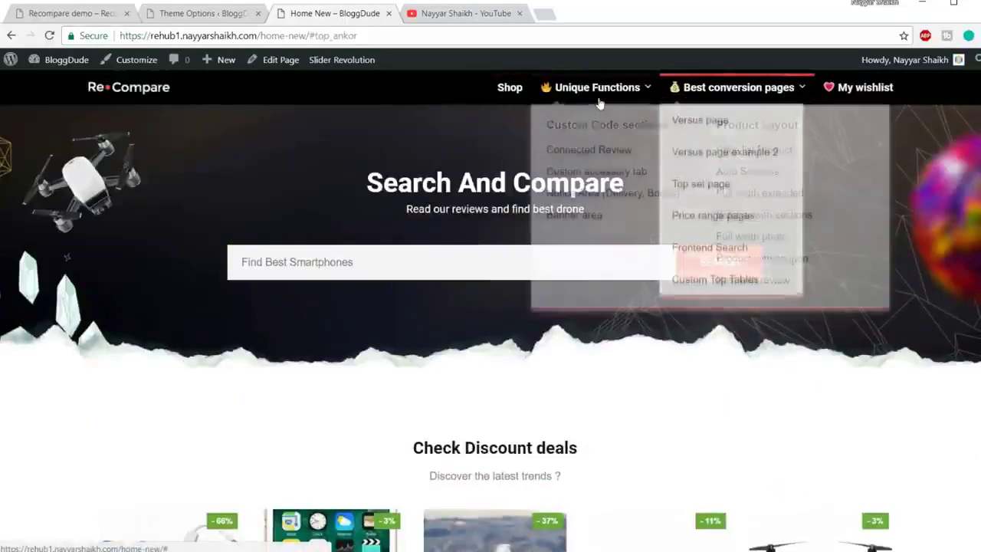
- In Appearance > Menus, untick the Primary Menu location for Main menu and save it
{"action": "left_click", "coordinate": [203, 13]}
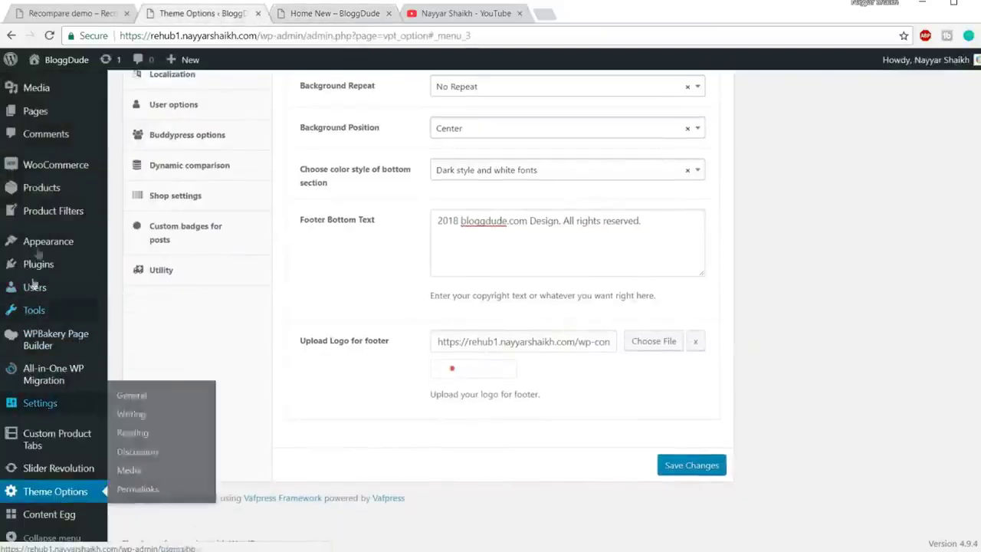
{"action": "mouse_move", "coordinate": [31, 240]}
{"action": "left_click", "coordinate": [129, 302]}
{"action": "scroll", "coordinate": [766, 262], "scroll_direction": "down", "scroll_amount": 2}
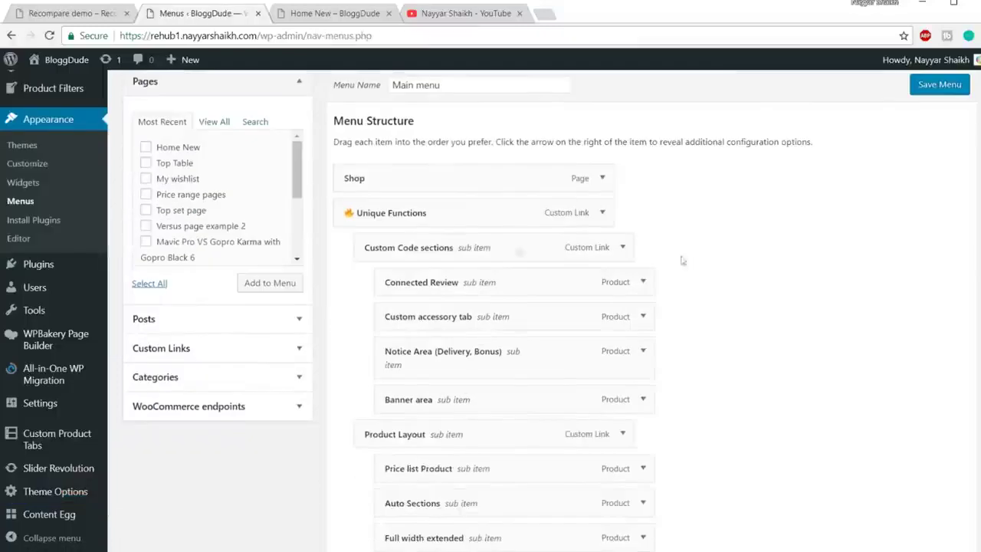
{"action": "scroll", "coordinate": [602, 285], "scroll_direction": "down", "scroll_amount": 7}
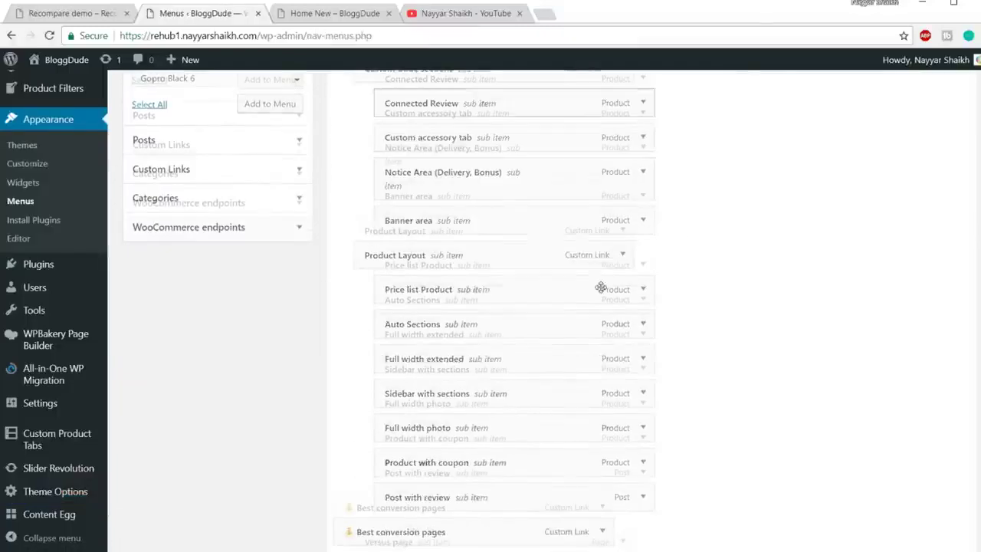
{"action": "scroll", "coordinate": [608, 324], "scroll_direction": "up", "scroll_amount": 12}
{"action": "scroll", "coordinate": [610, 338], "scroll_direction": "down", "scroll_amount": 12}
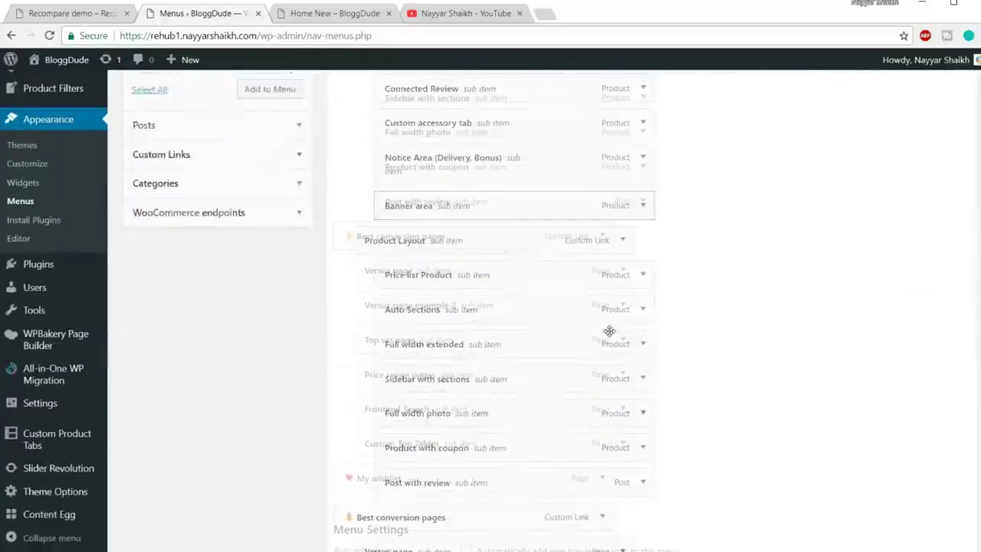
{"action": "left_click", "coordinate": [511, 414]}
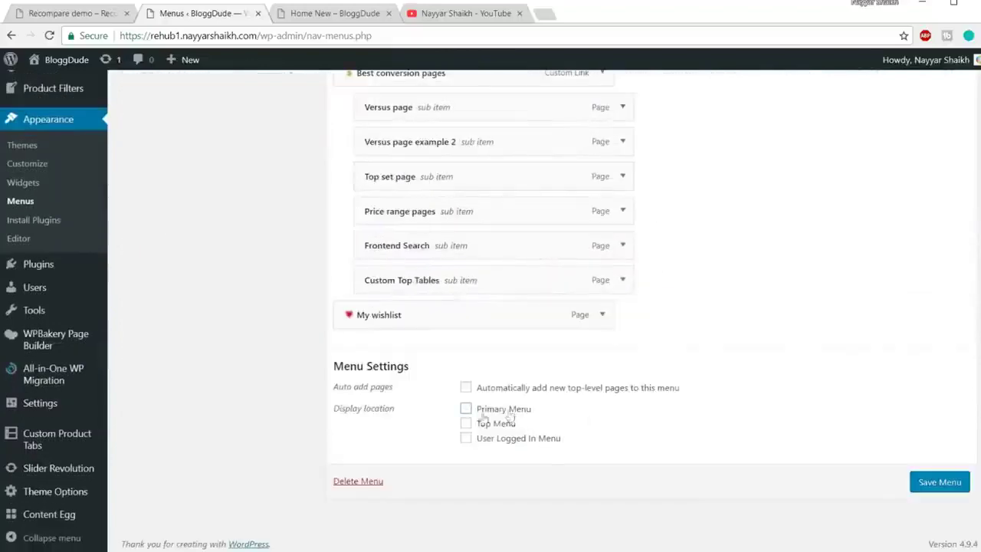
{"action": "left_click", "coordinate": [939, 485]}
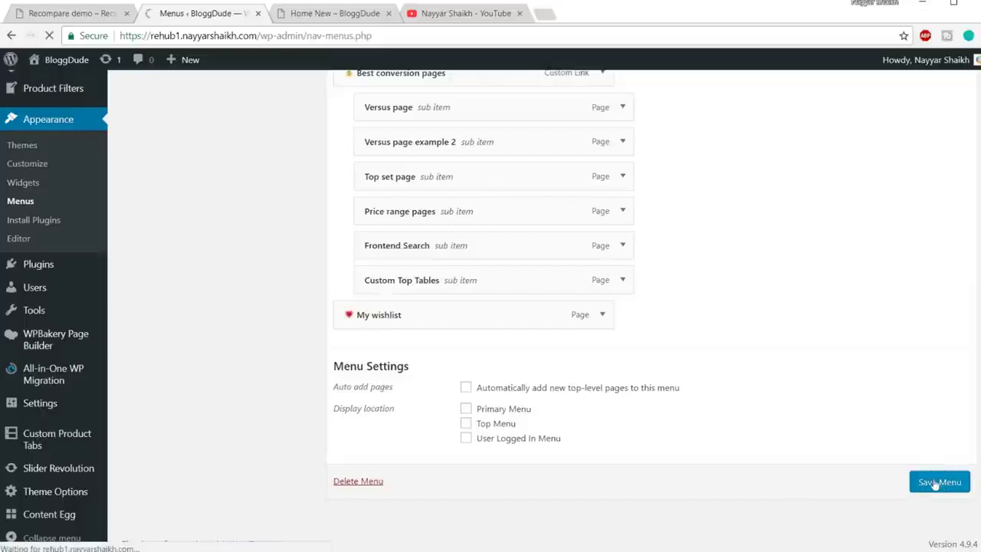
{"action": "scroll", "coordinate": [909, 405], "scroll_direction": "down", "scroll_amount": 3}
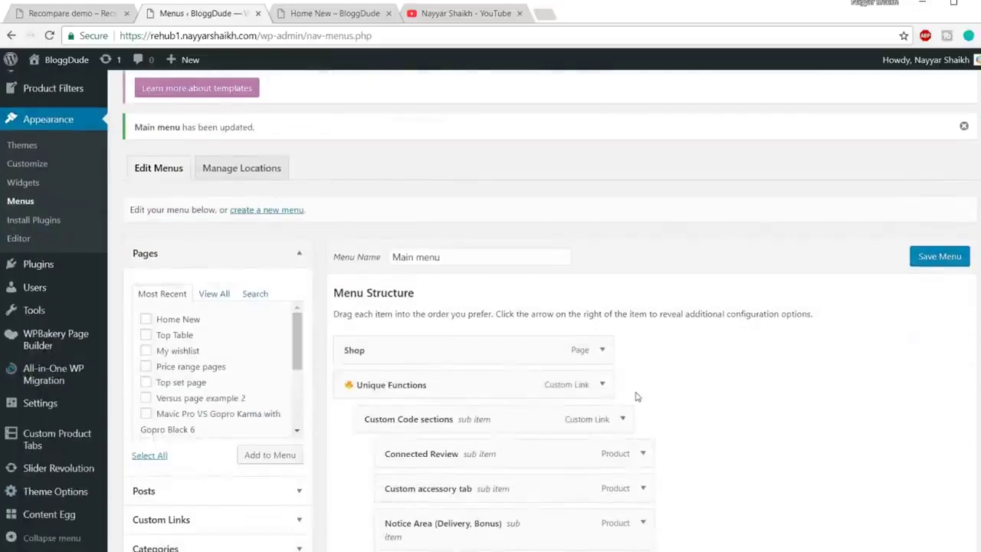
{"action": "scroll", "coordinate": [257, 359], "scroll_direction": "up", "scroll_amount": 2}
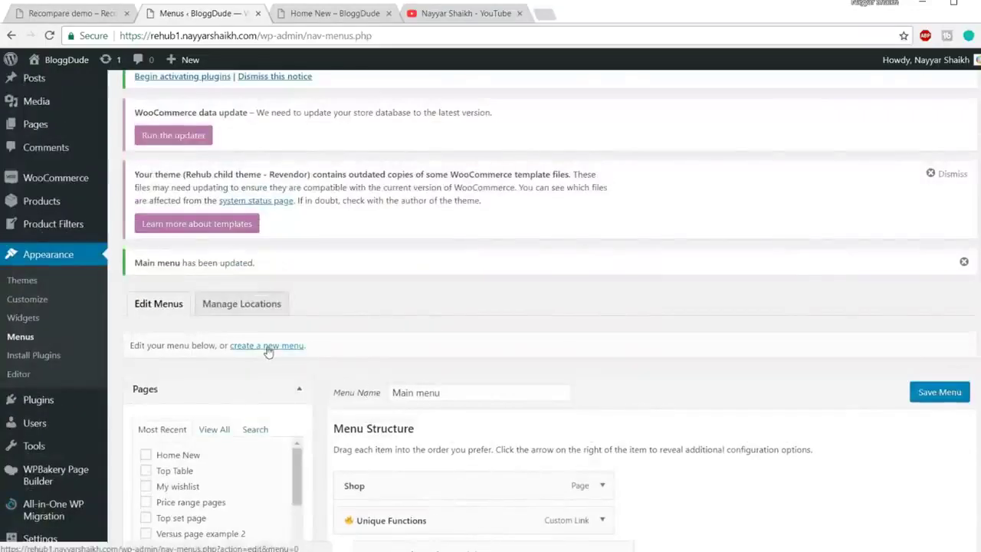
- Create a menu named New Menu and assign it to the Primary Menu location
{"action": "left_click", "coordinate": [273, 352]}
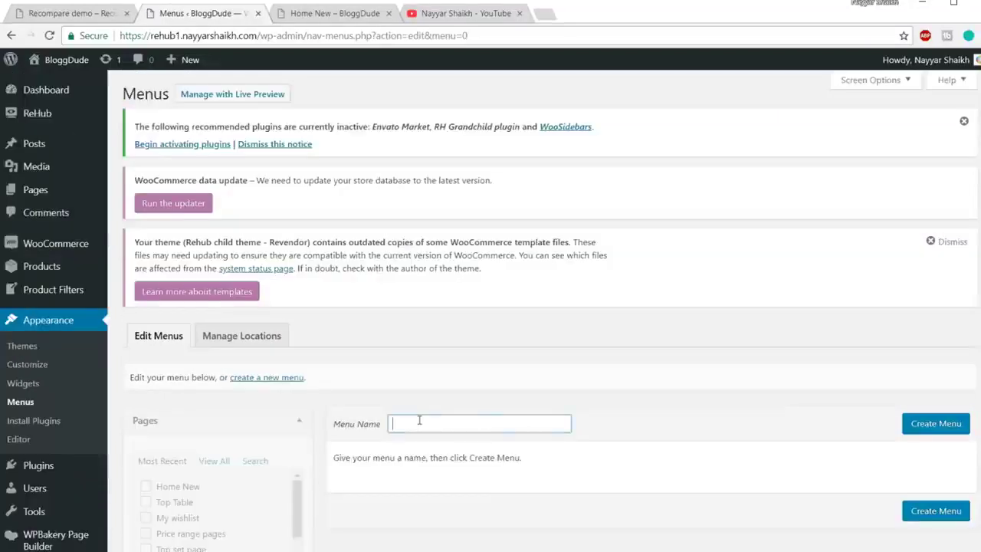
{"action": "type", "text": "New Menu"}
{"action": "left_click", "coordinate": [933, 423]}
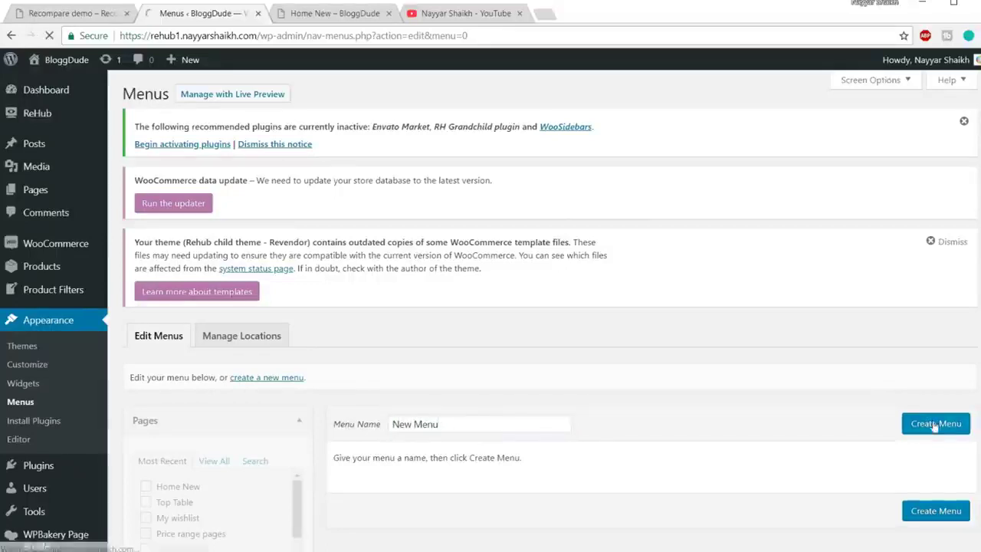
{"action": "scroll", "coordinate": [541, 366], "scroll_direction": "down", "scroll_amount": 3}
{"action": "left_click", "coordinate": [467, 328]}
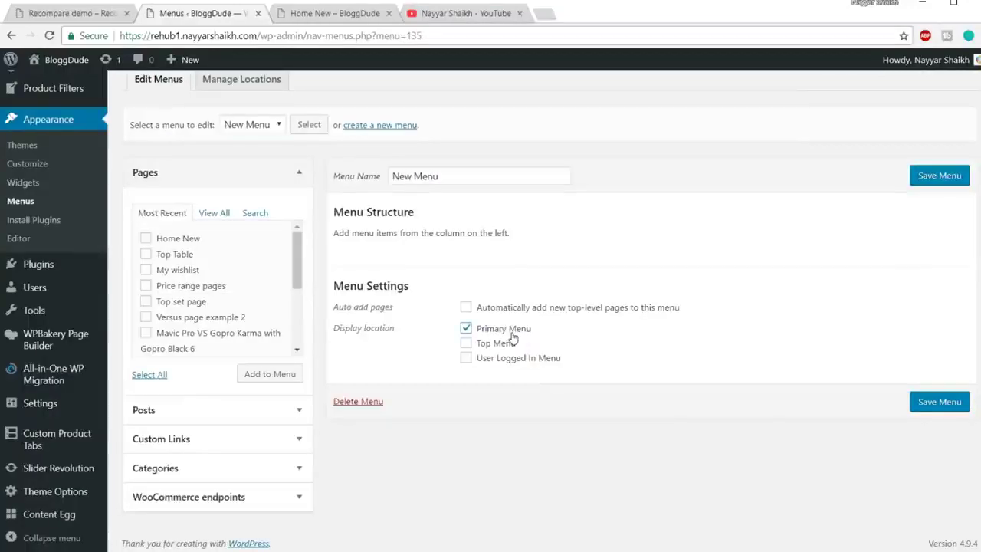
{"action": "left_click", "coordinate": [326, 13]}
{"action": "mouse_move", "coordinate": [564, 98]}
{"action": "left_click", "coordinate": [200, 17]}
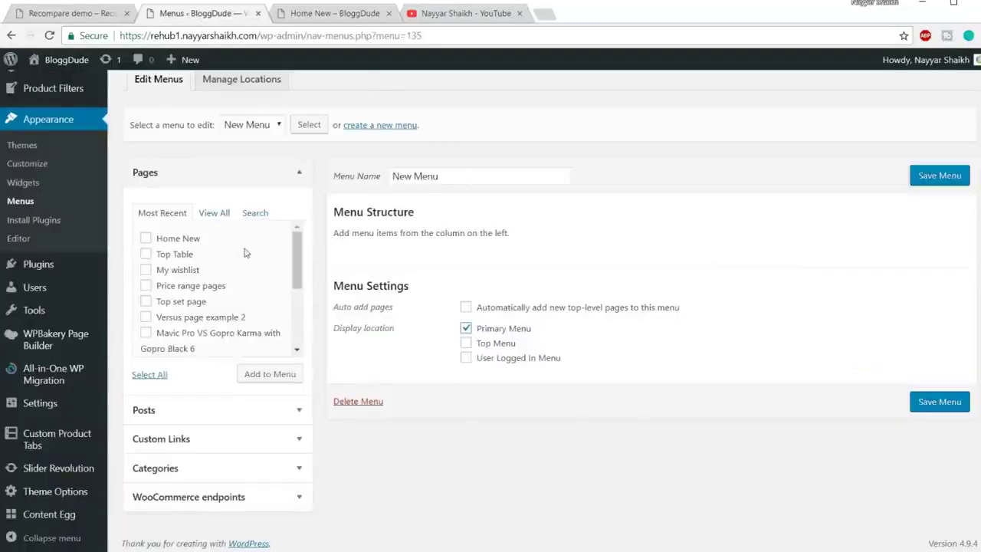
- Add Homepage, My account, Cart, Shop and My wishlist to New Menu, with My wishlist last, and save
{"action": "scroll", "coordinate": [245, 253], "scroll_direction": "down", "scroll_amount": 3}
{"action": "left_click", "coordinate": [174, 264]}
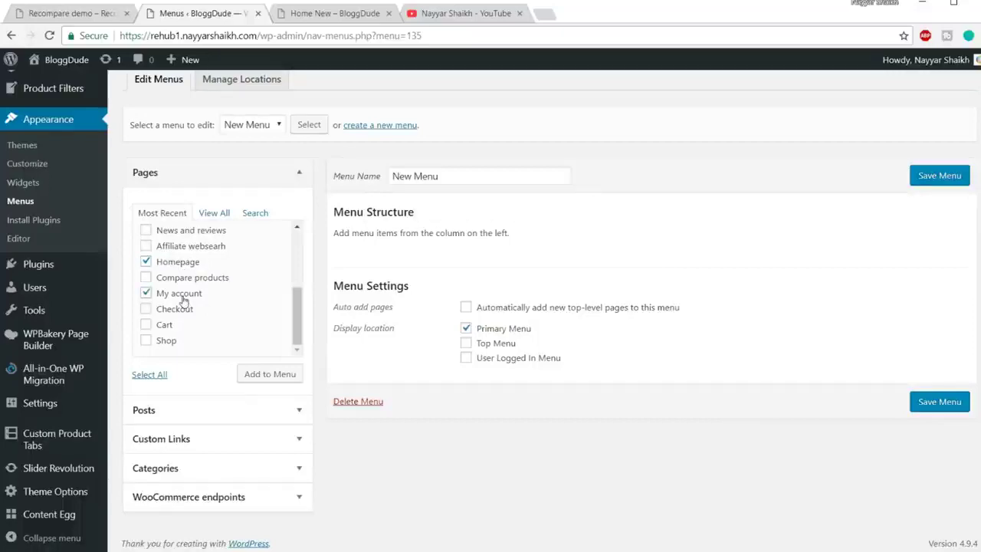
{"action": "left_click", "coordinate": [162, 340]}
{"action": "scroll", "coordinate": [249, 318], "scroll_direction": "up", "scroll_amount": 5}
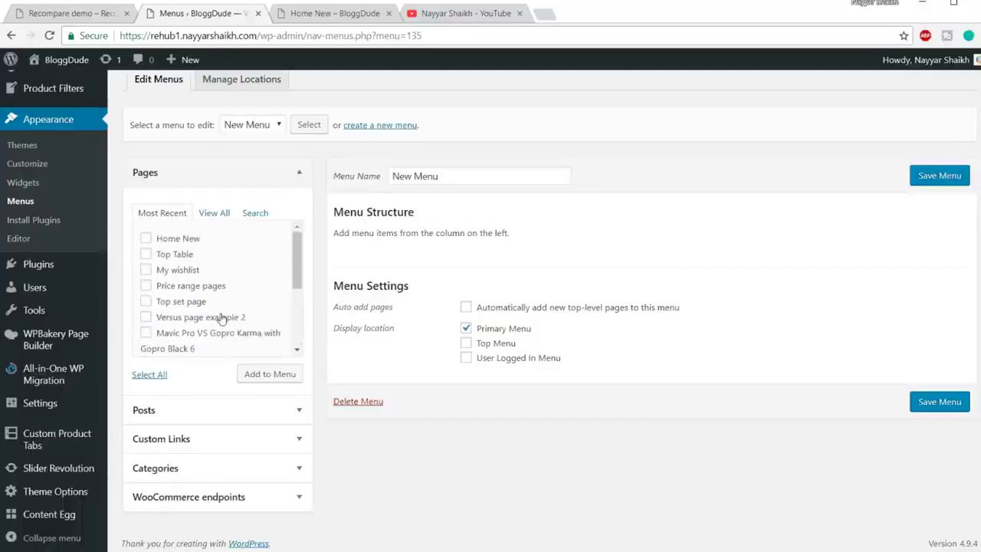
{"action": "scroll", "coordinate": [221, 321], "scroll_direction": "up", "scroll_amount": 1}
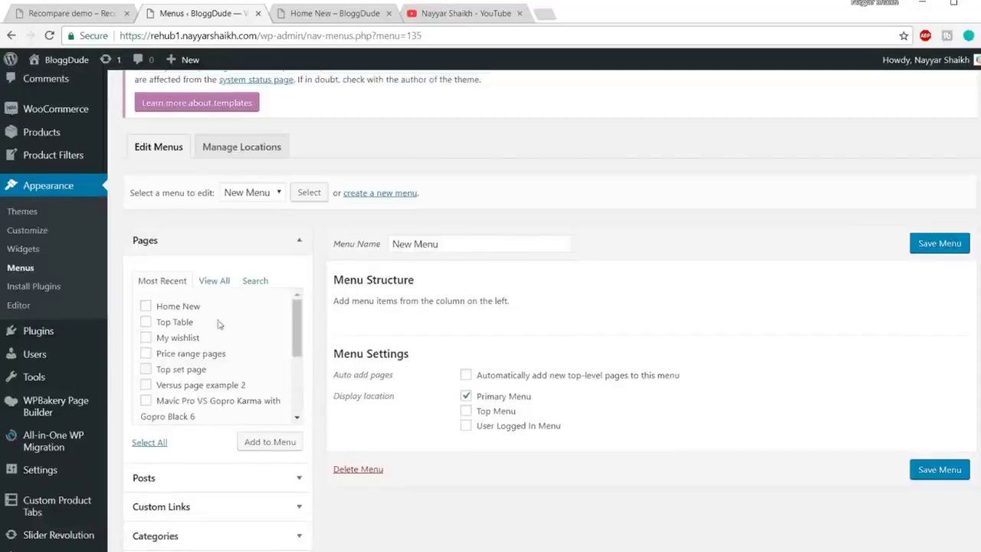
{"action": "left_click", "coordinate": [184, 341]}
{"action": "left_click", "coordinate": [276, 442]}
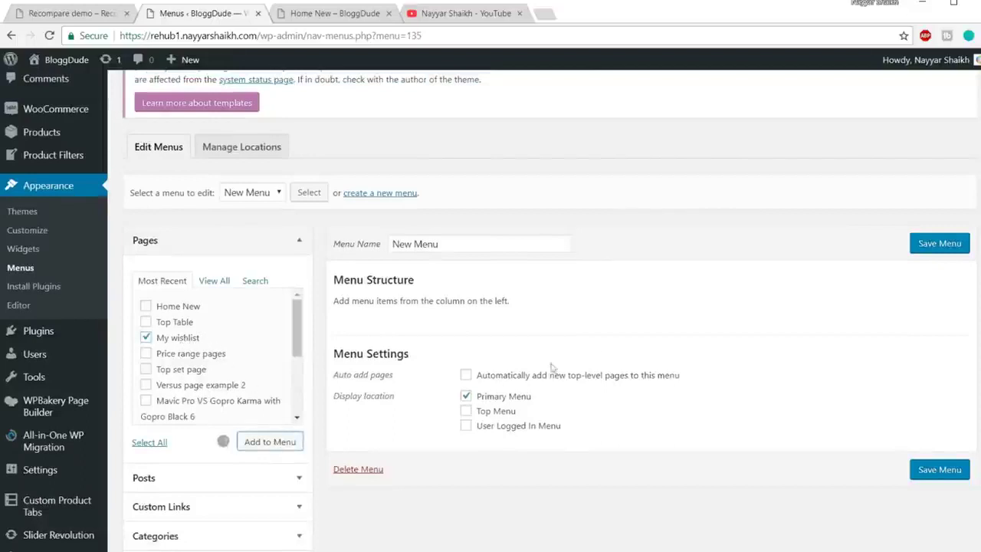
{"action": "scroll", "coordinate": [486, 322], "scroll_direction": "down", "scroll_amount": 1}
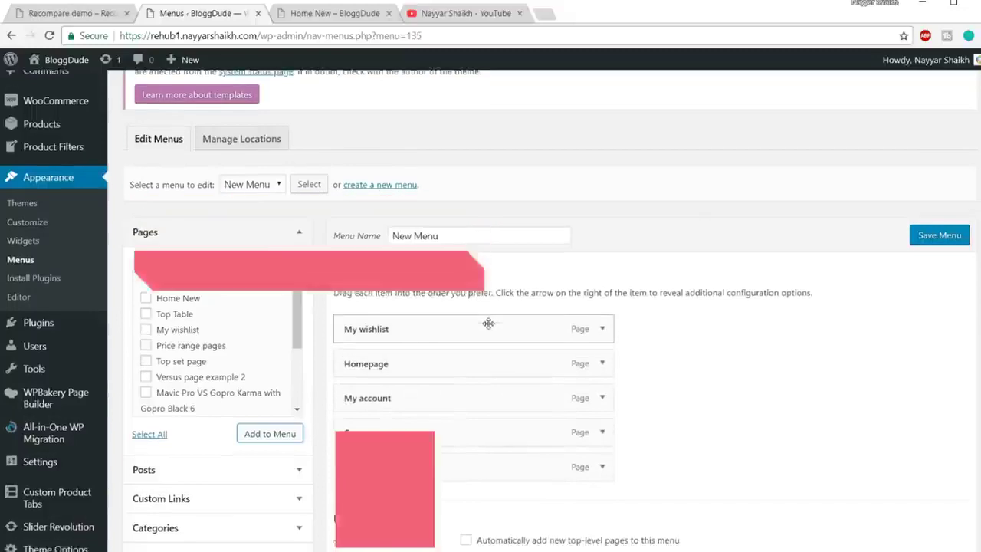
{"action": "left_click_drag", "start_coordinate": [419, 314], "coordinate": [432, 410]}
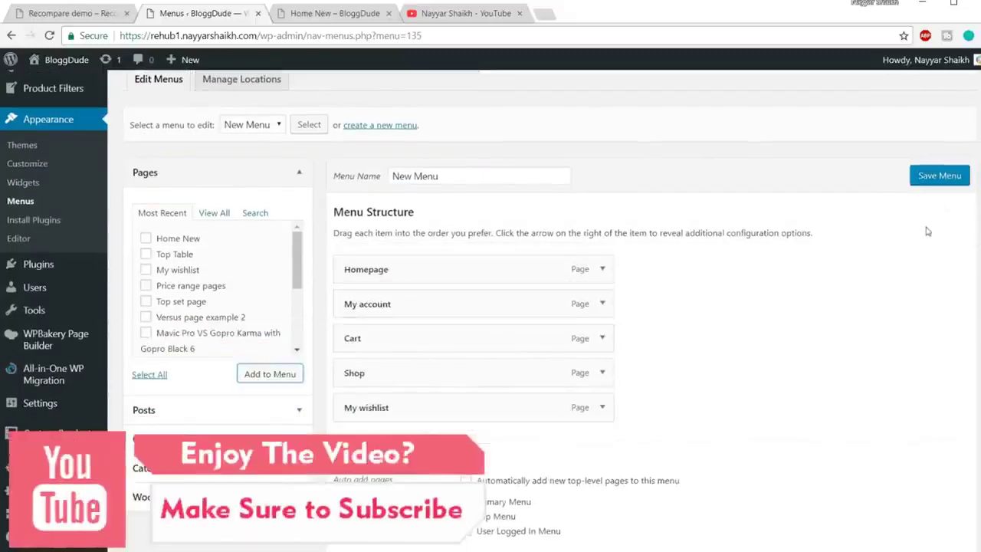
{"action": "left_click", "coordinate": [940, 177]}
- Reload the front-end home page to see the new header menu
{"action": "left_click", "coordinate": [322, 13]}
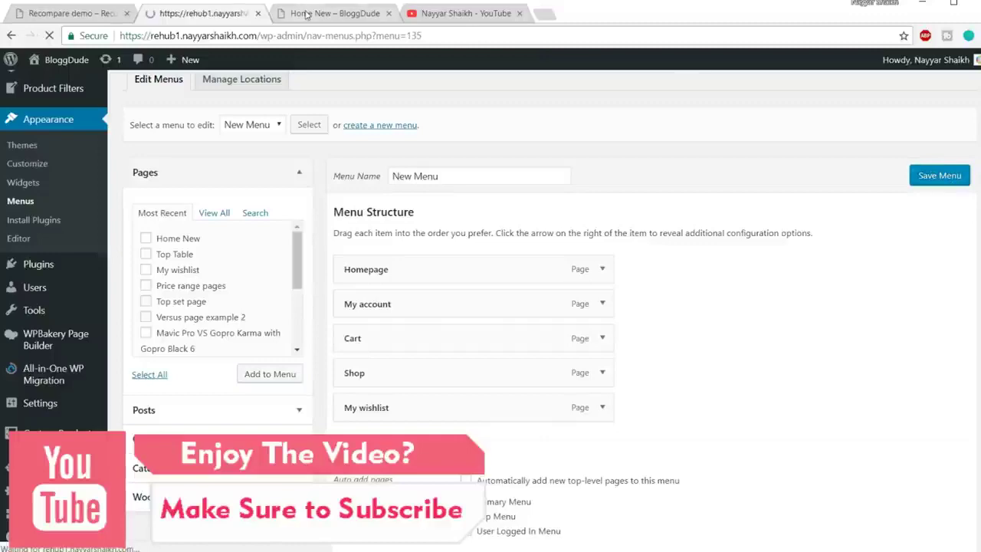
{"action": "left_click", "coordinate": [314, 35]}
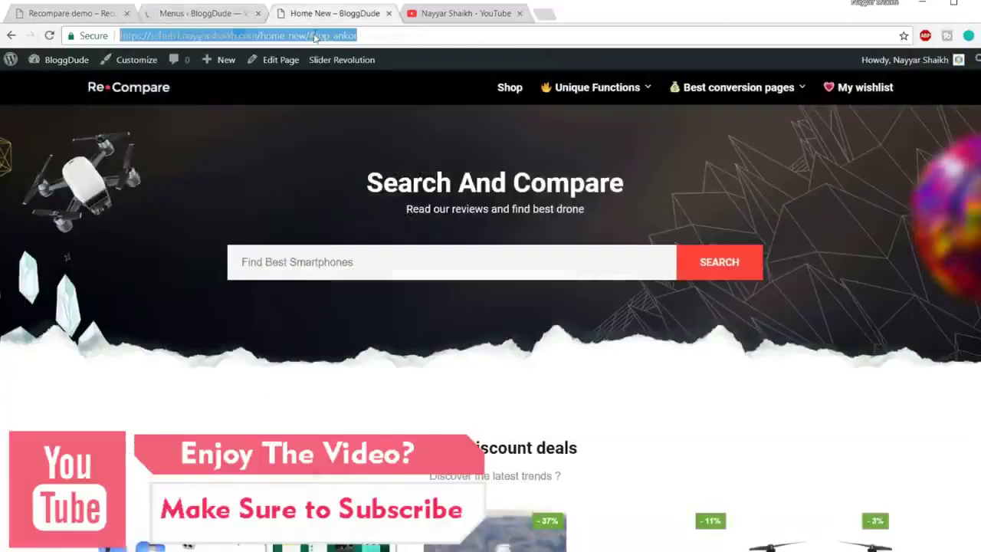
{"action": "left_click", "coordinate": [140, 93]}
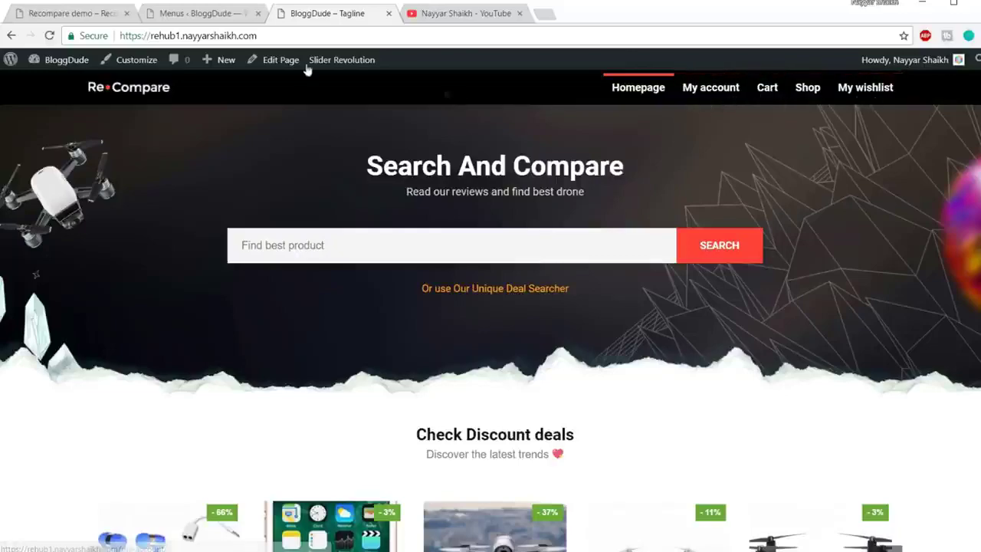
- Open emojipedia.org in a new browser tab
{"action": "left_click", "coordinate": [65, 13]}
{"action": "scroll", "coordinate": [686, 113], "scroll_direction": "up", "scroll_amount": 15}
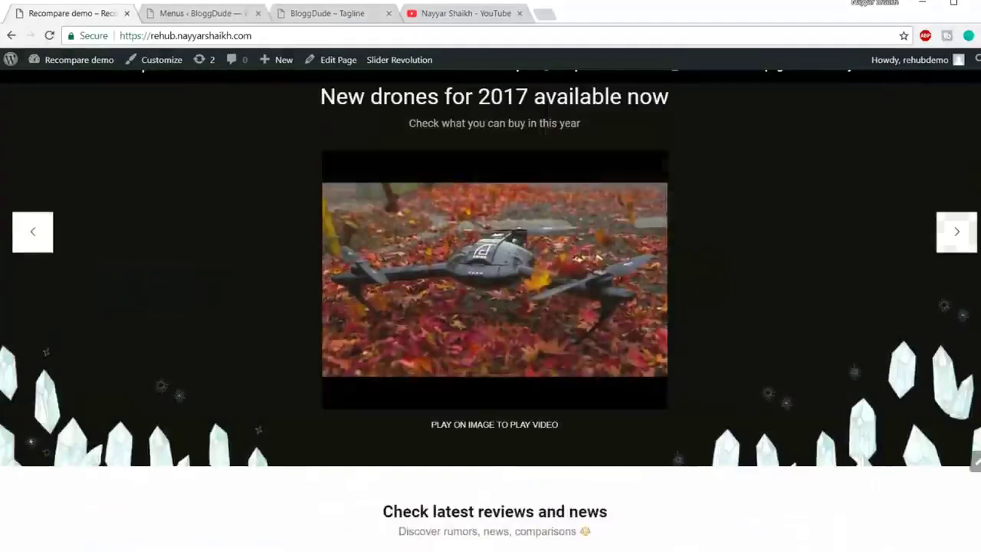
{"action": "scroll", "coordinate": [819, 120], "scroll_direction": "up", "scroll_amount": 10}
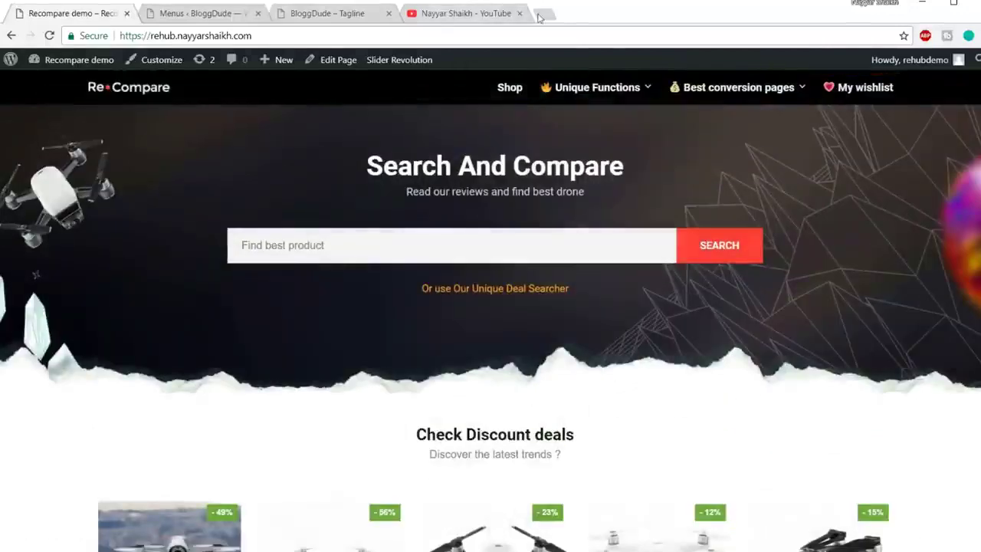
{"action": "left_click", "coordinate": [543, 14]}
{"action": "type", "text": "emo"}
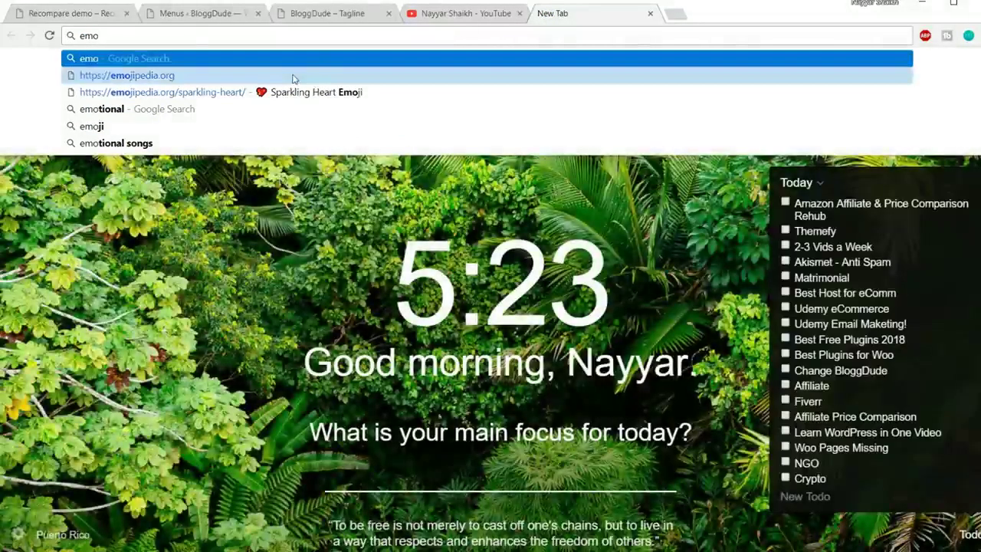
{"action": "left_click", "coordinate": [298, 76]}
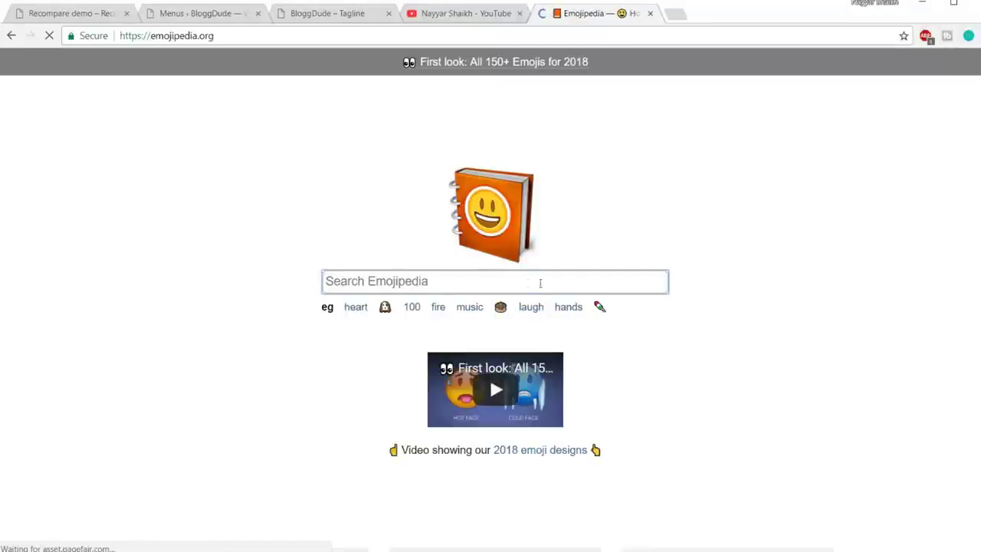
- Search Emojipedia for 'heart', copy the Sparkling Heart emoji, and return to the Menus editor
{"action": "type", "text": "heart"}
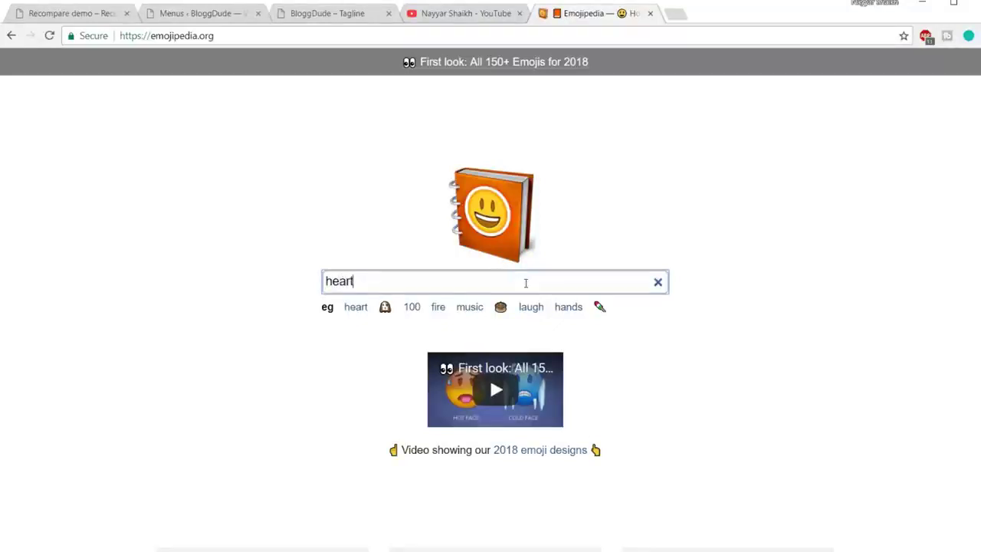
{"action": "key", "text": "Return"}
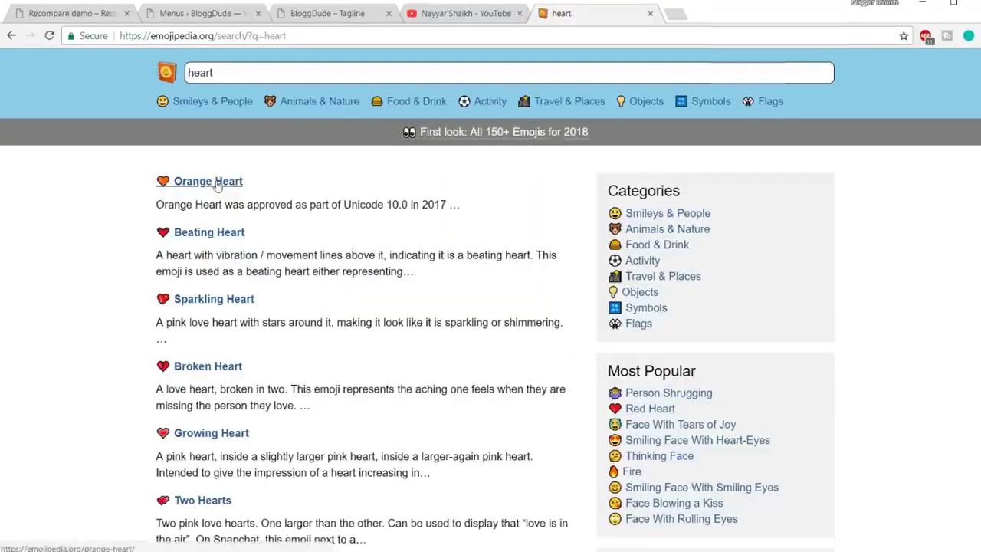
{"action": "left_click", "coordinate": [205, 304]}
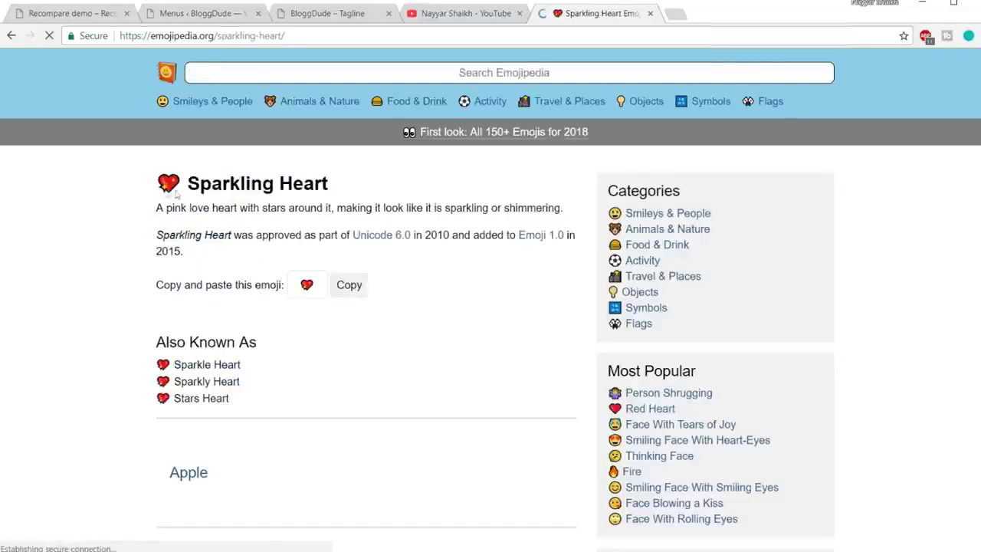
{"action": "left_click_drag", "start_coordinate": [178, 195], "coordinate": [152, 192]}
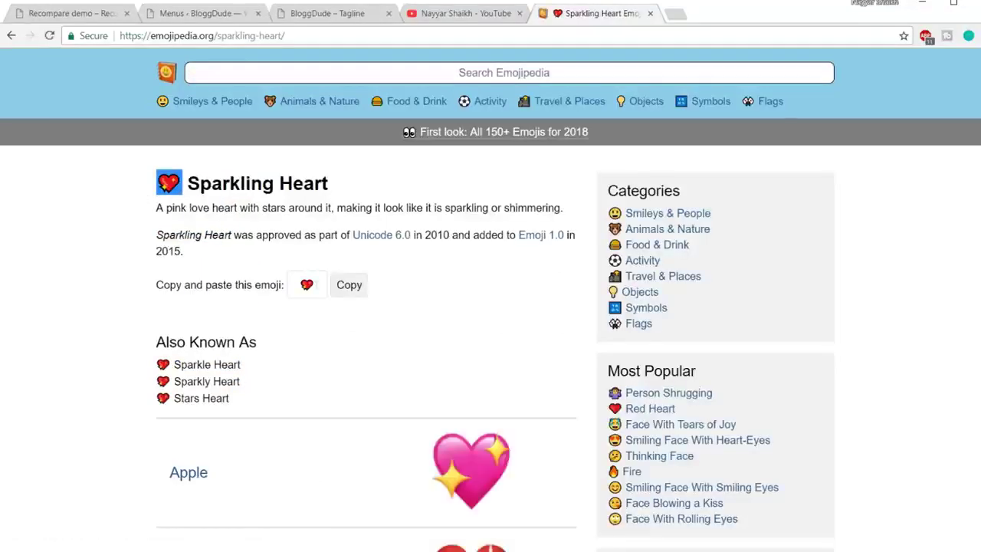
{"action": "left_click", "coordinate": [407, 297]}
{"action": "left_click", "coordinate": [349, 286]}
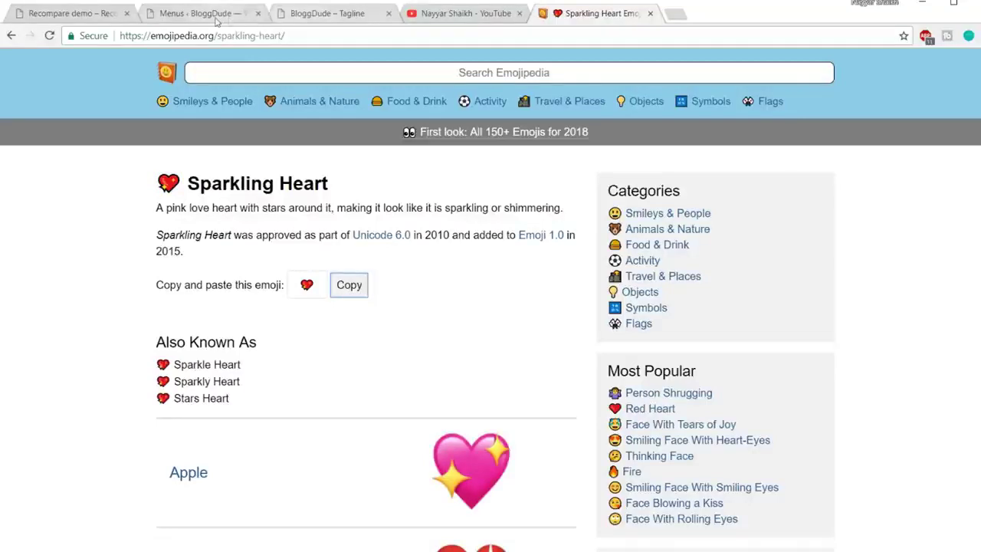
{"action": "left_click", "coordinate": [217, 16]}
{"action": "scroll", "coordinate": [599, 313], "scroll_direction": "down", "scroll_amount": 5}
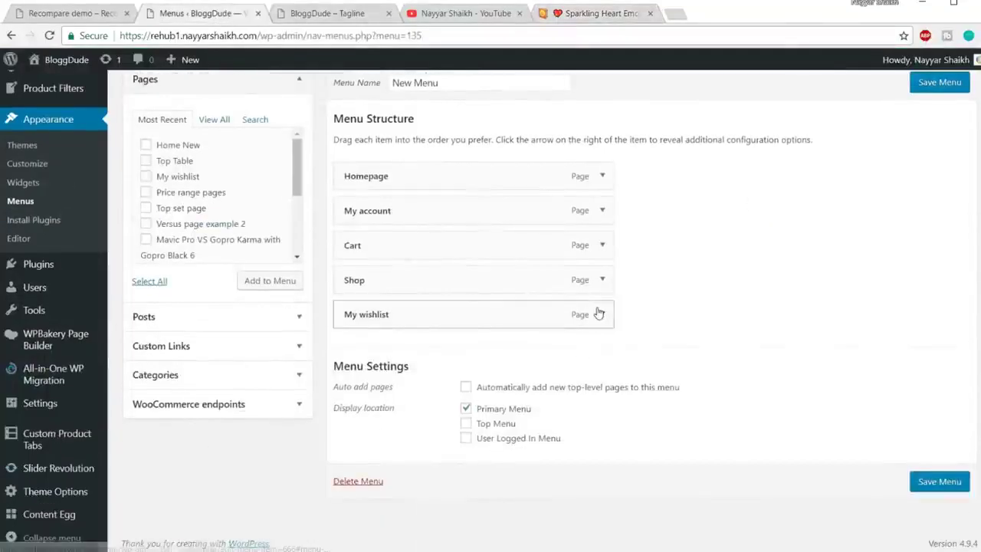
- Paste the sparkling heart emoji before 'My wishlist' in its Navigation Label and save the menu
{"action": "left_click", "coordinate": [599, 314]}
{"action": "left_click", "coordinate": [351, 361]}
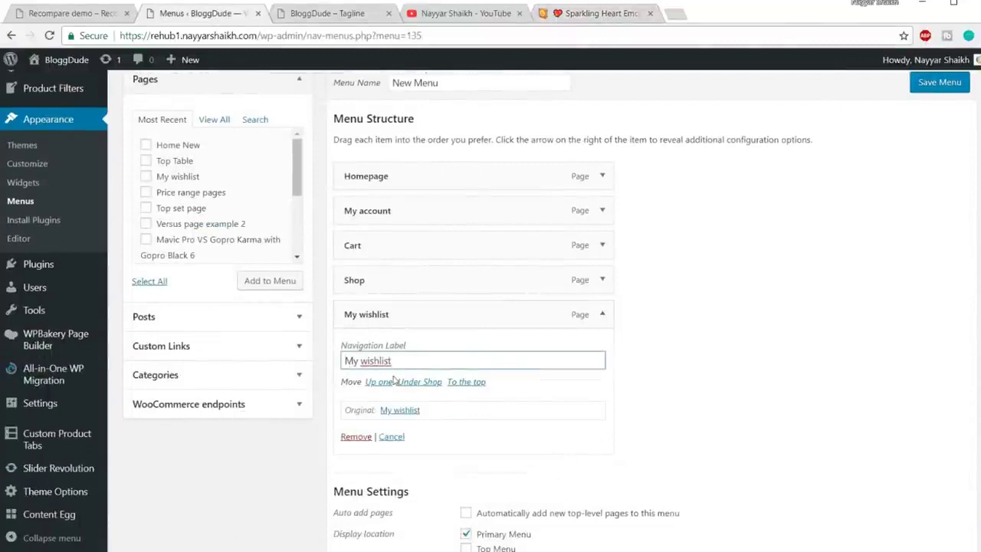
{"action": "key", "text": "ctrl+v"}
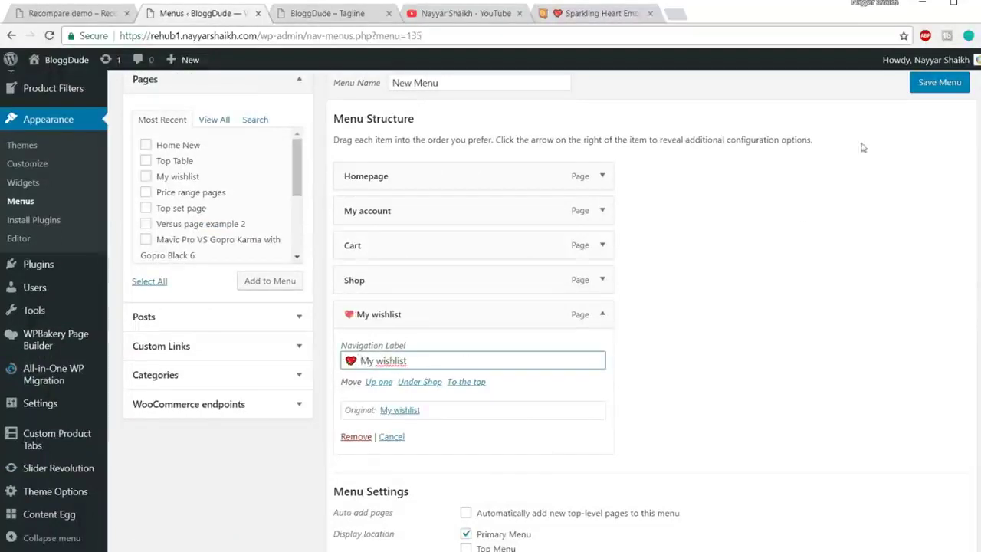
{"action": "left_click", "coordinate": [935, 84]}
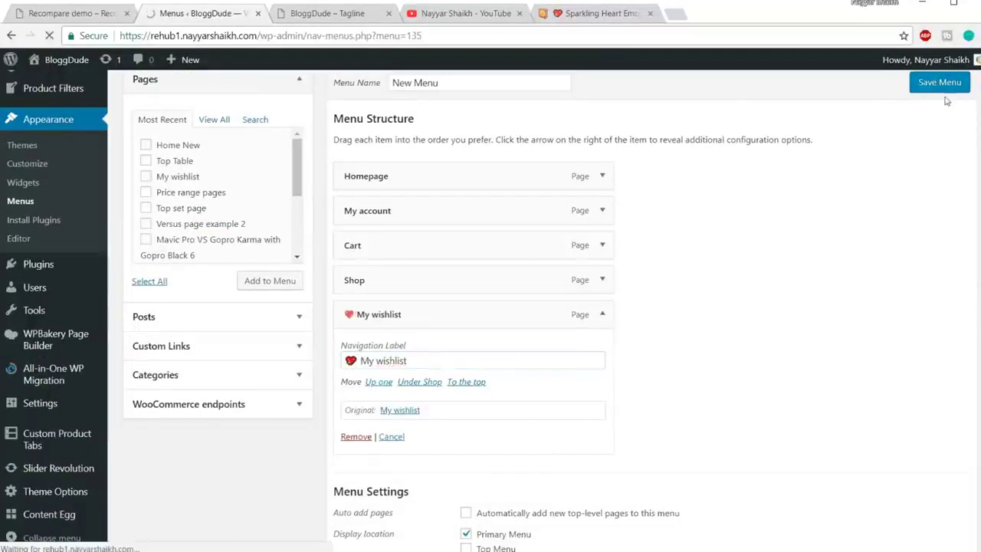
- Reload the site's homepage and check the emoji on My wishlist in the header
{"action": "left_click", "coordinate": [322, 13]}
{"action": "left_click", "coordinate": [331, 36]}
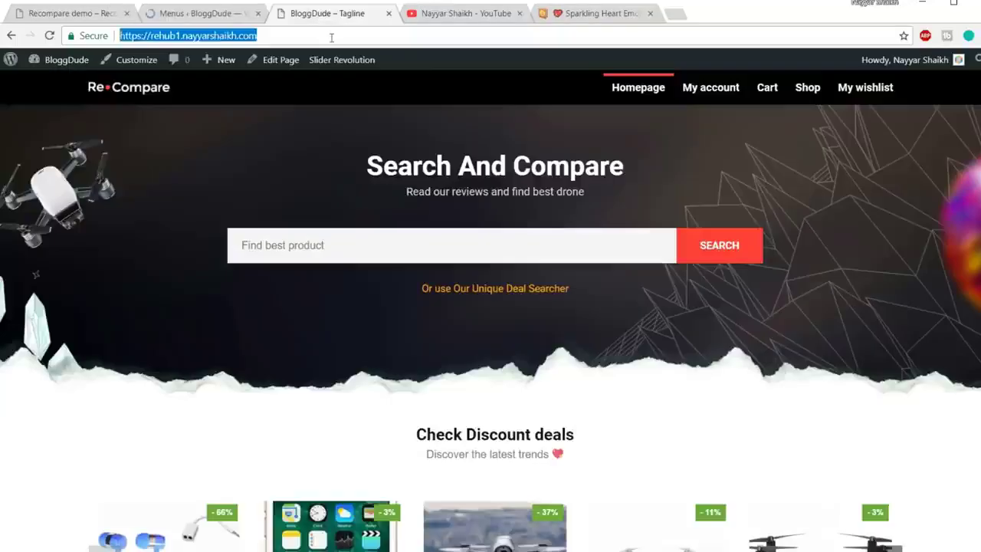
{"action": "key", "text": "Return"}
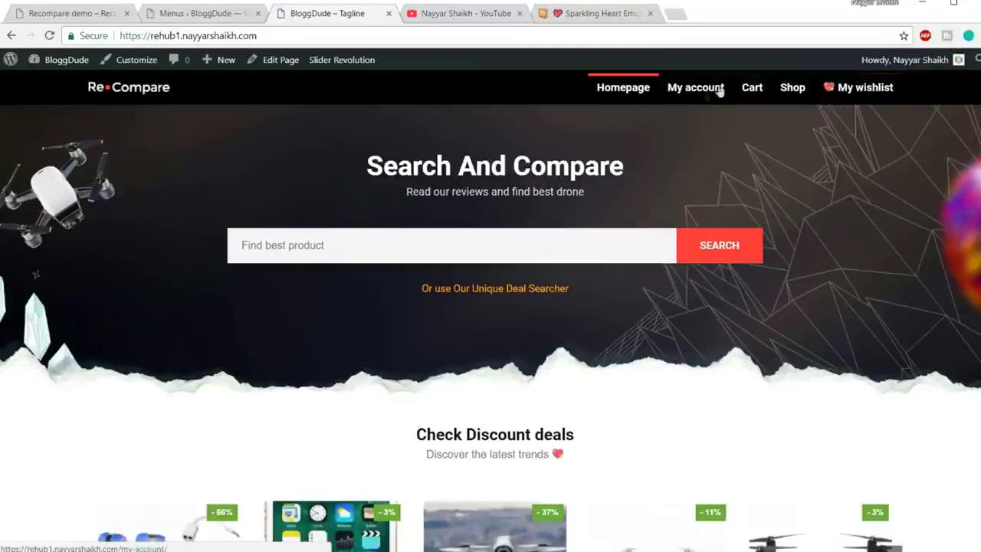
{"action": "scroll", "coordinate": [816, 294], "scroll_direction": "down", "scroll_amount": 5}
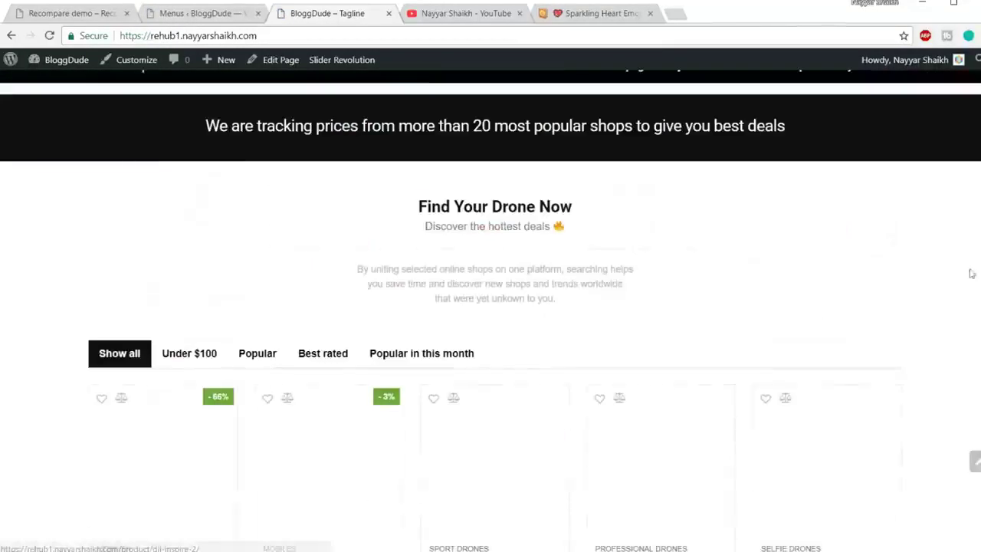
{"action": "scroll", "coordinate": [490, 317], "scroll_direction": "down", "scroll_amount": 20}
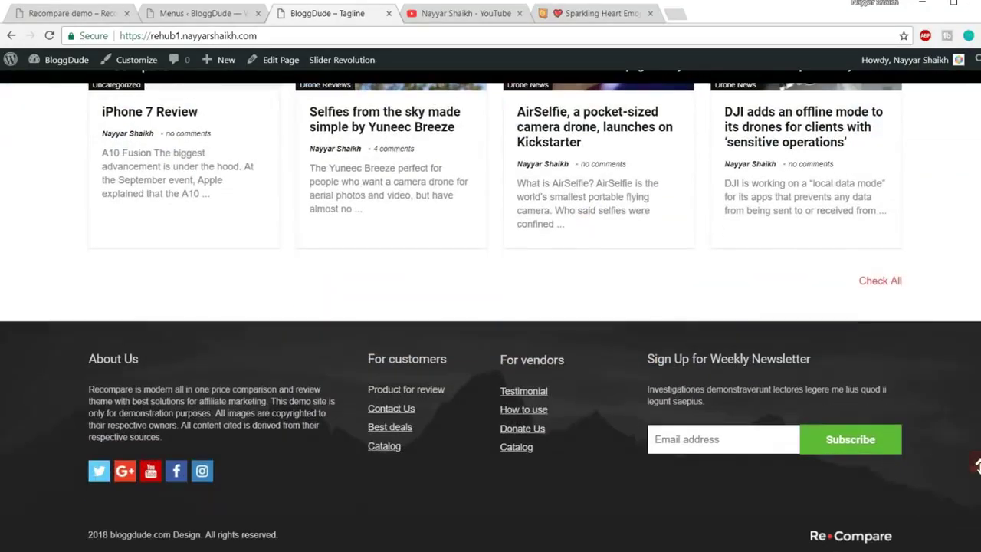
{"action": "left_click", "coordinate": [977, 462]}
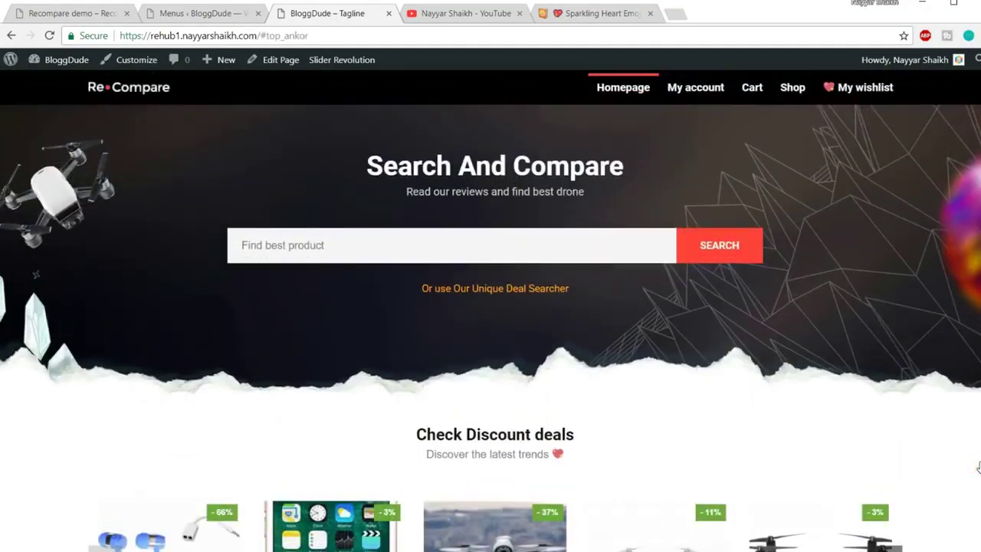
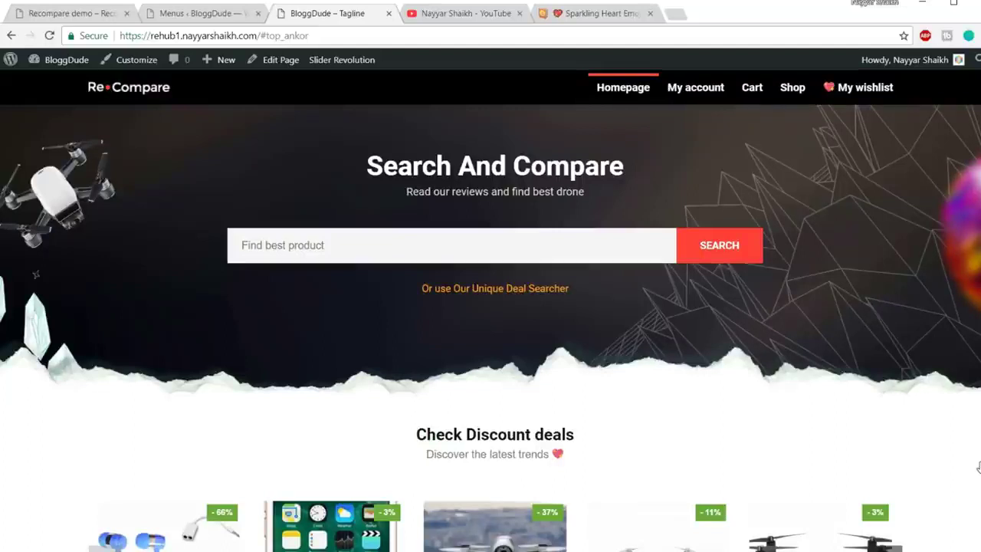
- Go from the Menus page to the Products list showing all 18 products
{"action": "left_click", "coordinate": [212, 19]}
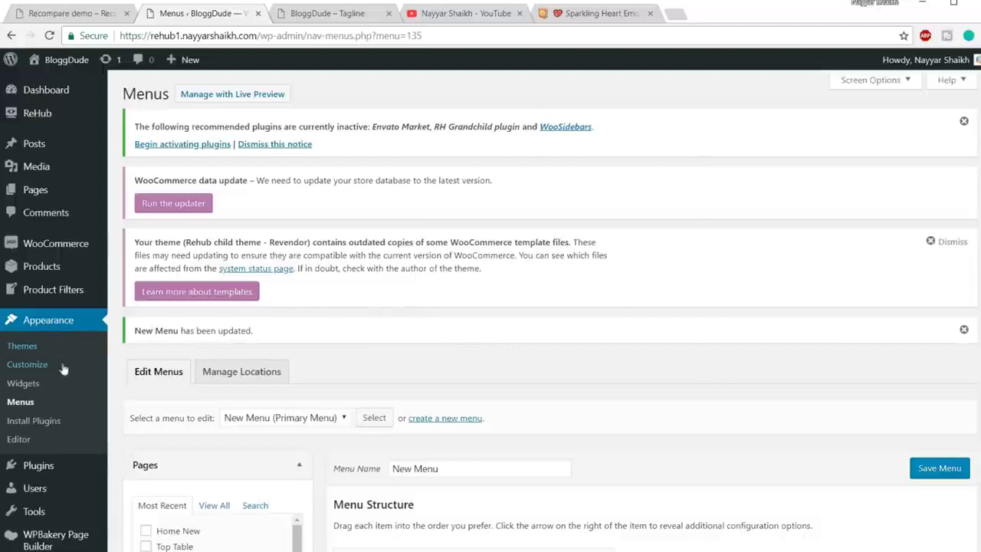
{"action": "left_click", "coordinate": [45, 267]}
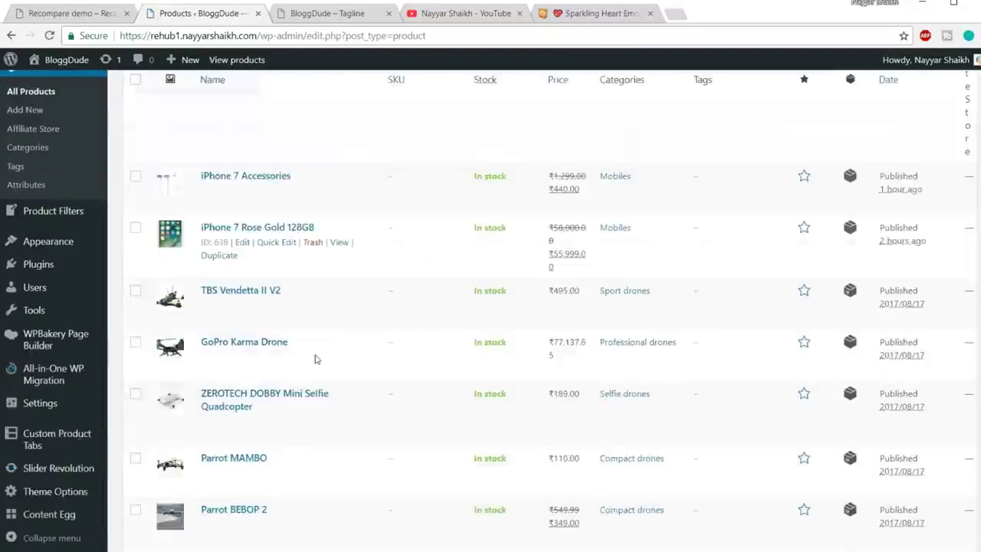
{"action": "scroll", "coordinate": [317, 357], "scroll_direction": "down", "scroll_amount": 1}
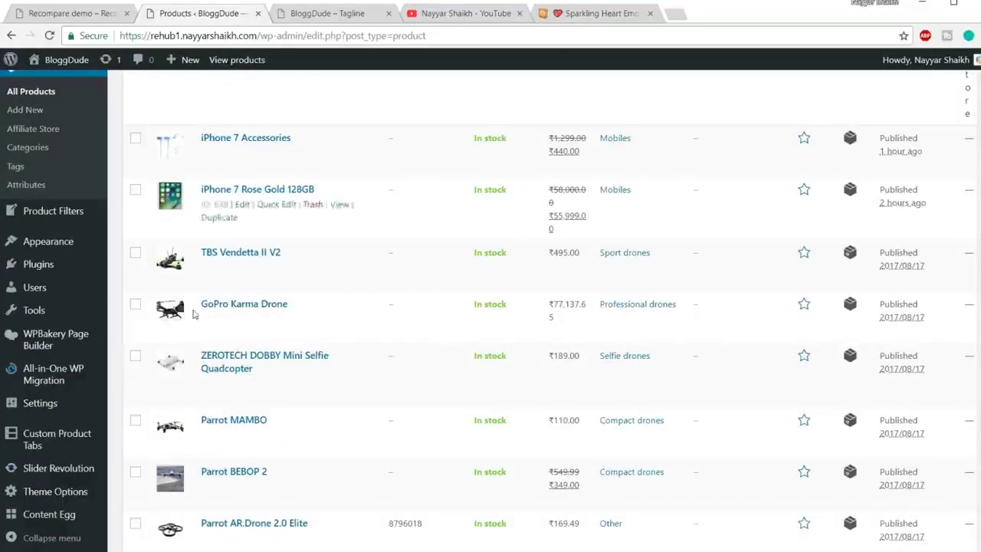
{"action": "scroll", "coordinate": [243, 328], "scroll_direction": "down", "scroll_amount": 6}
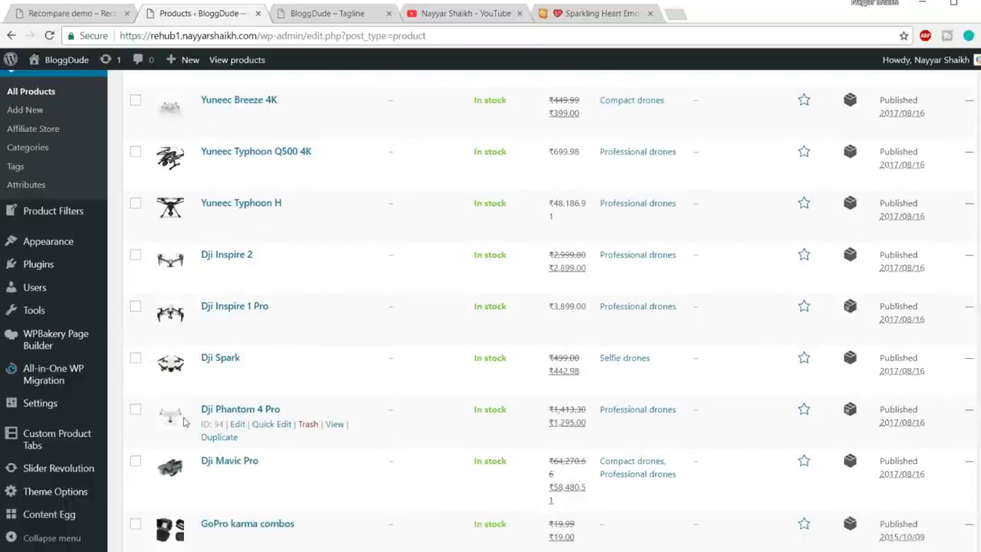
{"action": "scroll", "coordinate": [223, 327], "scroll_direction": "up", "scroll_amount": 4}
{"action": "scroll", "coordinate": [223, 327], "scroll_direction": "up", "scroll_amount": 7}
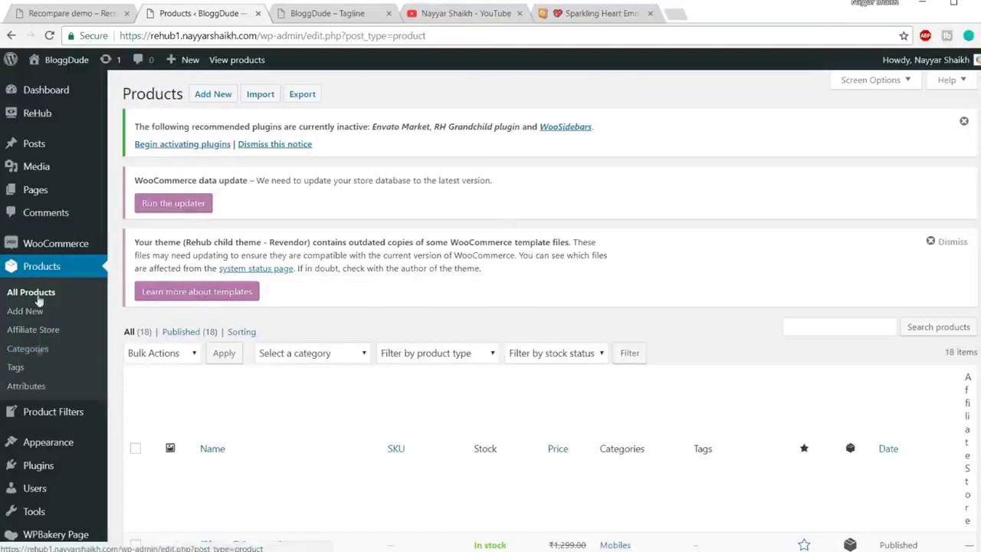
- Bulk-delete every product category on the Categories page, leaving only Uncategorized
{"action": "left_click", "coordinate": [35, 351]}
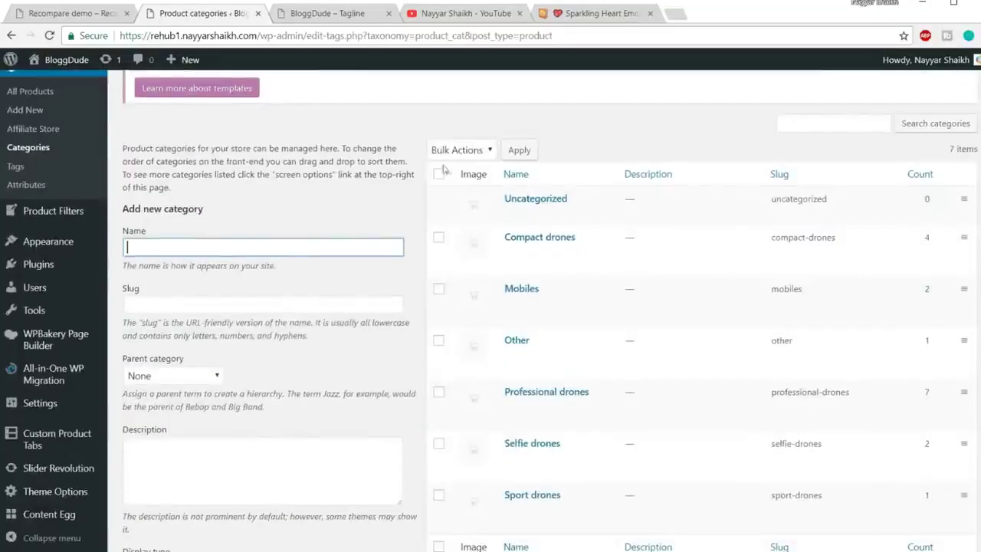
{"action": "left_click", "coordinate": [439, 173]}
{"action": "left_click", "coordinate": [458, 150]}
{"action": "left_click", "coordinate": [455, 182]}
{"action": "left_click", "coordinate": [521, 152]}
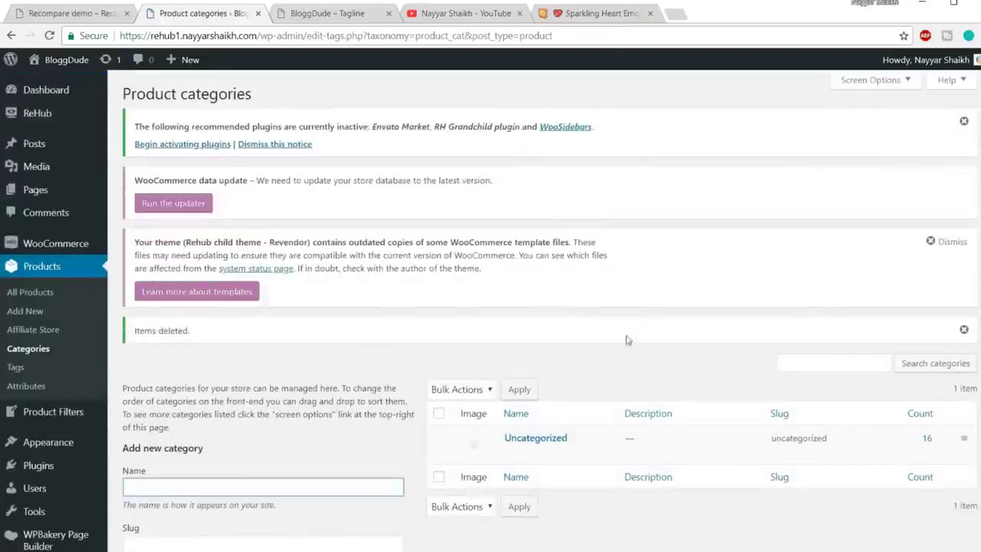
{"action": "mouse_move", "coordinate": [69, 198]}
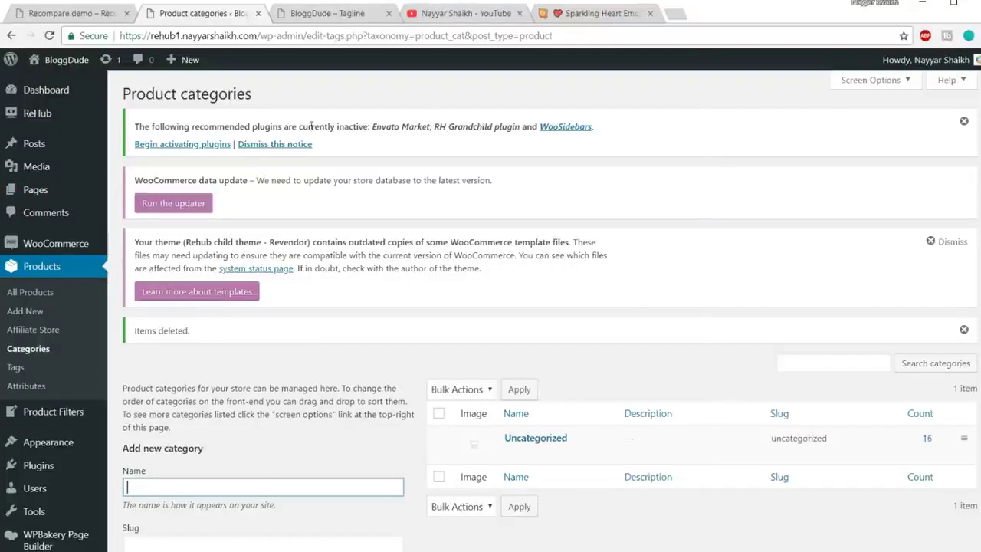
- Replace #top_ankor with home in the front-end address and load the /home-new/ page
{"action": "left_click", "coordinate": [321, 14]}
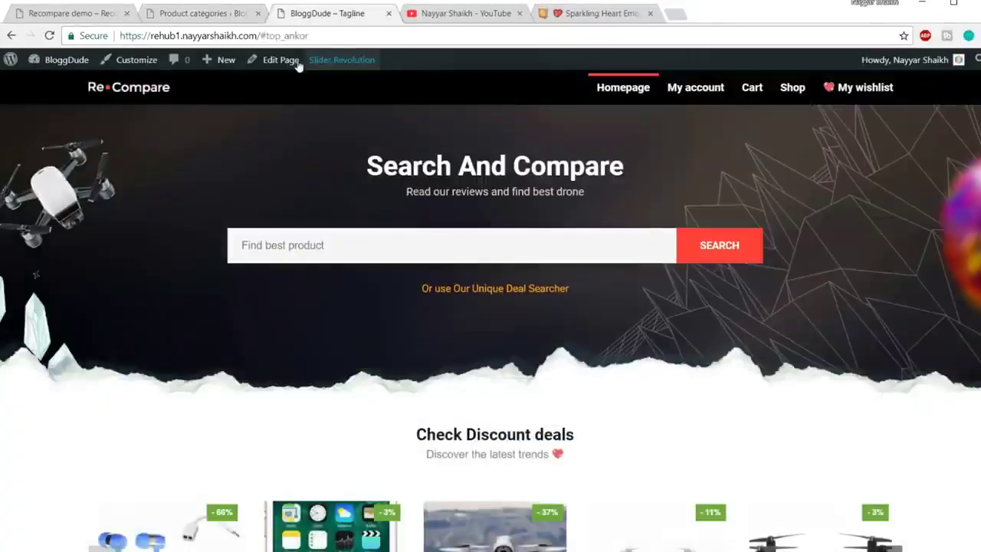
{"action": "left_click_drag", "start_coordinate": [309, 35], "coordinate": [260, 36]}
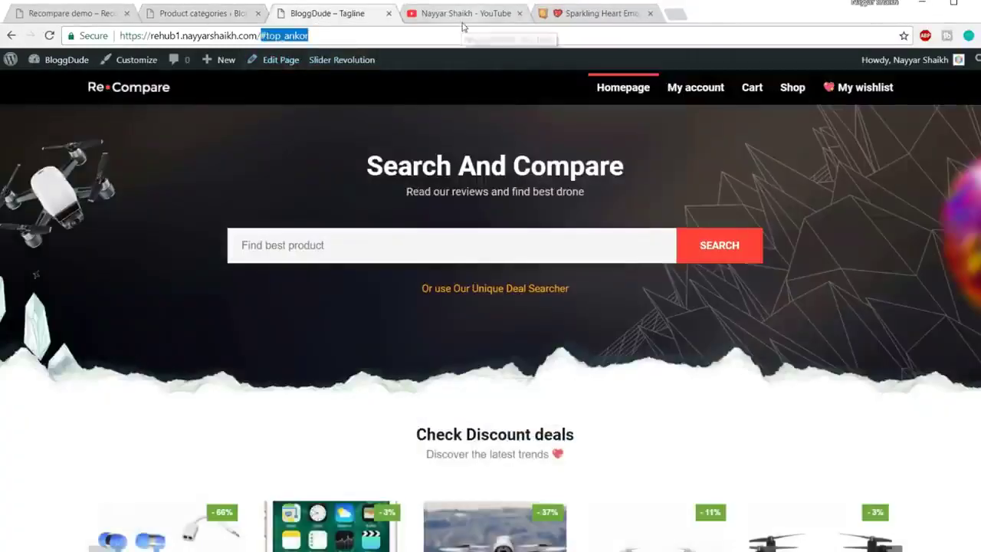
{"action": "type", "text": "home"}
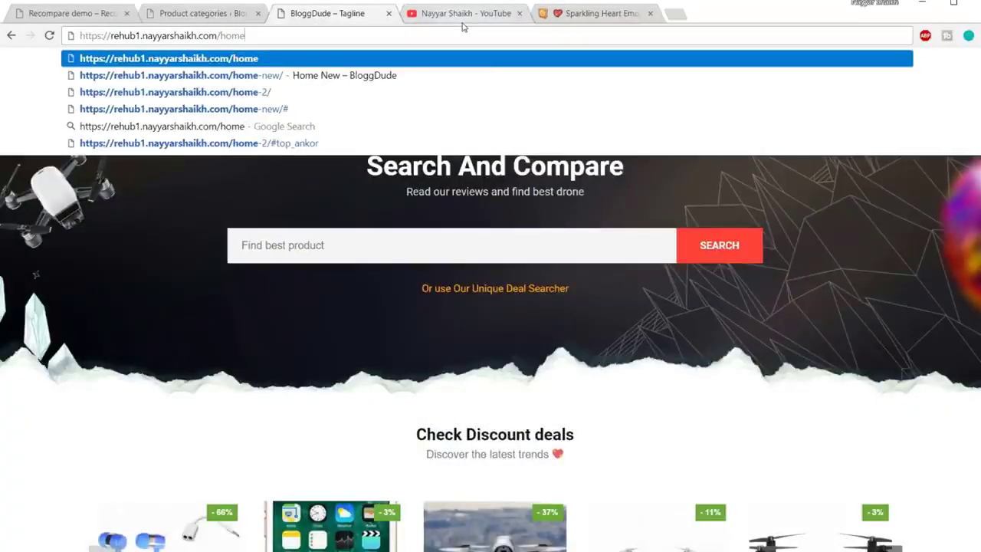
{"action": "left_click", "coordinate": [385, 74]}
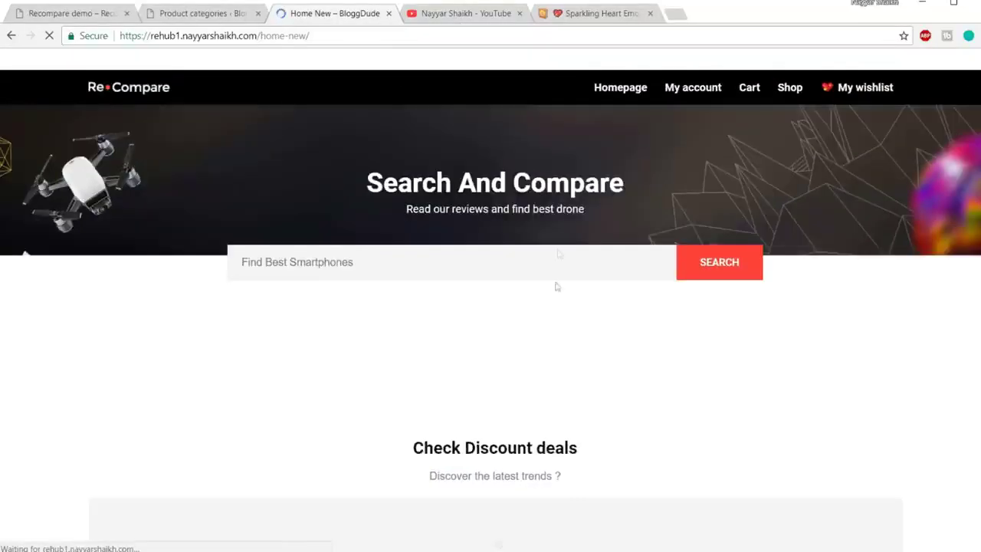
{"action": "scroll", "coordinate": [551, 295], "scroll_direction": "down", "scroll_amount": 4}
{"action": "scroll", "coordinate": [551, 300], "scroll_direction": "up", "scroll_amount": 4}
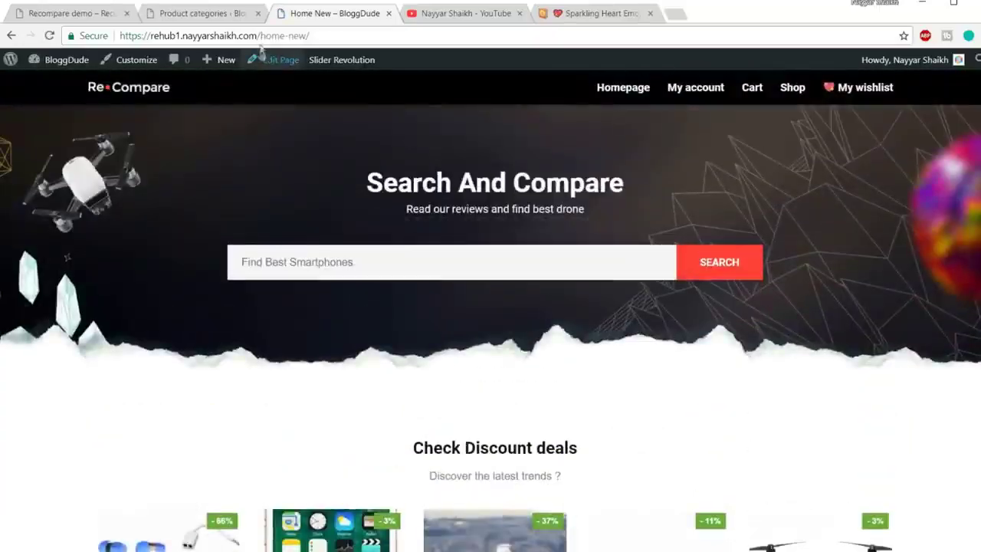
{"action": "left_click_drag", "start_coordinate": [261, 35], "coordinate": [311, 35]}
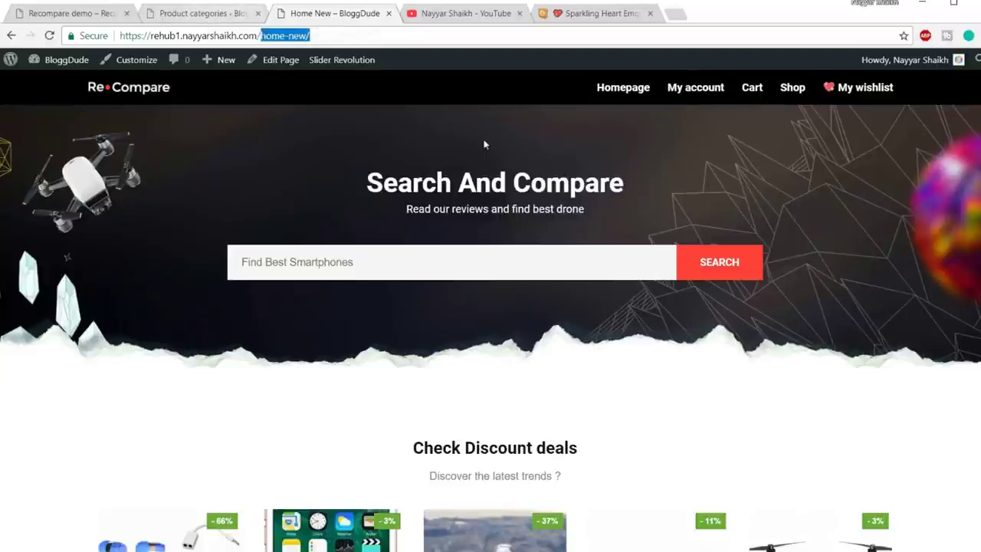
- Open Settings > Reading in the admin tab
{"action": "left_click", "coordinate": [201, 13]}
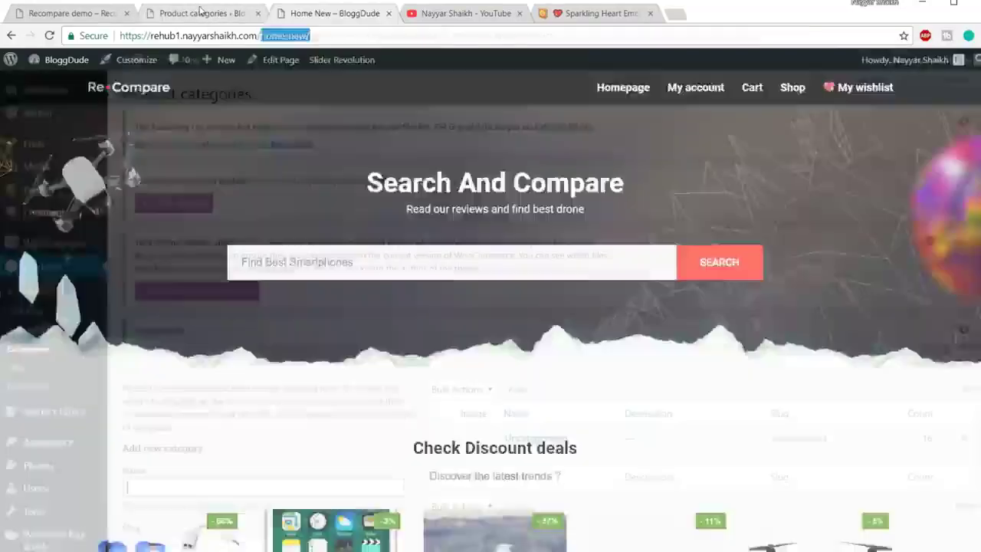
{"action": "scroll", "coordinate": [91, 350], "scroll_direction": "down", "scroll_amount": 5}
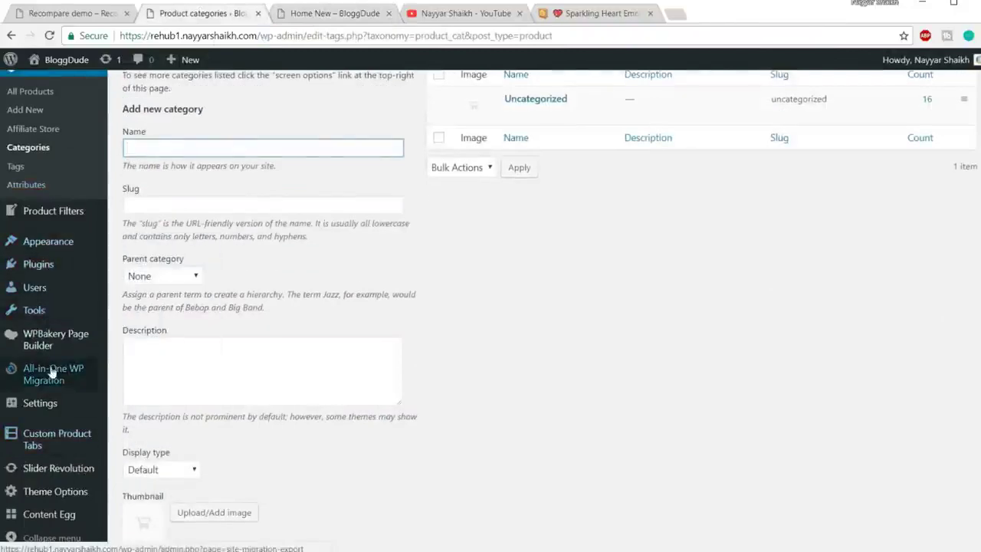
{"action": "scroll", "coordinate": [46, 379], "scroll_direction": "up", "scroll_amount": 1}
{"action": "scroll", "coordinate": [48, 383], "scroll_direction": "down", "scroll_amount": 1}
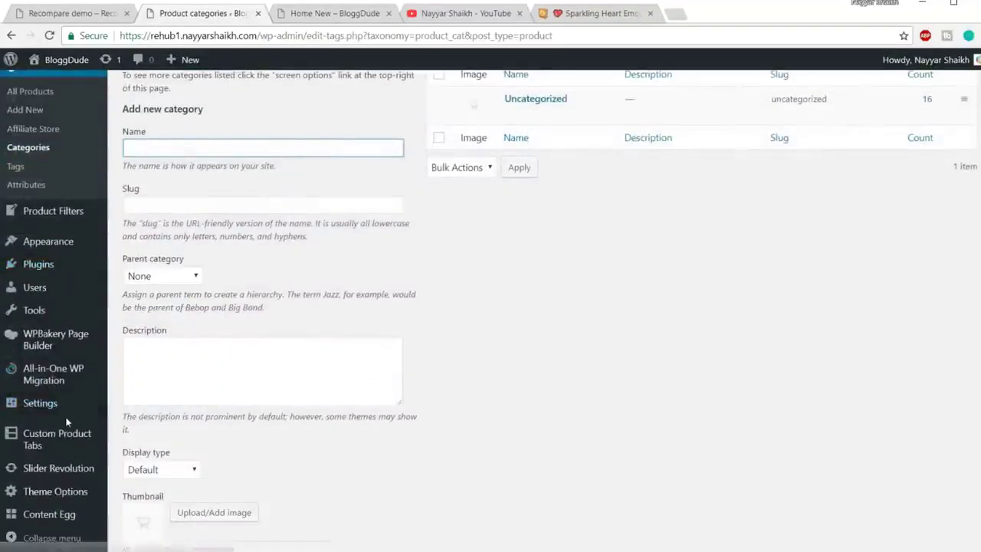
{"action": "mouse_move", "coordinate": [42, 404]}
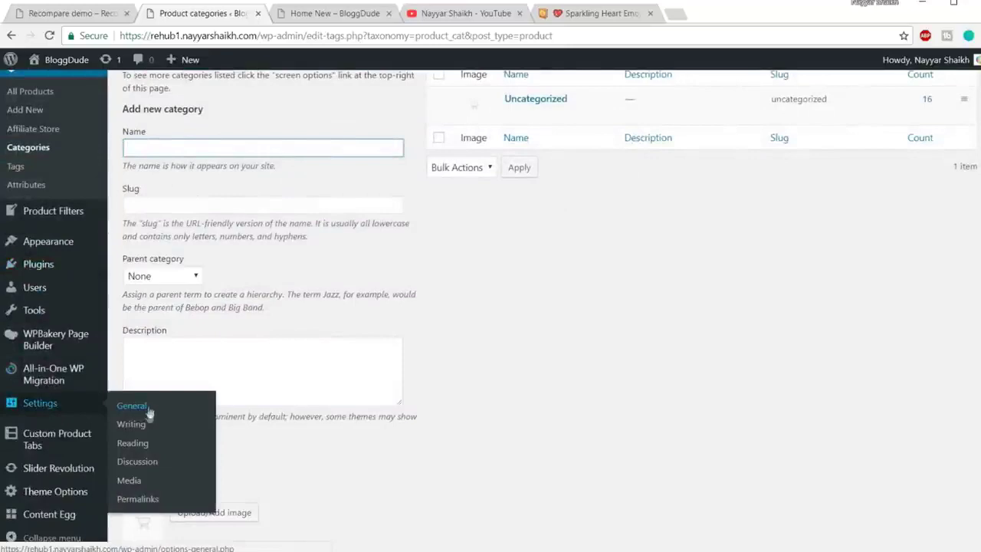
{"action": "left_click", "coordinate": [133, 444]}
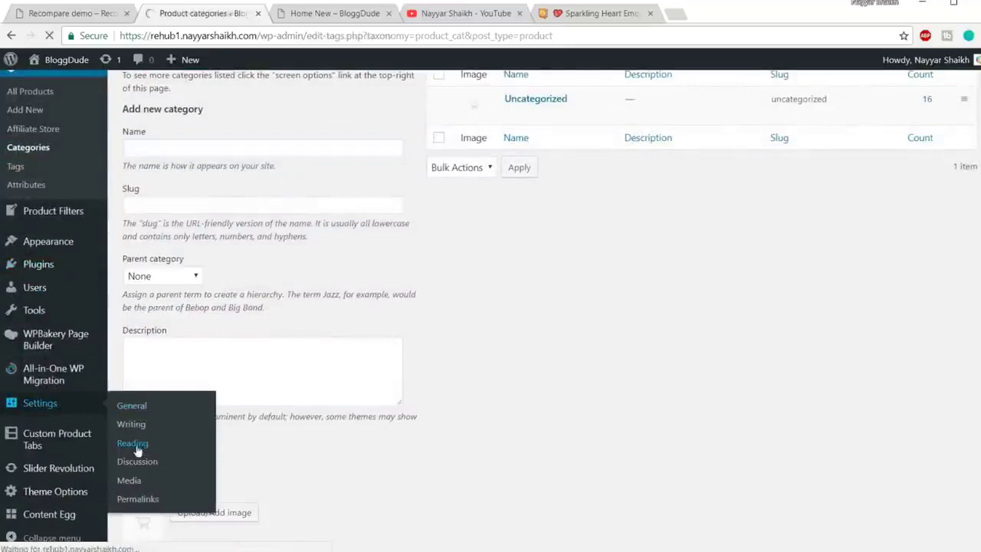
- Set the static homepage to Home New and save the Reading settings
{"action": "scroll", "coordinate": [442, 429], "scroll_direction": "down", "scroll_amount": 2}
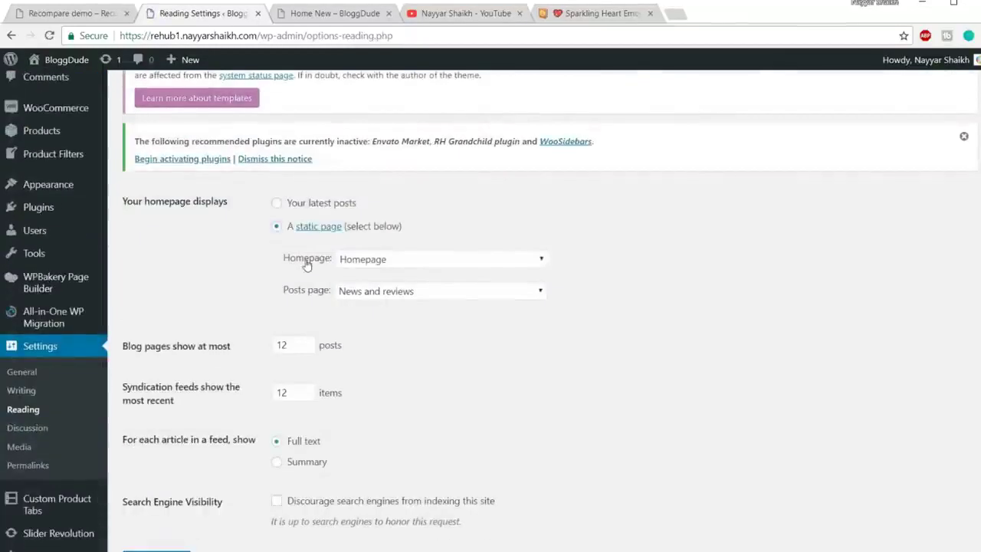
{"action": "left_click", "coordinate": [412, 260]}
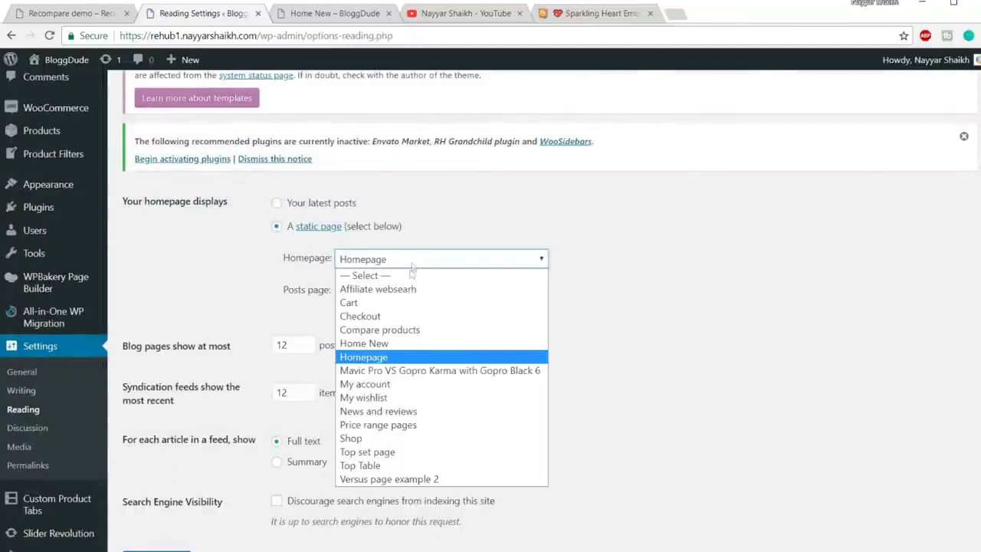
{"action": "left_click", "coordinate": [387, 343]}
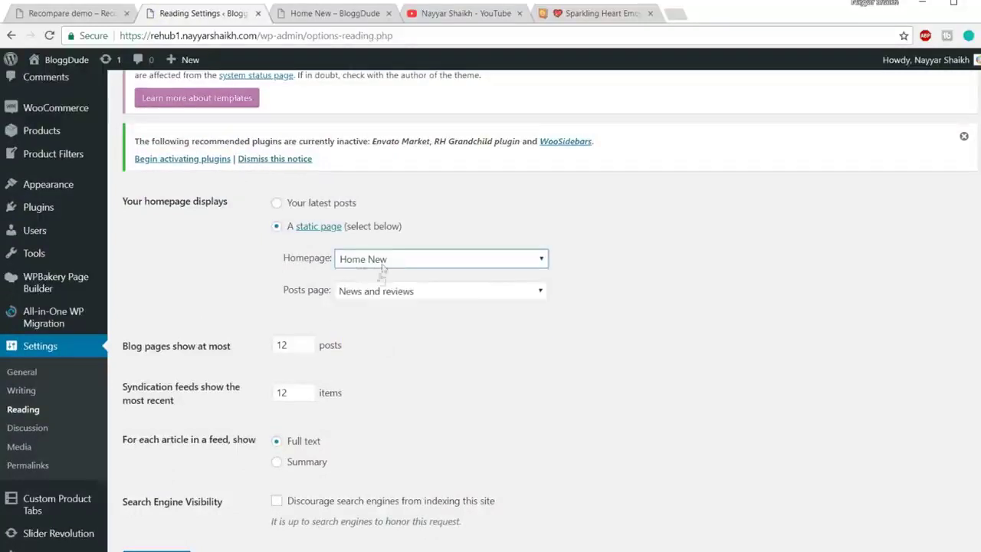
{"action": "scroll", "coordinate": [183, 460], "scroll_direction": "down", "scroll_amount": 1}
{"action": "left_click", "coordinate": [177, 488]}
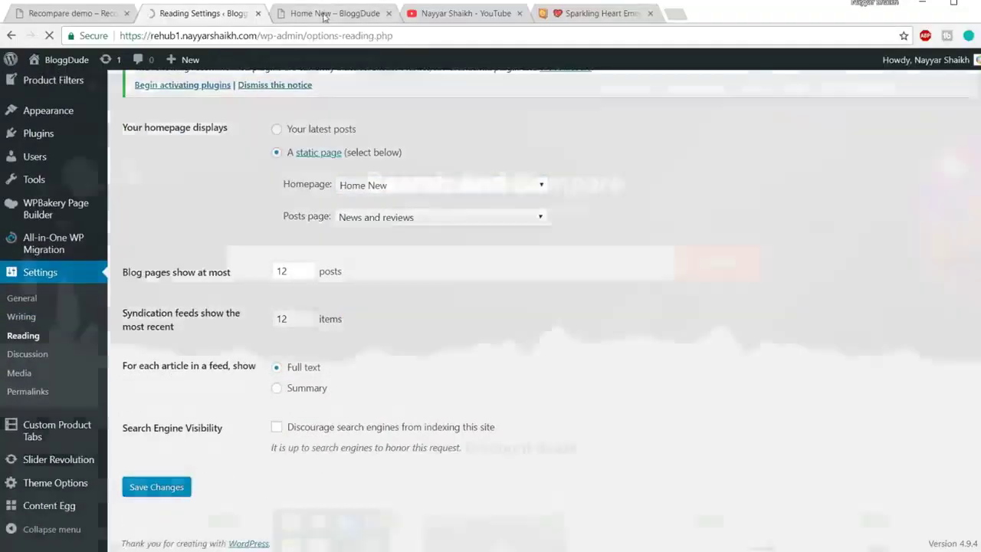
- Reload the Home New tab and scroll through it to confirm the new homepage
{"action": "left_click", "coordinate": [320, 13]}
{"action": "left_click_drag", "start_coordinate": [260, 36], "coordinate": [322, 37]}
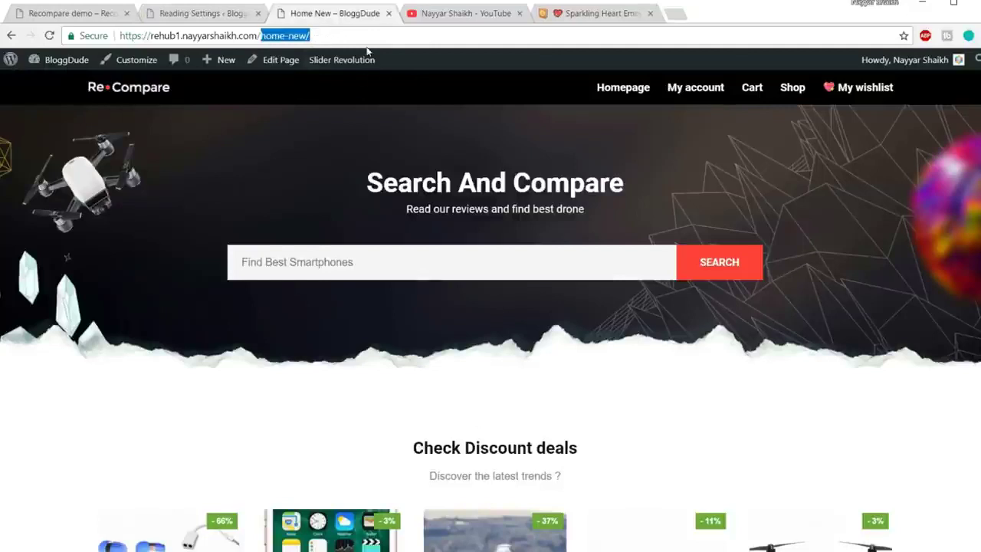
{"action": "left_click", "coordinate": [51, 36]}
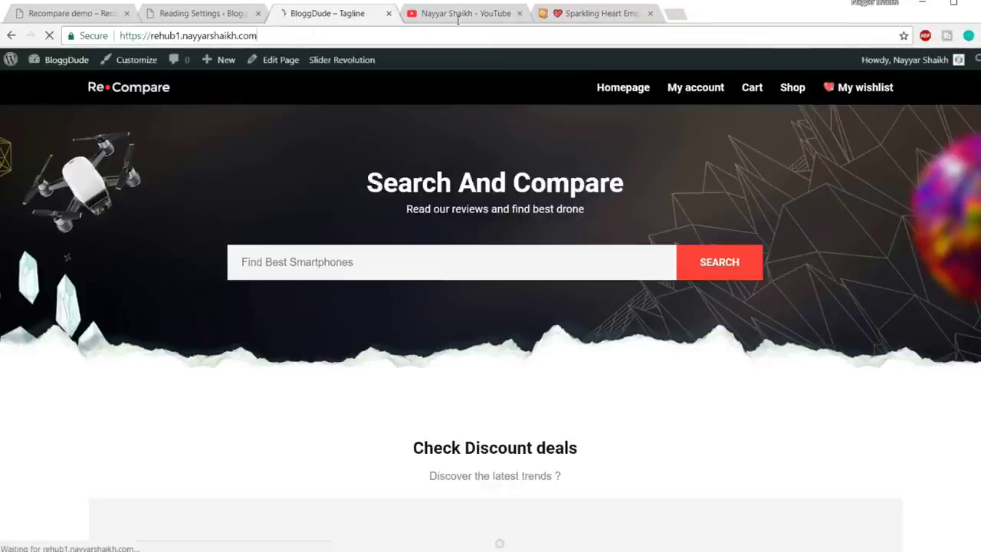
{"action": "scroll", "coordinate": [668, 310], "scroll_direction": "down", "scroll_amount": 3}
{"action": "scroll", "coordinate": [672, 322], "scroll_direction": "down", "scroll_amount": 7}
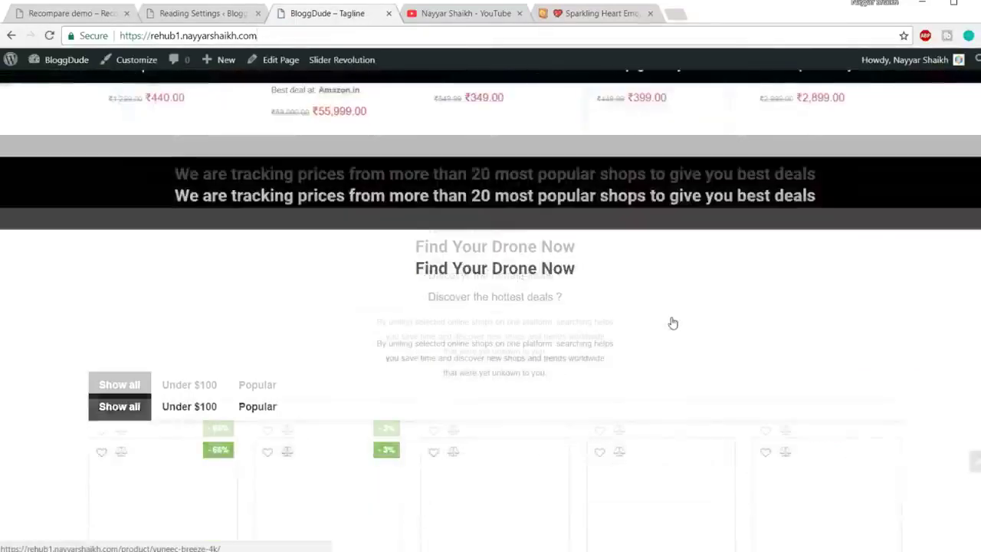
{"action": "scroll", "coordinate": [801, 383], "scroll_direction": "up", "scroll_amount": 10}
{"action": "scroll", "coordinate": [802, 383], "scroll_direction": "up", "scroll_amount": 2}
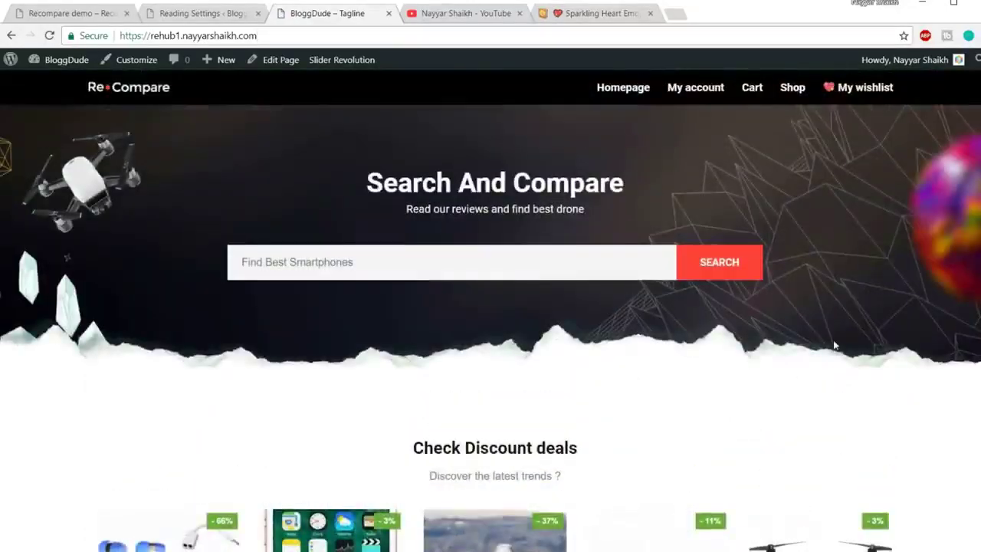